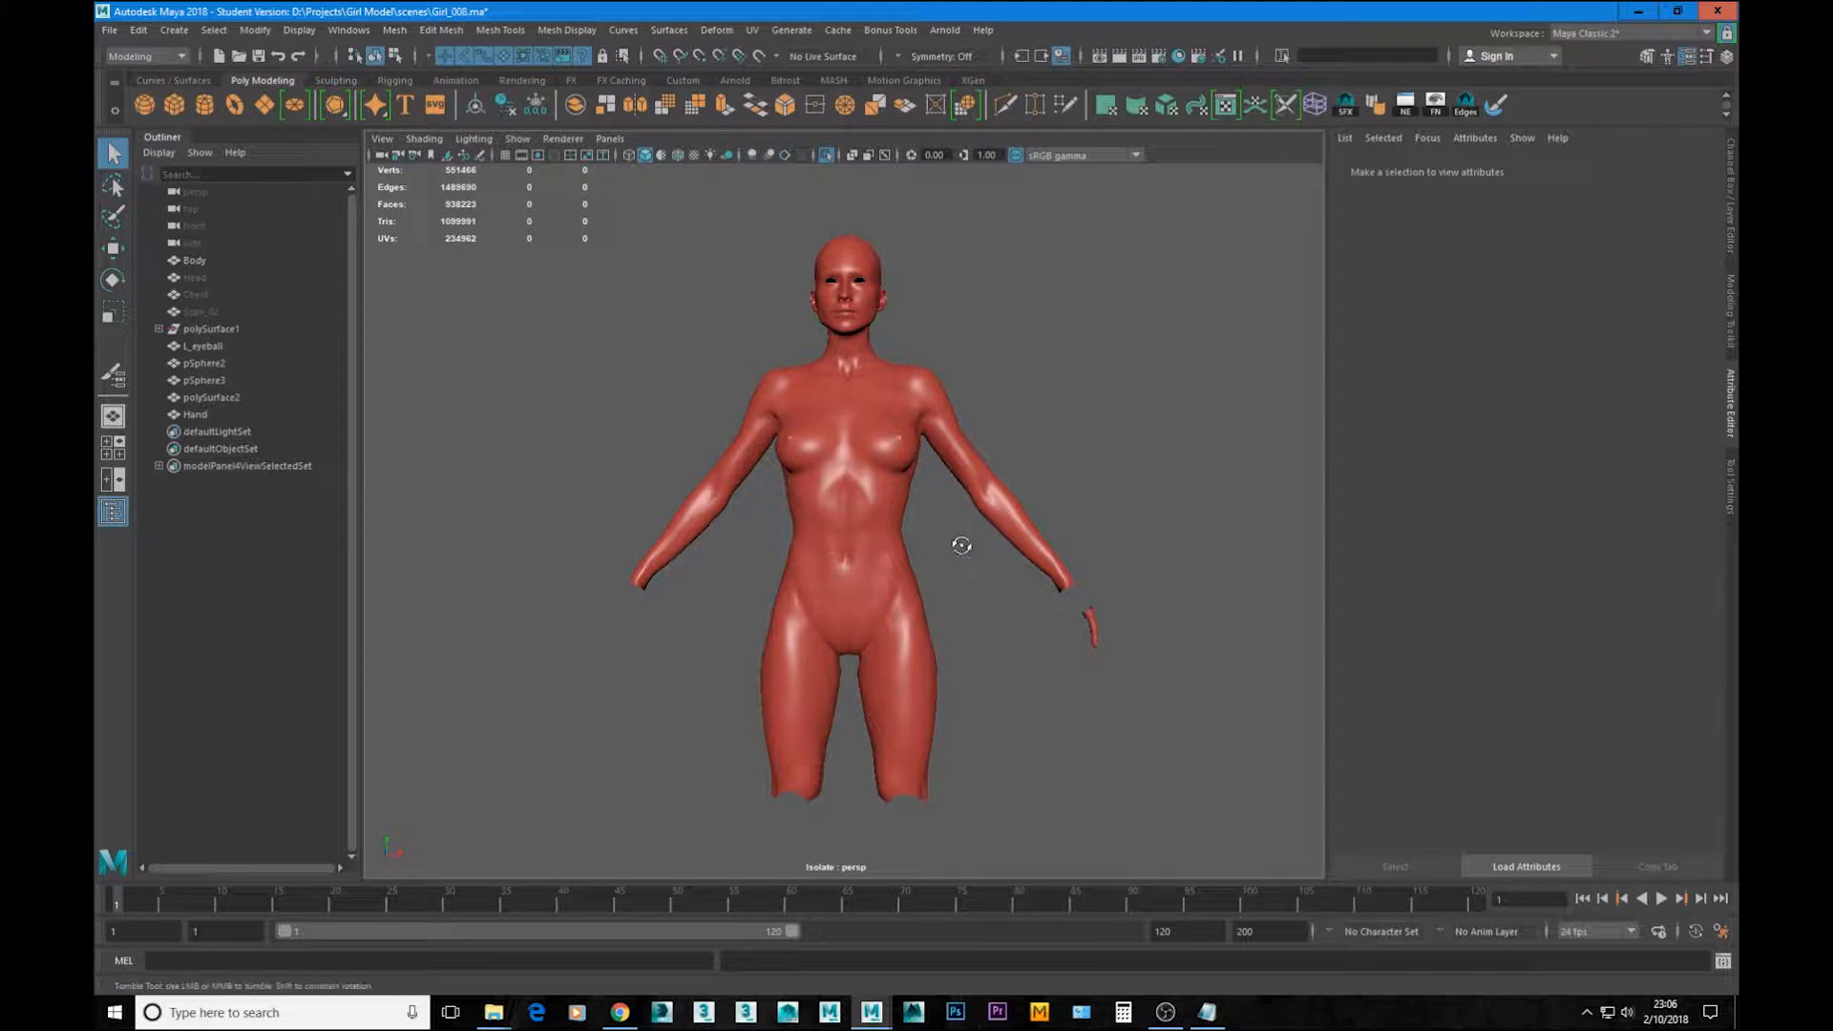
Step: Examine the retopologised body mesh, focusing on the open wrist and the separate finger piece
alt+drag(963, 547, 938, 555)
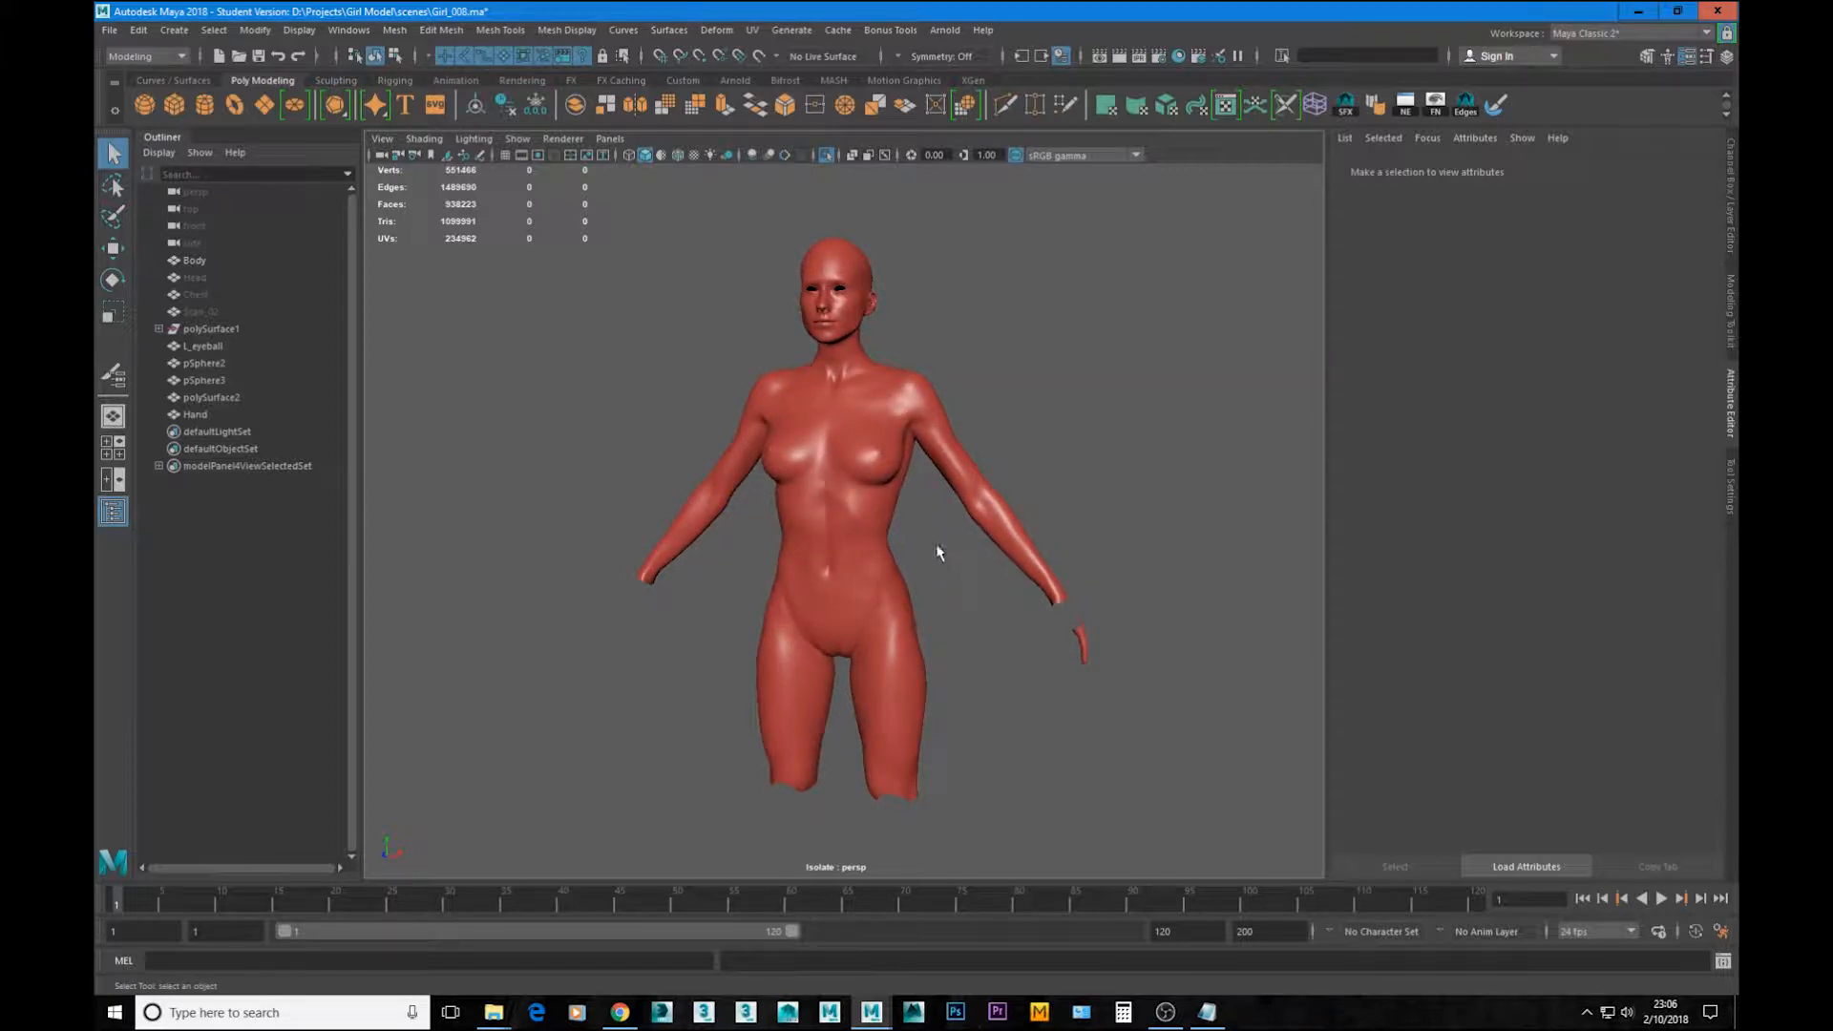
alt+drag(1174, 708, 979, 641)
scroll(979, 642, up, 3)
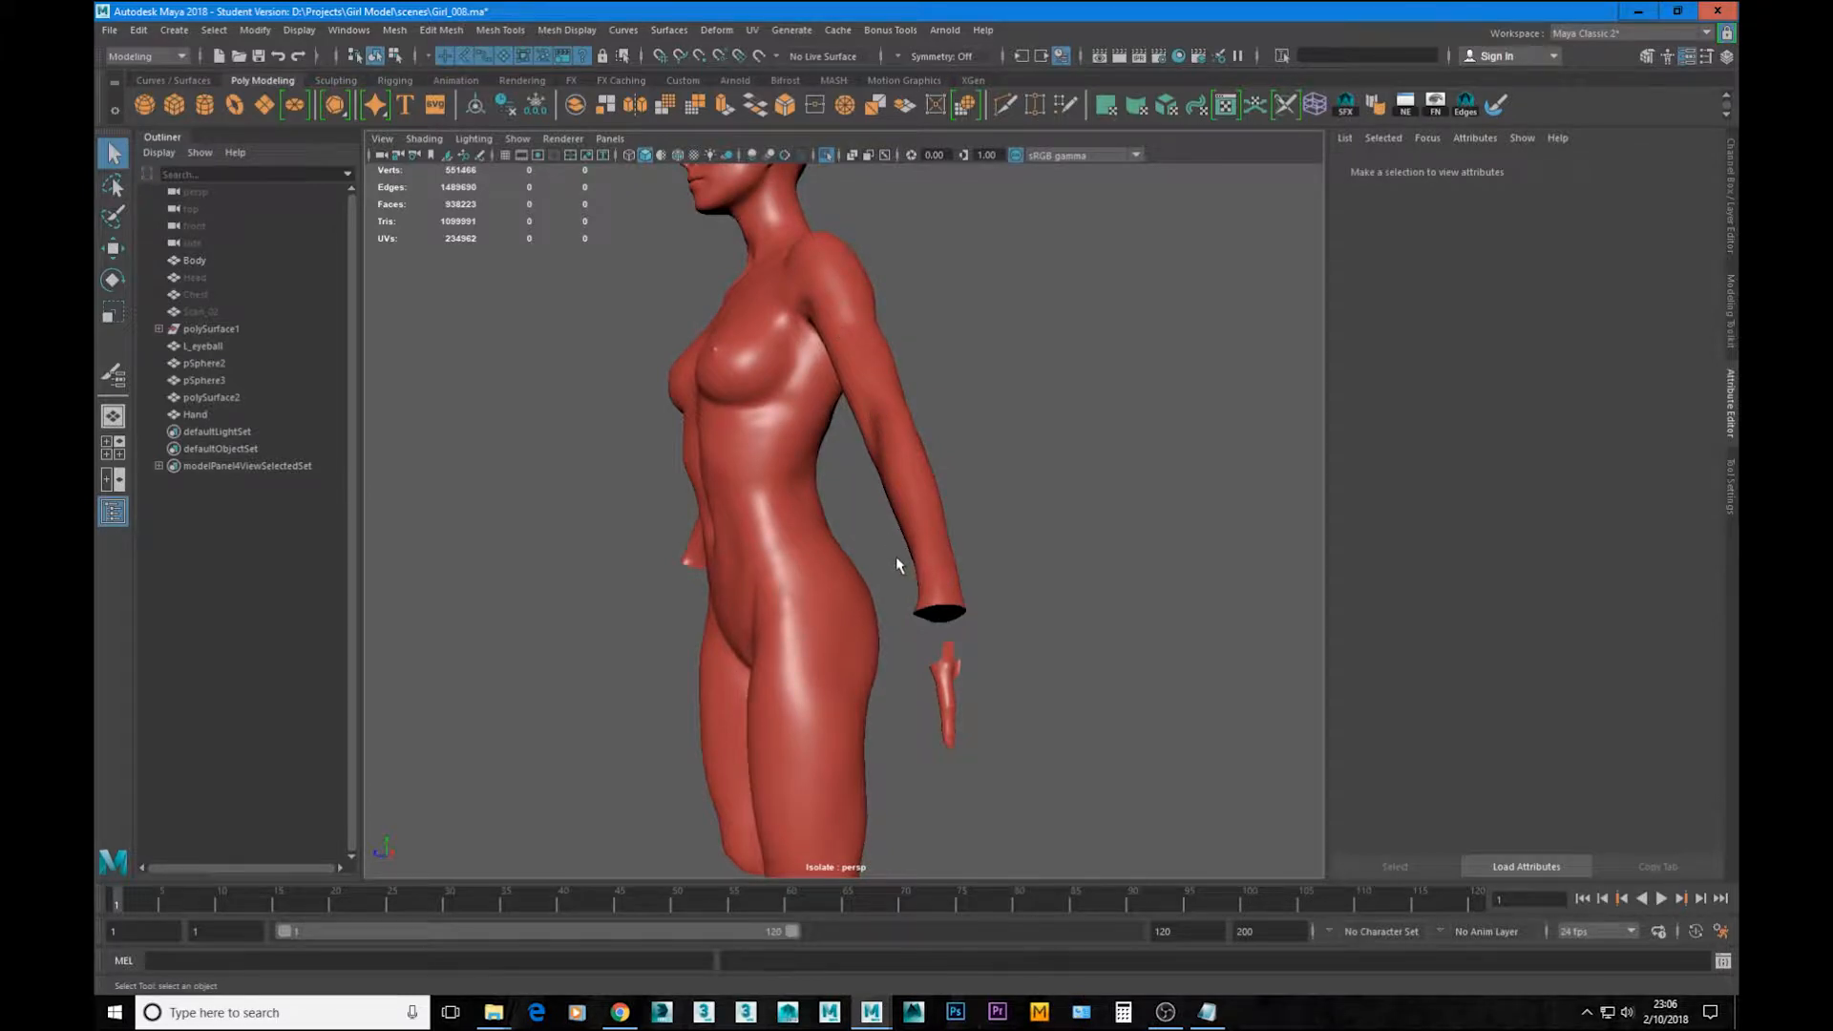
mouse_move(896, 557)
alt+mouse_down()
mouse_move(1023, 589)
mouse_move(913, 561)
alt+mouse_up()
alt+right_drag(913, 561, 1018, 621)
alt+middle_drag(1040, 697, 1046, 552)
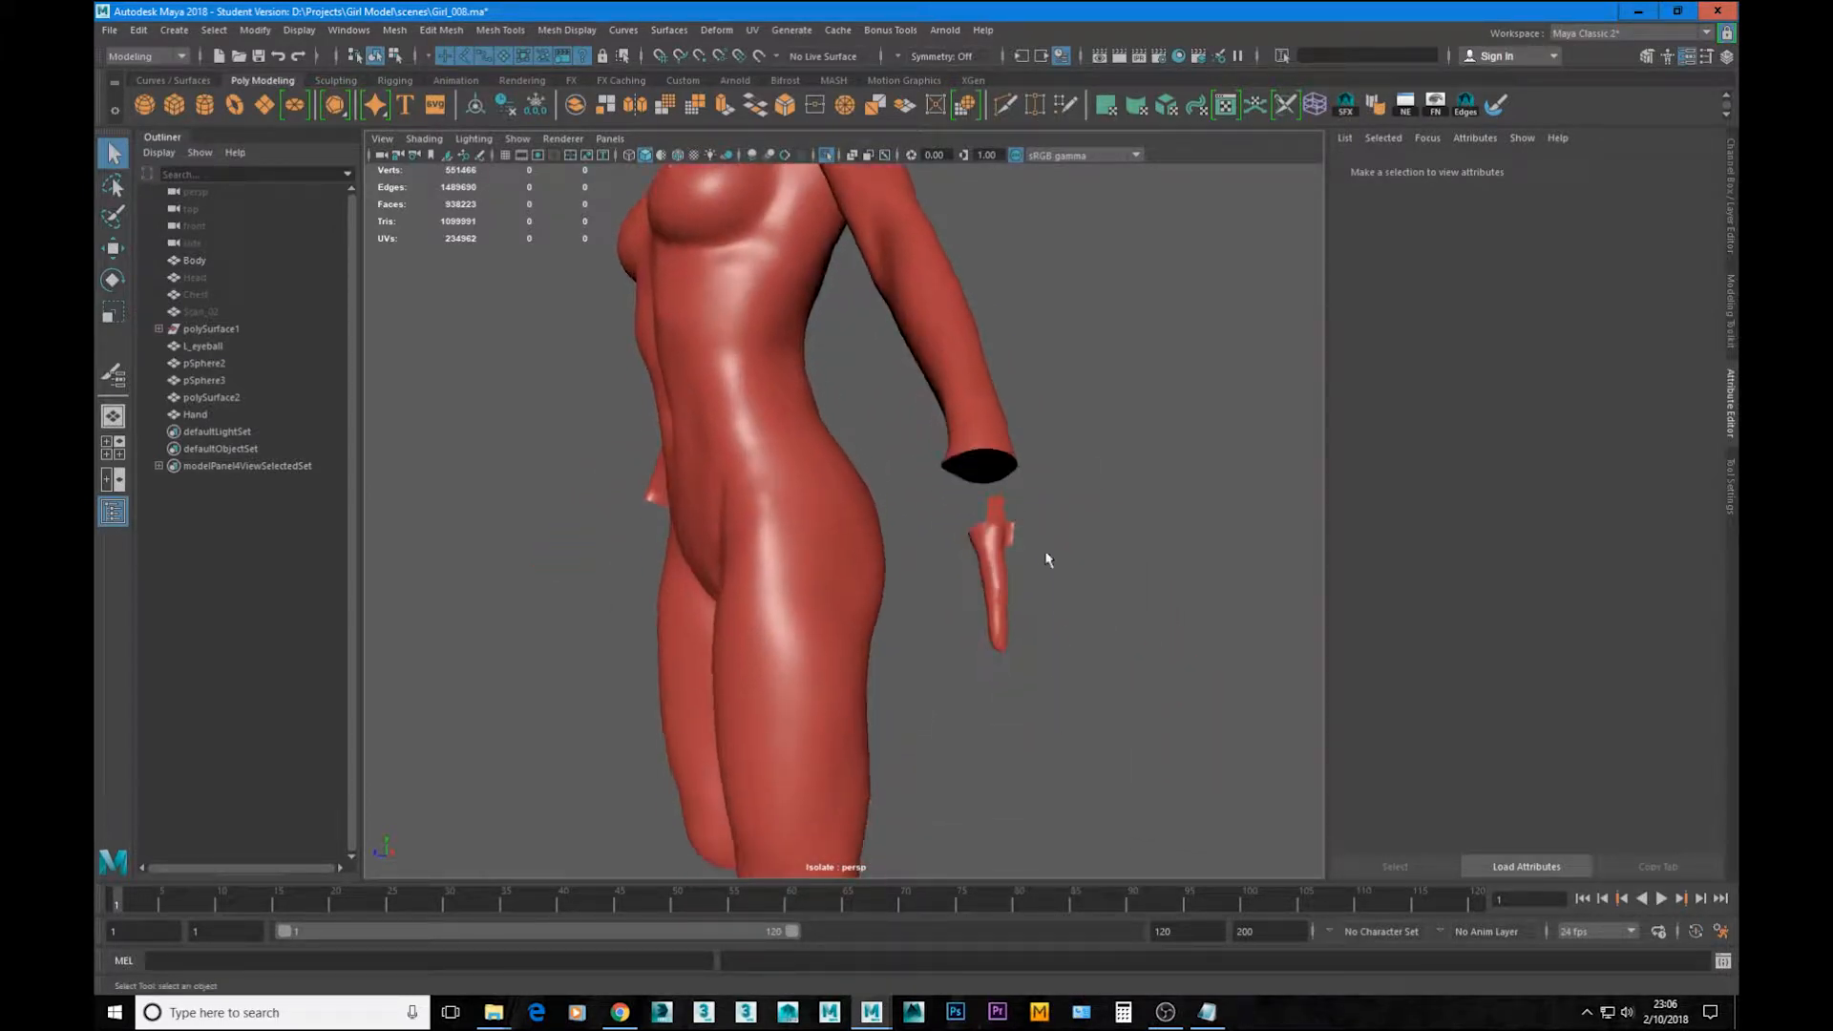
alt+drag(945, 564, 1104, 577)
alt+middle_drag(1105, 577, 1026, 607)
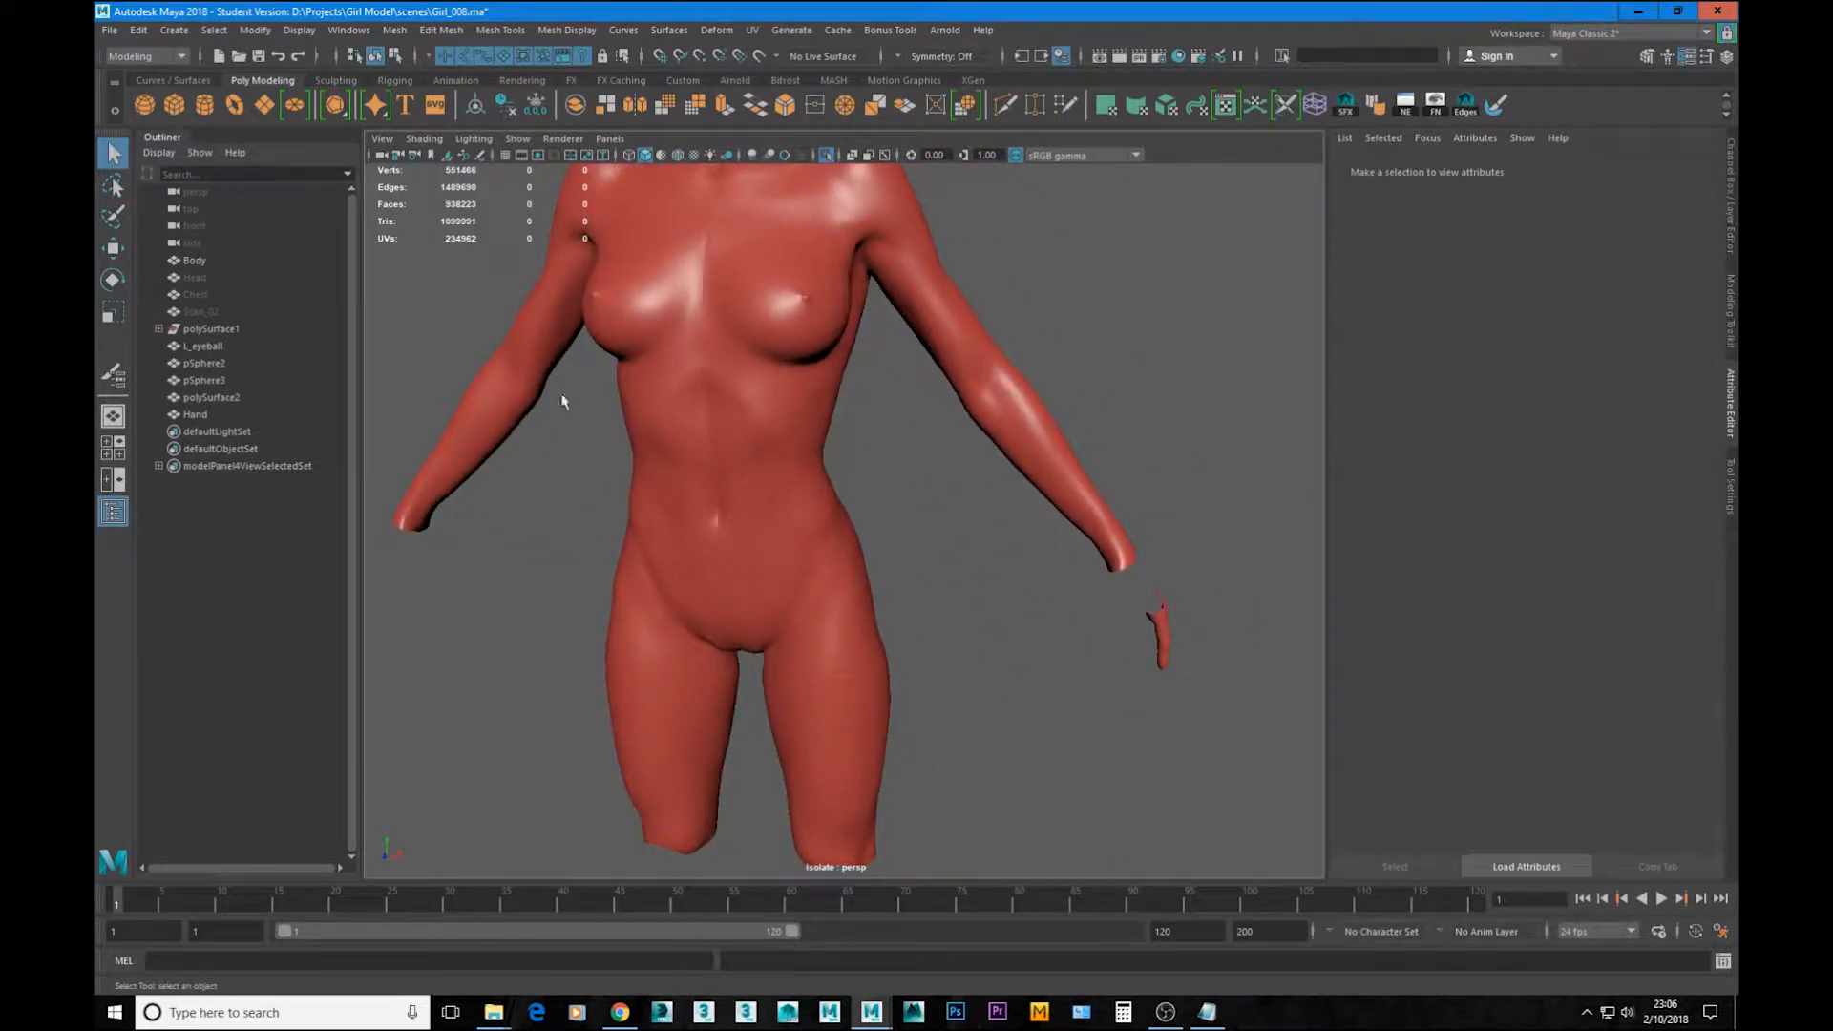
Step: Turn off the isolated view and inspect the scan's hand and wrist together with the retopology mesh
key(ctrl+1)
alt+drag(1046, 537, 953, 483)
alt+right_drag(954, 483, 933, 542)
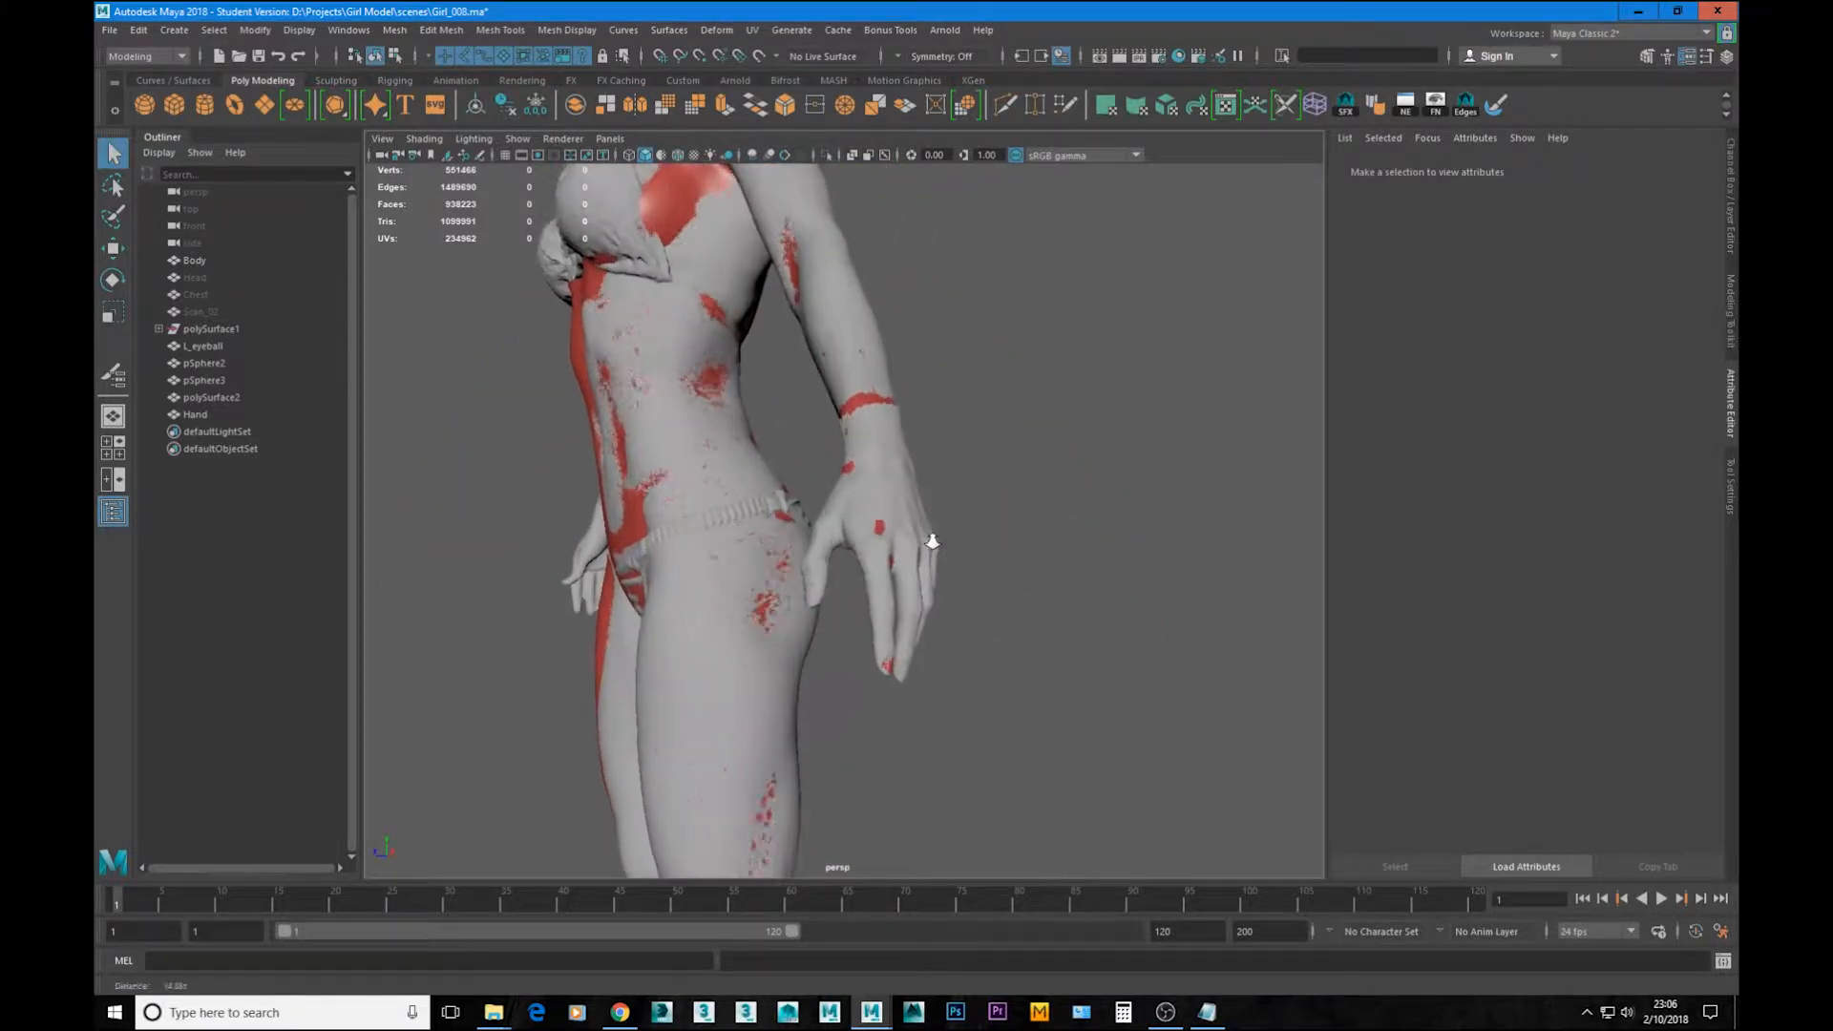
alt+drag(933, 541, 909, 506)
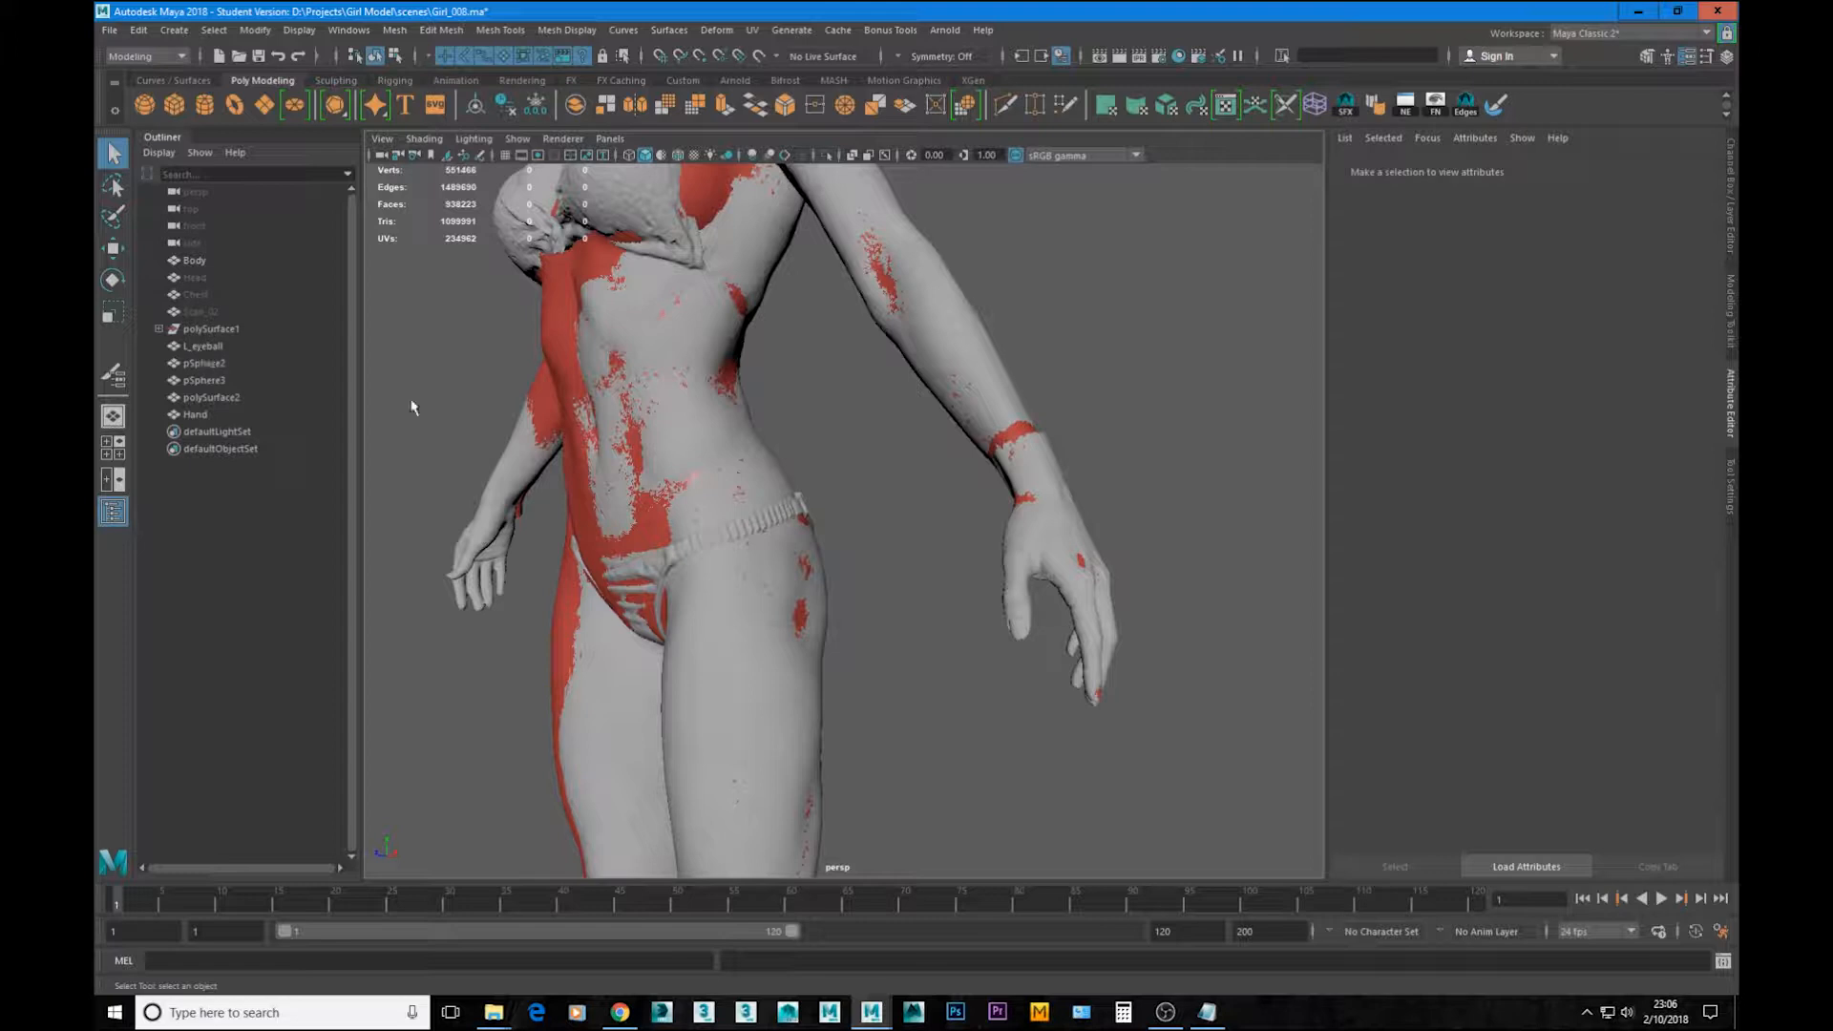
Step: Reorder the Hand mesh directly below Body in the Outliner and isolate both meshes
click(1024, 579)
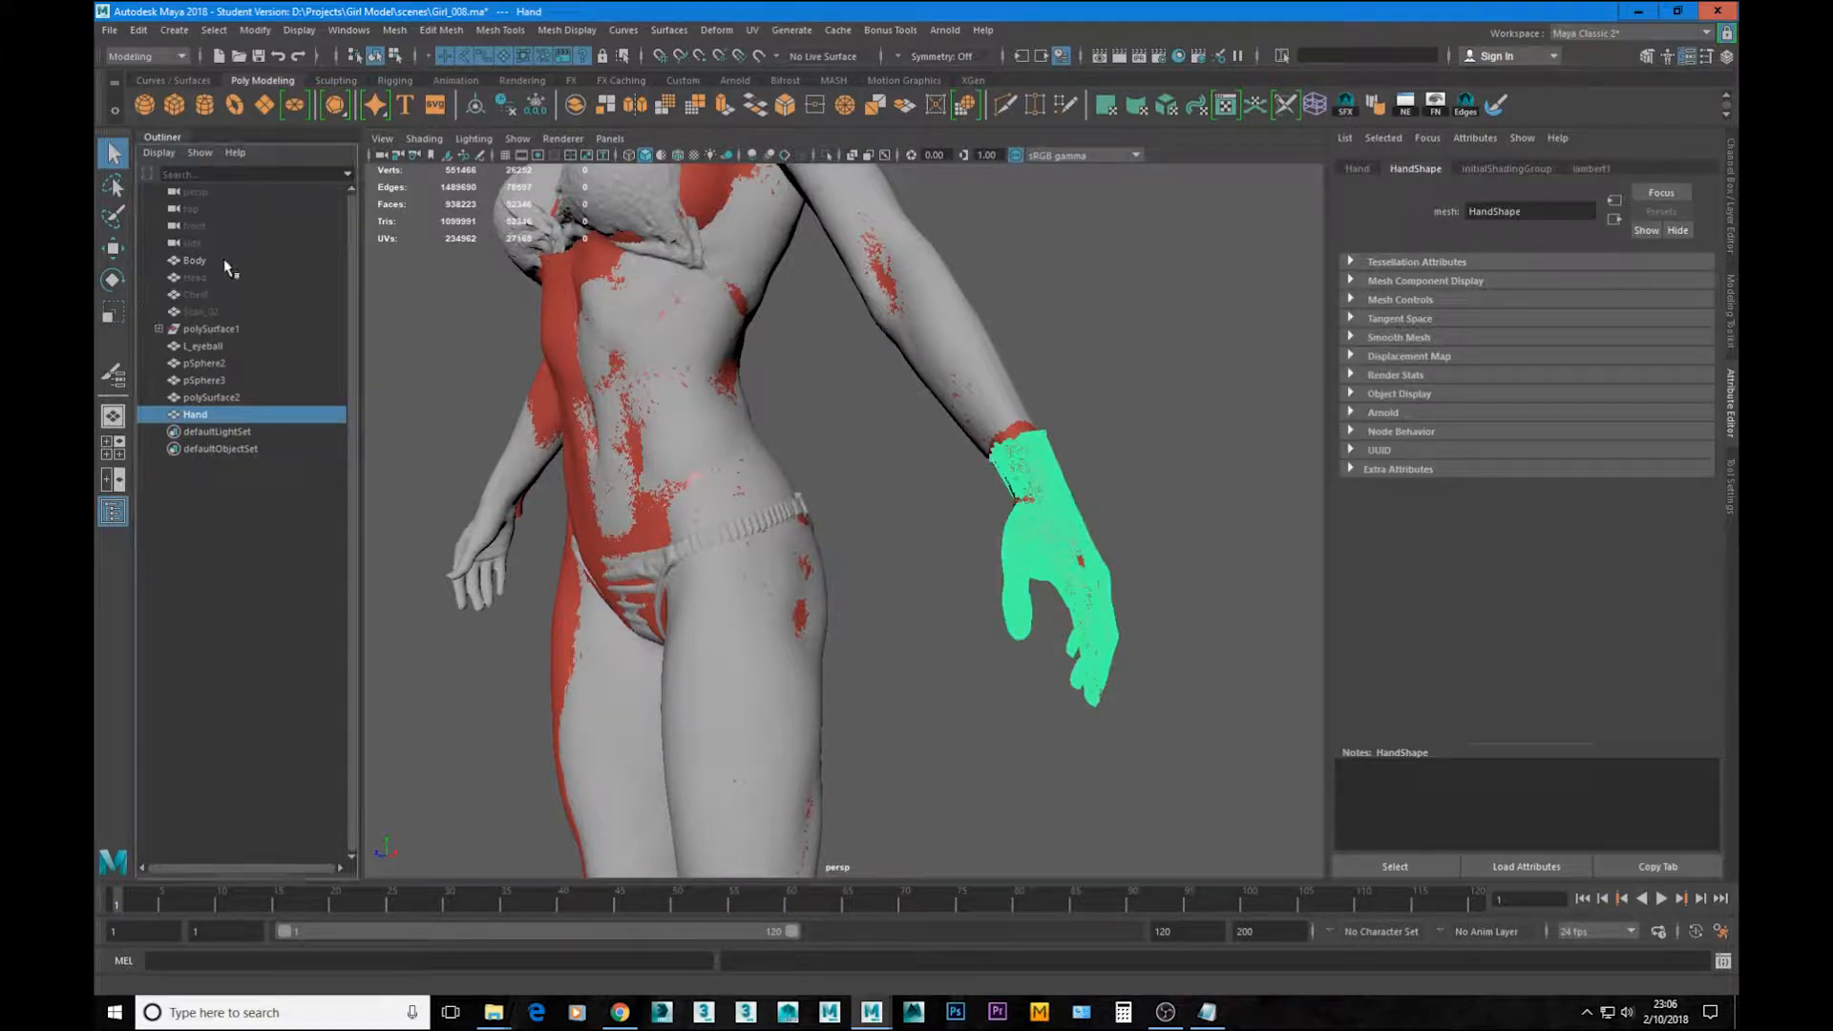
middle_drag(213, 421, 212, 277)
ctrl+click(194, 260)
key(ctrl+1)
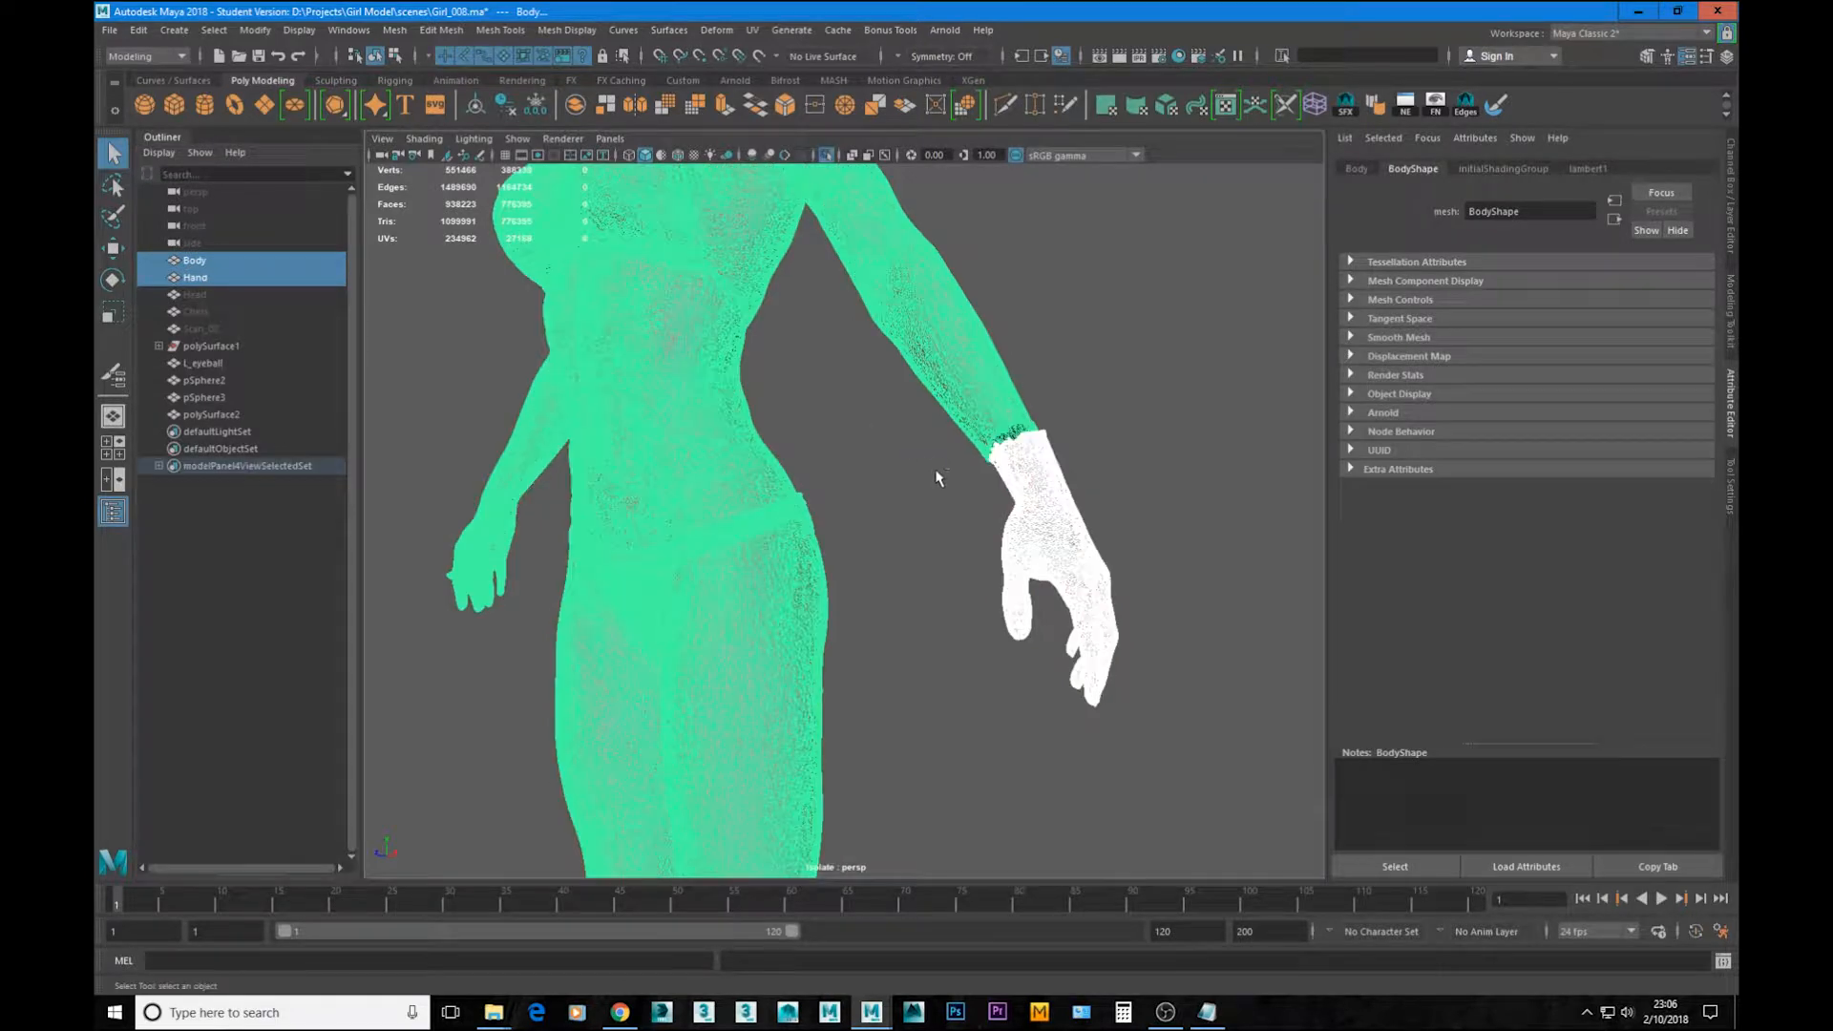
click(1103, 413)
Step: Examine the isolated Body and Hand scans, checking the fingers, the wrist seam and the back of the figure
alt+drag(1103, 413, 454, 496)
alt+right_drag(454, 495, 782, 634)
alt+drag(782, 634, 836, 588)
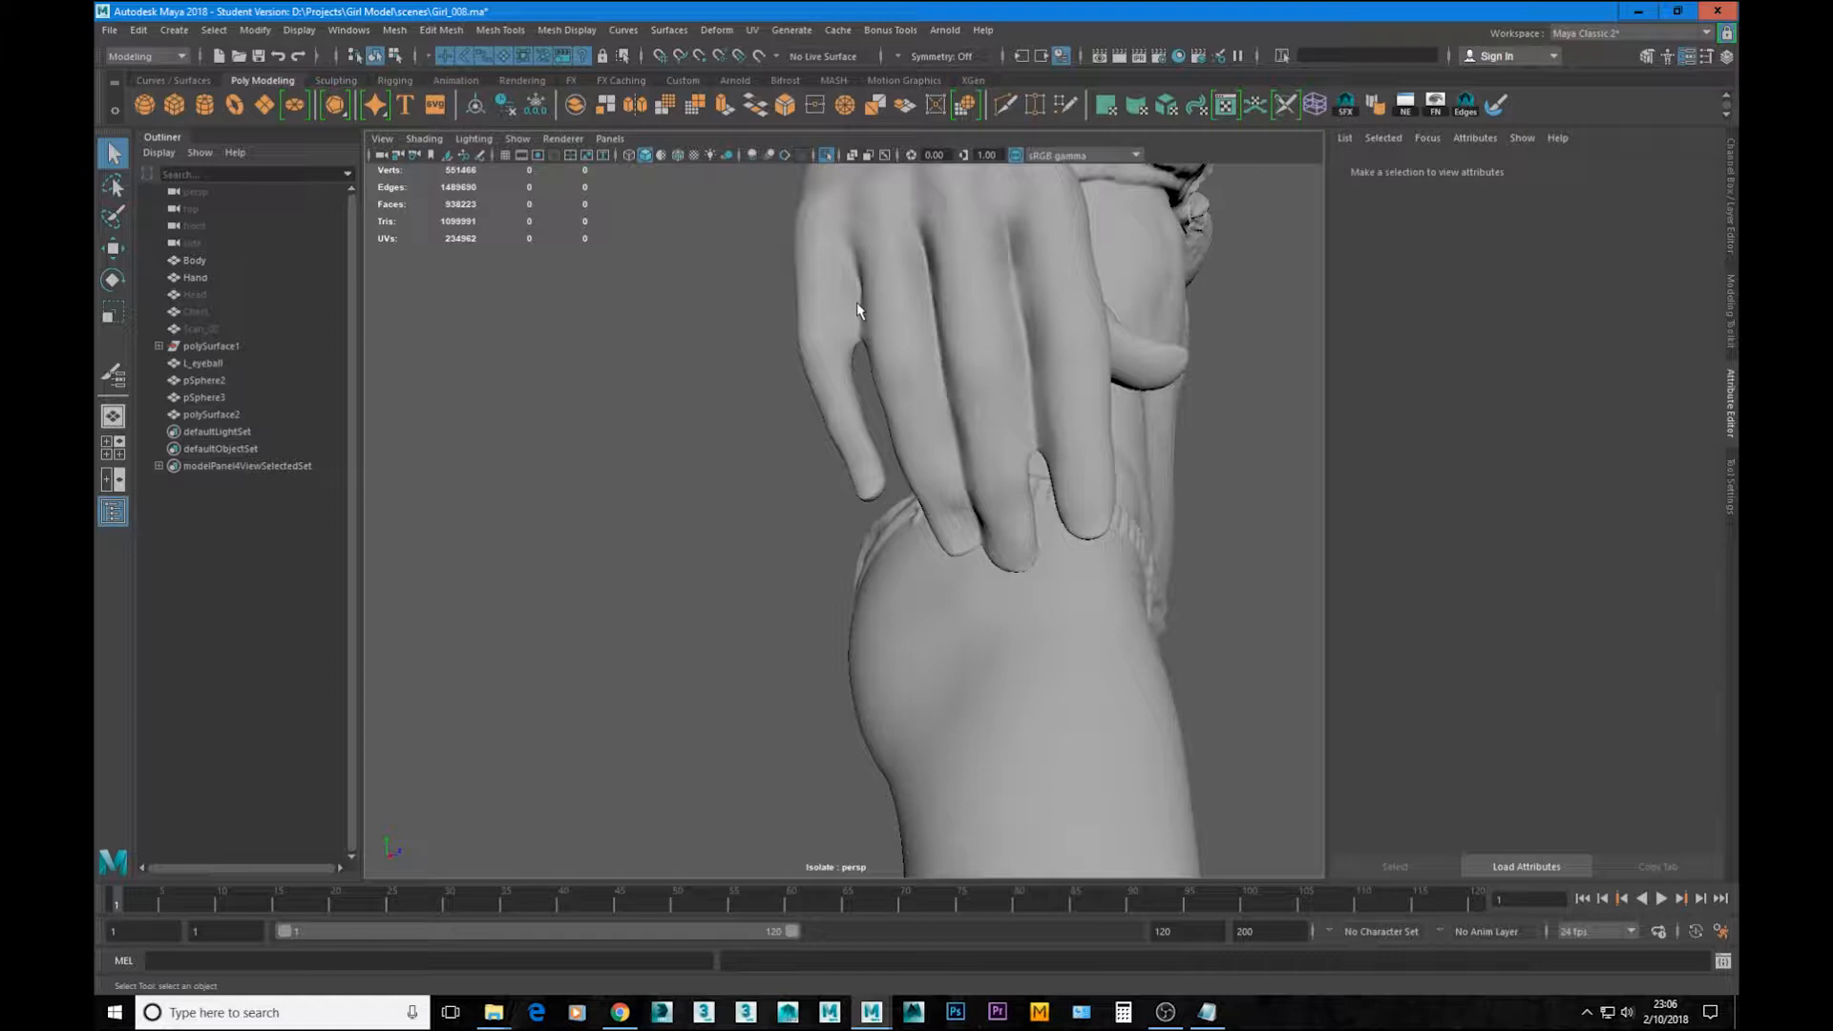
alt+drag(964, 384, 1335, 417)
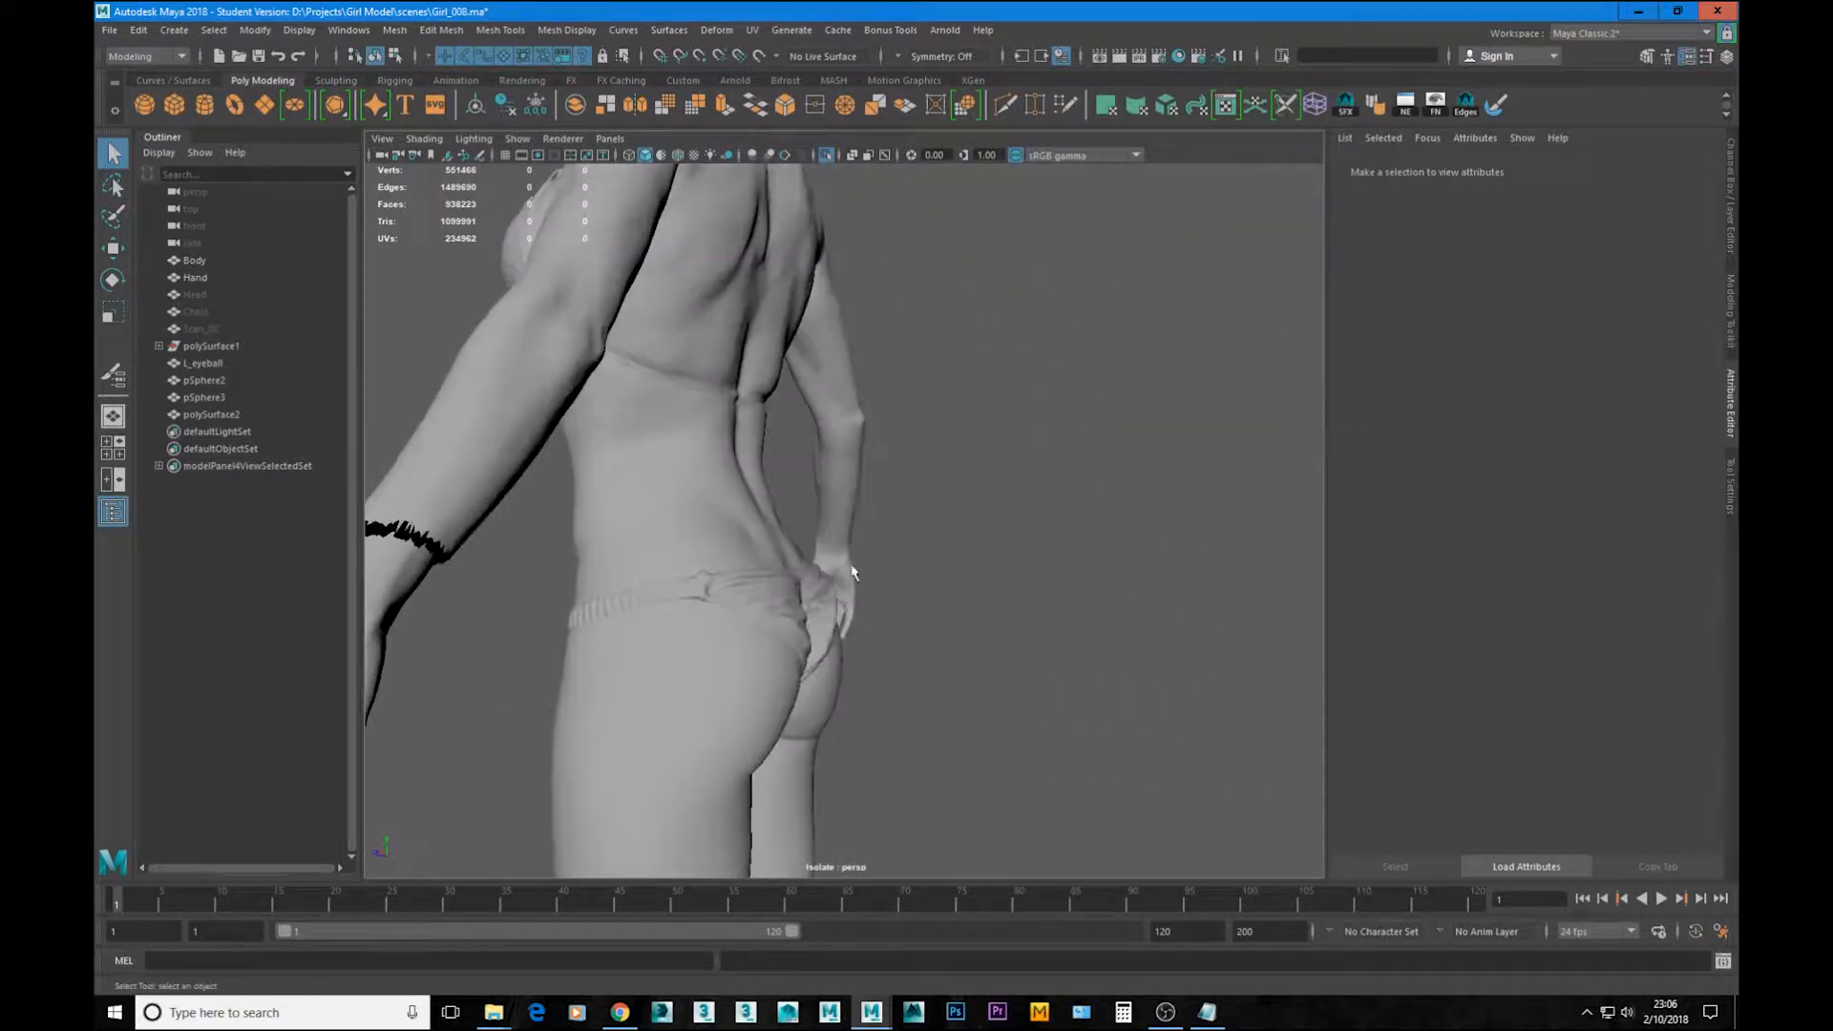
alt+middle_drag(699, 630, 1042, 585)
alt+drag(1008, 576, 1088, 563)
alt+right_drag(1088, 563, 897, 569)
alt+drag(897, 569, 993, 577)
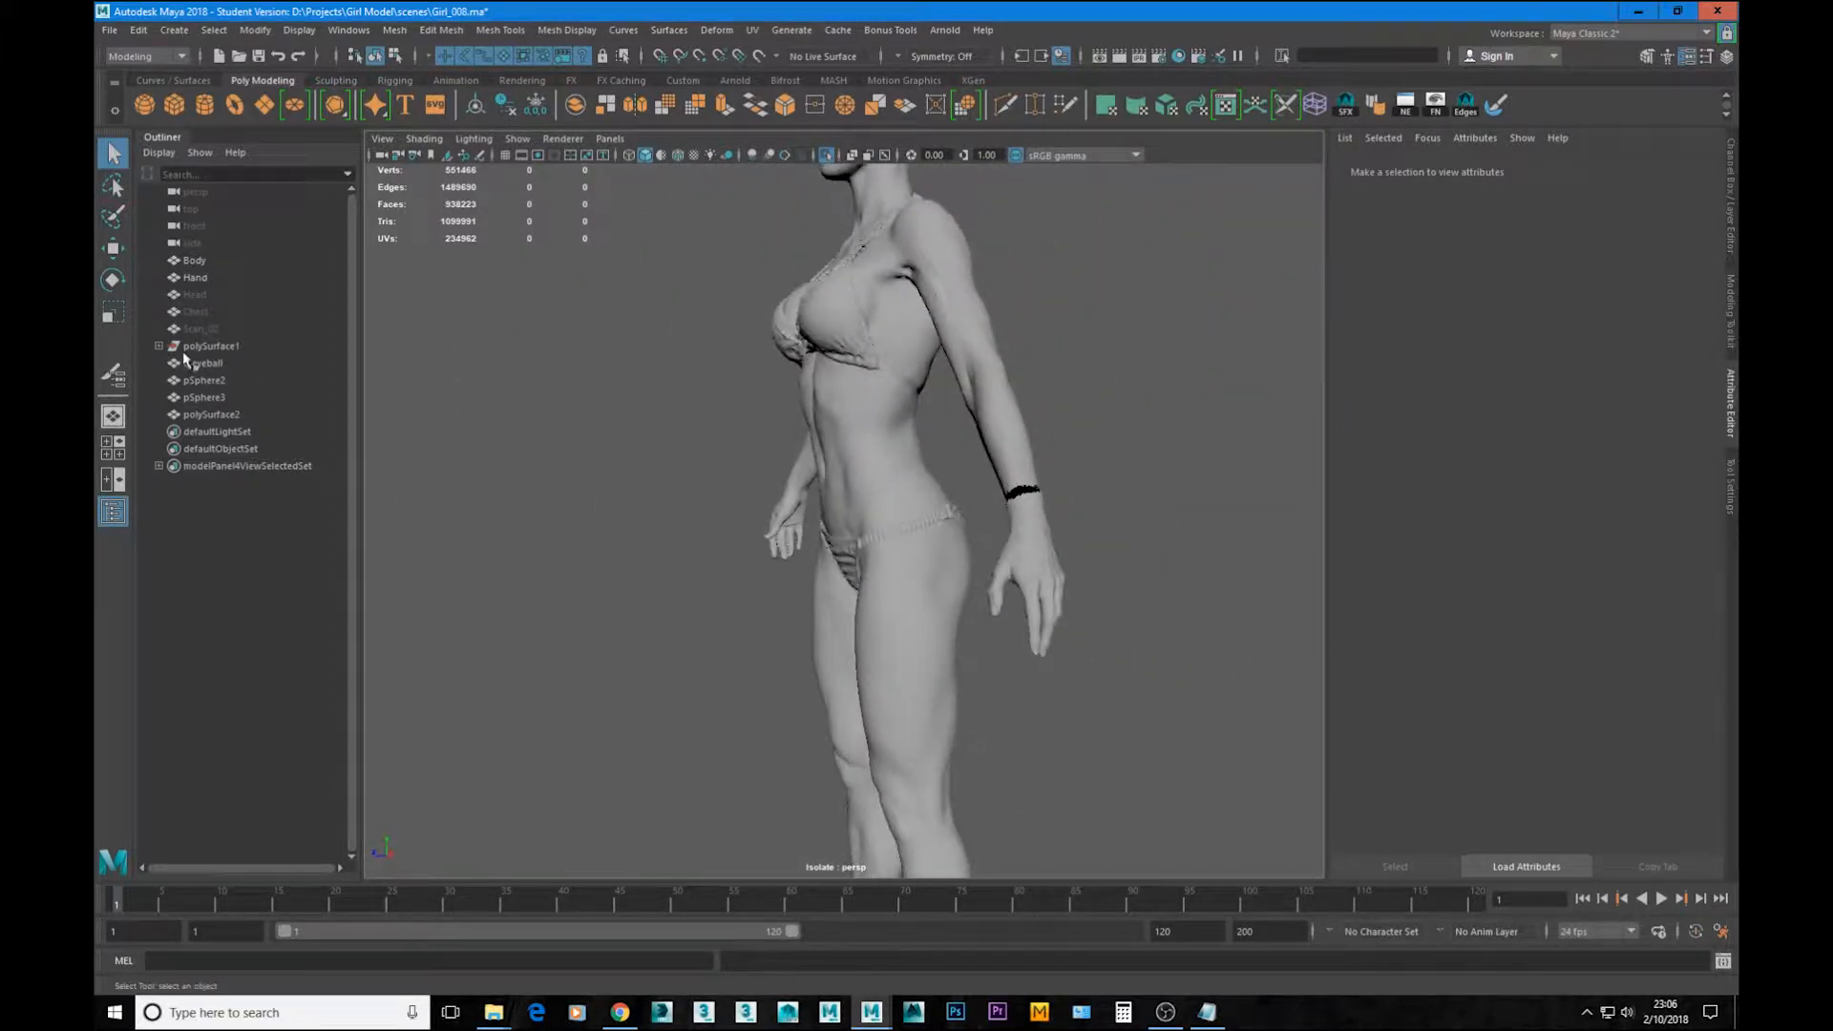
Step: Unhide the Scan_02 mesh
click(205, 328)
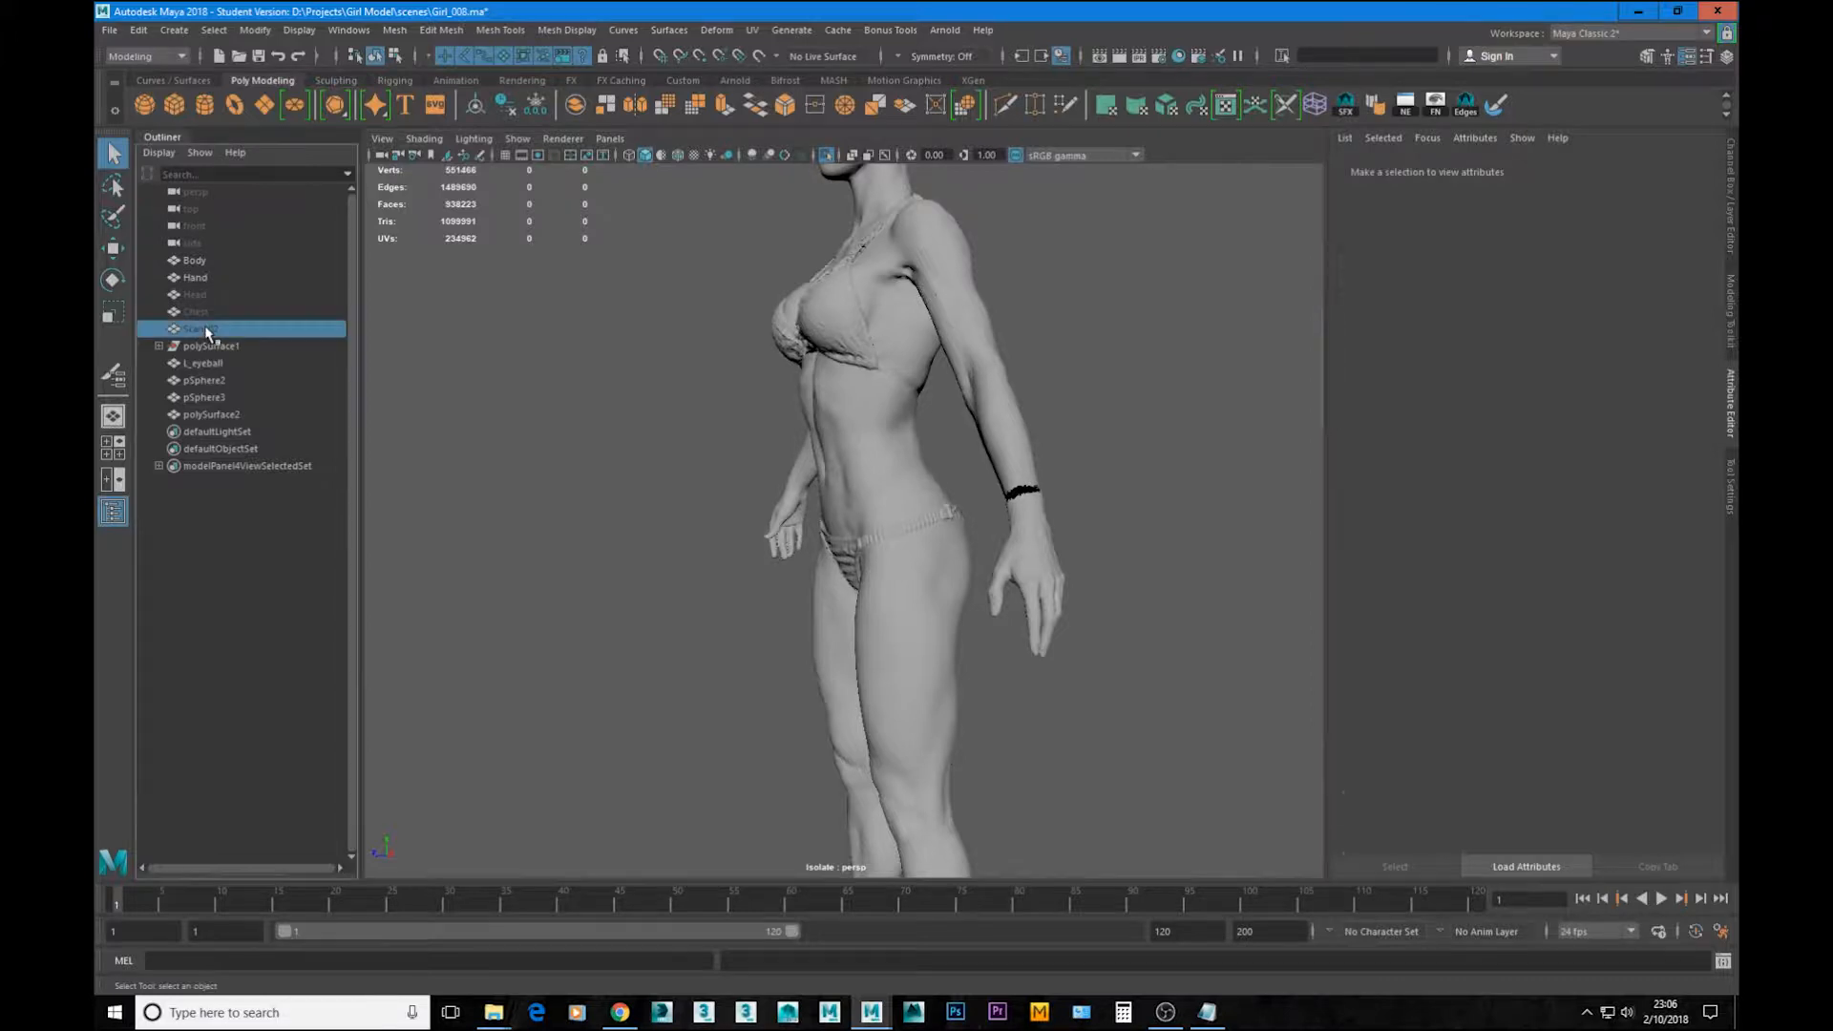
key(shift+h)
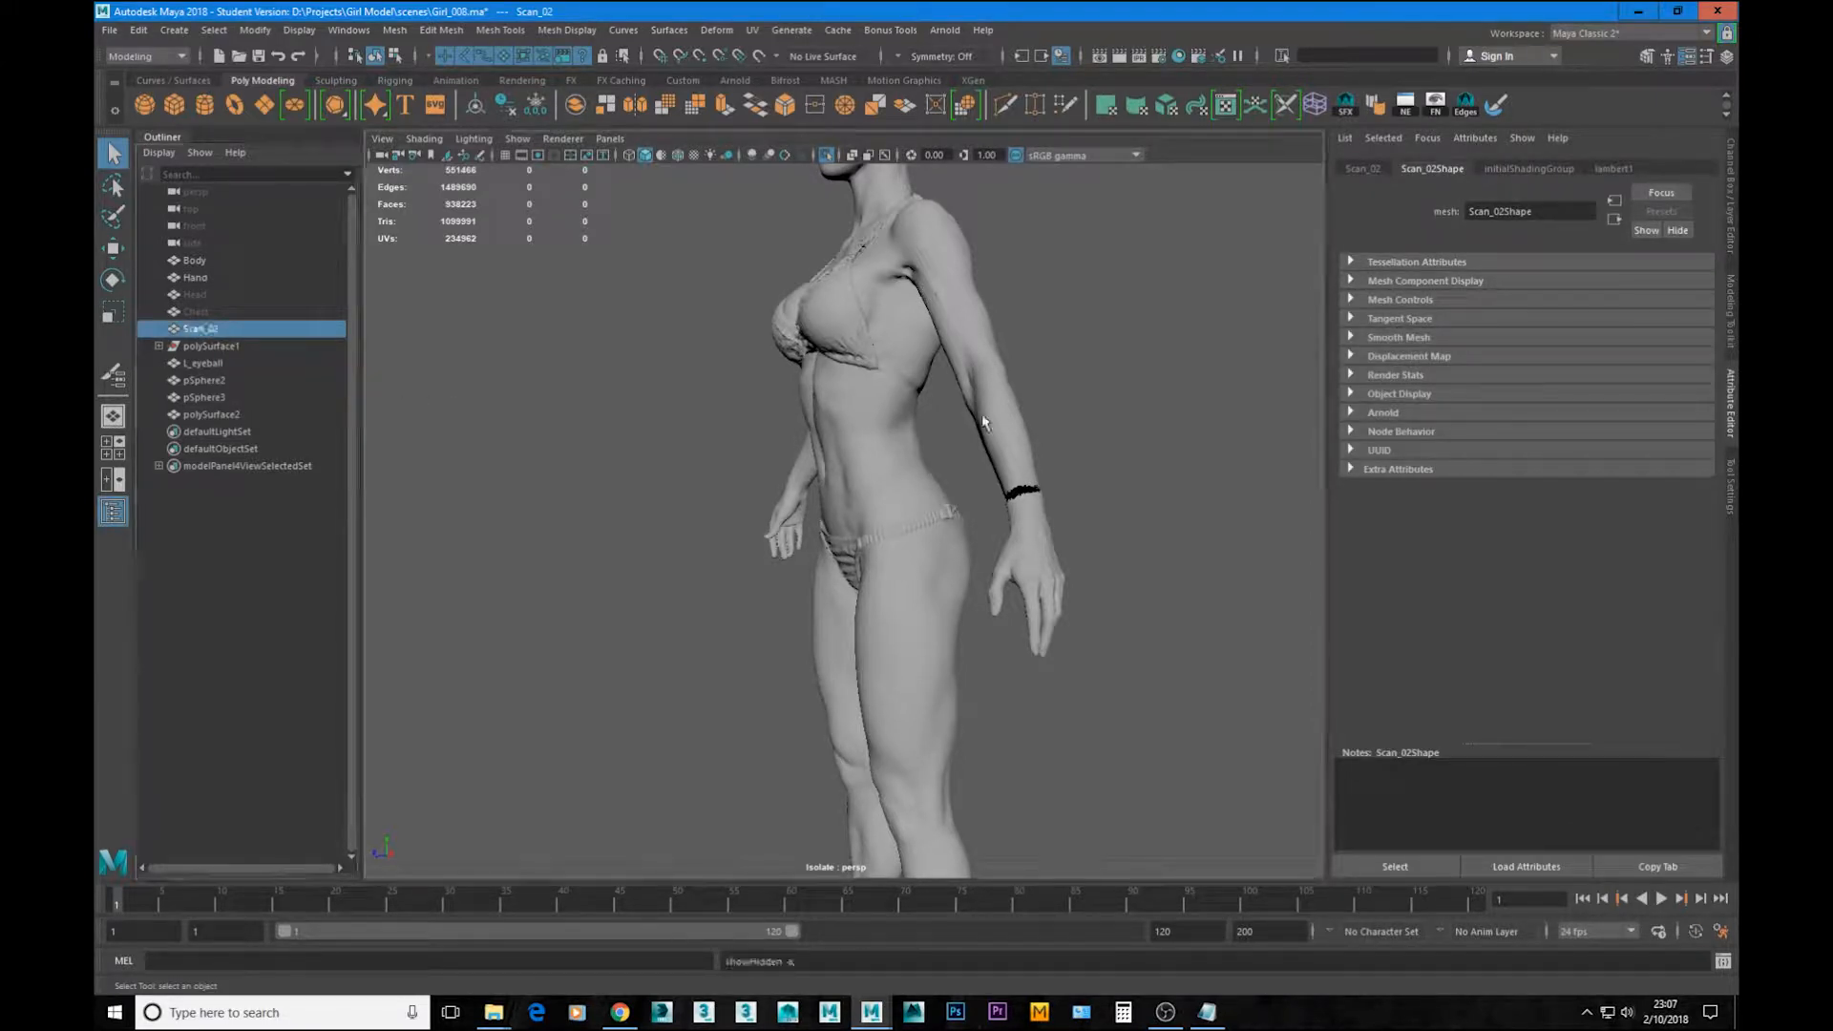
alt+drag(778, 490, 861, 497)
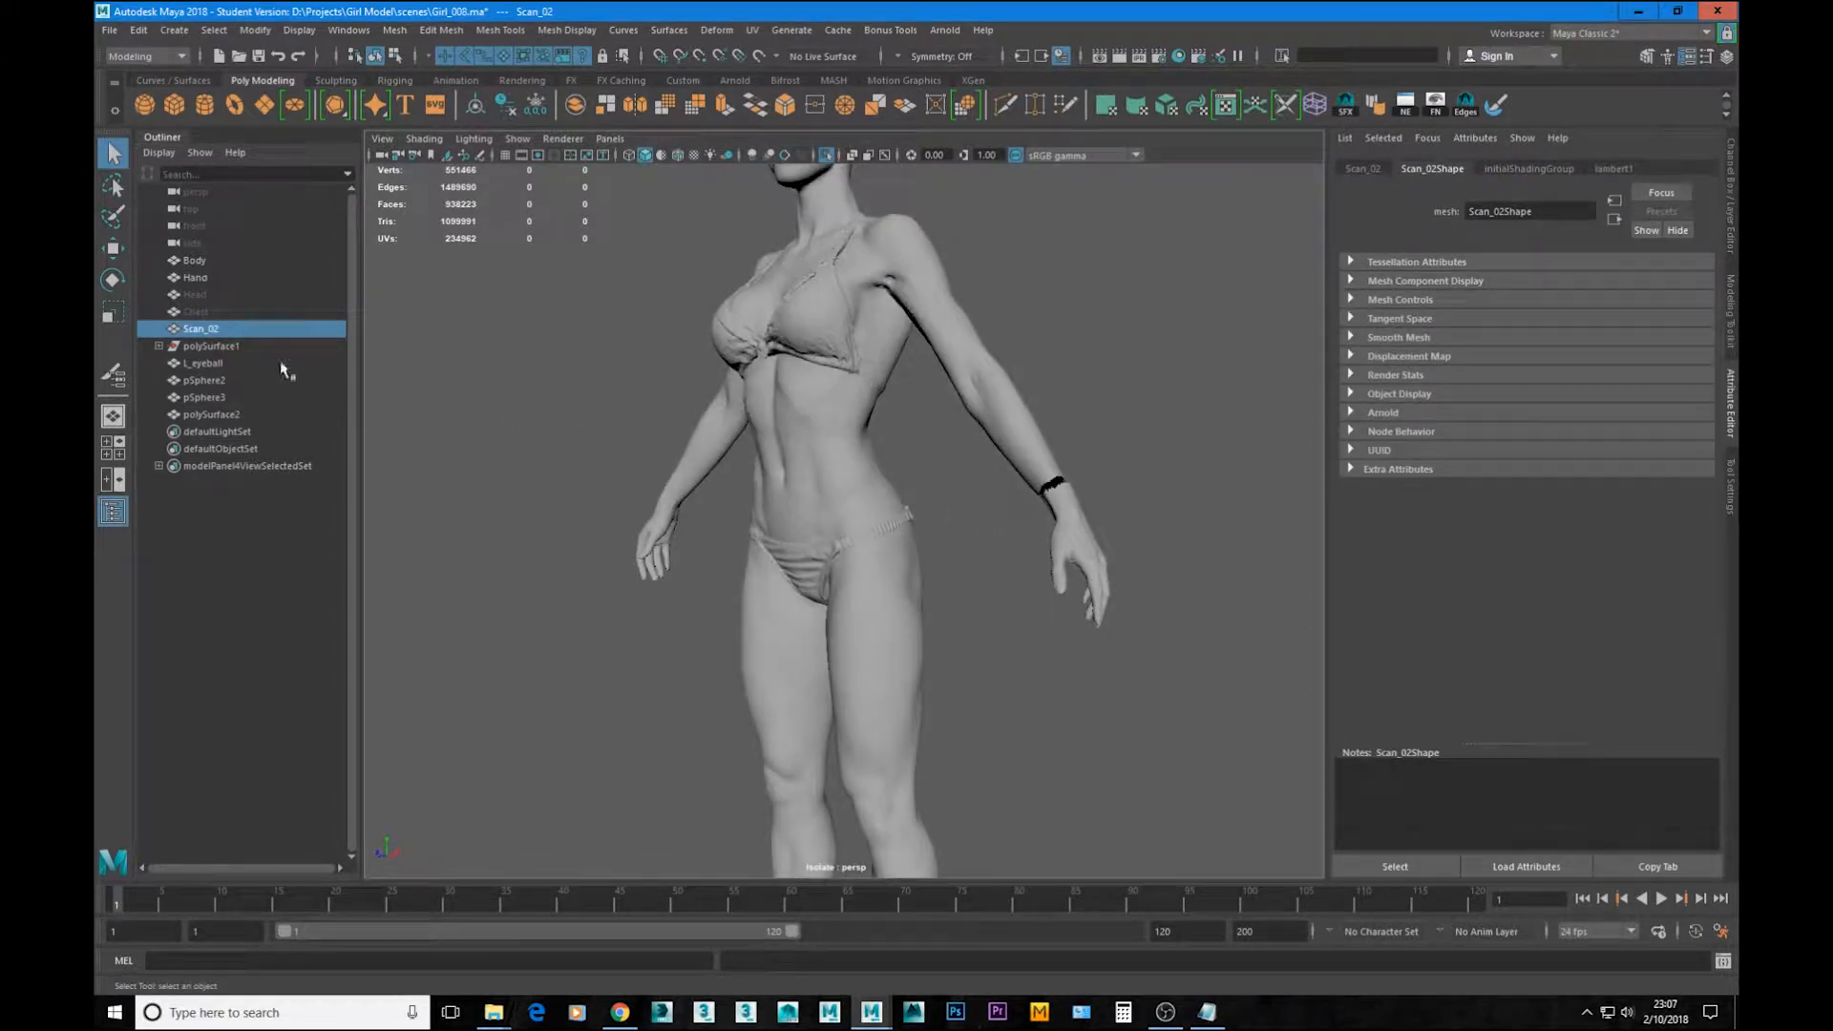
Step: Isolate the Scan_02, Body and Hand meshes together
ctrl+click(204, 311)
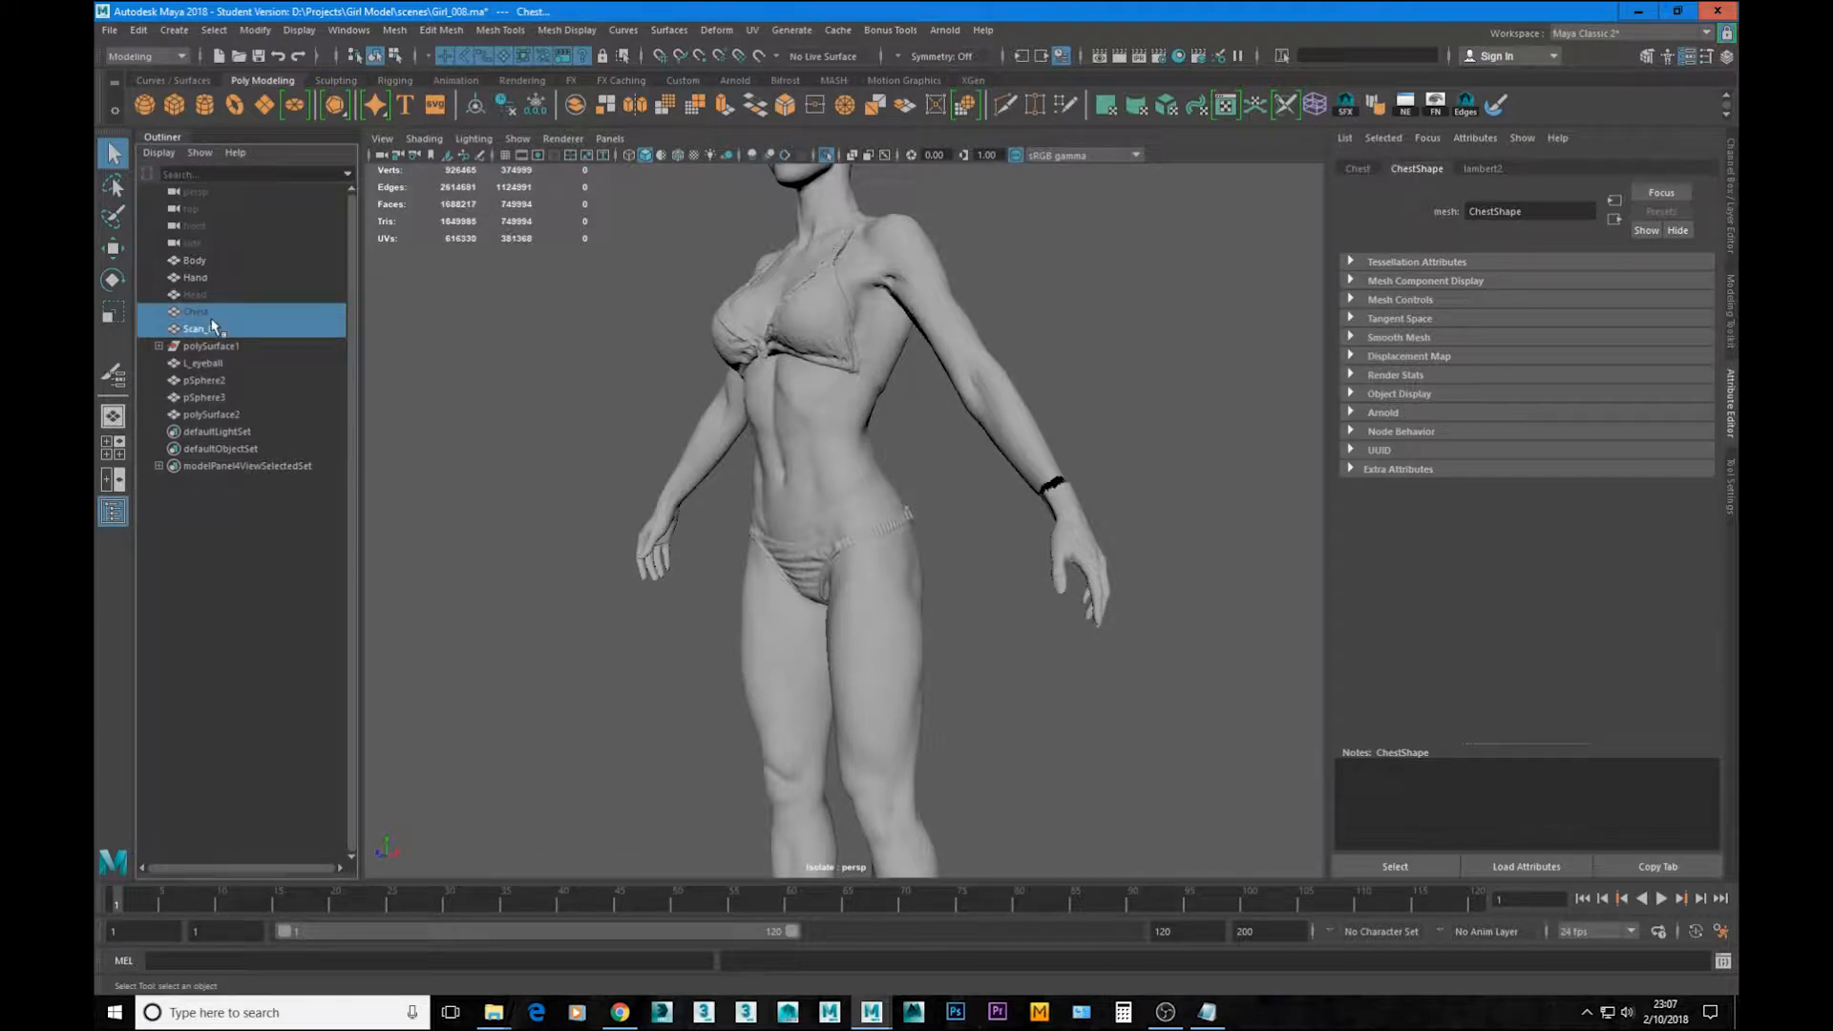
key(ctrl+z)
ctrl+drag(201, 278, 201, 268)
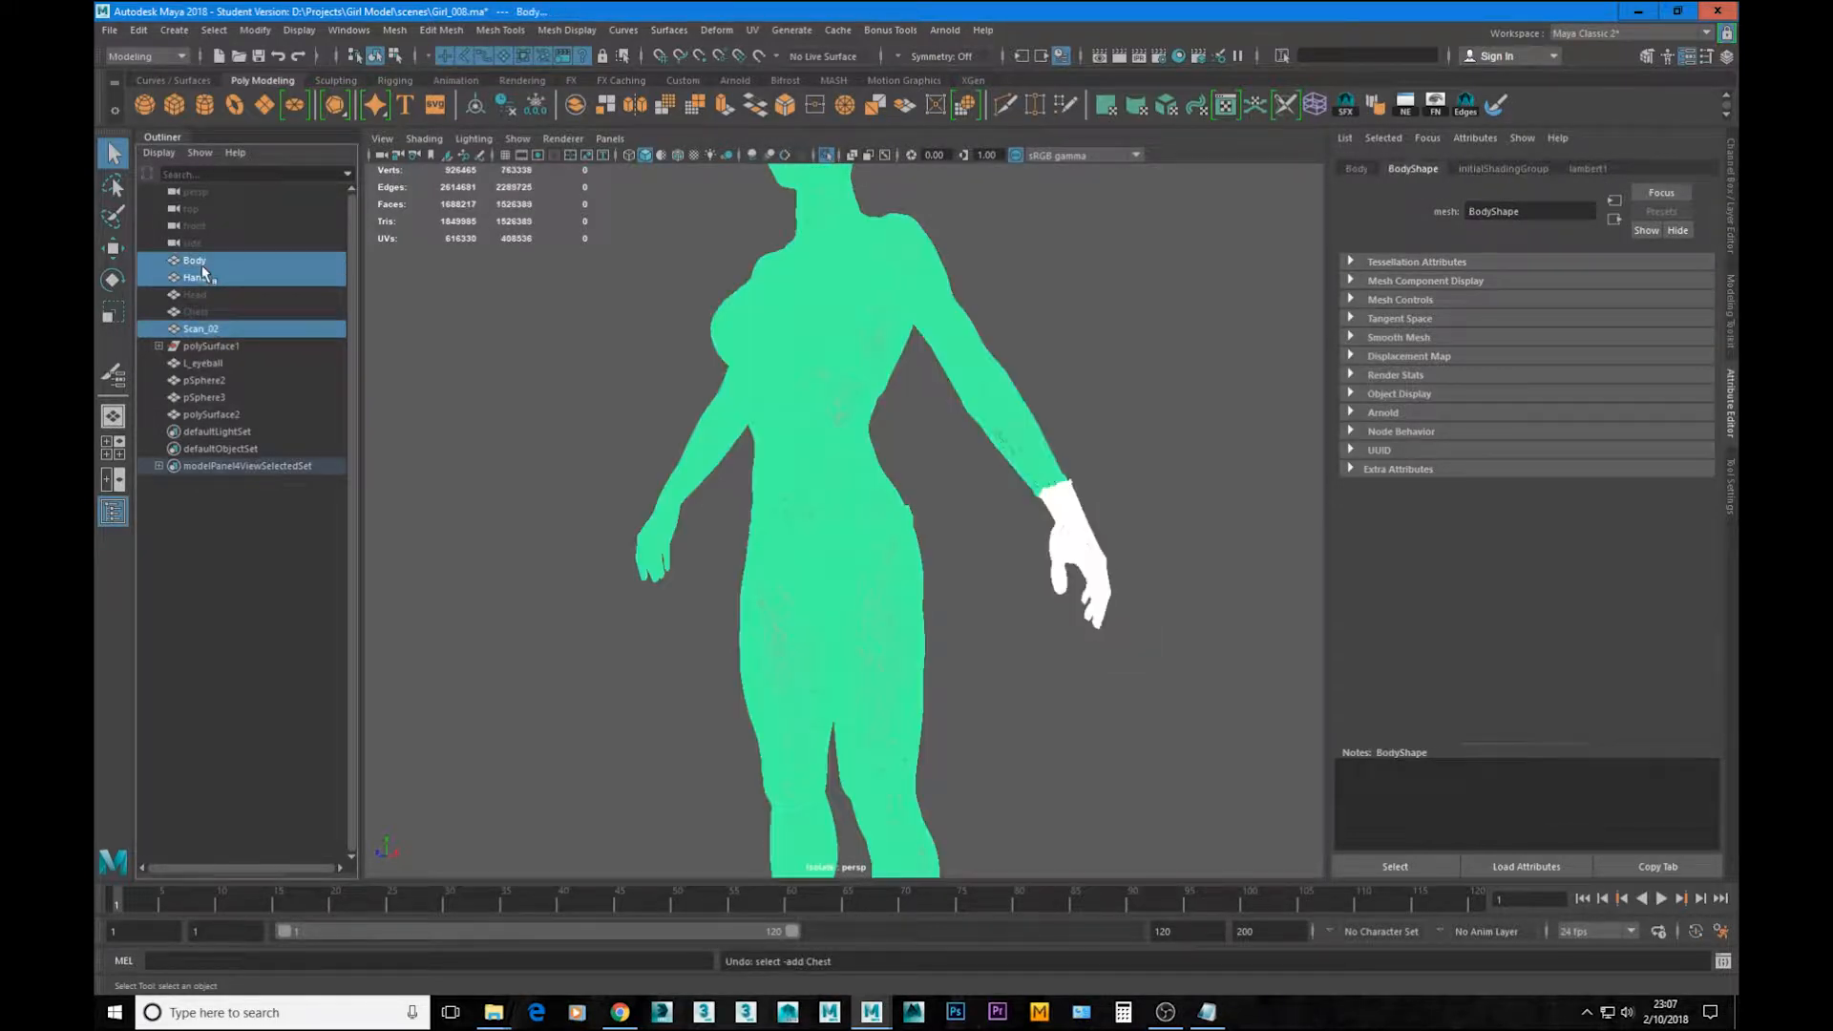
key(ctrl+1)
key(ctrl+1)
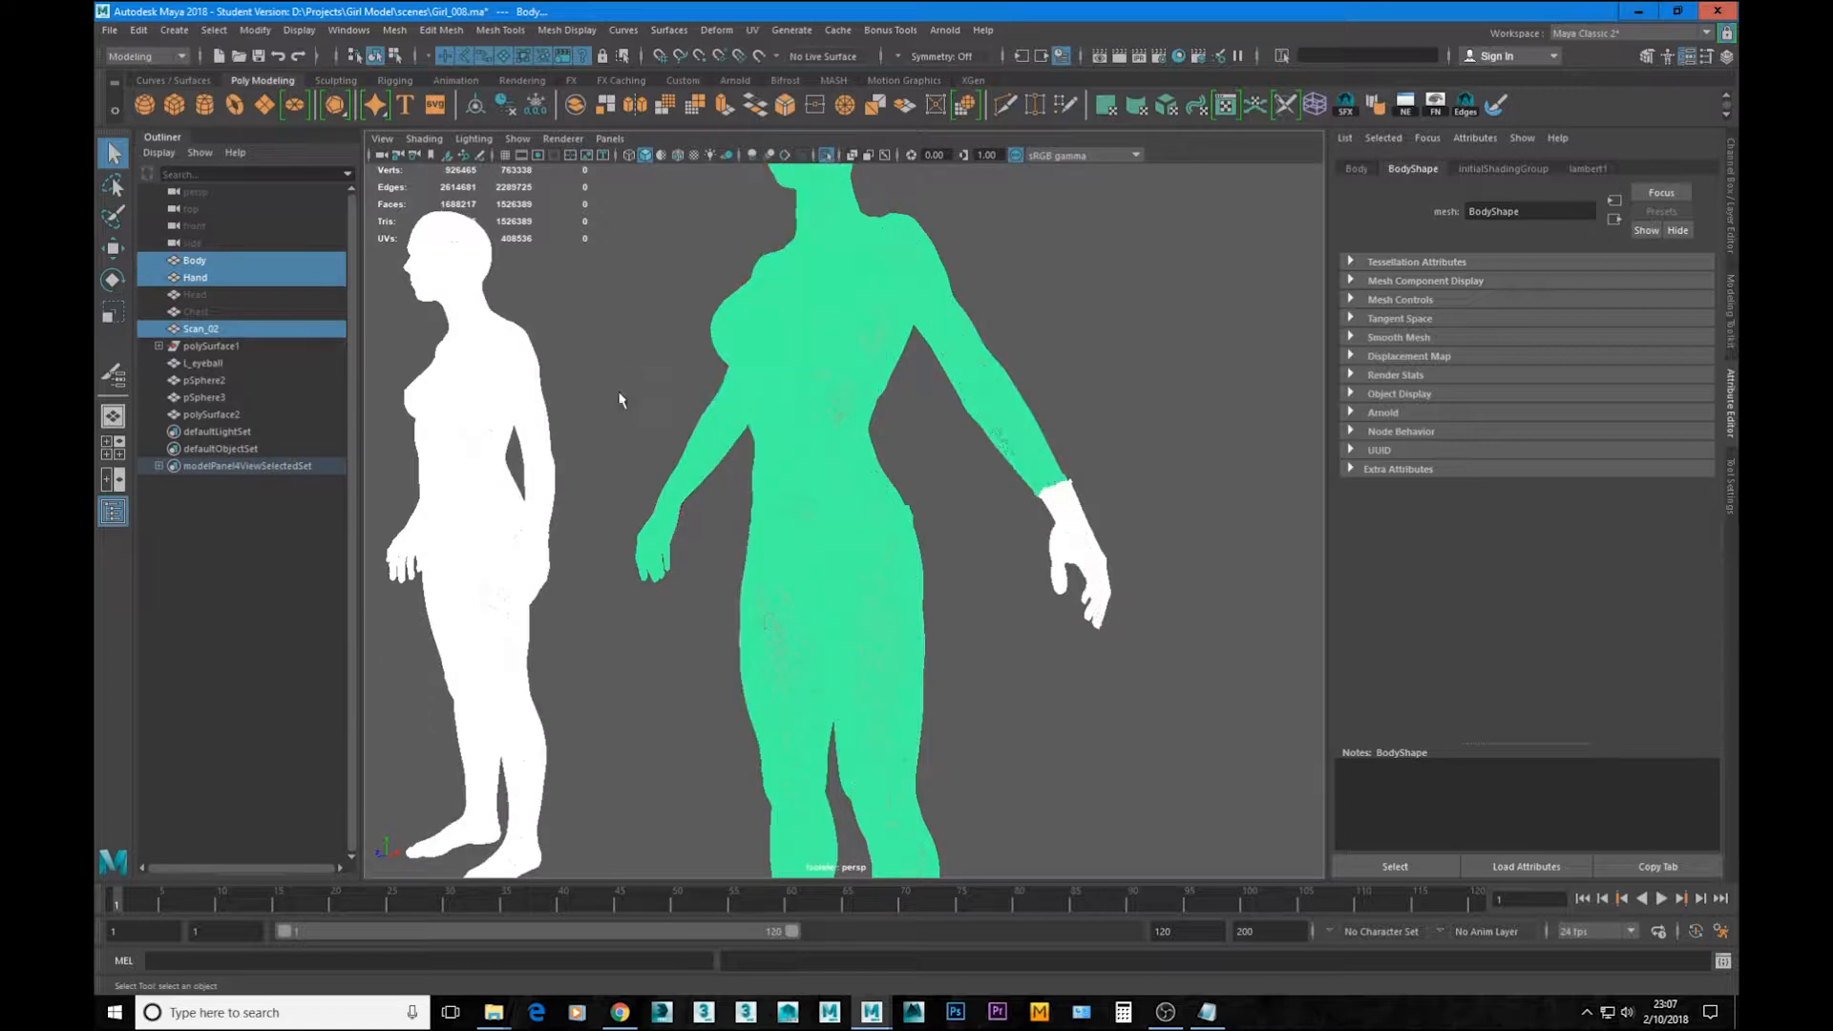
alt+drag(622, 398, 668, 401)
click(584, 389)
Step: Examine Scan_02's arms and hands up close, including the fingers and palm
alt+right_drag(669, 401, 764, 449)
alt+middle_drag(563, 573, 1088, 597)
alt+middle_drag(564, 649, 859, 603)
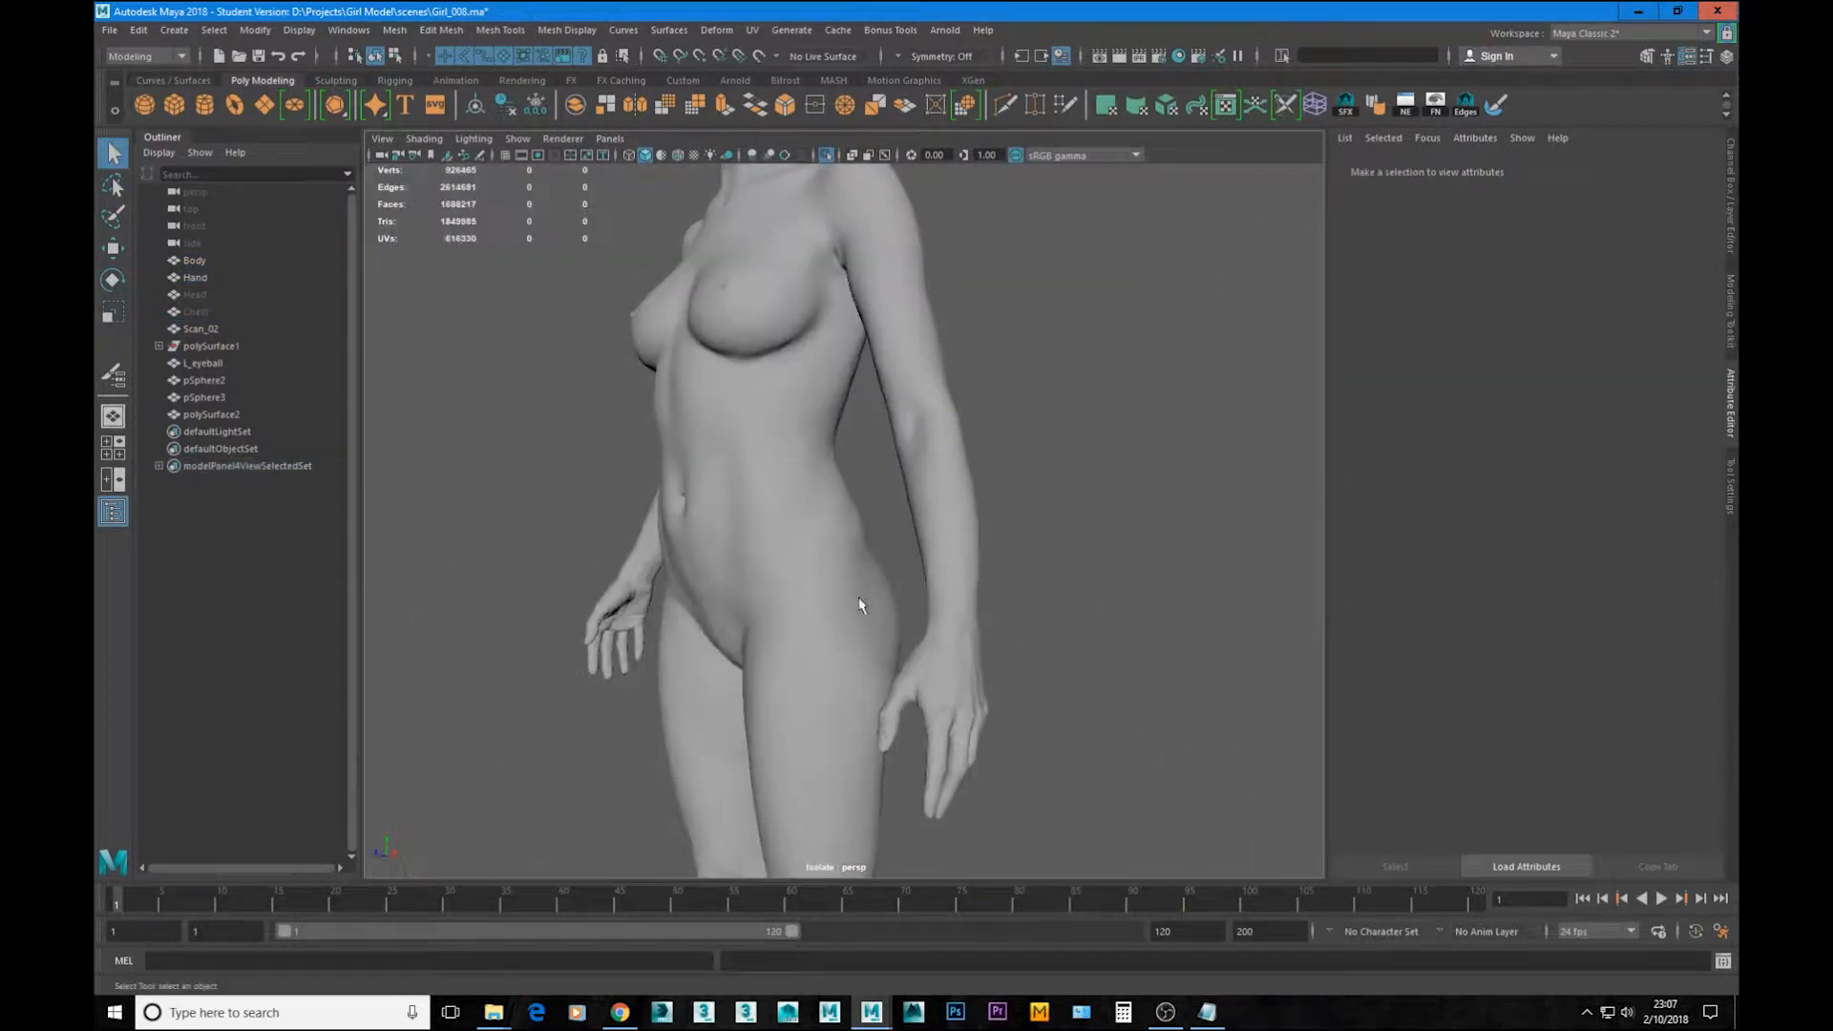
alt+drag(953, 630, 804, 379)
alt+right_drag(804, 379, 1150, 629)
alt+drag(1150, 629, 1031, 606)
alt+right_drag(1191, 659, 688, 487)
alt+drag(1117, 617, 701, 422)
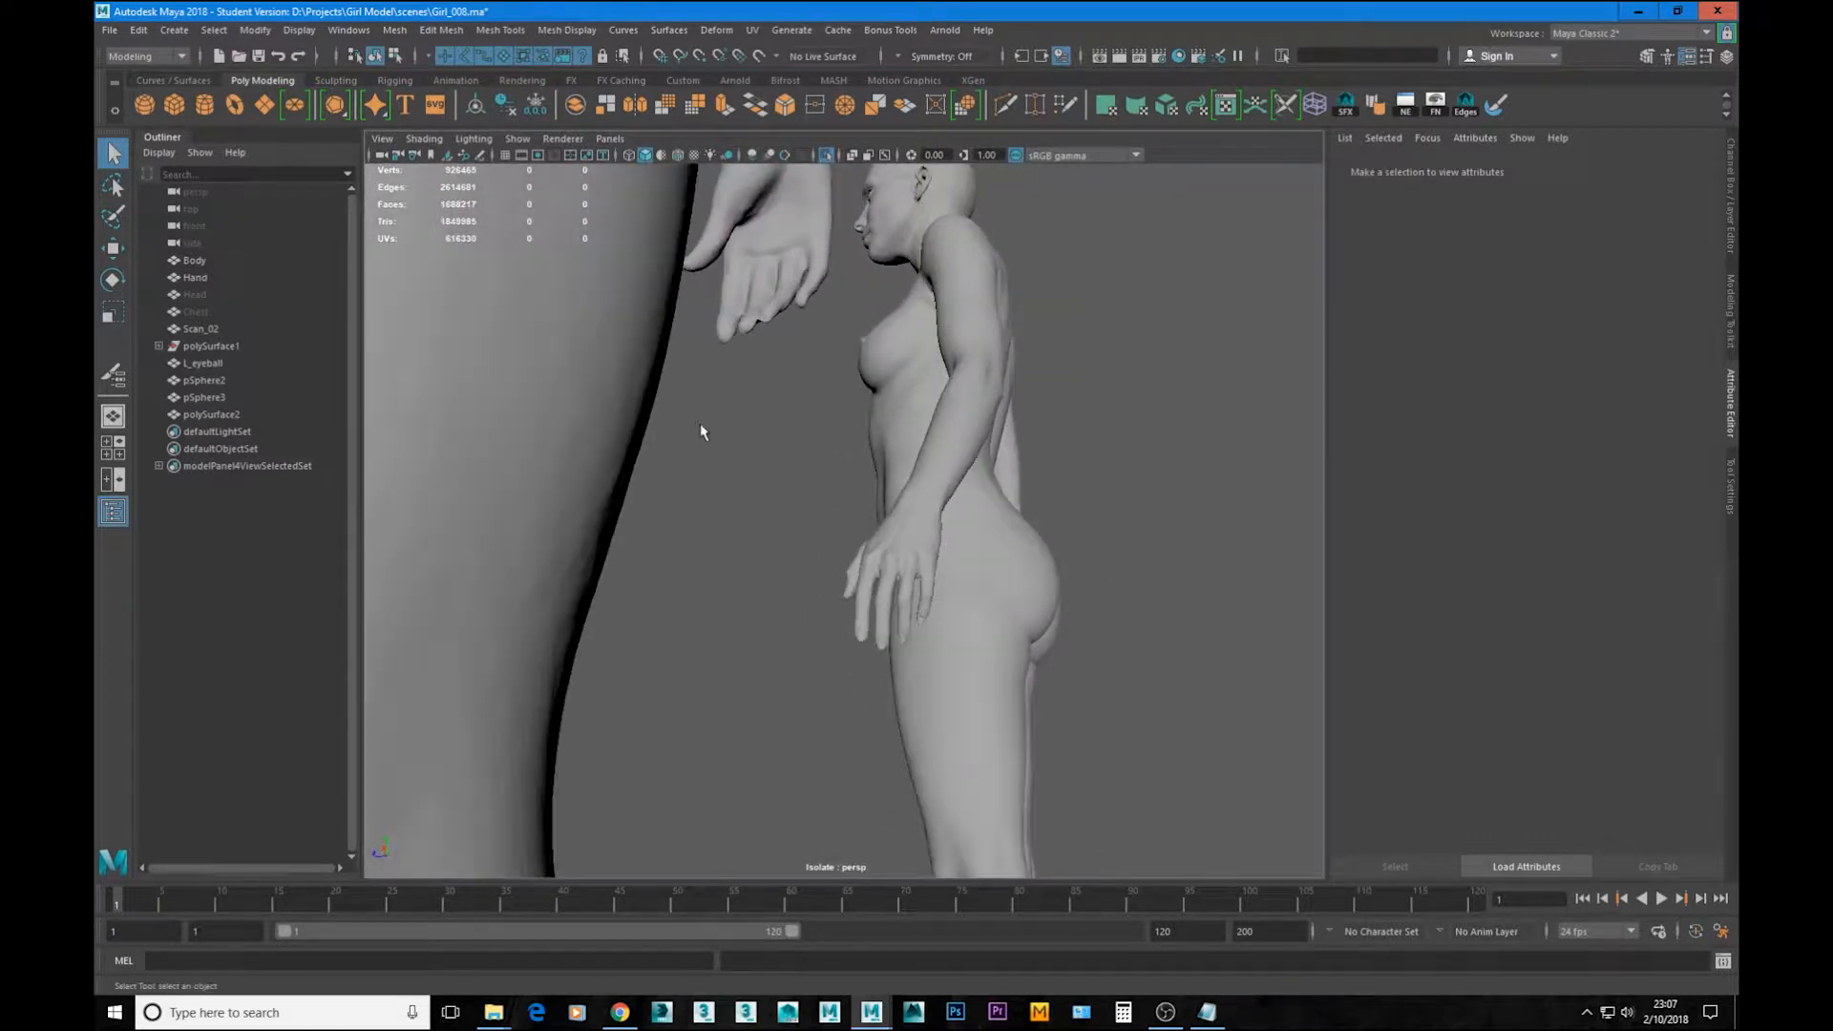
alt+right_drag(701, 422, 1172, 653)
alt+drag(1172, 653, 1137, 650)
alt+middle_drag(1191, 744, 1142, 668)
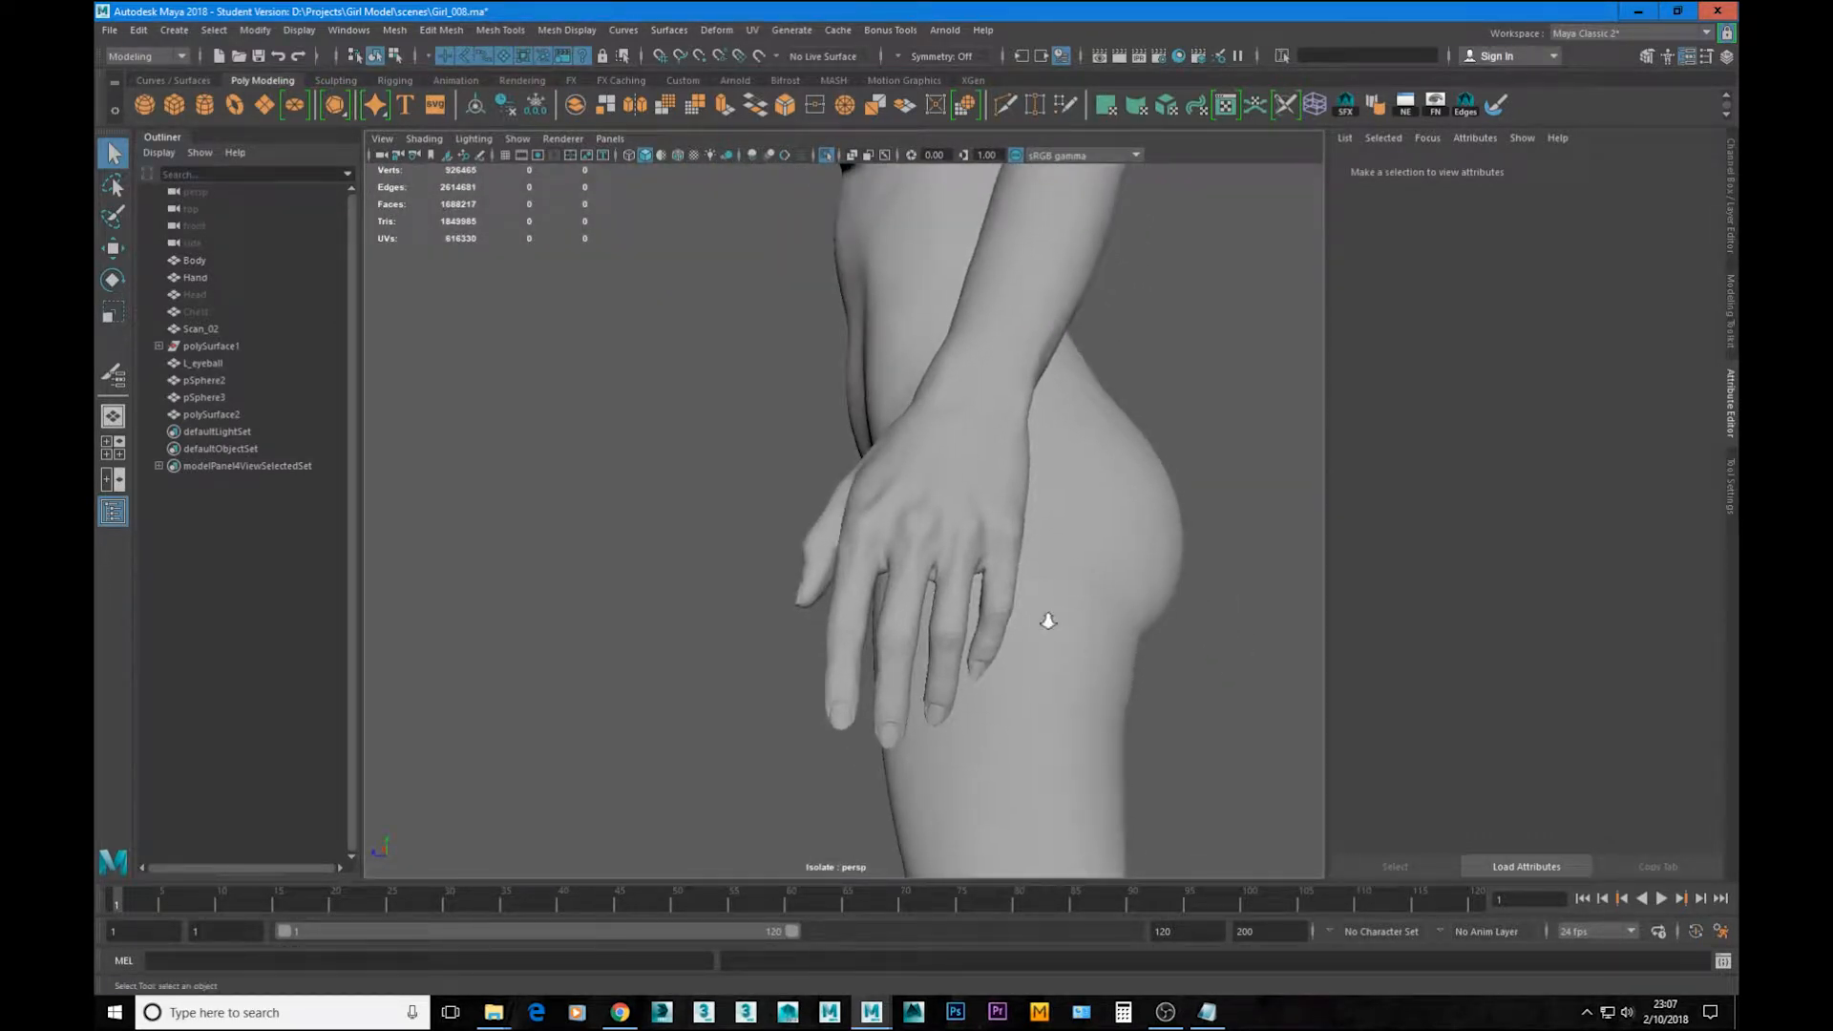
alt+right_drag(1047, 621, 907, 565)
alt+drag(907, 565, 785, 558)
alt+right_drag(860, 573, 924, 589)
alt+drag(925, 589, 732, 540)
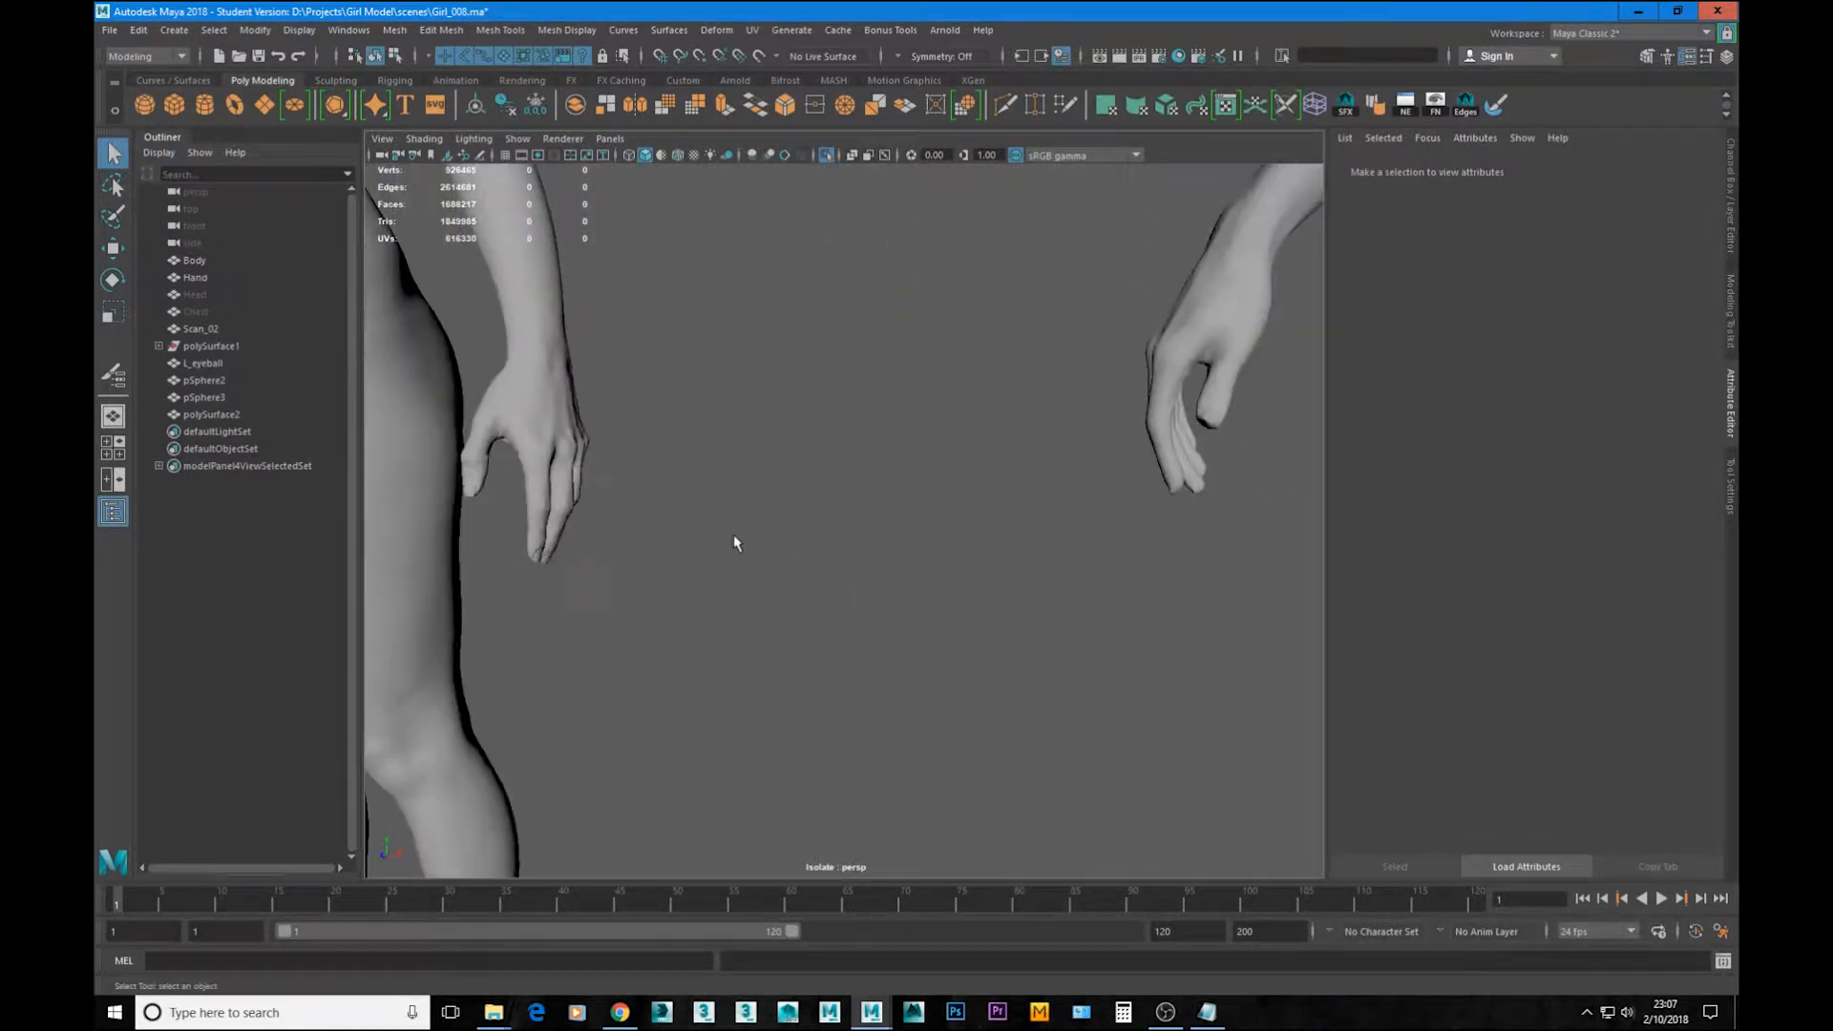
Step: Compare the full figures of Scan_02 and the Body scan side by side from the front
alt+middle_drag(732, 540, 1156, 631)
alt+right_drag(1157, 630, 1084, 614)
alt+middle_drag(1085, 614, 847, 618)
alt+drag(847, 618, 930, 557)
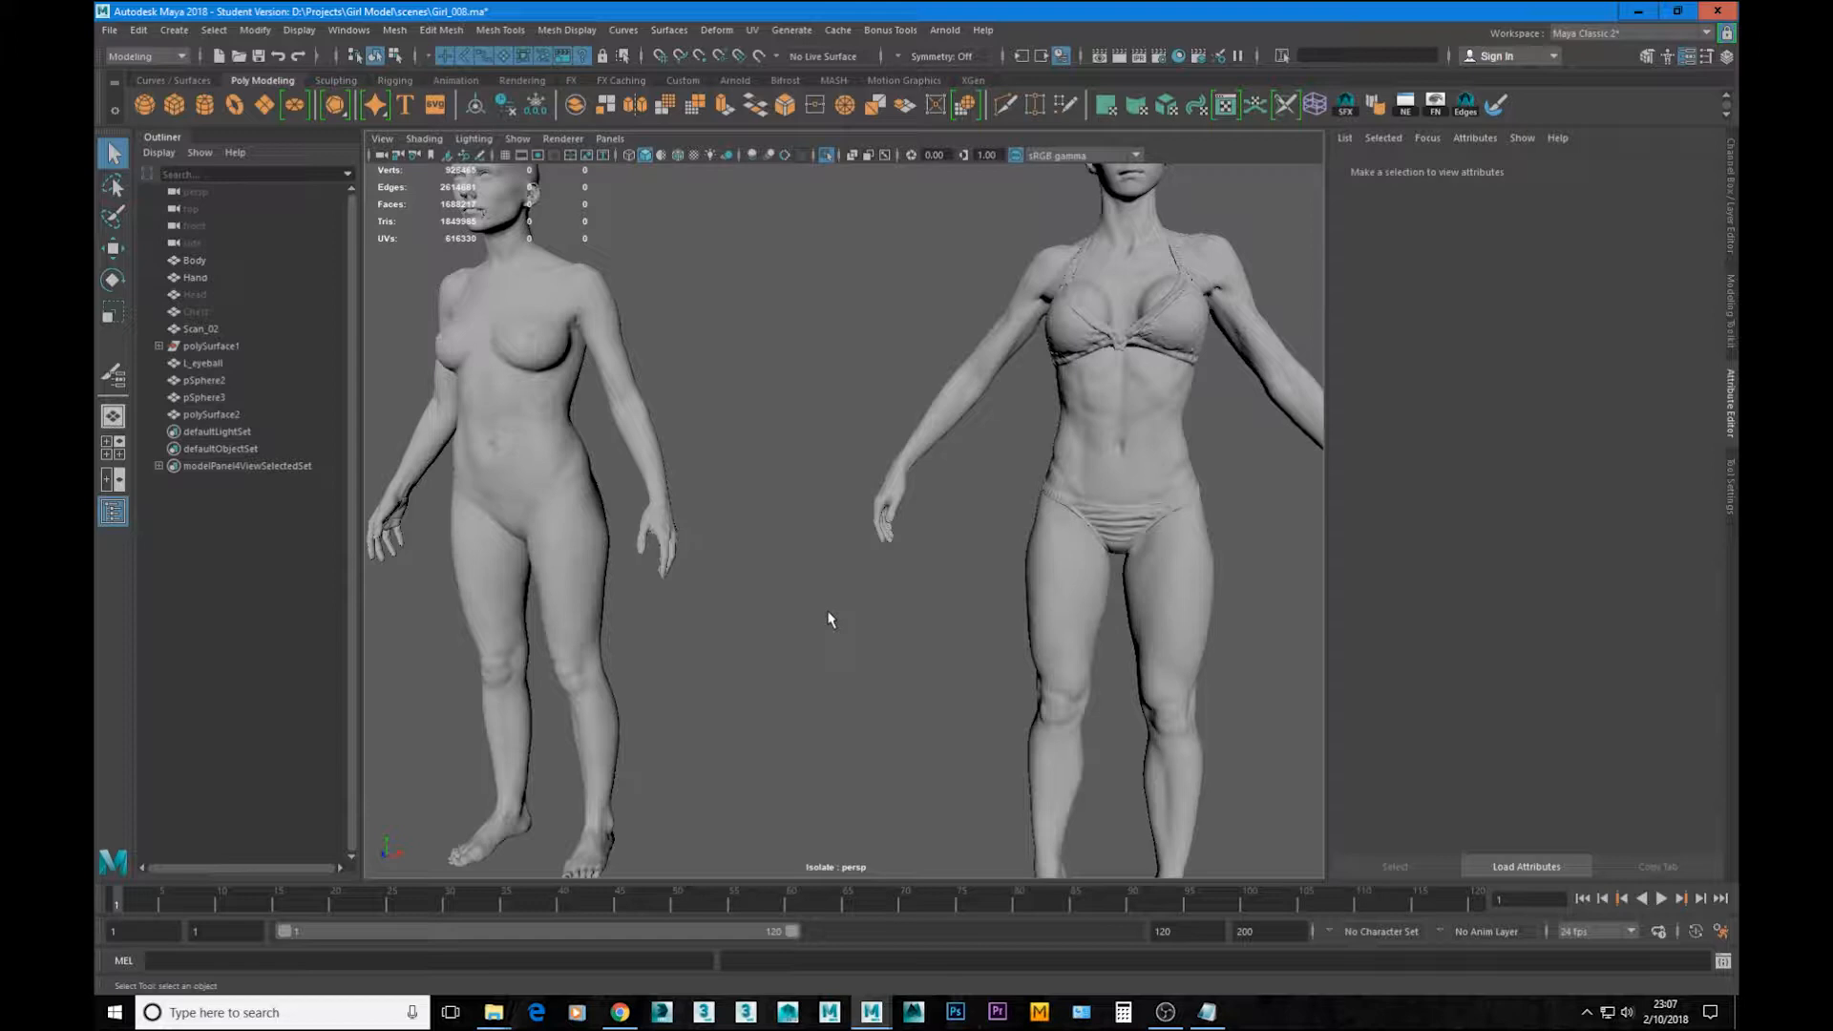
scroll(868, 530, down, 5)
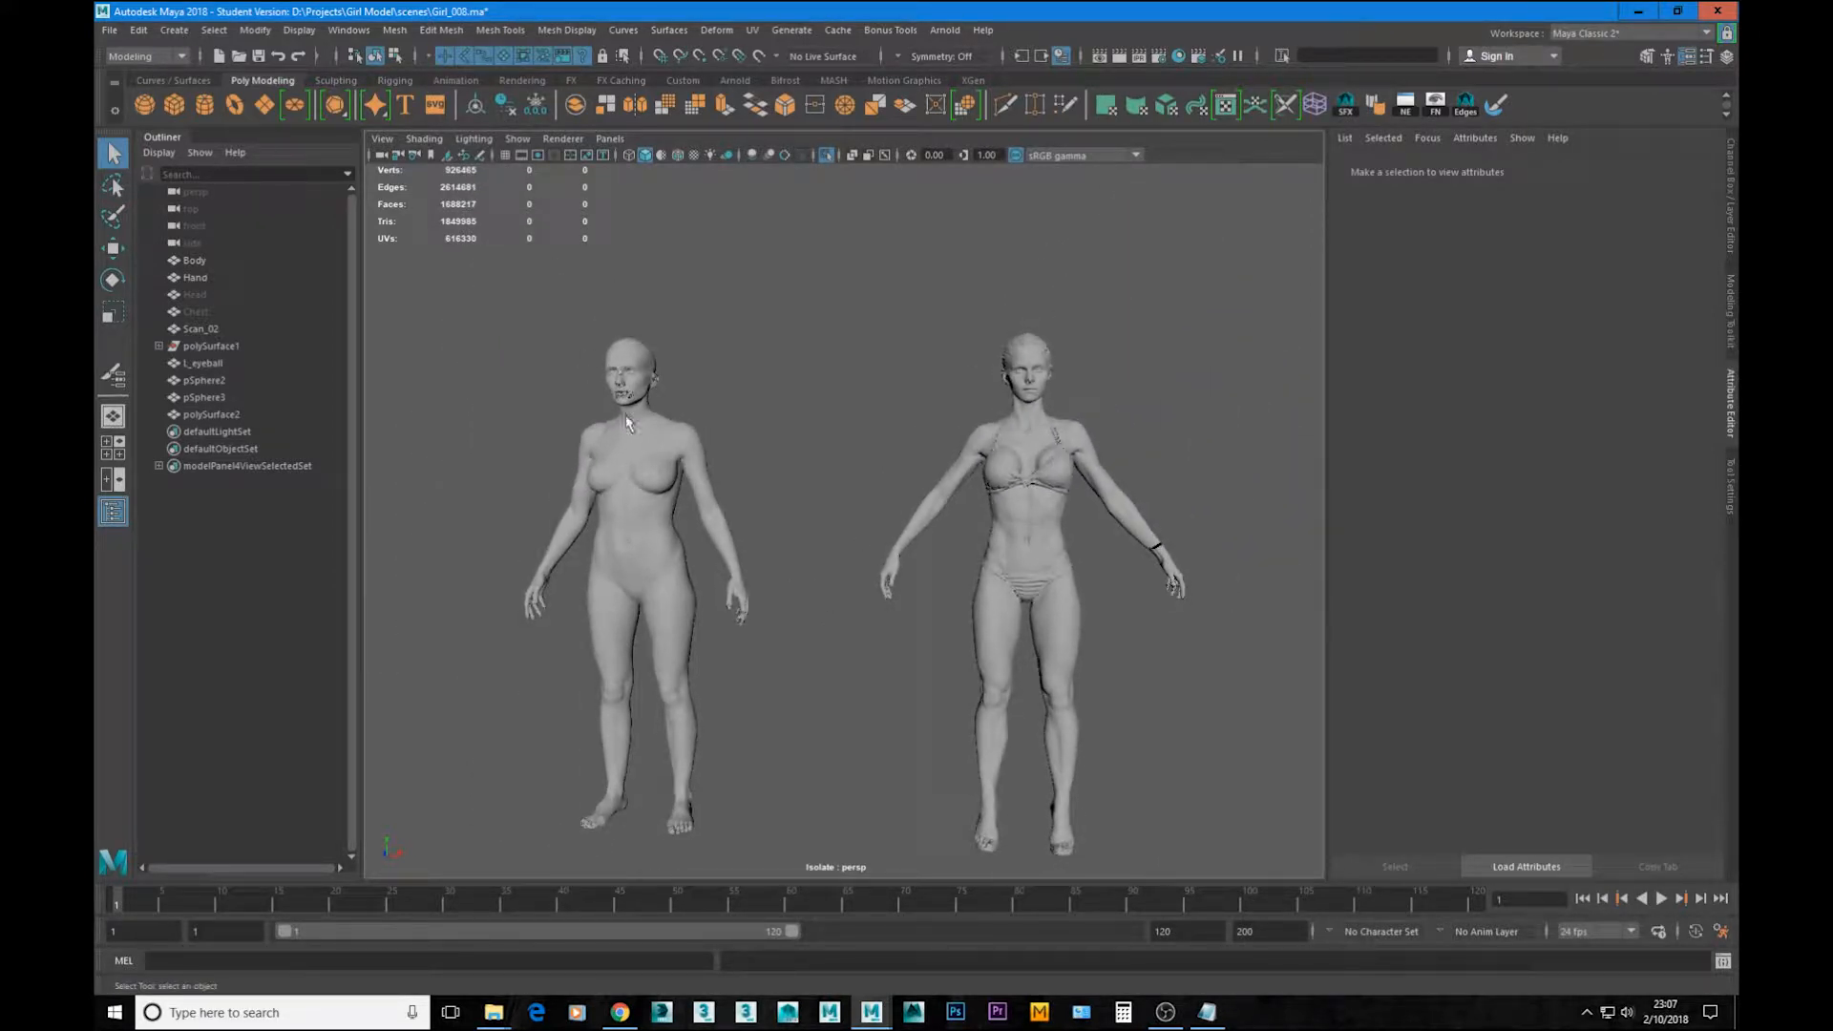
alt+drag(599, 520, 750, 622)
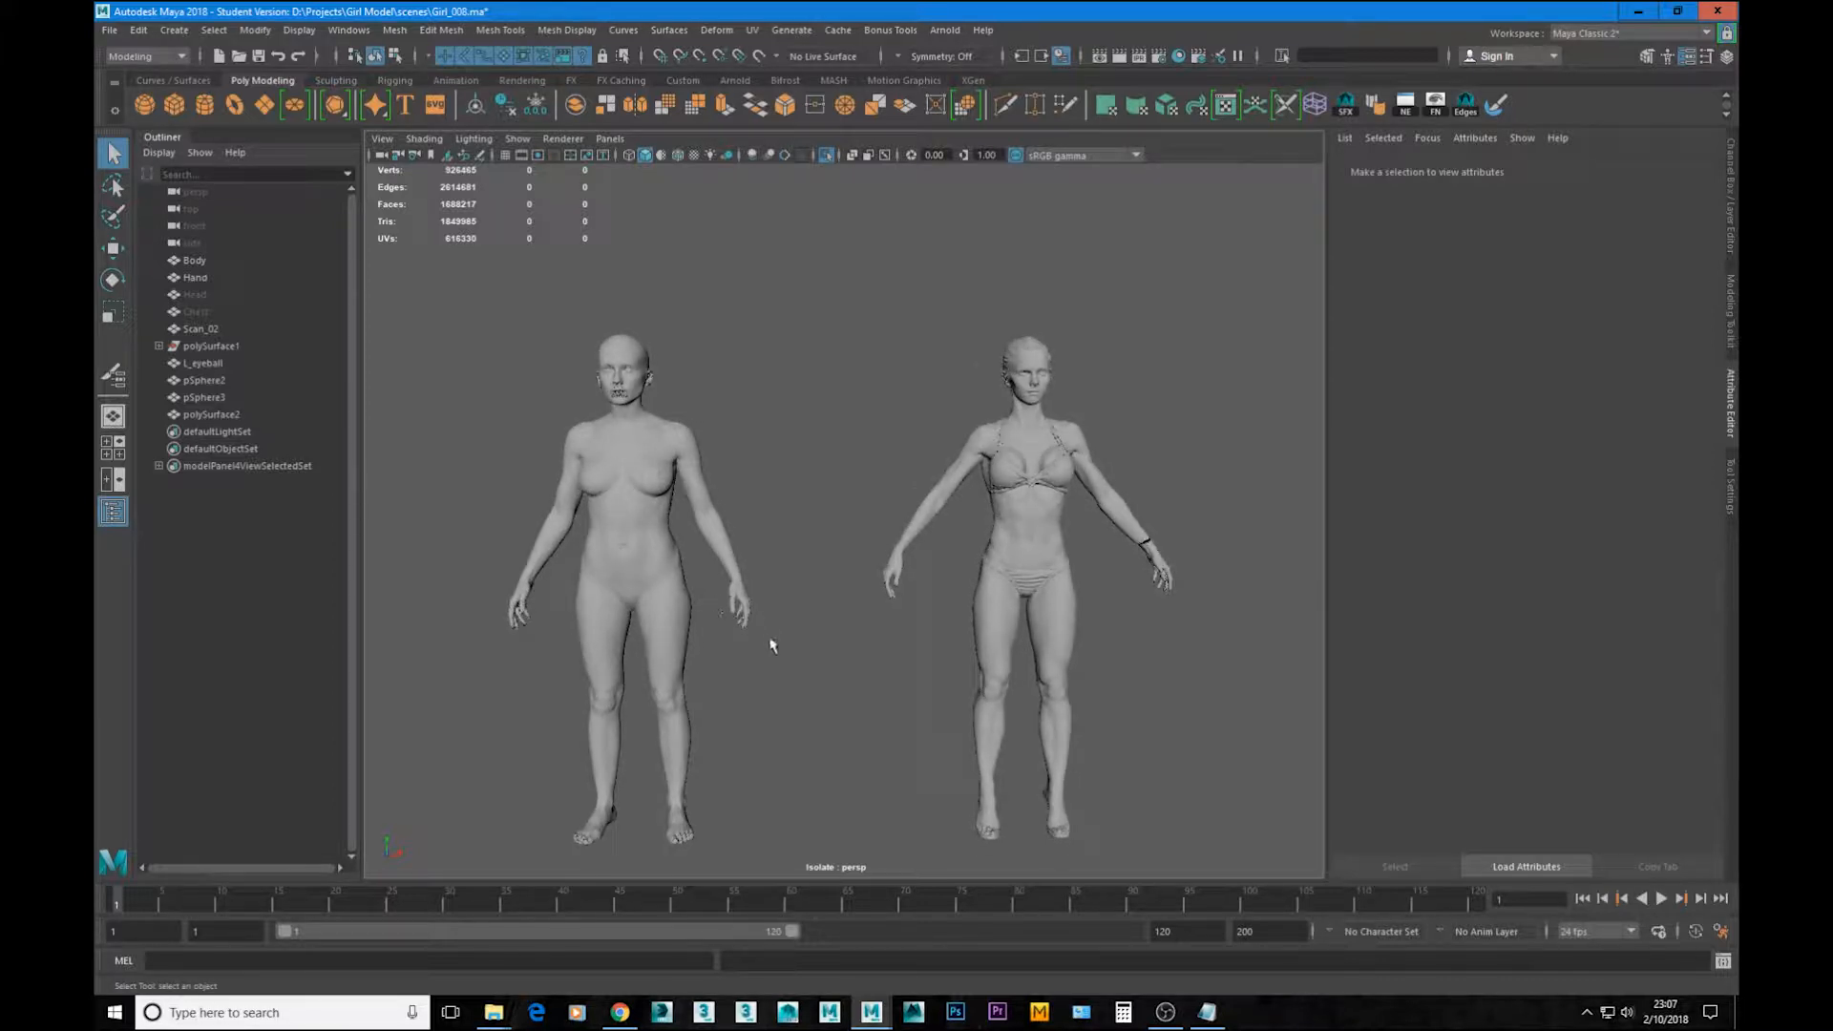
Step: Inspect the foot and toes of the Body scan up close
alt+middle_drag(770, 639, 781, 542)
alt+right_drag(597, 545, 745, 630)
alt+middle_drag(749, 632, 786, 433)
alt+drag(899, 556, 862, 593)
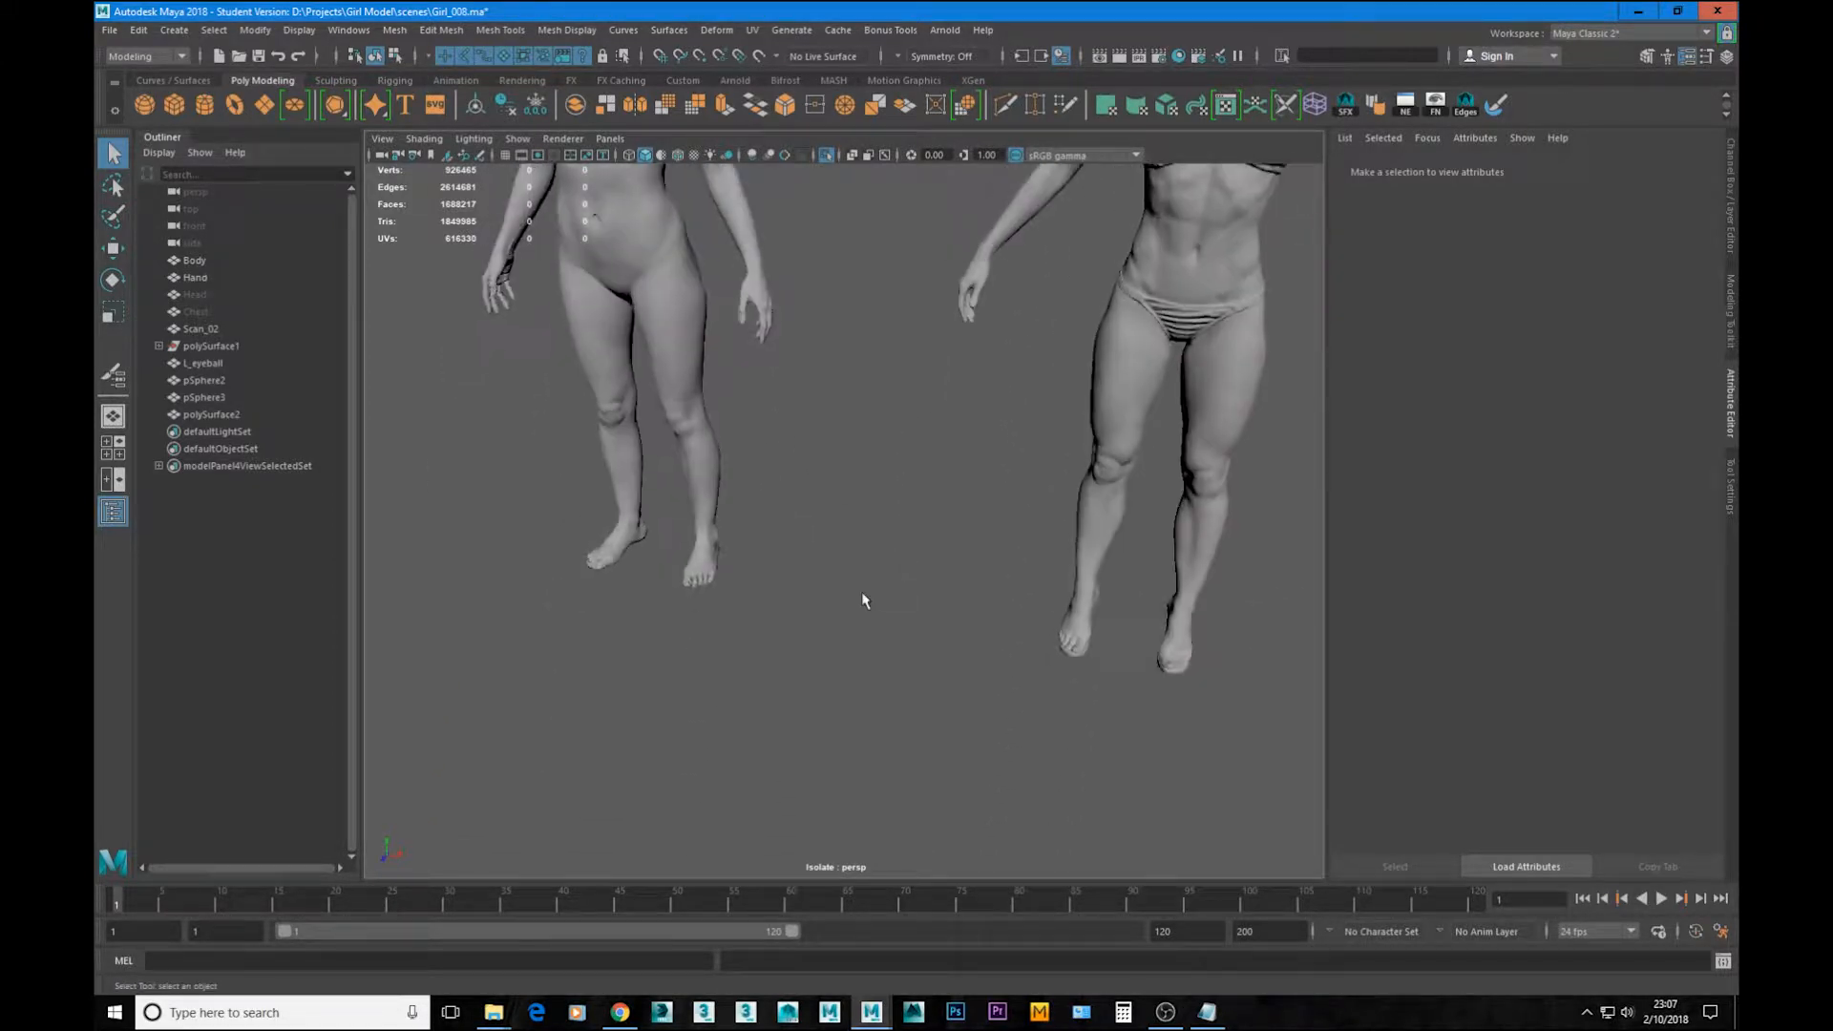
alt+middle_drag(1023, 620, 716, 518)
alt+right_drag(716, 517, 1288, 676)
alt+drag(610, 613, 532, 573)
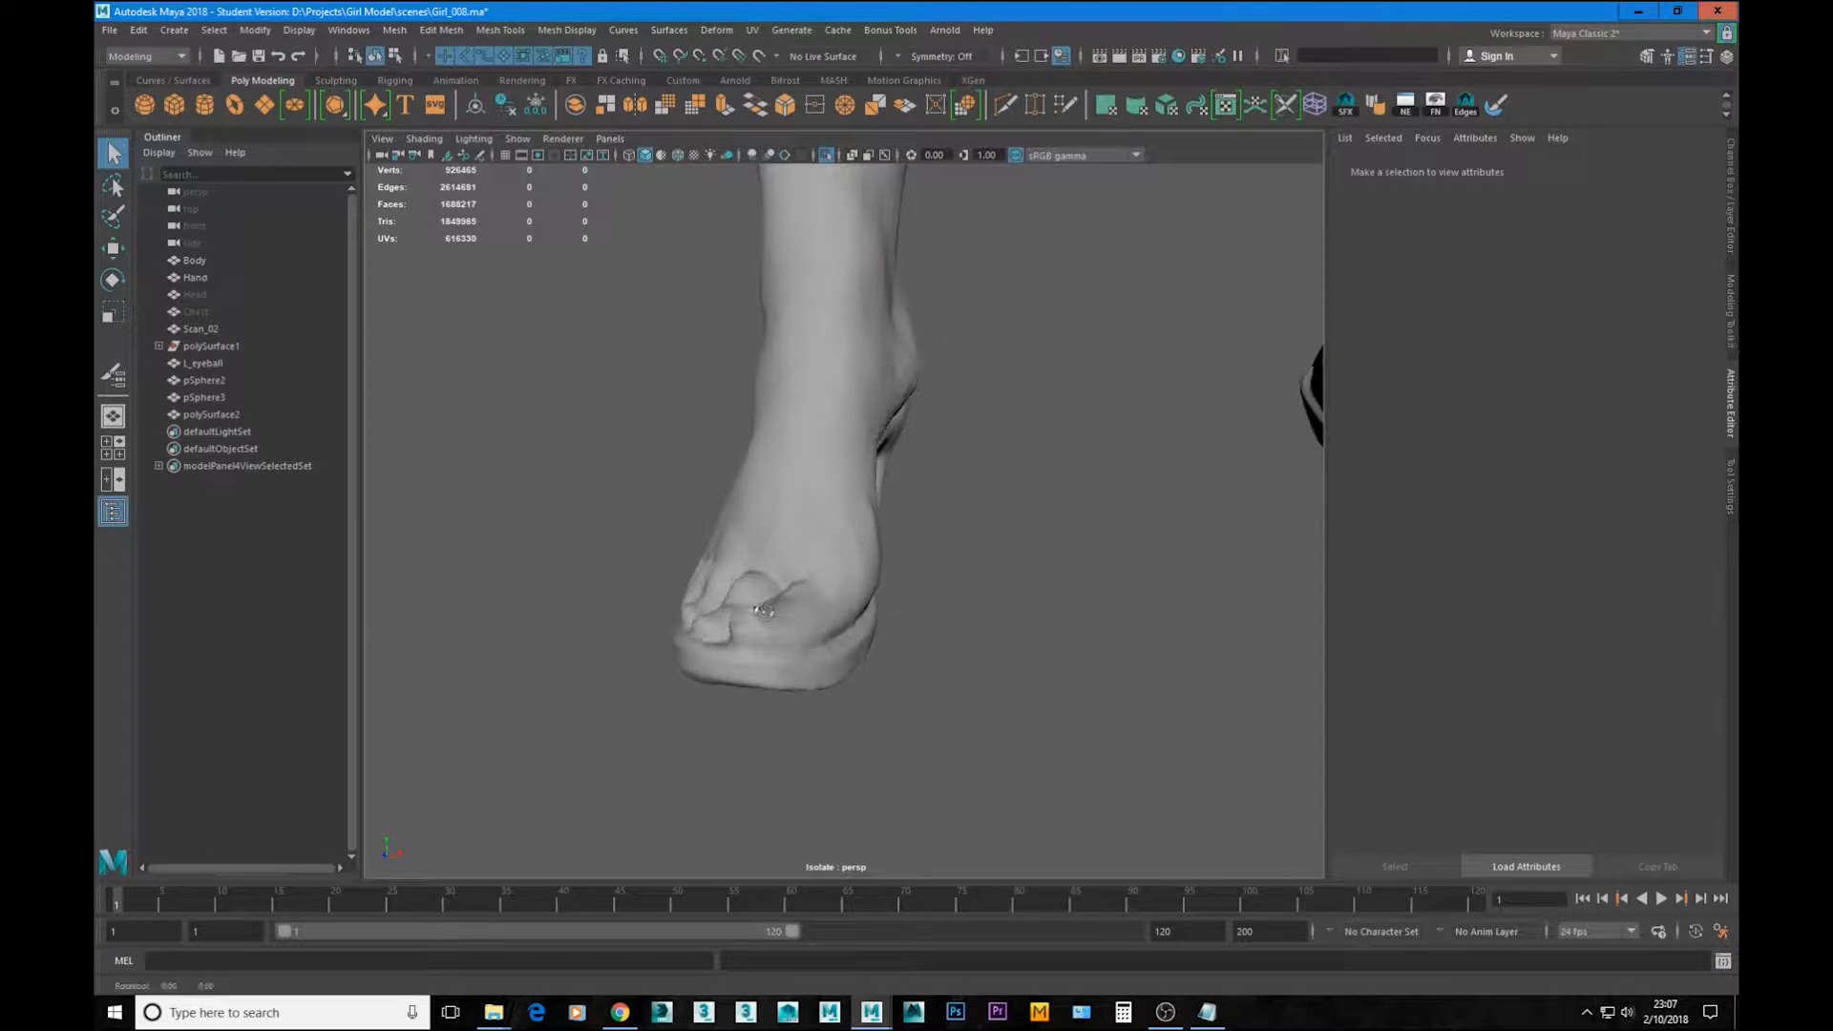
alt+drag(764, 611, 764, 619)
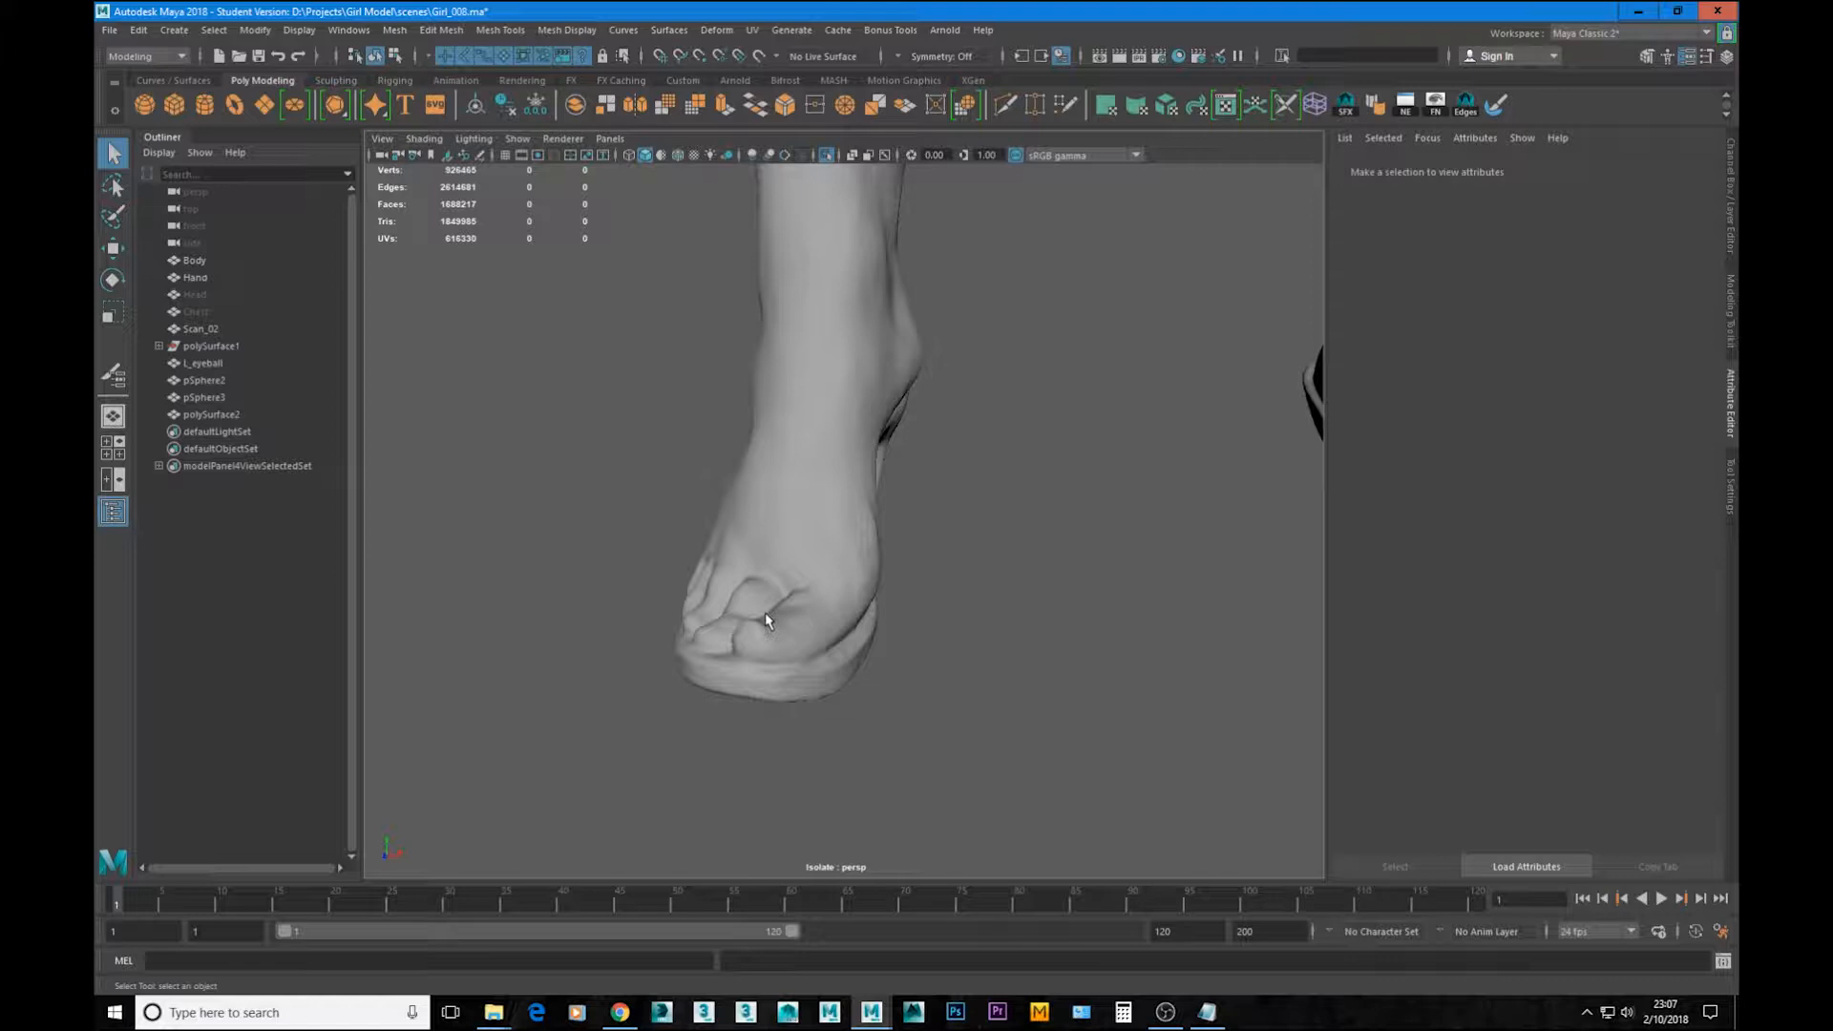
Step: Inspect the feet of Scan_02 for comparison with the Body scan
alt+middle_drag(763, 669, 1176, 711)
alt+drag(1177, 716, 965, 736)
alt+middle_drag(931, 649, 1322, 688)
alt+right_drag(811, 755, 928, 756)
alt+drag(928, 755, 965, 647)
alt+right_drag(965, 646, 639, 598)
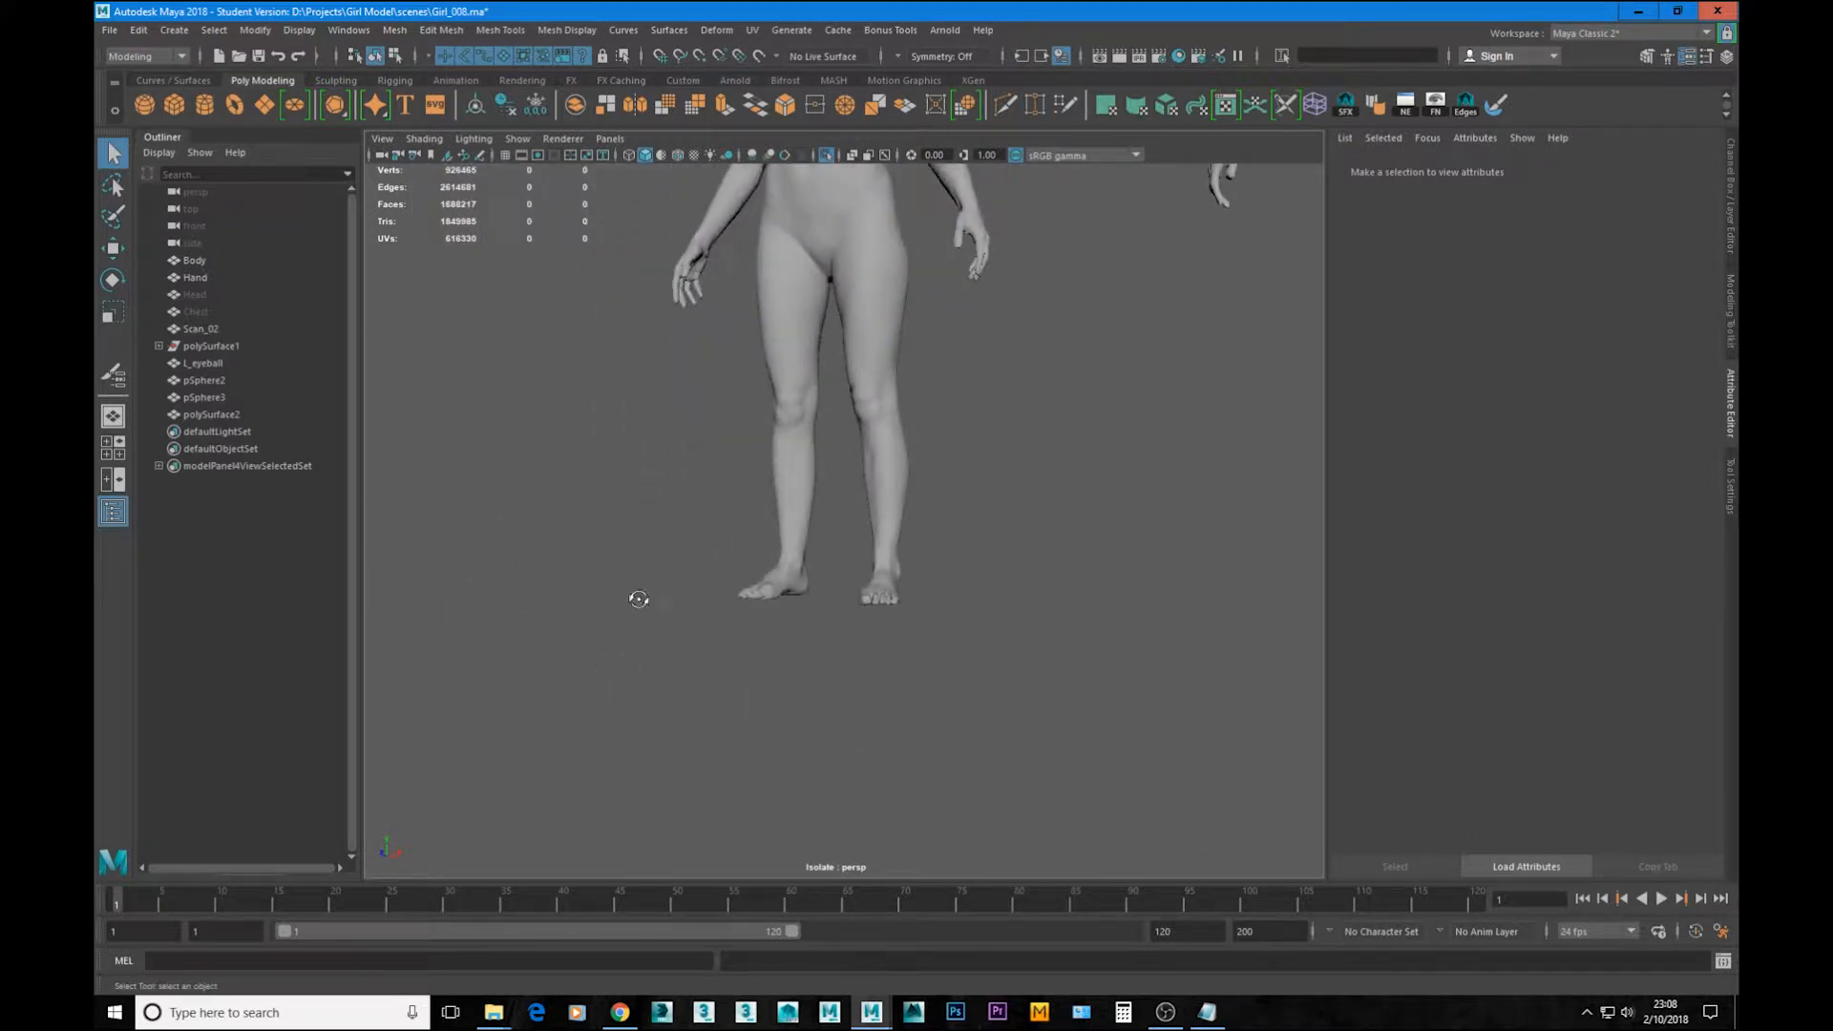
Step: Compare the legs and torsos of the two scanned figures from front and side angles
alt+drag(638, 597, 873, 602)
alt+middle_drag(873, 601, 888, 689)
alt+drag(888, 621, 892, 560)
scroll(1050, 604, up, 2)
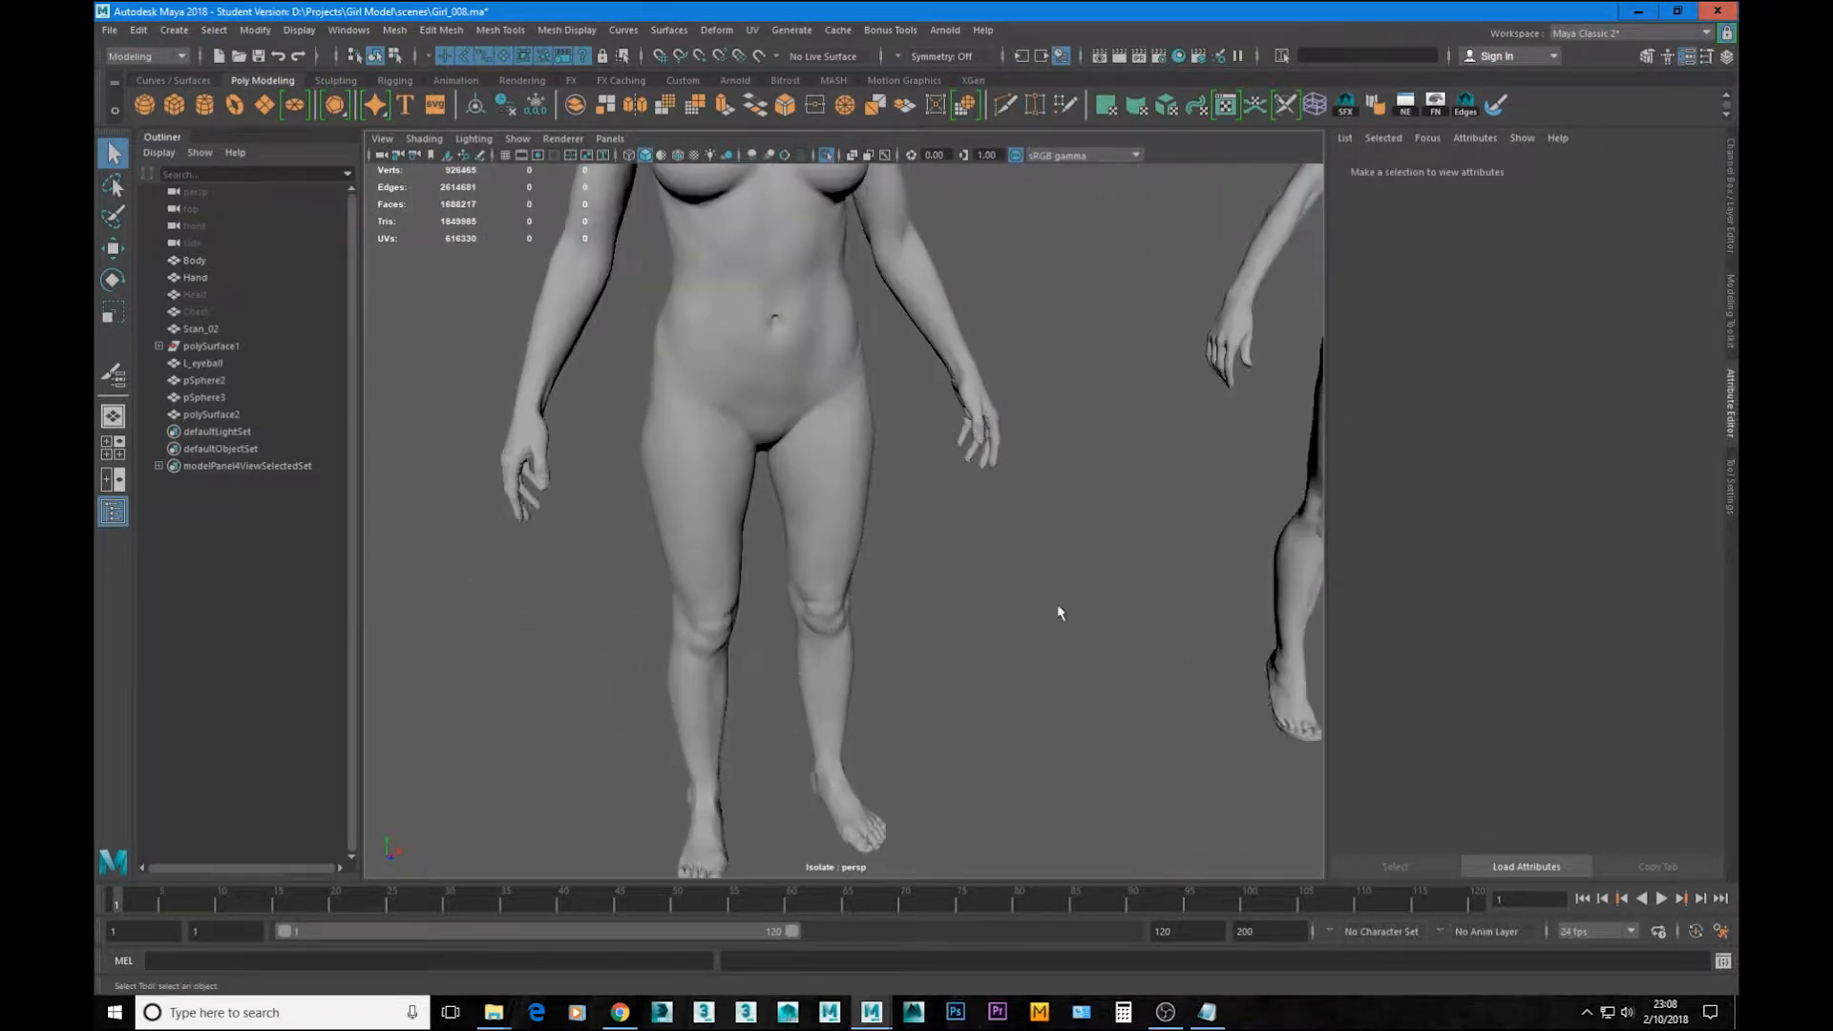
alt+middle_drag(1058, 610, 914, 650)
alt+middle_drag(1201, 452, 1017, 649)
alt+drag(1017, 649, 856, 626)
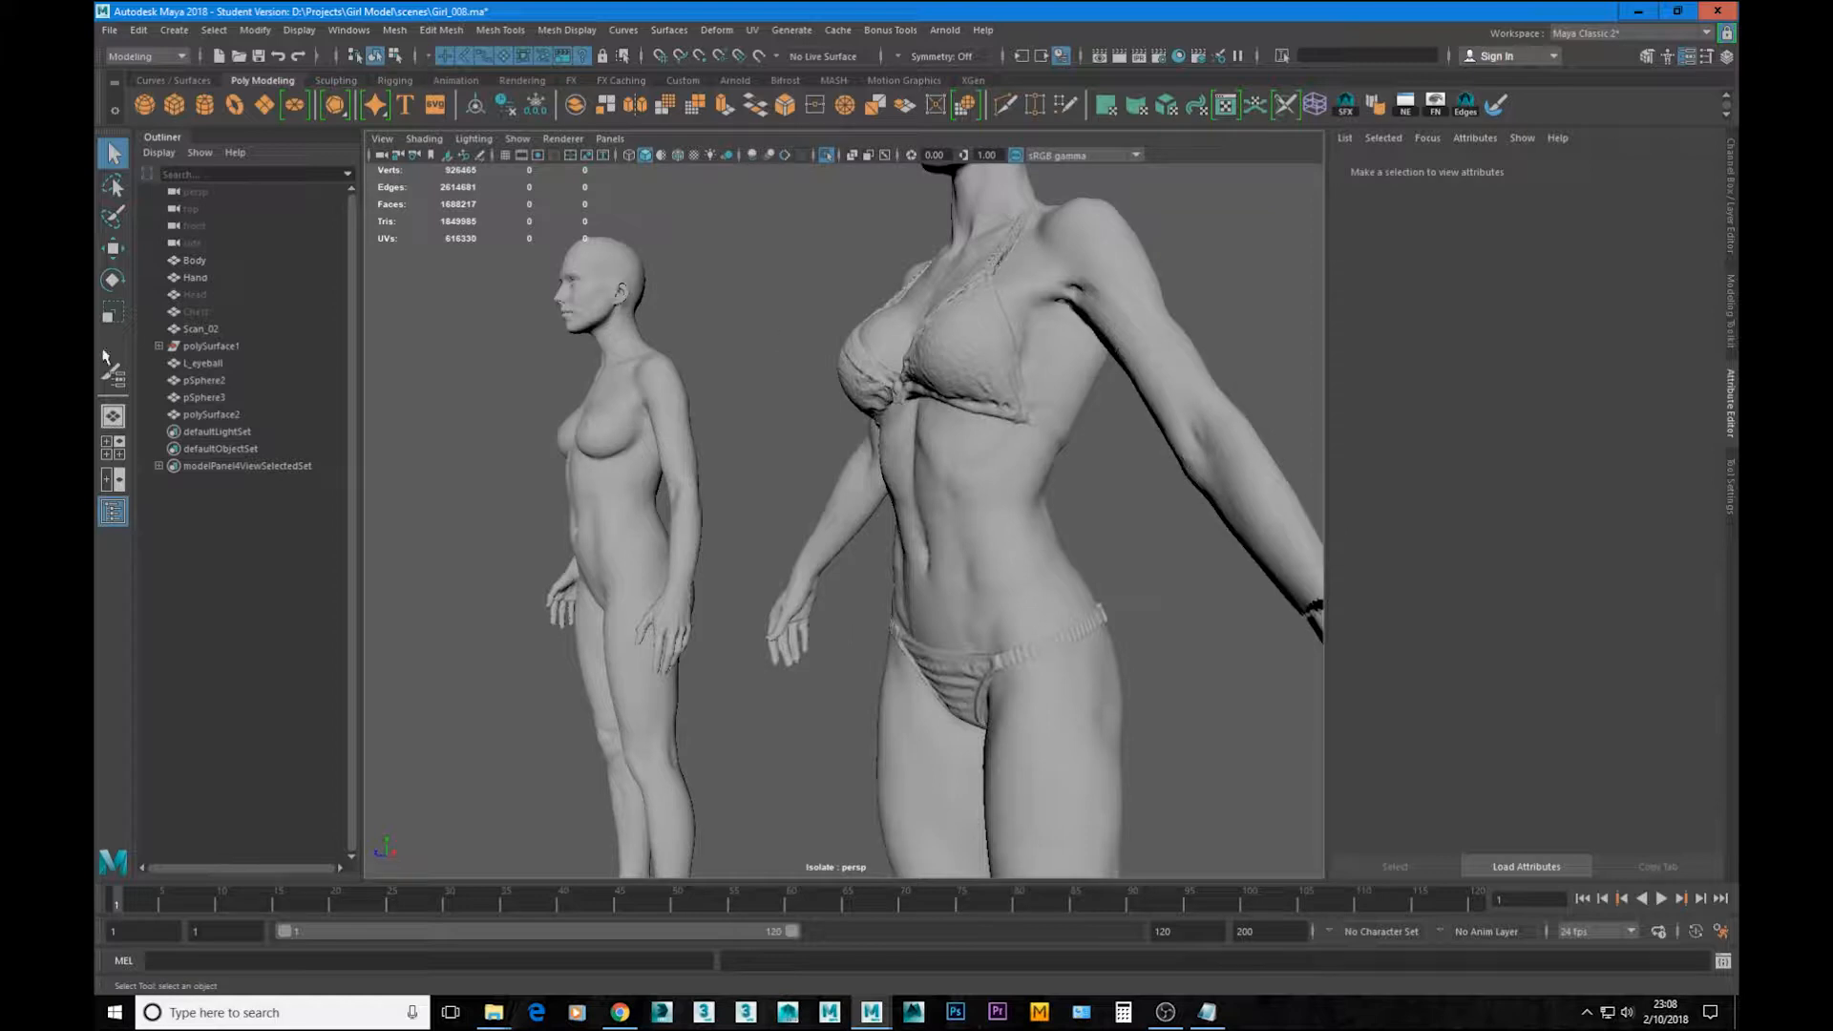
Step: Isolate the pSphere2, pSphere3 and polySurface2 retopology meshes
drag(229, 412, 221, 381)
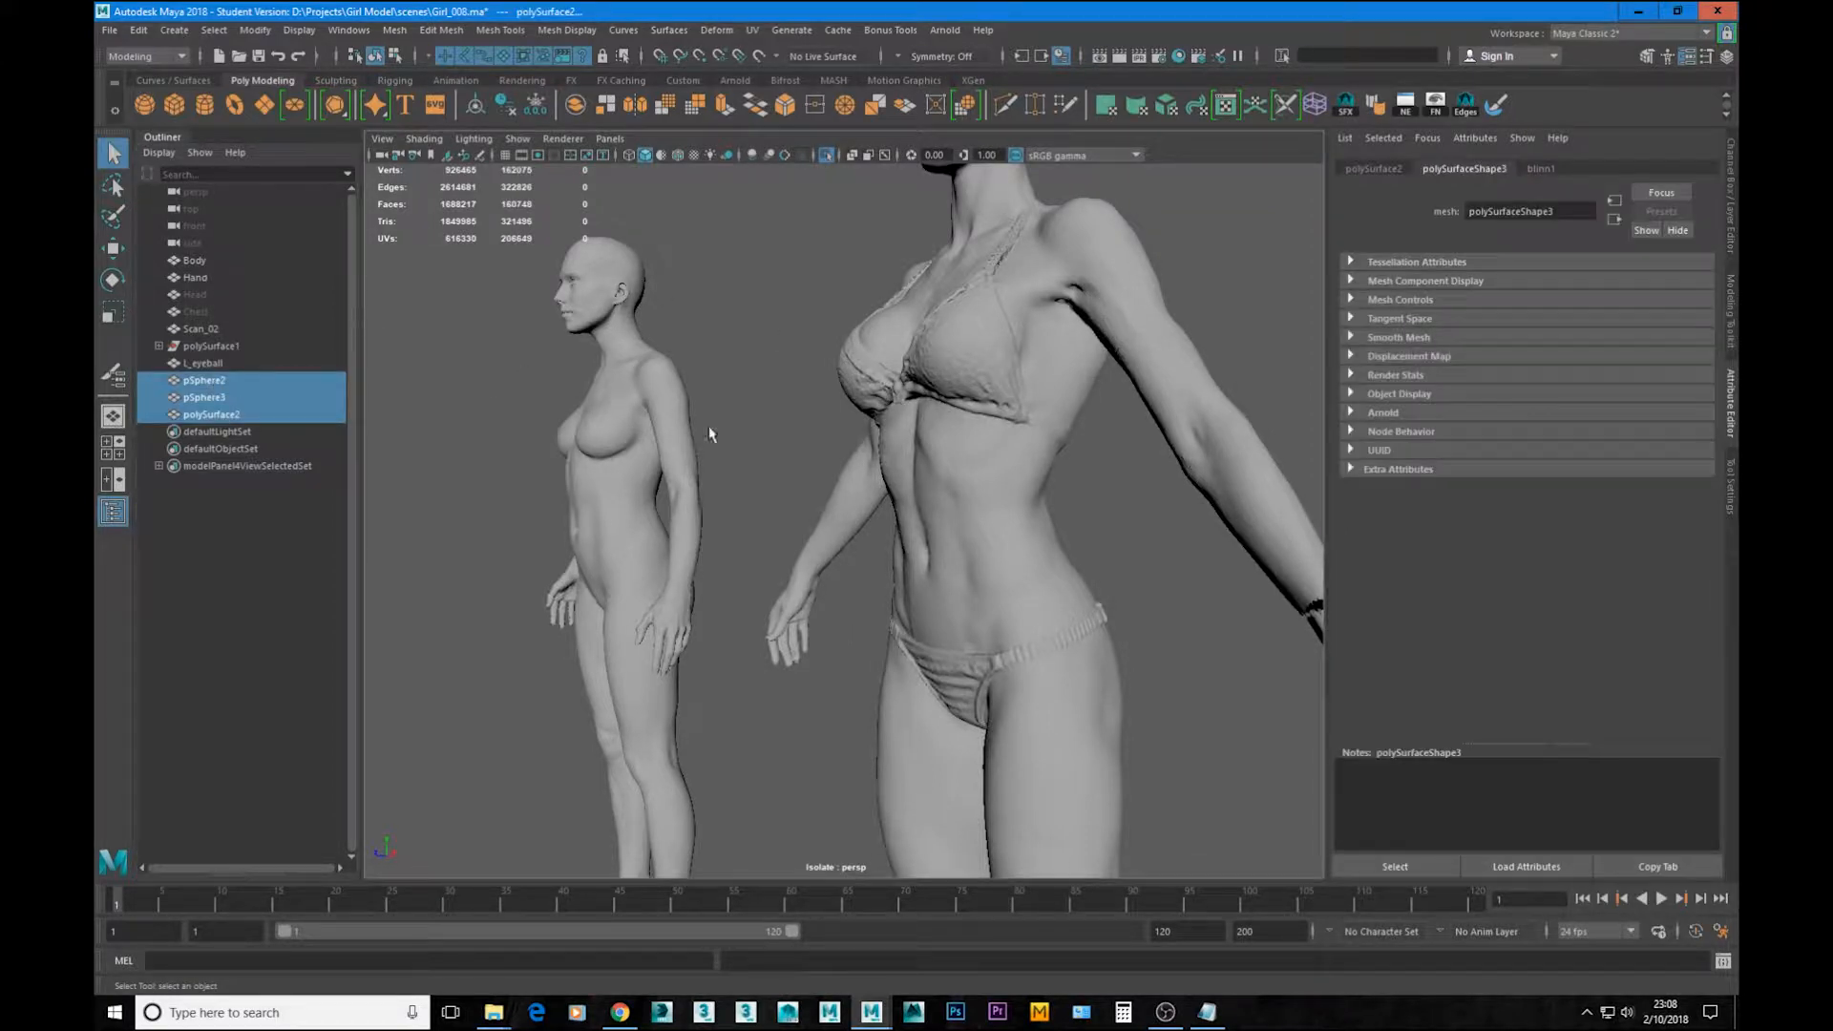
scroll(859, 458, down, 2)
alt+drag(912, 478, 1029, 492)
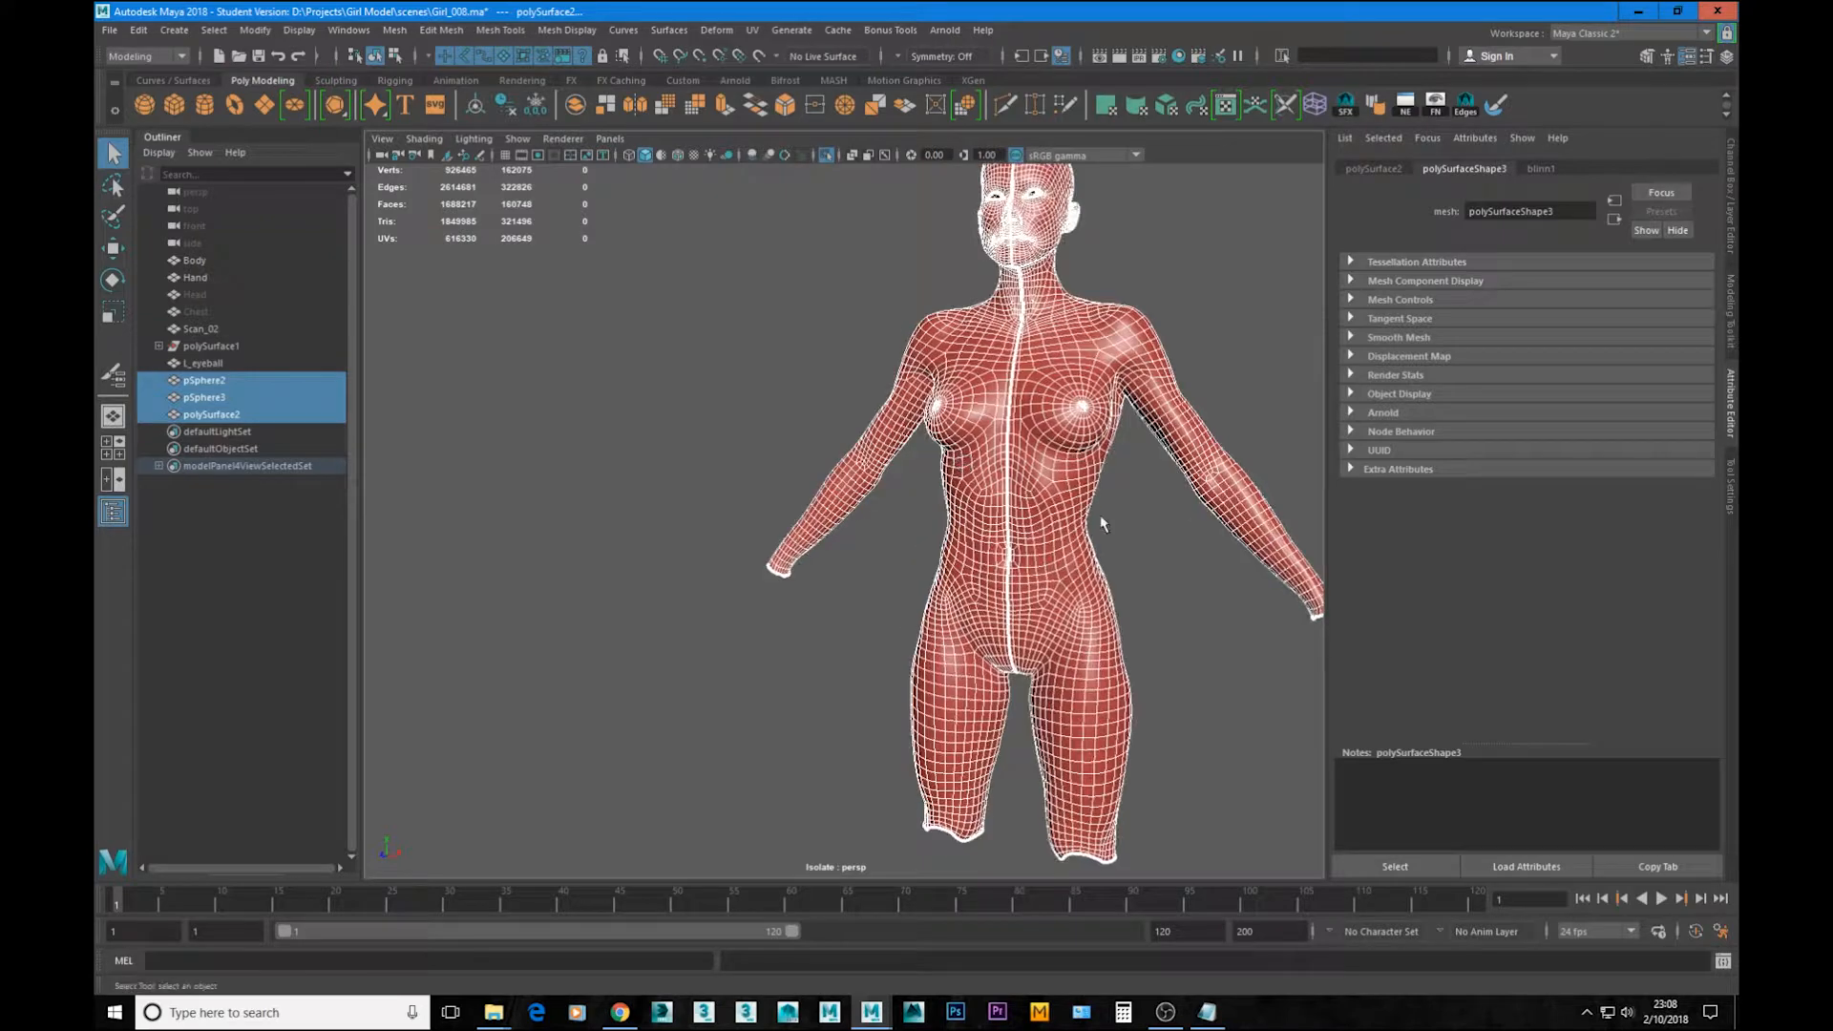
click(1231, 592)
Step: Examine the separate finger mesh up close and its placement below the open wrist
alt+middle_drag(1270, 603, 929, 564)
alt+drag(1020, 600, 897, 596)
alt+right_drag(946, 659, 1044, 703)
alt+drag(783, 640, 1095, 592)
scroll(863, 609, up, 4)
click(871, 604)
key(f)
click(1069, 569)
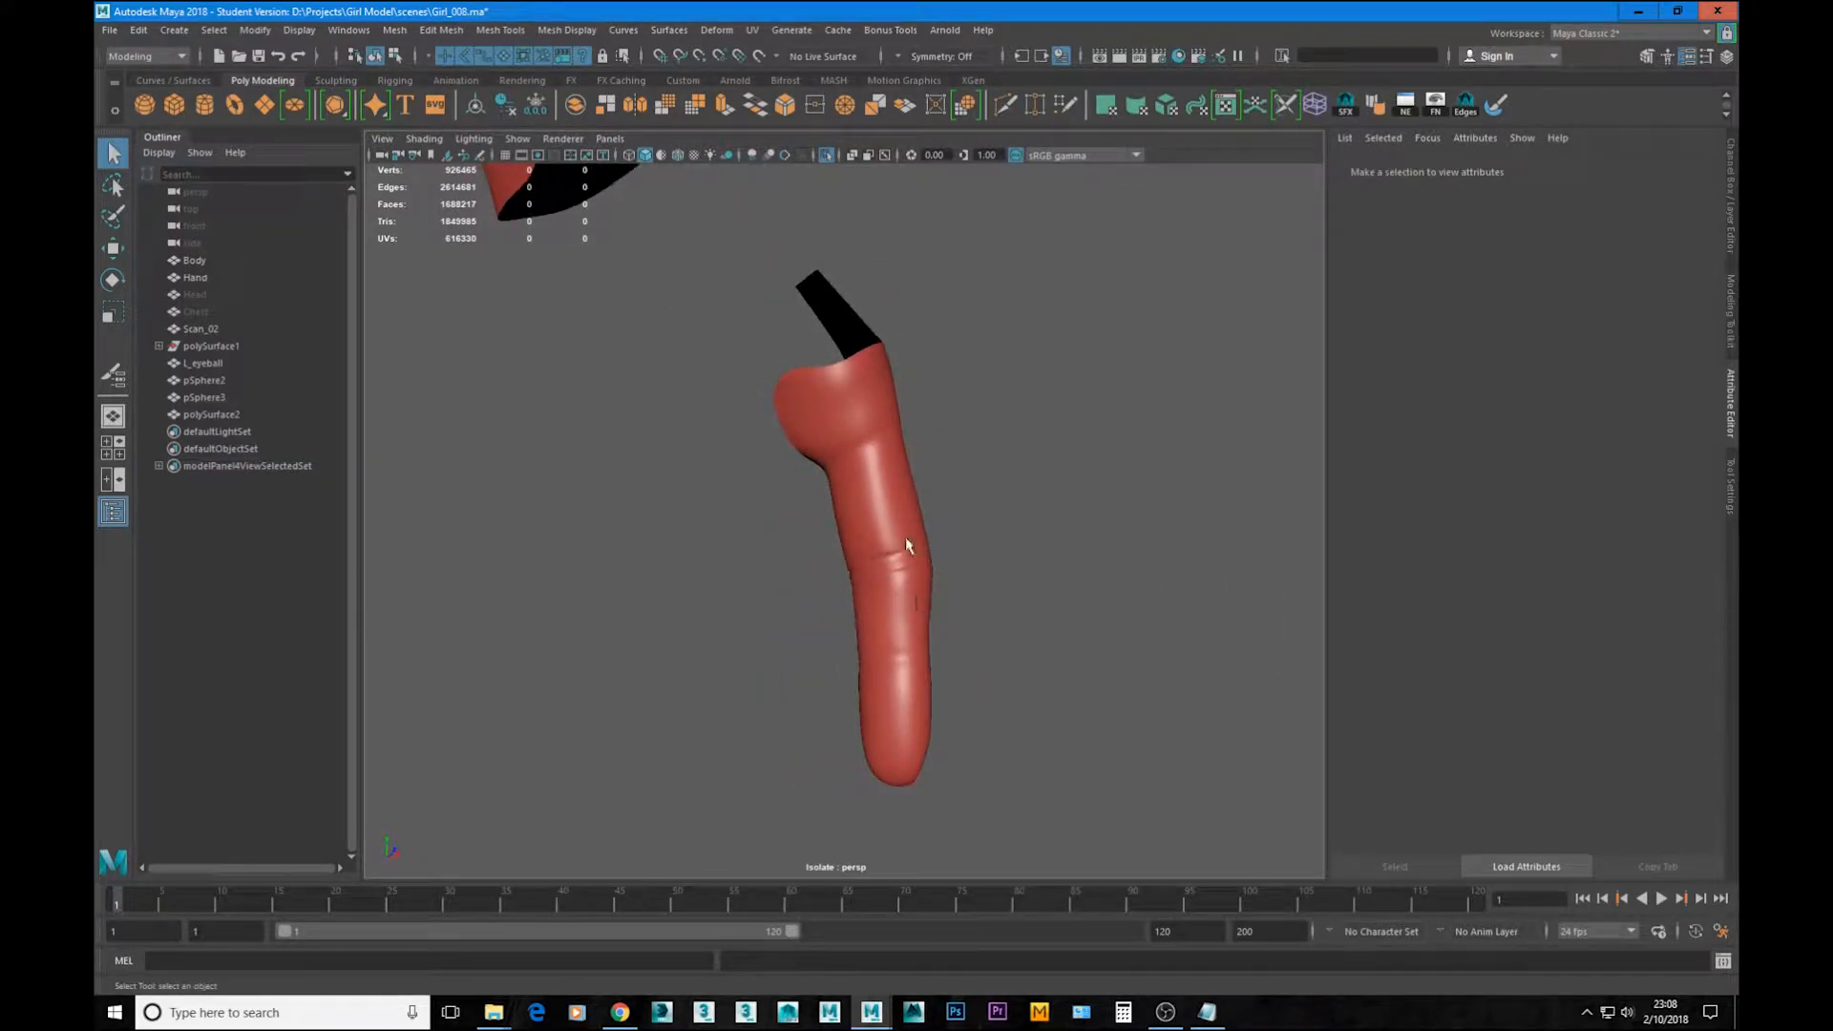
alt+drag(907, 545, 973, 530)
alt+drag(908, 691, 875, 574)
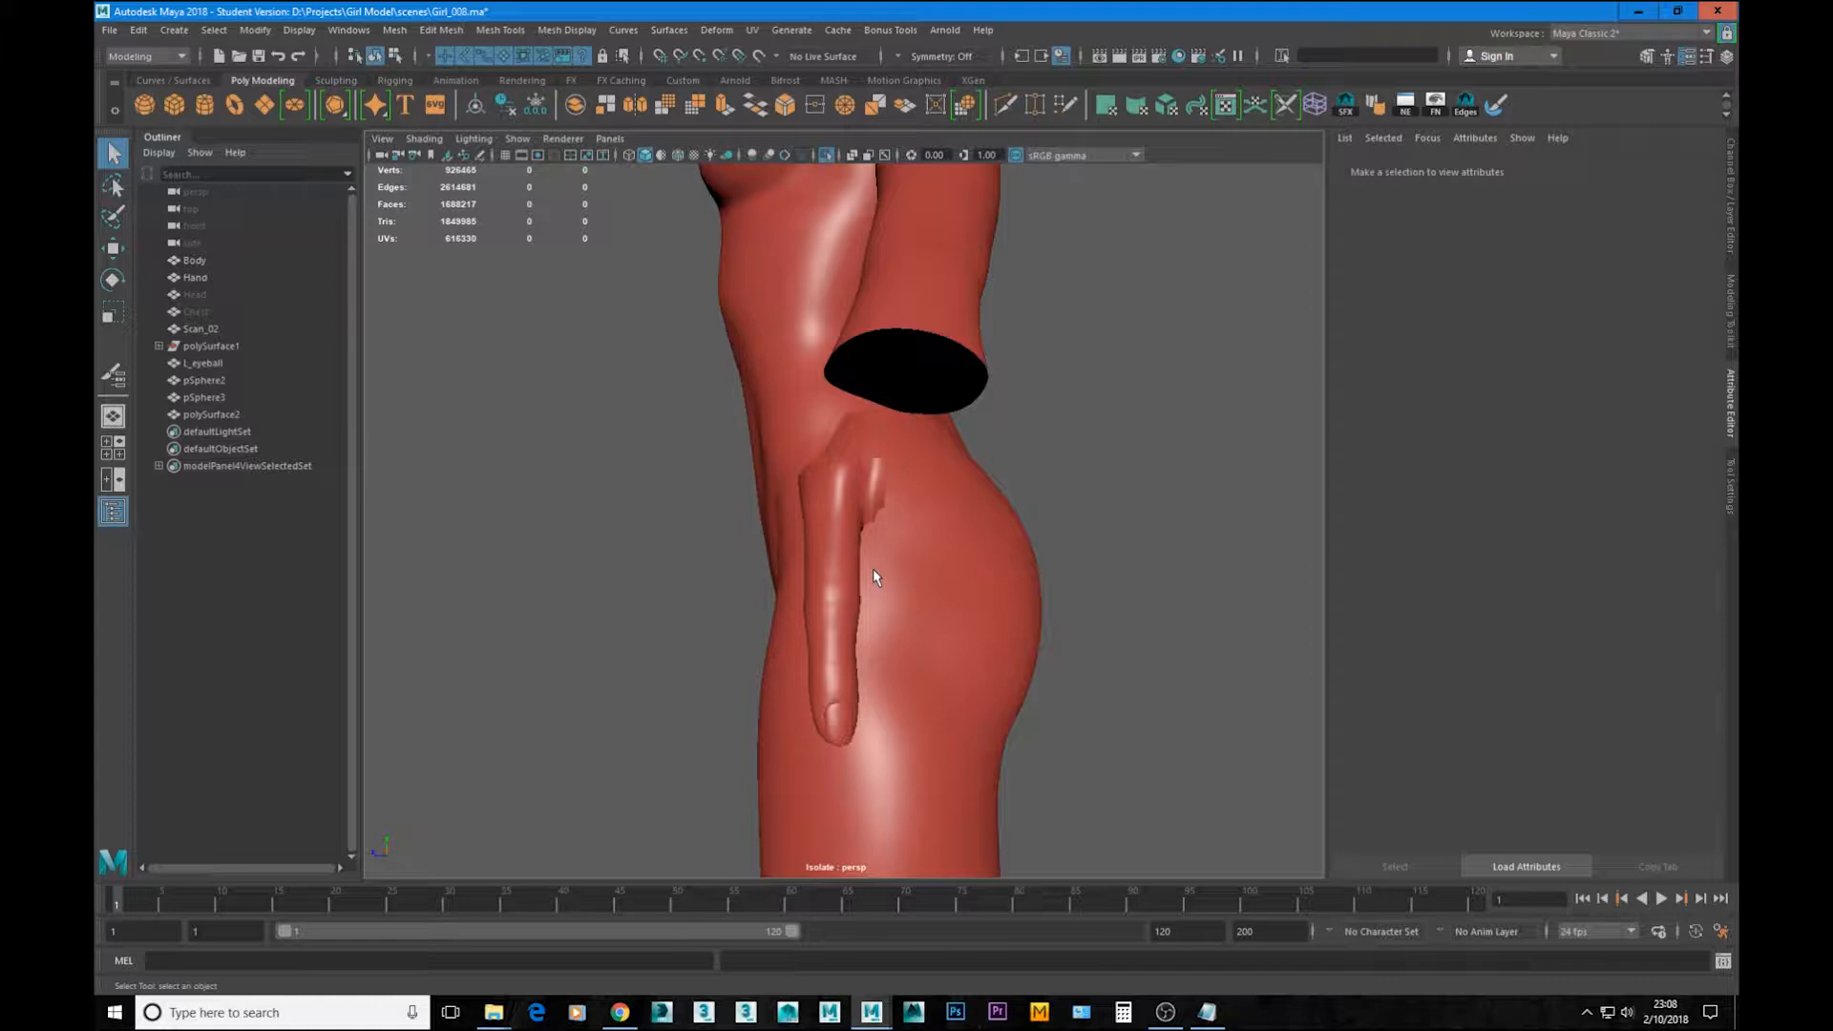
alt+drag(892, 296, 857, 340)
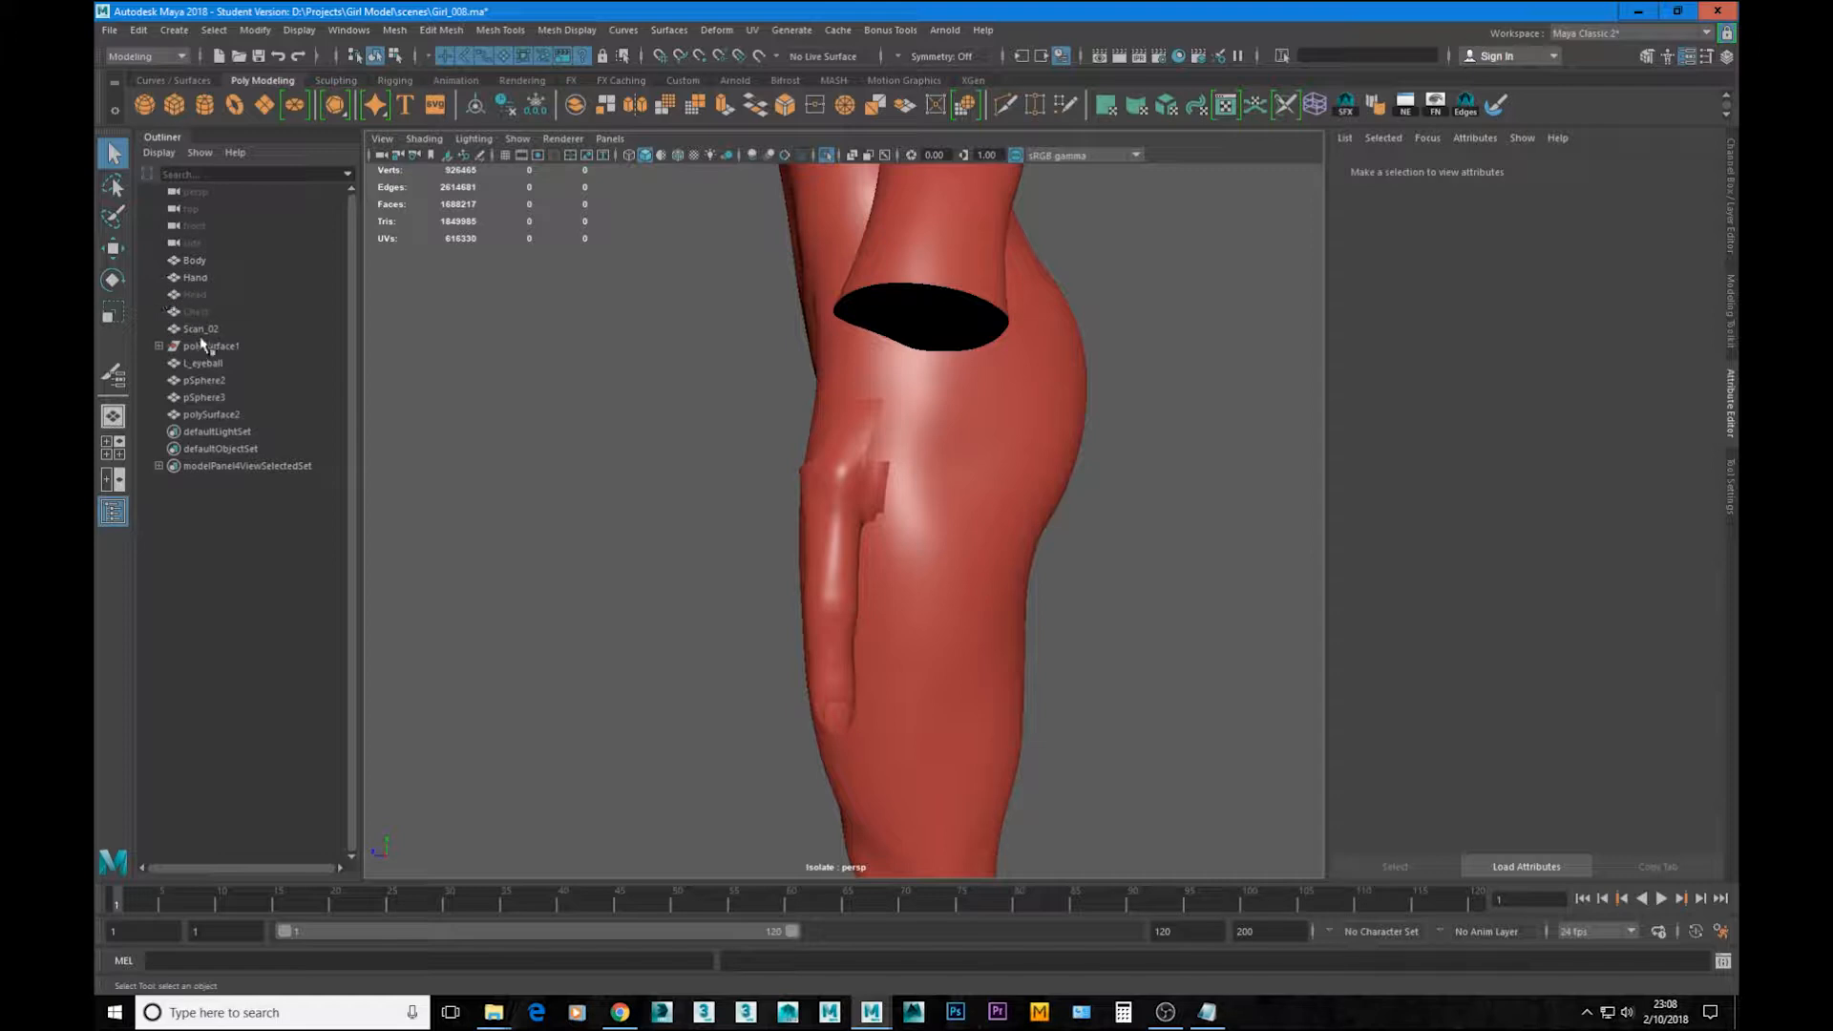
Step: Hide the Body scan and leave isolation so the full retopology model and scanned hand are shown
click(197, 278)
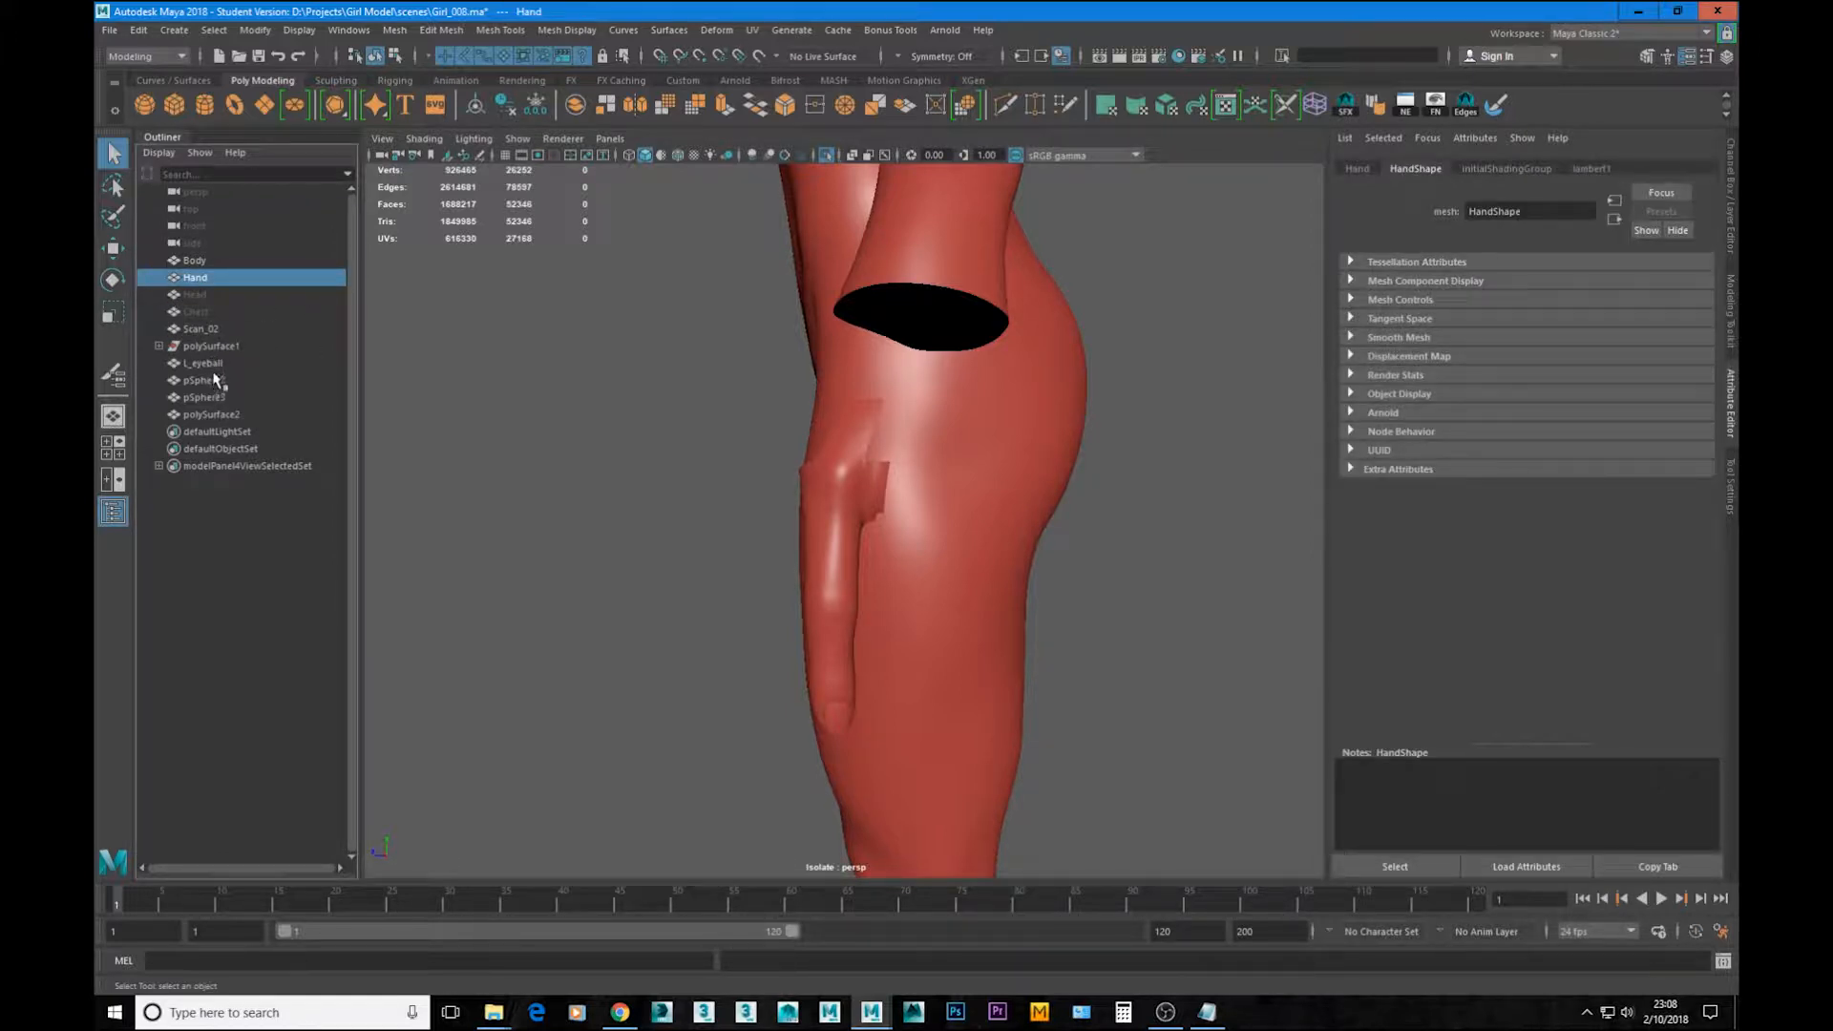
click(199, 261)
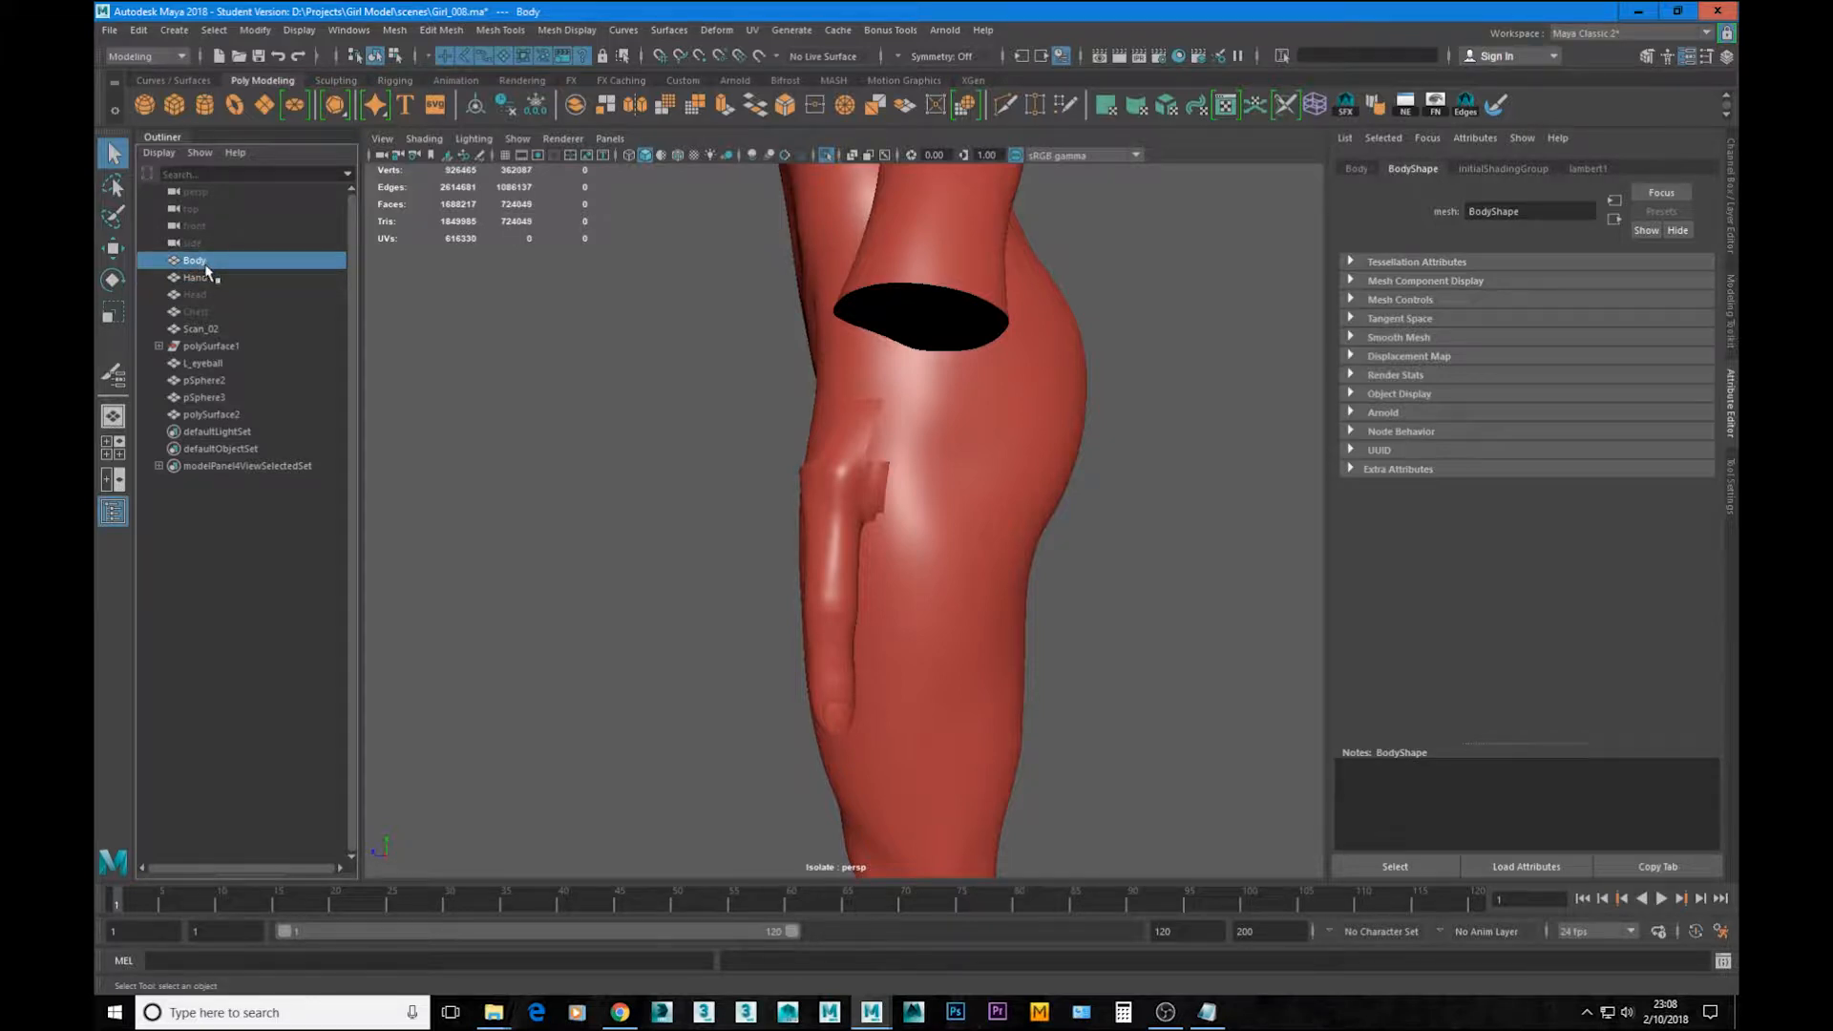
key(ctrl+h)
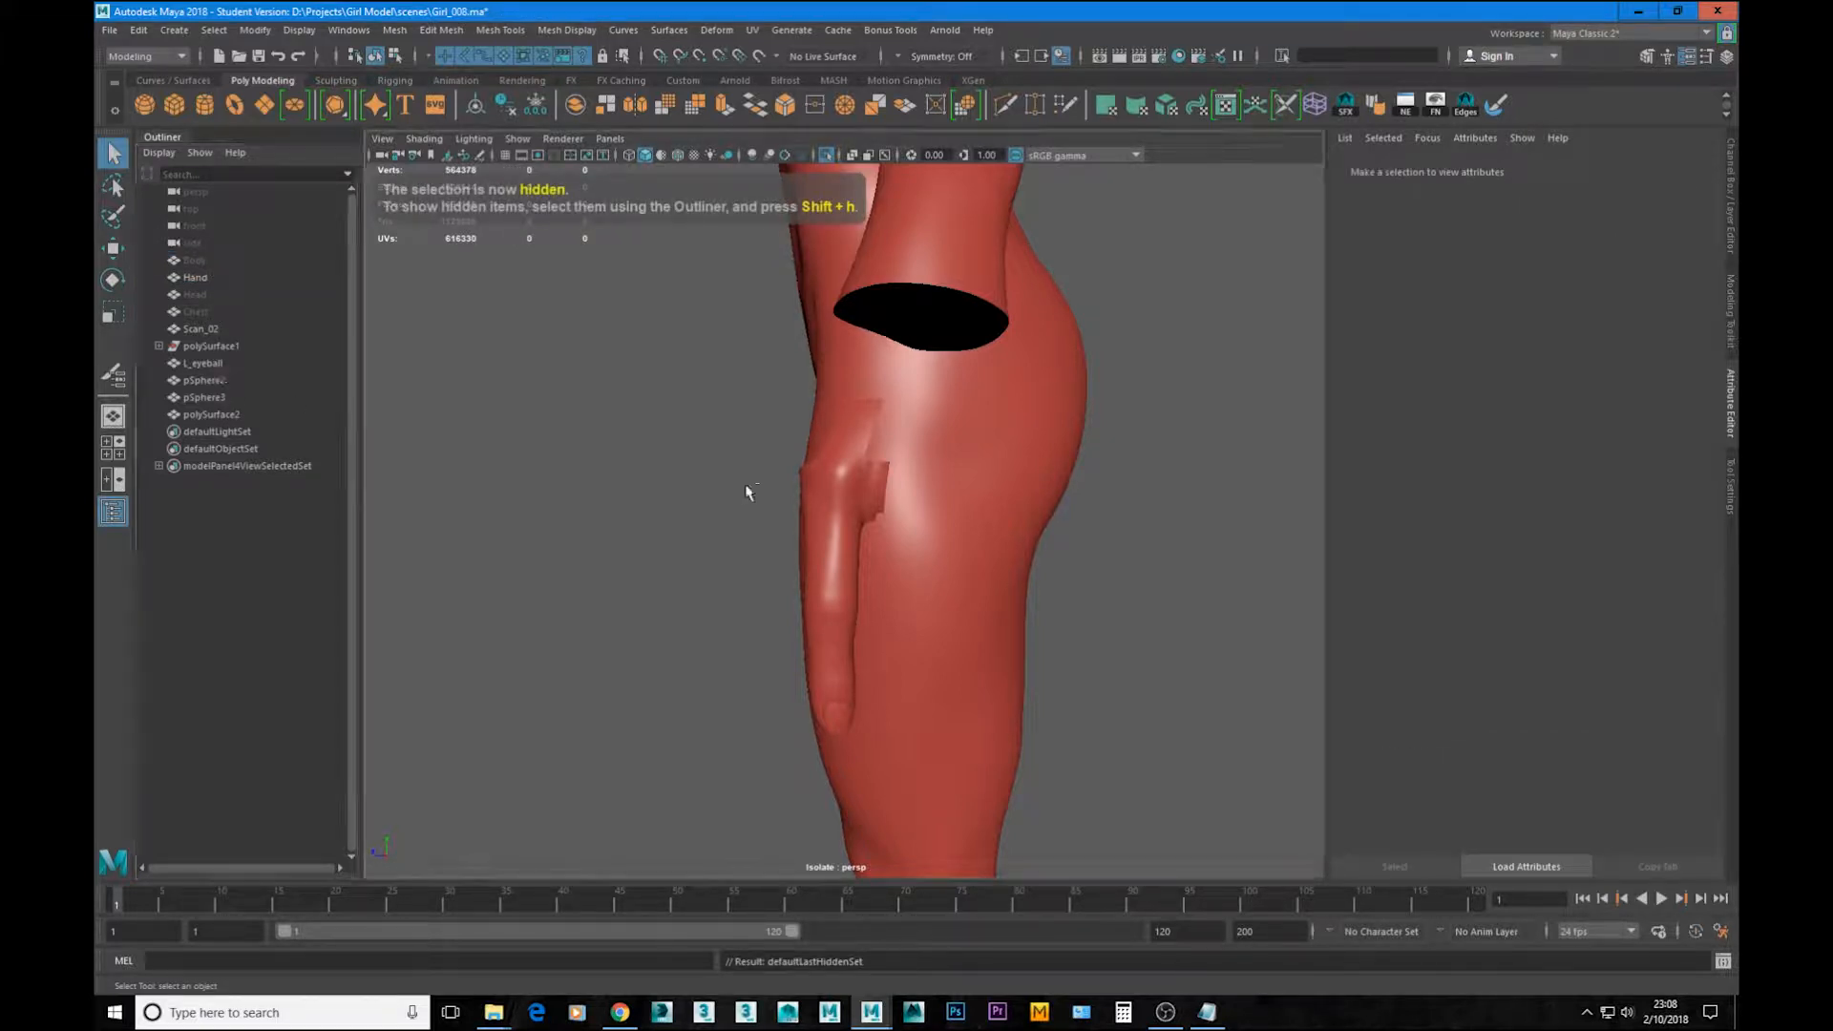
key(ctrl+1)
alt+drag(748, 491, 859, 500)
alt+right_drag(859, 499, 701, 448)
alt+drag(702, 449, 777, 434)
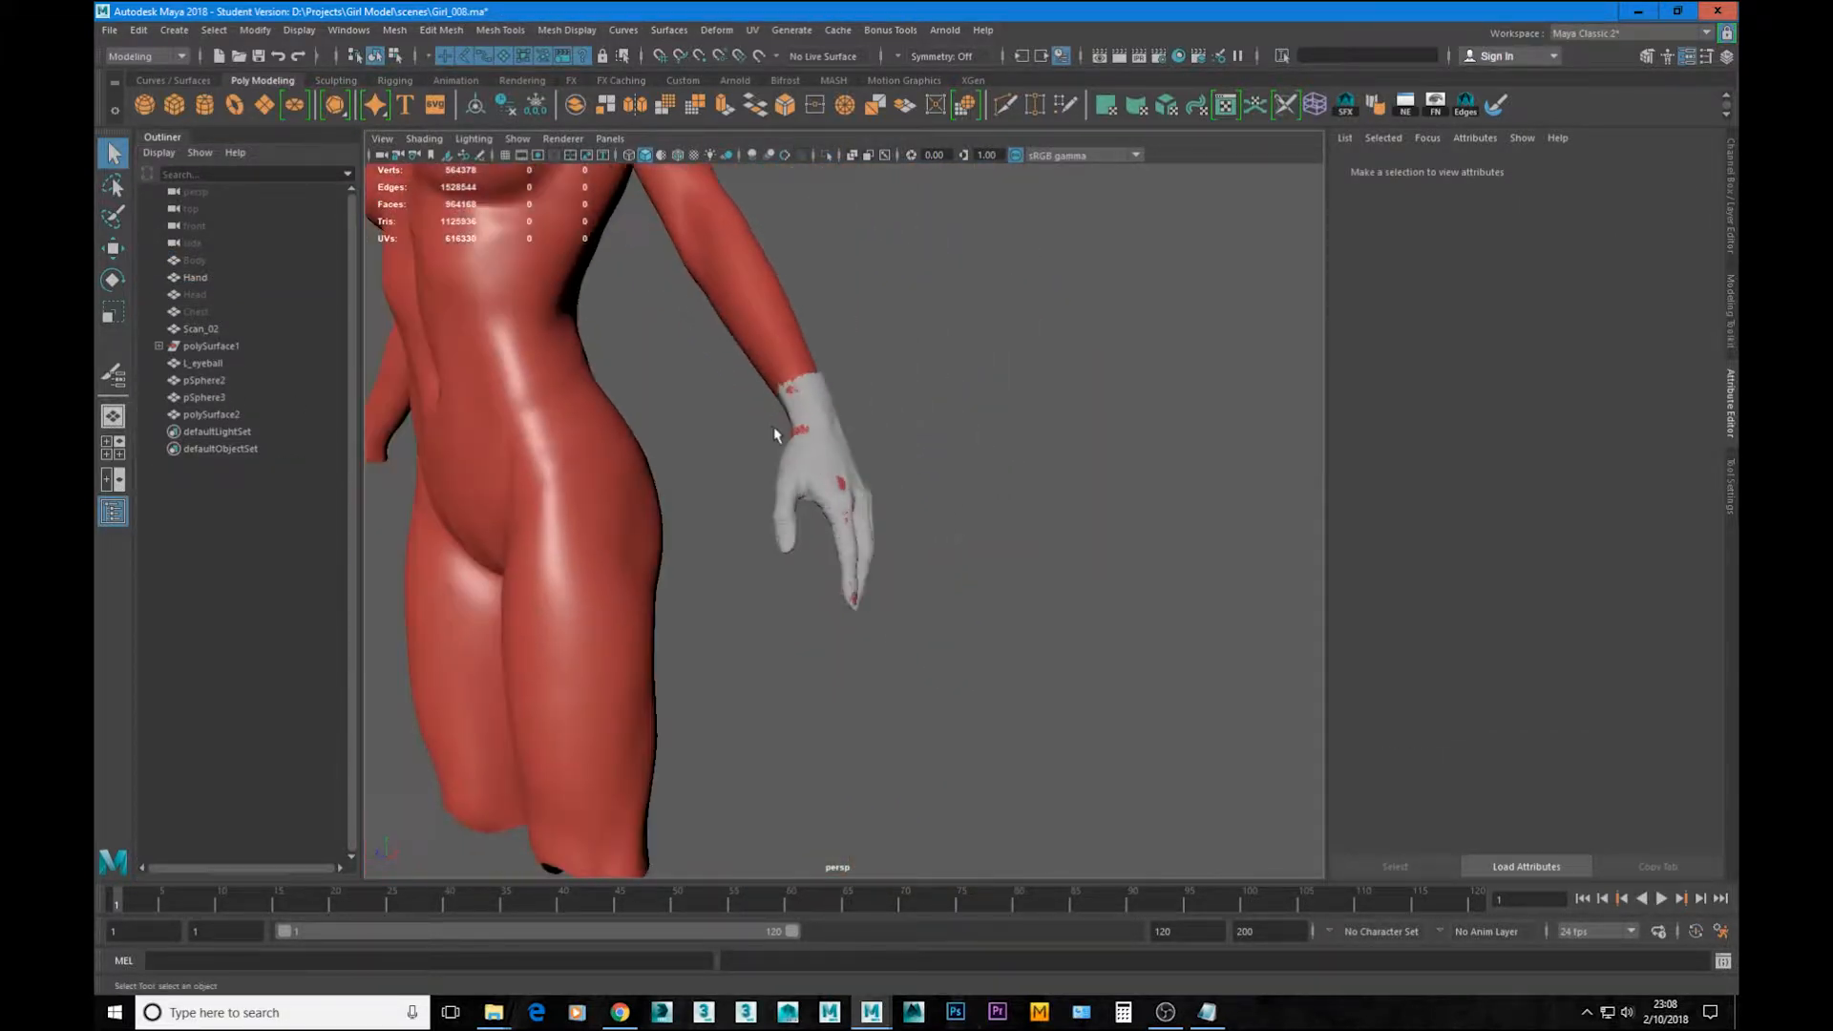
alt+right_drag(777, 434, 813, 474)
Step: Hide the Scan_02 mesh and frame the scanned hand up close
click(210, 329)
key(ctrl+1)
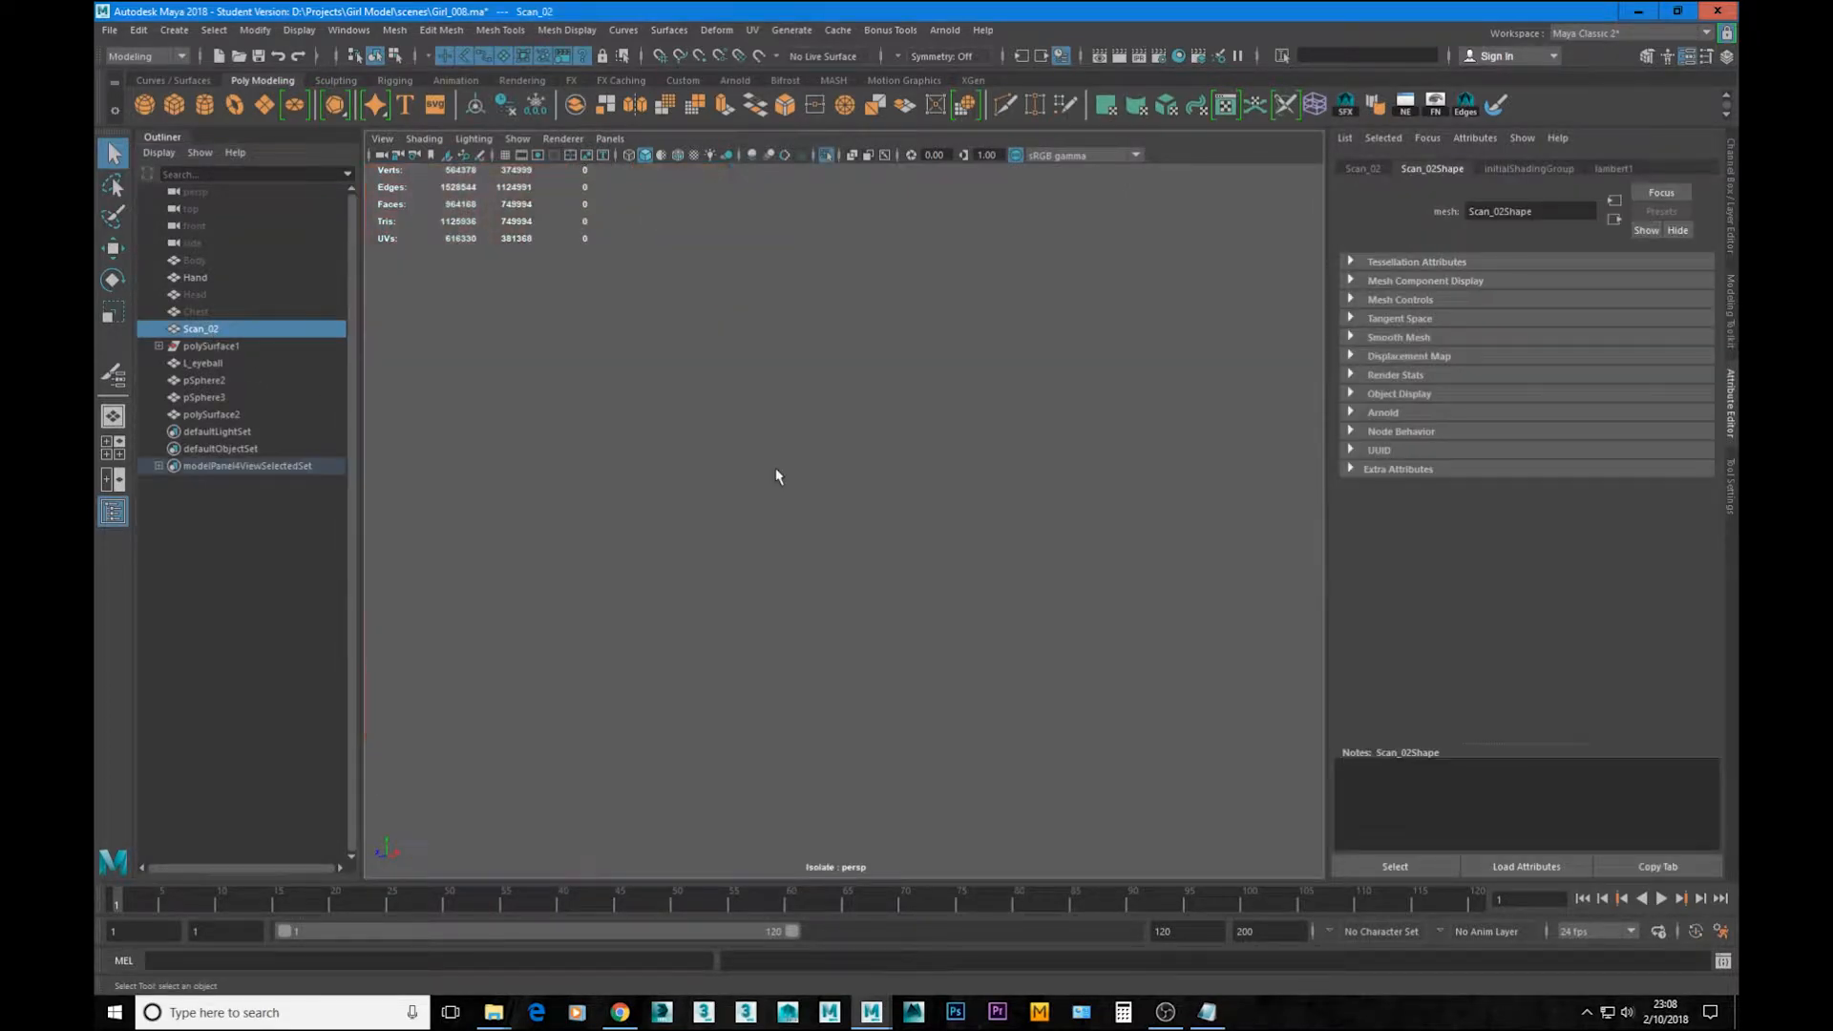
key(ctrl+z)
click(191, 329)
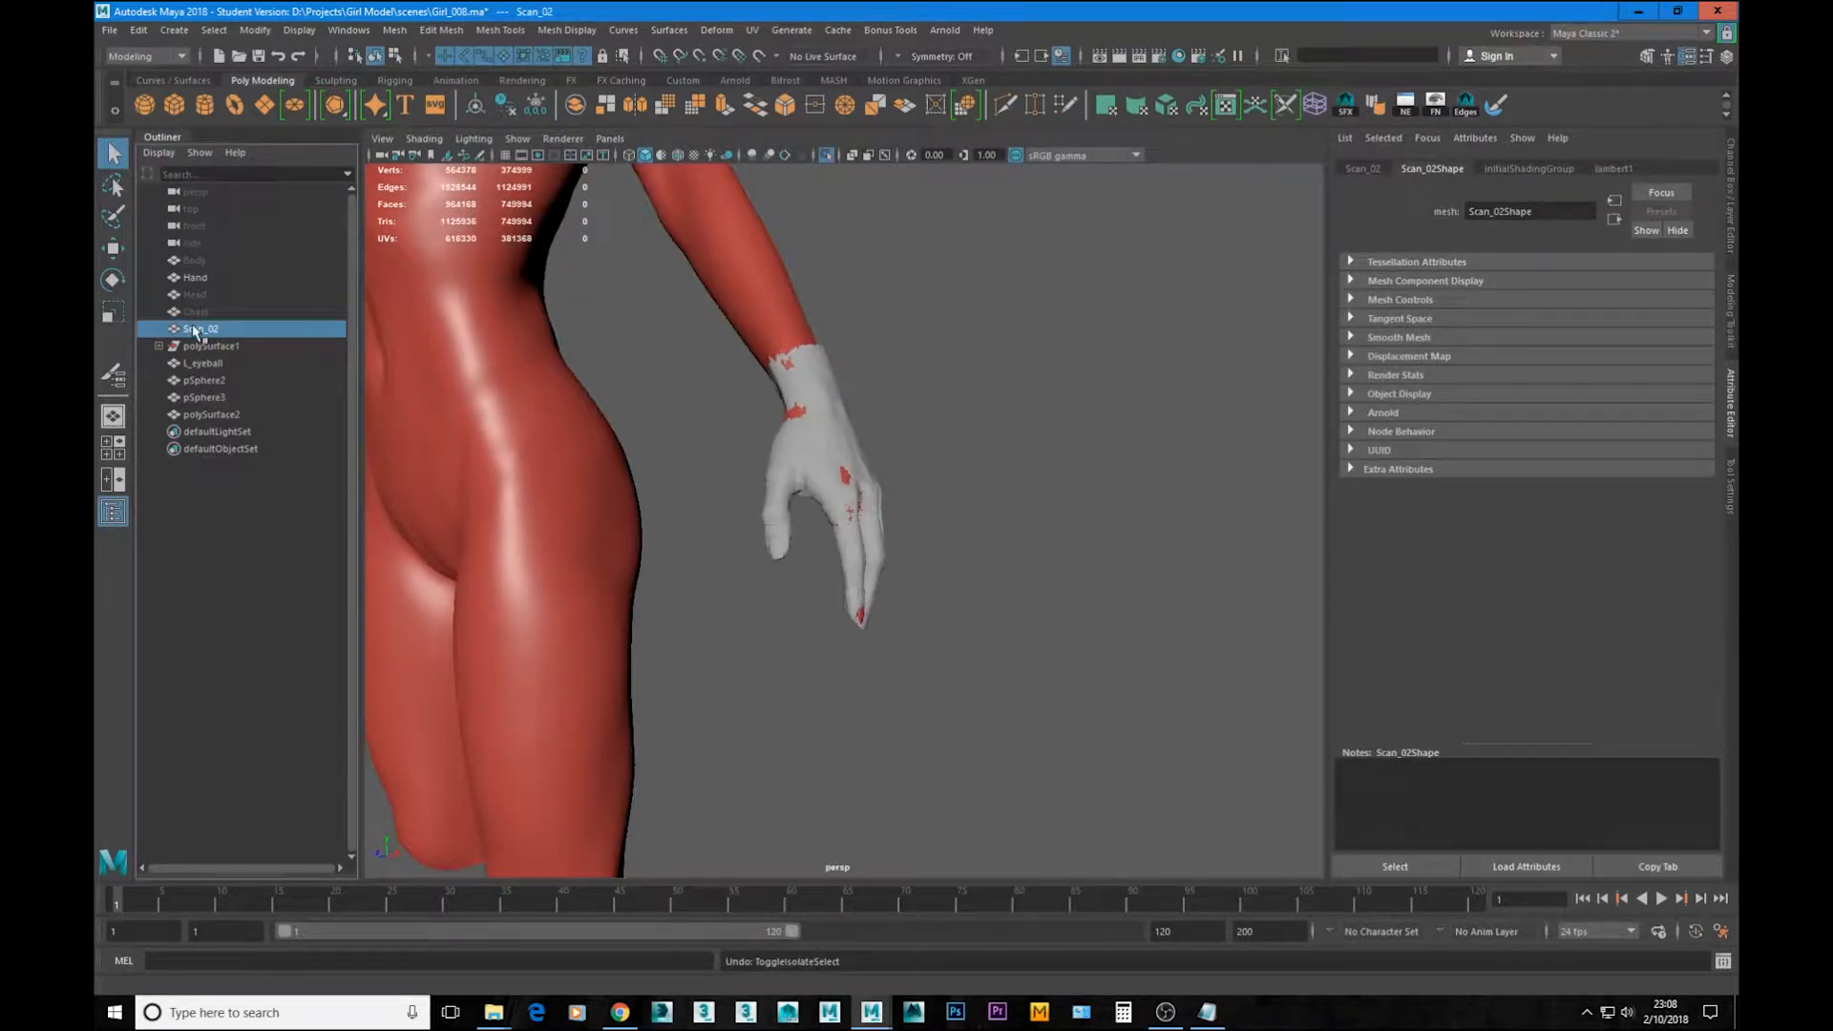
key(ctrl+h)
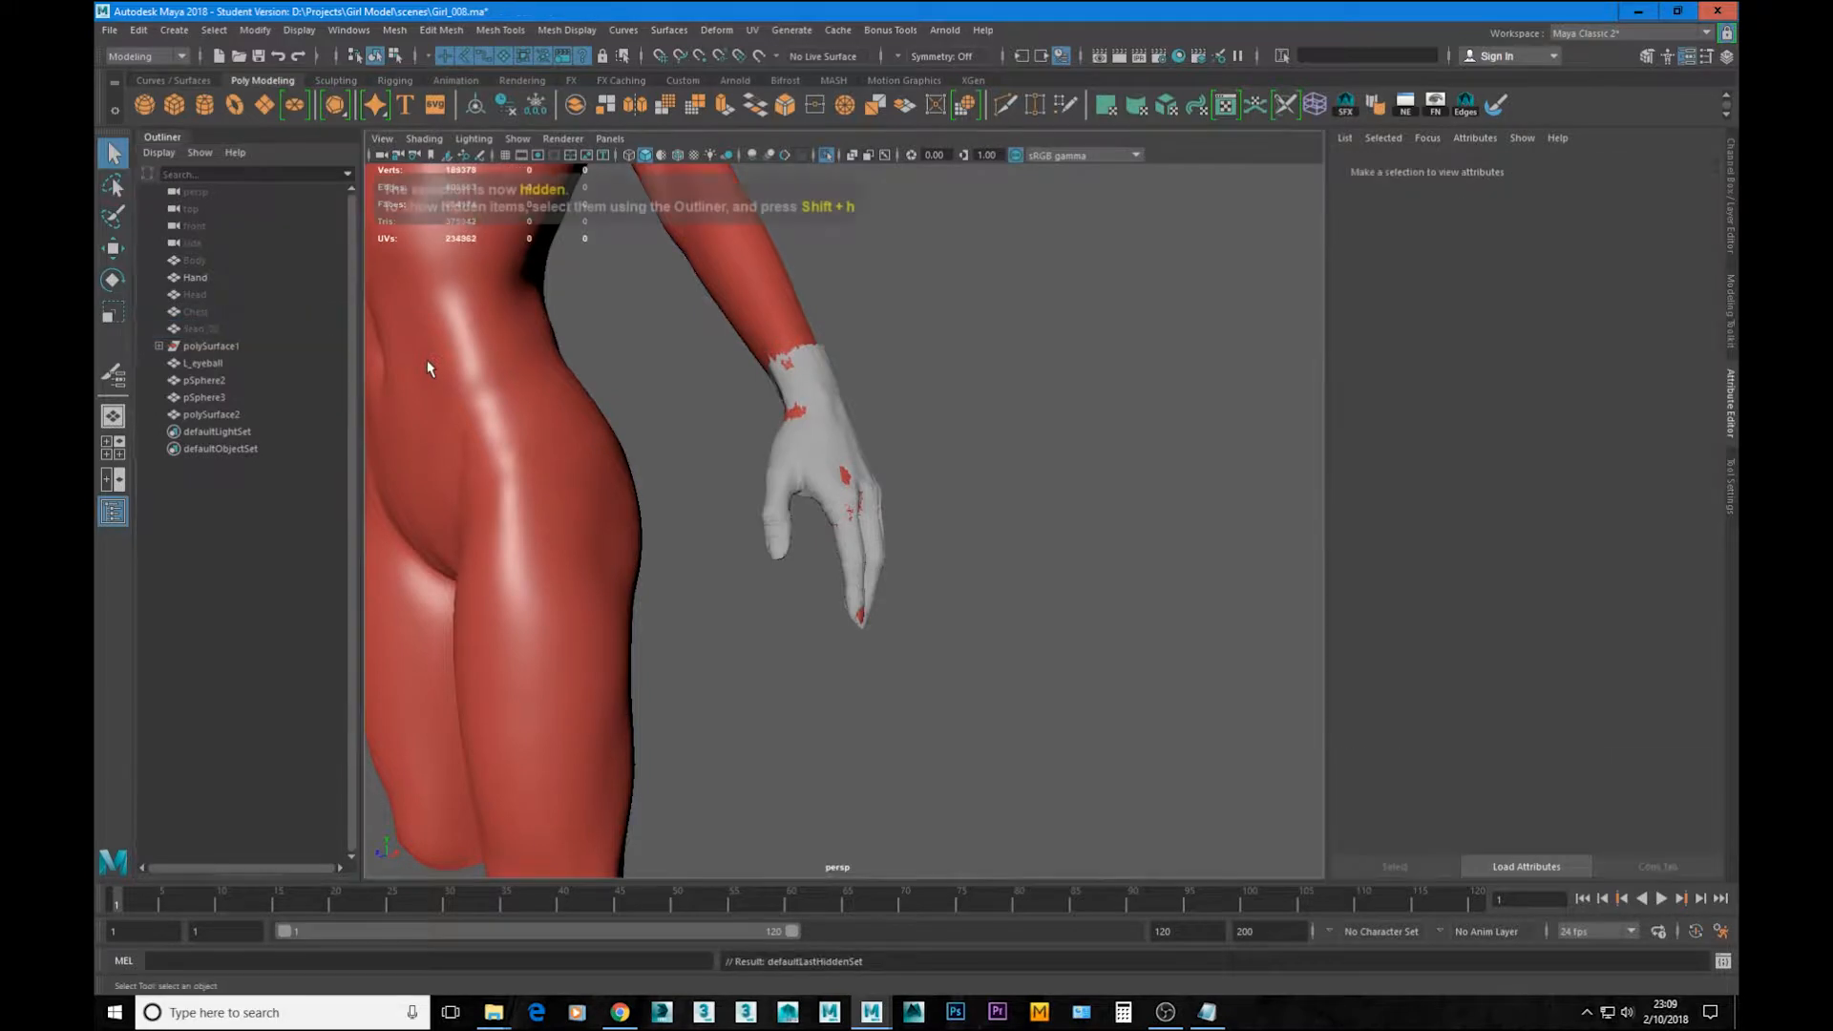
alt+drag(427, 372, 874, 668)
scroll(864, 549, up, 3)
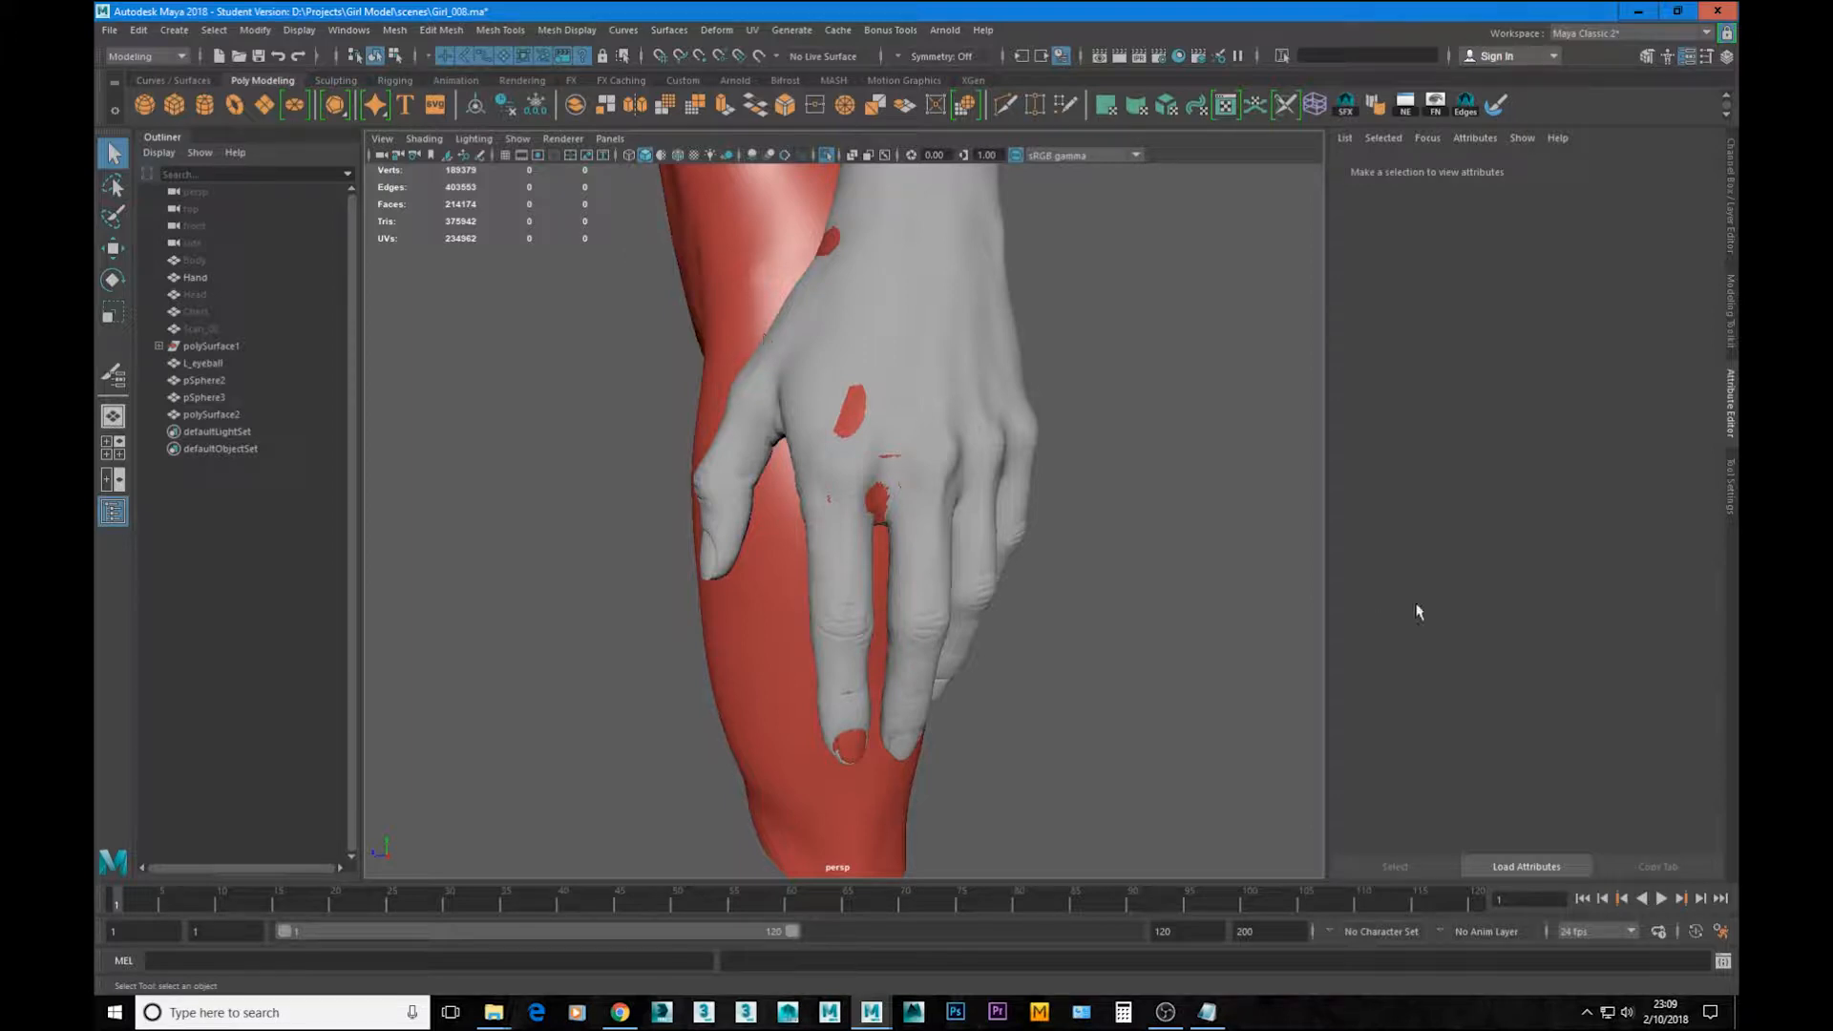
click(204, 107)
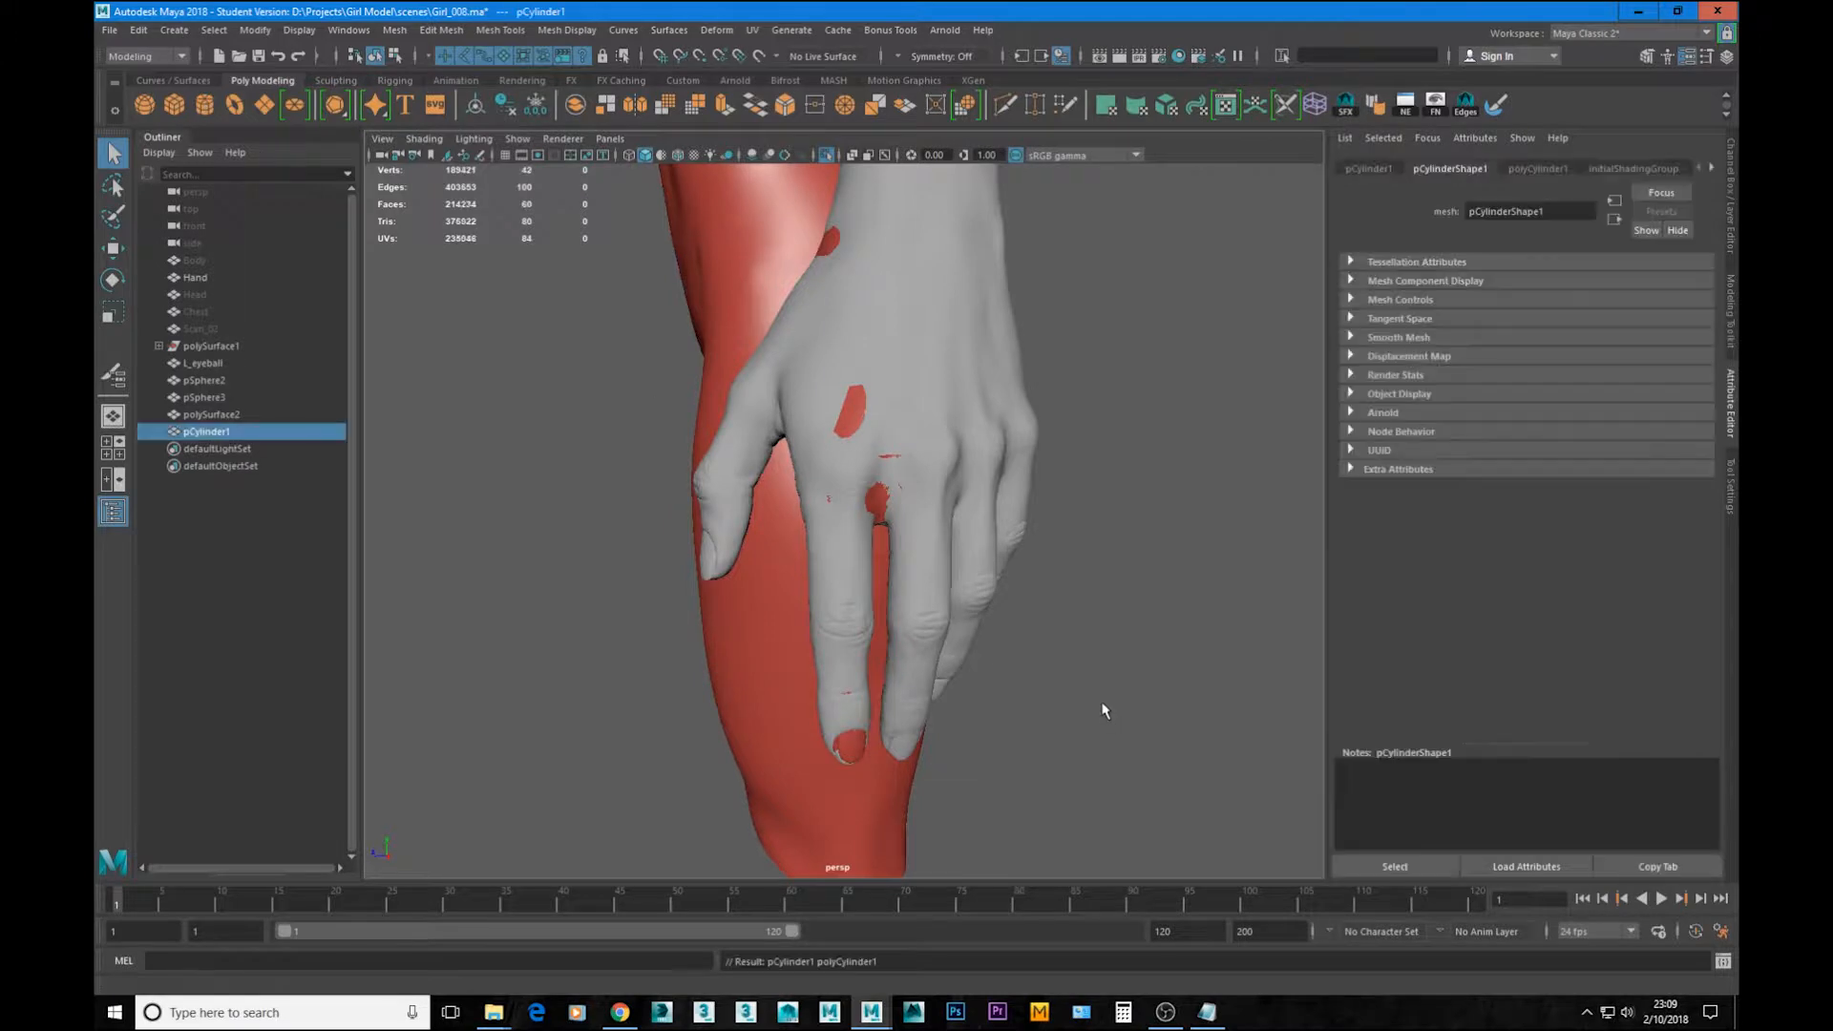
alt+drag(1101, 707, 986, 545)
alt+middle_drag(771, 634, 937, 494)
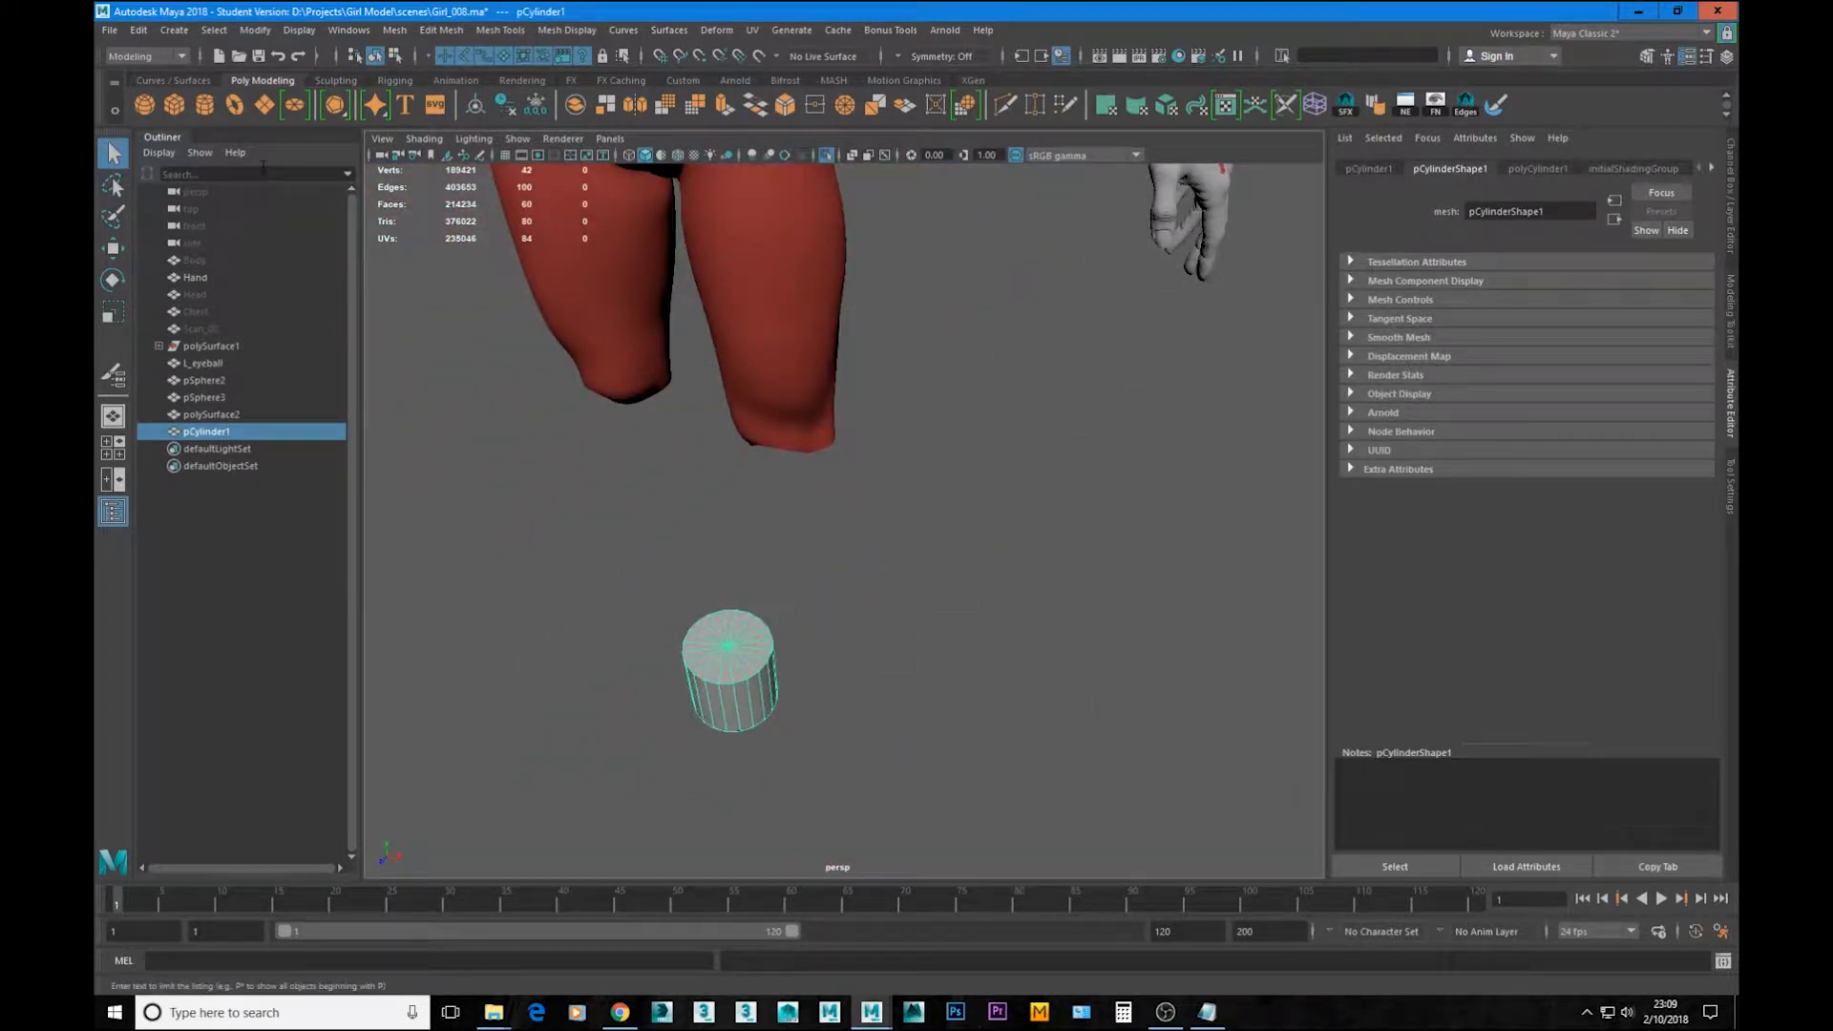
key(Delete)
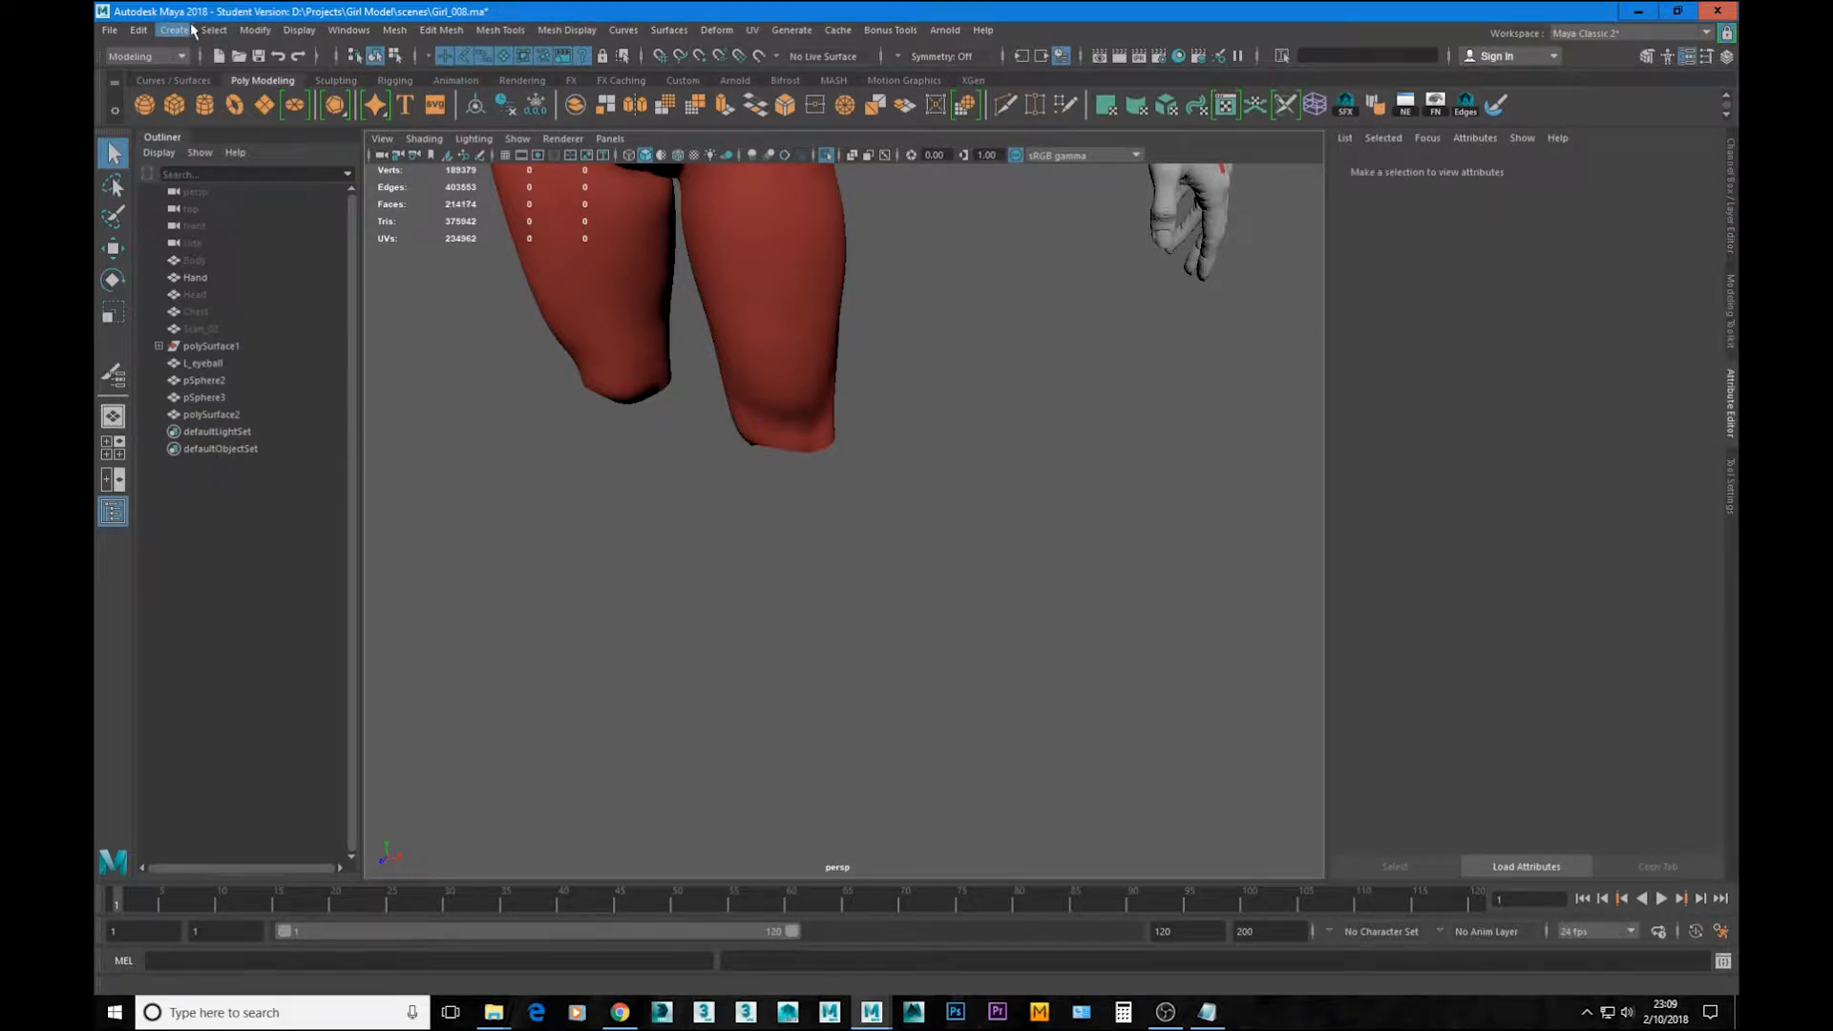
Step: Create a polygon cylinder with radius 1, height 2 and 8 axis divisions
click(175, 30)
mouse_move(246, 113)
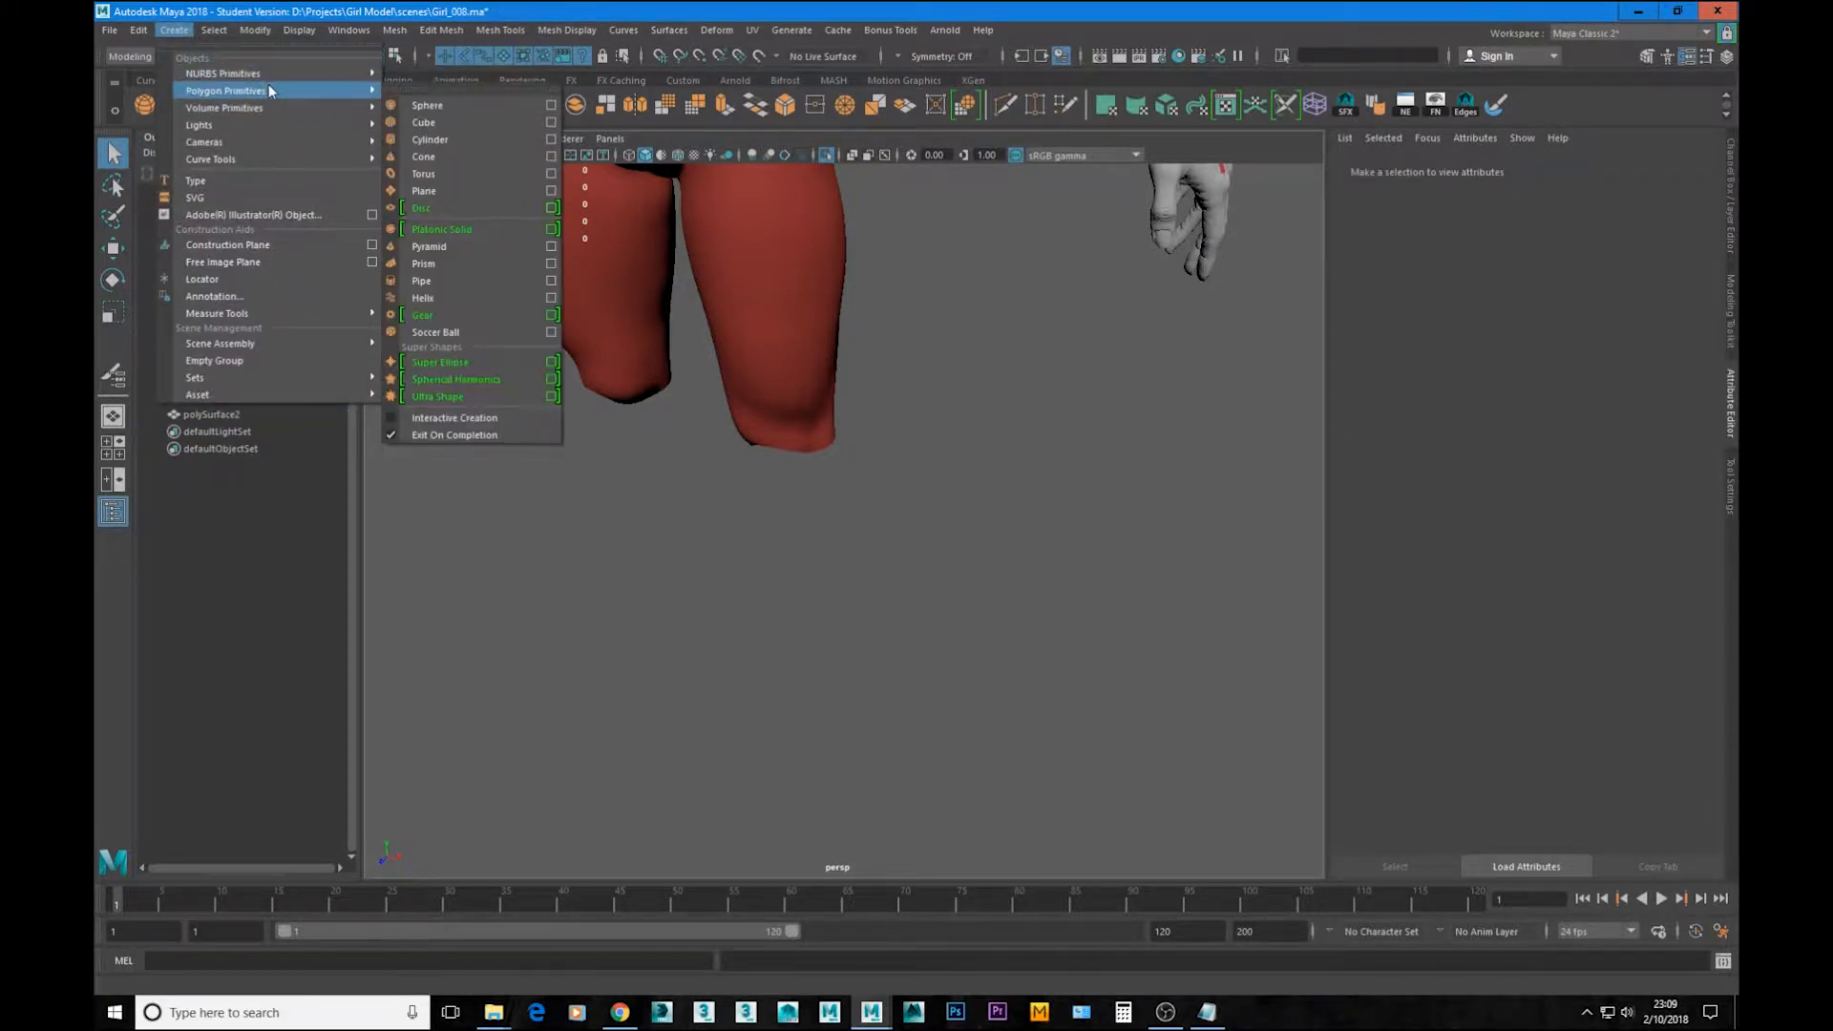
click(551, 140)
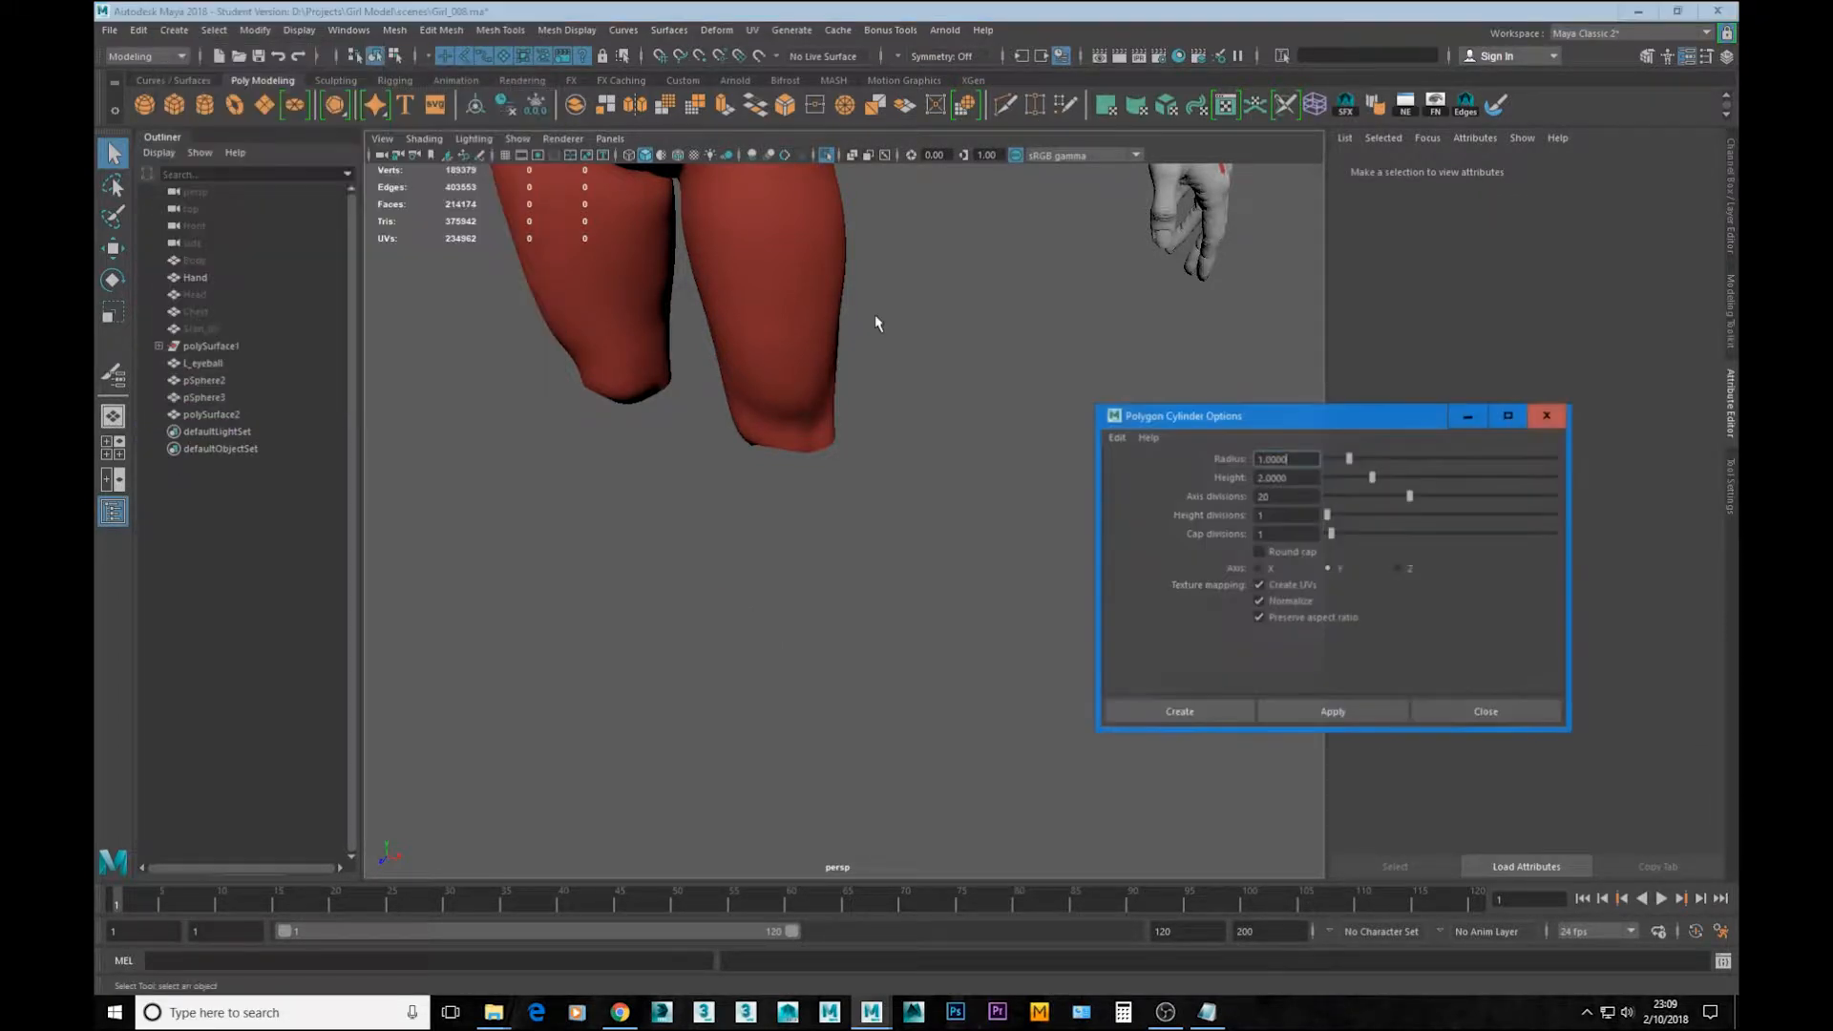
drag(1257, 418, 1228, 397)
key(Tab)
key(Tab)
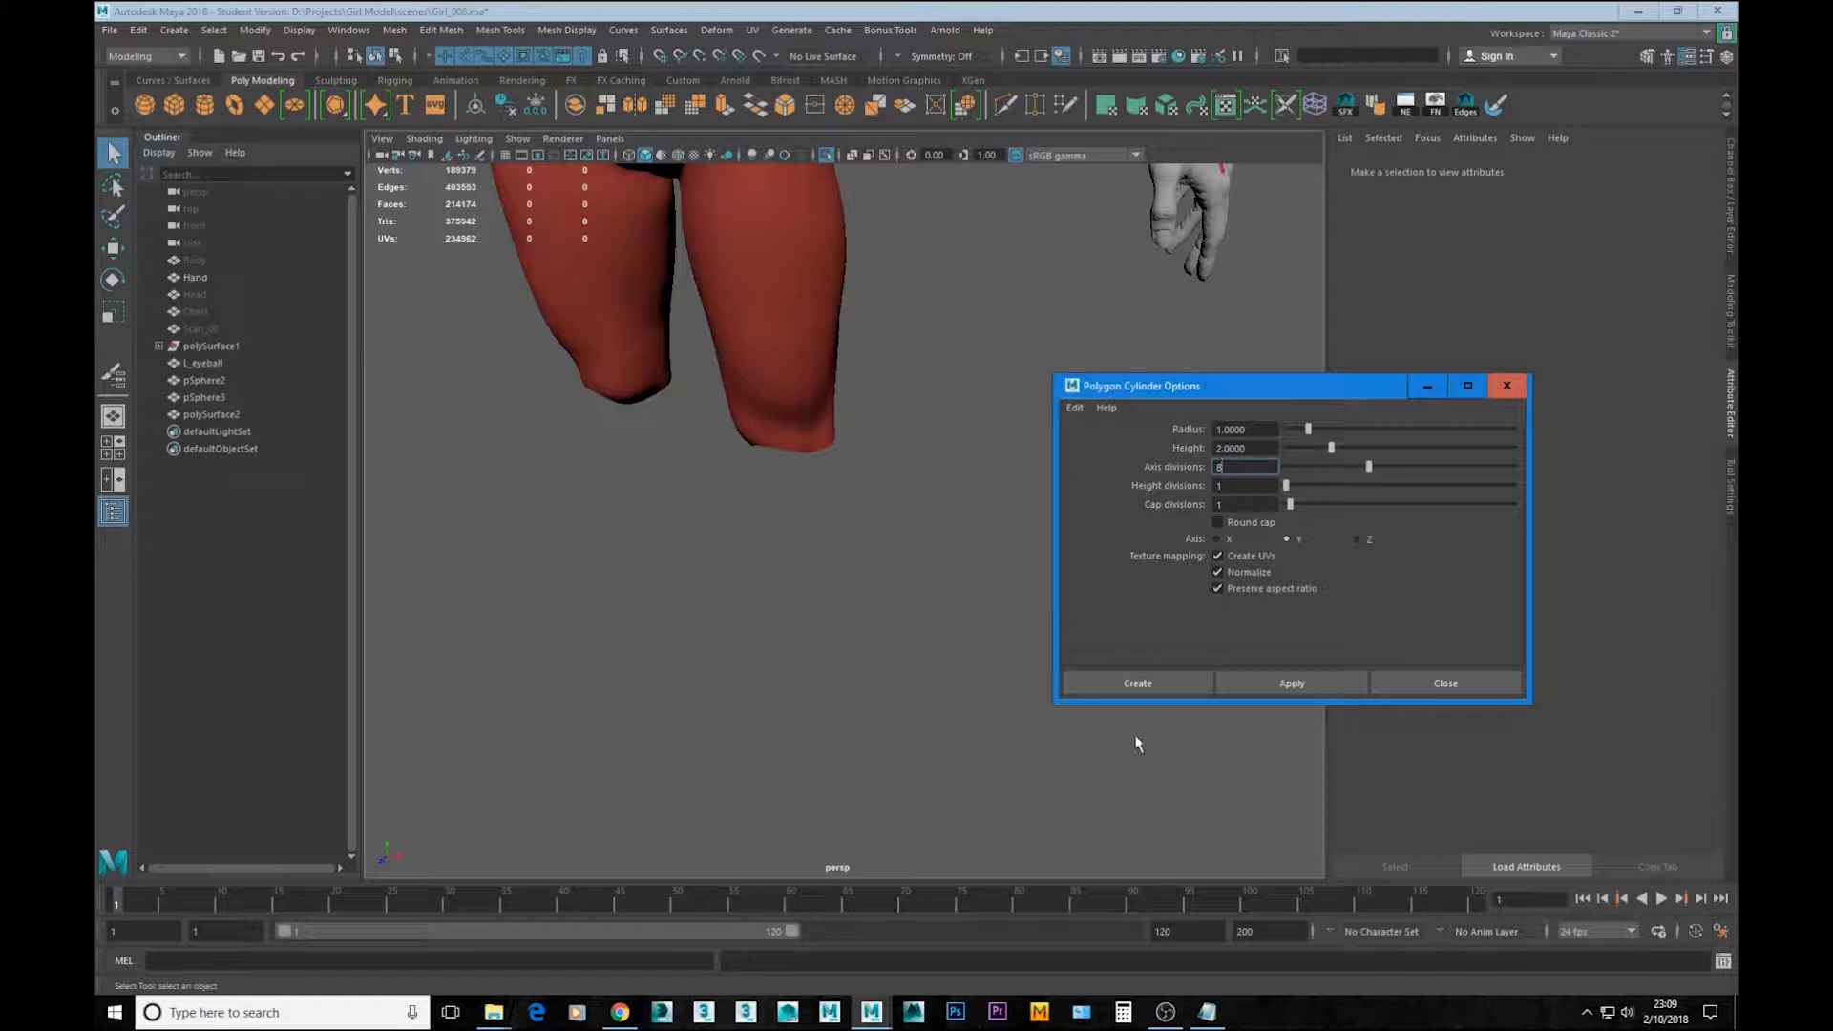
click(1136, 684)
Step: Move the new cylinder up from the origin to the scanned hand
scroll(802, 620, down, 5)
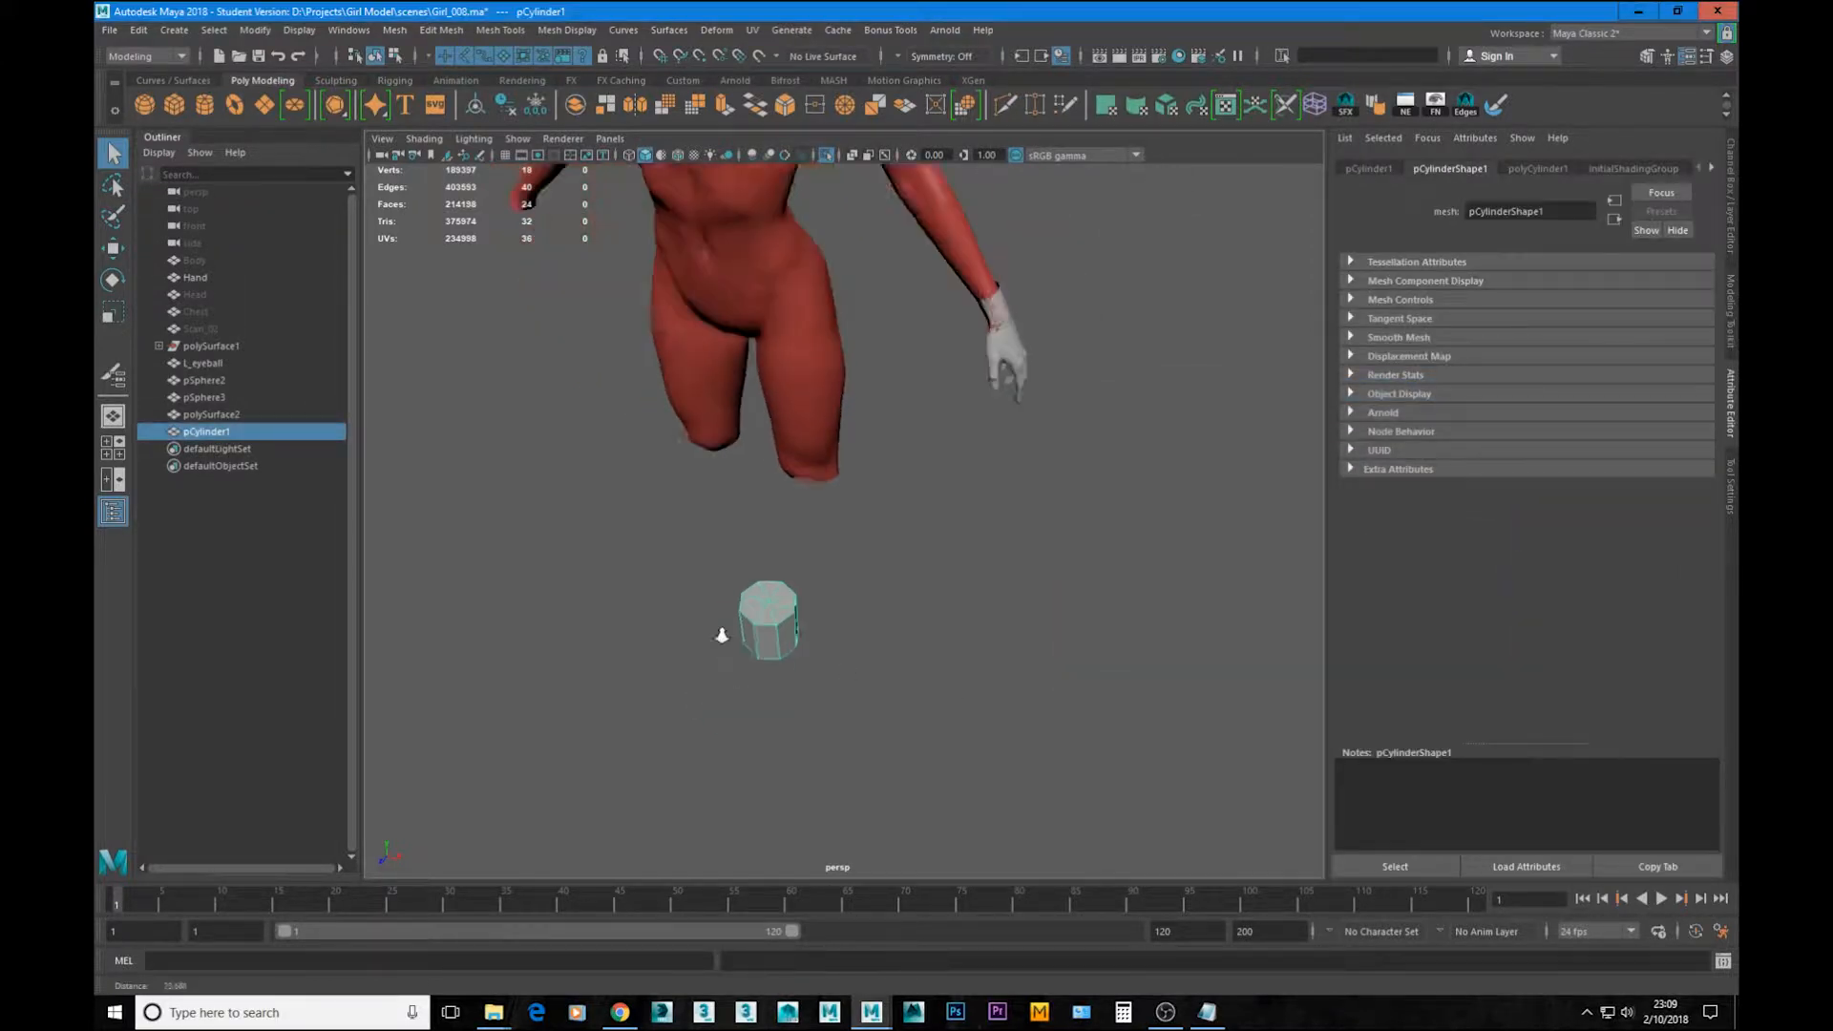
key(w)
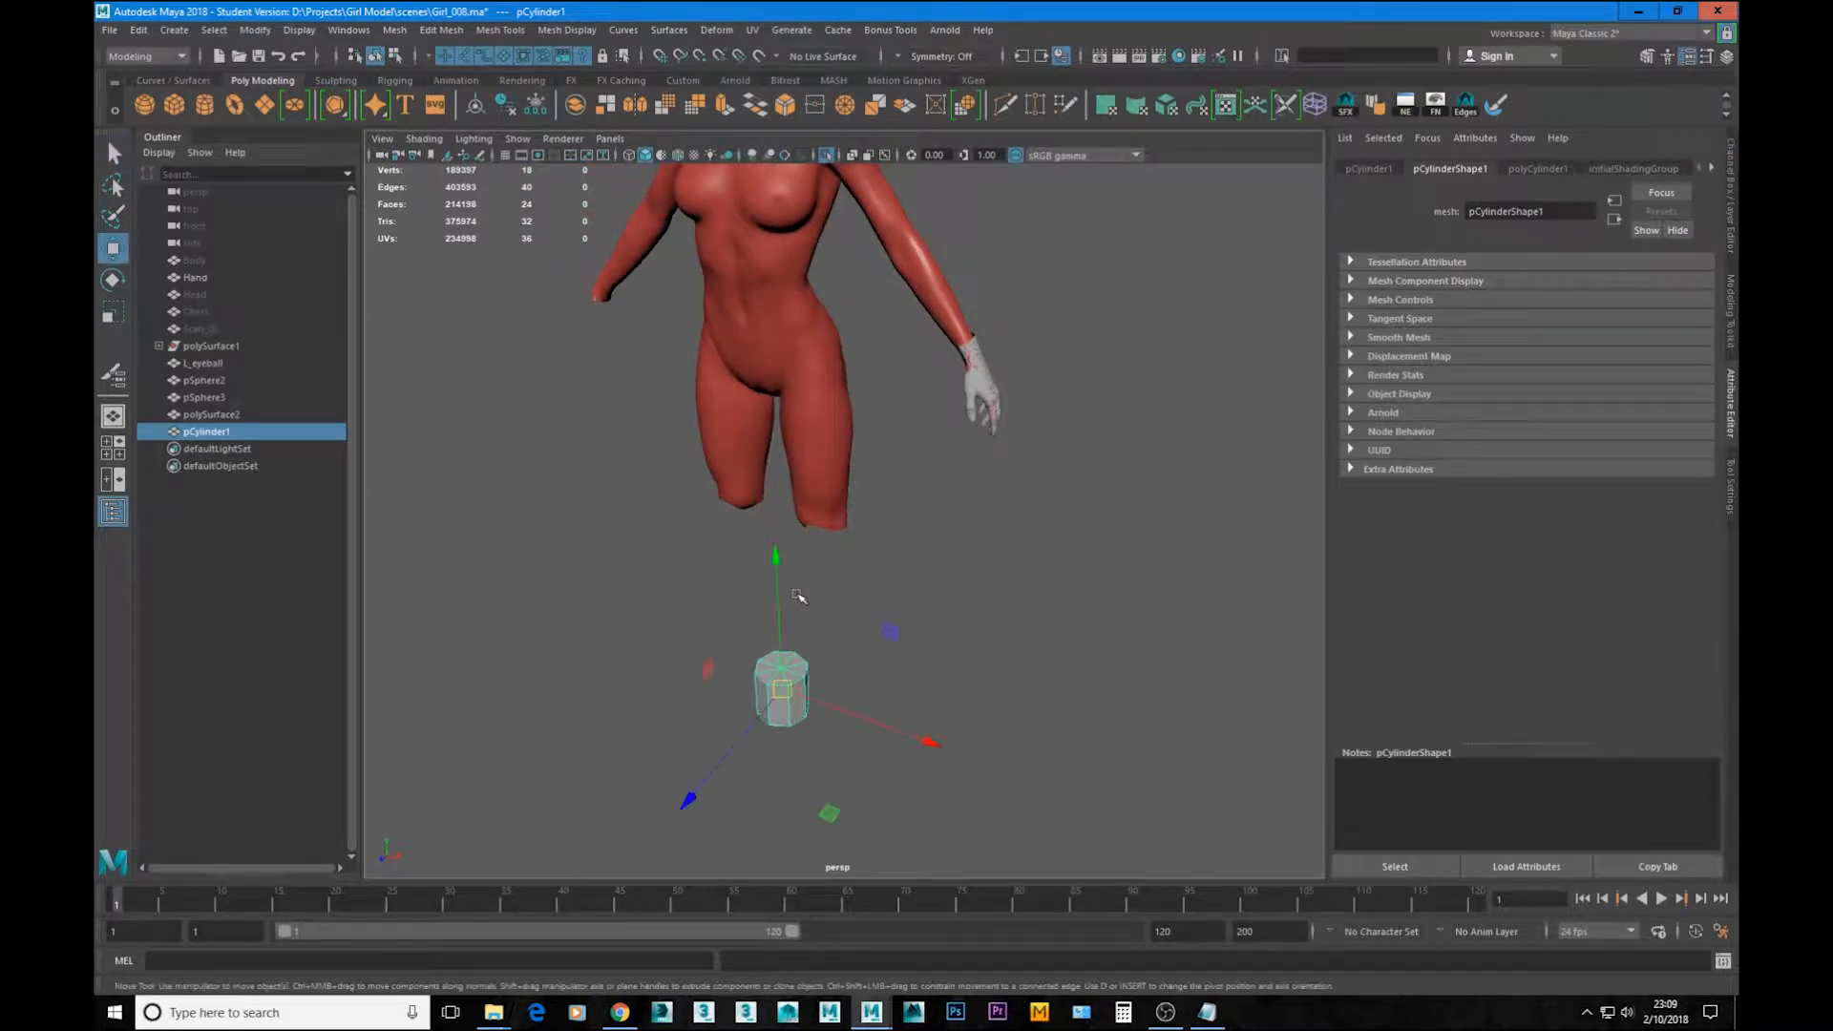
click(791, 680)
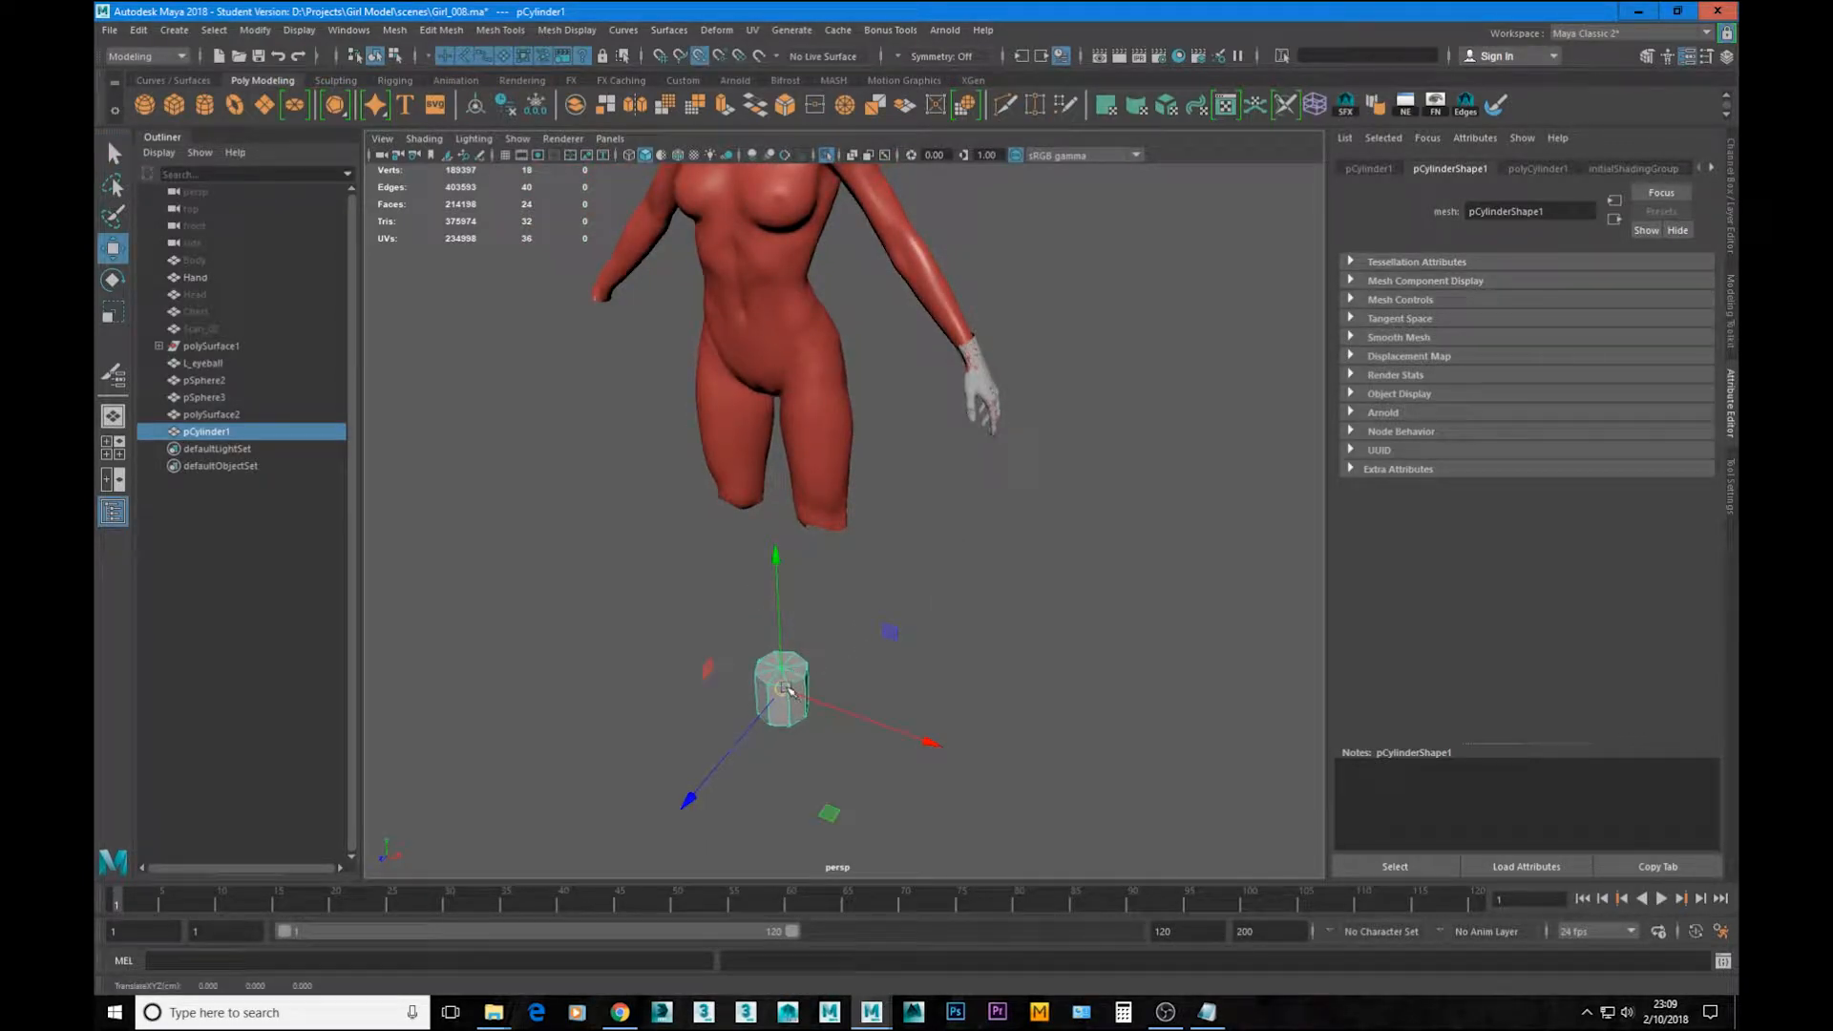
drag(789, 689, 1014, 408)
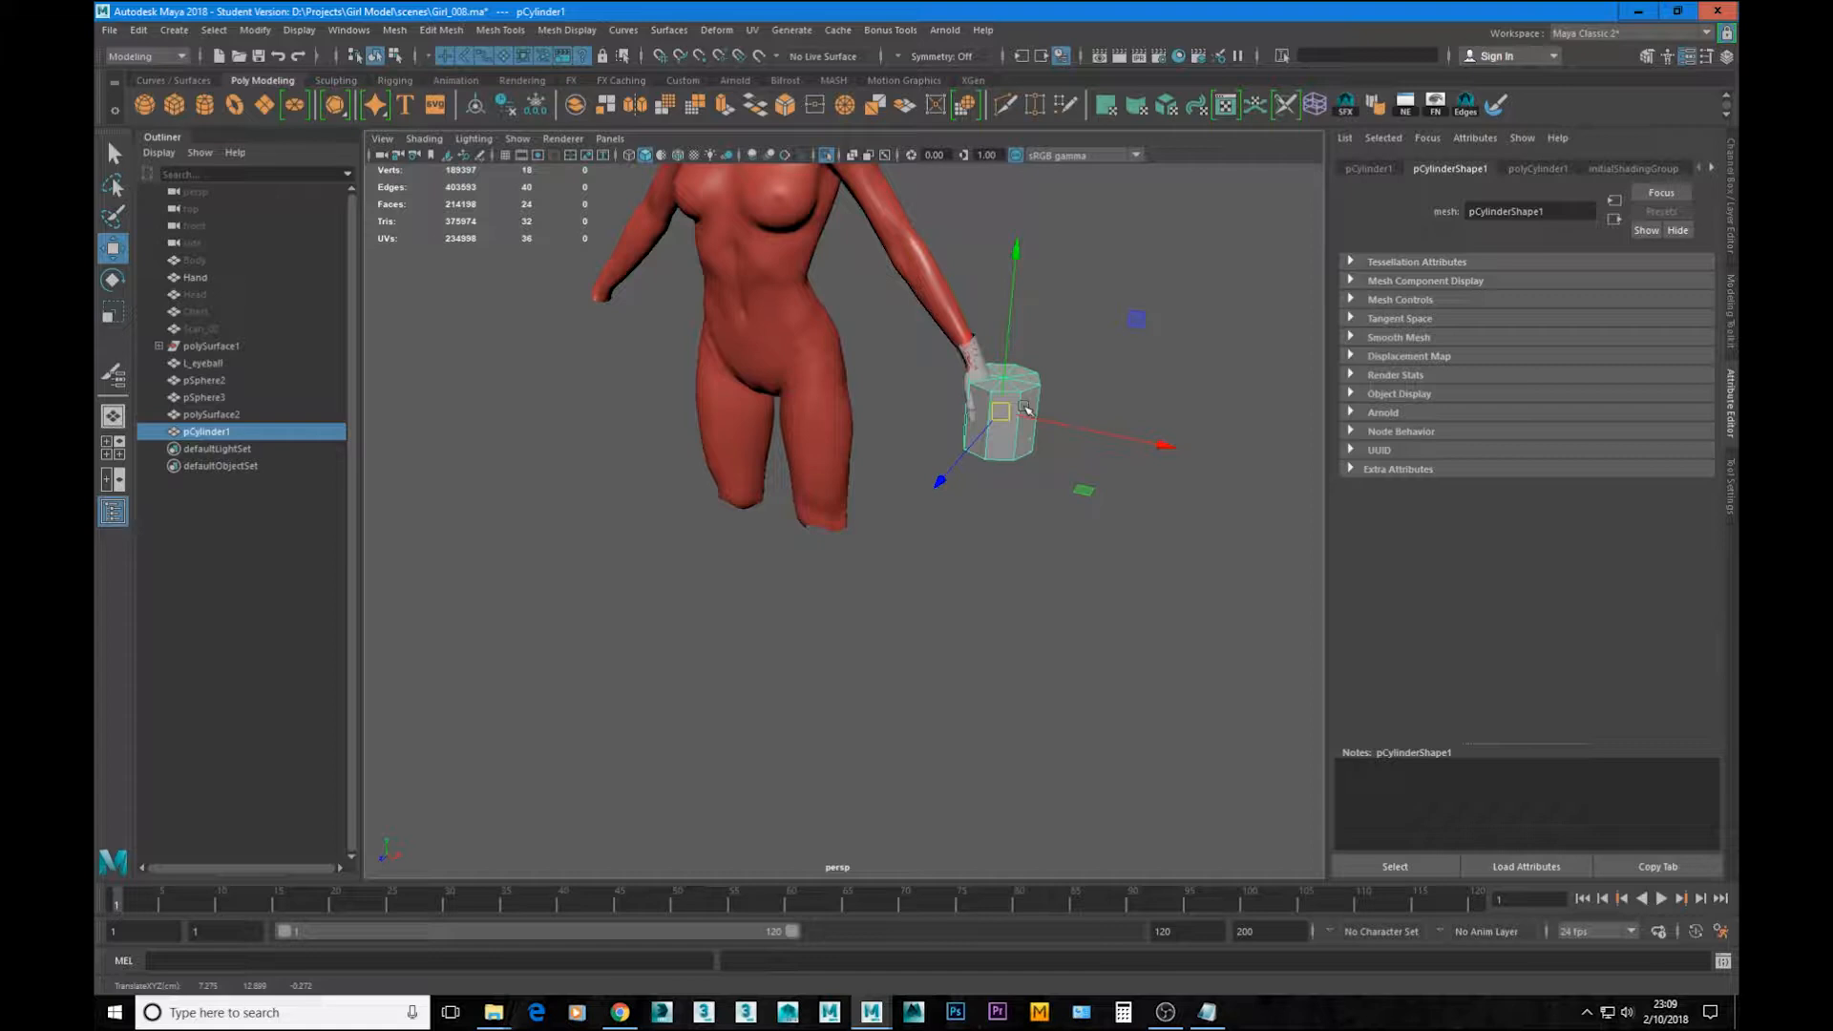
key(f)
alt+right_drag(1016, 512, 840, 520)
alt+drag(840, 519, 700, 530)
Step: Scale the cylinder down uniformly to roughly a couple of finger widths
key(r)
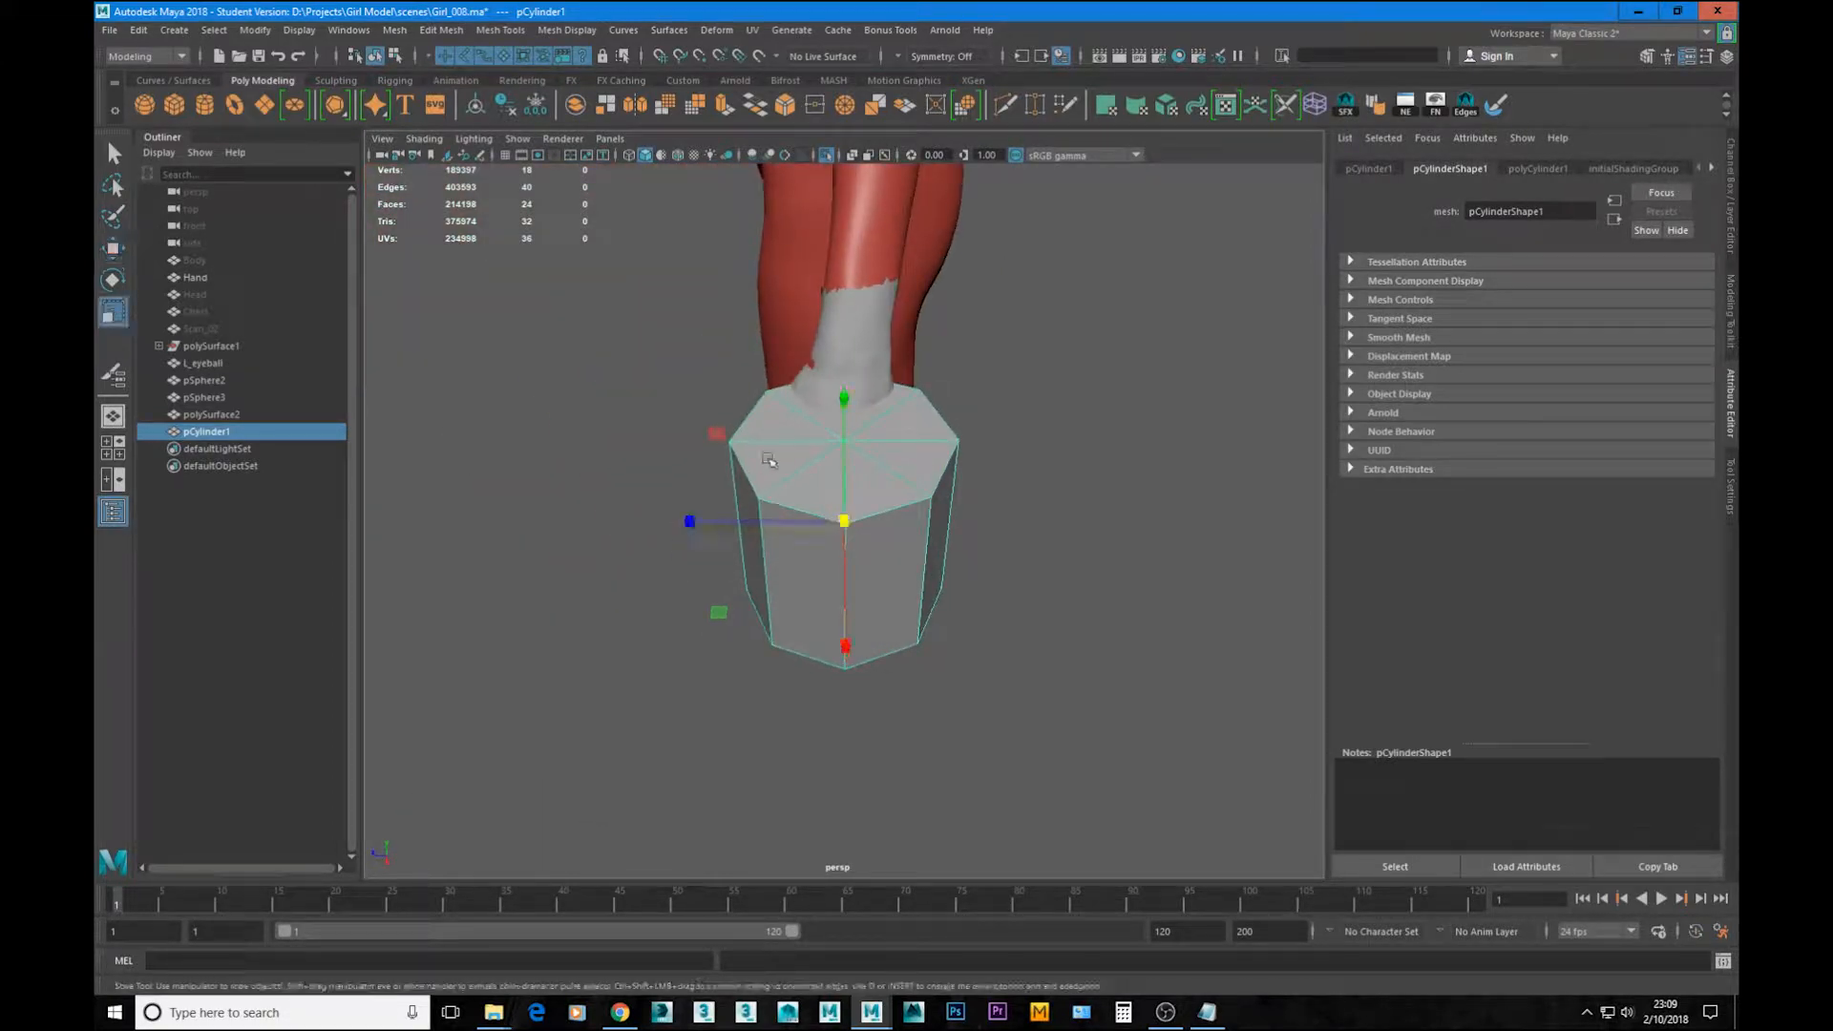
drag(845, 537, 667, 532)
alt+right_drag(666, 531, 899, 588)
alt+drag(899, 588, 848, 524)
alt+middle_drag(848, 523, 871, 506)
alt+right_drag(871, 506, 1006, 585)
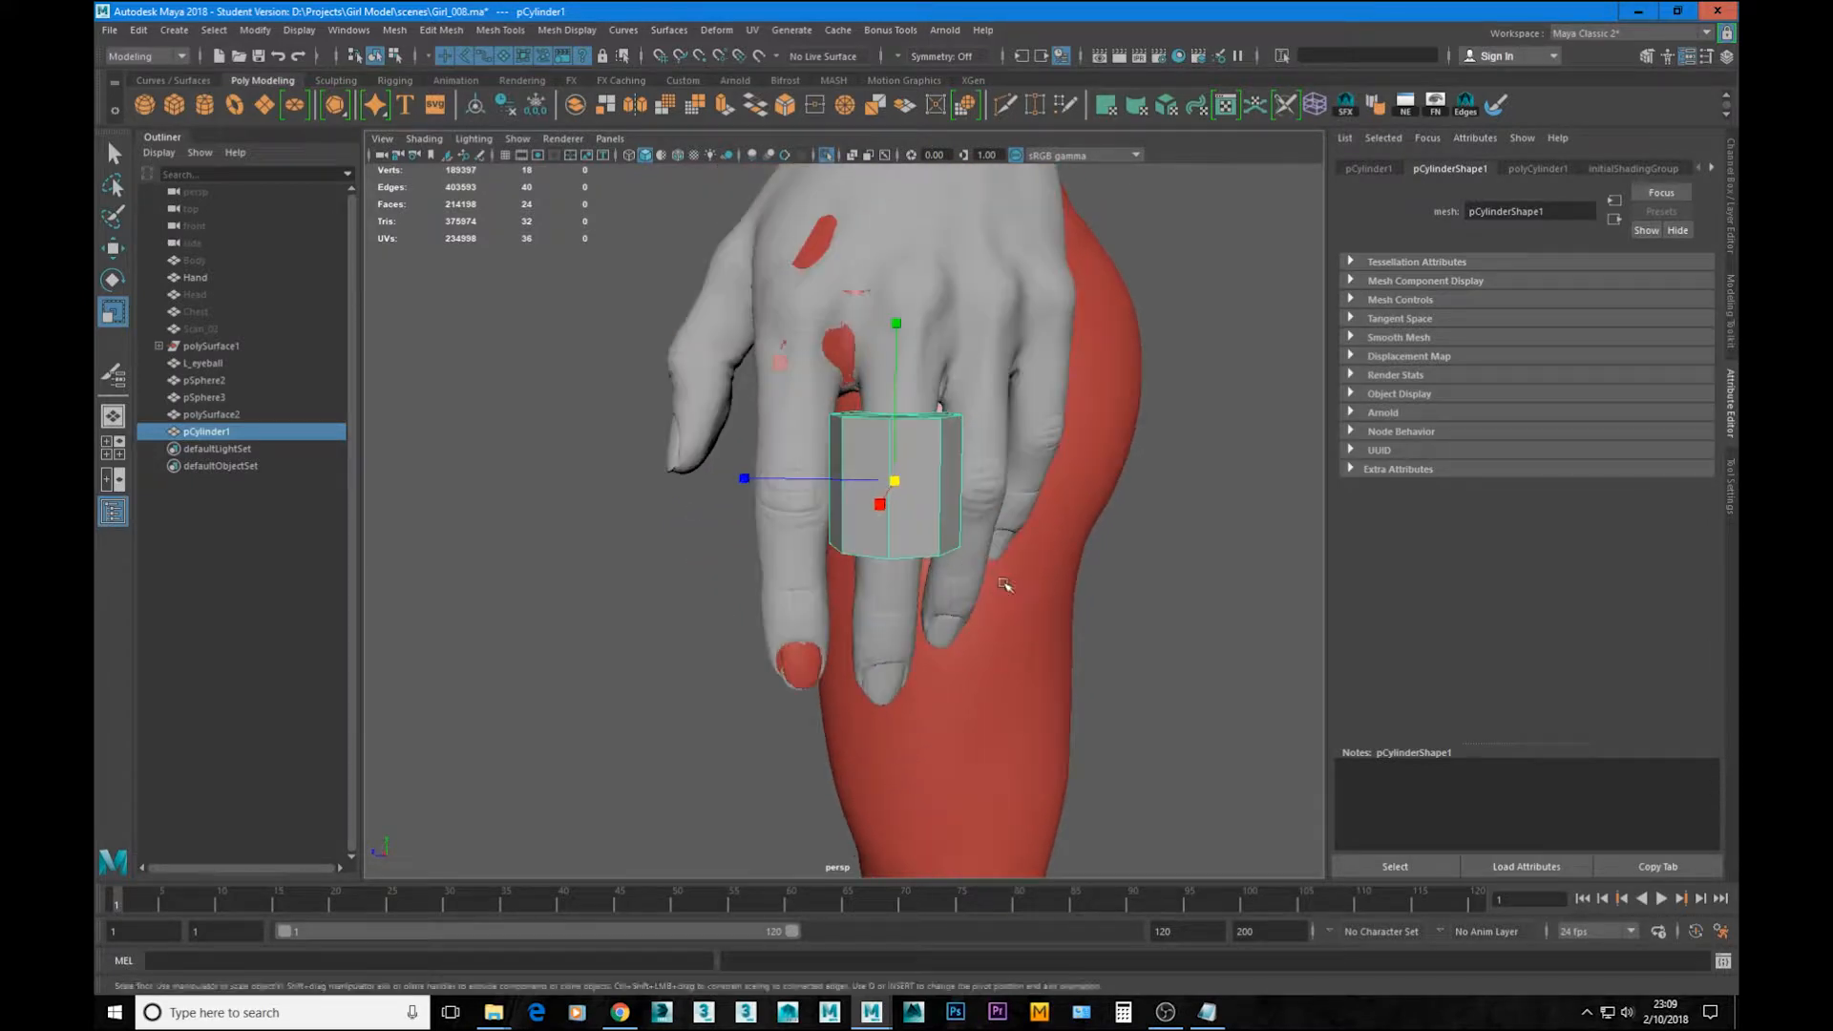
Step: Delete the cylinder's top and bottom cap faces to leave an open eight-sided tube
alt+drag(1006, 585, 997, 511)
key(w)
ctrl+right_drag(996, 512, 1096, 589)
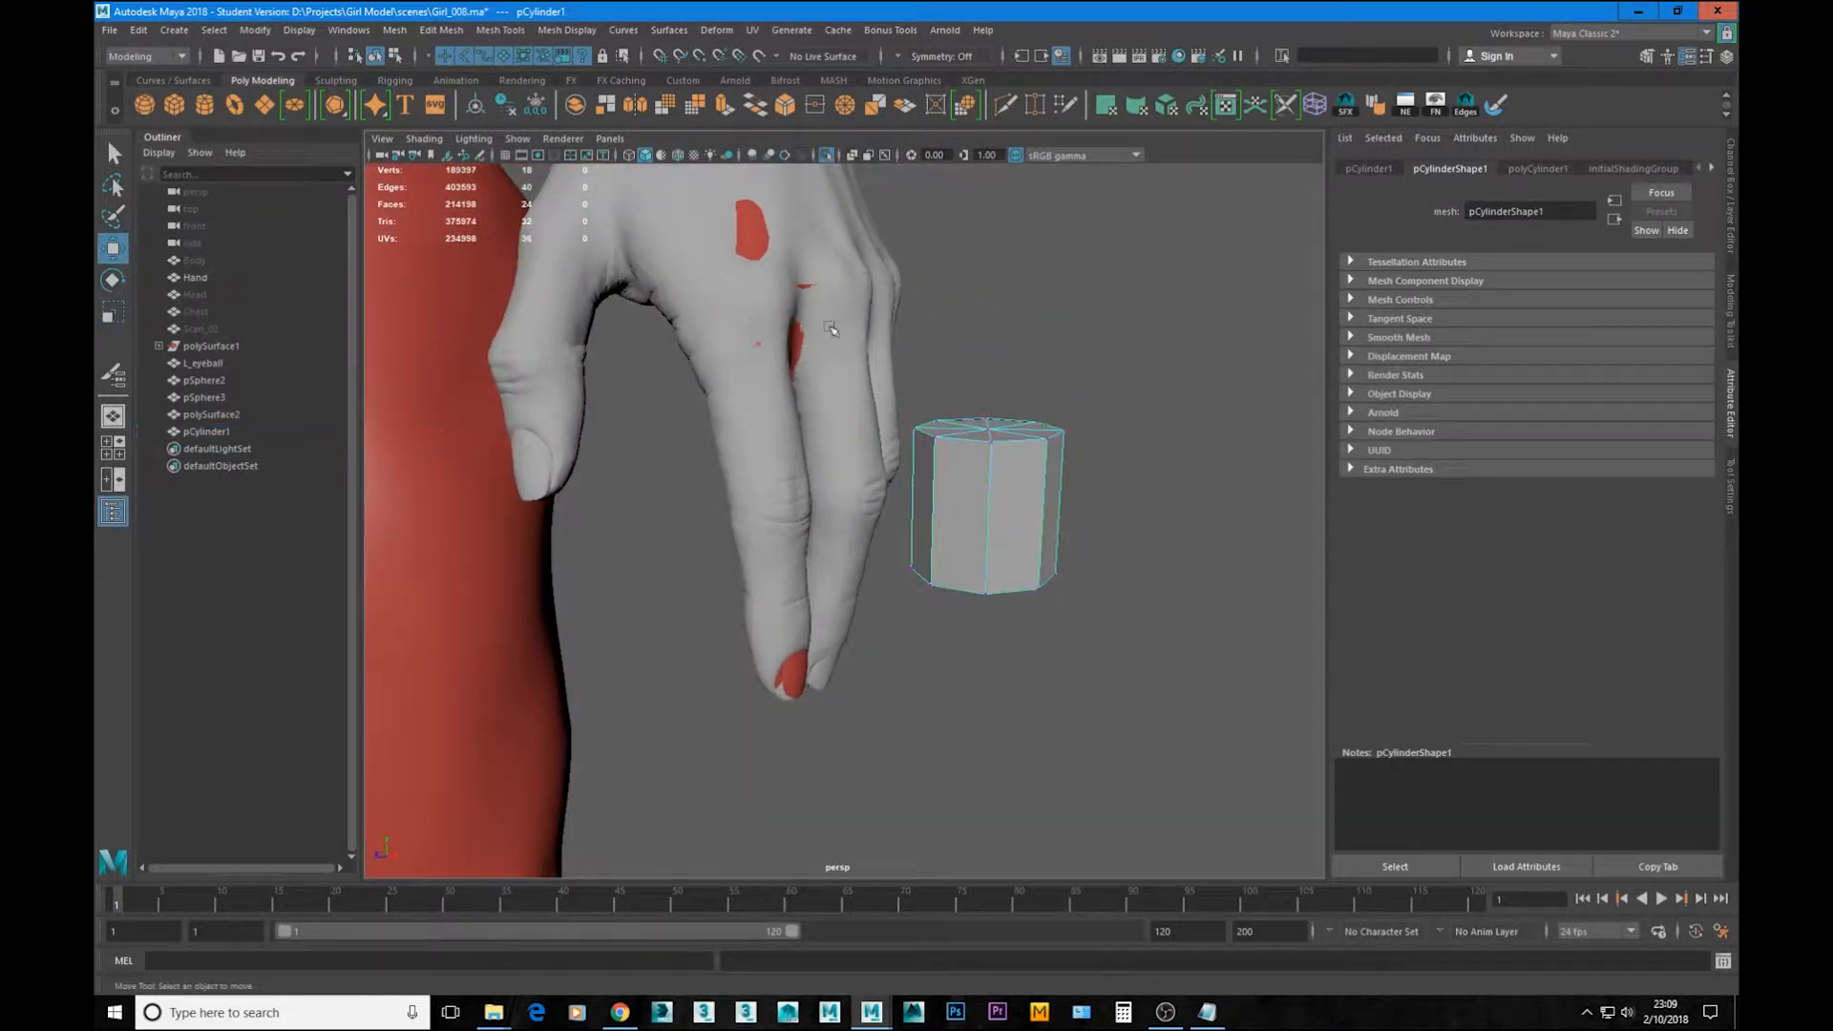
ctrl+right_drag(1000, 474, 1220, 731)
ctrl+drag(1200, 531, 921, 527)
key(Delete)
Step: Make the Hand scan a live surface
click(868, 499)
click(701, 241)
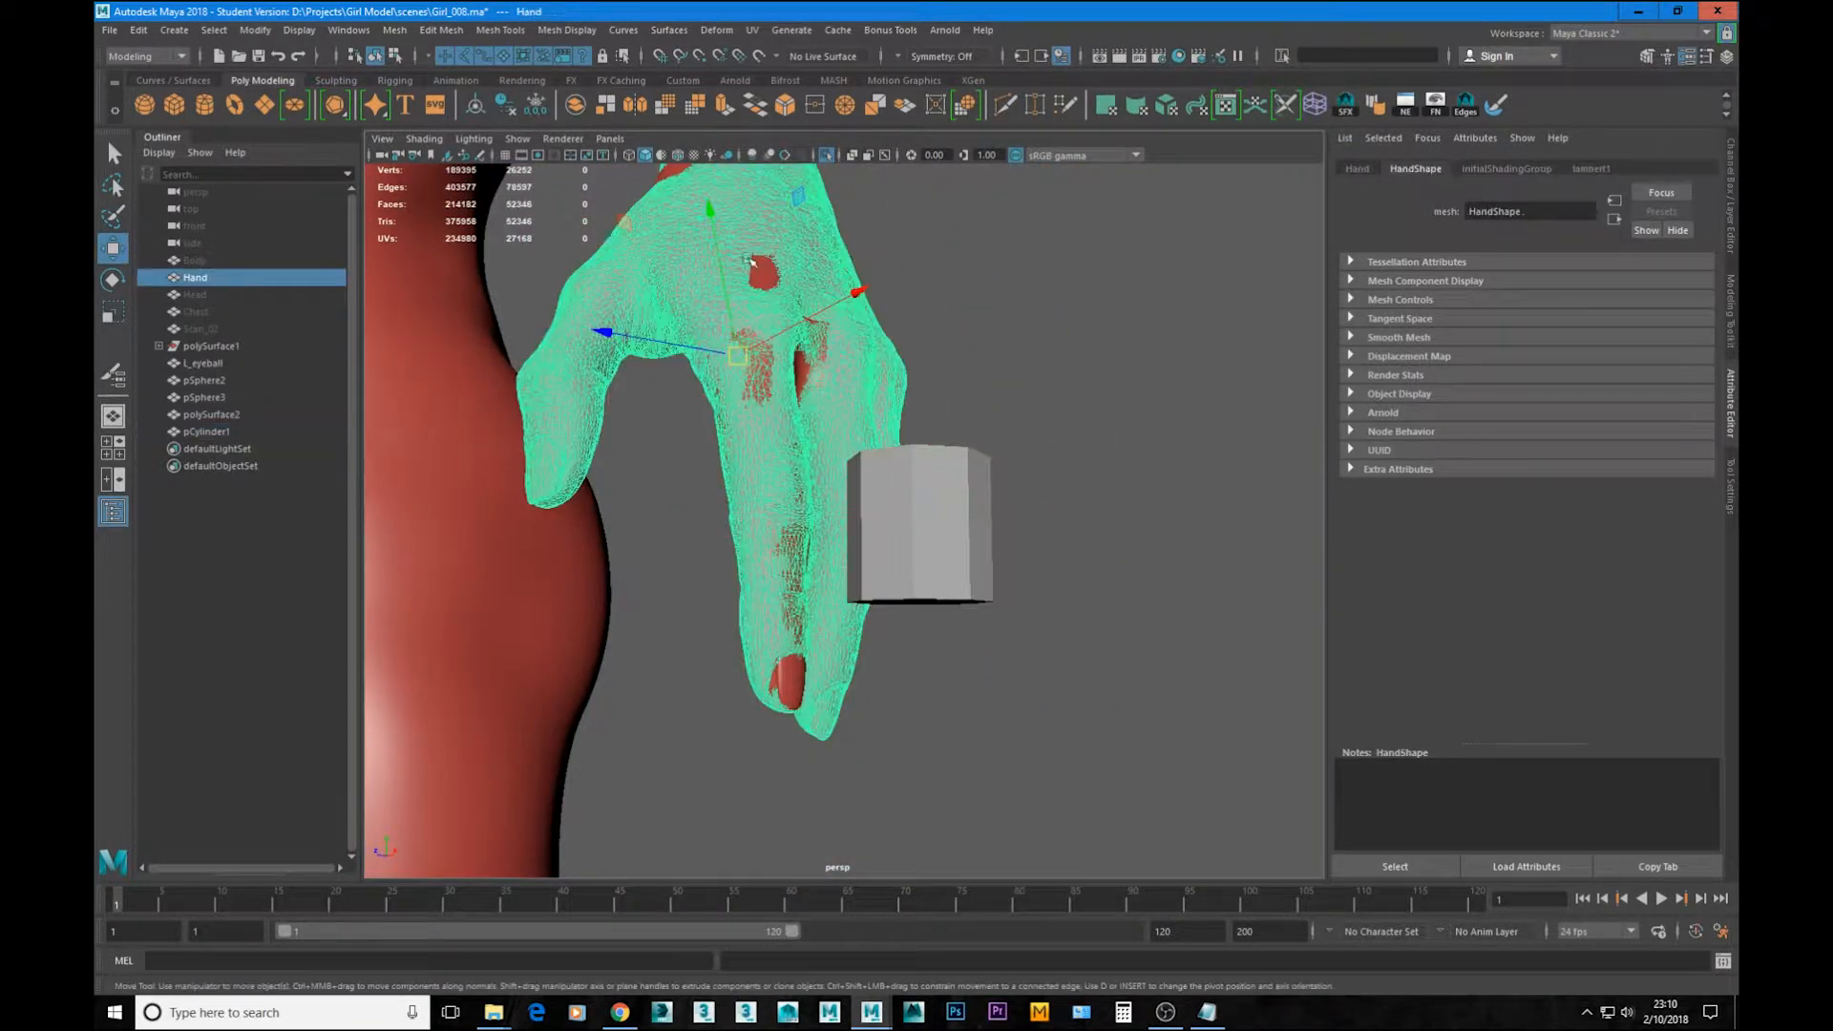
click(759, 56)
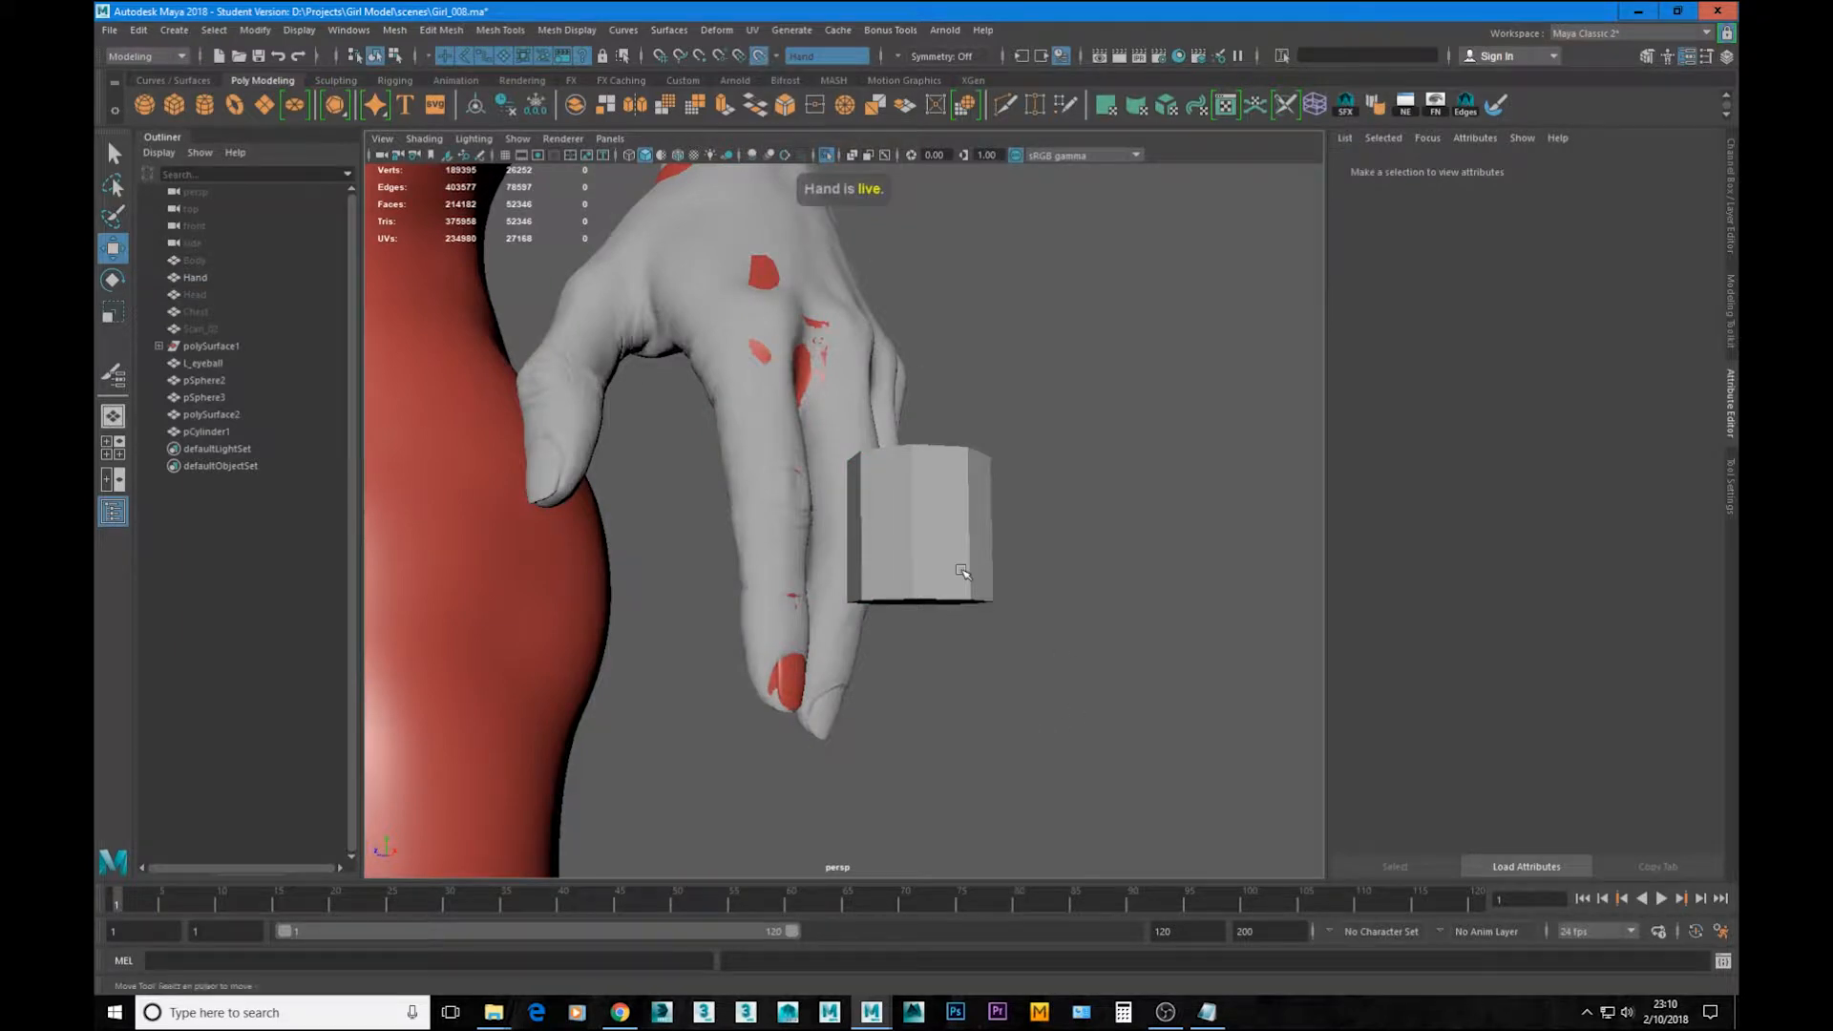
Step: Place the open tube around the end of the middle finger and scale it down uniformly to fit more closely
click(962, 570)
drag(922, 531, 817, 621)
alt+right_drag(850, 621, 928, 623)
drag(860, 574, 843, 571)
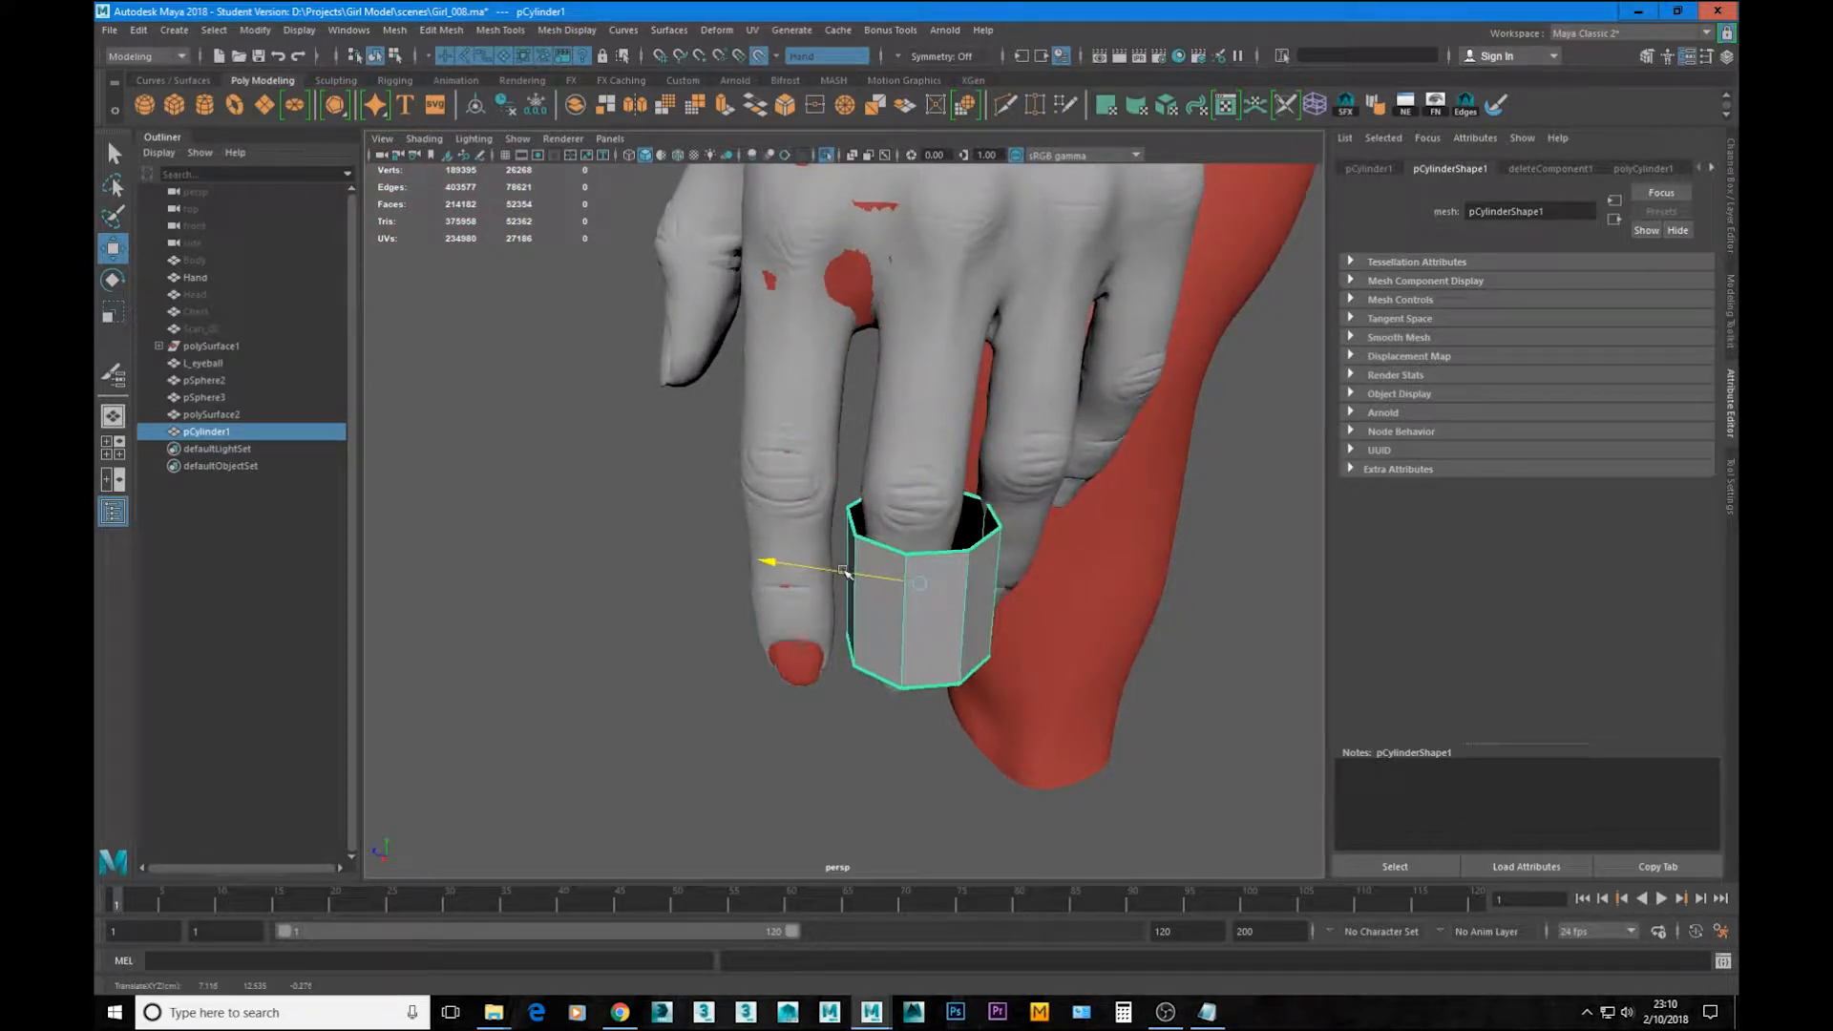
key(r)
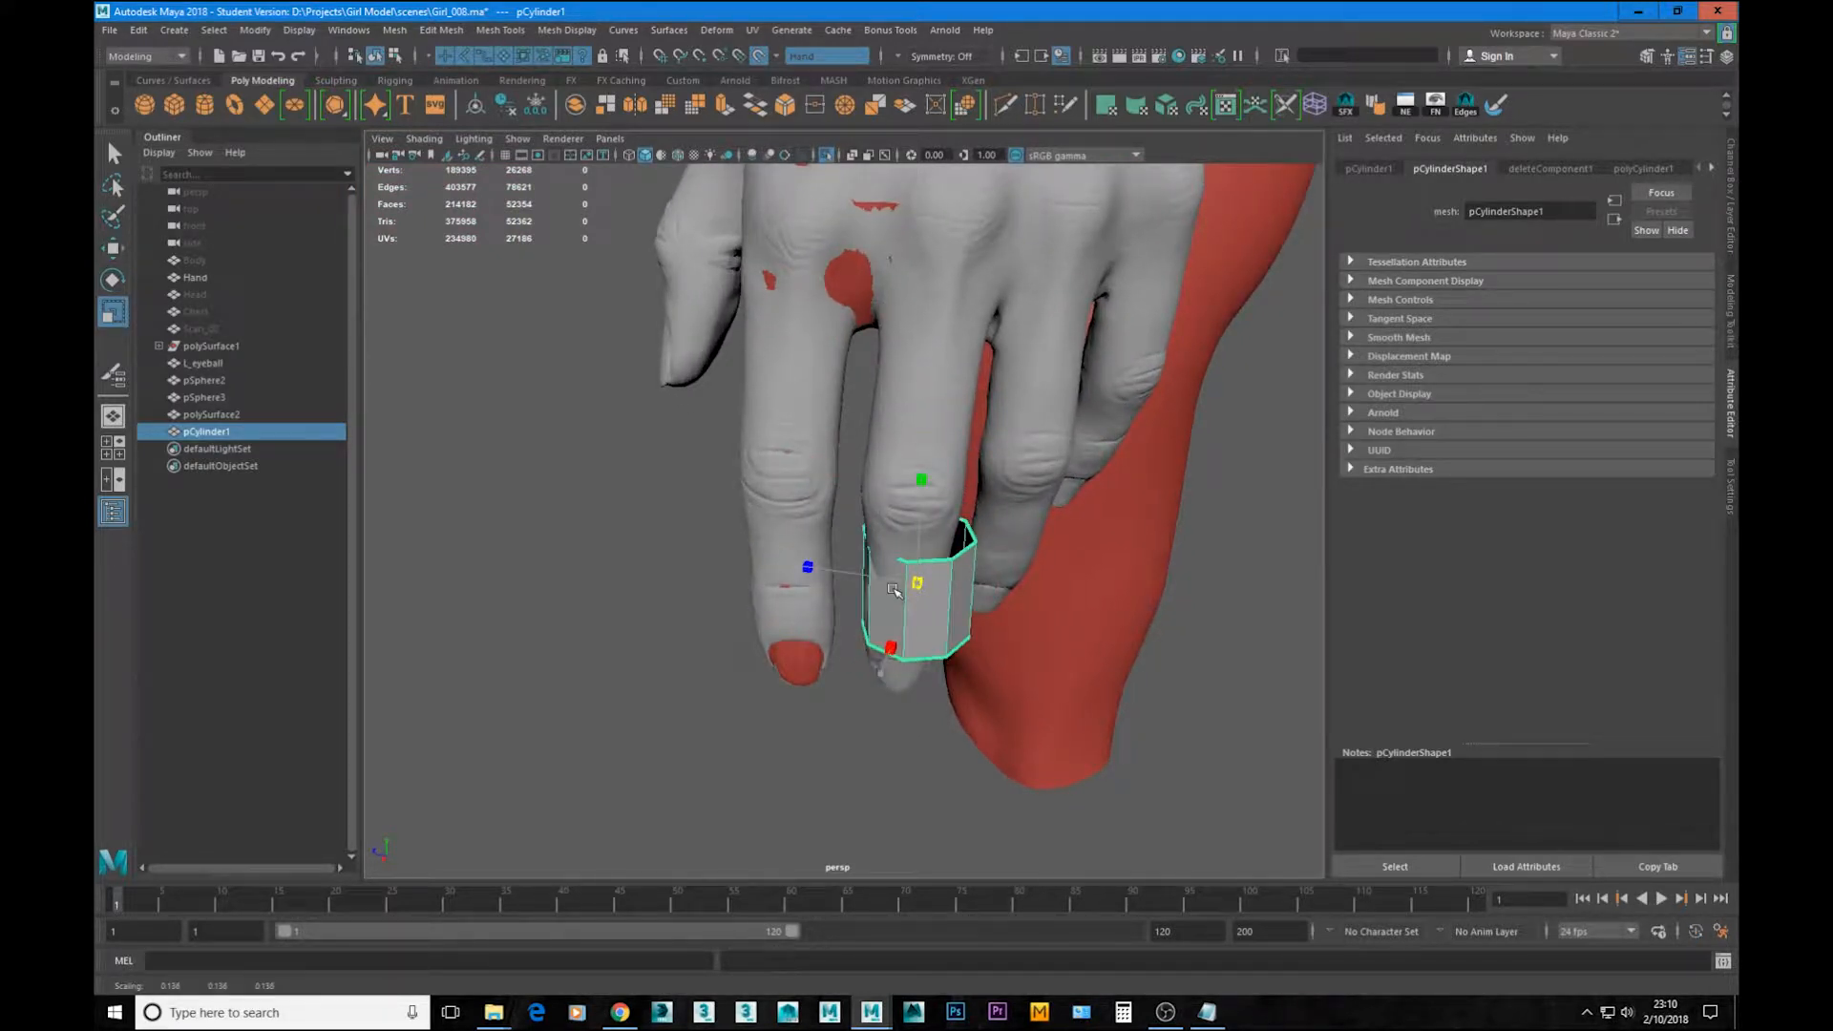
alt+drag(897, 596, 940, 620)
alt+right_drag(940, 620, 984, 641)
mouse_move(985, 641)
alt+mouse_down()
mouse_move(977, 659)
mouse_move(1021, 643)
mouse_move(1009, 659)
alt+mouse_up()
Step: Rotate the tube about 25° around its long axis so a flat side faces the top of the middle finger
key(e)
drag(968, 567, 870, 645)
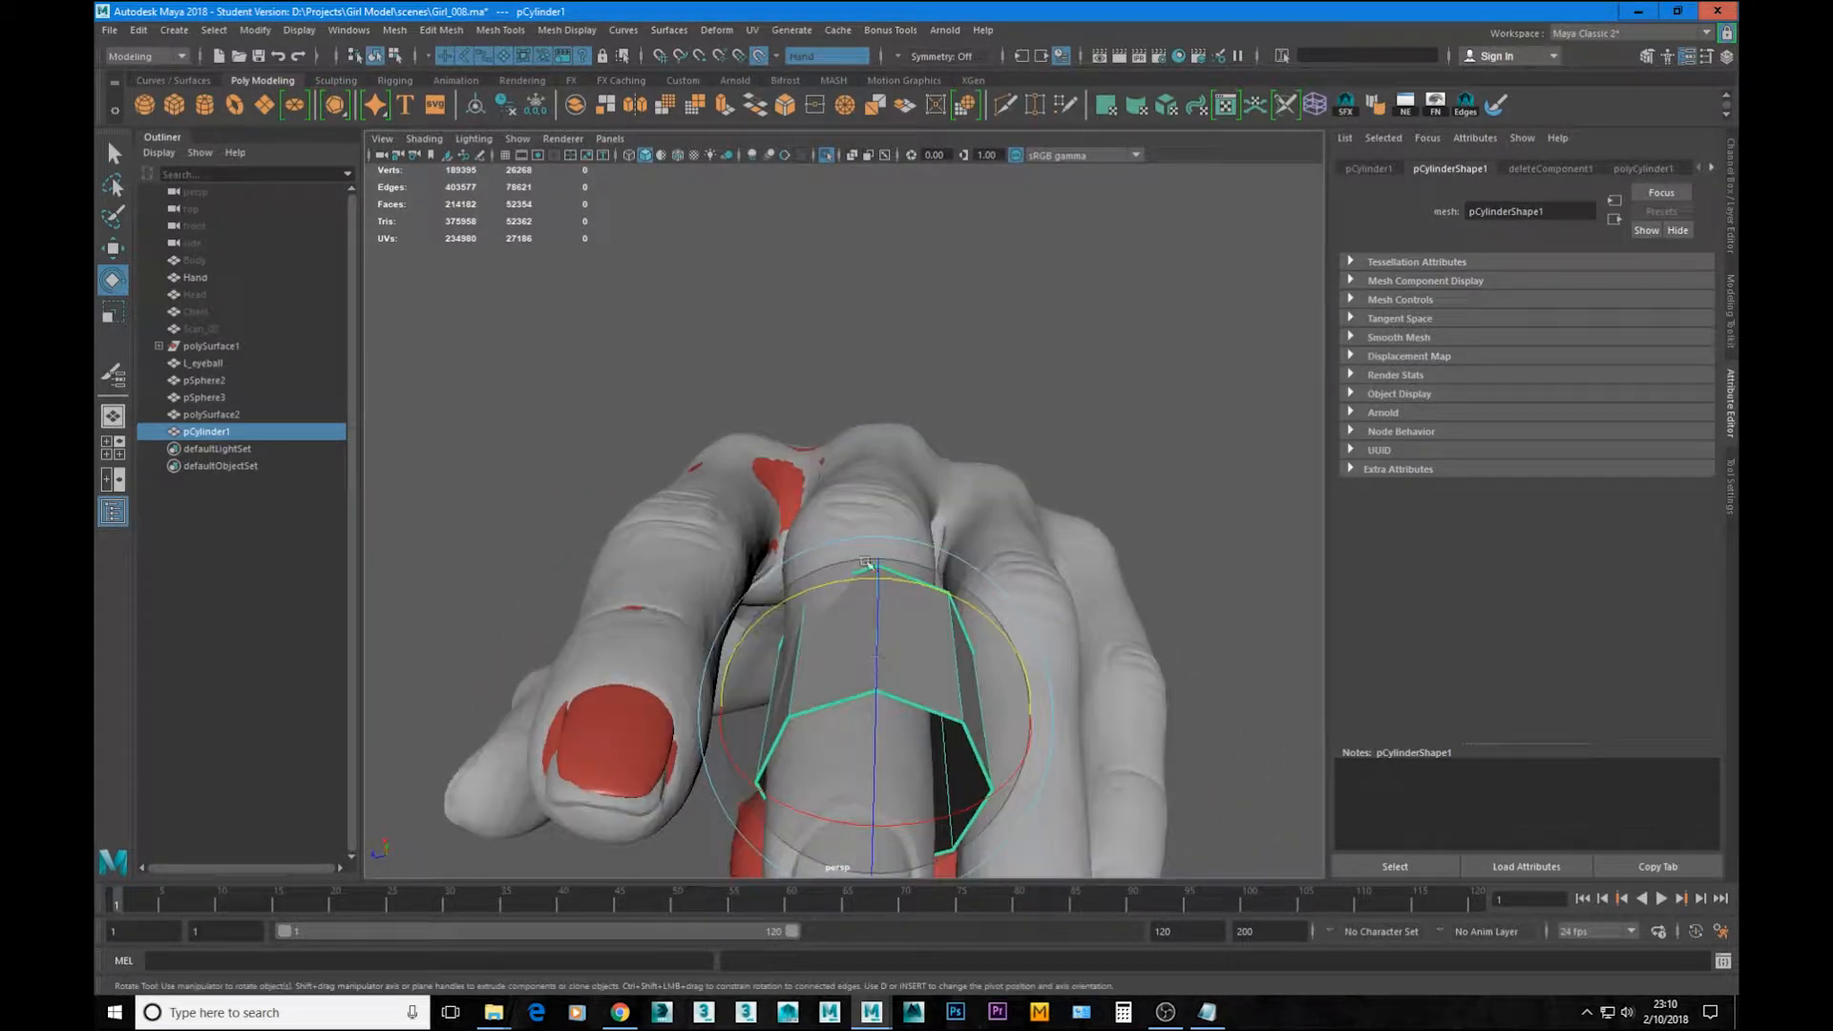
key(w)
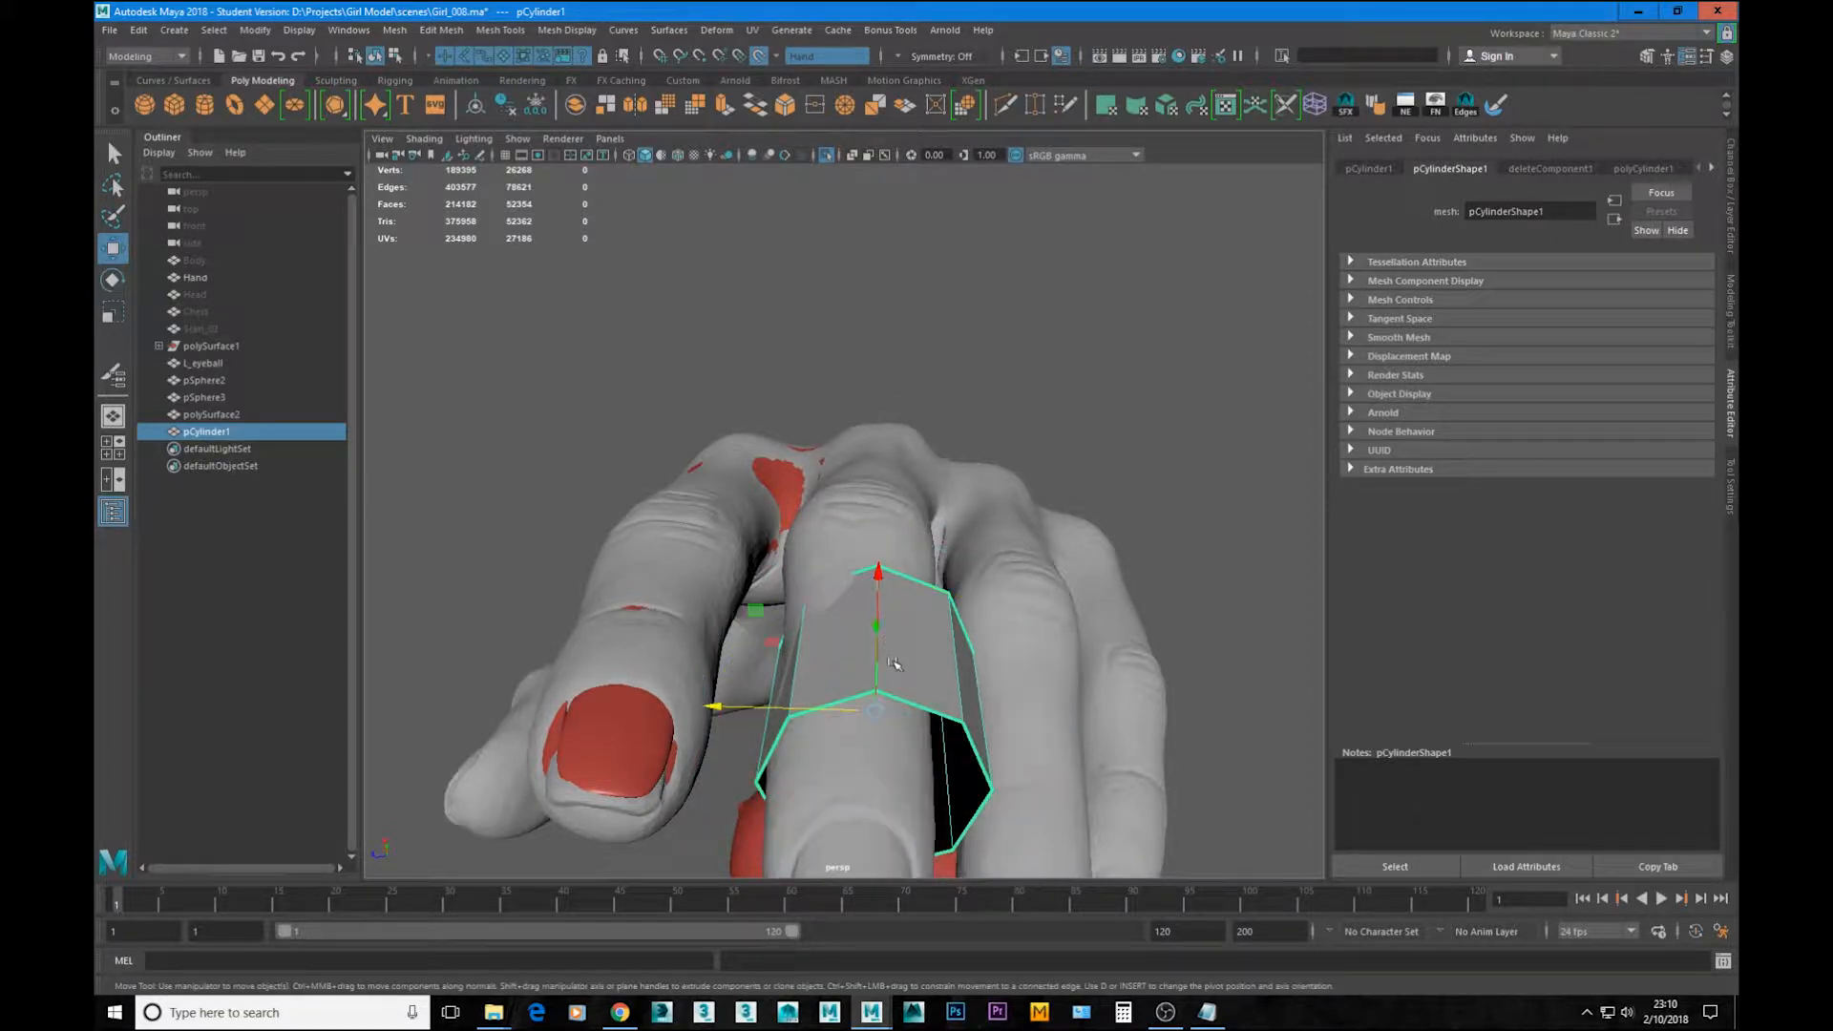
alt+drag(867, 602, 899, 611)
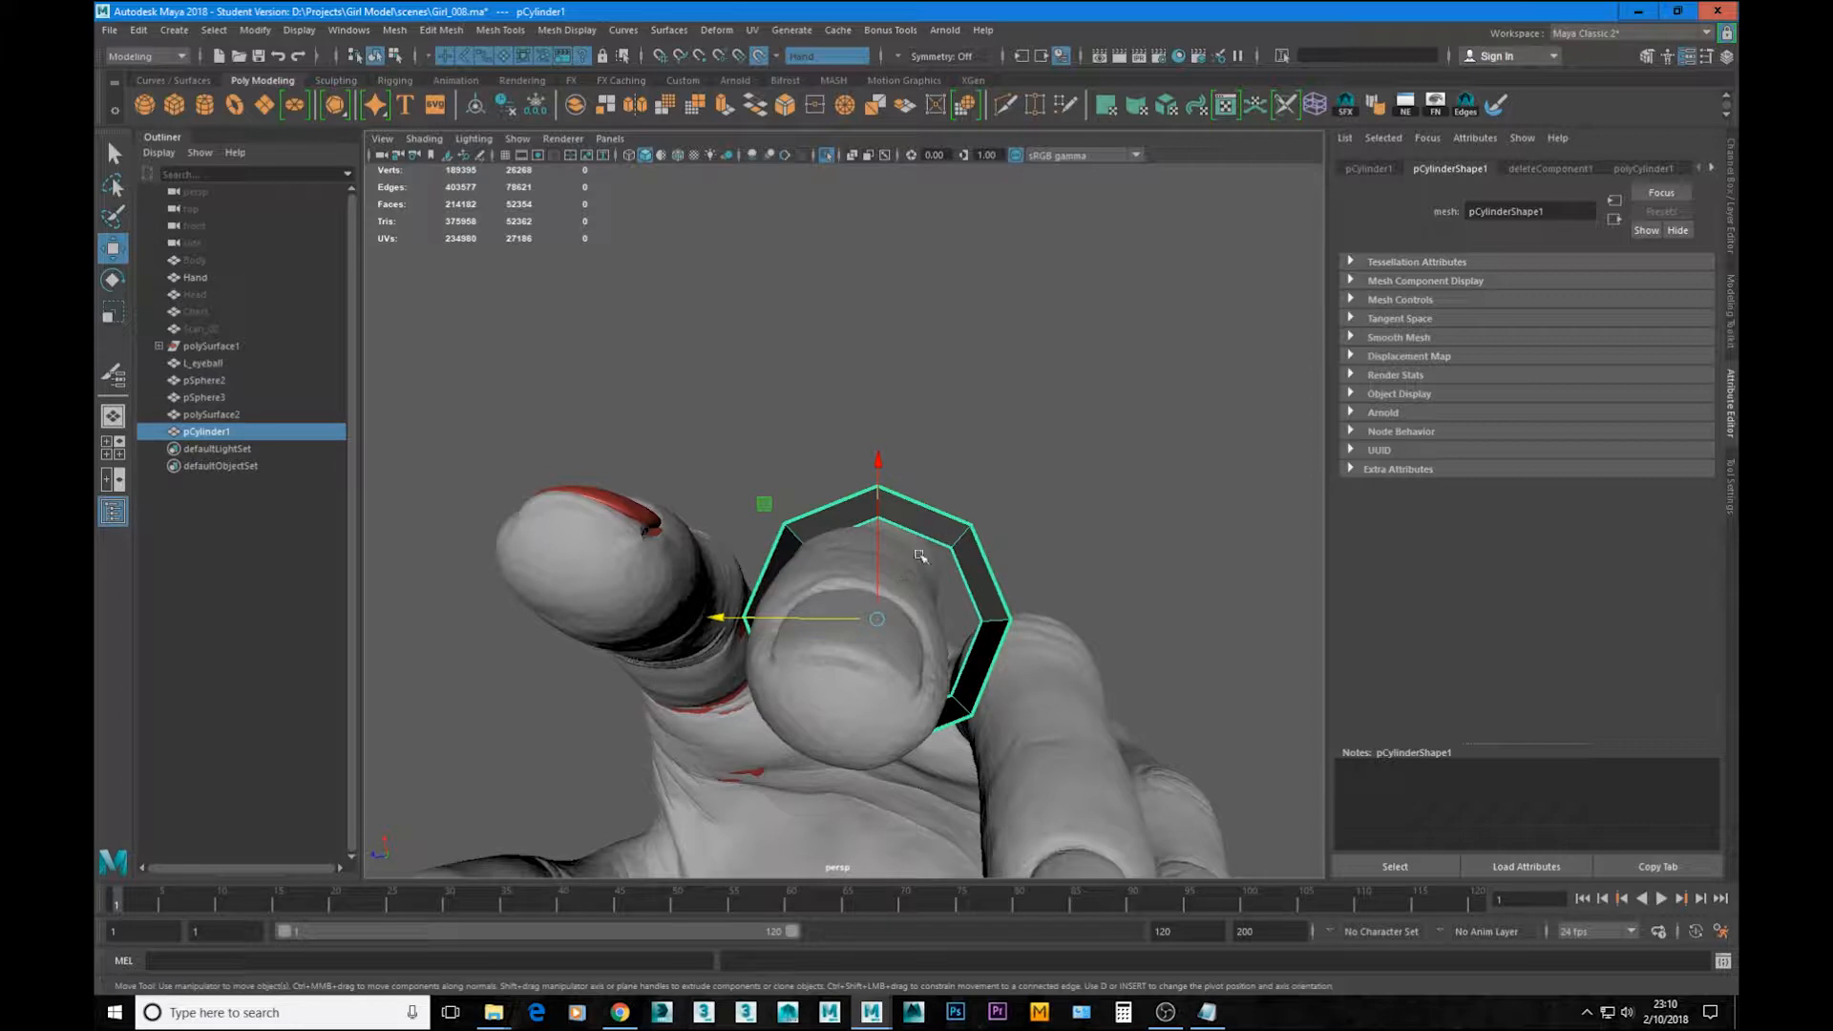
key(e)
drag(1017, 568, 1036, 604)
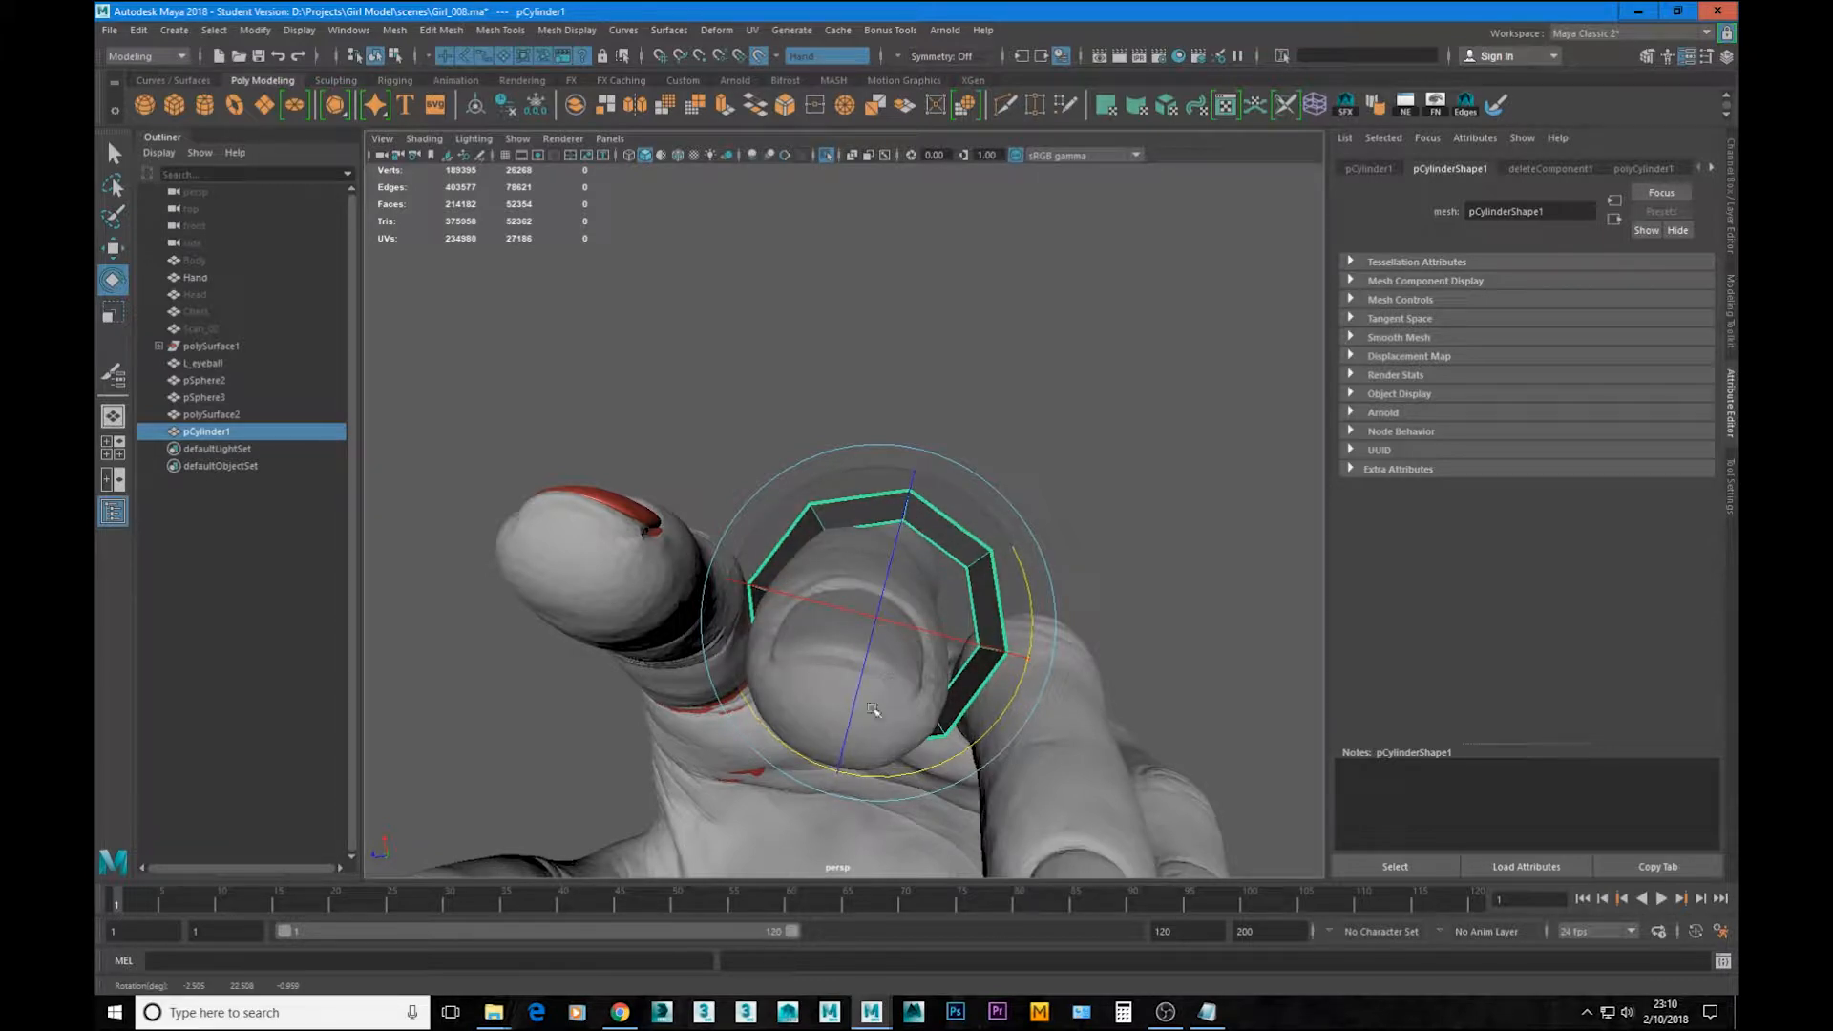
drag(1036, 607, 1042, 613)
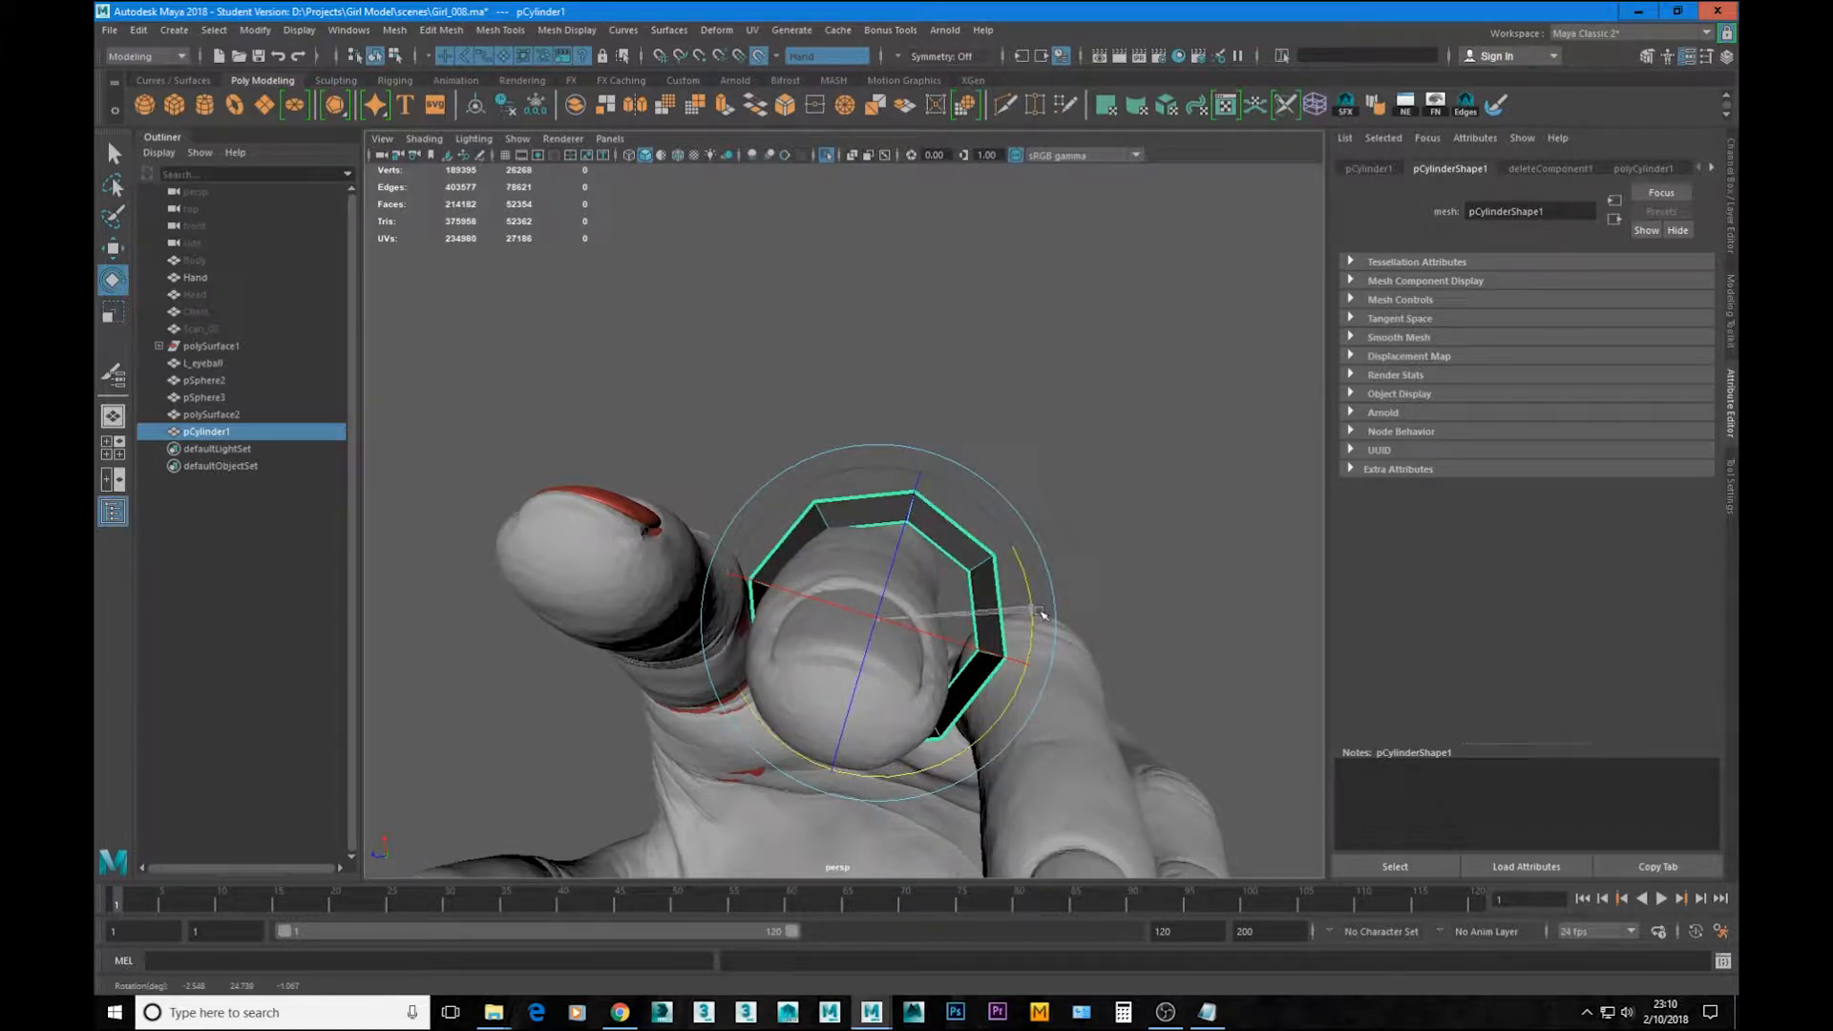
Step: Shift the tube sideways to centre it on the middle finger and tilt it to follow the finger's direction
key(w)
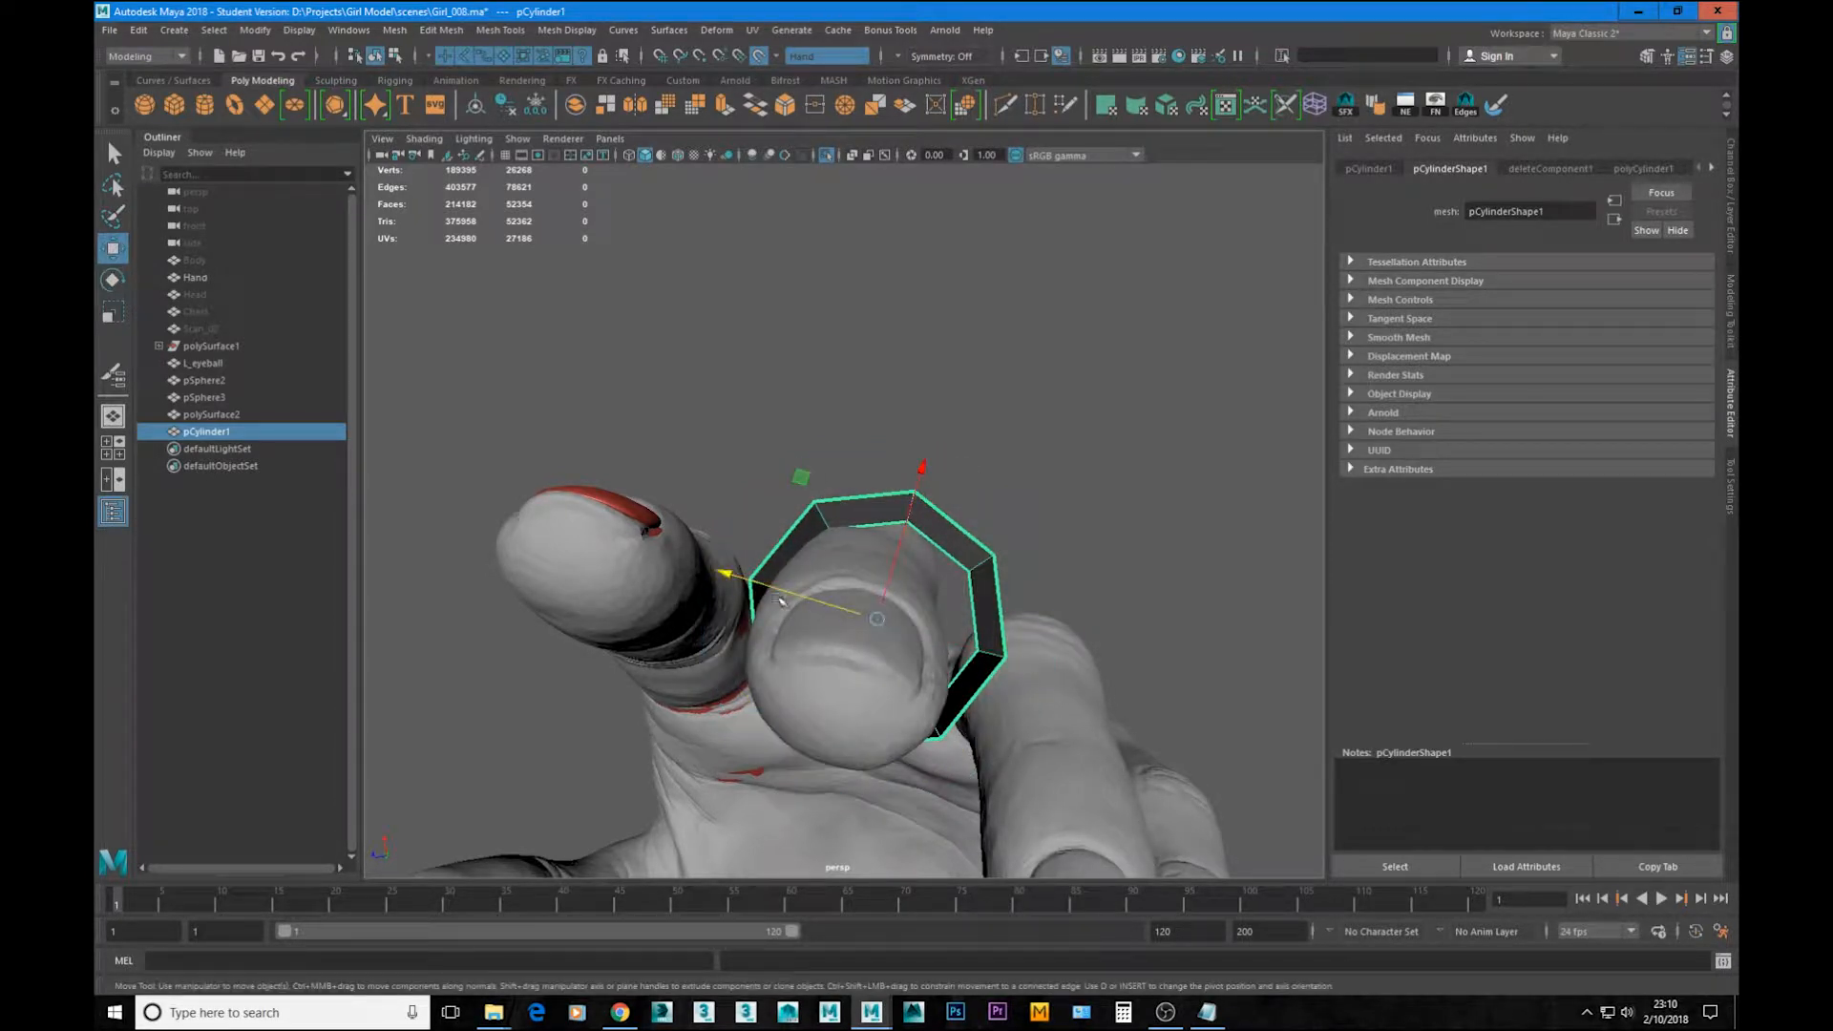
drag(781, 599, 679, 606)
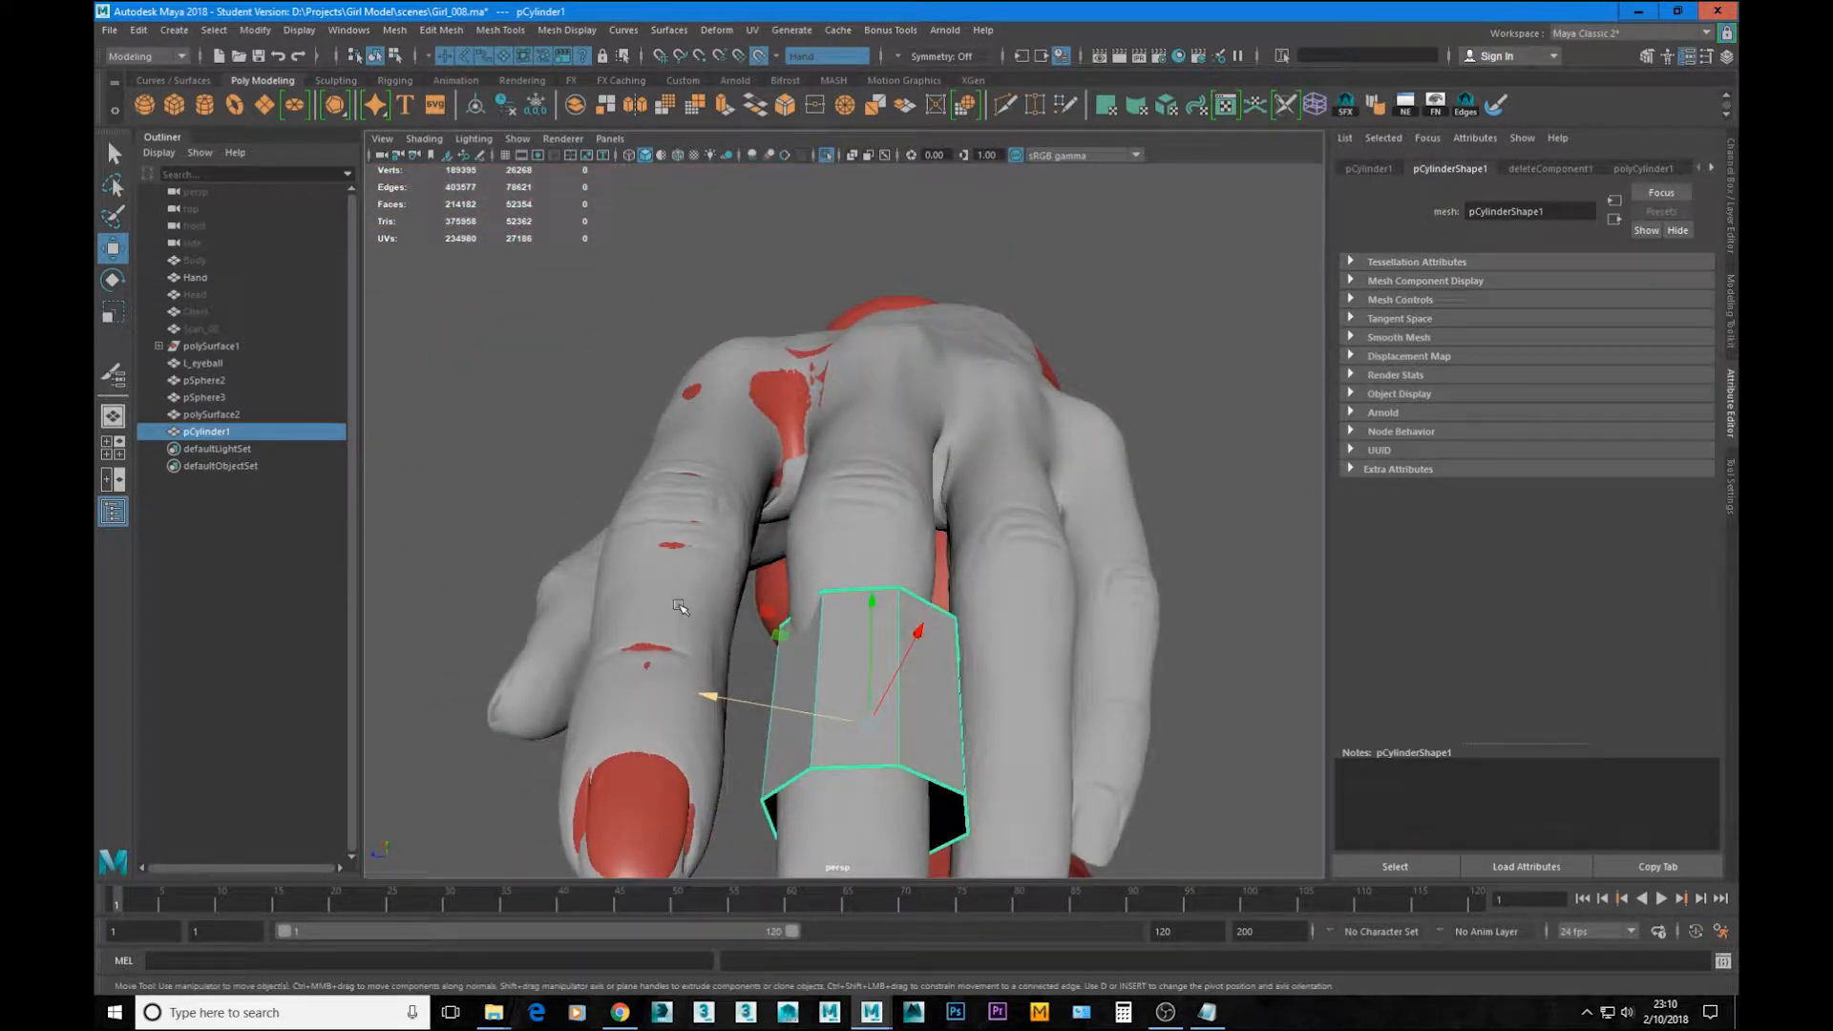
alt+drag(707, 499, 747, 526)
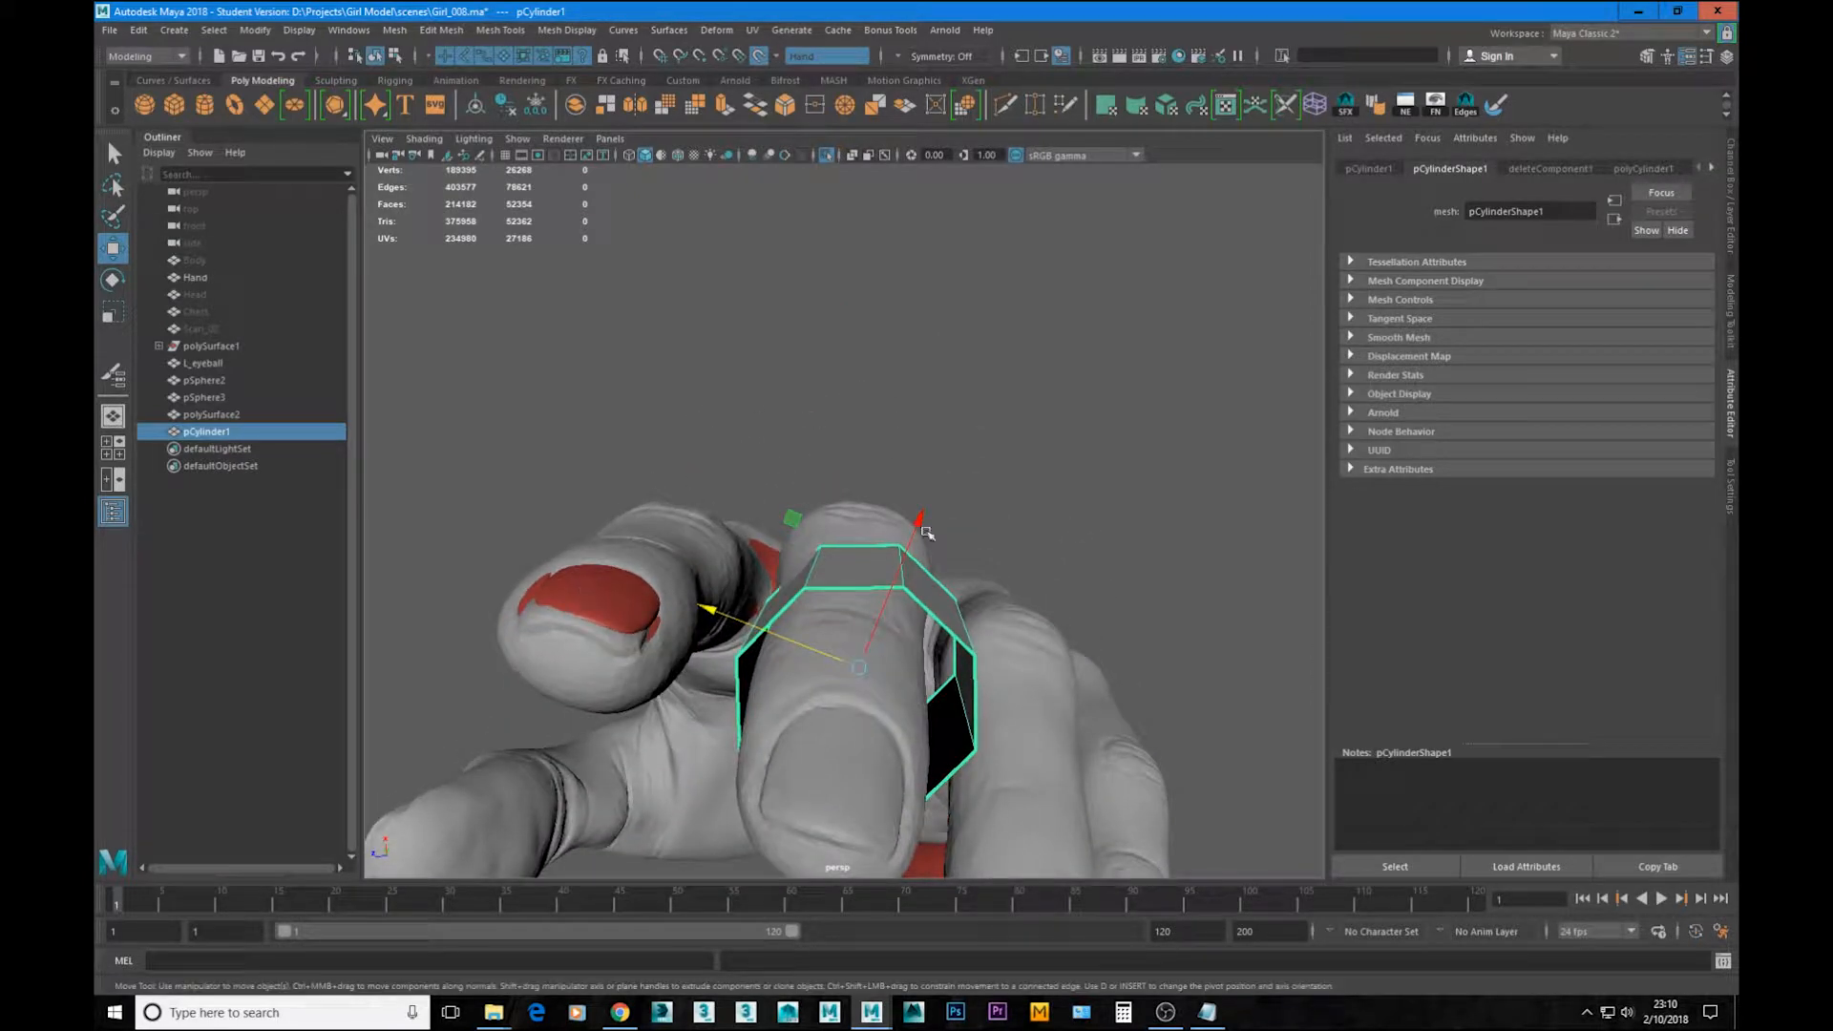
alt+drag(1208, 649, 524, 555)
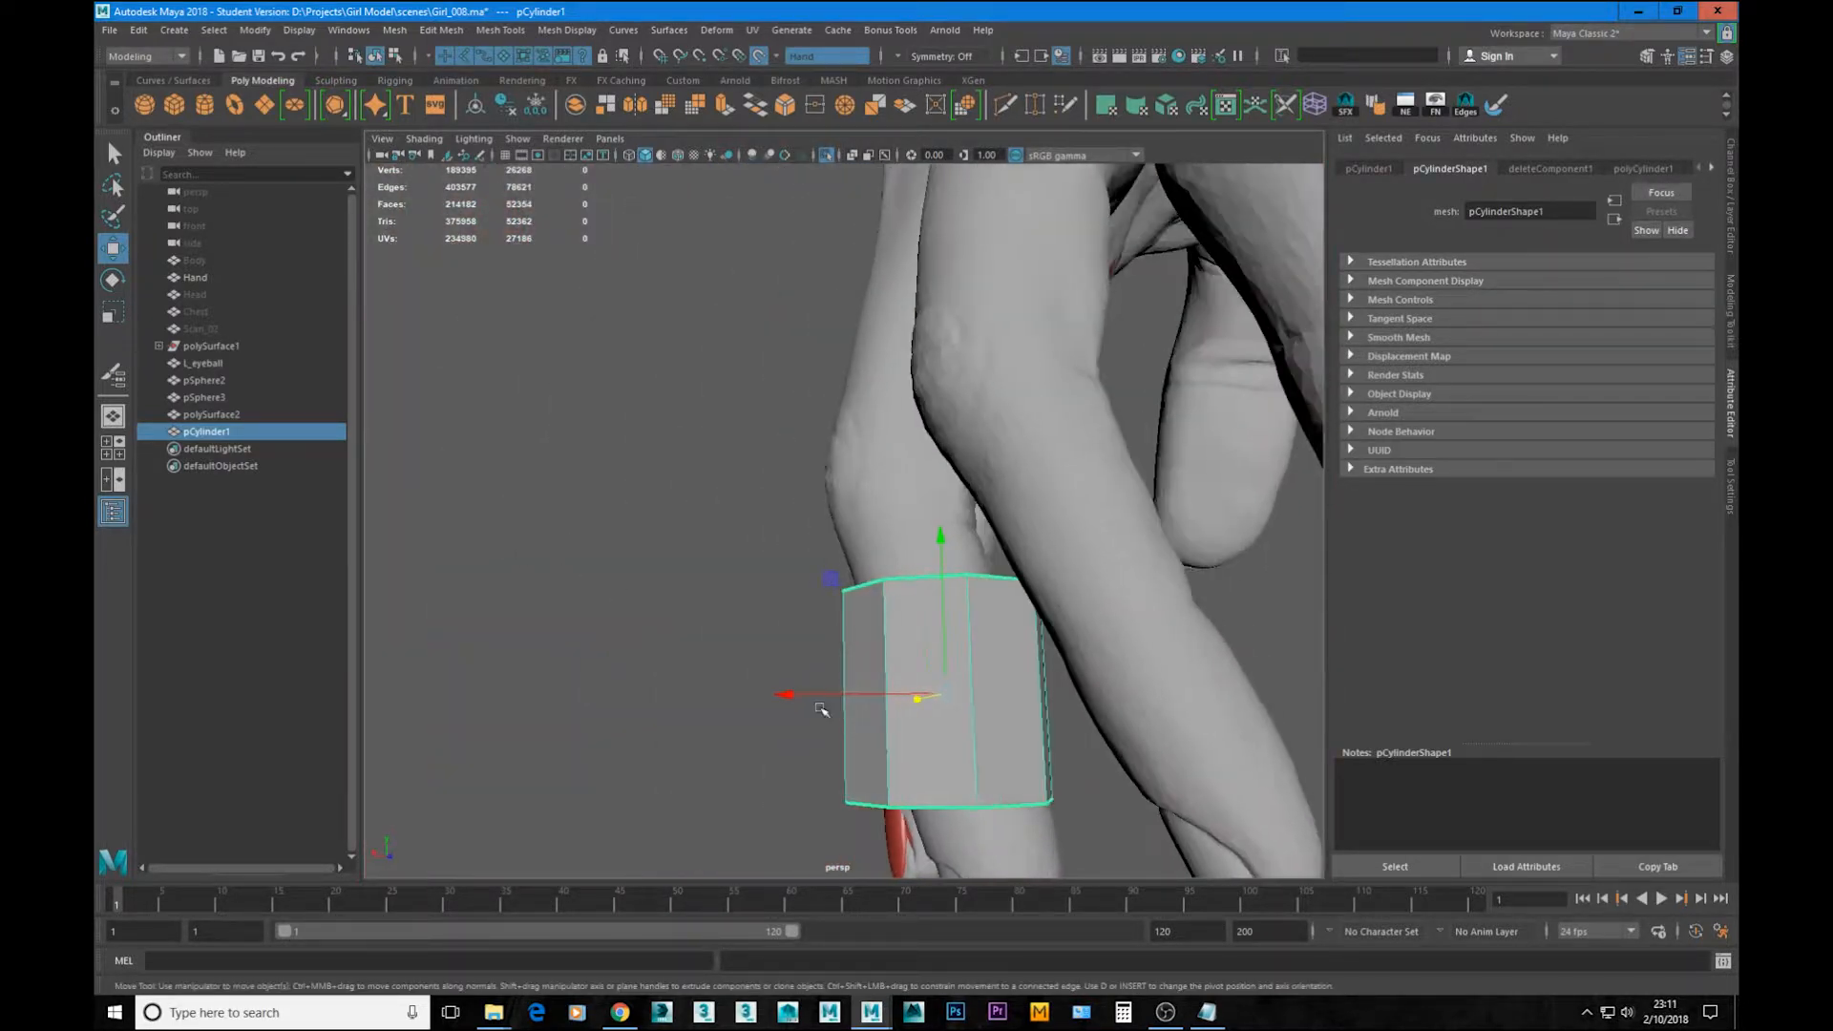
key(e)
drag(895, 767, 867, 619)
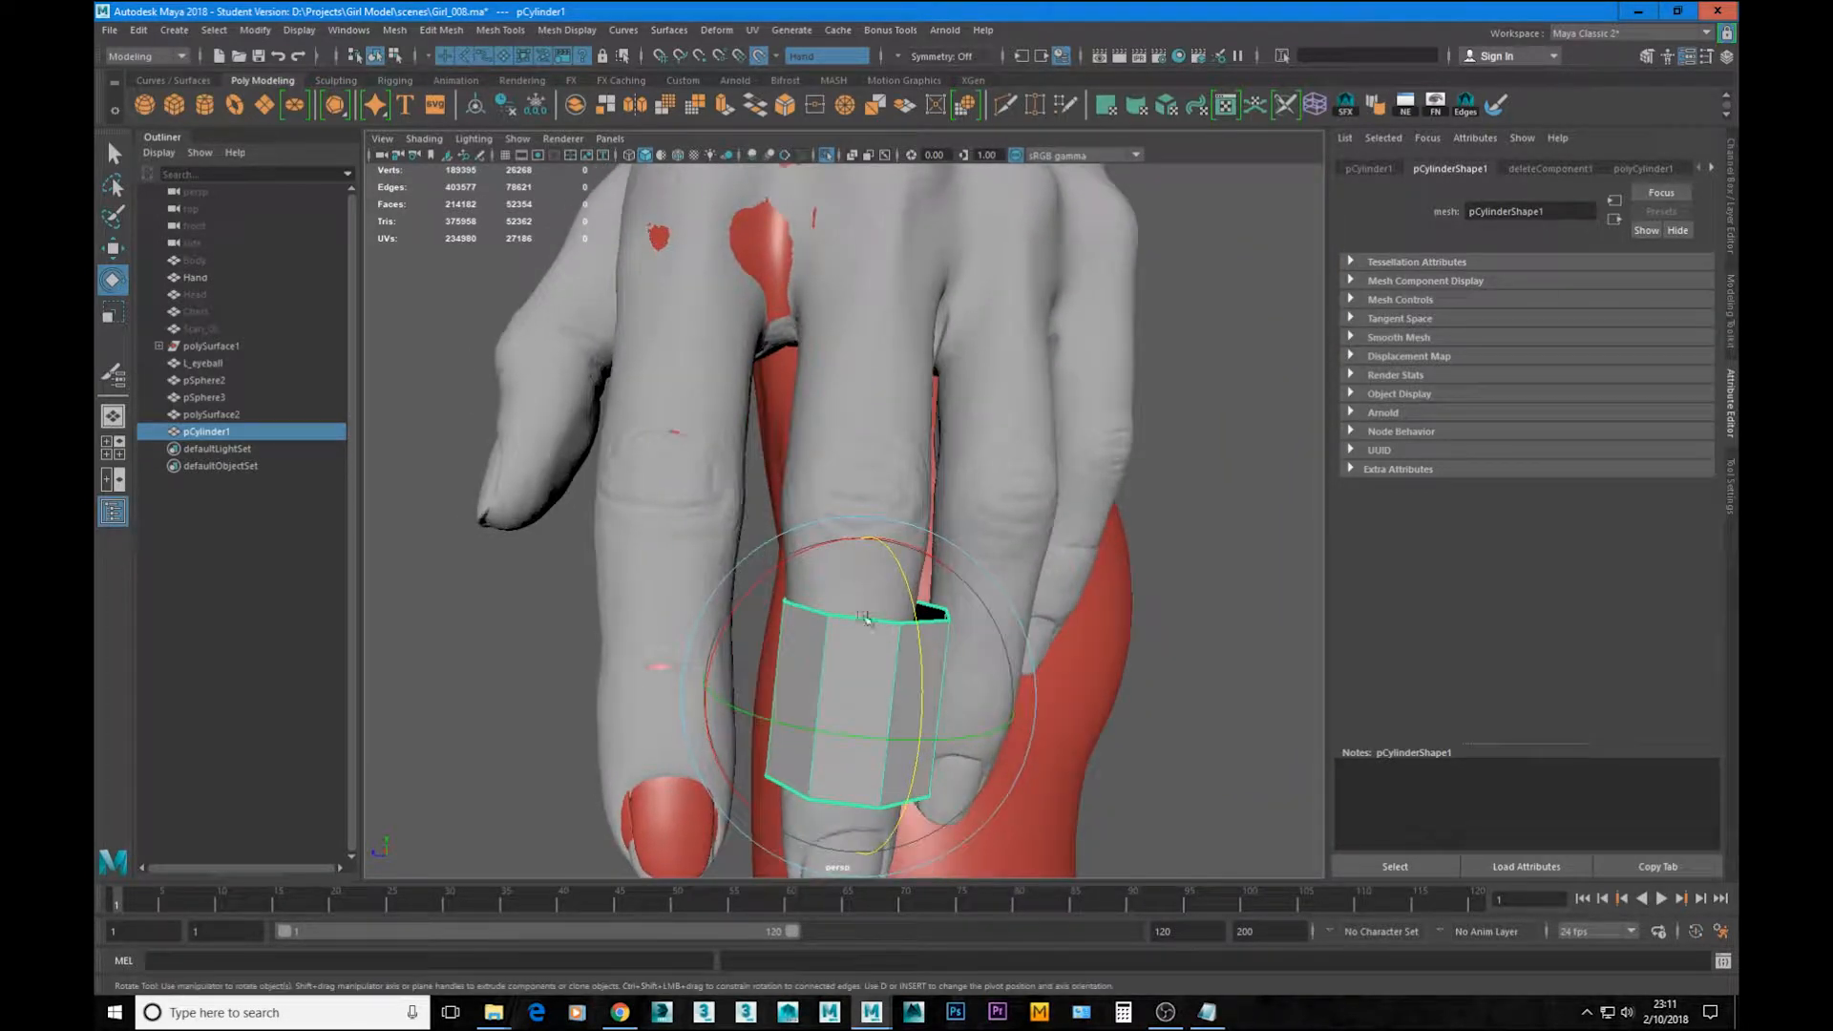
Step: Centre the tube around the middle finger and slide it slightly along the finger towards the middle knuckle
alt+drag(776, 563, 823, 477)
key(w)
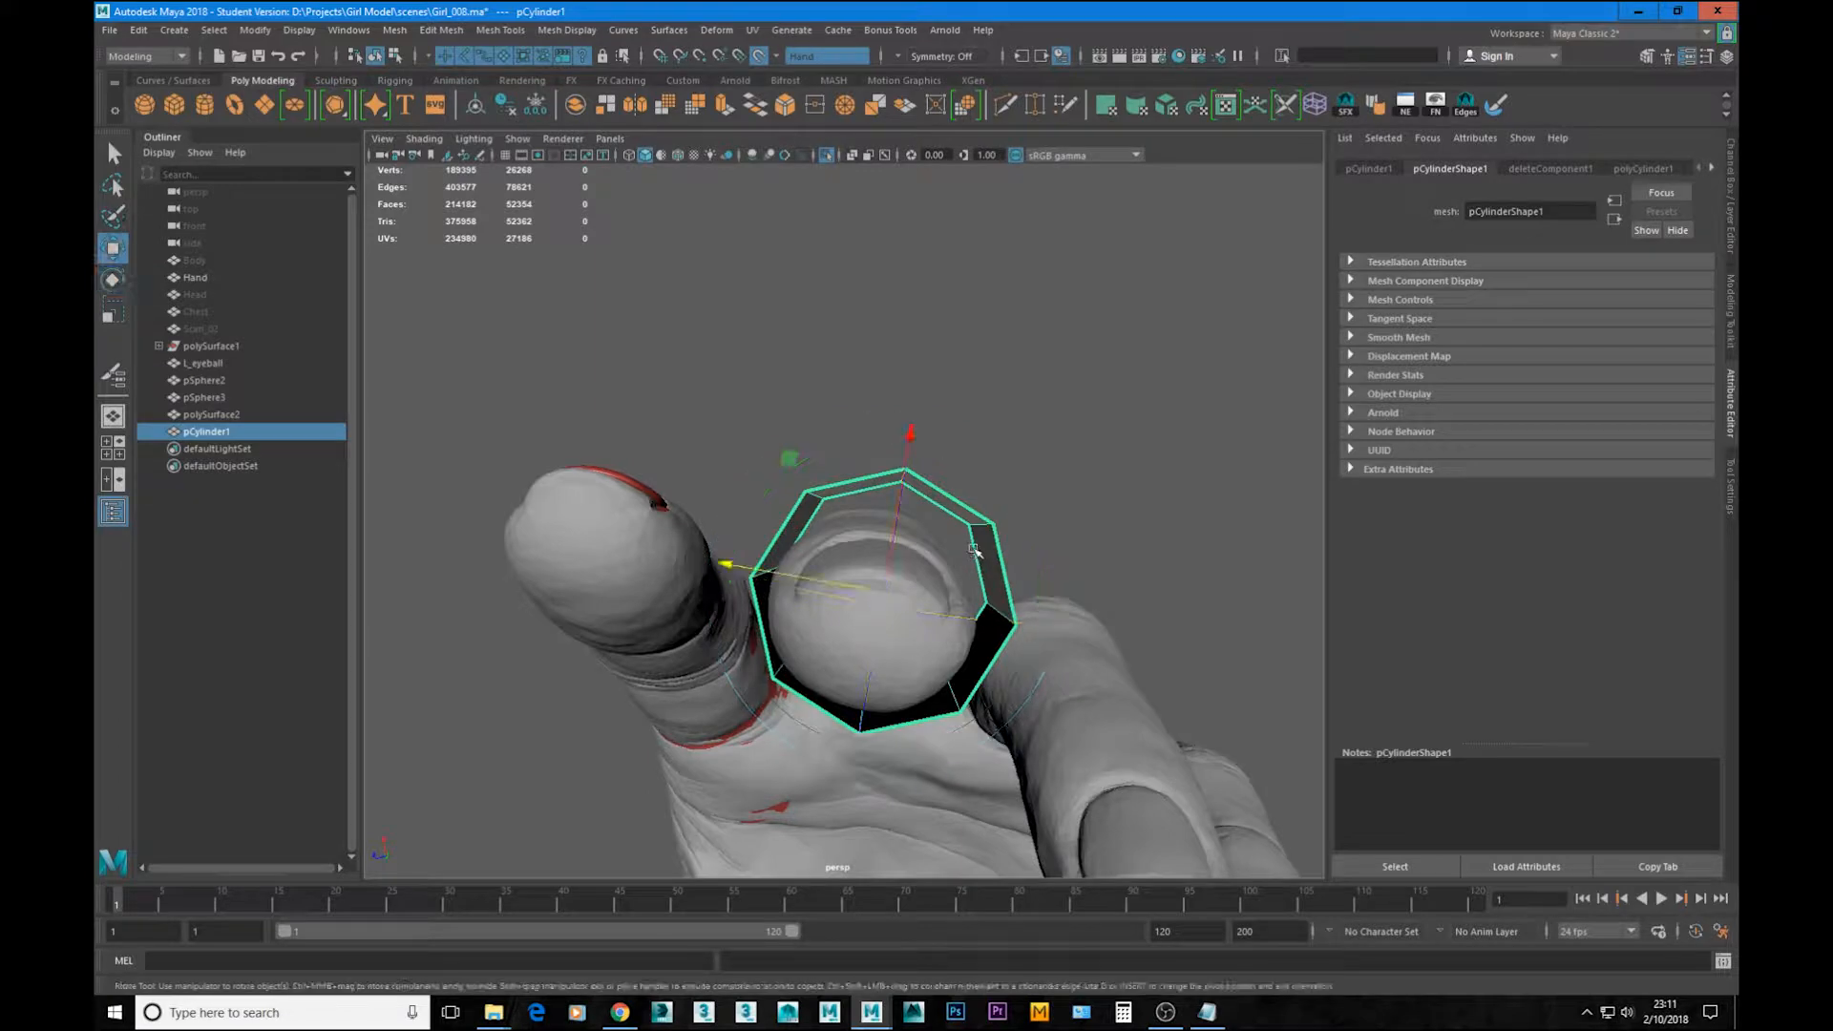
drag(816, 574, 732, 534)
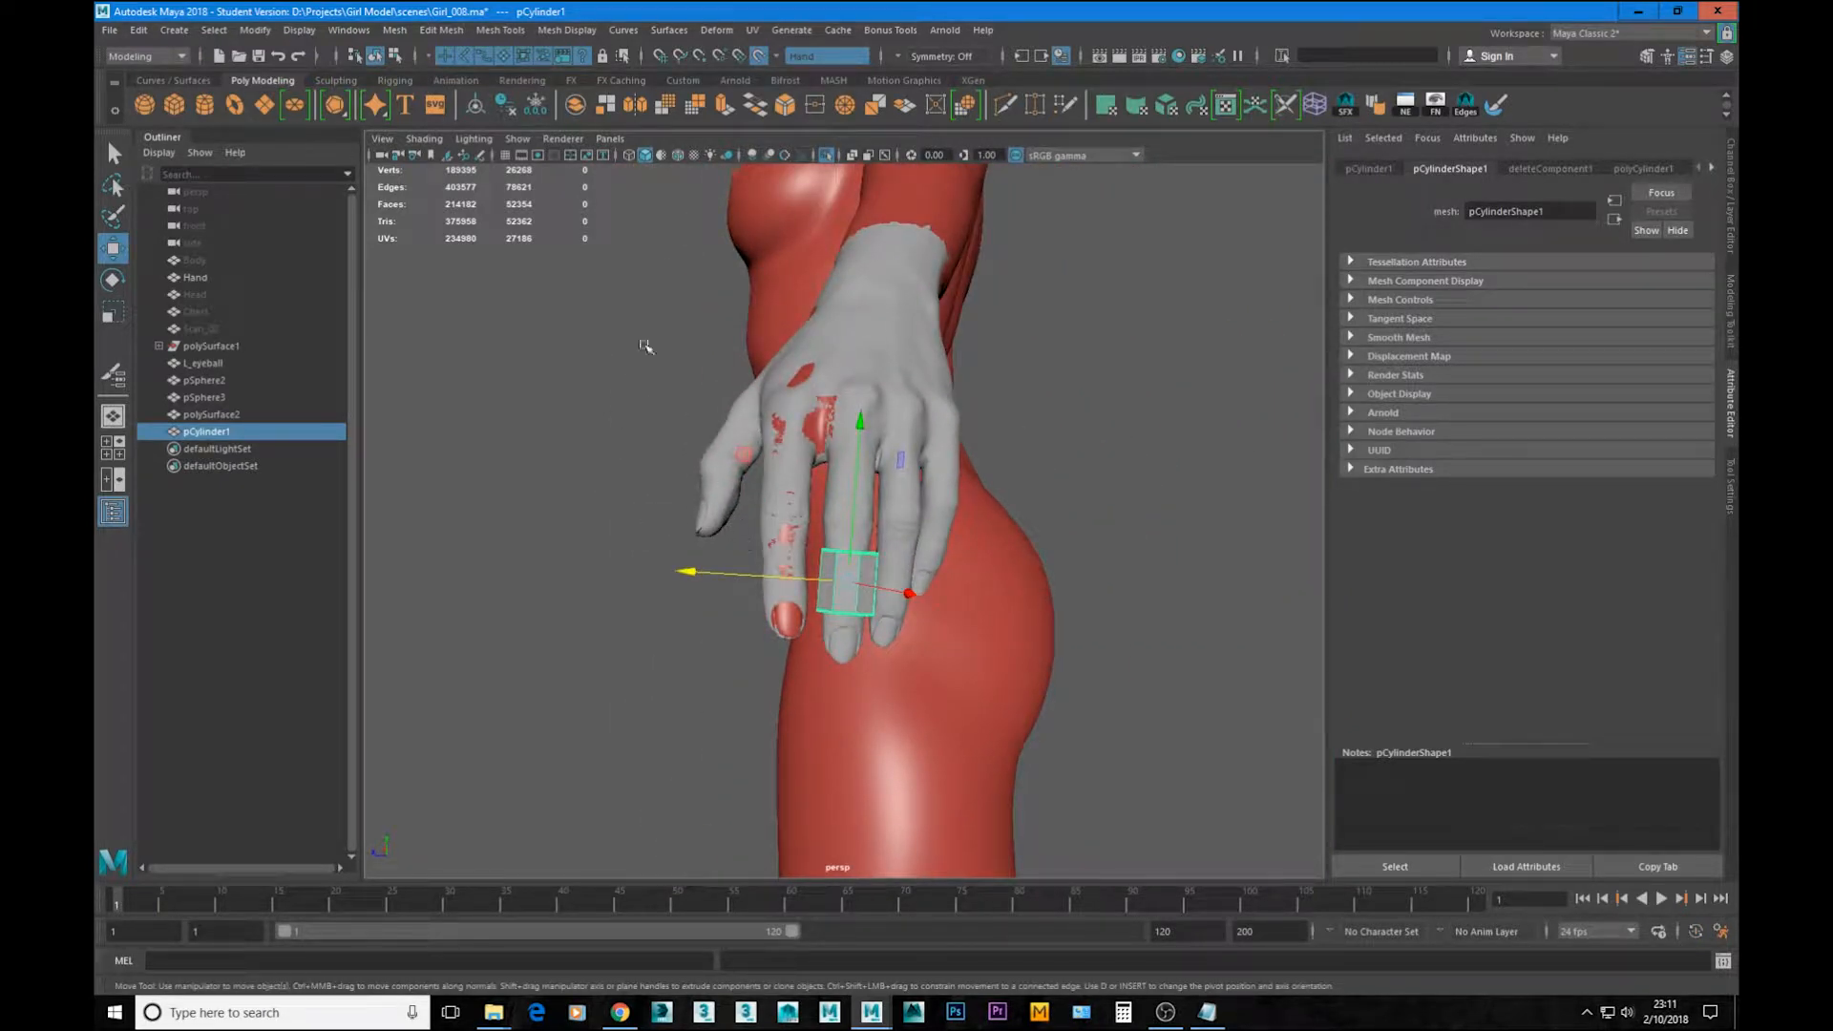
alt+right_drag(783, 465, 983, 558)
alt+drag(983, 559, 947, 479)
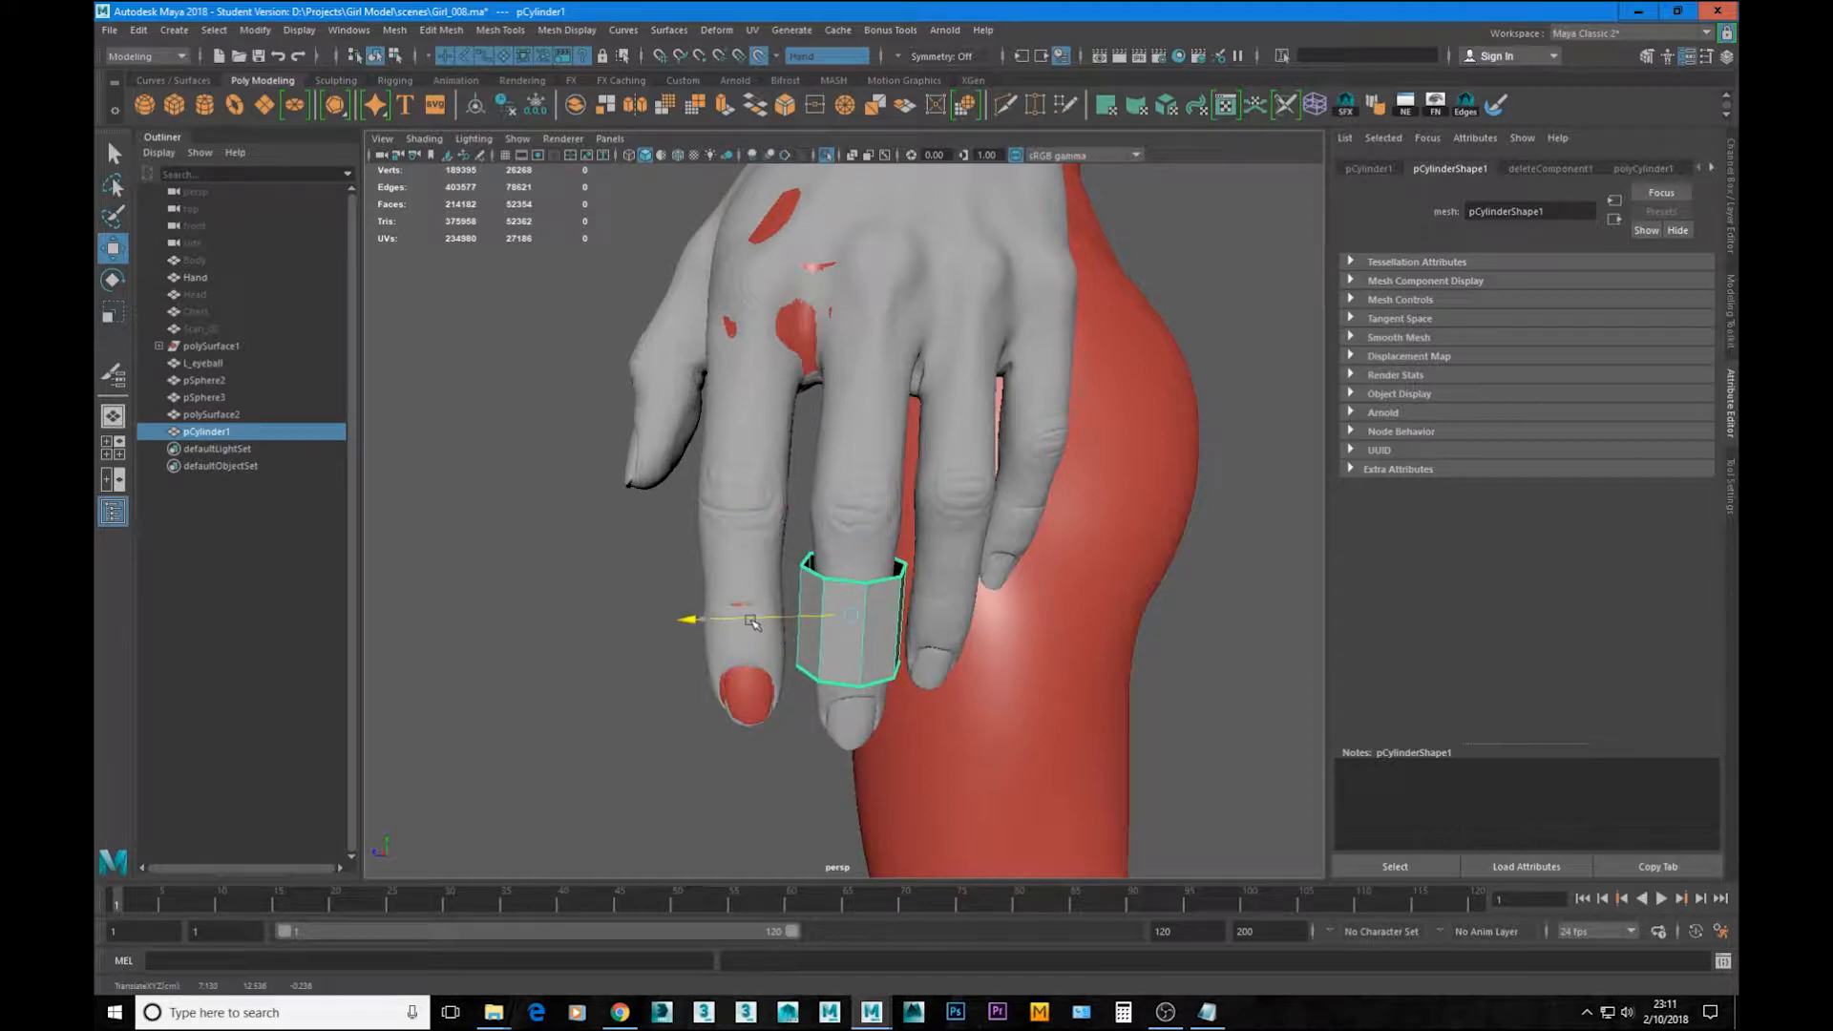
alt+drag(760, 625, 578, 527)
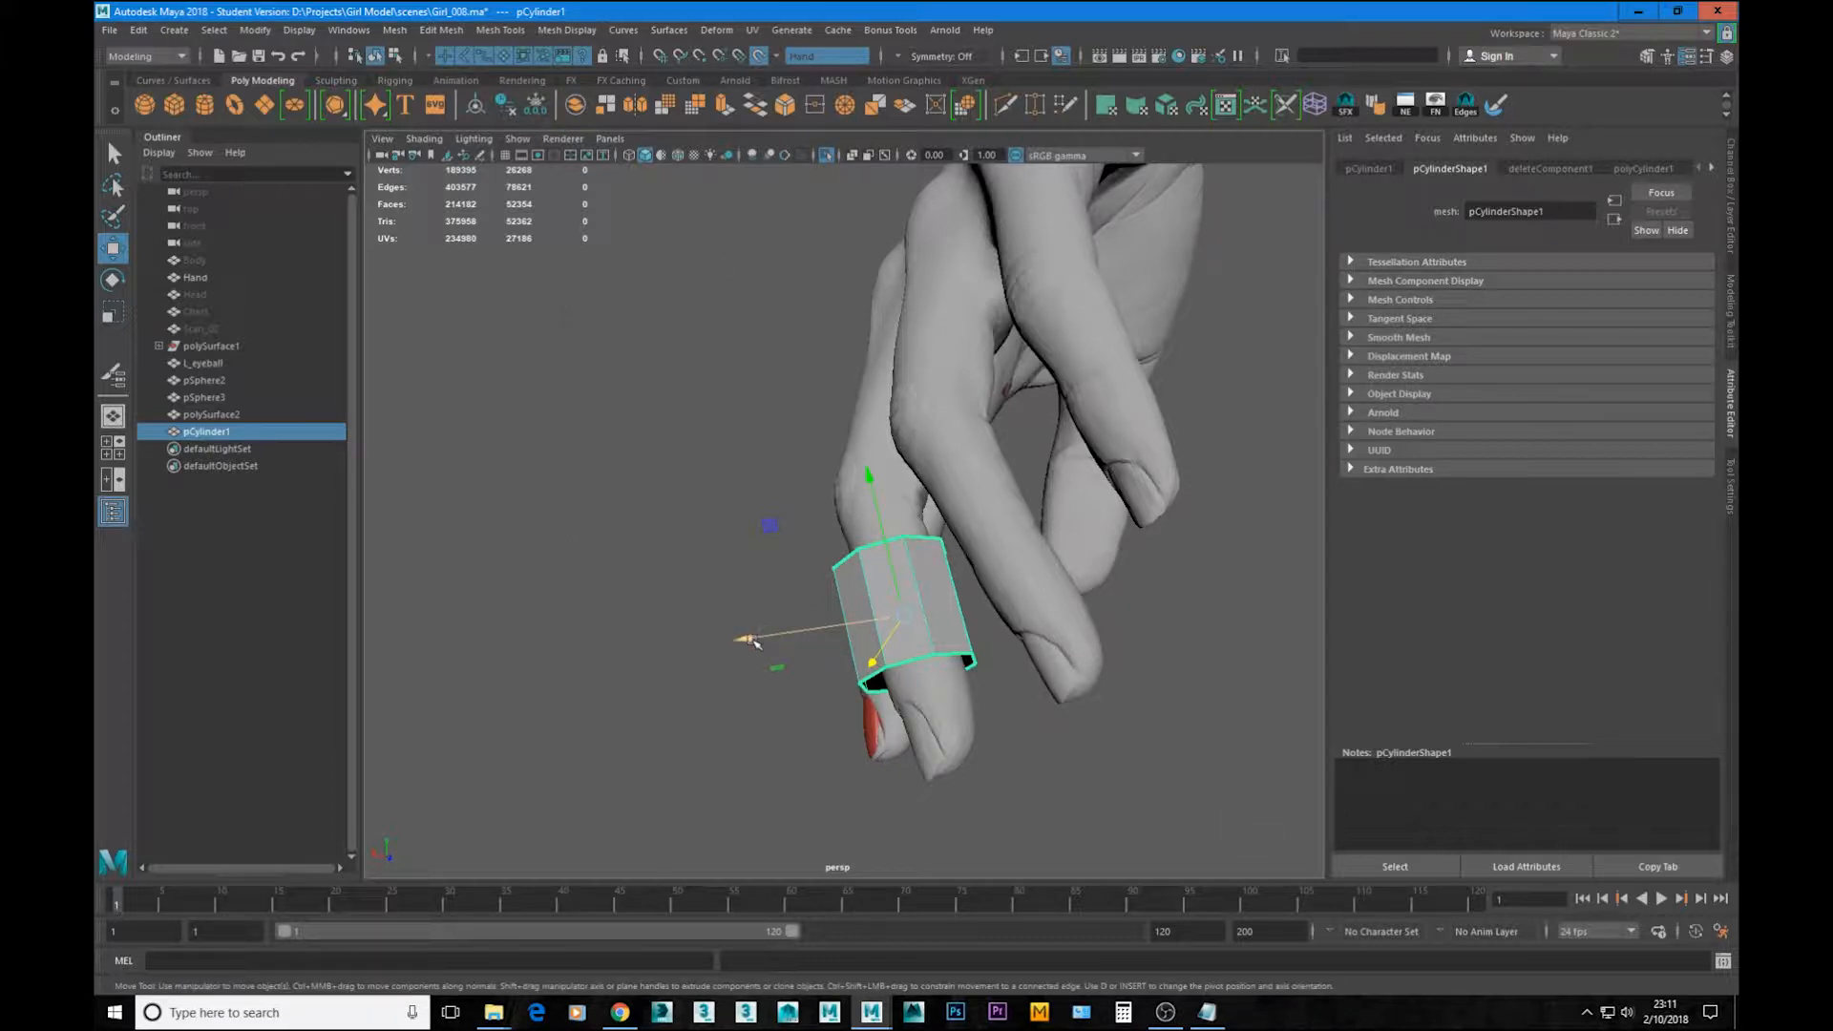
alt+drag(749, 634, 981, 632)
drag(851, 489, 1179, 555)
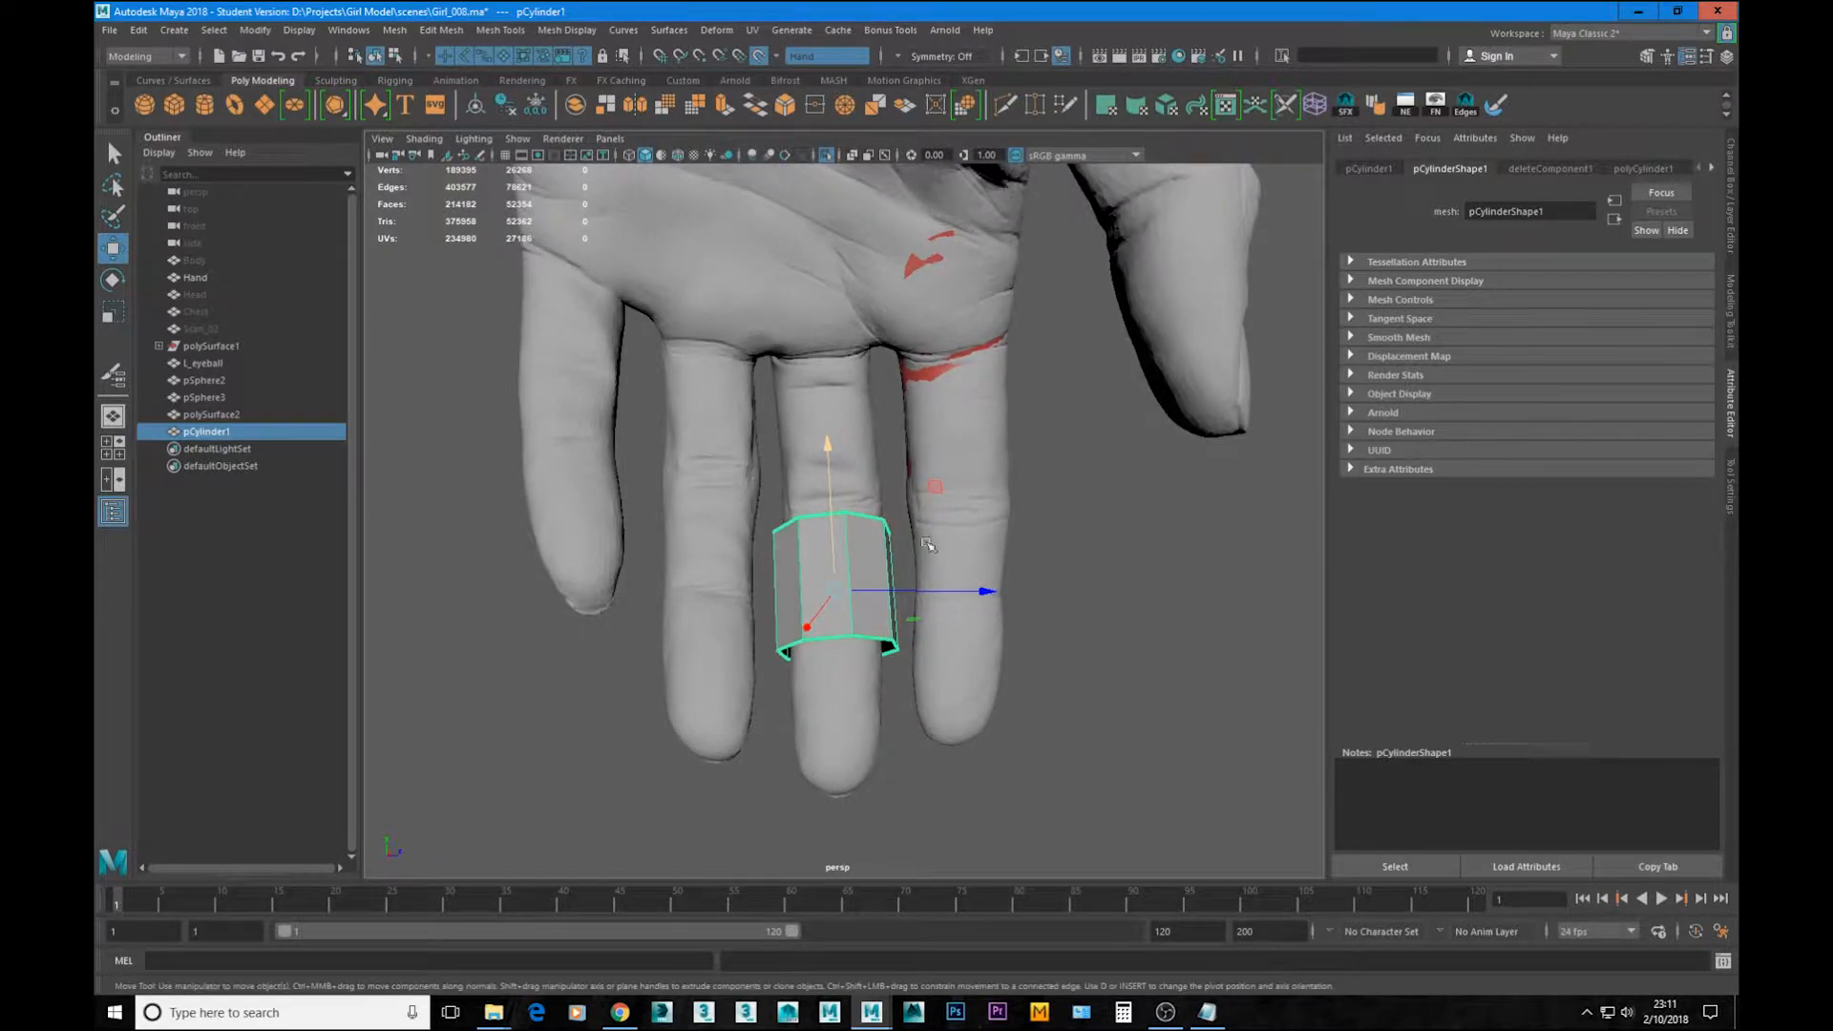
alt+drag(933, 524, 450, 507)
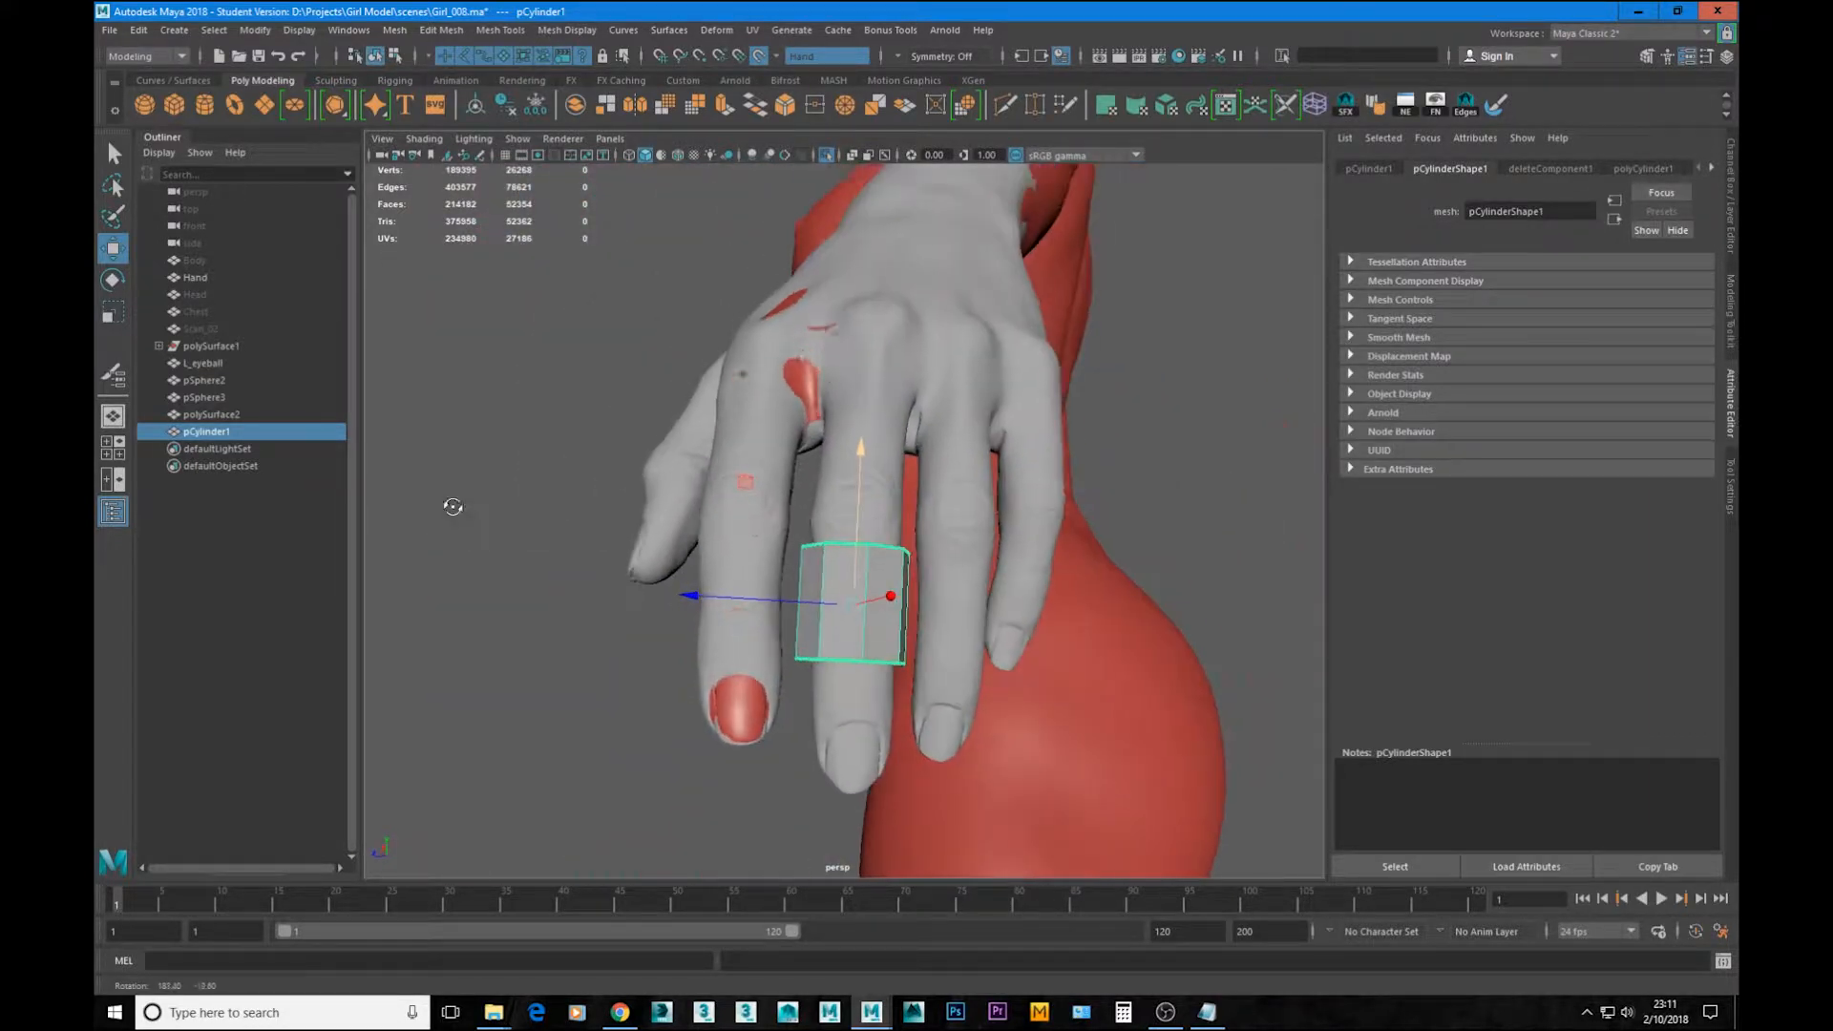
Step: Tilt the tube slightly to follow the middle finger and shift it so it surrounds the finger evenly
scroll(1019, 637, up, 5)
alt+drag(859, 640, 969, 464)
key(e)
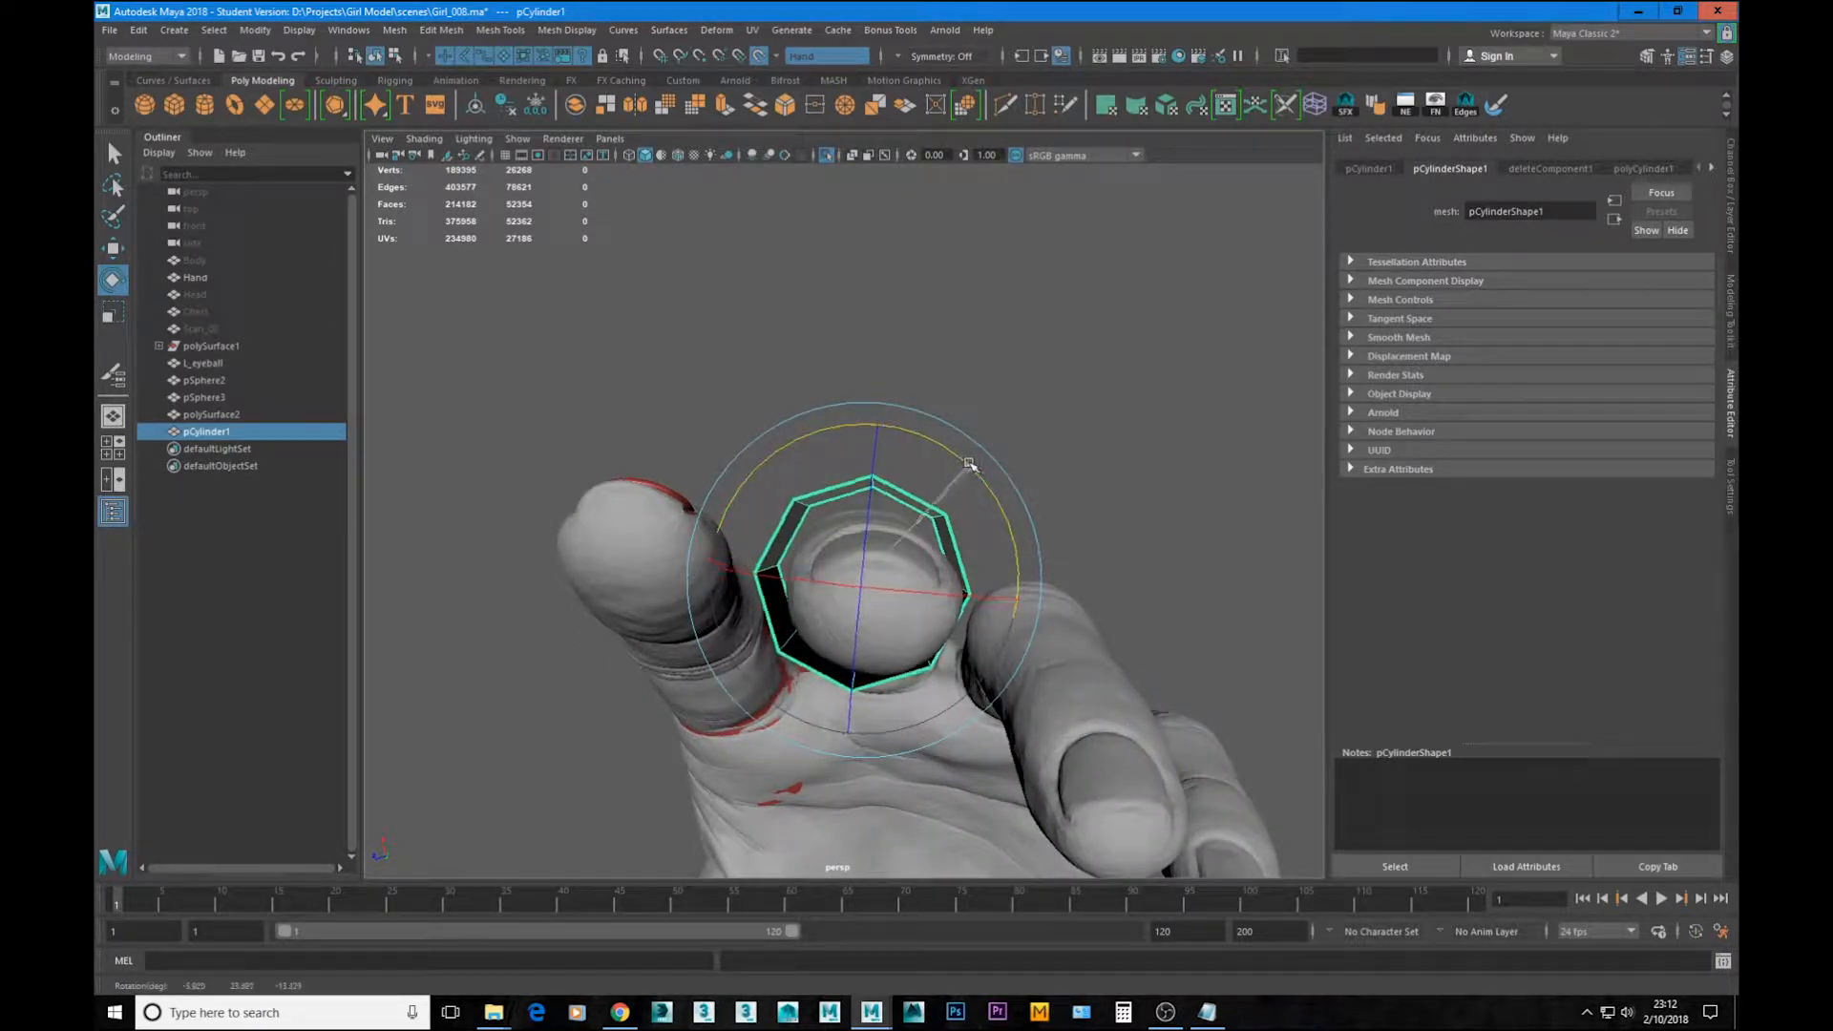
key(w)
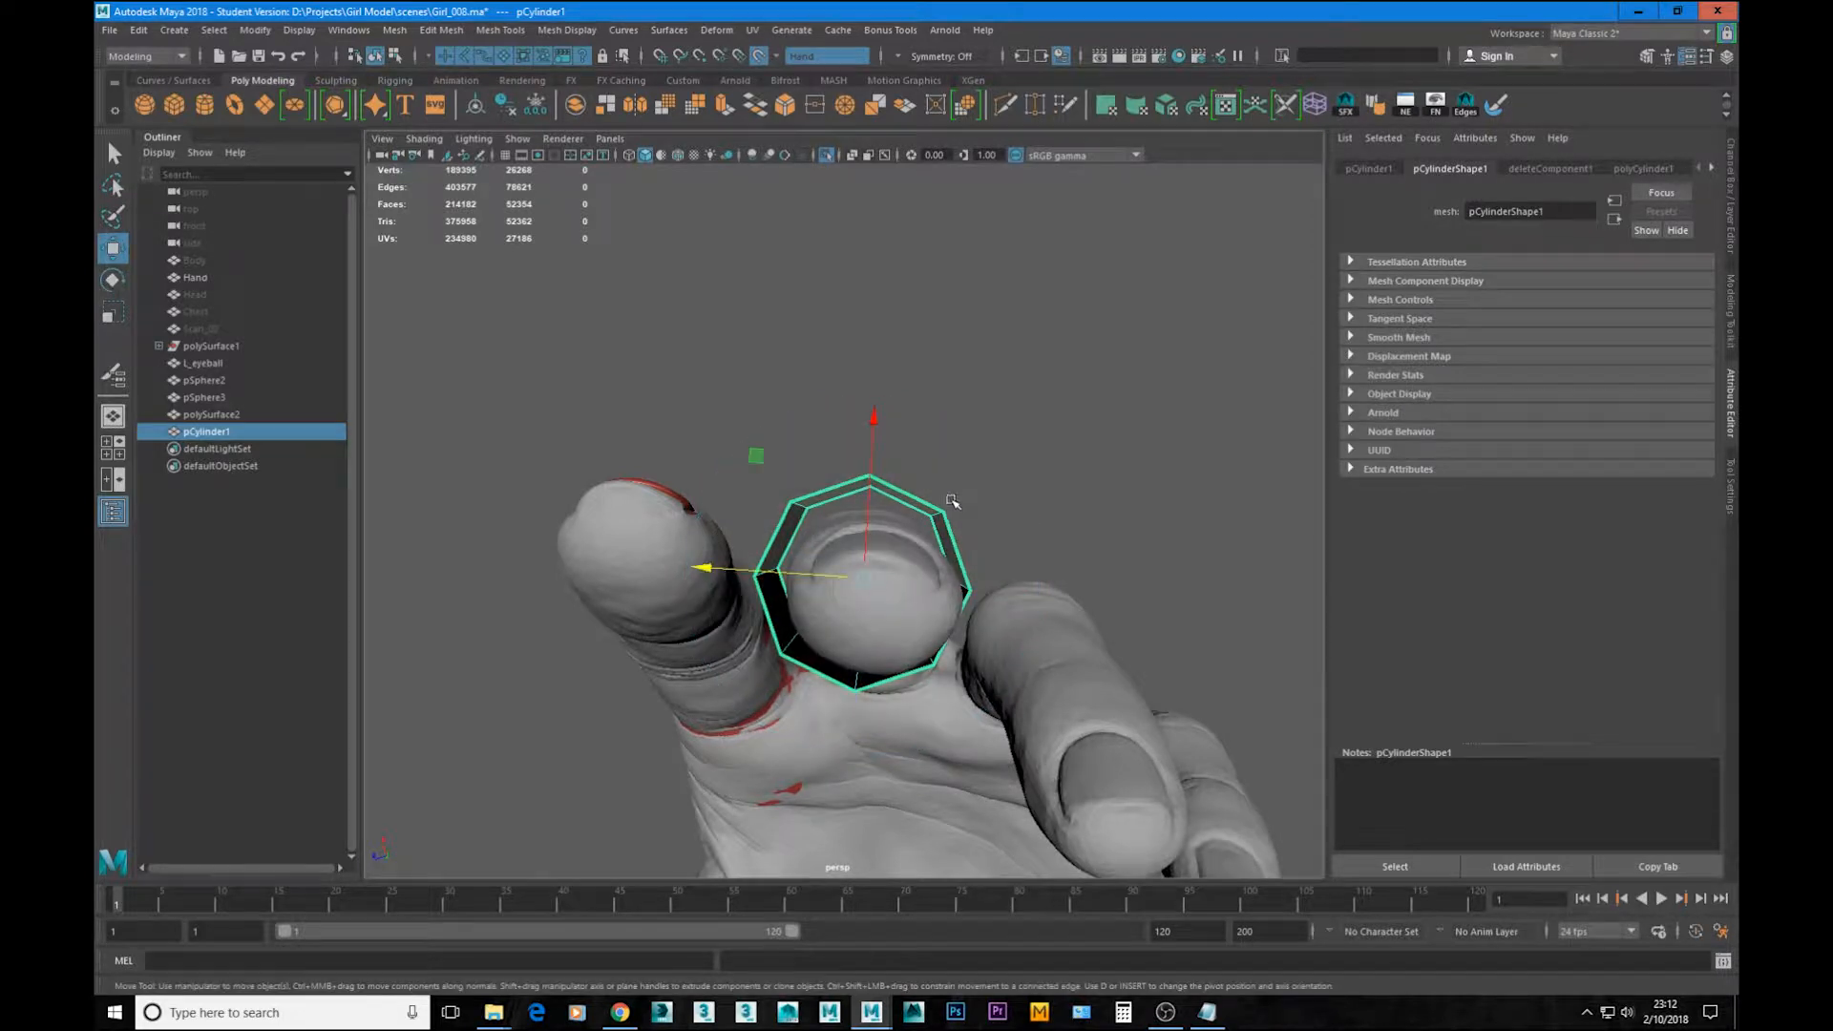
drag(703, 568, 978, 688)
key(e)
key(w)
Step: Try to reposition the tube's ring of vertices nearest the fingertip, undo the move and return to object selection
right_drag(976, 686, 929, 713)
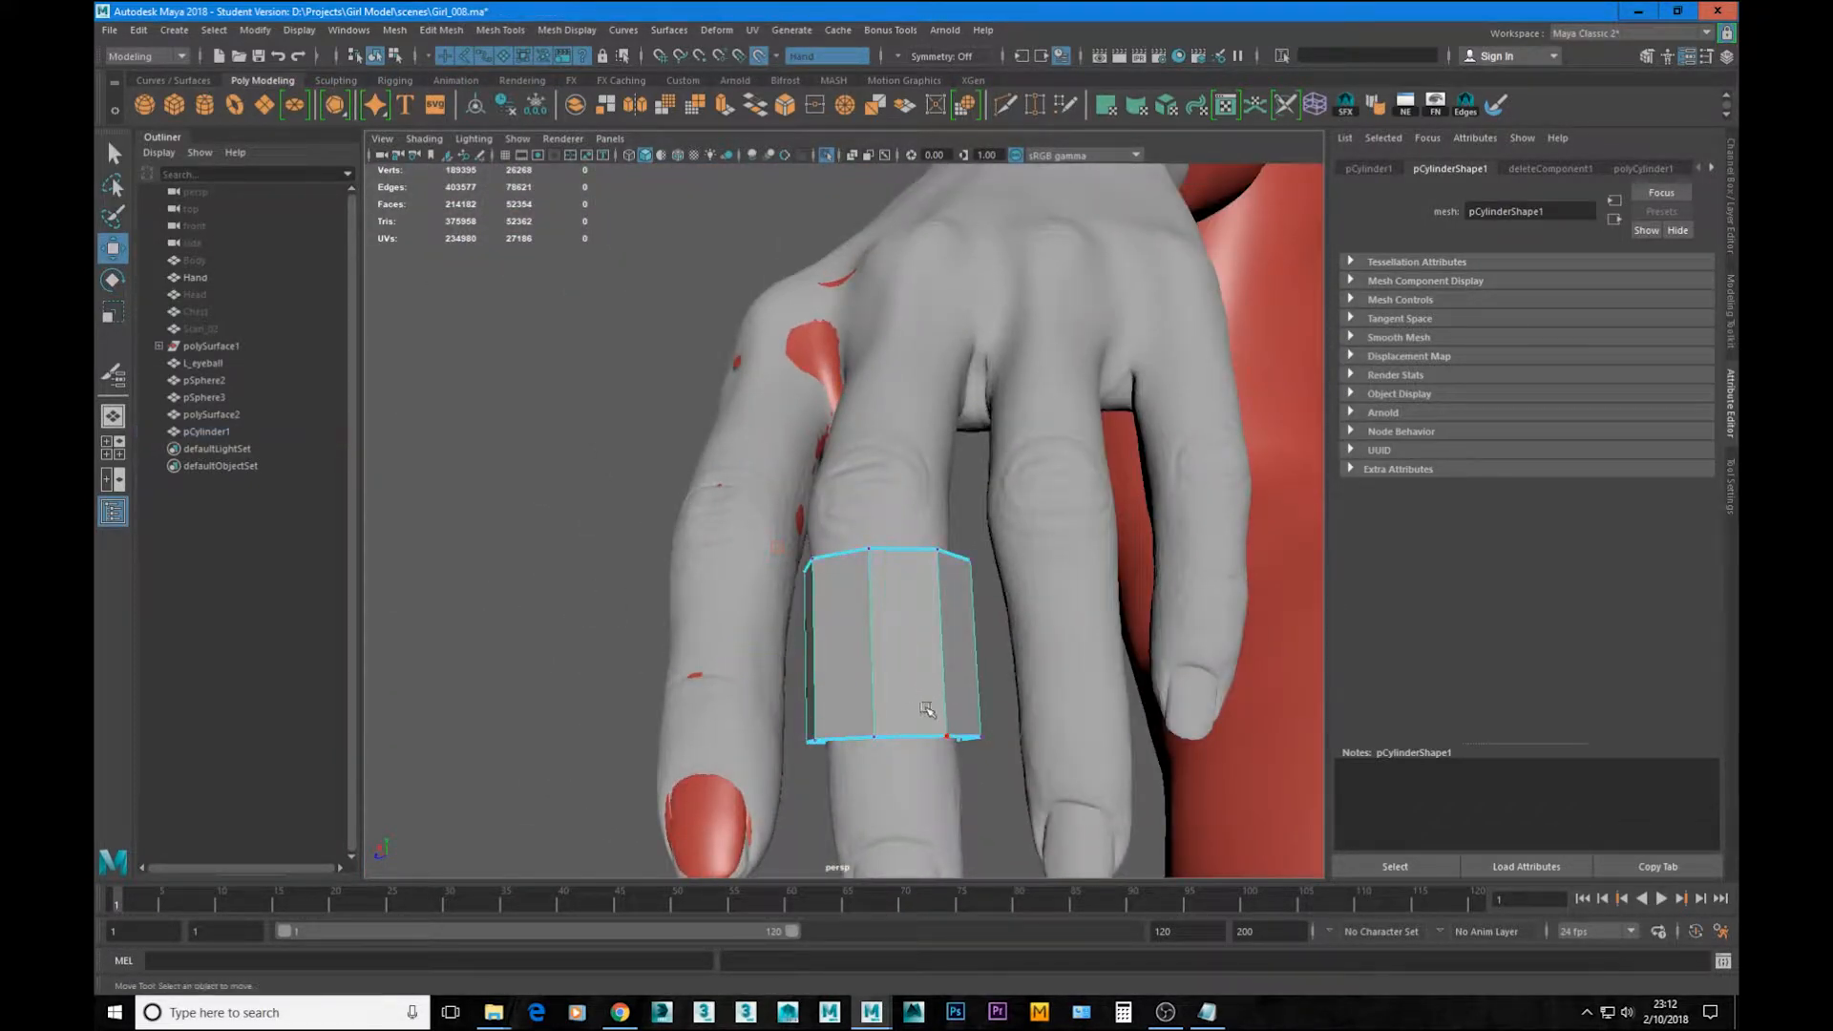
drag(1021, 762, 850, 616)
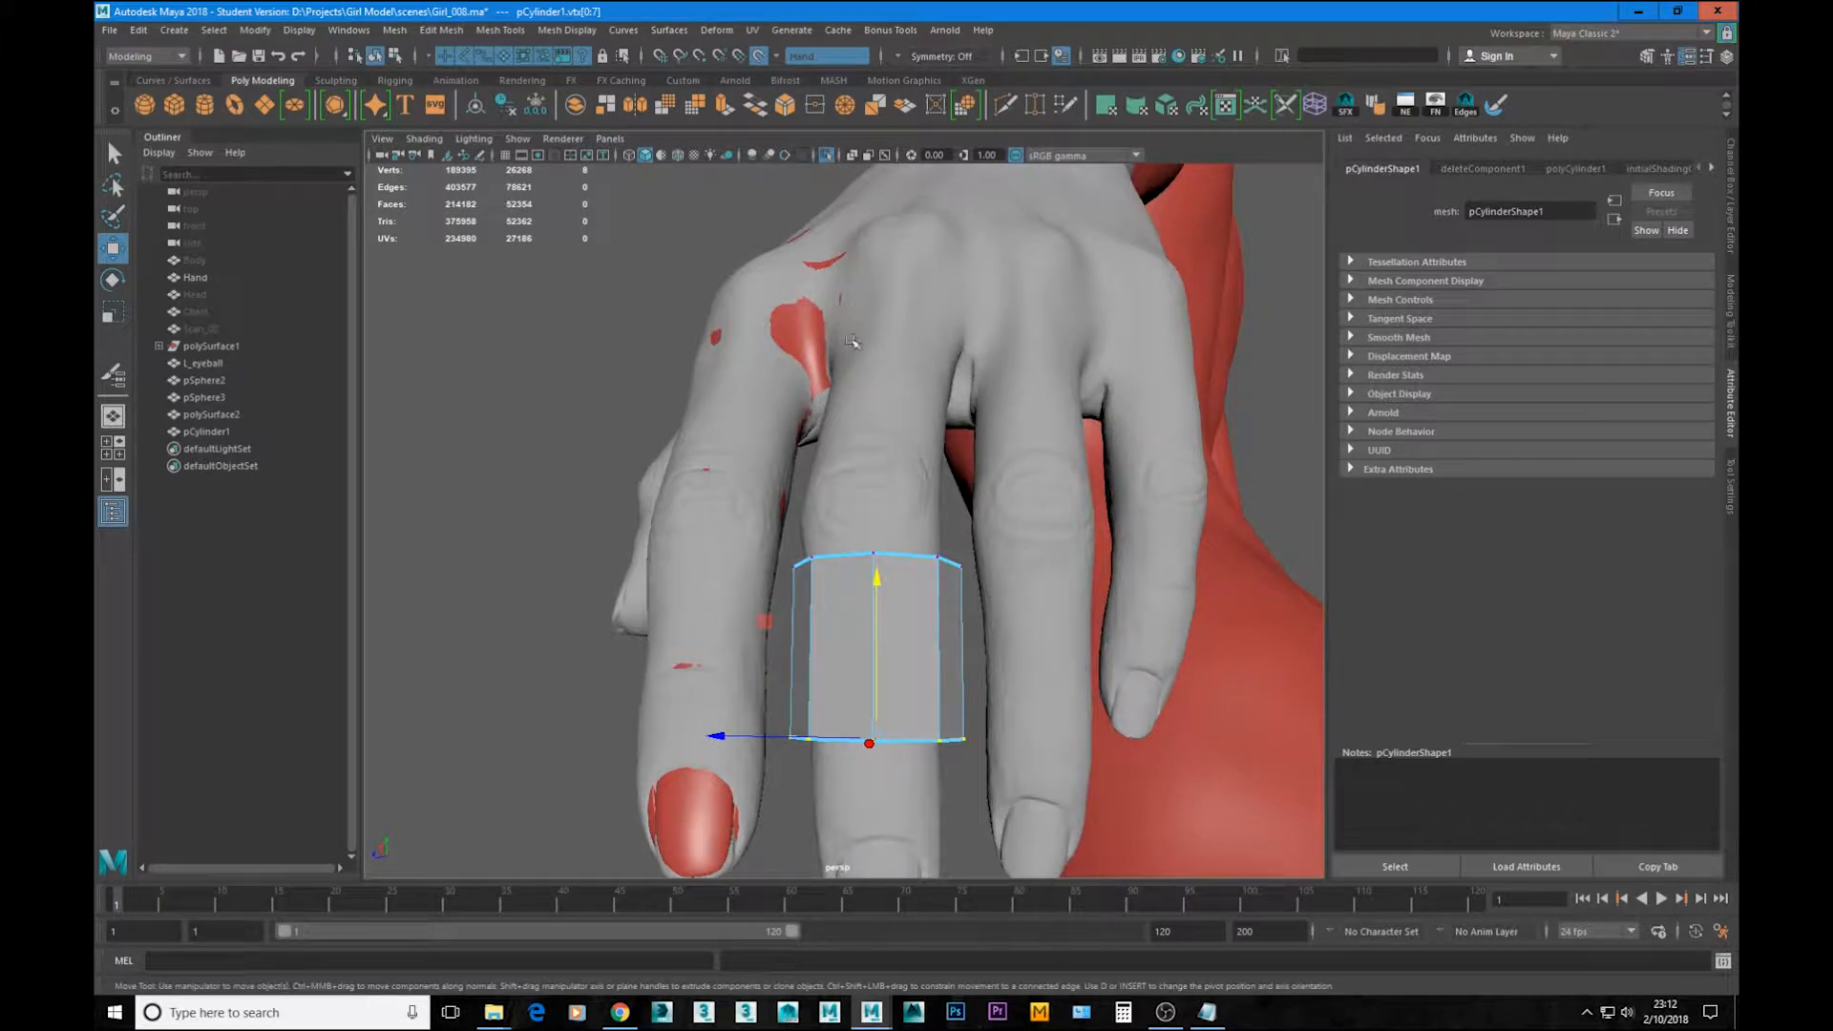
alt+drag(846, 428, 879, 606)
drag(673, 527, 1027, 595)
ctrl+shift+drag(883, 420, 906, 476)
key(ctrl+z)
key(ctrl+z)
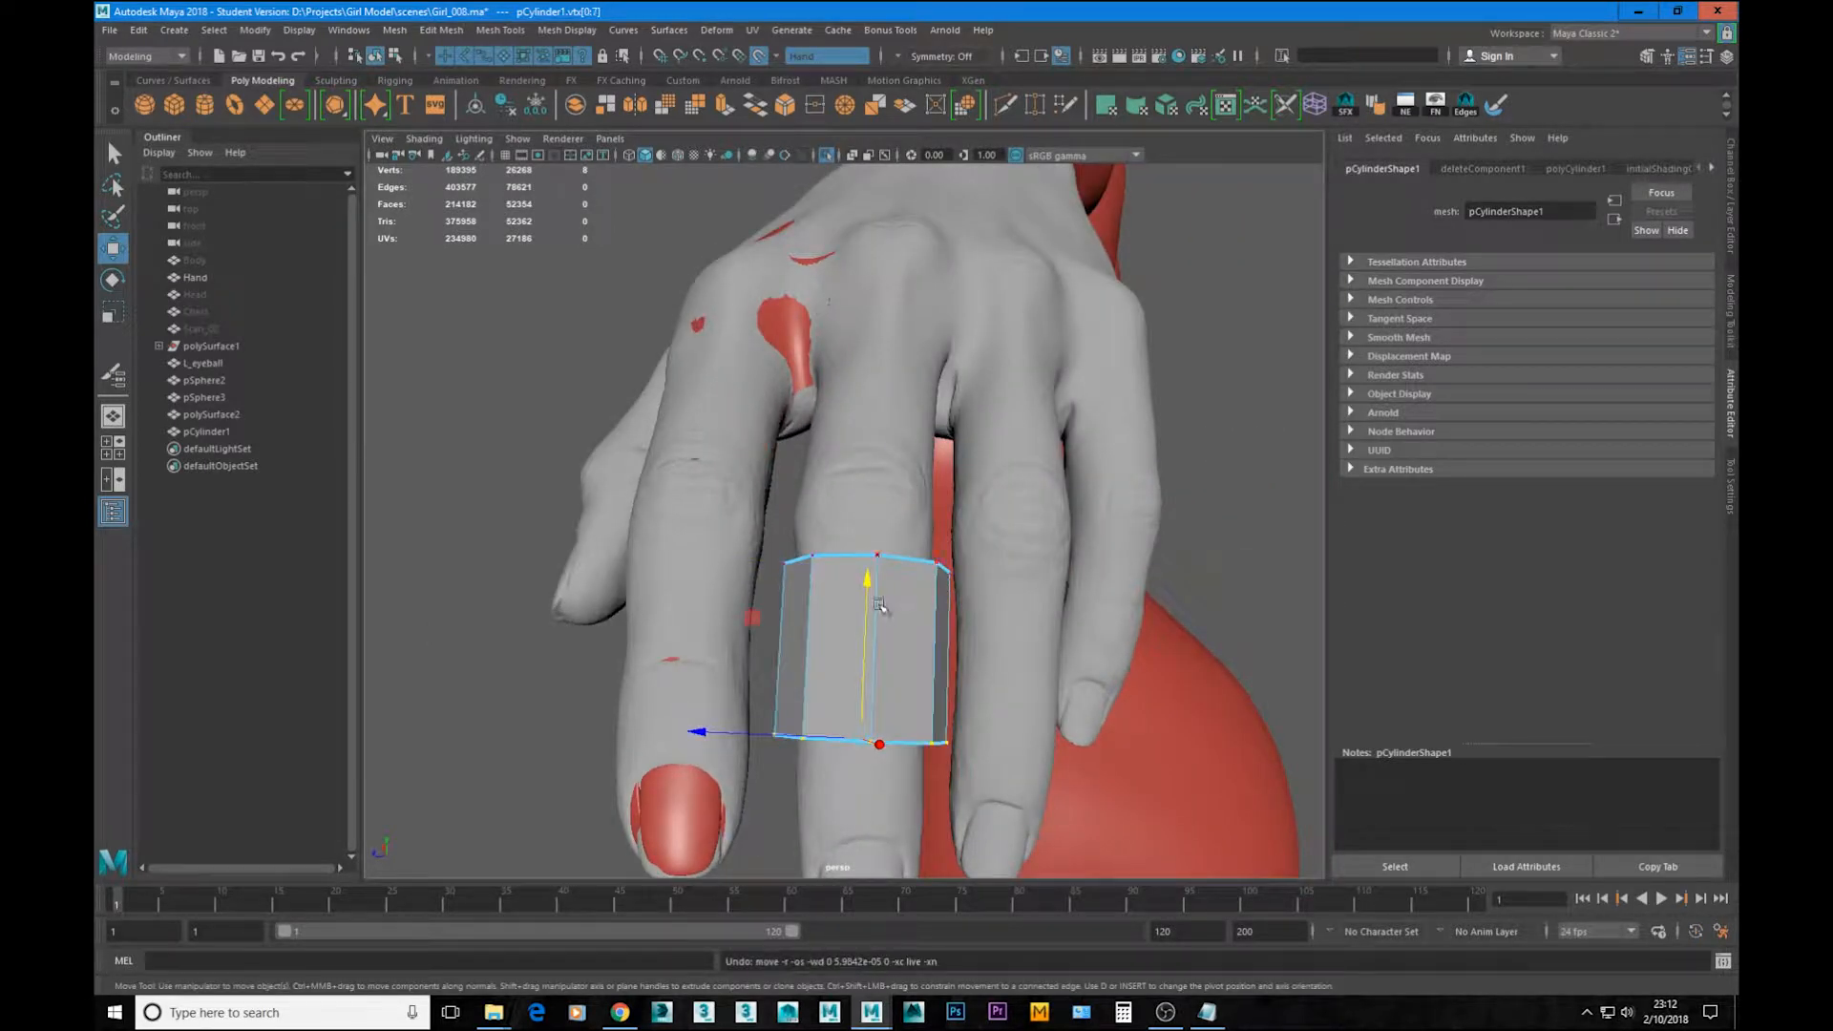
key(F8)
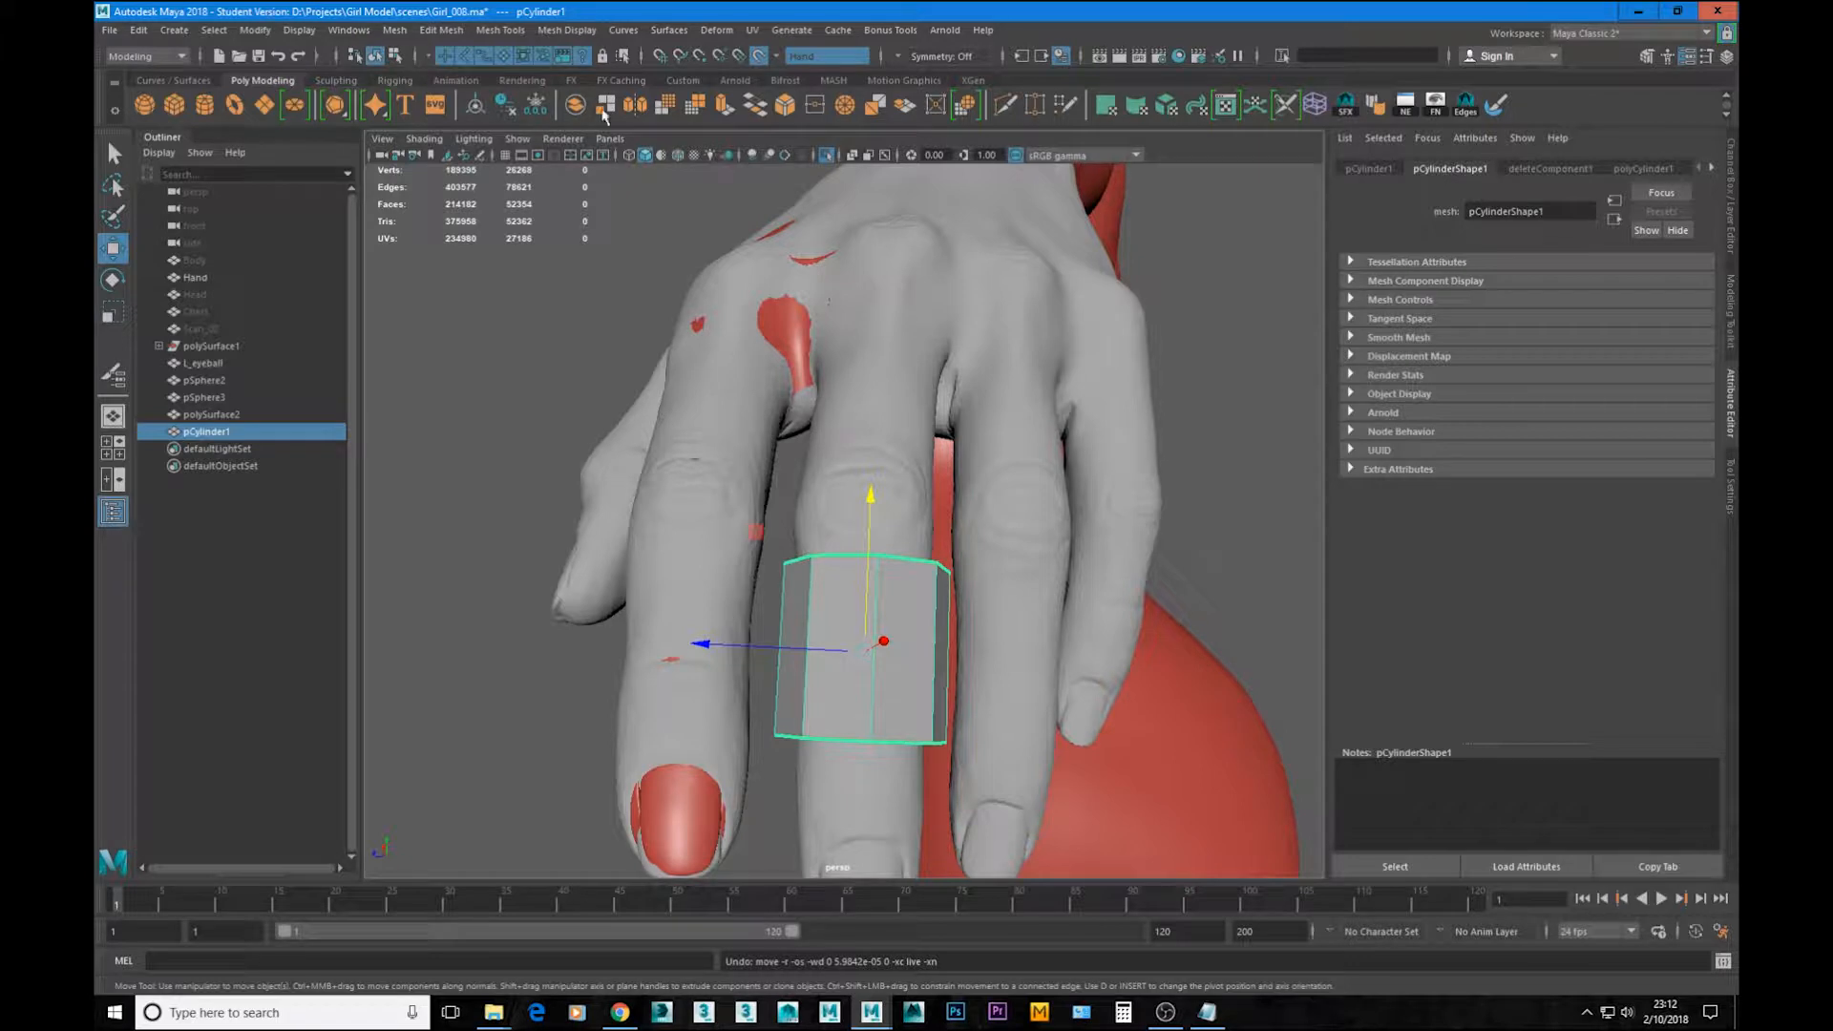
Step: Conform the tube to the live Hand surface so it wraps onto the middle finger
click(397, 31)
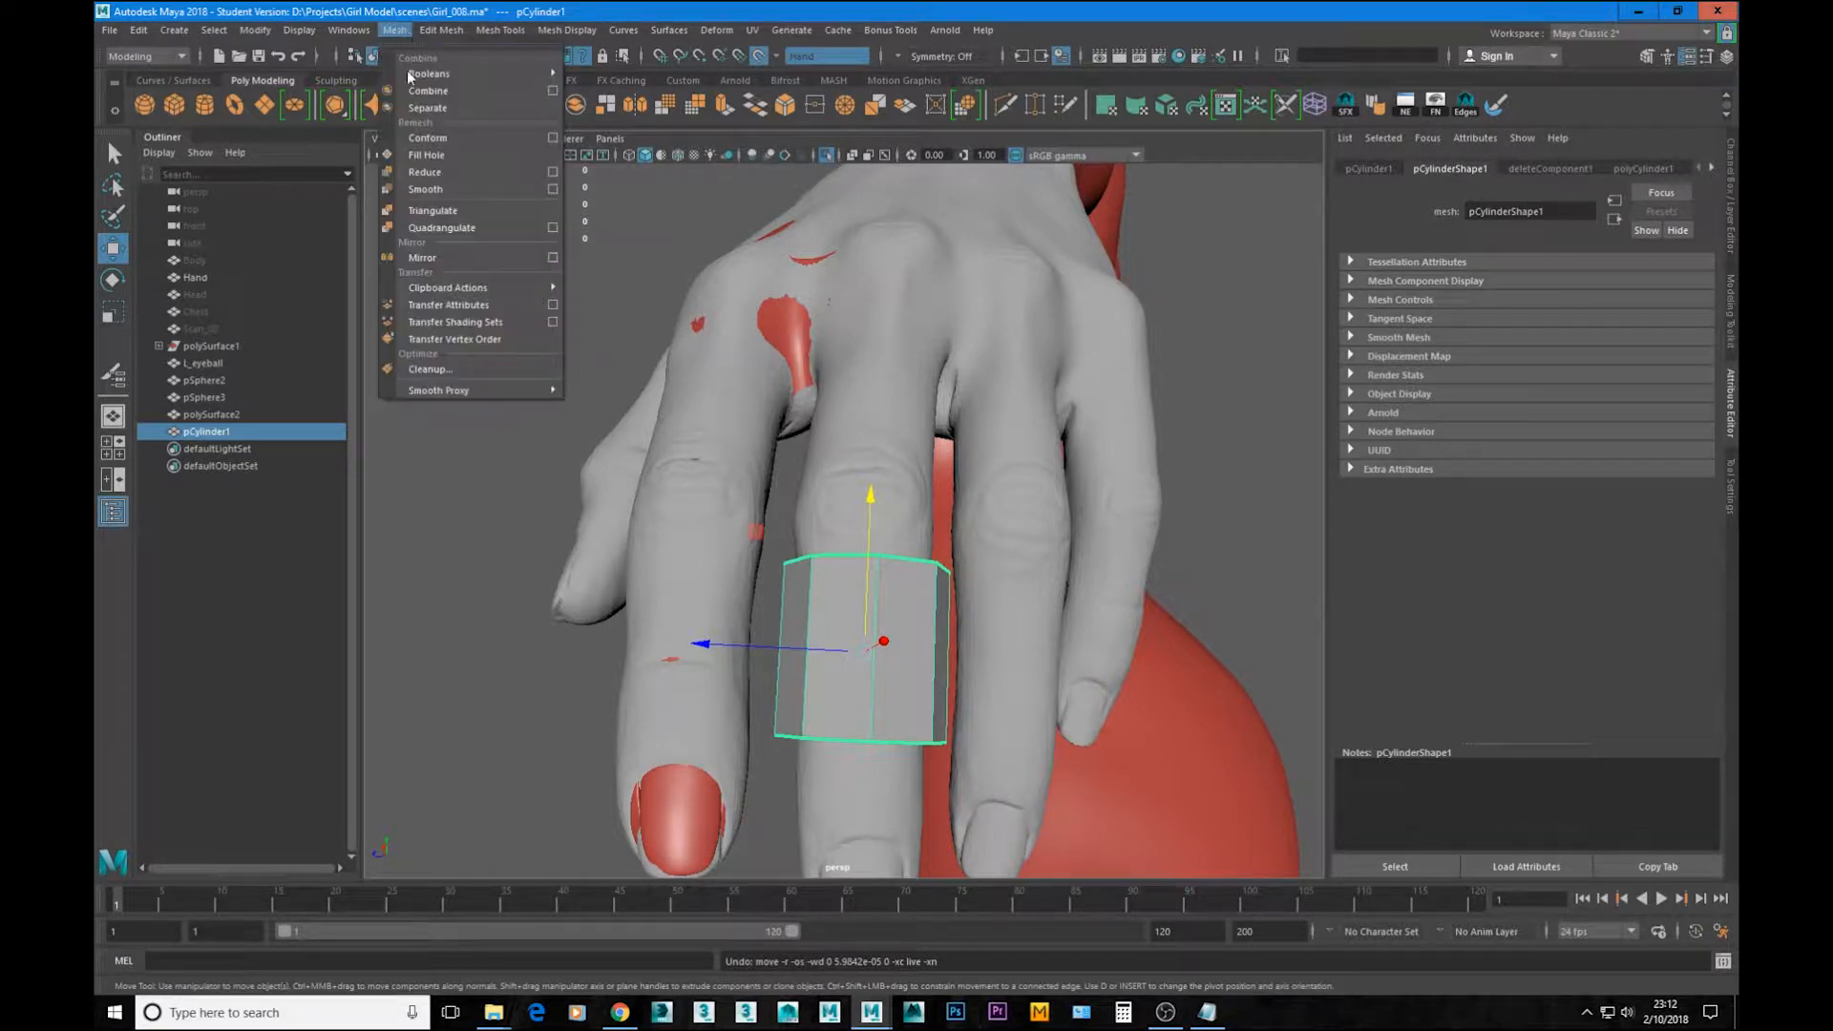
click(527, 140)
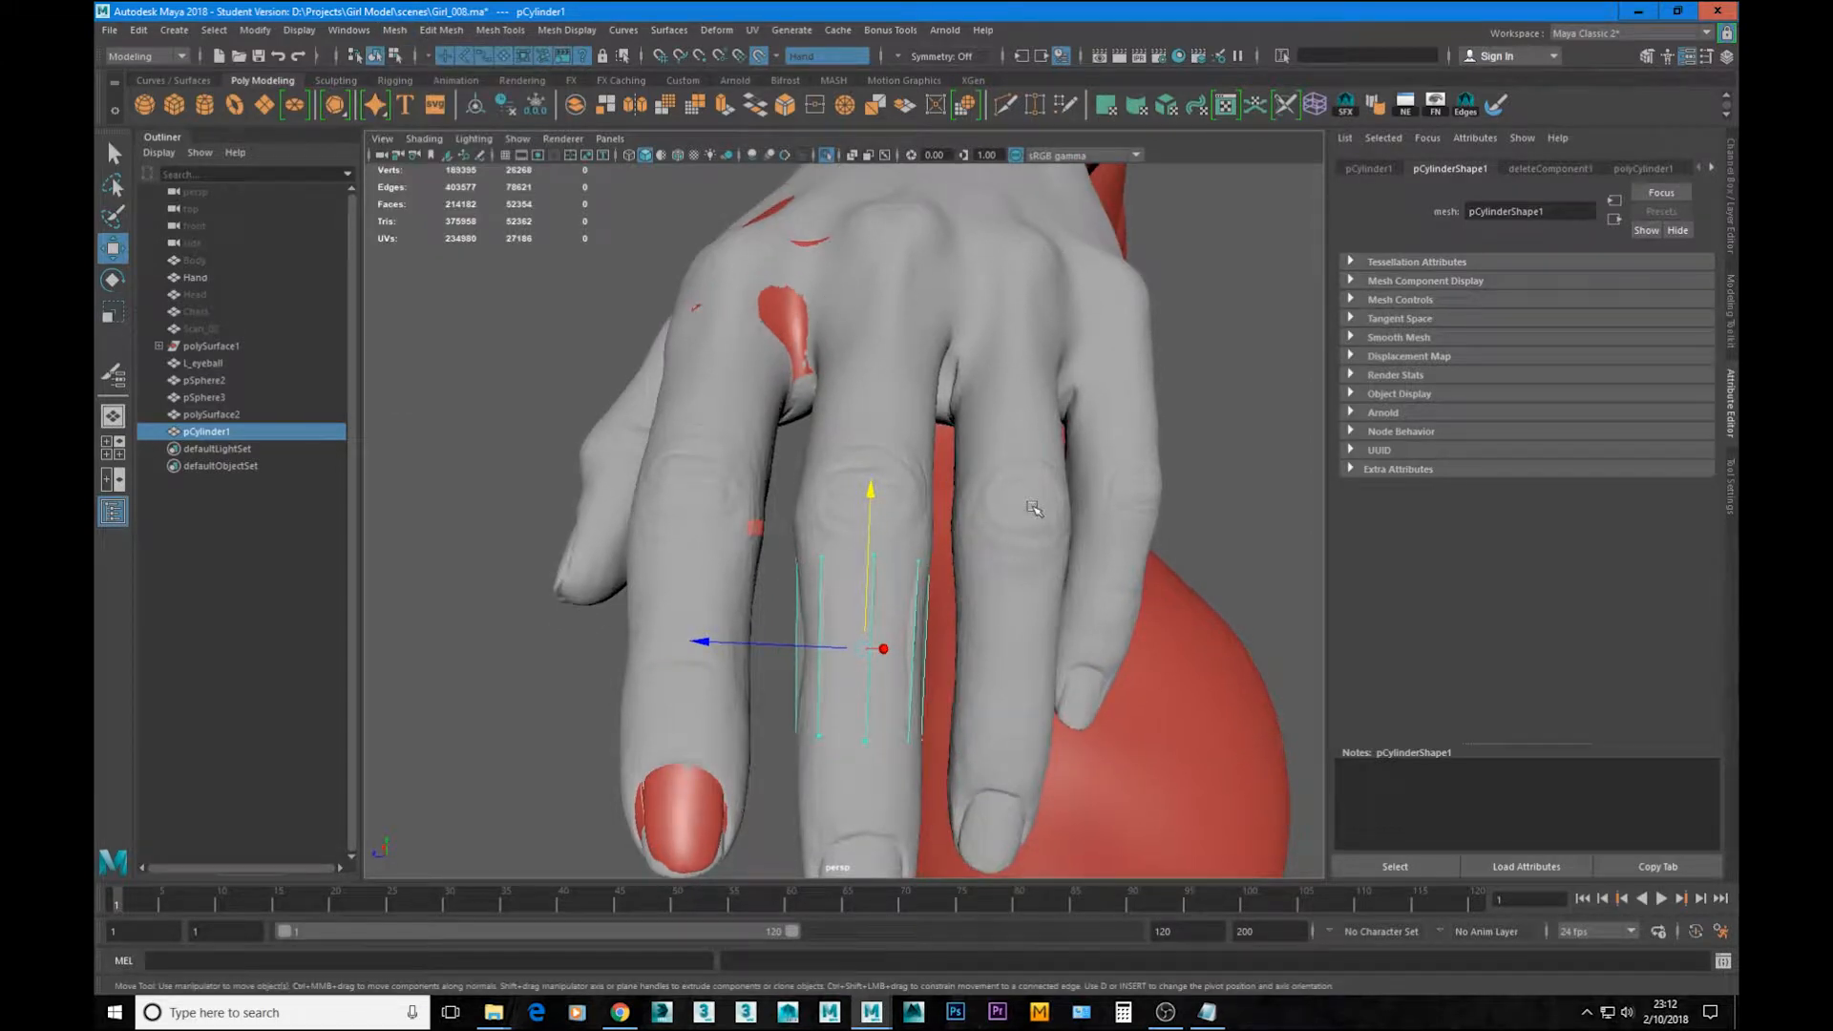
alt+drag(940, 527, 794, 558)
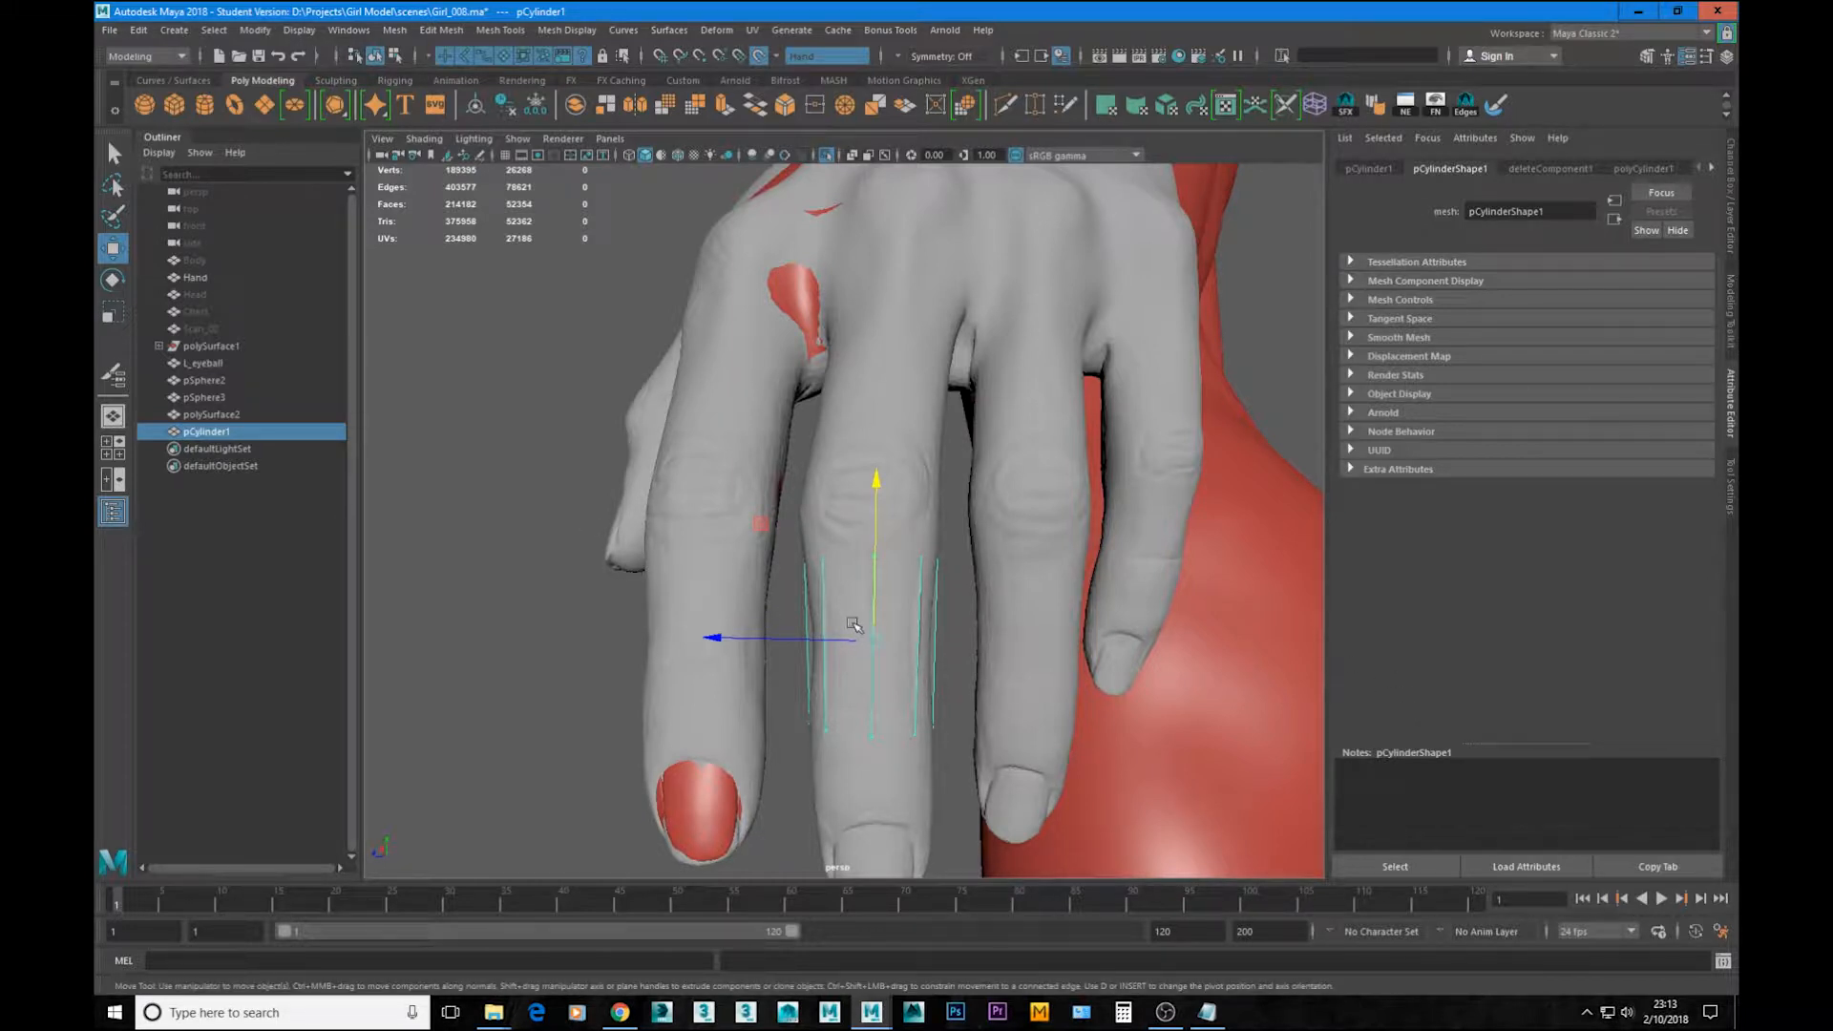
Step: Hide pSphere2 and pSphere3 to clear the area behind the hand and reselect the tube on the middle finger
key(q)
alt+drag(855, 630, 857, 504)
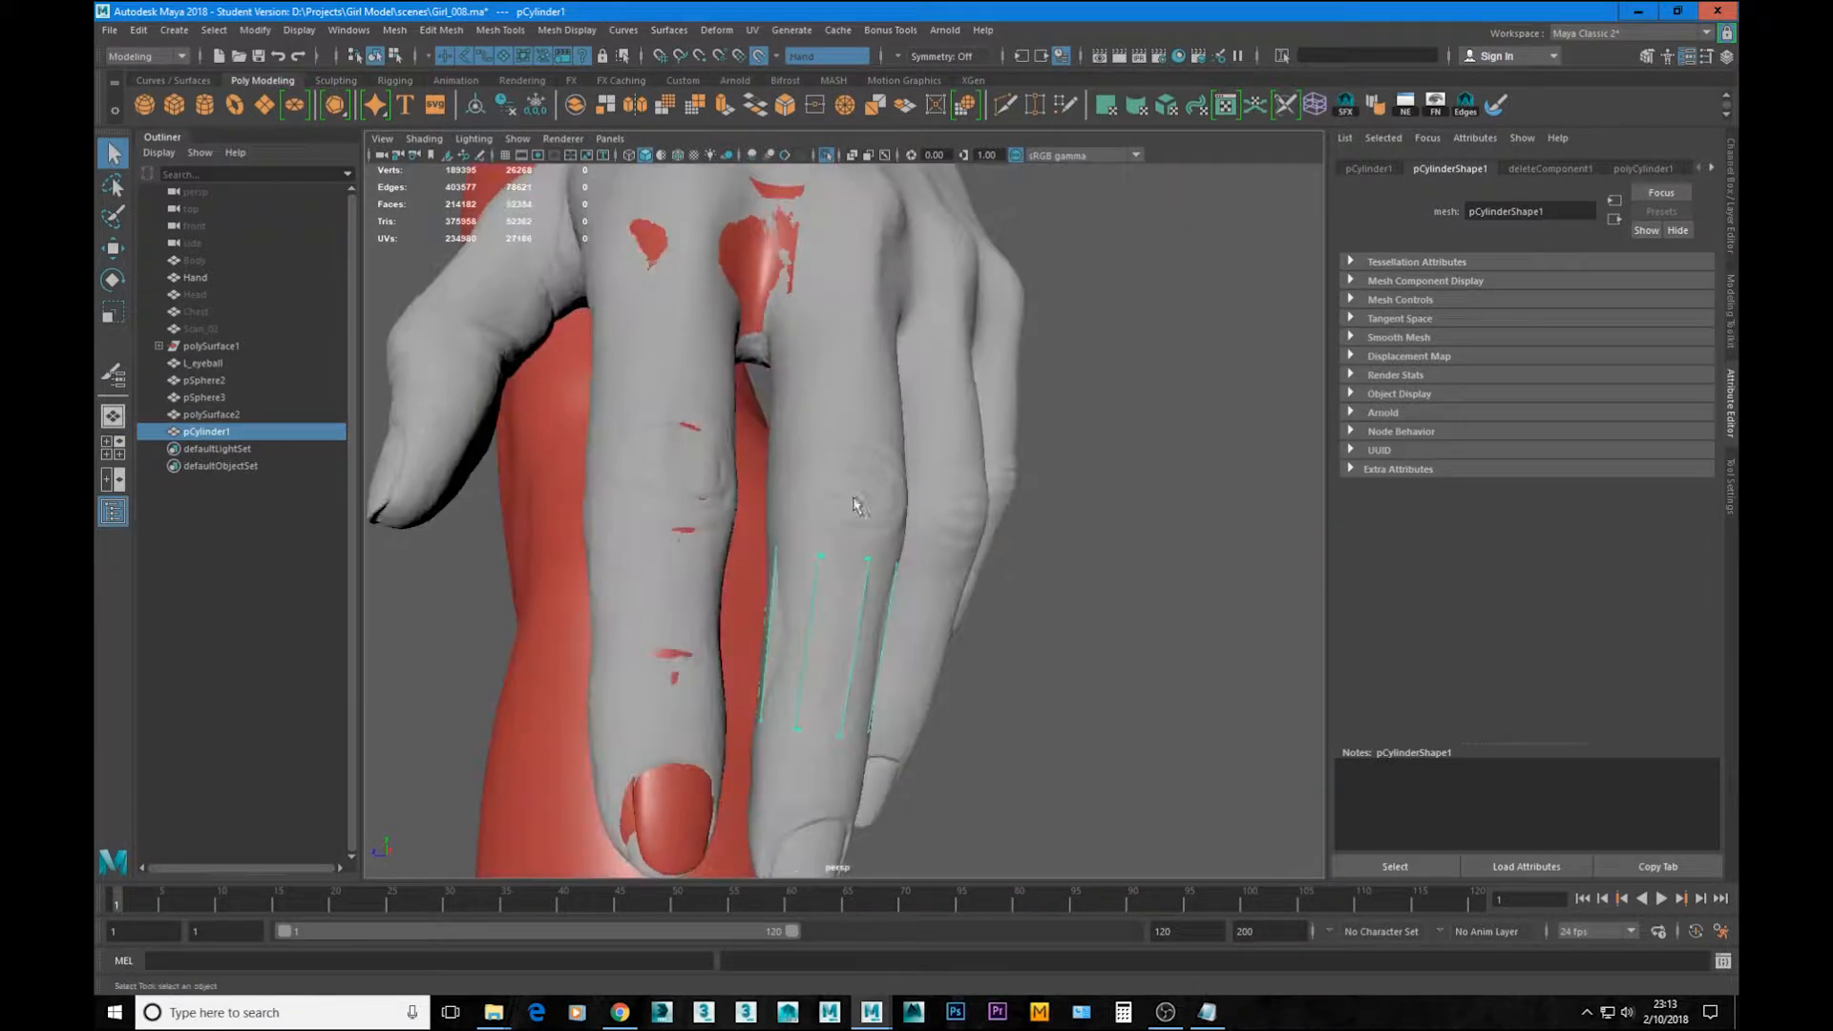
click(218, 382)
click(221, 400)
shift+click(221, 385)
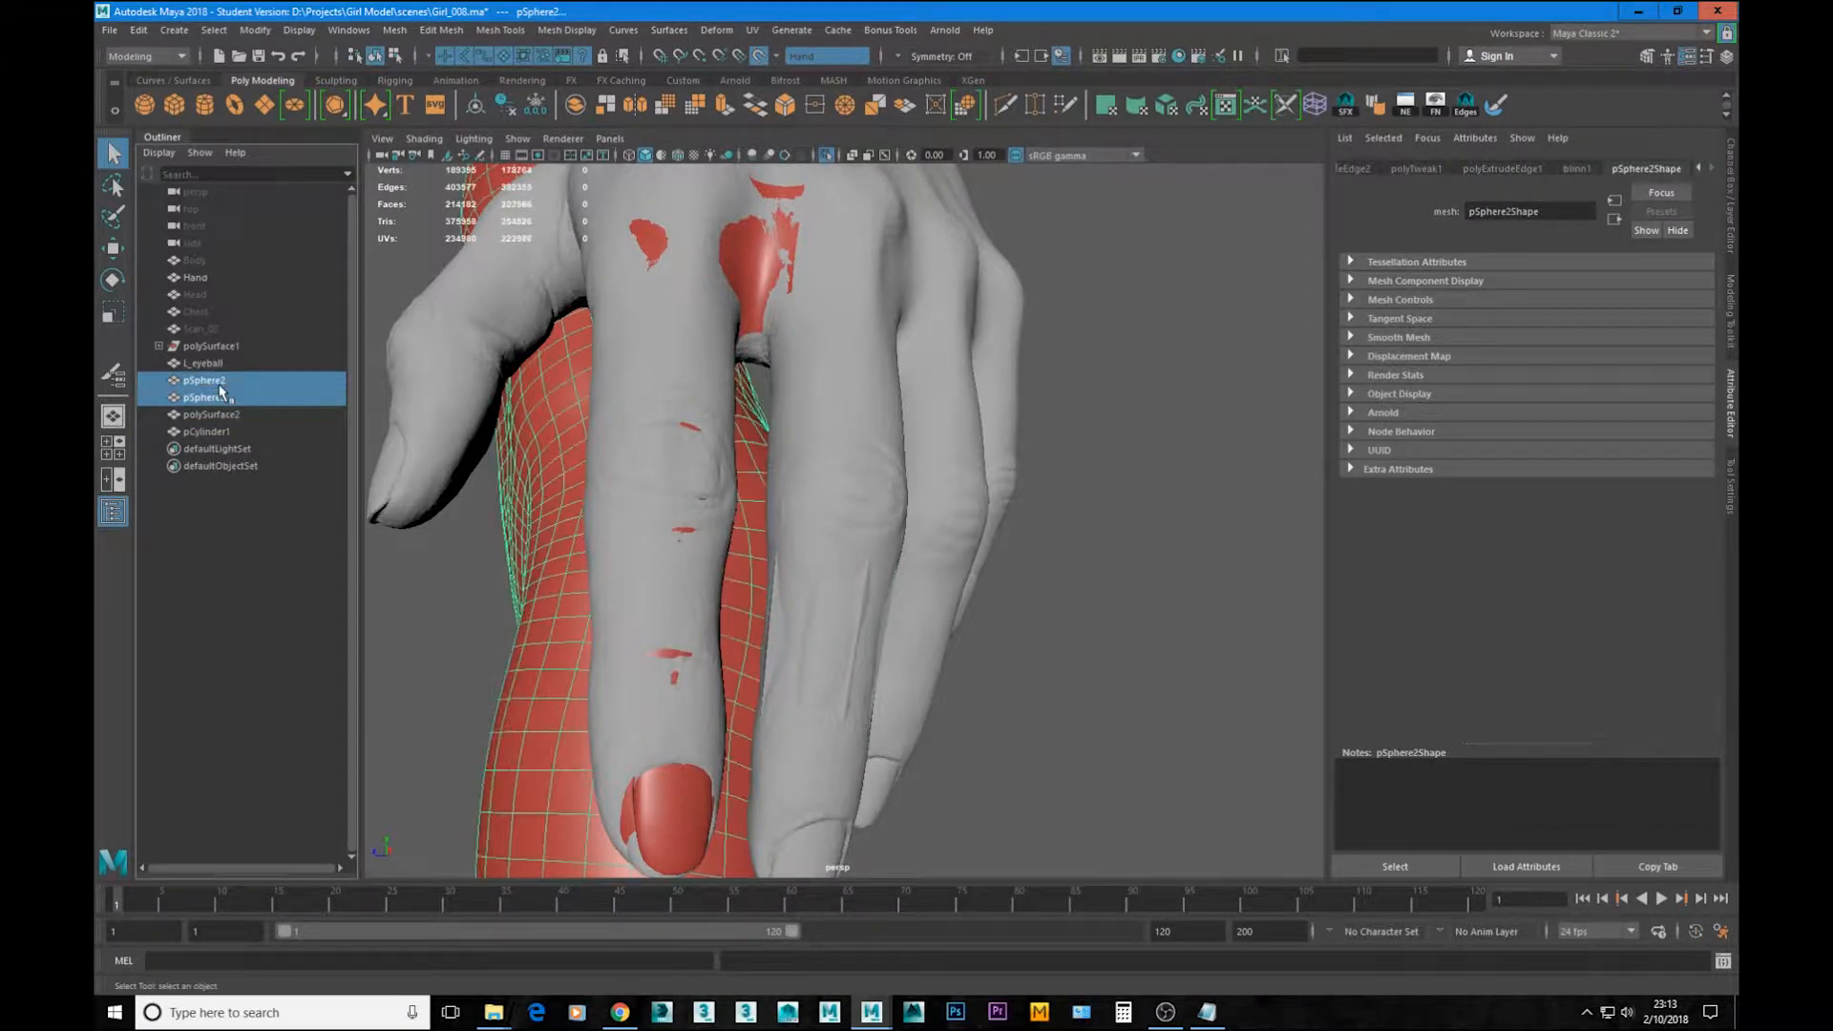
key(ctrl+h)
alt+drag(859, 471, 854, 596)
click(865, 602)
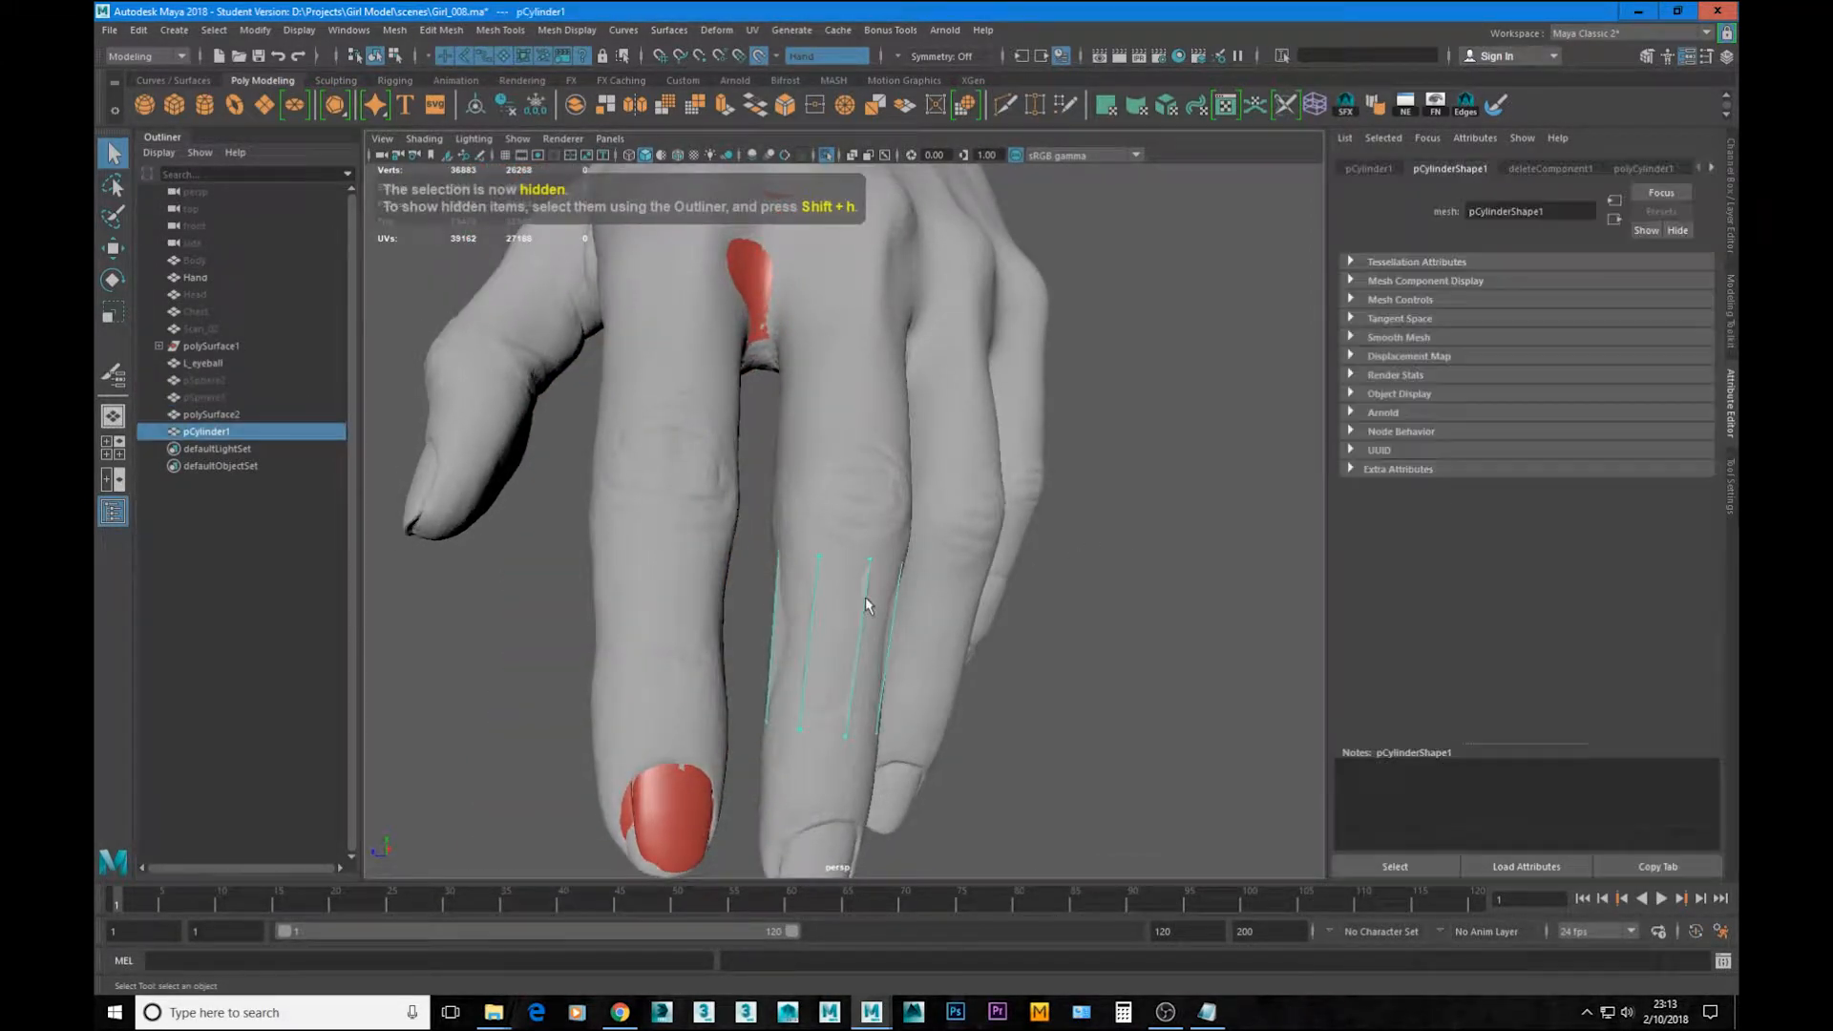
Step: Delete the construction history of the conformed tube
click(1732, 206)
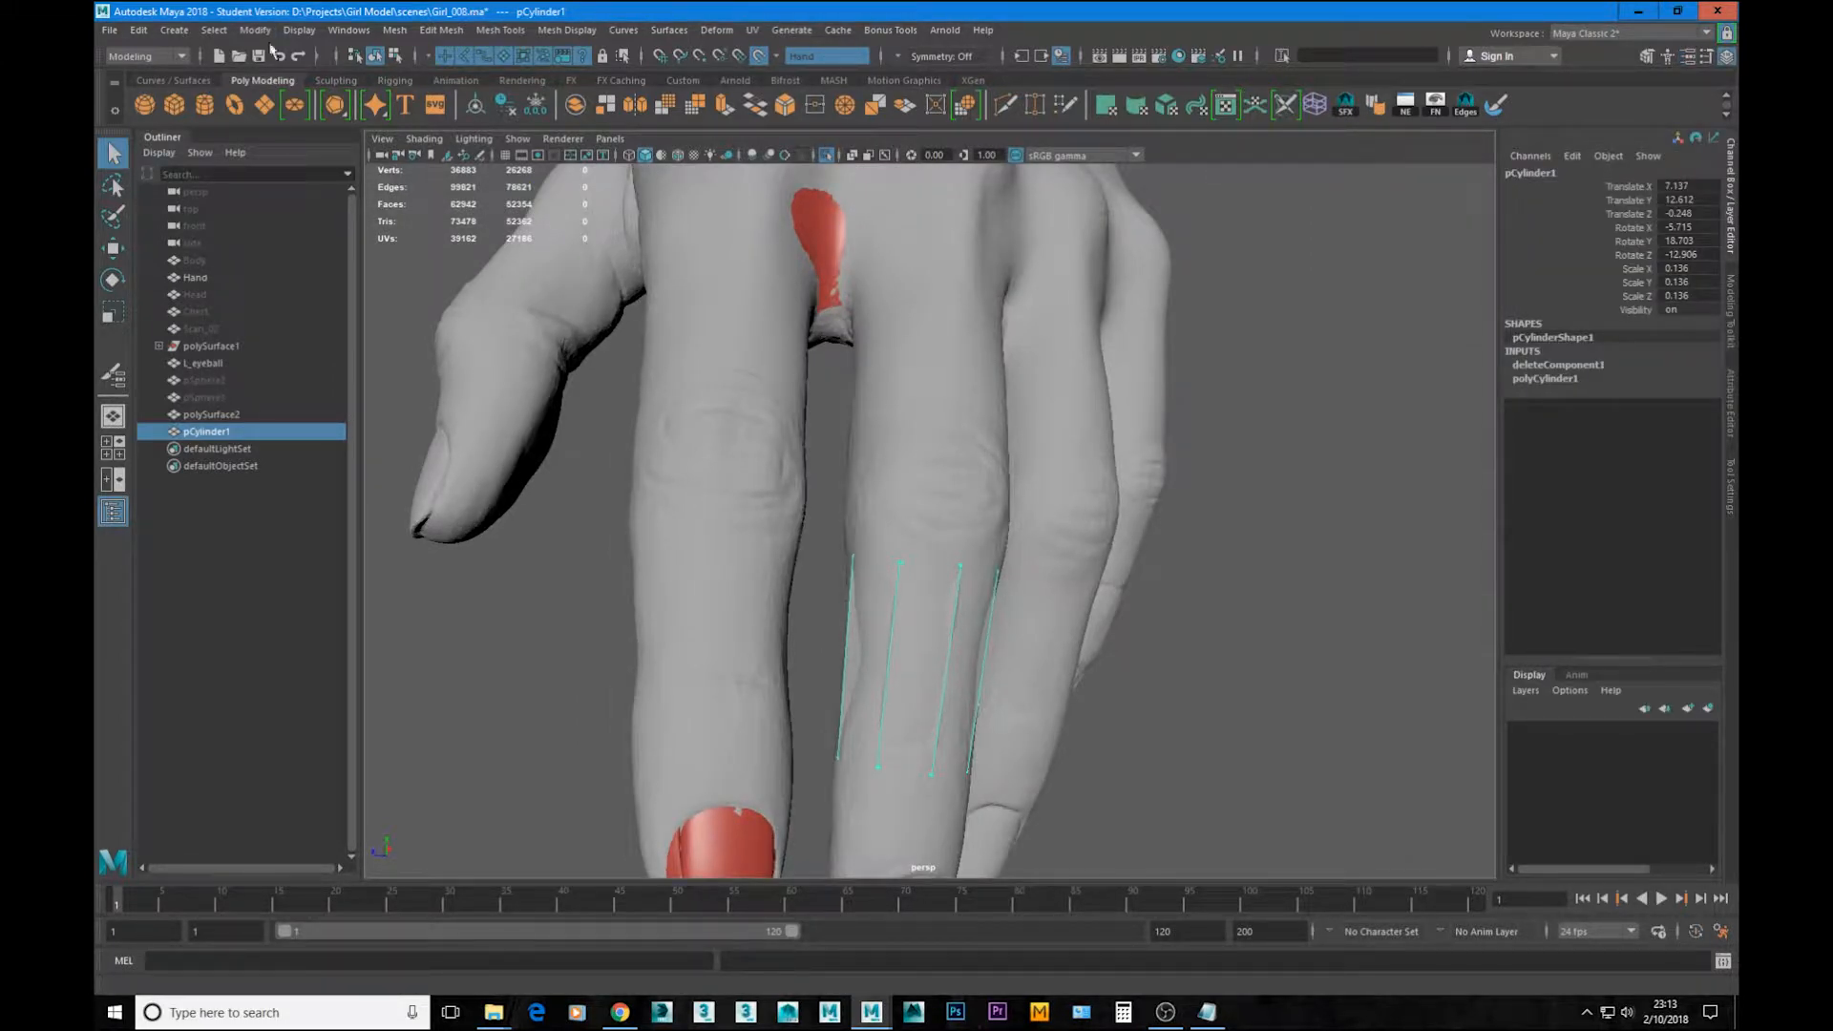
click(139, 30)
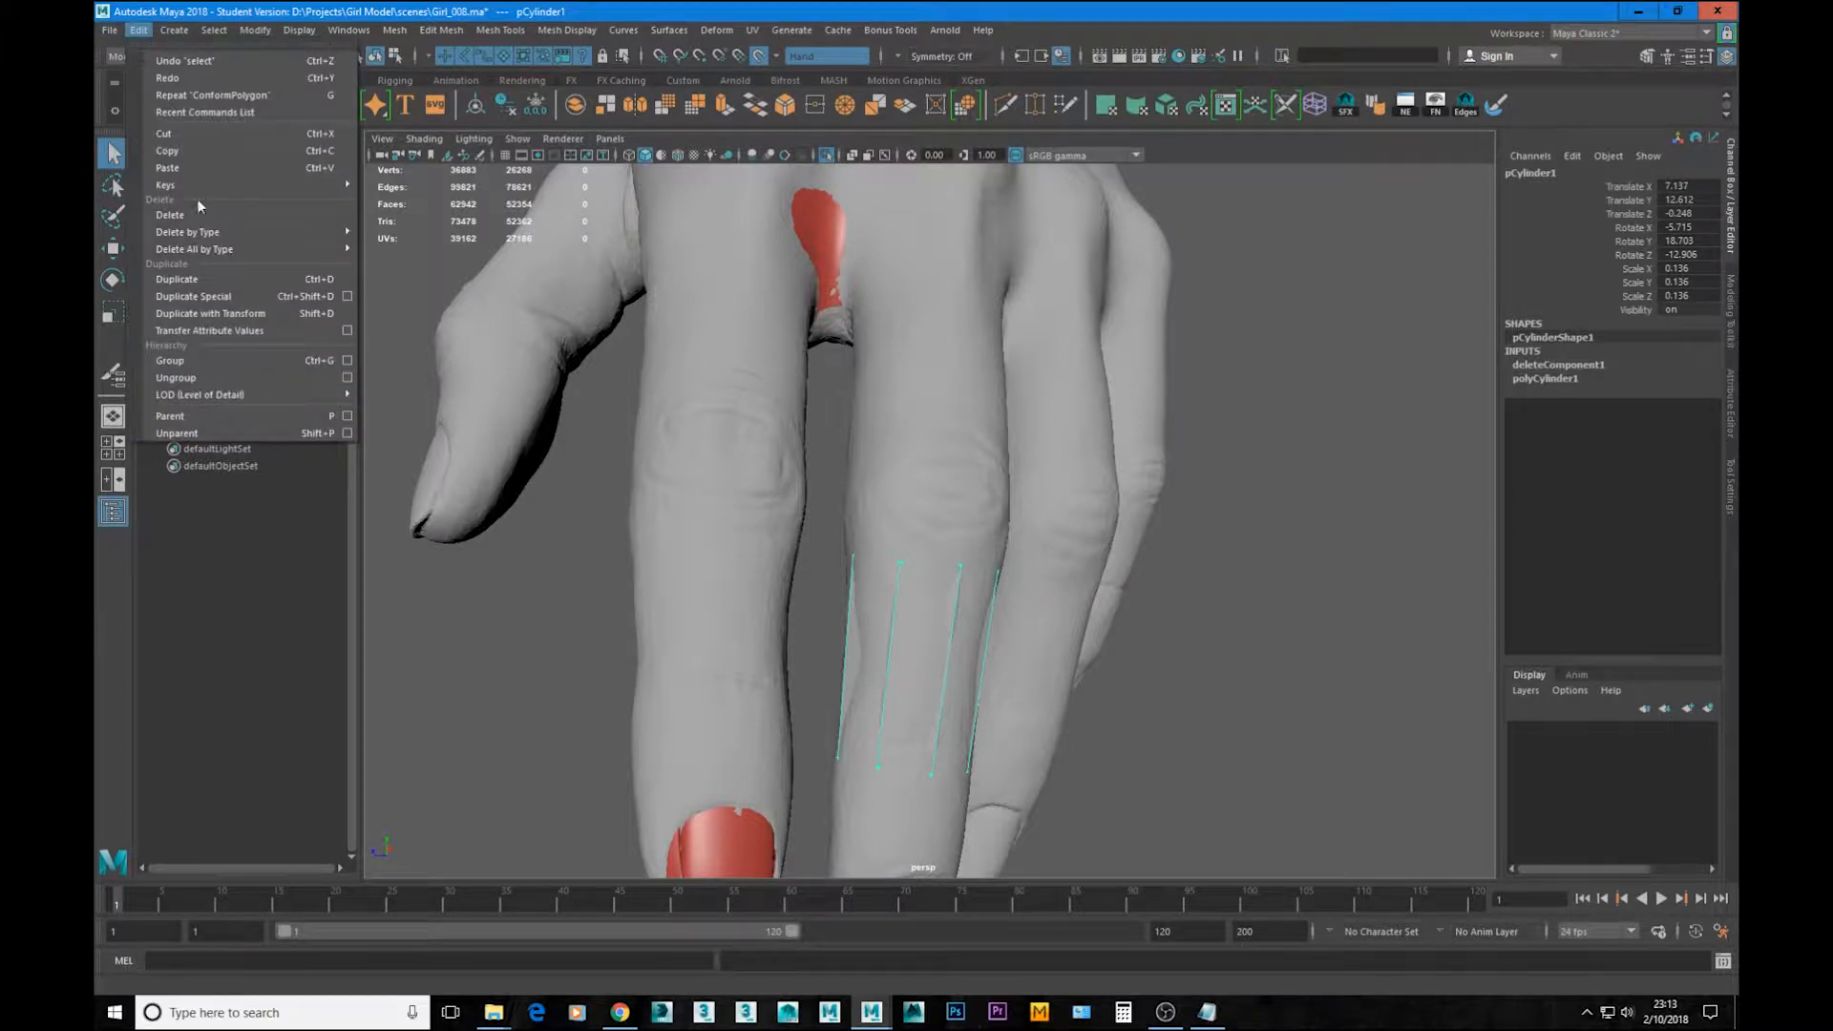
mouse_move(325, 235)
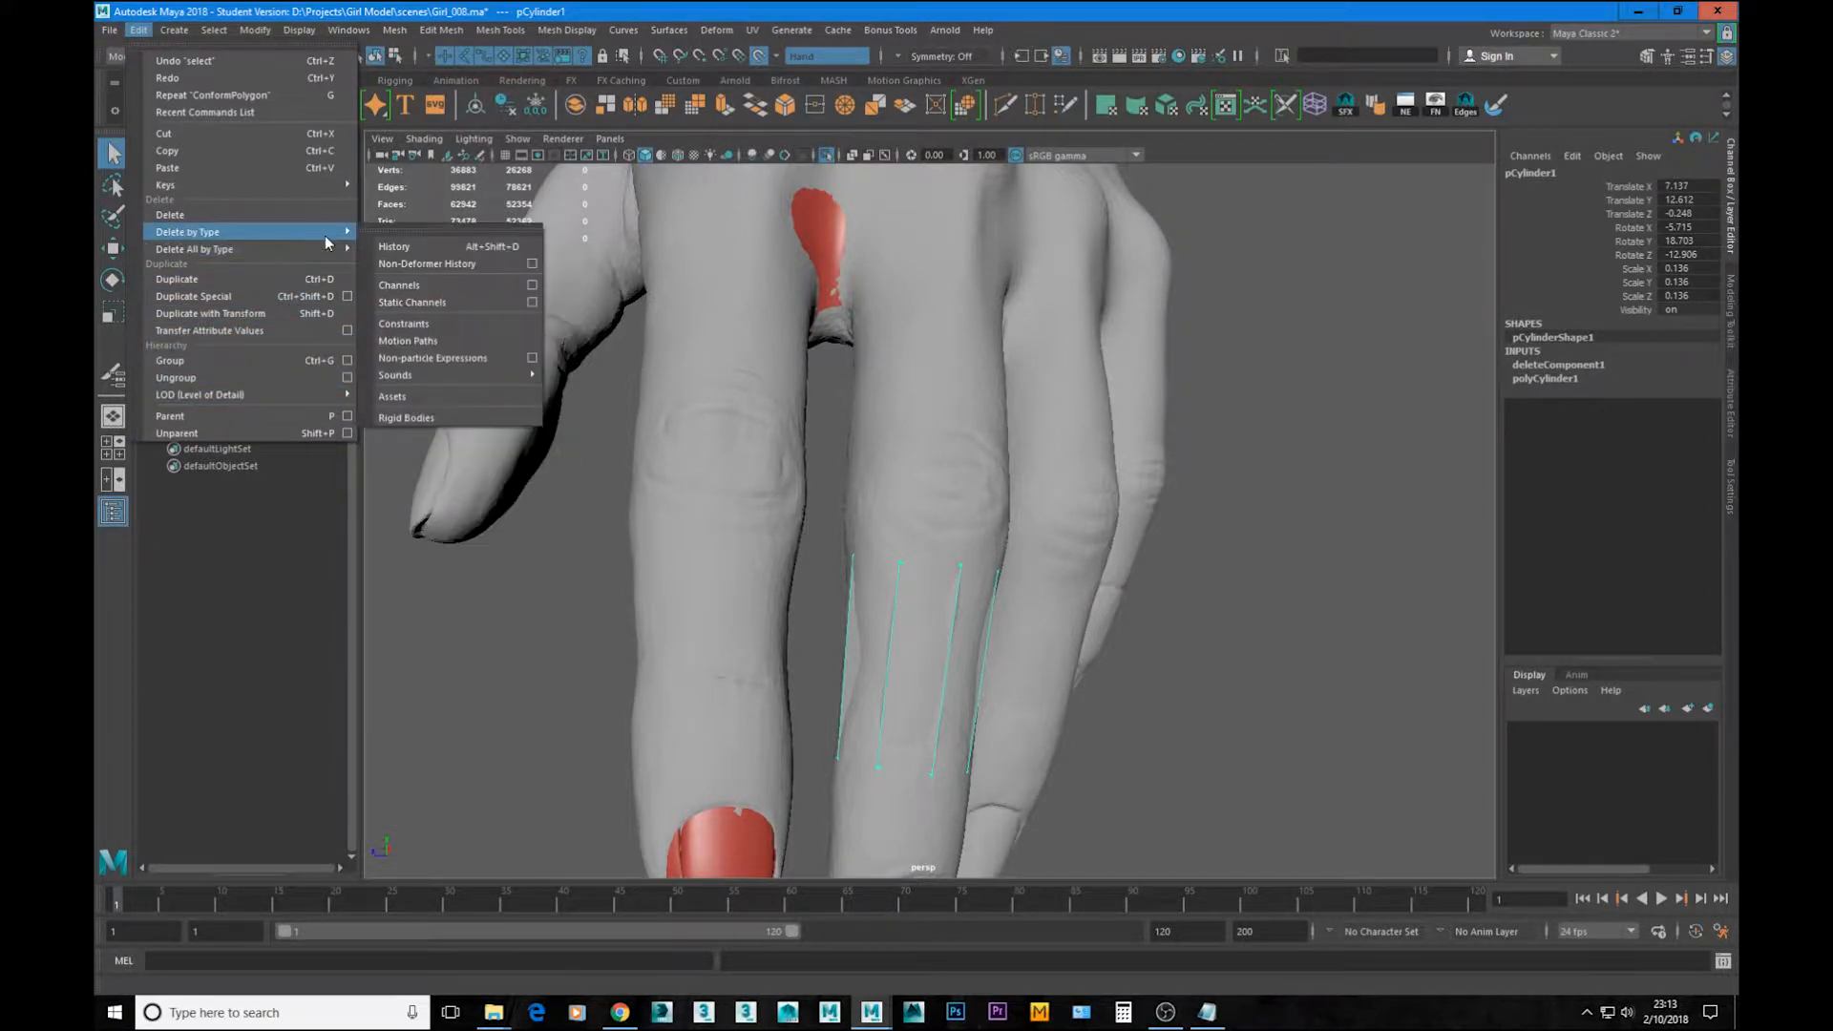
click(396, 236)
alt+drag(789, 280, 976, 477)
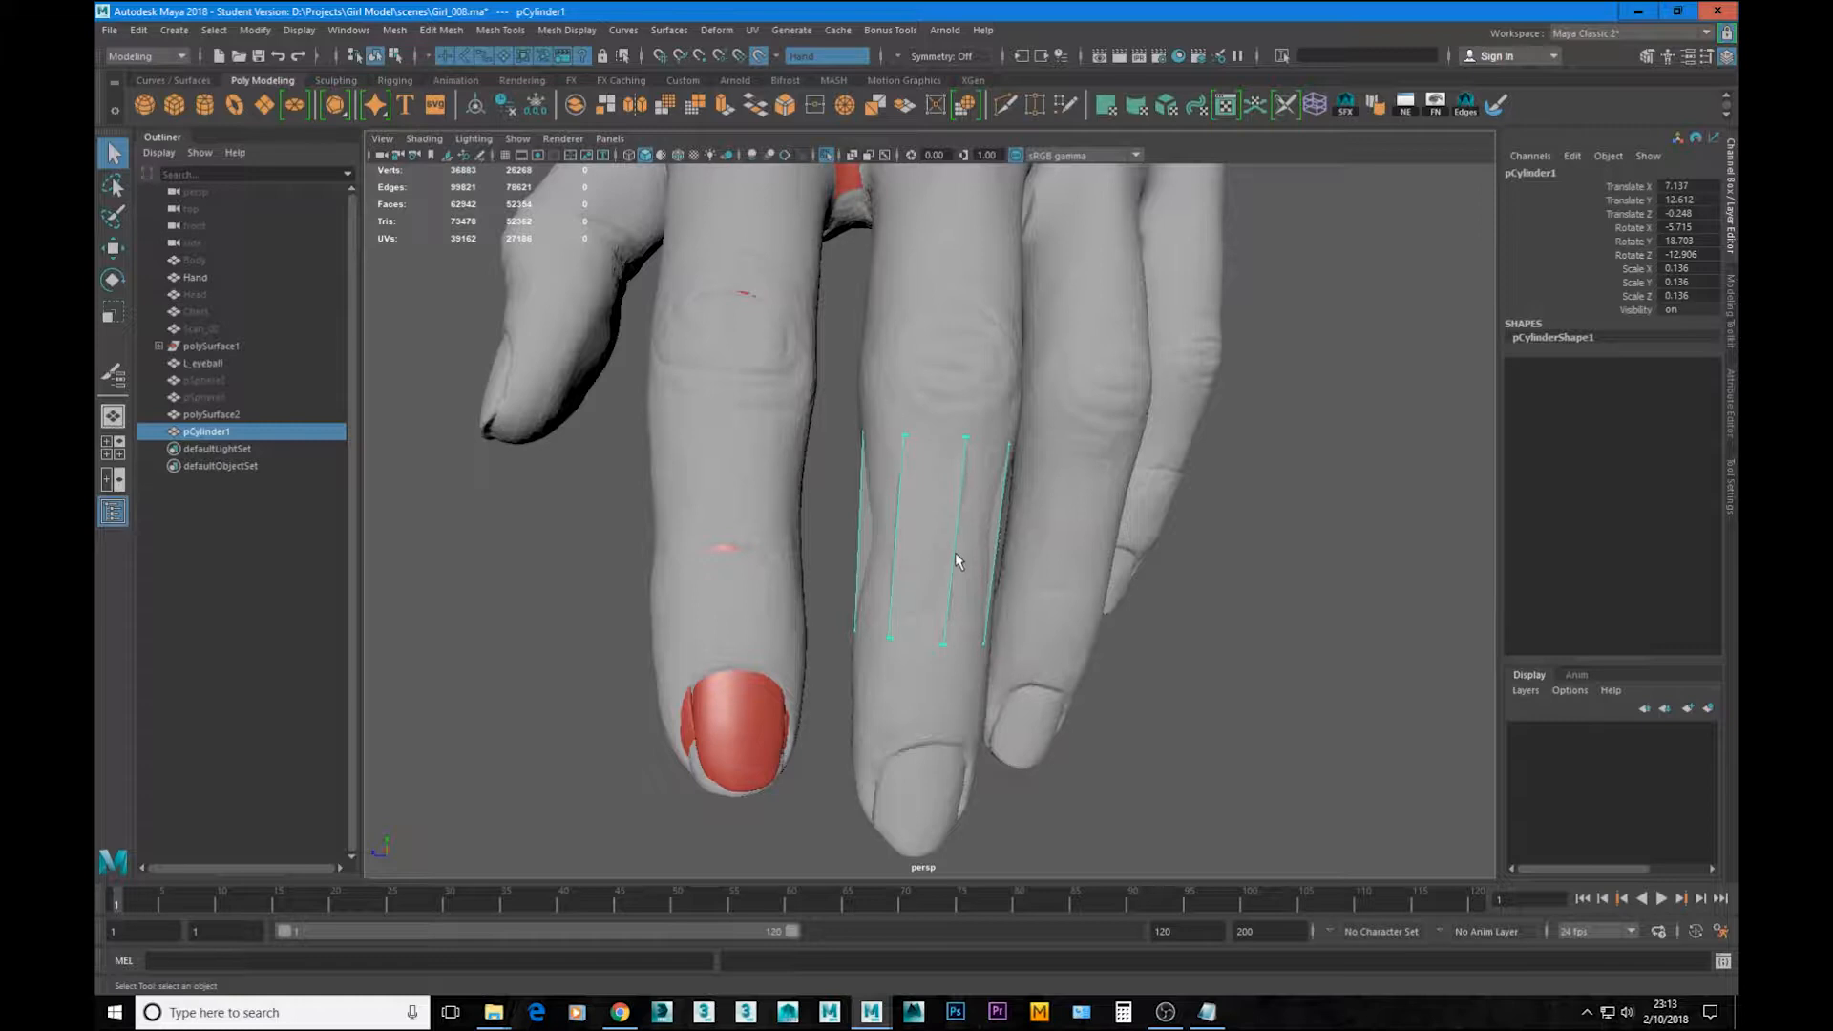
Step: Start Quad Draw on the conformed tube around the middle finger
alt+drag(915, 628, 875, 439)
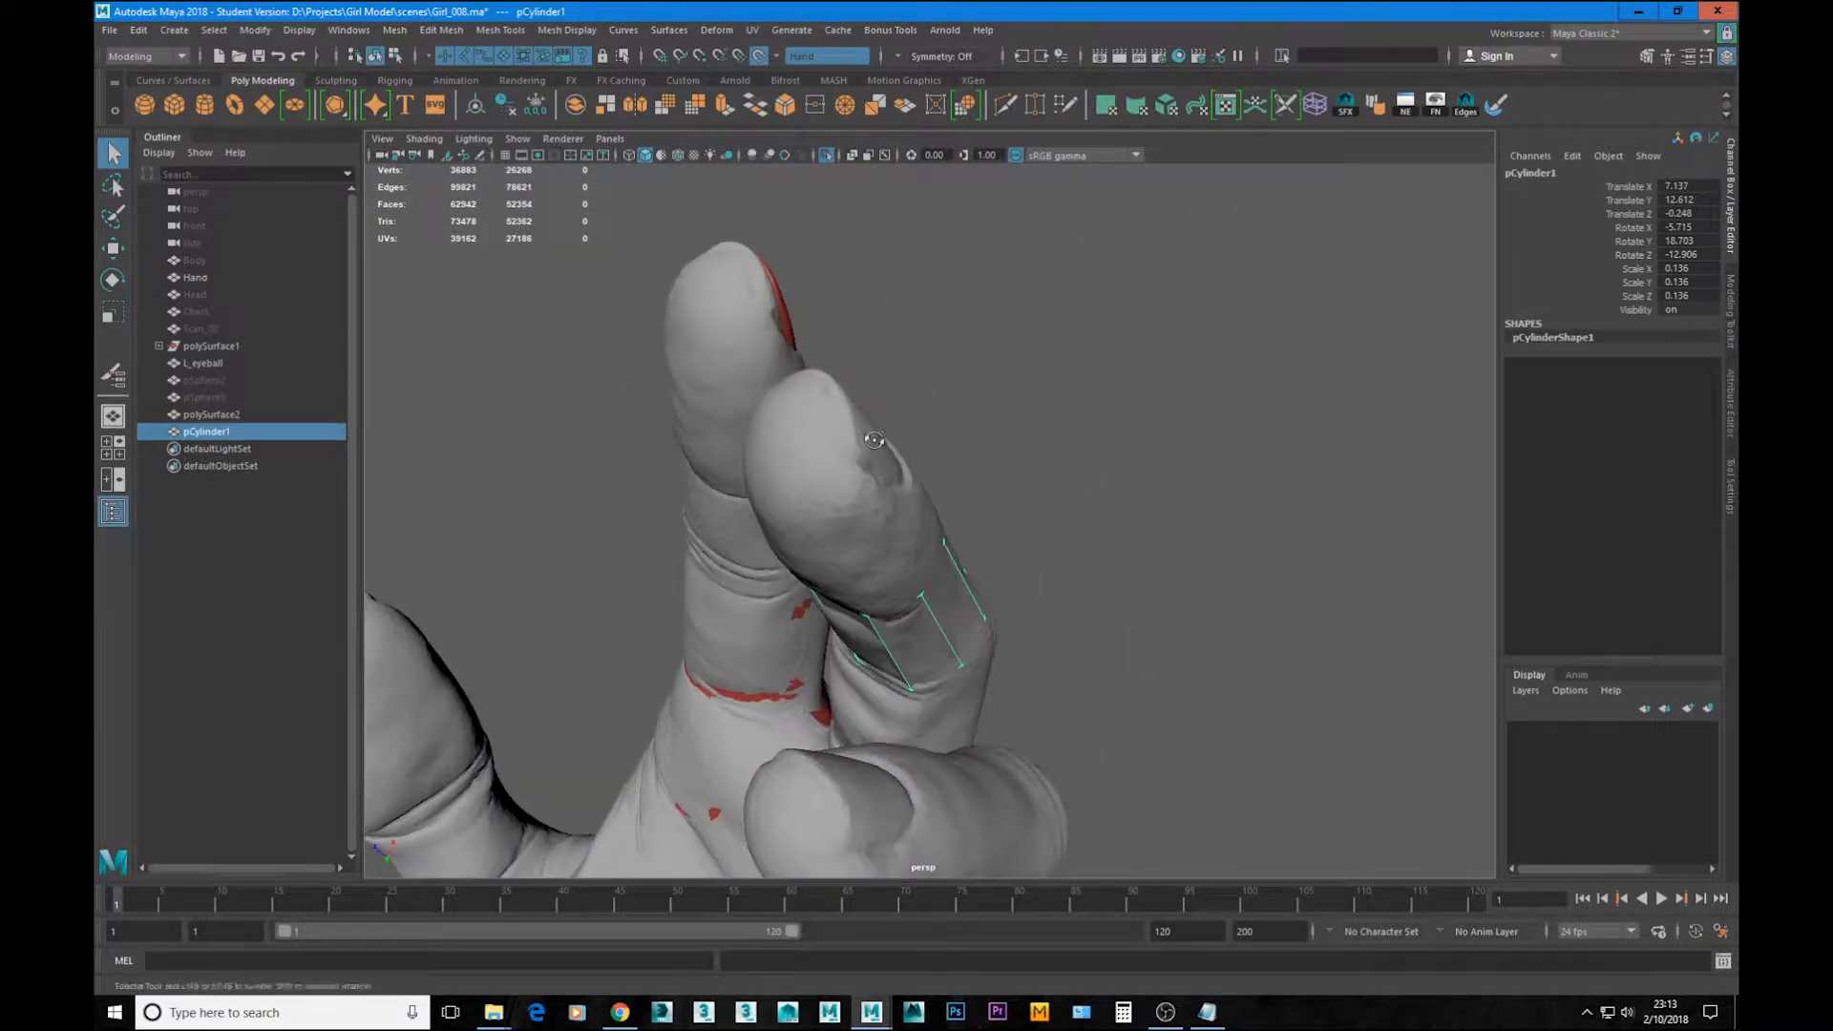
alt+drag(888, 531, 936, 489)
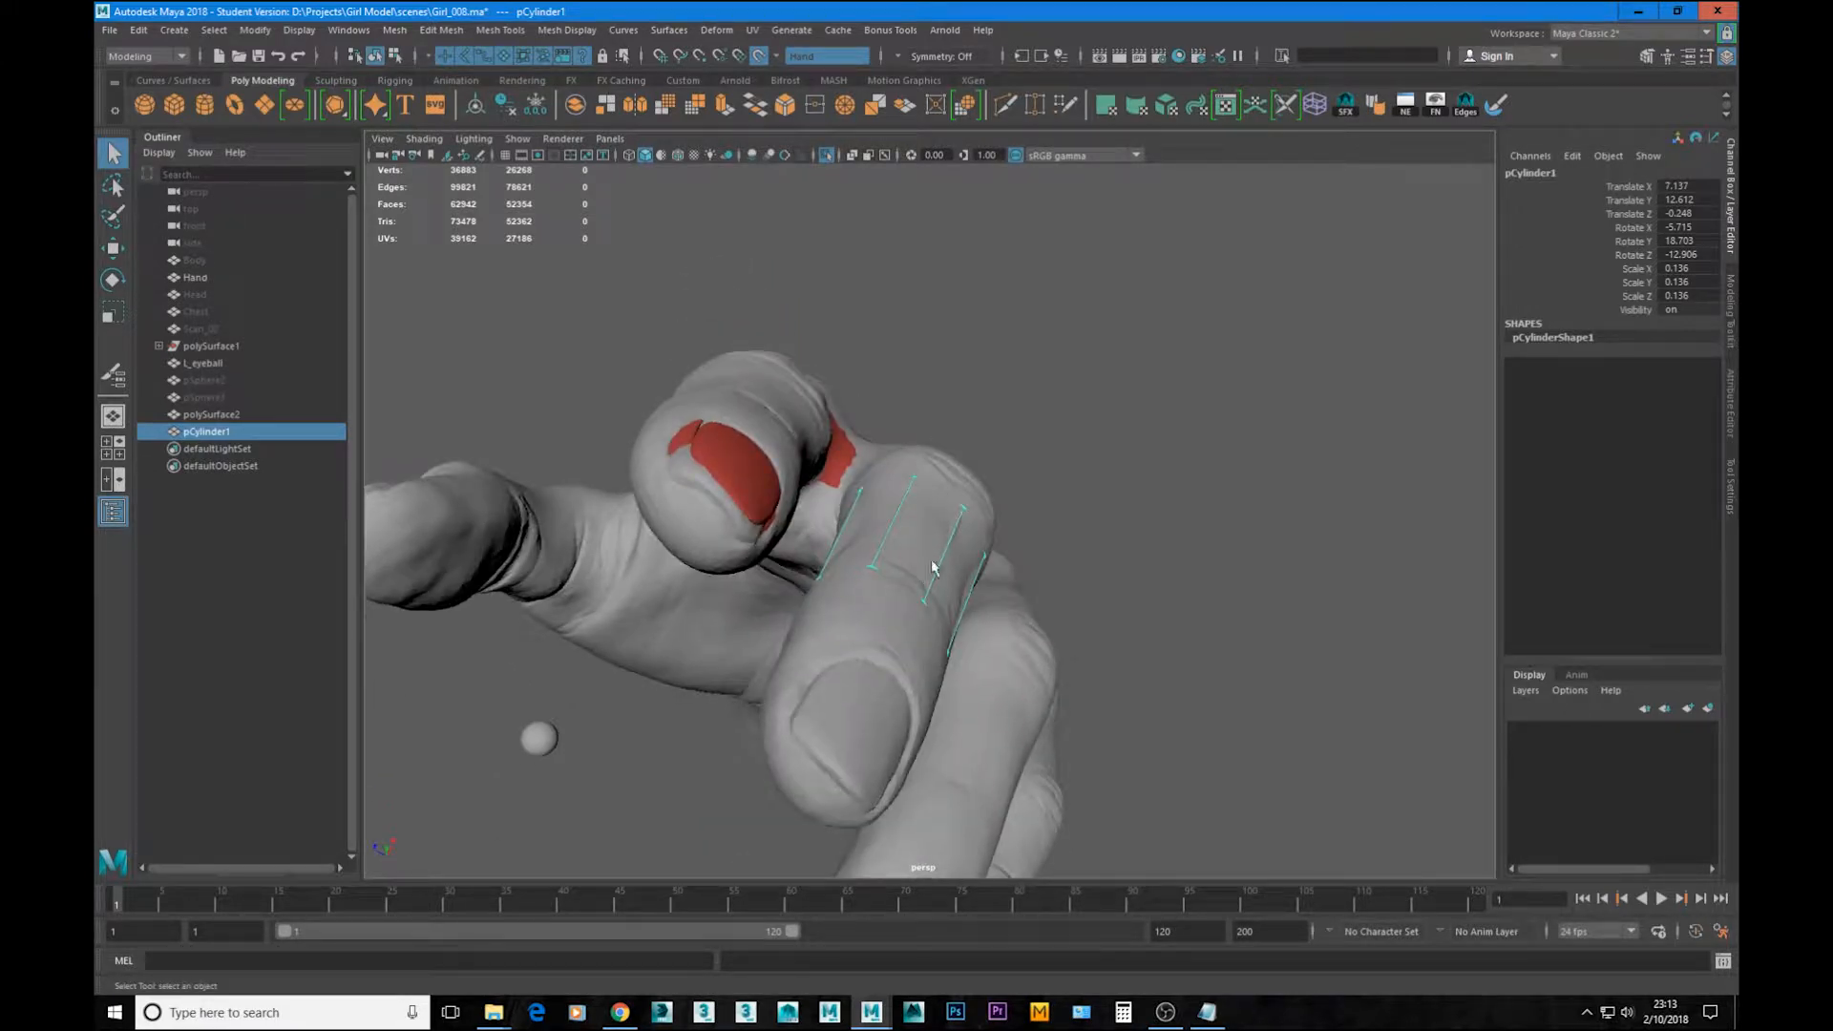
alt+drag(933, 567, 813, 616)
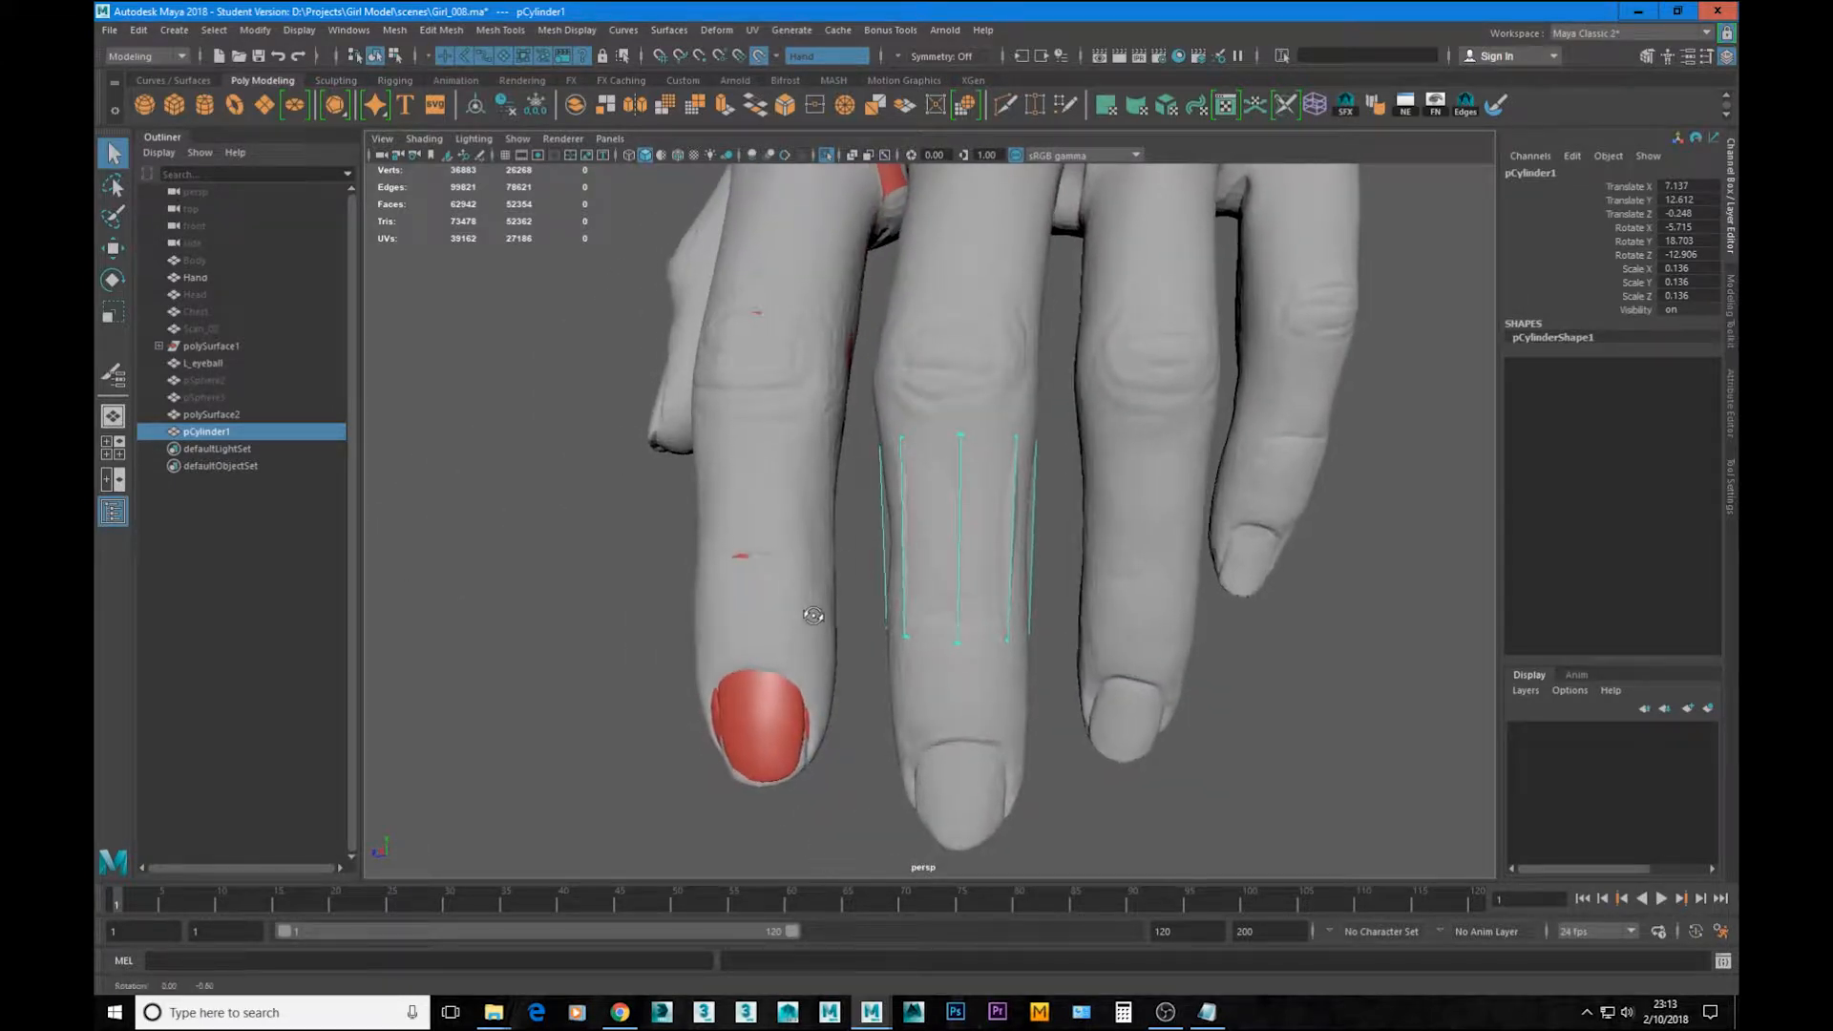
click(817, 376)
click(1096, 516)
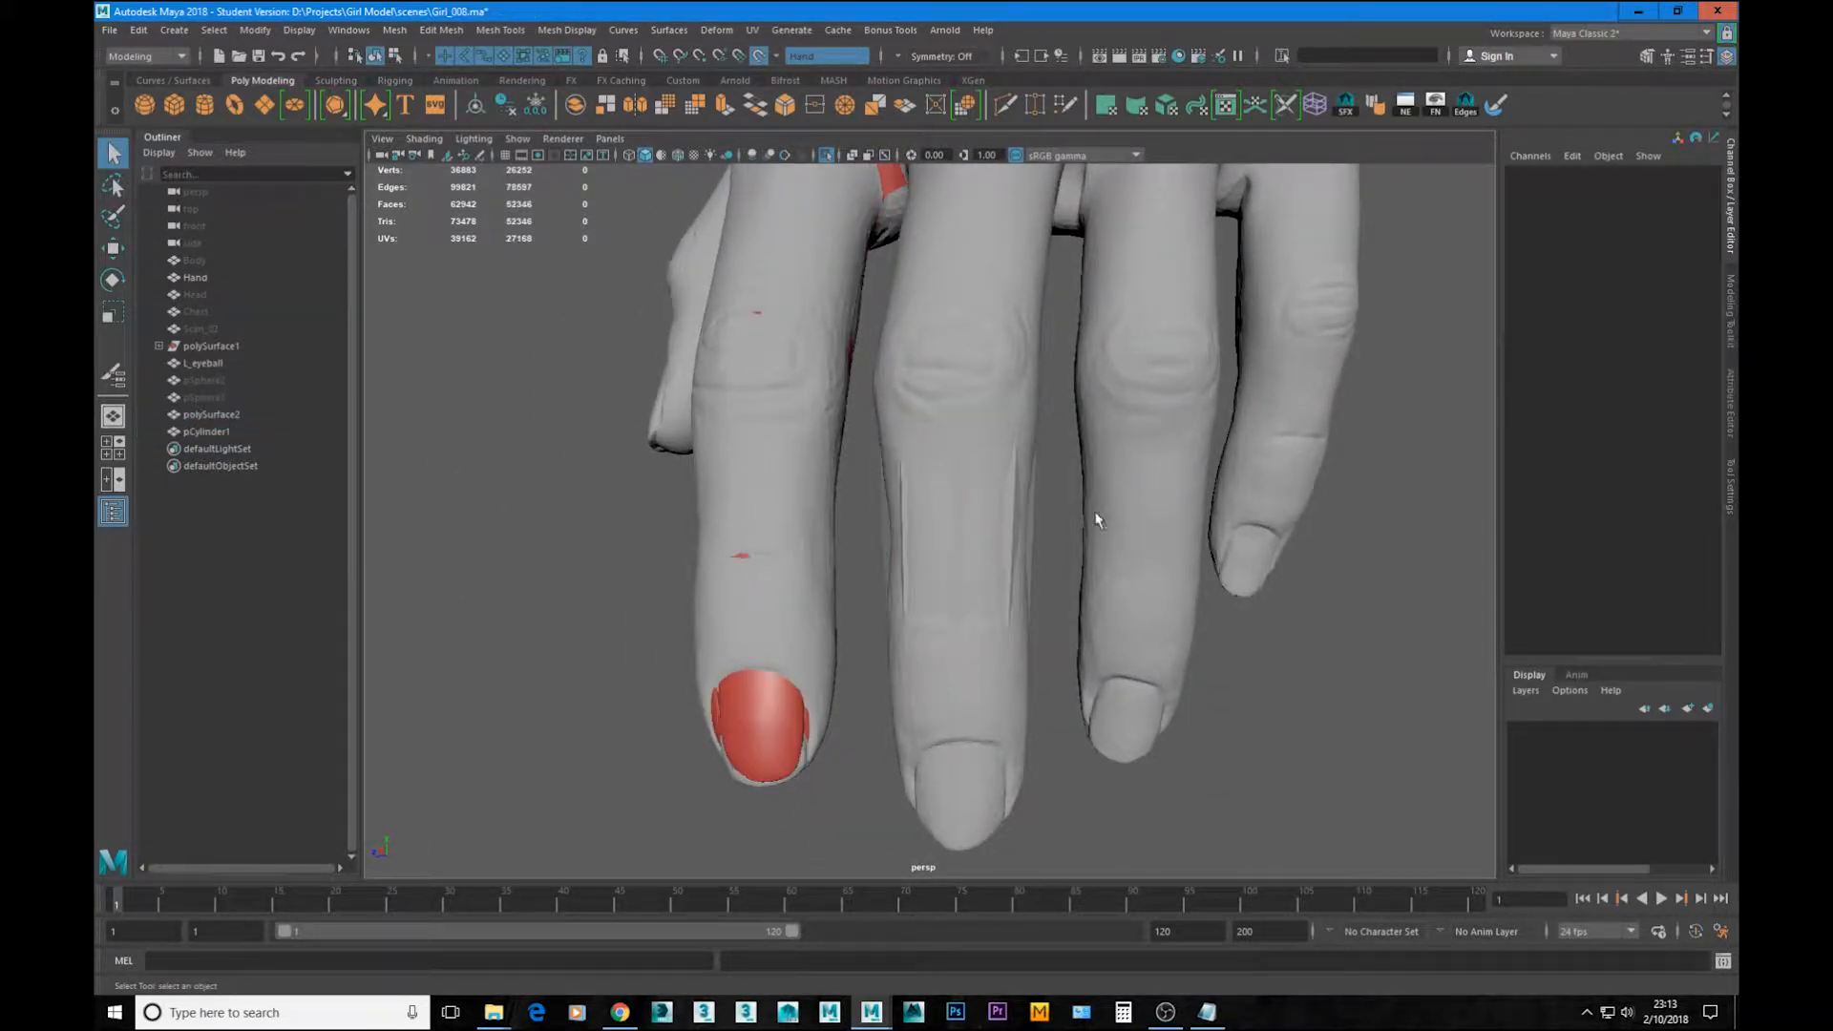
click(1023, 538)
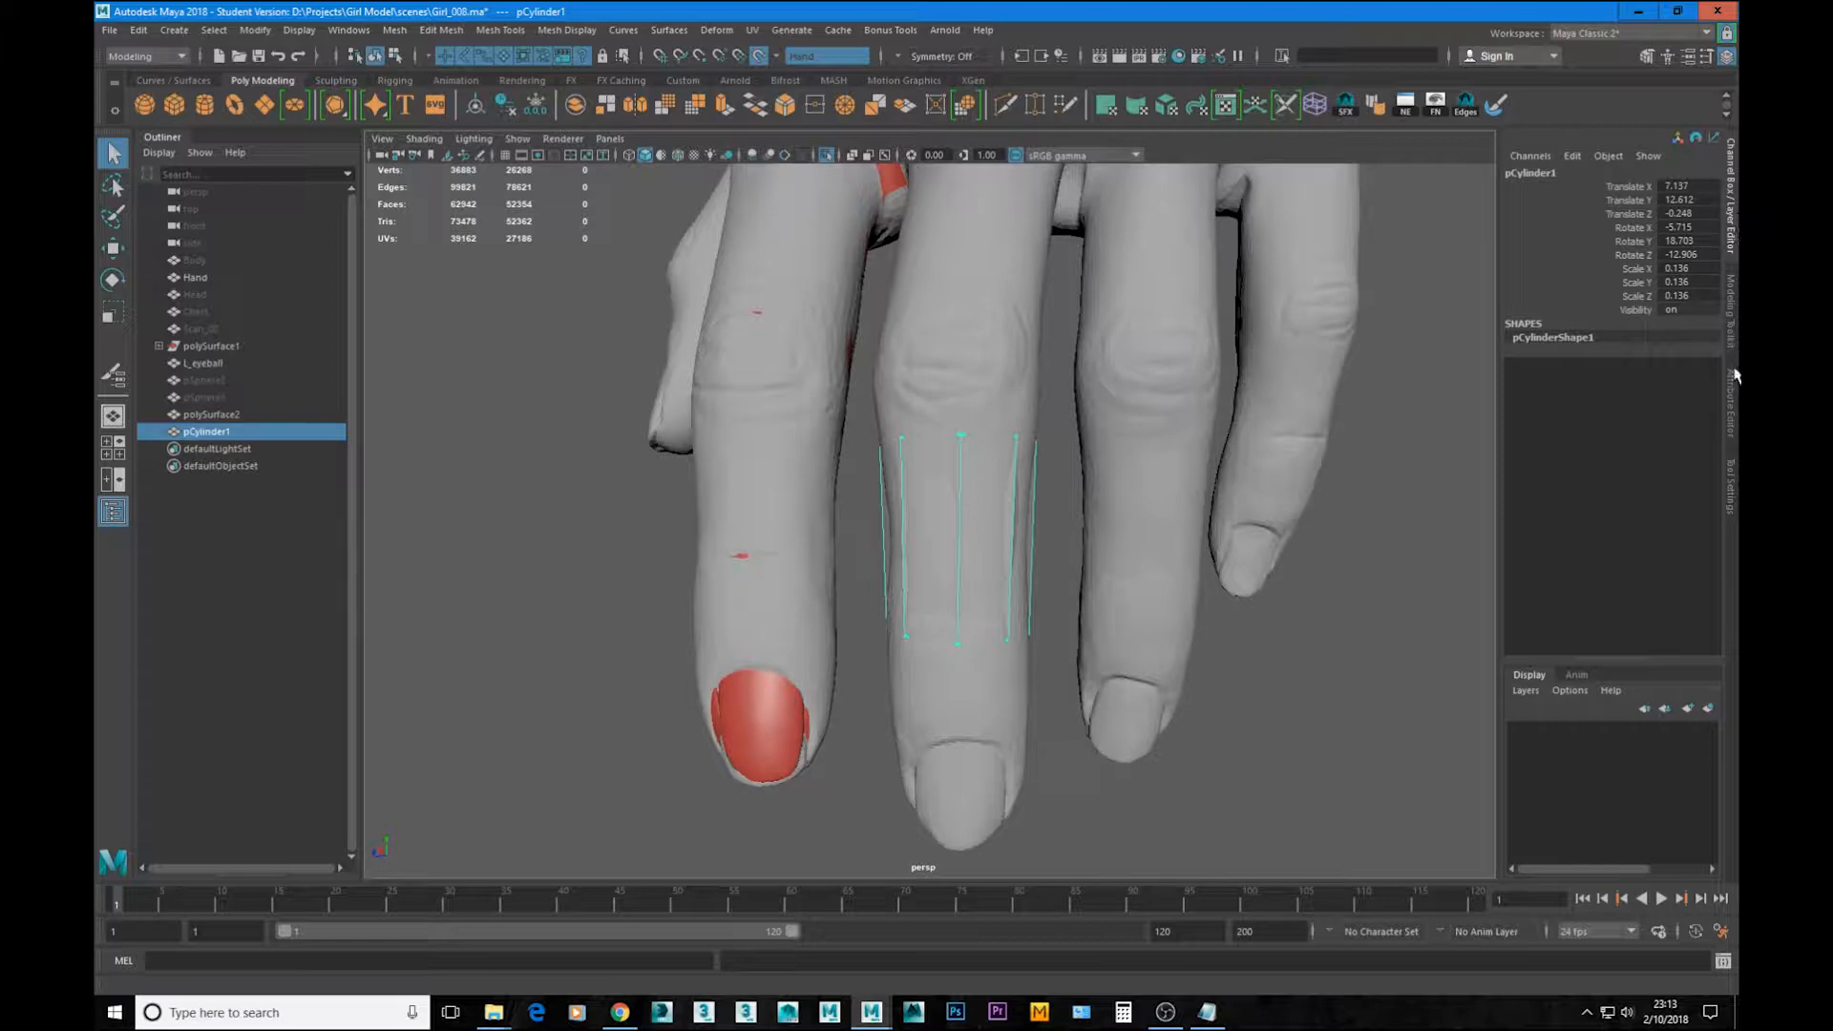
click(1733, 331)
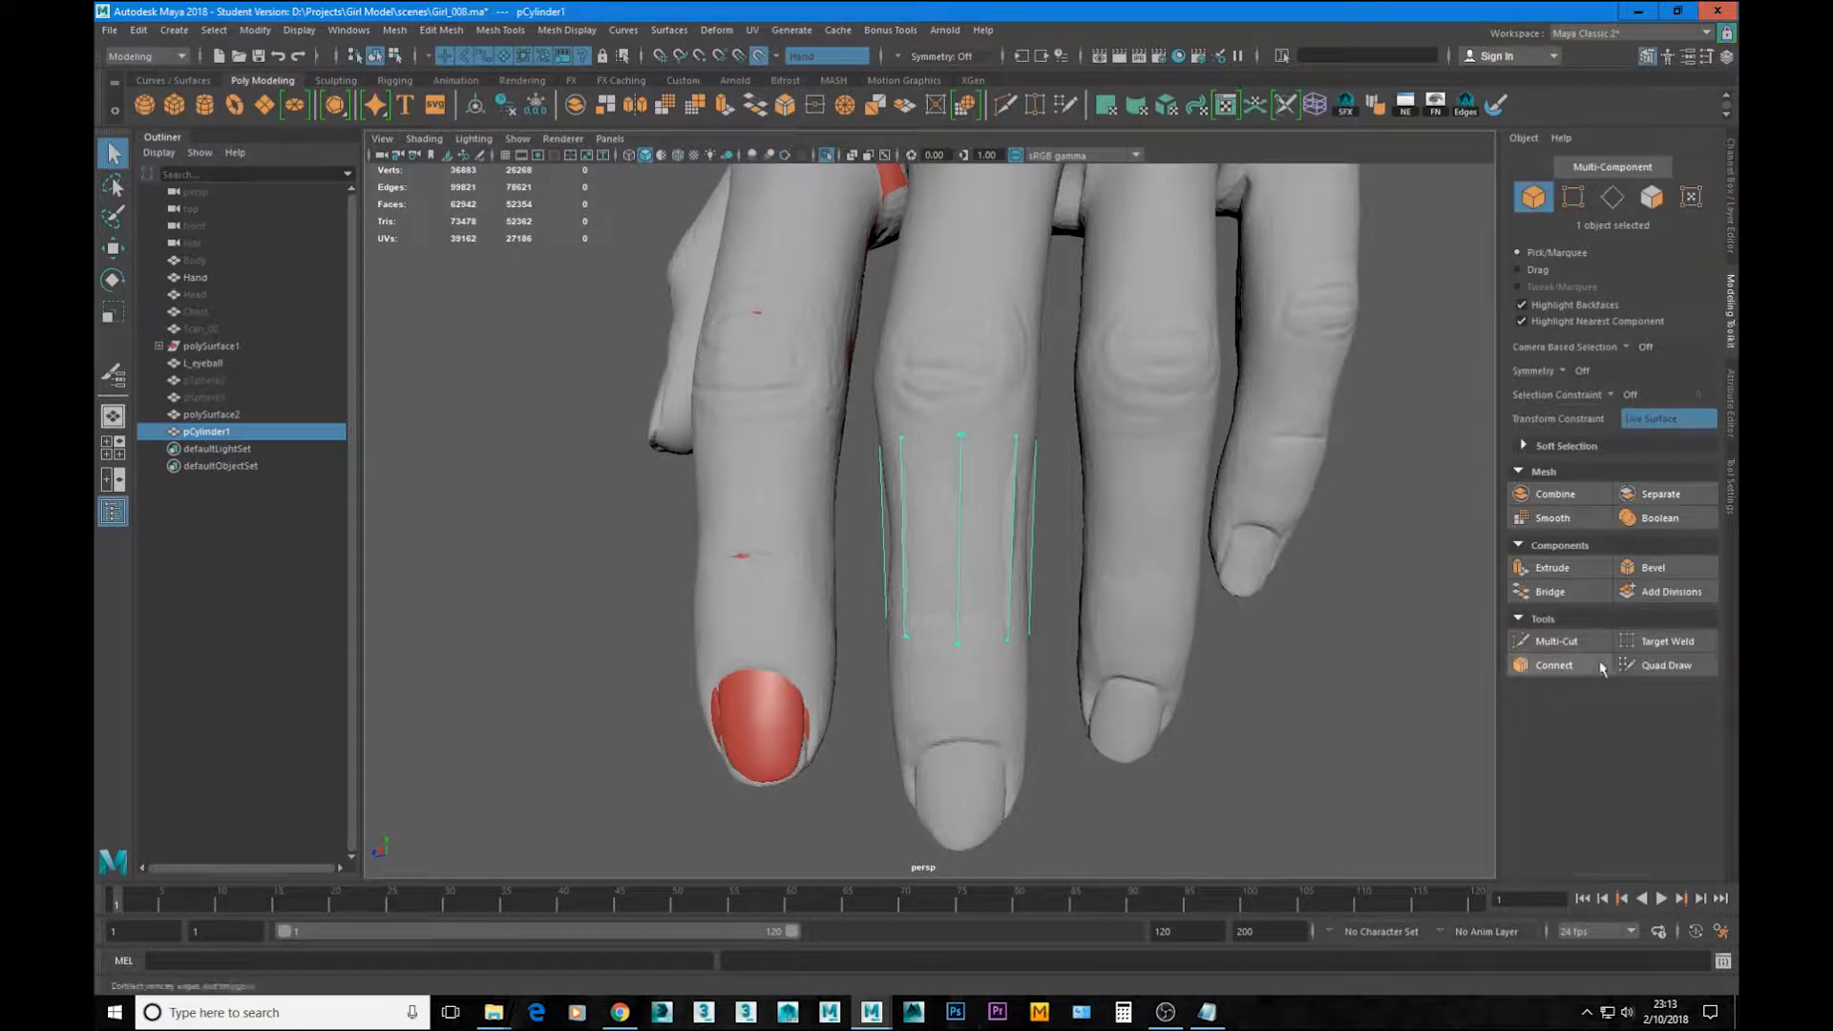
click(1662, 665)
Step: Move the lower-edge vertices on the palm side of the middle-finger tube slightly to even out the loop
alt+drag(870, 533, 933, 452)
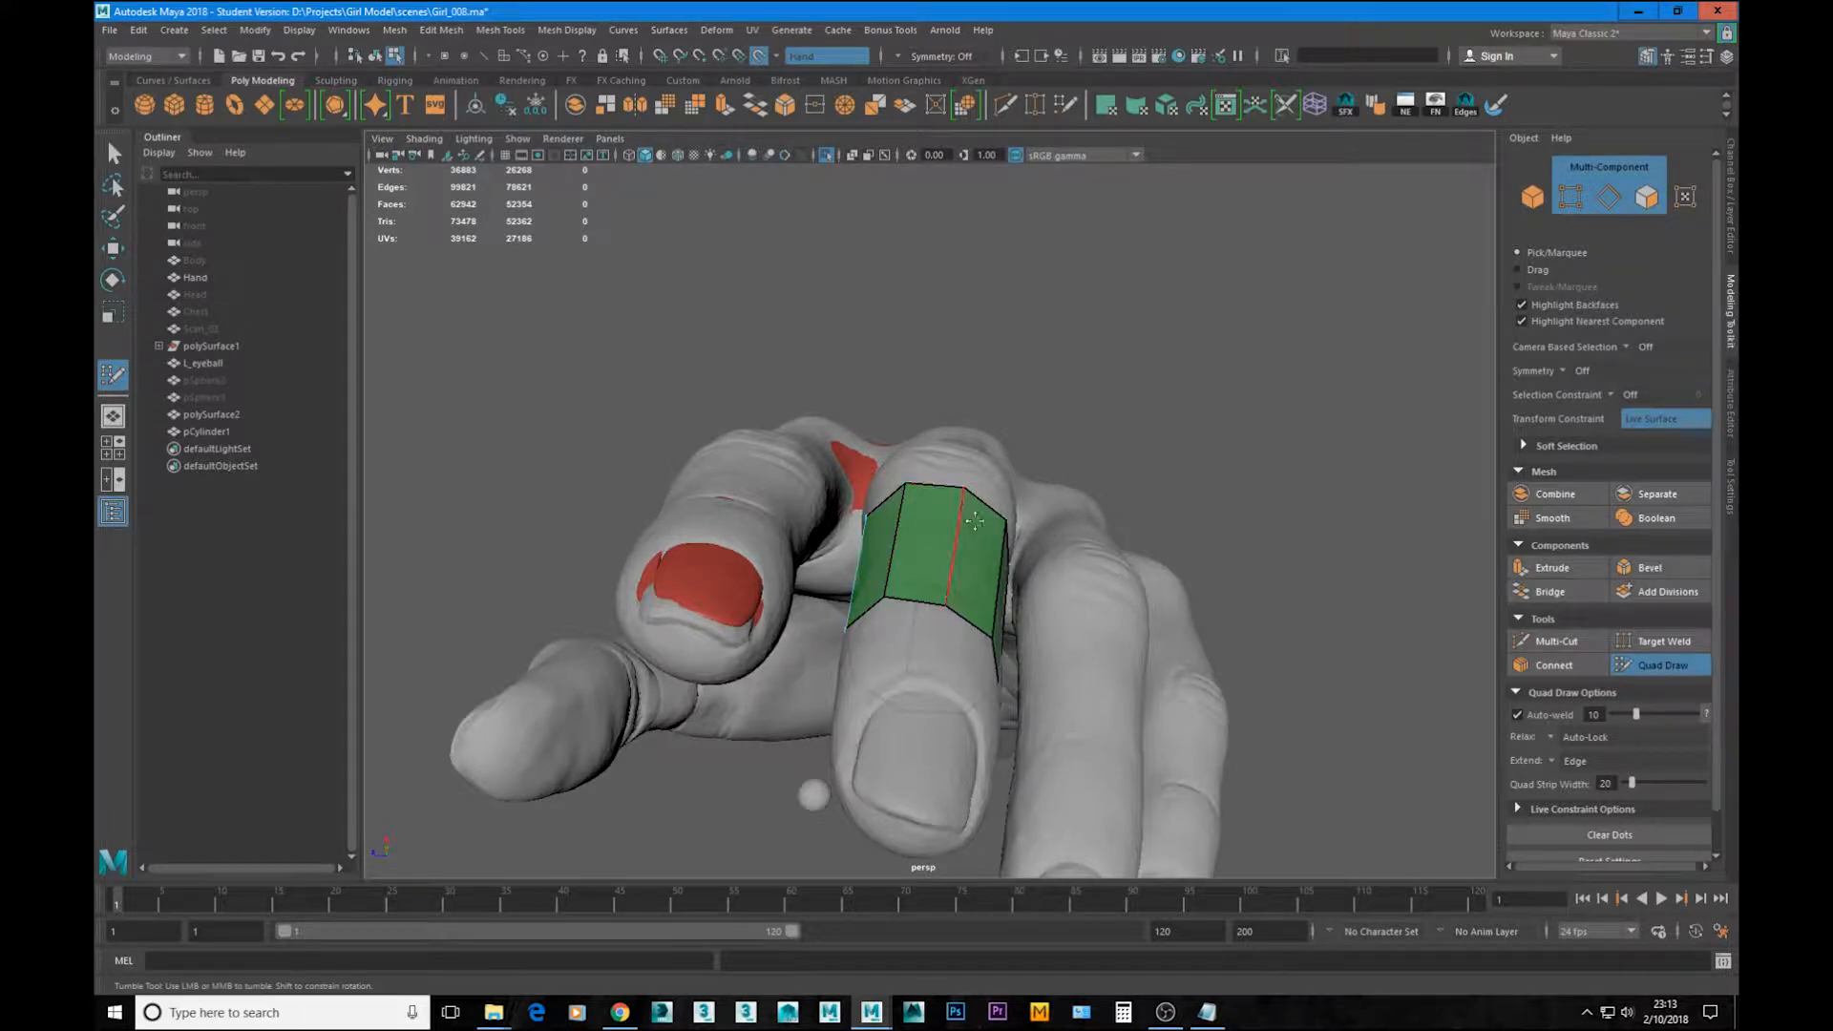
alt+drag(974, 520, 941, 383)
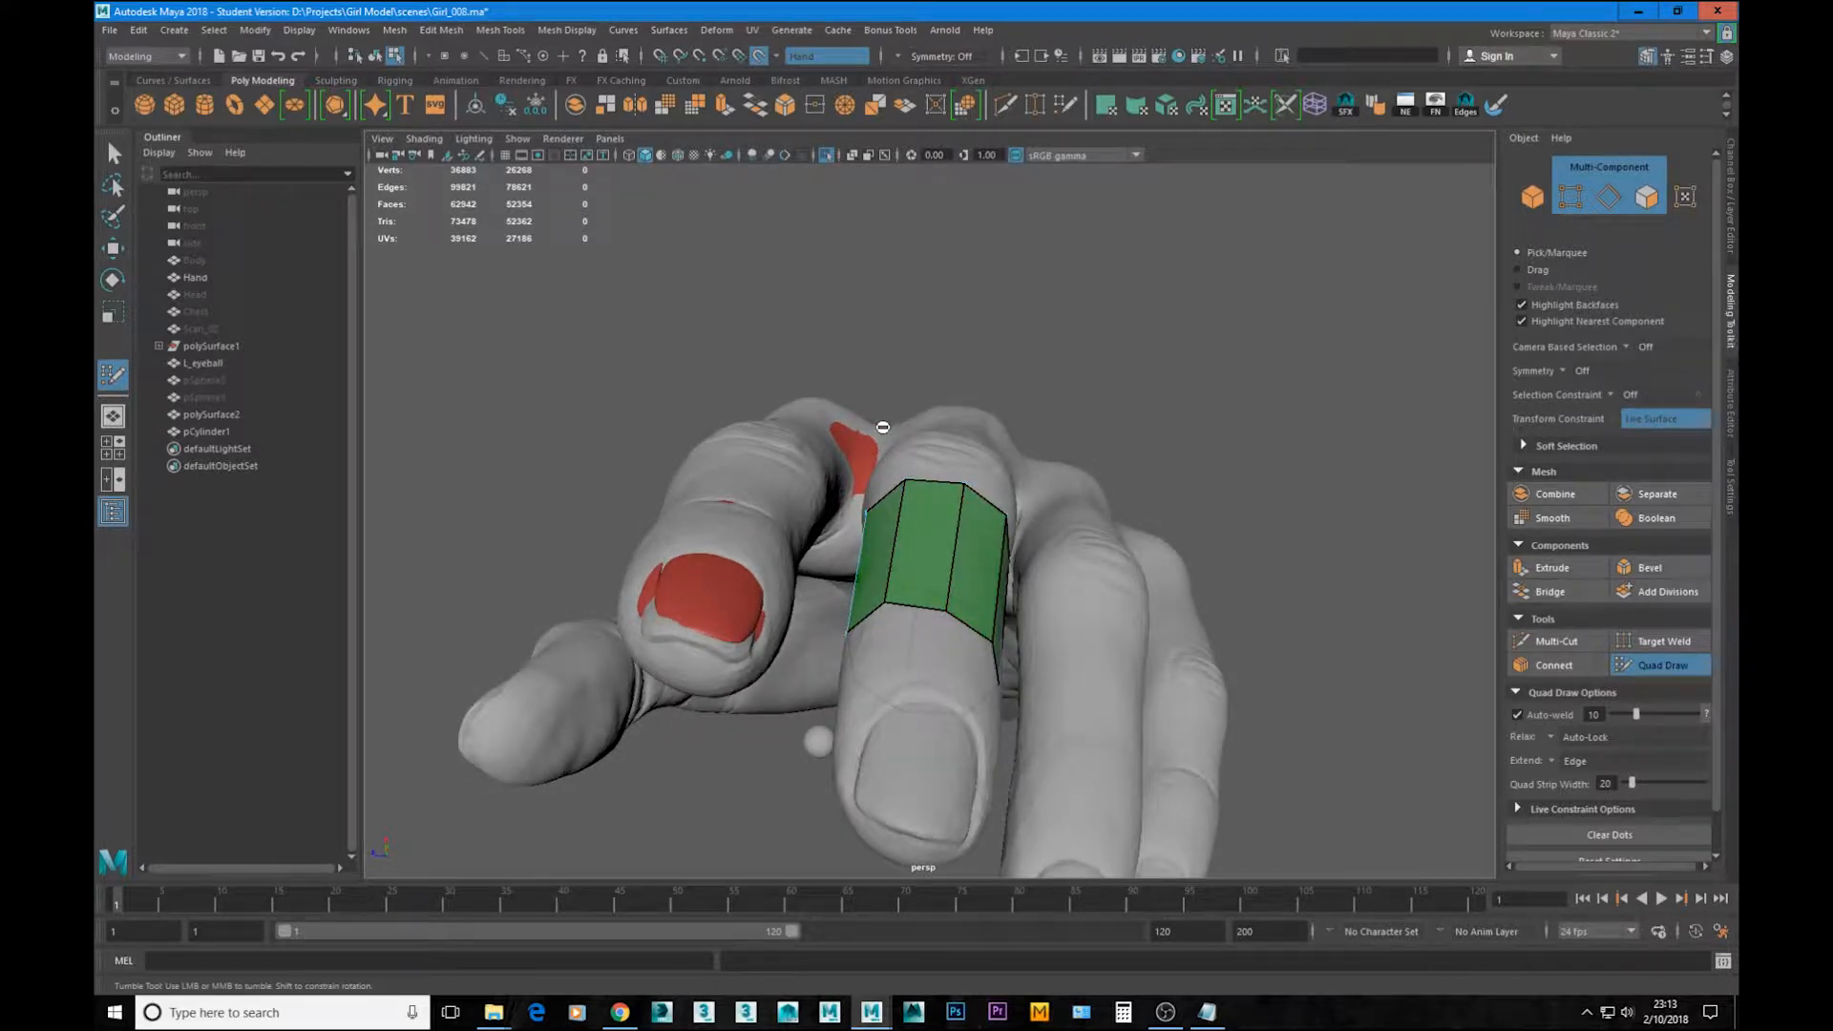
alt+drag(882, 430, 878, 647)
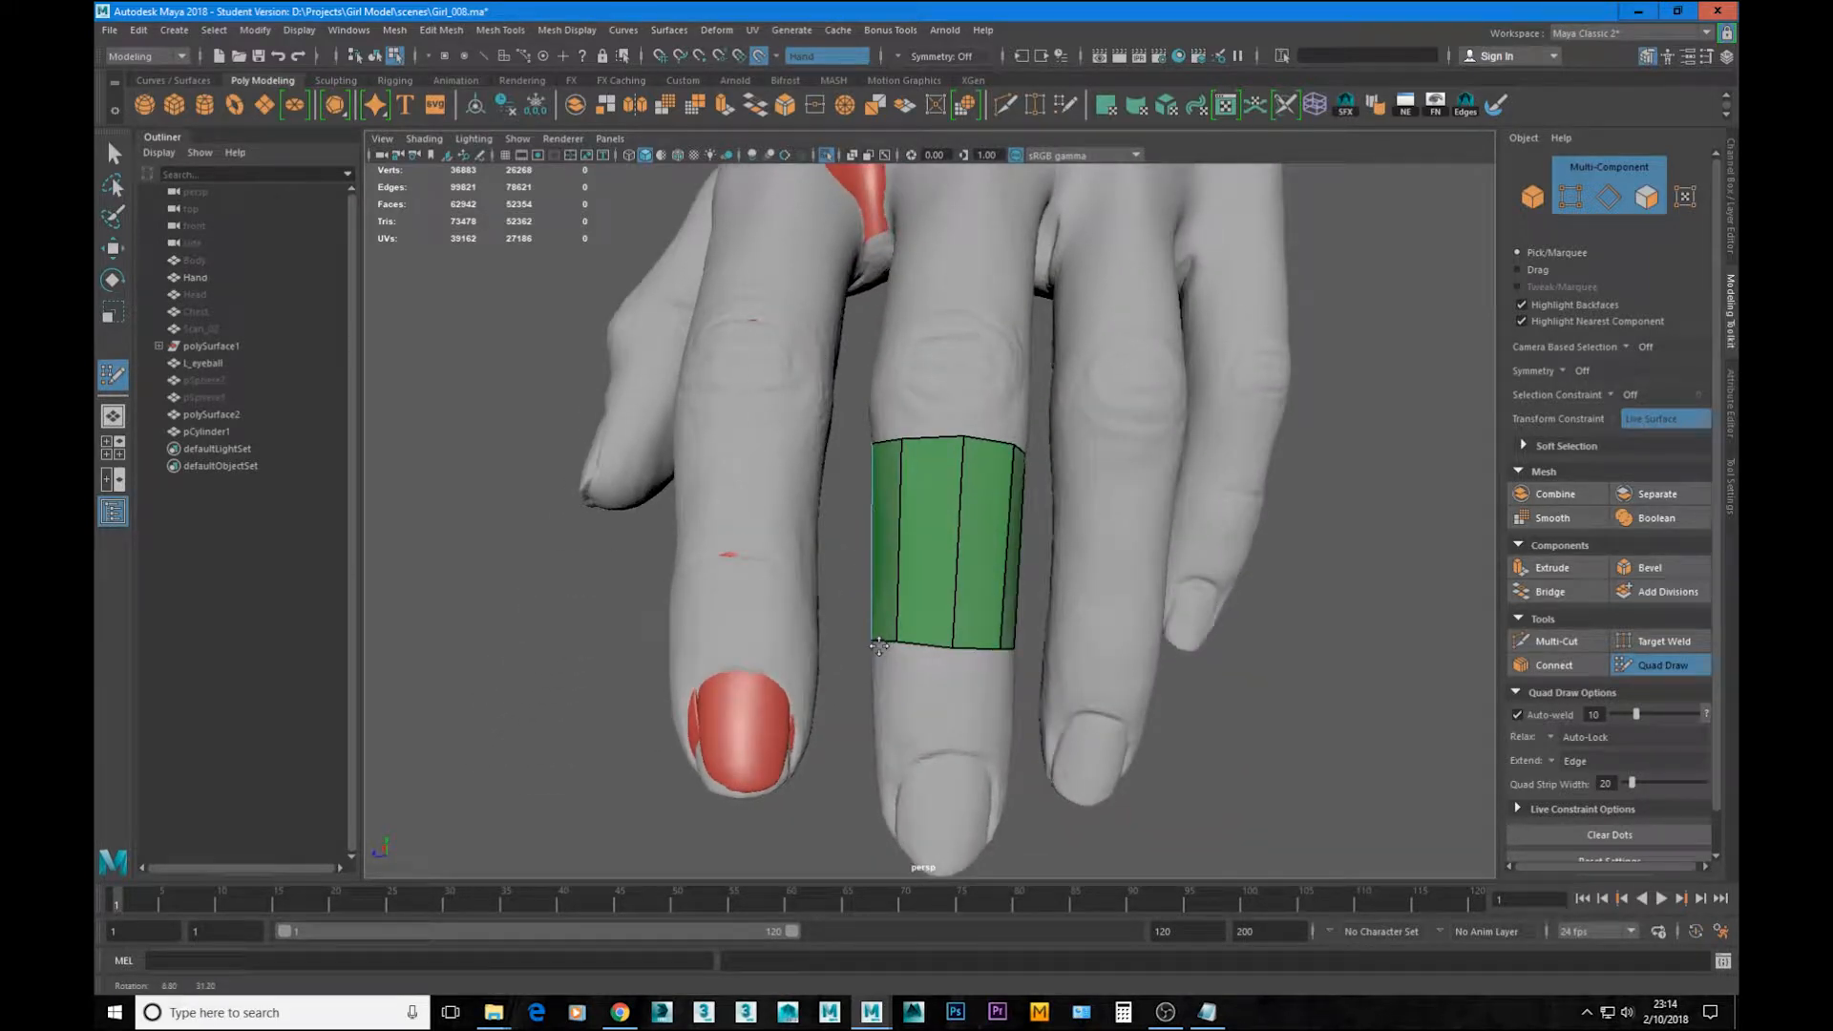
alt+drag(1001, 503, 980, 583)
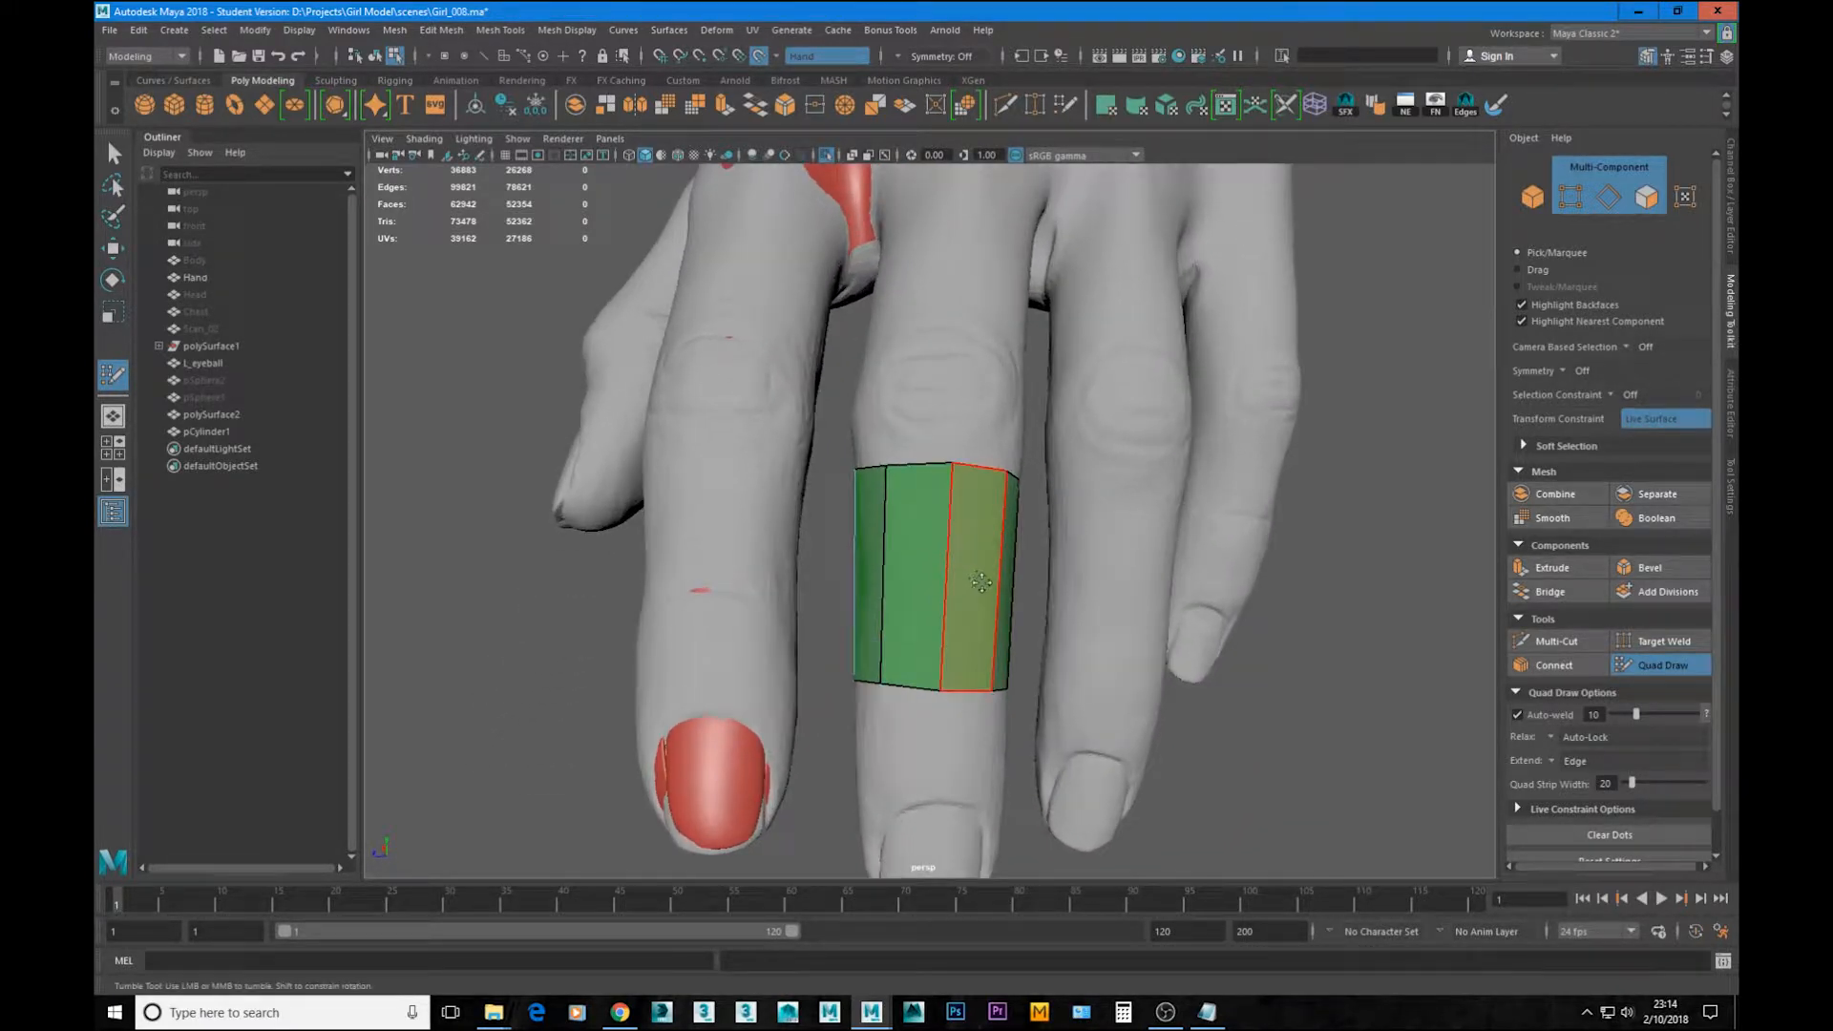
alt+drag(893, 499, 904, 508)
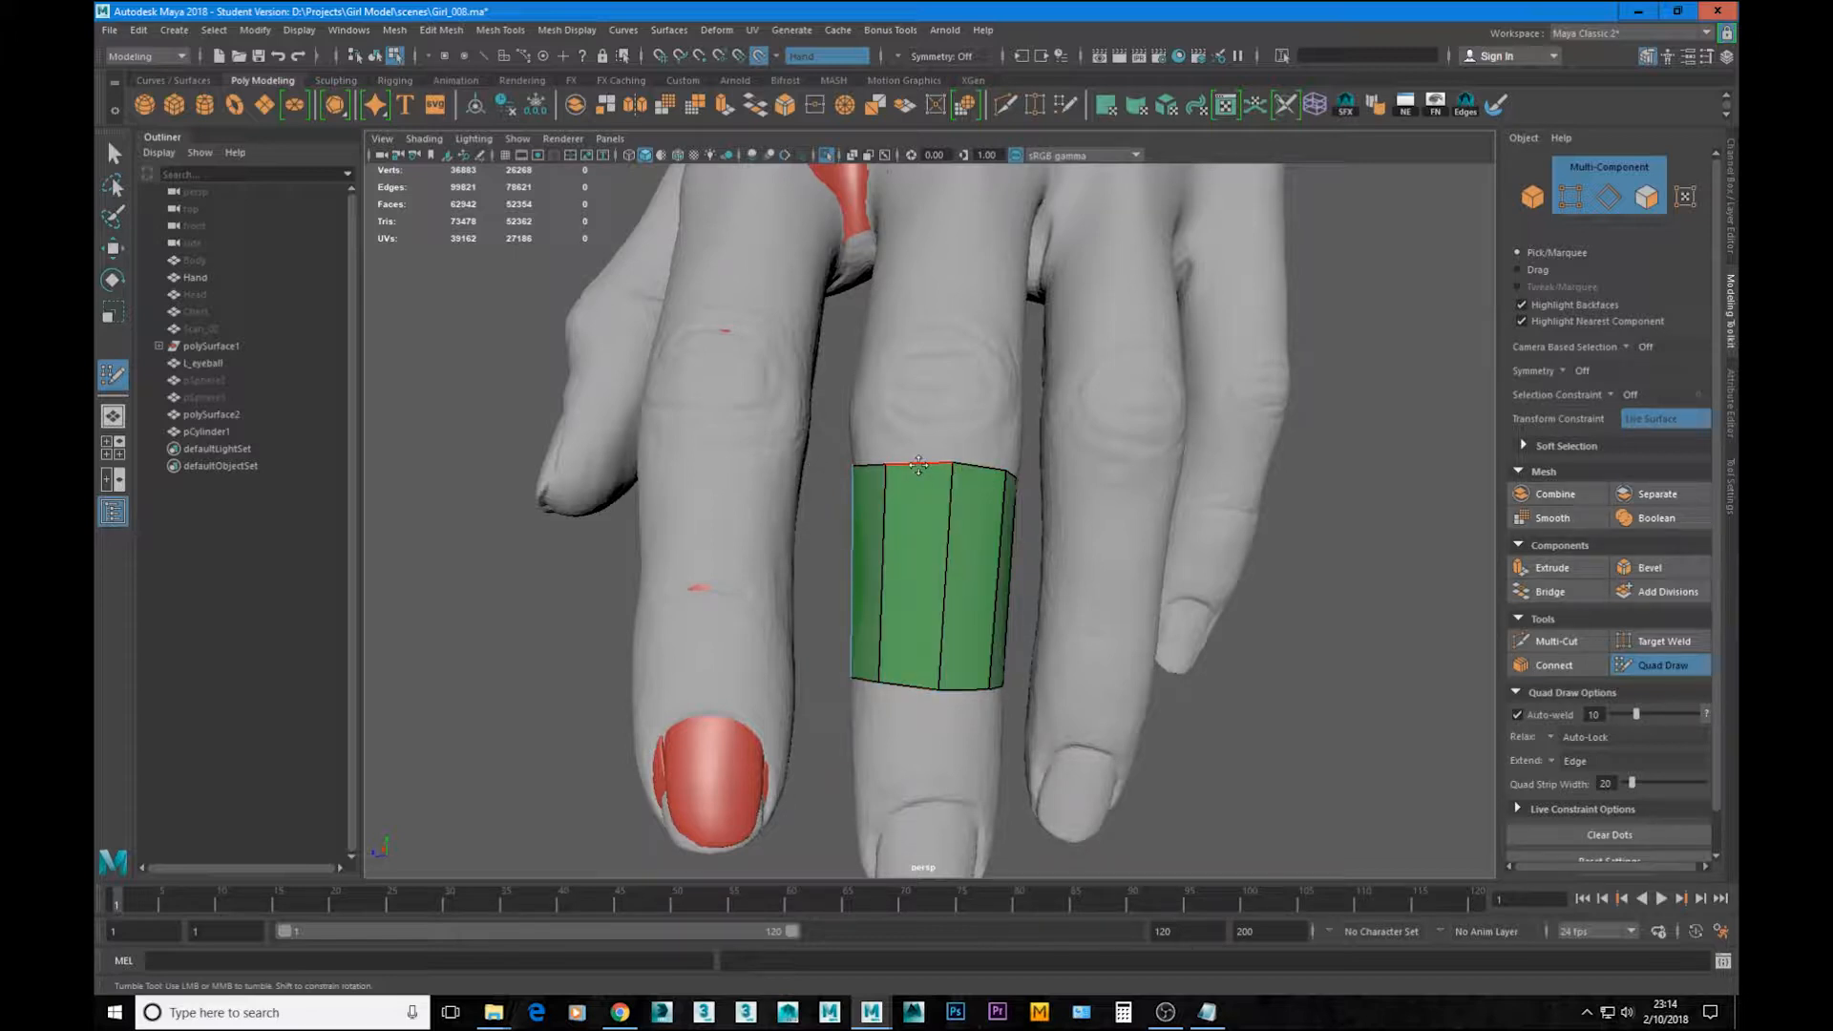
mouse_move(918, 465)
alt+mouse_down()
mouse_move(1258, 498)
mouse_move(856, 544)
mouse_move(906, 487)
alt+mouse_up()
drag(993, 526, 998, 491)
drag(864, 489, 872, 496)
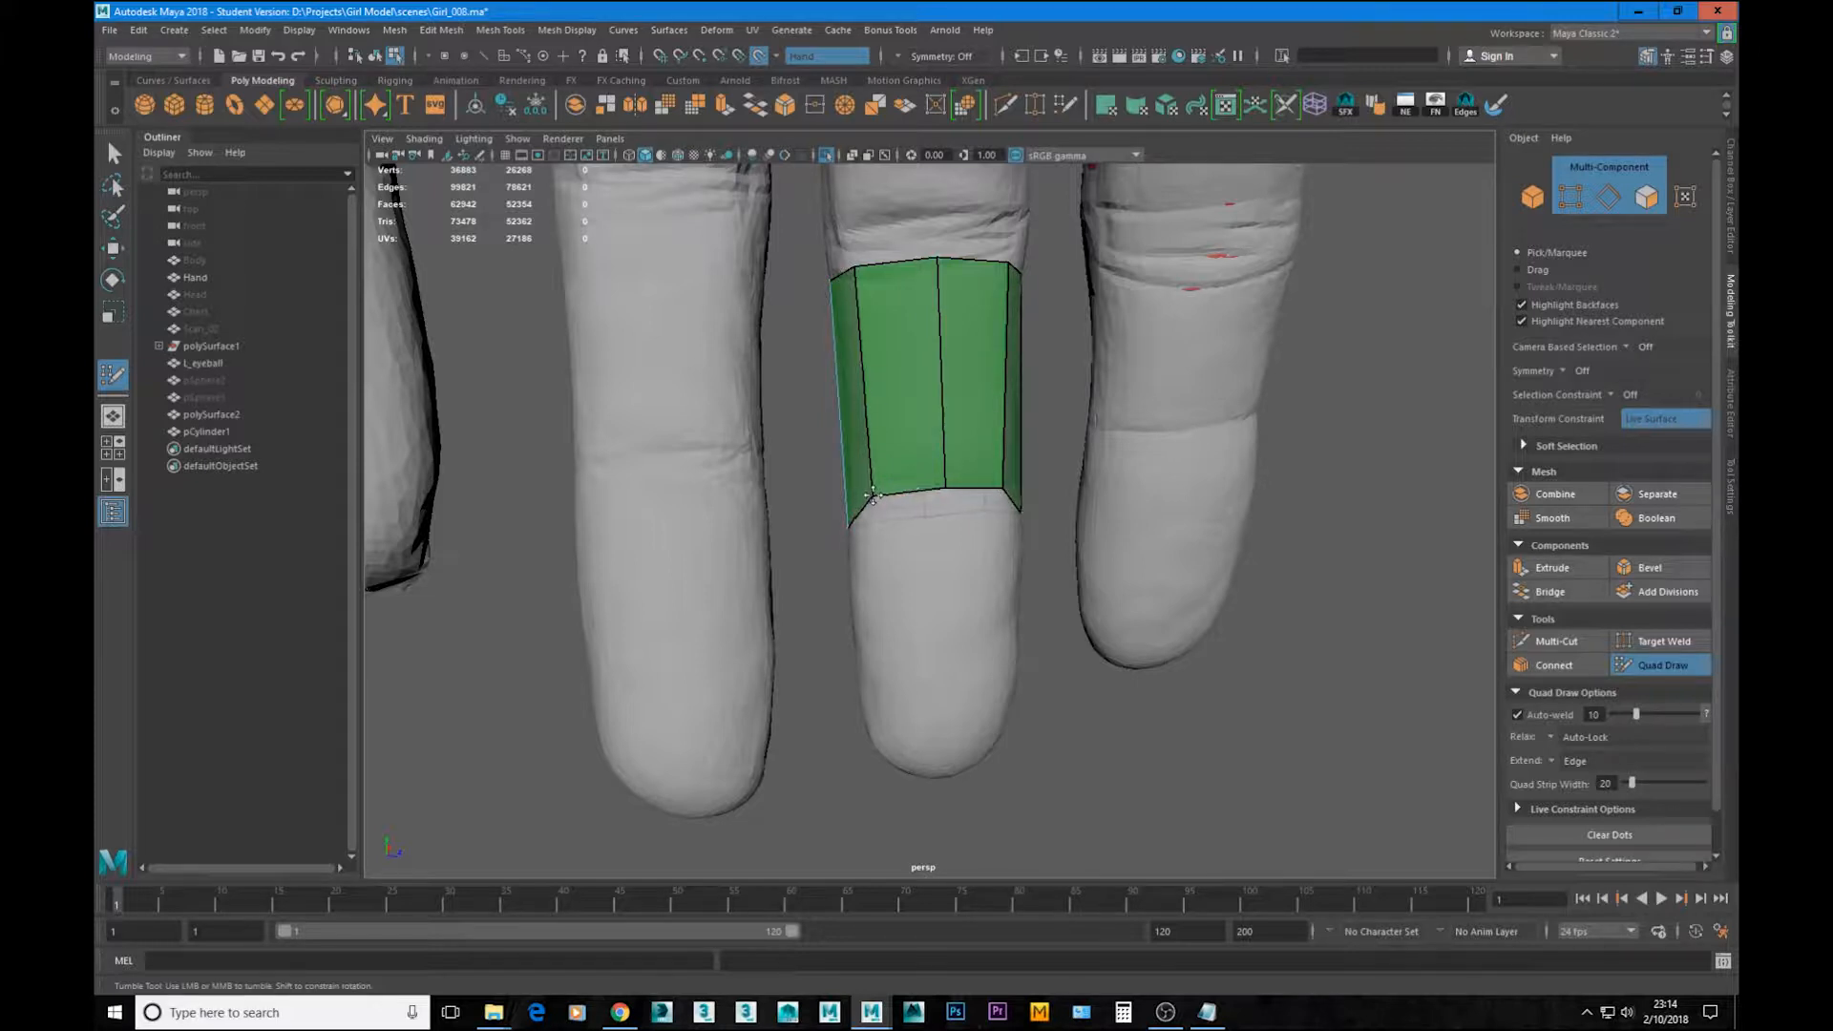
Step: Undo the stray Quad Draw dots above the tube's upper edge on the palm side and clear the remaining dots
mouse_move(998, 532)
alt+mouse_down()
mouse_move(855, 519)
mouse_move(1012, 496)
alt+mouse_up()
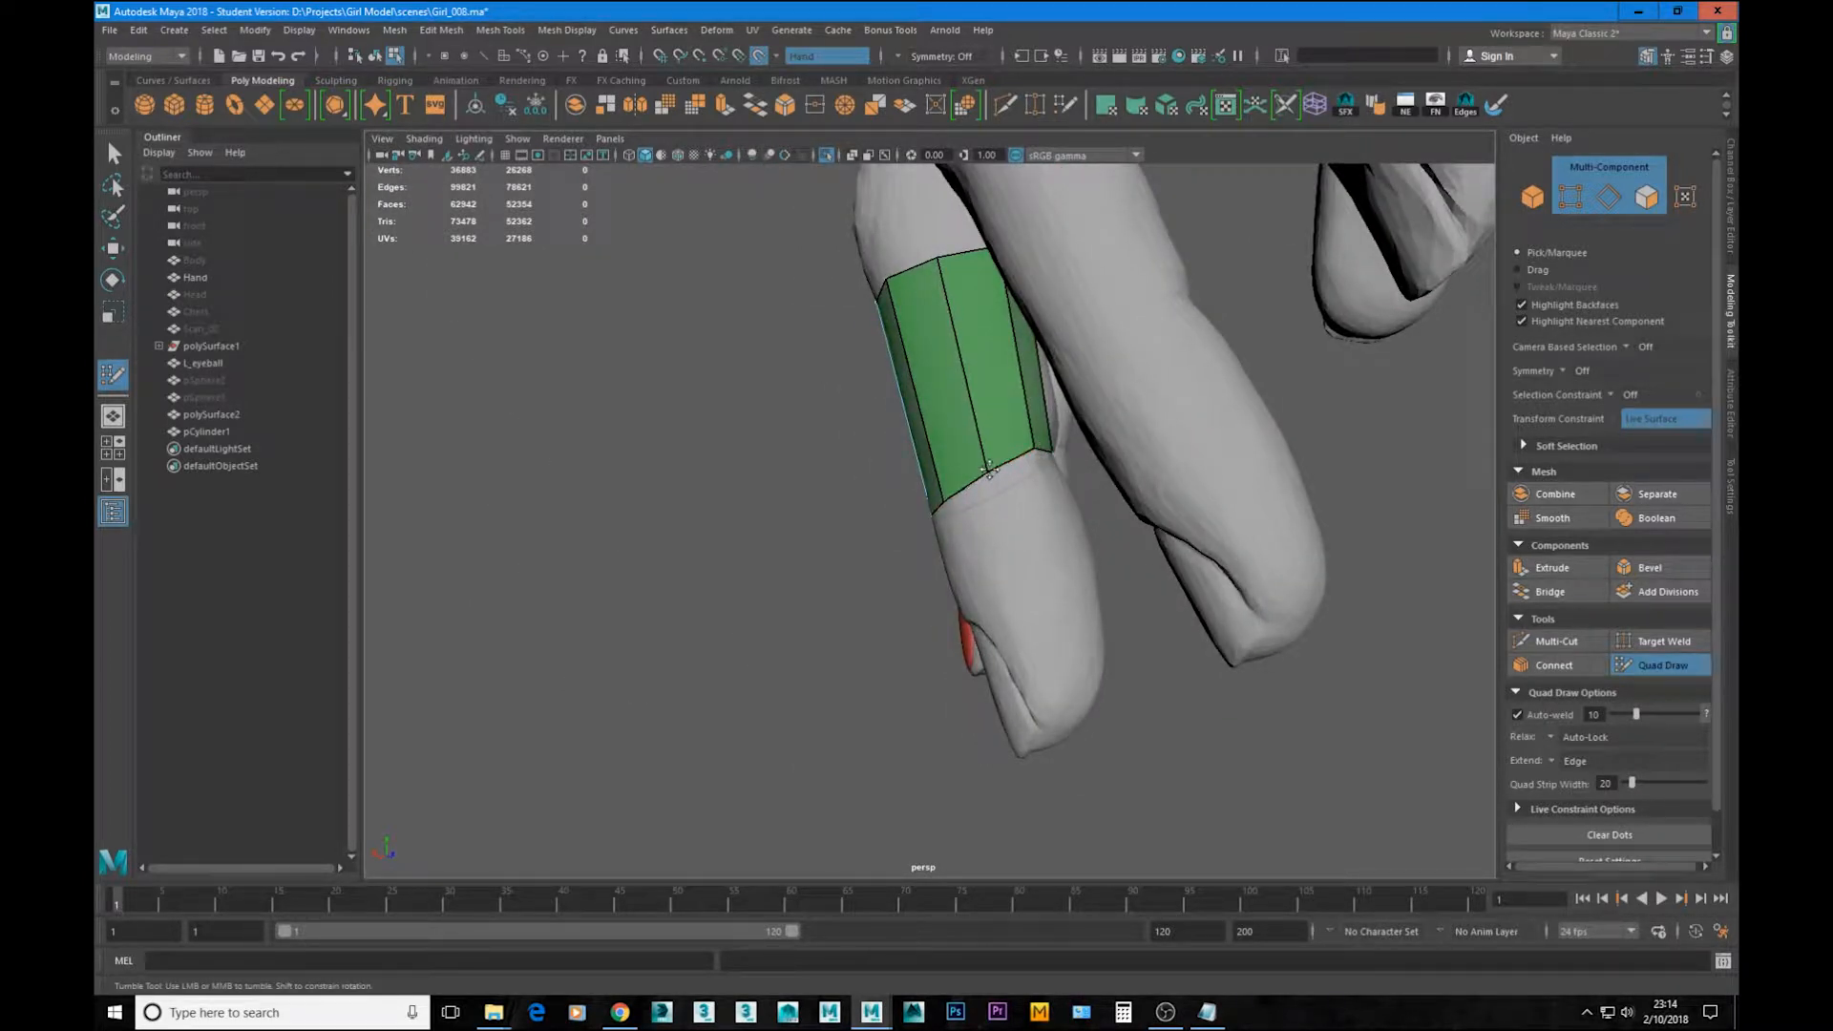
mouse_move(989, 467)
alt+mouse_down()
mouse_move(753, 507)
mouse_move(347, 486)
alt+mouse_up()
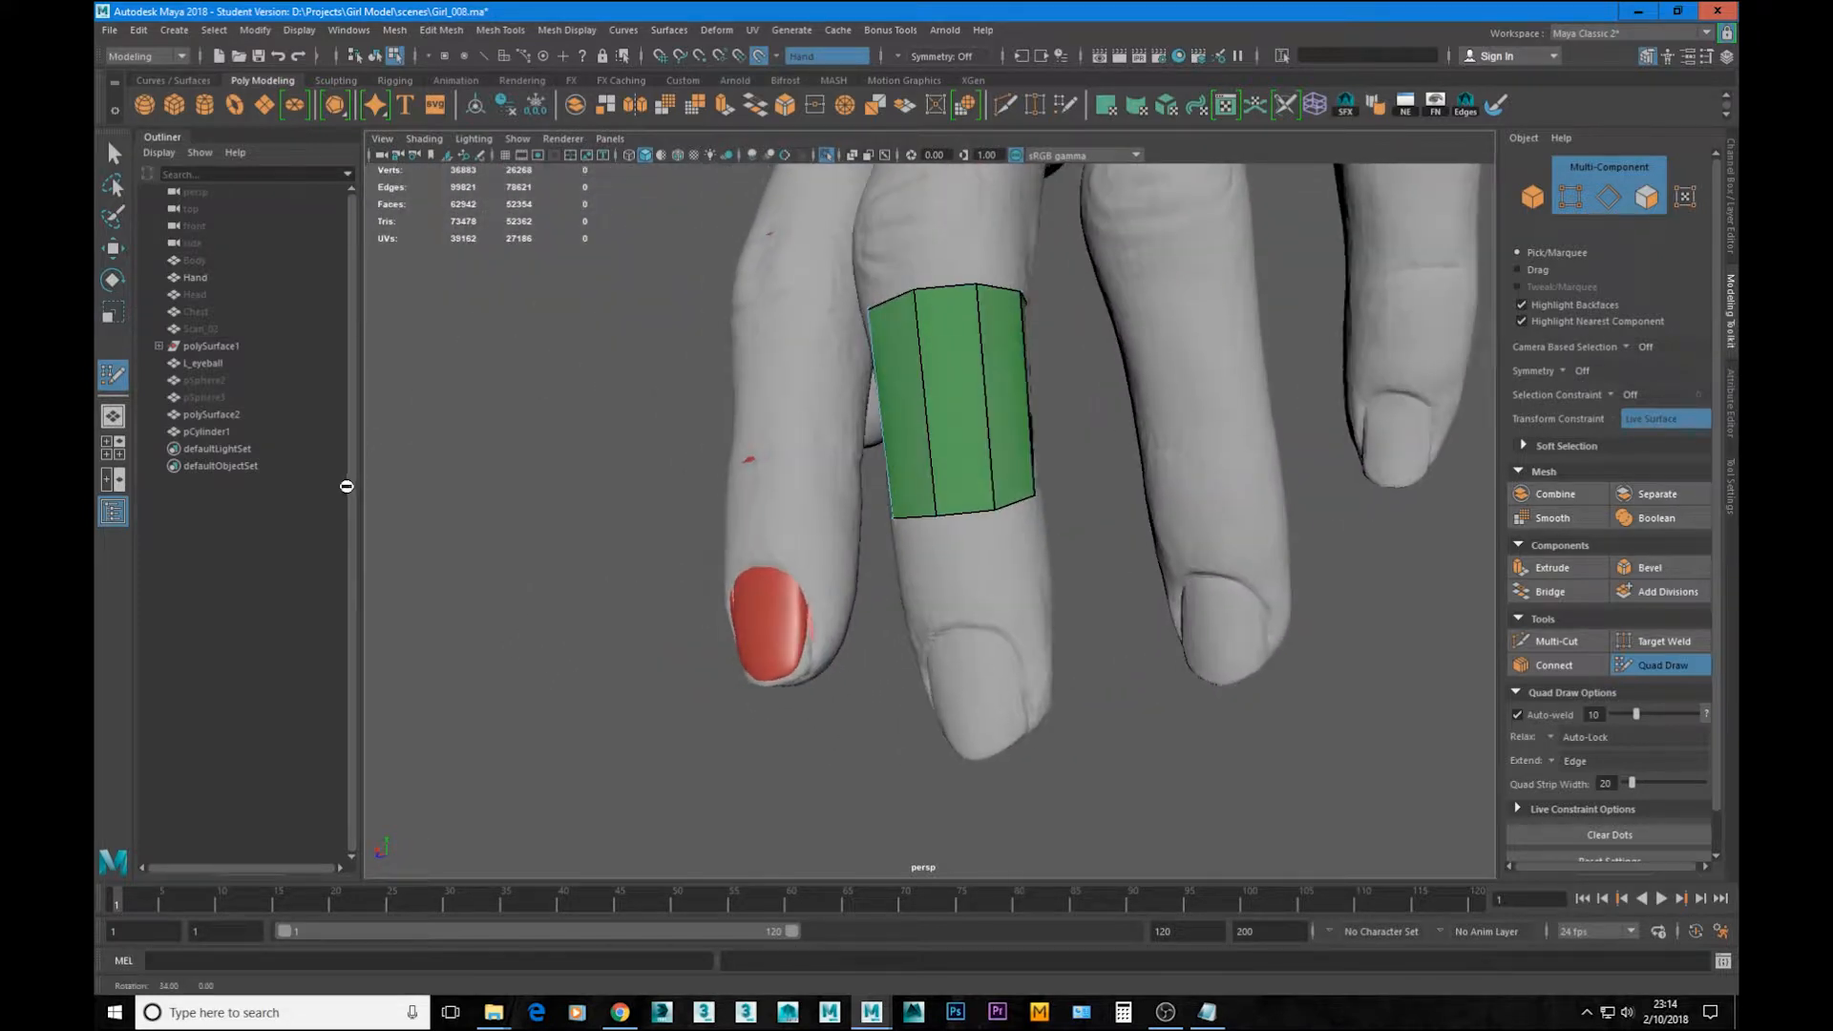
alt+drag(964, 515, 1002, 509)
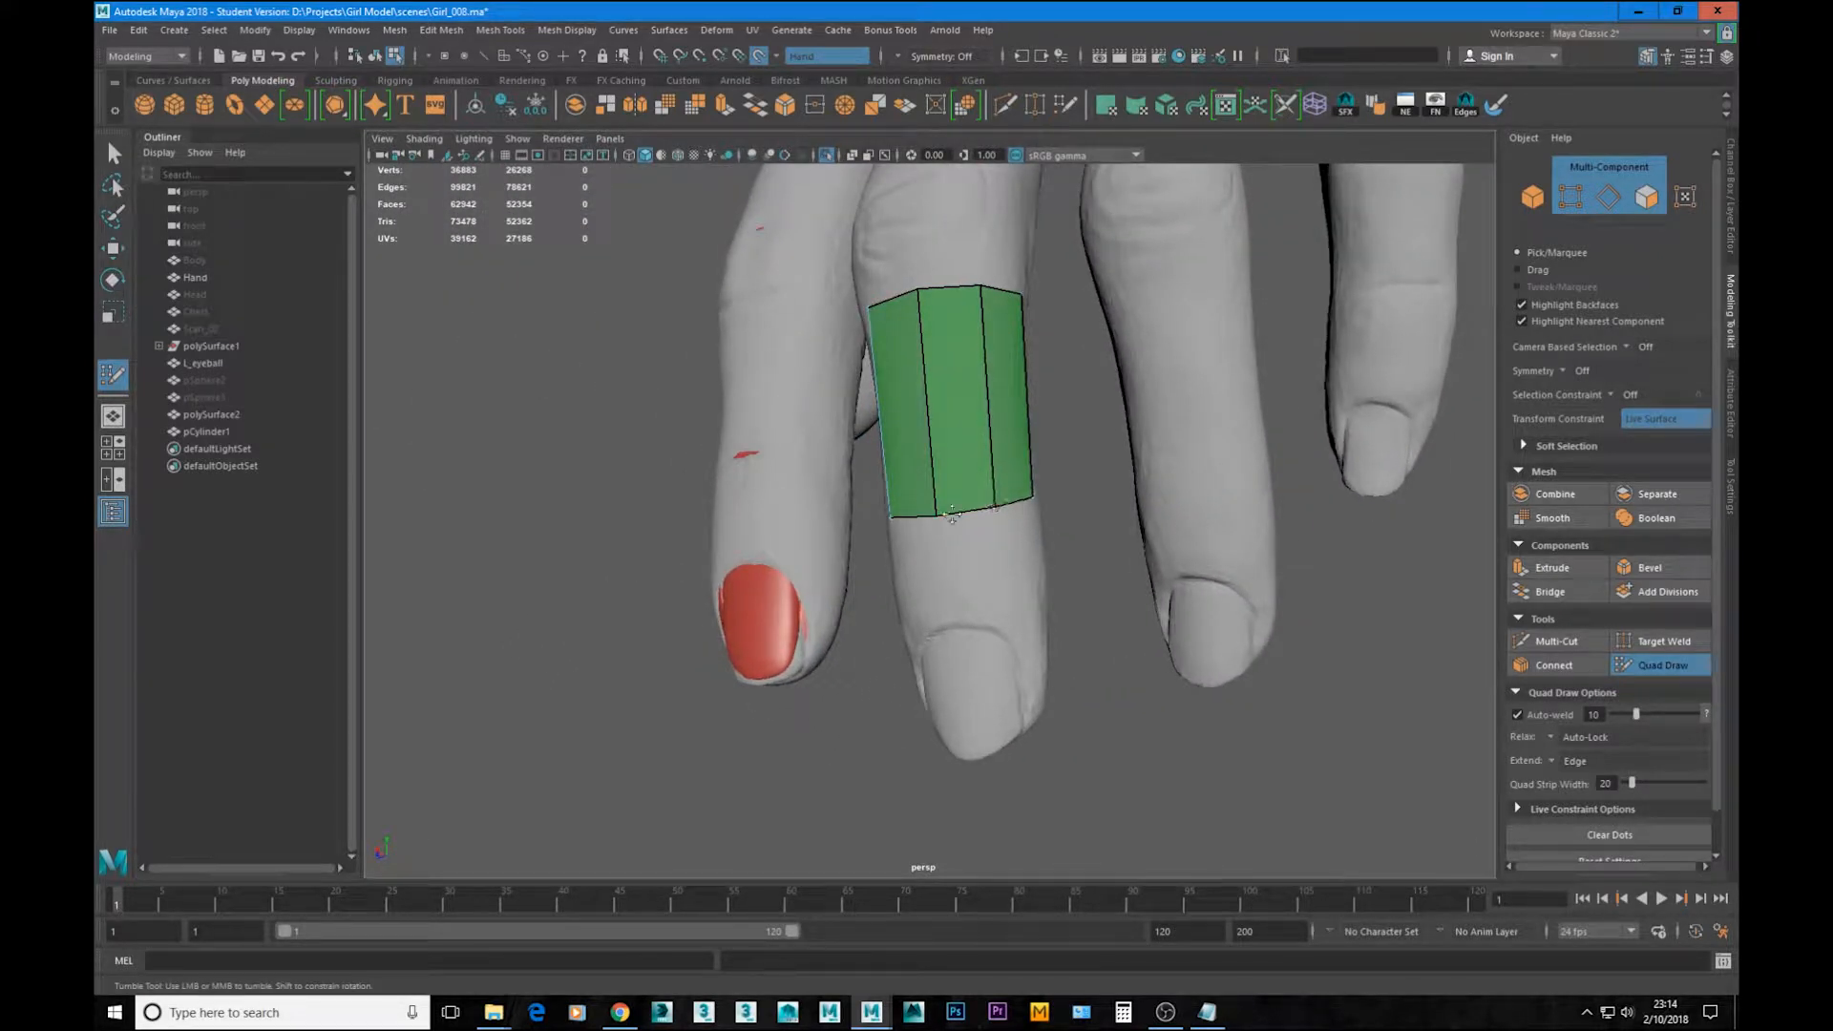
alt+middle_drag(952, 516, 1104, 774)
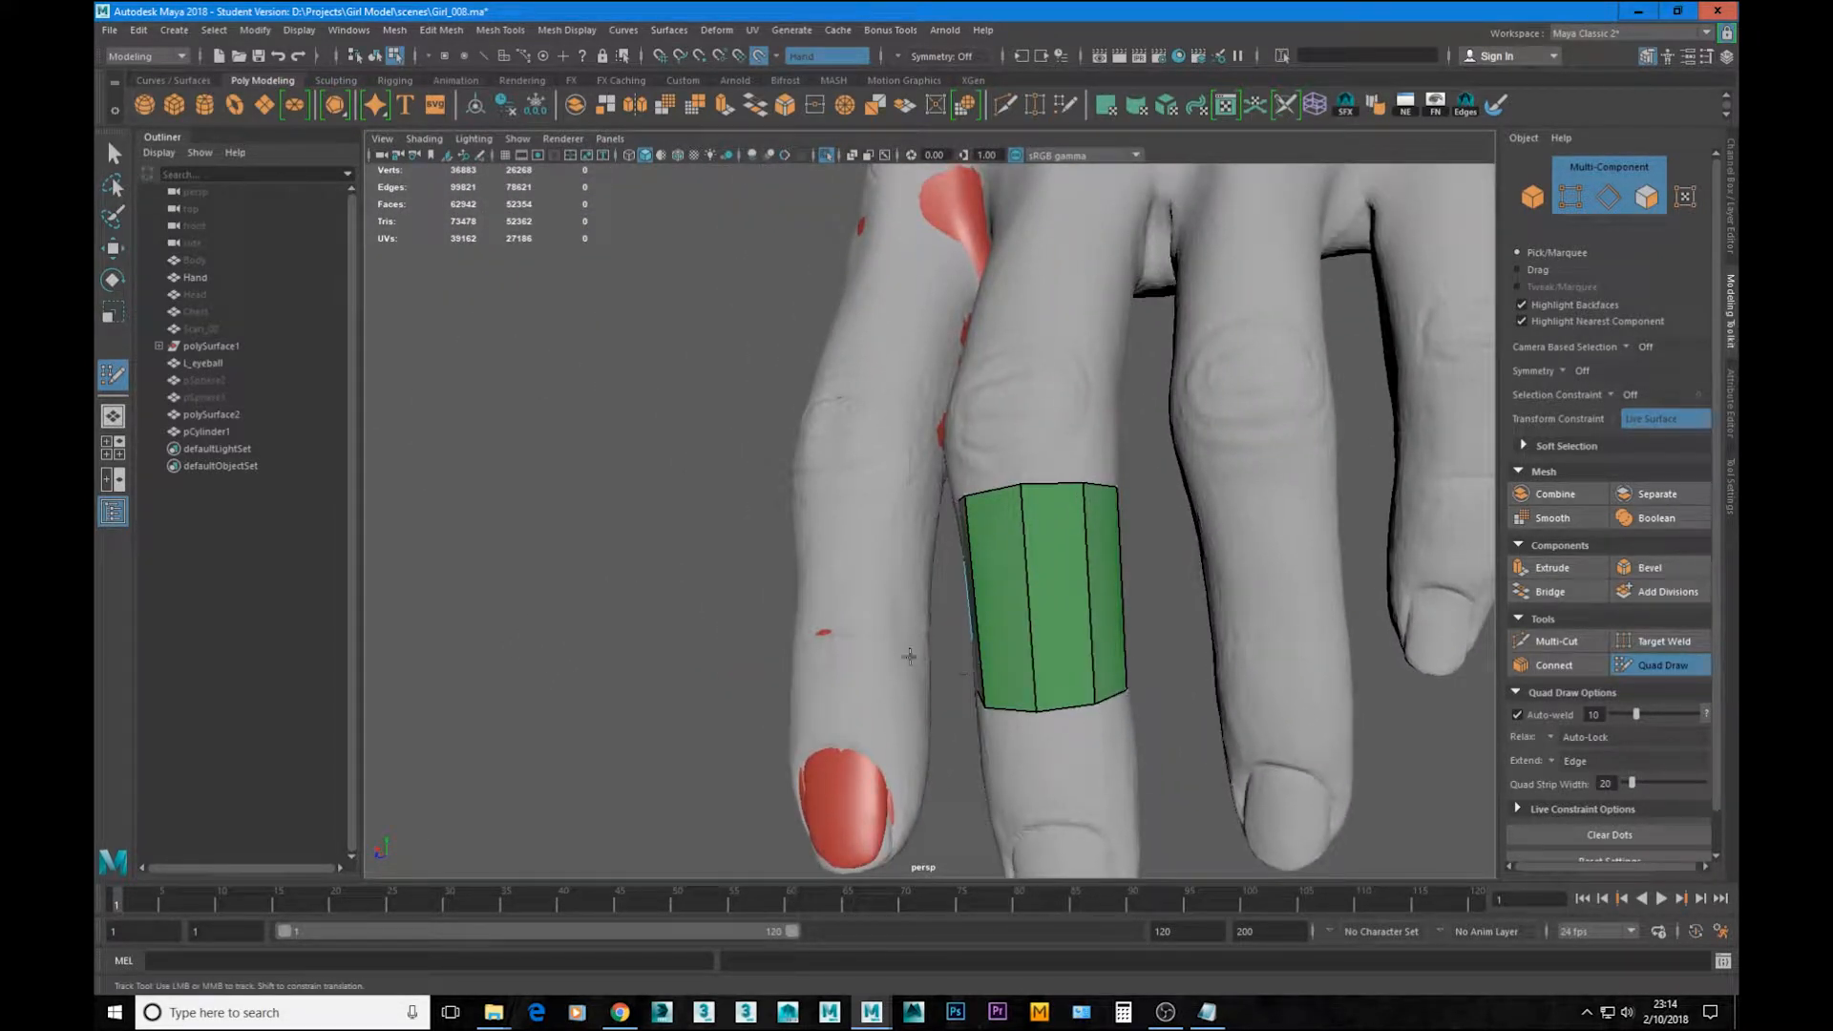
alt+drag(1068, 544, 806, 404)
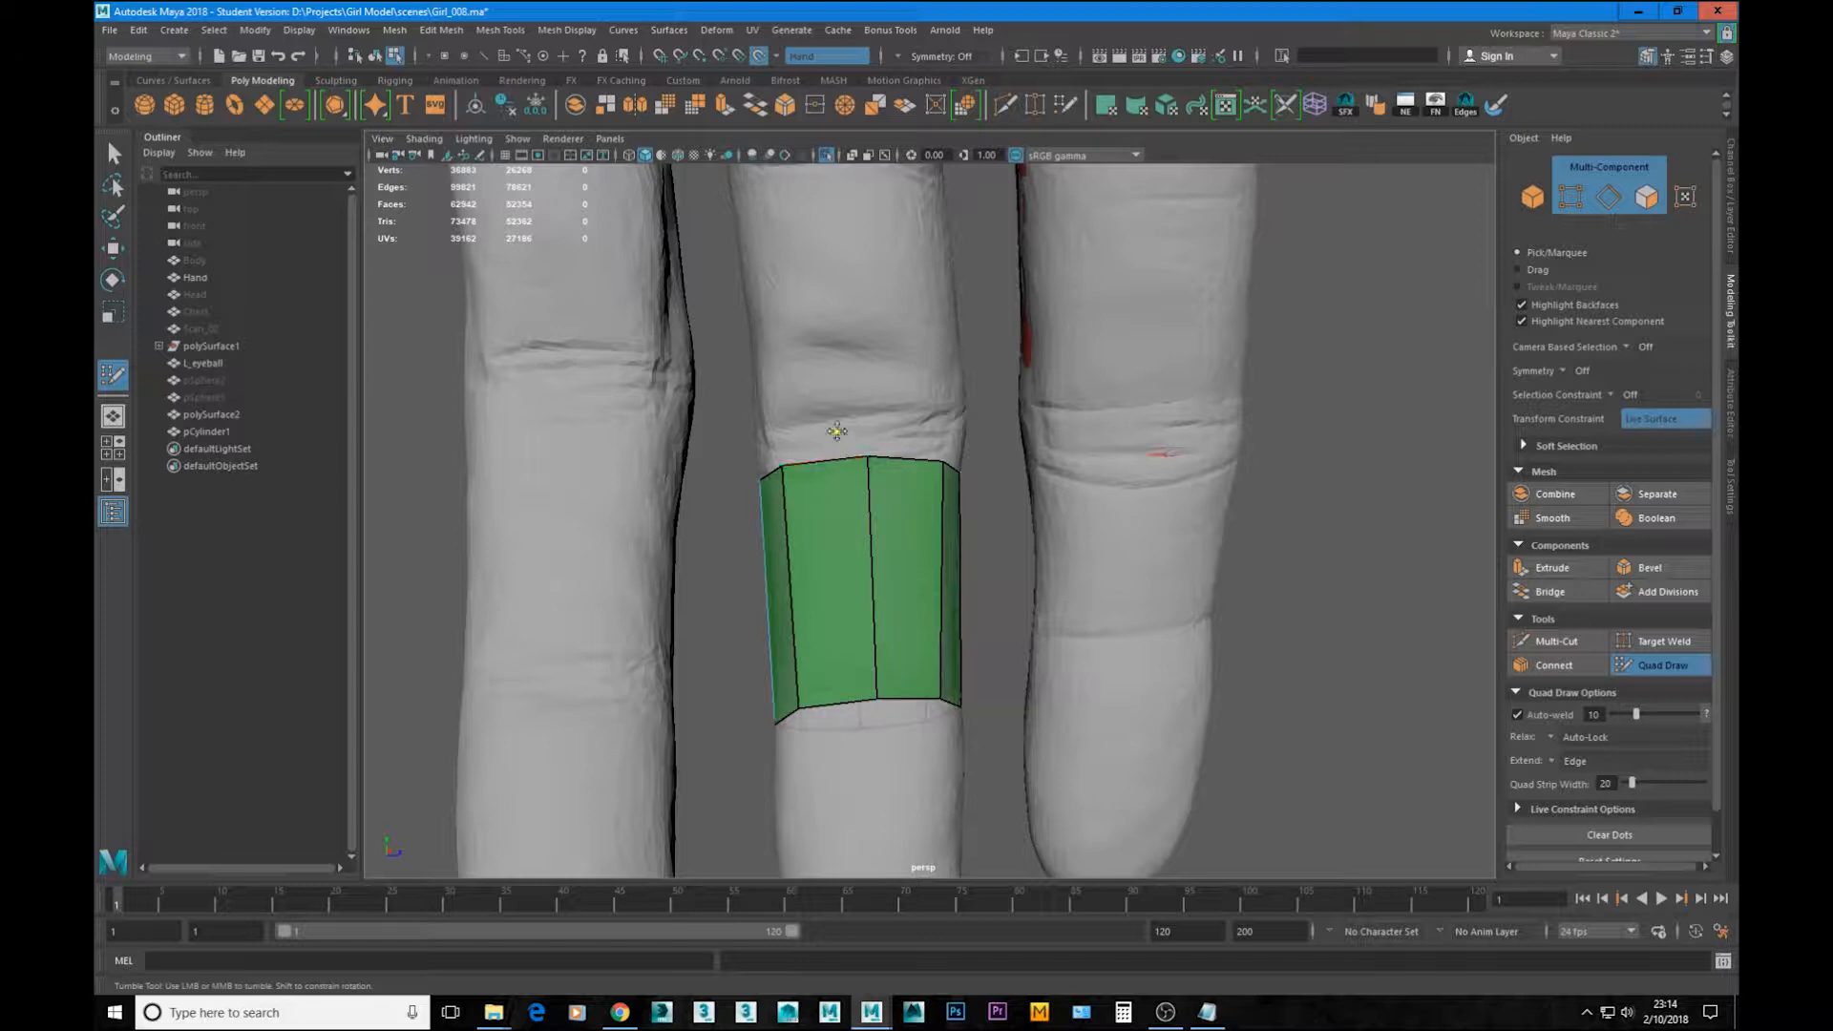
key(ctrl+z)
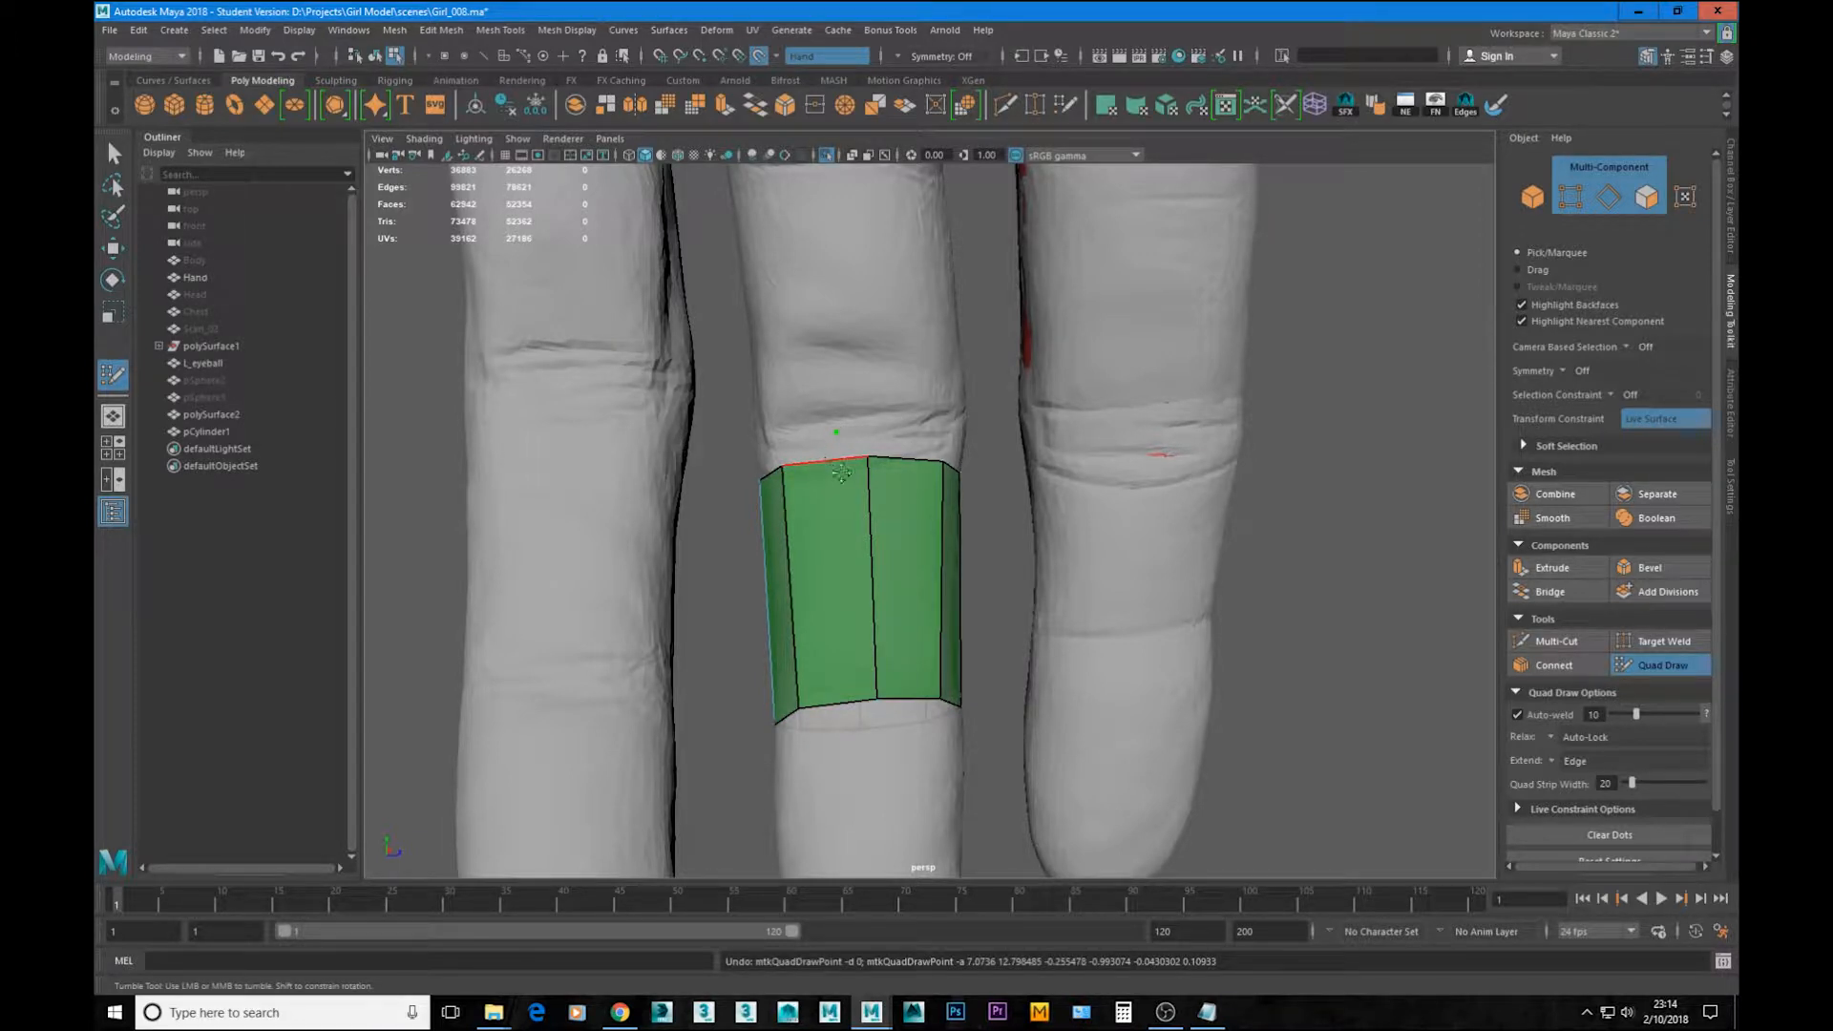
alt+drag(841, 473, 859, 516)
key(ctrl+z)
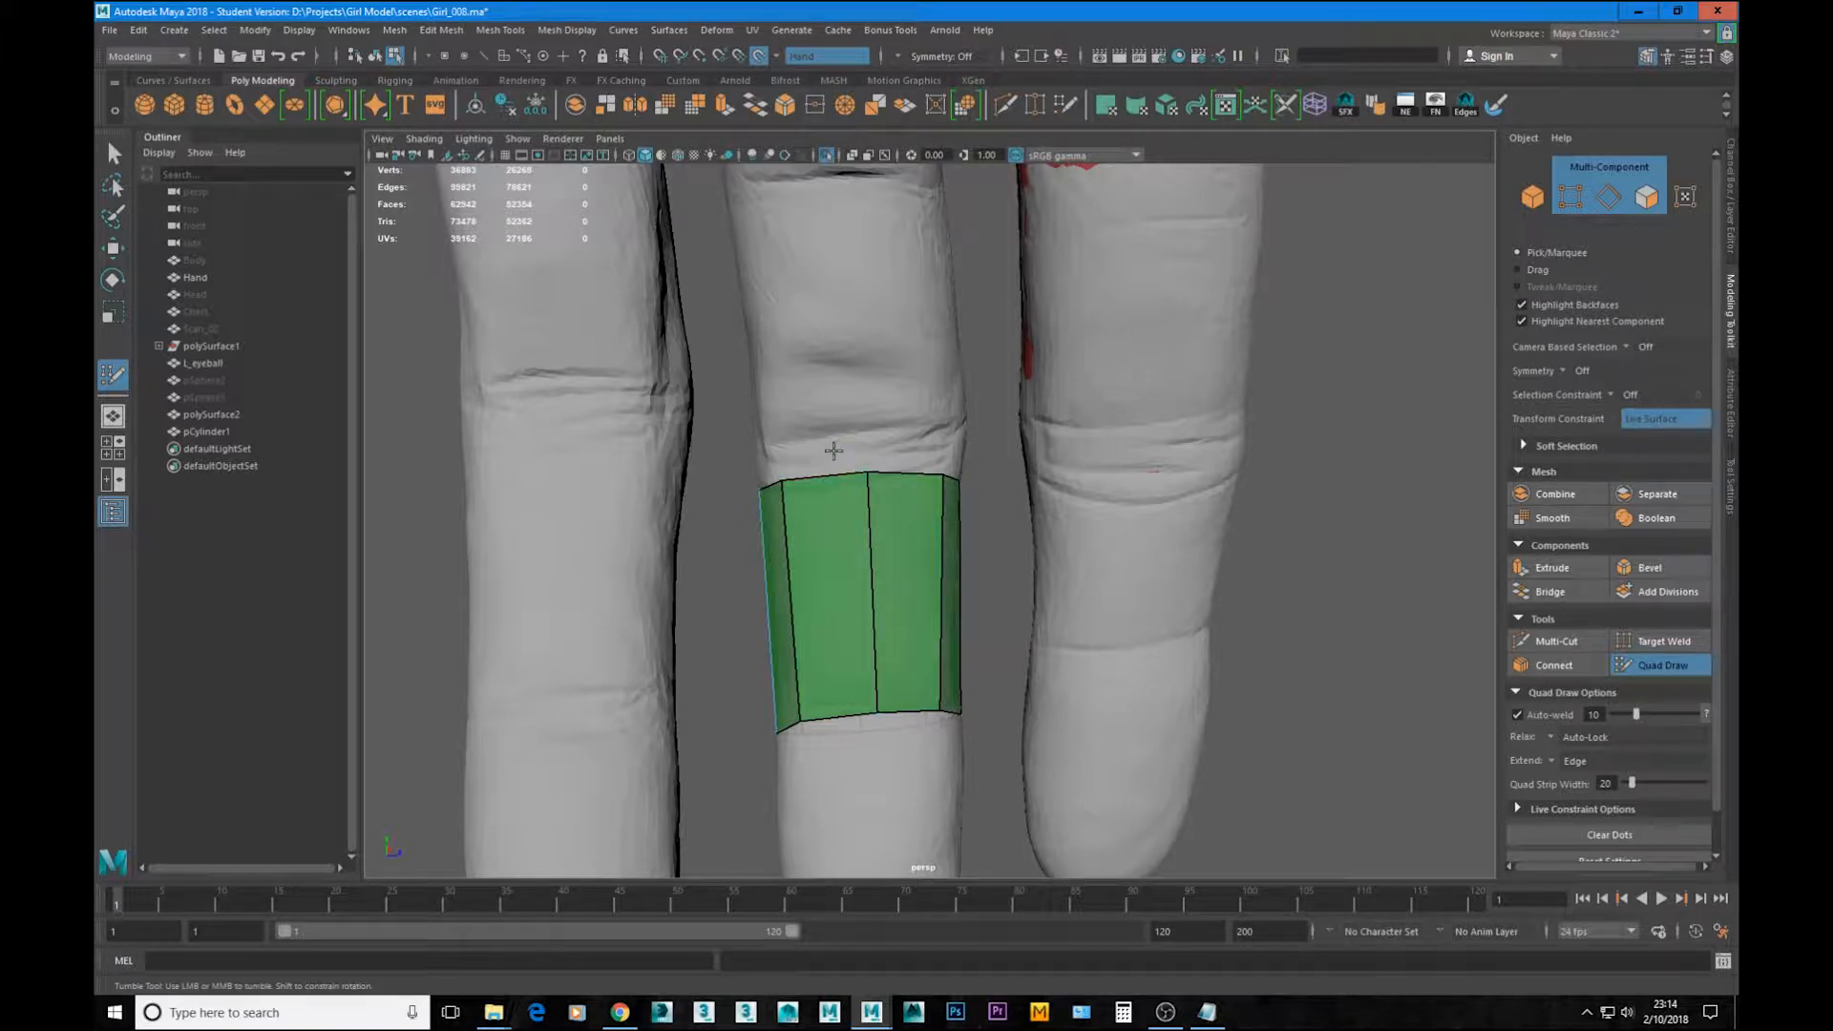
click(1595, 834)
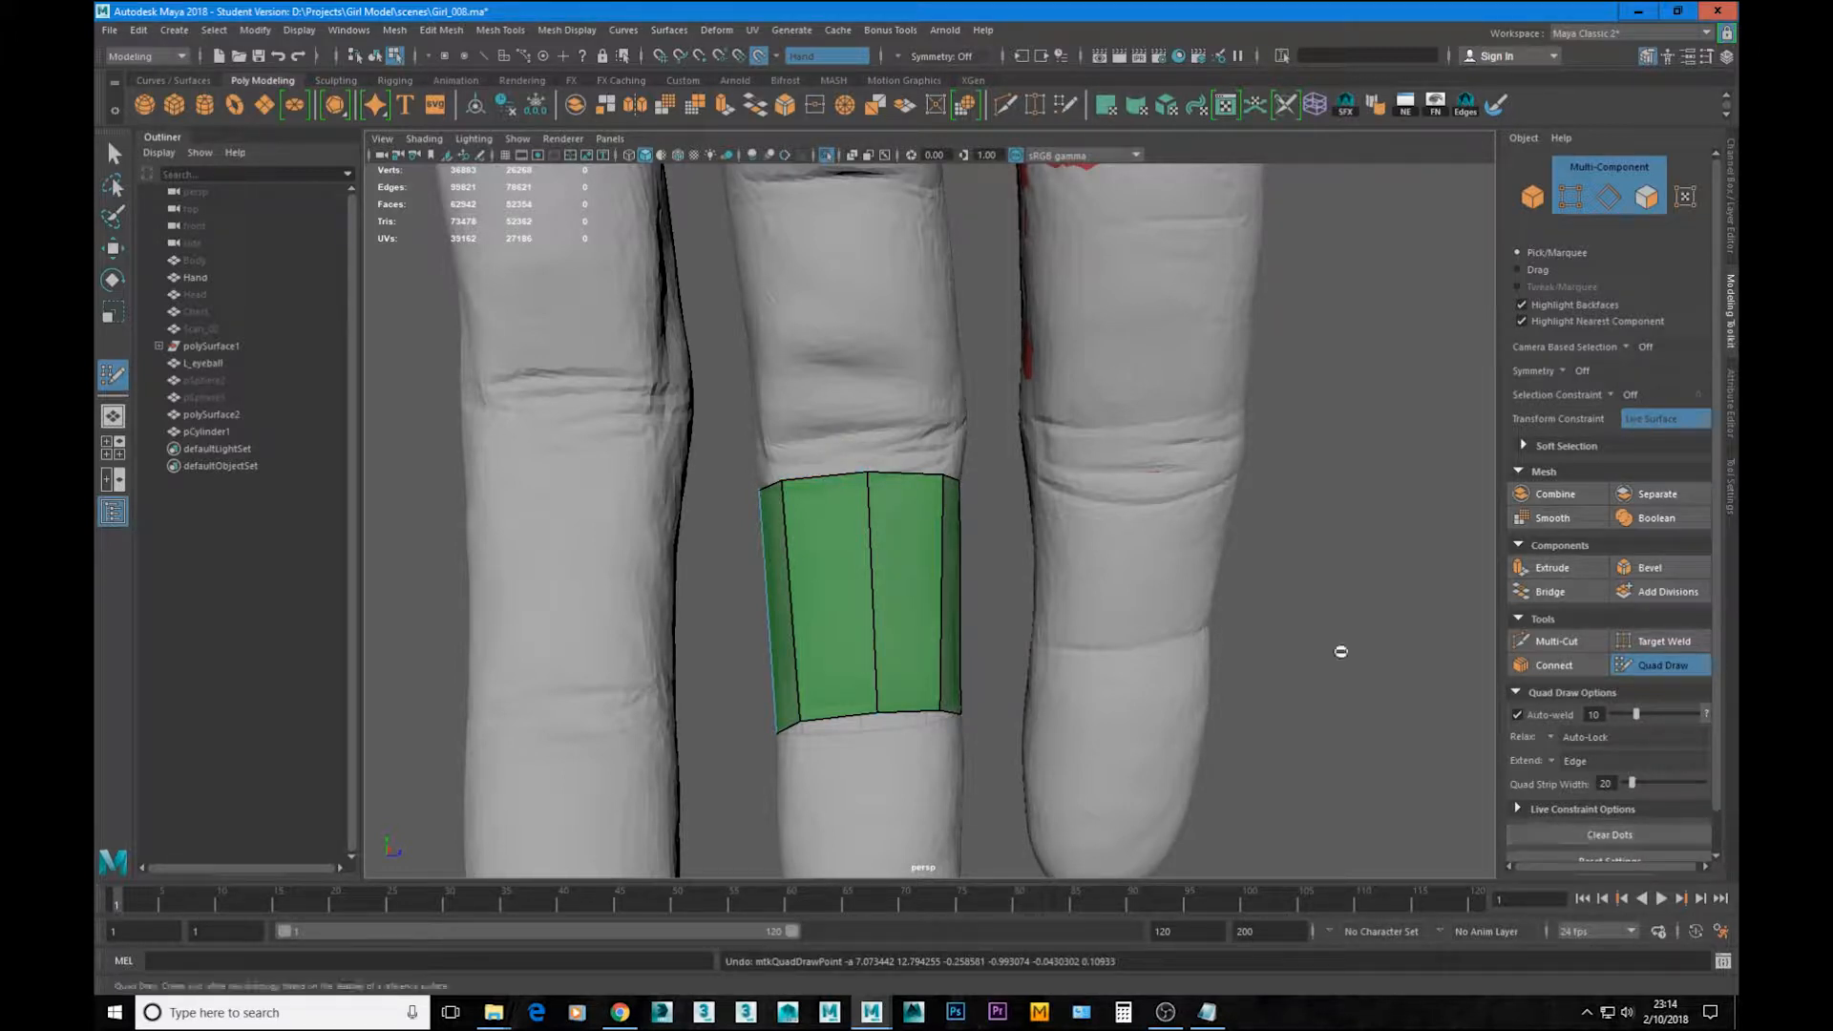
Step: Move the tube's upper-edge vertices on the palm side up to the crease of the finger joint
mouse_move(931, 441)
alt+mouse_down()
mouse_move(939, 416)
mouse_move(858, 406)
alt+mouse_up()
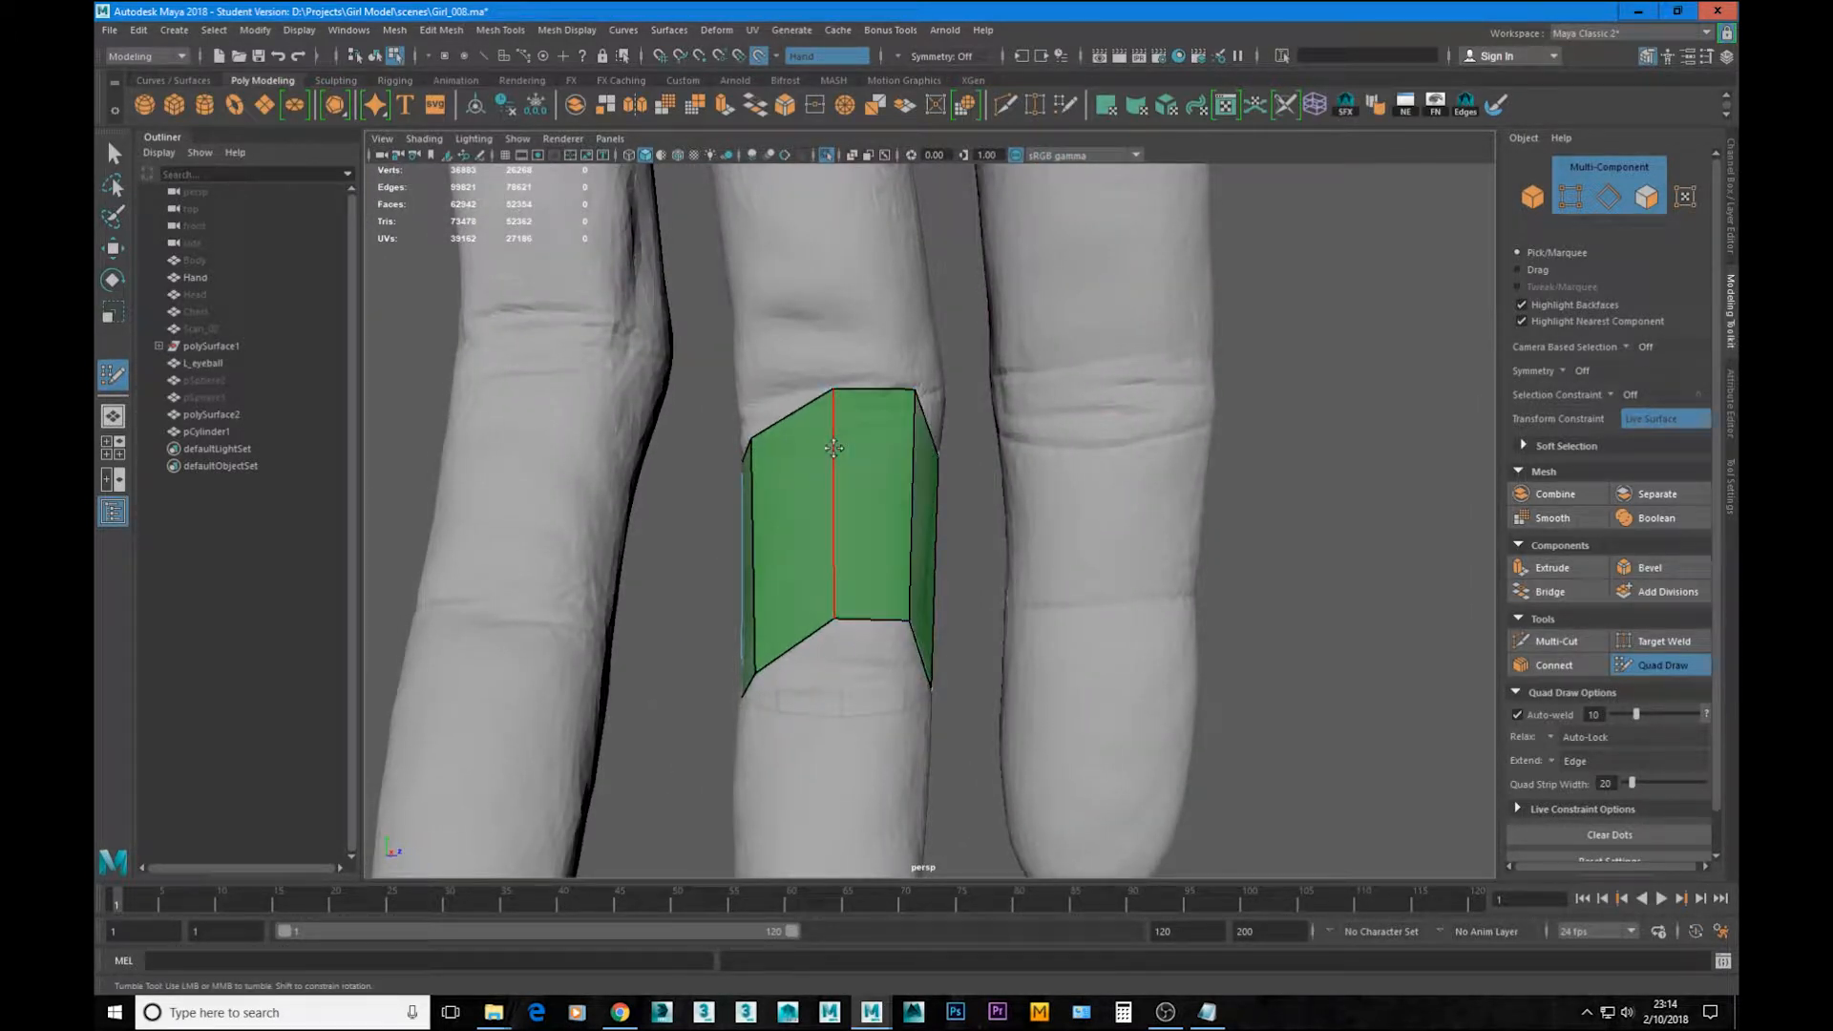
key(ctrl+z)
drag(859, 428, 860, 405)
drag(752, 437, 811, 457)
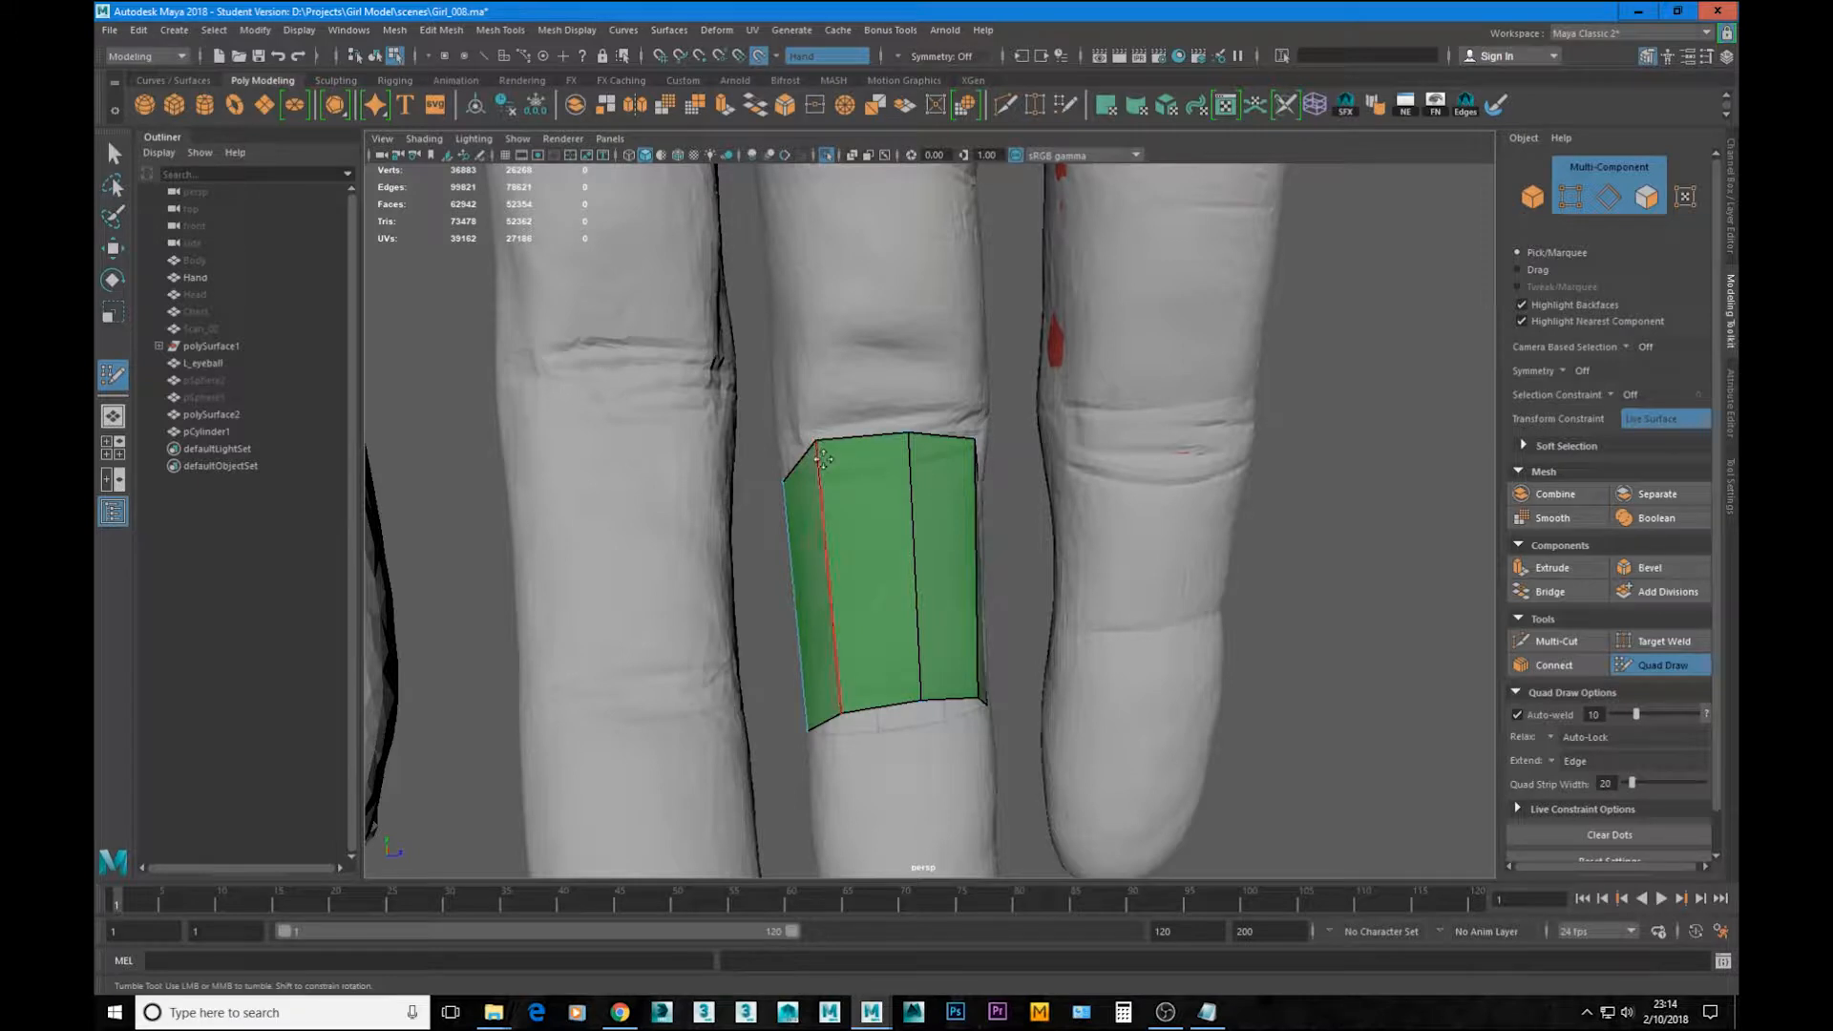
alt+drag(818, 449, 798, 474)
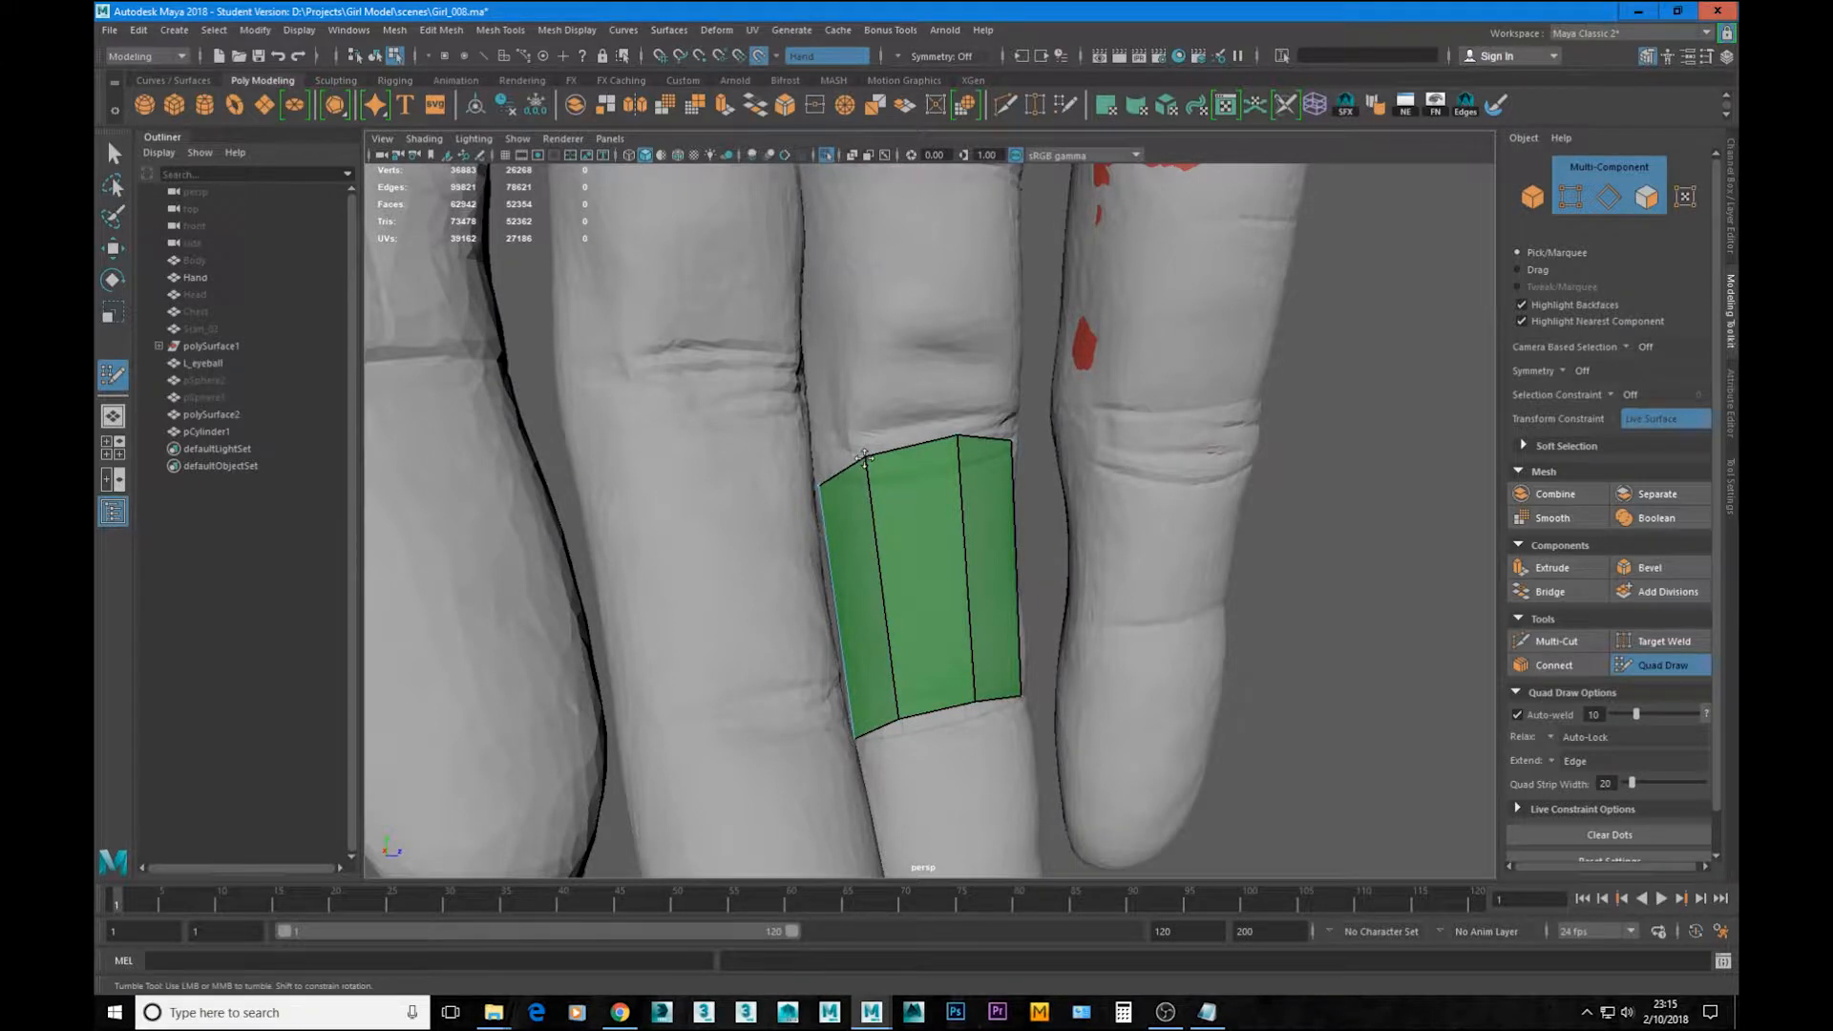
alt+drag(871, 498, 864, 491)
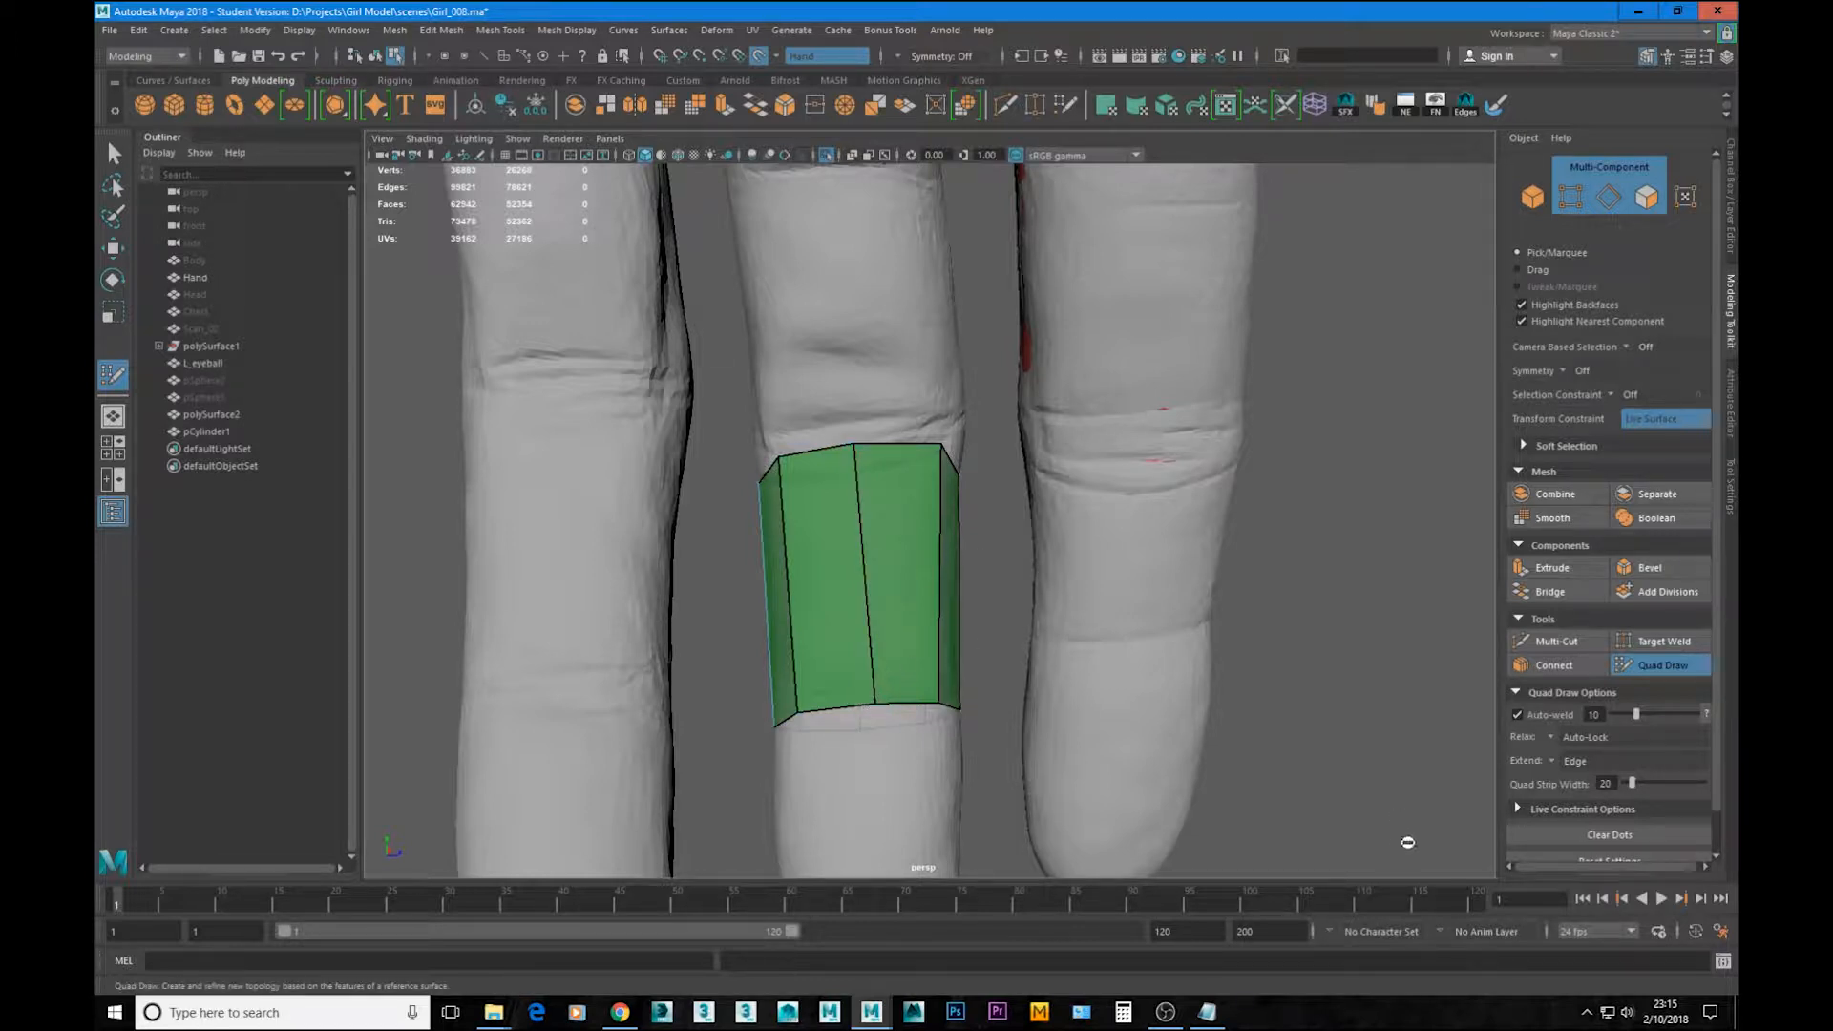
click(1165, 1012)
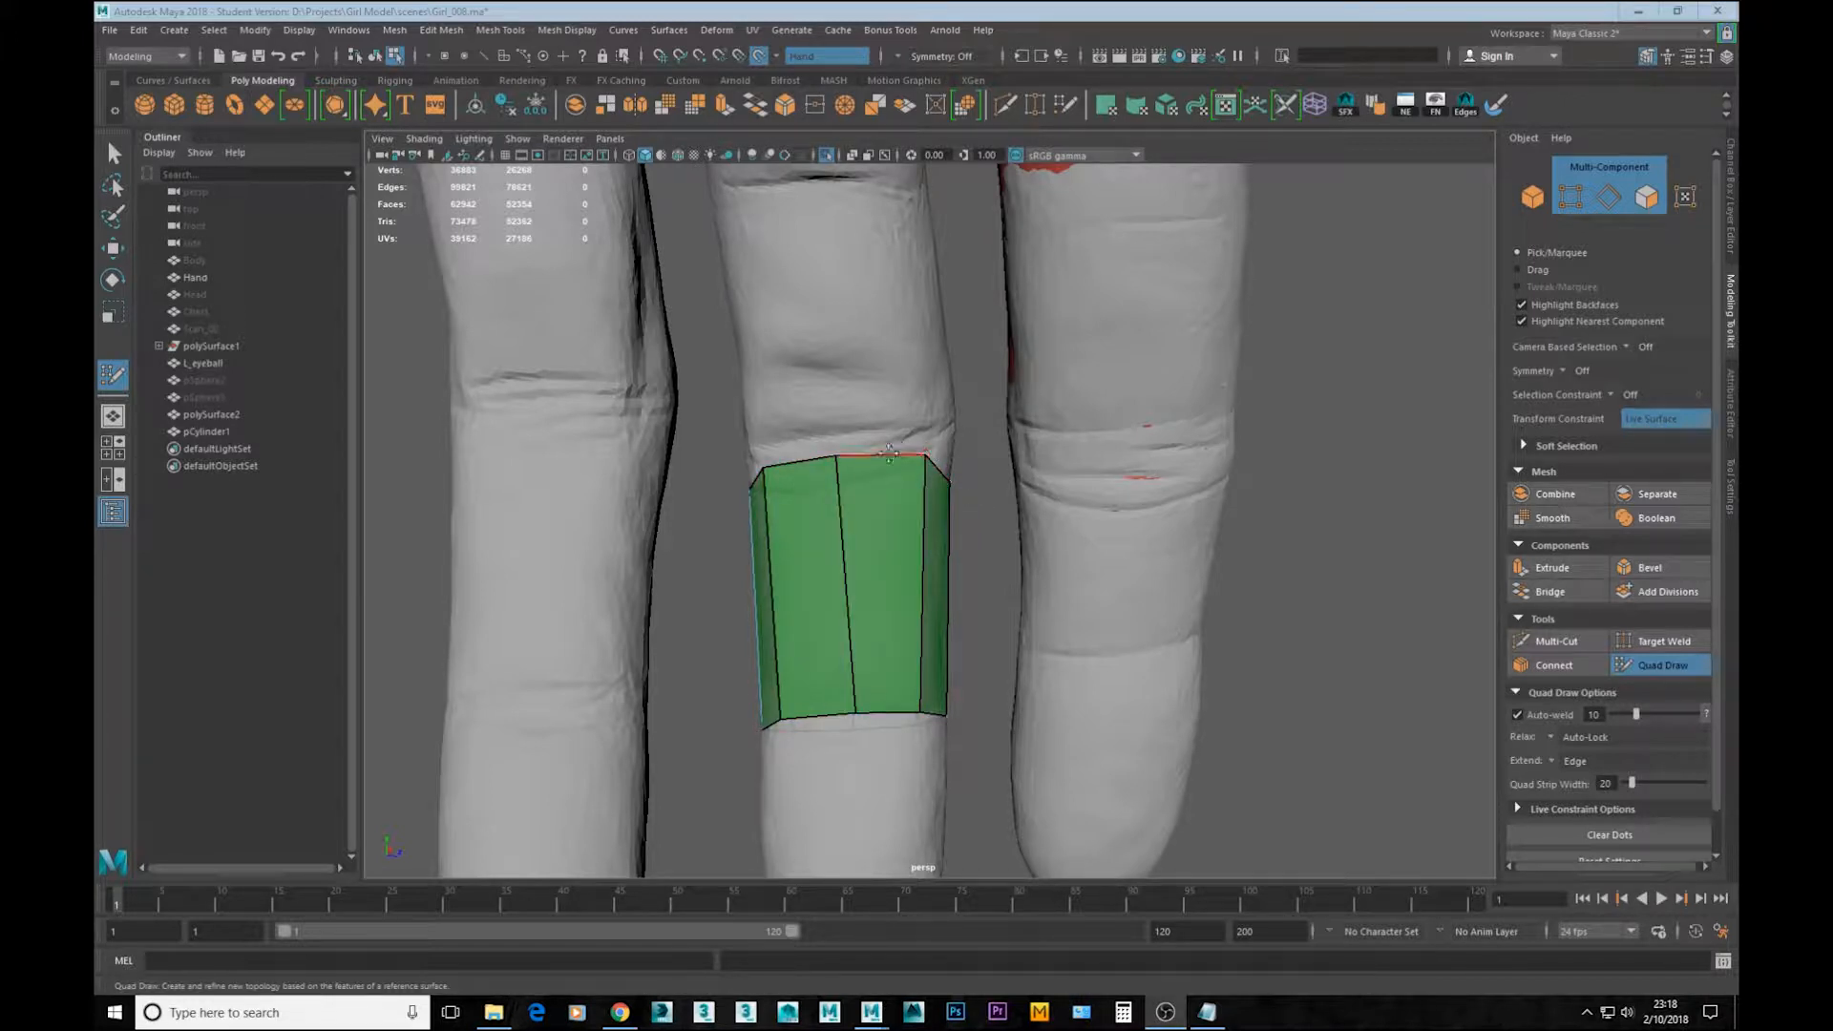
drag(829, 460, 830, 468)
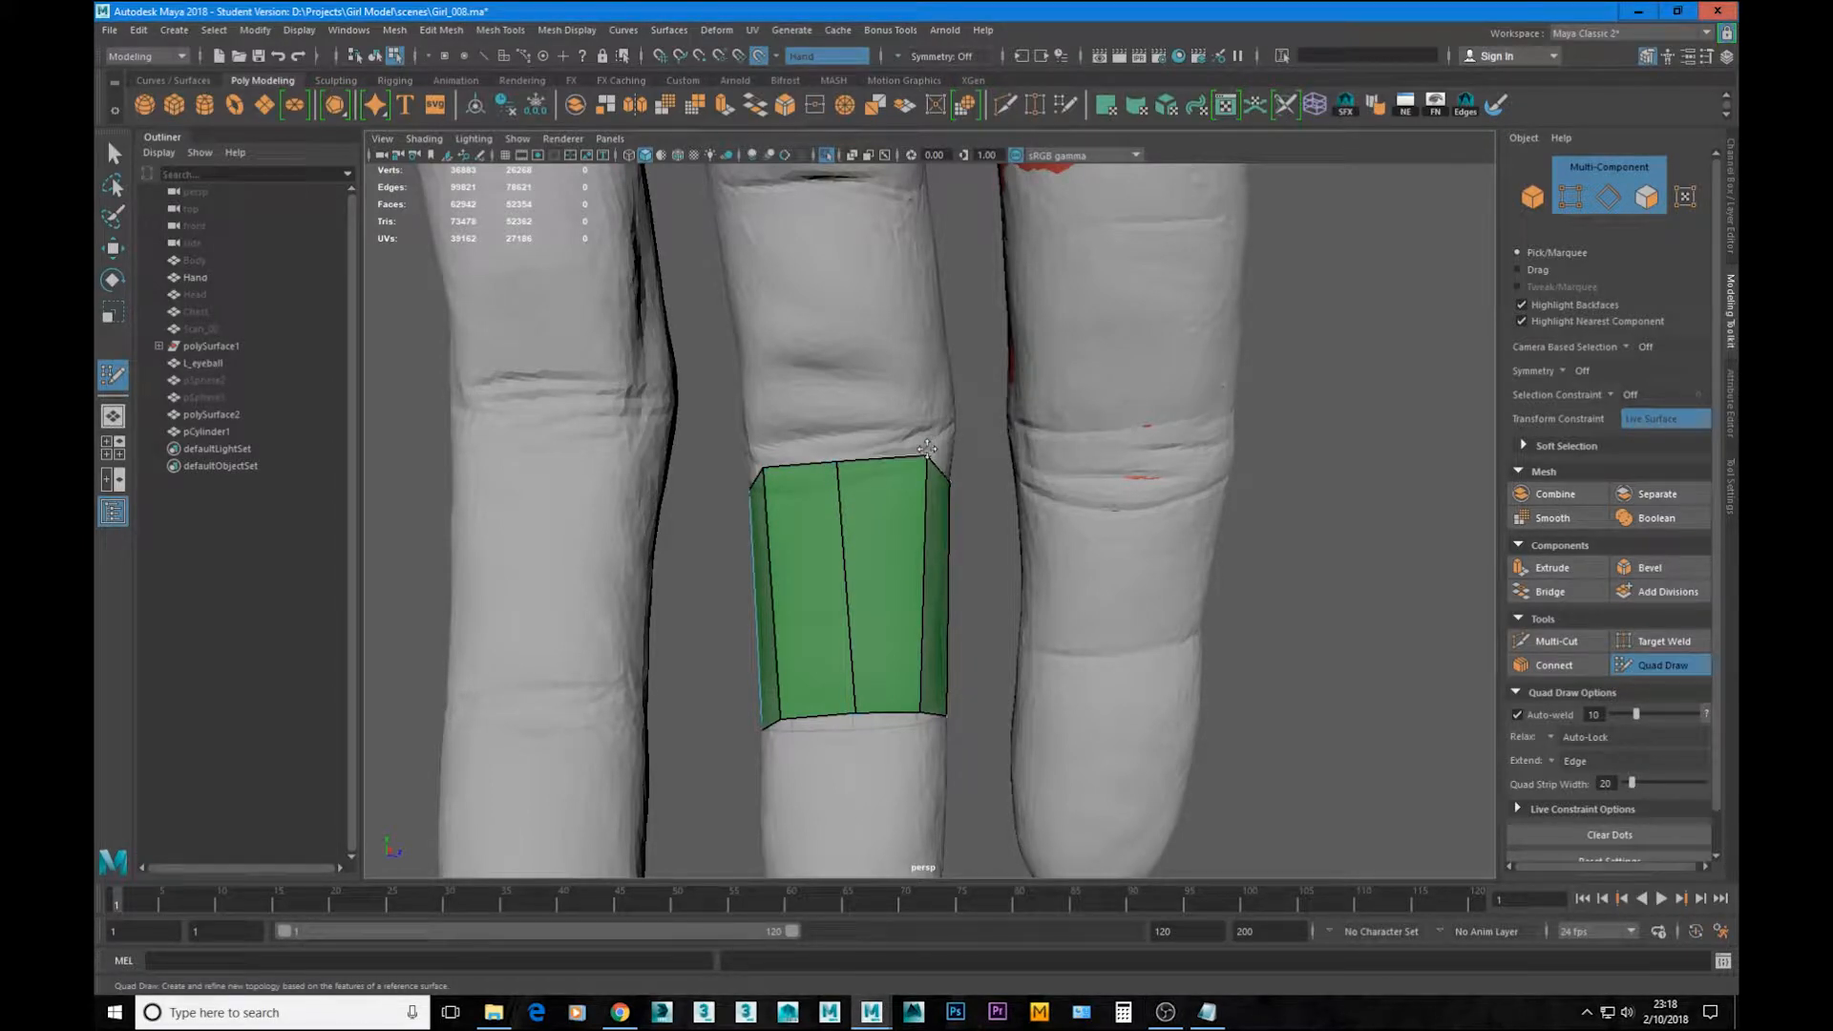
Step: Raise the tube's upper-edge vertices on the sides and back of the finger to the knuckle
alt+drag(756, 437, 1031, 448)
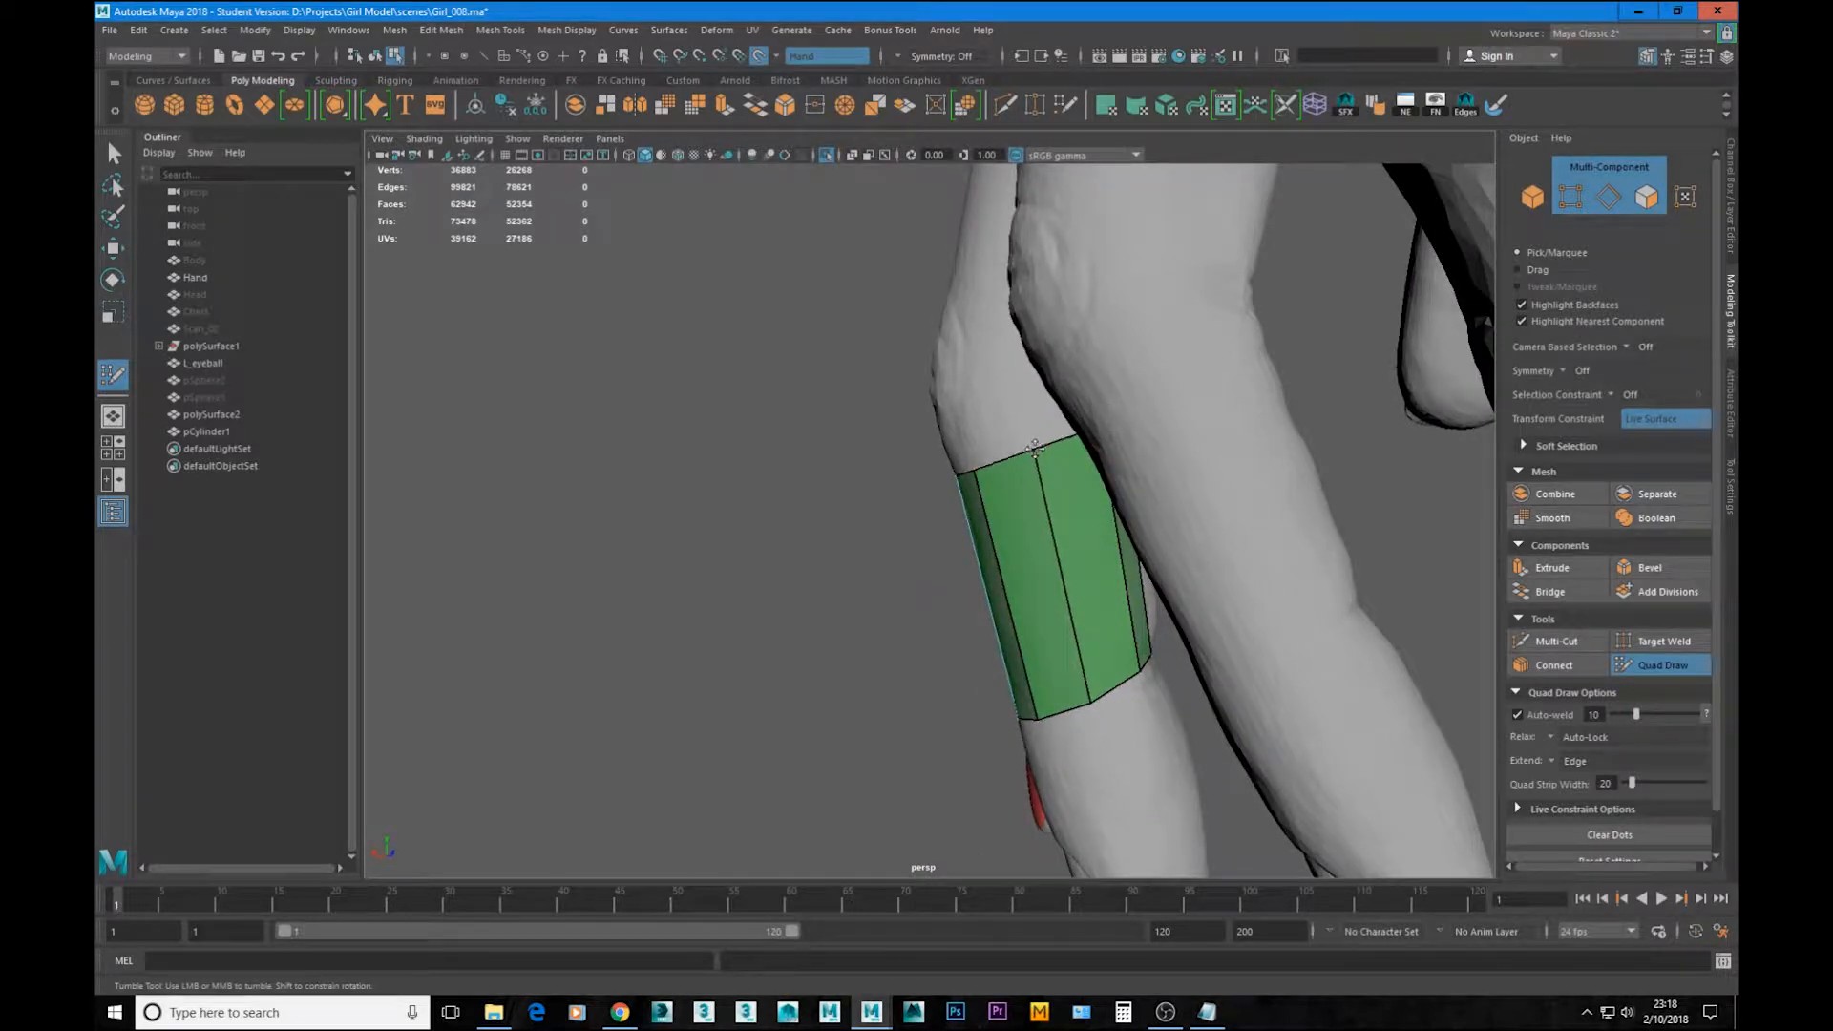
mouse_move(924, 475)
alt+mouse_down()
mouse_move(1118, 484)
mouse_move(989, 483)
mouse_move(985, 376)
mouse_move(978, 399)
alt+mouse_up()
drag(1084, 485, 1077, 401)
mouse_move(978, 467)
alt+mouse_down()
mouse_move(946, 438)
mouse_move(840, 458)
mouse_move(841, 413)
alt+mouse_up()
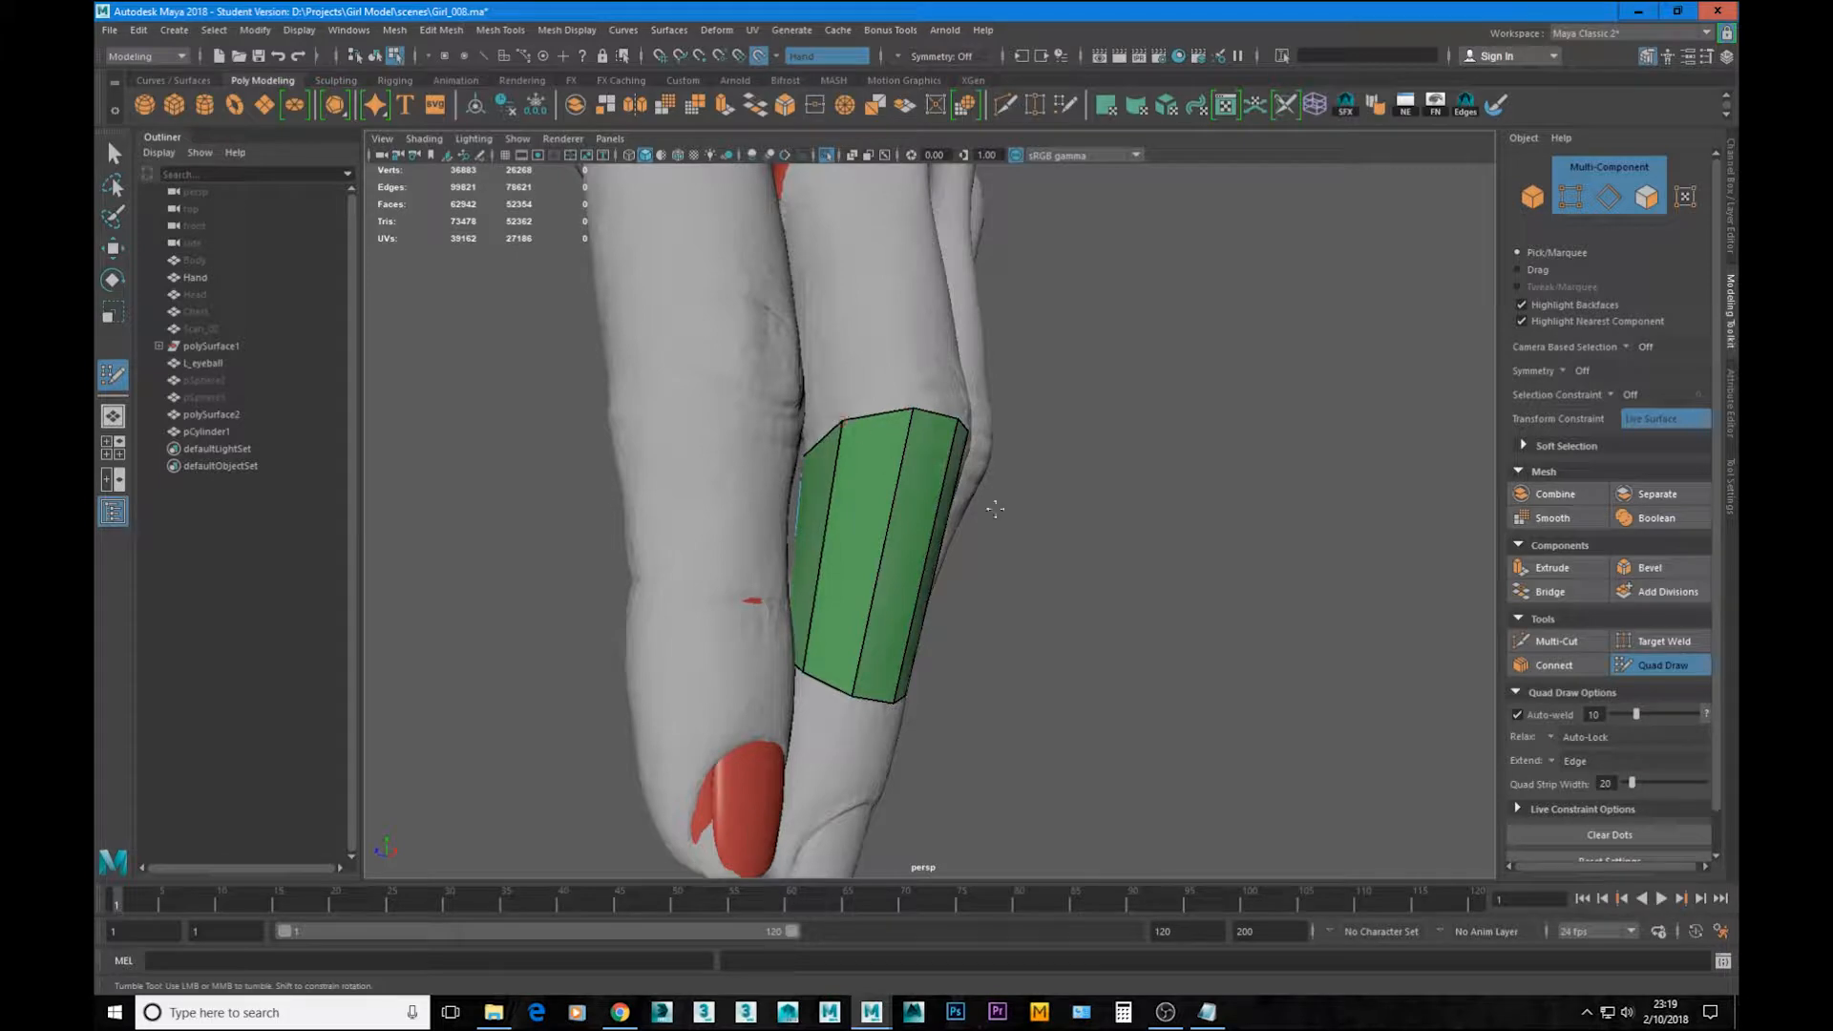
alt+drag(991, 501, 736, 469)
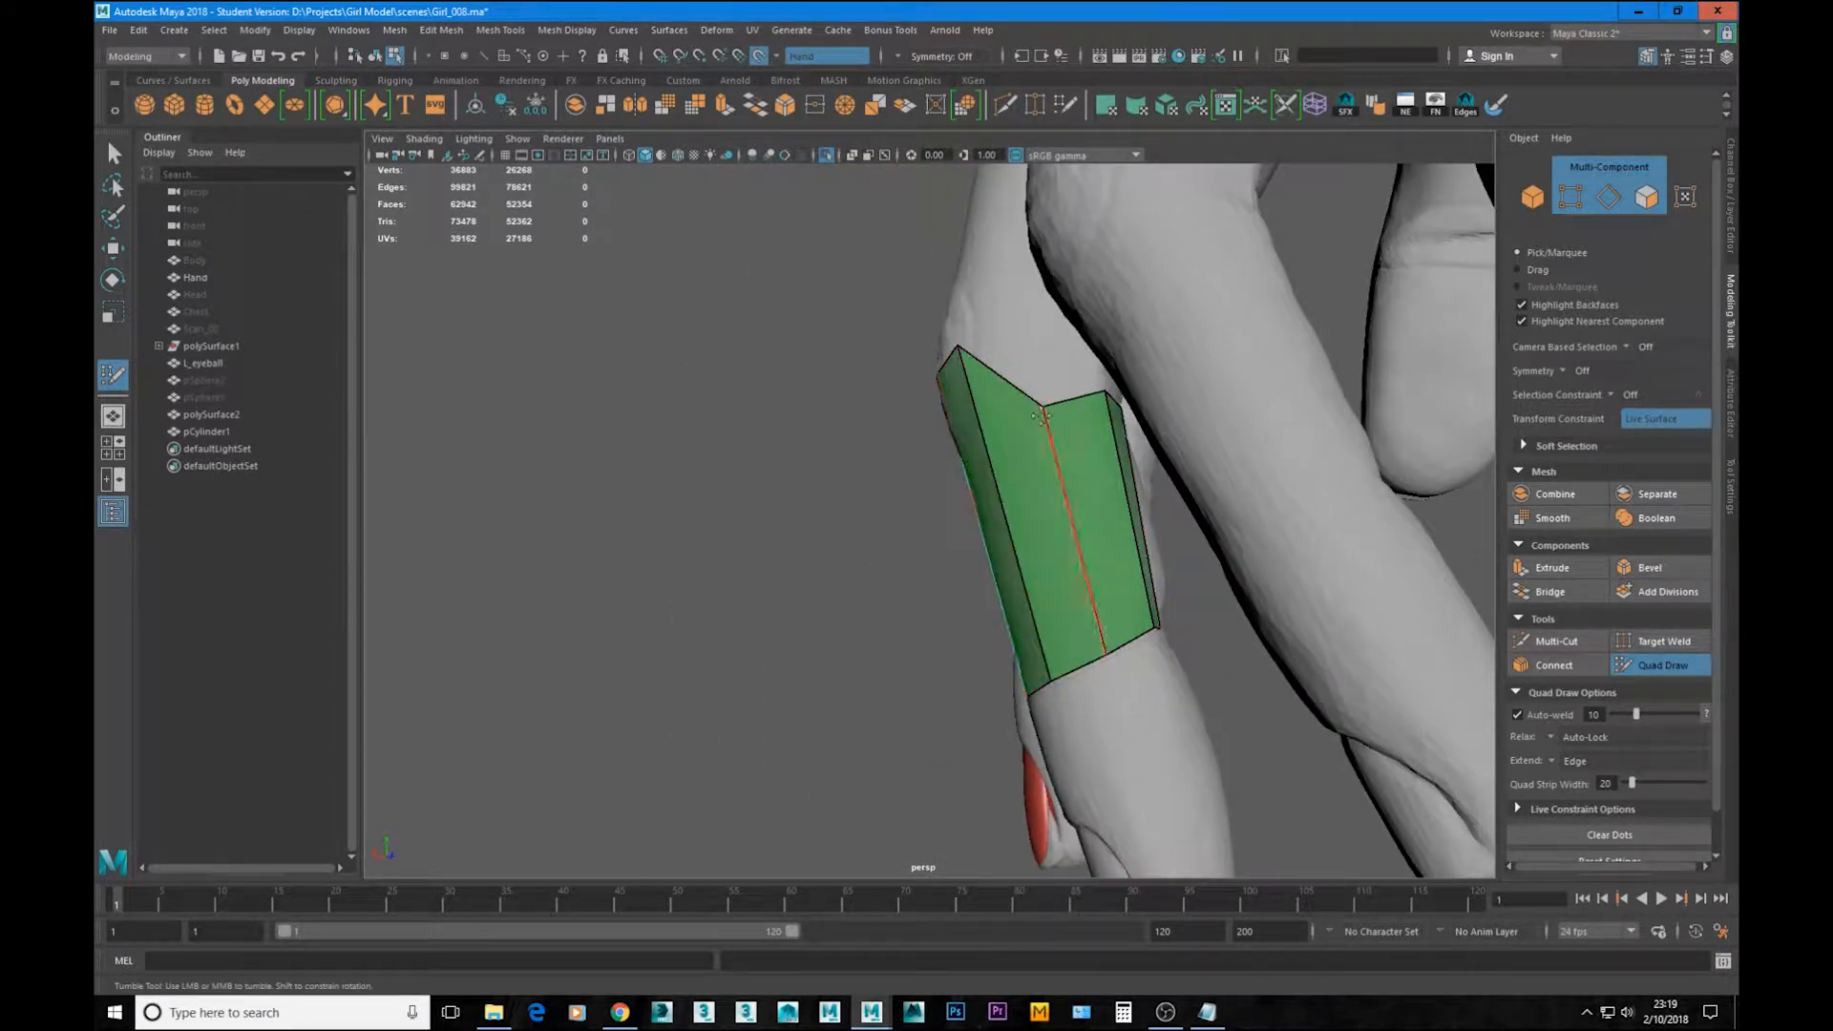
mouse_move(1044, 407)
mouse_down()
mouse_move(1056, 370)
mouse_move(768, 386)
mouse_move(936, 428)
mouse_move(1033, 417)
mouse_move(1055, 391)
mouse_move(1093, 410)
mouse_move(820, 413)
mouse_up()
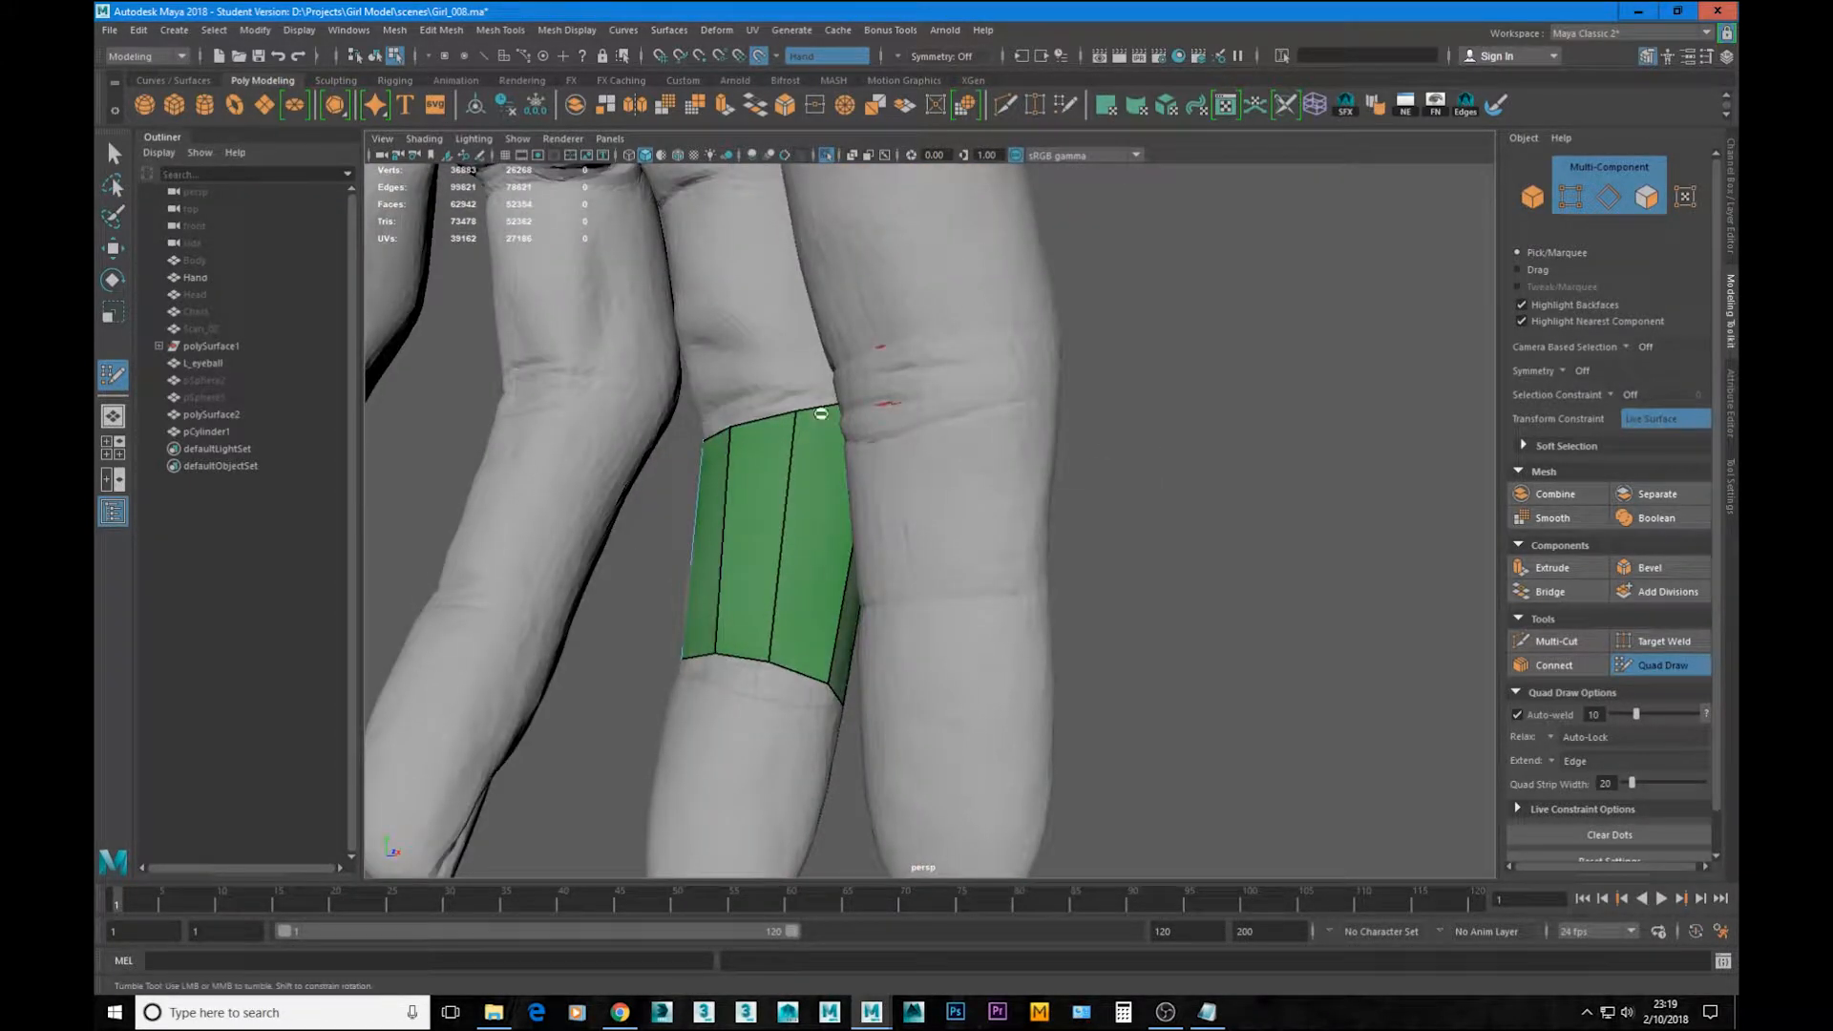
alt+drag(1052, 504, 920, 450)
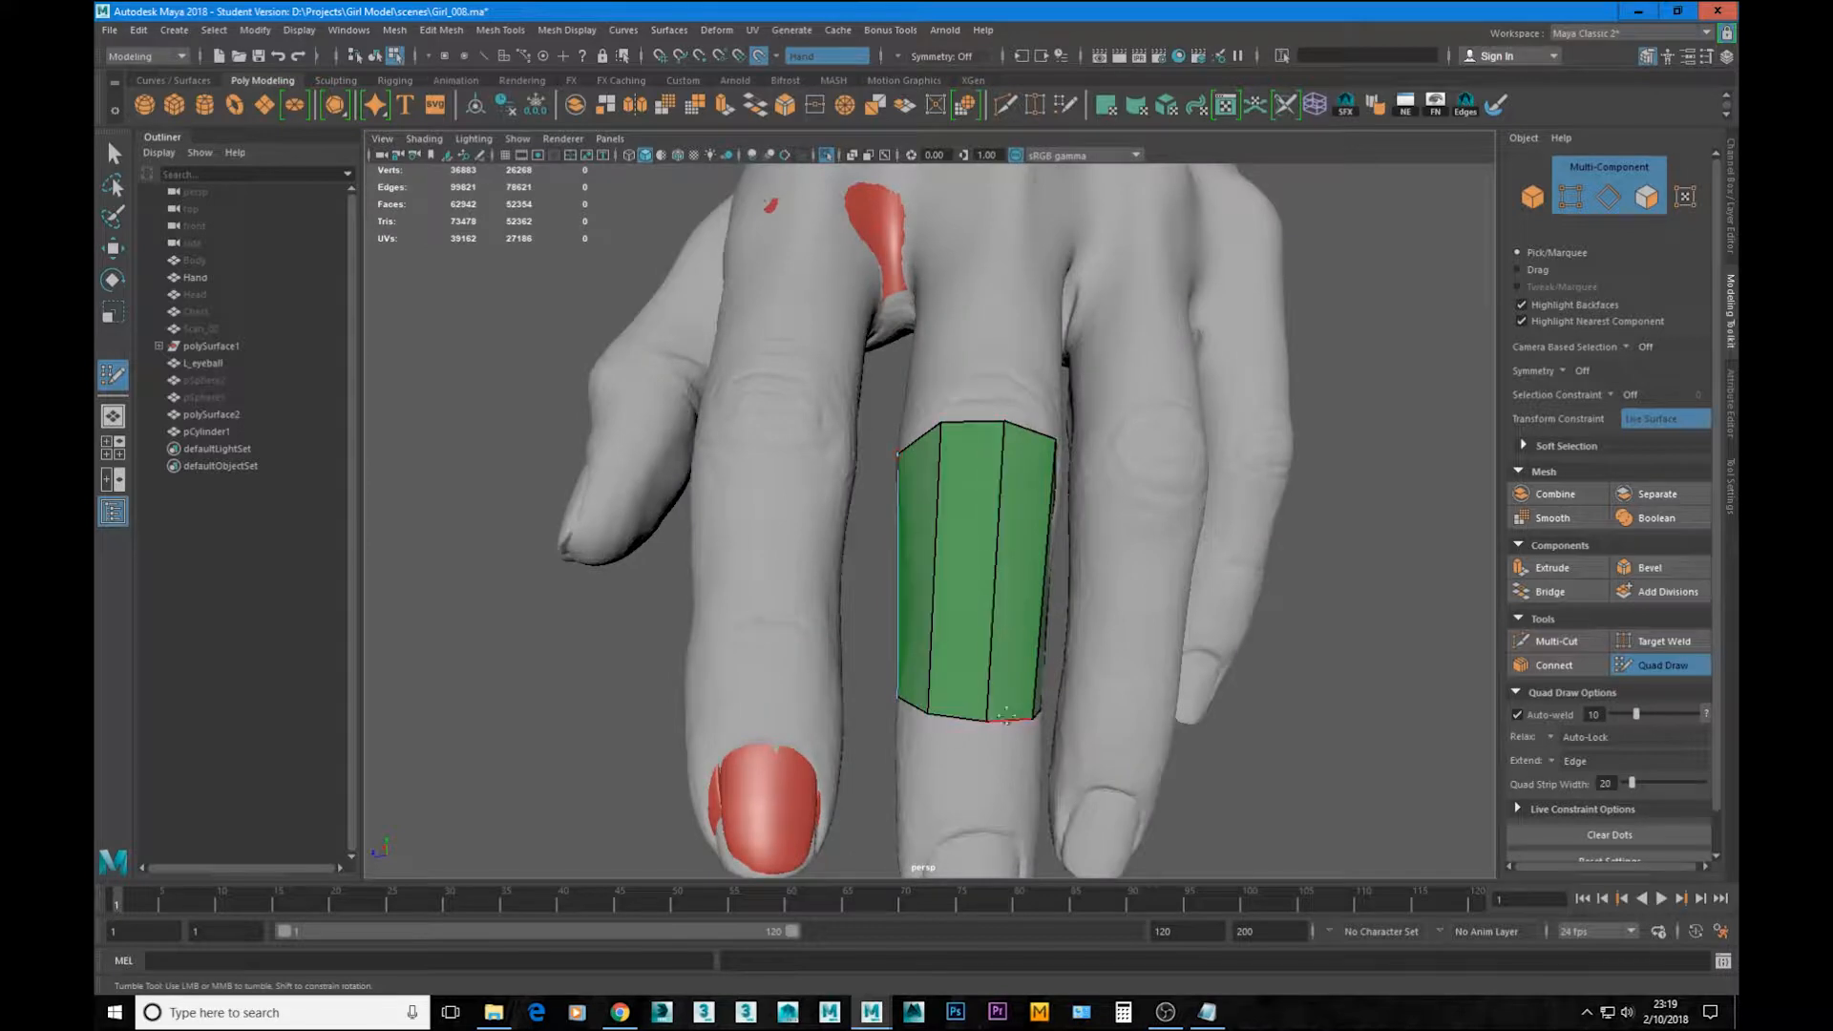
mouse_move(1007, 714)
alt+mouse_down()
mouse_move(937, 409)
mouse_move(1071, 439)
alt+mouse_up()
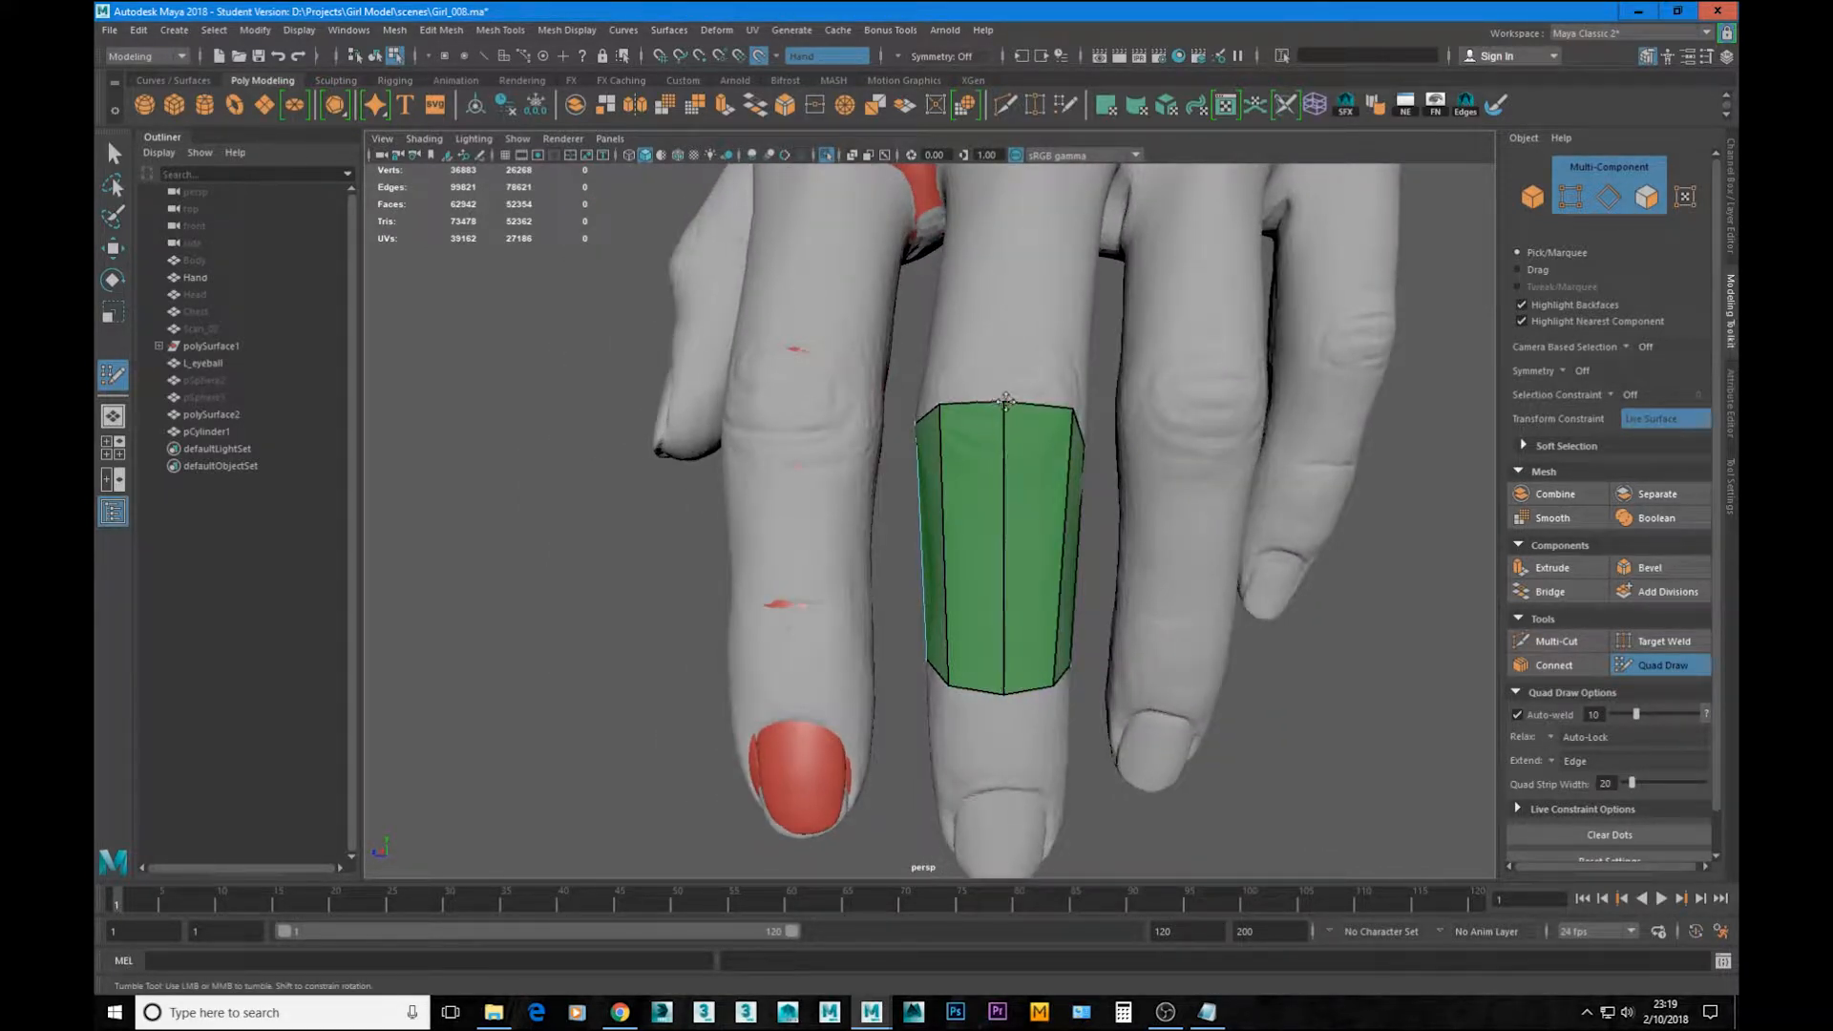
Step: Extend two quads from the tube's upper edge along the back of the middle finger towards its base
alt+right_drag(1005, 401, 961, 443)
alt+middle_drag(962, 443, 965, 662)
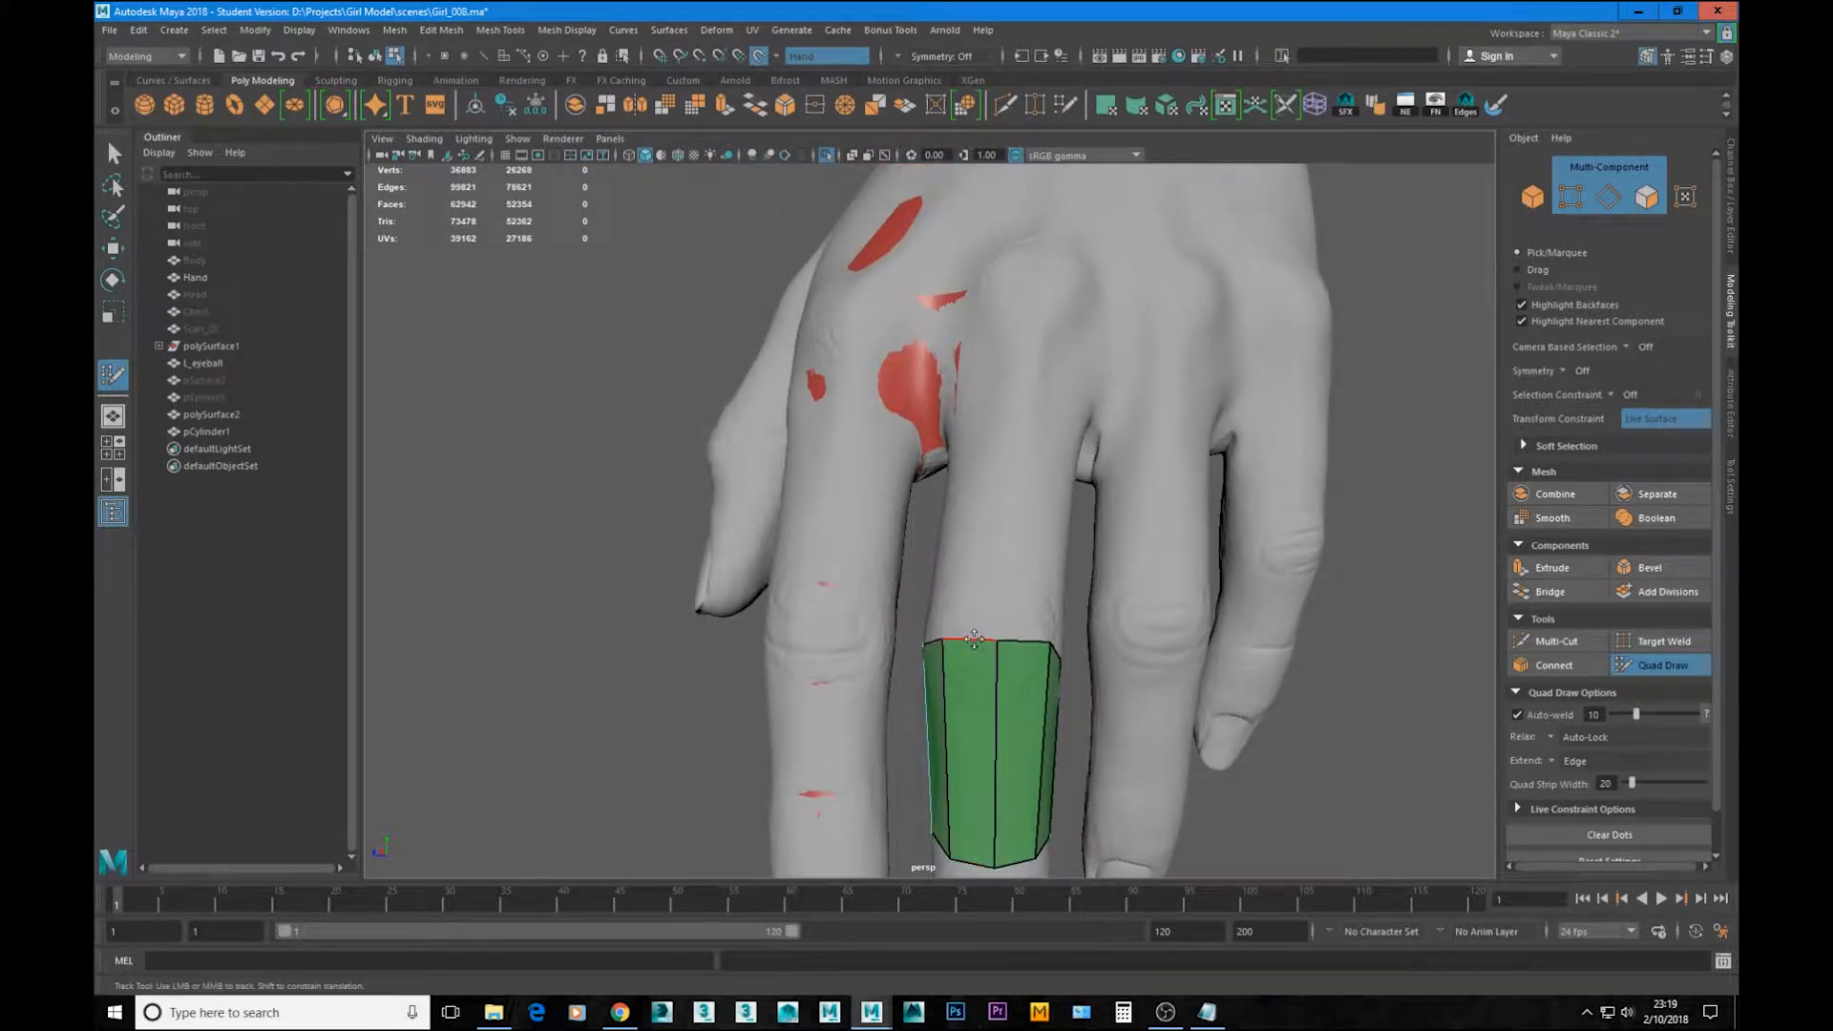
mouse_move(985, 648)
mouse_down()
mouse_move(1003, 354)
mouse_move(1007, 467)
mouse_move(993, 397)
mouse_up()
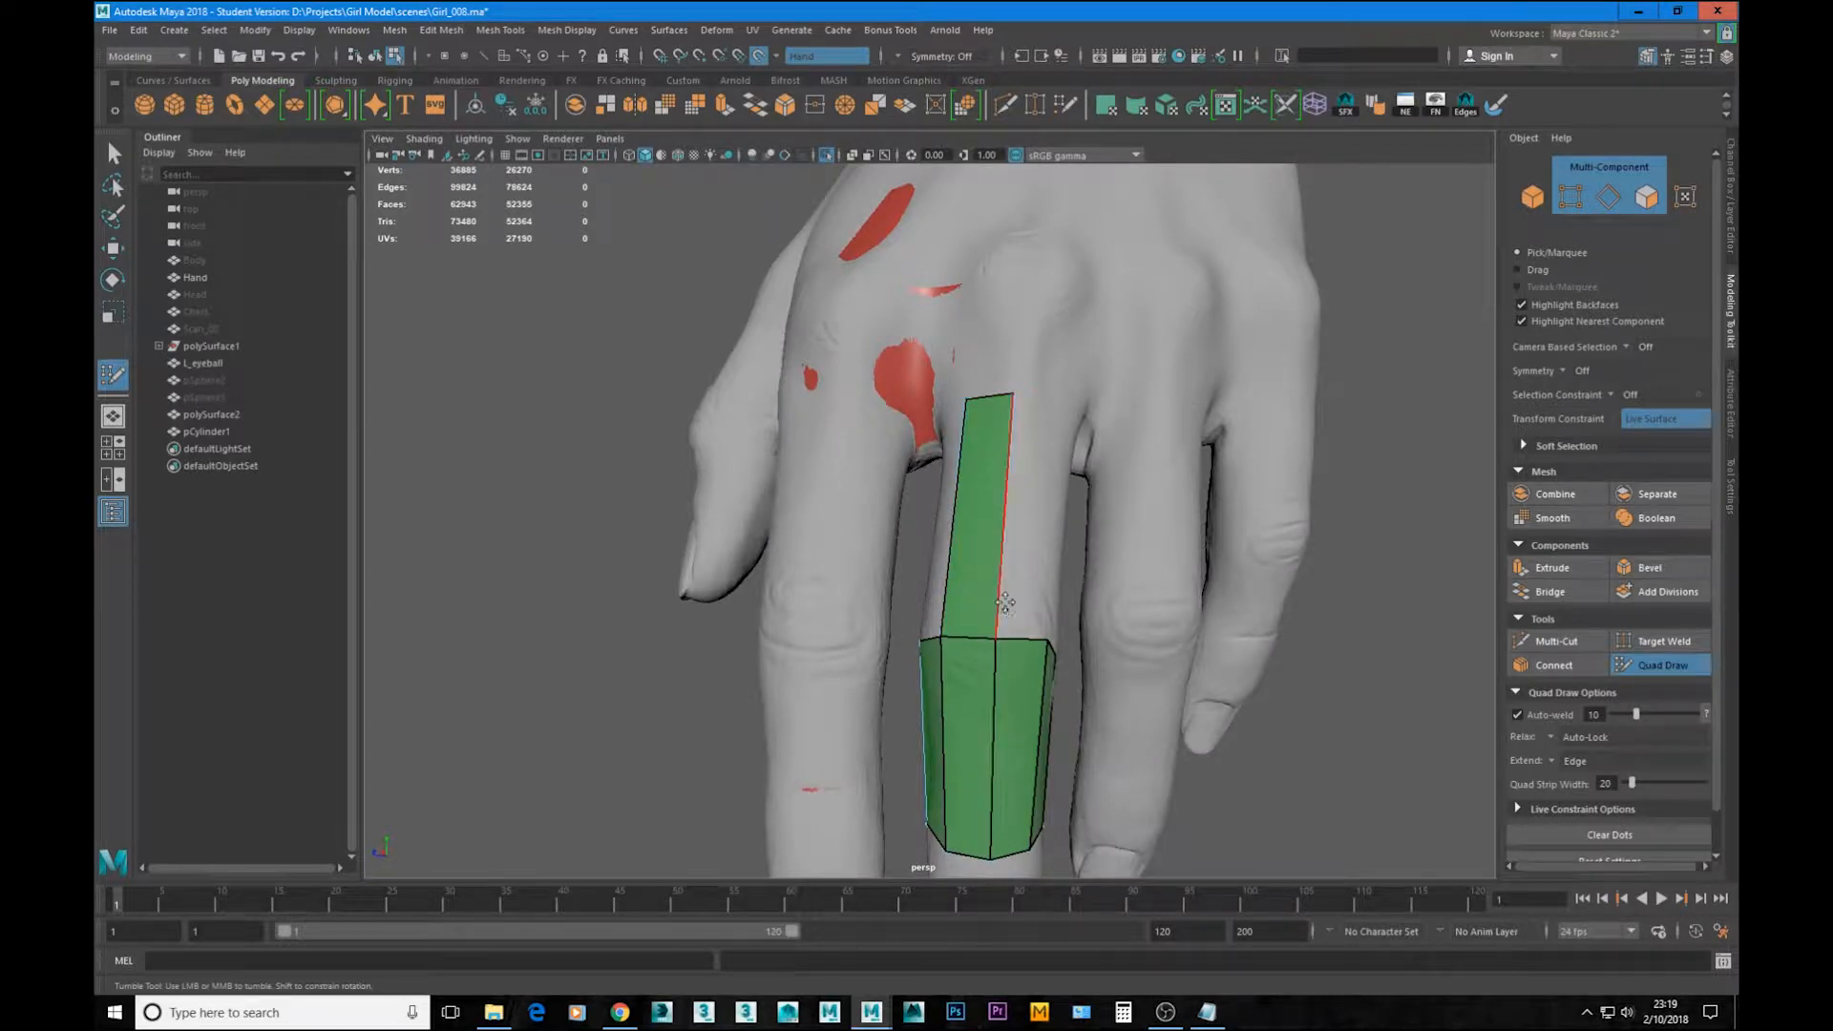
mouse_move(1024, 637)
mouse_down()
mouse_move(1060, 399)
mouse_move(1031, 478)
mouse_move(906, 518)
mouse_move(672, 548)
mouse_up()
Step: Extend two quads along the palm side up to the middle finger's base crease and straighten their shared lower vertex
alt+middle_drag(876, 581, 903, 649)
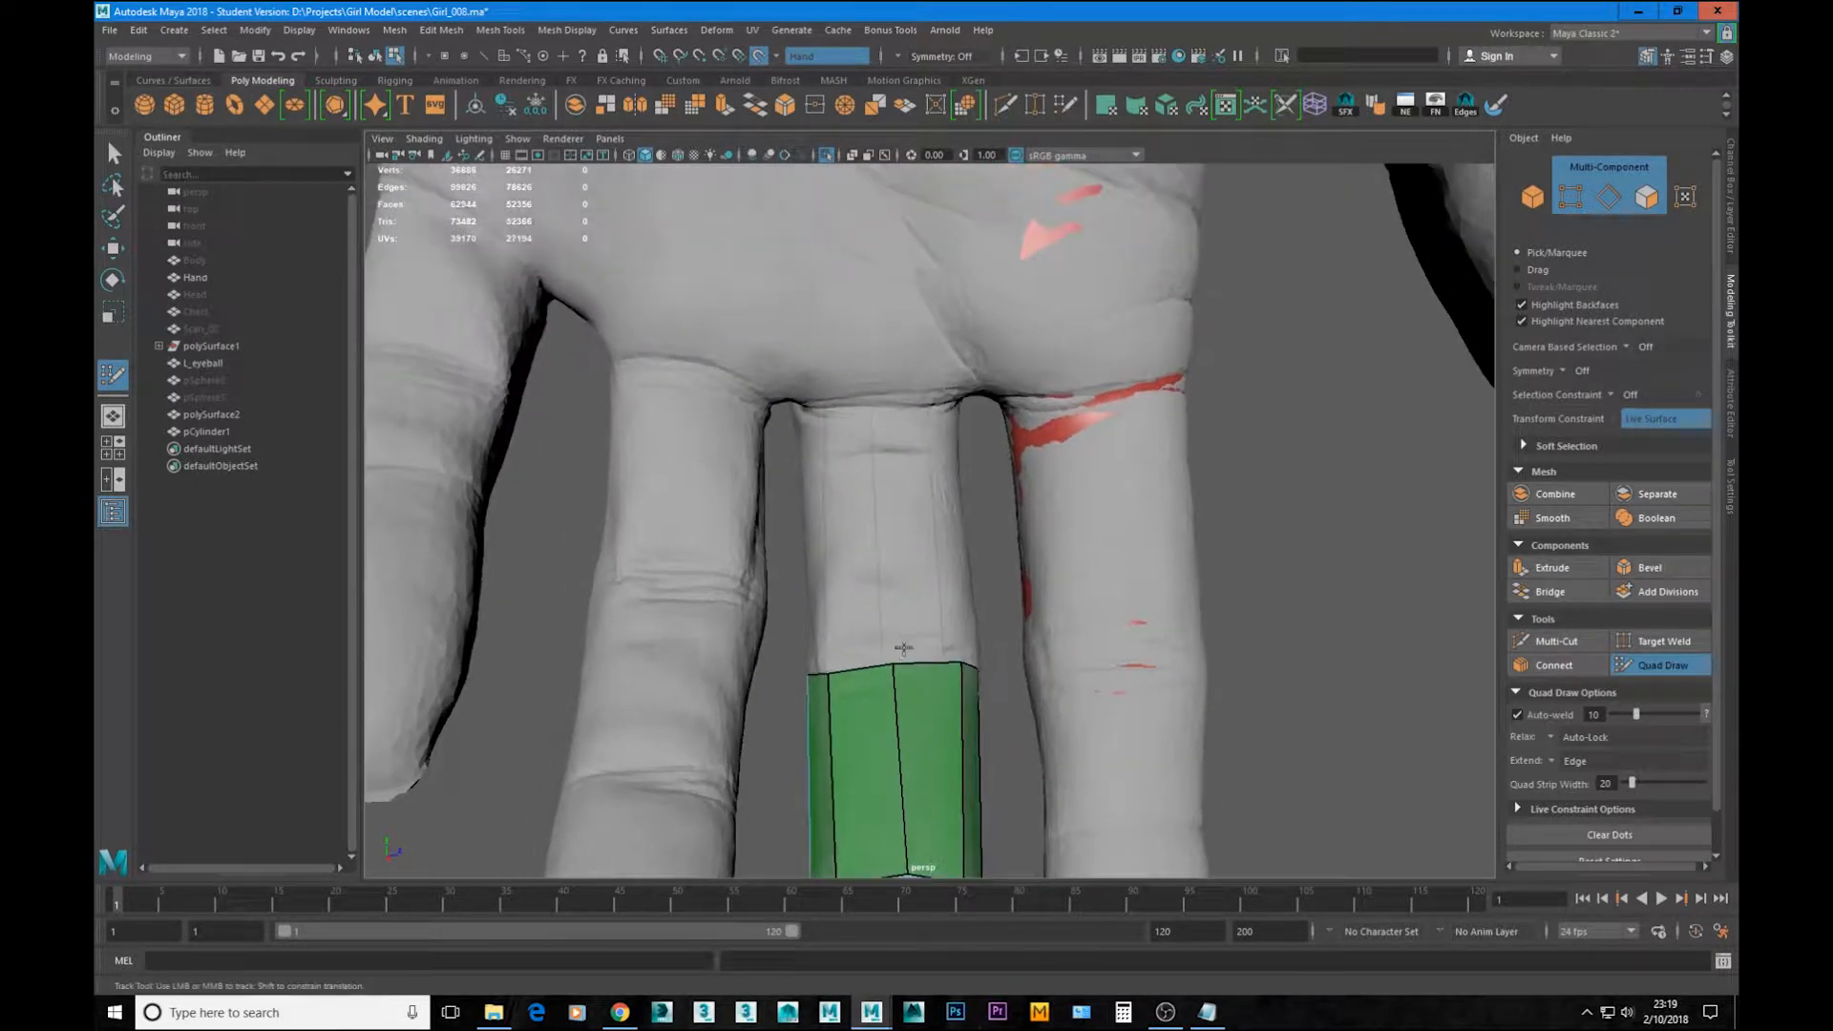
mouse_move(864, 663)
mouse_down()
mouse_move(869, 399)
mouse_move(868, 415)
mouse_up()
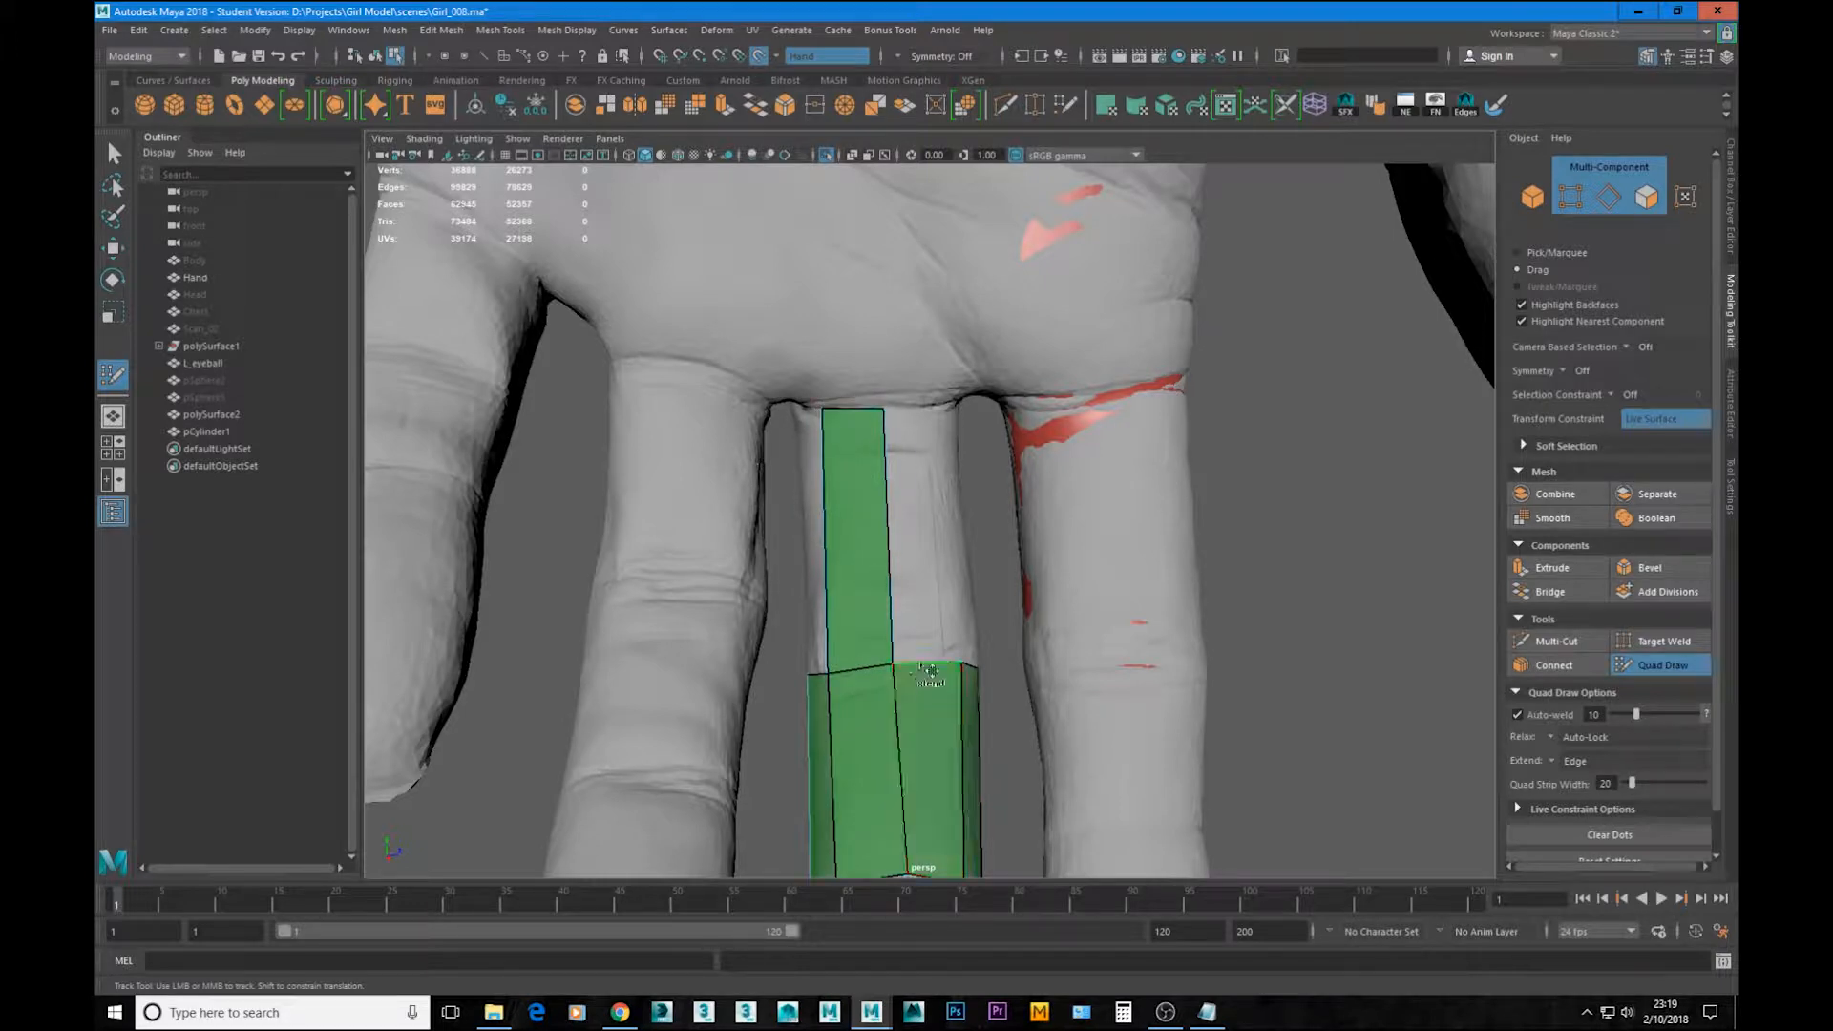
drag(928, 679, 938, 401)
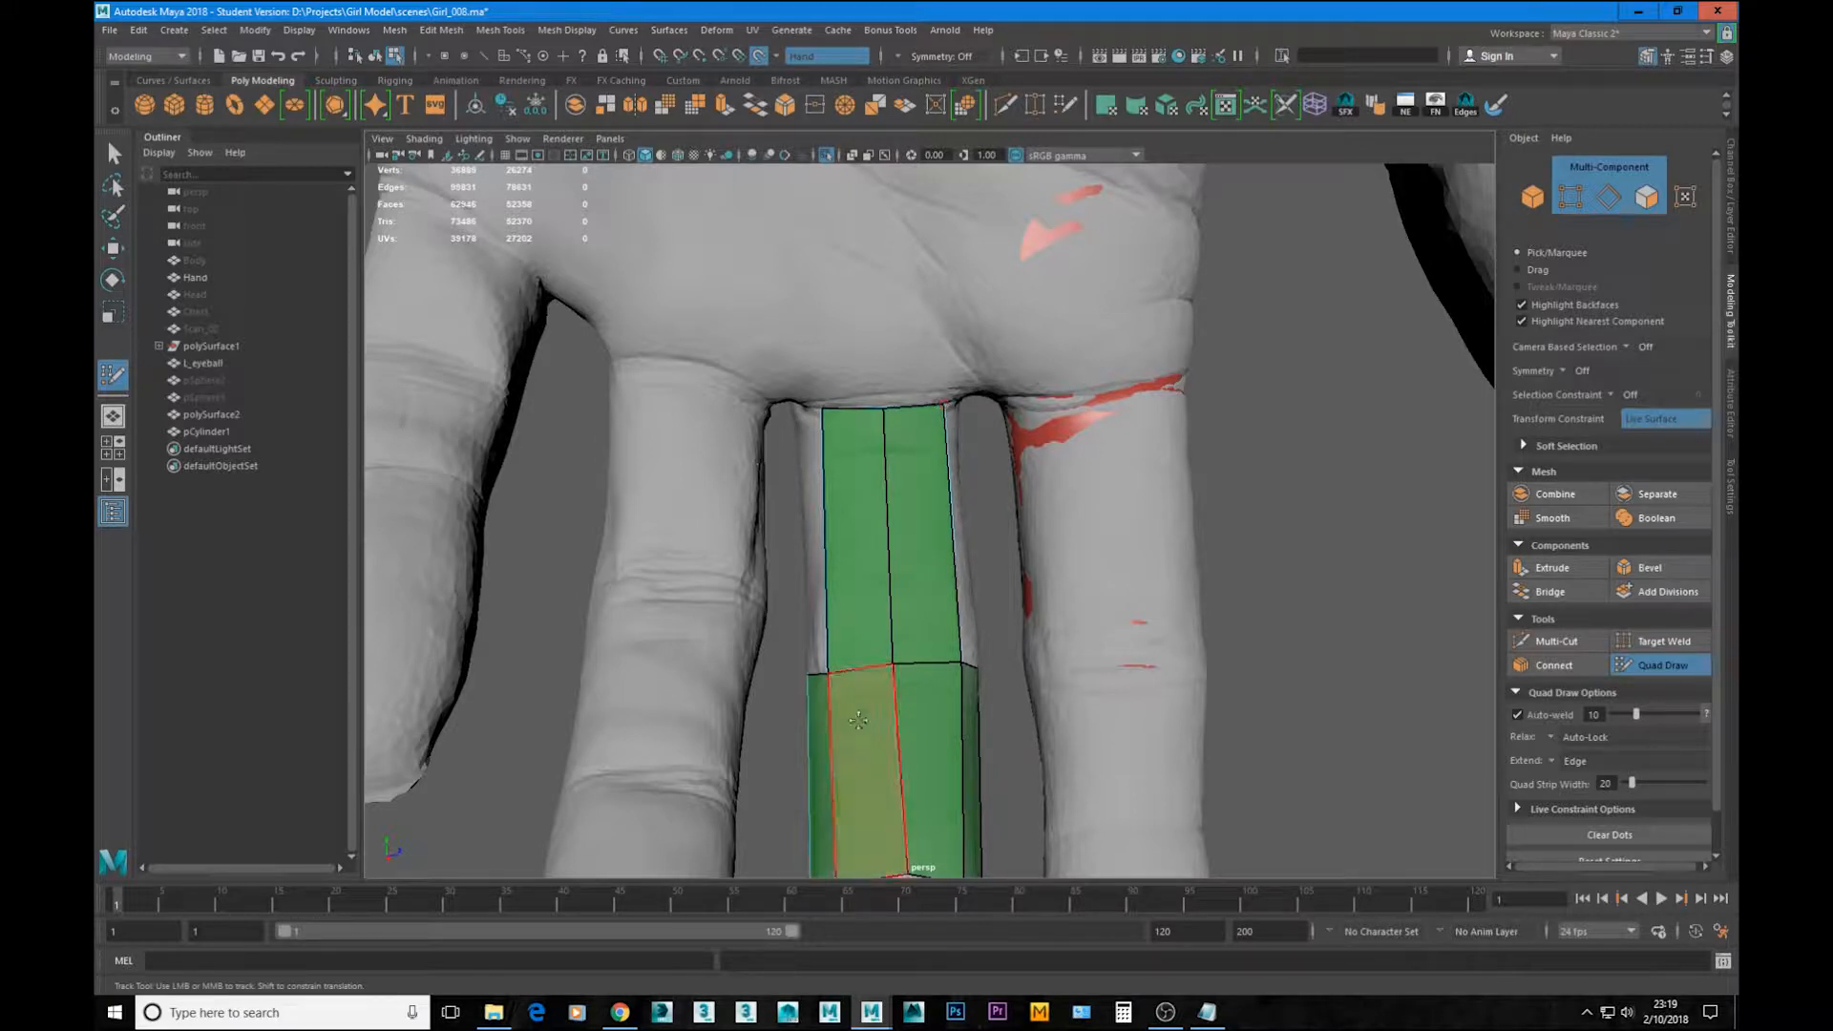
drag(893, 664, 894, 660)
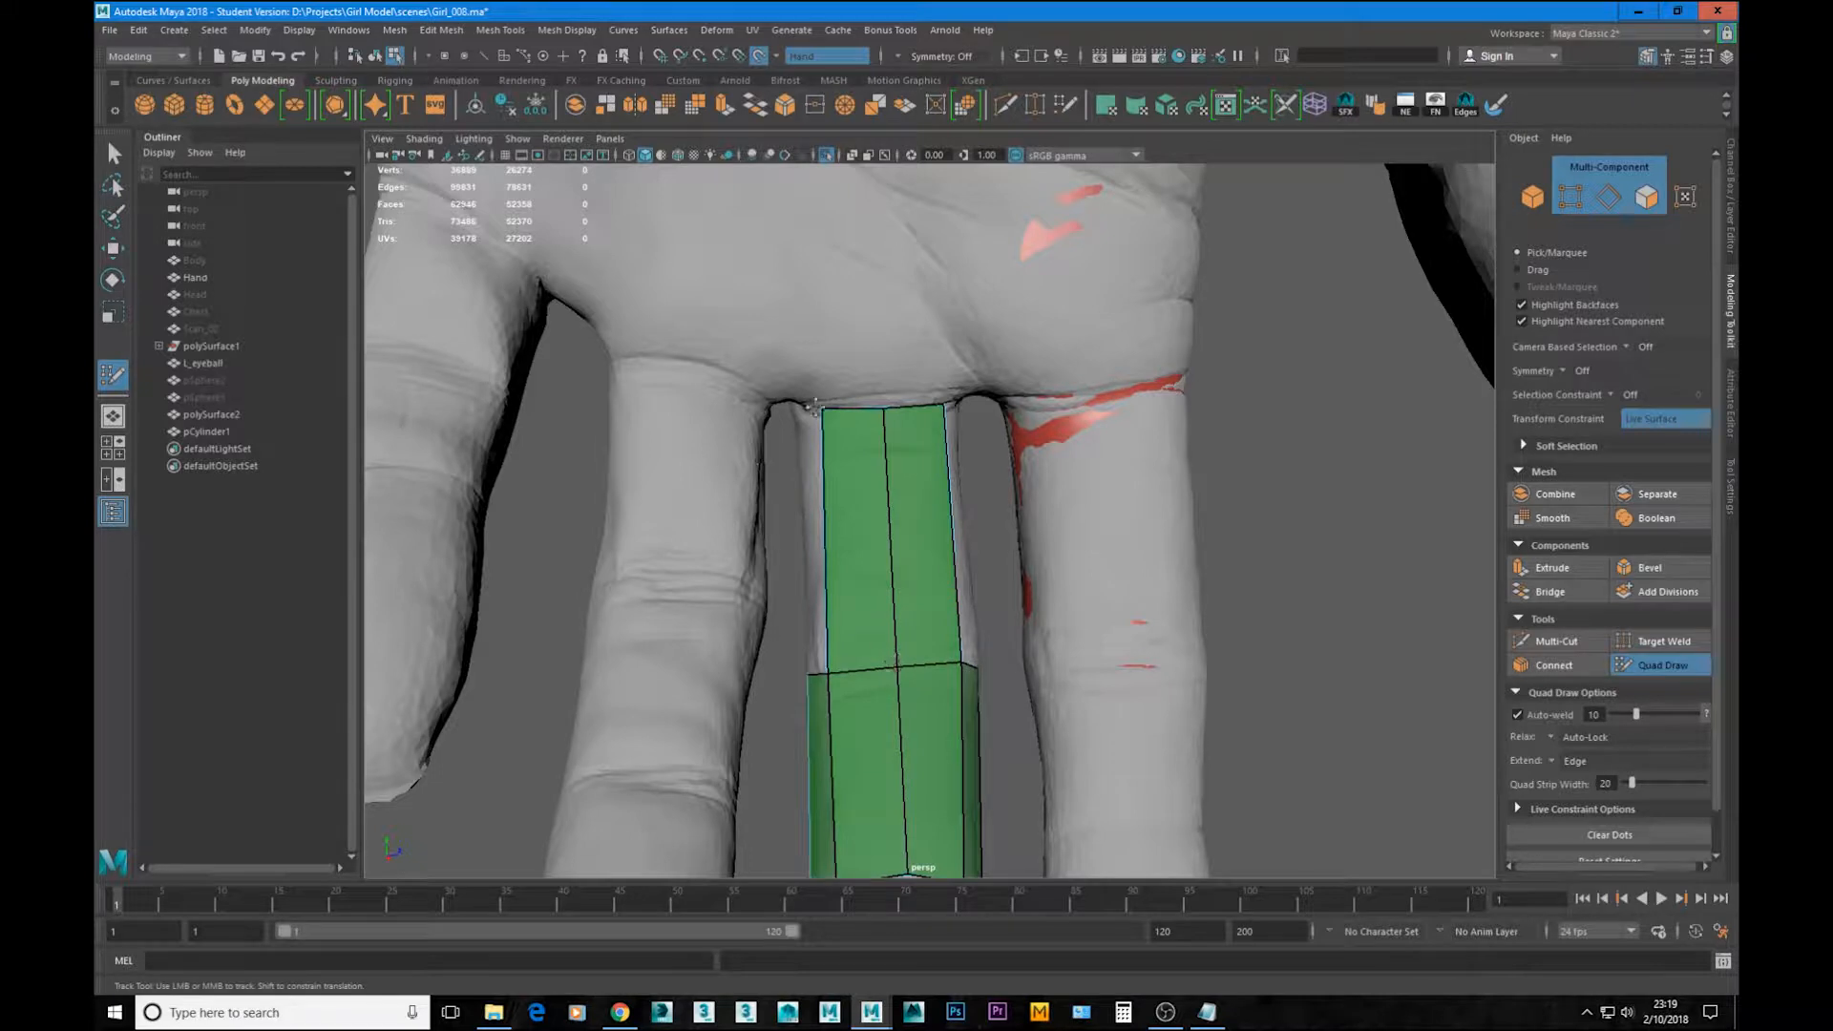
Step: Extend two quads along the side of the middle finger to its base and weld the gap to the neighbouring strip
alt+drag(813, 409, 999, 552)
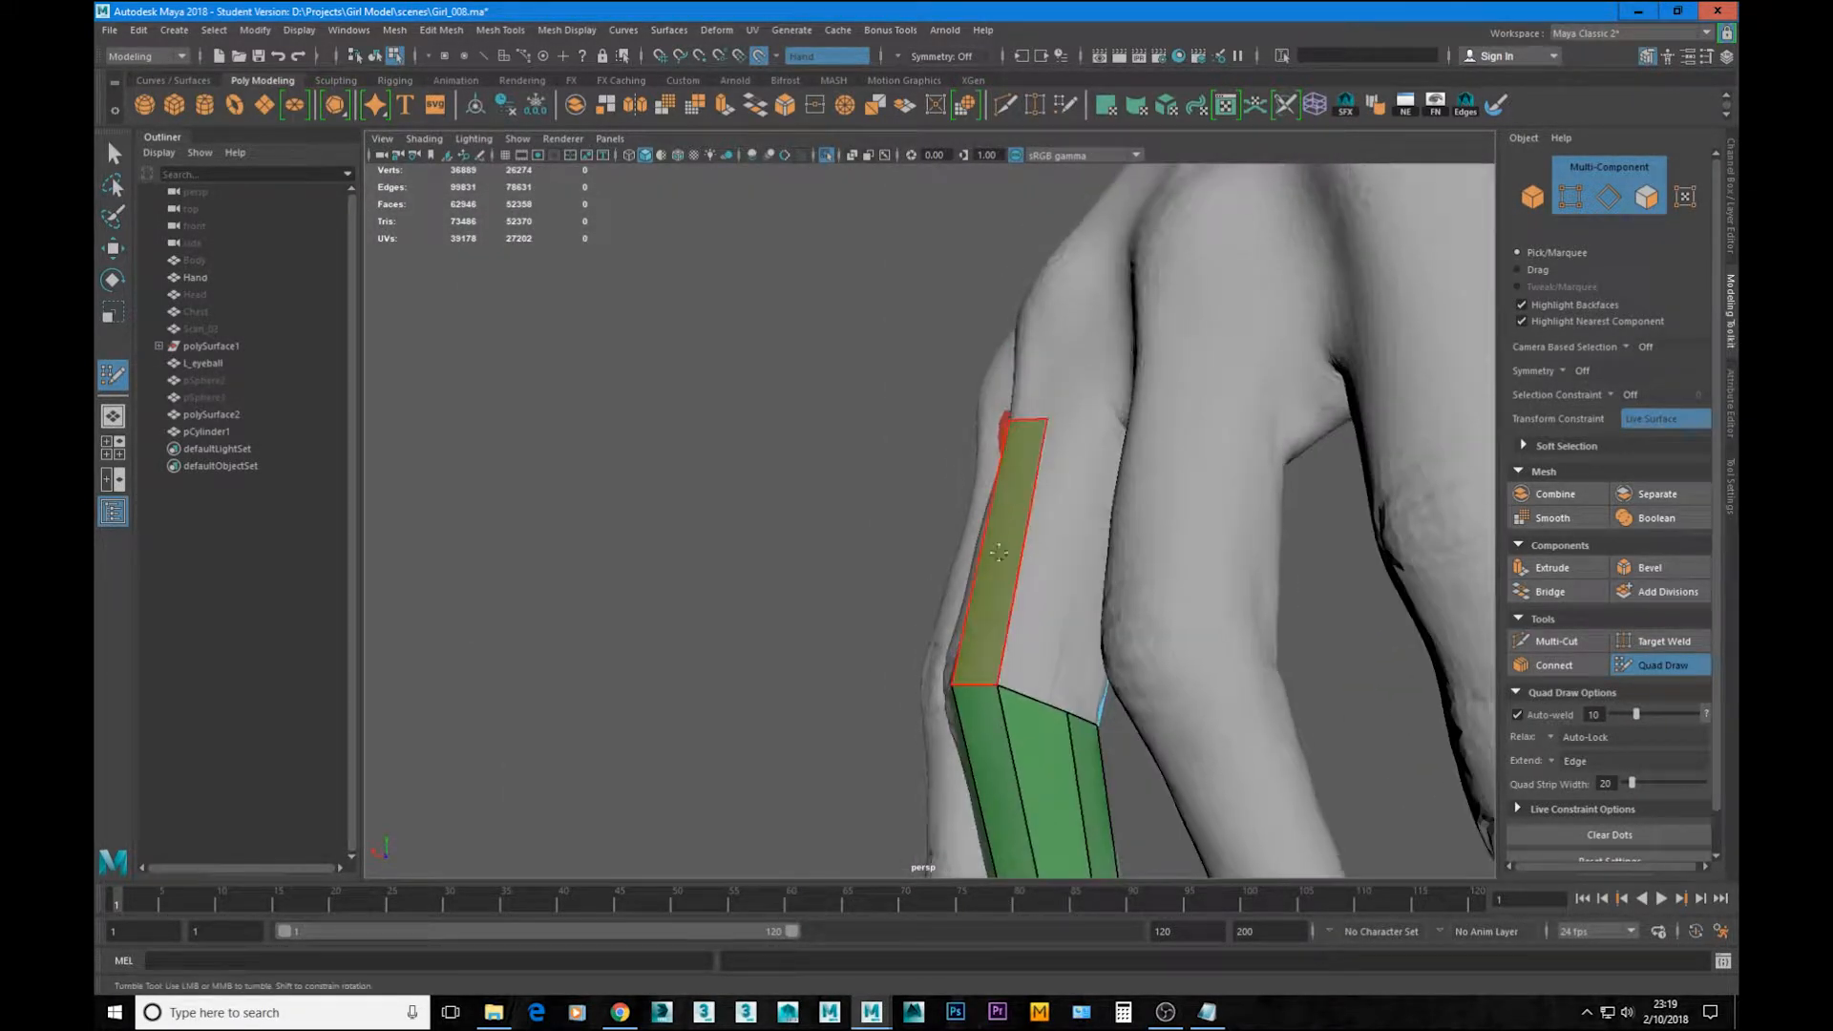
drag(1035, 698, 1090, 429)
alt+drag(1087, 710, 864, 410)
alt+drag(797, 517, 1098, 540)
alt+middle_drag(1098, 539, 1079, 709)
alt+right_drag(1079, 709, 1114, 708)
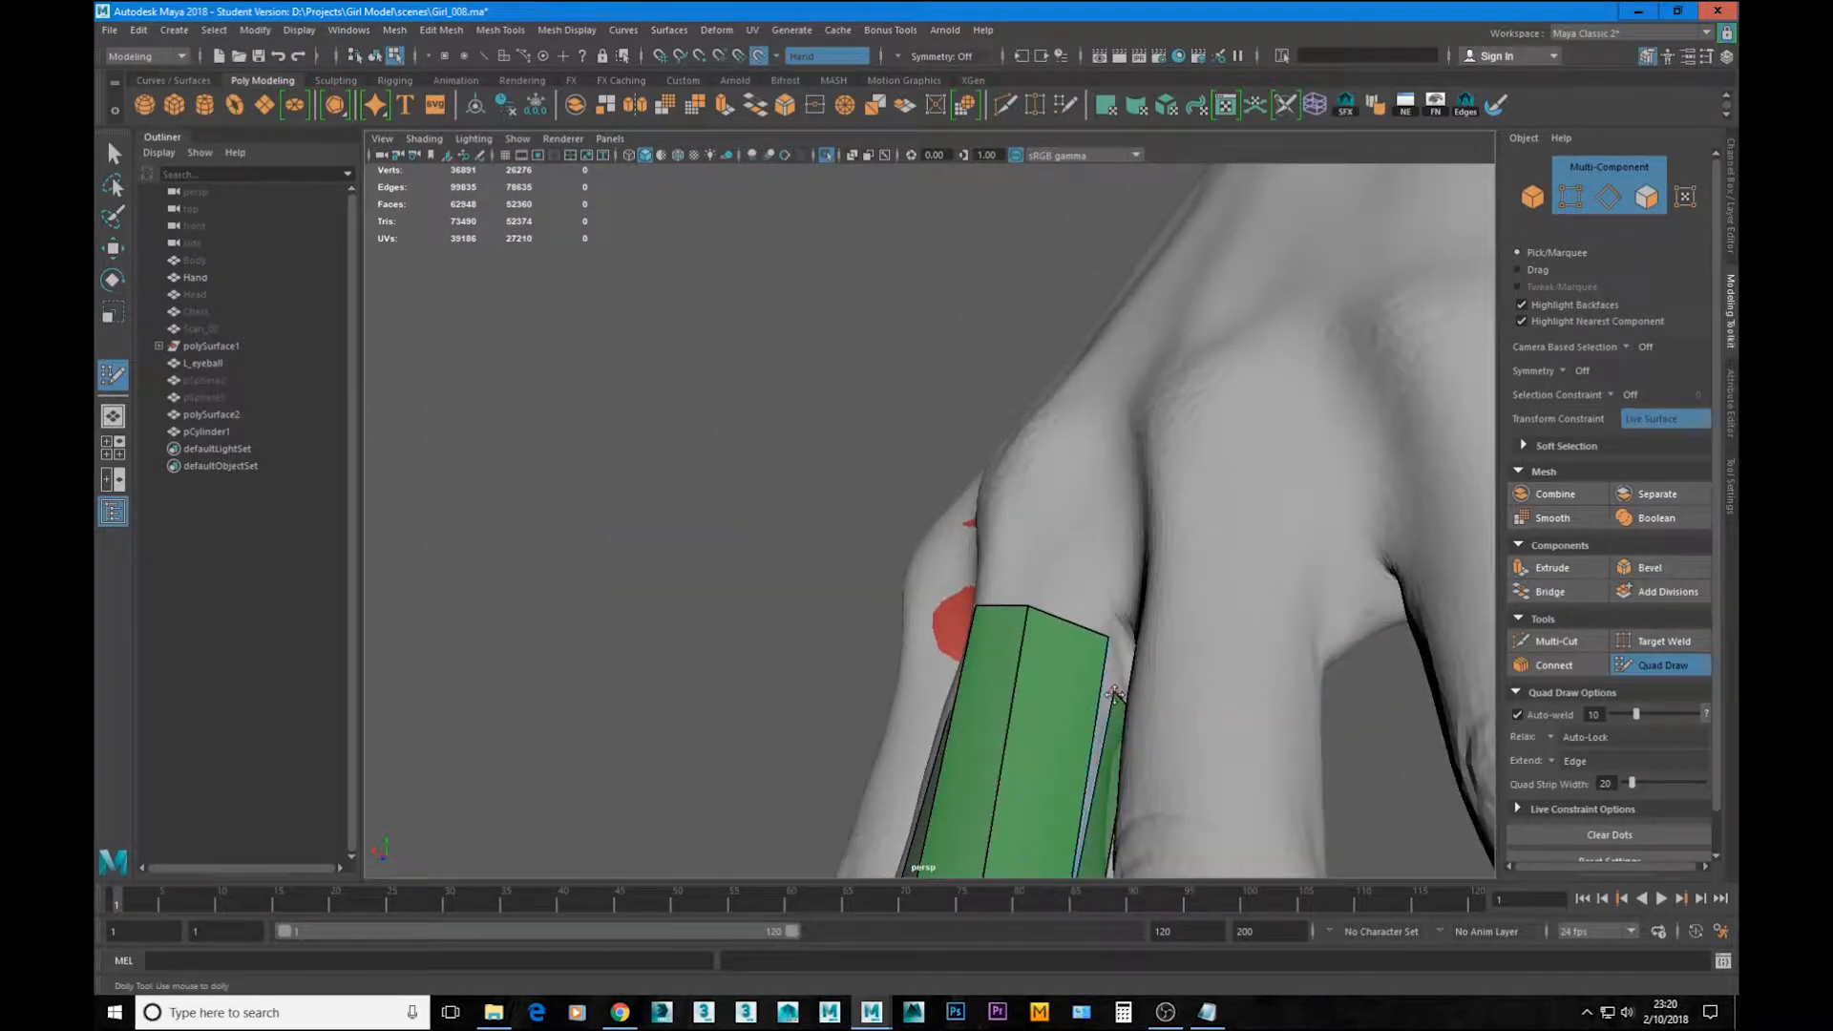
drag(1114, 694, 1115, 647)
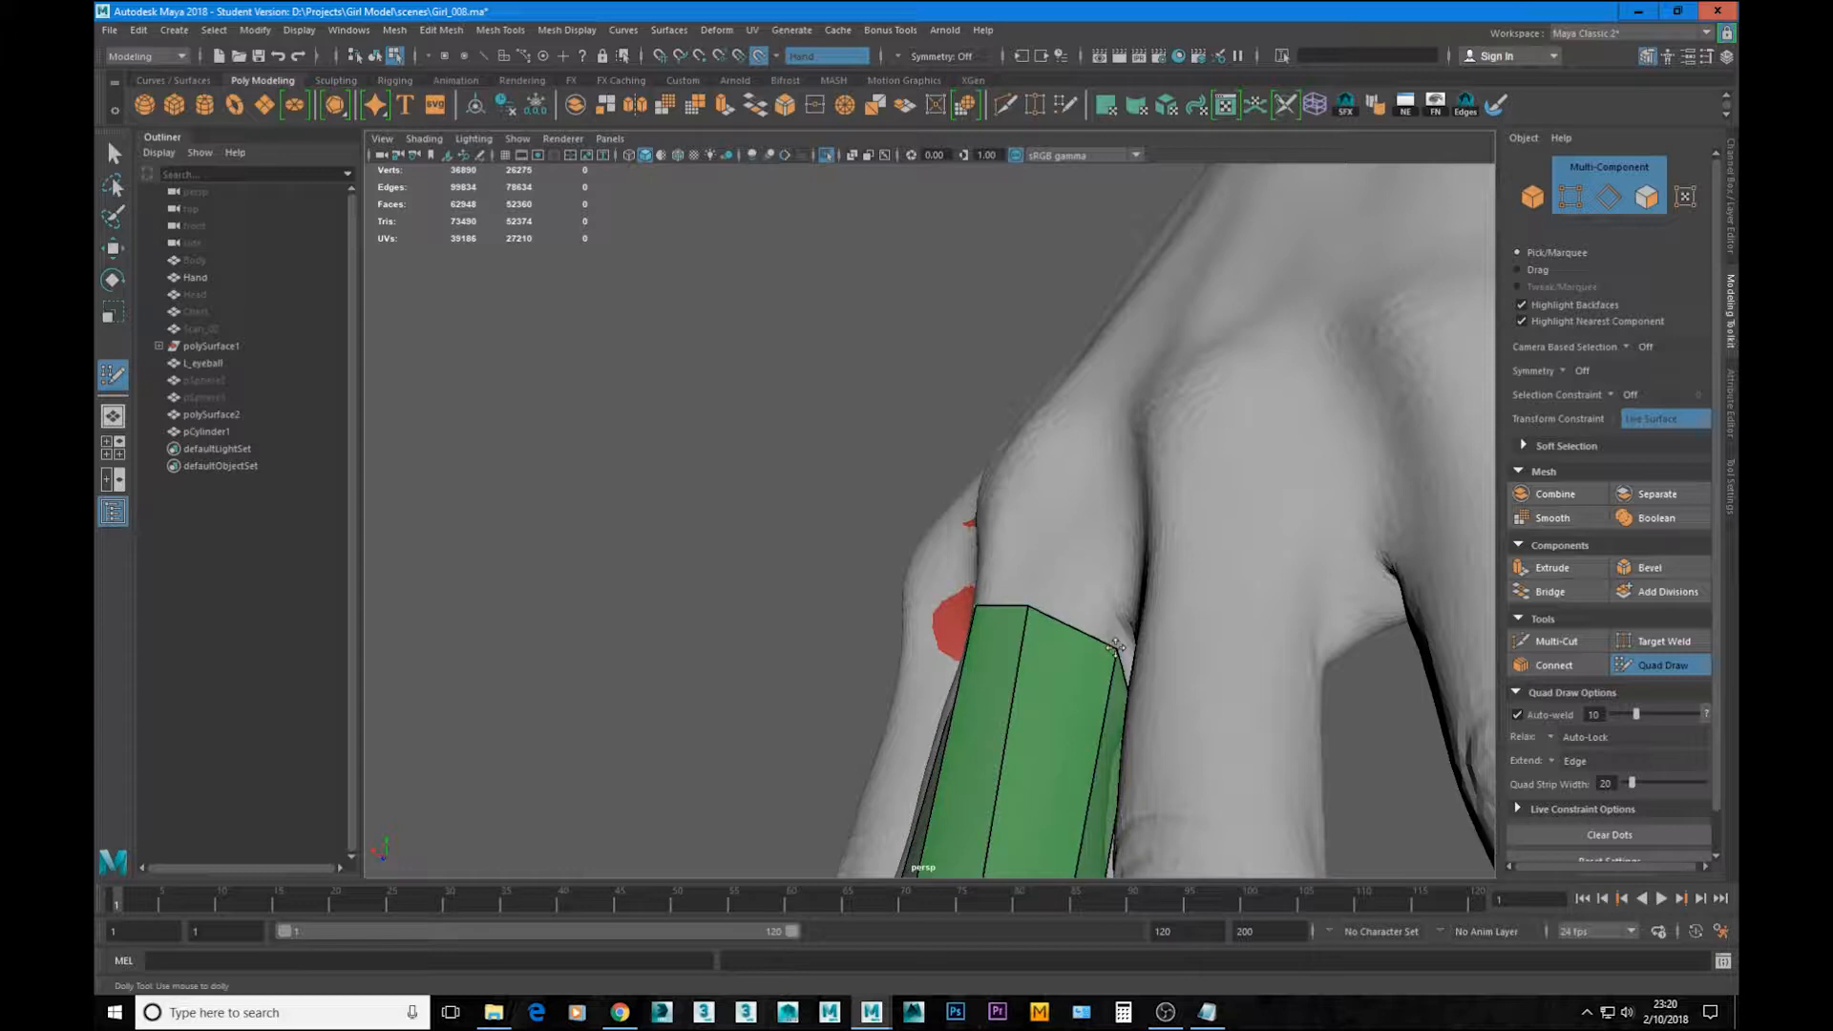
Step: Extend two quads along the middle finger's side facing the index finger to its base and weld them to the back strip
alt+drag(1108, 735, 783, 691)
alt+middle_drag(783, 691, 834, 606)
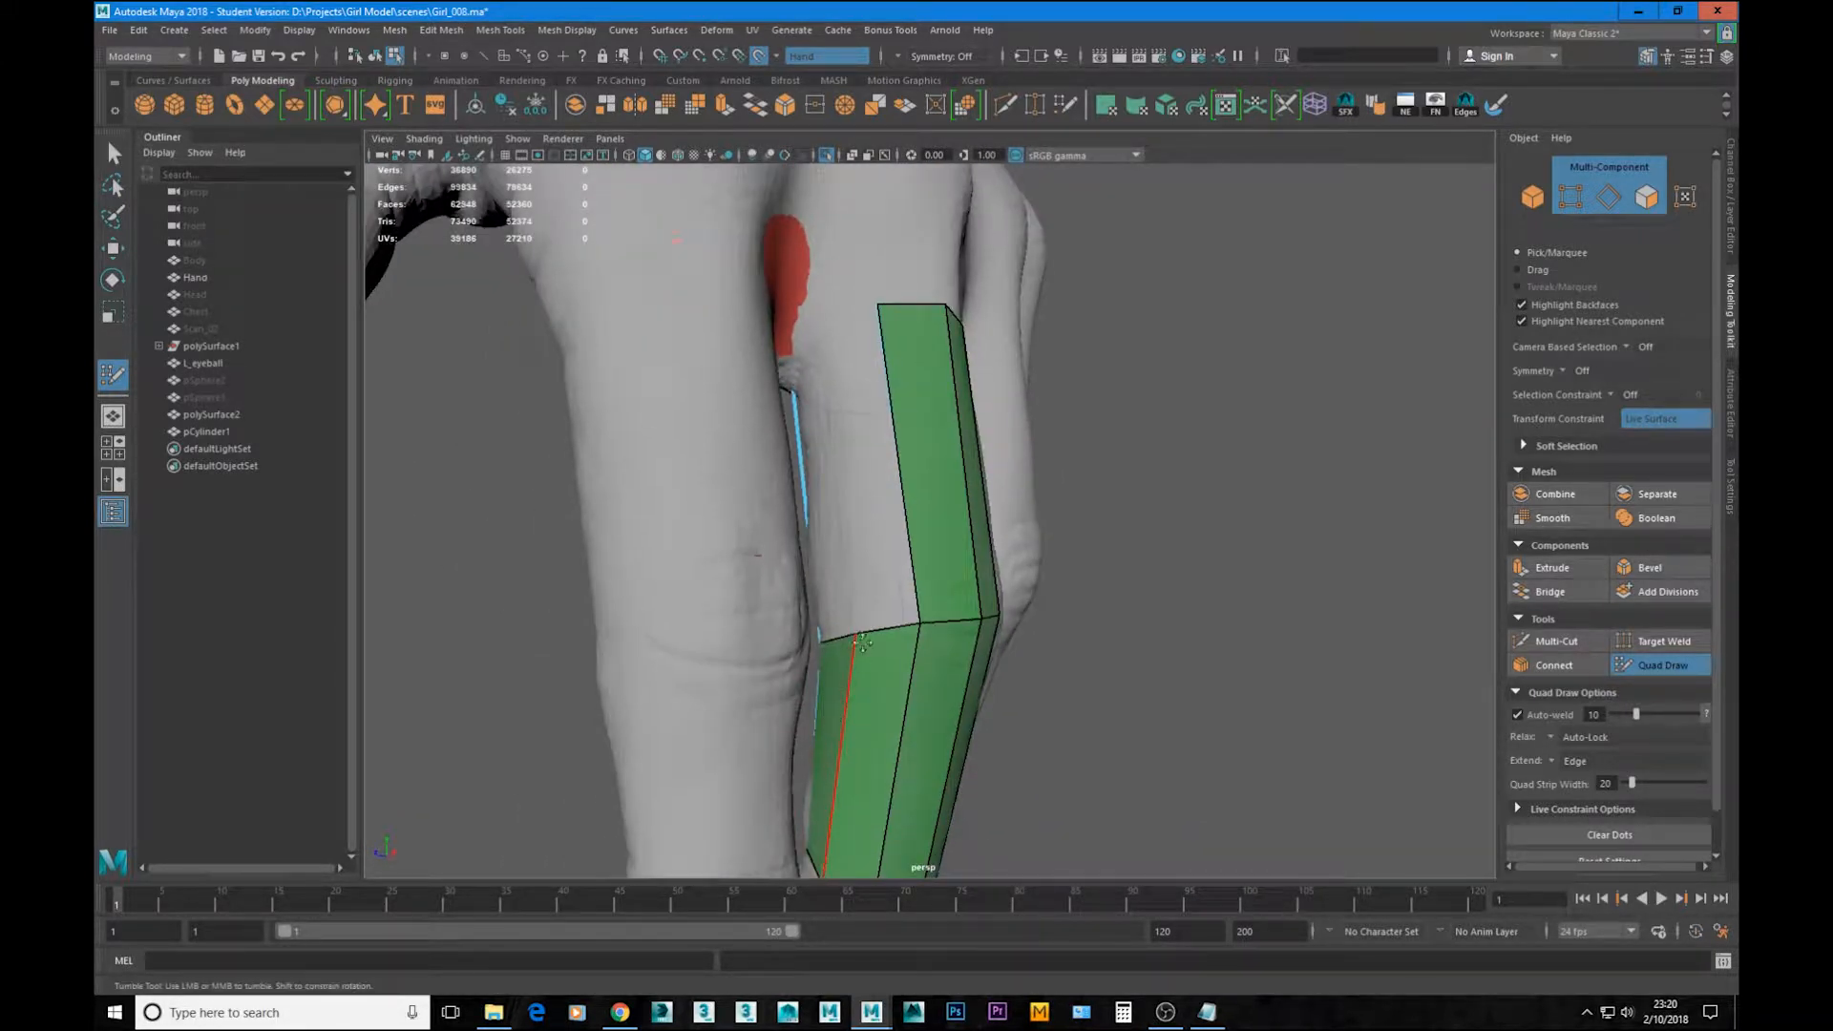
drag(870, 628, 857, 410)
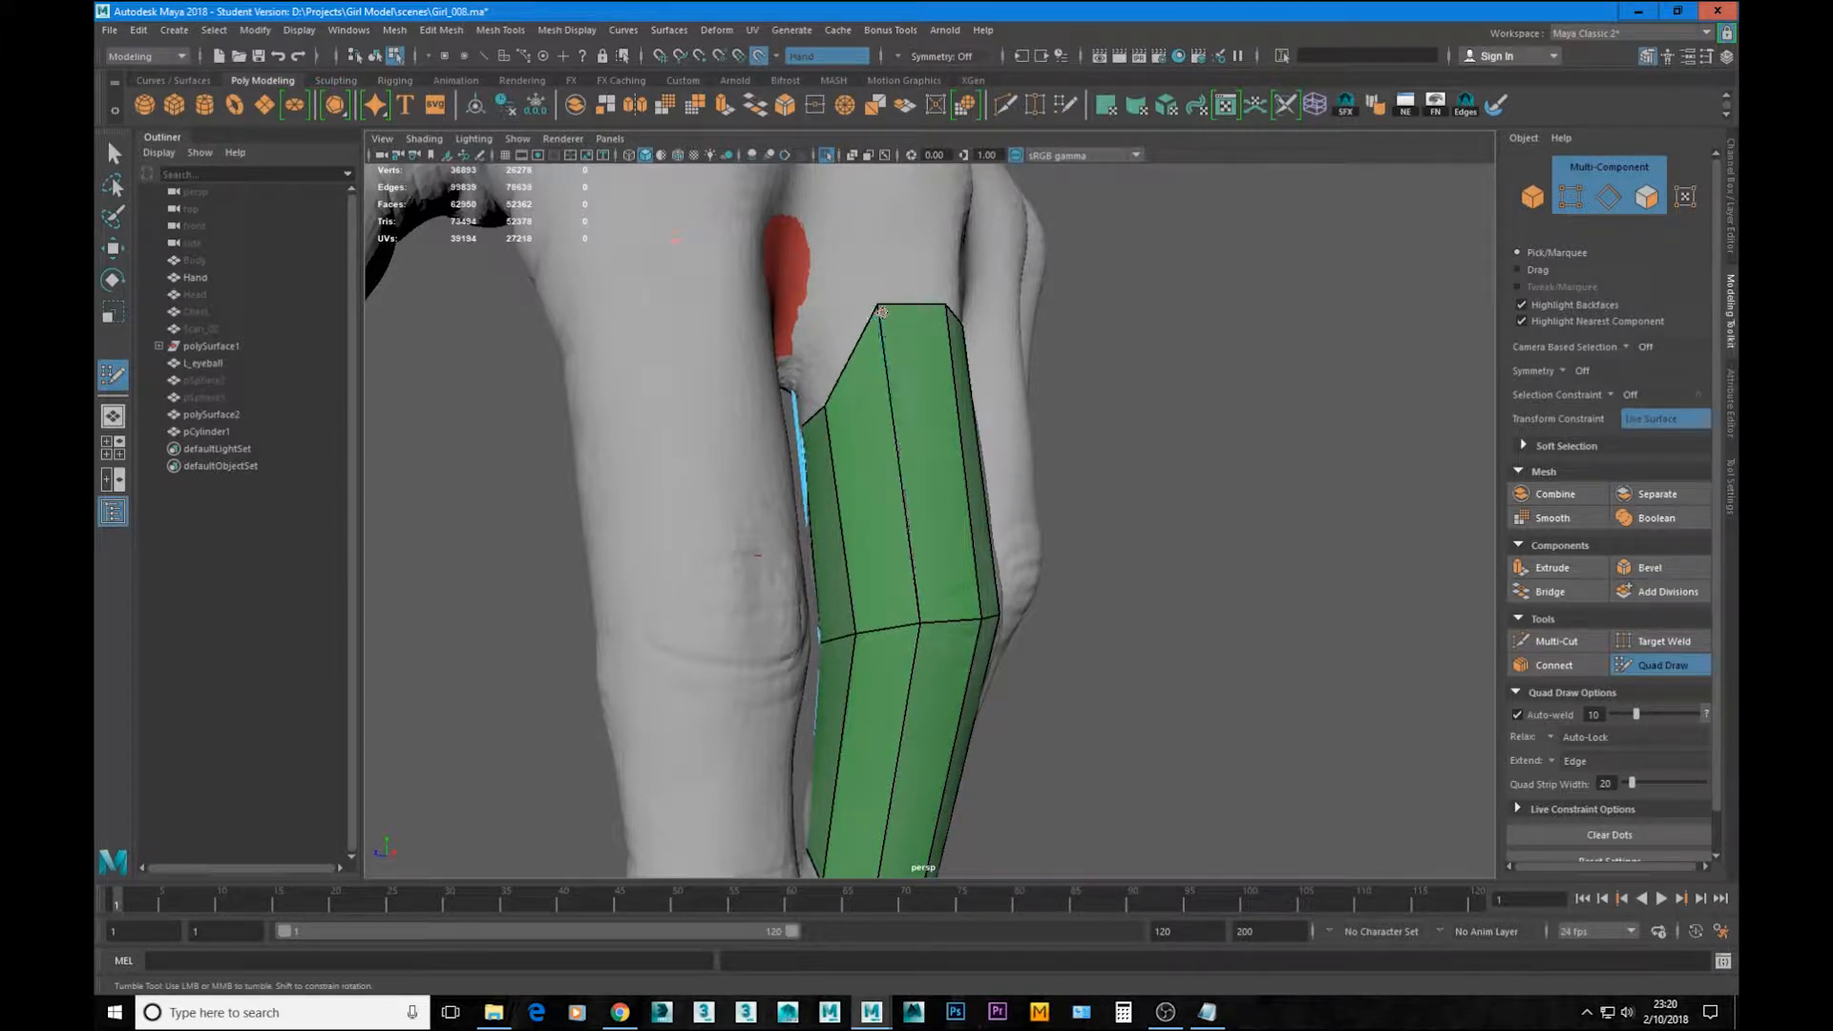
drag(881, 312, 878, 306)
Step: Undo the last vertex tweaks beside the palm-side strips at the middle finger's base
alt+drag(836, 448, 850, 346)
key(ctrl+z)
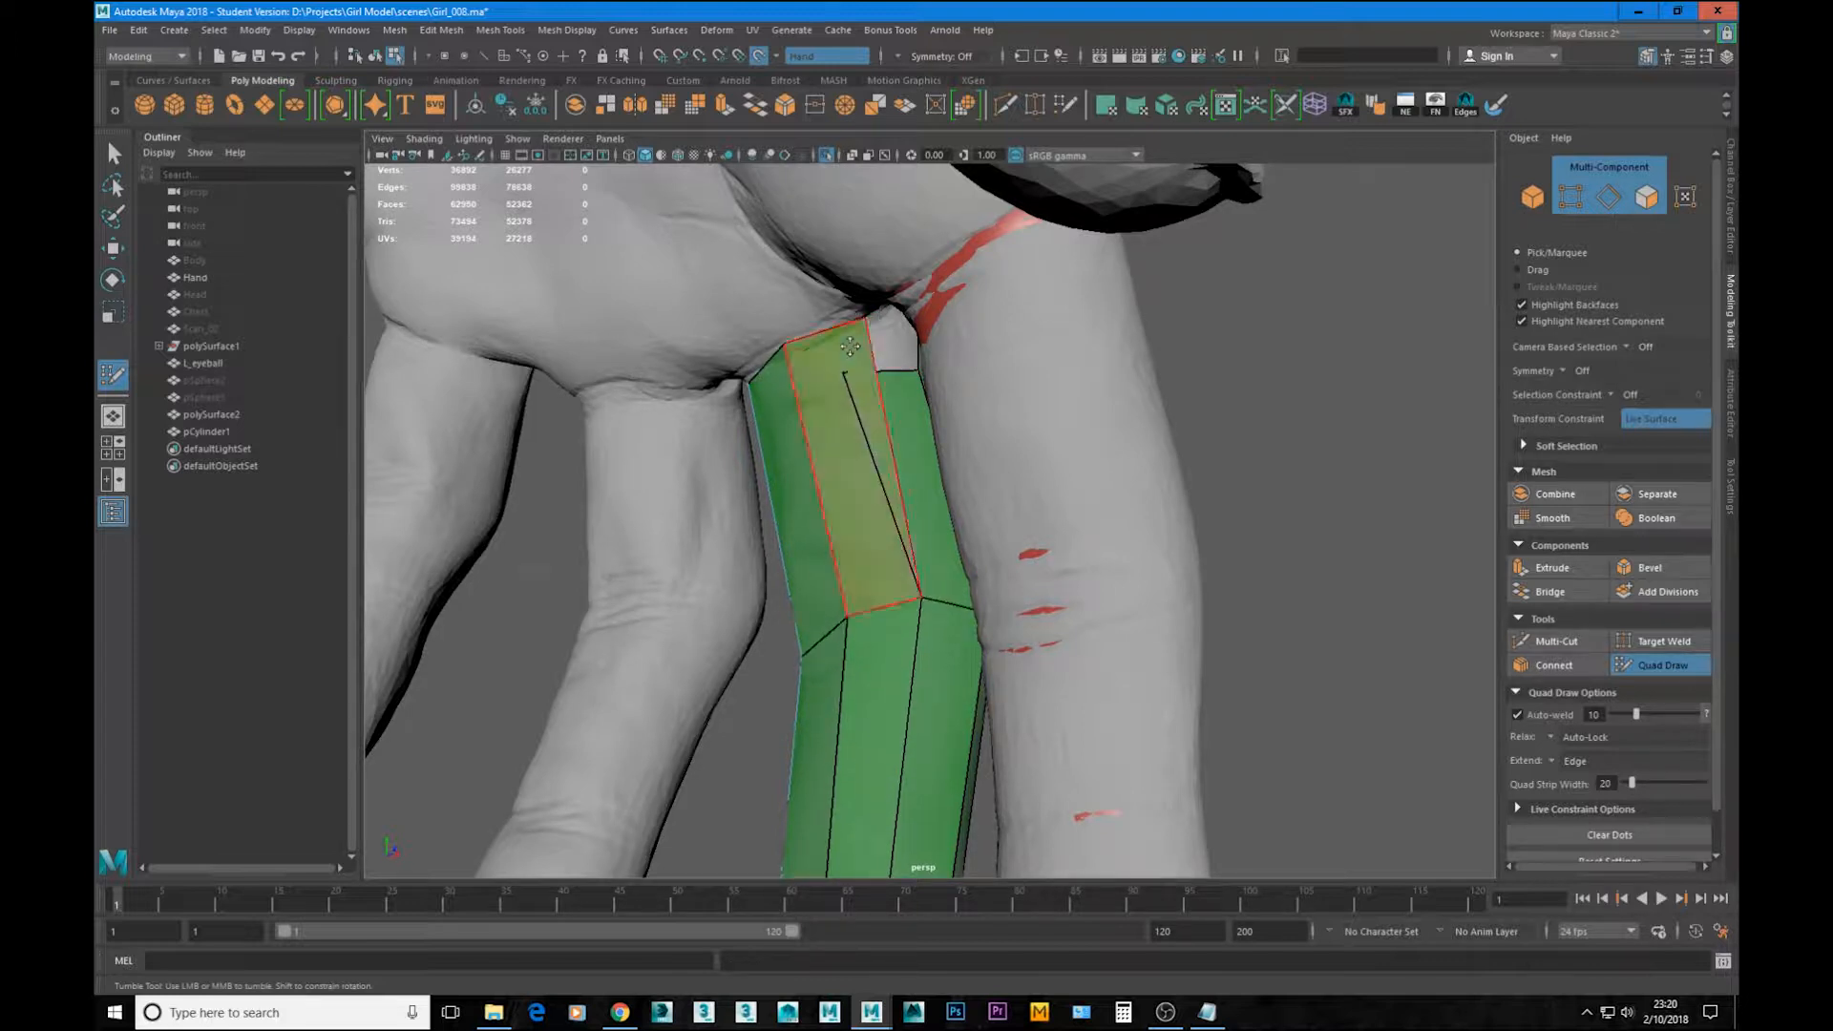
key(ctrl+z)
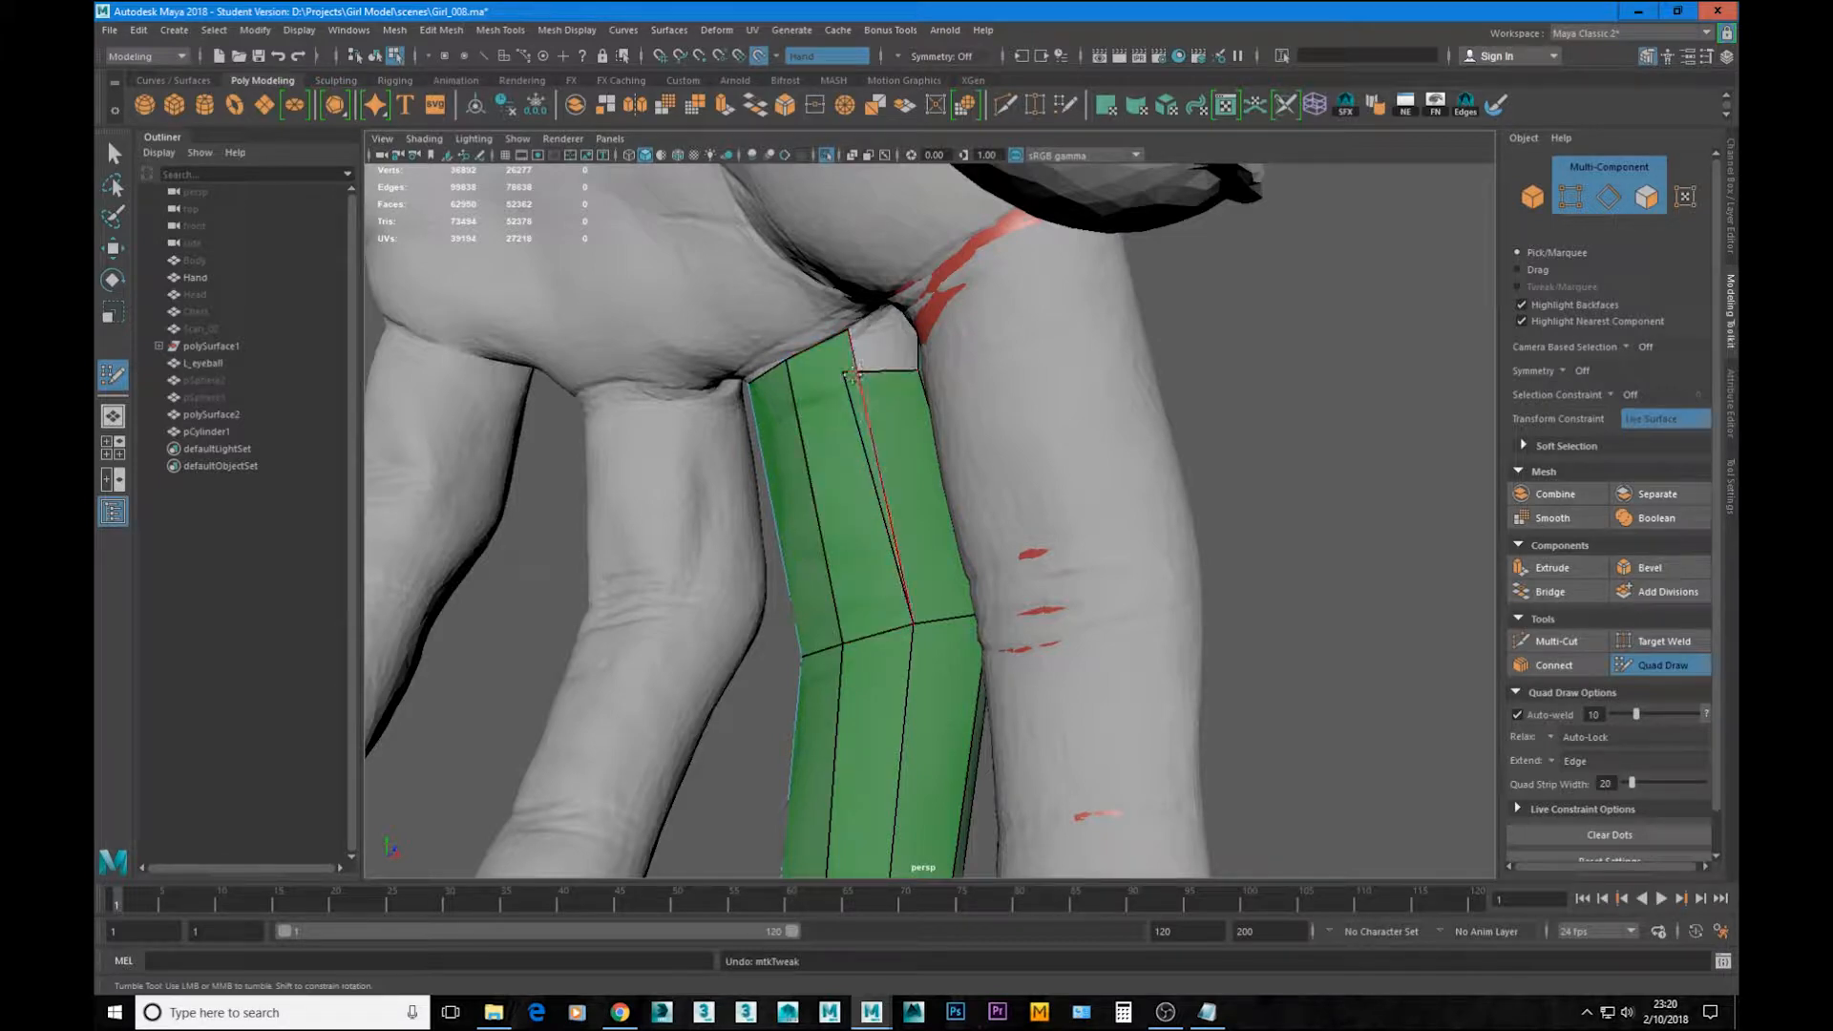
Step: Weld the loose vertices between the palm-side and neighbouring strips at the finger's base, temporarily restricting selection to vertices
alt+drag(801, 375, 864, 429)
alt+right_drag(864, 430, 946, 535)
alt+drag(945, 535, 901, 622)
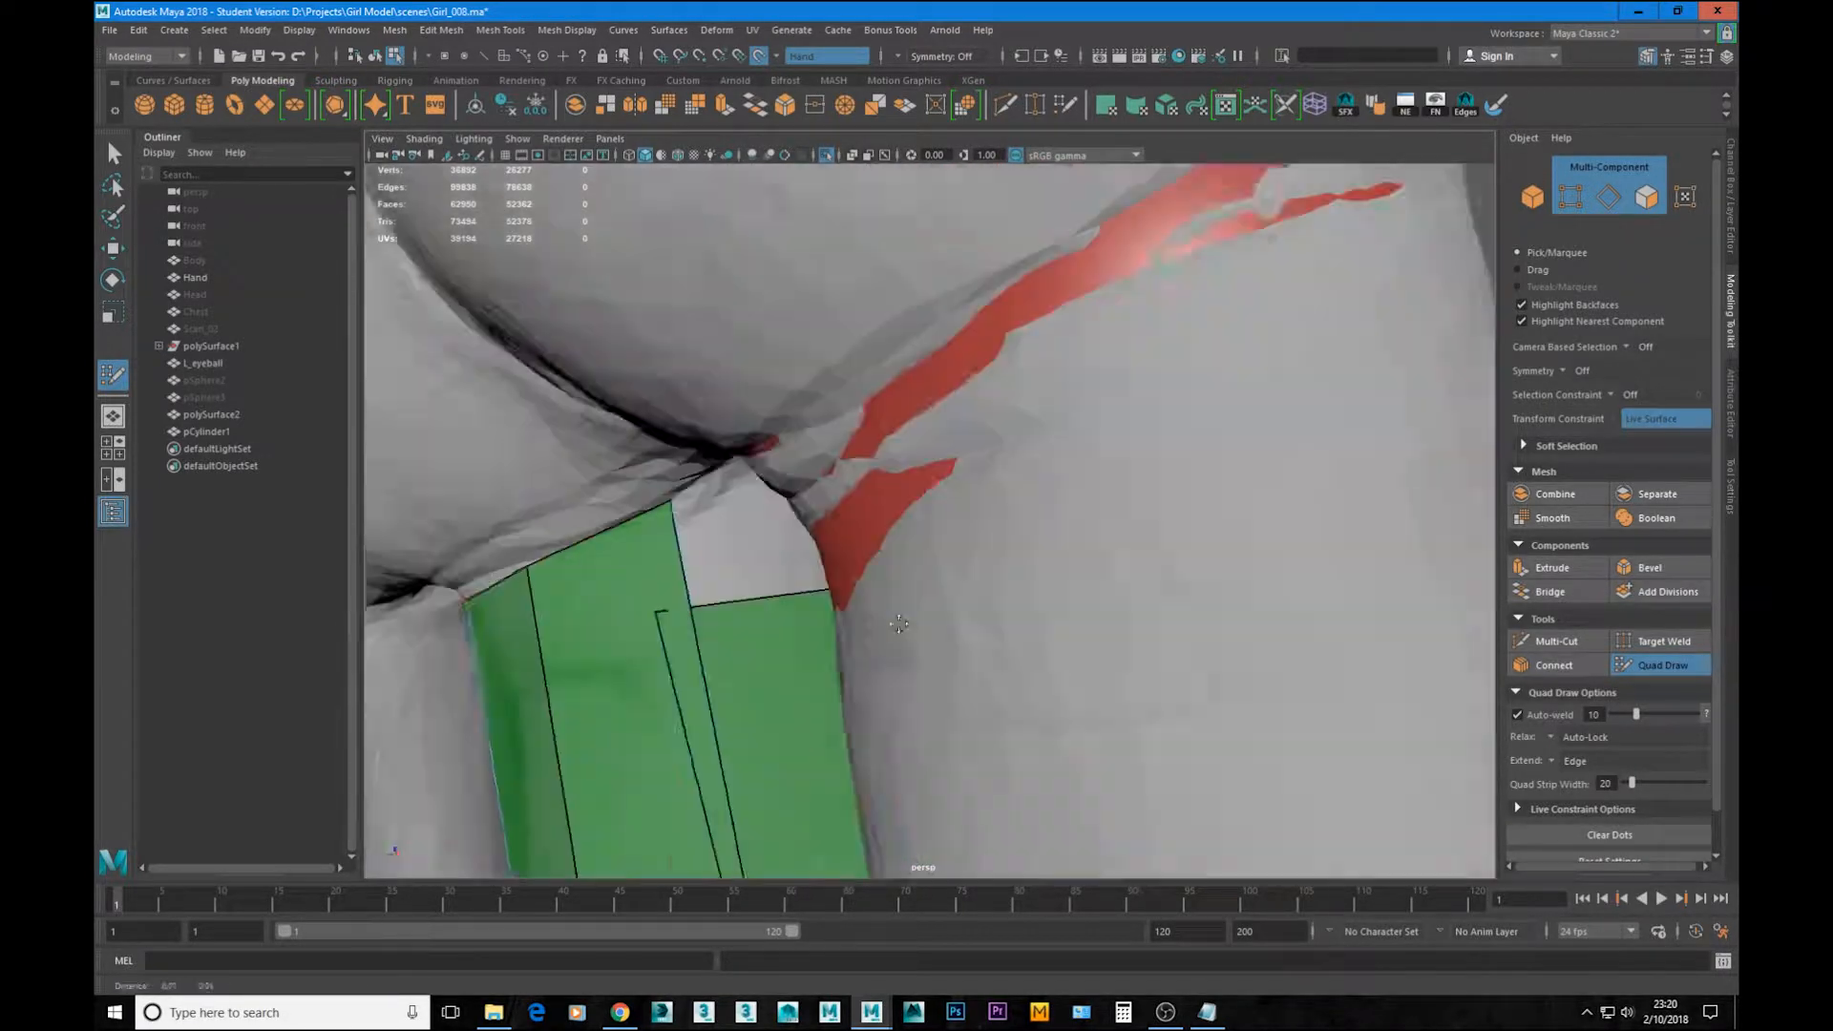
alt+right_drag(900, 621, 1068, 582)
alt+drag(1068, 581, 1031, 568)
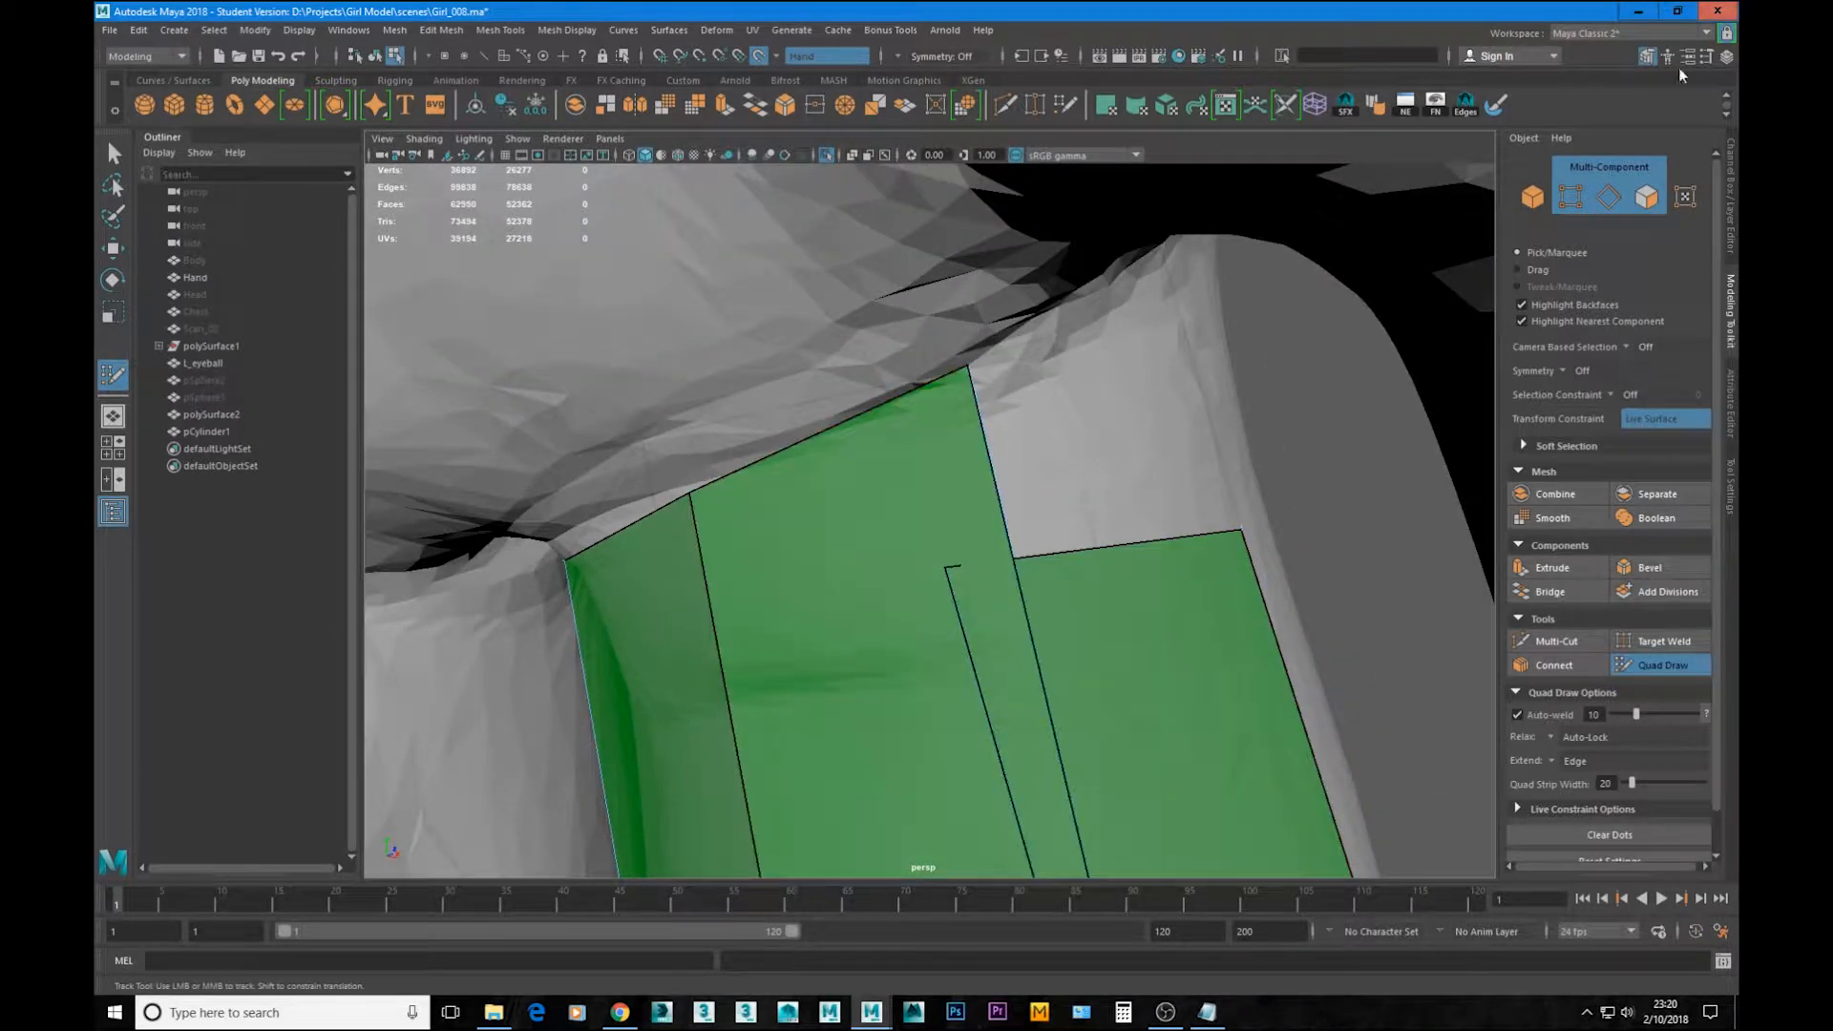
click(1573, 199)
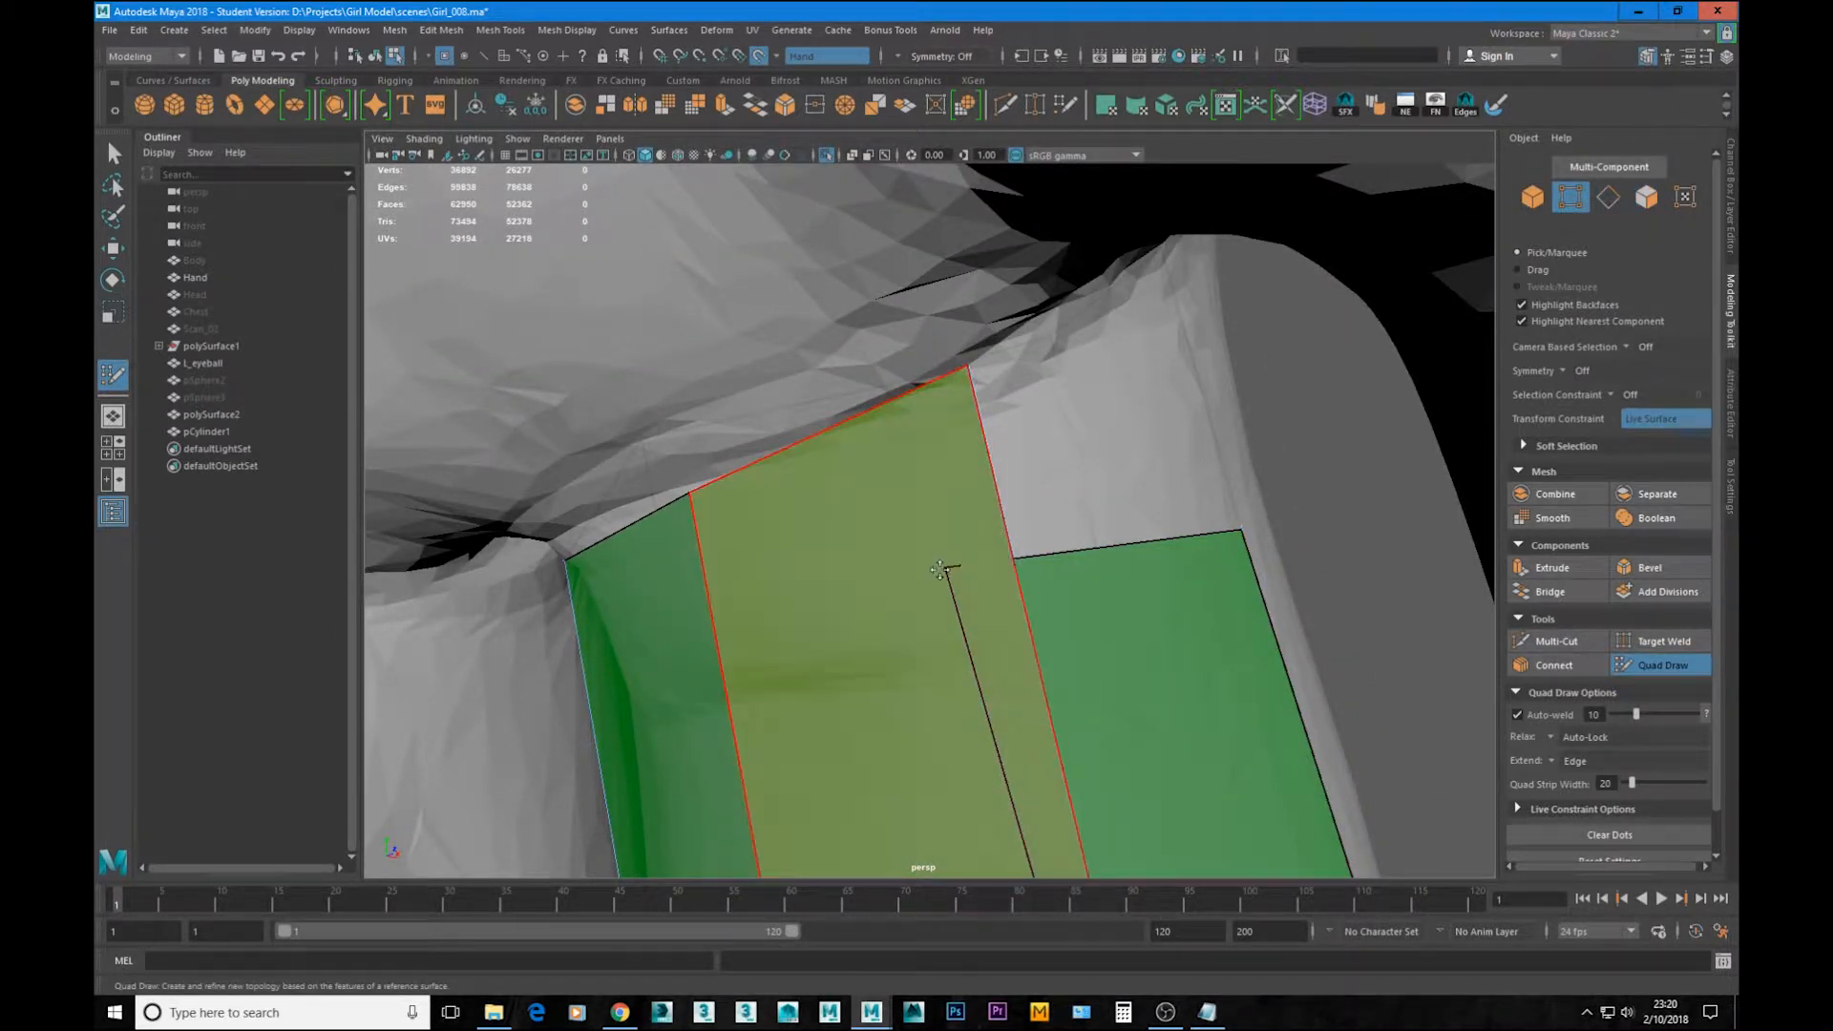
drag(1012, 557, 974, 364)
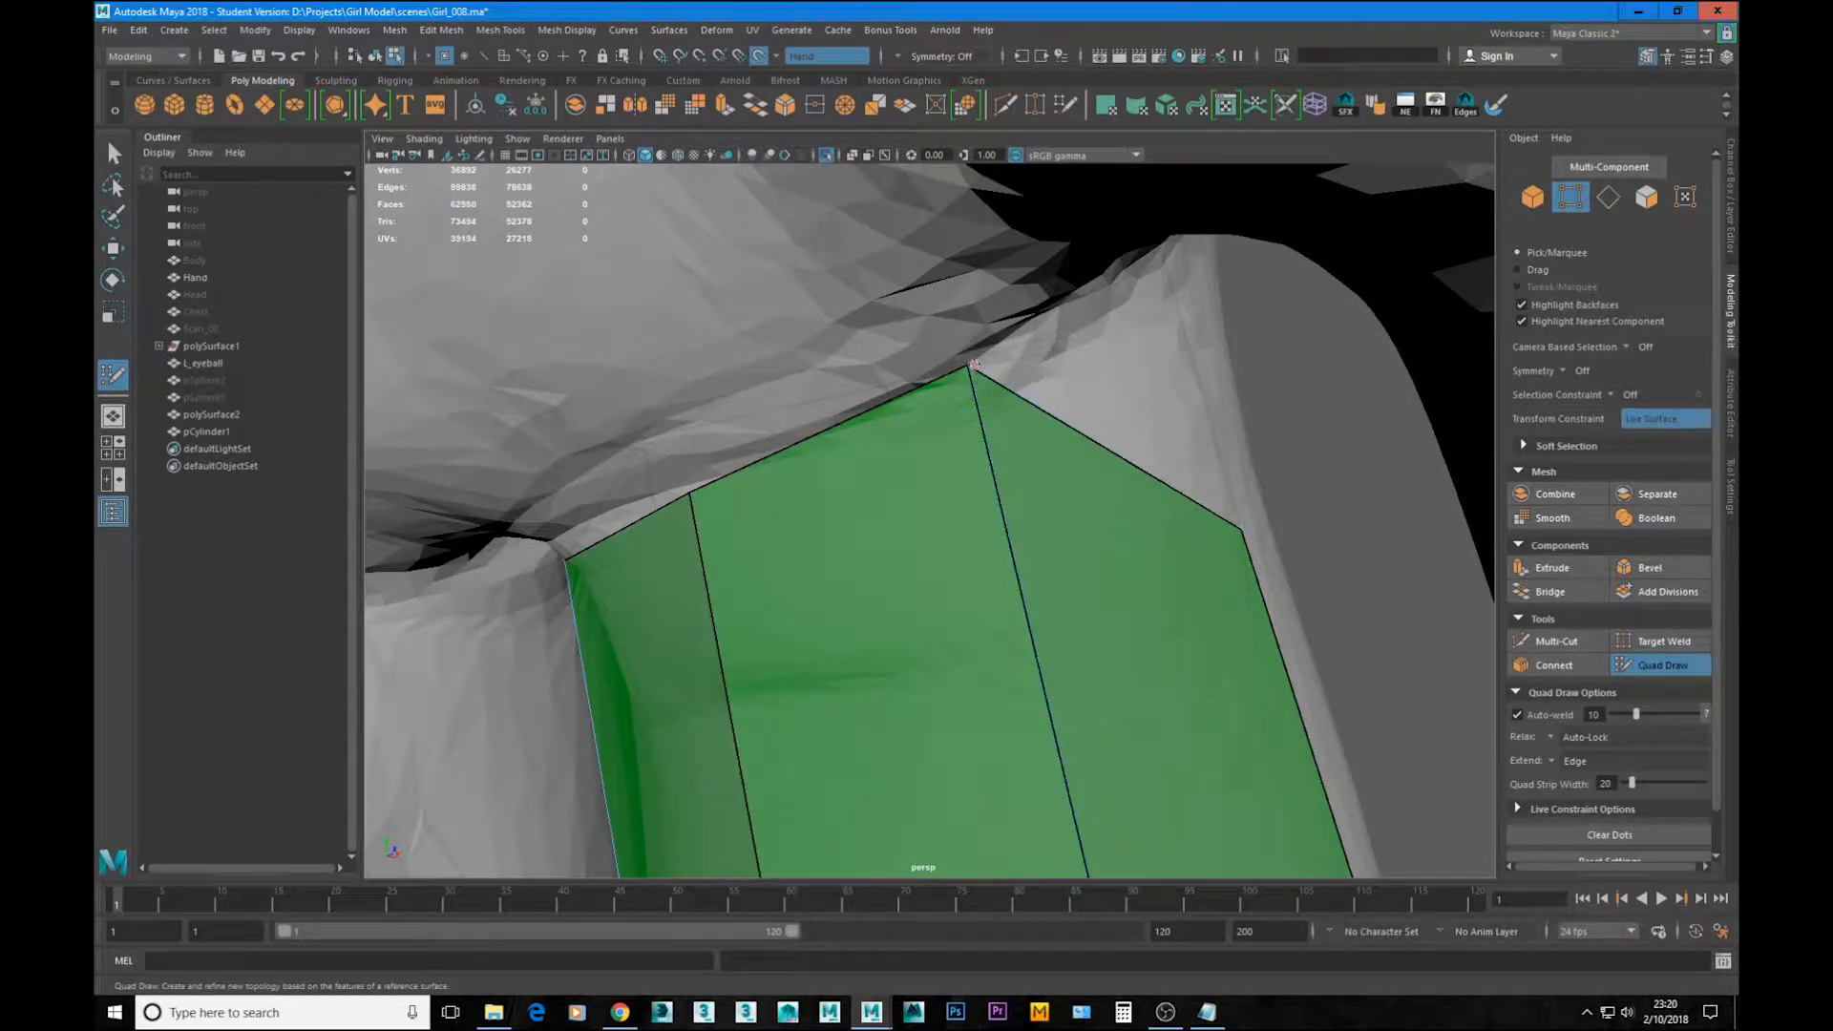
click(1608, 168)
mouse_move(986, 655)
alt+mouse_down()
mouse_move(1065, 633)
mouse_move(968, 665)
alt+mouse_up()
drag(765, 586, 745, 441)
Step: Raise the upper-edge vertices on the back of the middle finger to even out the tube's rim
scroll(929, 521, down, 4)
alt+drag(1279, 549, 1117, 520)
drag(843, 434, 847, 419)
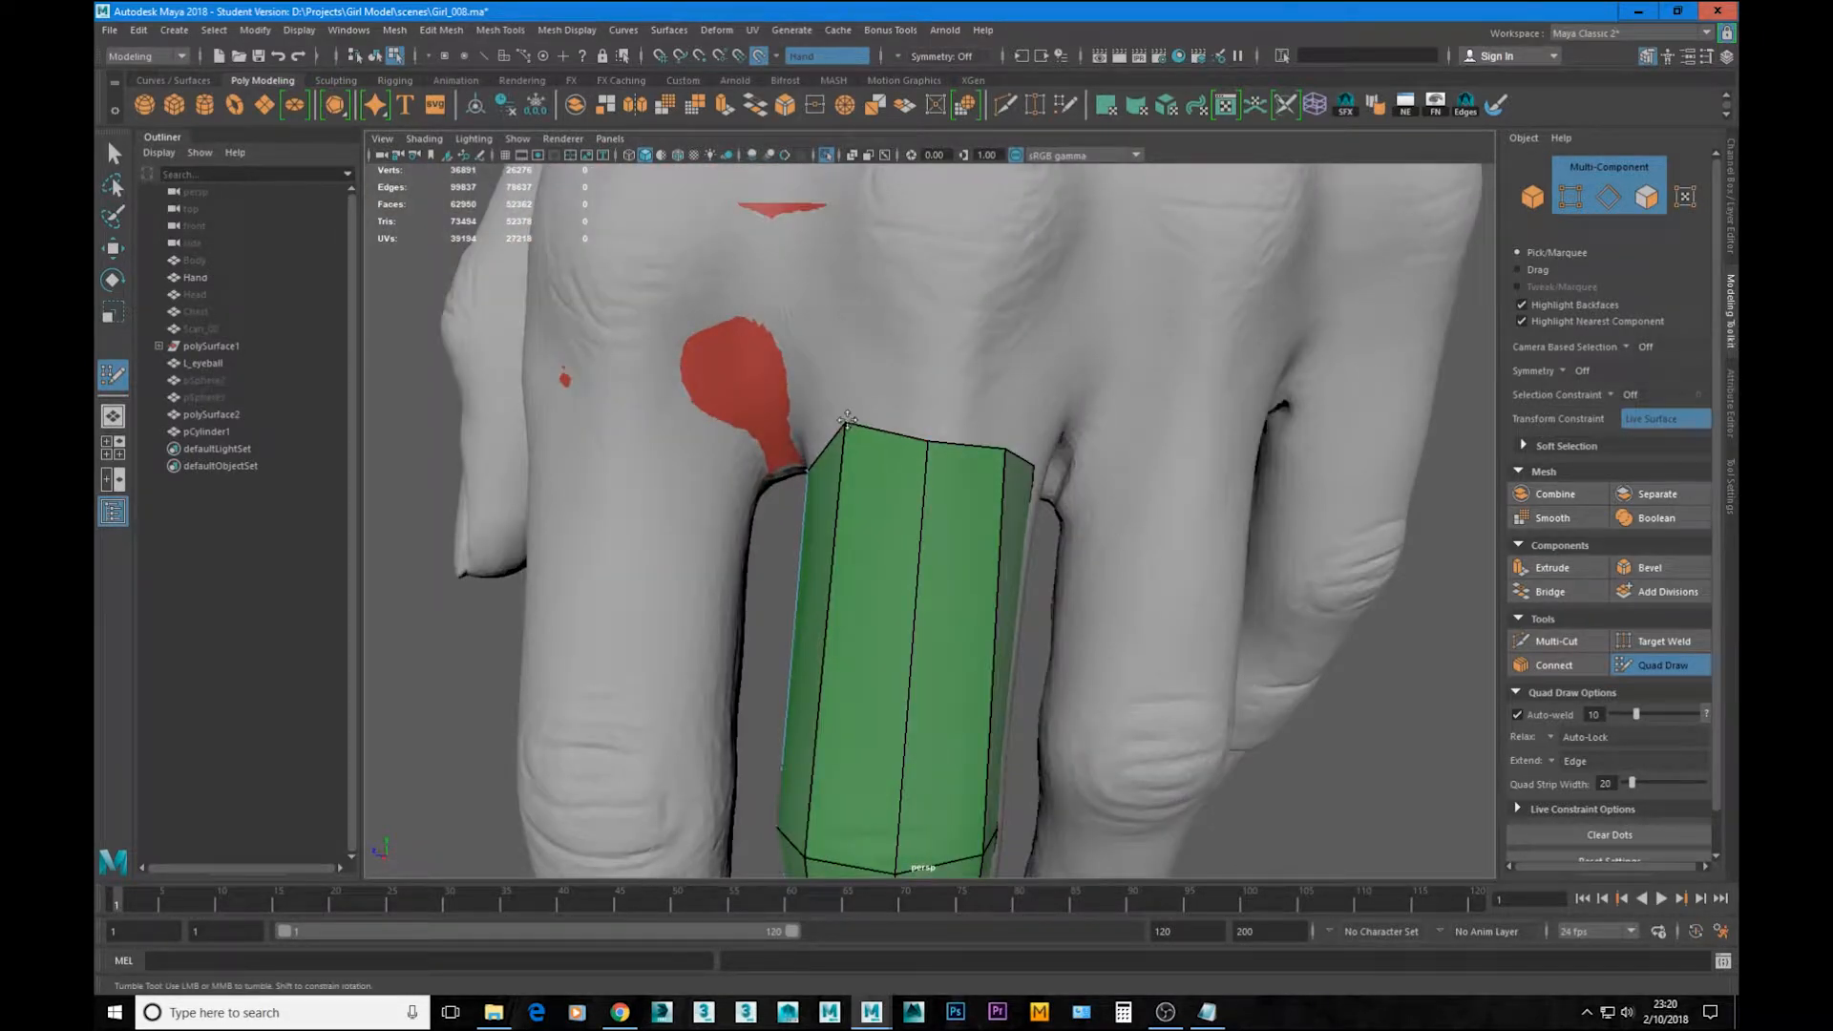
drag(1005, 448, 937, 412)
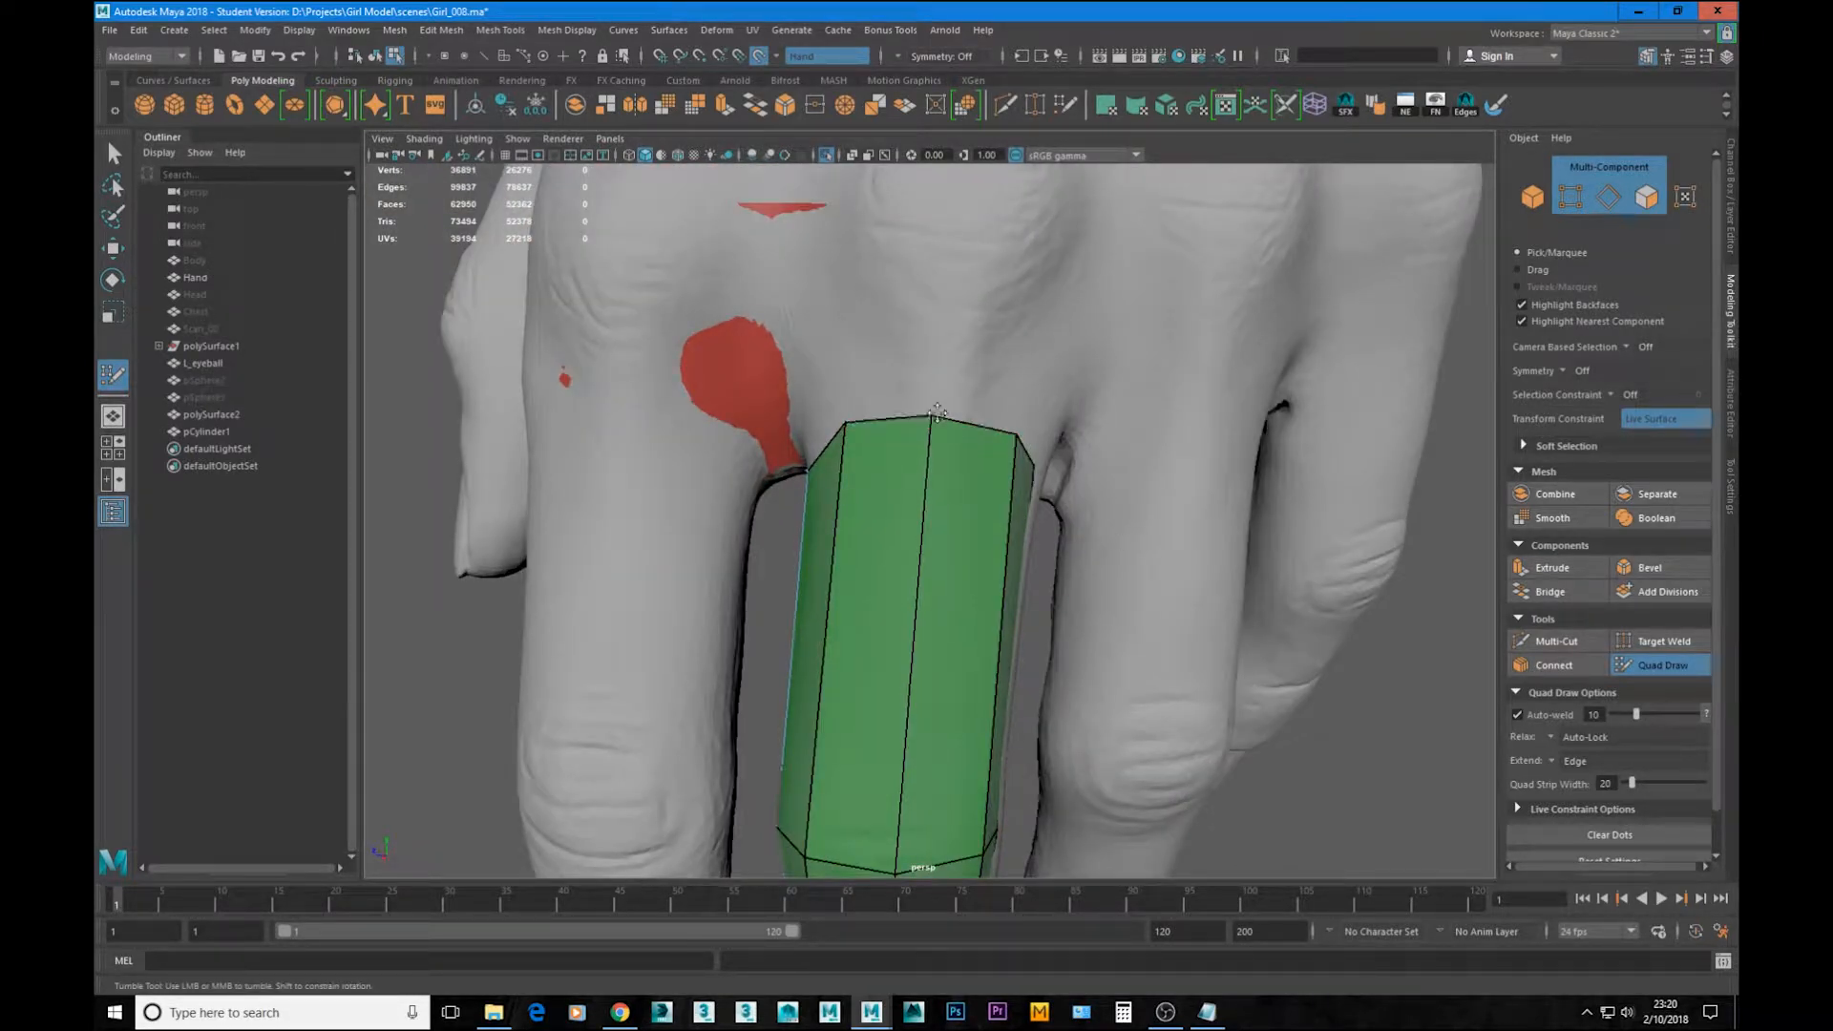
Step: Leave Quad Draw and isolate the retopologised index finger mesh polySurface2
mouse_move(1246, 540)
alt+mouse_down()
mouse_move(1222, 287)
mouse_move(1482, 499)
mouse_move(682, 448)
mouse_move(657, 472)
mouse_move(996, 535)
alt+mouse_up()
alt+middle_drag(1065, 697, 1029, 710)
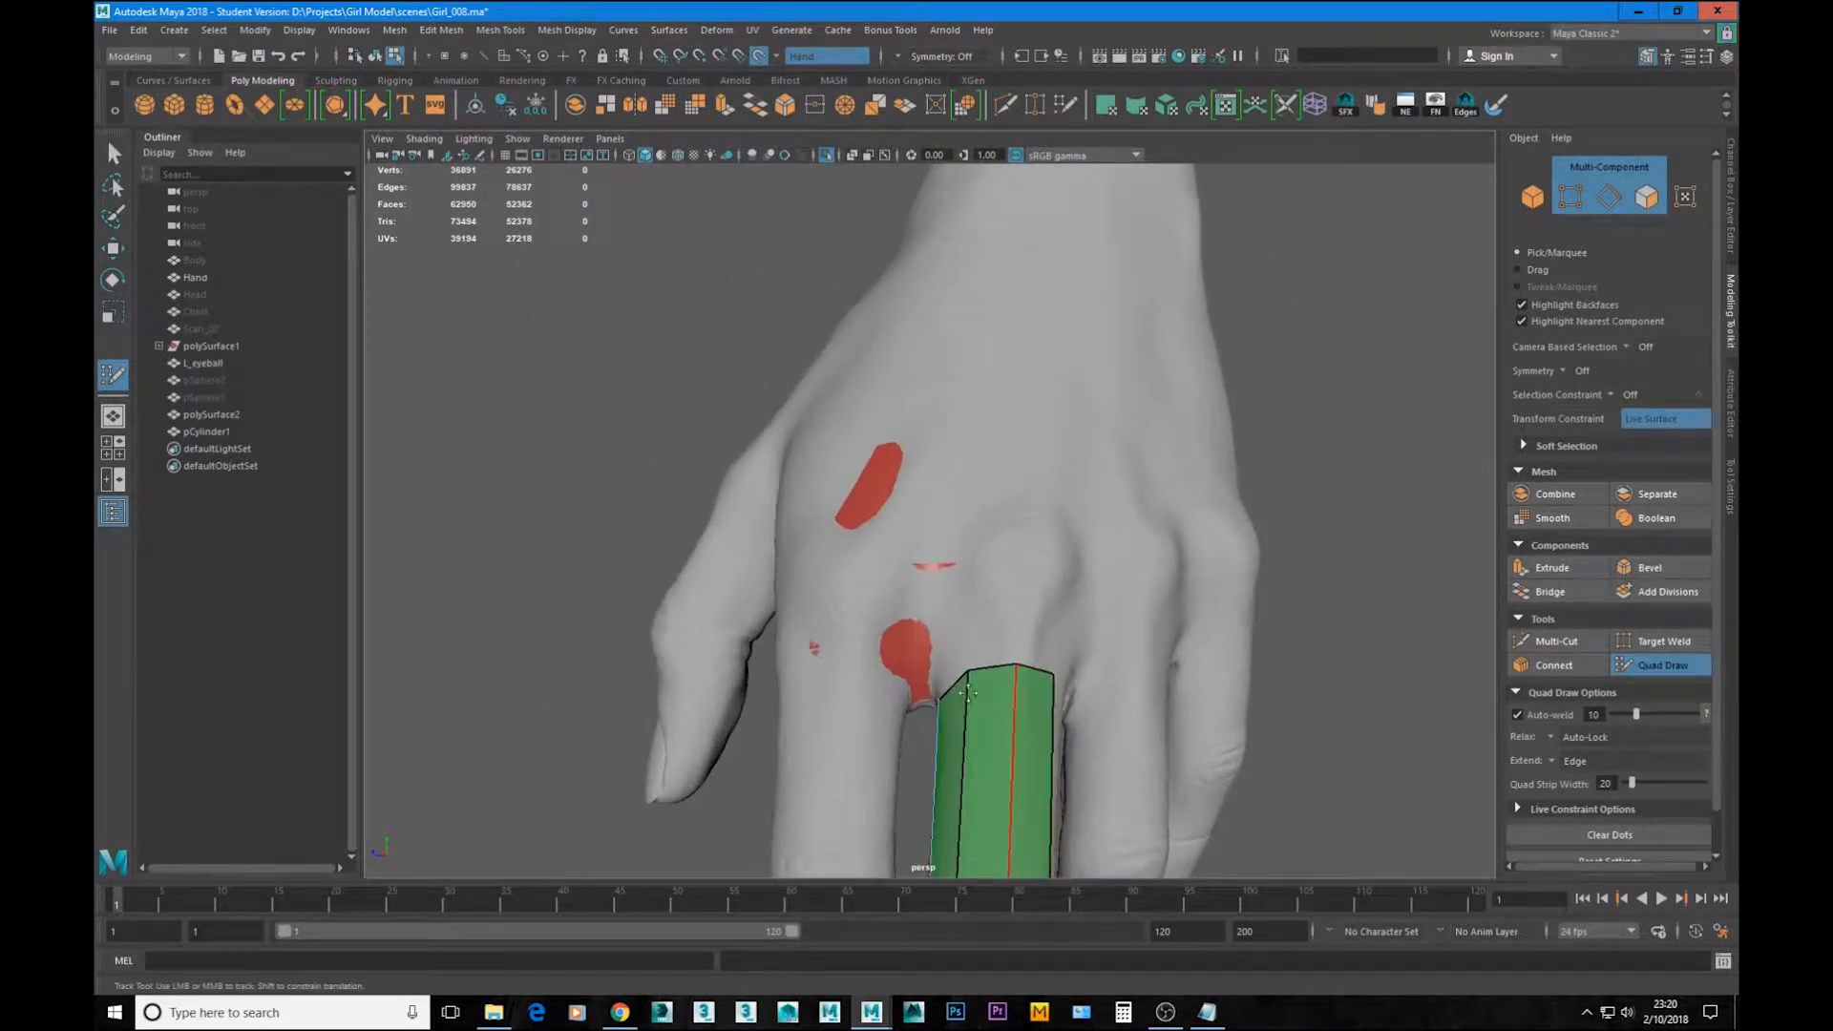
scroll(1021, 711, up, 1)
key(q)
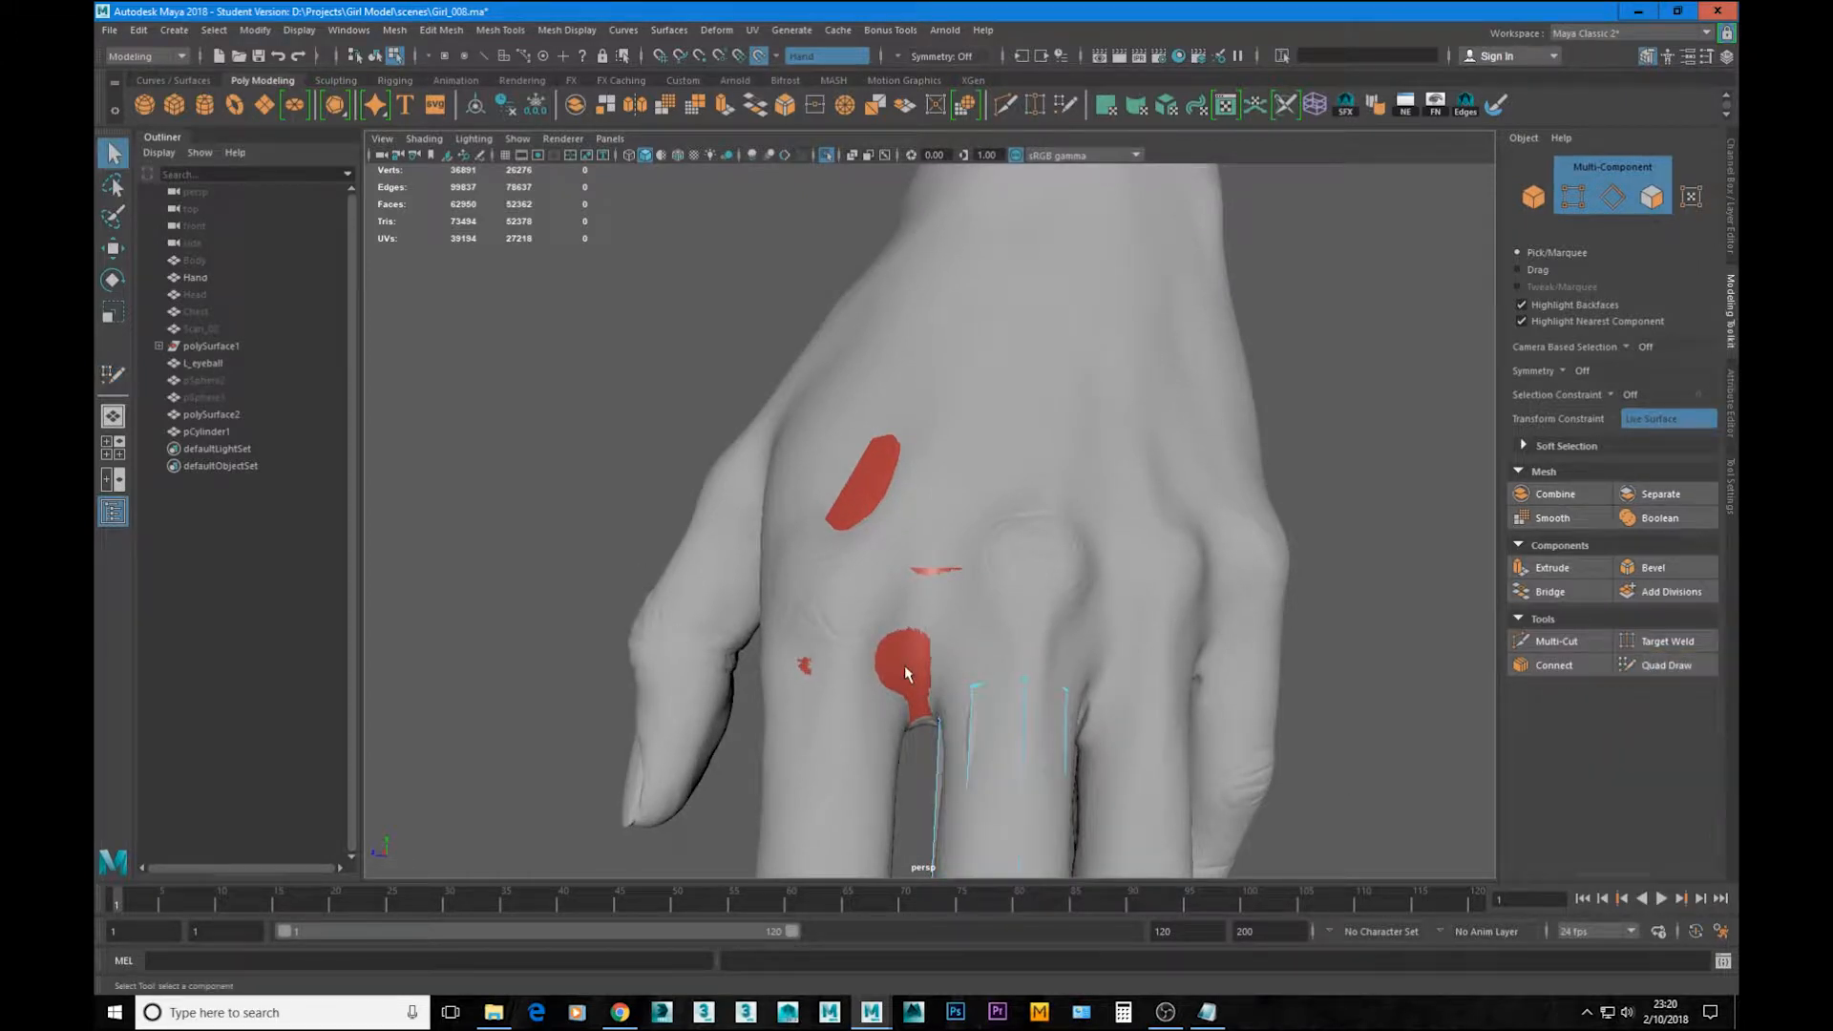
click(902, 684)
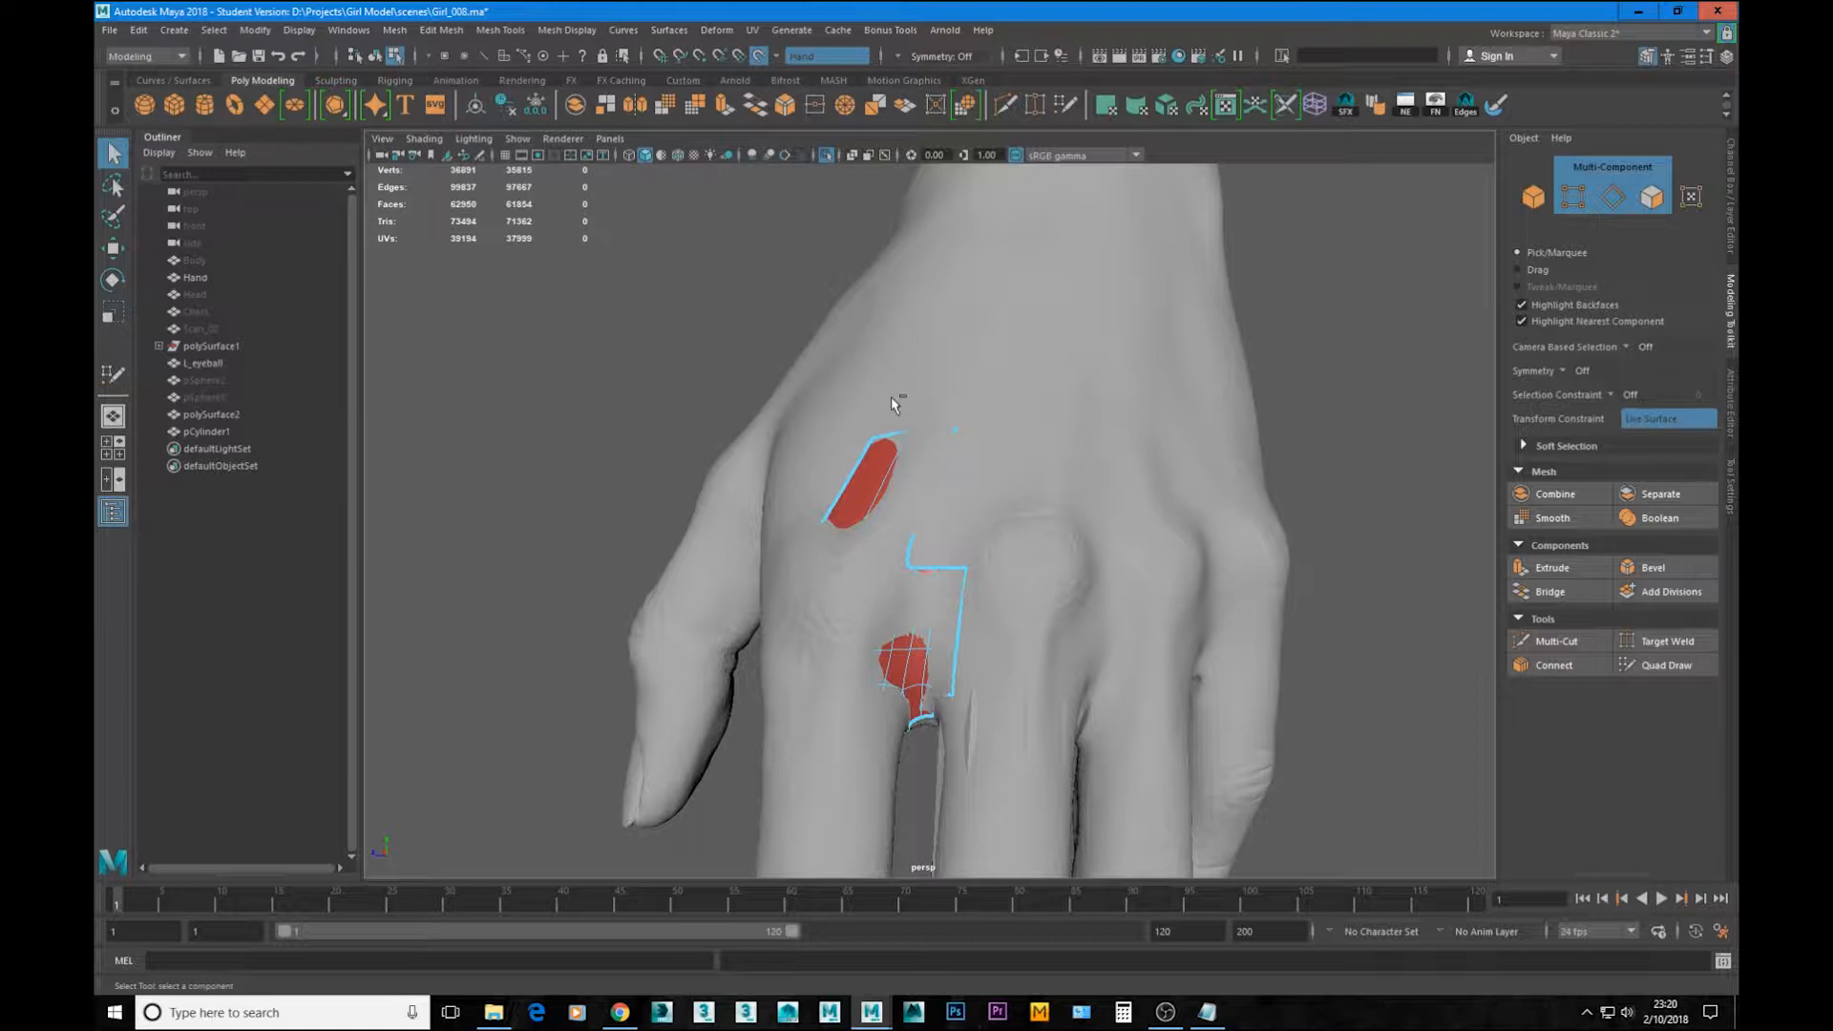
key(ctrl+1)
key(ctrl+1)
click(897, 670)
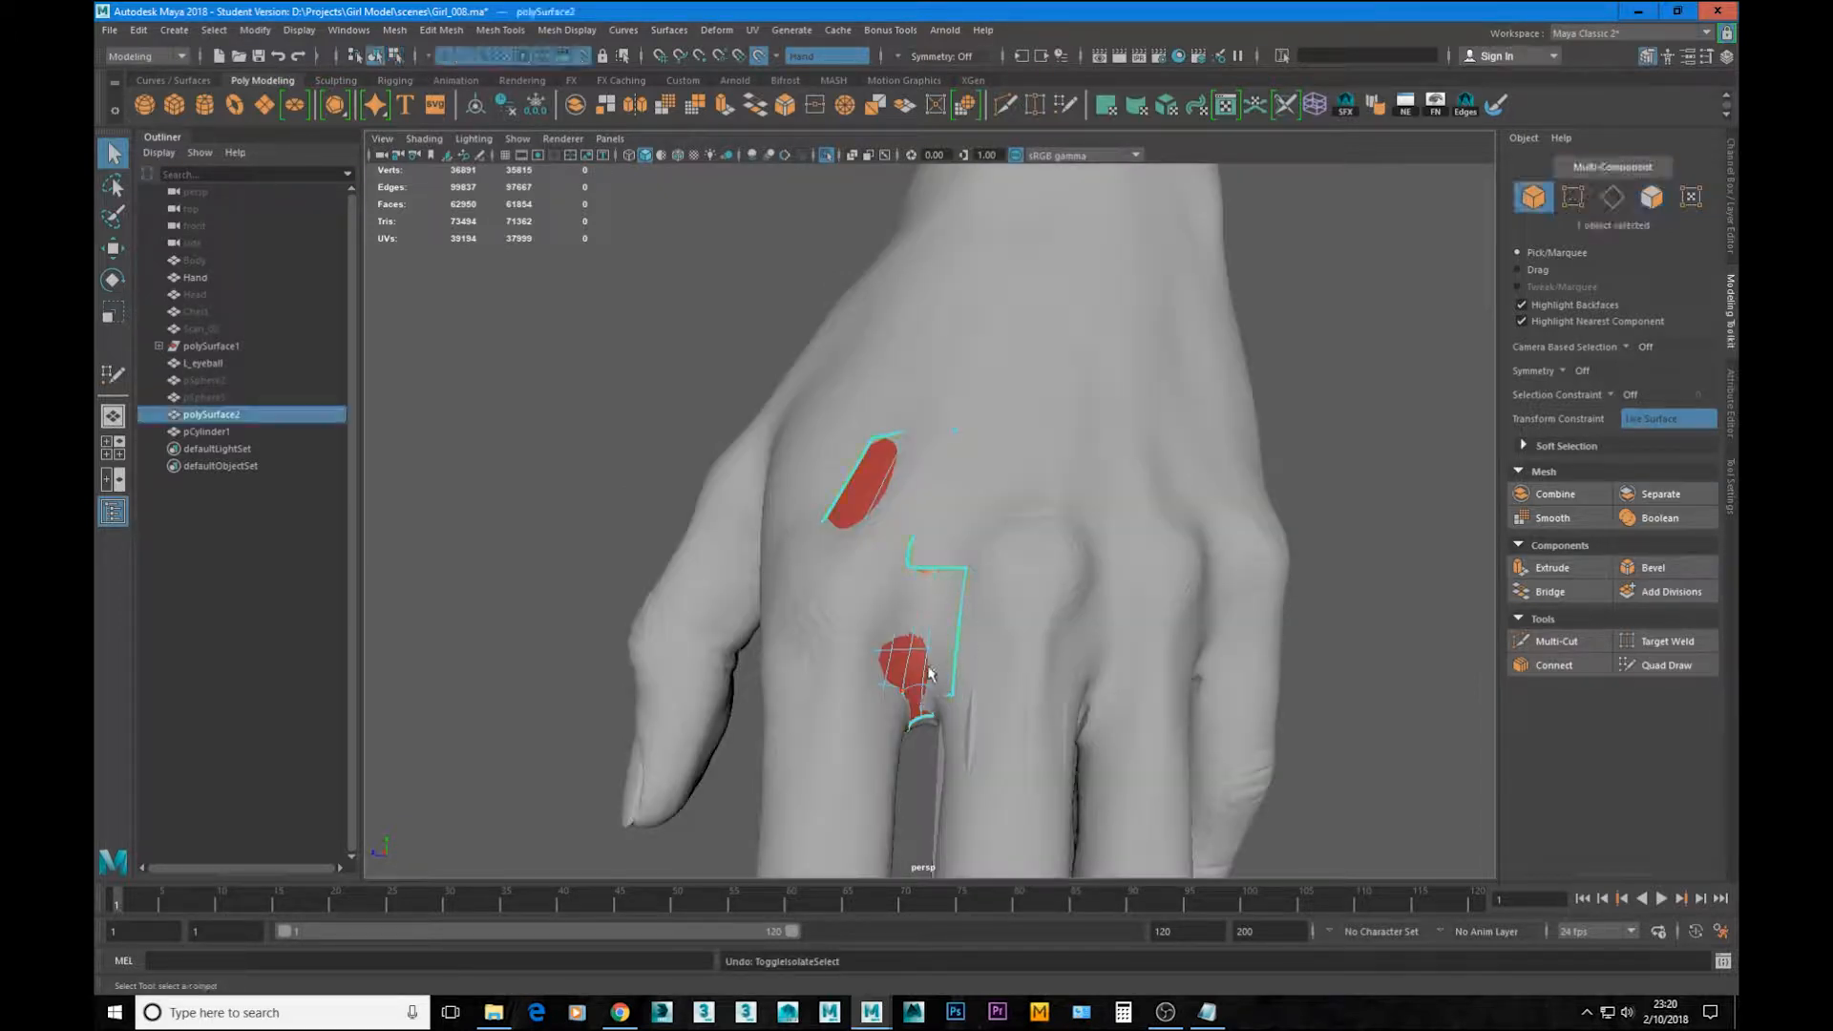
key(ctrl+1)
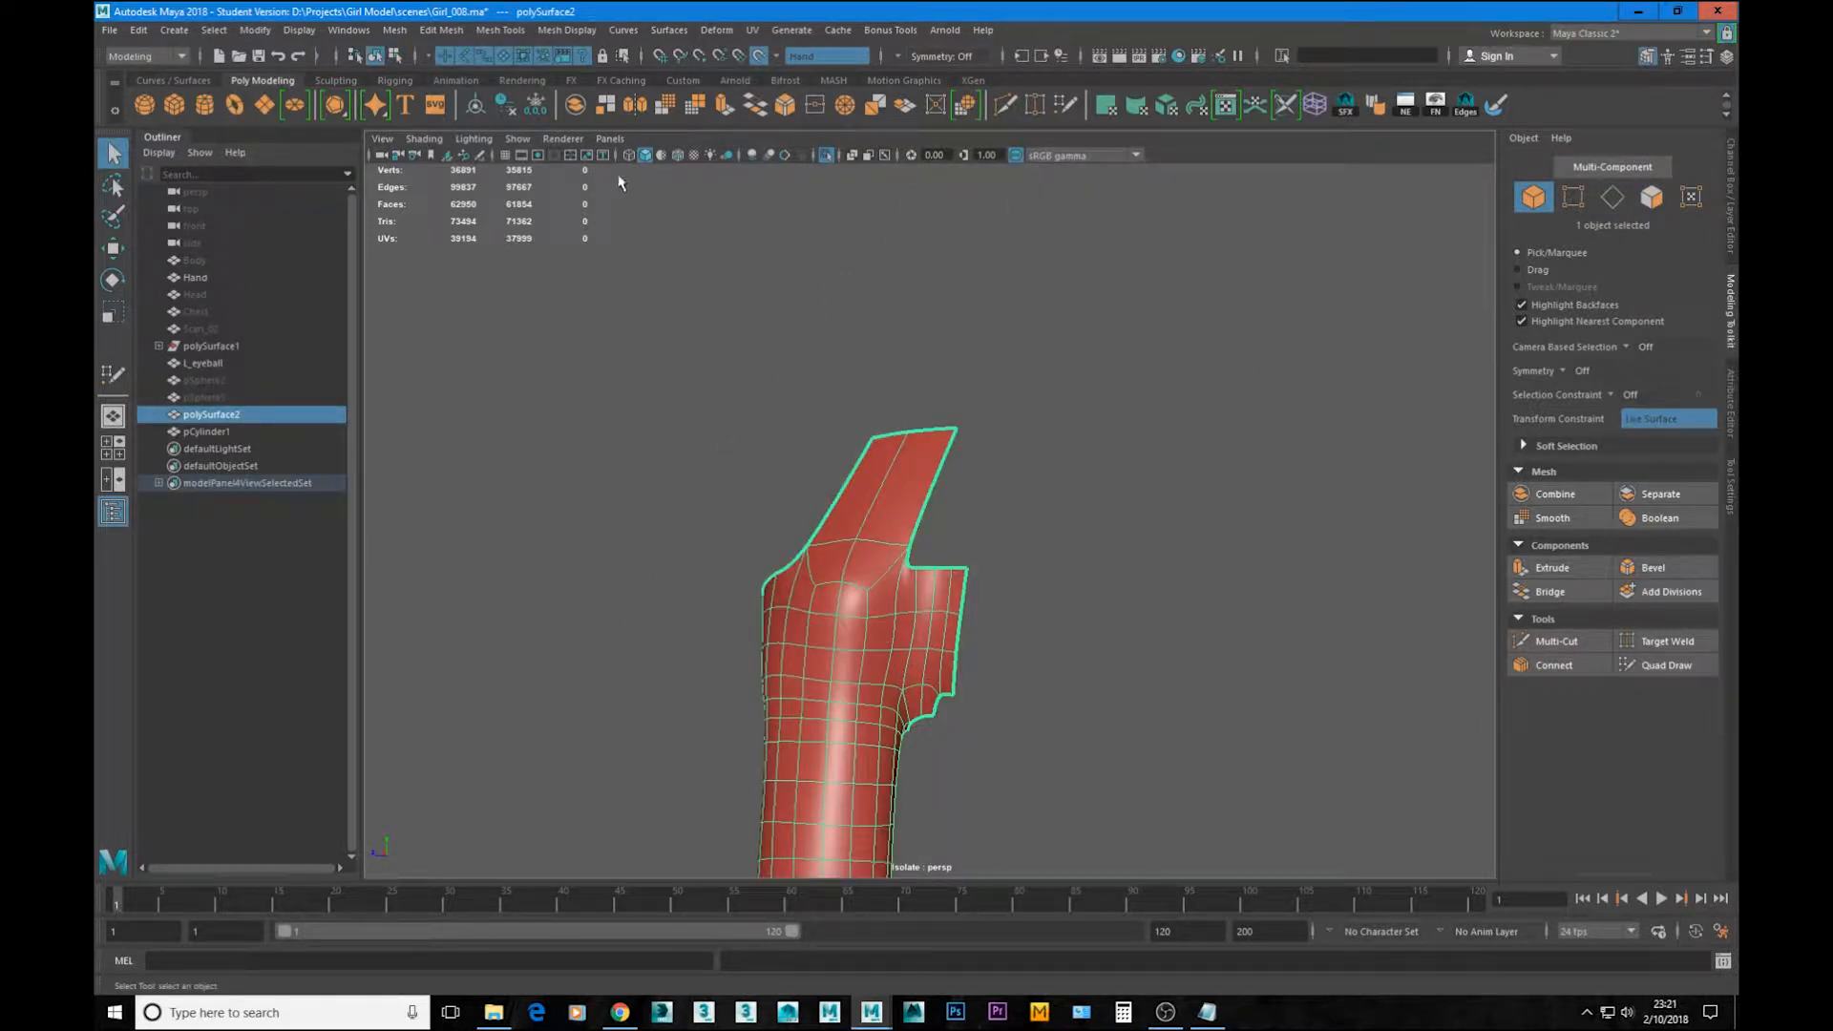
Step: Examine the index finger mesh's edge loops and knuckle strips, and show the whole hand again
alt+drag(895, 671, 884, 635)
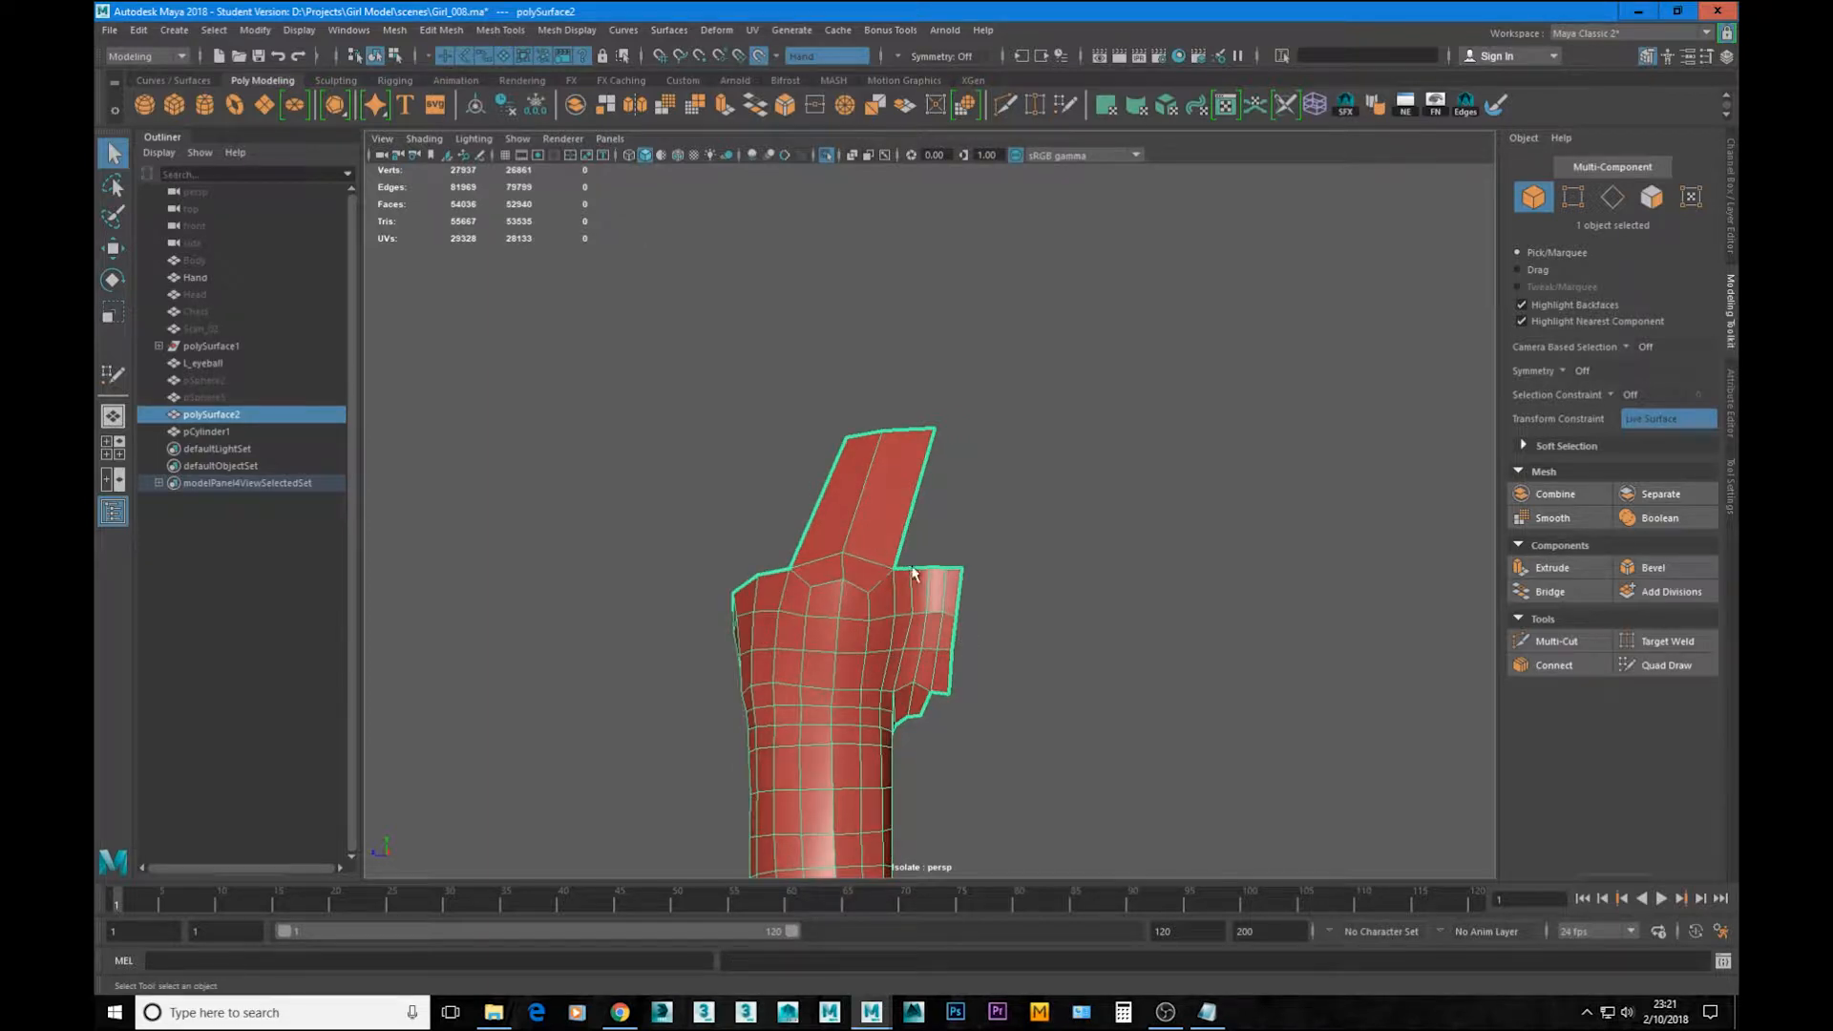
alt+drag(914, 572, 917, 726)
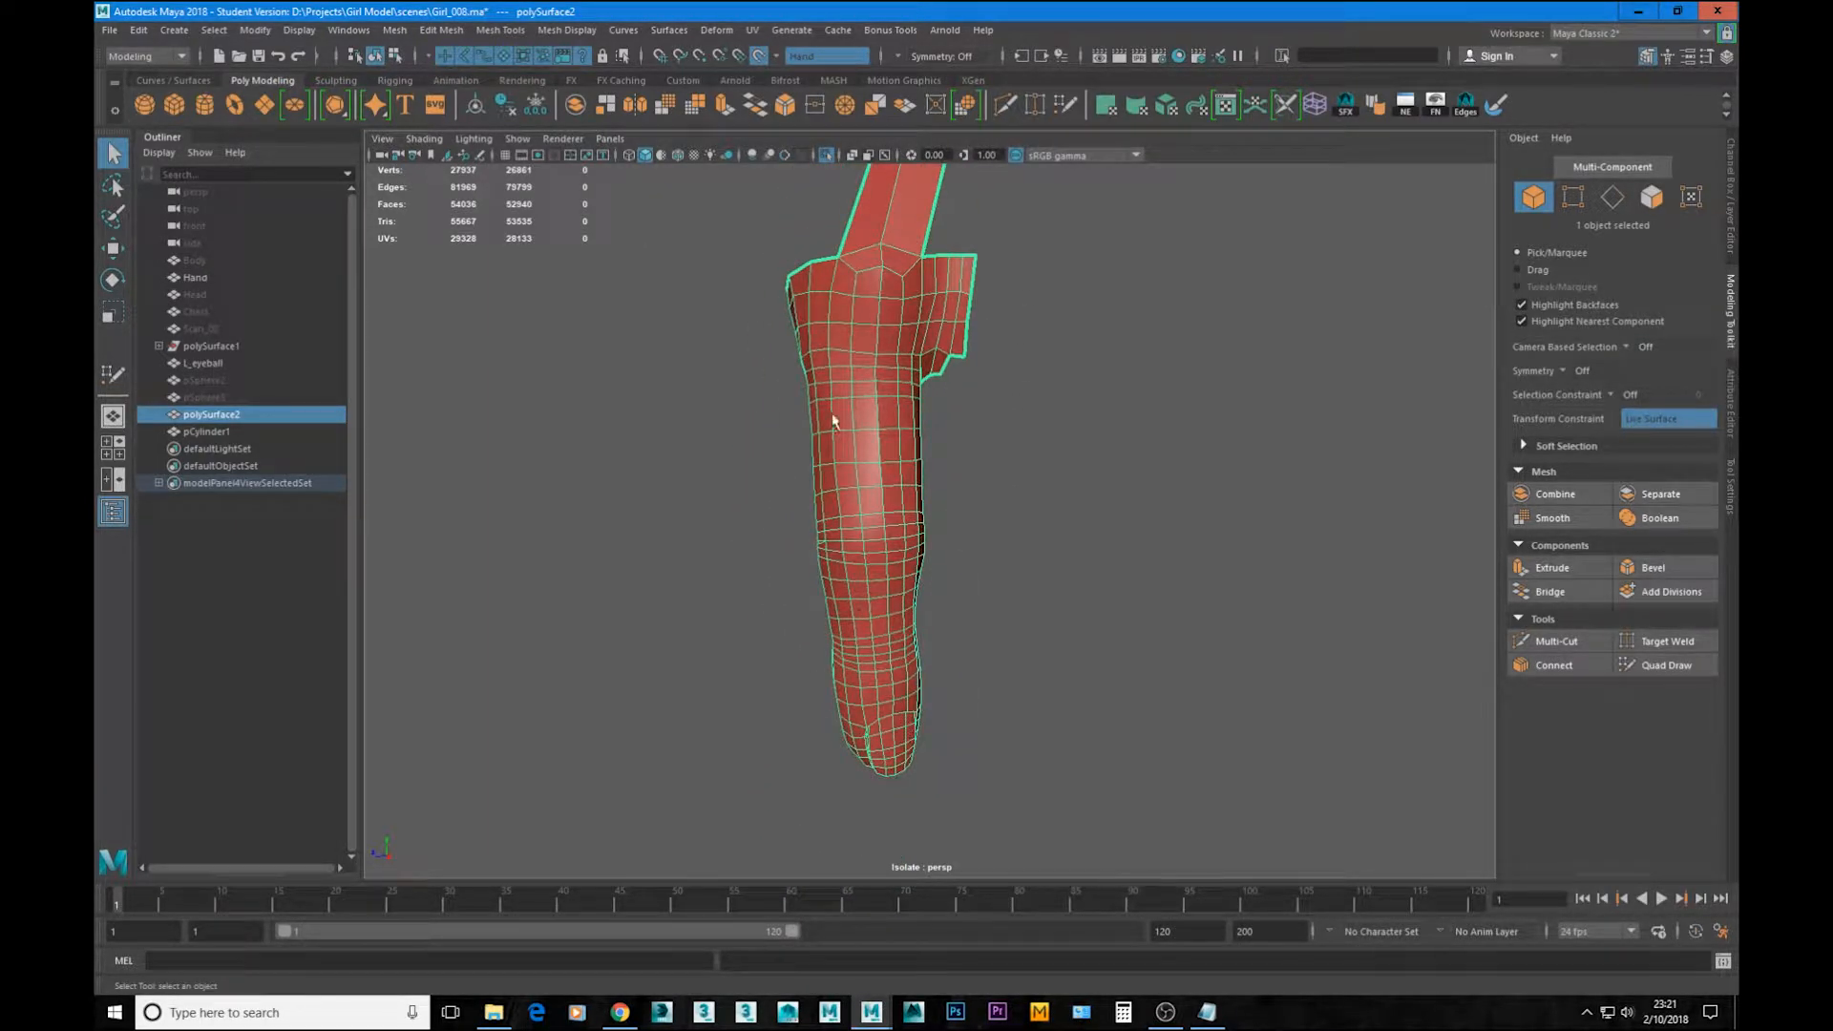
alt+drag(838, 382, 779, 467)
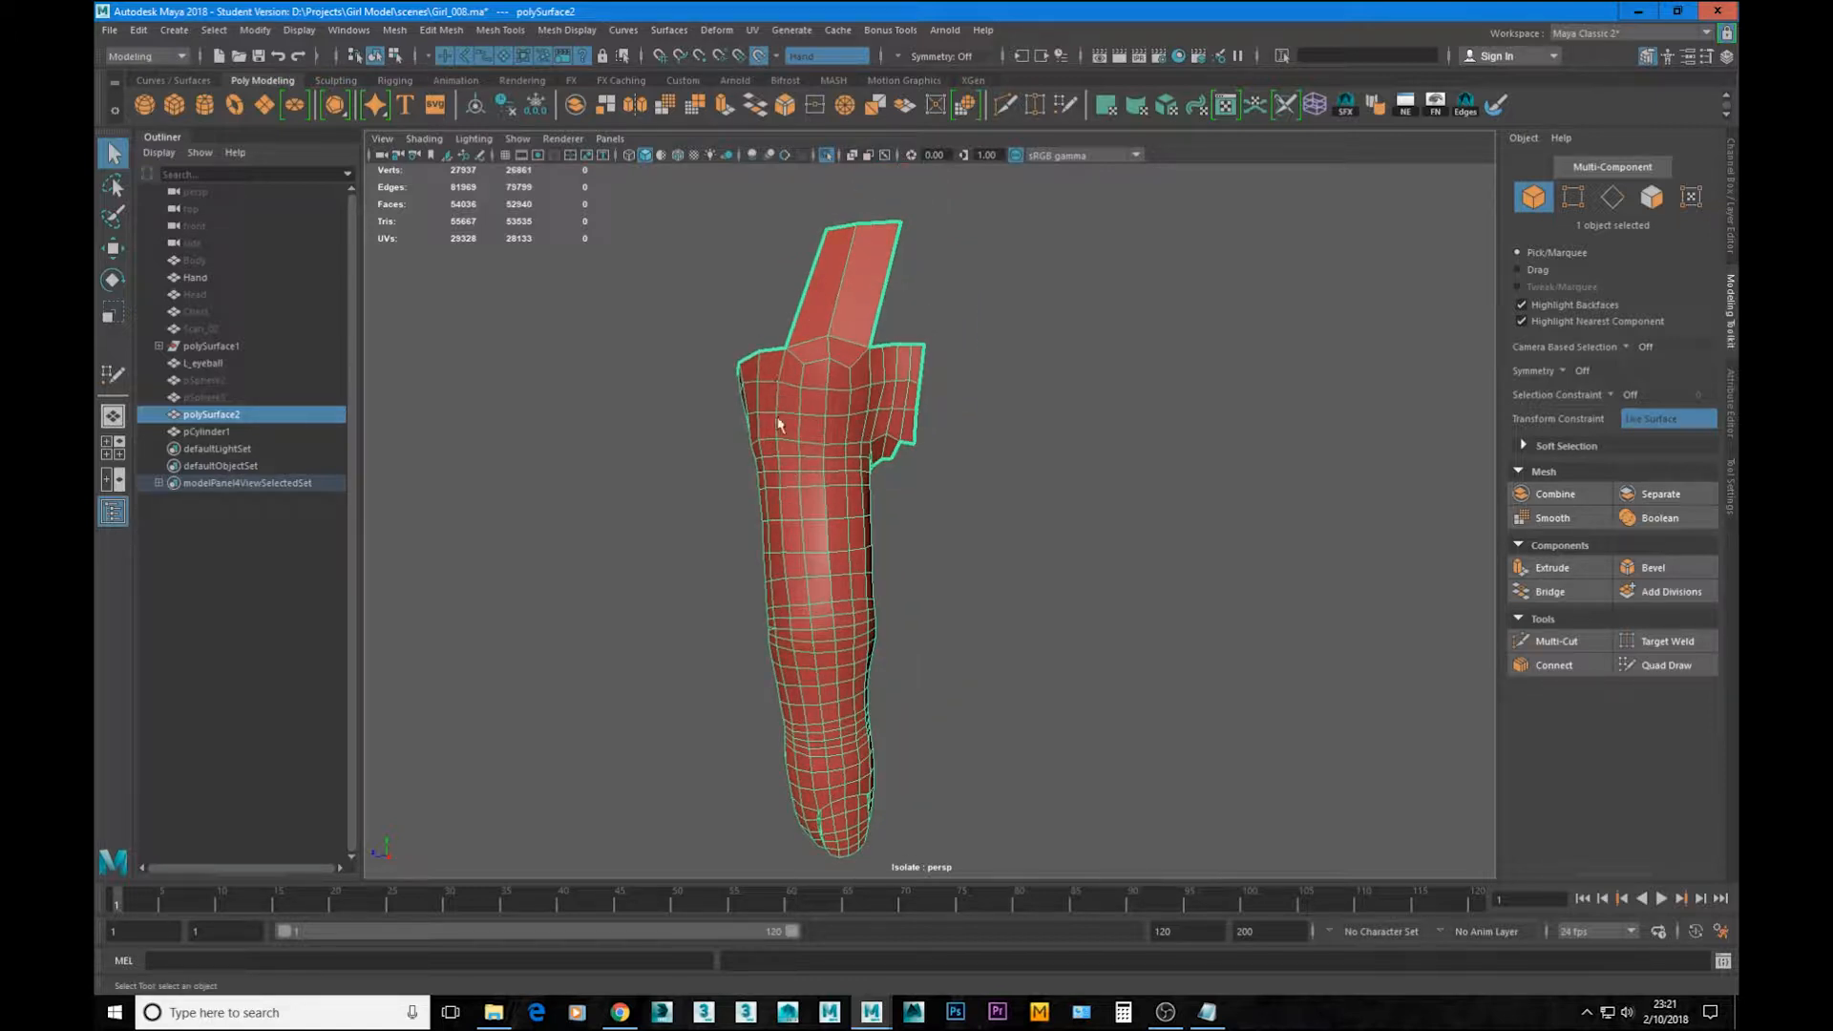
alt+middle_drag(878, 346, 863, 425)
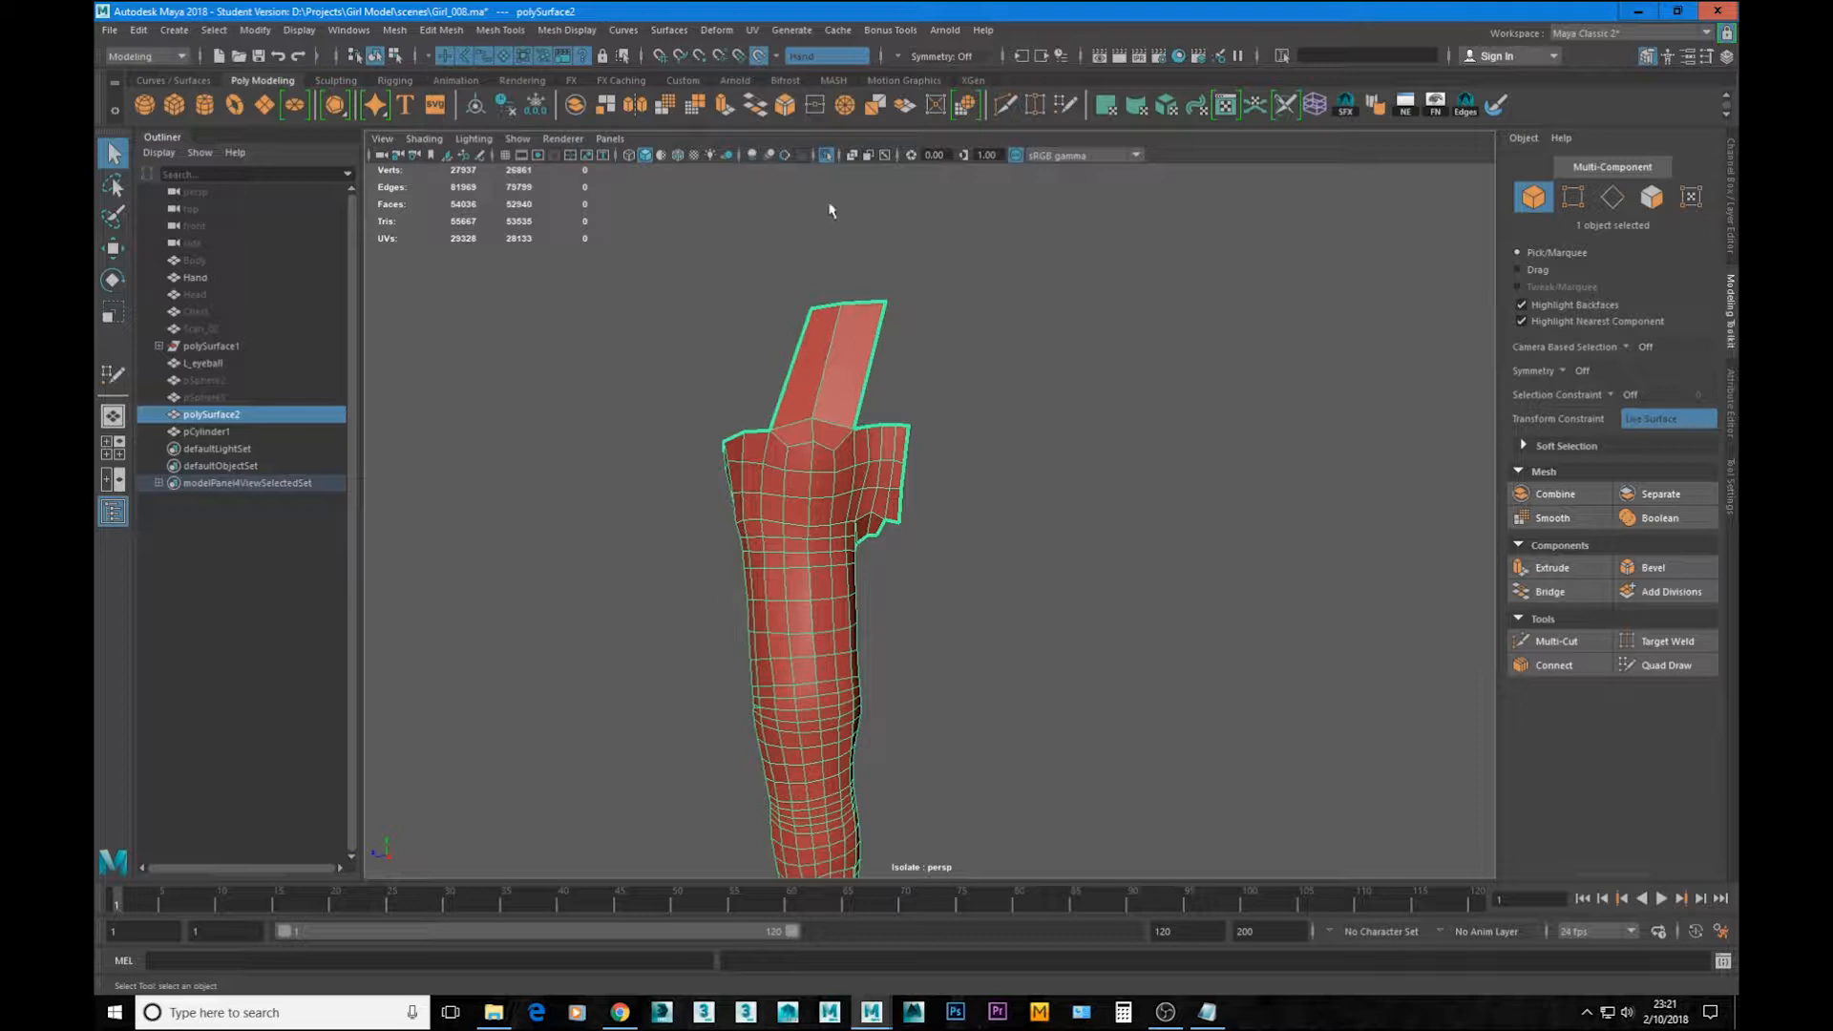
alt+drag(958, 440, 689, 692)
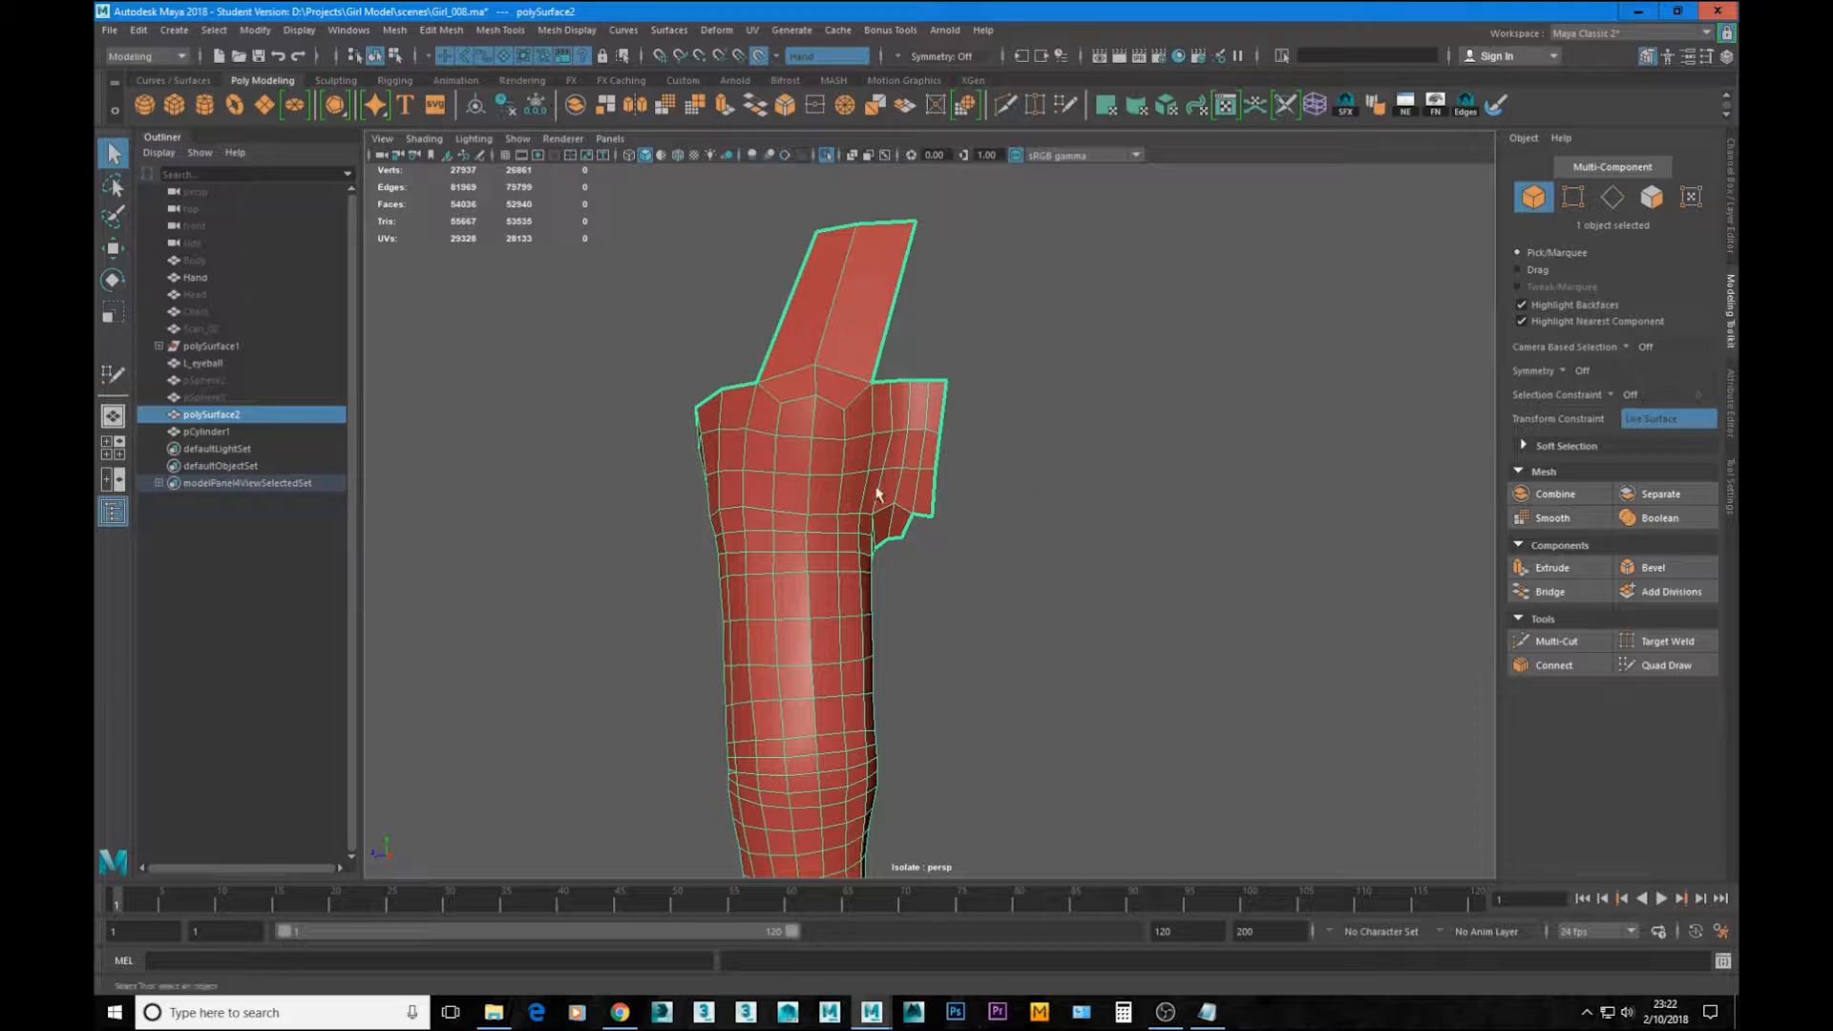
key(ctrl+1)
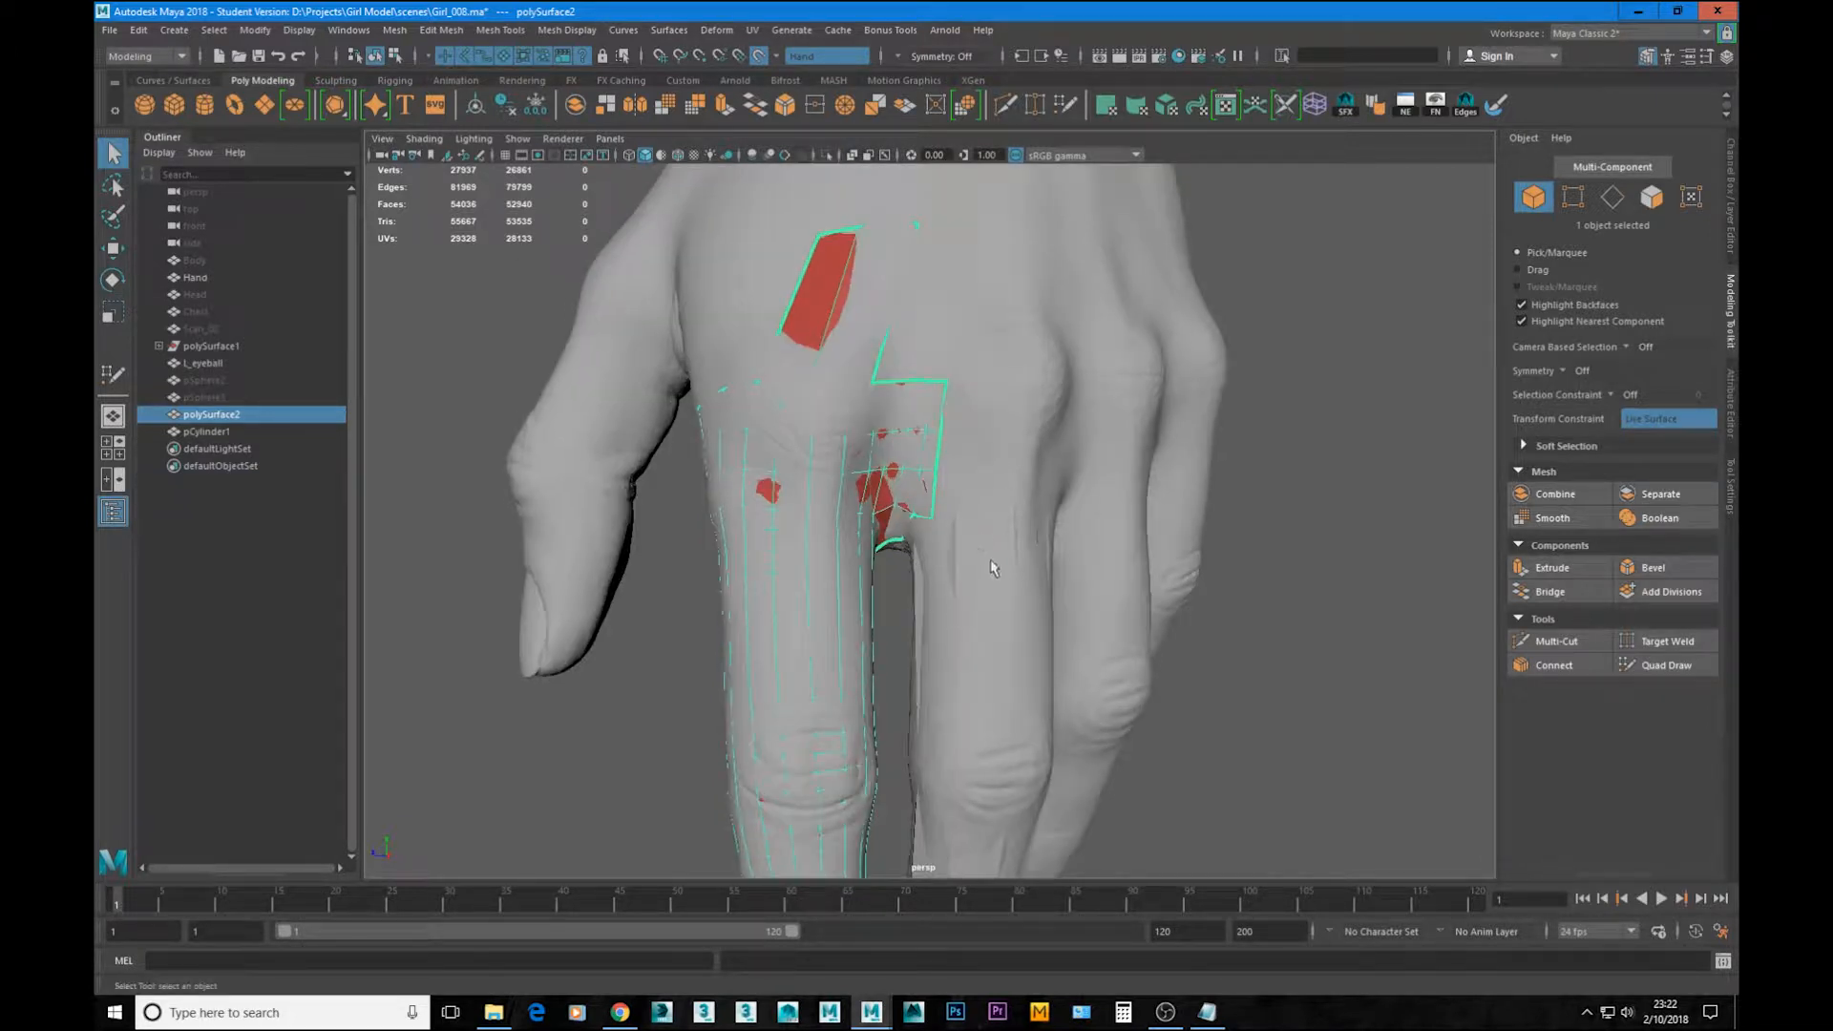
Step: Resume Quad Draw on the middle finger tube and extend two quads from its lower edge over the nail to the fingertip
click(1044, 538)
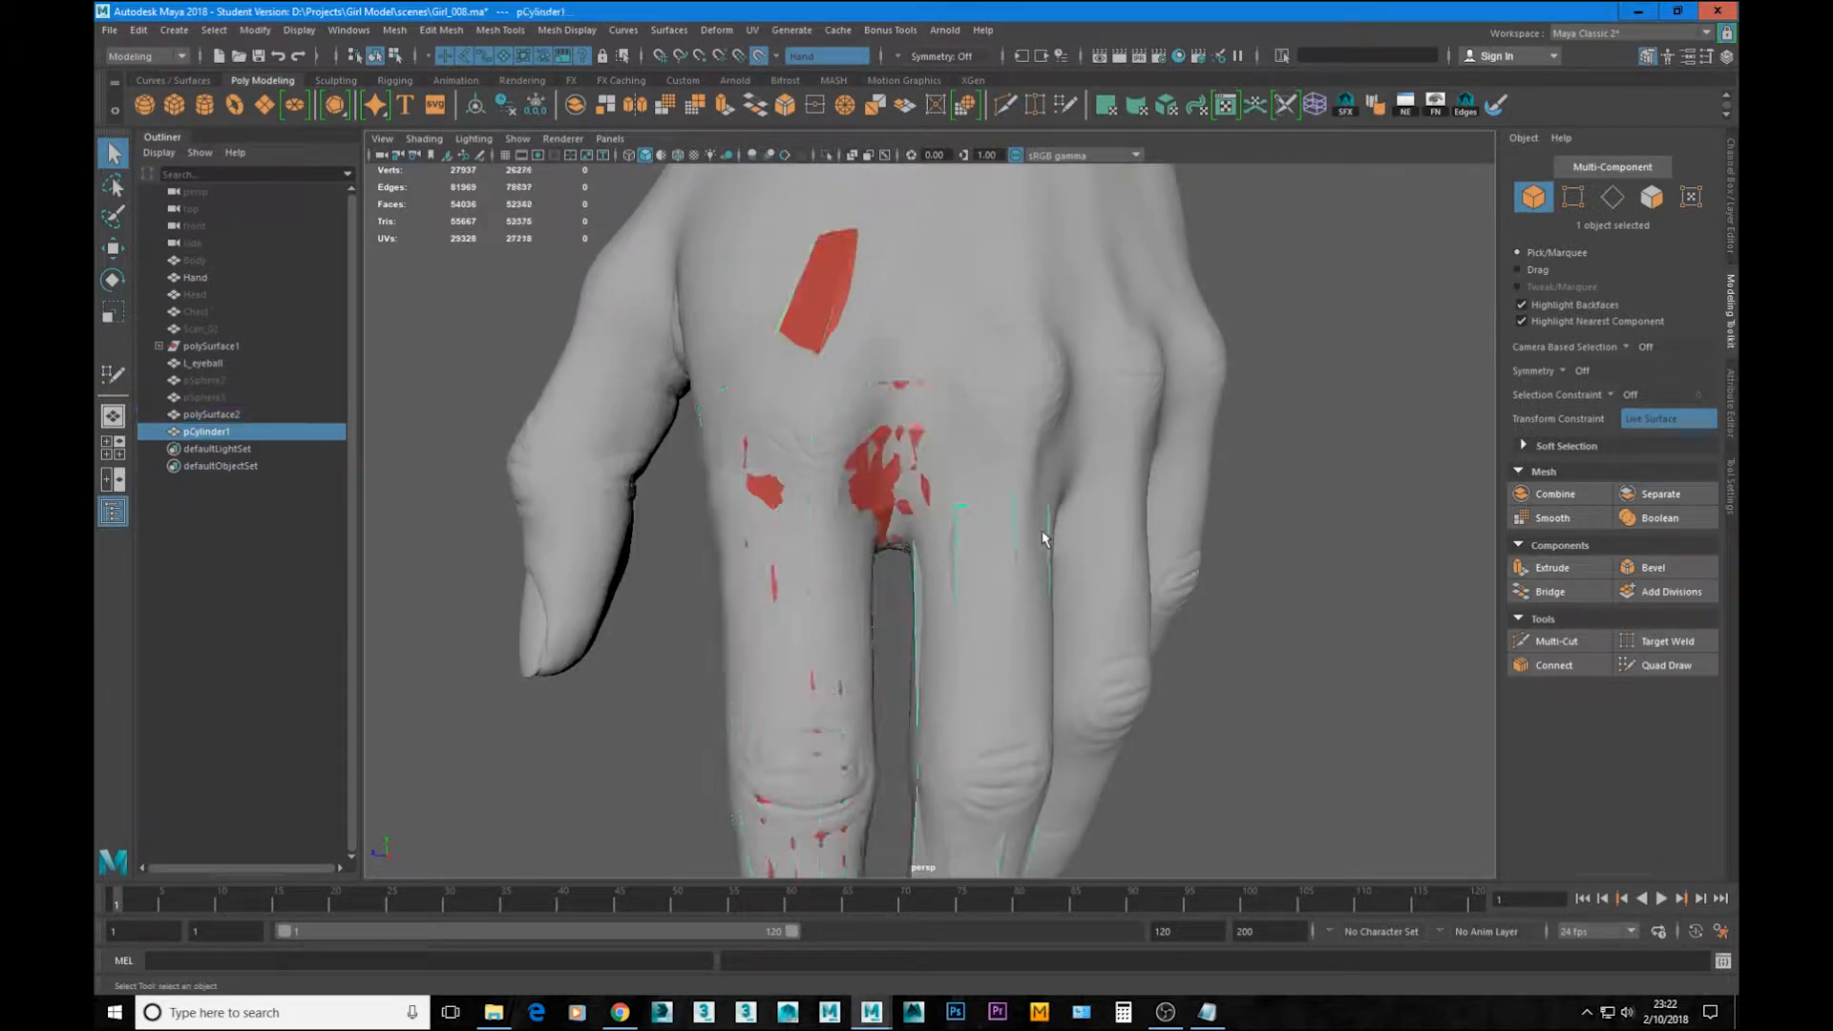
click(1666, 666)
alt+drag(1225, 416, 1056, 389)
alt+middle_drag(980, 513, 878, 654)
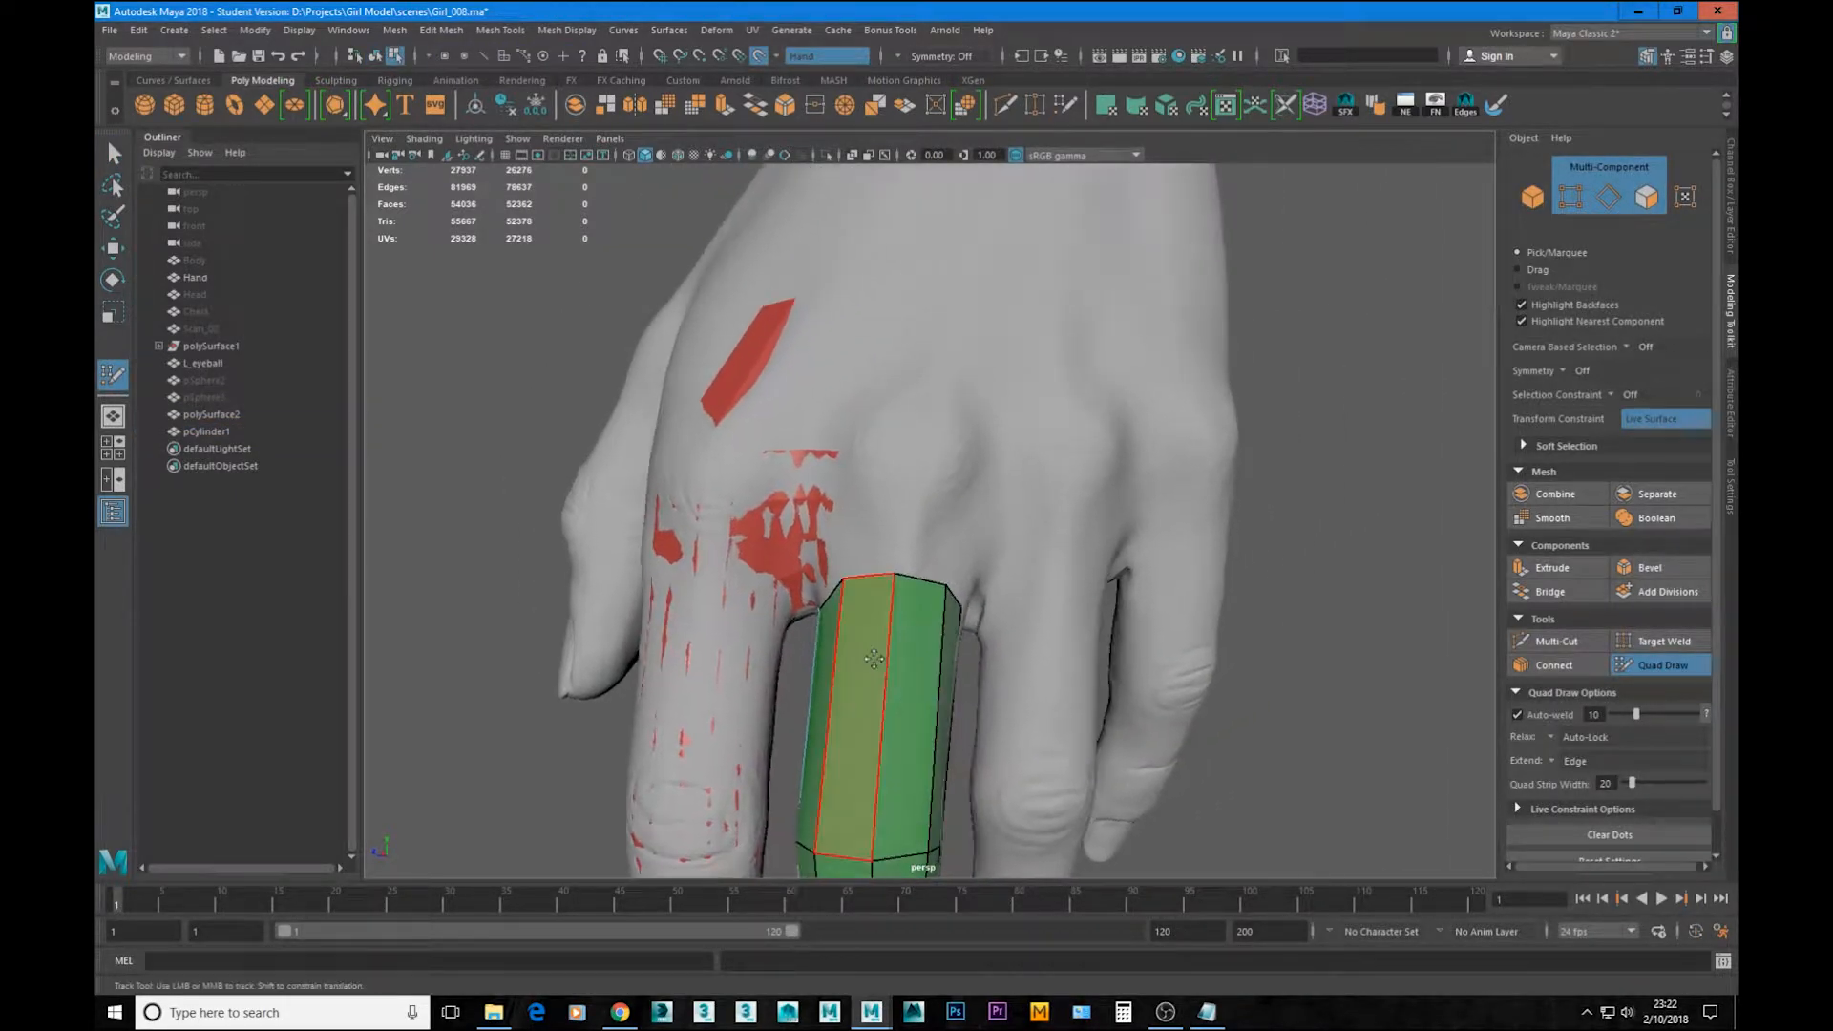
alt+drag(883, 595, 931, 571)
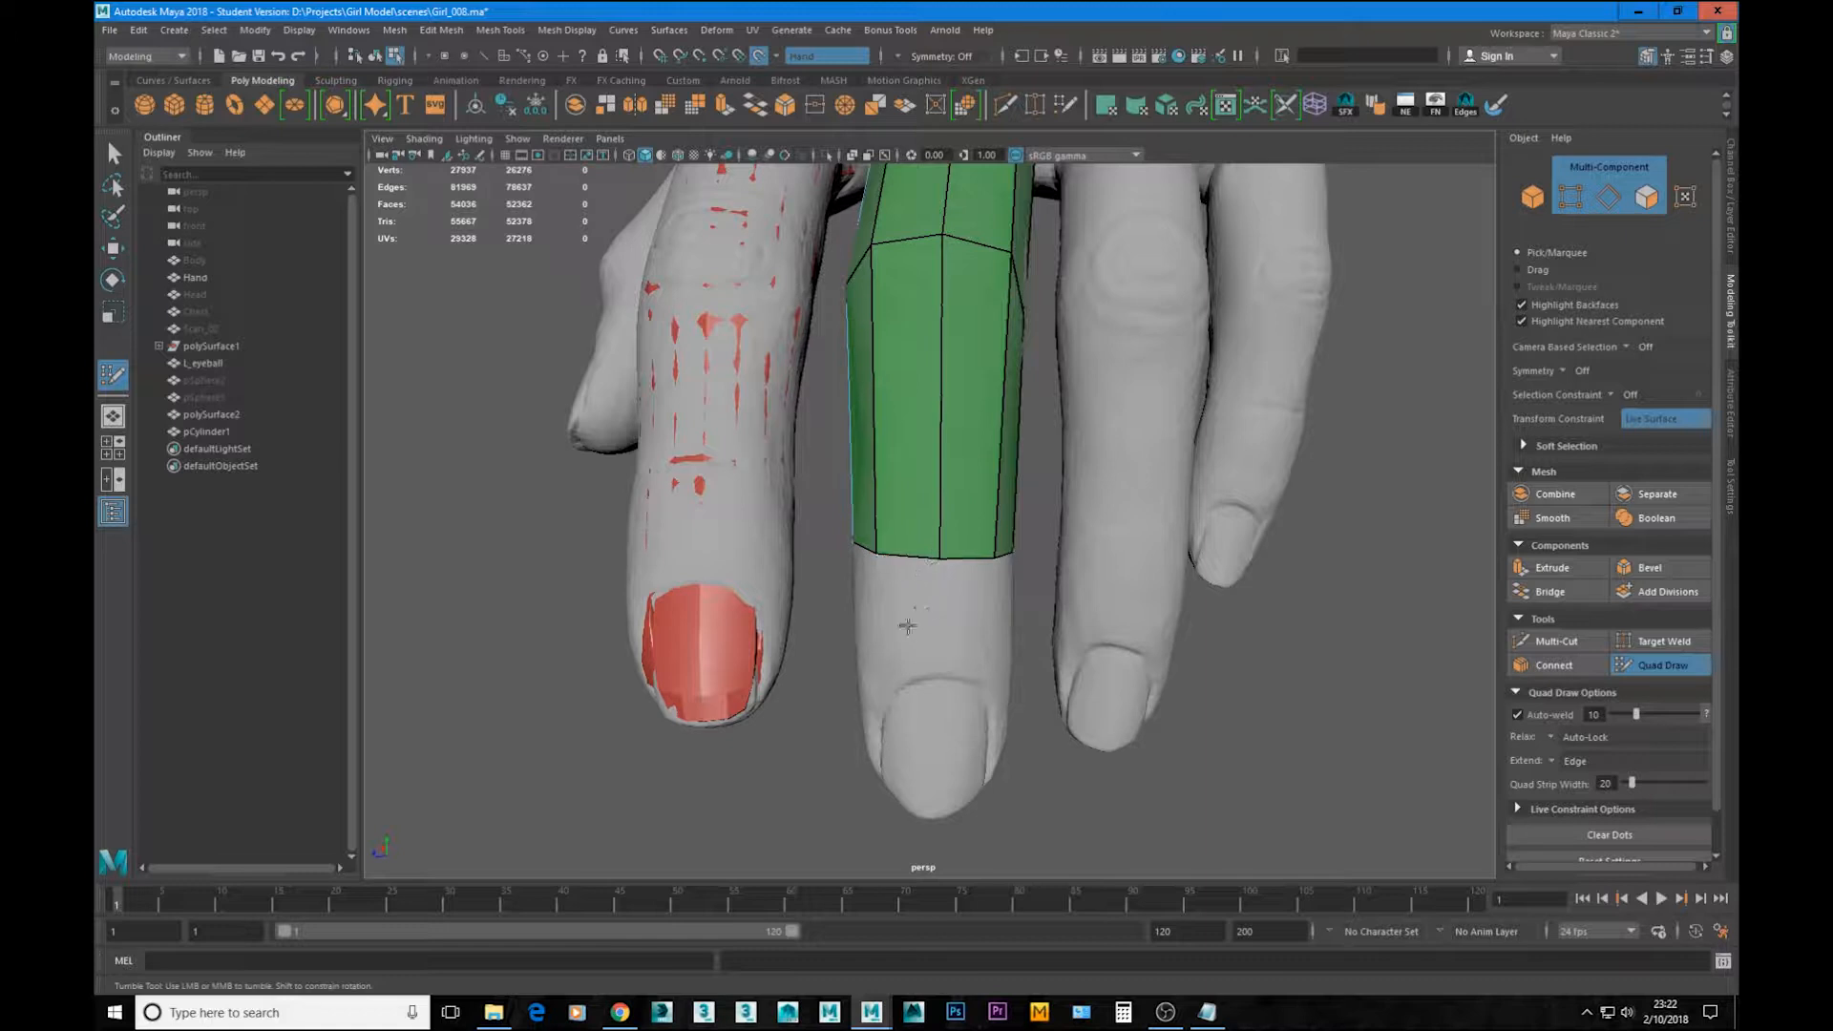
key(ctrl+z)
key(Tab)
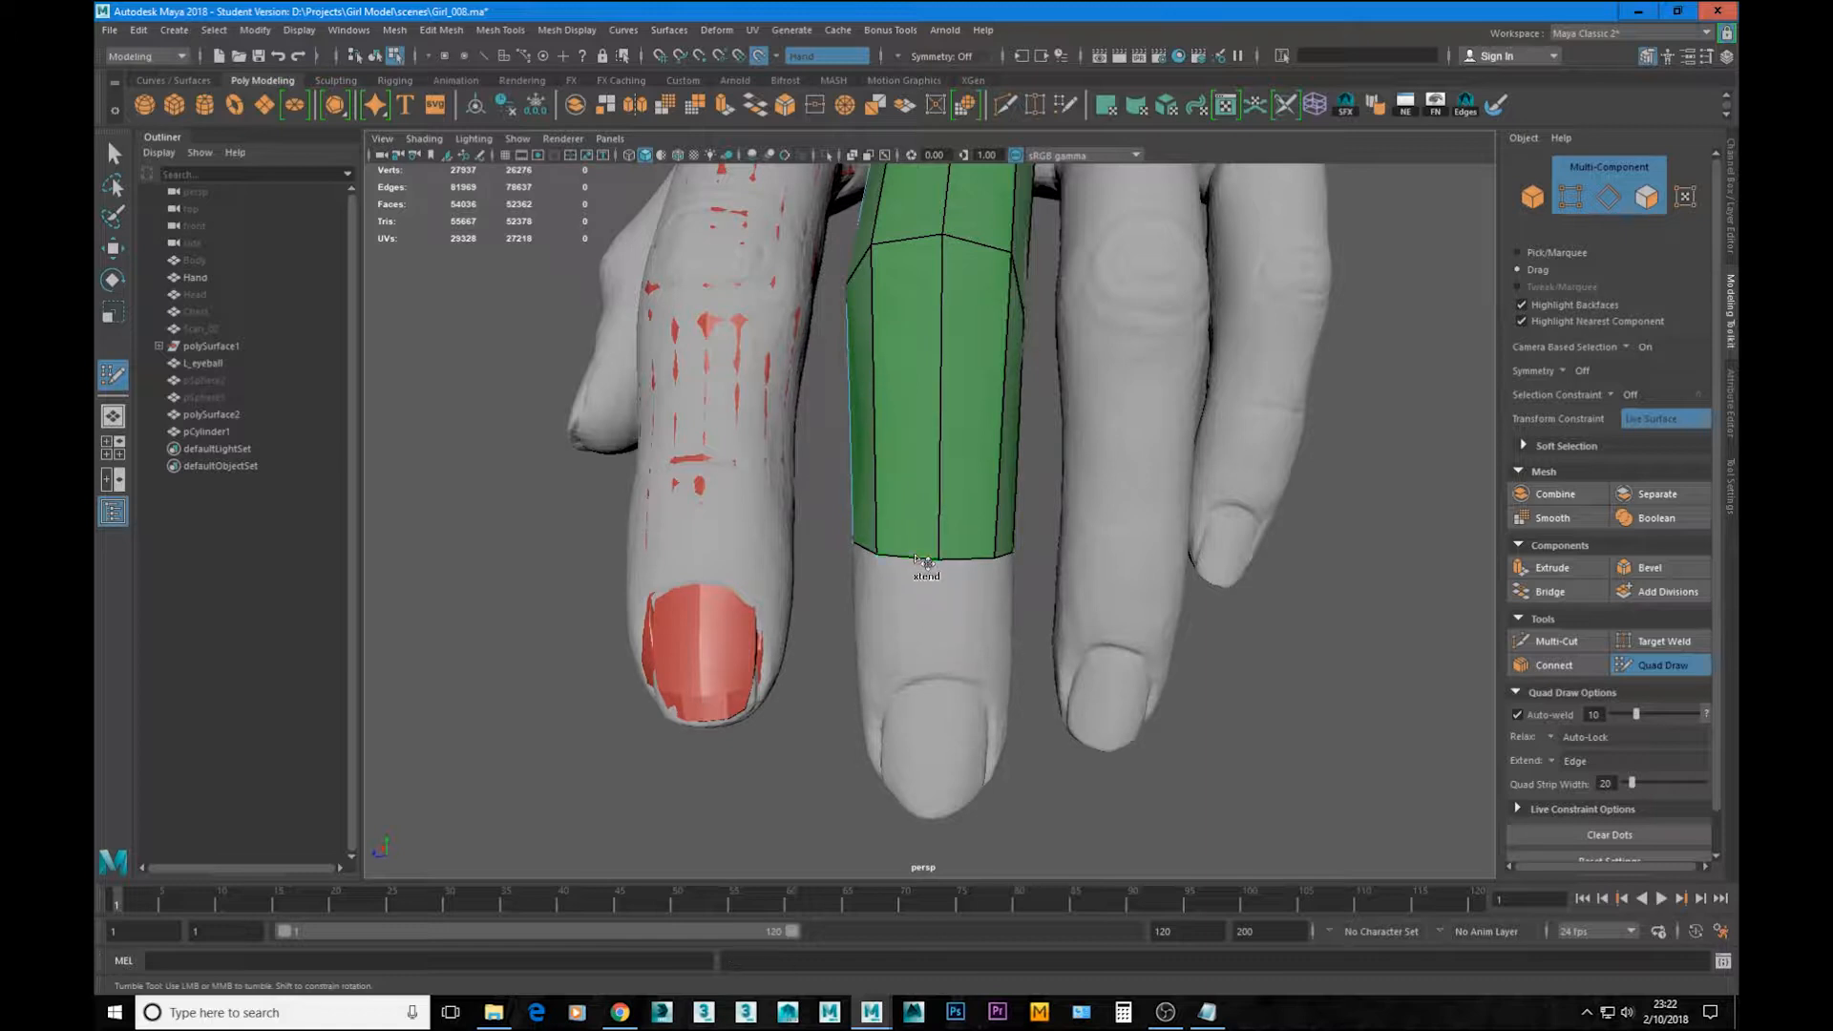
drag(924, 563, 904, 787)
alt+drag(982, 737, 957, 708)
alt+middle_drag(956, 708, 940, 484)
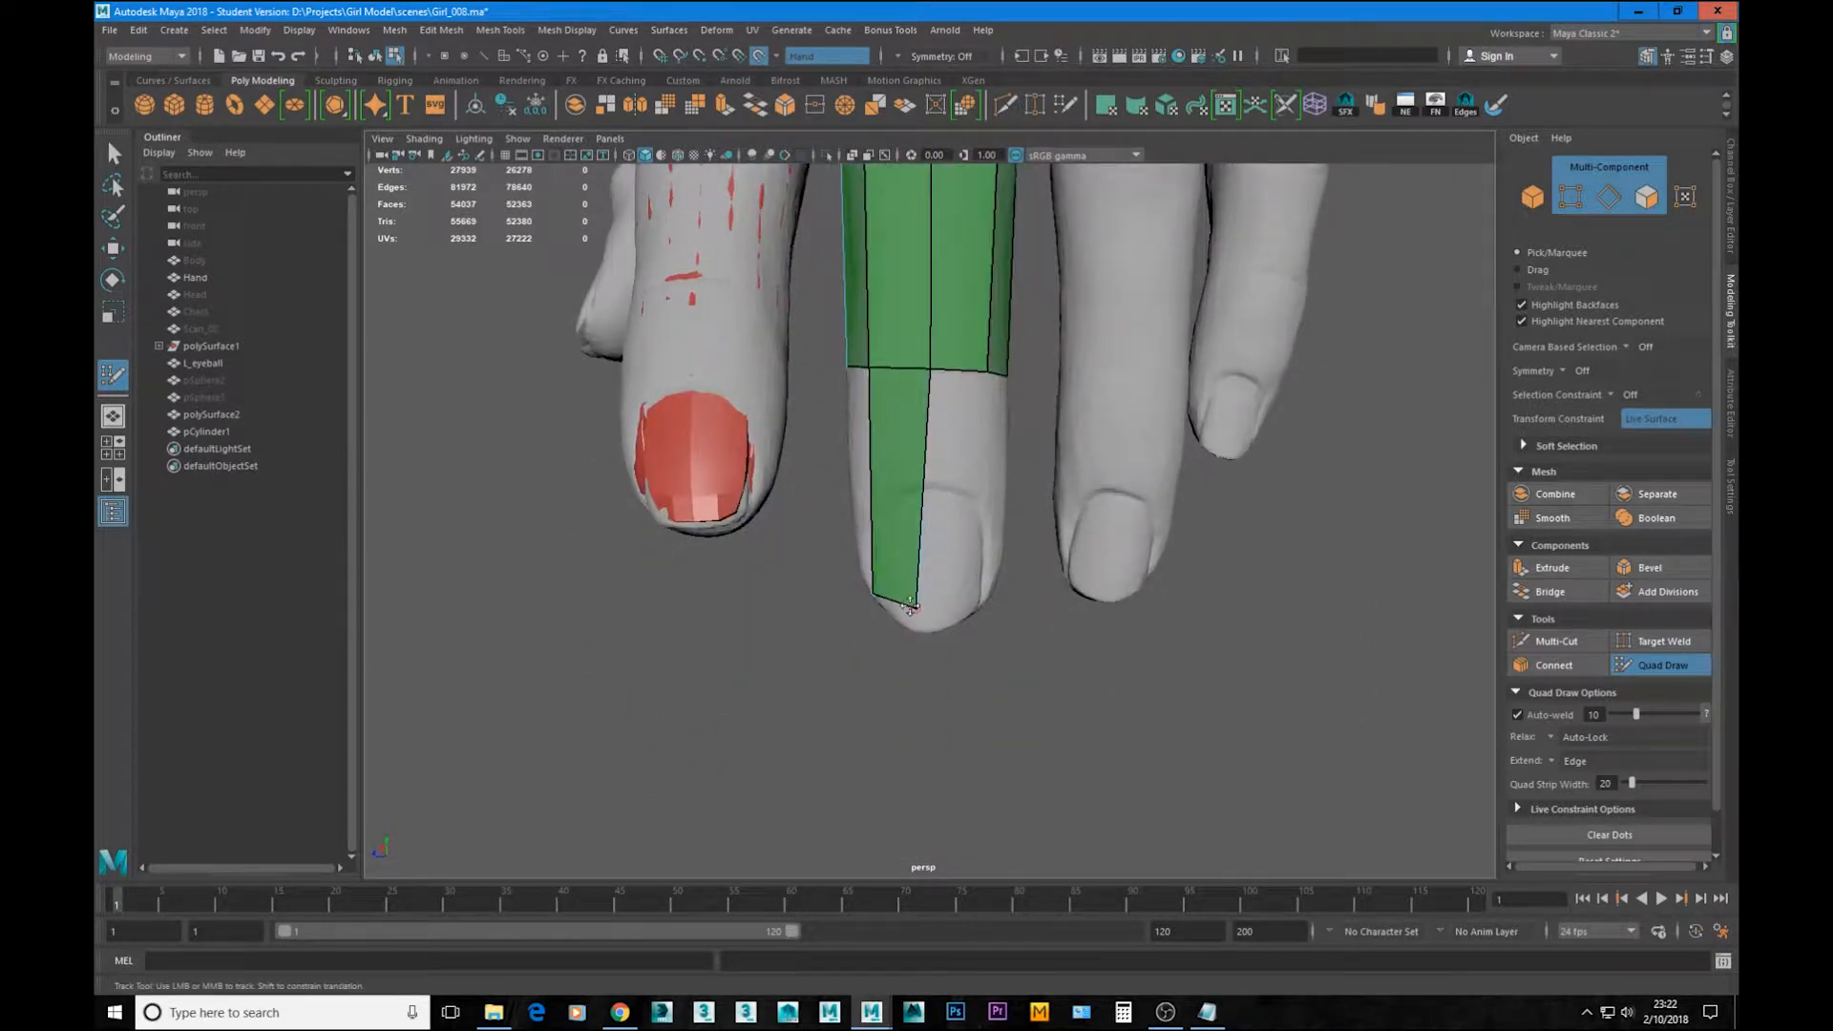
drag(980, 412, 964, 613)
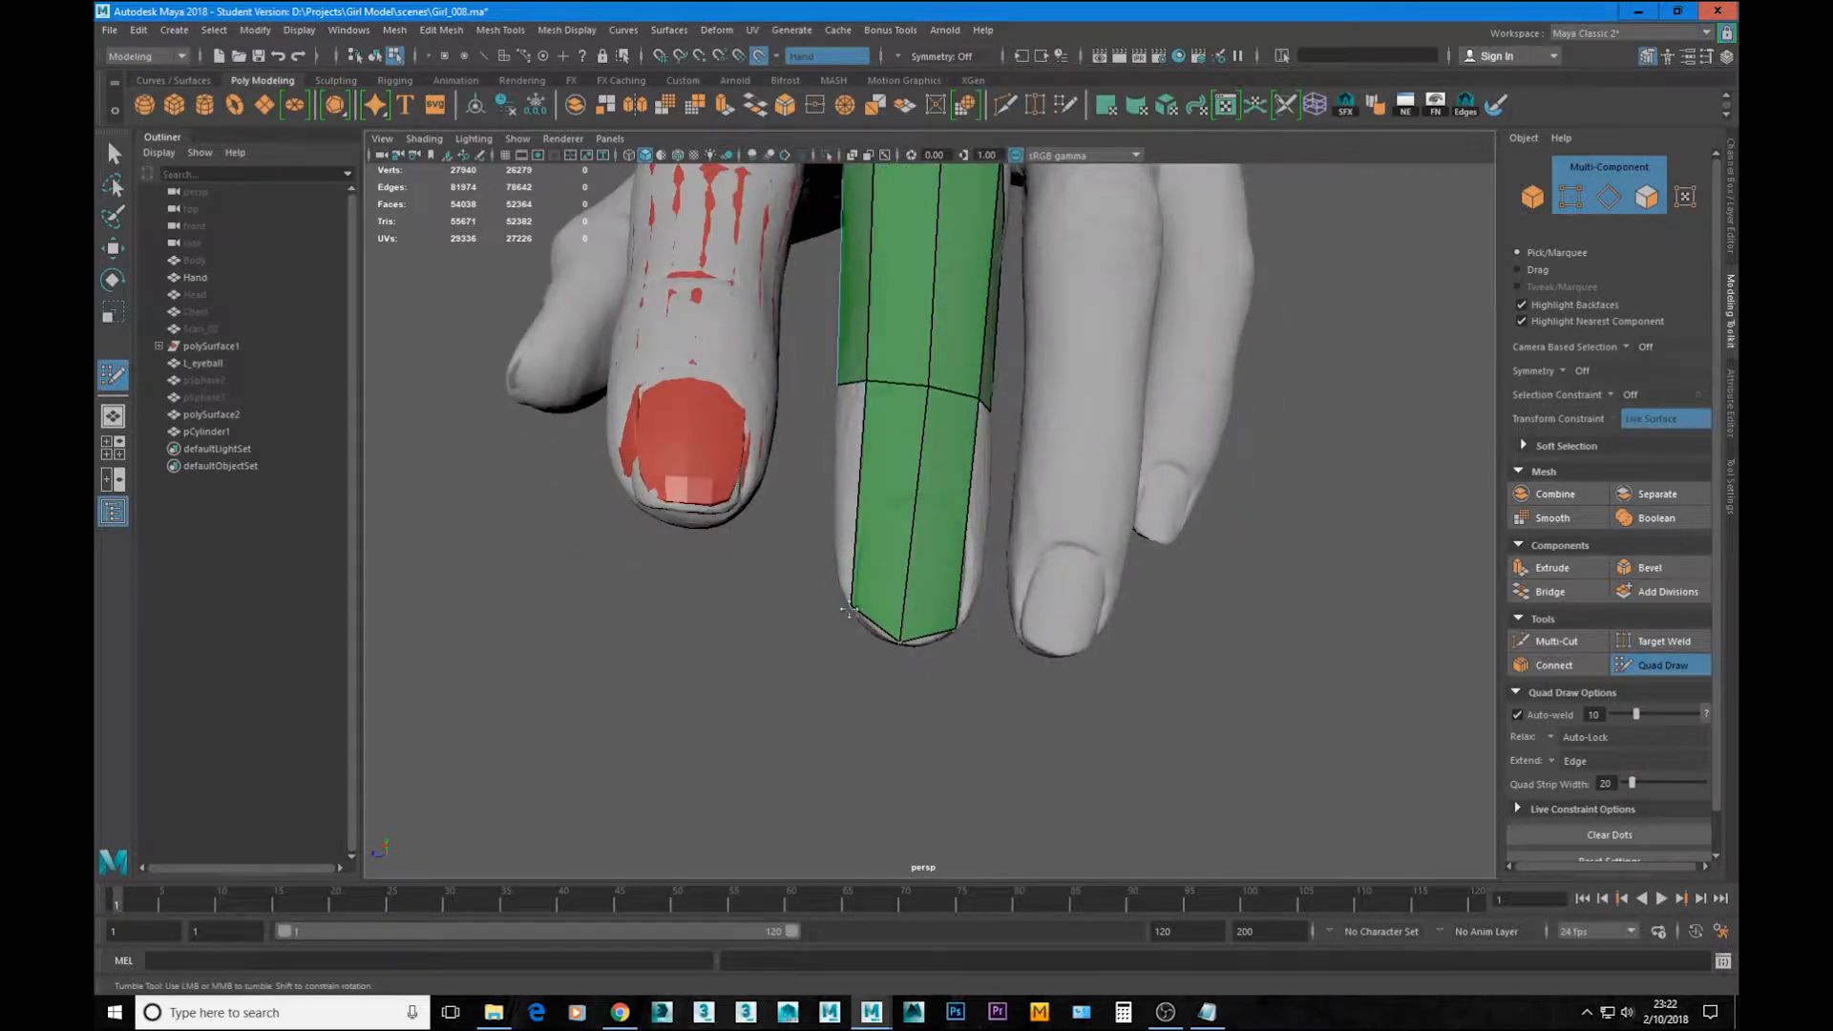
Step: Extend two quads from the tube's lower edge along the palm side of the middle finger to the fingertip
alt+drag(860, 448, 966, 455)
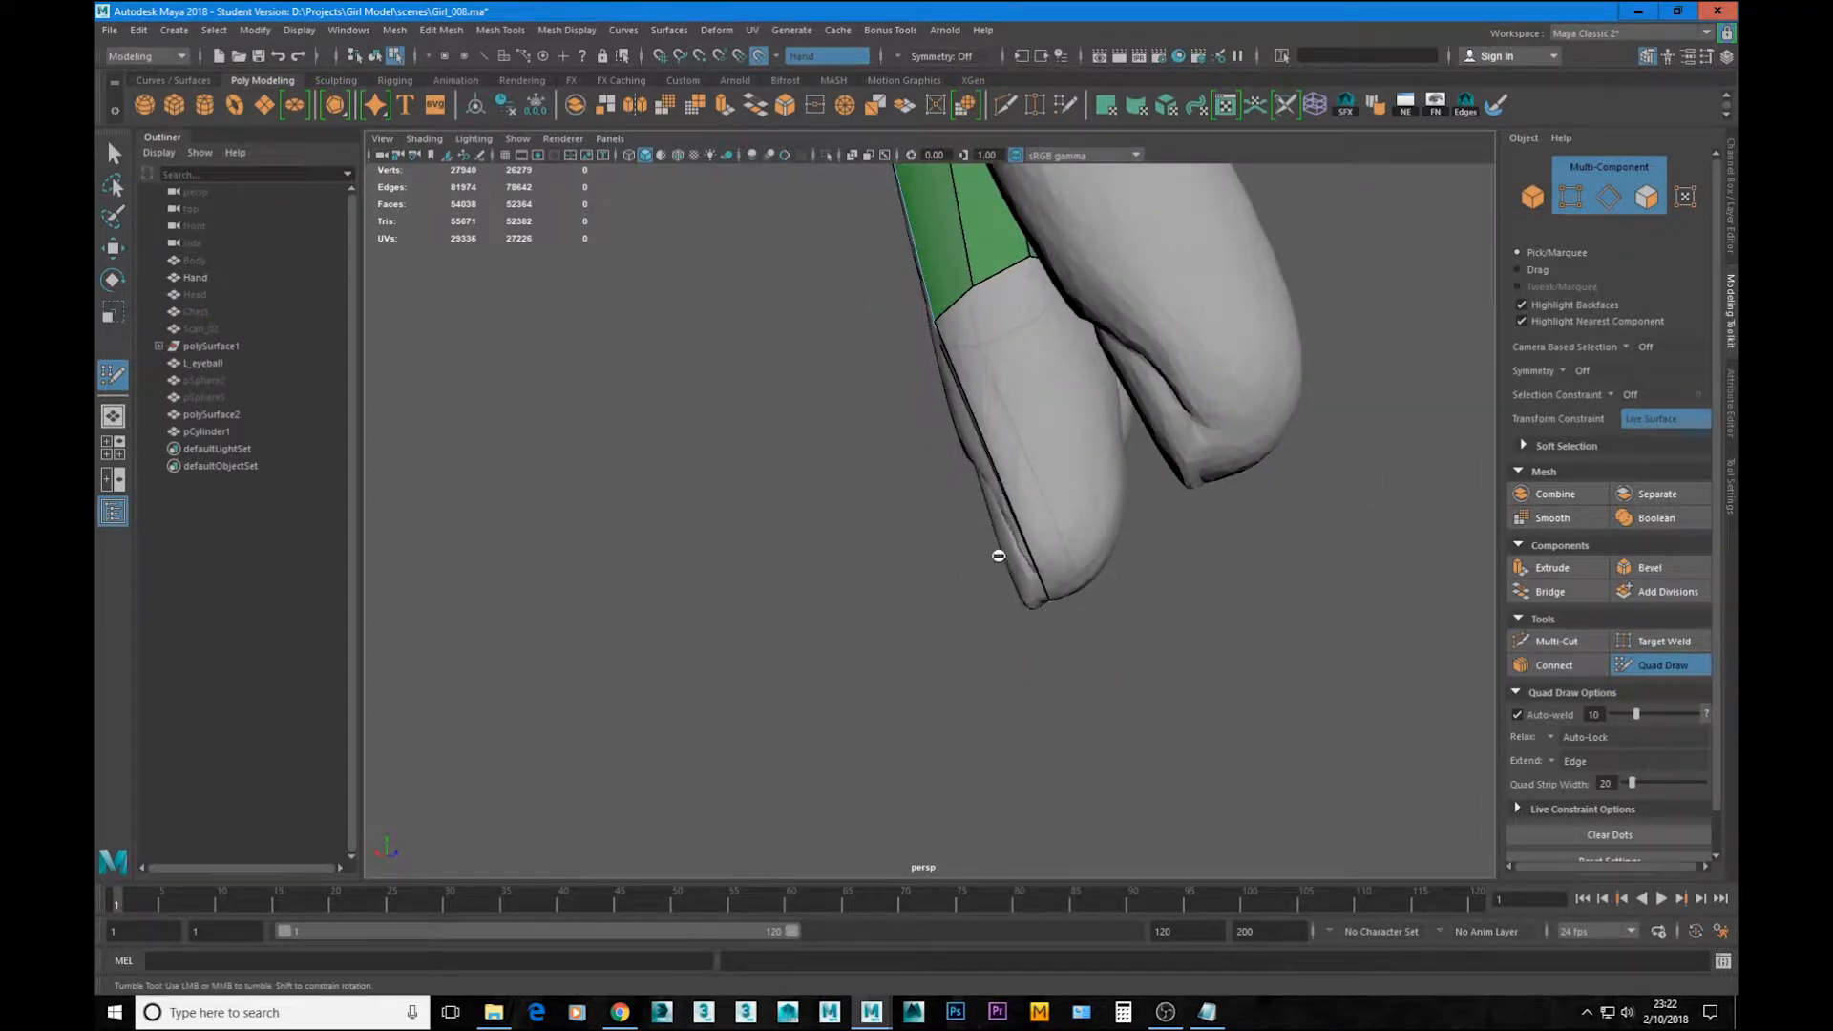
mouse_move(998, 556)
alt+mouse_down()
mouse_move(1202, 477)
mouse_move(965, 399)
mouse_move(945, 622)
mouse_move(970, 597)
mouse_move(886, 592)
mouse_move(970, 483)
mouse_move(892, 499)
mouse_move(998, 557)
mouse_move(827, 549)
mouse_move(931, 535)
mouse_move(945, 449)
mouse_move(1003, 492)
alt+mouse_up()
alt+right_drag(1003, 491, 1045, 494)
alt+drag(1046, 494, 997, 563)
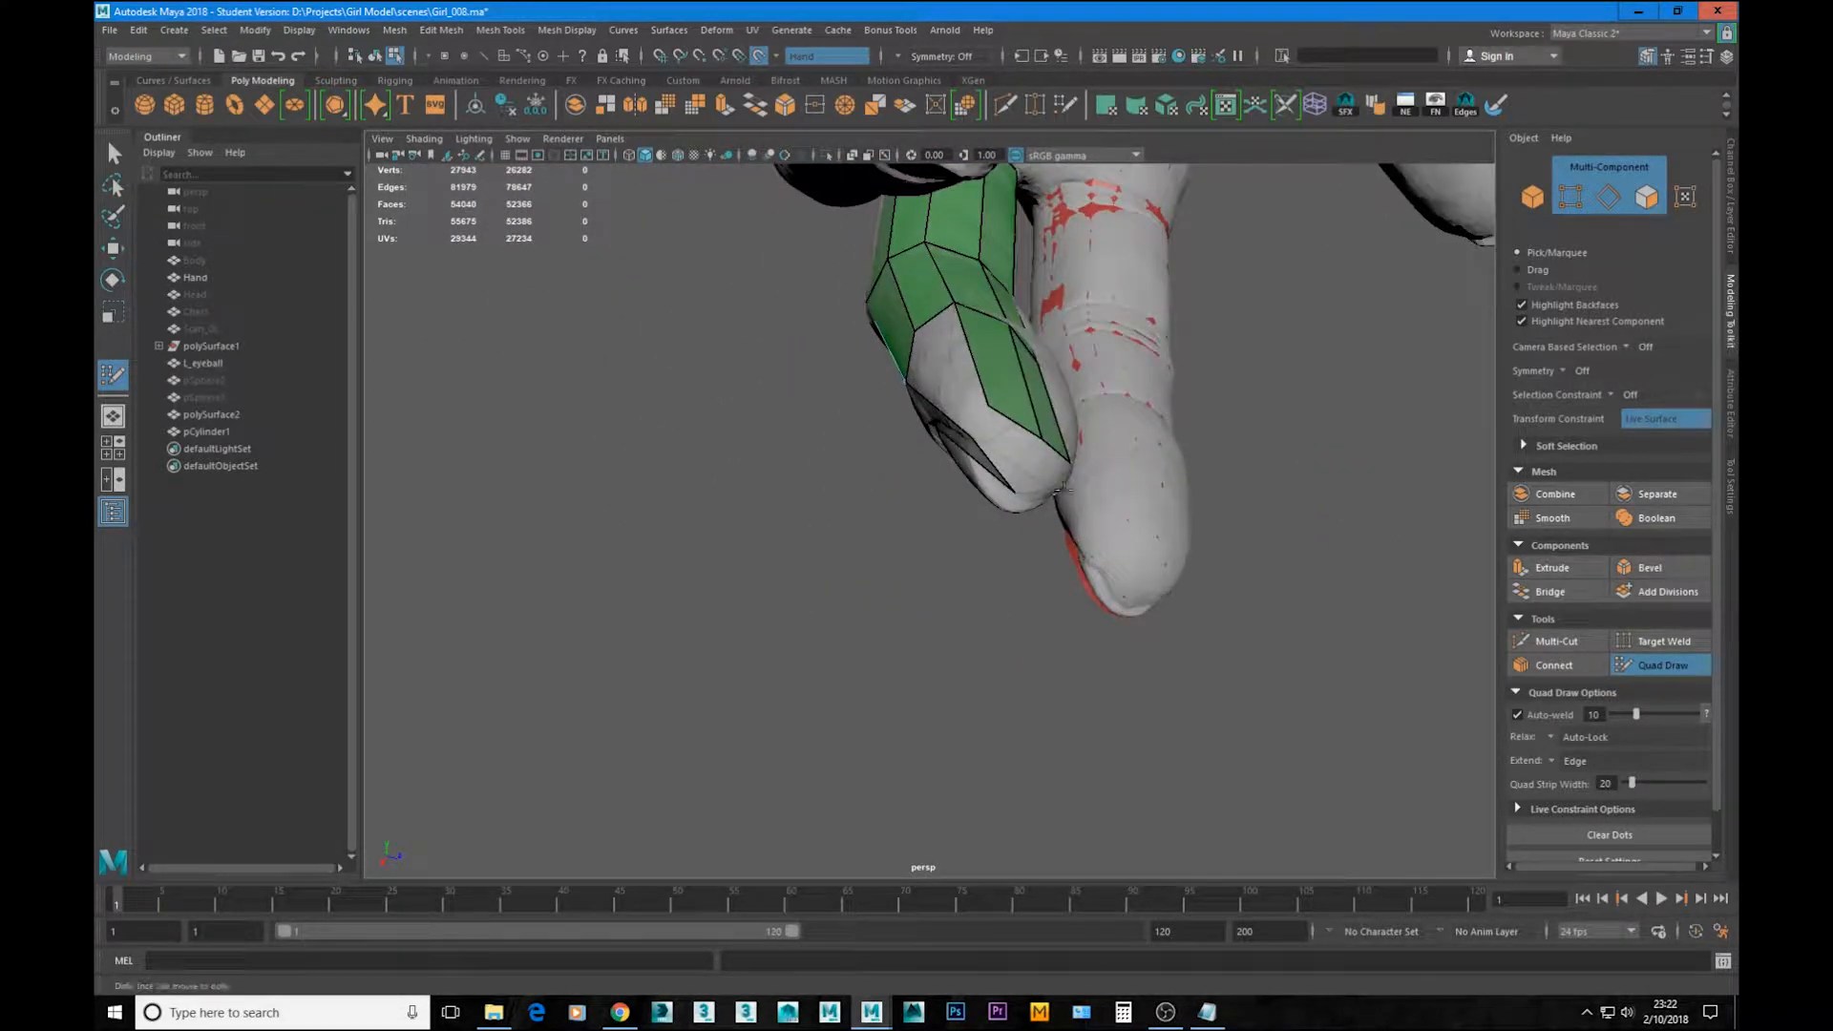
Step: Extend two quads from the palm-side strips across the fingertip and weld them to the nail-side strips
alt+middle_drag(1031, 479, 987, 525)
alt+drag(907, 492, 930, 471)
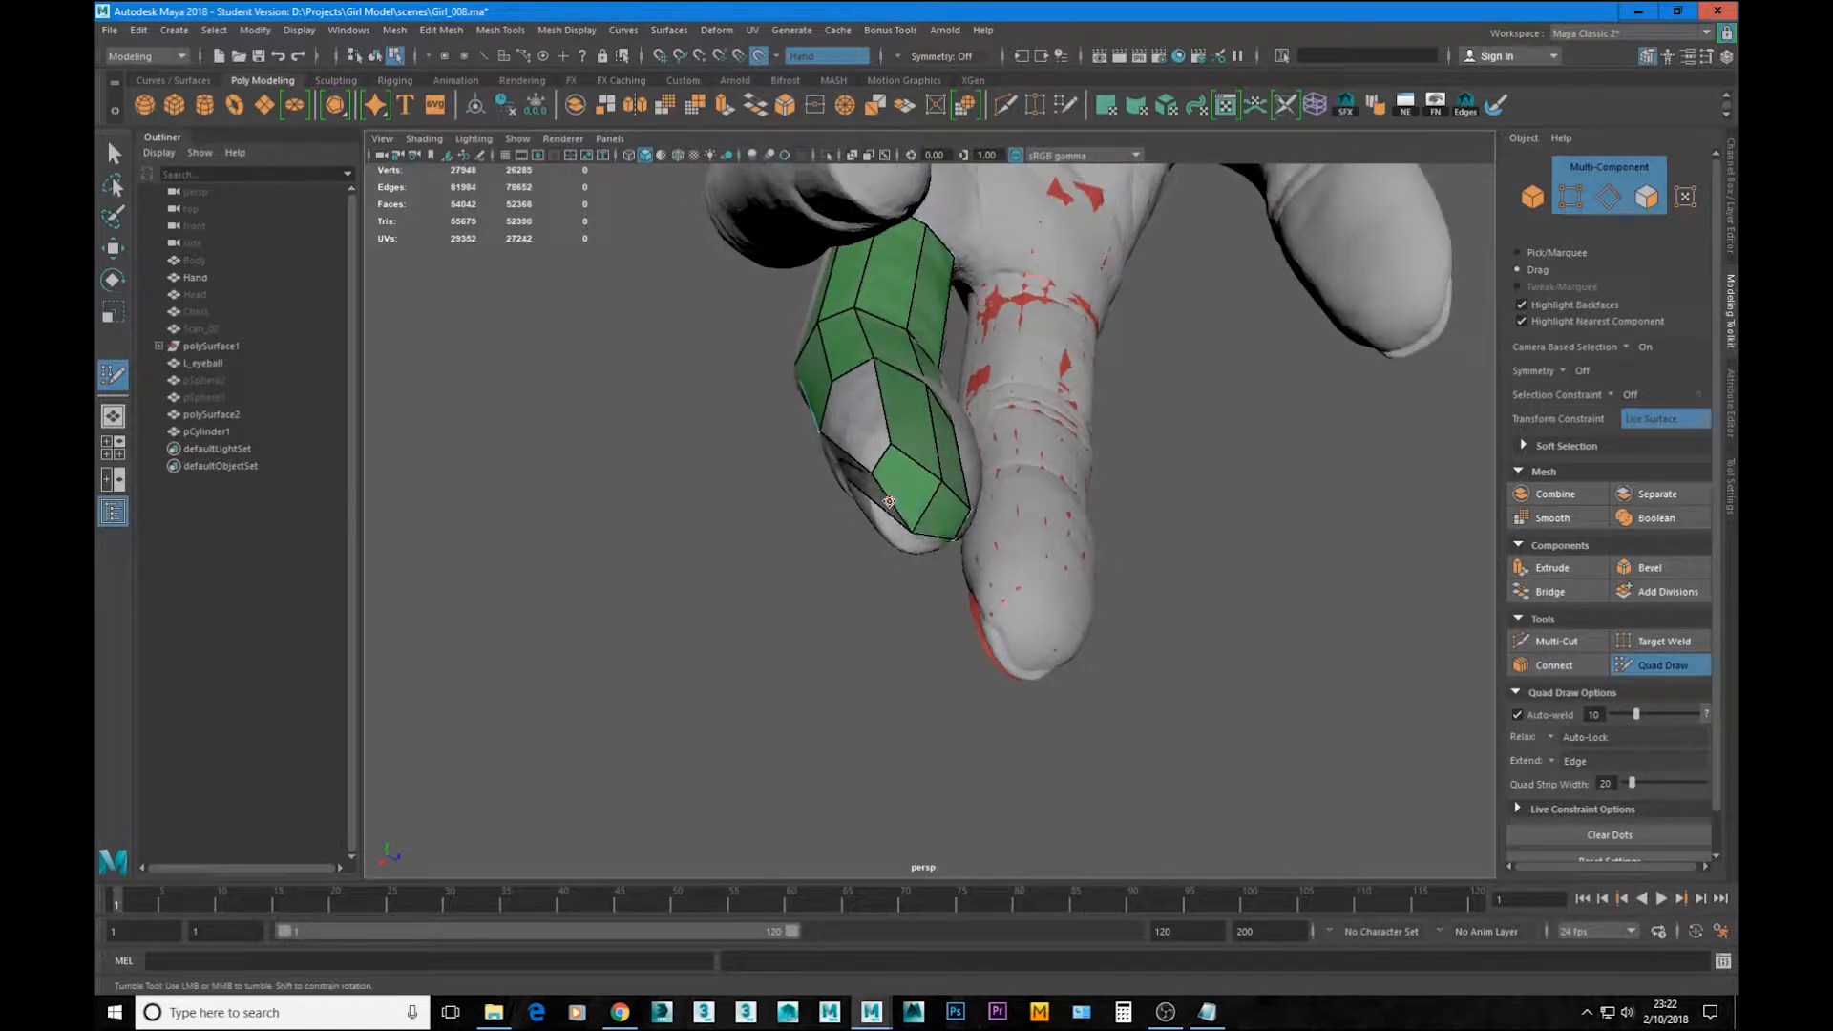
alt+drag(929, 504, 912, 451)
alt+drag(1102, 389, 797, 458)
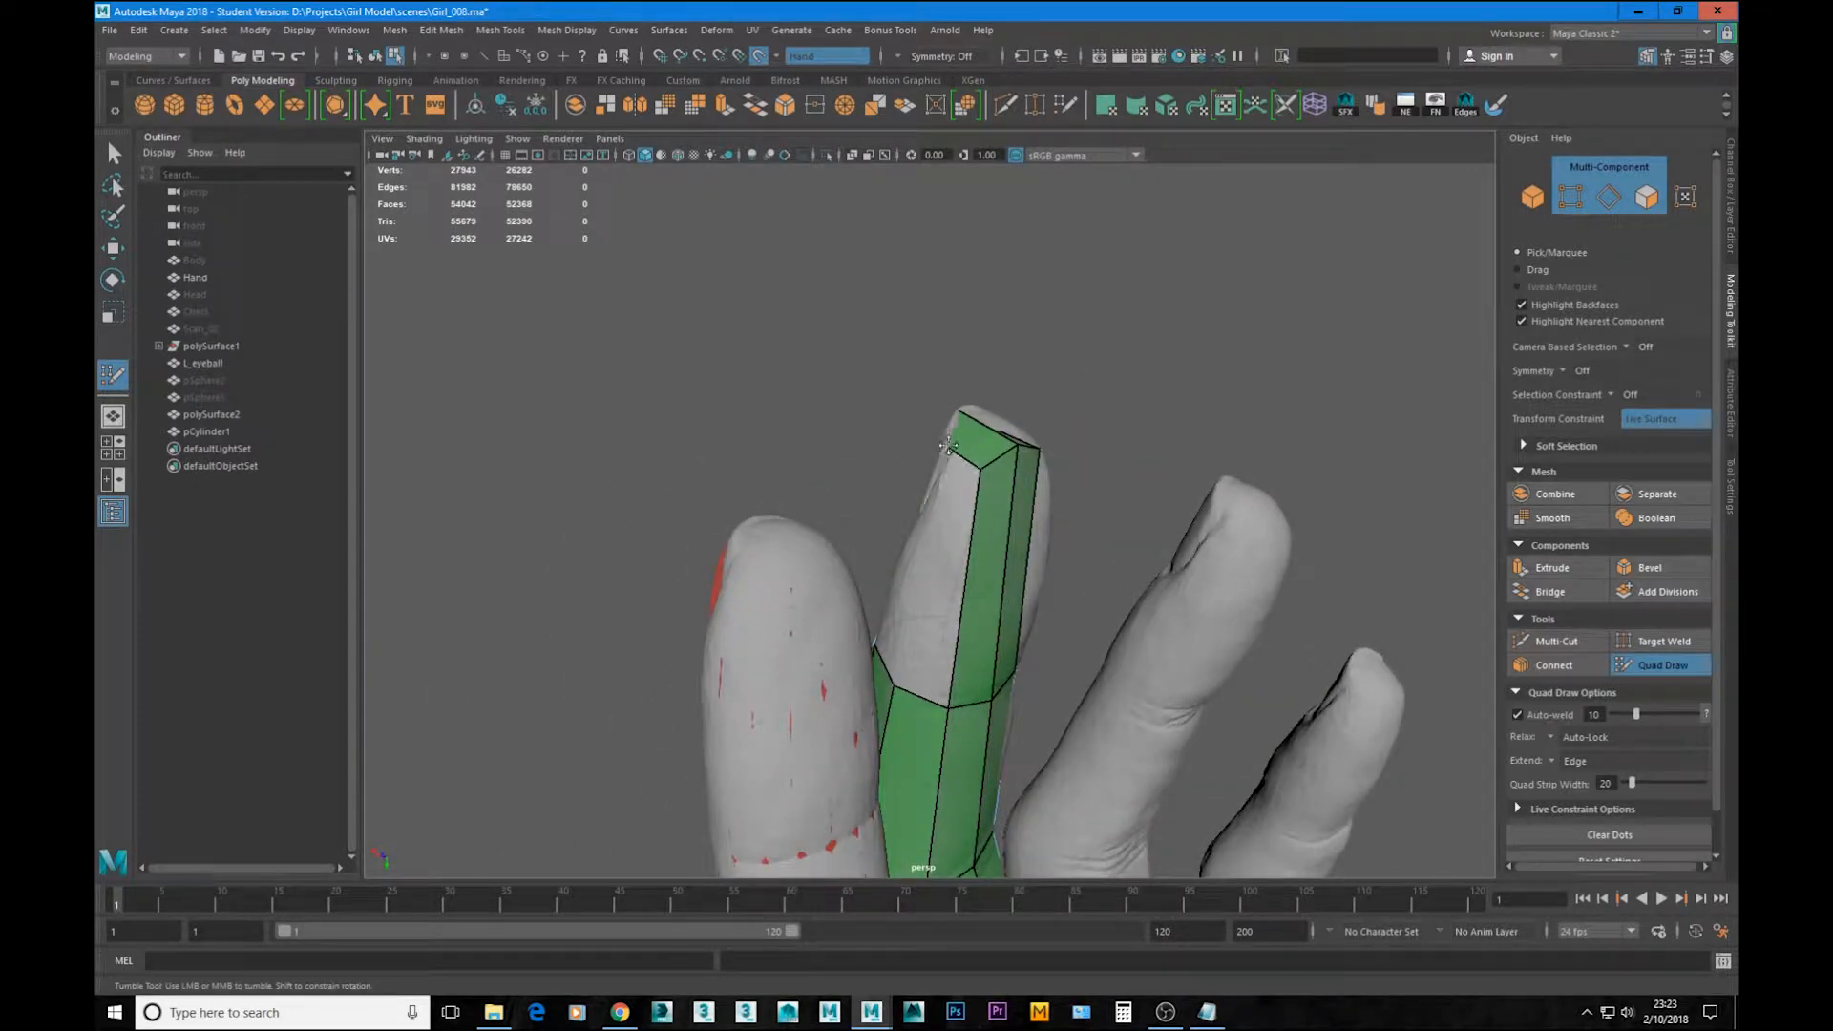
Step: Insert an edge loop lengthwise through the two quads capping the middle fingertip
mouse_move(944, 445)
alt+mouse_down()
mouse_move(938, 596)
mouse_move(1036, 586)
alt+mouse_up()
mouse_move(955, 533)
alt+mouse_down()
mouse_move(925, 604)
mouse_move(1086, 503)
mouse_move(879, 511)
alt+mouse_up()
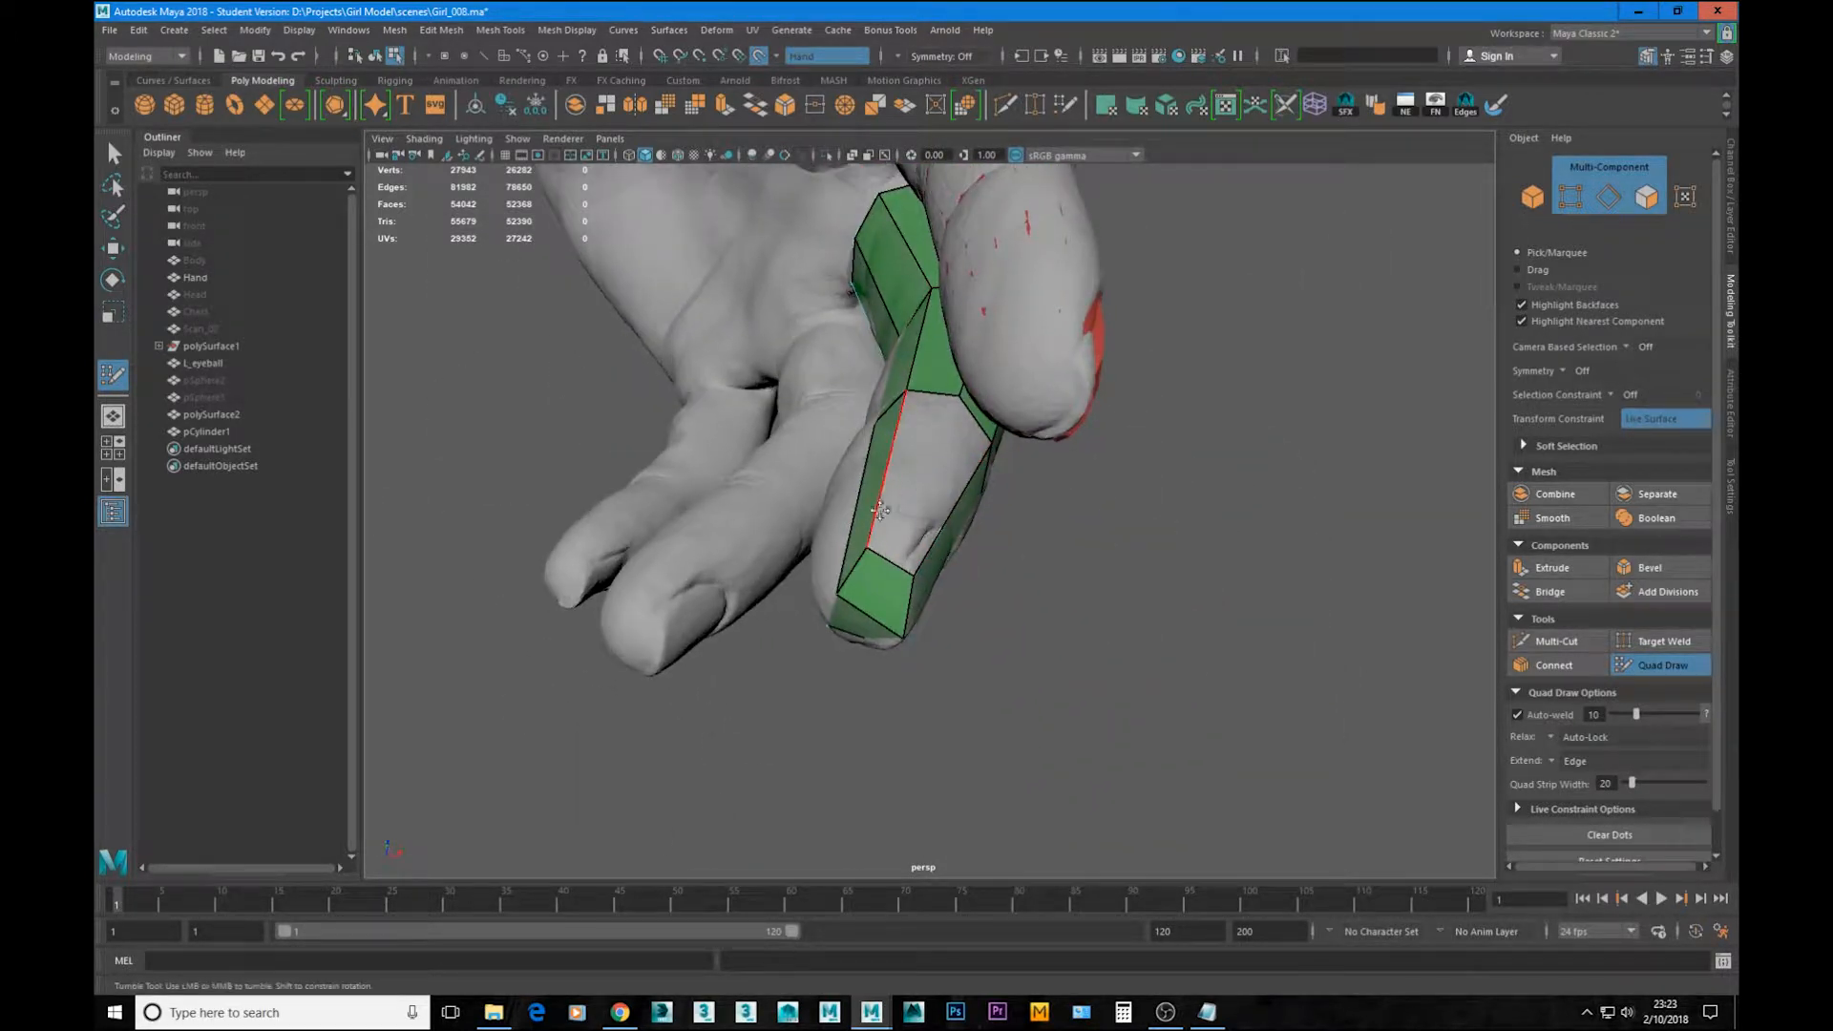
mouse_move(942, 438)
alt+mouse_down()
mouse_move(983, 449)
mouse_move(946, 432)
mouse_move(854, 620)
alt+mouse_up()
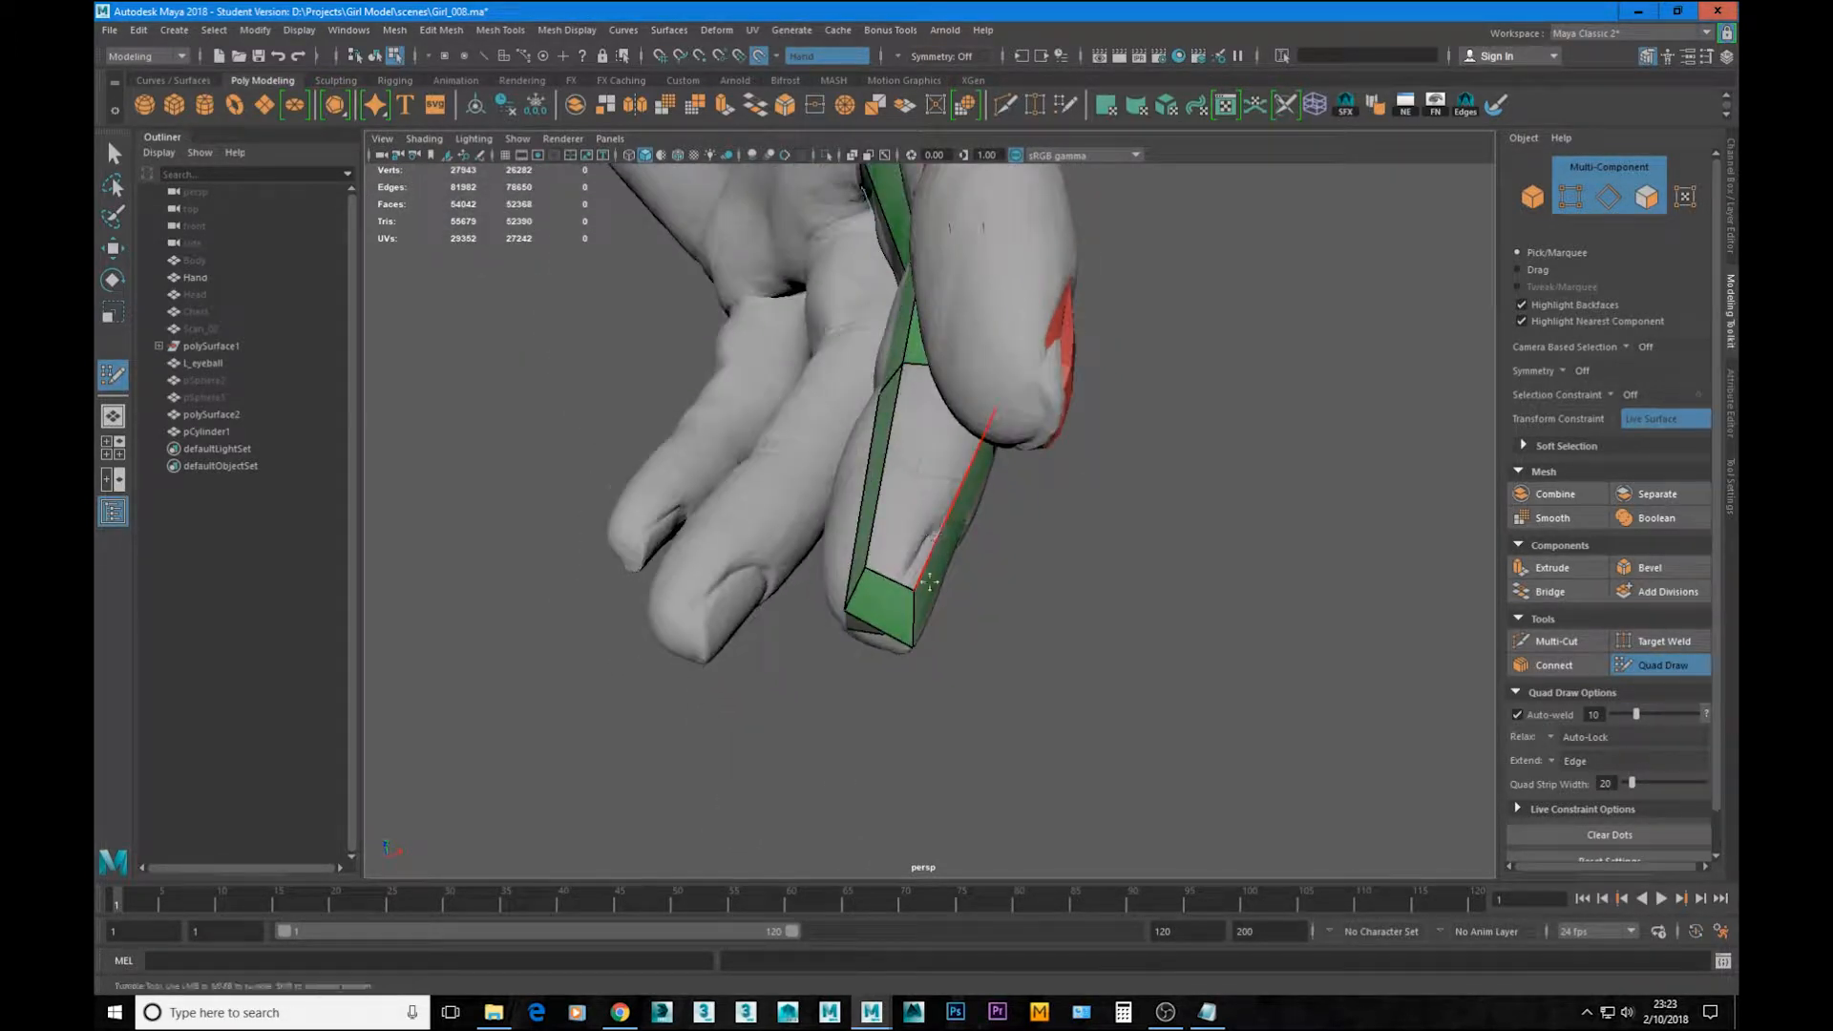
alt+right_drag(855, 621, 840, 639)
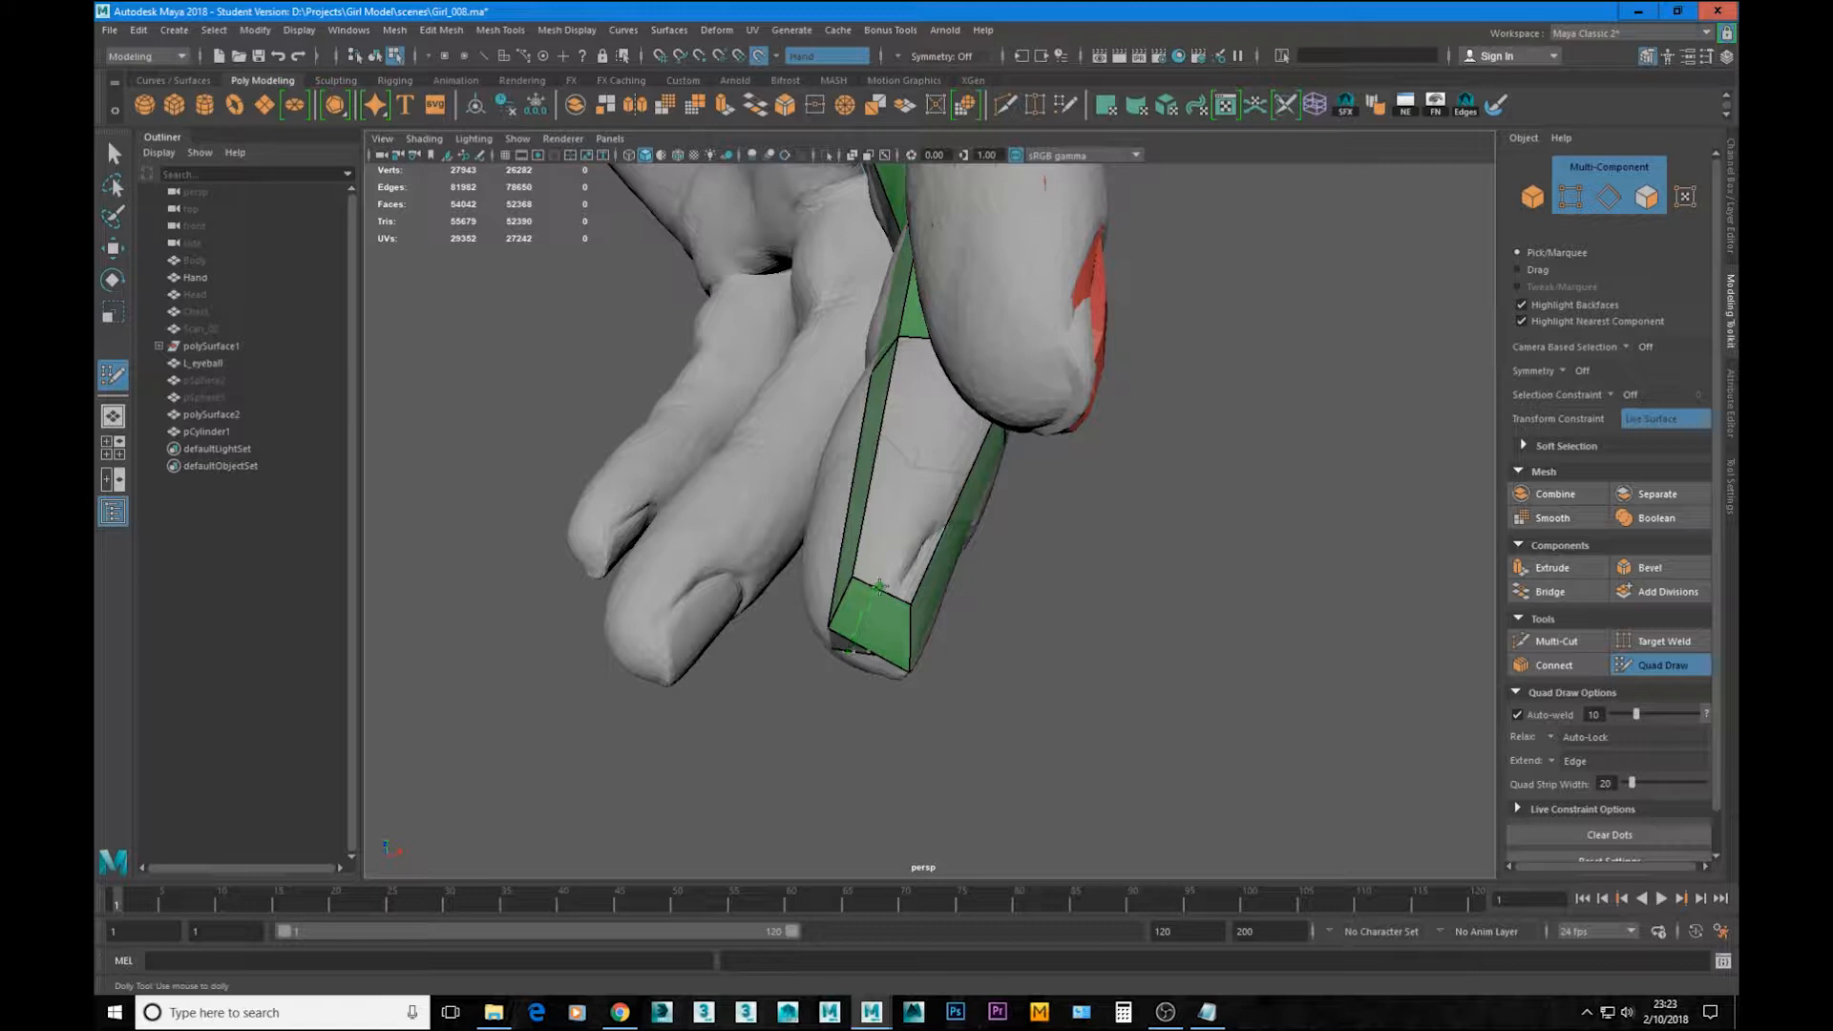
ctrl+click(879, 586)
alt+drag(879, 587, 920, 599)
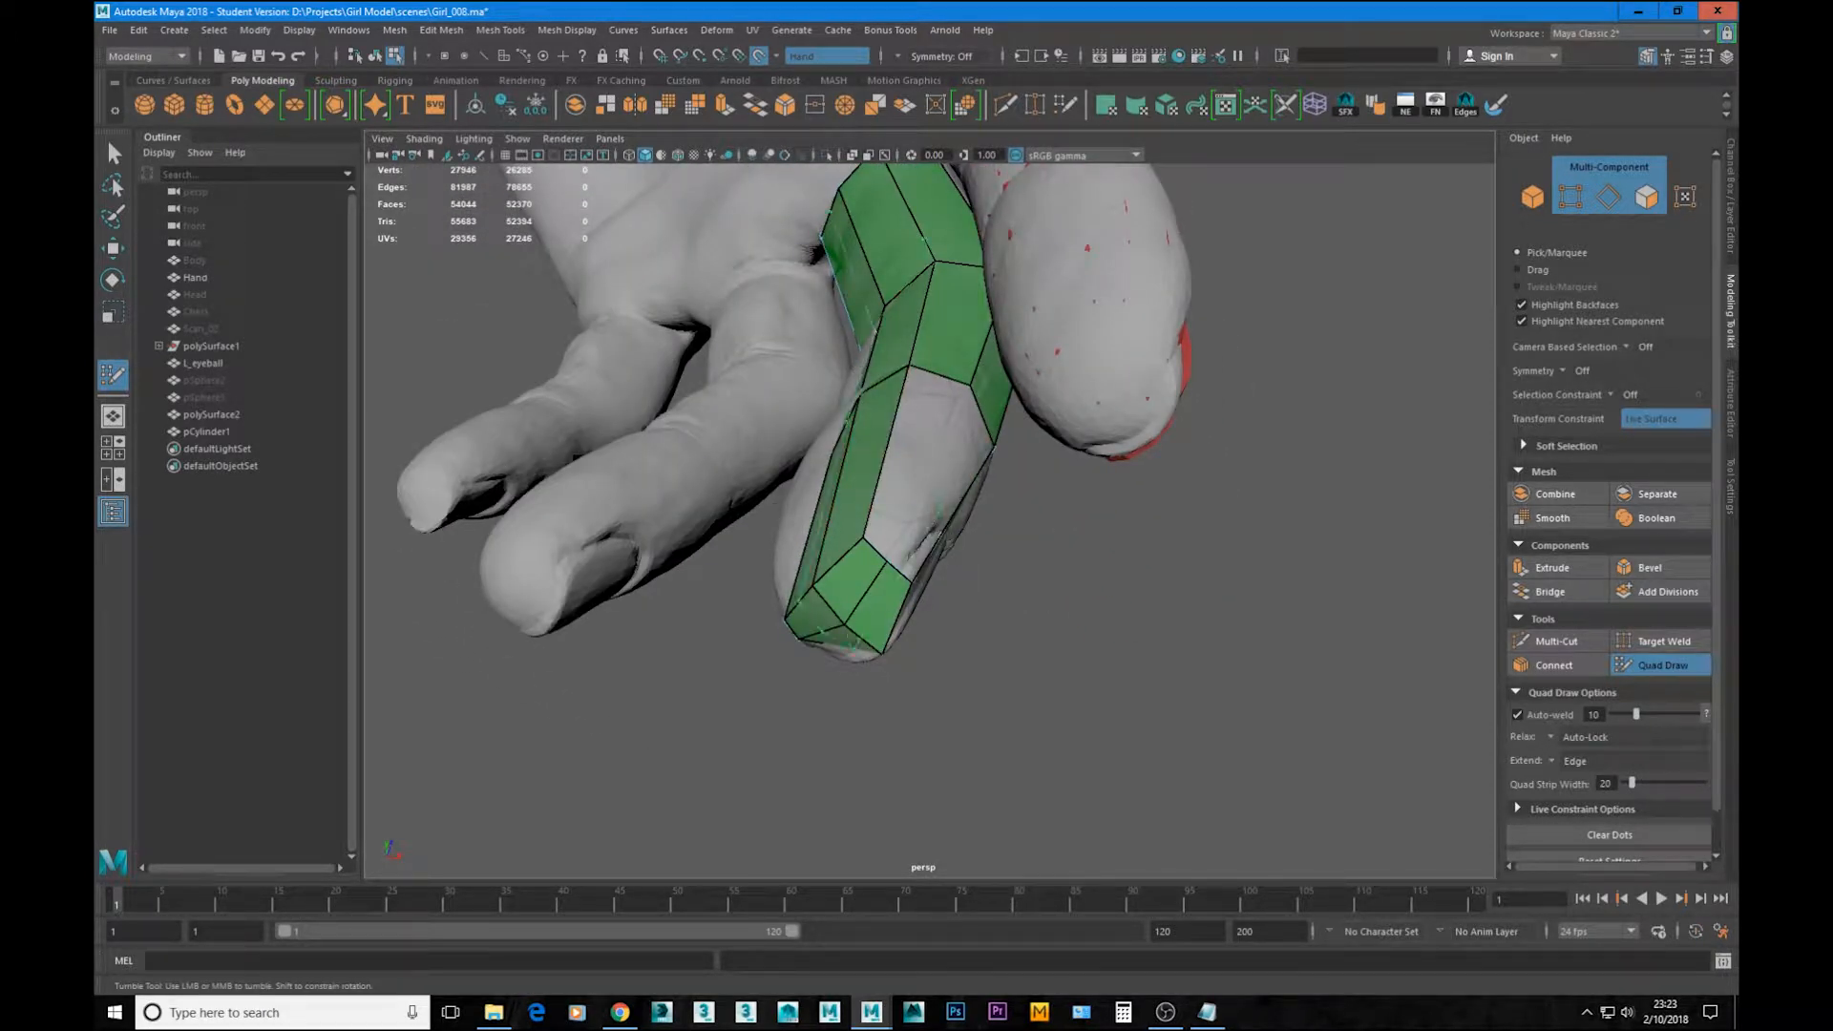
Step: Extend two quads over the open gap on each side of the middle finger, from the tube's lower edge toward the fingertip cap
alt+drag(848, 614, 916, 547)
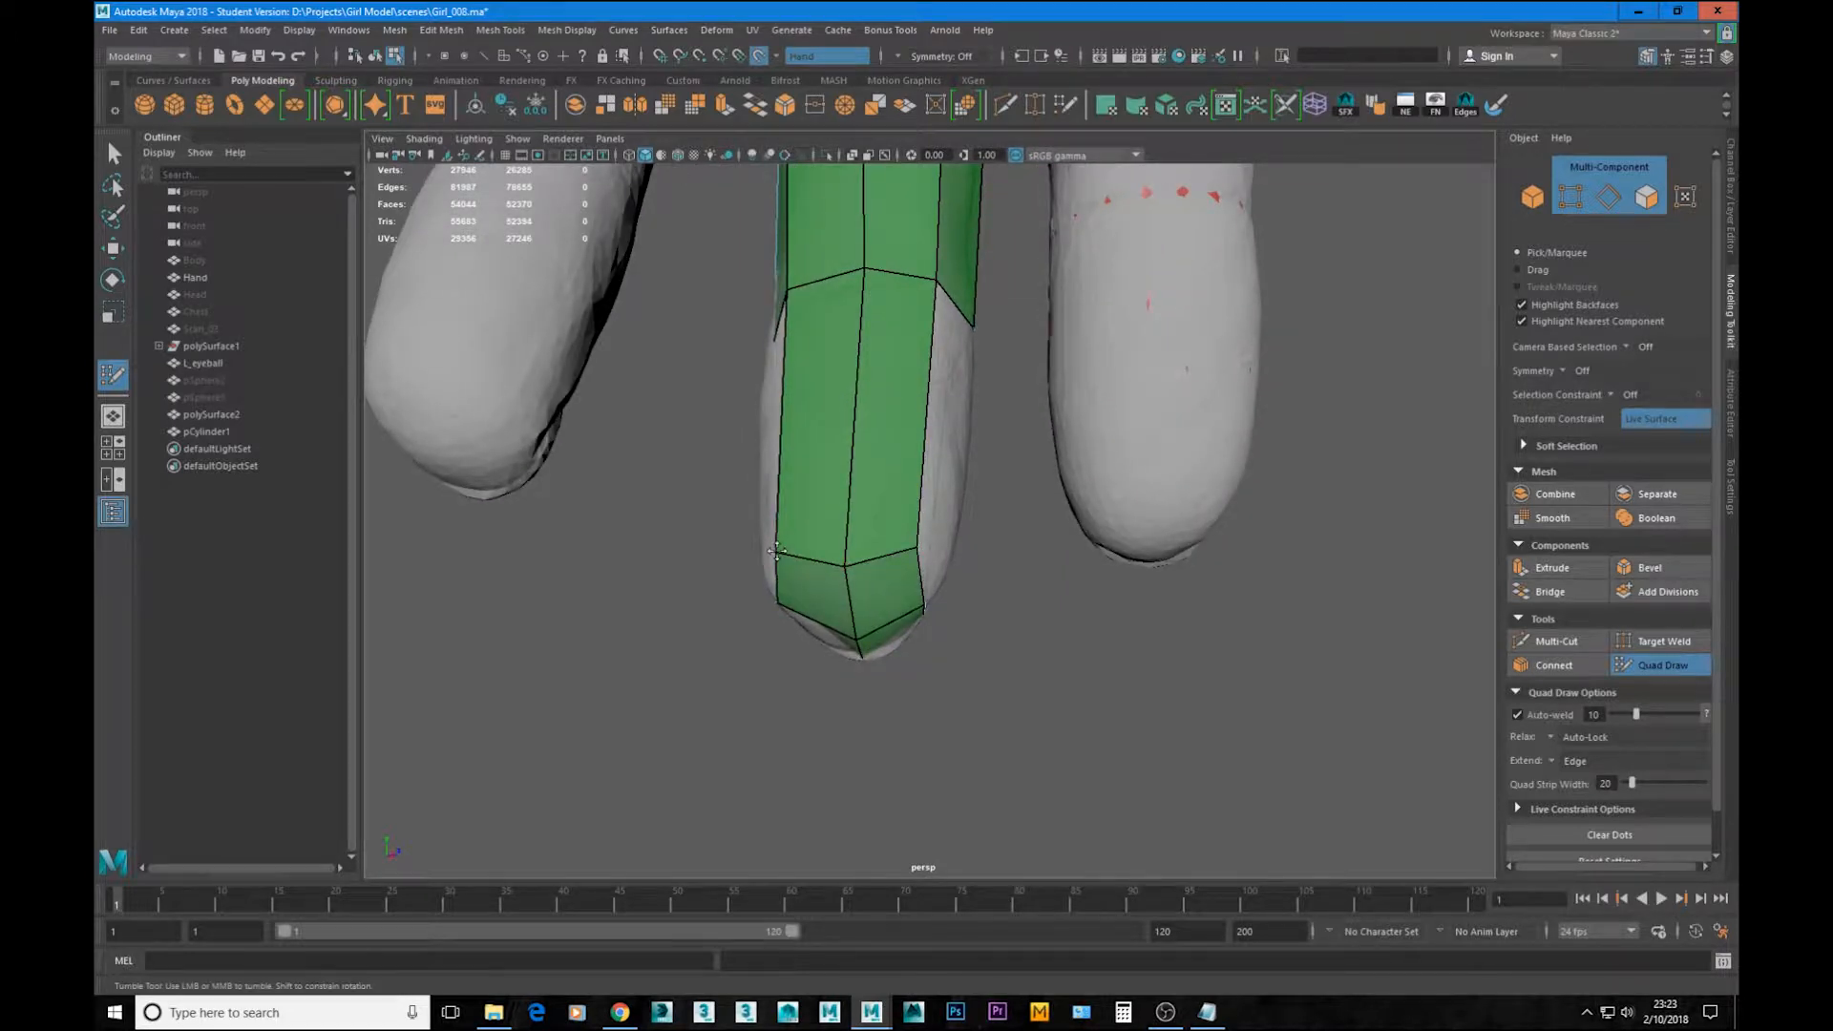
mouse_move(776, 551)
alt+mouse_down()
mouse_move(975, 604)
mouse_move(965, 621)
mouse_move(943, 542)
mouse_move(907, 530)
mouse_move(1022, 554)
alt+mouse_up()
ctrl+click(954, 504)
alt+middle_drag(886, 323, 899, 361)
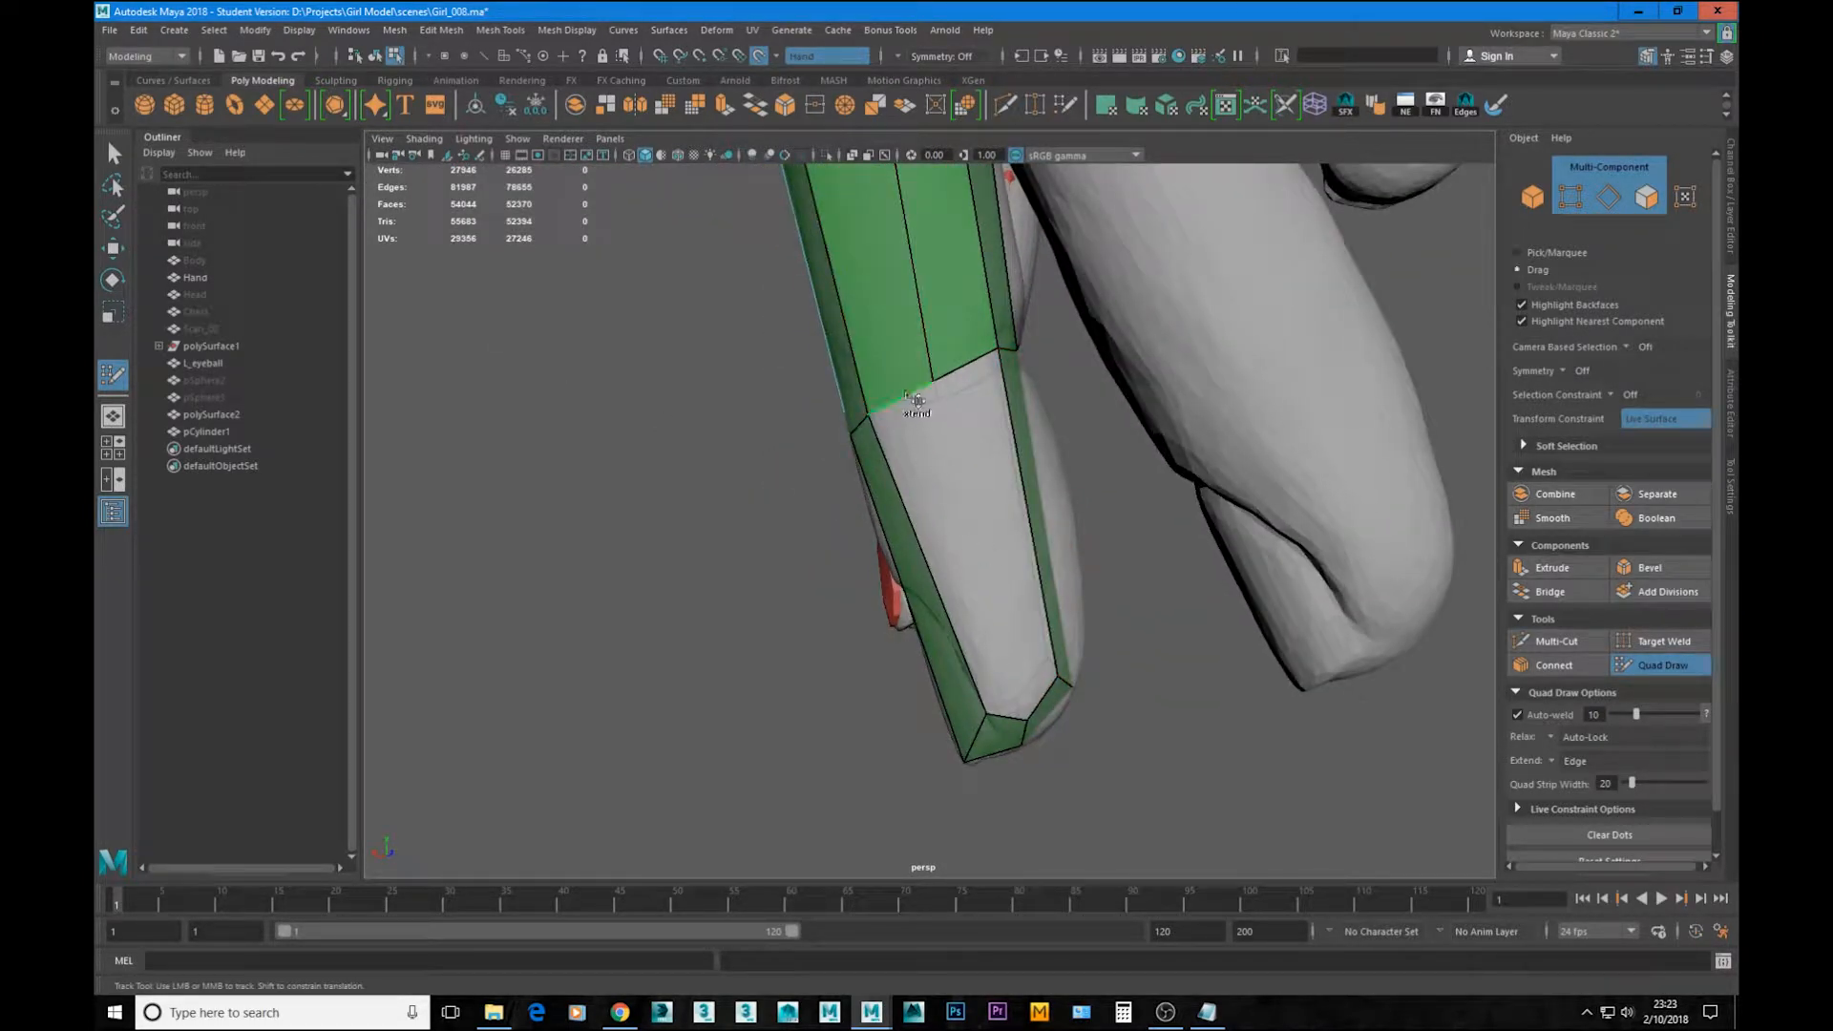
mouse_move(917, 401)
mouse_down()
mouse_move(994, 736)
mouse_move(1018, 725)
mouse_up()
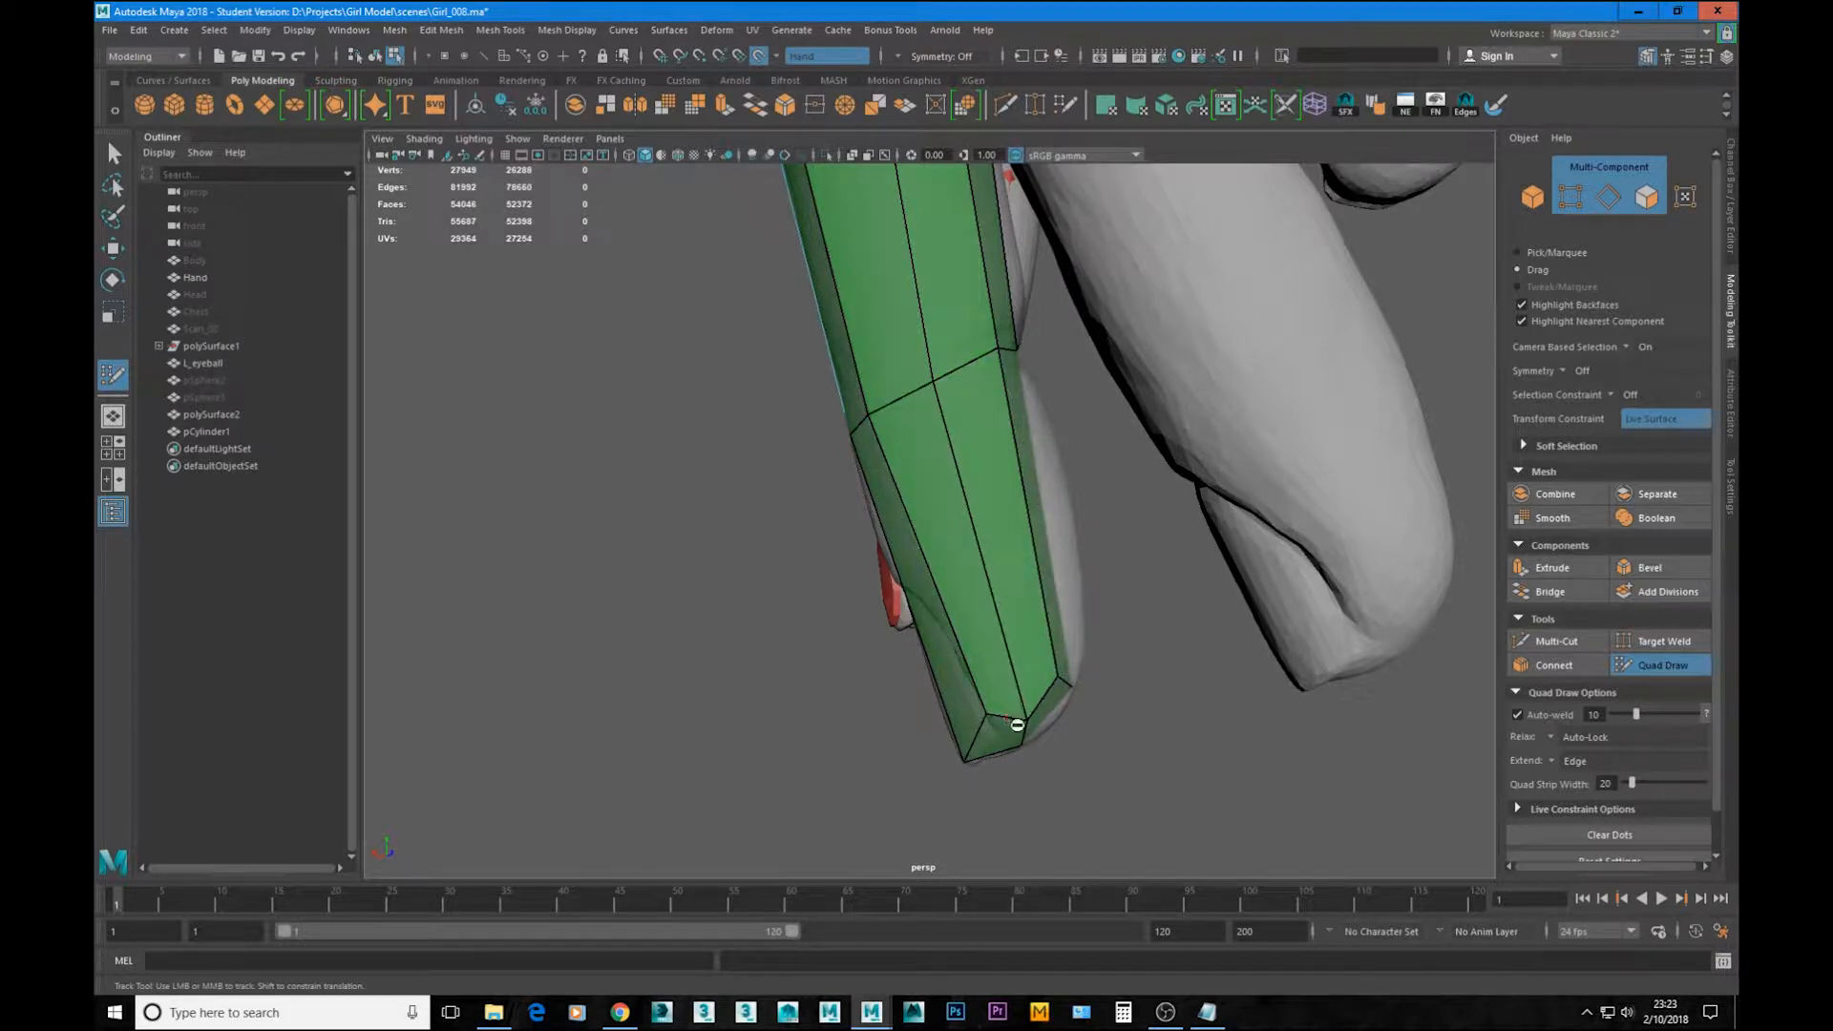
alt+drag(878, 545, 812, 381)
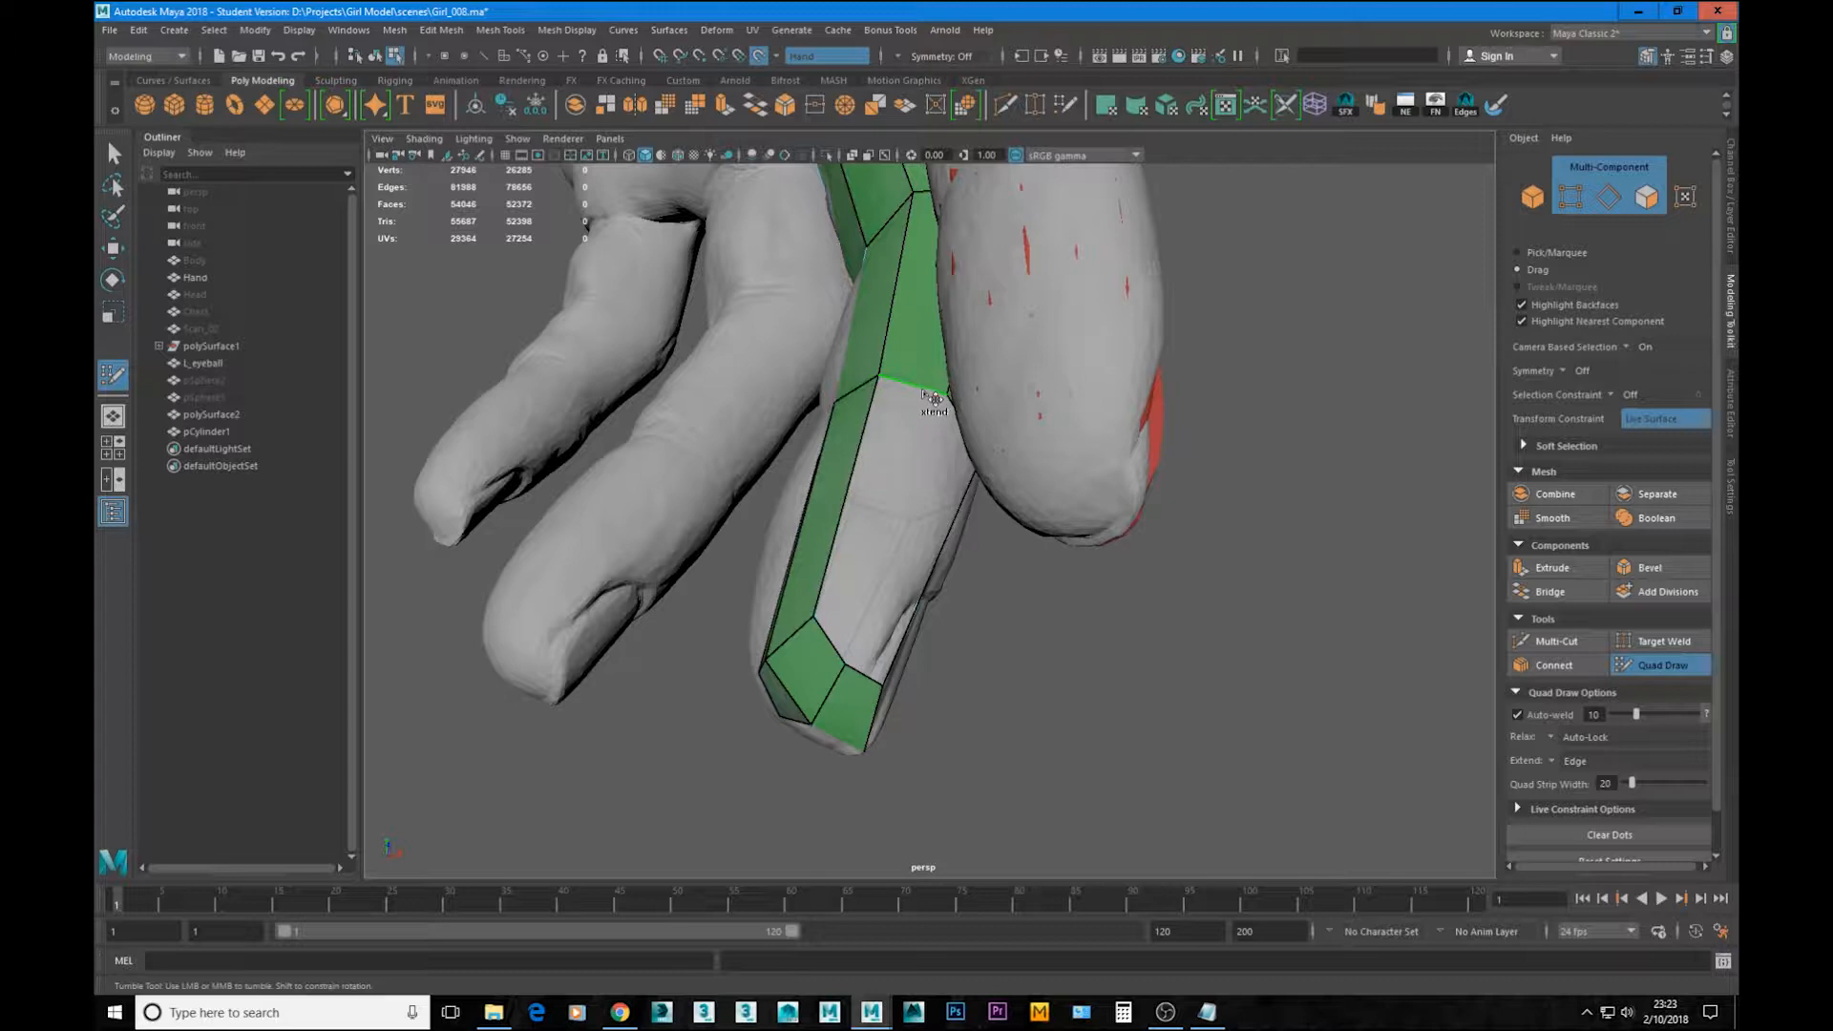
drag(880, 598, 845, 649)
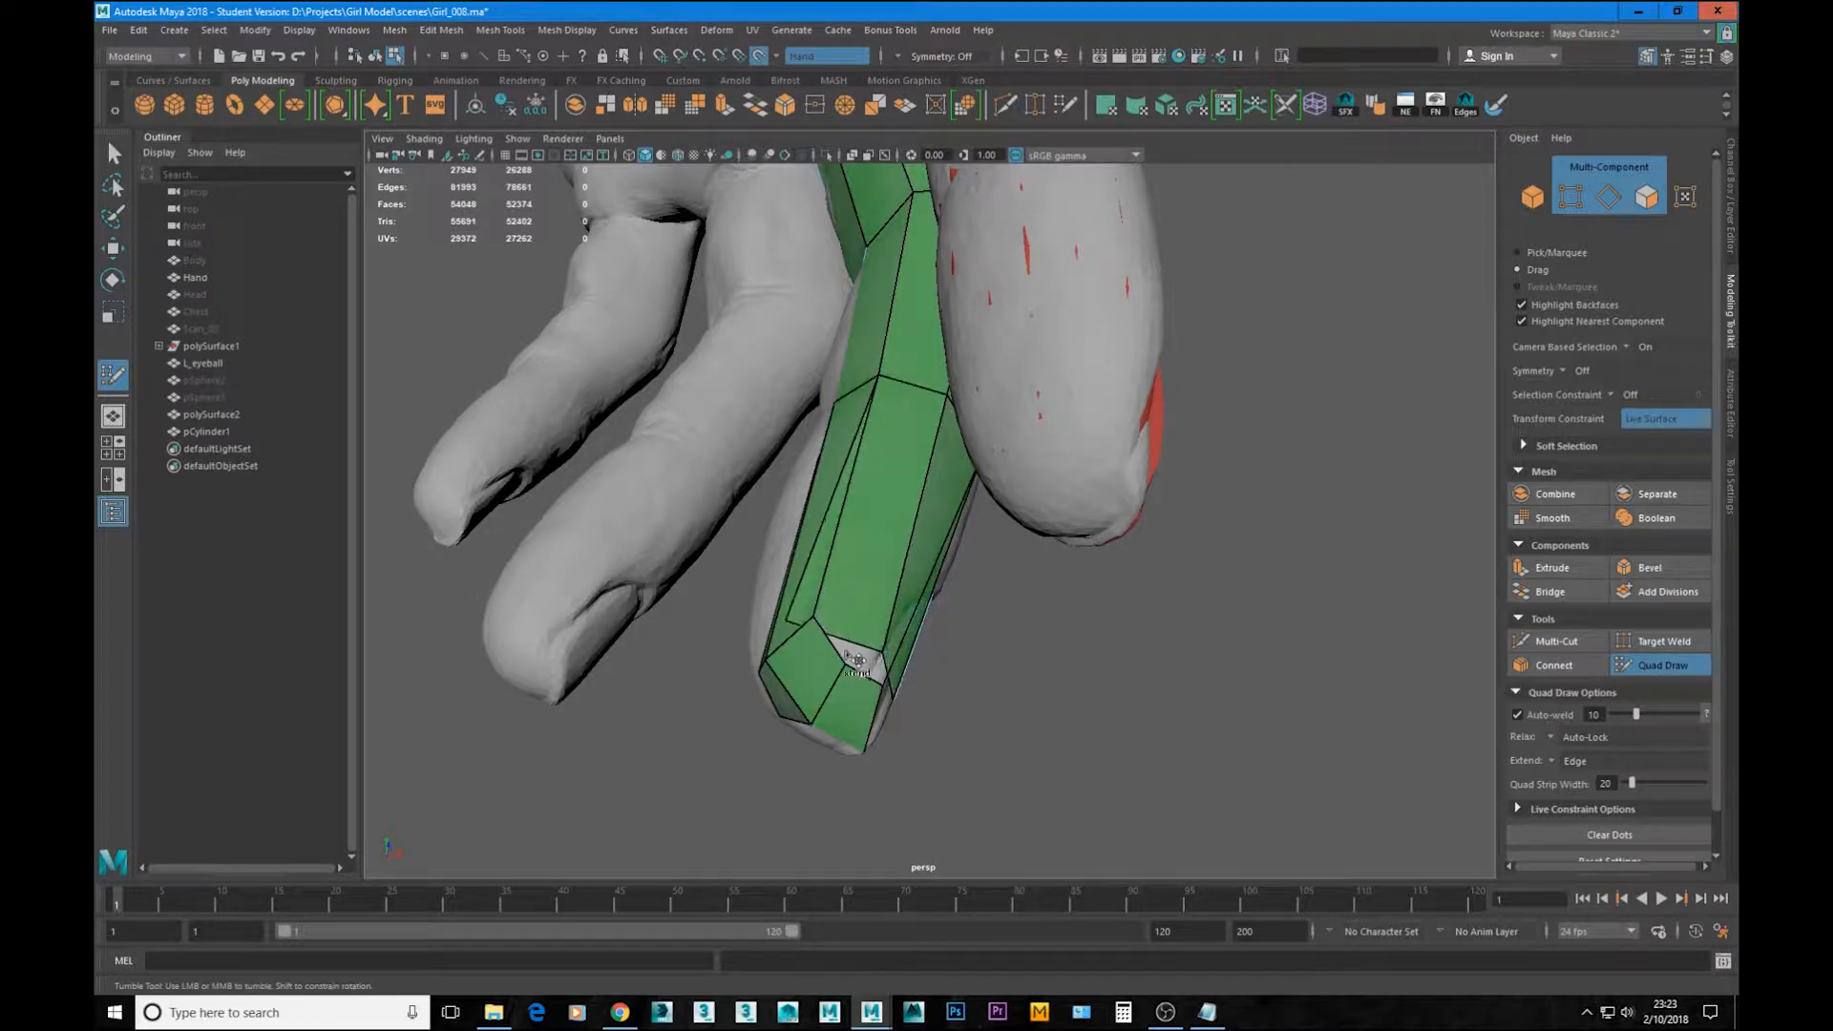
Step: Insert edge loops around the end segment of the middle finger, between the last joint and the fingertip
alt+drag(1014, 516, 764, 535)
alt+middle_drag(907, 508, 844, 506)
mouse_move(844, 506)
alt+mouse_down()
mouse_move(912, 511)
mouse_move(916, 563)
mouse_move(945, 556)
mouse_move(910, 552)
mouse_move(962, 611)
mouse_move(897, 592)
mouse_move(910, 568)
alt+mouse_up()
ctrl+click(902, 622)
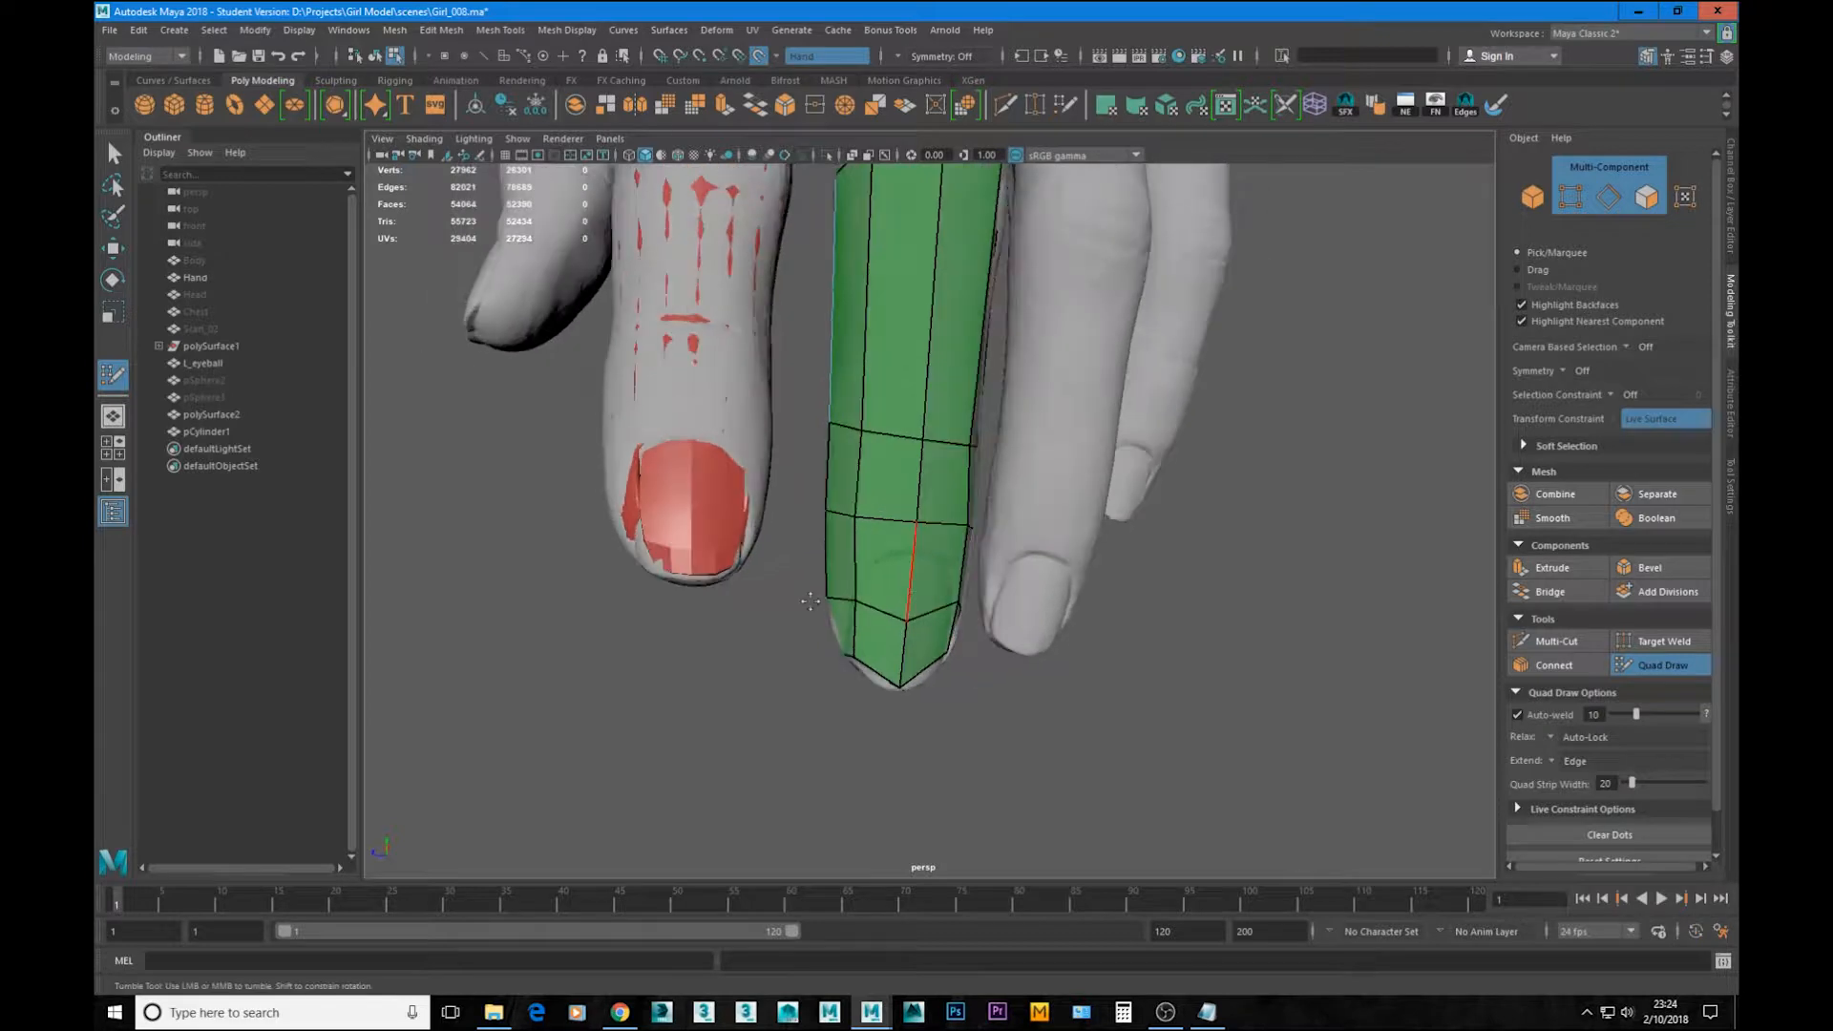
Step: Examine the closed middle fingertip and the finger's segments from the nail, side and palm views
alt+right_drag(910, 568, 939, 578)
alt+middle_drag(938, 578, 983, 368)
alt+right_drag(983, 367, 1010, 377)
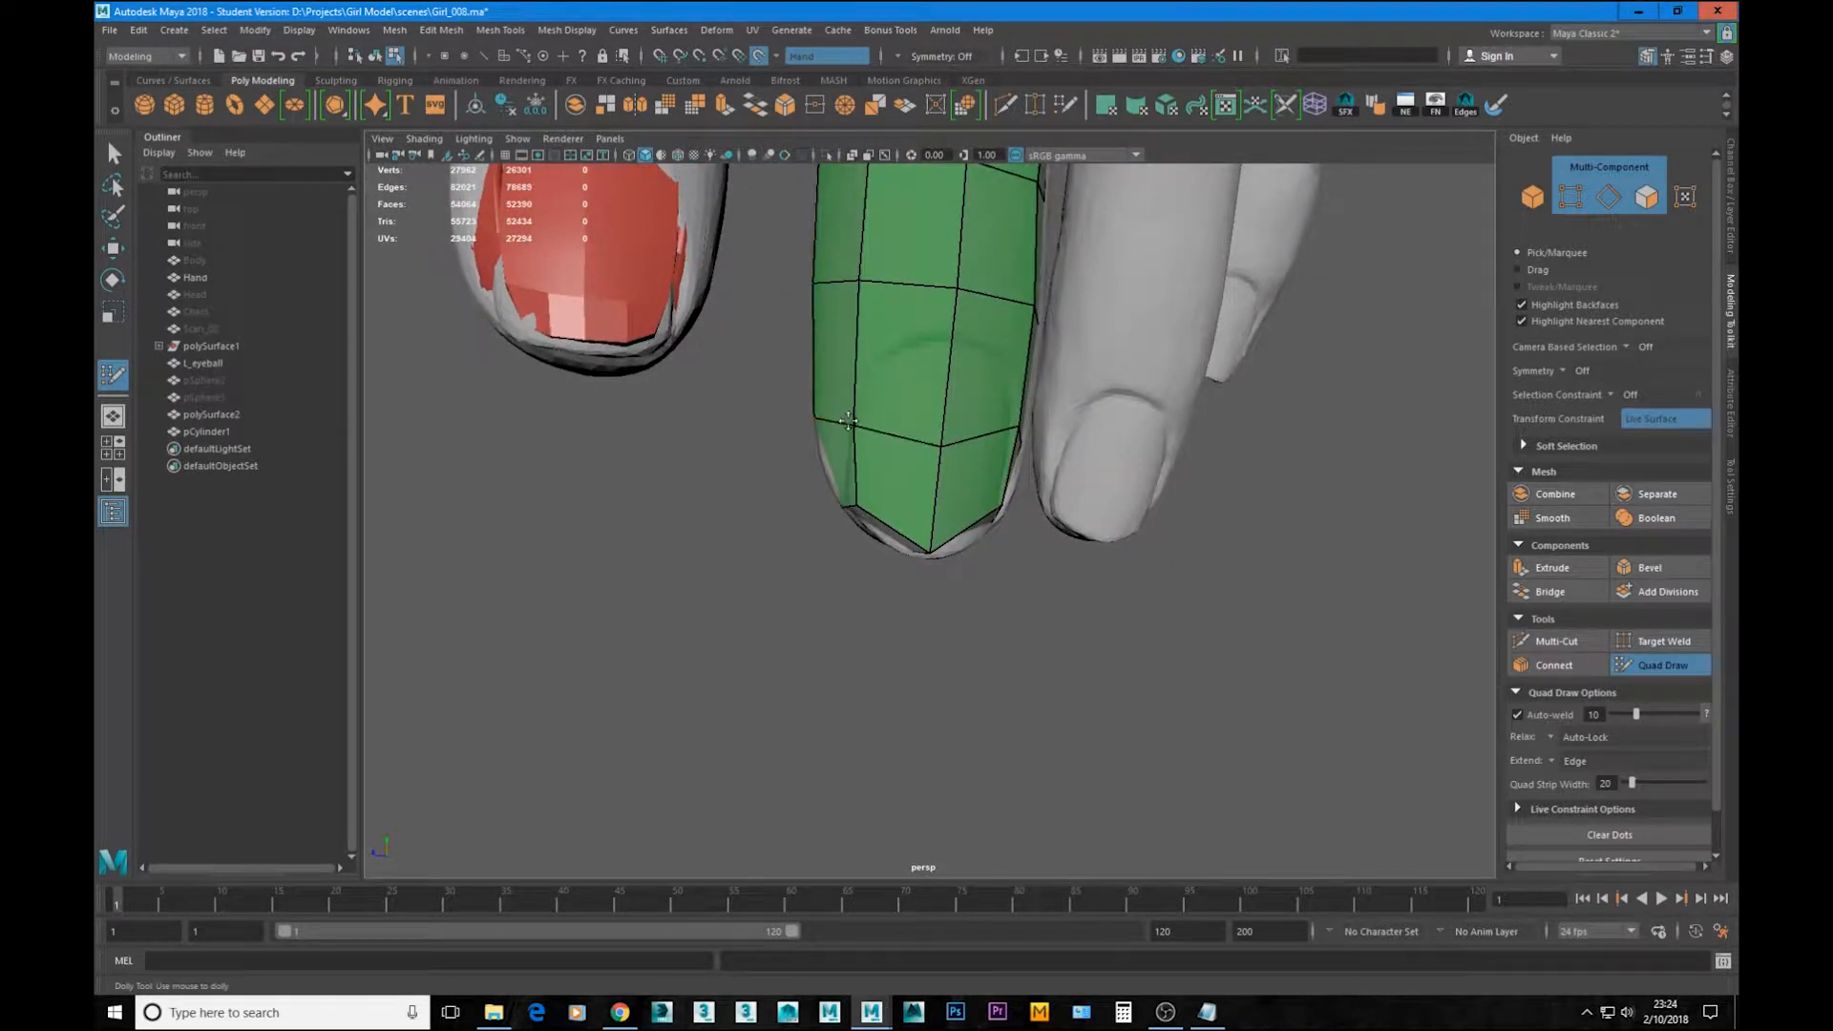
mouse_move(867, 454)
alt+mouse_down()
mouse_move(1002, 442)
mouse_move(1001, 508)
alt+mouse_up()
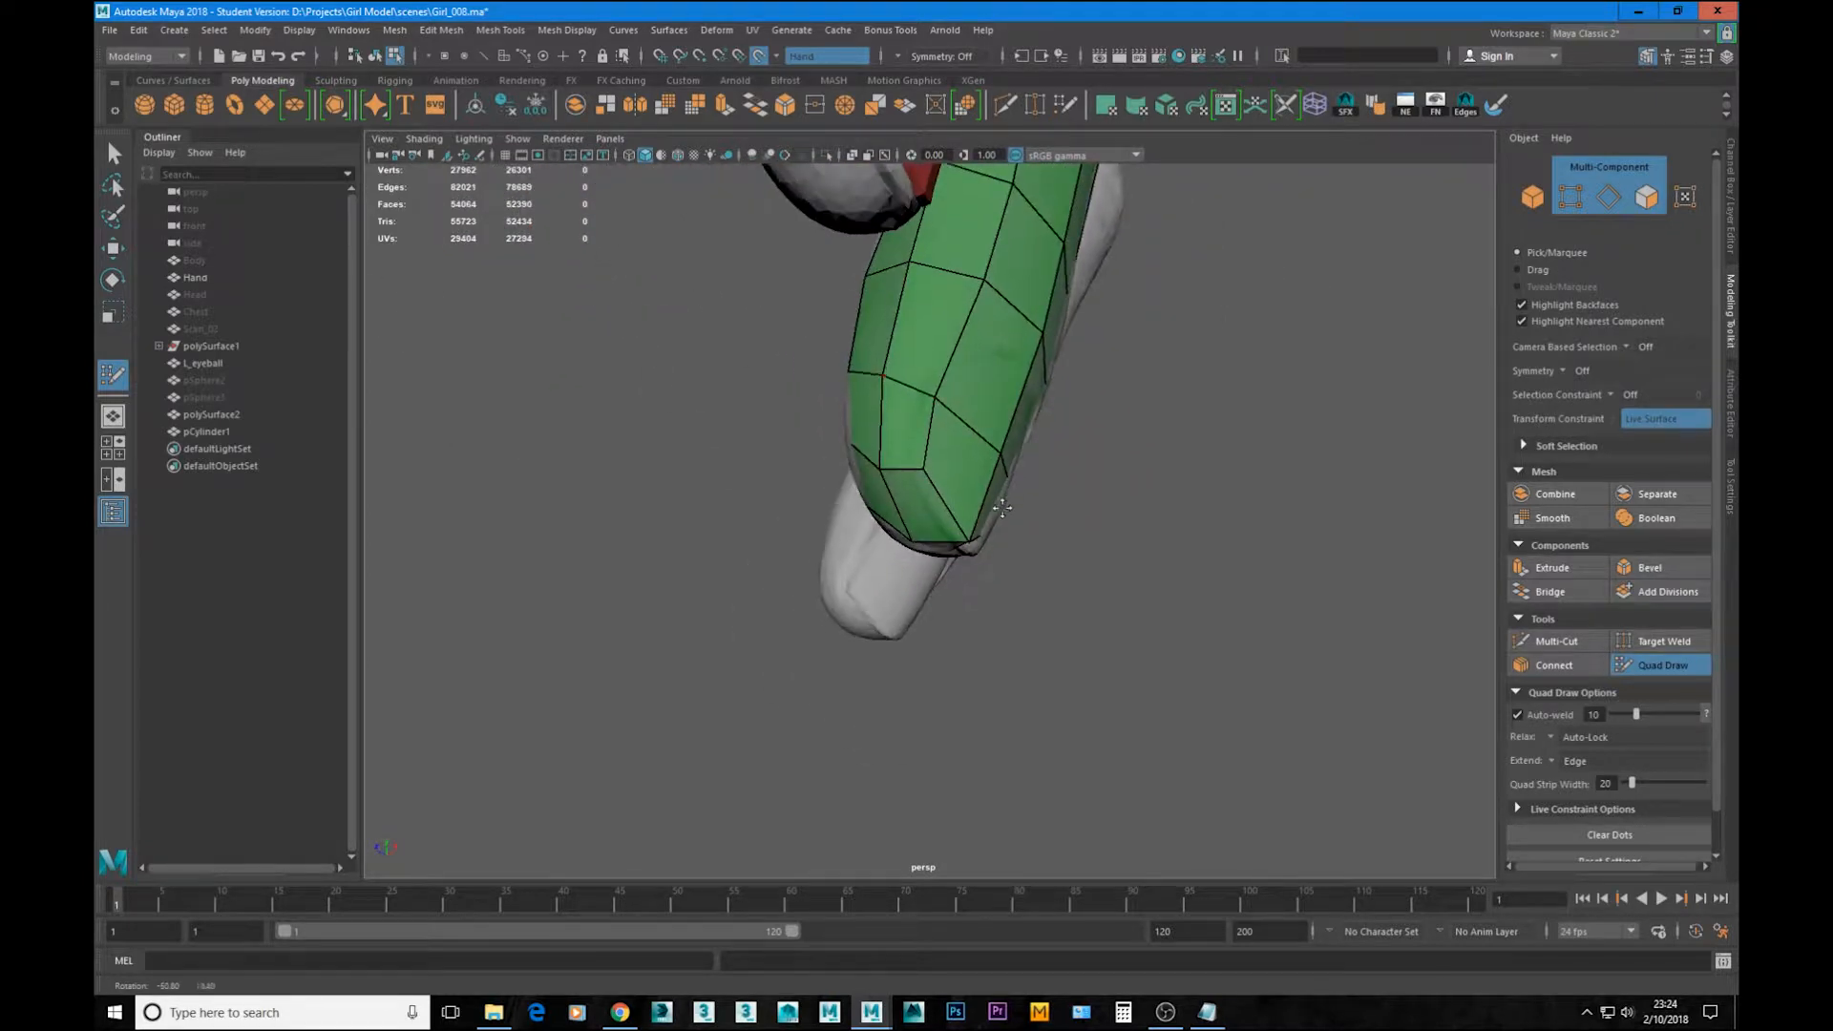
alt+drag(1122, 516, 1079, 485)
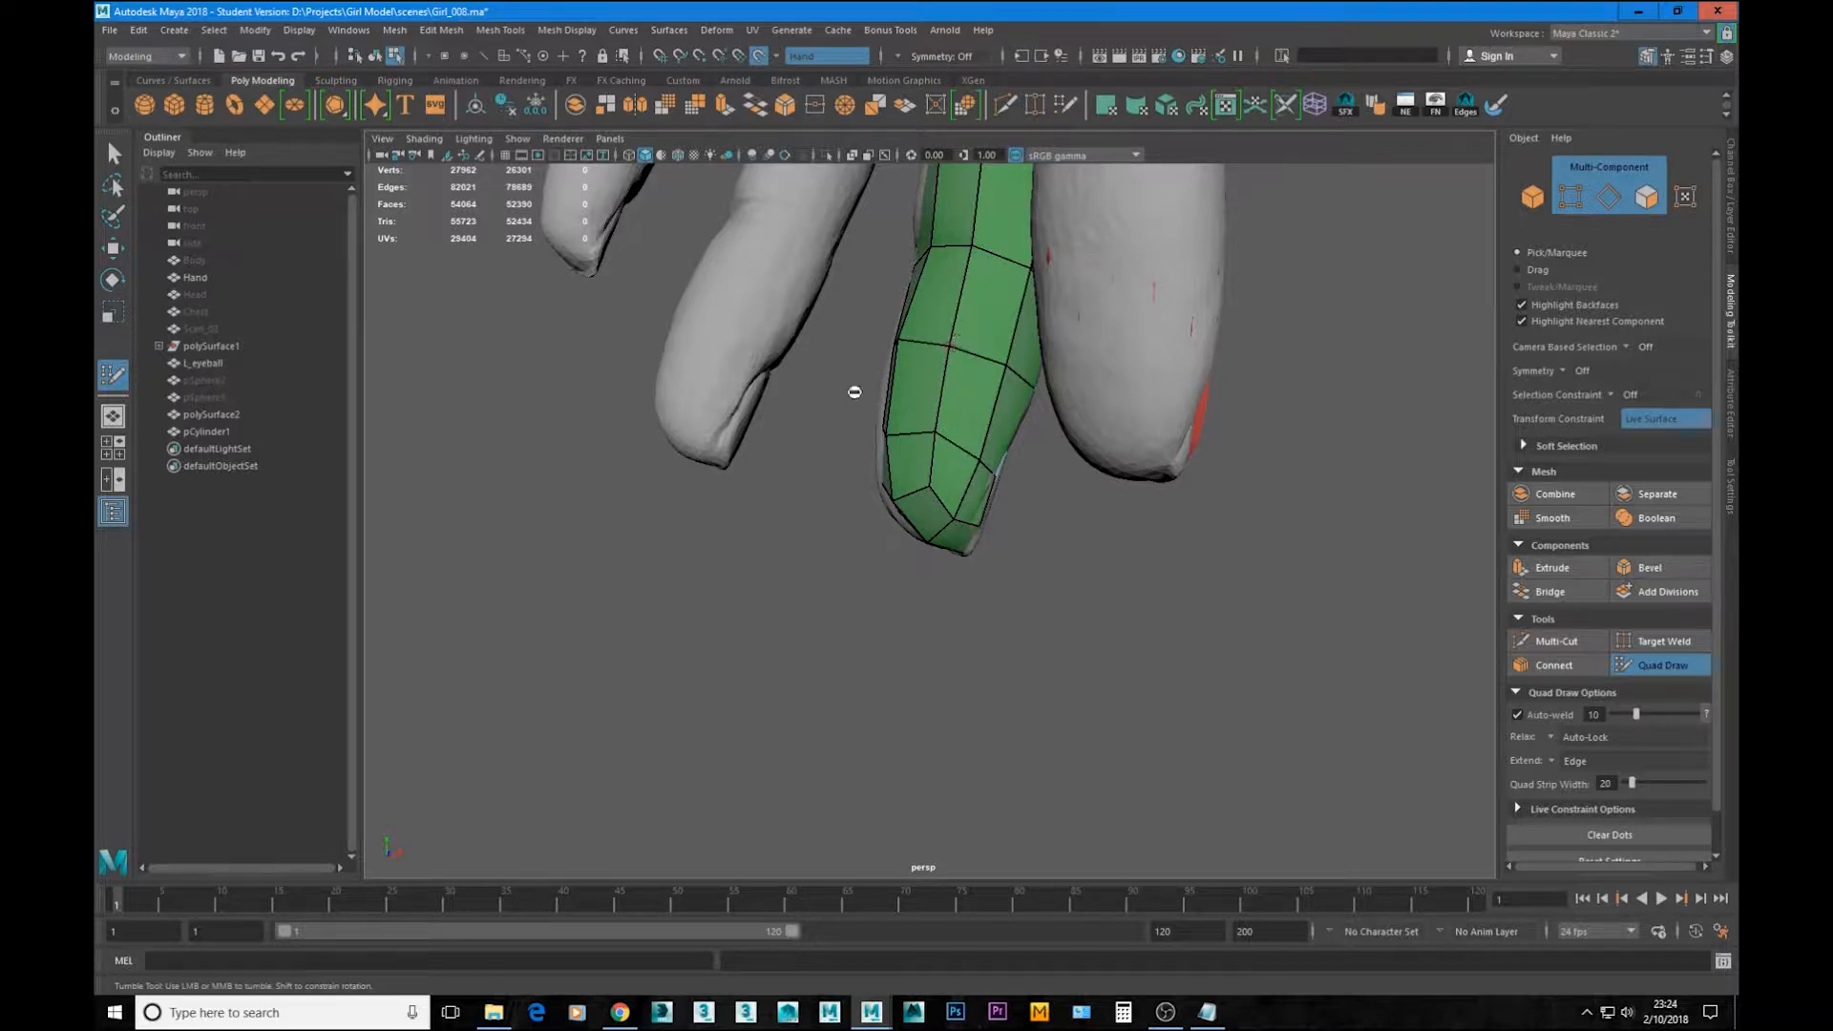
alt+drag(854, 392, 1098, 370)
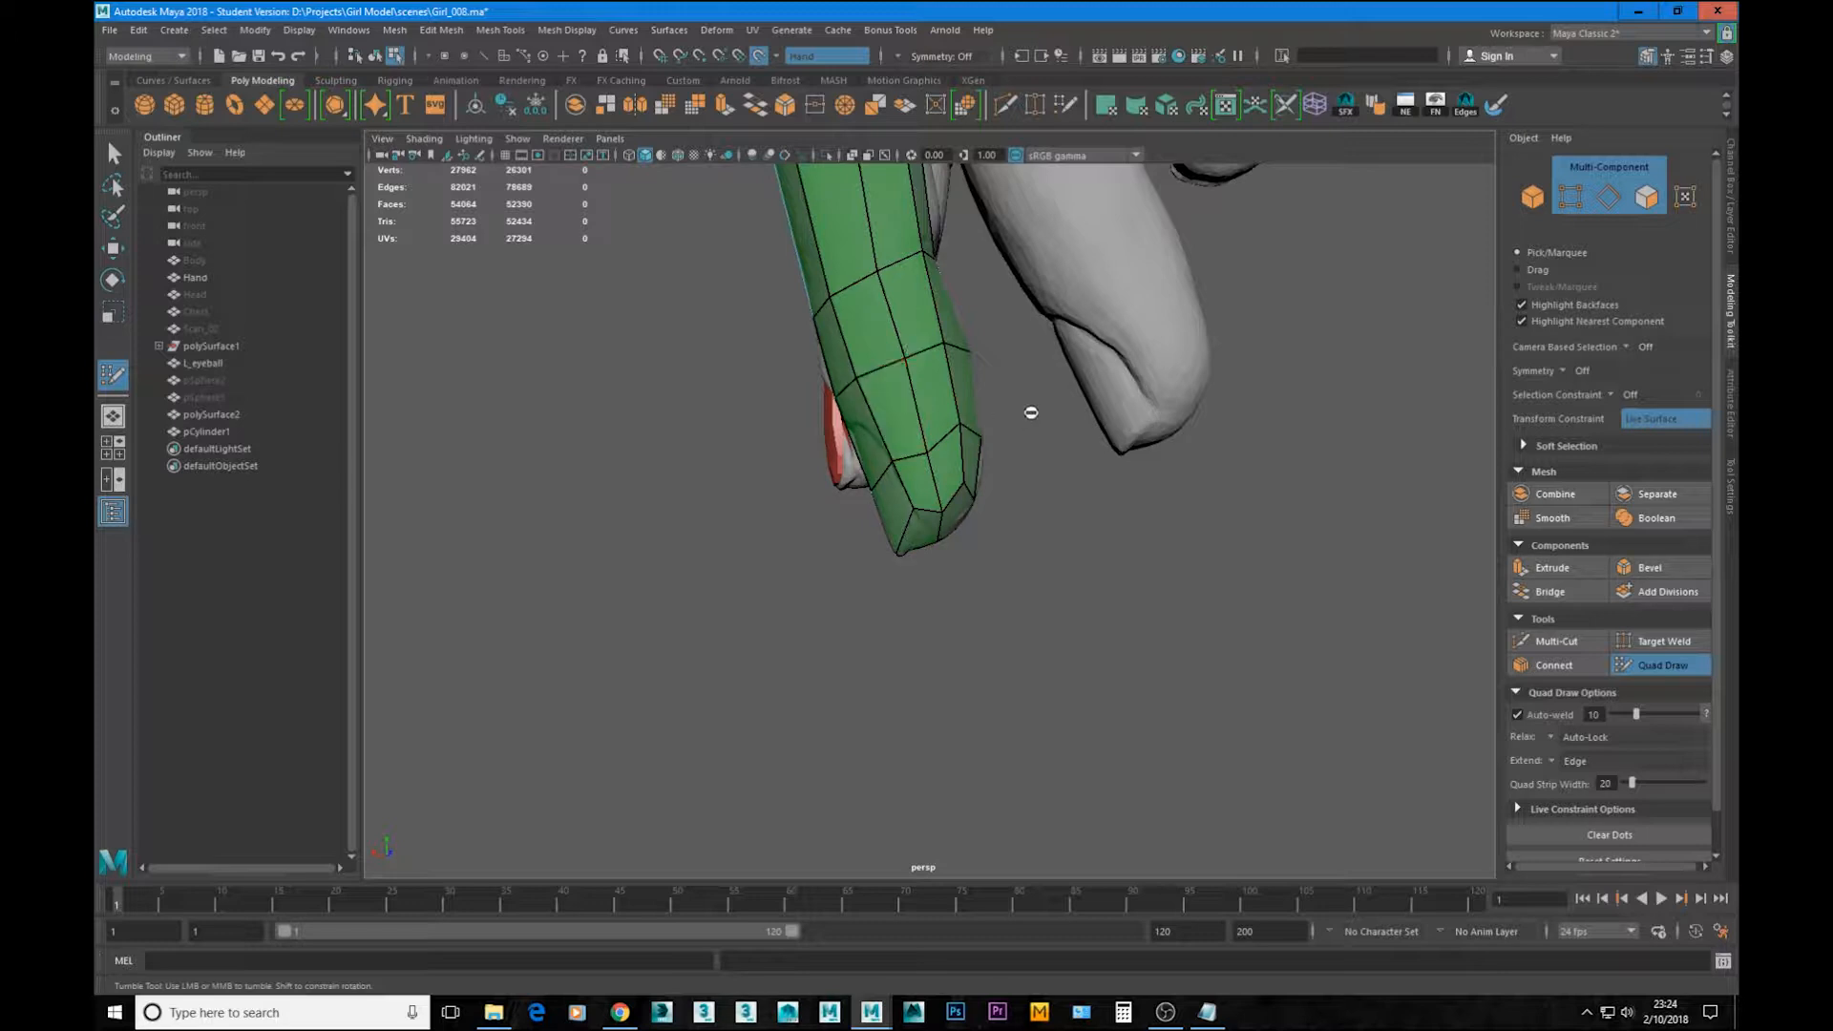
alt+drag(1031, 413, 1224, 487)
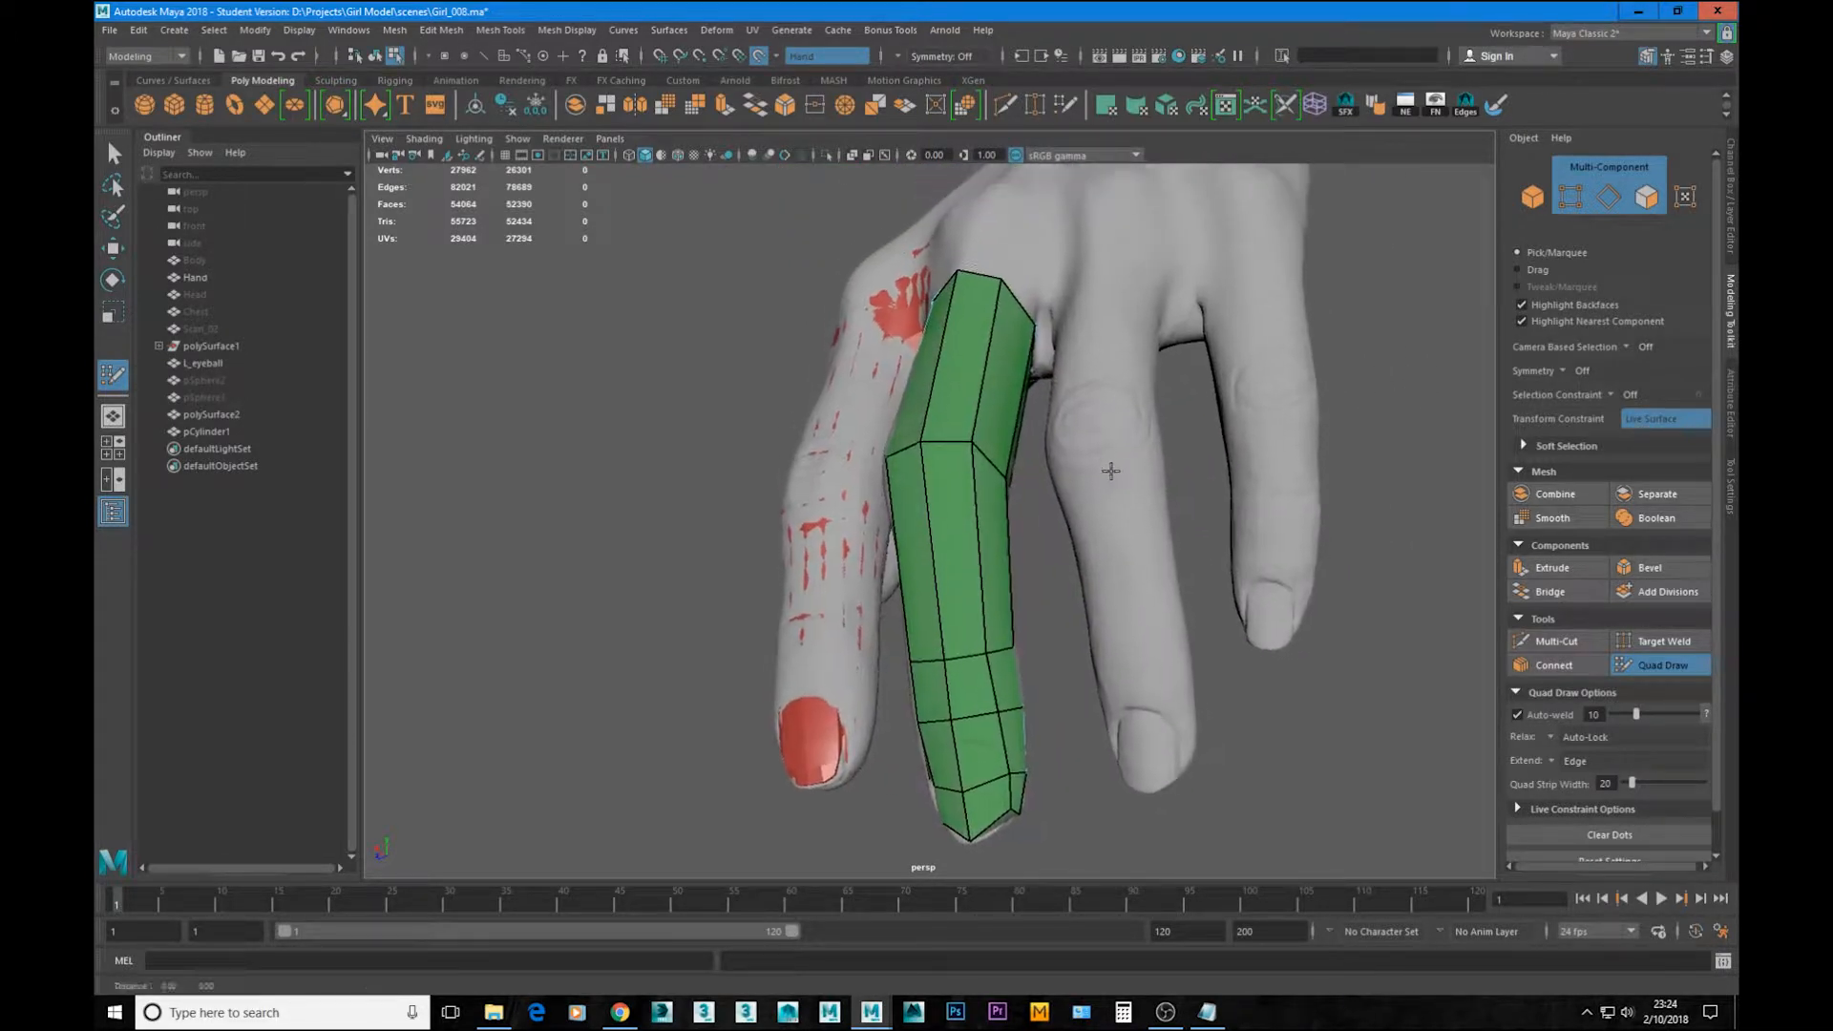
alt+drag(1110, 471, 1166, 492)
Step: Insert one edge loop around the finger's middle segment and another around the segment at its base
alt+drag(936, 537, 1028, 629)
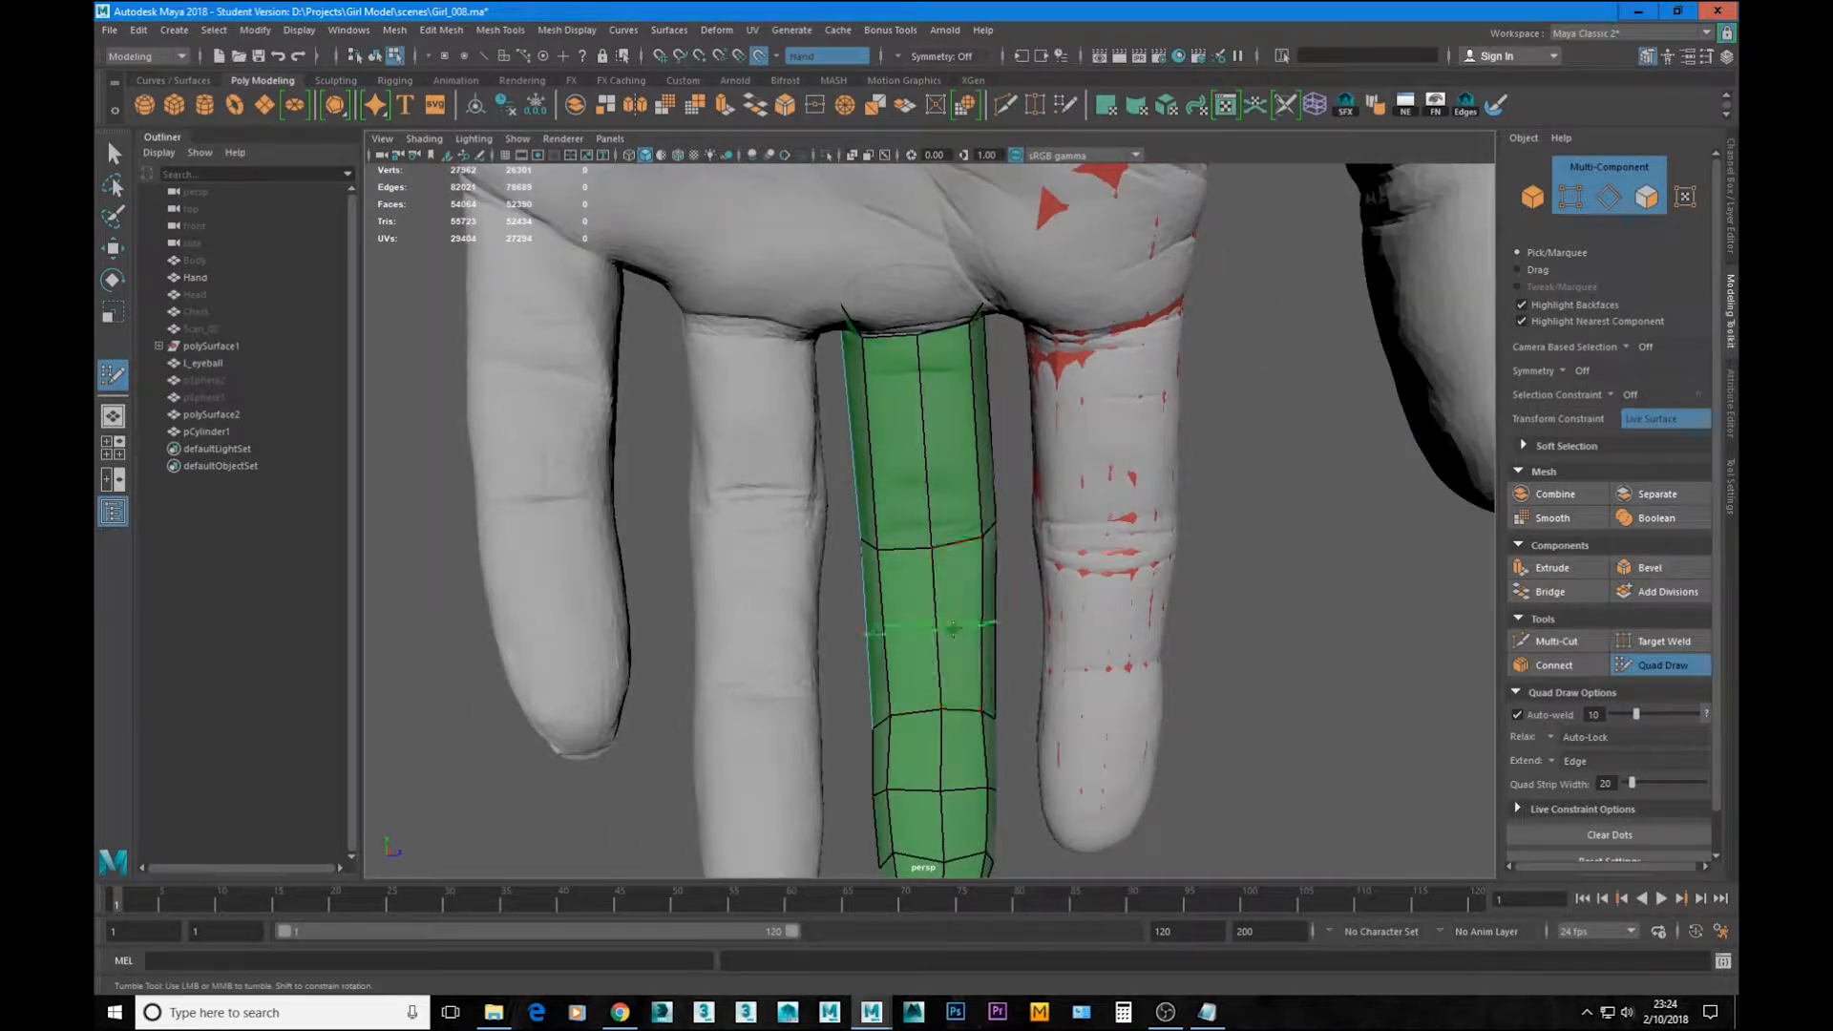
alt+middle_drag(966, 546, 988, 618)
ctrl+click(953, 495)
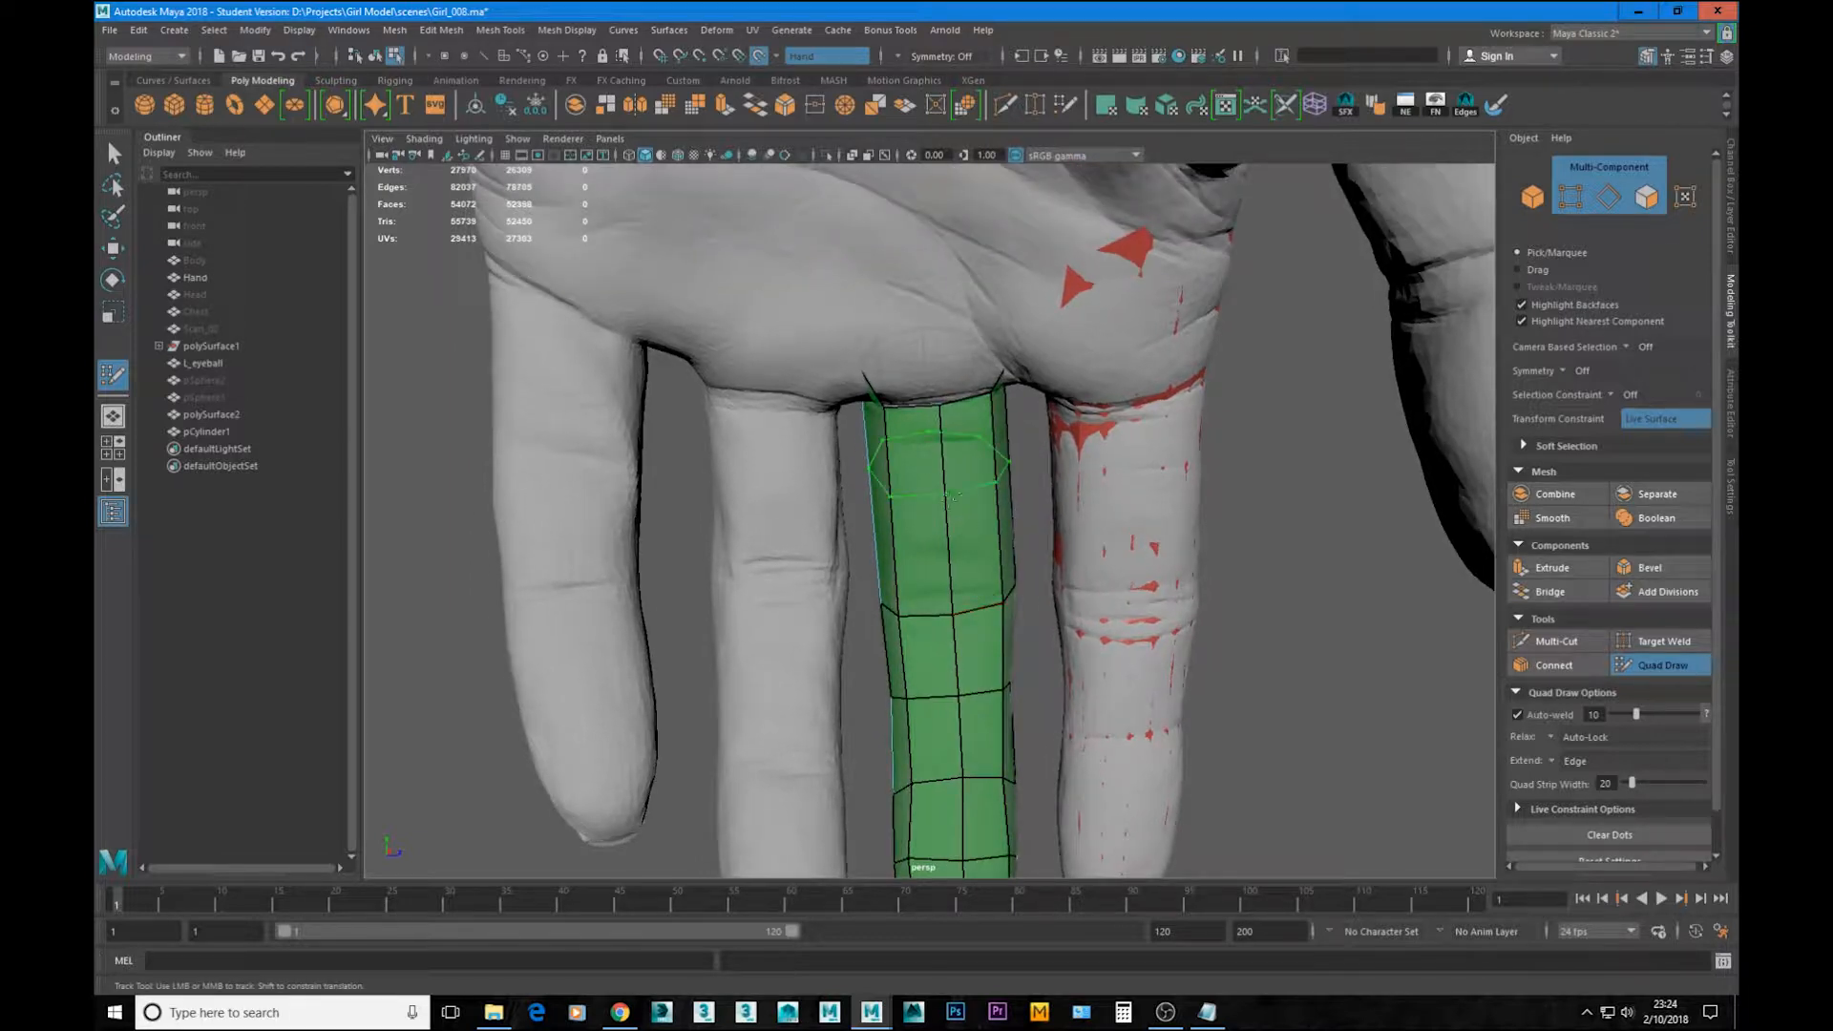
ctrl+click(948, 511)
Step: Examine the edge loop spacing along the middle finger from the palm and back of the hand
alt+drag(1178, 498, 700, 622)
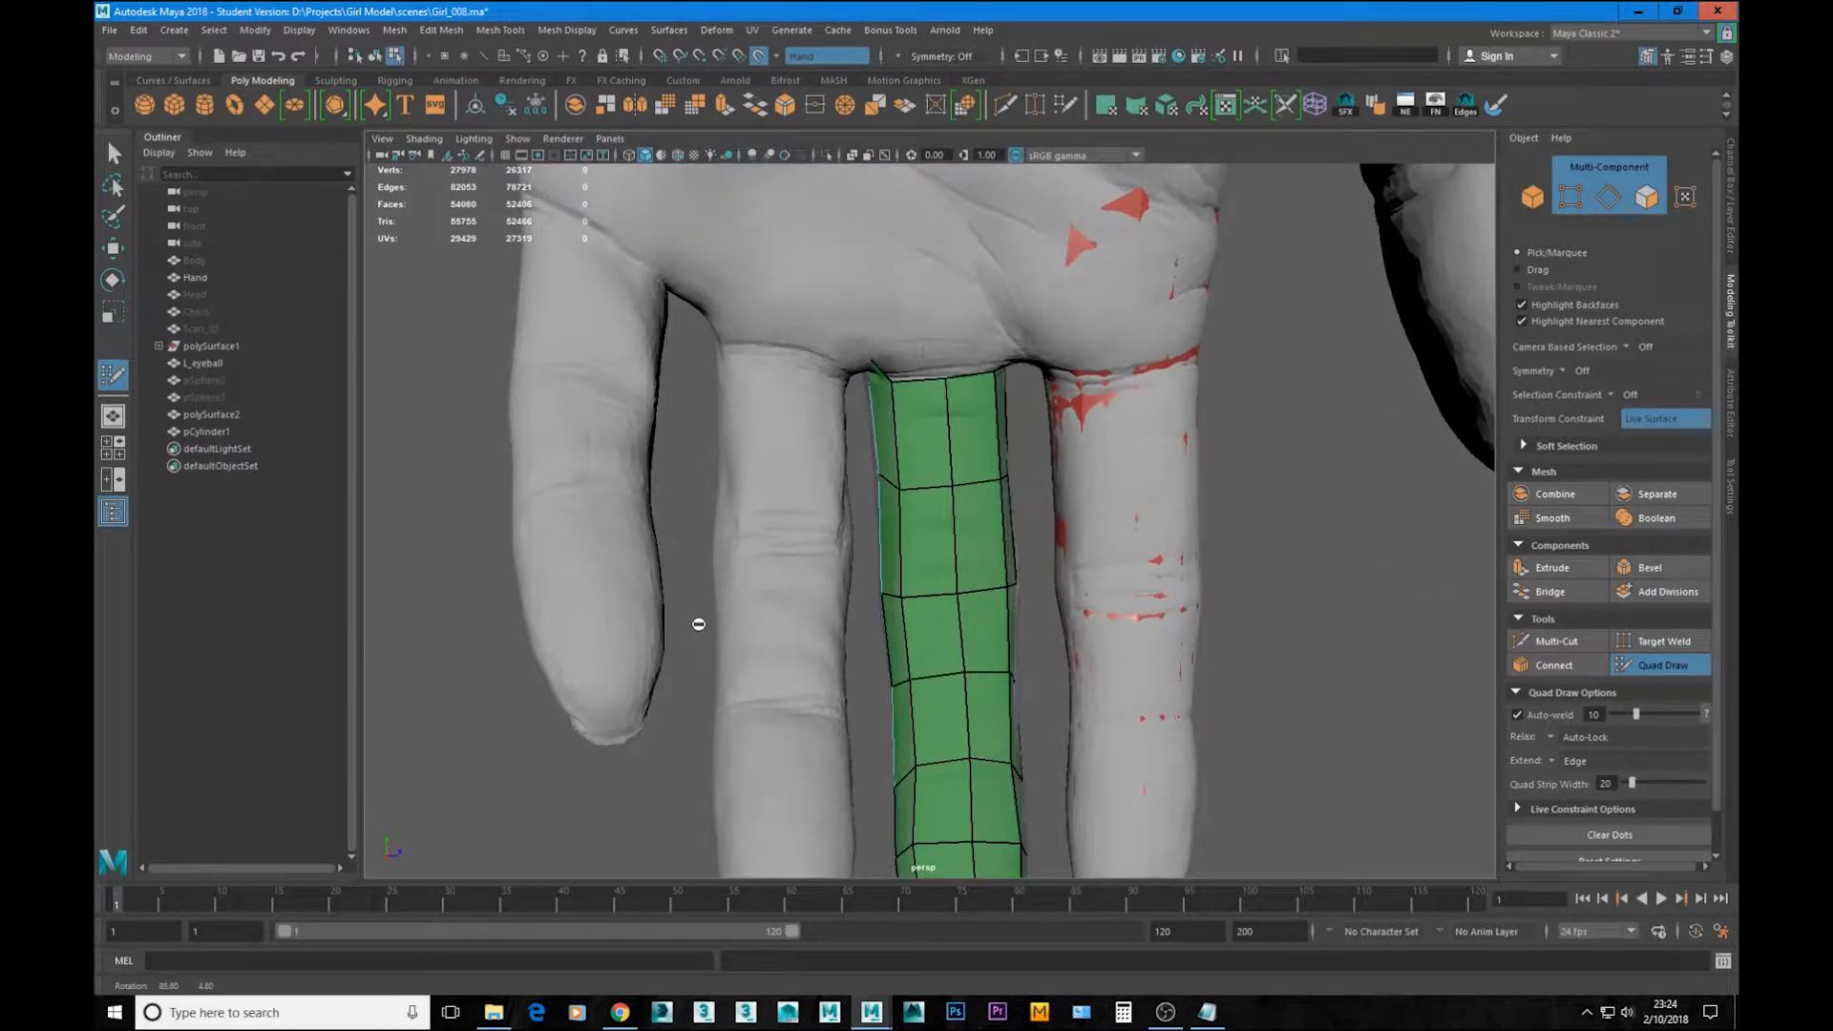
alt+middle_drag(972, 436, 975, 564)
scroll(941, 568, up, 2)
alt+drag(931, 571, 1327, 558)
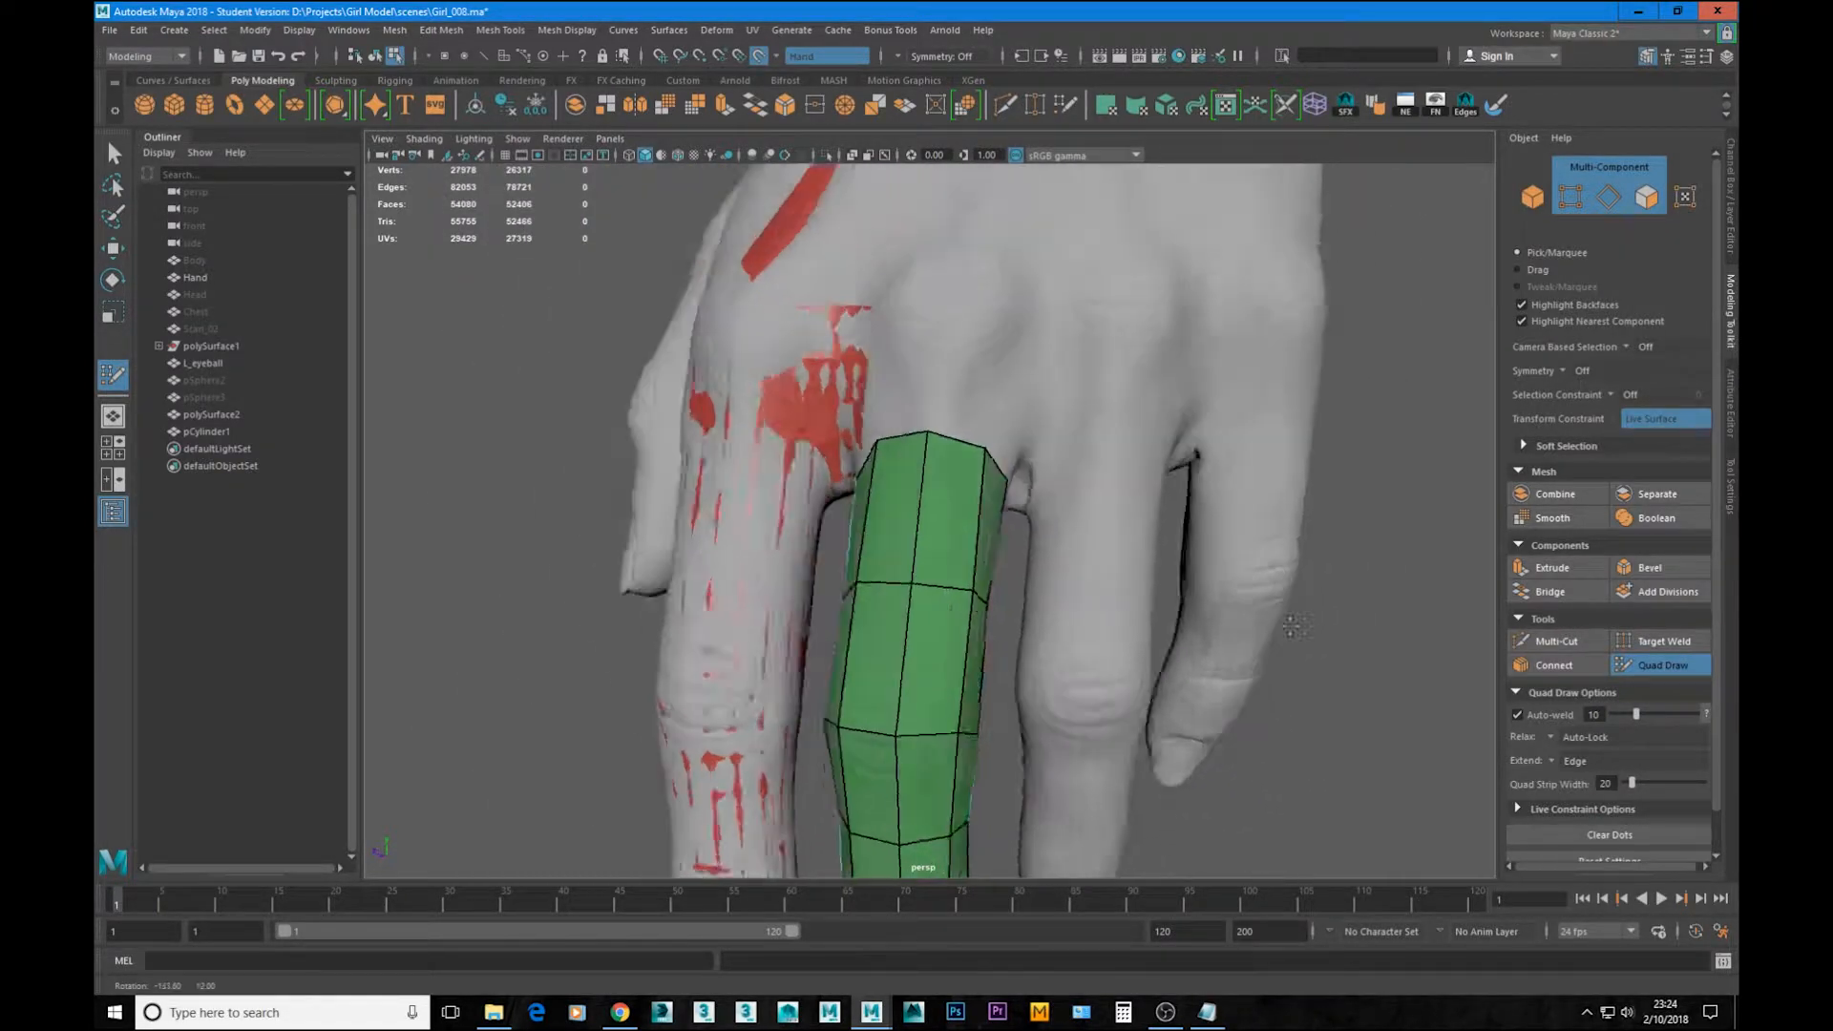
alt+middle_drag(944, 470, 972, 540)
alt+drag(973, 540, 741, 535)
scroll(1121, 589, up, 2)
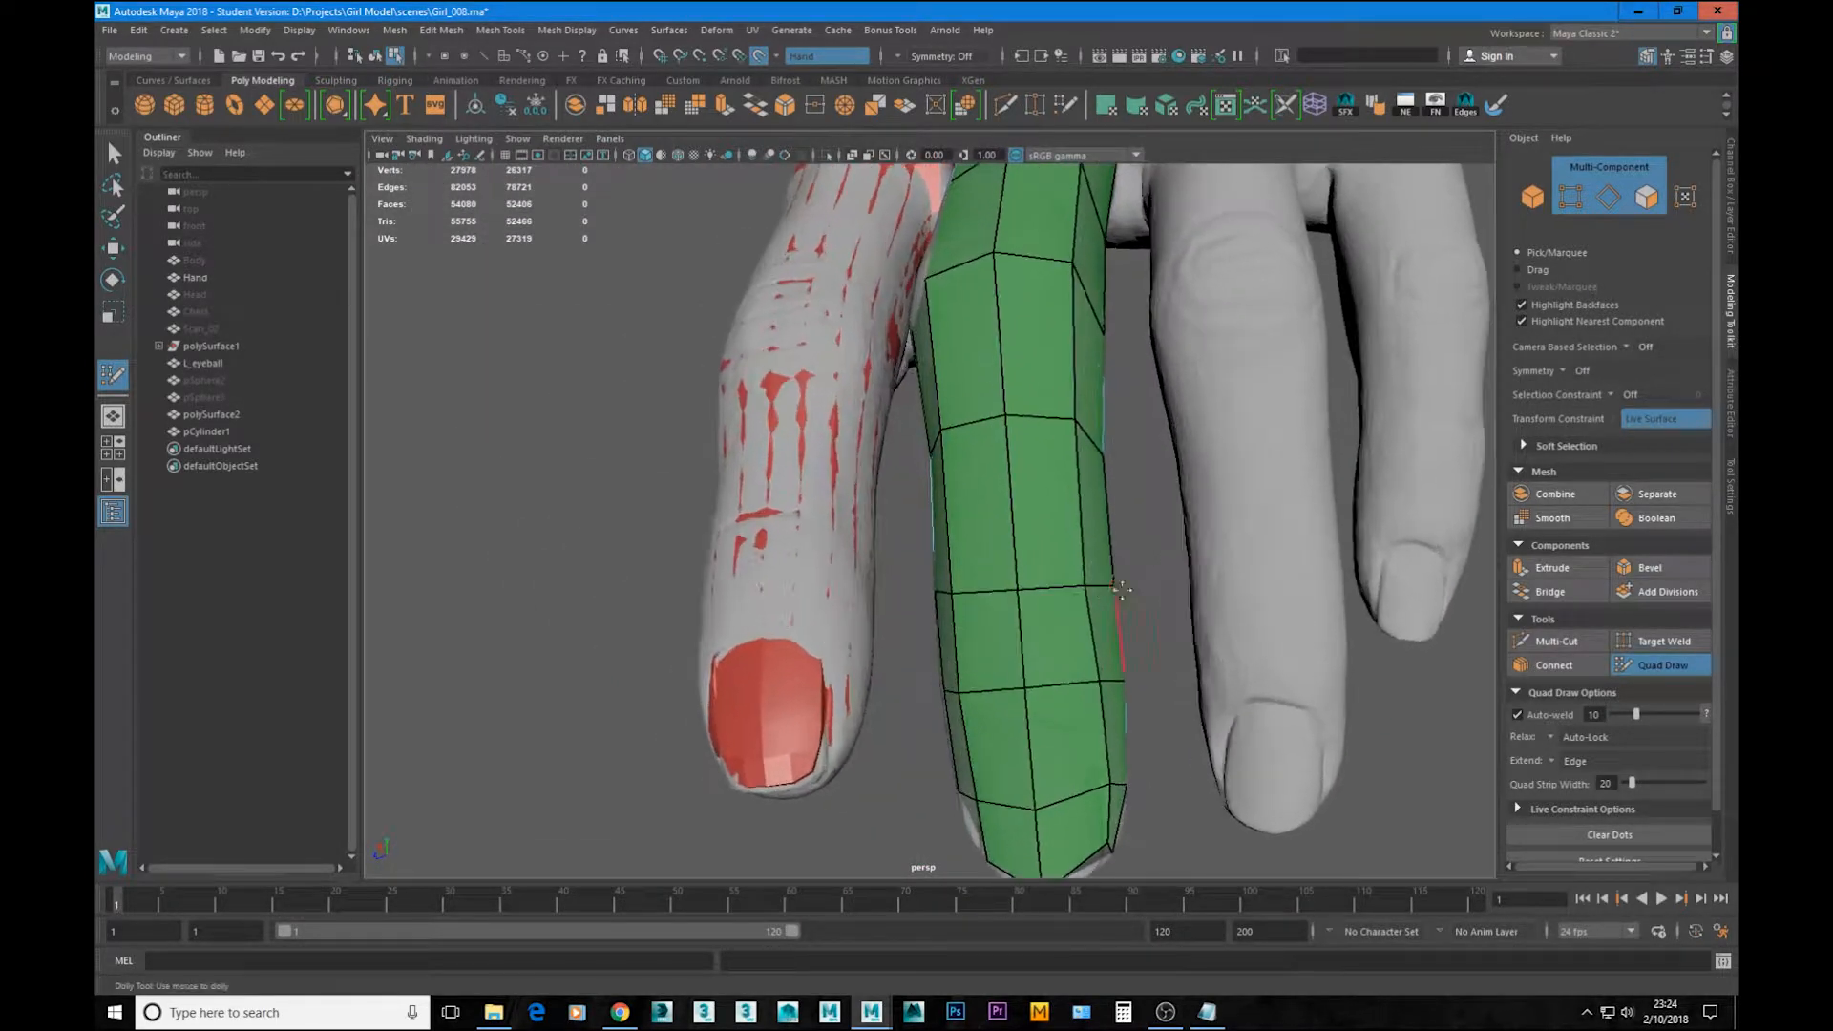
mouse_move(987, 649)
alt+mouse_down()
mouse_move(1123, 597)
mouse_move(984, 601)
mouse_move(1029, 587)
alt+mouse_up()
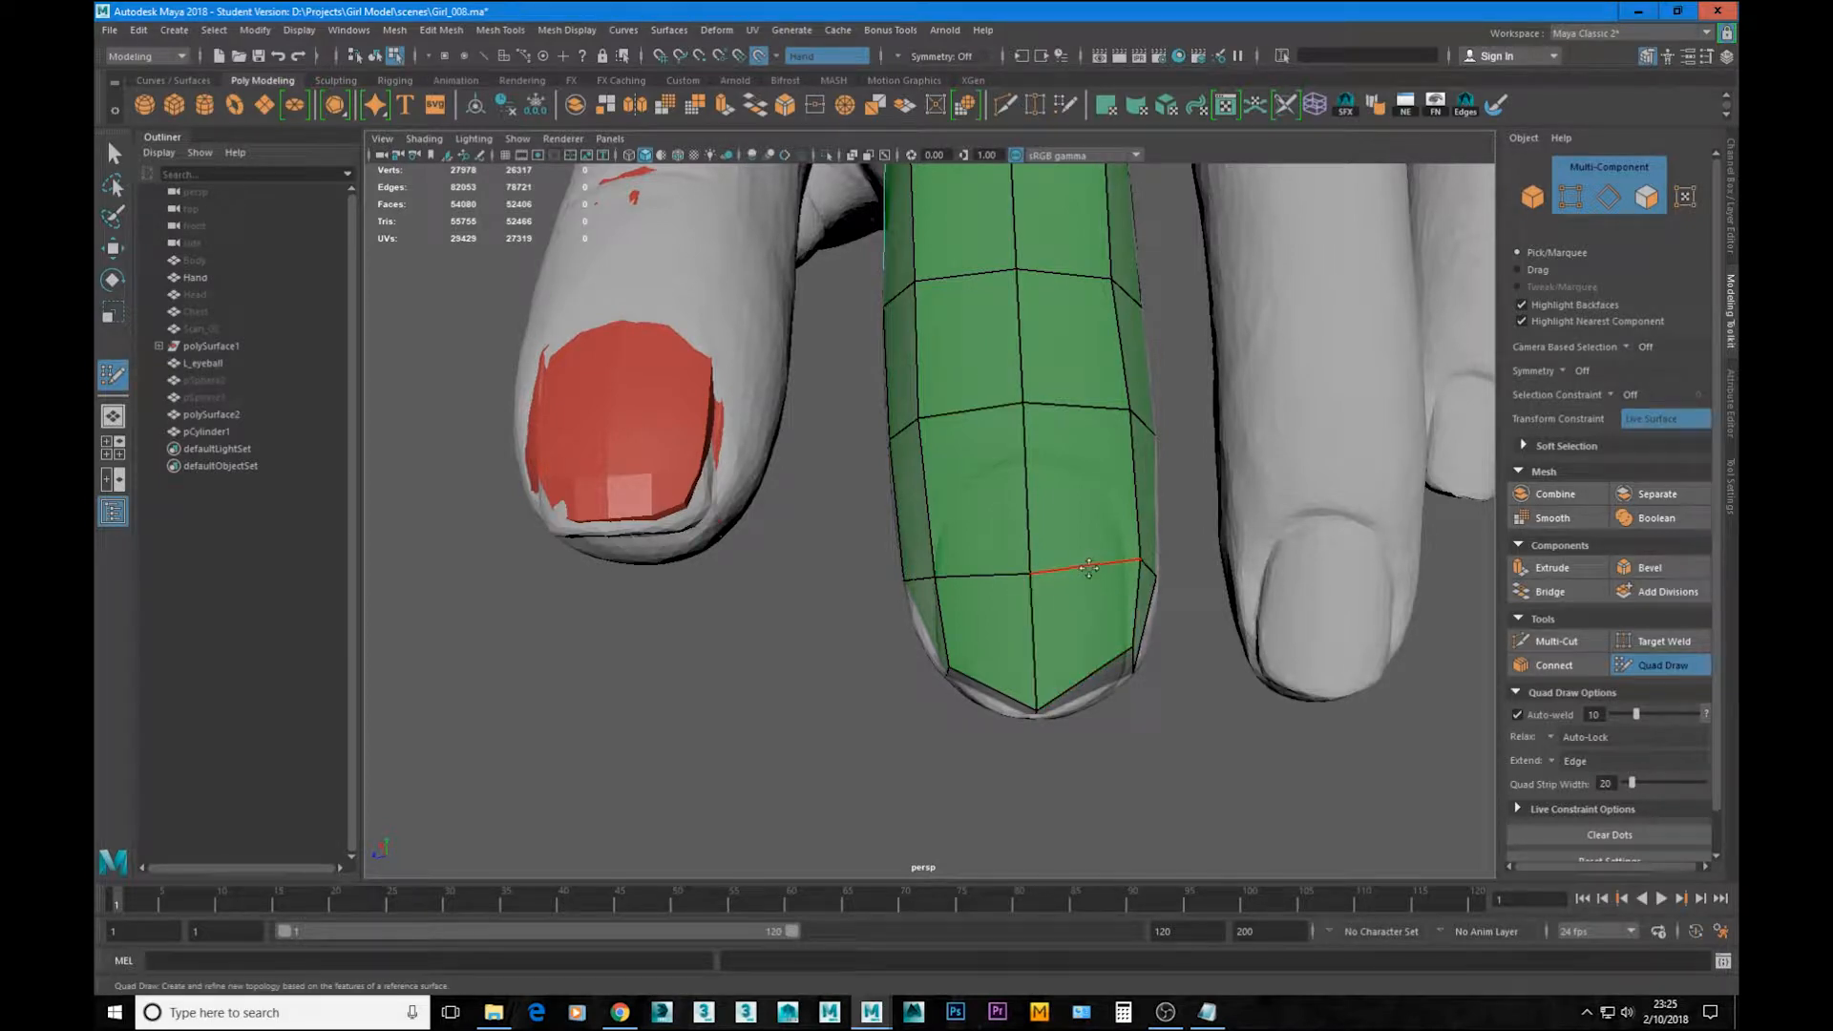
Step: Insert two lengthwise edge loops along the middle finger, one on each side of the nail's centre line
mouse_move(1089, 567)
alt+mouse_down()
mouse_move(1117, 571)
mouse_move(1060, 563)
mouse_move(1259, 583)
mouse_move(1097, 591)
alt+mouse_up()
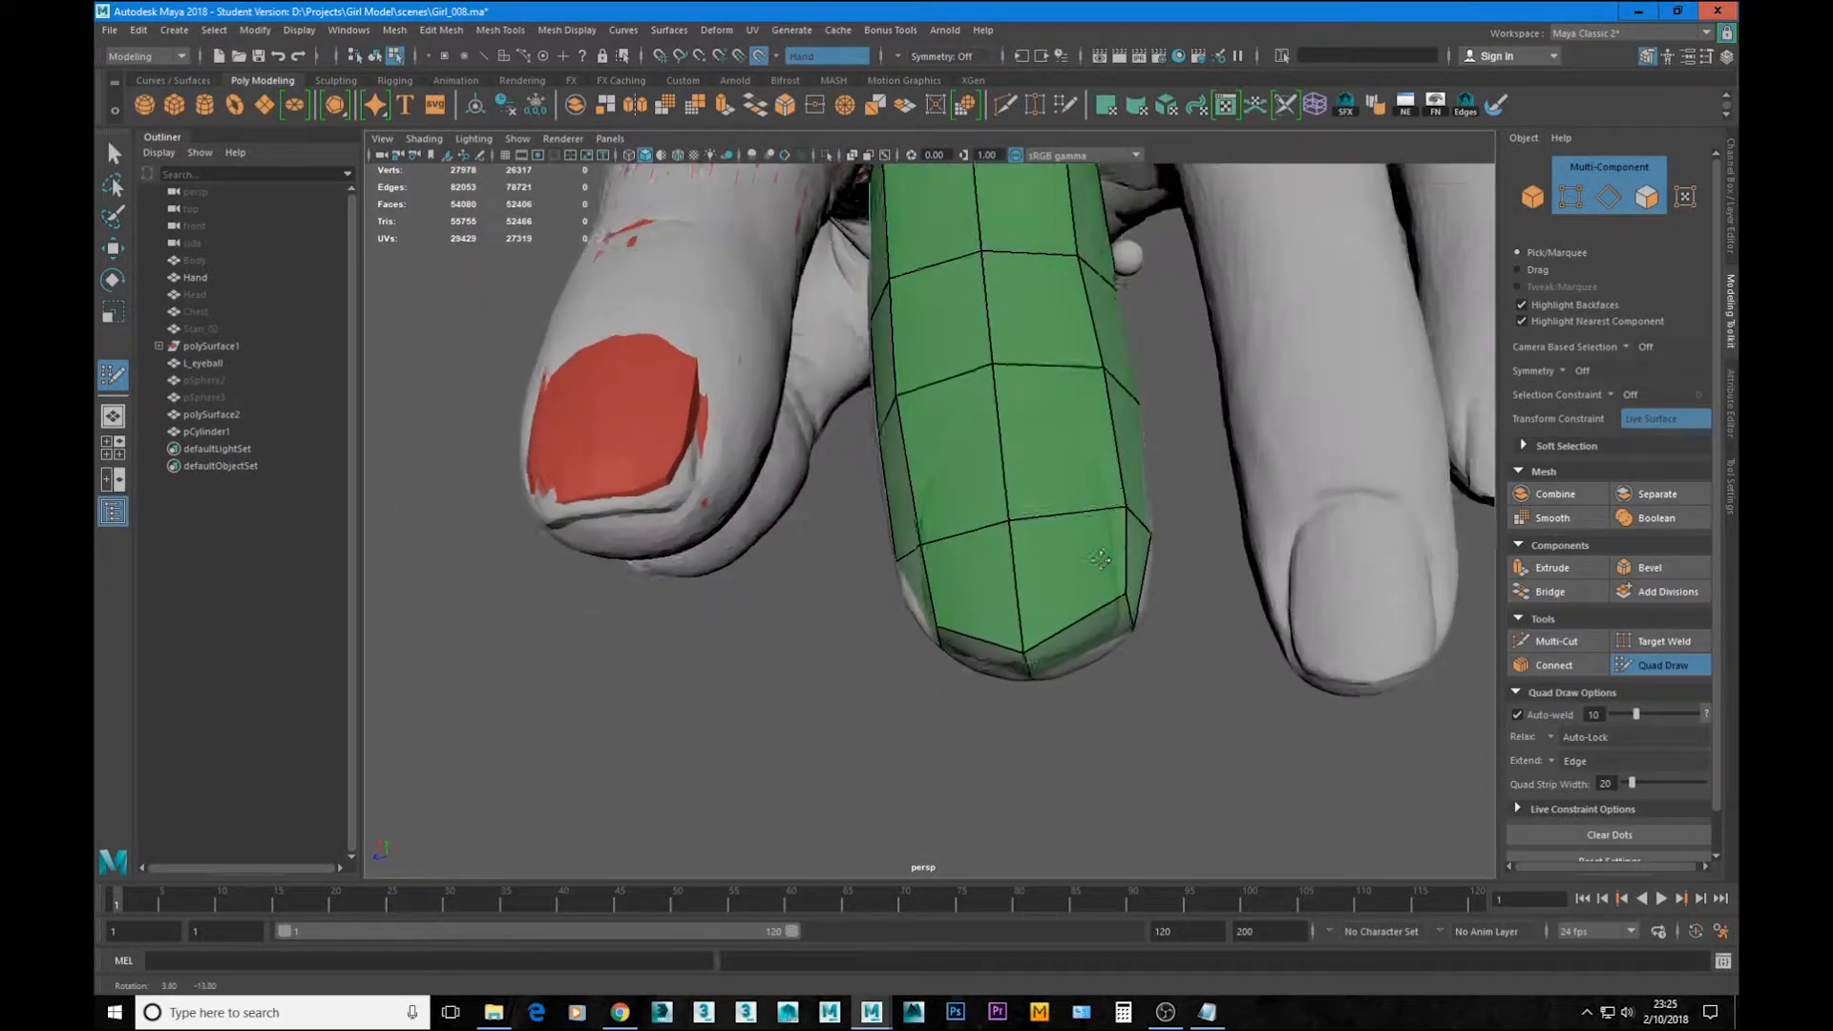
ctrl+click(1079, 612)
ctrl+click(964, 644)
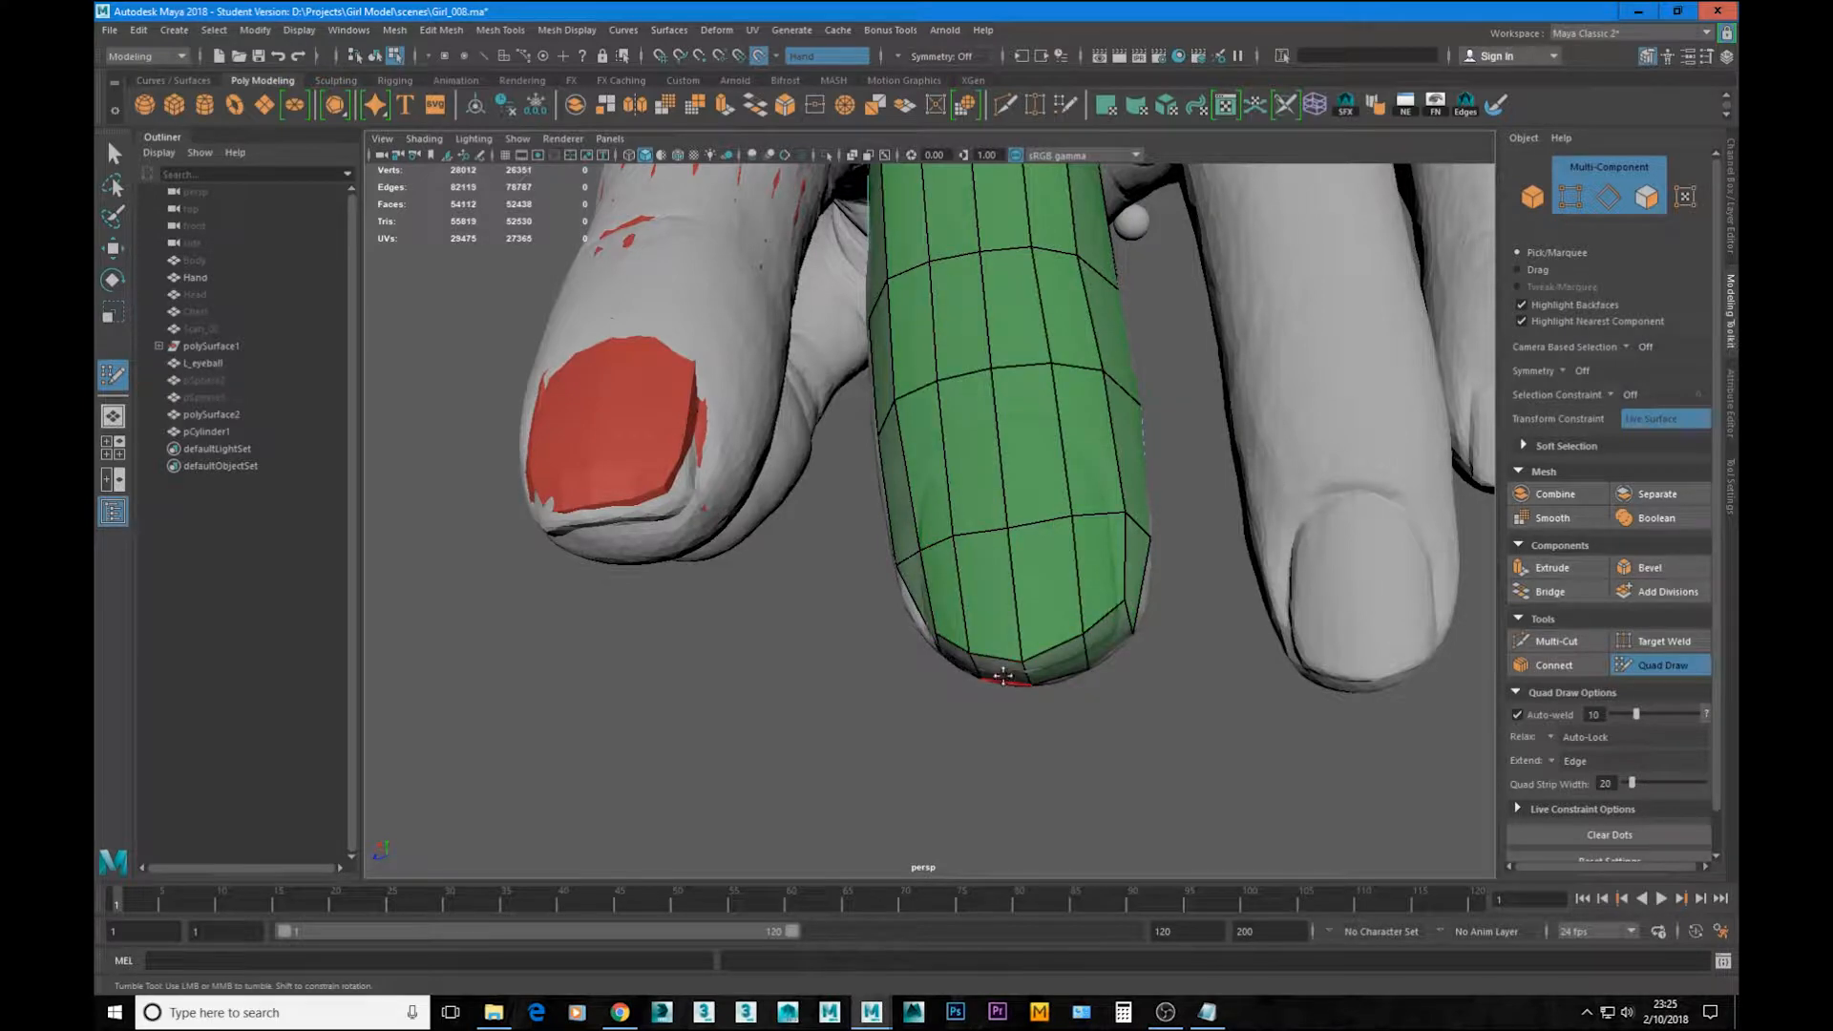
Step: Examine how the lengthwise loops run over the middle fingertip on its nail, side and palm faces
mouse_move(998, 678)
alt+mouse_down()
mouse_move(1041, 691)
mouse_move(1117, 580)
mouse_move(1036, 640)
mouse_move(1044, 659)
mouse_move(989, 617)
mouse_move(885, 468)
alt+mouse_up()
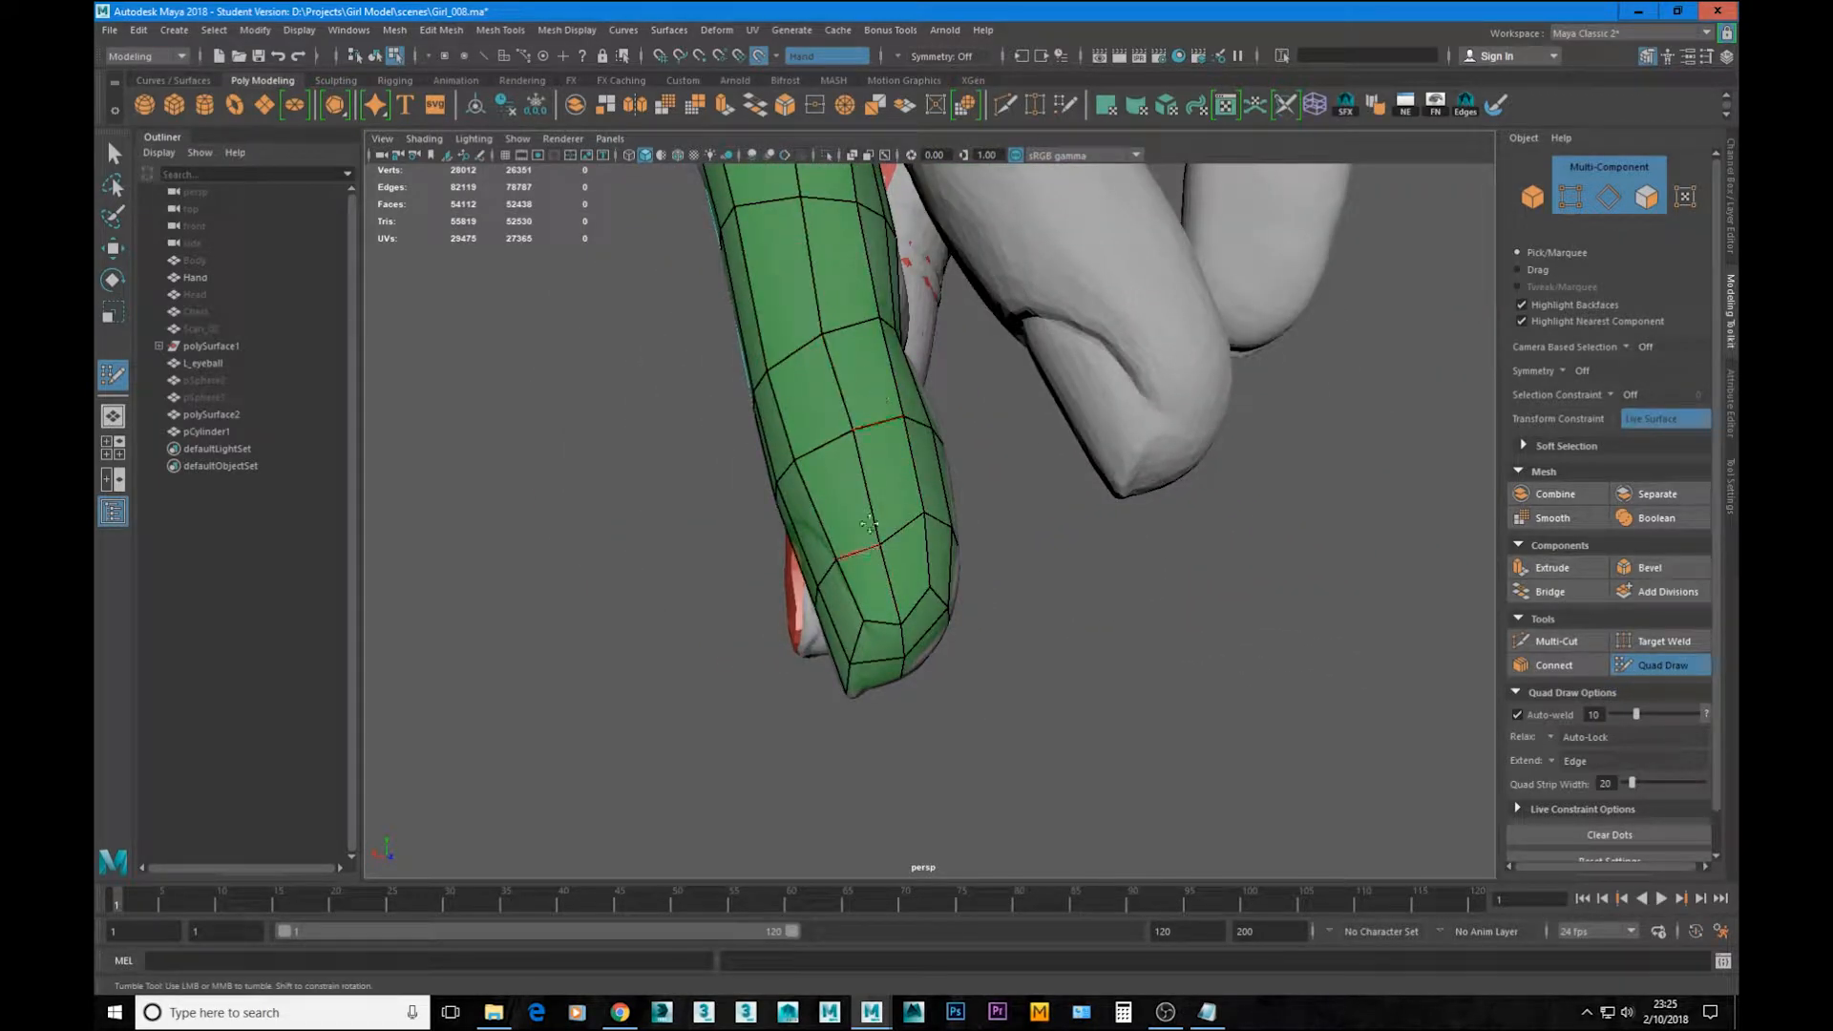
mouse_move(855, 553)
alt+mouse_down()
mouse_move(686, 550)
mouse_move(917, 615)
mouse_move(883, 563)
alt+mouse_up()
alt+right_drag(883, 563, 939, 563)
alt+drag(938, 563, 881, 600)
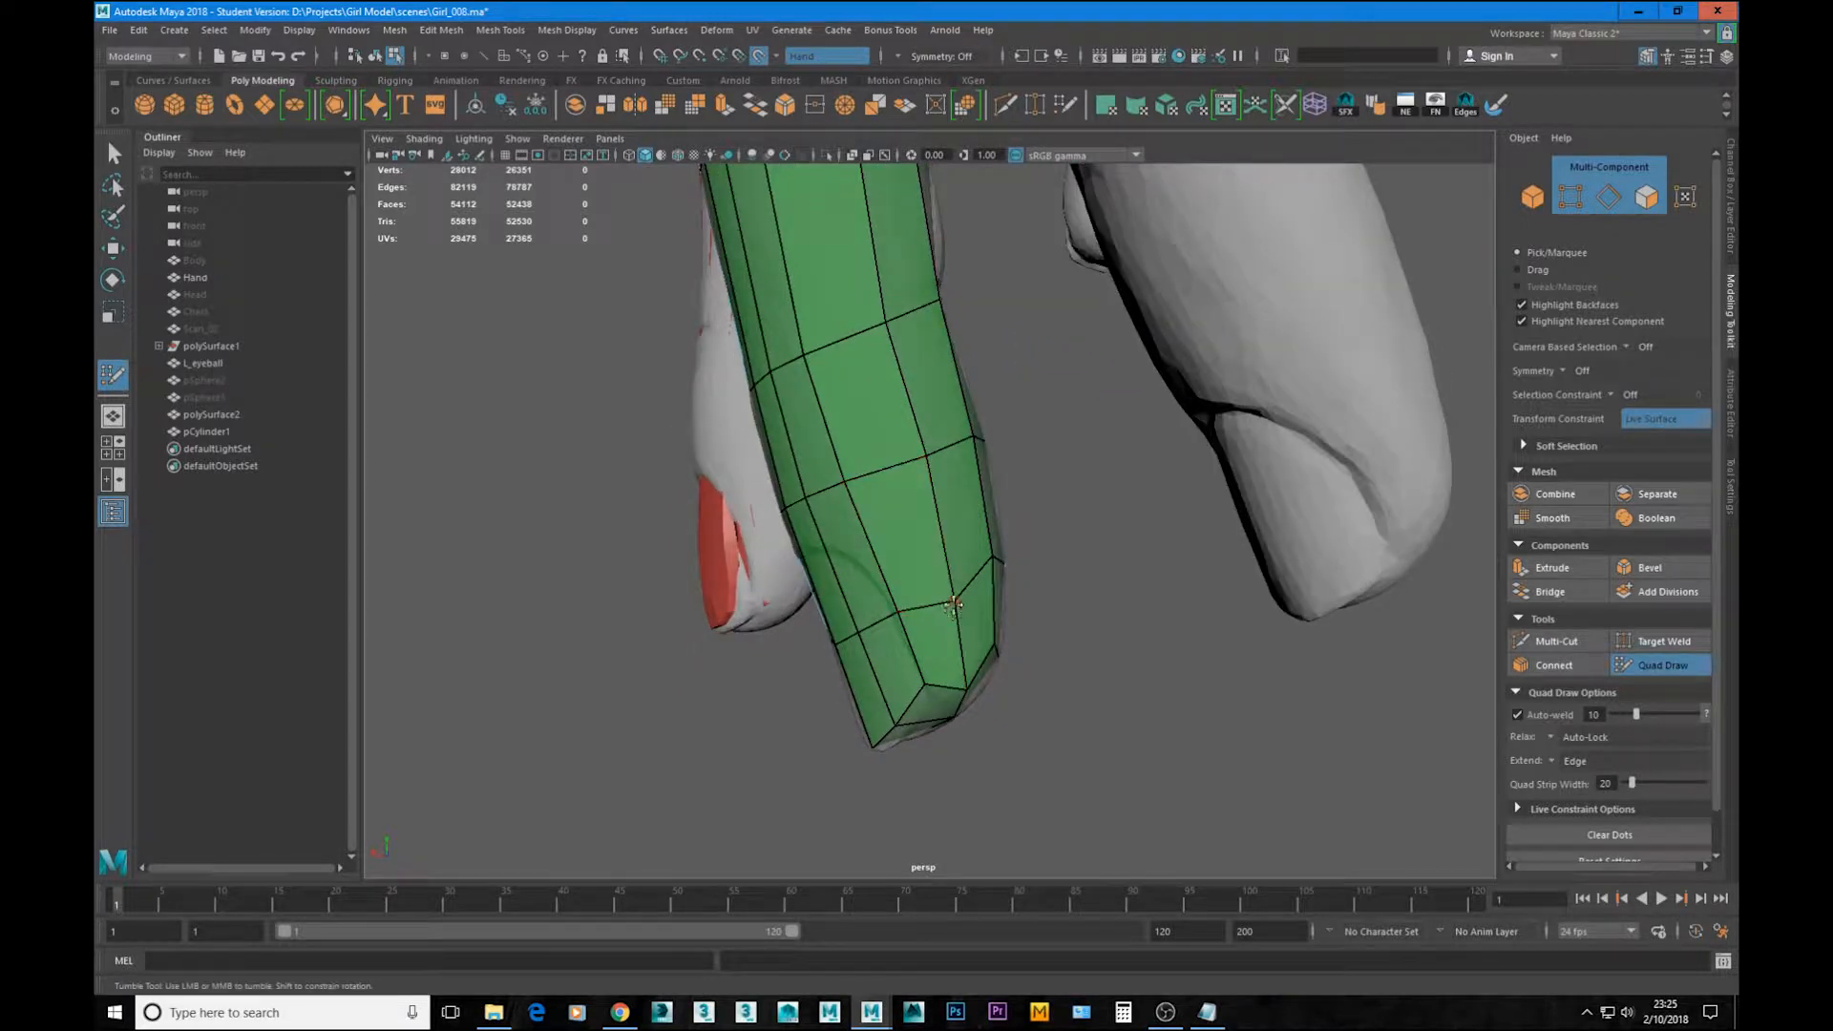
alt+drag(934, 456, 1013, 533)
alt+drag(1004, 468, 1011, 671)
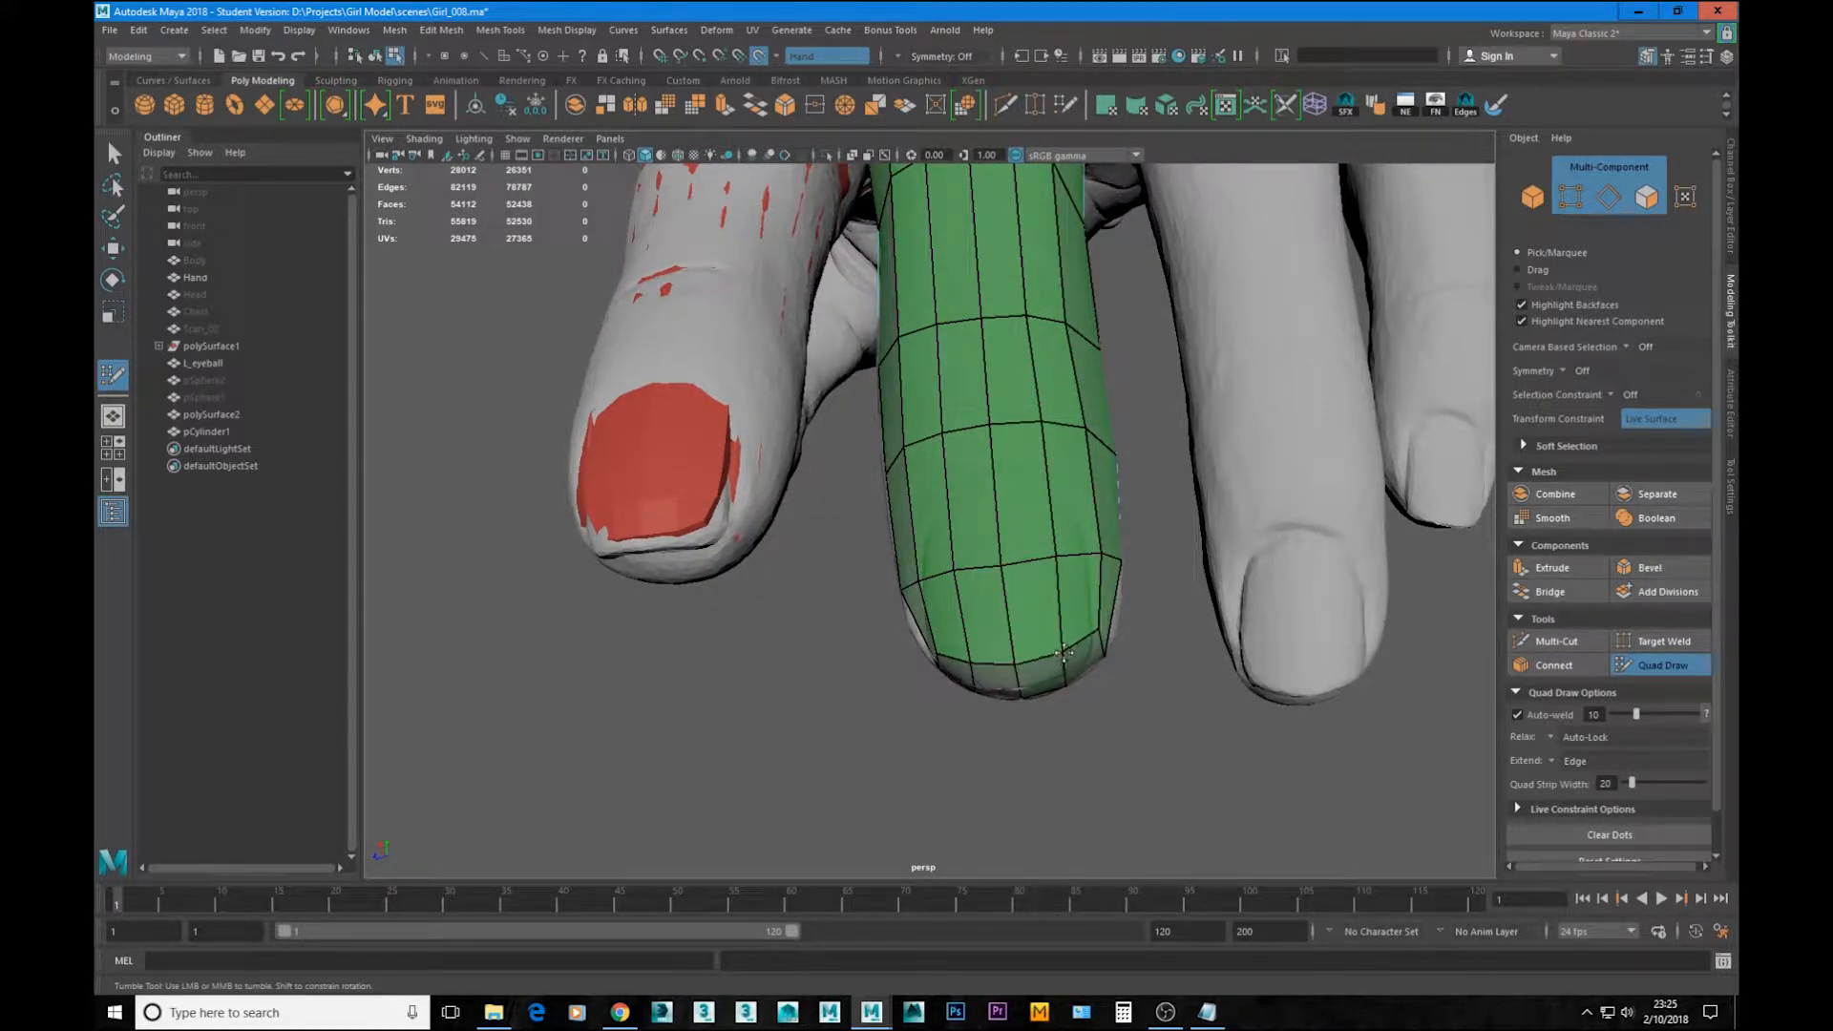
alt+drag(1028, 667, 1158, 687)
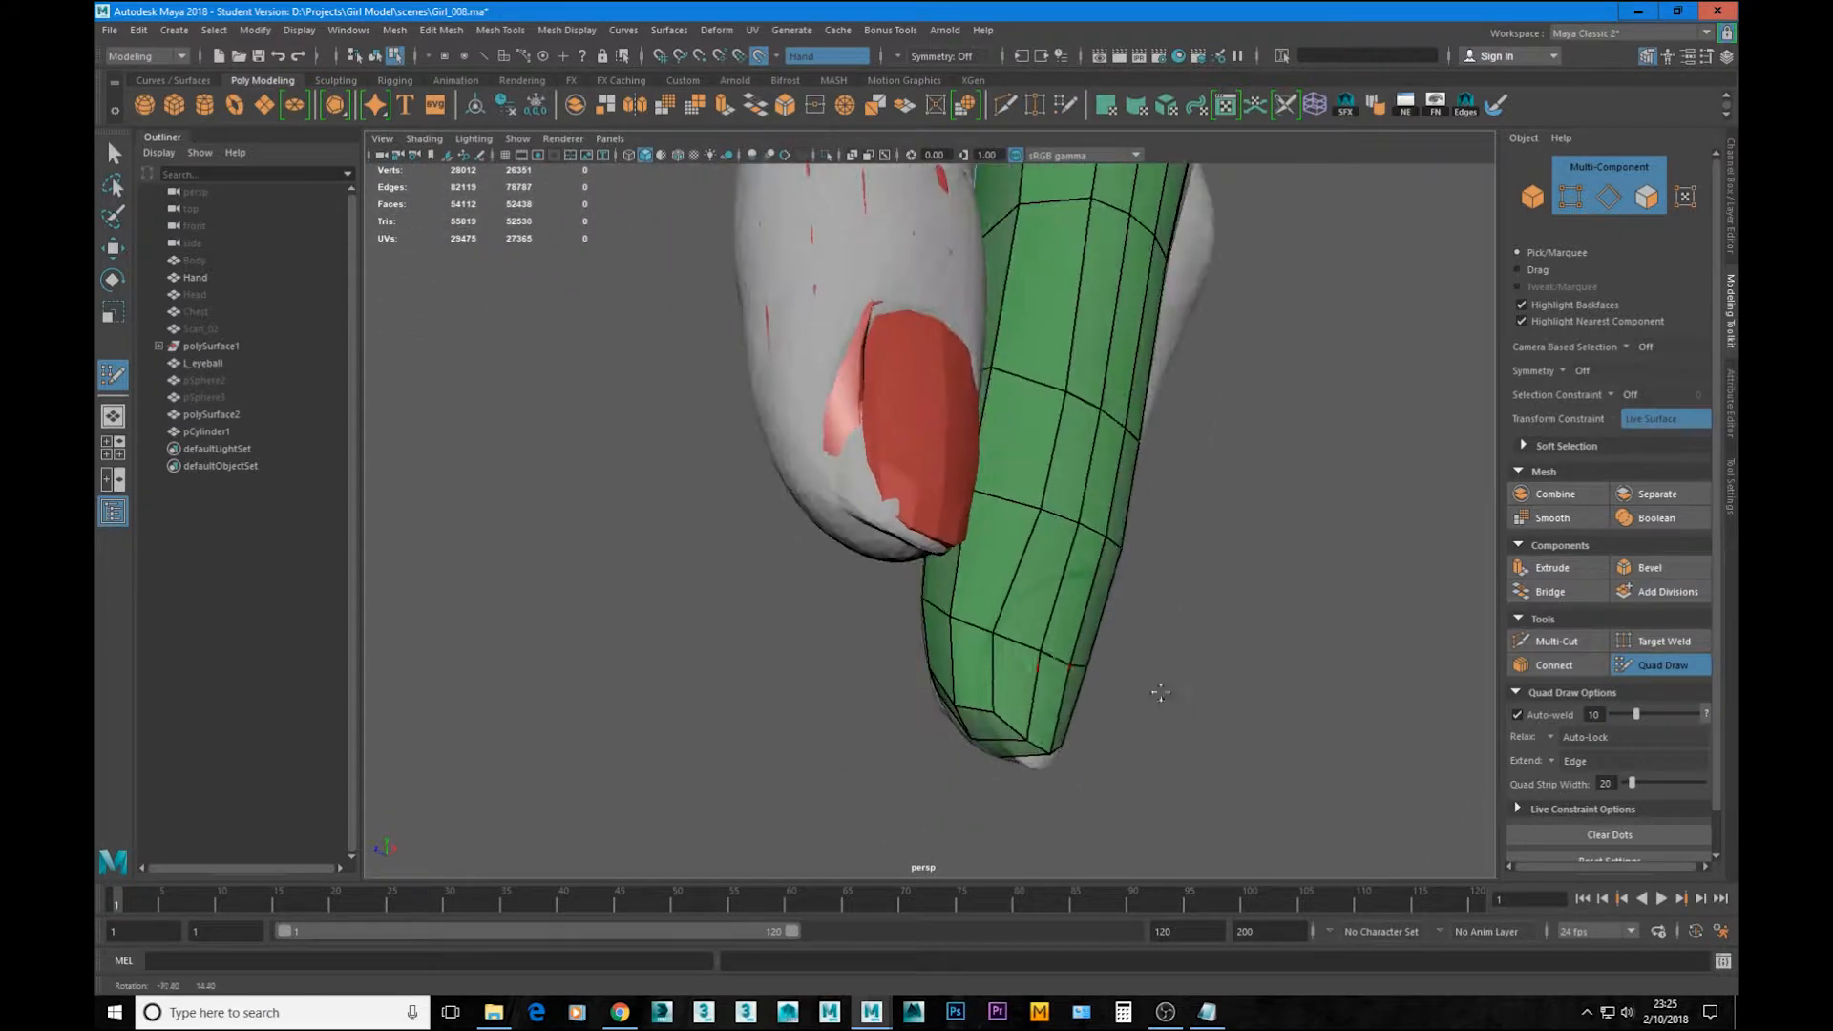
alt+drag(982, 624, 909, 650)
alt+right_drag(909, 650, 965, 657)
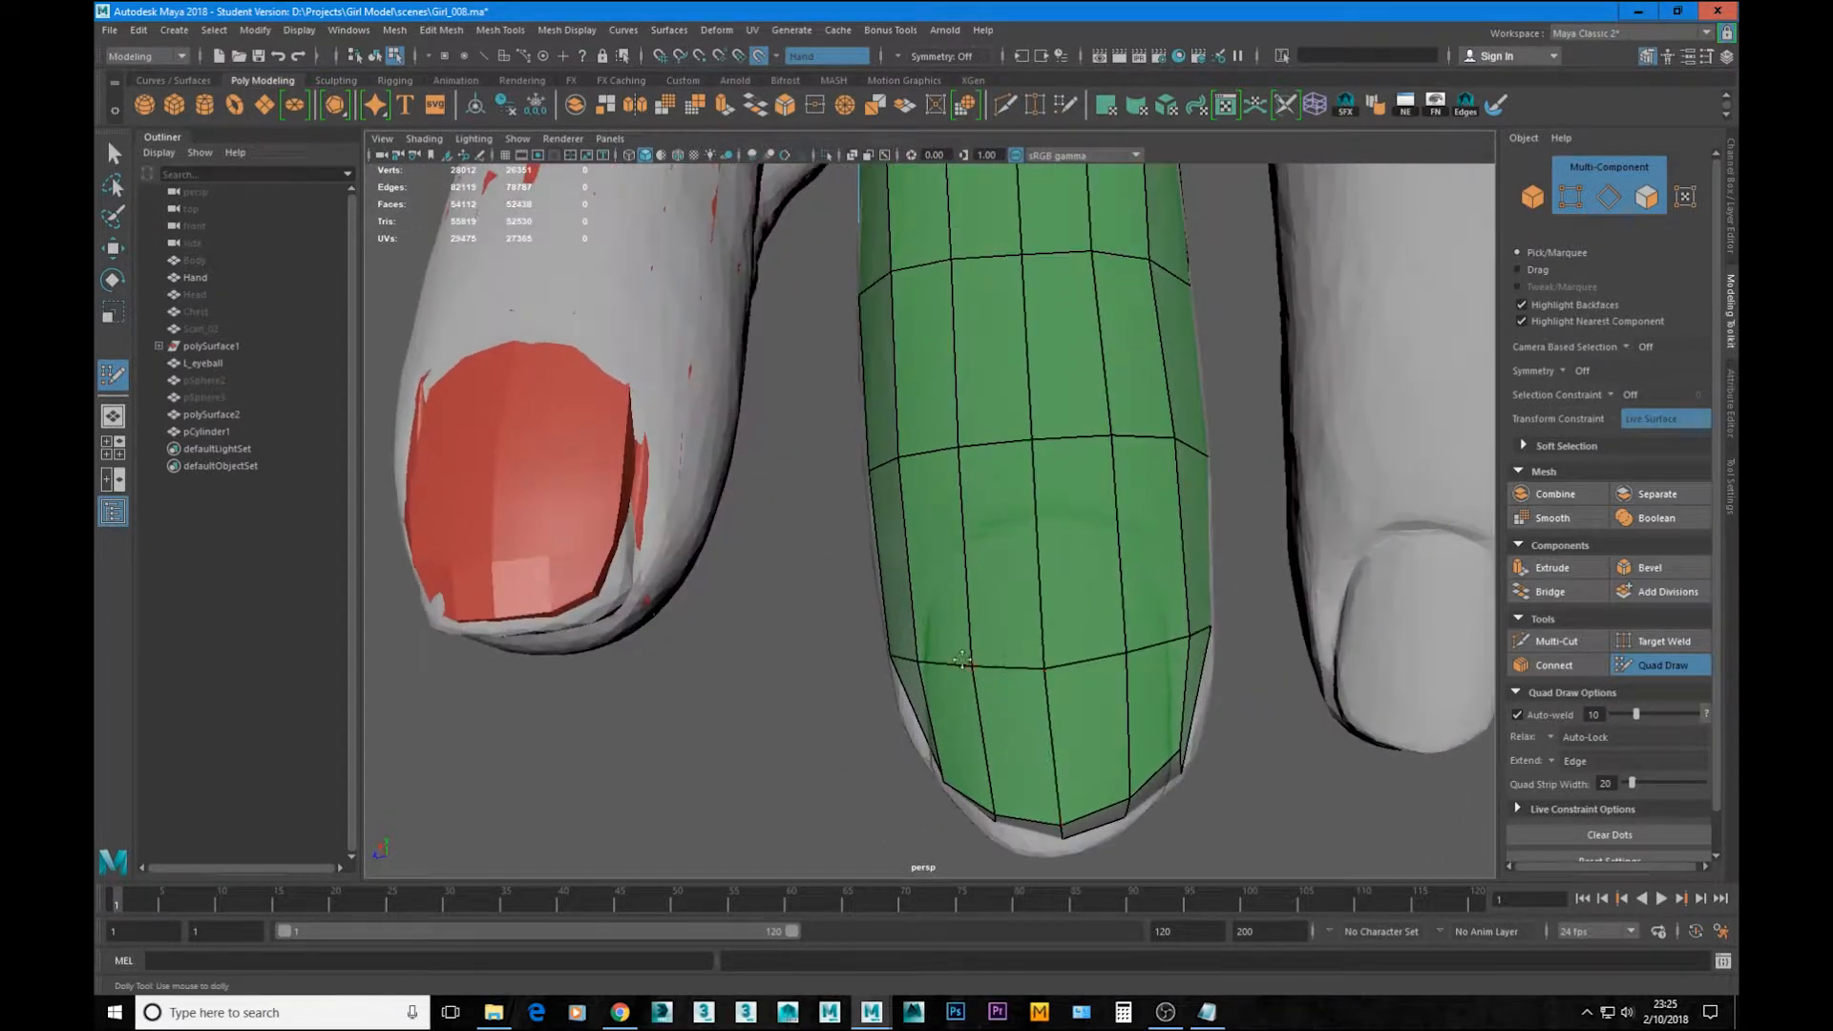
Step: Insert an edge loop around the middle finger at the base of the nail
alt+drag(1021, 533, 1022, 582)
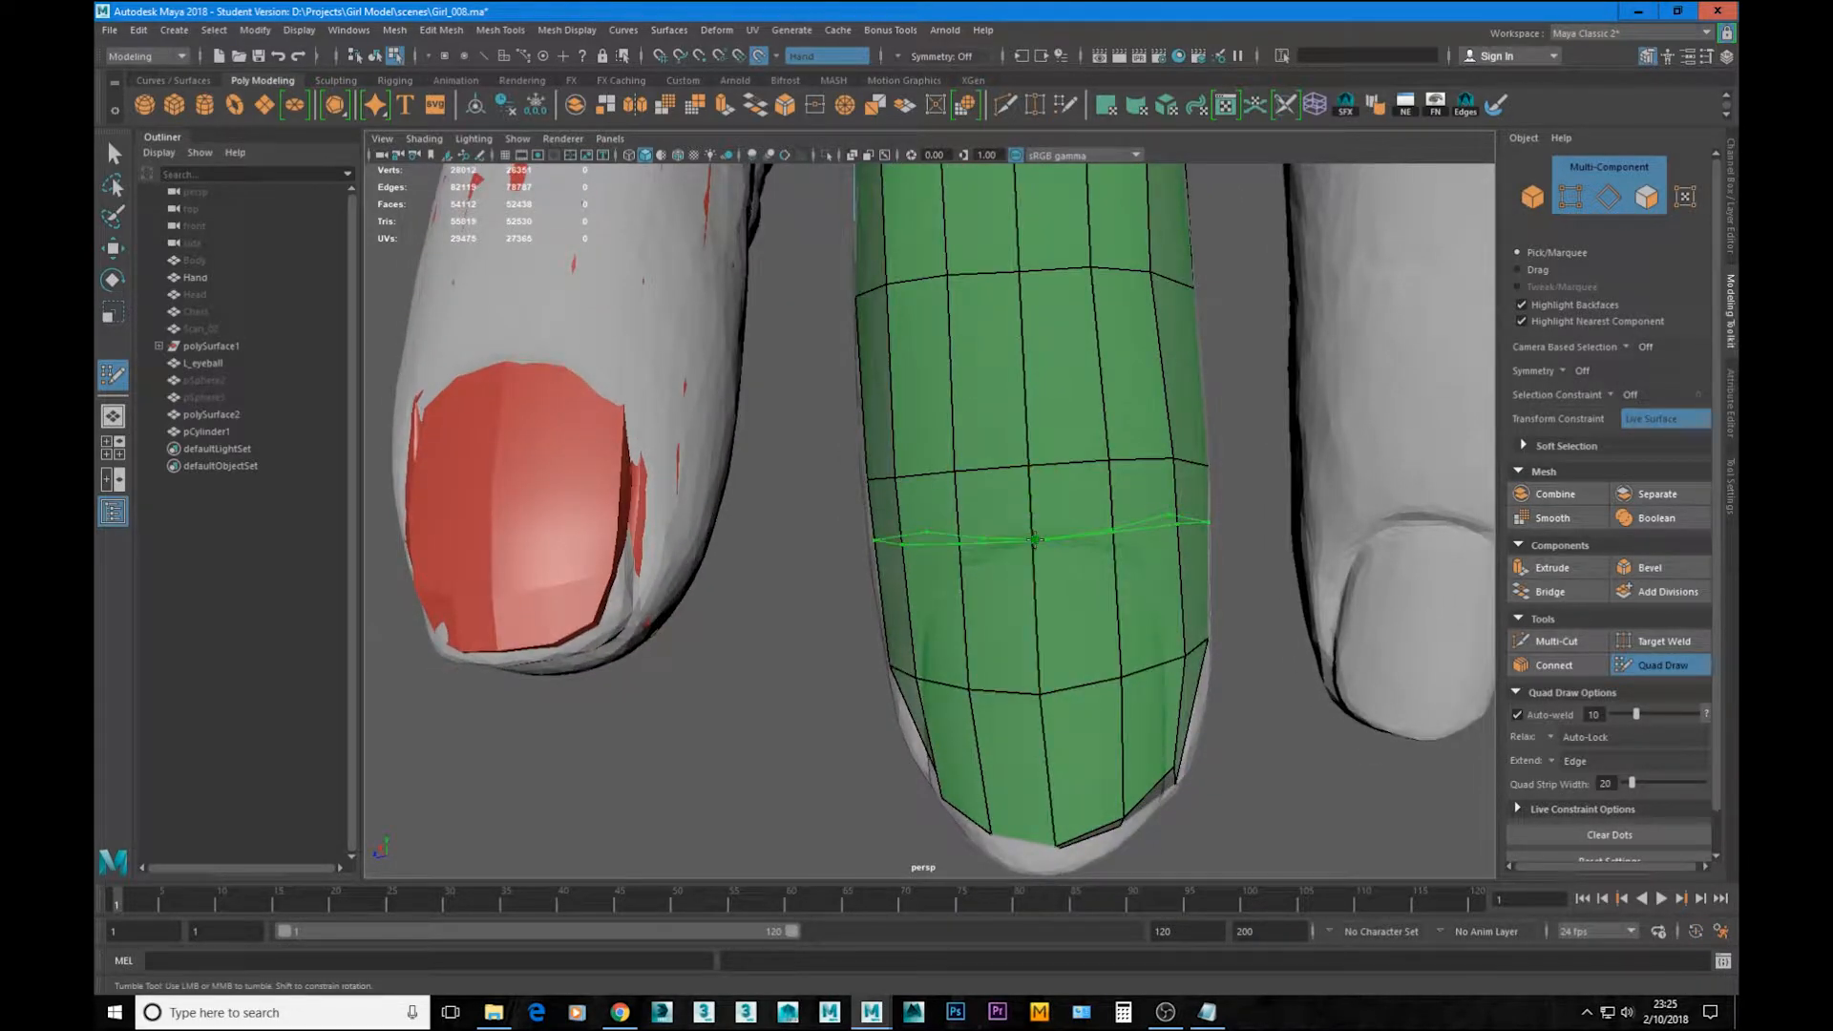
ctrl+click(1032, 536)
alt+drag(1065, 608, 1333, 636)
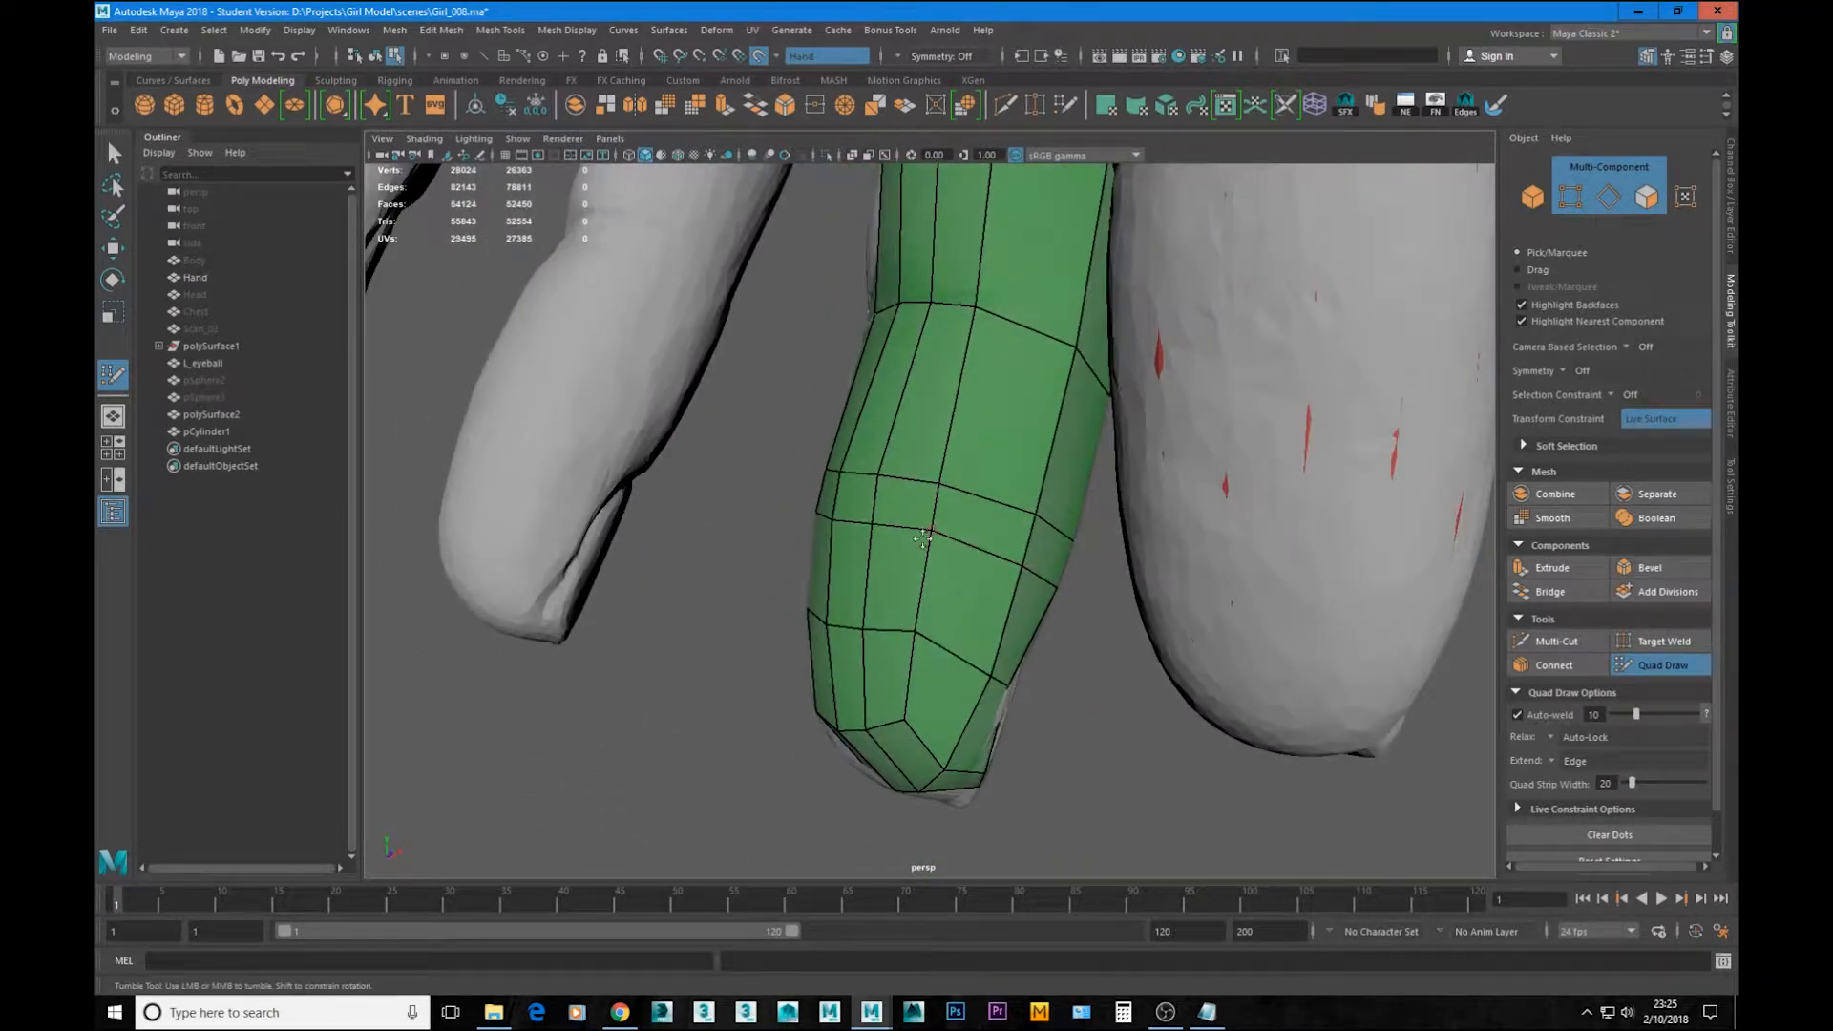
Step: Move three vertices of the lowest cross loop on the finger pad to straighten the loop
alt+drag(907, 535, 994, 573)
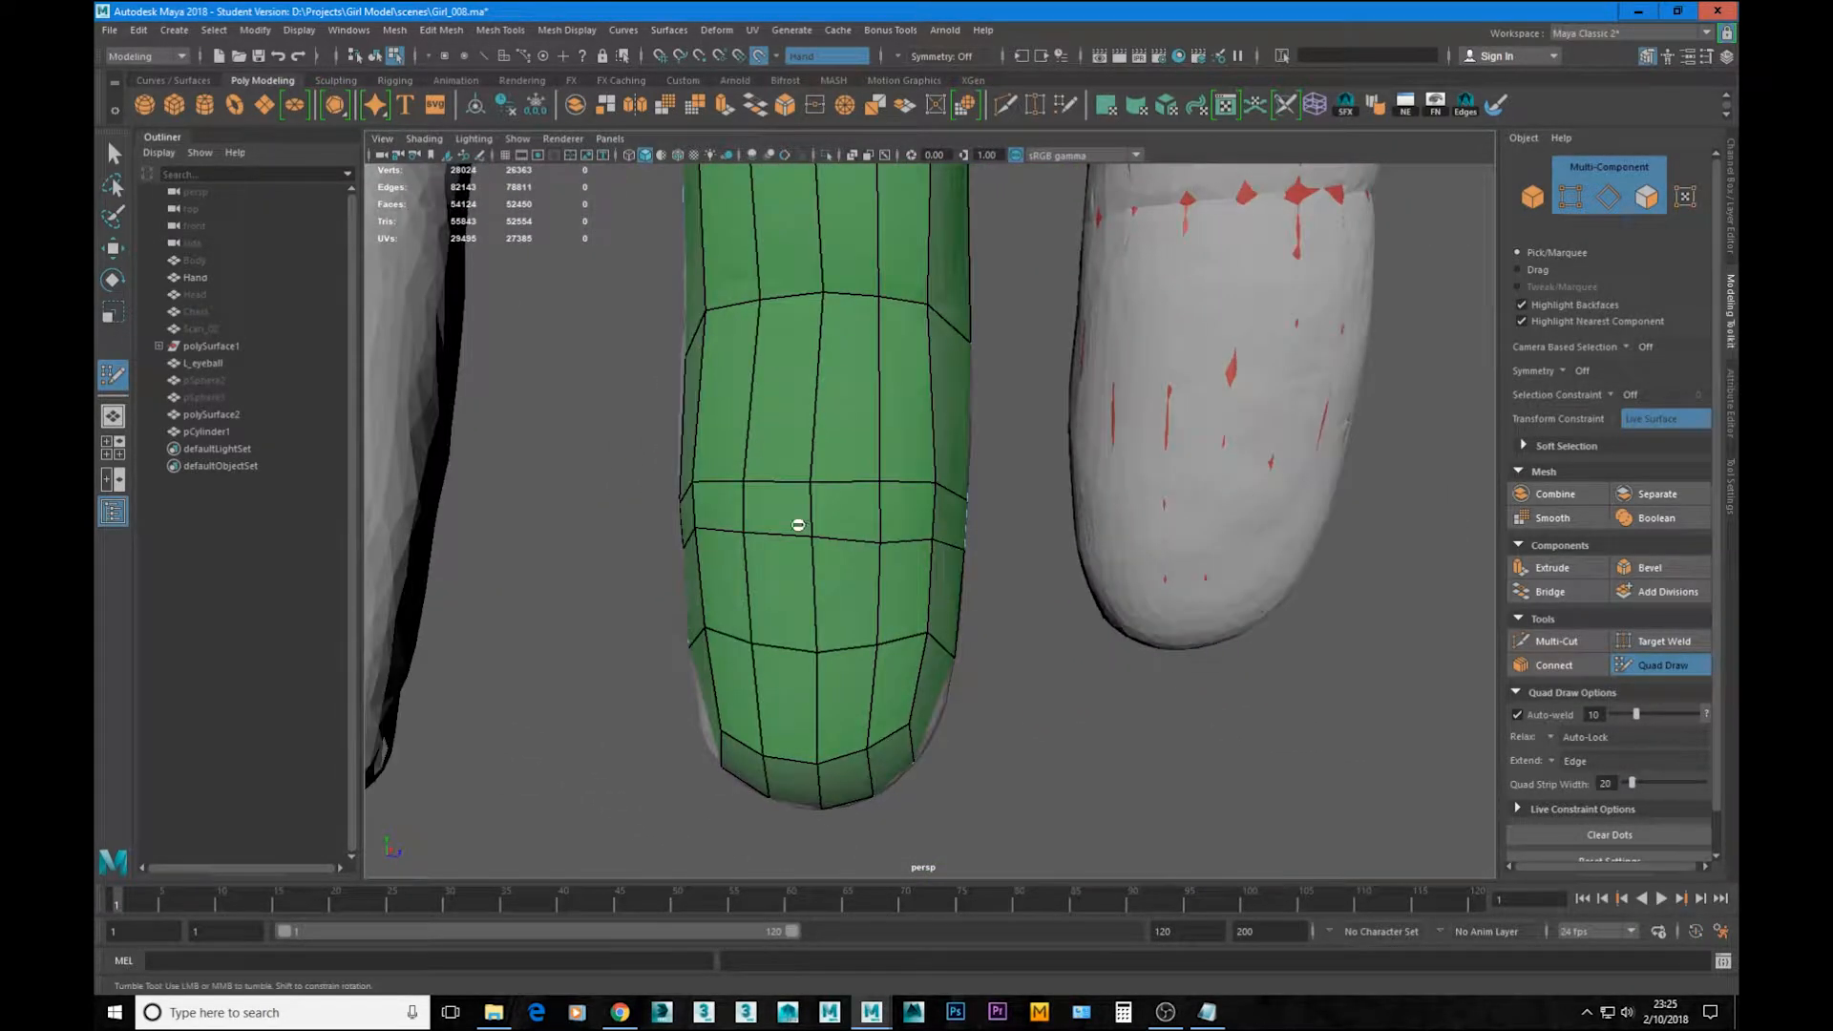
alt+drag(728, 541, 684, 550)
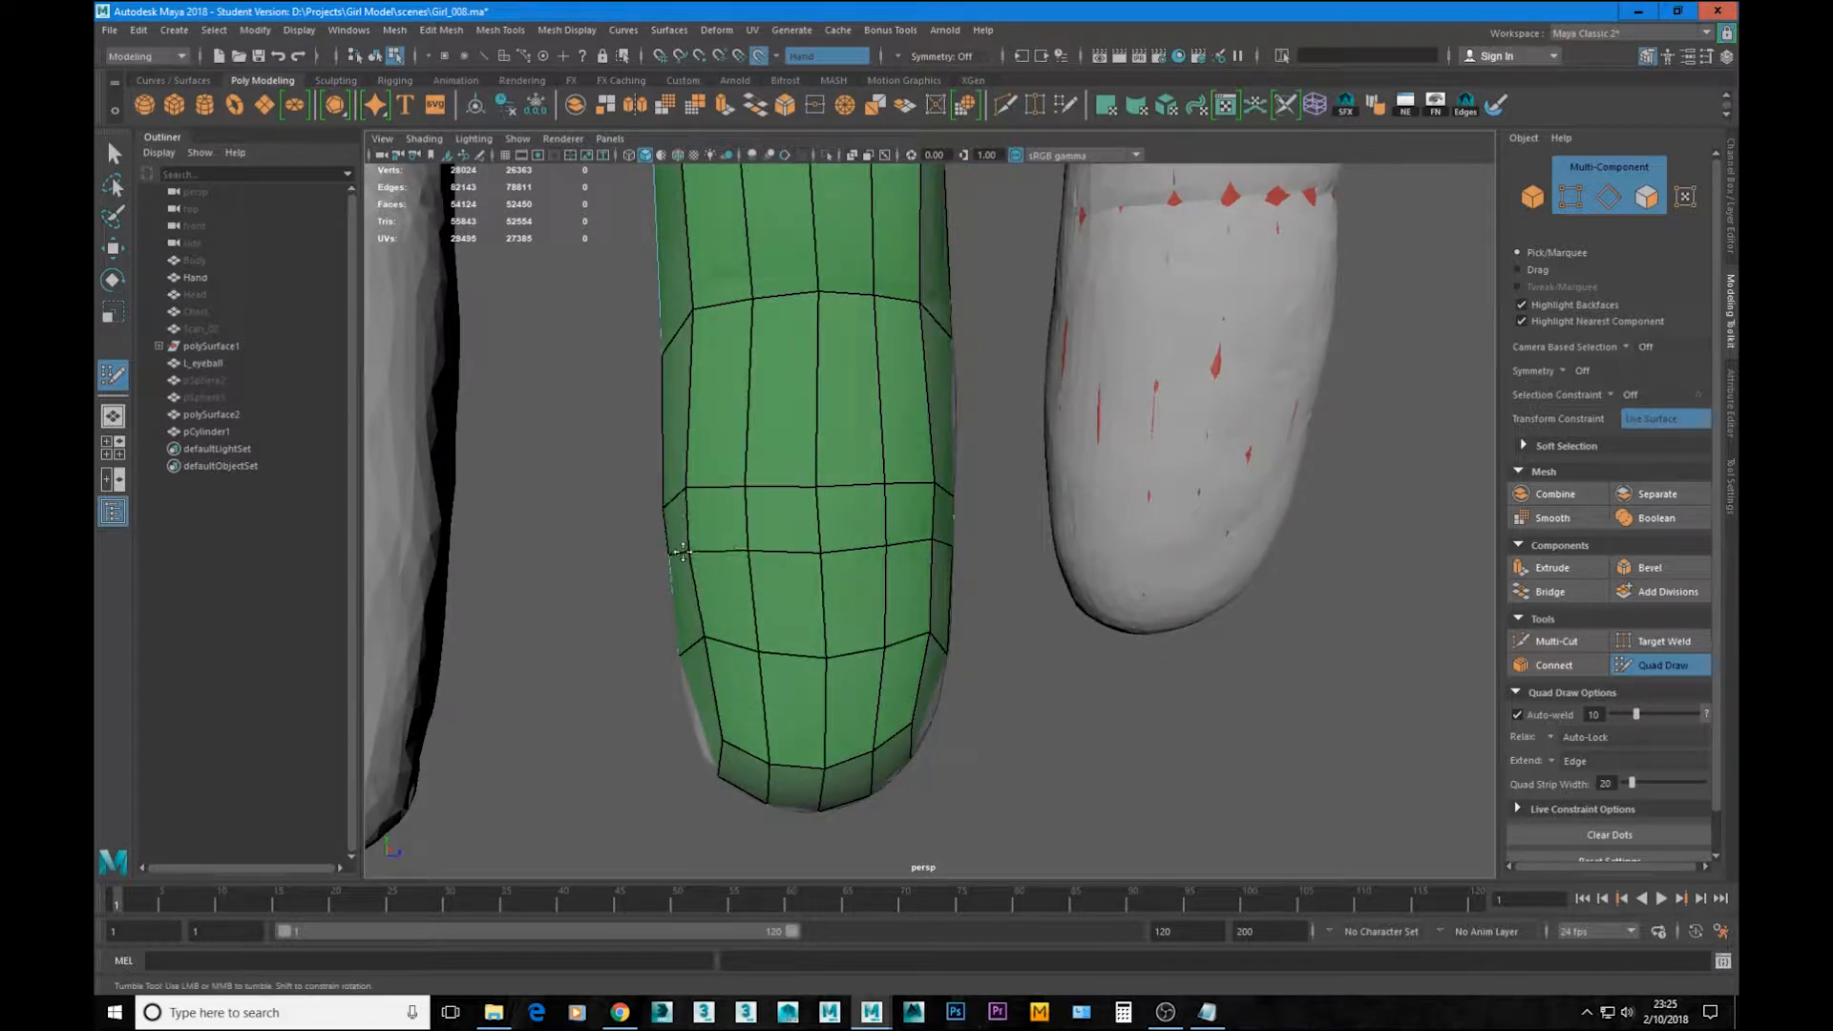
drag(698, 616, 705, 650)
drag(929, 634, 929, 649)
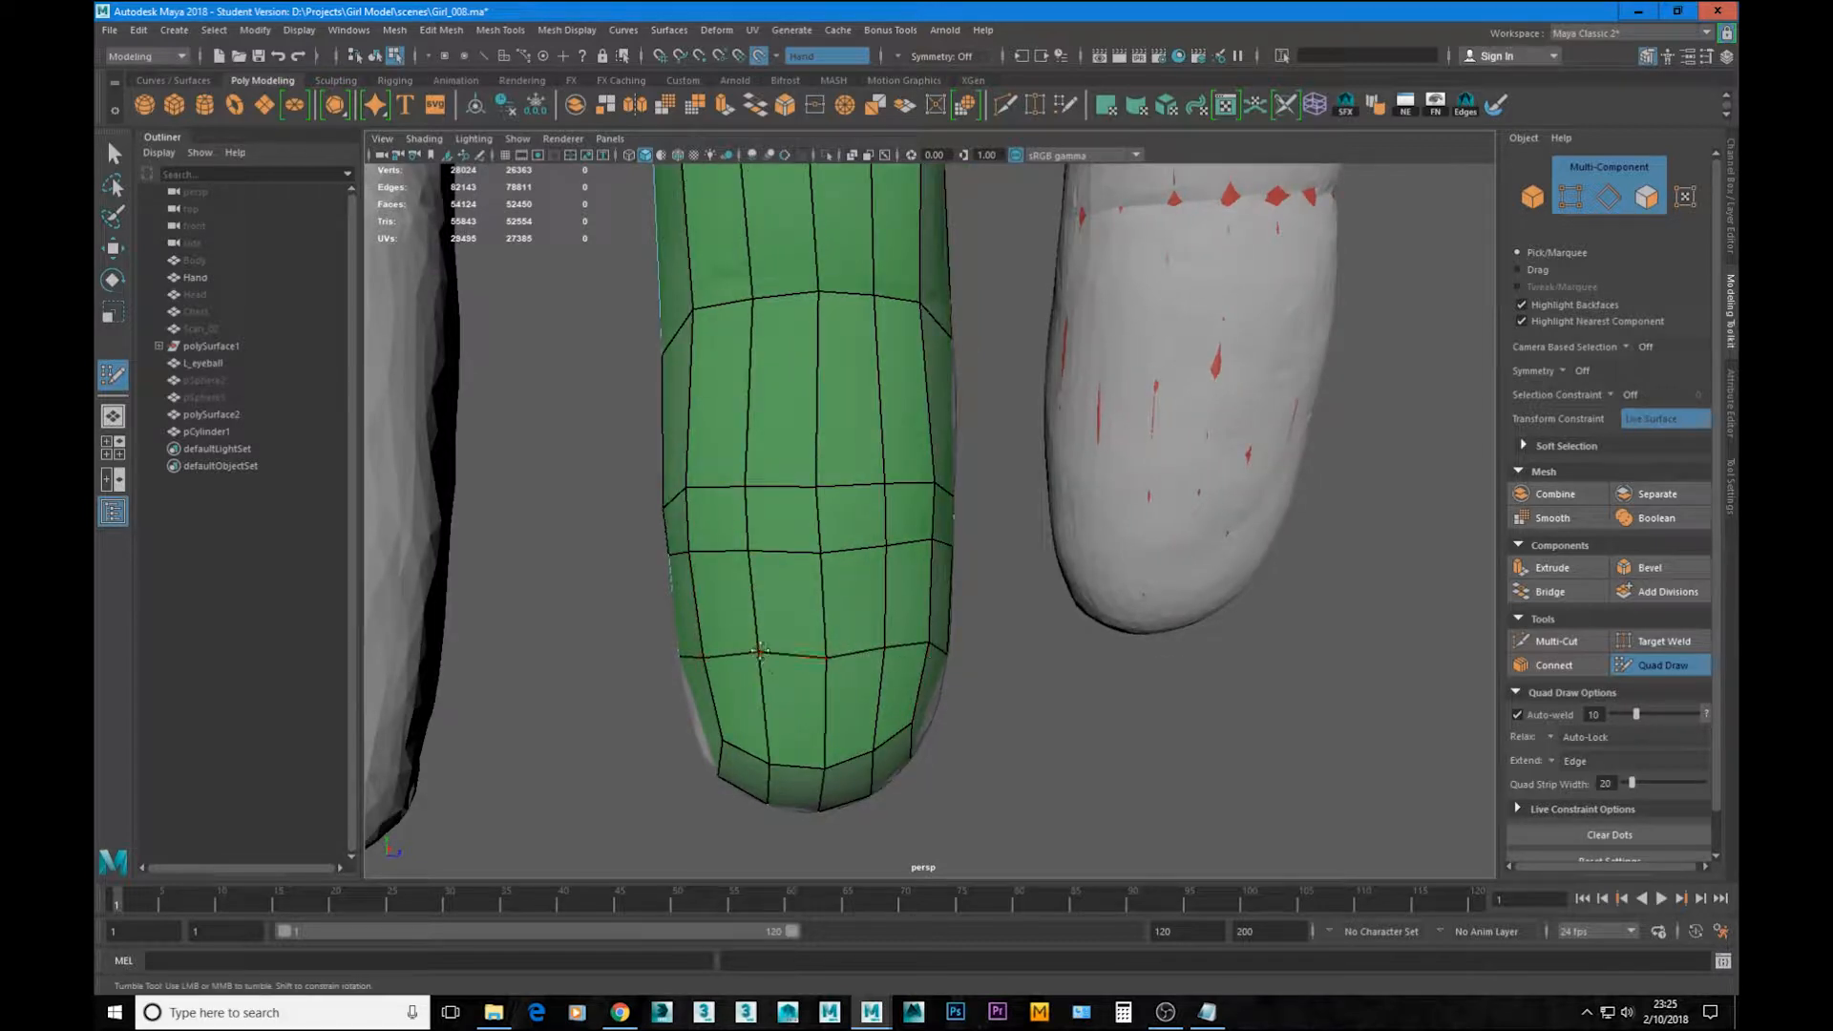
drag(761, 652, 755, 657)
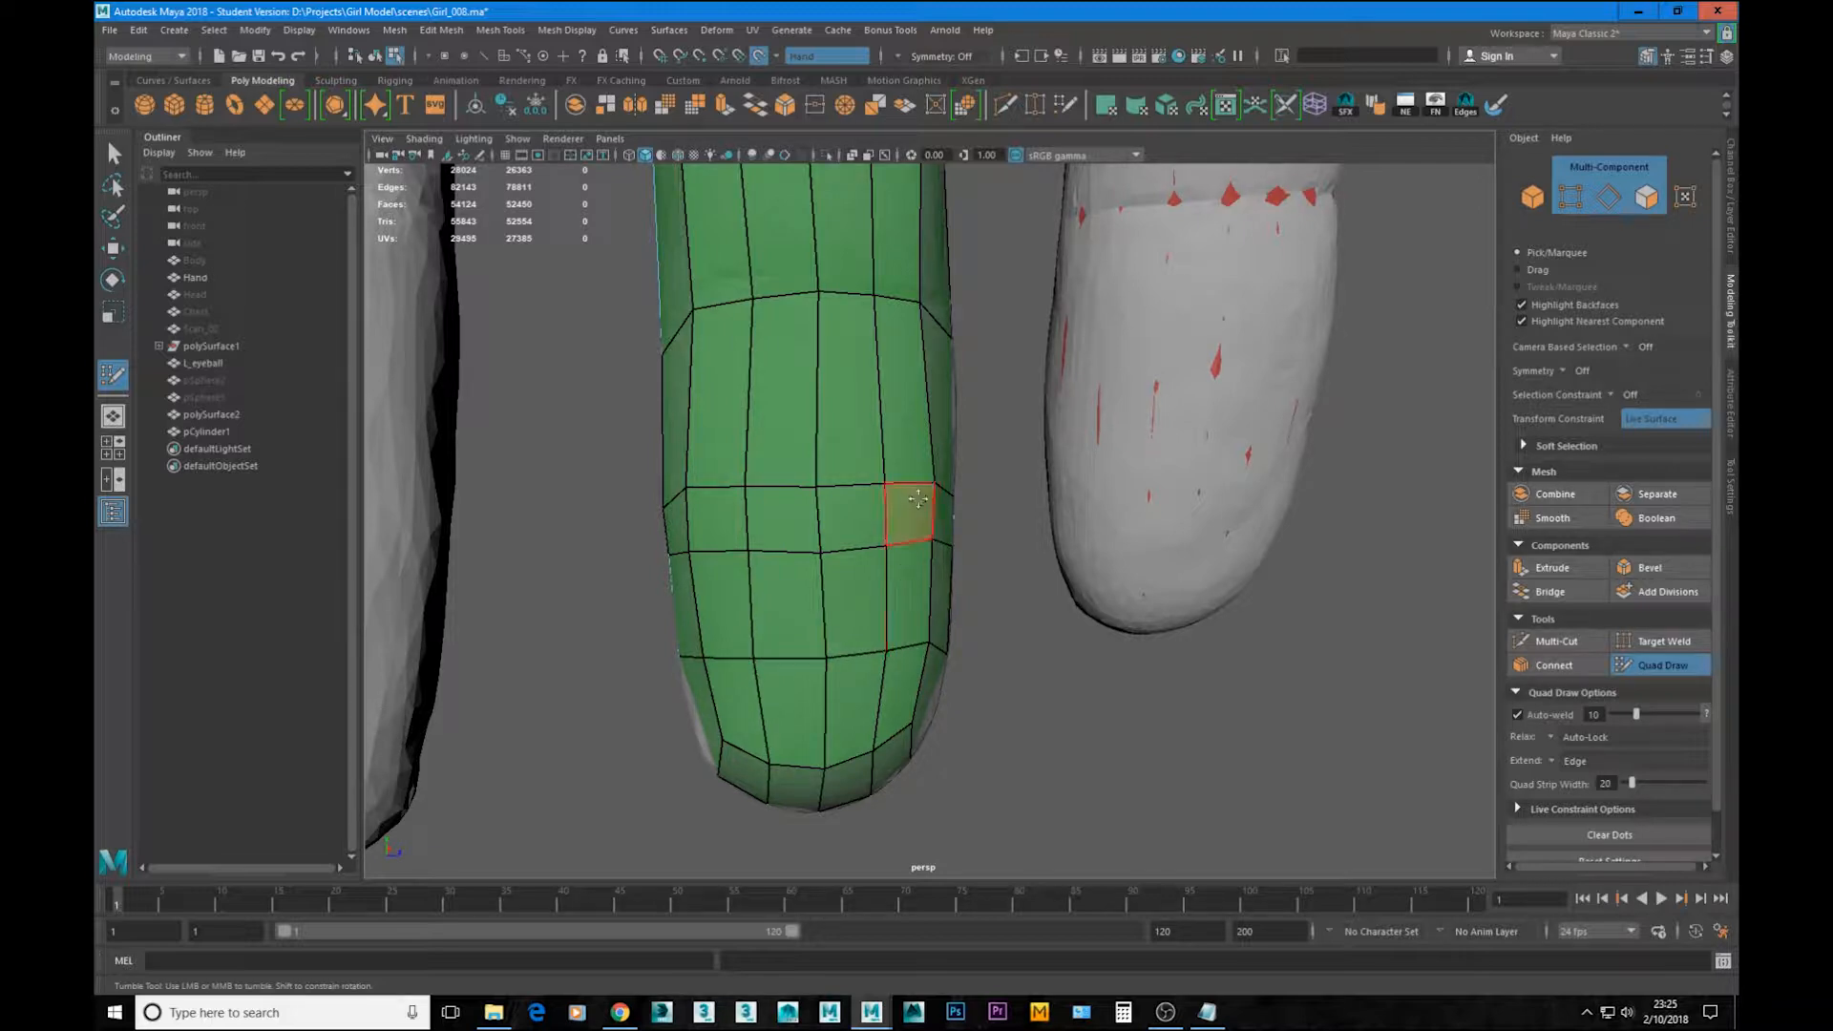
Step: Exit Quad Draw, return to object selection and isolate the finger mesh pCylinder1 in the view
alt+drag(907, 508, 1003, 634)
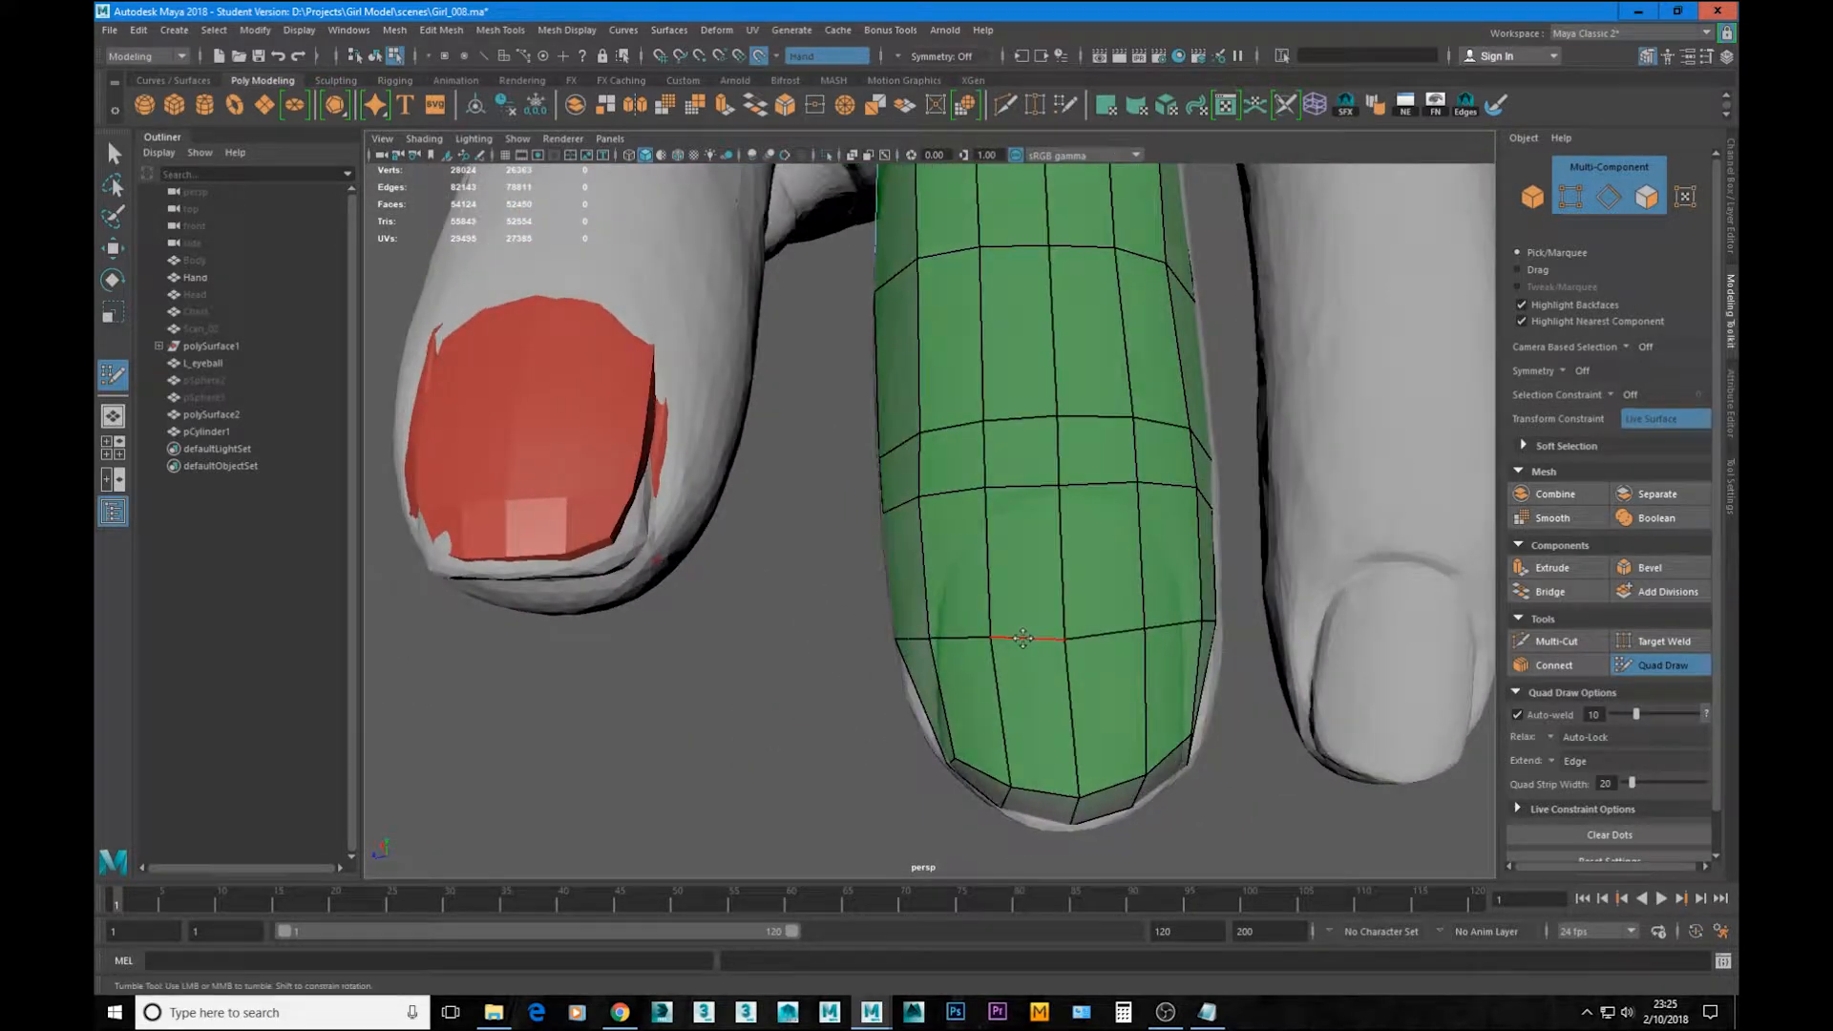
click(1669, 663)
key(F8)
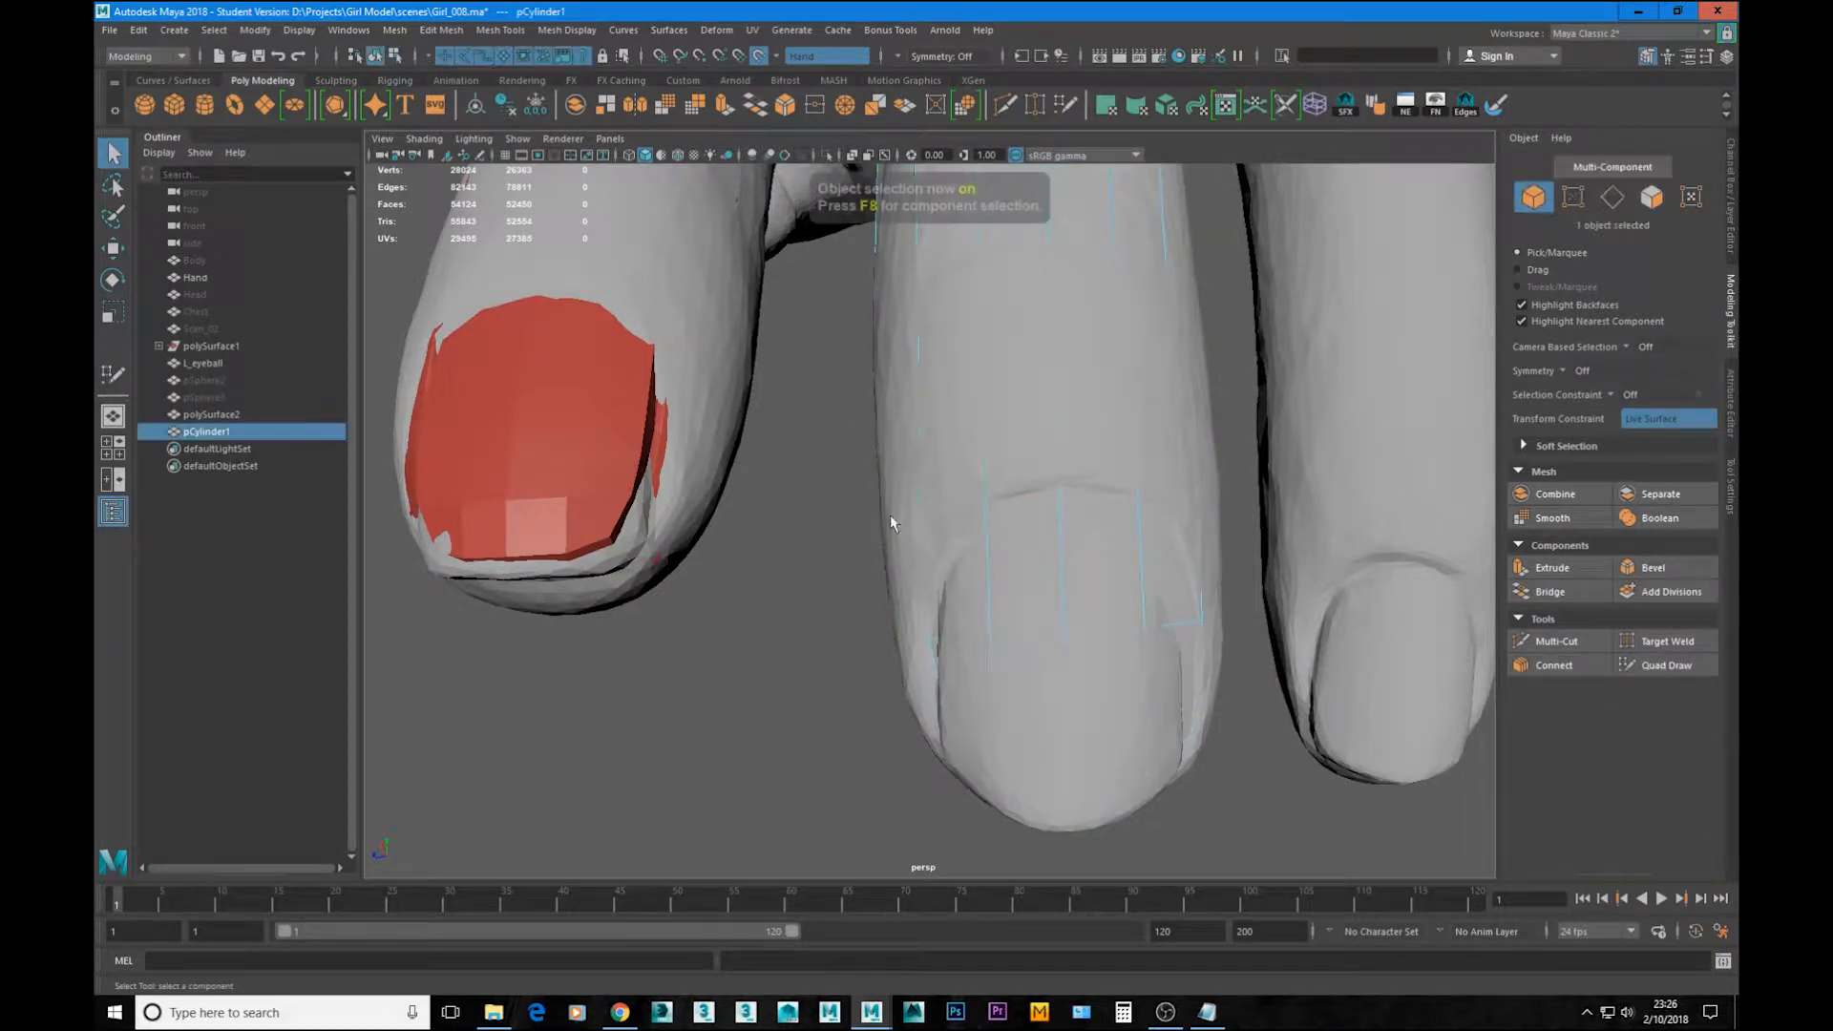
key(ctrl+1)
alt+drag(1010, 512, 1084, 616)
Step: Select the eight faces covering the nail of the middle finger, two rows of four
key(F11)
click(954, 575)
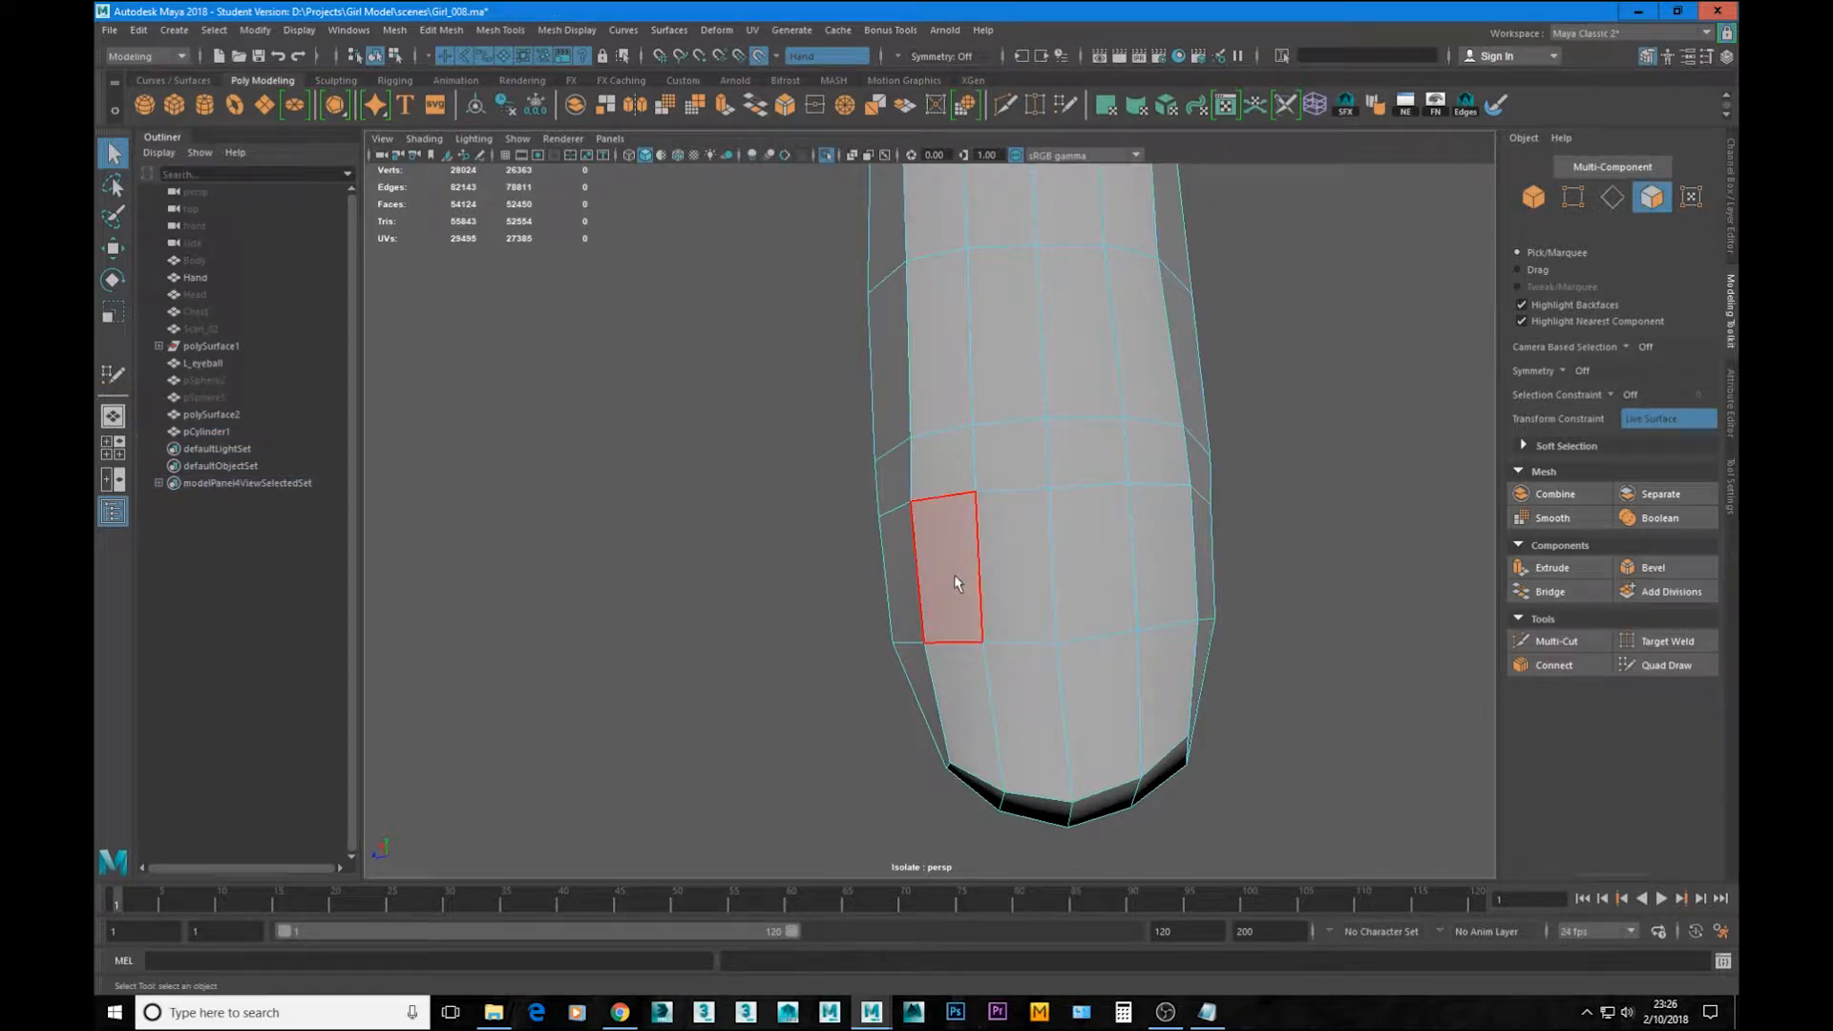
shift+click(973, 718)
shift+click(1054, 727)
shift+click(1117, 728)
shift+click(1153, 654)
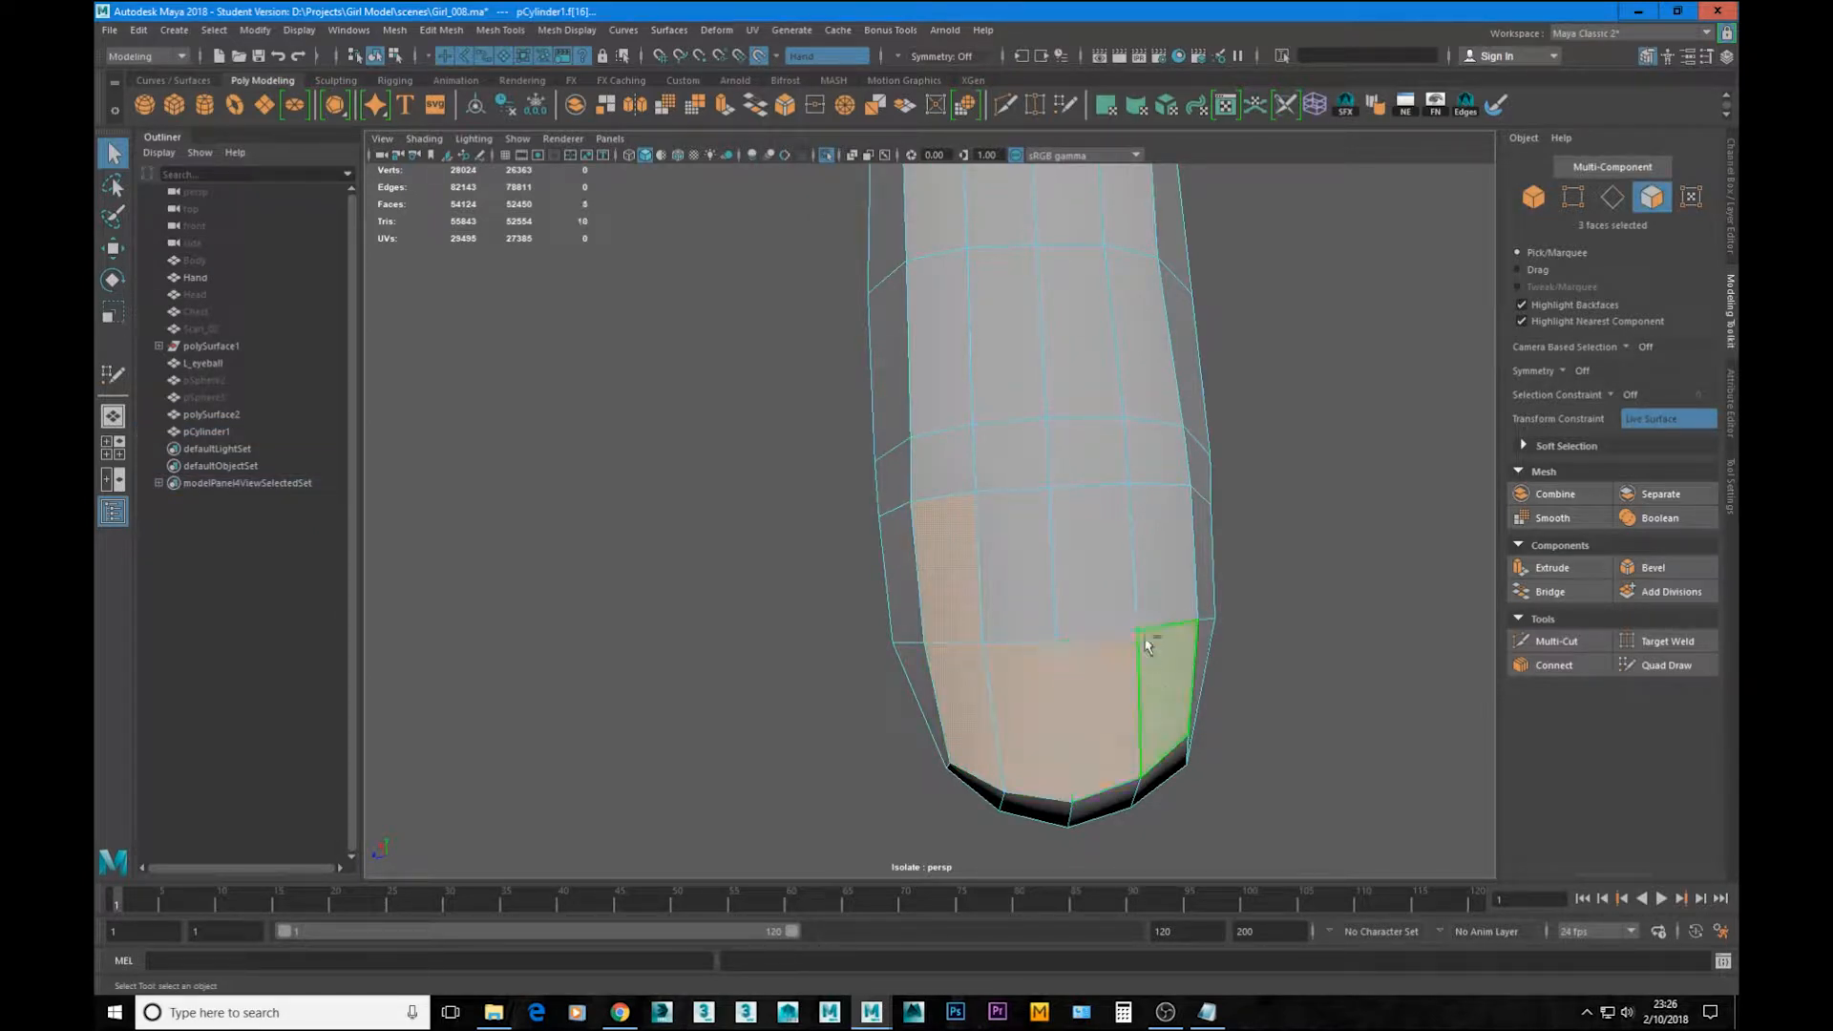
shift+click(1157, 590)
shift+click(1112, 595)
shift+click(1062, 597)
alt+drag(1145, 642, 1007, 684)
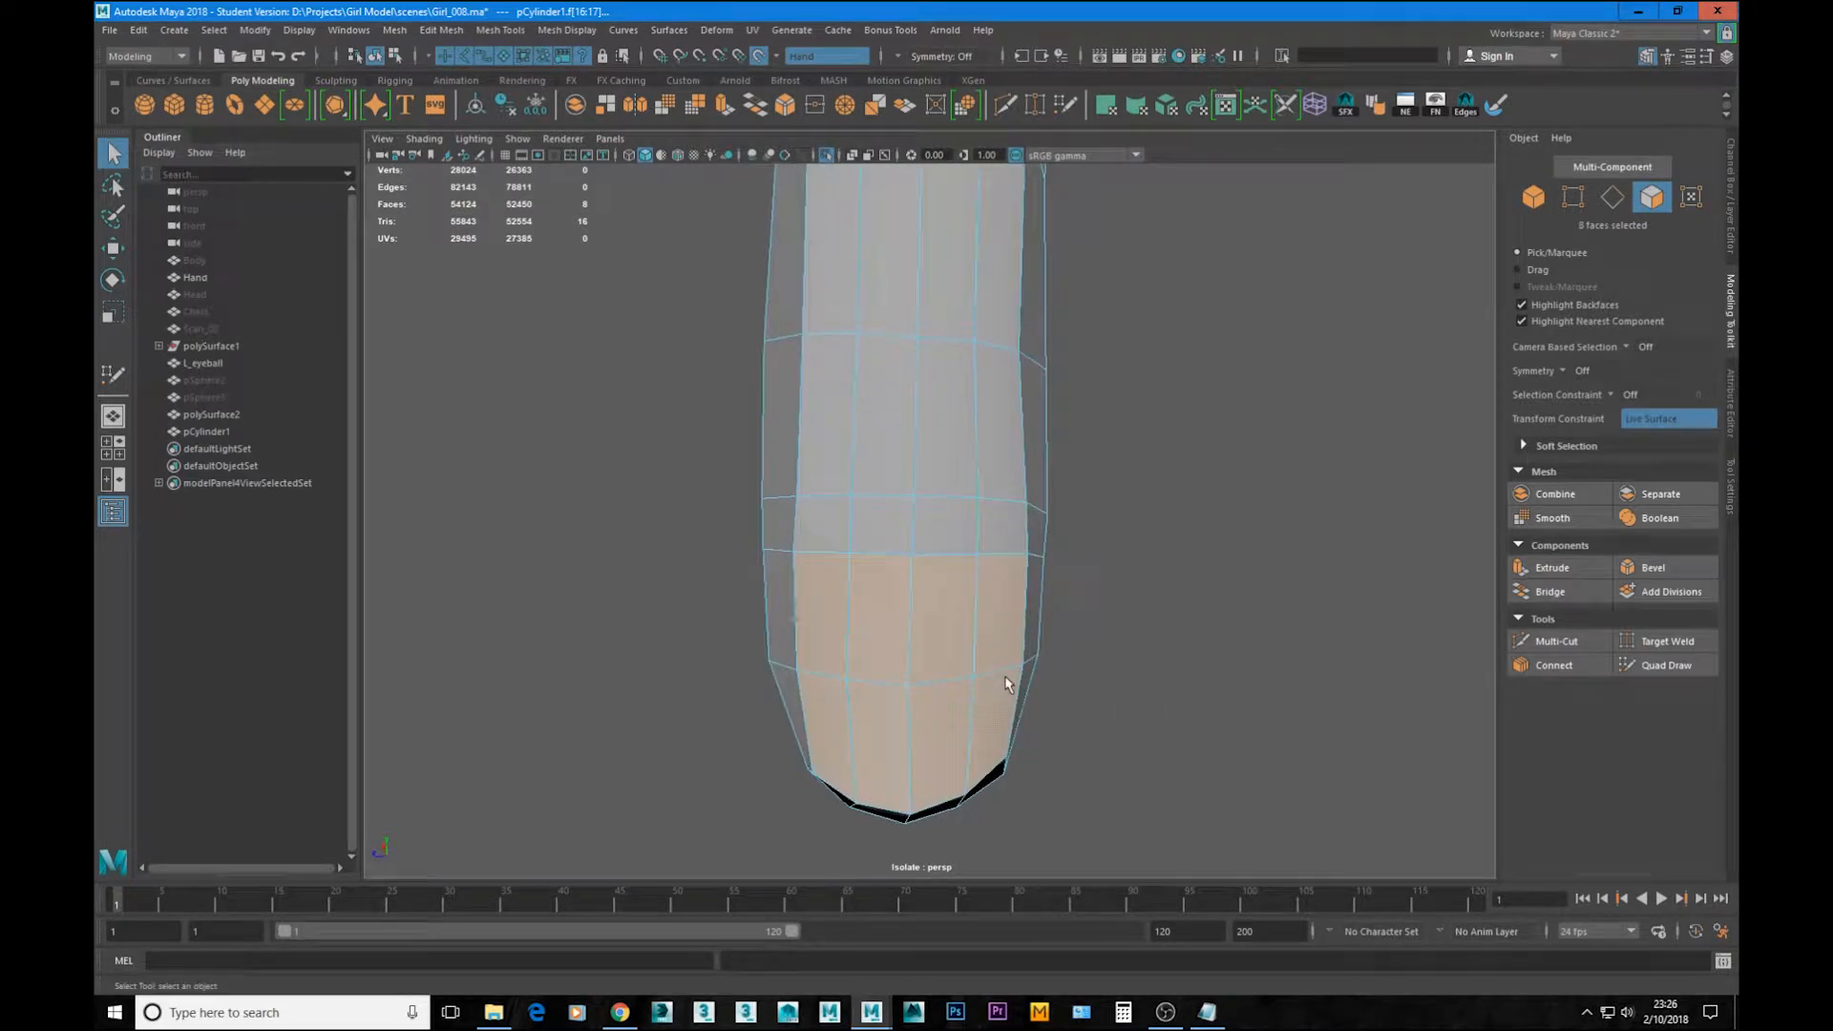
Step: Extrude the eight selected nail faces, turn off the live surface and push the extruded faces into the finger
key(t)
alt+drag(936, 634, 1006, 666)
key(r)
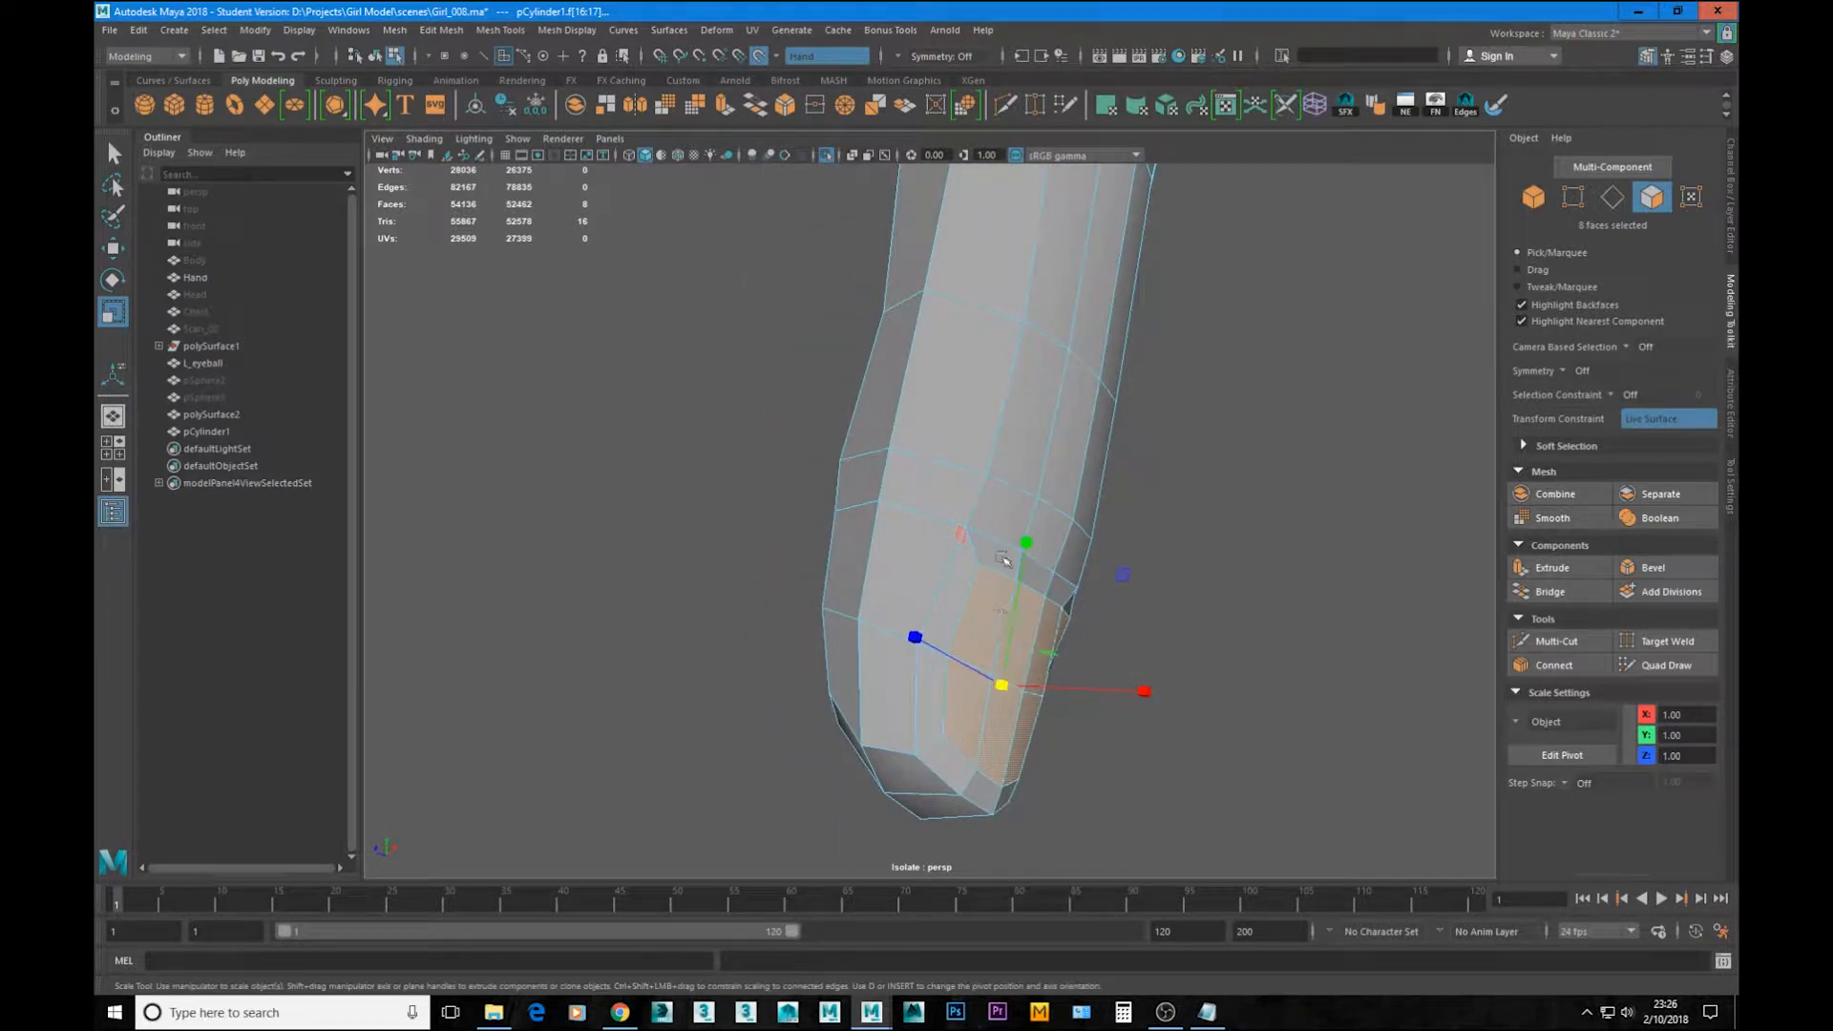
key(w)
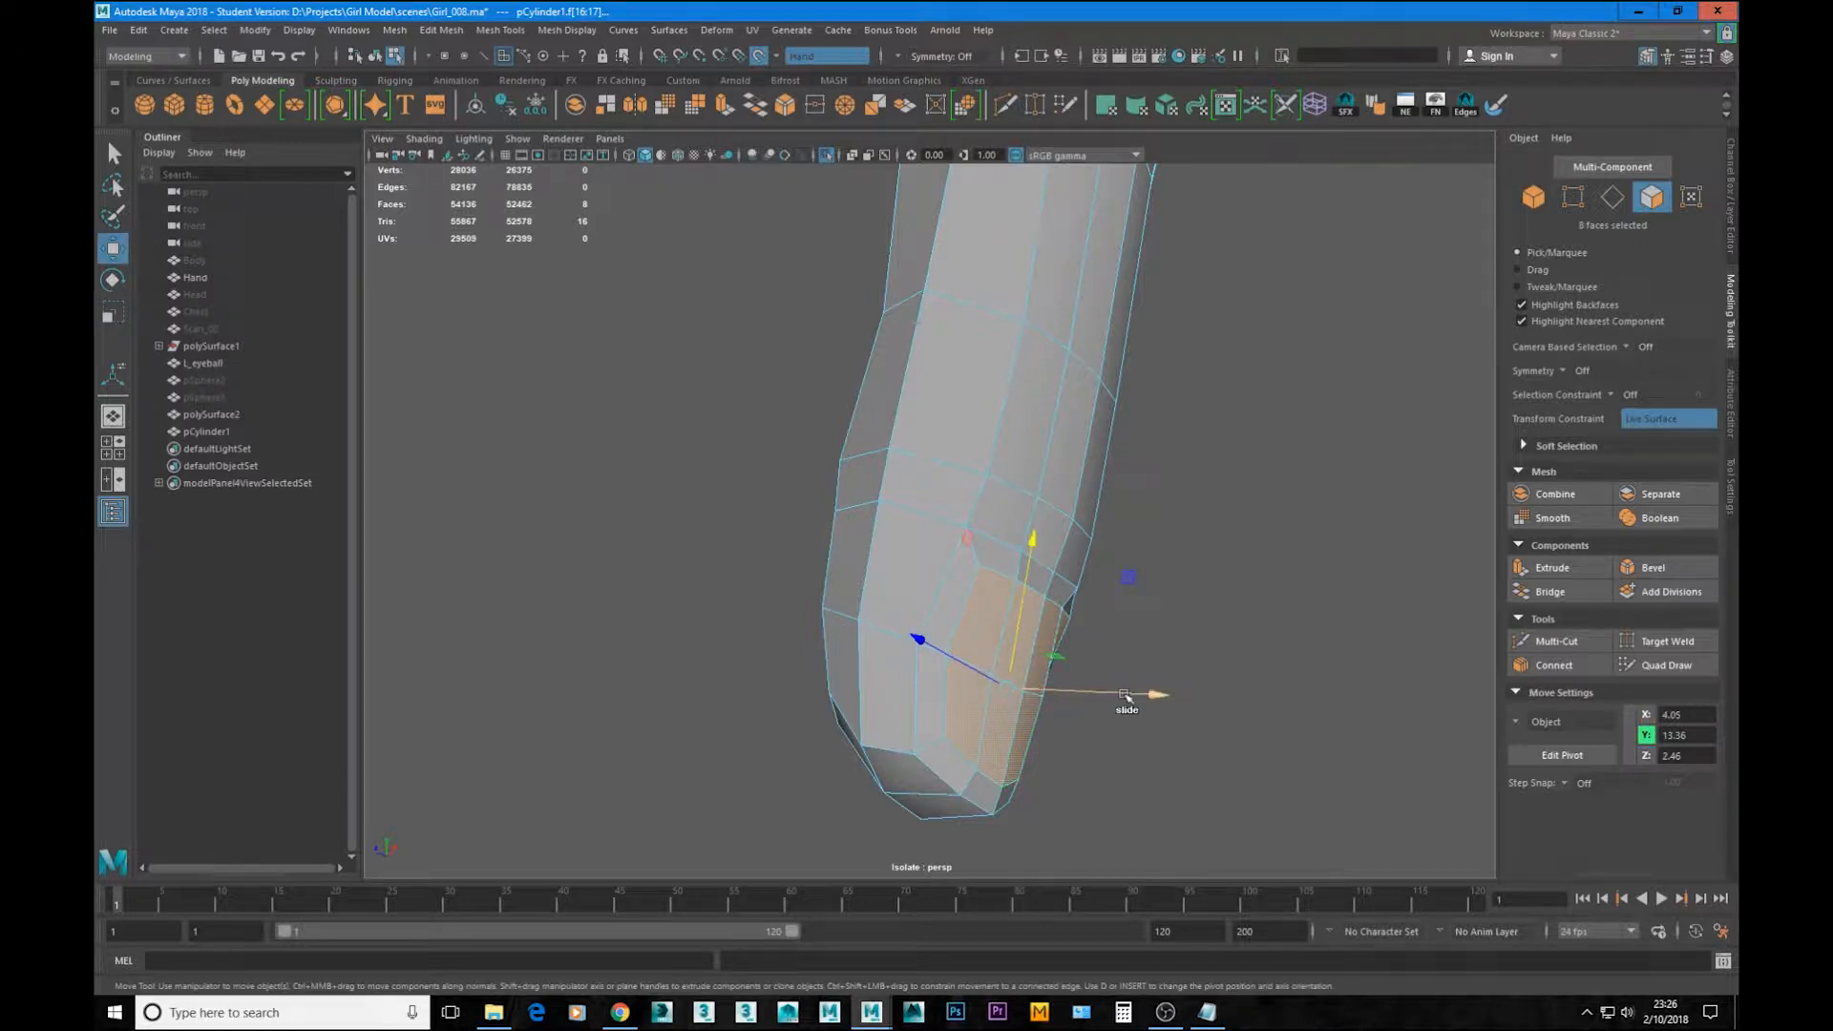
click(761, 57)
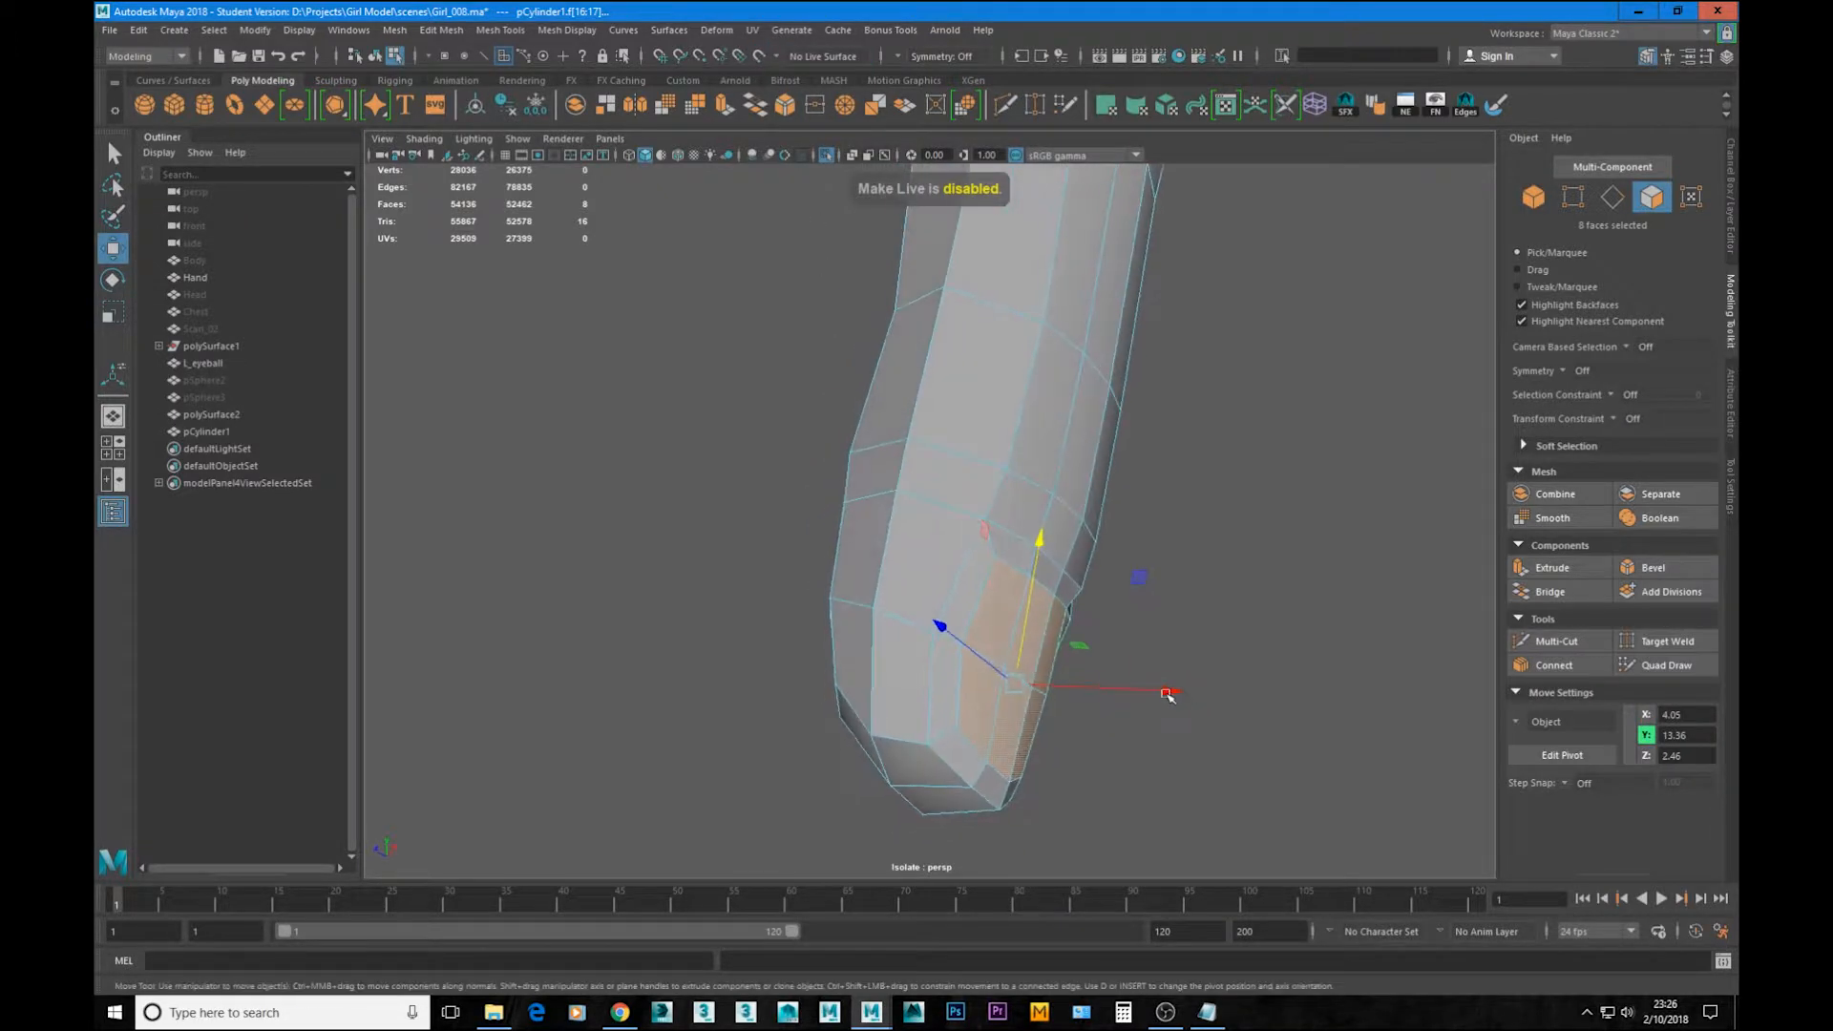
drag(1167, 693, 991, 701)
drag(937, 521, 1022, 592)
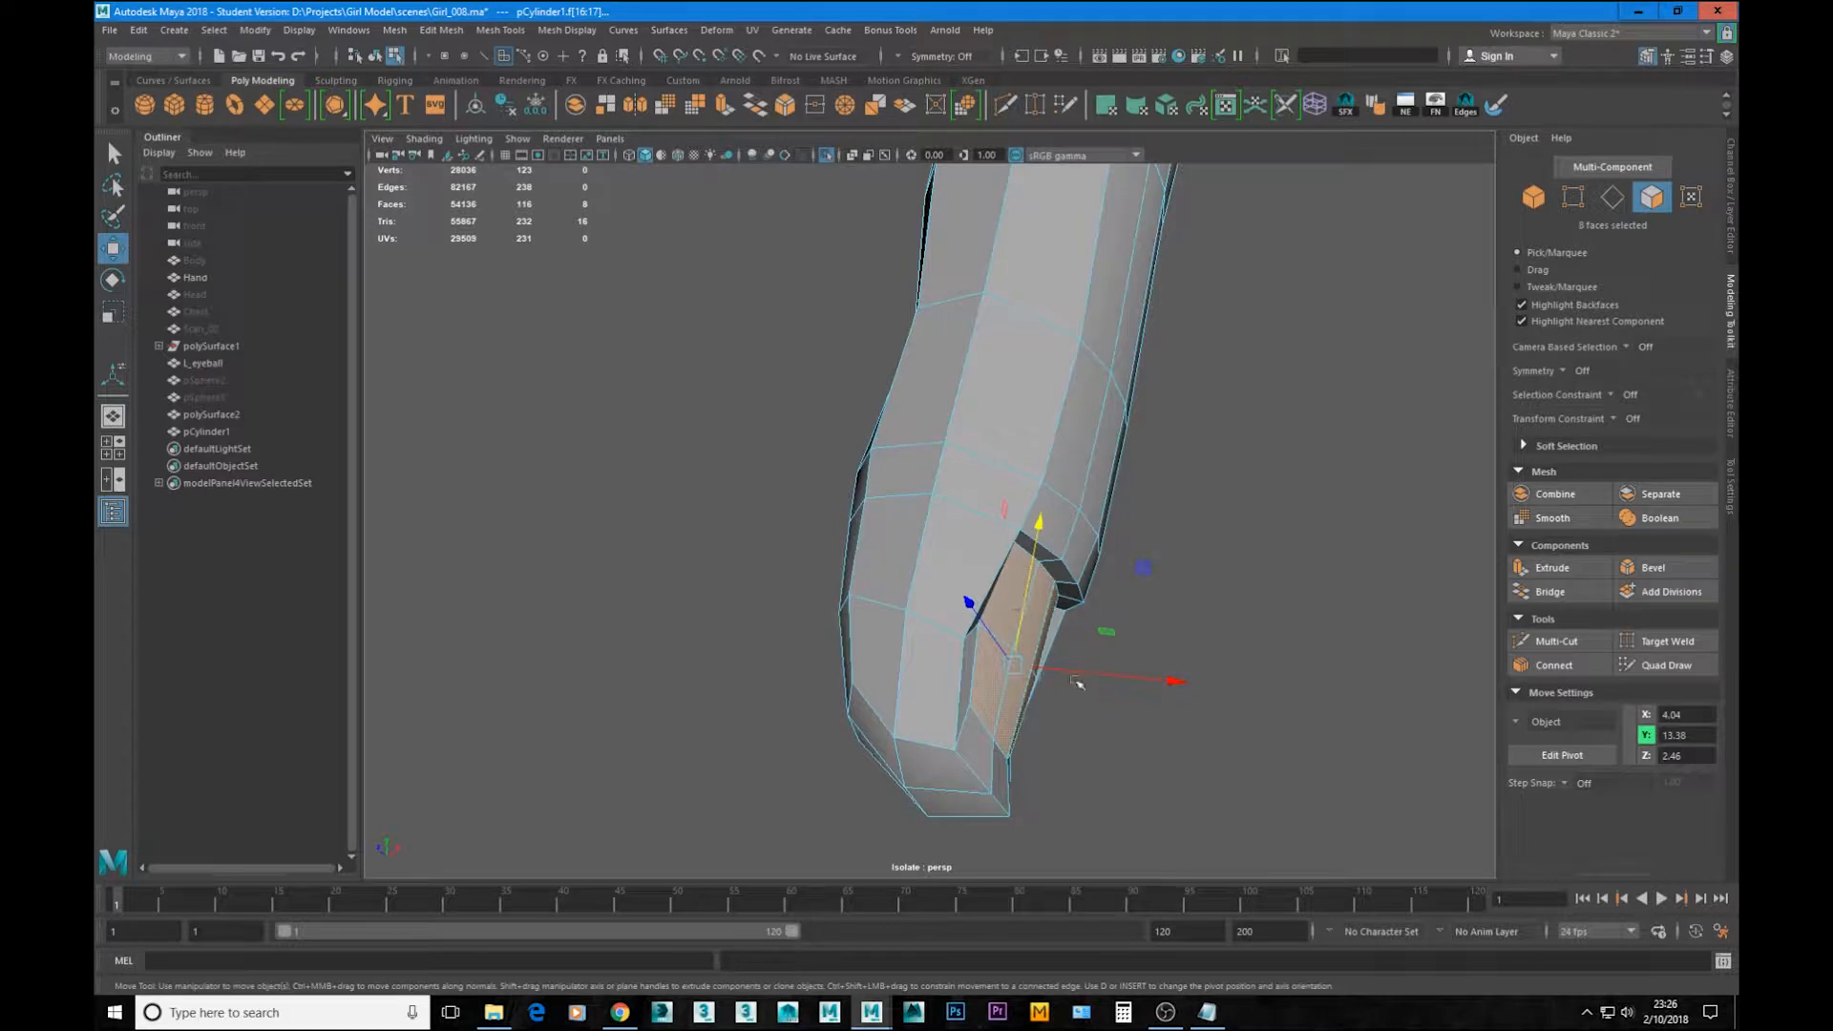
key(r)
key(e)
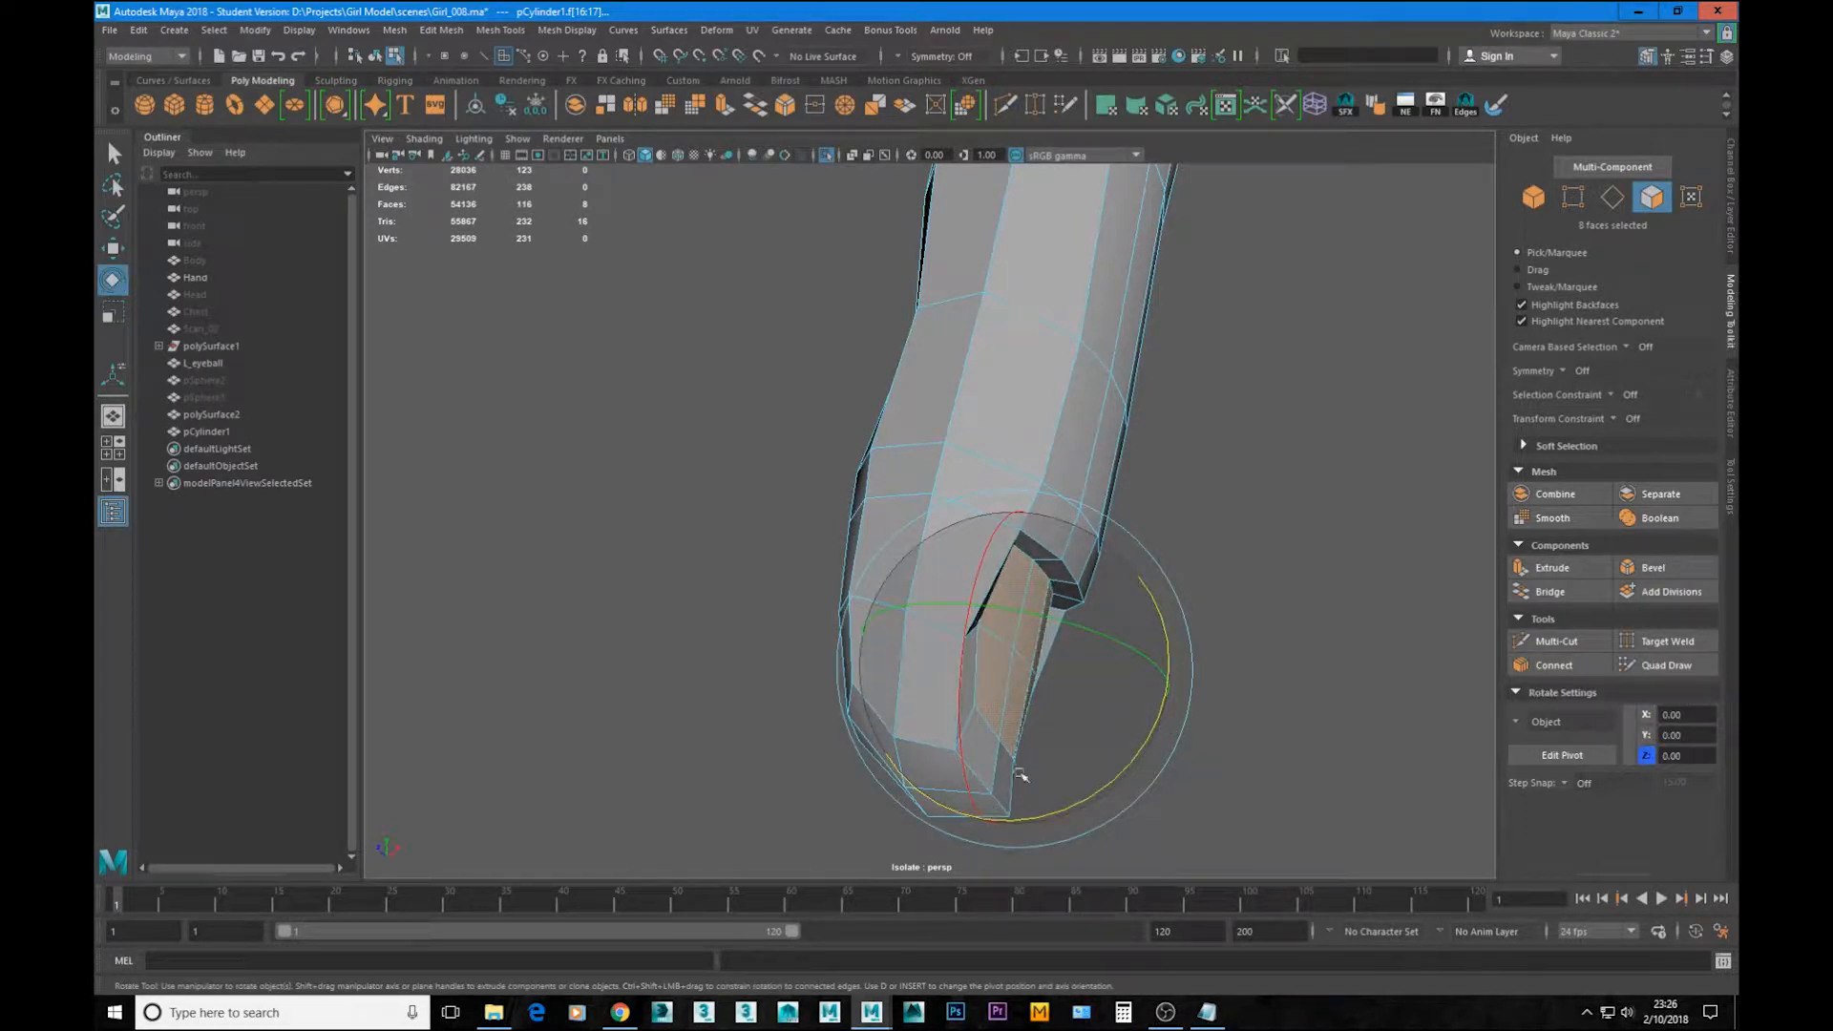
Step: Move the sunken nail faces slightly up towards the knuckle and adjust their depth in the finger
alt+drag(1095, 633, 685, 501)
key(w)
alt+drag(745, 534, 1041, 523)
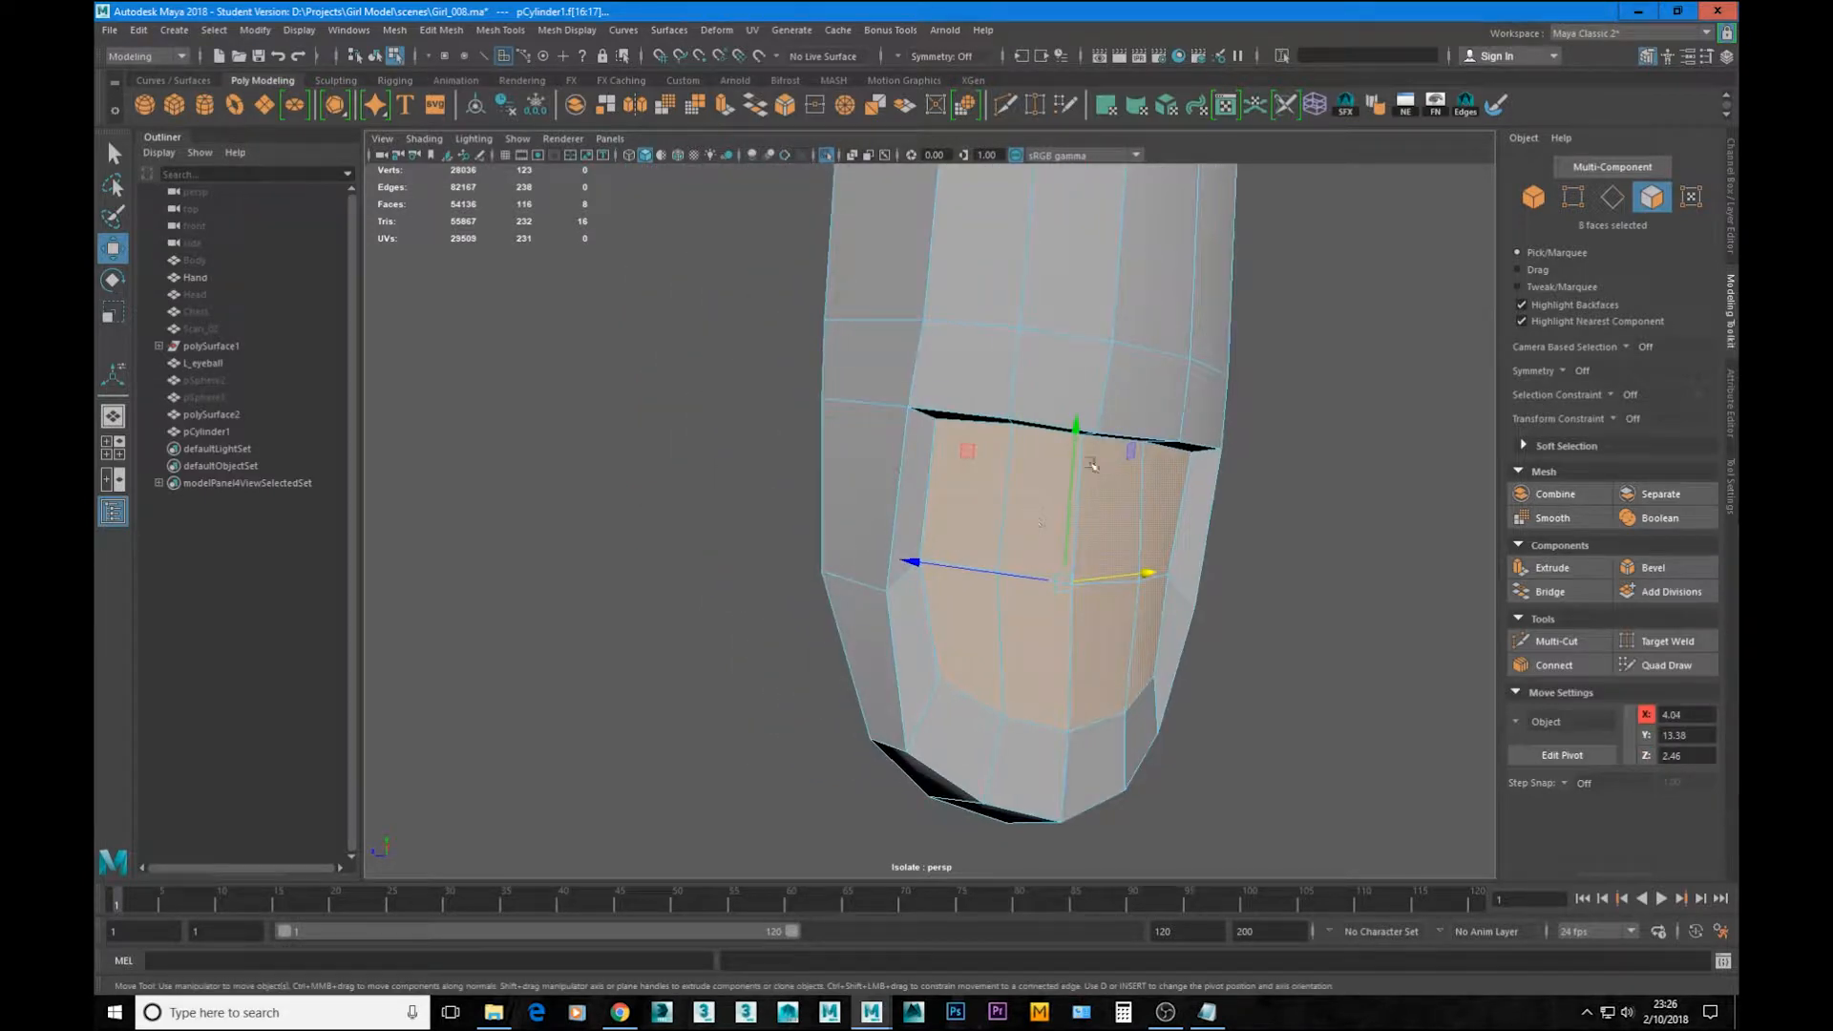
drag(1072, 424, 1082, 383)
alt+drag(1082, 383, 1138, 399)
drag(1144, 465, 1148, 454)
alt+drag(1148, 466, 1145, 450)
drag(1273, 515, 1256, 512)
alt+drag(1253, 516, 904, 618)
Step: Select the row of four edges across the middle of the nail and reposition it
key(F9)
click(858, 592)
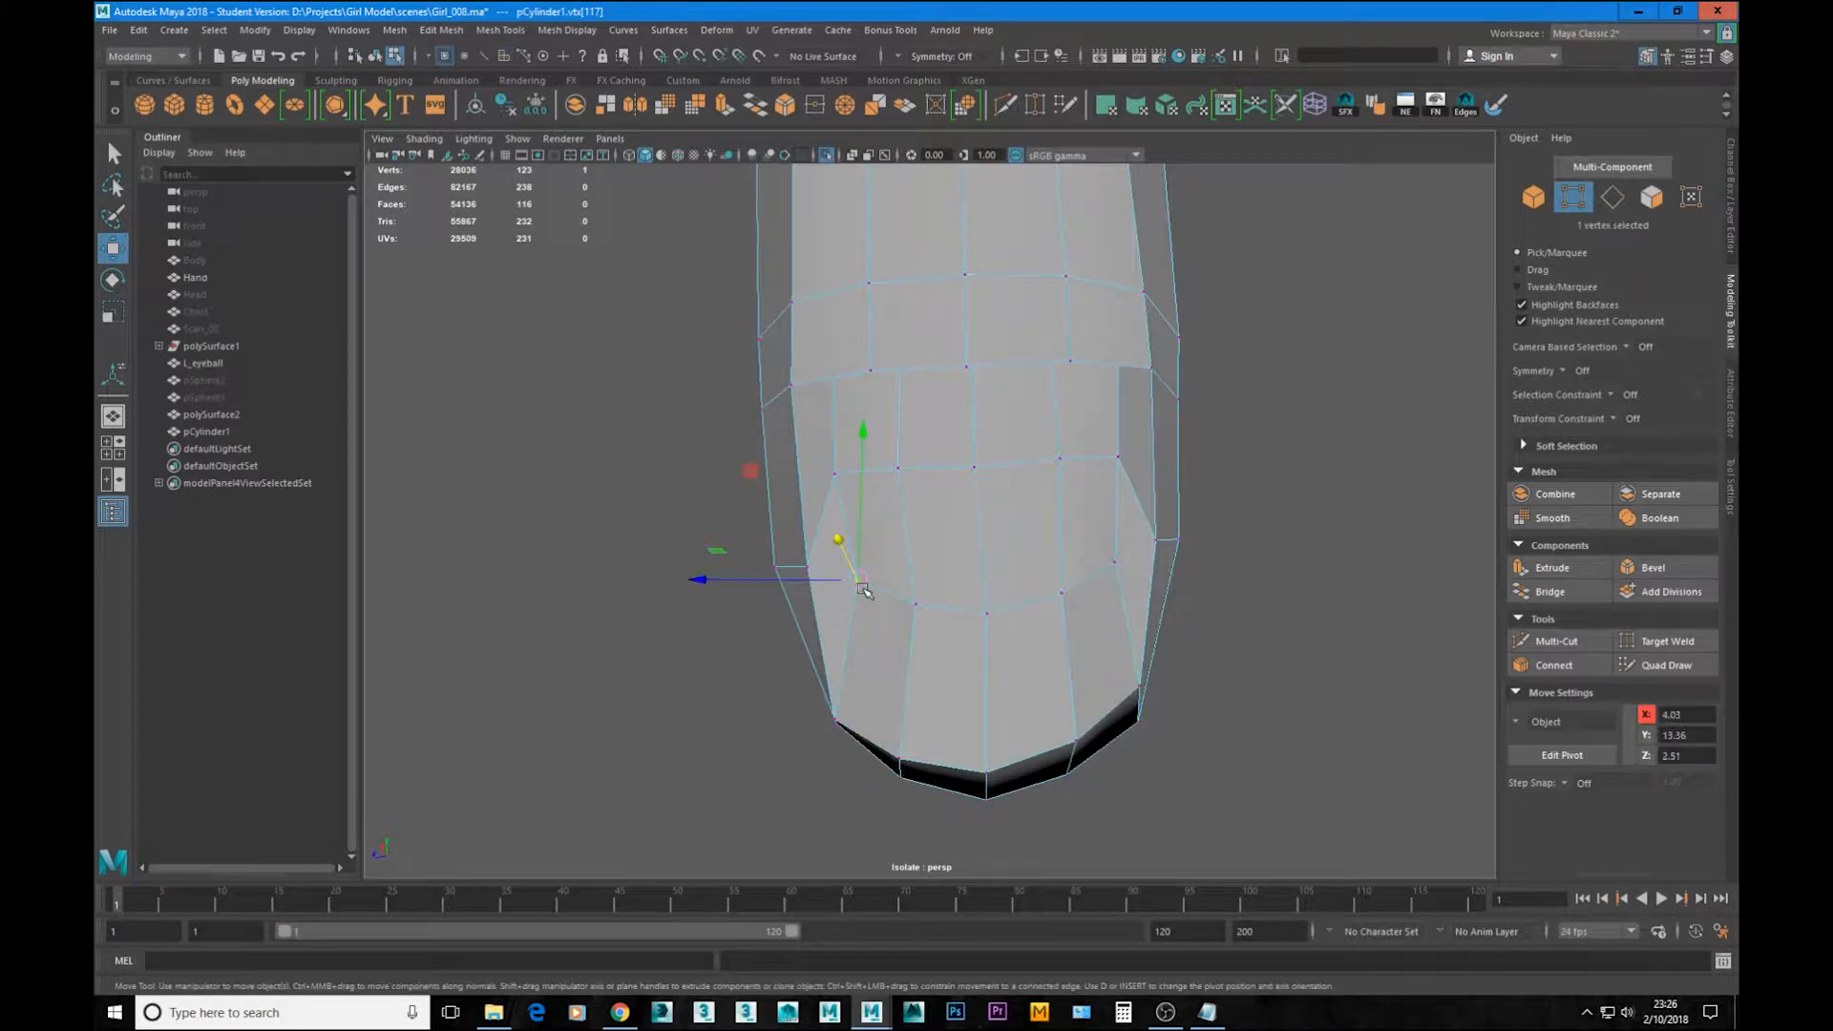
key(F10)
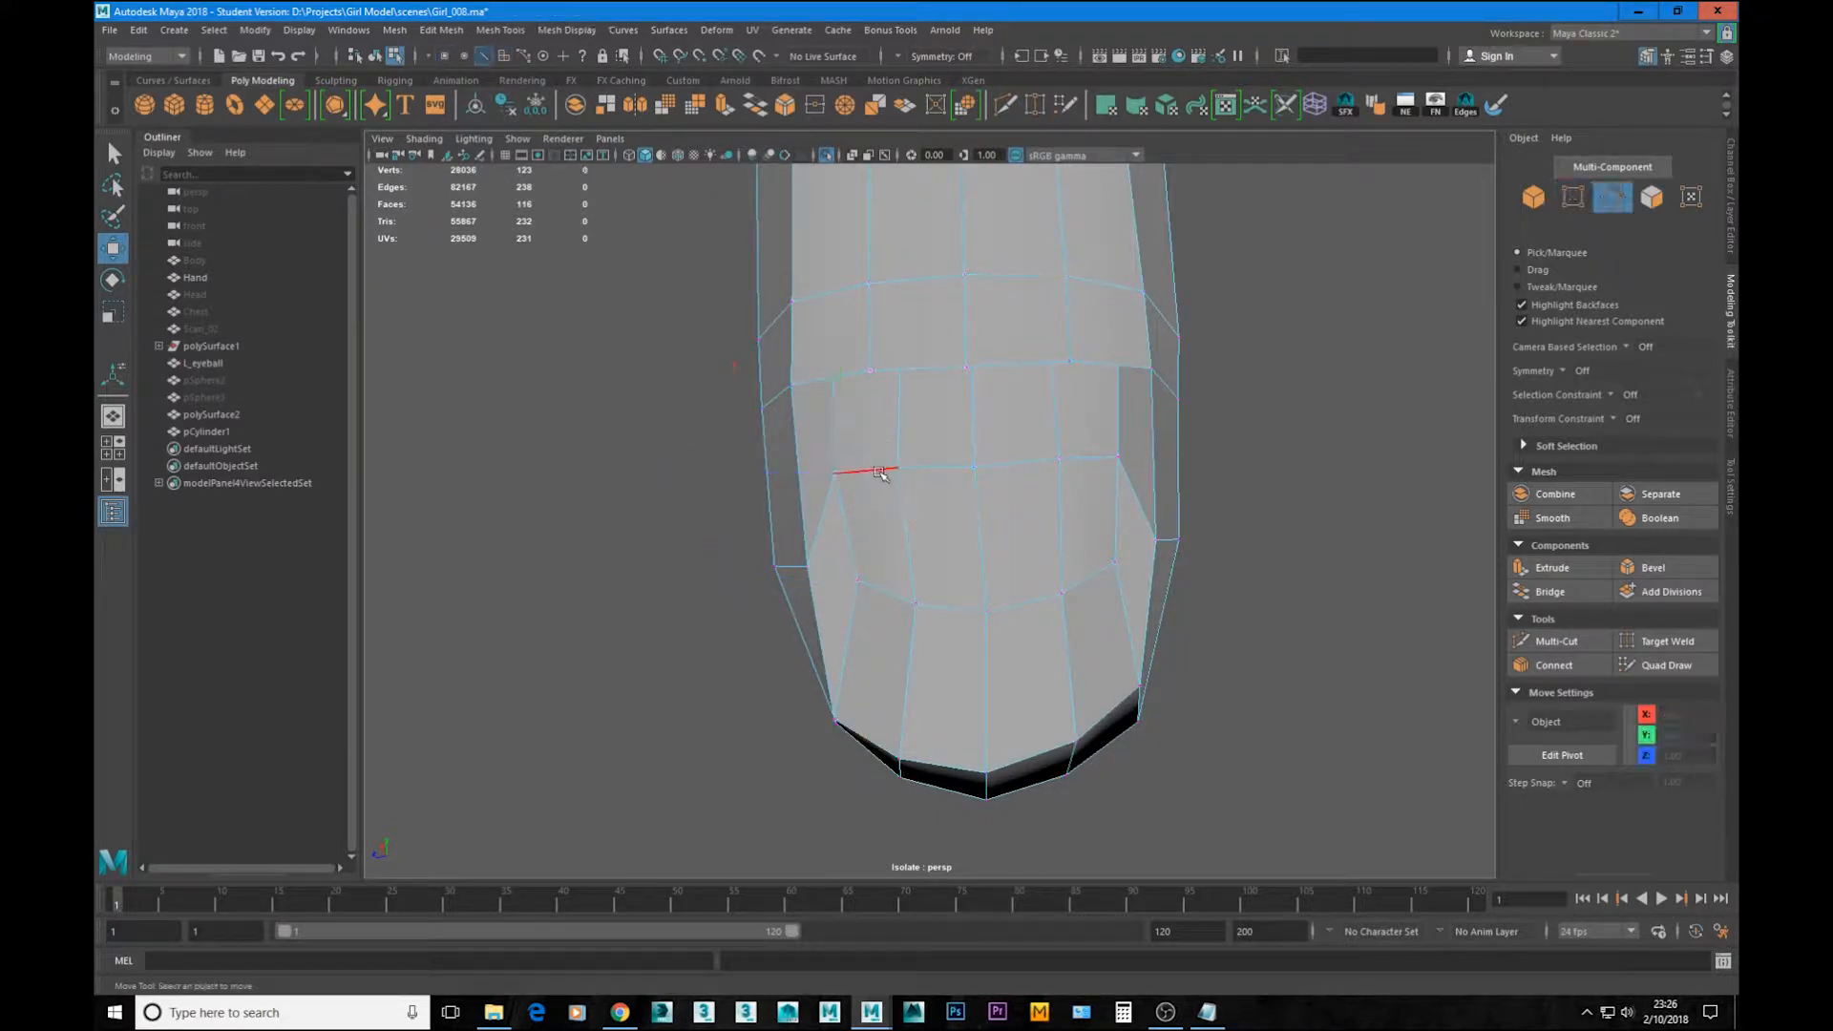
click(876, 474)
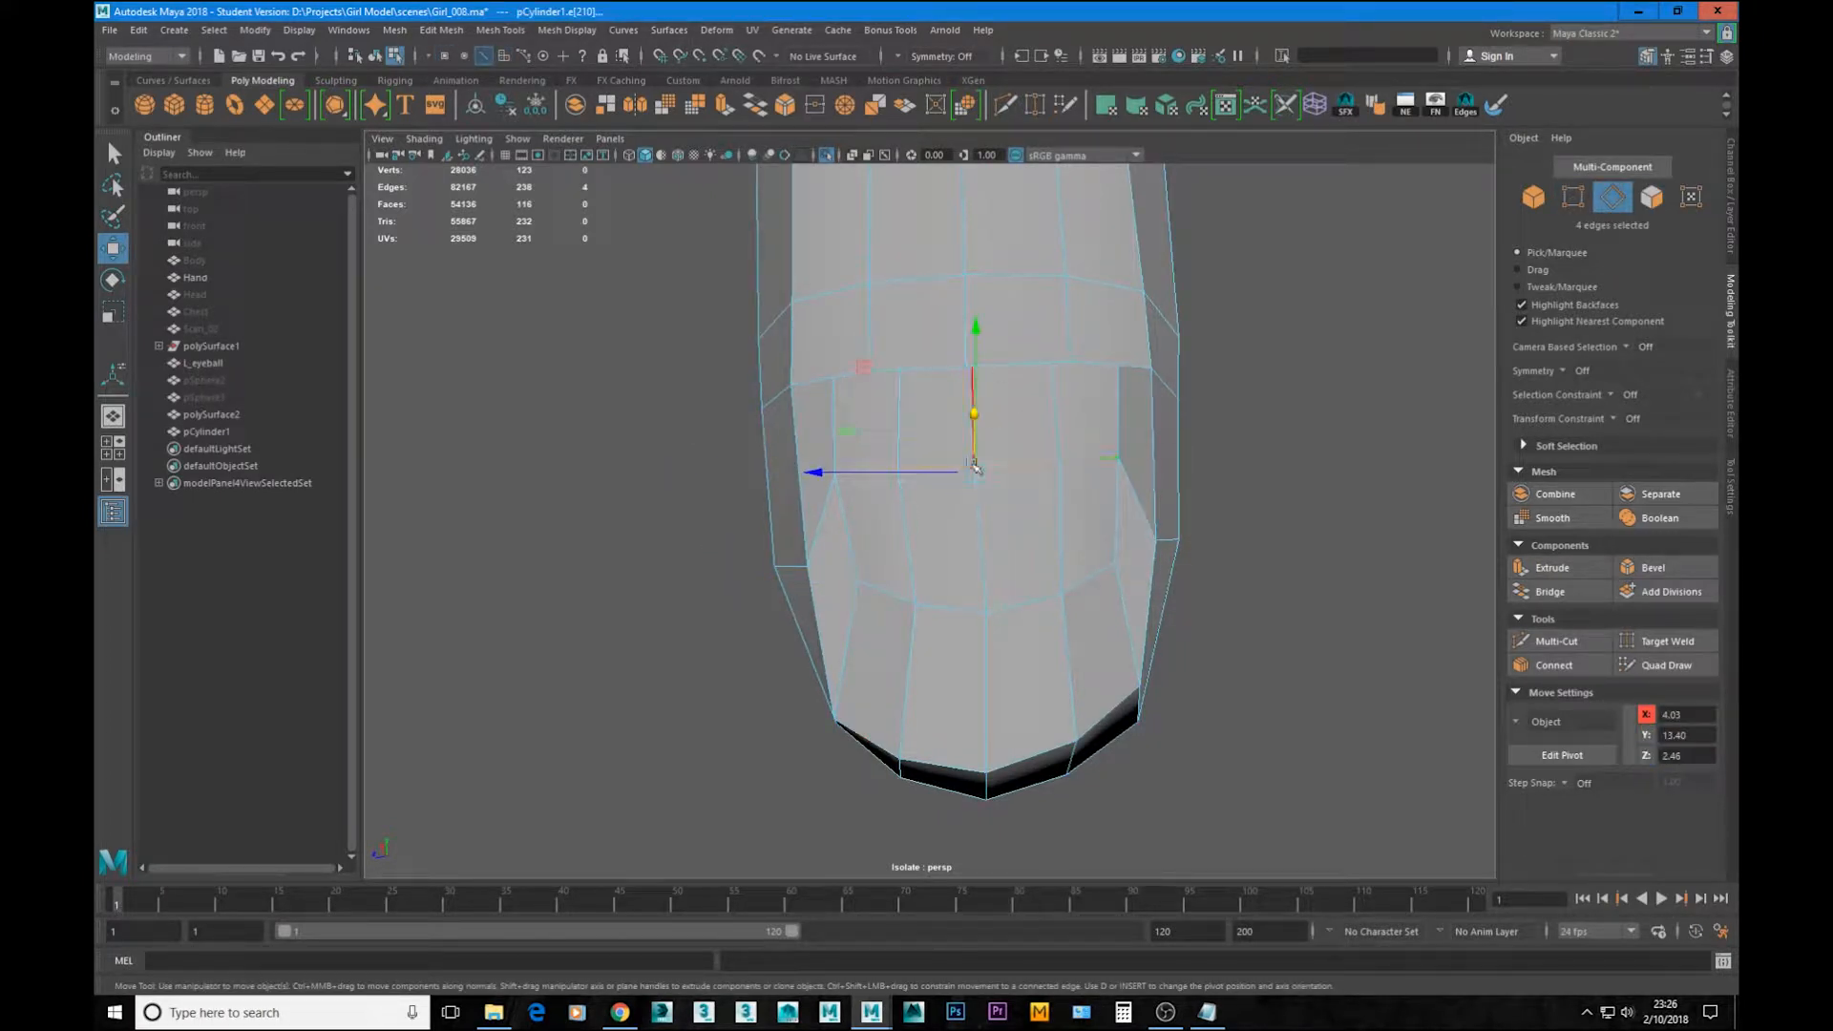
drag(970, 471, 1105, 652)
Step: Move the row of four edges across the front of the nail down towards the fingertip
click(888, 634)
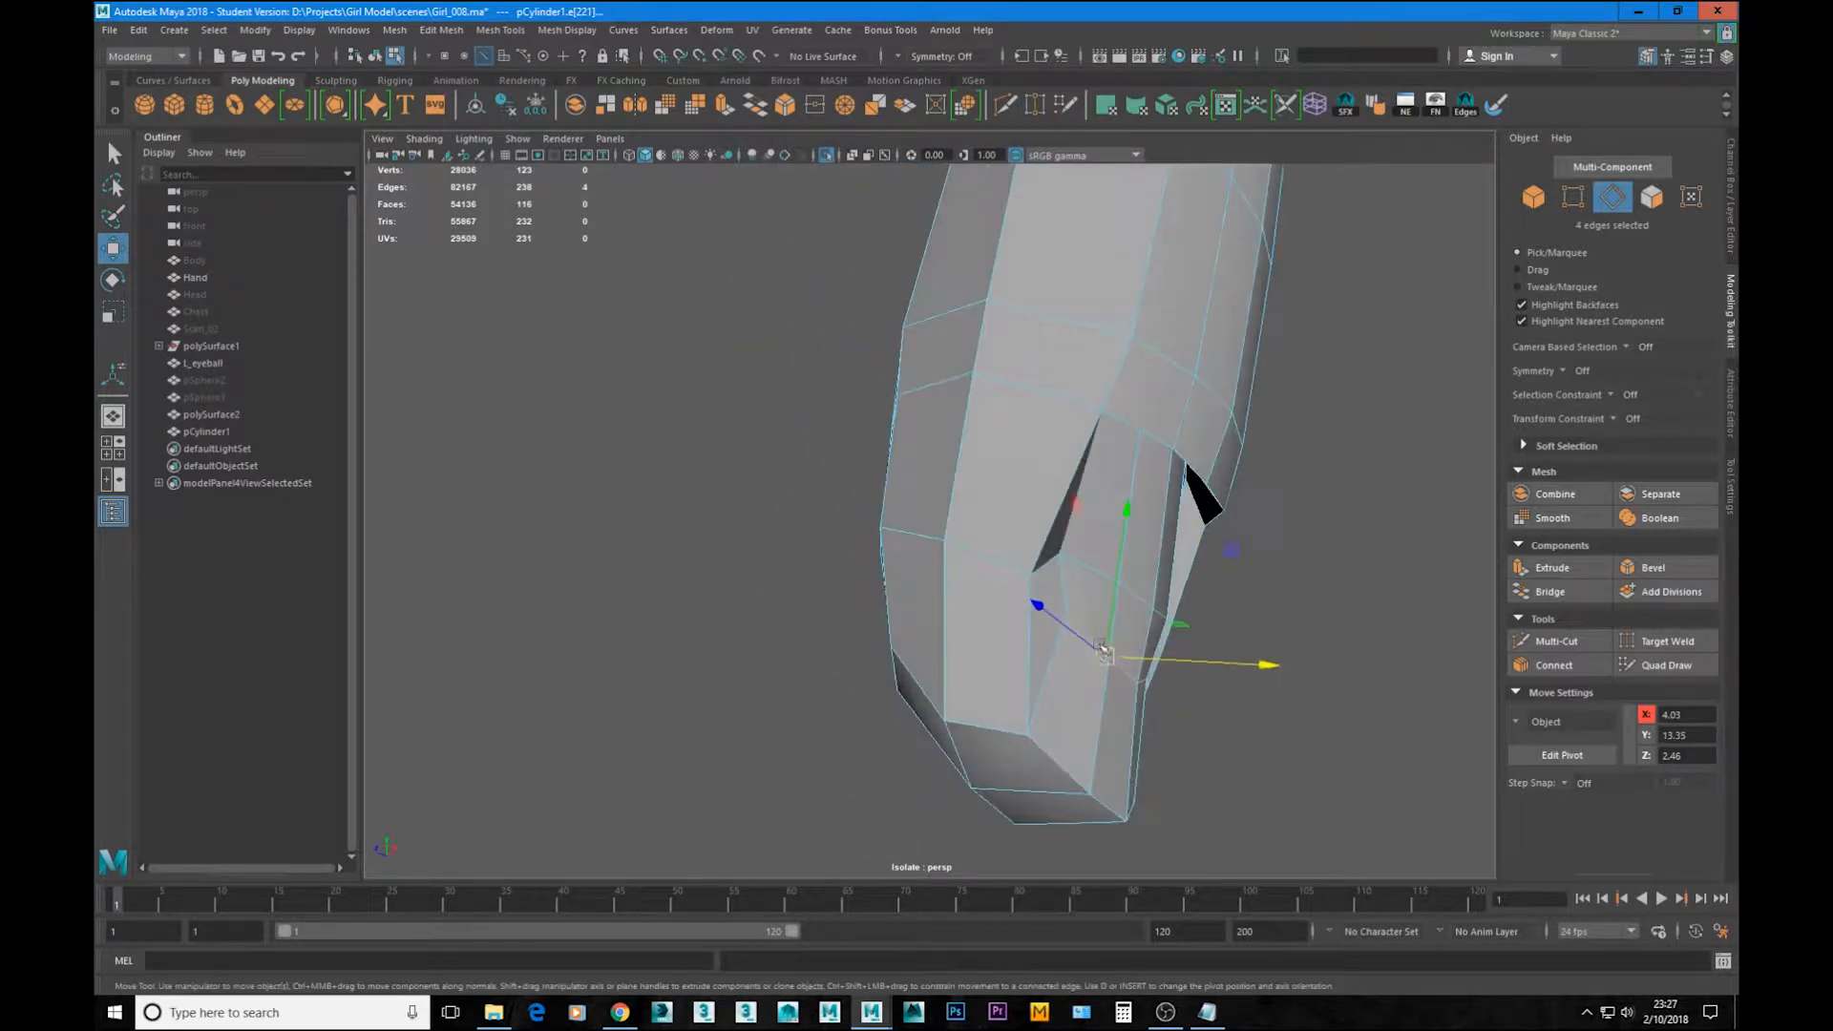
drag(1247, 550, 1097, 626)
alt+drag(900, 552, 923, 569)
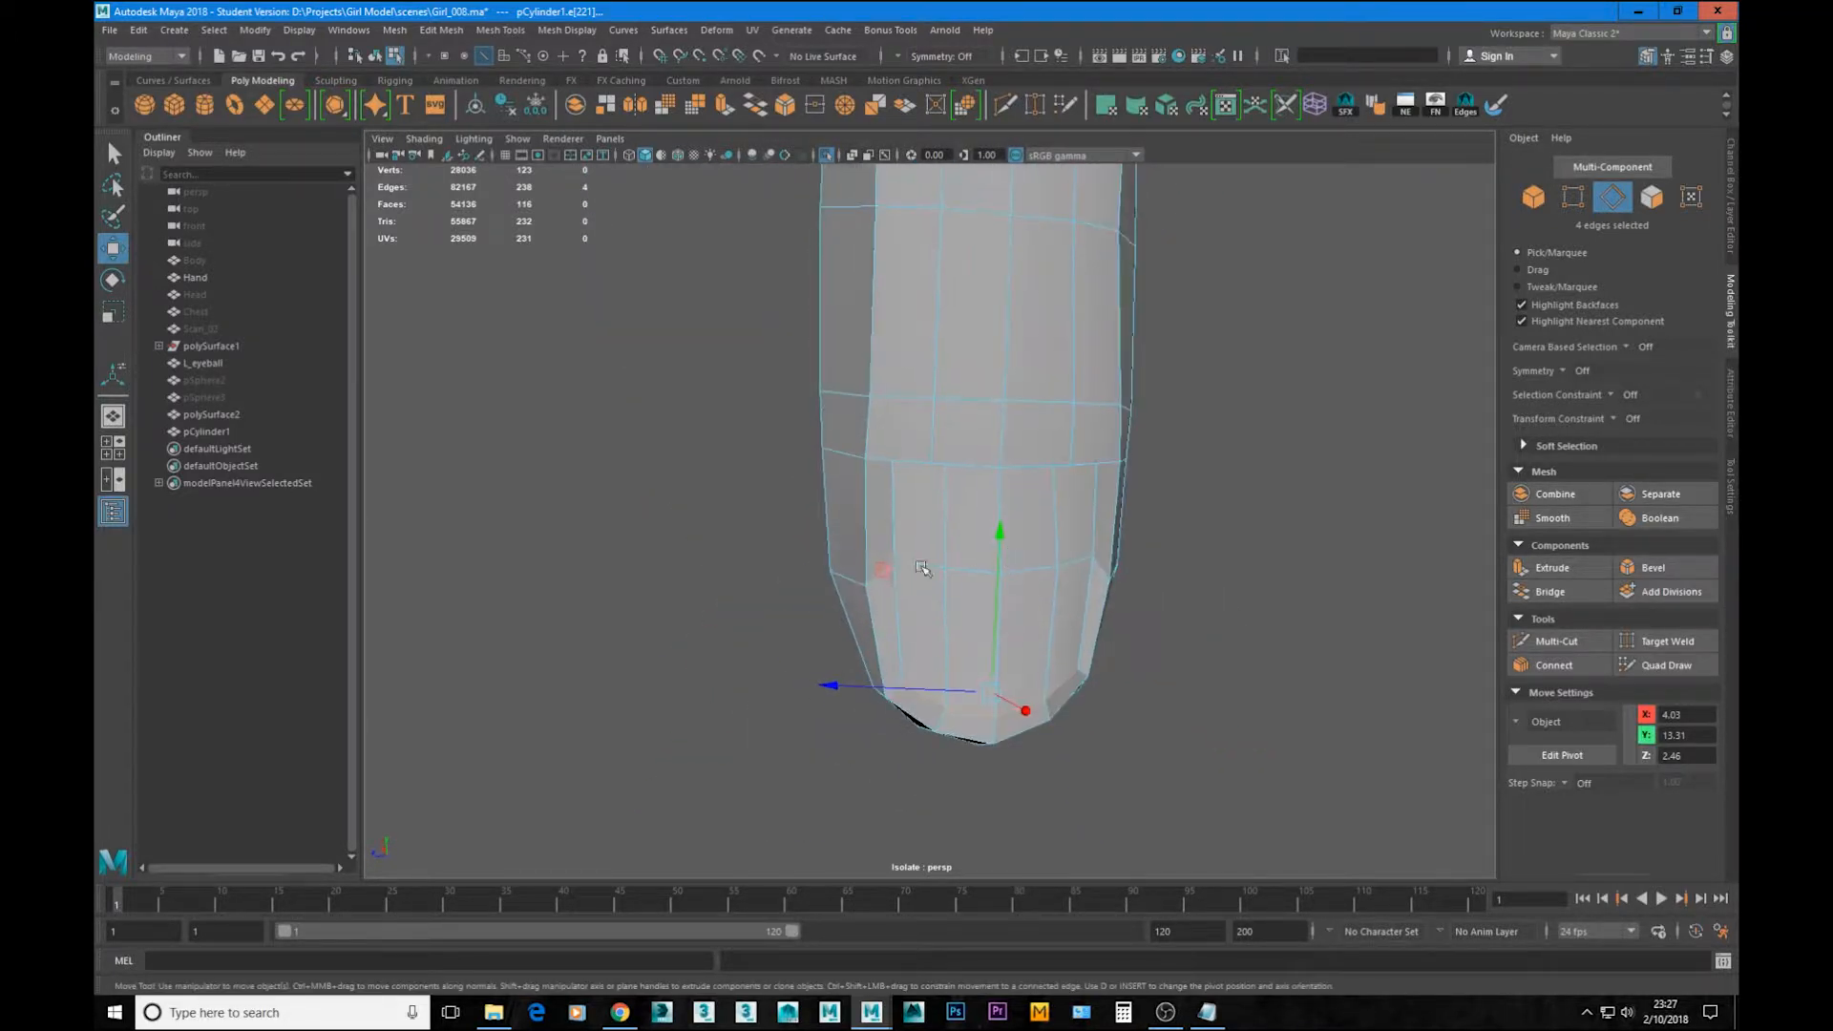
Step: Move the four edges across the middle of the nail slightly down and scale them wider across the finger
click(931, 567)
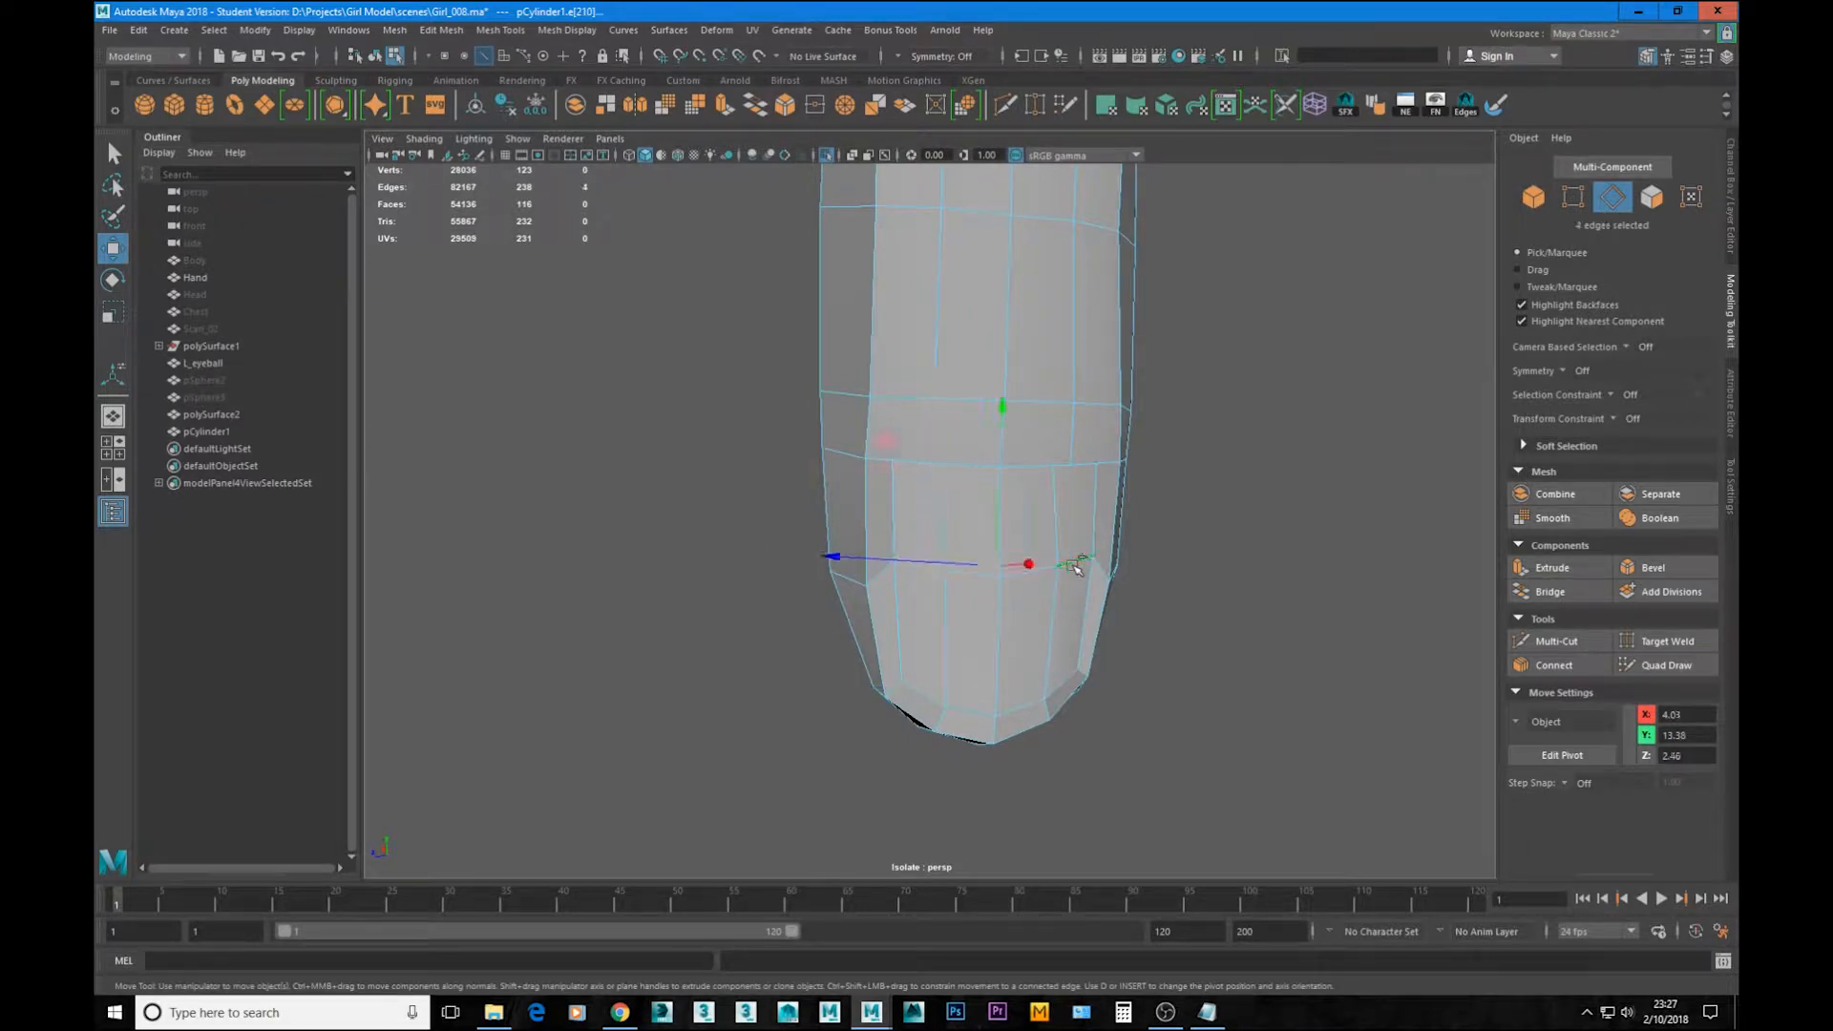
alt+drag(1076, 568, 964, 477)
drag(974, 365, 988, 382)
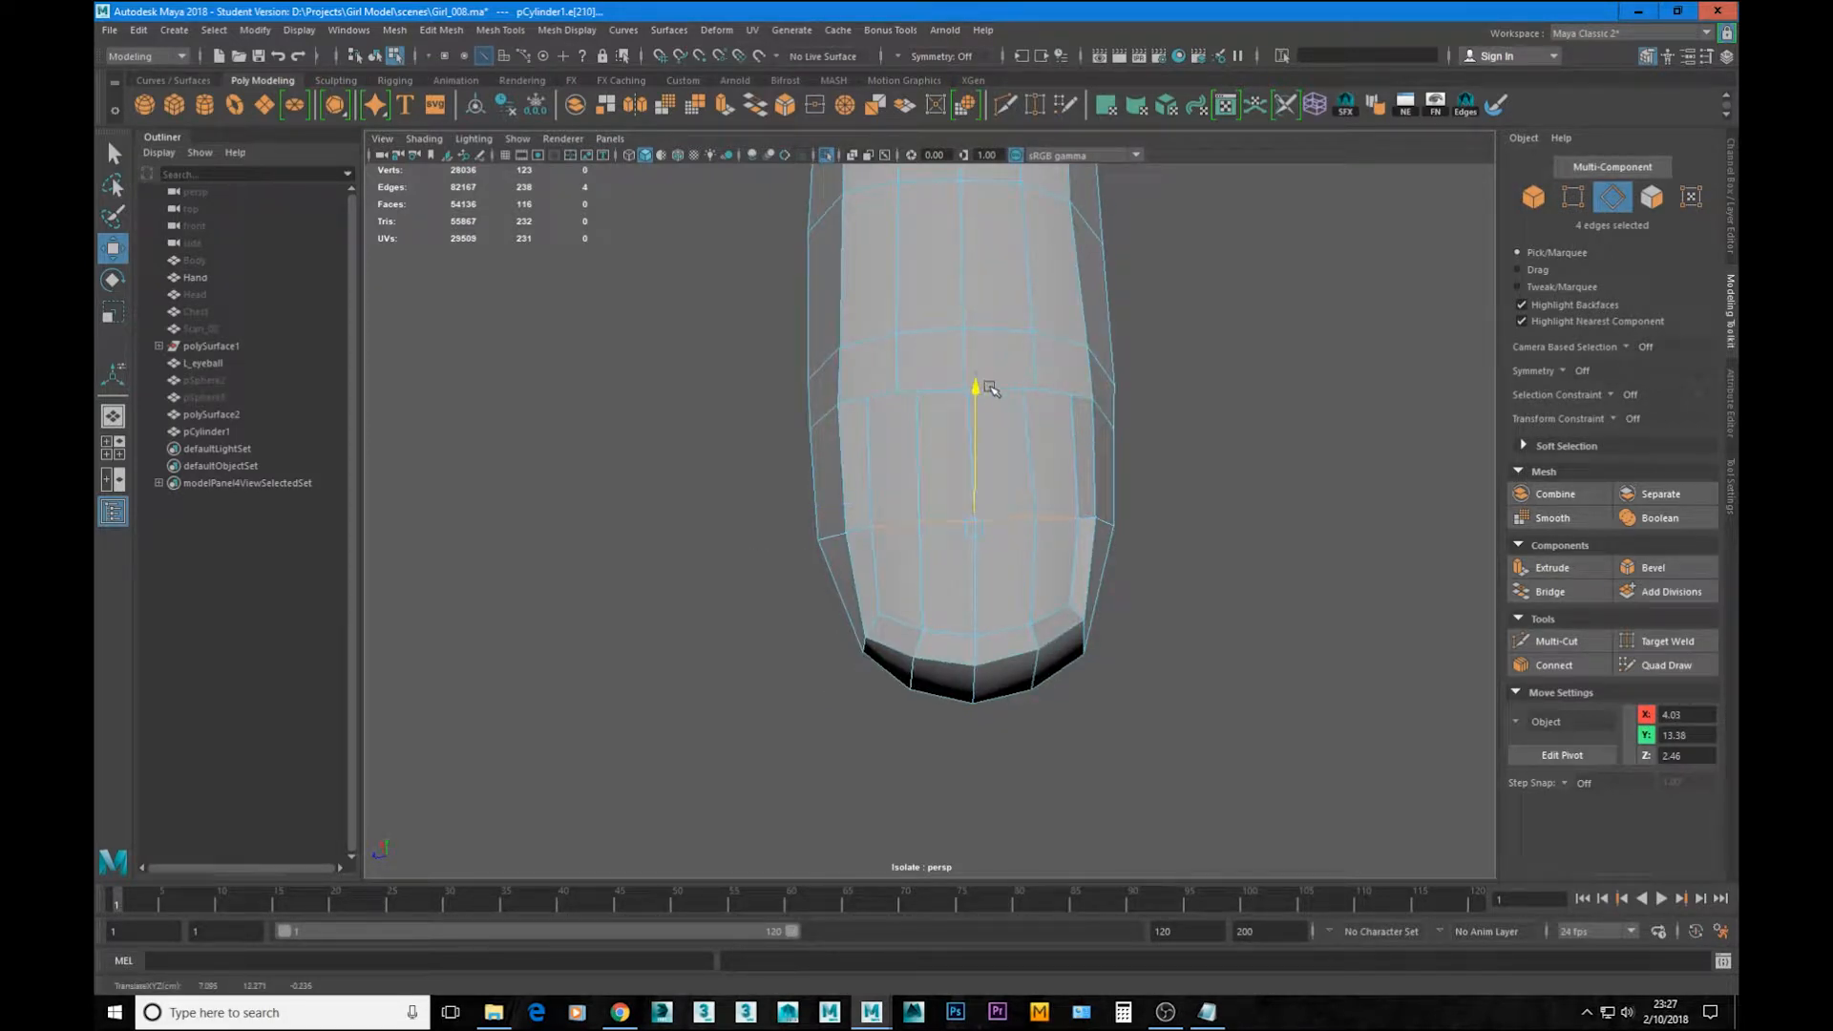
alt+drag(934, 465, 928, 504)
key(r)
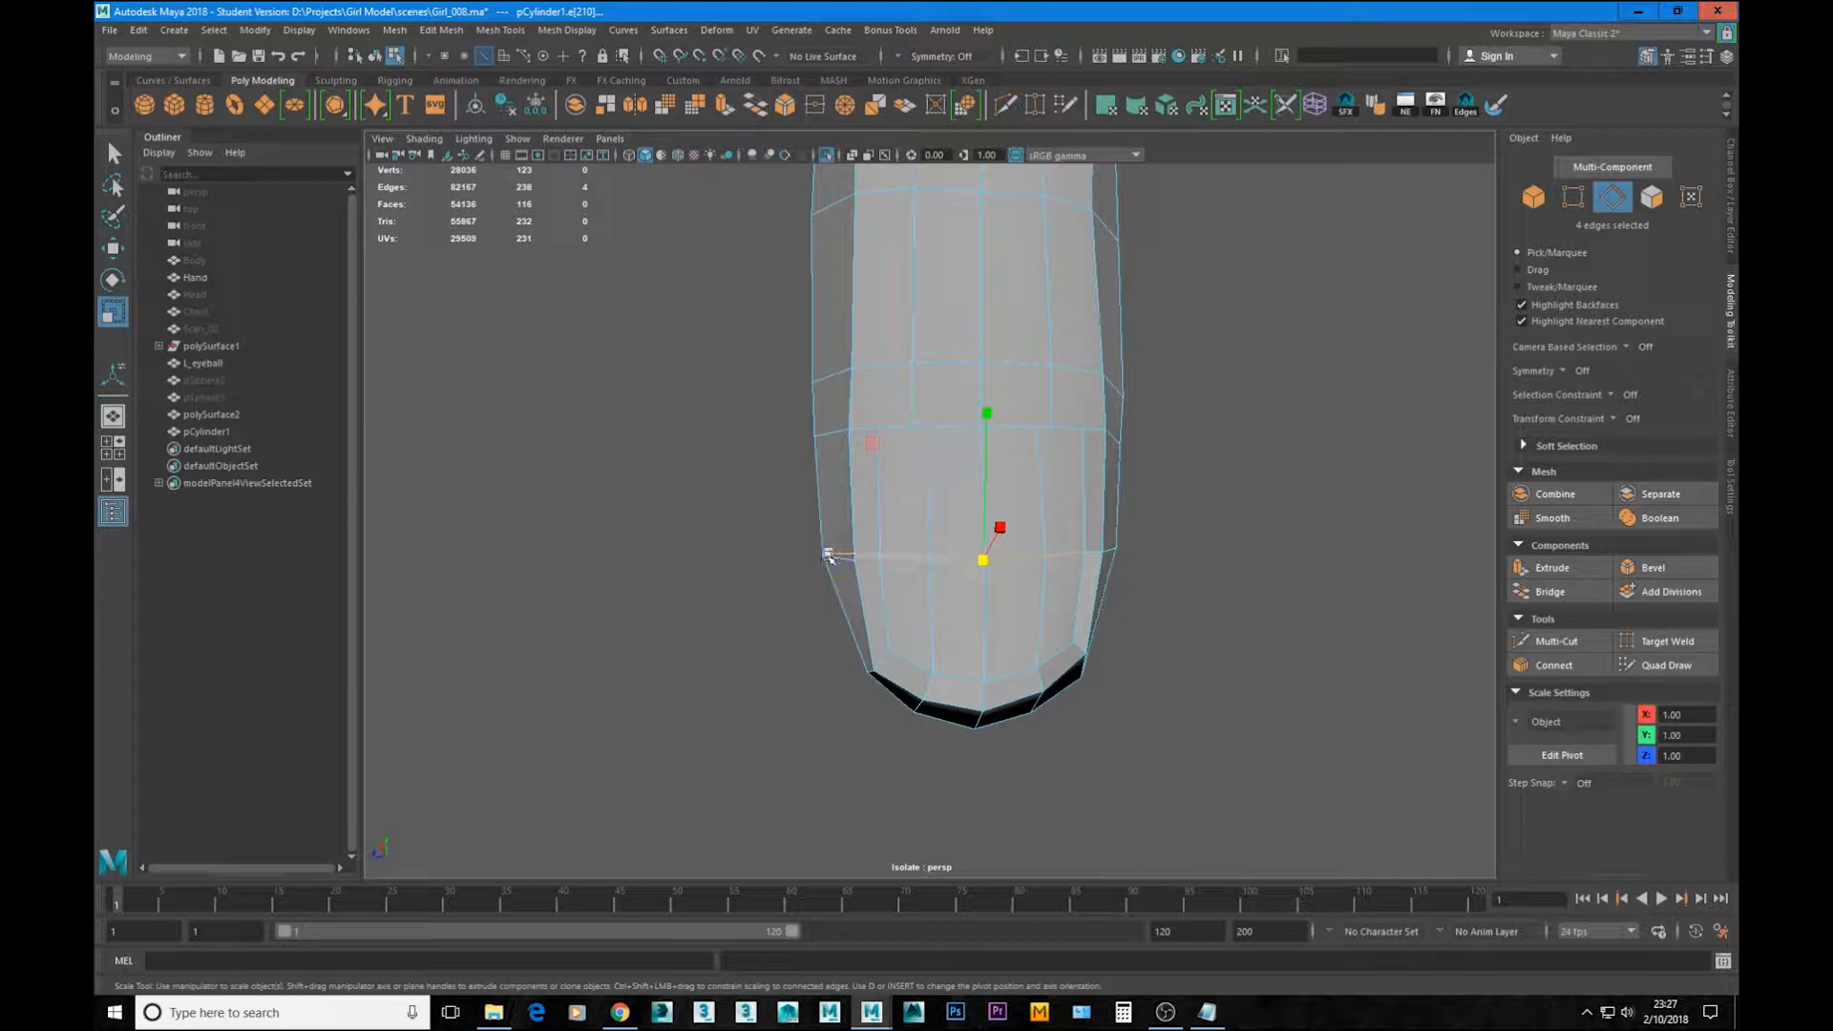
drag(829, 557, 902, 321)
Step: Select the edge row at the base of the nail and scale it slightly wider across the finger
click(1041, 366)
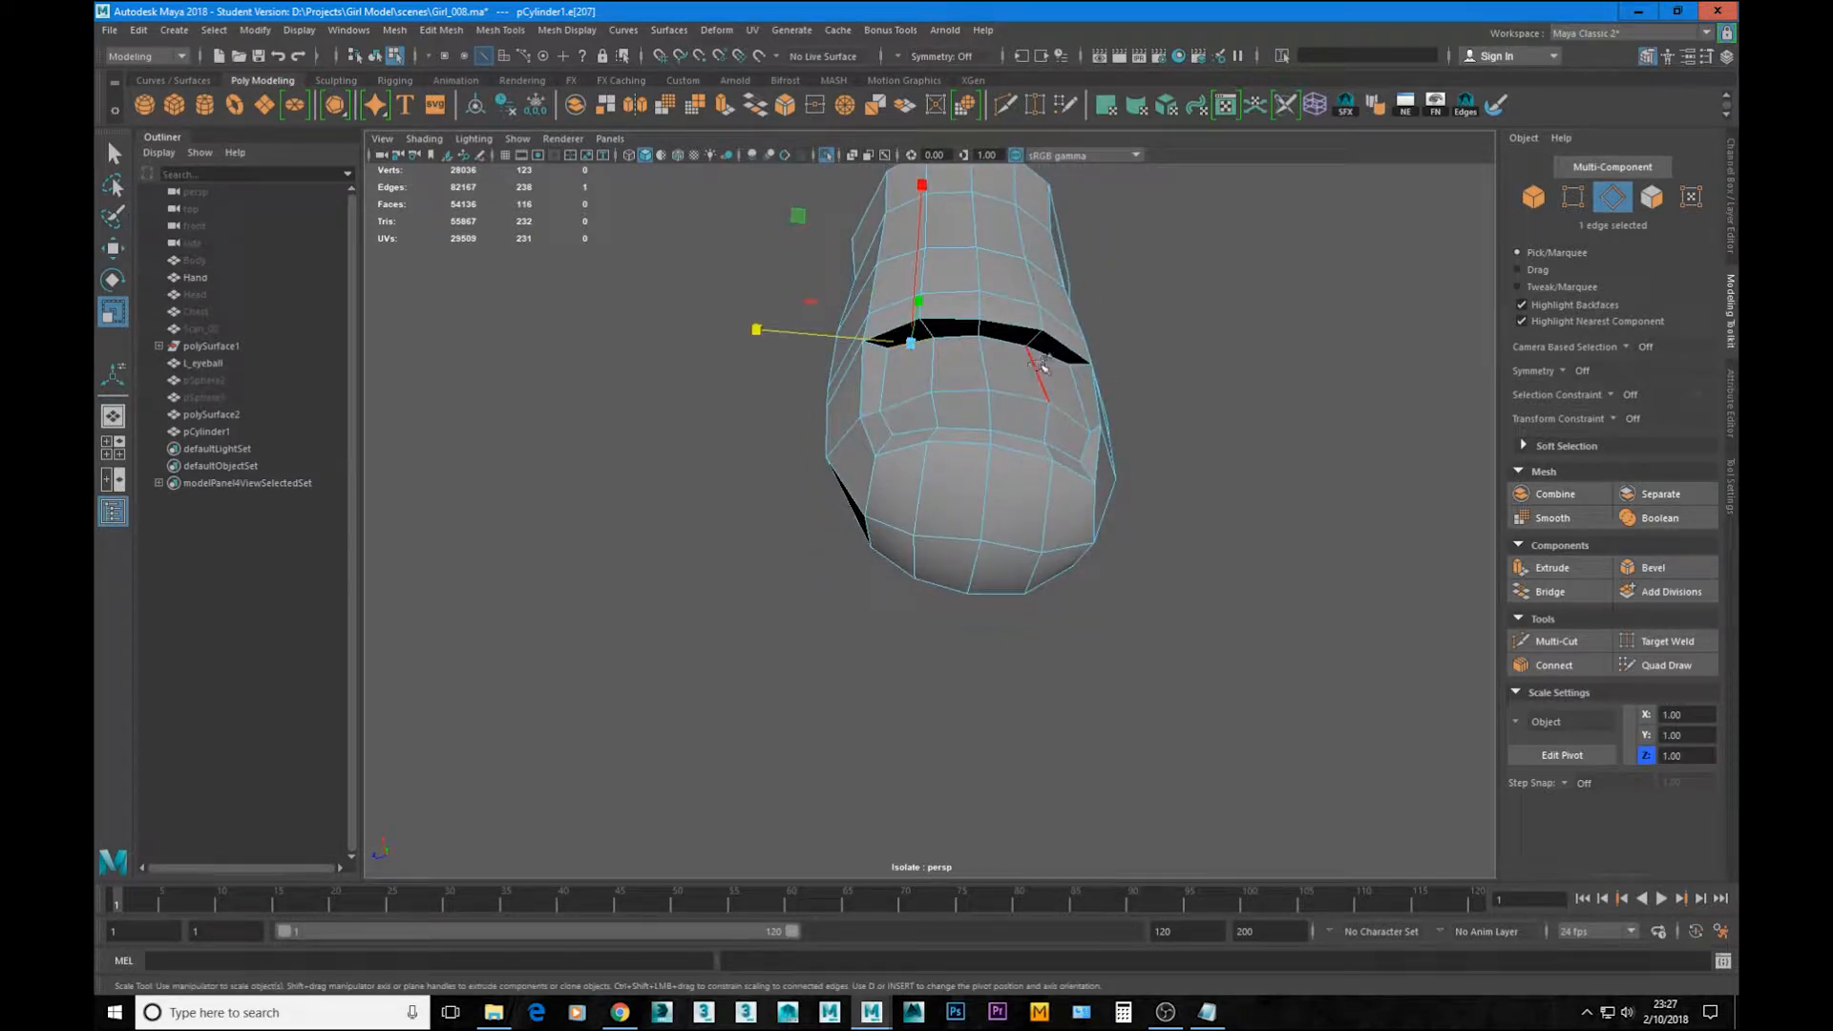
shift+double_click(1050, 355)
drag(826, 345, 813, 340)
Step: Reselect the eight nail faces, two rows of four, and extrude them slightly outward from the finger
alt+drag(871, 229, 1024, 511)
right_drag(976, 546, 1058, 582)
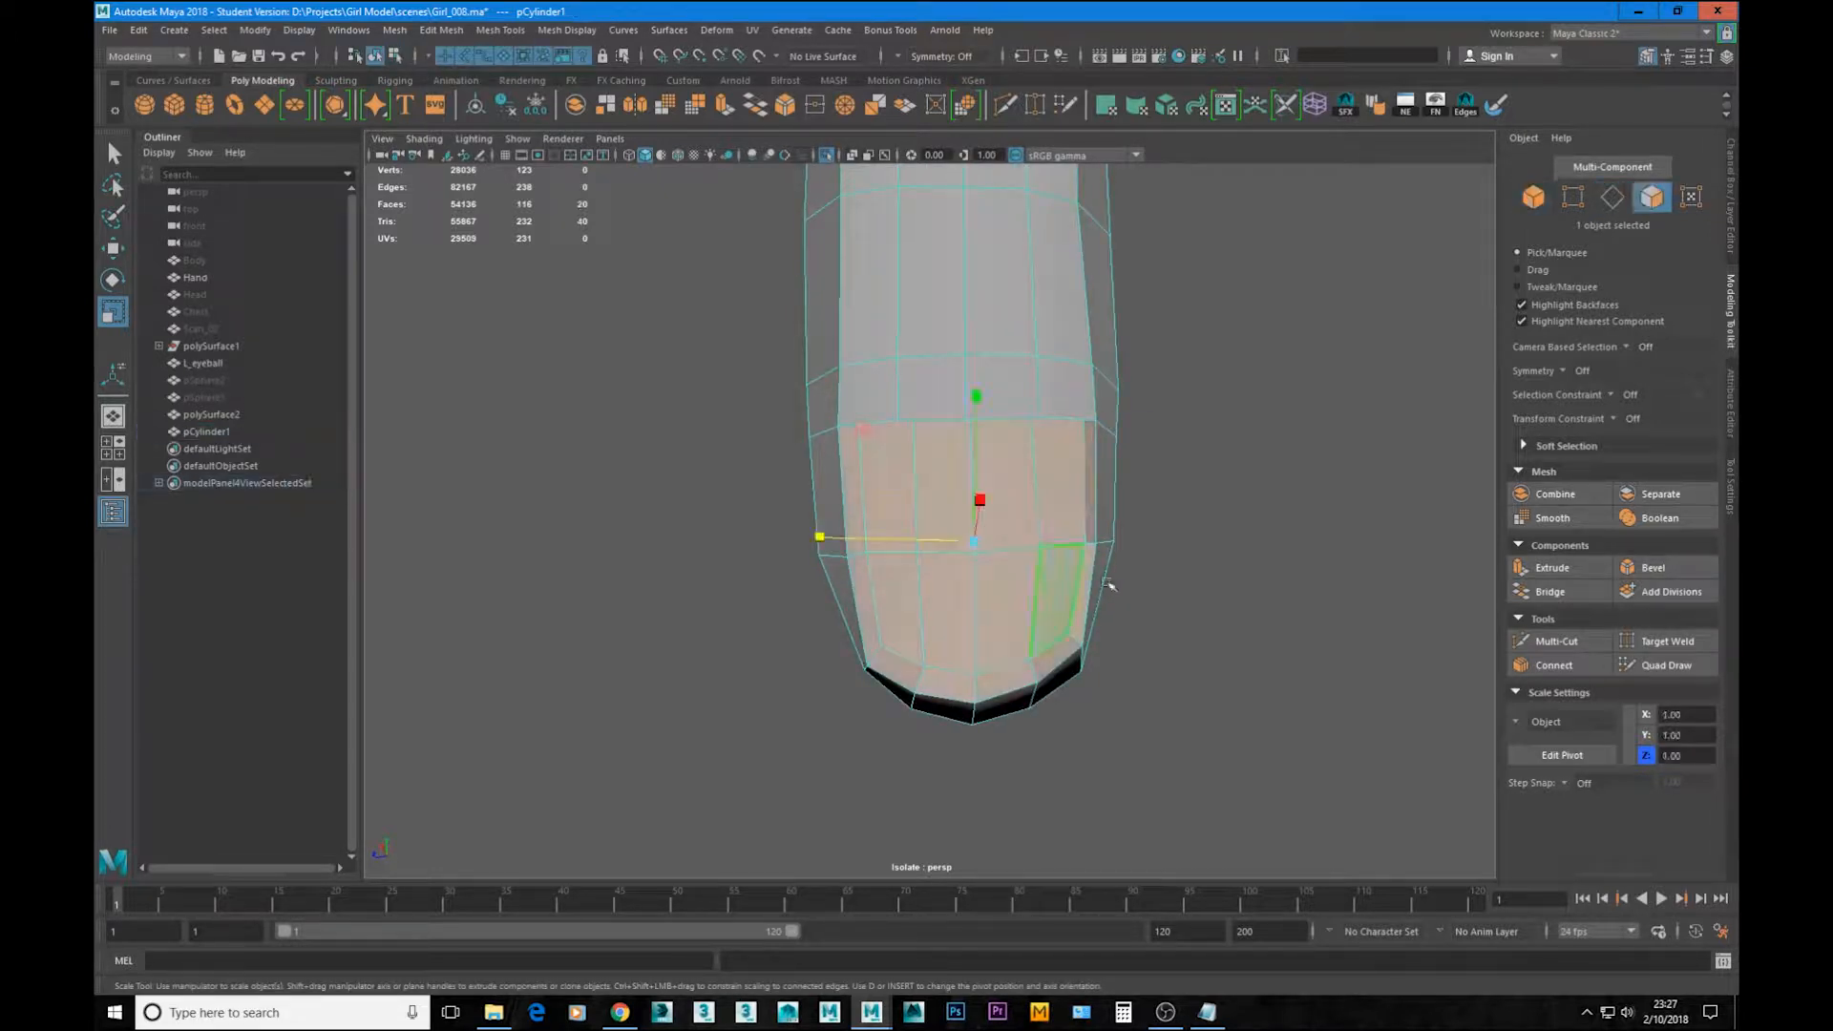
click(888, 629)
shift+click(948, 622)
shift+click(1002, 609)
shift+click(1053, 574)
shift+click(1058, 516)
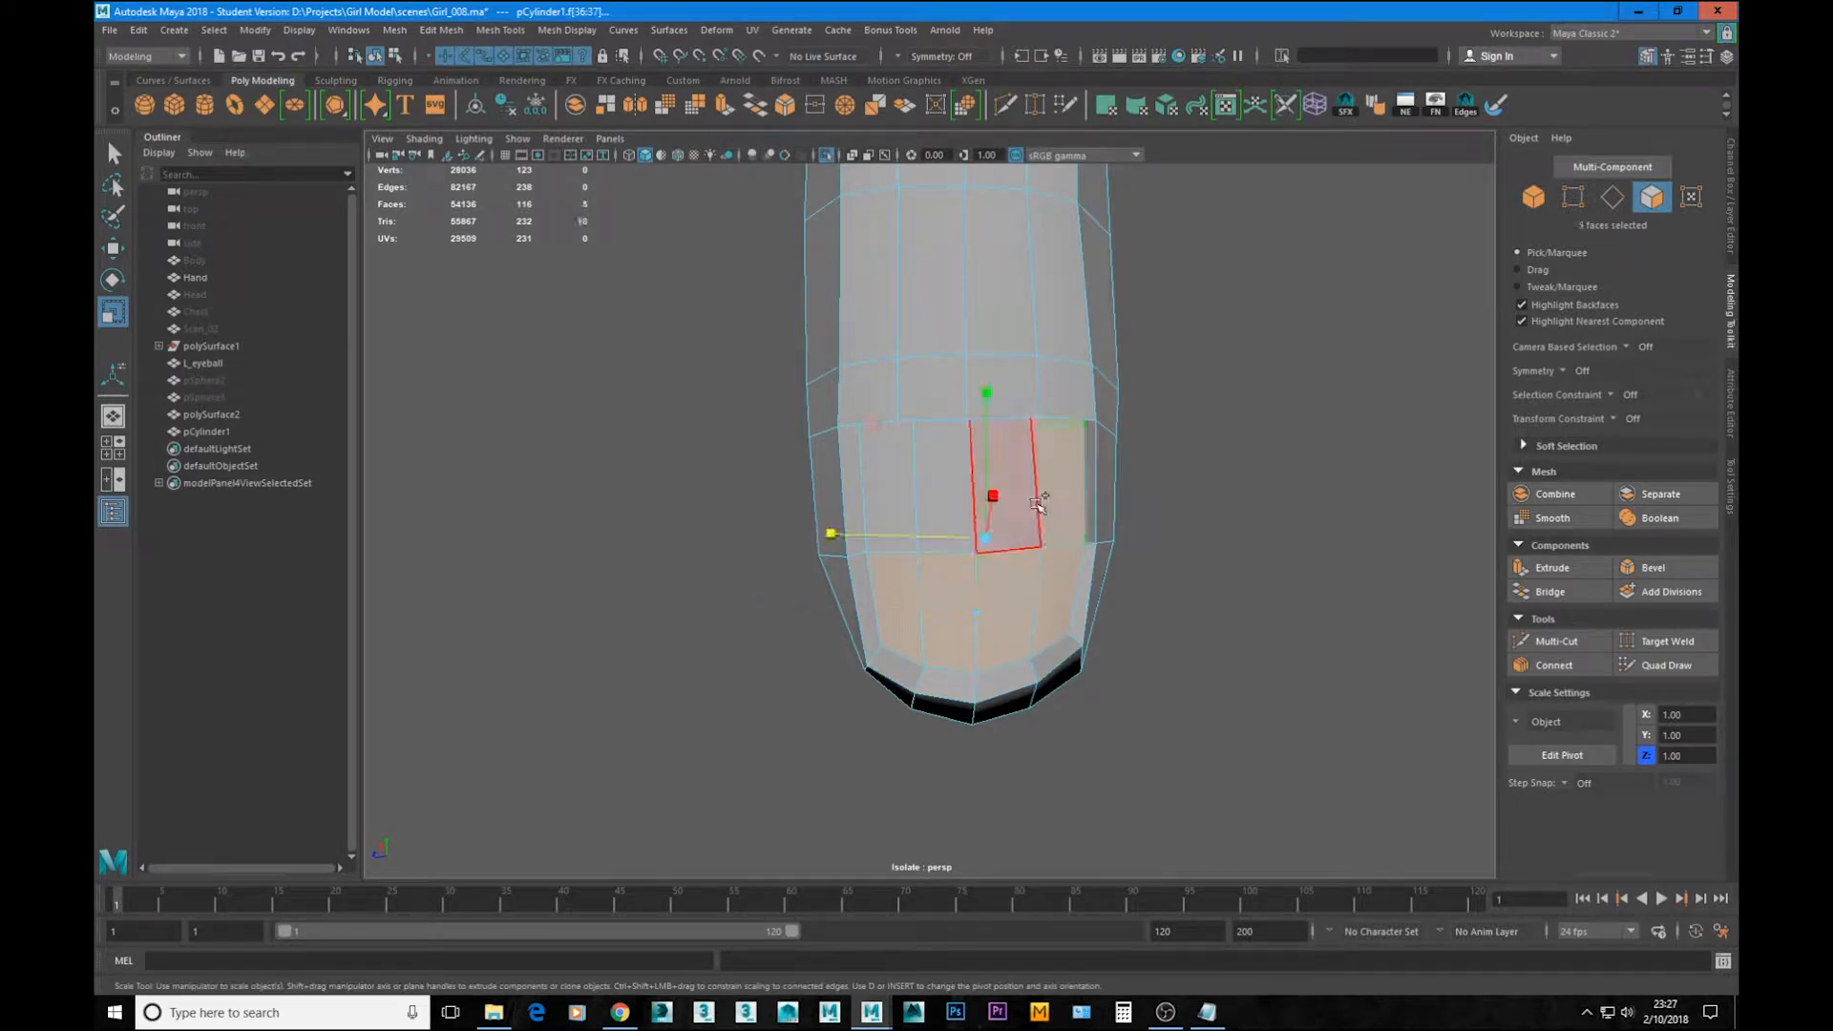
shift+click(1016, 495)
shift+click(928, 464)
shift+click(905, 464)
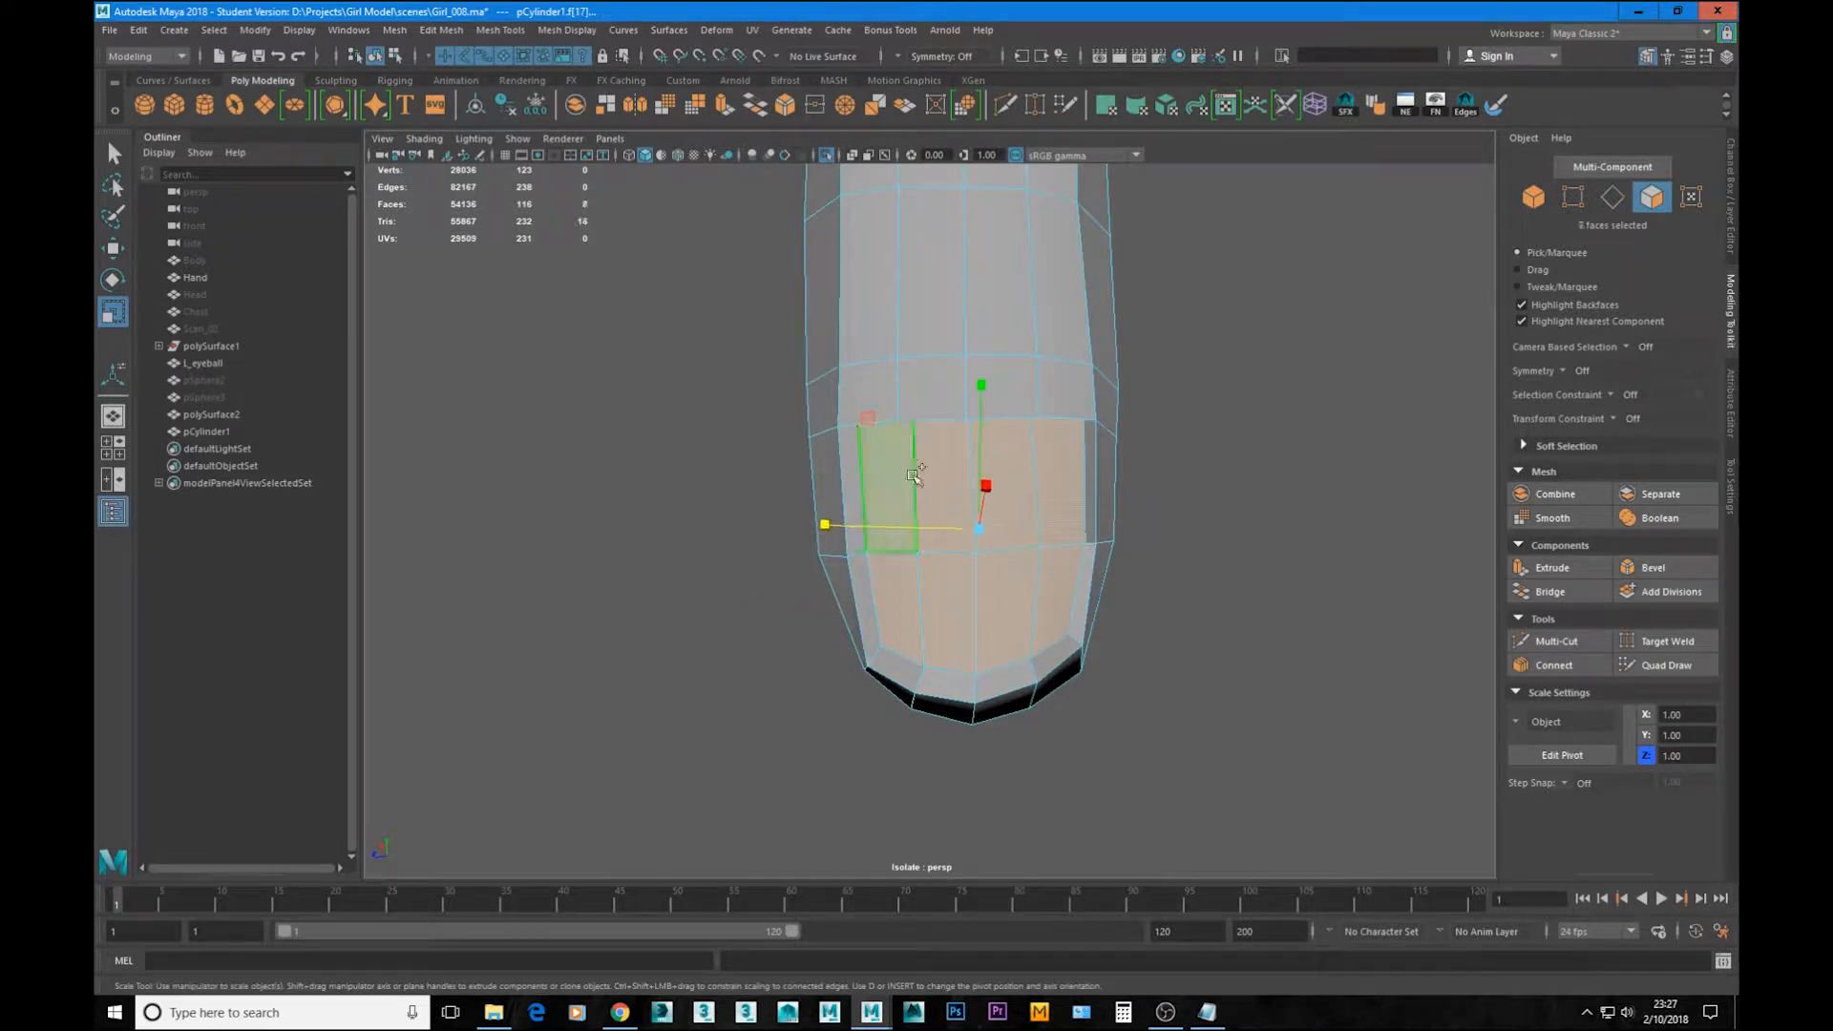
alt+drag(915, 497, 1010, 451)
key(w)
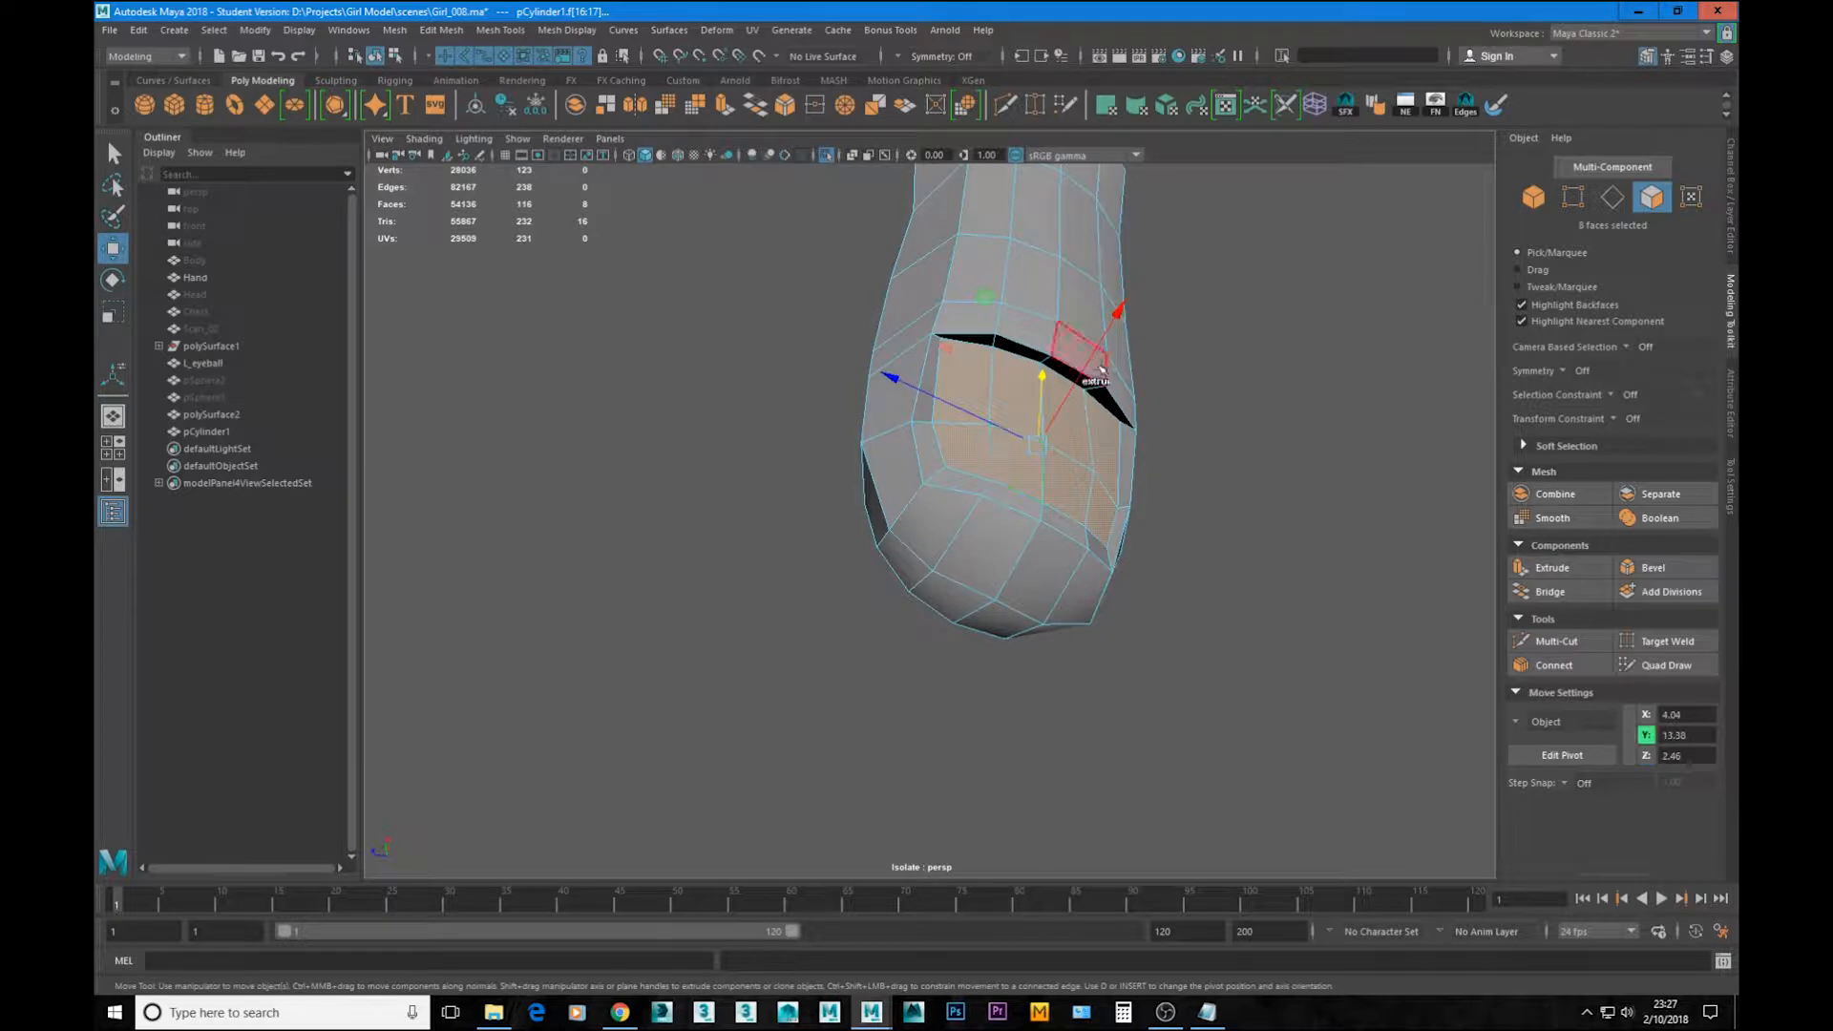
shift+middle_drag(1120, 313, 1148, 304)
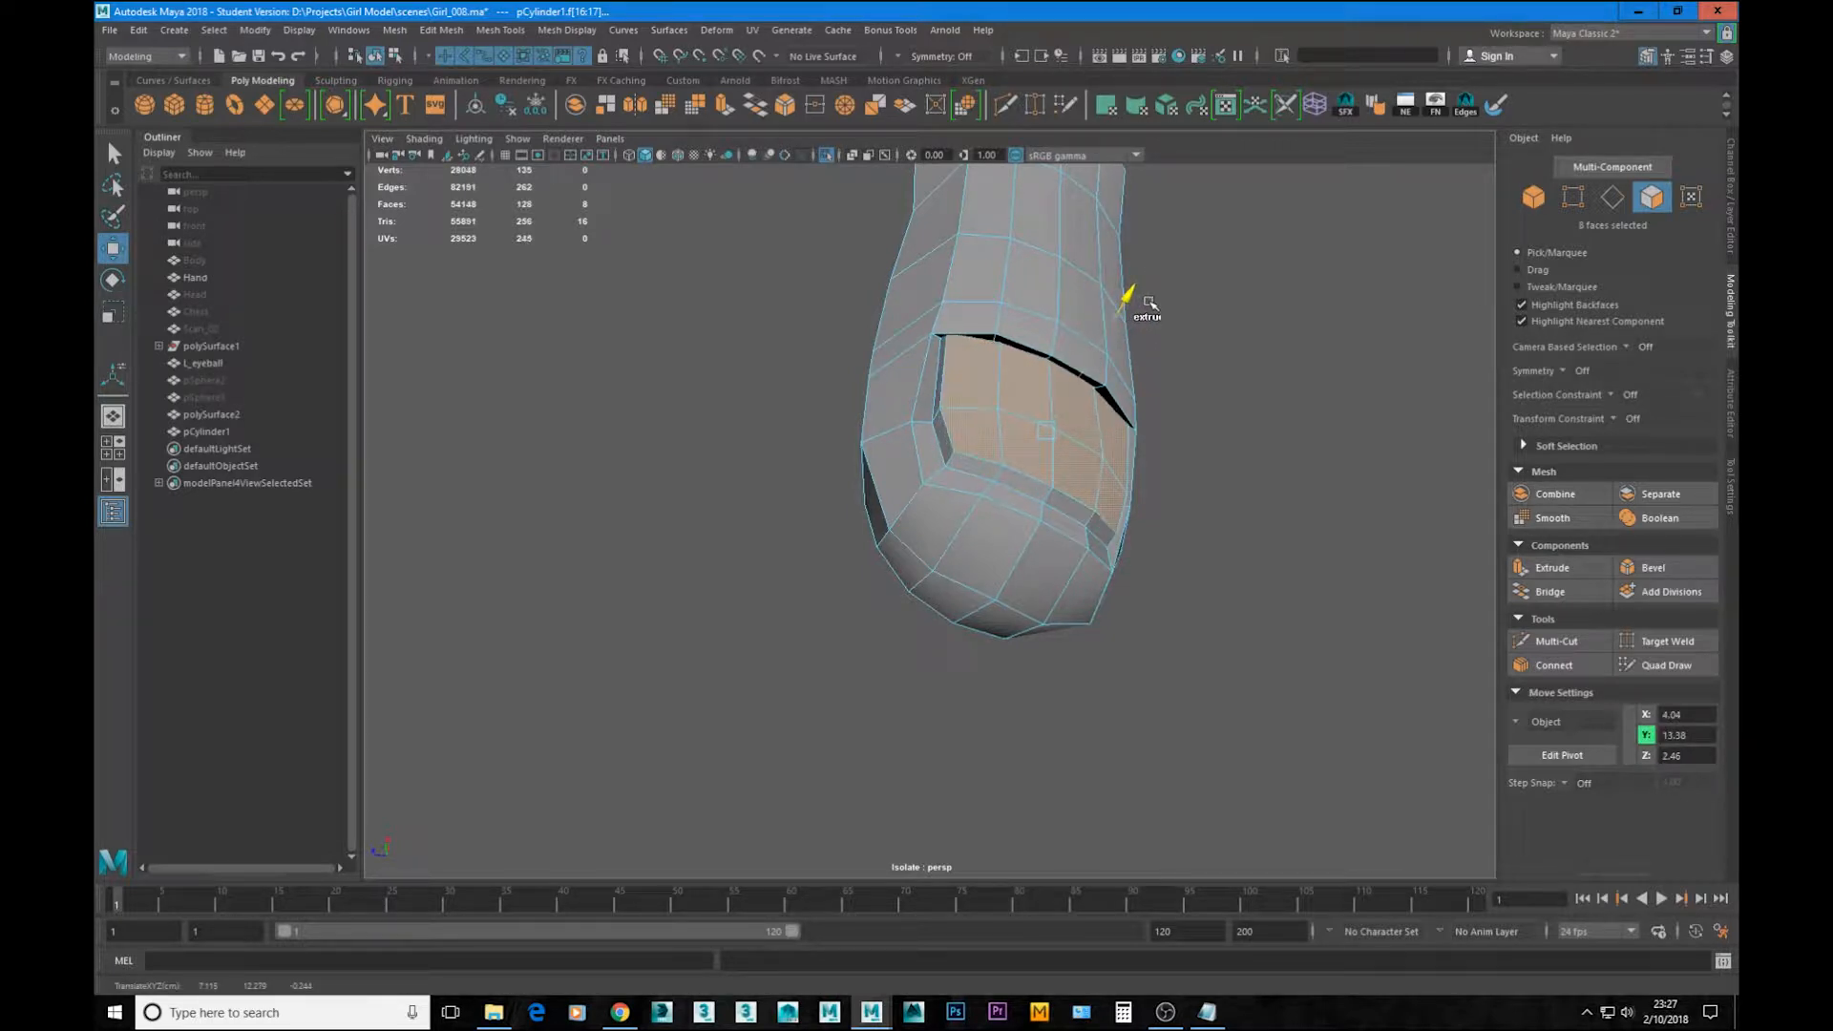
Step: Shift the nail's front corner edge sideways and scale the two side edges of its middle row slightly wider apart
alt+drag(1141, 301, 969, 474)
click(993, 520)
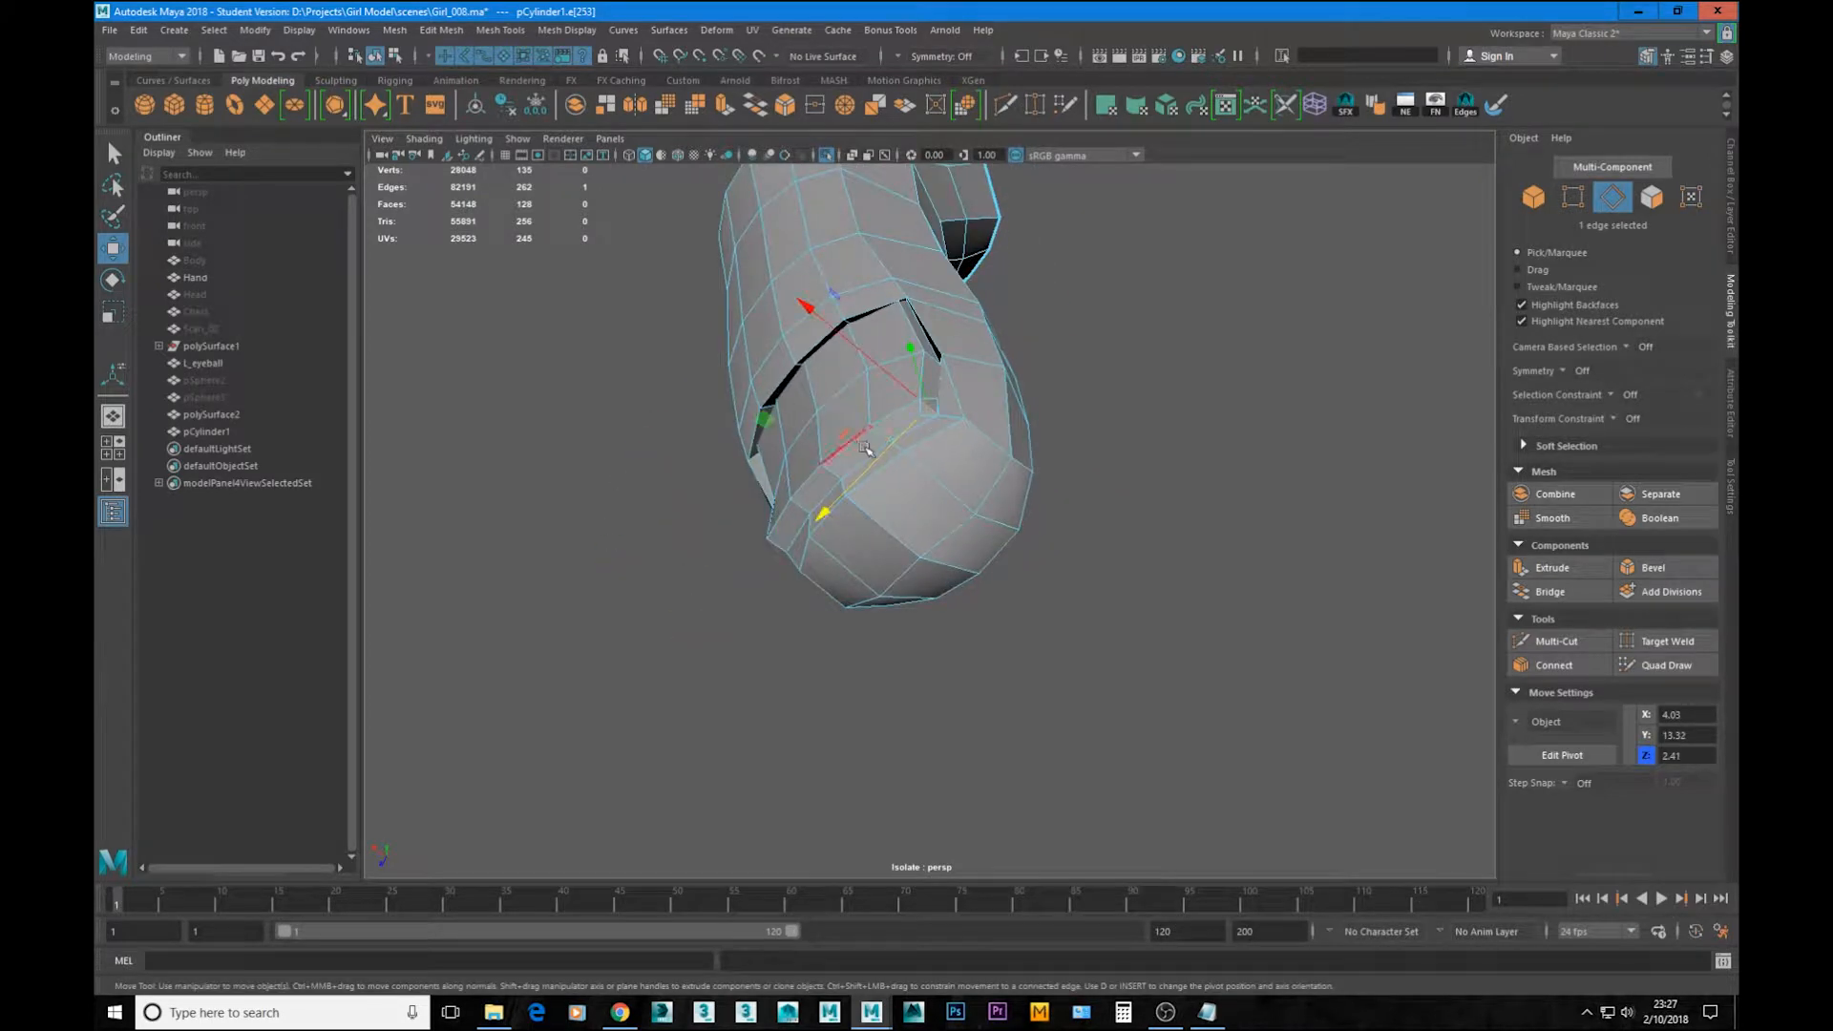
drag(867, 448, 959, 517)
drag(957, 637, 954, 576)
click(1036, 571)
shift+click(954, 577)
key(r)
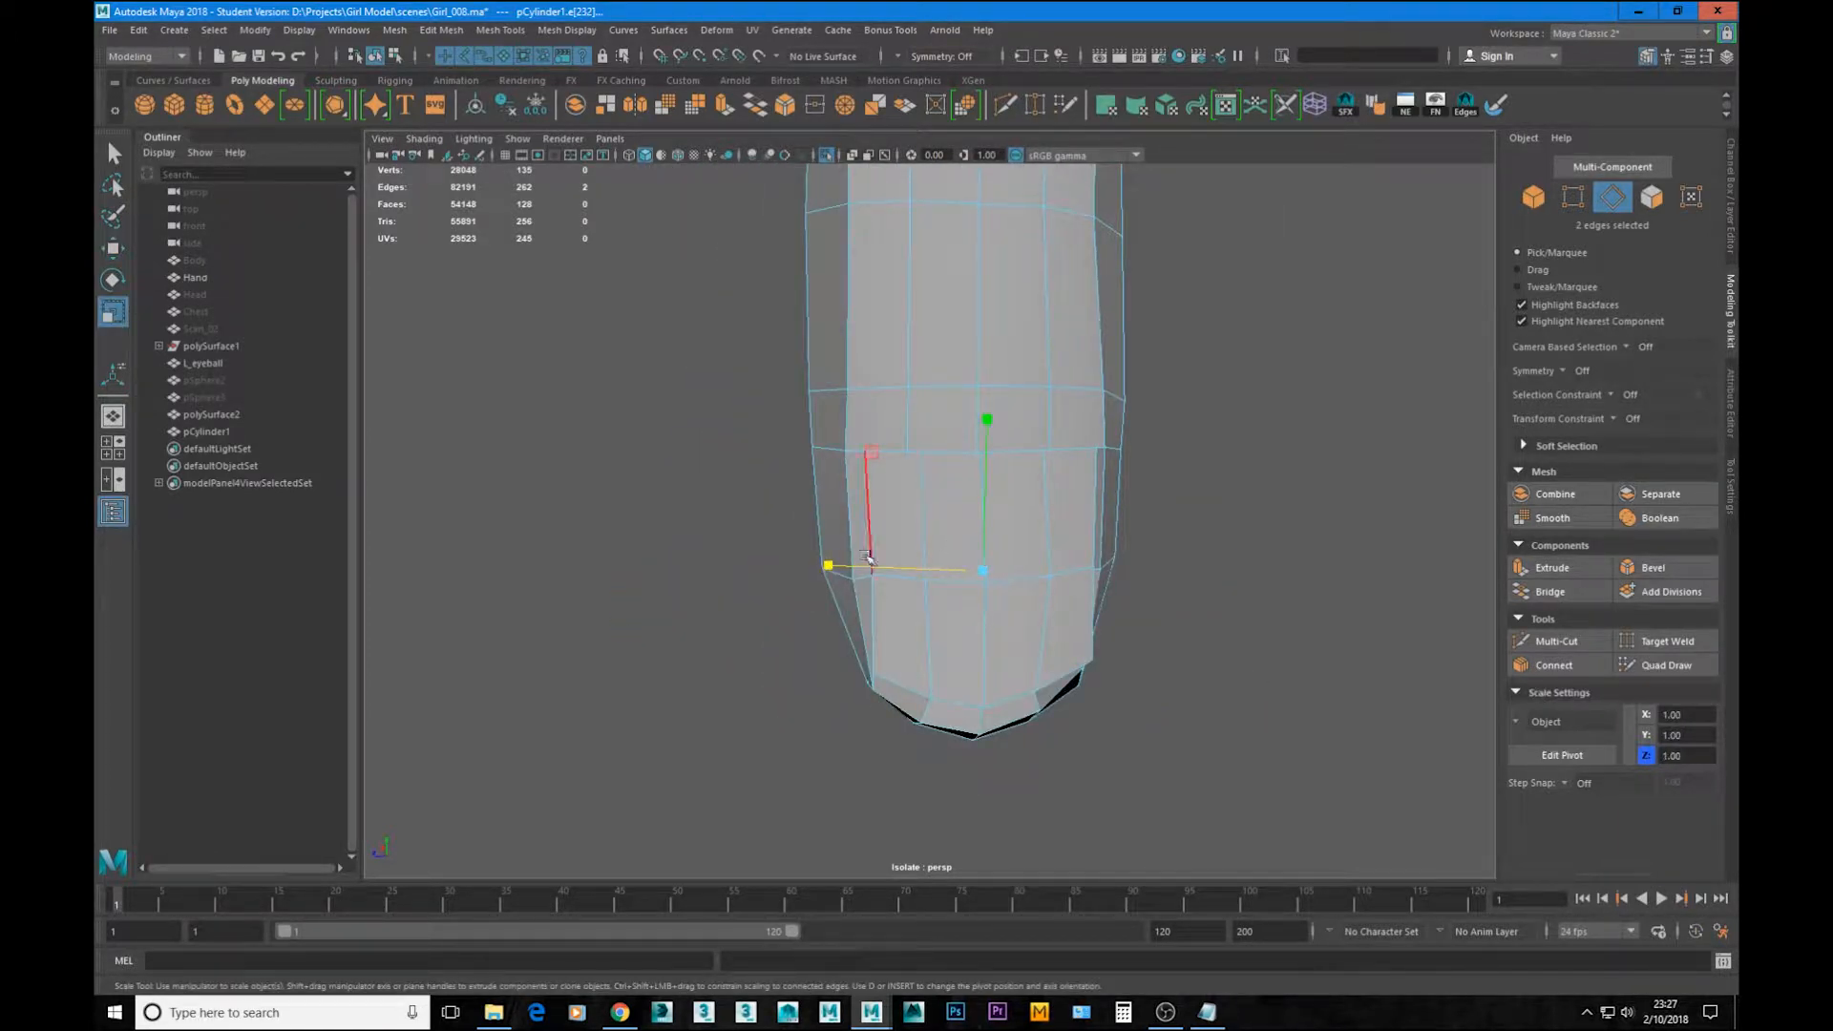
drag(826, 565, 810, 562)
Step: Select the four narrow faces along the nail's front rim and extrude them down past the fingertip
alt+drag(876, 596, 993, 573)
alt+right_drag(974, 591, 1048, 593)
alt+drag(1047, 593, 970, 535)
double_click(901, 384)
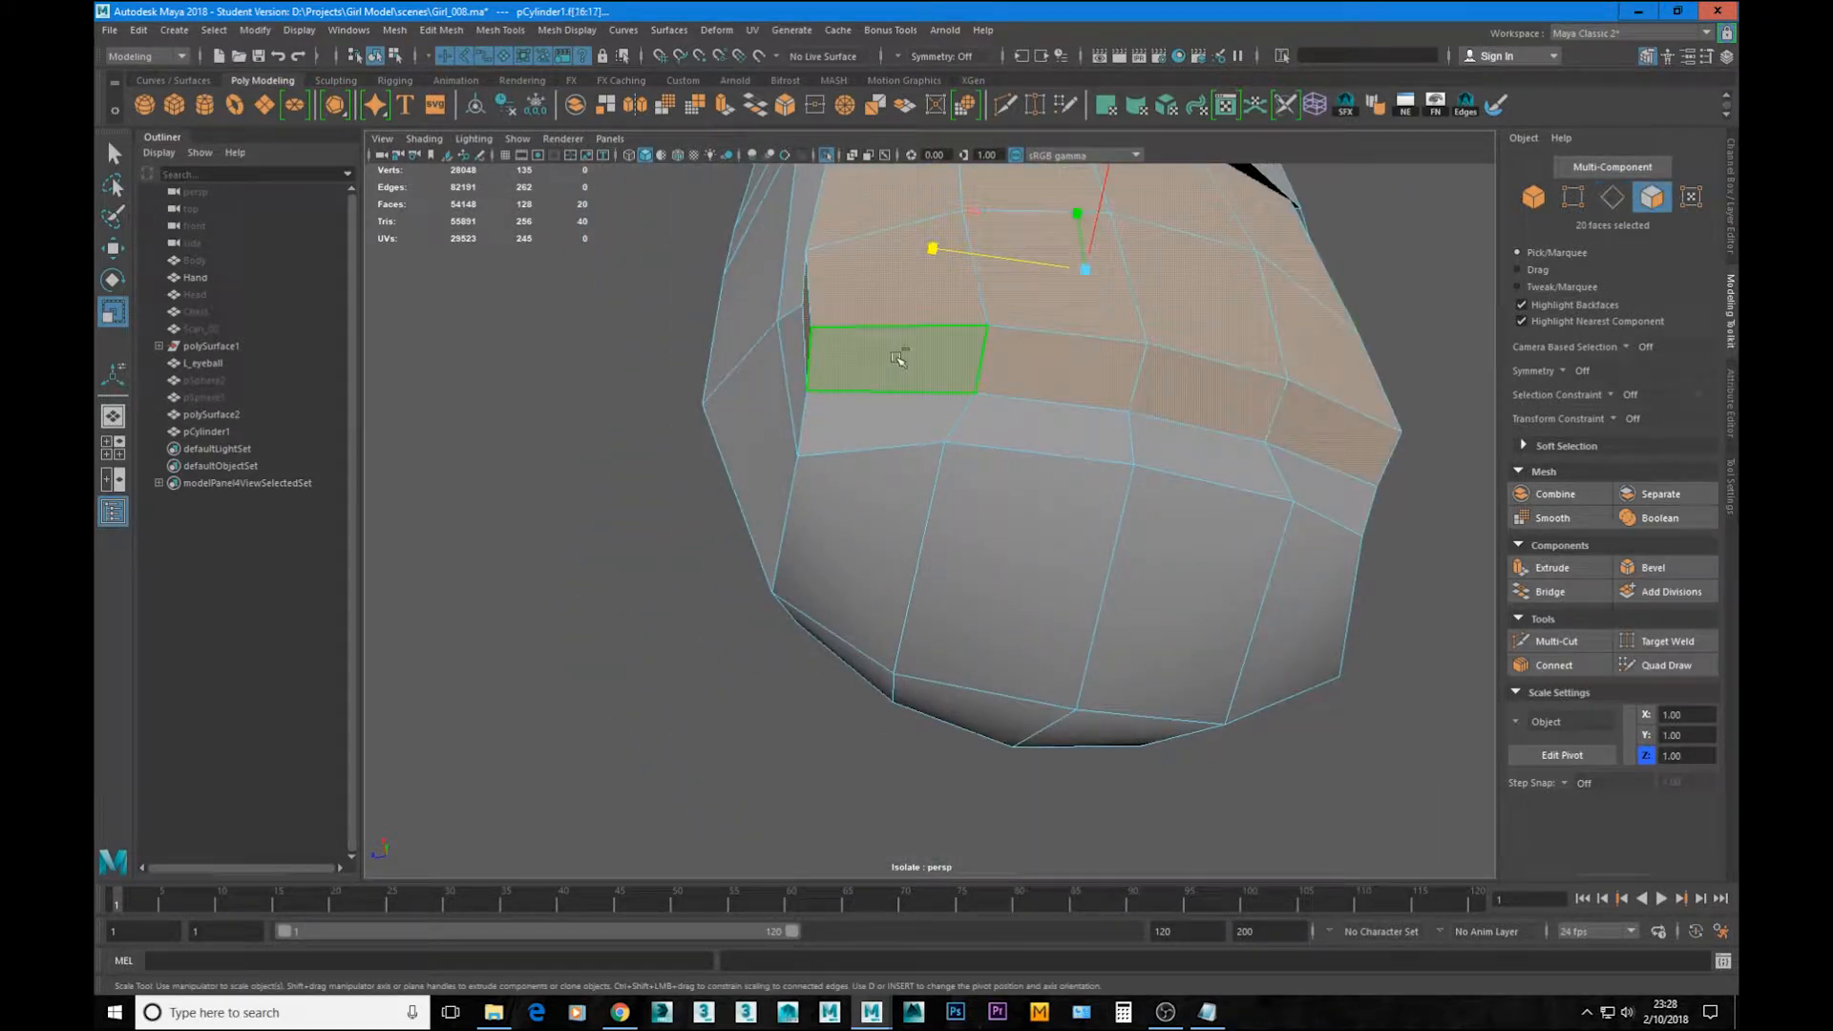
click(942, 354)
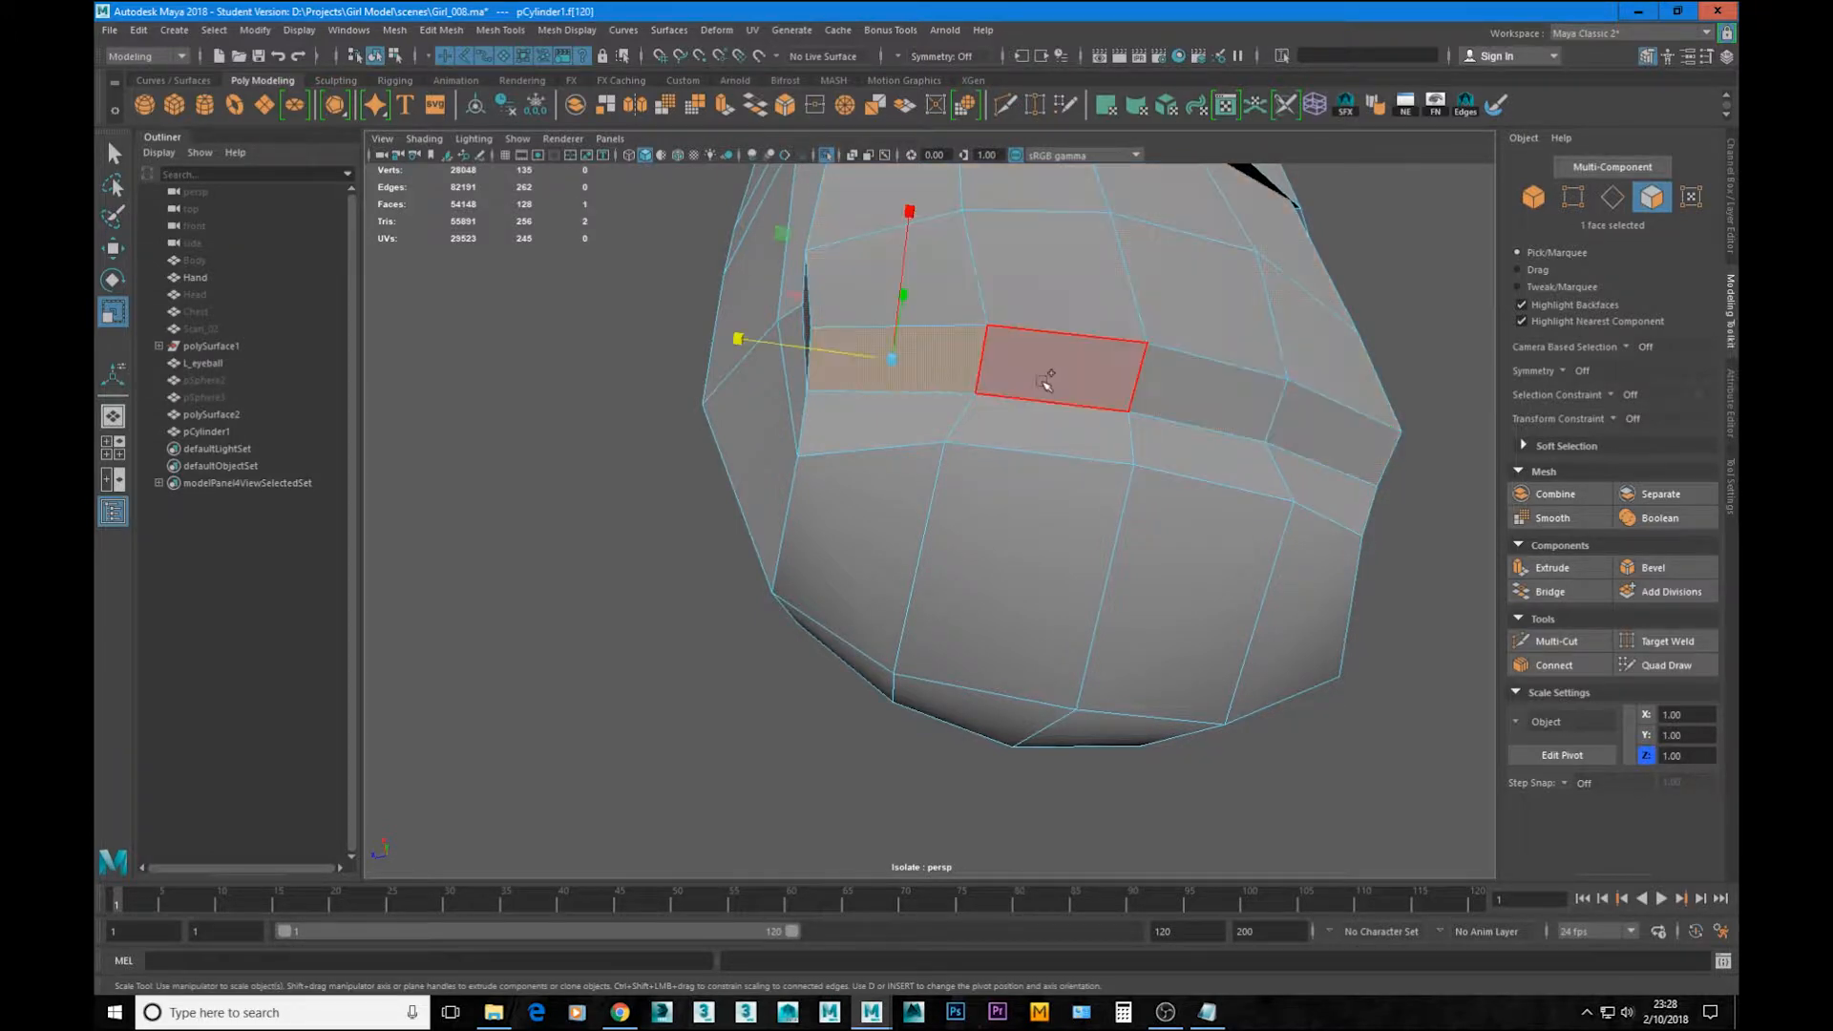
shift+click(1046, 375)
shift+click(1191, 416)
shift+click(1341, 466)
alt+right_drag(1489, 568, 1120, 450)
alt+drag(1120, 450, 1076, 569)
key(f)
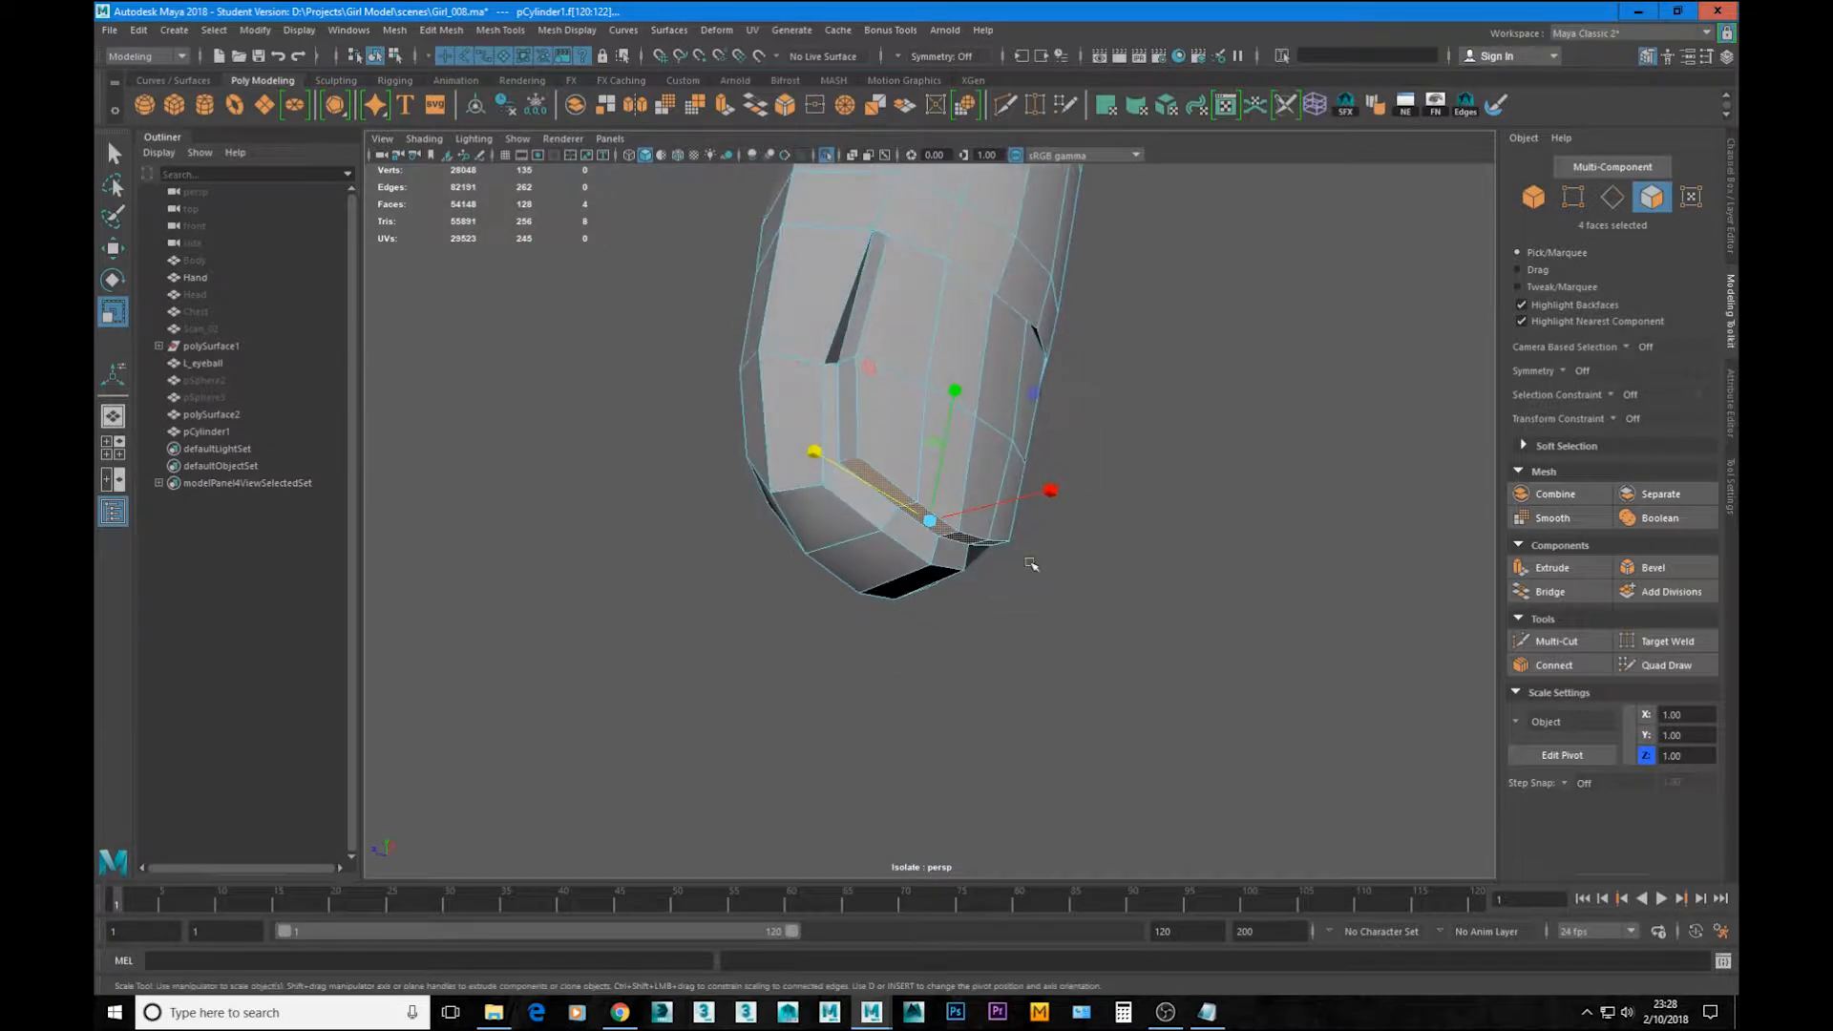
key(w)
shift+drag(955, 388, 1086, 495)
Step: End the isolated view and push the nail's front corner edges closer to the scanned finger
key(ctrl+1)
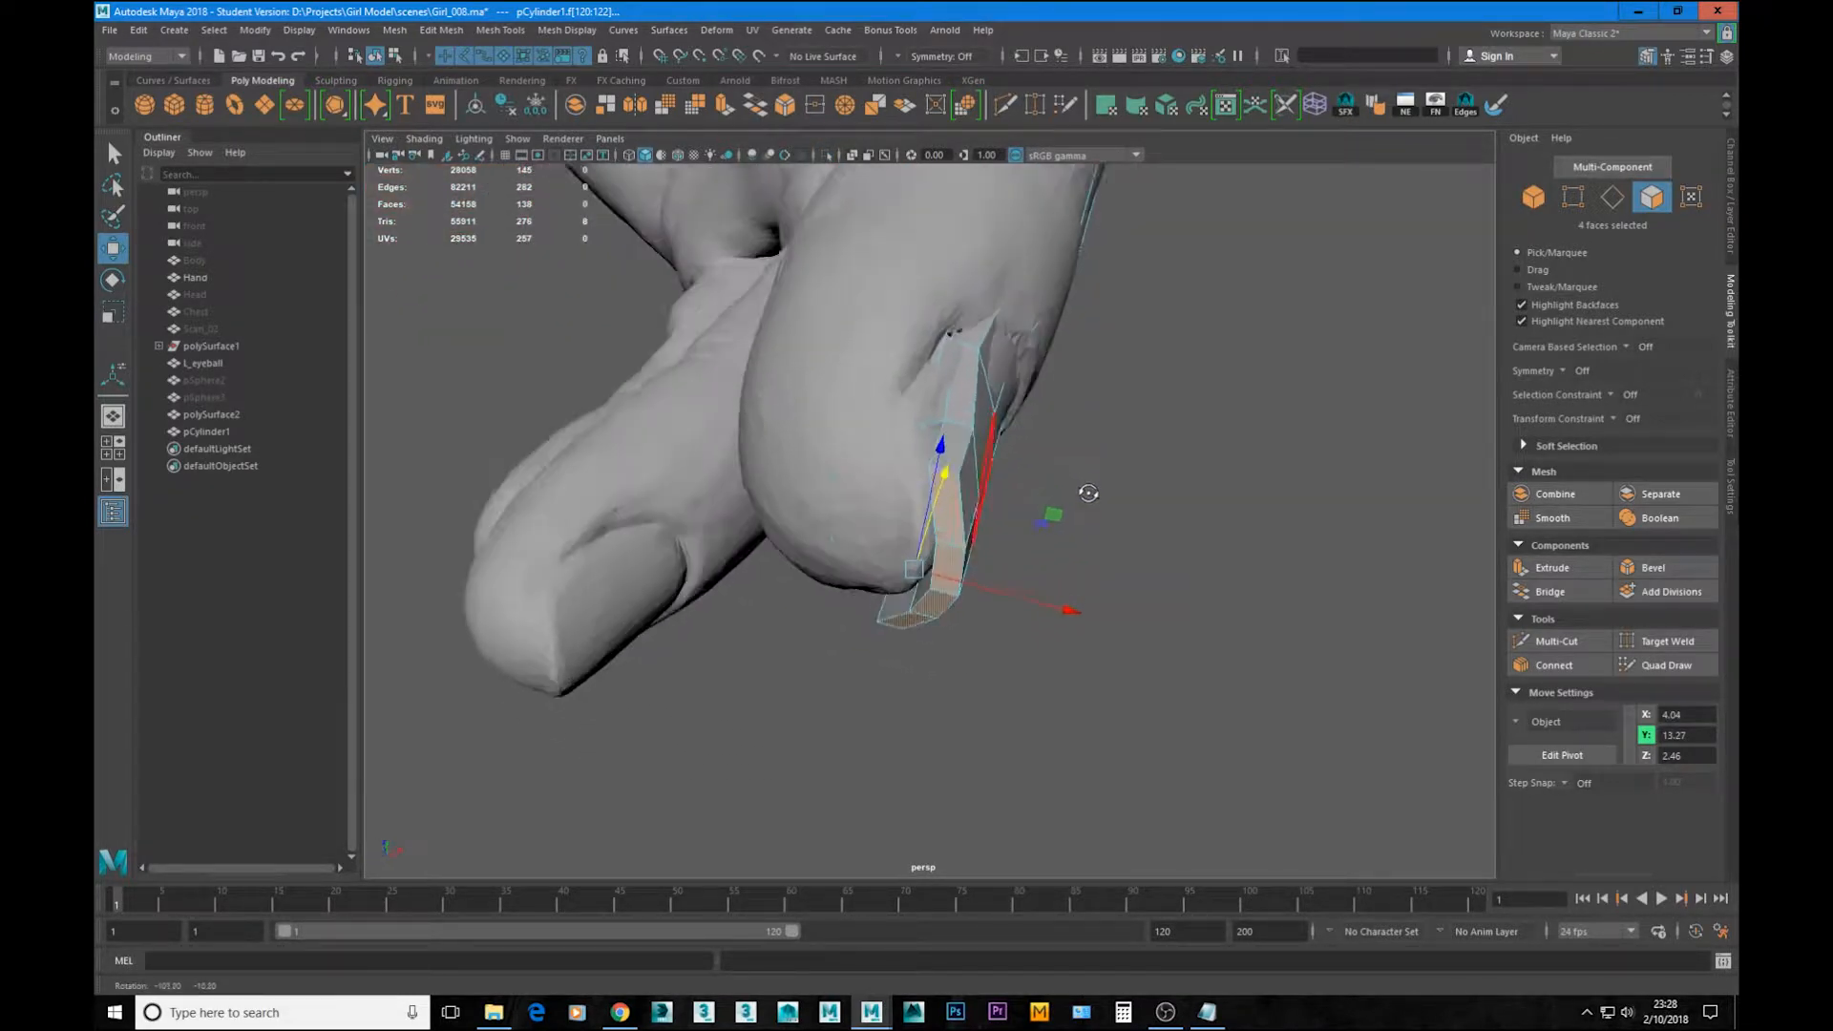
drag(1037, 599, 697, 558)
key(F10)
click(874, 438)
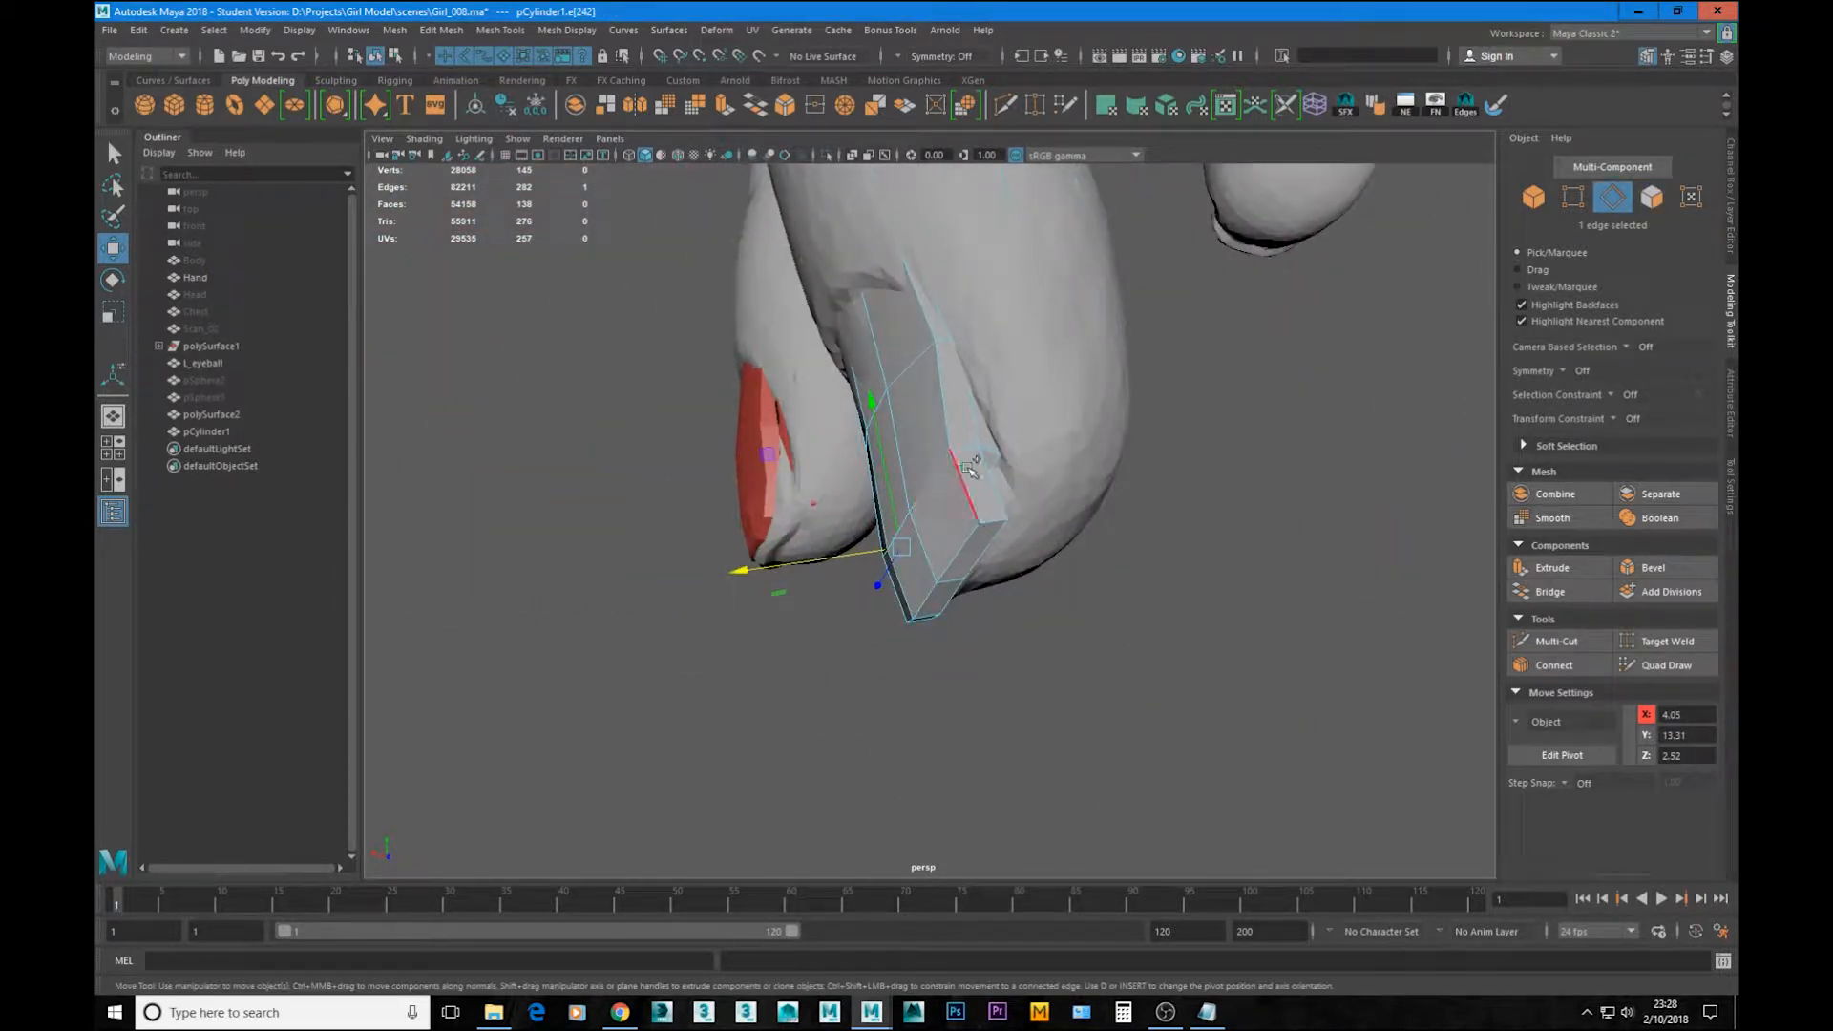
double_click(964, 447)
drag(810, 541, 1014, 510)
Step: Select the four end faces of the extruded nail tip and move them back towards the scanned finger
key(F11)
click(1022, 474)
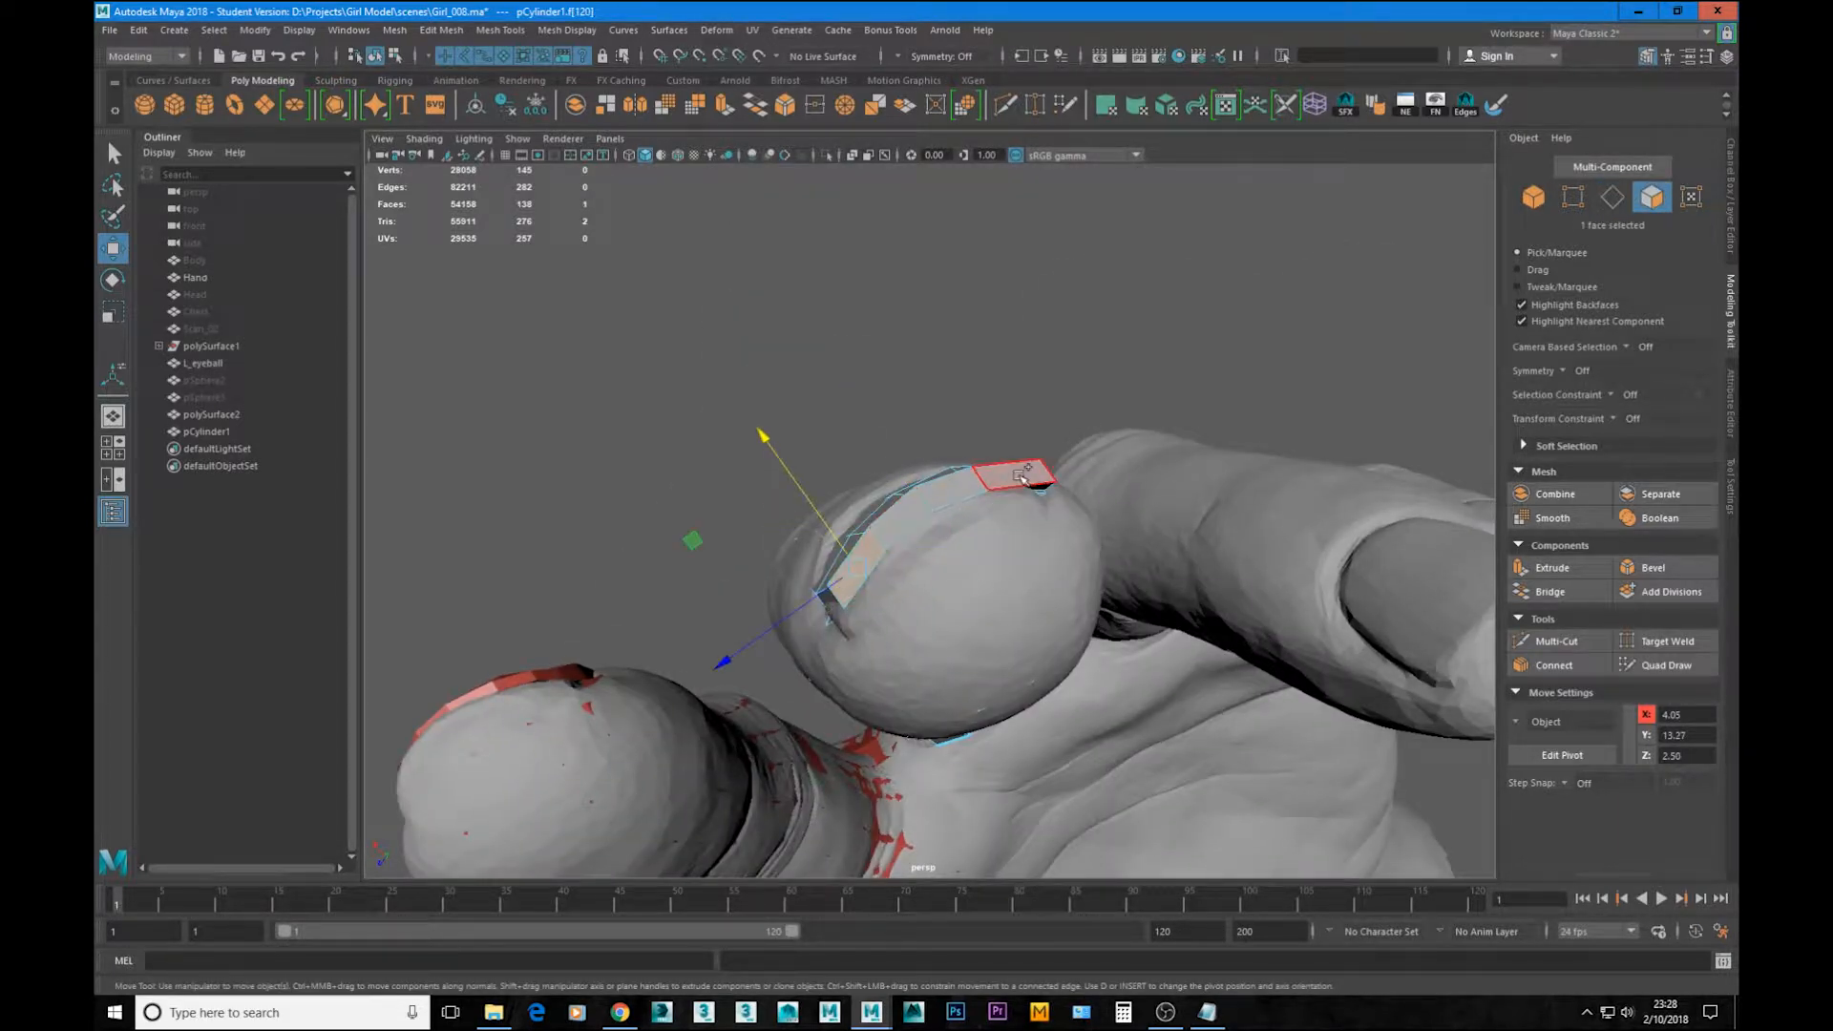
shift+click(945, 494)
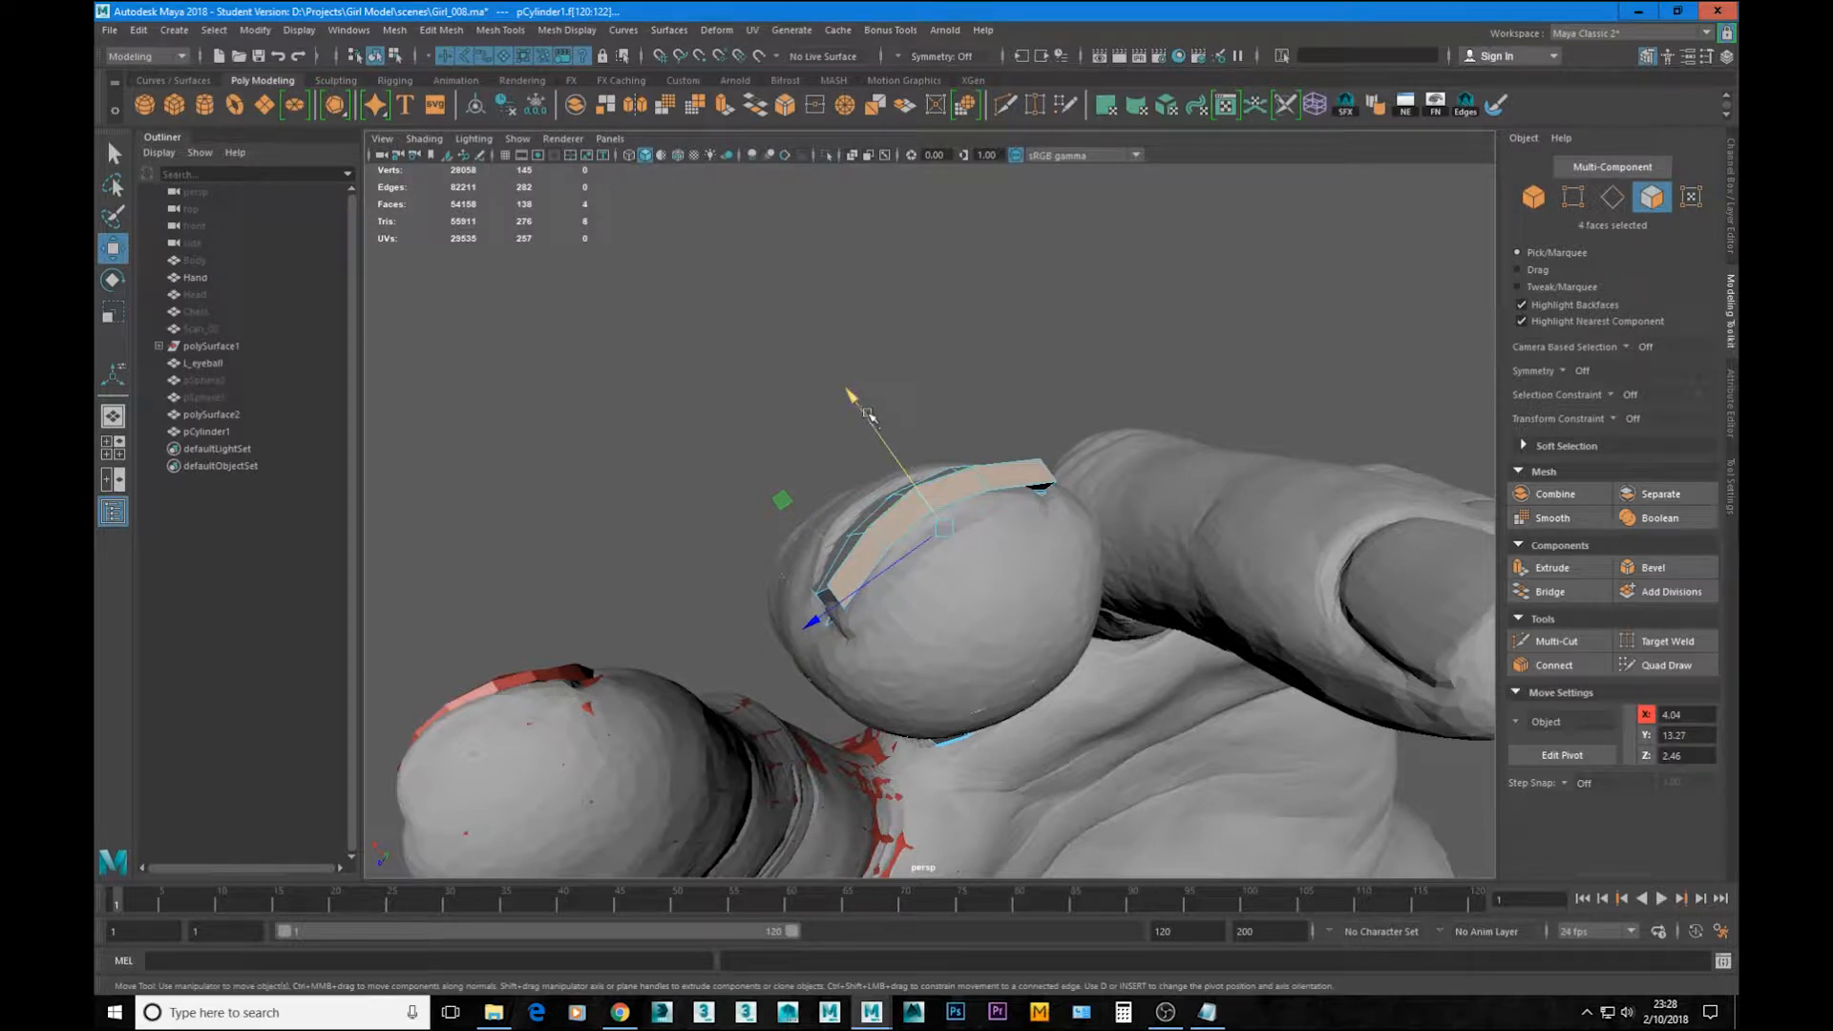
drag(867, 414, 1155, 395)
drag(945, 434, 835, 502)
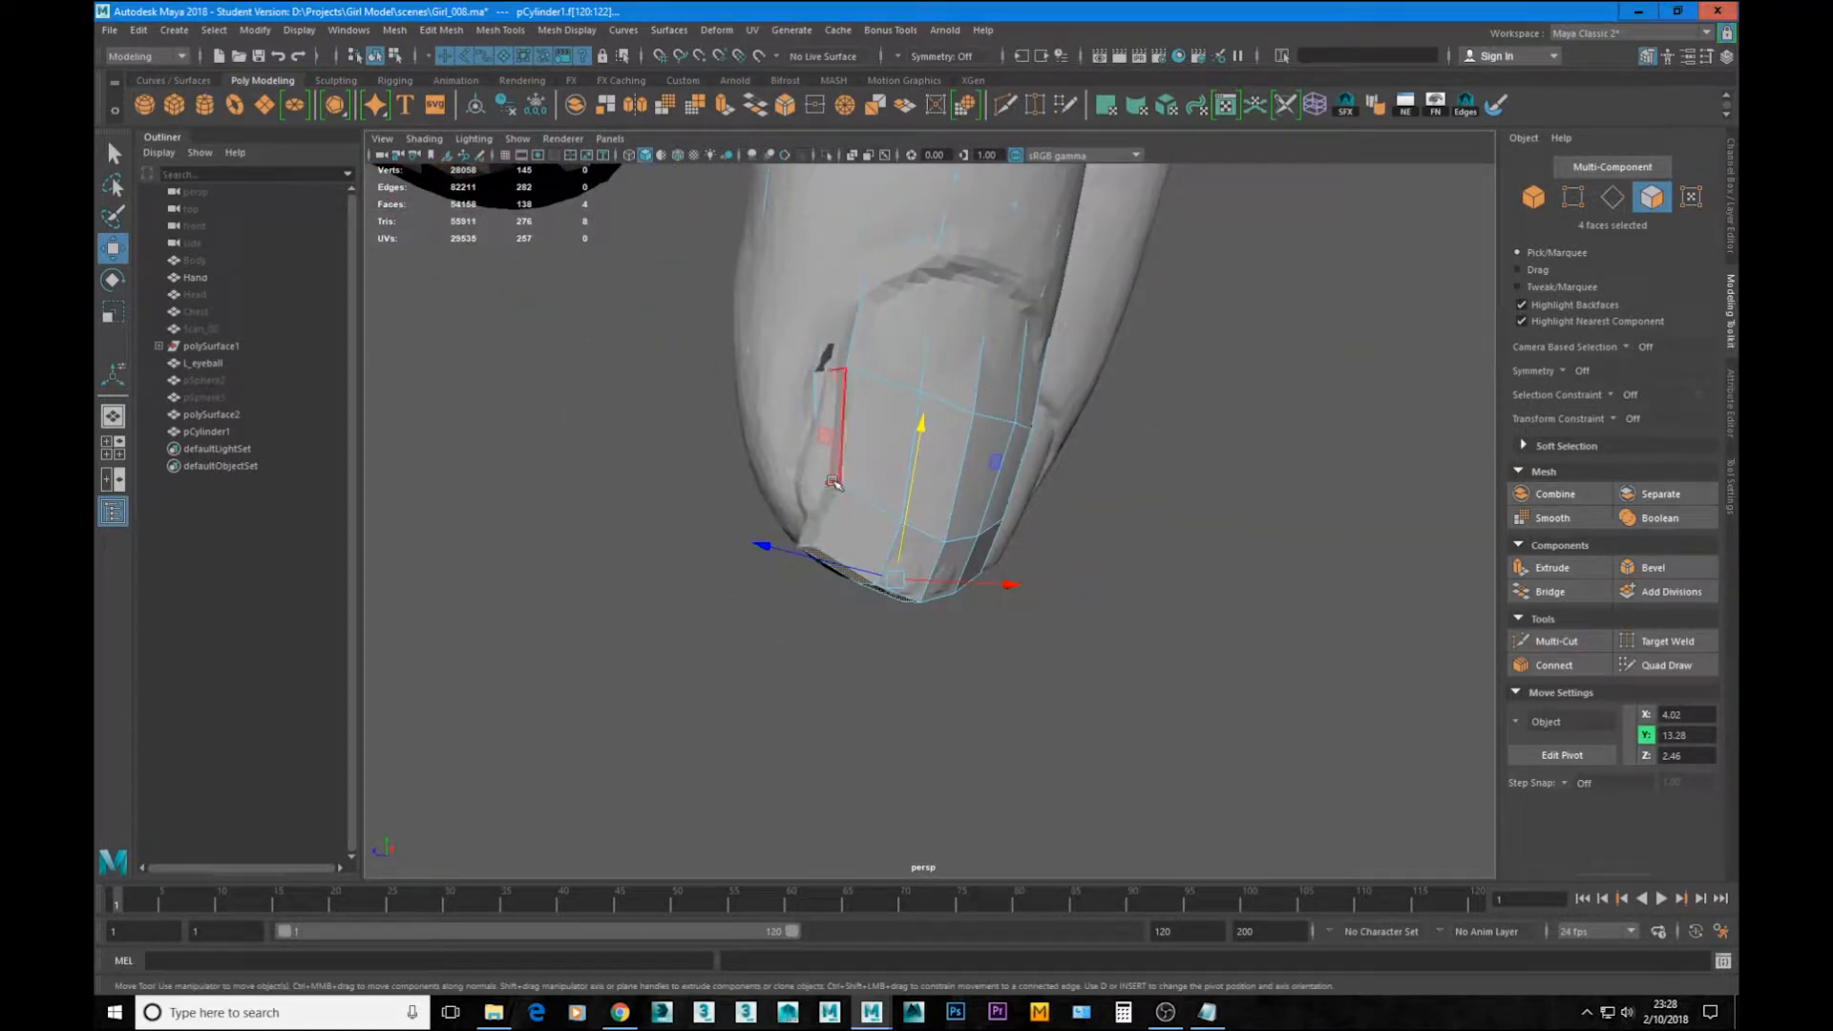
Step: Move the edge at one front corner of the nail outward to the side of the scanned nail
click(834, 484)
right_drag(869, 474, 871, 399)
click(836, 479)
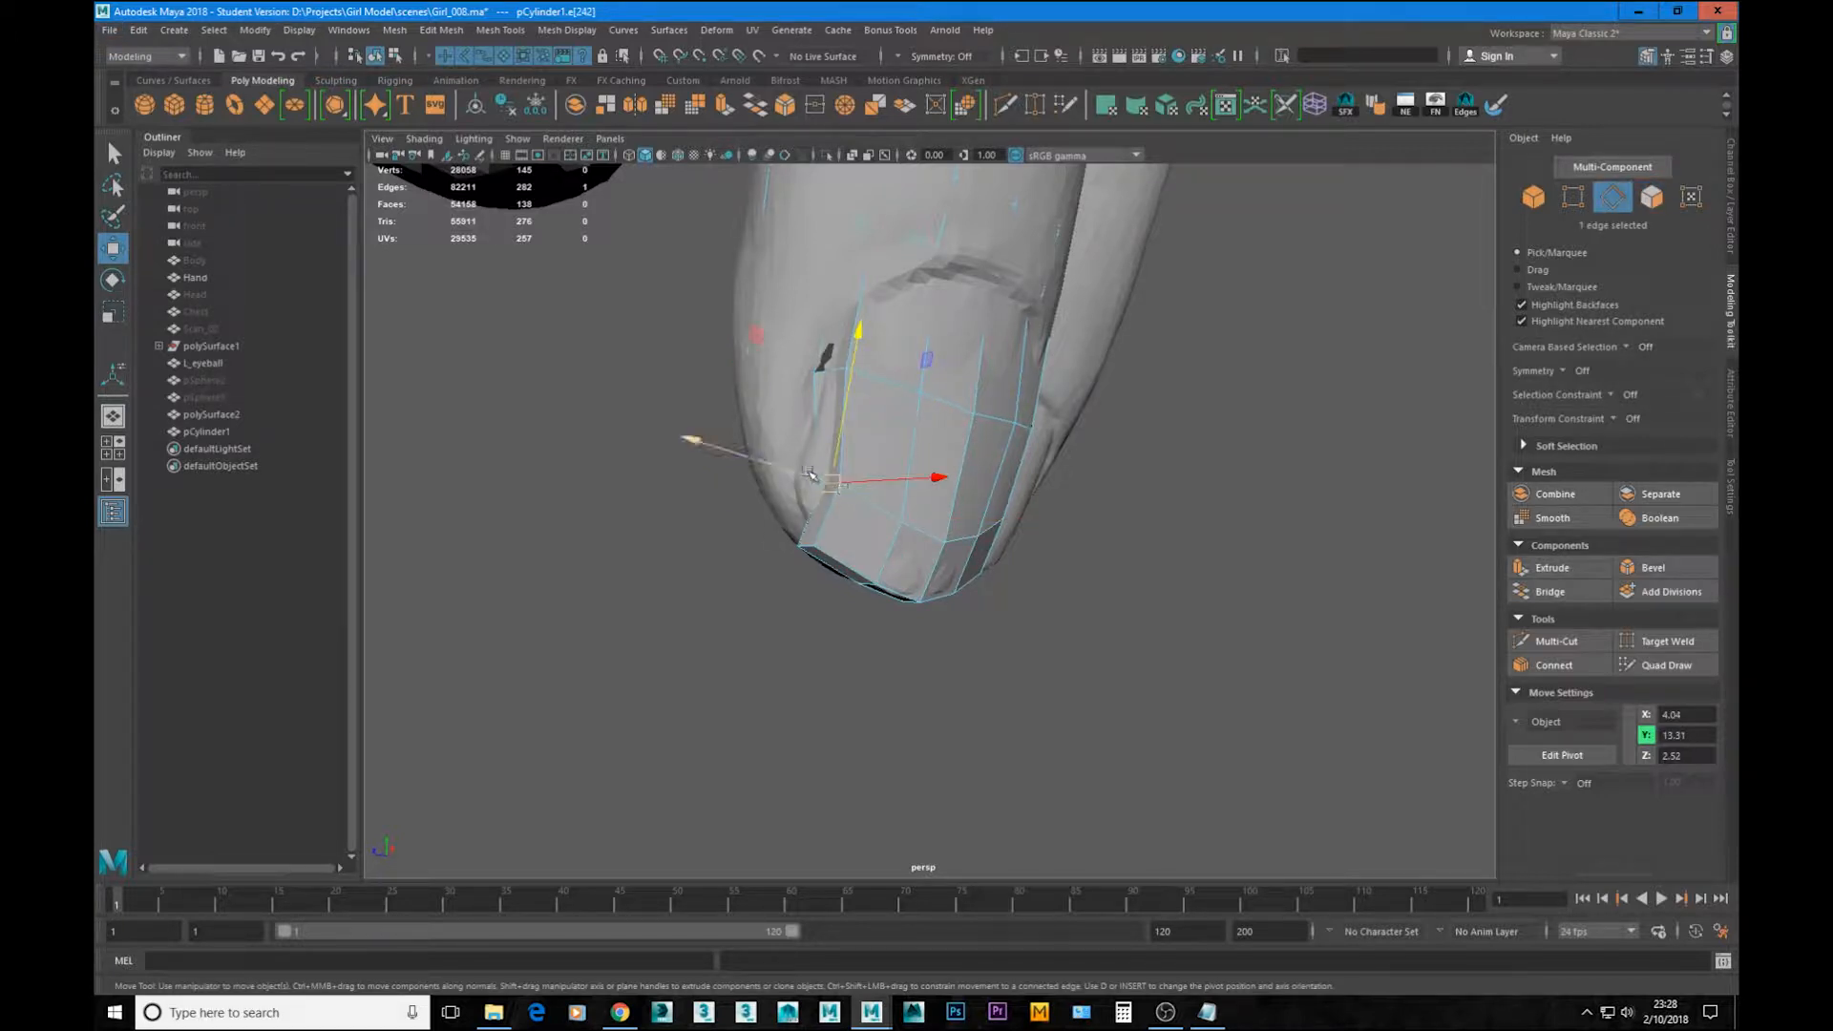
drag(809, 474, 704, 507)
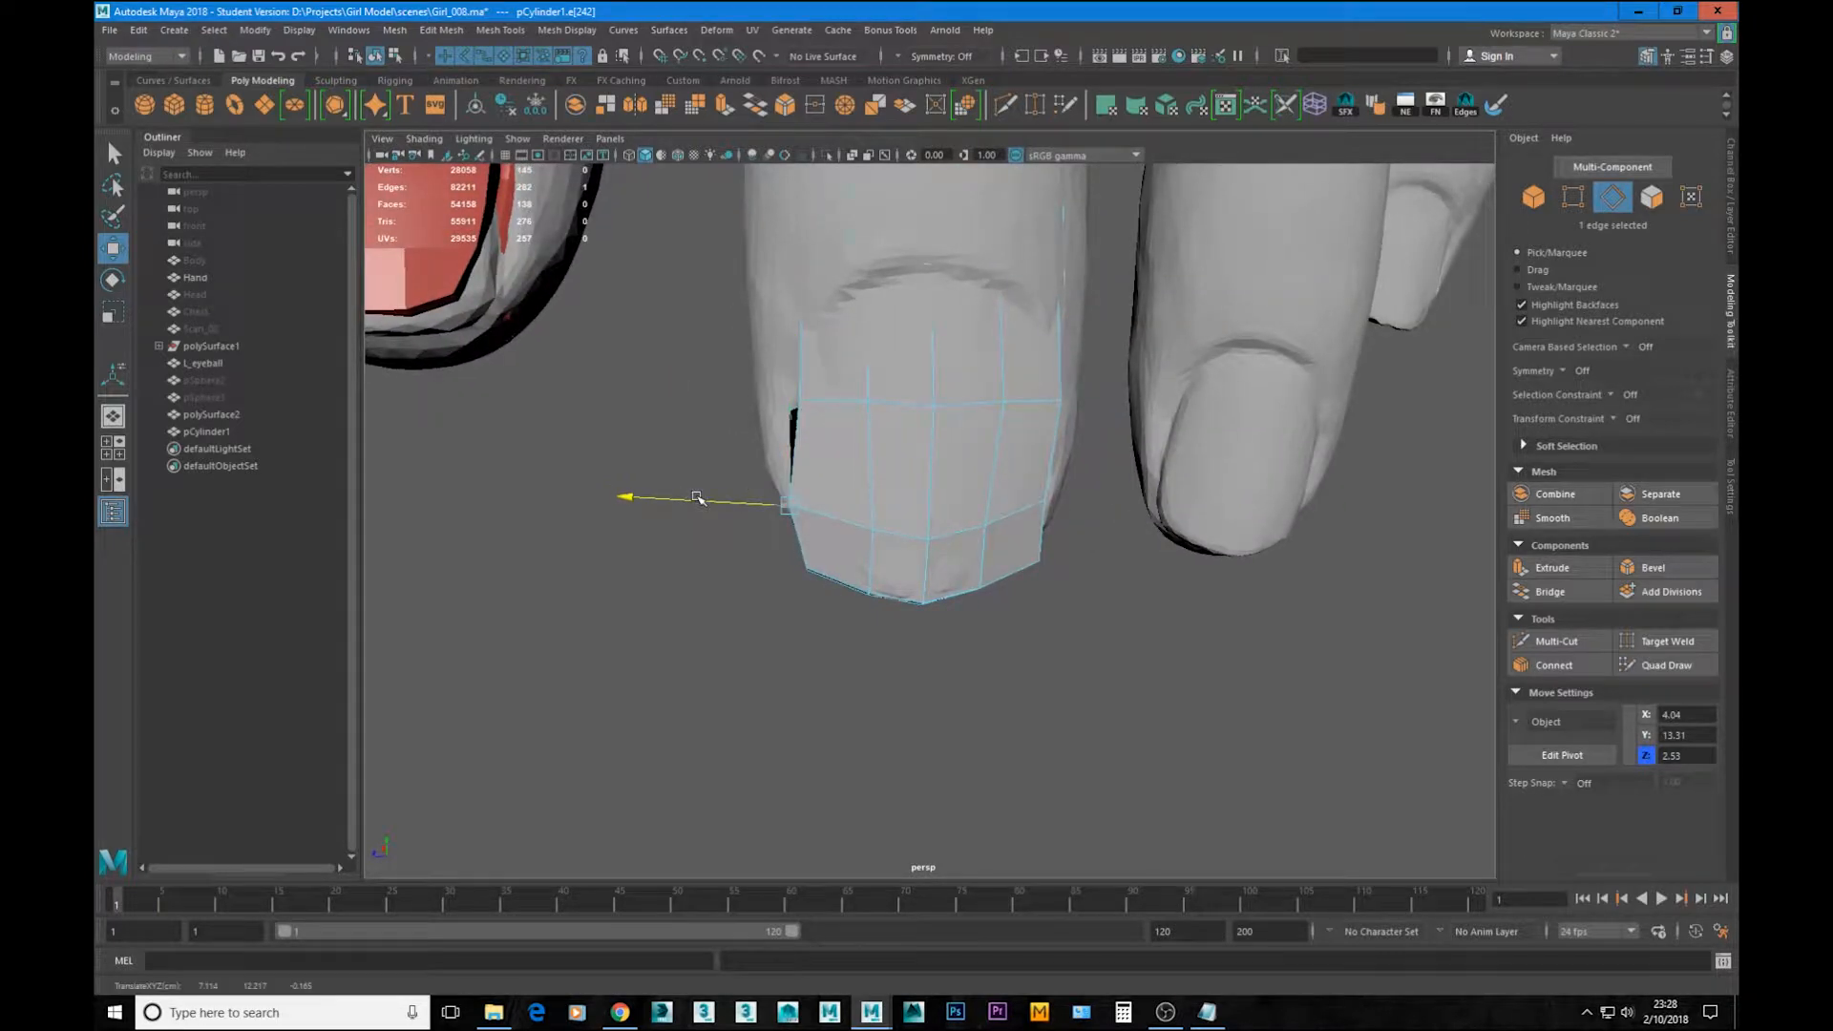
Step: Adjust the width of the nail's front row by moving its corner edges sideways
alt+drag(835, 506, 825, 555)
click(1060, 513)
drag(887, 504, 818, 531)
click(805, 537)
Step: Move the vertex beside the centre line on the nail's front row slightly sideways to even the spacing
key(F9)
click(982, 527)
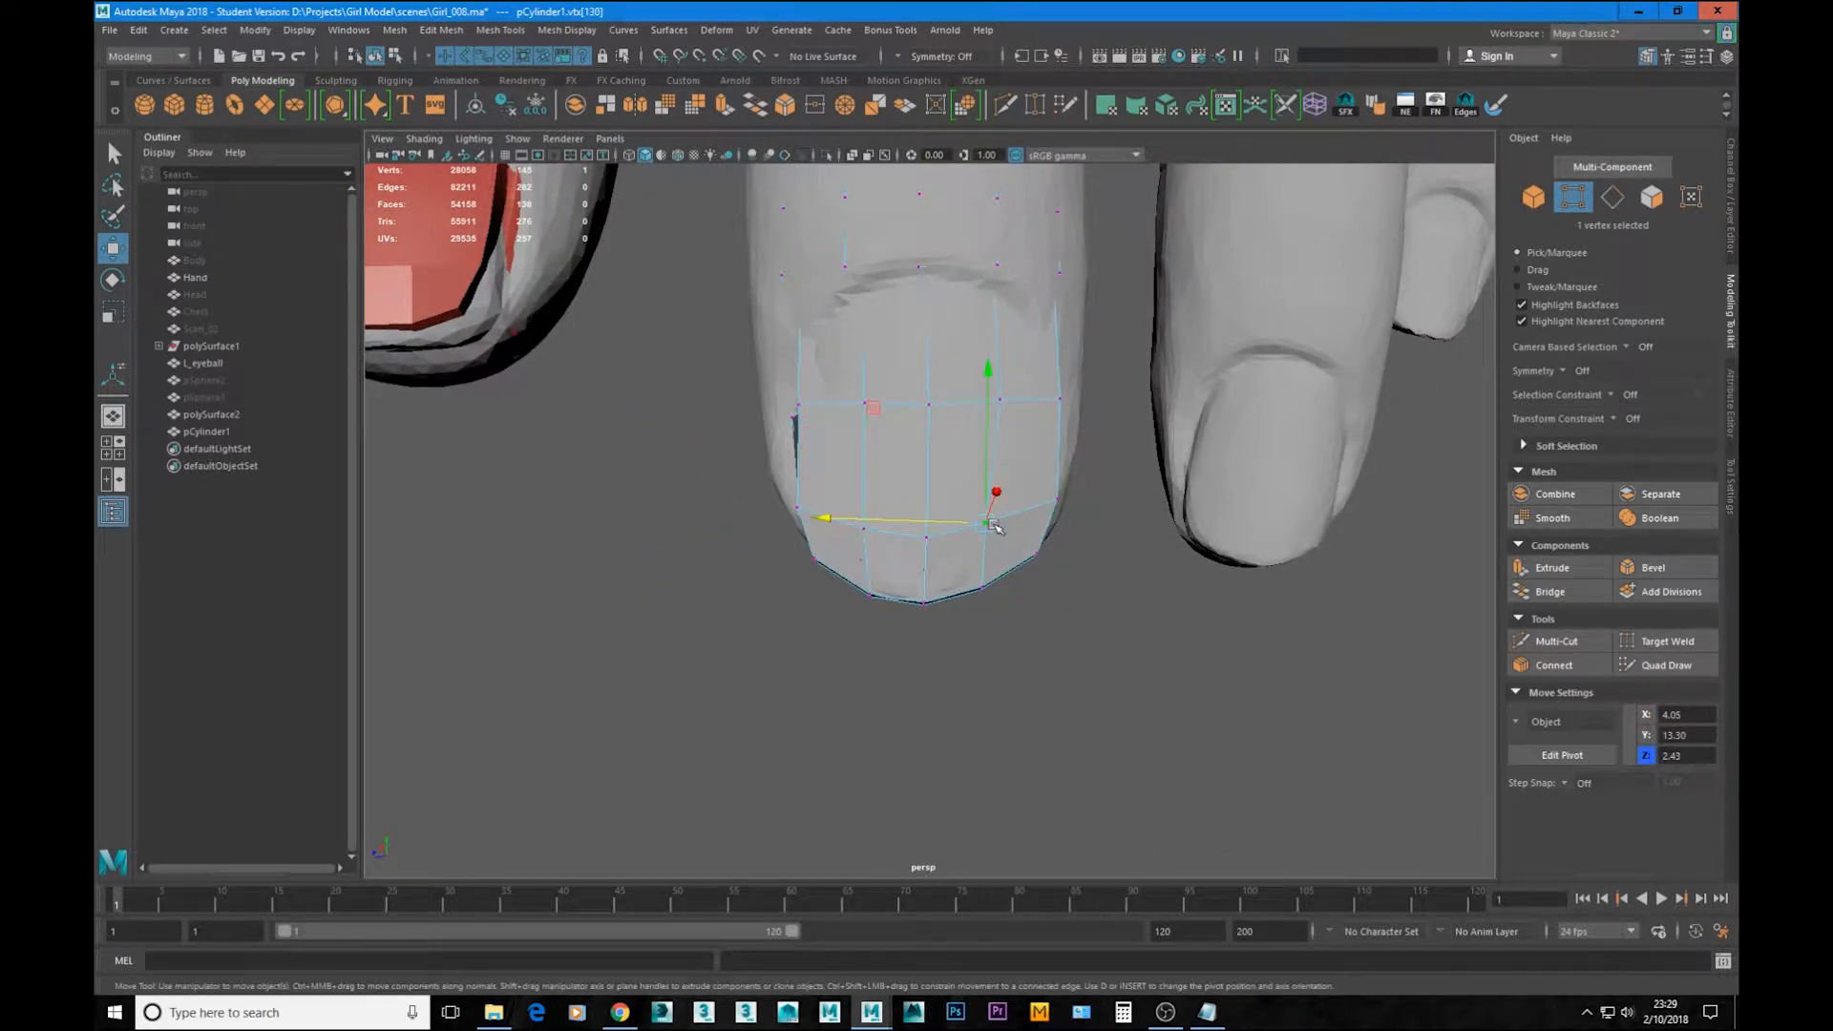
drag(935, 524, 943, 523)
Step: Switch the viewport to wireframe display and frame the base of the middle fingernail
alt+drag(1009, 464, 850, 404)
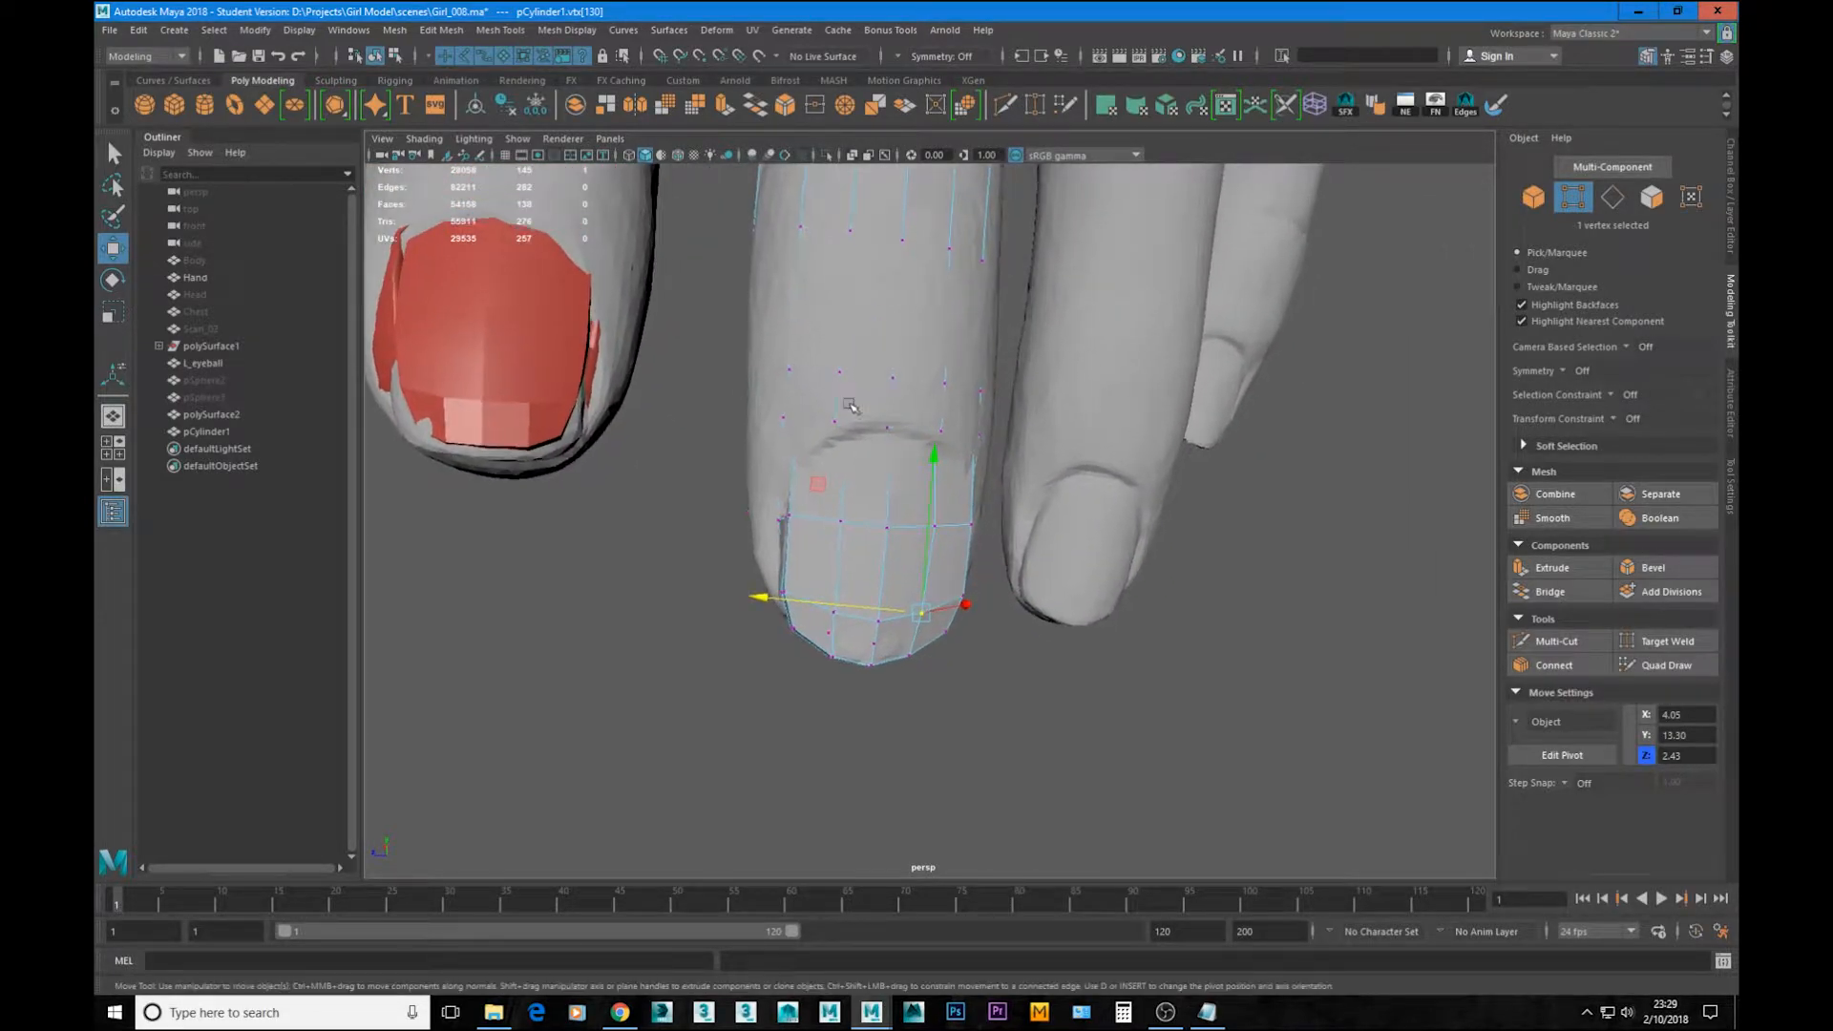
key(4)
alt+right_drag(849, 405, 893, 456)
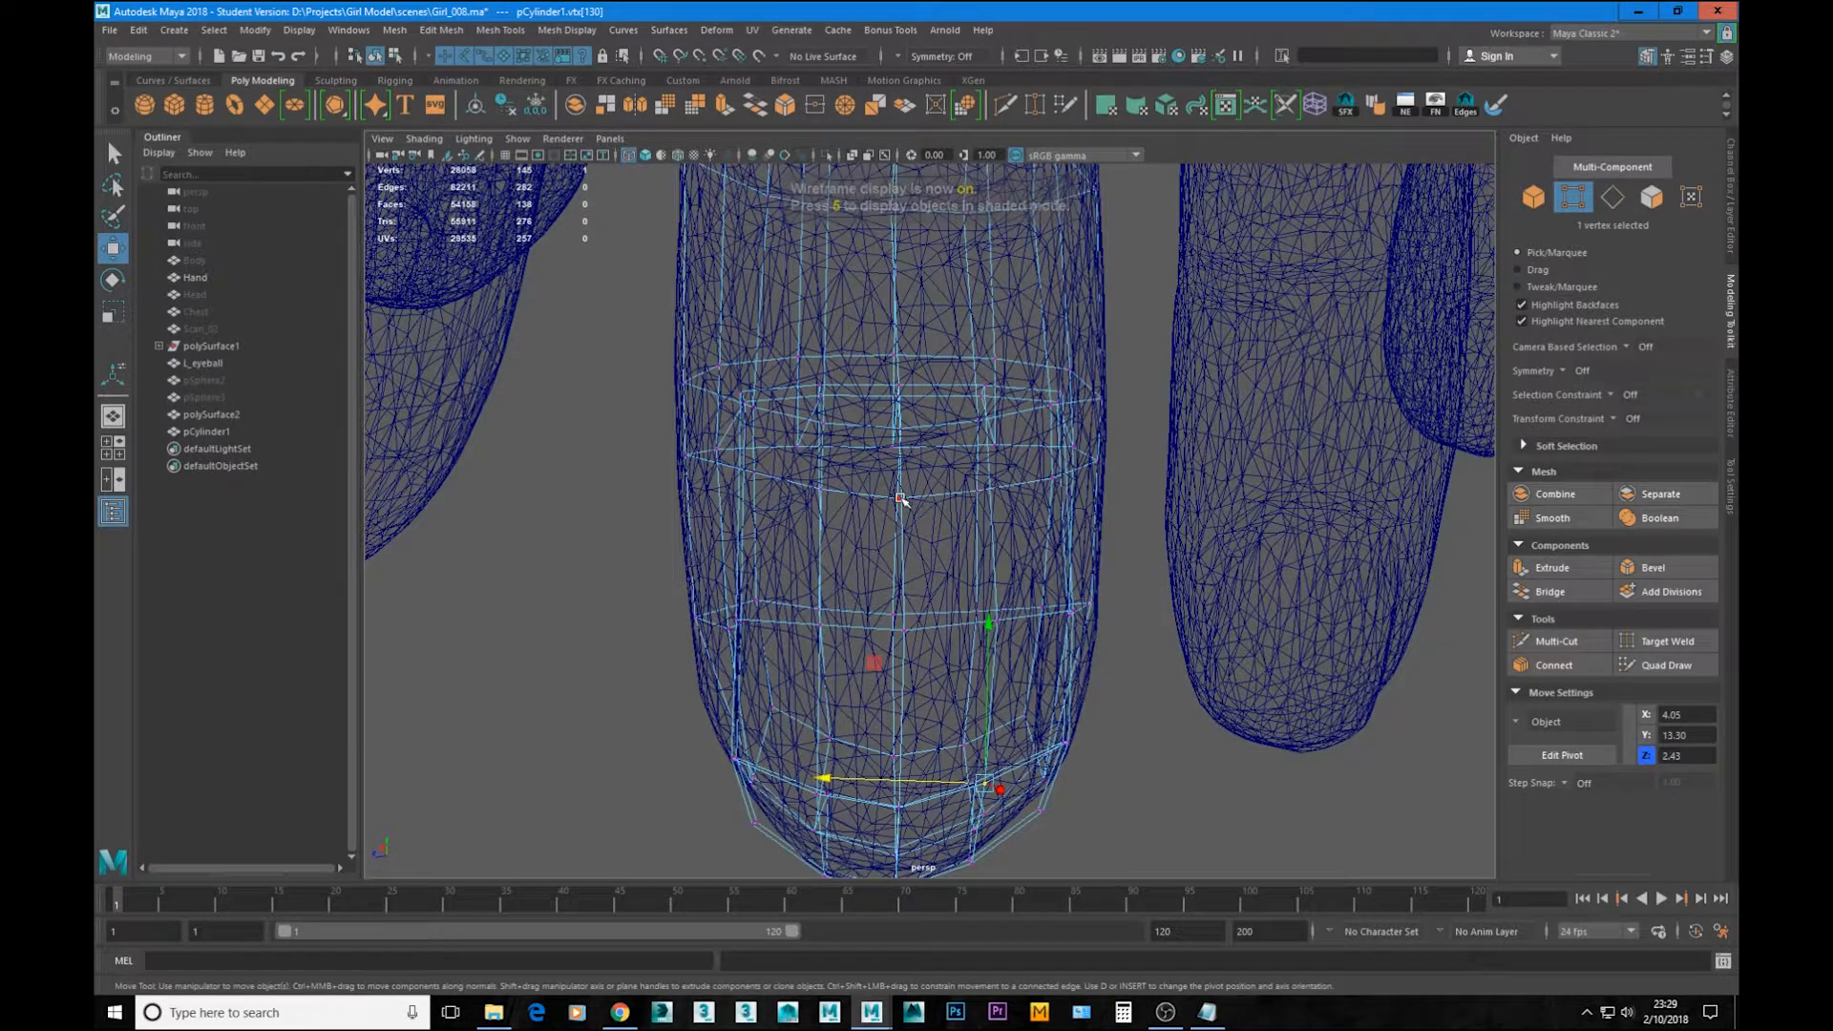
Step: Isolate the retopologised finger mesh in shaded display and switch to vertex editing at the base of the nail
key(5)
key(F8)
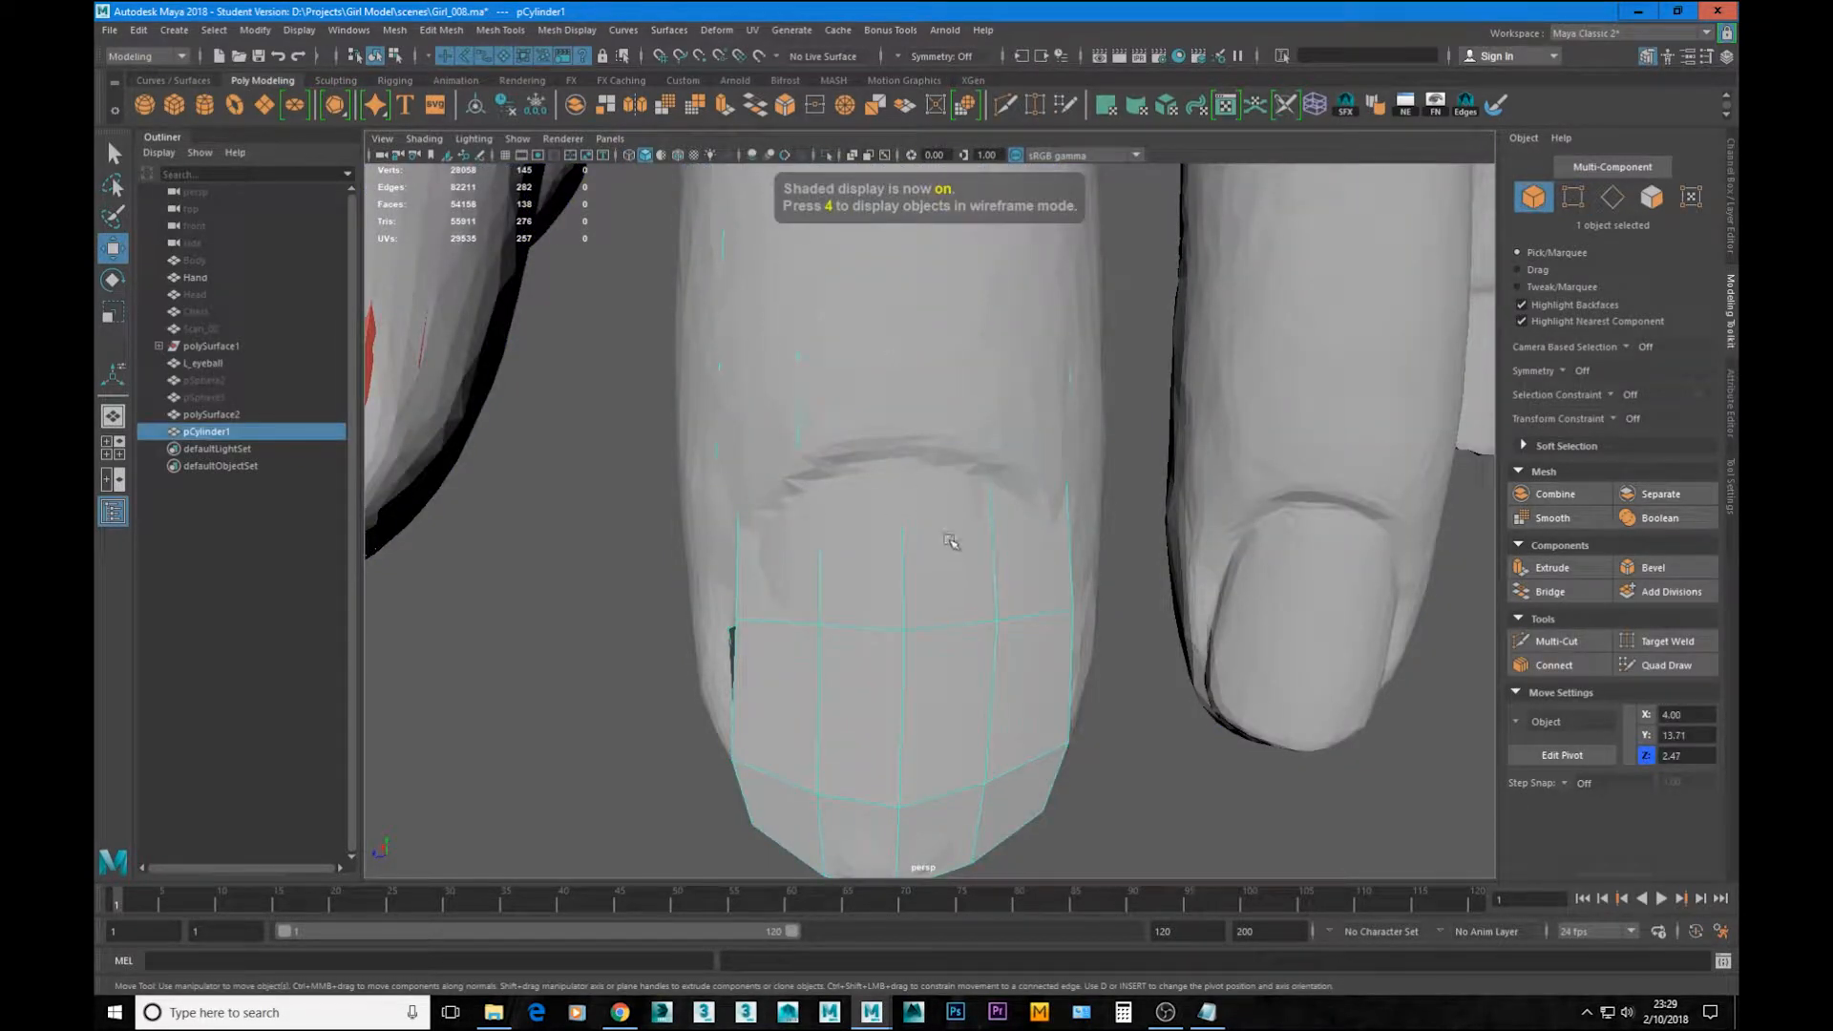
key(ctrl+1)
key(F9)
alt+drag(947, 536, 755, 395)
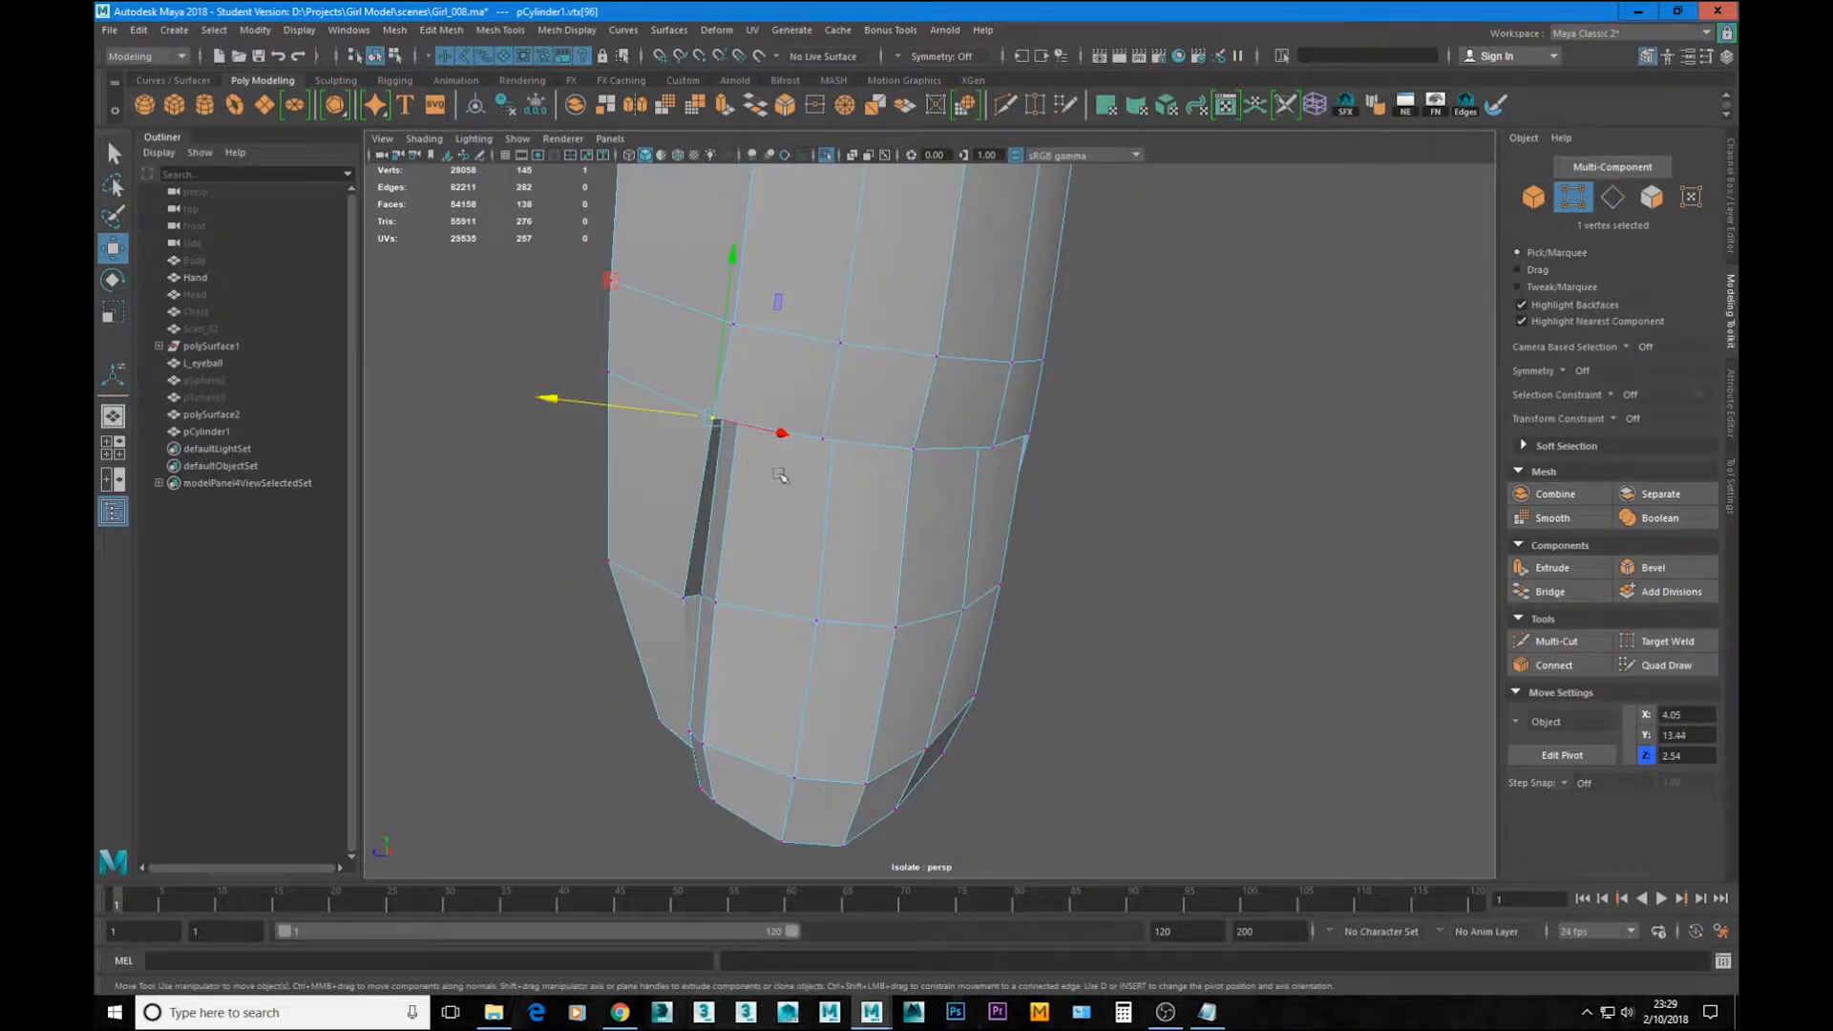
Step: Move the vertices at one corner of the nail base down toward the fingertip, then adjust them sideways
mouse_move(780, 476)
alt+mouse_down()
mouse_move(745, 421)
mouse_move(840, 411)
mouse_move(884, 458)
mouse_move(827, 453)
mouse_move(757, 401)
mouse_move(748, 418)
mouse_move(785, 417)
mouse_move(770, 475)
mouse_move(704, 450)
mouse_move(773, 307)
mouse_move(810, 381)
mouse_move(740, 396)
mouse_move(781, 469)
alt+mouse_up()
key(4)
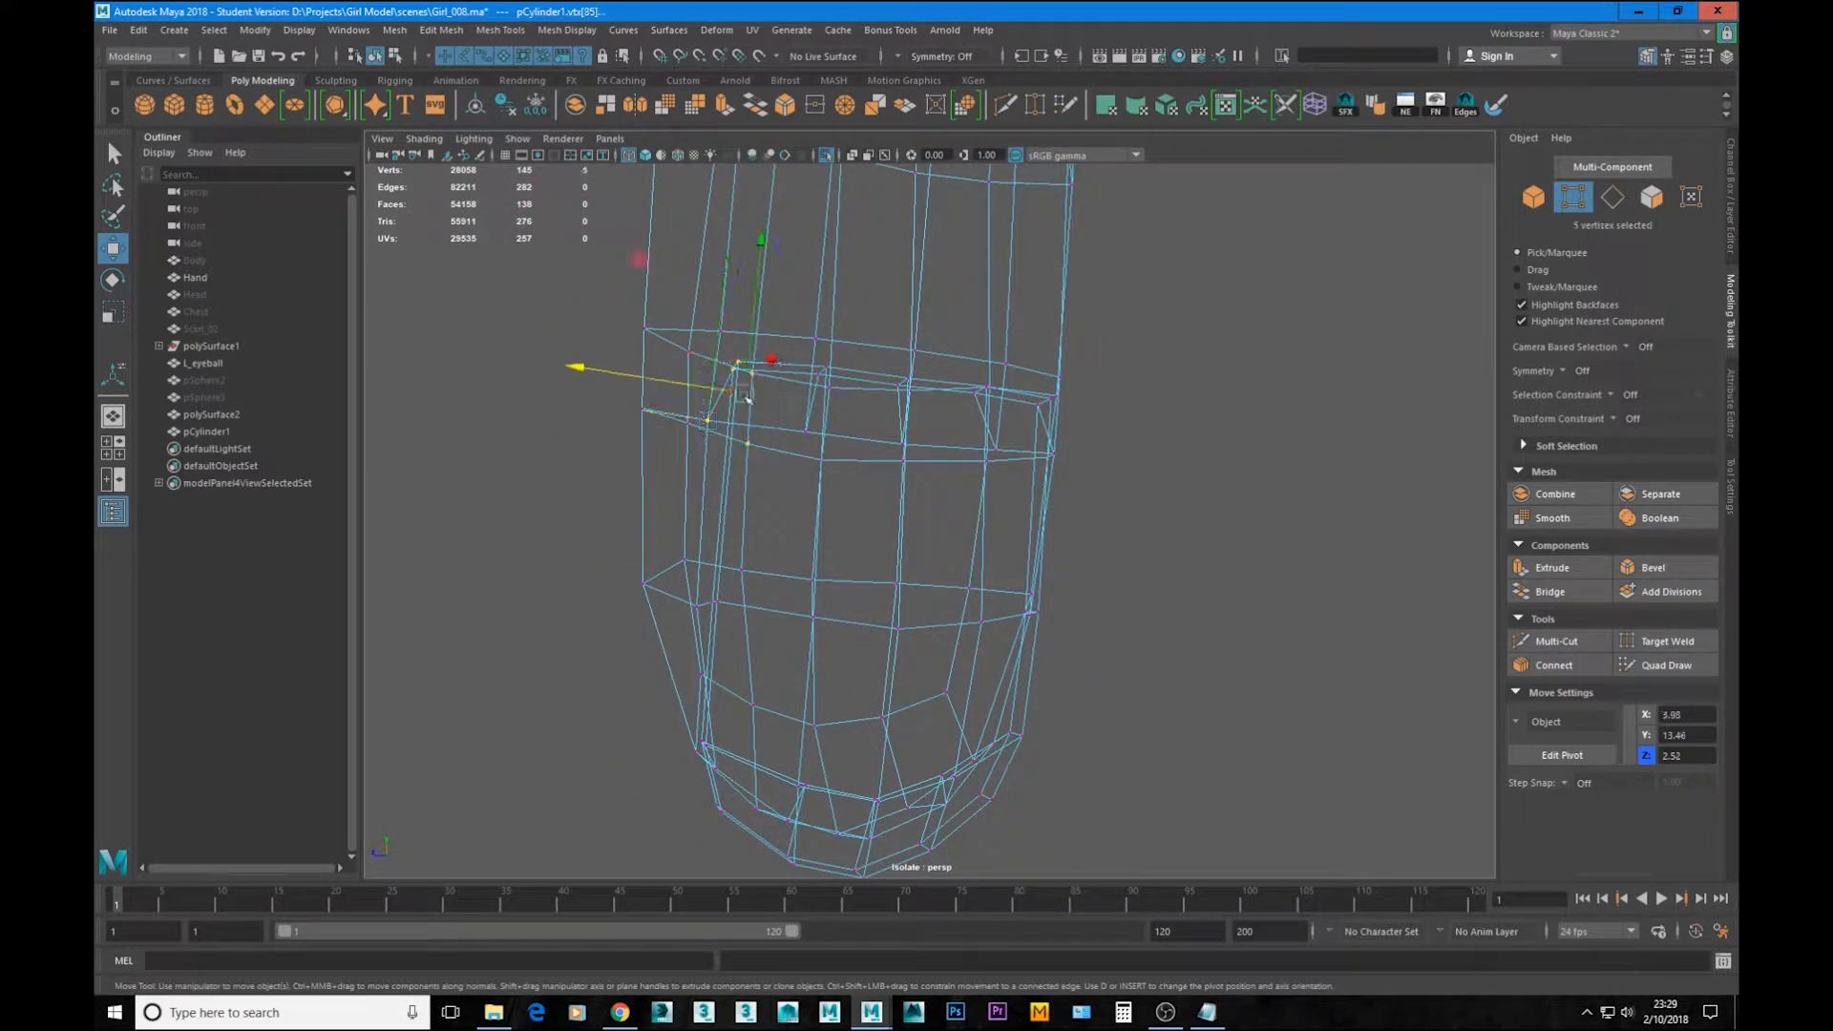
mouse_move(747, 399)
alt+mouse_down()
mouse_move(805, 454)
mouse_move(846, 436)
mouse_move(810, 444)
alt+mouse_up()
key(5)
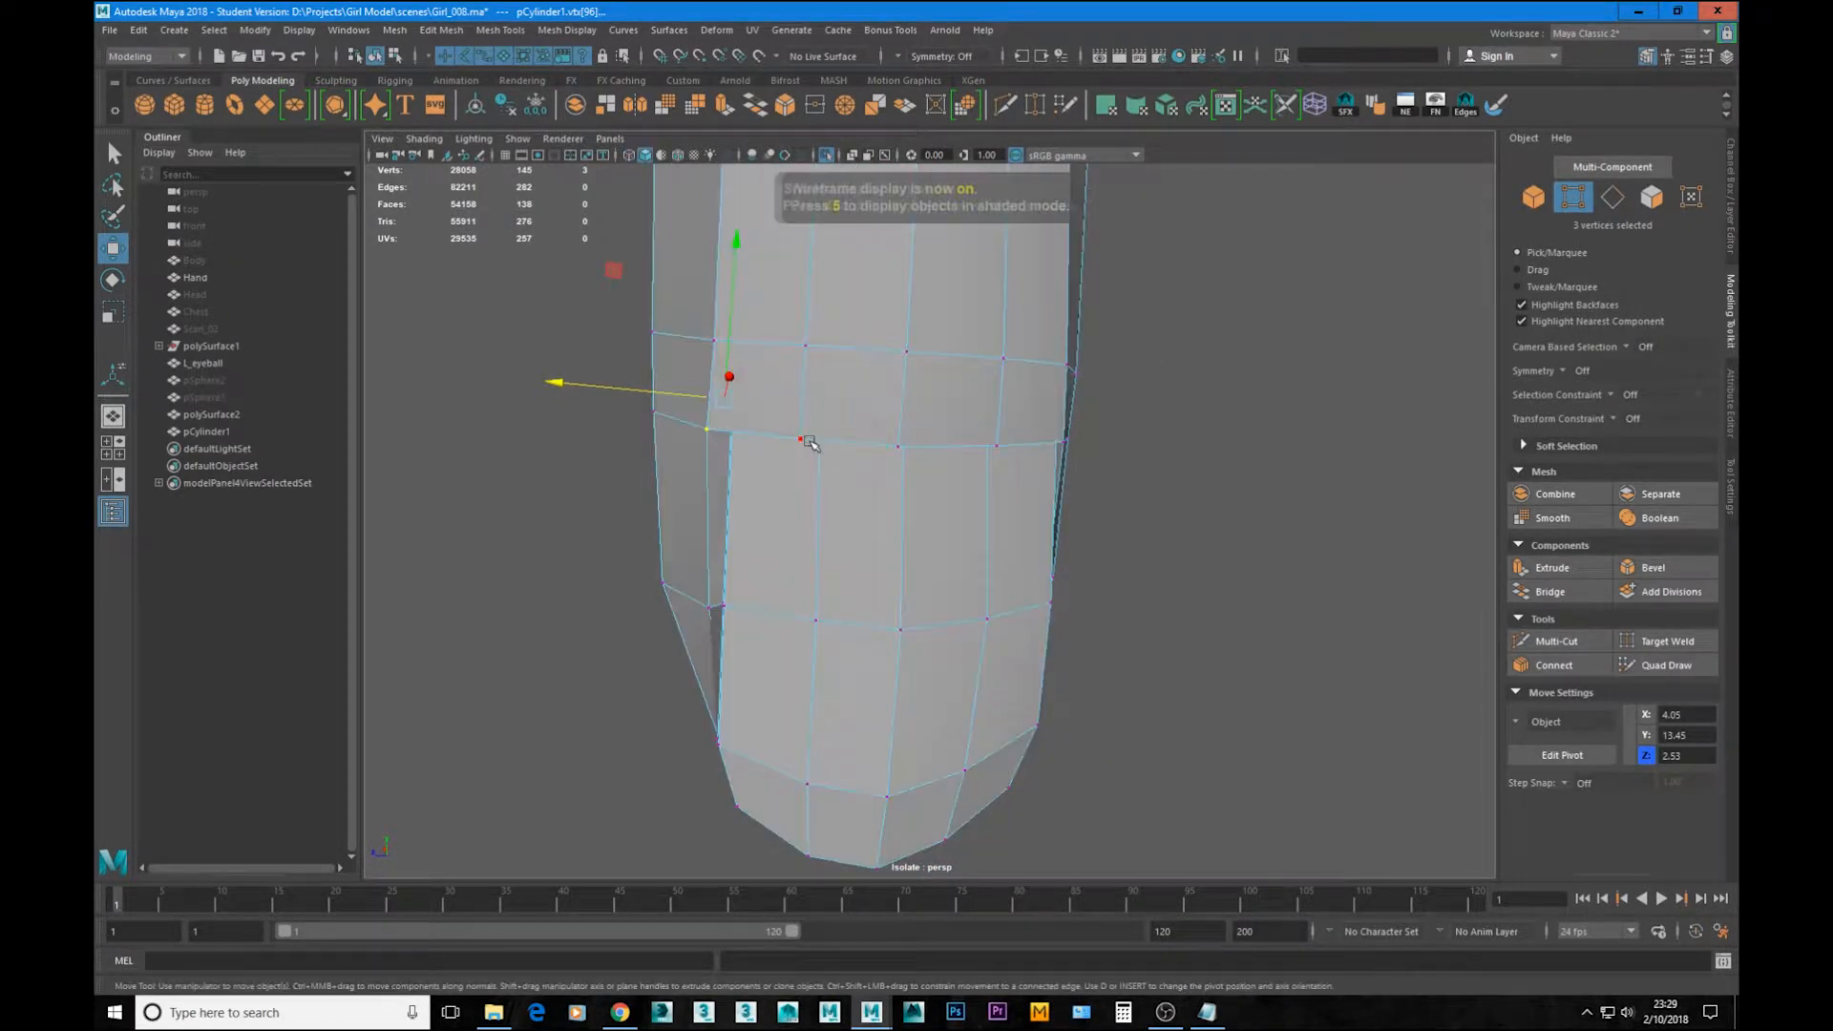
drag(751, 326, 742, 282)
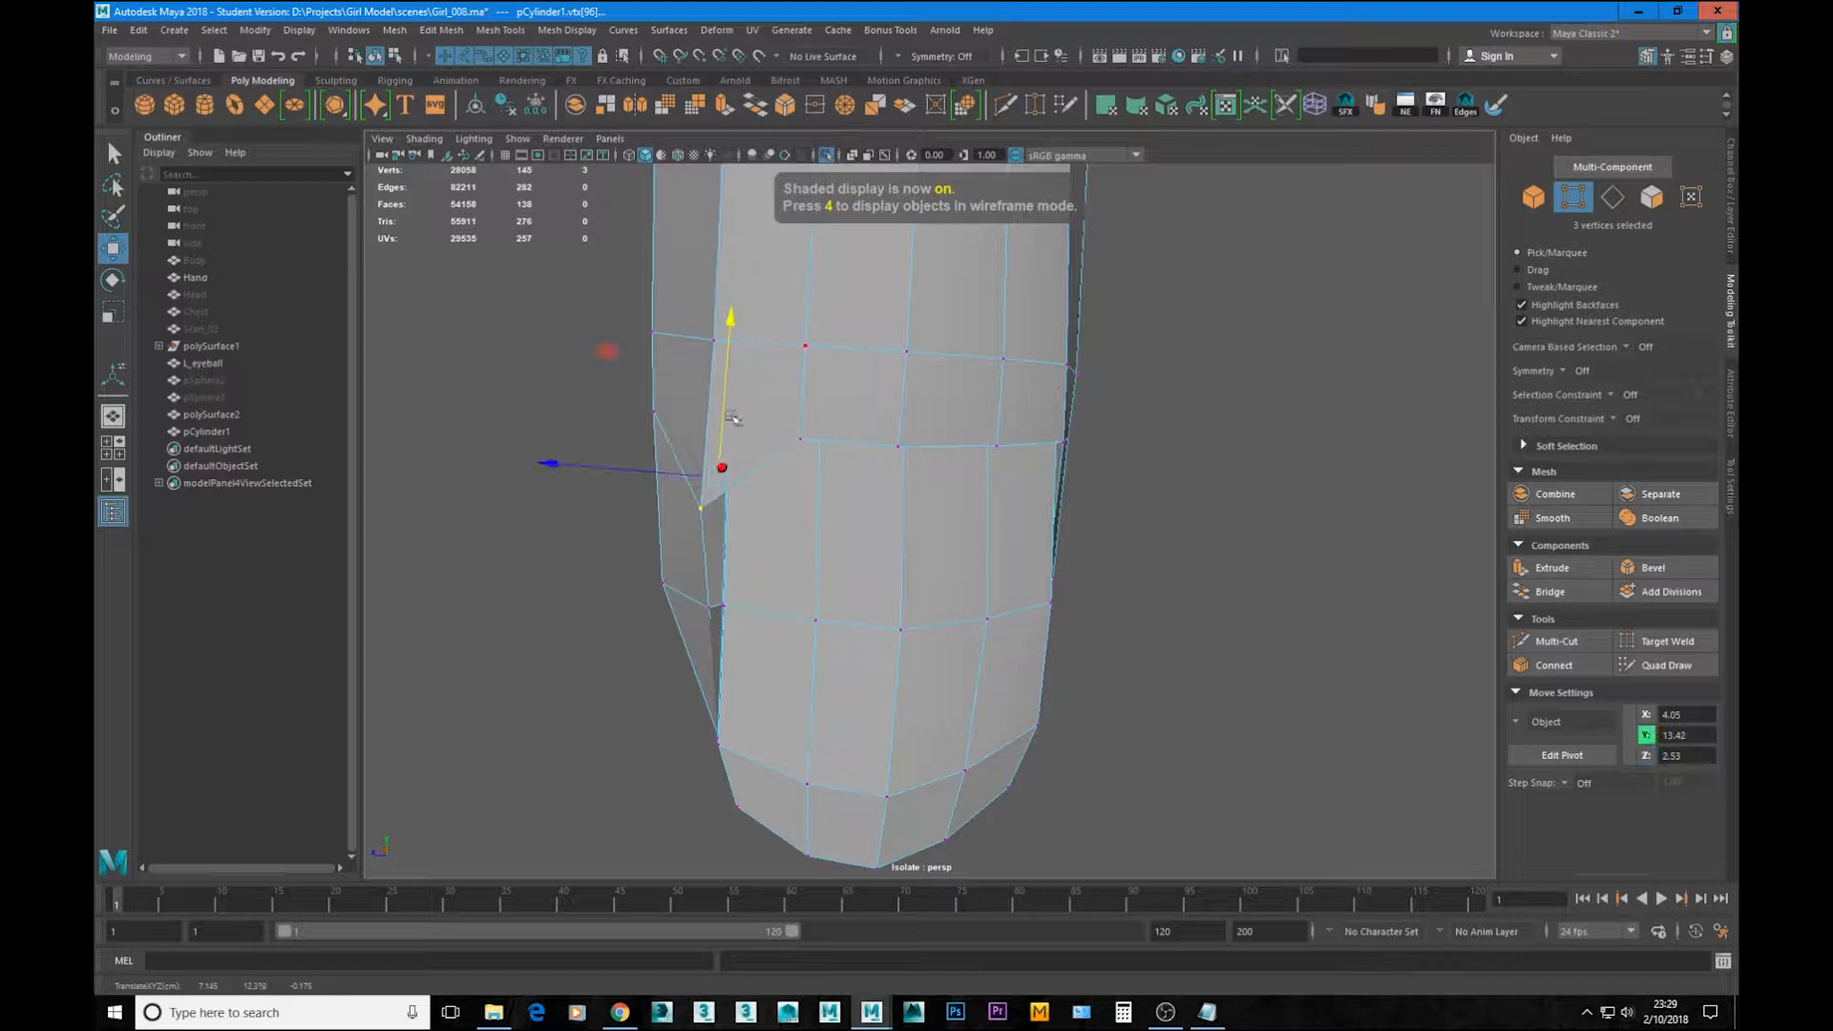
alt+drag(731, 418, 719, 390)
drag(594, 467, 614, 471)
alt+drag(860, 454, 831, 477)
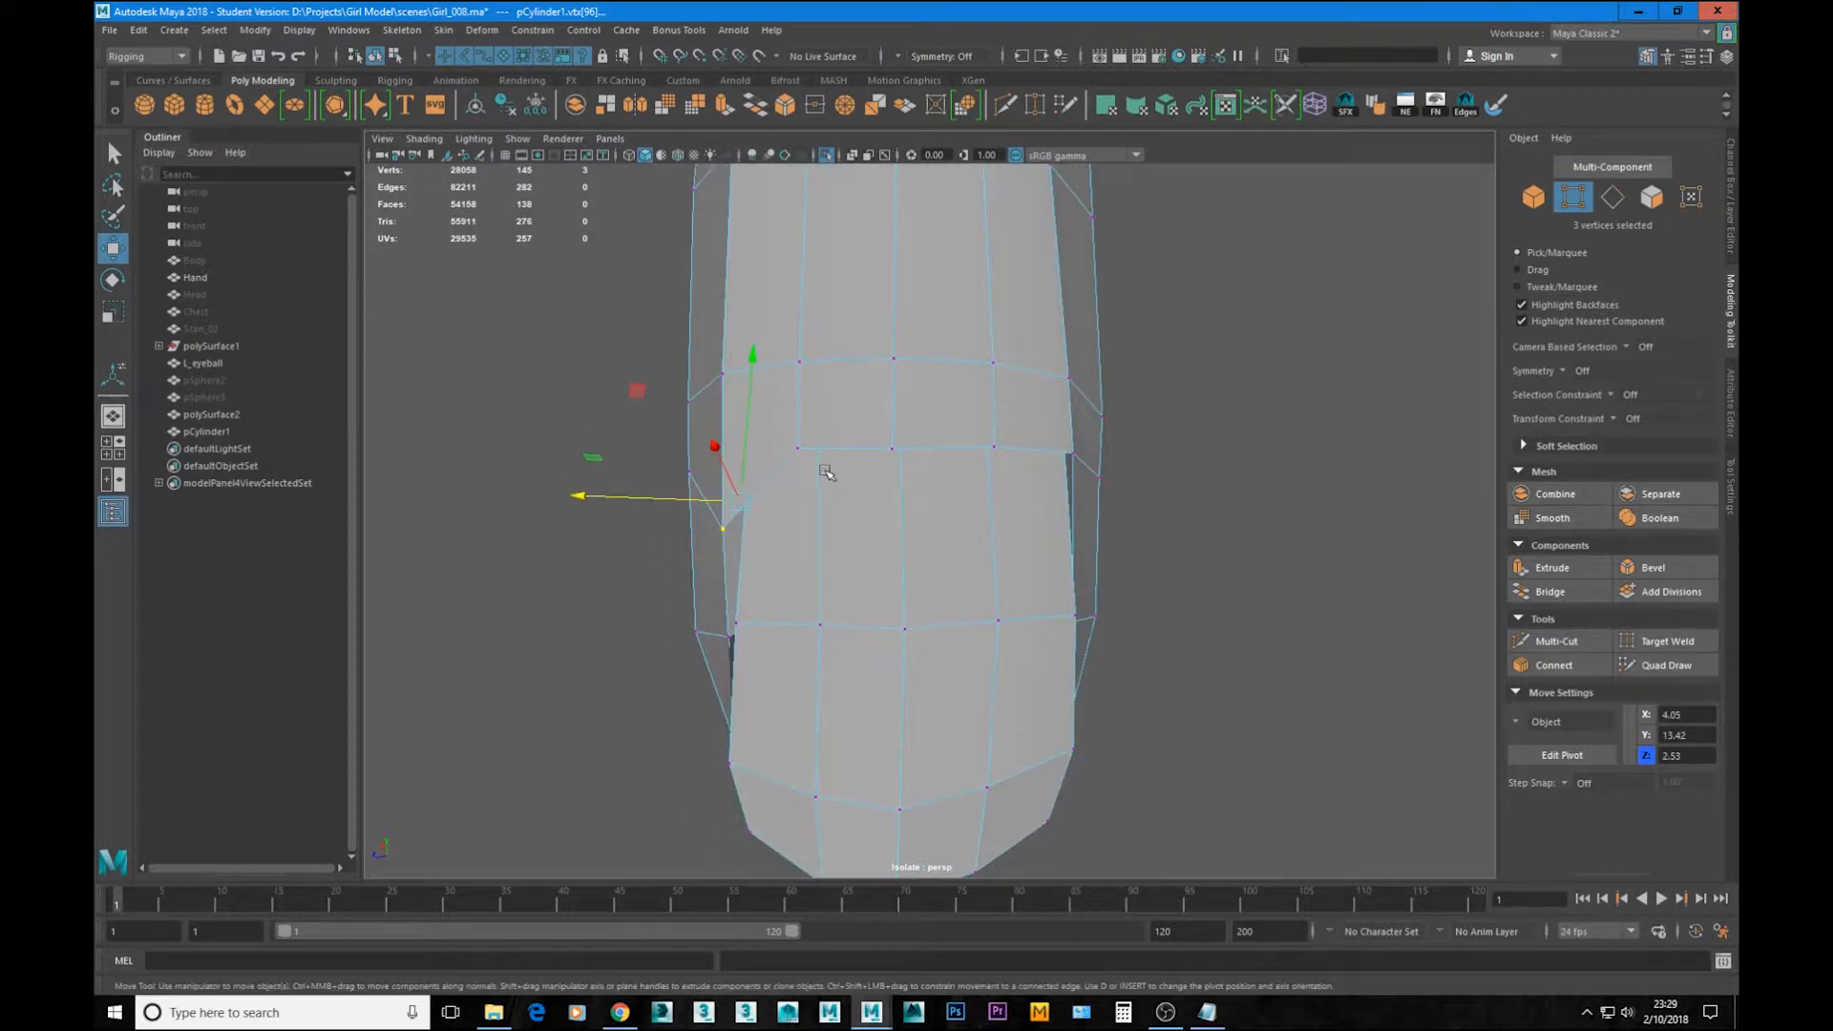
Step: Lower the vertices beside the centre line and at the opposite corner of the nail base to curve the cuticle line
key(4)
alt+drag(936, 503, 933, 525)
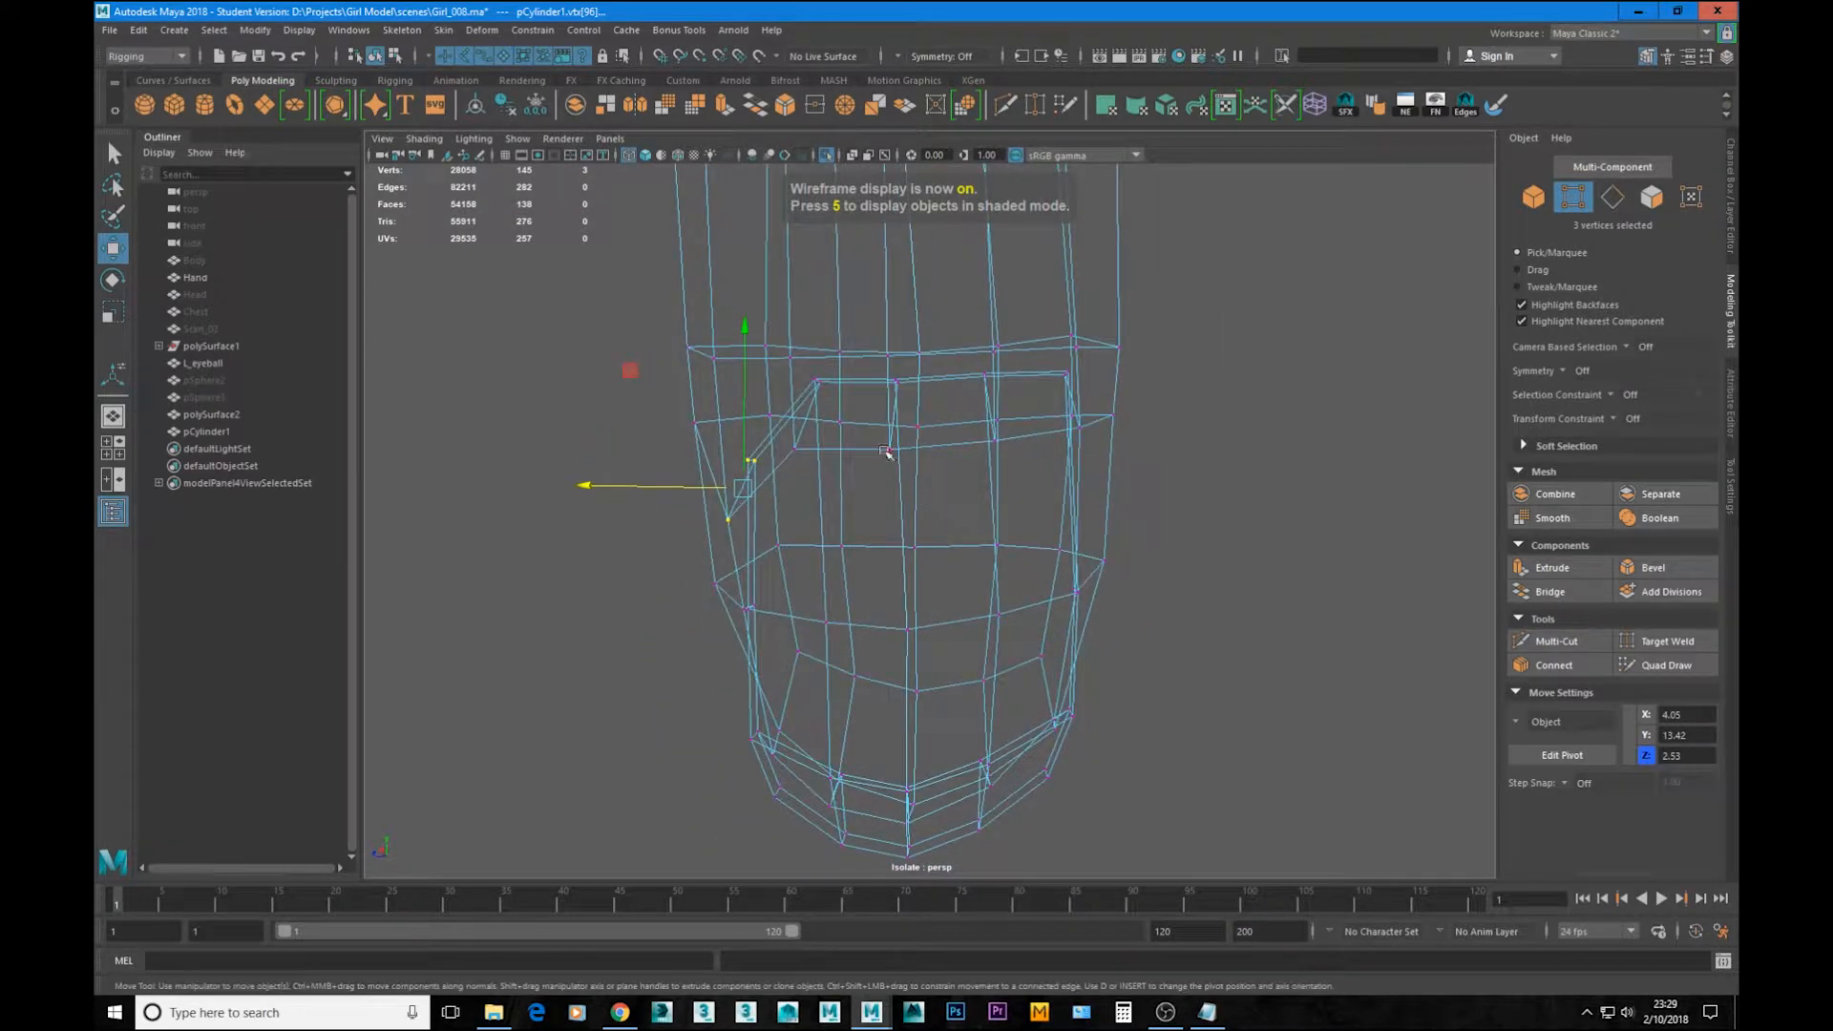
alt+drag(886, 453, 831, 362)
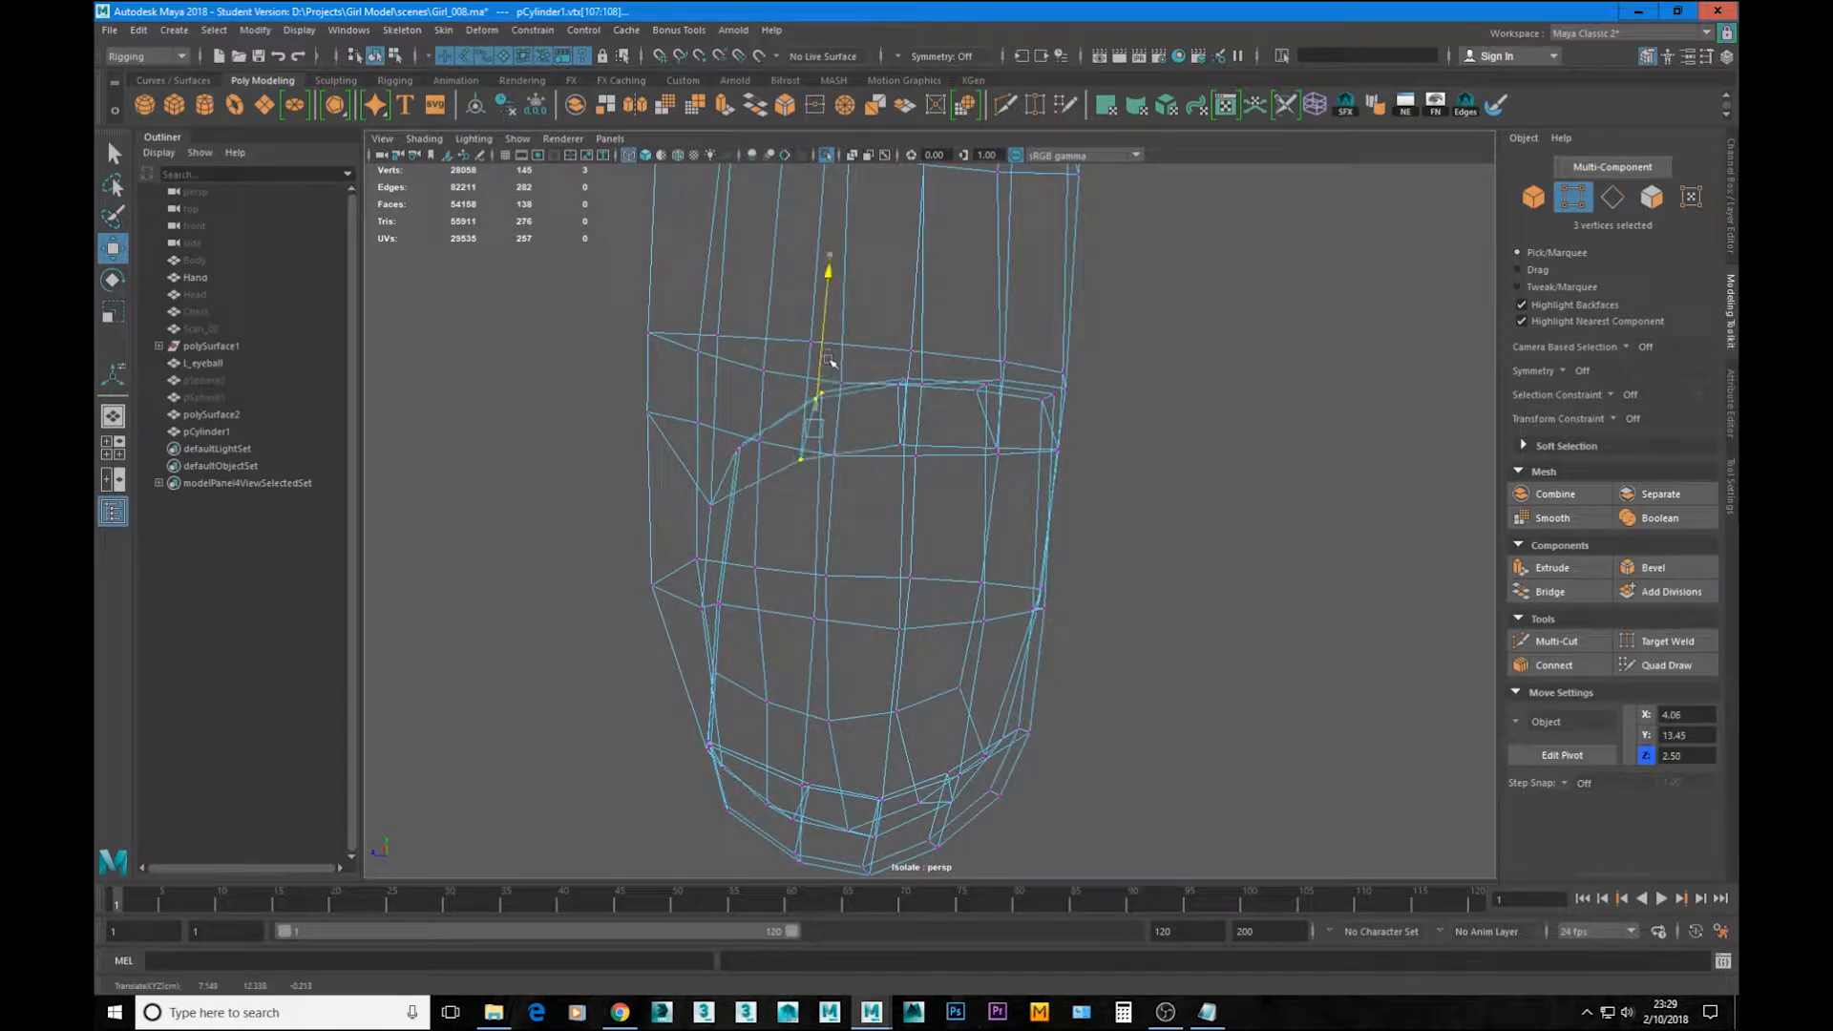
alt+drag(924, 417, 1011, 339)
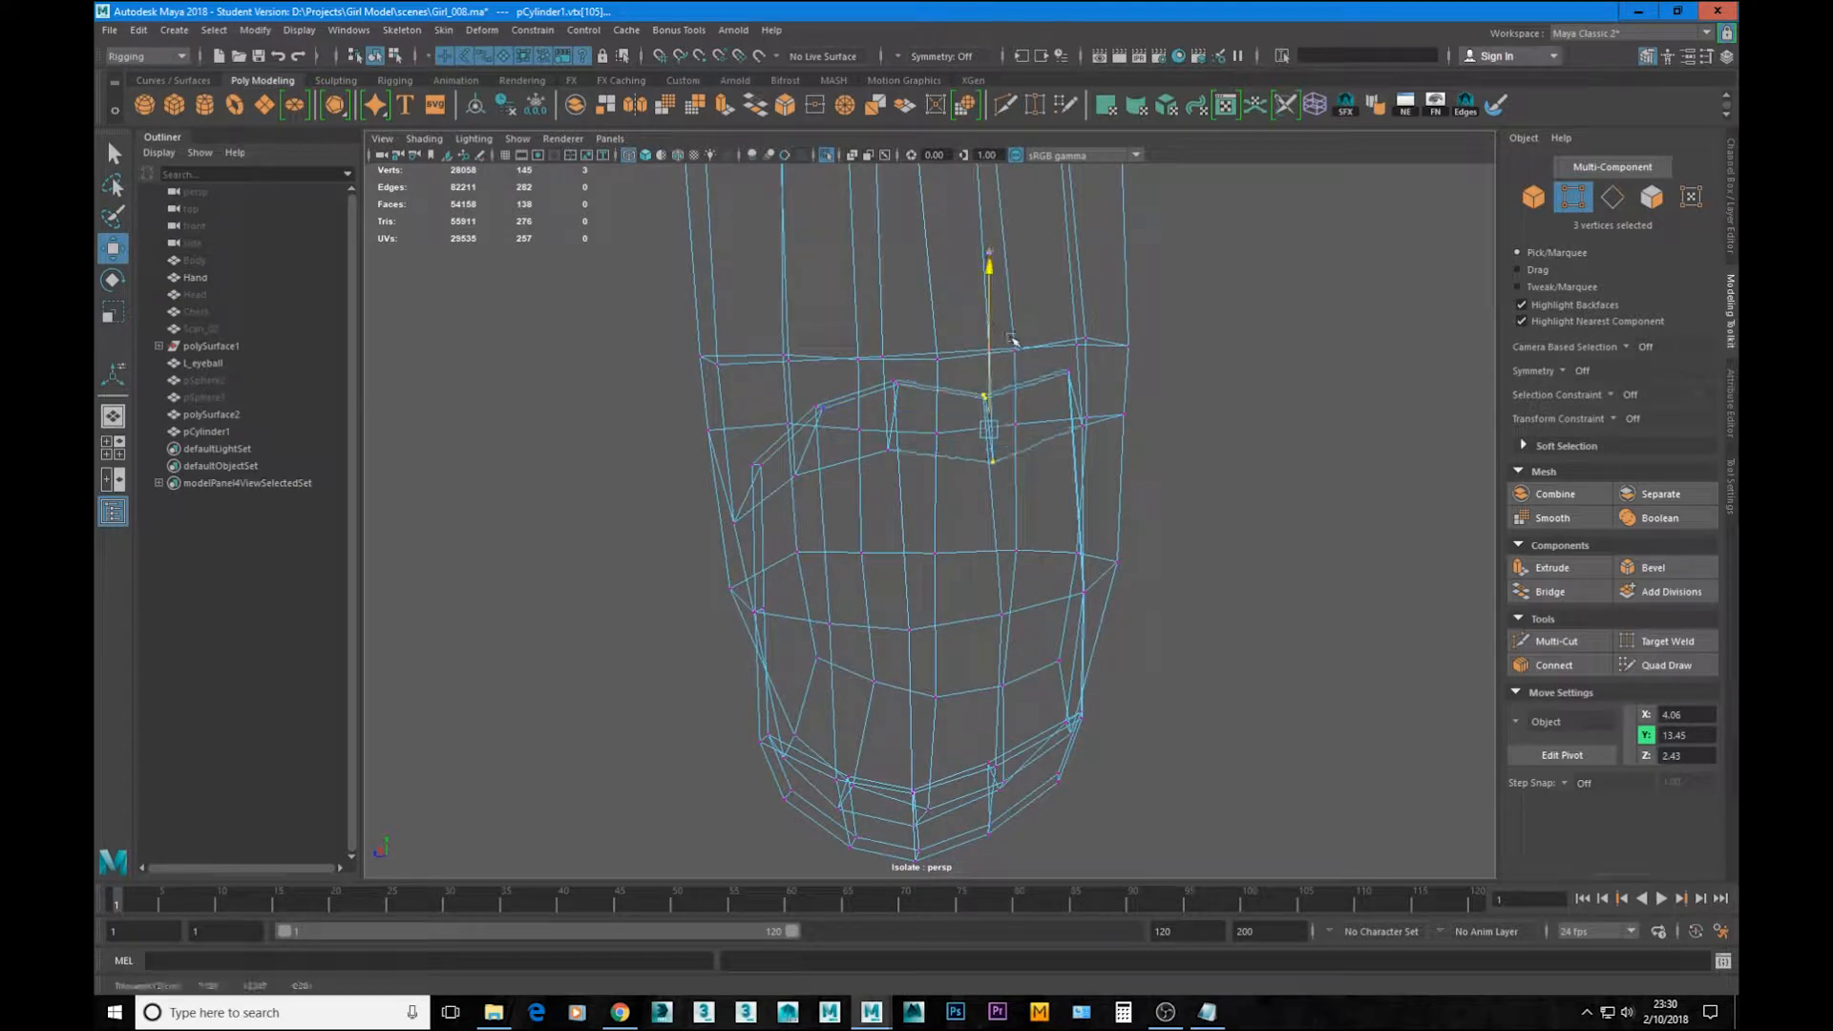
alt+drag(1076, 428, 1110, 404)
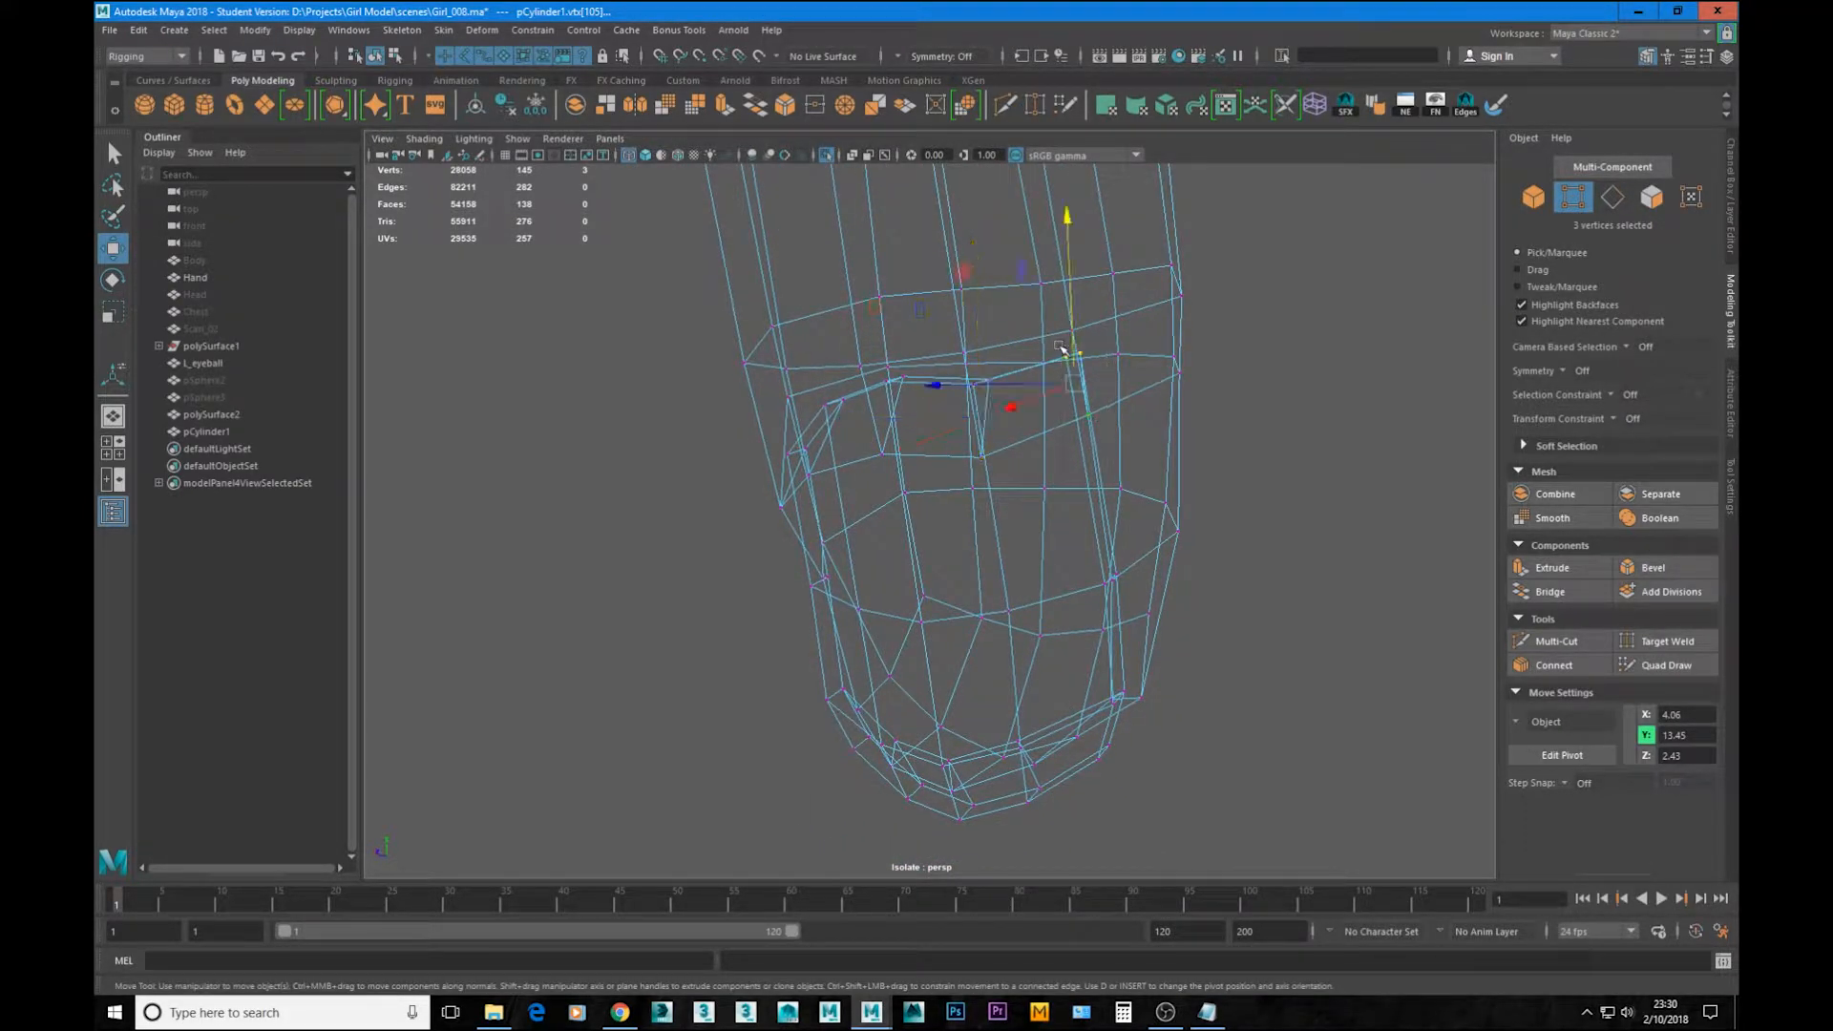
mouse_move(1061, 348)
alt+mouse_down()
mouse_move(1101, 320)
mouse_move(1067, 396)
mouse_move(917, 532)
mouse_move(802, 495)
alt+mouse_up()
key(5)
key(4)
alt+drag(918, 560, 859, 539)
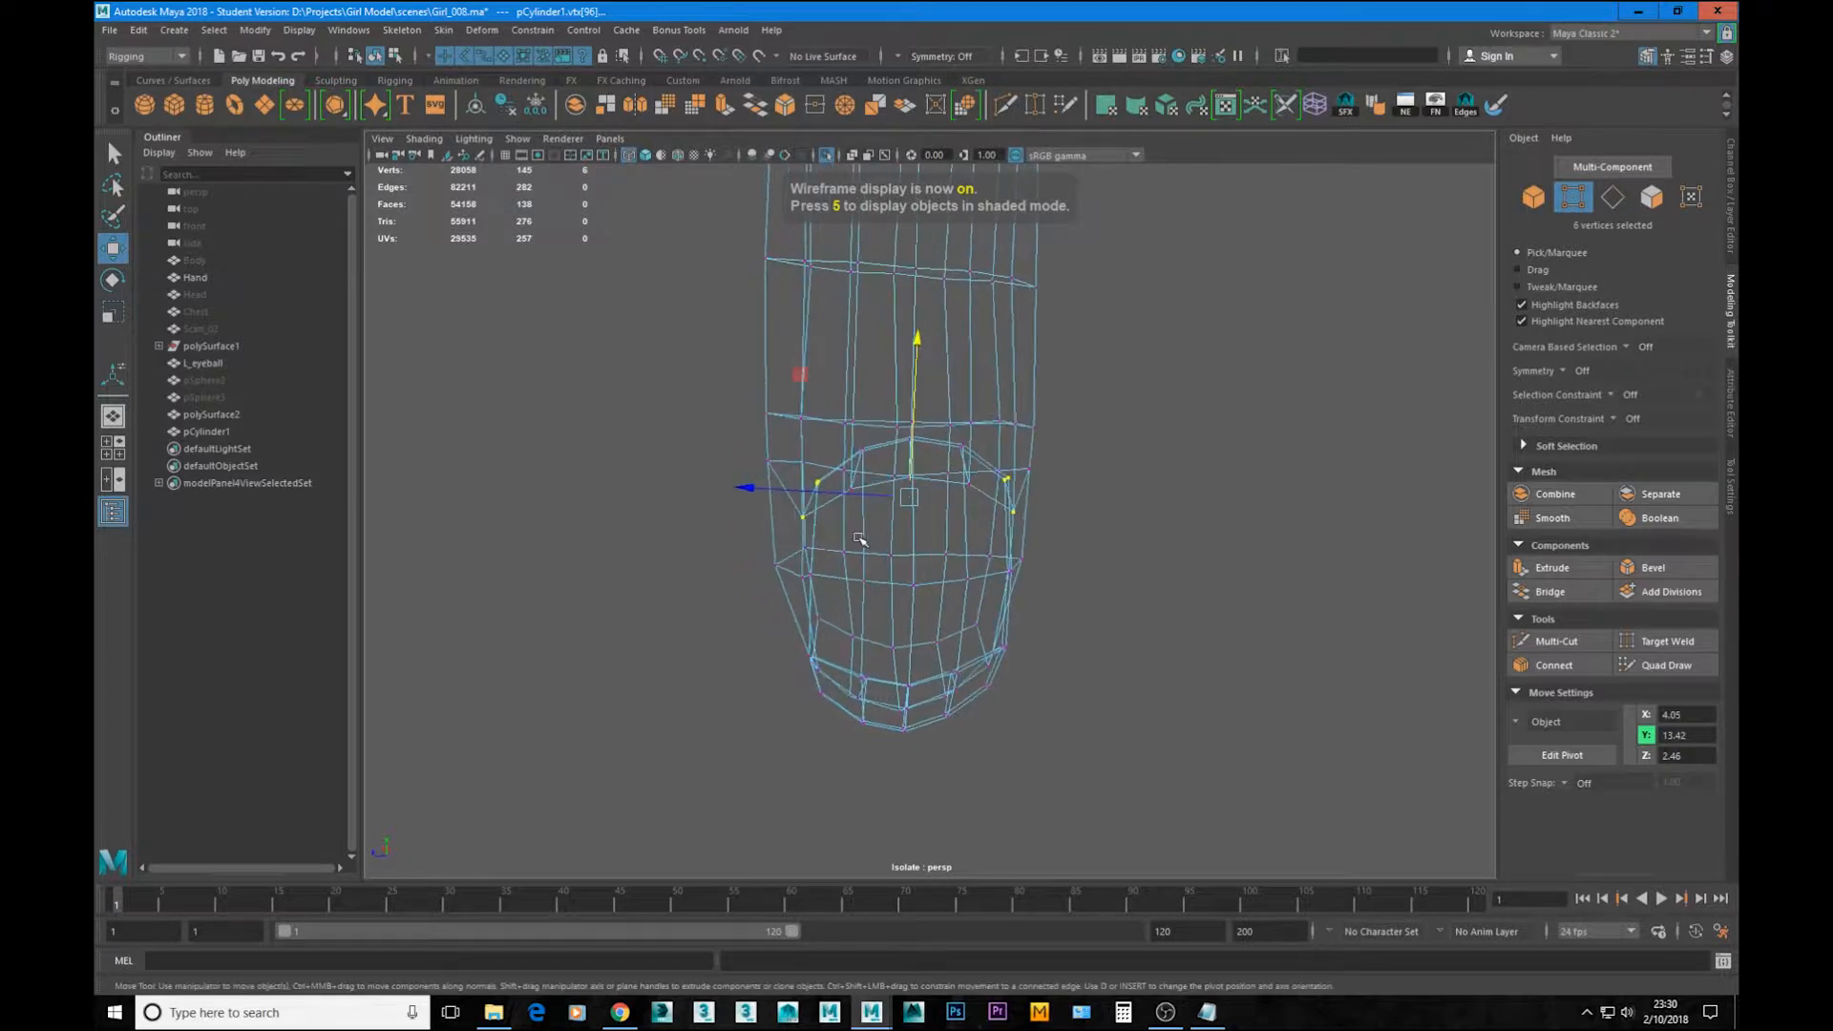
key(5)
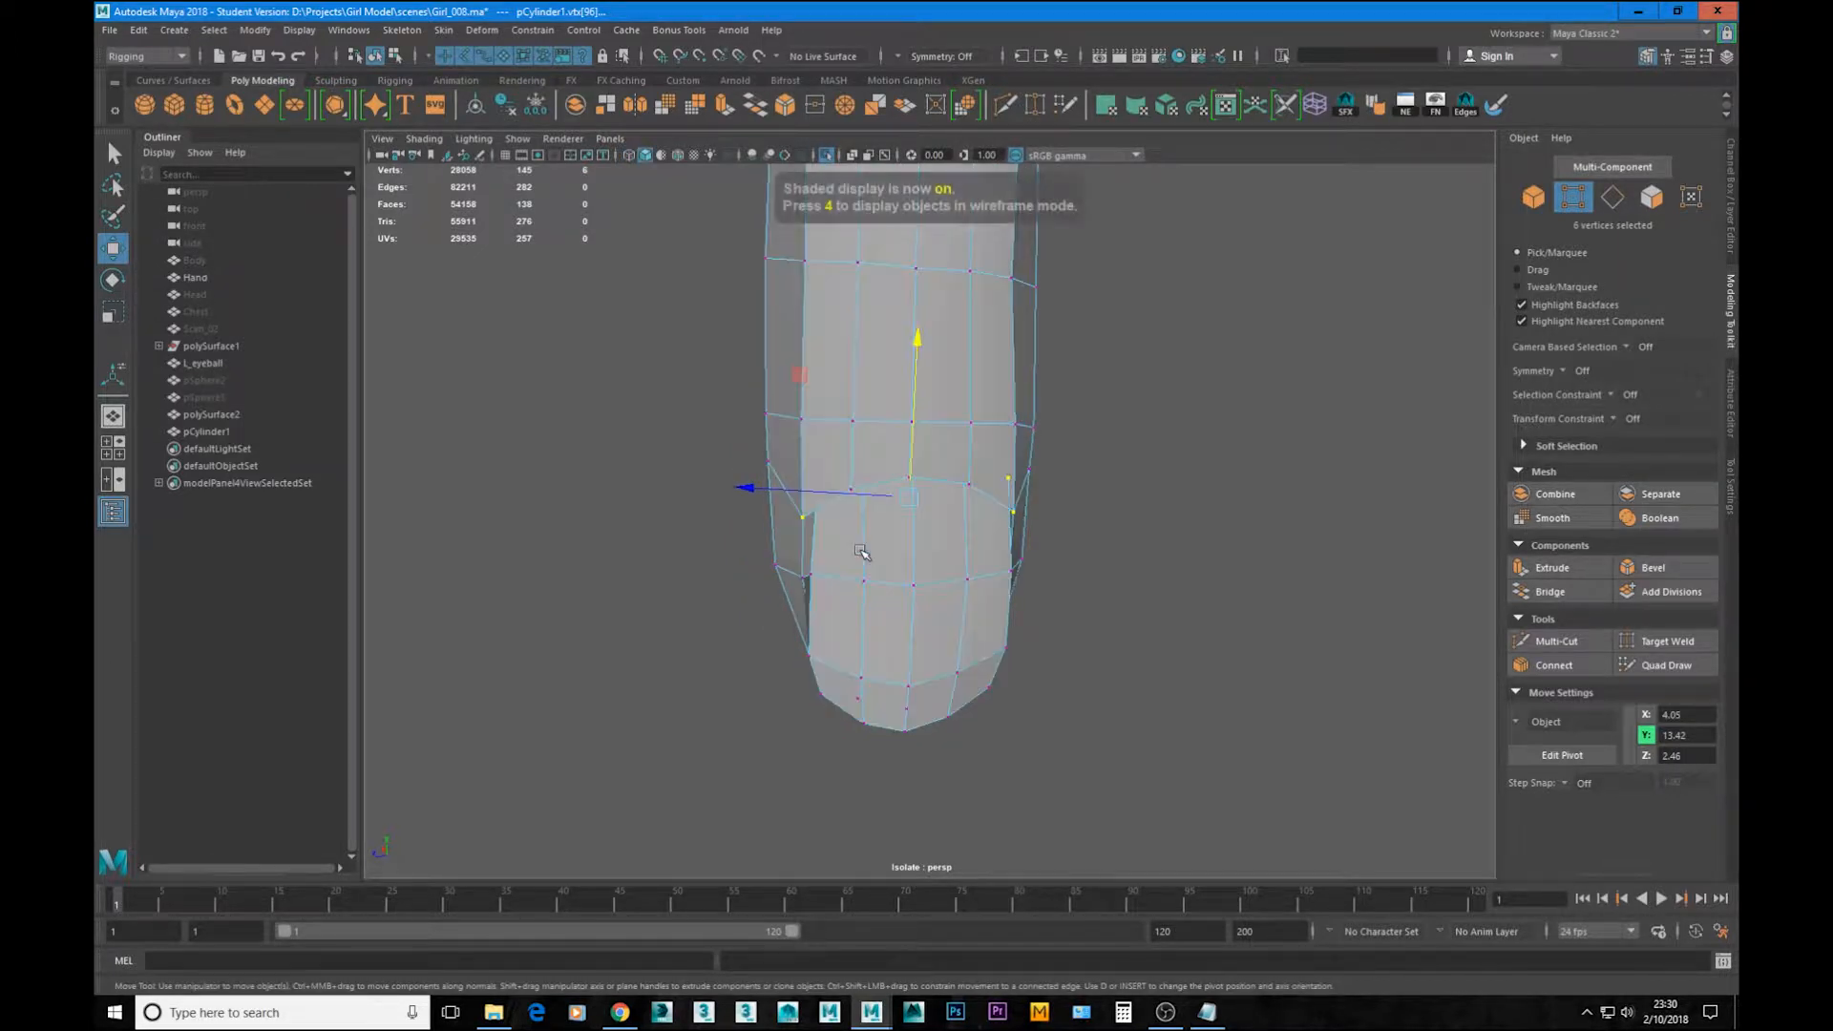
Step: Bring the scanned hand back into view and move the cuticle line's corner vertex in depth to fit the scan
key(ctrl+1)
alt+drag(920, 619, 930, 592)
alt+right_drag(931, 593, 937, 532)
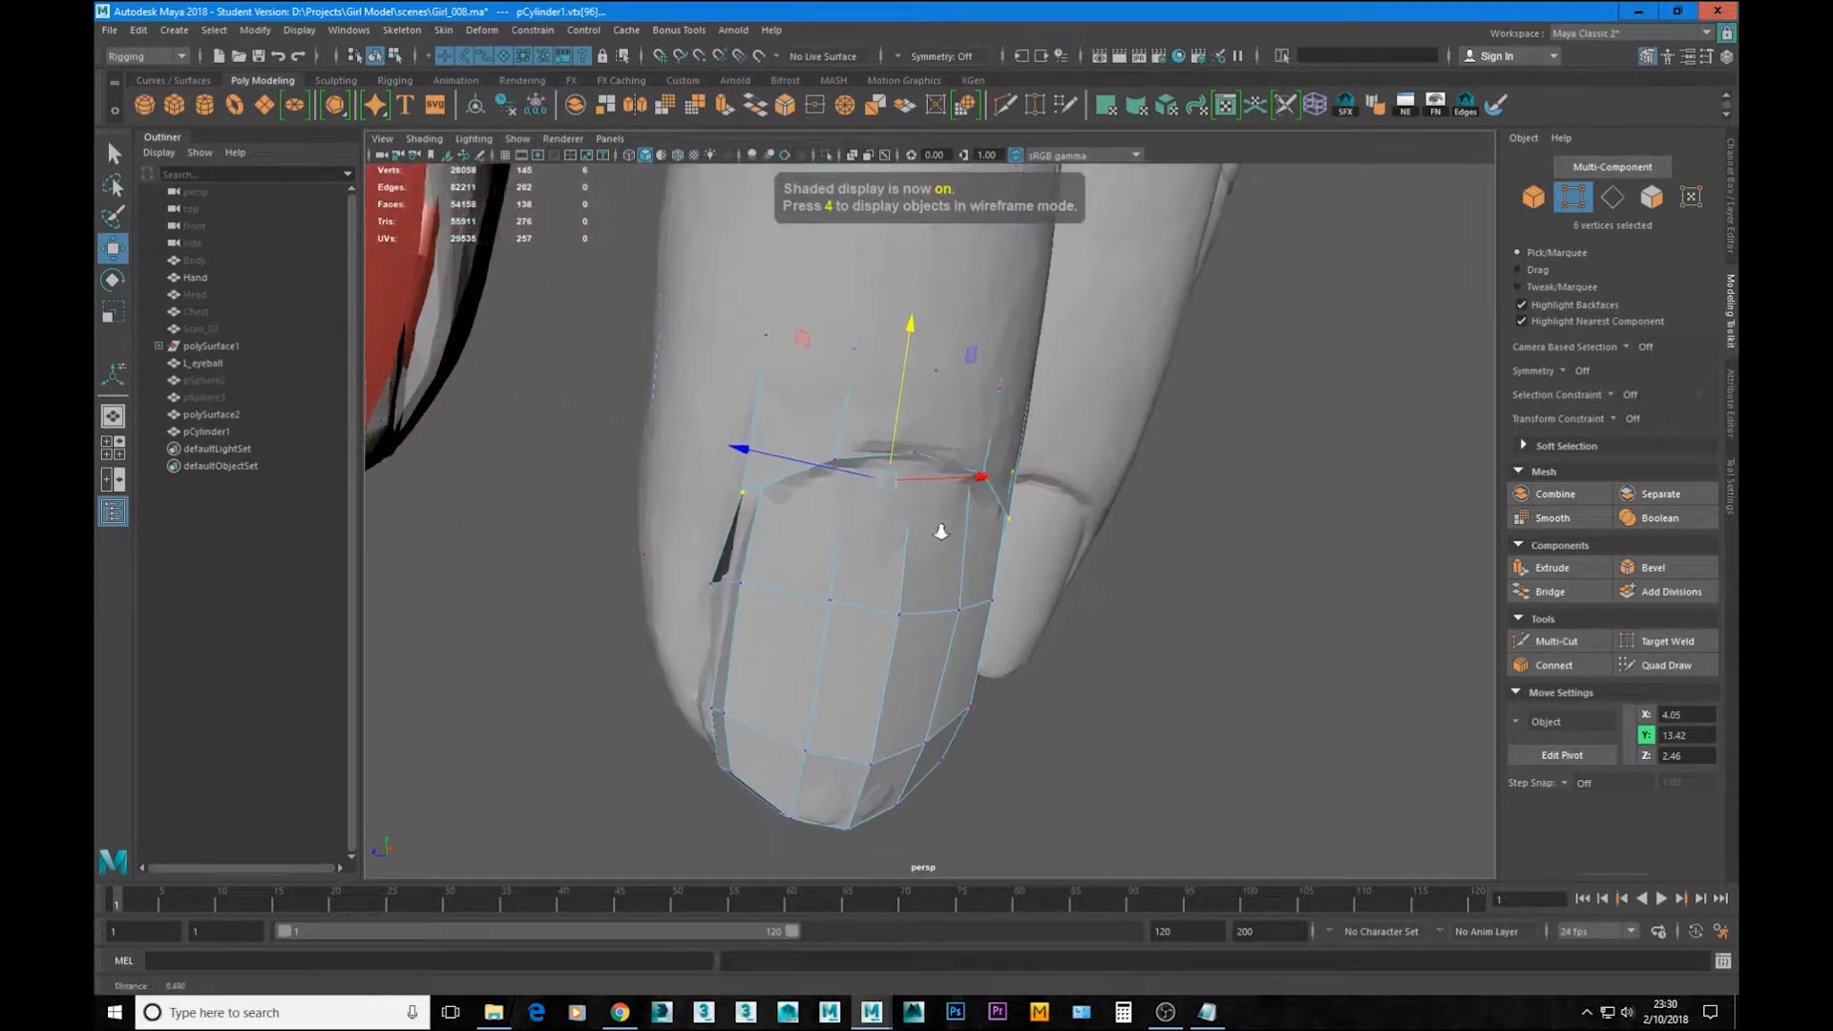
mouse_move(936, 531)
alt+mouse_down()
mouse_move(893, 420)
mouse_move(914, 394)
mouse_move(759, 516)
alt+mouse_up()
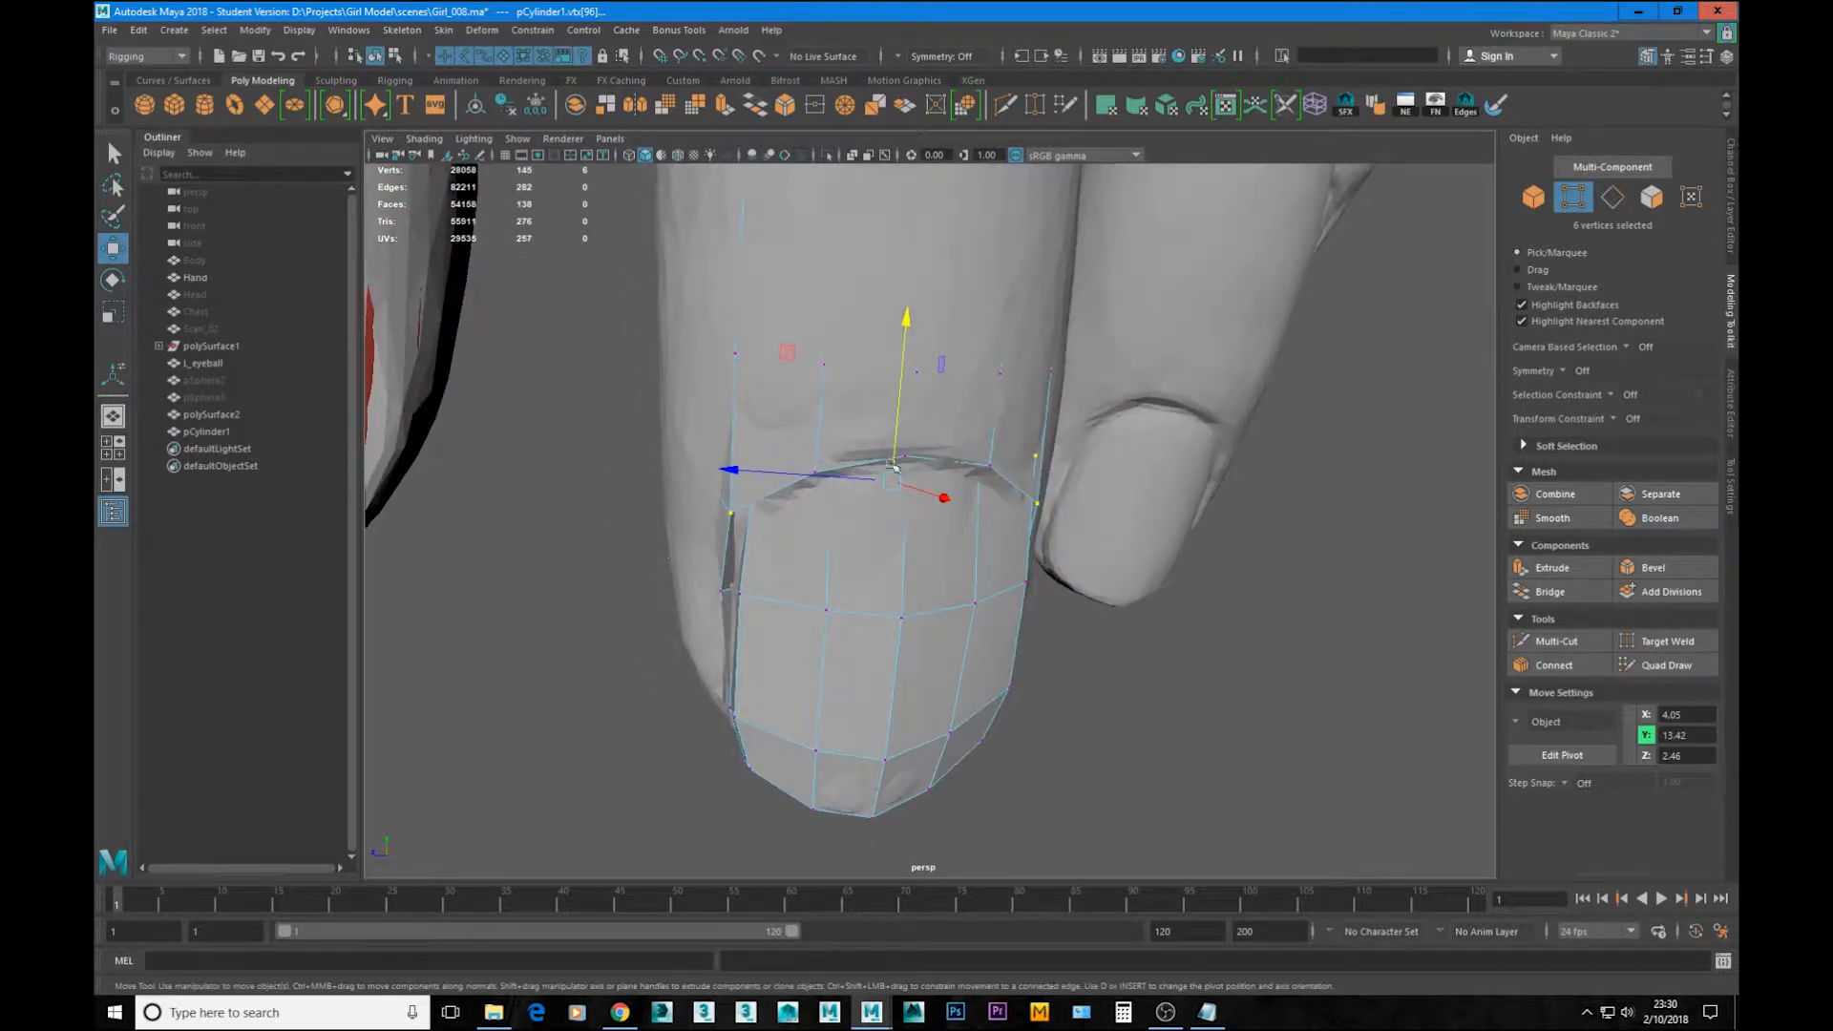
mouse_move(895, 466)
alt+mouse_down()
mouse_move(807, 559)
mouse_move(712, 438)
mouse_move(1043, 494)
mouse_move(871, 536)
alt+mouse_up()
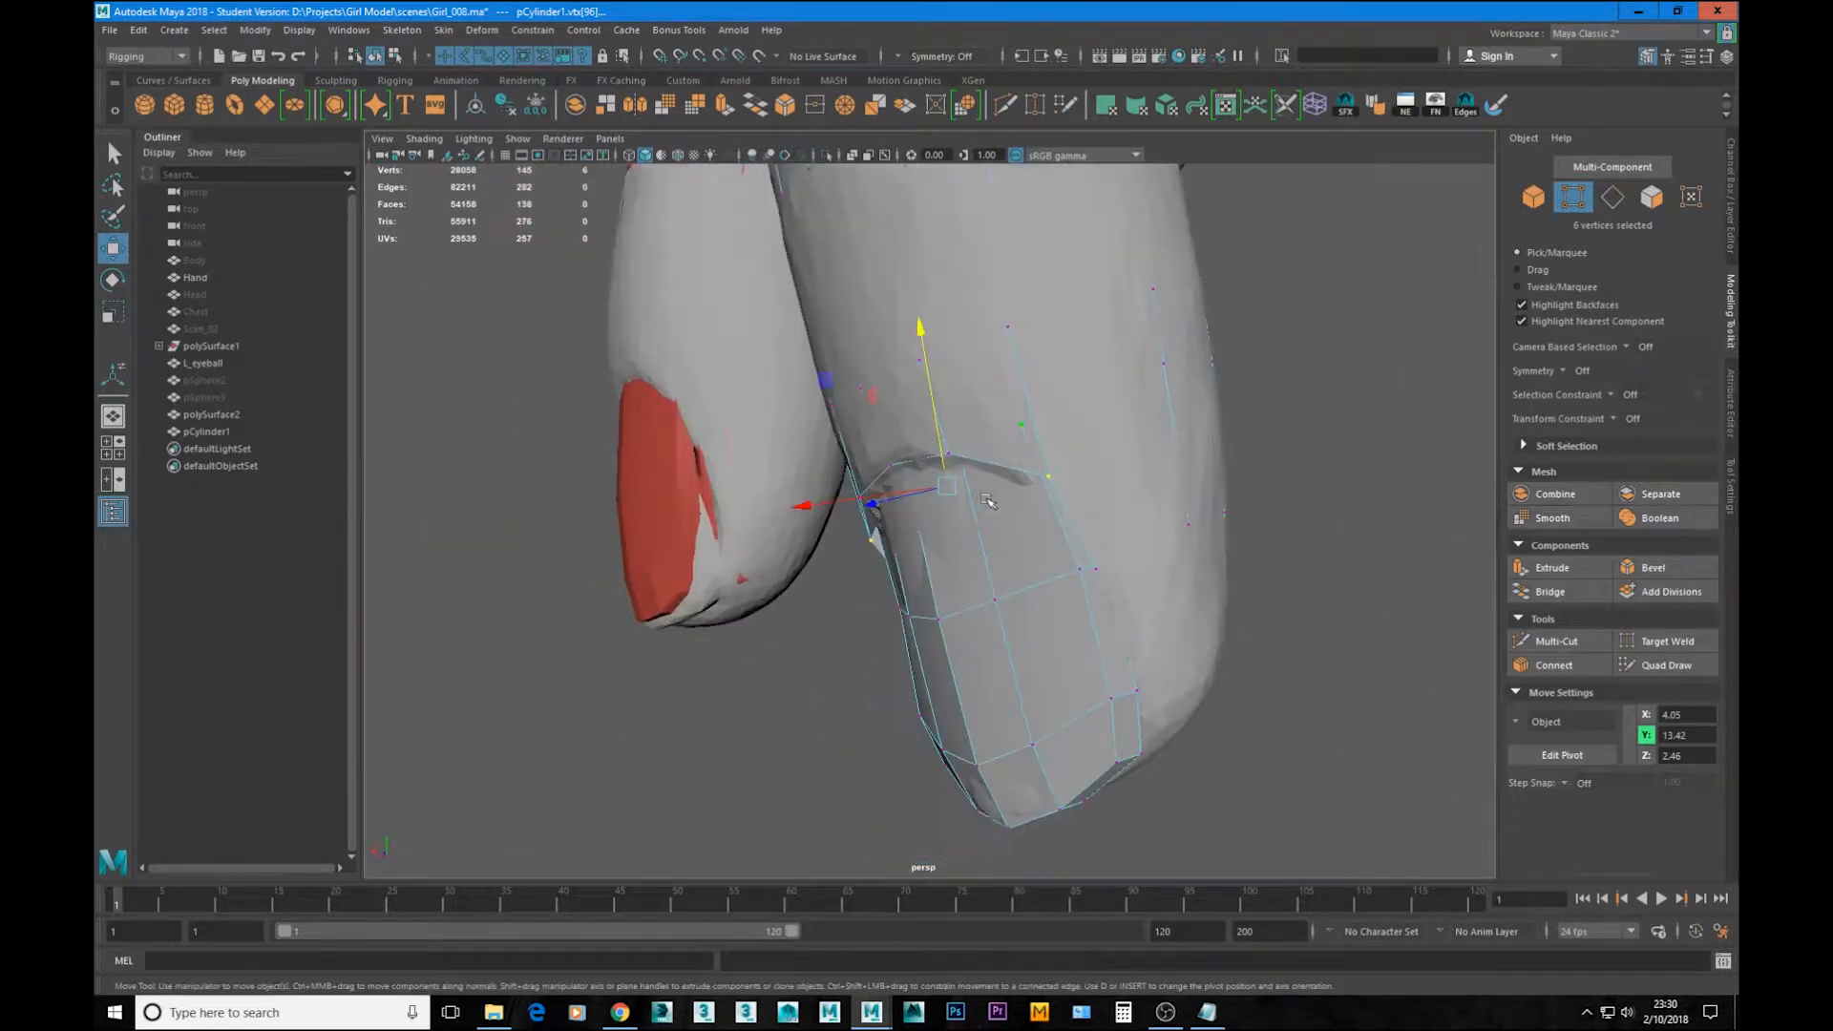
alt+right_drag(871, 535, 1055, 459)
alt+middle_drag(1089, 449, 1031, 487)
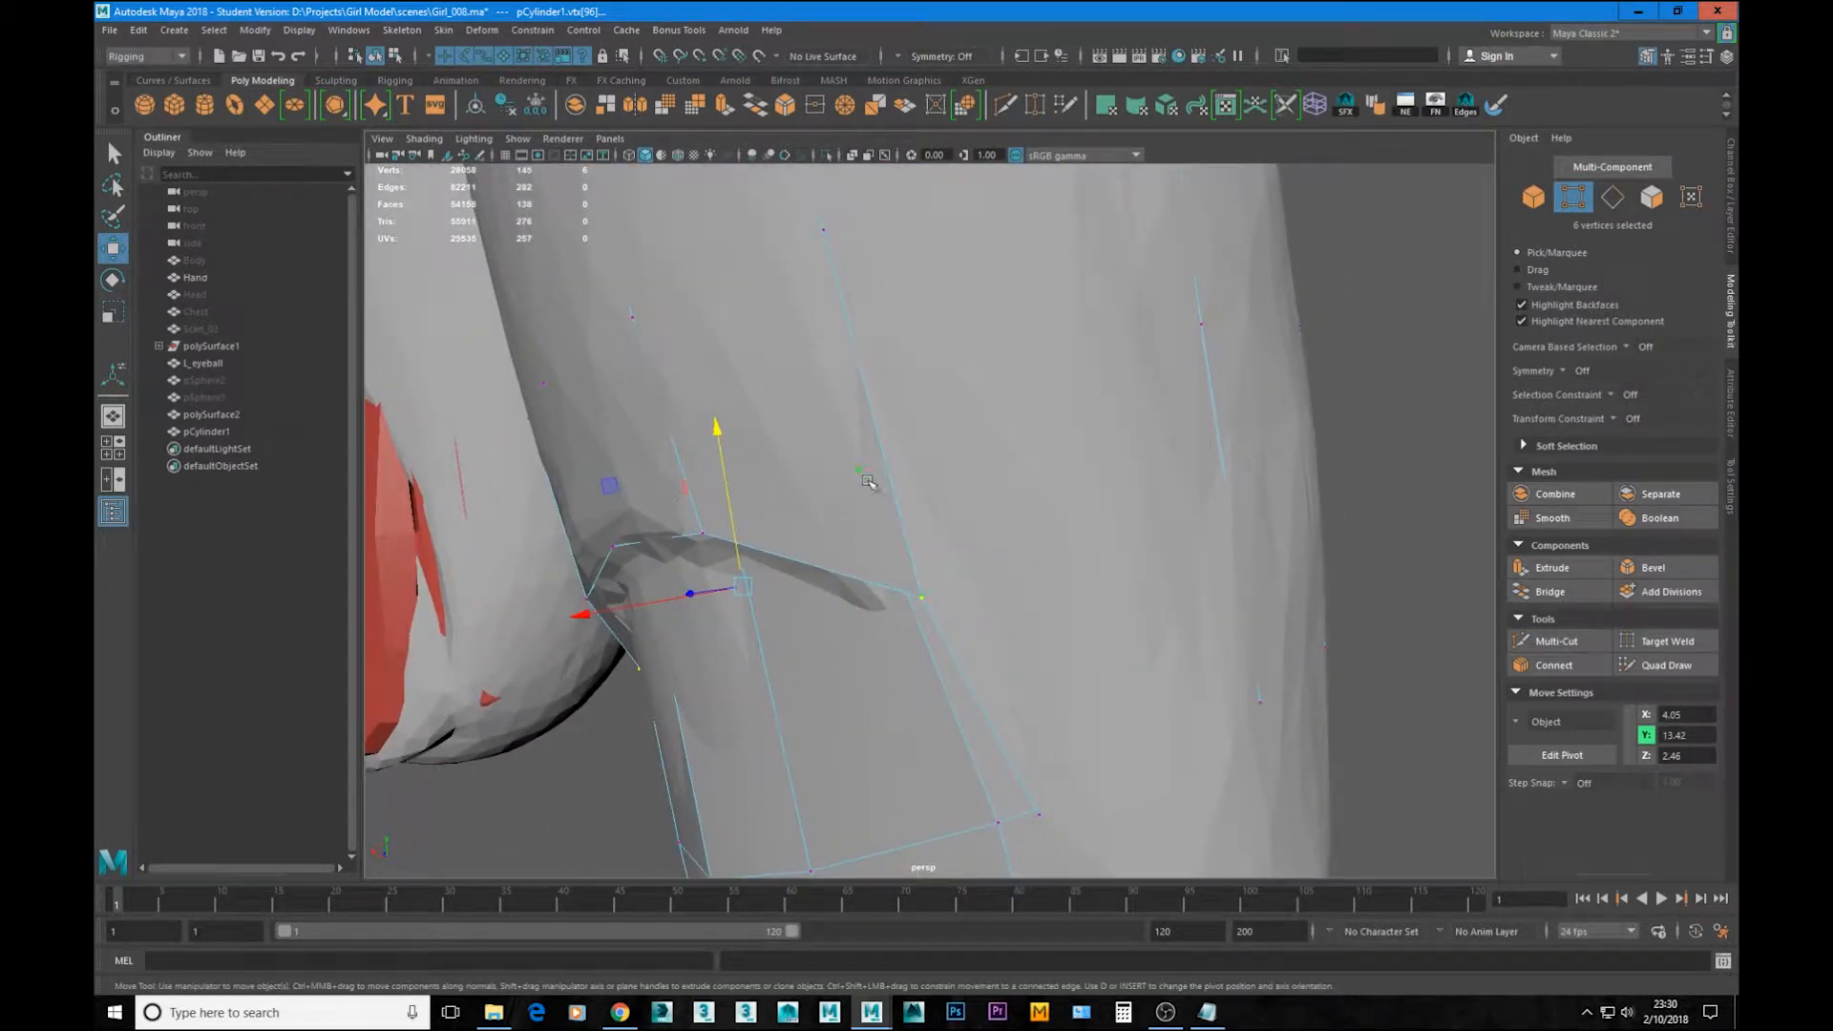
drag(754, 487, 1205, 515)
alt+right_drag(1205, 516, 933, 503)
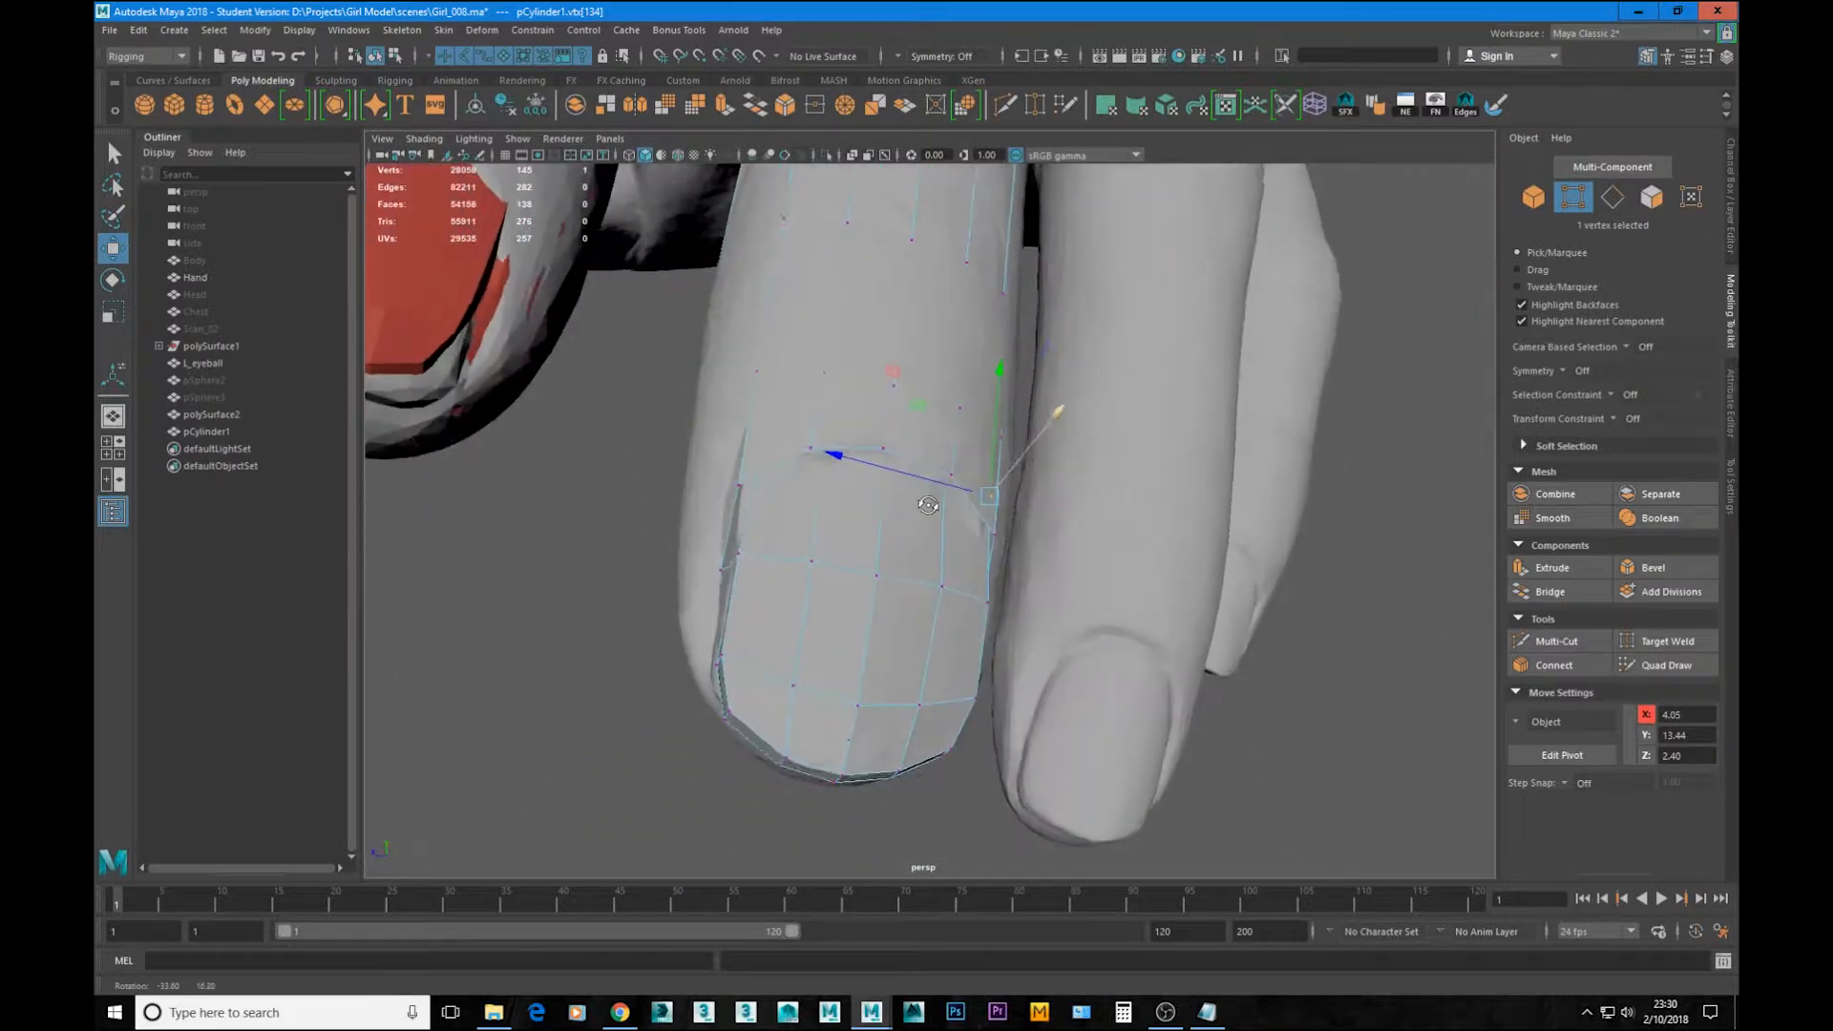
alt+drag(933, 503, 886, 530)
Step: Move the rear edge on the side of the nail outward to close in on the finger's nail fold
alt+drag(692, 621, 840, 592)
click(867, 614)
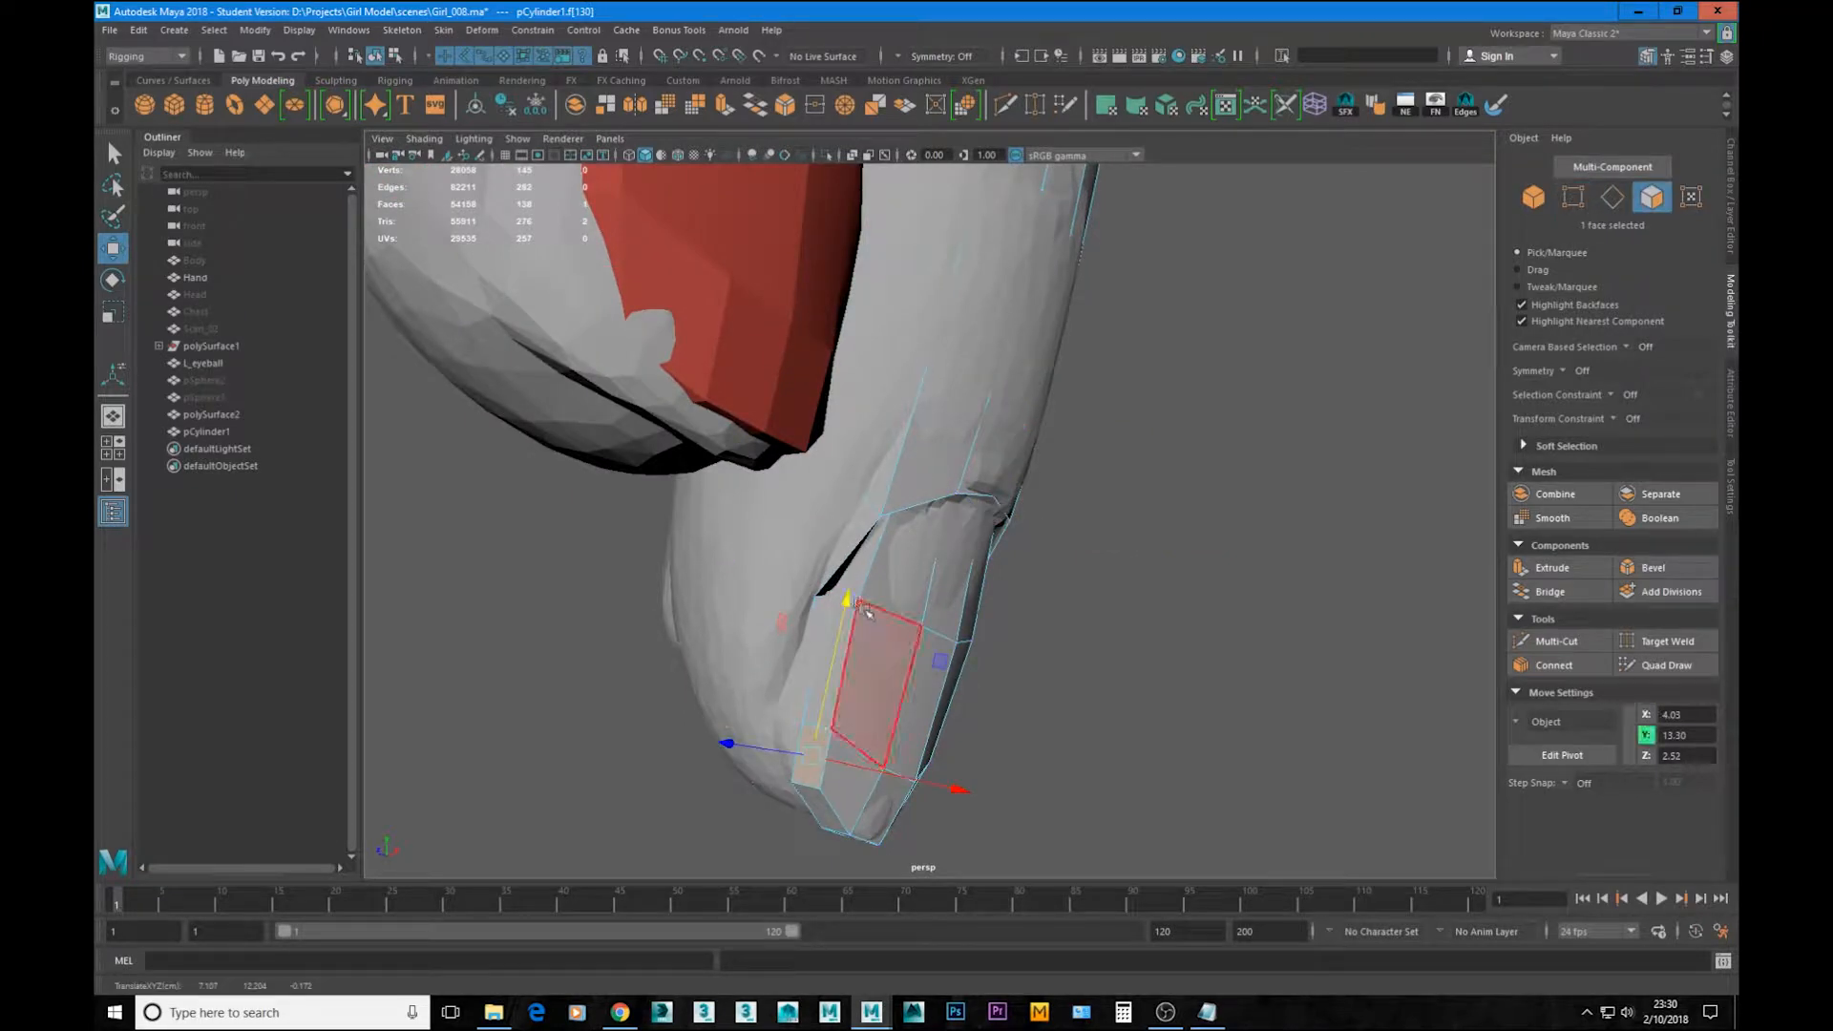
click(855, 605)
alt+drag(852, 614, 763, 599)
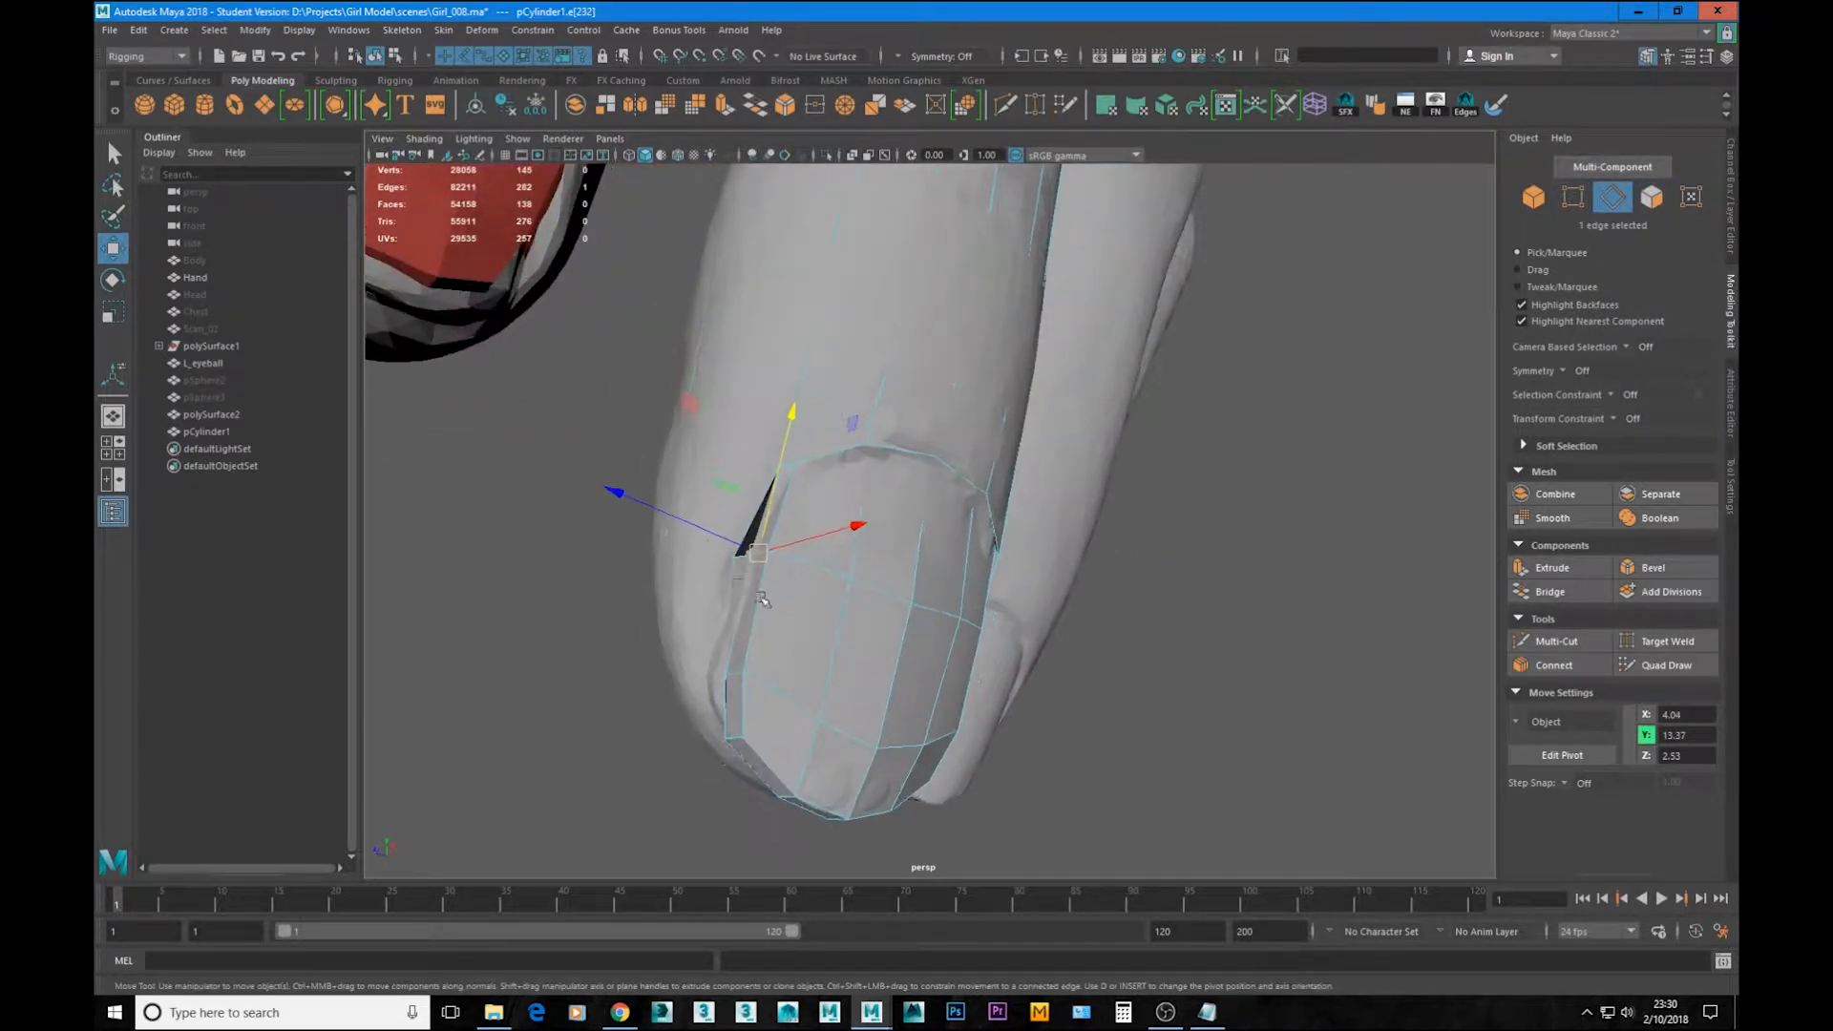
drag(708, 531, 700, 530)
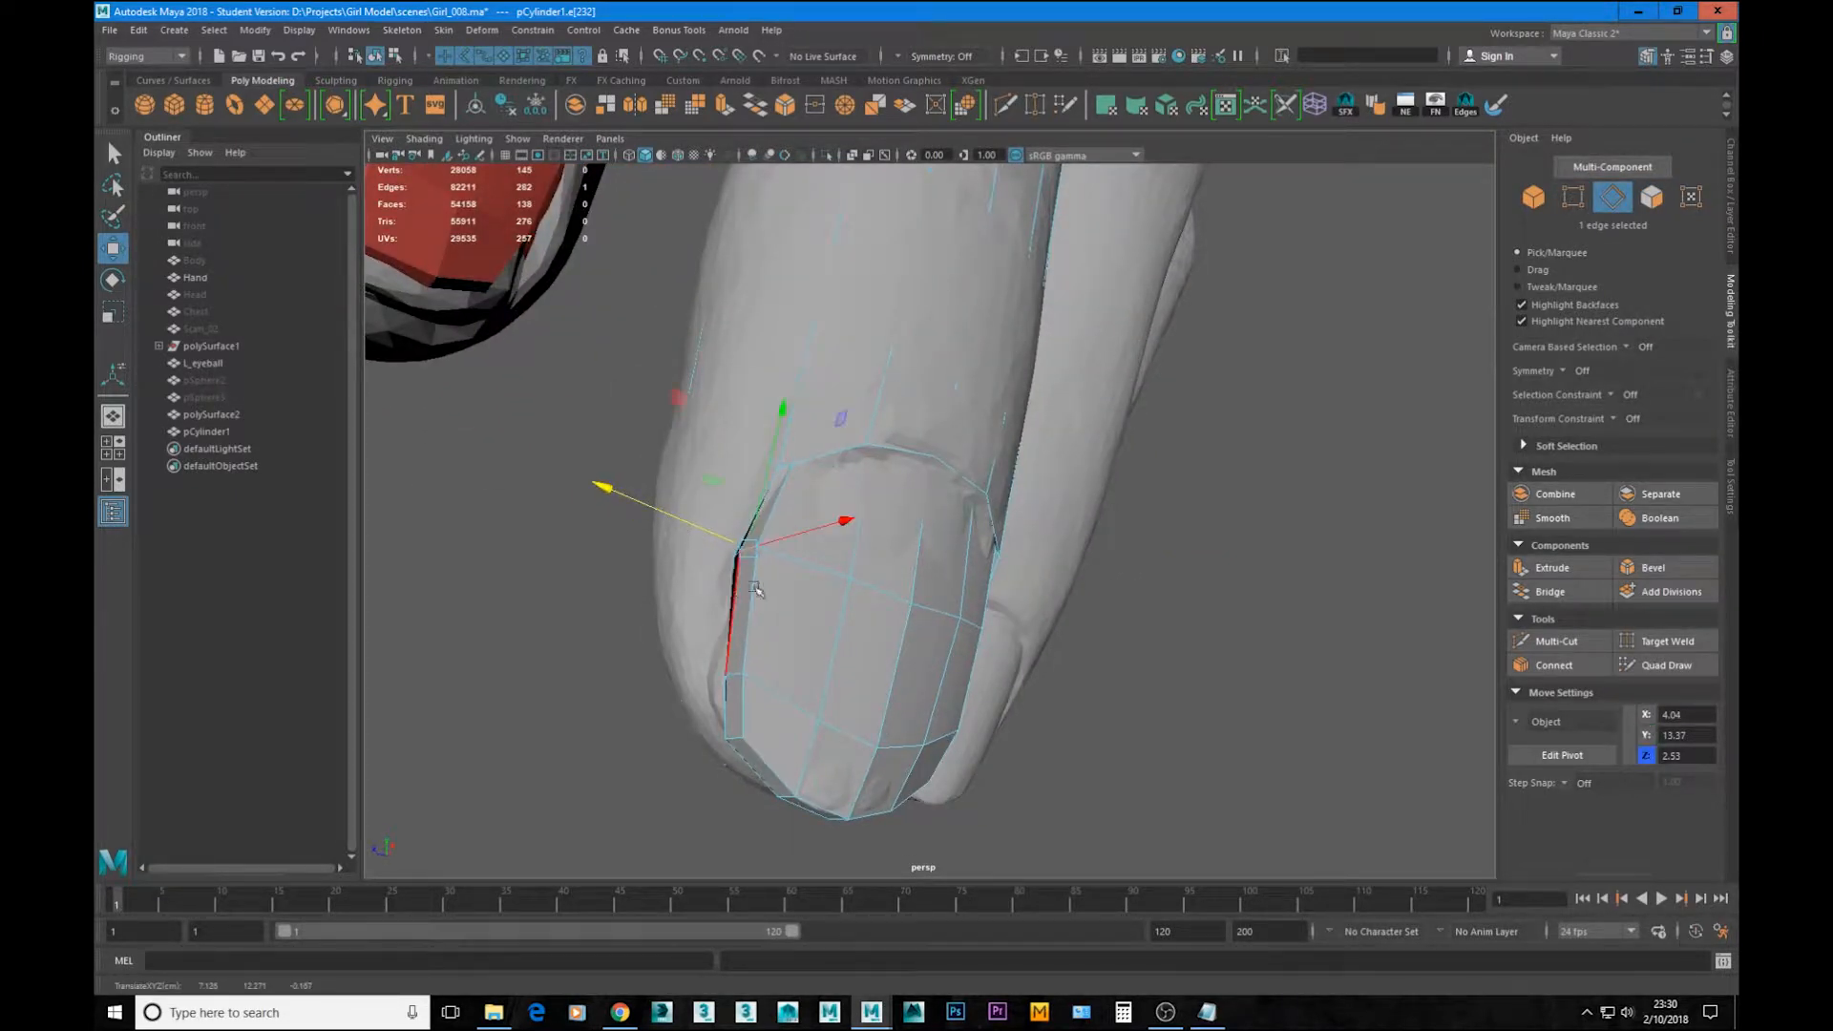
alt+drag(756, 590, 876, 653)
Step: Select the side face near the nail's front corner and adjust it sideways against the scanned nail
alt+drag(885, 739, 934, 657)
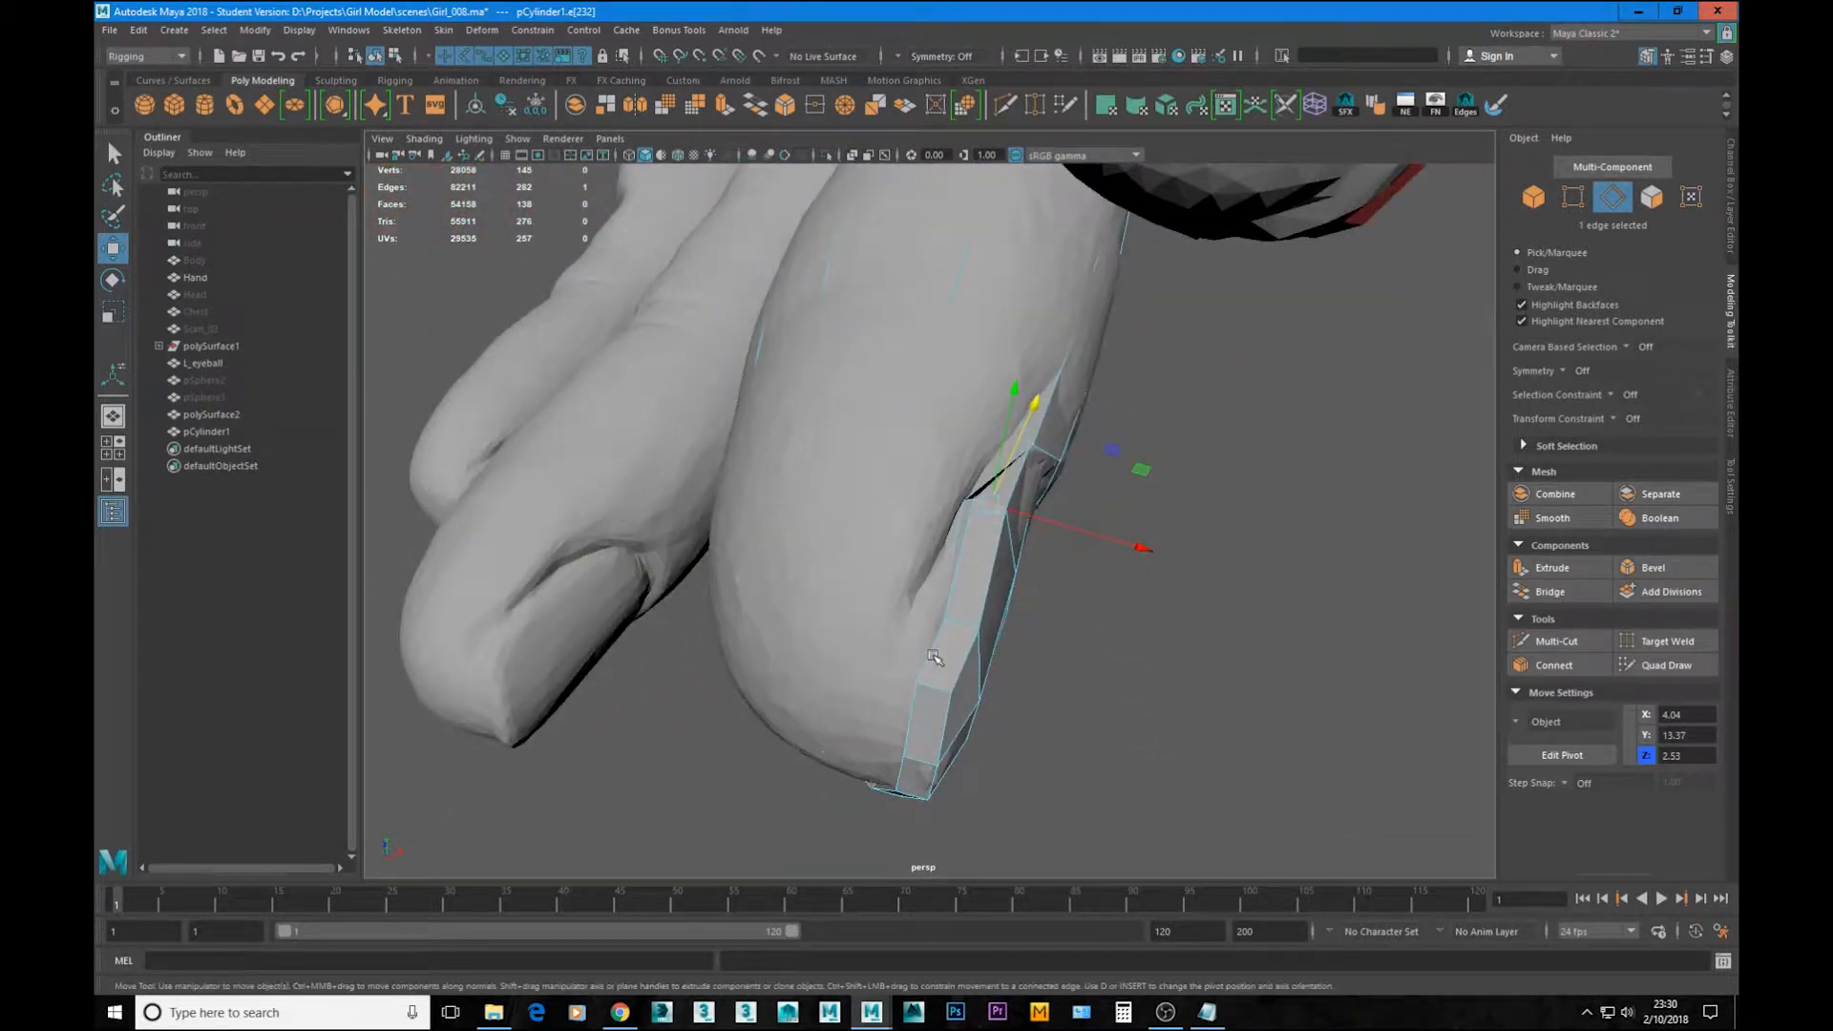
key(alt+F9)
click(947, 631)
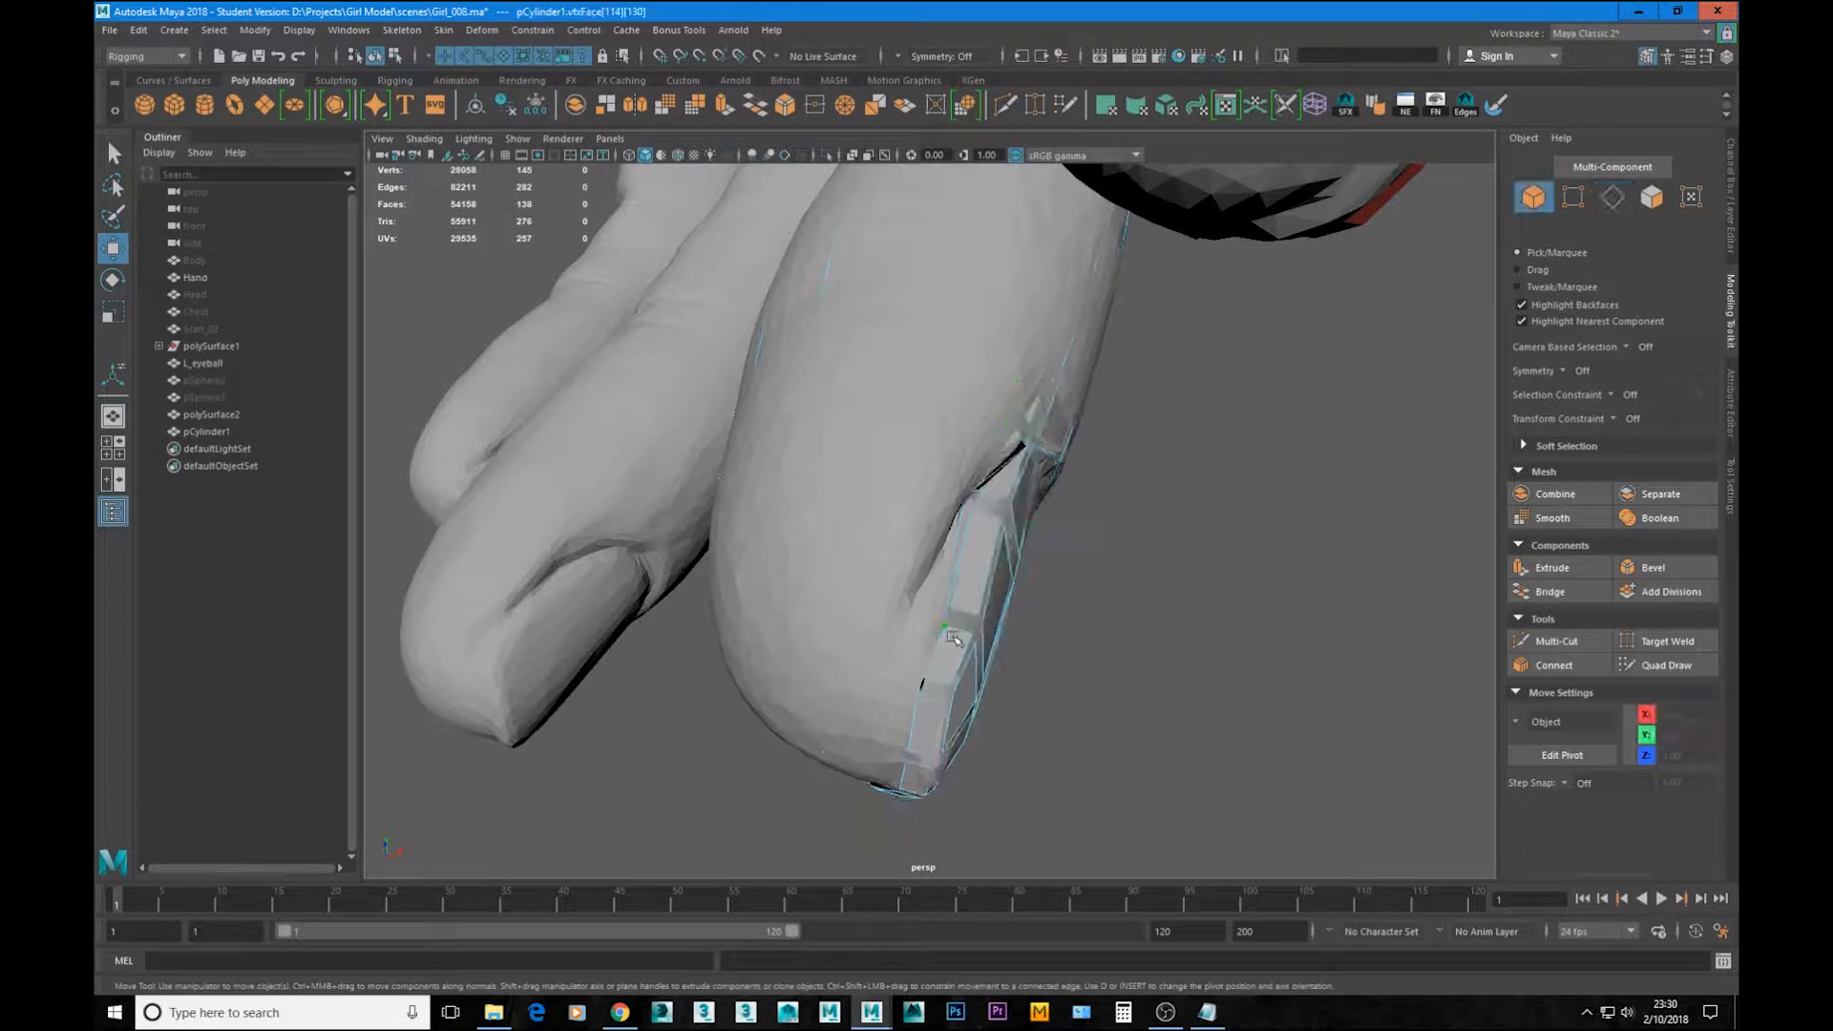
key(F11)
click(951, 666)
drag(998, 668, 677, 552)
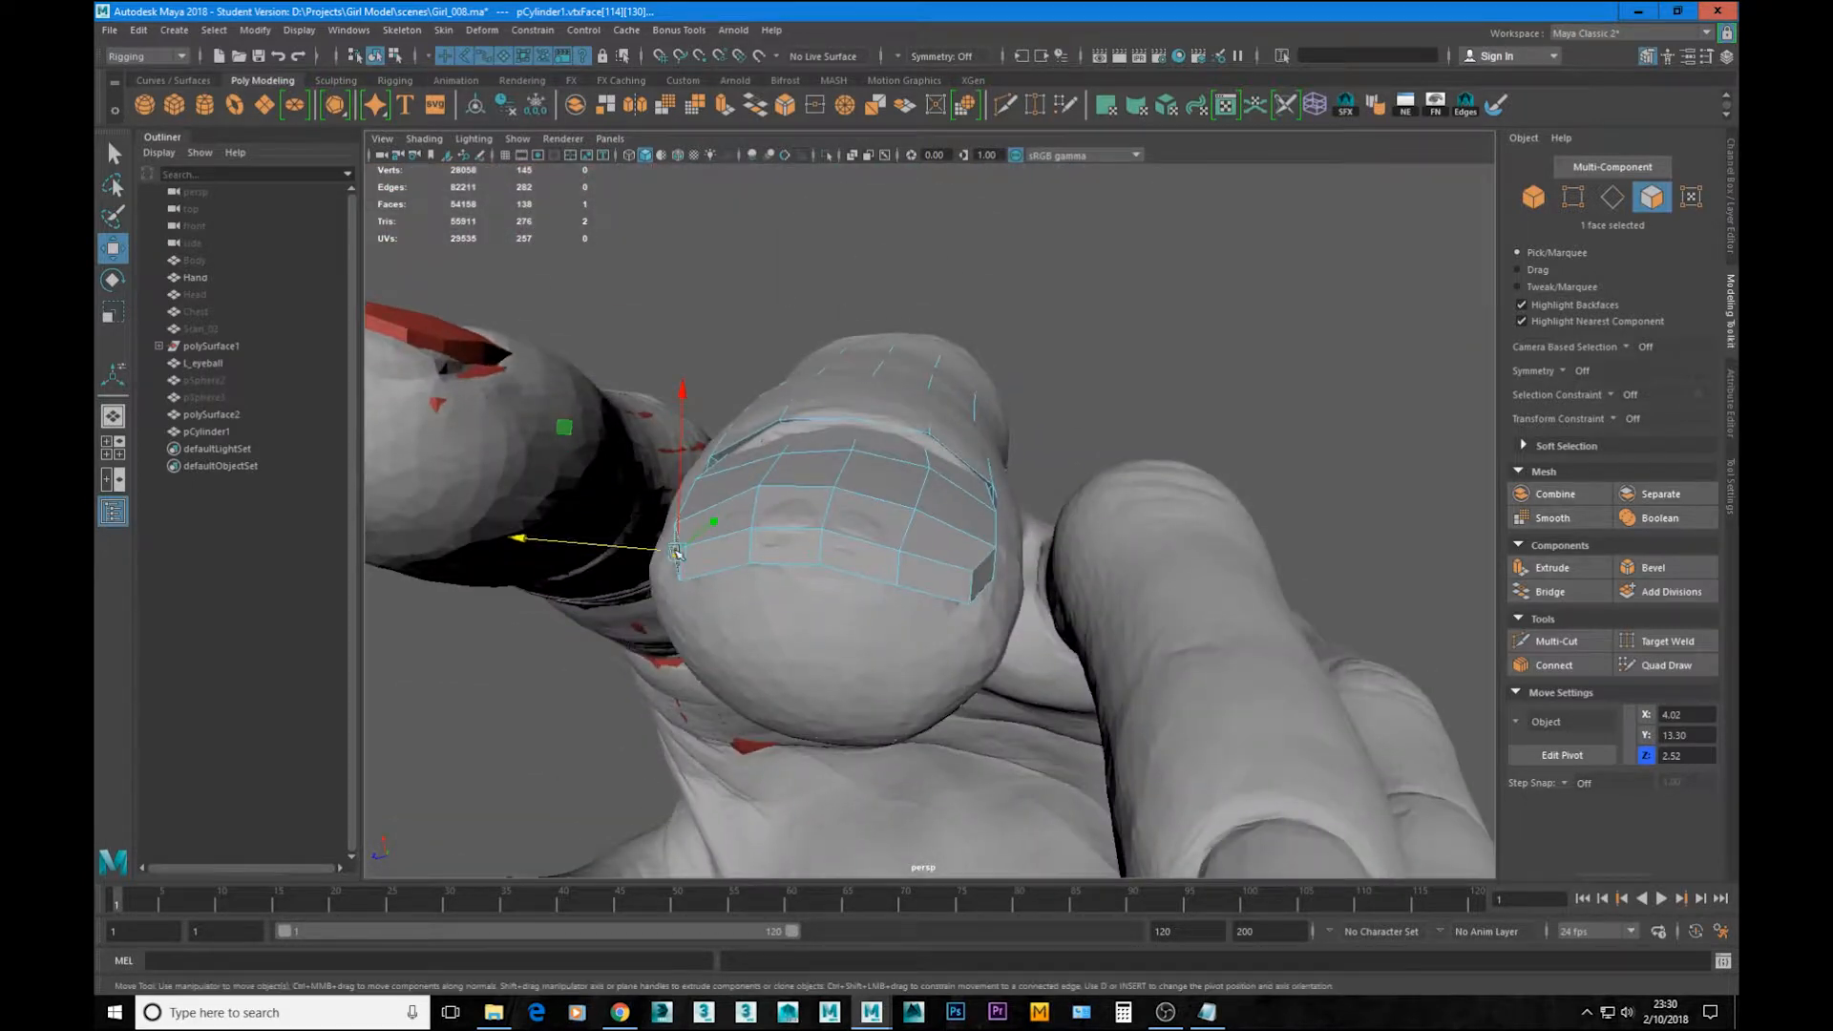
Step: Select the middle top faces near the nail's tip and adjust their height to the scanned nail's surface
click(816, 492)
shift+click(886, 491)
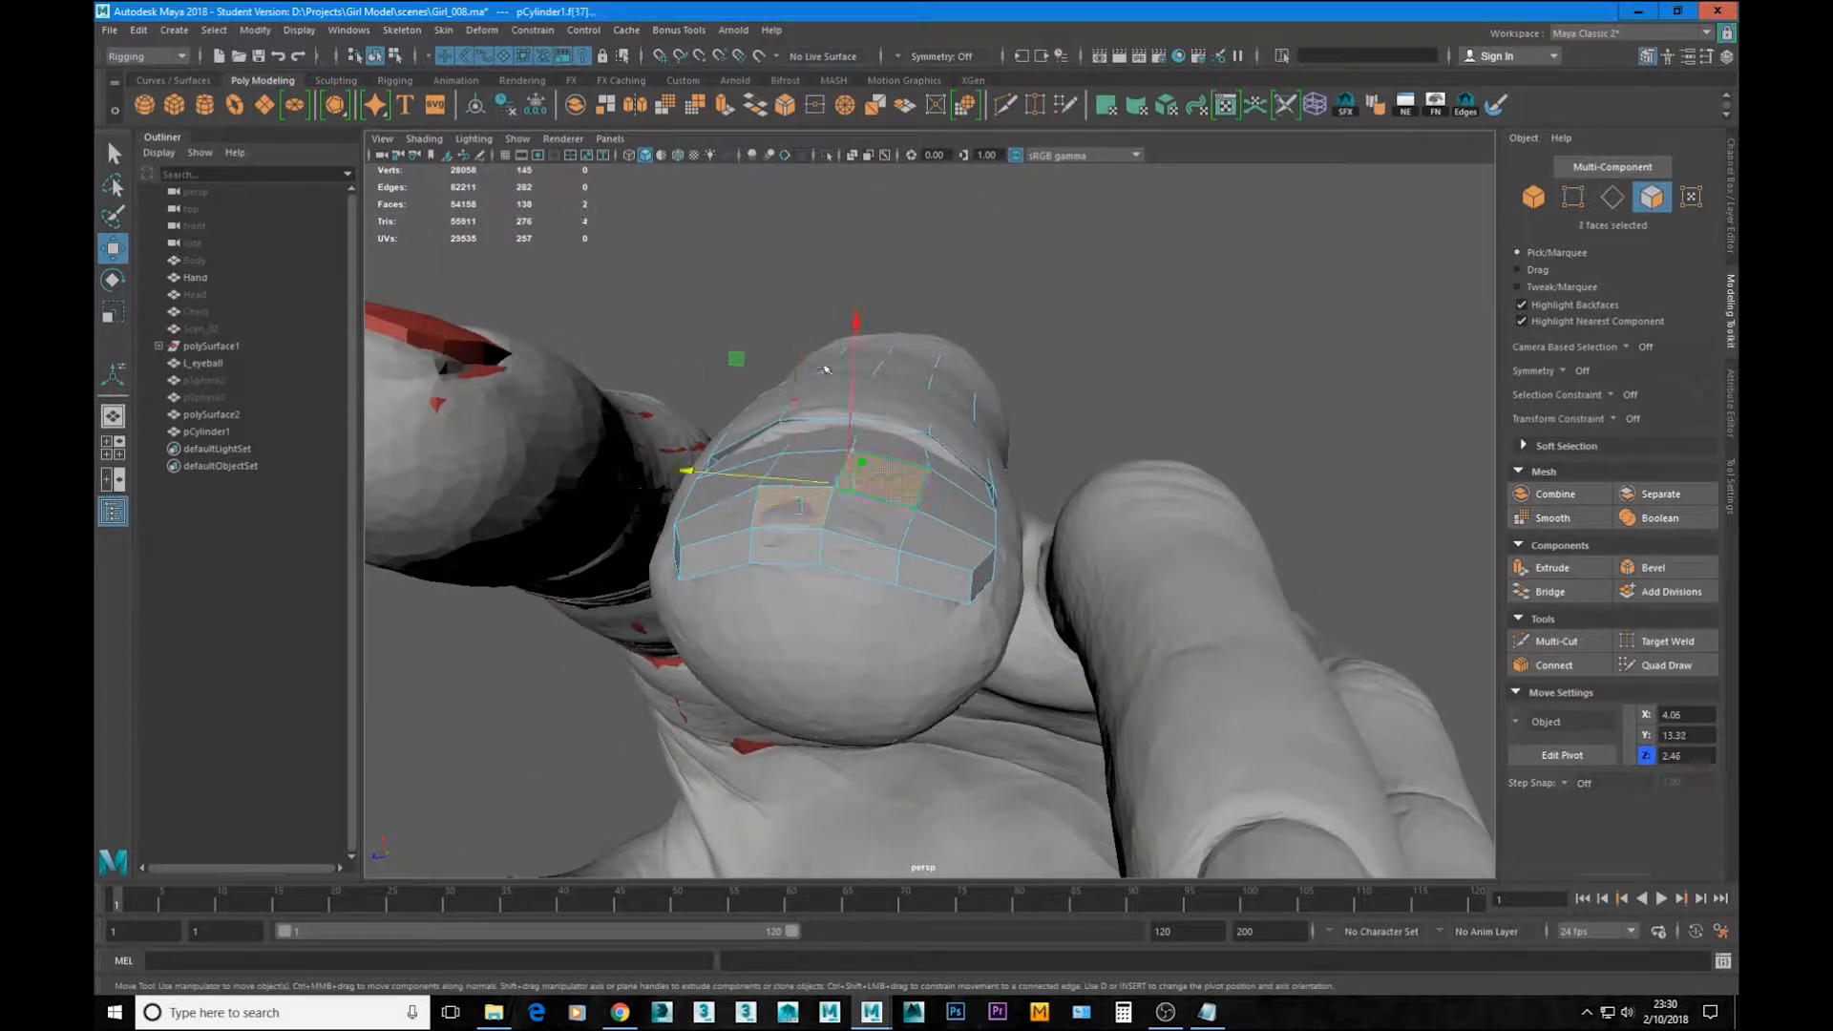
drag(855, 338, 920, 595)
Step: Isolate the finger mesh and inspect the nail and its fold in smooth mesh preview
key(F8)
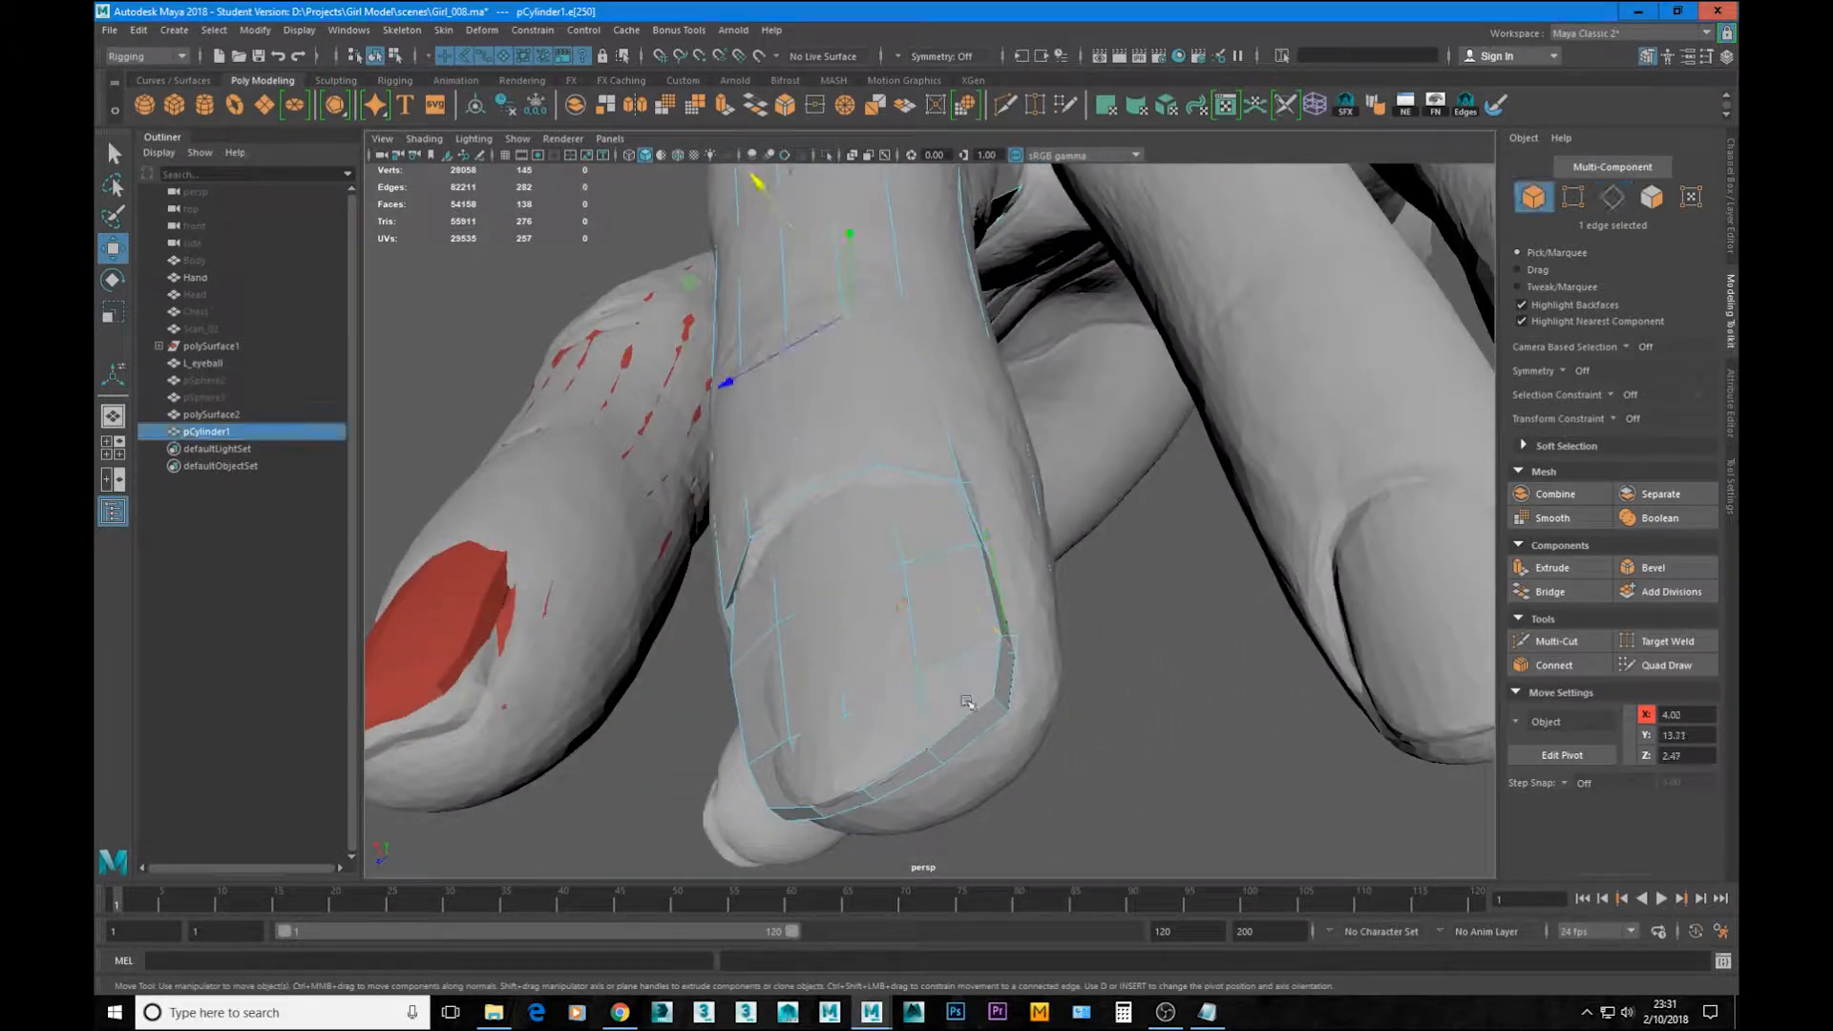
click(969, 700)
key(ctrl+1)
key(ctrl+z)
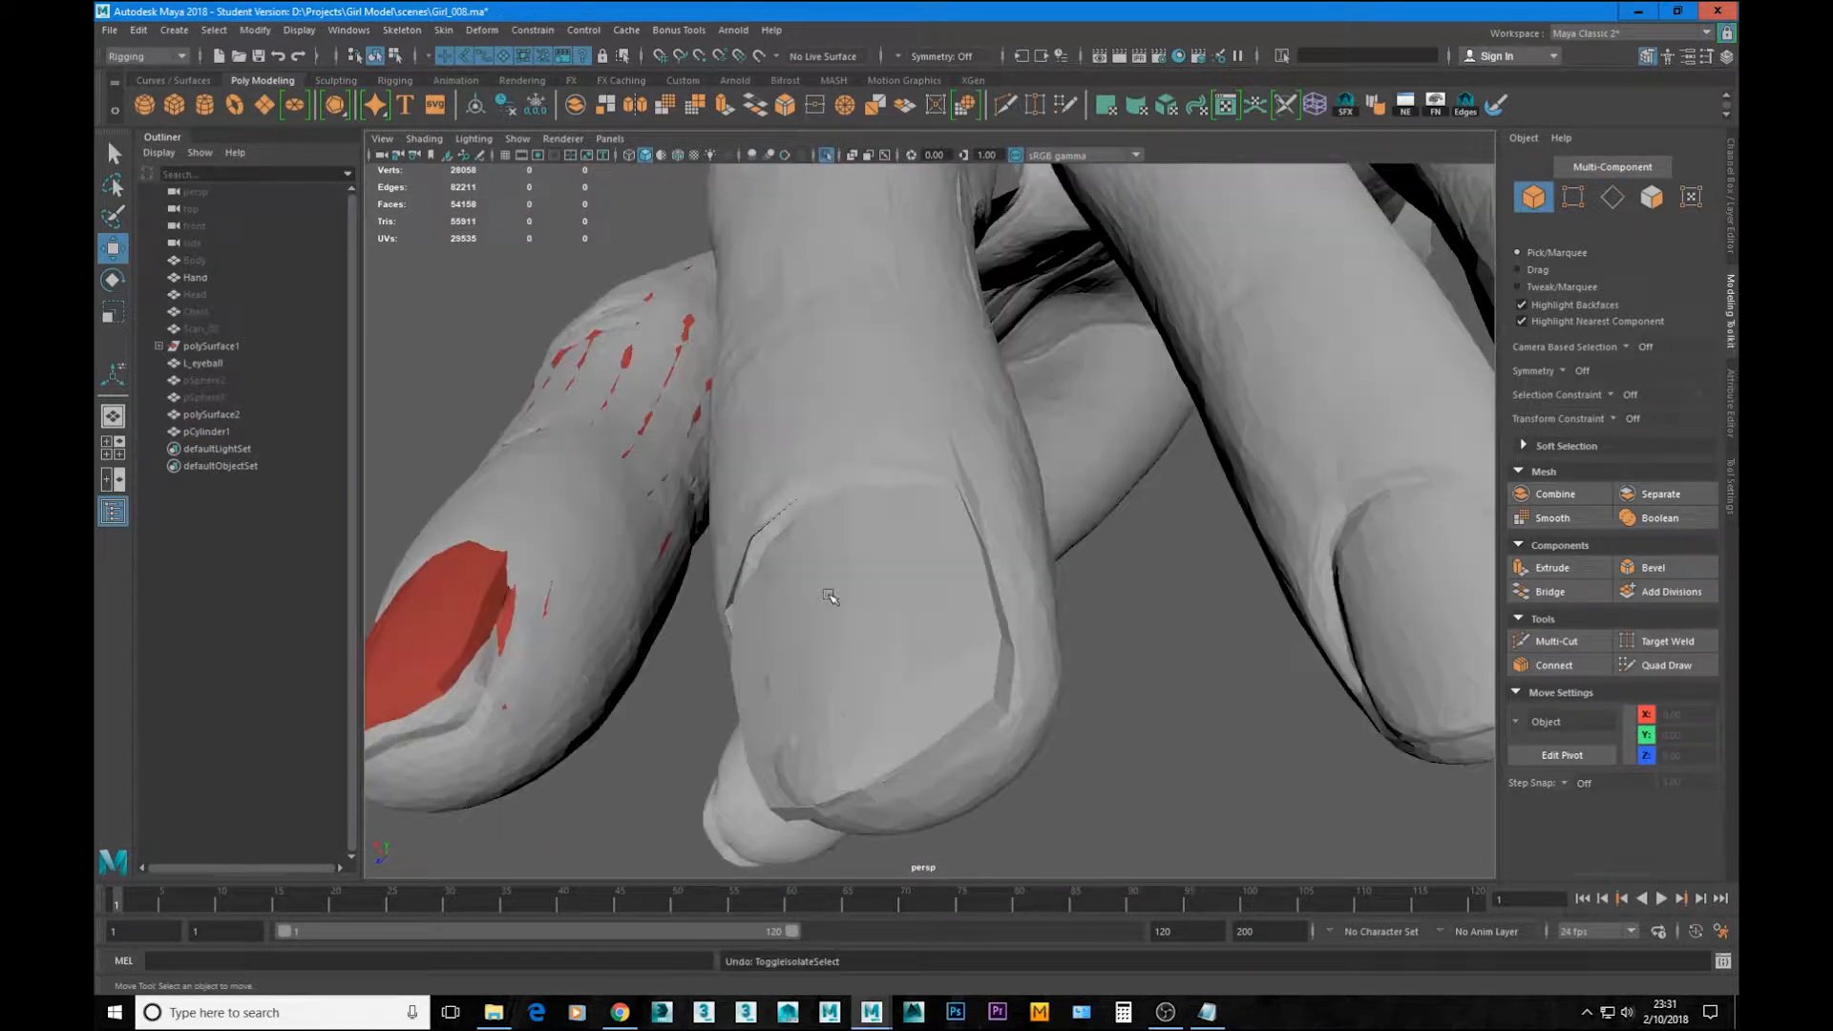
click(1005, 697)
key(ctrl+1)
alt+drag(1009, 700, 888, 474)
key(3)
click(1206, 552)
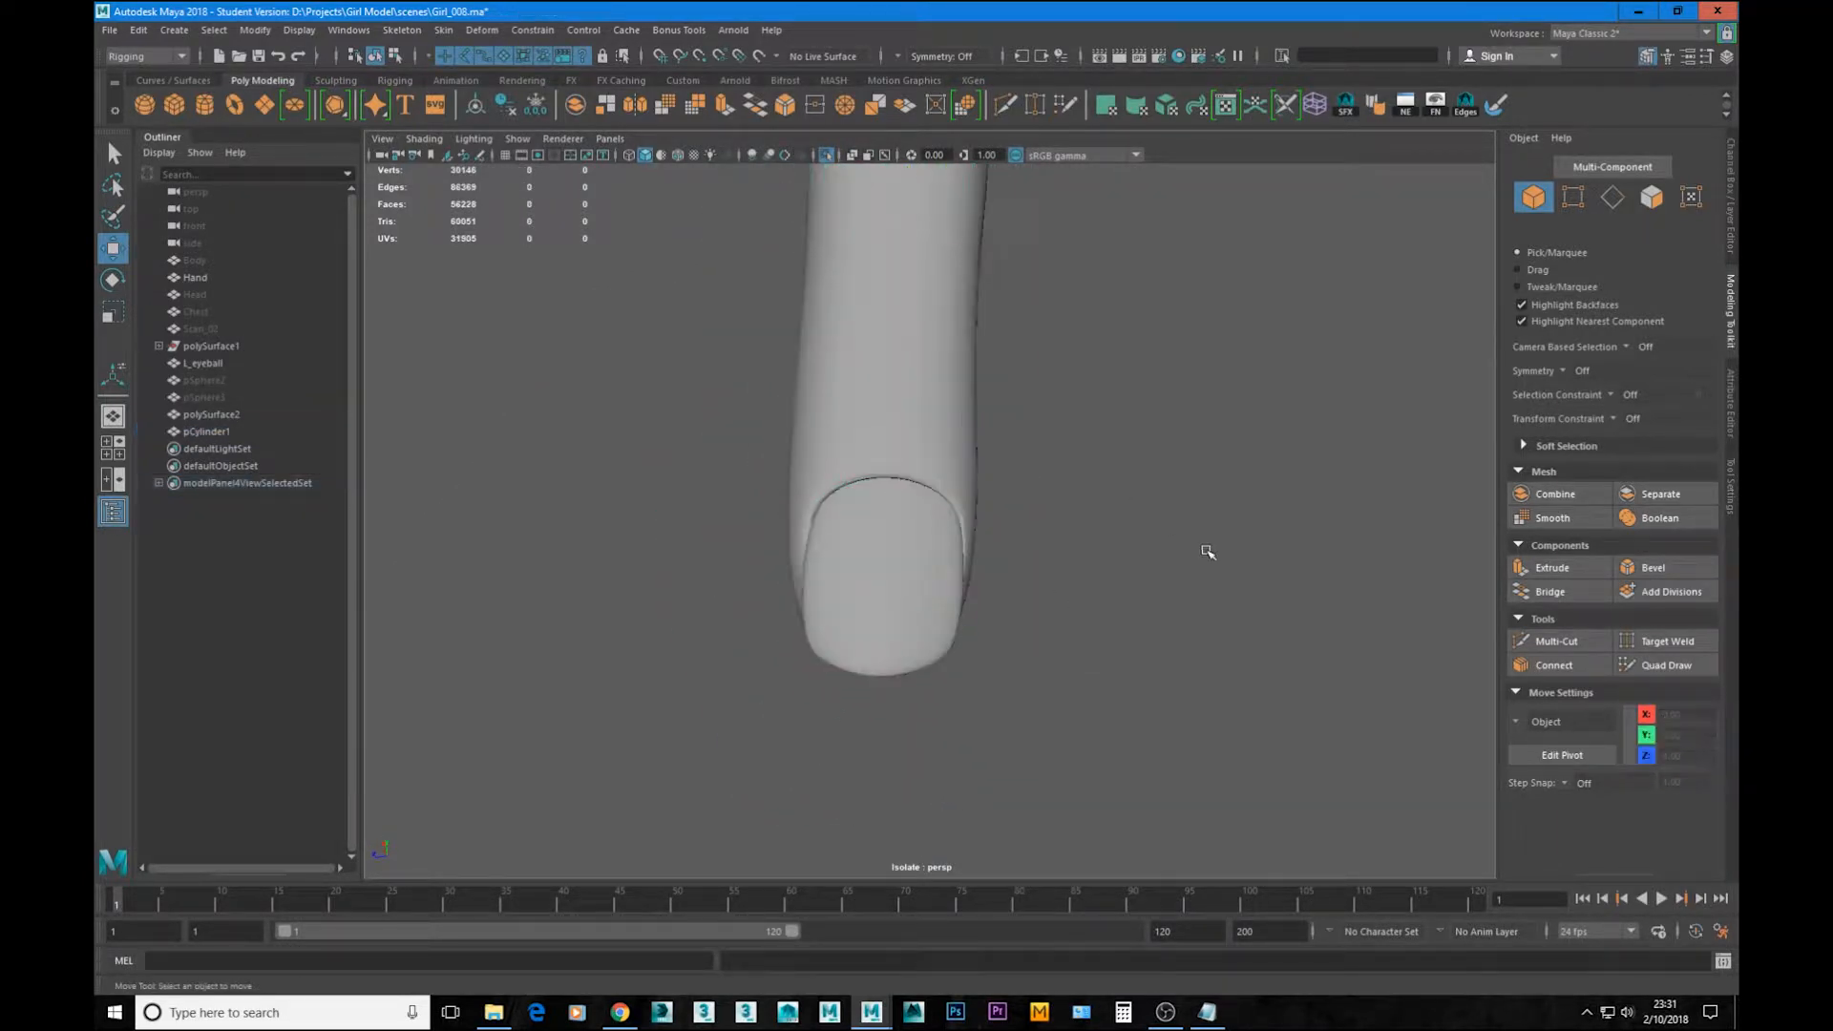
alt+drag(1060, 537, 1019, 567)
scroll(1018, 589, up, 5)
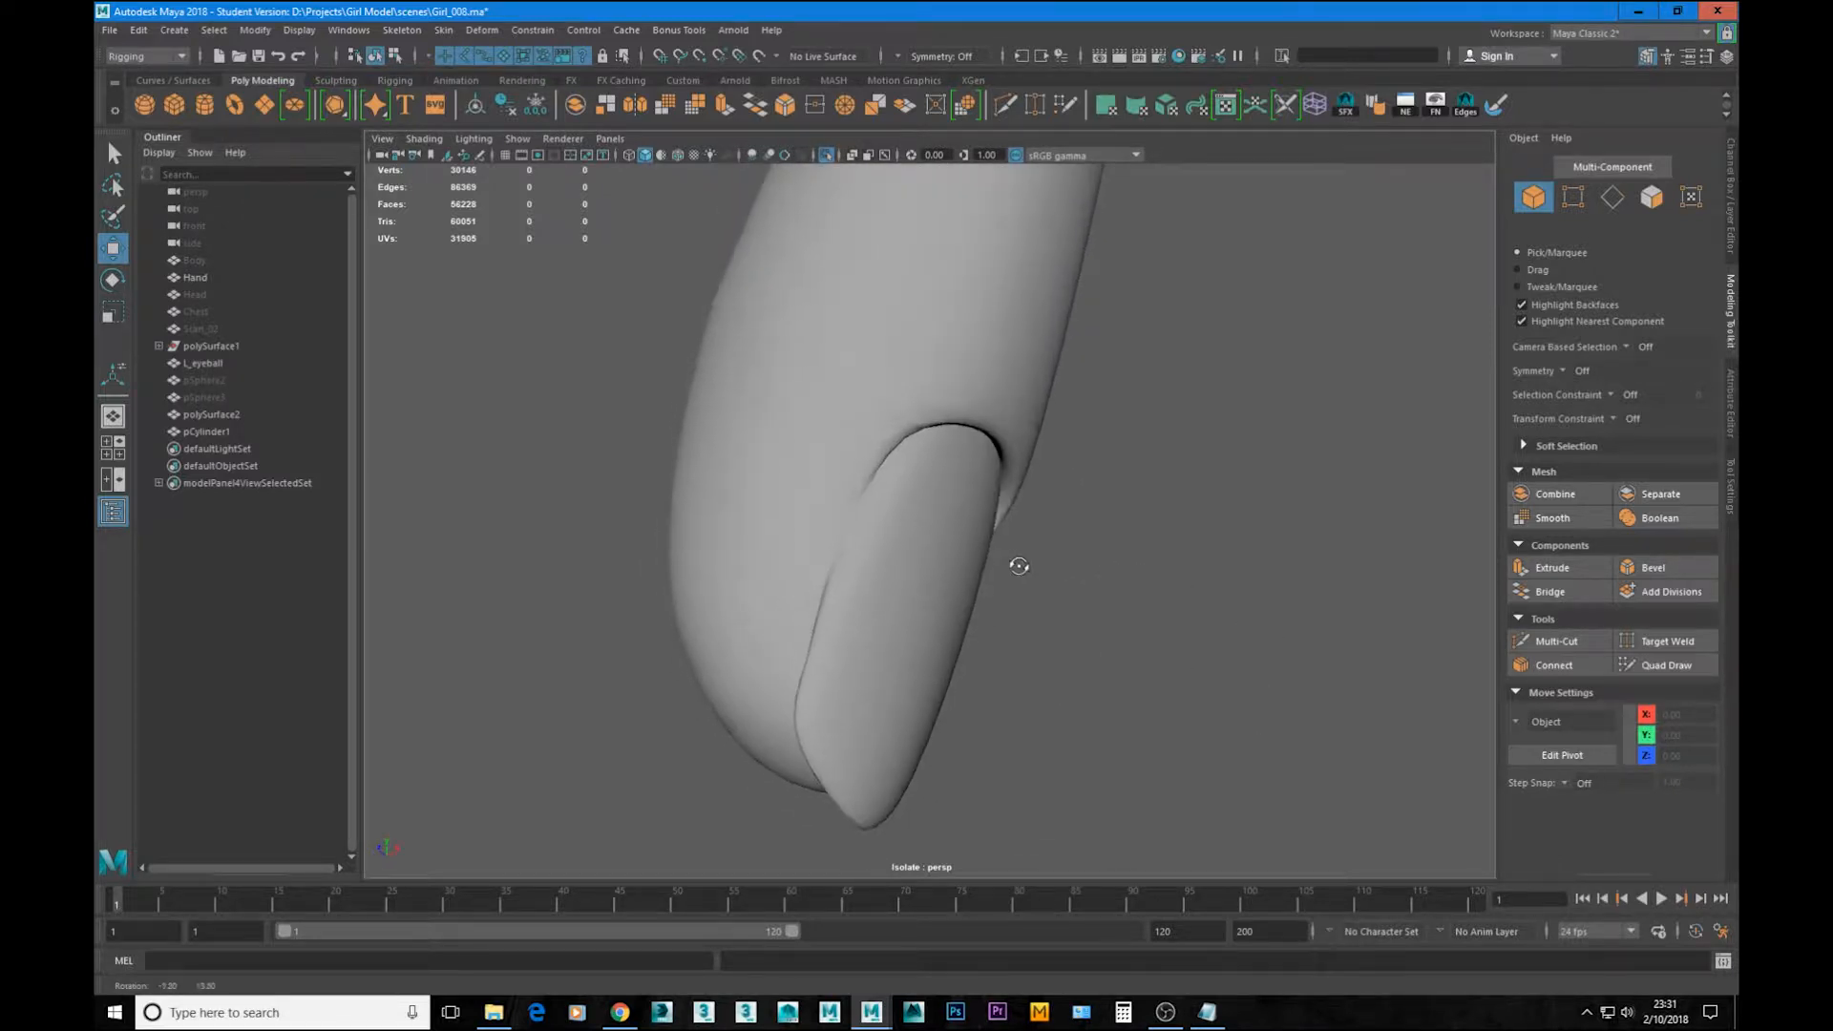
Step: Return the finger to its unsmoothed wireframe and adjust the vertex at the side of the nail fold
click(912, 569)
key(1)
alt+drag(908, 573, 1022, 571)
key(4)
scroll(845, 551, up, 3)
right_drag(1174, 542, 1175, 542)
click(1208, 525)
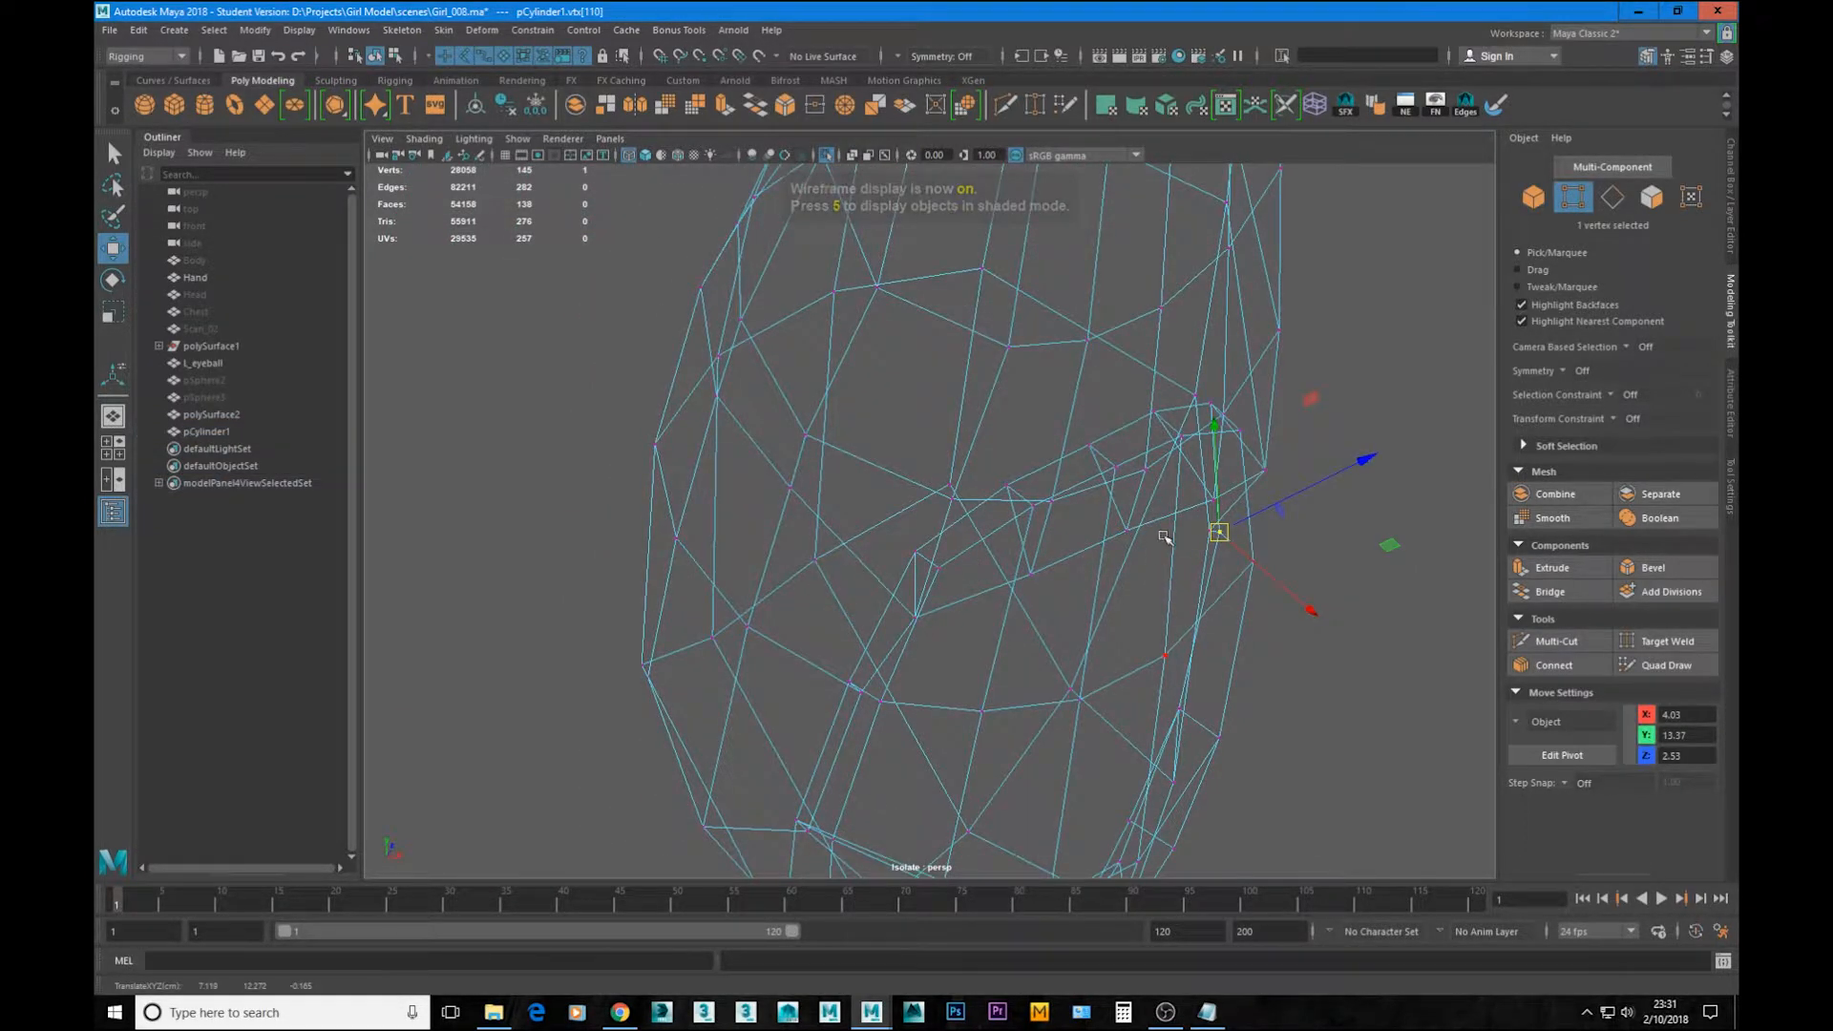
Step: Move the neighbouring vertex on the side of the nail fold slightly along the Z axis
alt+drag(1209, 527, 1081, 443)
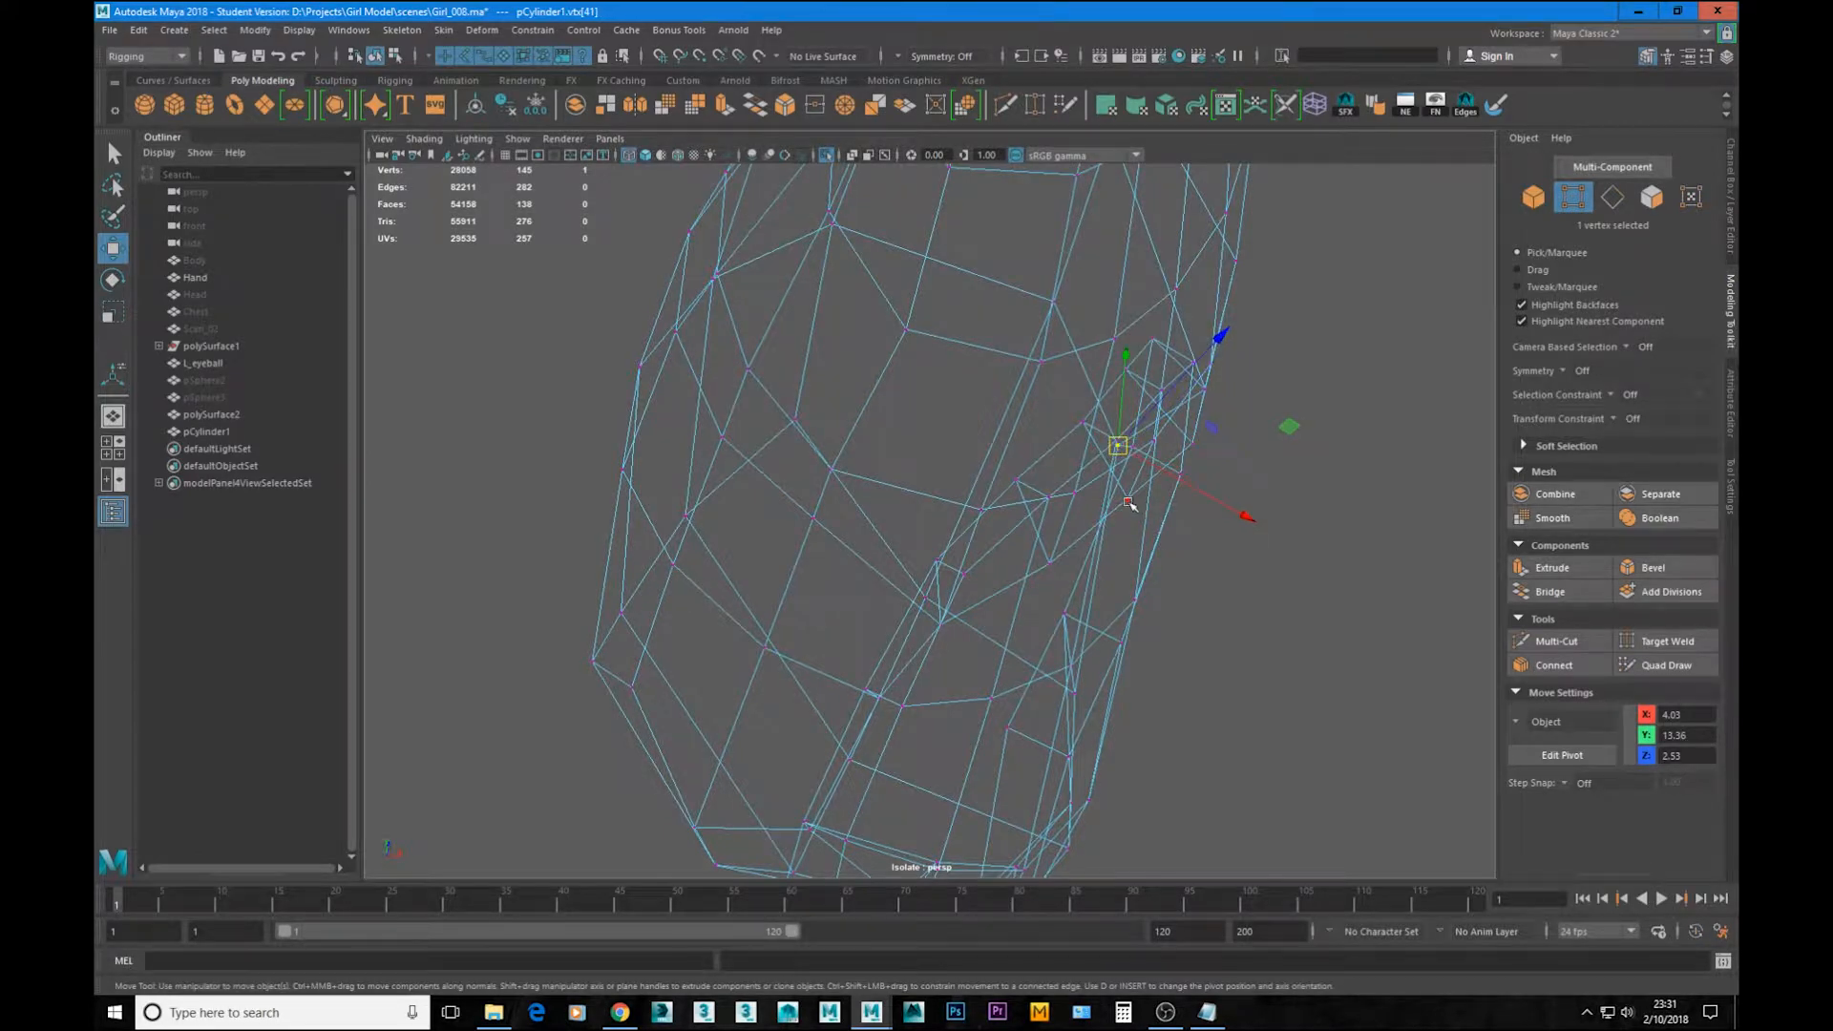
alt+drag(1130, 503, 1226, 497)
alt+drag(1318, 459, 1146, 484)
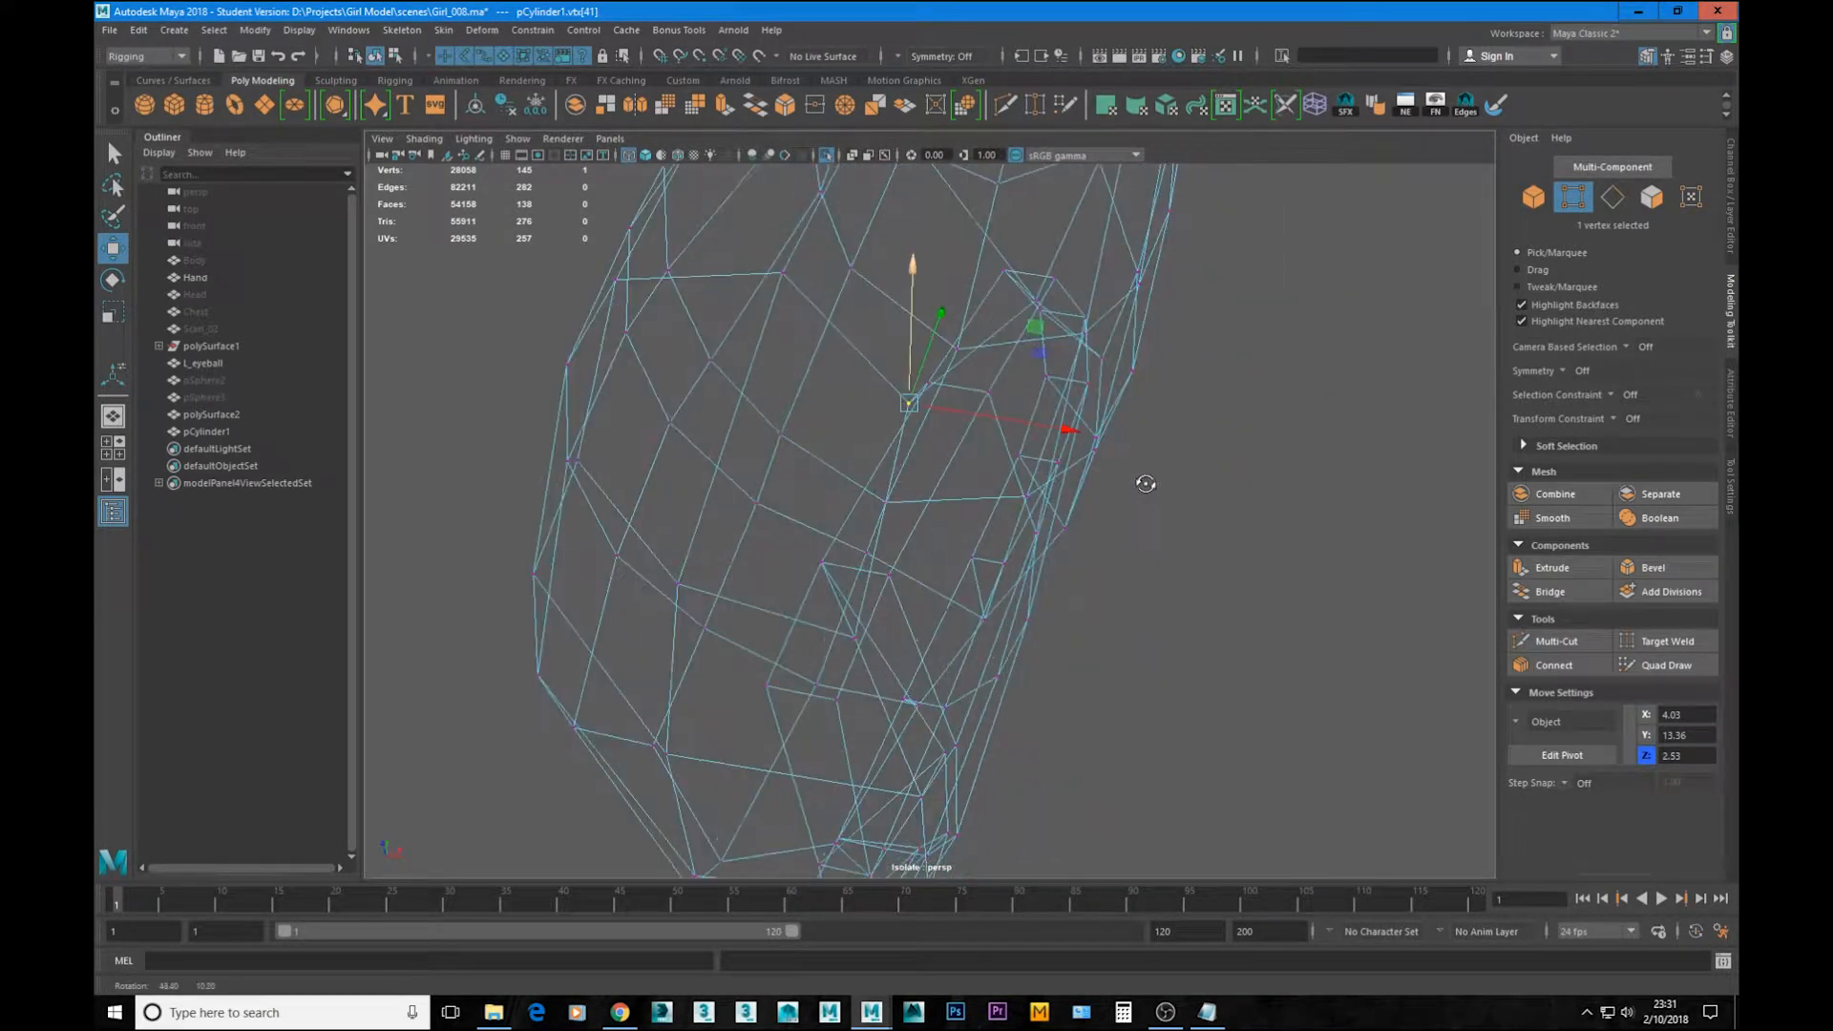
click(908, 278)
key(ctrl+z)
drag(912, 276, 909, 273)
Step: Restore shaded display and shift the vertex inside the gap beside the nail along the Z axis
key(5)
mouse_move(903, 377)
alt+mouse_down()
mouse_move(892, 389)
mouse_move(945, 417)
alt+mouse_up()
mouse_move(1256, 630)
mouse_down()
mouse_move(1287, 613)
mouse_move(1179, 528)
mouse_move(1165, 639)
mouse_move(1126, 577)
mouse_move(1228, 625)
mouse_move(1023, 633)
mouse_move(1015, 574)
mouse_up()
alt+right_drag(931, 630, 1063, 716)
alt+drag(1064, 716, 1050, 663)
drag(1053, 589, 1048, 598)
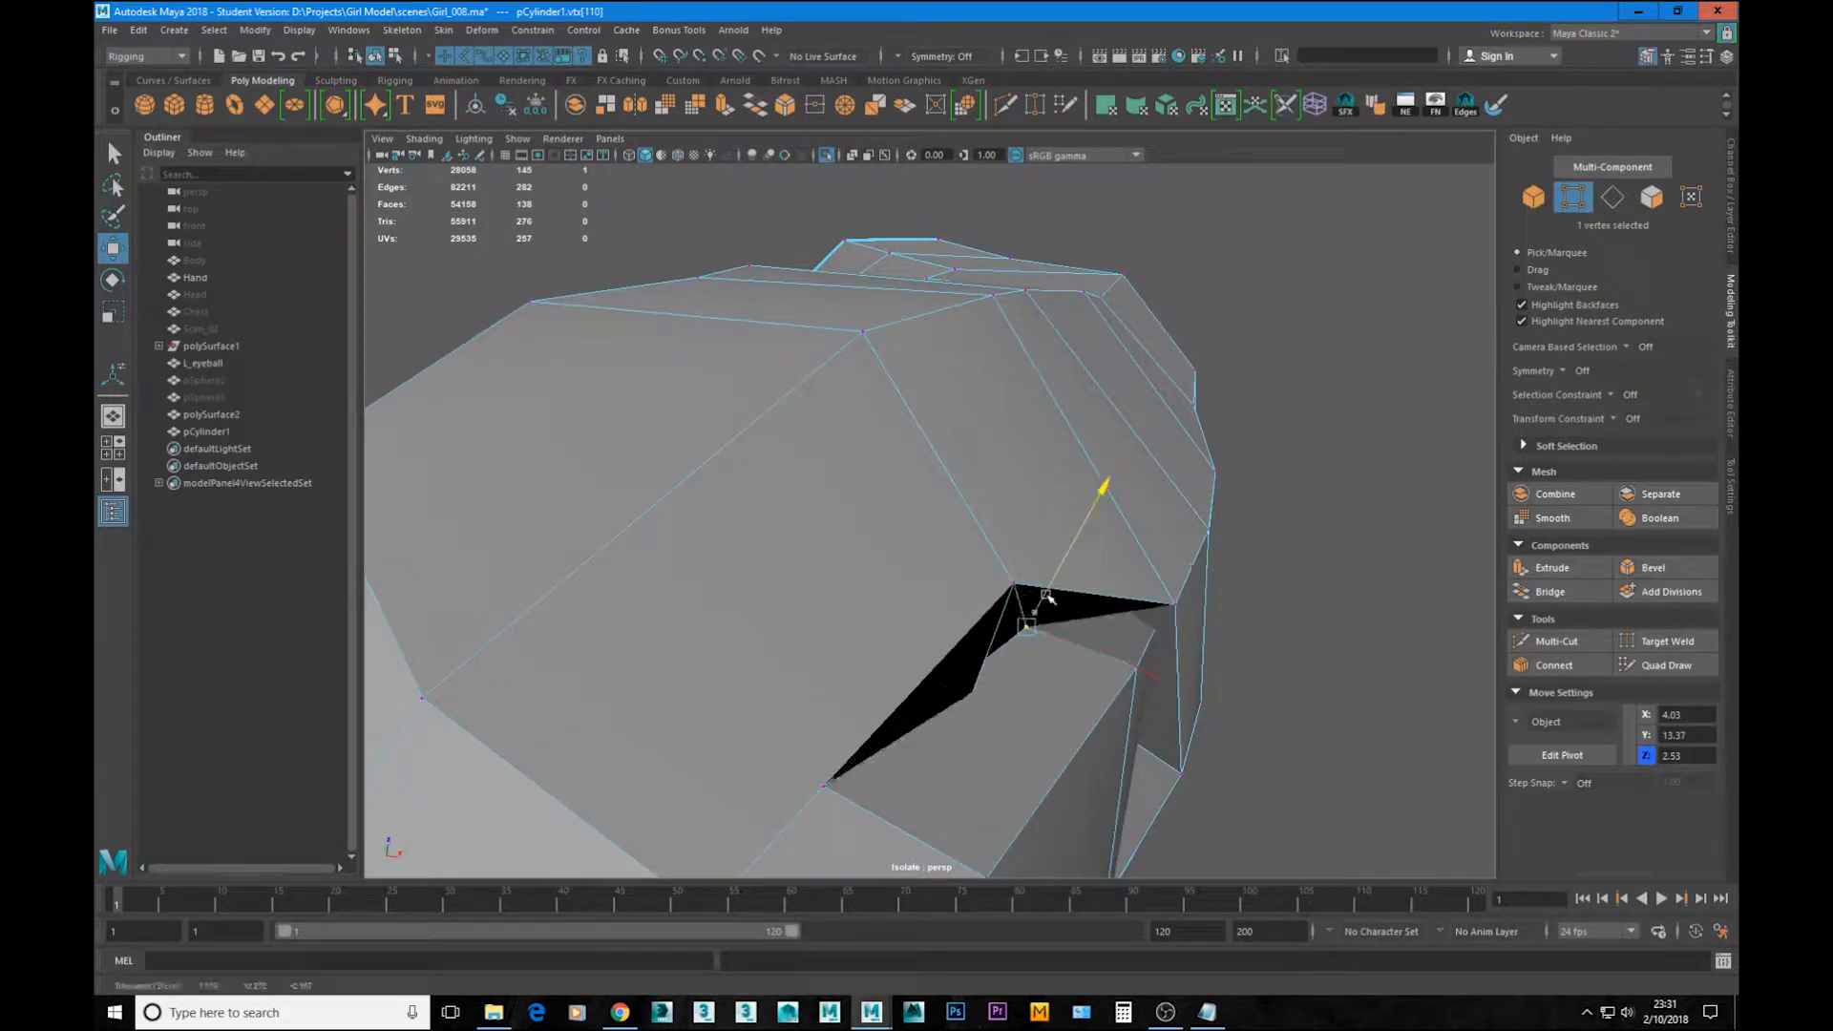
Step: Check the finger and nail in smooth mesh preview from several angles
alt+drag(1043, 711, 962, 671)
alt+right_drag(961, 671, 818, 650)
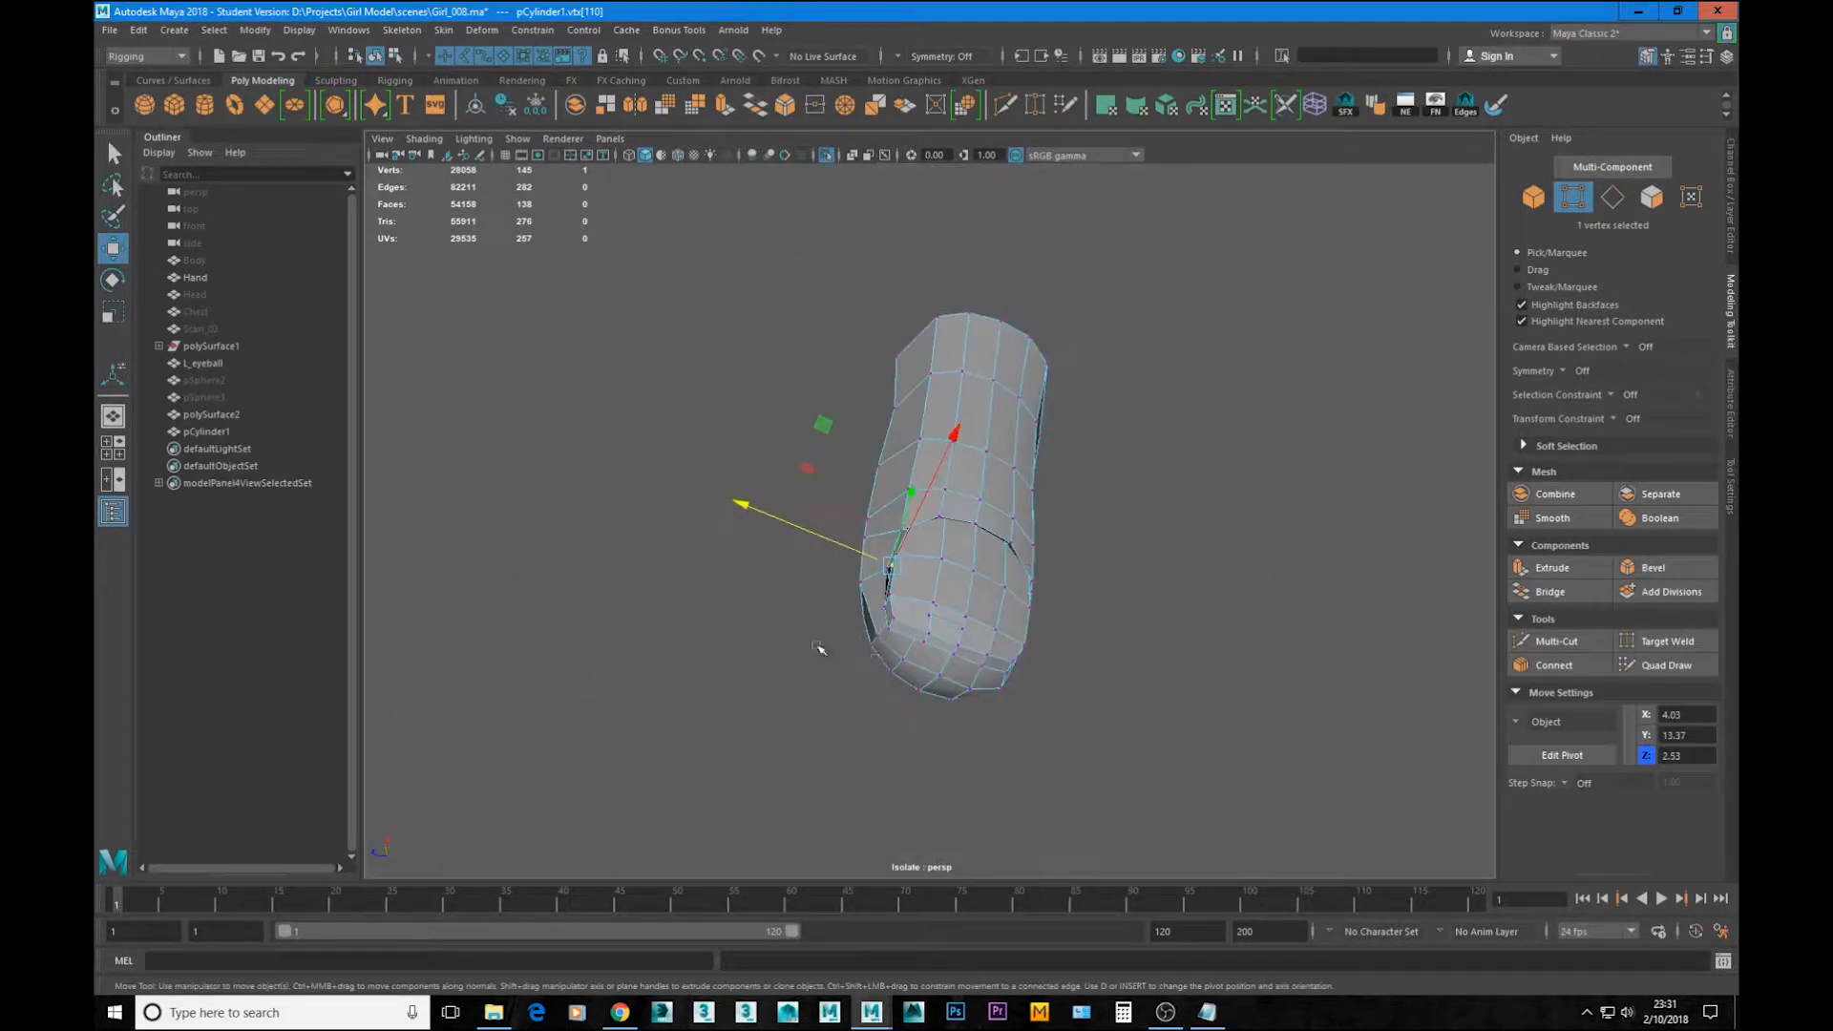
alt+drag(818, 650, 974, 663)
right_drag(973, 663, 1035, 602)
key(3)
click(1158, 507)
alt+drag(1175, 530, 970, 587)
Step: Select the three vertices at the middle of the cuticle line in wireframe and nudge them along the Y axis
click(970, 587)
scroll(983, 655, up, 5)
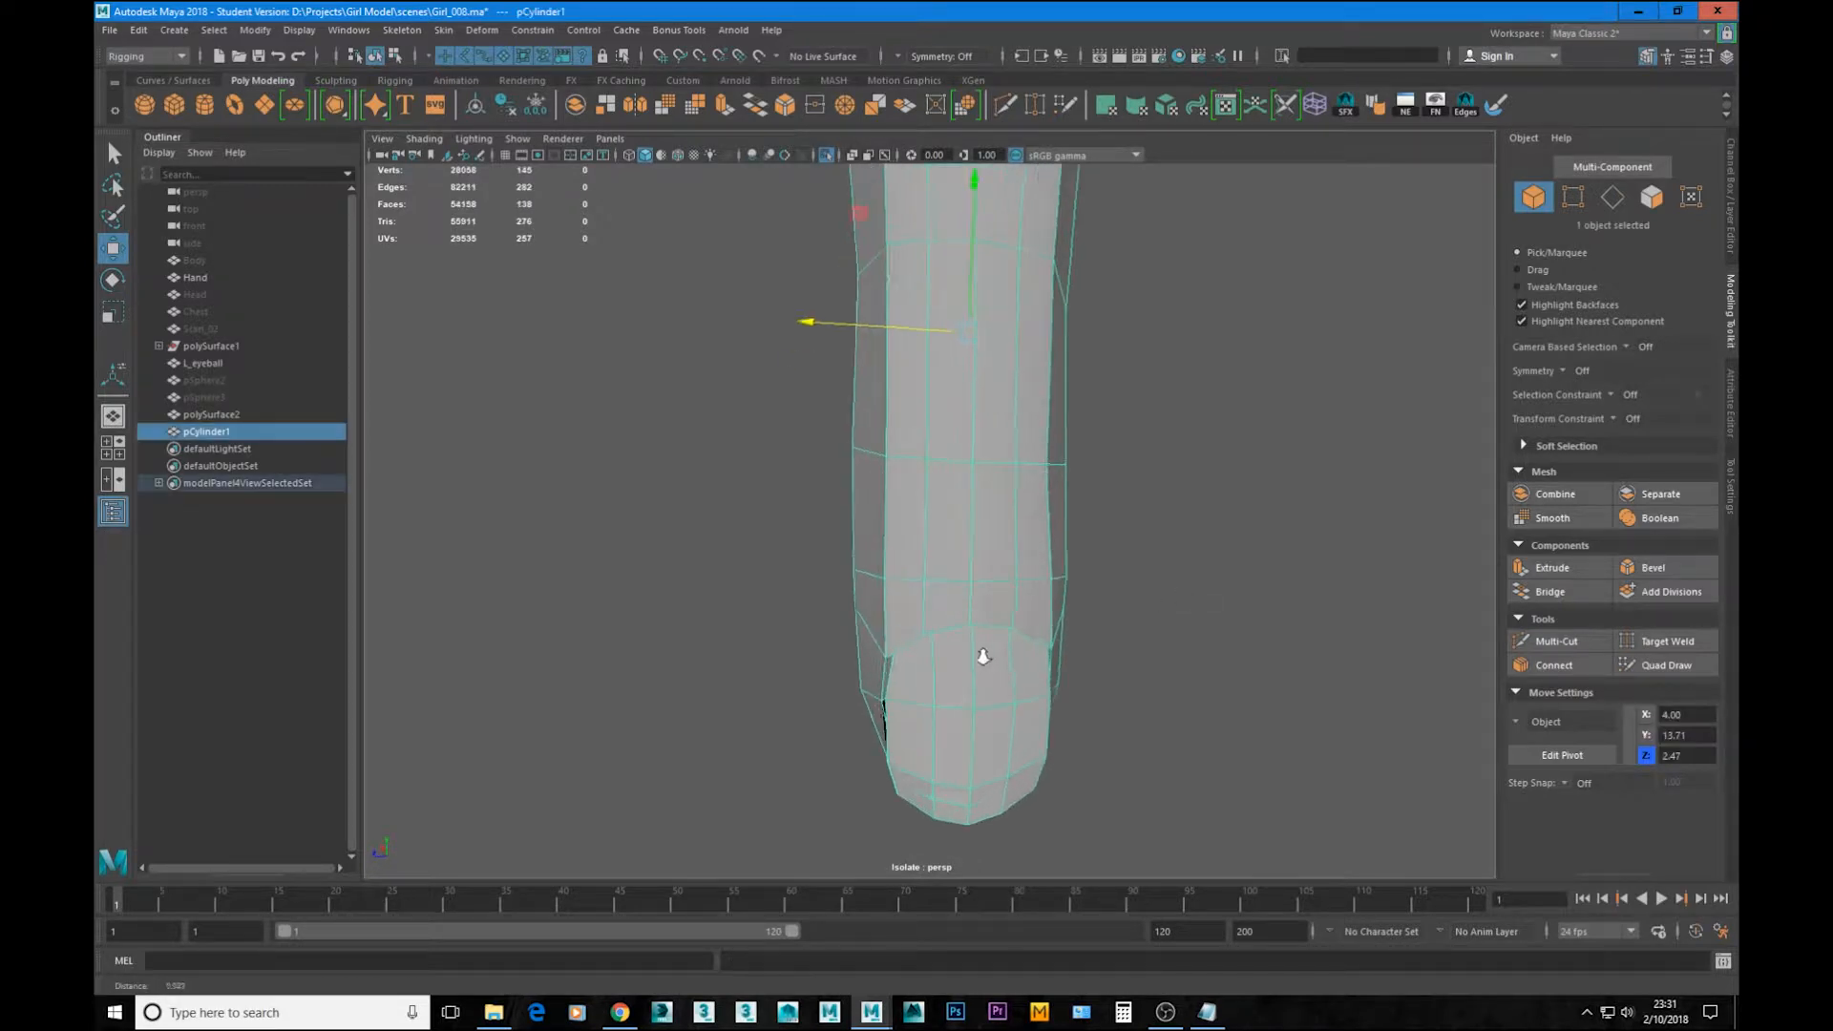
alt+middle_drag(1038, 688, 1043, 602)
scroll(1035, 650, up, 3)
right_drag(1081, 556, 993, 518)
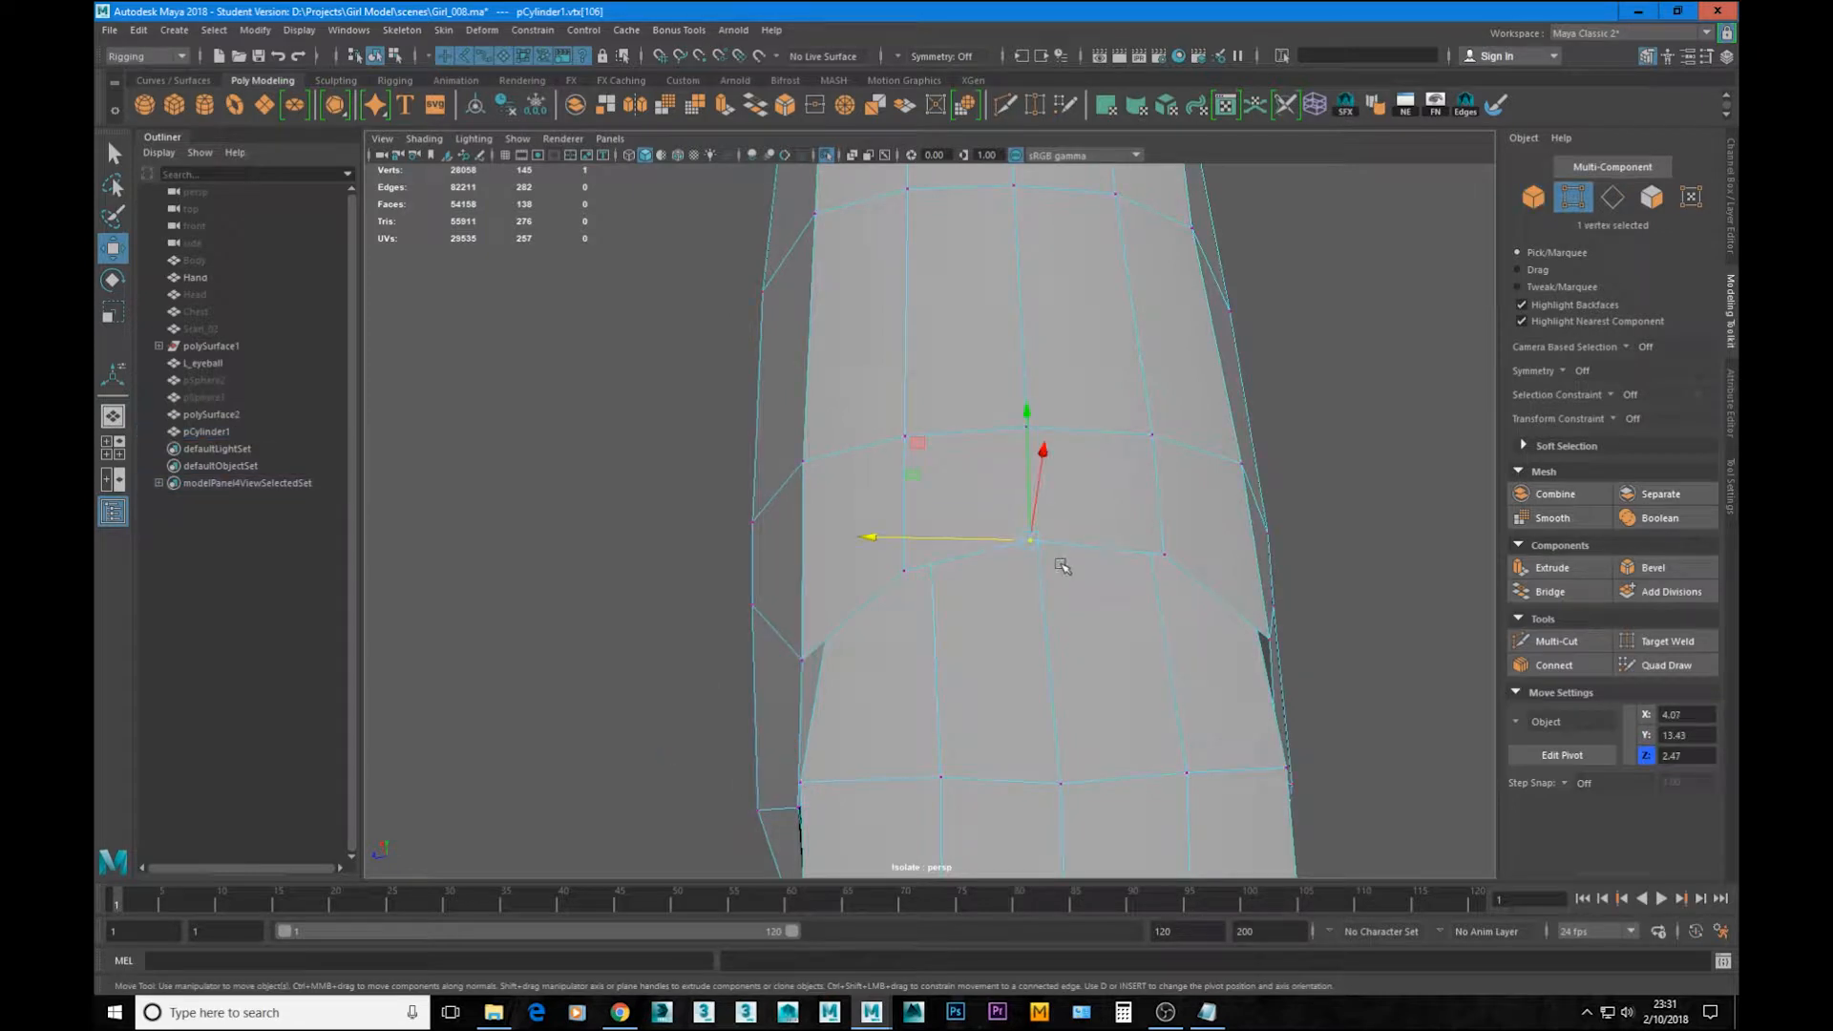
key(4)
alt+drag(1062, 566, 1050, 632)
drag(978, 557, 976, 554)
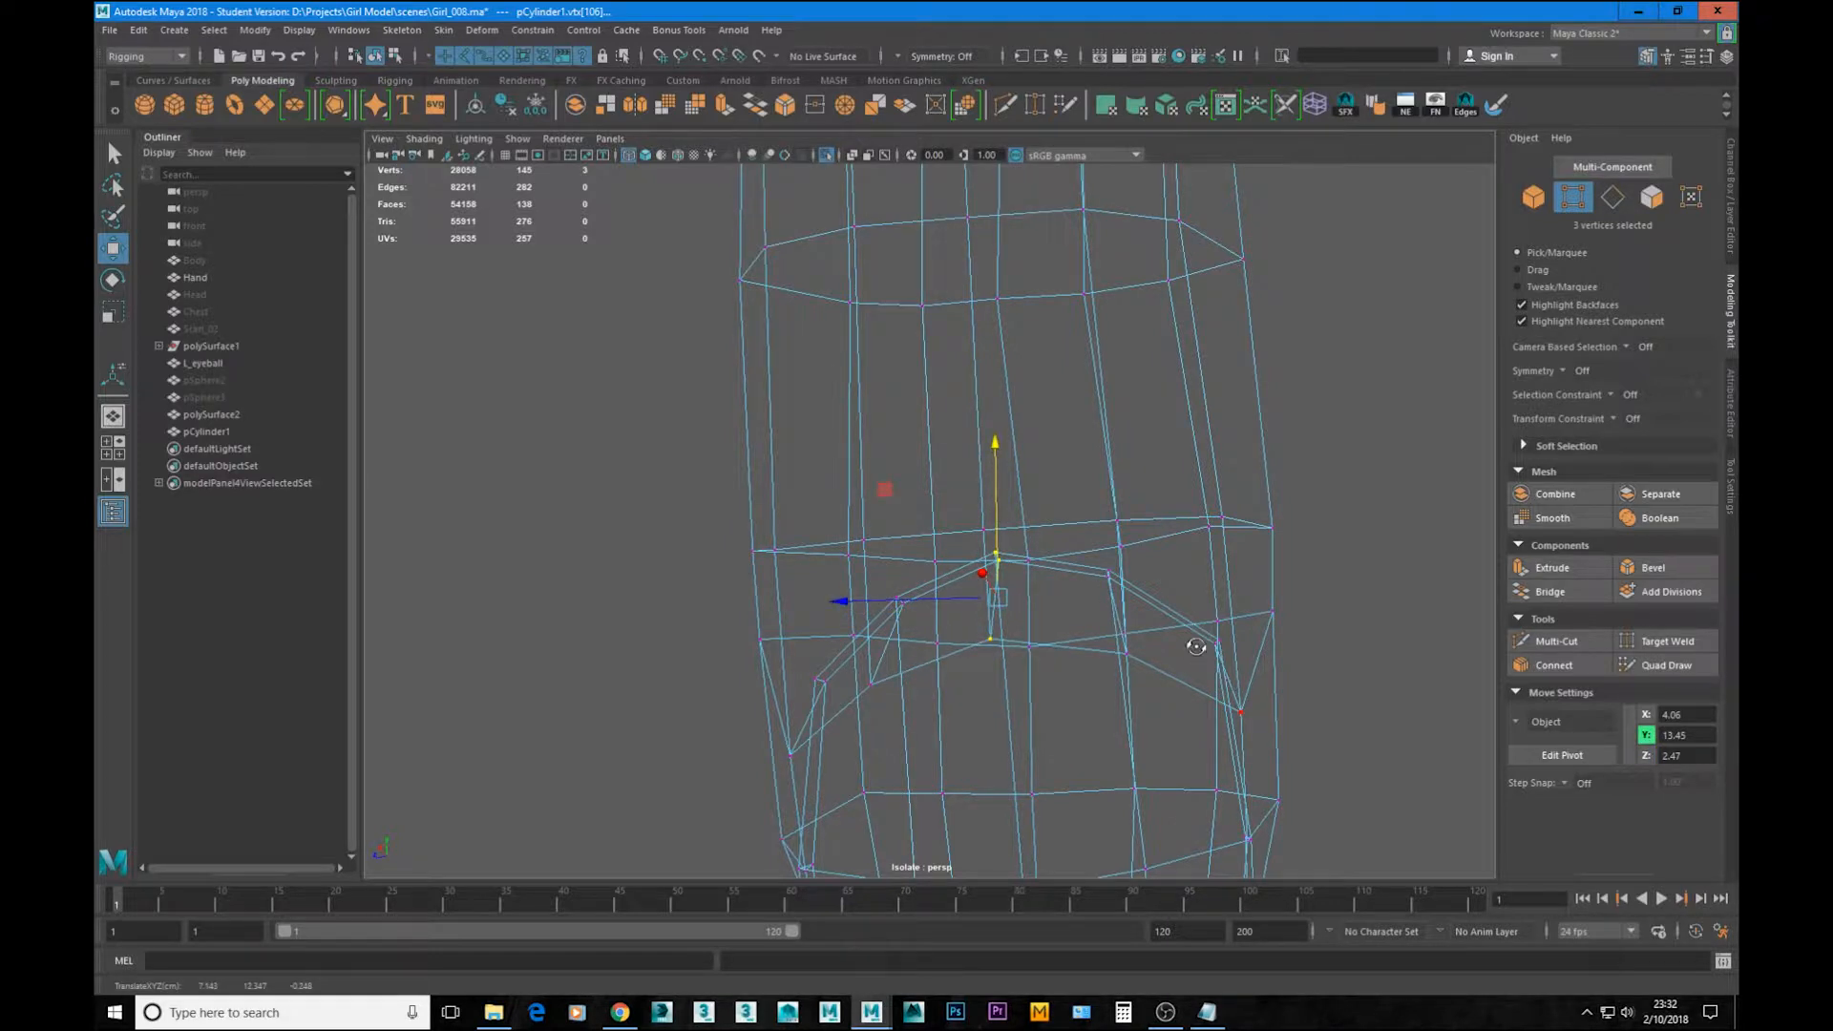
alt+drag(1196, 646, 1210, 643)
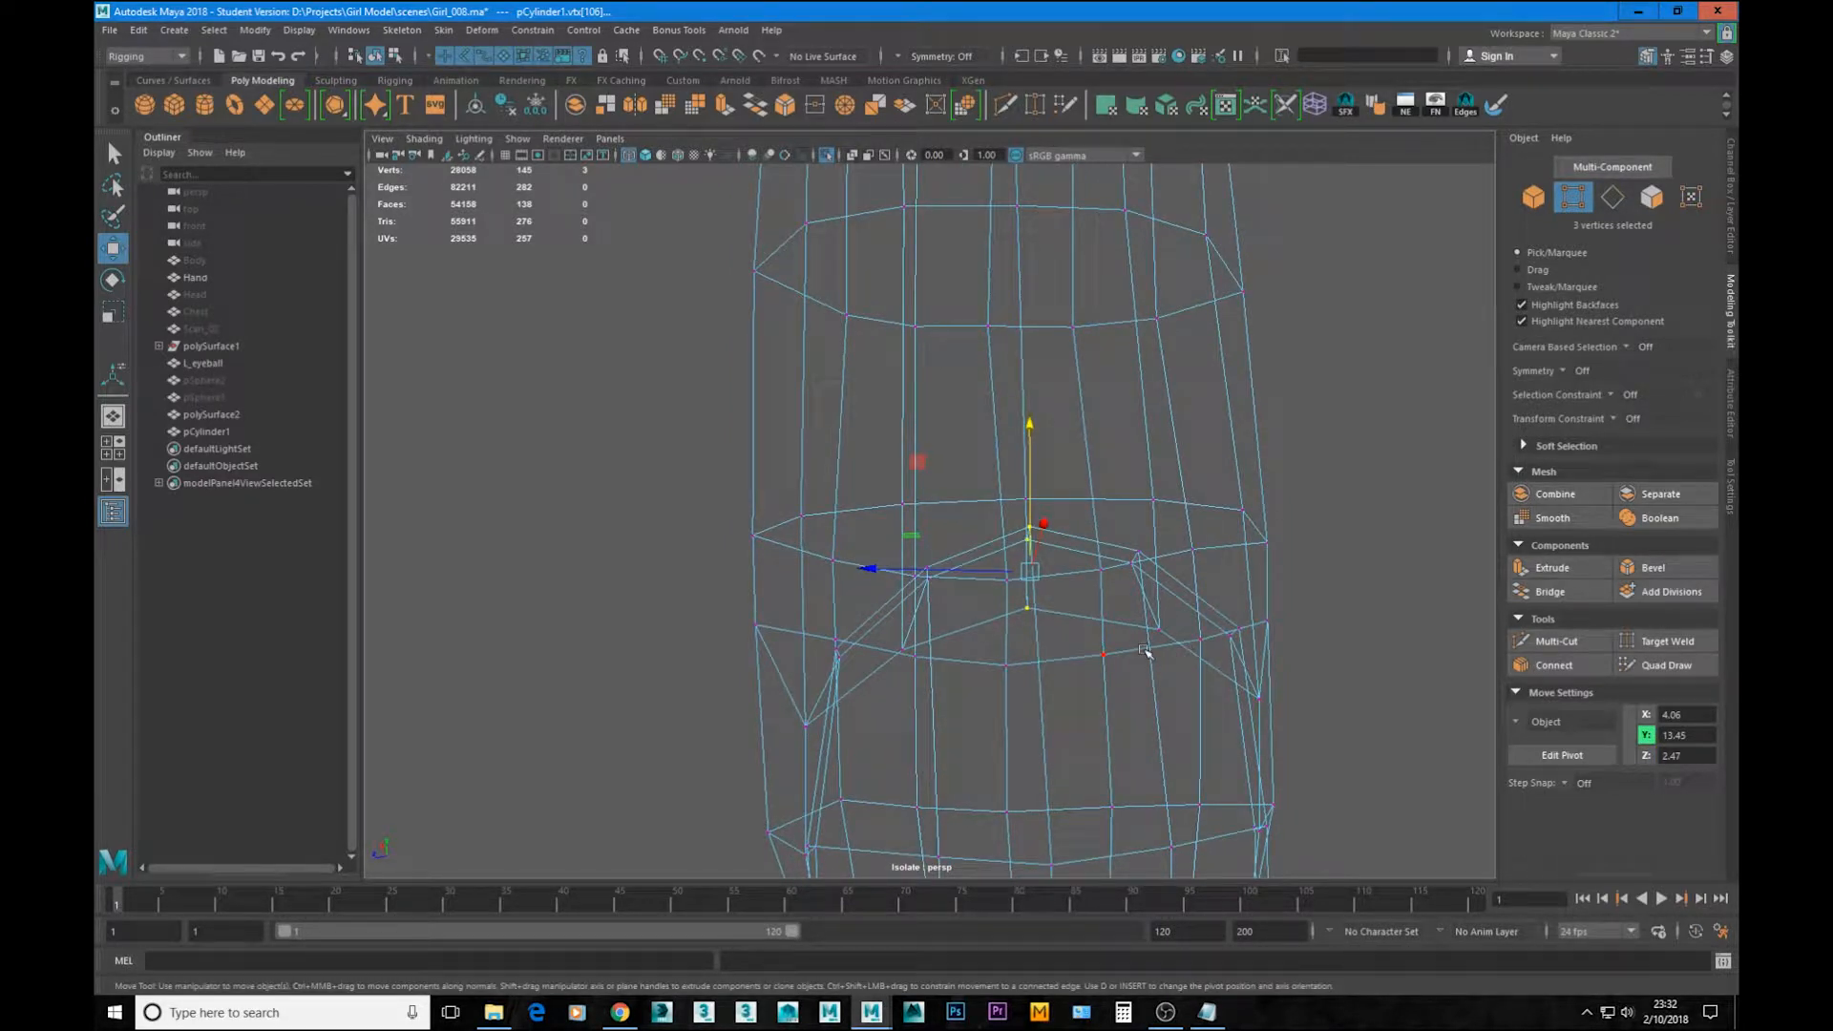
Step: Check the reshaped cuticle curve in shaded smooth mesh preview from the front and side
key(3)
key(5)
key(F8)
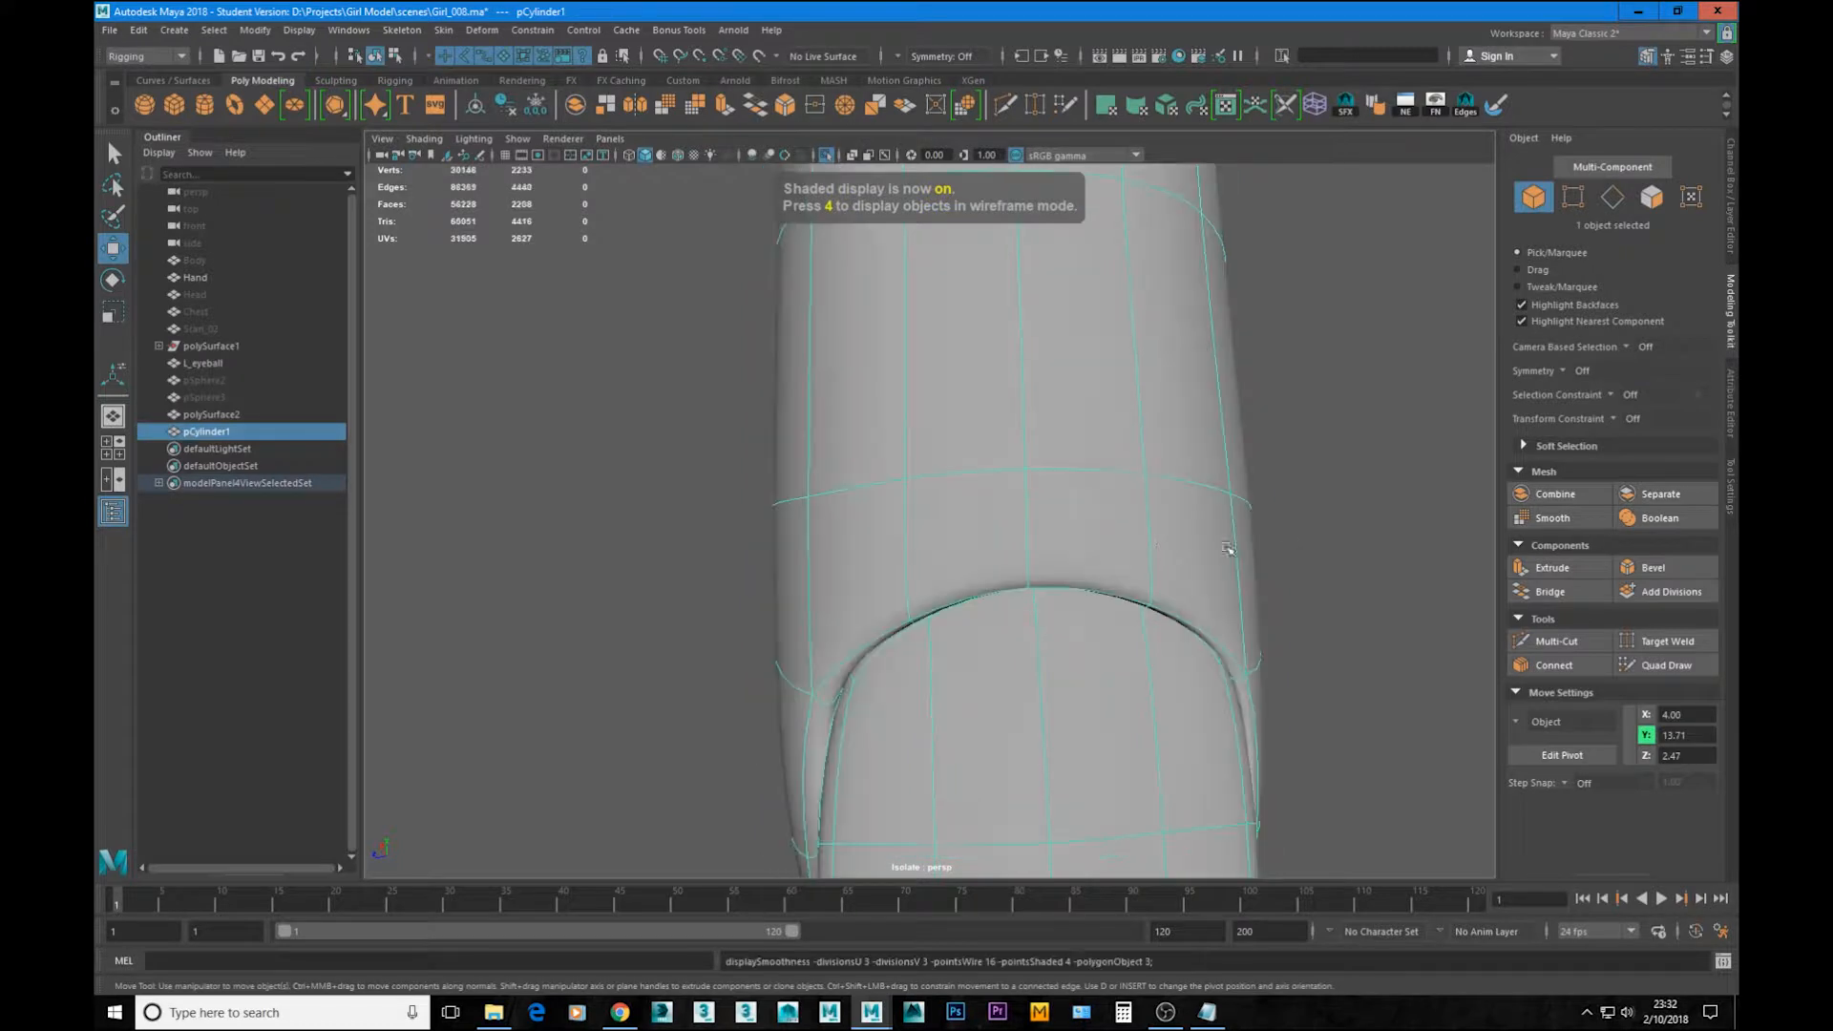
click(1289, 531)
scroll(1210, 515, down, 6)
alt+drag(1170, 548, 884, 544)
alt+right_drag(884, 544, 1244, 725)
alt+middle_drag(1063, 666, 1091, 498)
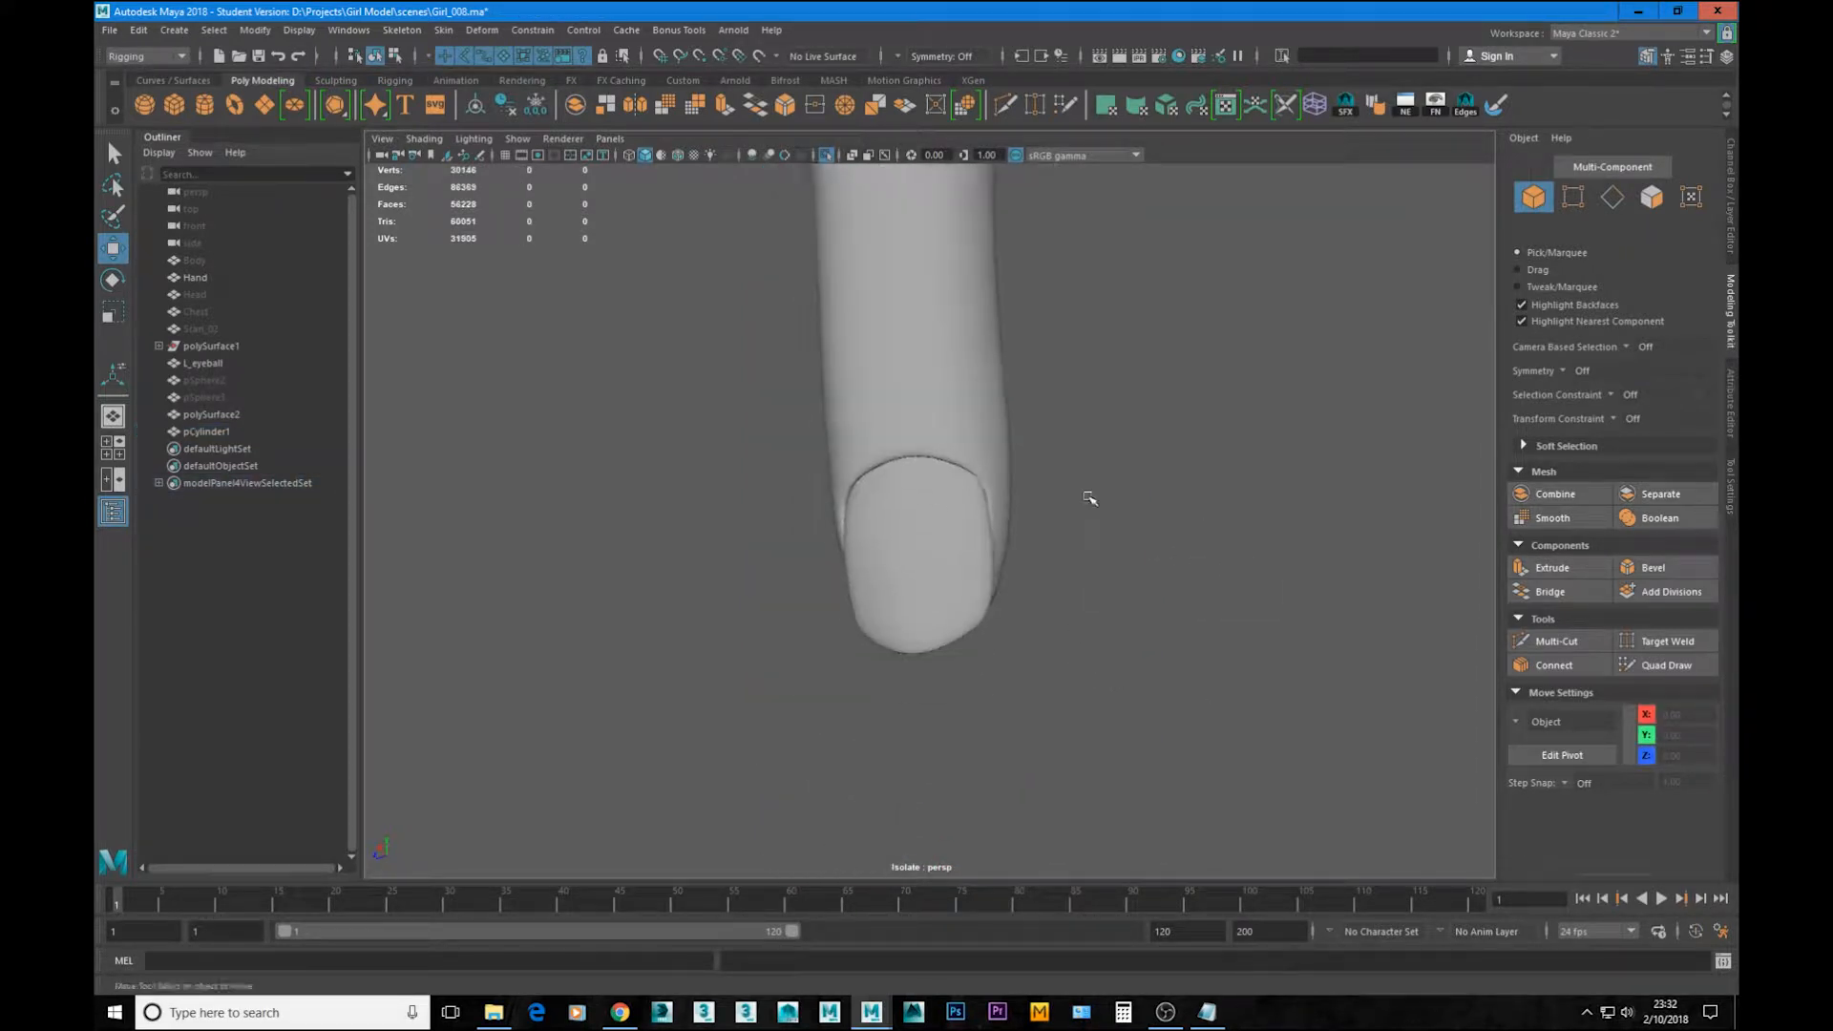
Step: Return the finger to its unsmoothed mesh and move the edge at the side of the nail fold along the Z axis
click(945, 508)
key(1)
alt+drag(962, 548, 863, 552)
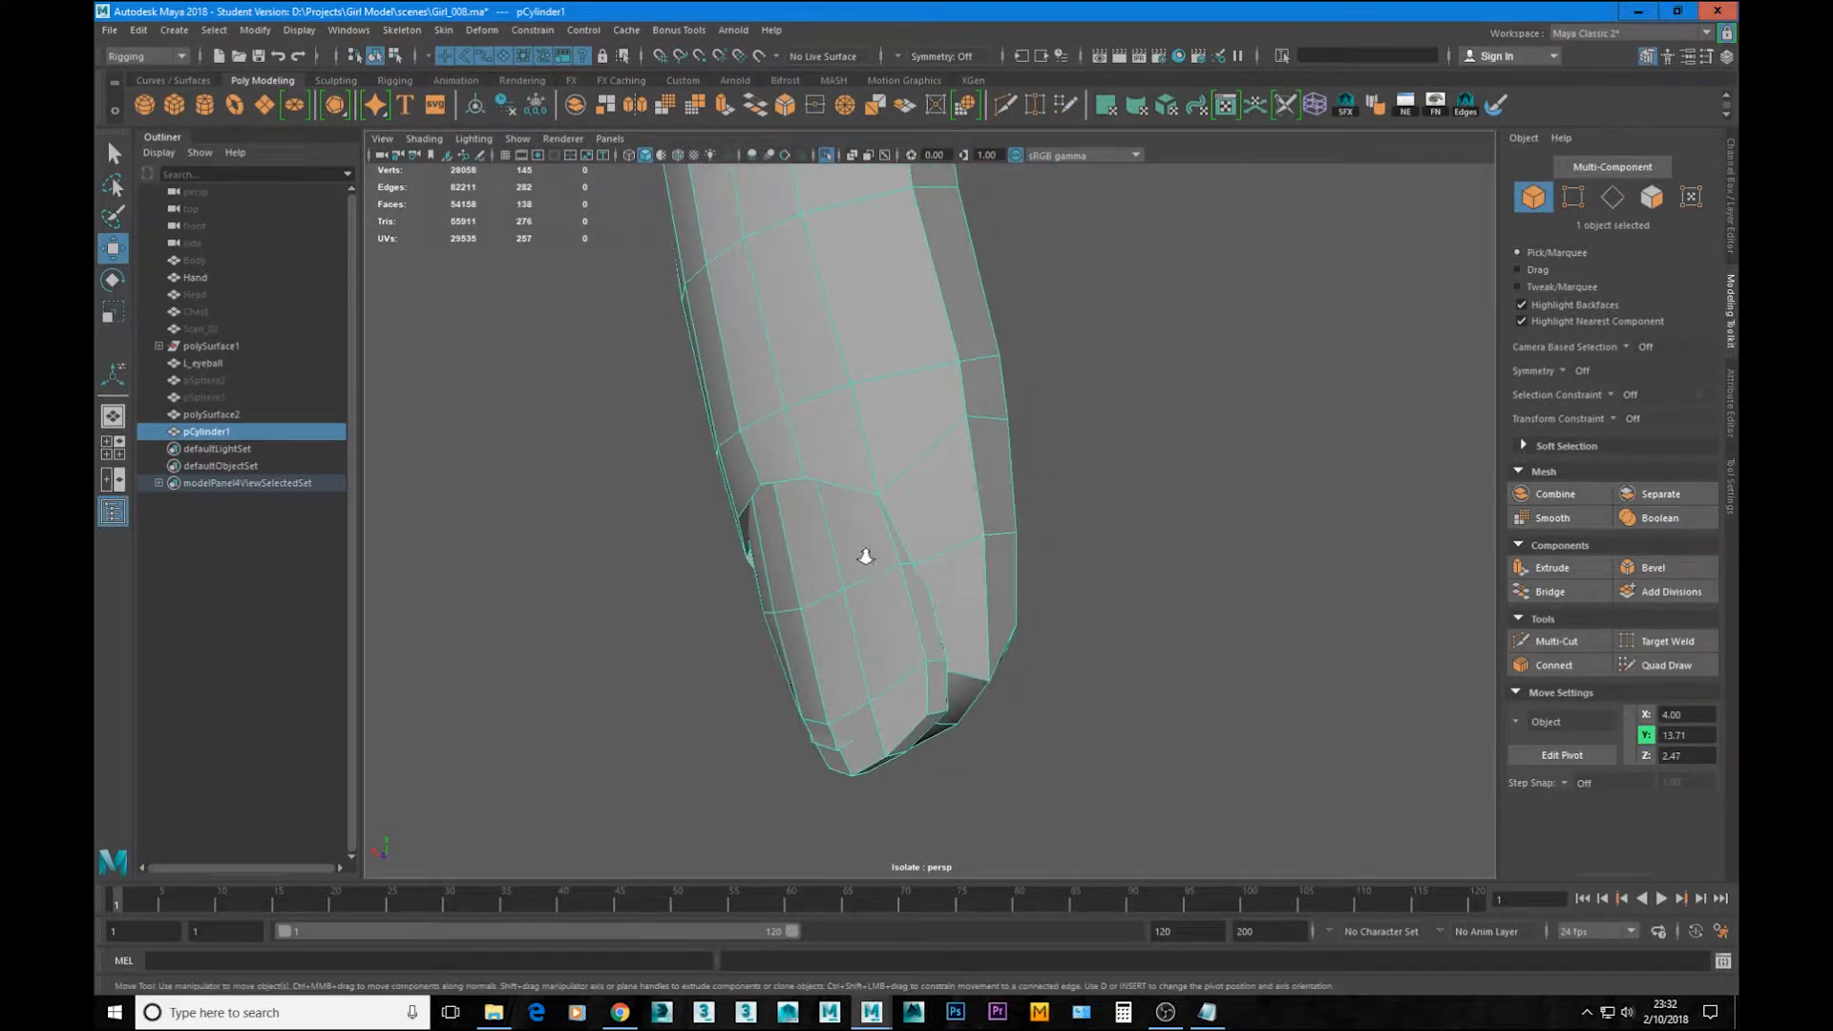
alt+right_drag(864, 552, 901, 596)
click(907, 599)
alt+drag(892, 601, 864, 571)
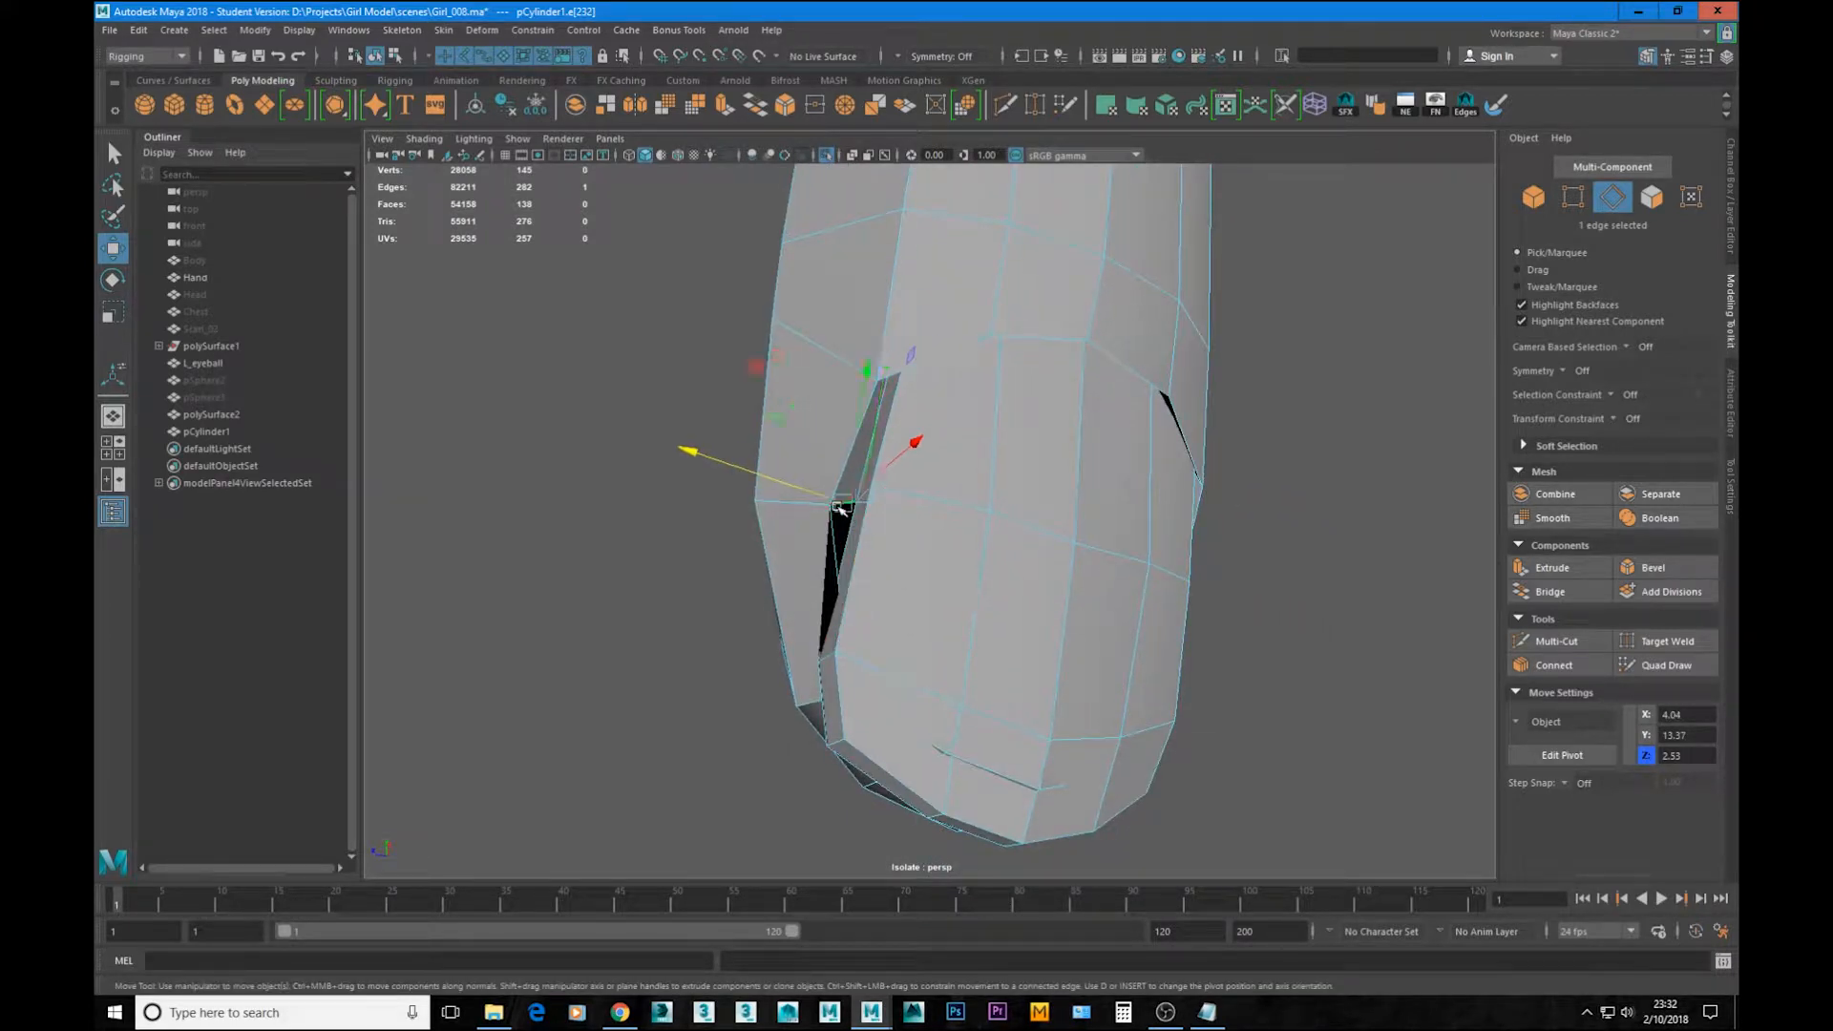
drag(805, 482, 948, 587)
Step: Select the edge loops around the nail border in wireframe, adjust them along the X axis, and restore shaded object display
key(4)
alt+drag(1044, 716, 1047, 741)
click(1063, 701)
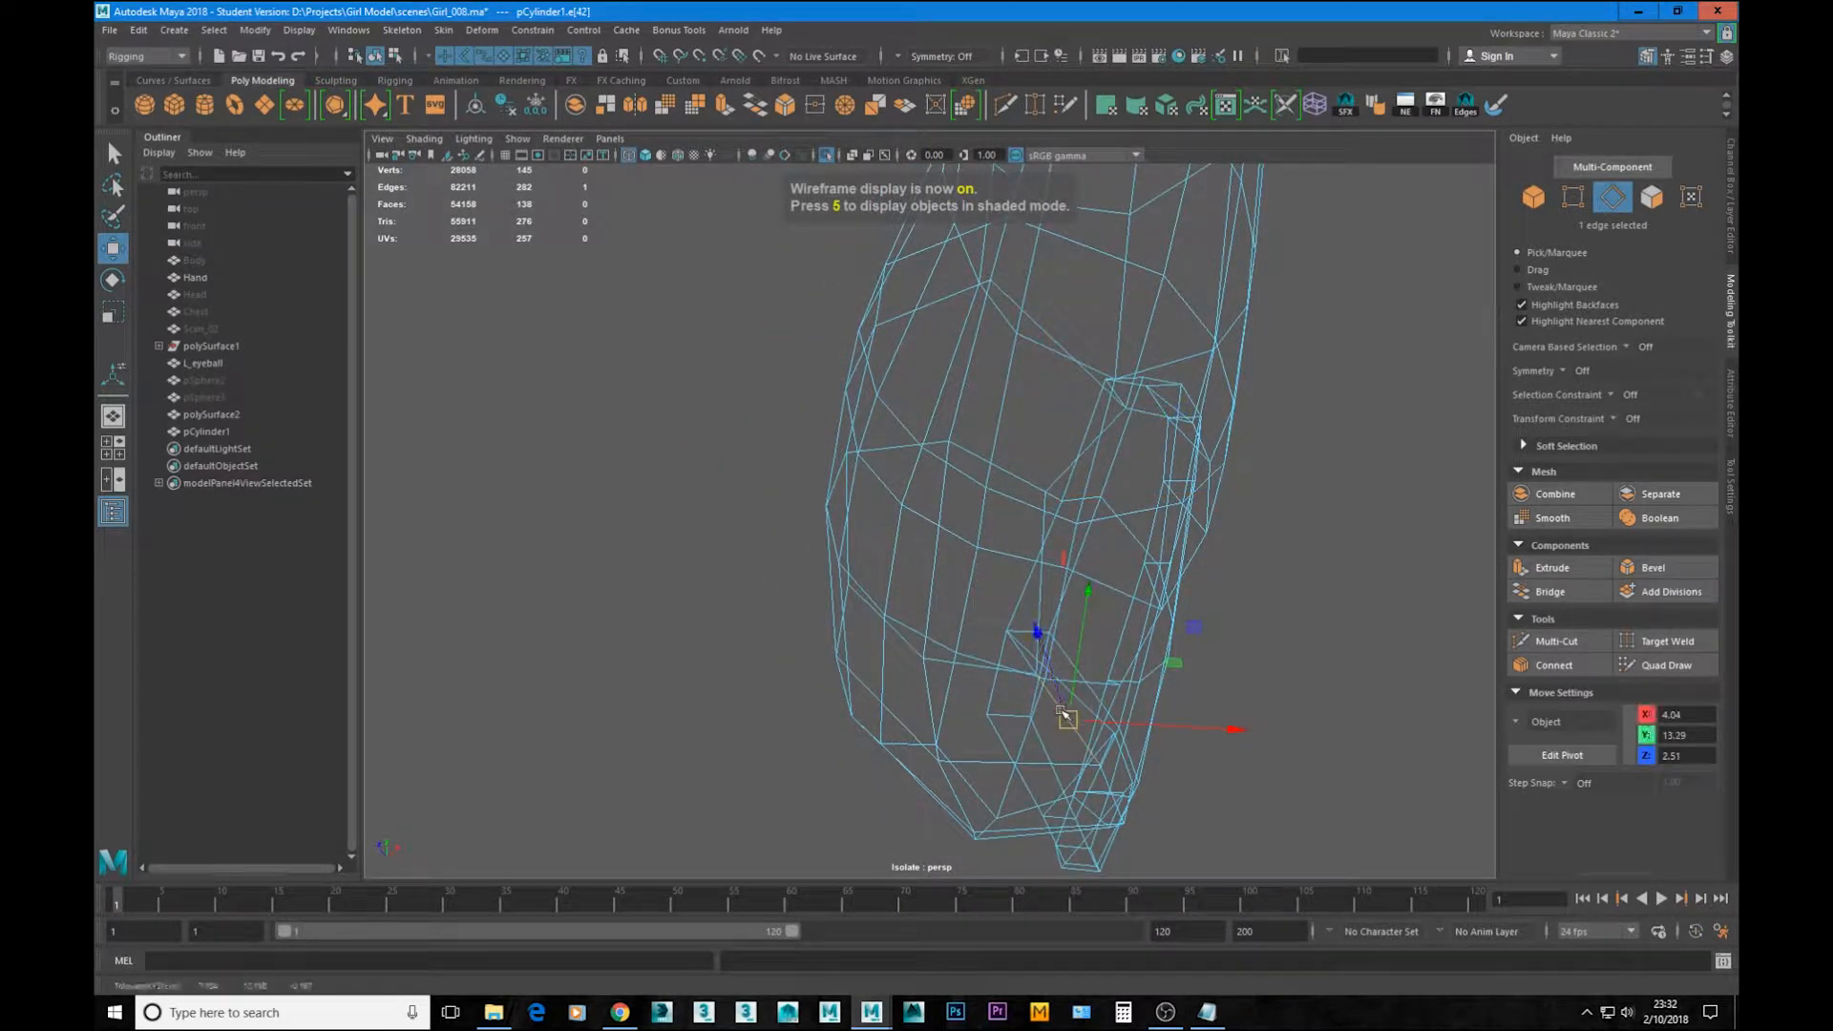
double_click(1081, 740)
alt+drag(1082, 740, 1075, 705)
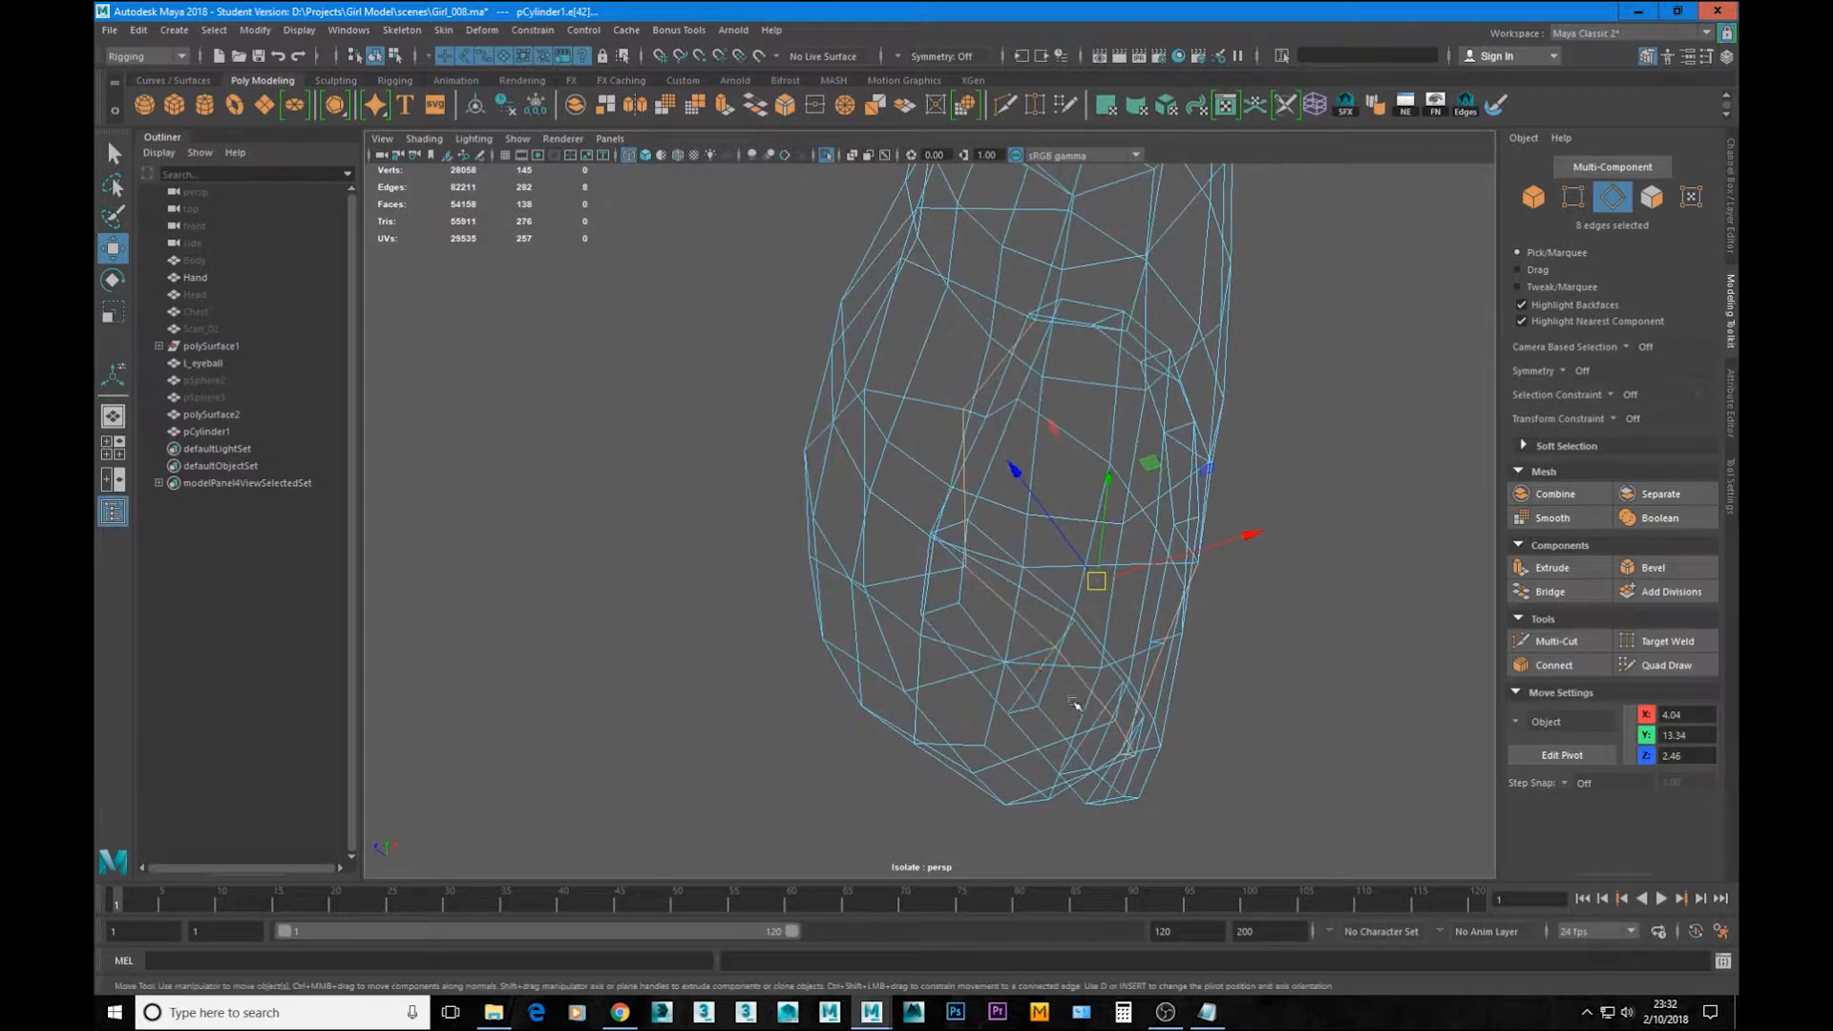
click(1011, 604)
mouse_move(1010, 605)
alt+mouse_down()
mouse_move(1002, 643)
mouse_move(900, 655)
mouse_move(929, 673)
mouse_move(1076, 635)
mouse_move(1230, 773)
mouse_move(1205, 773)
mouse_move(1113, 638)
mouse_move(1103, 495)
alt+mouse_up()
shift+double_click(1031, 659)
key(5)
key(F8)
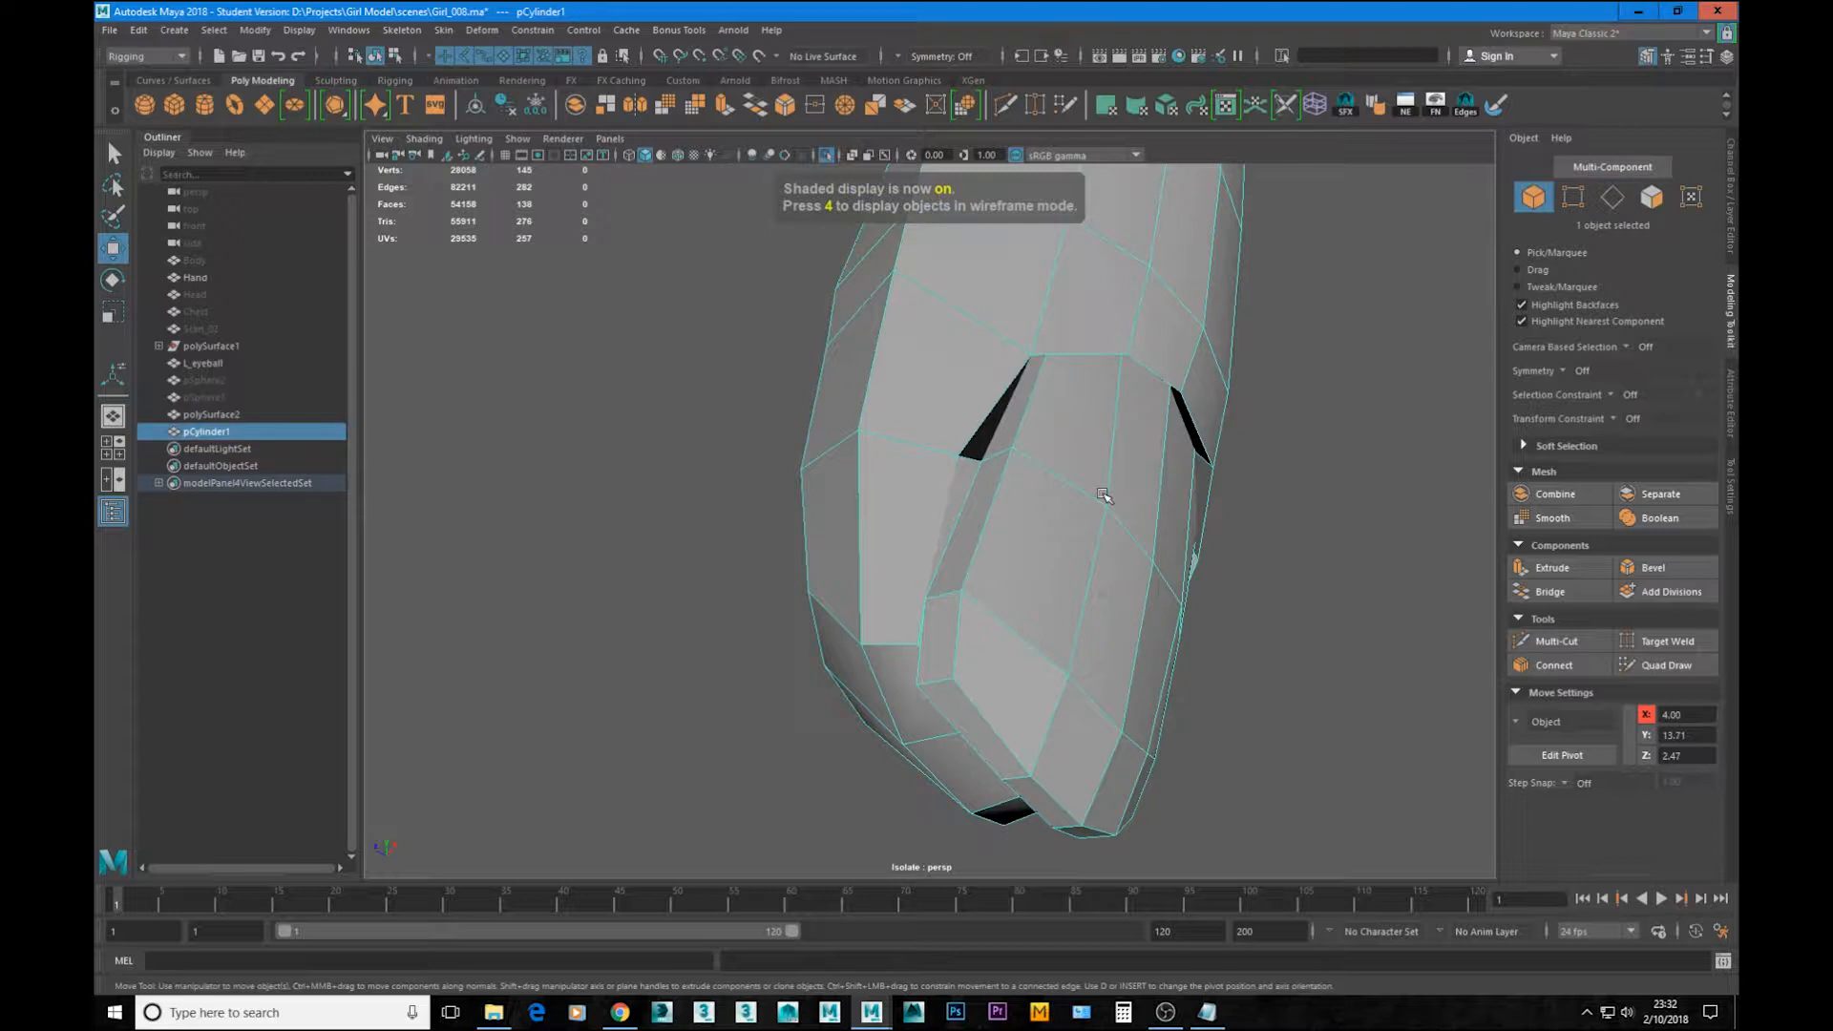
Step: Inspect the nail's outline and side borders in smooth mesh preview
key(3)
click(1346, 548)
alt+right_drag(1346, 548, 1256, 631)
alt+drag(1257, 630, 1165, 659)
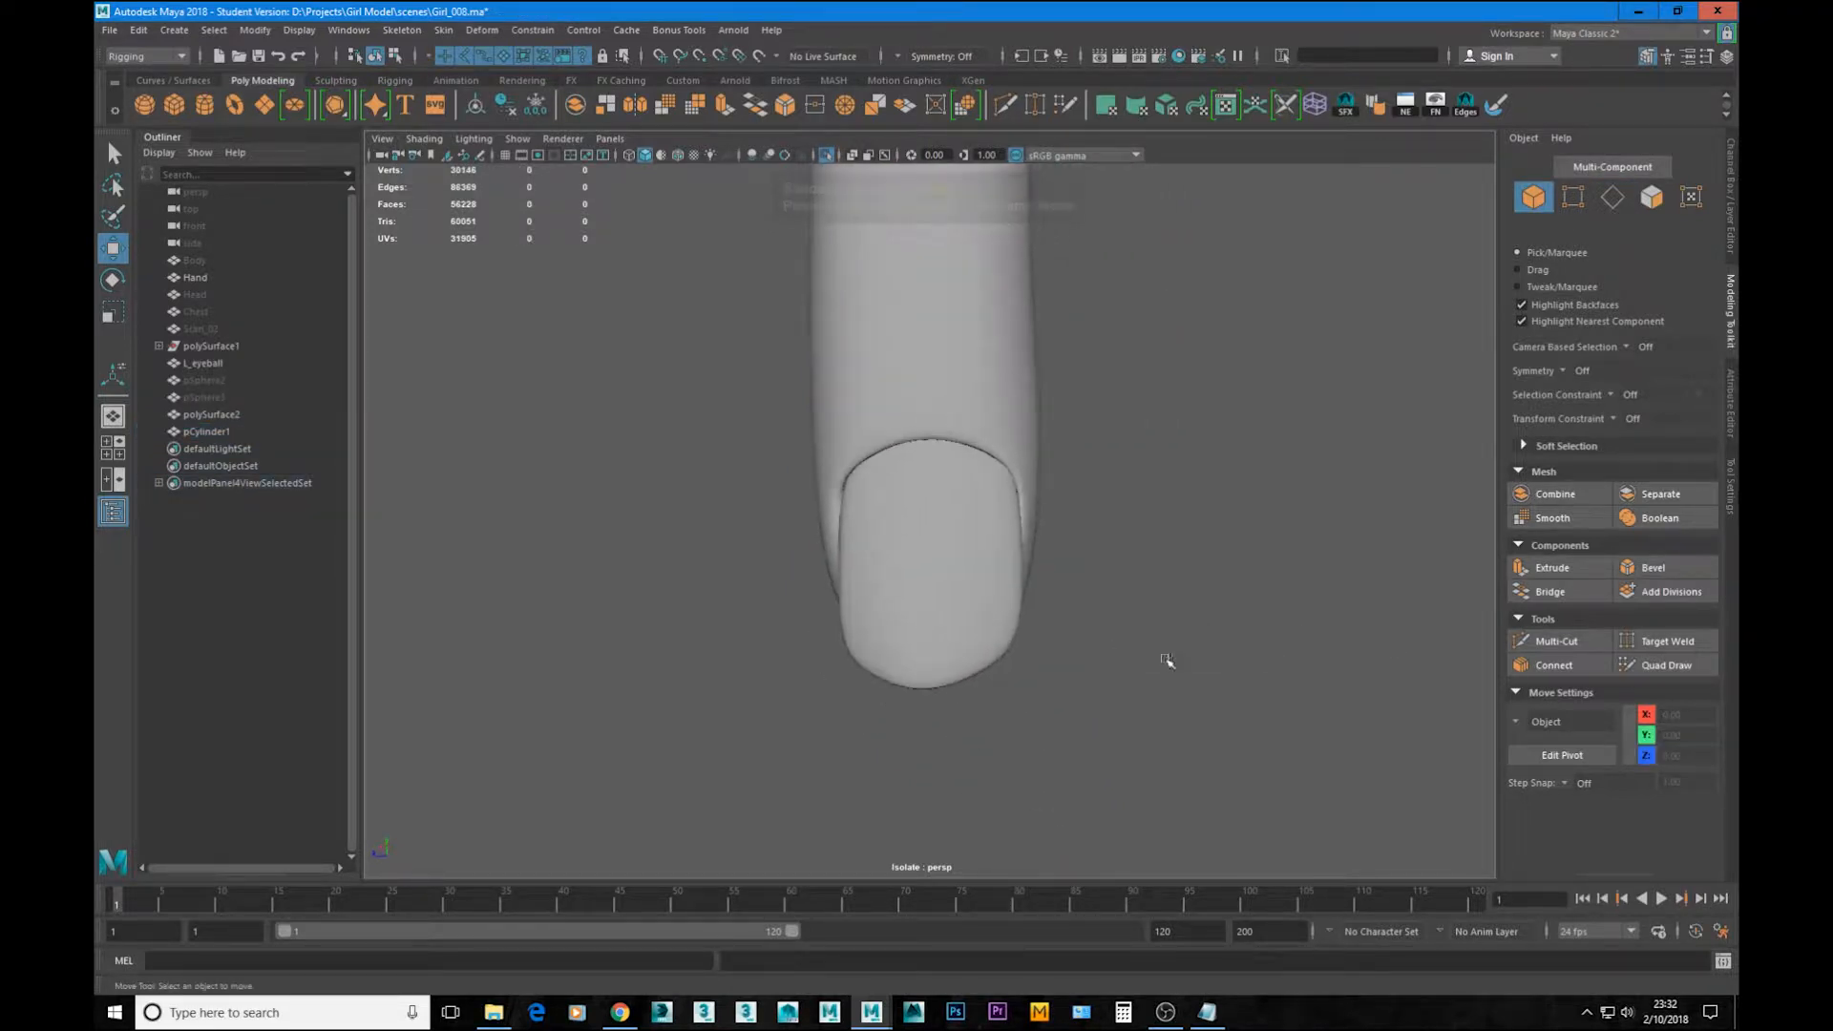
alt+right_drag(1166, 659, 1083, 598)
alt+drag(1083, 598, 1047, 565)
alt+right_drag(1048, 565, 1160, 735)
Step: Turn off smoothing and adjust the vertices where the fingertip meets the nail's side along the X and Z axes
click(1044, 557)
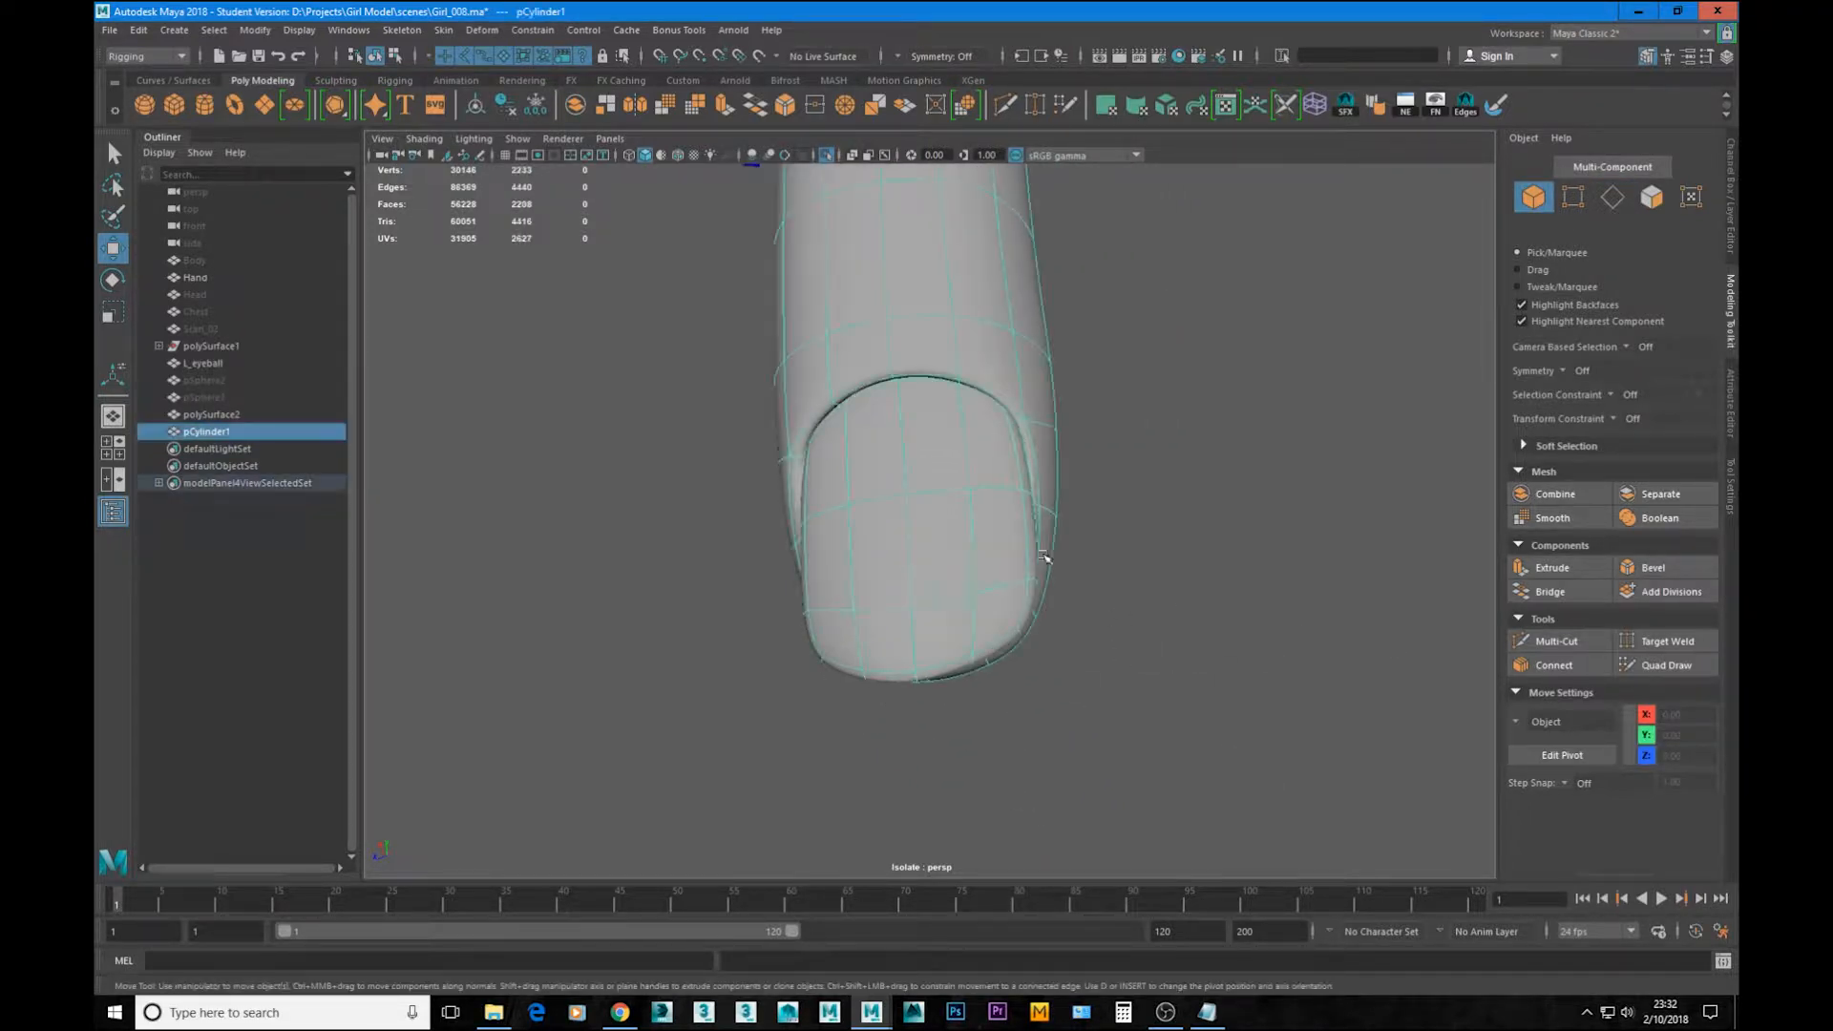
alt+drag(945, 569, 1209, 589)
key(1)
key(F9)
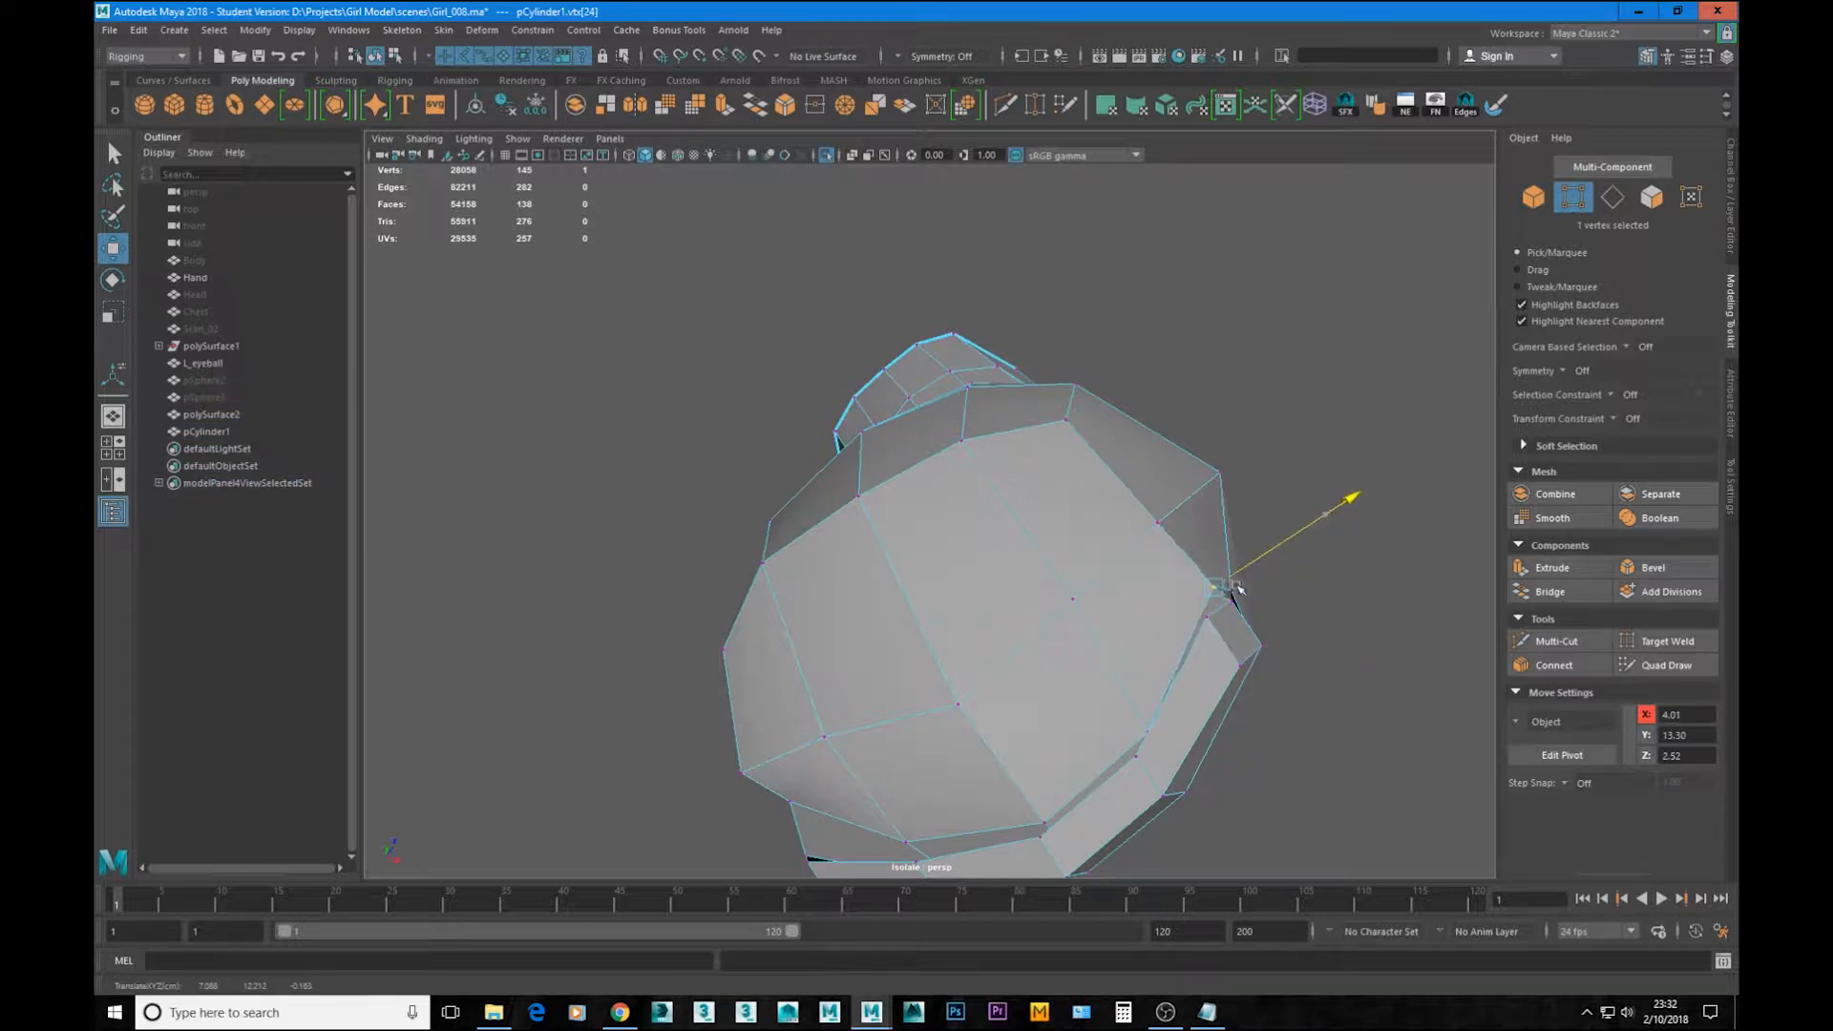
alt+drag(978, 678, 704, 562)
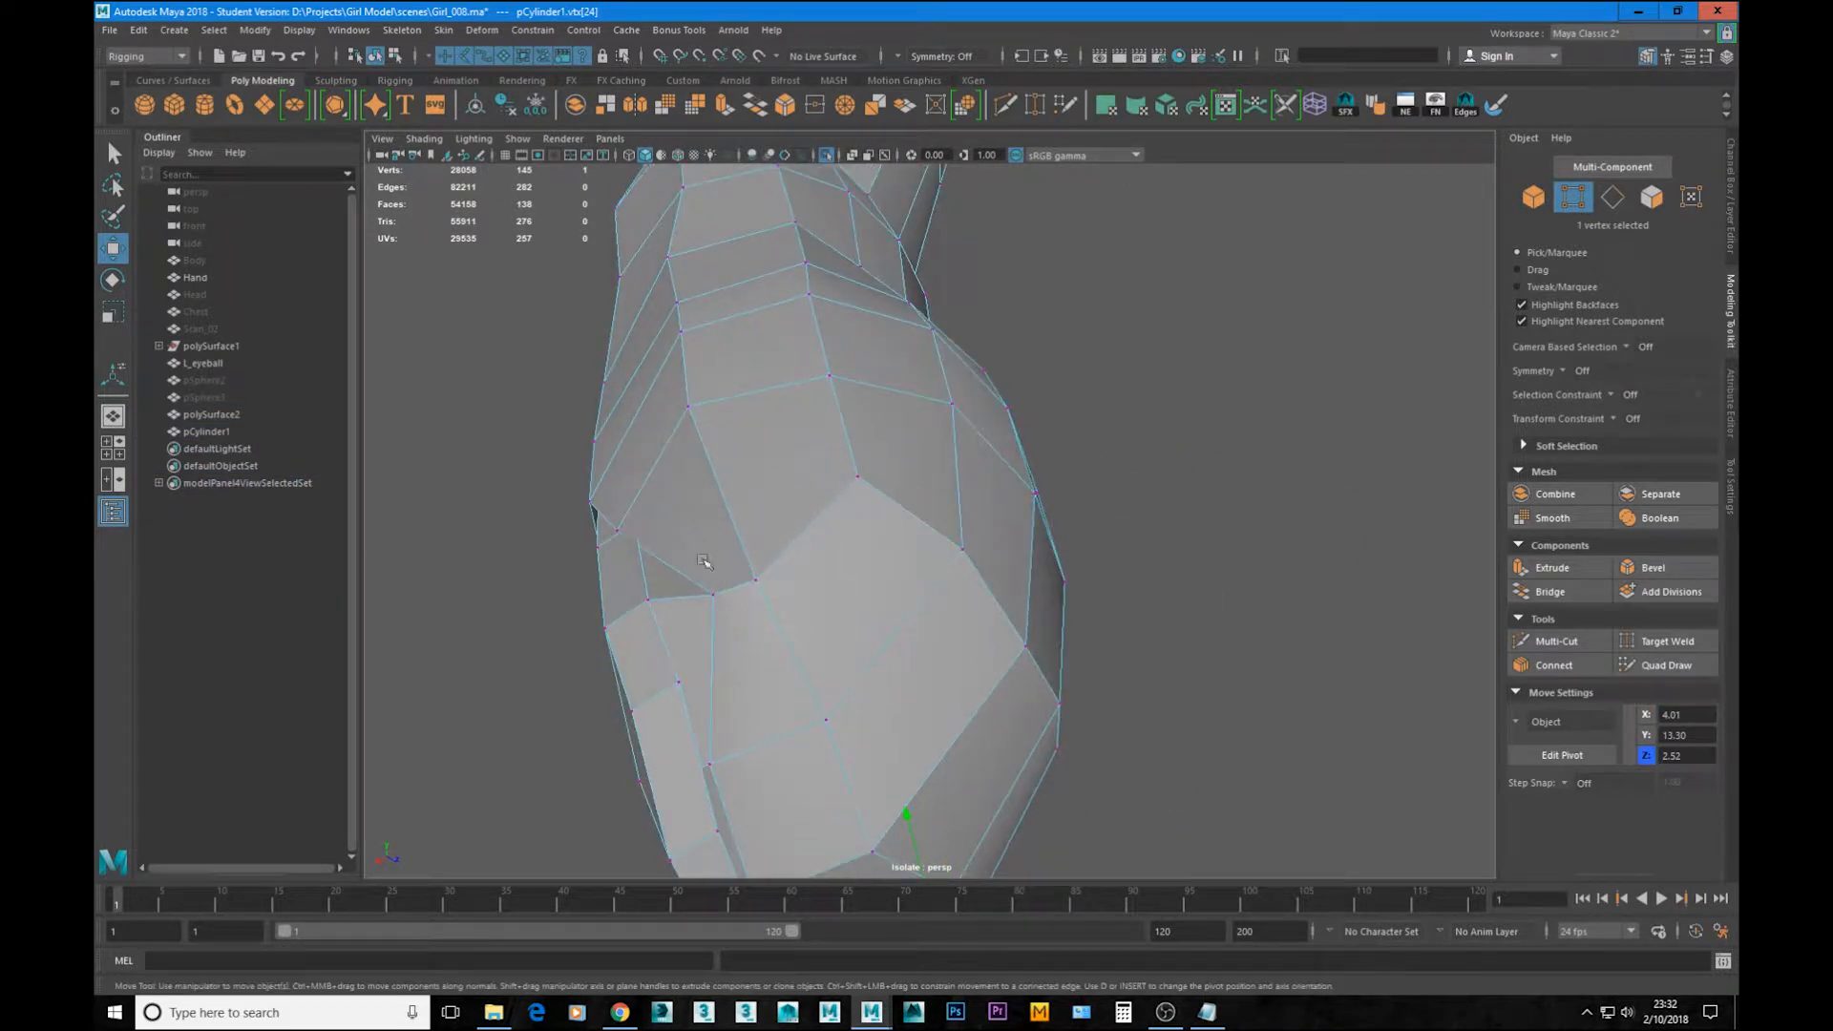
click(716, 592)
alt+drag(762, 622, 1083, 580)
Step: Preview the smoothed fingertip and examine how its side meets the nail
key(F8)
key(3)
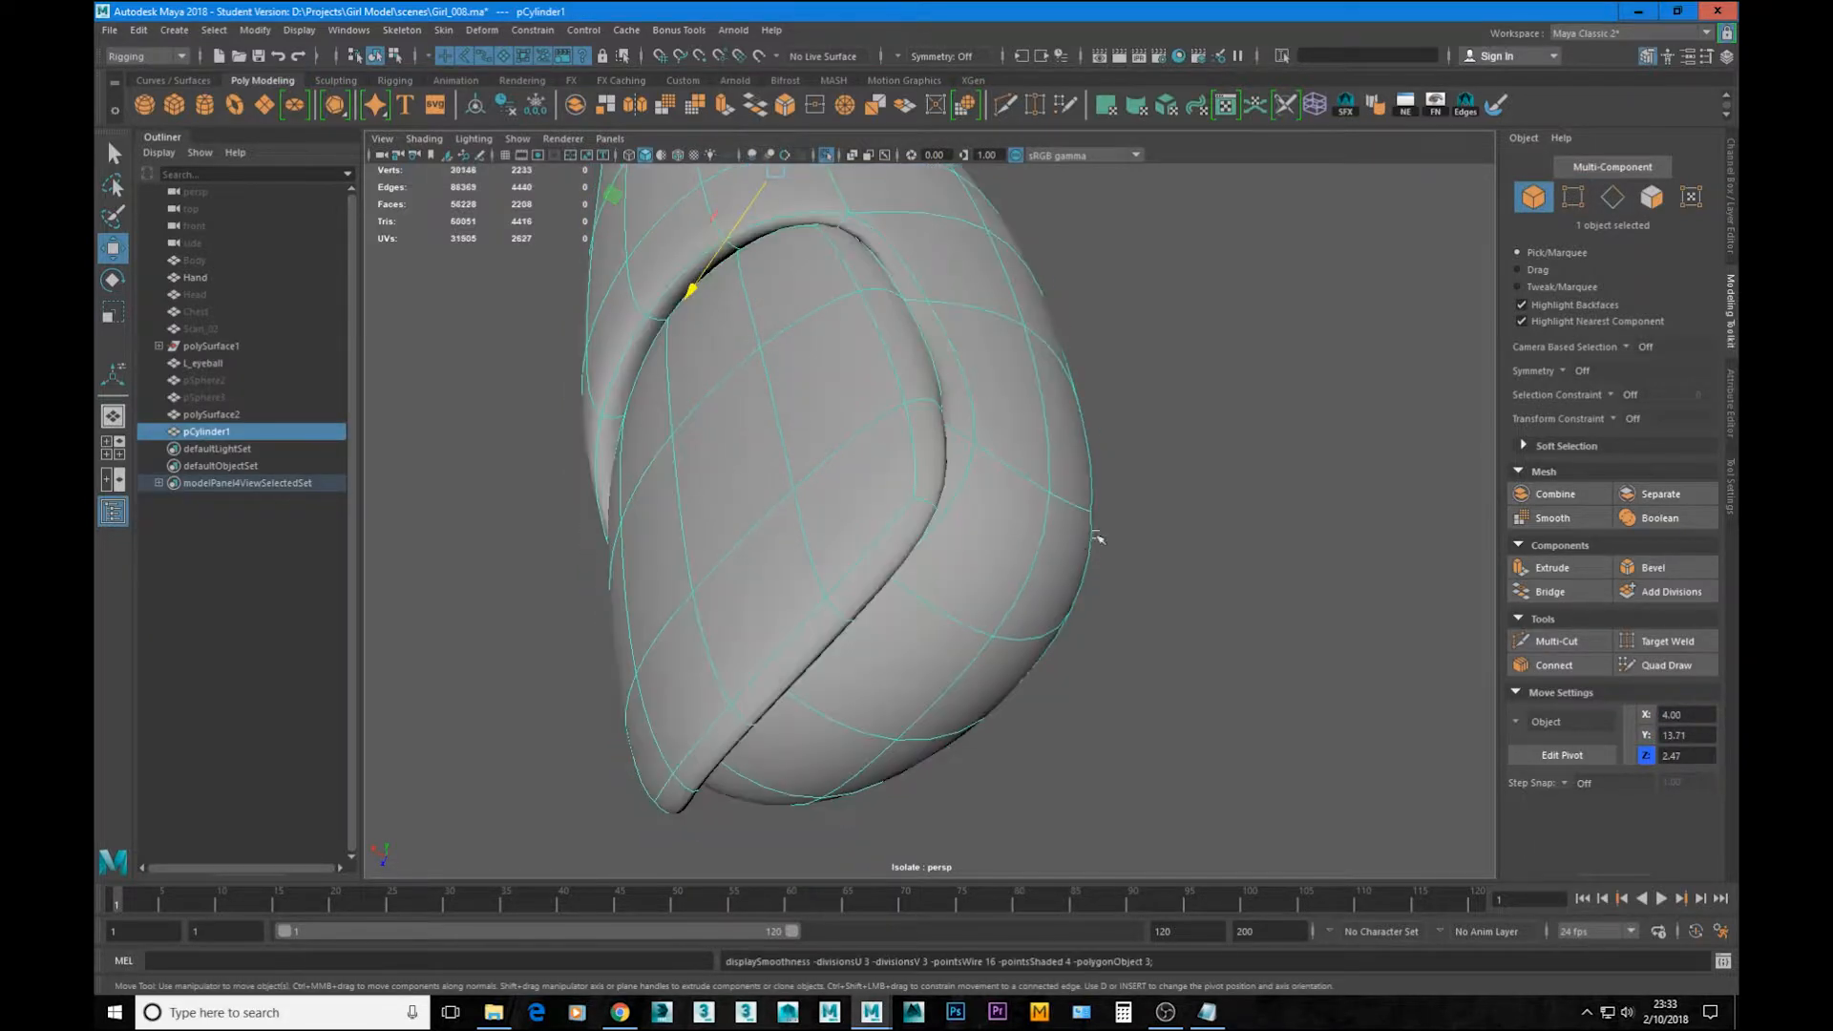
click(1280, 544)
alt+drag(1280, 545, 1167, 525)
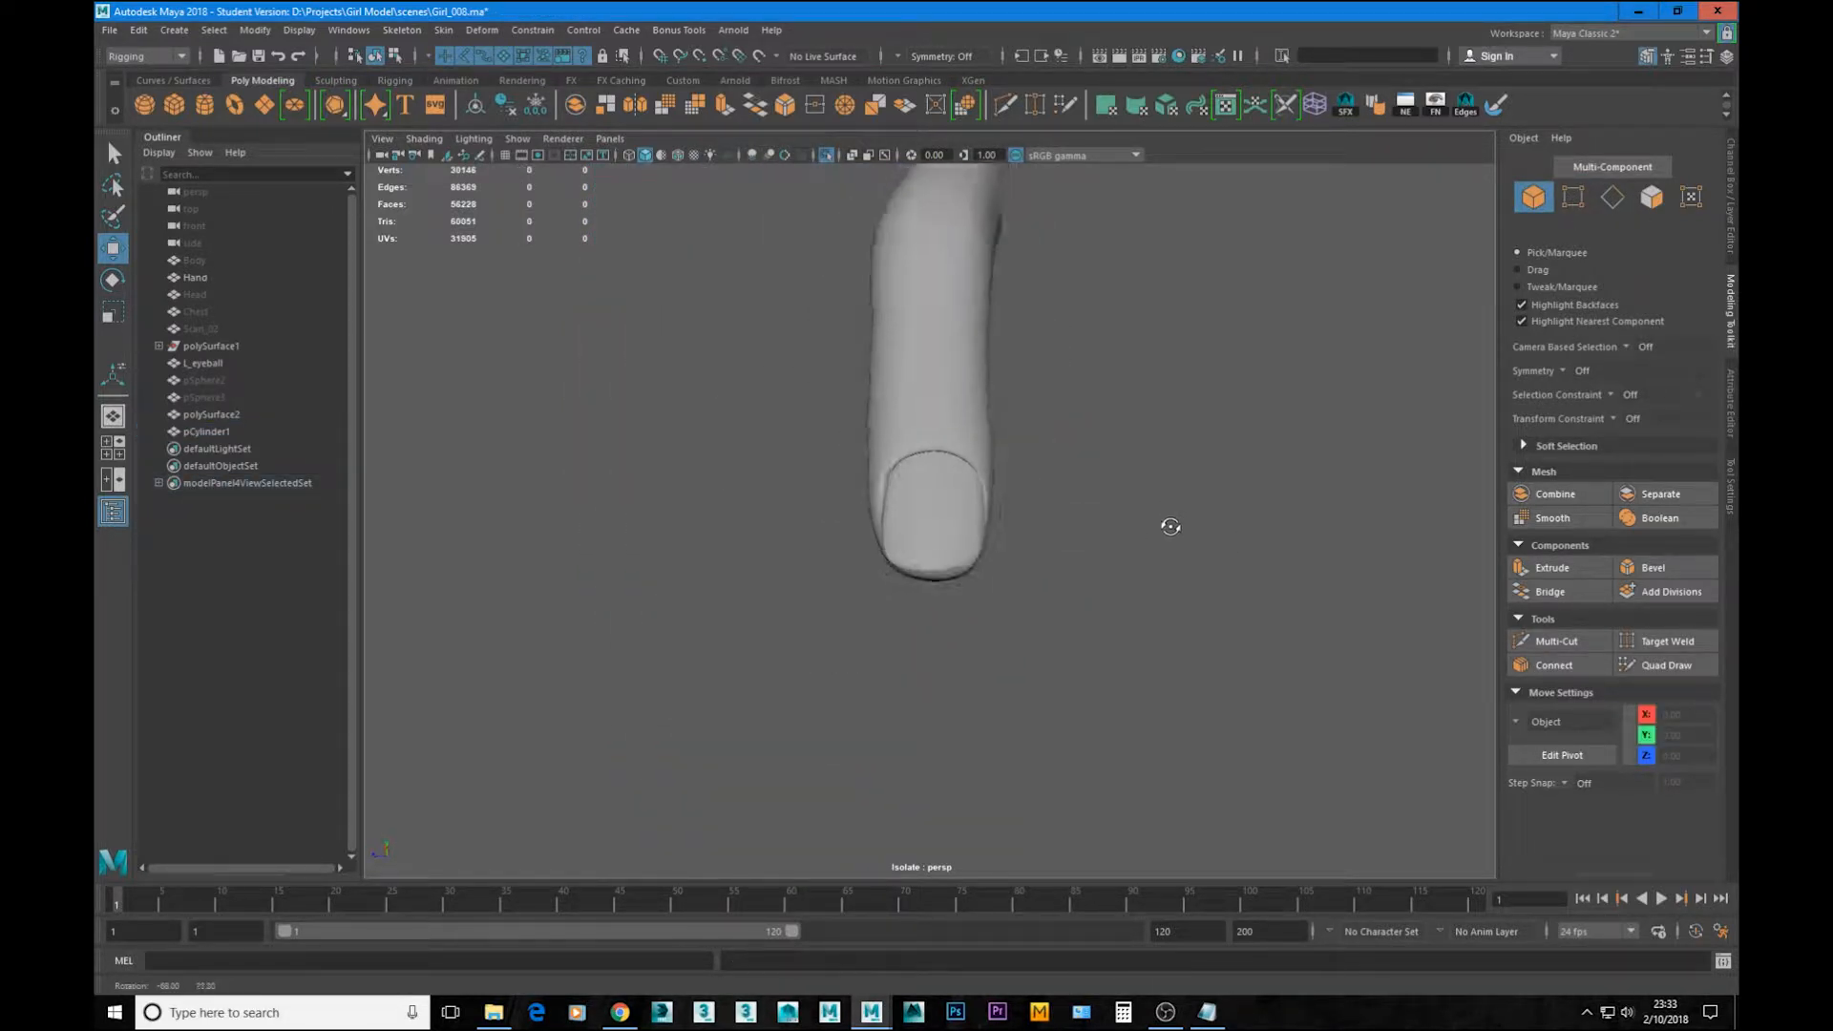
alt+right_drag(907, 530, 1170, 681)
alt+drag(880, 610, 886, 415)
Step: Return to the unsmoothed mesh and move the single face at the nail's side border slightly along the Z axis
click(868, 529)
key(1)
key(F11)
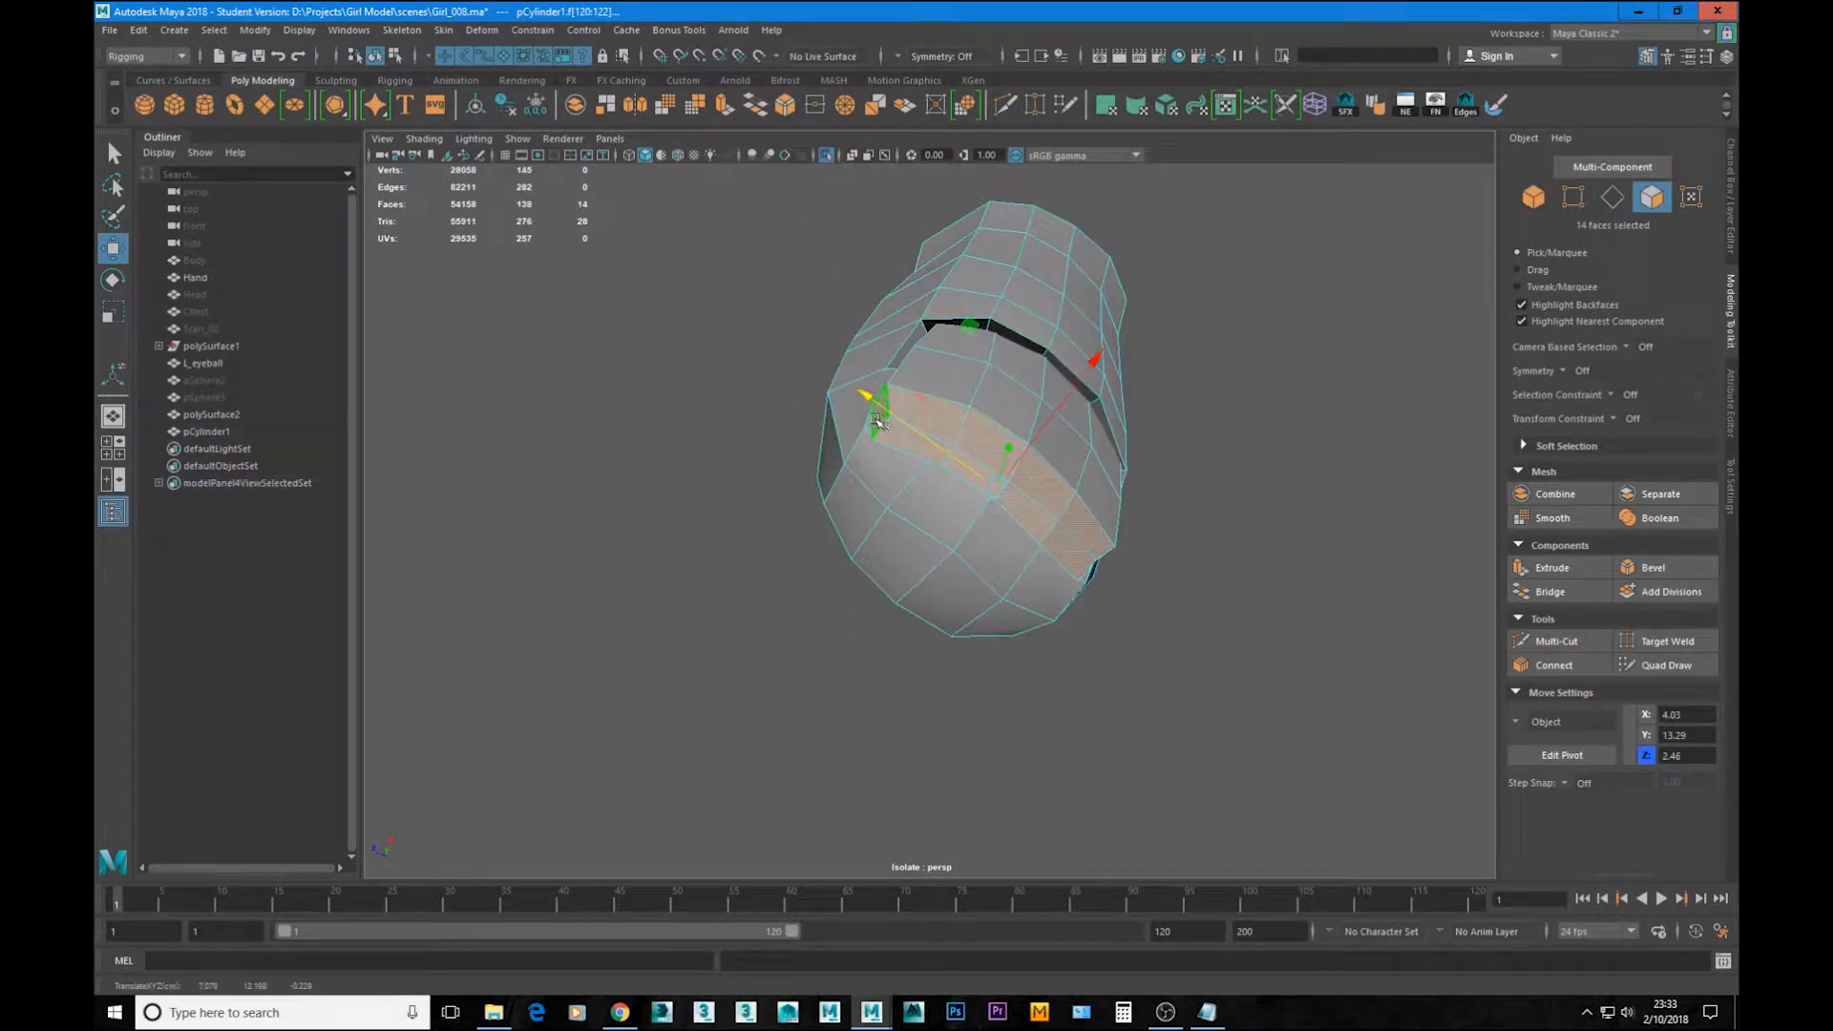
click(877, 421)
drag(812, 361, 819, 368)
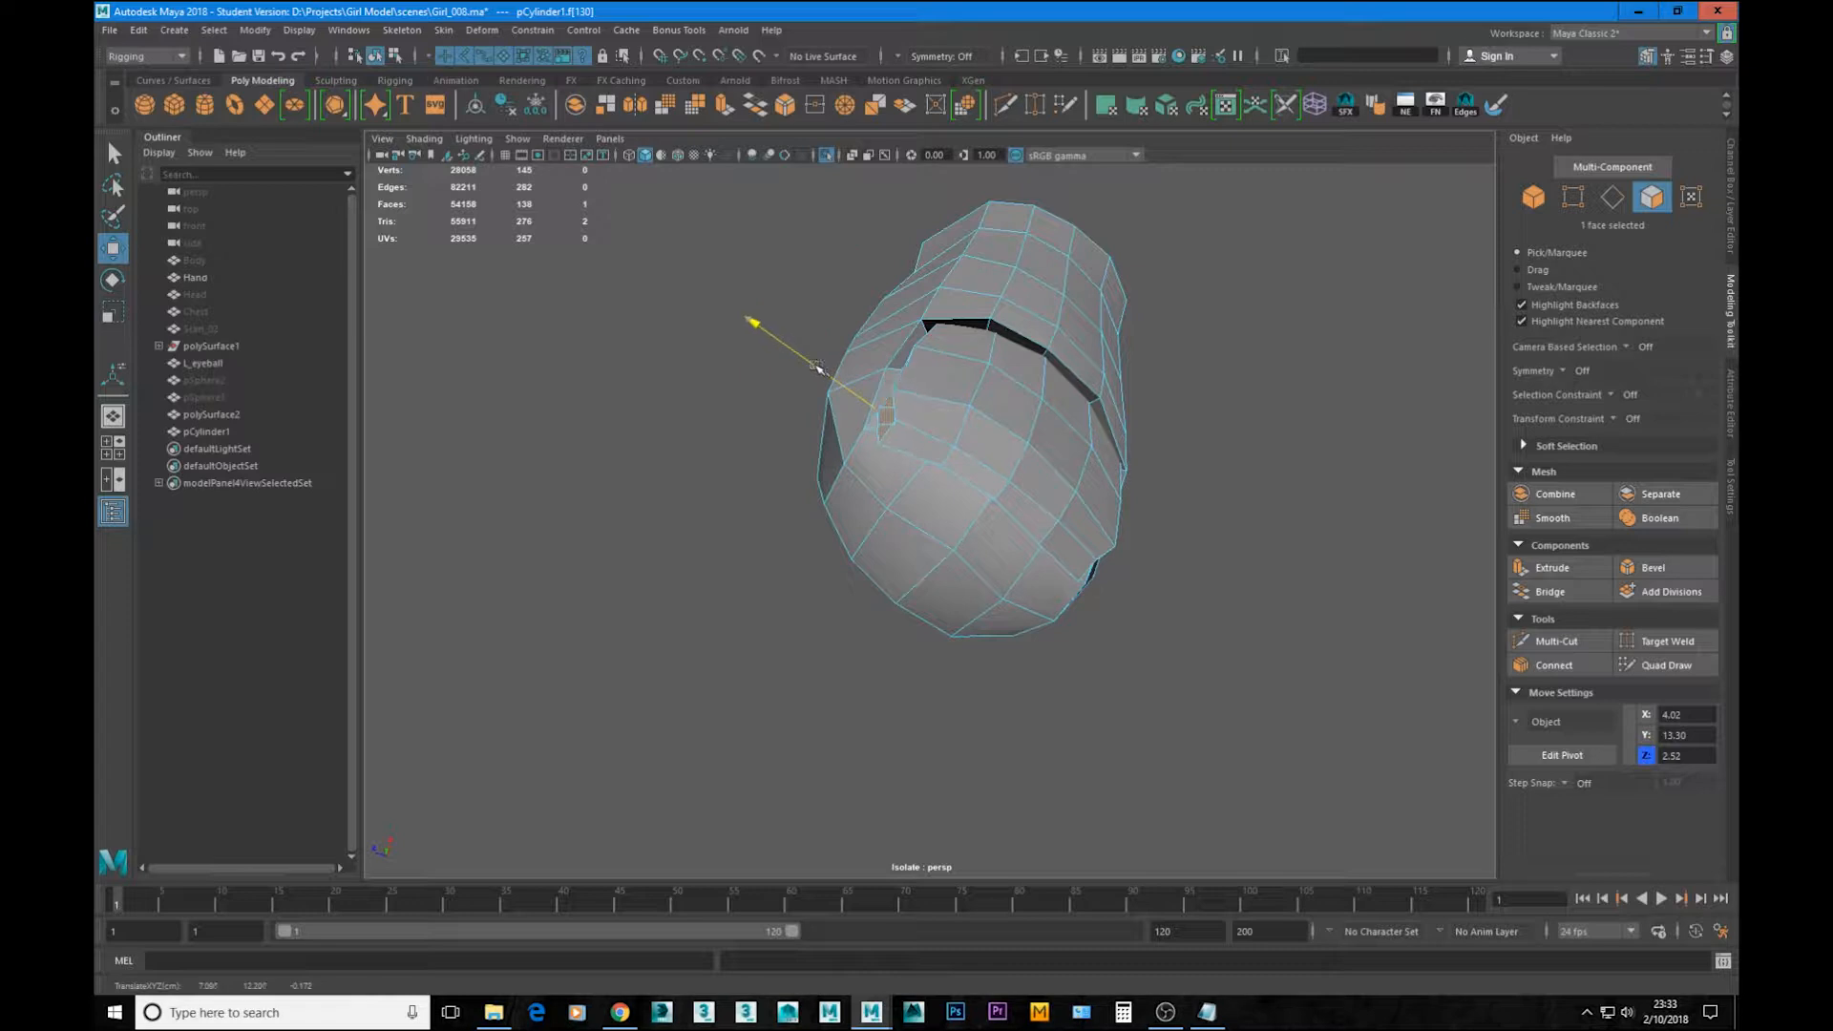
alt+drag(852, 252, 955, 442)
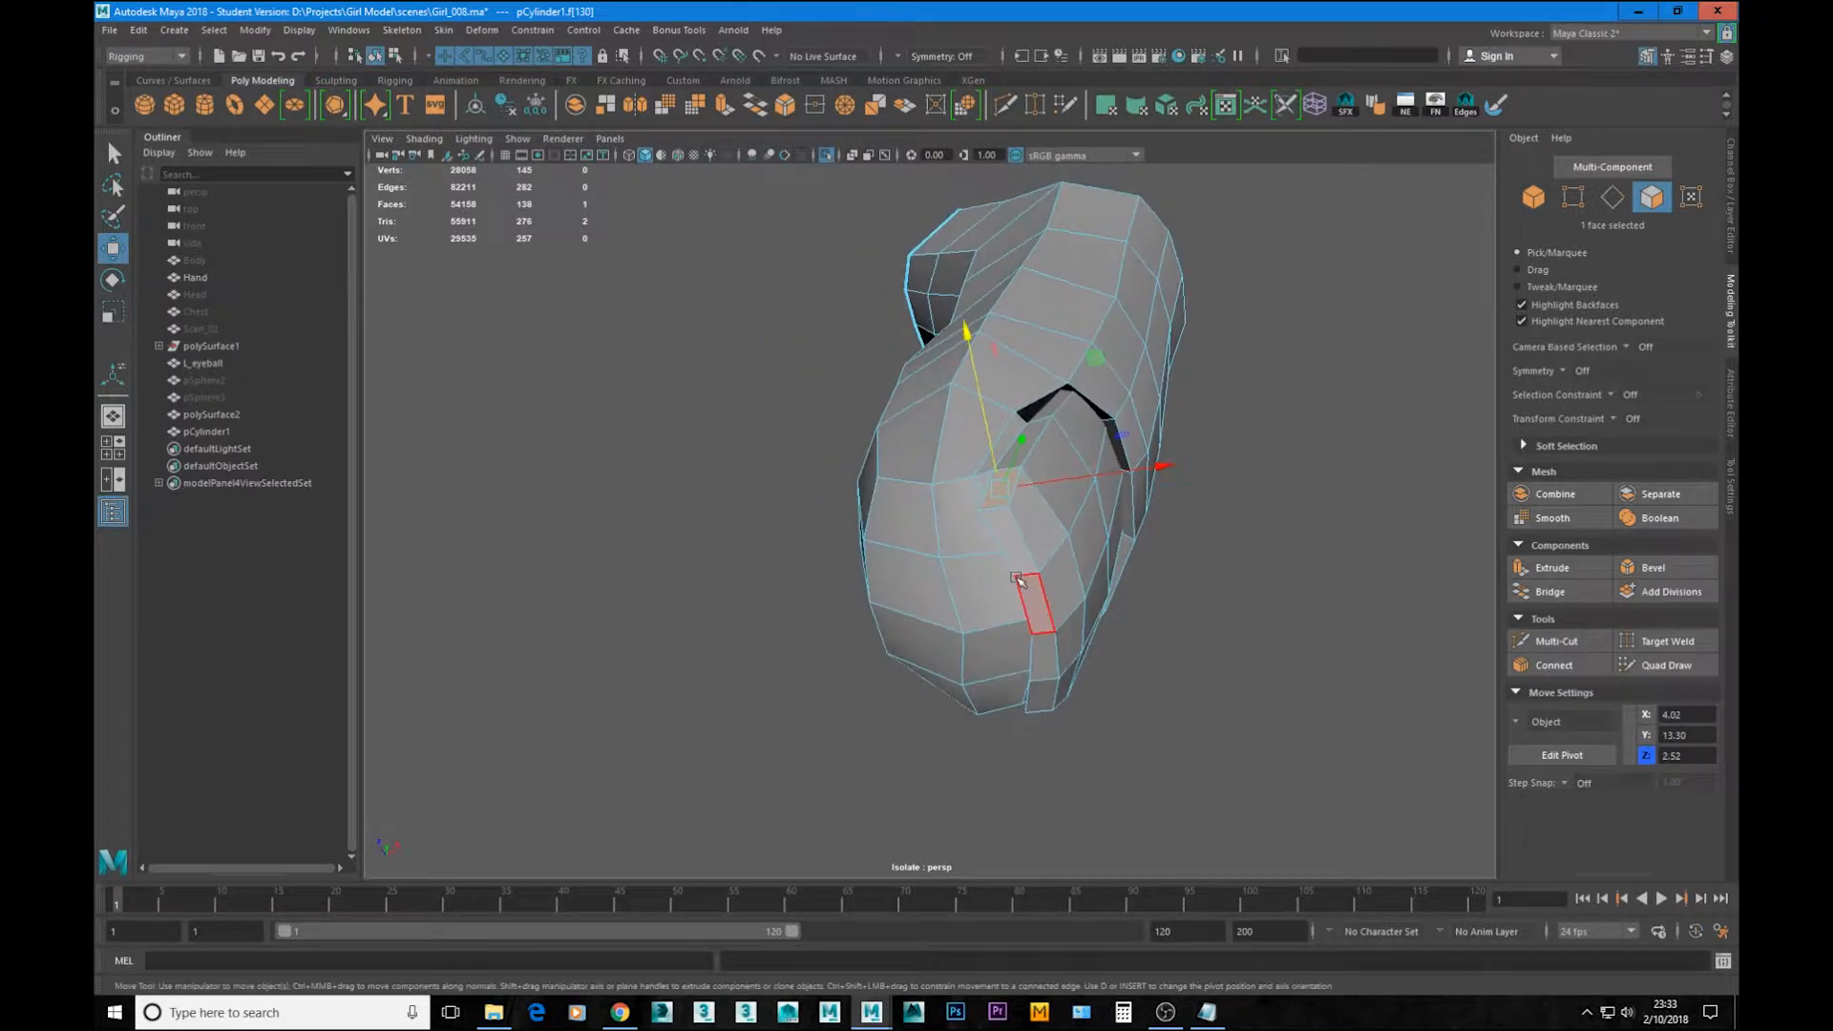
Step: Select the short edge at the nail's side near the fingertip and shift it along the X axis
key(F10)
click(994, 507)
alt+drag(1041, 508, 880, 529)
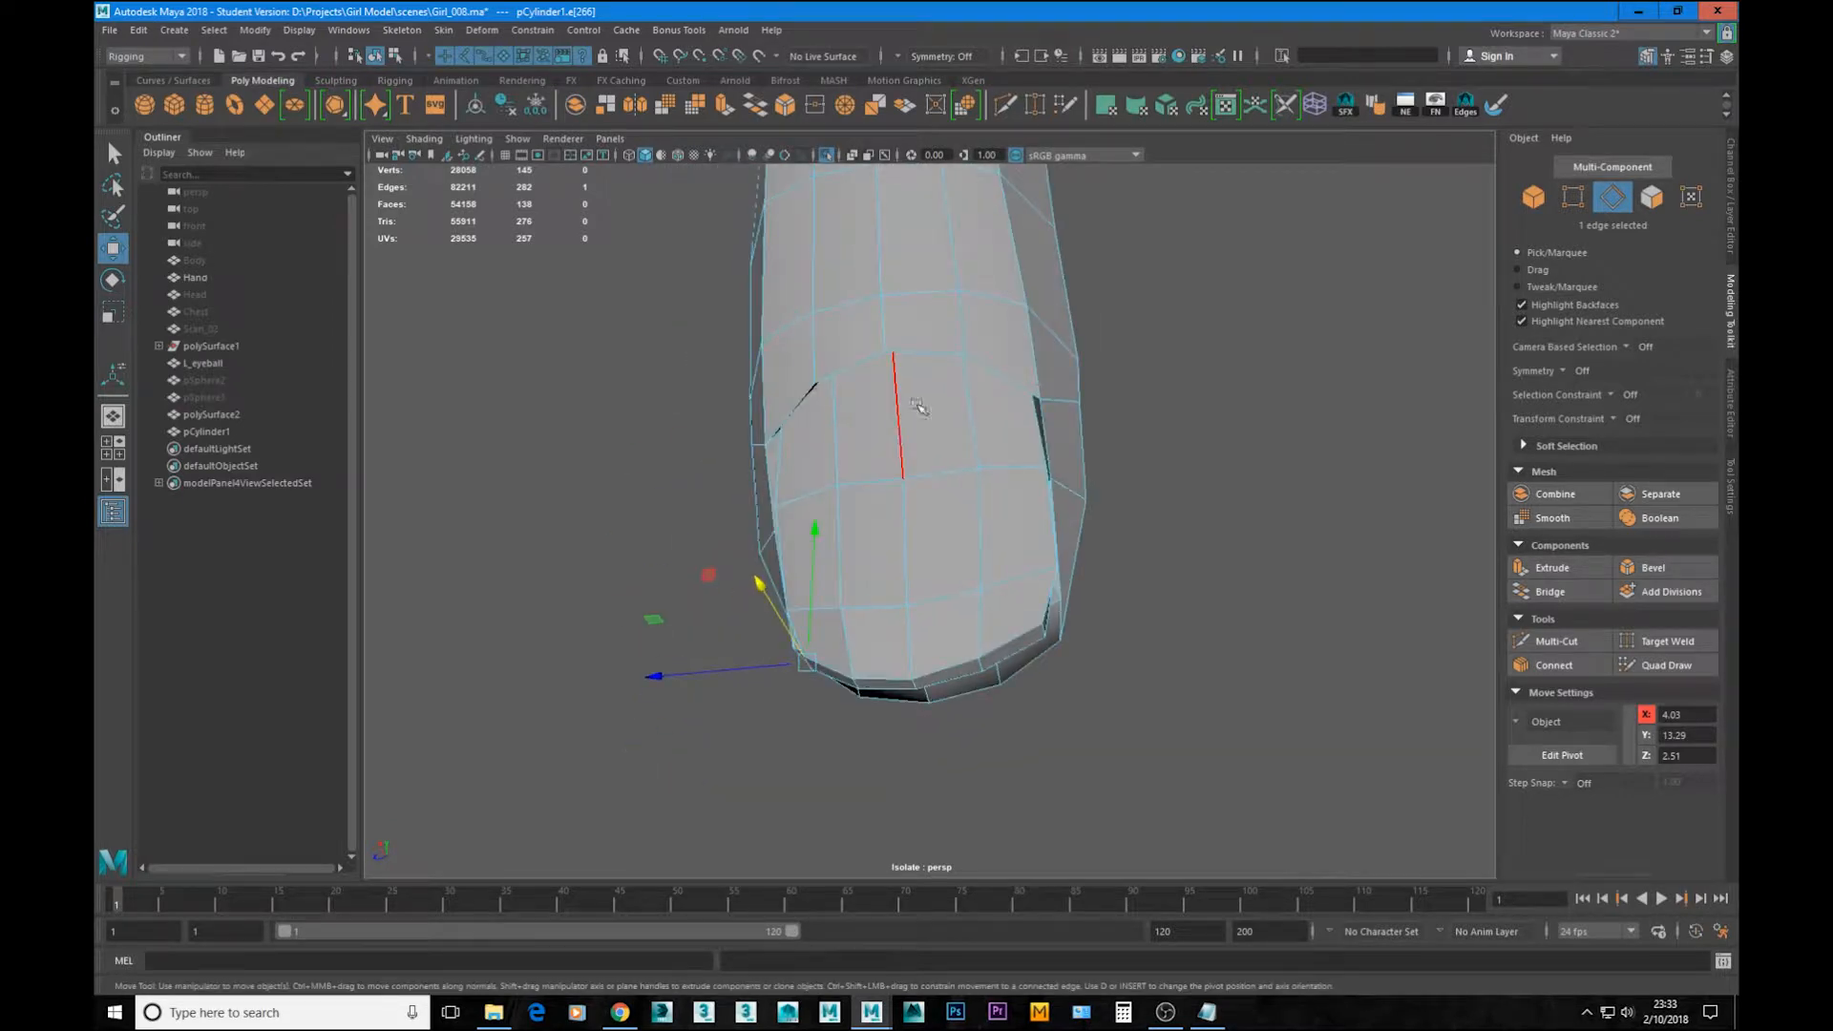
Step: Examine the finished nail and finger shape in smooth mesh preview from several distances and angles
key(F8)
key(3)
click(1151, 523)
alt+right_drag(1151, 524, 1060, 610)
alt+drag(1061, 609, 1026, 592)
alt+right_drag(1027, 591, 932, 565)
alt+middle_drag(1132, 497, 1175, 658)
mouse_move(1088, 621)
alt+mouse_down()
mouse_move(1072, 641)
mouse_move(1074, 597)
mouse_move(1060, 611)
alt+mouse_up()
Step: Exit isolated display of the finger mesh and compare its nail with the scanned hand
click(976, 593)
key(ctrl+1)
alt+right_drag(964, 716, 1068, 743)
alt+middle_drag(1068, 744, 1083, 540)
alt+right_drag(1002, 687, 1093, 712)
alt+middle_drag(1092, 712, 1042, 626)
mouse_move(1044, 625)
alt+mouse_down()
mouse_move(974, 551)
mouse_move(993, 536)
mouse_move(1022, 646)
alt+mouse_up()
alt+right_drag(1022, 647, 1065, 466)
alt+drag(1065, 466, 956, 777)
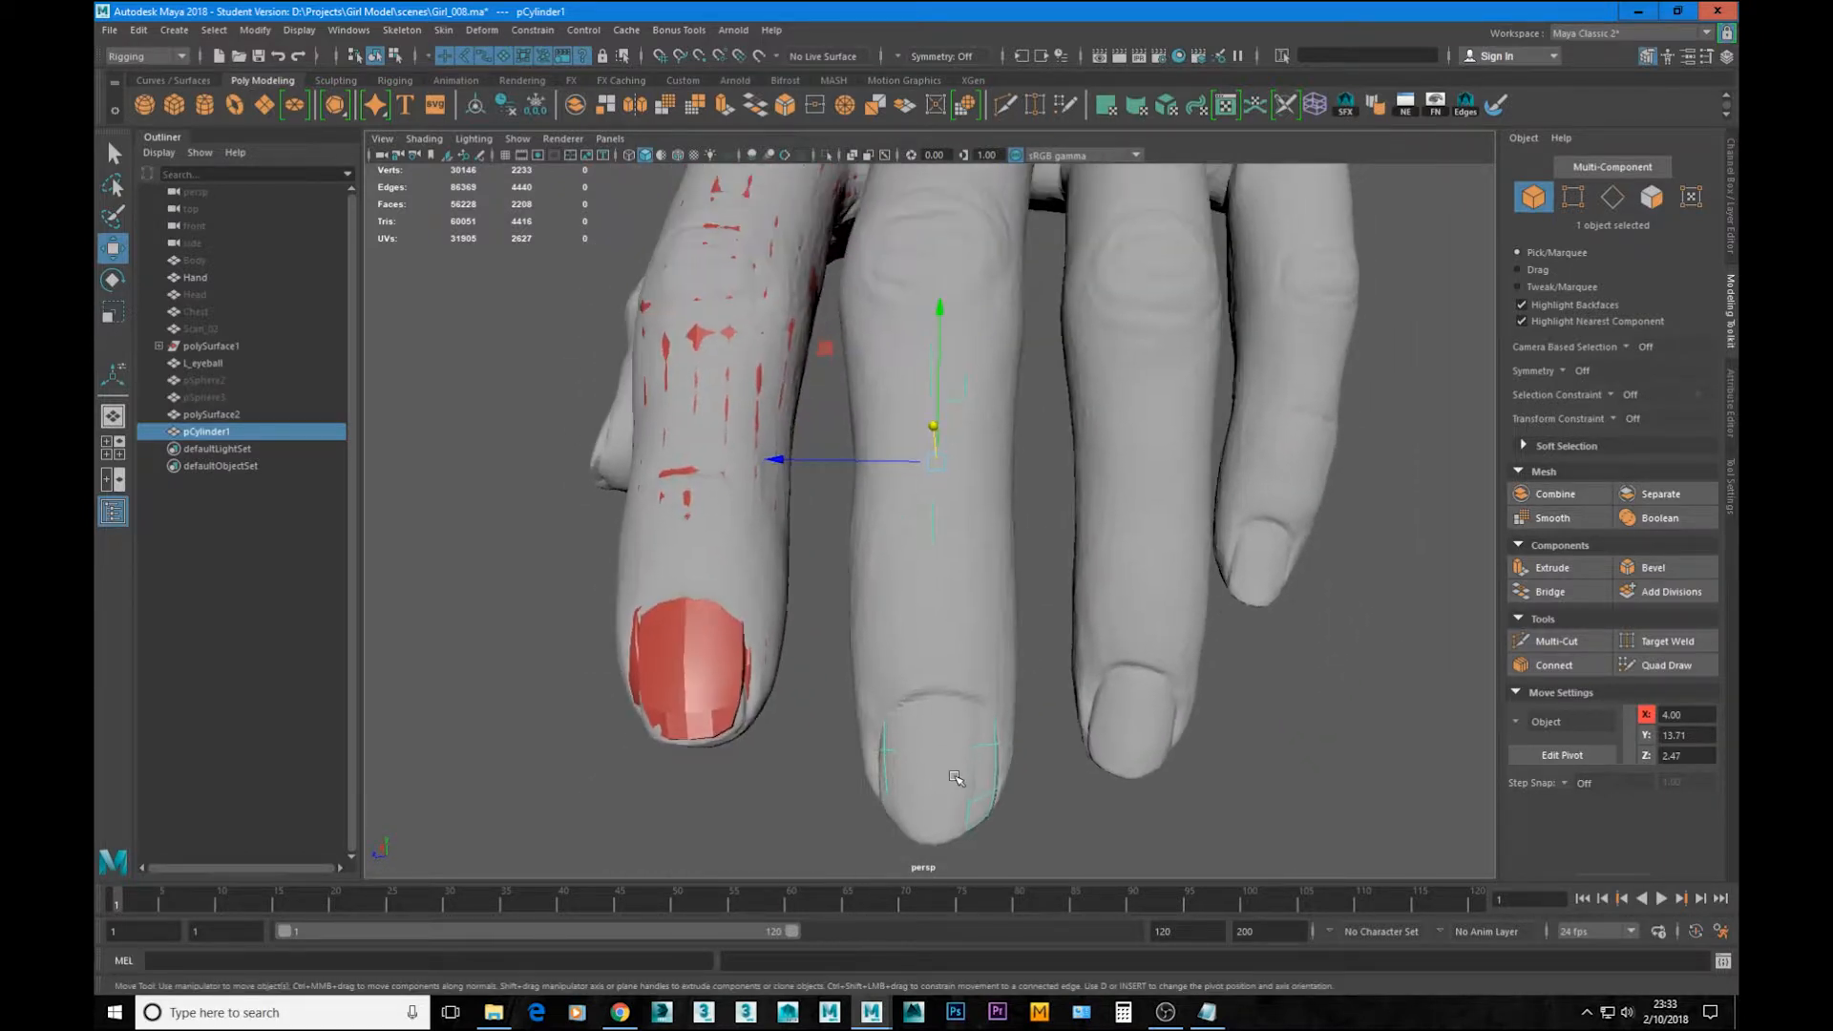
Step: Make the Hand mesh a live surface and start Quad Draw on the middle finger's retopology mesh pCylinder1
click(1020, 761)
click(983, 772)
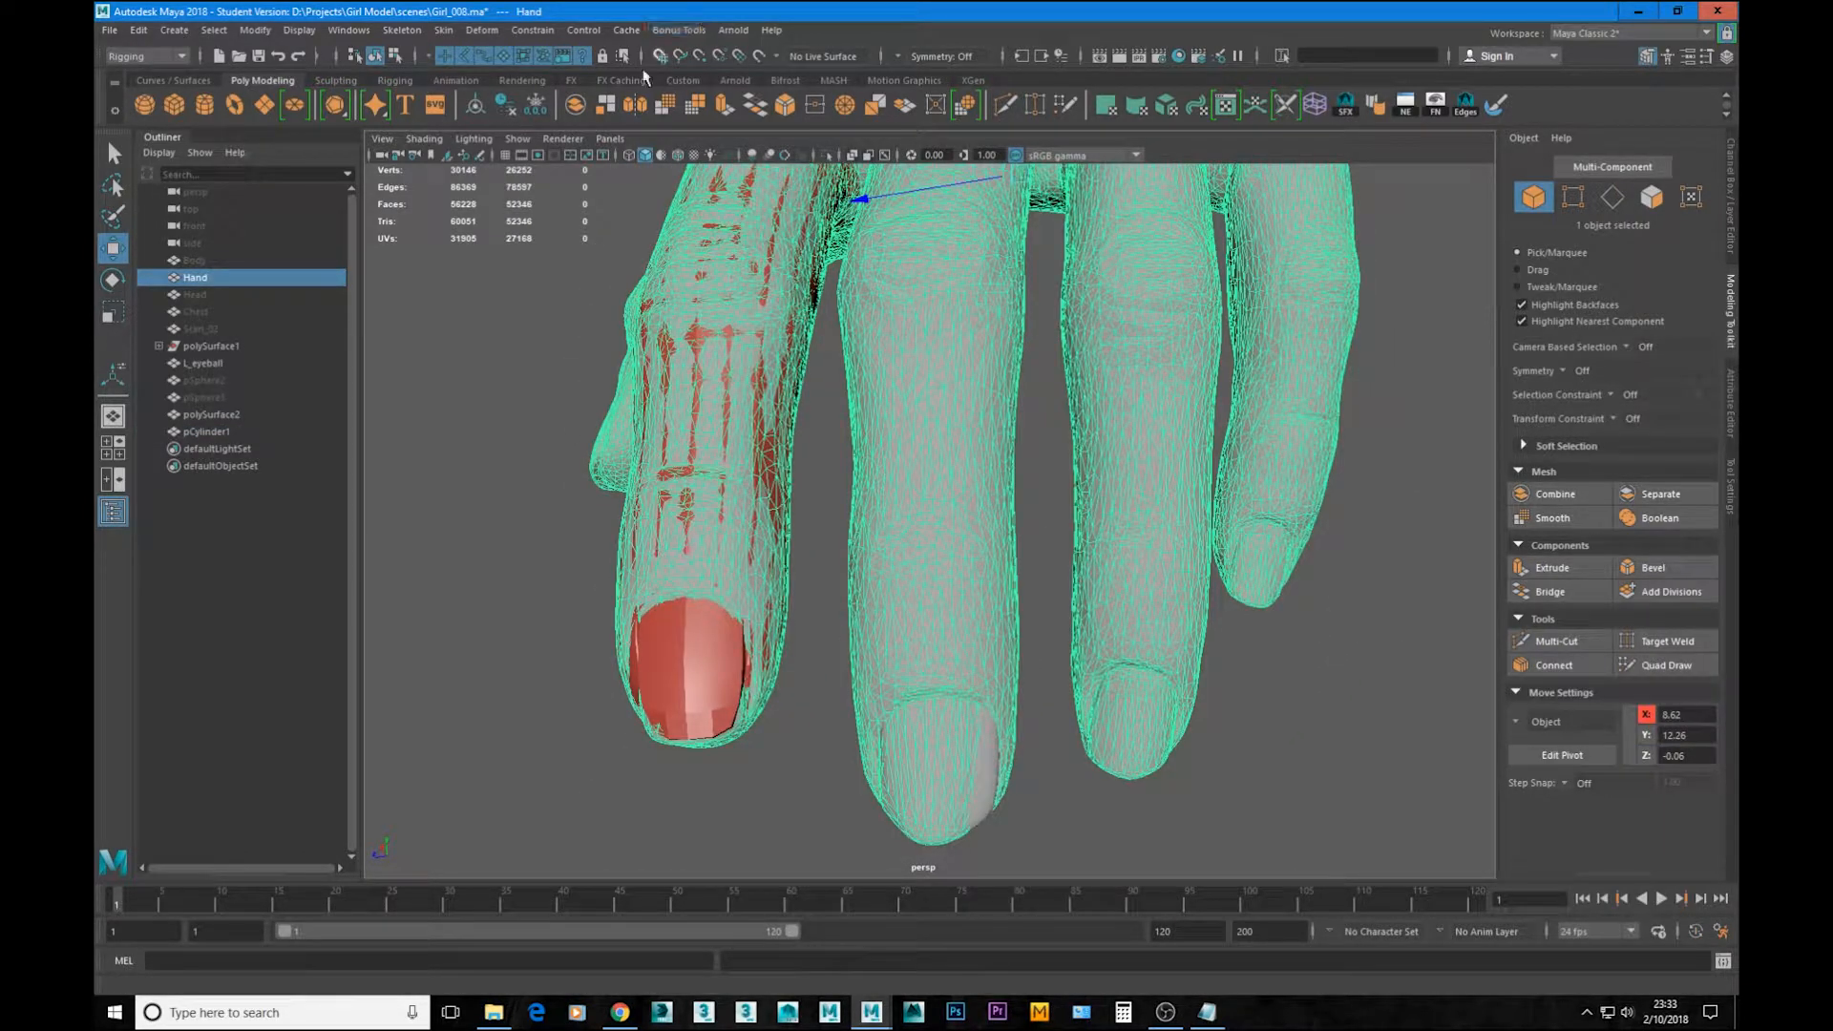
click(782, 57)
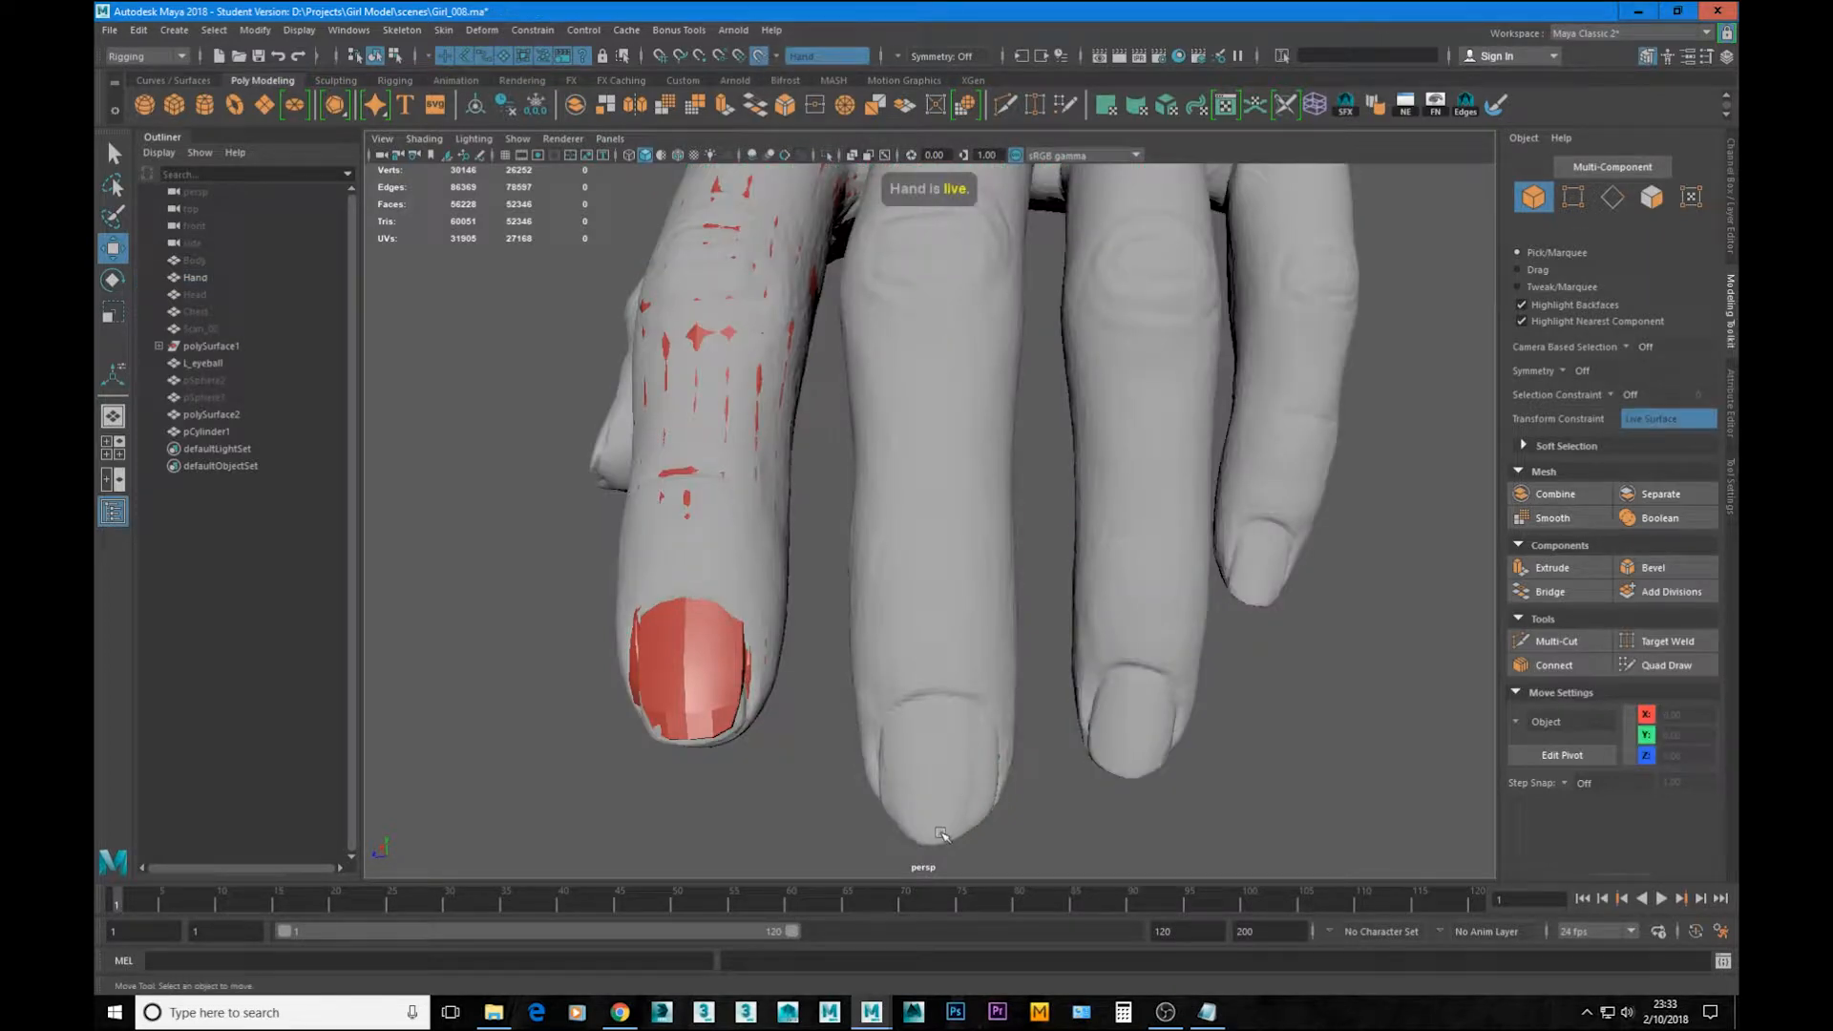
click(979, 814)
click(1666, 665)
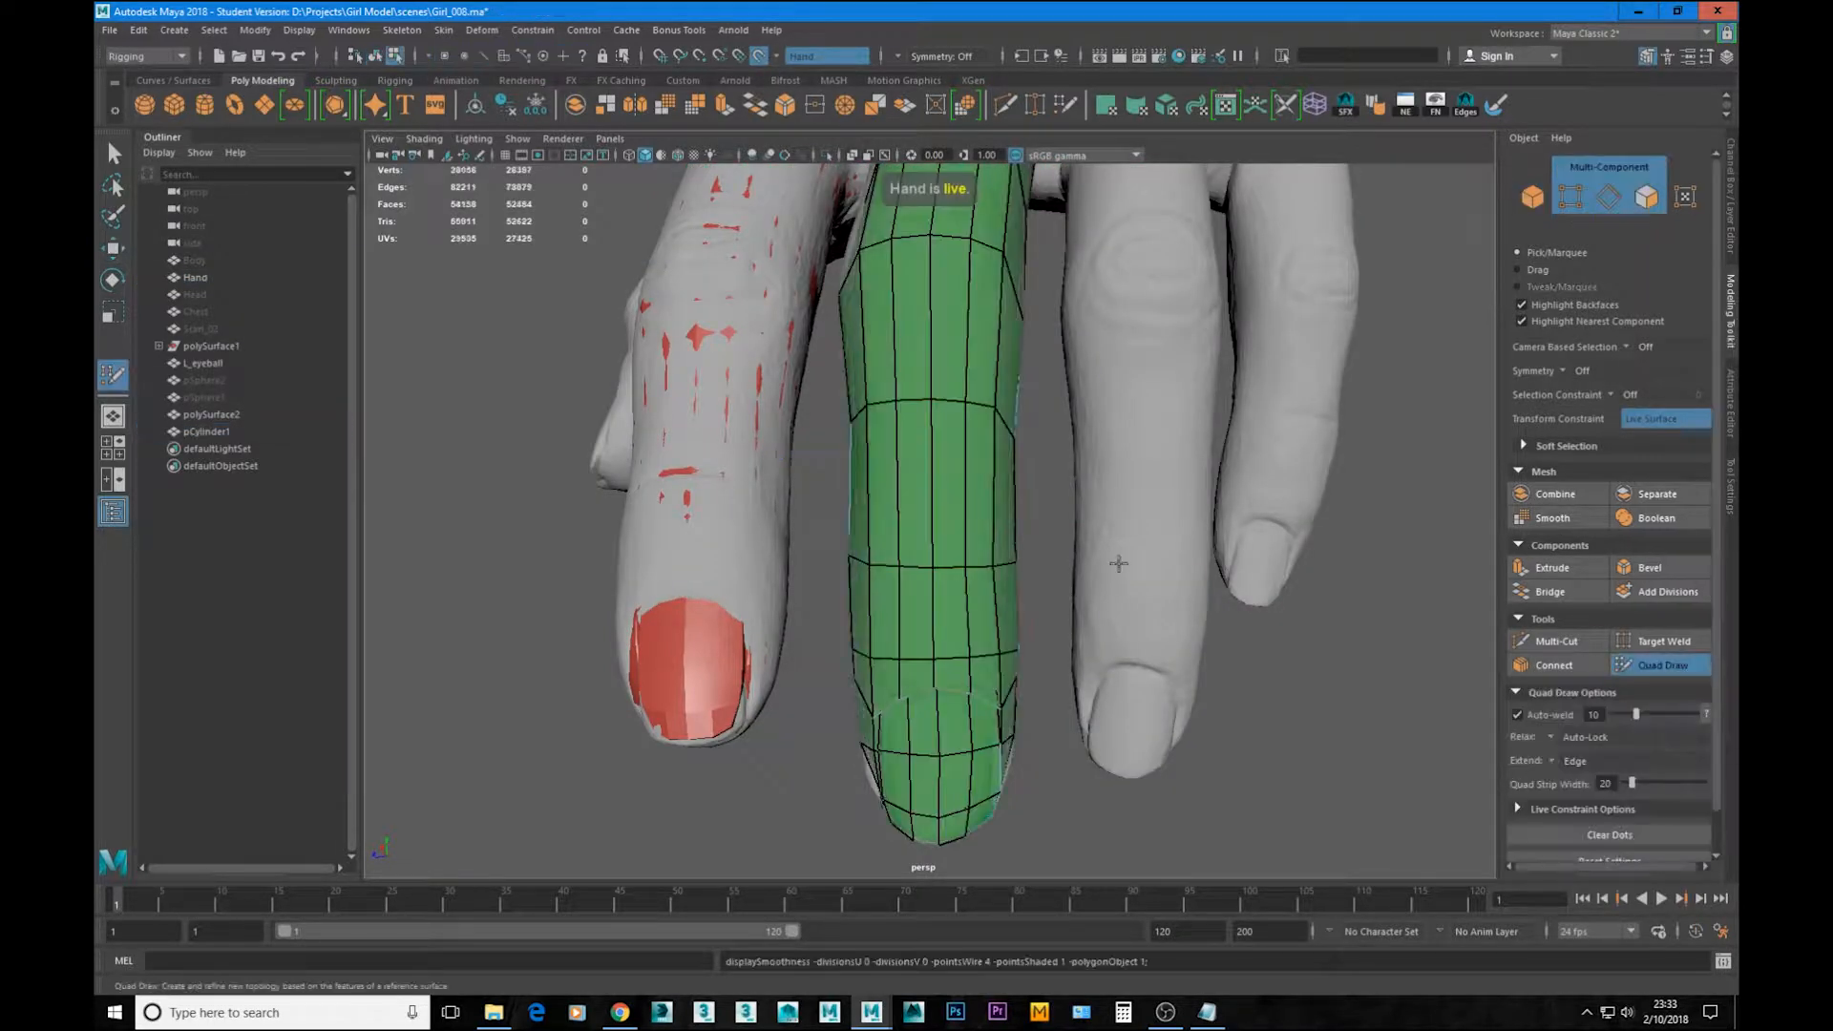
Step: Set the Quad Draw live constraint Mesh Alpha to 0 so the finger's cage is drawn as wireframe only
mouse_move(1108, 573)
alt+mouse_down()
mouse_move(1062, 616)
mouse_move(1021, 582)
mouse_move(1113, 553)
mouse_move(971, 452)
mouse_move(727, 496)
mouse_move(1002, 716)
mouse_move(962, 715)
mouse_move(1738, 788)
alt+mouse_up()
scroll(1719, 682, down, 2)
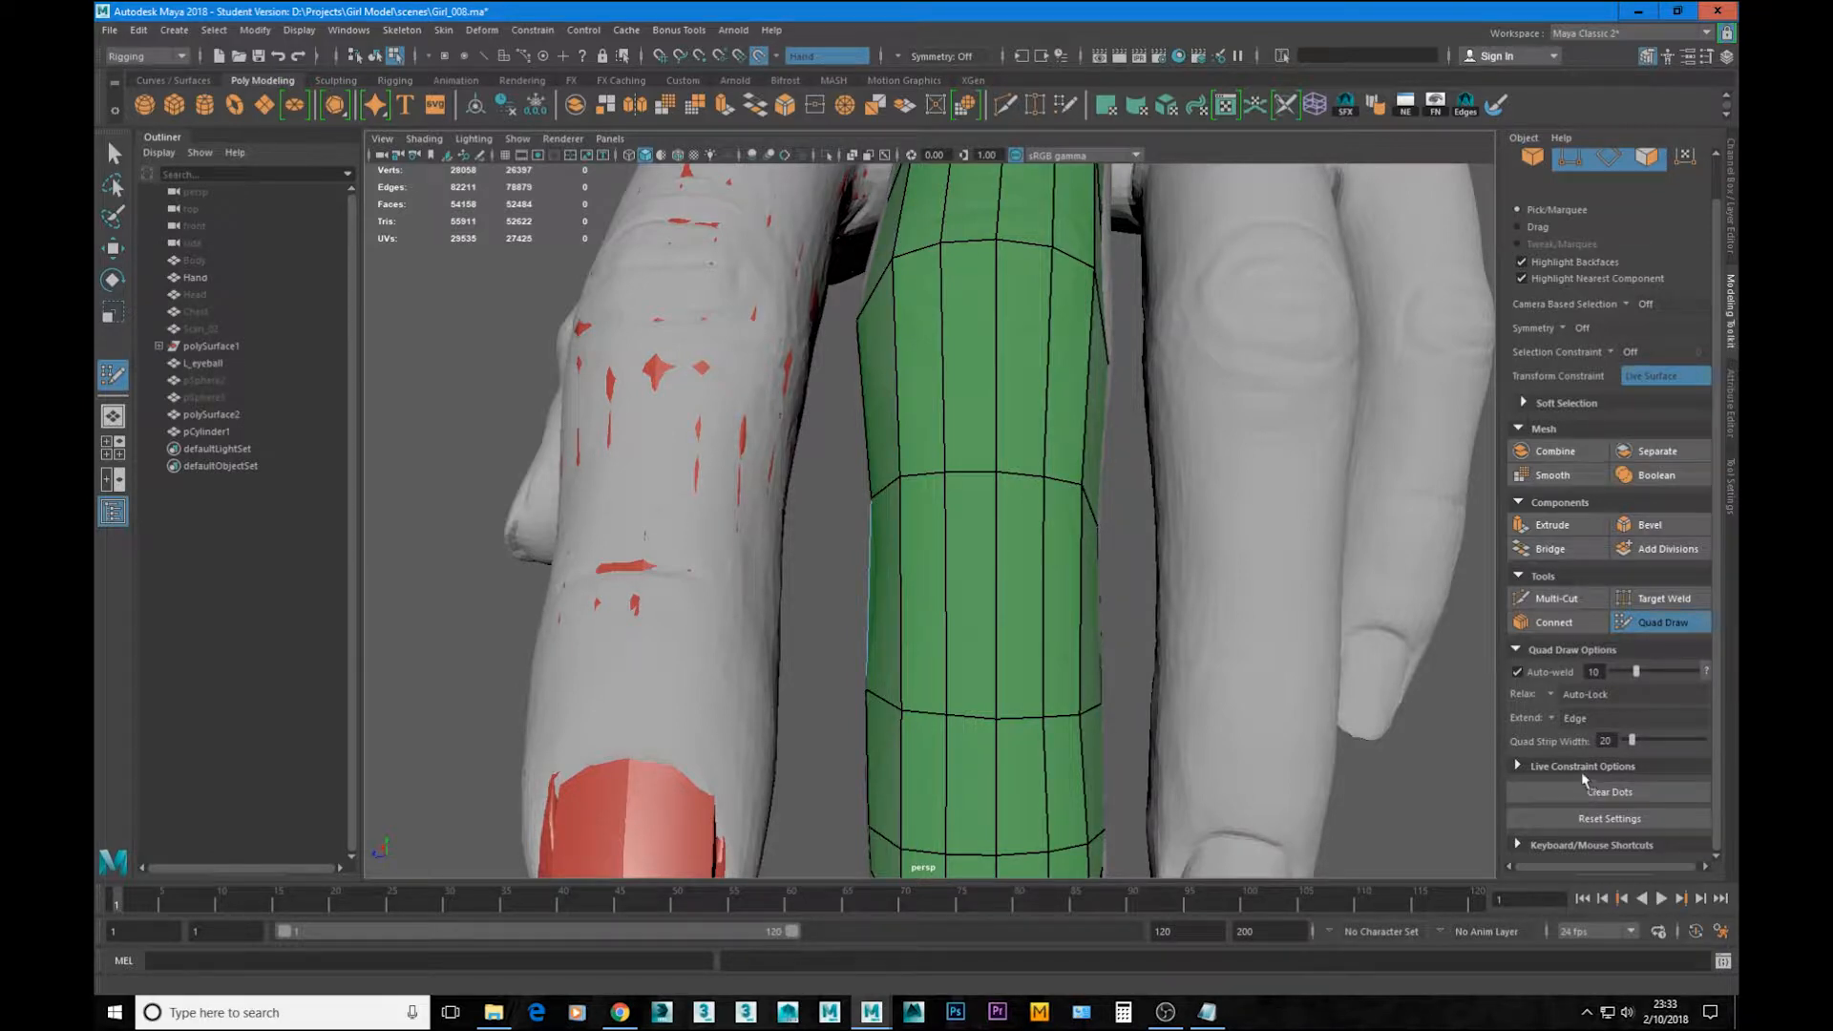
click(1520, 767)
scroll(1604, 745, down, 2)
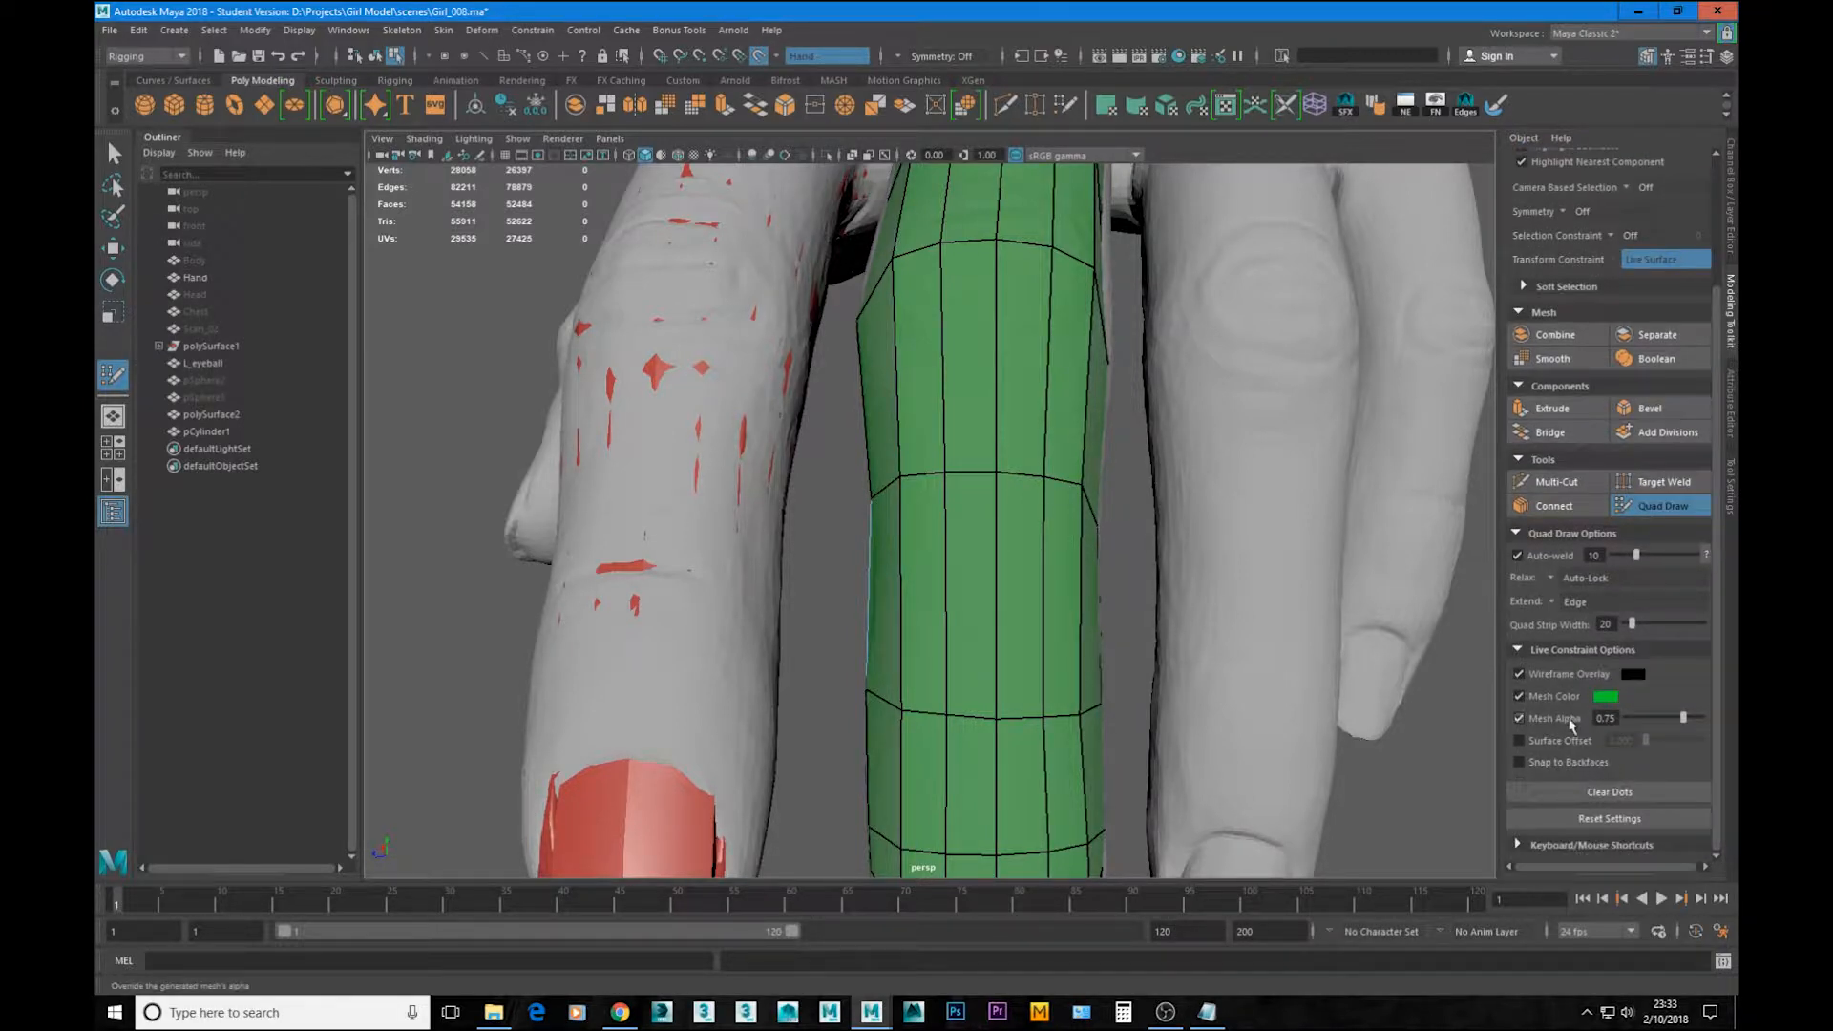
drag(1683, 718, 1600, 721)
Step: Insert two edge loops around the middle finger's segment between the knuckle and the fingertip joint with Quad Draw
mouse_move(1041, 582)
alt+mouse_down()
mouse_move(974, 511)
mouse_move(767, 574)
mouse_move(1003, 535)
mouse_move(1027, 573)
alt+mouse_up()
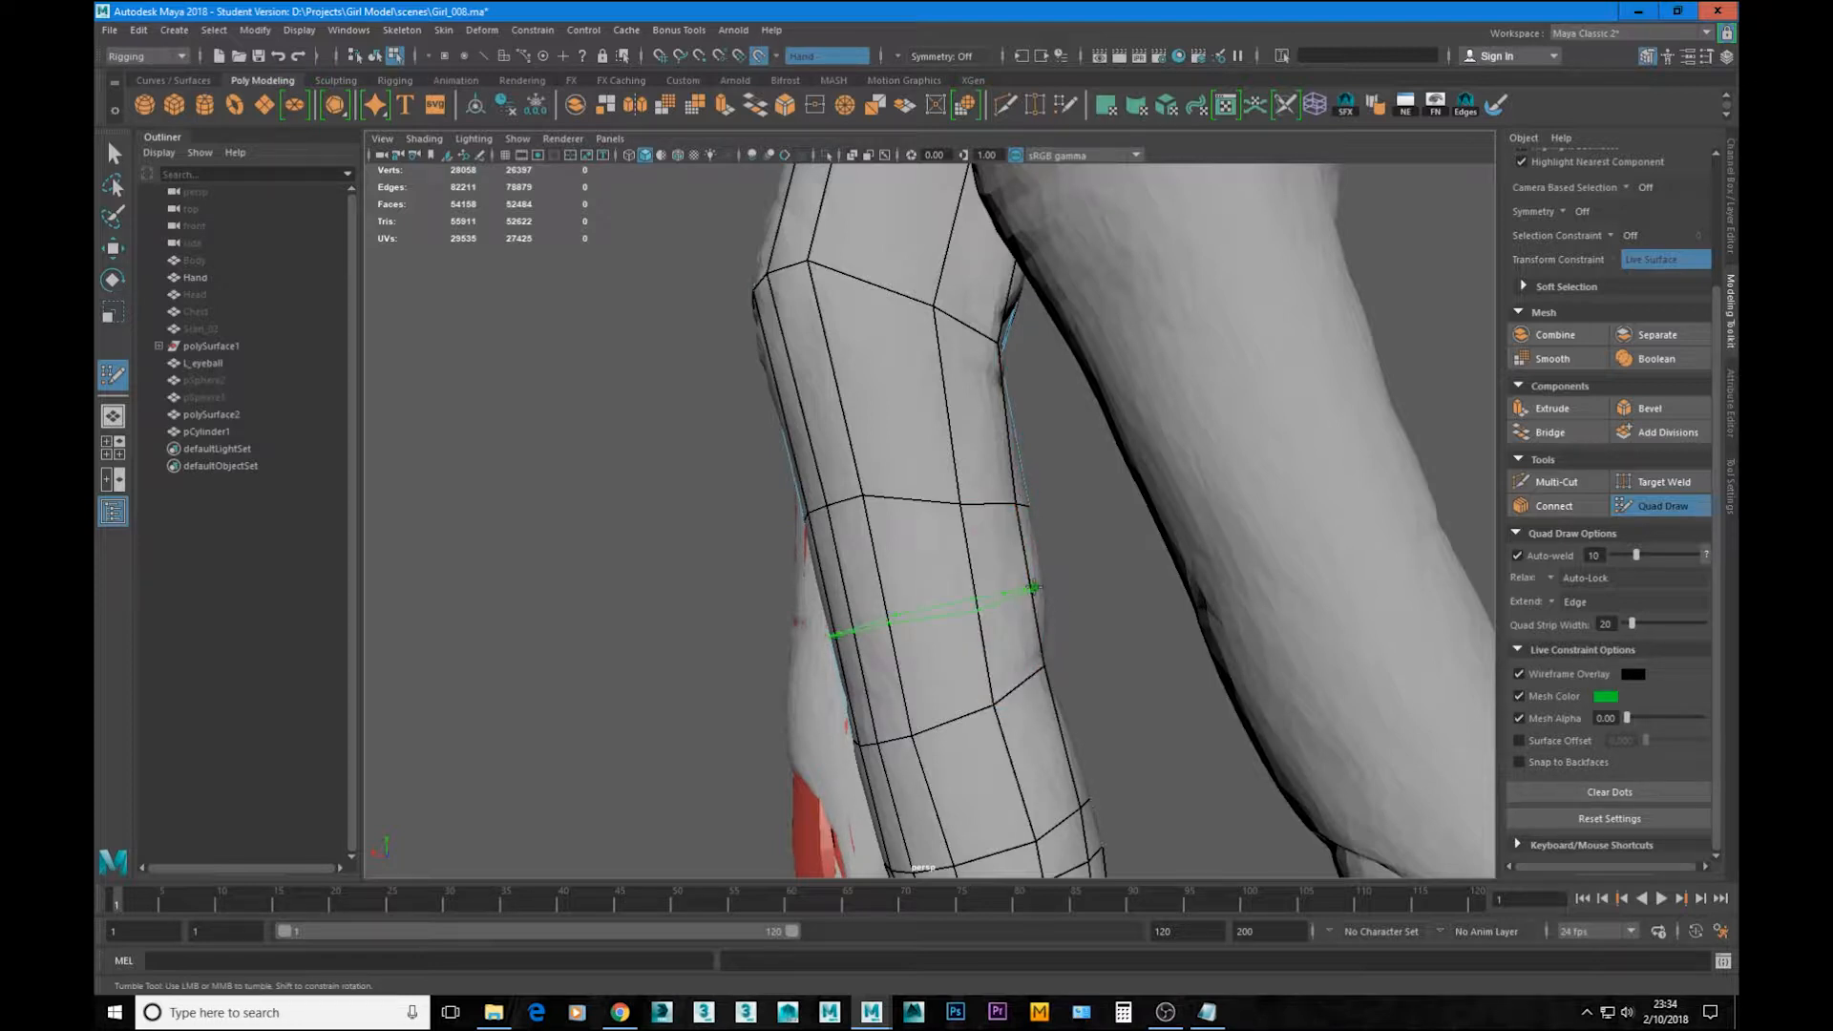
ctrl+click(1033, 586)
mouse_move(990, 604)
alt+mouse_down()
mouse_move(1065, 600)
mouse_move(990, 593)
mouse_move(953, 540)
alt+mouse_up()
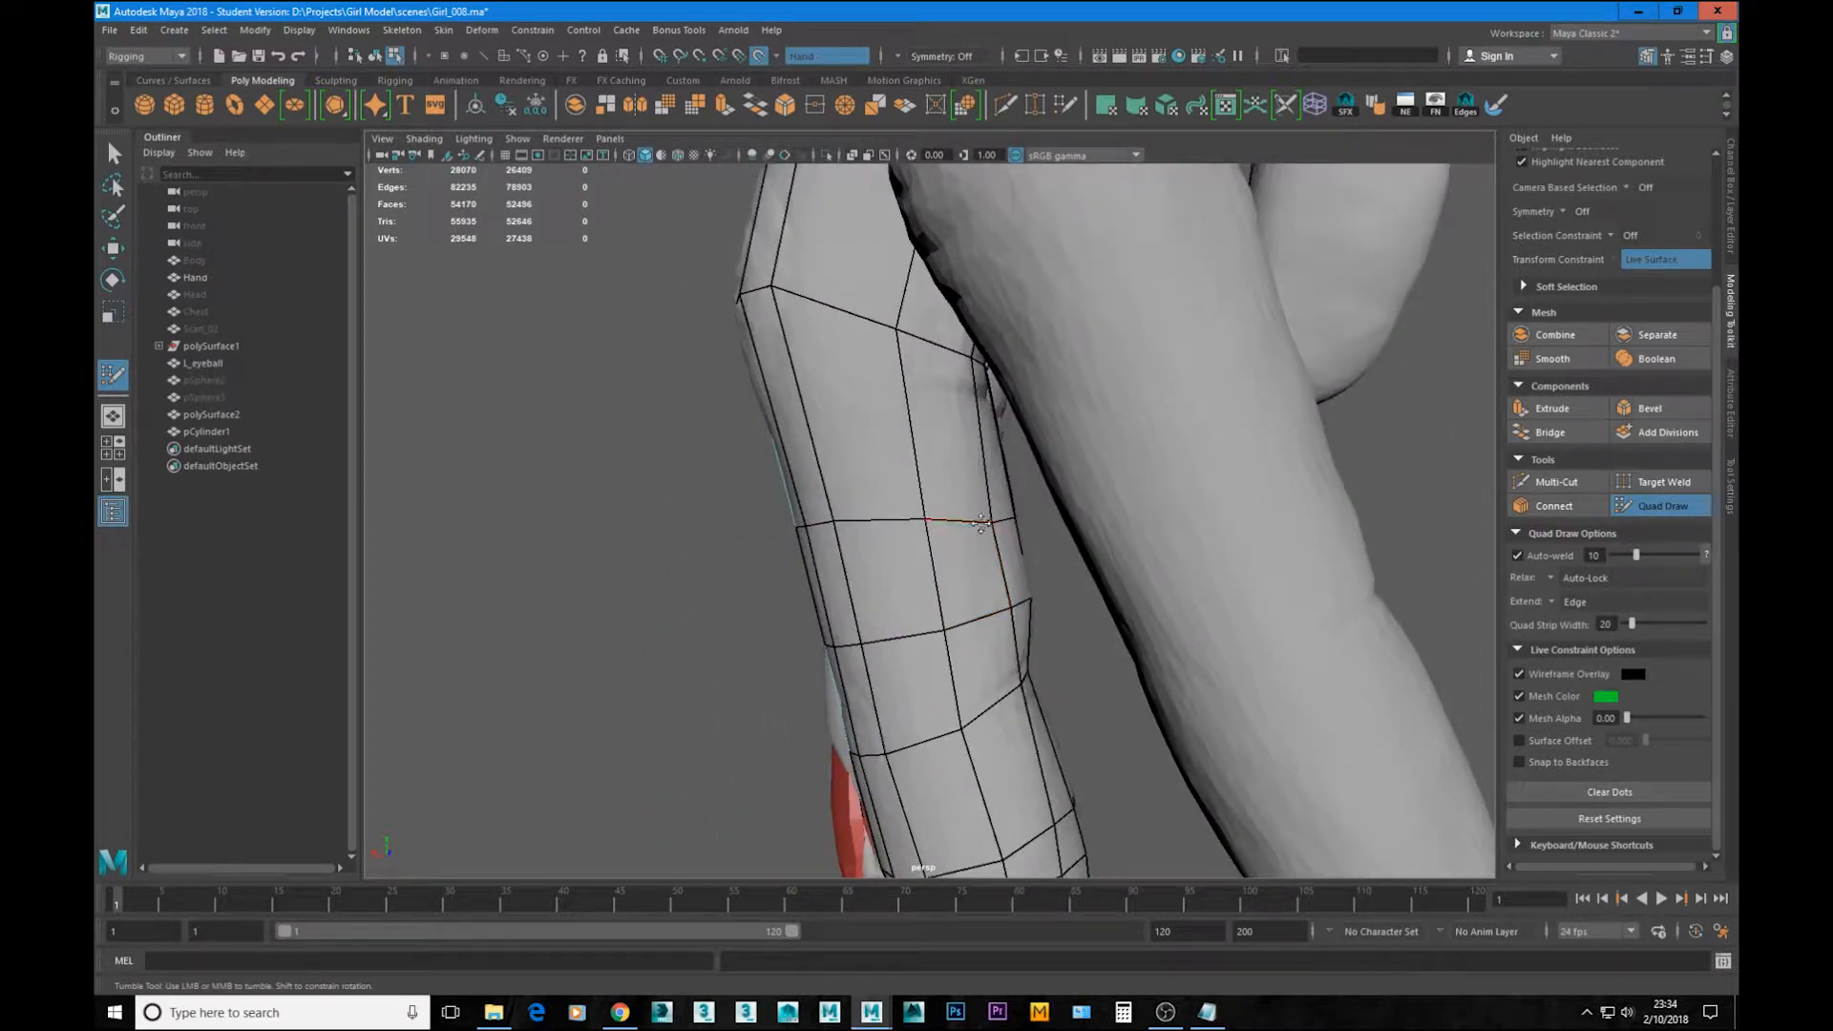
mouse_move(993, 520)
alt+mouse_down()
mouse_move(1207, 524)
mouse_move(1350, 544)
mouse_move(1365, 568)
mouse_move(716, 527)
alt+mouse_up()
alt+drag(1051, 535, 920, 507)
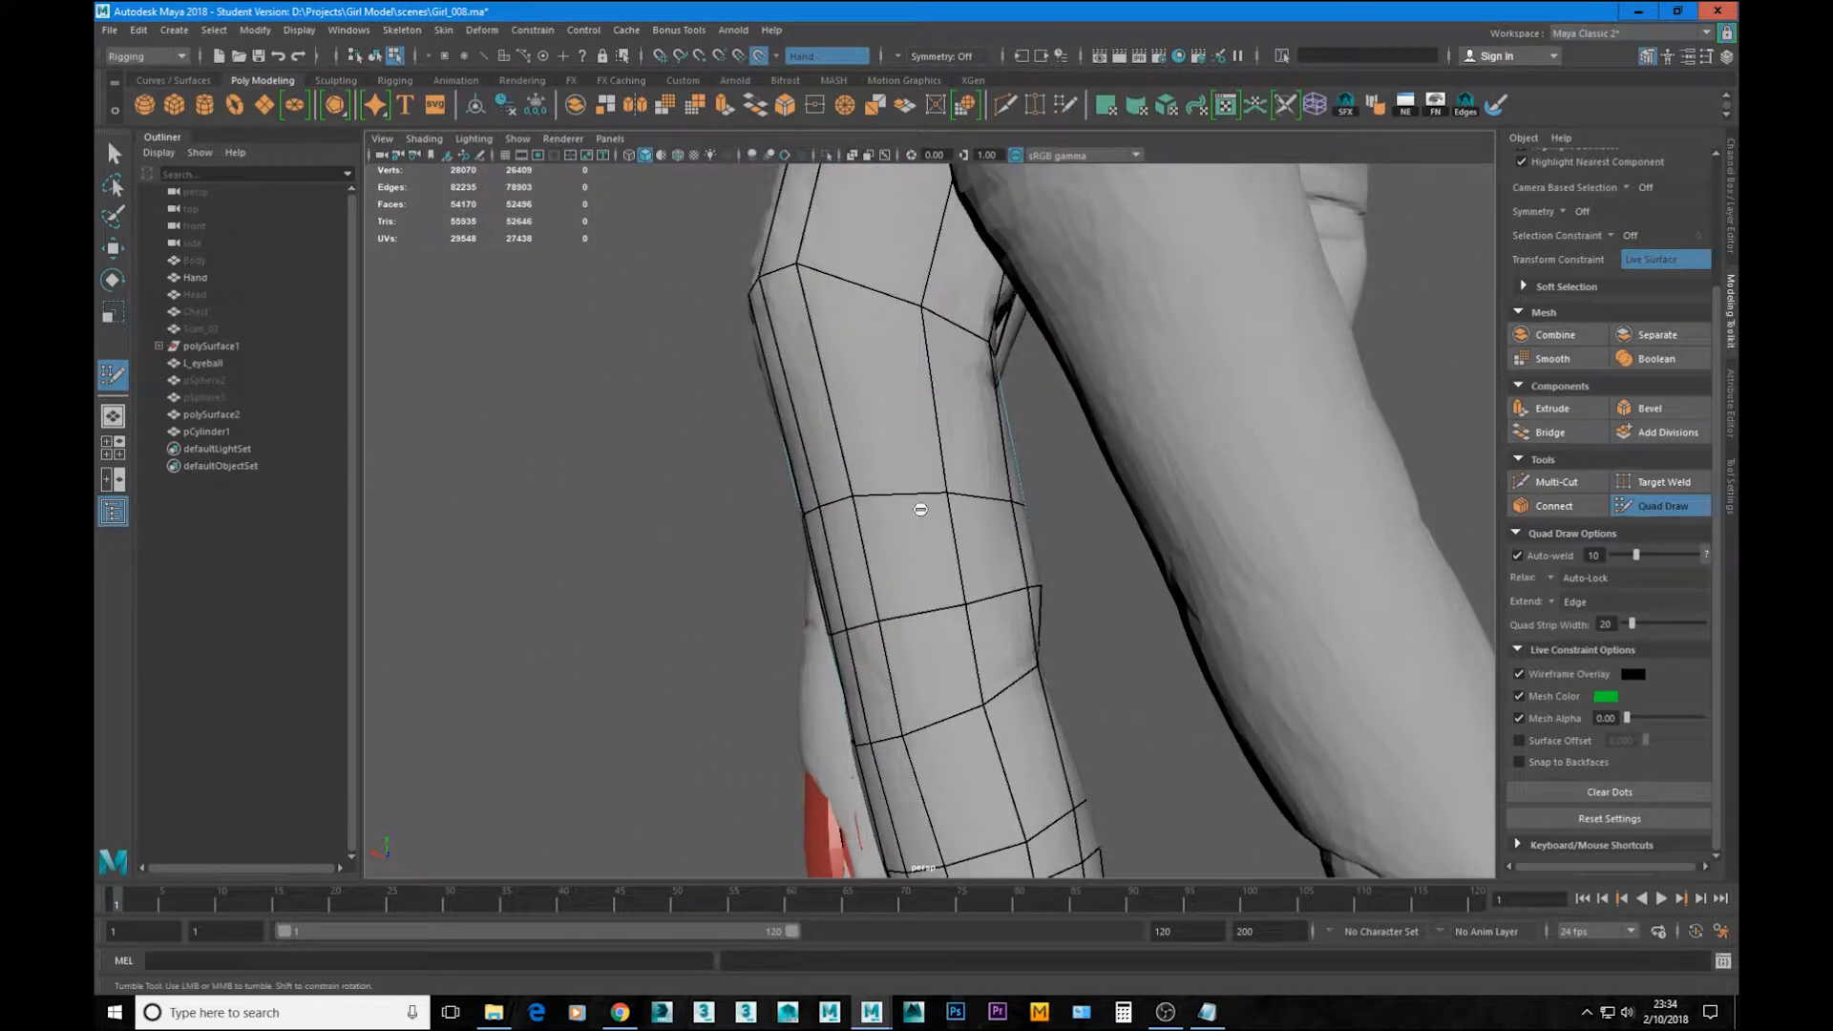
alt+middle_drag(945, 458, 1002, 556)
key(ctrl)
ctrl+click(1002, 539)
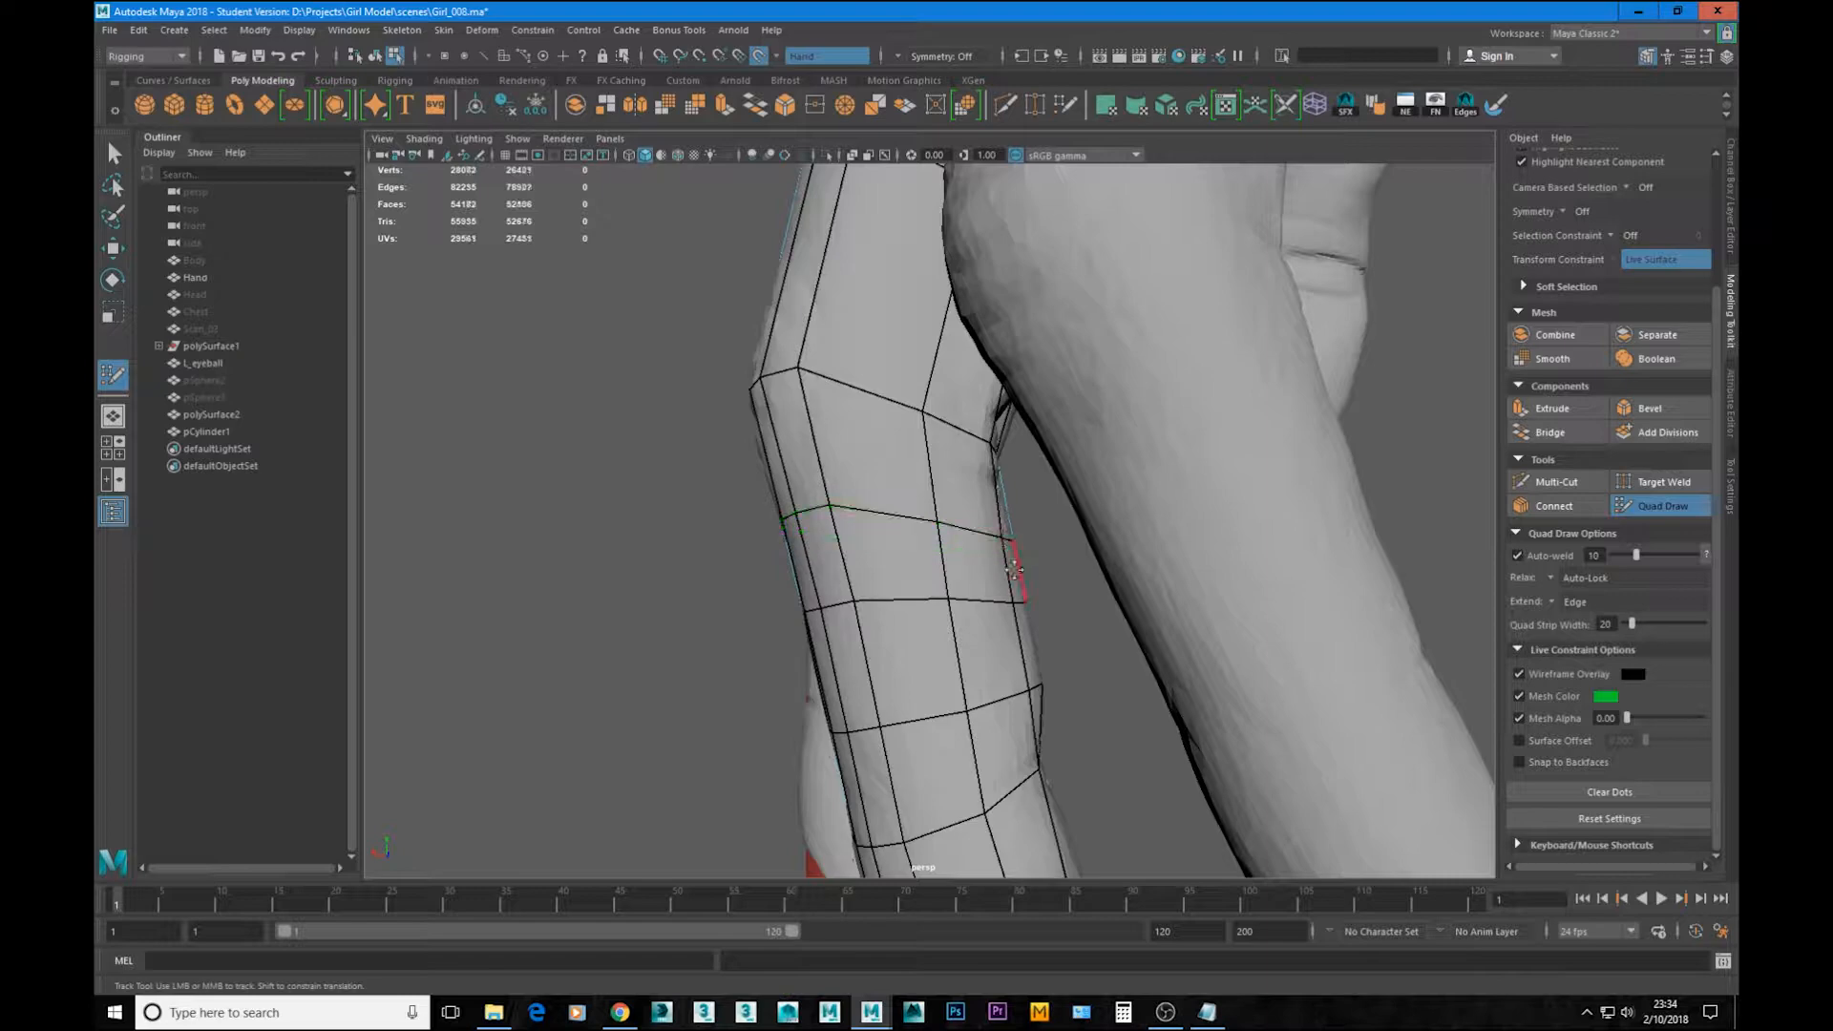
alt+drag(1010, 564, 1206, 622)
alt+right_drag(1207, 622, 1025, 584)
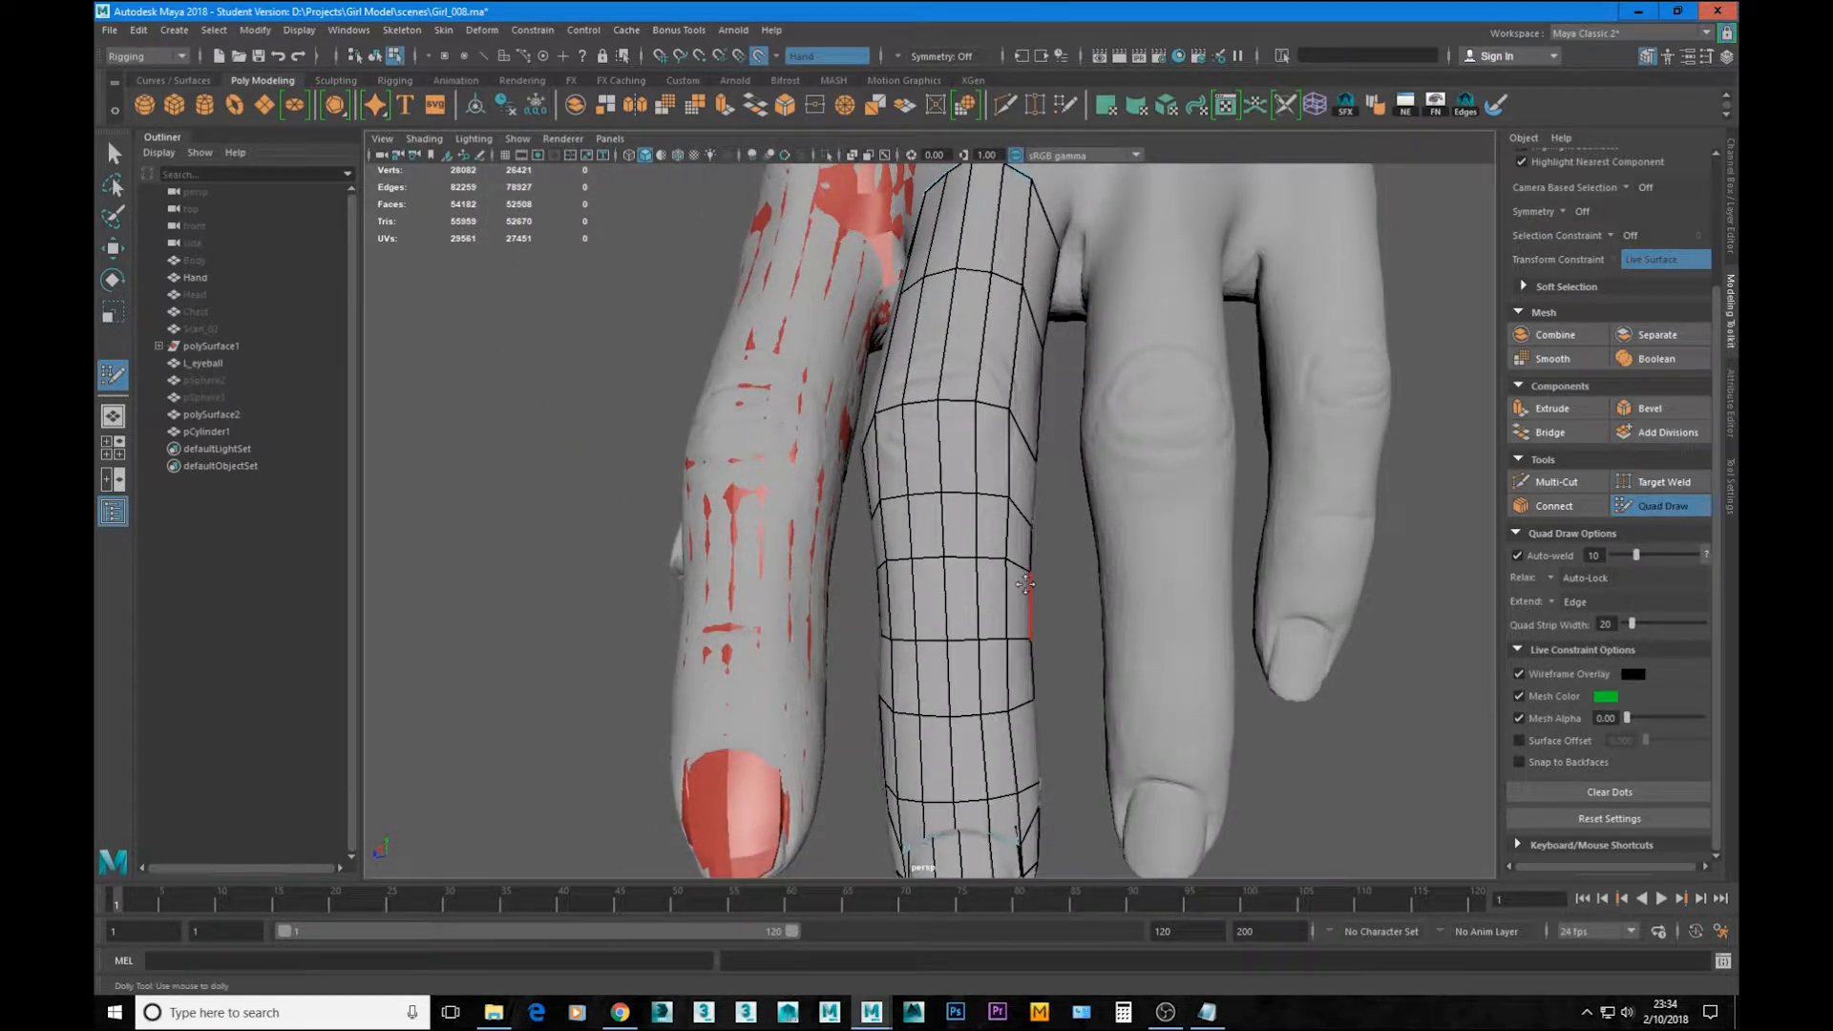
alt+drag(1010, 600, 931, 560)
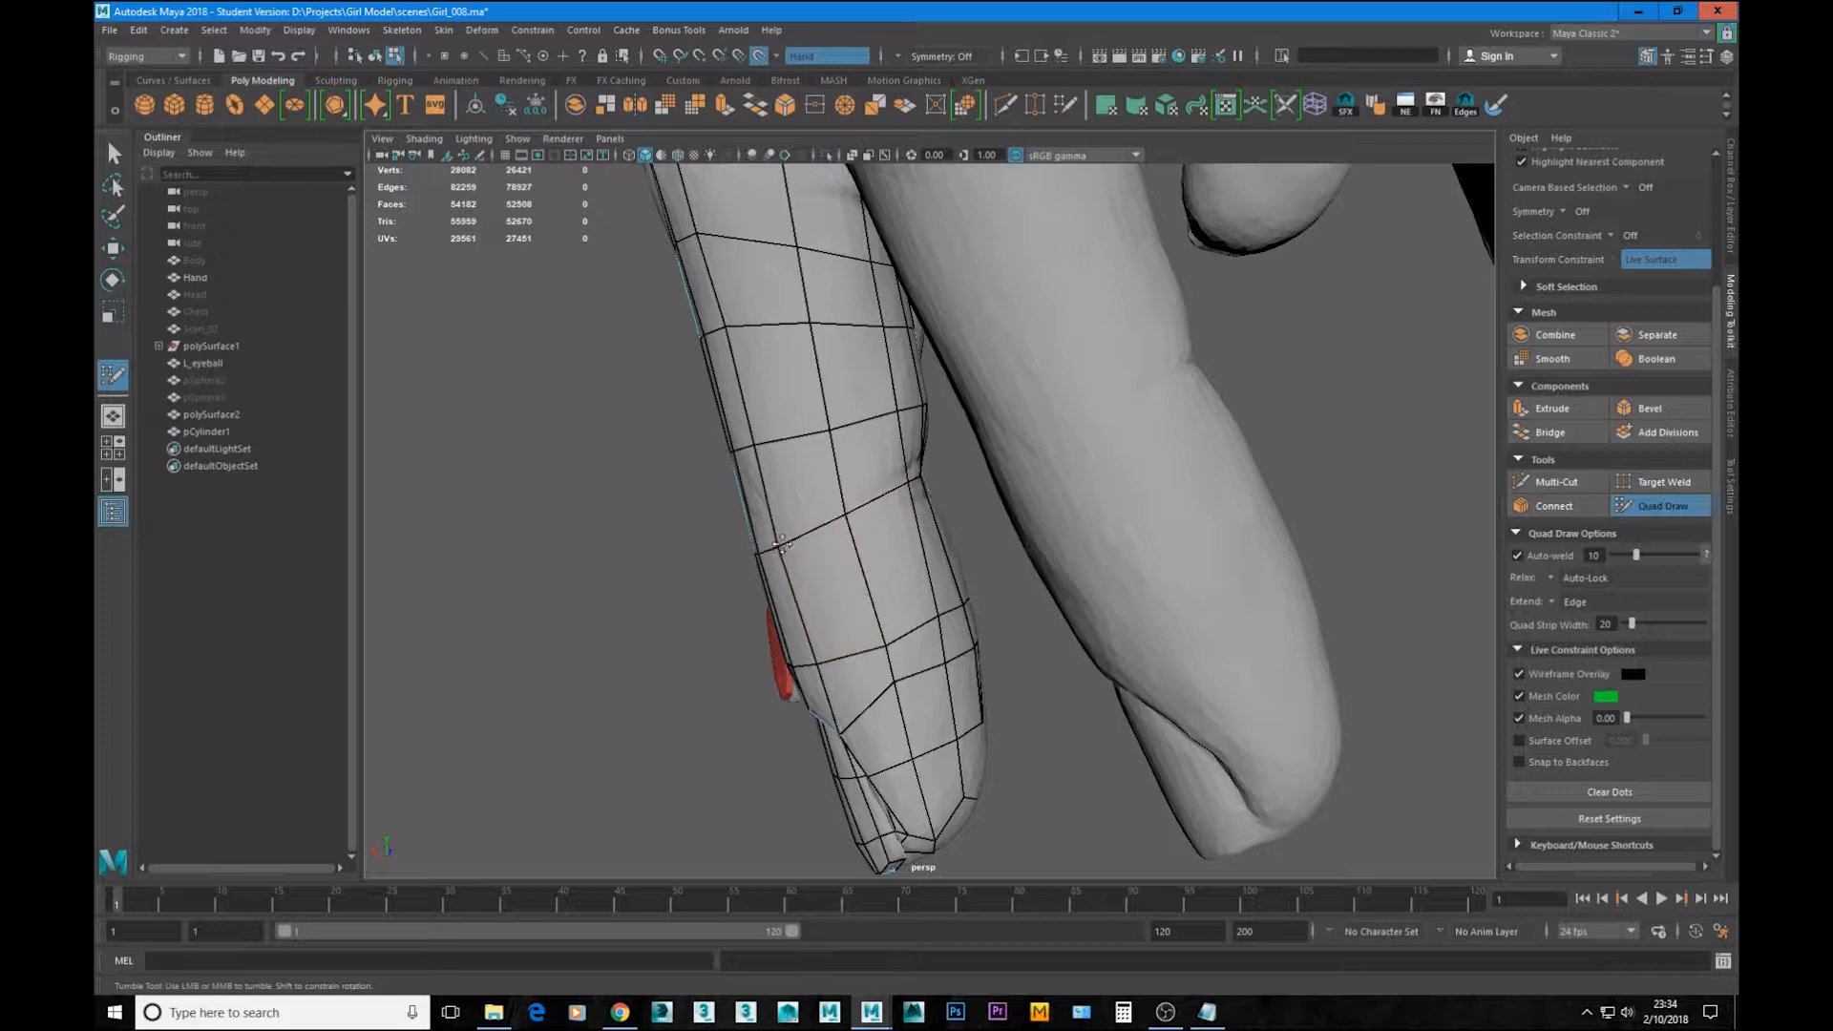
ctrl+click(846, 533)
click(1556, 481)
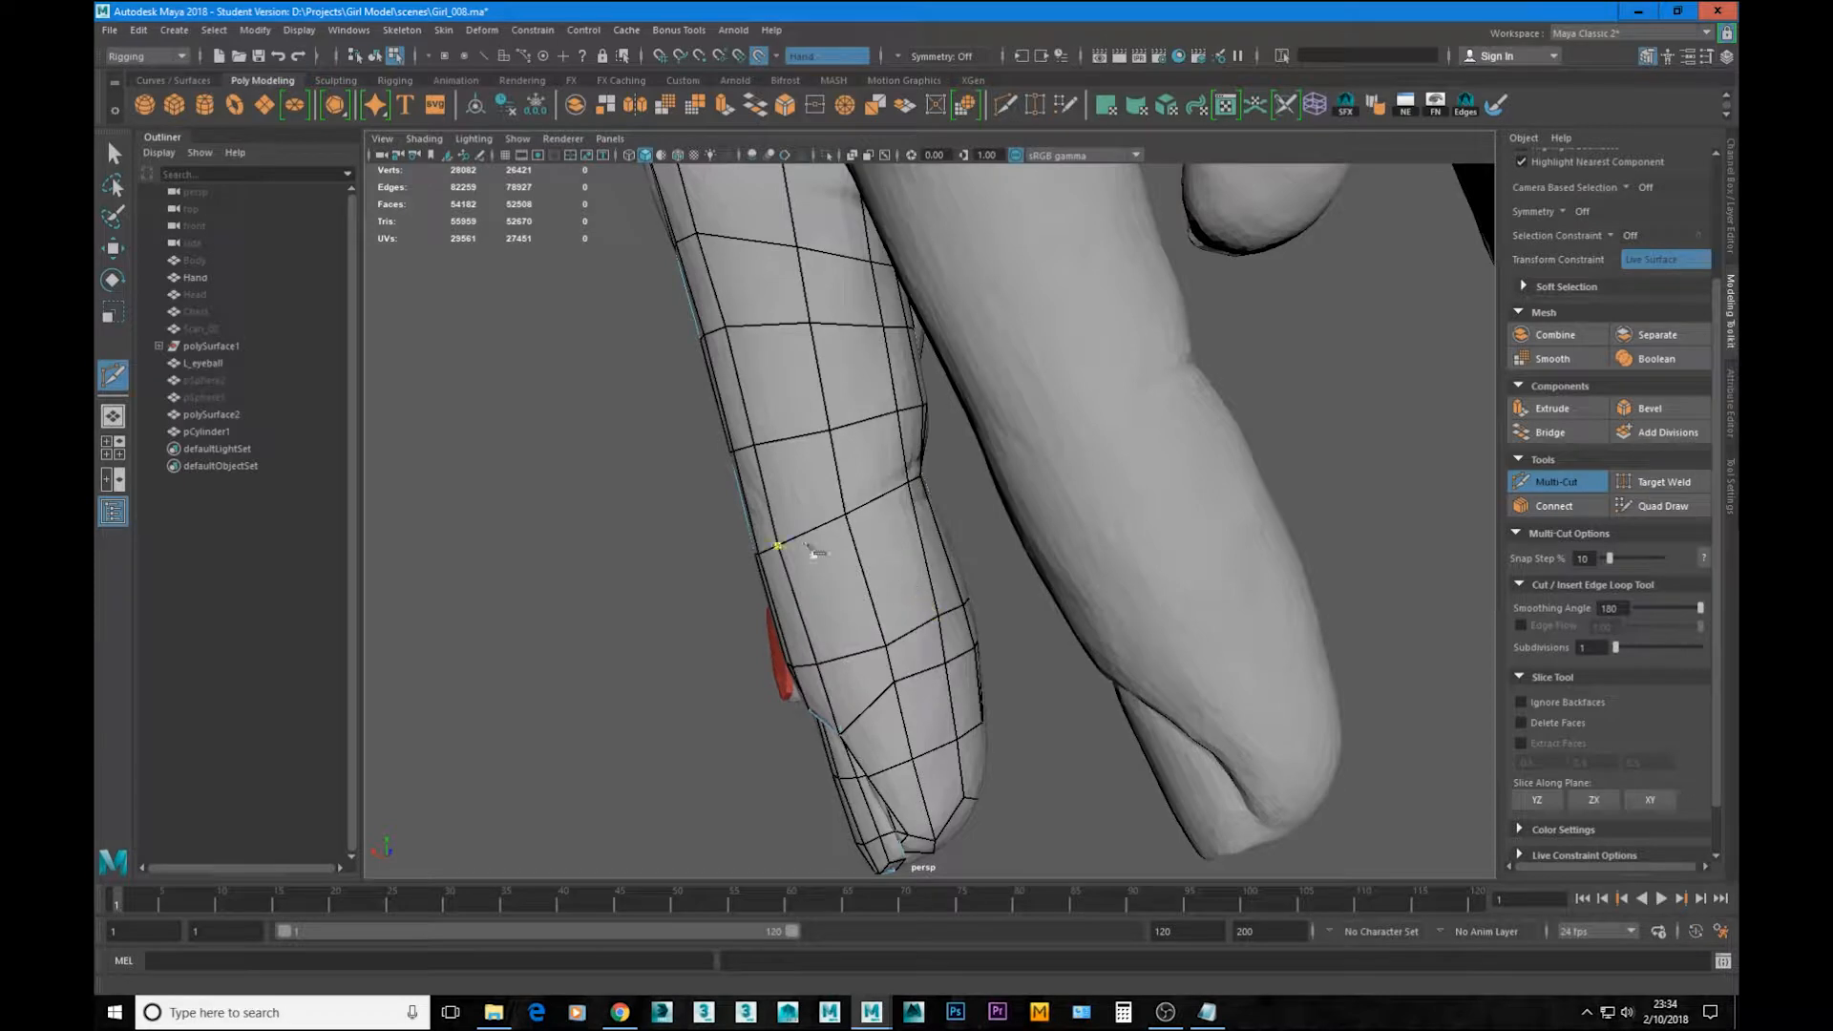
alt+middle_drag(812, 552, 1011, 493)
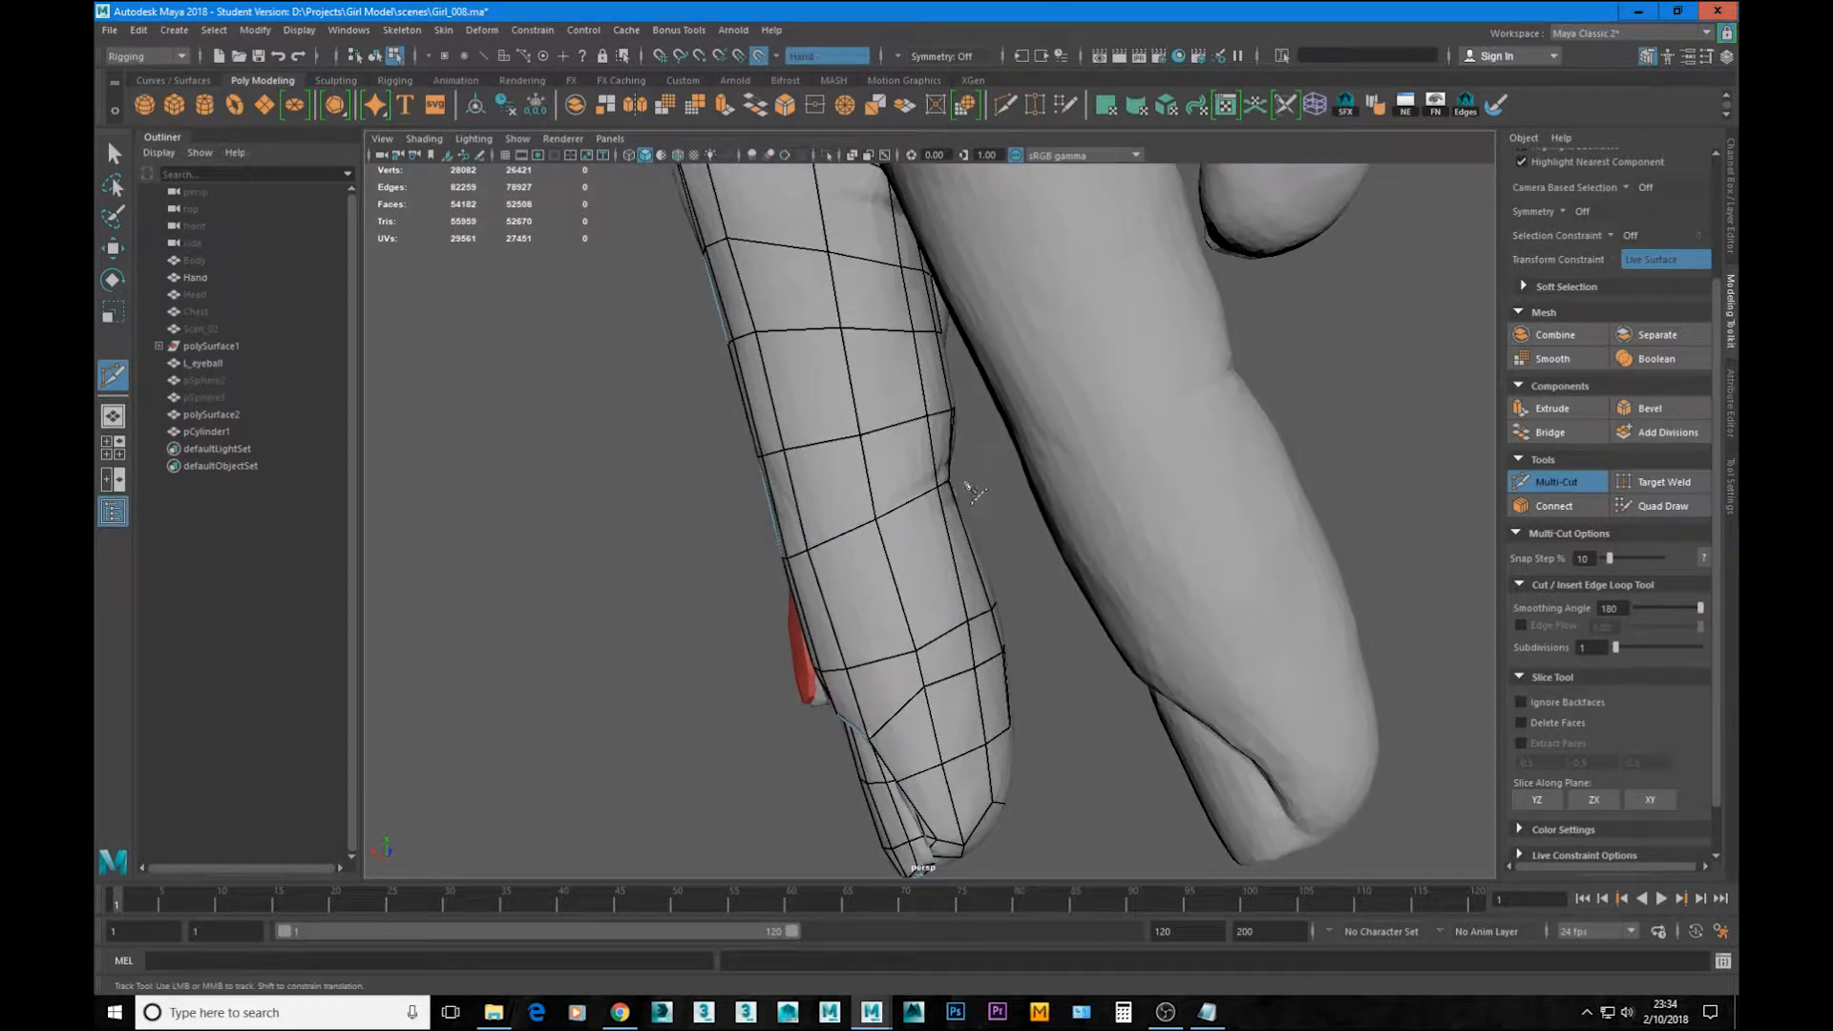
drag(734, 604, 661, 708)
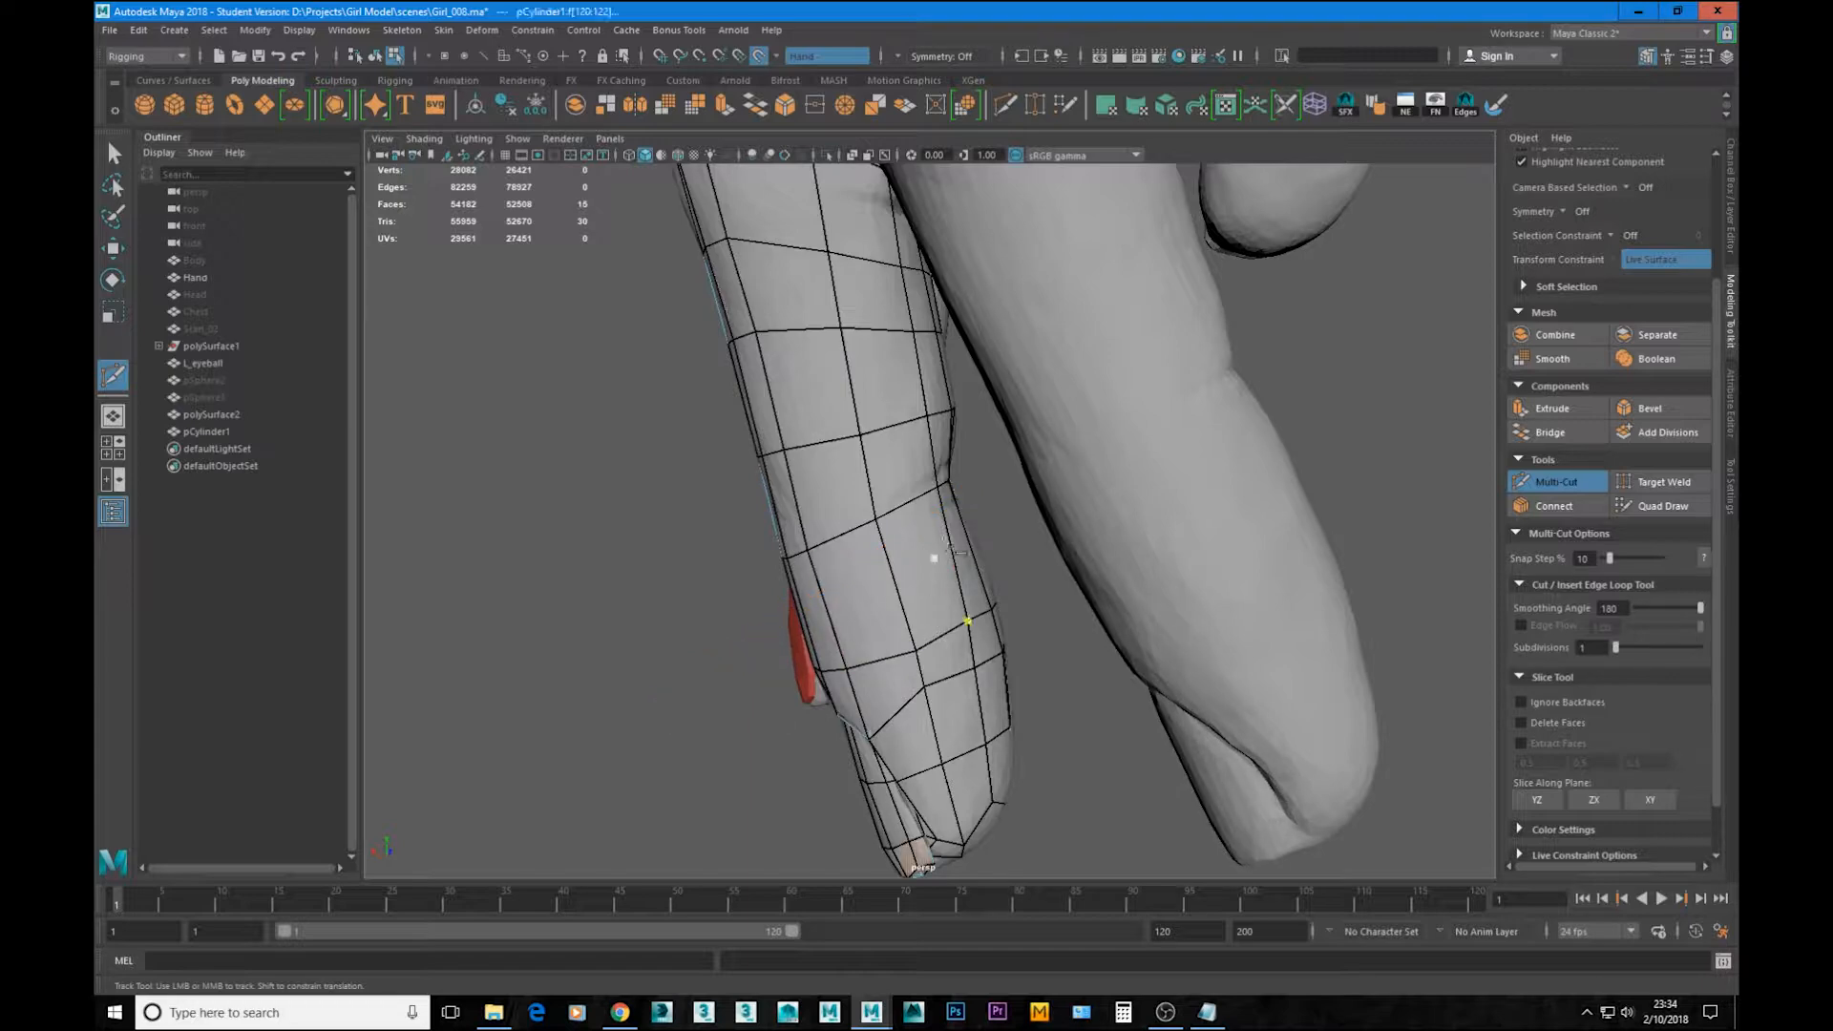
alt+drag(955, 544, 1384, 553)
key(q)
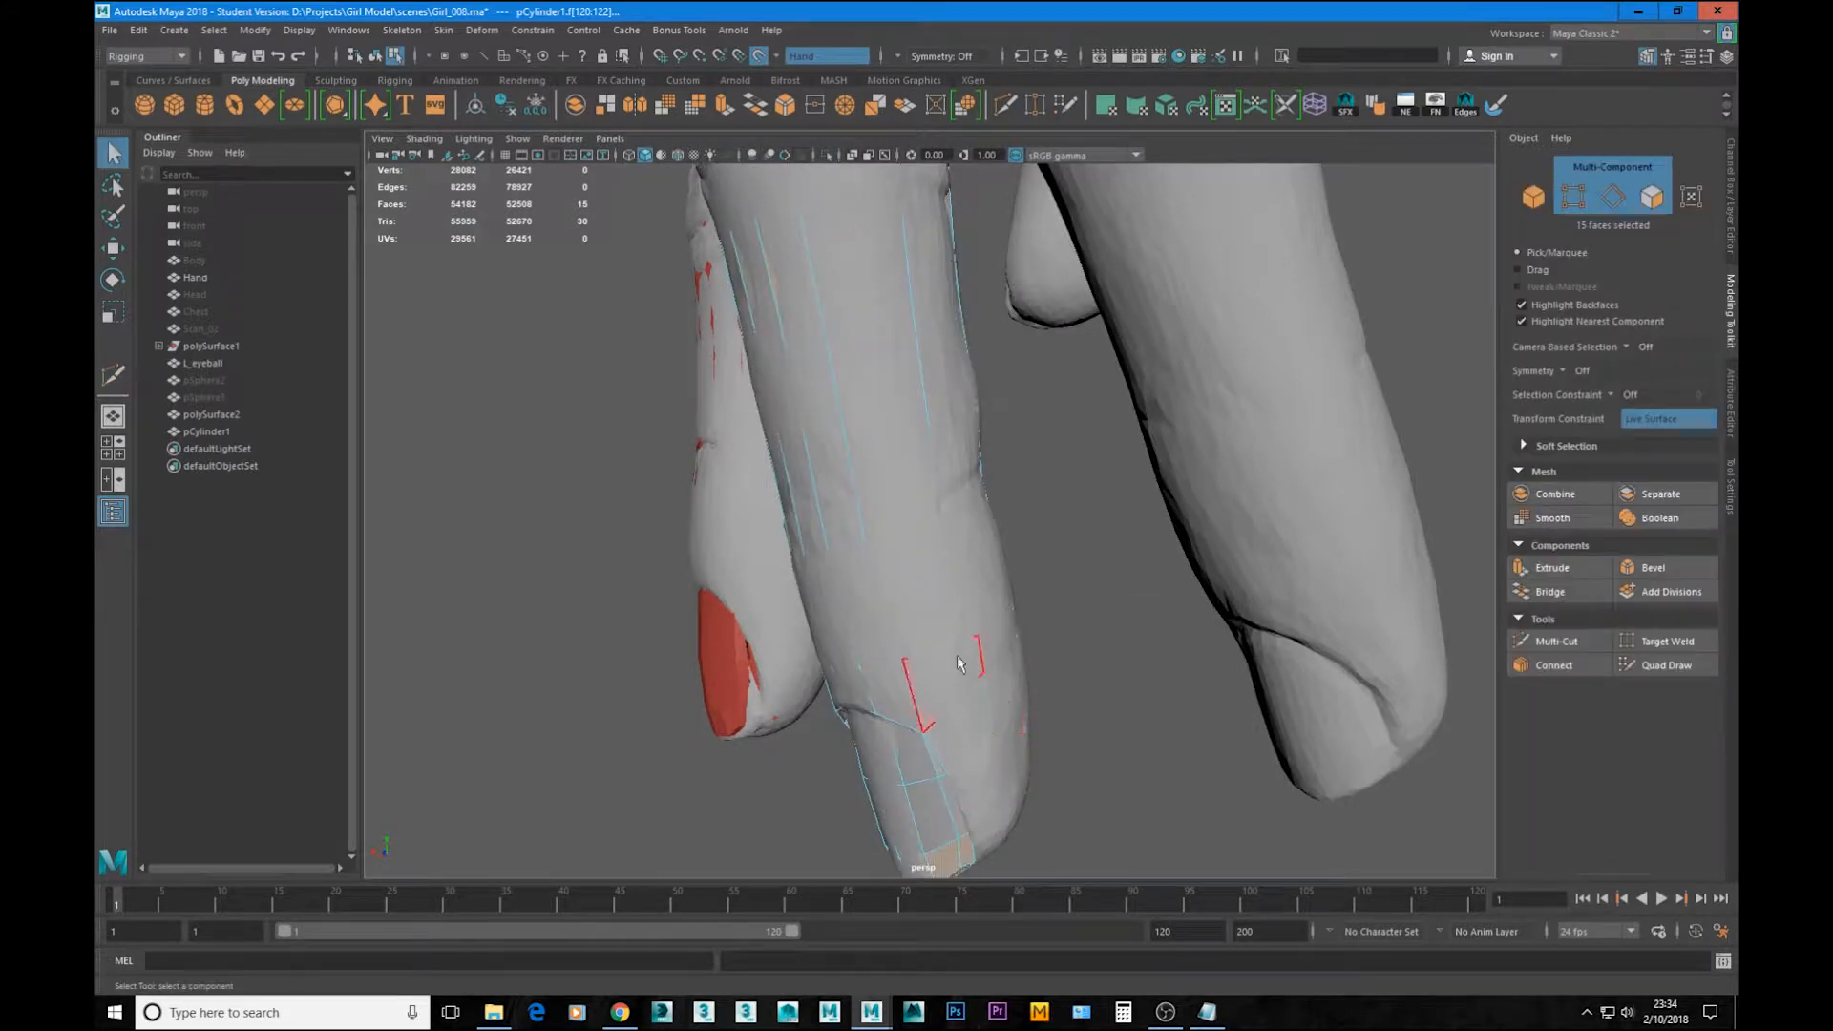
key(F8)
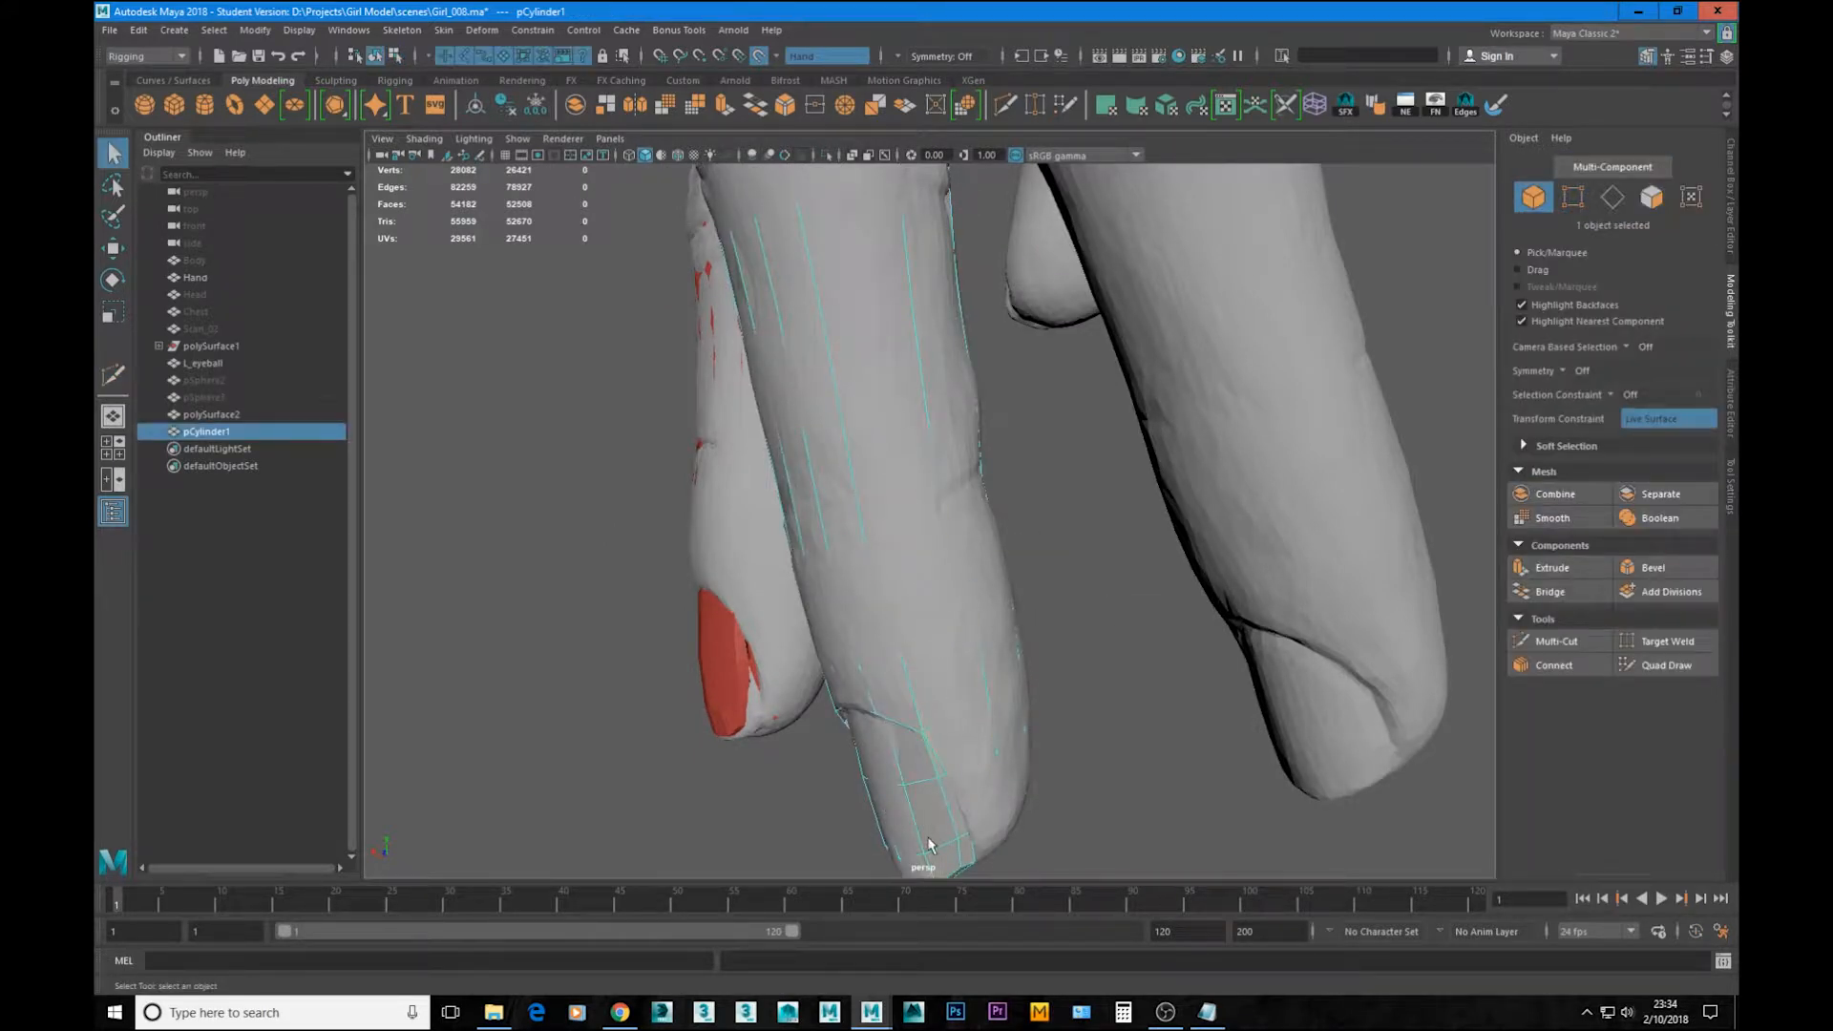
Step: Slice two new edge loops across the middle finger at the fingertip joint with Multi-Cut
click(1663, 665)
click(1556, 642)
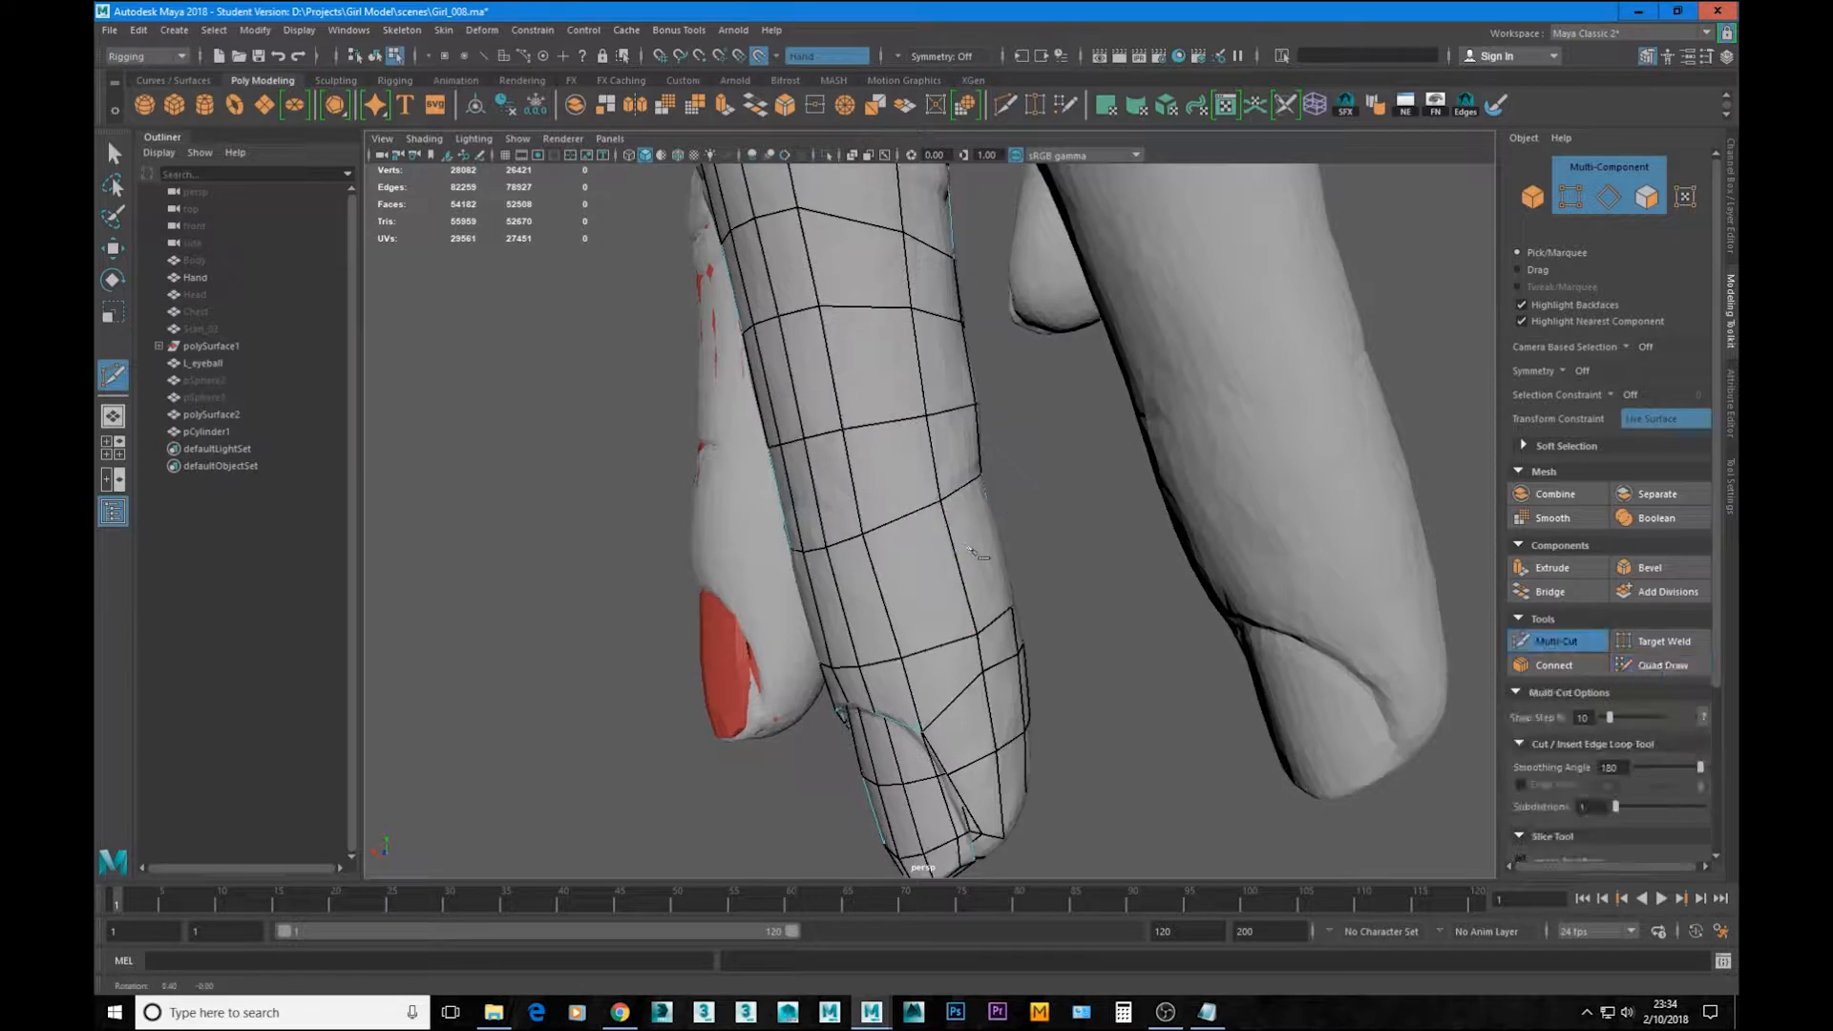
alt+drag(984, 506, 982, 494)
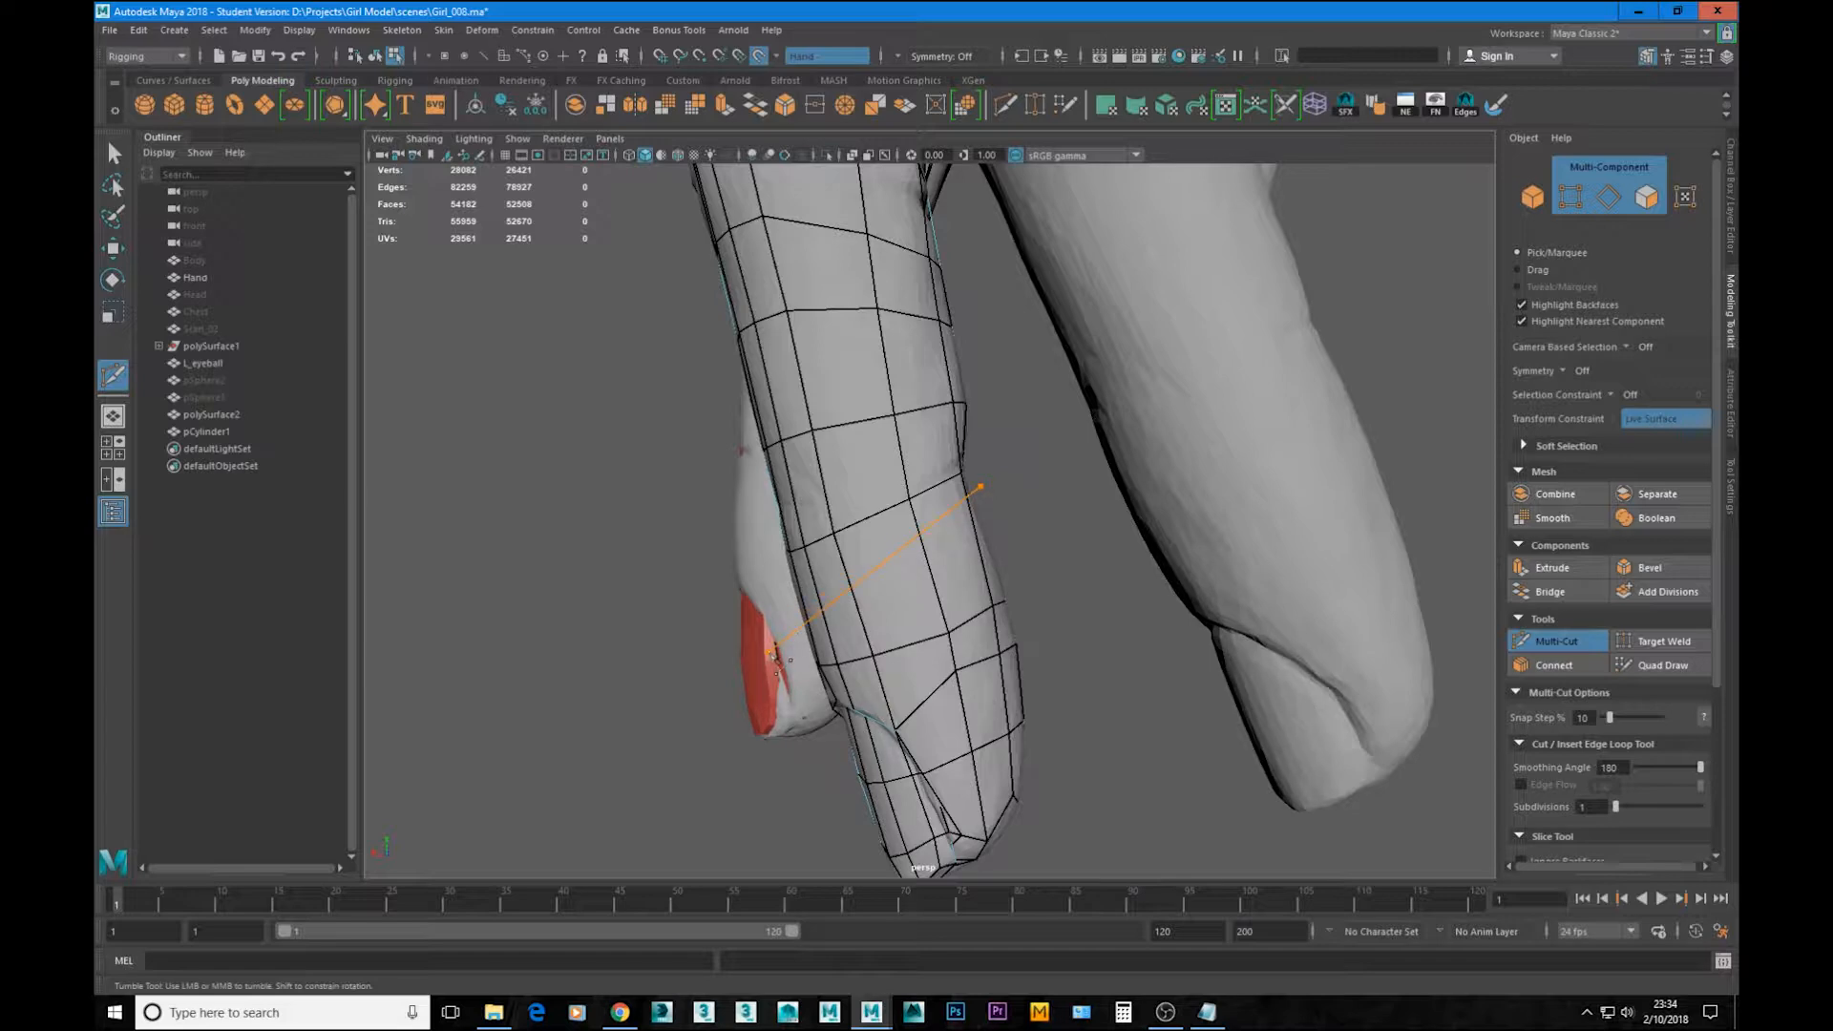
click(762, 651)
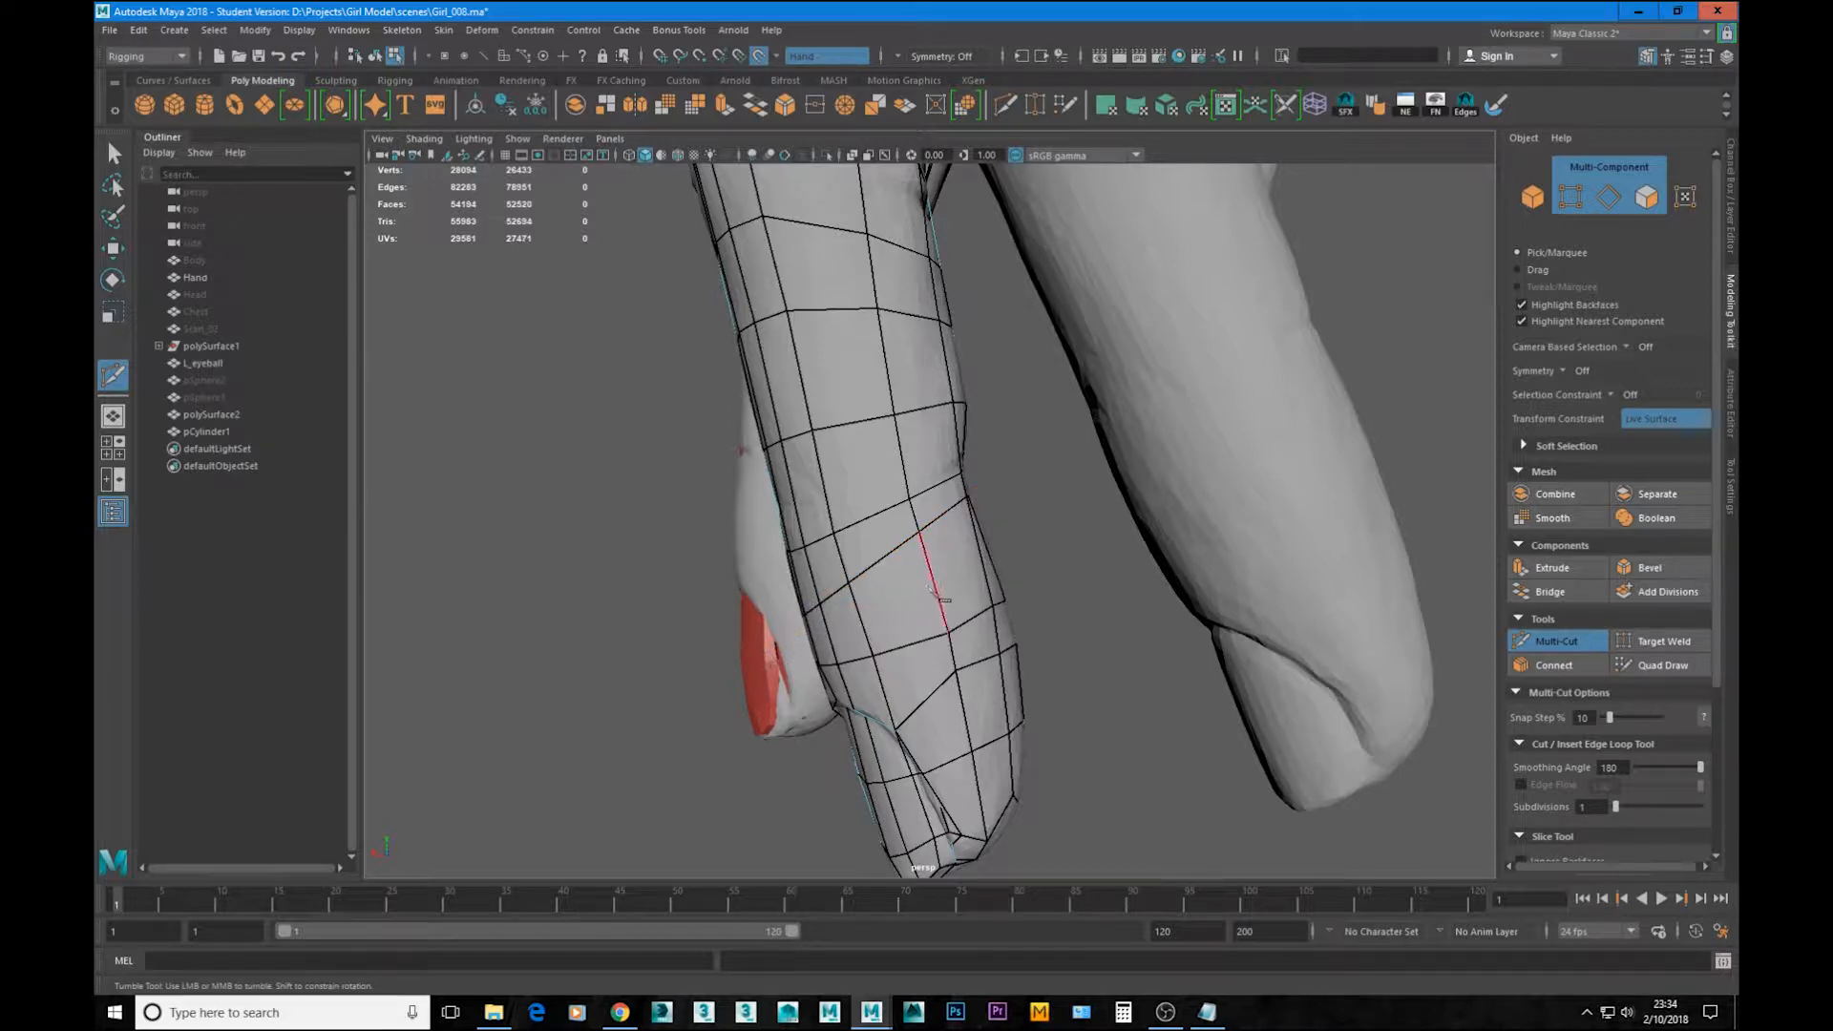
alt+drag(938, 599, 942, 603)
alt+drag(933, 539, 967, 494)
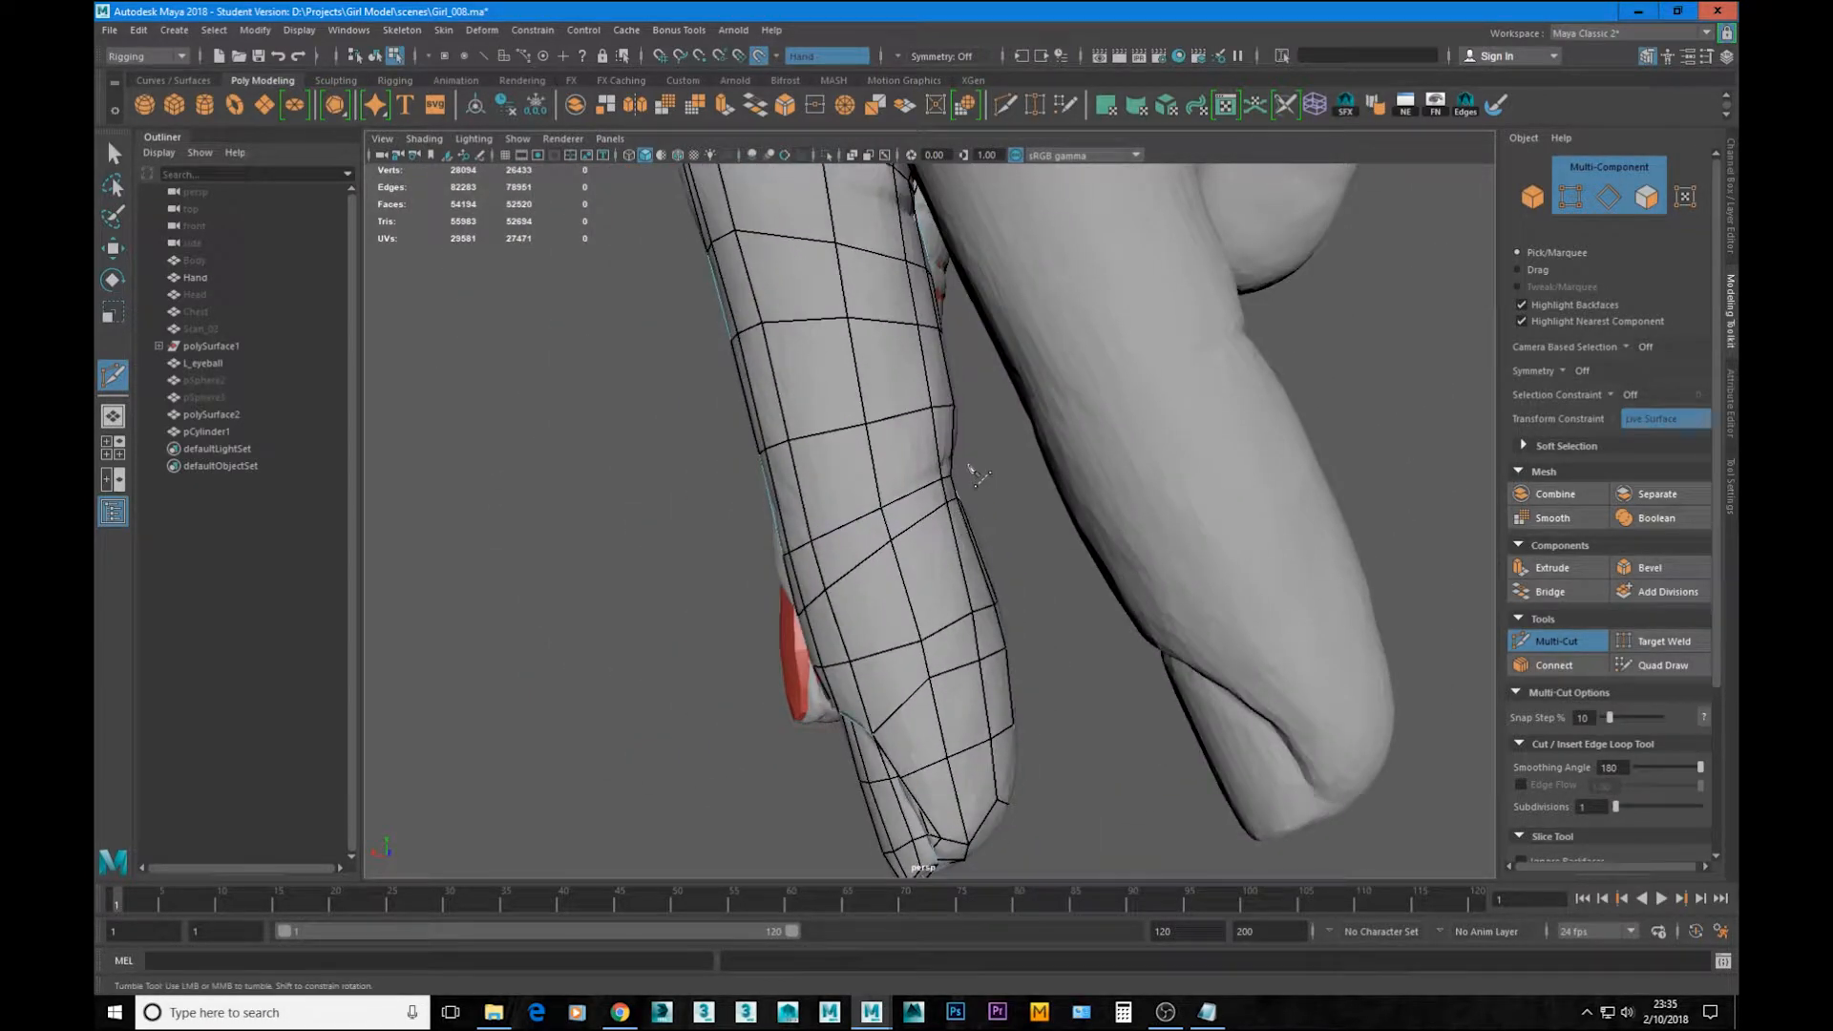
drag(695, 489, 672, 512)
mouse_move(676, 506)
alt+mouse_down()
mouse_move(886, 489)
mouse_move(1086, 580)
mouse_move(1186, 585)
alt+mouse_up()
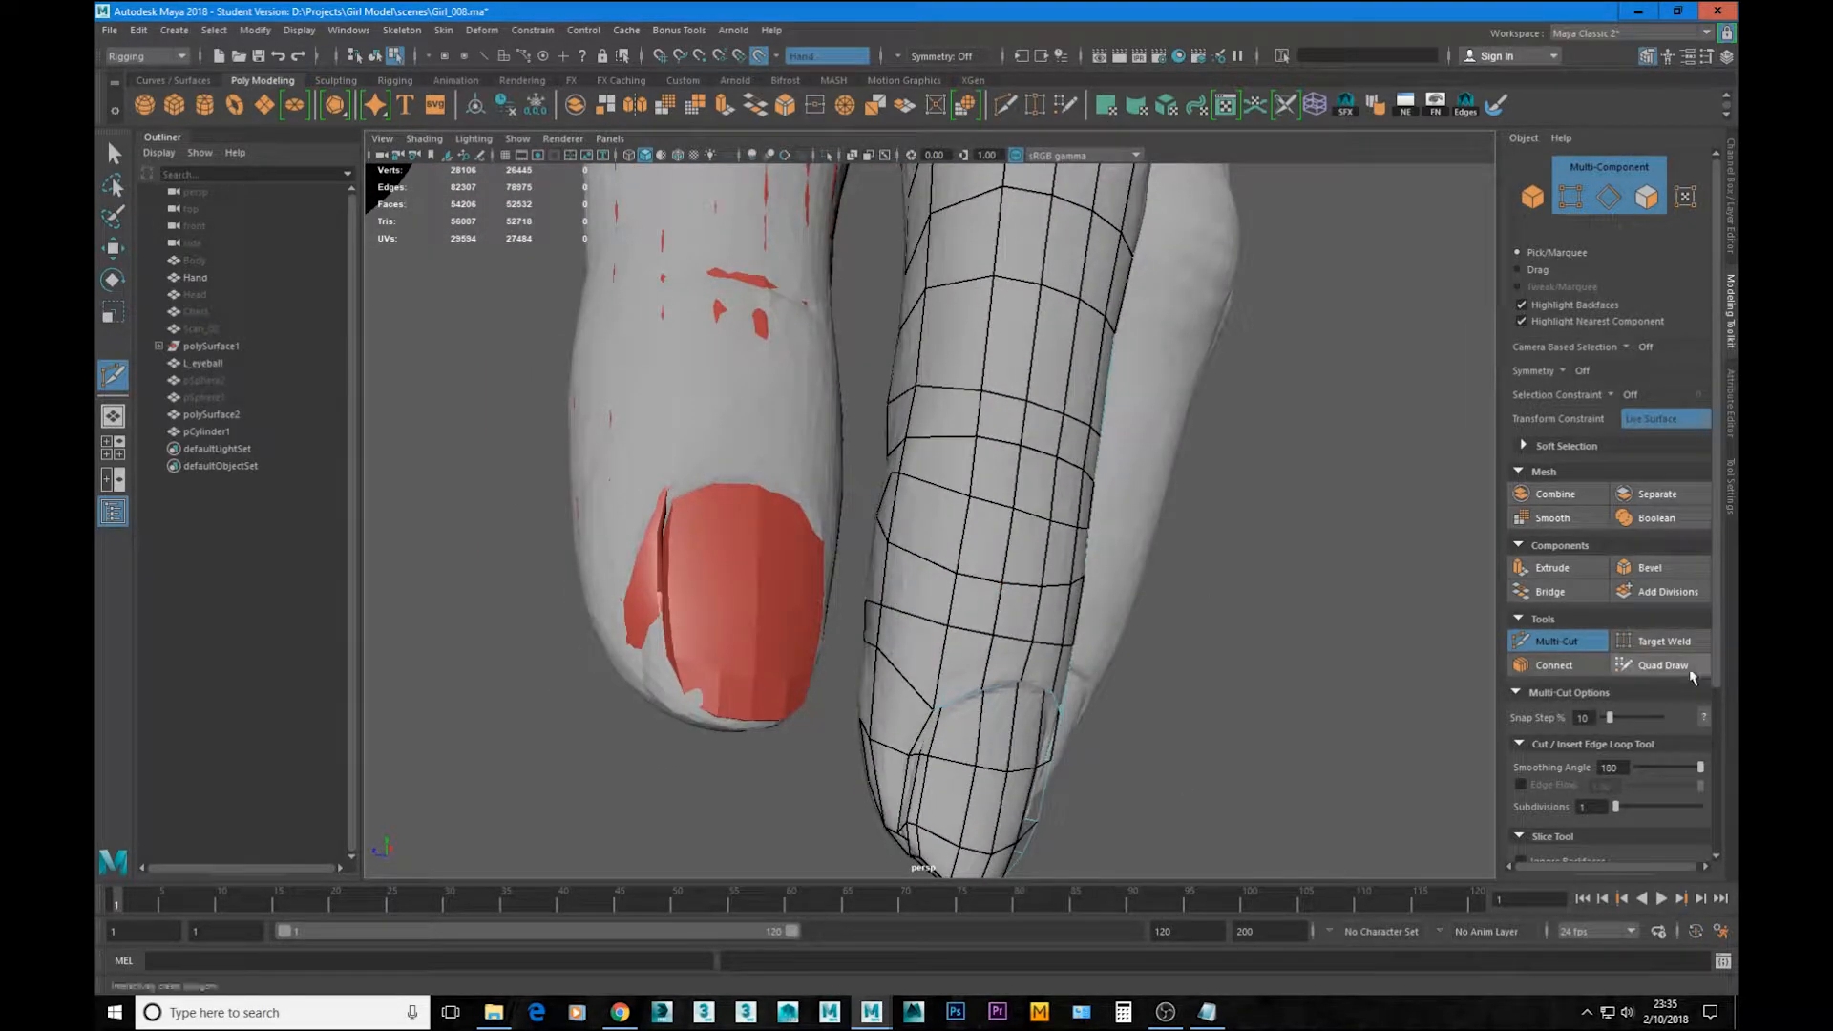
Step: Reposition the new loops' vertices along the side and back of the fingertip joint with Quad Draw
click(1662, 665)
mouse_move(934, 568)
mouse_down()
mouse_move(941, 548)
mouse_move(965, 573)
mouse_move(859, 506)
mouse_up()
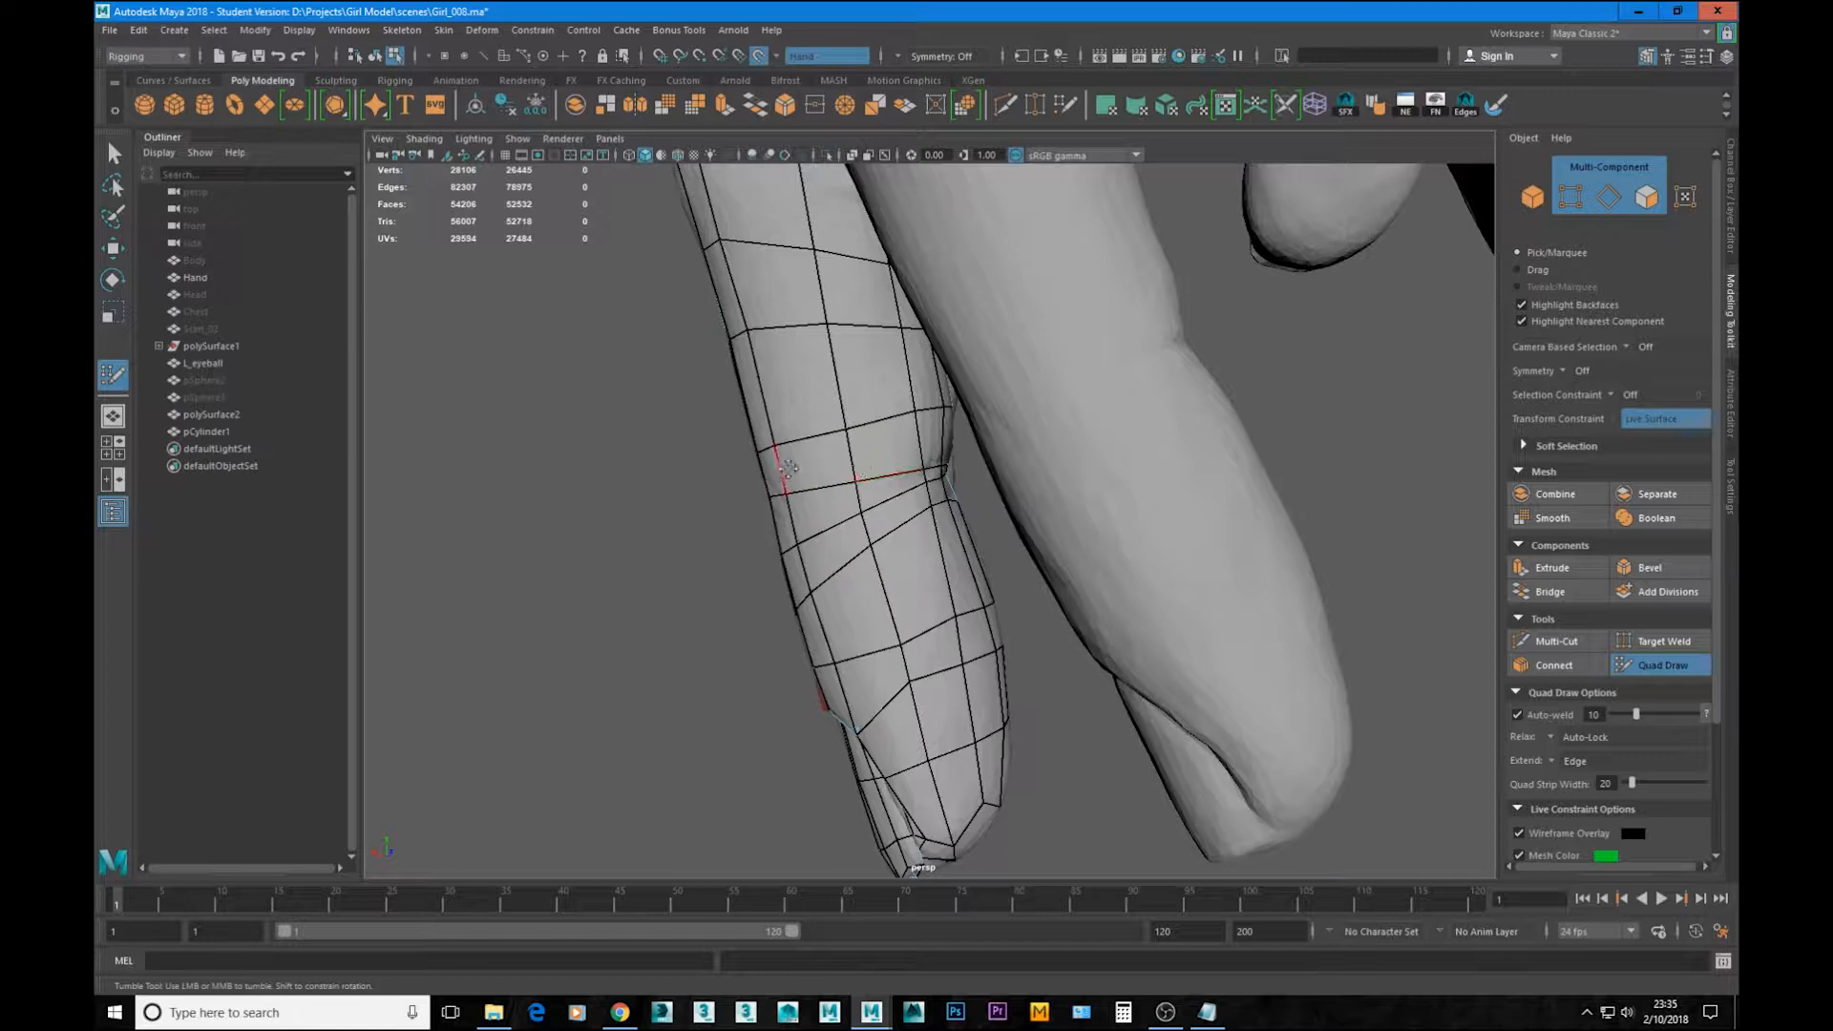
alt+drag(788, 468, 872, 442)
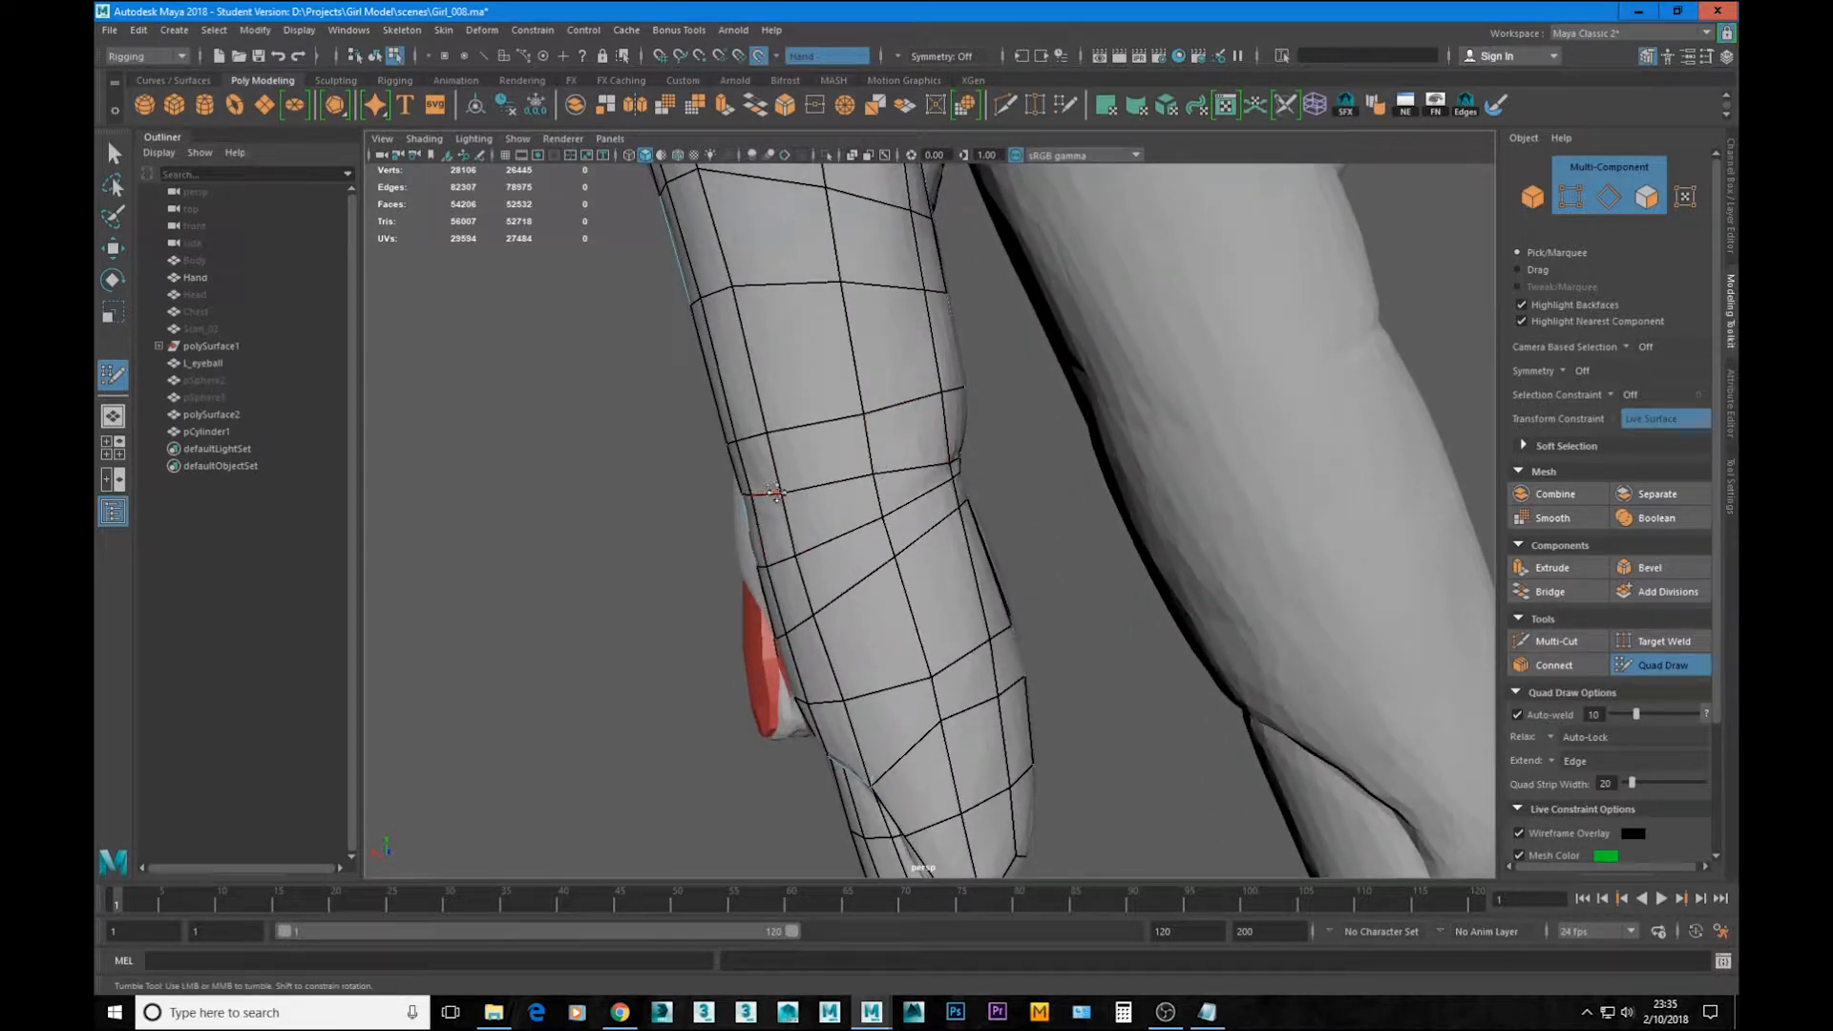
drag(774, 494, 777, 485)
alt+drag(949, 452, 941, 475)
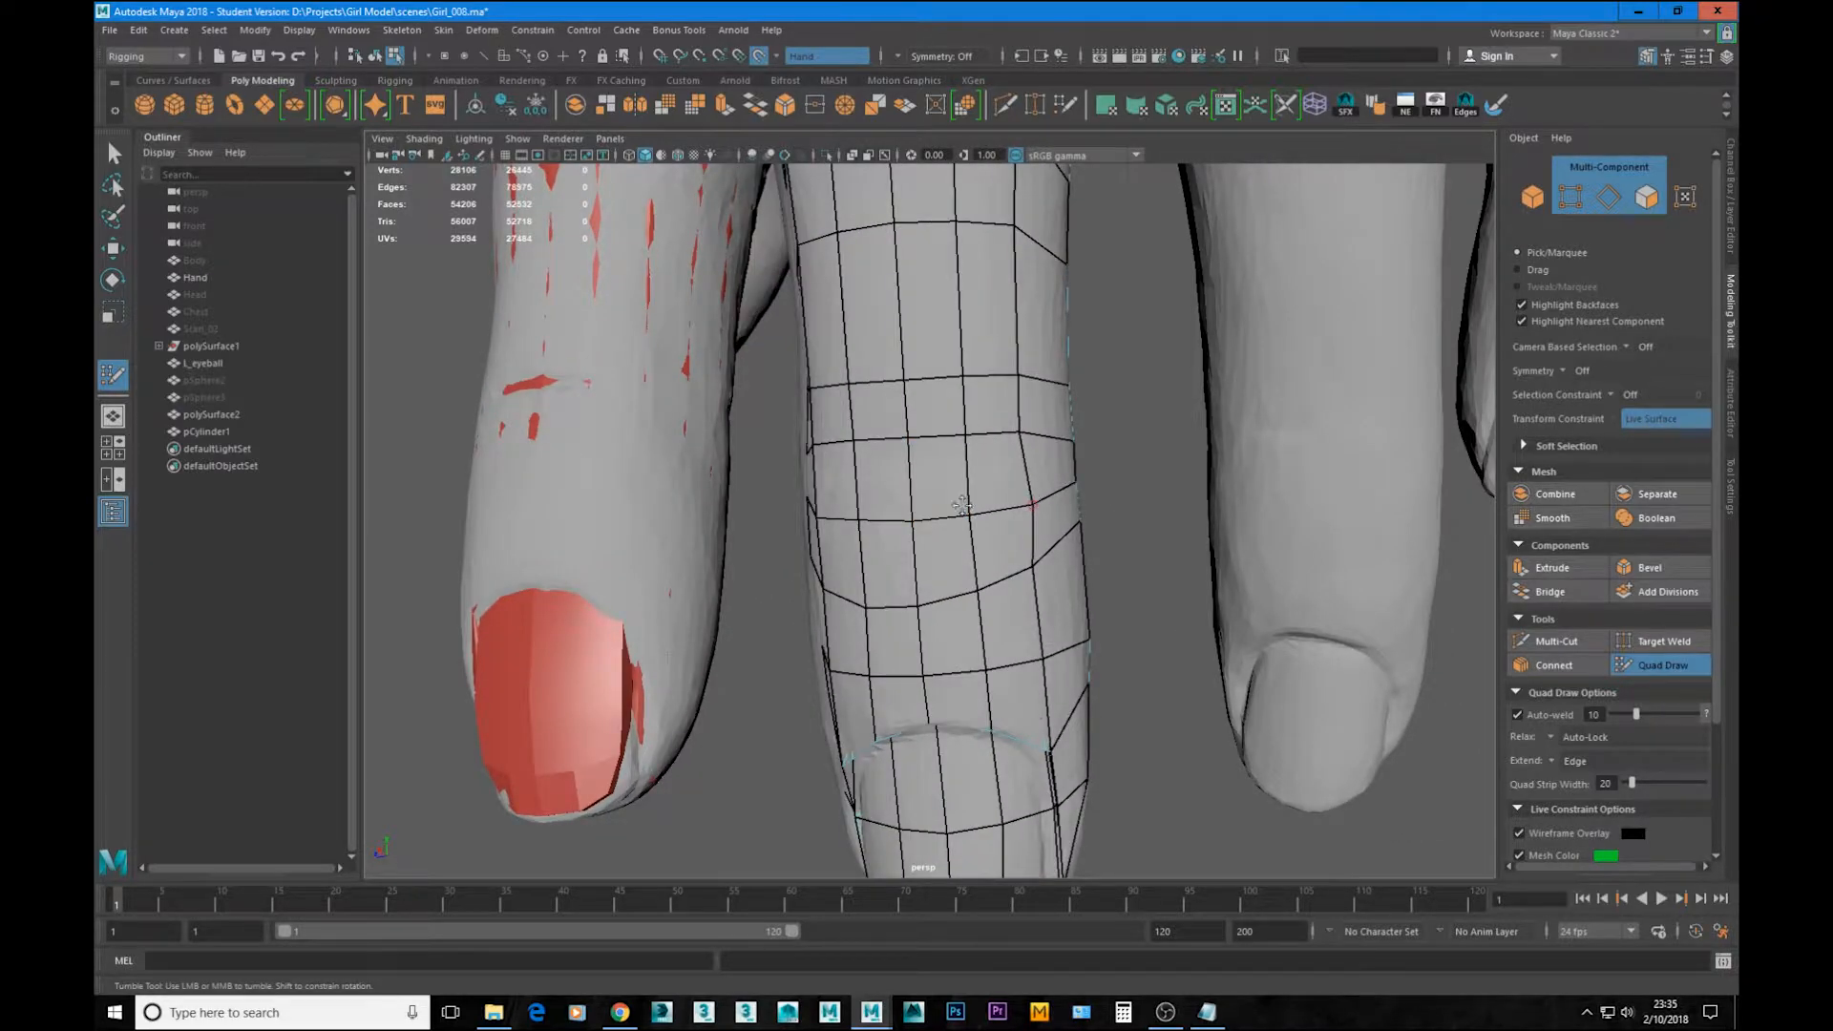
alt+drag(1031, 499, 1076, 513)
drag(819, 517, 957, 528)
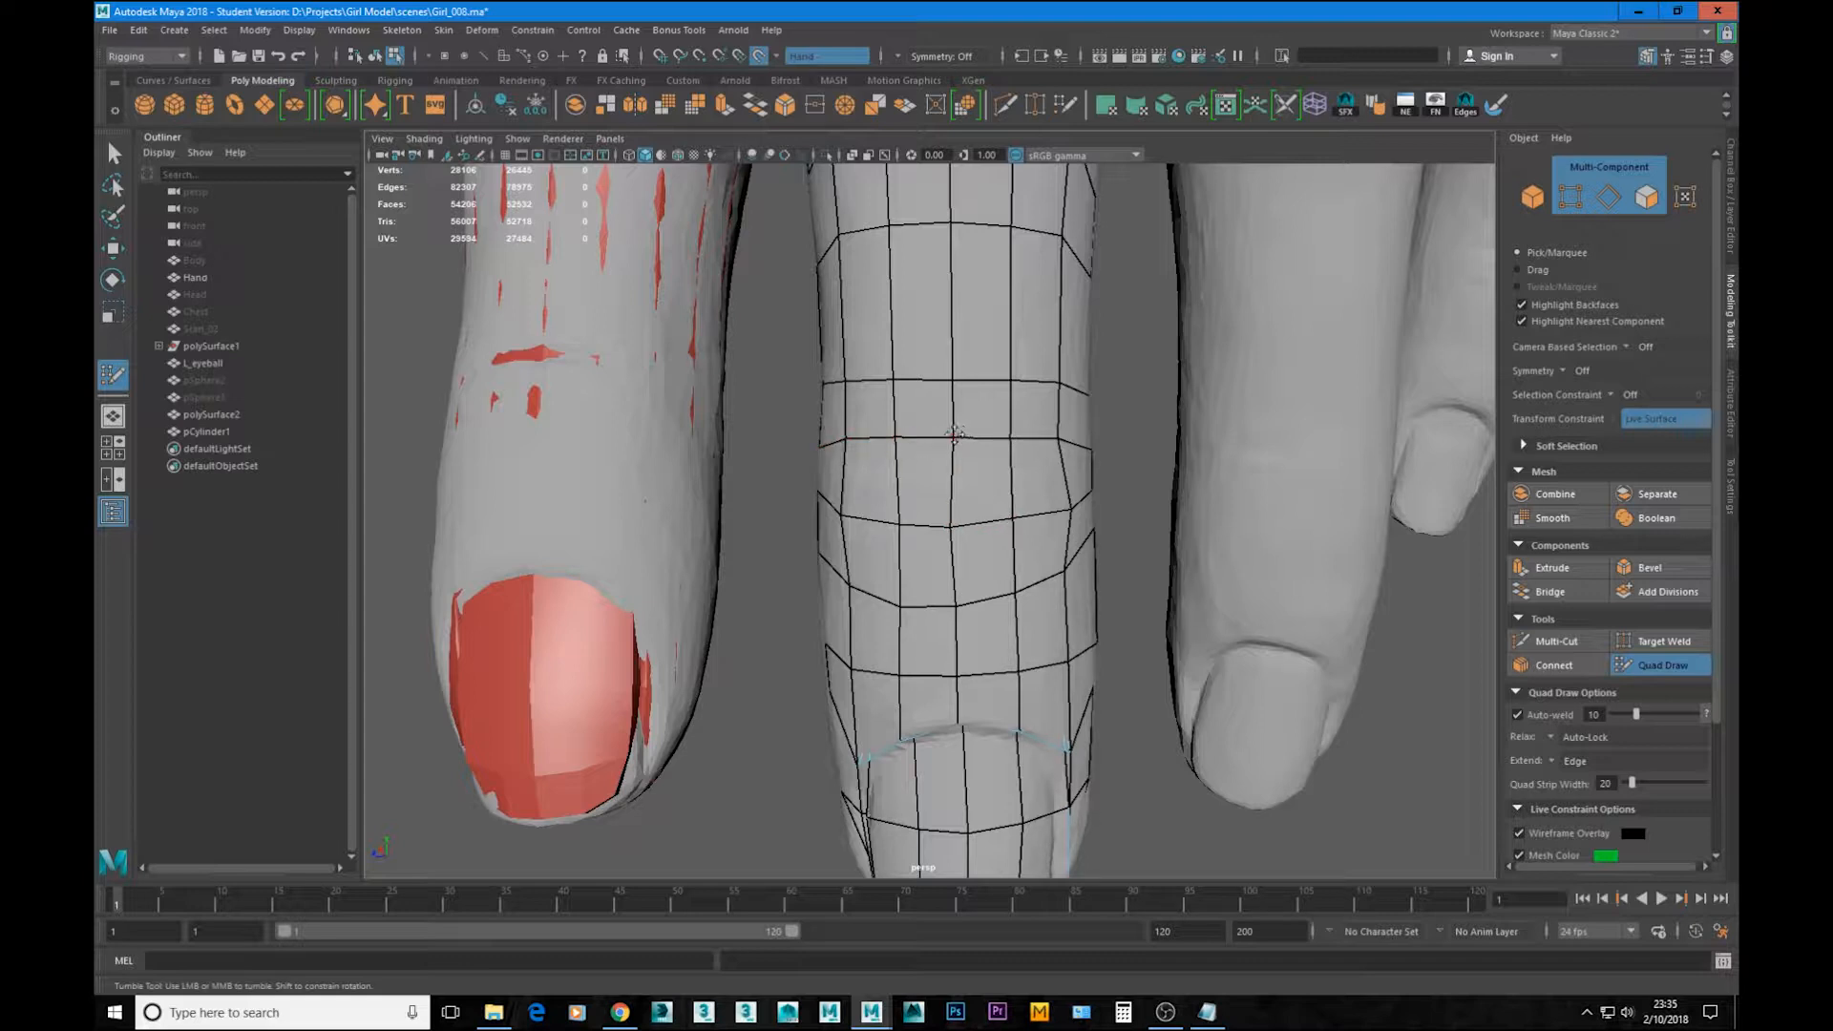
drag(891, 438, 1008, 426)
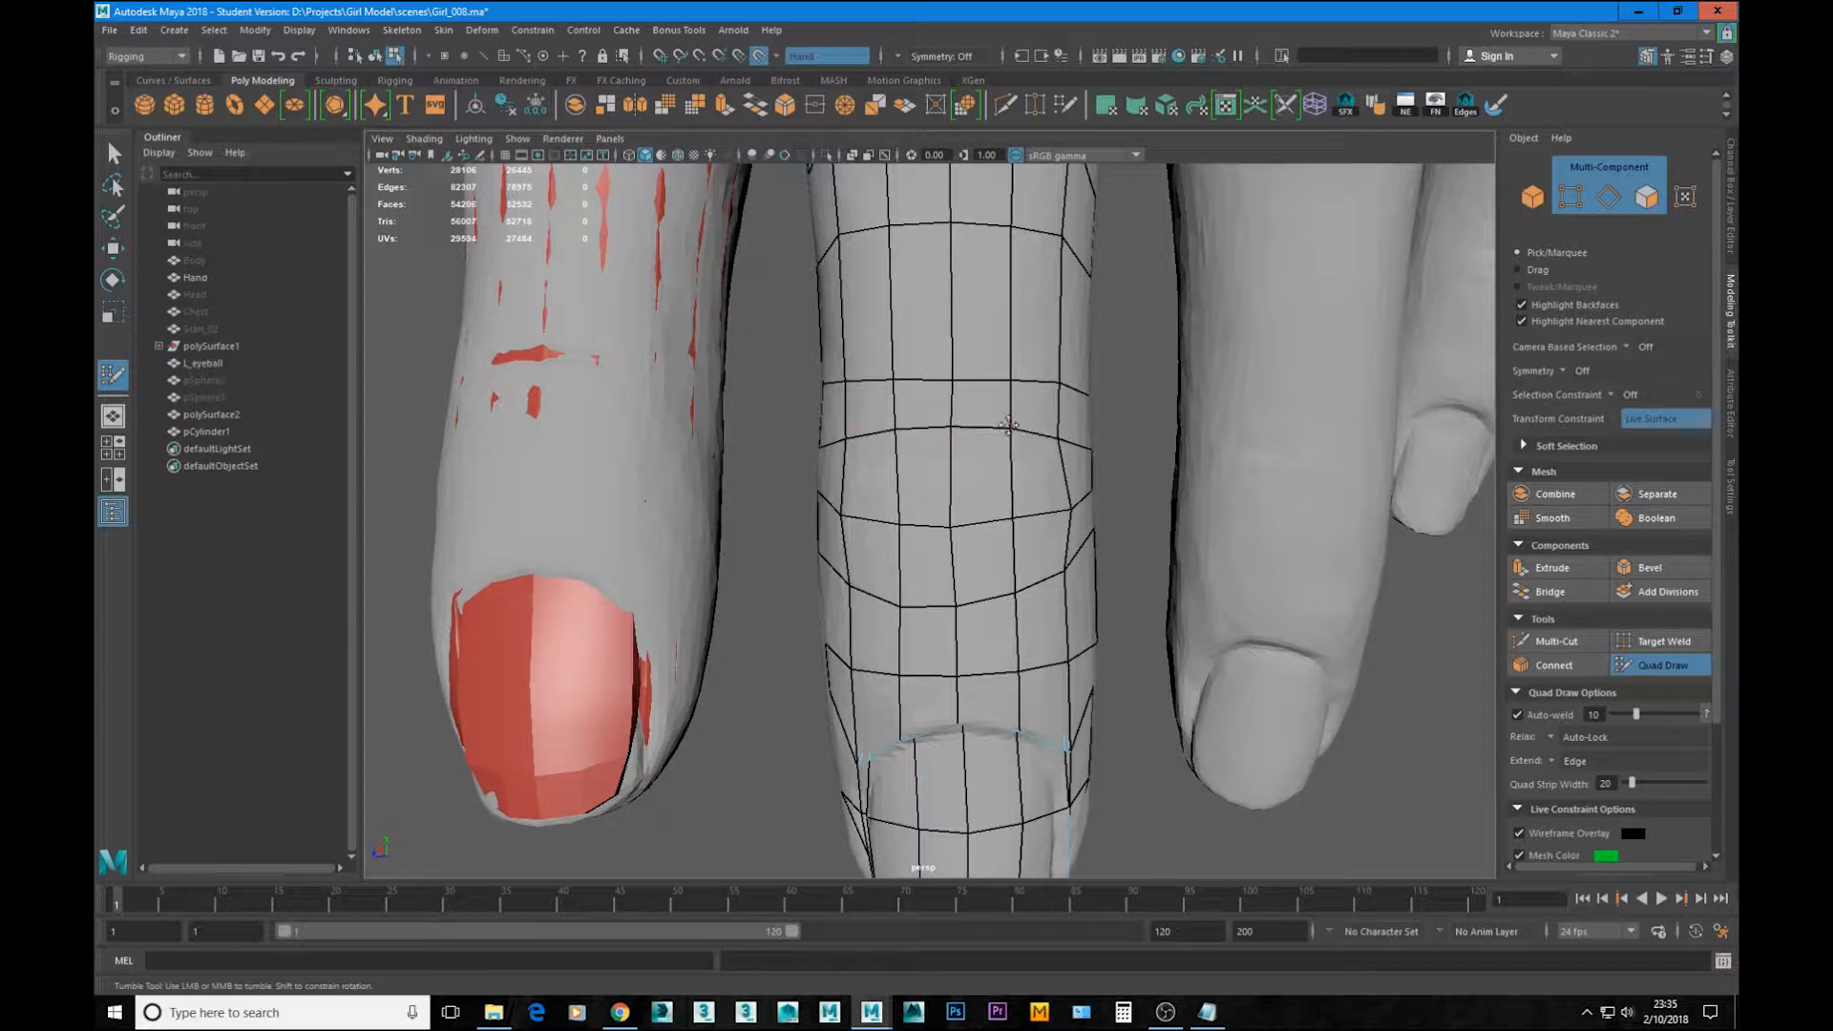
Step: Move the edge loop vertices on the underside of the fingertip joint to follow the skin crease
alt+drag(982, 604, 1412, 506)
alt+drag(707, 434, 772, 436)
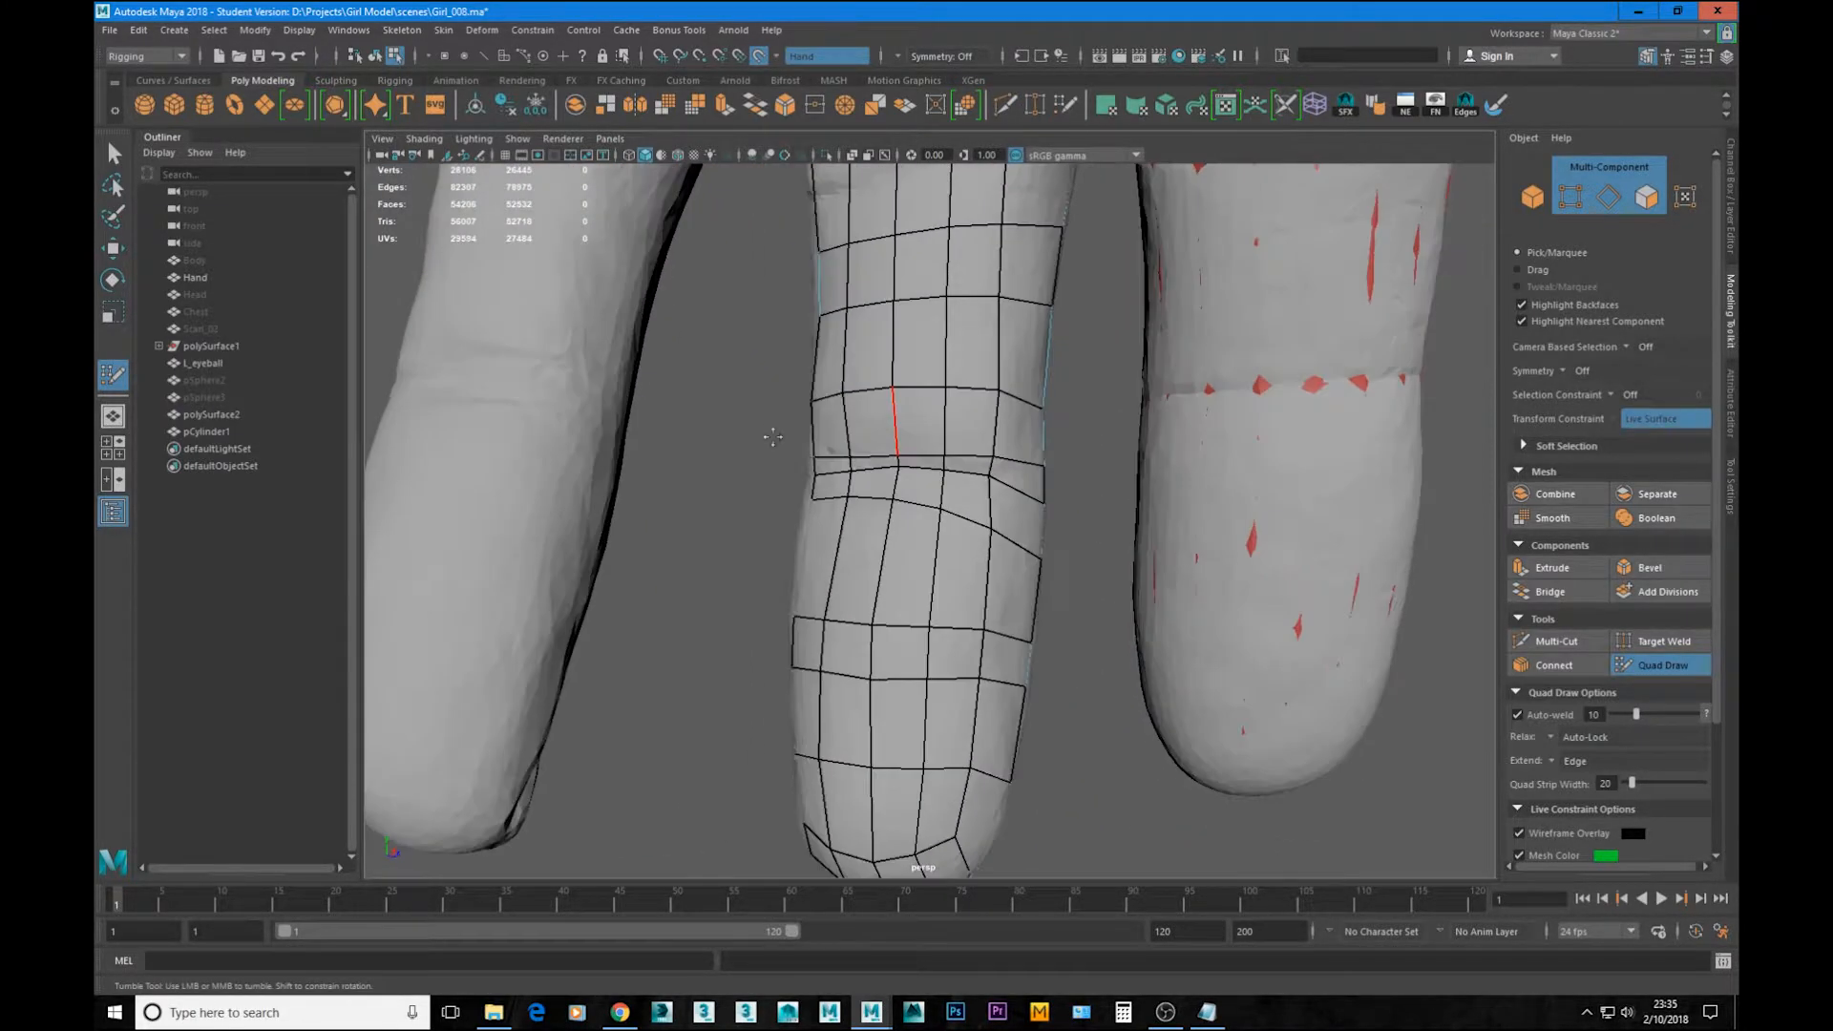
alt+right_drag(772, 436, 880, 417)
drag(860, 425, 857, 405)
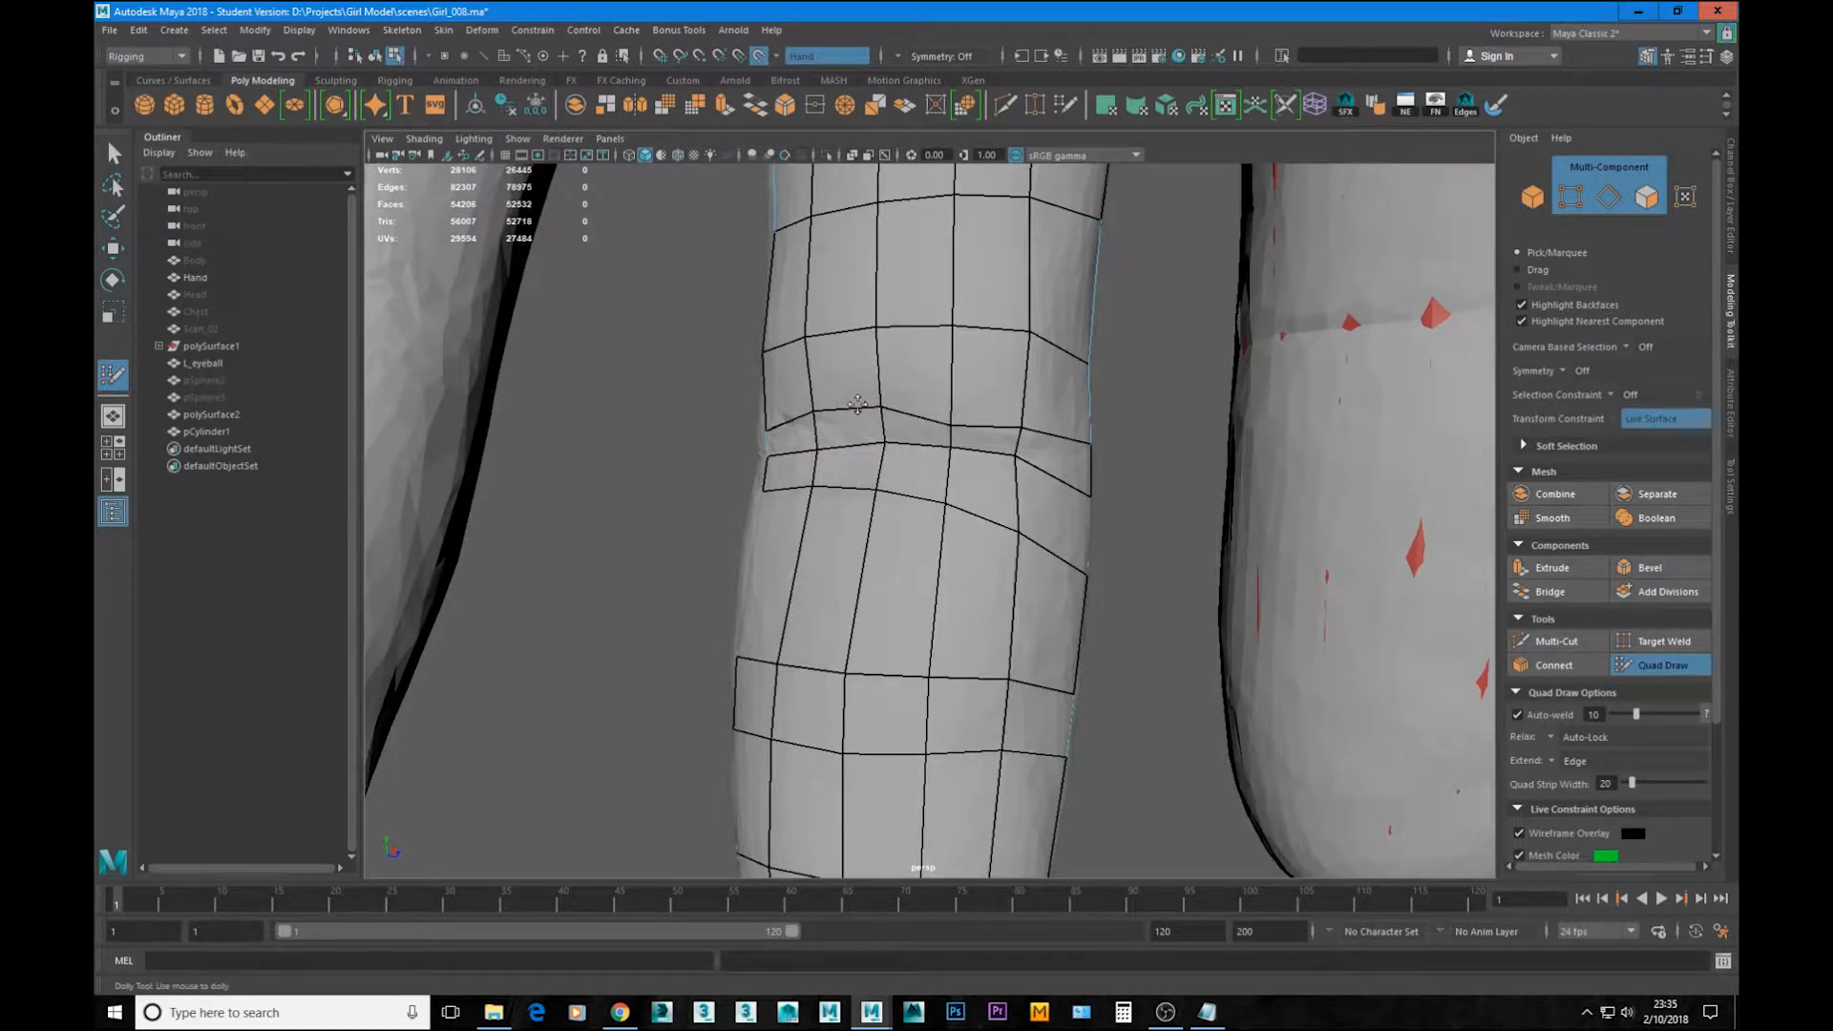
mouse_move(977, 426)
mouse_down()
mouse_move(977, 407)
mouse_move(841, 410)
mouse_move(730, 473)
mouse_move(720, 524)
mouse_move(904, 597)
mouse_move(878, 591)
mouse_up()
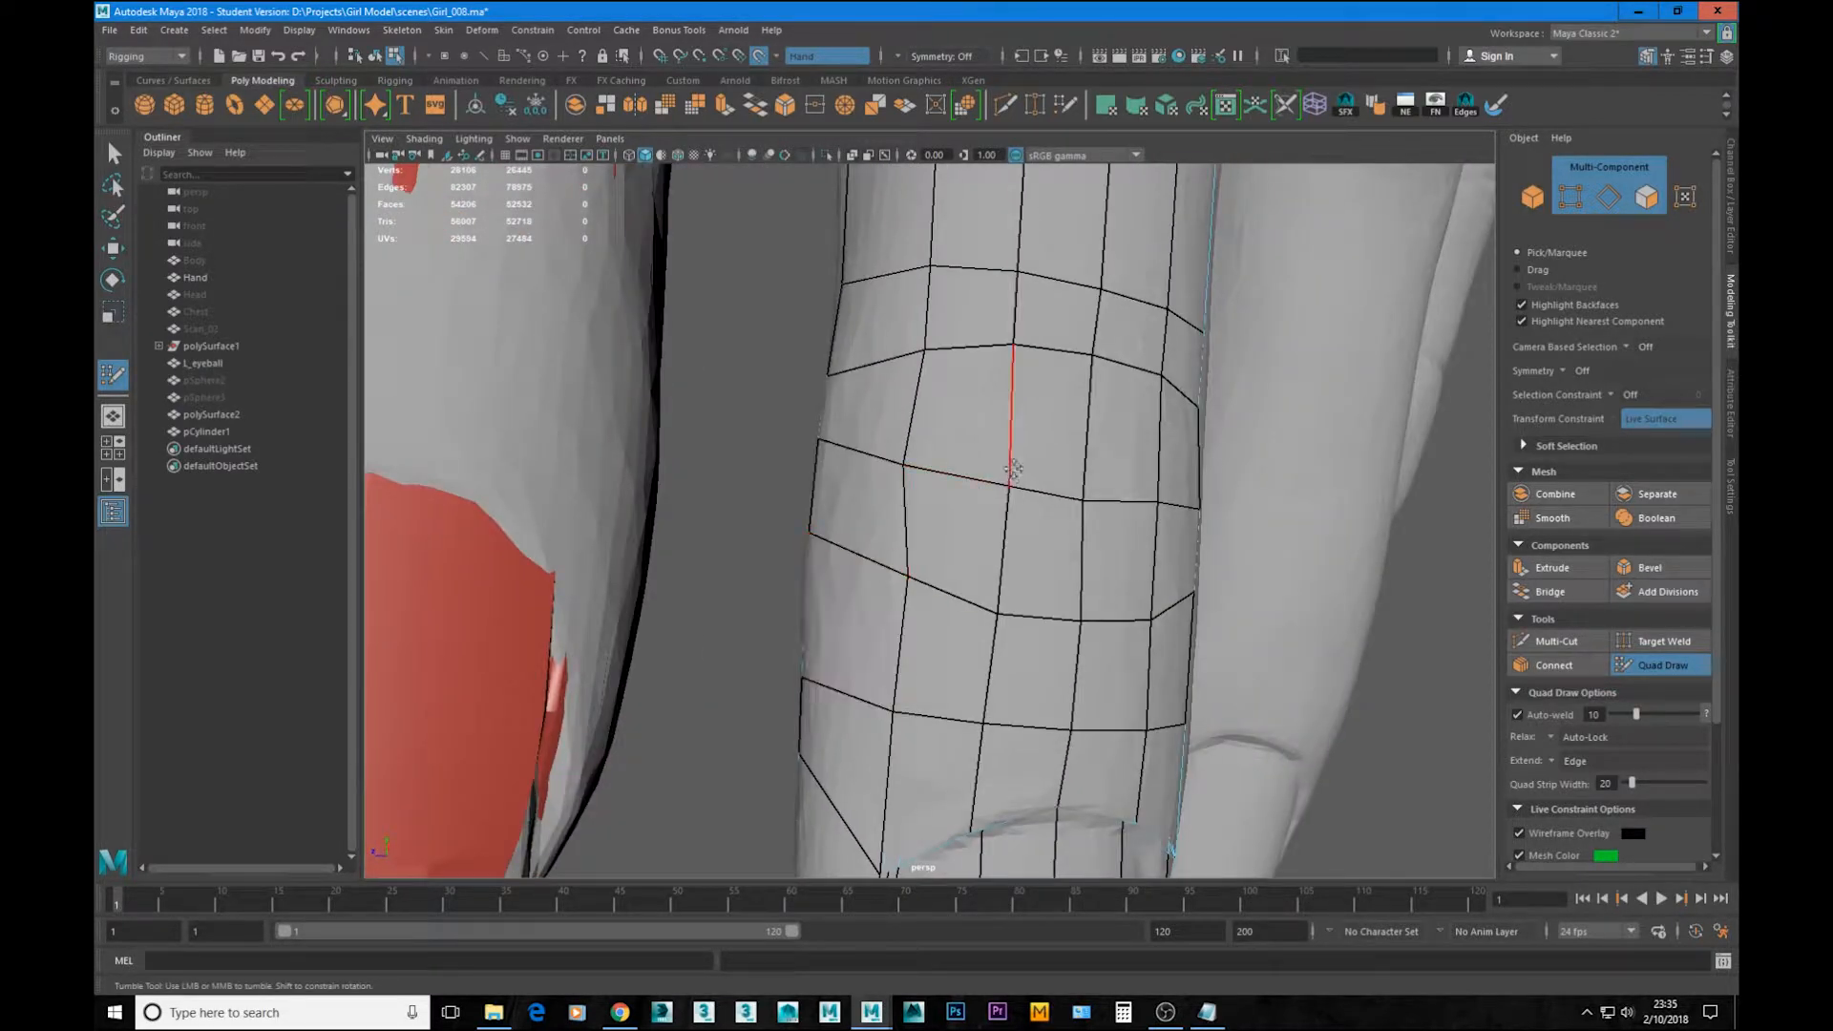
Step: Insert additional edge loops across the back of the fingertip joint, between the joint and the fingernail
alt+drag(1080, 504, 1101, 512)
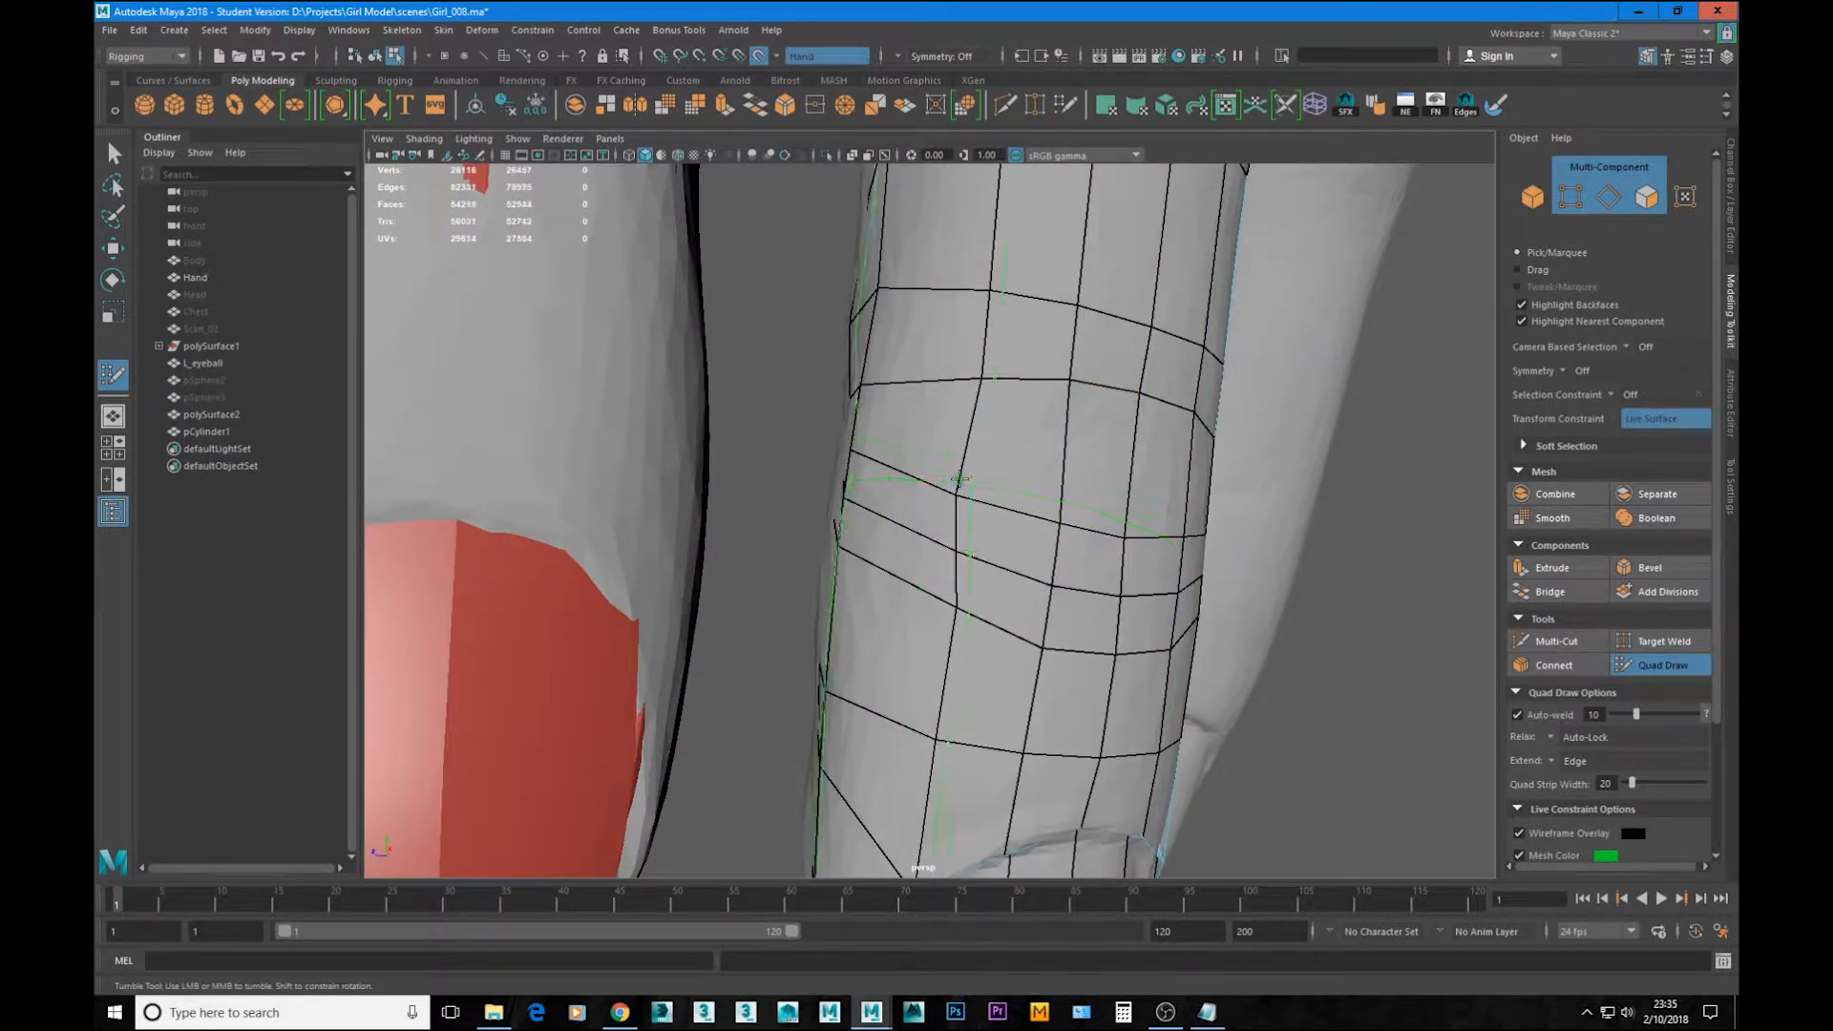
ctrl+click(976, 441)
alt+drag(999, 478, 820, 499)
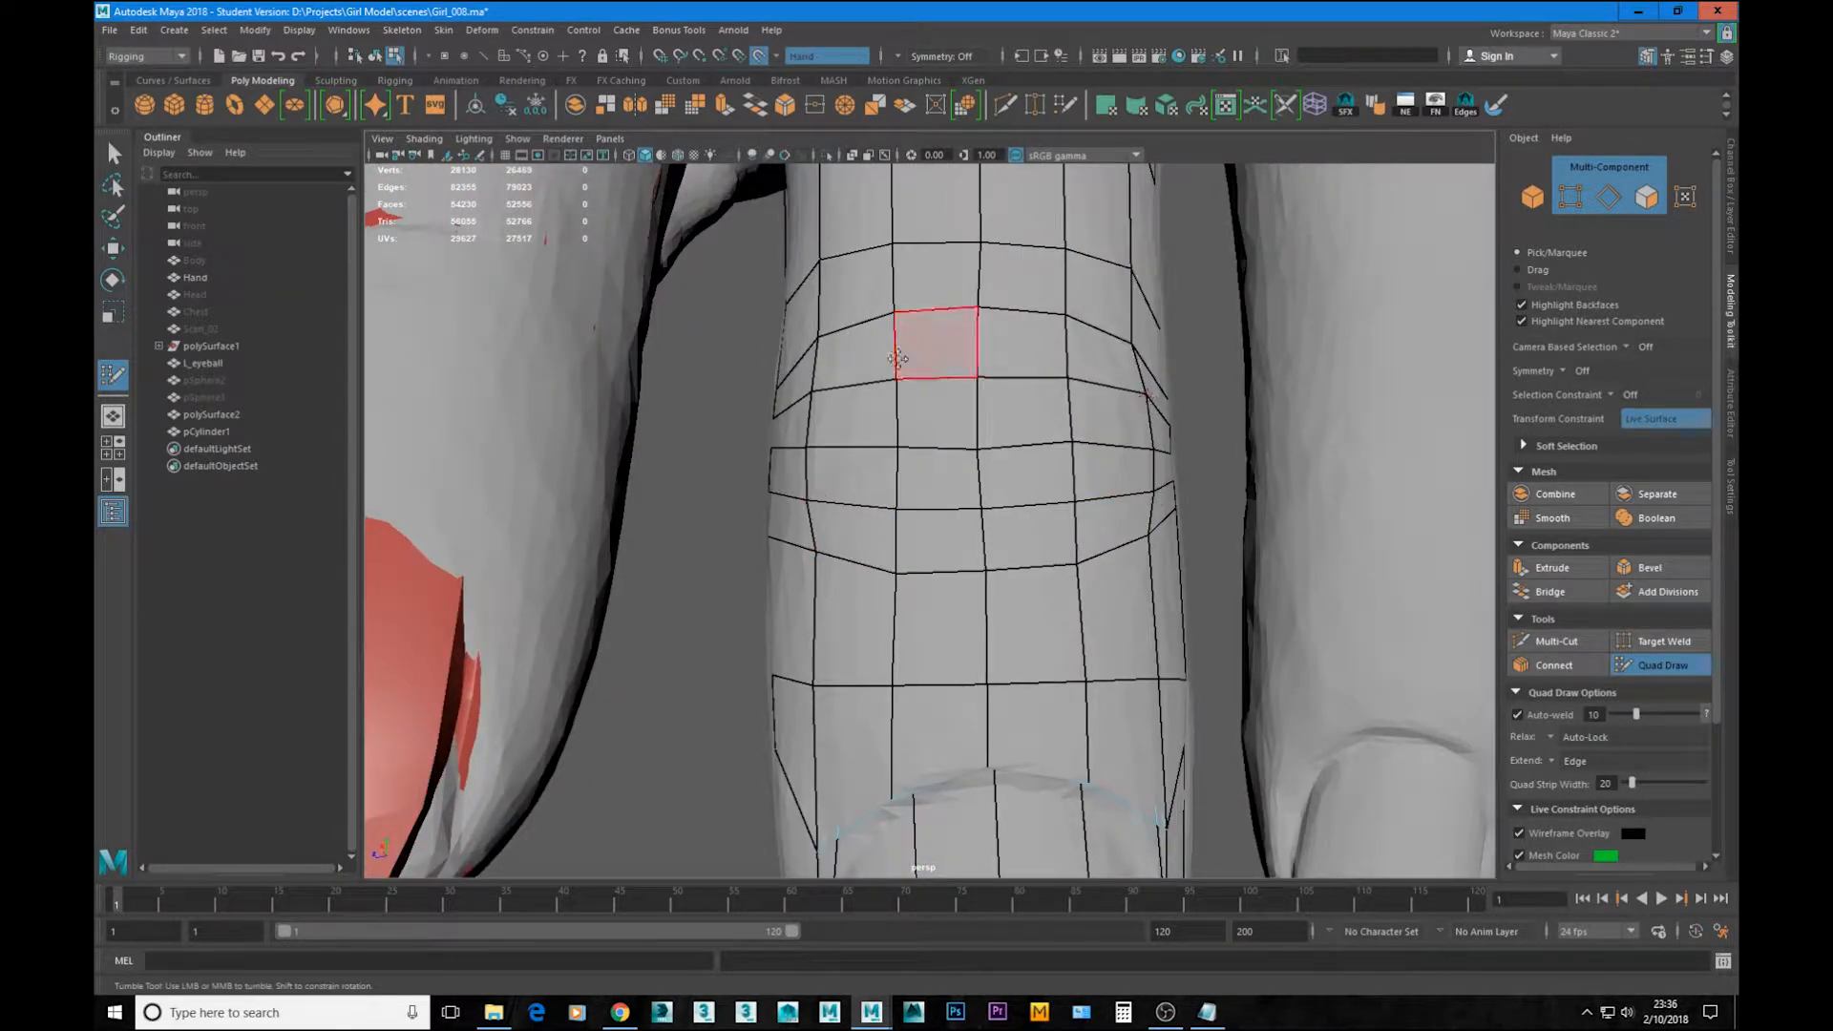
alt+drag(940, 447, 735, 477)
Step: Slice two edge loops around the middle finger's knuckle with Multi-Cut
mouse_move(905, 465)
alt+mouse_down()
mouse_move(848, 484)
mouse_move(938, 449)
mouse_move(840, 549)
mouse_move(824, 457)
mouse_move(1154, 569)
mouse_move(1141, 561)
mouse_move(1109, 707)
mouse_move(827, 683)
mouse_move(993, 763)
alt+mouse_up()
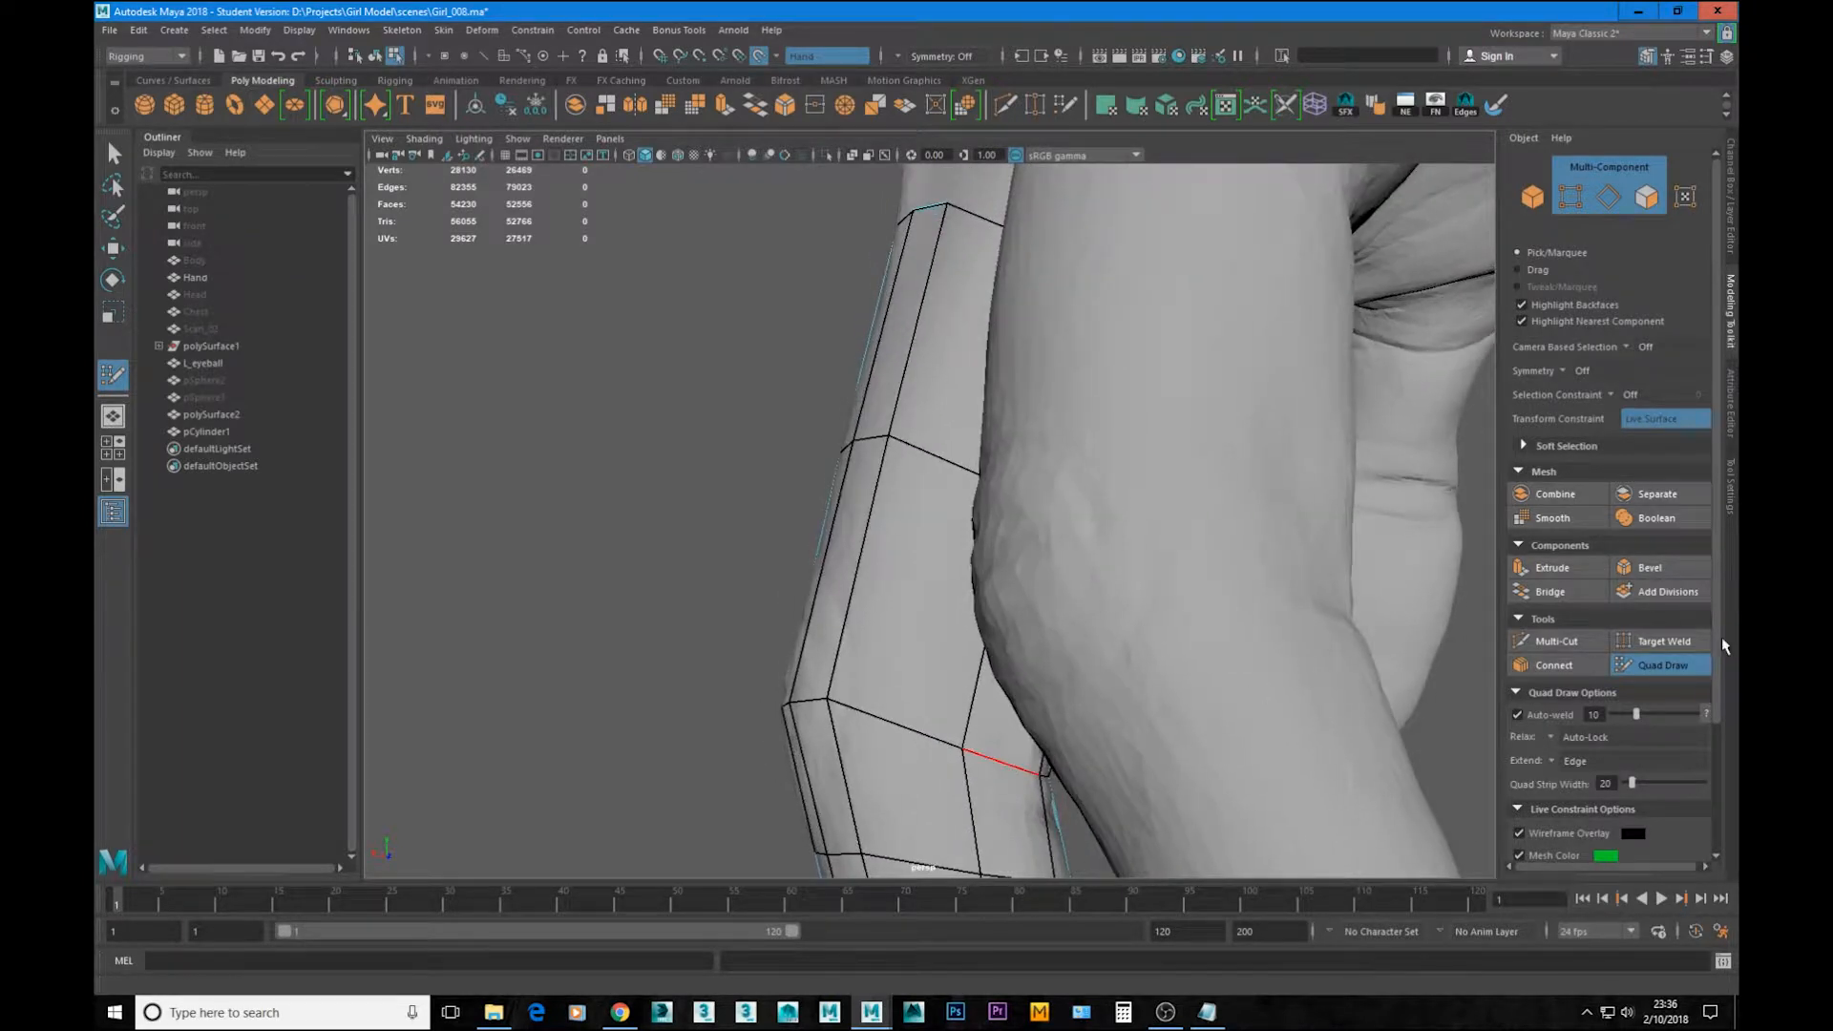
click(1594, 648)
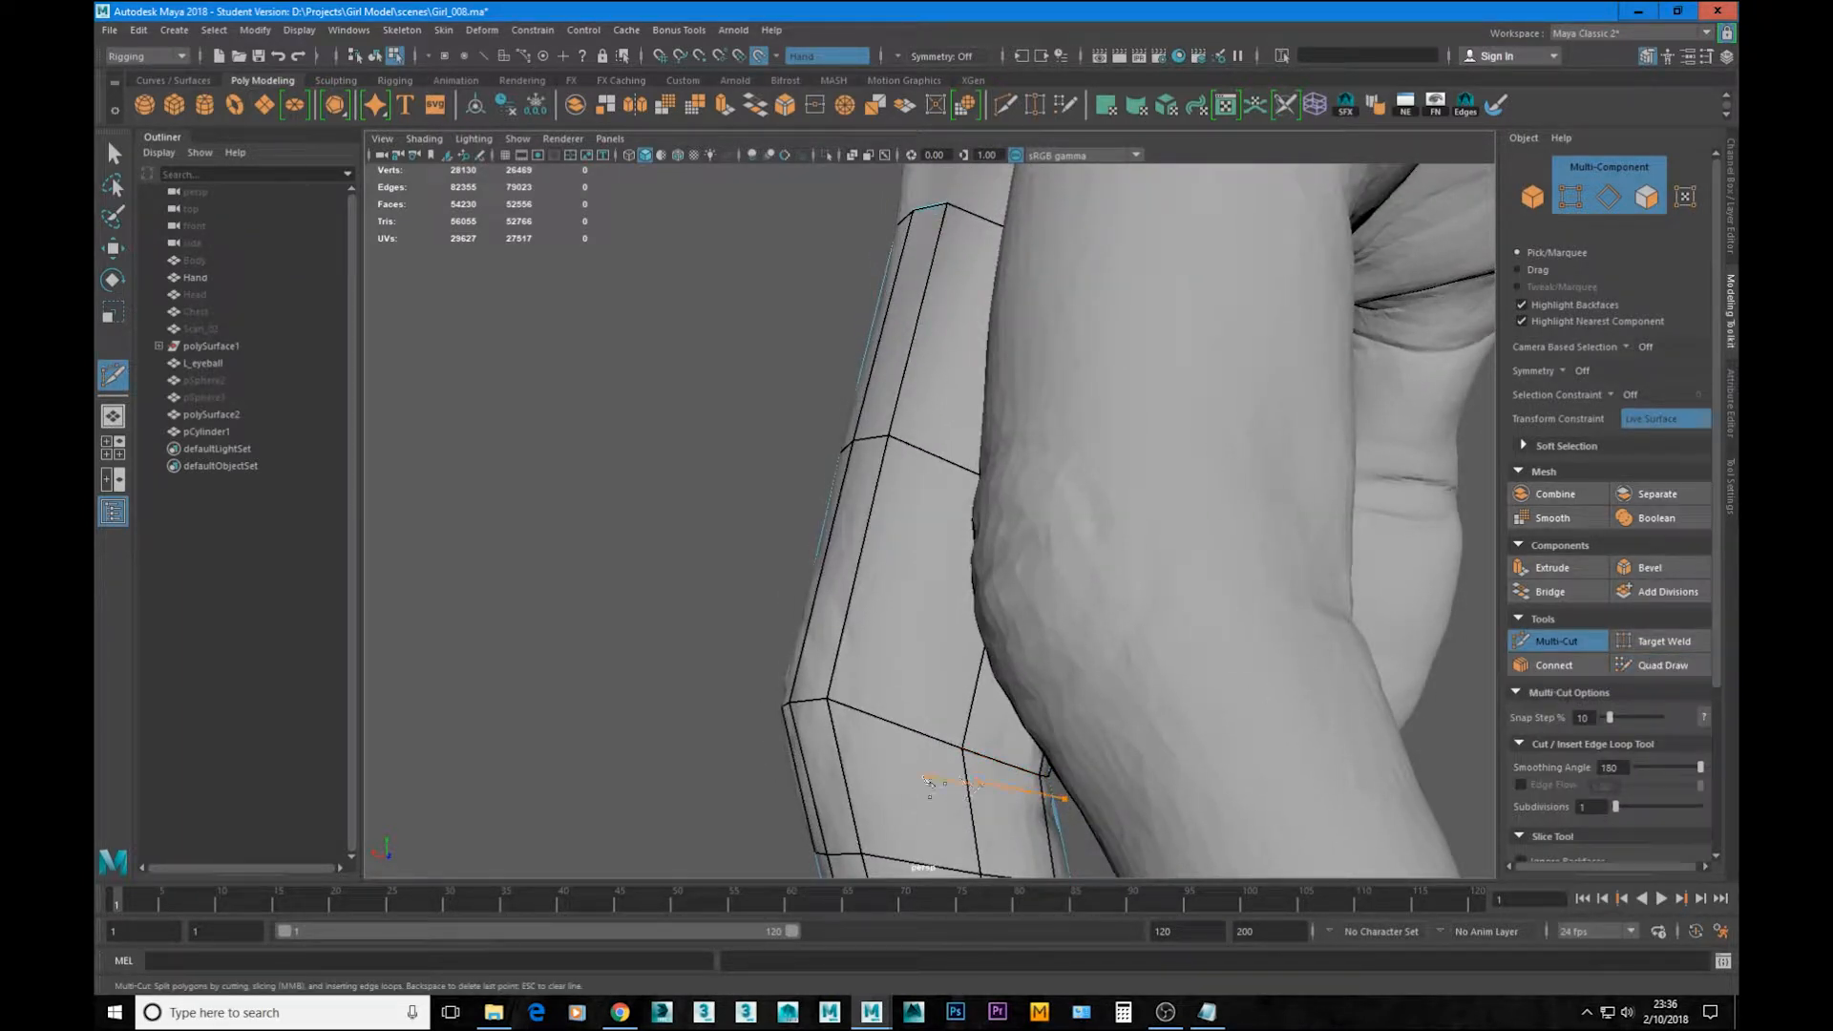
alt+drag(864, 745, 1084, 789)
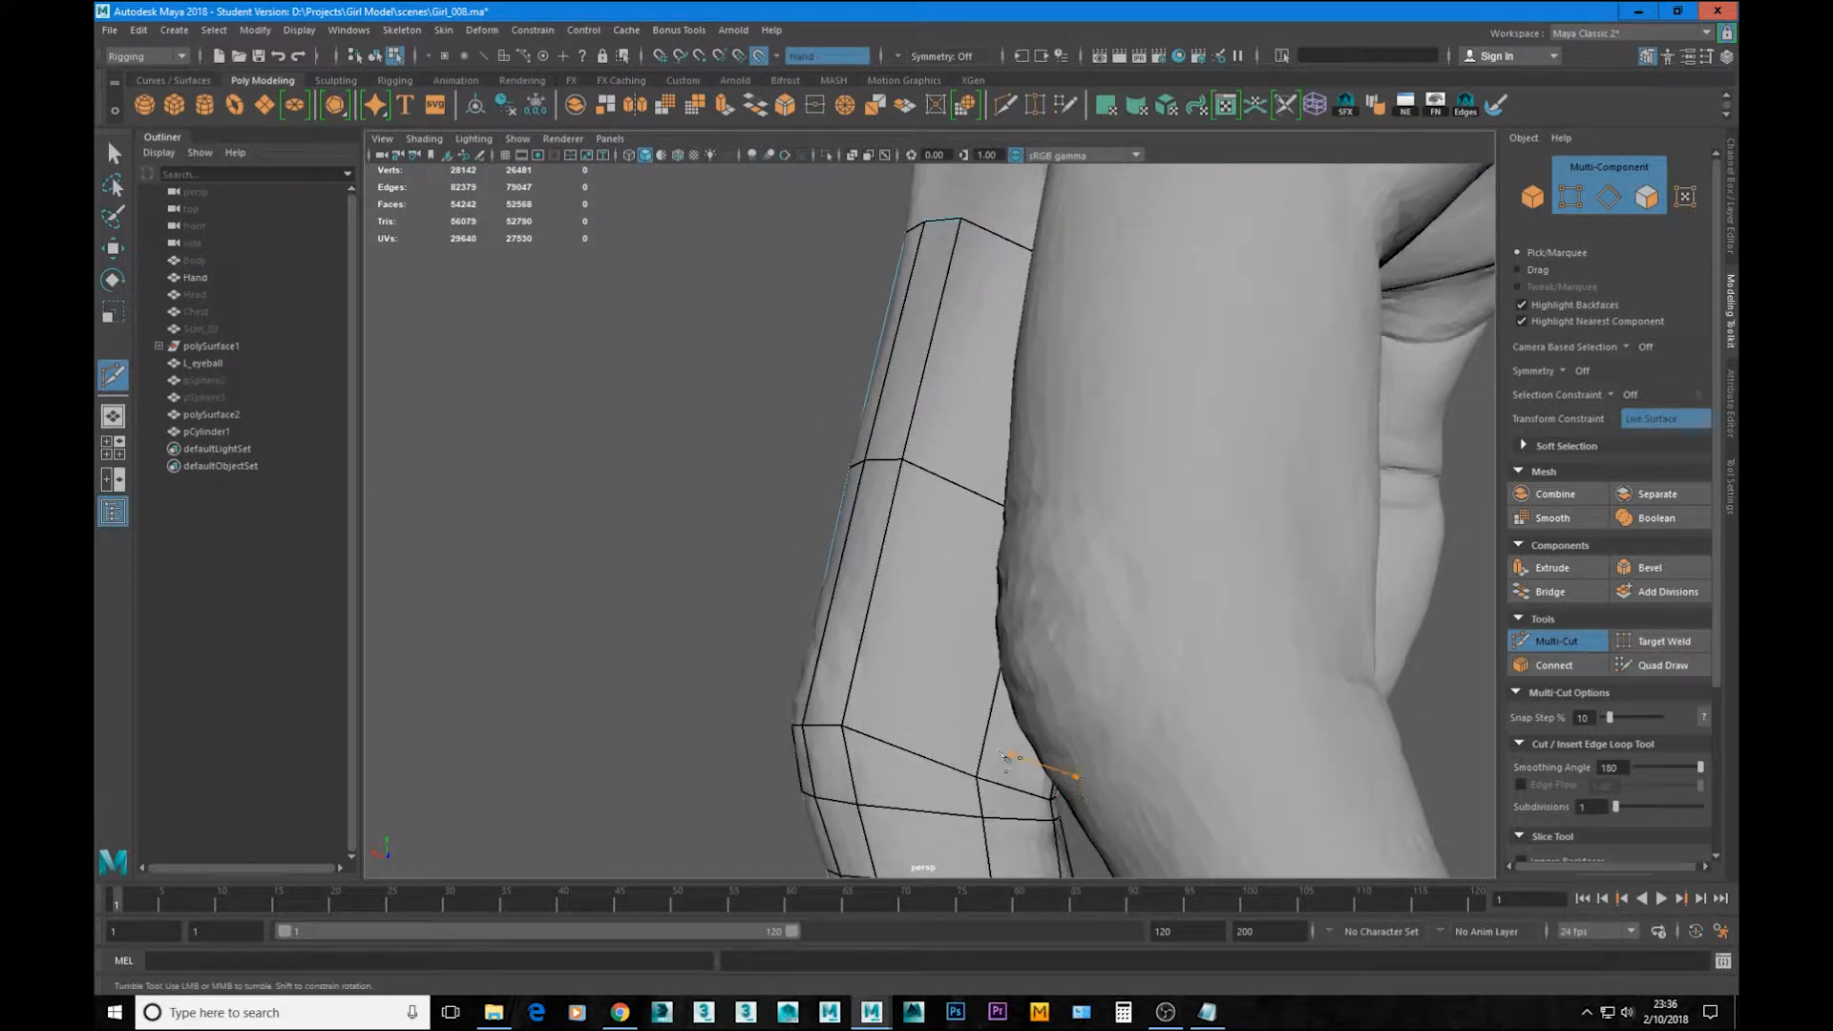
drag(795, 594, 761, 595)
alt+drag(857, 762, 1018, 725)
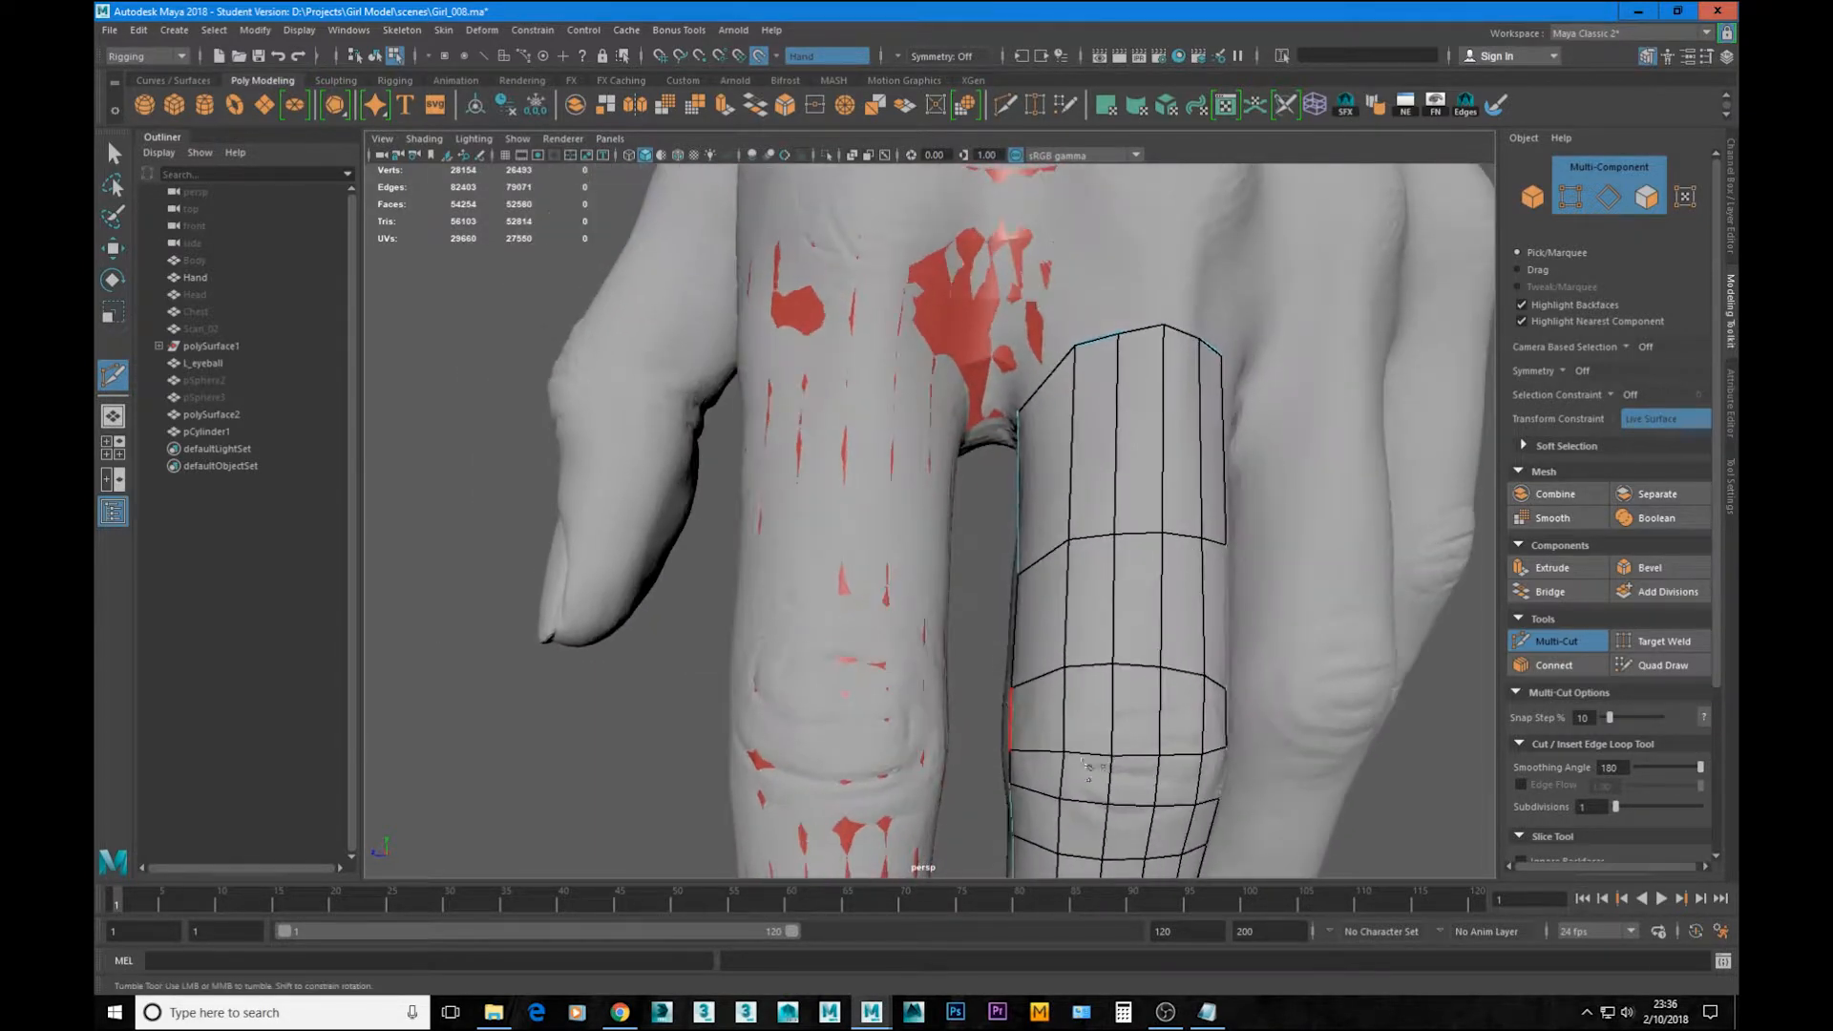
Step: Move the edge loop vertices across the back of the middle finger's middle knuckle with Quad Draw to even out the loop
alt+middle_drag(1085, 745, 1008, 651)
alt+right_drag(1008, 652, 1084, 714)
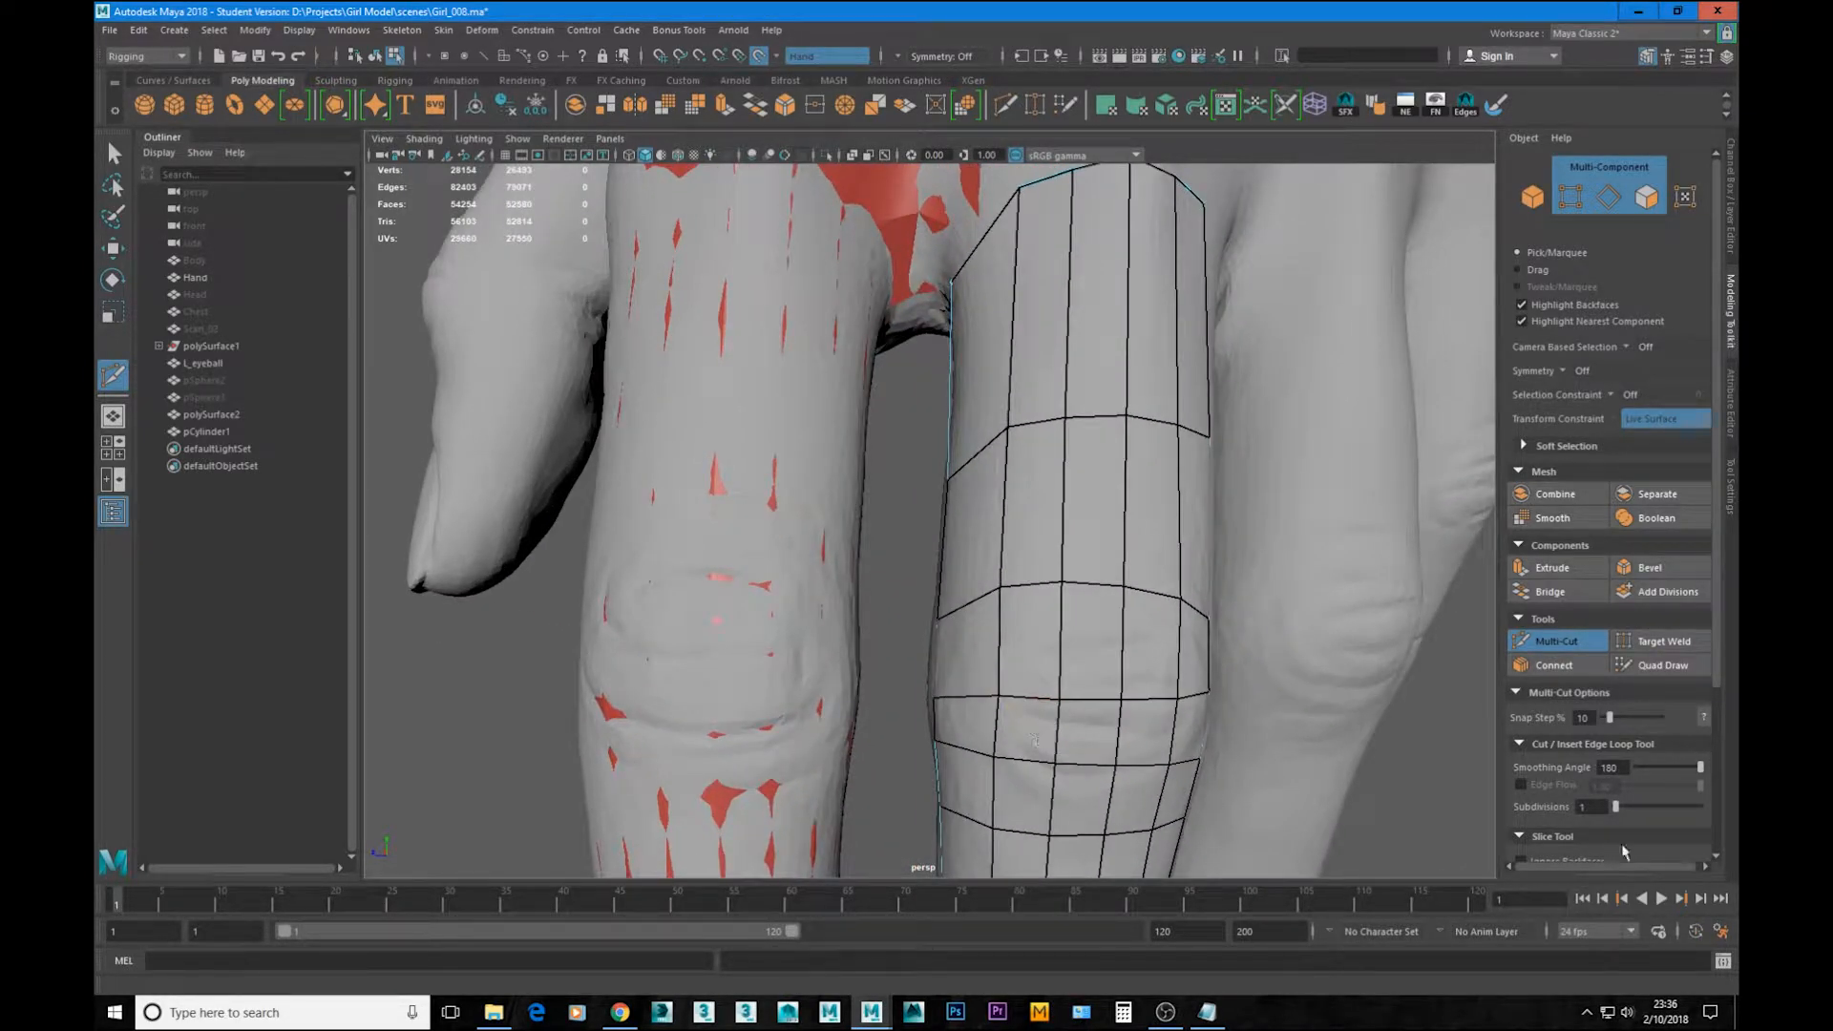
click(1683, 666)
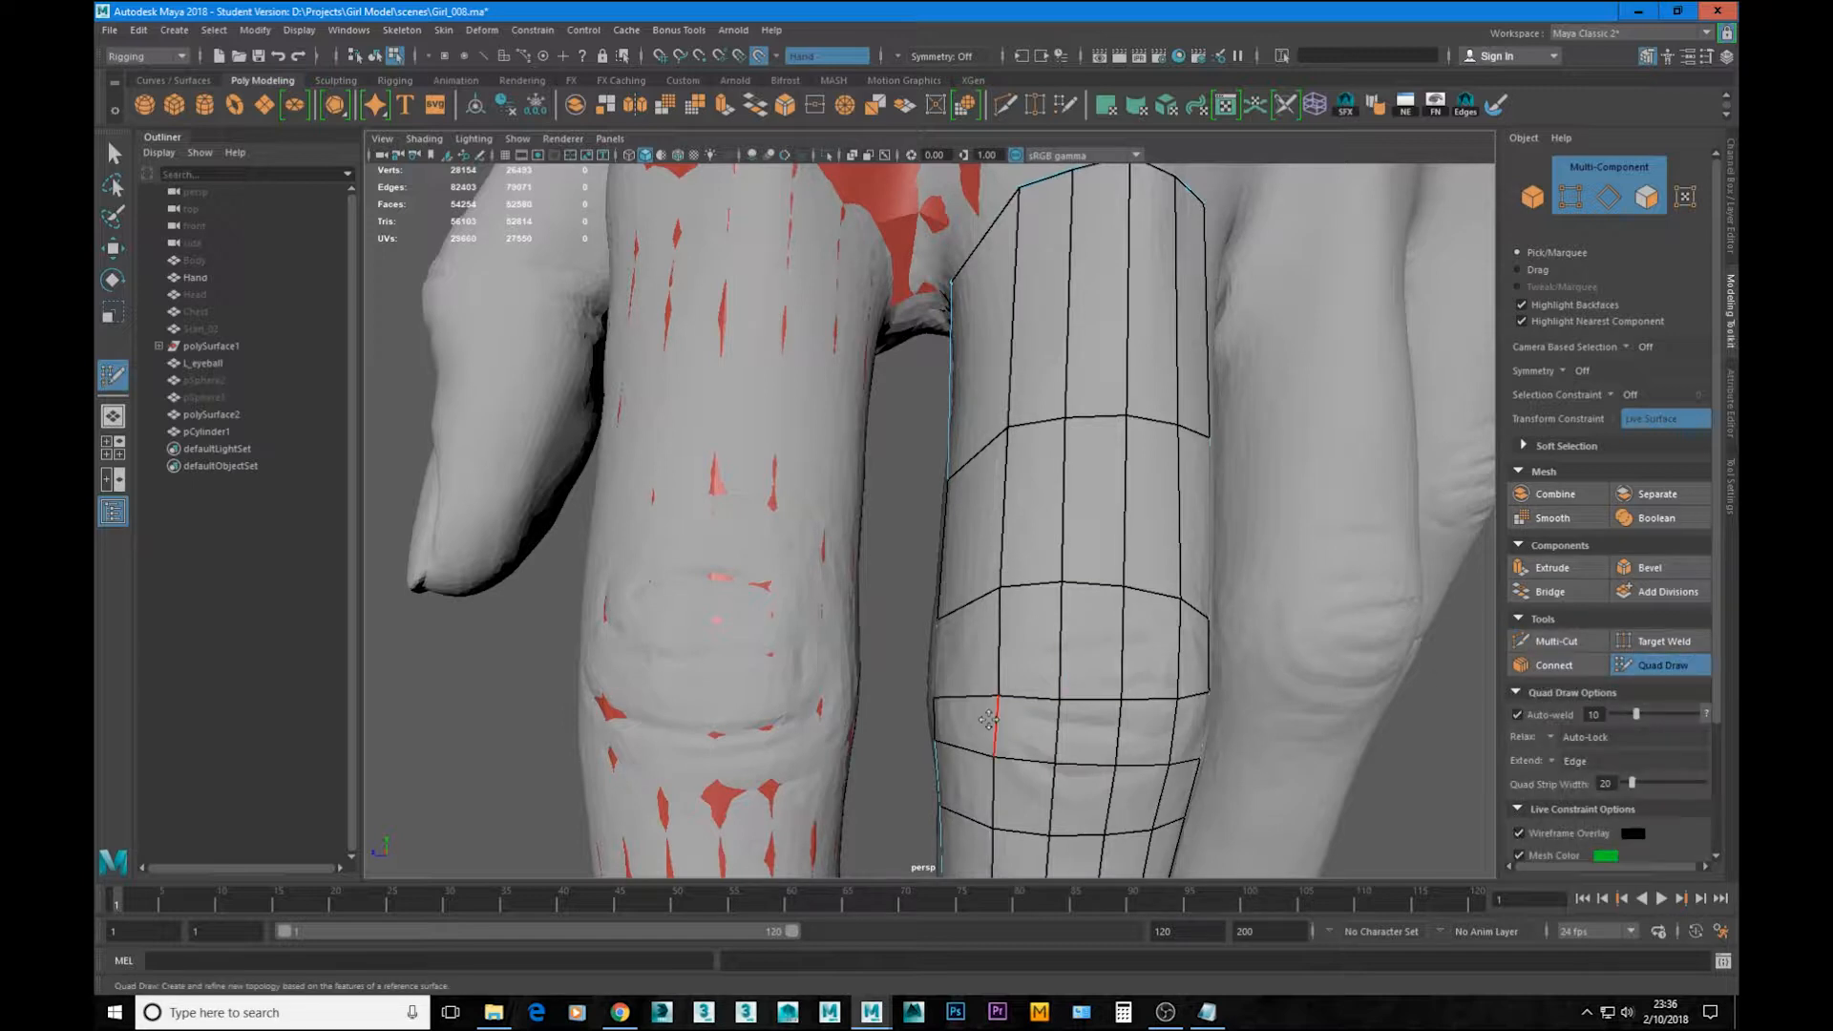
drag(1151, 705, 1154, 689)
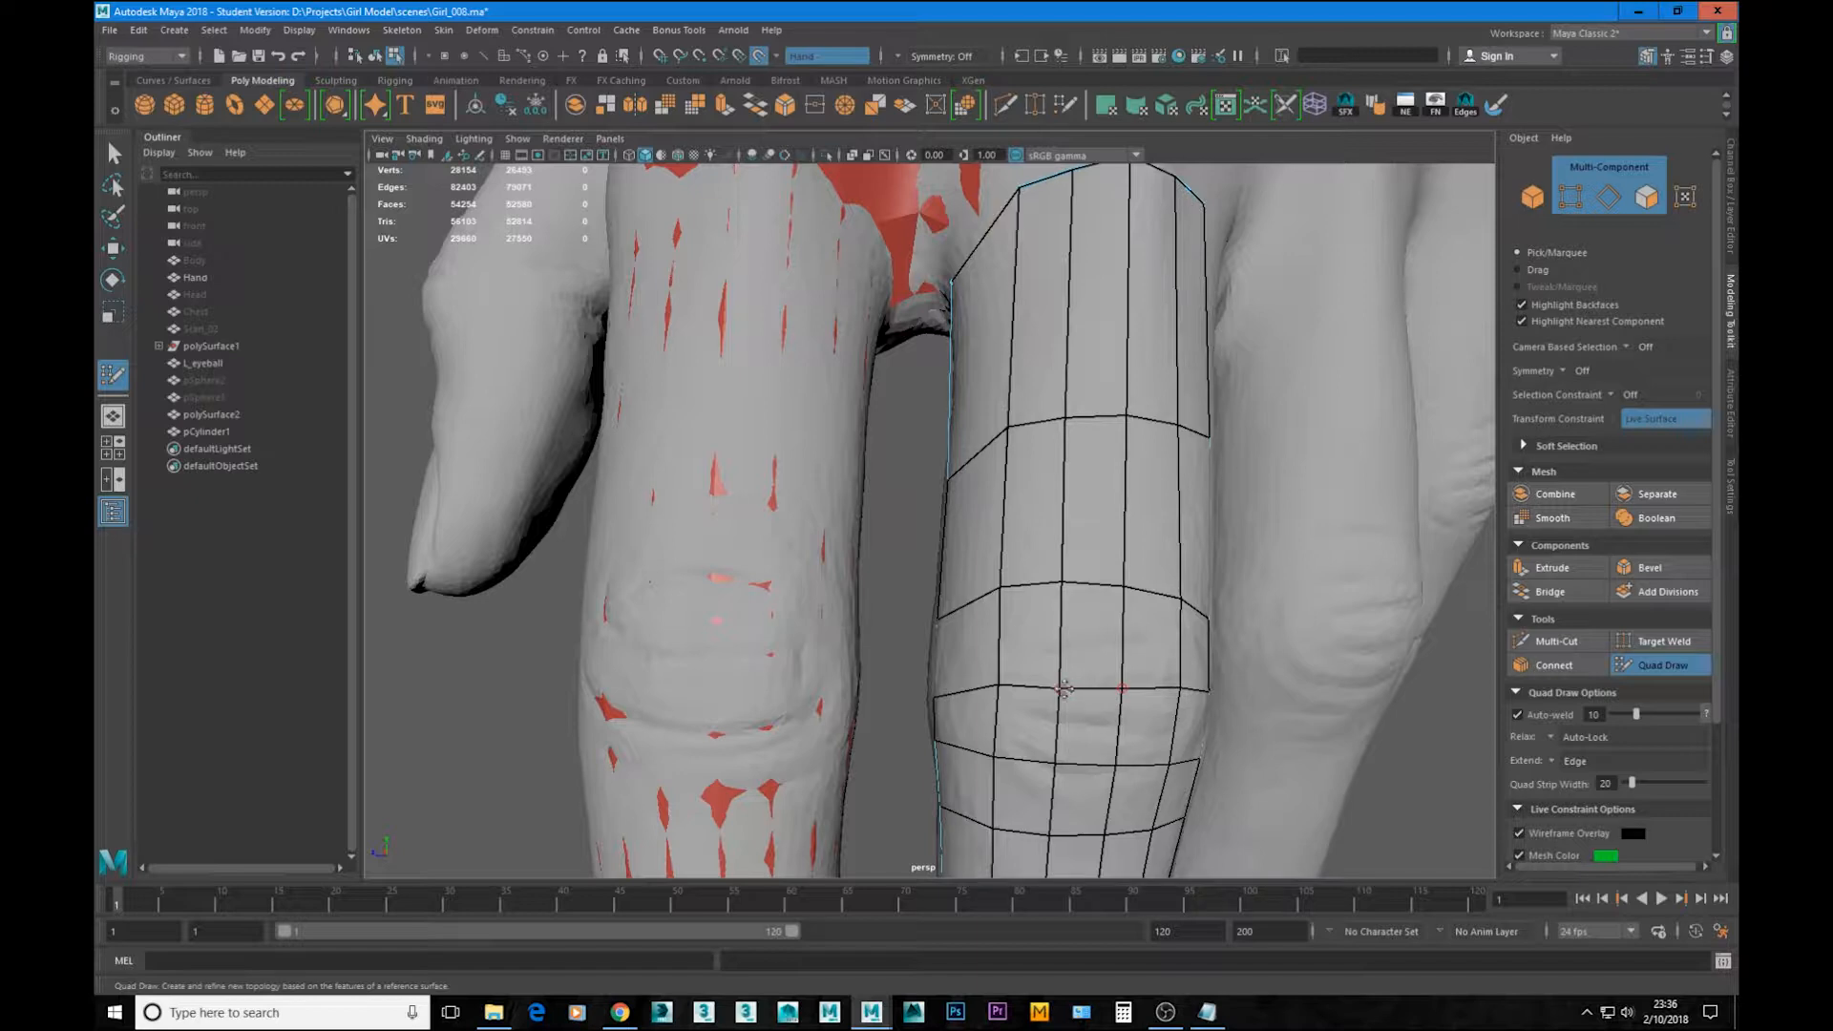
Step: Reposition the knuckle loops' vertices along the side and underside of the finger to follow the skin creases
alt+drag(1062, 688, 1040, 689)
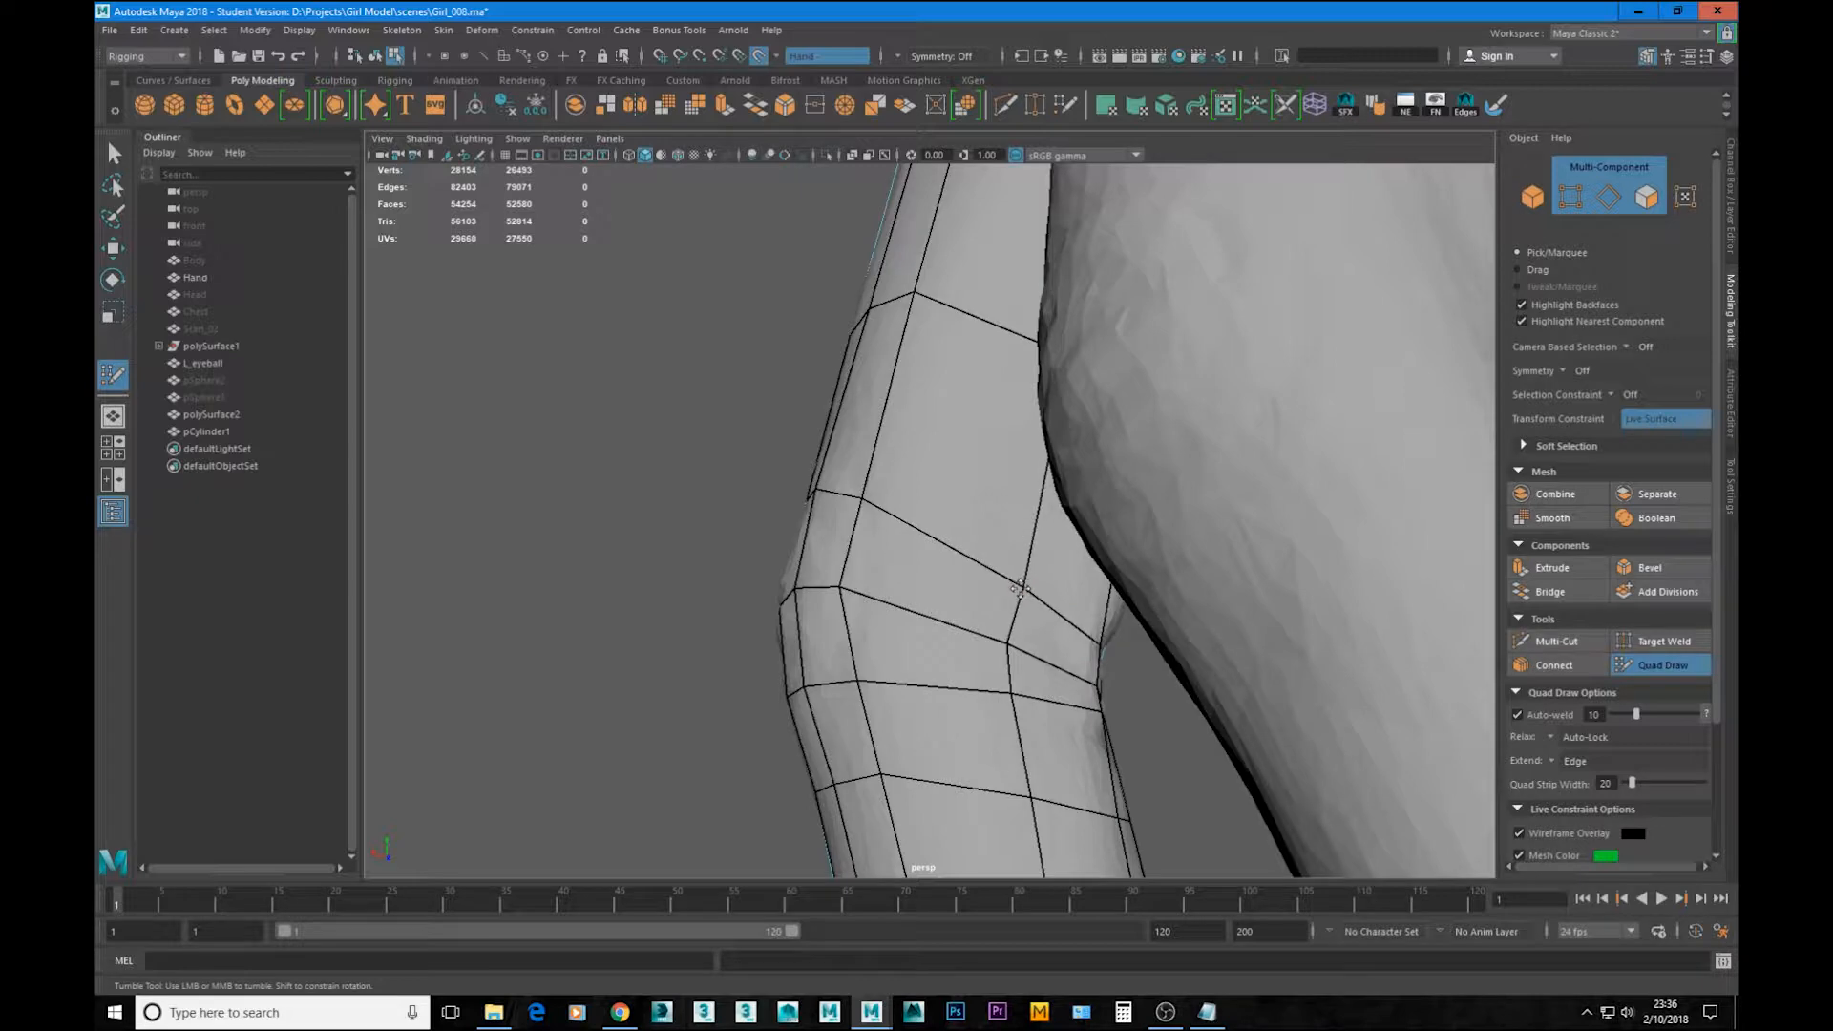
mouse_move(1040, 616)
alt+mouse_down()
mouse_move(810, 618)
mouse_move(783, 638)
alt+mouse_up()
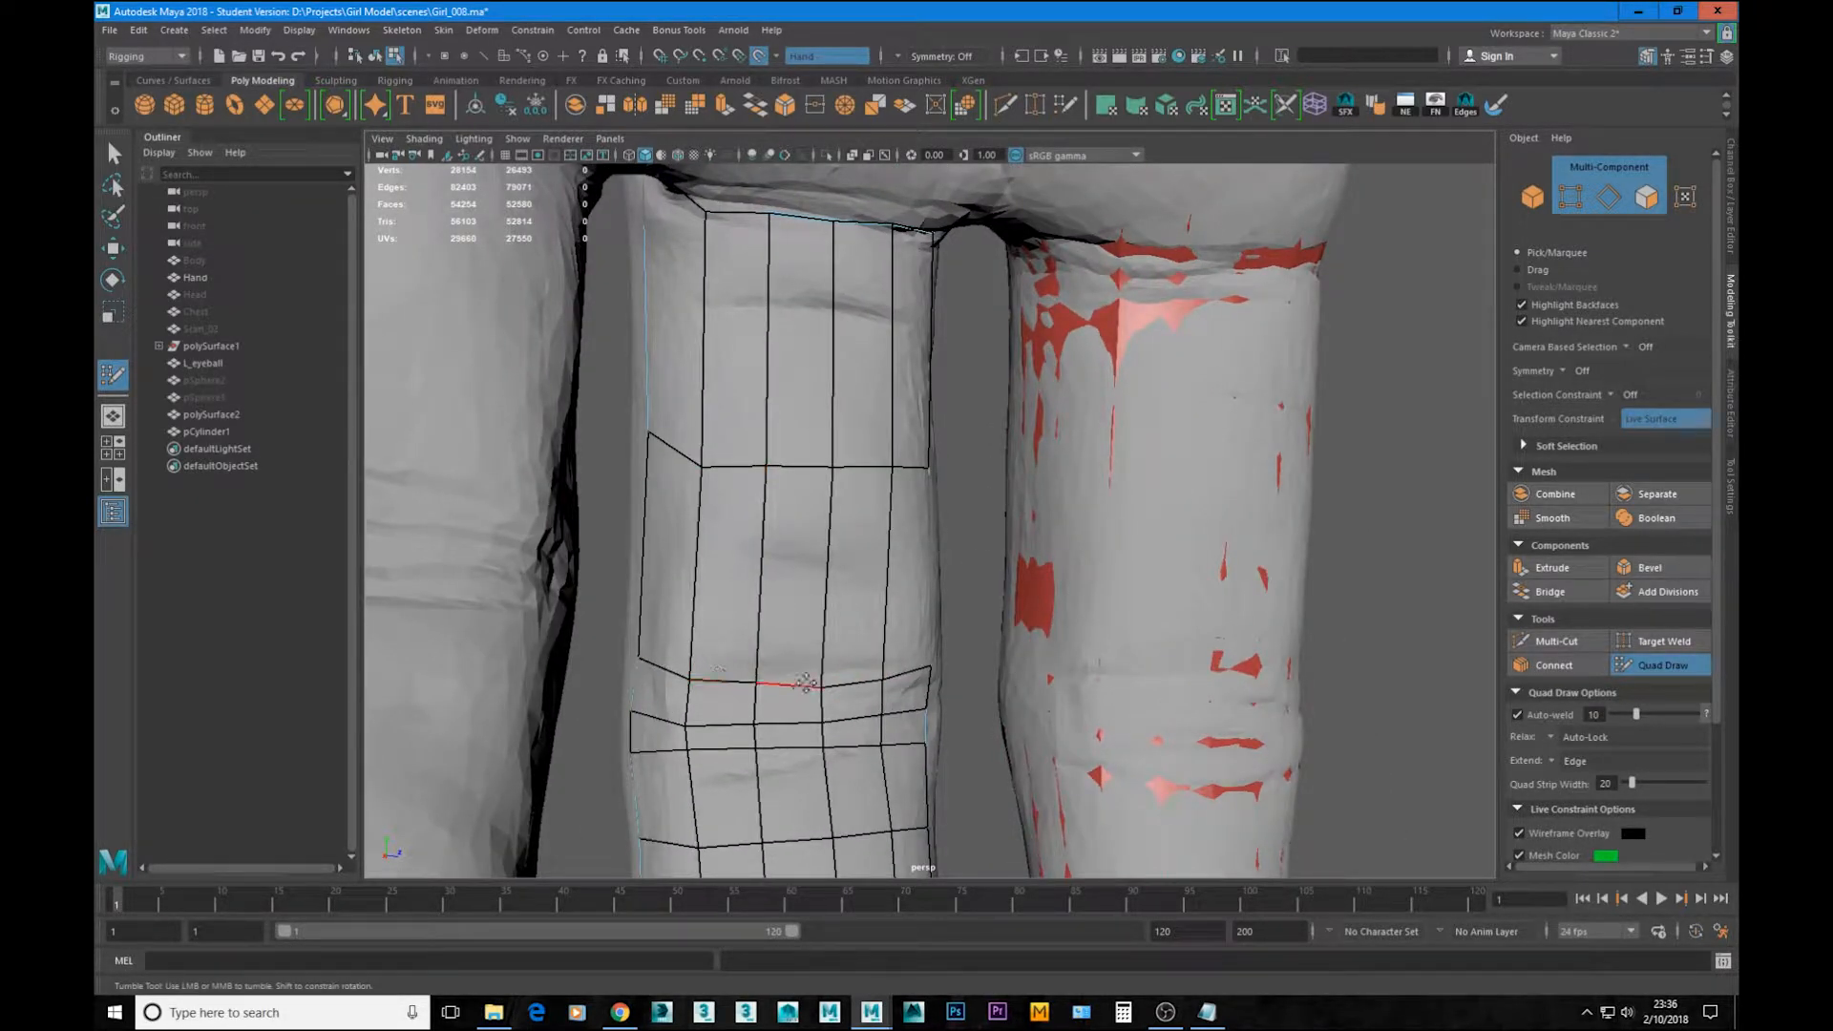
alt+drag(842, 670, 807, 680)
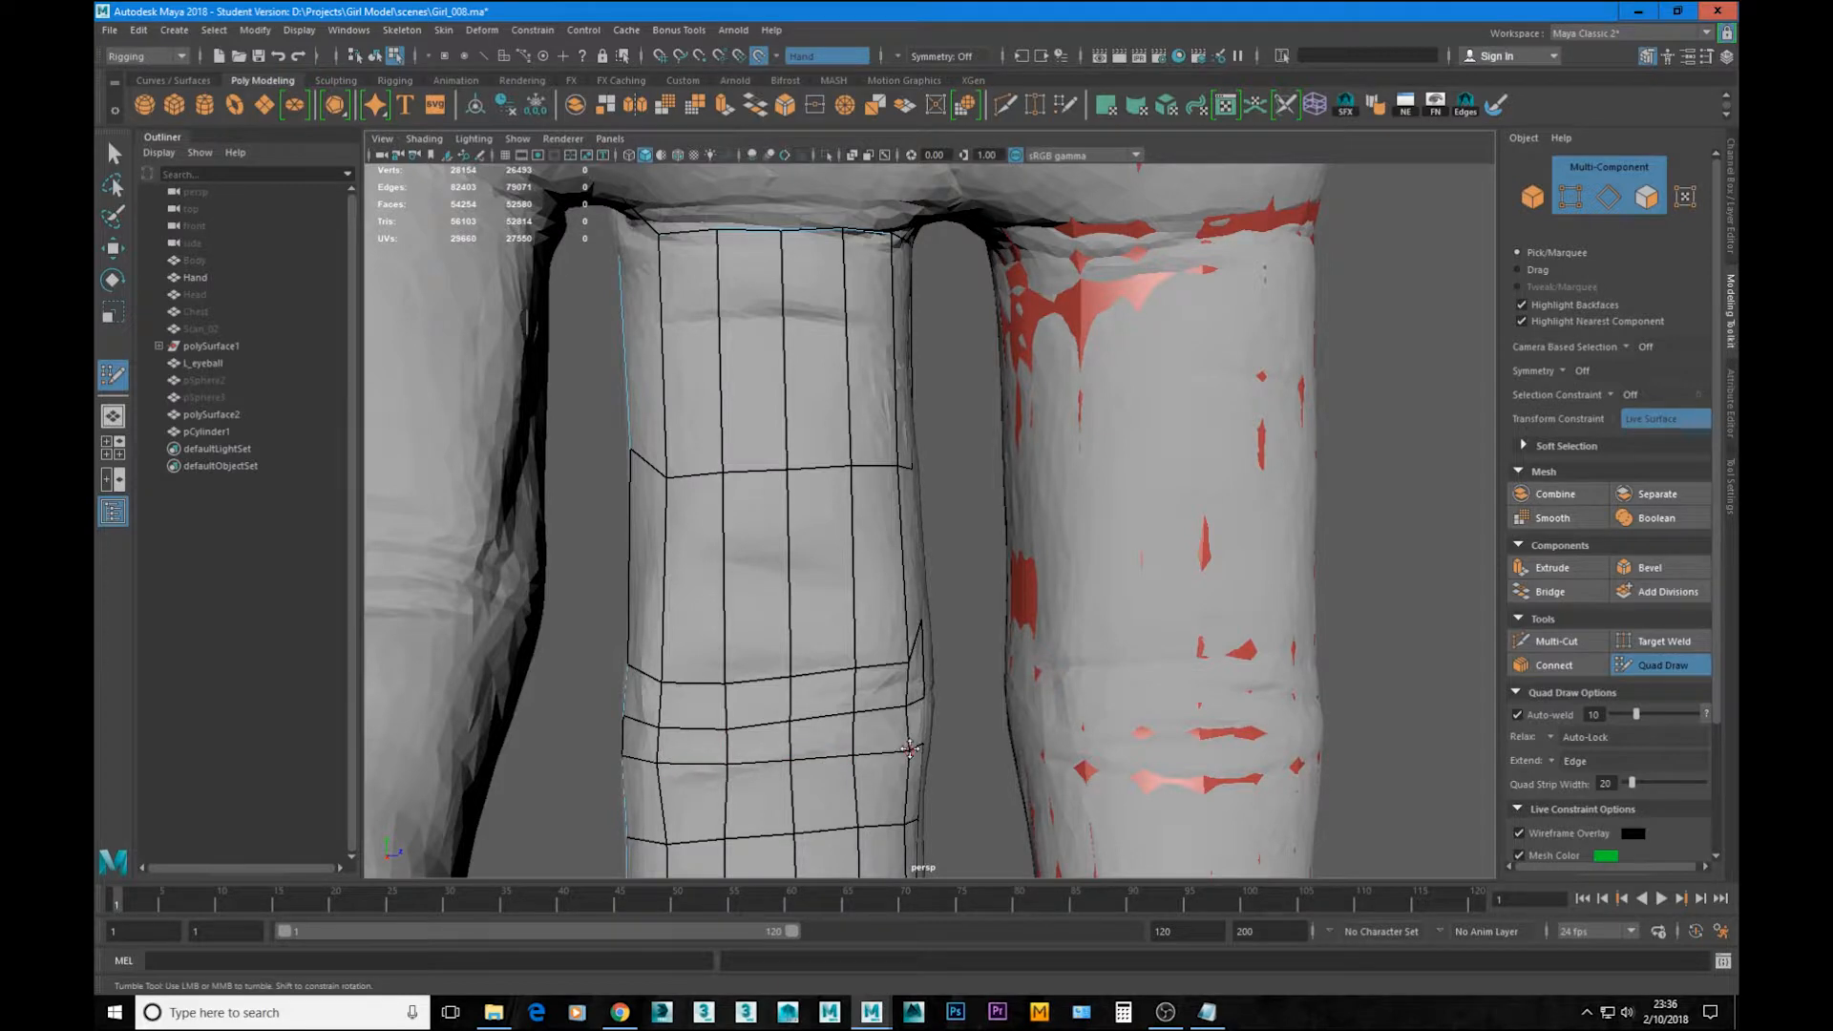
mouse_move(904, 738)
alt+mouse_down()
mouse_move(840, 668)
mouse_move(859, 705)
alt+mouse_up()
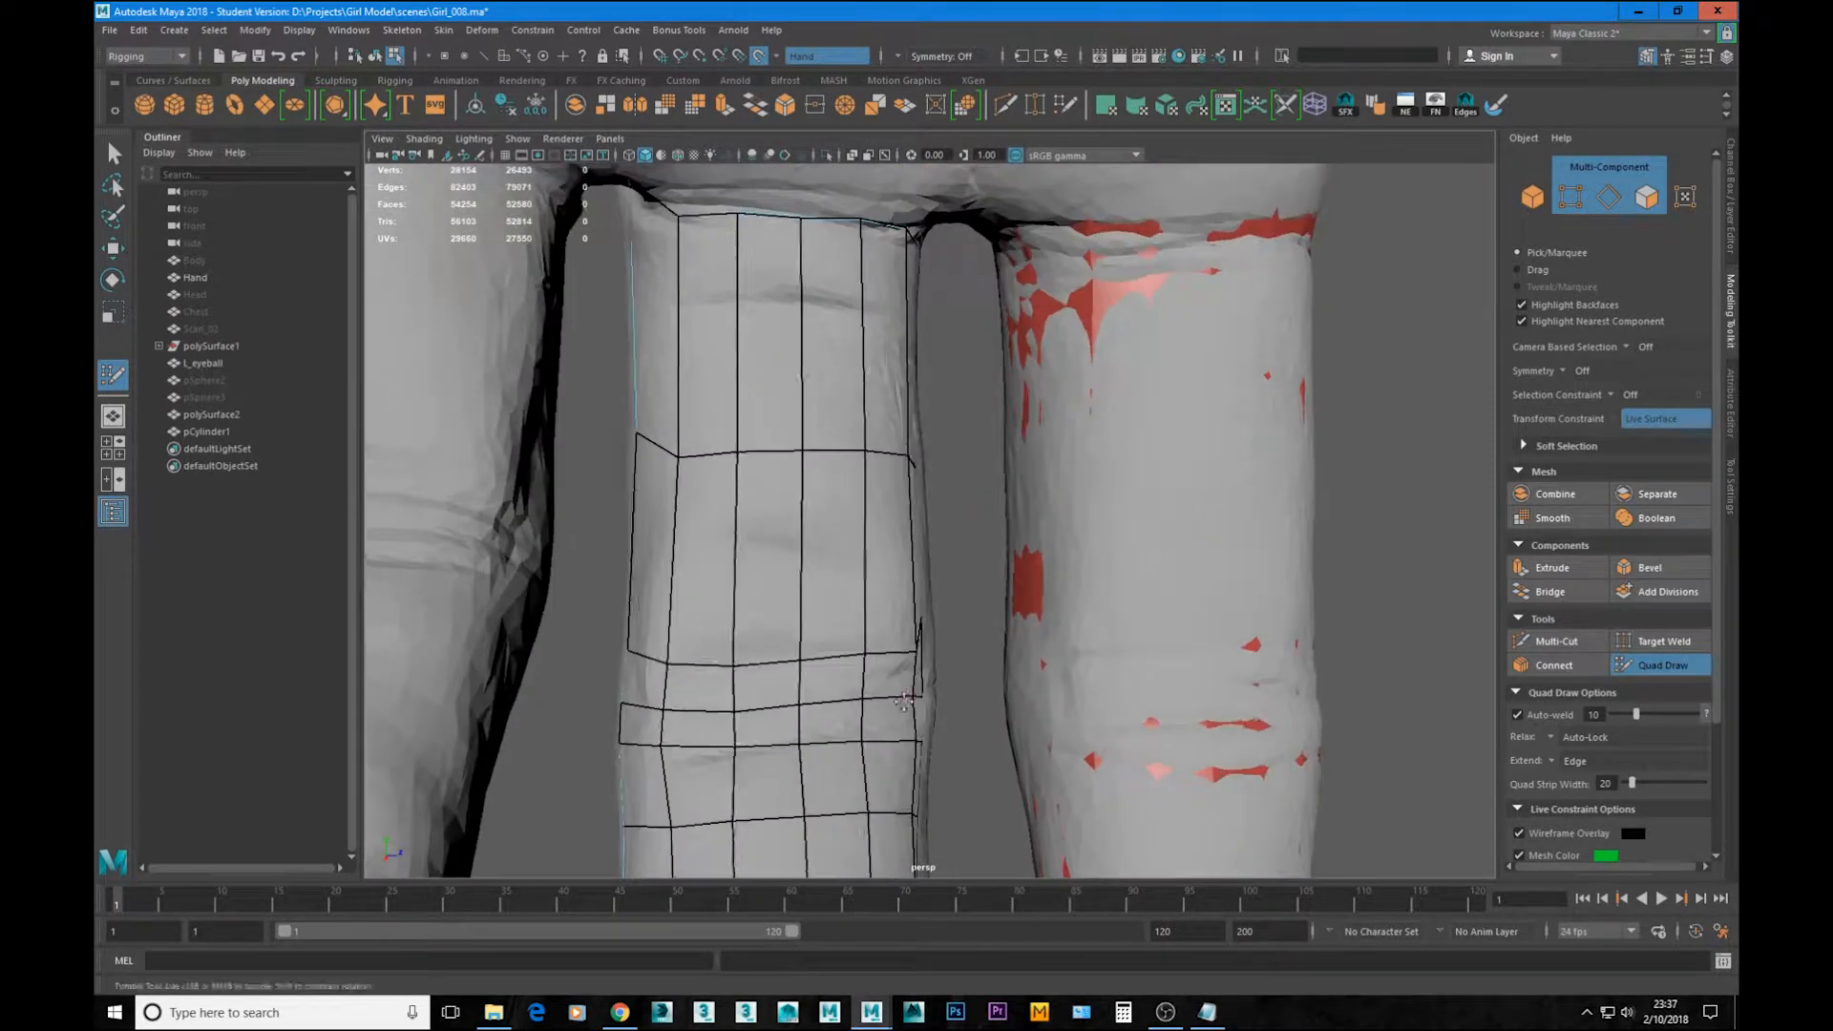
alt+right_drag(859, 704, 761, 706)
Step: Undo the stray Quad Draw points beside the middle knuckle and adjust the loop vertex at that side of the finger
mouse_move(742, 676)
alt+mouse_down()
mouse_move(1074, 714)
mouse_move(988, 693)
alt+mouse_up()
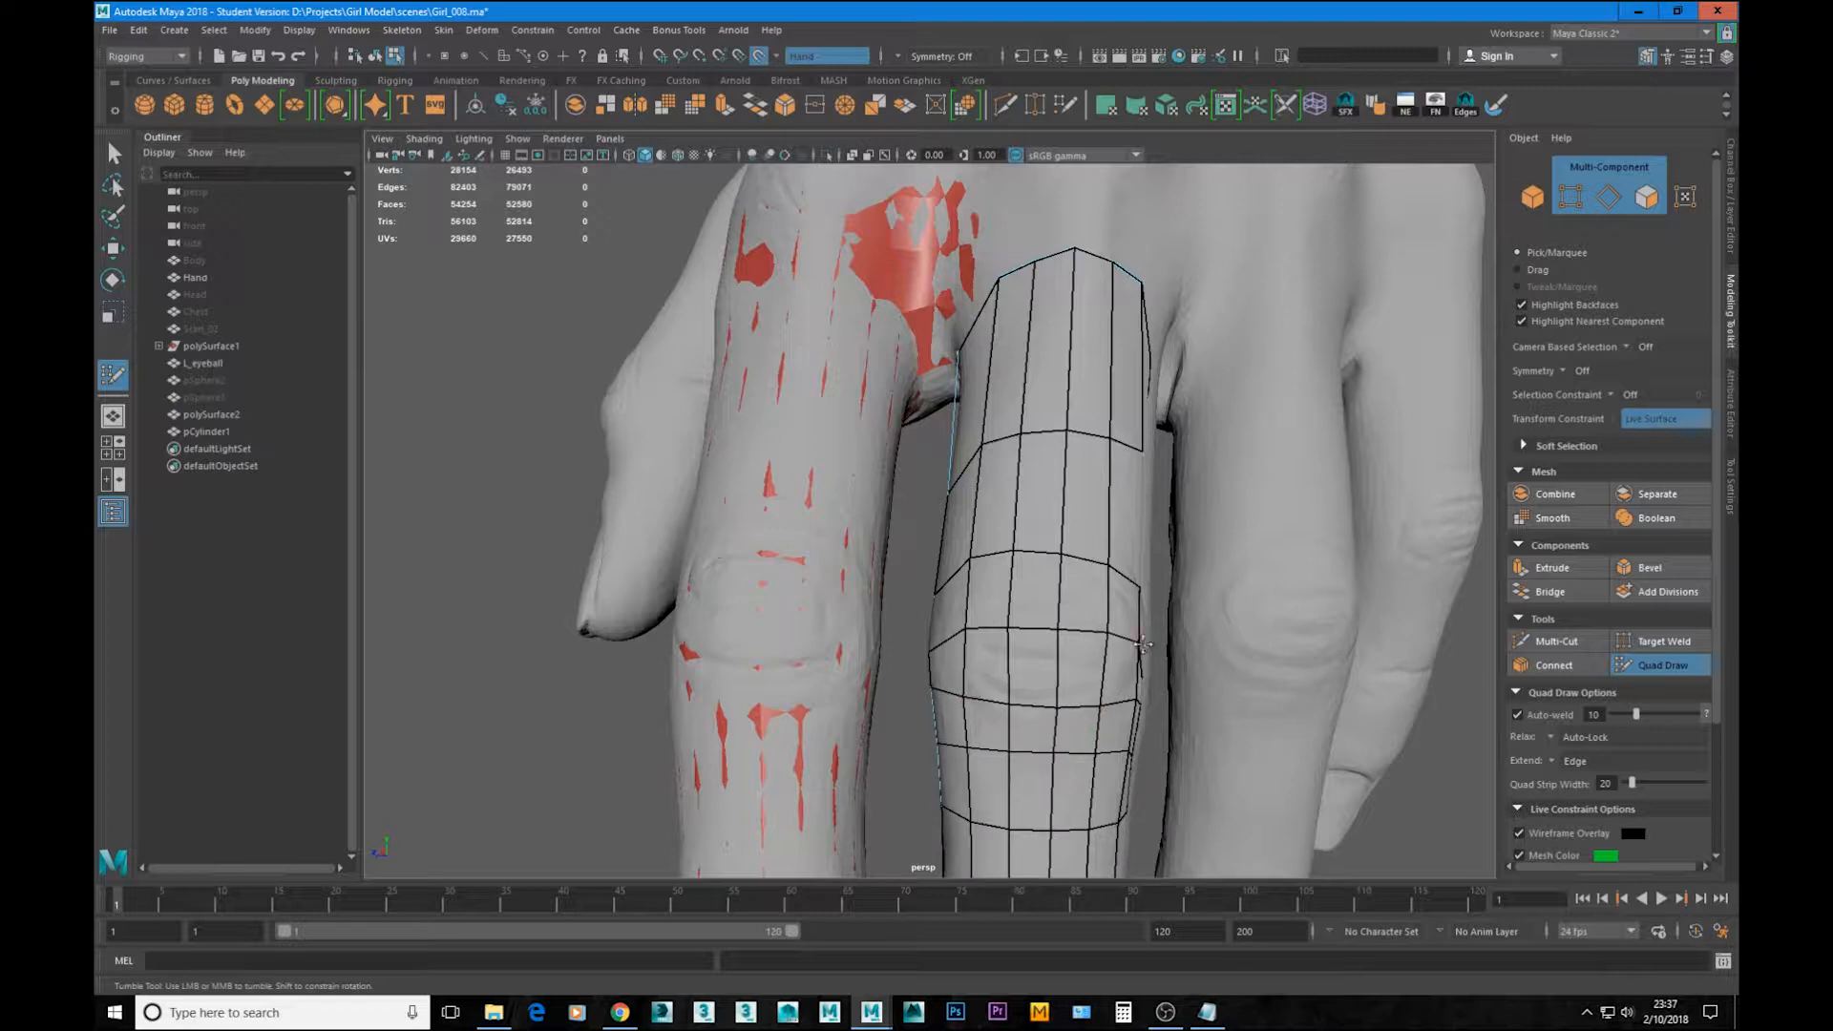
key(ctrl+z)
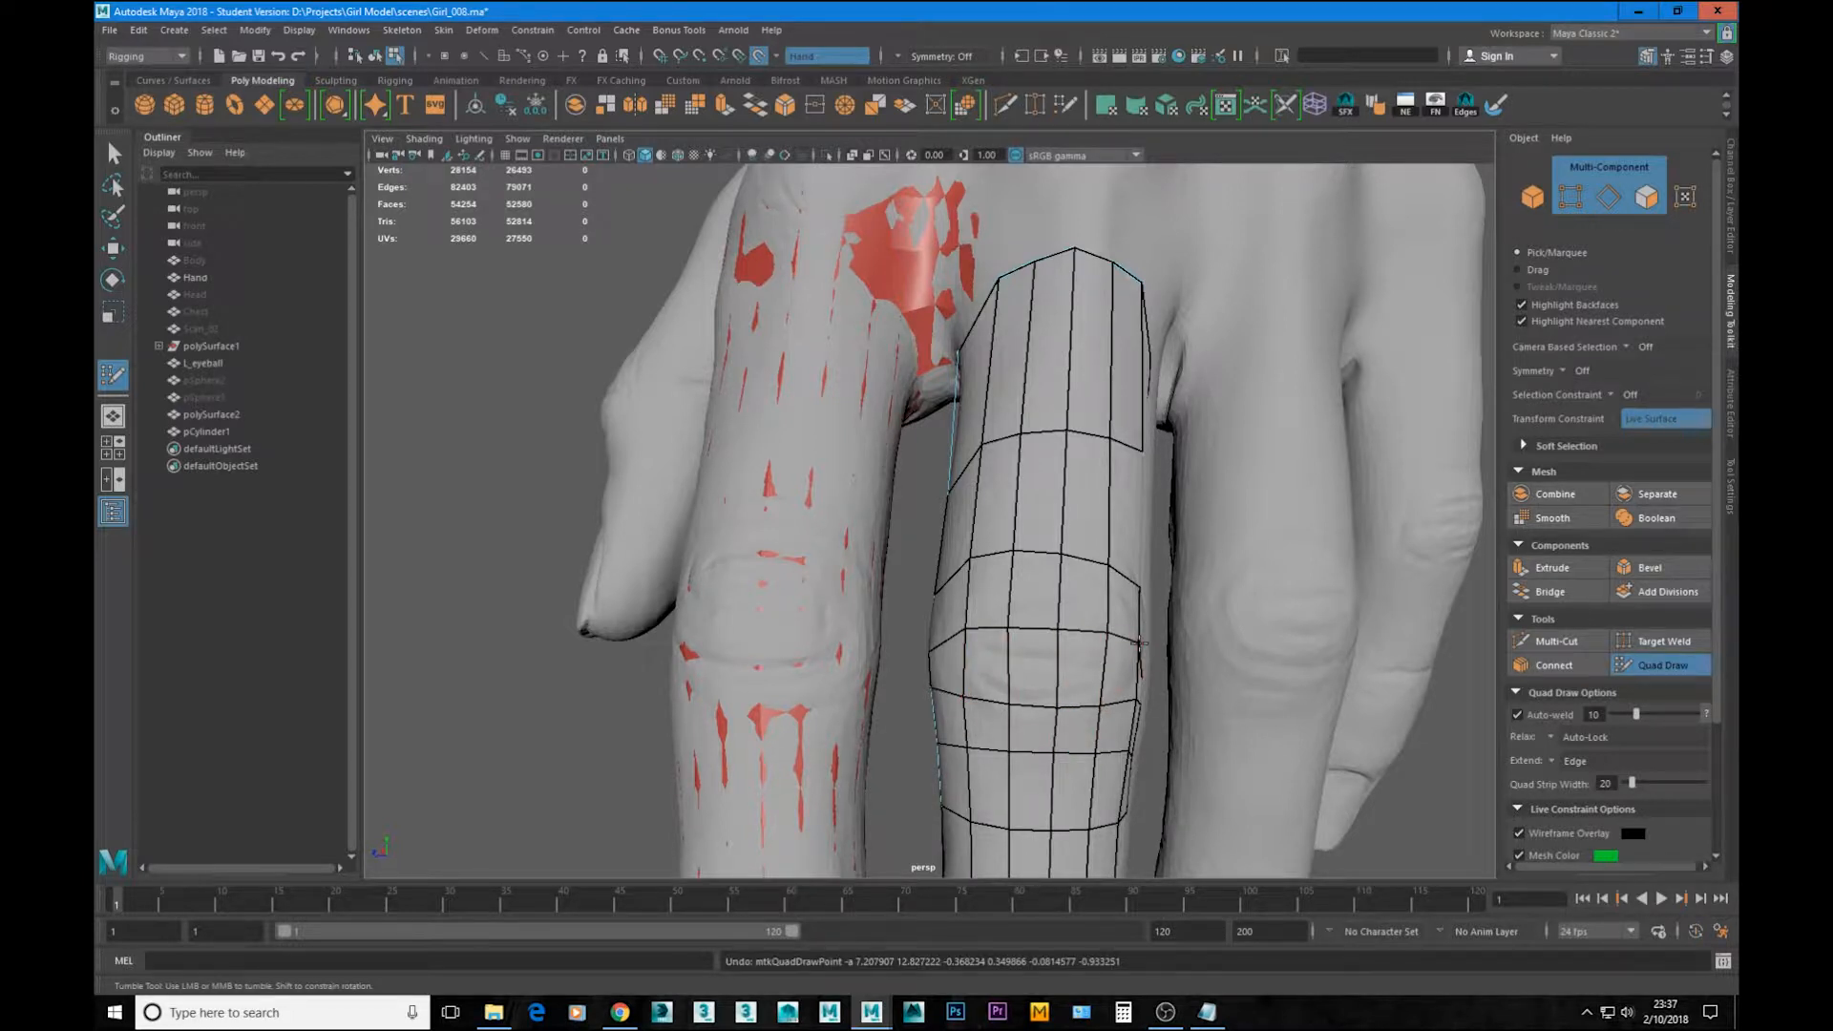
click(1140, 644)
key(ctrl+z)
drag(1139, 643, 1140, 640)
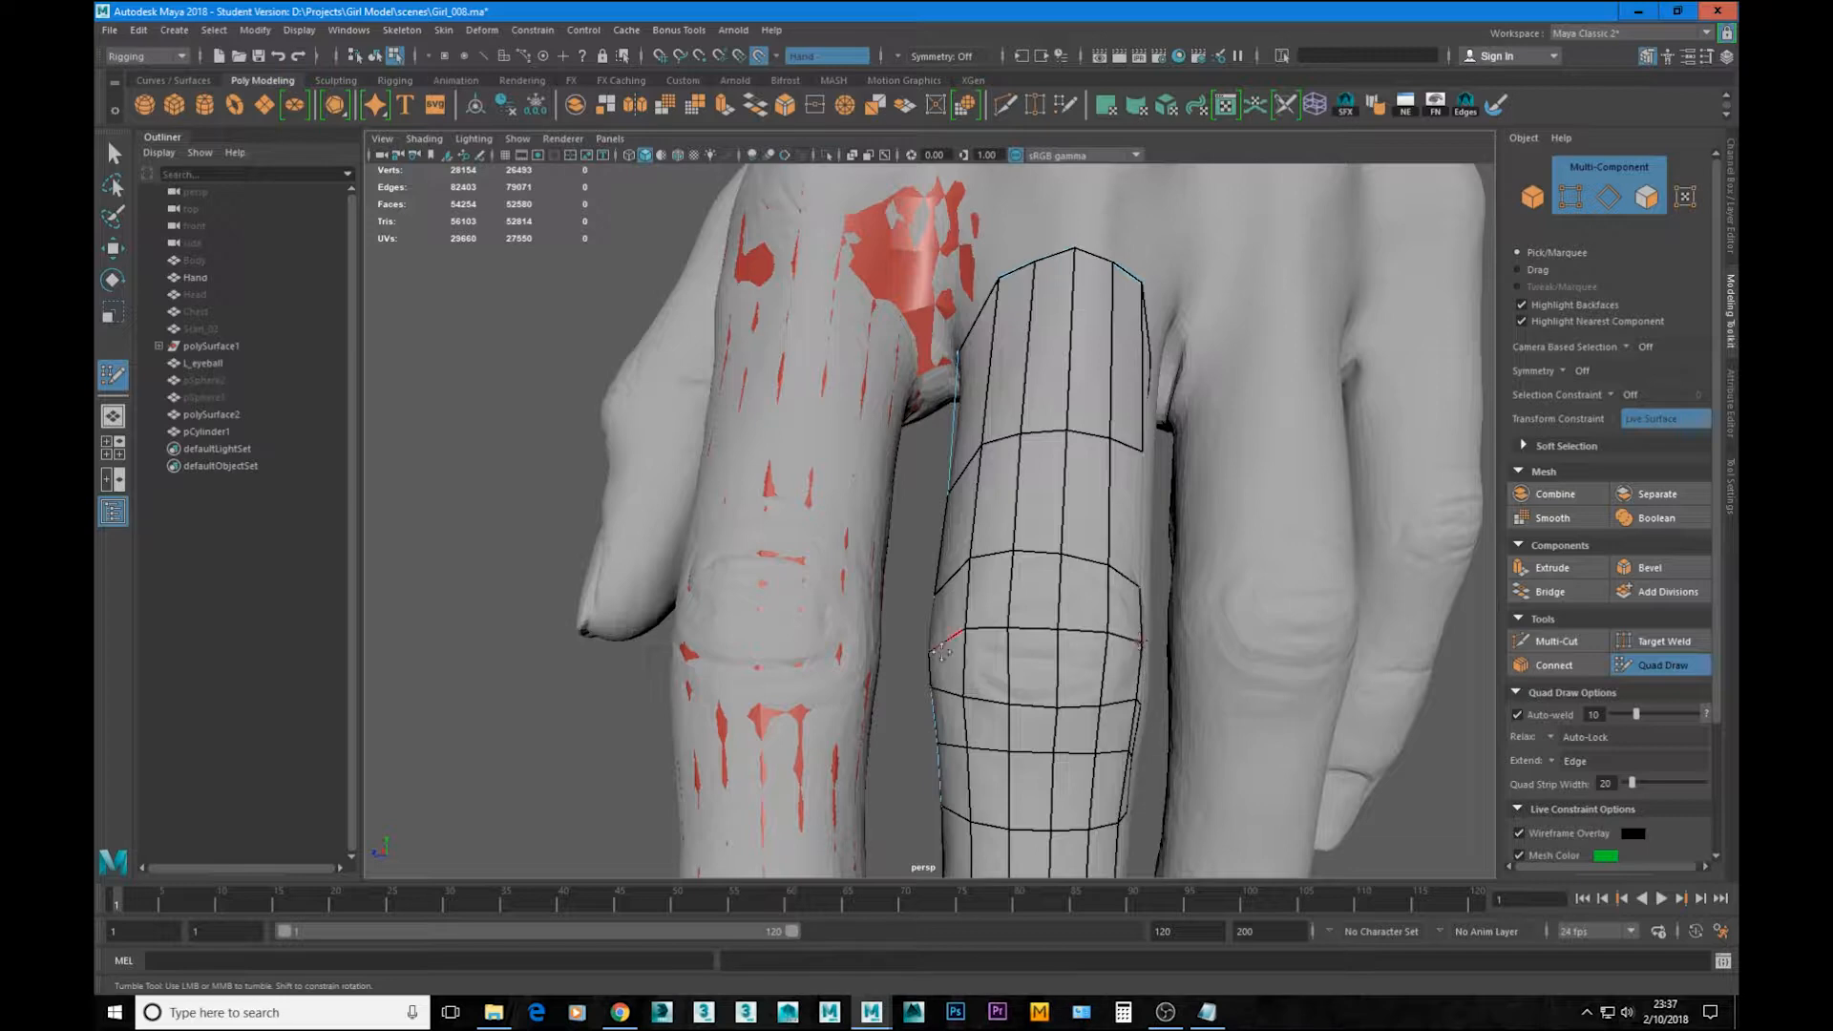
Step: Insert two edge loops around the middle knuckle, one on each side of its central loop
alt+drag(967, 633, 974, 743)
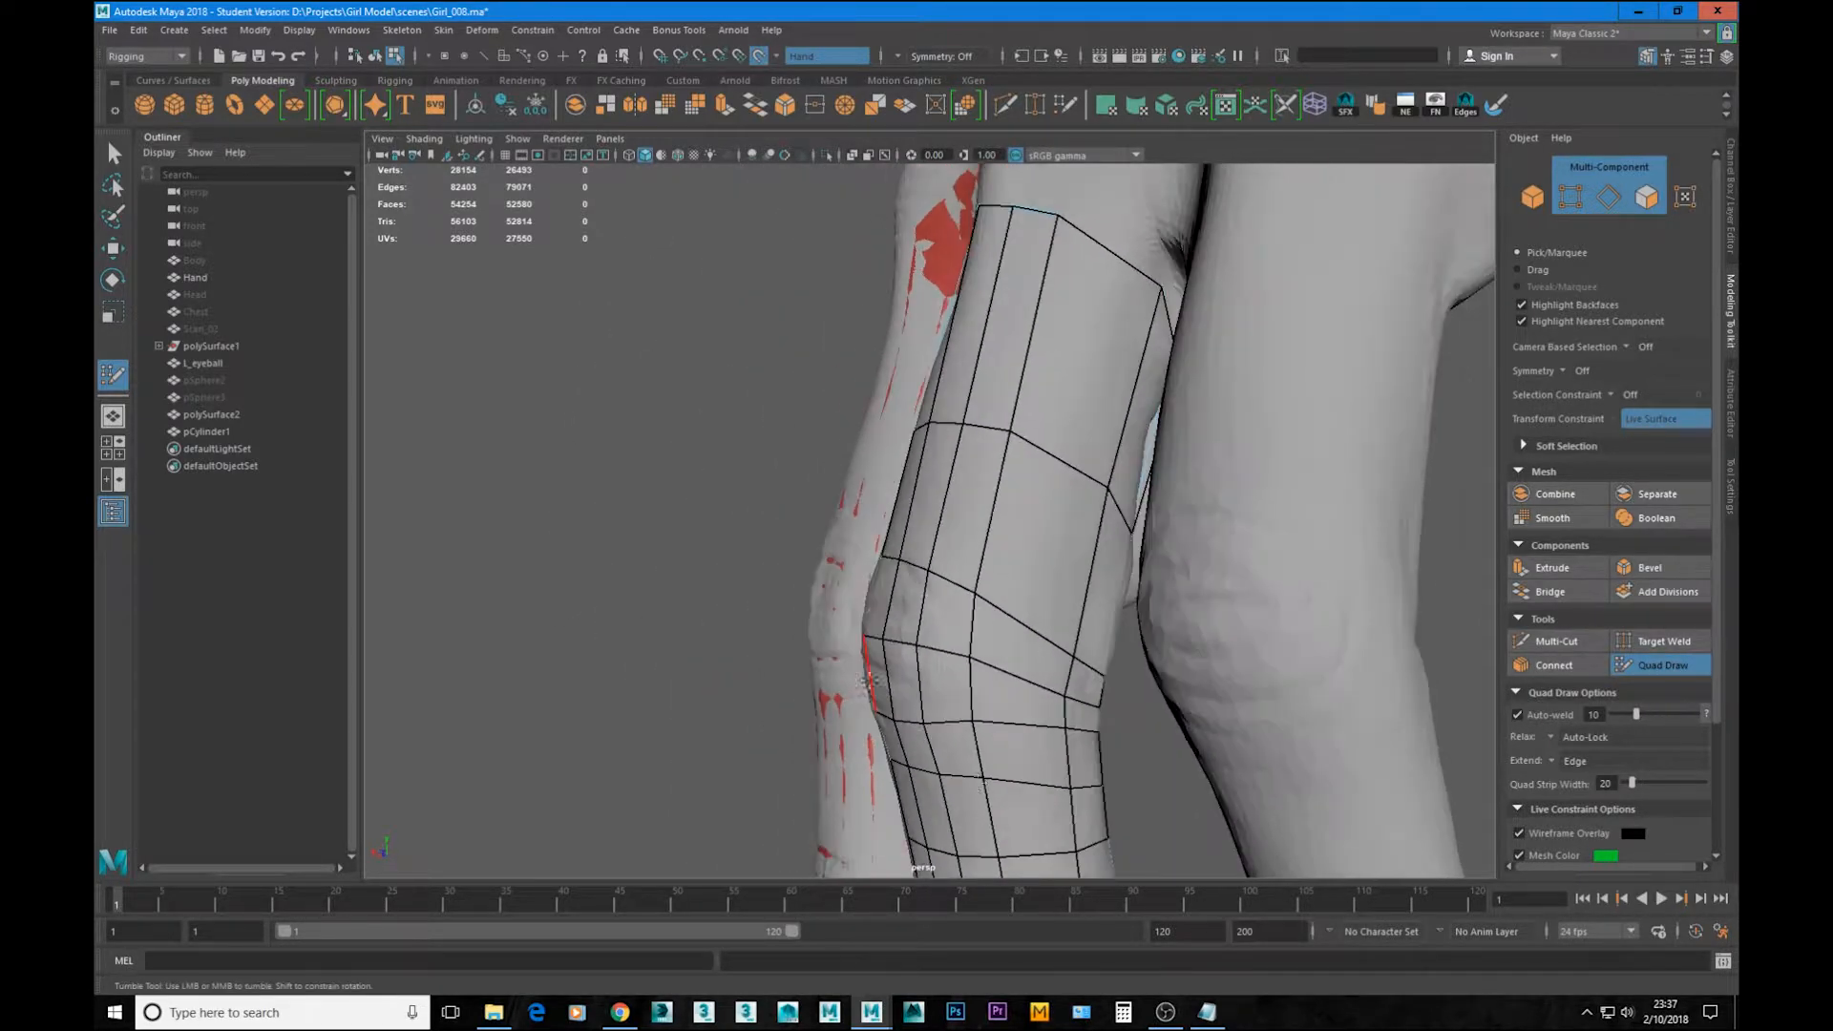
ctrl+click(976, 703)
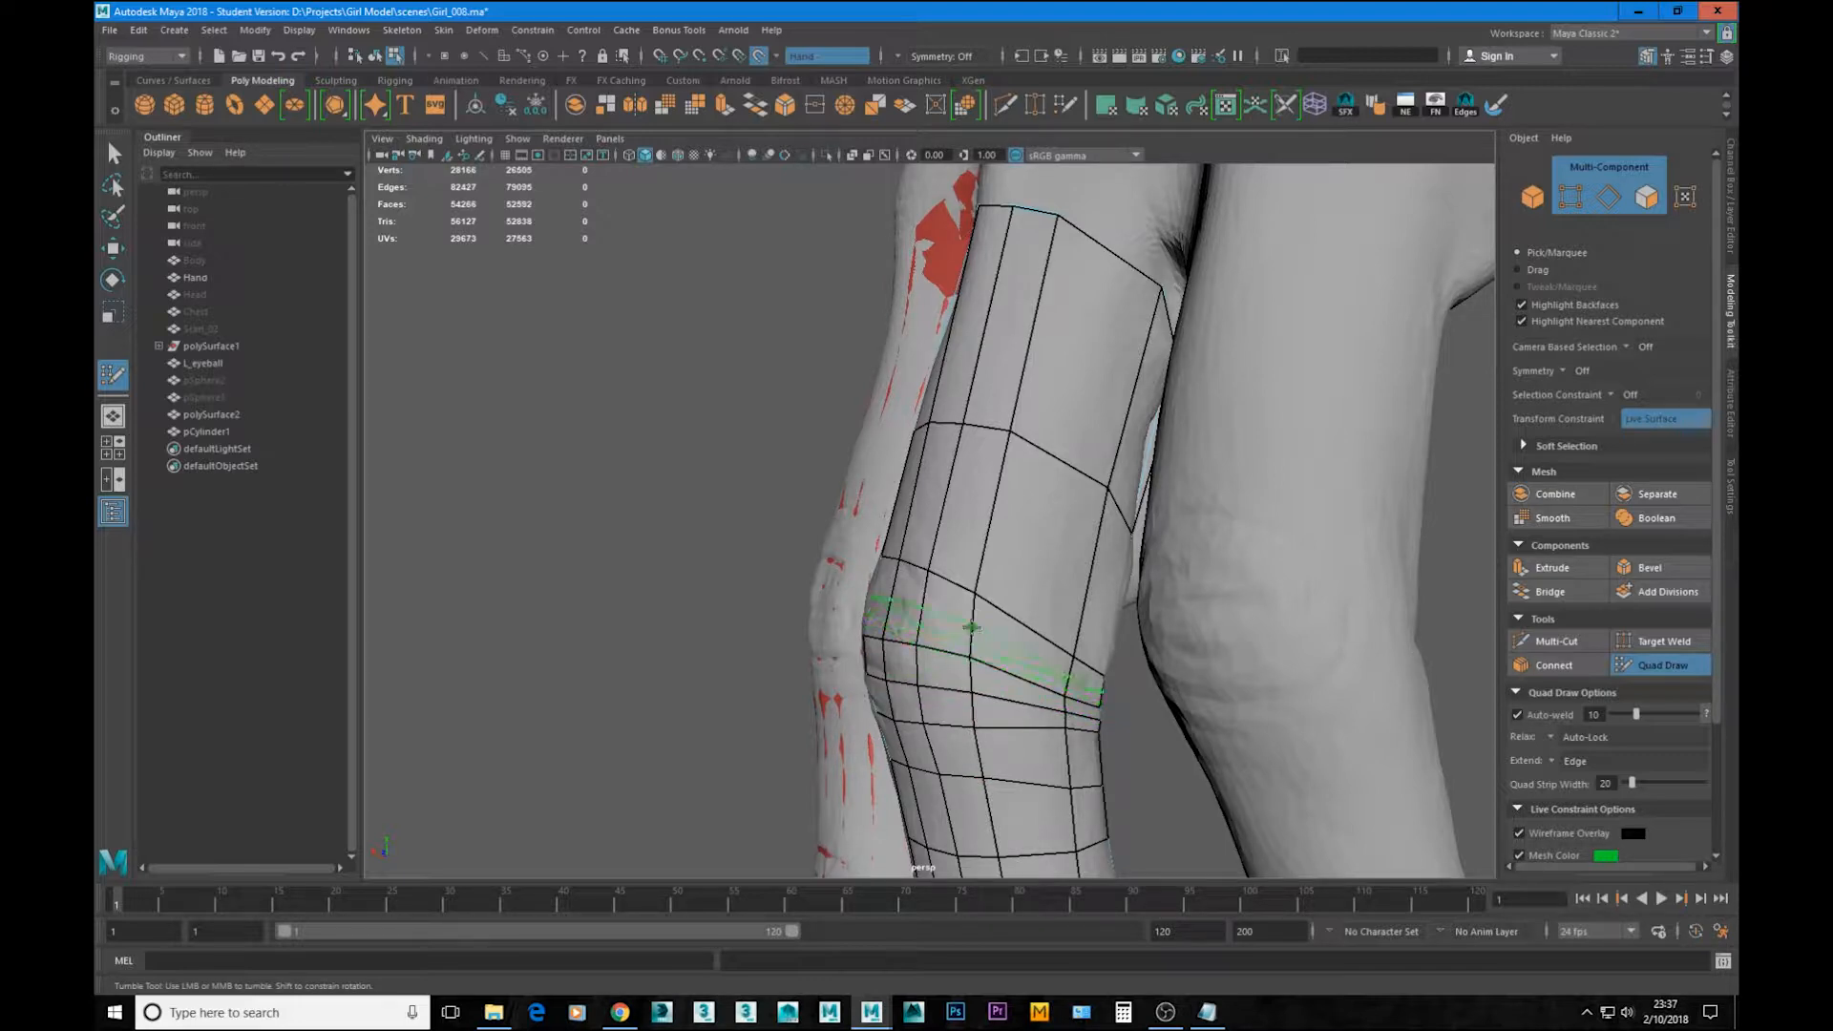
mouse_move(1026, 659)
alt+mouse_down()
mouse_move(969, 656)
mouse_move(1015, 655)
mouse_move(970, 655)
mouse_move(983, 641)
mouse_move(1009, 687)
mouse_move(1260, 703)
mouse_move(1162, 707)
alt+mouse_up()
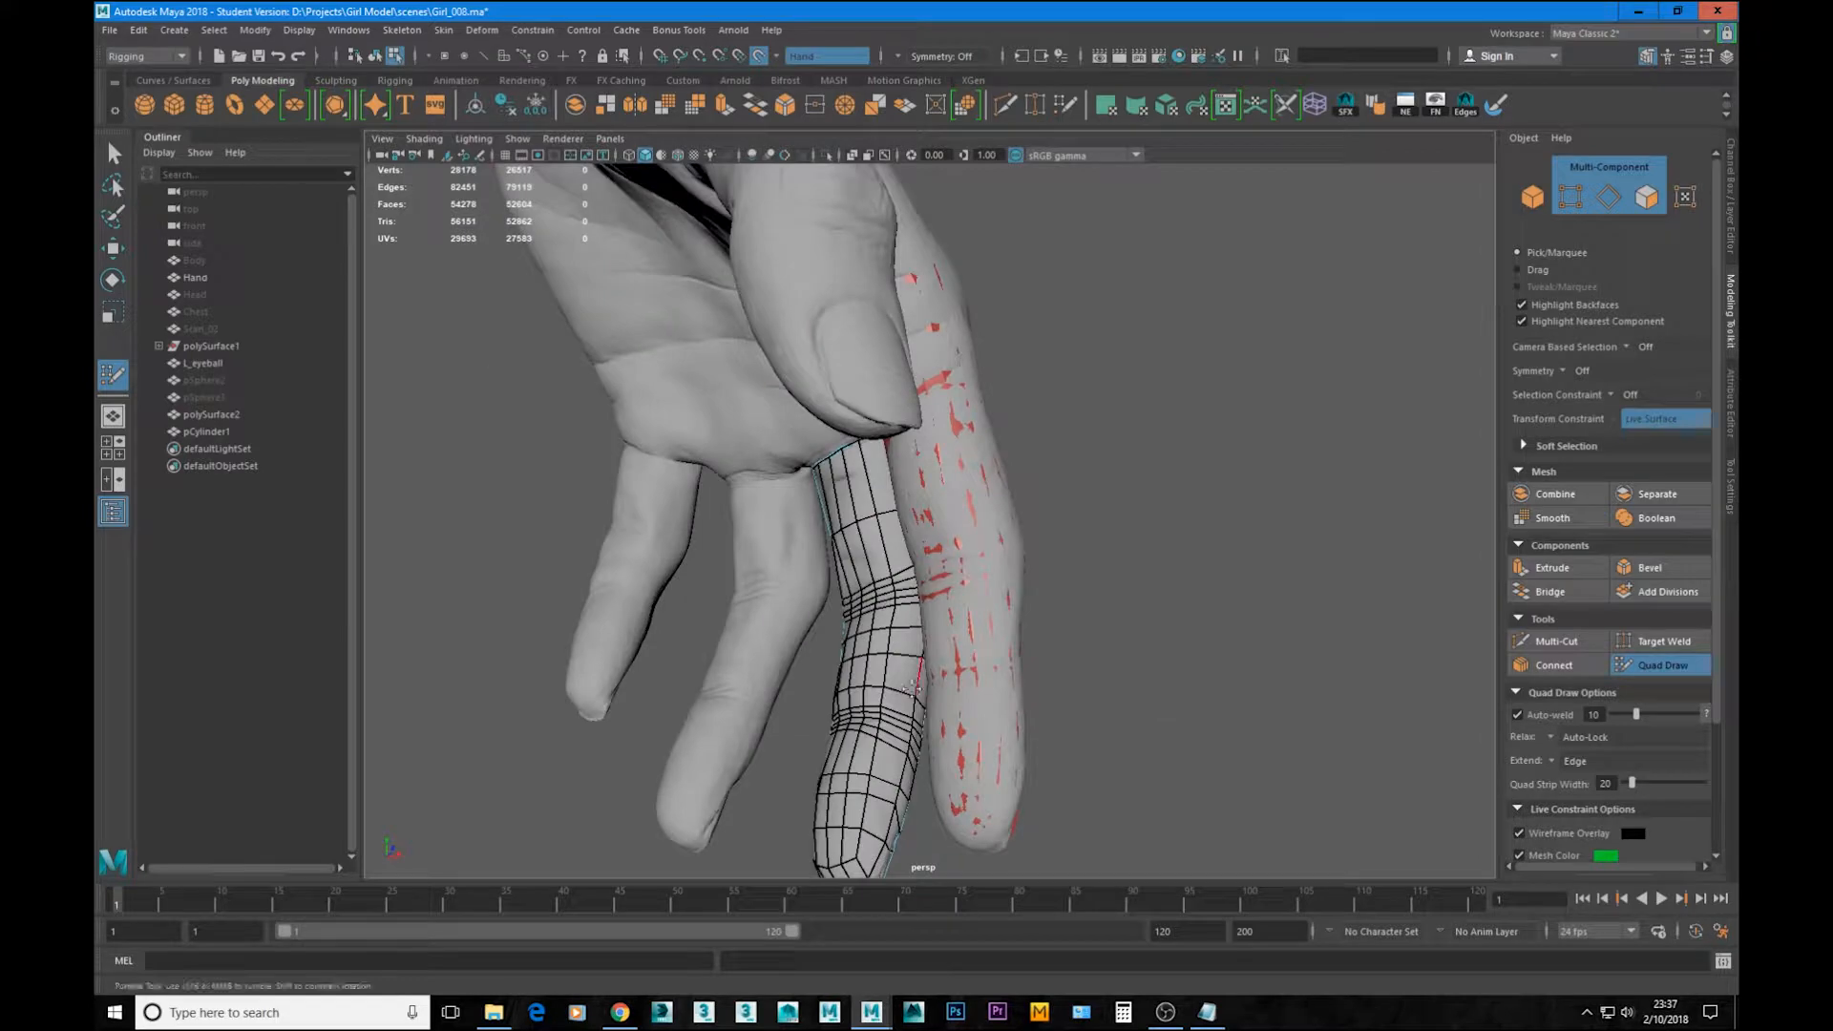
Step: Insert two more edge loops around the finger's base segment, between the middle knuckle and the palm
alt+drag(813, 857, 770, 771)
alt+middle_drag(771, 611, 771, 771)
scroll(917, 669, up, 3)
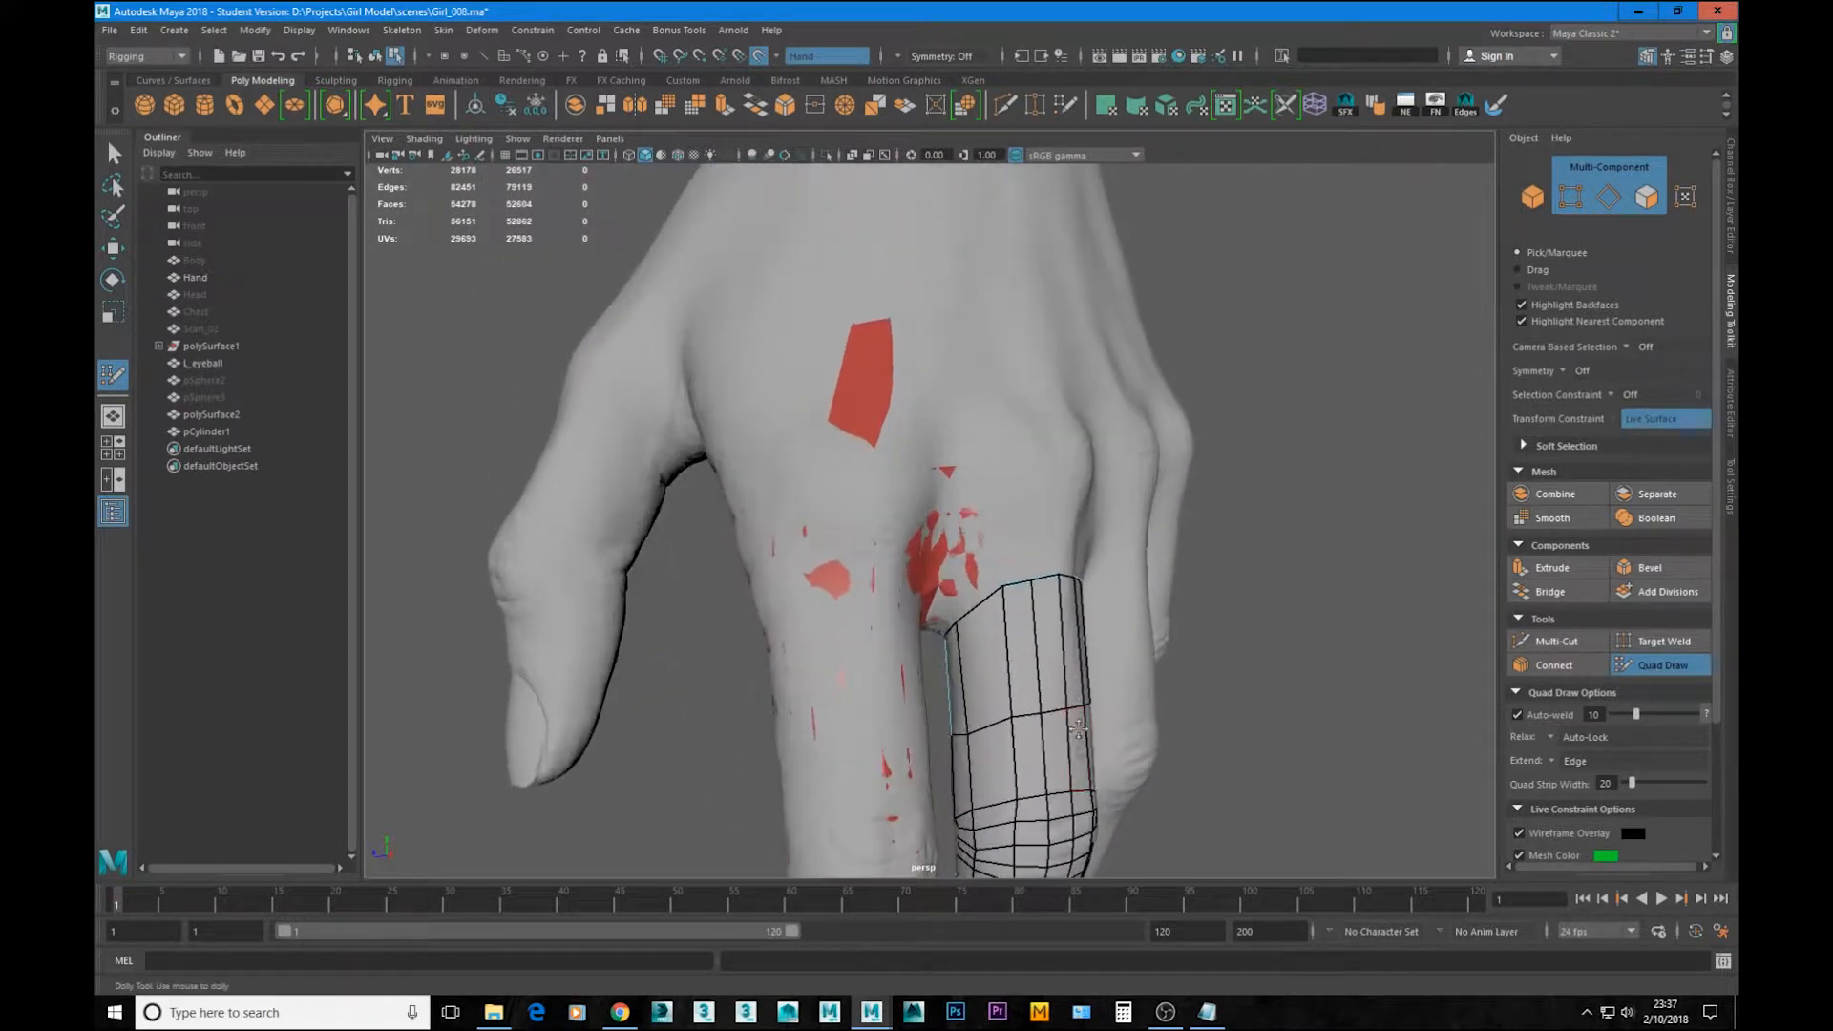
alt+drag(993, 667, 606, 711)
alt+middle_drag(826, 811, 914, 691)
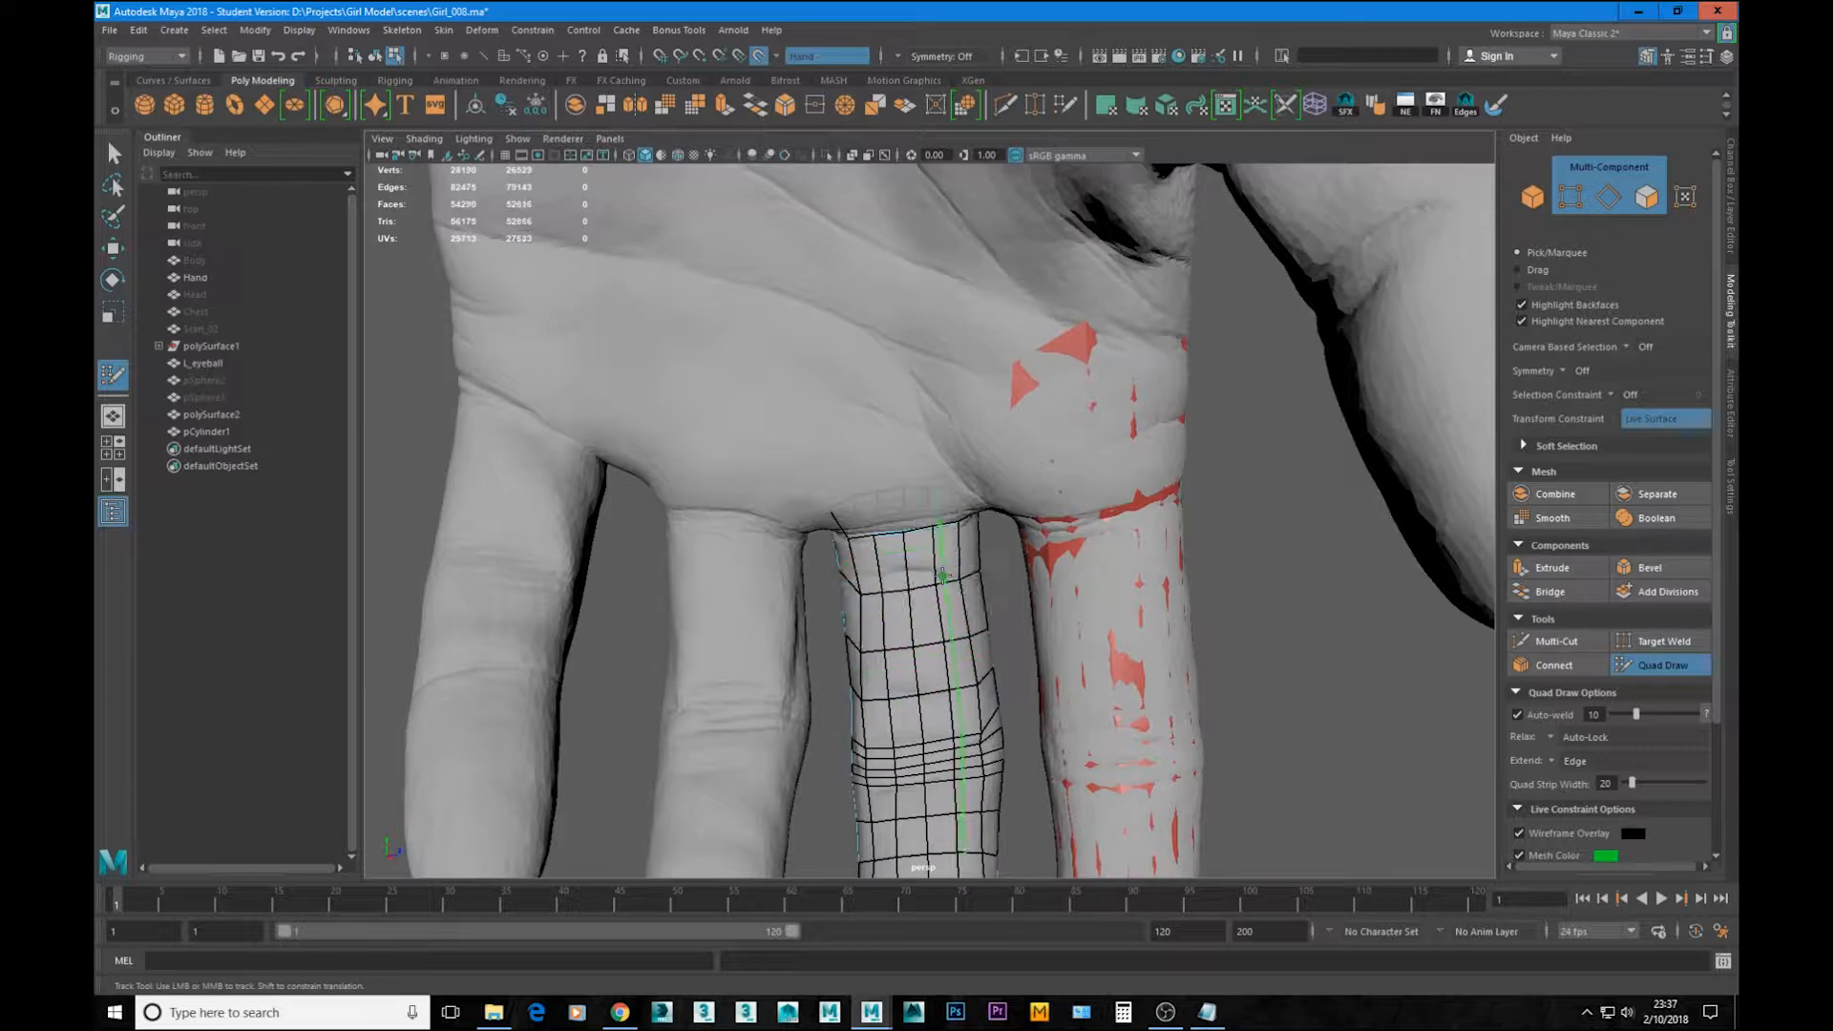
alt+drag(934, 762, 931, 671)
alt+drag(892, 729, 893, 625)
Step: Insert a lengthwise edge loop running along the sides of the middle finger and over its fingertip
alt+right_drag(893, 626, 940, 622)
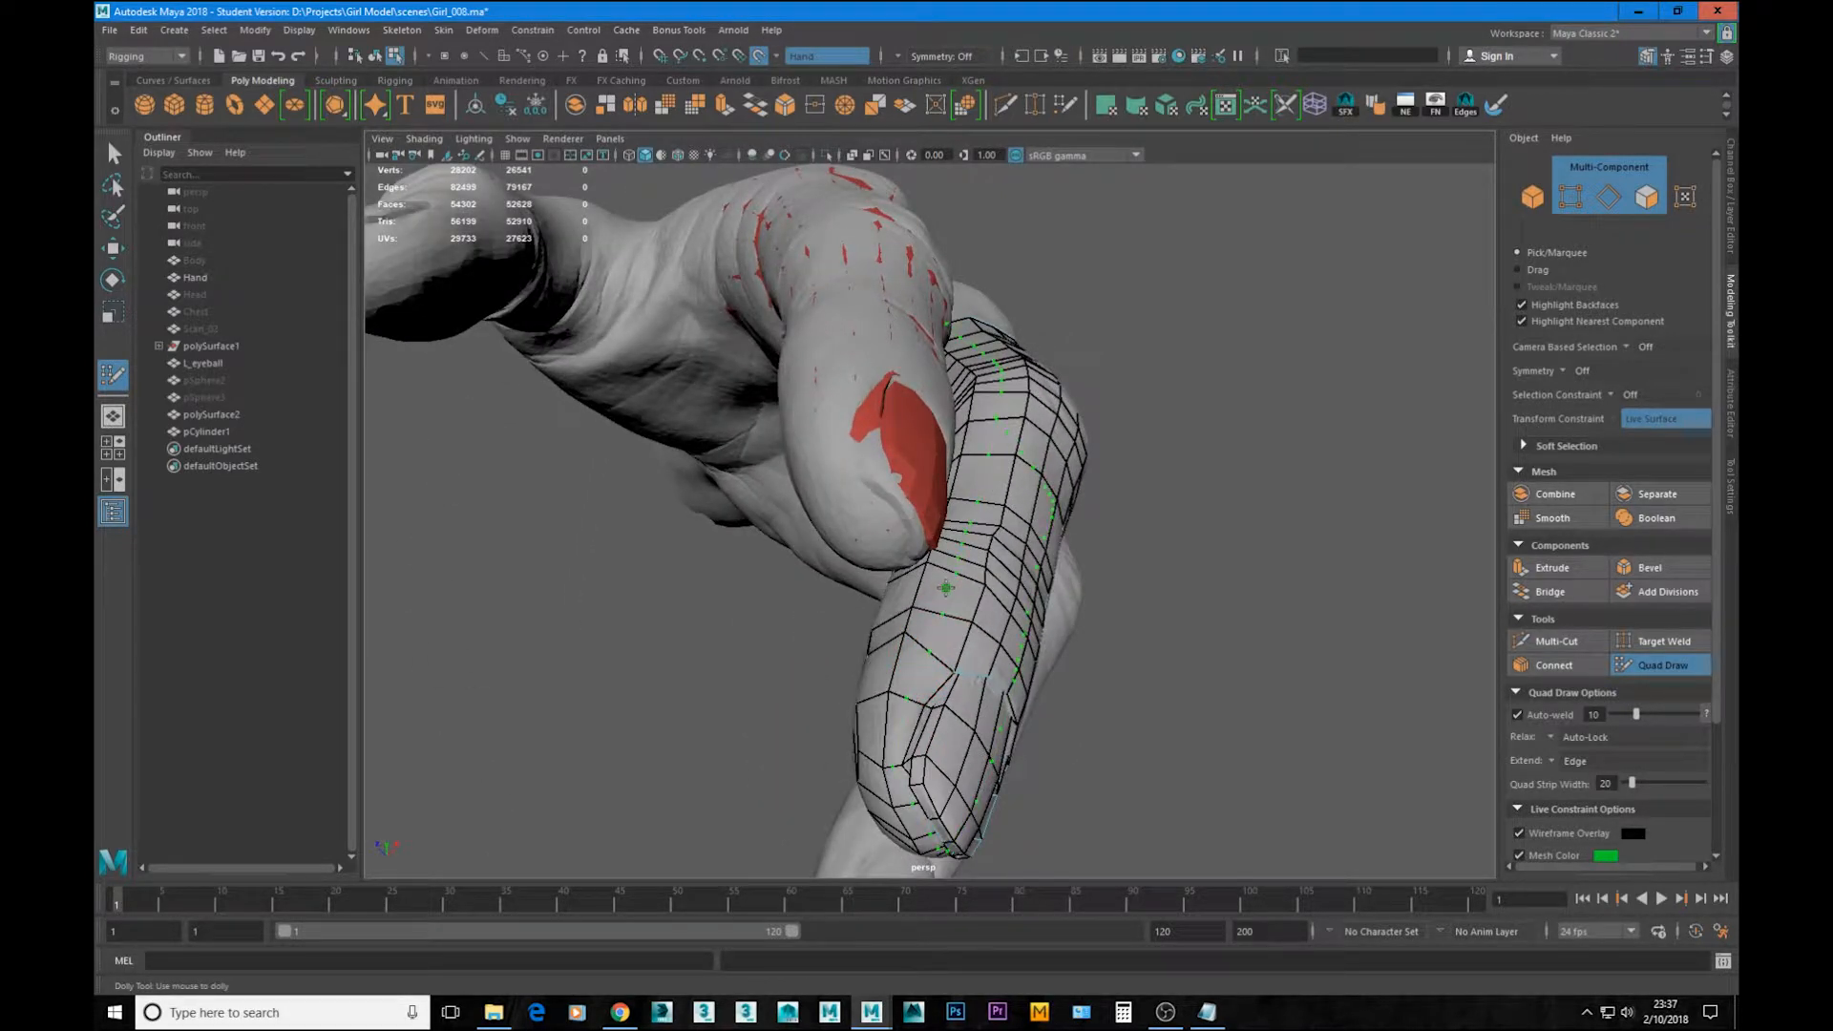
alt+drag(946, 587, 1149, 736)
alt+middle_drag(964, 844, 1070, 589)
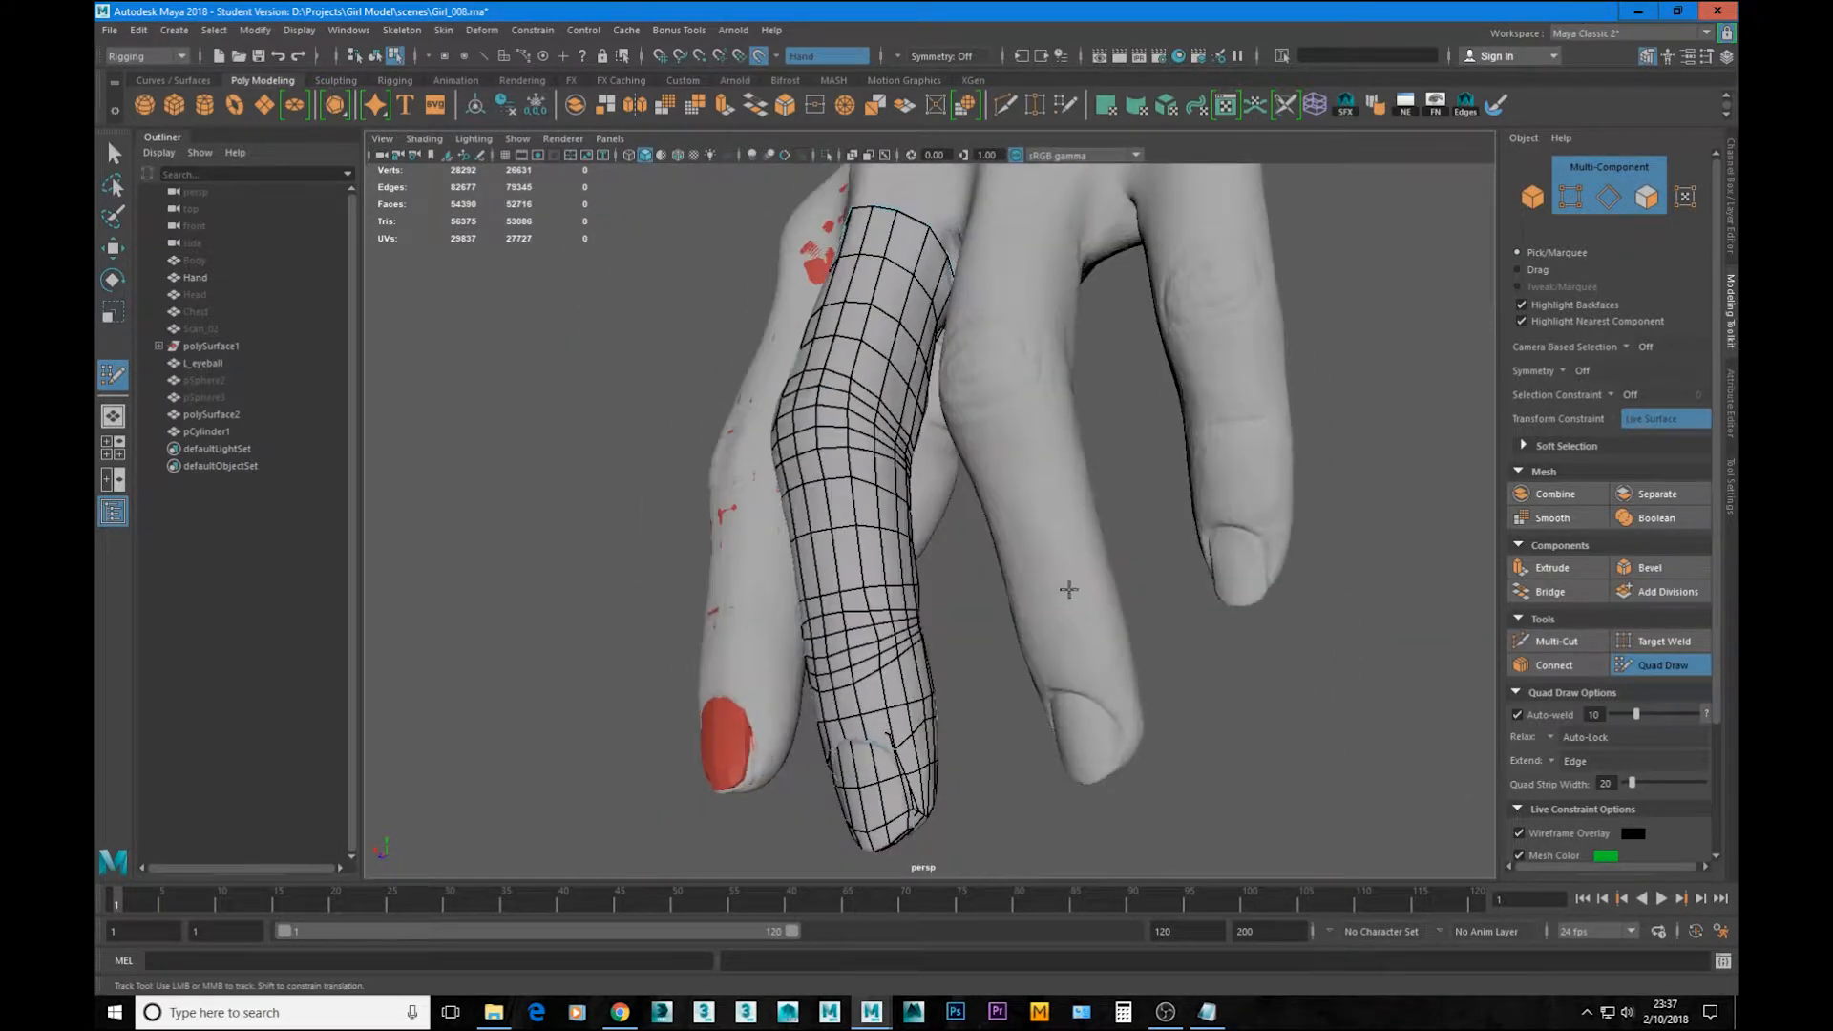
alt+drag(794, 617, 902, 534)
alt+middle_drag(902, 534, 947, 718)
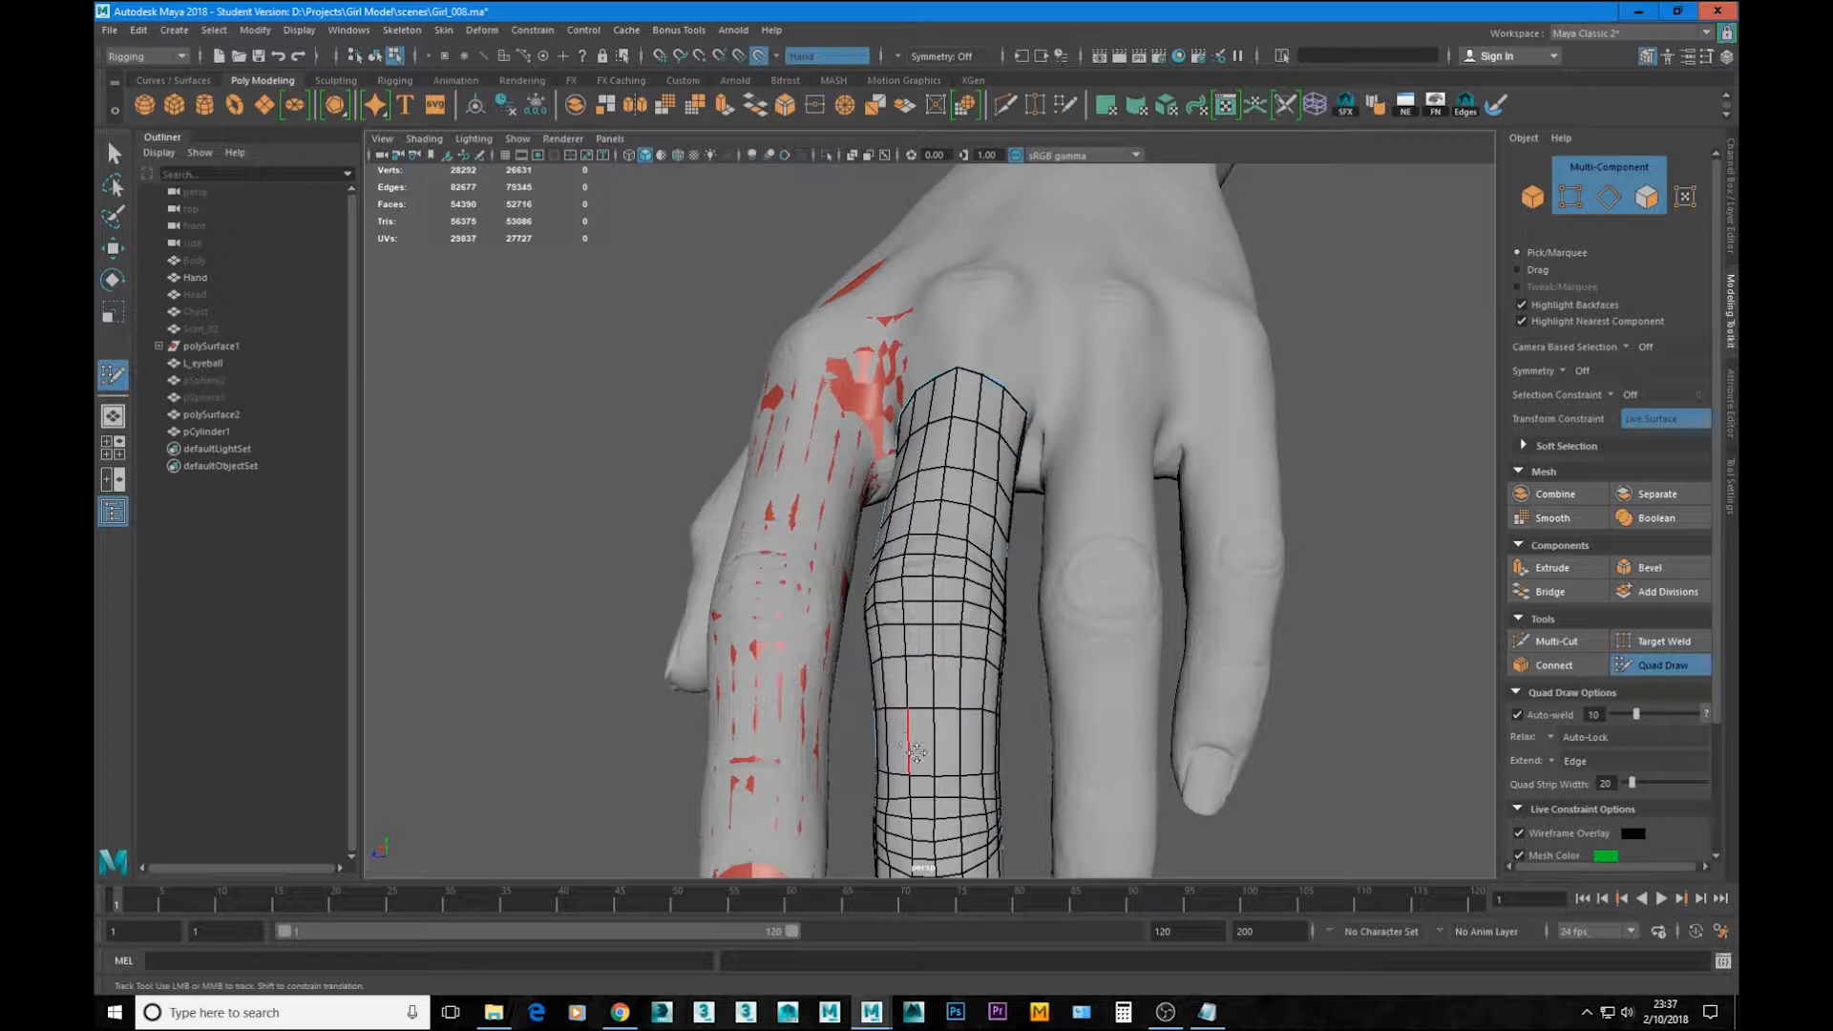
alt+drag(933, 458, 936, 527)
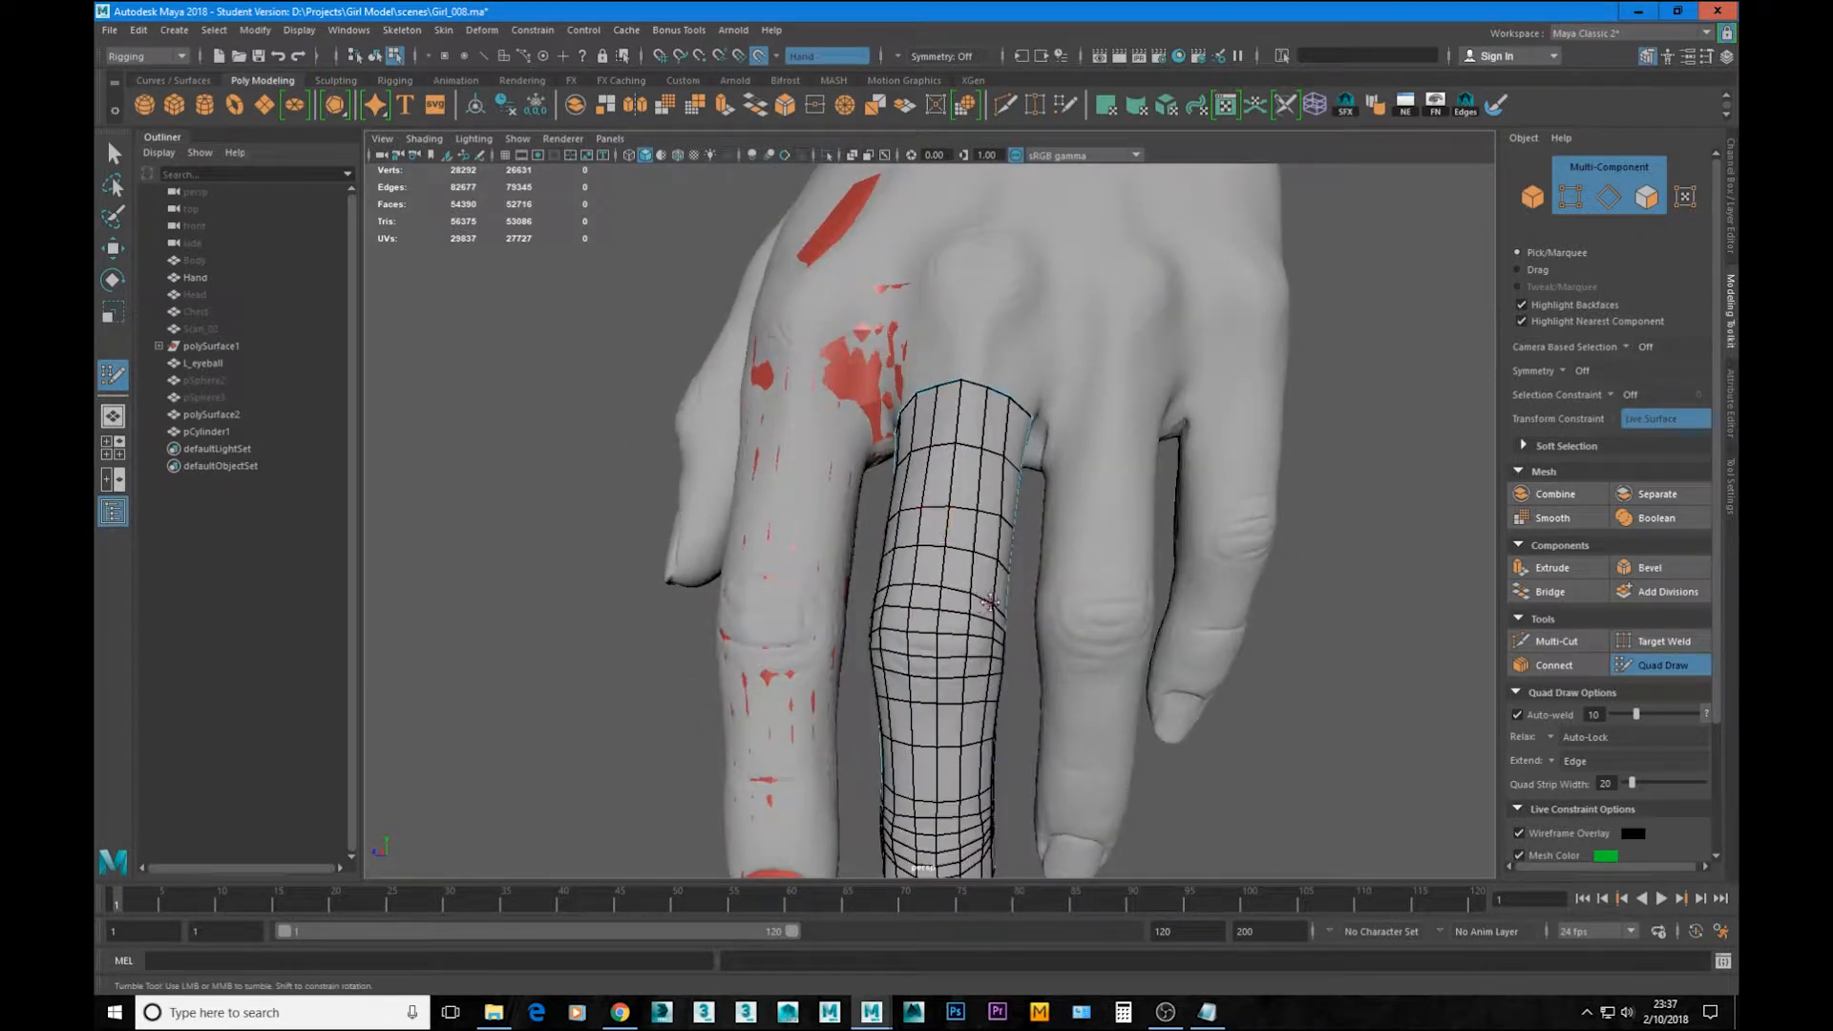
alt+drag(990, 601, 869, 517)
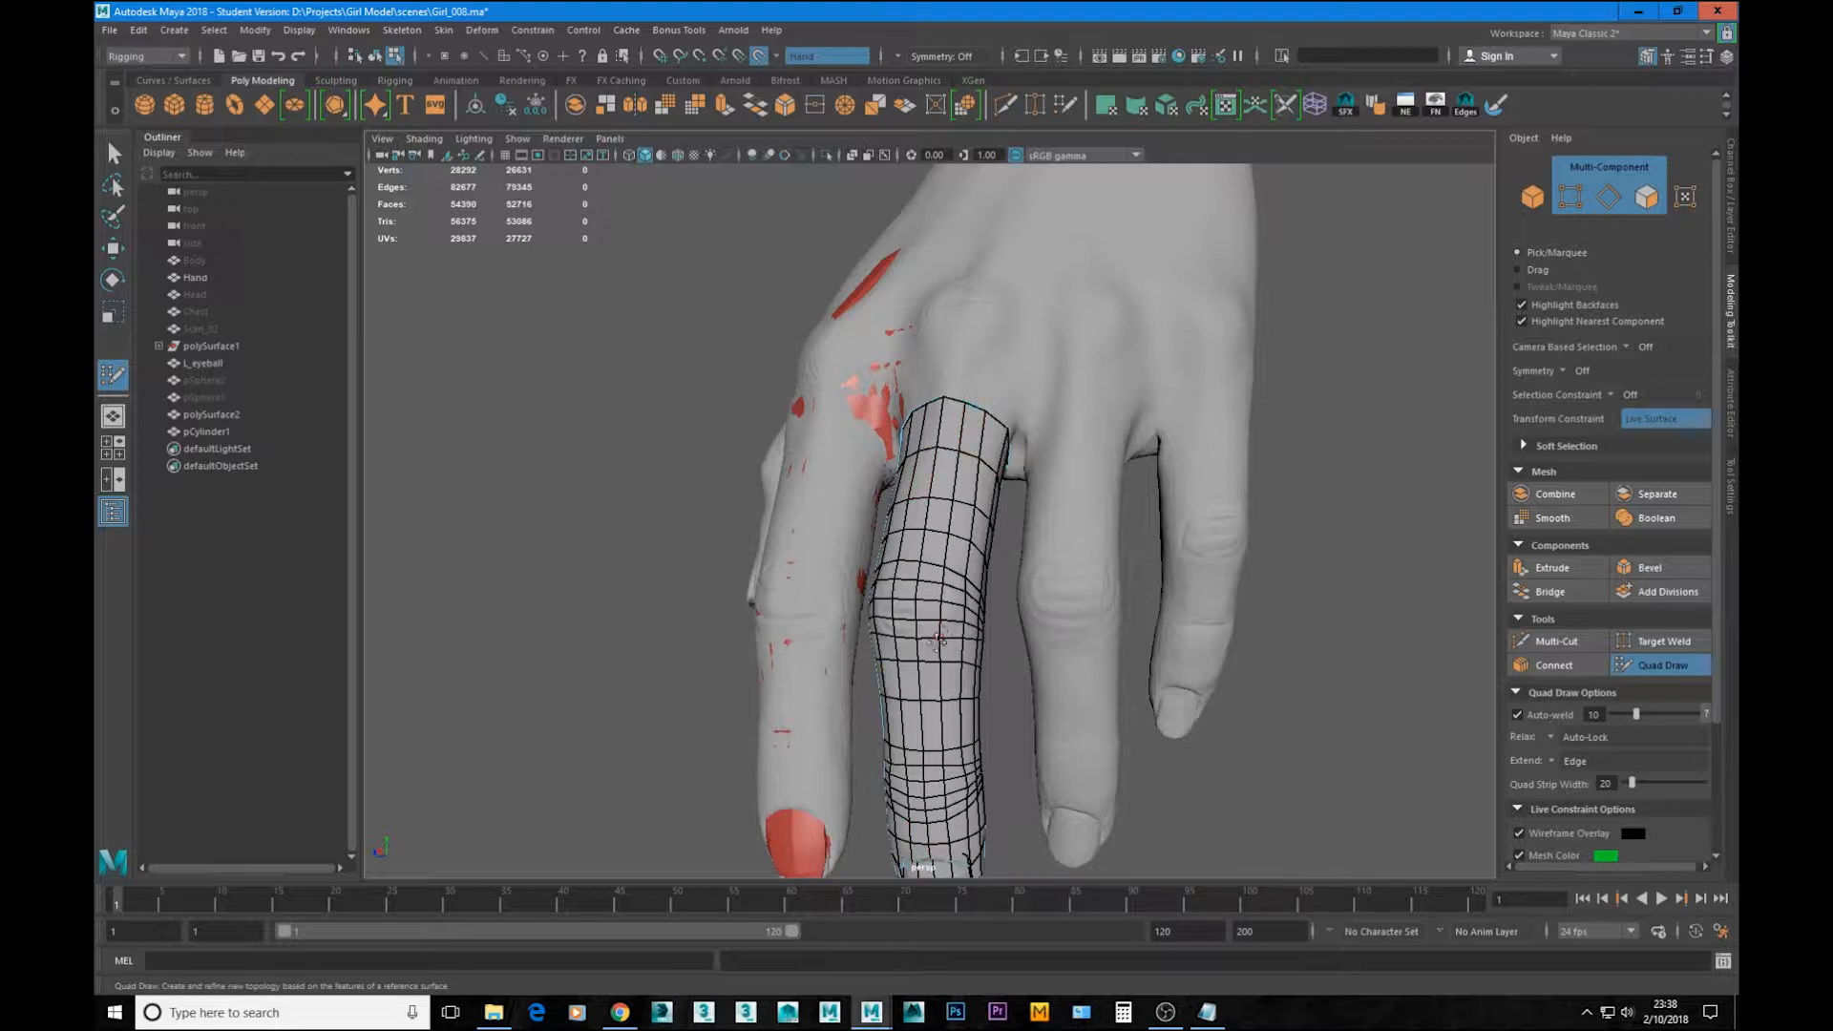
alt+drag(915, 456, 999, 587)
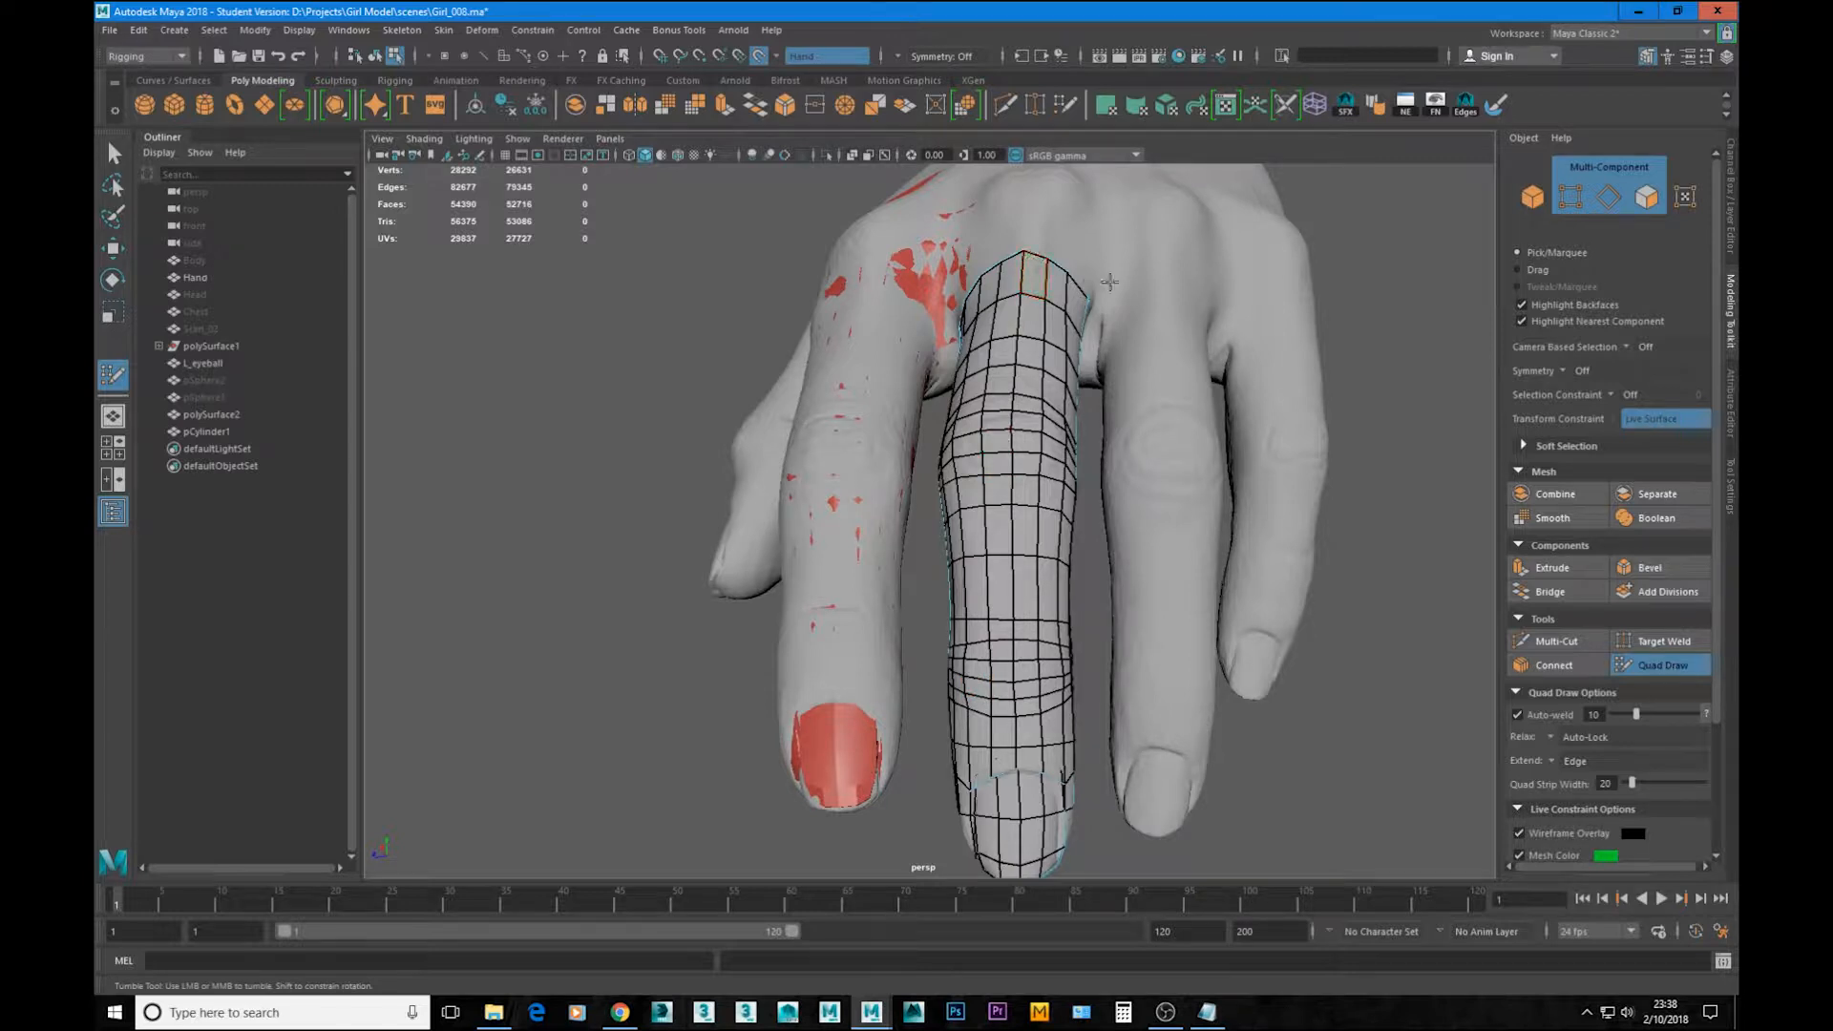
Step: Extend the two central border edges at the finger's base up onto the base knuckle
alt+drag(1109, 282, 1042, 678)
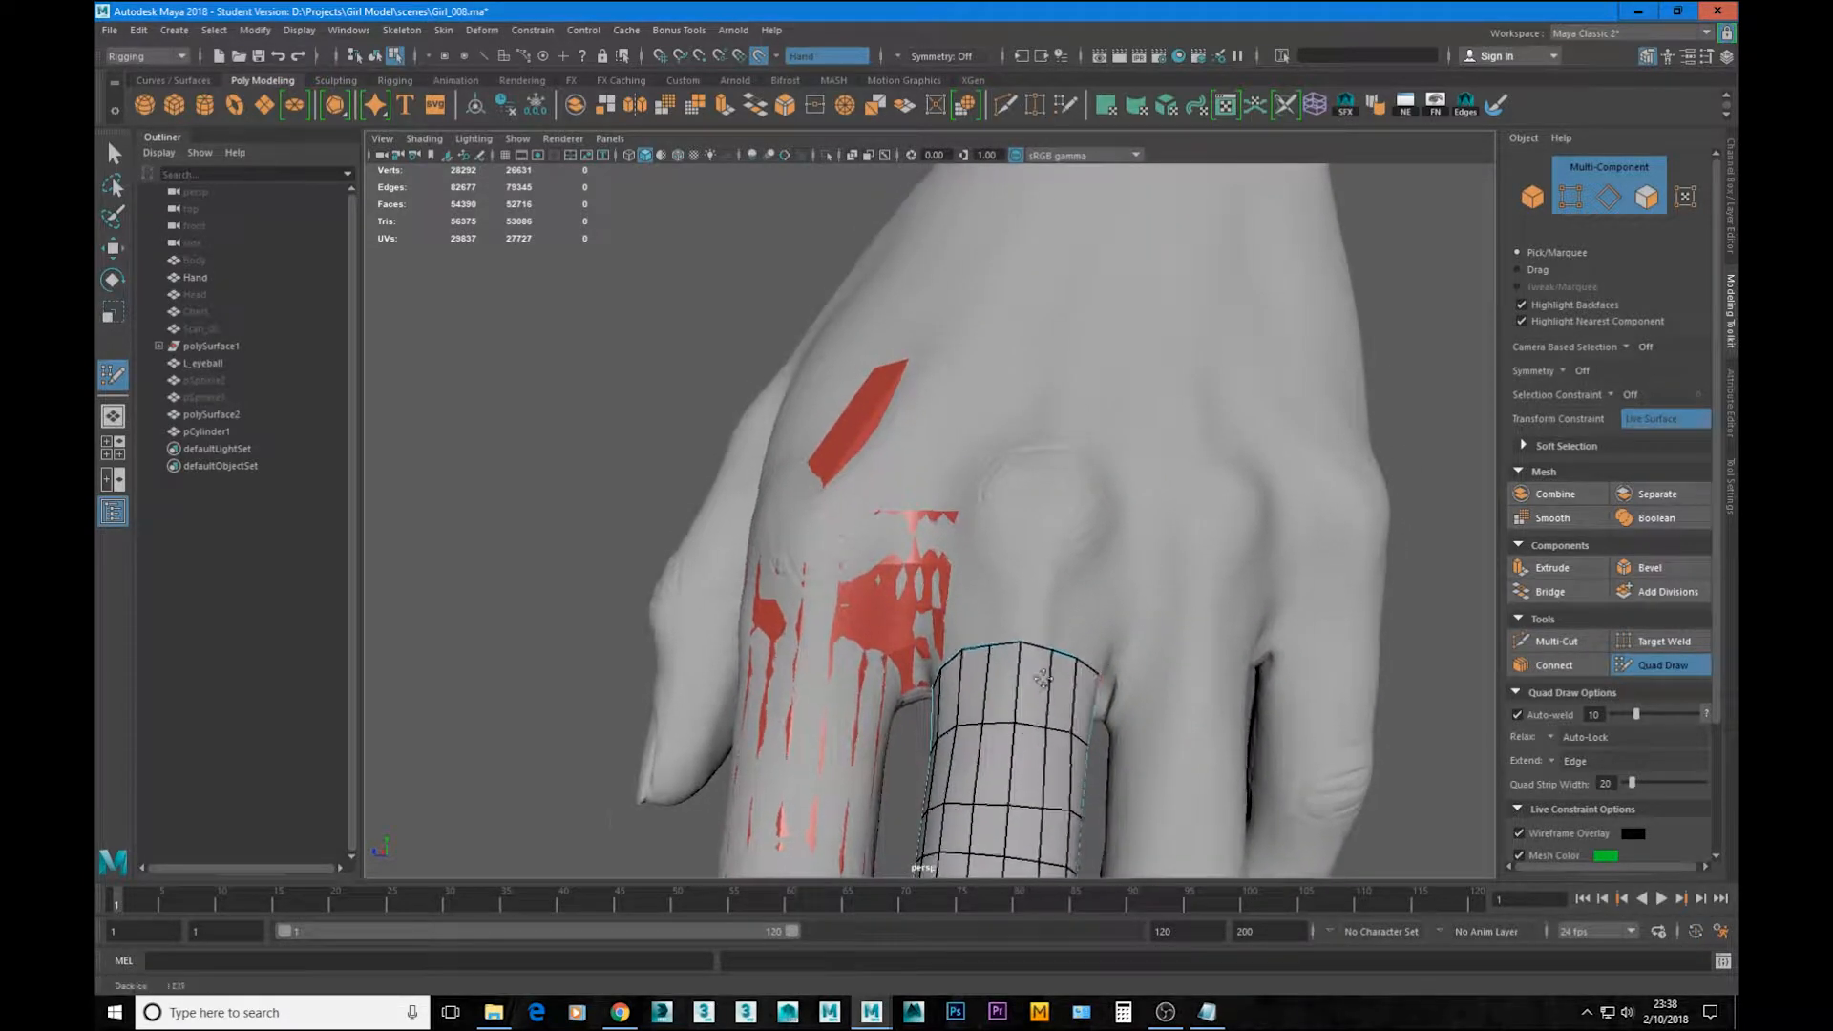
scroll(1042, 678, up, 2)
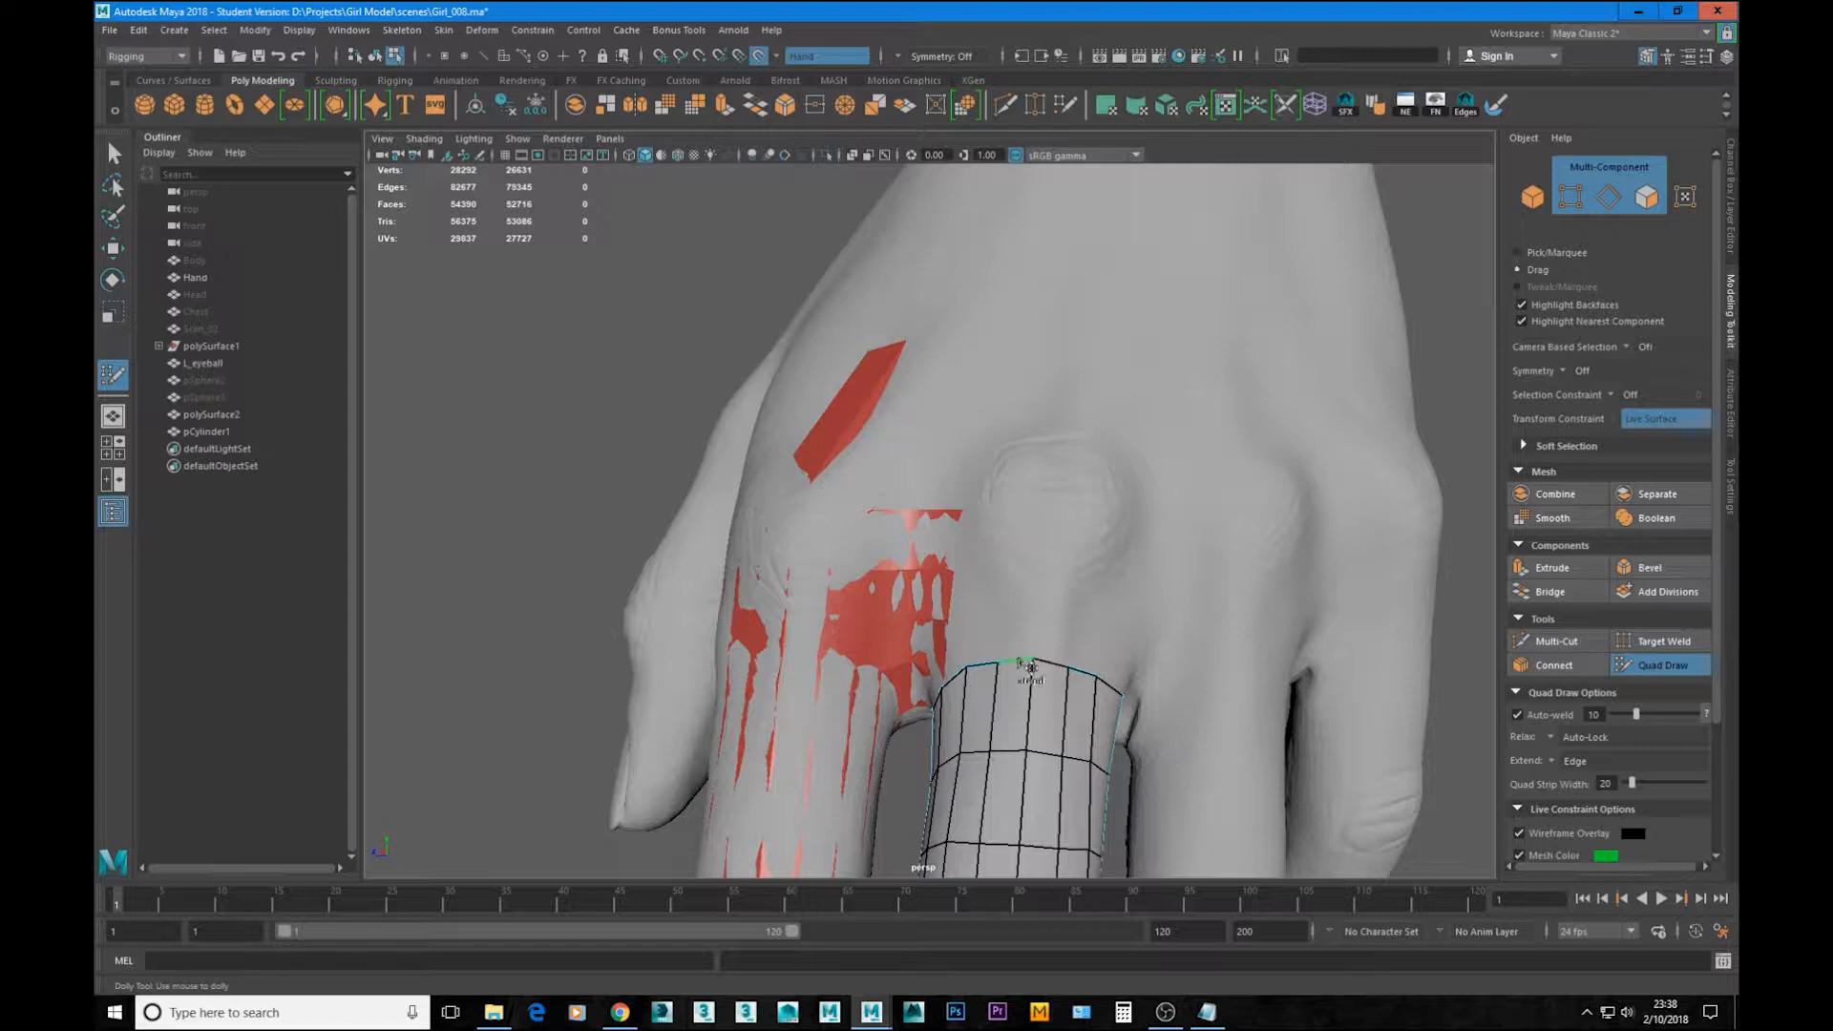
mouse_move(1030, 665)
mouse_down()
mouse_move(1038, 504)
mouse_move(1022, 487)
mouse_move(1044, 503)
mouse_move(1041, 483)
mouse_up()
mouse_move(1058, 669)
mouse_down()
mouse_move(1071, 491)
mouse_move(1093, 601)
mouse_up()
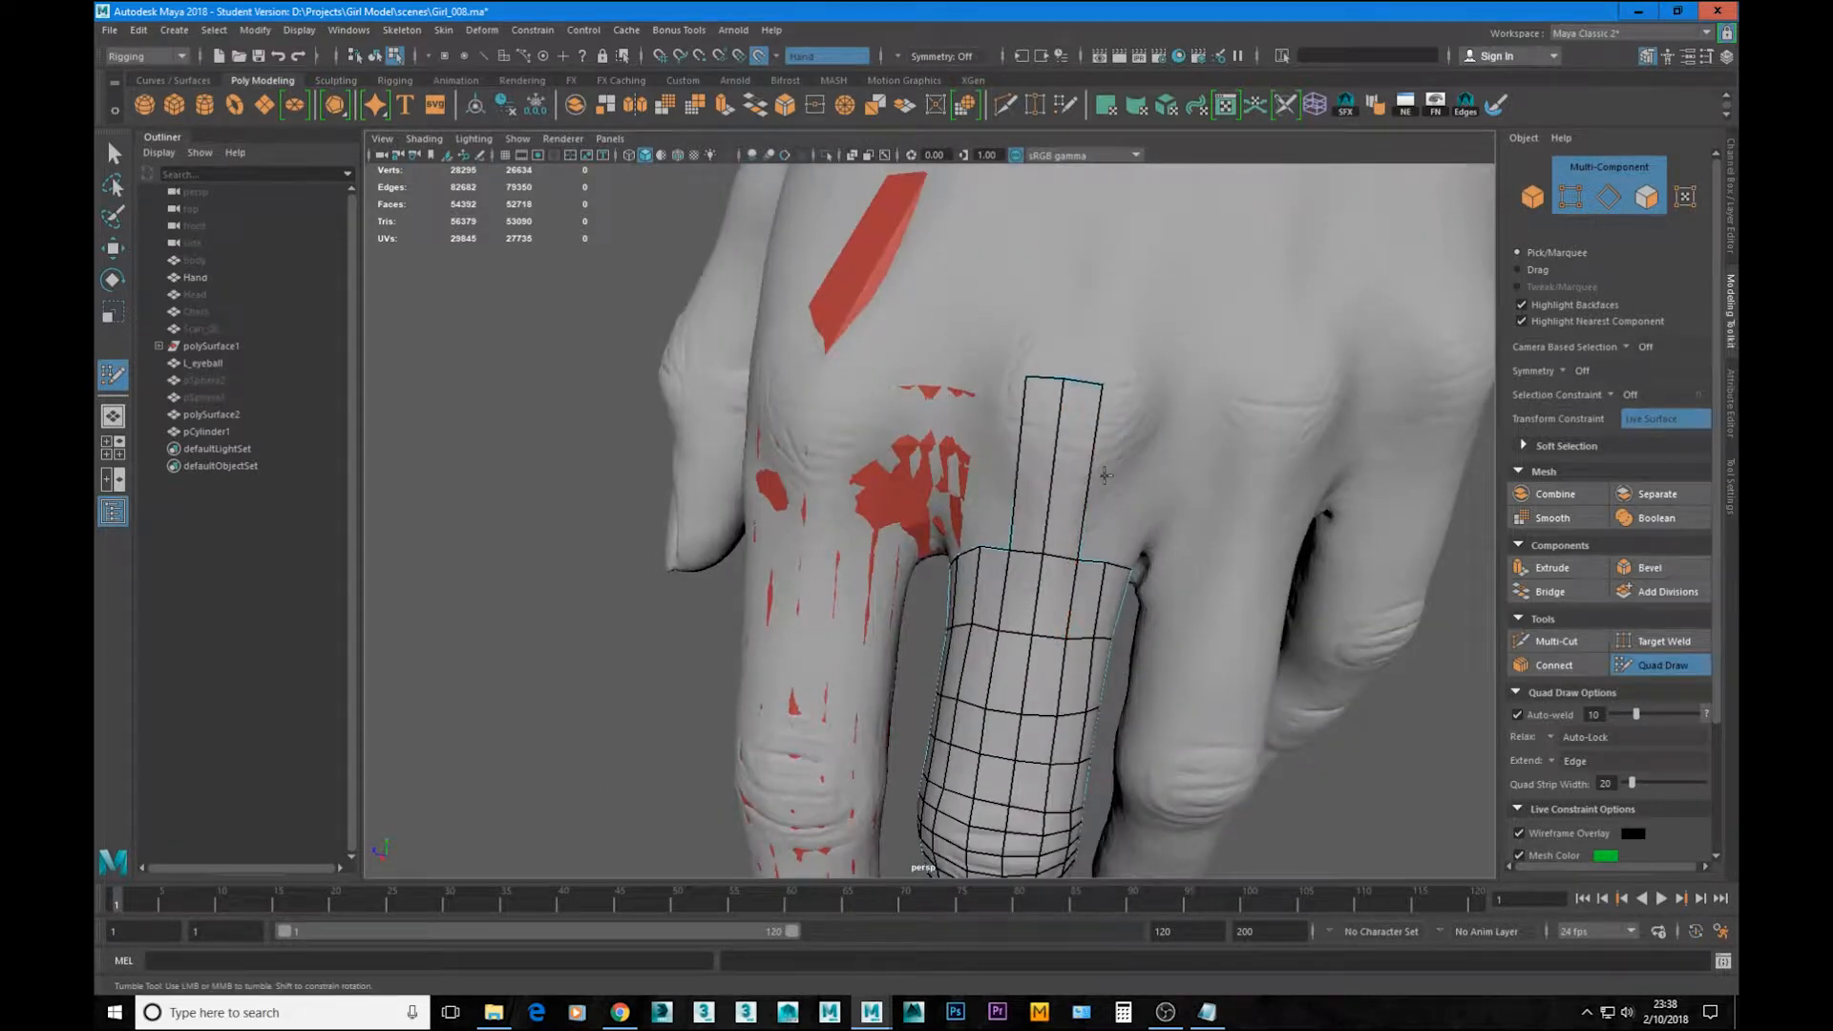
Step: Extend the neighbouring border edges alongside the strip and close its end over the base knuckle by welding the corner vertices
mouse_move(1107, 473)
alt+middle_down()
mouse_move(1086, 705)
mouse_move(1068, 589)
mouse_move(1088, 508)
alt+middle_up()
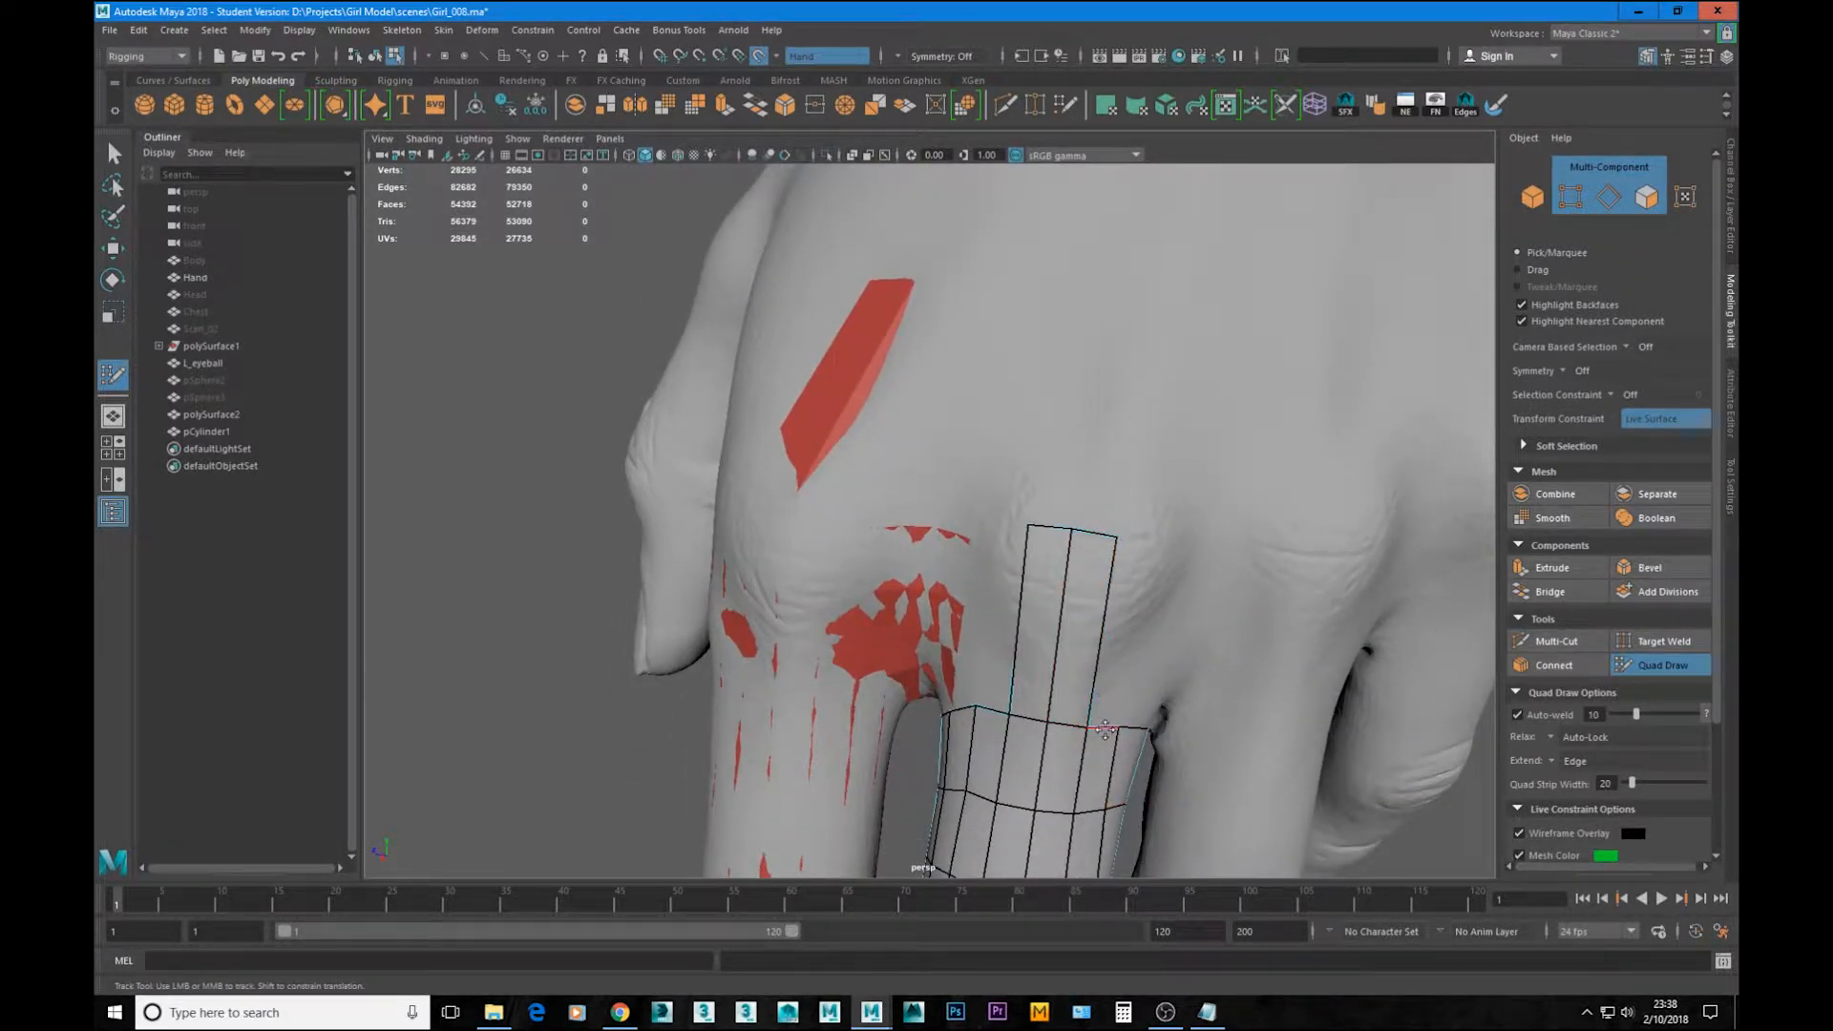
mouse_move(1104, 730)
mouse_down()
mouse_move(1118, 533)
mouse_move(1131, 545)
mouse_up()
mouse_move(998, 714)
mouse_down()
mouse_move(1013, 513)
mouse_move(1061, 555)
mouse_move(1114, 563)
mouse_move(1024, 555)
mouse_move(1048, 507)
mouse_move(1148, 541)
mouse_up()
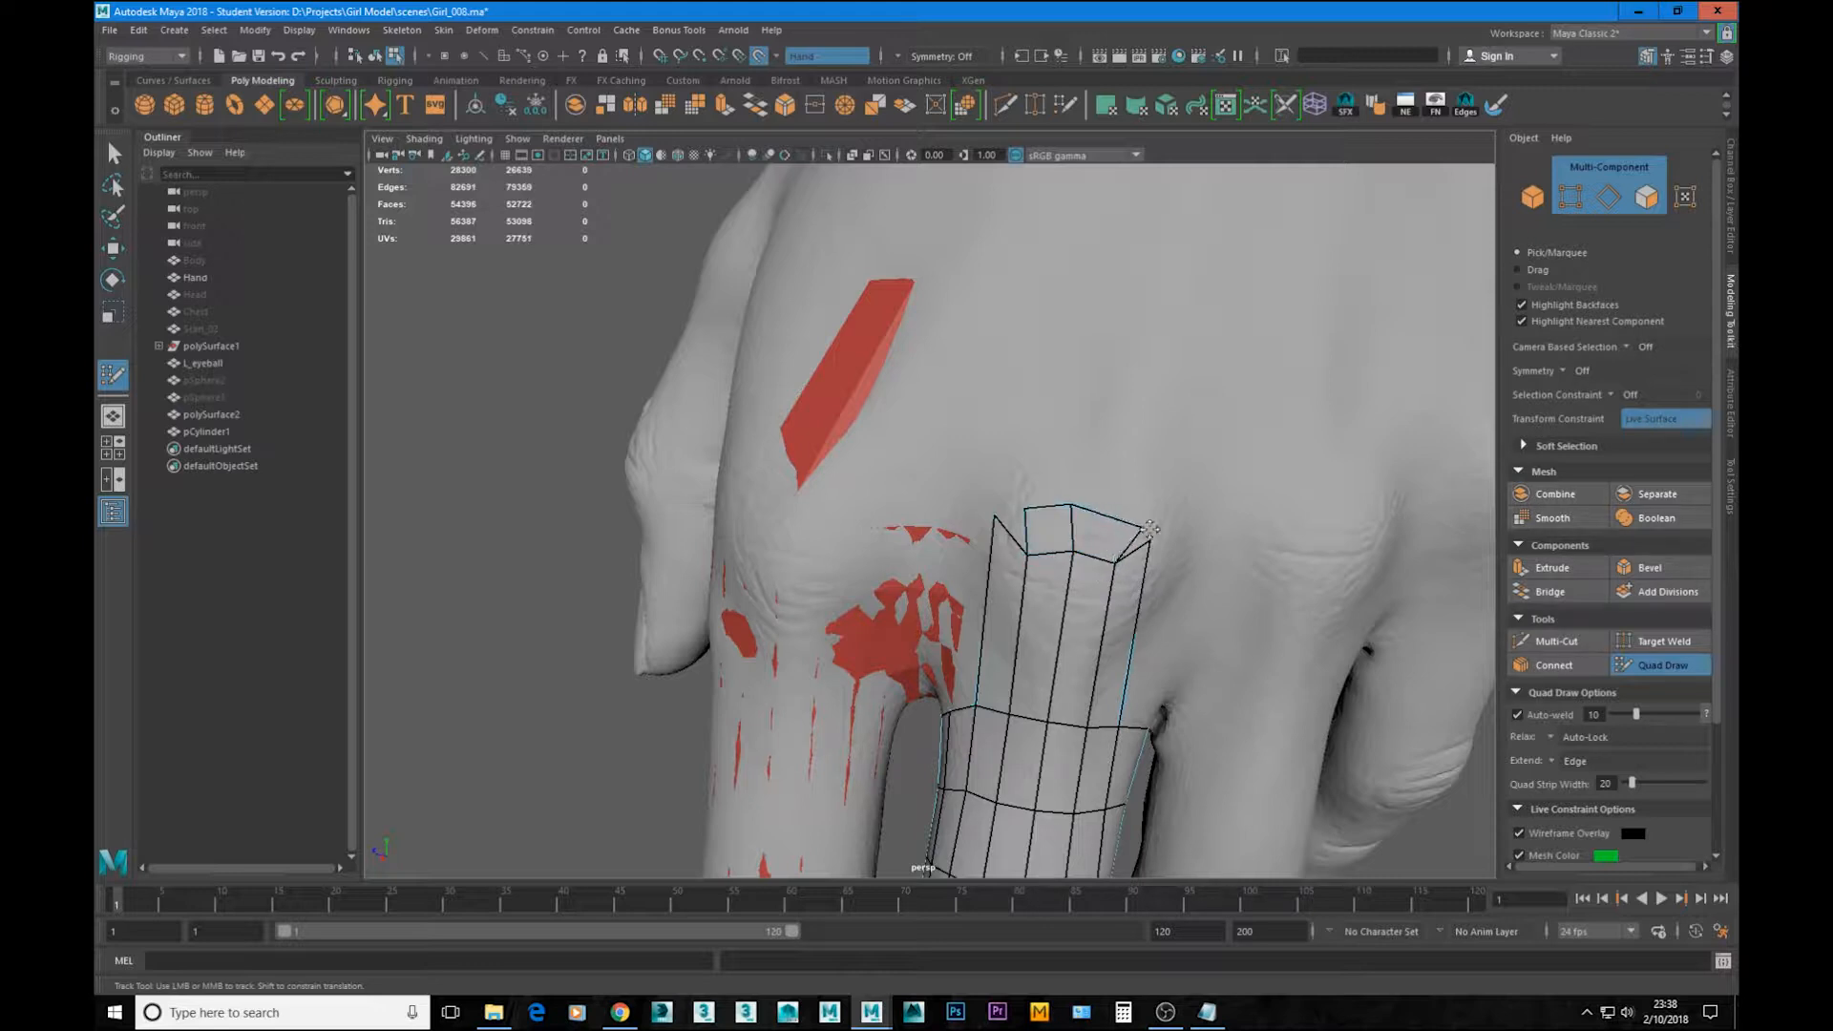
drag(1026, 507, 1000, 510)
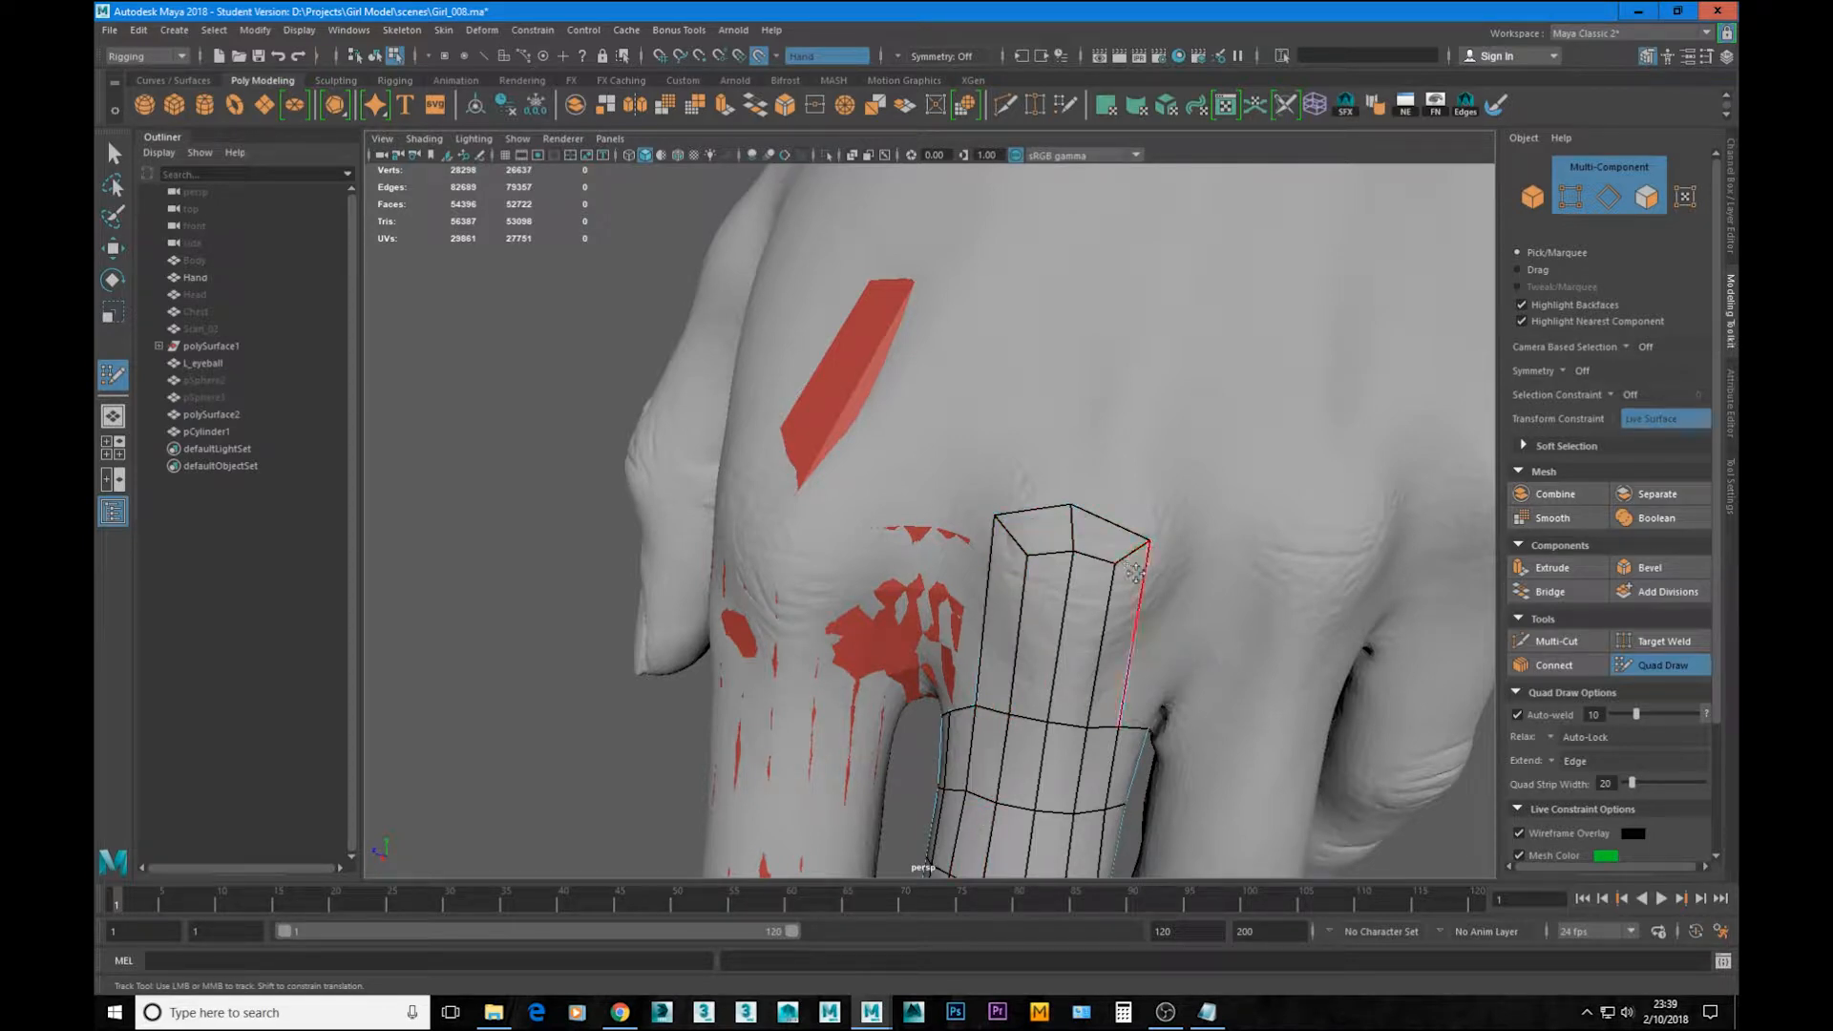
Step: Adjust the vertices at the strip's end on the base knuckle, and undo the last tweak
alt+drag(1192, 651, 1109, 559)
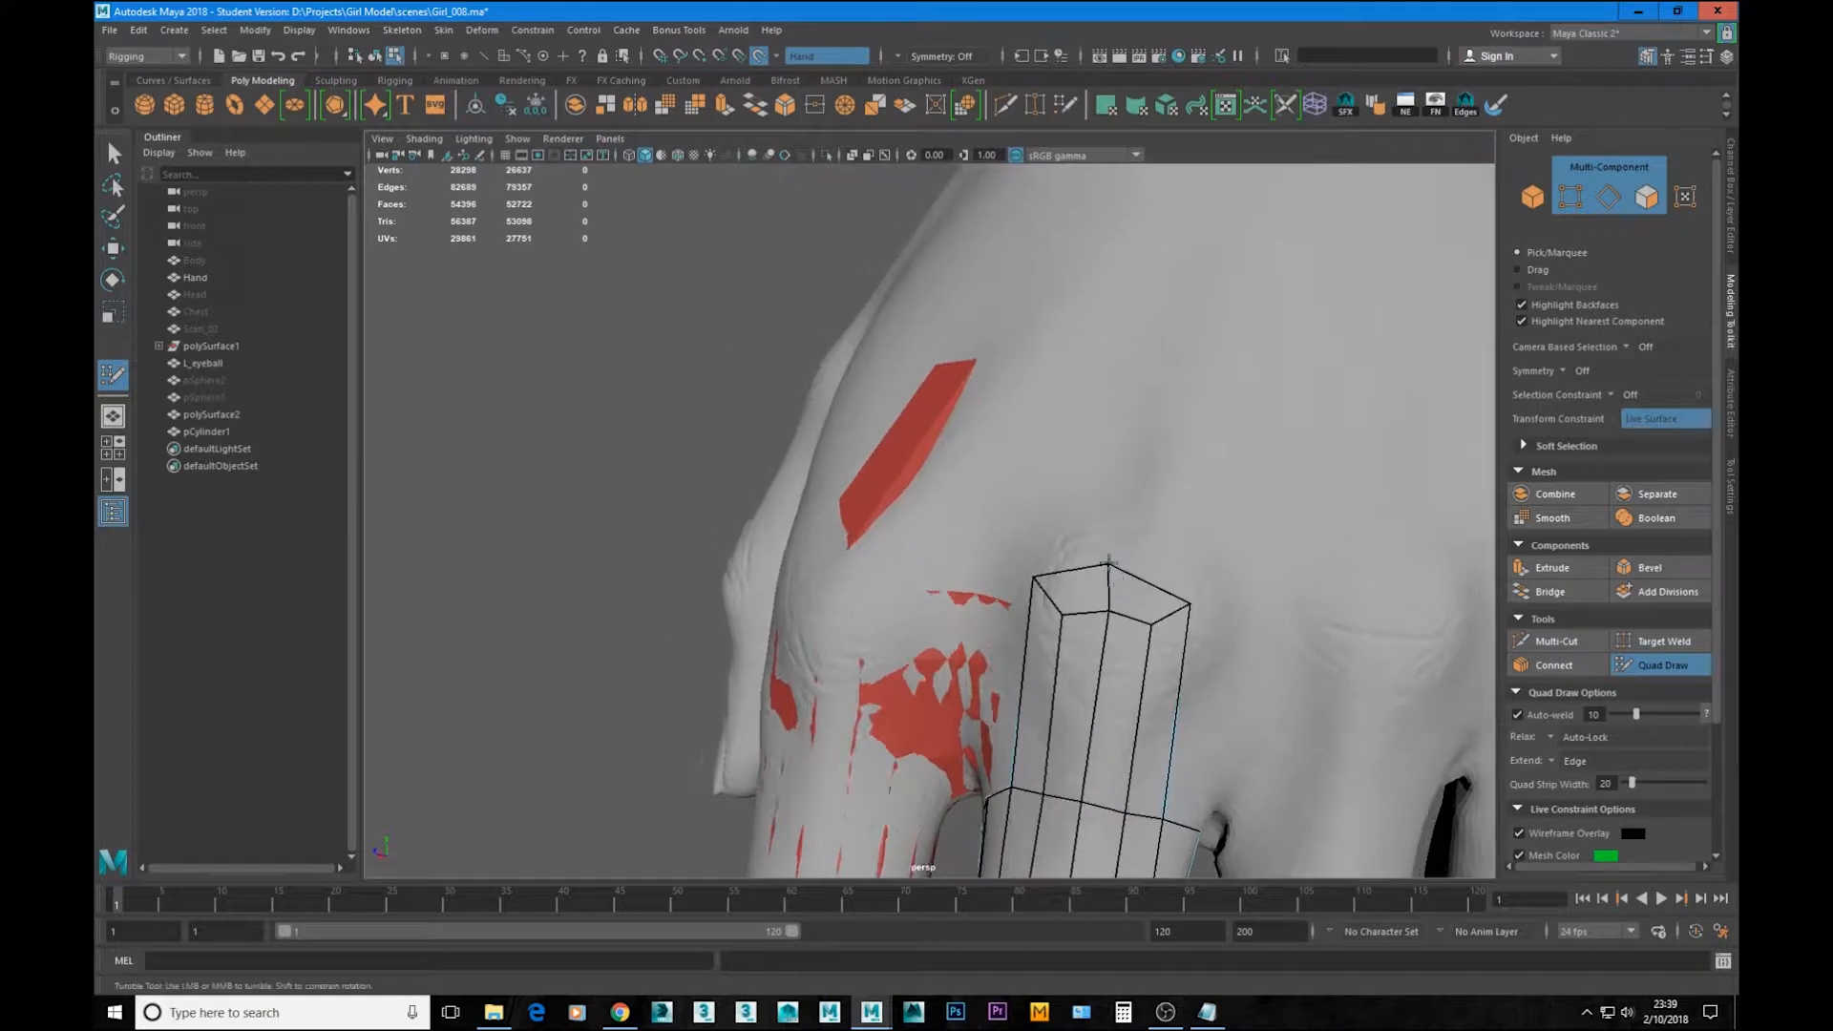
alt+right_drag(1149, 630, 1111, 706)
drag(1059, 607, 1066, 591)
drag(1050, 661, 1055, 650)
alt+right_drag(1201, 660, 1035, 566)
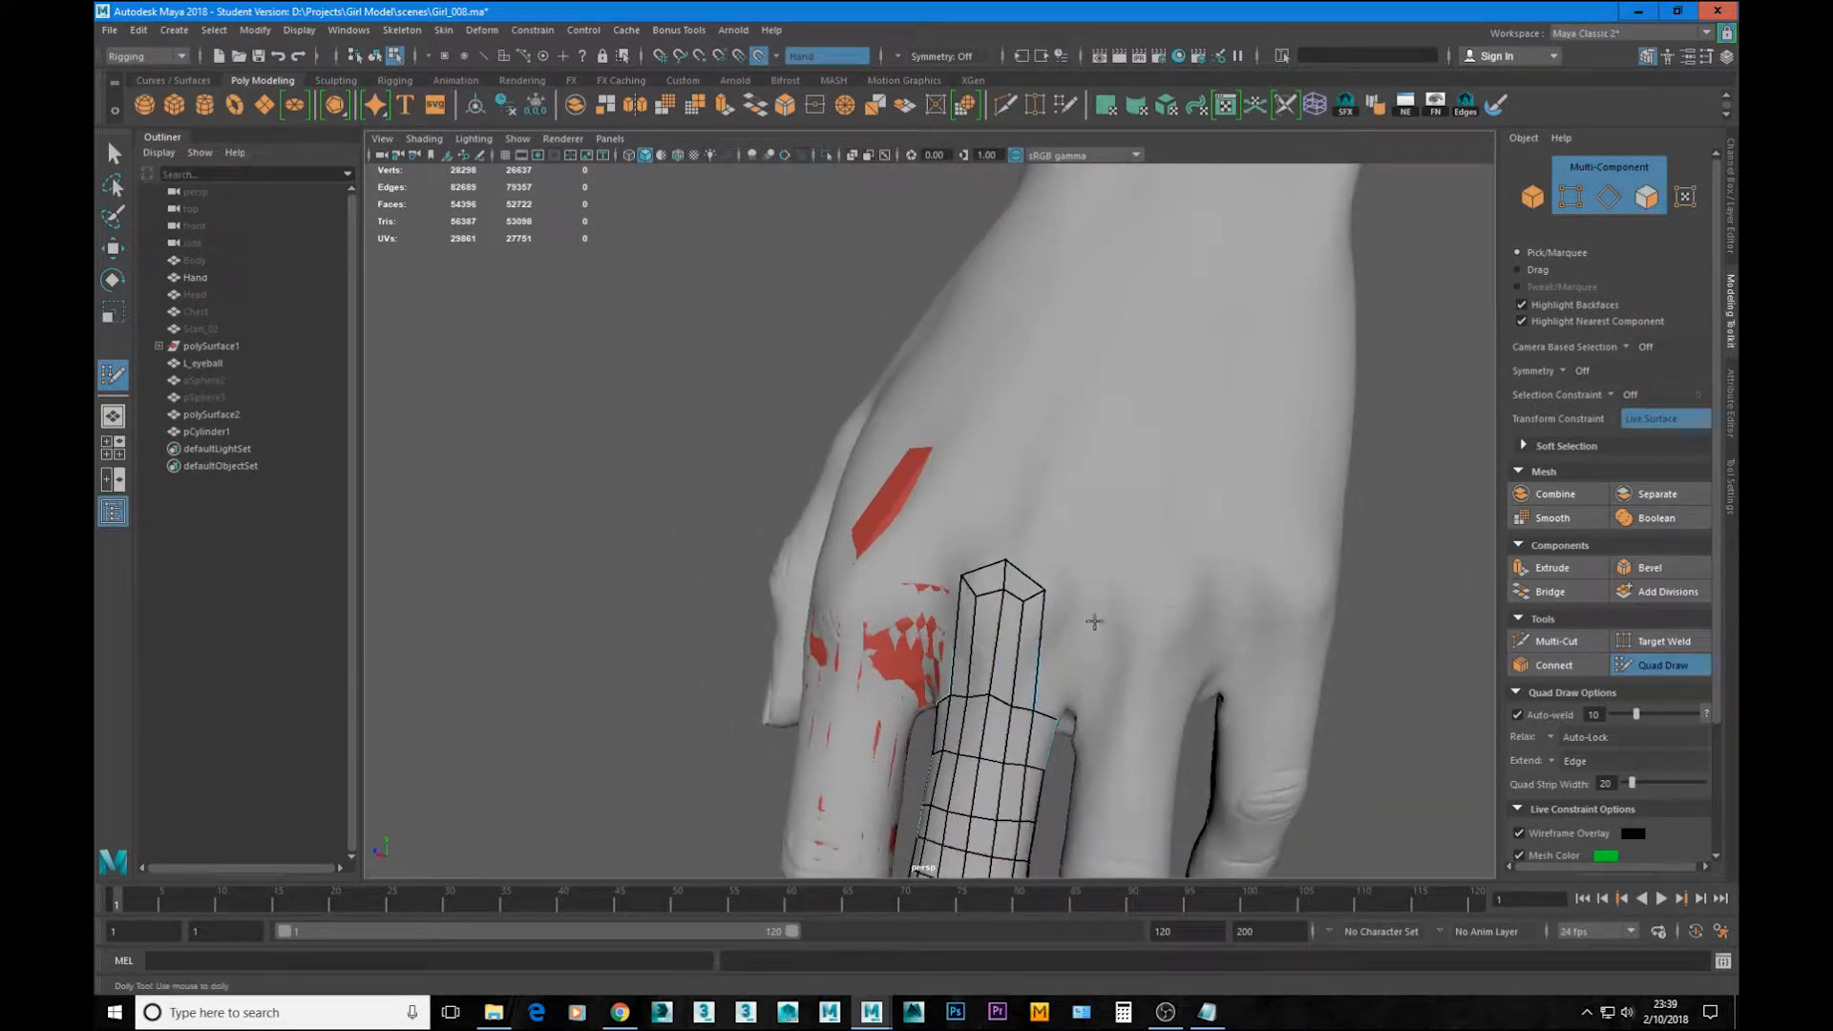
key(ctrl+z)
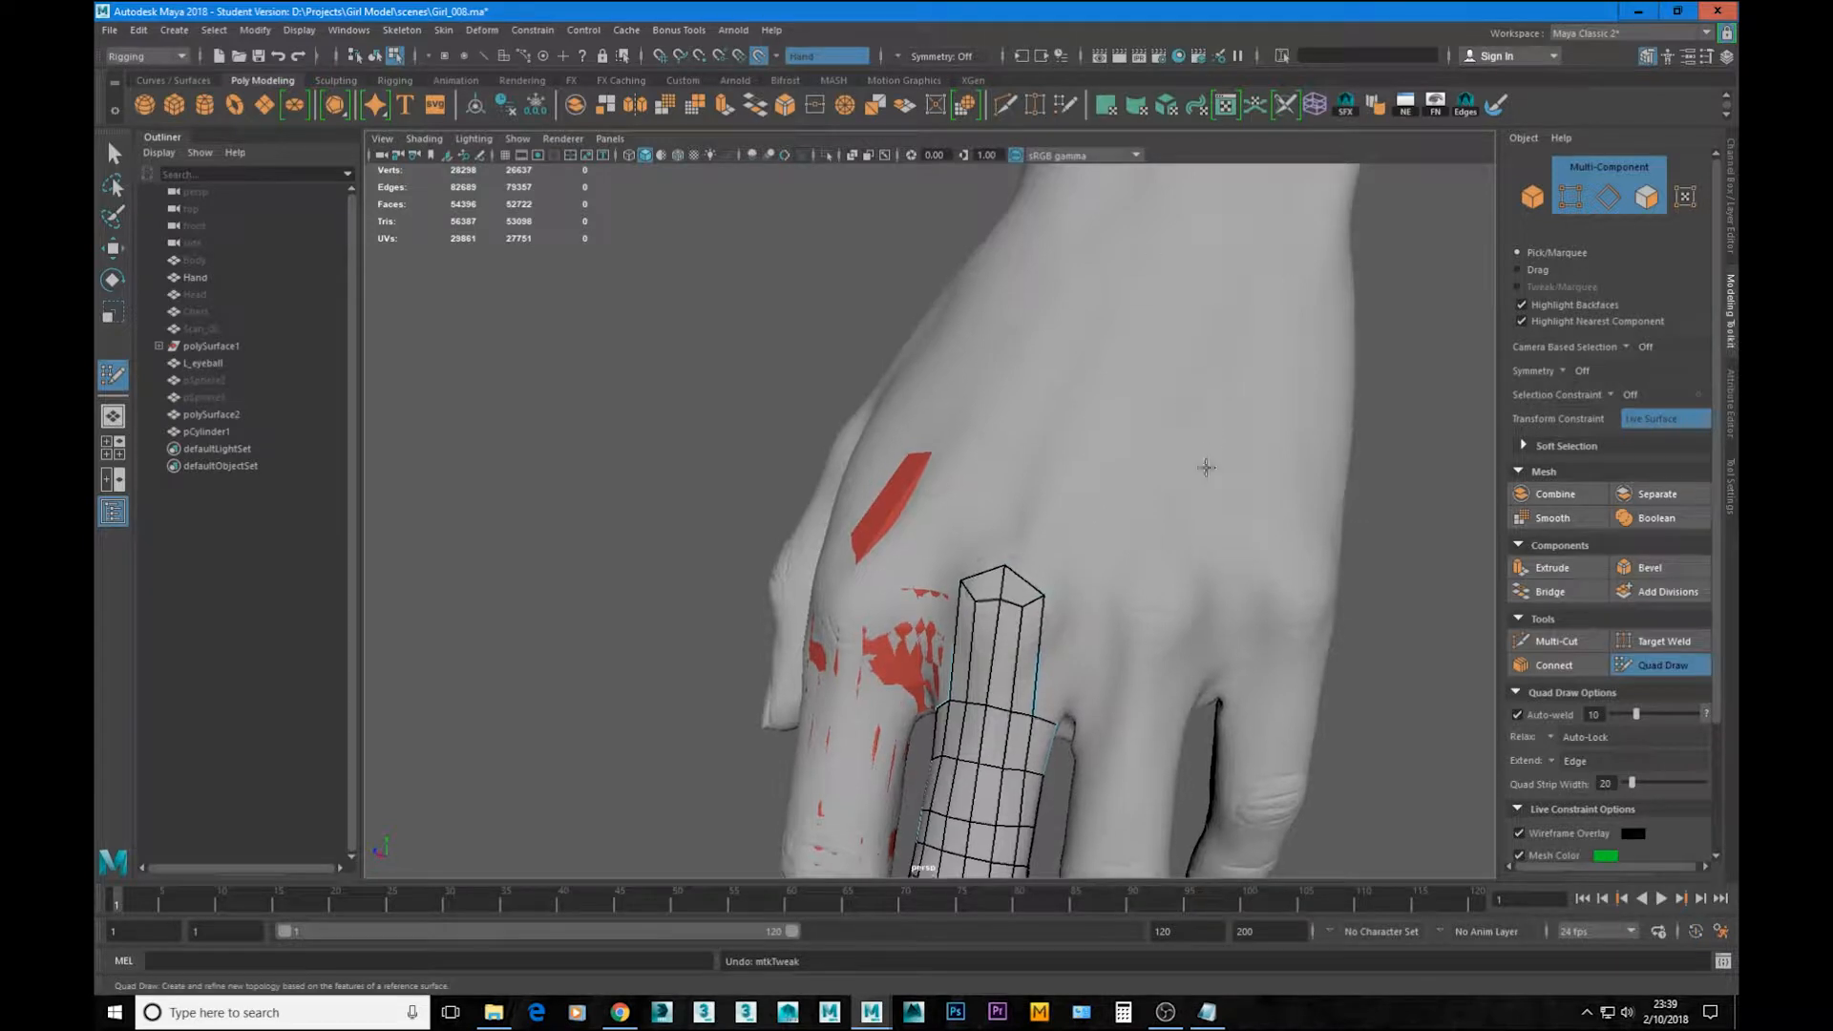
alt+middle_drag(1207, 467, 1117, 573)
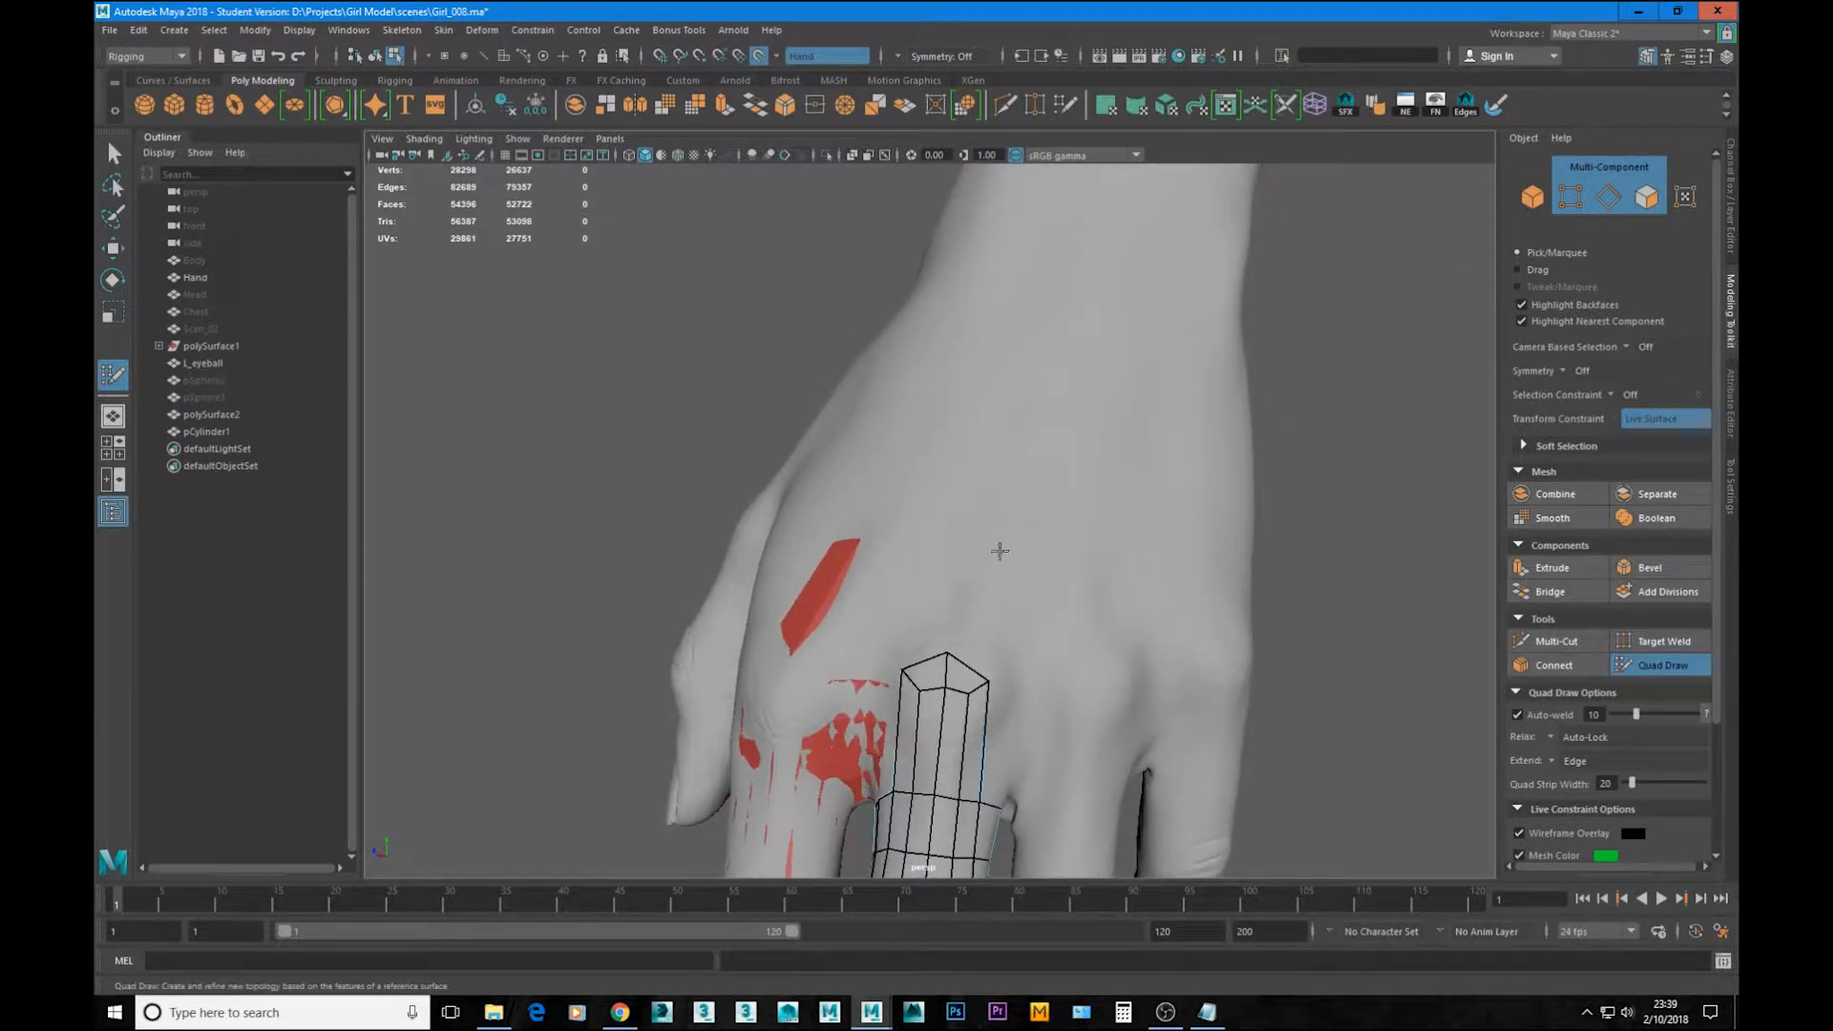
alt+right_drag(1000, 551, 1105, 233)
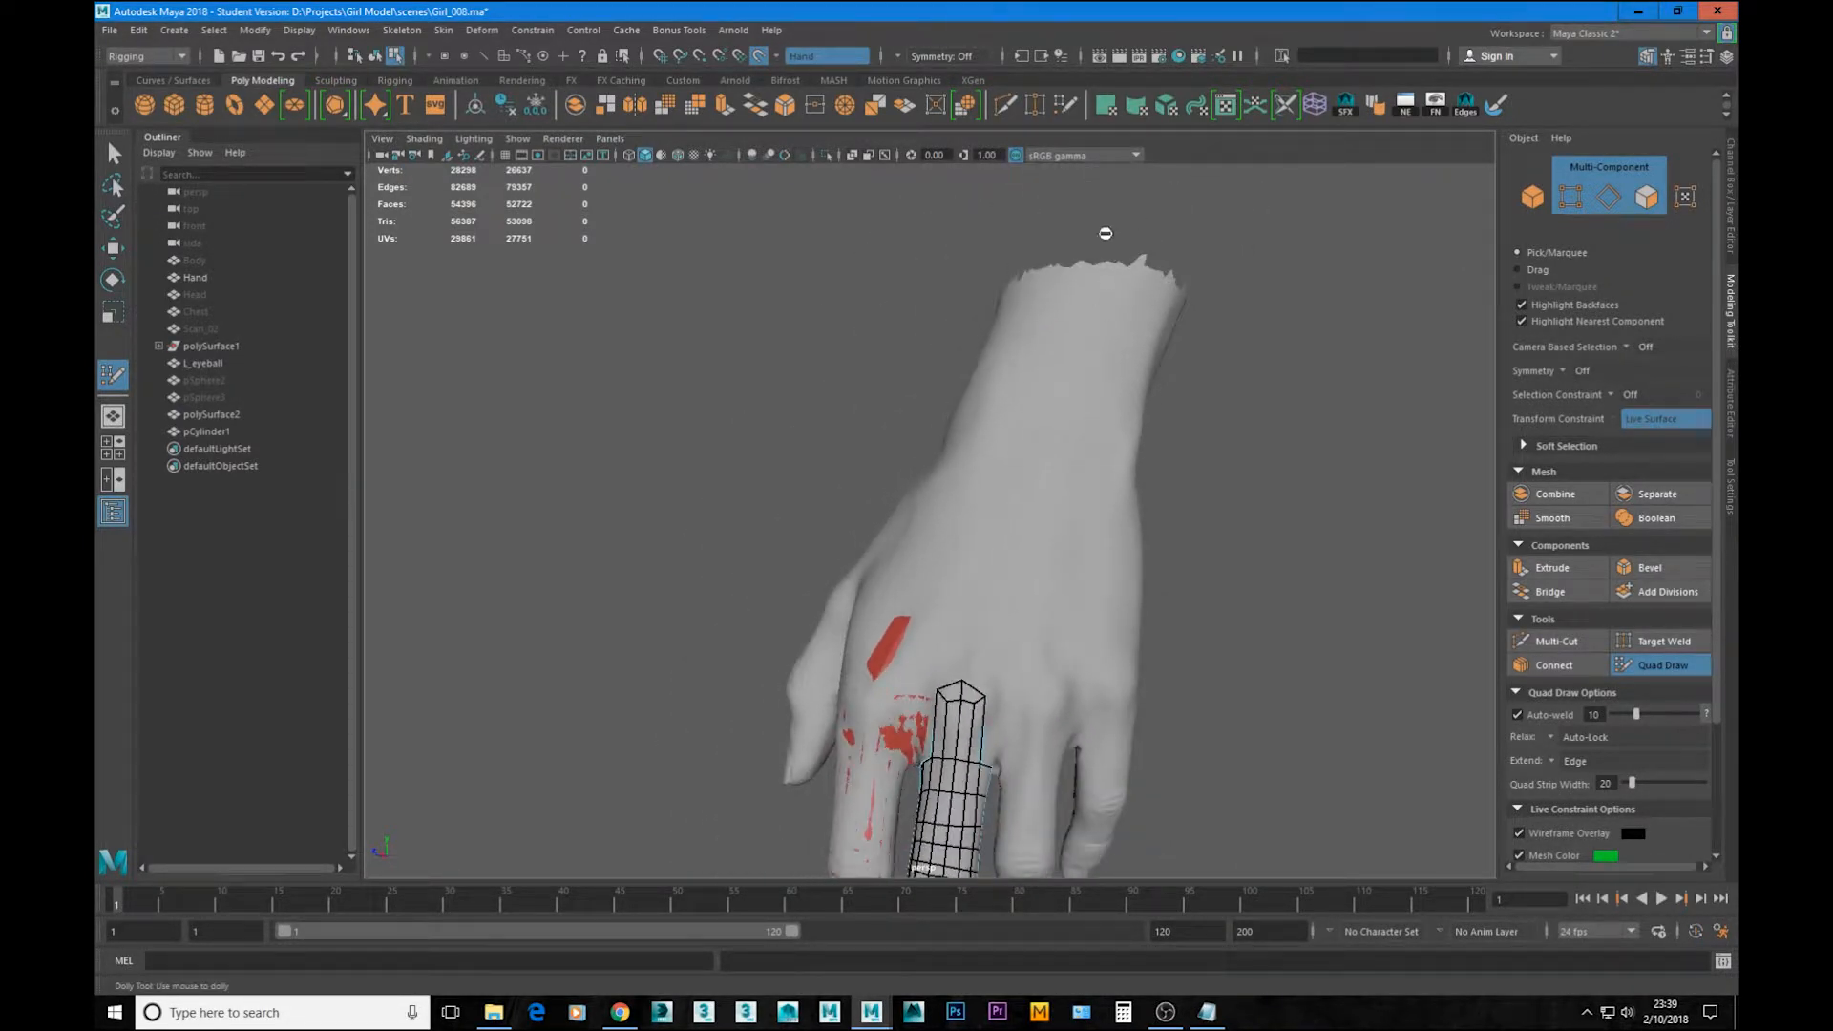
alt+middle_drag(1108, 269, 1106, 508)
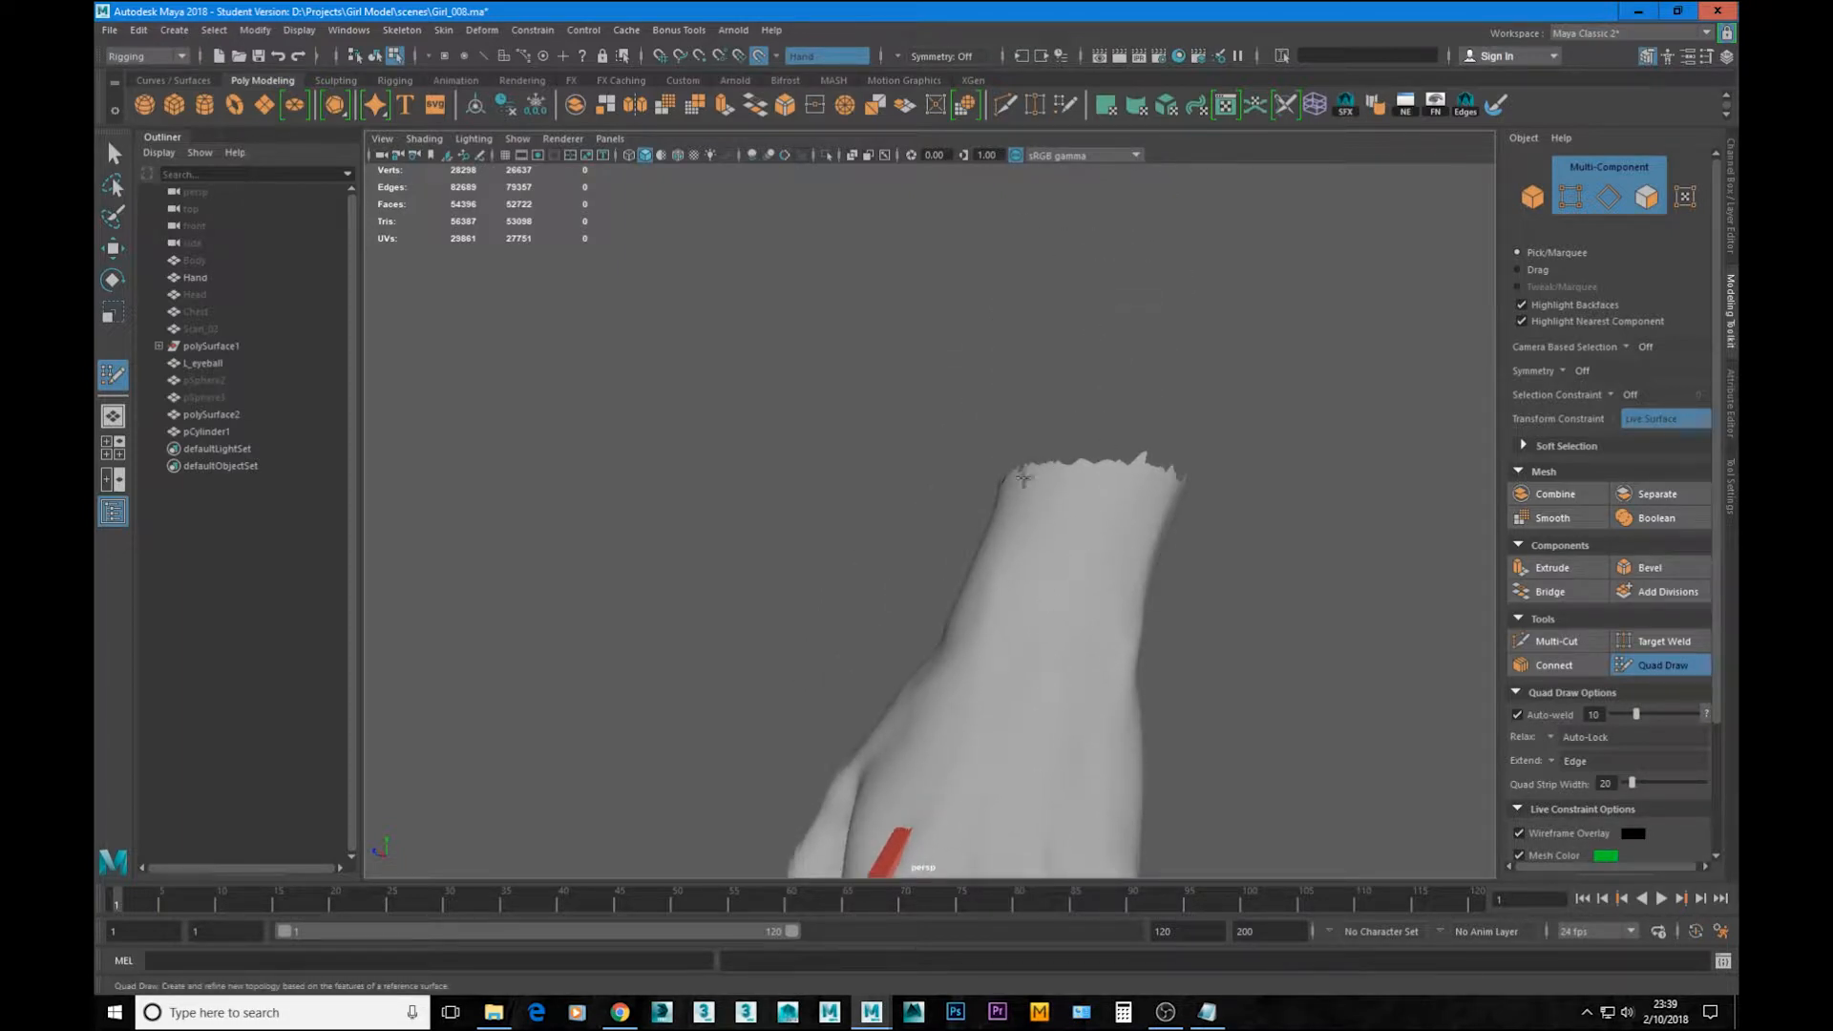
alt+middle_drag(1028, 589, 1075, 292)
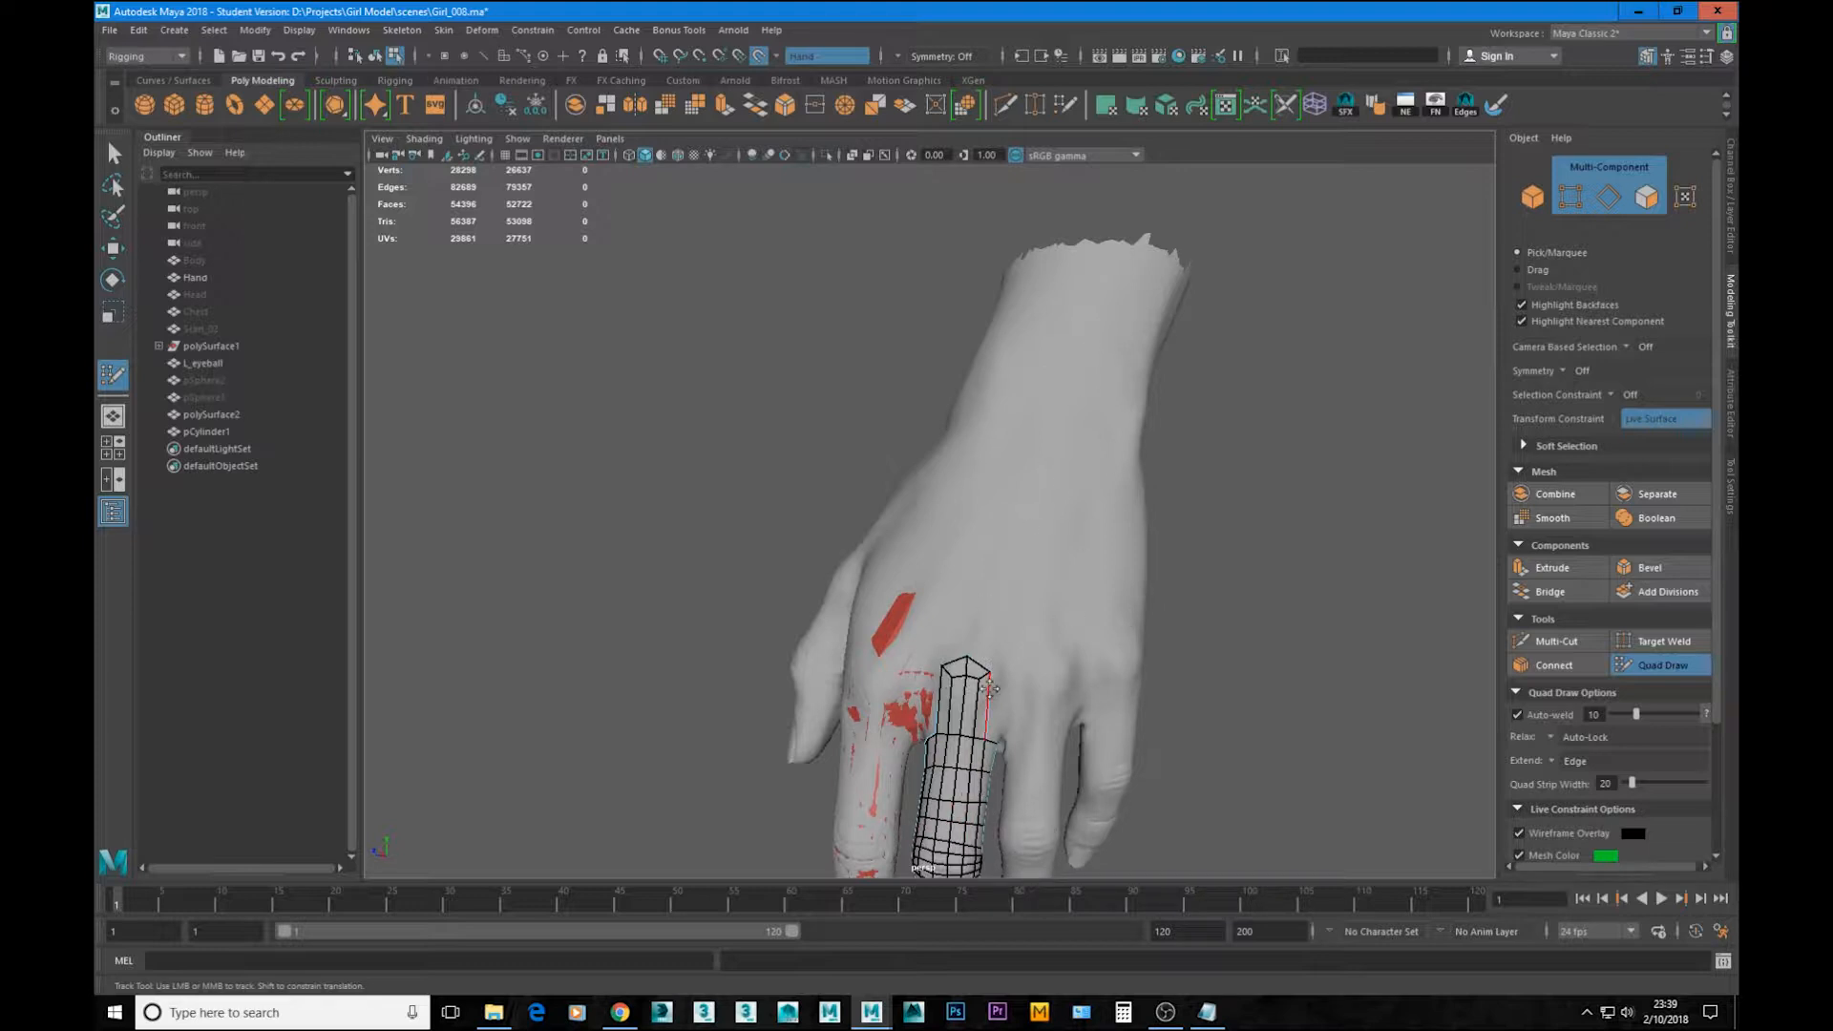
scroll(970, 429, up, 8)
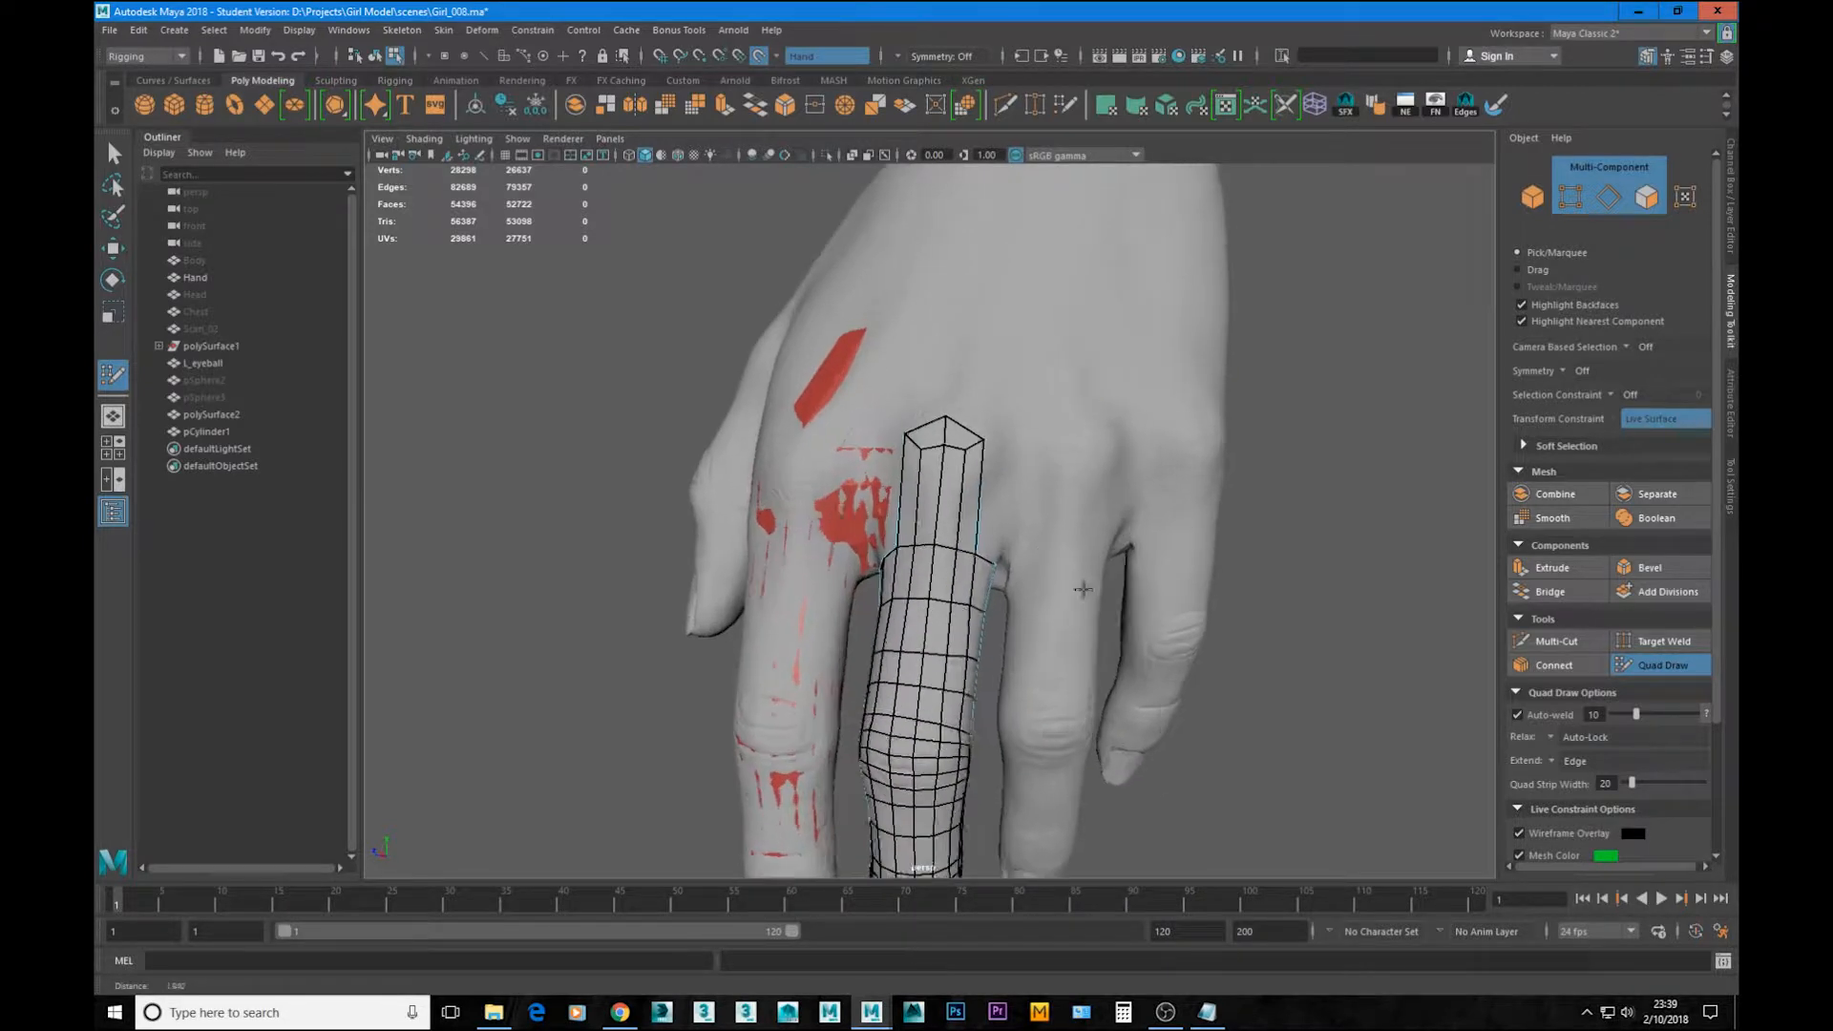
Step: Adjust the corner and tip vertices at the end of the middle finger's strip over the base knuckle
drag(987, 500, 998, 502)
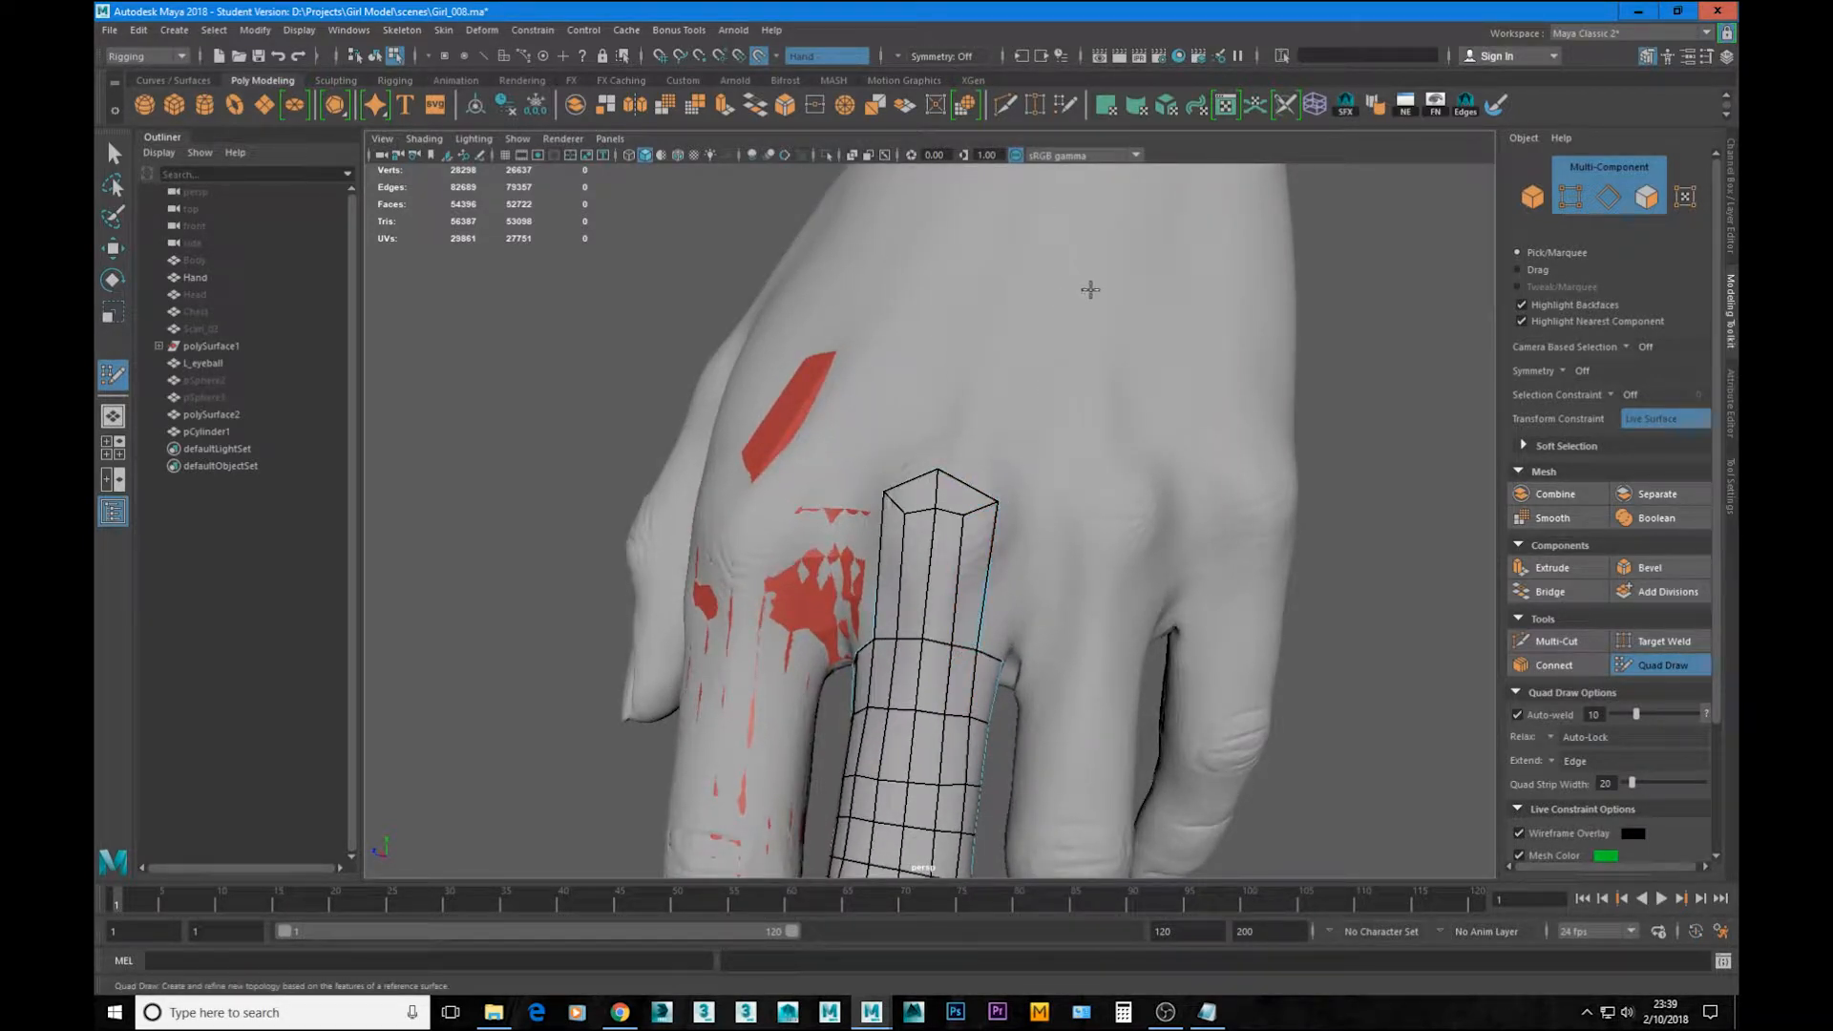
alt+middle_drag(1088, 290, 1088, 295)
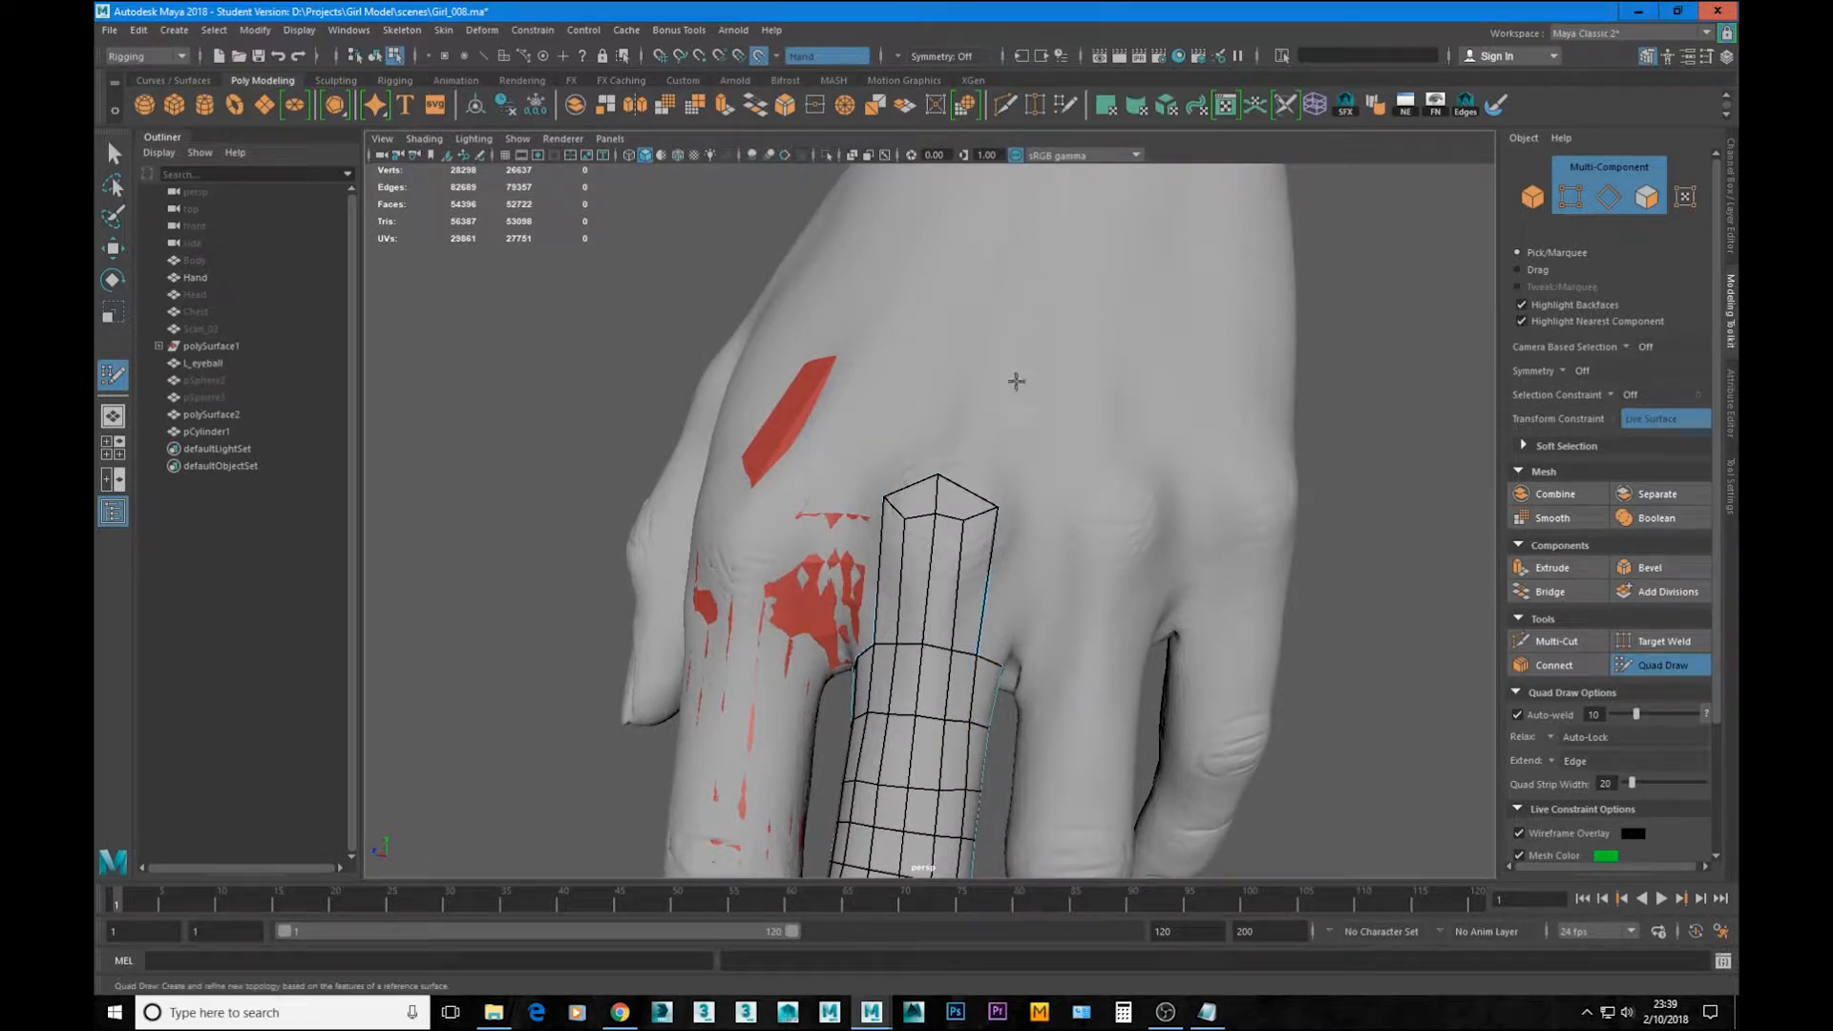
alt+middle_drag(706, 663, 716, 425)
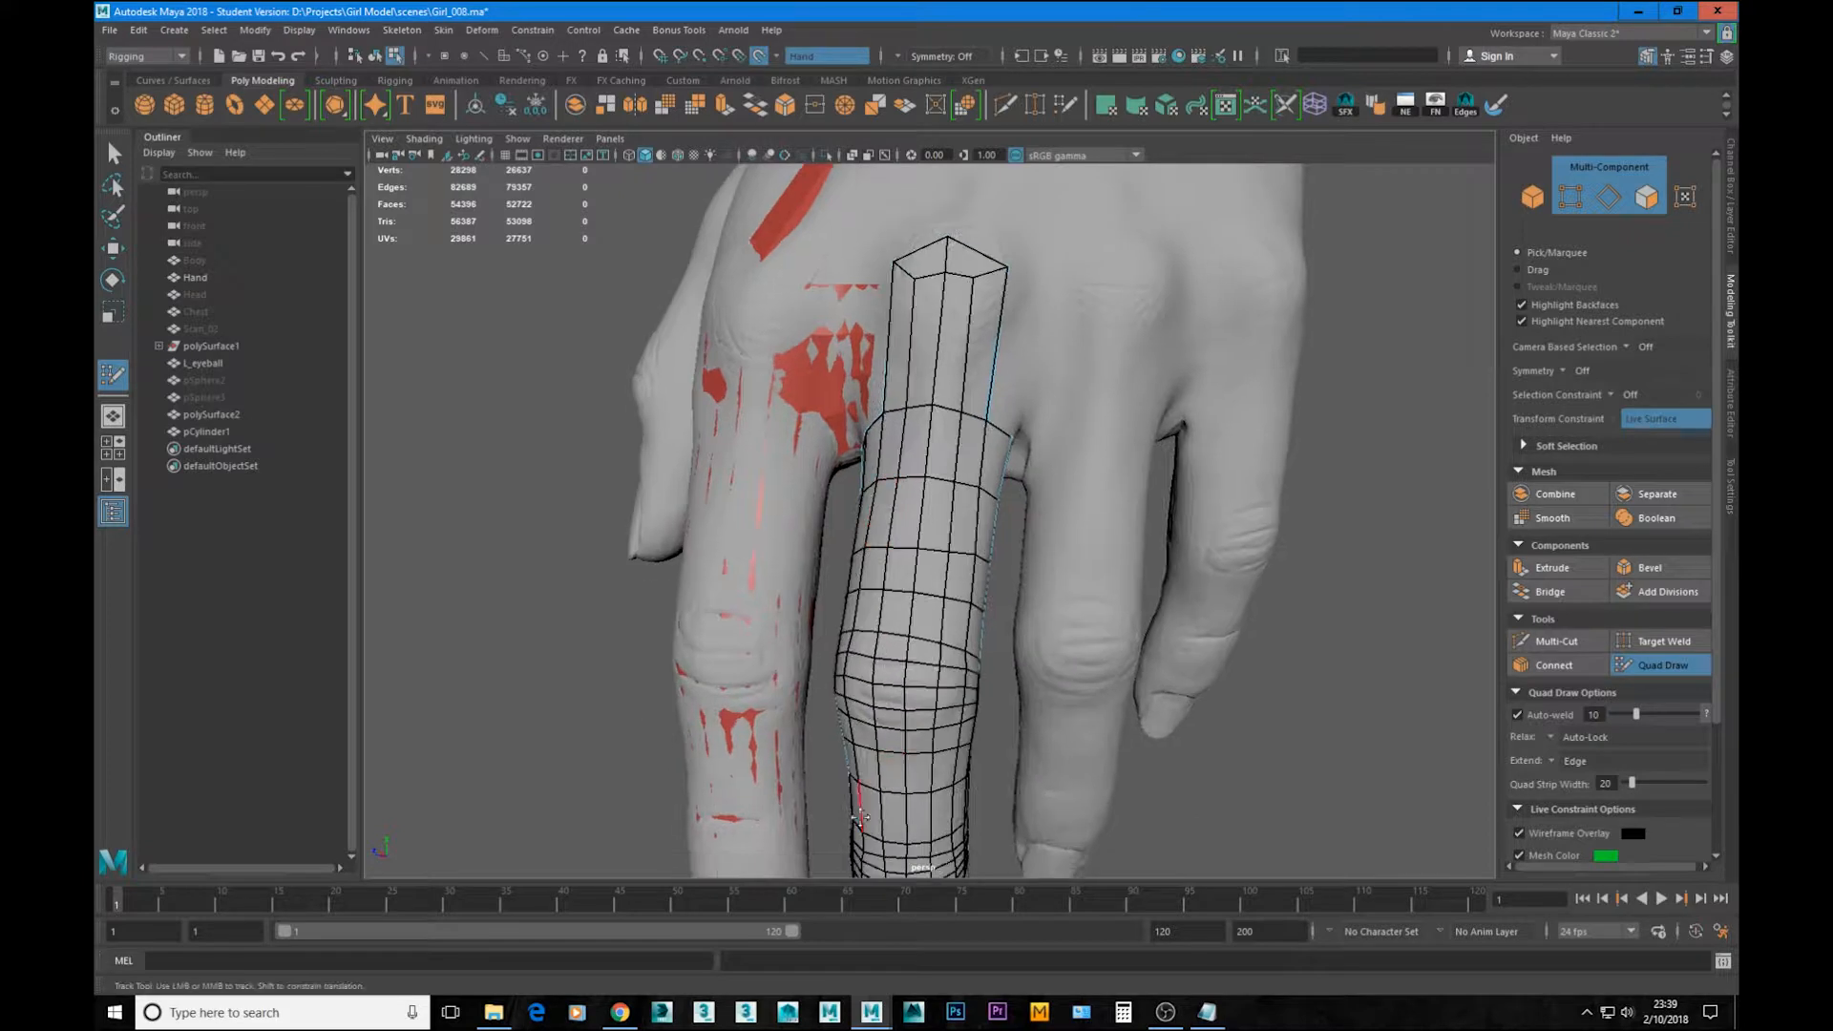
alt+drag(873, 198, 987, 365)
key(ctrl+z)
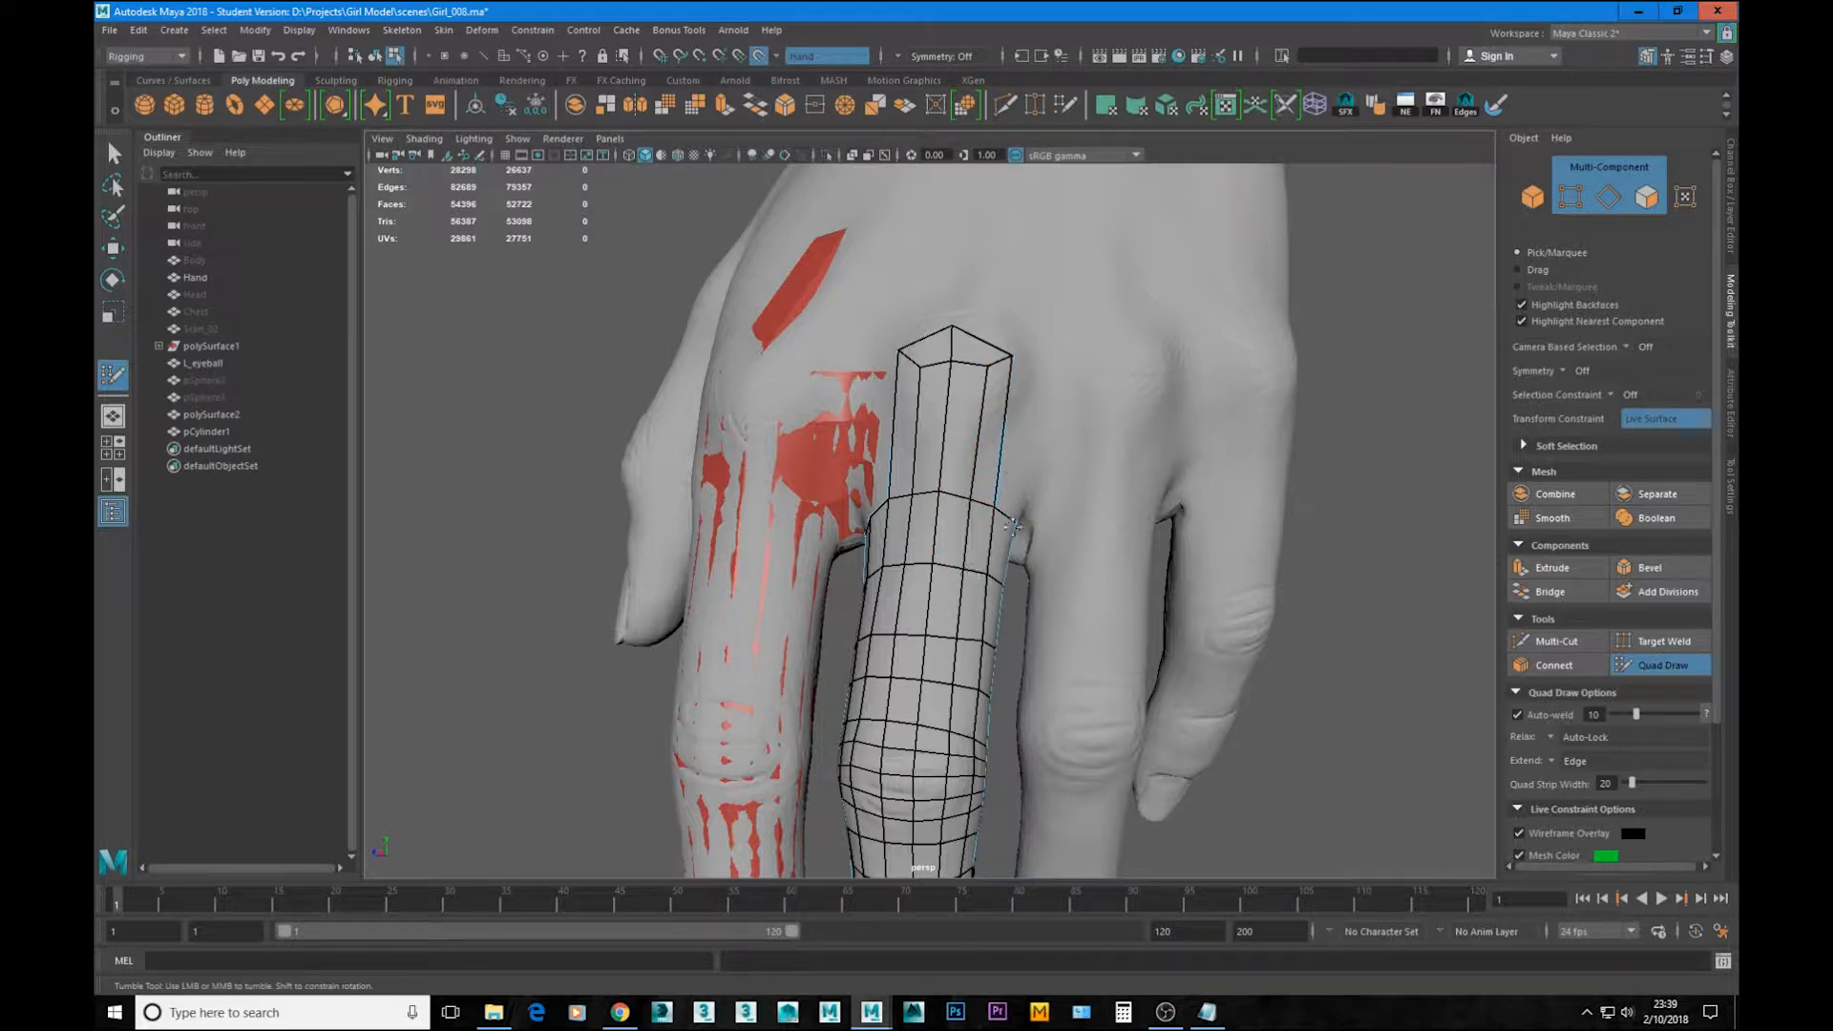
alt+middle_drag(972, 573, 972, 635)
alt+right_drag(972, 635, 993, 611)
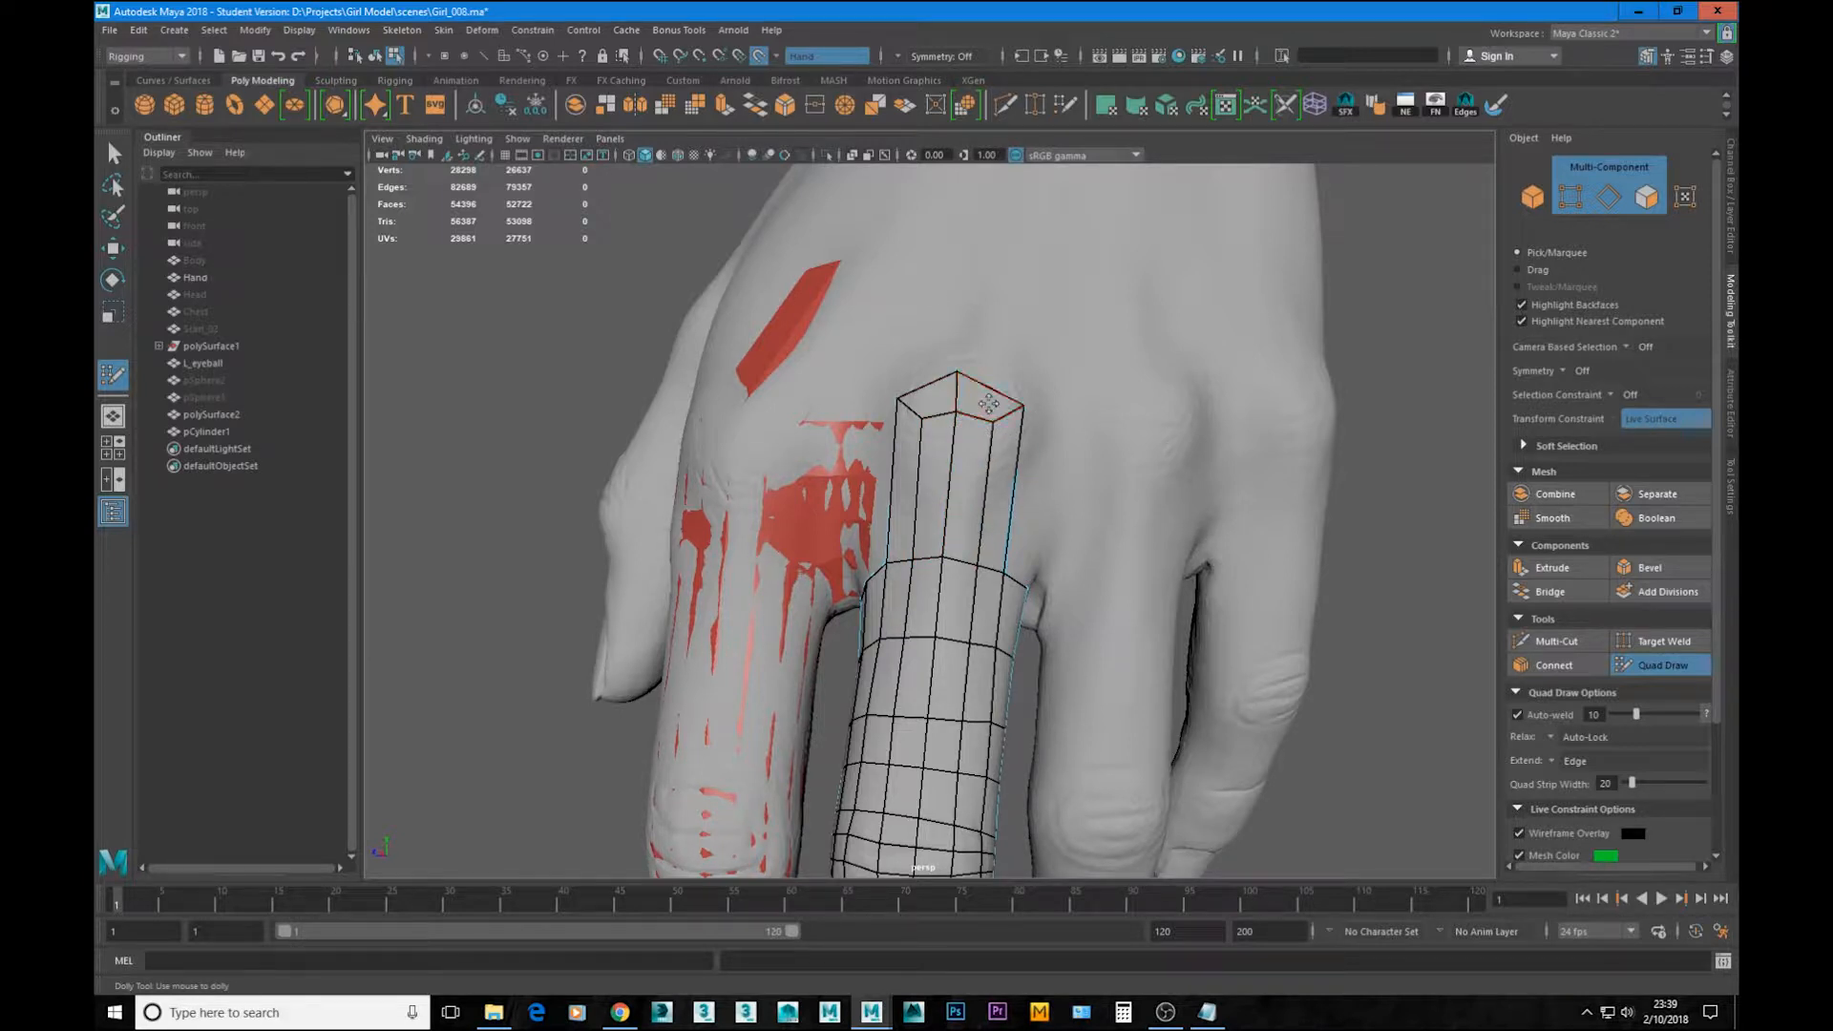
drag(989, 401, 911, 400)
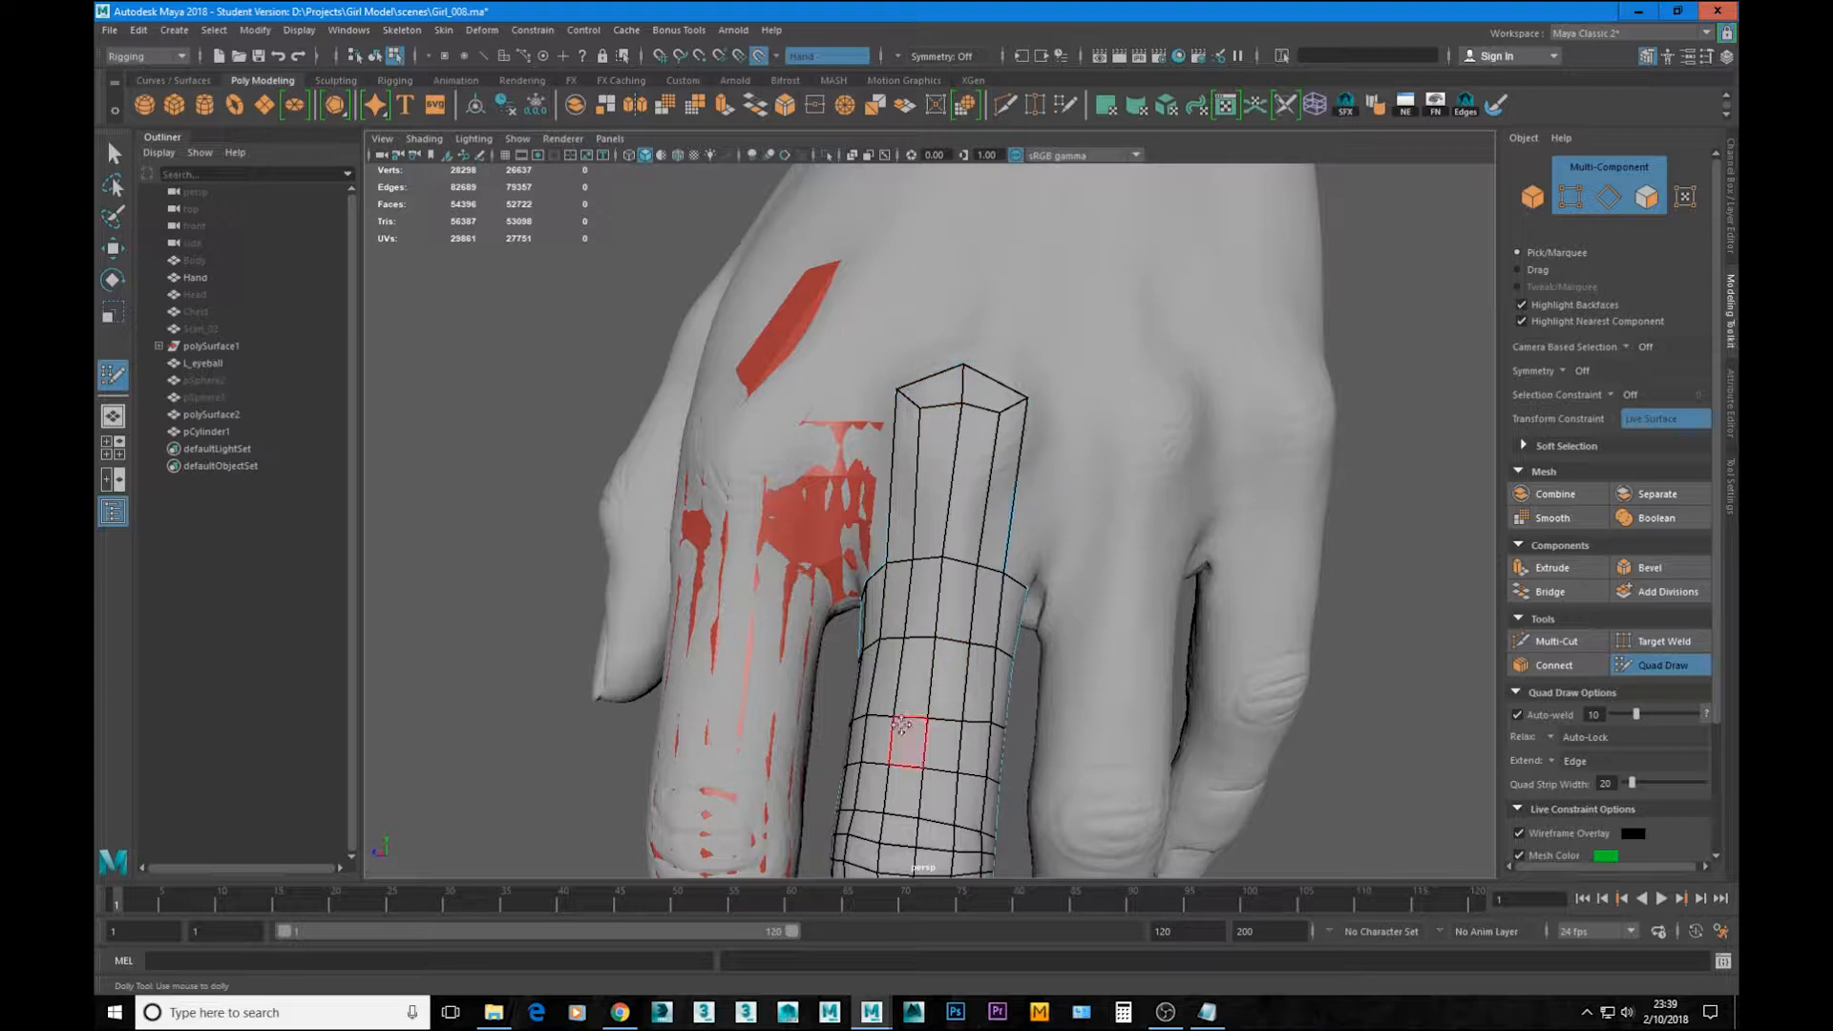
Step: Insert two crosswise edge loops in the strip between the middle finger's base and knuckle, and reshape the first loop's vertices
alt+drag(1016, 483, 992, 481)
alt+right_drag(992, 481, 969, 521)
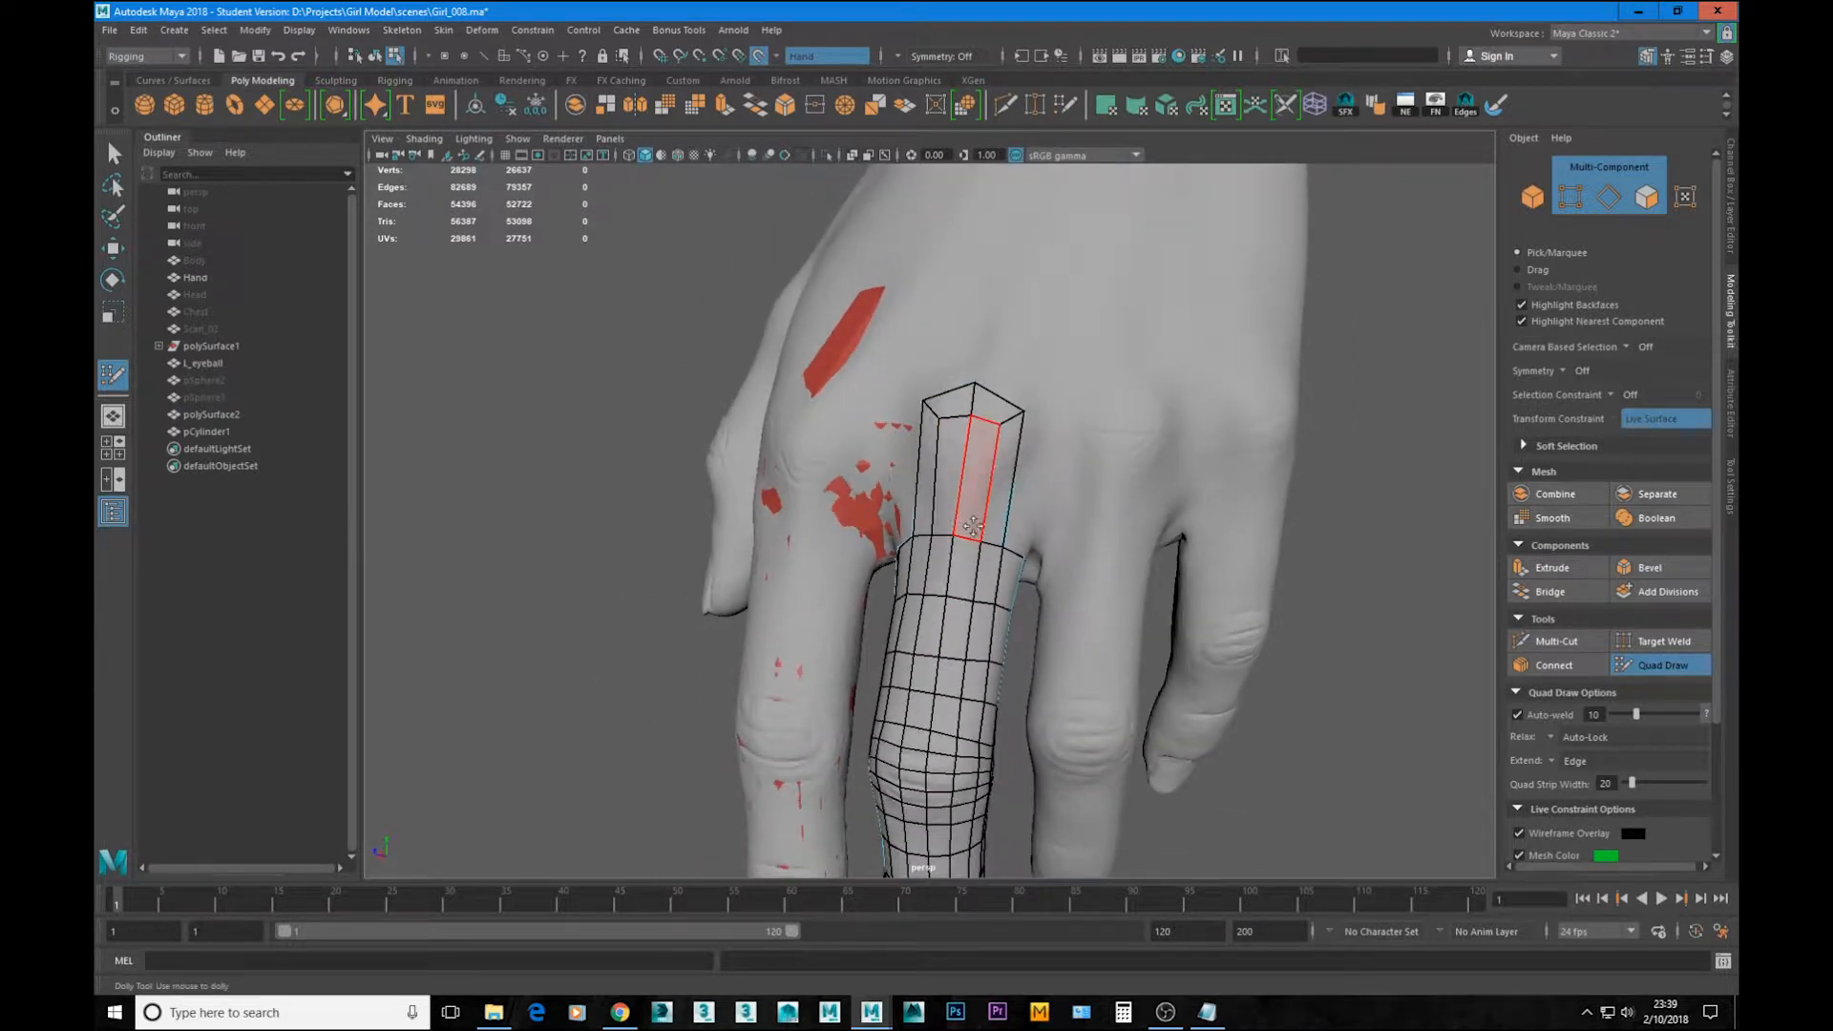
scroll(993, 520, up, 5)
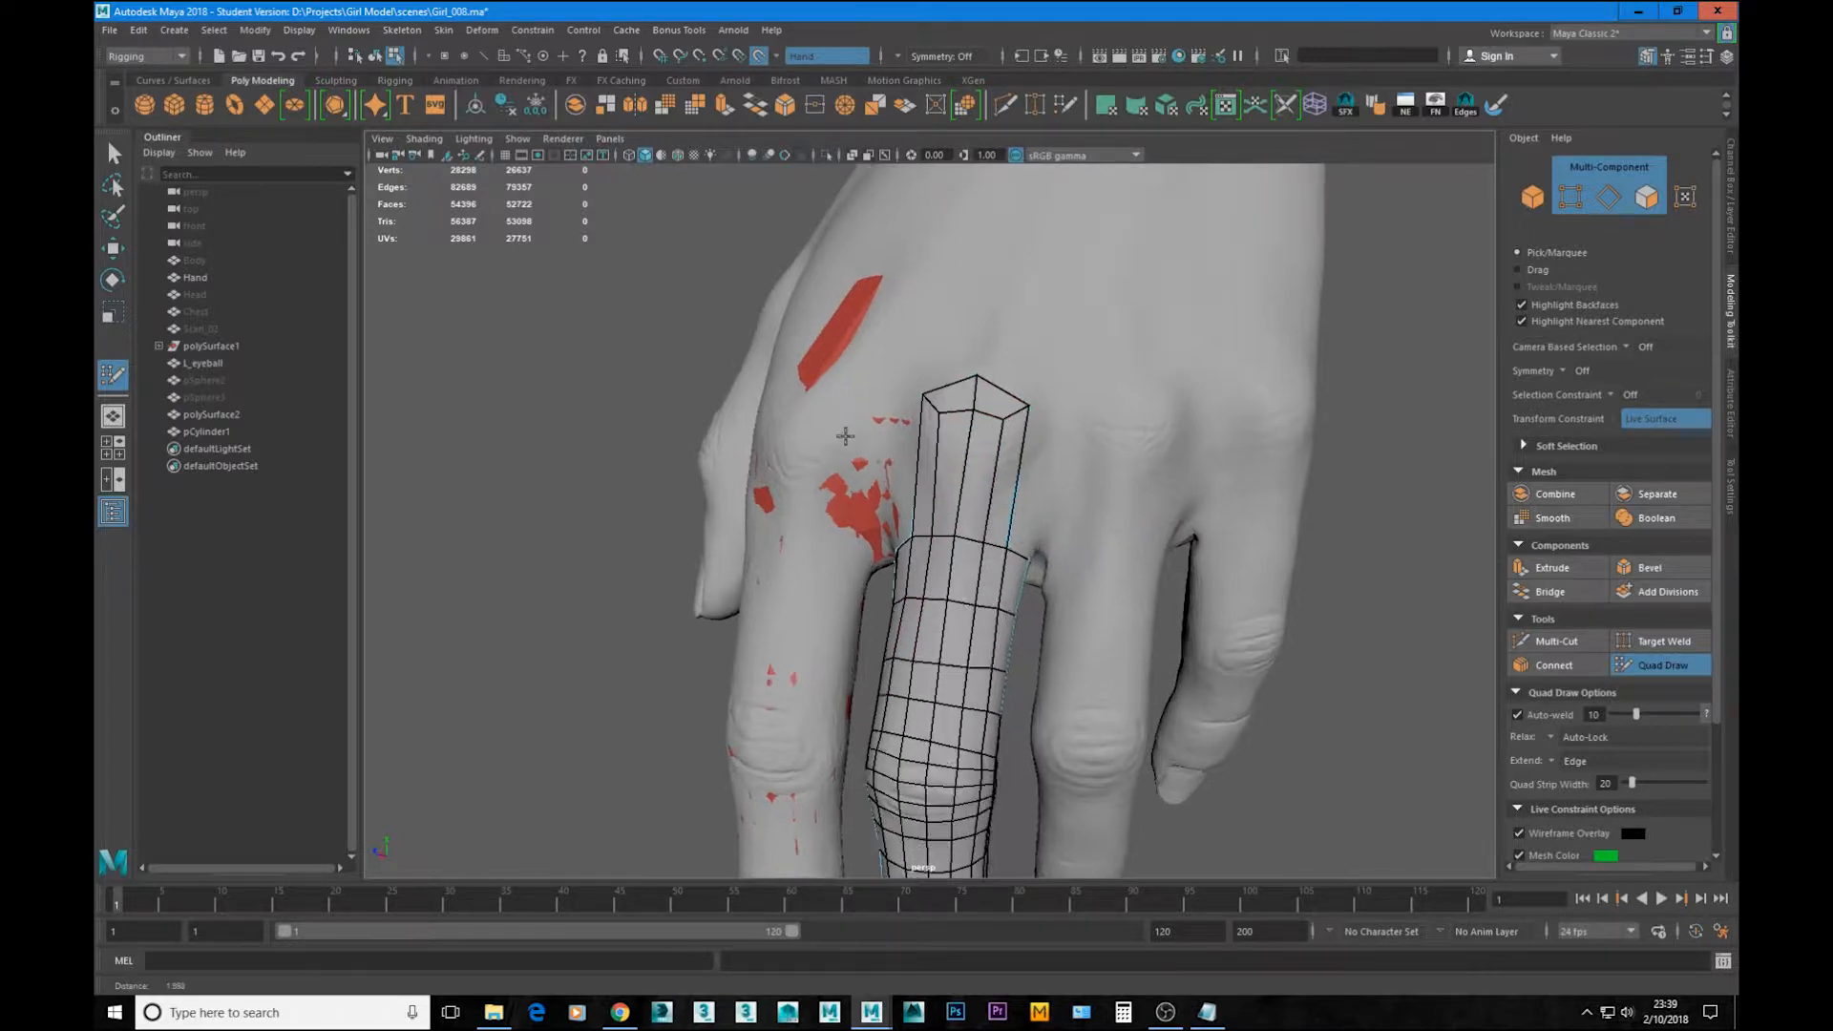
alt+drag(993, 520, 983, 463)
alt+right_drag(983, 463, 897, 449)
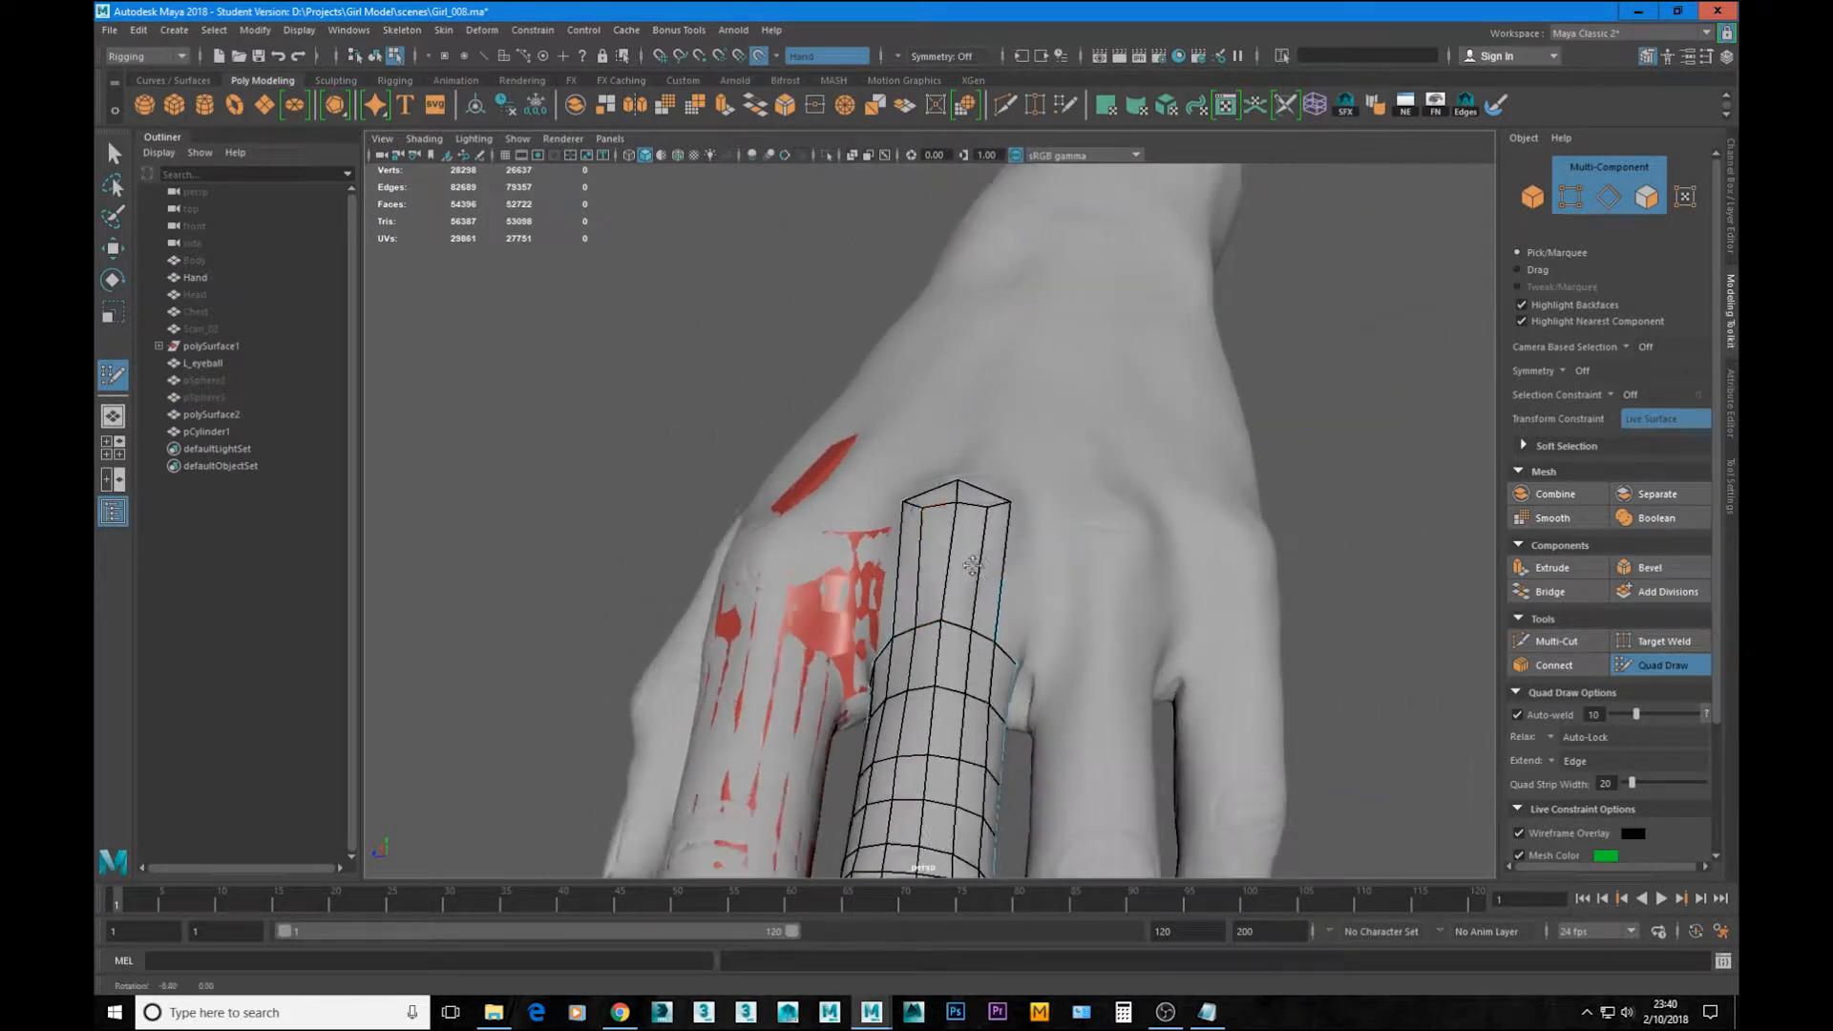
alt+drag(897, 448, 871, 468)
alt+middle_drag(871, 468, 825, 529)
scroll(824, 529, up, 2)
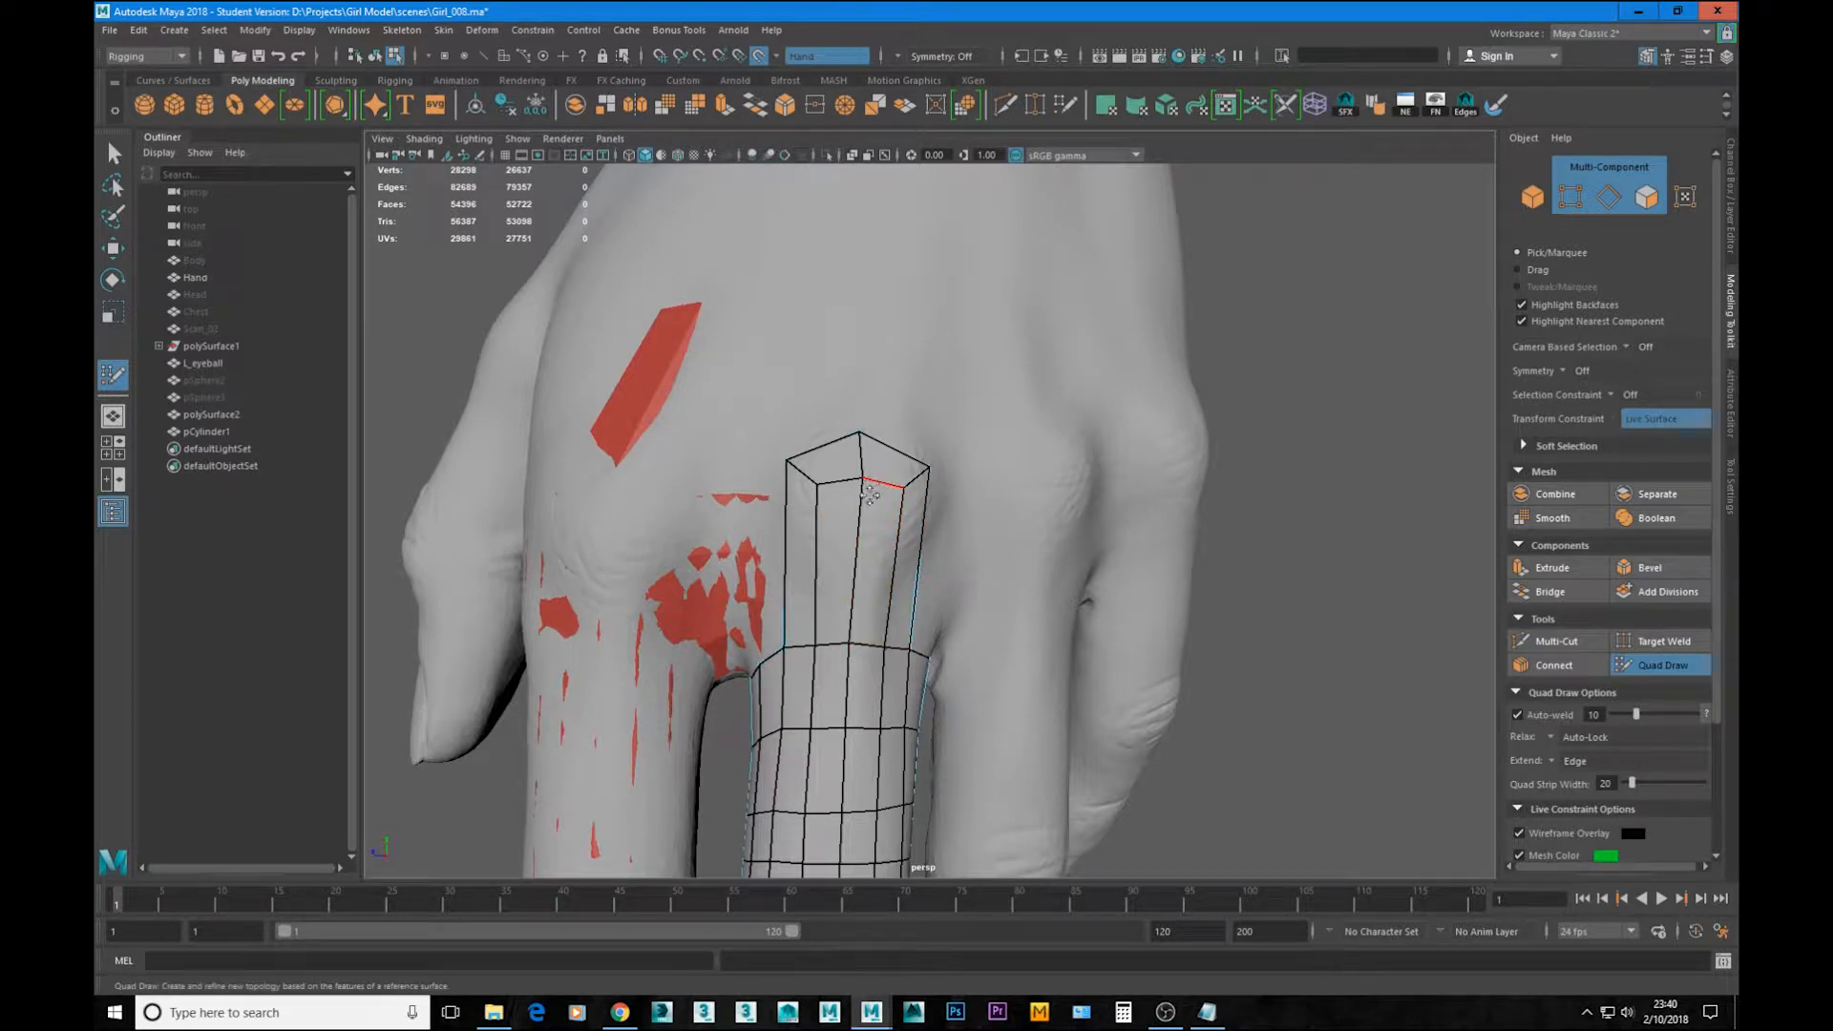
alt+middle_drag(880, 559, 890, 493)
alt+right_drag(889, 493, 856, 482)
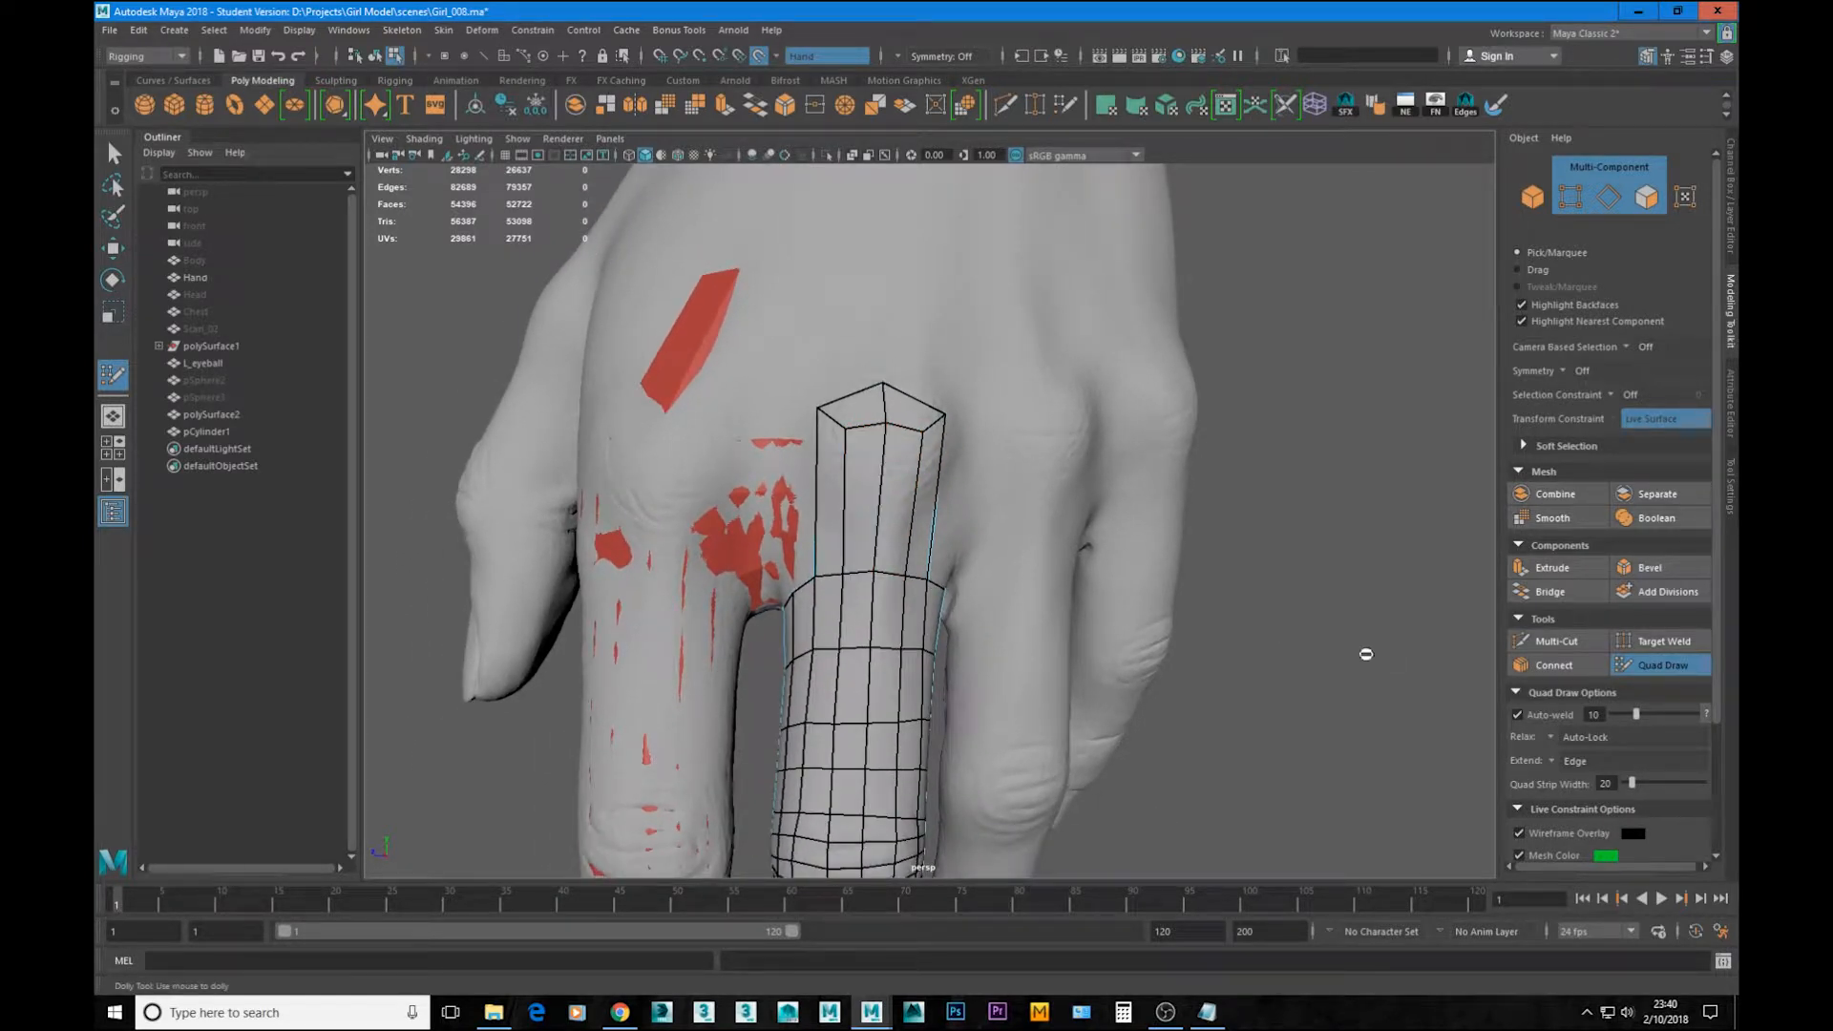
ctrl+click(914, 486)
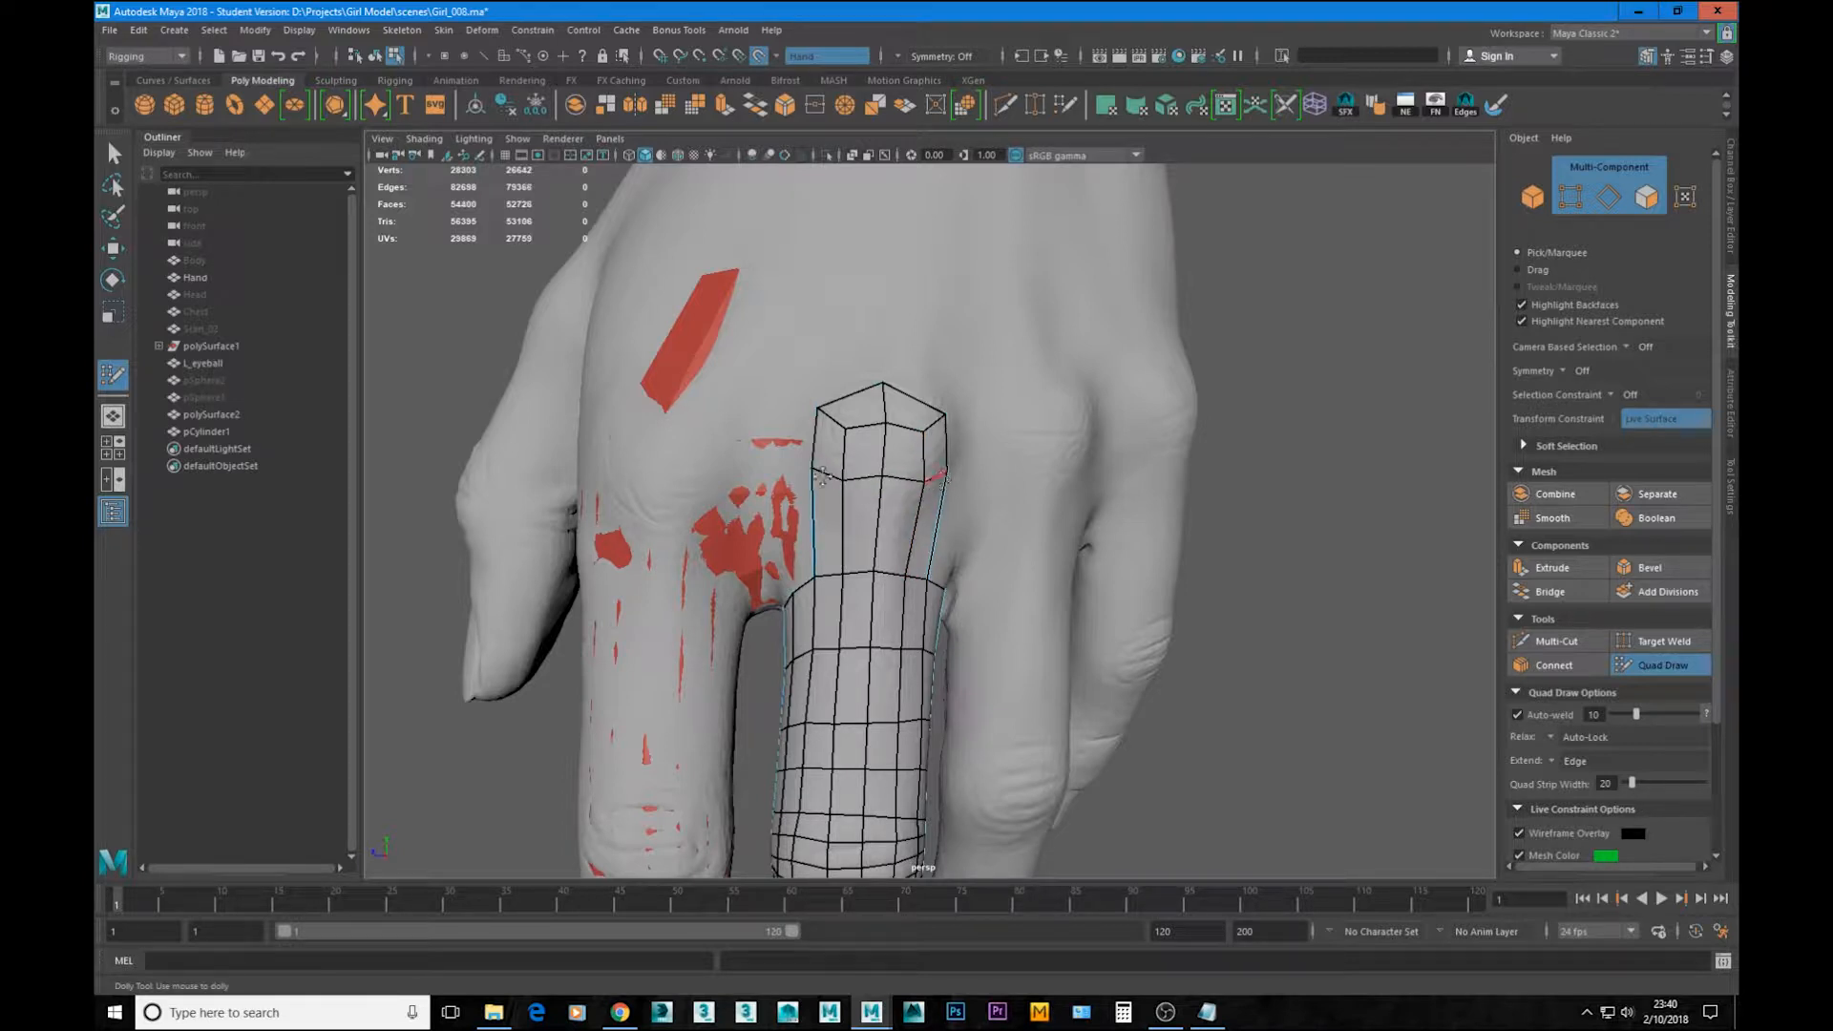
drag(824, 476, 884, 486)
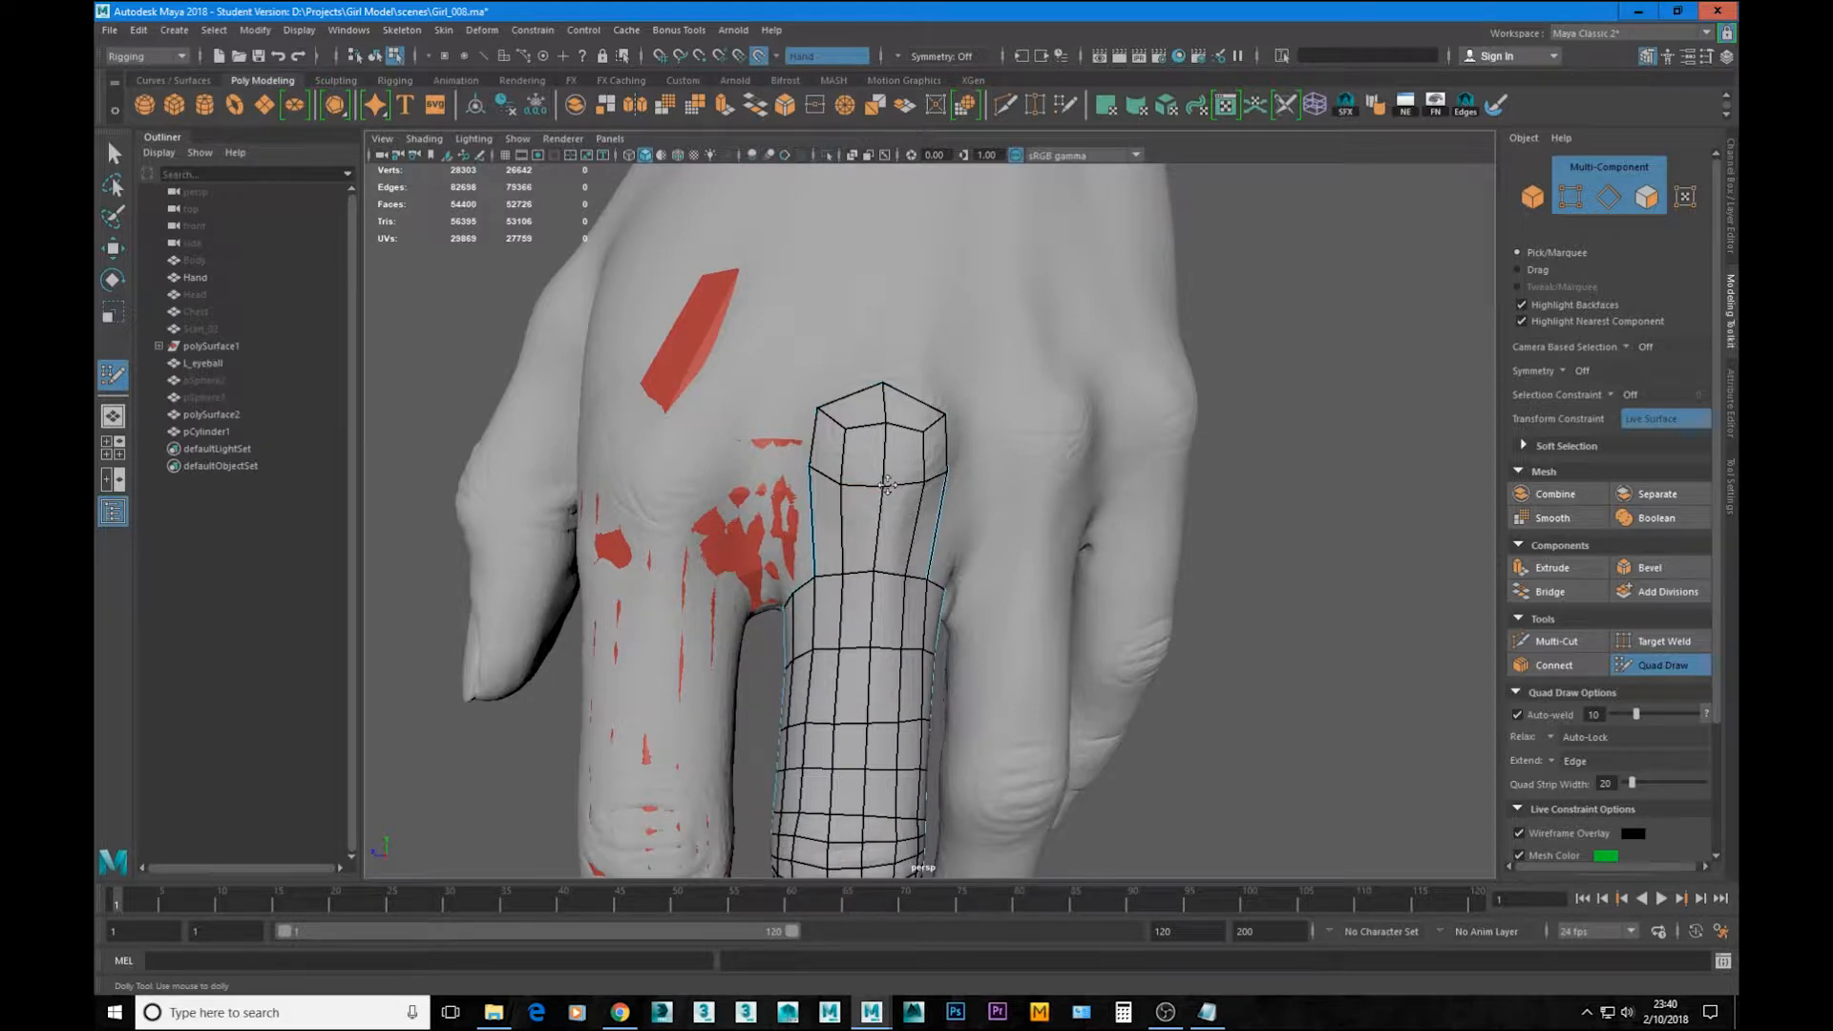
alt+middle_drag(942, 519, 944, 527)
ctrl+click(908, 551)
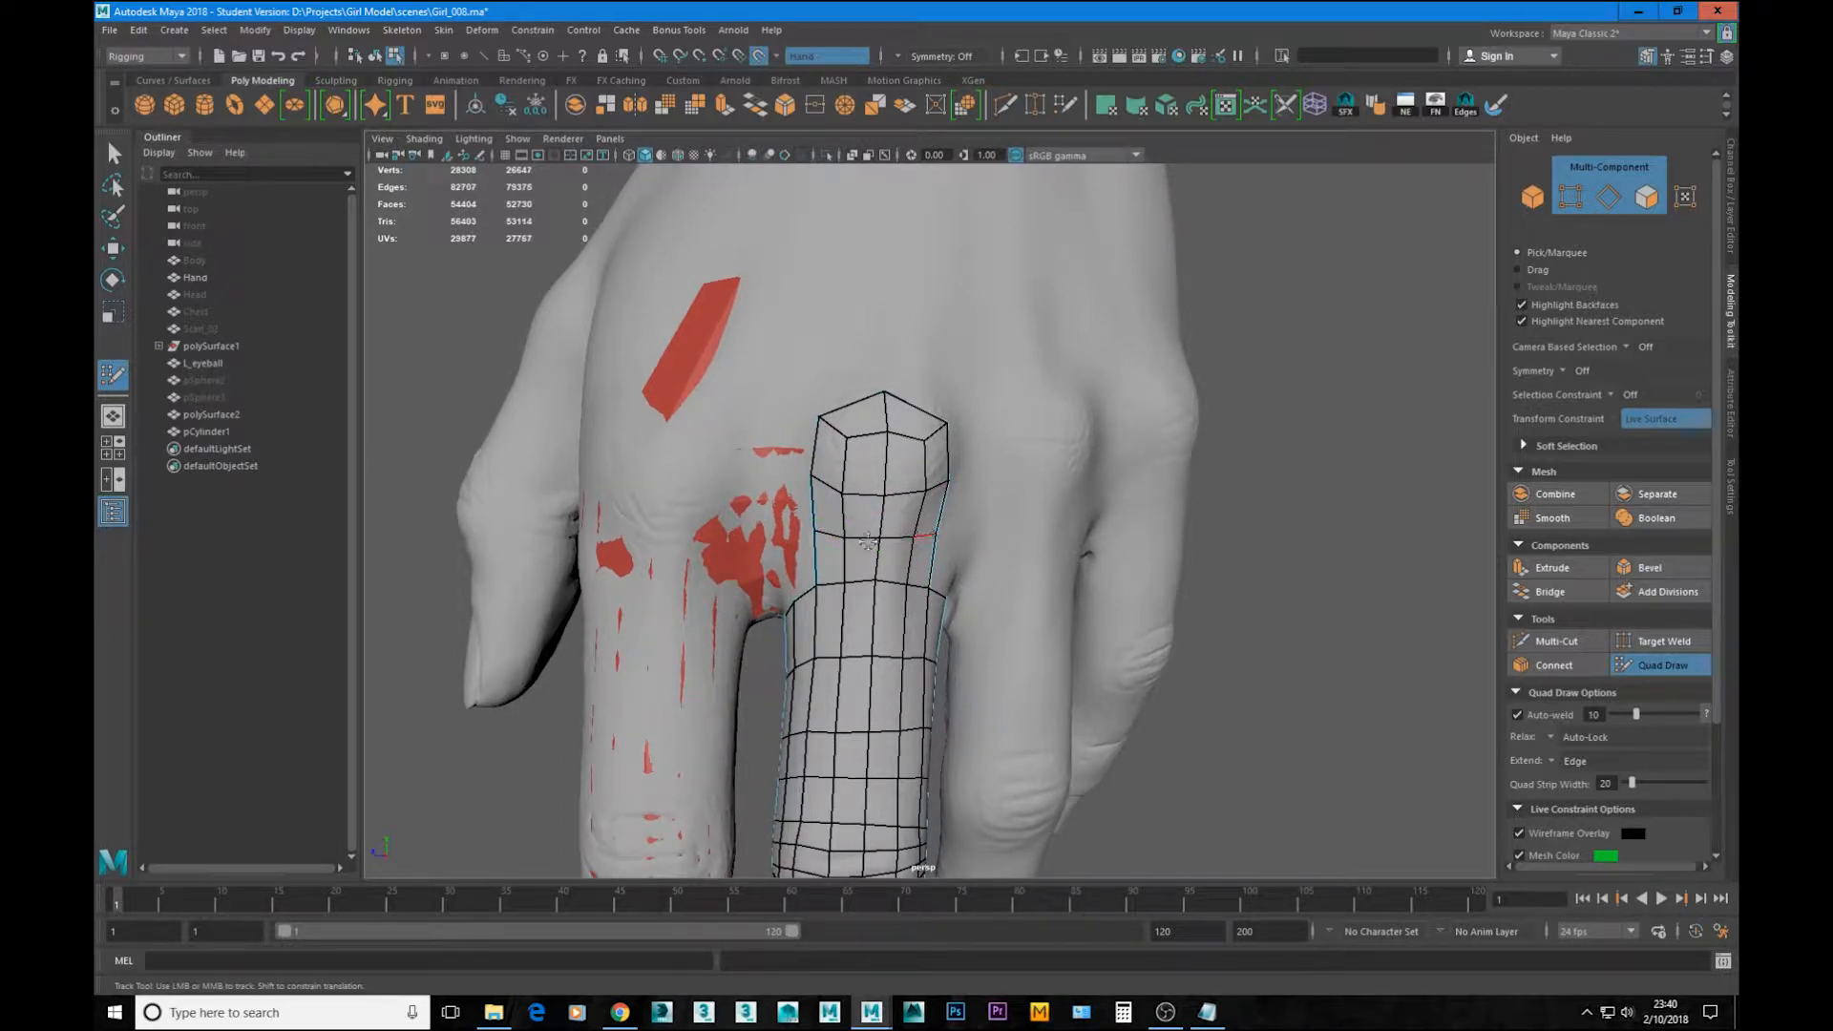
Step: Set the live constraint's mesh alpha to 0.75 so the green retopology overlay is easier to see
alt+drag(867, 541, 974, 482)
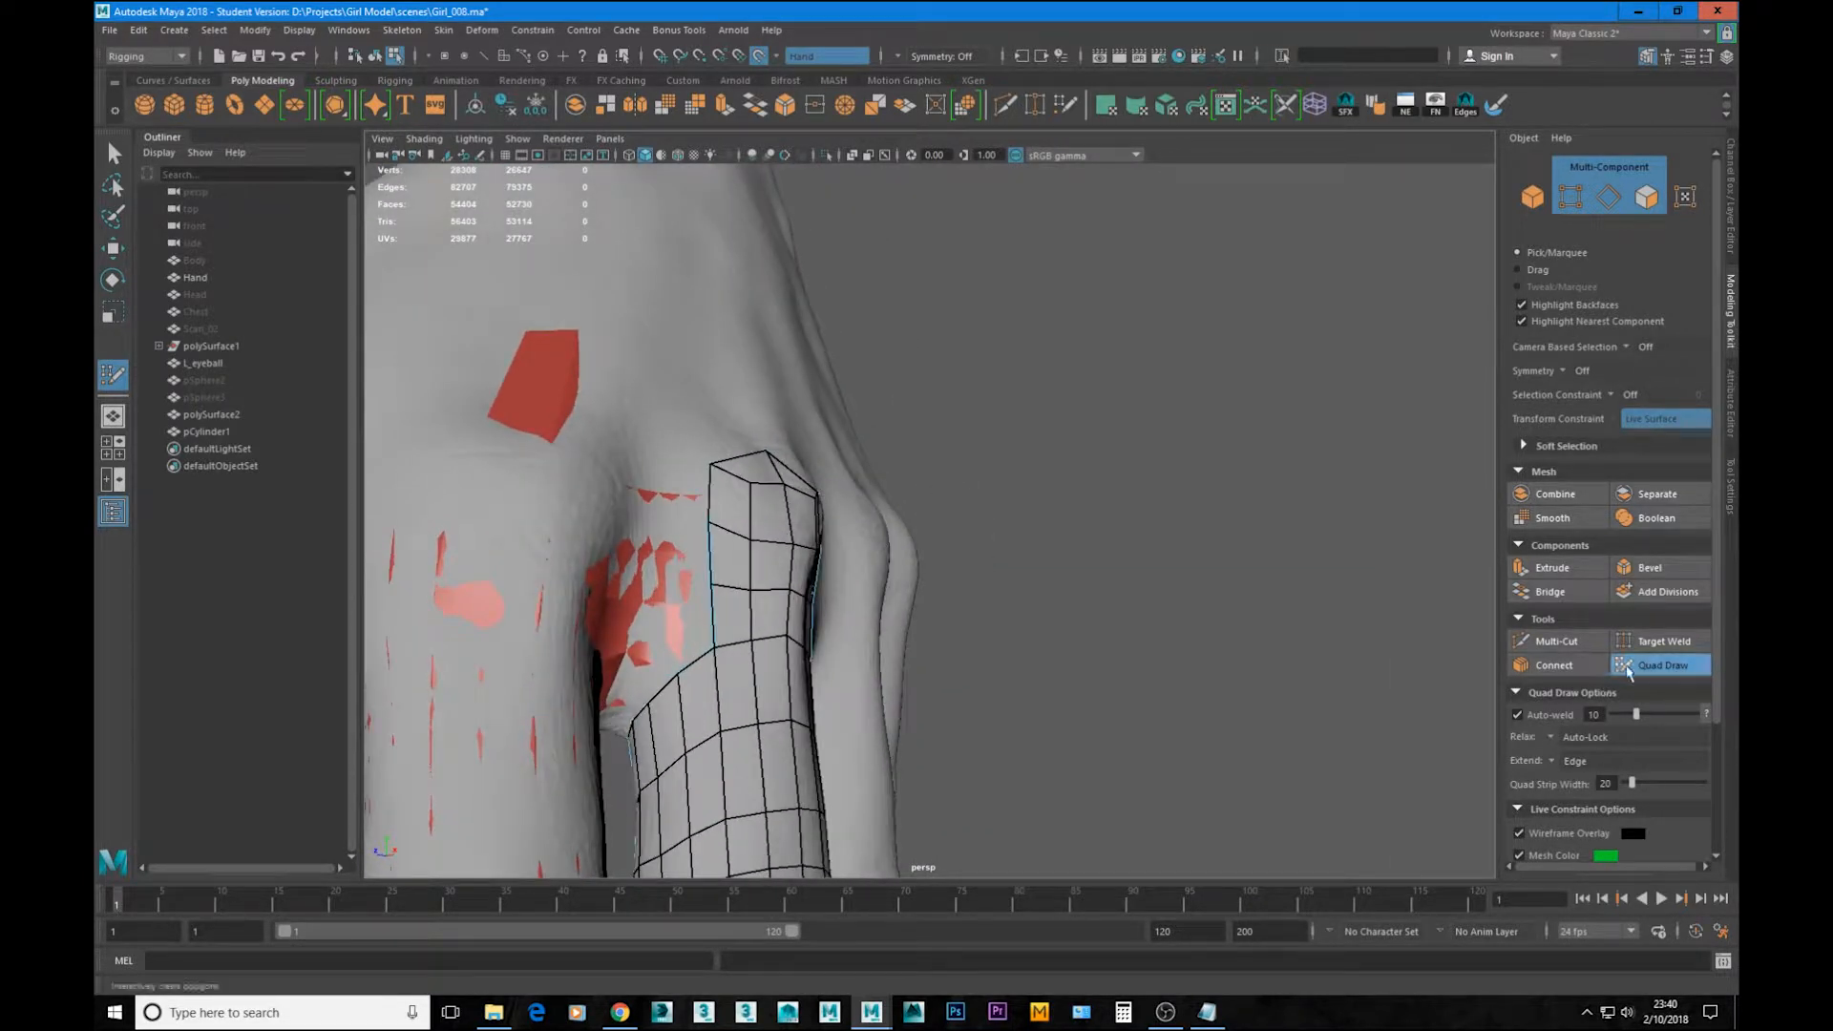
scroll(1685, 830, down, 1)
mouse_move(1626, 827)
mouse_down()
mouse_move(1643, 826)
mouse_move(1580, 814)
mouse_up()
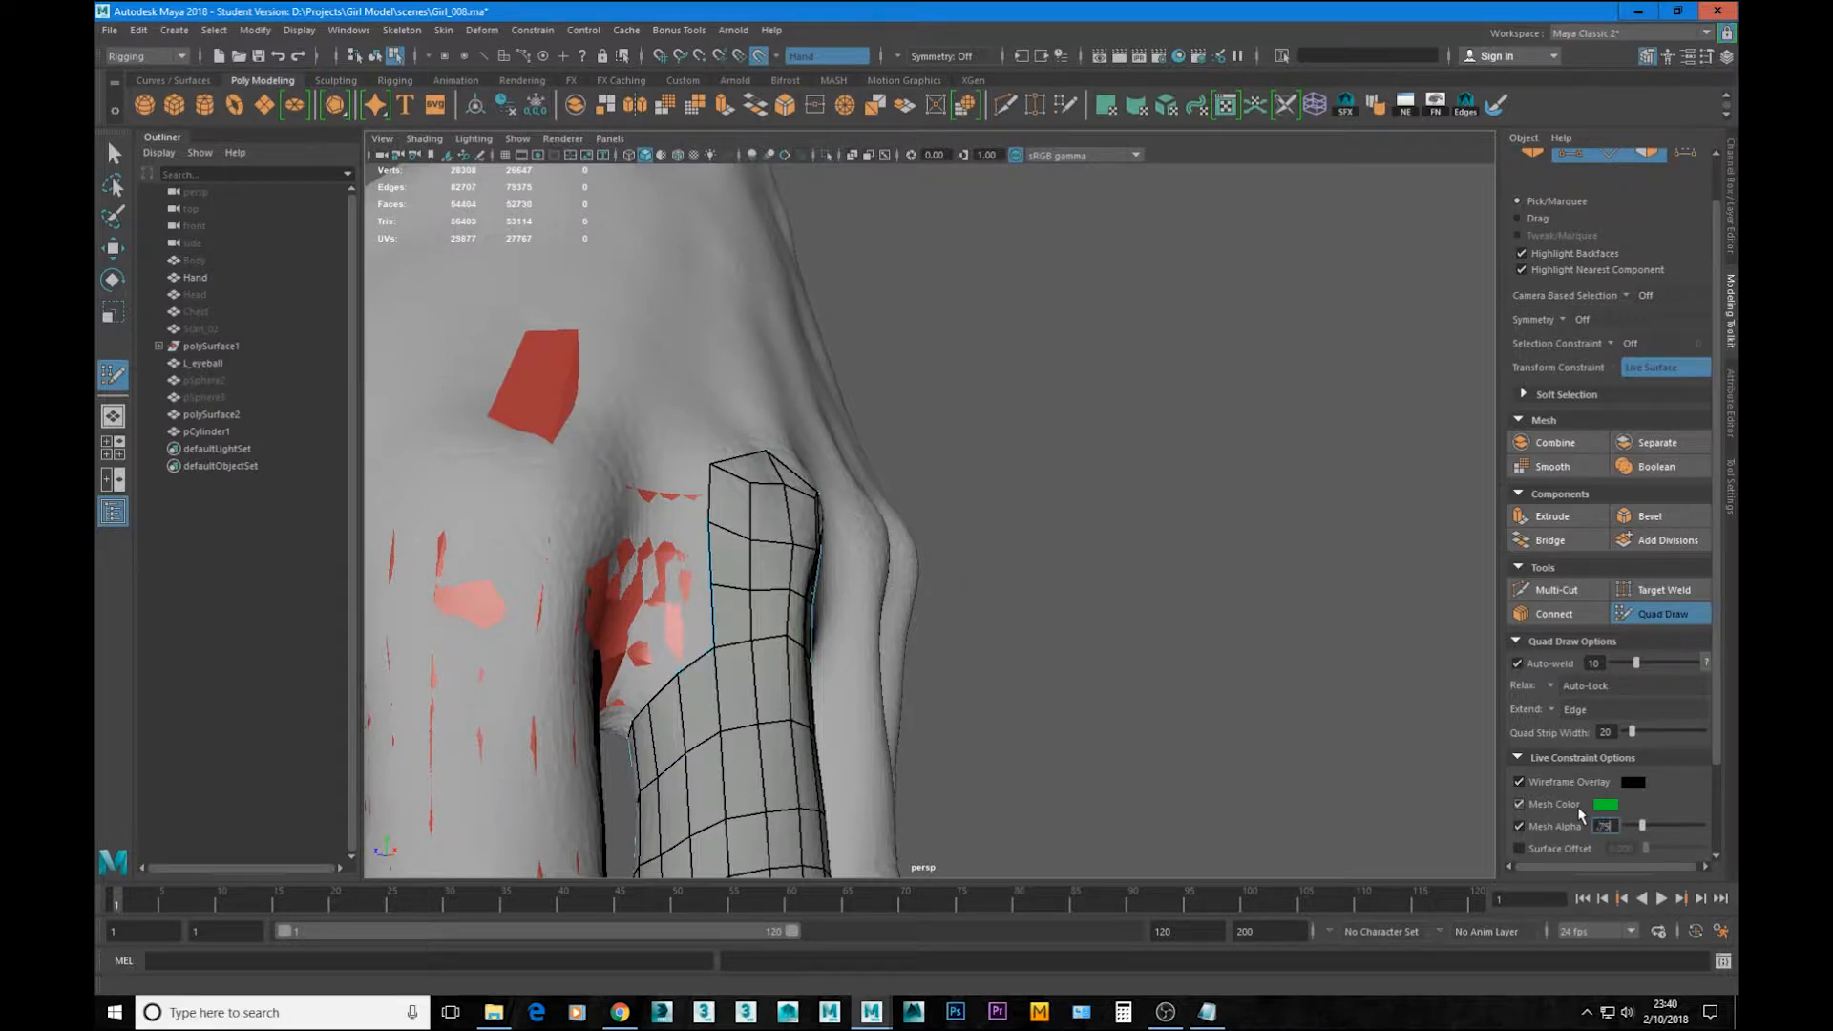
key(Return)
alt+drag(865, 361, 806, 511)
alt+right_drag(805, 511, 793, 482)
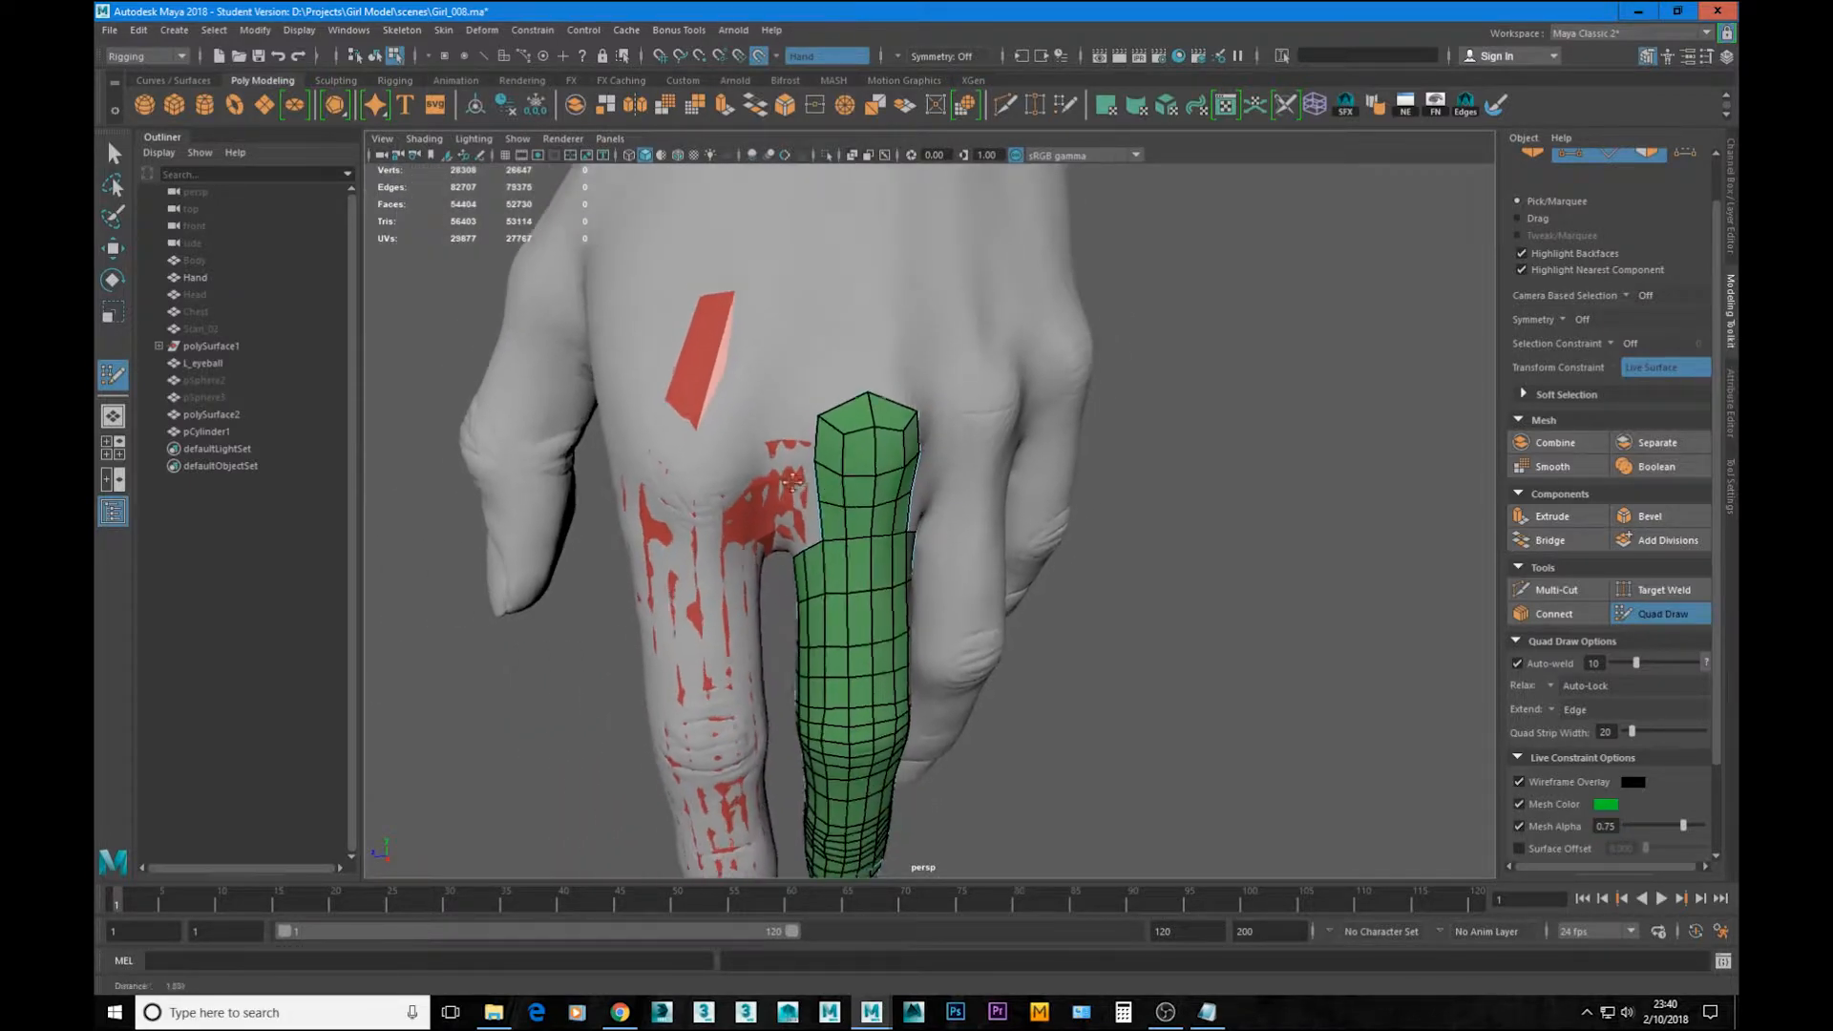
alt+drag(792, 483, 831, 430)
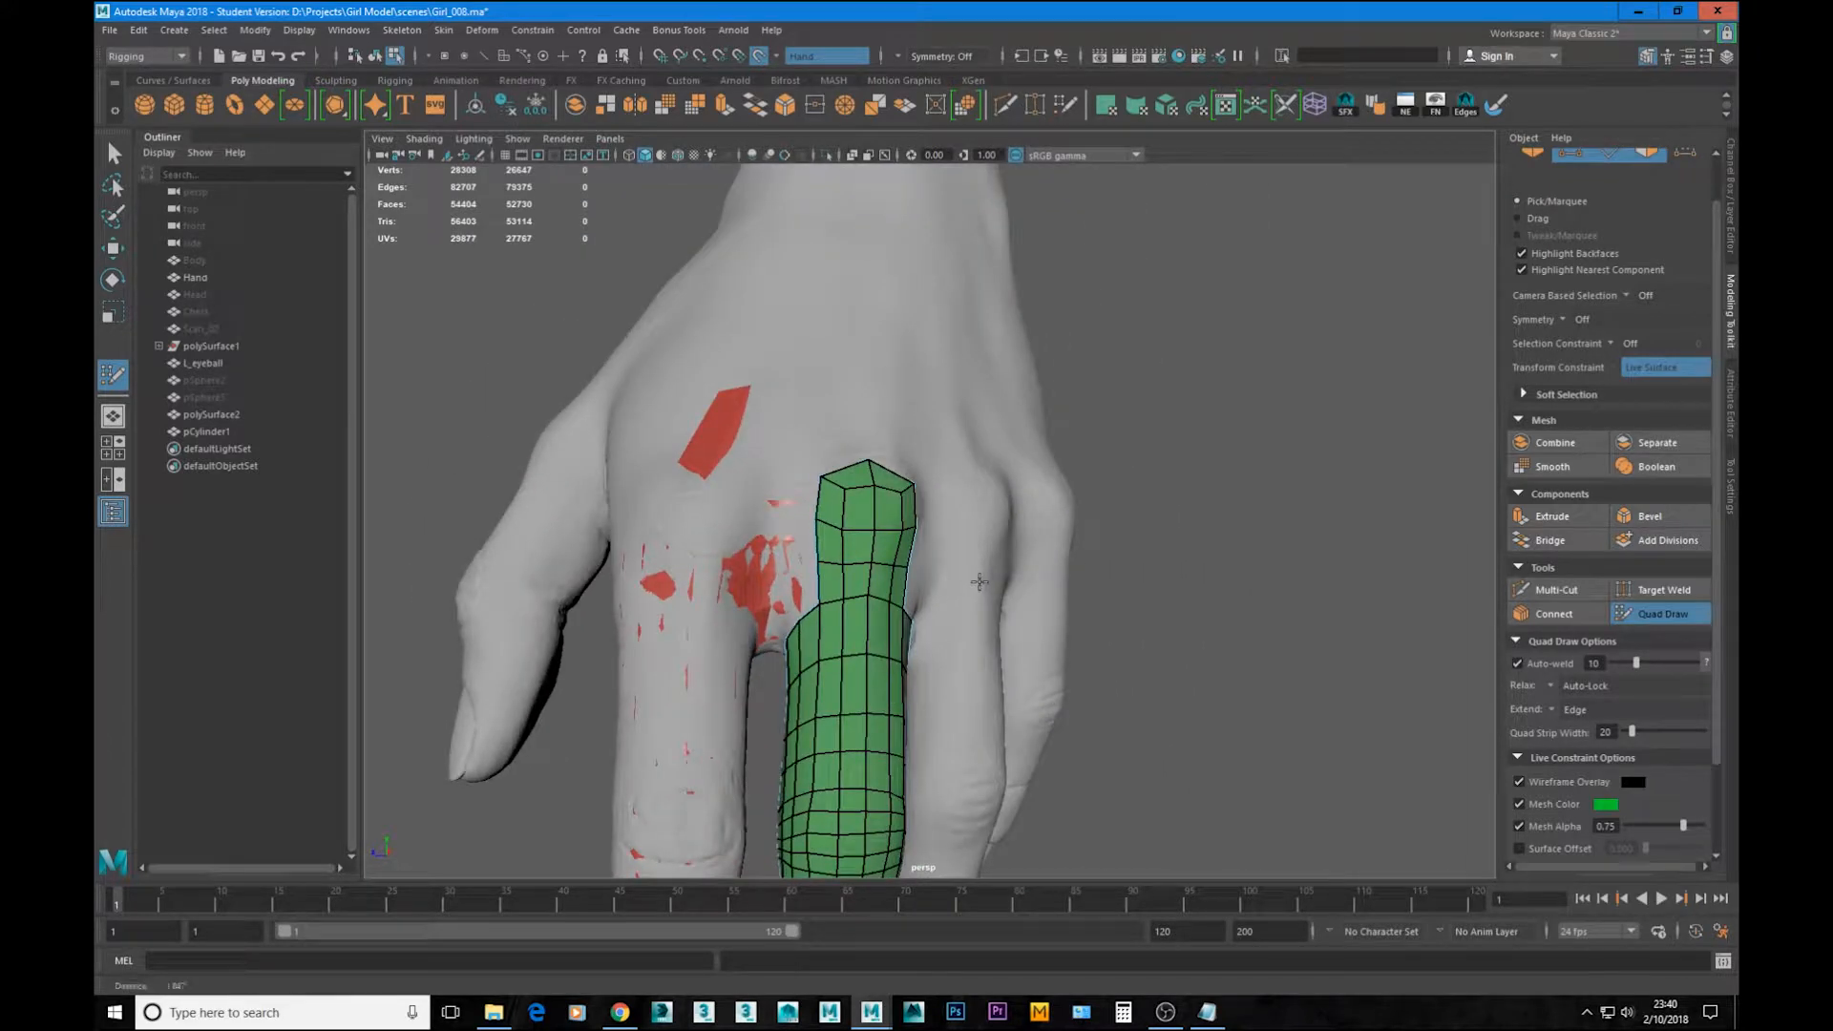
alt+right_drag(980, 582, 882, 558)
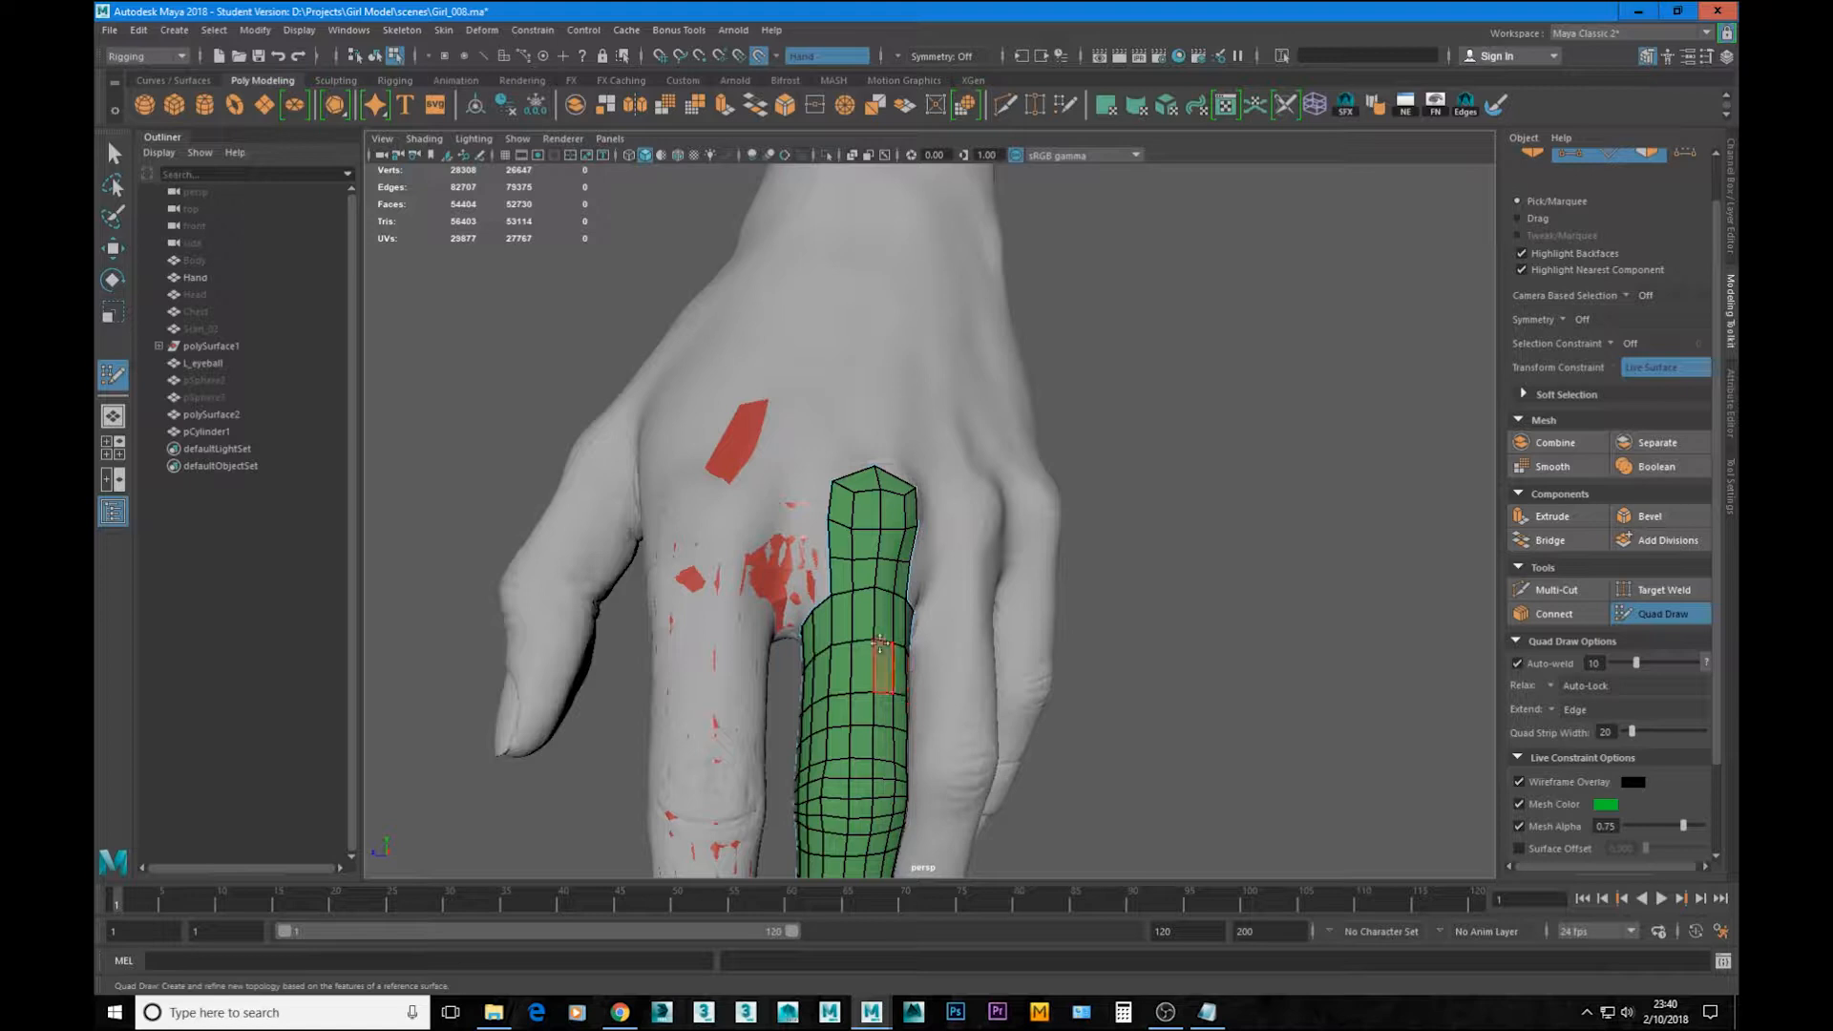
Step: Leave Quad Draw, isolate pCylinder1 together with polySurface2, and combine the two finger meshes into one object
click(1663, 615)
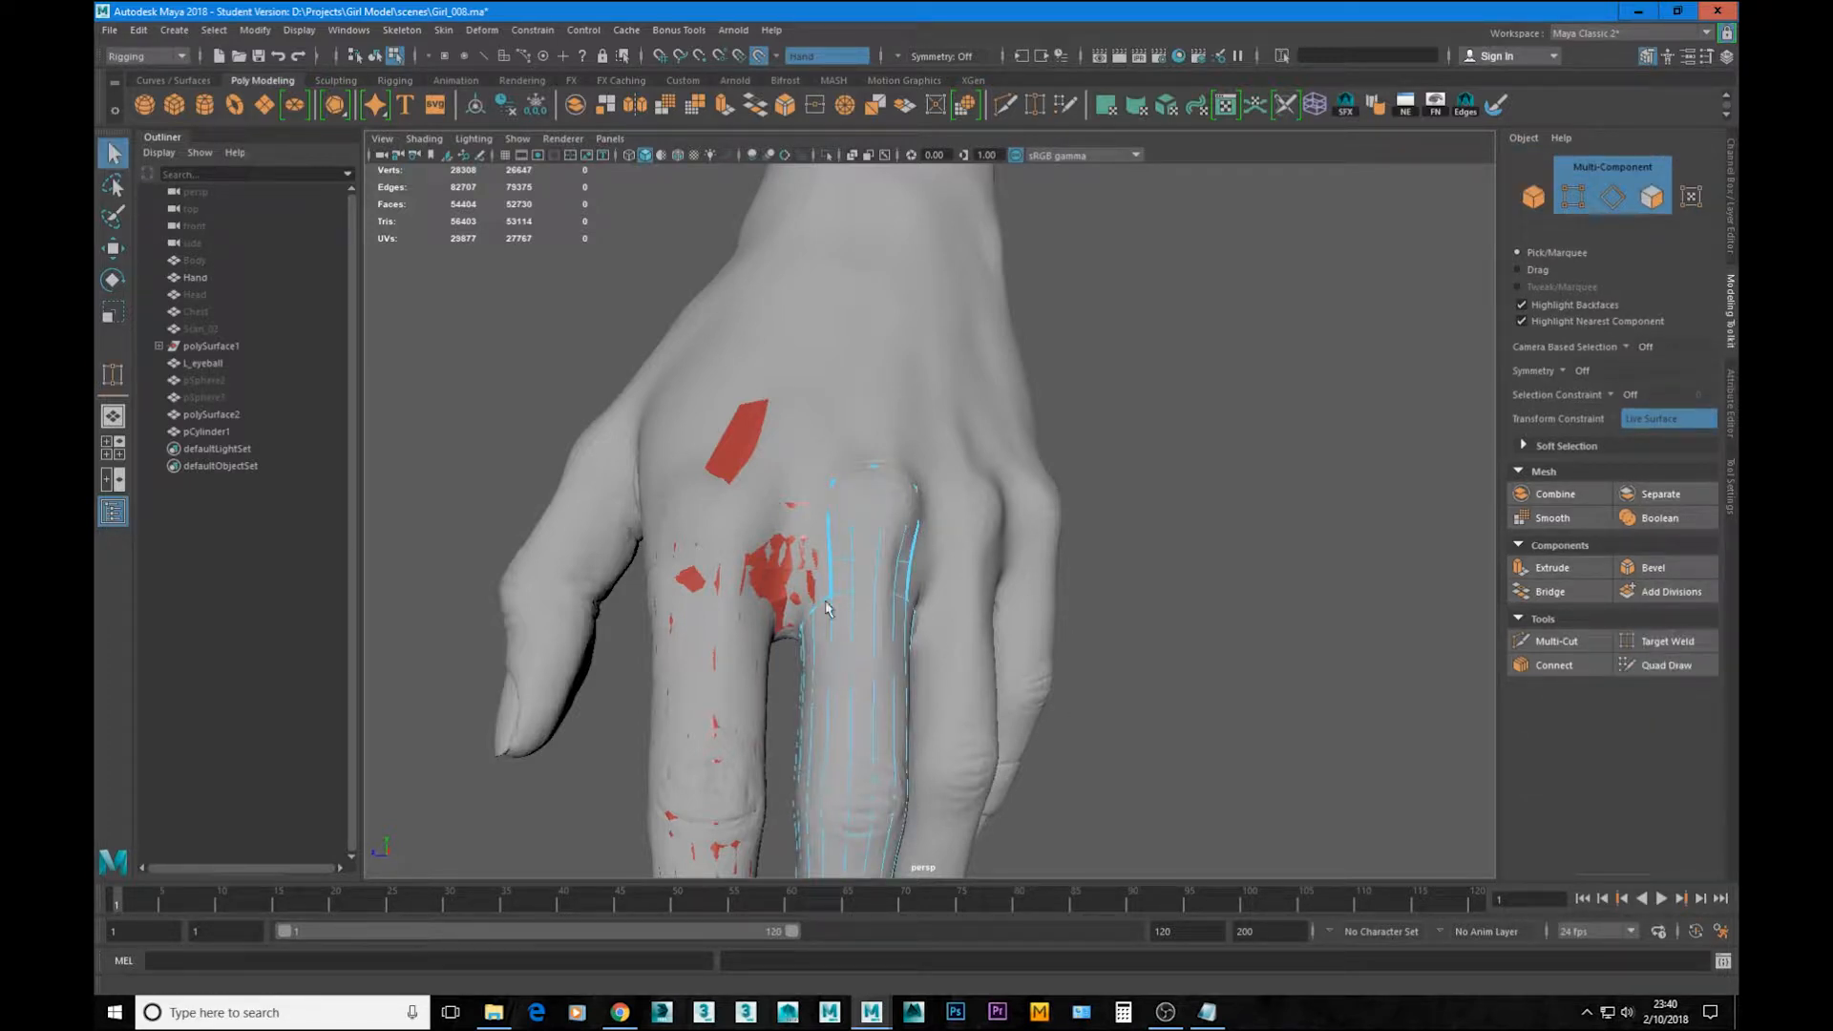
key(F8)
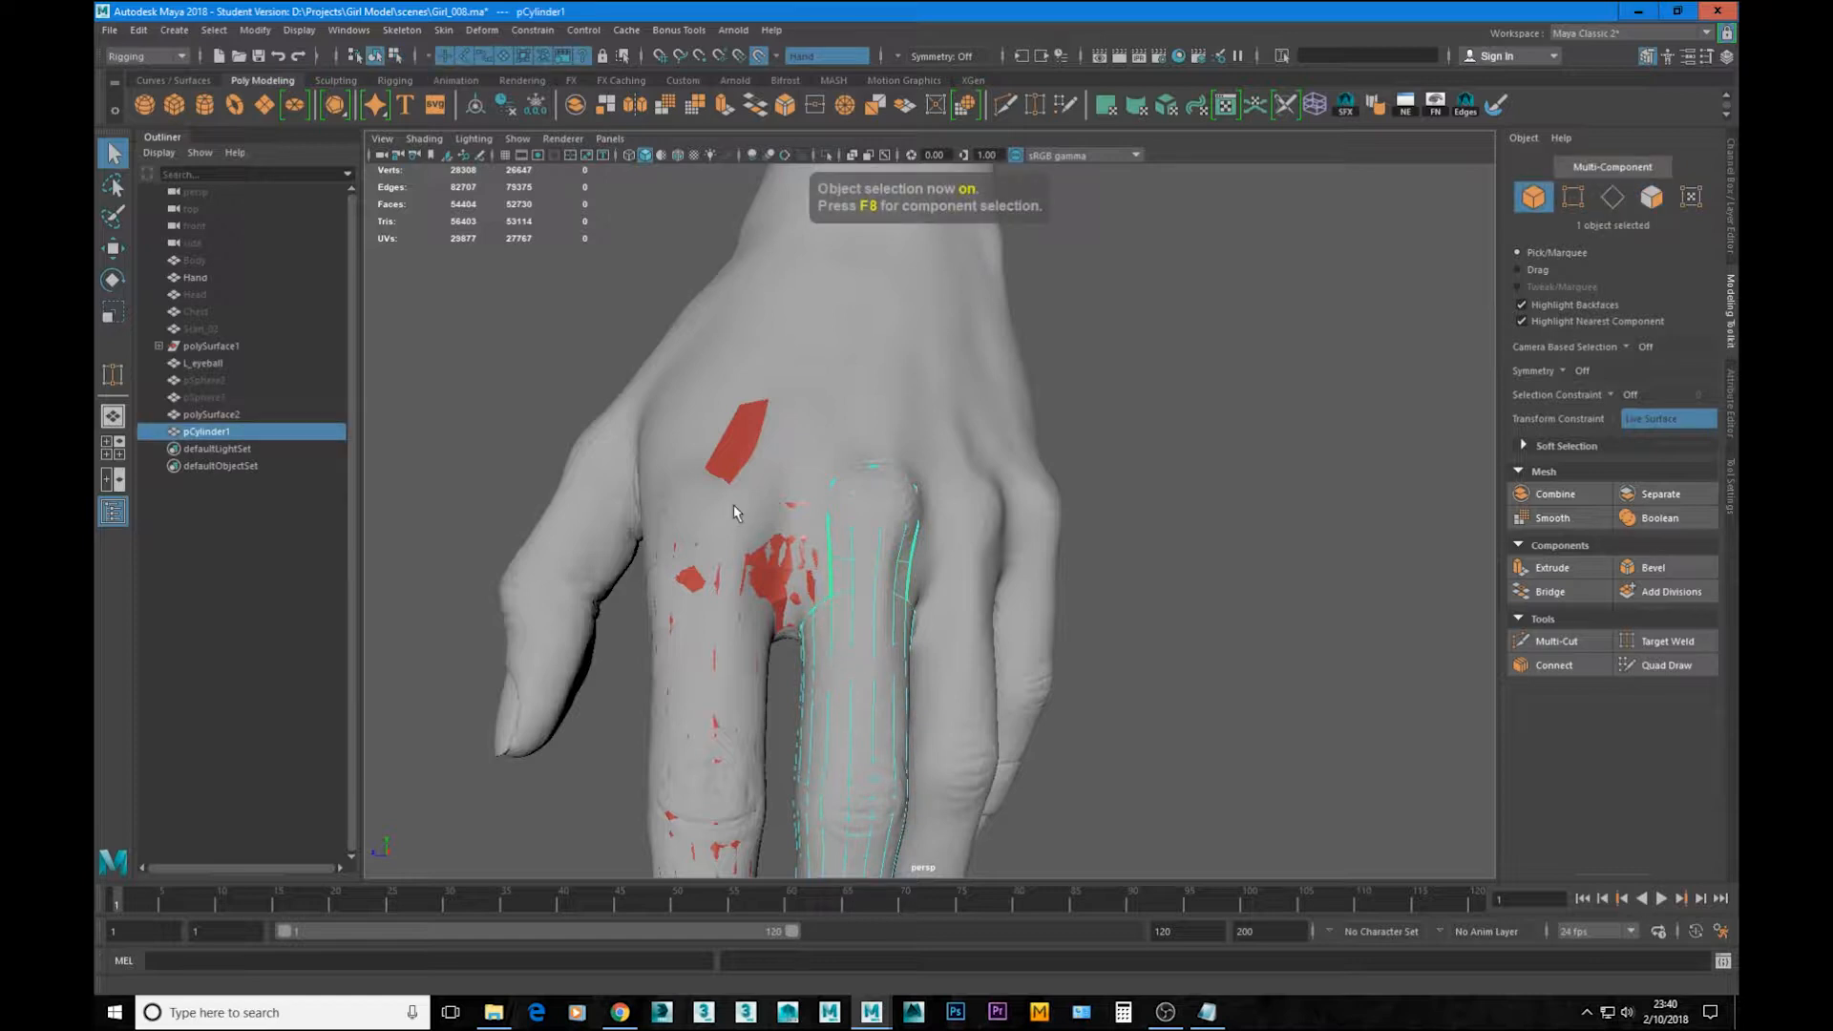
ctrl+click(212, 414)
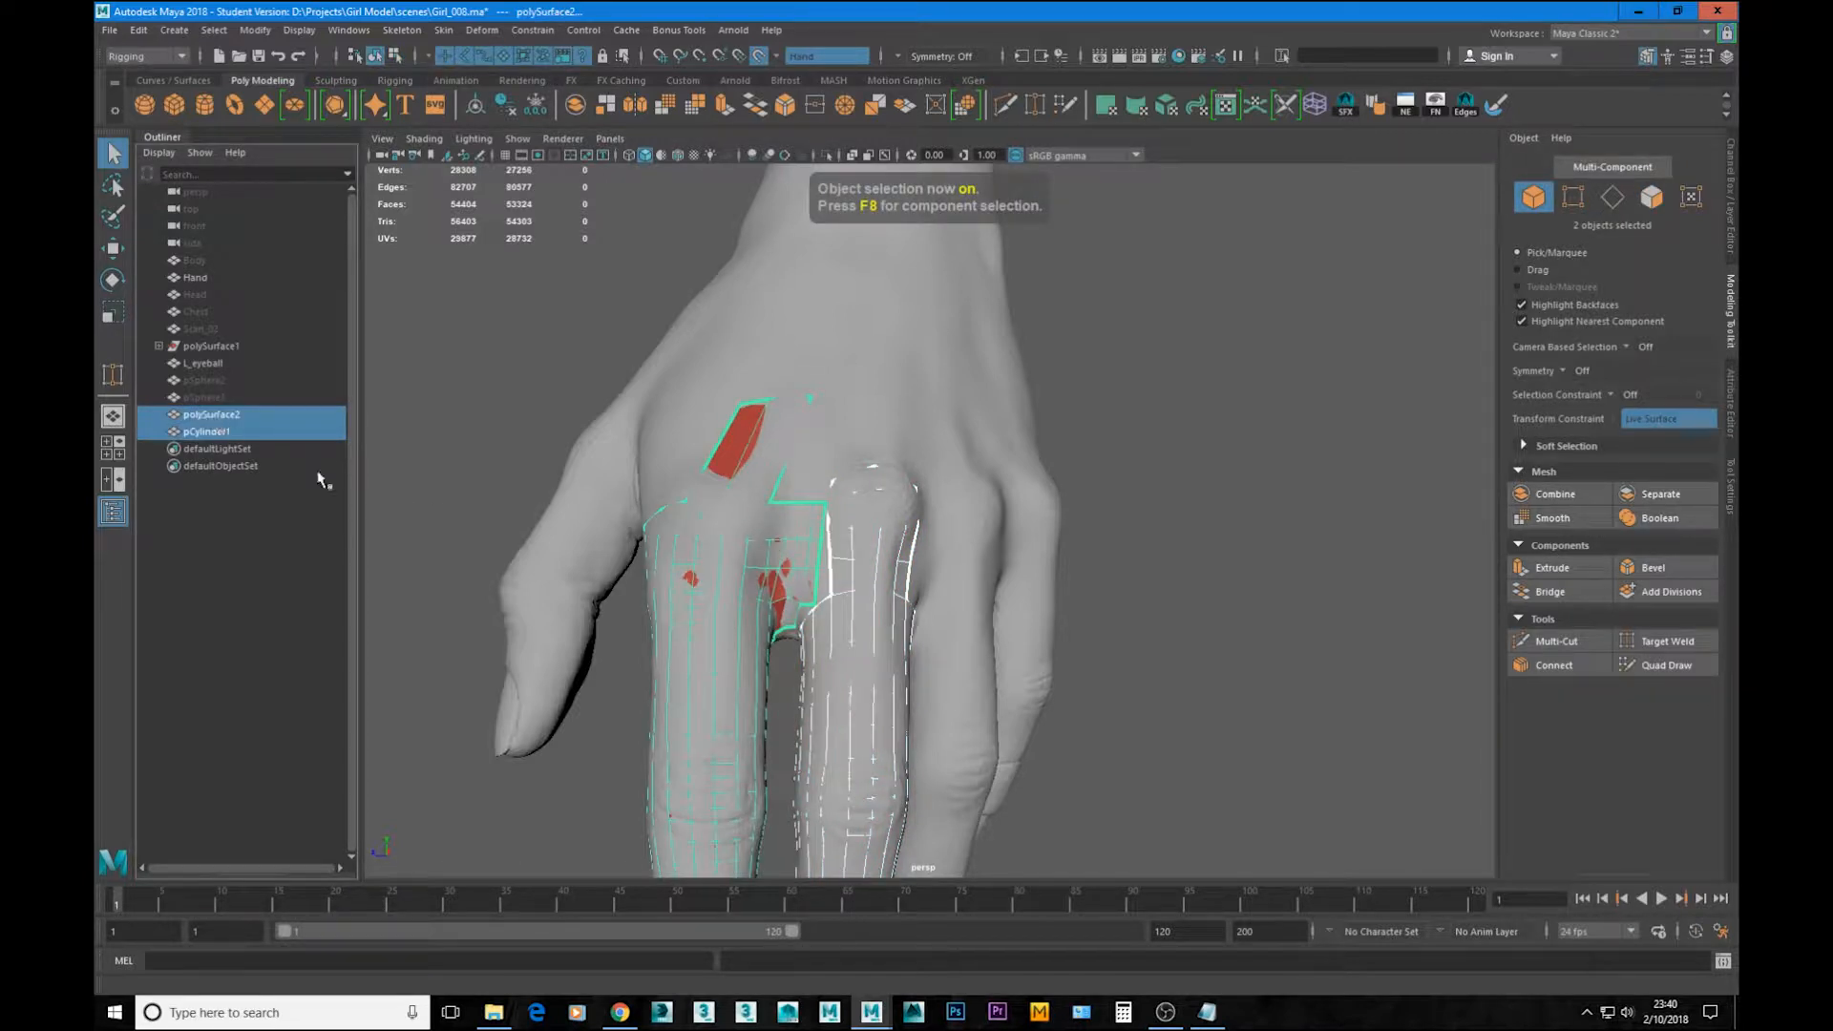
key(ctrl+1)
alt+drag(903, 520, 865, 561)
shift+right_drag(865, 561, 993, 889)
right_drag(864, 519, 993, 957)
alt+right_drag(721, 548, 831, 546)
alt+drag(830, 546, 903, 537)
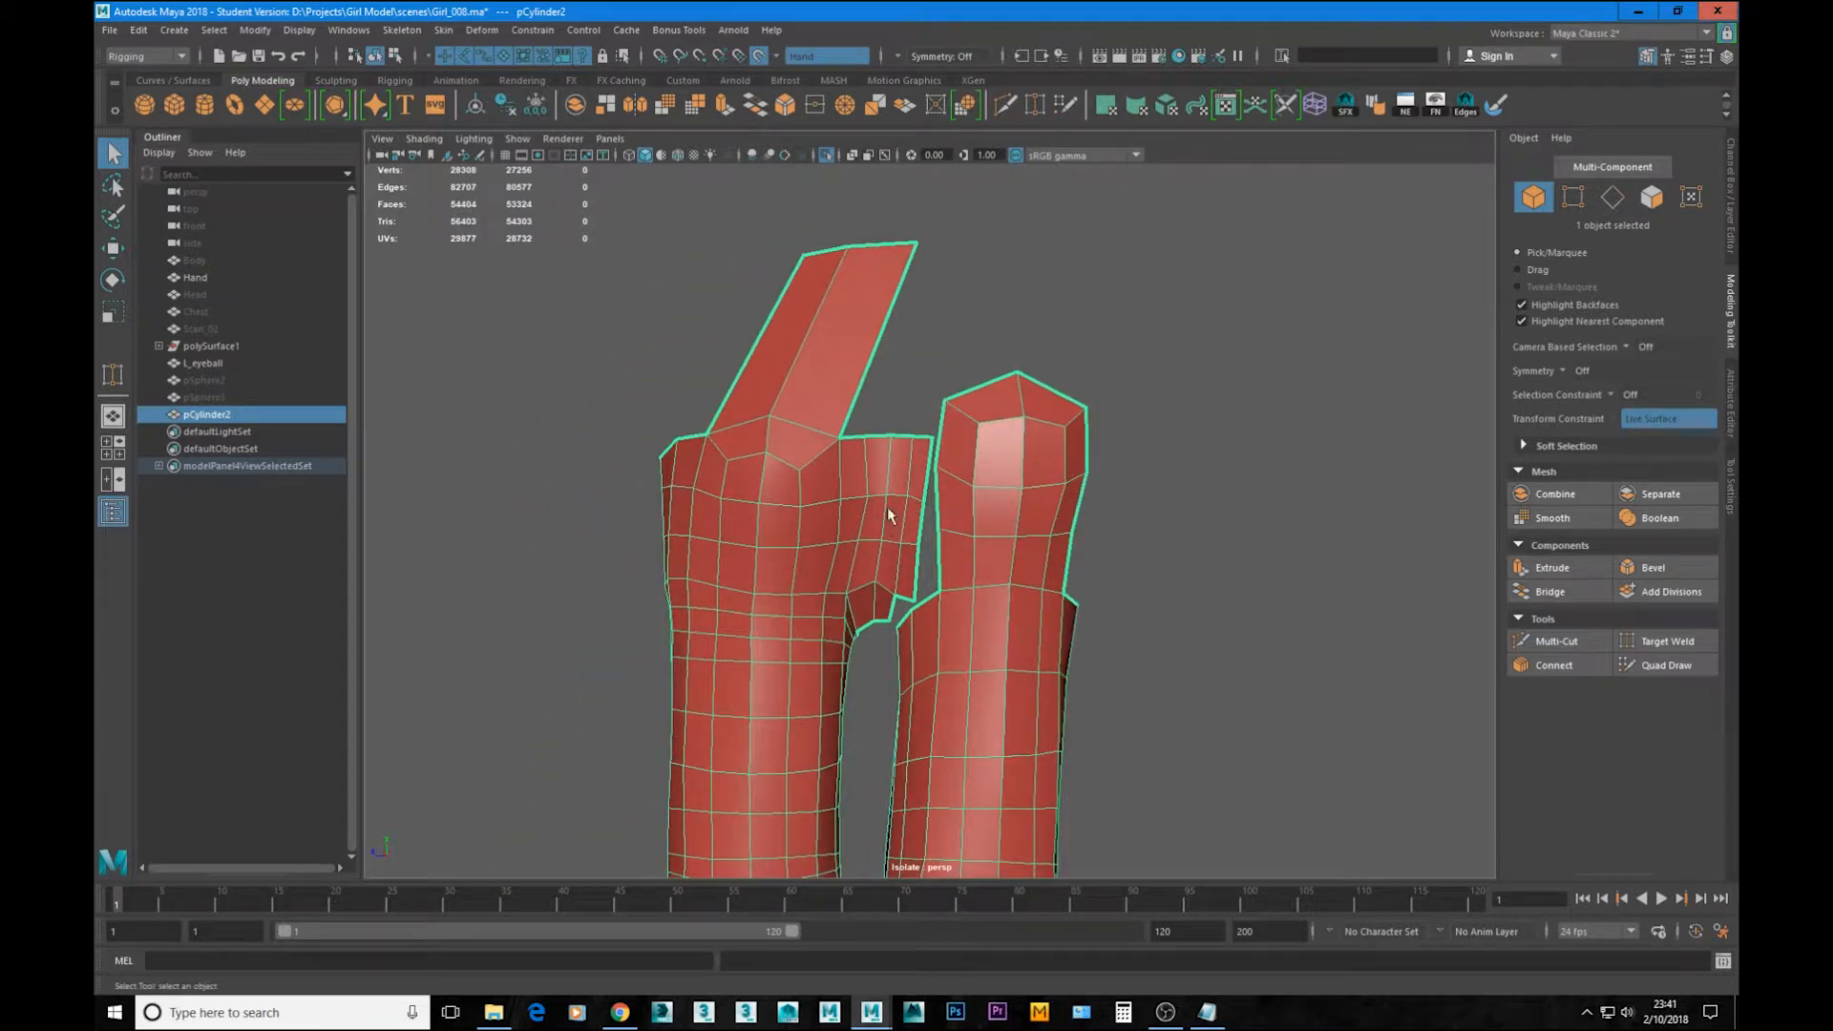
alt+middle_drag(847, 496, 864, 542)
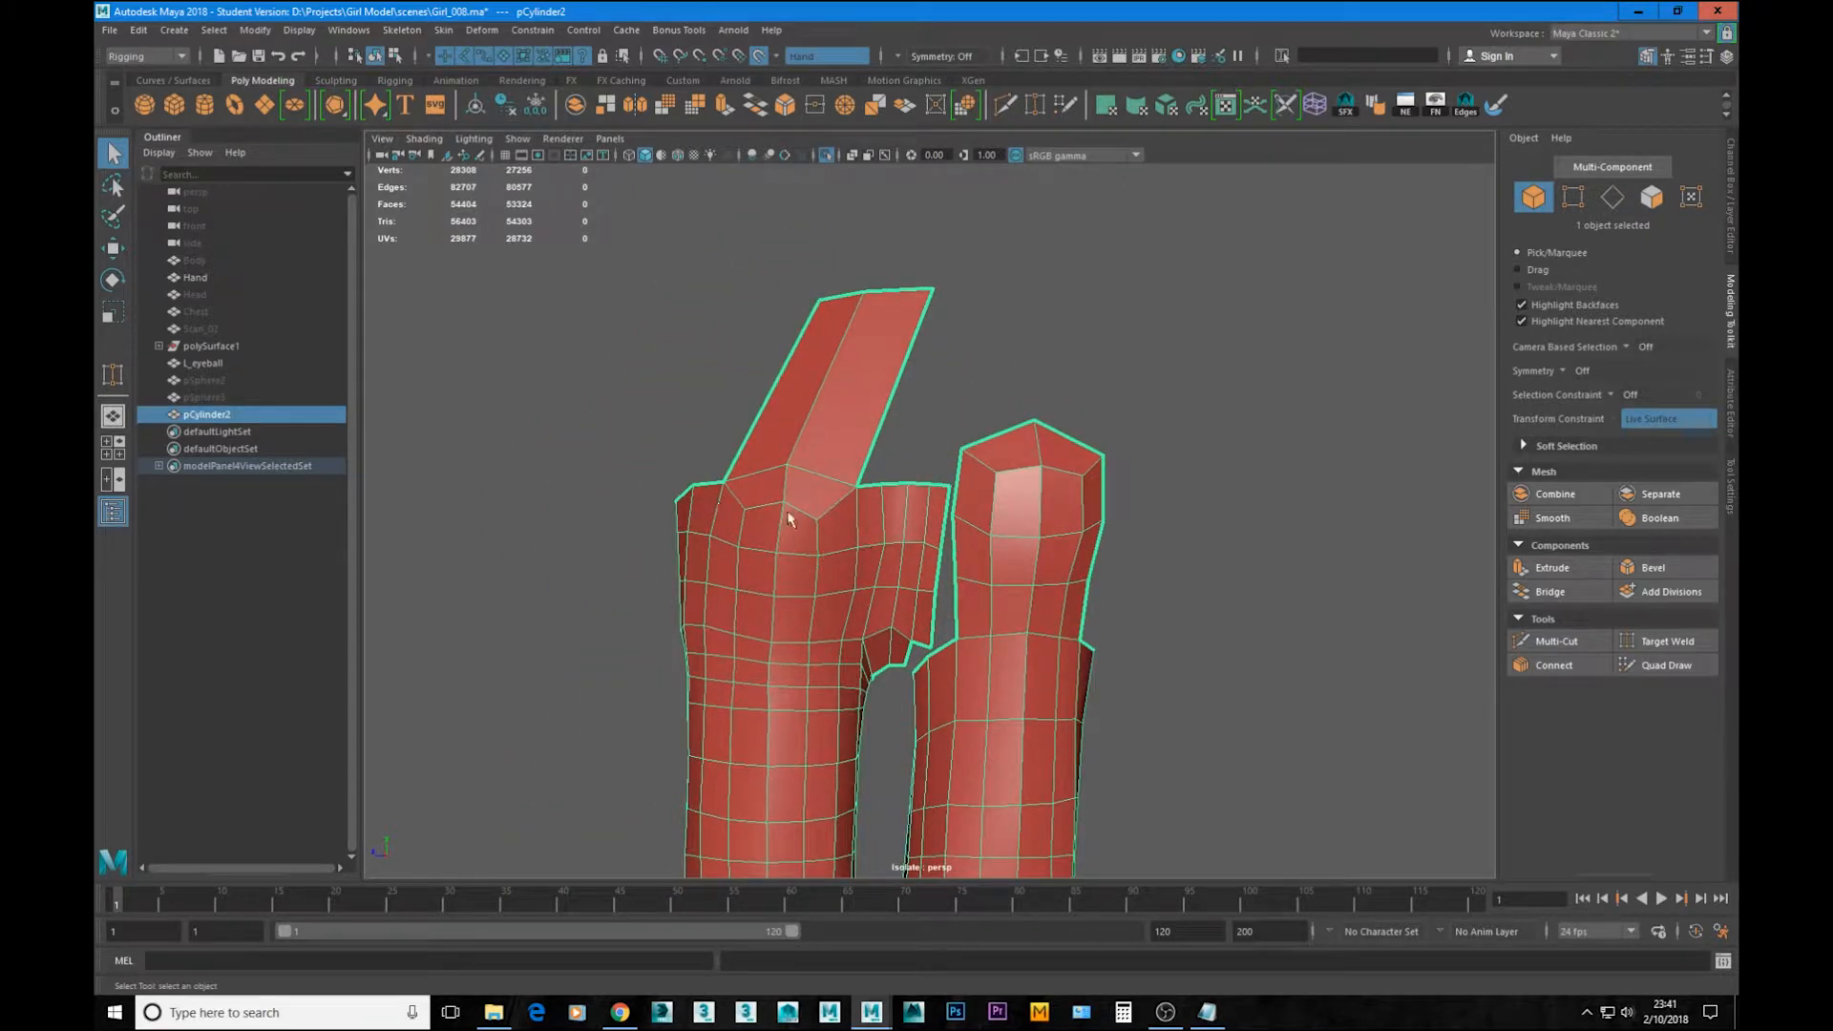
alt+drag(924, 495, 988, 621)
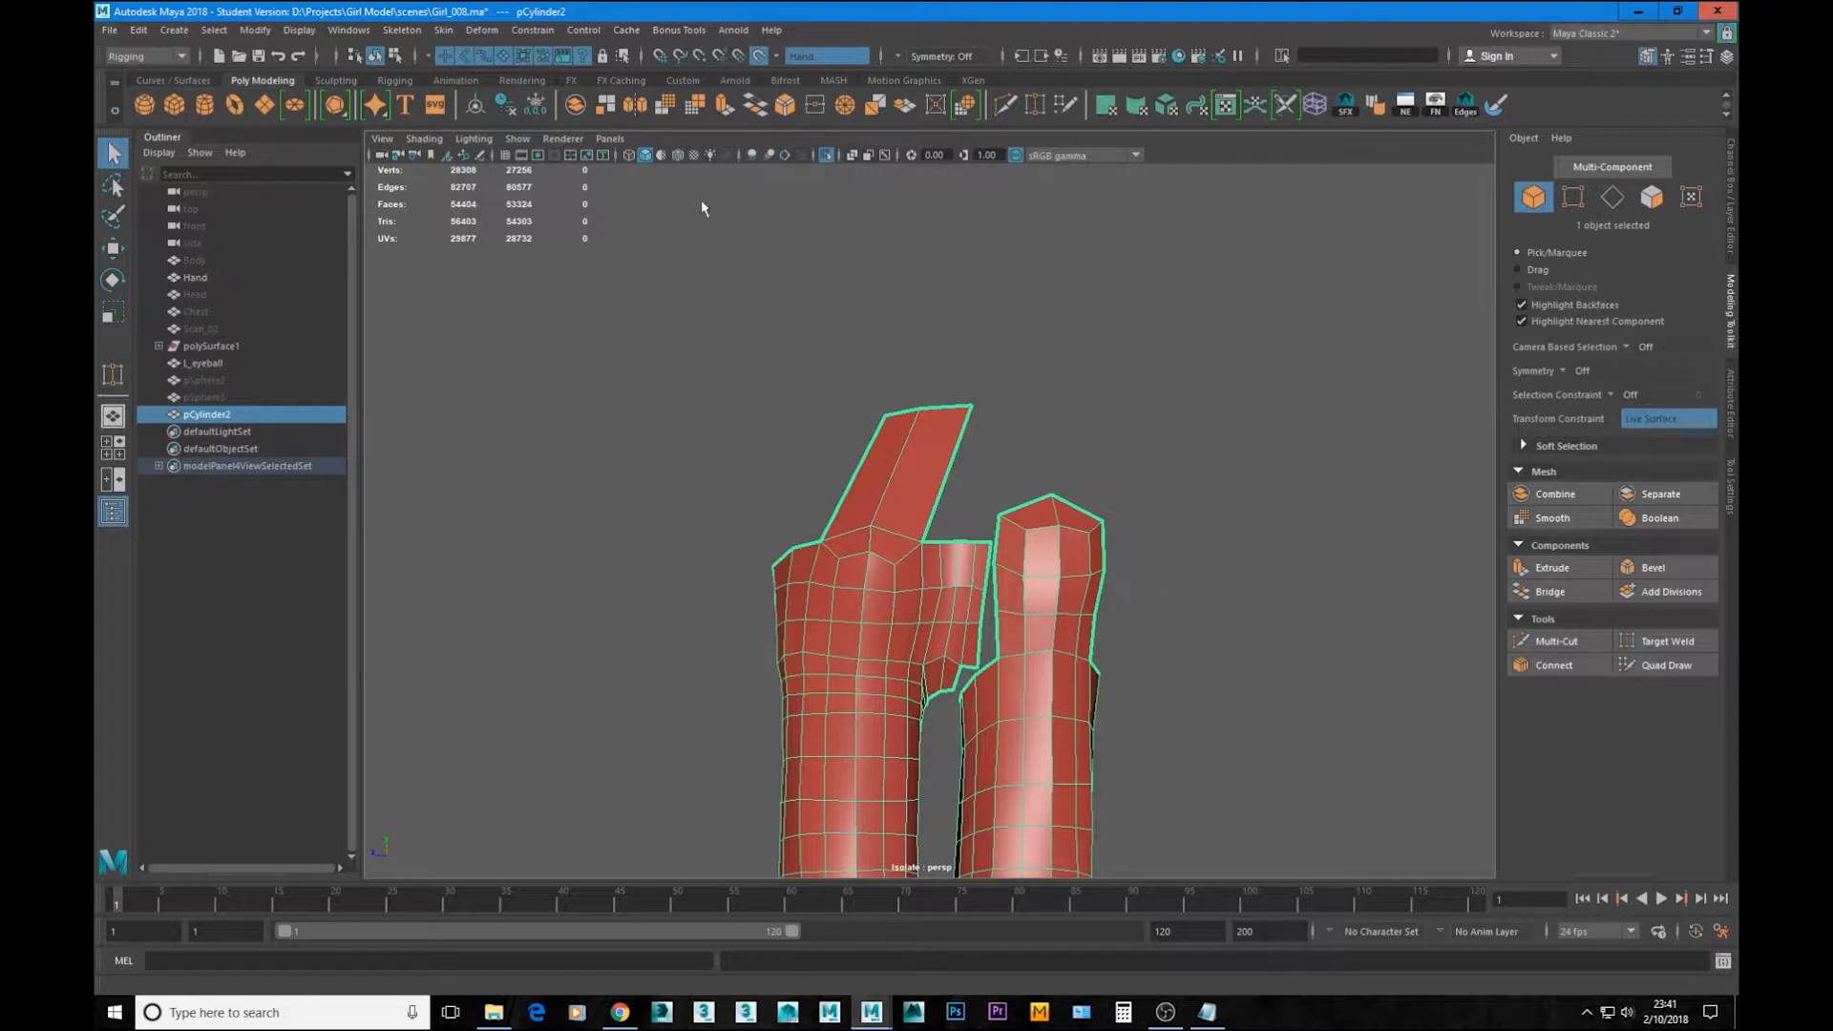
Step: Show the whole scene again, turn off the live surface, and isolate the Hand mesh
key(ctrl+1)
click(1056, 245)
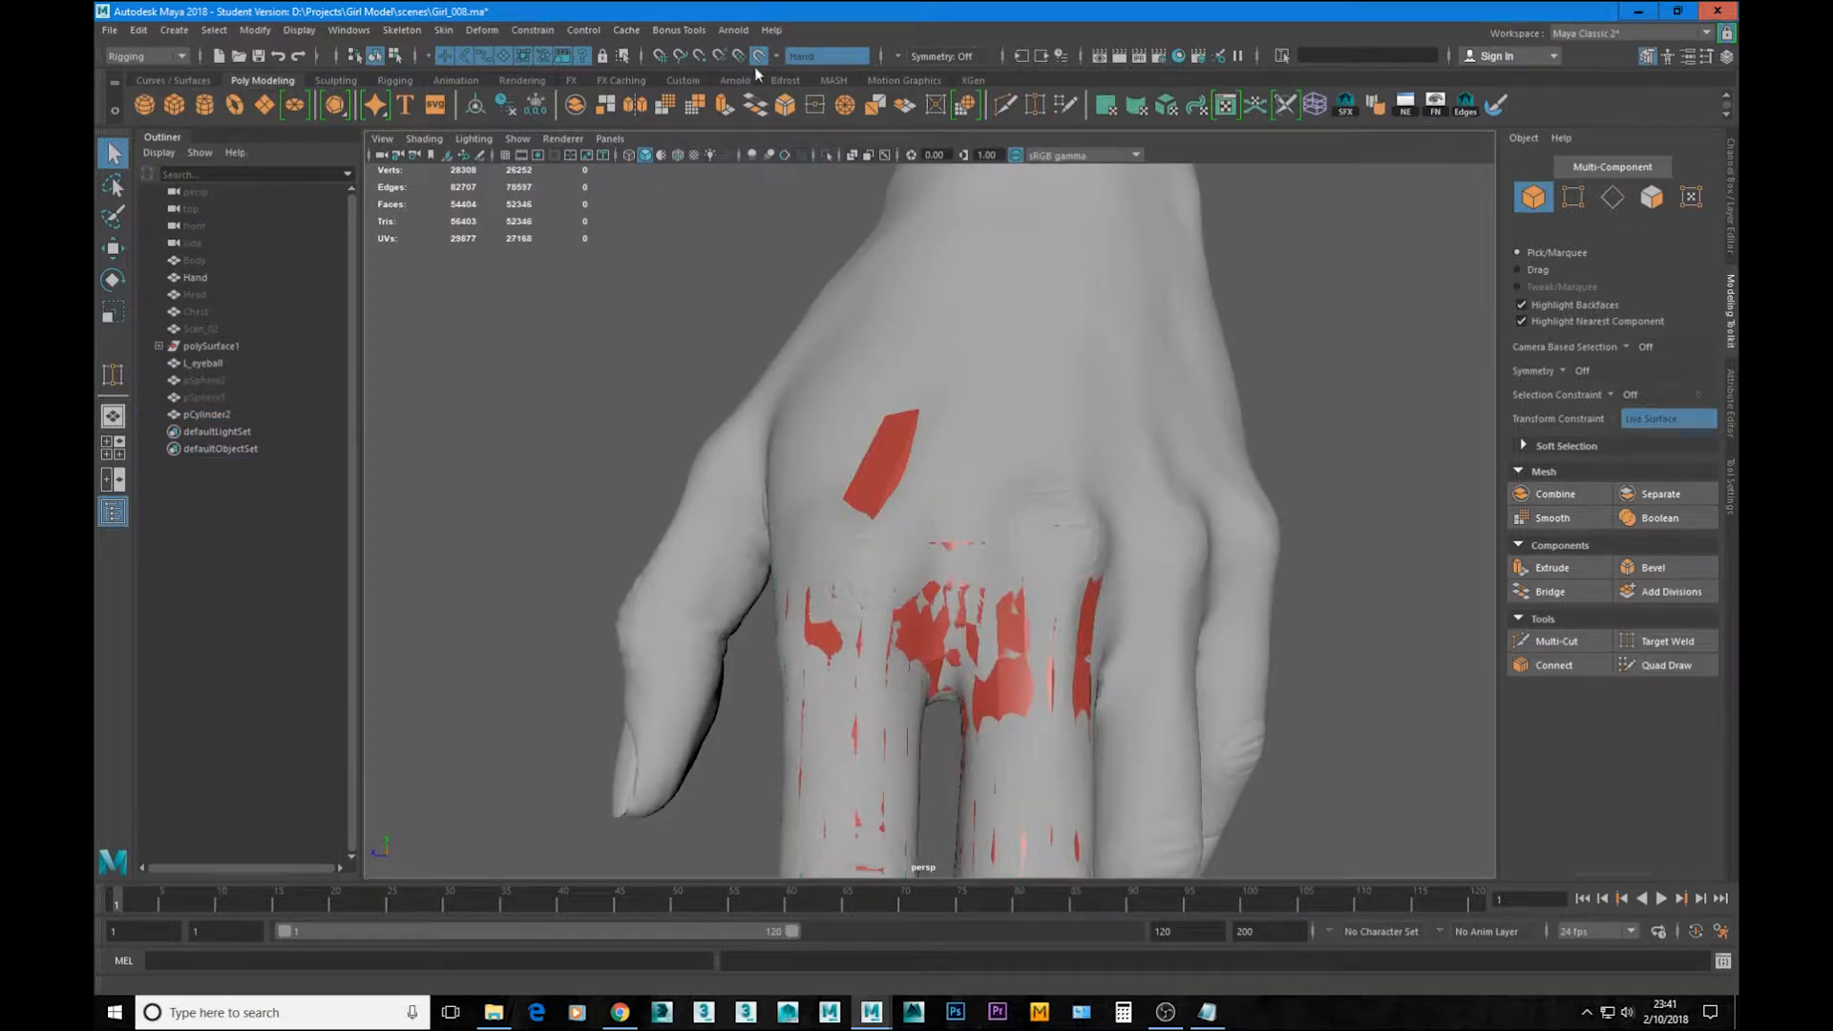
click(758, 56)
click(921, 223)
key(ctrl+1)
Step: Examine the isolated Hand mesh's knuckles, finger gaps, back and wrist from several angles
alt+drag(1036, 437, 1010, 328)
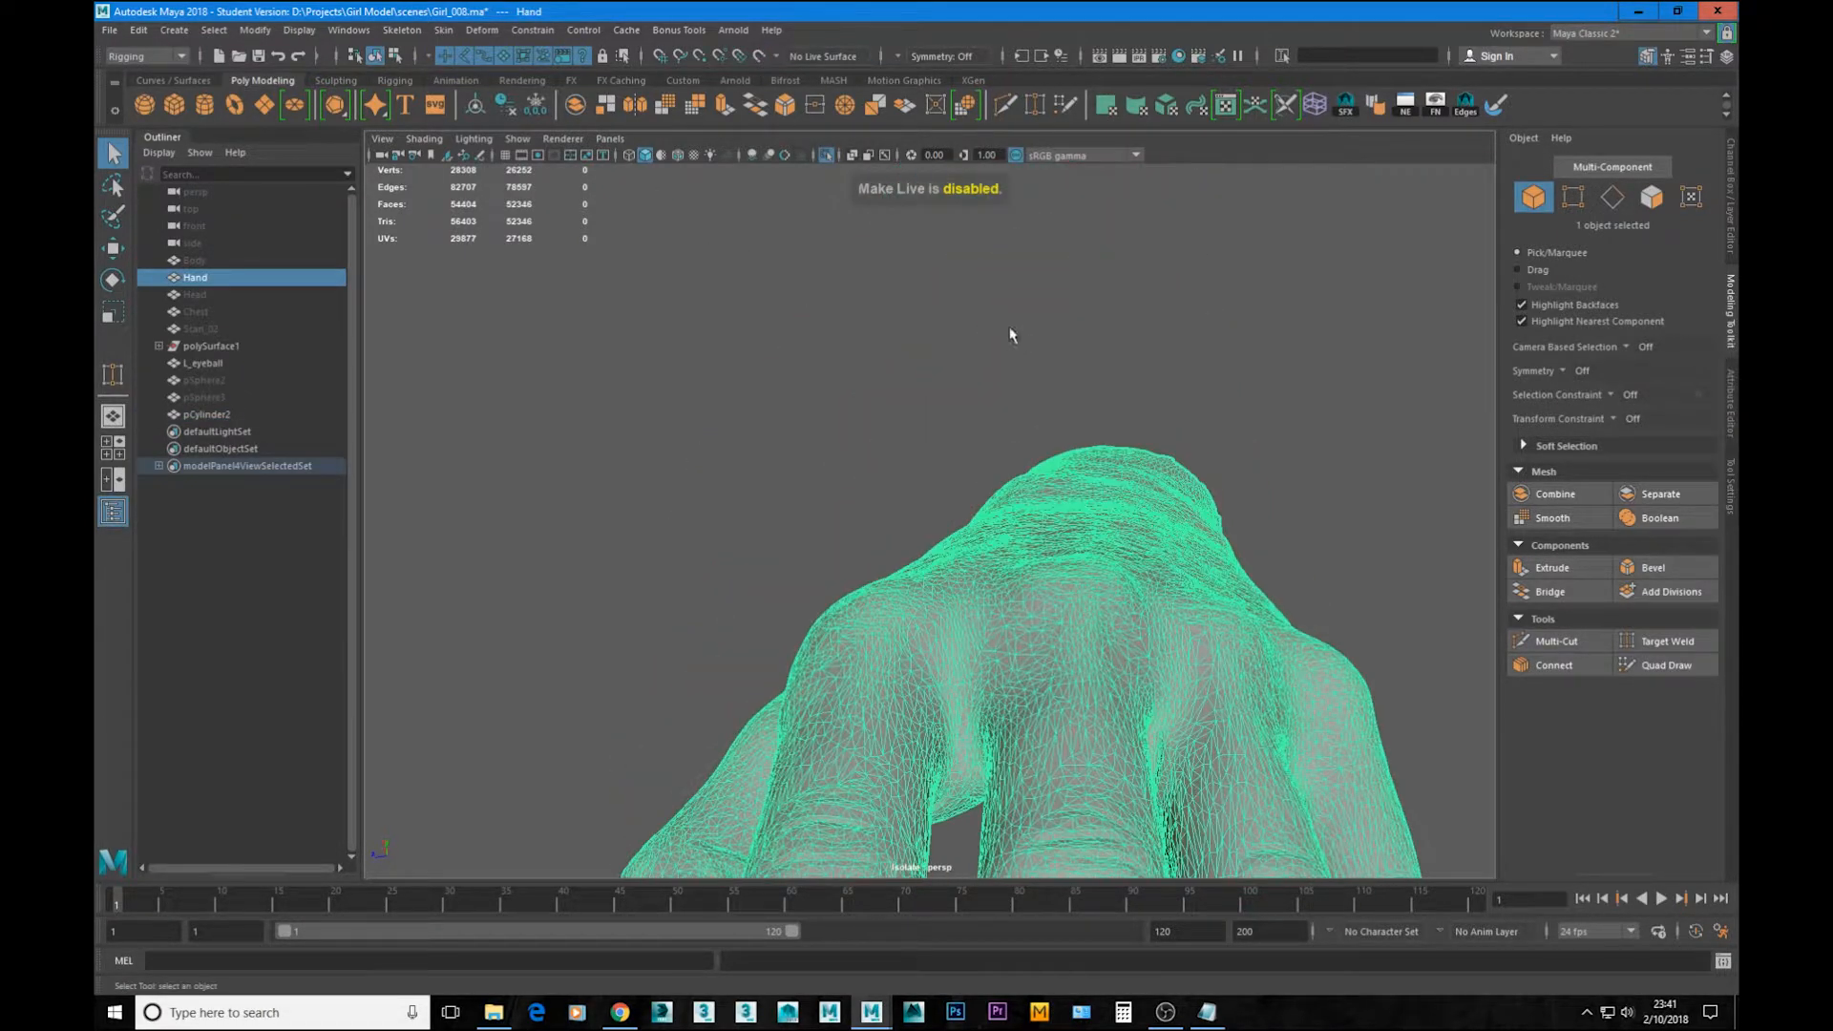
alt+right_drag(1122, 366, 985, 370)
alt+middle_drag(1184, 459, 1139, 321)
click(1139, 321)
alt+drag(1170, 397, 1158, 376)
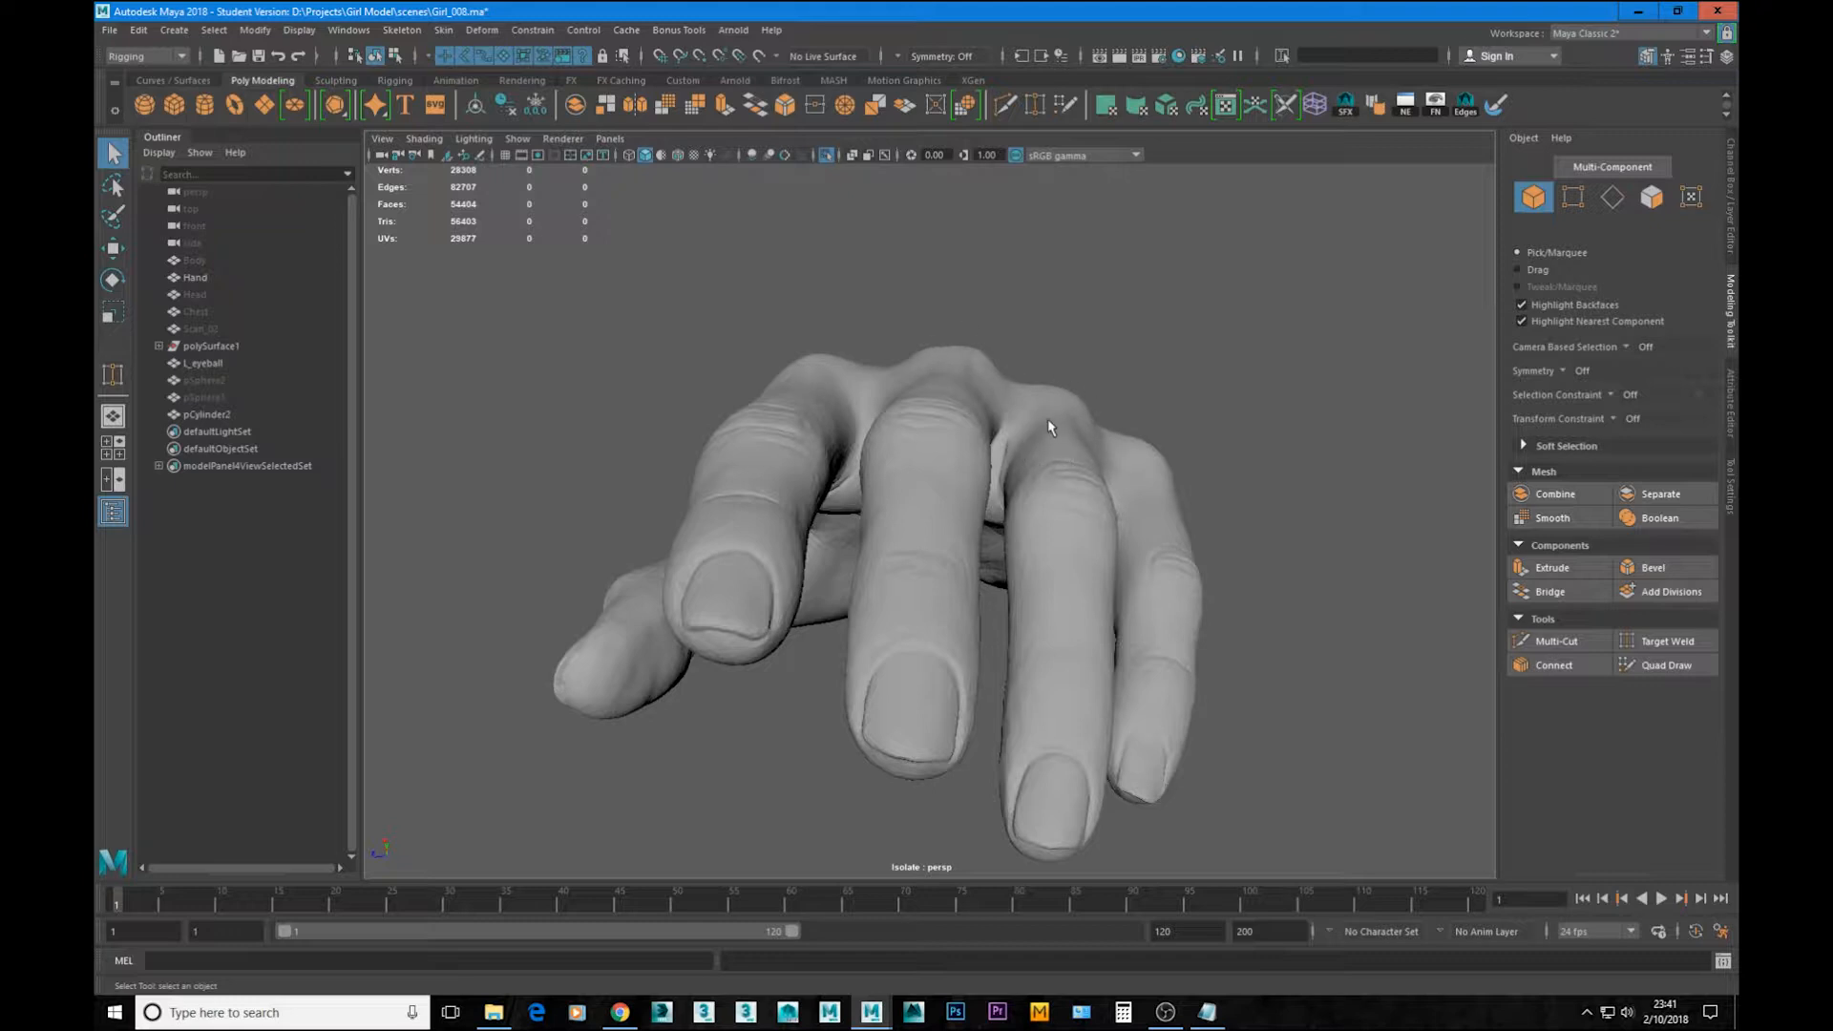
alt+drag(1147, 502, 1067, 426)
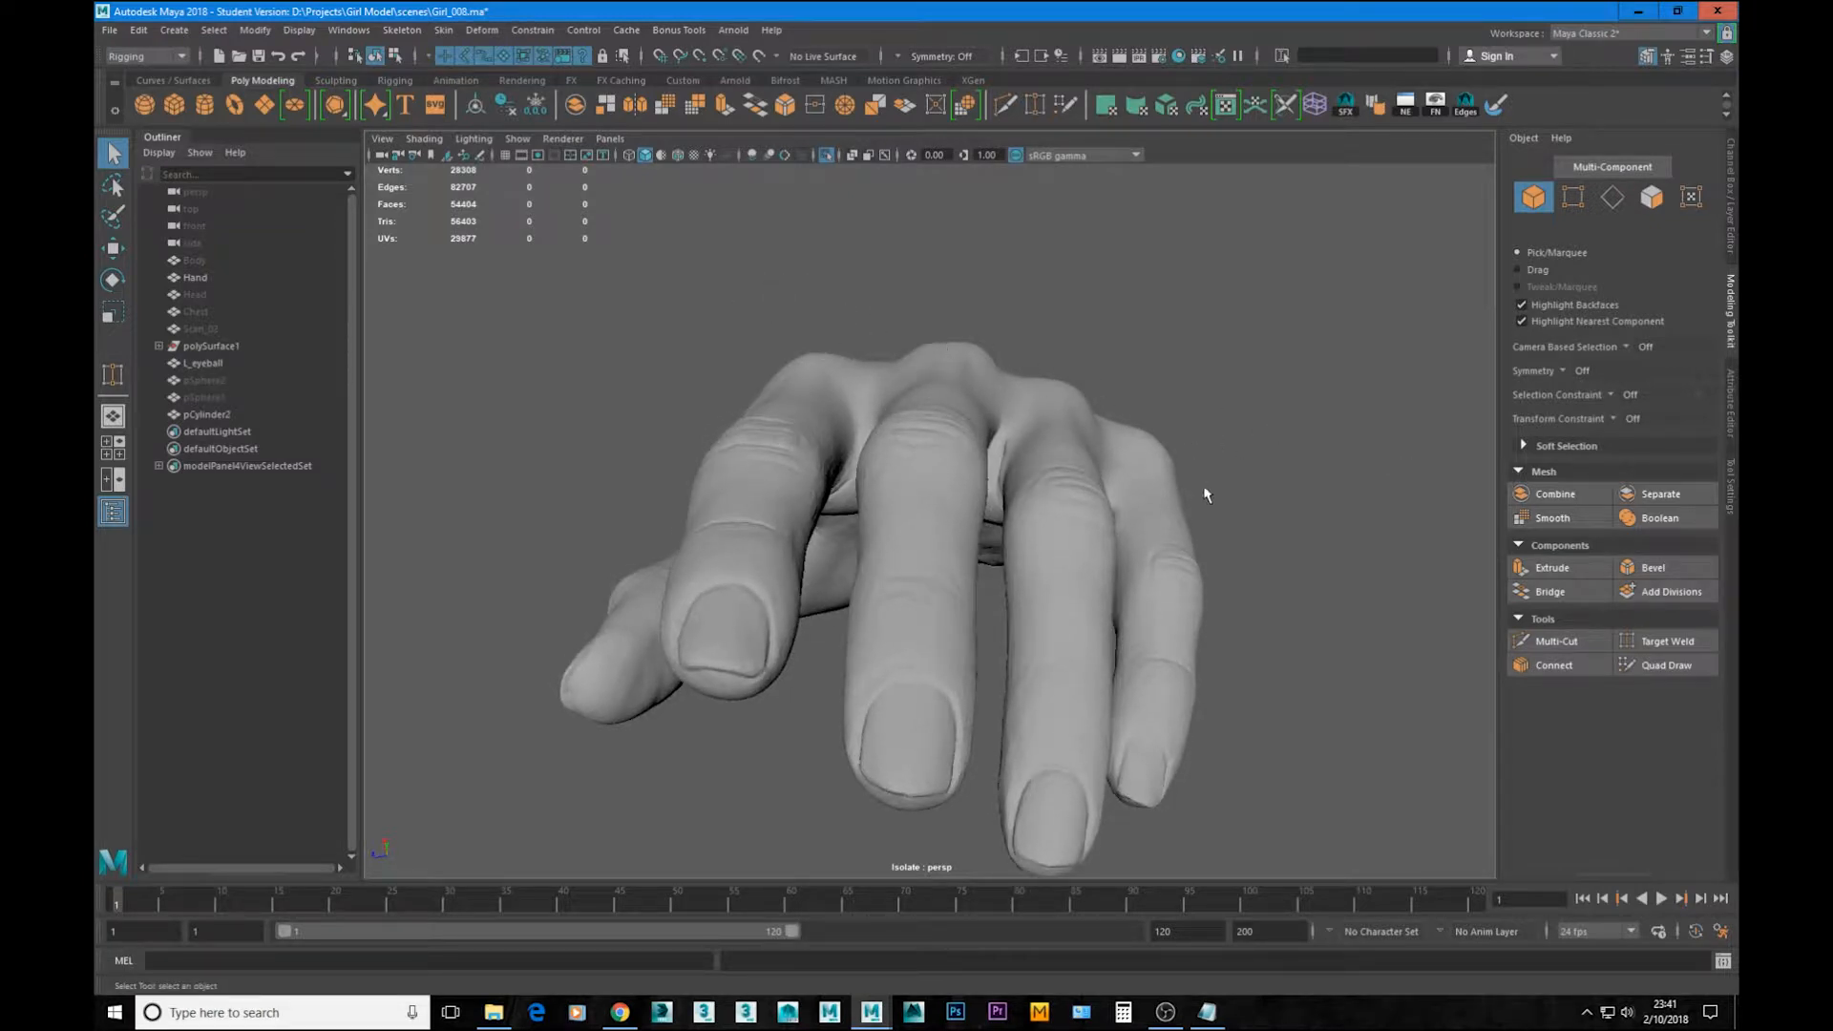
alt+drag(1205, 495, 835, 524)
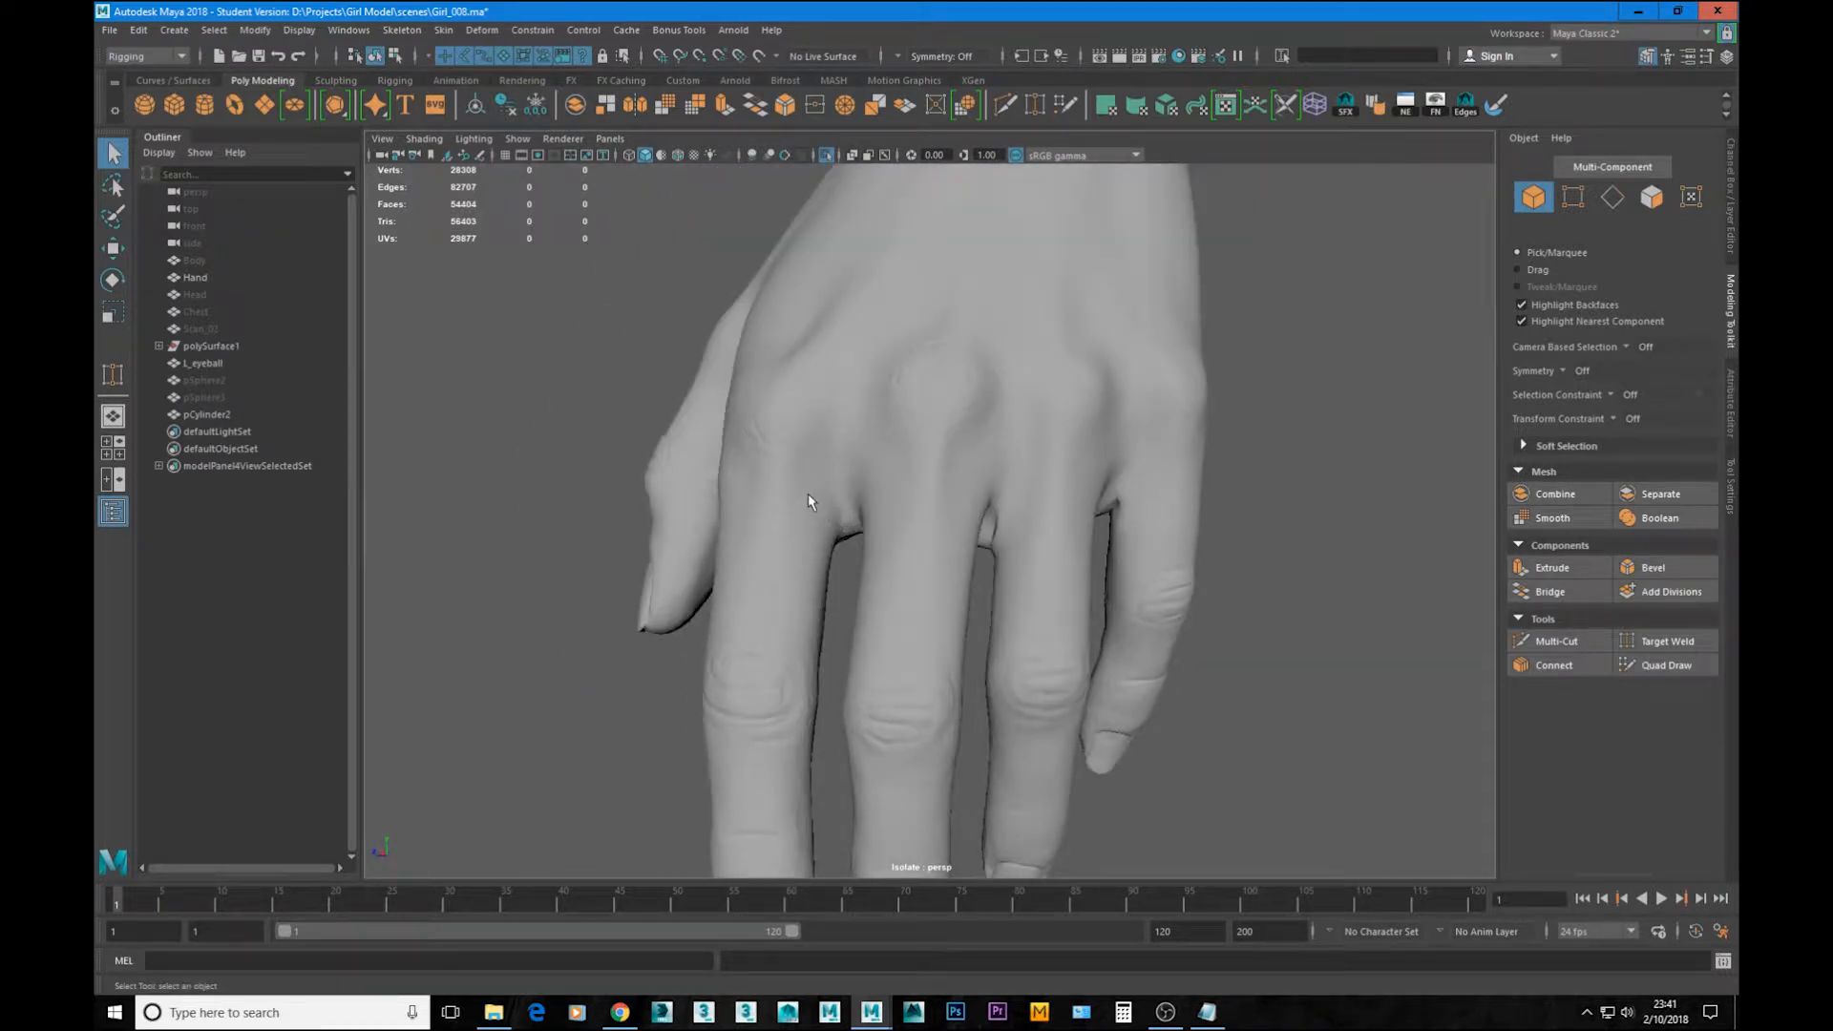
alt+drag(1061, 425, 1091, 313)
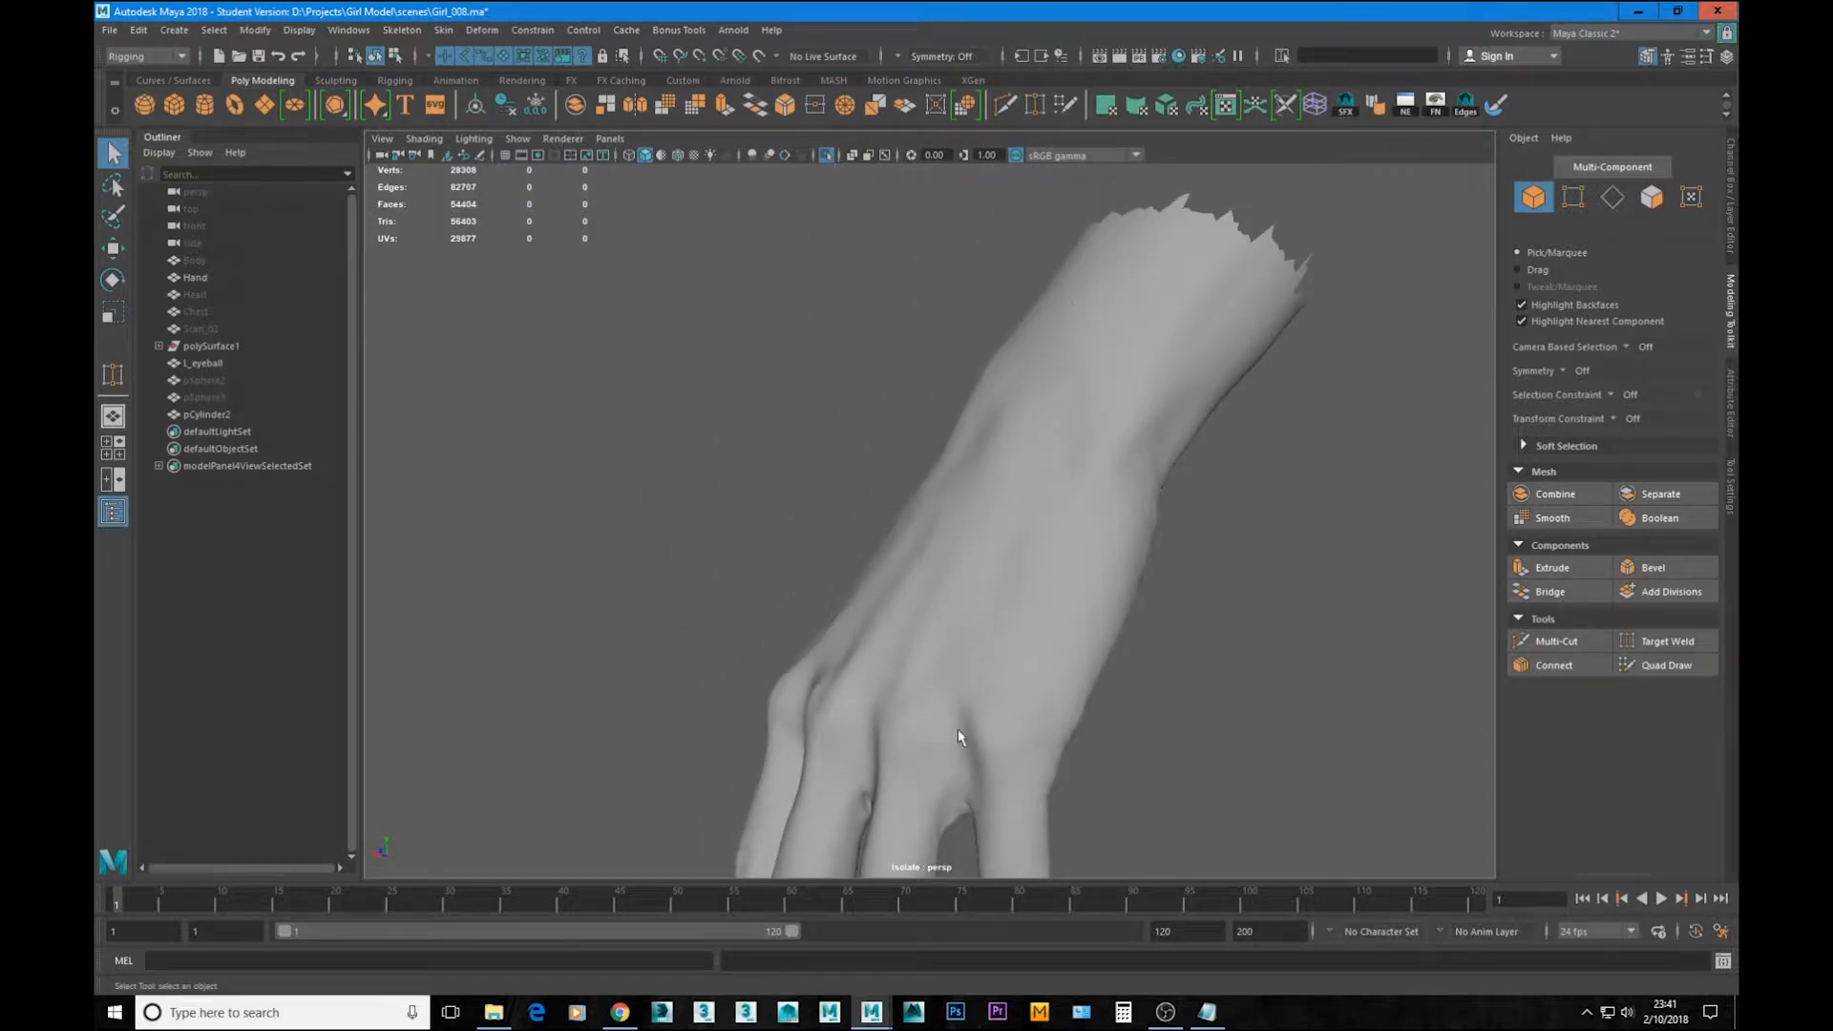
alt+drag(958, 729, 833, 498)
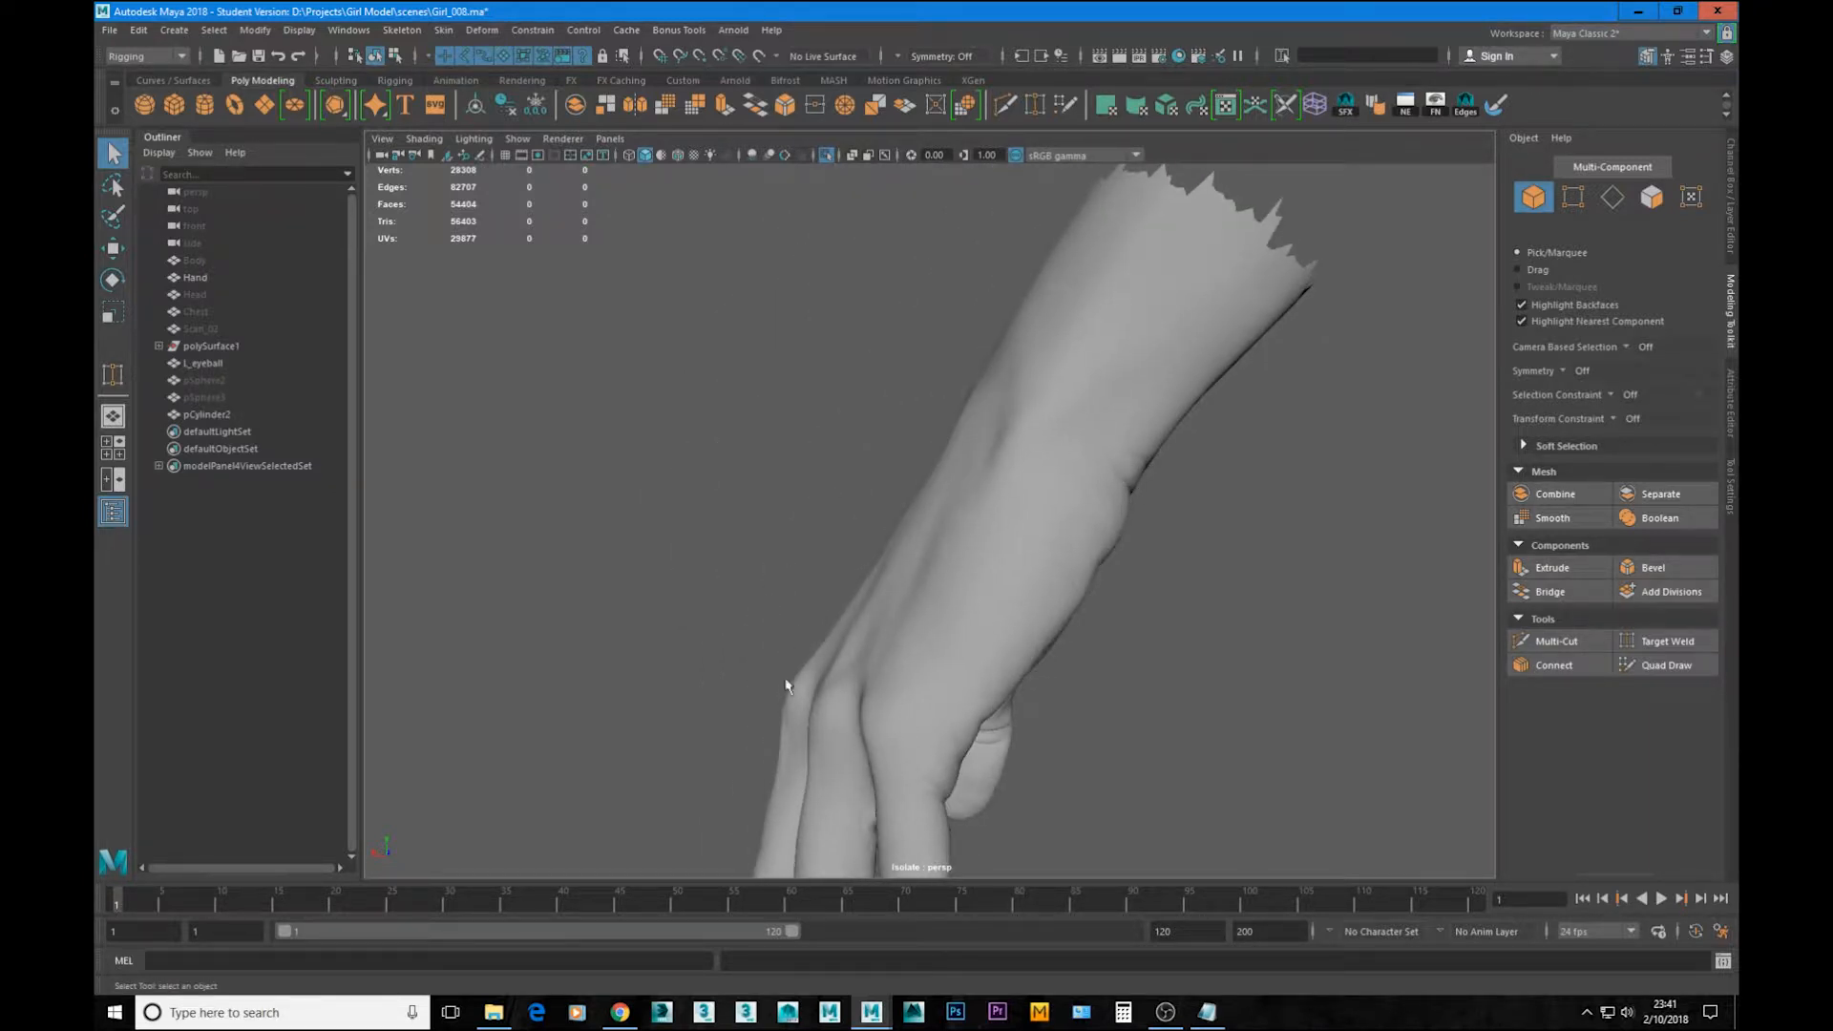
alt+drag(788, 685, 810, 764)
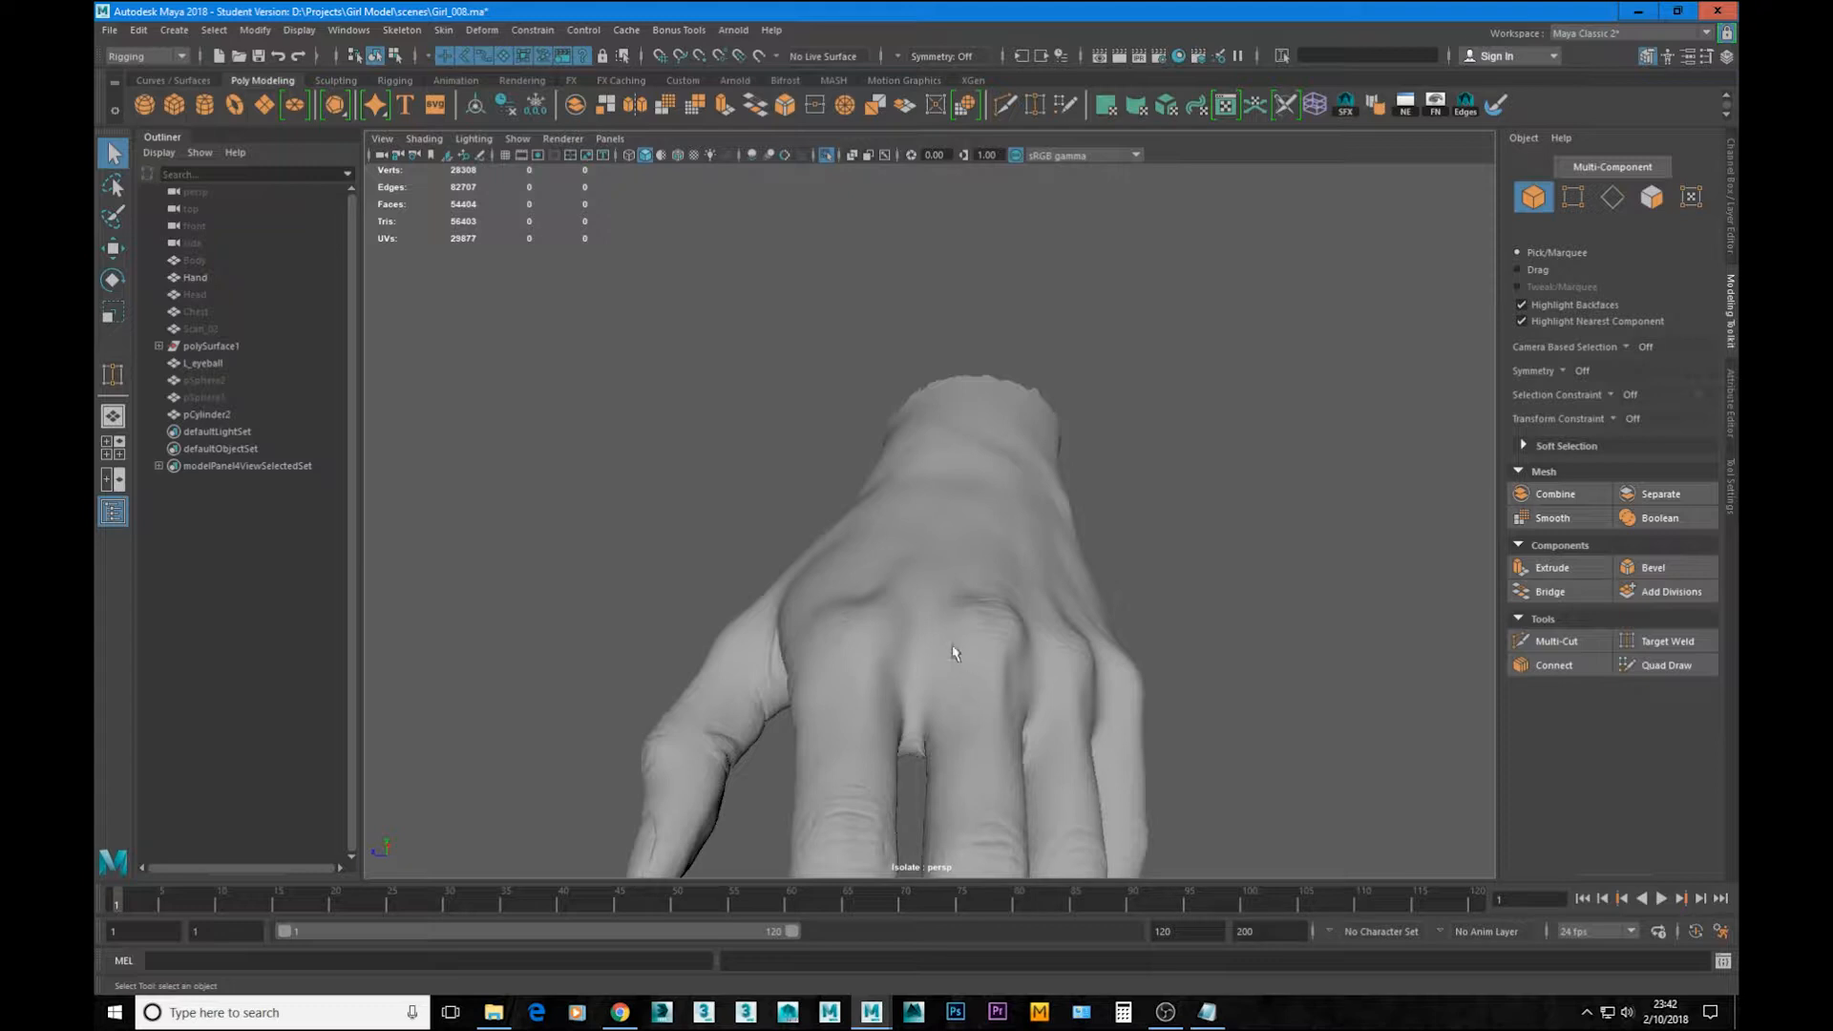
alt+drag(953, 652, 1027, 750)
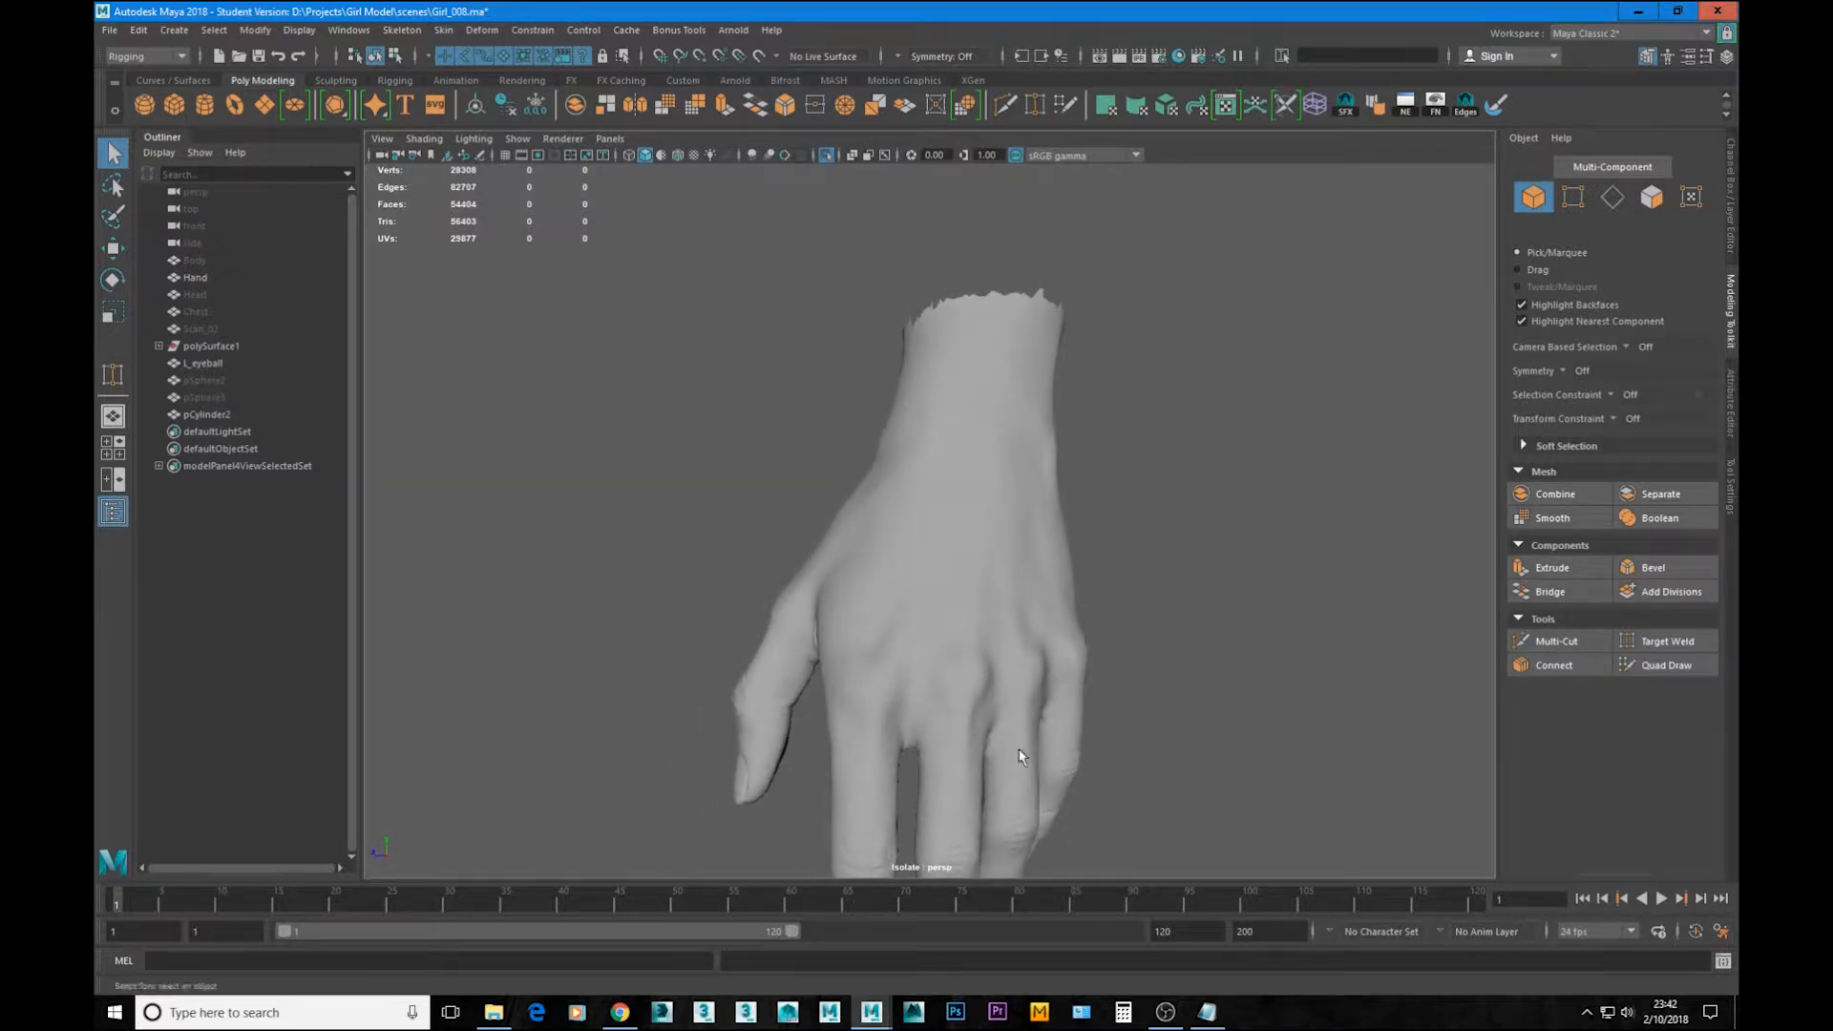
alt+middle_drag(940, 671, 1002, 525)
alt+right_drag(1002, 525, 1047, 655)
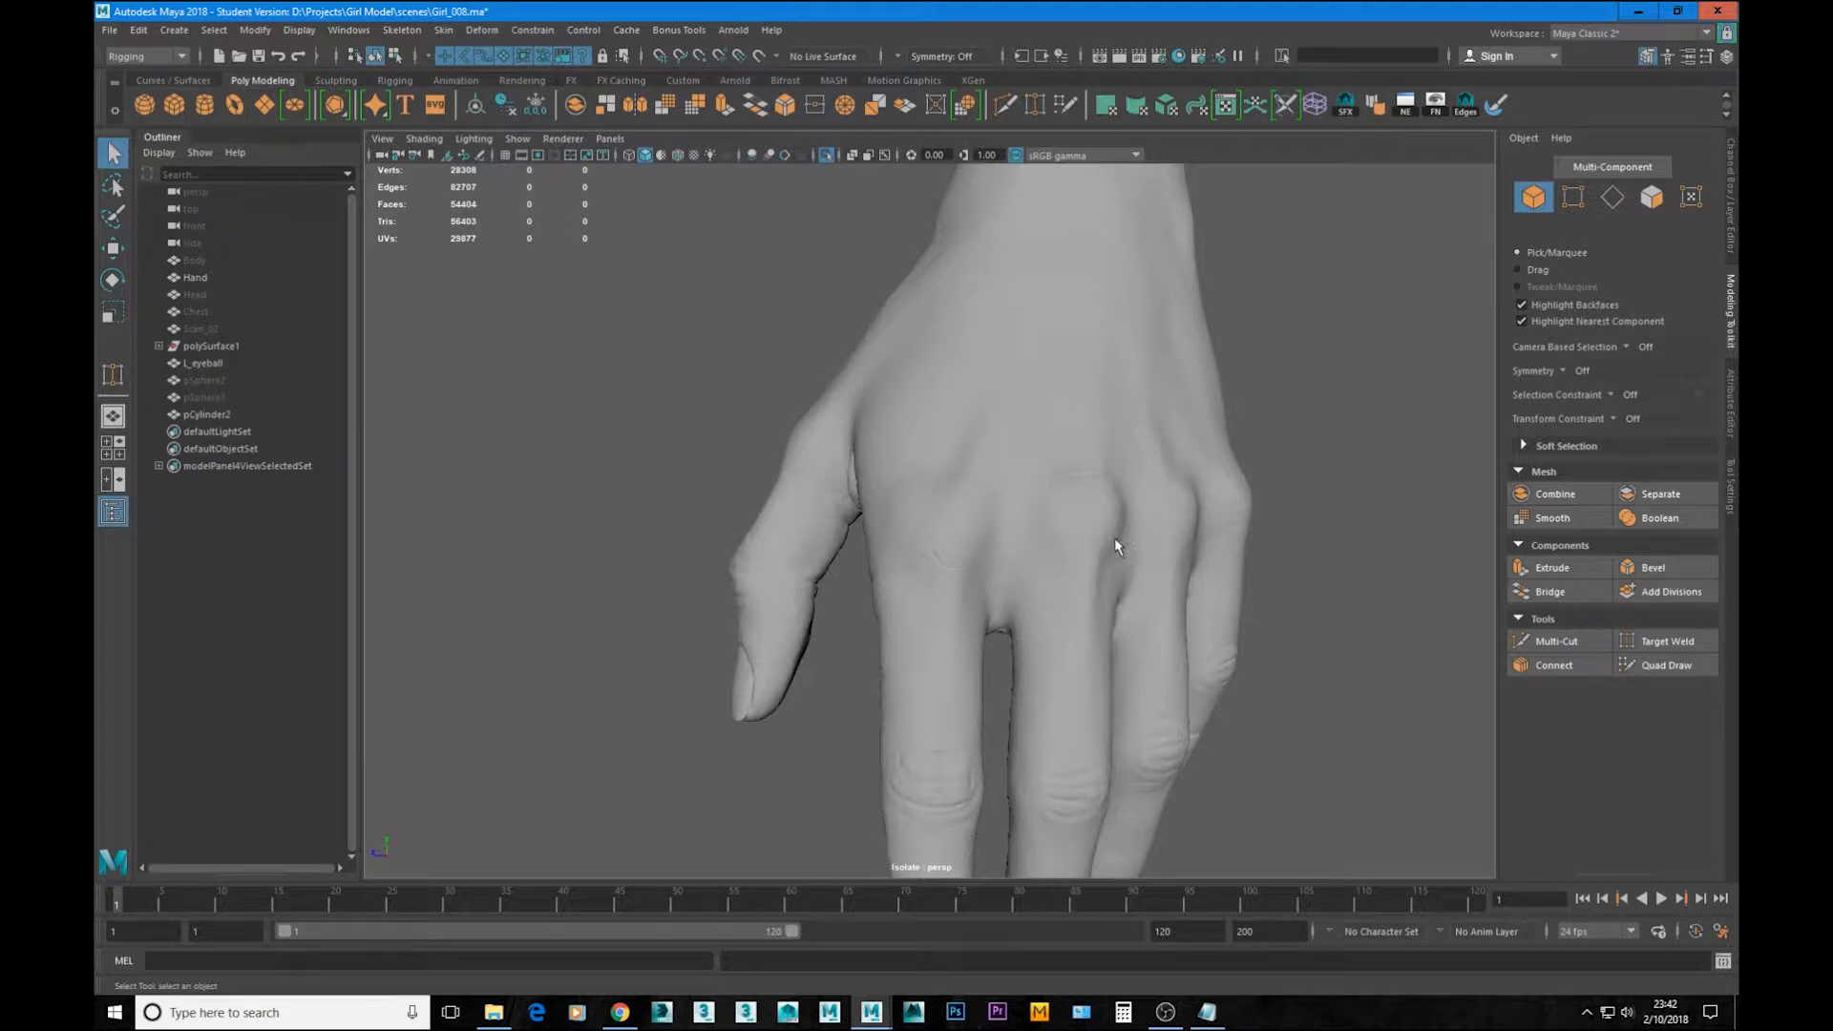
Step: Show the whole scene again, and isolate the combined finger mesh pCylinder2 framed closely at the knuckle gap
alt+drag(1114, 546, 924, 580)
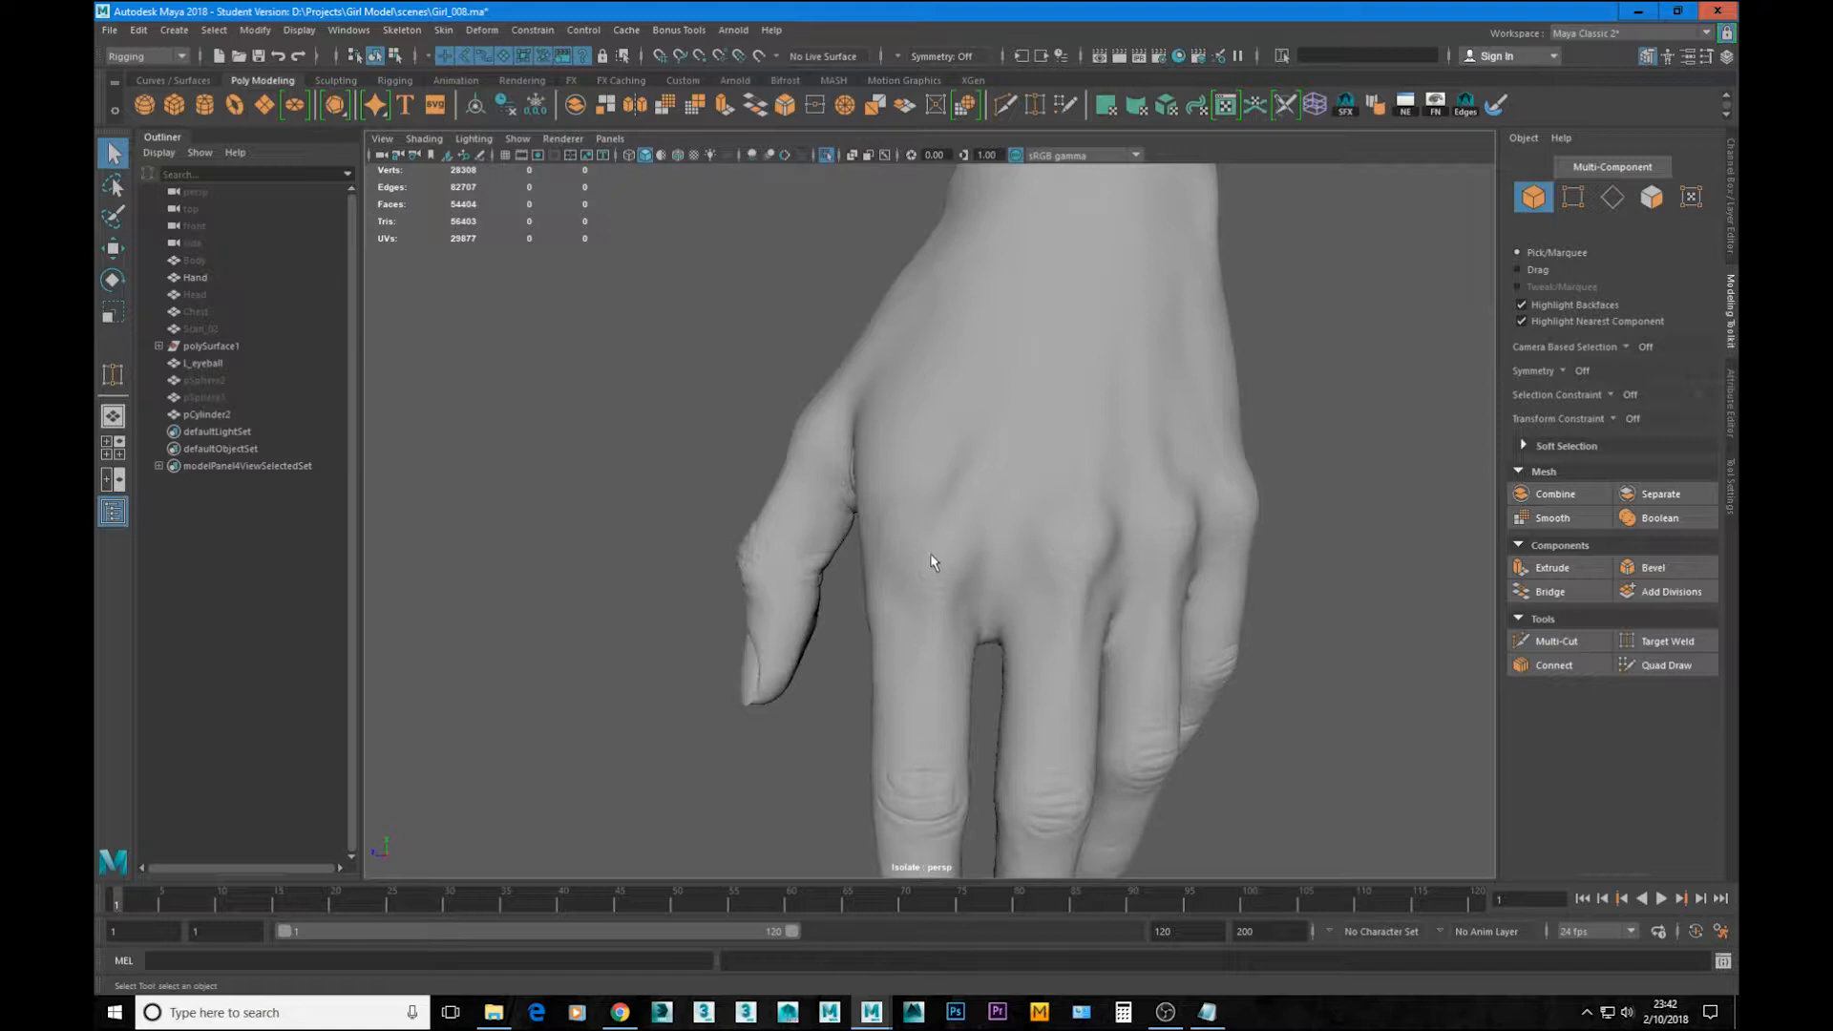
alt+drag(959, 600, 1012, 490)
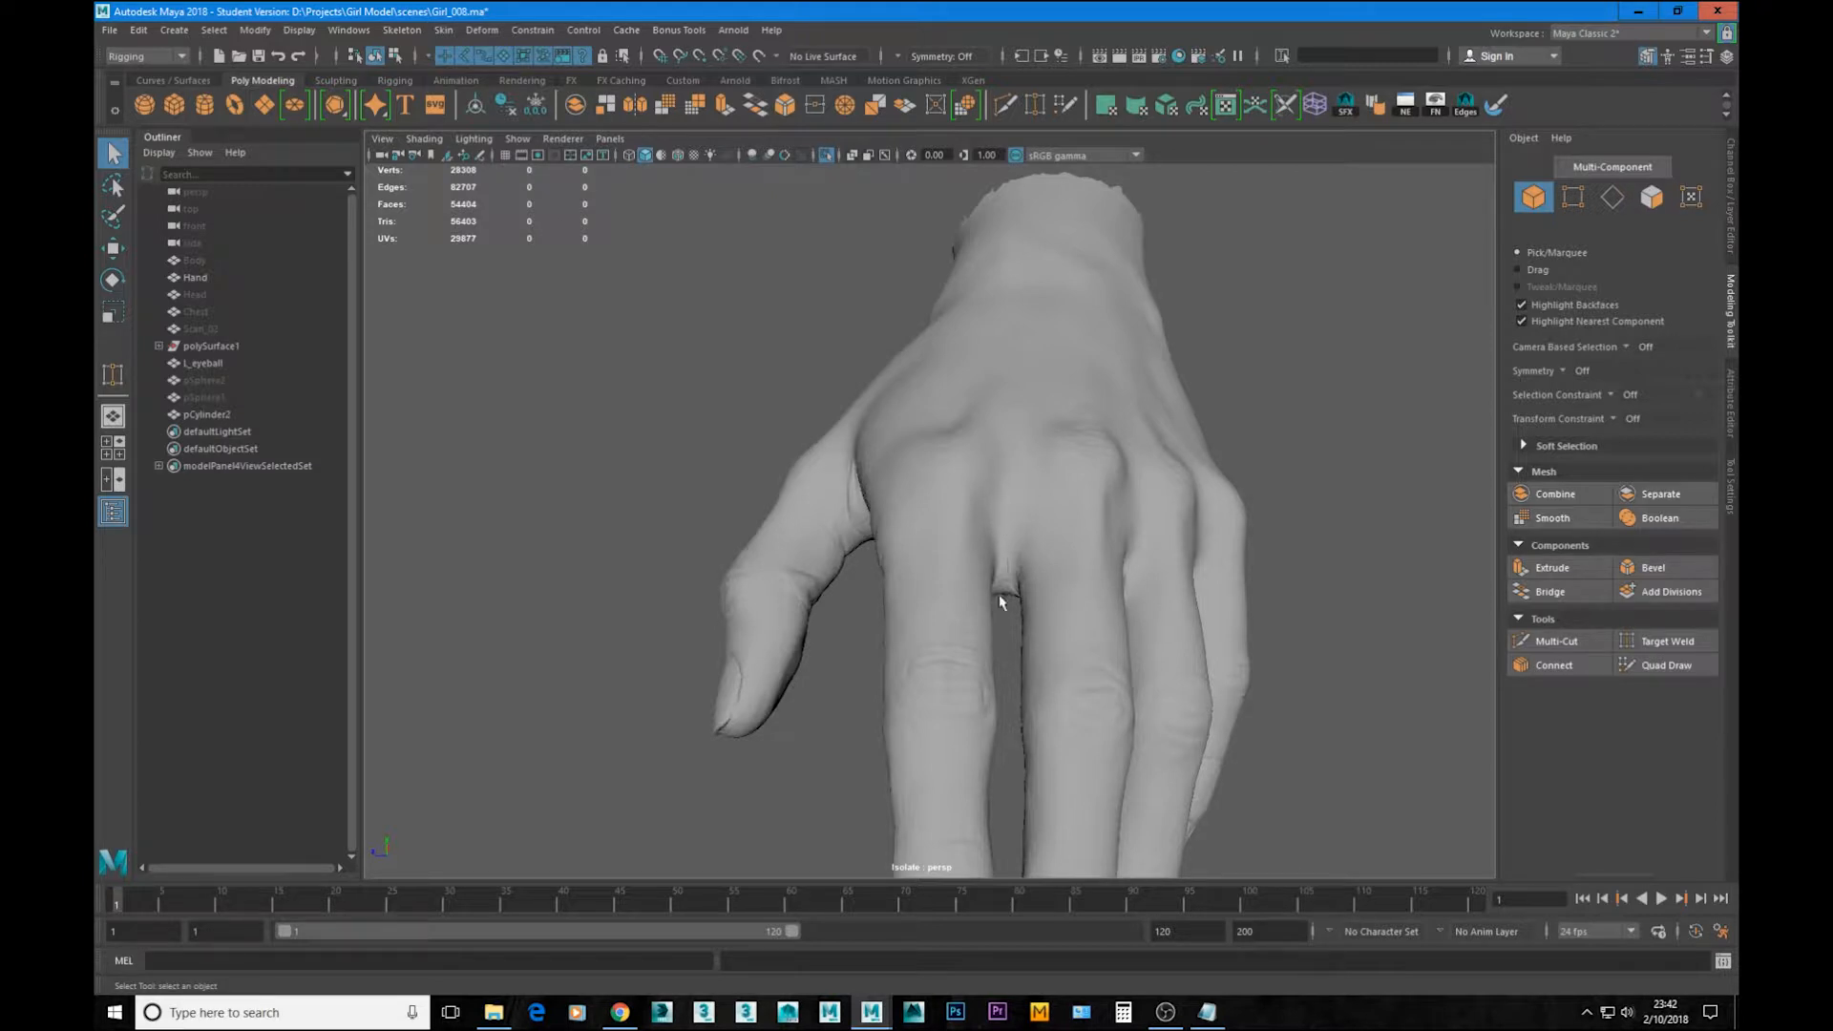
alt+drag(1018, 602, 897, 652)
alt+drag(1117, 673, 1165, 549)
key(ctrl+1)
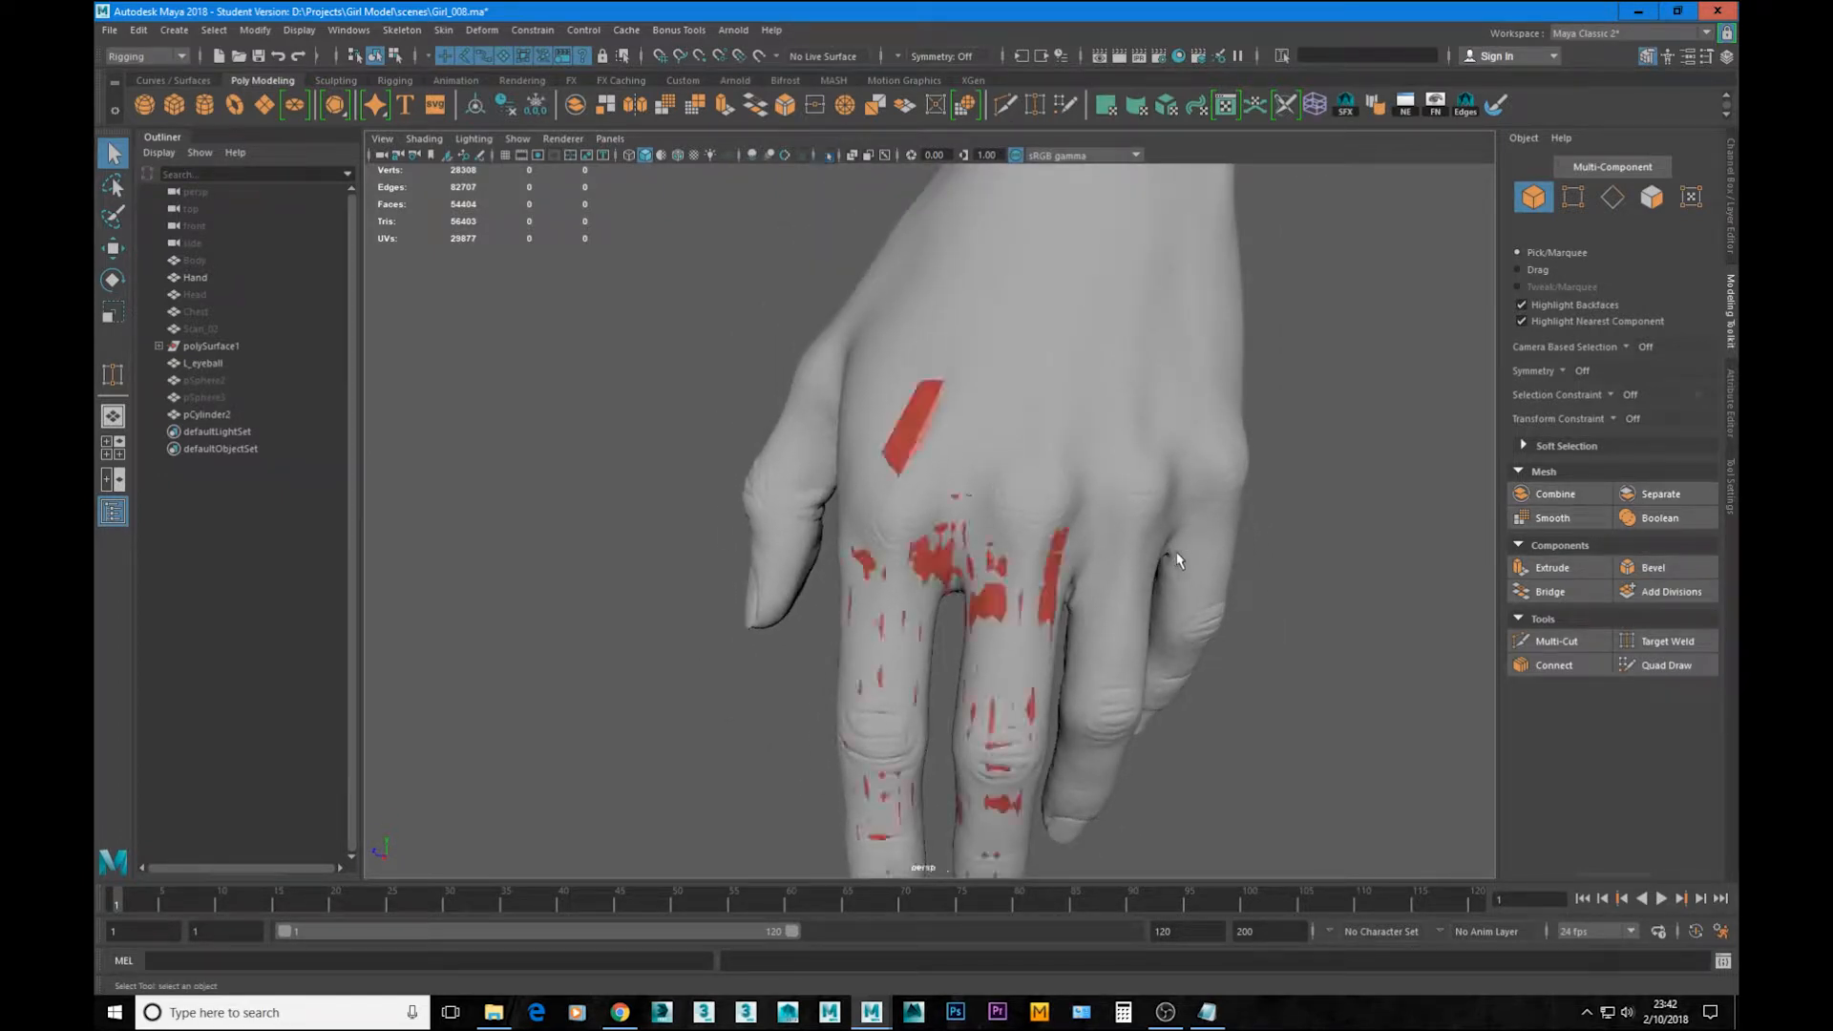
click(207, 415)
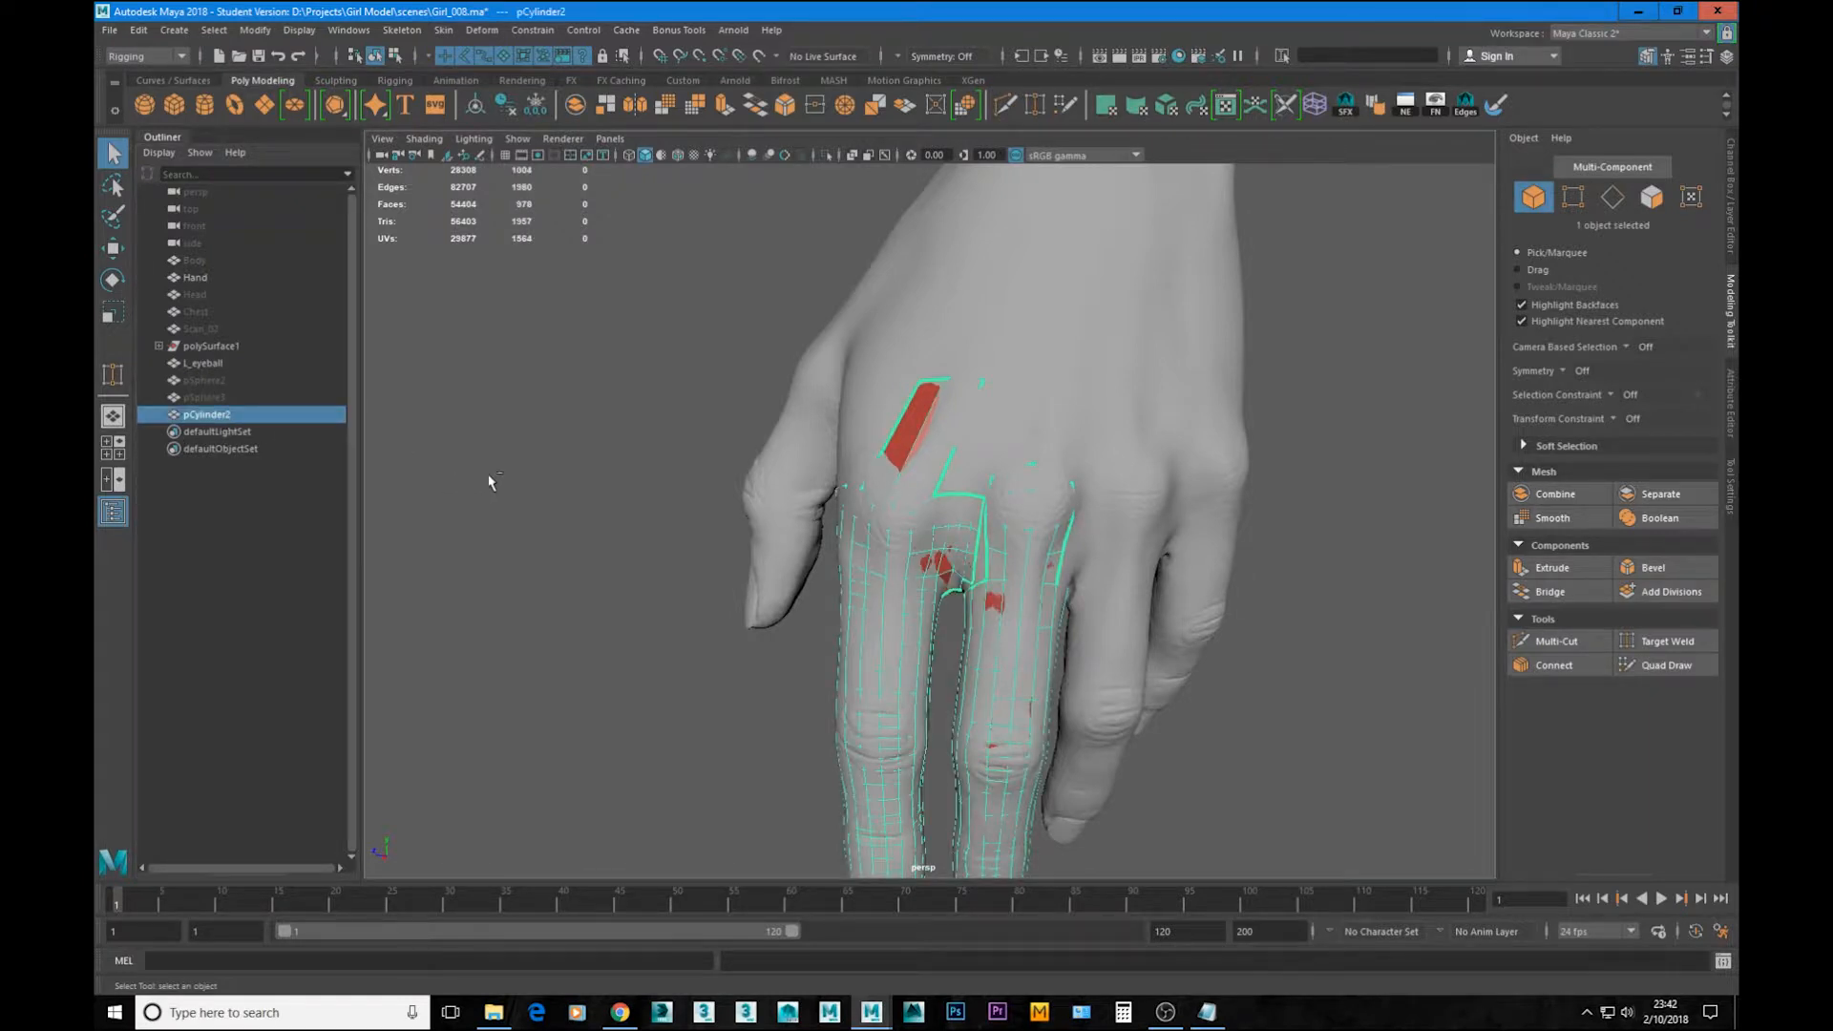
key(ctrl+1)
key(f)
scroll(1090, 581, up, 3)
scroll(1090, 581, up, 5)
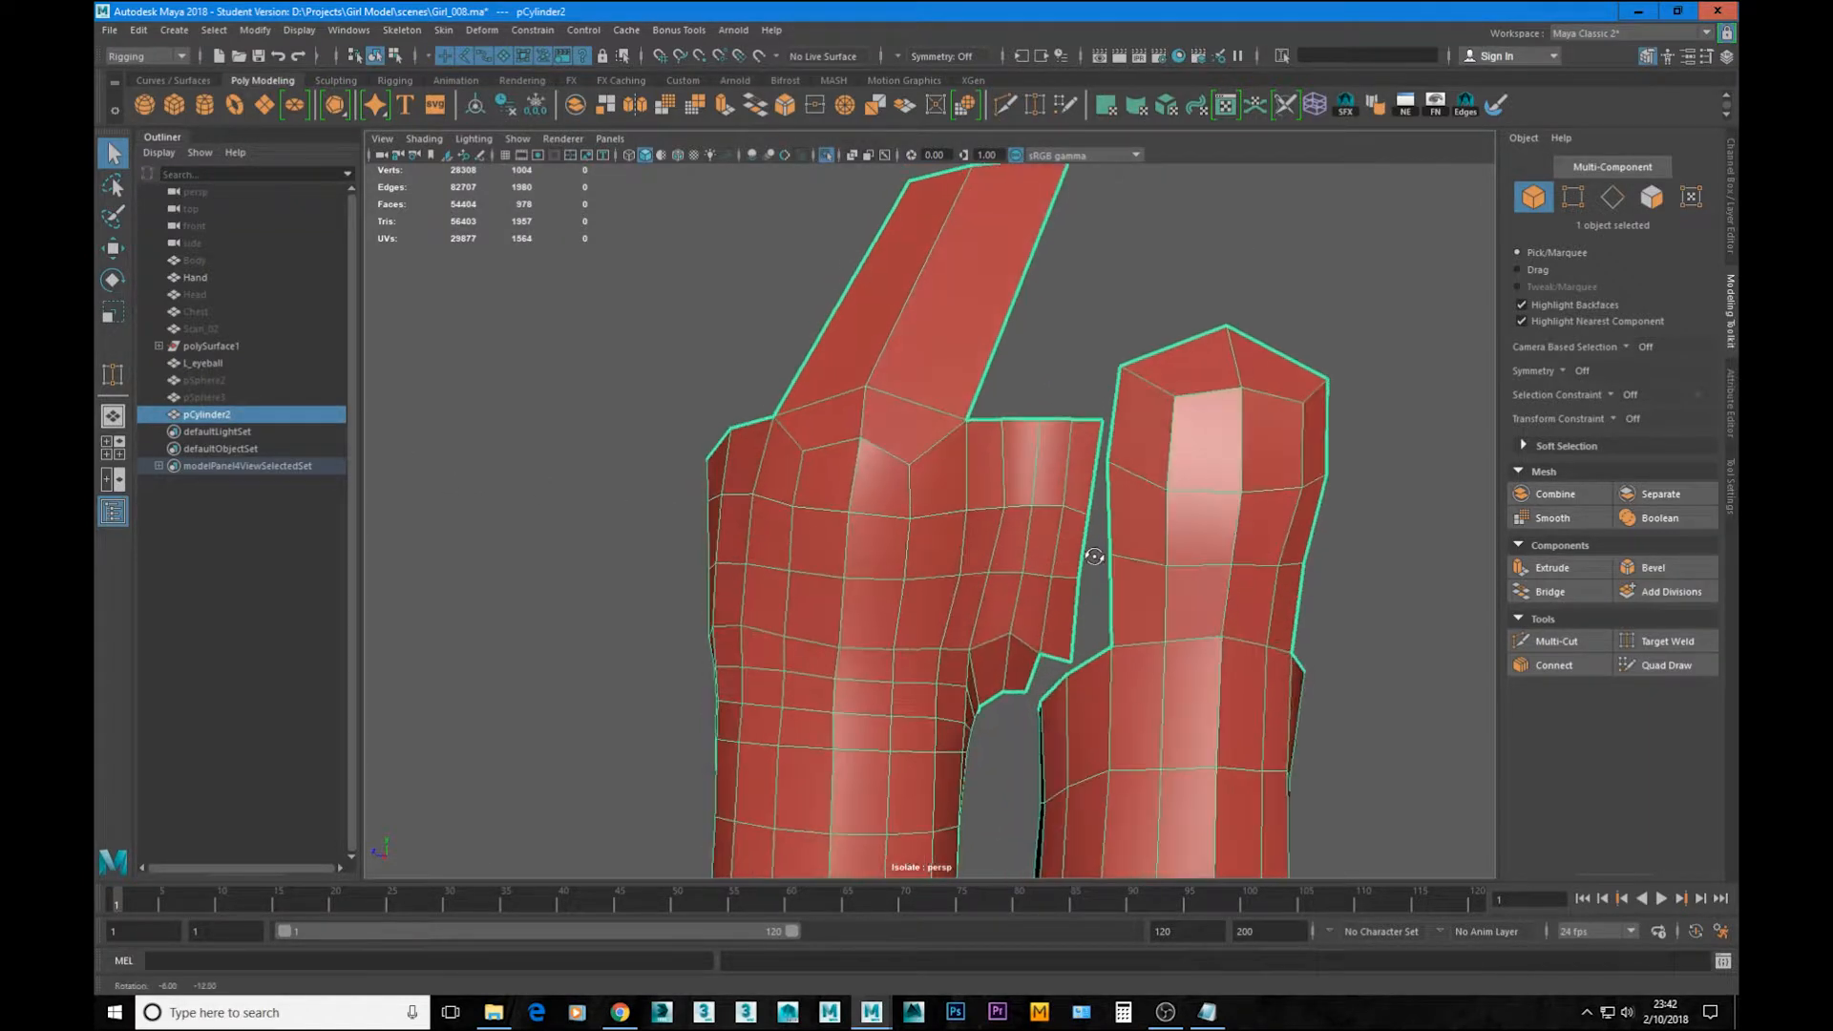
alt+drag(1071, 508, 1055, 477)
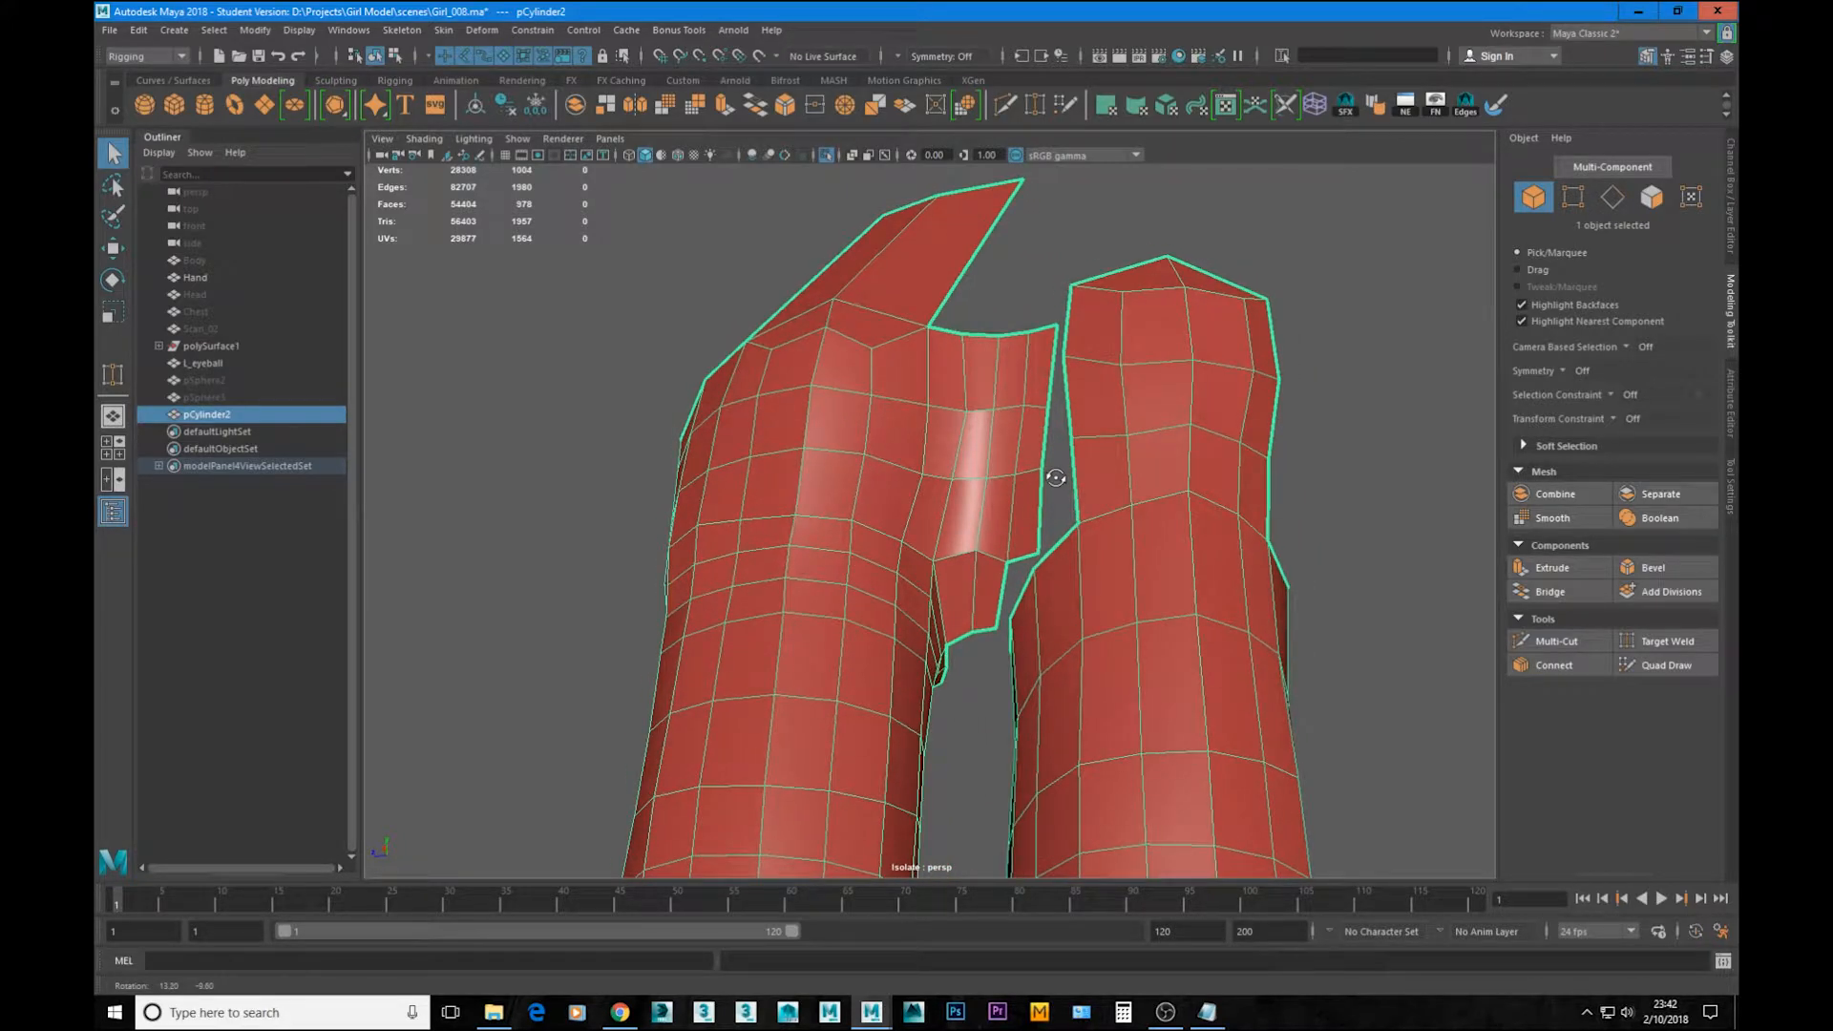
alt+drag(1031, 359, 1060, 450)
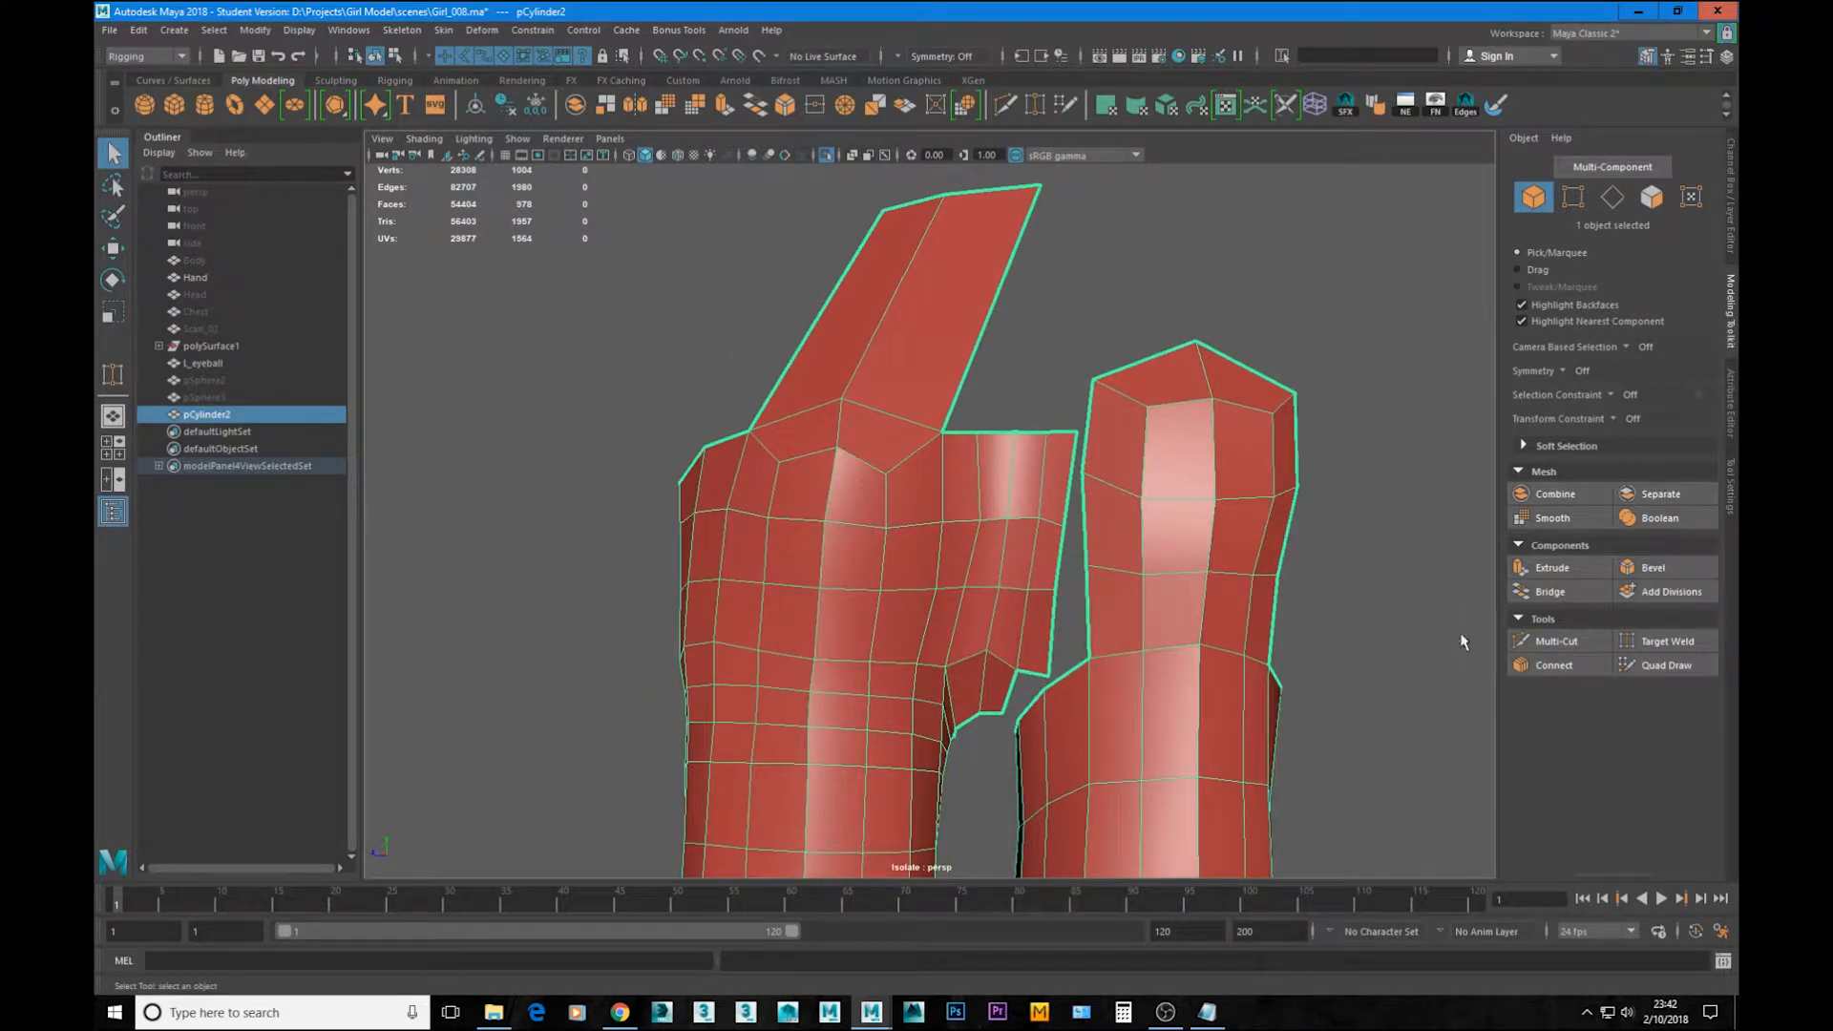
Step: Start Quad Draw and weld the index finger's upper web border vertices onto the neighbouring middle finger border
click(1677, 668)
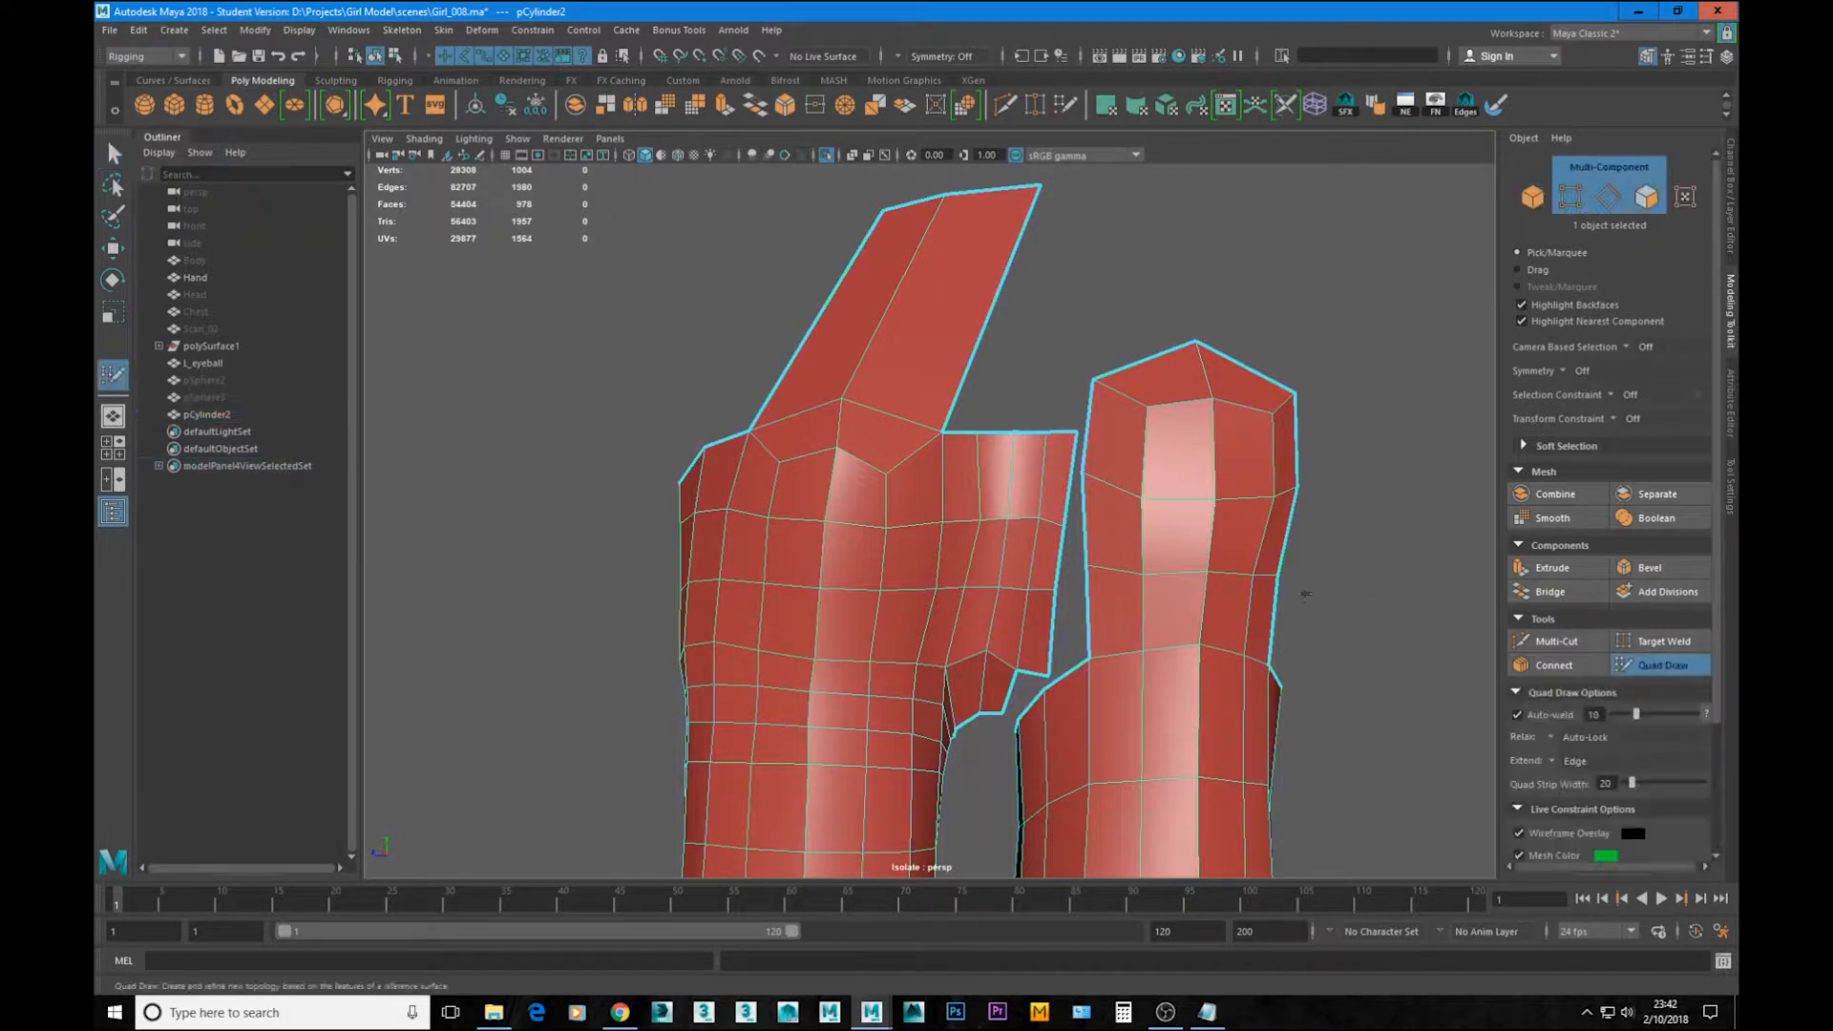
drag(1073, 461, 1089, 423)
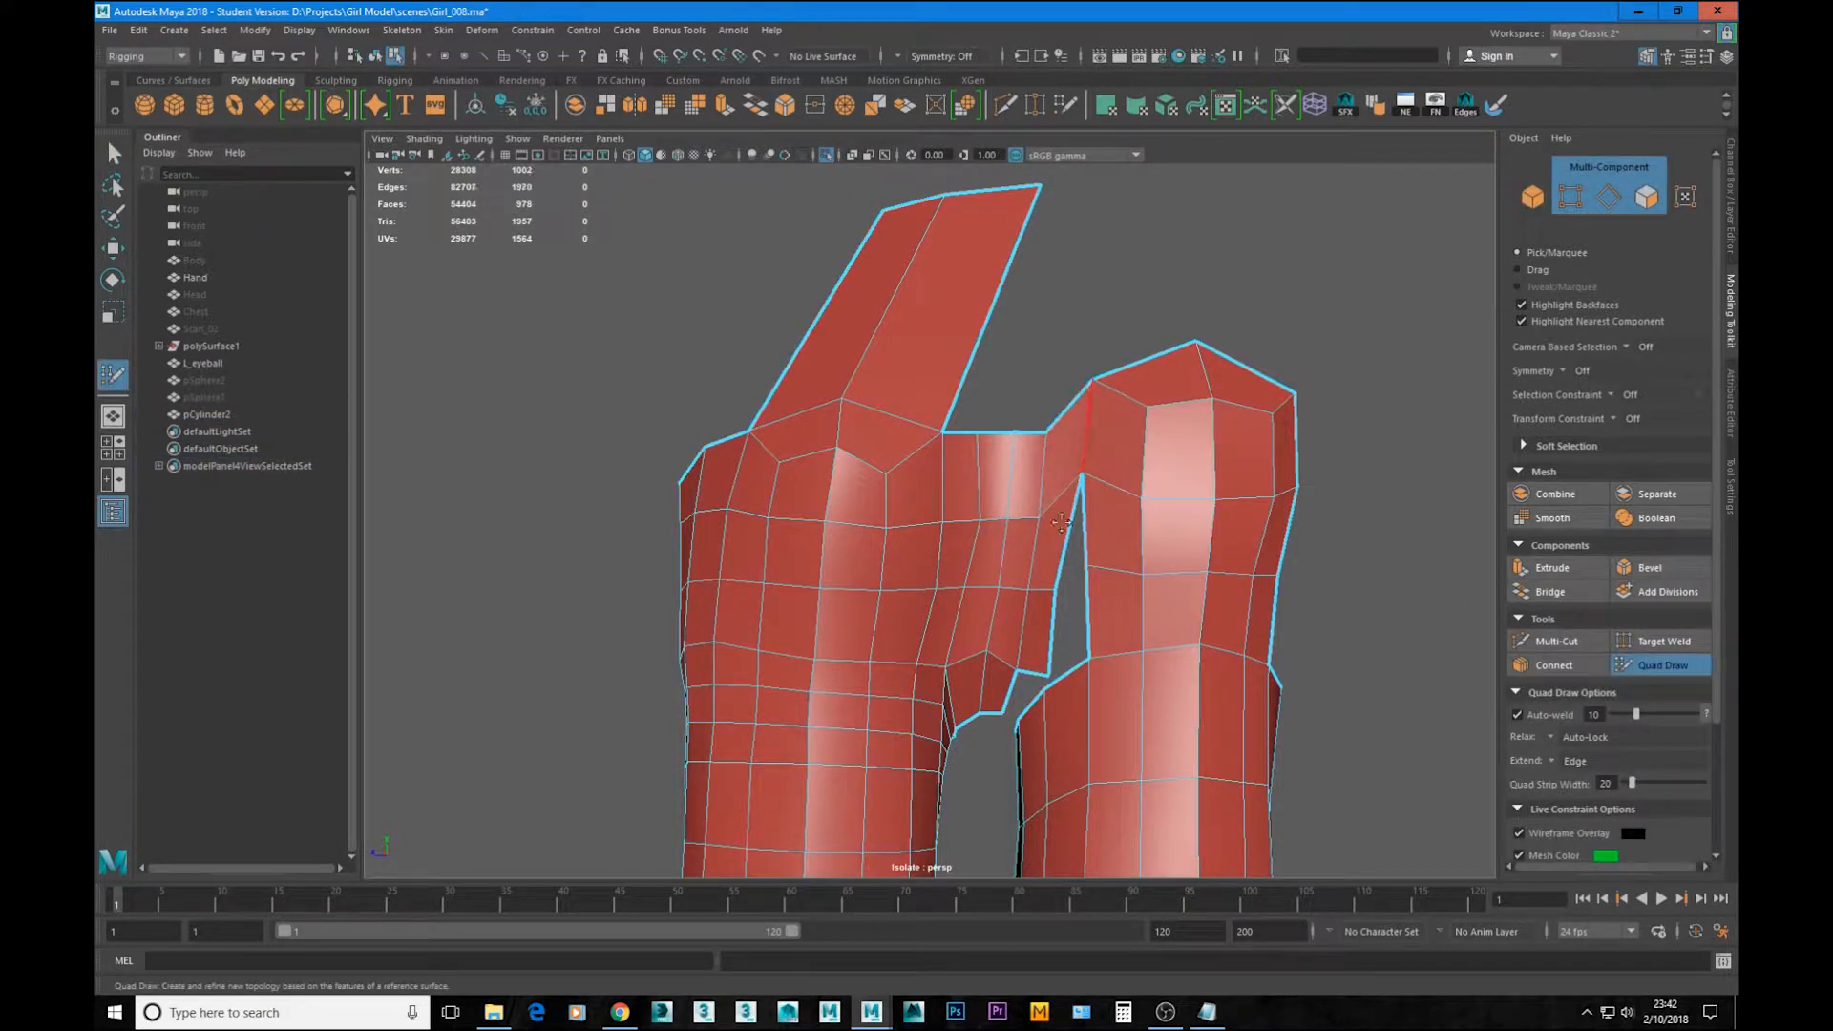
drag(1061, 587, 1085, 570)
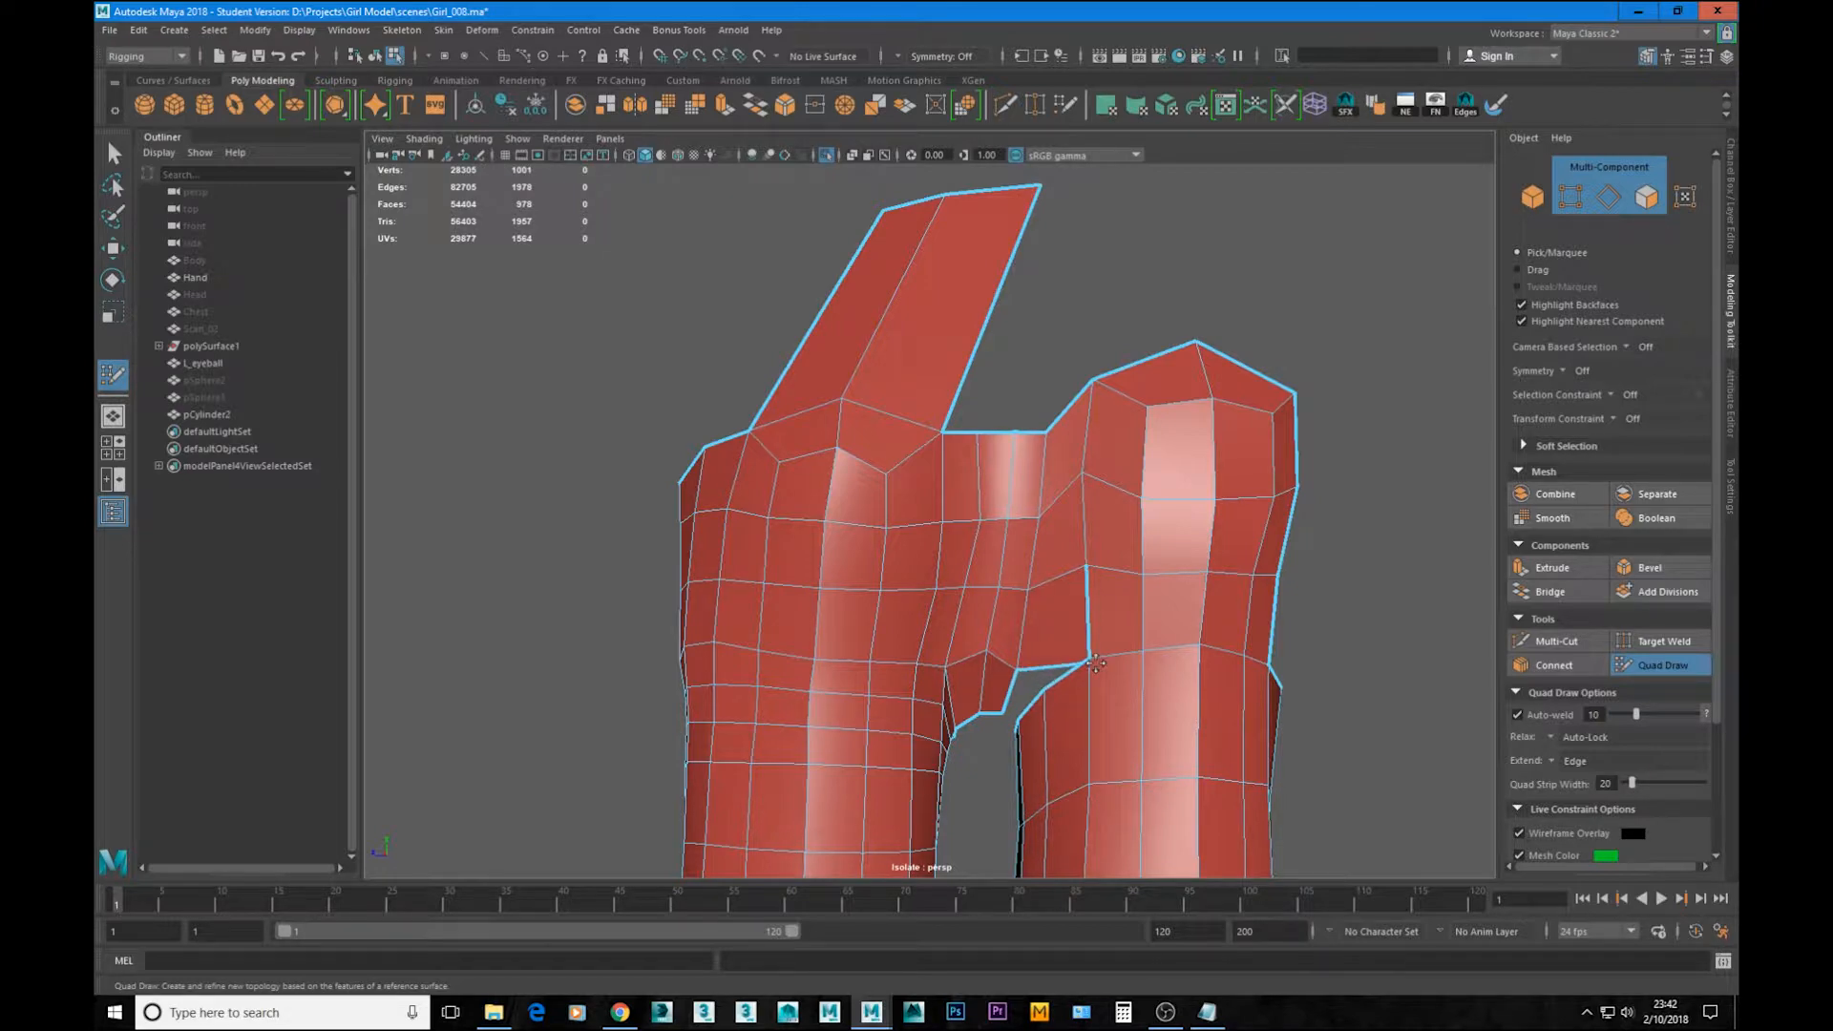
Step: Weld the web's corner vertex below the knuckles to the middle finger's inner border
alt+drag(1043, 678, 1119, 623)
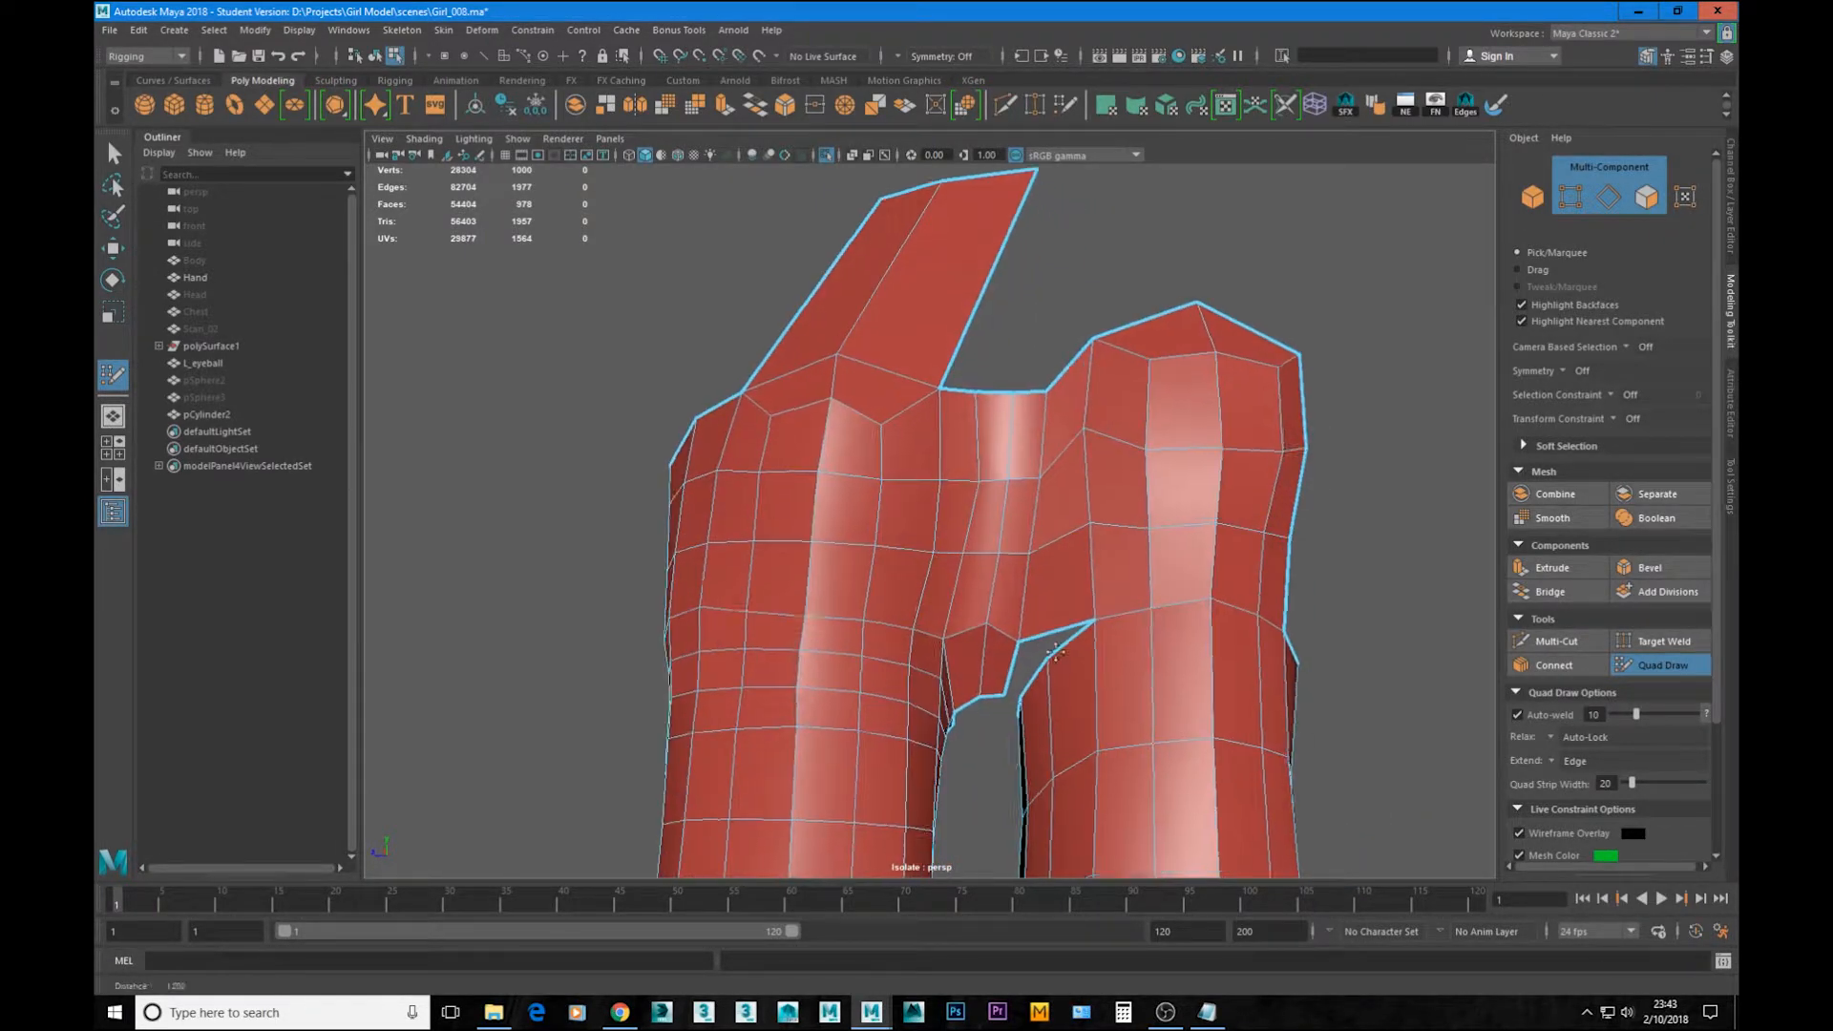
alt+right_drag(1119, 622, 1180, 623)
alt+drag(1180, 622, 1117, 544)
alt+drag(1125, 536, 1084, 524)
mouse_move(1083, 524)
alt+right_down()
mouse_move(1144, 527)
mouse_move(1105, 519)
alt+right_up()
alt+drag(1104, 519, 1084, 519)
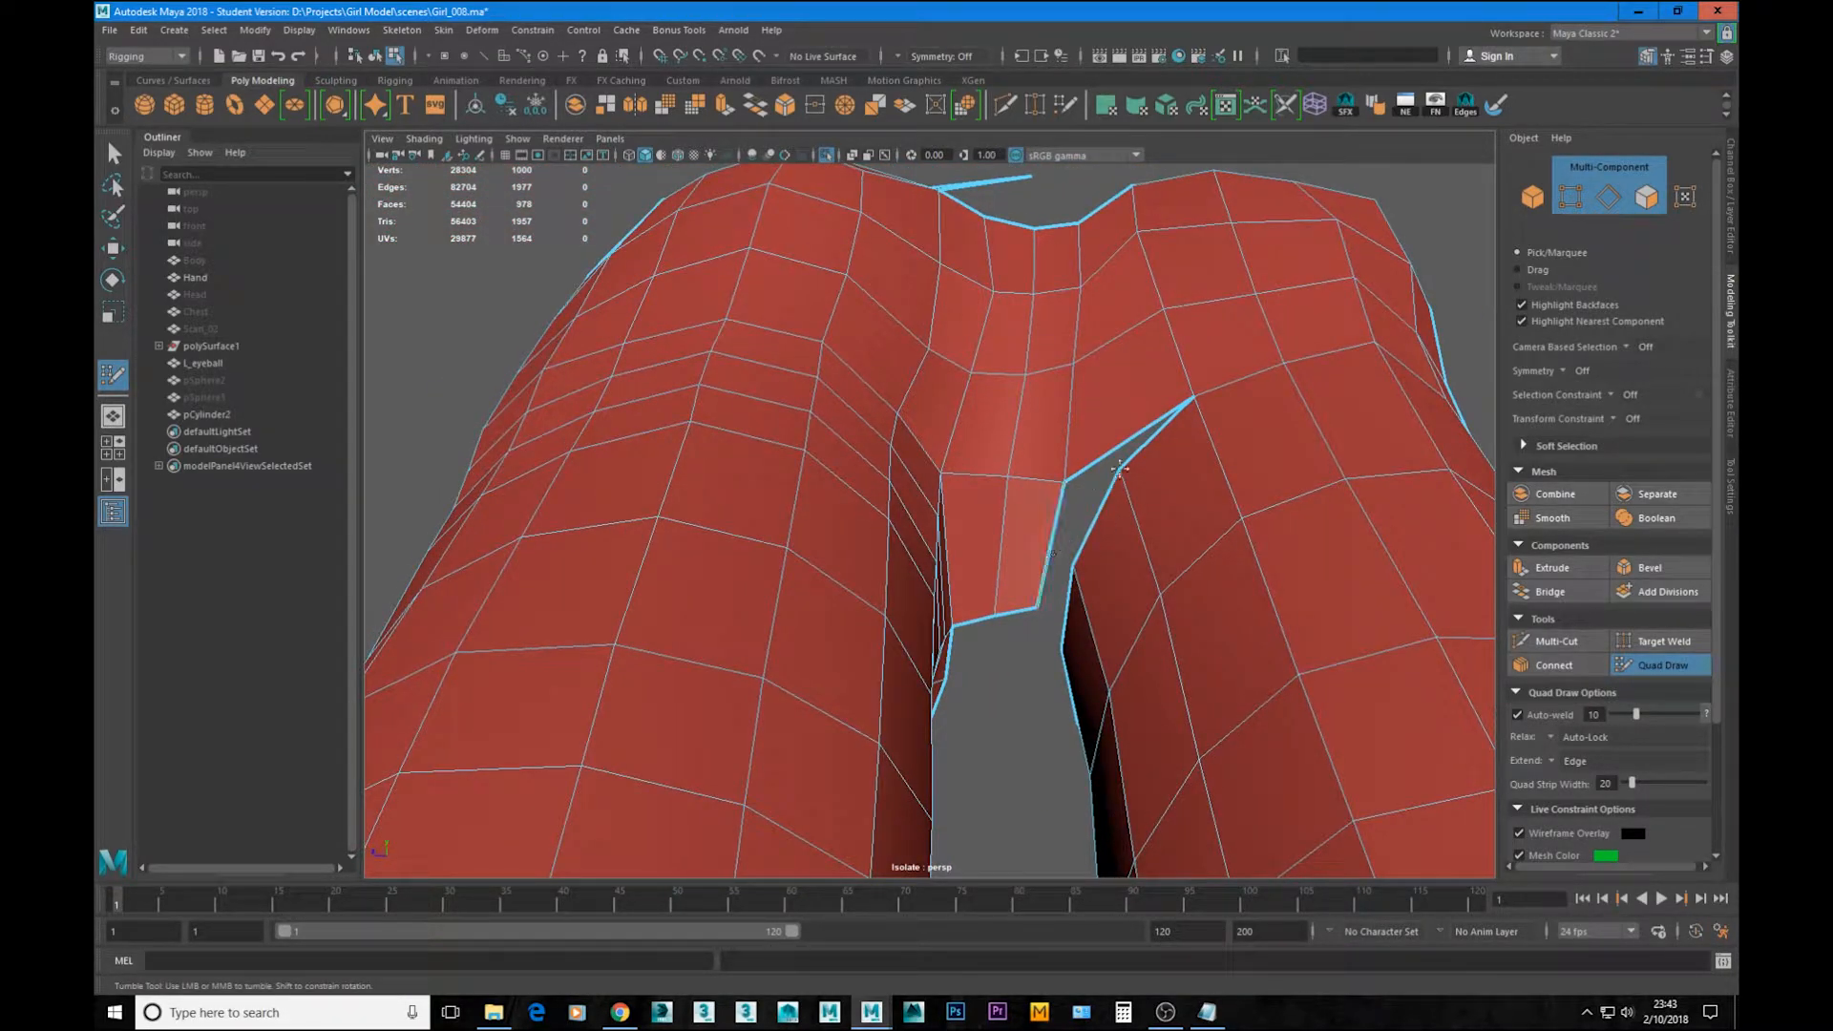
alt+drag(1129, 443, 1012, 543)
alt+middle_drag(1013, 543, 1003, 477)
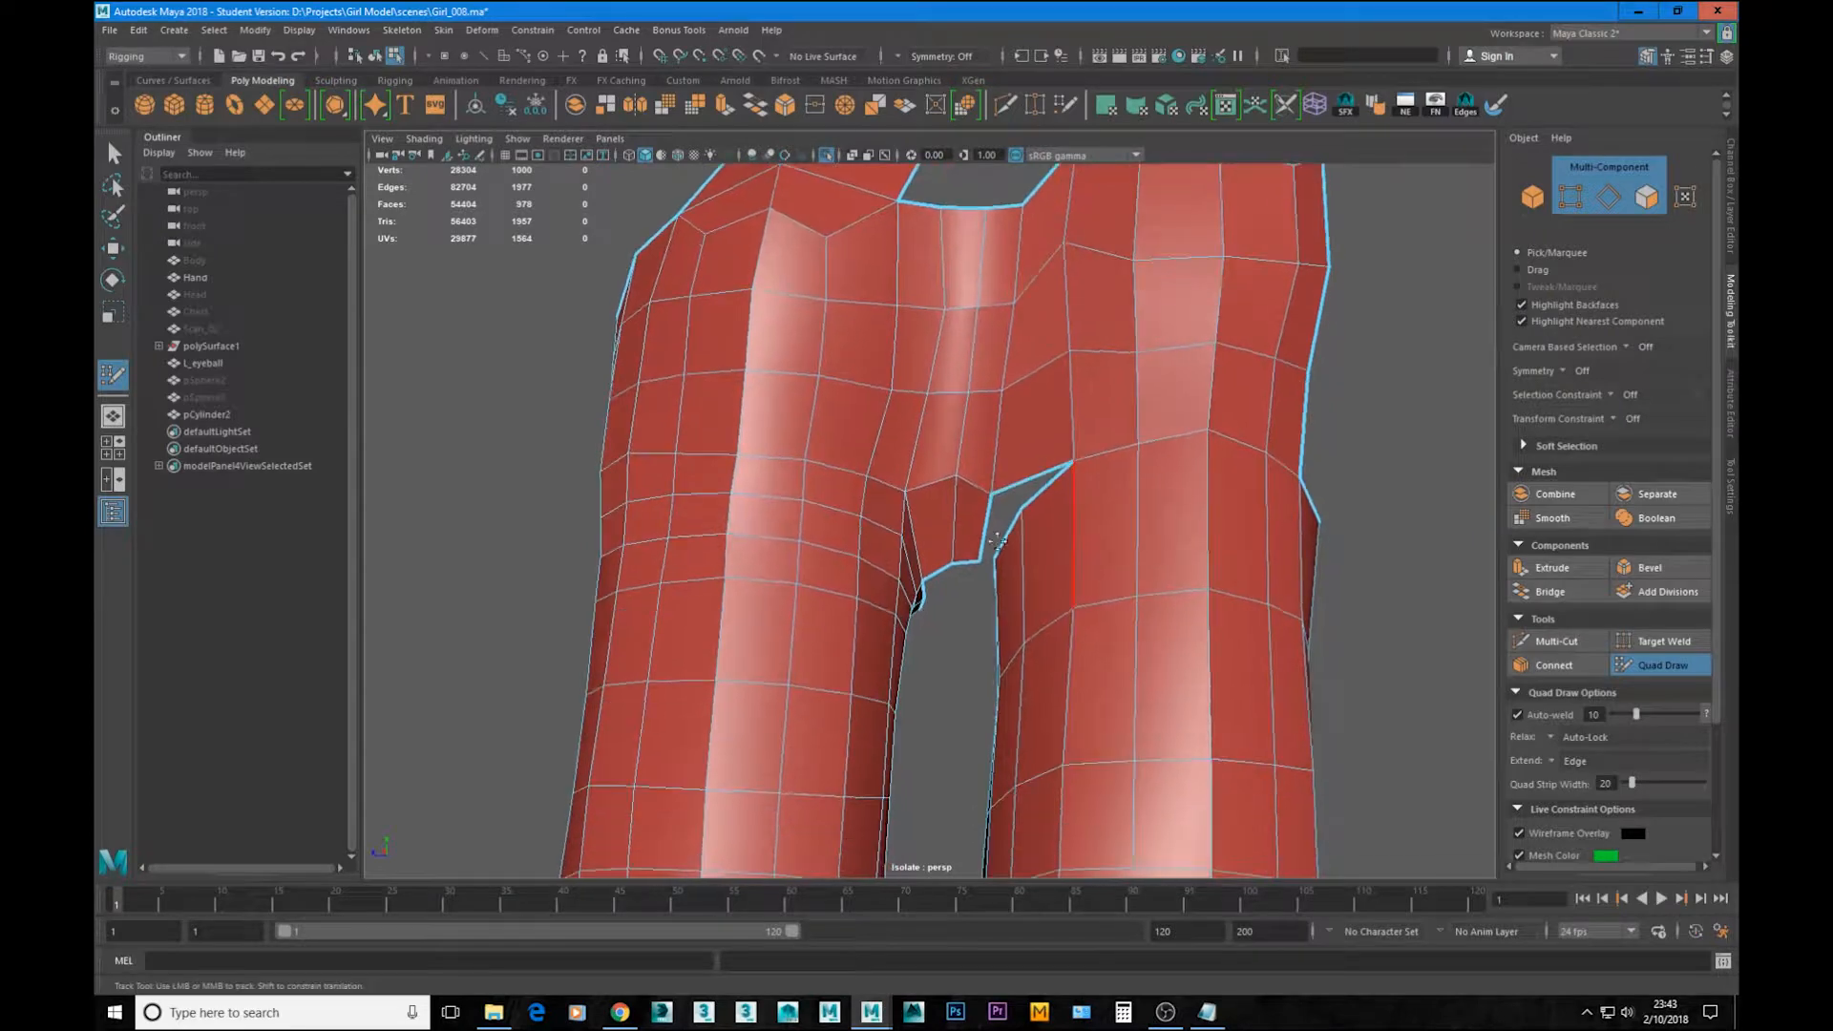
alt+right_drag(1003, 477, 1162, 630)
alt+drag(1162, 630, 1103, 417)
alt+drag(1275, 588, 1232, 534)
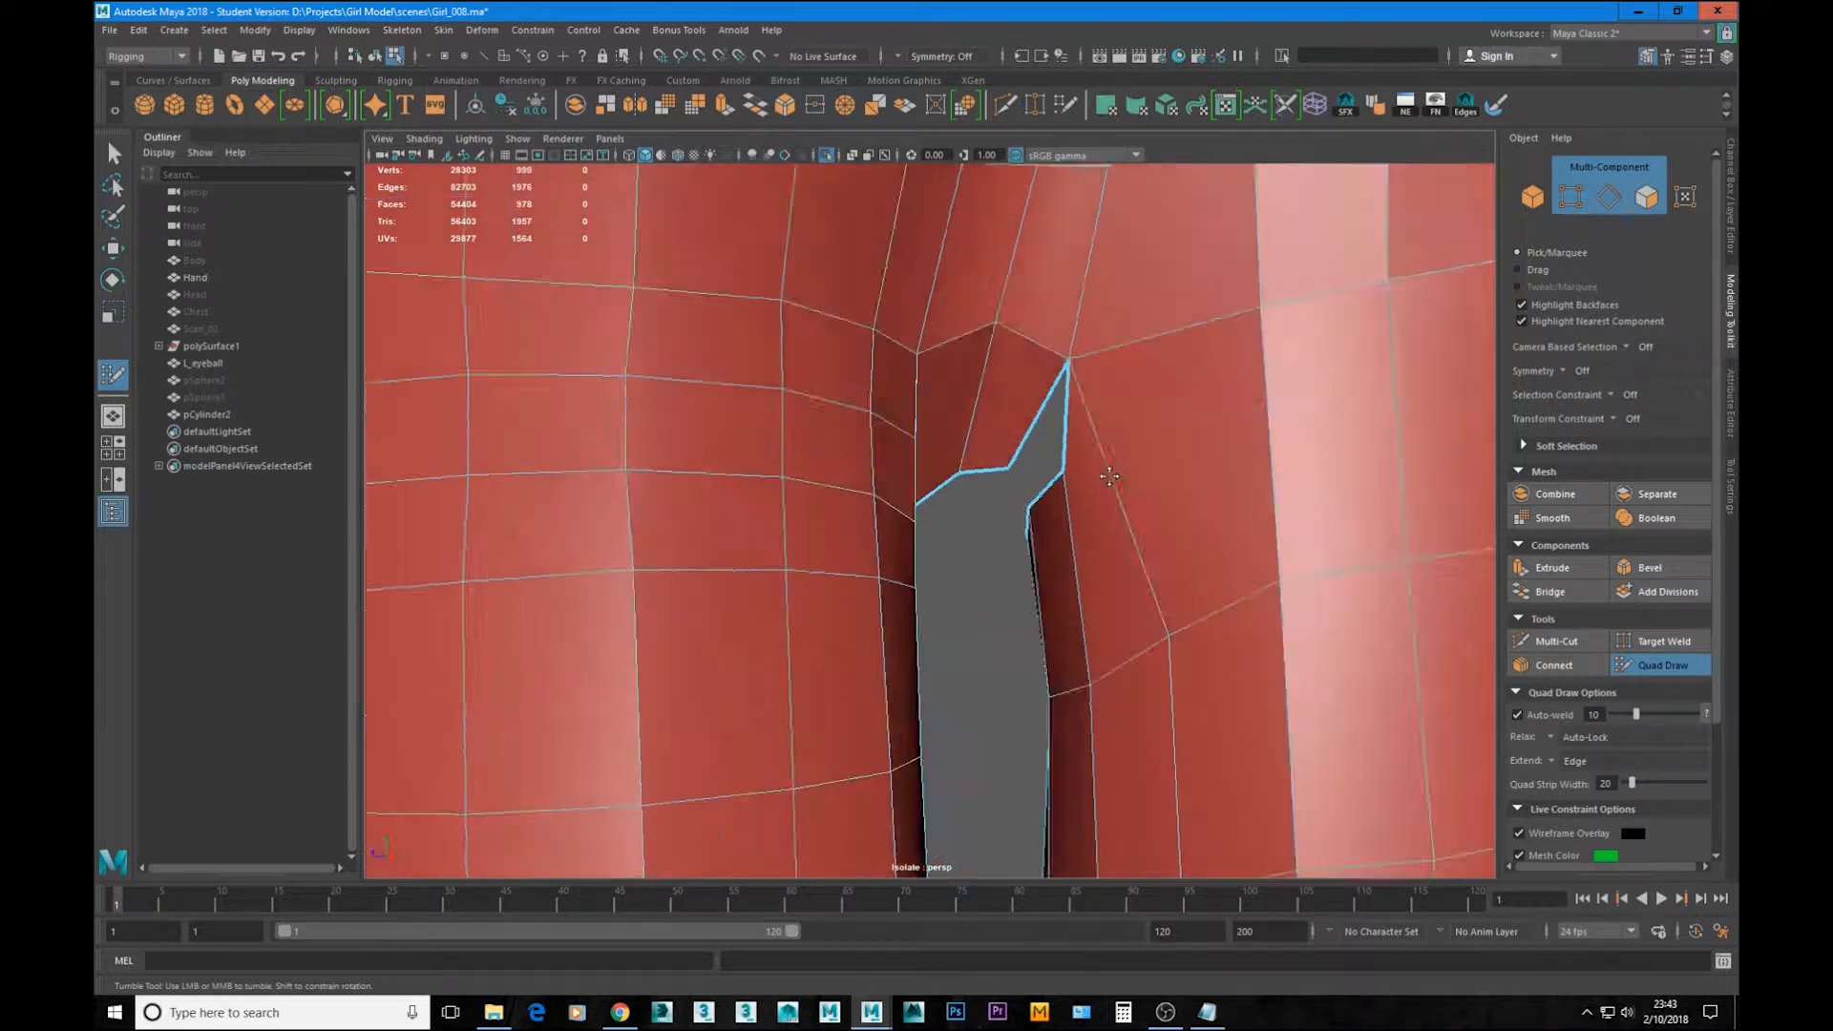
Step: Weld the lowest web corner to the middle finger's inner side, closing the slit between the two fingers
alt+middle_drag(1232, 535, 1108, 458)
alt+drag(1108, 458, 1150, 436)
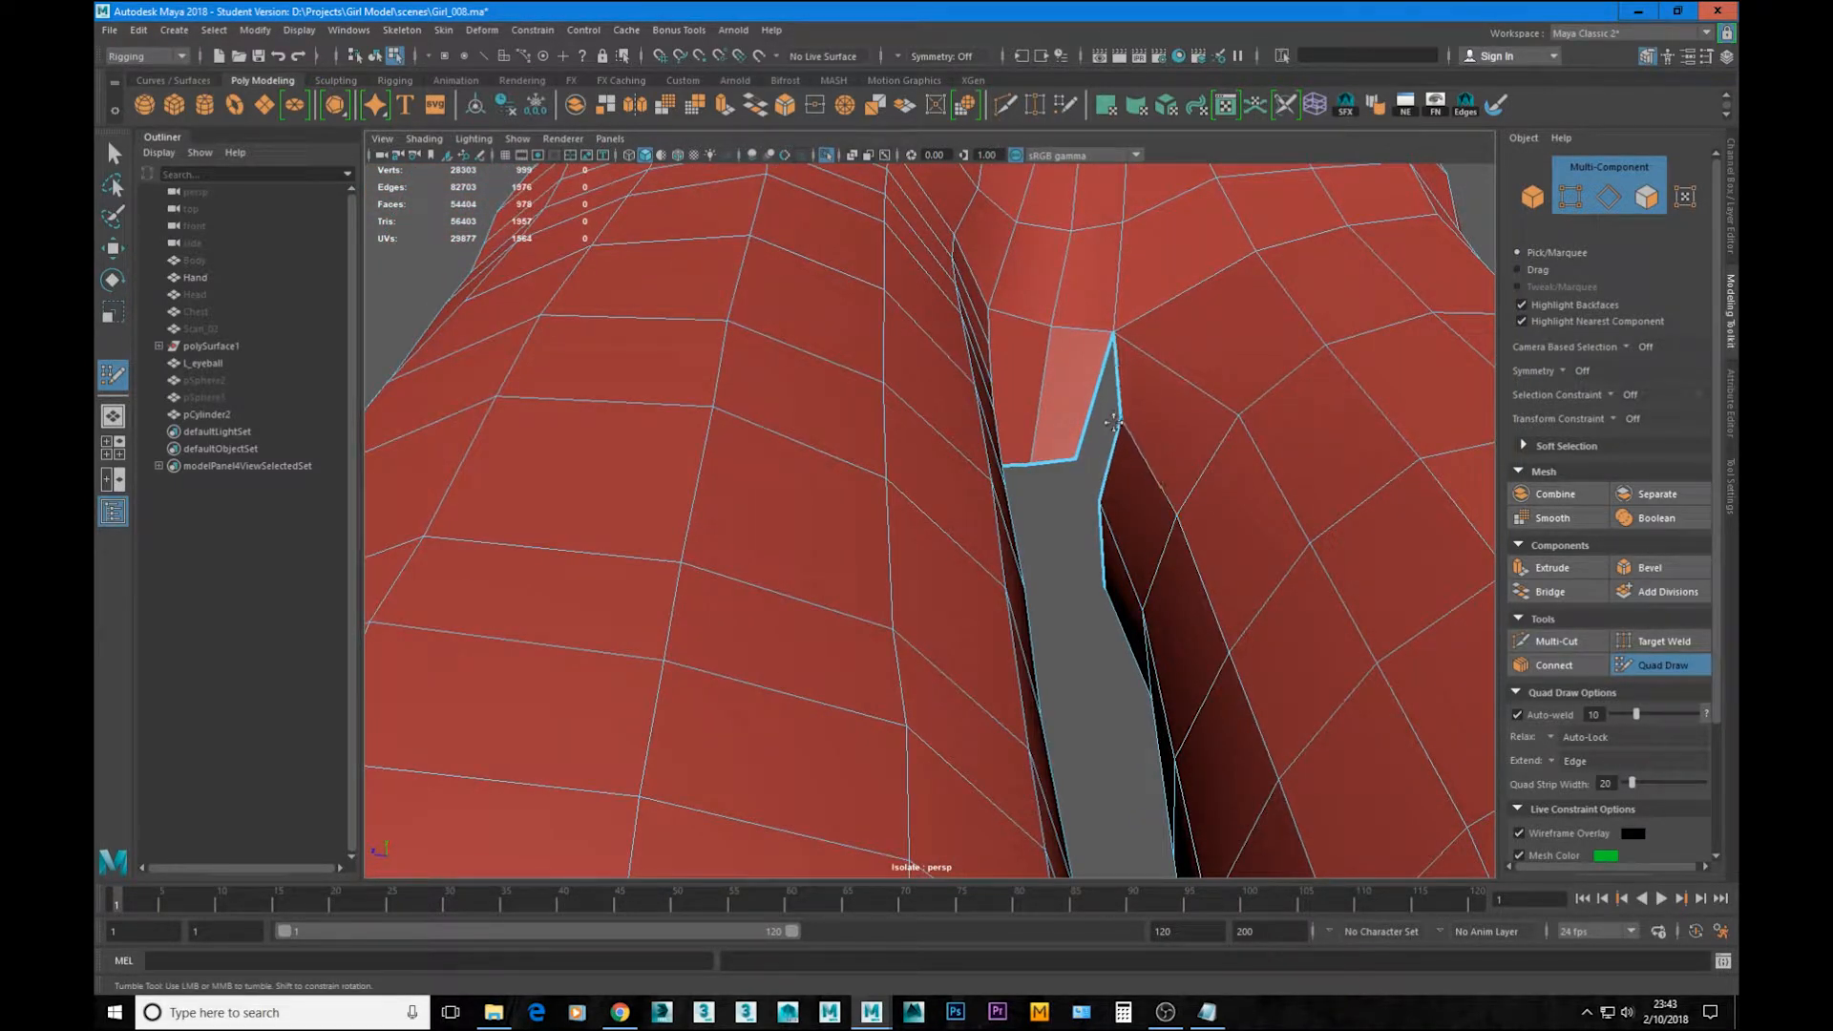
drag(1075, 462, 1076, 460)
alt+drag(1076, 460, 976, 573)
scroll(1089, 483, down, 3)
scroll(1068, 580, down, 3)
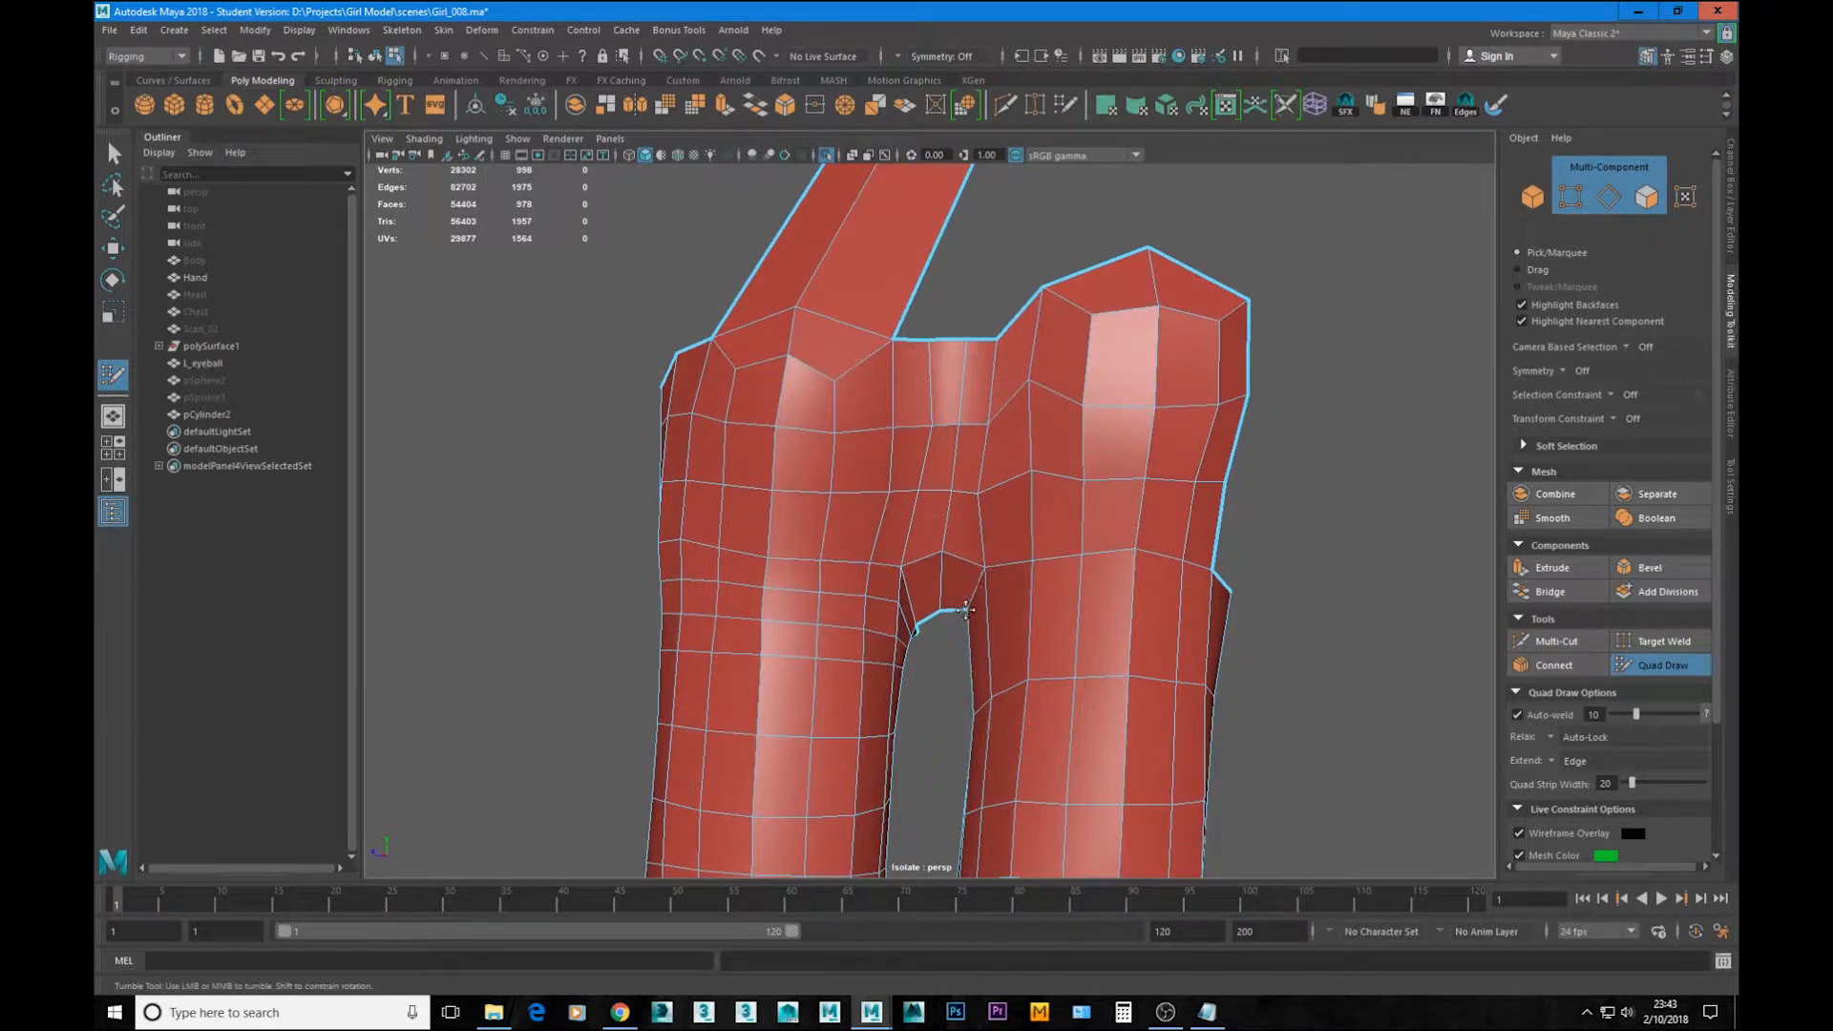
Step: Make the Hand mesh live again and turn off isolation to show the topology over the hand
alt+drag(966, 611, 988, 532)
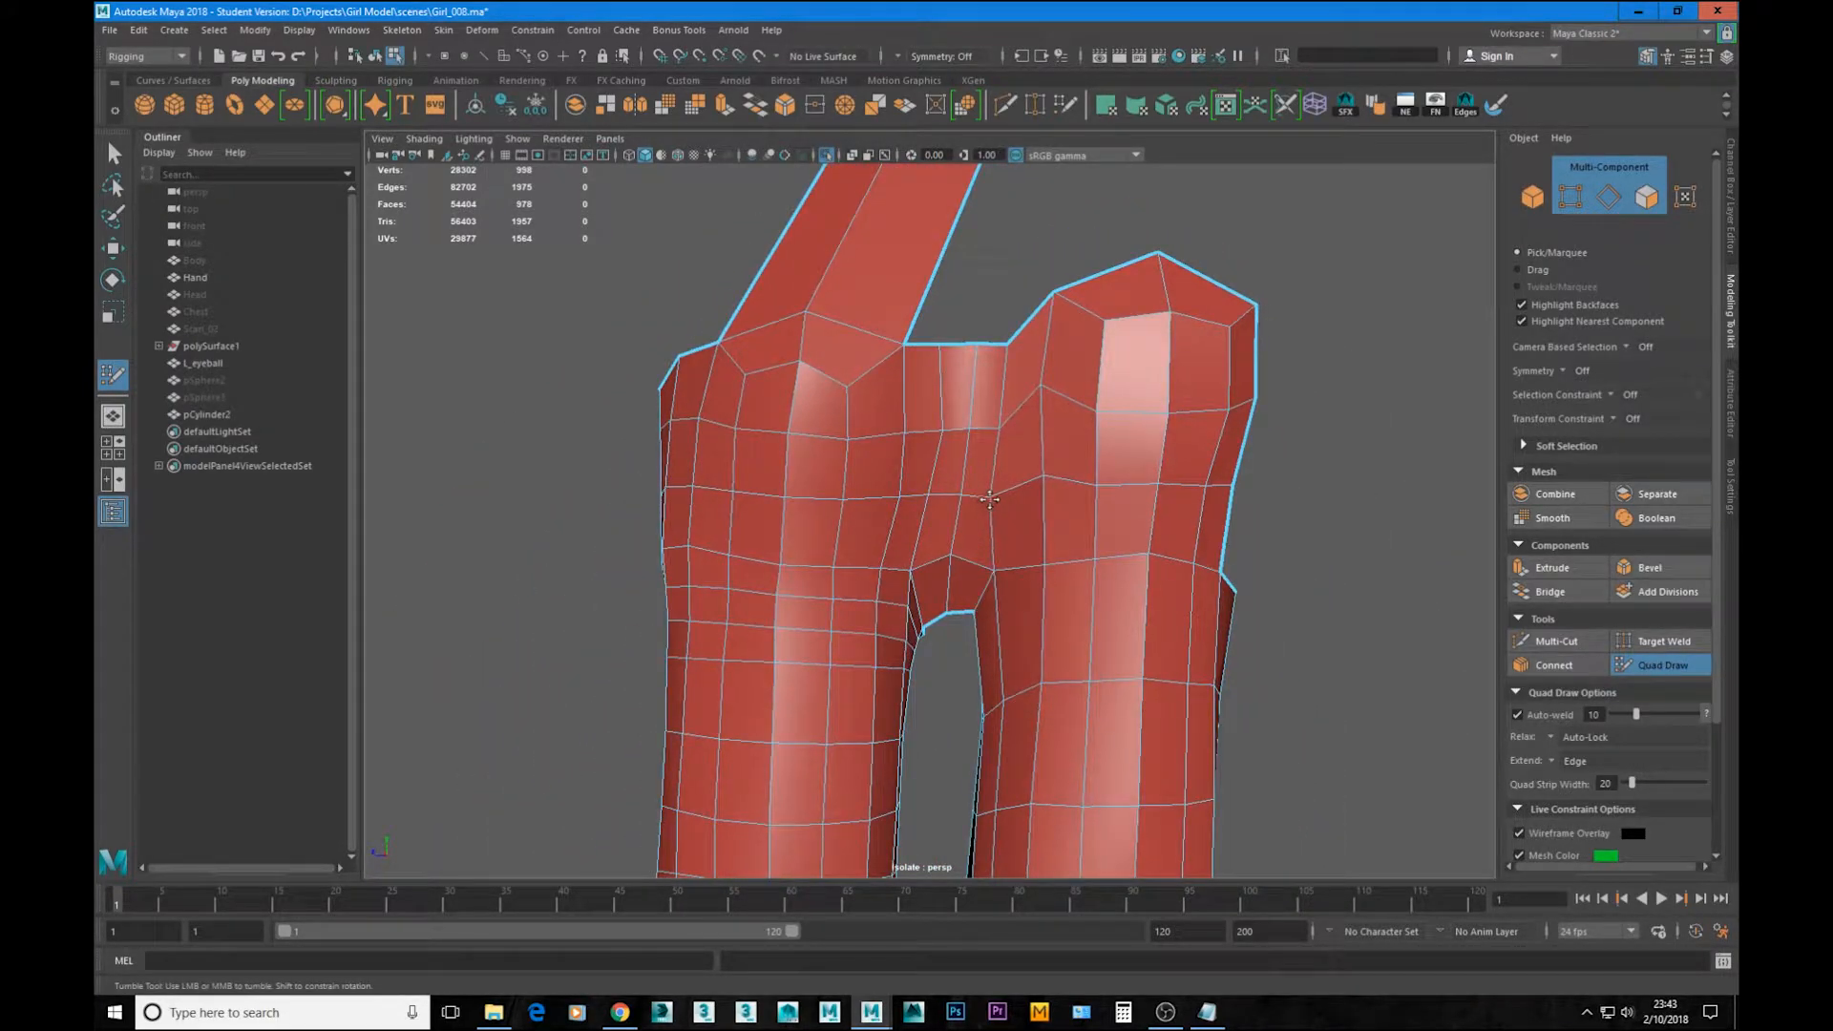
click(761, 56)
alt+drag(1241, 592, 1282, 625)
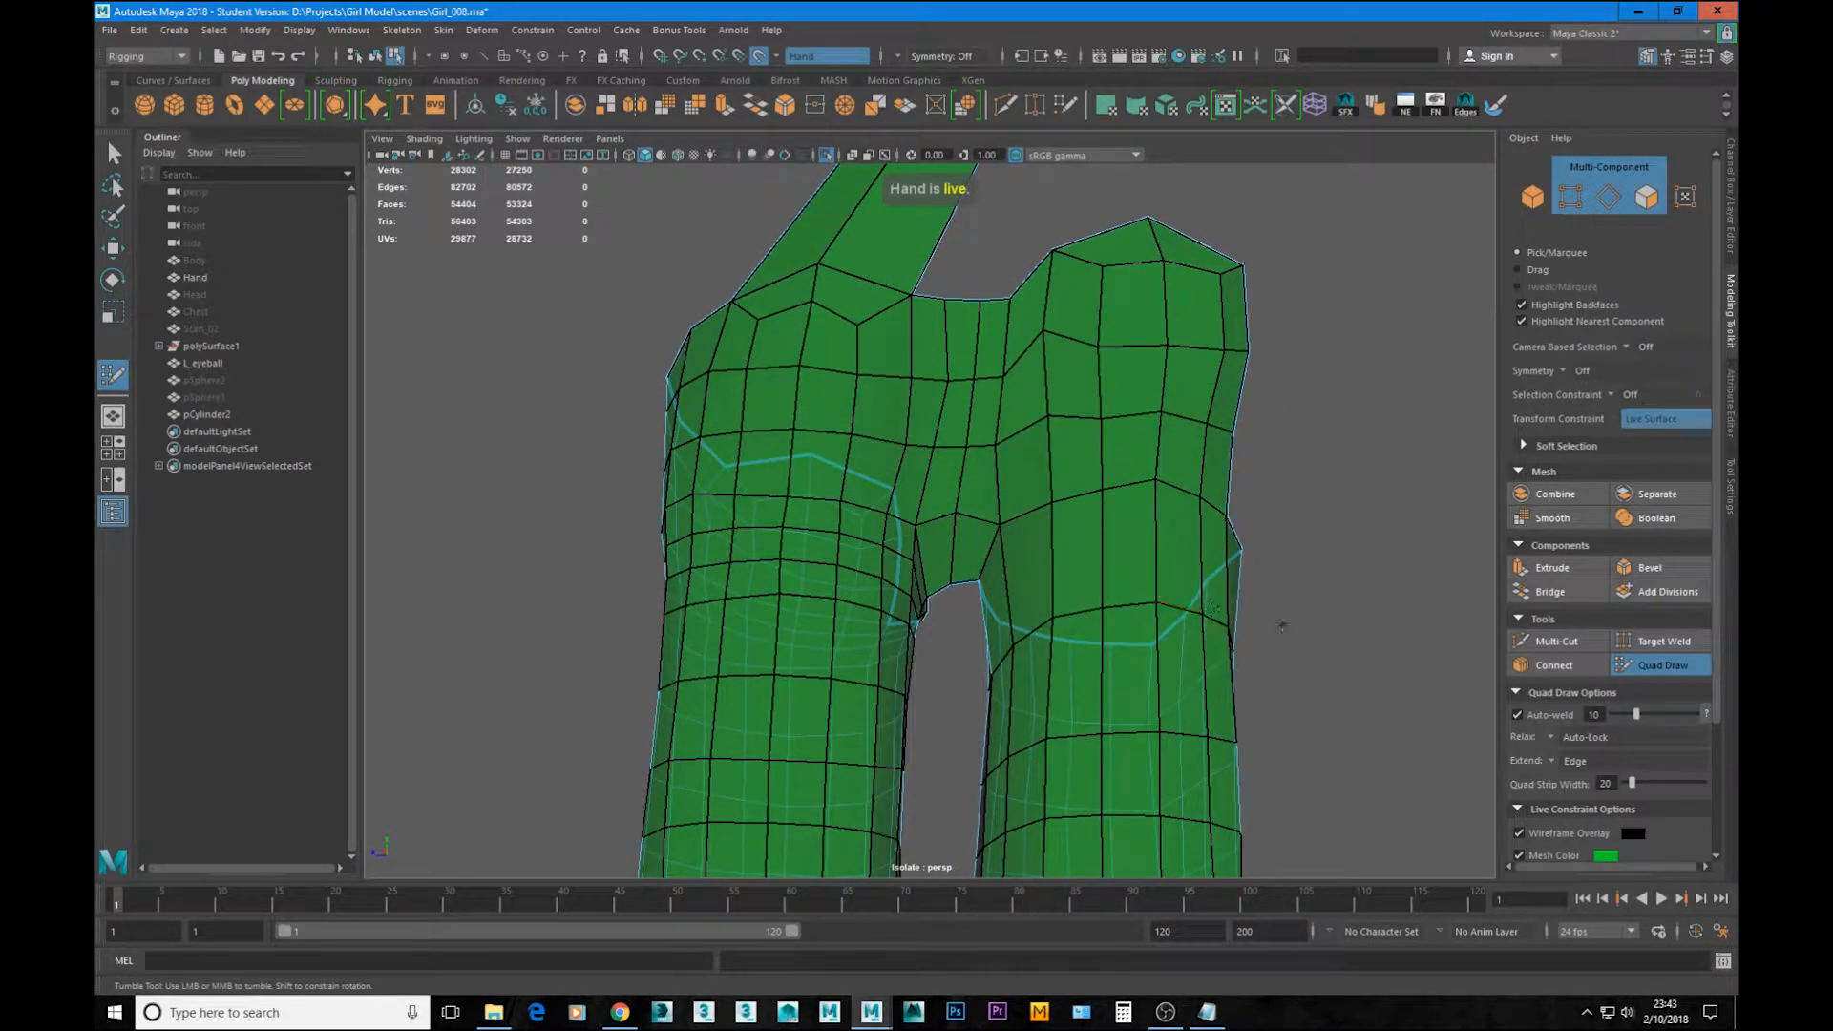
click(826, 155)
alt+drag(1103, 579, 1038, 551)
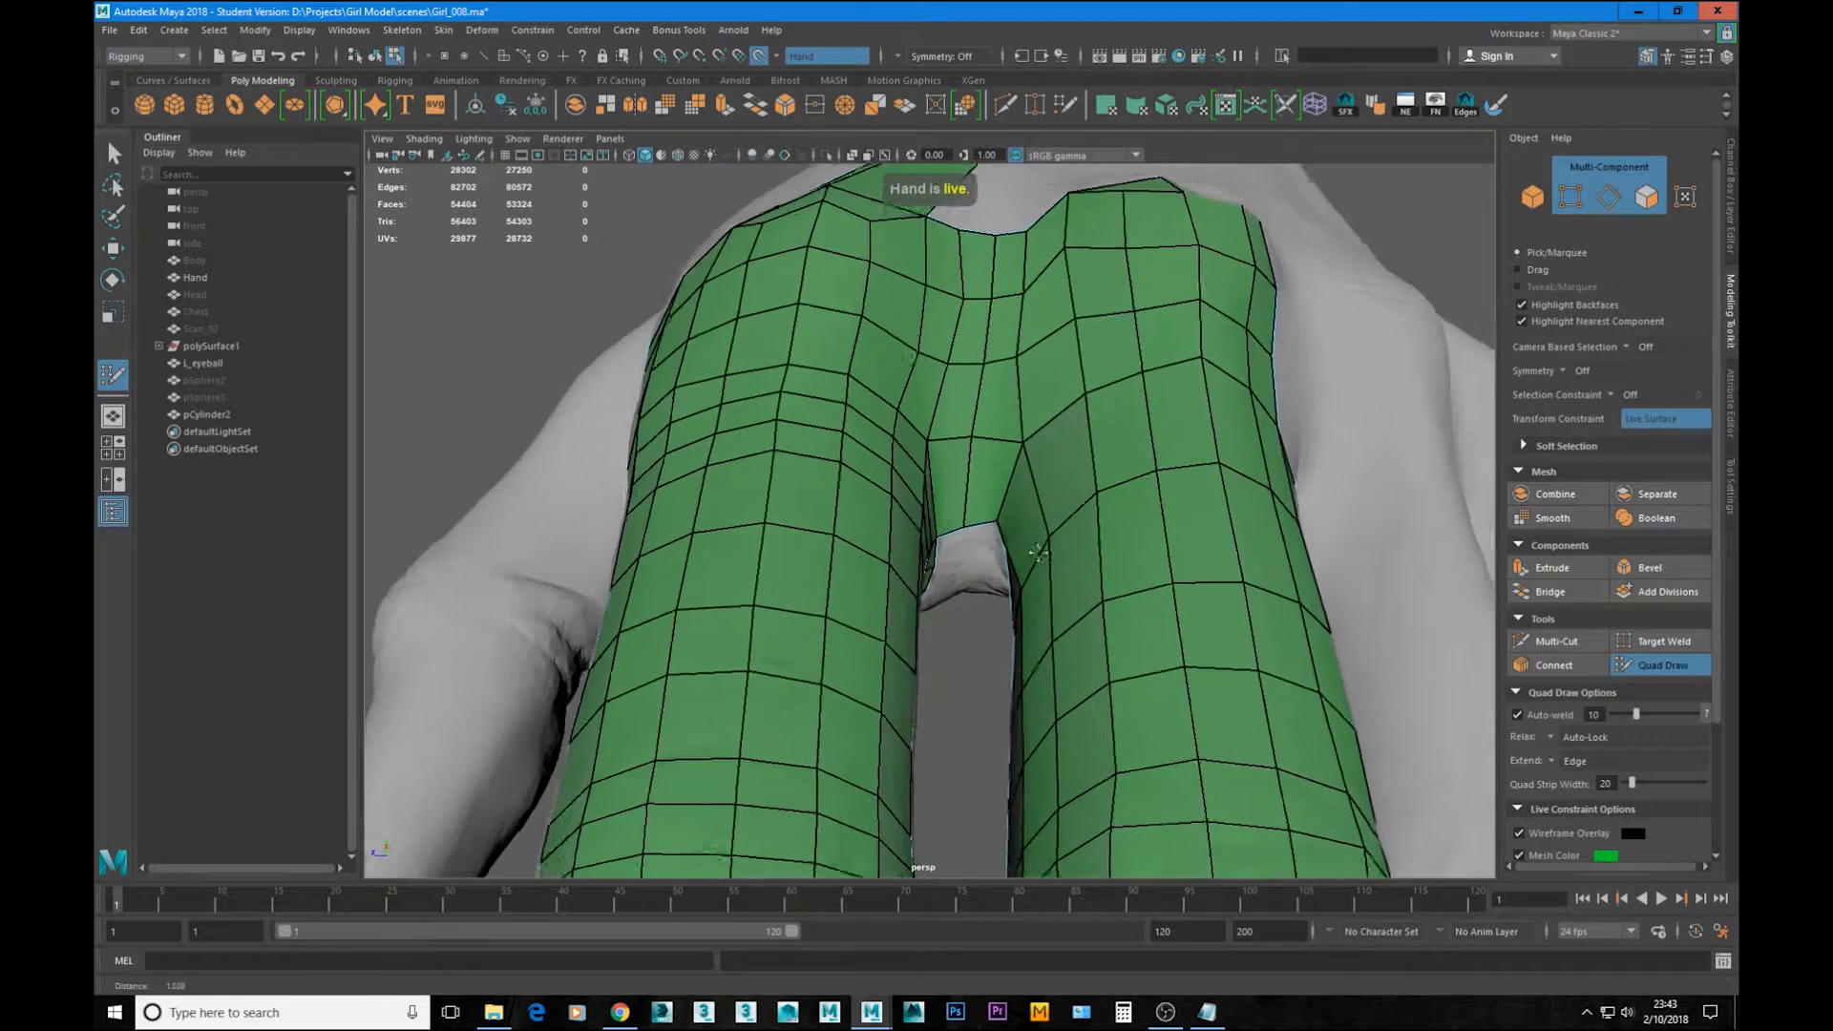
Step: Reposition the web vertices between the index and middle knuckles to space the edge loops evenly
scroll(1038, 552, up, 3)
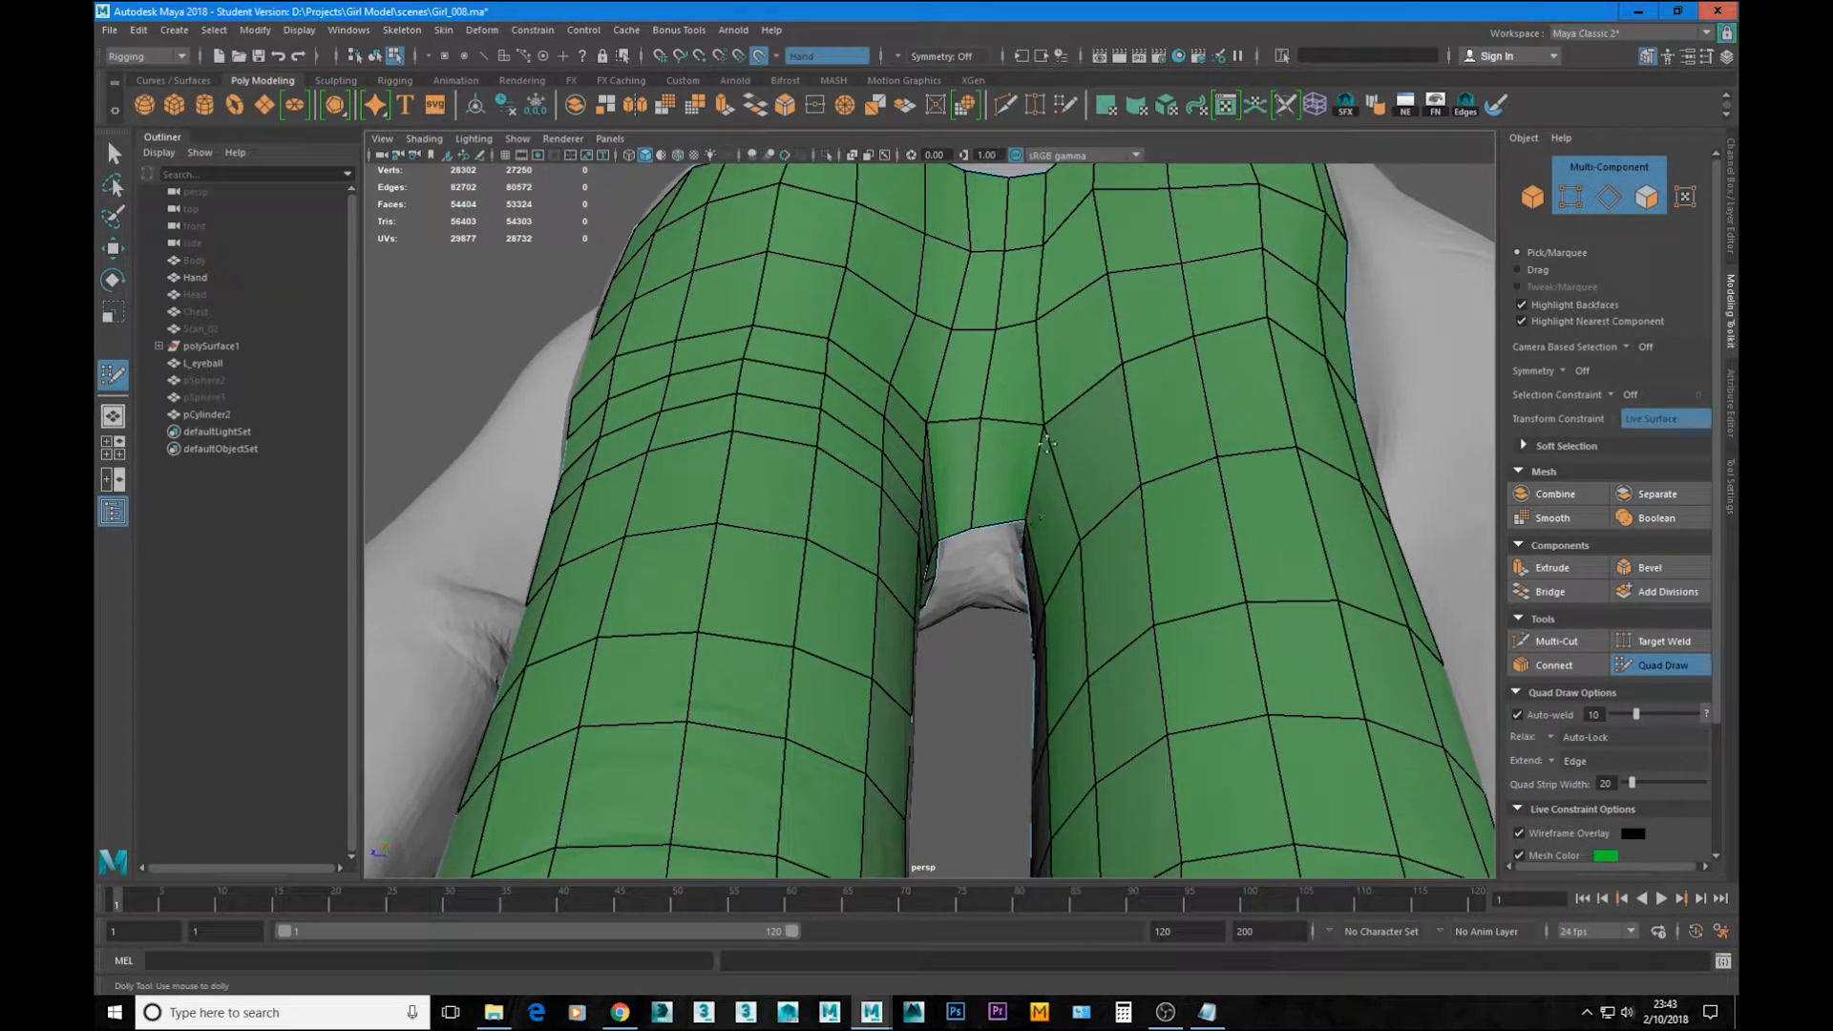
alt+drag(1067, 431, 1009, 521)
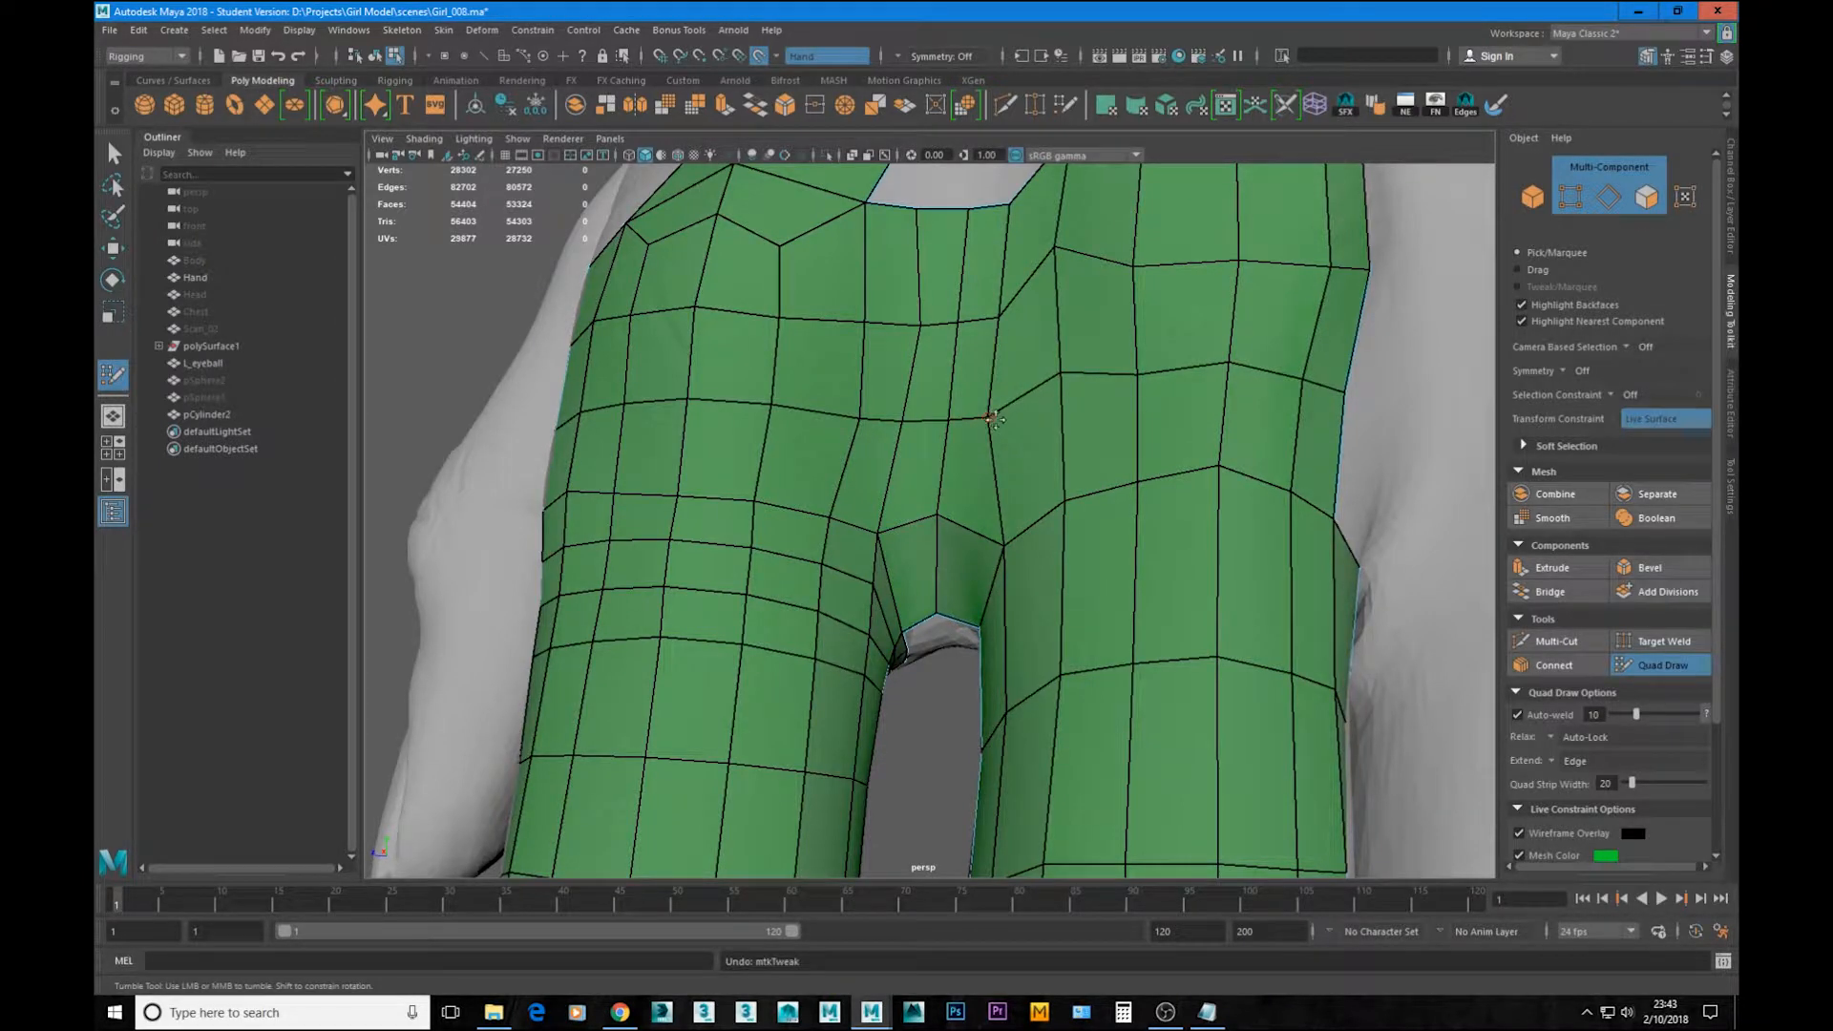
drag(995, 412, 1017, 418)
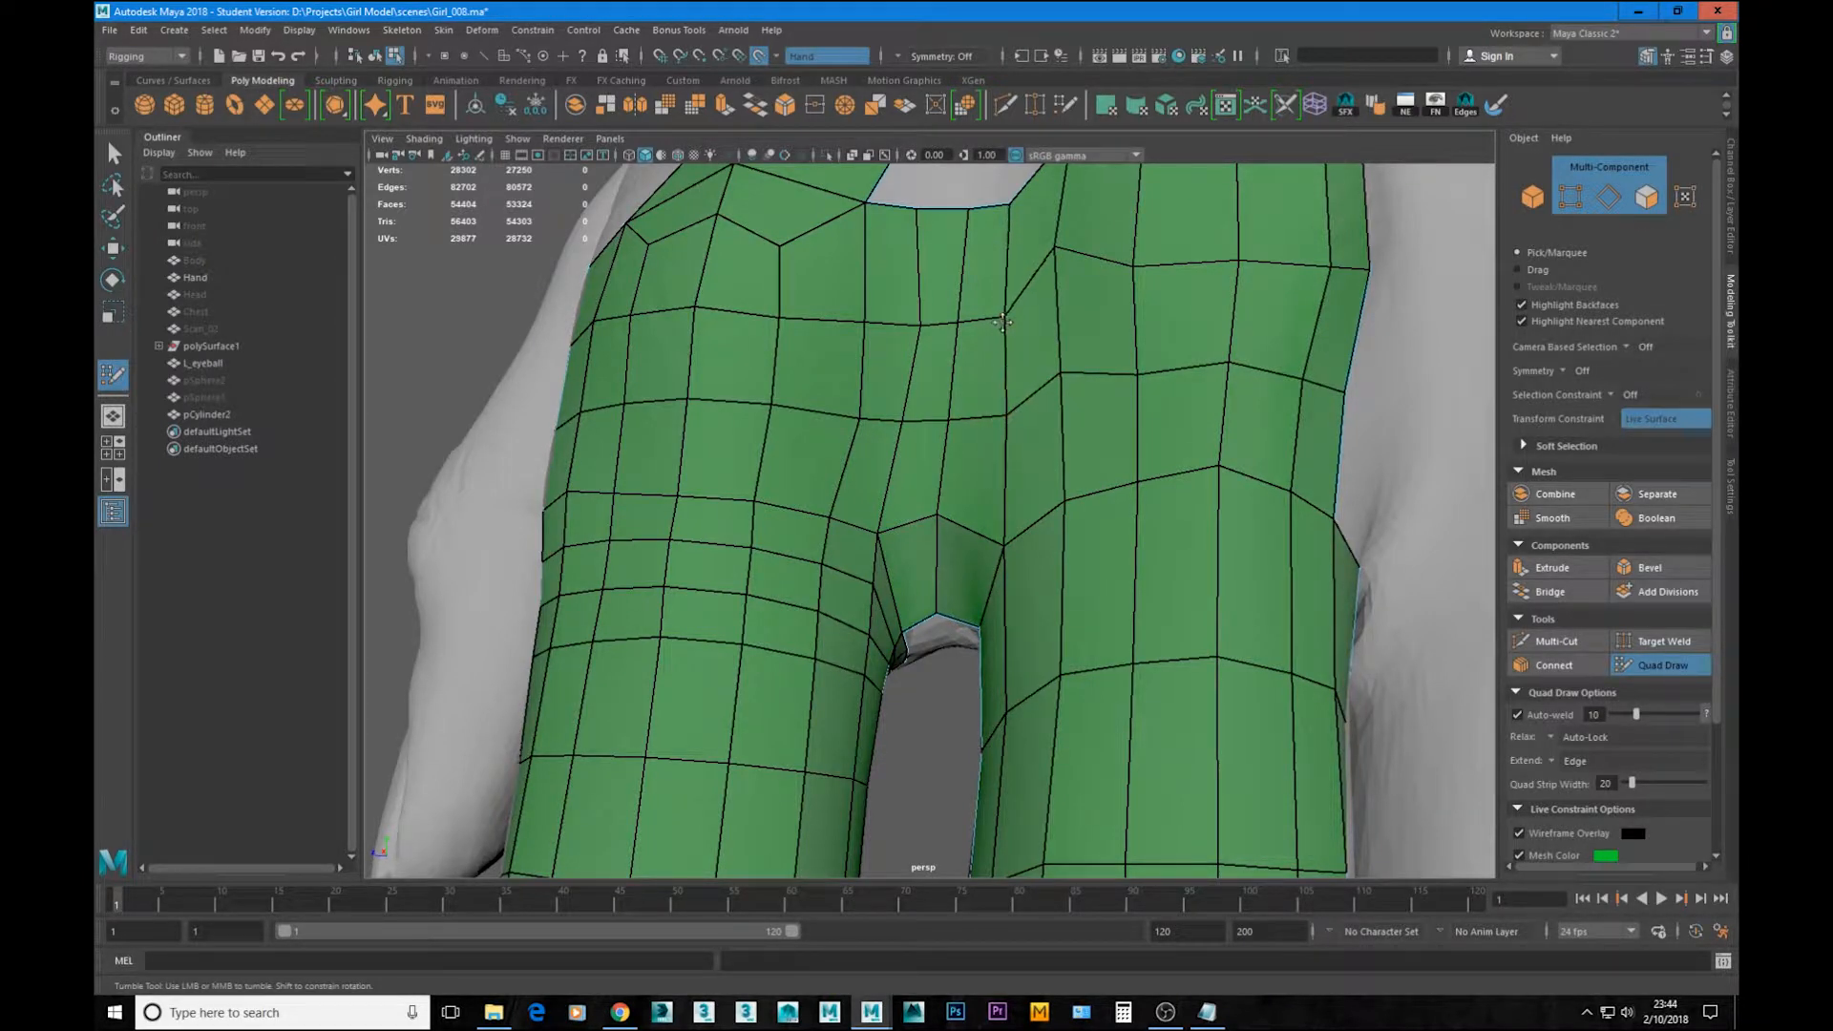
scroll(1071, 460, down, 4)
mouse_move(1071, 459)
alt+mouse_down()
mouse_move(1073, 490)
mouse_move(1038, 492)
mouse_move(1036, 447)
mouse_move(1033, 502)
mouse_move(1033, 482)
mouse_move(1097, 459)
alt+mouse_up()
scroll(1035, 477, up, 3)
drag(1099, 537, 1102, 551)
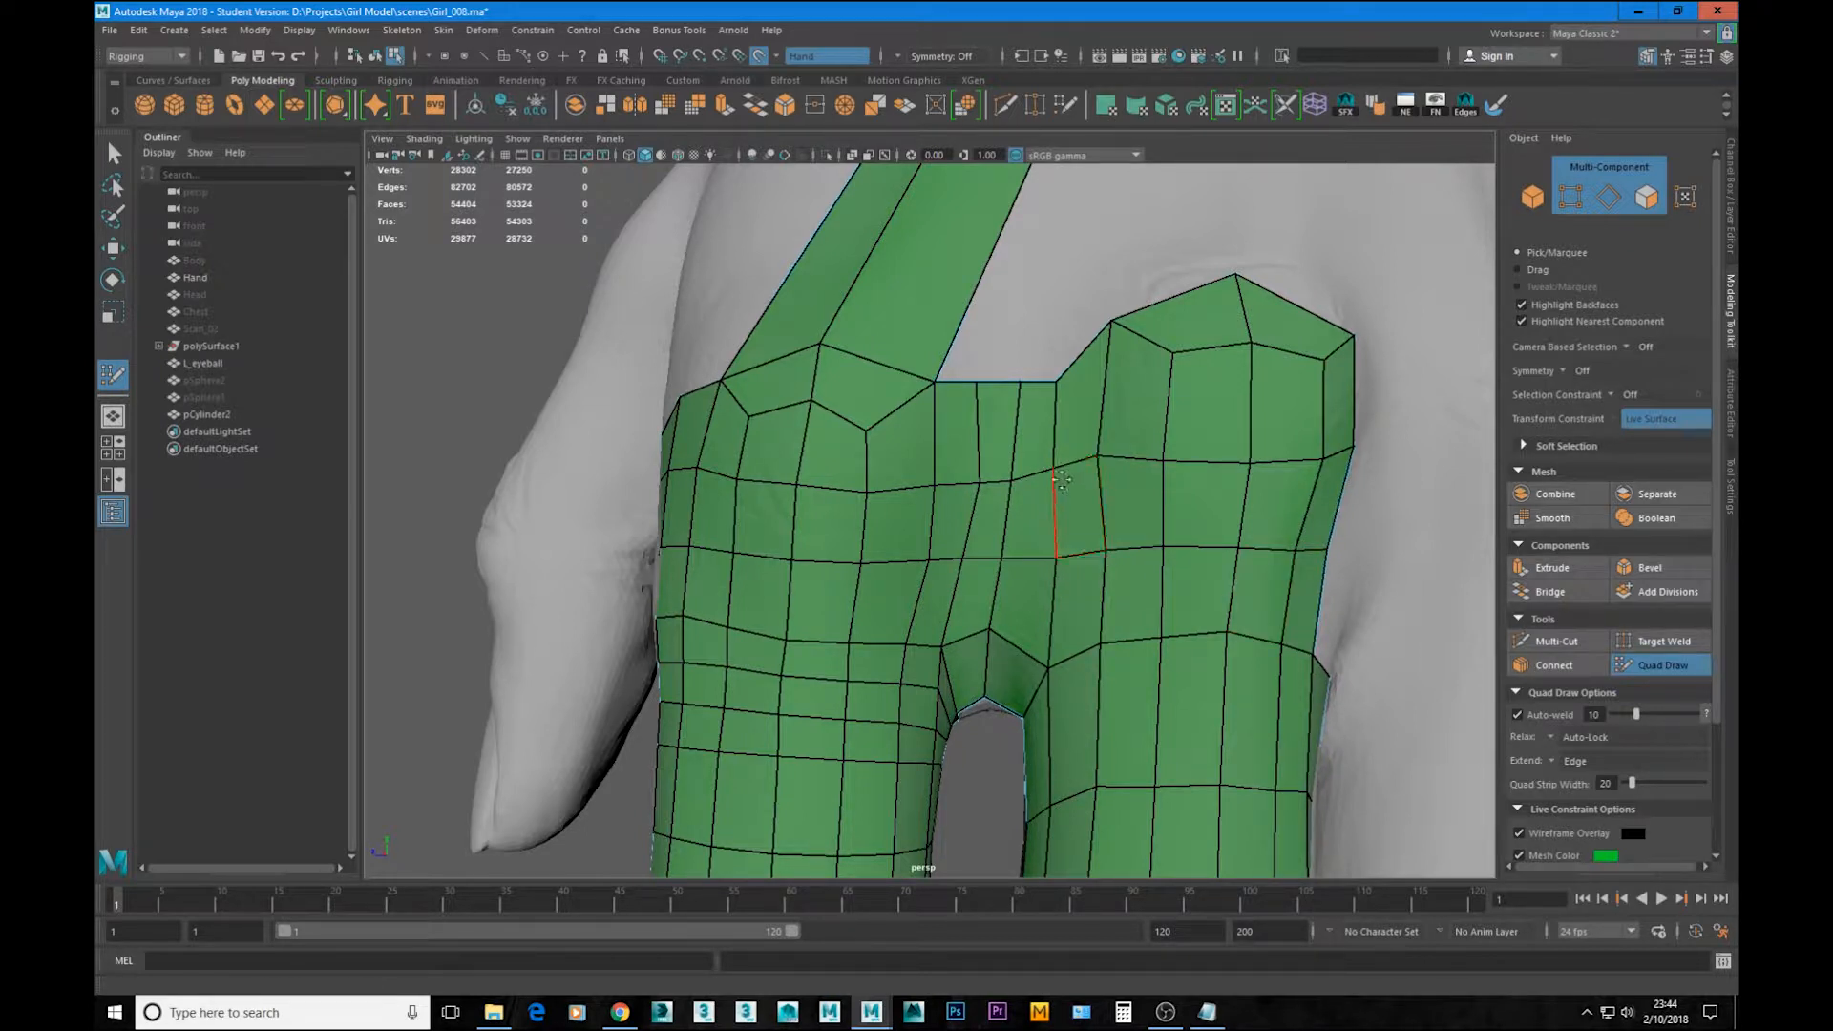
drag(997, 481, 1022, 535)
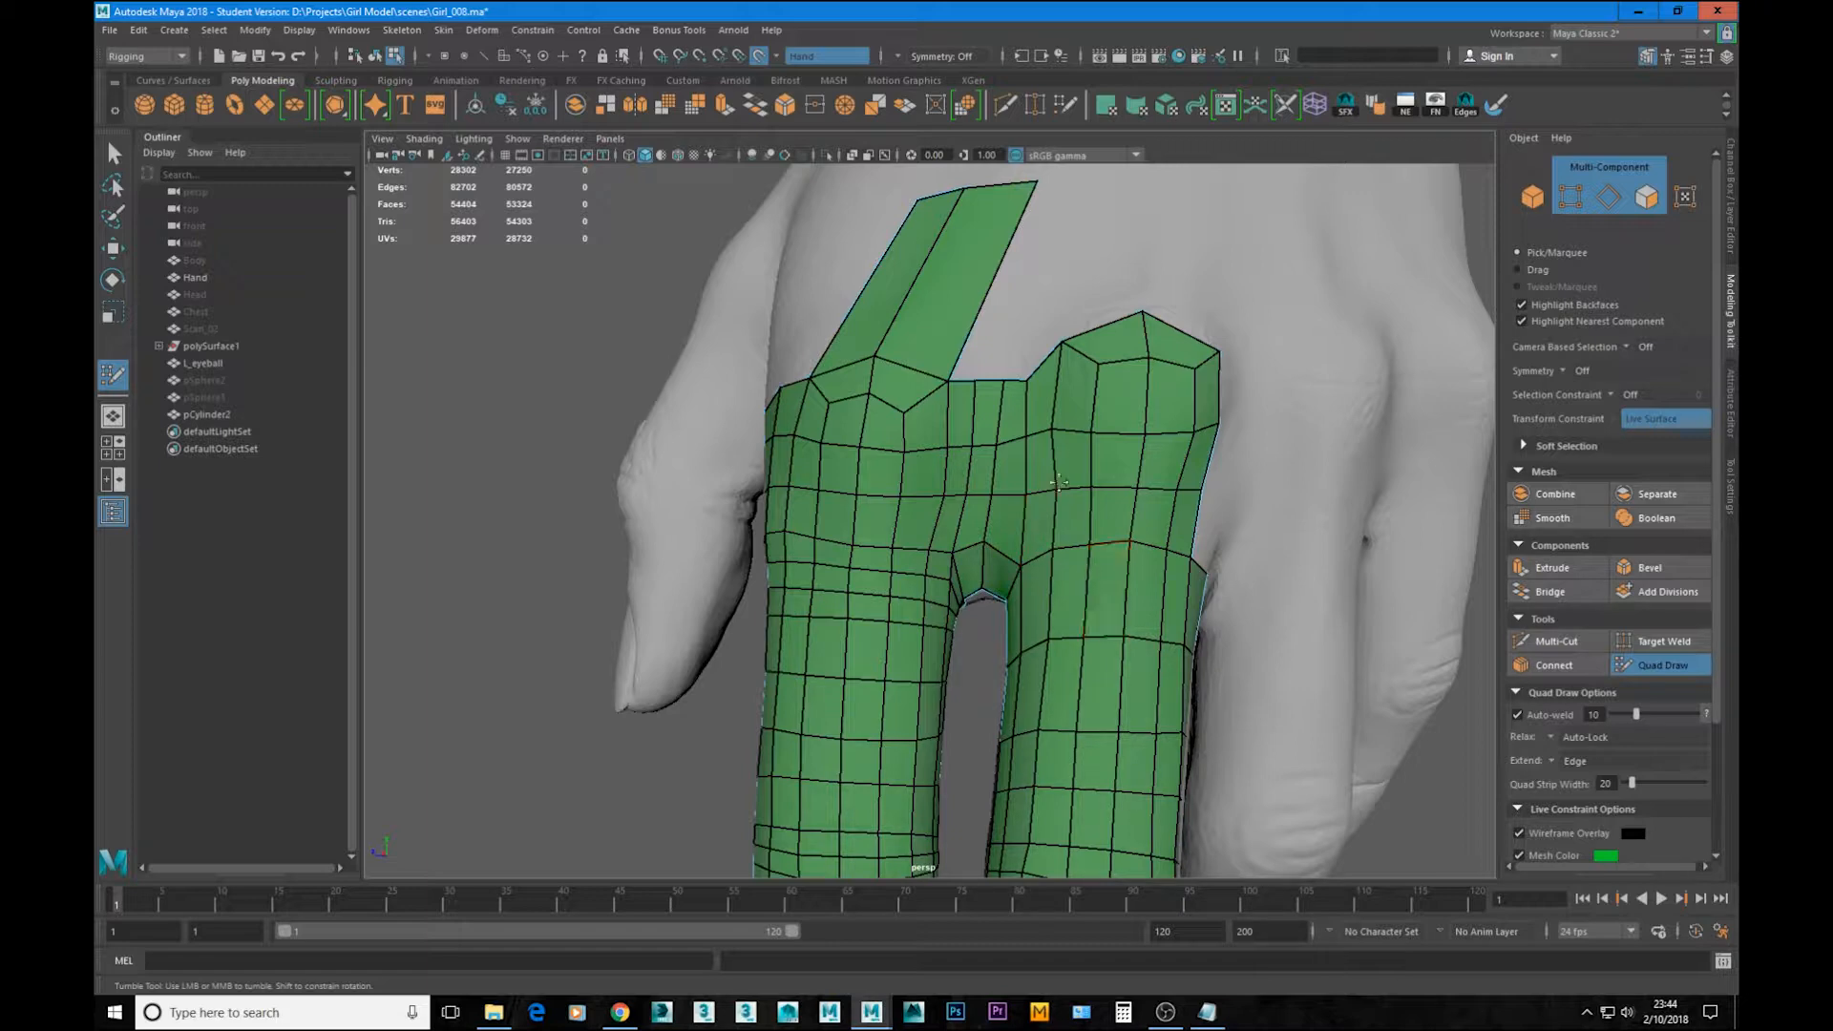
Step: Adjust the open border between the two knuckles so it slopes up towards the middle finger
alt+right_drag(1027, 439, 1071, 420)
alt+middle_drag(1071, 420, 1064, 489)
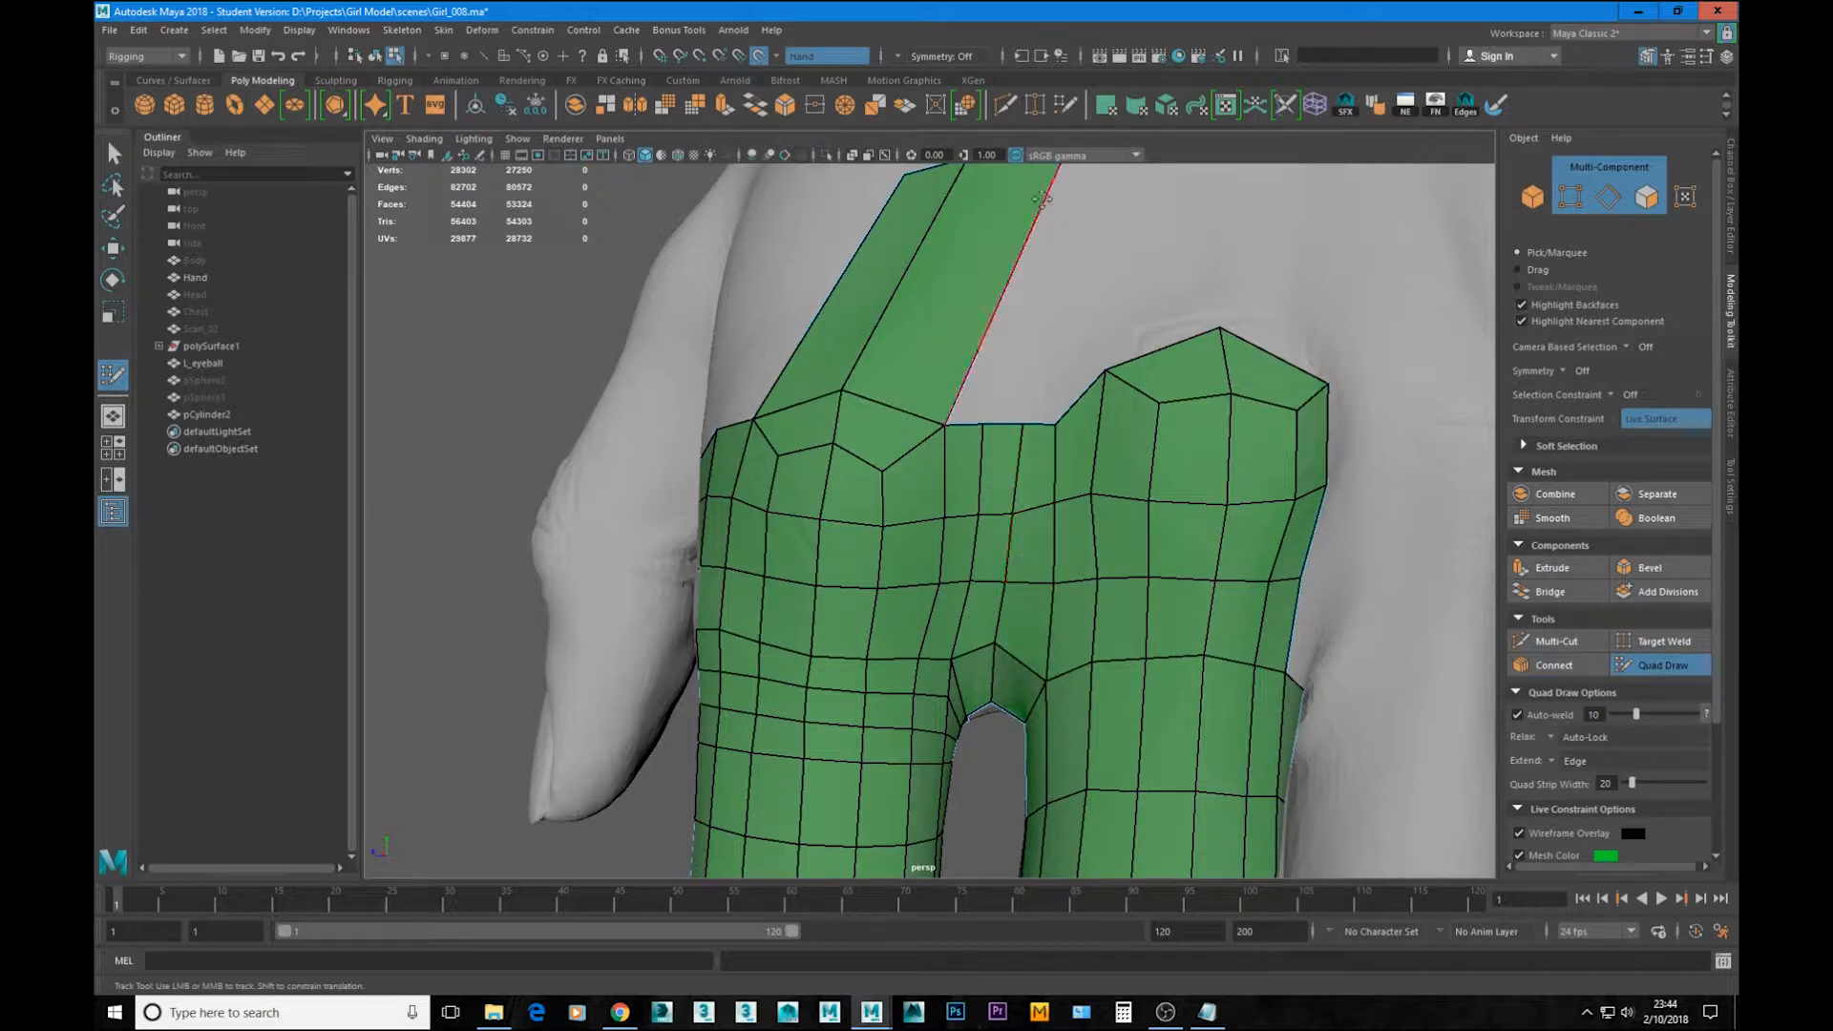
alt+drag(1004, 449, 989, 410)
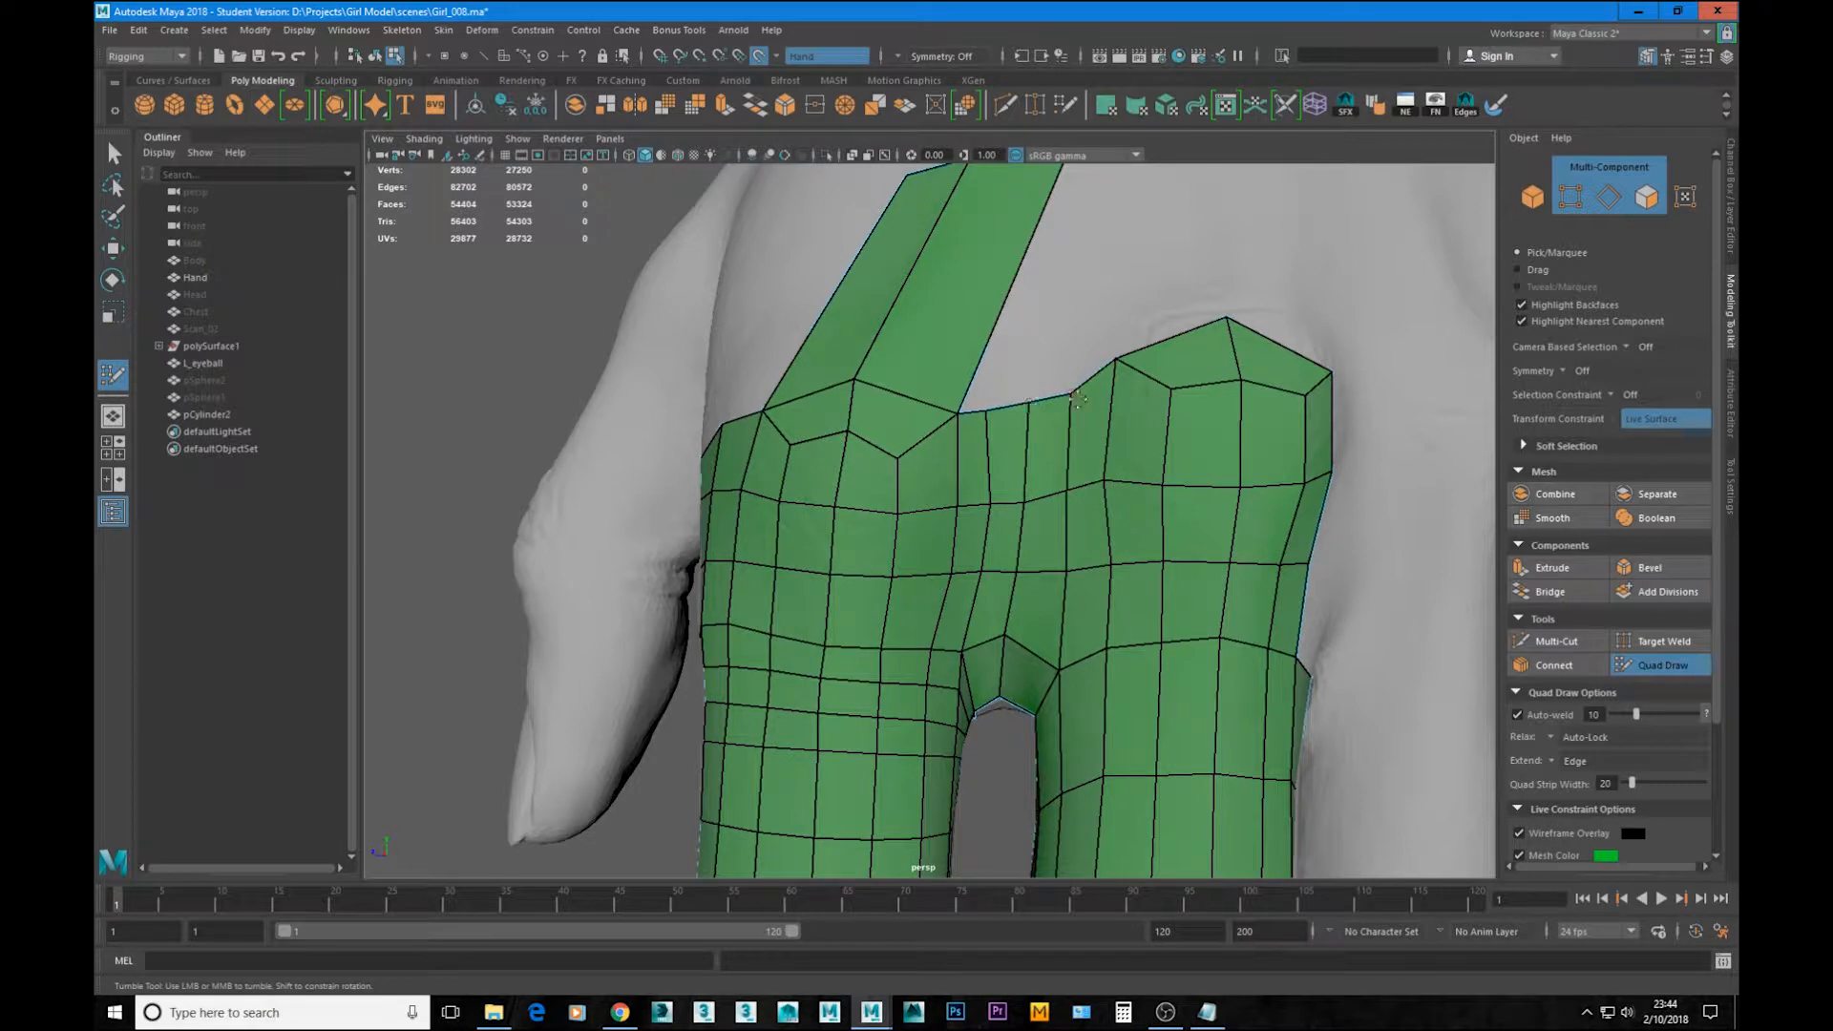
alt+middle_drag(1078, 419, 1040, 430)
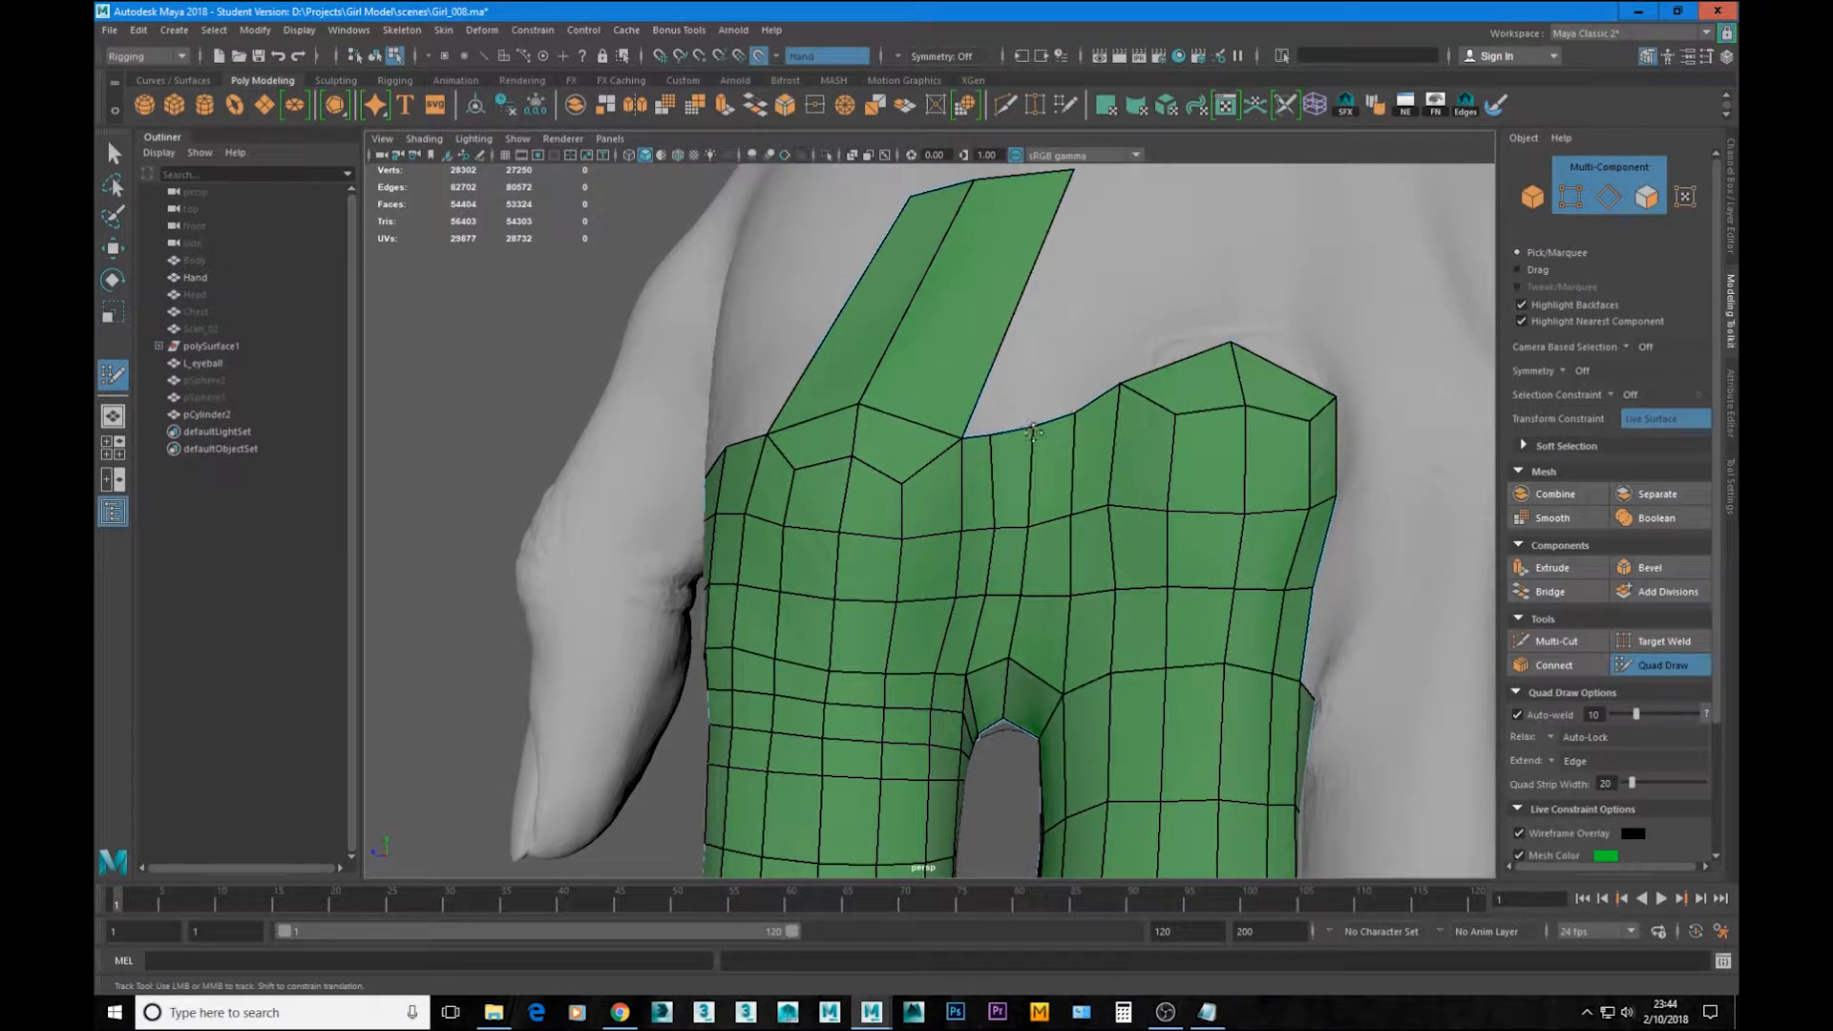
Step: Extend two quads from the border between the knuckles and weld their outer corners to the index and middle knuckles
mouse_move(1019, 430)
mouse_down()
mouse_move(1019, 470)
mouse_move(1065, 447)
mouse_move(1065, 470)
mouse_move(1010, 451)
mouse_move(1043, 421)
mouse_up()
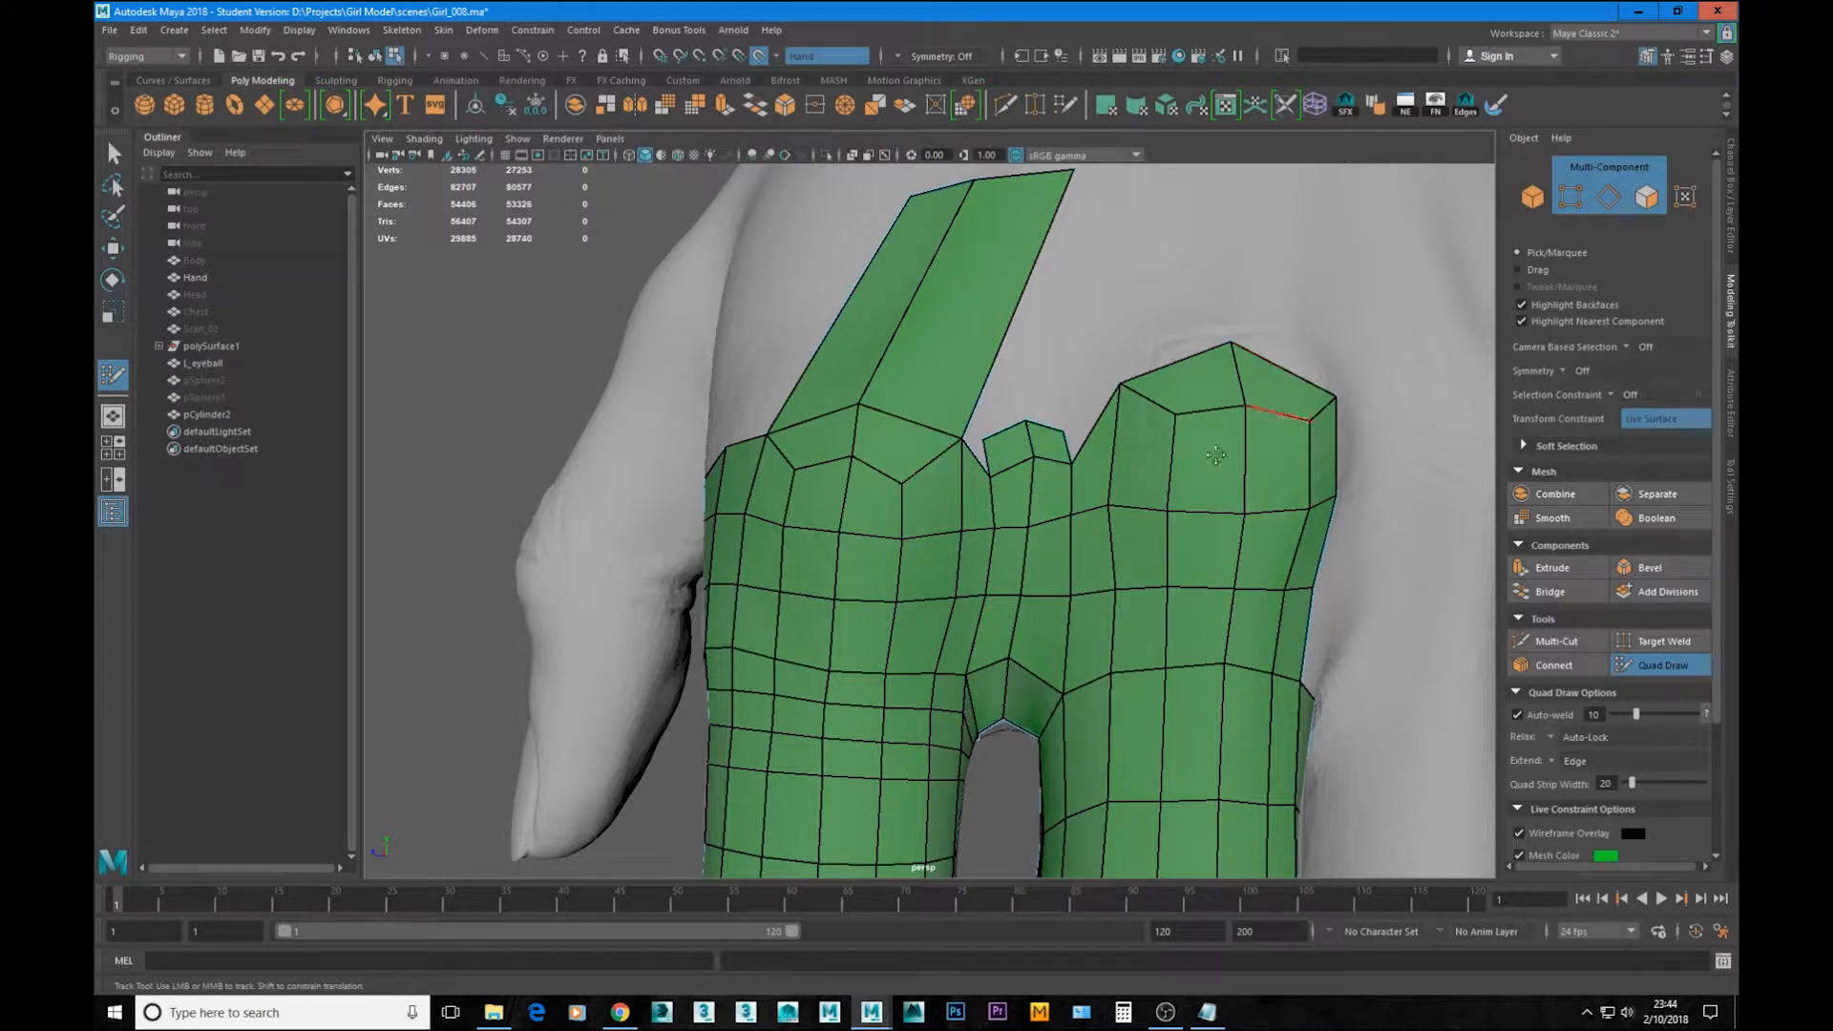
drag(1055, 426, 1121, 387)
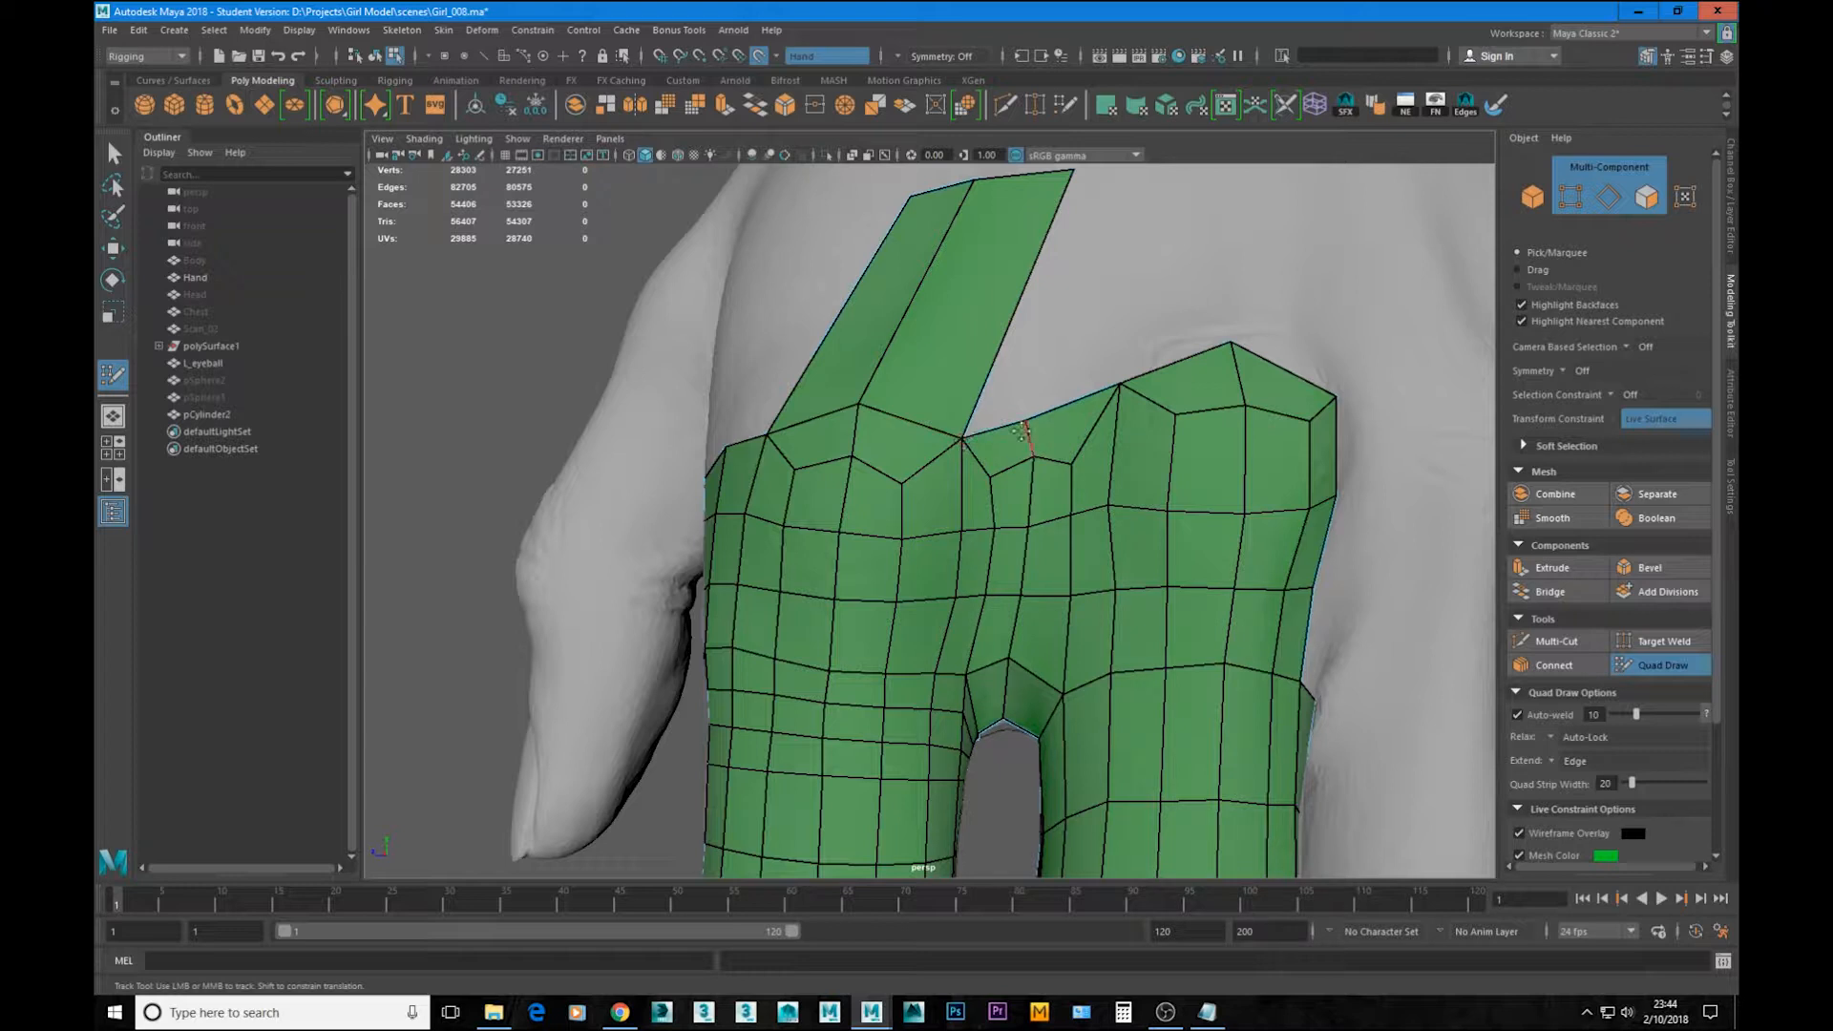
mouse_move(1020, 431)
mouse_down()
mouse_move(1039, 407)
mouse_move(861, 497)
mouse_move(907, 482)
mouse_move(945, 459)
mouse_move(858, 480)
mouse_up()
key(ctrl+z)
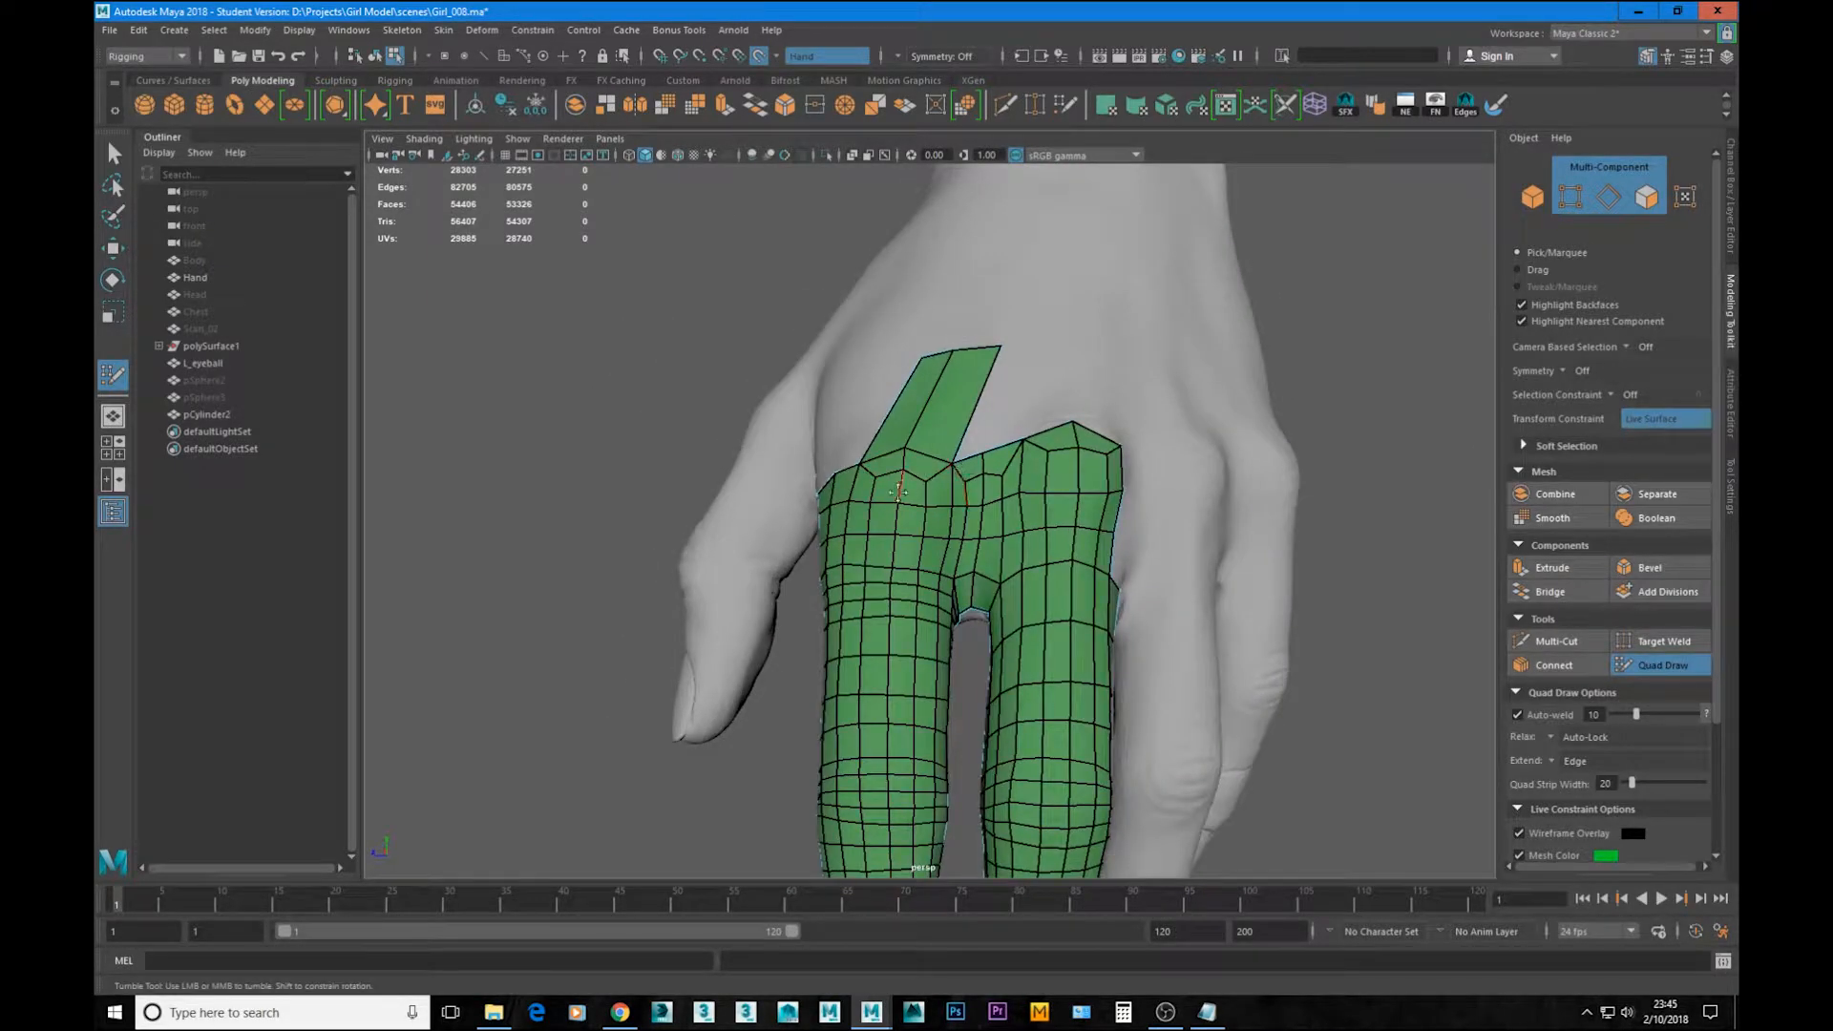
Step: Extend a strip two quads wide from the middle finger's knuckle up the back of the hand, alongside the index strip
alt+drag(1101, 462, 1000, 558)
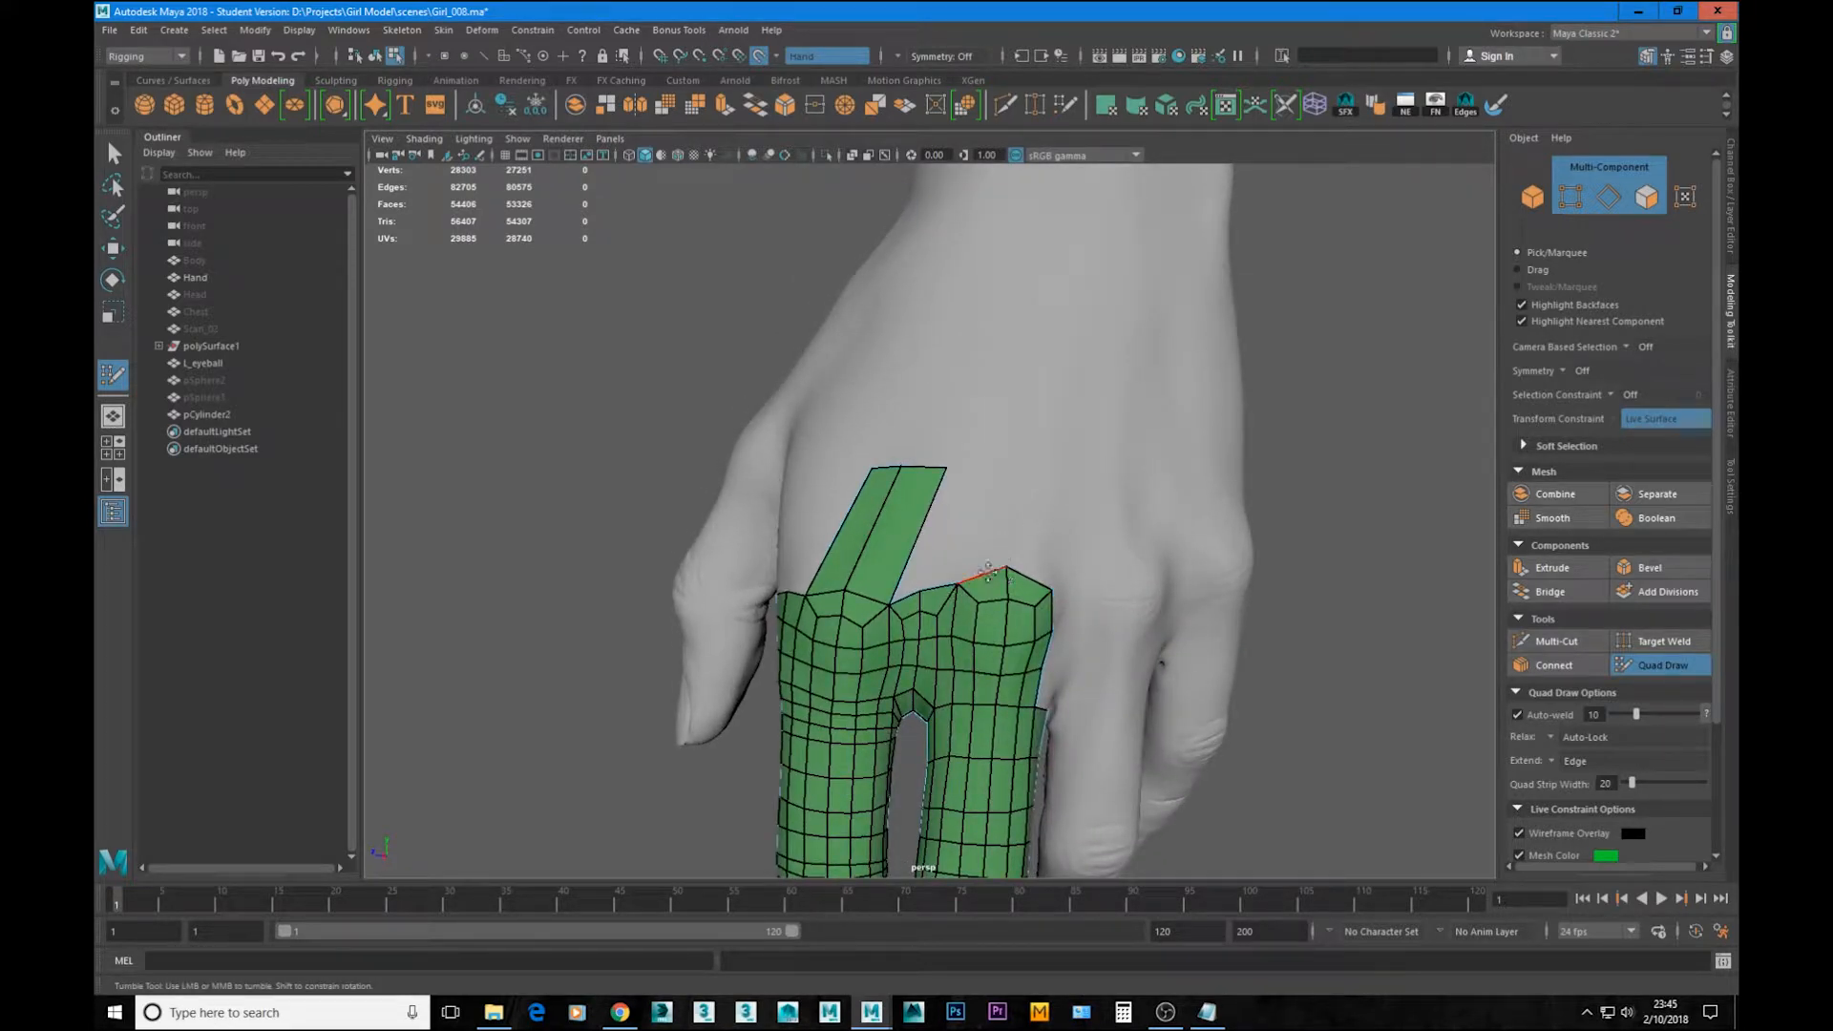
click(1004, 580)
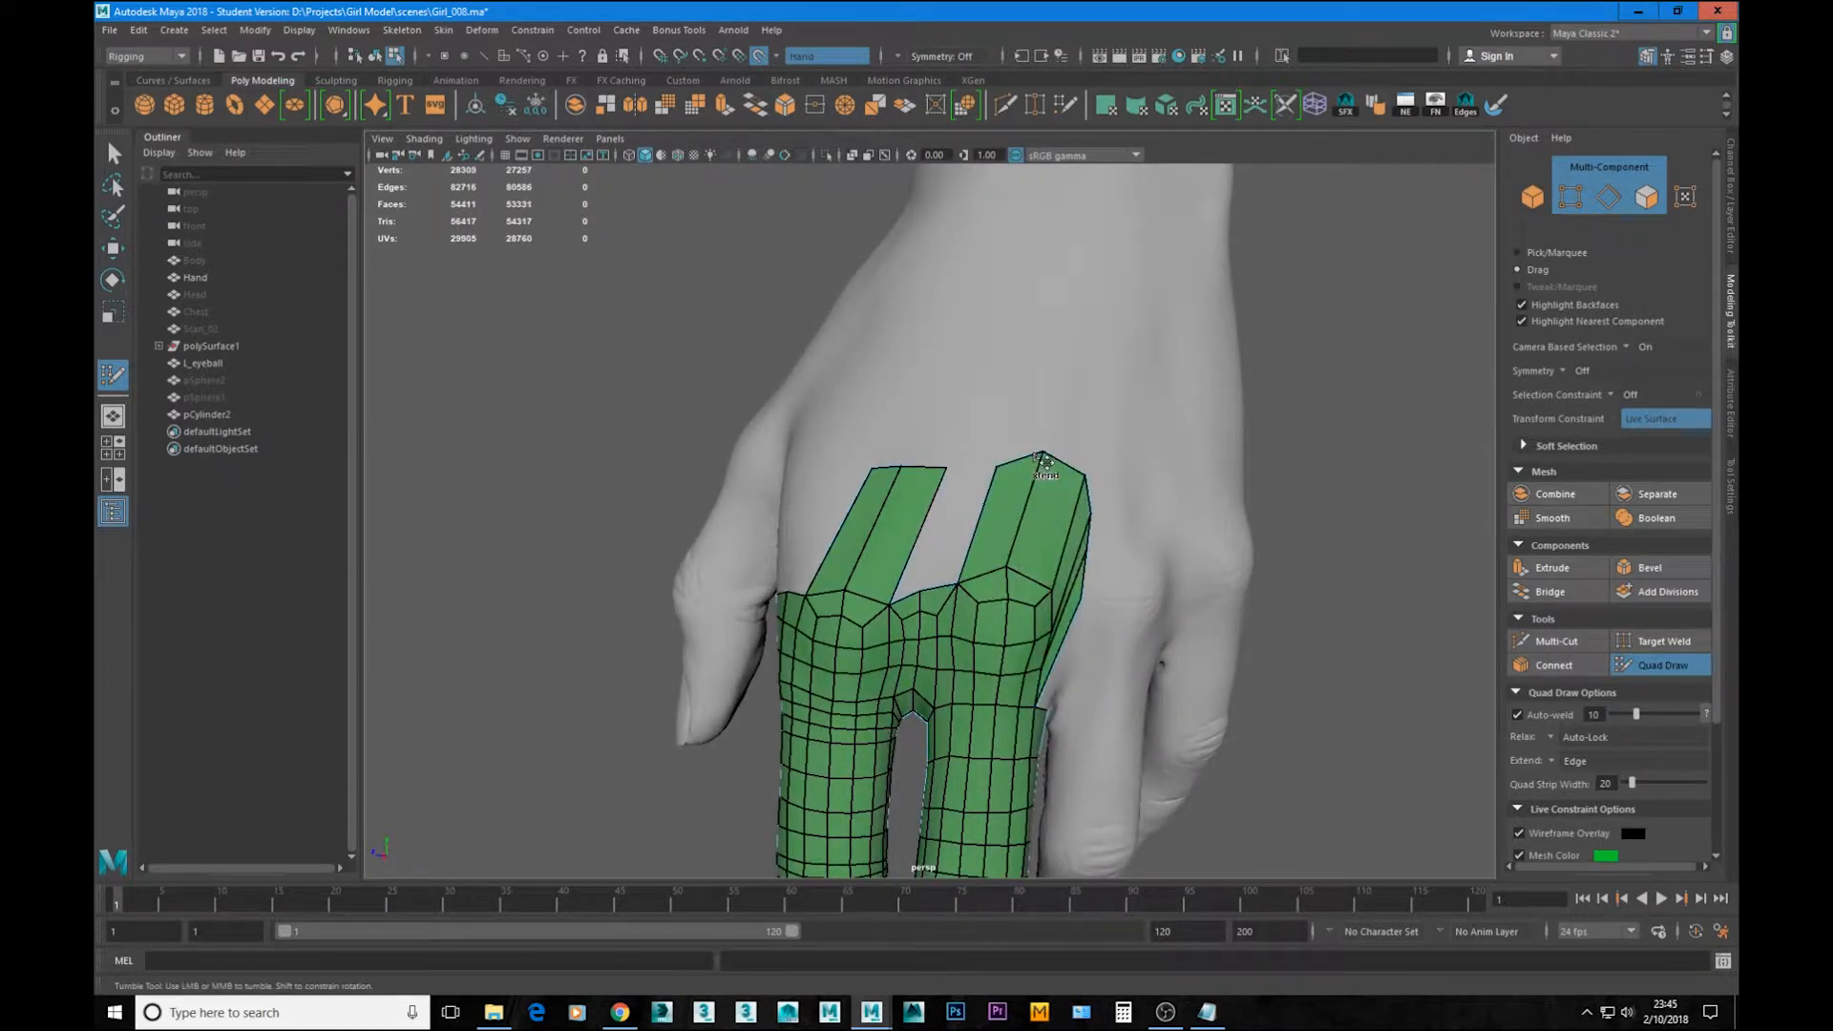
key(ctrl+z)
drag(1041, 597, 1042, 463)
mouse_move(993, 587)
mouse_down()
mouse_move(995, 458)
mouse_move(1063, 456)
mouse_move(1011, 593)
mouse_move(1008, 622)
mouse_move(1026, 620)
mouse_up()
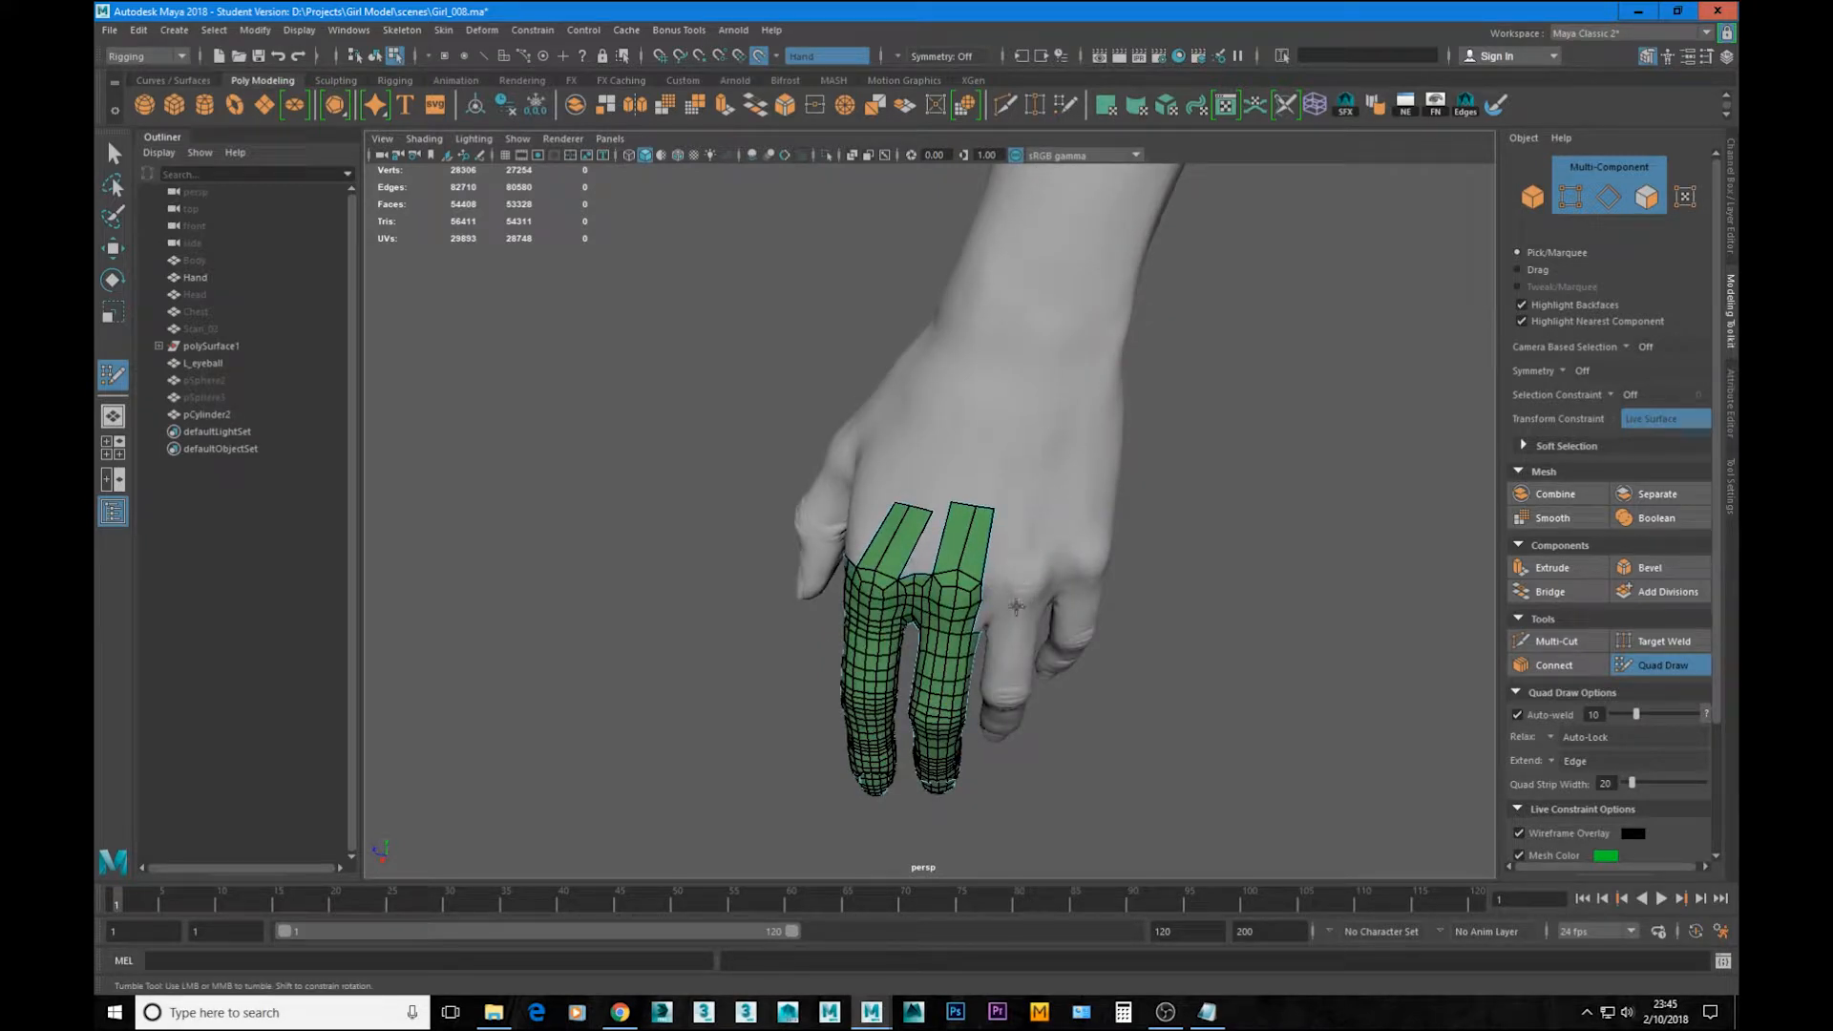
alt+drag(1042, 484, 1003, 535)
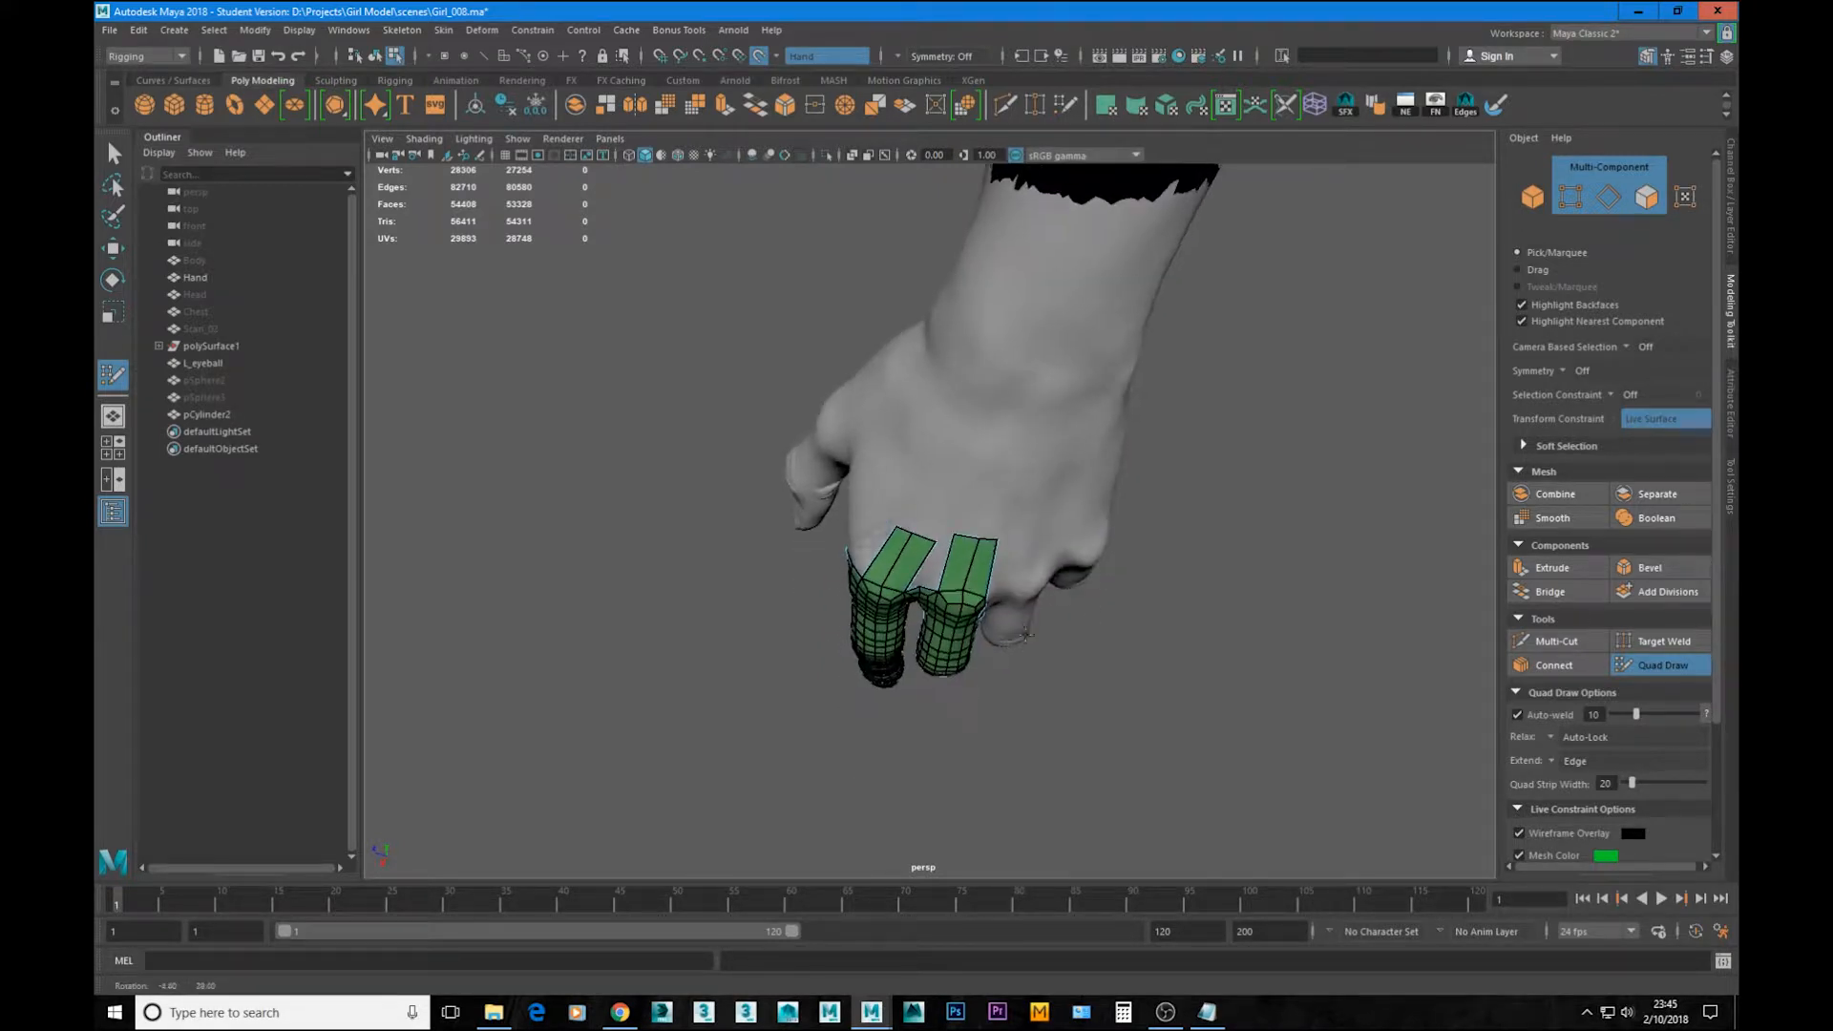
alt+right_drag(988, 550, 1142, 671)
alt+middle_drag(1141, 672, 1041, 721)
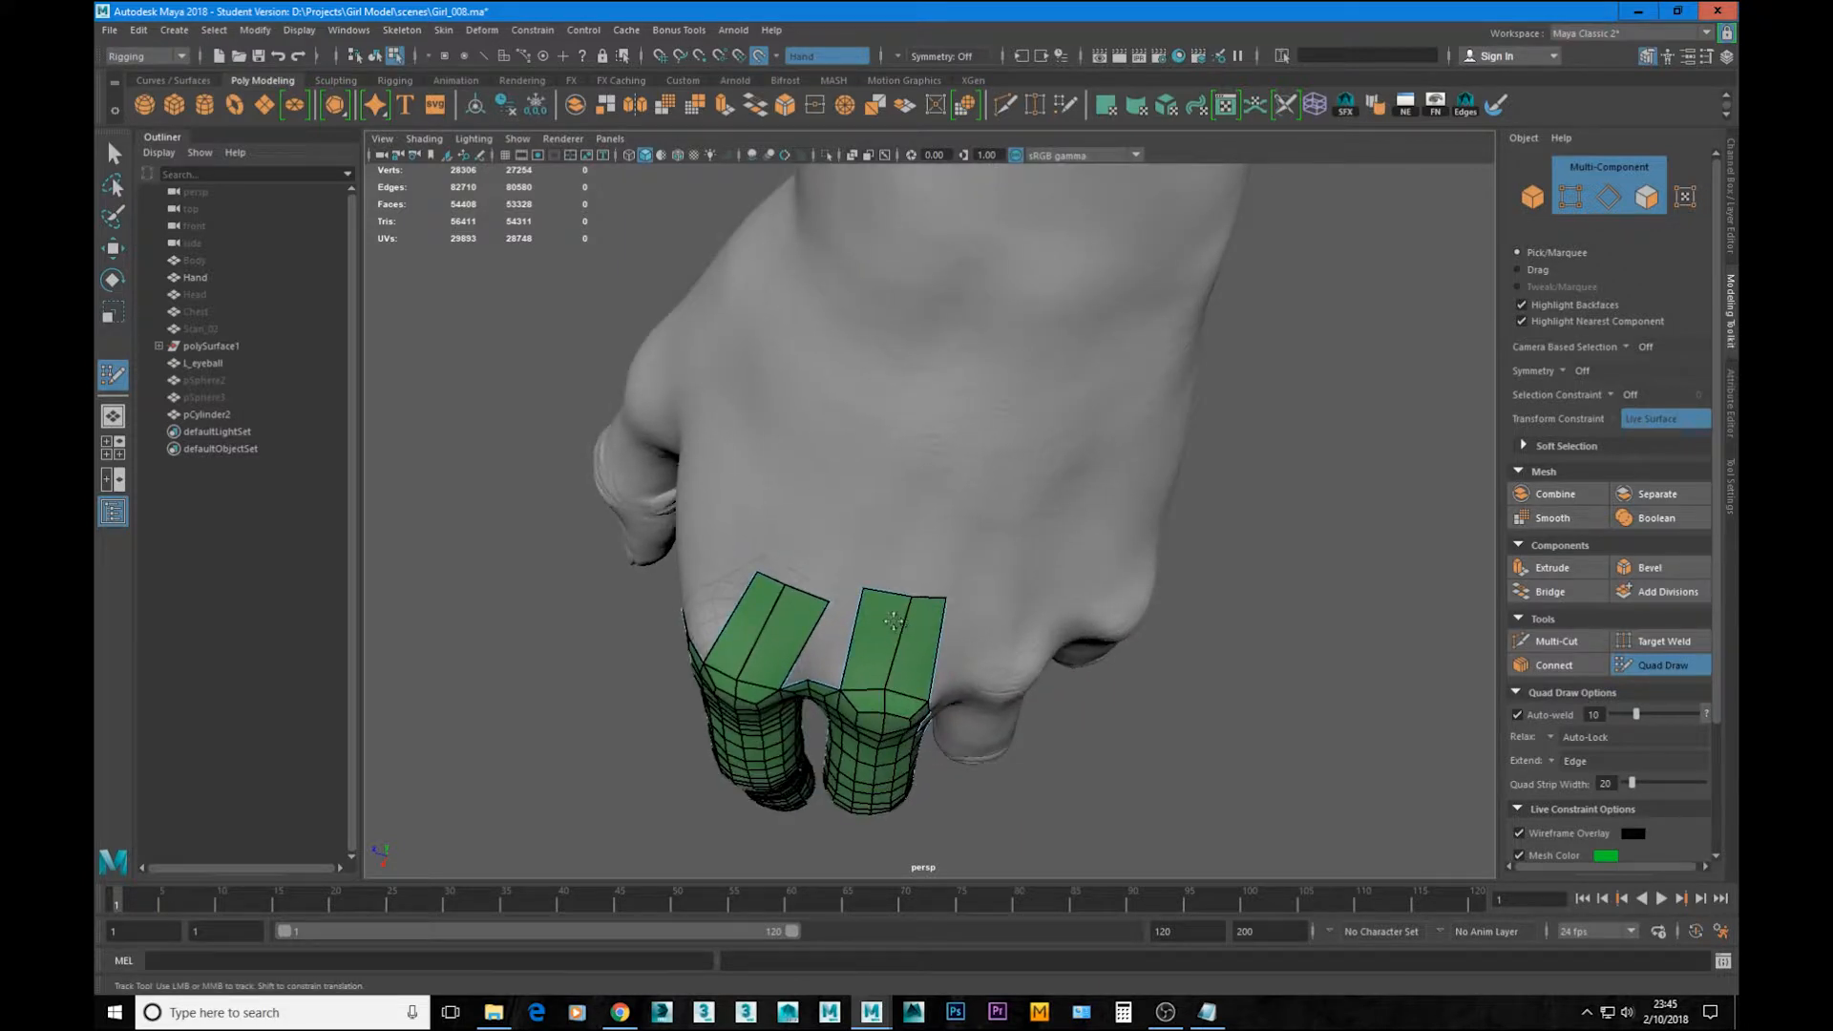
Step: Extend two quads from the palm-side border of the web and weld the outer corner to the middle finger's base
alt+drag(898, 525, 876, 577)
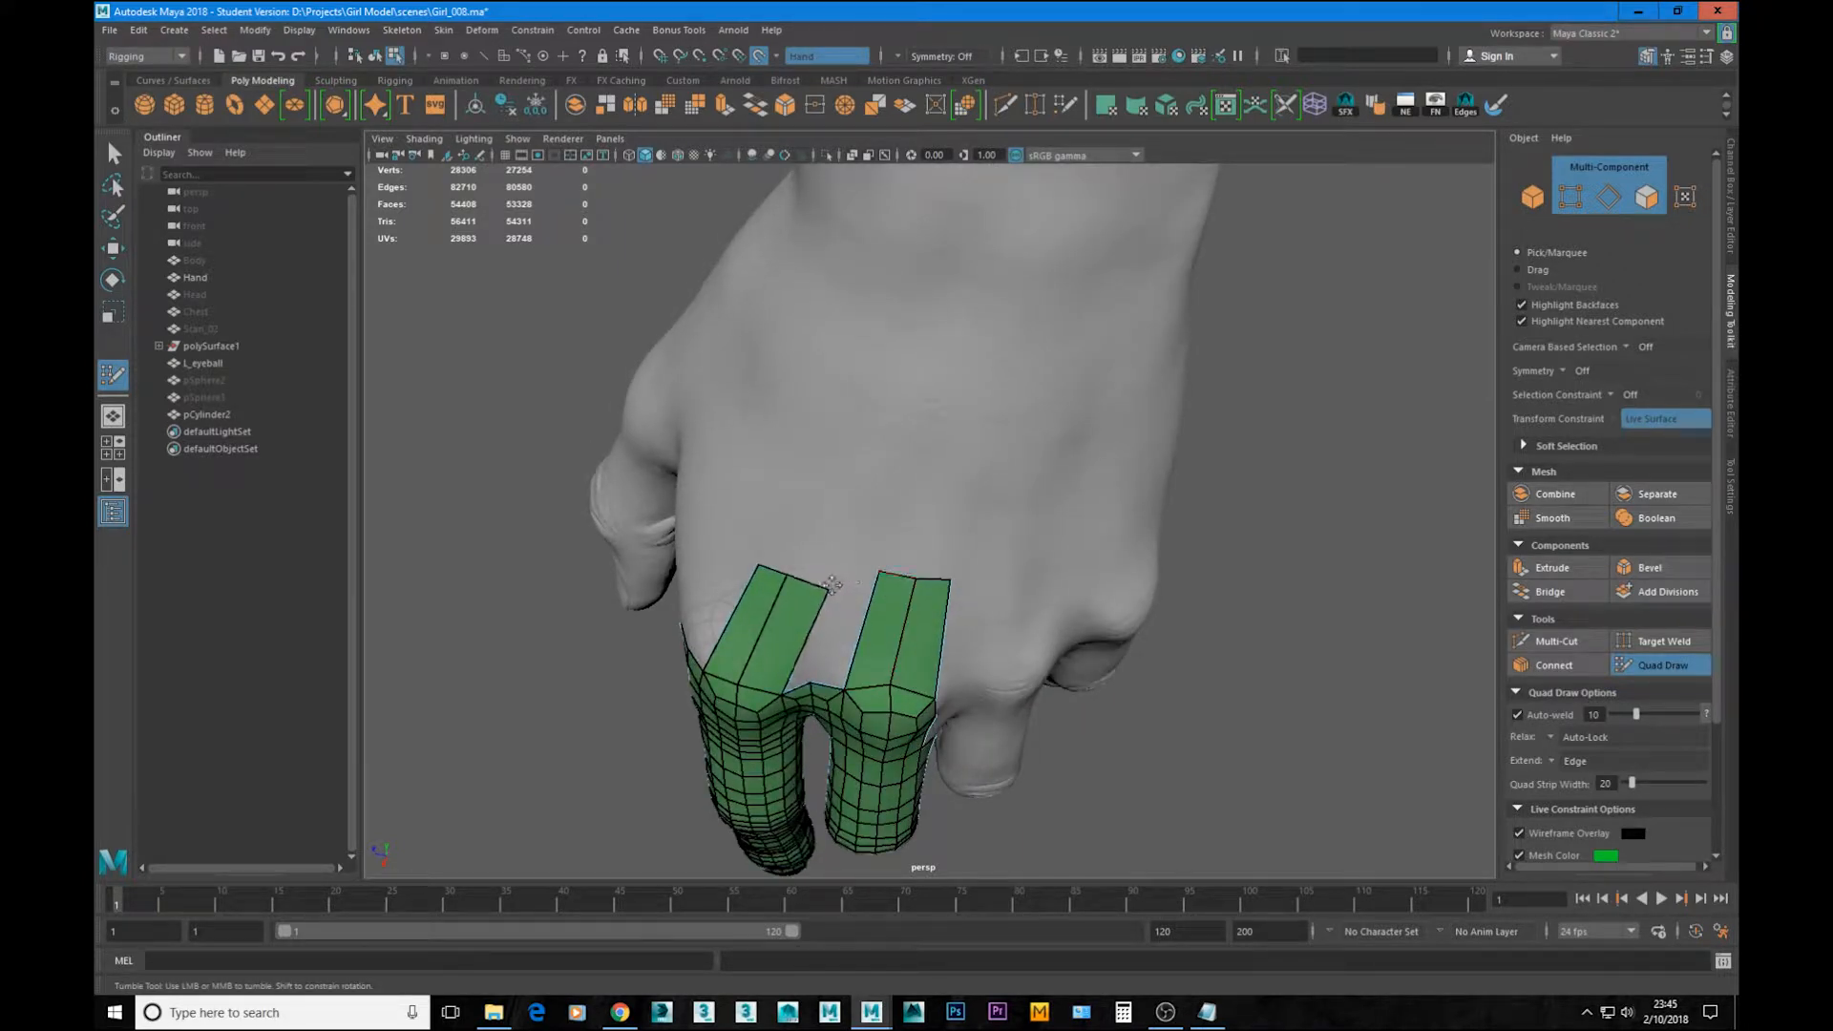
alt+drag(823, 577, 846, 563)
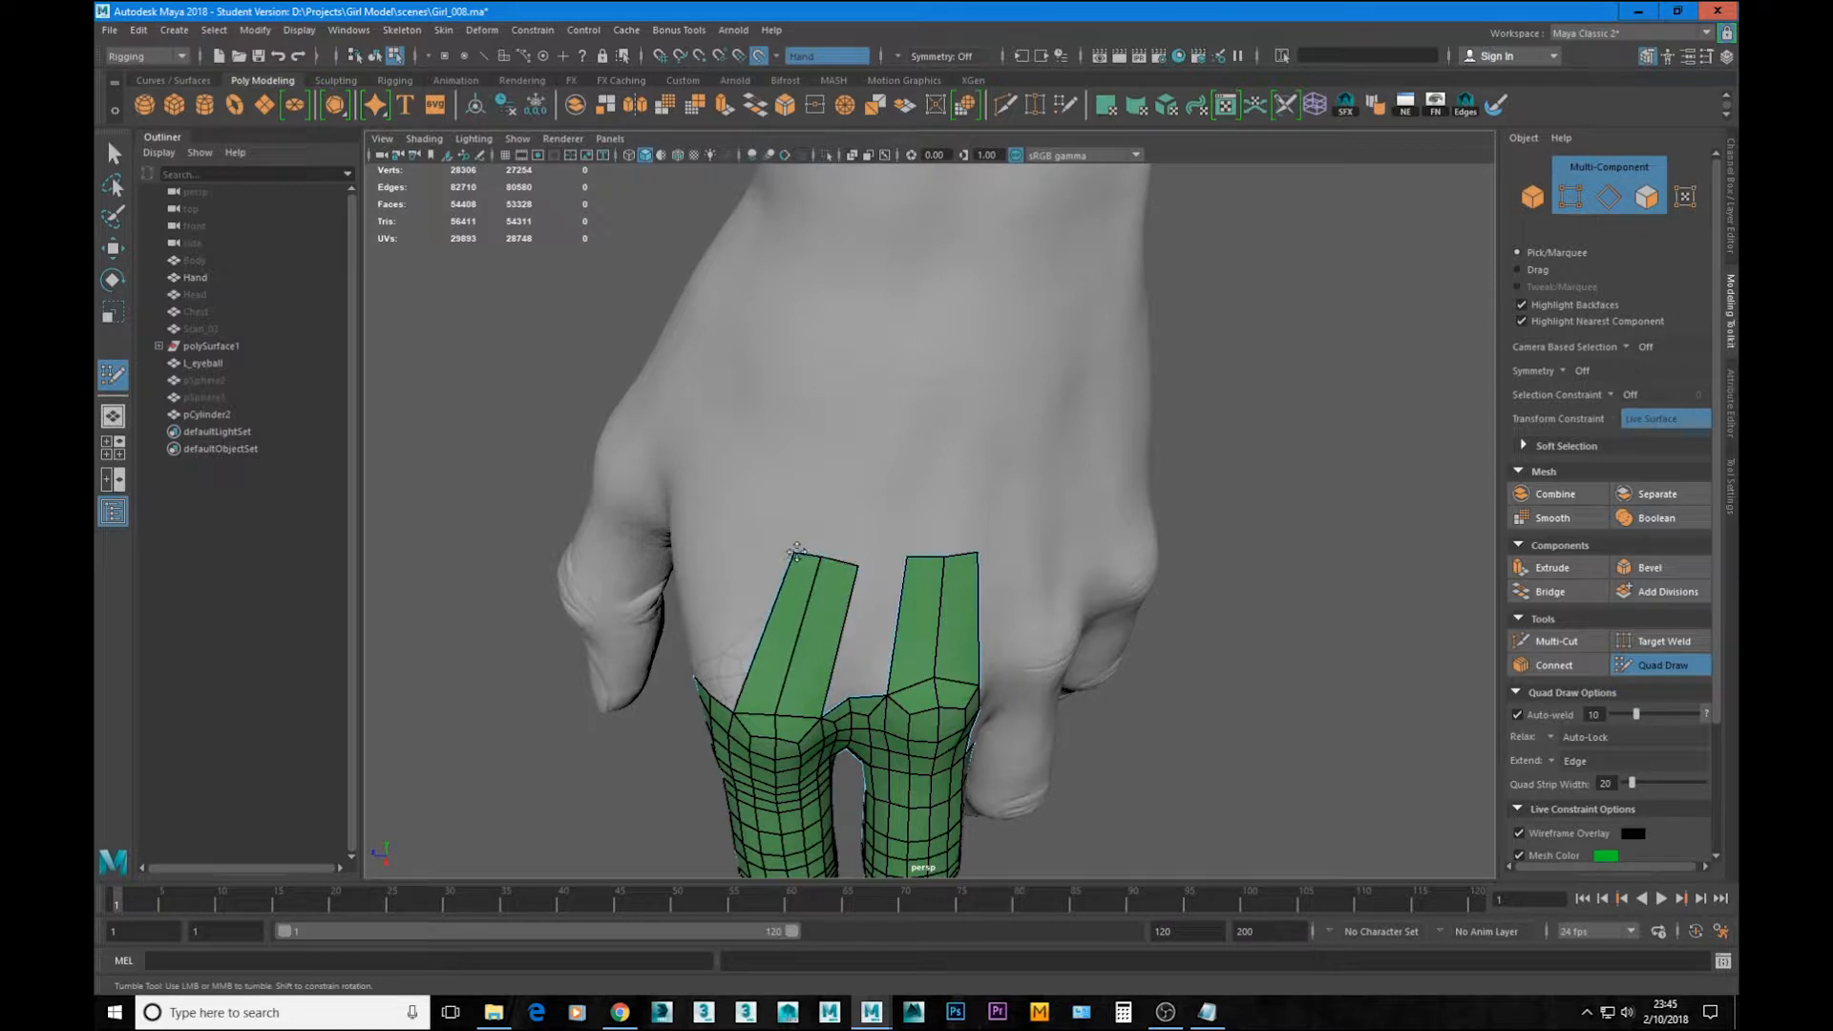
mouse_move(973, 659)
alt+mouse_down()
mouse_move(900, 563)
mouse_move(1031, 582)
alt+mouse_up()
alt+right_drag(1002, 668, 1090, 750)
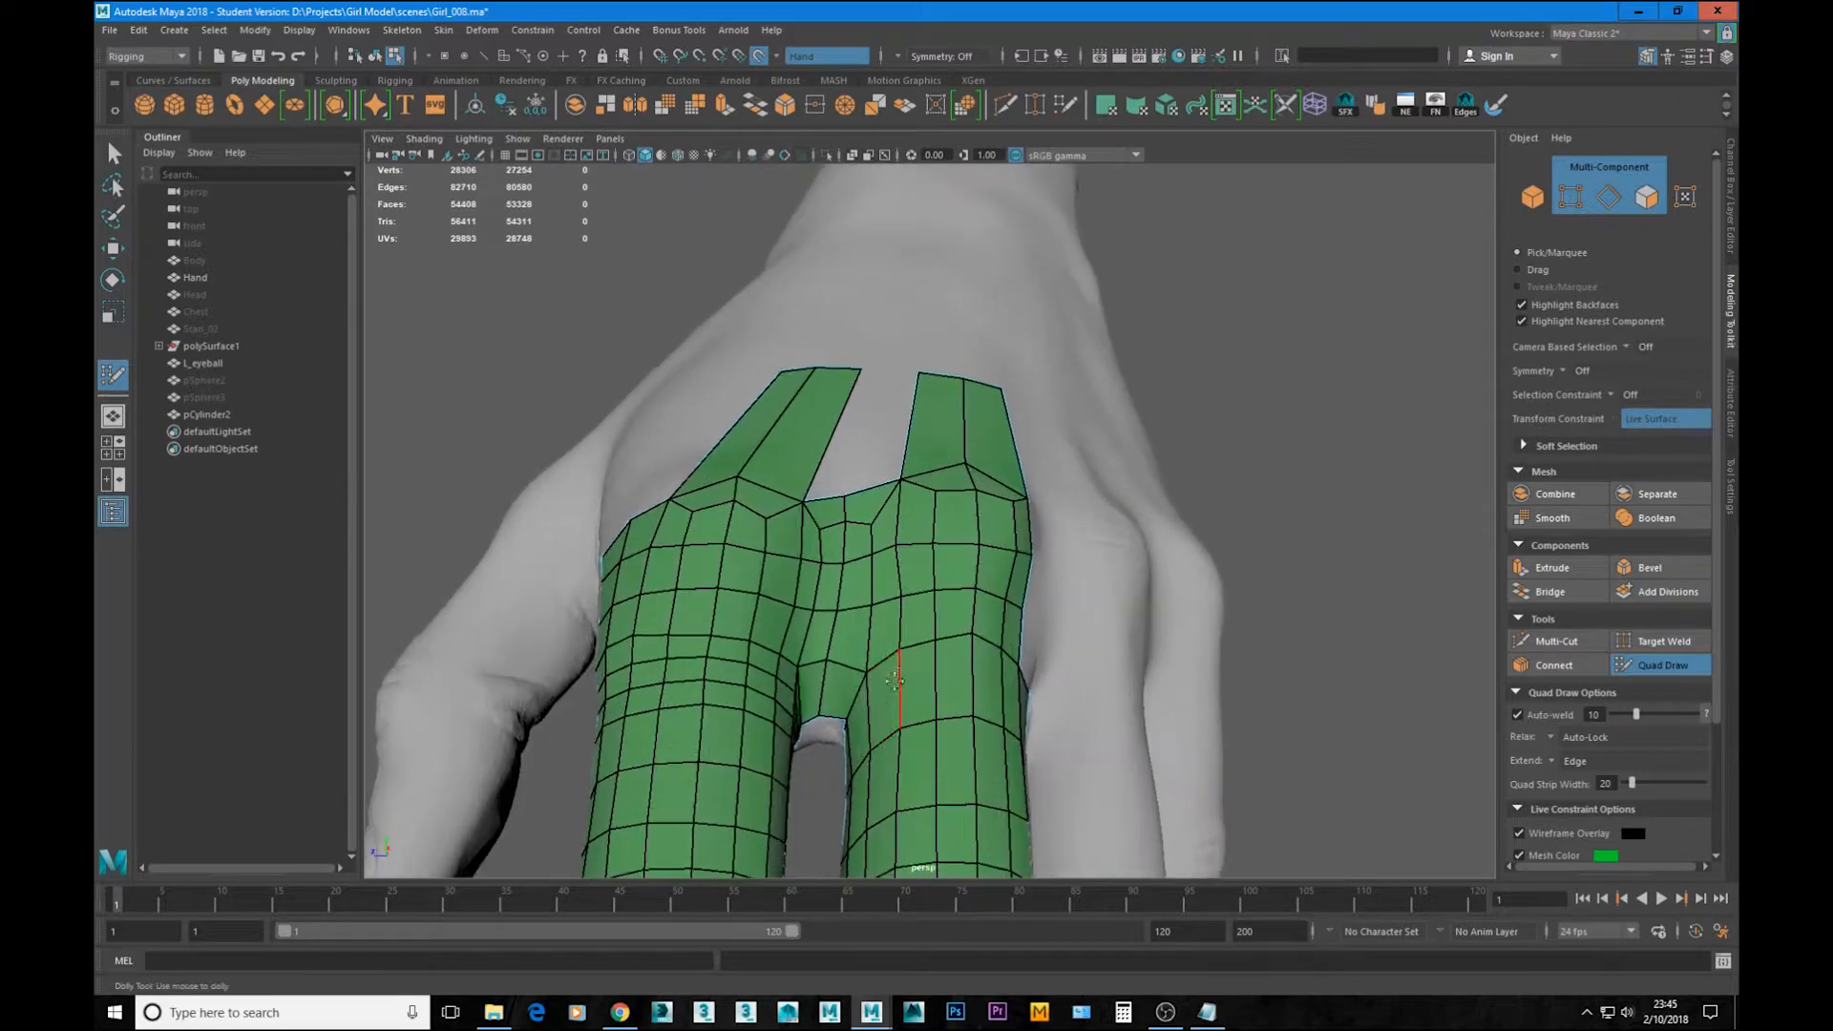
alt+middle_drag(897, 687, 1000, 587)
alt+drag(873, 581, 1051, 429)
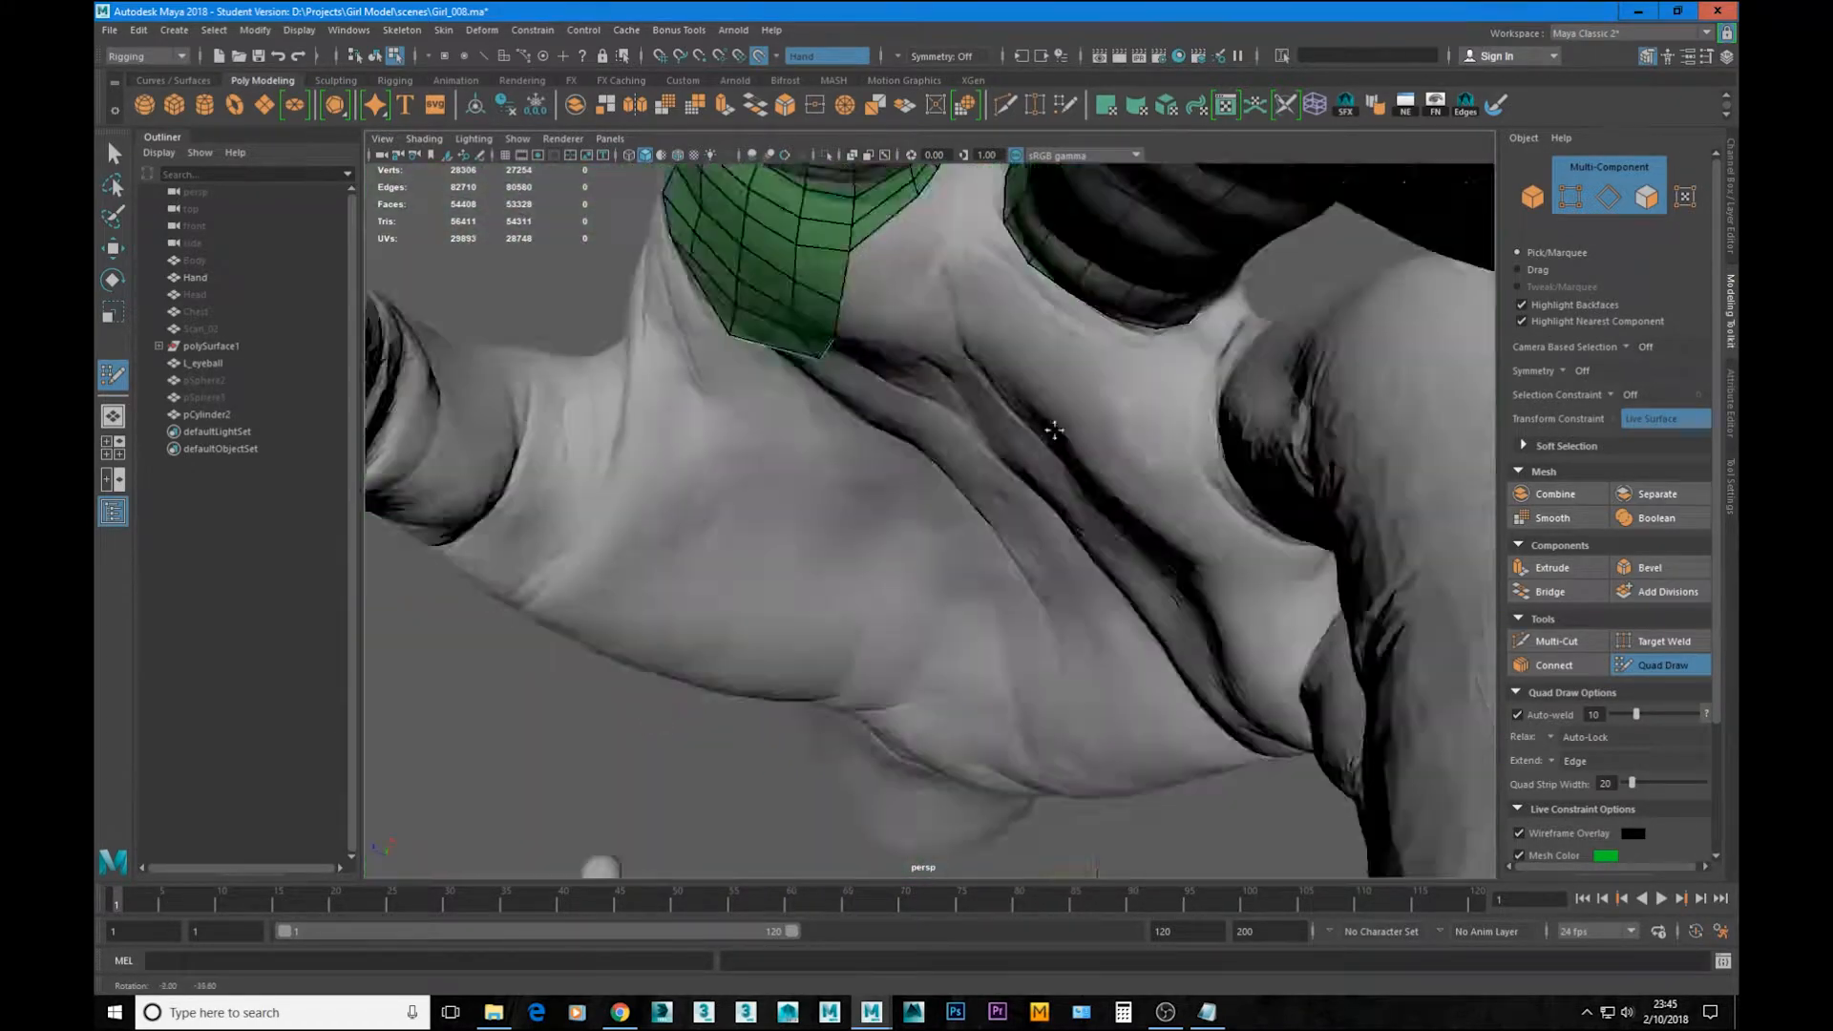
alt+middle_drag(1051, 430, 998, 743)
alt+drag(997, 743, 774, 654)
alt+right_drag(773, 654, 907, 658)
alt+middle_drag(1037, 807, 919, 449)
alt+right_drag(920, 450, 992, 458)
mouse_move(993, 458)
alt+mouse_down()
mouse_move(1030, 457)
mouse_move(996, 430)
mouse_move(998, 459)
mouse_move(1145, 315)
mouse_move(1170, 329)
alt+mouse_up()
key(Tab)
alt+right_drag(1117, 478, 1246, 485)
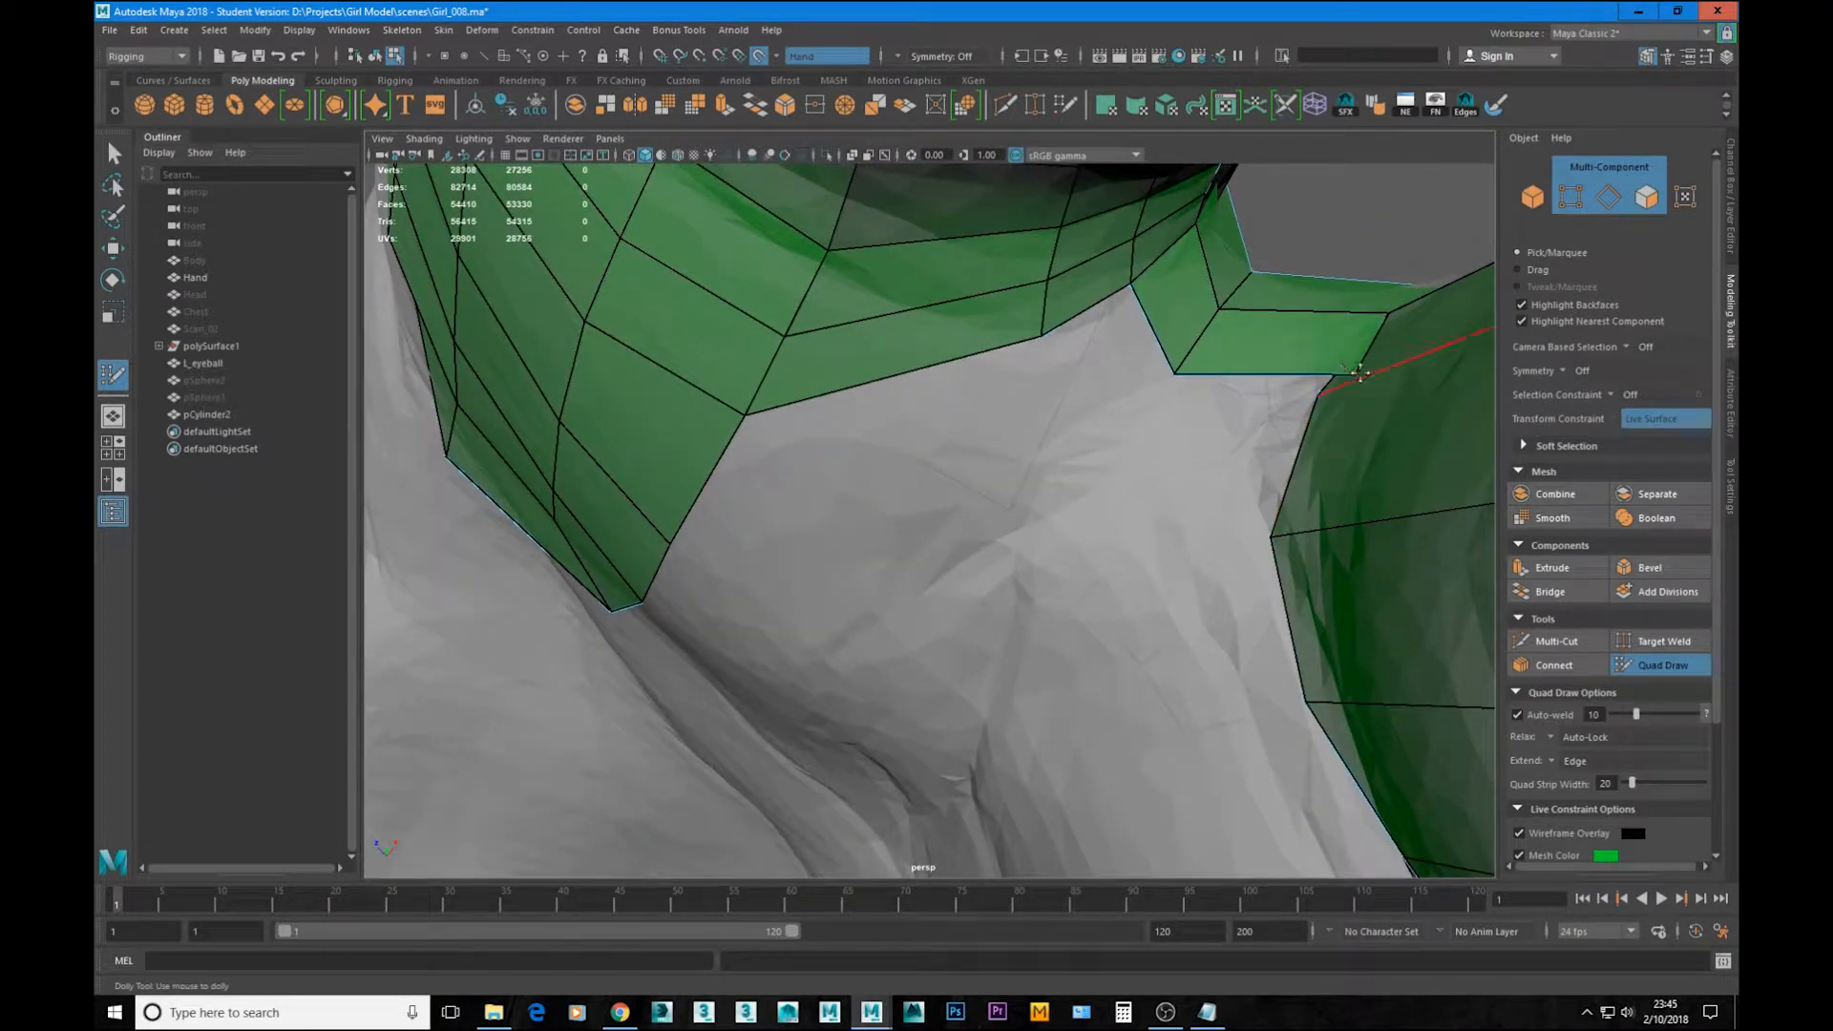
drag(1354, 373, 1317, 395)
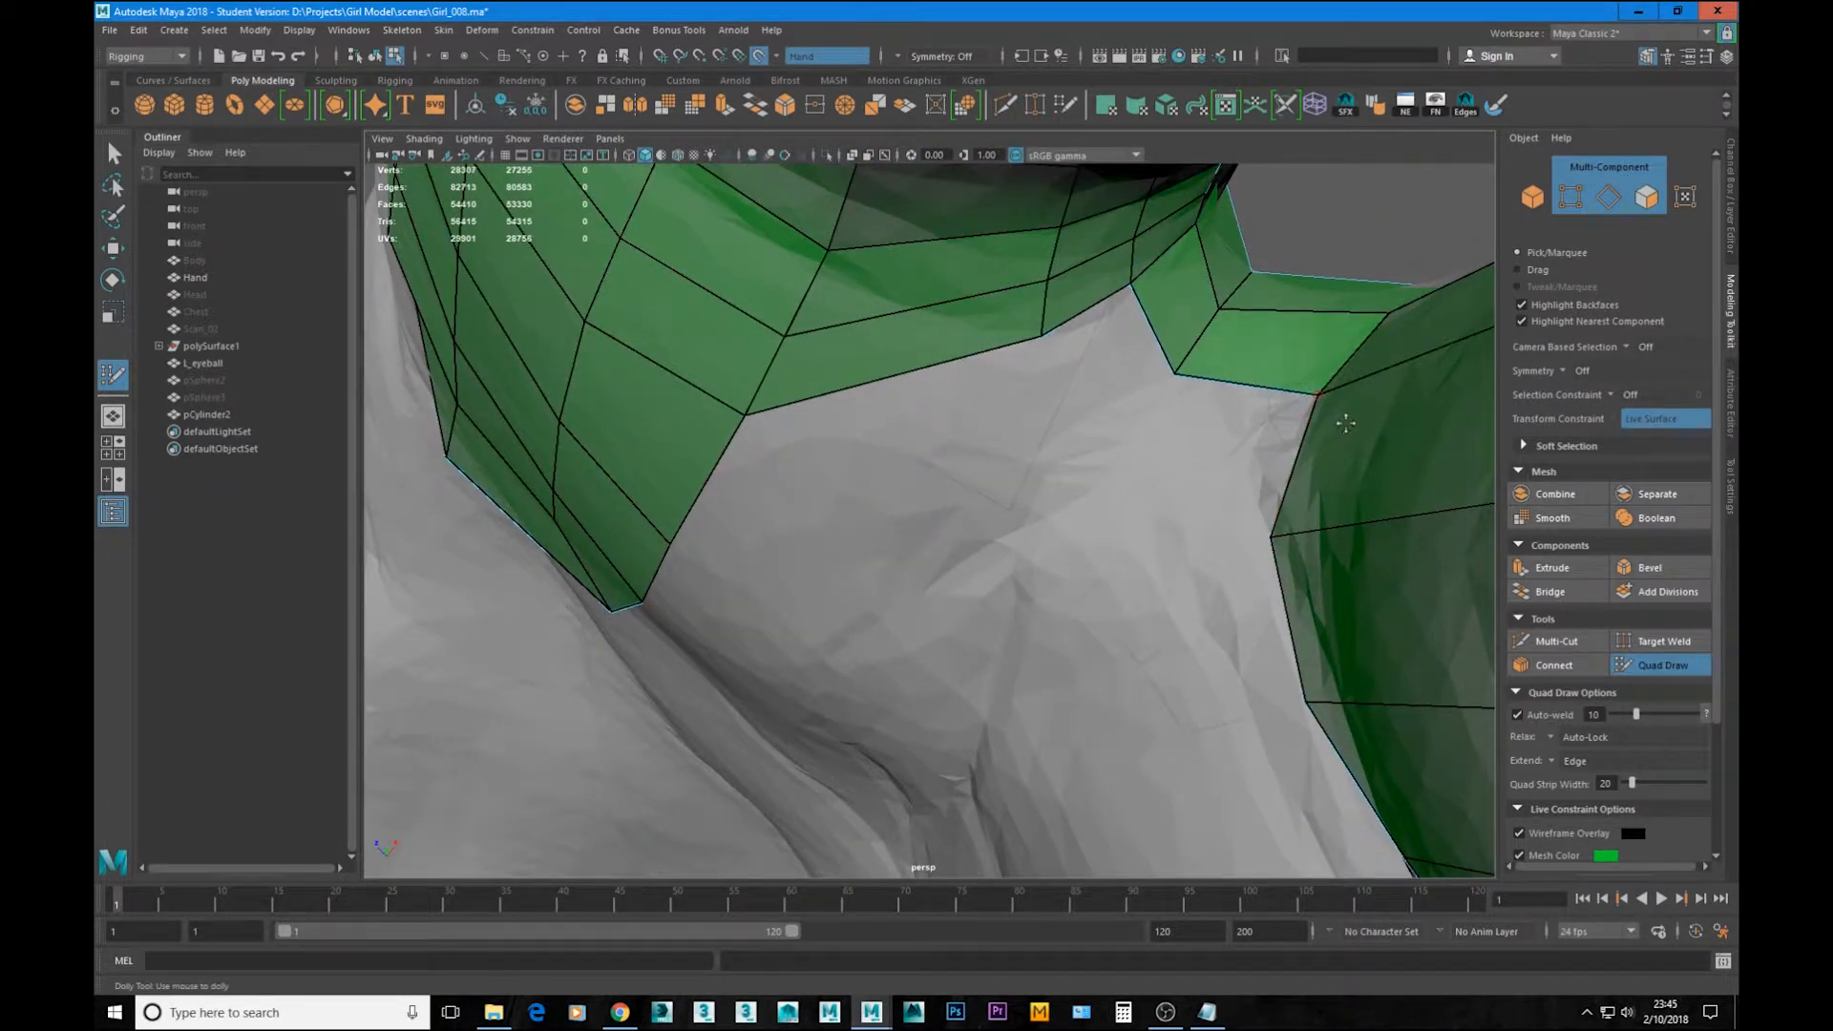
Step: Extend a second row of two quads down the web, weld its corner to the middle finger and adjust the centre vertex
alt+right_drag(1345, 423, 1149, 405)
alt+drag(1150, 404, 1011, 471)
alt+right_drag(1011, 471, 1083, 482)
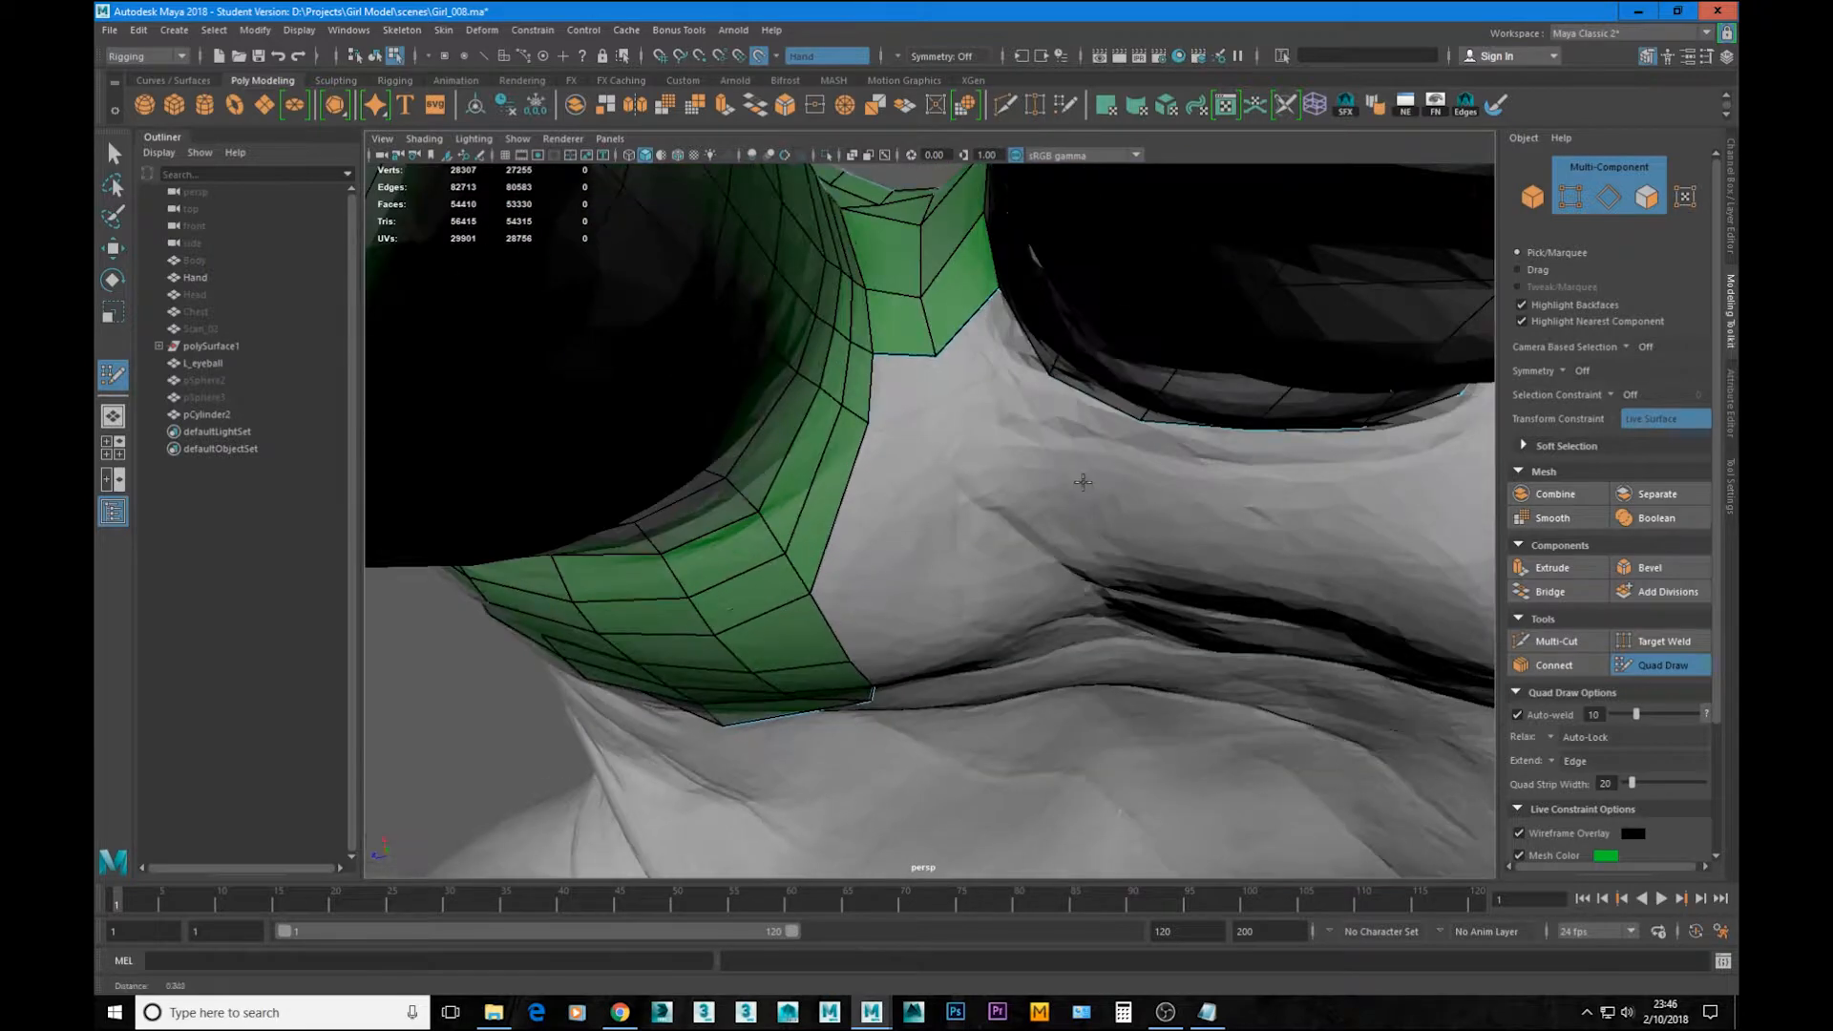
mouse_move(1083, 482)
alt+mouse_down()
mouse_move(963, 372)
mouse_move(941, 418)
alt+mouse_up()
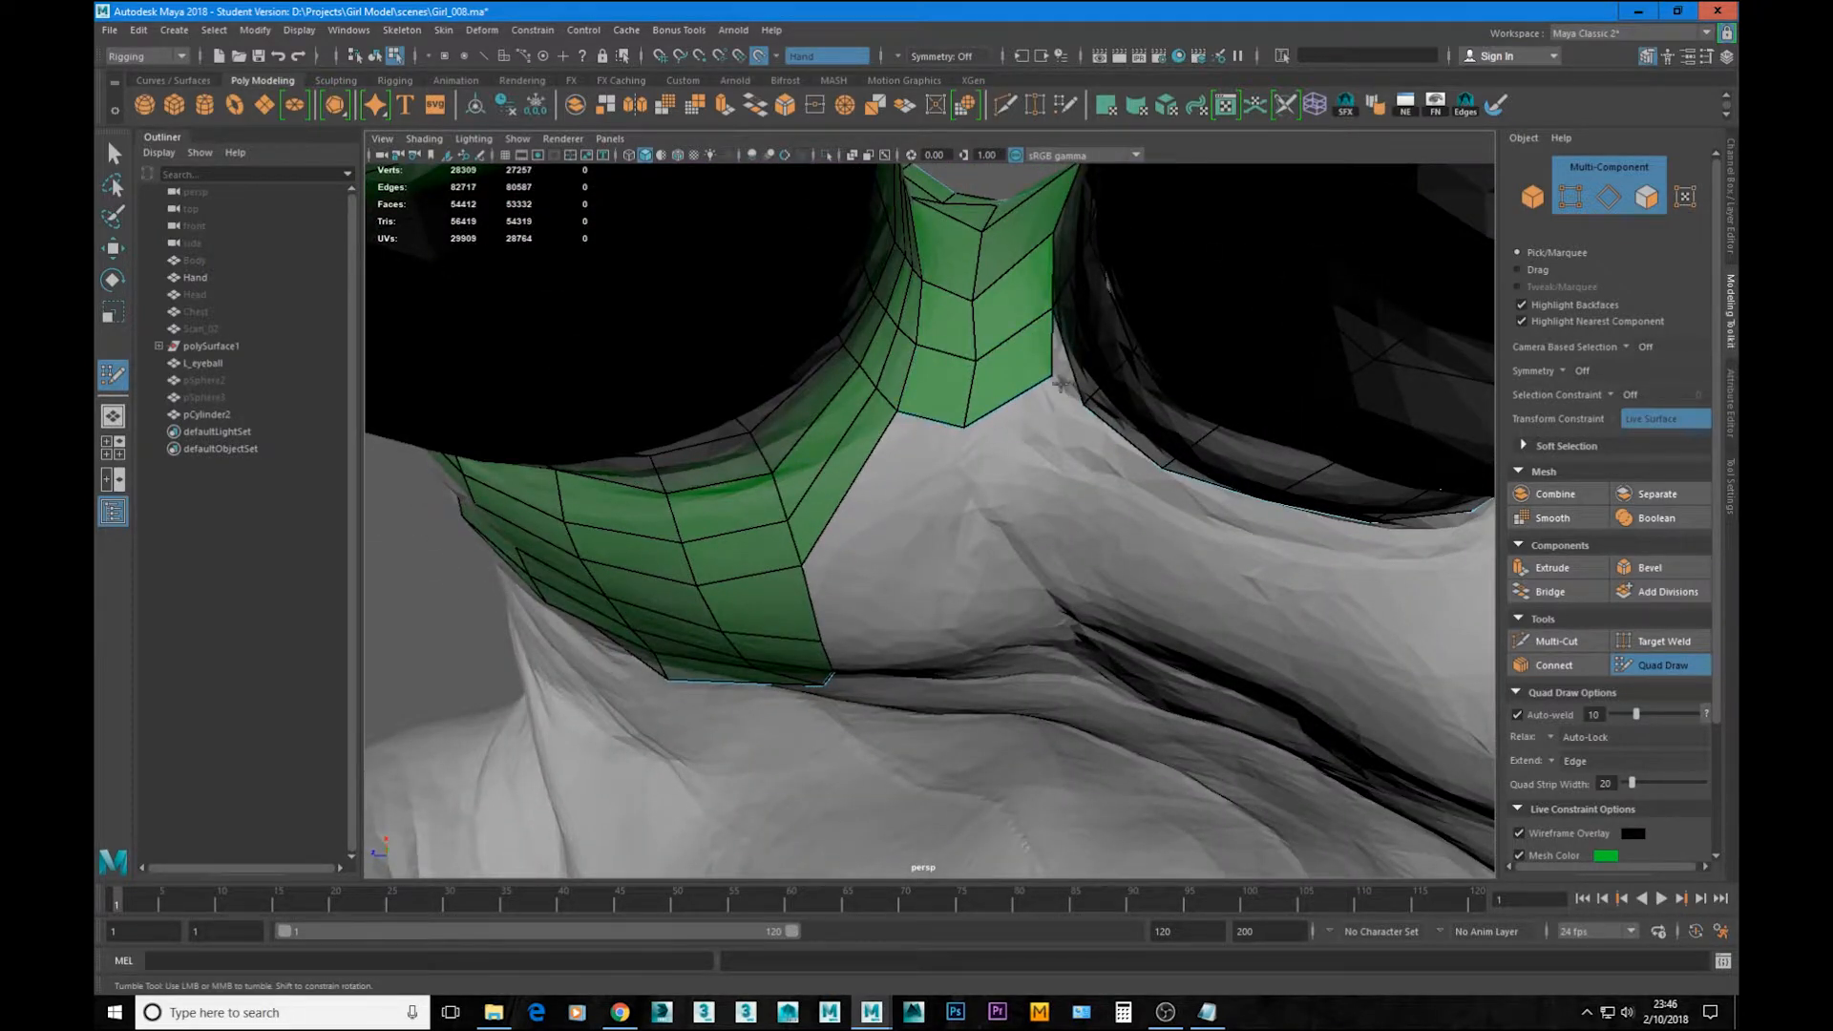
alt+drag(1058, 397, 1133, 511)
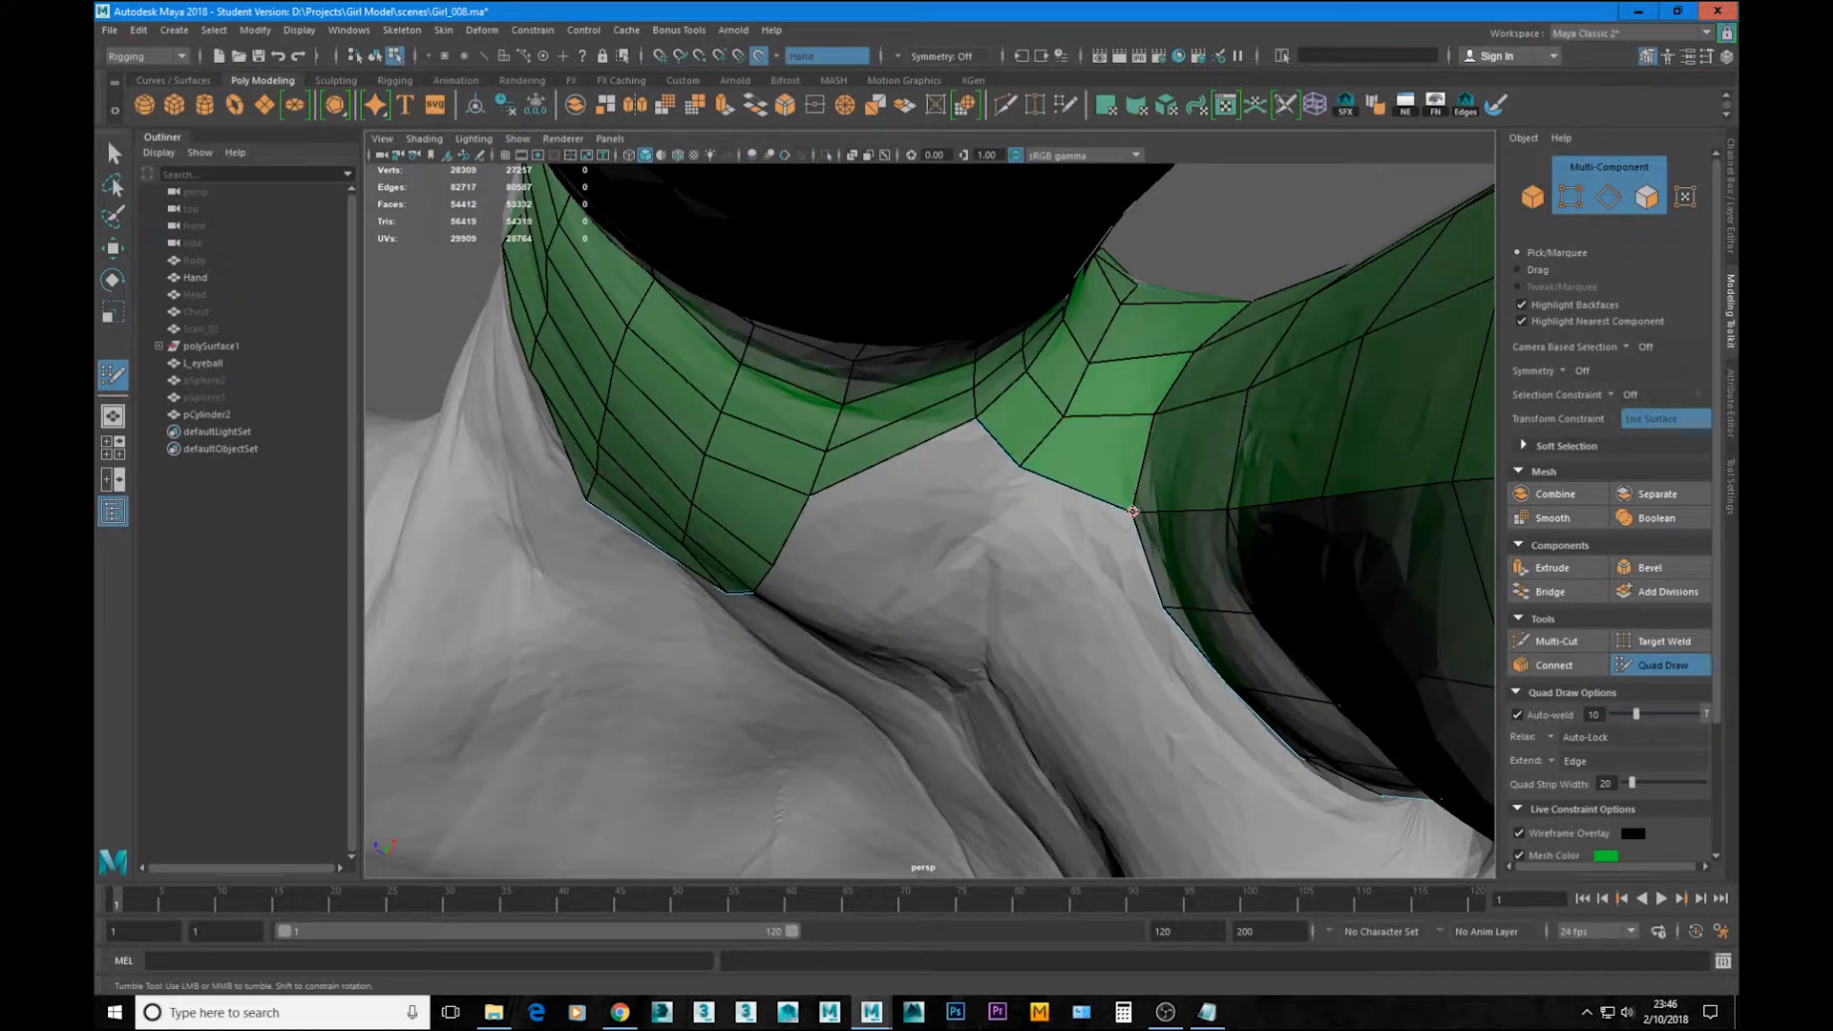
drag(1021, 467, 1037, 484)
mouse_move(1064, 416)
mouse_down()
mouse_move(1241, 448)
mouse_move(1354, 438)
mouse_move(1303, 440)
mouse_up()
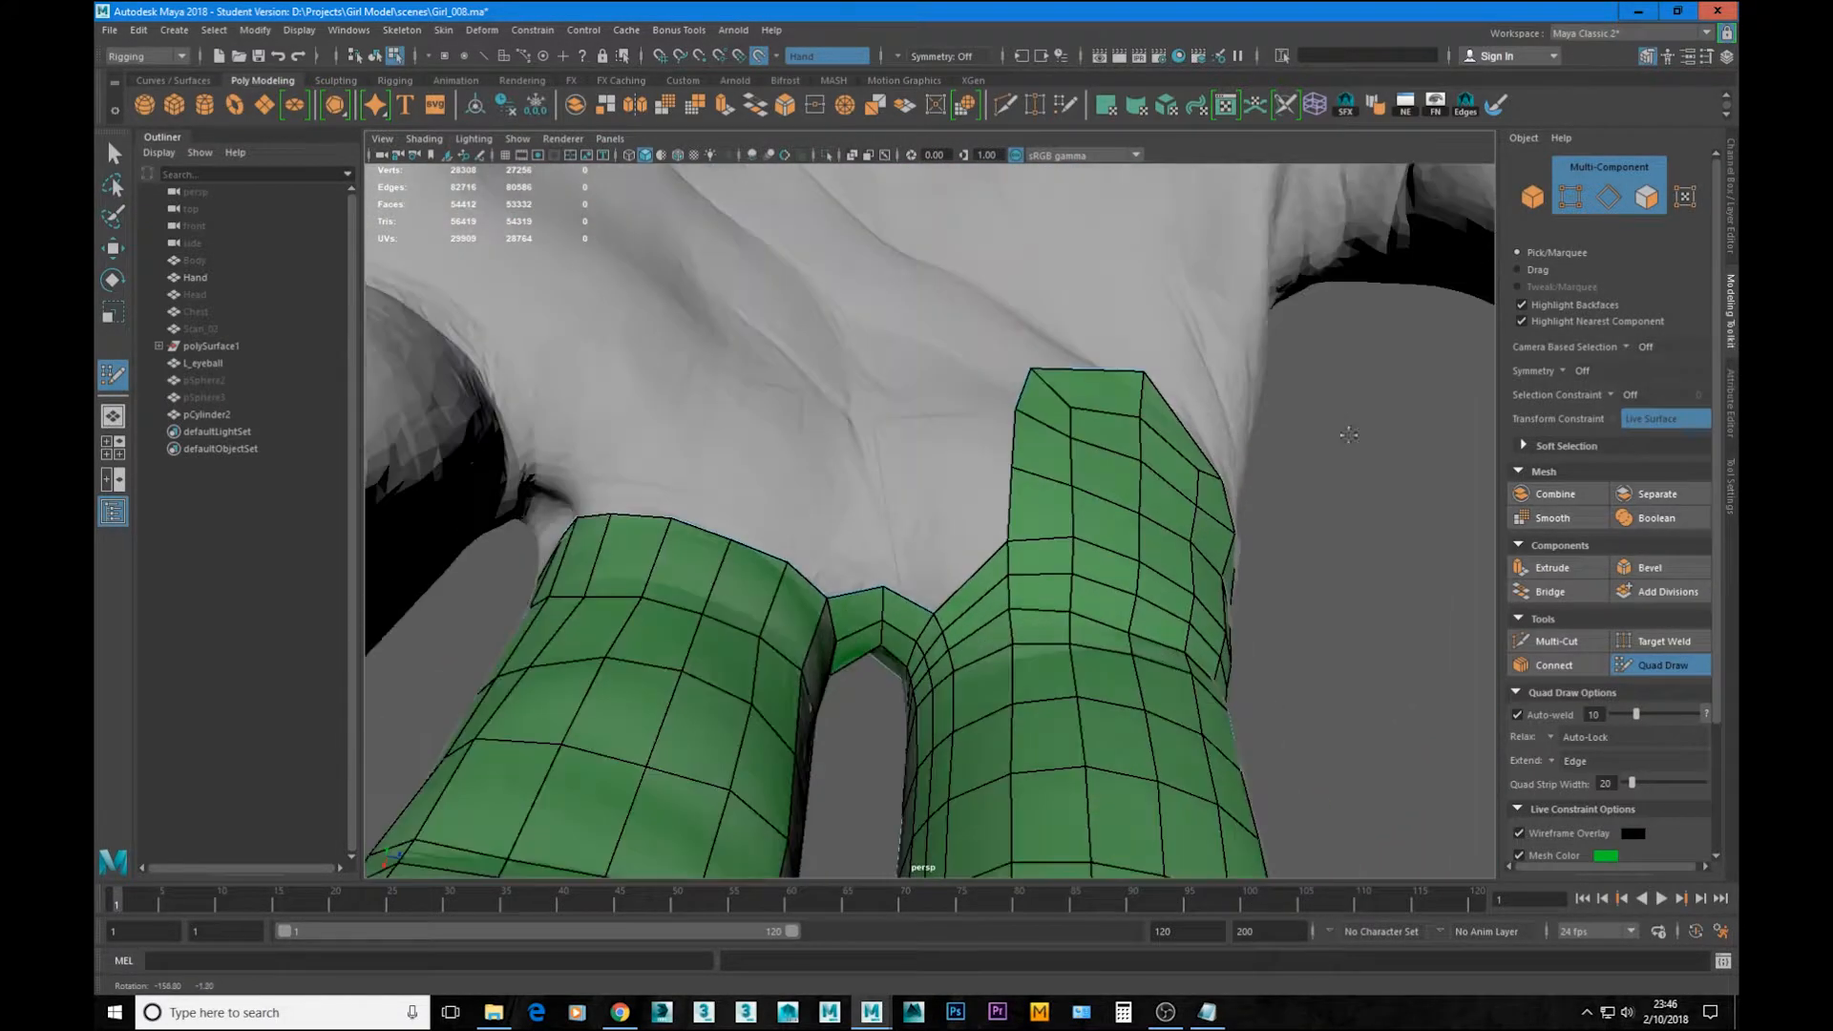
Step: Extend a strip two quads wide from the web between the index and middle fingers onto the palm
alt+right_drag(1303, 439, 1079, 450)
alt+drag(1079, 451, 1012, 516)
alt+right_drag(1012, 515, 1105, 542)
mouse_move(1109, 525)
alt+mouse_down()
mouse_move(1169, 521)
mouse_move(1085, 515)
mouse_move(1080, 543)
alt+mouse_up()
alt+drag(967, 582, 976, 549)
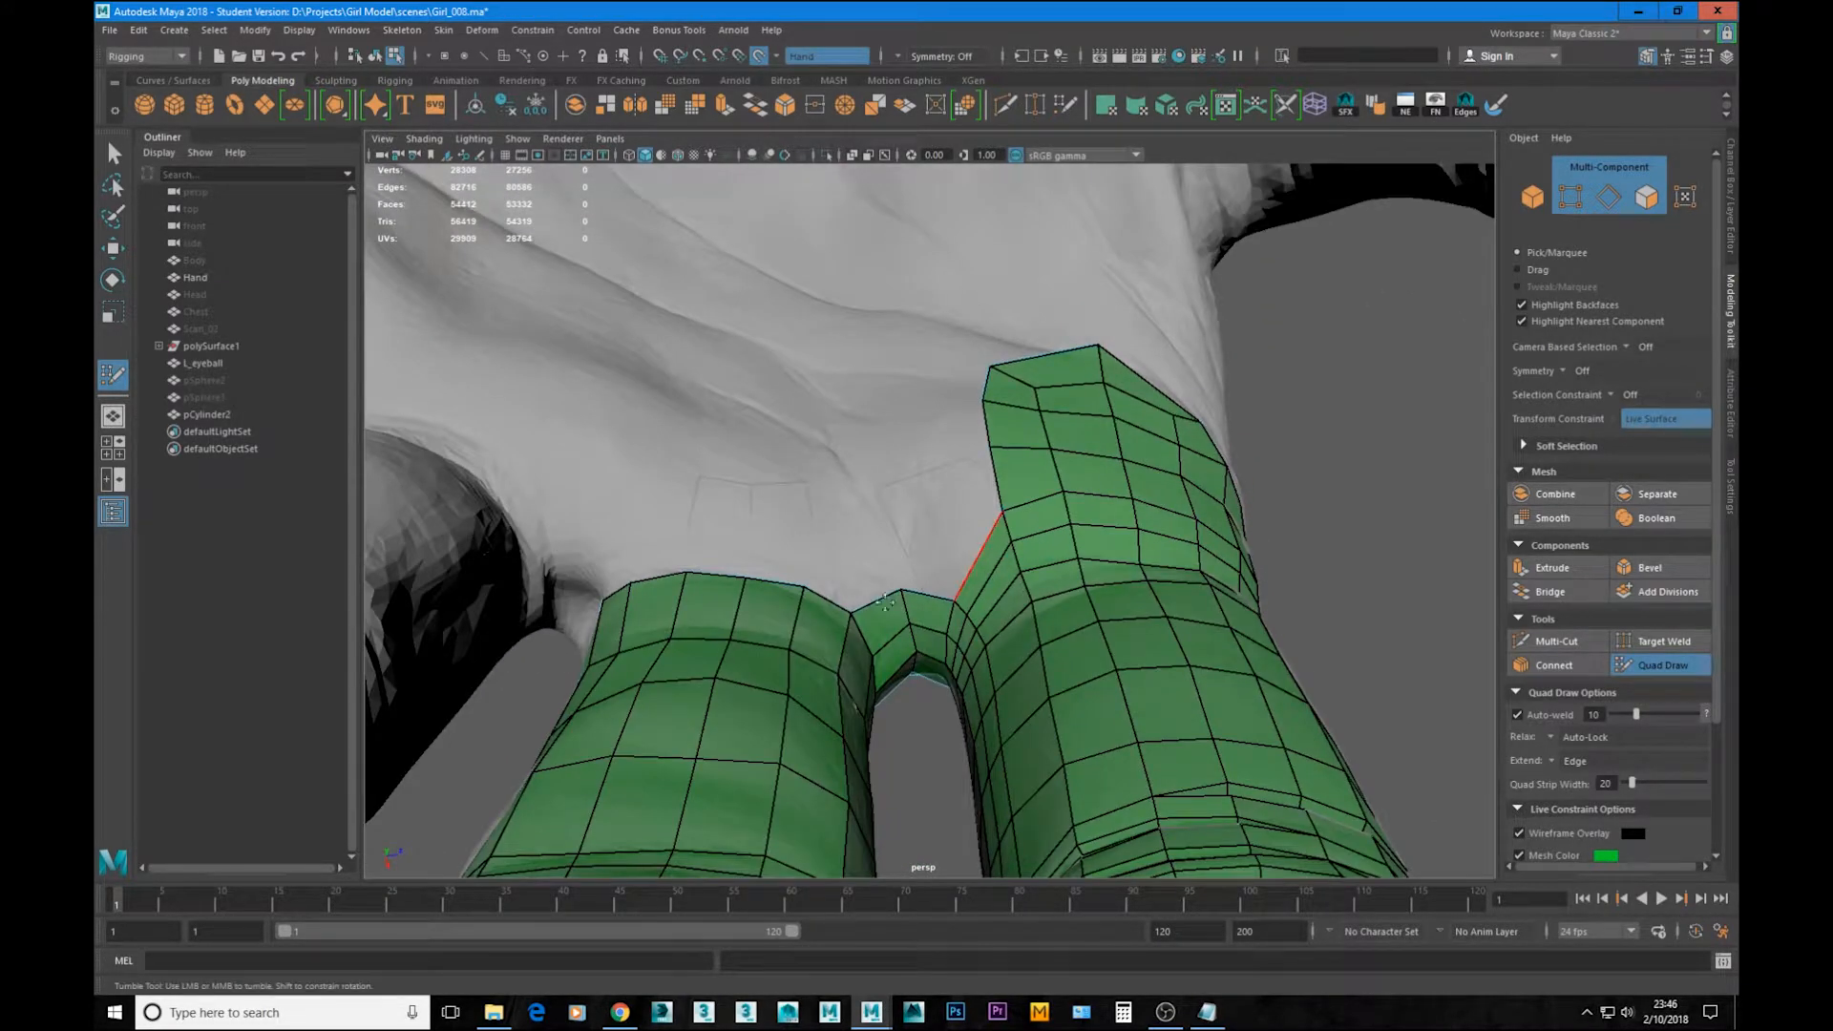
middle_drag(877, 603, 872, 546)
alt+drag(911, 600, 953, 542)
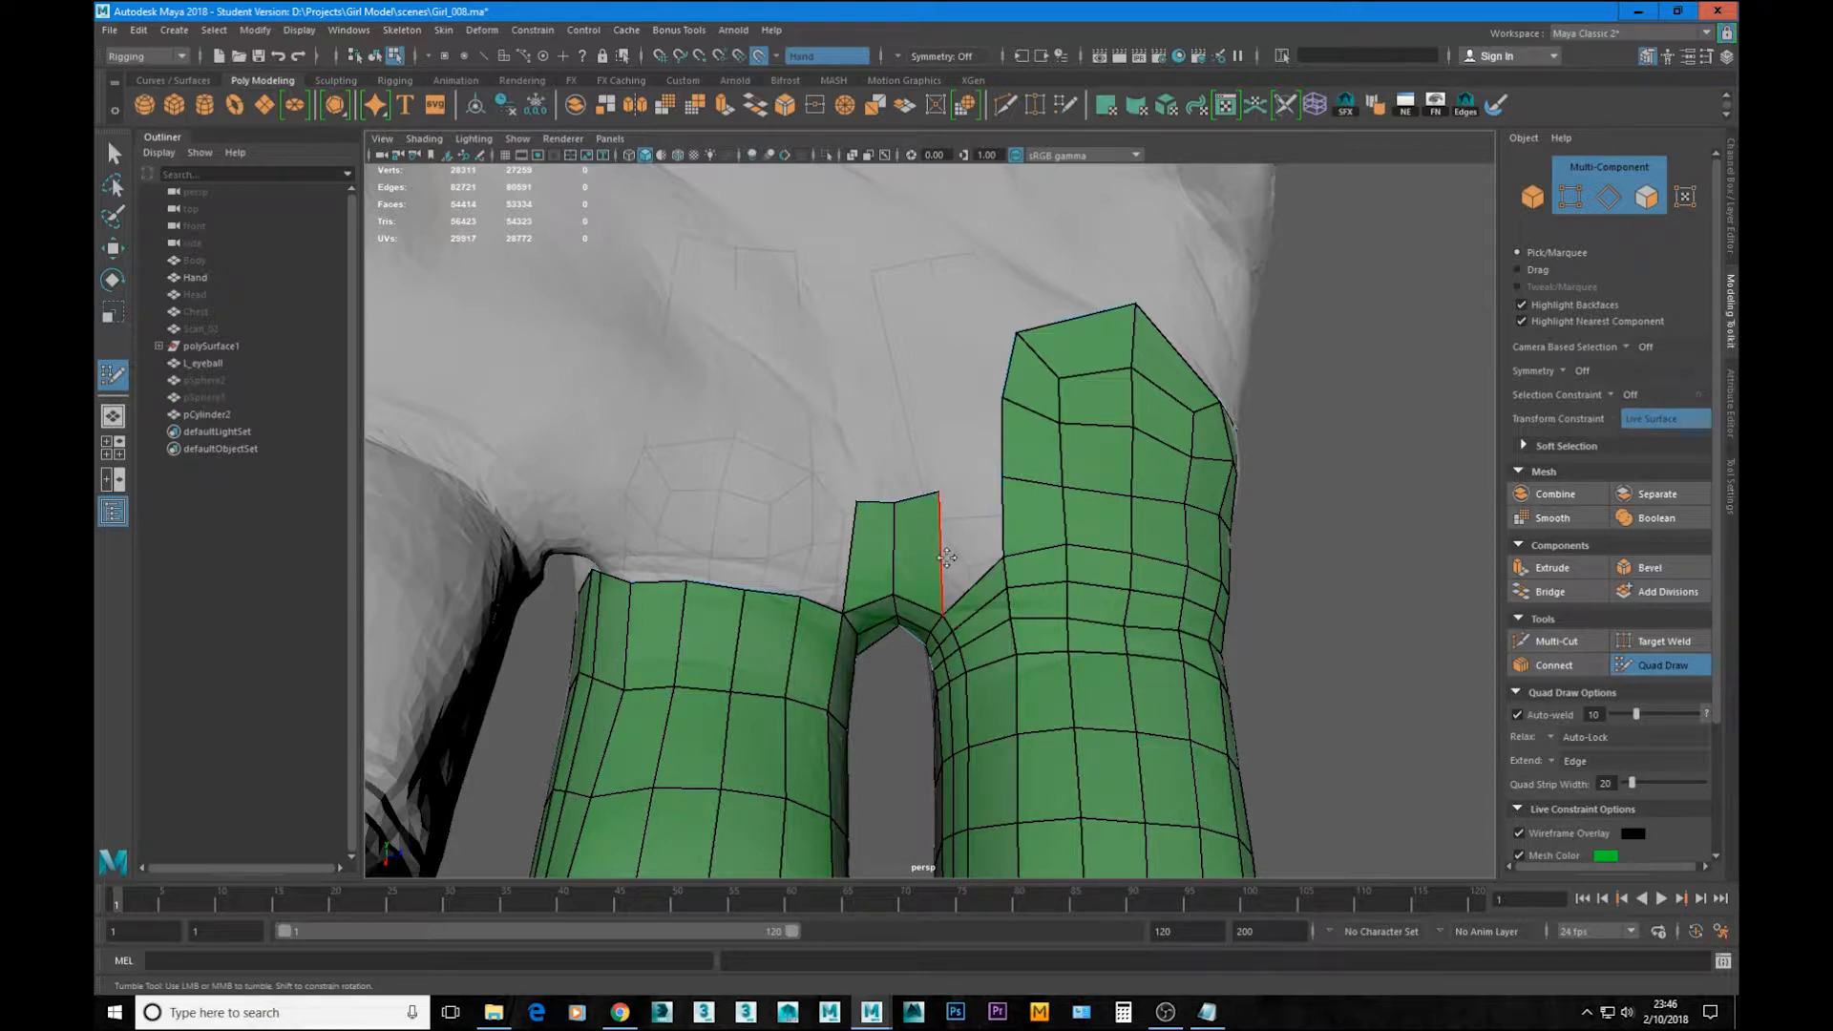
Step: Delete the surplus edge beside the web and the edge loop running along the index finger into it
alt+right_drag(946, 557, 859, 573)
alt+drag(859, 573, 958, 599)
alt+middle_drag(957, 600, 950, 474)
mouse_move(950, 474)
alt+mouse_down()
mouse_move(874, 497)
mouse_move(311, 528)
mouse_move(725, 573)
mouse_move(819, 622)
alt+mouse_up()
alt+middle_drag(934, 486, 985, 575)
alt+drag(985, 576, 993, 459)
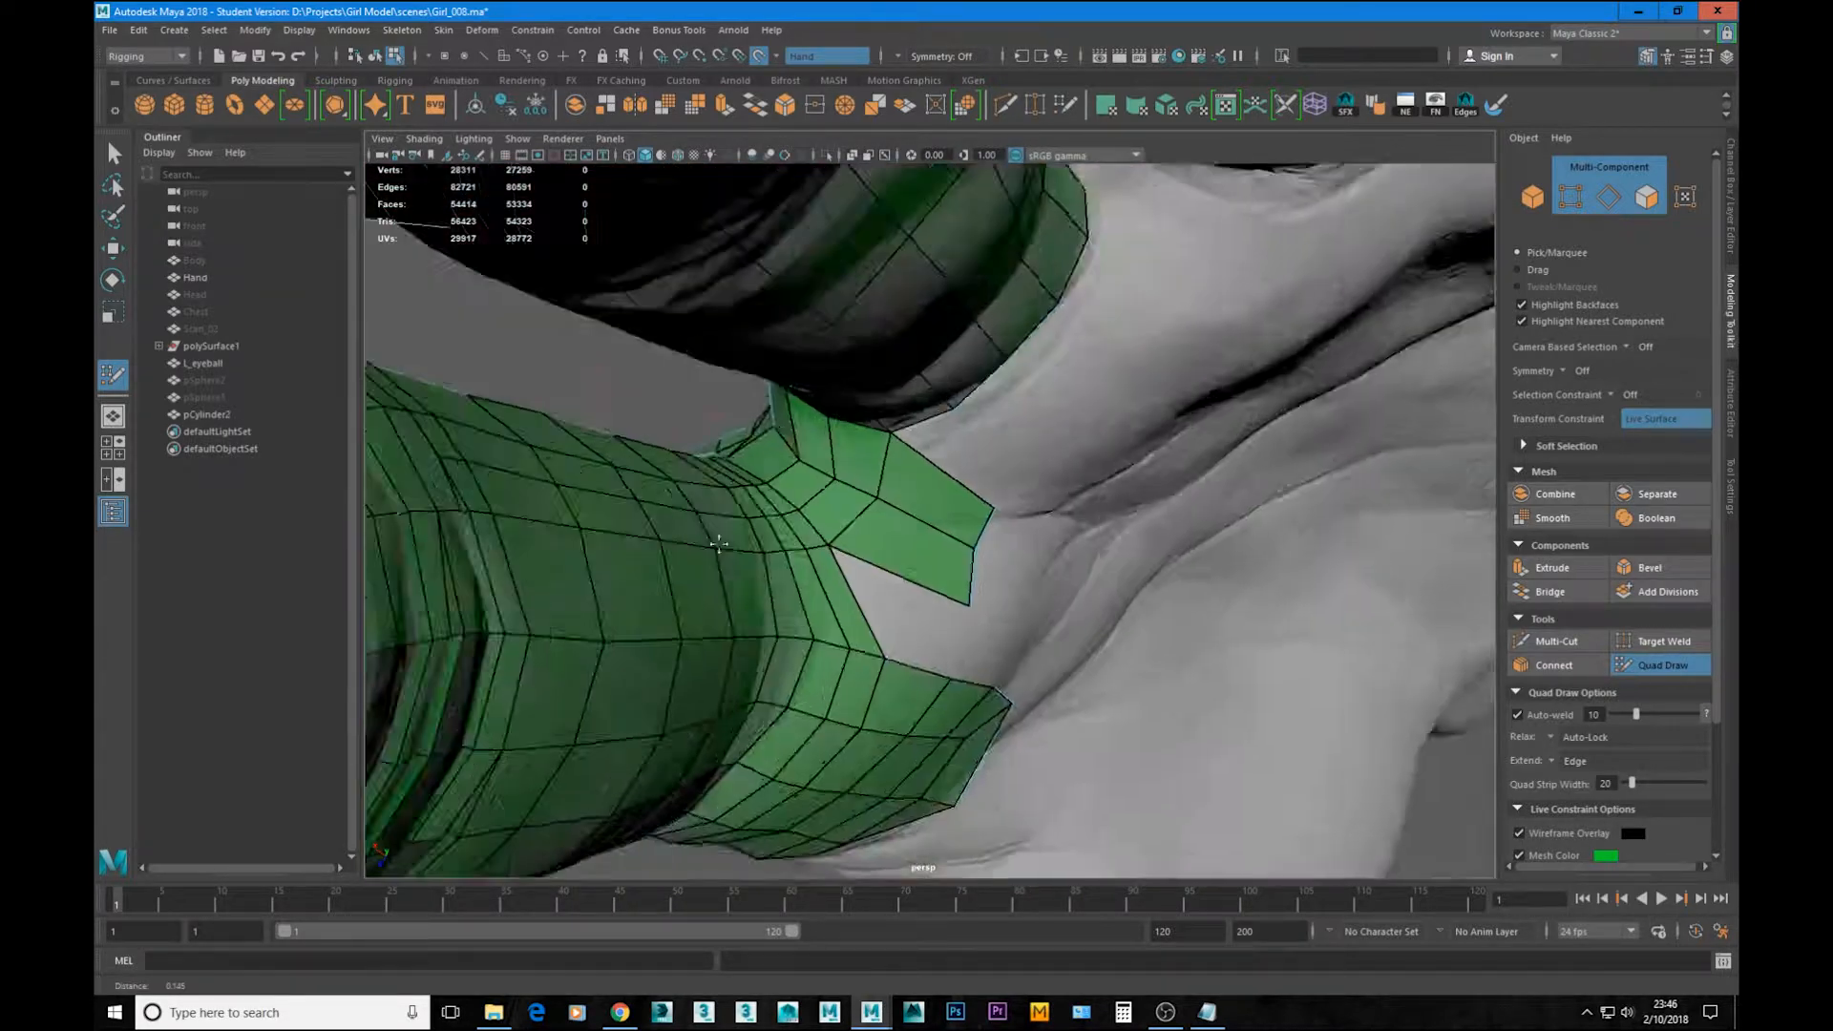
alt+right_drag(592, 449, 764, 439)
alt+drag(688, 431, 650, 425)
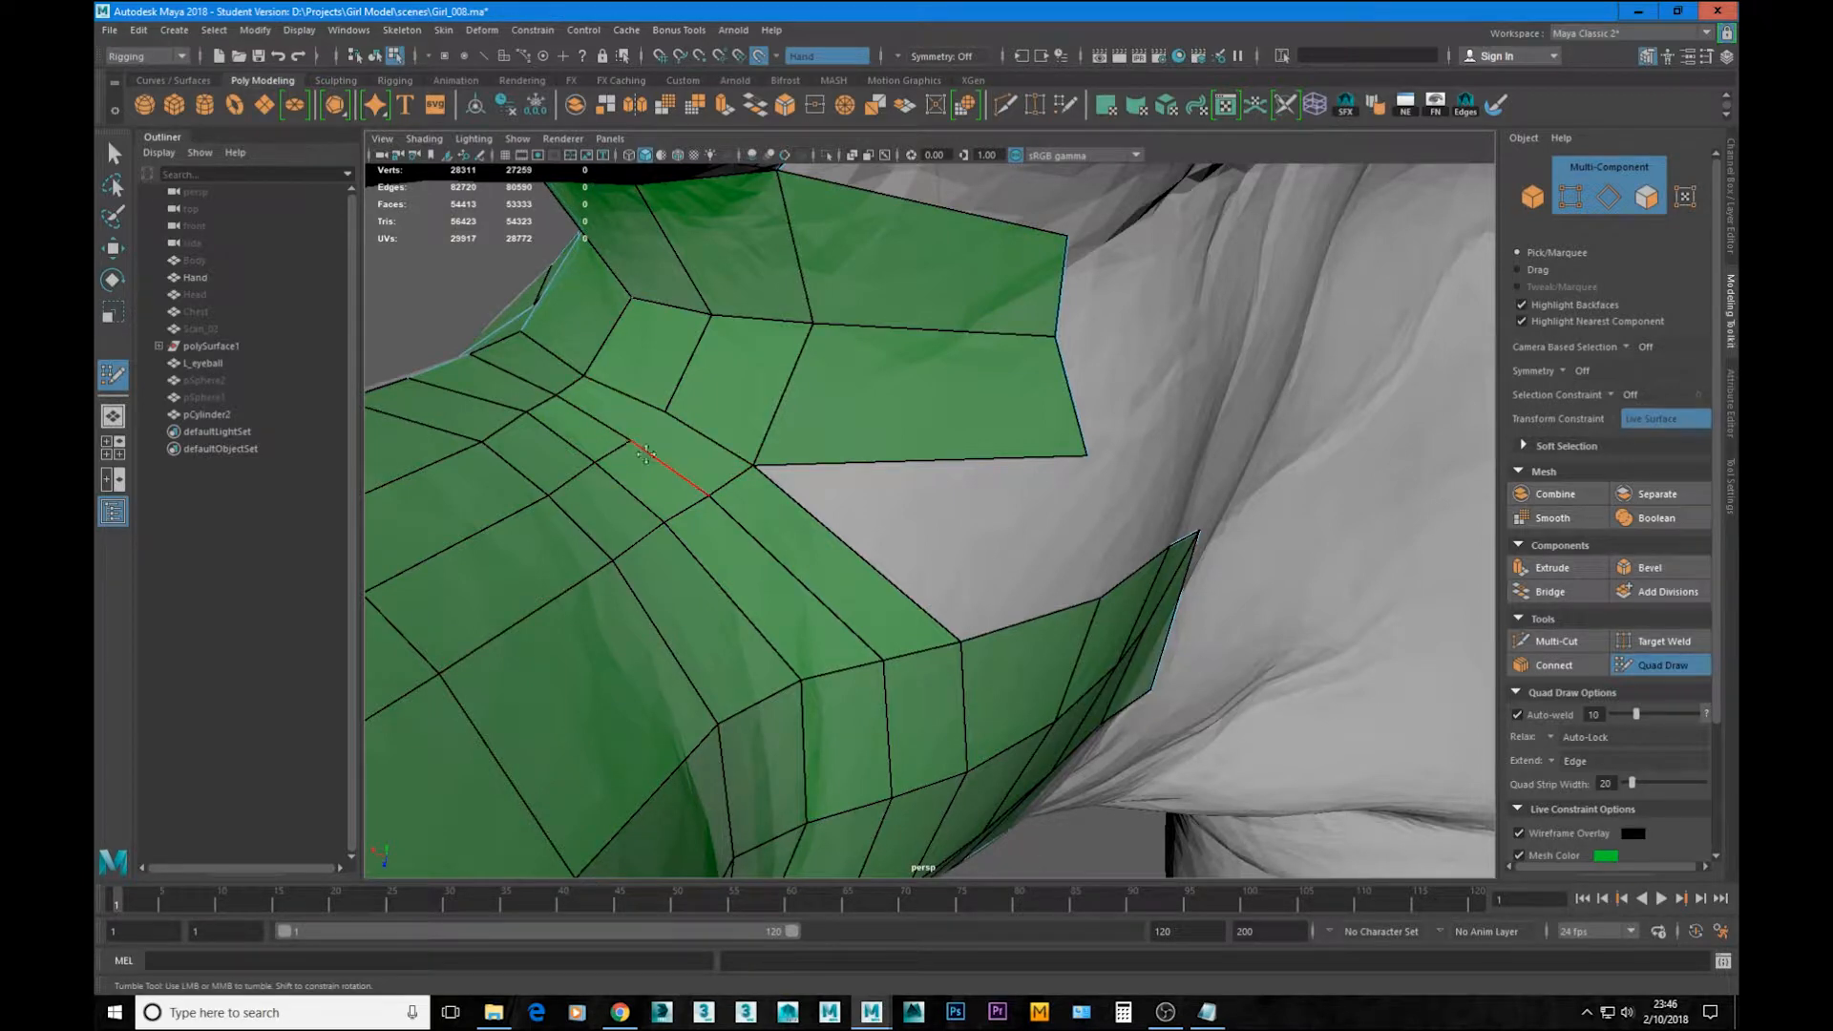
alt+drag(652, 425, 712, 554)
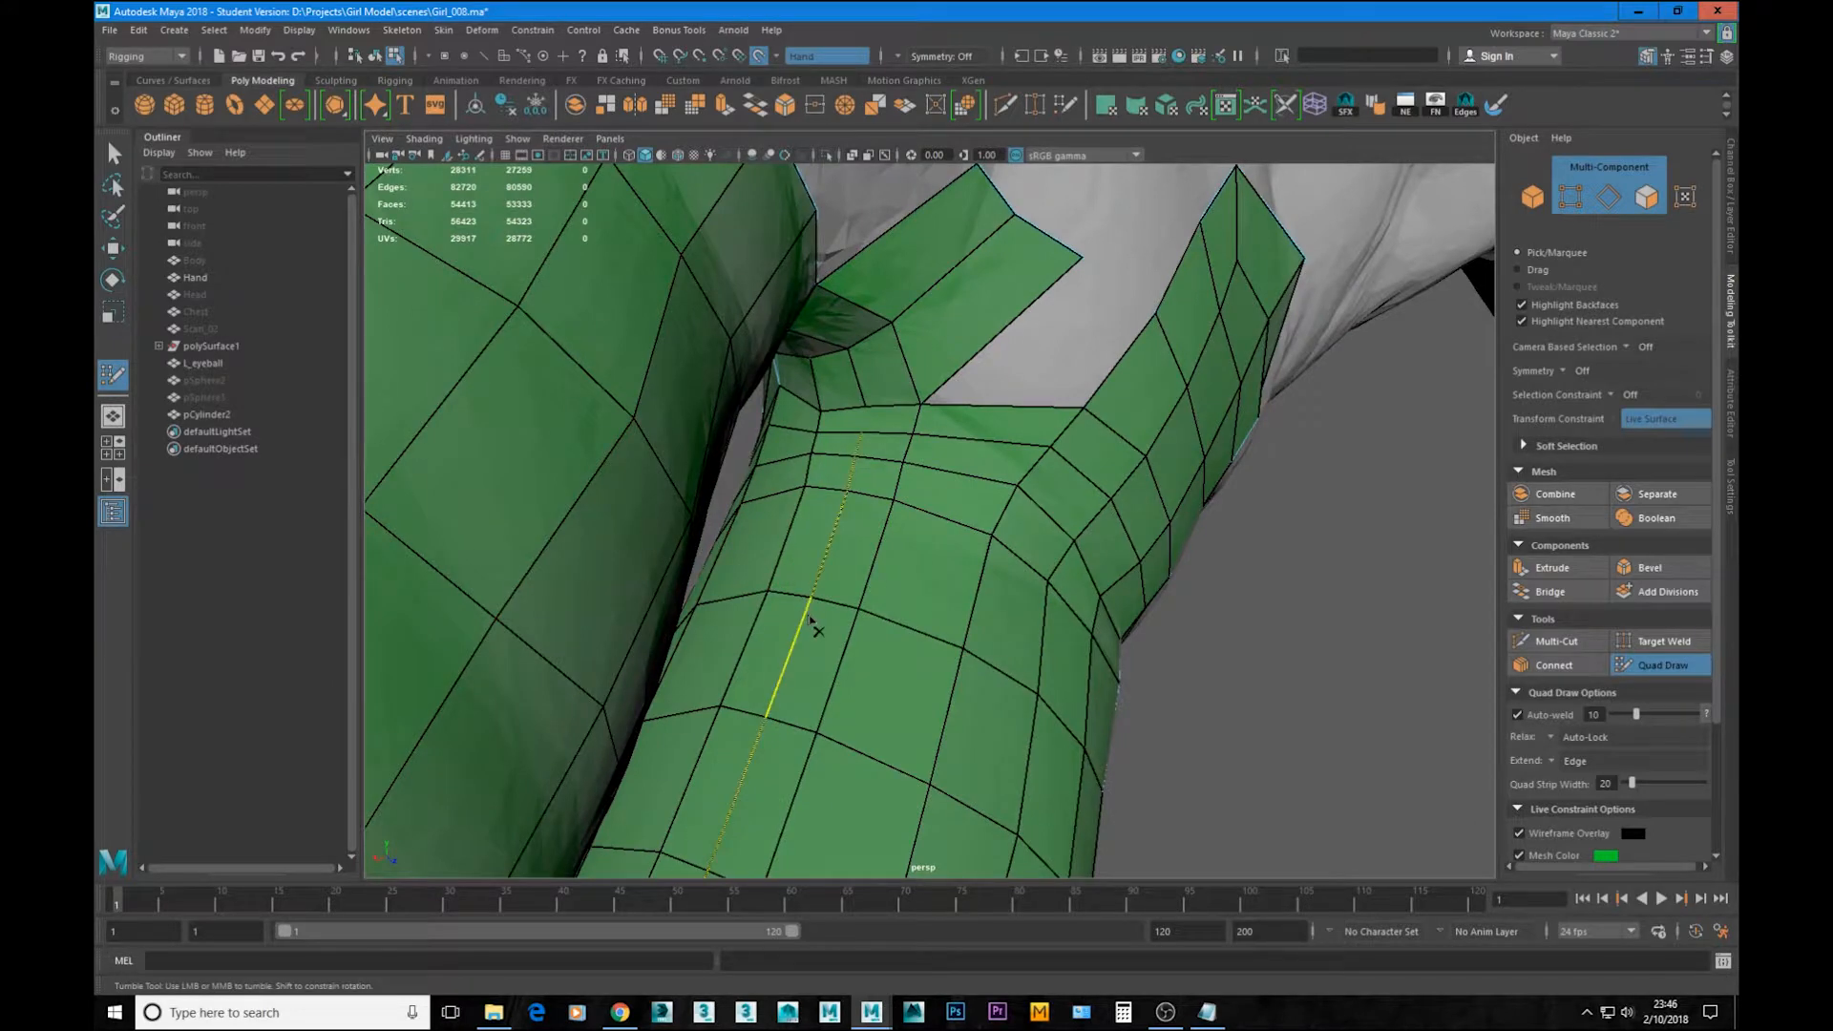
alt+right_drag(948, 640, 926, 548)
alt+drag(925, 548, 871, 381)
alt+right_drag(871, 381, 1040, 536)
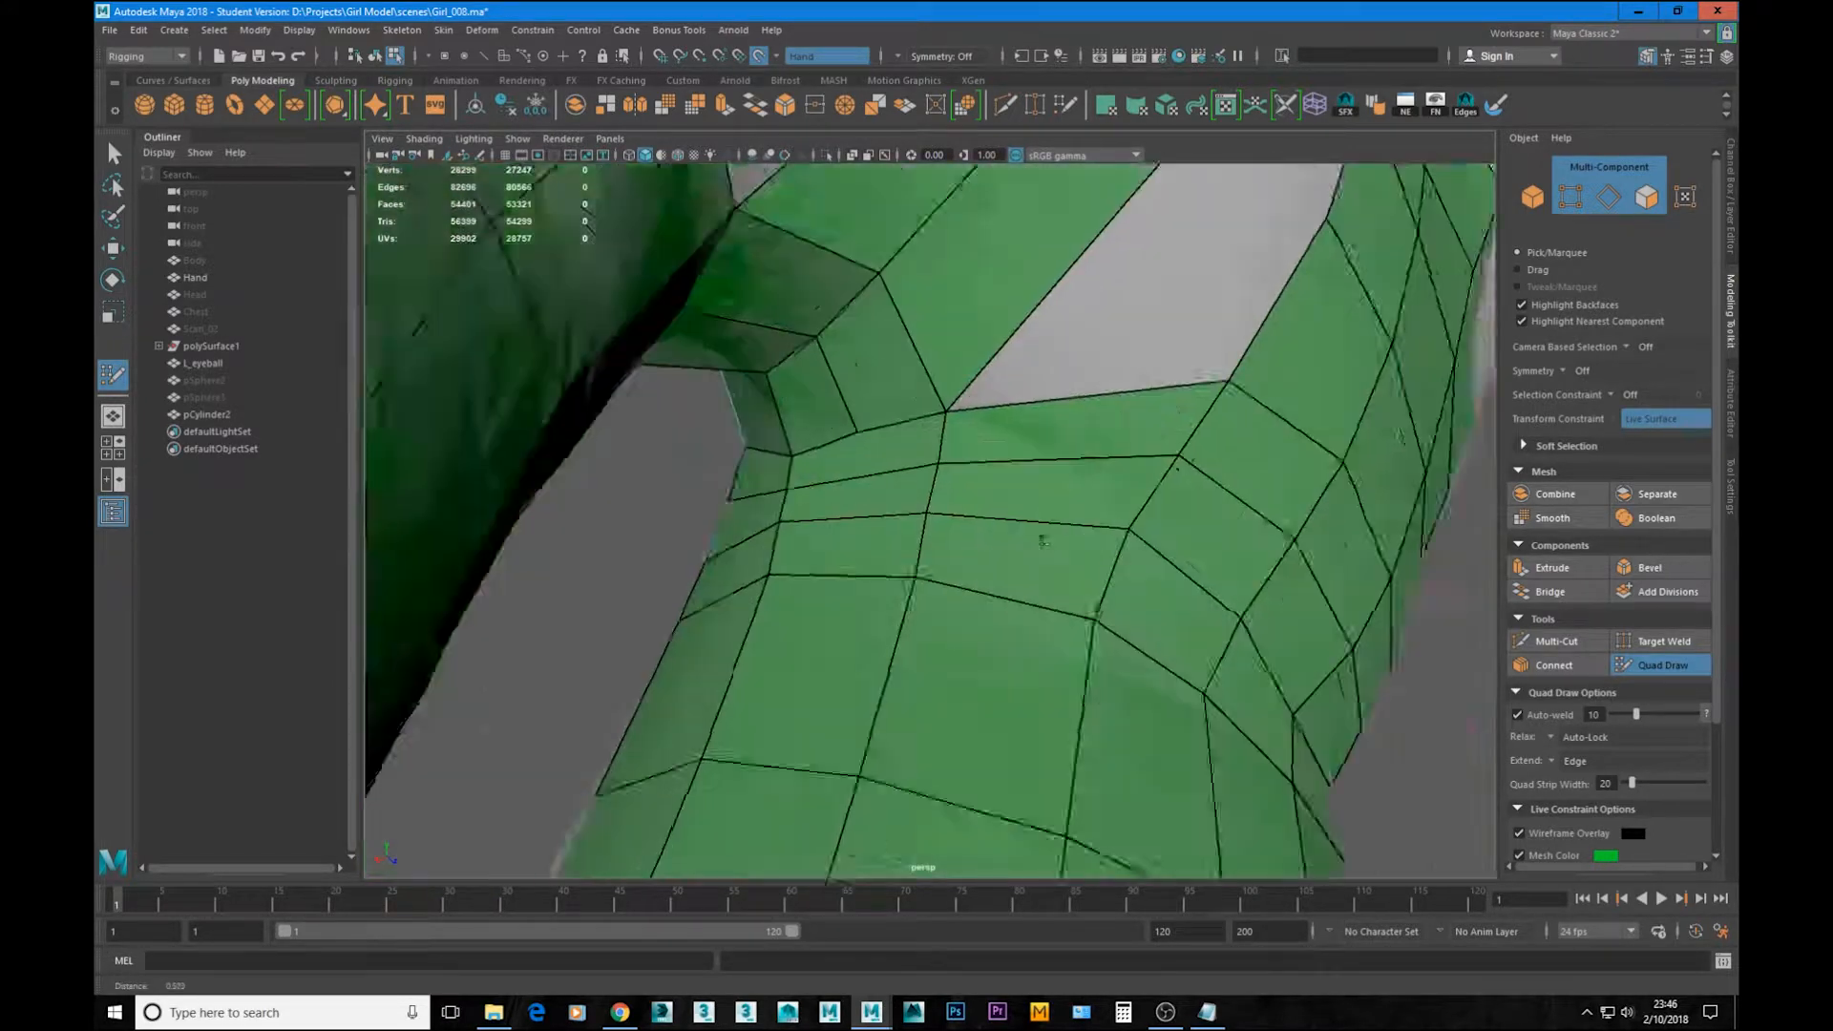
Step: Weld the web's inner vertex to the centre vertex at the base of the palm strip and clean up the leftover geometry
alt+drag(1040, 536, 952, 416)
alt+middle_drag(864, 654, 936, 479)
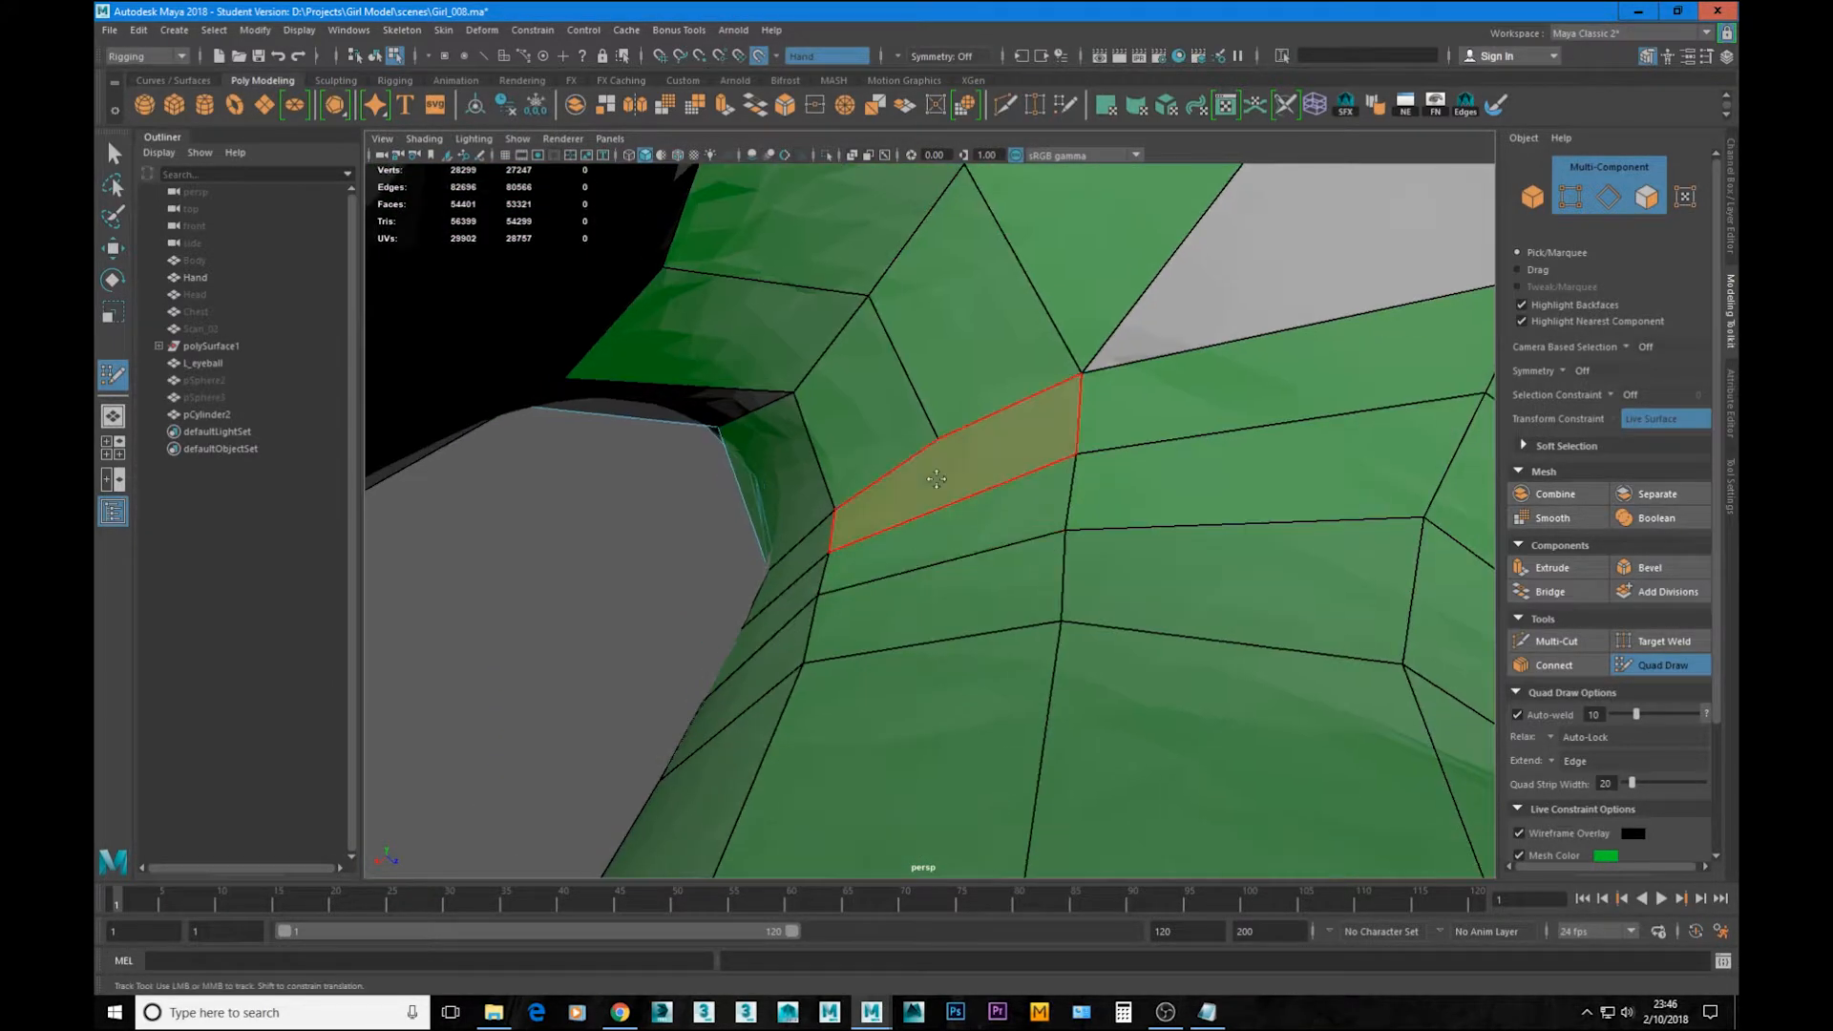
alt+middle_drag(1080, 426, 1100, 683)
drag(892, 573, 990, 453)
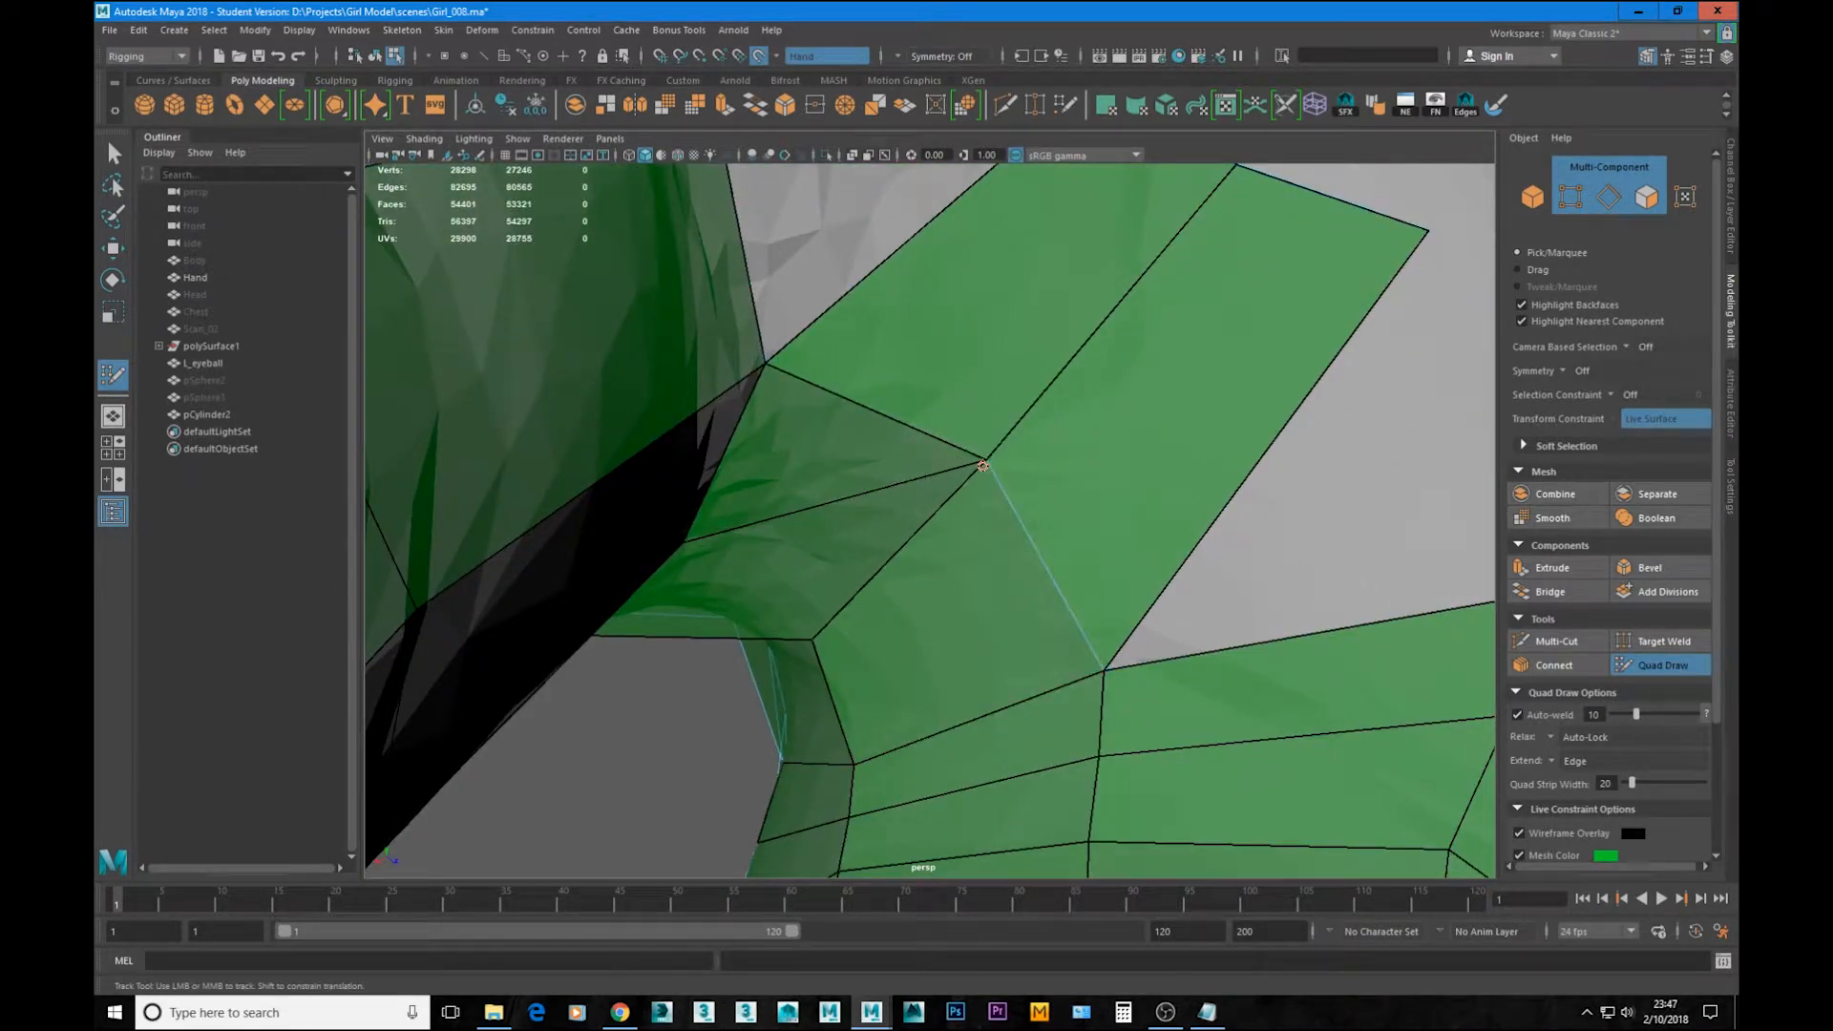
alt+middle_drag(931, 478, 811, 426)
alt+right_drag(811, 426, 659, 381)
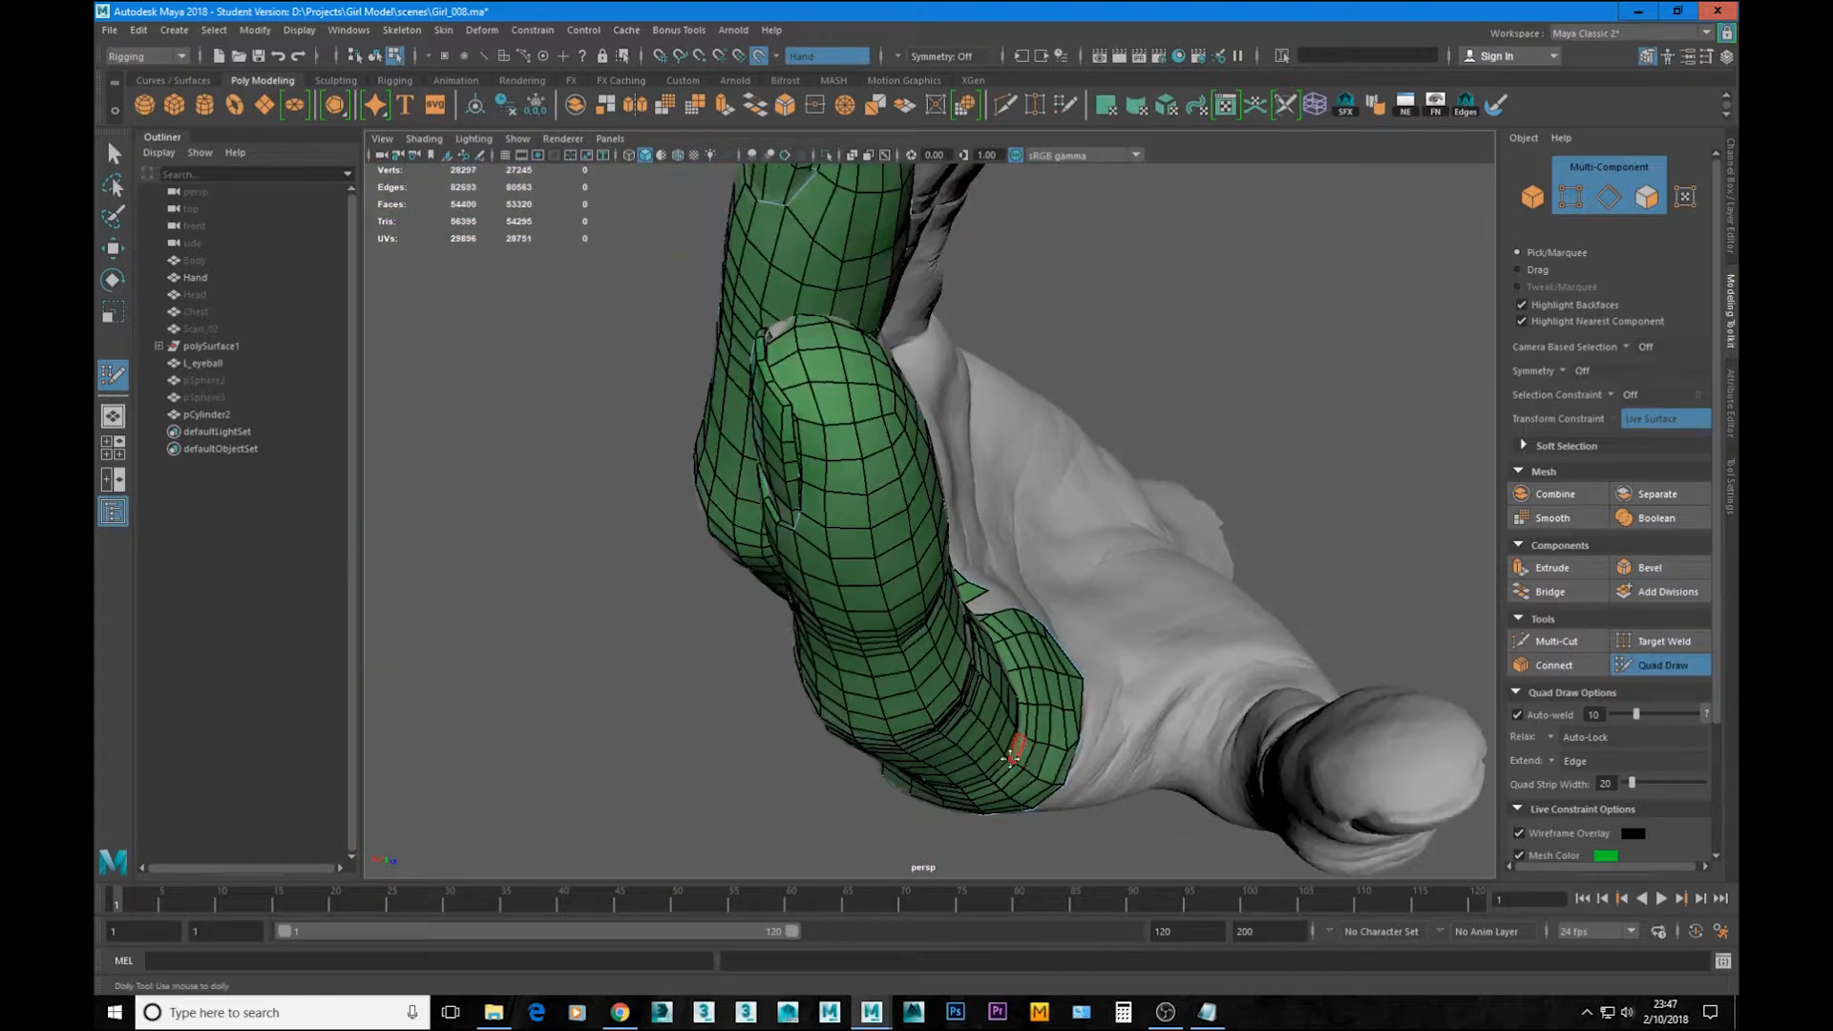
Step: Examine the topology between the index and middle fingers from the palm side, comparing the palm strip with both finger bases
alt+drag(1014, 752, 931, 559)
alt+right_drag(931, 559, 932, 597)
alt+drag(932, 598, 1002, 610)
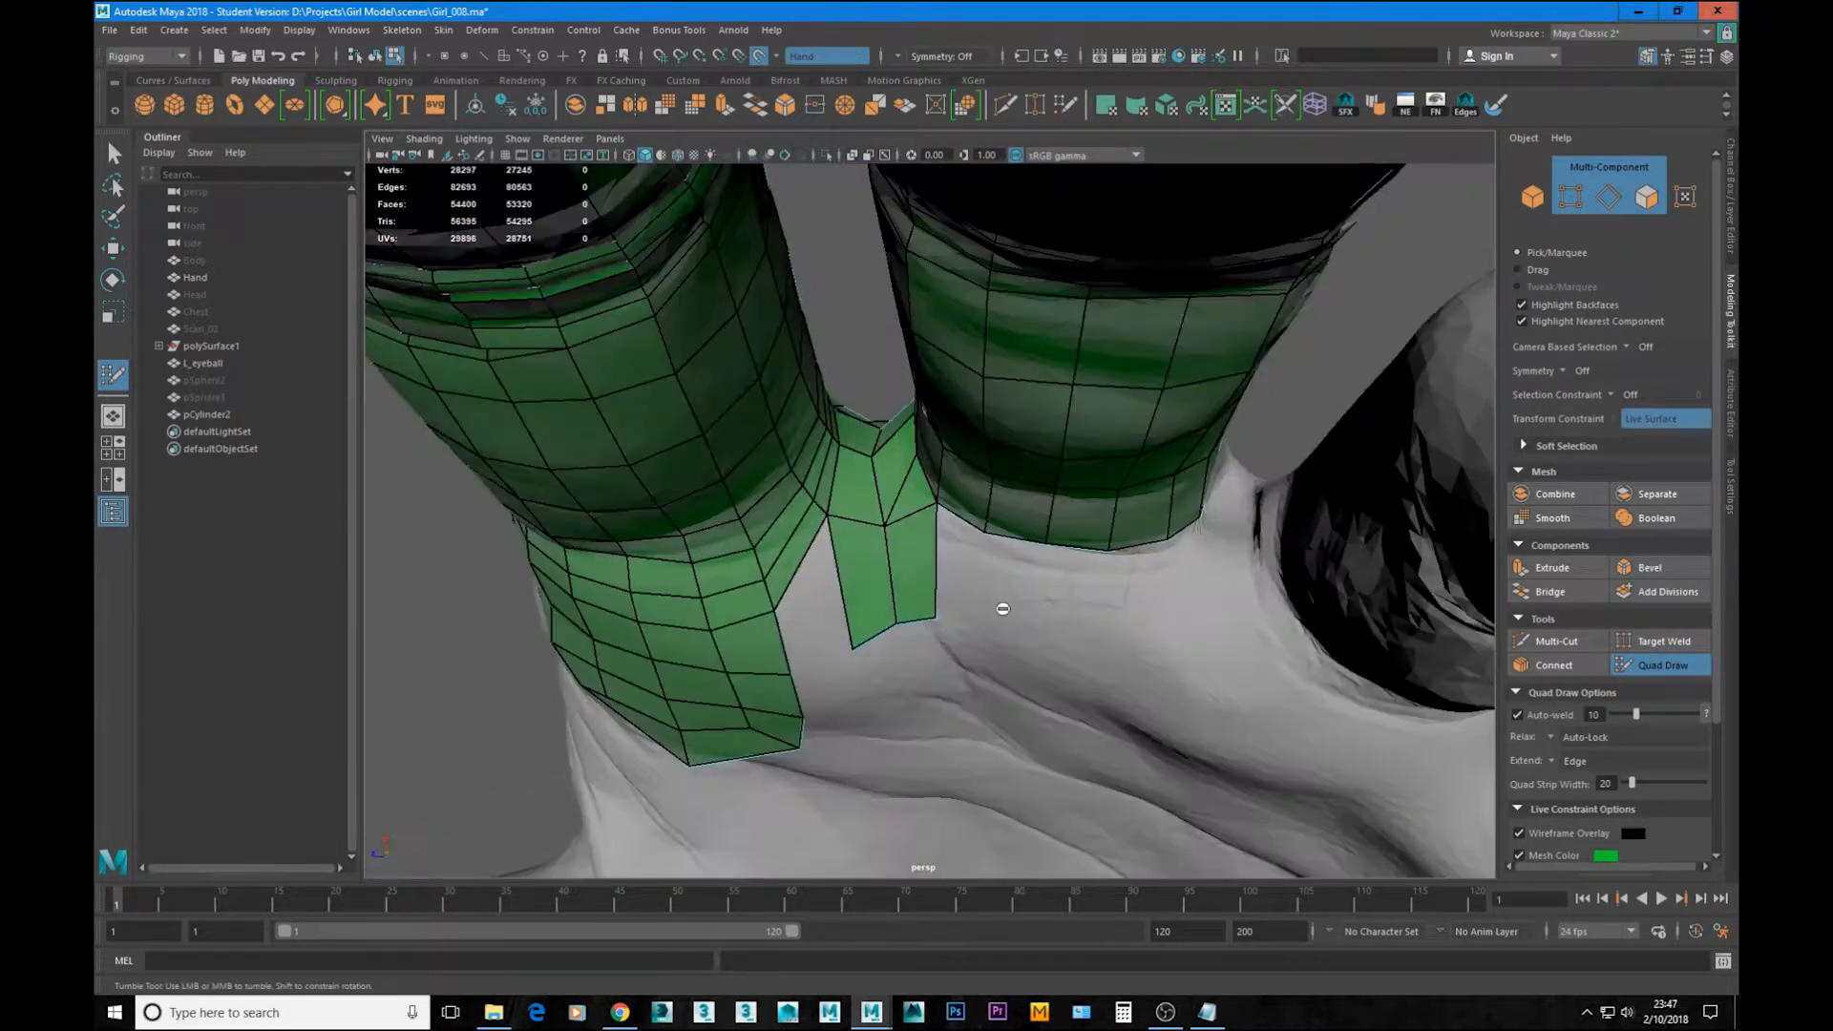
alt+middle_drag(1002, 611, 1074, 650)
alt+drag(913, 584, 990, 573)
alt+middle_drag(990, 572, 1065, 716)
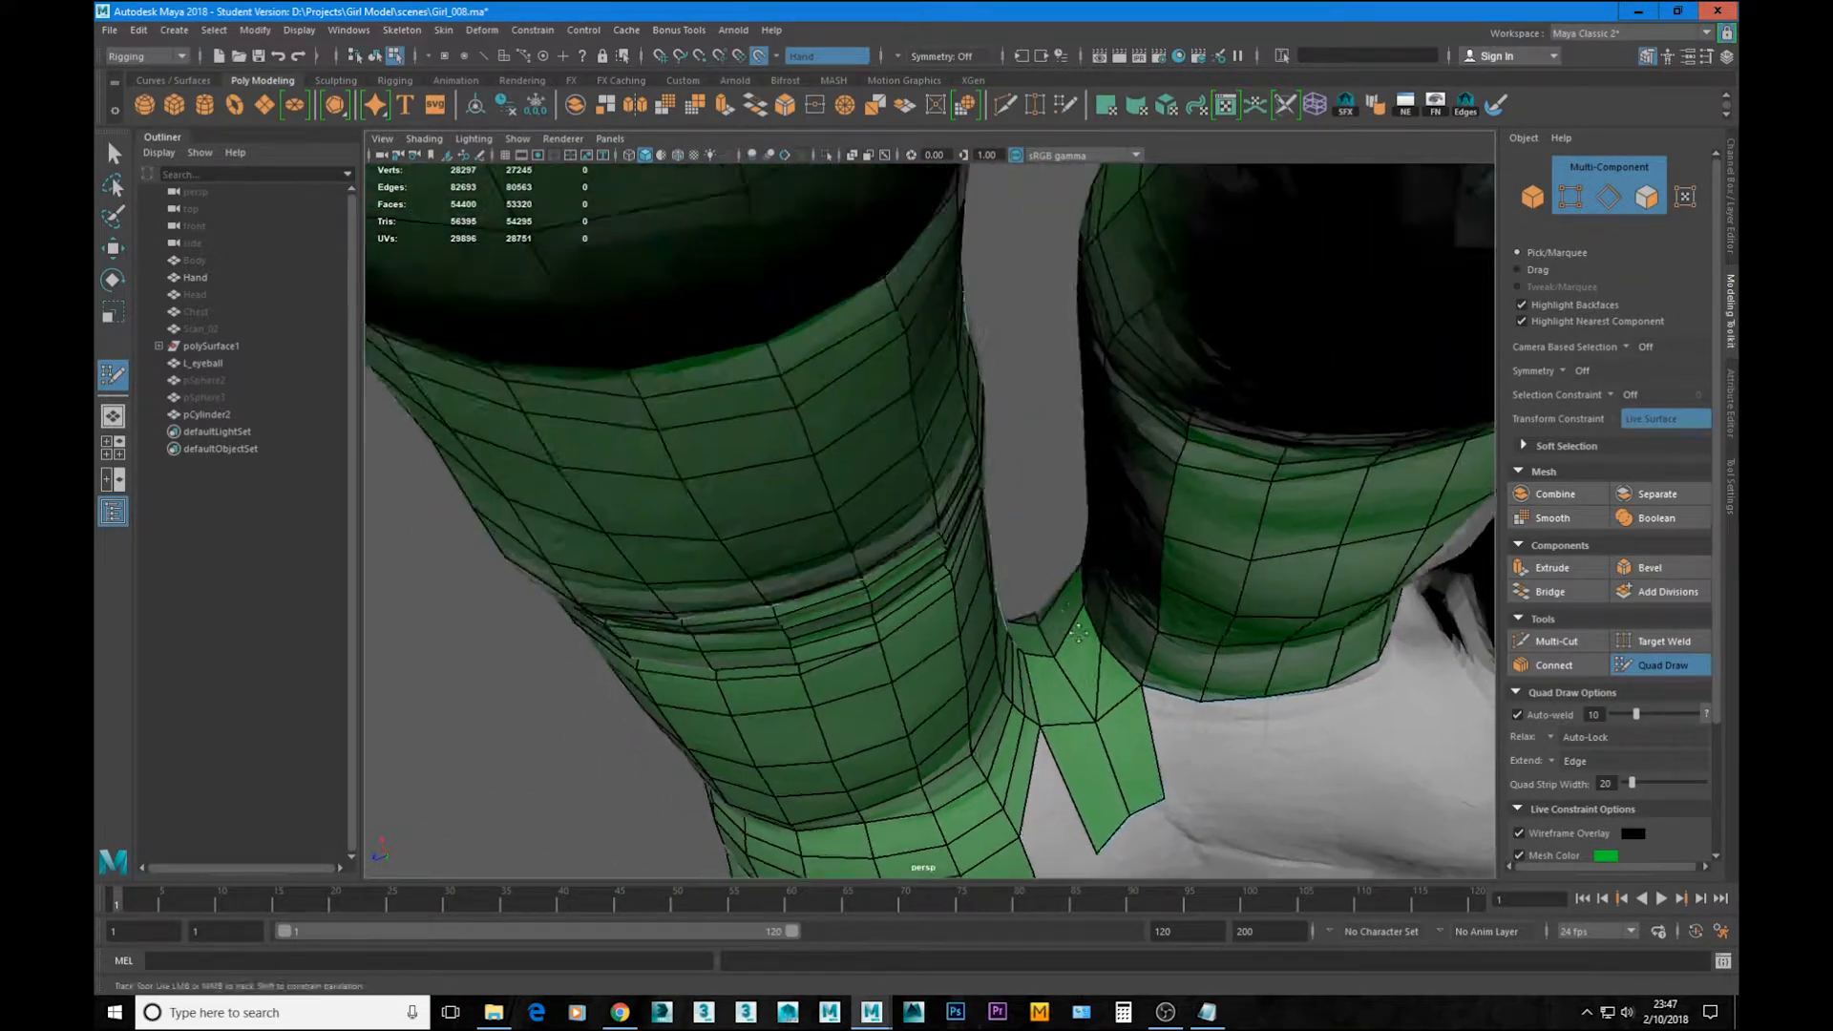
alt+drag(1064, 716, 1117, 716)
alt+middle_drag(1117, 716, 1079, 764)
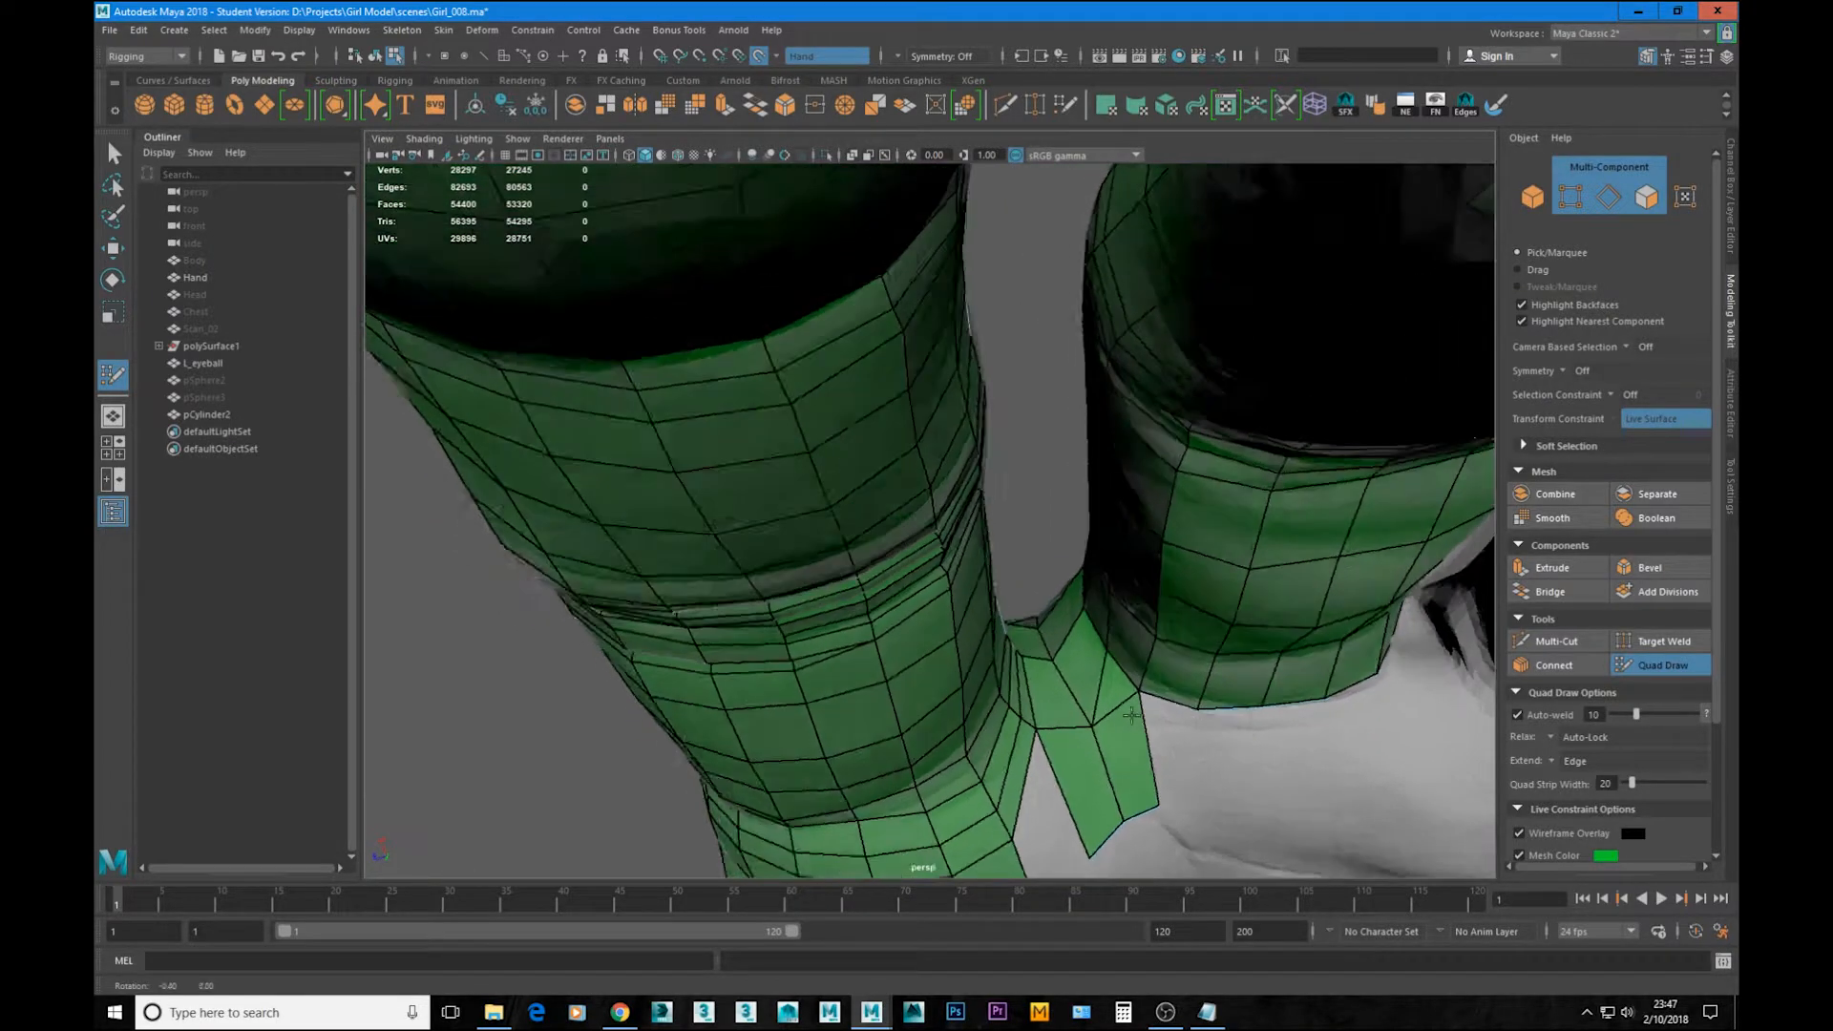
alt+drag(1079, 764, 1021, 783)
alt+middle_drag(1022, 783, 1157, 661)
alt+drag(1157, 660, 1062, 715)
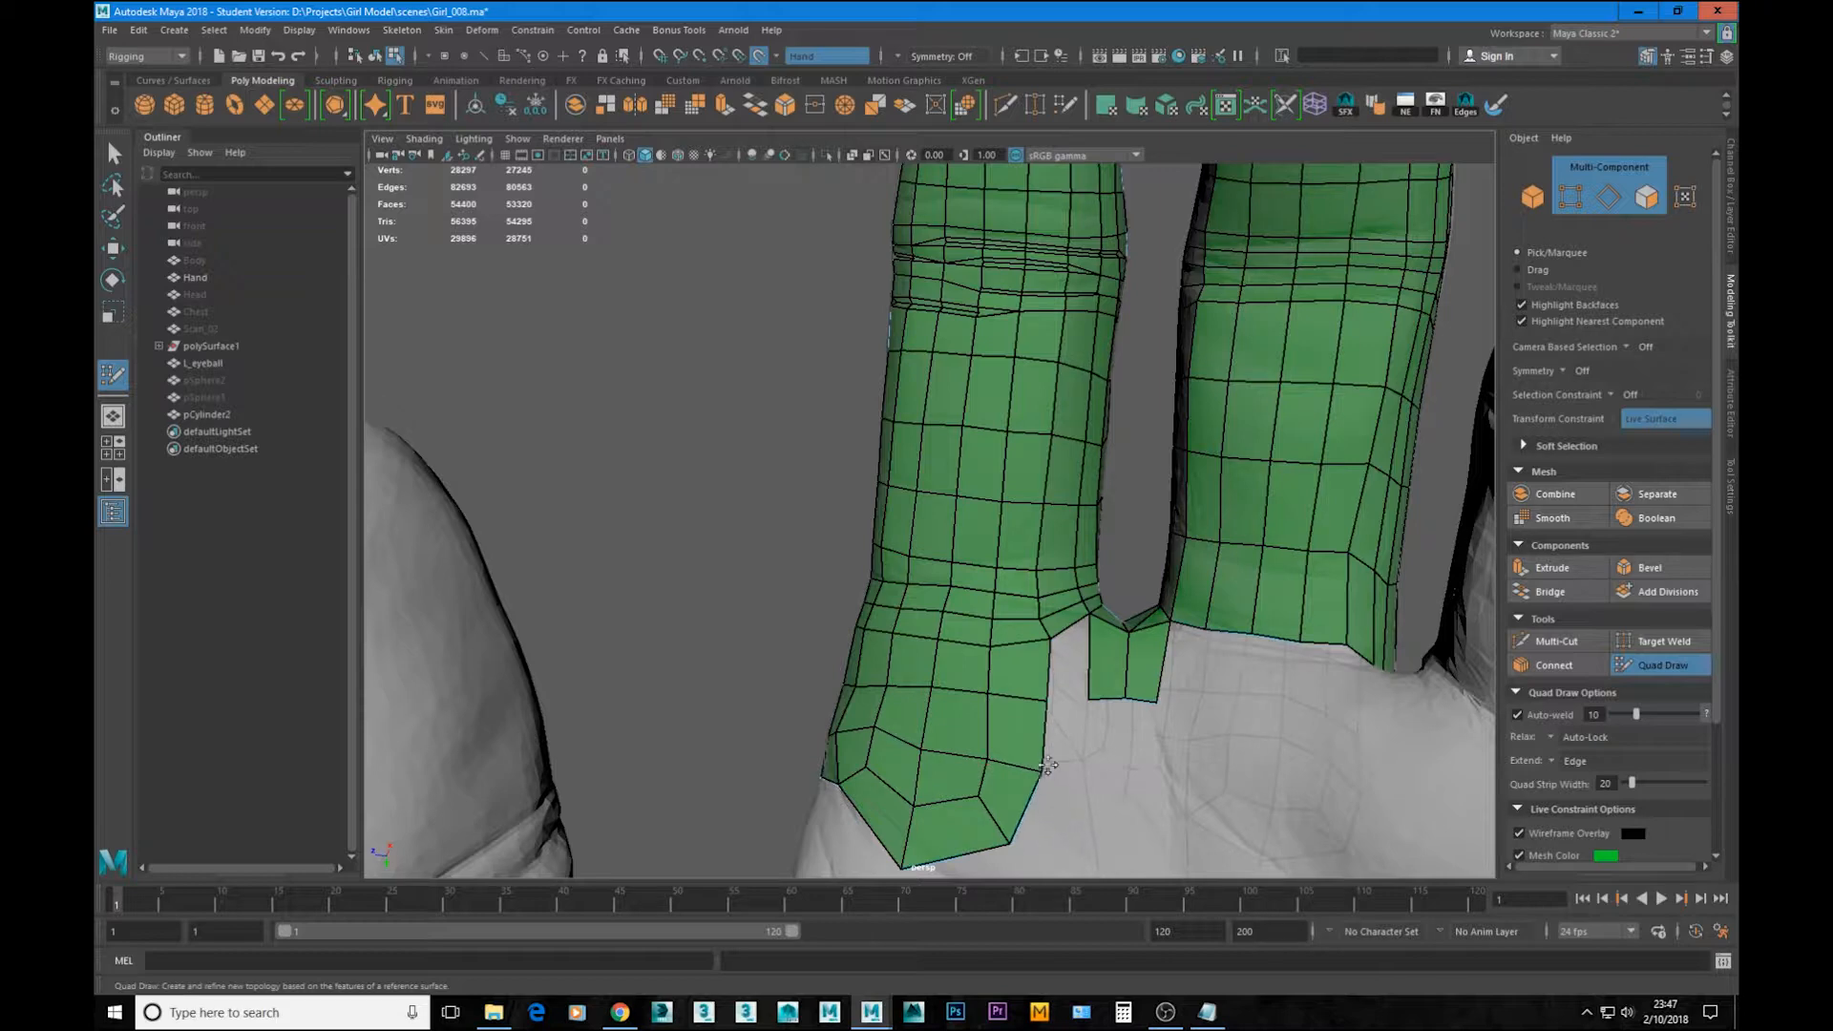
alt+drag(1045, 698, 1126, 664)
alt+right_drag(1127, 663, 1228, 689)
alt+middle_drag(1229, 689, 967, 594)
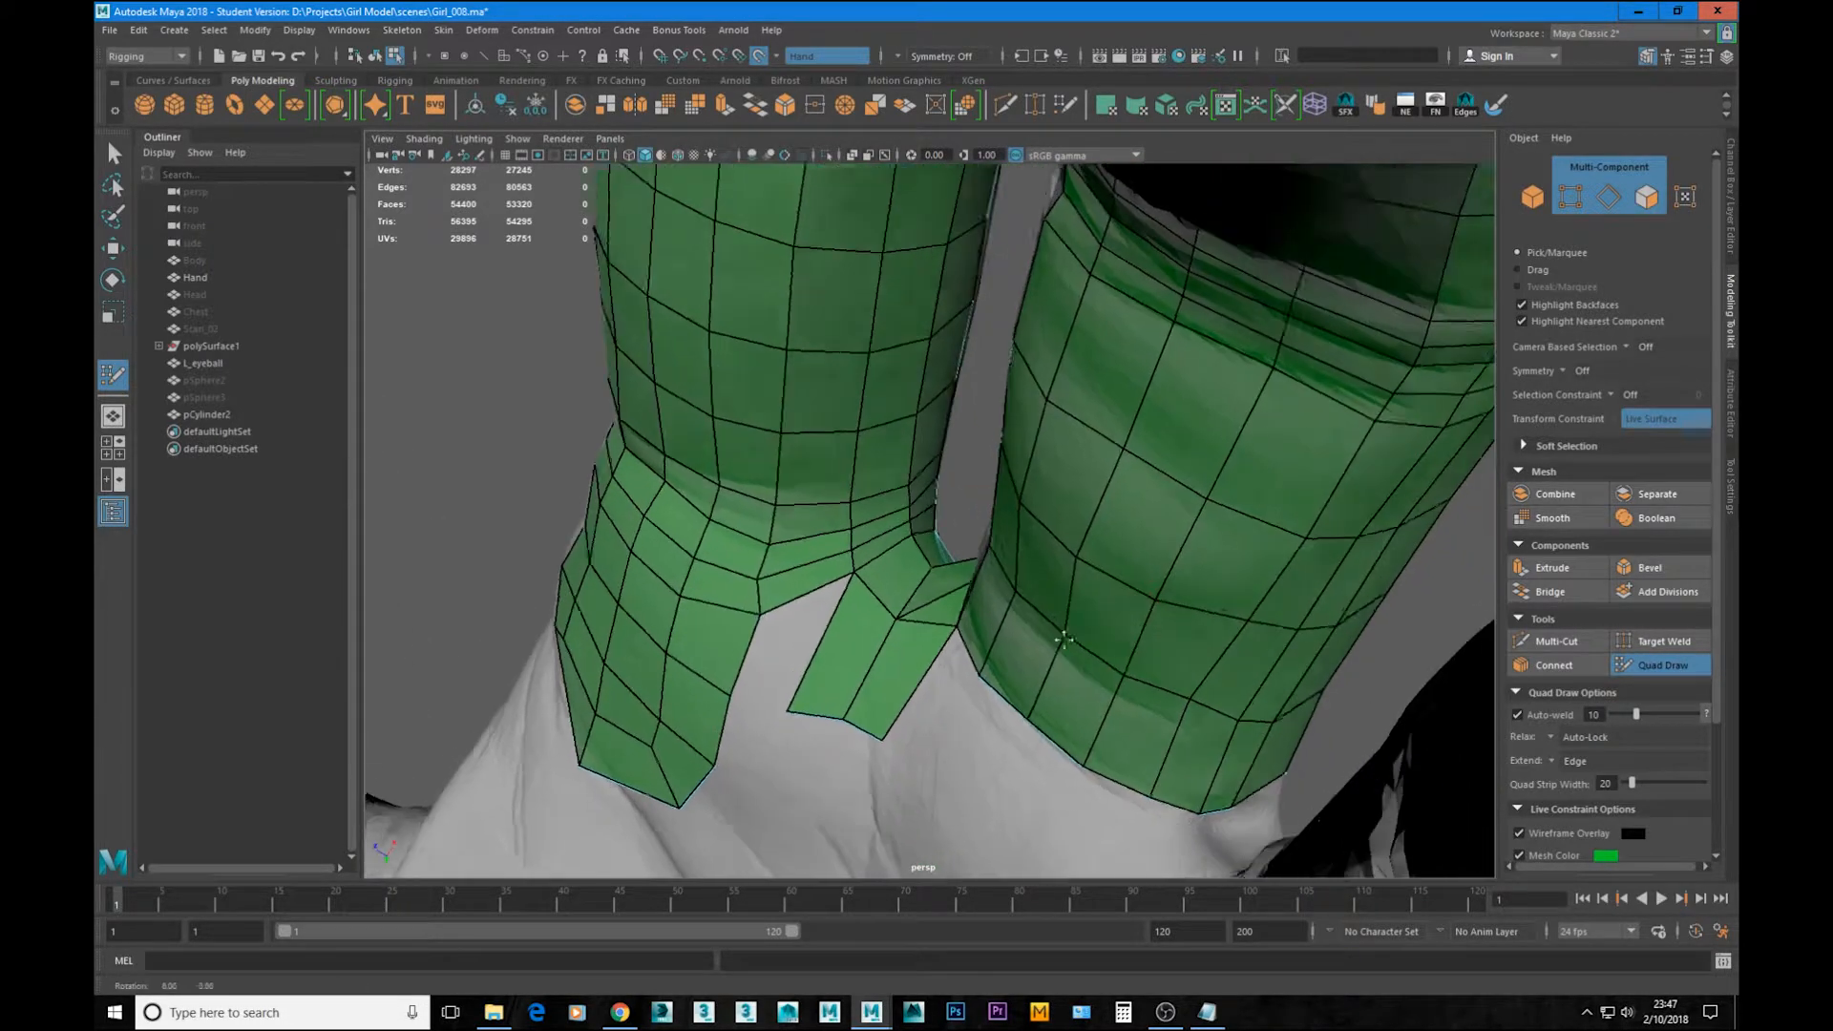
alt+drag(967, 594, 1175, 651)
alt+drag(1050, 622, 1026, 616)
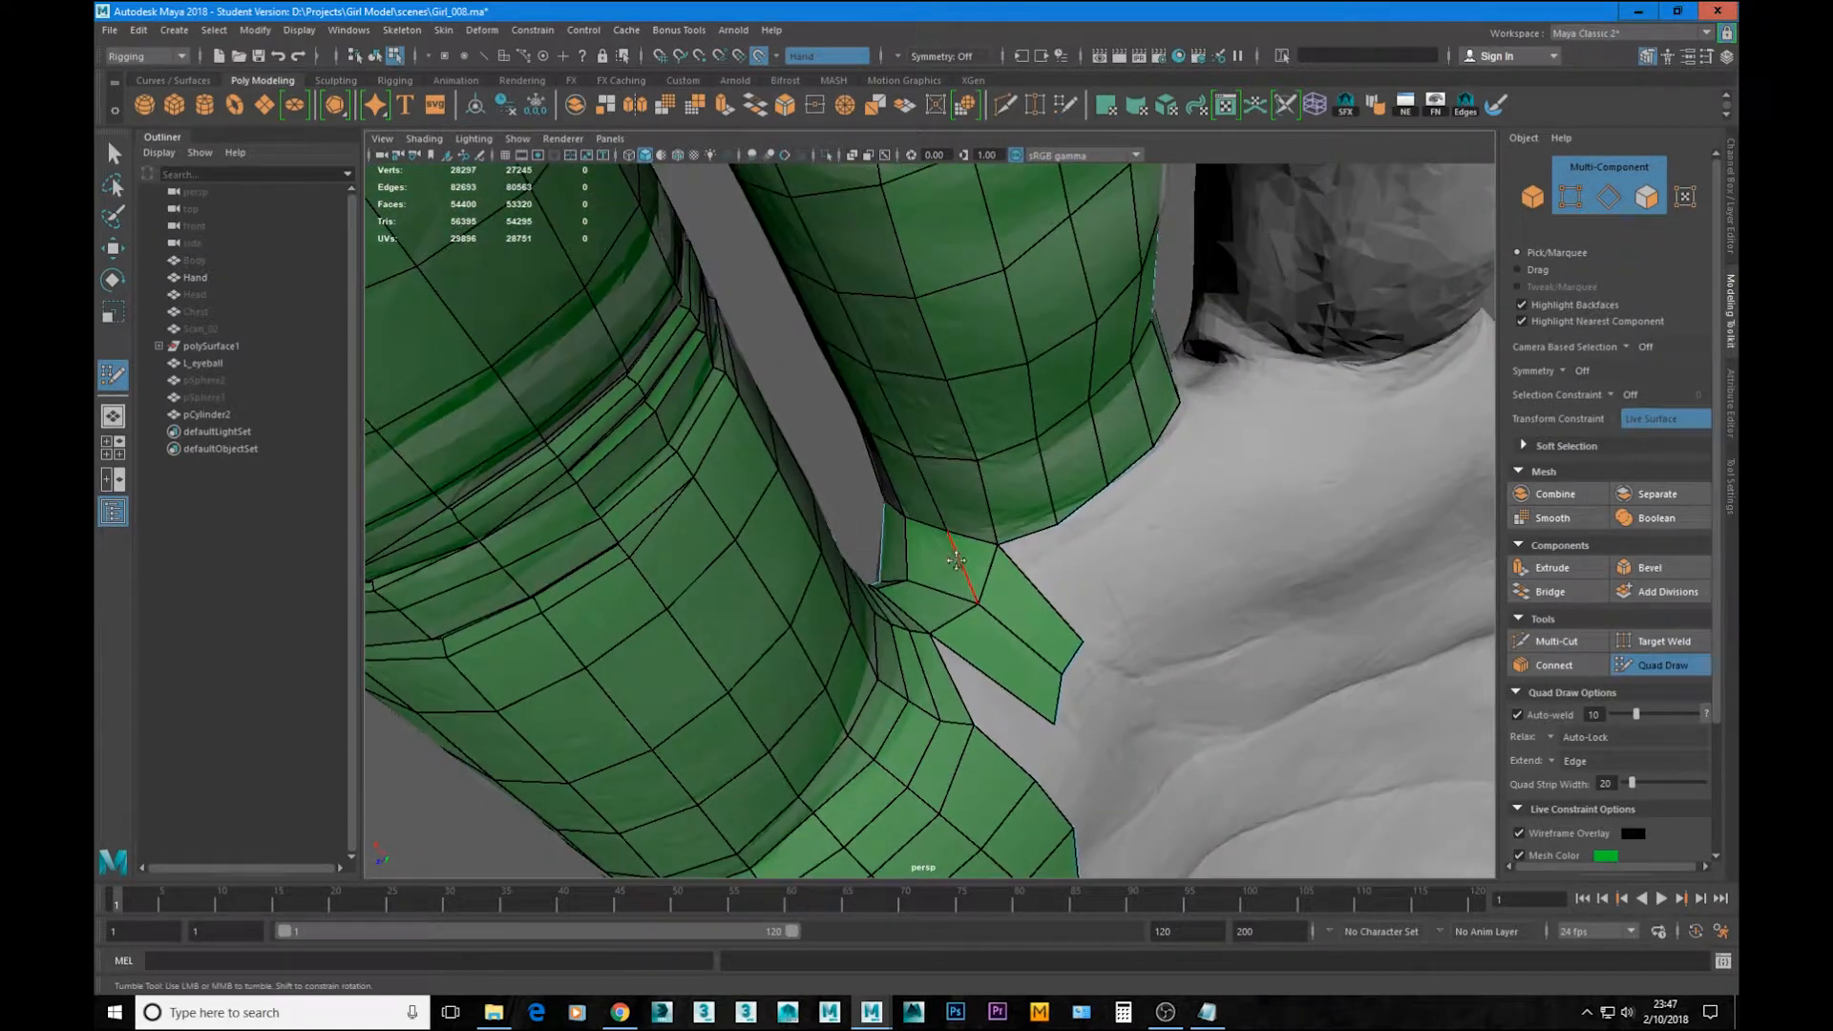
alt+drag(973, 561, 896, 661)
alt+right_drag(896, 661, 812, 655)
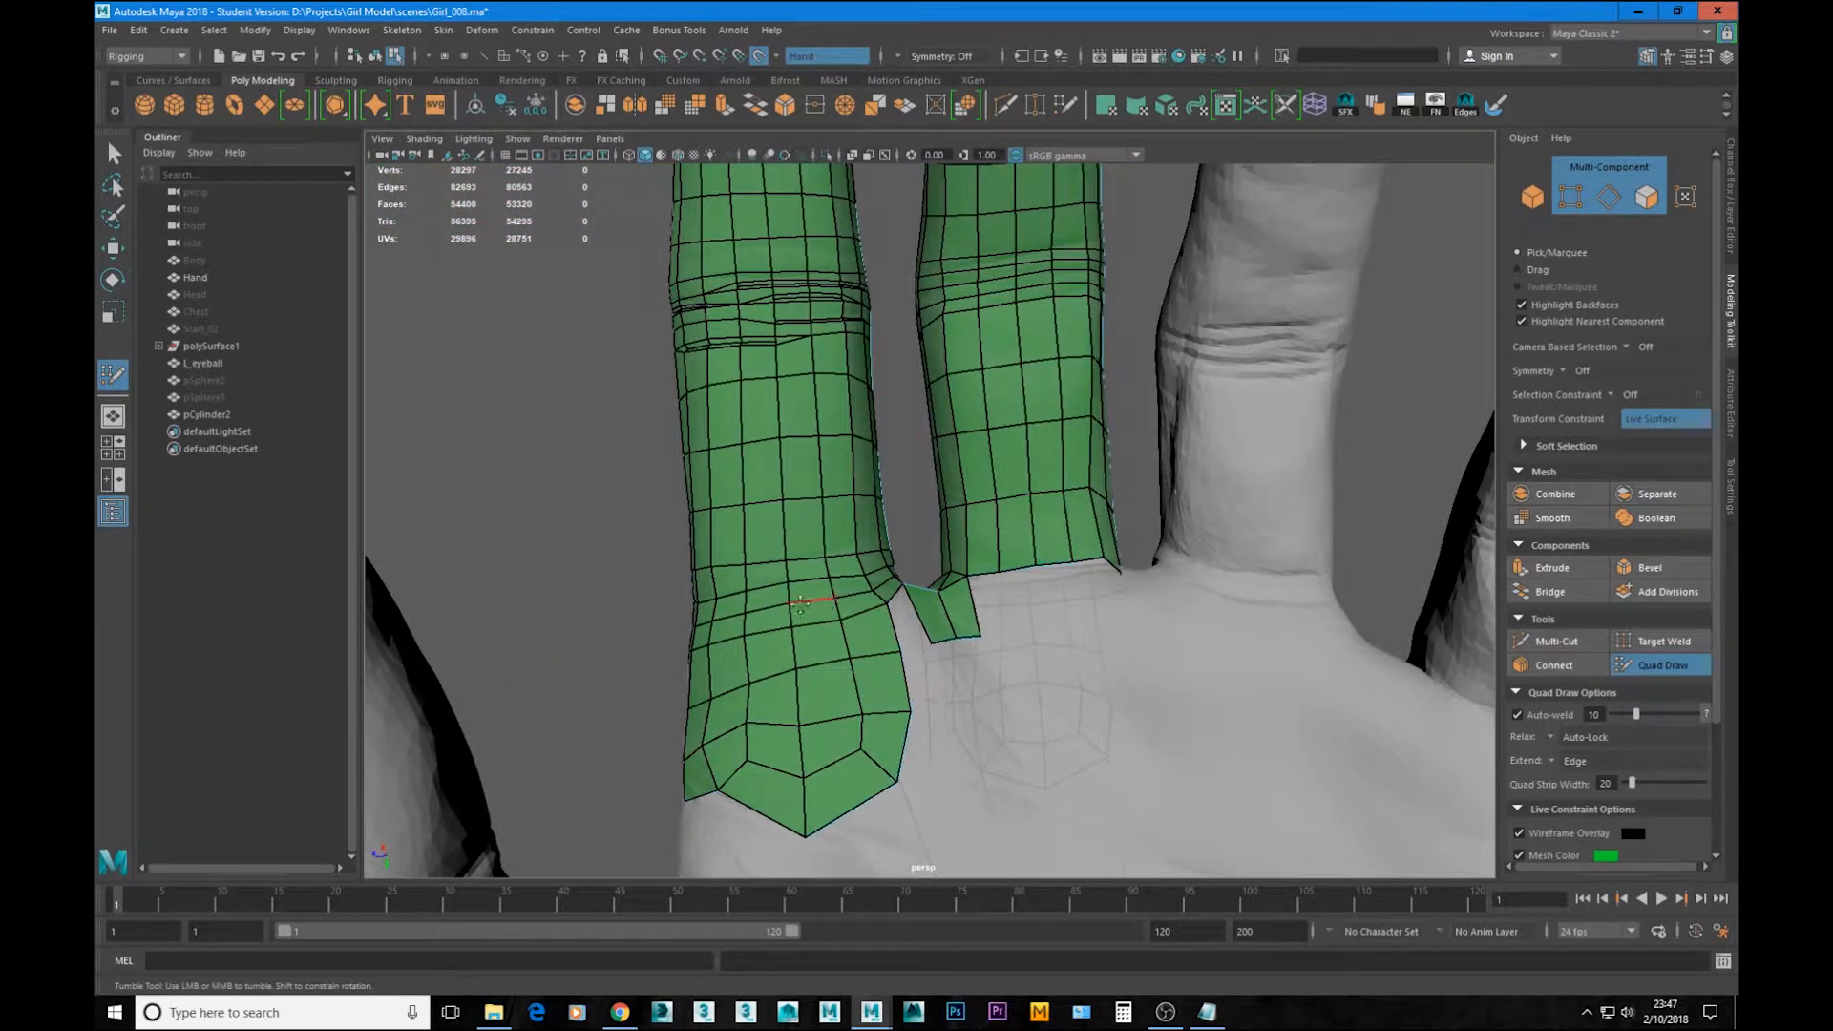
mouse_move(810, 609)
alt+mouse_down()
mouse_move(811, 579)
mouse_move(849, 623)
alt+mouse_up()
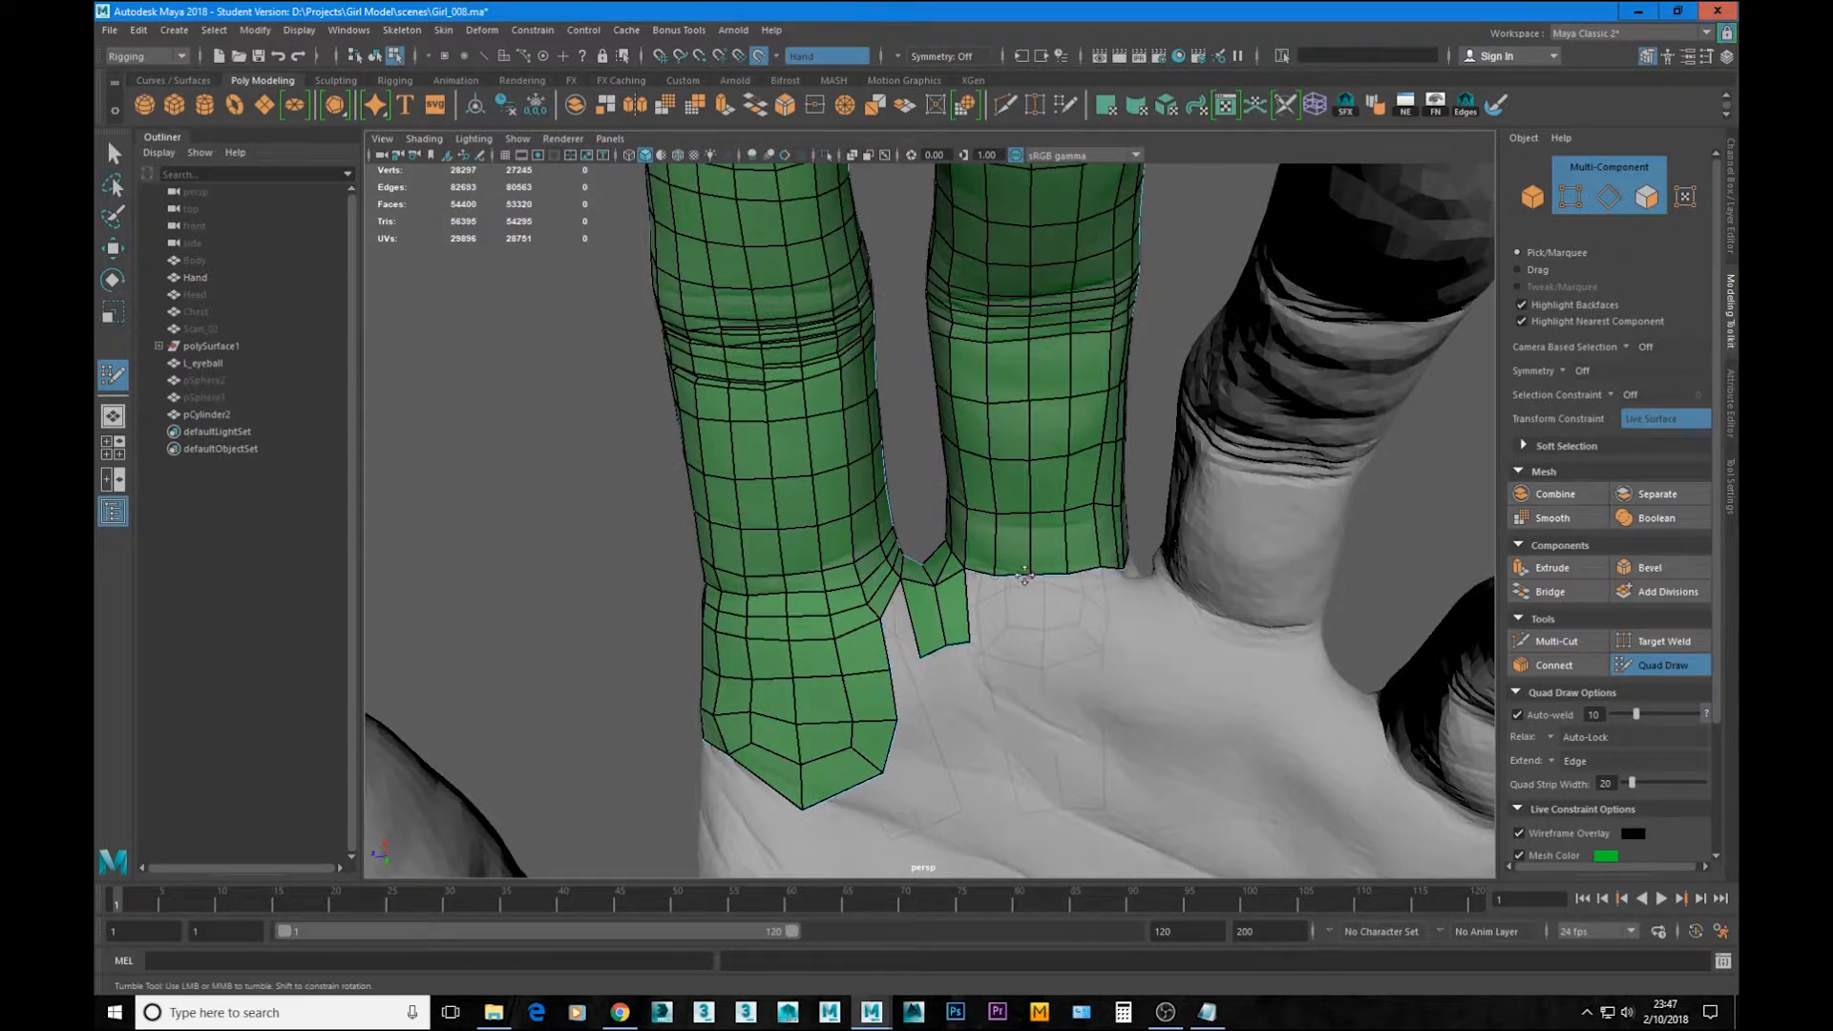
alt+drag(1025, 576, 1001, 579)
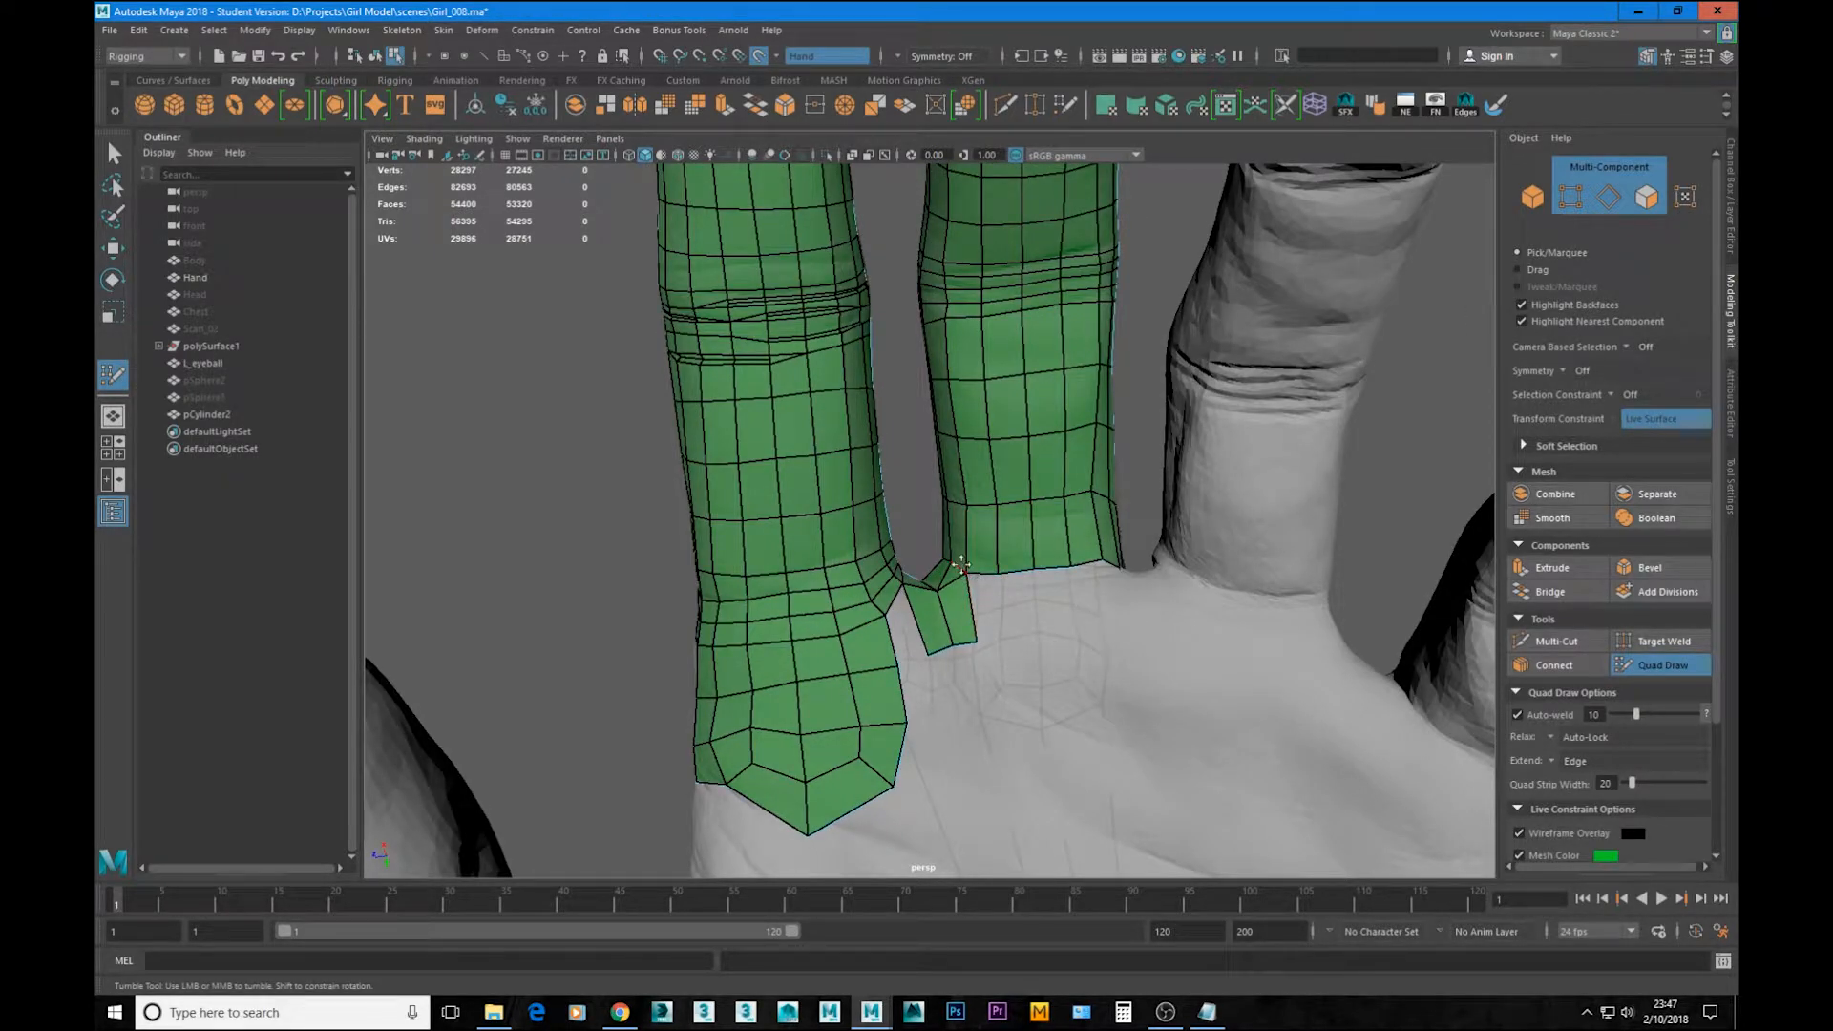
alt+drag(960, 565, 1001, 609)
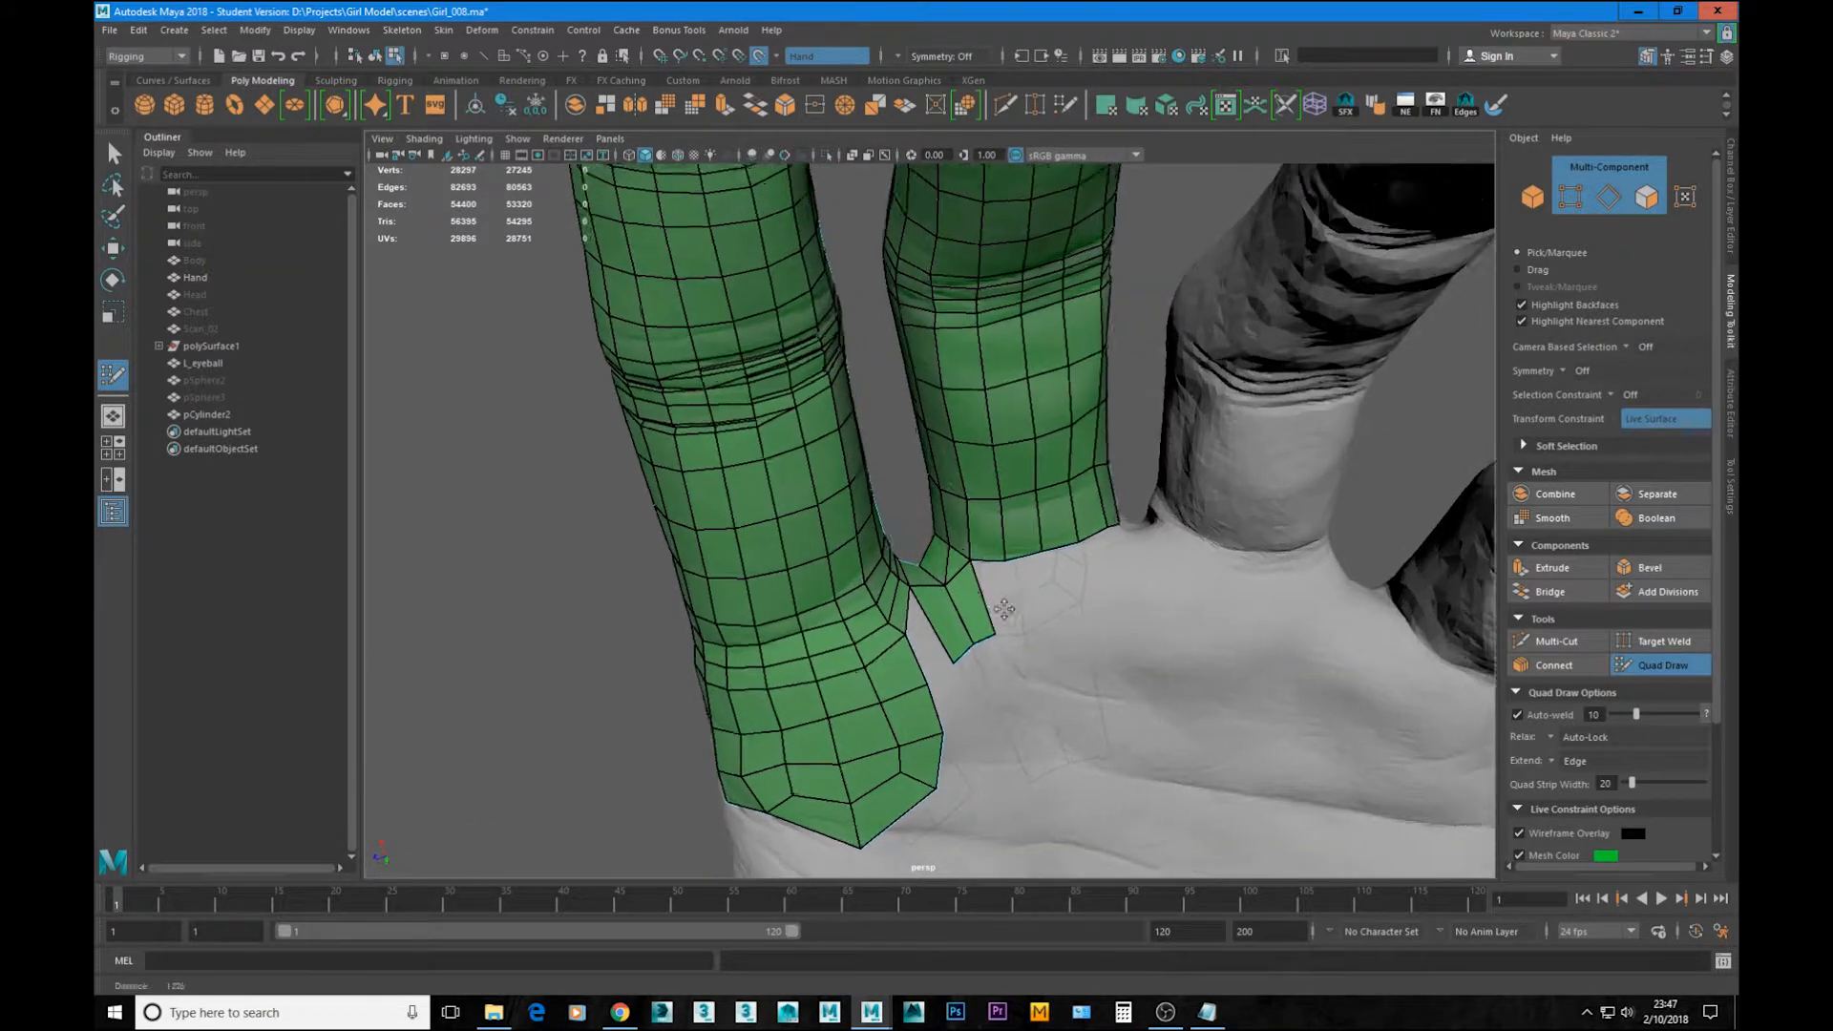
Step: Delete the triangle beside the middle finger's base and the two quads of the palm strip
scroll(993, 607, up, 2)
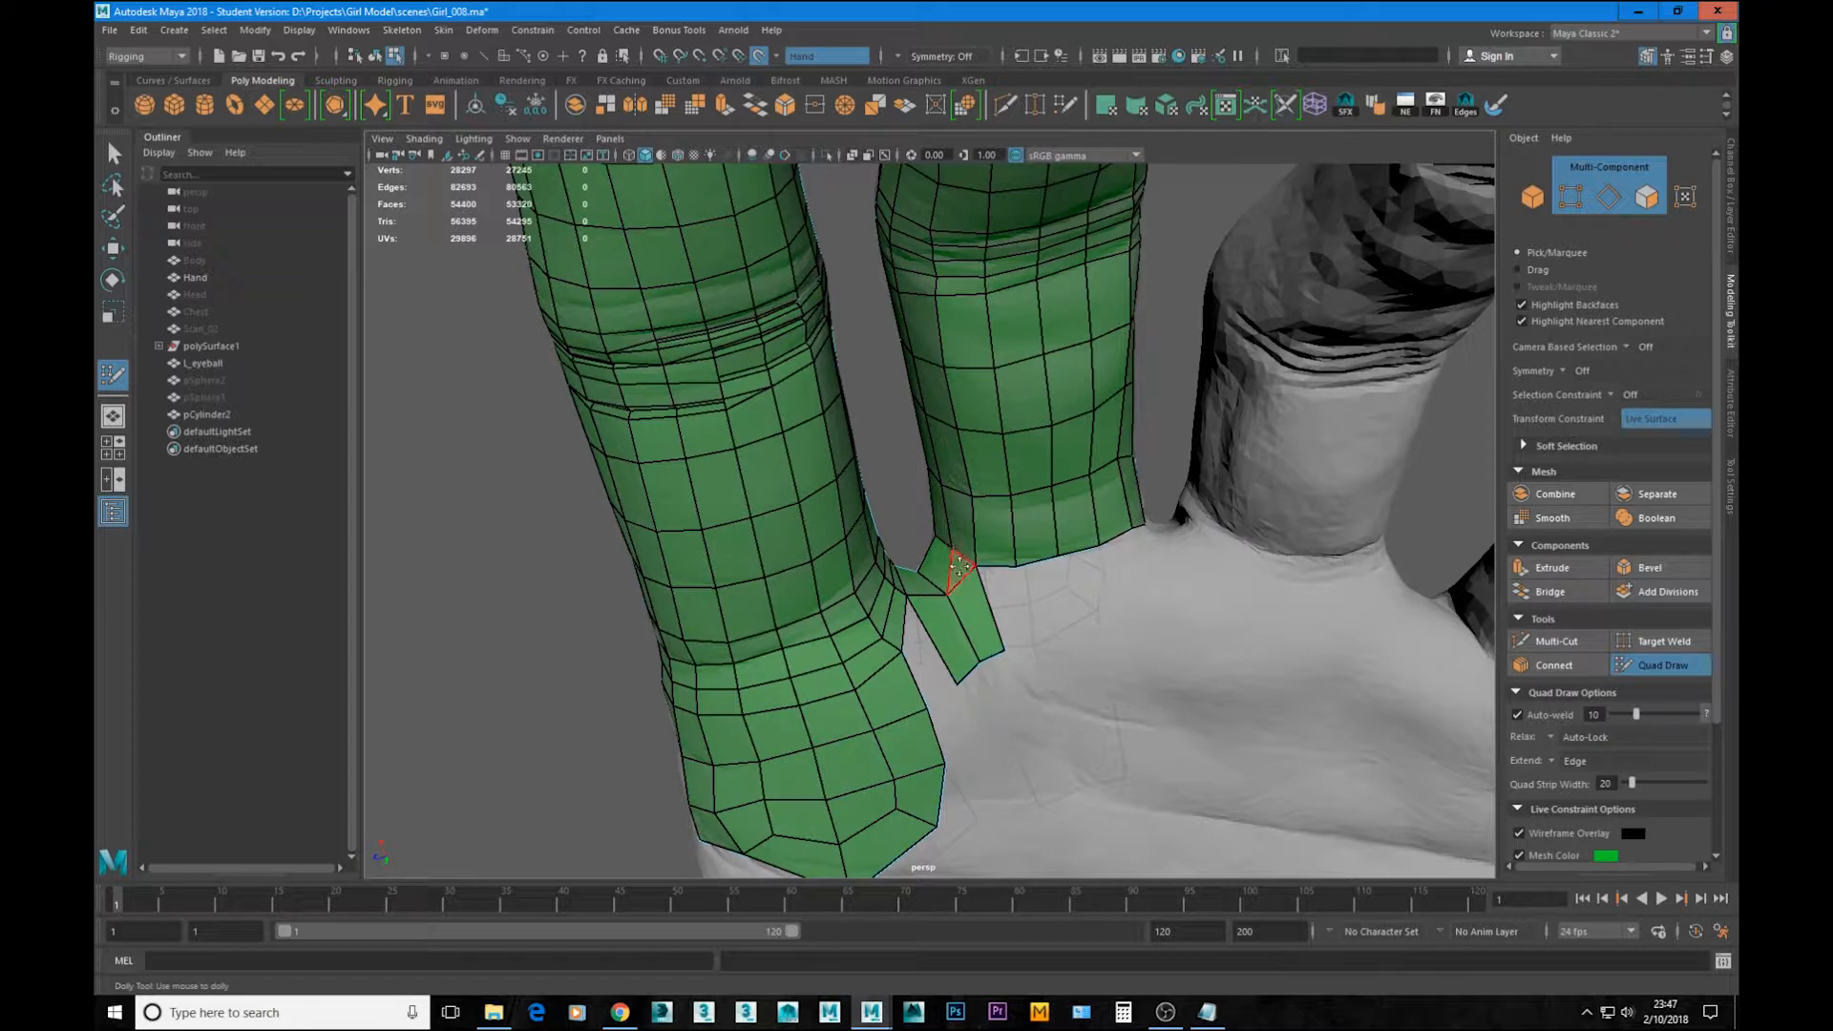
scroll(959, 567, up, 2)
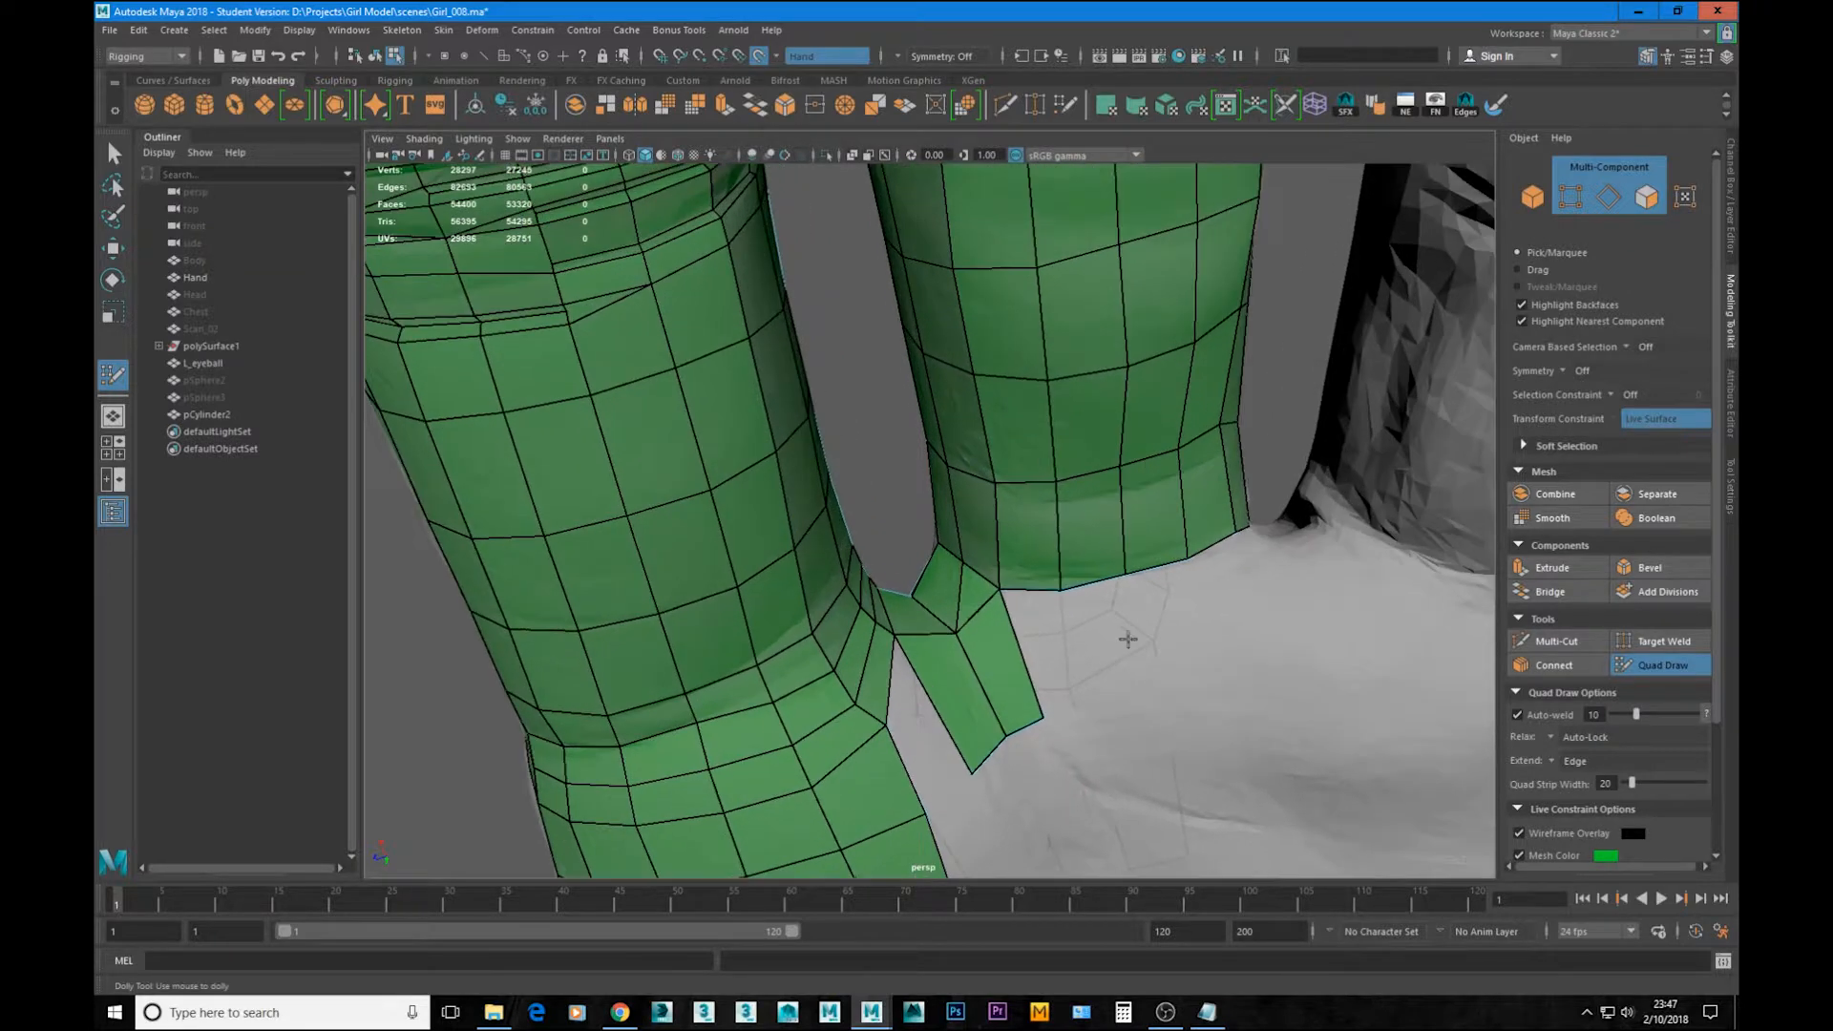
ctrl+shift+click(973, 597)
ctrl+shift+click(993, 659)
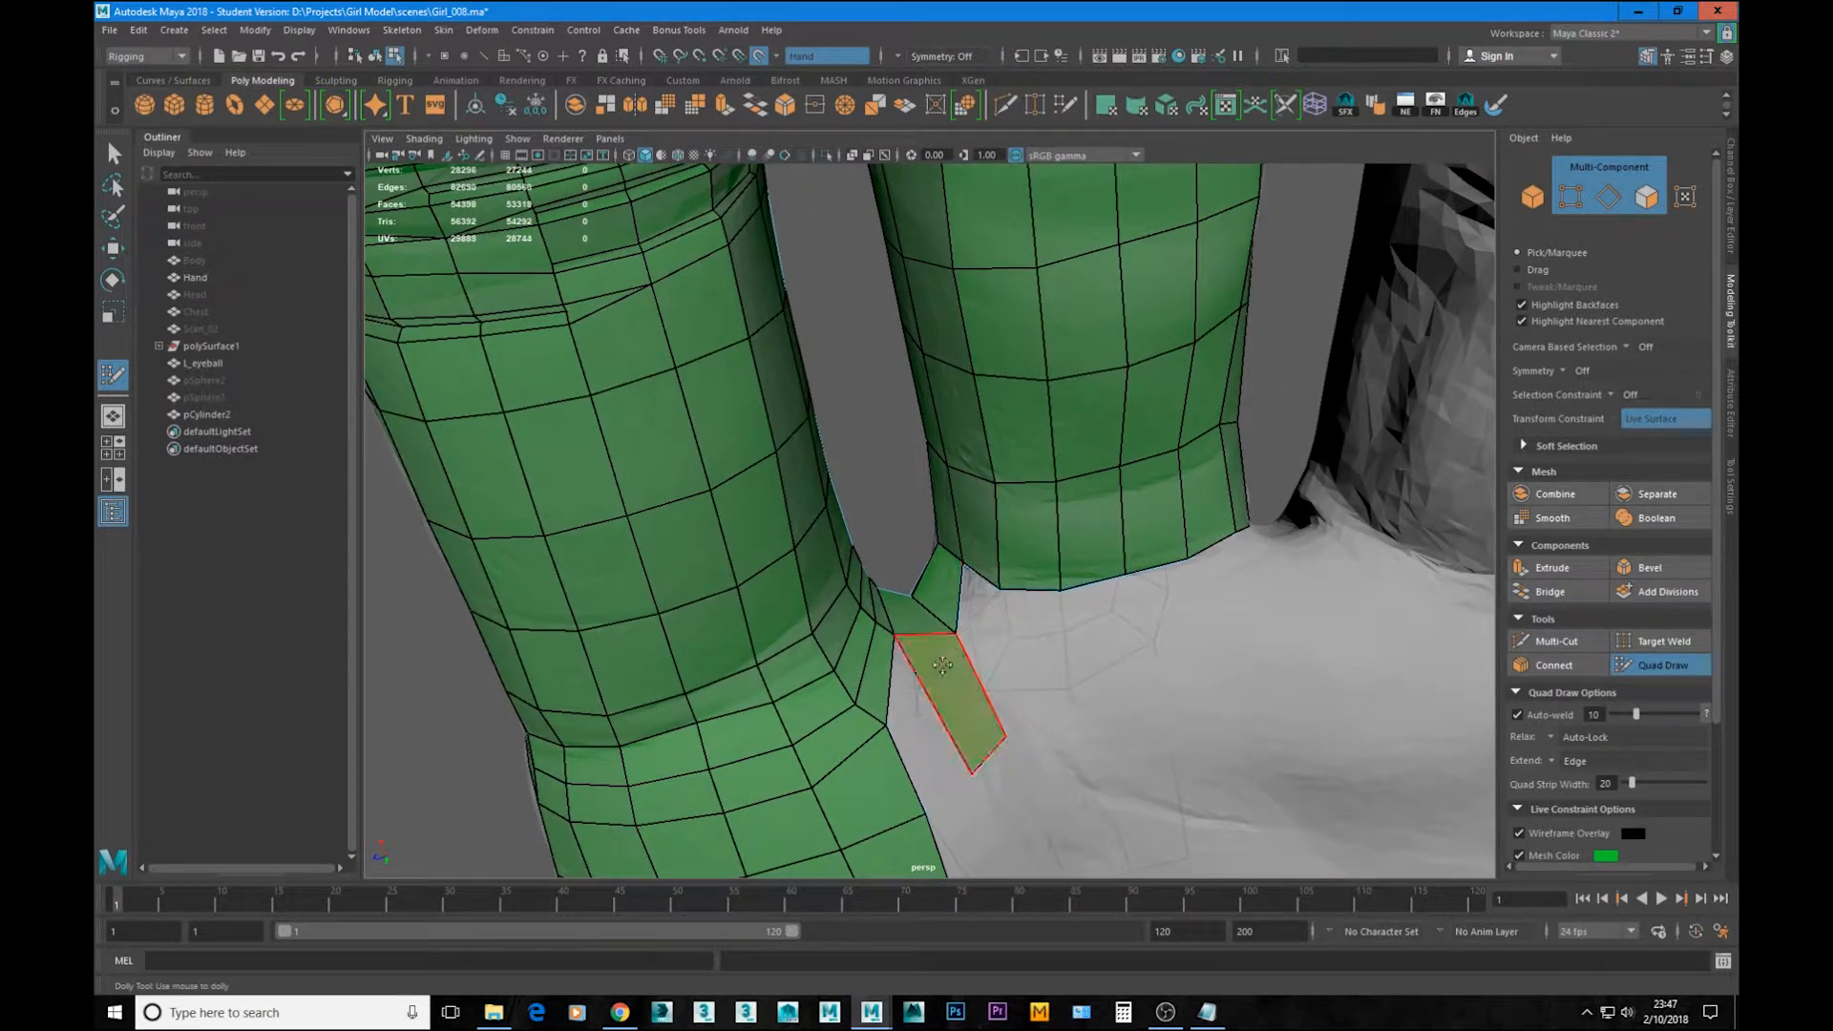
ctrl+shift+click(942, 665)
alt+drag(935, 654, 998, 509)
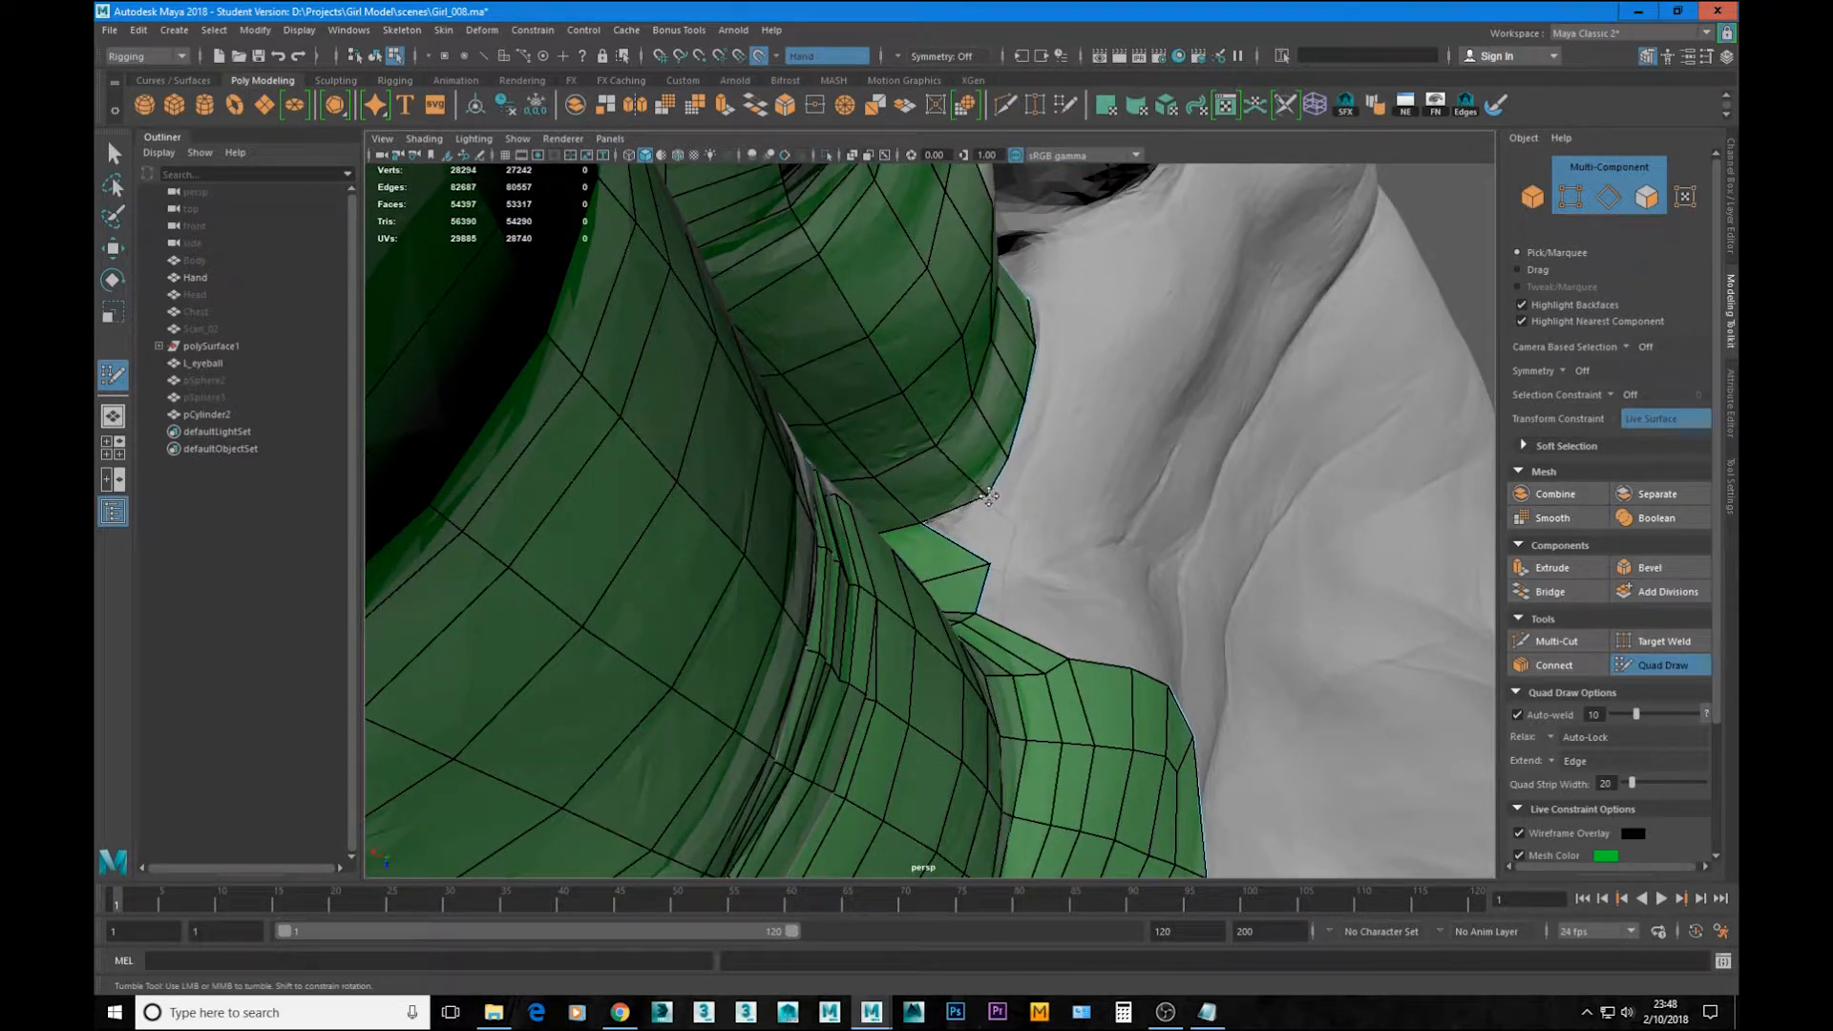
alt+drag(1005, 470, 885, 517)
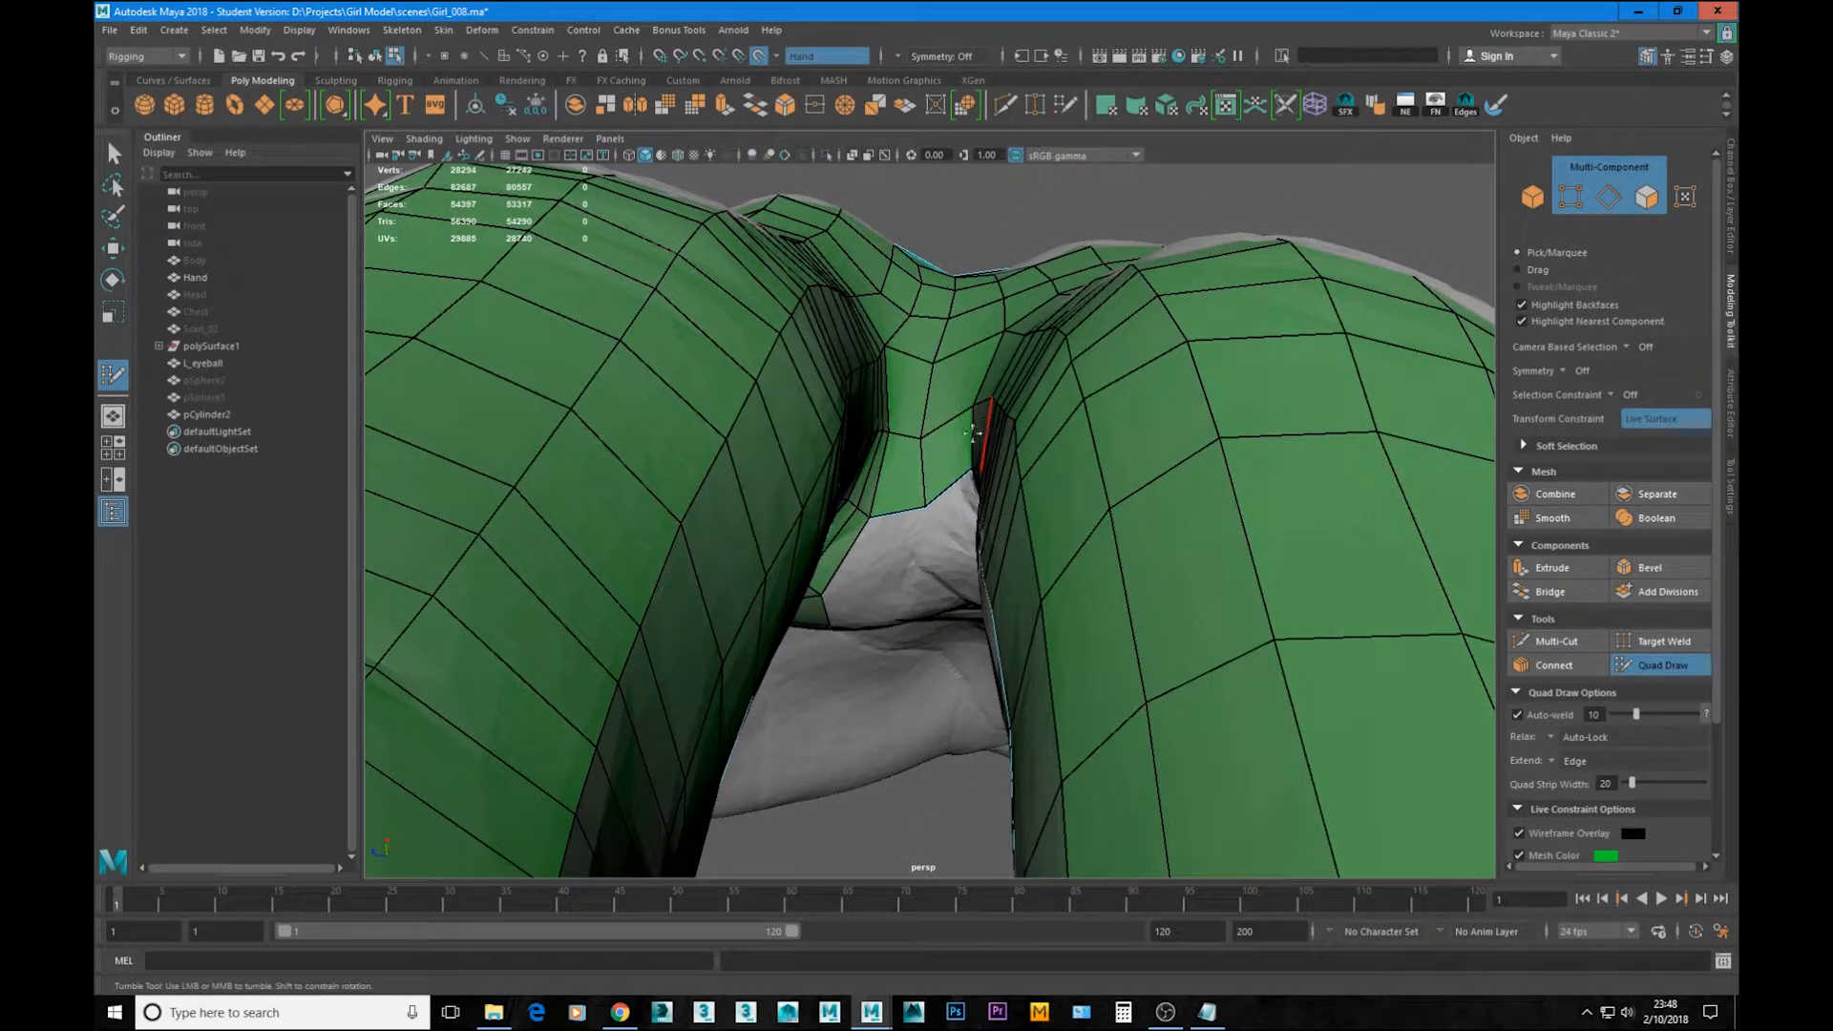
mouse_move(972, 434)
alt+mouse_down()
mouse_move(992, 440)
mouse_move(974, 434)
alt+mouse_up()
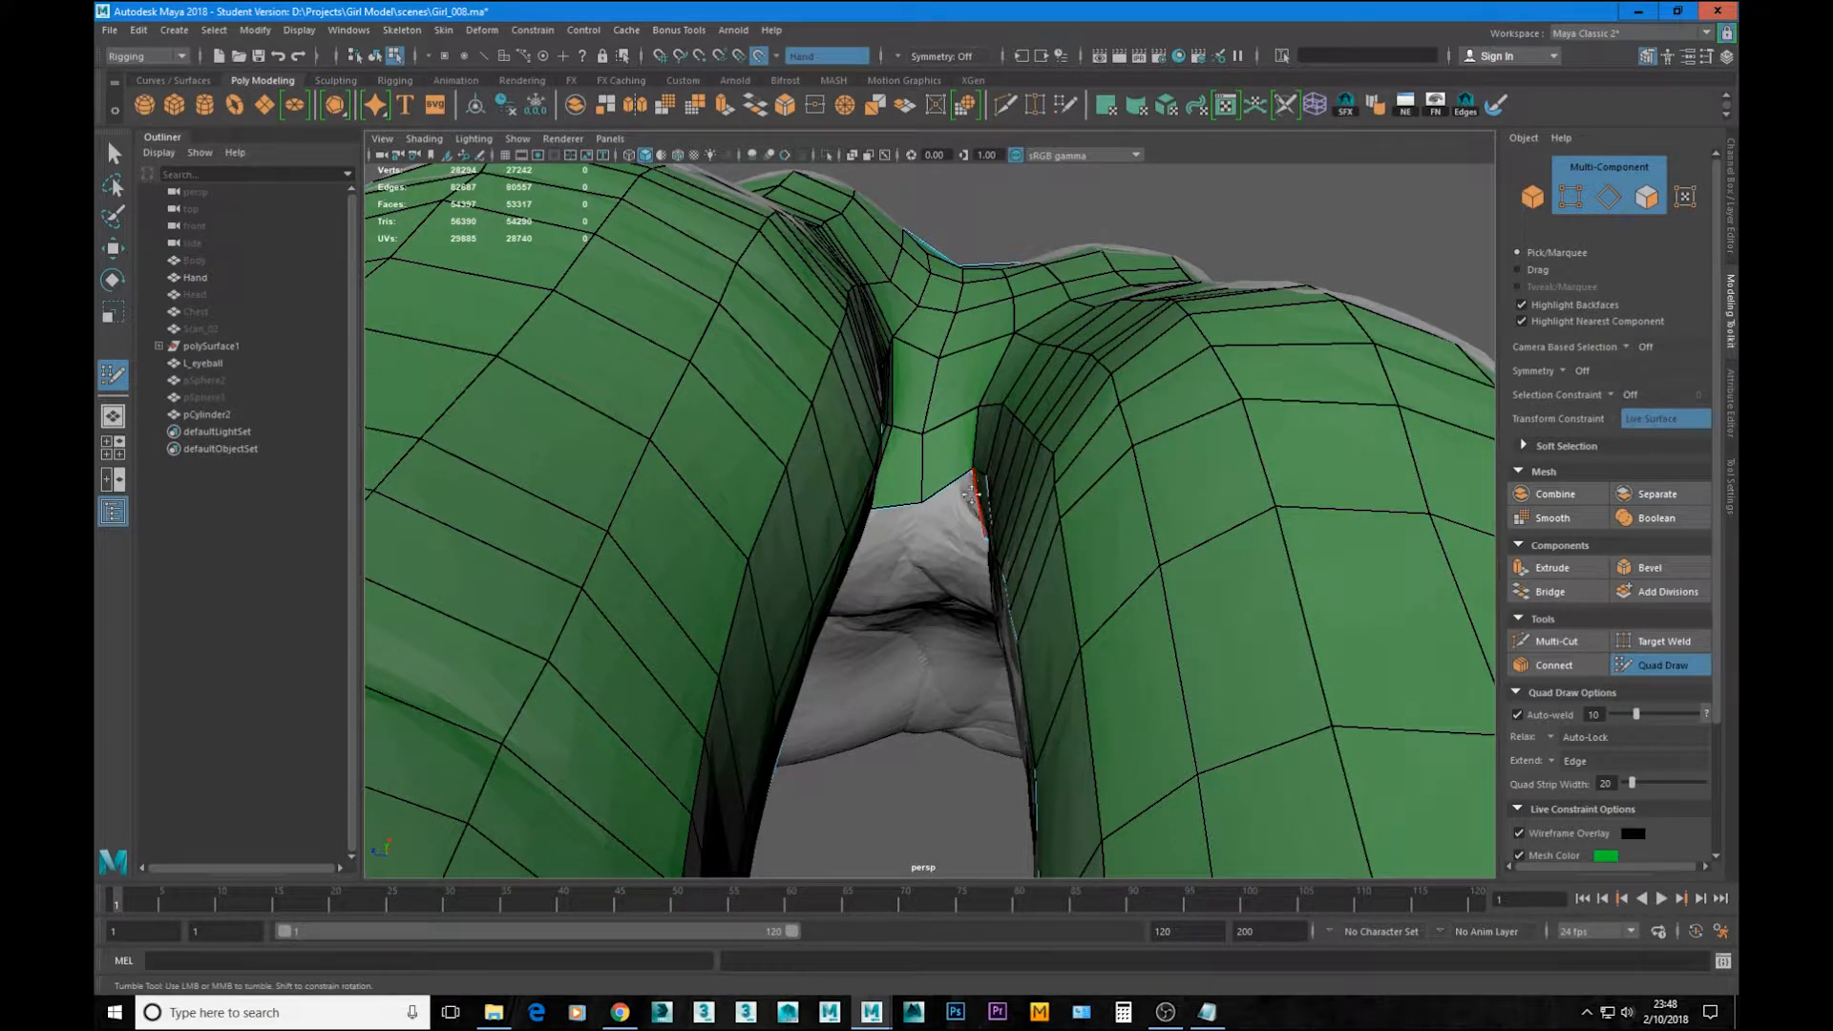
Step: Extend the palm-side edges of the web between the index and middle fingers by two quads onto the palm
alt+drag(972, 493, 924, 546)
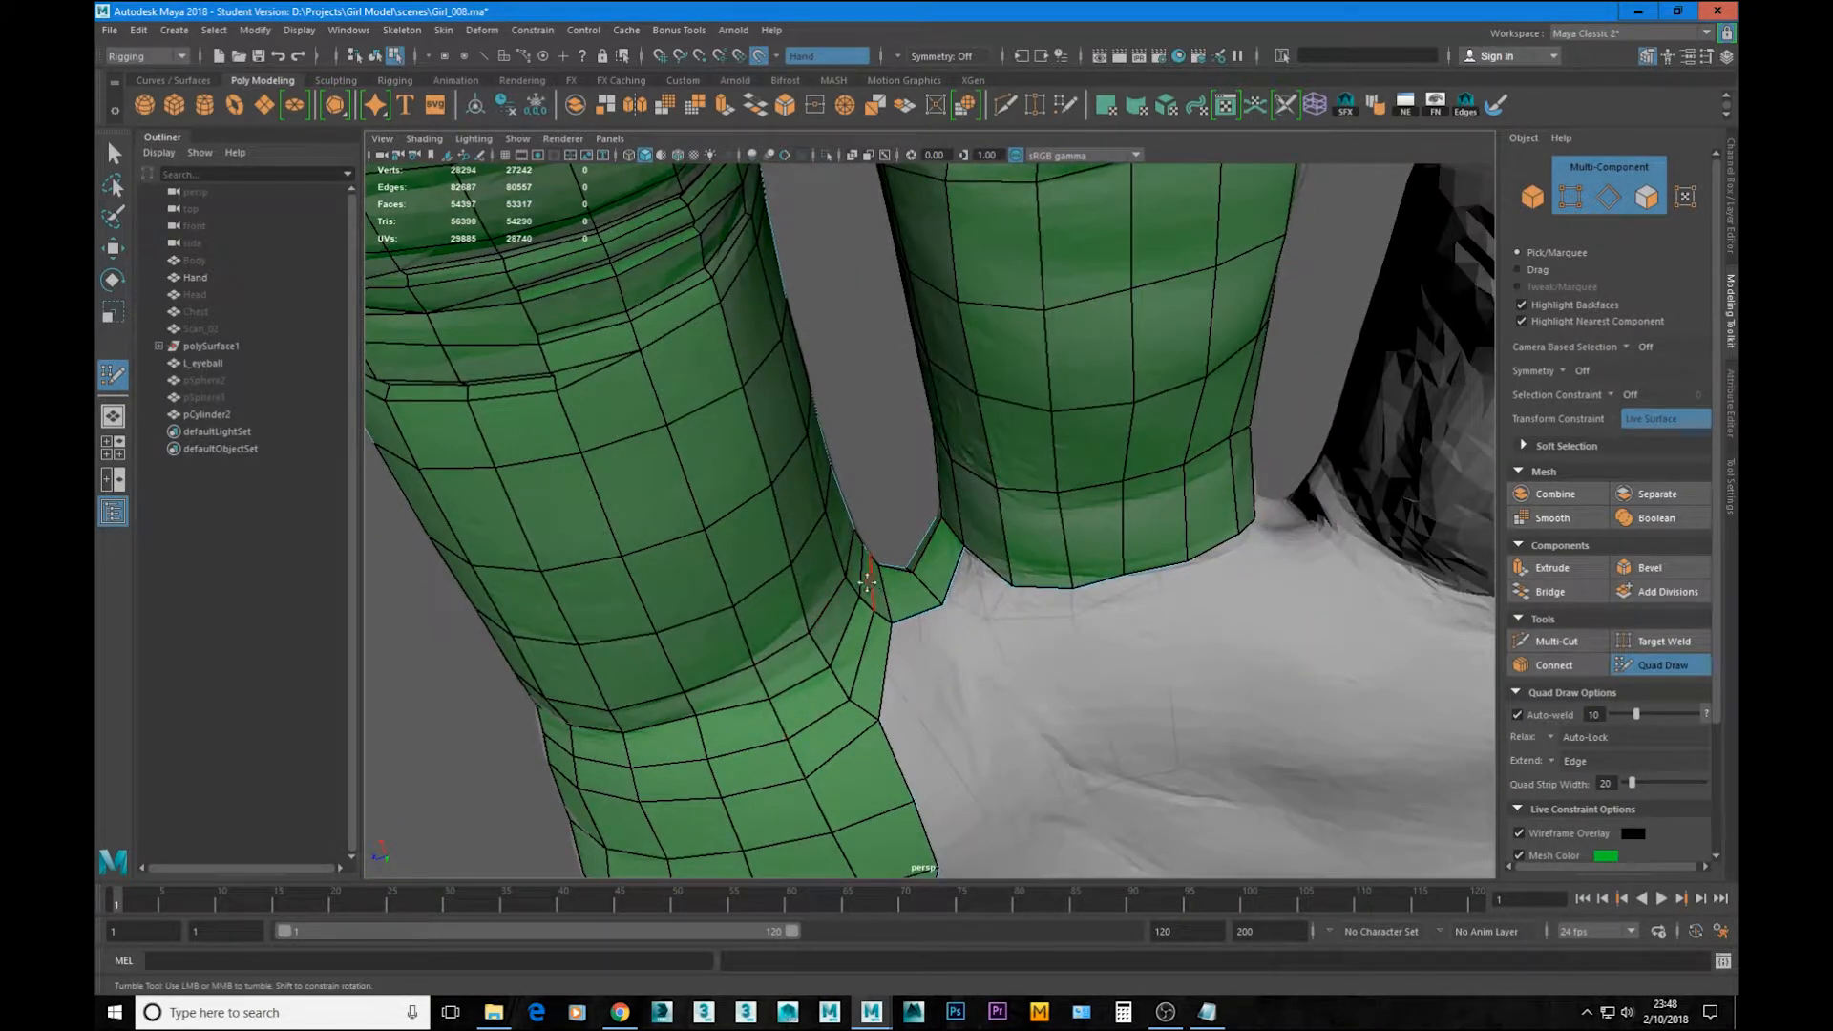
mouse_move(1063, 578)
alt+mouse_down()
mouse_move(982, 655)
mouse_move(962, 563)
mouse_move(979, 680)
mouse_move(960, 716)
alt+mouse_up()
Step: Try to weld the new web quads to the bases of the index and middle fingers, and undo the welds
drag(1005, 600, 1014, 572)
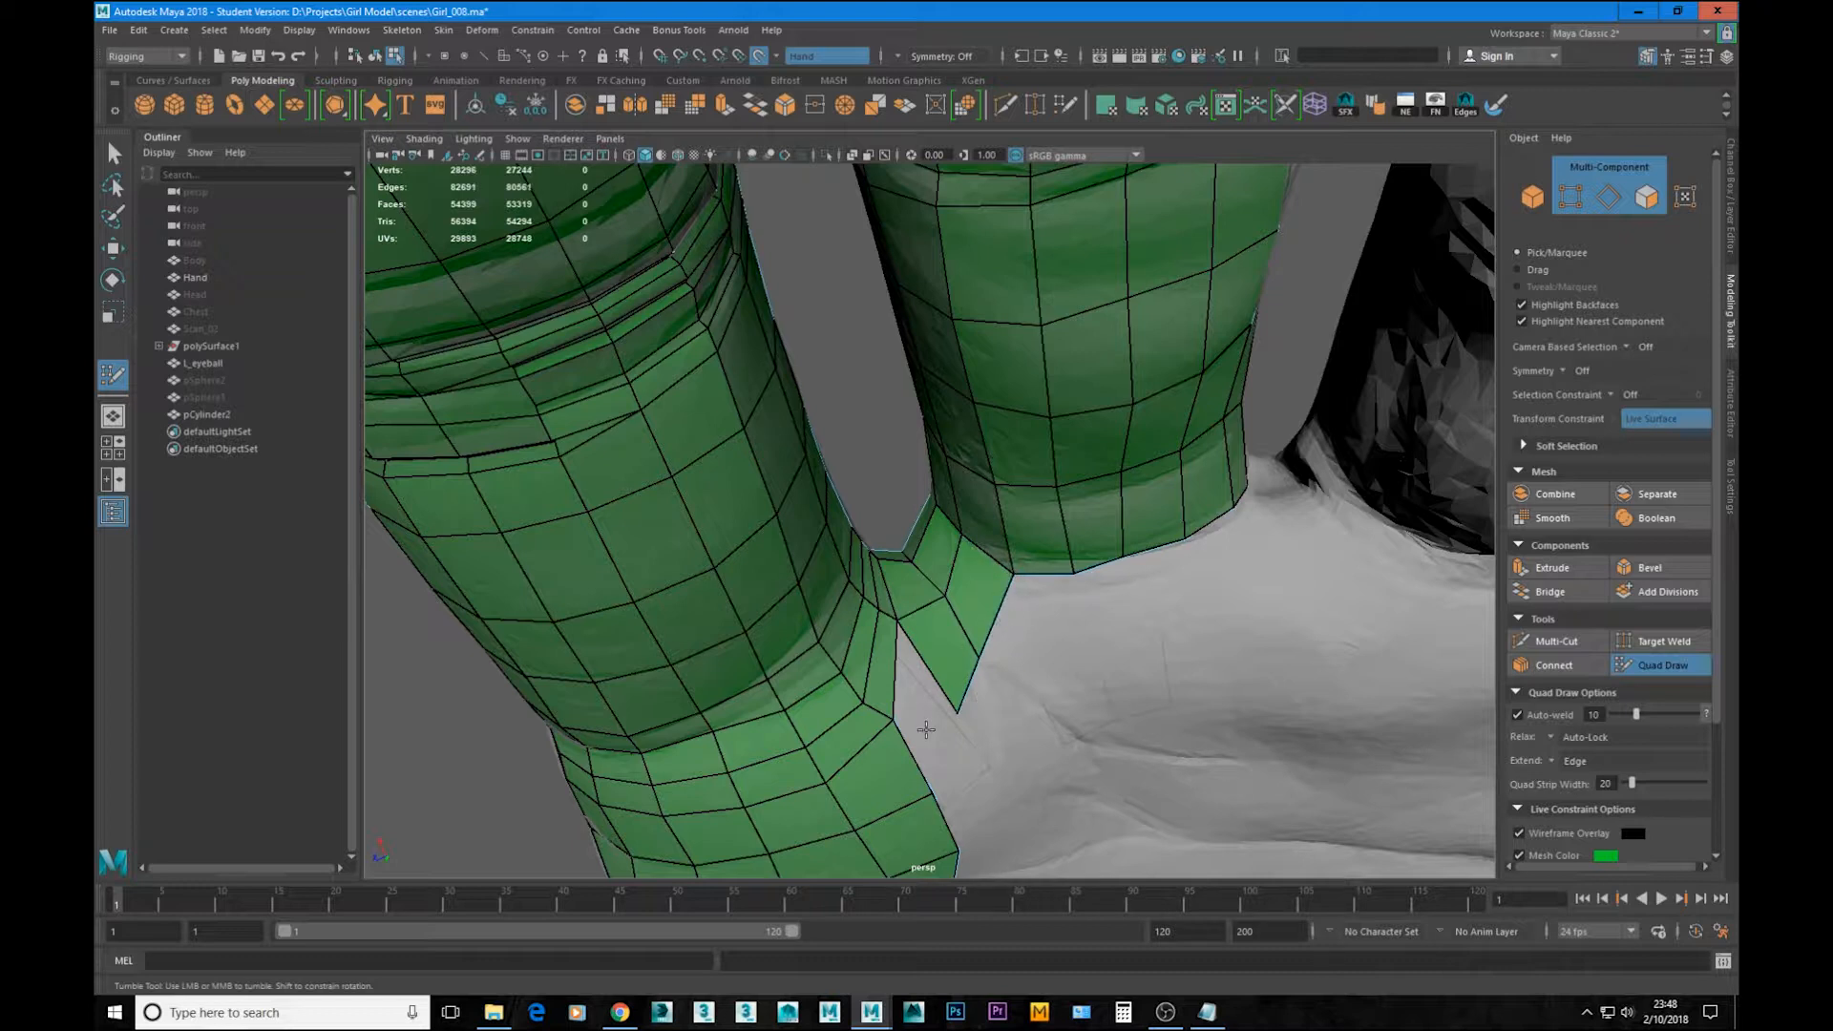
drag(959, 716, 900, 722)
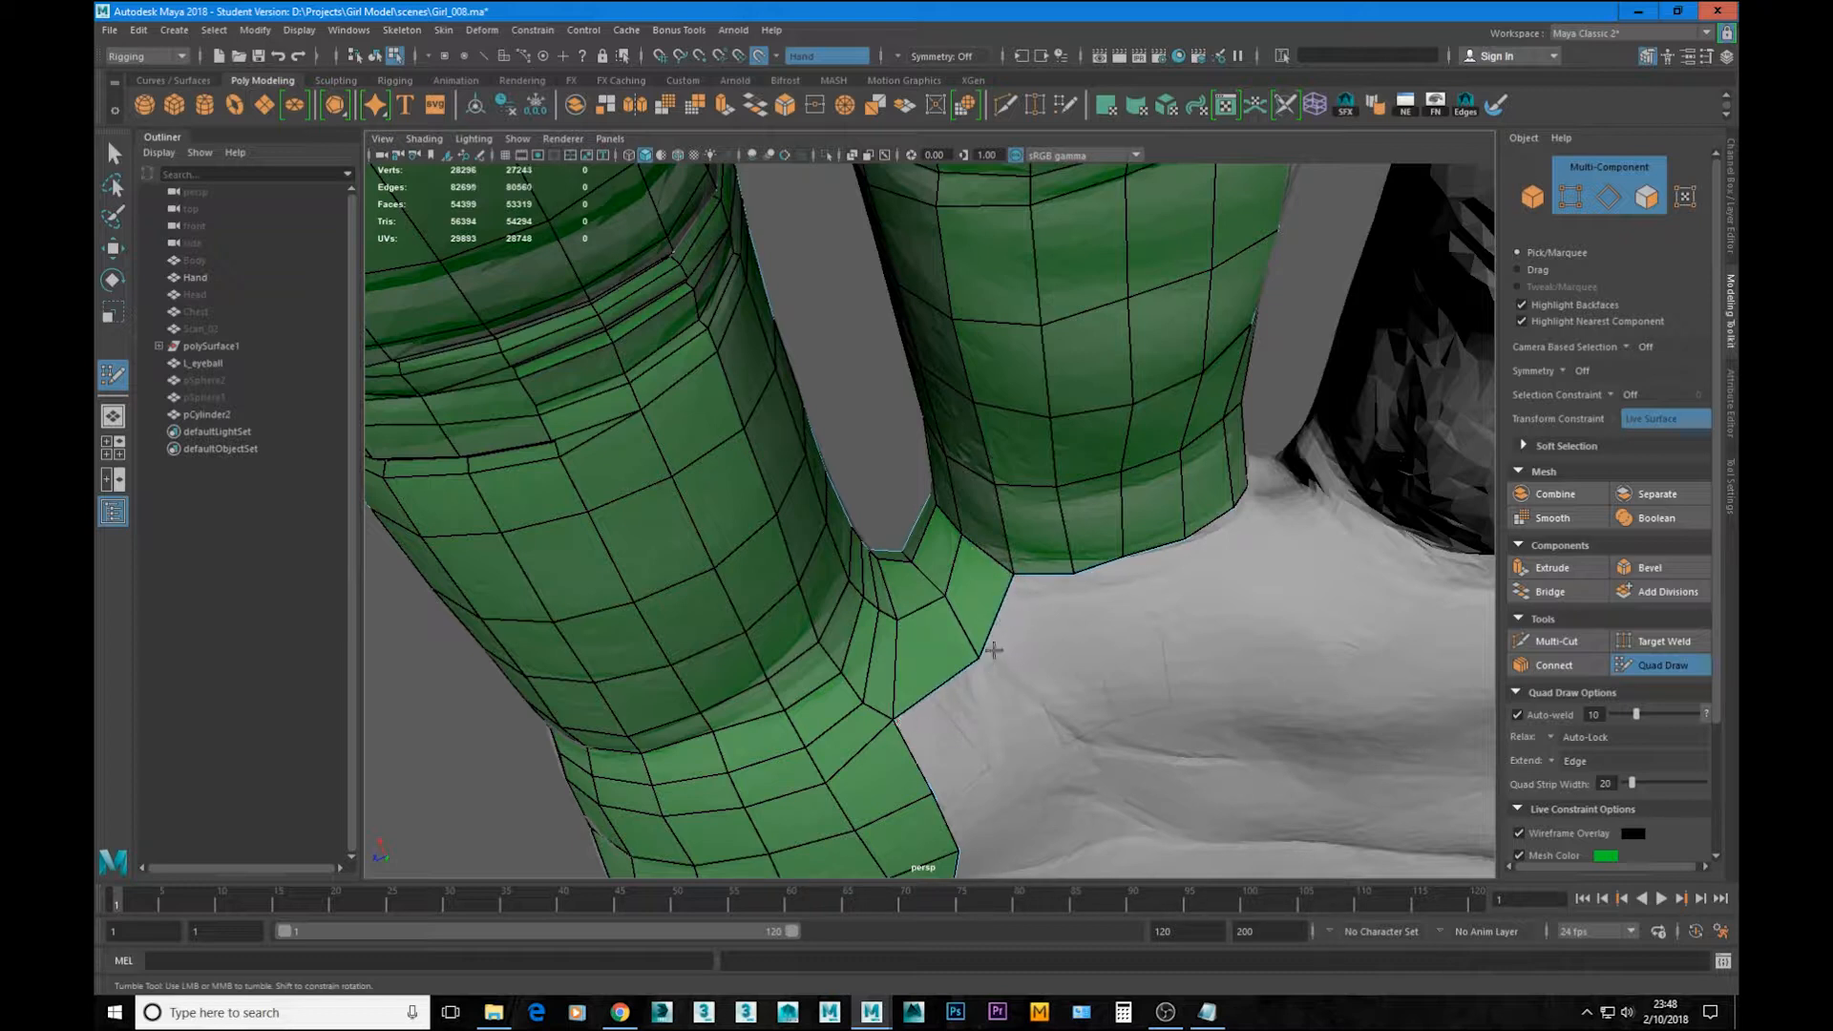
drag(983, 658, 979, 671)
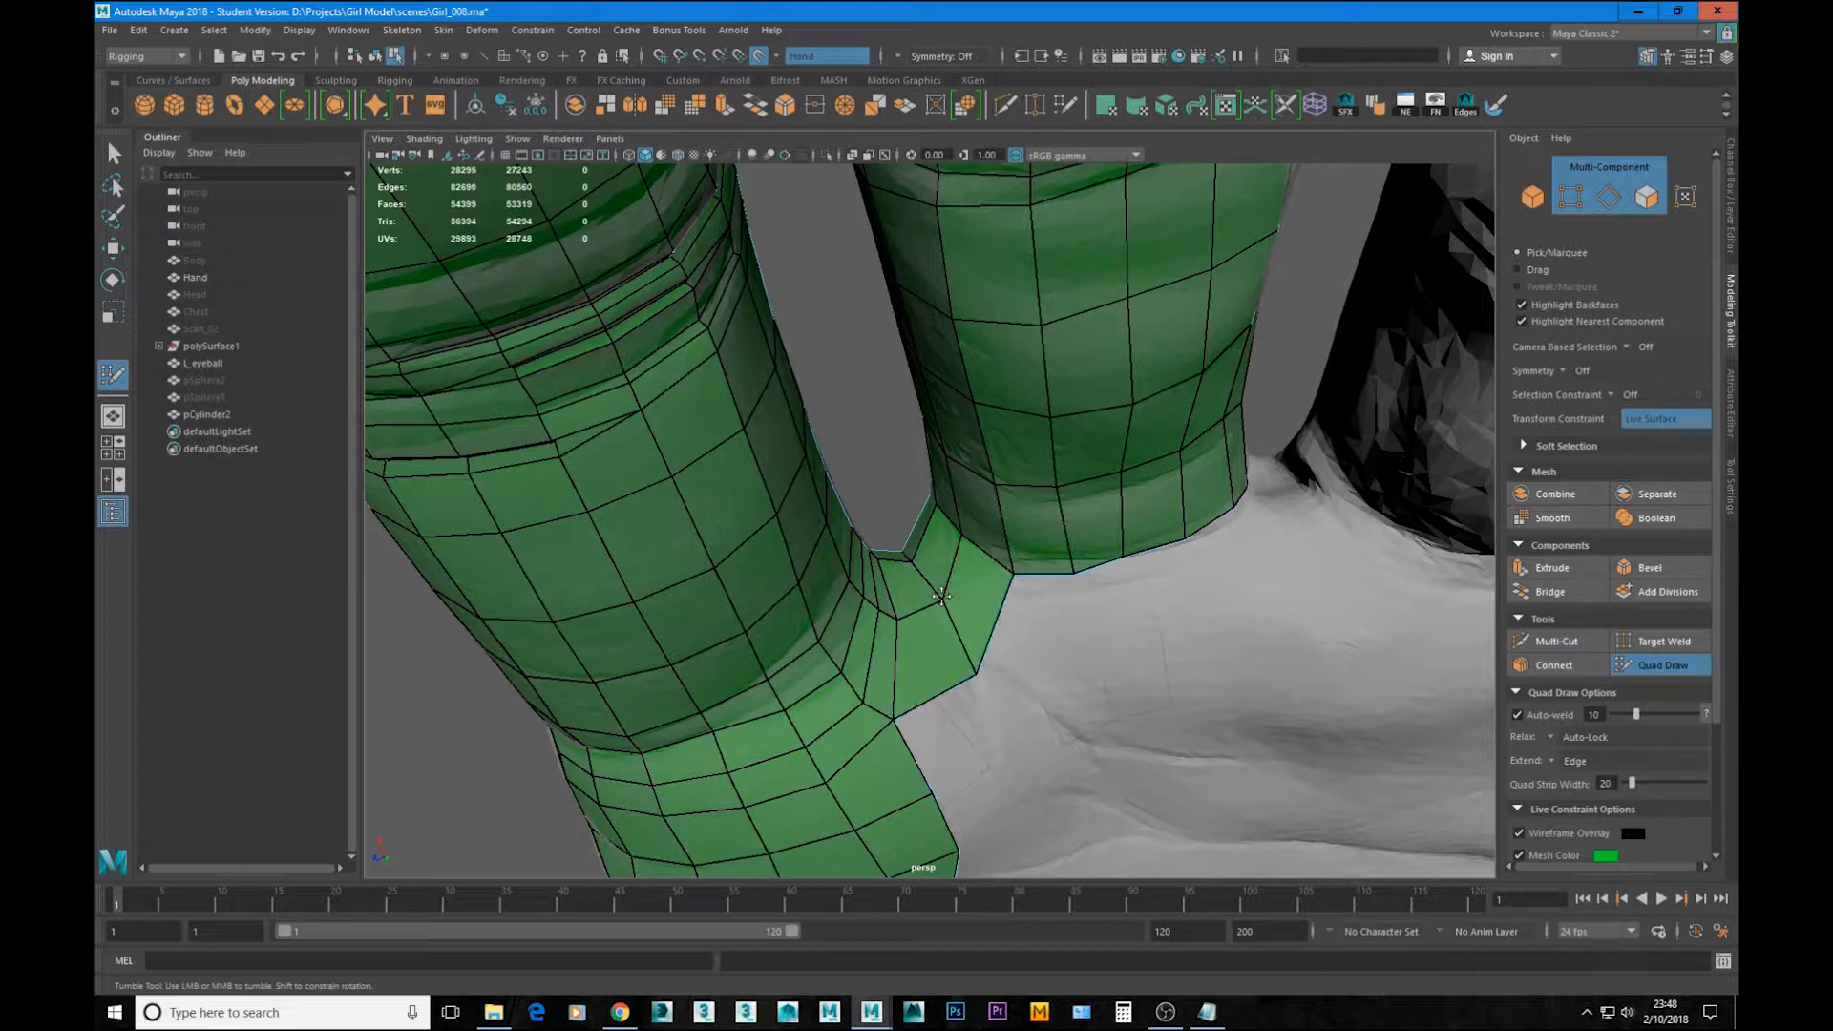
alt+drag(941, 596, 1179, 668)
alt+drag(981, 890, 1007, 666)
alt+right_drag(1007, 667, 1014, 747)
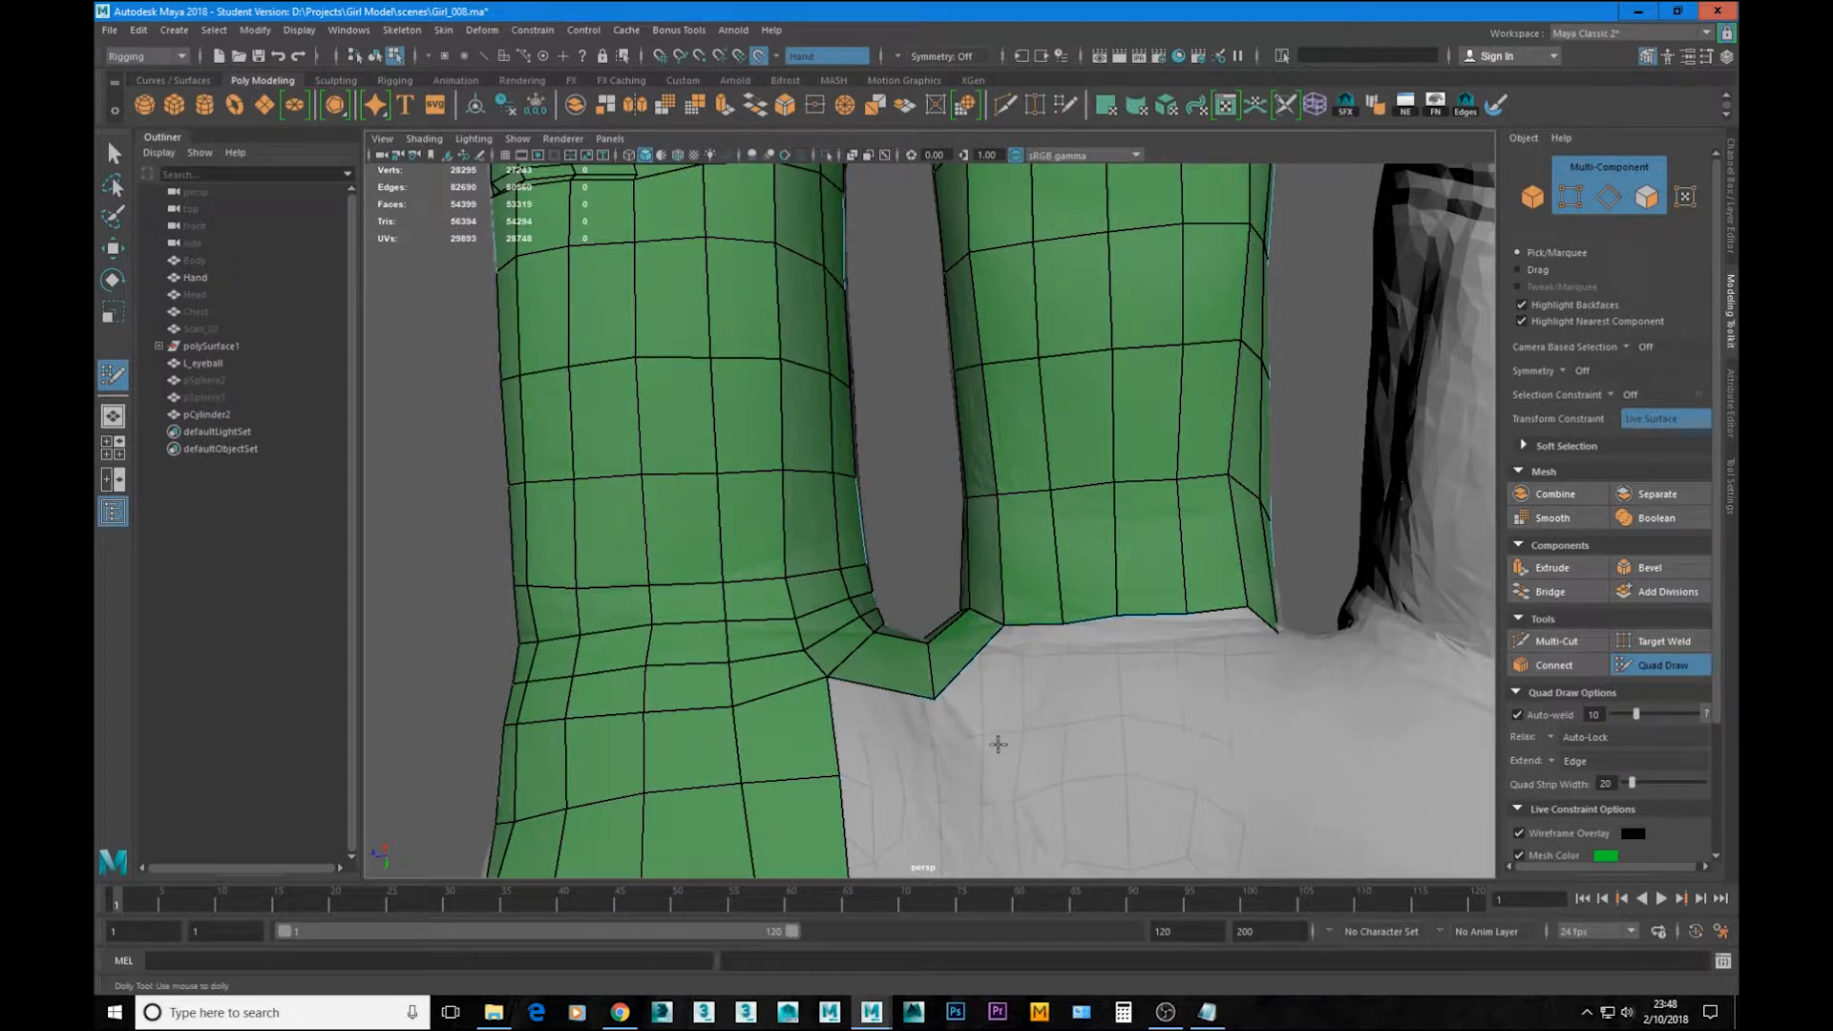
key(ctrl+z)
key(ctrl+z)
key(ctrl+z)
key(ctrl+z)
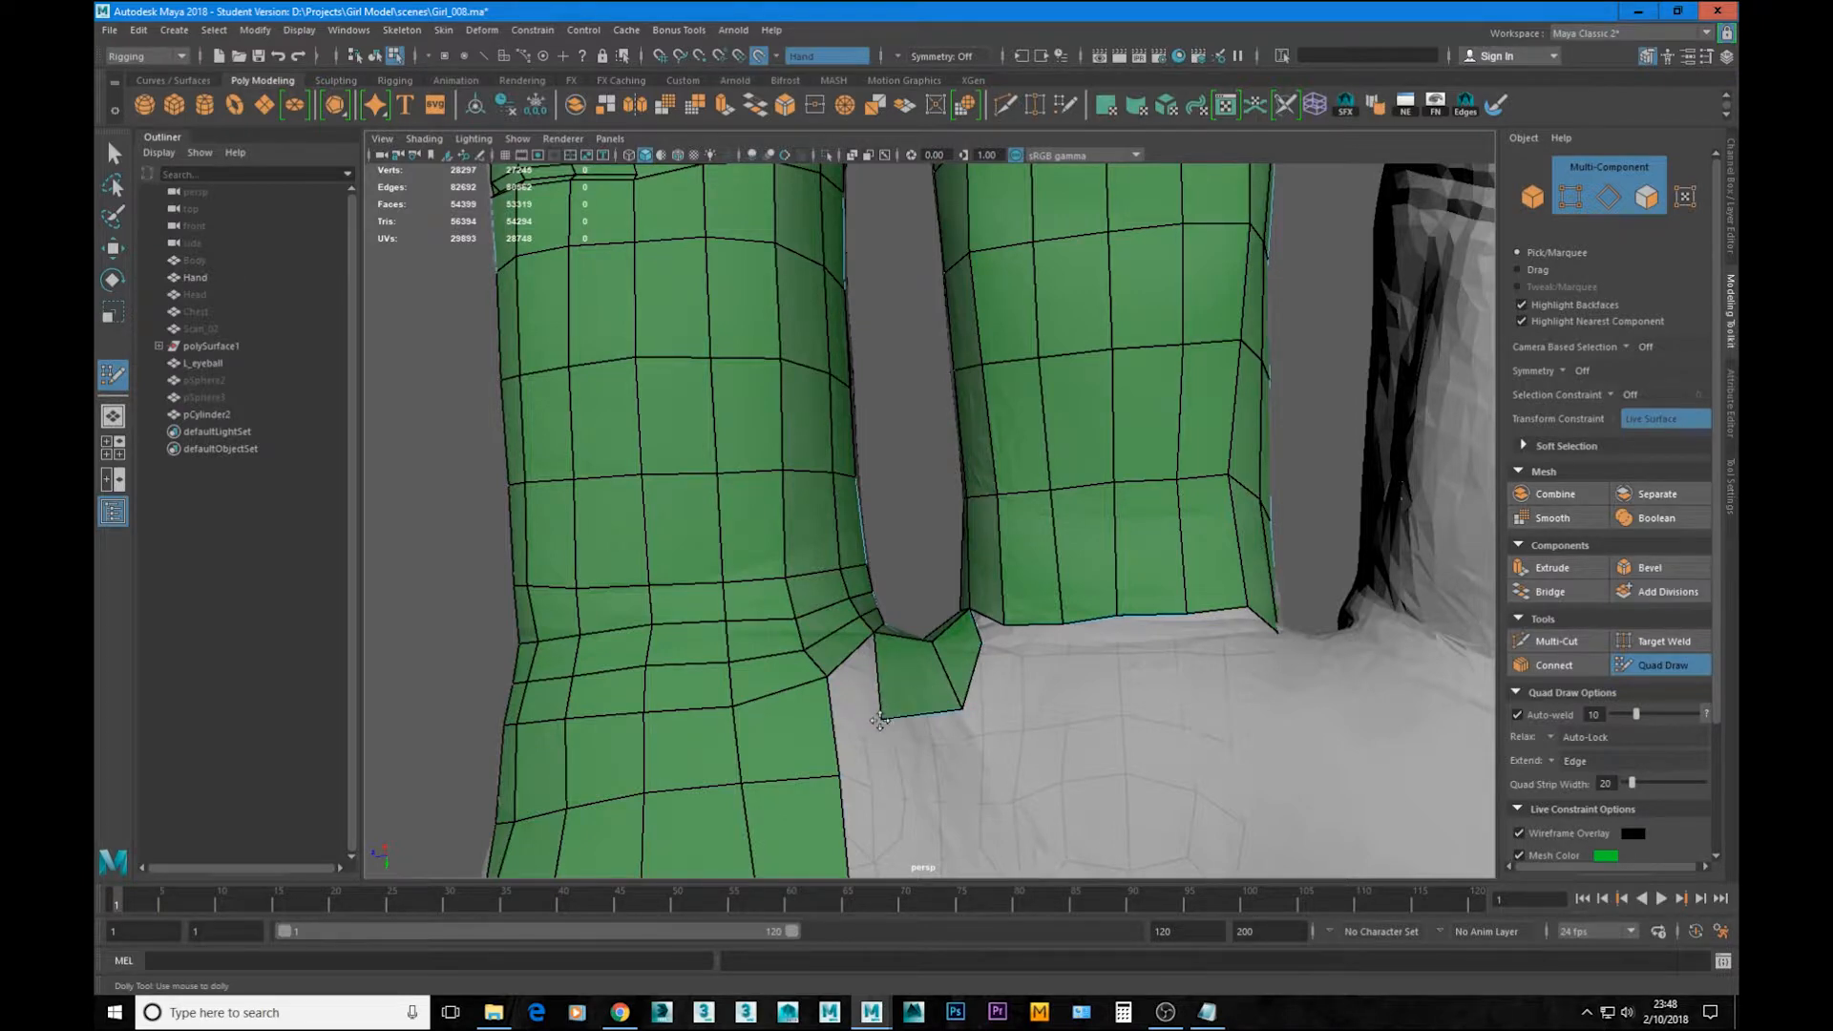
Step: Reposition the web strip's lower vertices and fill the gap to the index finger's base with a quad
alt+drag(879, 723, 880, 726)
mouse_move(977, 649)
mouse_down()
mouse_move(985, 693)
mouse_move(945, 742)
mouse_up()
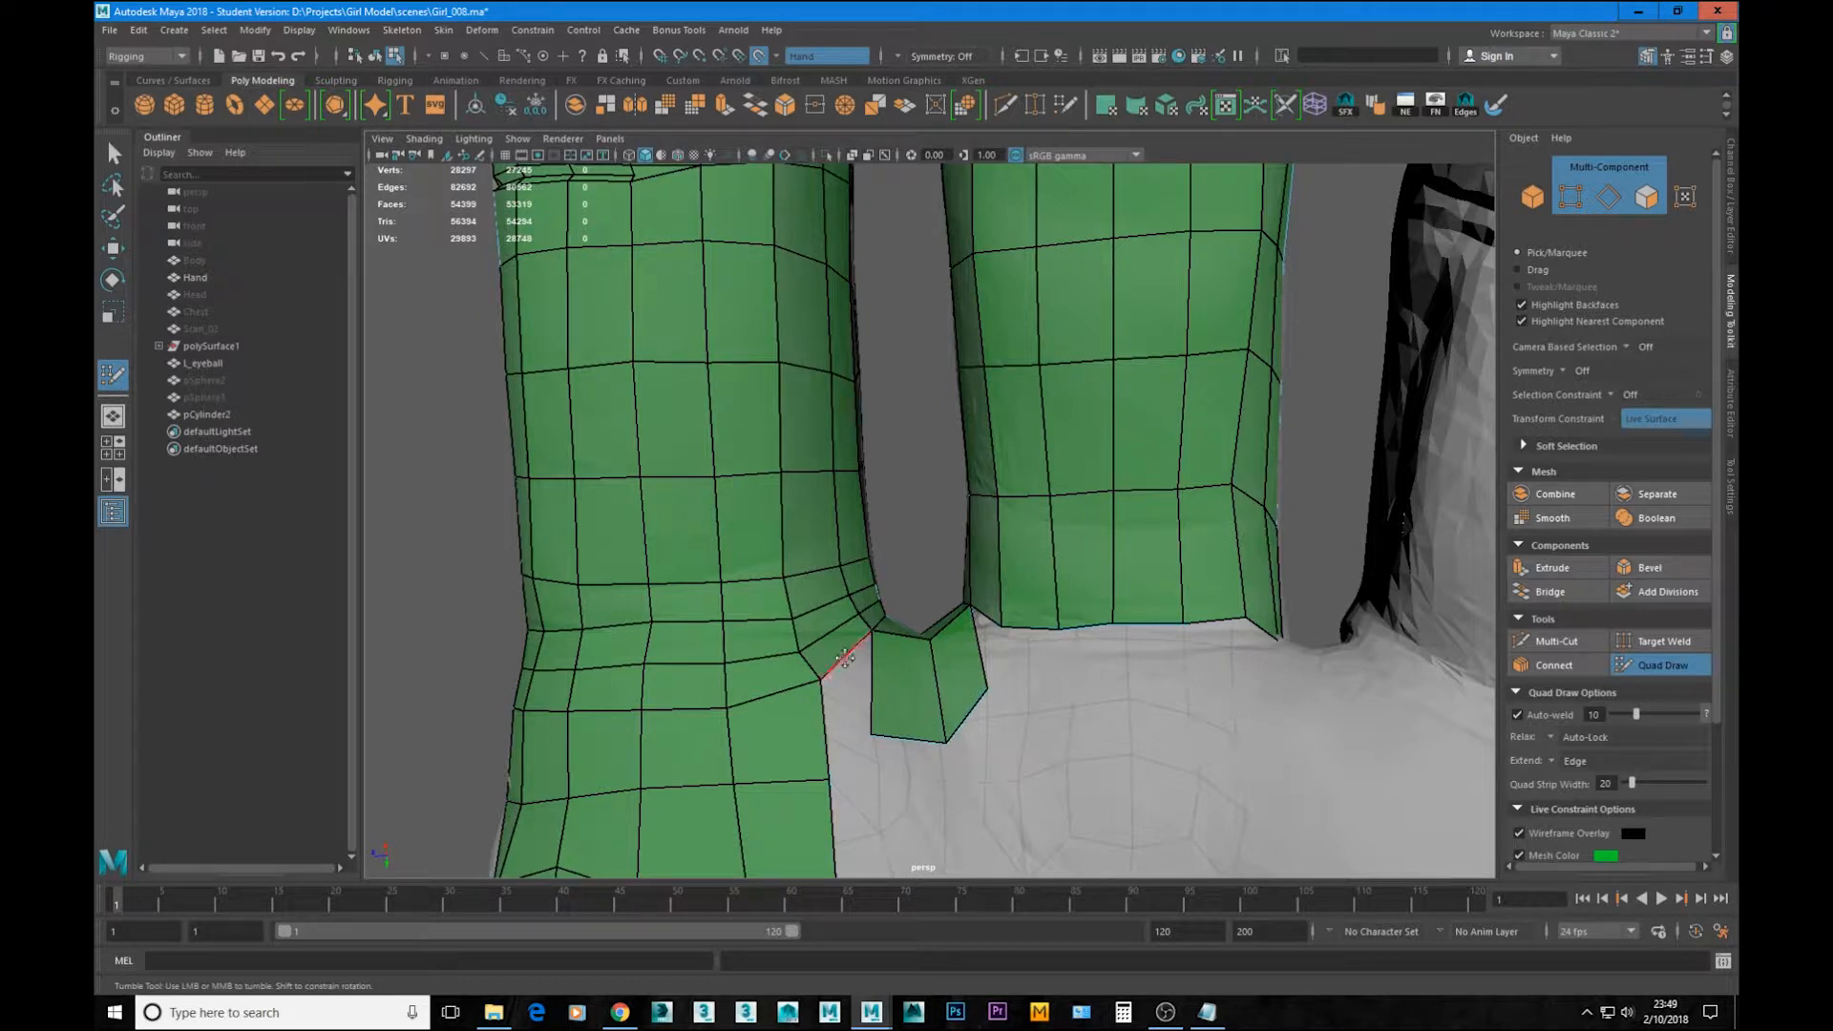
mouse_move(859, 656)
mouse_down()
mouse_move(860, 746)
mouse_move(875, 726)
mouse_move(883, 756)
mouse_move(946, 746)
mouse_up()
alt+right_drag(1050, 722, 954, 687)
mouse_move(953, 688)
alt+mouse_down()
mouse_move(949, 761)
mouse_move(993, 726)
mouse_move(974, 706)
alt+mouse_up()
alt+middle_drag(974, 707, 952, 695)
alt+drag(952, 695, 1011, 659)
alt+right_drag(1012, 659, 1036, 701)
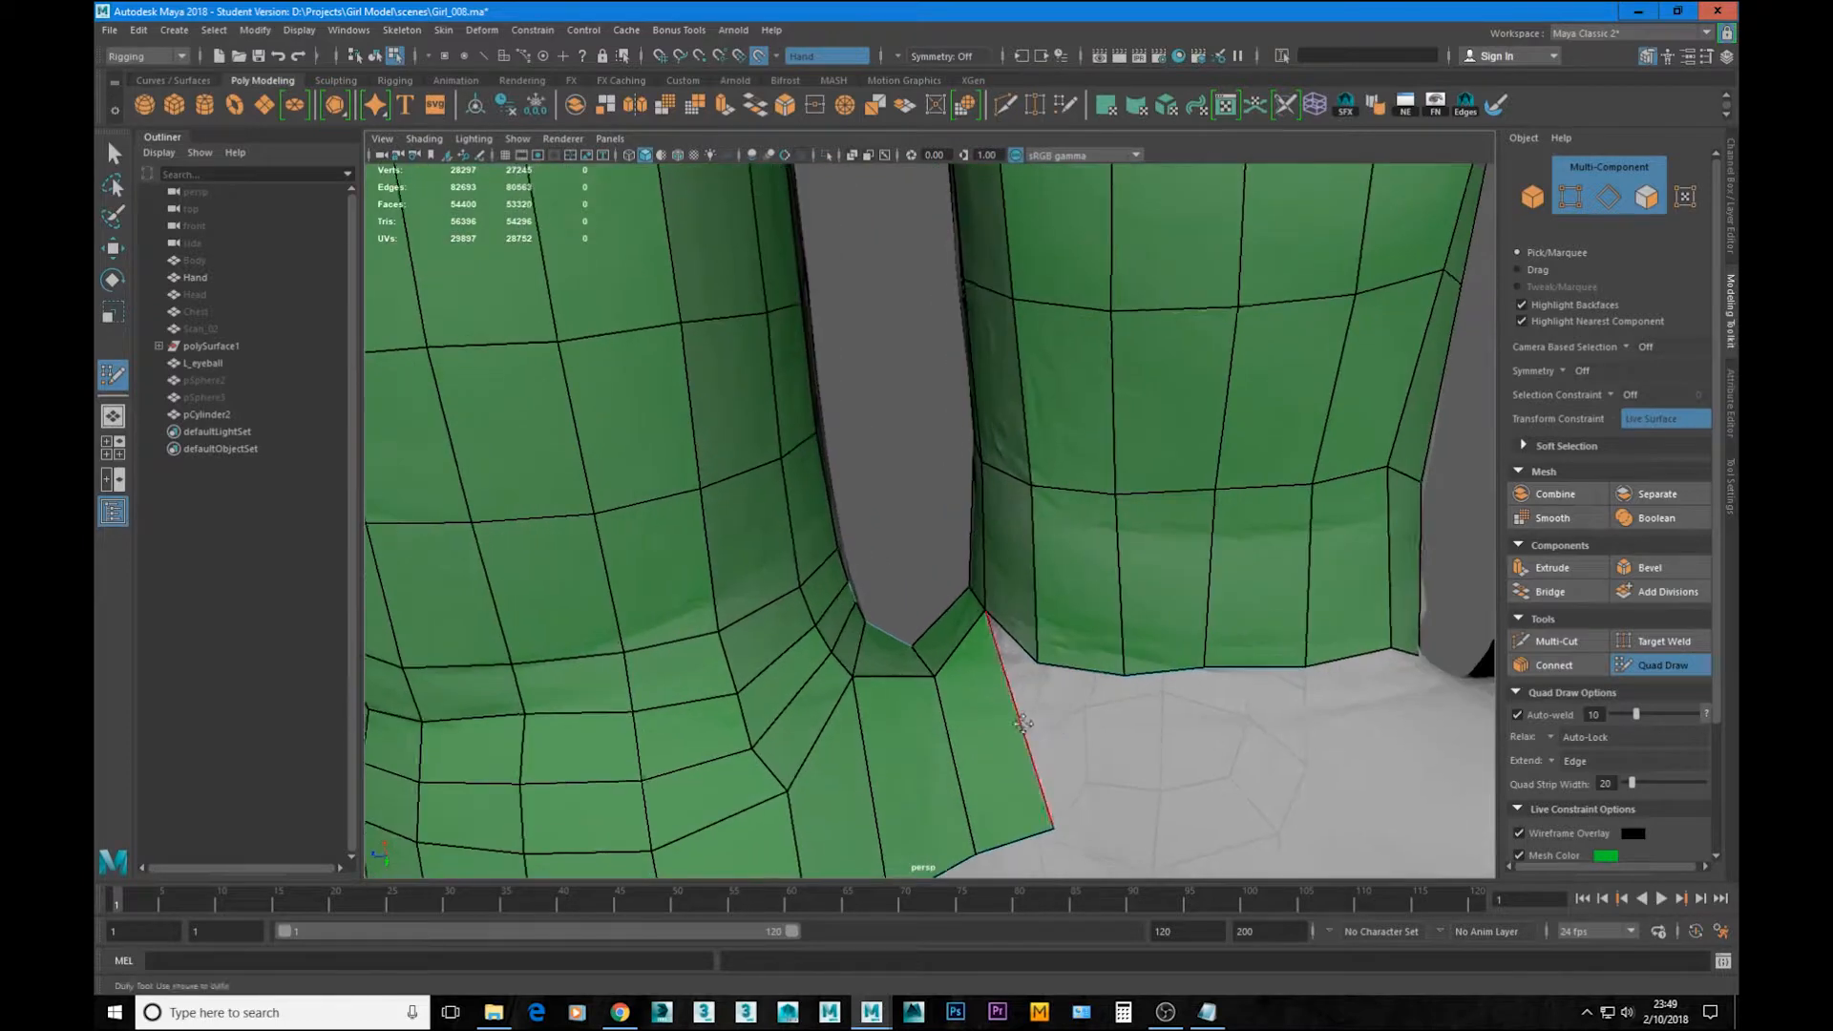
Step: Add a quad on the web strip's middle finger side and level the strip's lower edge on the palm
mouse_move(1036, 702)
alt+mouse_down()
mouse_move(1026, 650)
mouse_move(1072, 754)
mouse_move(1158, 851)
mouse_move(1189, 846)
mouse_move(1131, 801)
alt+mouse_up()
key(ctrl+z)
alt+right_drag(1285, 805, 1074, 741)
alt+drag(923, 596, 933, 610)
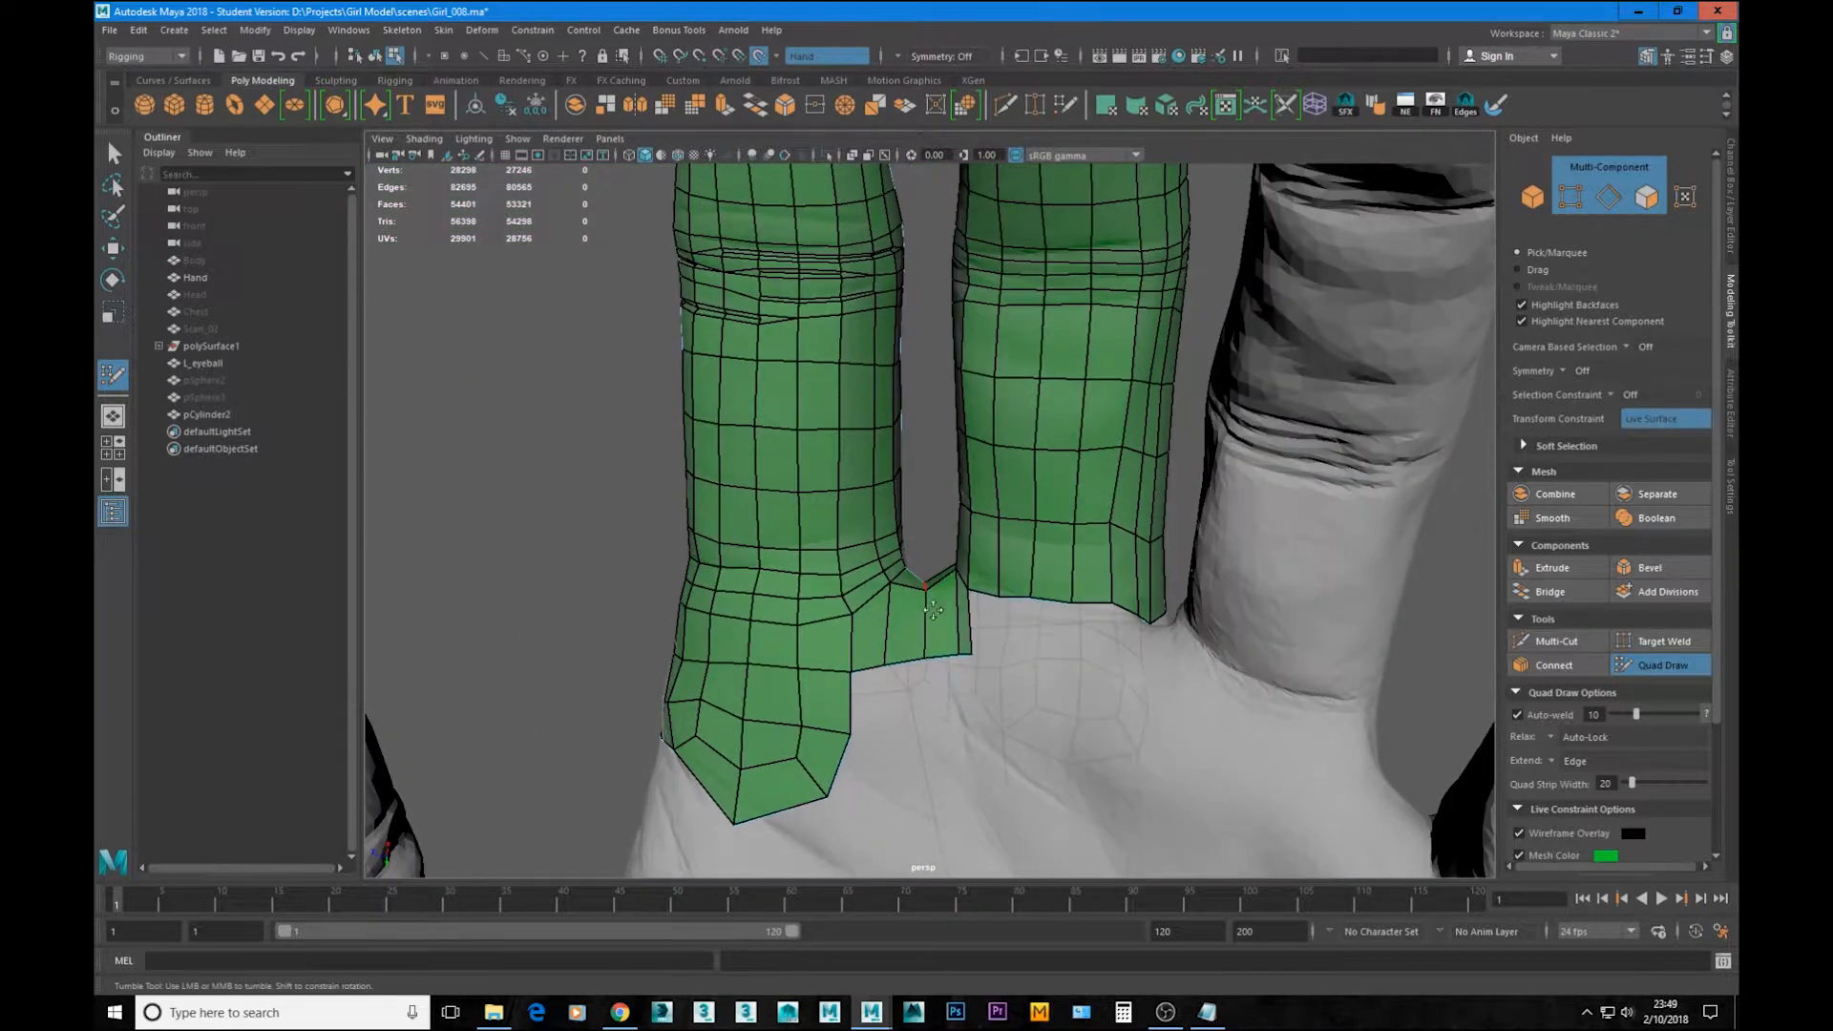
alt+right_drag(933, 610, 1045, 634)
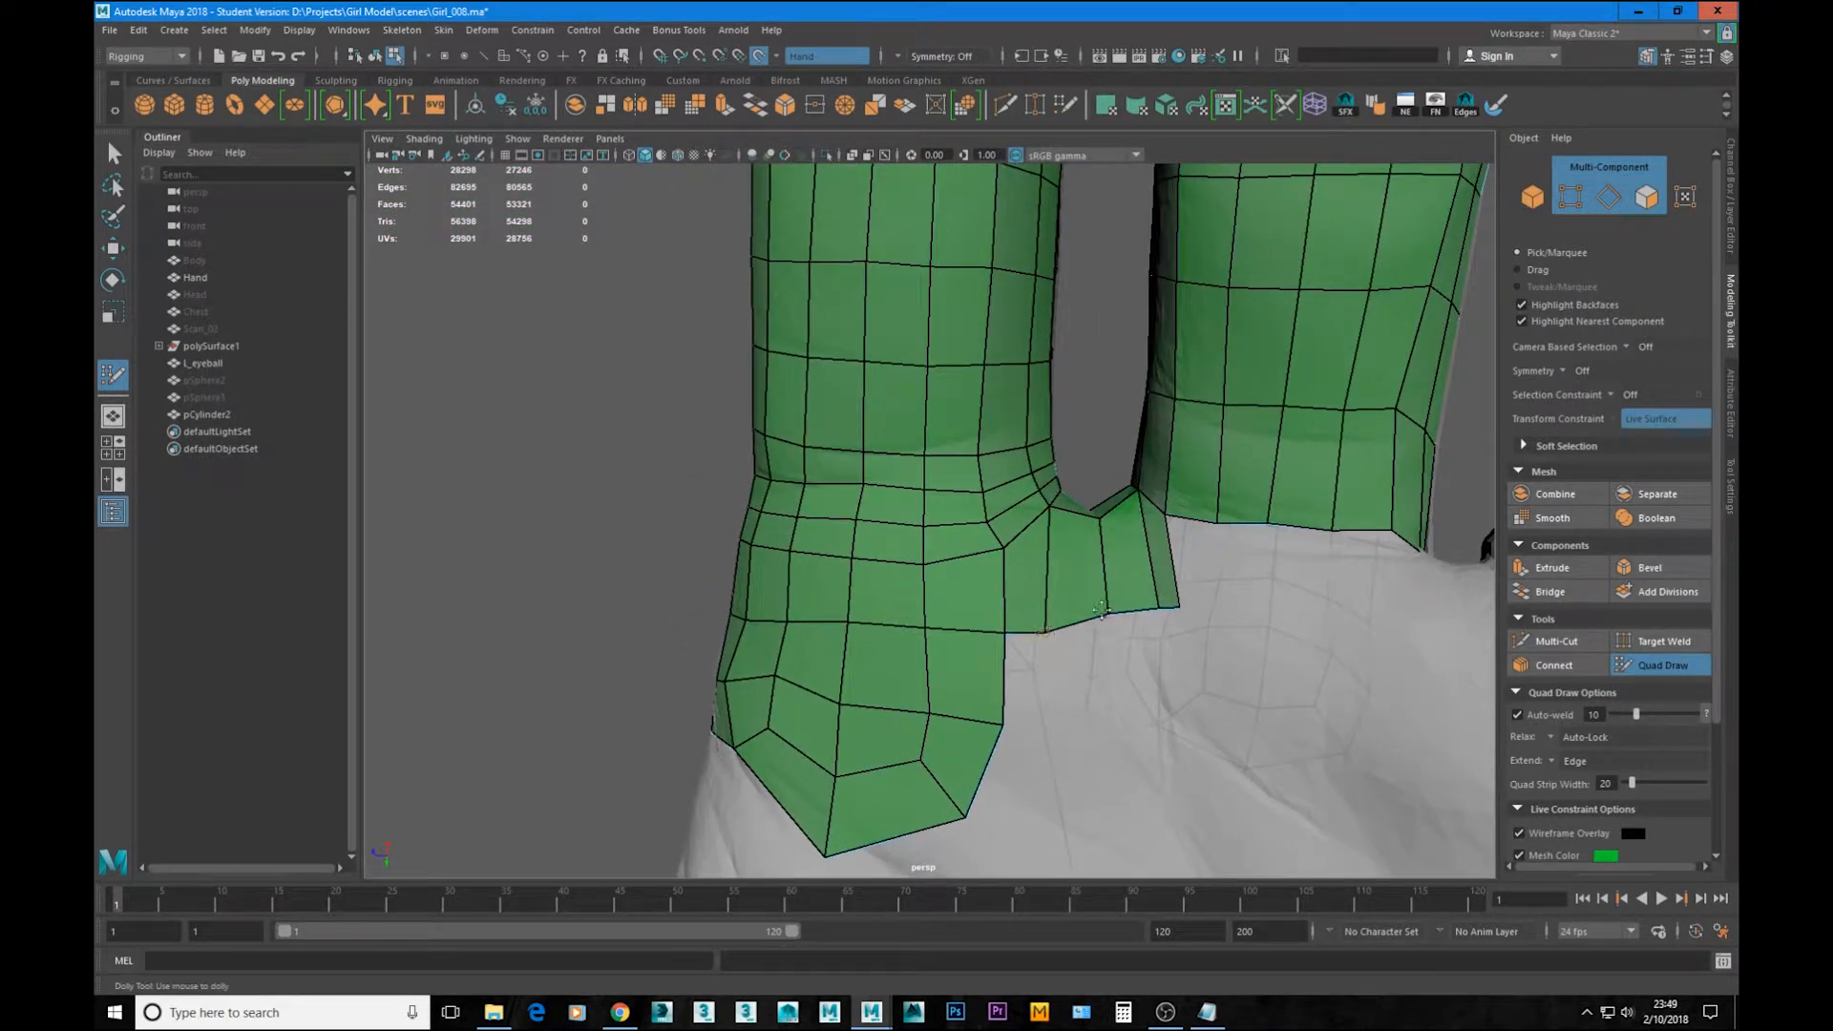
mouse_move(1100, 611)
mouse_down()
mouse_move(1091, 630)
mouse_move(1177, 632)
mouse_up()
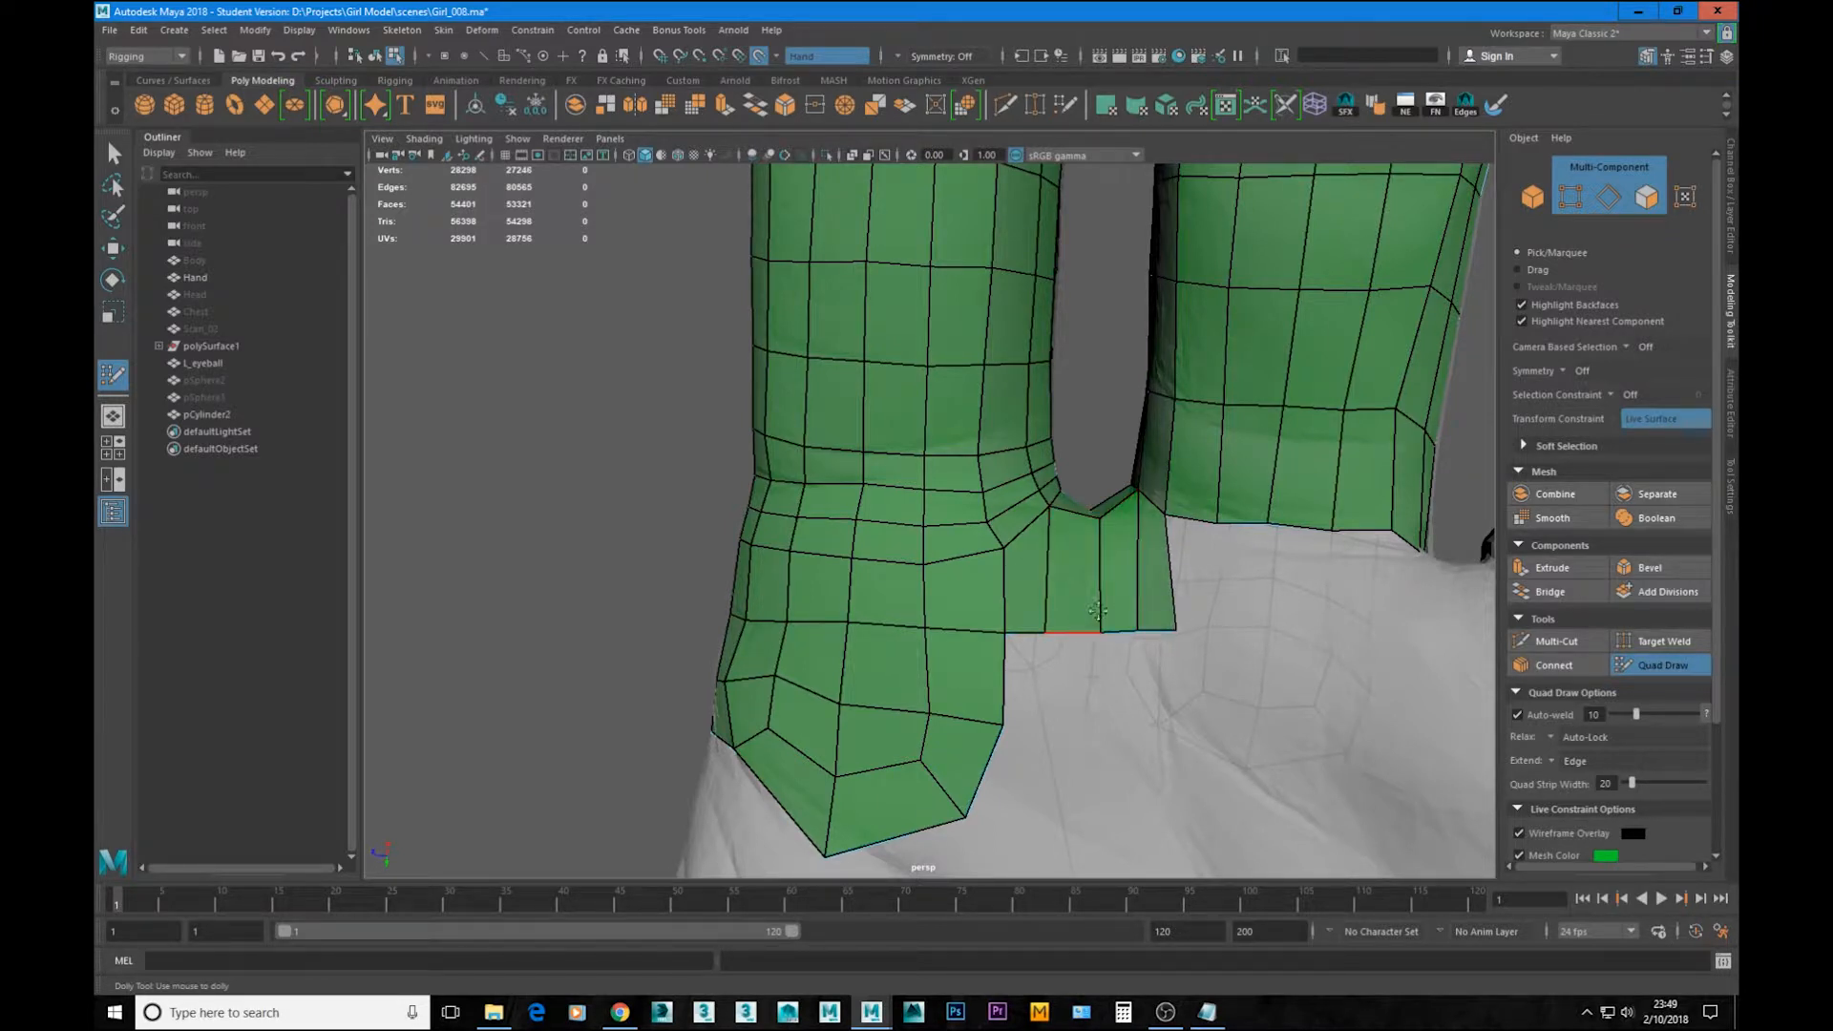
Step: Extend two adjacent quads from the middle finger's base onto the palm
alt+middle_drag(999, 550, 953, 420)
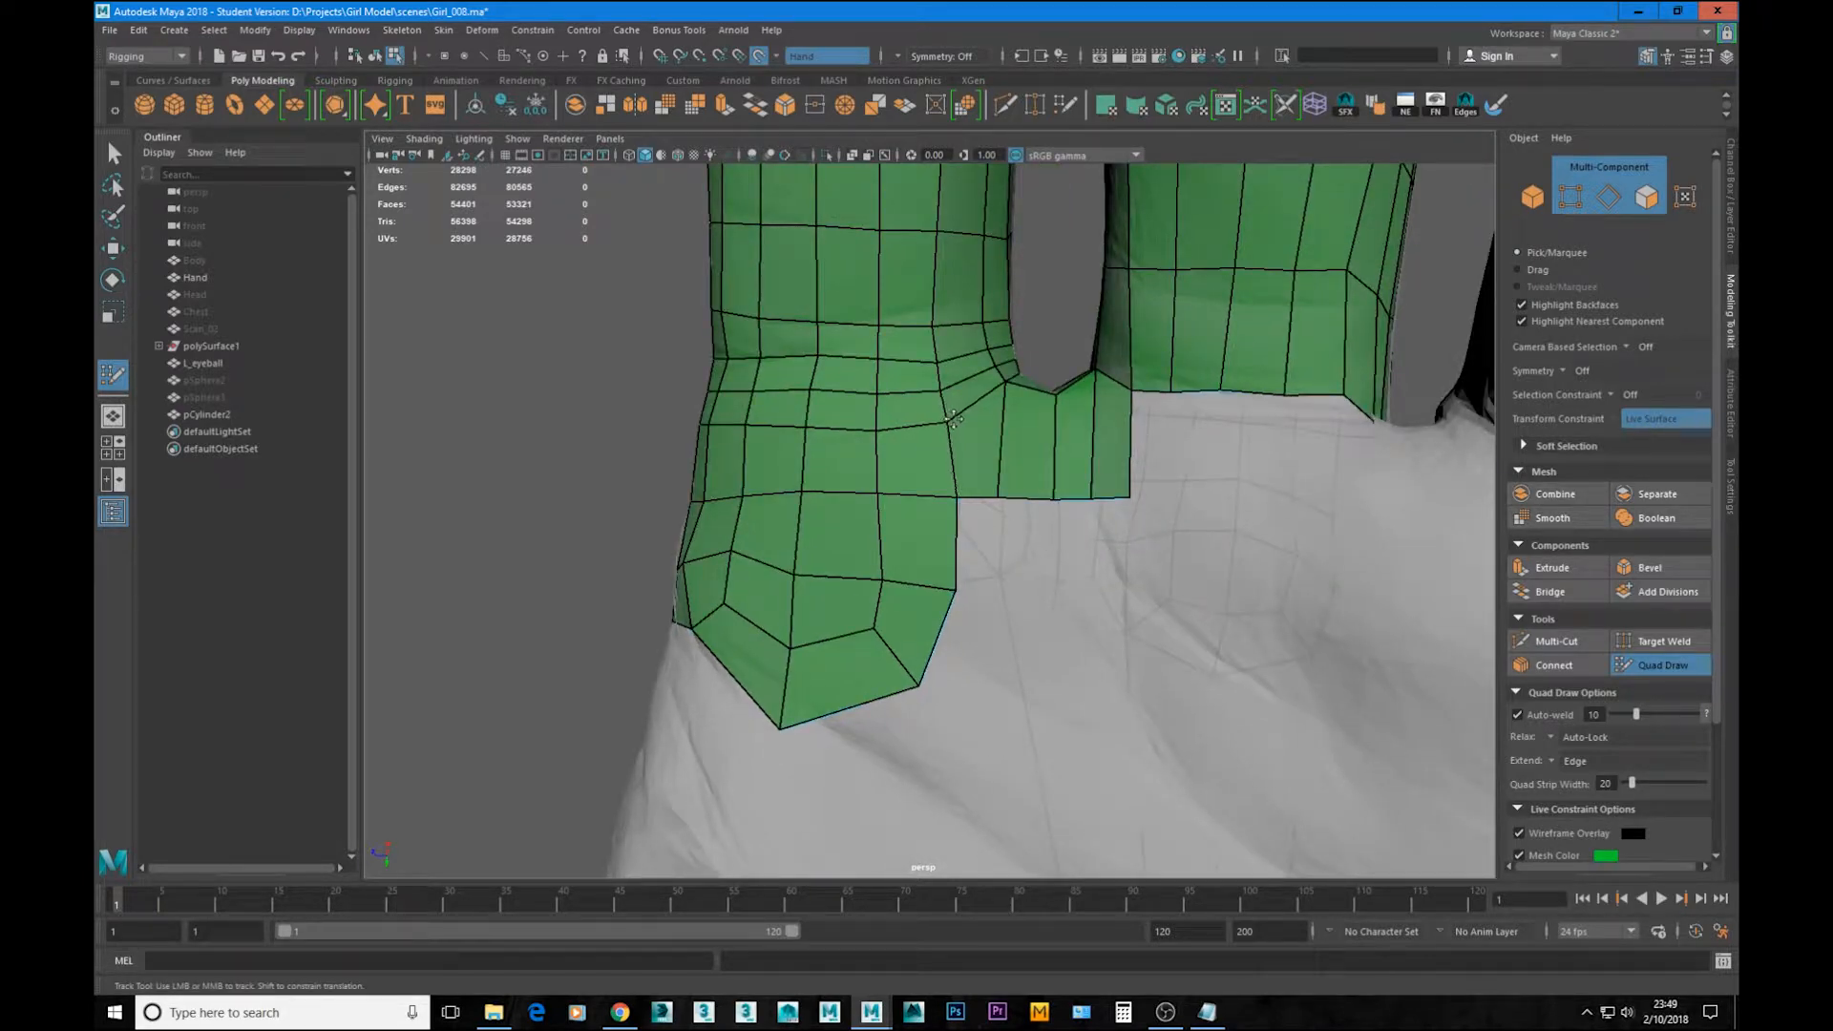
alt+right_drag(991, 499, 827, 495)
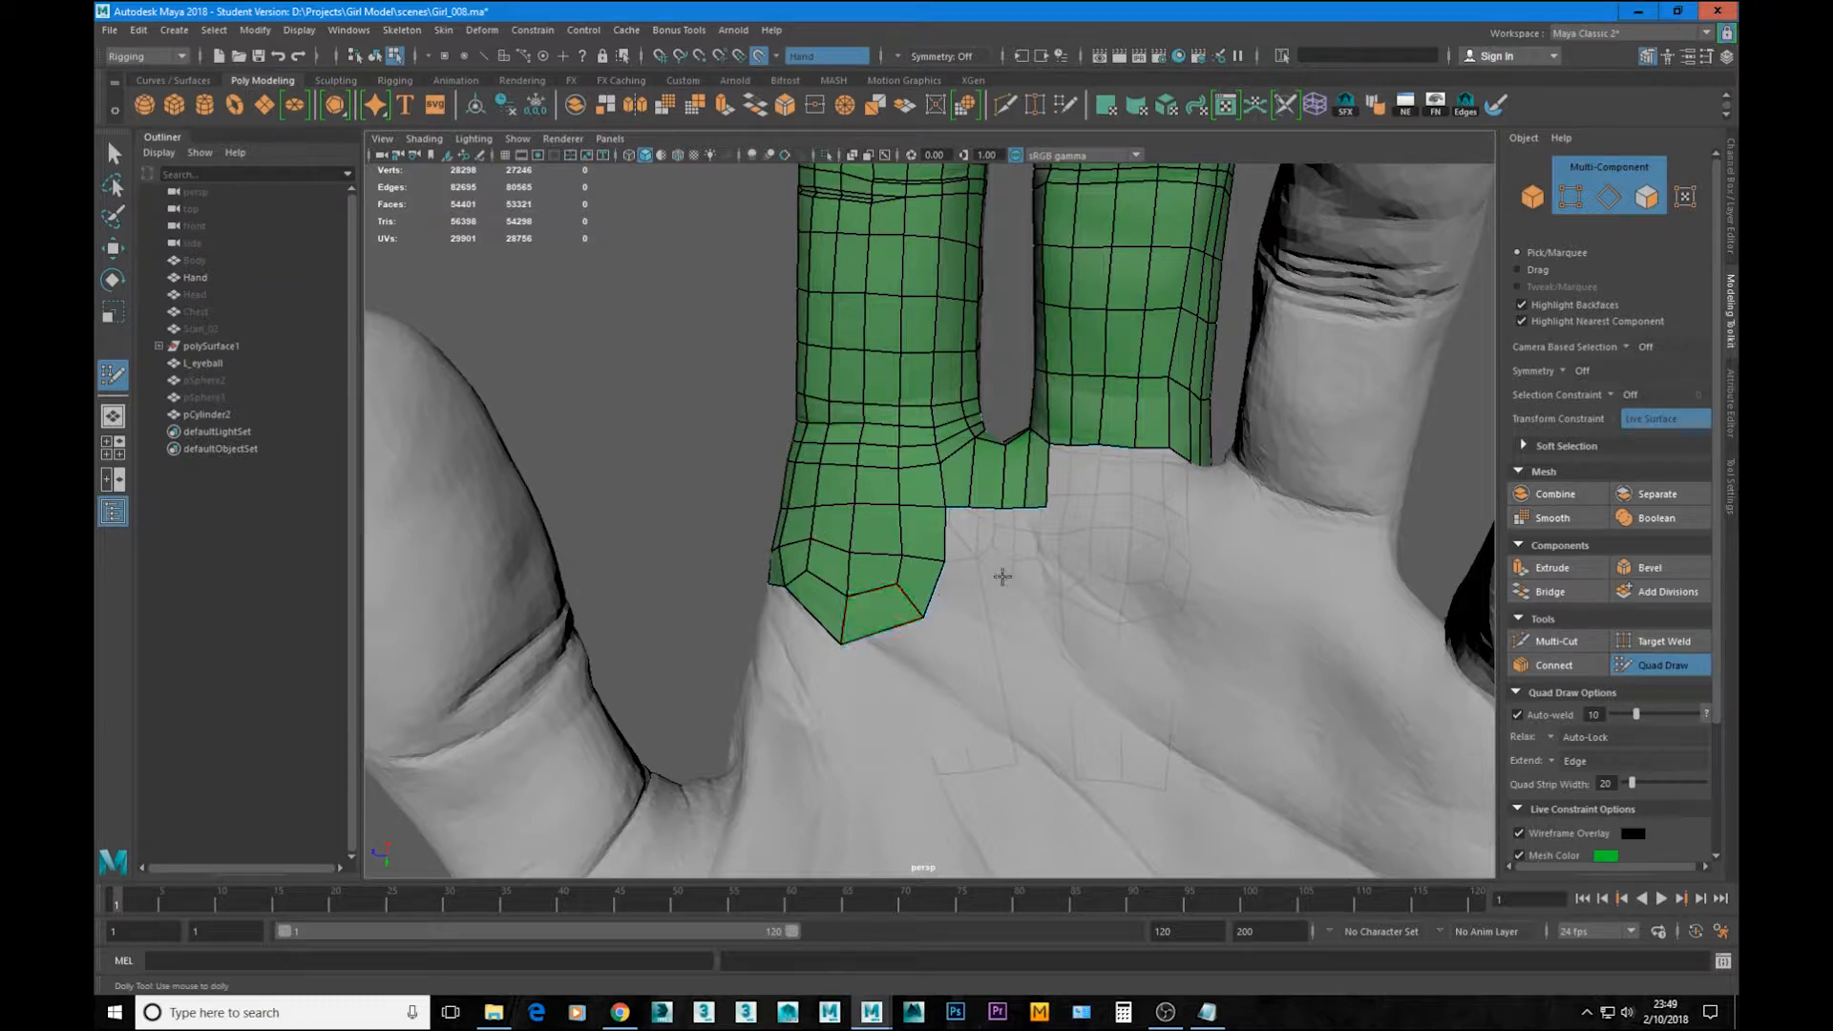
alt+middle_drag(1114, 537, 1036, 550)
alt+right_drag(1035, 550, 1072, 547)
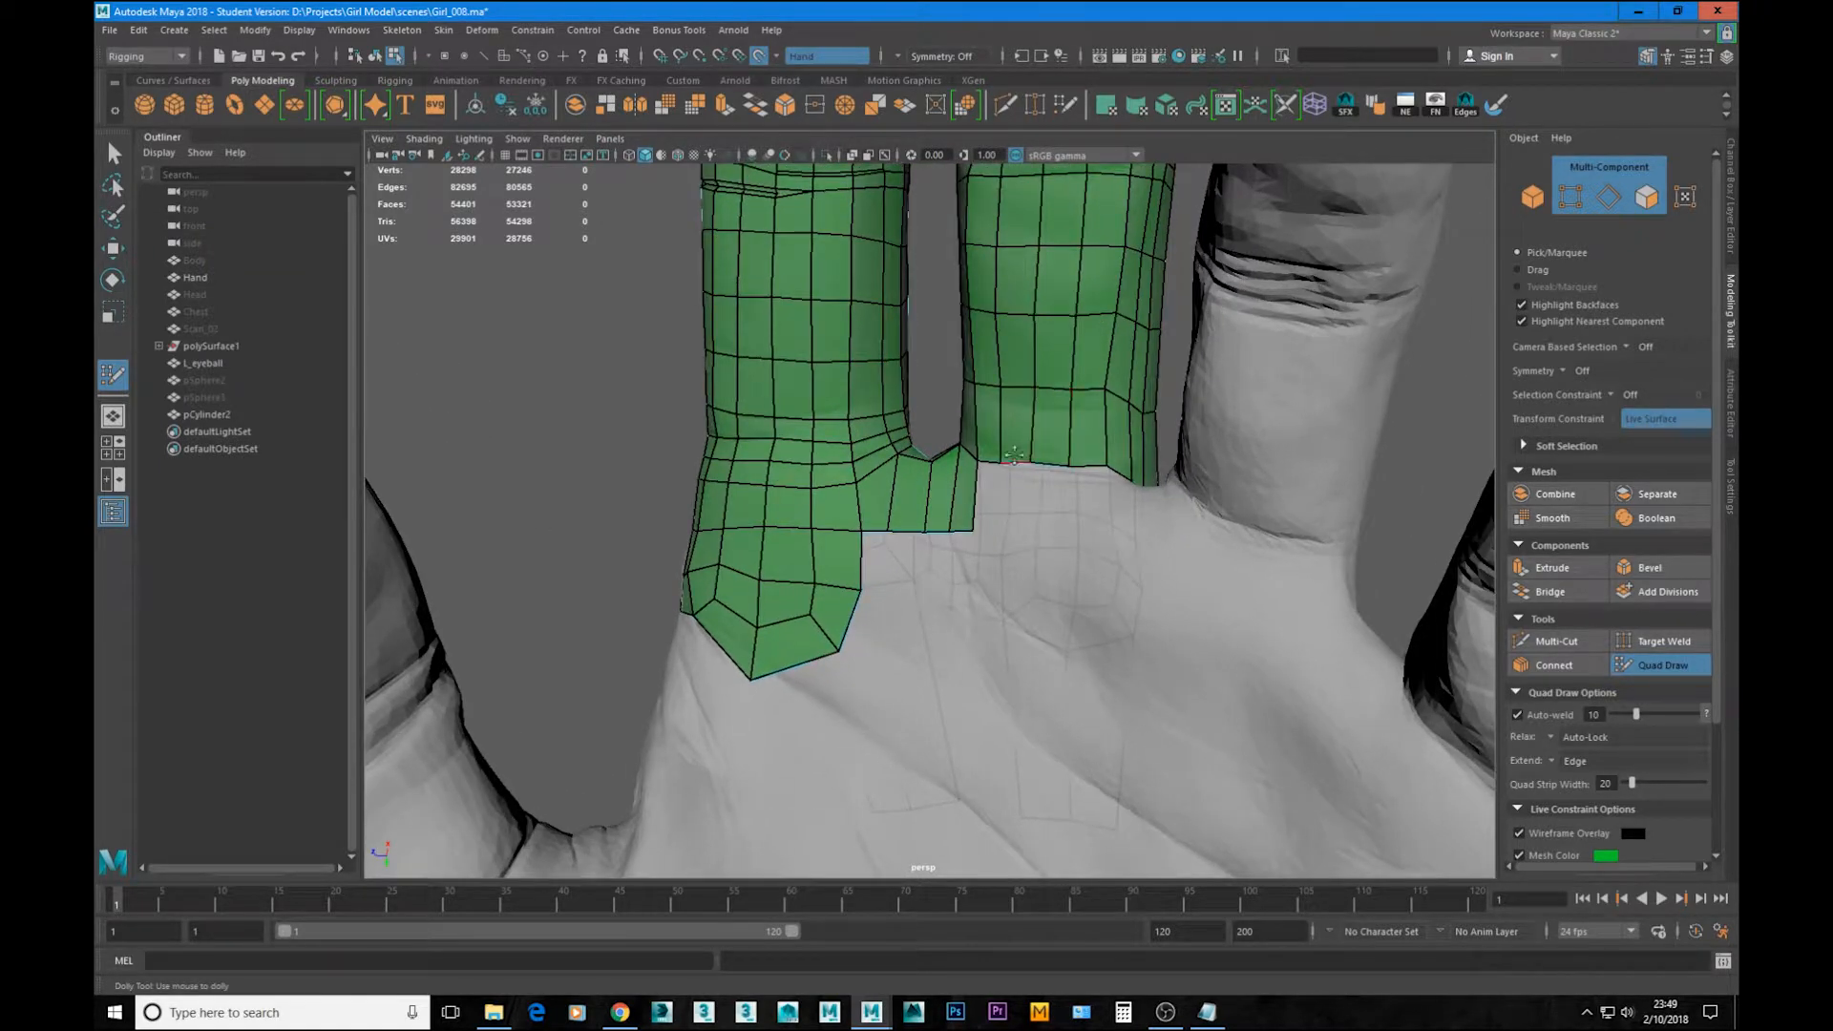
mouse_move(1041, 465)
mouse_down()
mouse_move(1056, 621)
mouse_move(1018, 549)
mouse_move(1019, 600)
mouse_move(1088, 468)
mouse_move(1057, 336)
mouse_up()
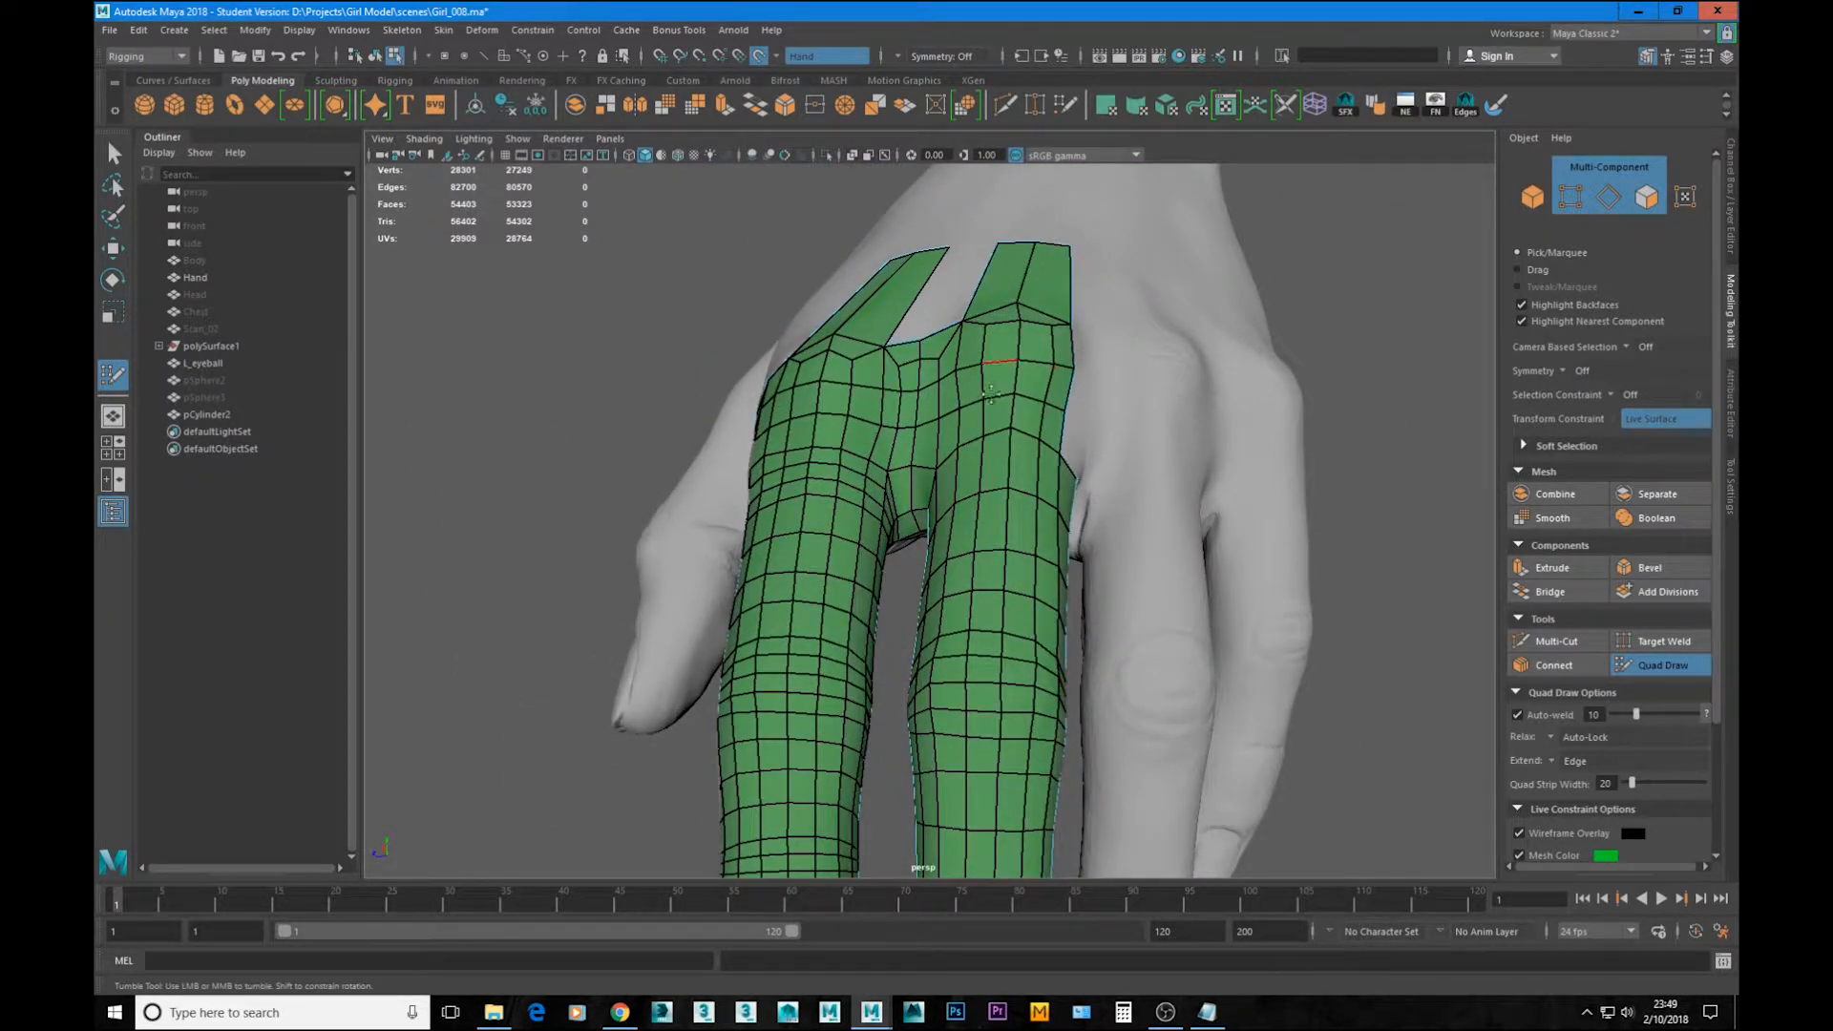
Step: Widen the middle finger's palm strip to four quads by adding one quad on each side, aligning its lower corner vertices
alt+drag(990, 393, 1007, 441)
alt+drag(998, 476, 1034, 321)
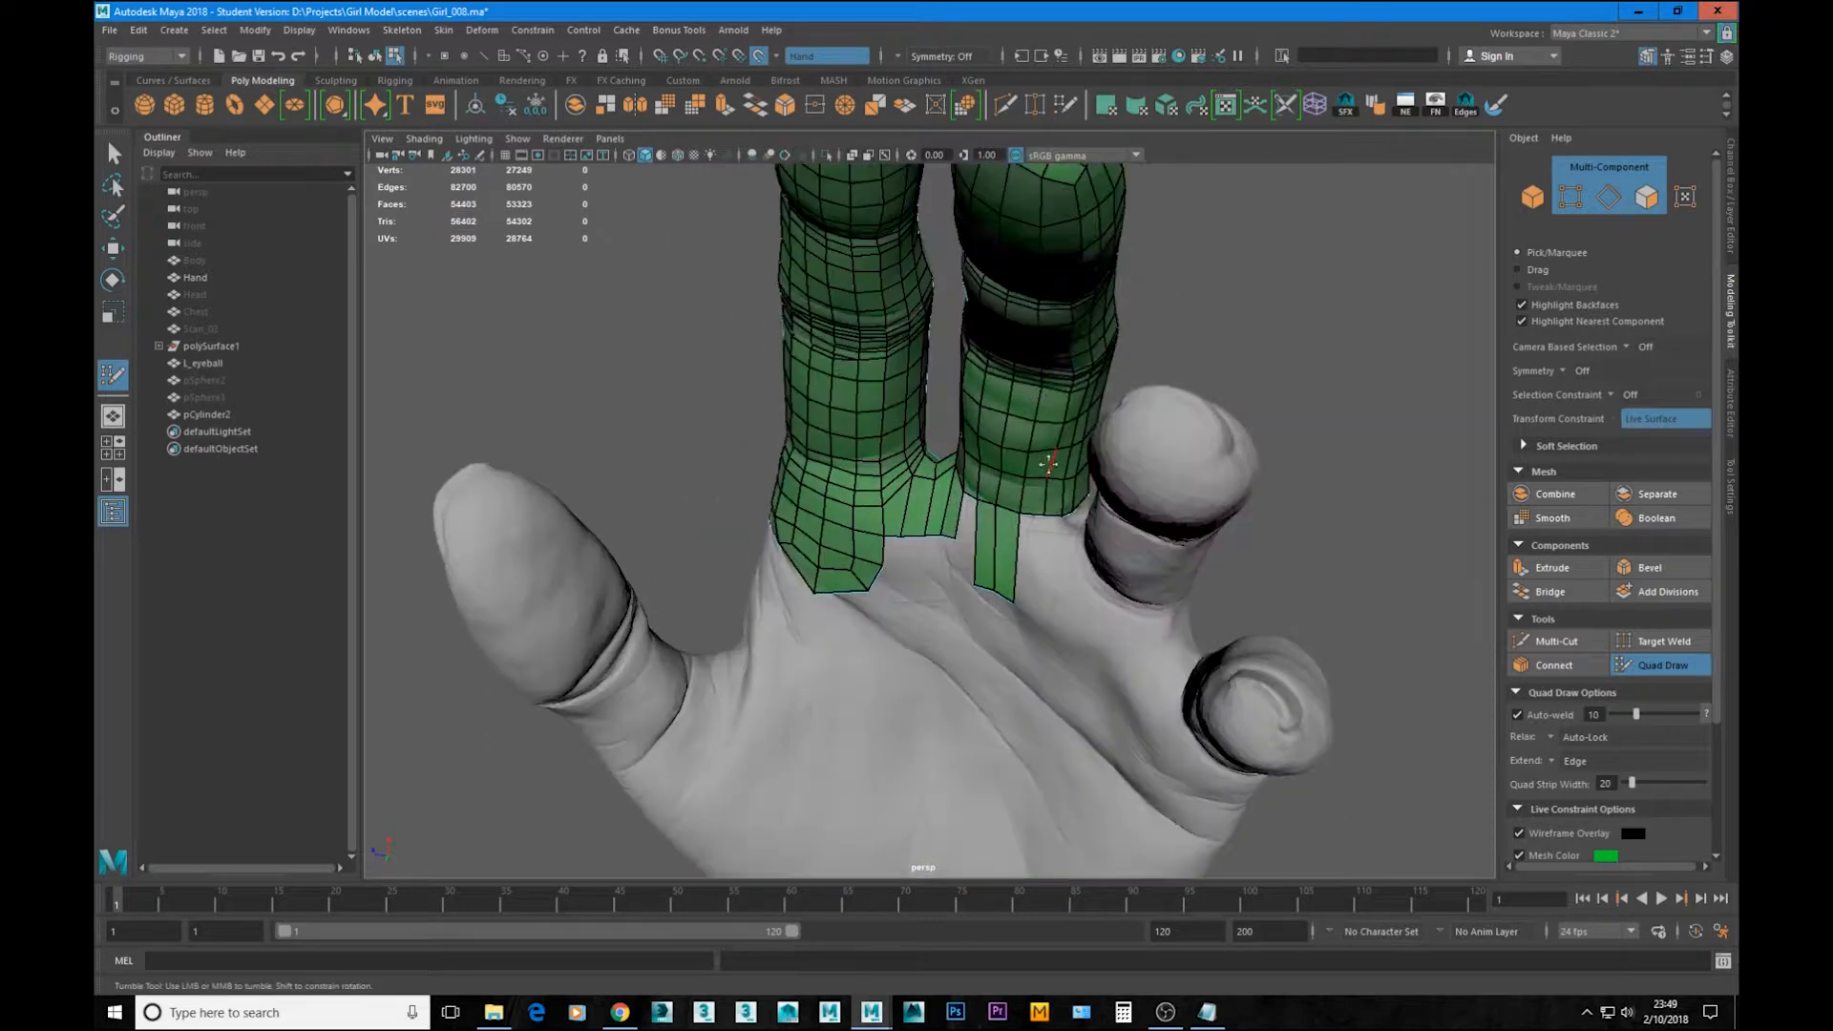
alt+drag(1052, 462, 1018, 566)
alt+right_drag(1017, 564, 1081, 653)
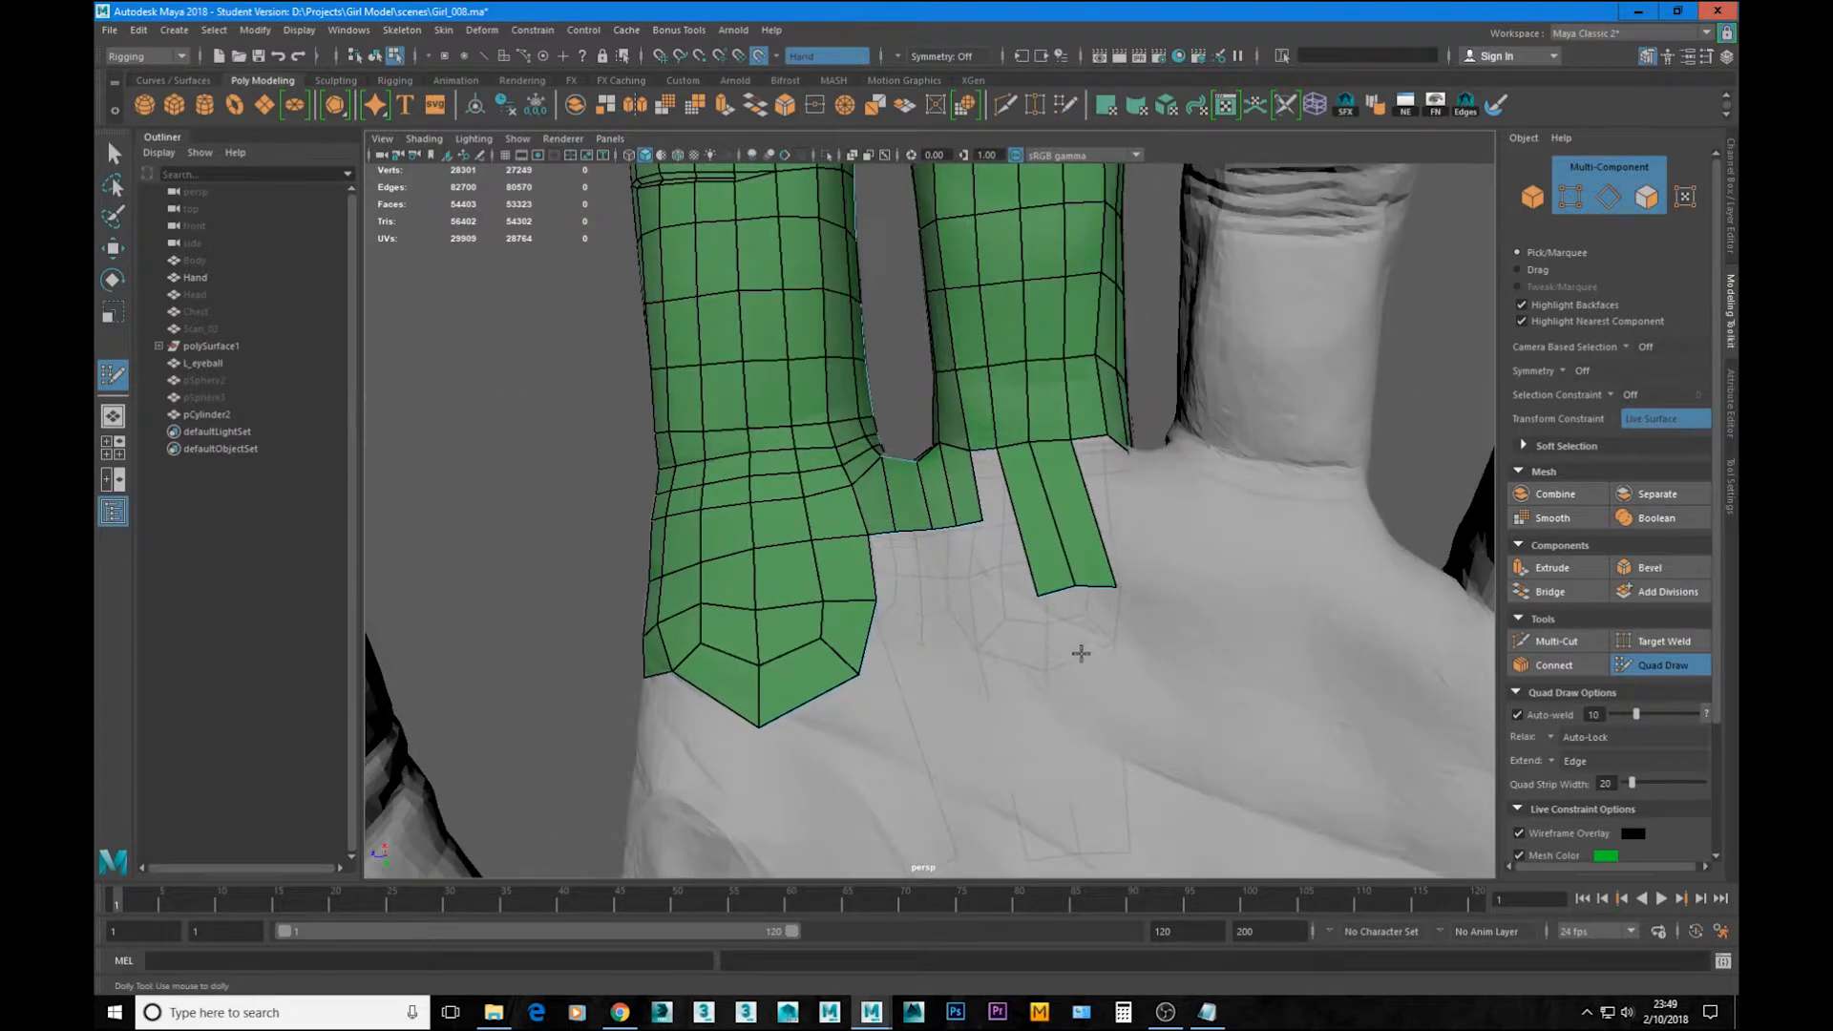
drag(1038, 596, 1033, 586)
key(Tab)
drag(979, 444, 1018, 586)
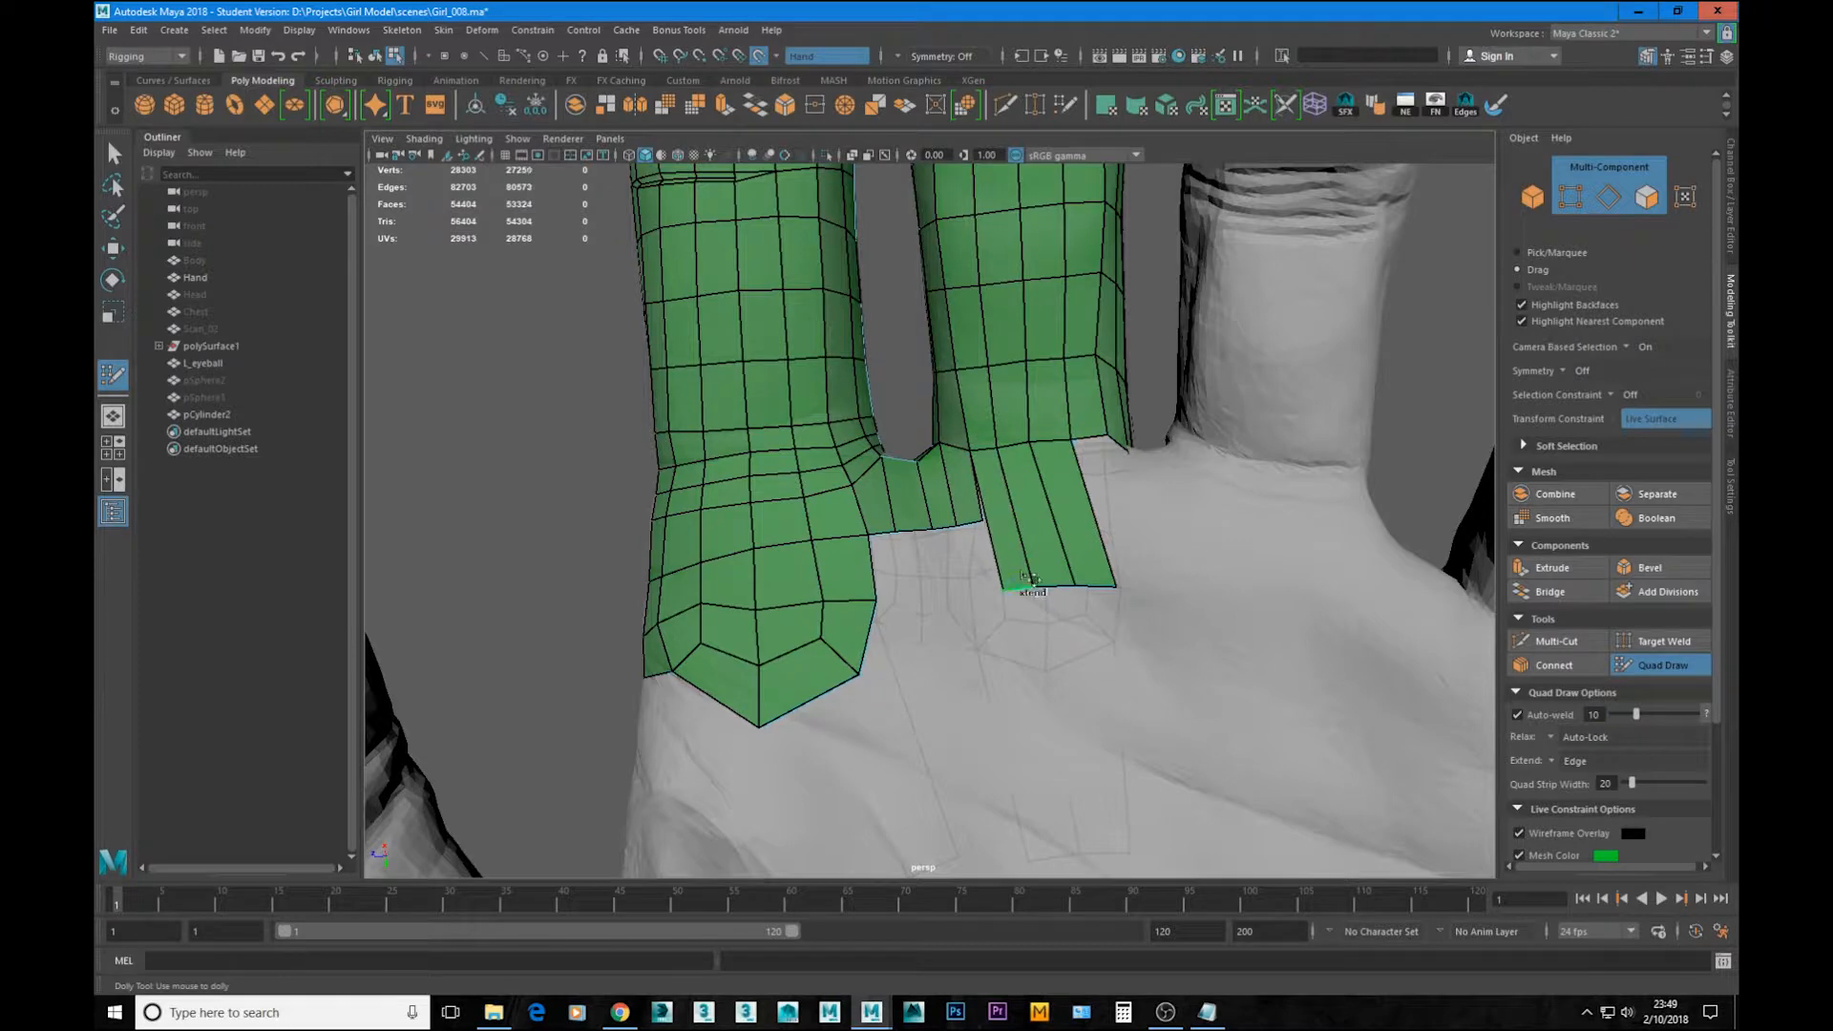
drag(1100, 446, 1098, 554)
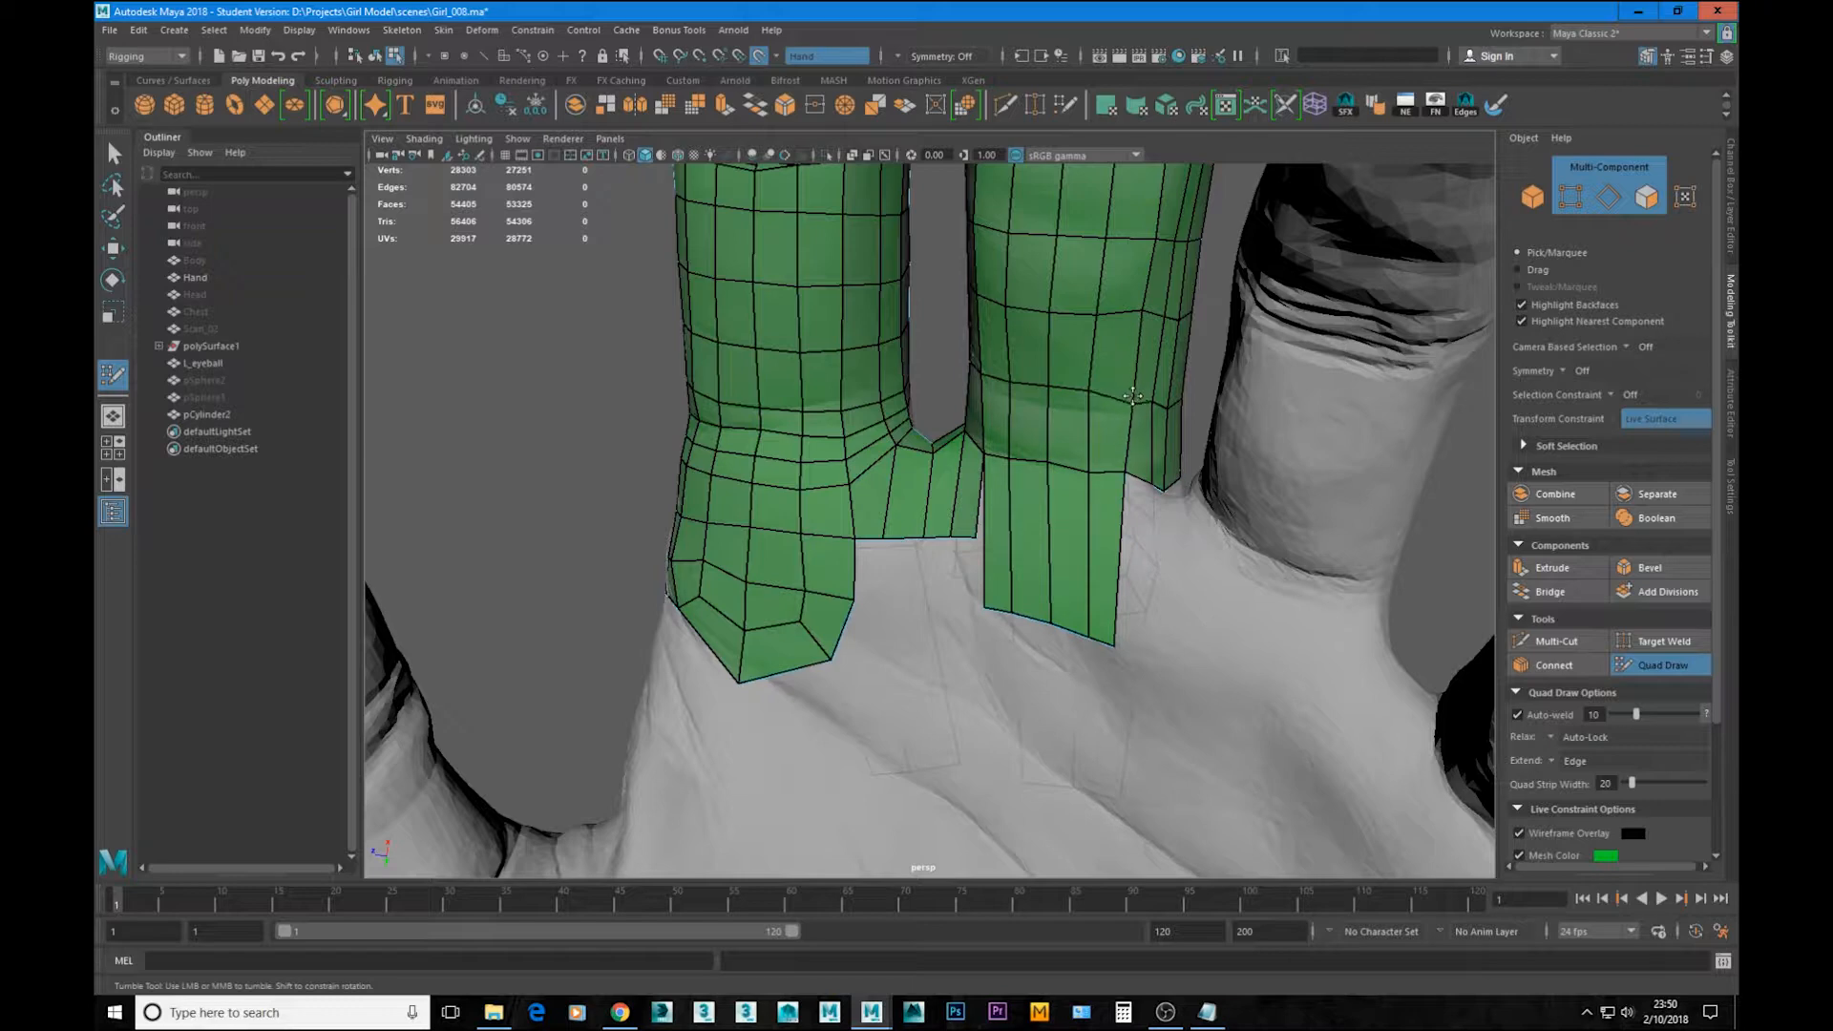
Step: Close the lower end of the middle finger's palm strip with two quads that meet in a point
mouse_move(1087, 464)
alt+mouse_down()
mouse_move(1030, 305)
mouse_move(1124, 356)
alt+mouse_up()
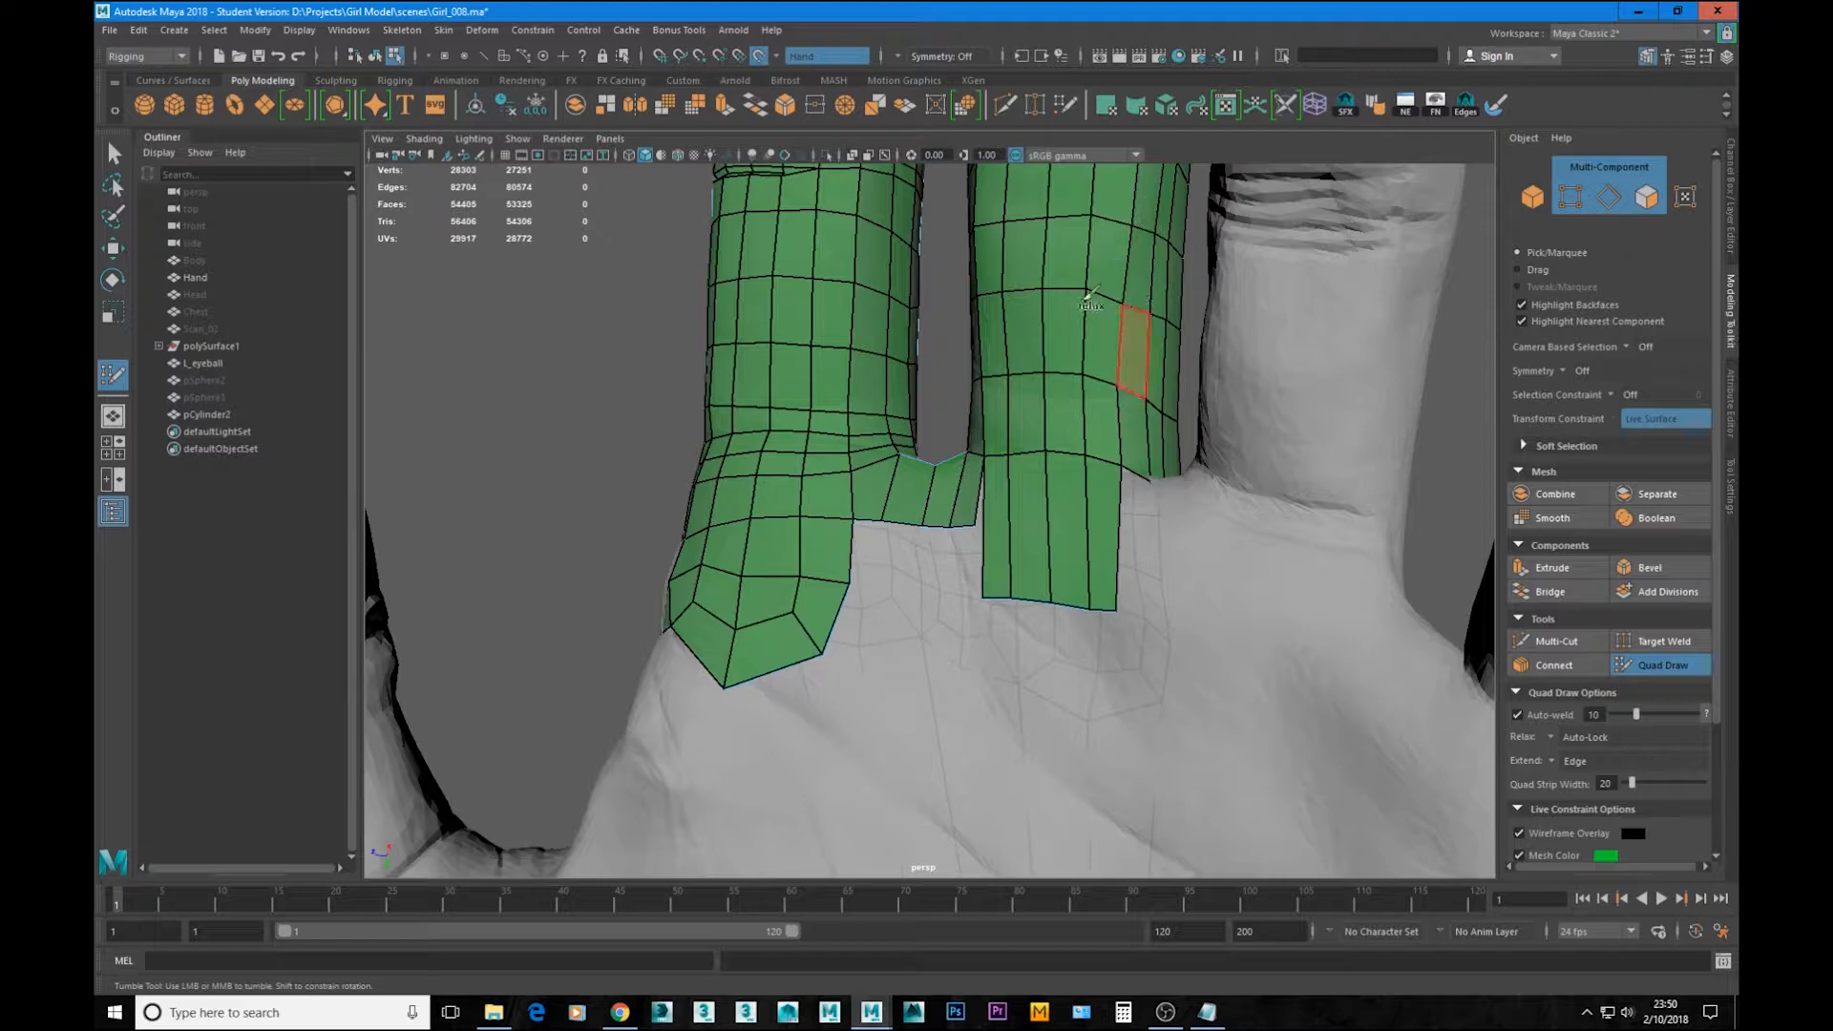
alt+drag(1136, 327, 1031, 385)
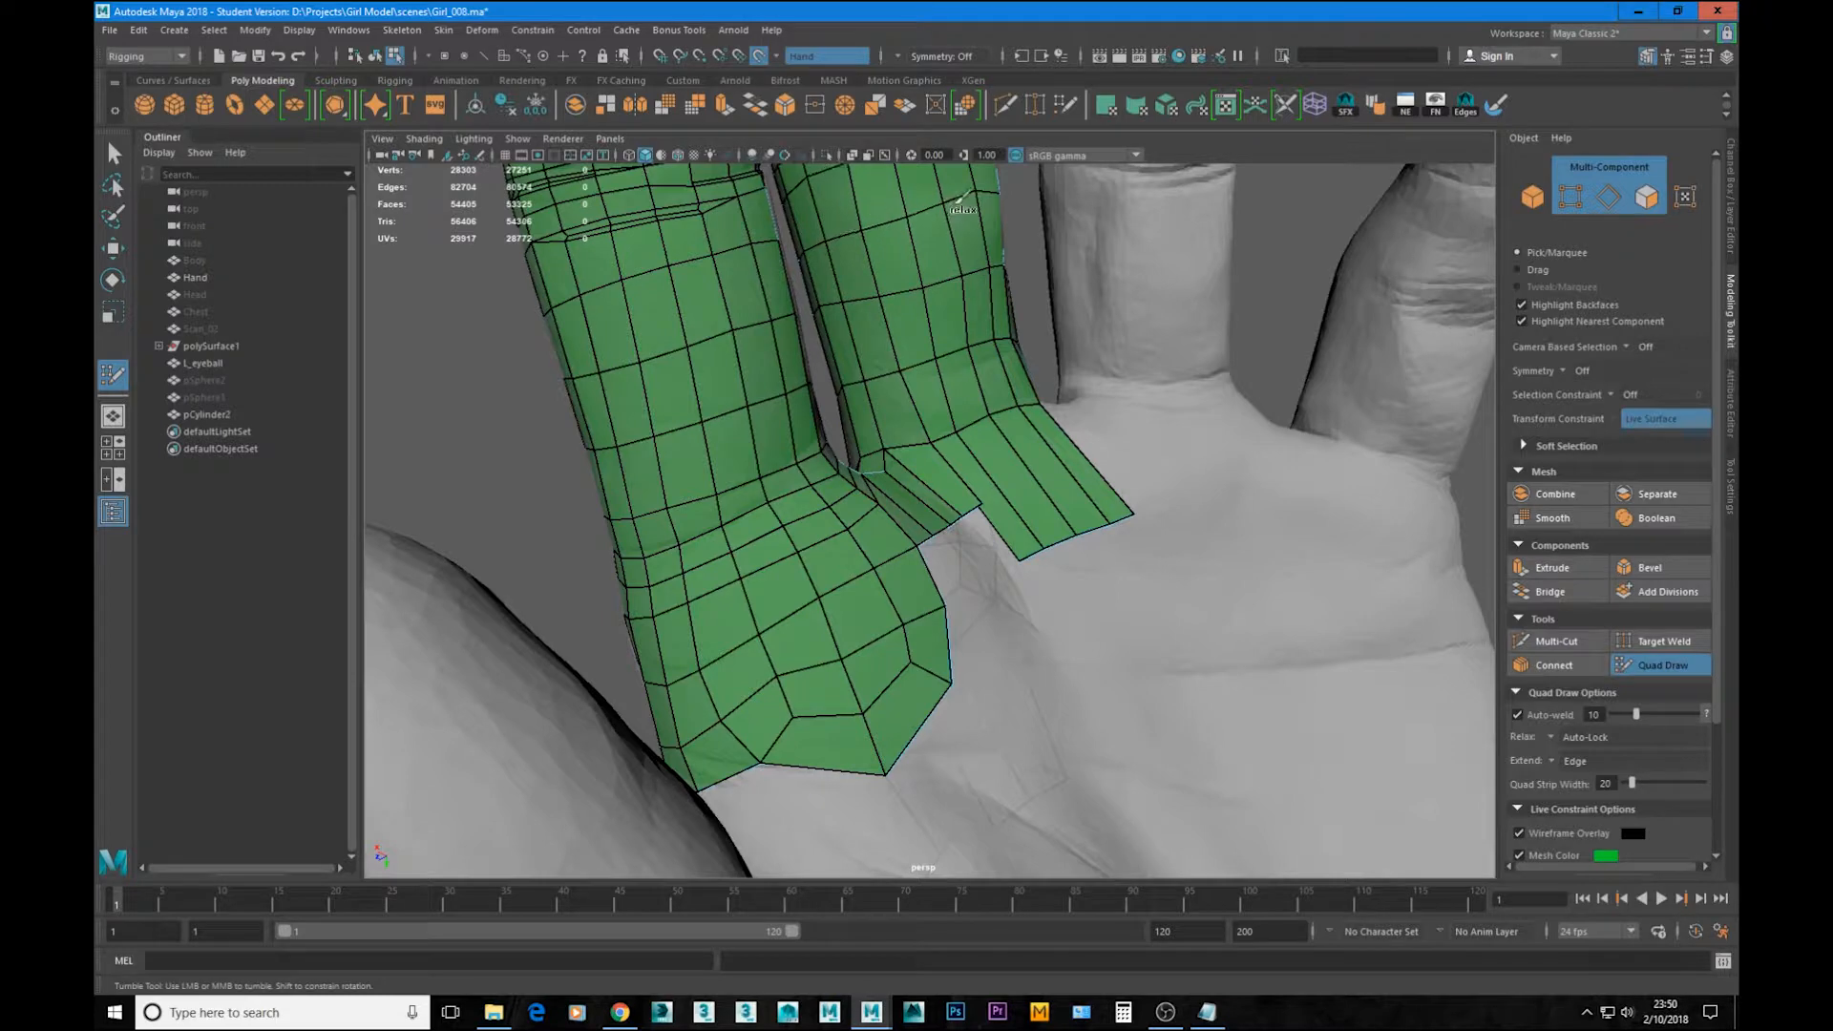
alt+middle_drag(1207, 446, 1197, 502)
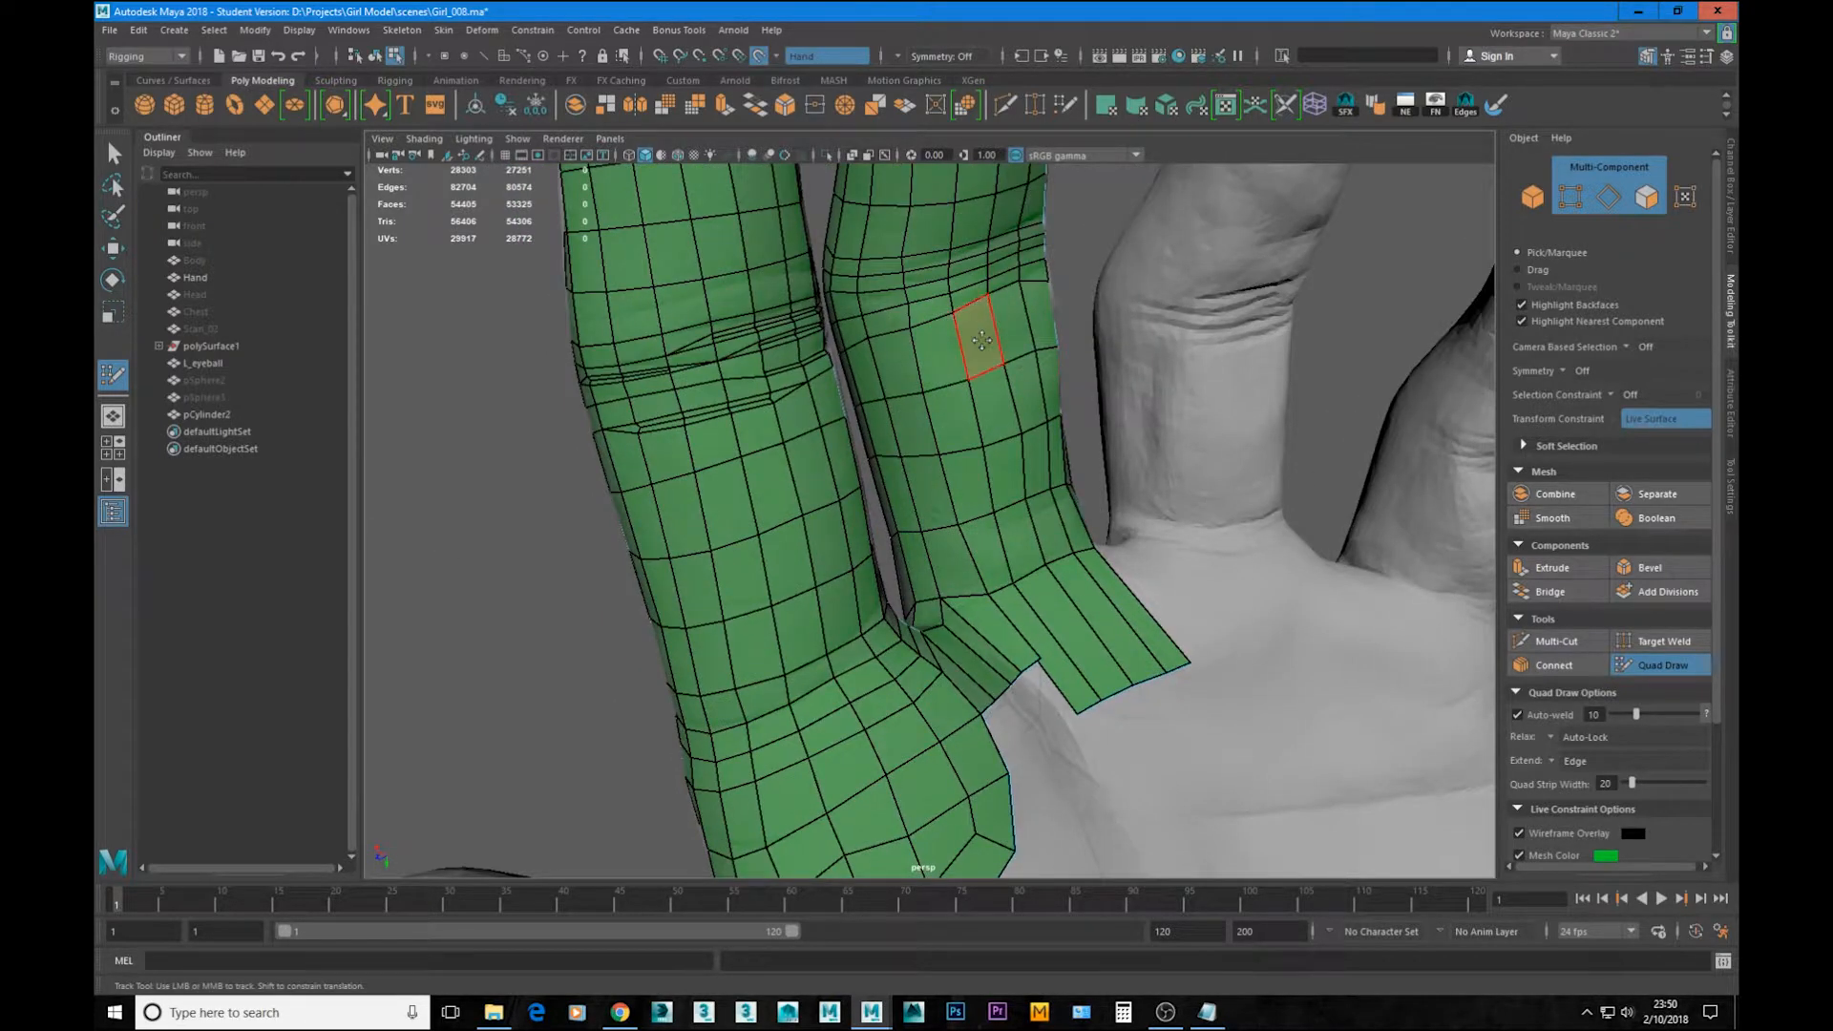
alt+drag(983, 340, 936, 318)
alt+drag(1021, 515, 1035, 564)
alt+drag(1031, 659, 1077, 629)
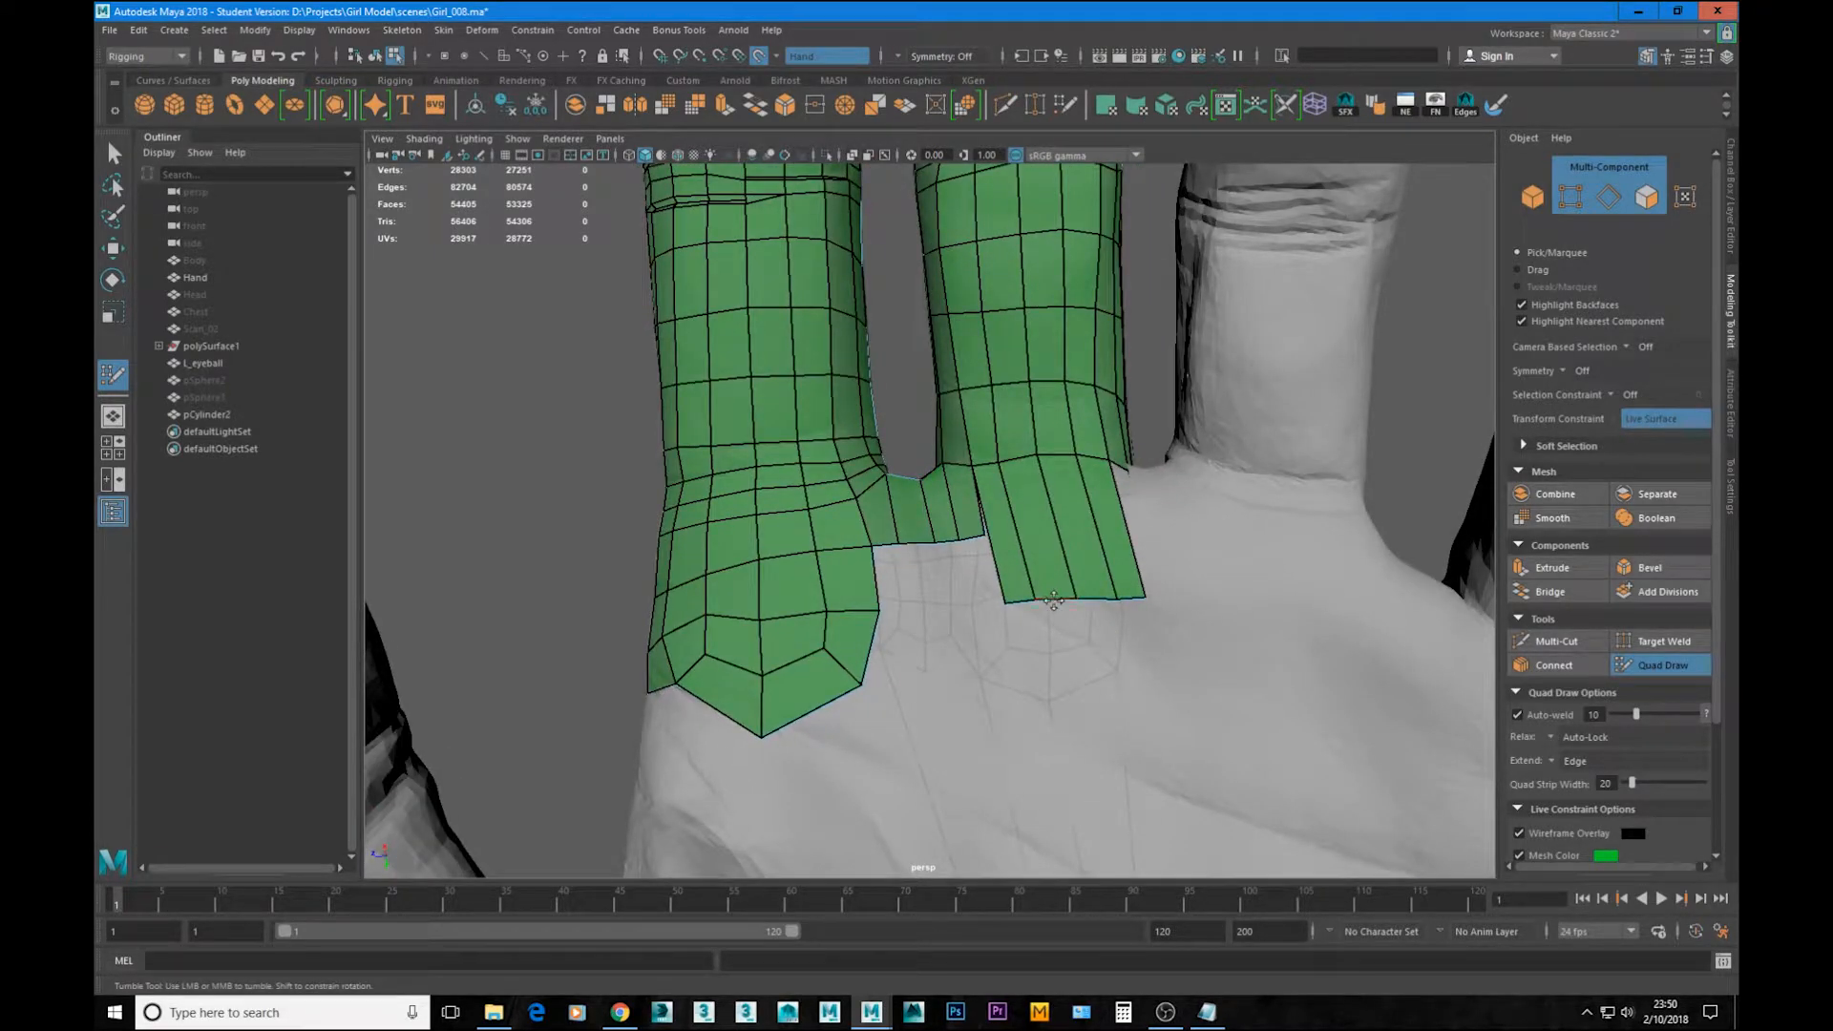
mouse_move(1066, 605)
mouse_down()
mouse_move(1110, 572)
mouse_move(1053, 635)
mouse_move(1151, 600)
mouse_up()
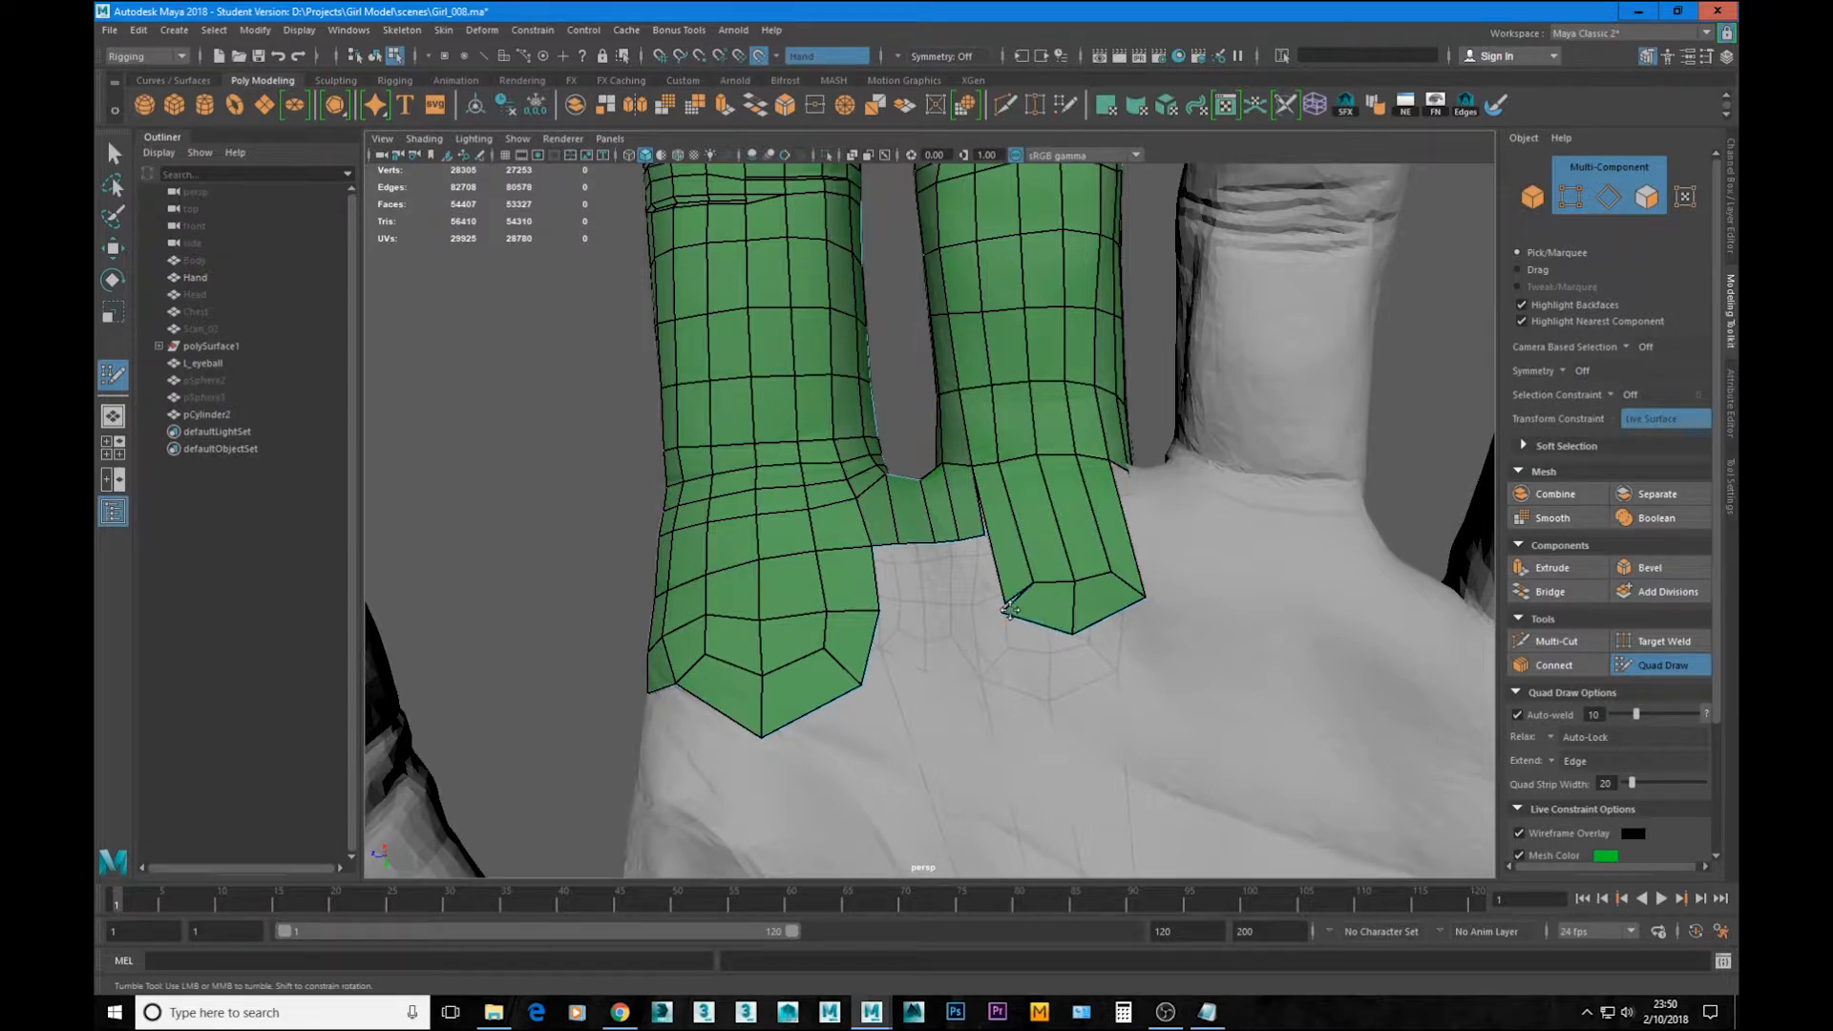
Step: Shape the pointed end of the middle finger's palm strip by moving its tip and side vertices
alt+drag(1091, 621, 1046, 626)
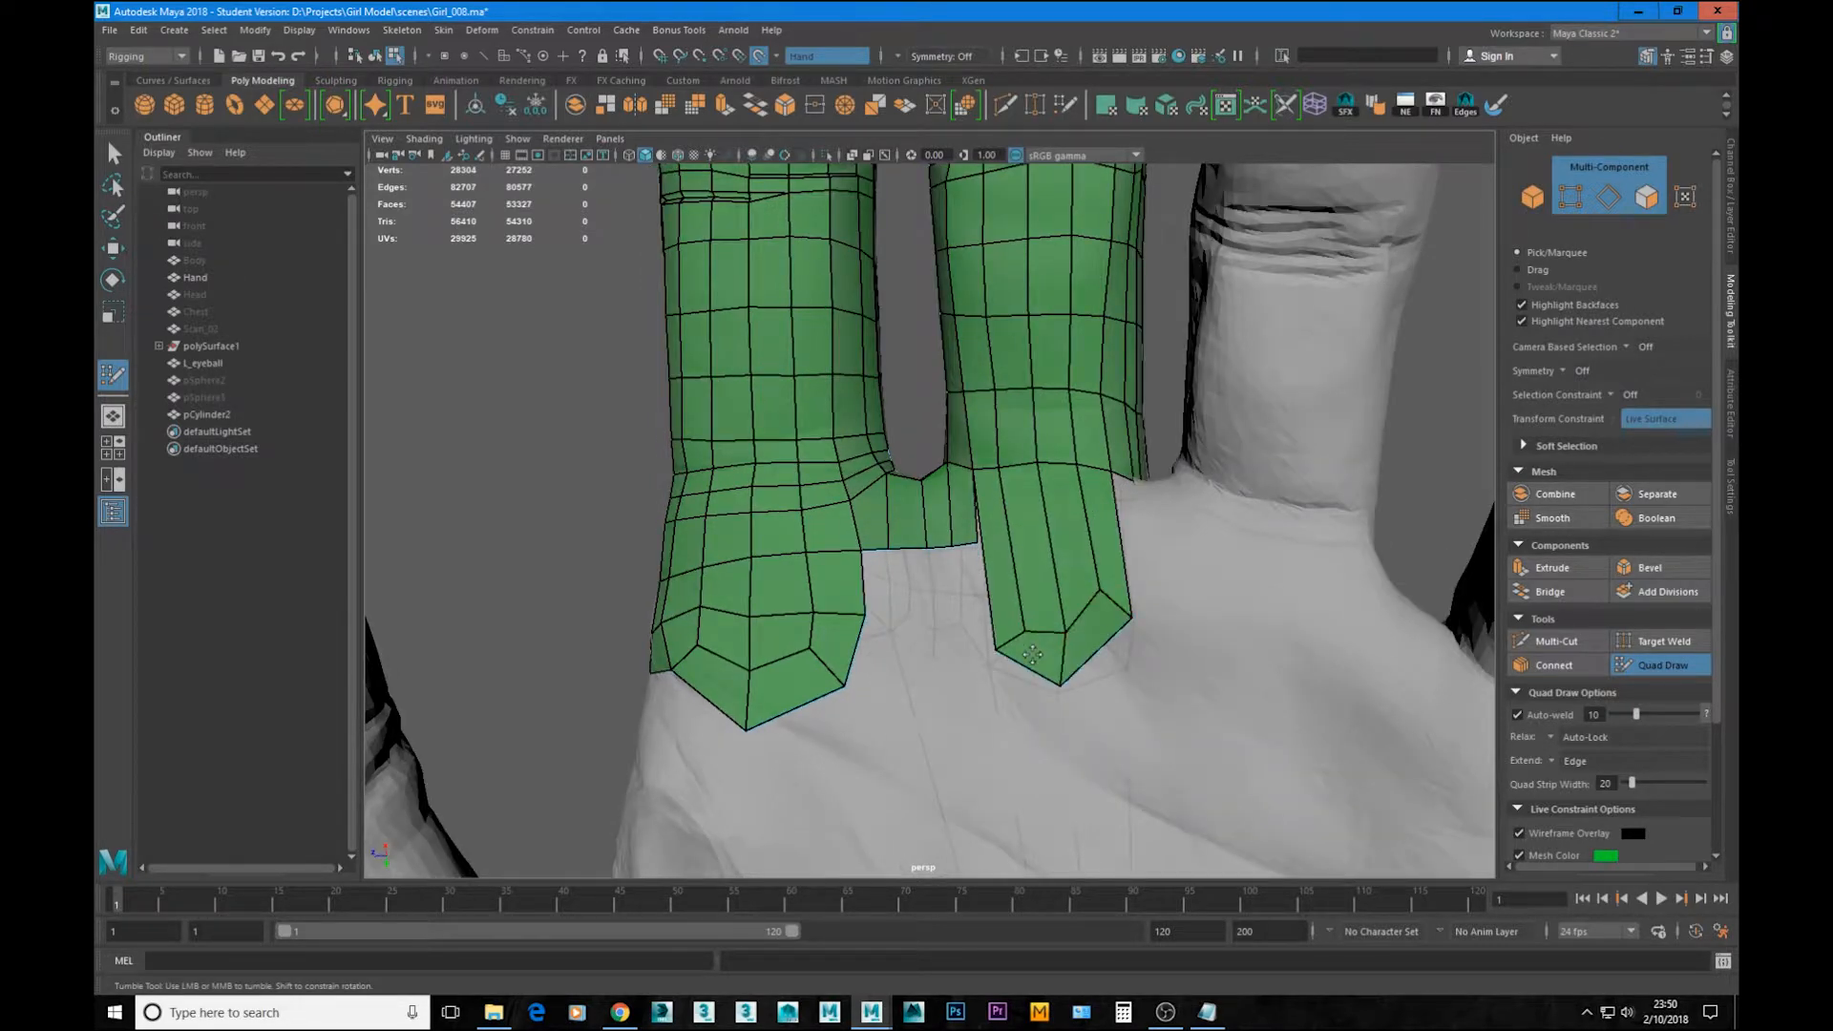
alt+right_drag(1142, 666, 1018, 596)
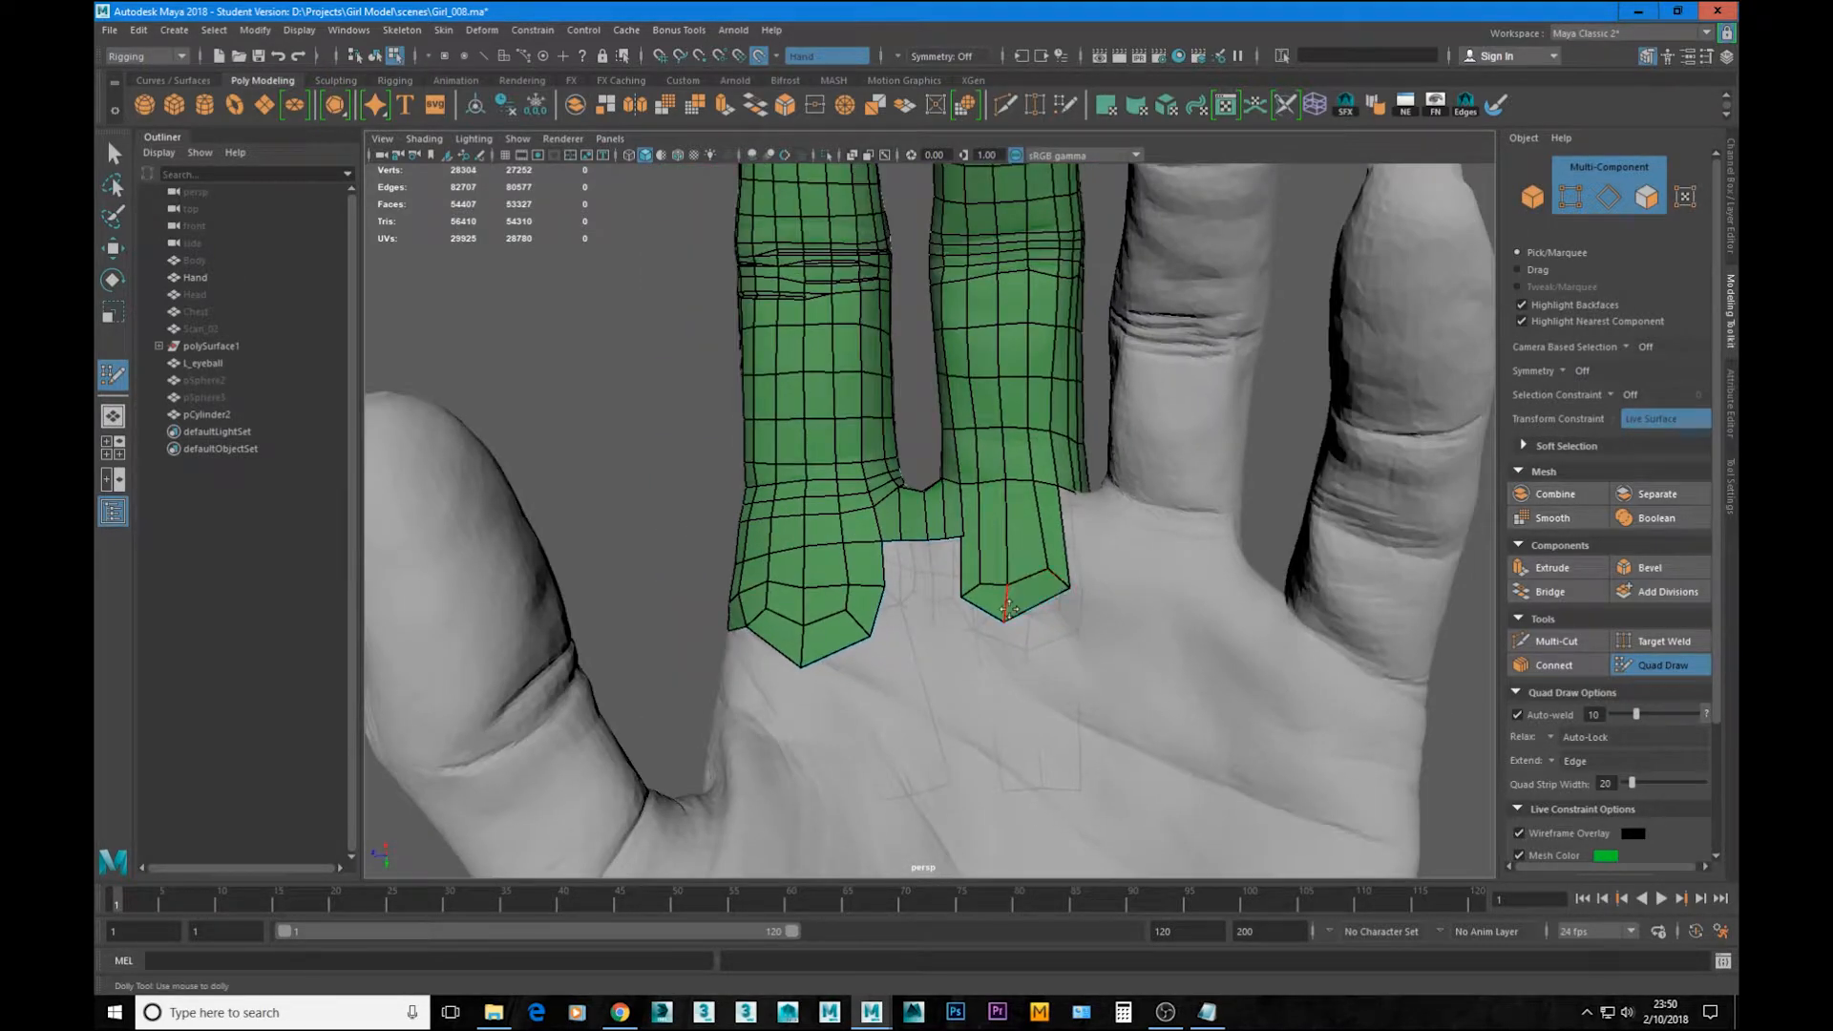
drag(1007, 608, 1022, 614)
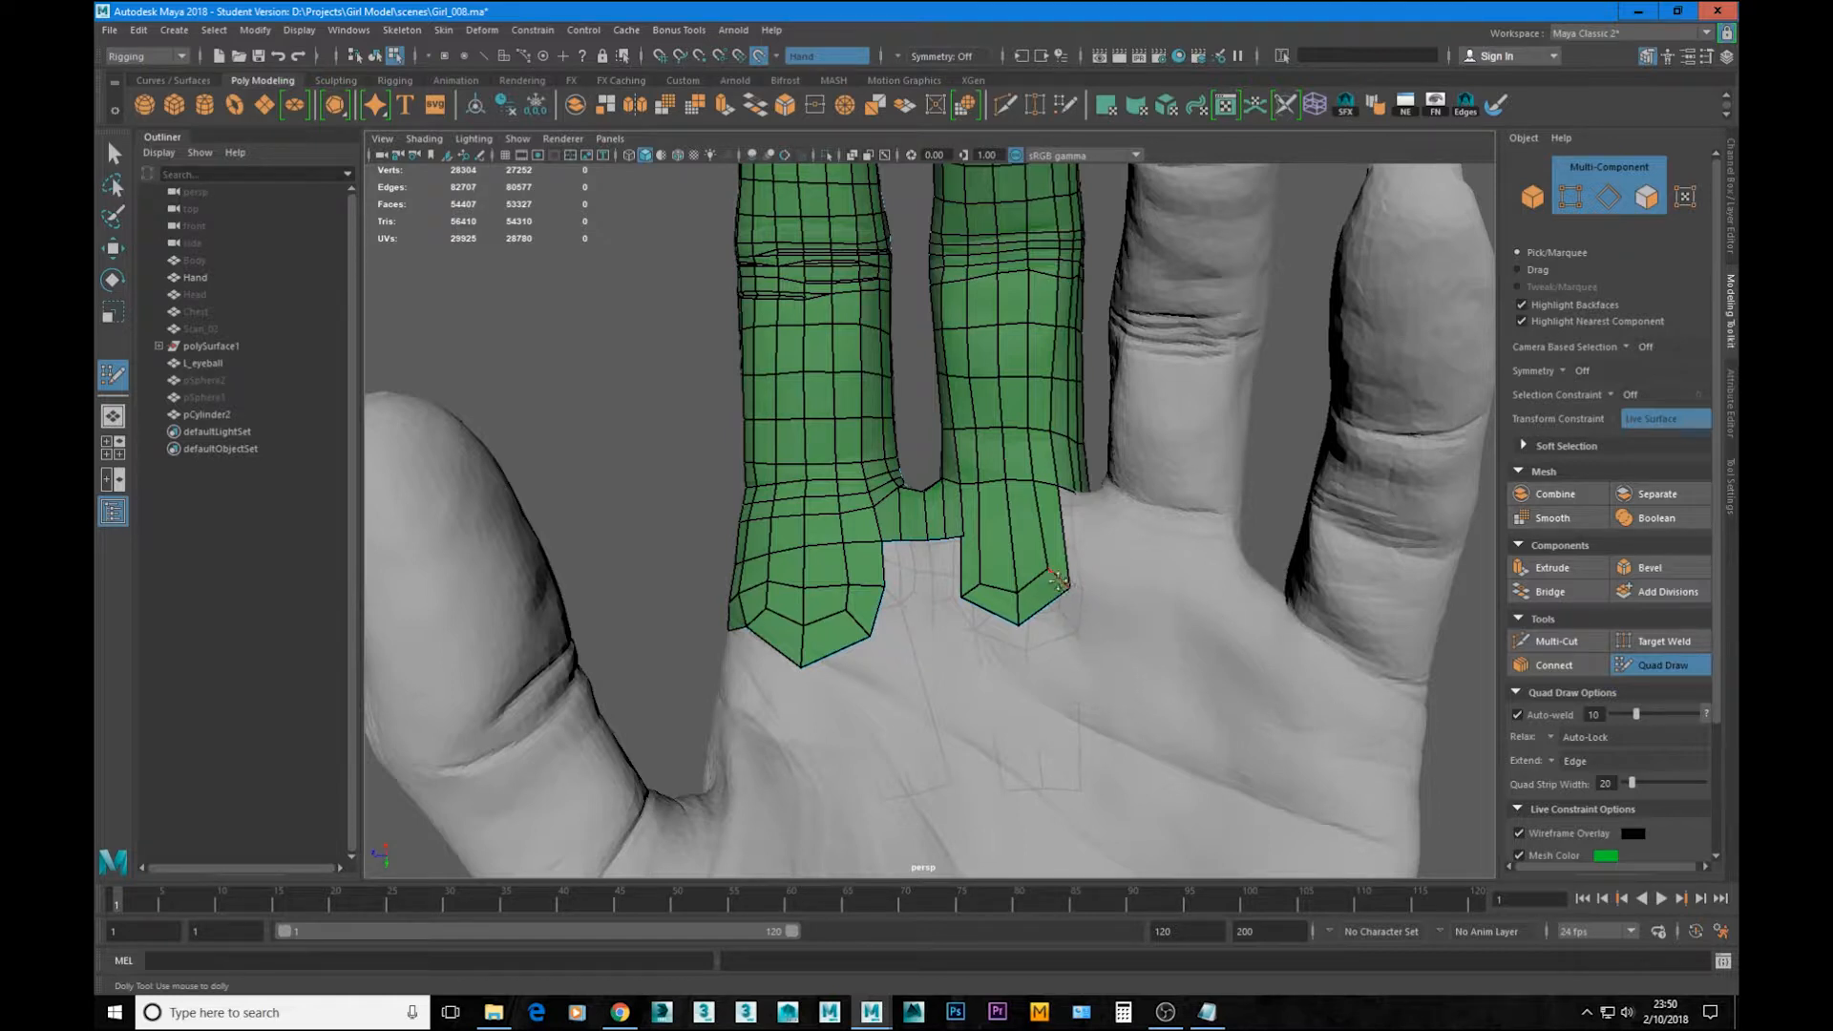
drag(1057, 580, 1020, 617)
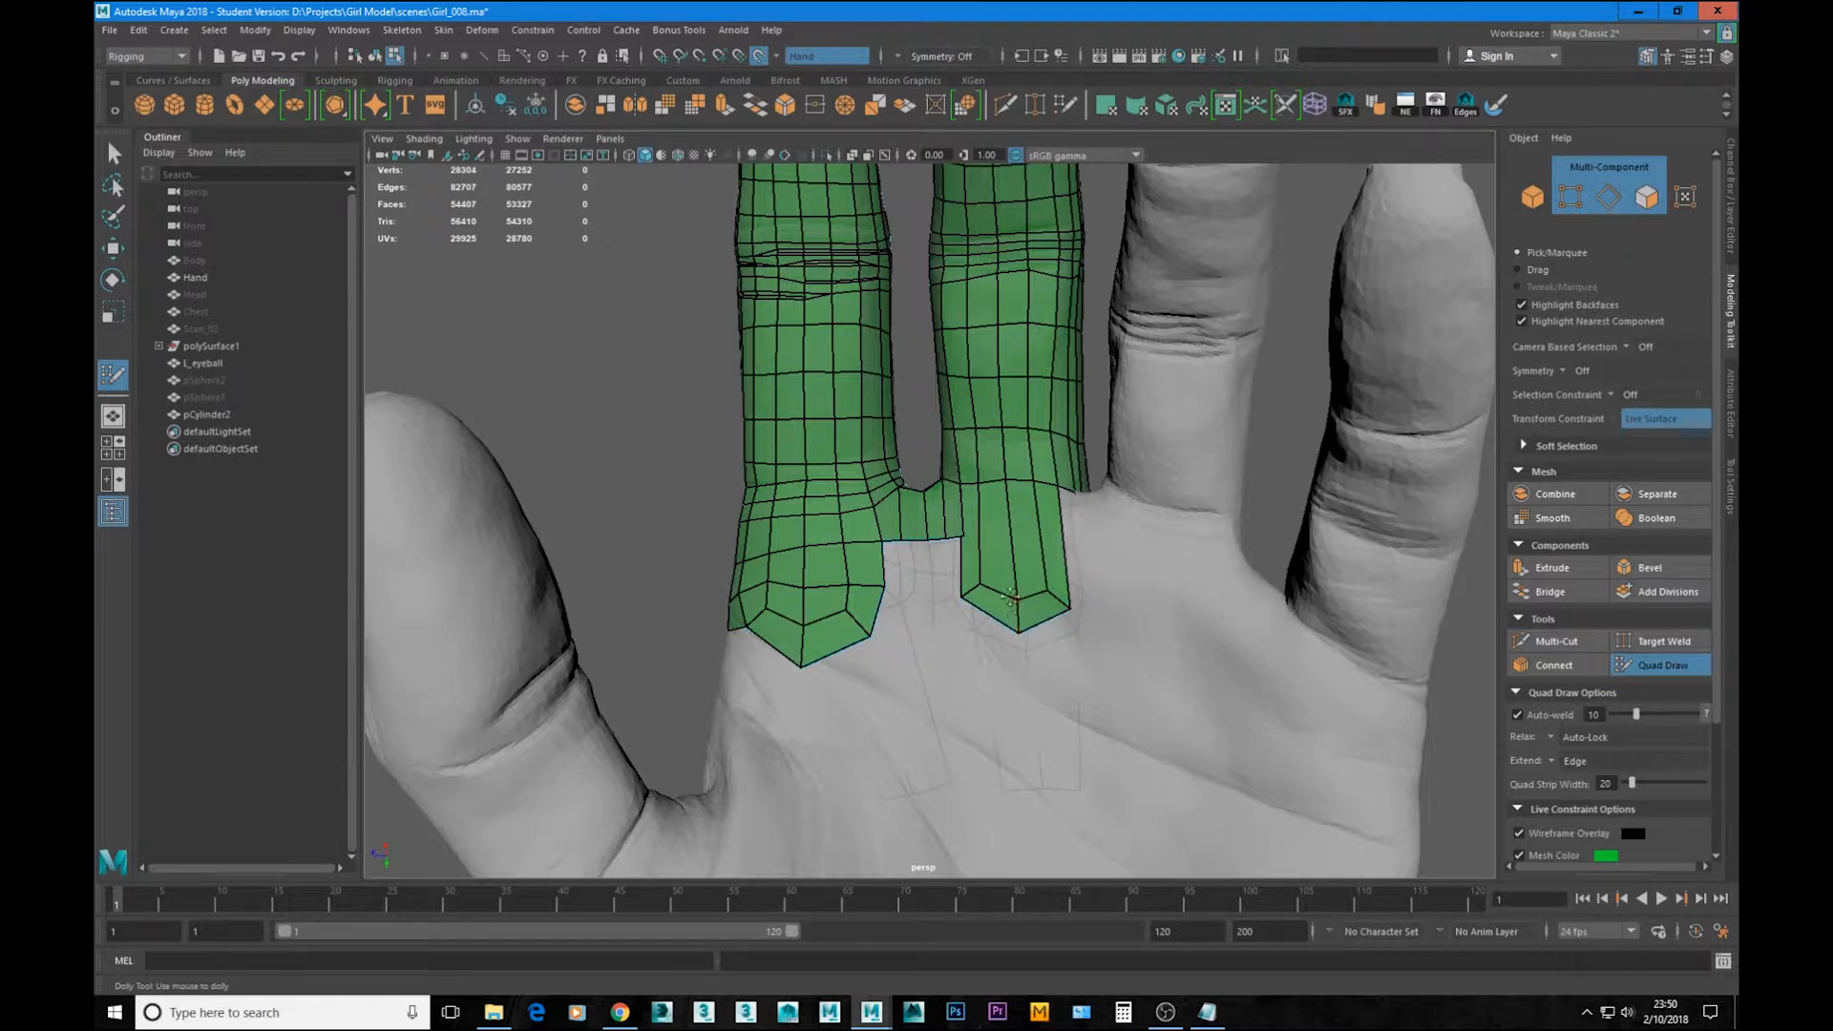
Step: Insert an edge loop across the middle finger's palm strip and weld the web strip's lower corner to it
alt+right_drag(980, 586, 1017, 557)
alt+middle_drag(1017, 557, 1005, 594)
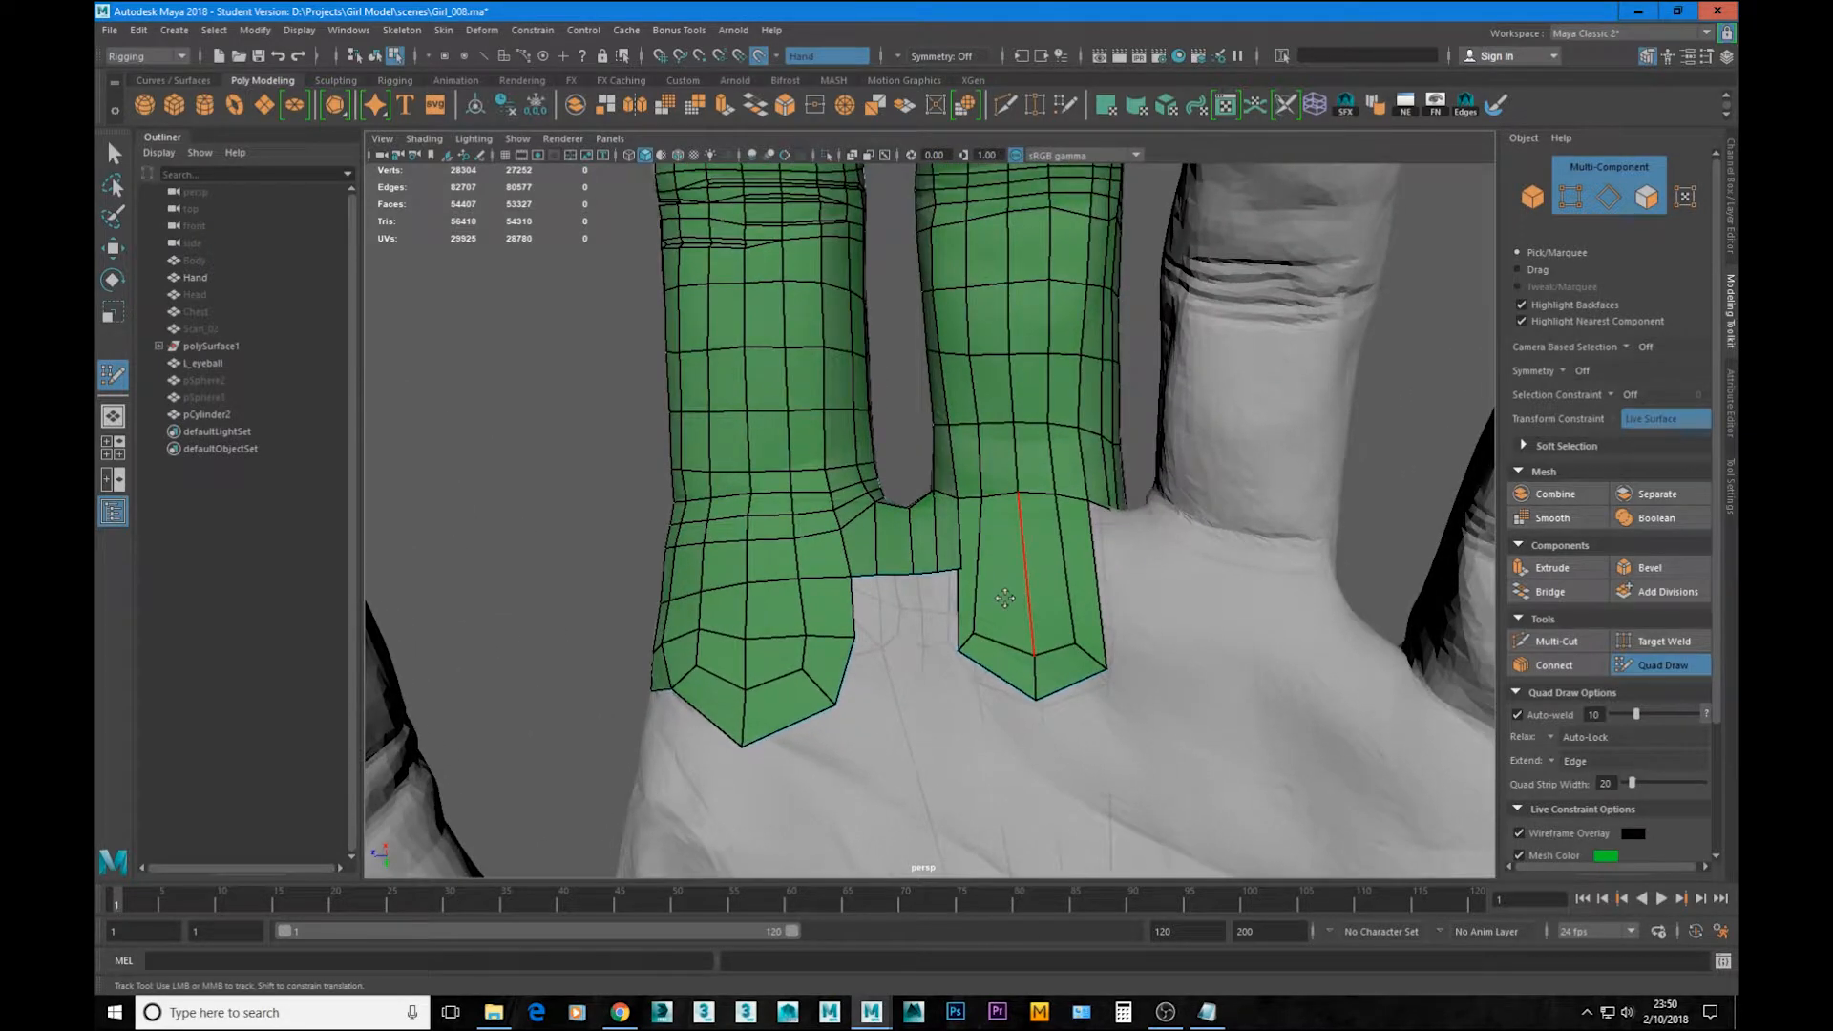
ctrl+click(1027, 559)
alt+right_drag(1027, 558, 995, 632)
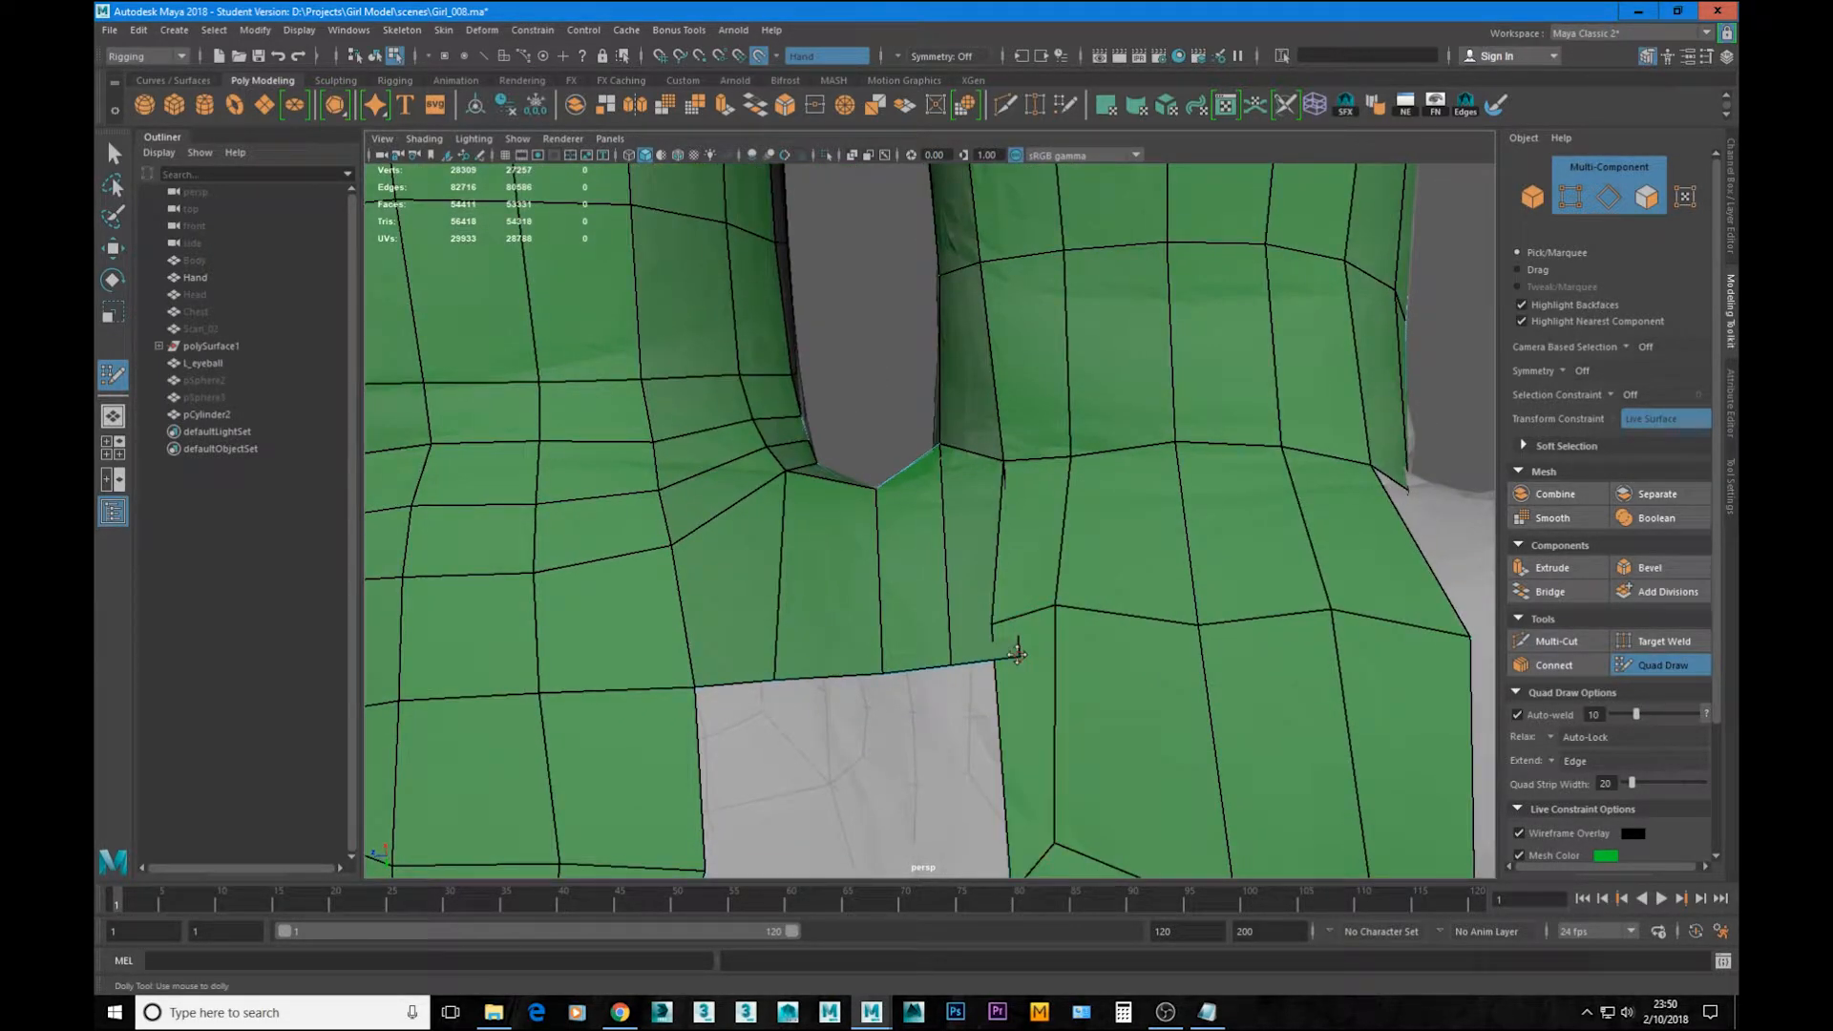
drag(1018, 655, 999, 631)
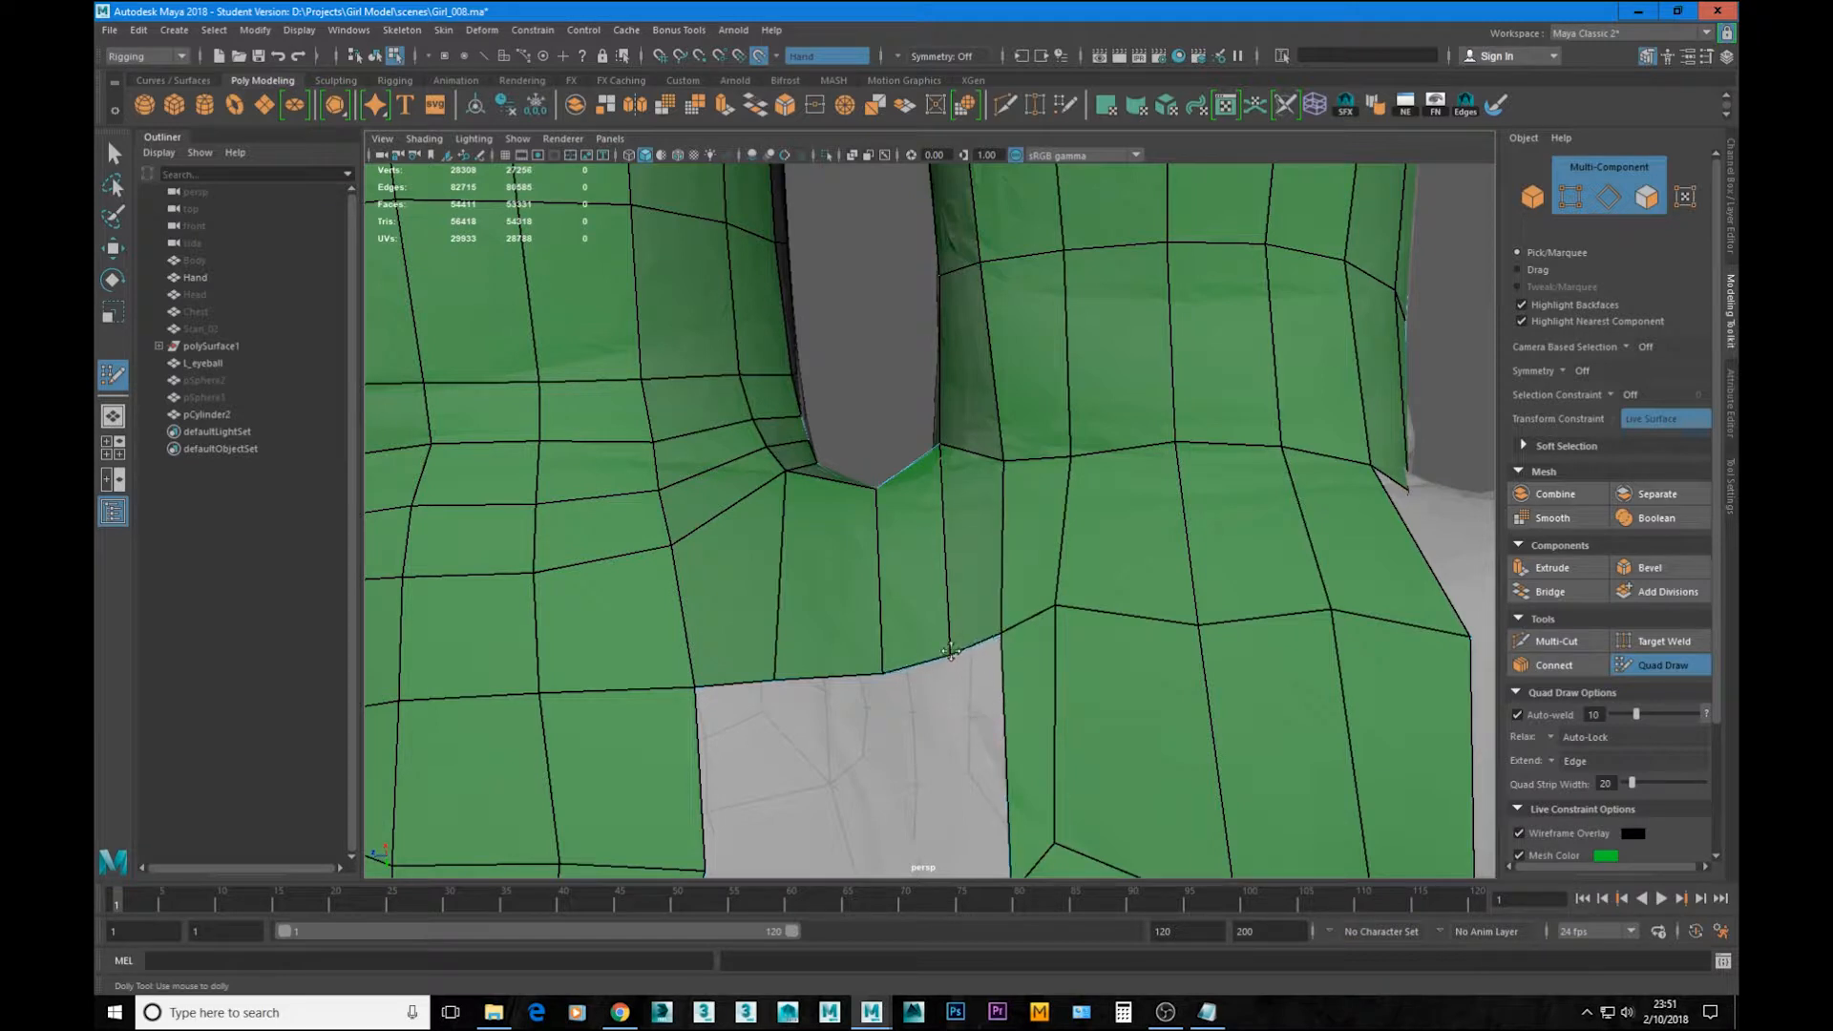
Step: Even out the web strip's lower edge and adjust the vertices of the loop across the middle finger's palm strip
drag(877, 675, 773, 666)
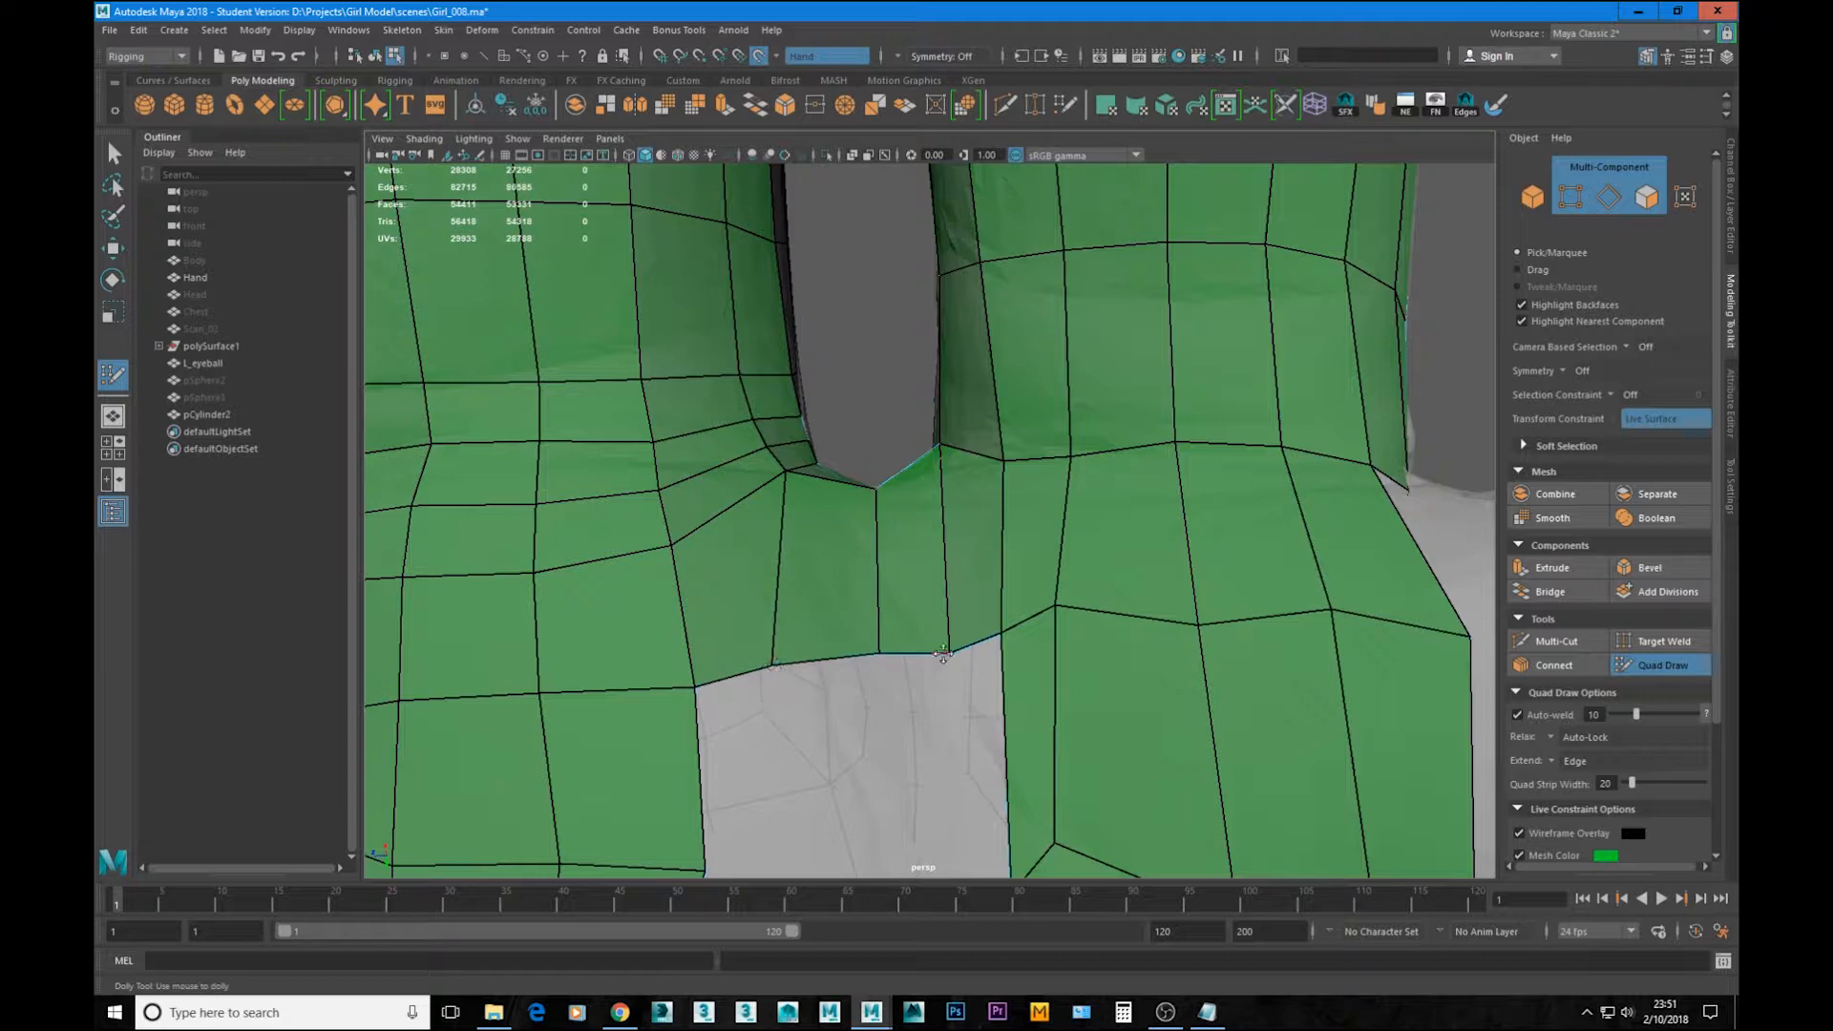
scroll(927, 571, down, 5)
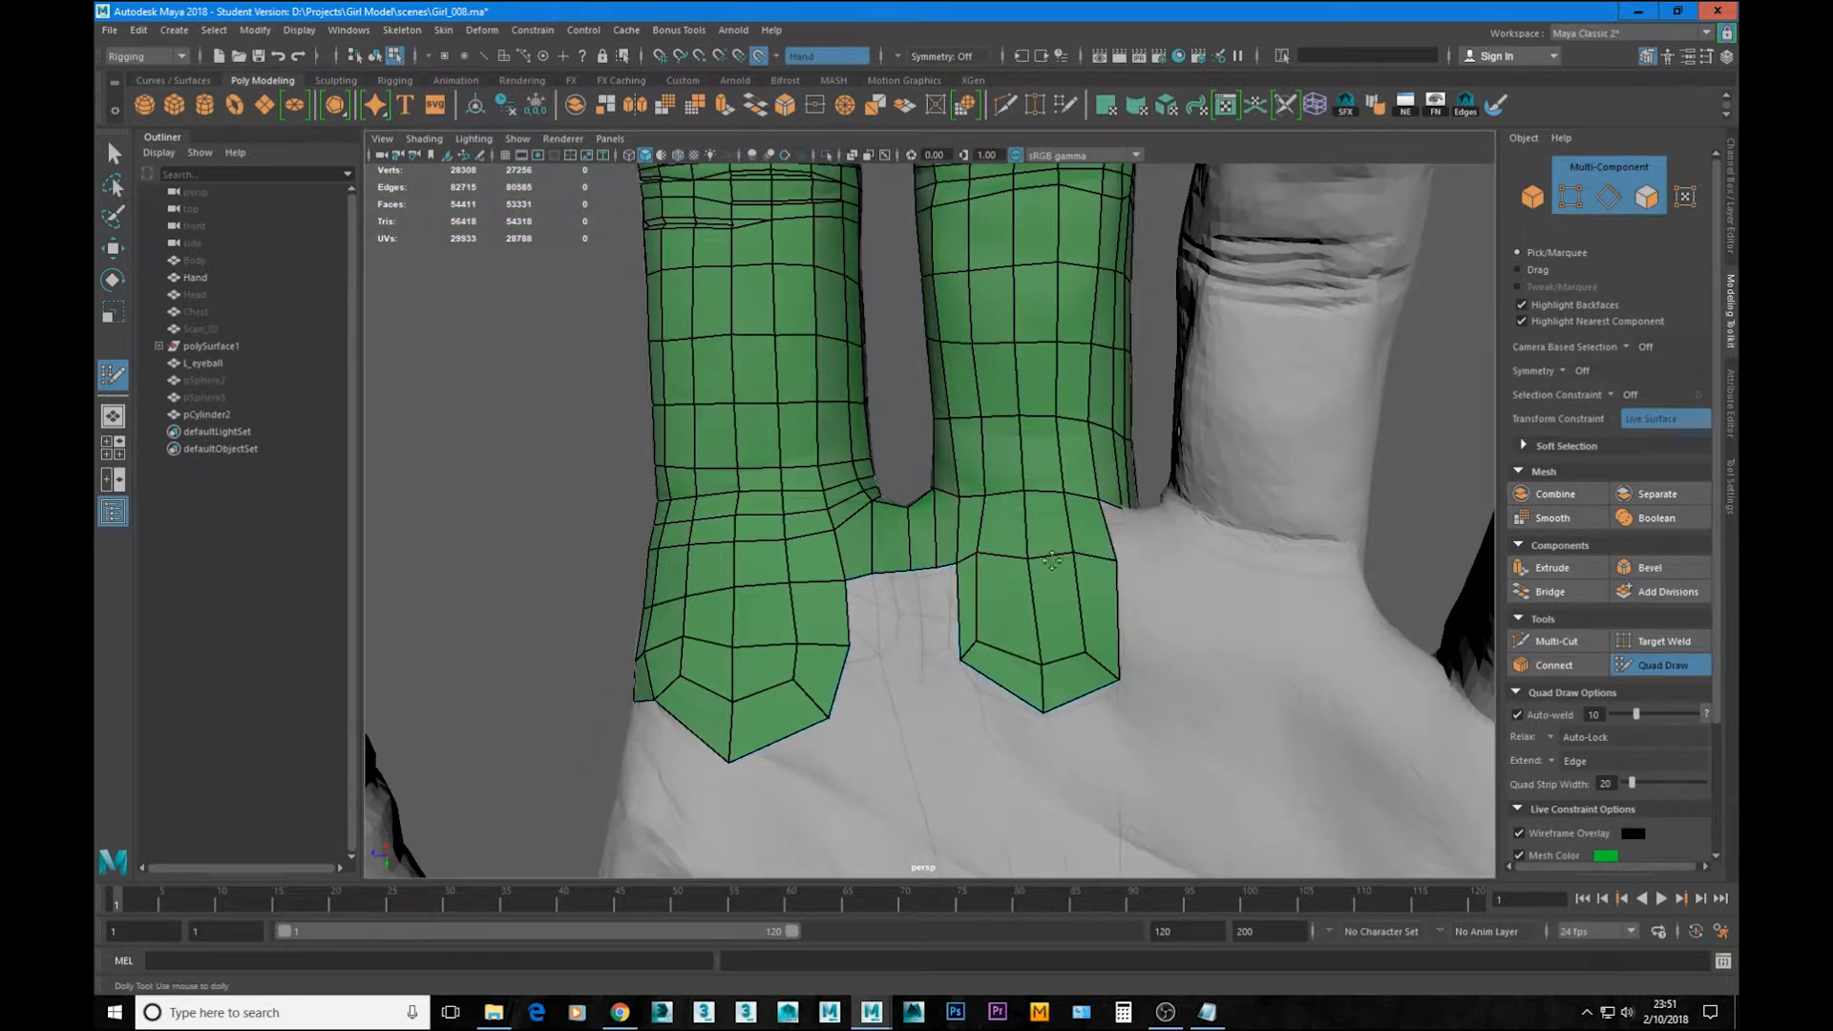
scroll(1051, 561, up, 3)
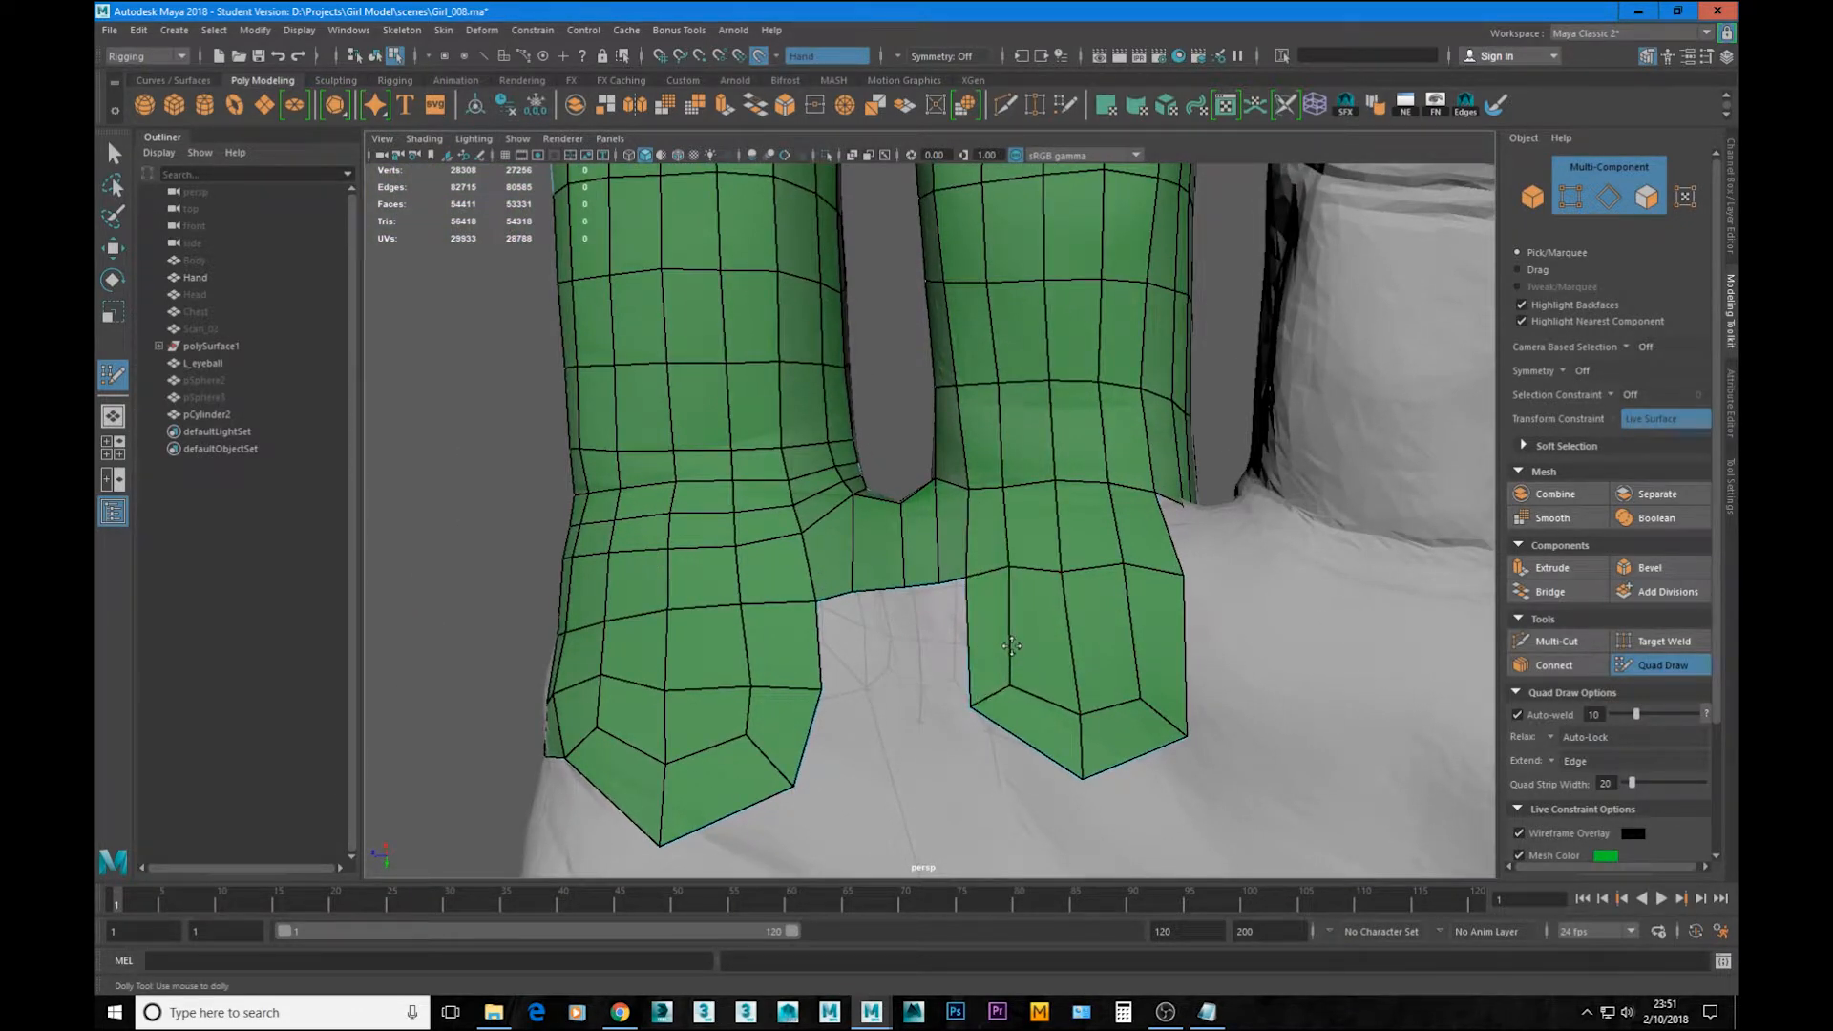
mouse_move(1009, 565)
mouse_down()
mouse_move(1074, 576)
mouse_move(997, 577)
mouse_up()
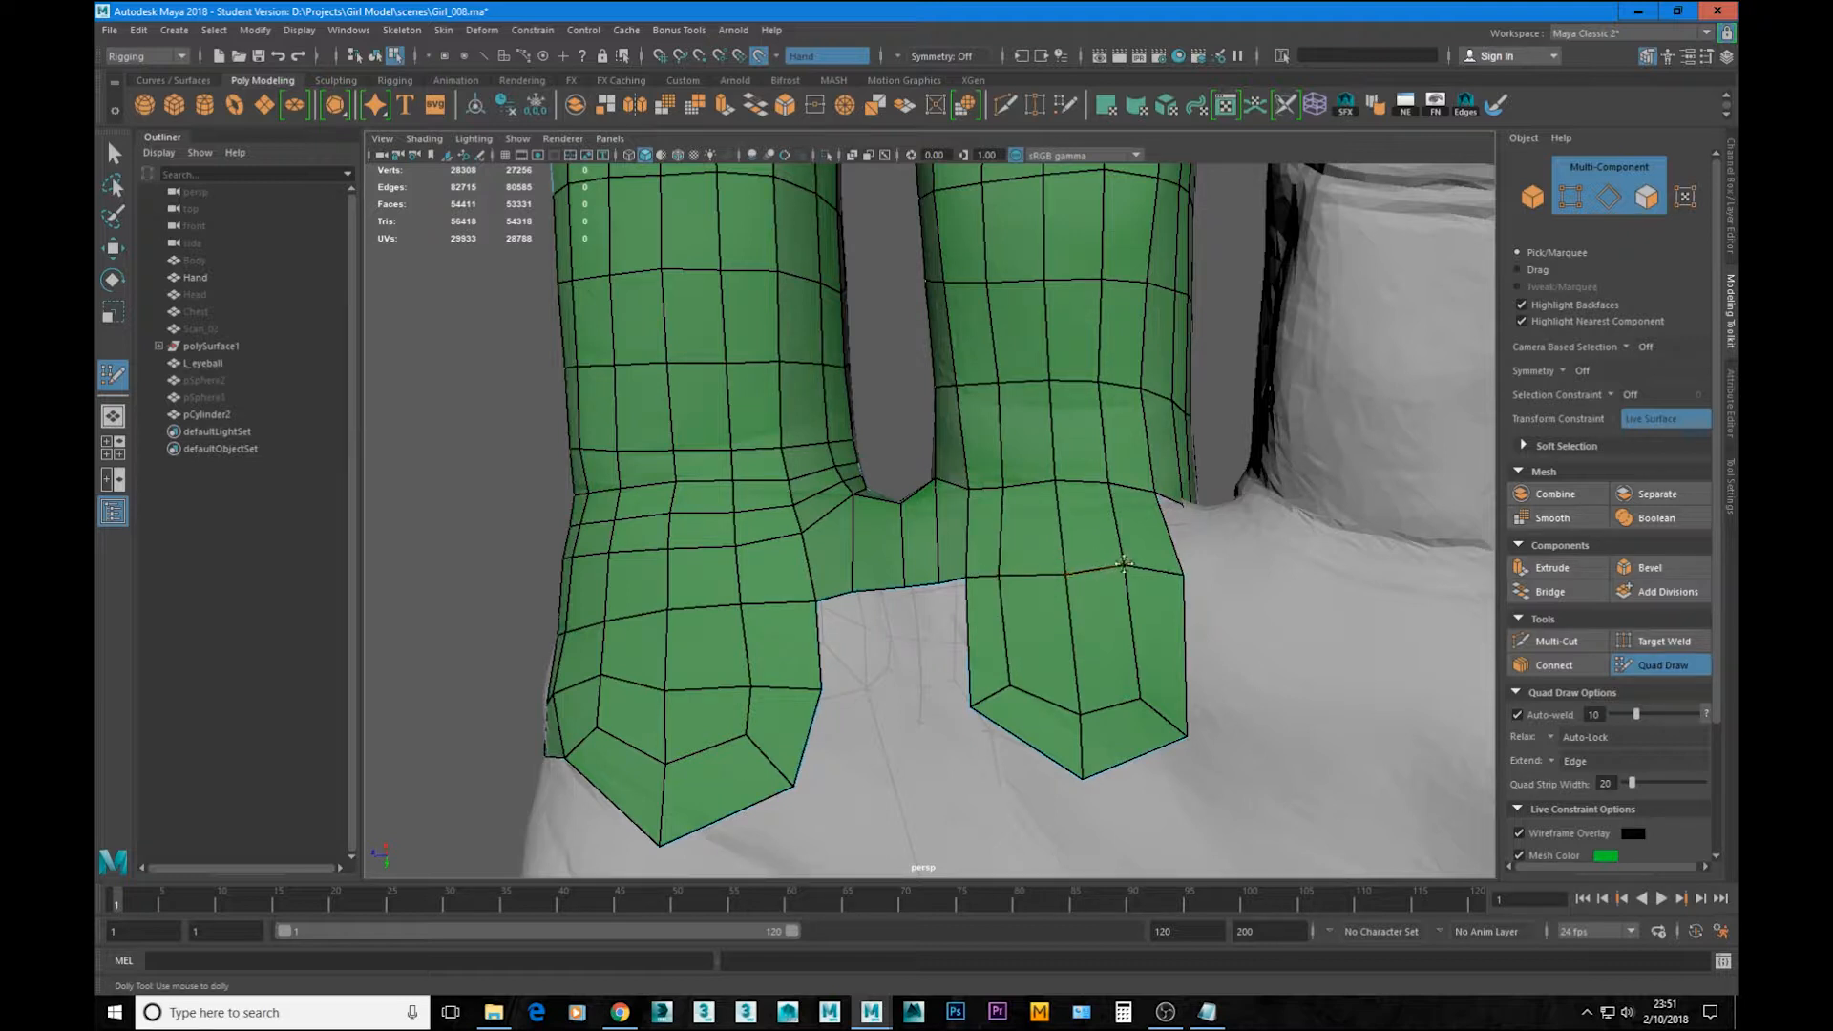
Step: Extend the web strip by a row of quads, welding its lower corner to a new loop across the middle finger's palm strip
mouse_move(1123, 564)
alt+mouse_down()
mouse_move(1020, 559)
mouse_move(1018, 648)
alt+mouse_up()
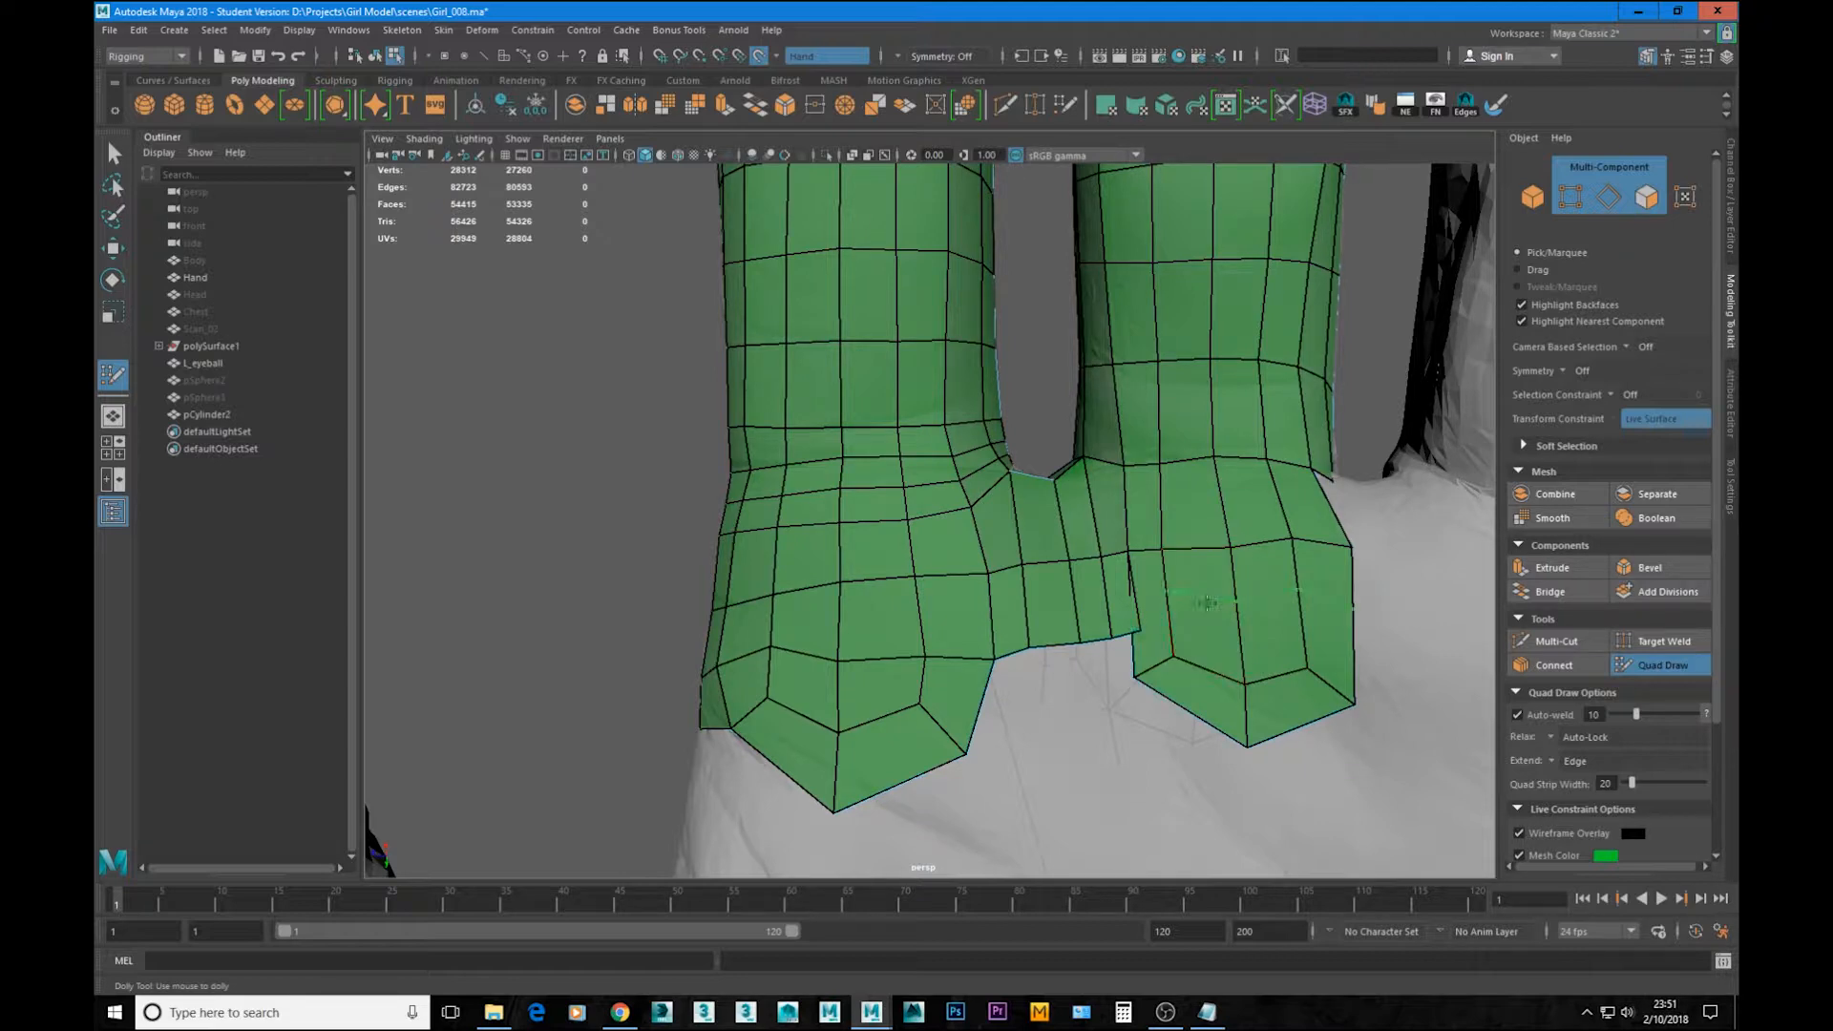
ctrl+click(1231, 618)
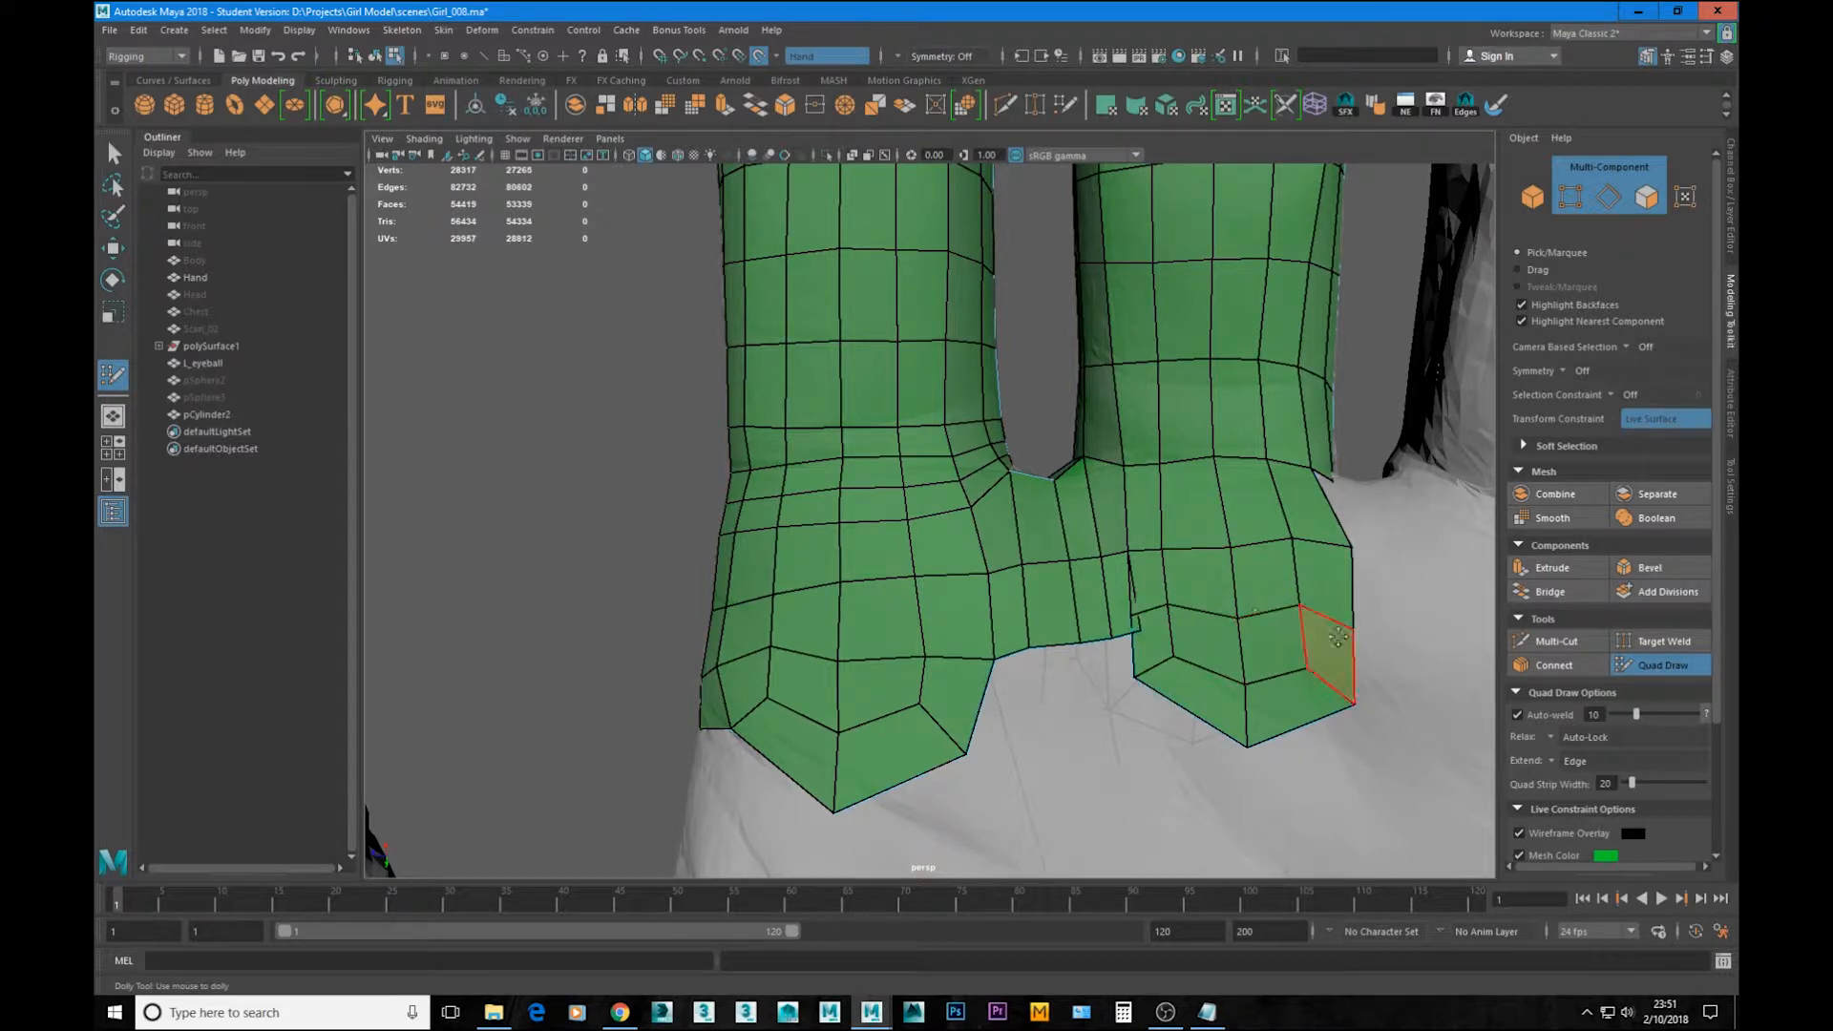
alt+middle_drag(1298, 649, 1166, 627)
drag(1106, 662, 1057, 639)
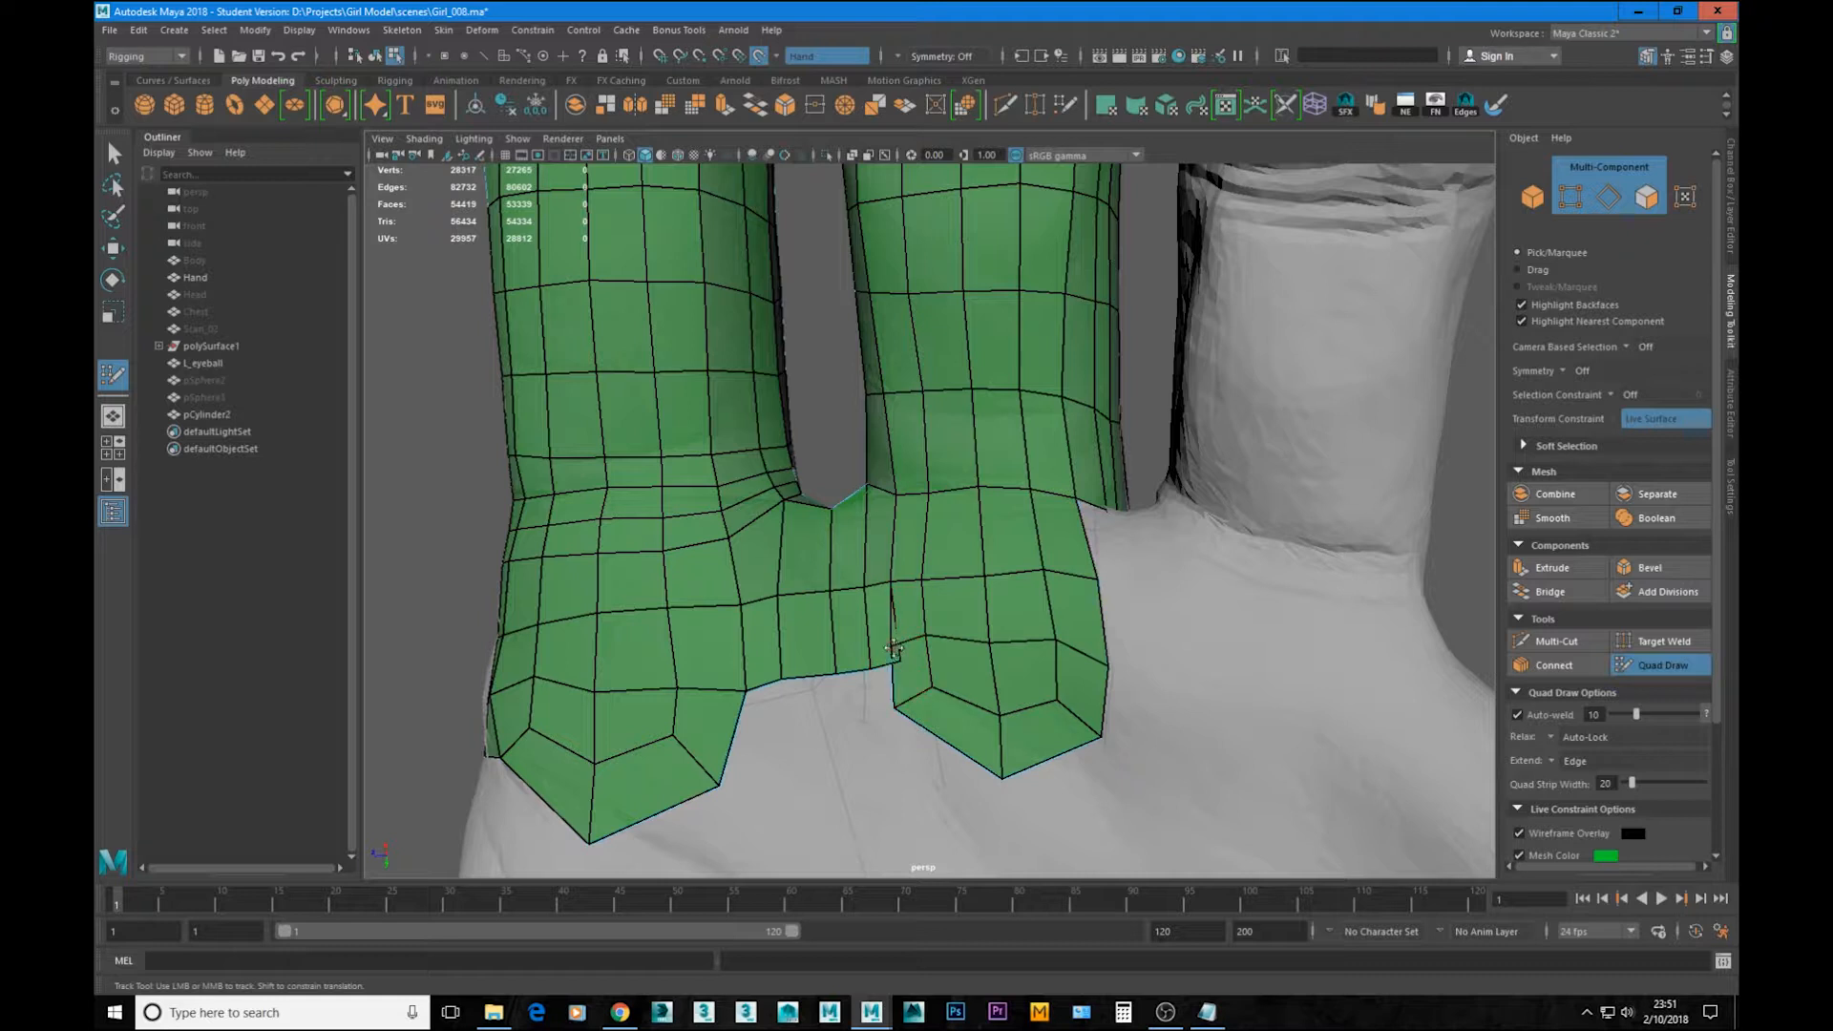
drag(905, 659, 886, 659)
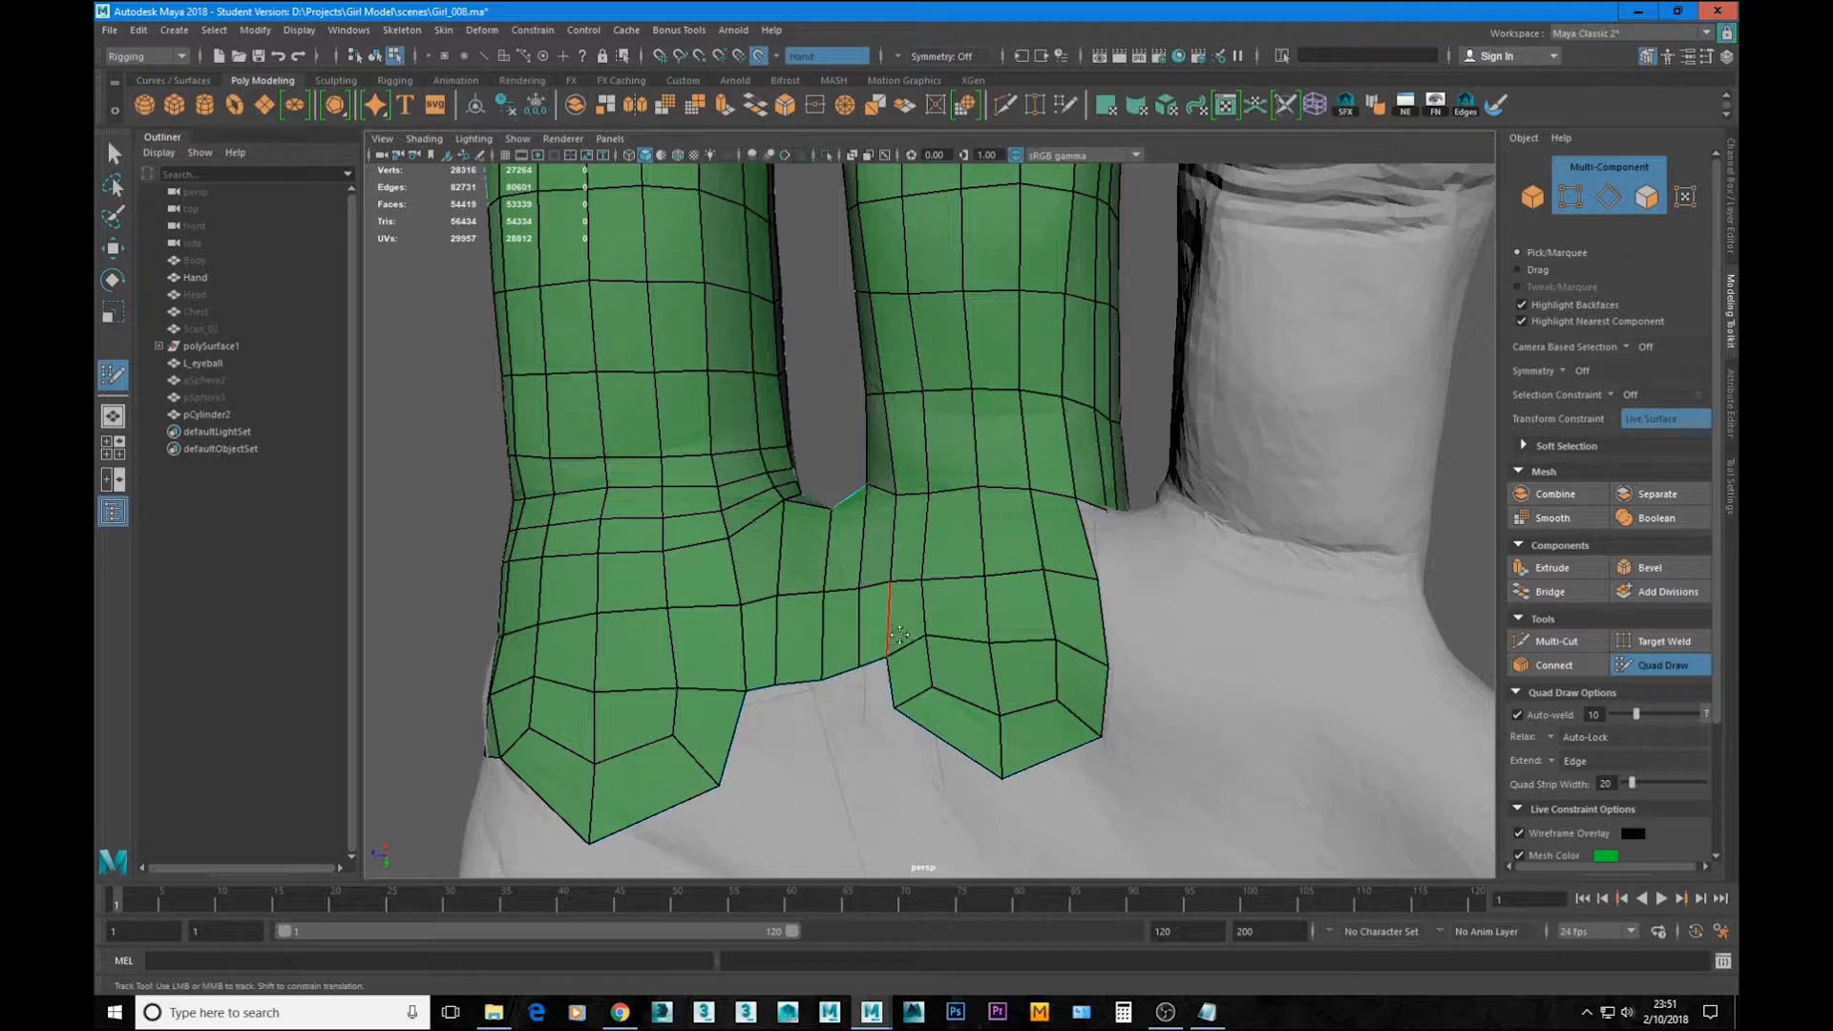
scroll(912, 658, down, 2)
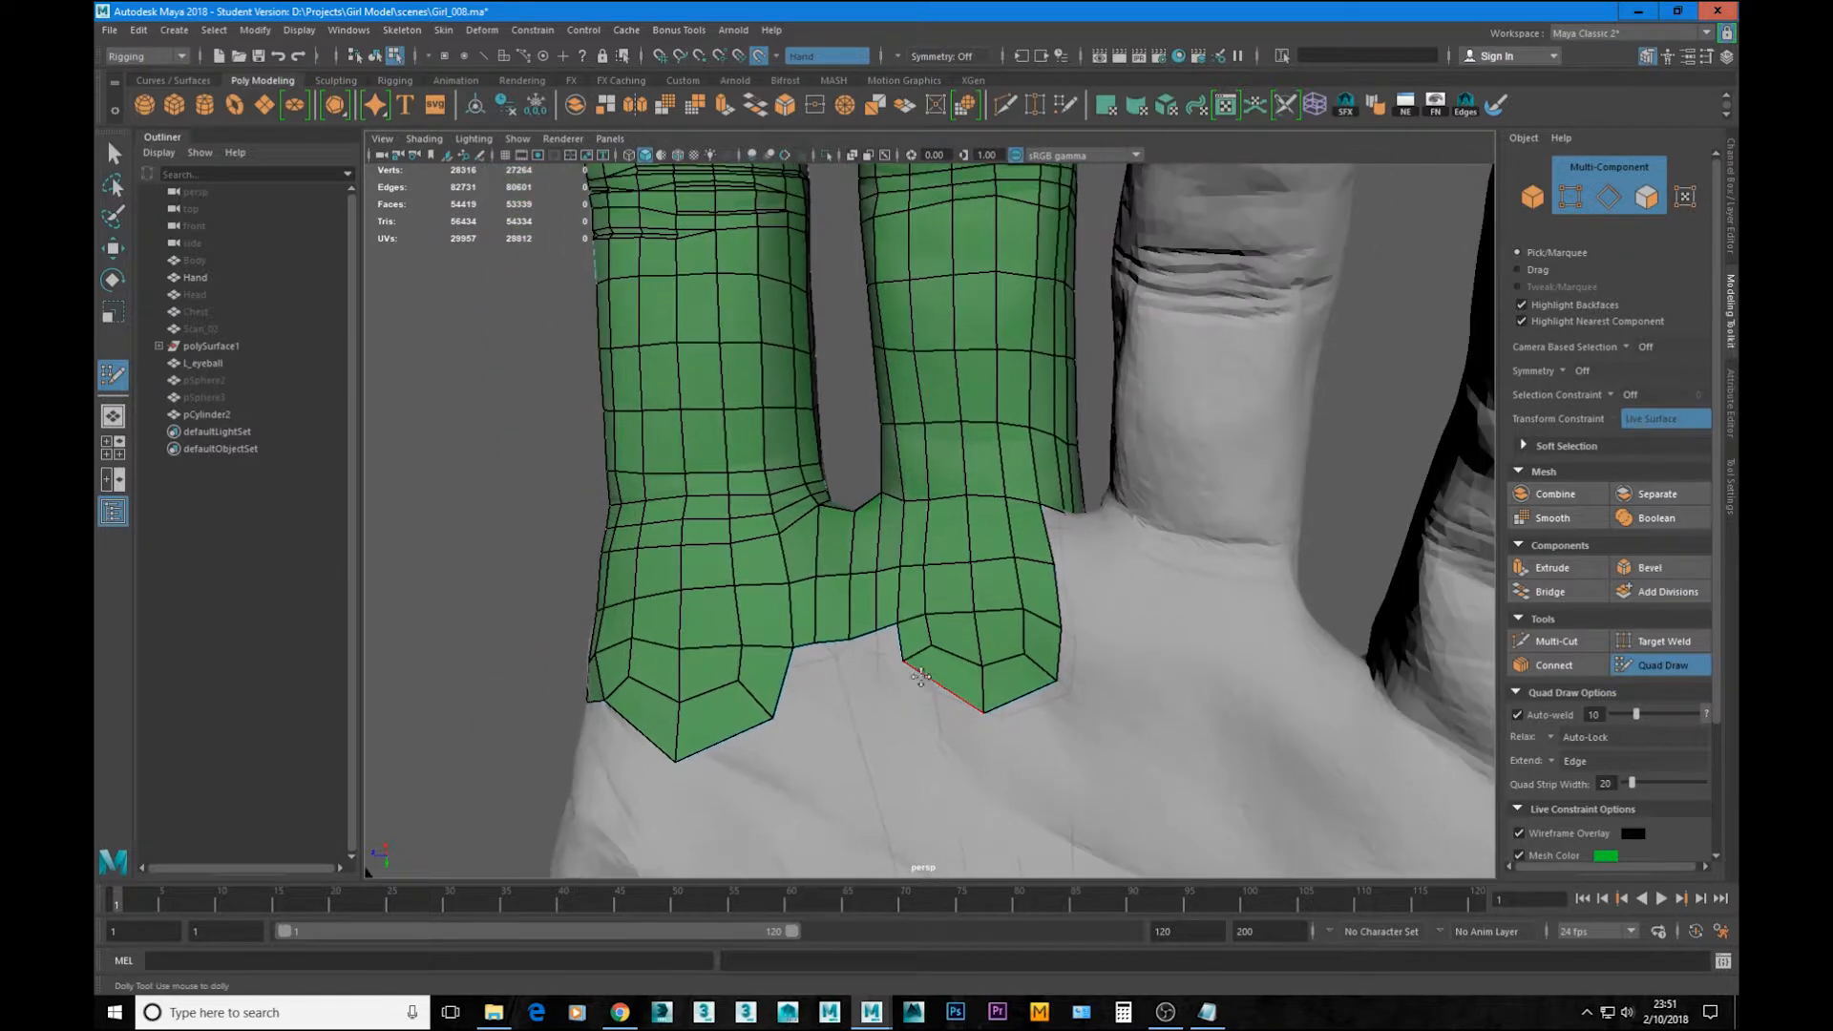
drag(918, 654, 990, 674)
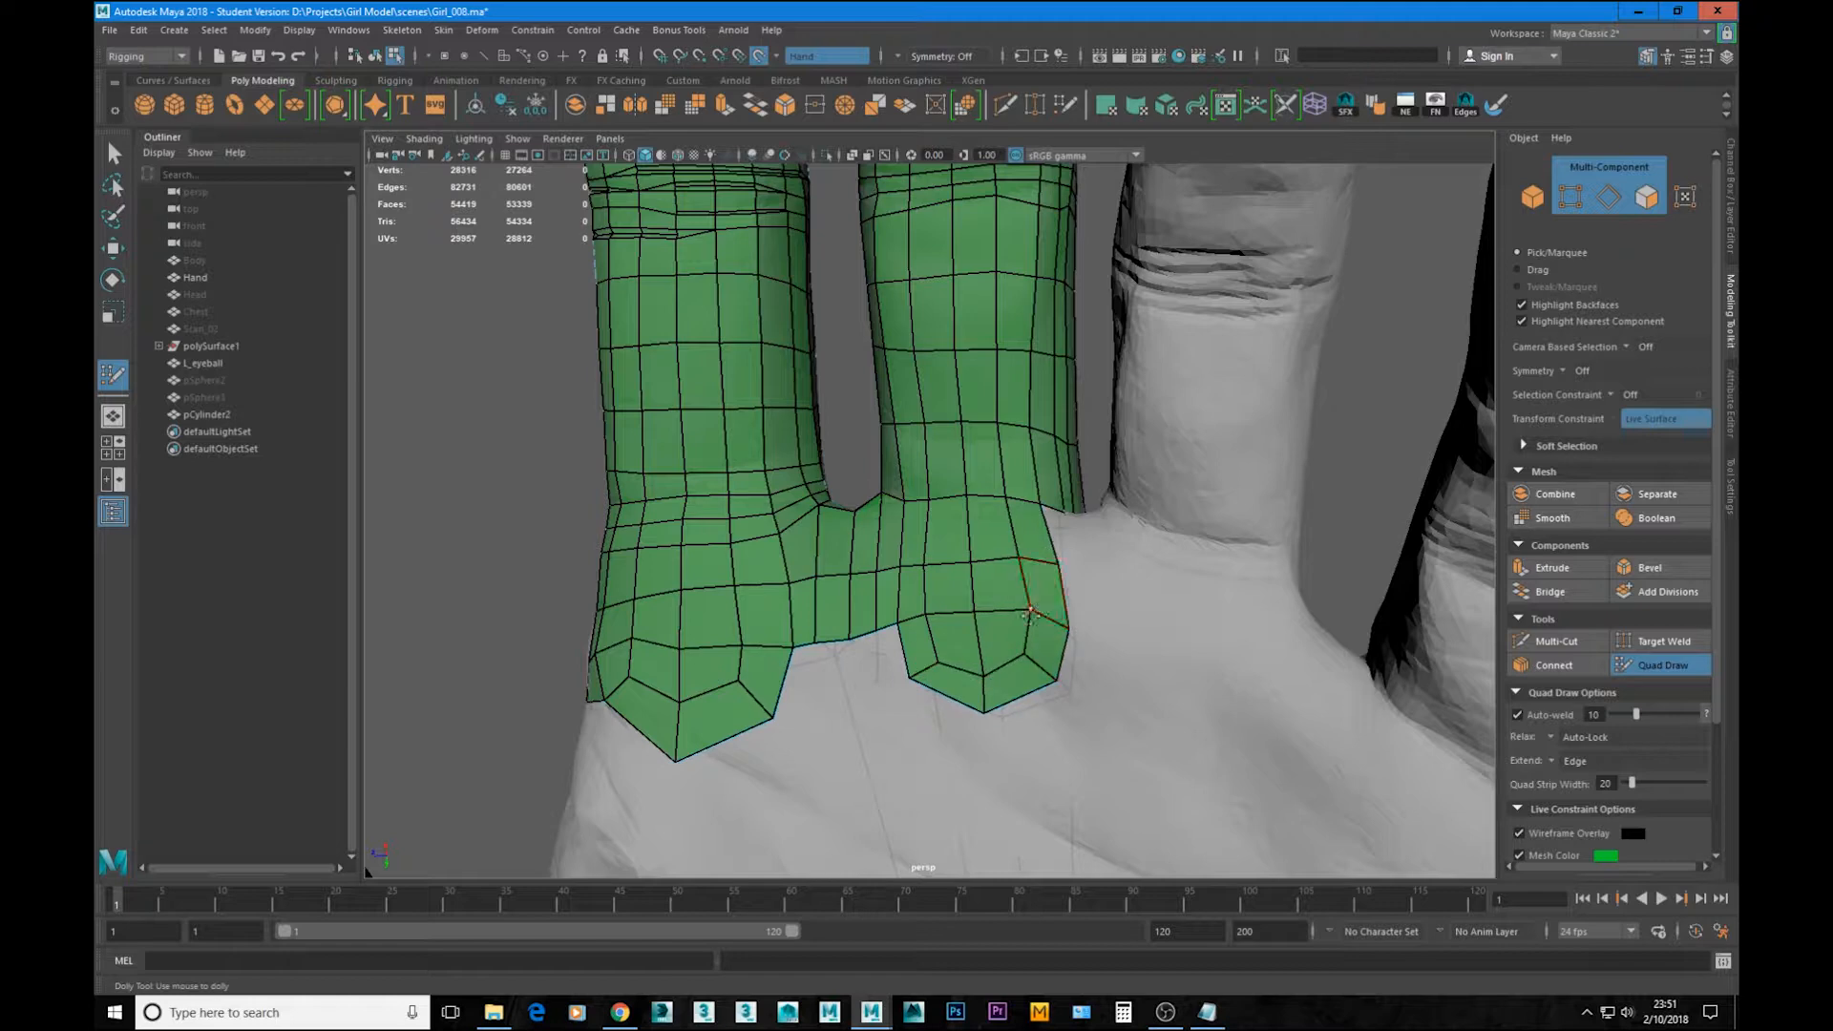
Step: Fill the notch between the pointed ends of the index and middle finger palm strips with another row of quads
alt+middle_drag(902, 530, 941, 444)
alt+drag(941, 444, 888, 532)
alt+right_drag(888, 532, 938, 606)
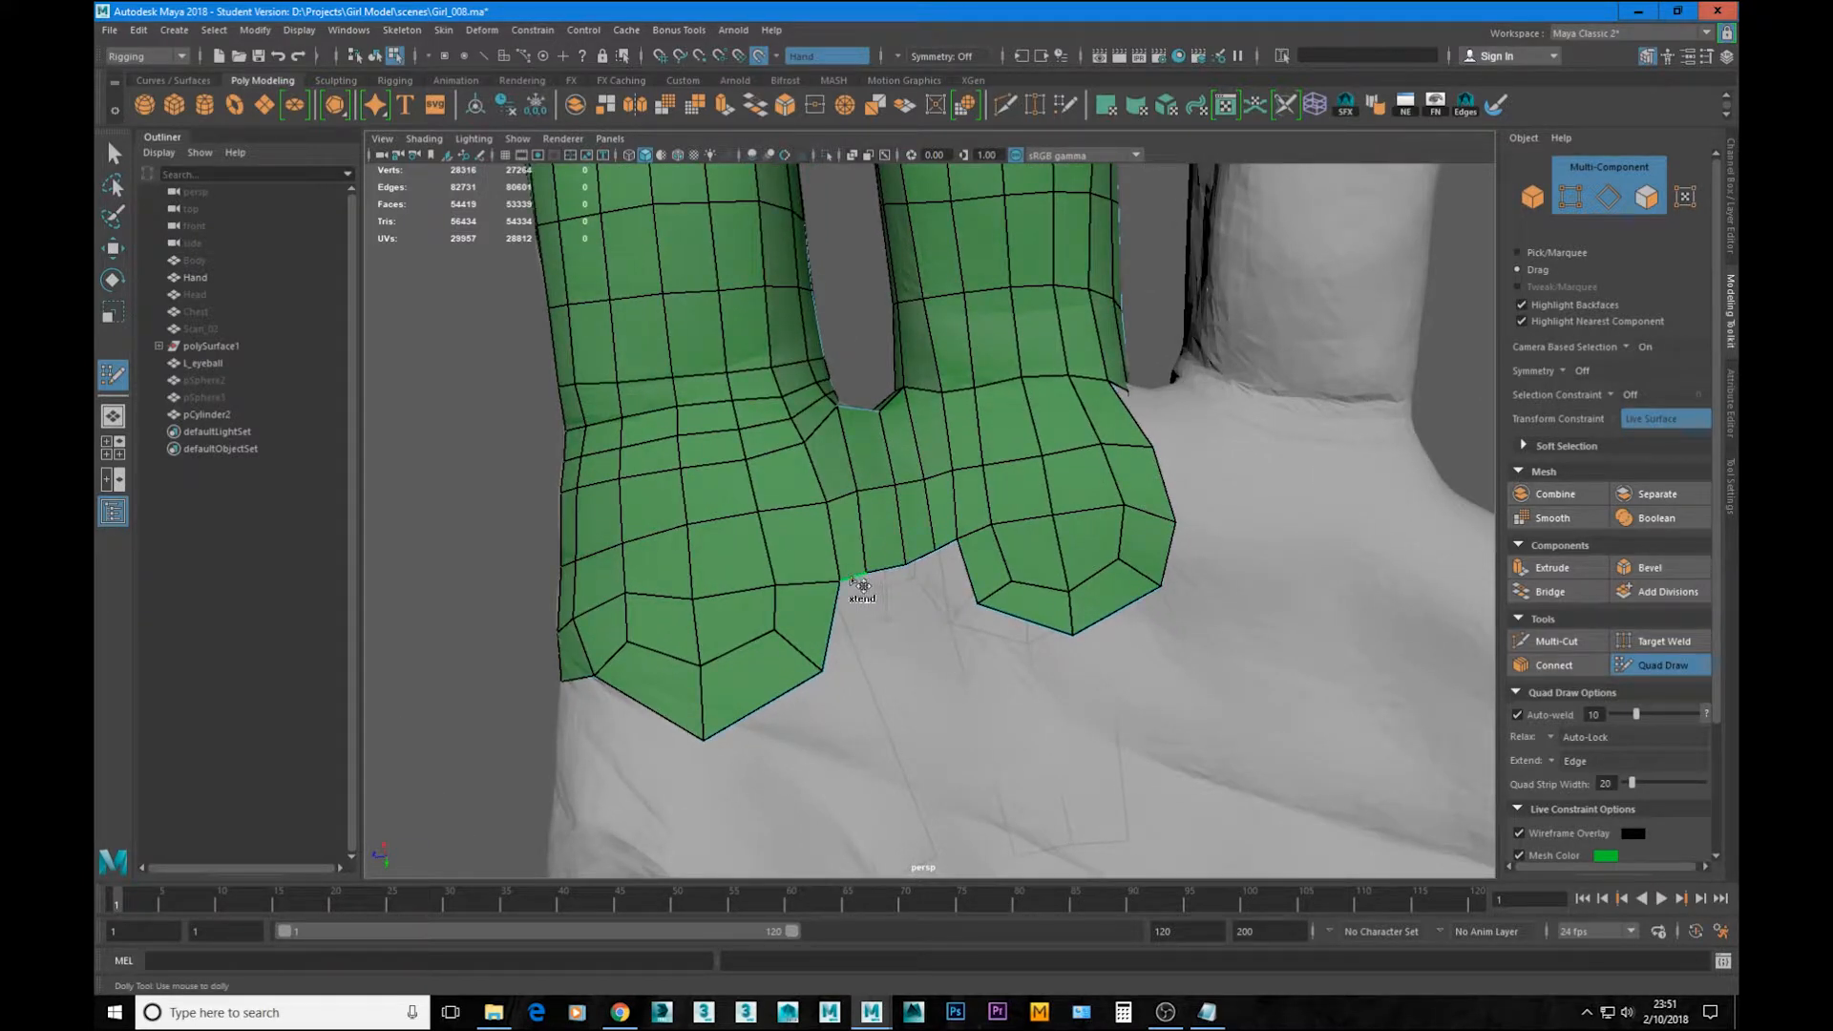
mouse_move(863, 589)
mouse_down()
mouse_move(864, 625)
mouse_move(923, 652)
mouse_move(976, 604)
mouse_move(952, 622)
mouse_up()
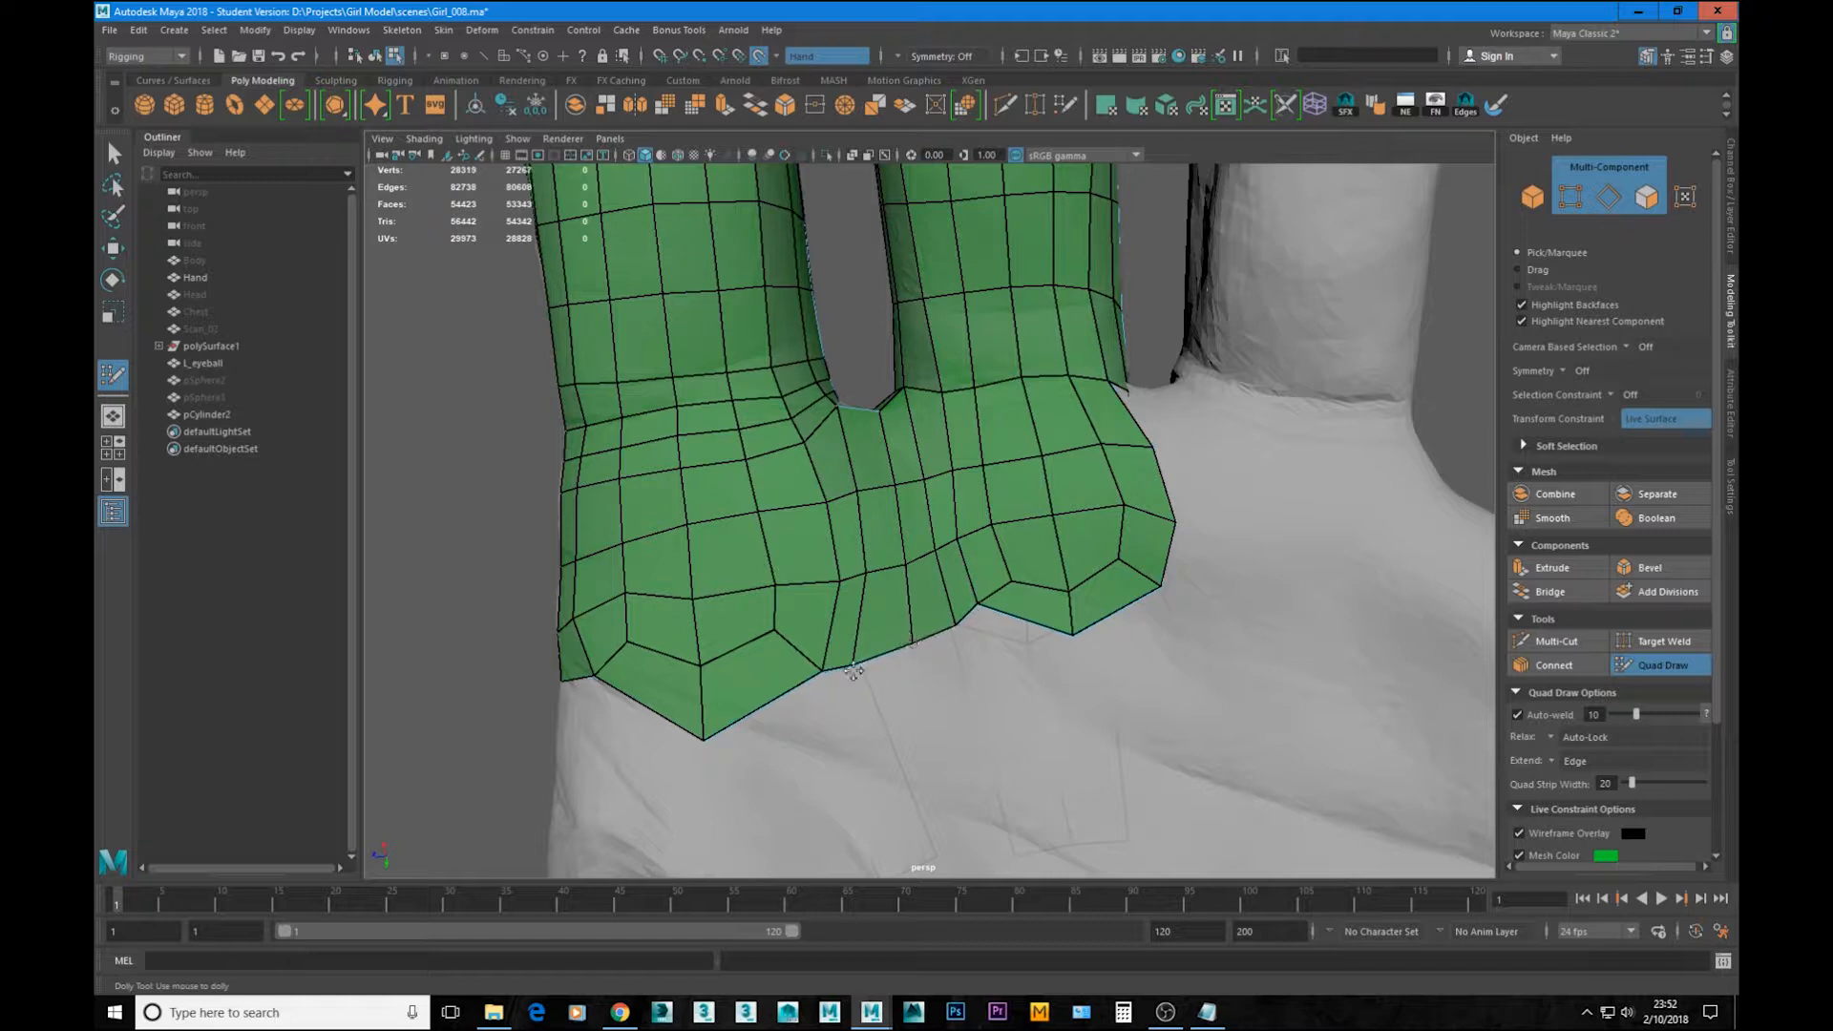
drag(781, 592, 697, 592)
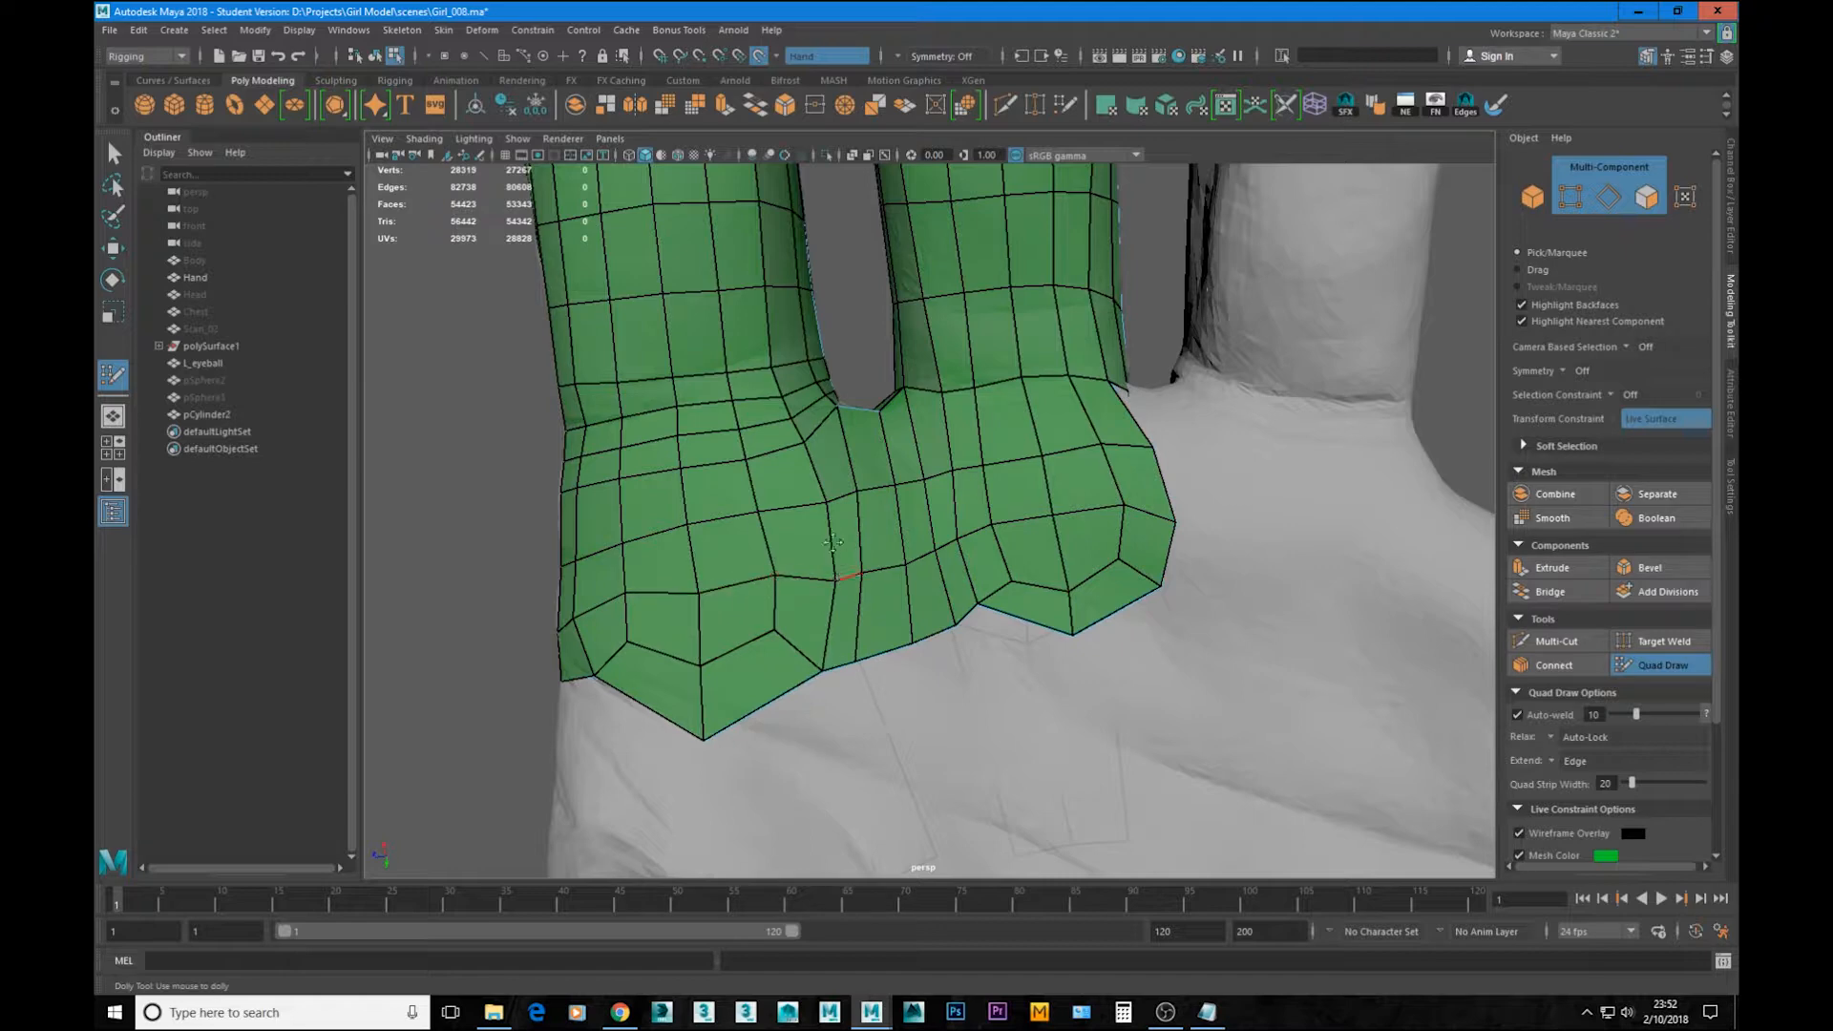
Step: Adjust the vertices where the new web row meets the pointed end of the middle finger's palm strip
scroll(846, 577, down, 3)
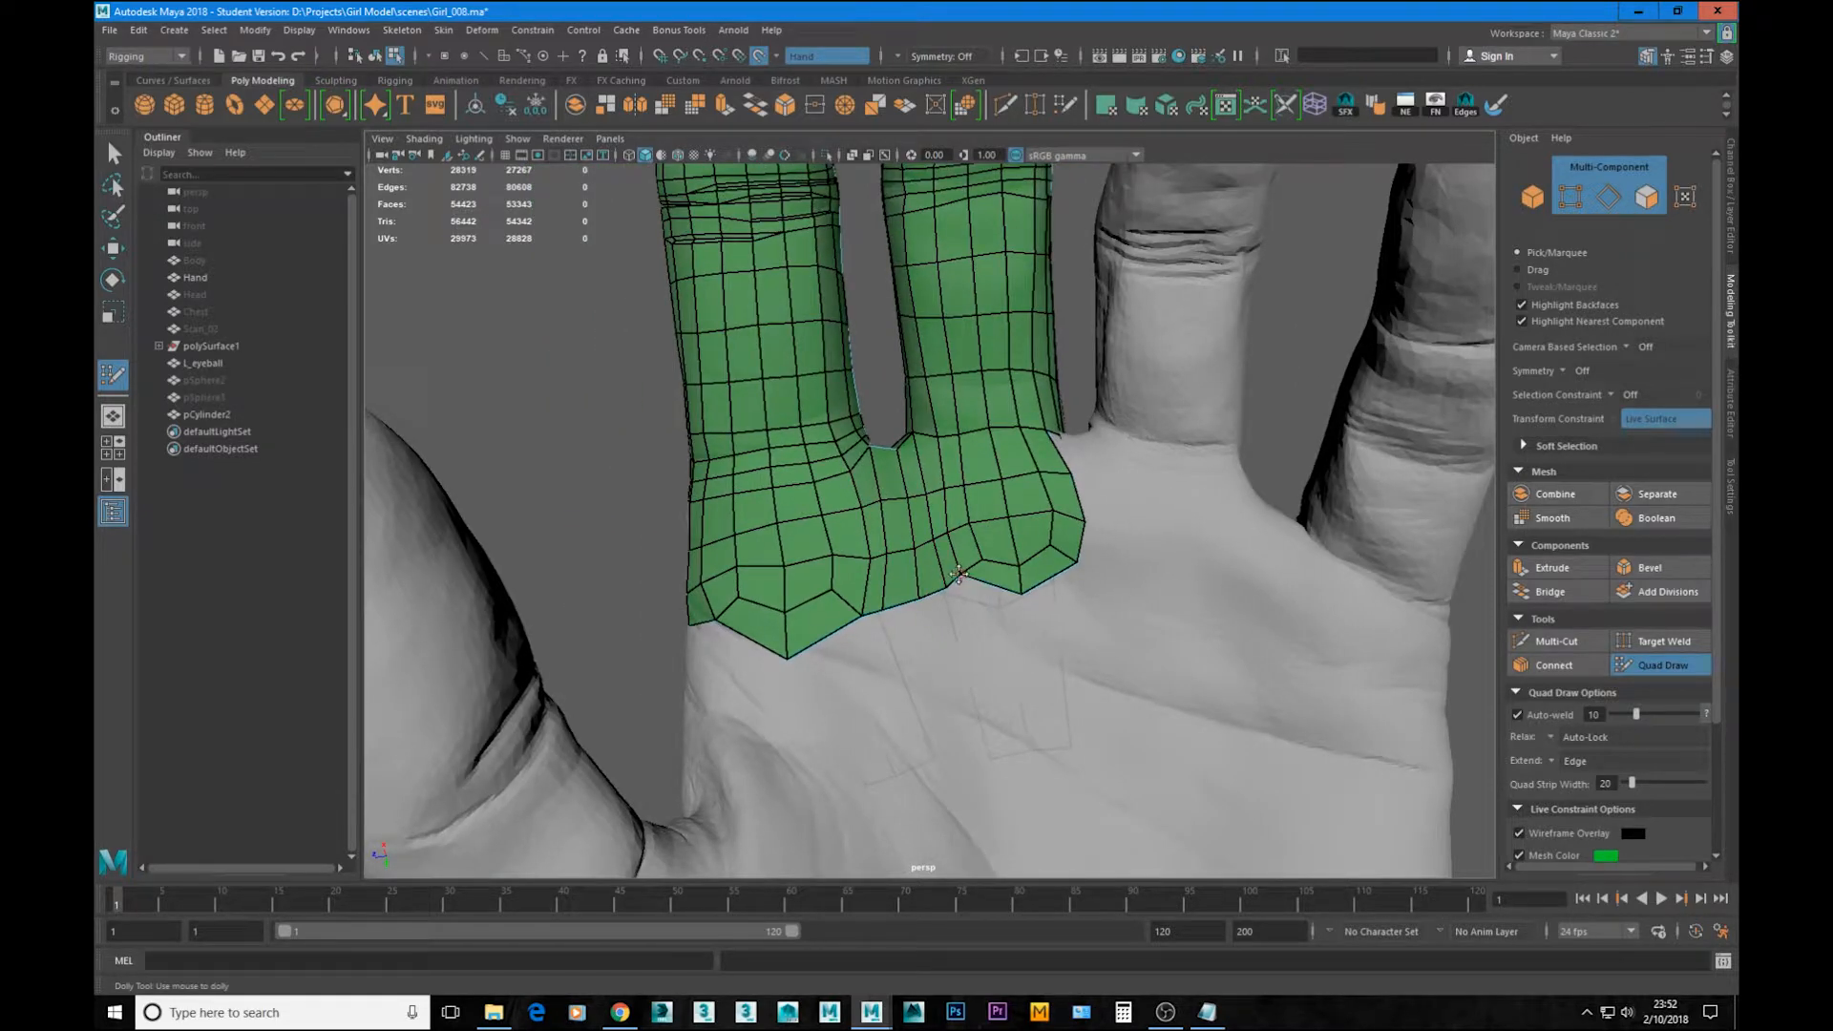
drag(958, 574, 966, 583)
alt+right_drag(1060, 585, 931, 540)
alt+drag(930, 540, 869, 544)
alt+right_drag(869, 543, 921, 593)
scroll(921, 594, up, 3)
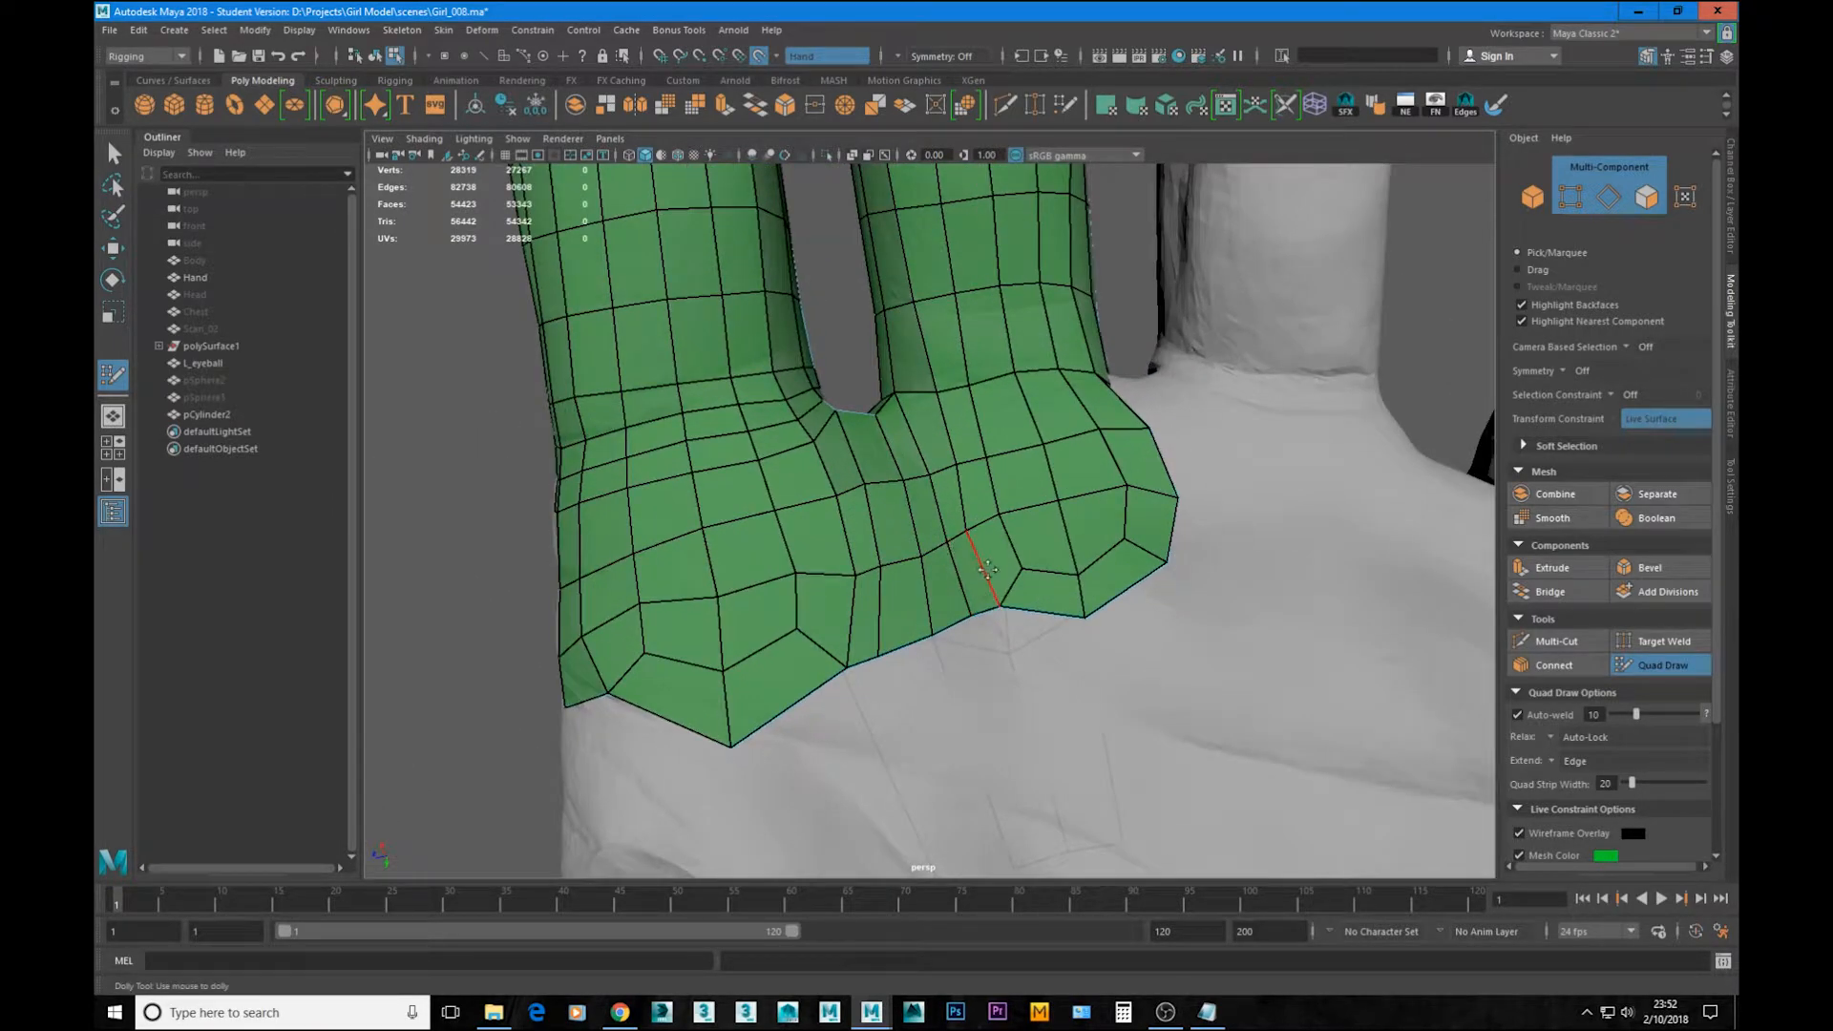
key(ctrl+z)
mouse_move(1005, 551)
mouse_down()
mouse_move(1002, 577)
mouse_move(1057, 601)
mouse_move(1128, 576)
mouse_move(1154, 540)
mouse_up()
key(ctrl+z)
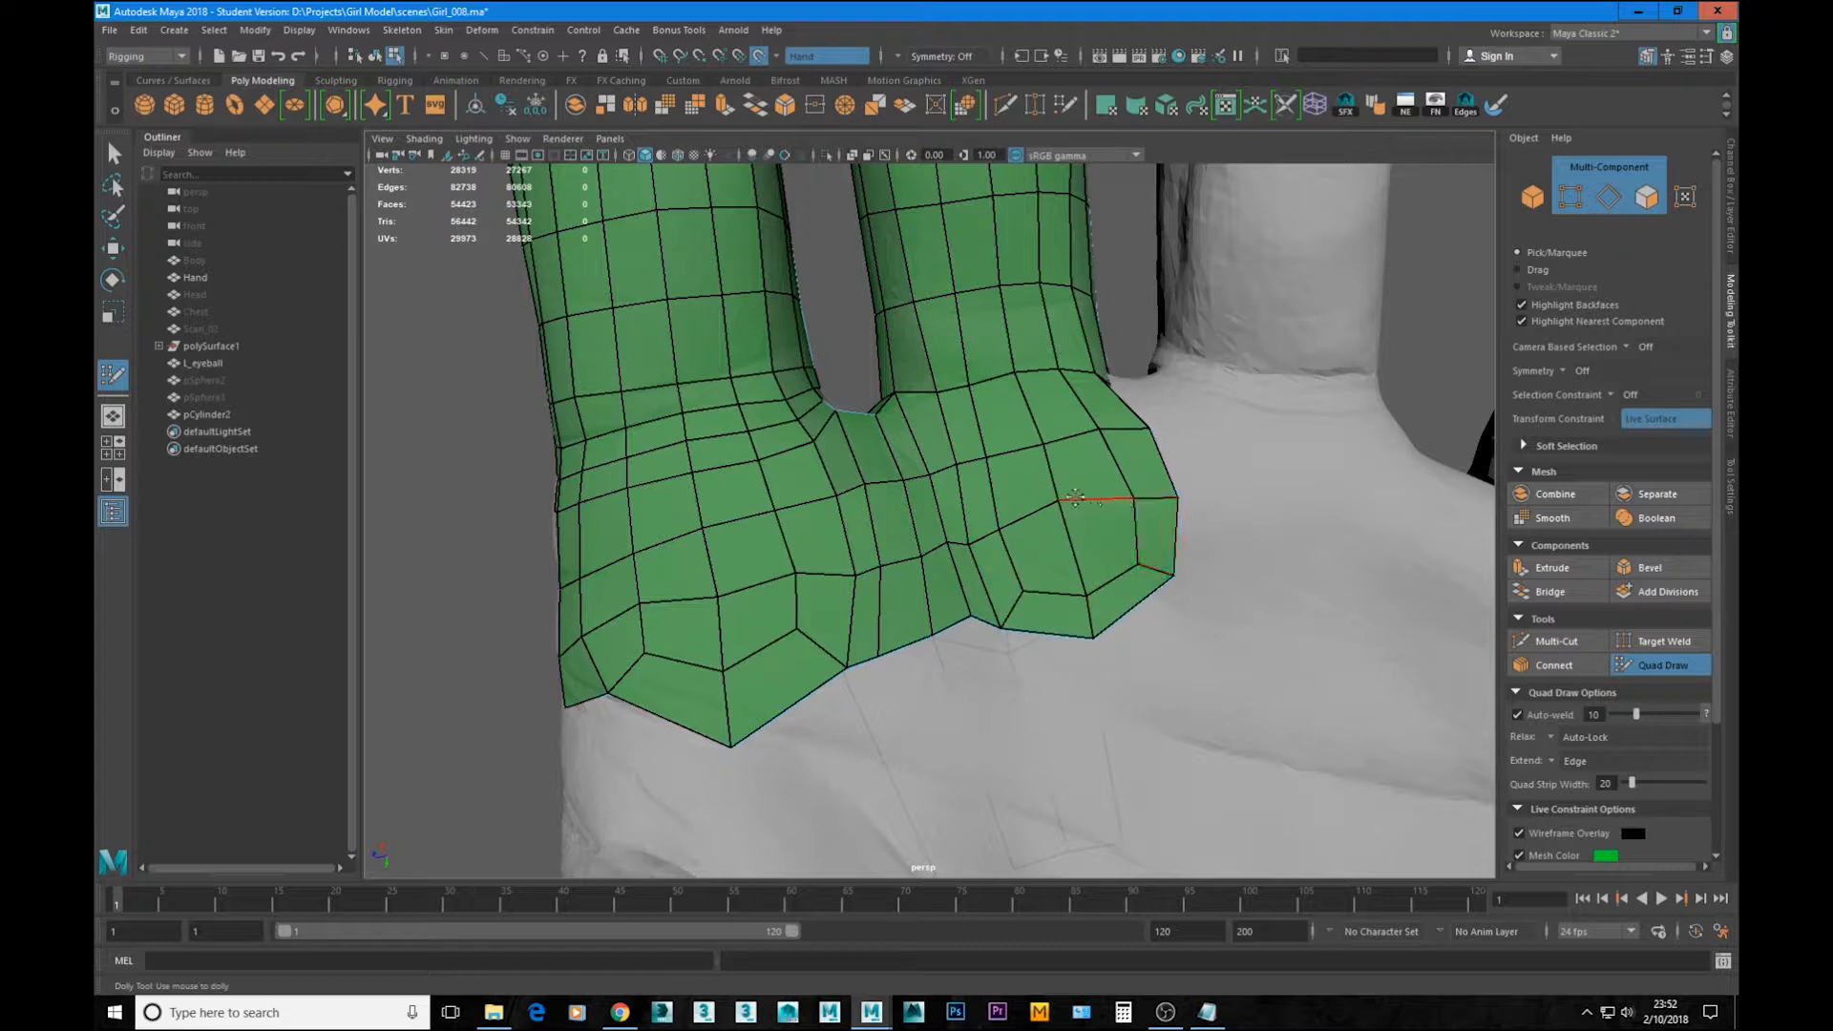
drag(1058, 503, 1062, 510)
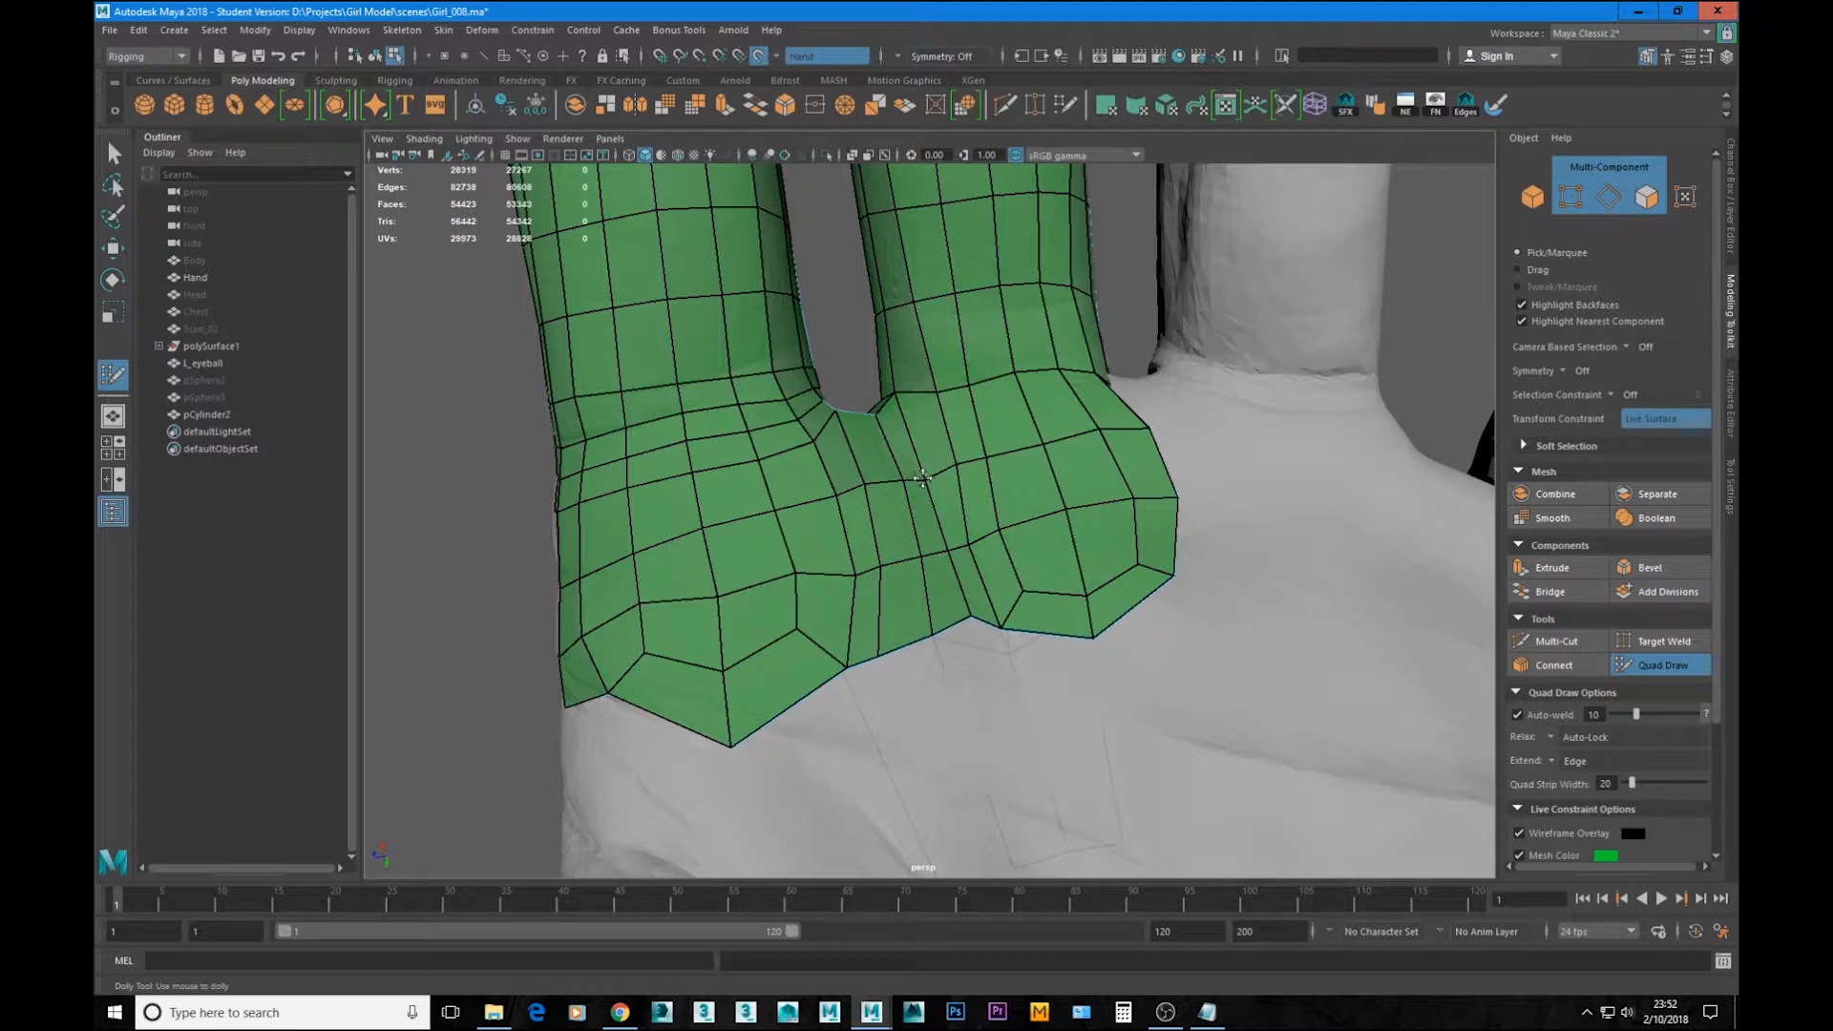
Step: Fill the gap between the two finger strips on the back of the hand with quads and weld their far-end vertices
alt+right_drag(1026, 487, 678, 409)
alt+drag(679, 409, 1093, 478)
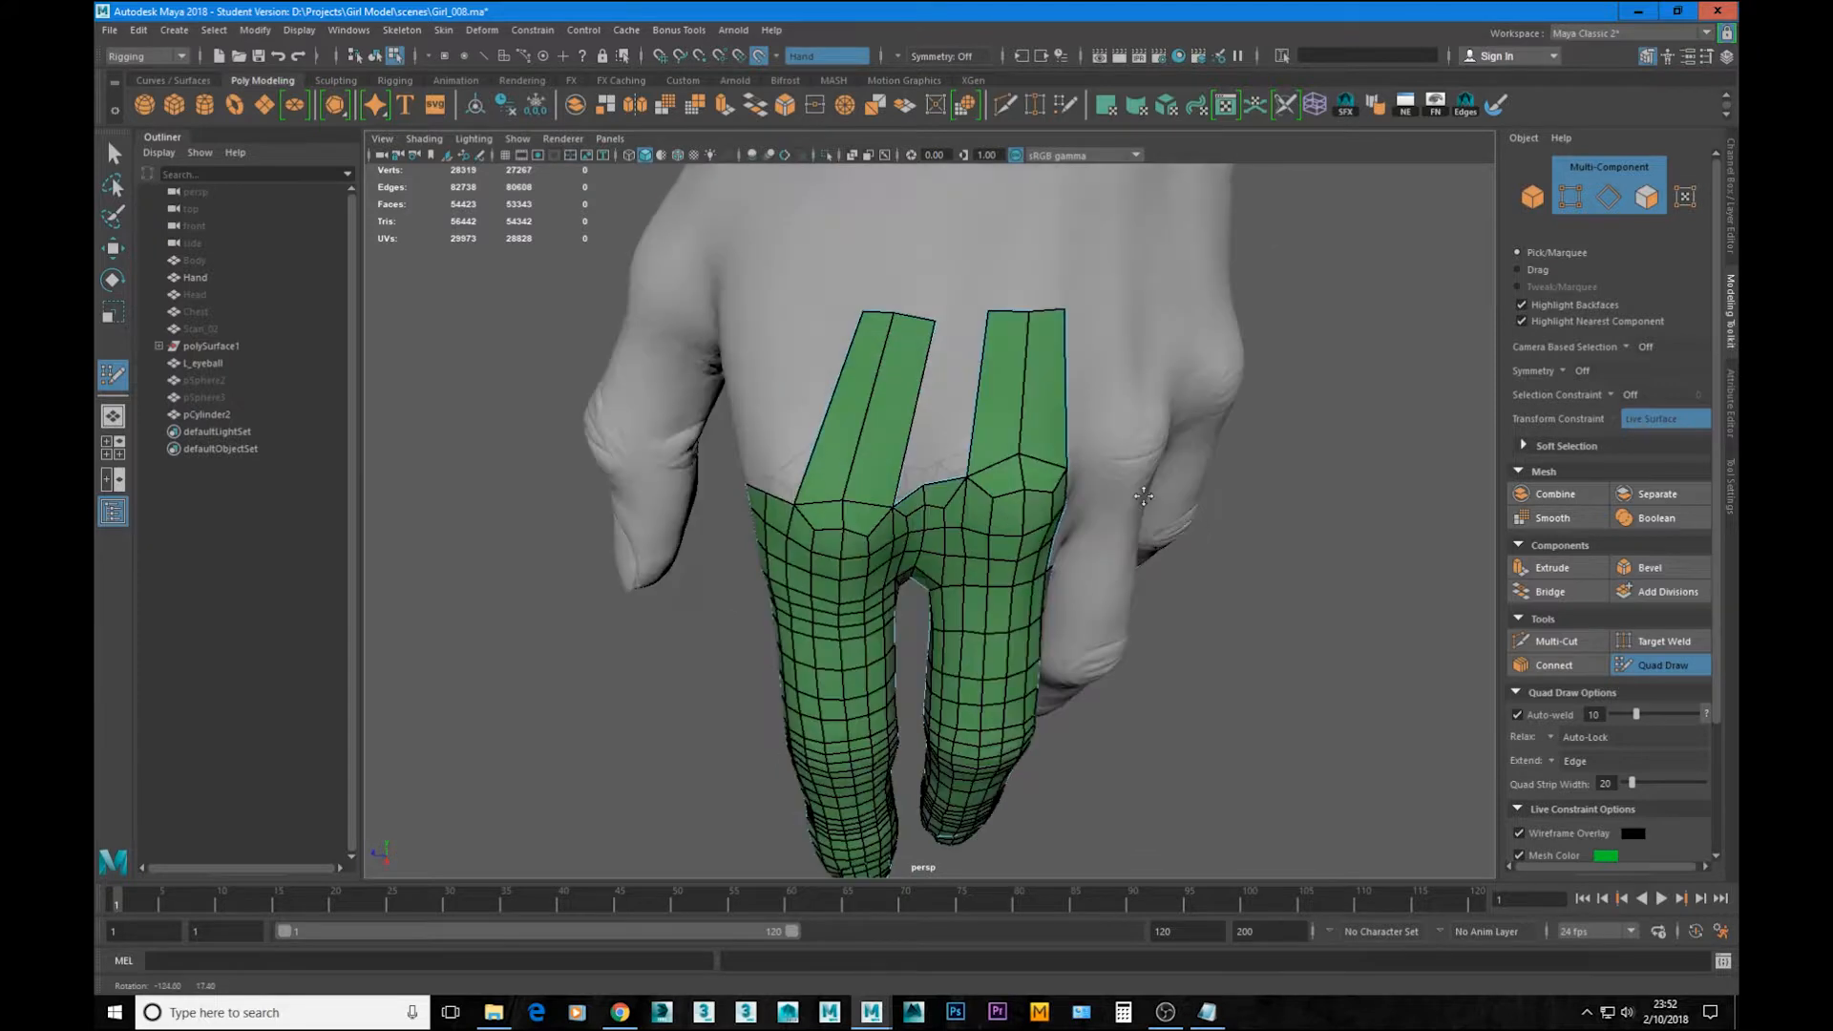
alt+middle_drag(931, 468, 935, 563)
alt+right_drag(912, 563, 986, 578)
mouse_move(986, 577)
alt+mouse_down()
mouse_move(971, 563)
mouse_move(1050, 253)
mouse_move(1042, 320)
mouse_move(964, 320)
alt+mouse_up()
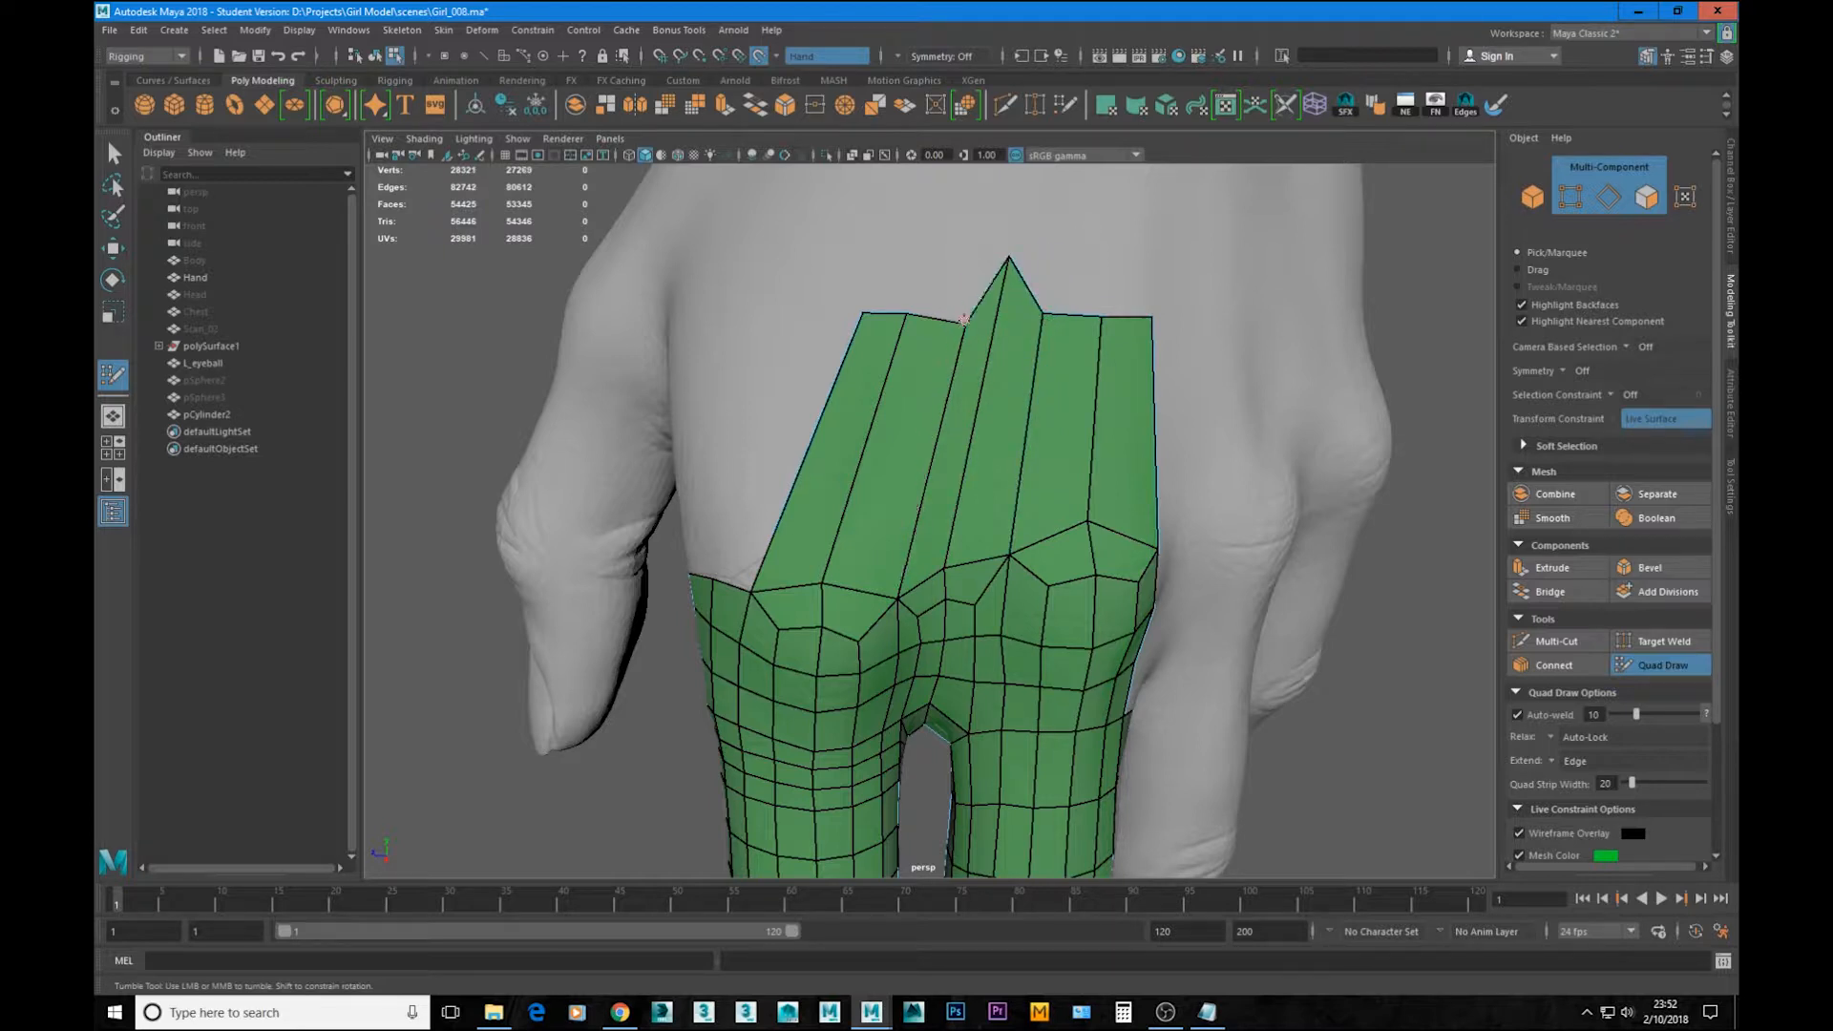
drag(1025, 254, 1002, 332)
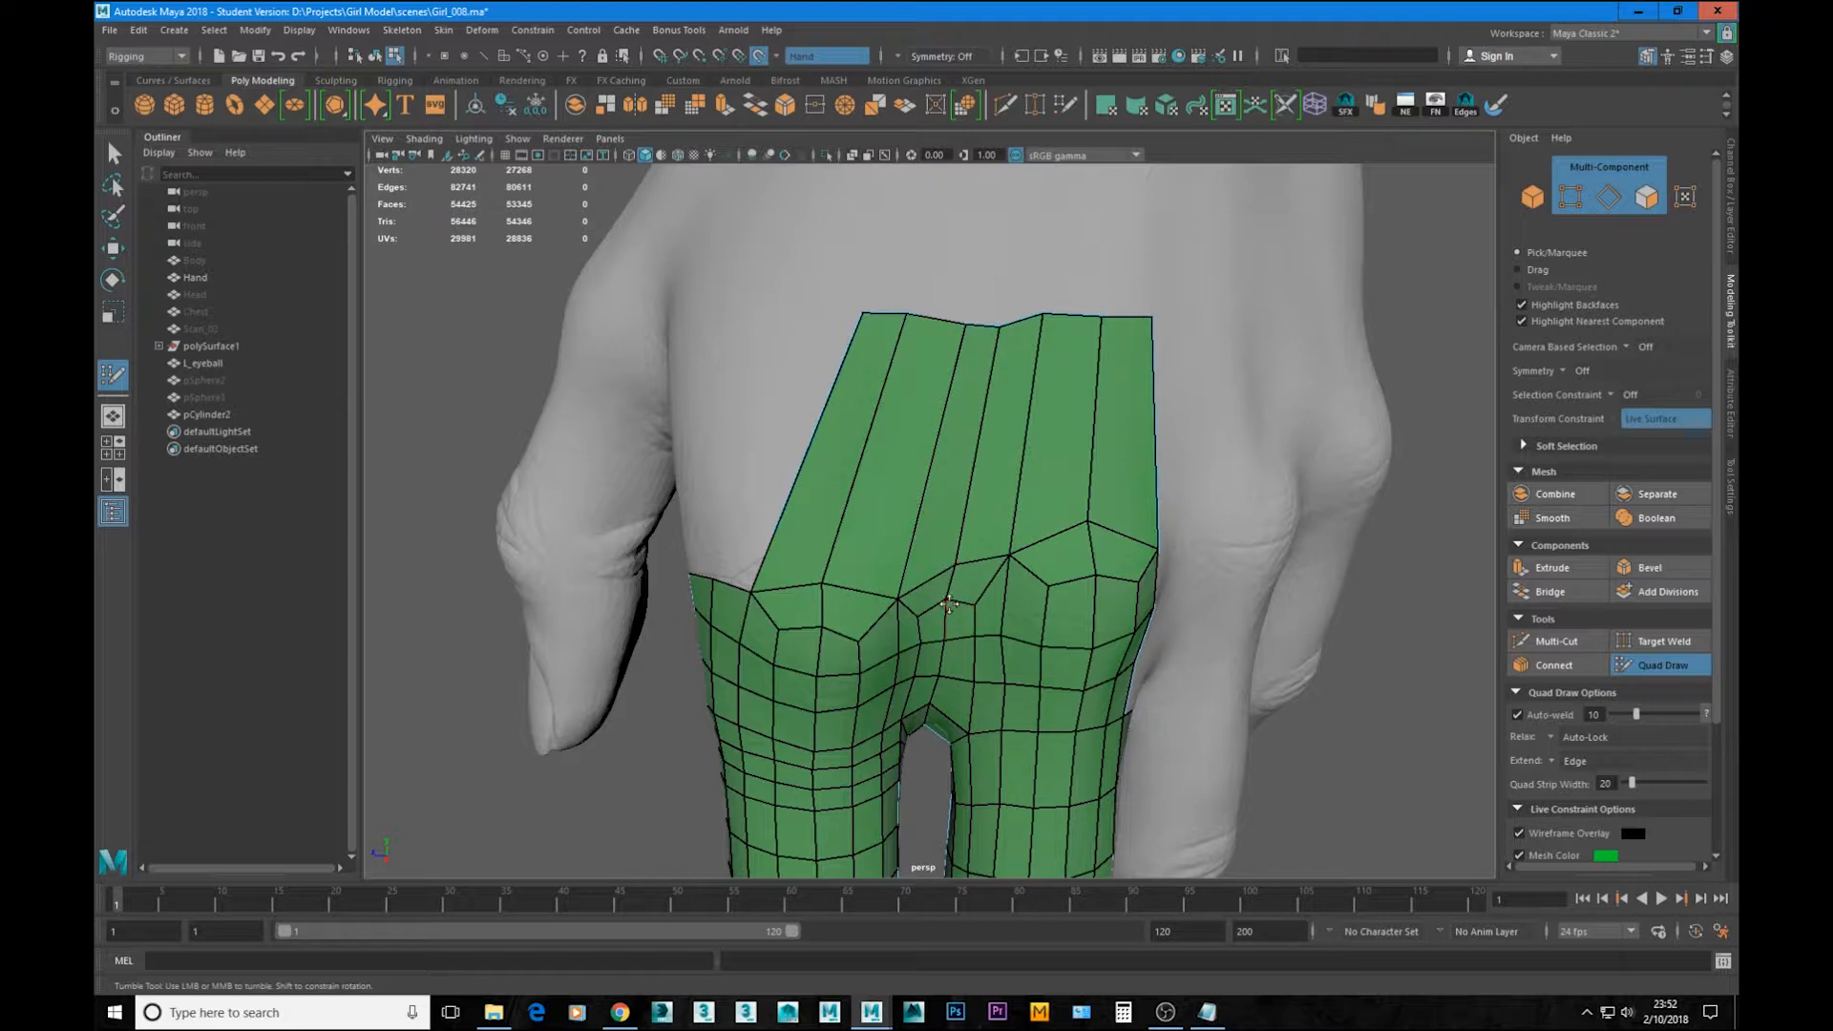
drag(999, 326, 995, 318)
Step: Isolate the pCylinder2 hand topology and inspect its smooth preview around the knuckles and both fingers
alt+right_drag(1081, 471, 928, 571)
key(q)
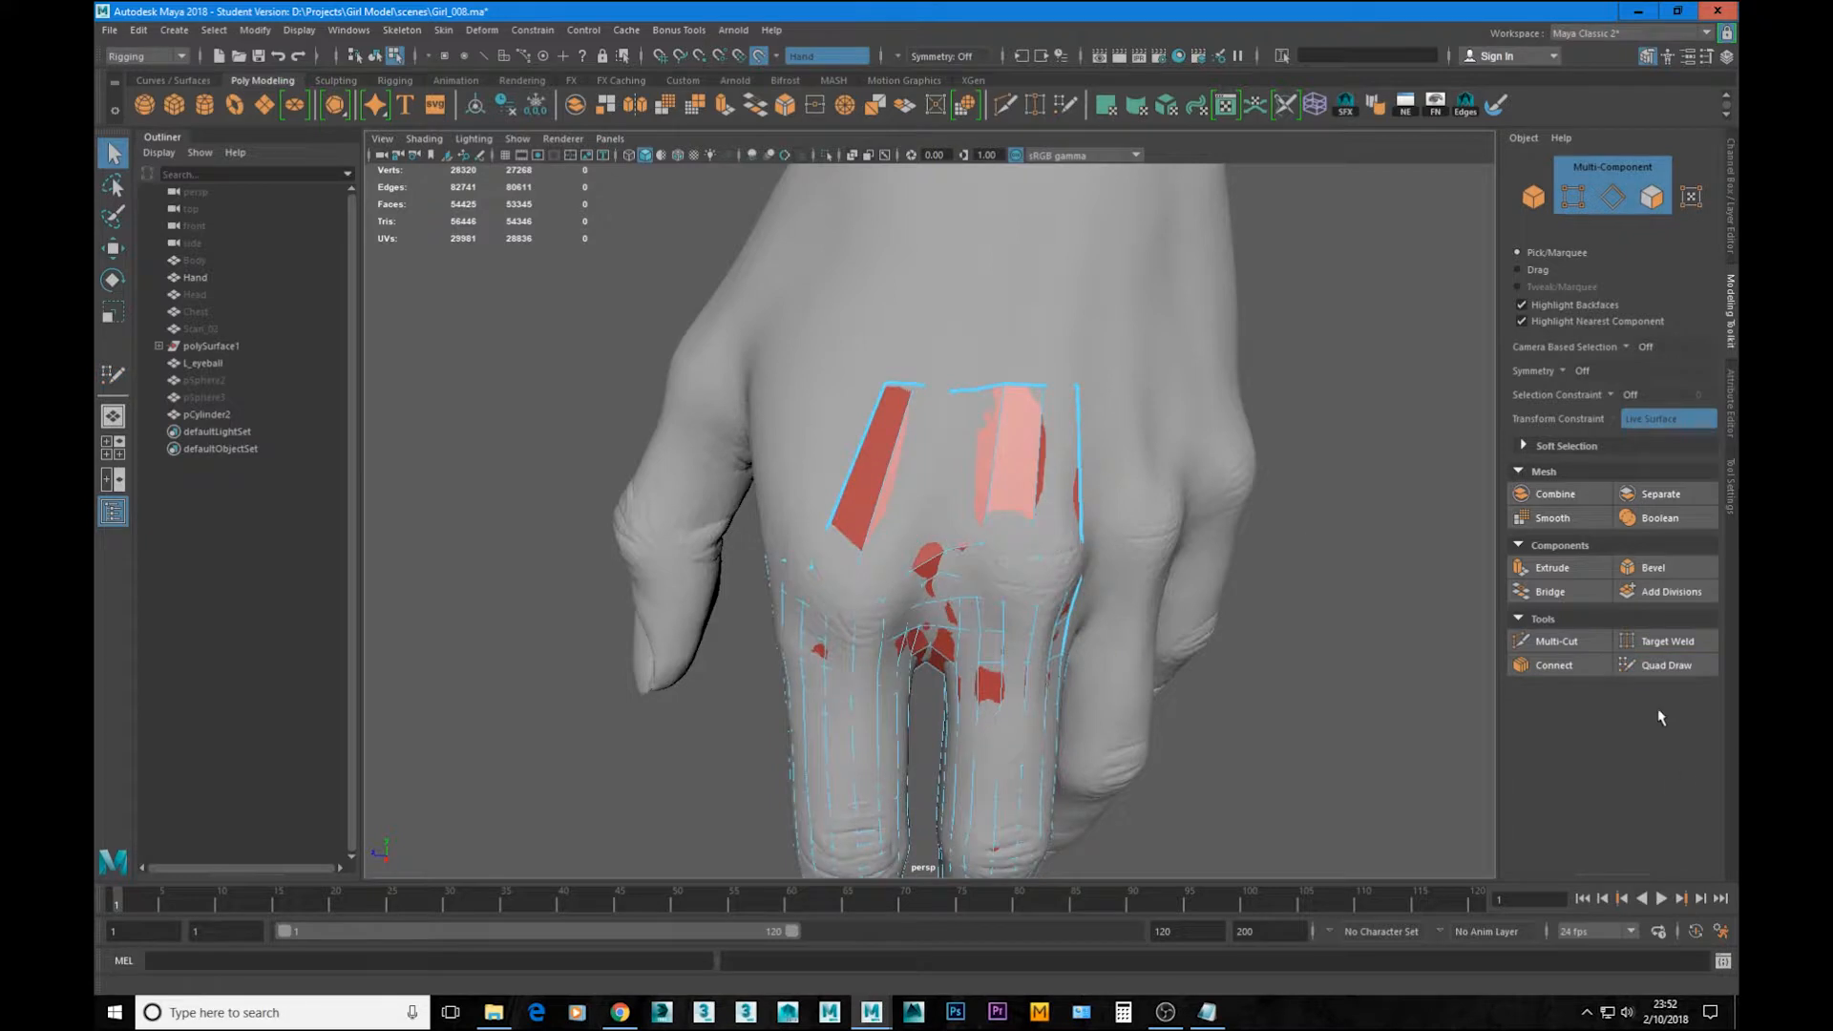
key(F8)
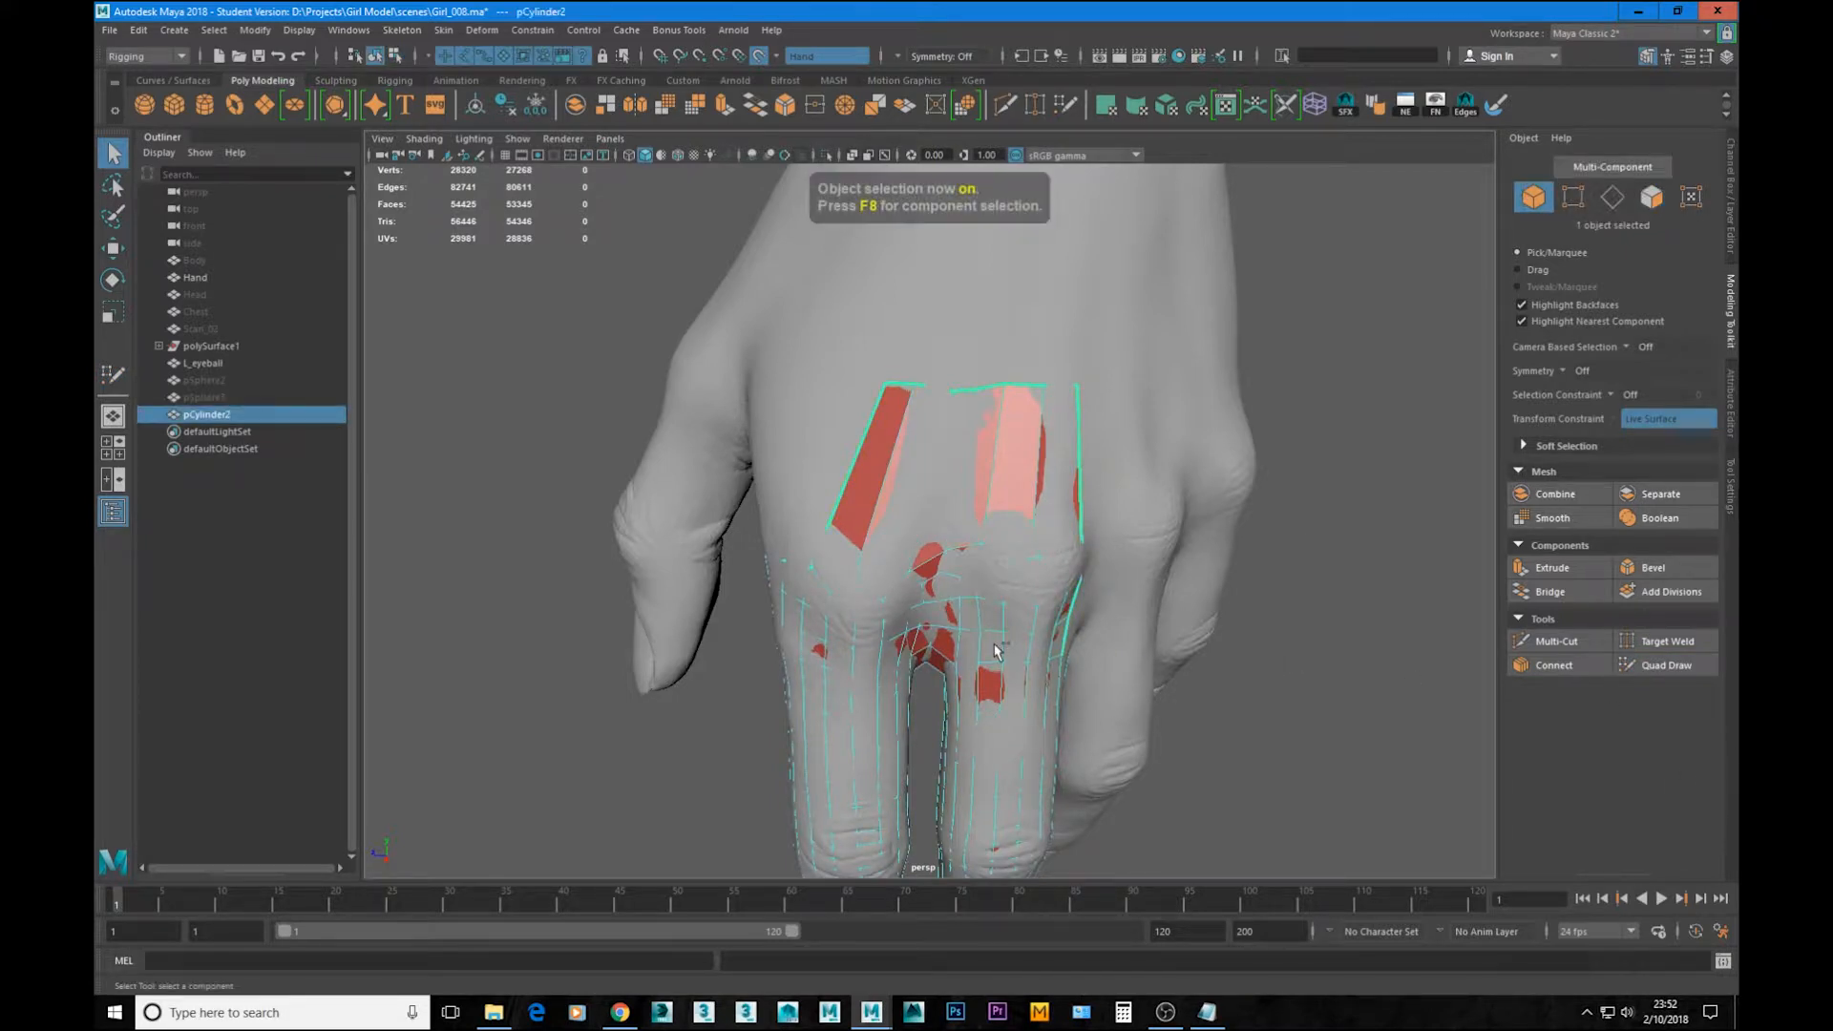
key(ctrl+1)
key(3)
click(1245, 581)
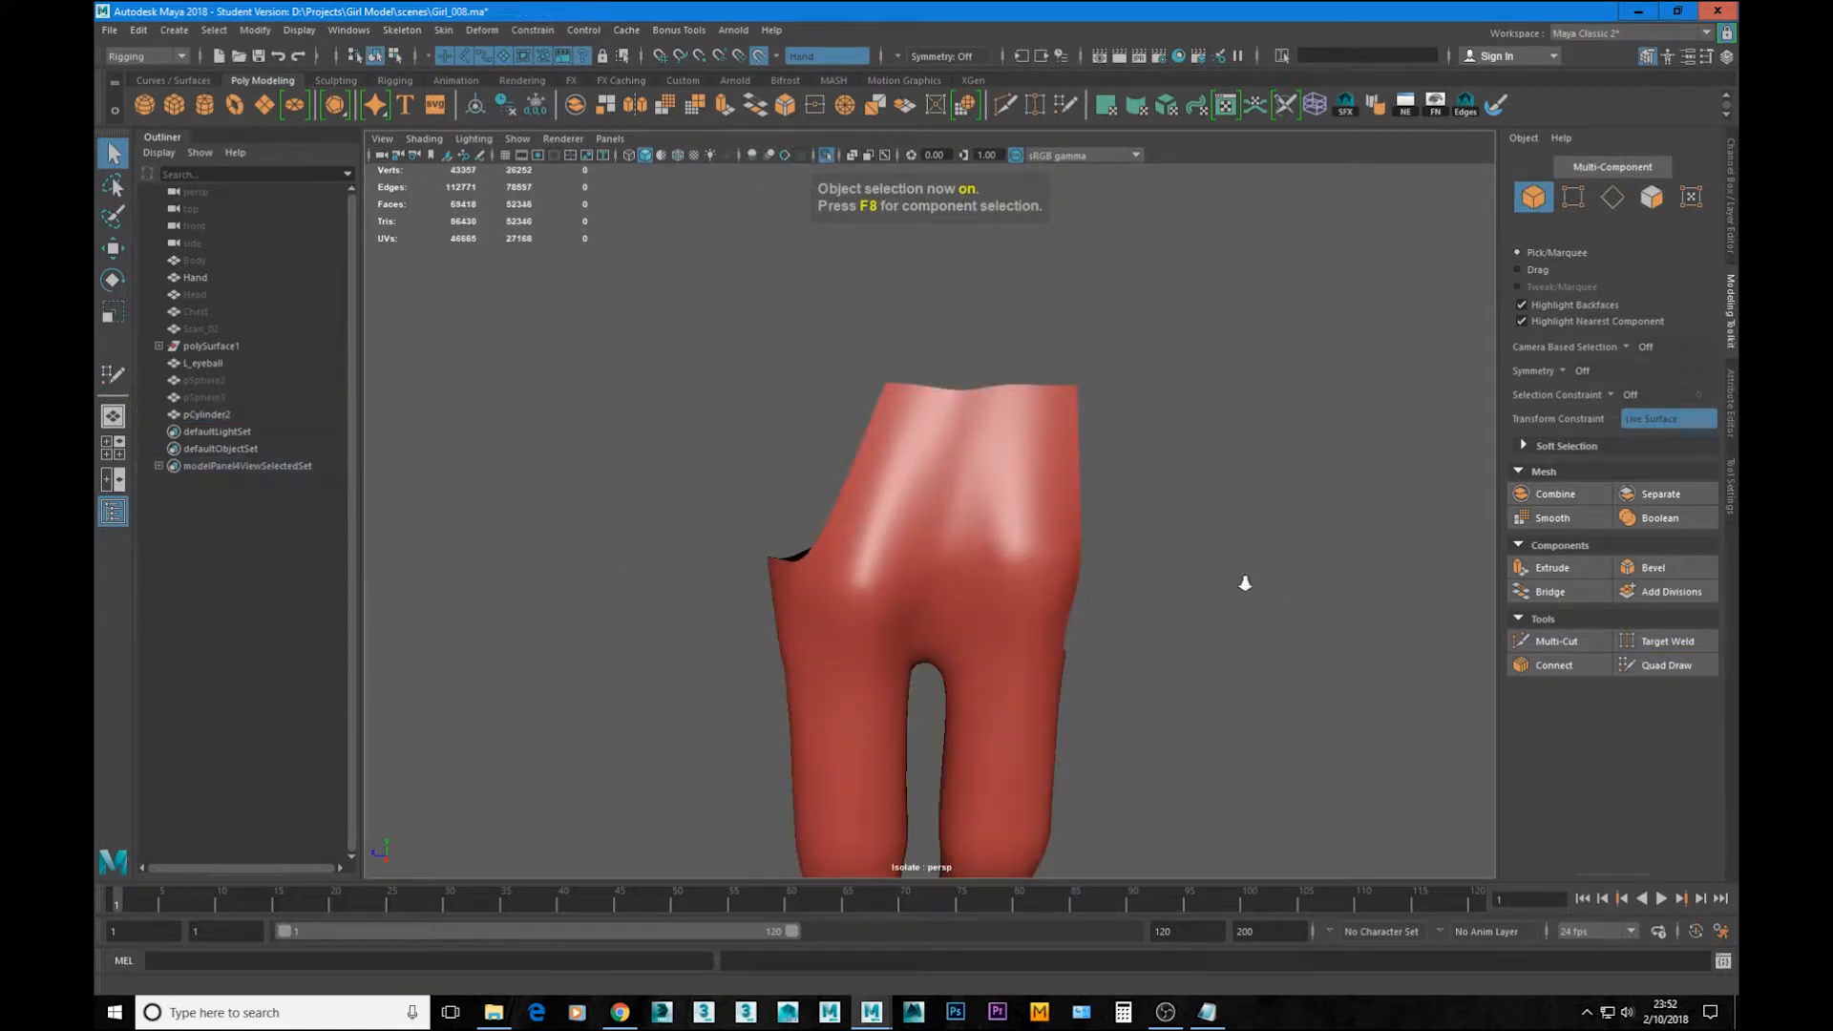
alt+drag(1245, 582, 621, 528)
alt+right_drag(621, 528, 1041, 668)
alt+drag(1041, 669, 831, 665)
alt+right_drag(831, 666, 1003, 708)
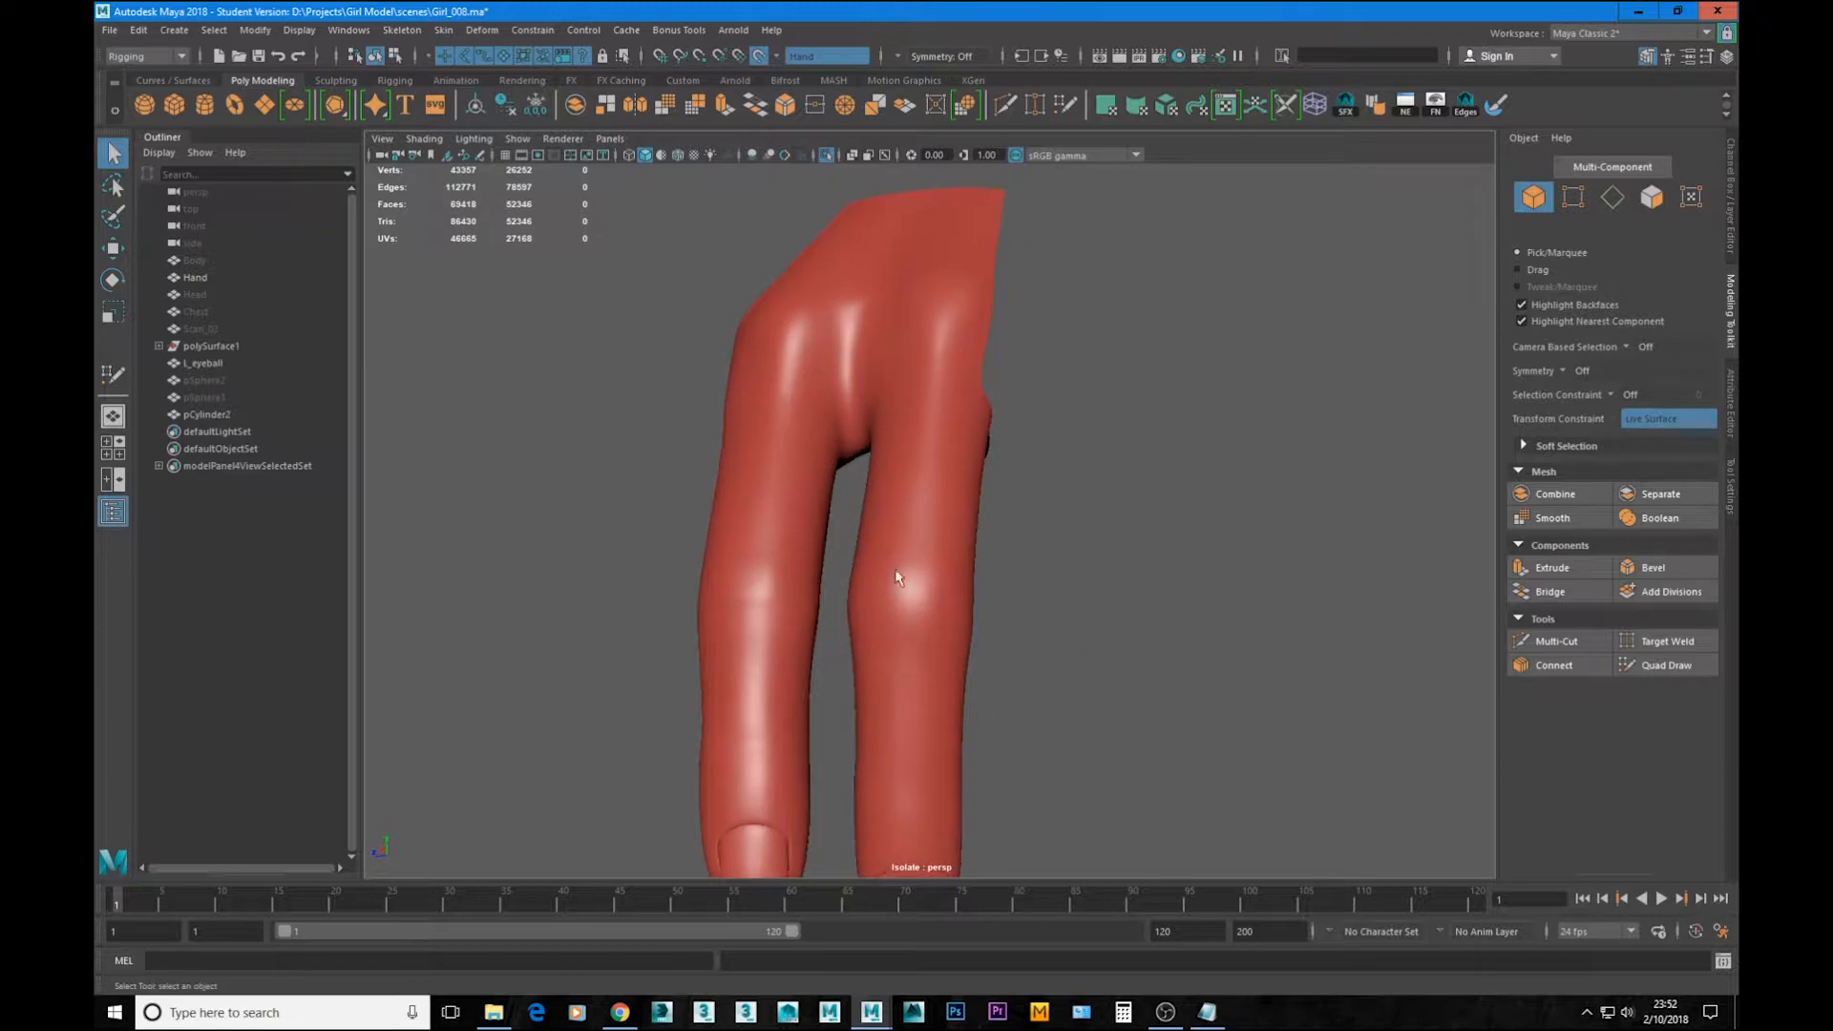
Step: Turn off the smooth preview on pCylinder2 and examine the edge loops at the finger joints
click(781, 582)
alt+drag(781, 582, 1100, 634)
alt+middle_drag(1100, 634, 1031, 526)
alt+right_drag(1031, 525, 1206, 704)
alt+middle_drag(1193, 613, 925, 671)
alt+drag(926, 671, 1056, 621)
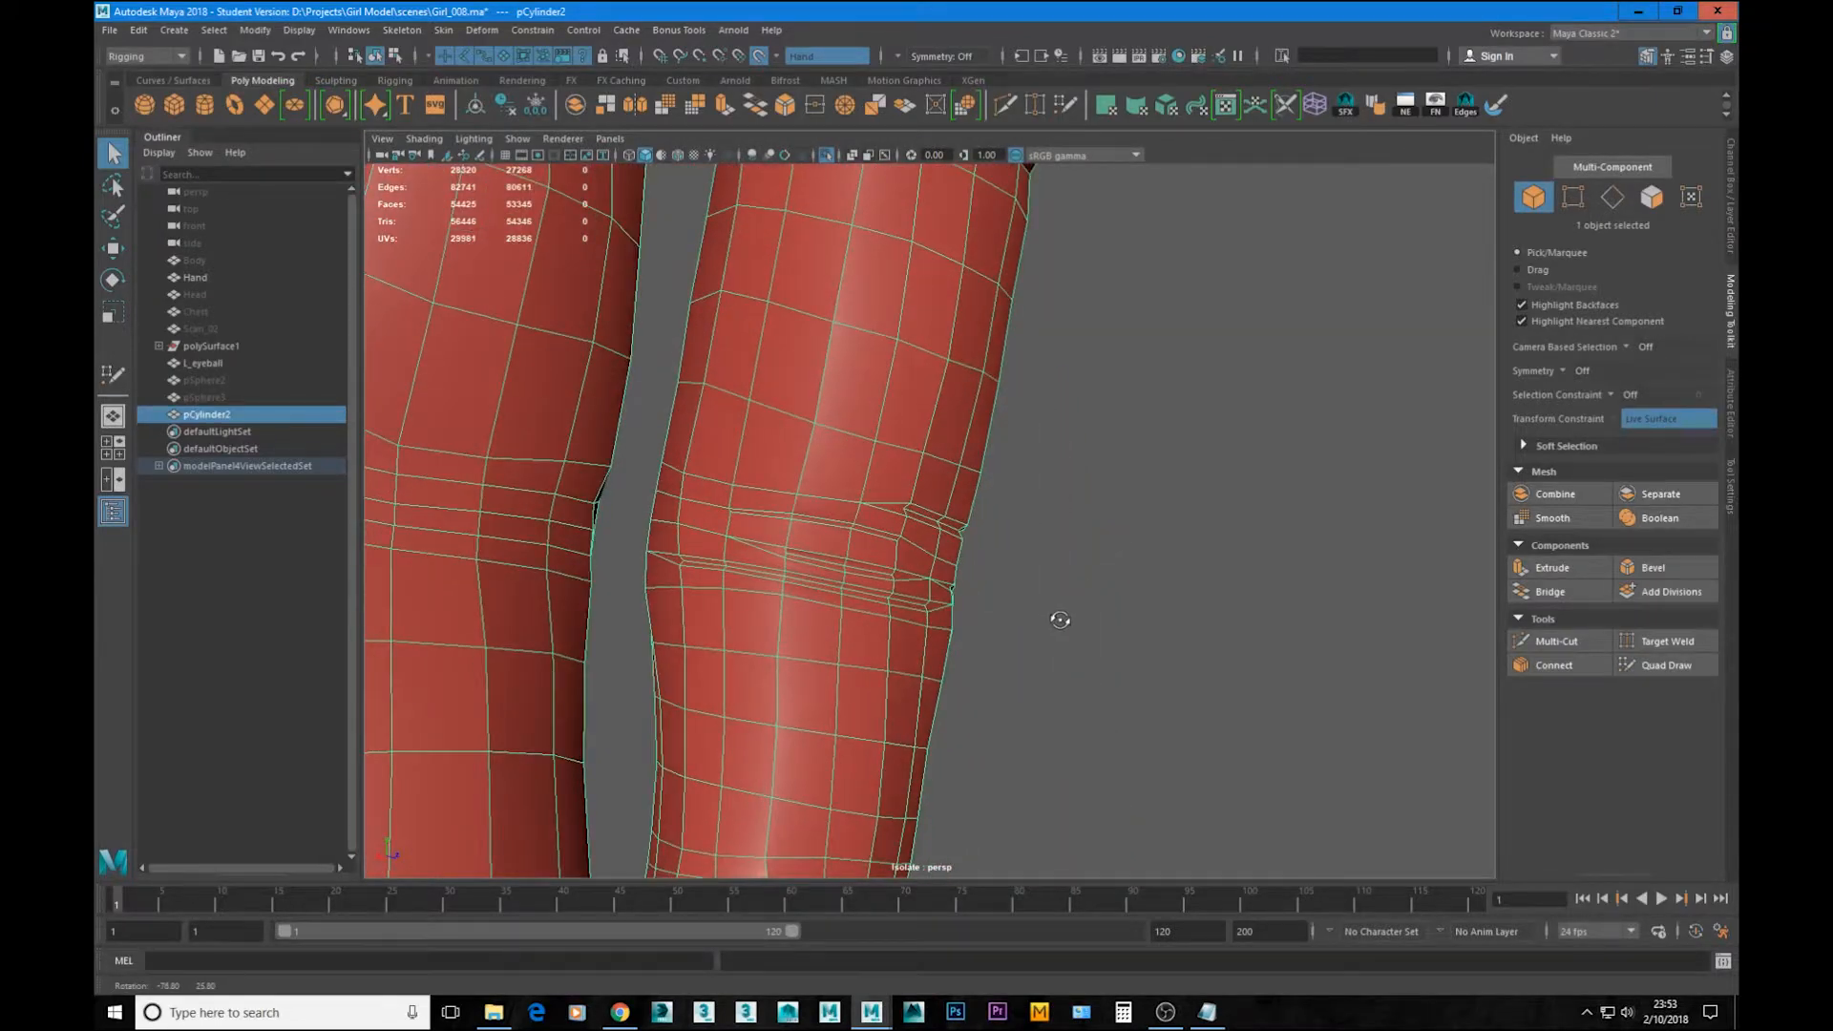
alt+middle_drag(783, 666, 1074, 698)
alt+drag(847, 567, 782, 567)
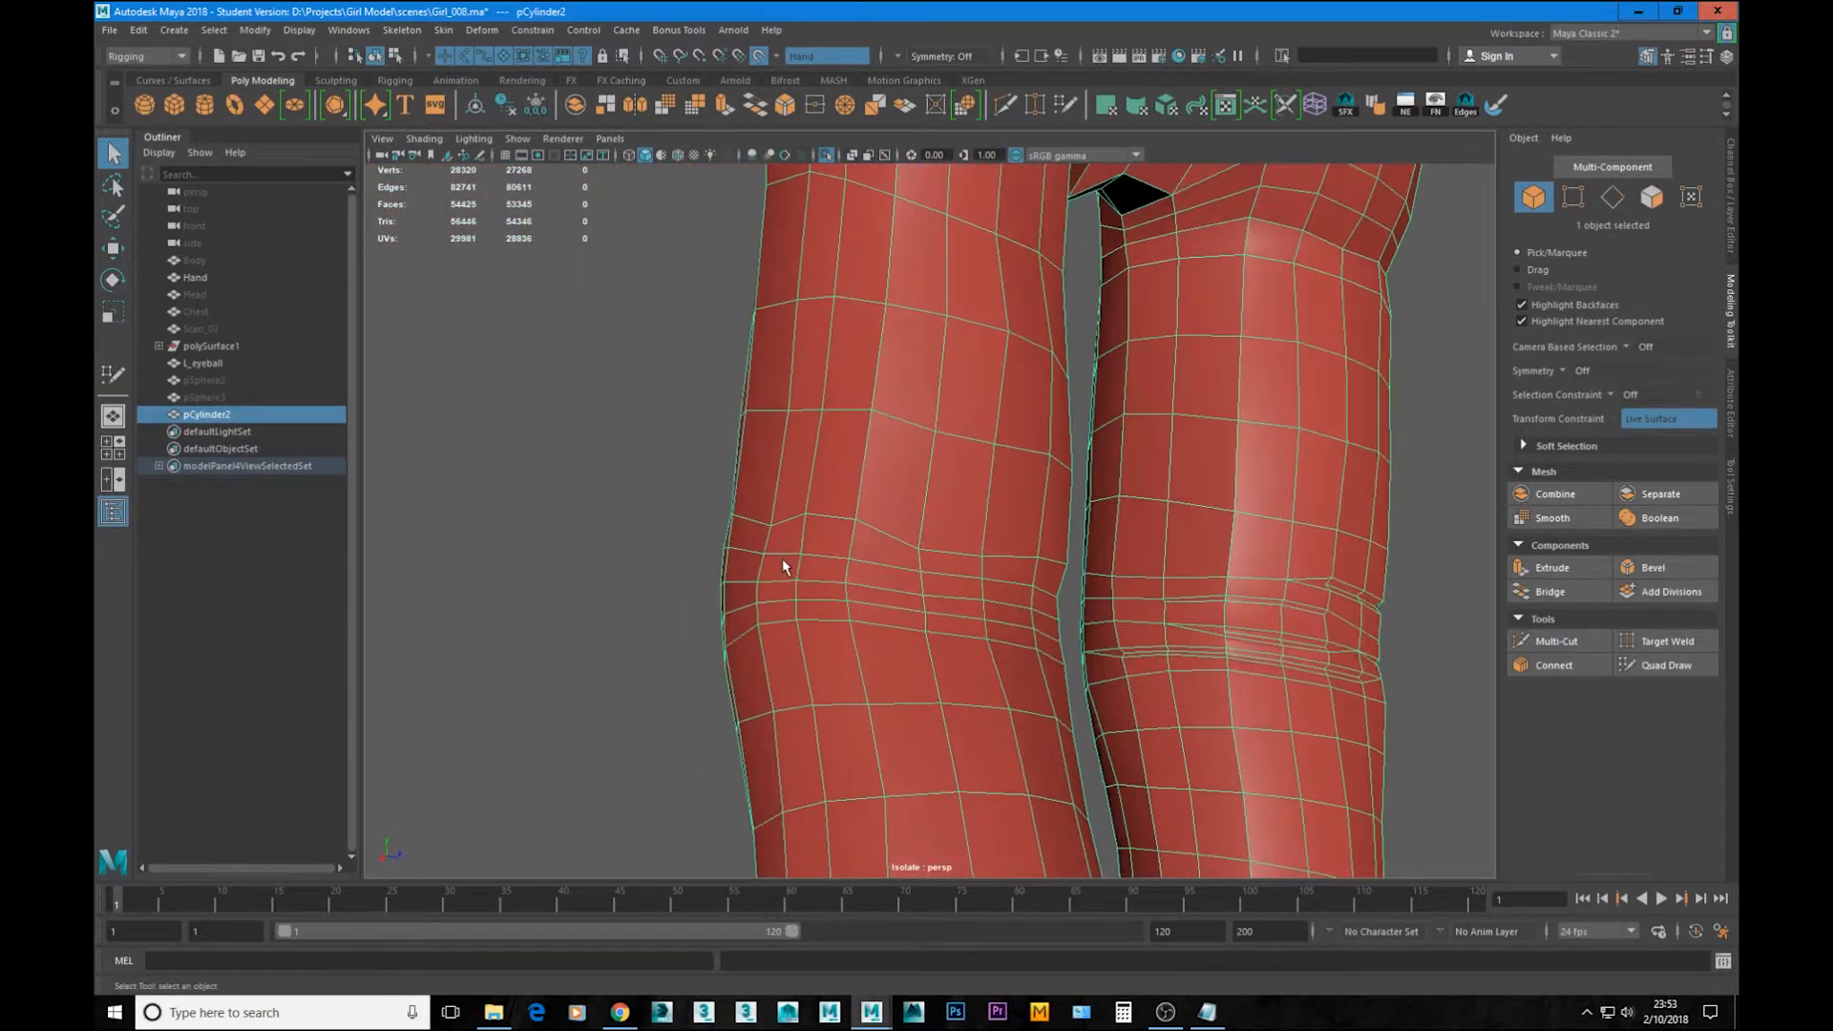
Step: Try relaxing the edge loops around the middle finger's joint with Quad Draw
click(1666, 665)
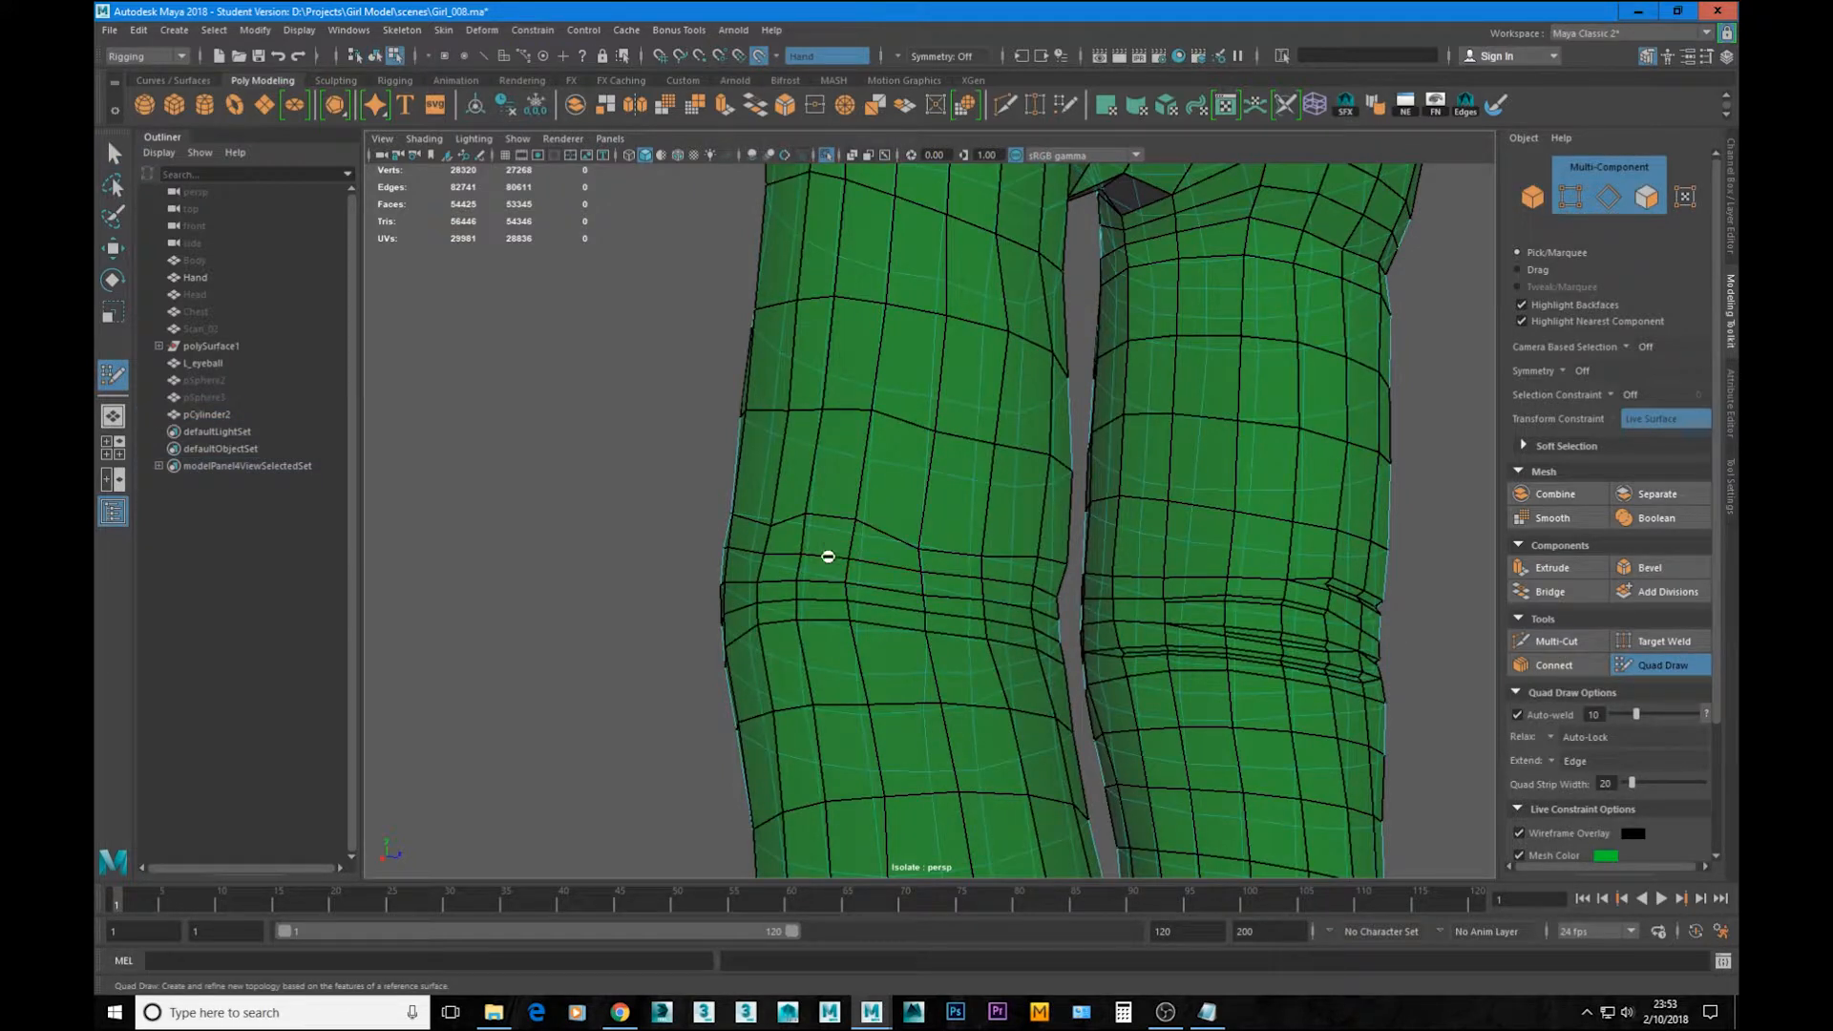
mouse_move(886, 598)
shift+mouse_down()
mouse_move(921, 601)
mouse_move(879, 585)
mouse_move(933, 536)
mouse_move(1006, 556)
mouse_move(832, 540)
mouse_move(776, 560)
mouse_move(959, 592)
mouse_move(791, 605)
mouse_move(986, 617)
mouse_move(1024, 597)
mouse_move(842, 656)
mouse_move(818, 641)
mouse_move(1016, 638)
shift+mouse_up()
key(ctrl+z)
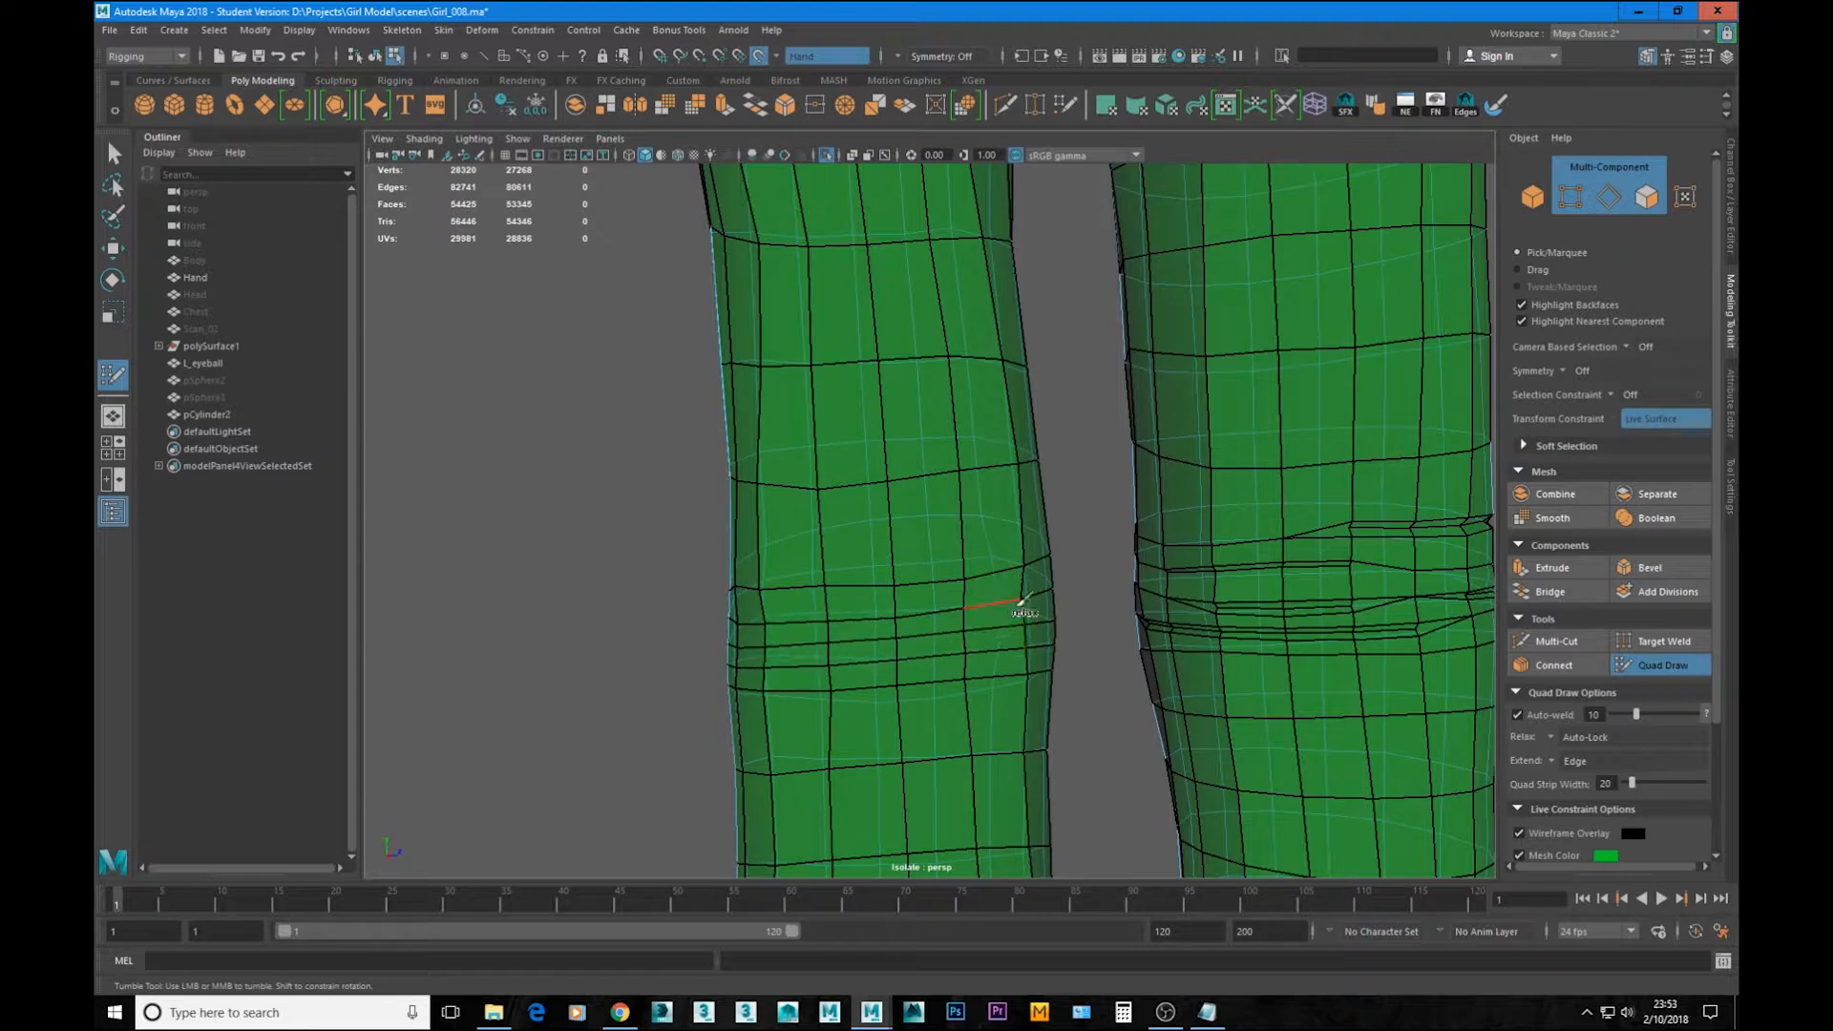
Step: Insert an edge loop around the end segment of the middle finger with Multi-Cut
alt+middle_drag(1065, 533, 1131, 712)
alt+right_drag(1146, 647, 1092, 696)
alt+middle_drag(1092, 696, 1109, 484)
alt+right_drag(1060, 573, 1109, 688)
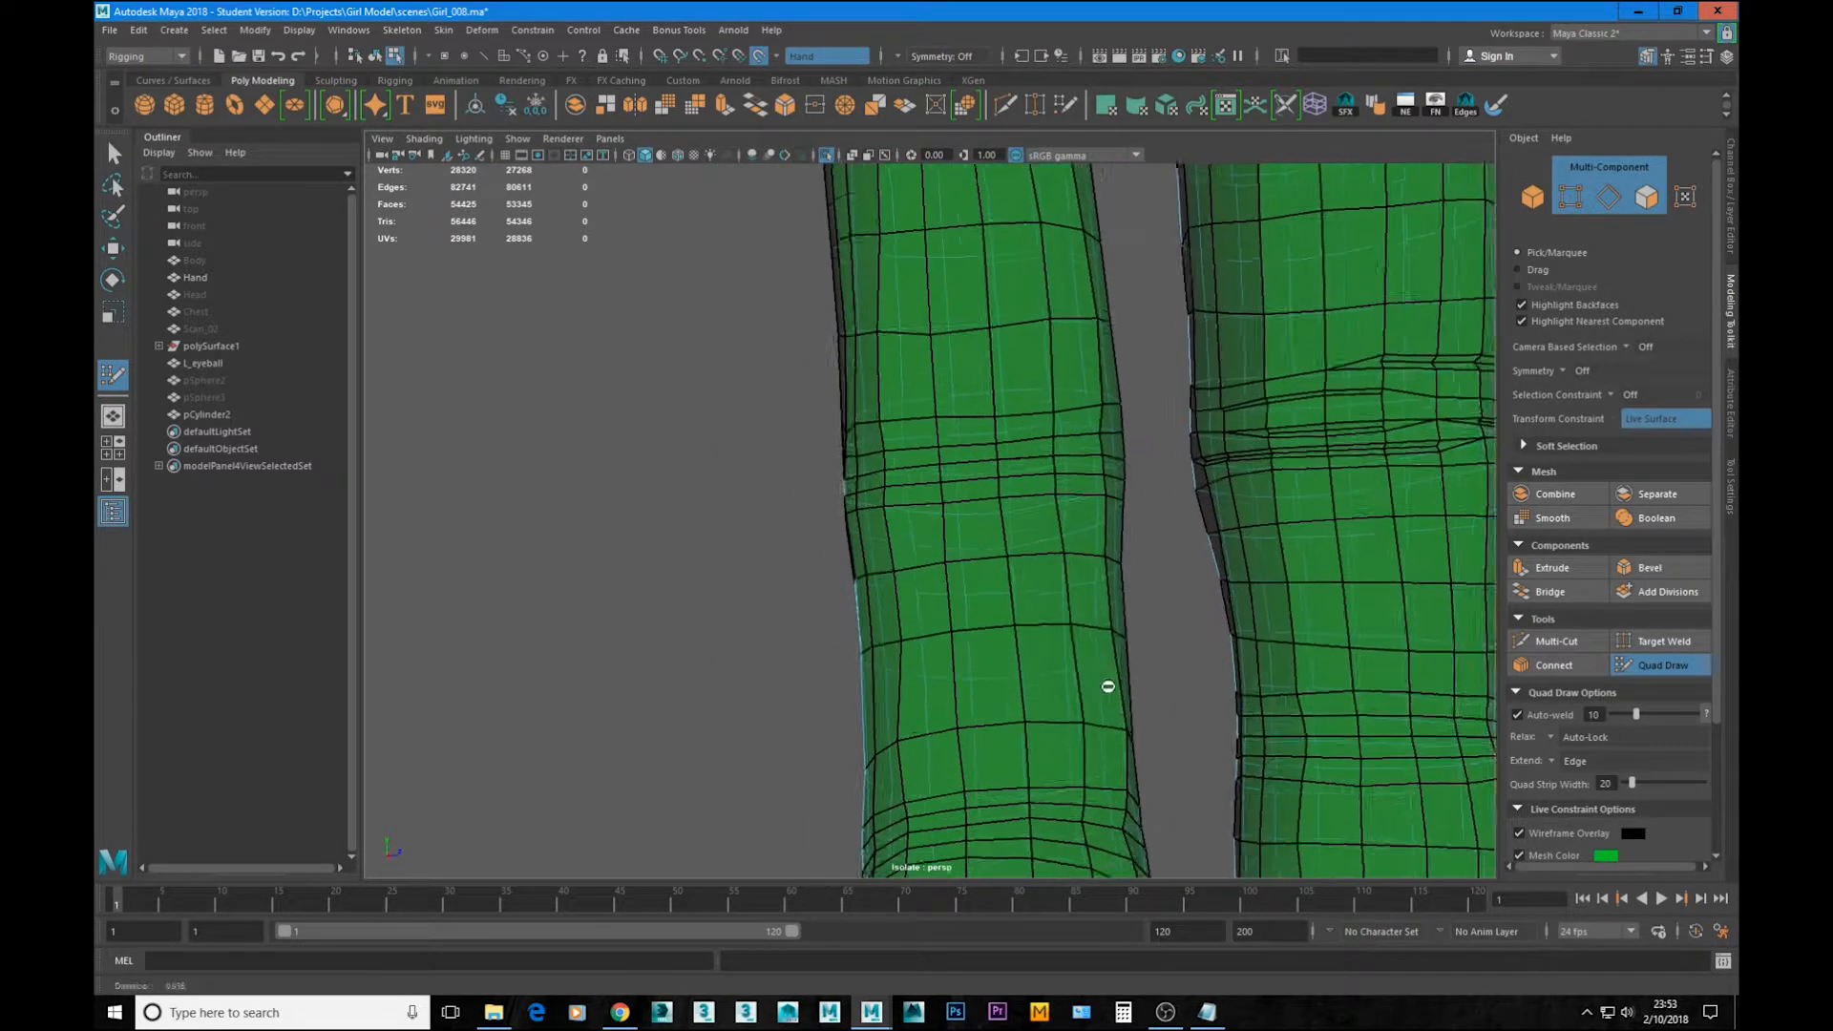
alt+drag(1108, 688, 1057, 633)
click(1556, 640)
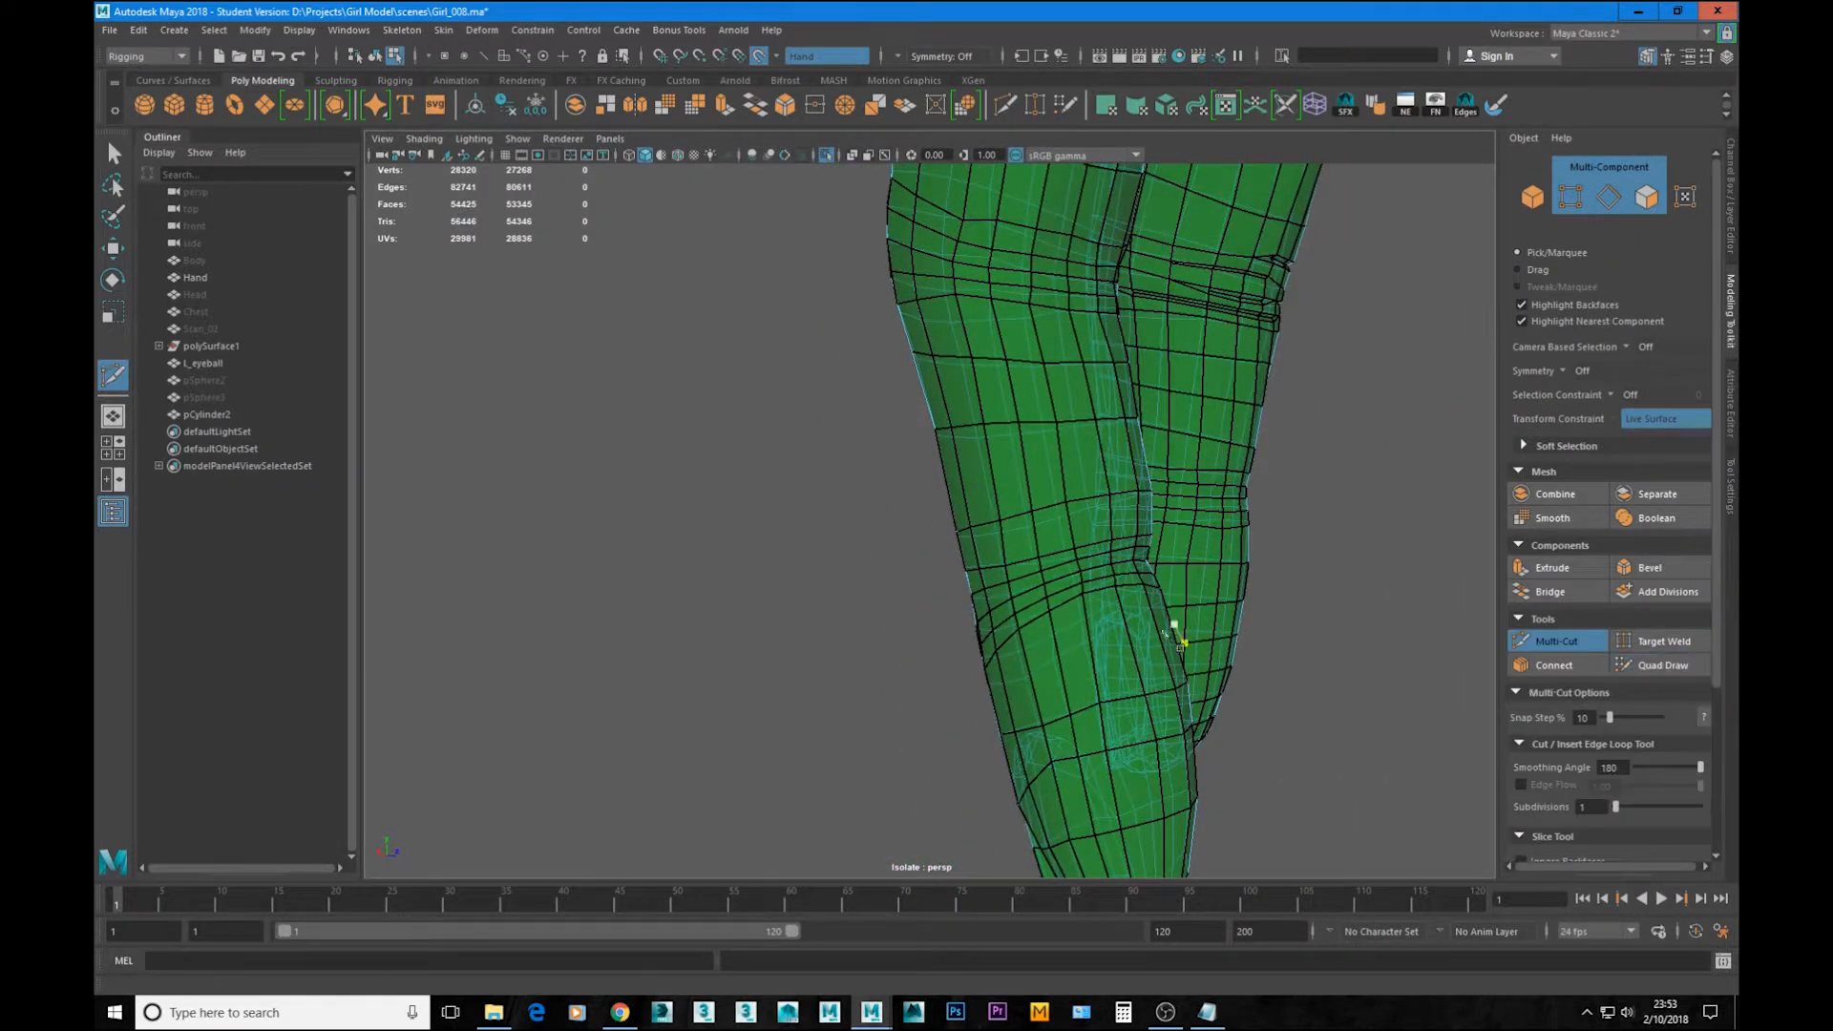
mouse_move(1174, 634)
alt+mouse_down()
mouse_move(1060, 716)
mouse_move(1242, 592)
mouse_move(1195, 572)
mouse_move(1027, 659)
alt+mouse_up()
ctrl+click(1060, 716)
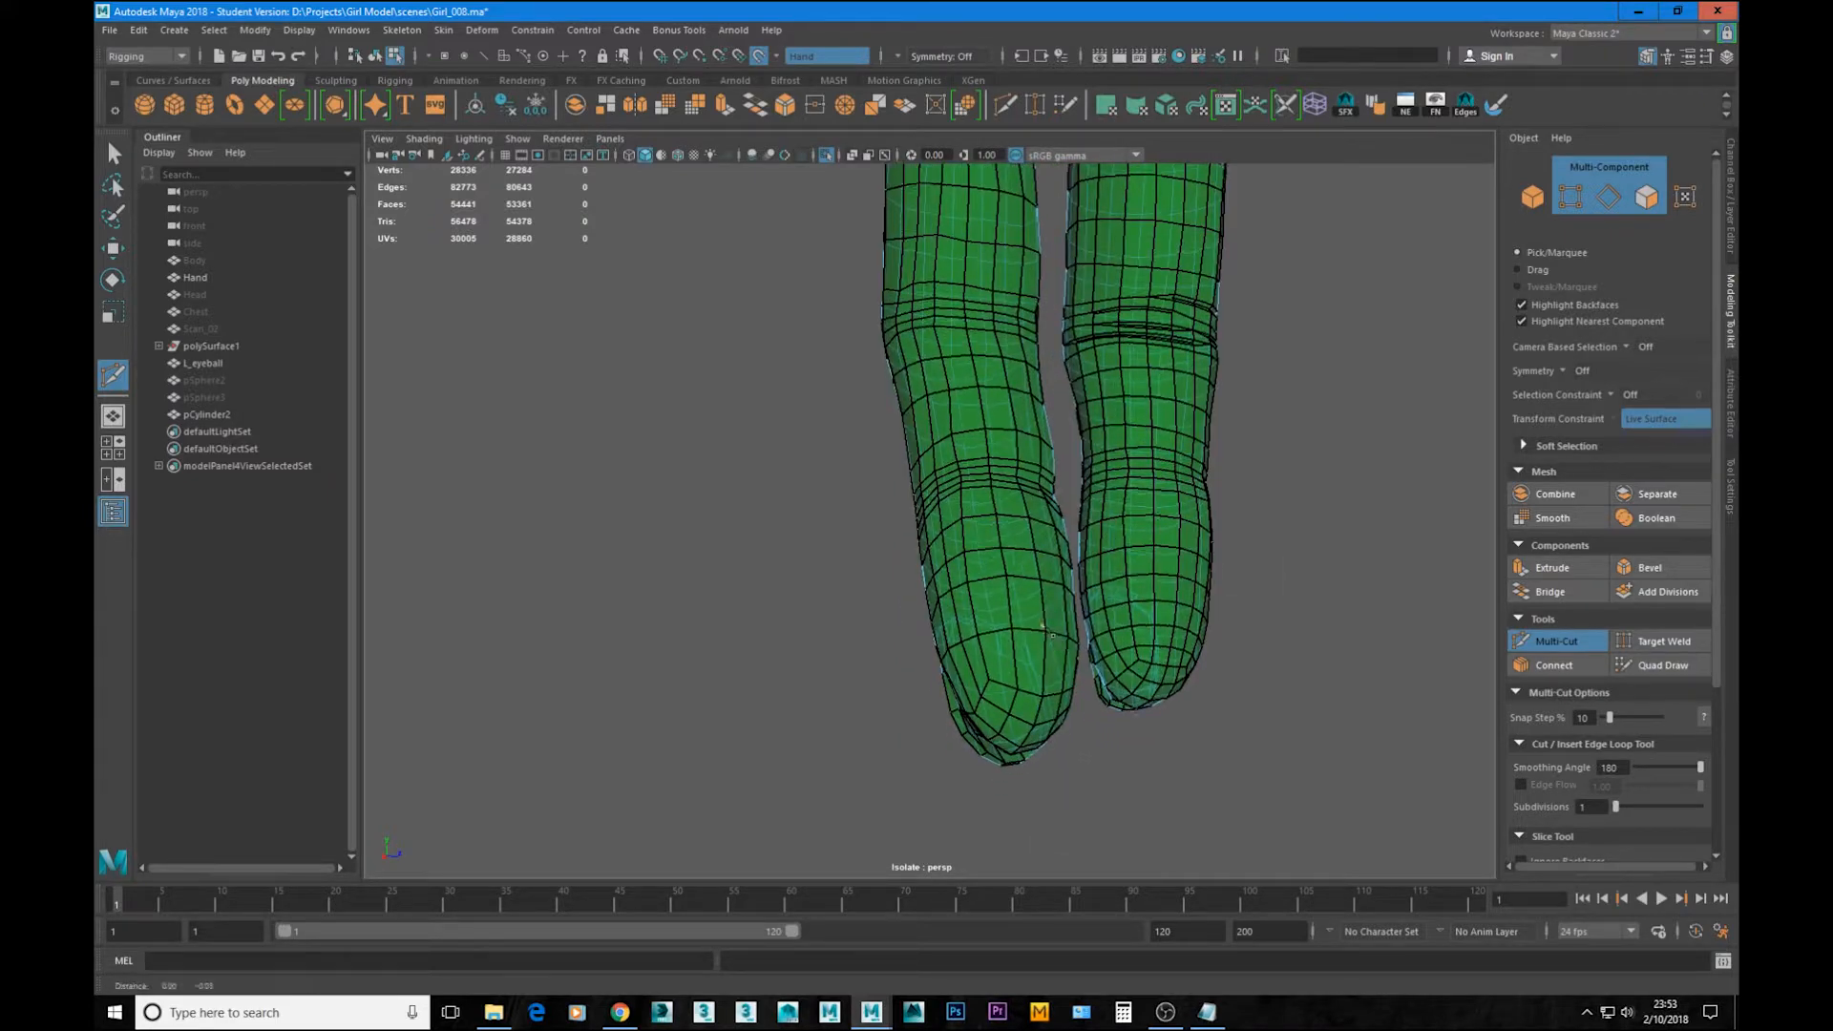
Step: Insert further edge loops near the middle finger's tip with Multi-Cut
alt+middle_drag(1026, 659, 996, 623)
alt+right_drag(997, 623, 1037, 622)
ctrl+click(1027, 628)
alt+drag(1027, 628, 1096, 634)
ctrl+click(1069, 632)
alt+middle_drag(1098, 638, 948, 535)
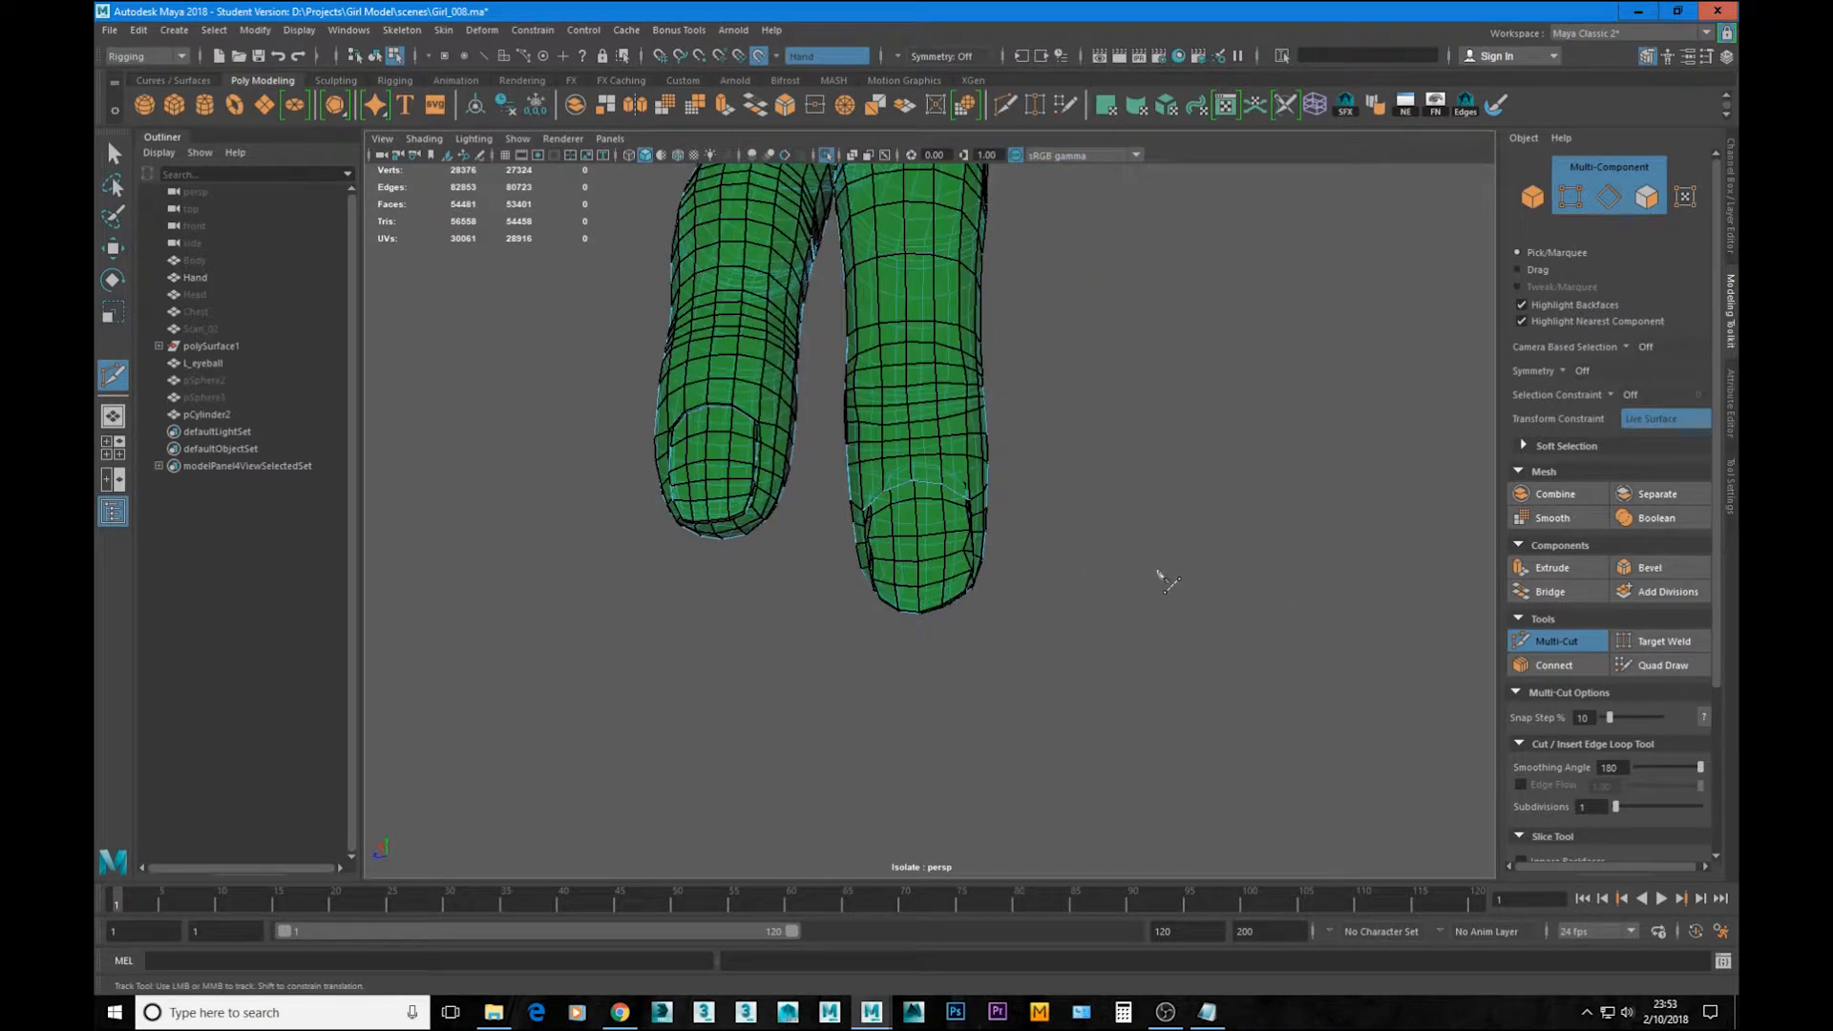
click(1726, 409)
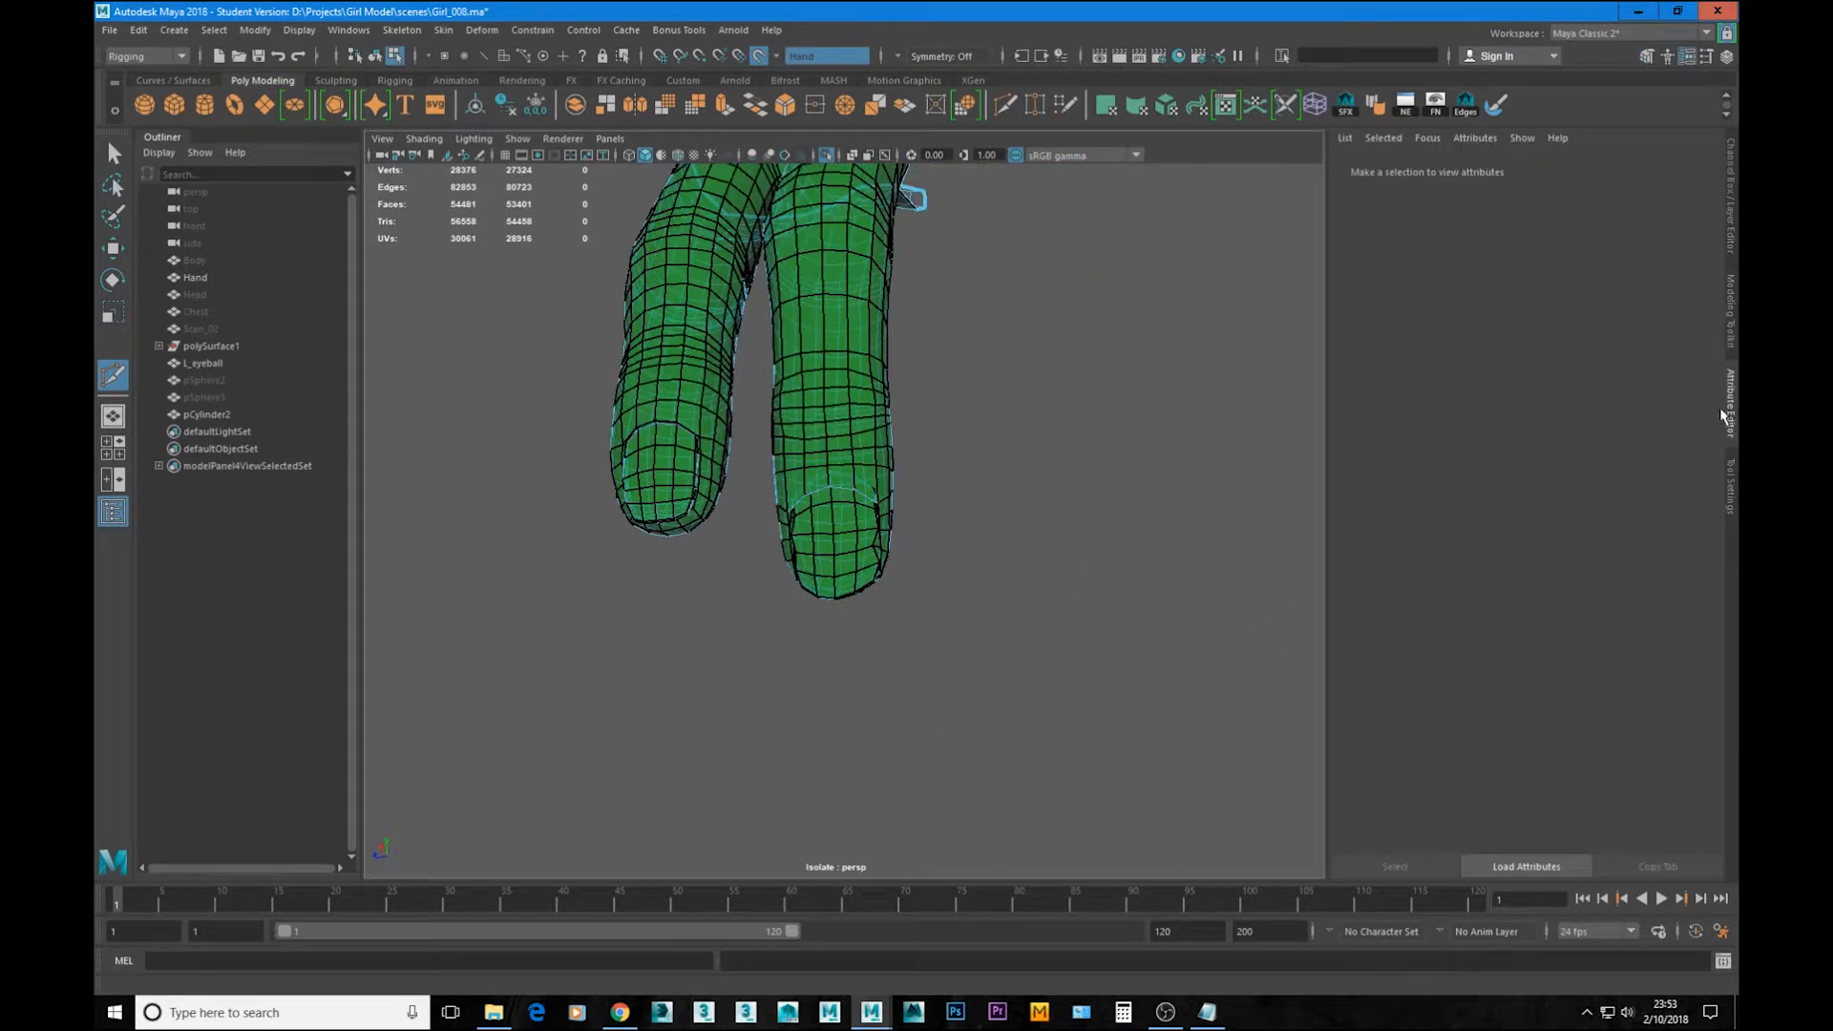
click(1733, 487)
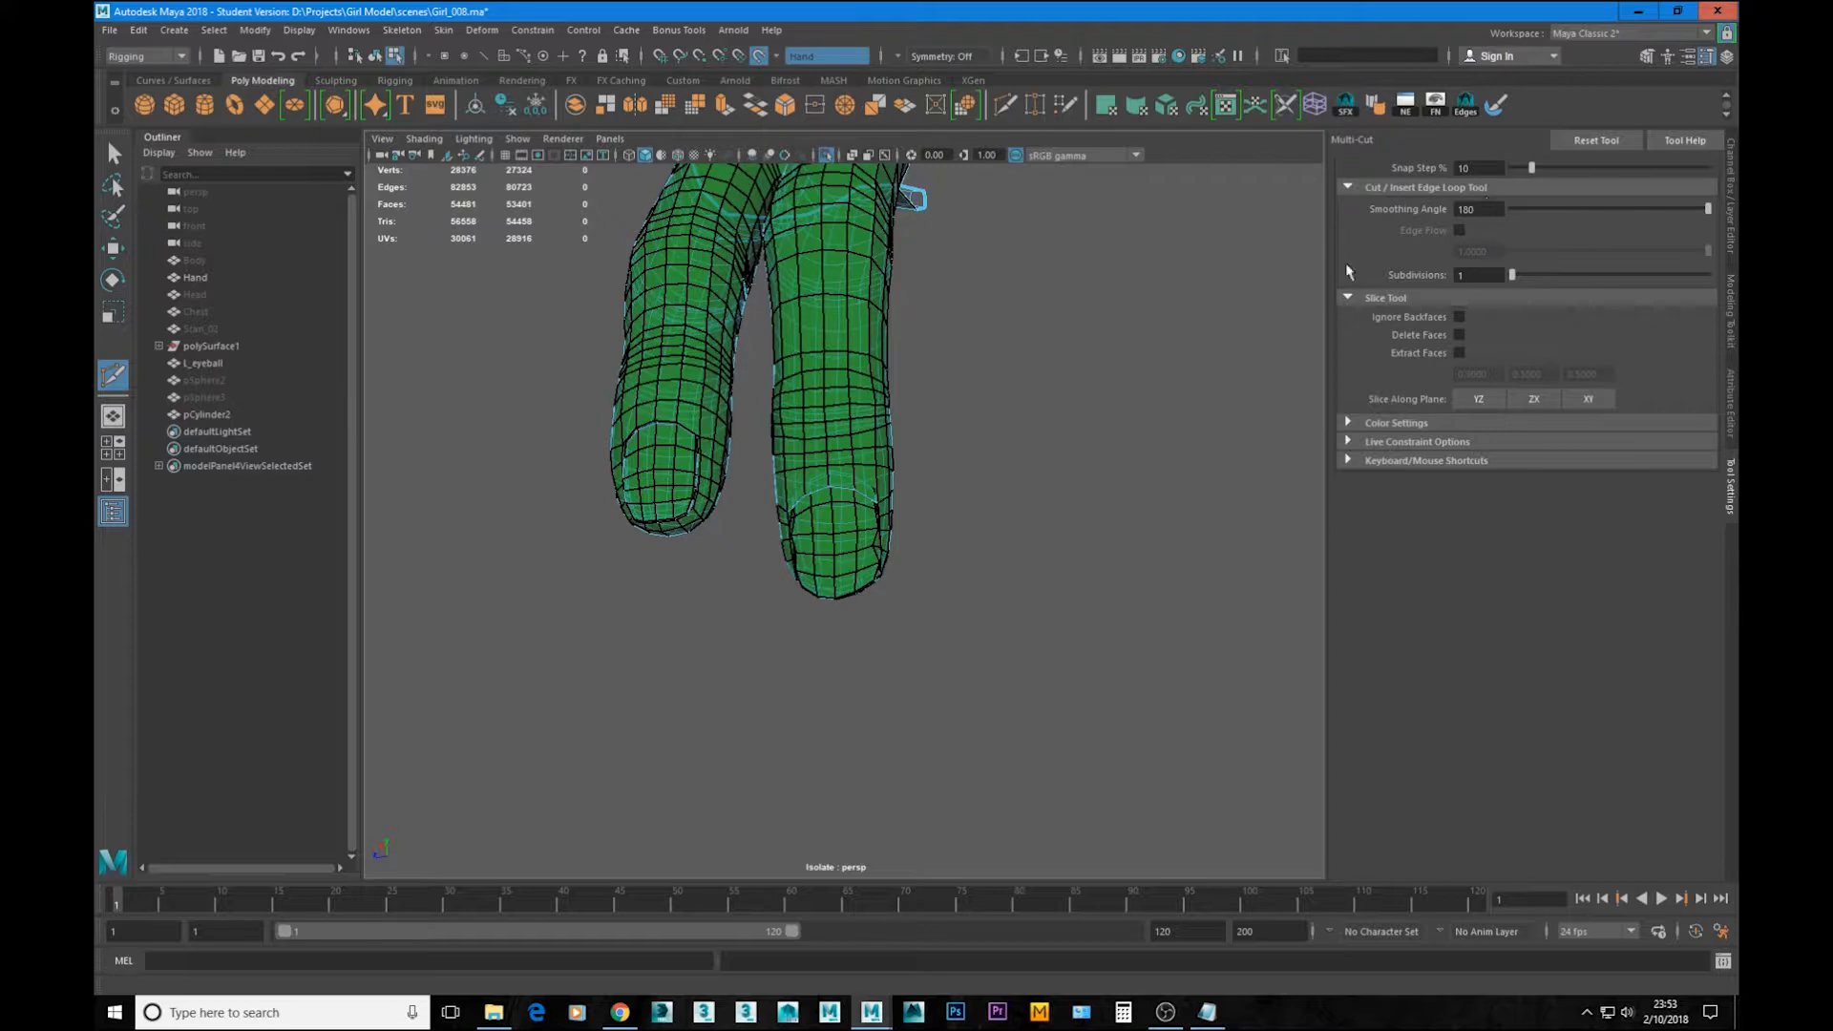
alt+right_drag(974, 573, 1044, 572)
alt+drag(1044, 573, 912, 472)
alt+middle_drag(1051, 401, 866, 507)
alt+right_drag(867, 507, 931, 506)
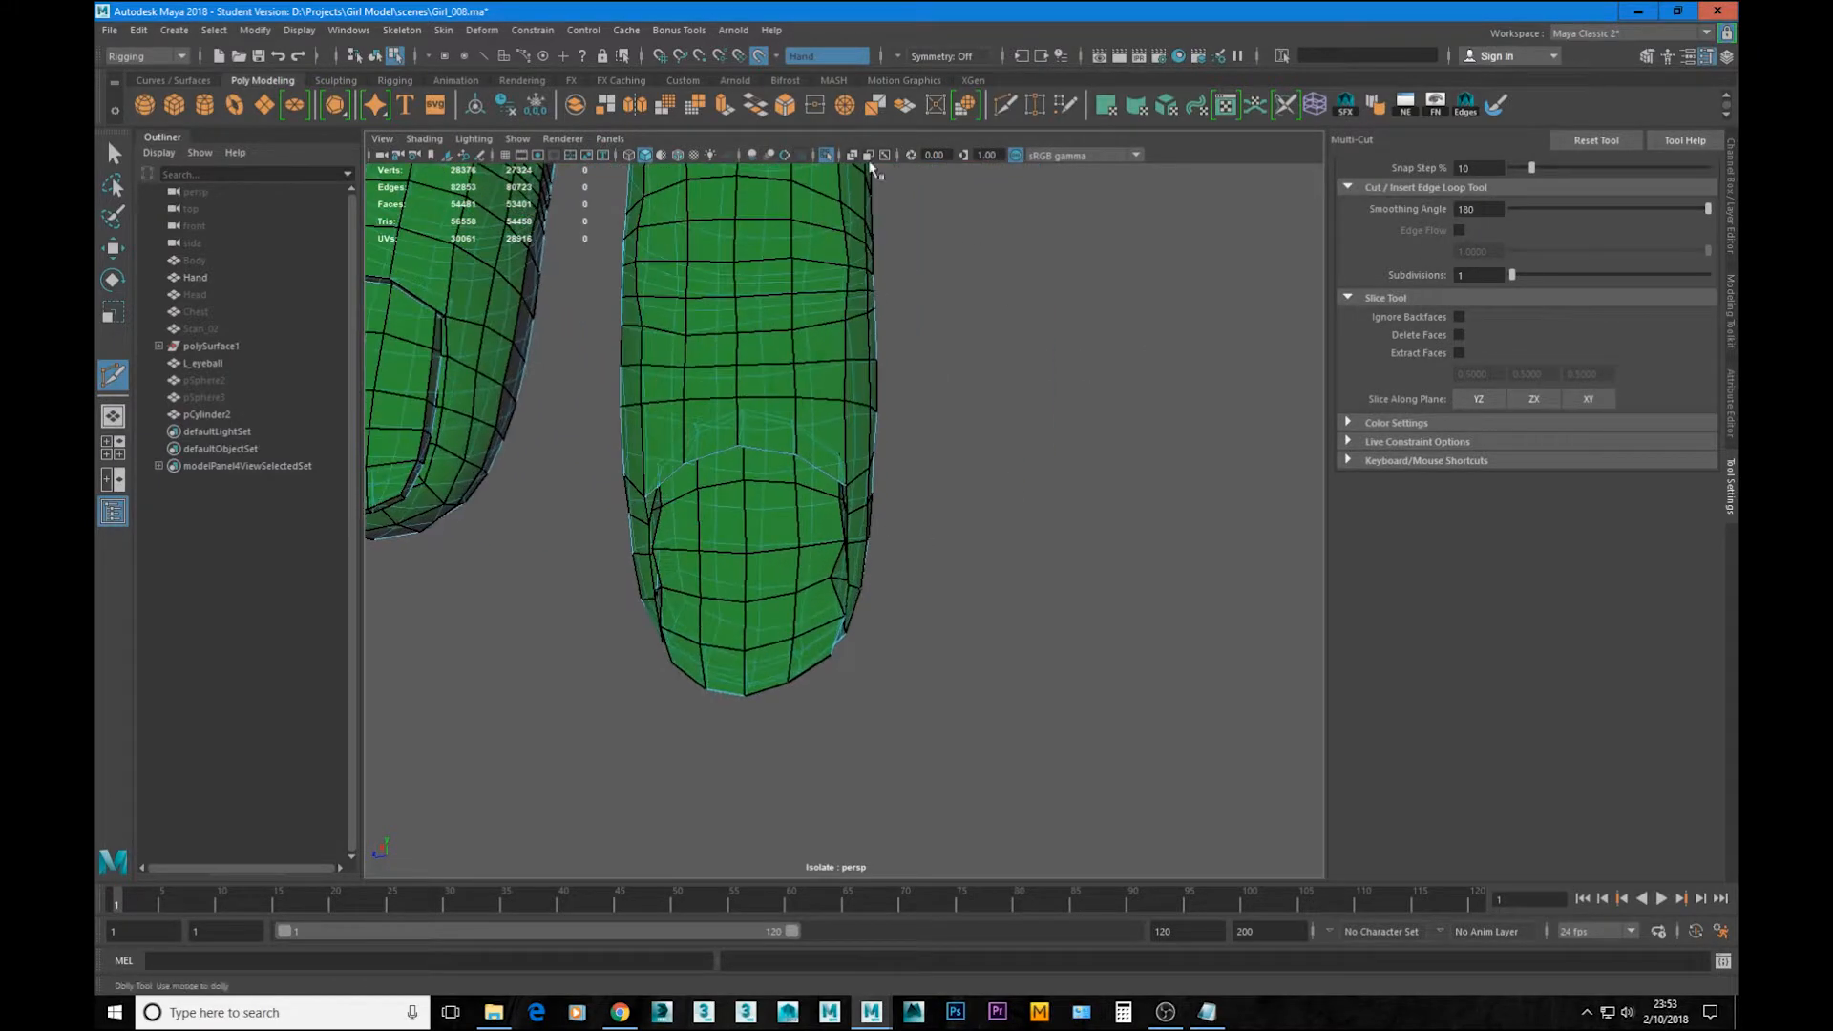
Step: Show the whole hand again and use Quad Draw to straighten the indented vertex at the side of the middle finger's nail
key(ctrl+1)
alt+middle_drag(843, 593, 867, 569)
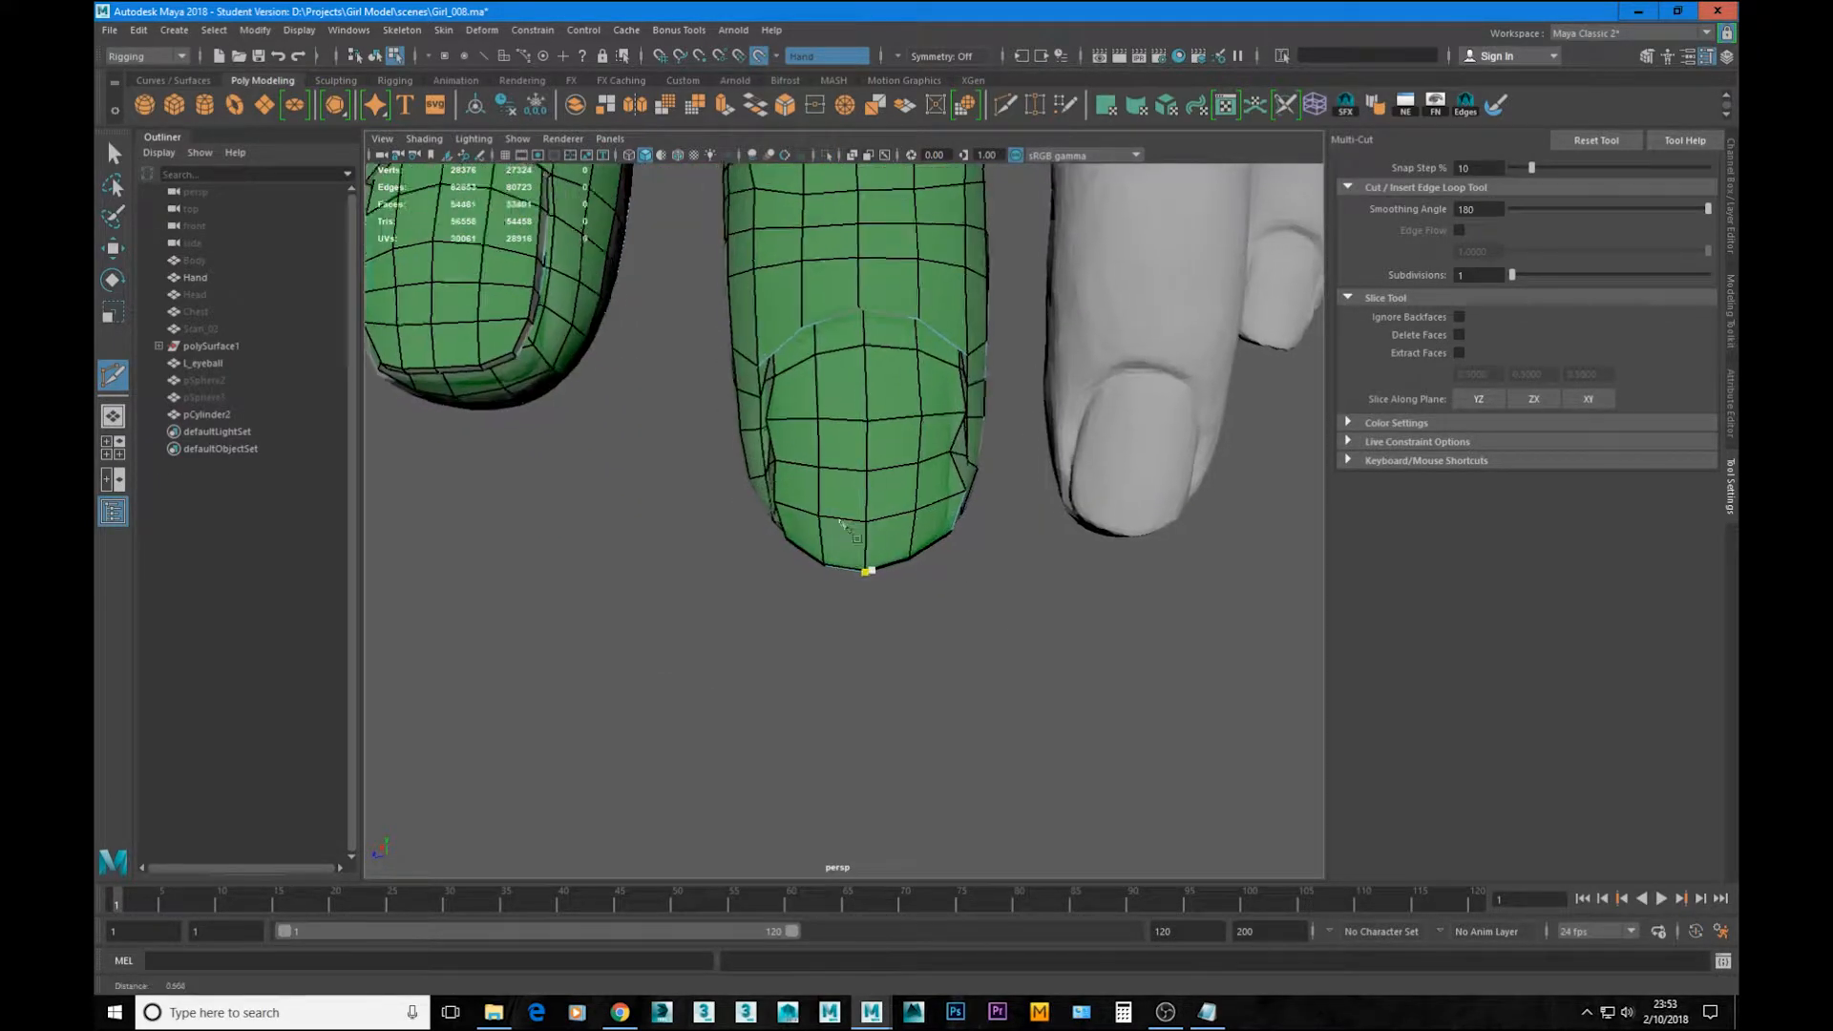
alt+right_drag(867, 569, 870, 513)
key(w)
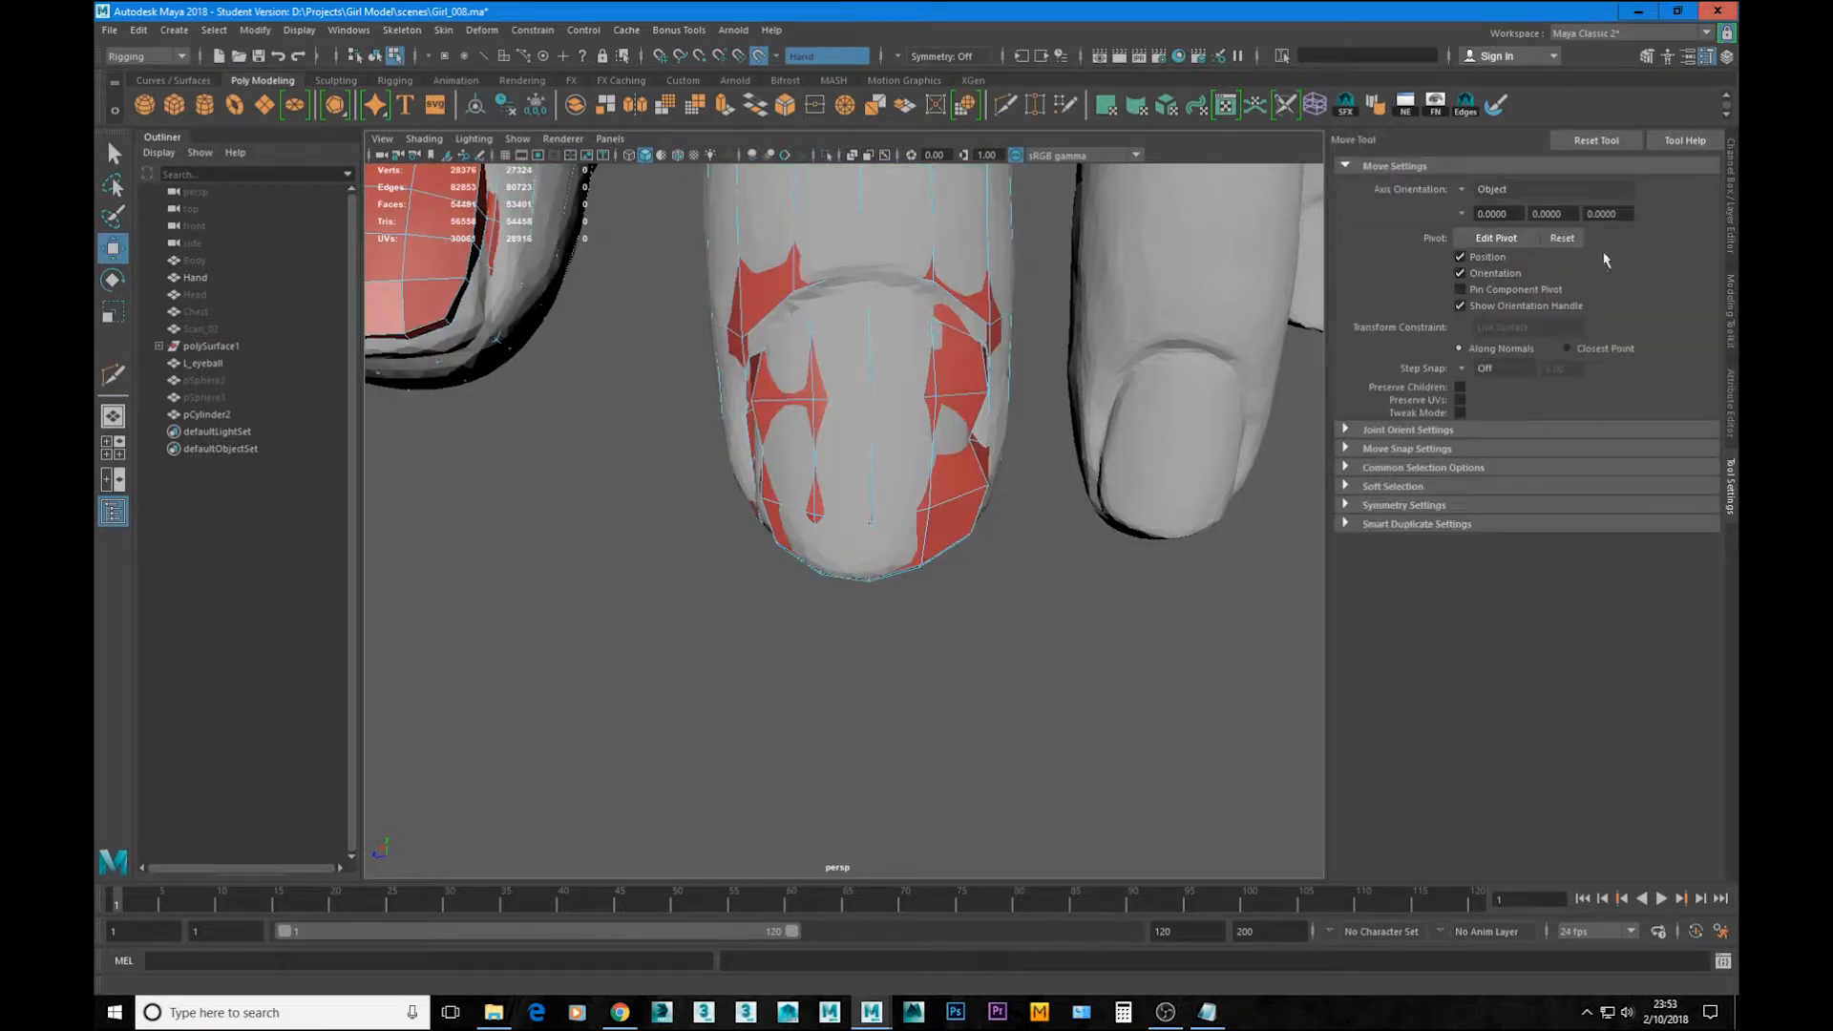
click(1733, 329)
click(1650, 666)
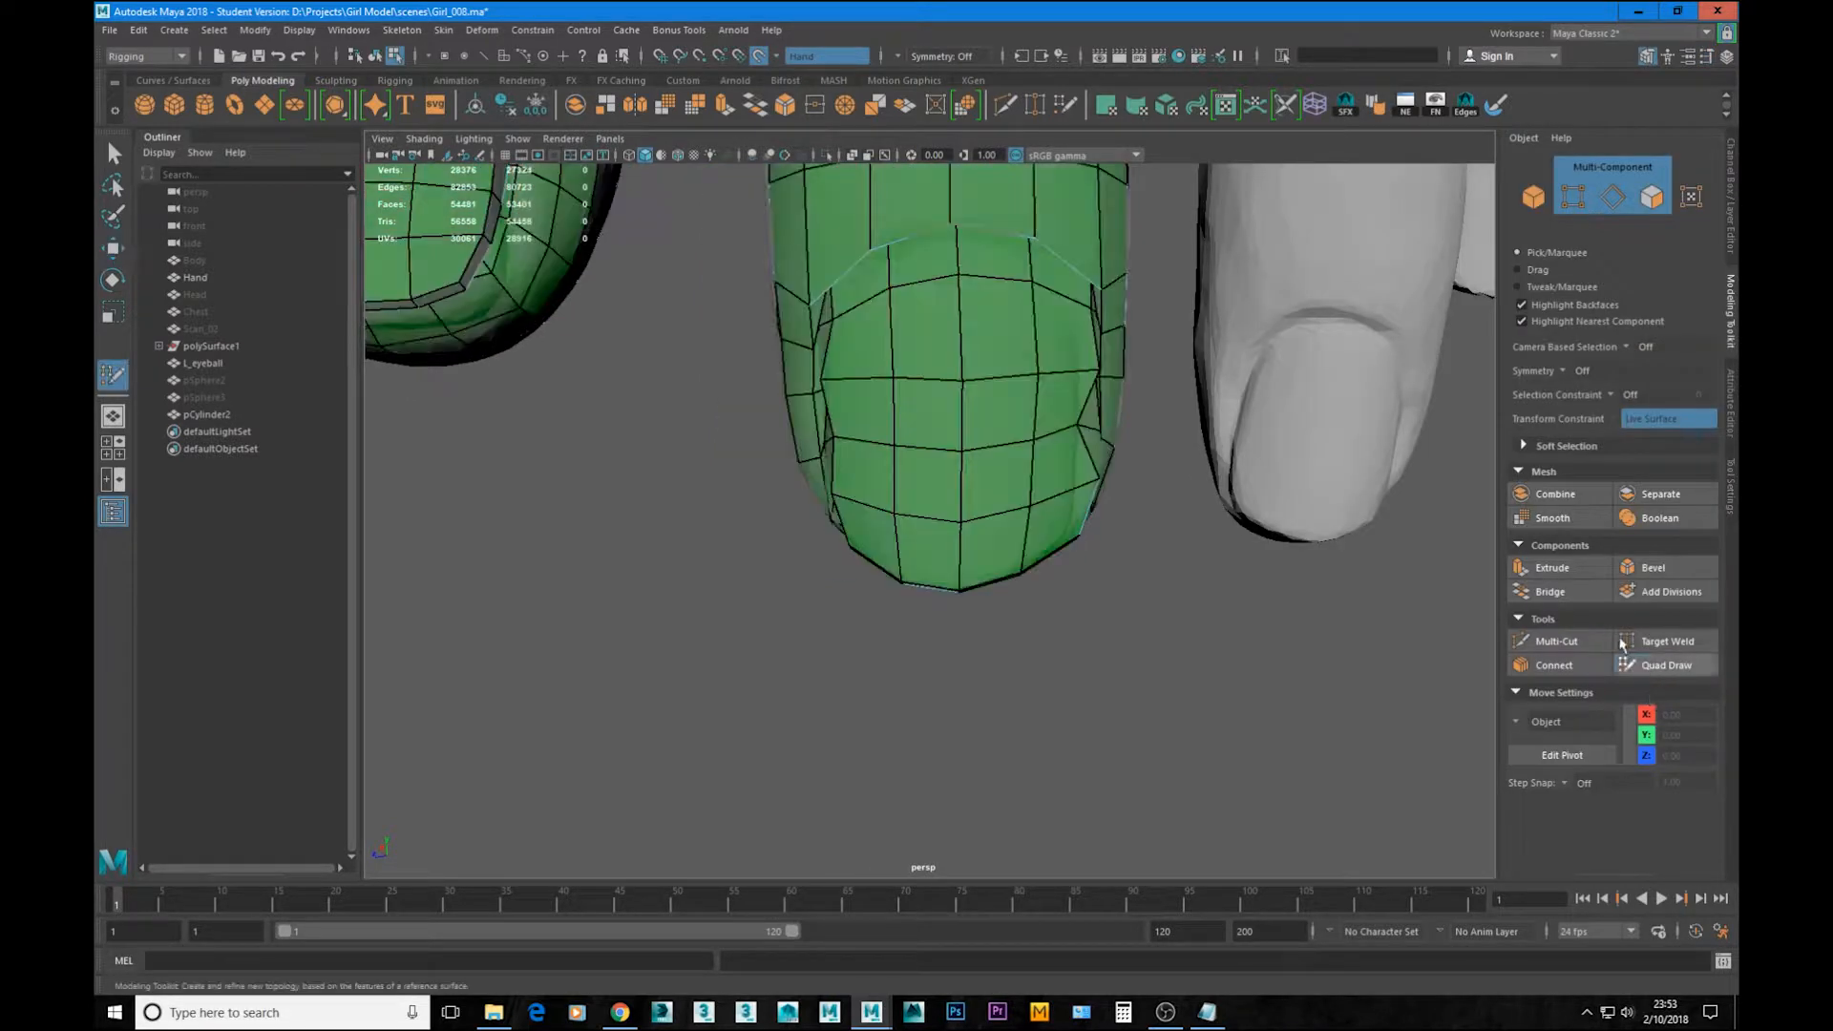
alt+right_drag(1038, 449, 1164, 401)
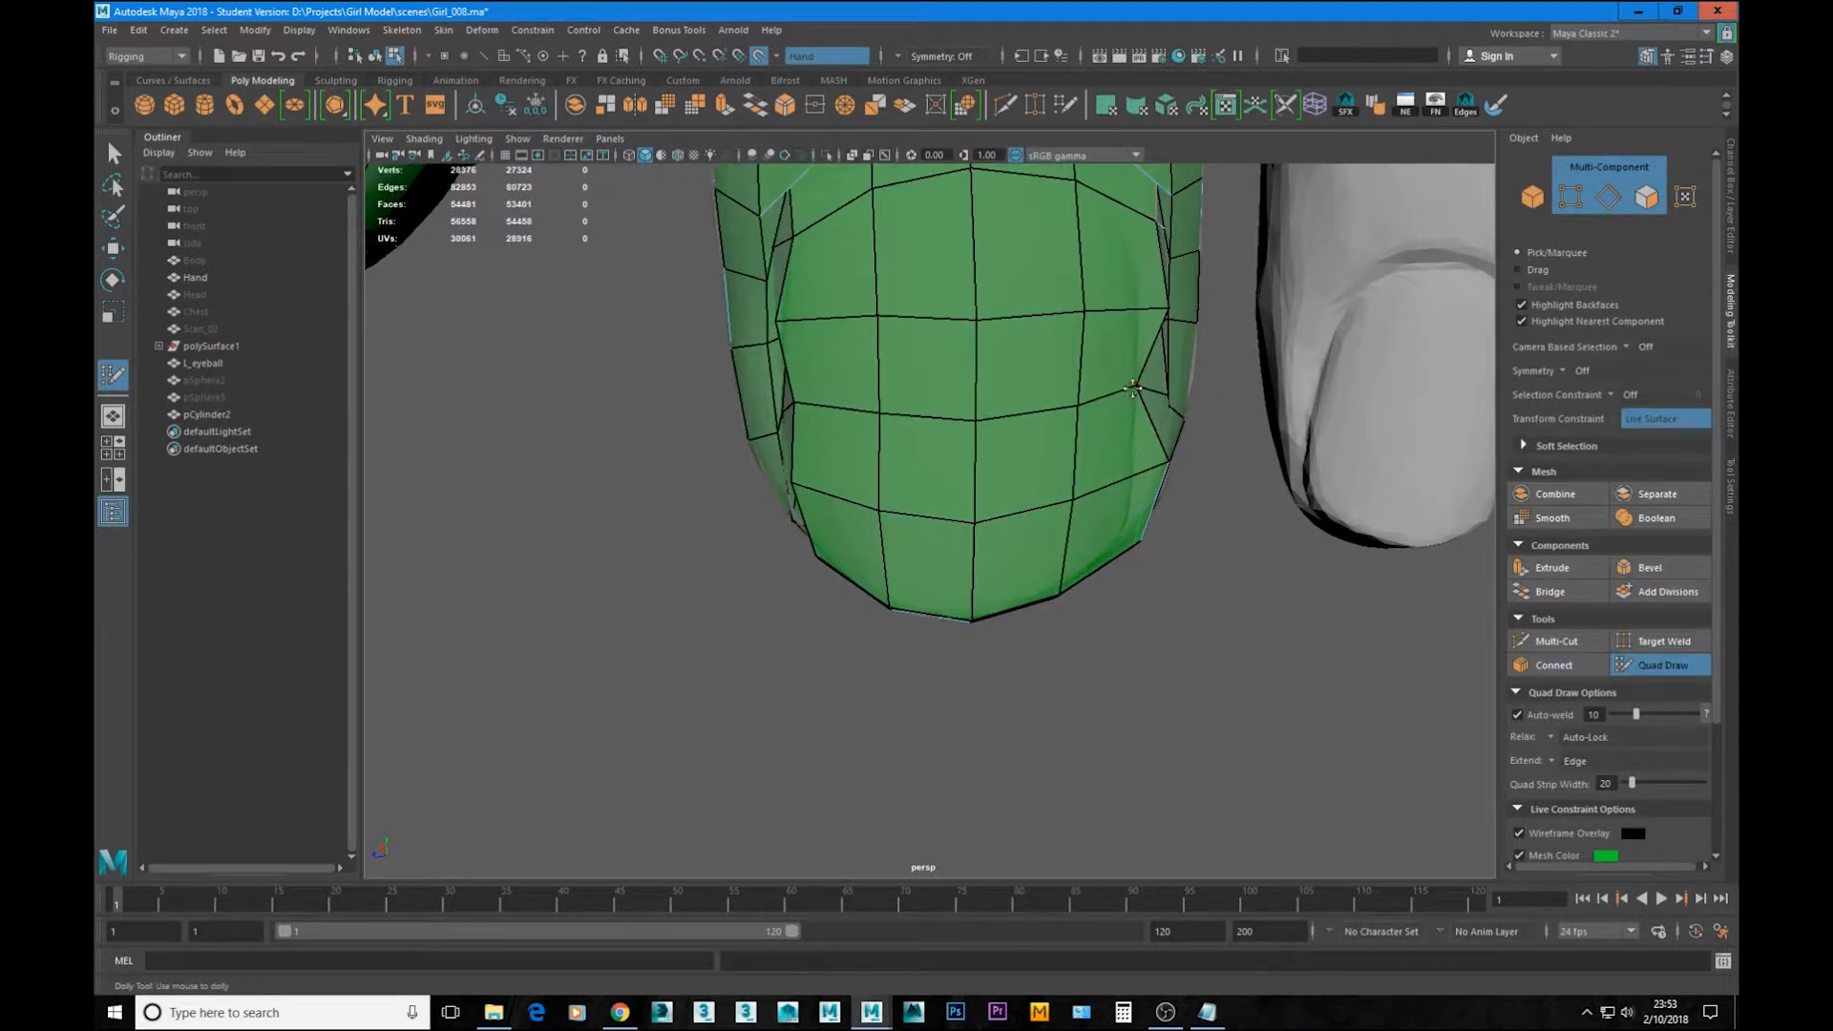
drag(1134, 388, 1153, 389)
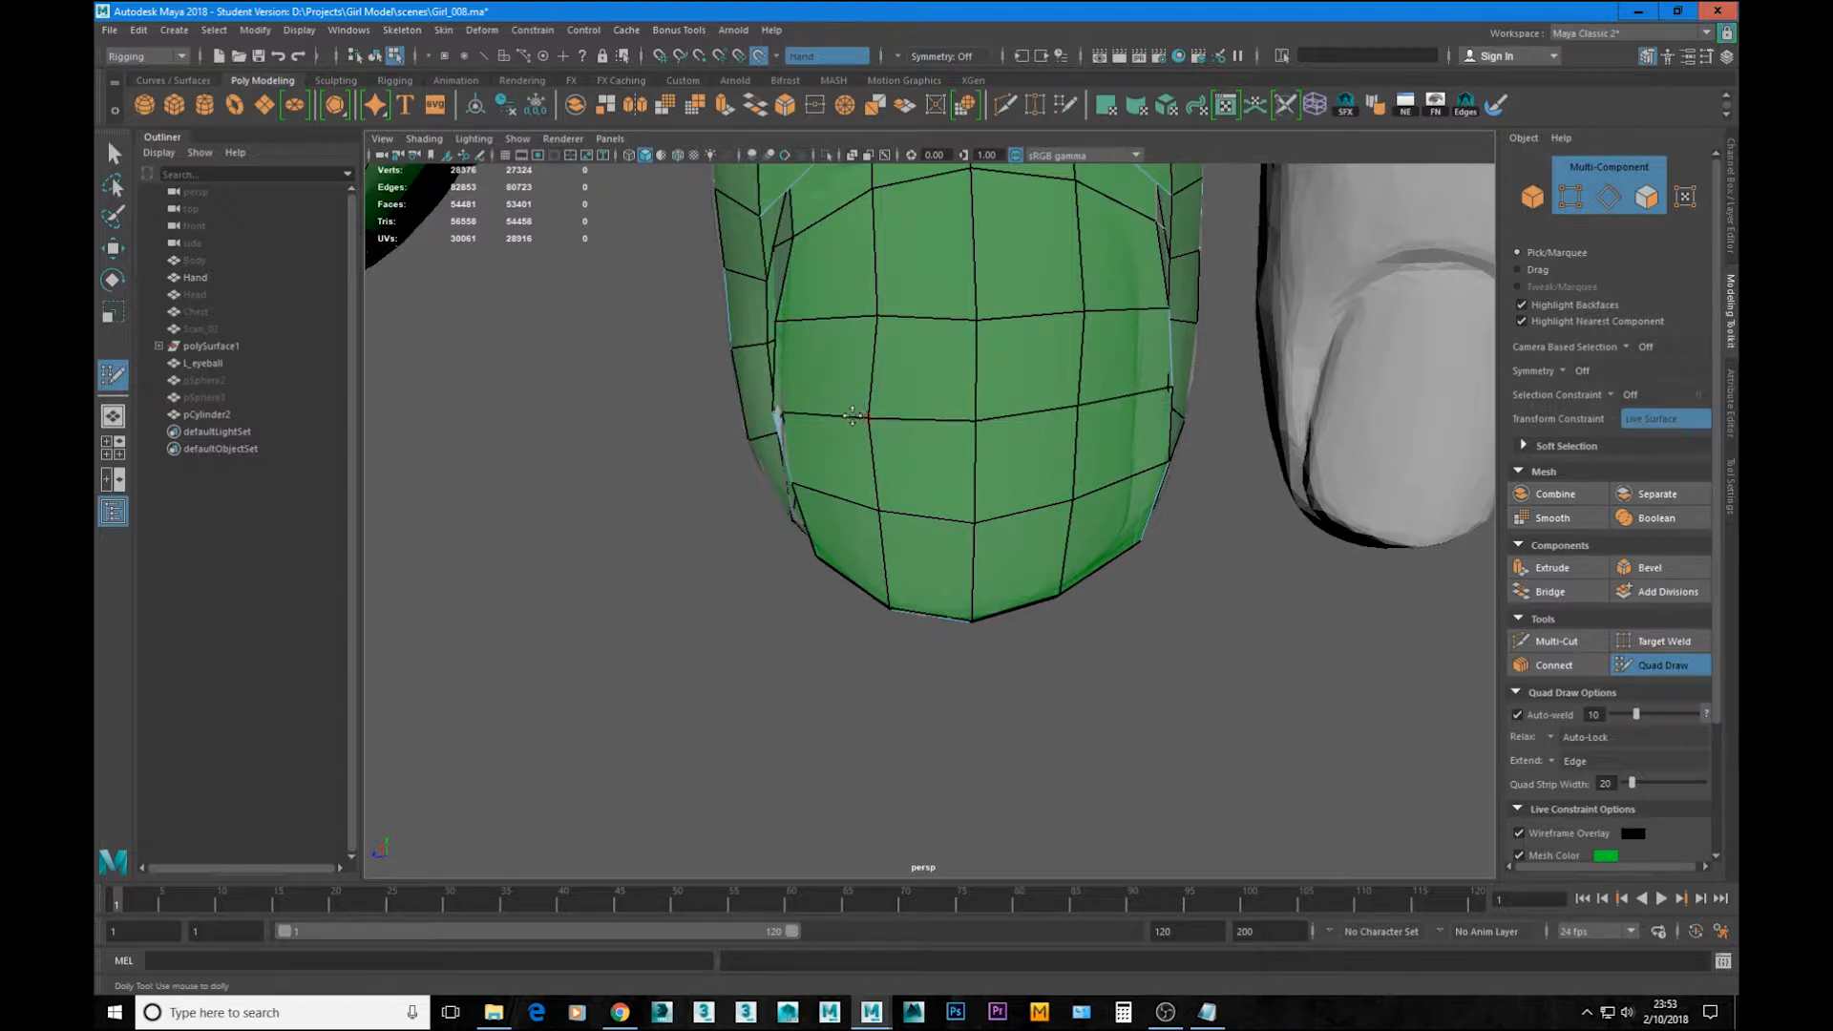
Step: Relax the faces across the middle finger's nail with Quad Draw to even out their spacing
mouse_move(867, 411)
alt+mouse_down()
mouse_move(737, 305)
mouse_move(780, 333)
mouse_move(763, 365)
mouse_move(1104, 391)
alt+mouse_up()
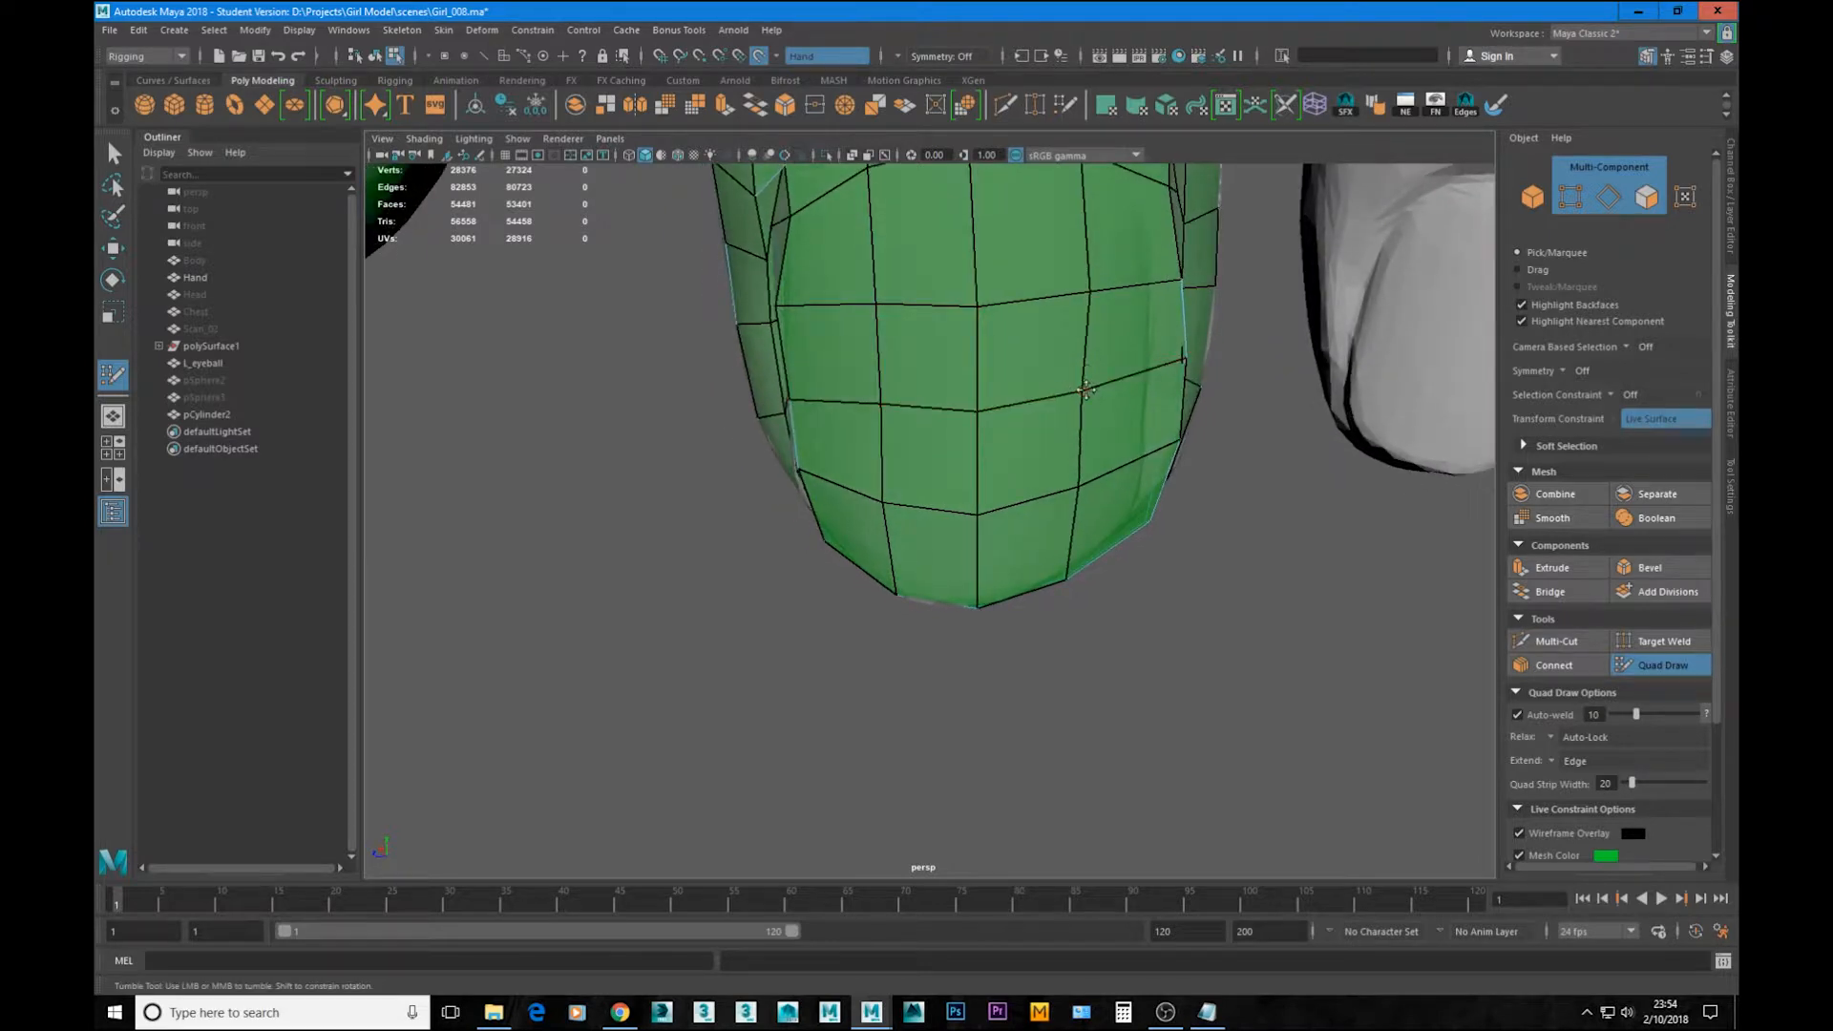
alt+middle_drag(1085, 389, 994, 437)
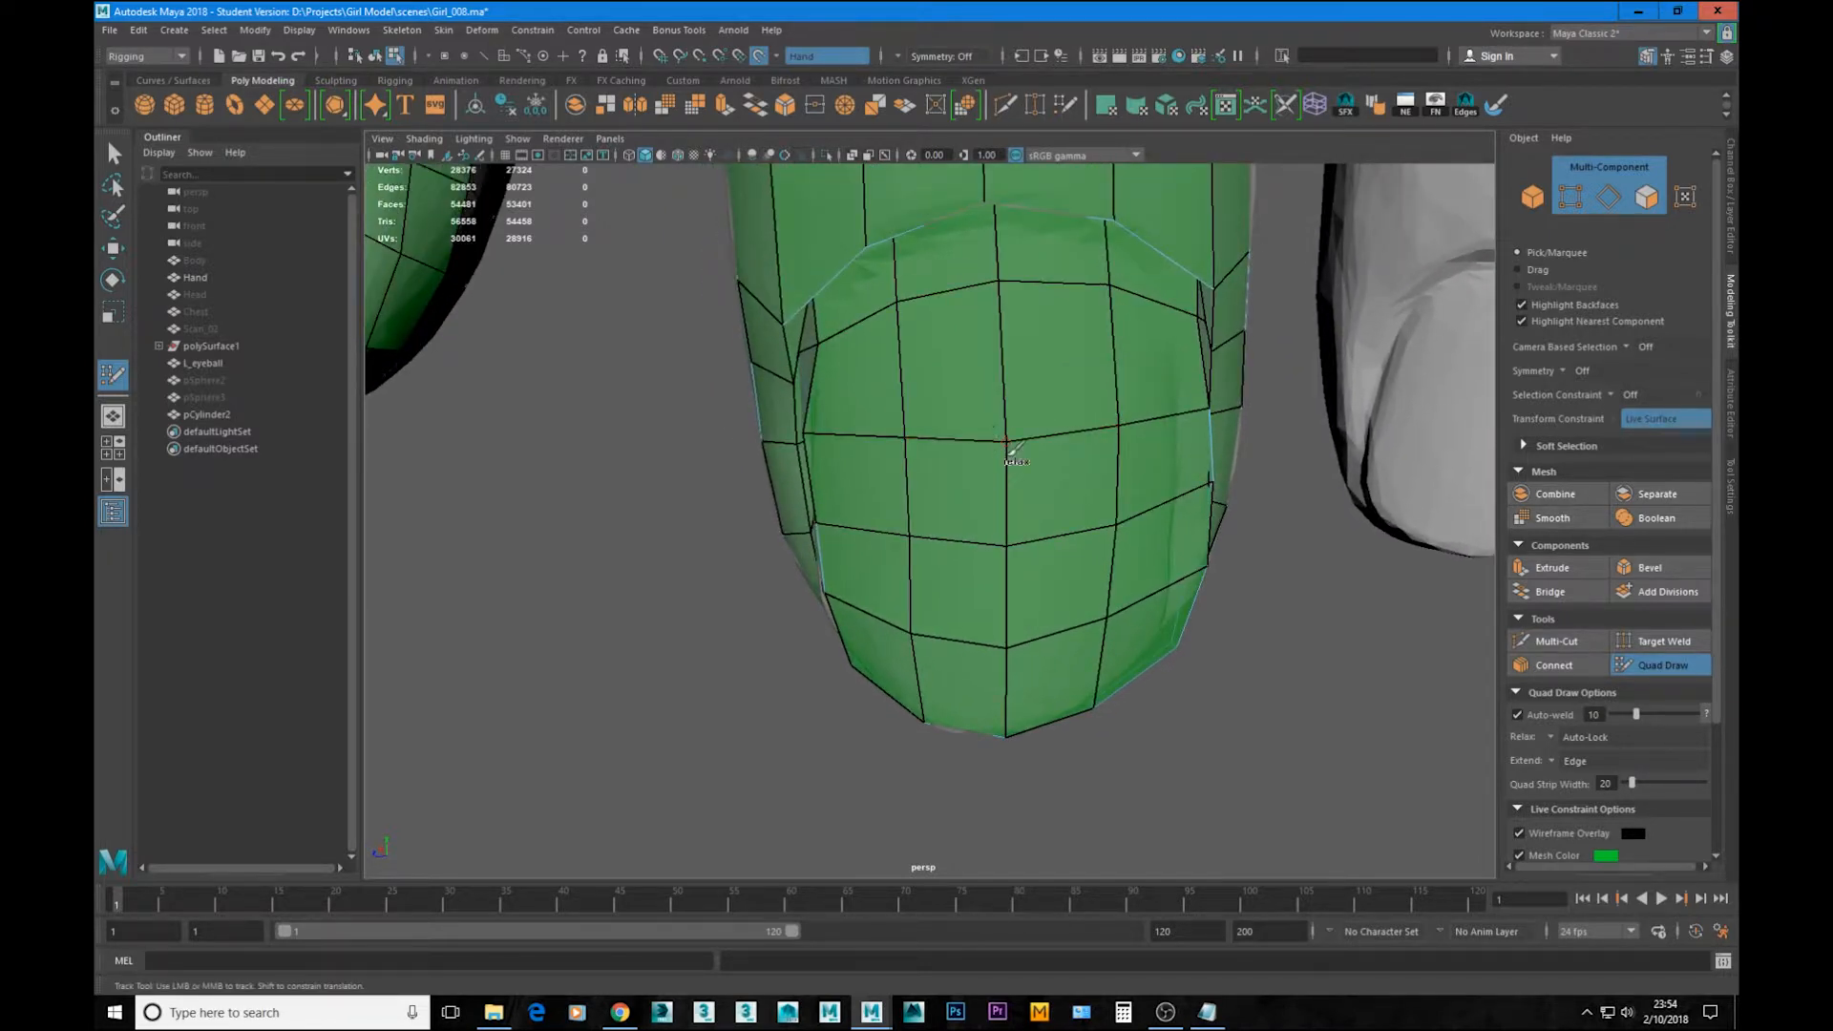
mouse_move(1007, 442)
shift+mouse_down()
mouse_move(1003, 611)
mouse_move(920, 478)
mouse_move(1057, 446)
mouse_move(1097, 499)
mouse_move(1090, 566)
shift+mouse_up()
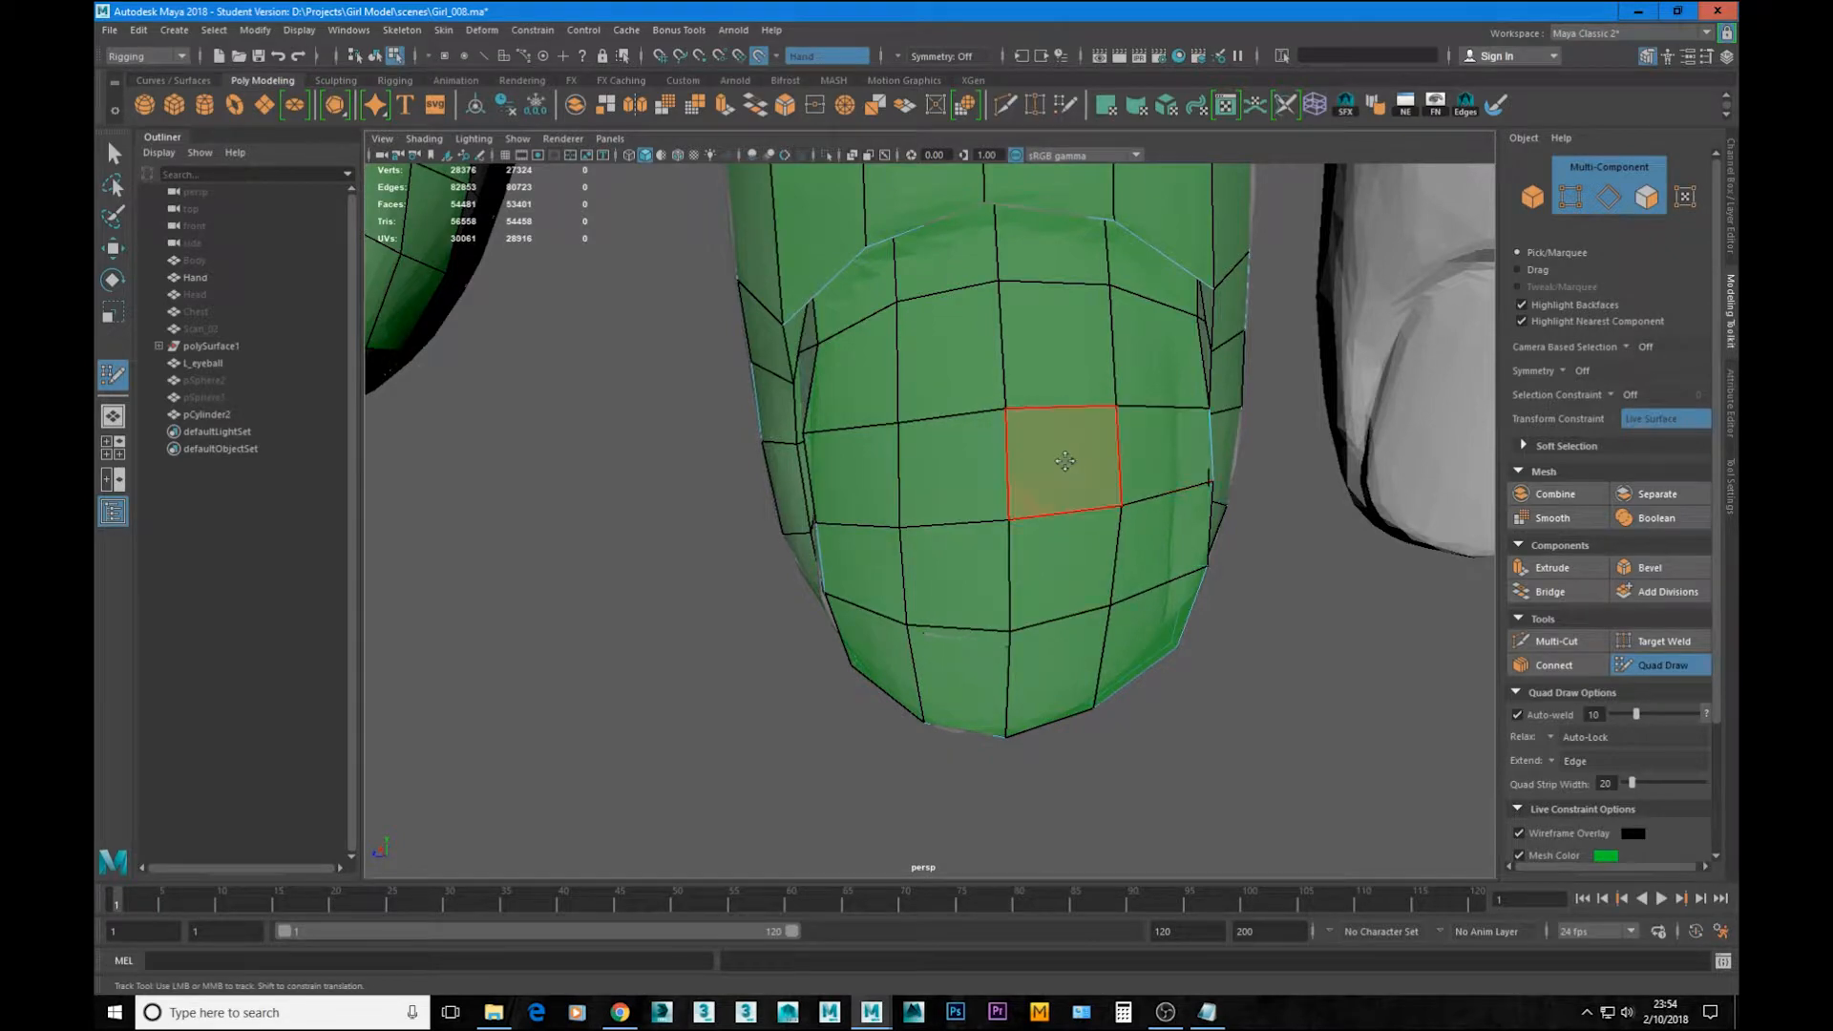
Step: Nudge the vertex on the side rim of the middle finger's nail with Quad Draw
alt+drag(1066, 461, 636, 443)
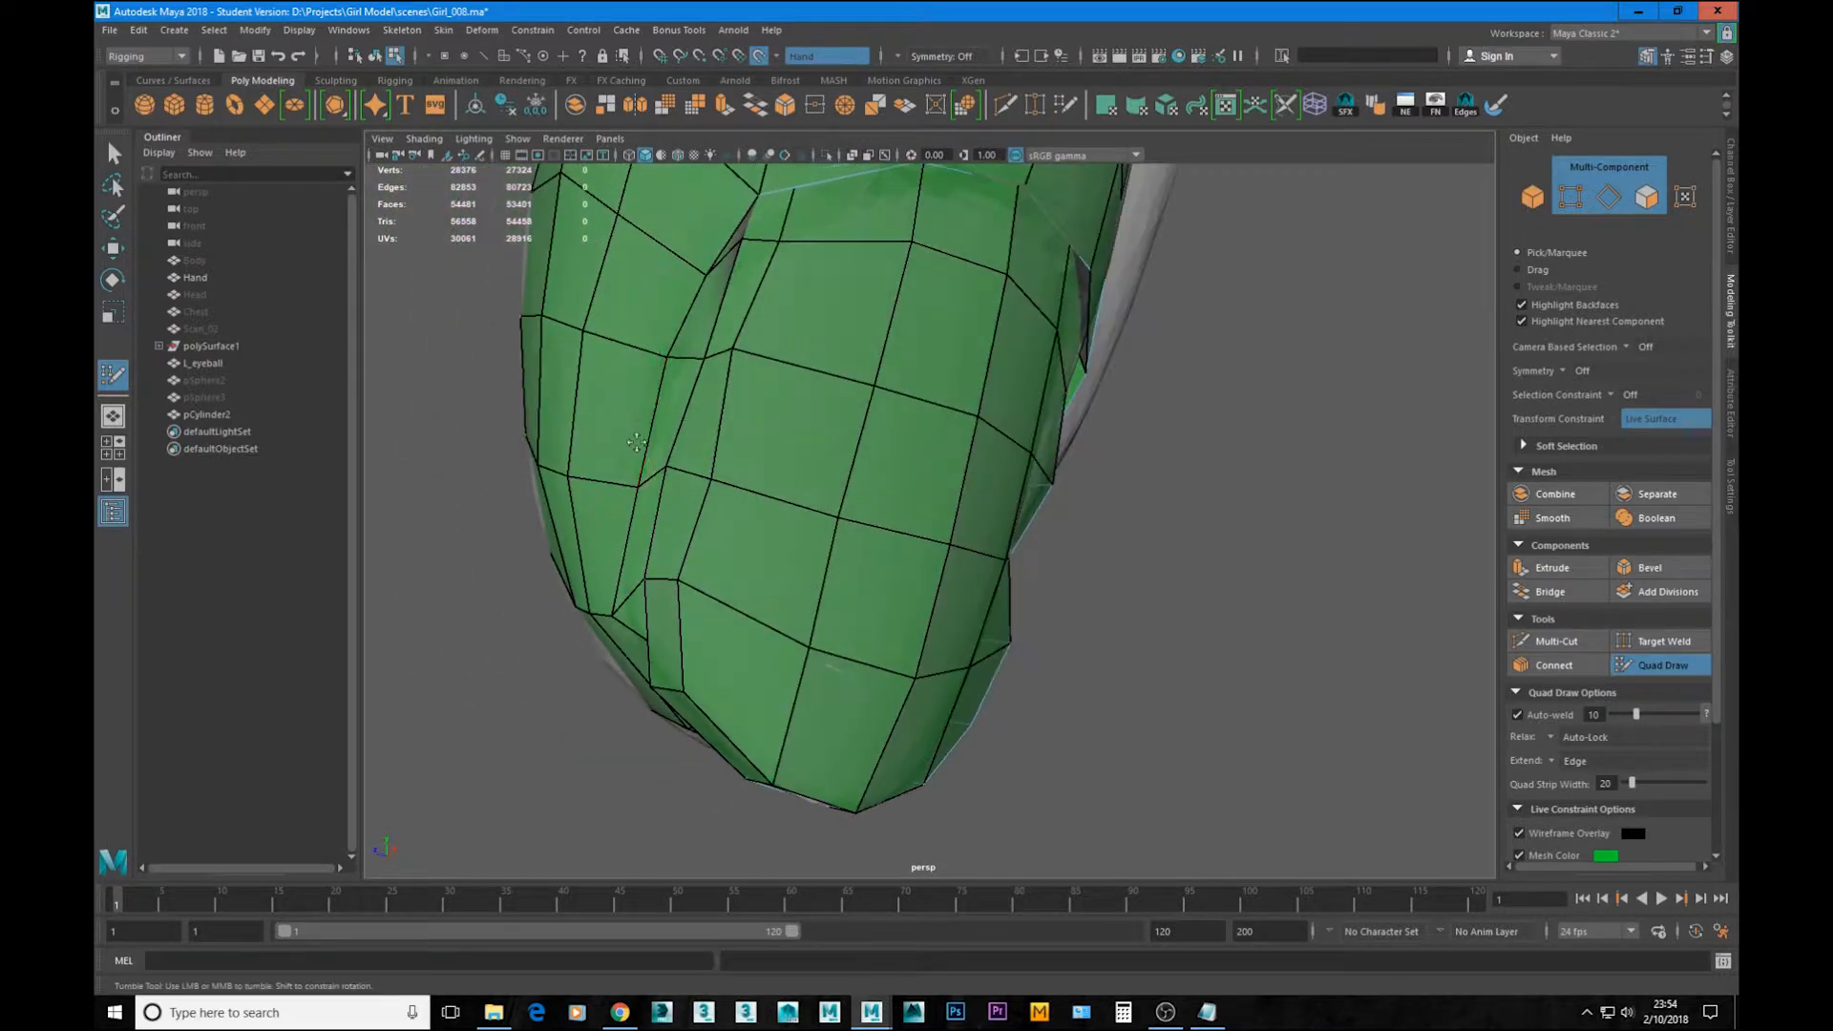
alt+drag(880, 481, 866, 587)
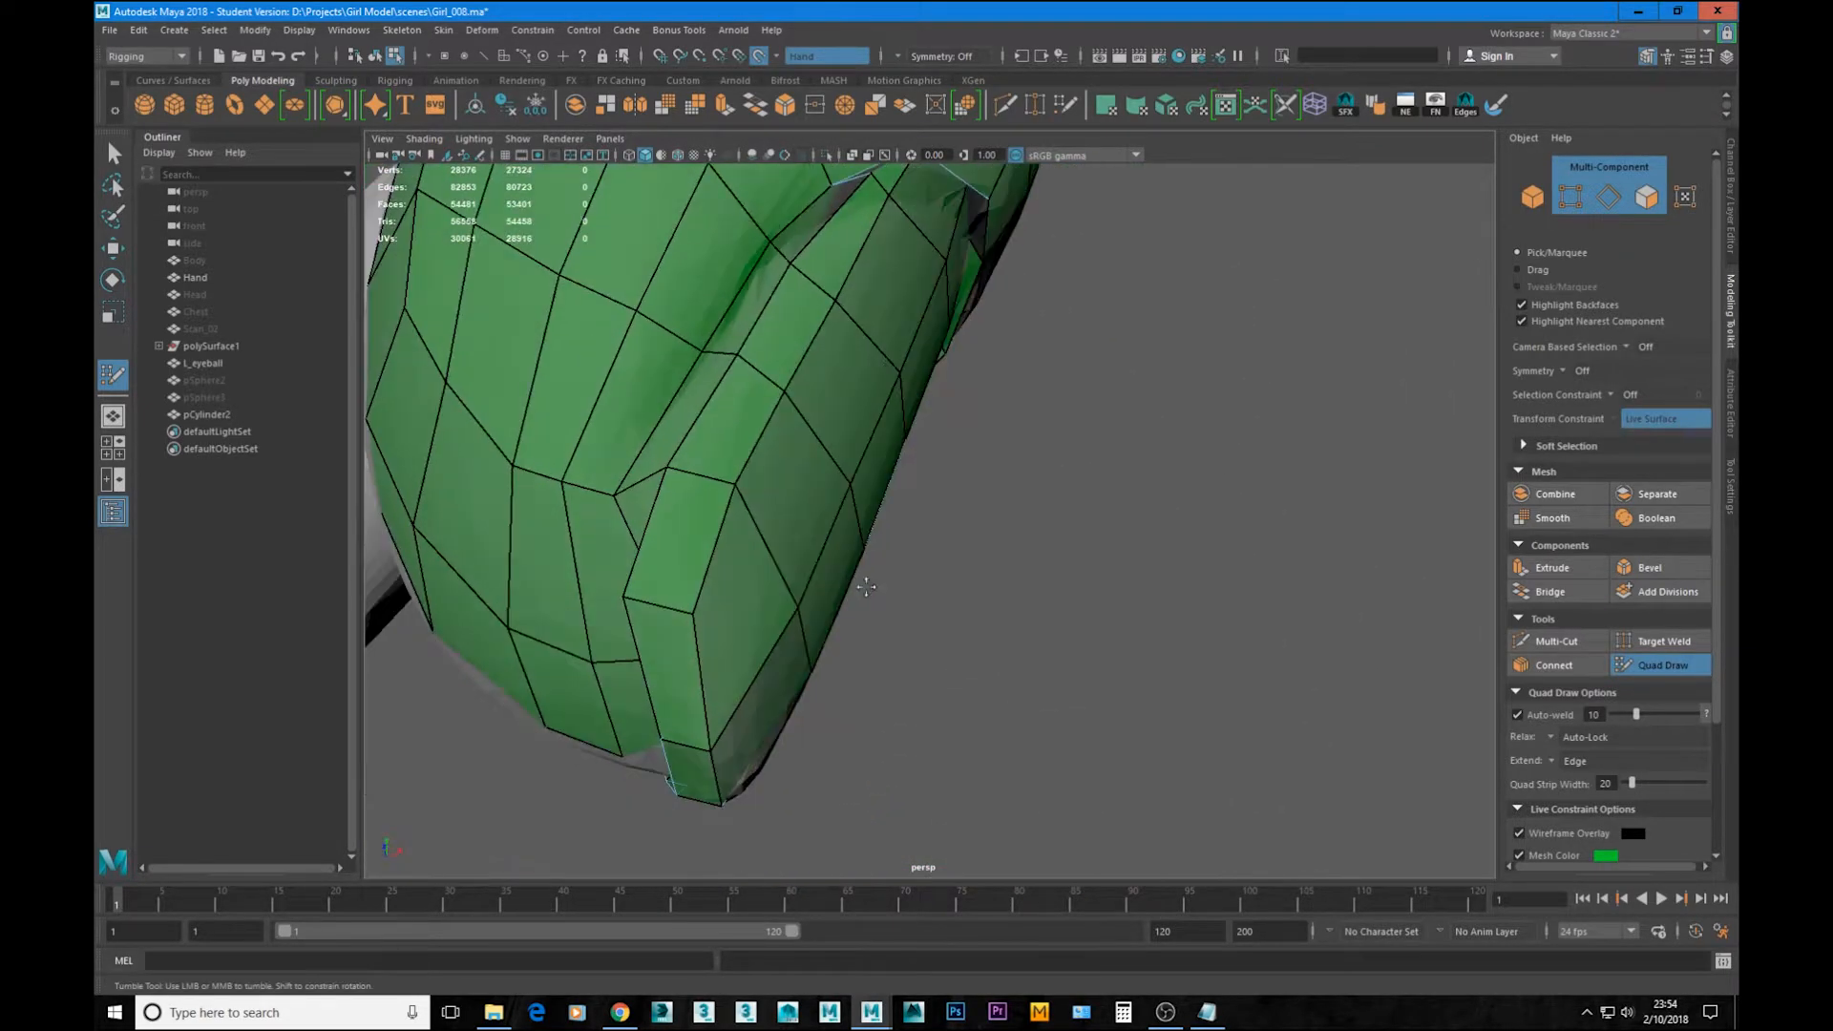
drag(736, 492, 733, 511)
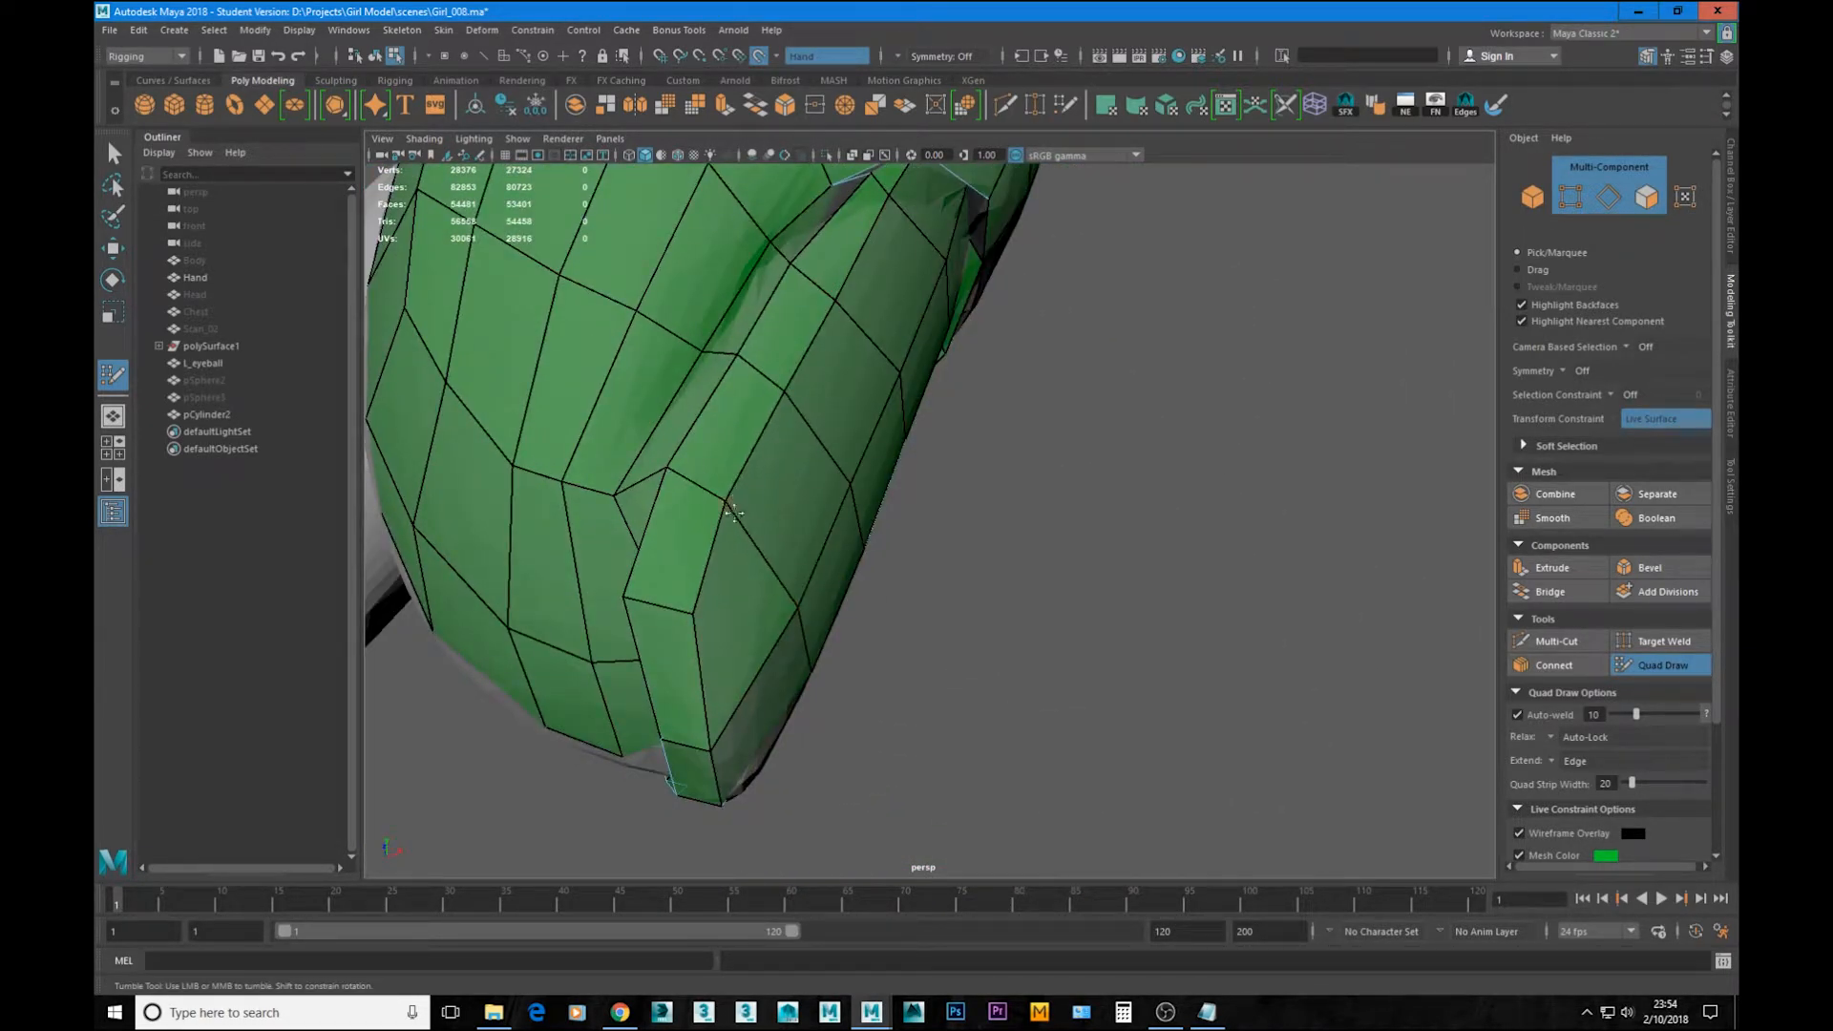
alt+drag(688, 611, 589, 521)
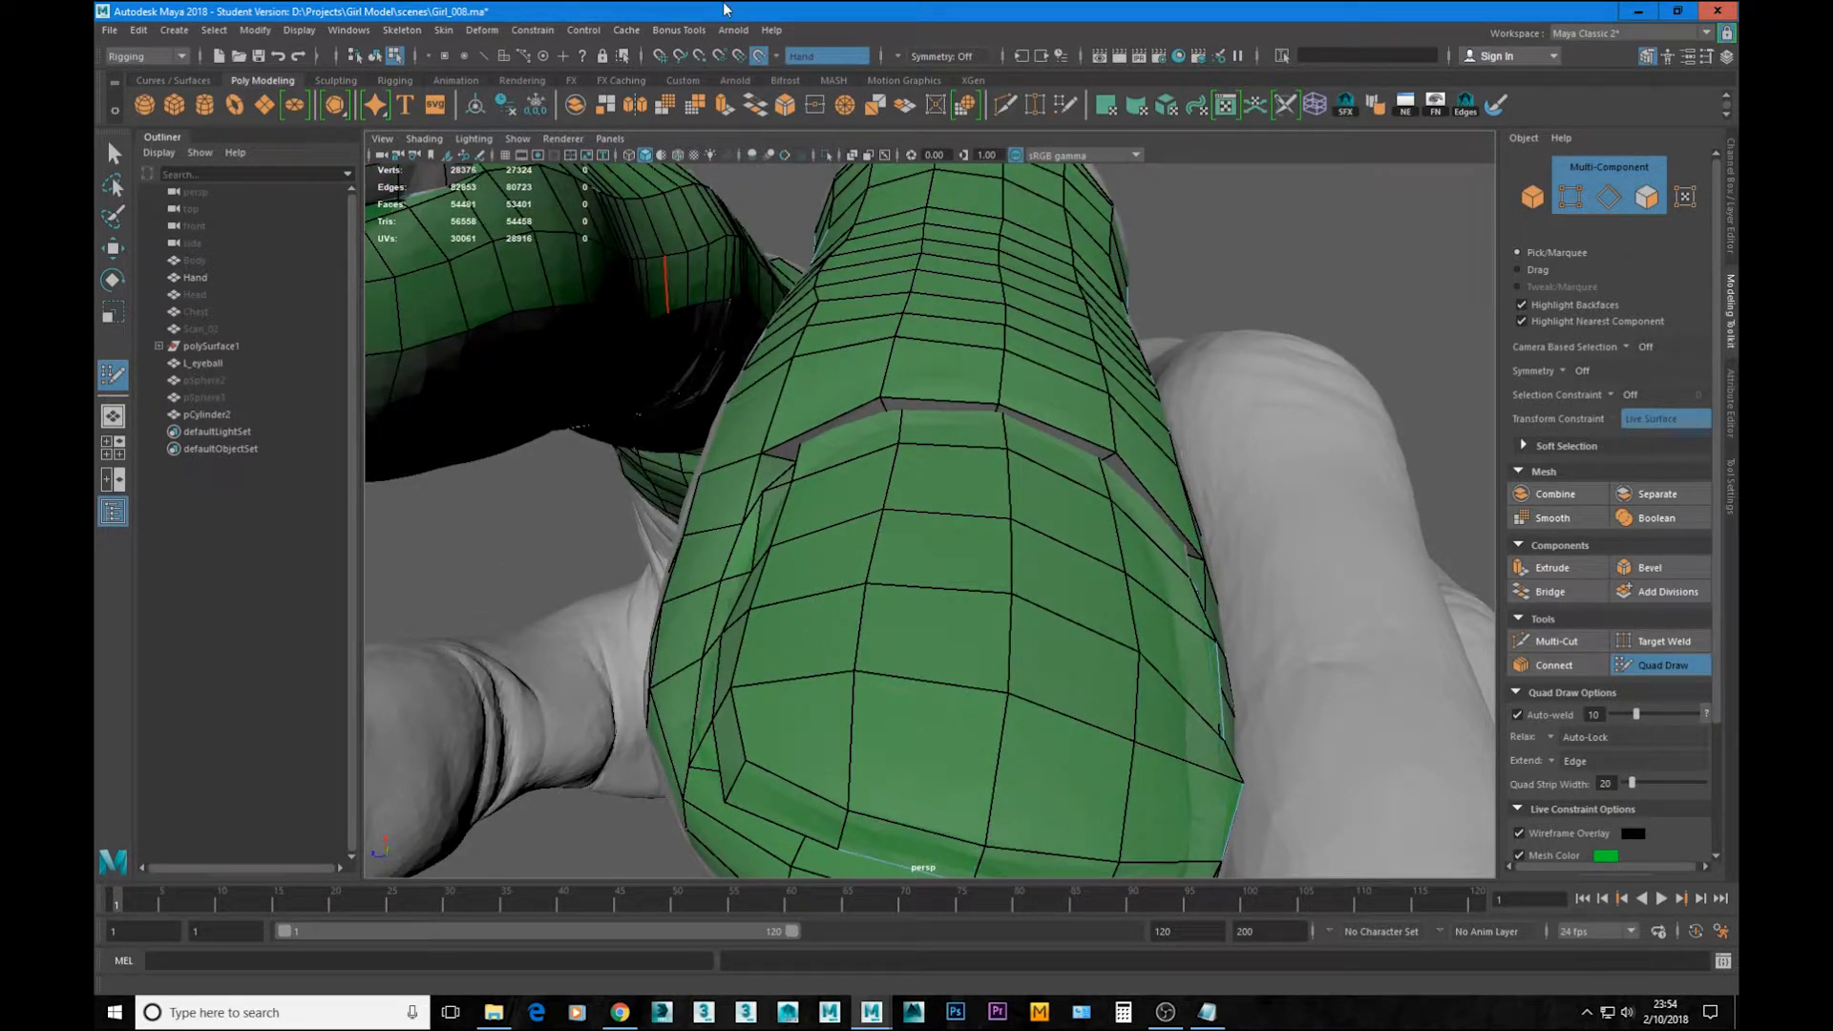
Step: Try repositioning vertices along the fold beside the middle finger's nail, and undo those tweaks
alt+drag(888, 401, 926, 417)
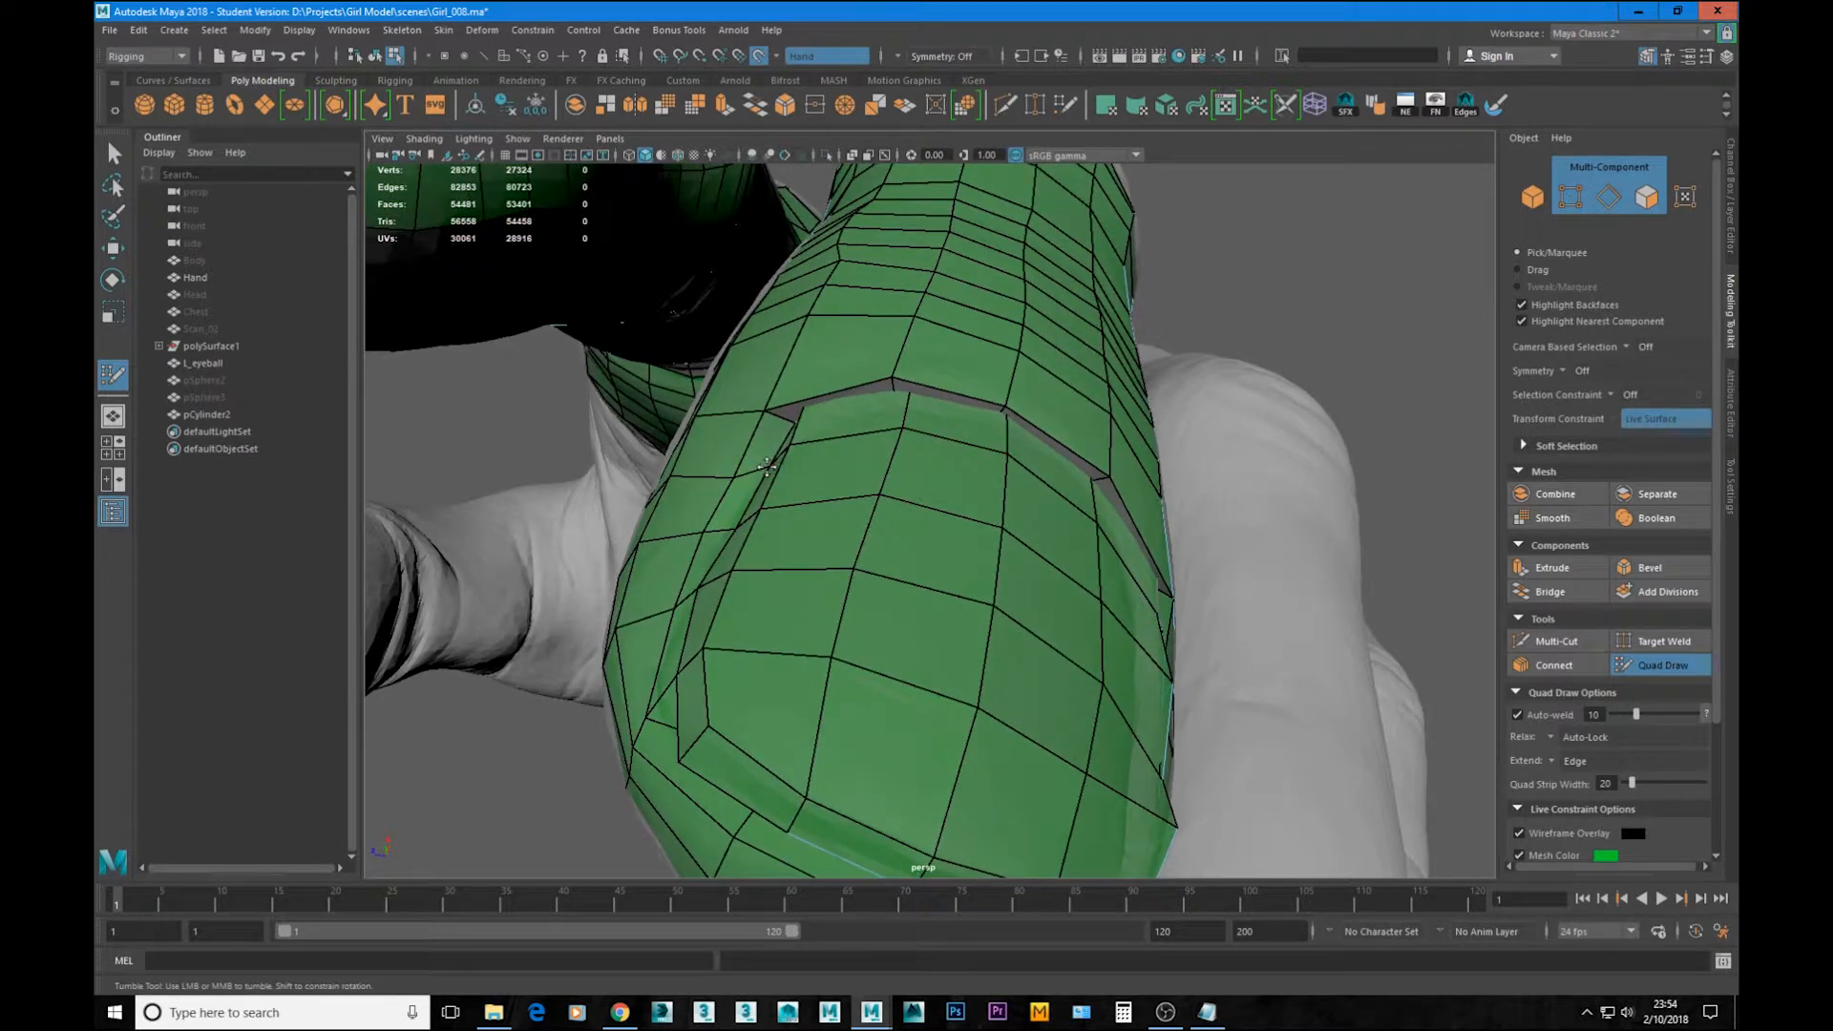
alt+middle_drag(766, 466, 742, 333)
alt+drag(736, 605, 687, 625)
alt+middle_drag(1375, 410, 1142, 531)
alt+drag(1142, 532, 967, 589)
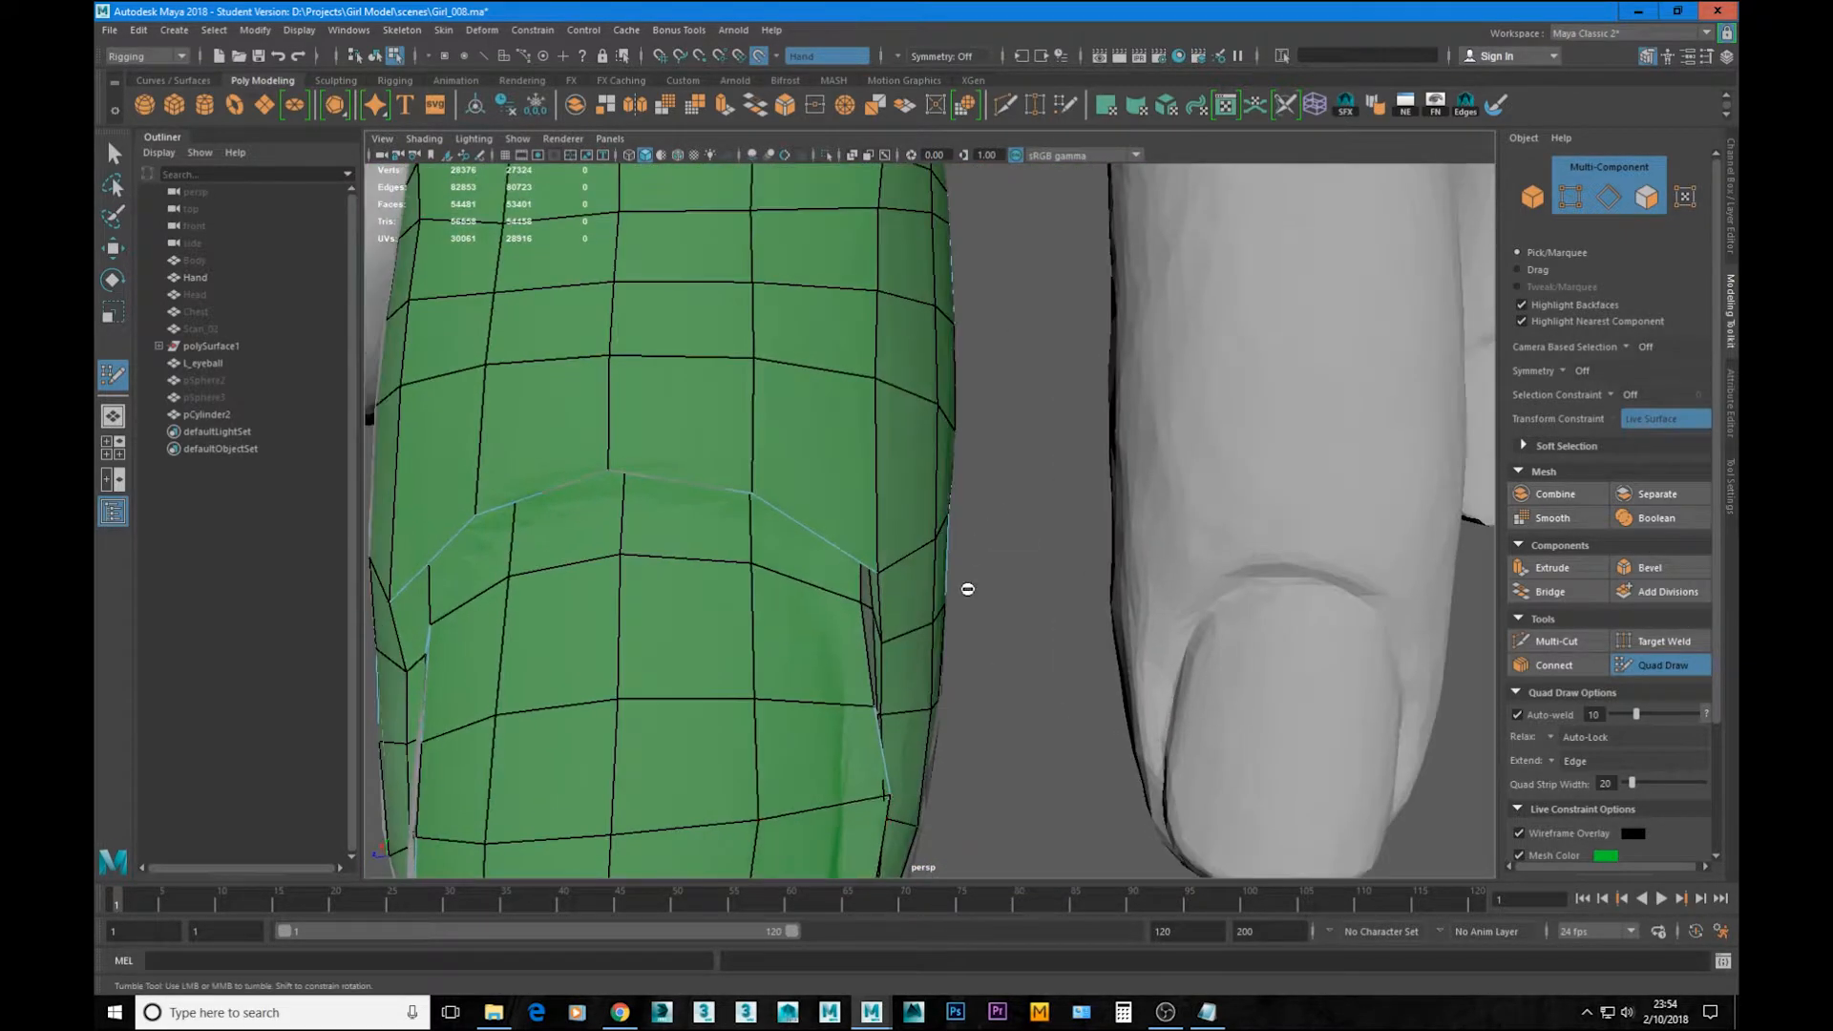
alt+drag(898, 654, 848, 554)
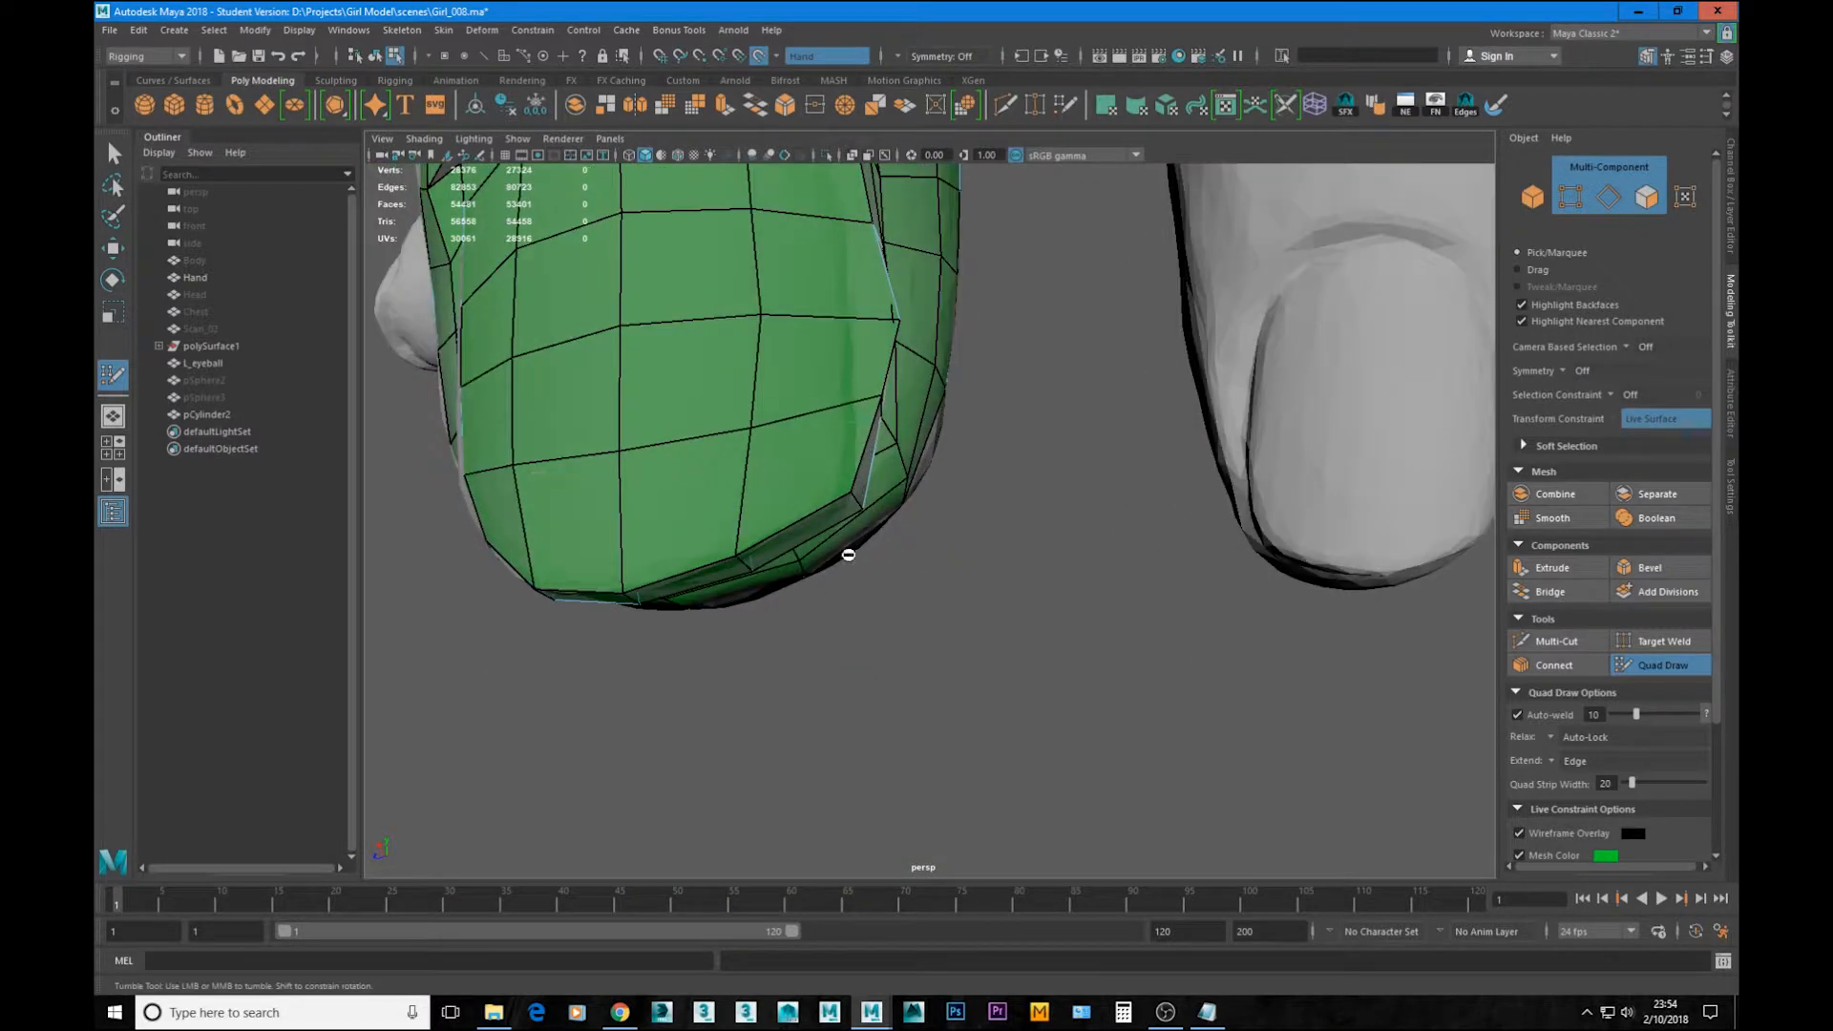
alt+middle_drag(848, 554, 886, 784)
drag(905, 676, 880, 683)
key(ctrl+z)
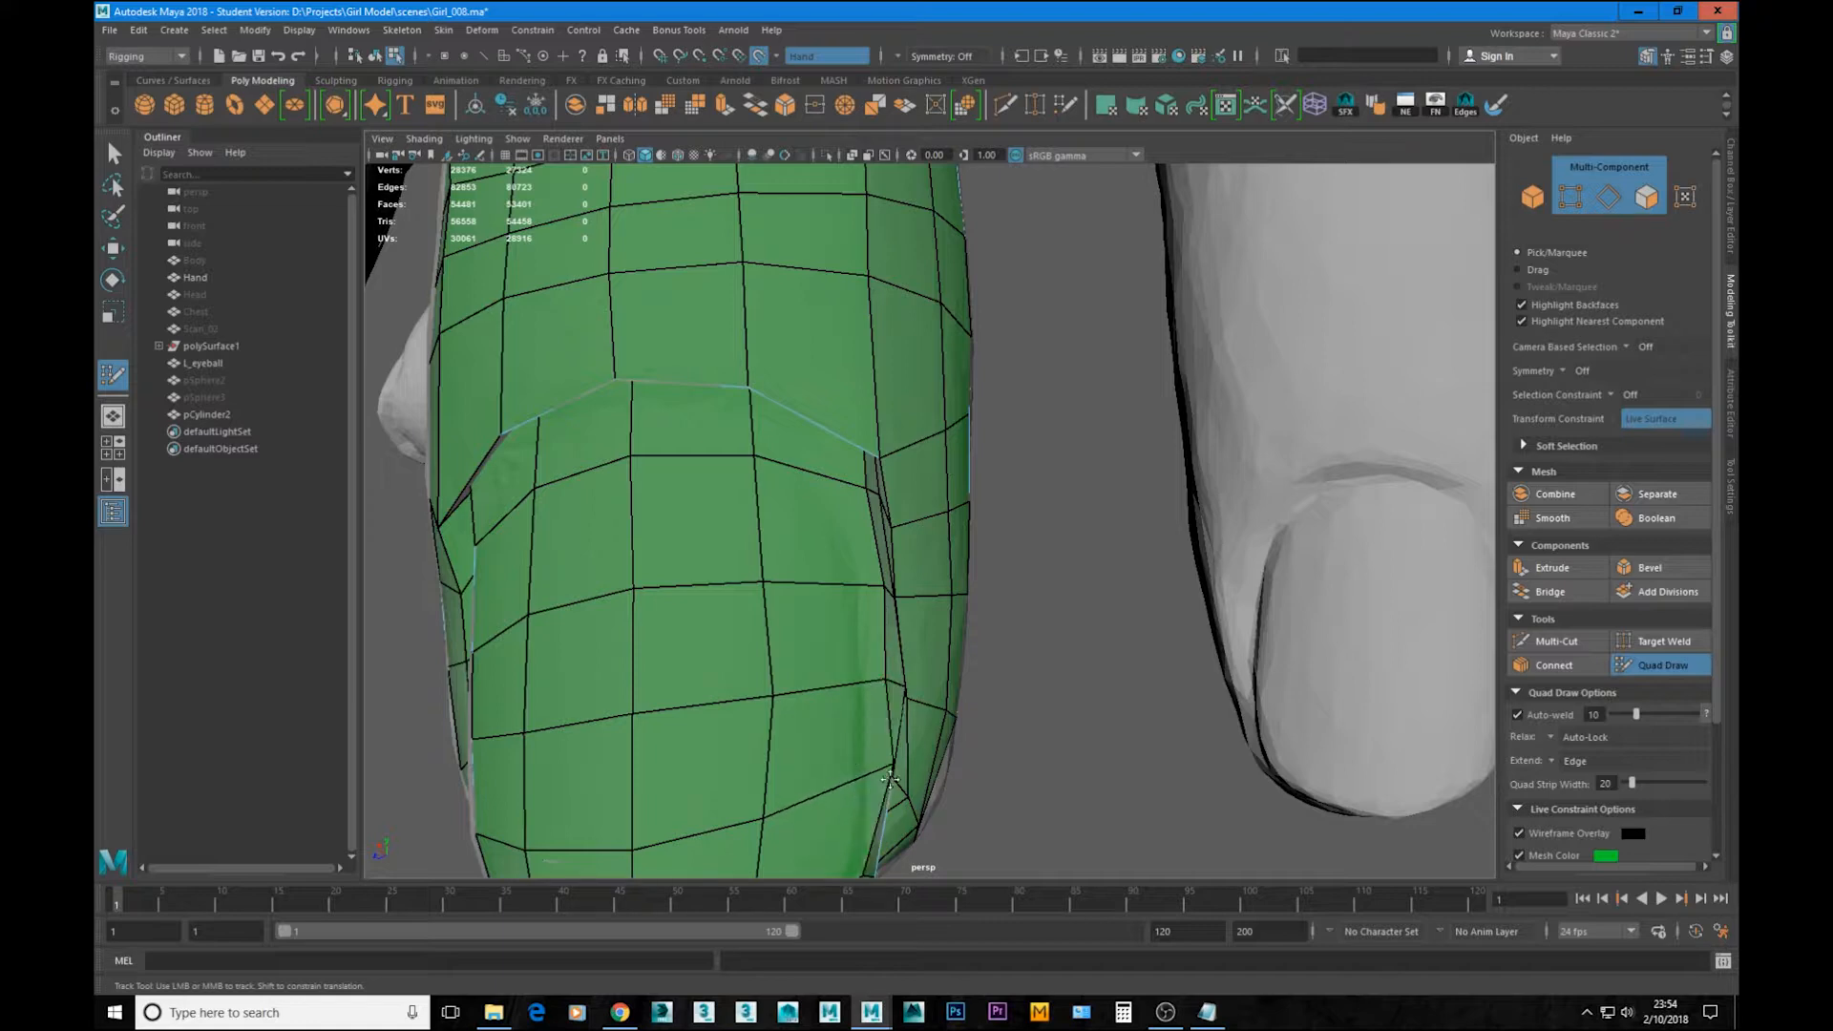
alt+drag(883, 782, 941, 665)
key(ctrl+z)
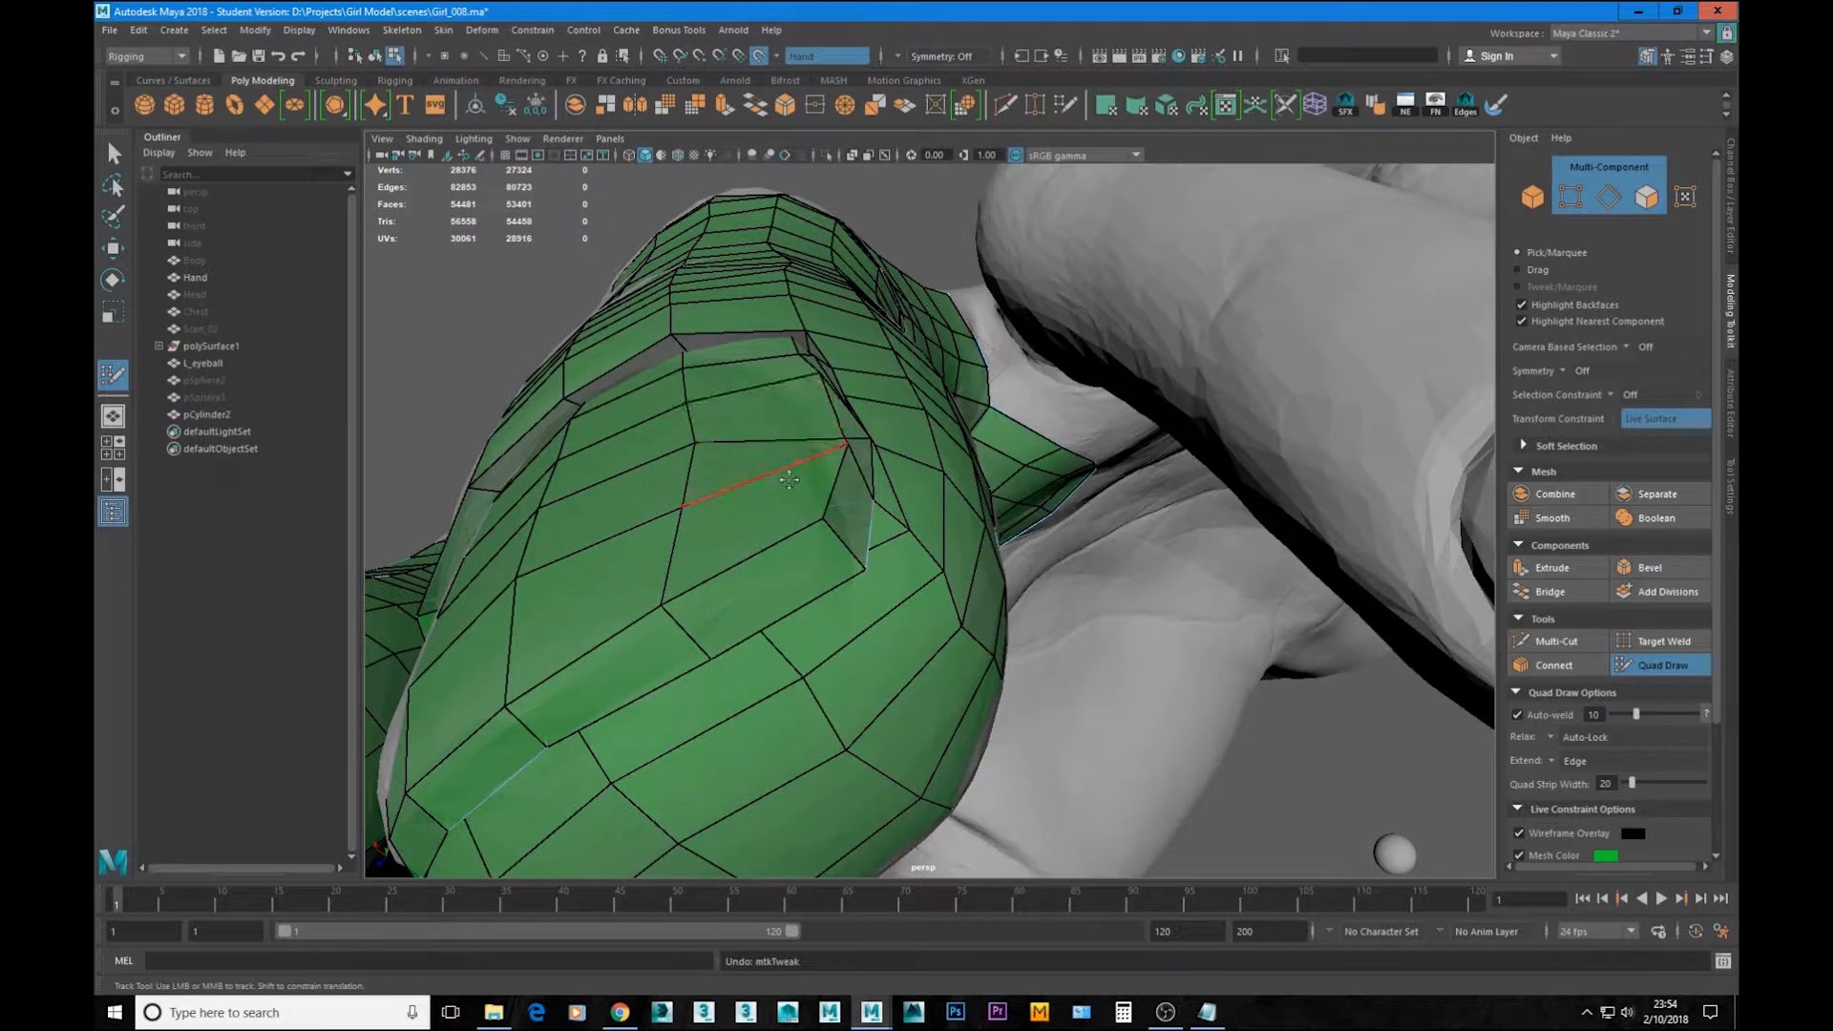
Step: Tweak a vertex on the middle finger's nail surface and relax the surrounding nail faces with Quad Draw
alt+drag(791, 481, 827, 506)
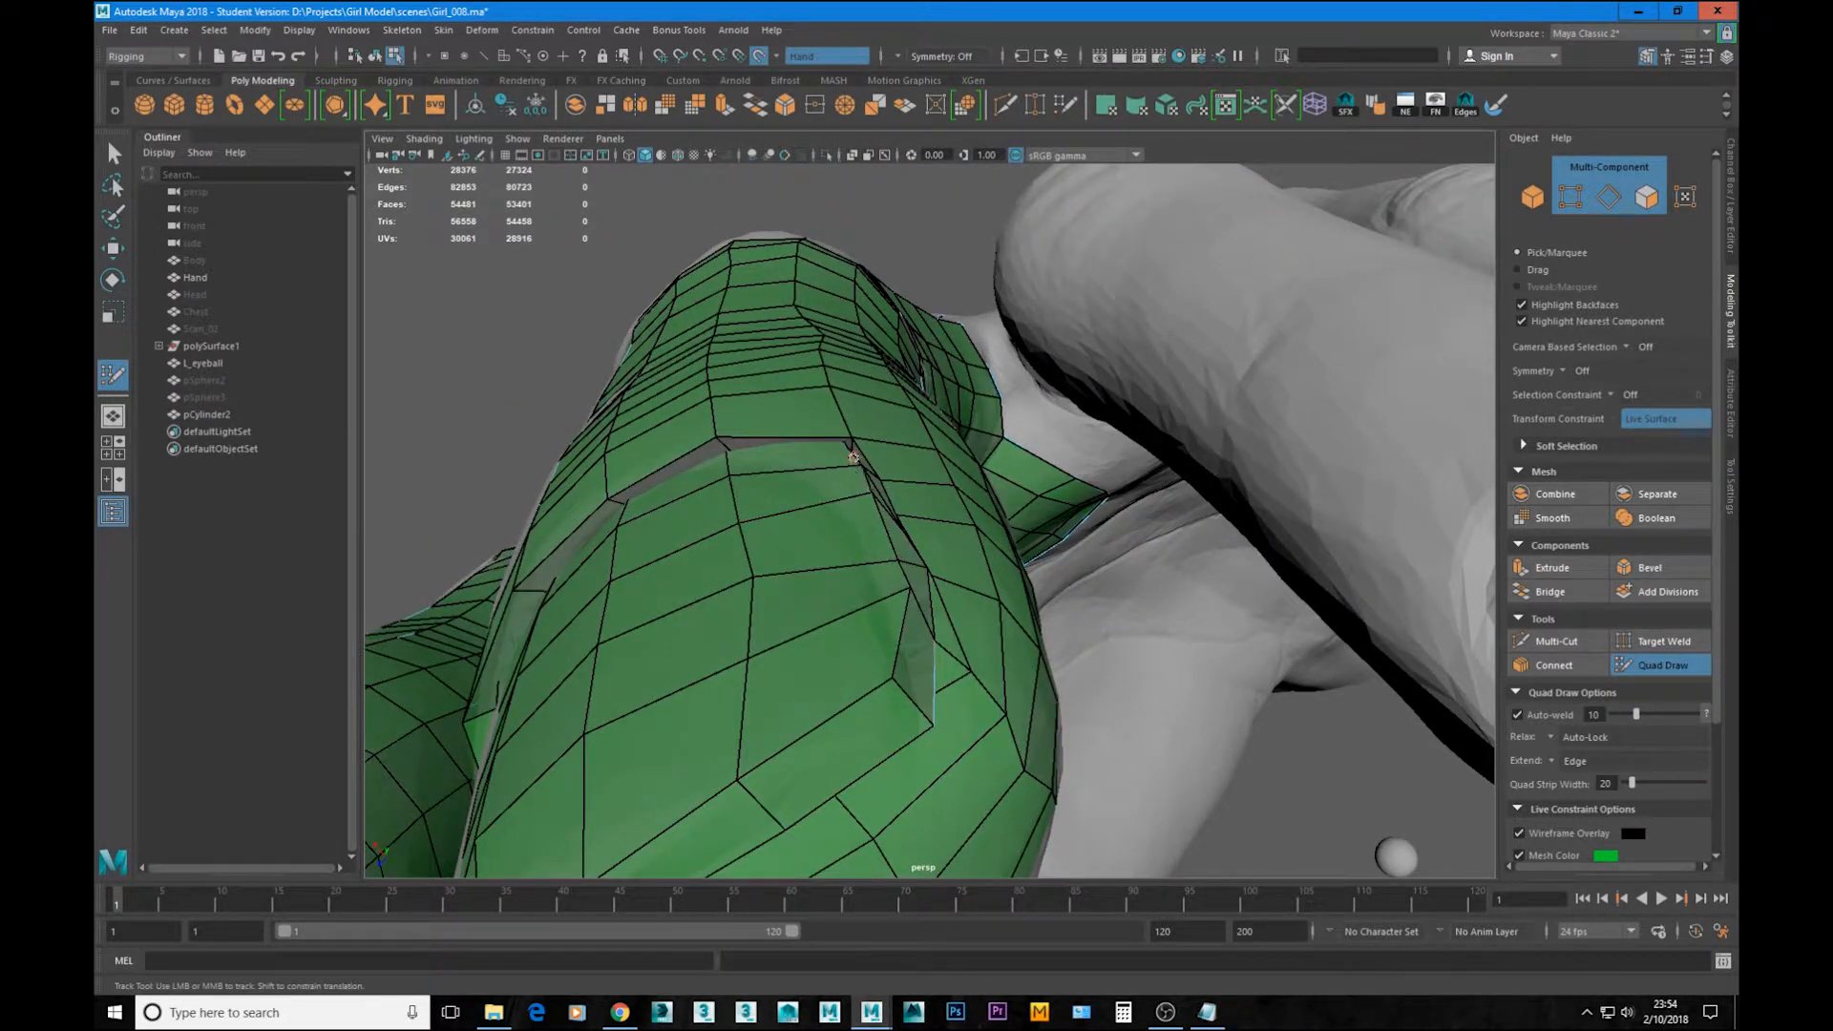
drag(754, 577, 747, 585)
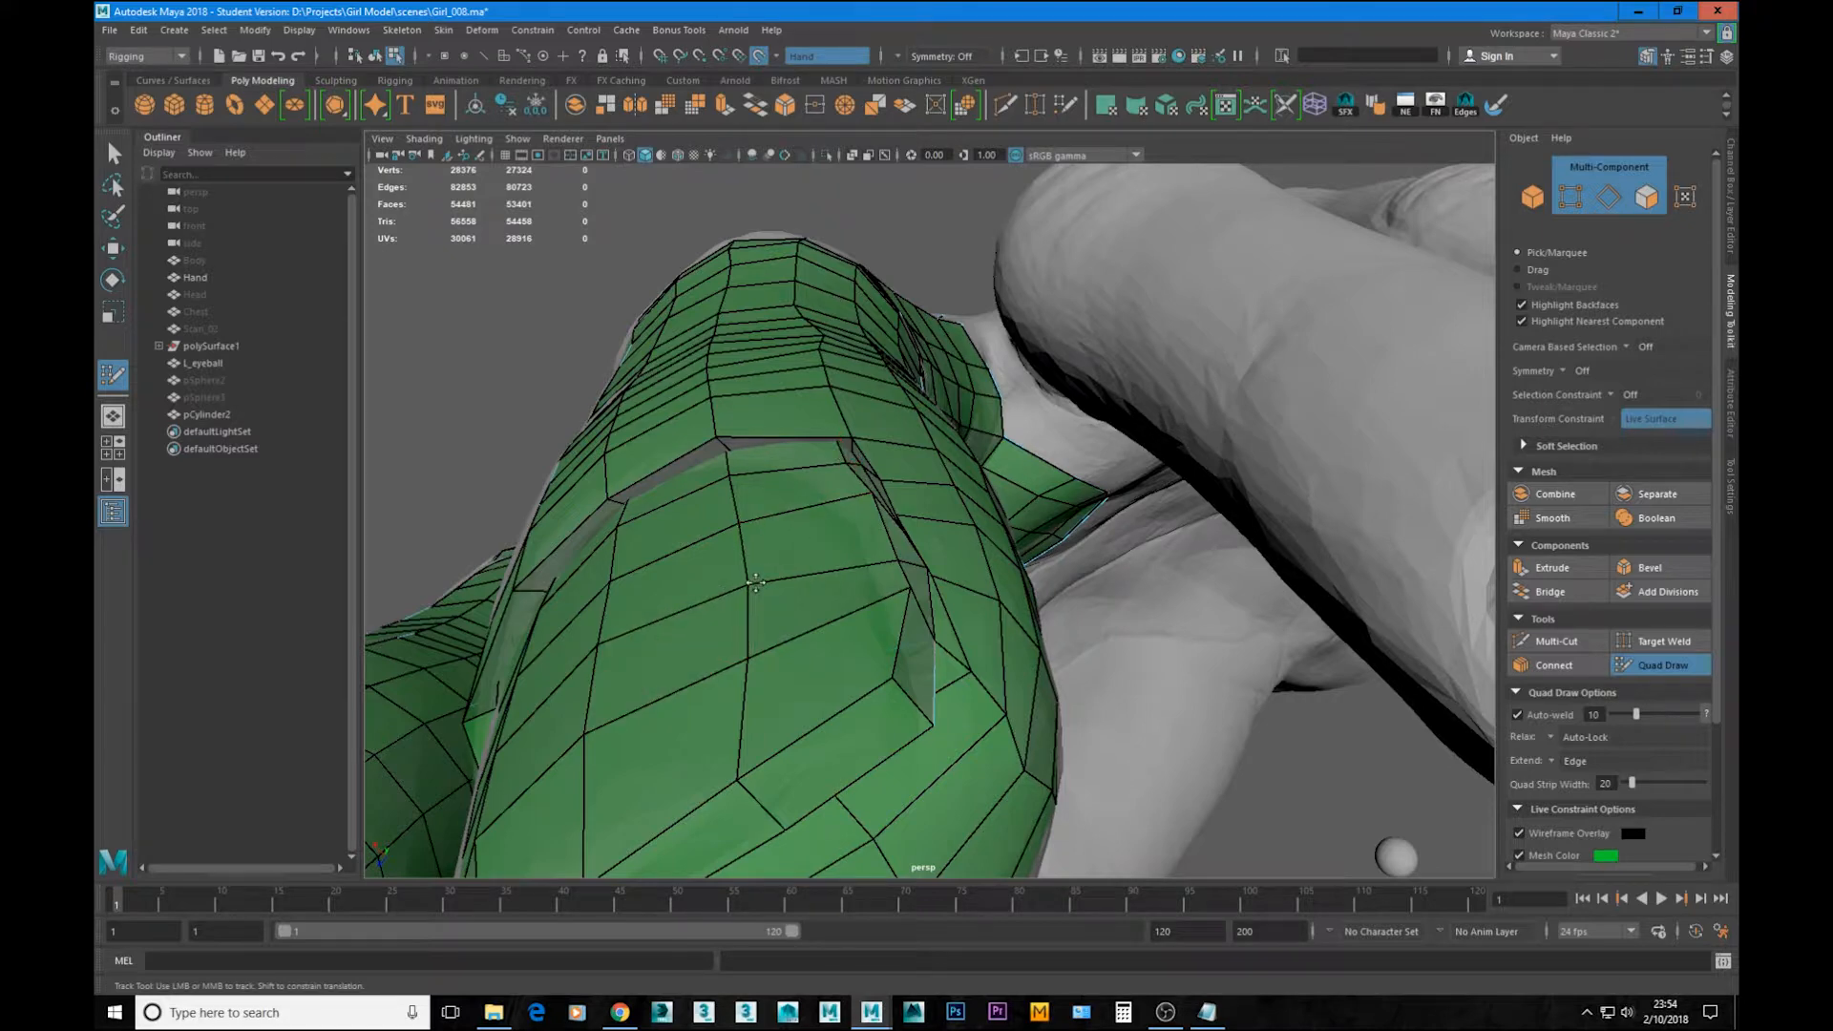
mouse_move(702, 686)
shift+mouse_down()
mouse_move(601, 716)
mouse_move(691, 626)
mouse_move(772, 630)
shift+mouse_up()
alt+right_drag(945, 559, 888, 573)
mouse_move(888, 572)
alt+mouse_down()
mouse_move(1012, 645)
mouse_move(1044, 622)
alt+mouse_up()
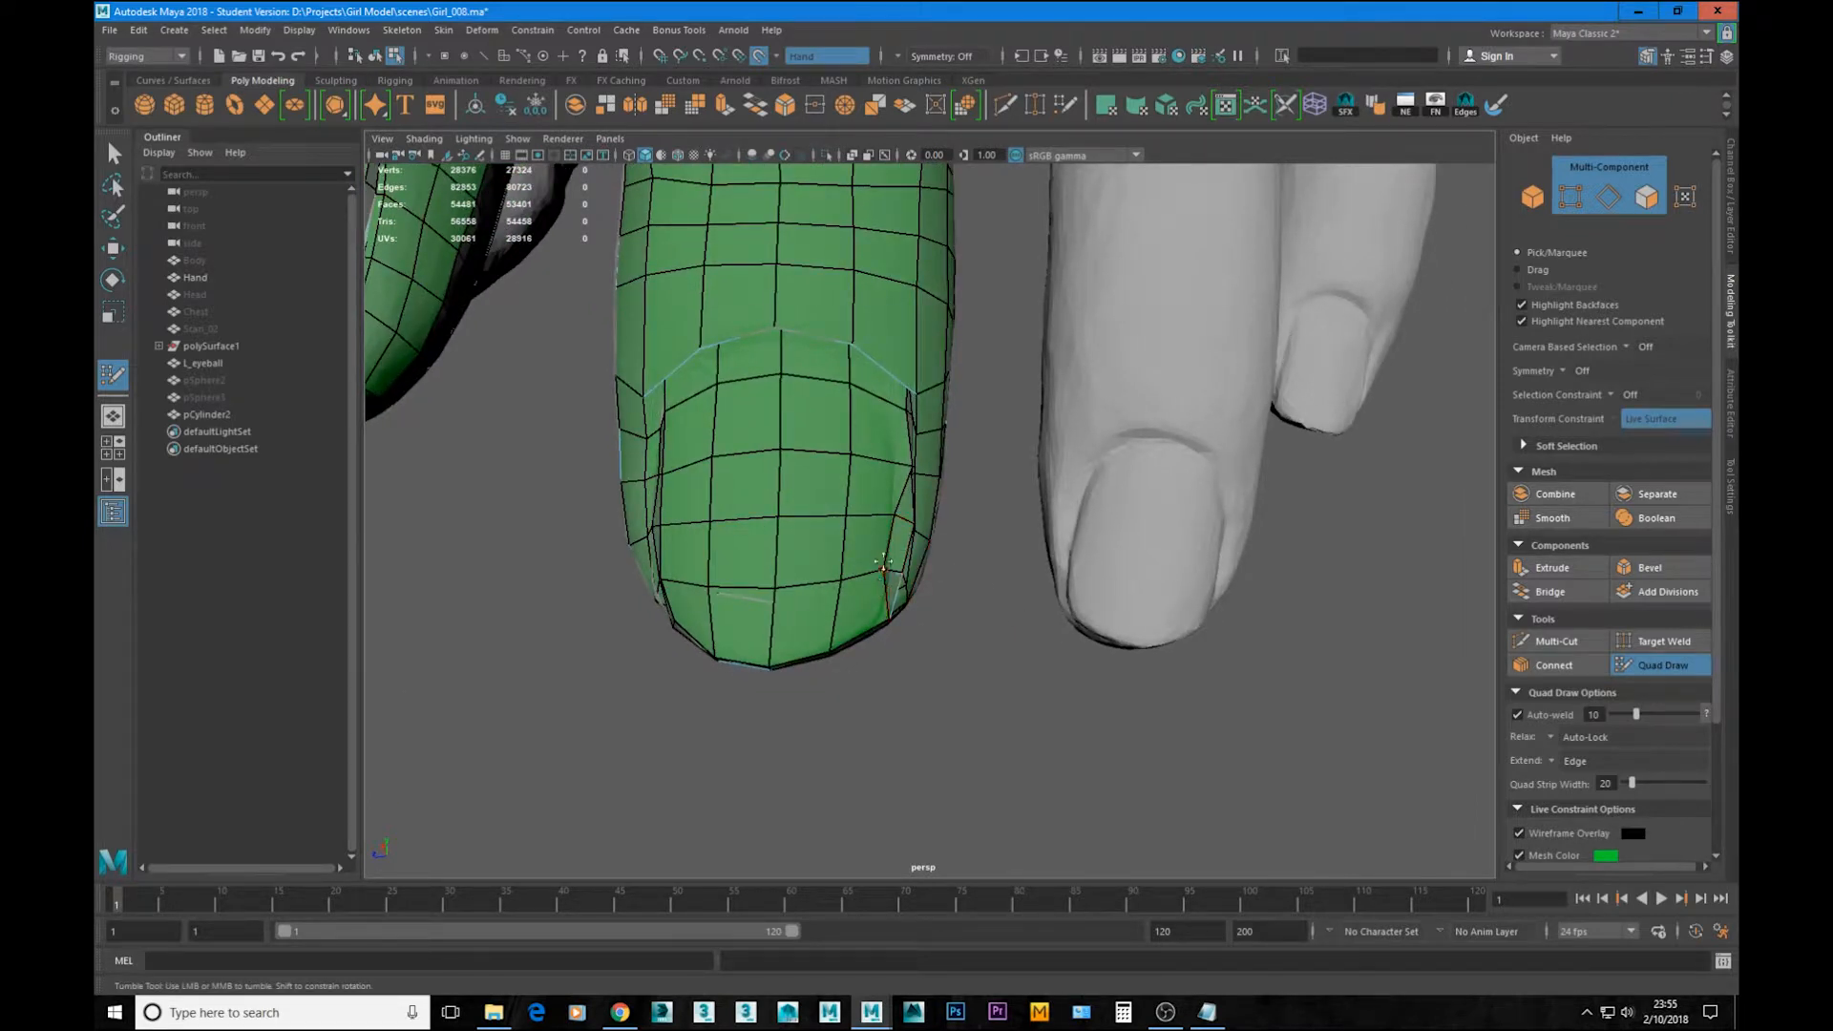
Step: Exit Quad Draw, isolate pCylinder2 in object mode, and turn off the live Hand surface
click(1663, 665)
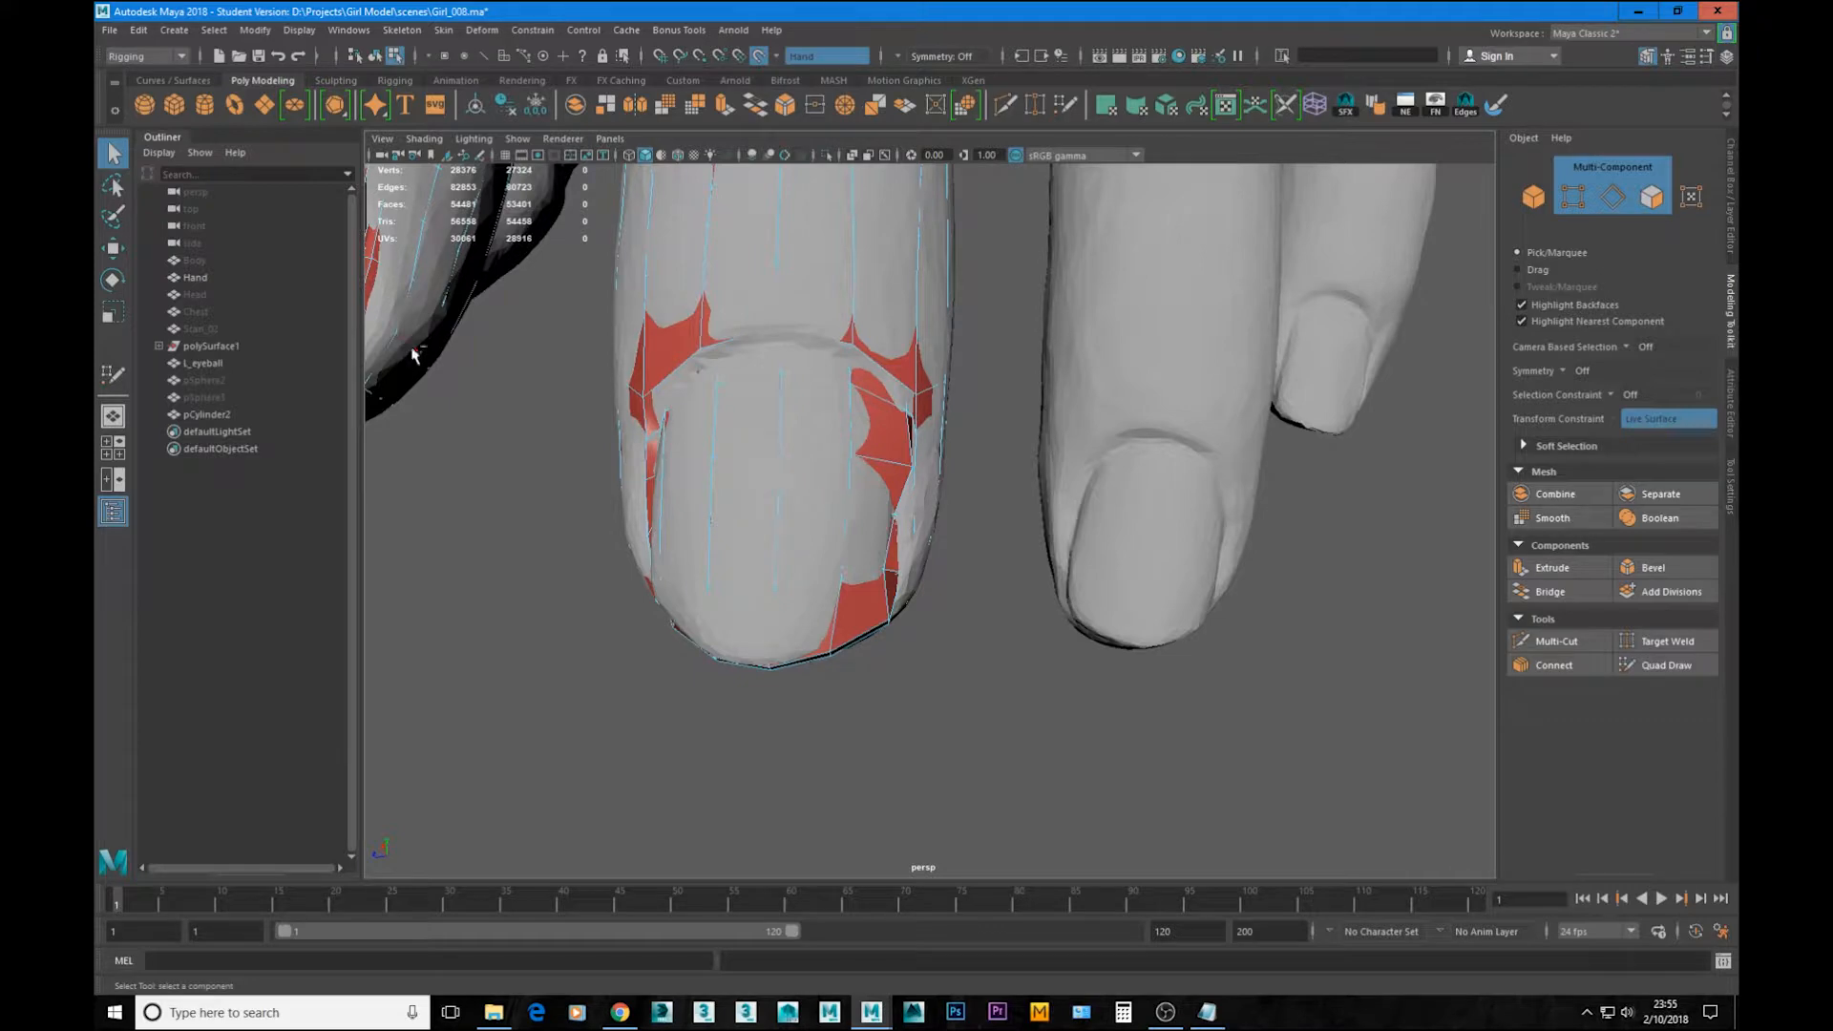
key(F8)
key(ctrl+1)
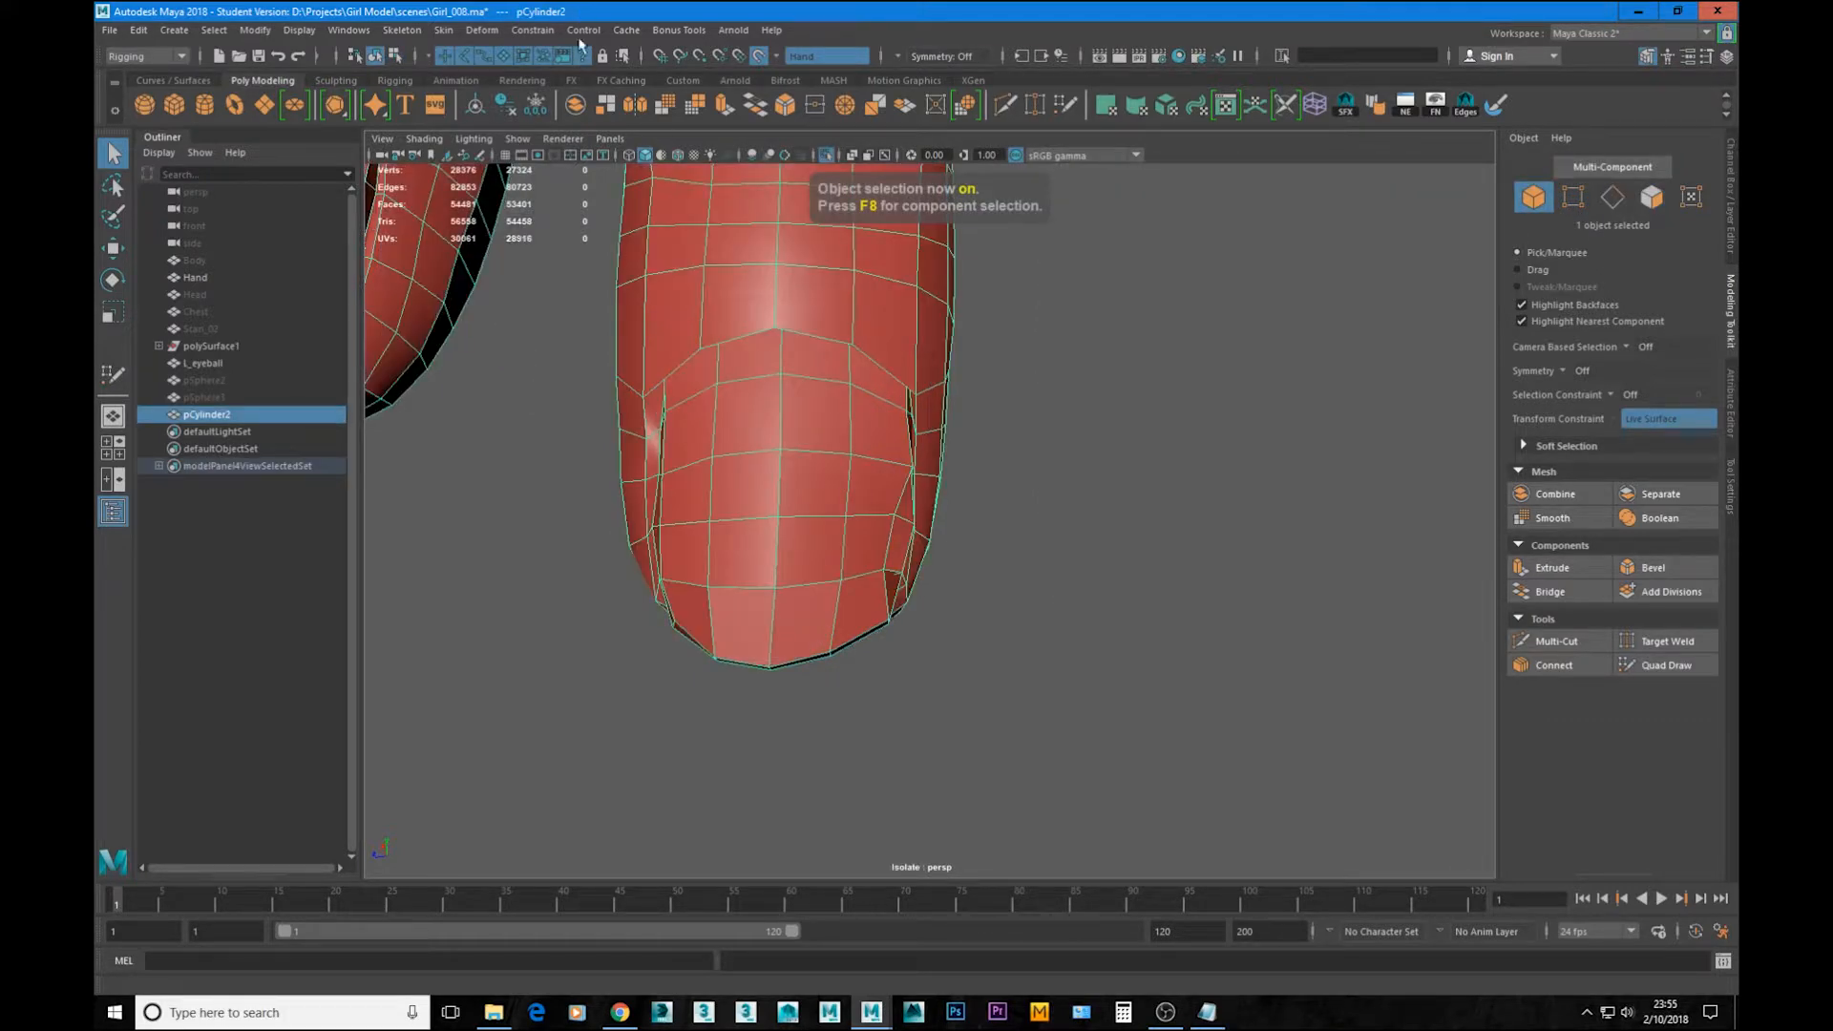
click(759, 55)
Step: Move the vertices in the fold beside the middle finger's nail deeper into the finger
alt+right_drag(782, 384, 920, 536)
alt+drag(921, 536, 880, 525)
key(F9)
key(F10)
key(w)
key(F9)
click(890, 508)
click(896, 655)
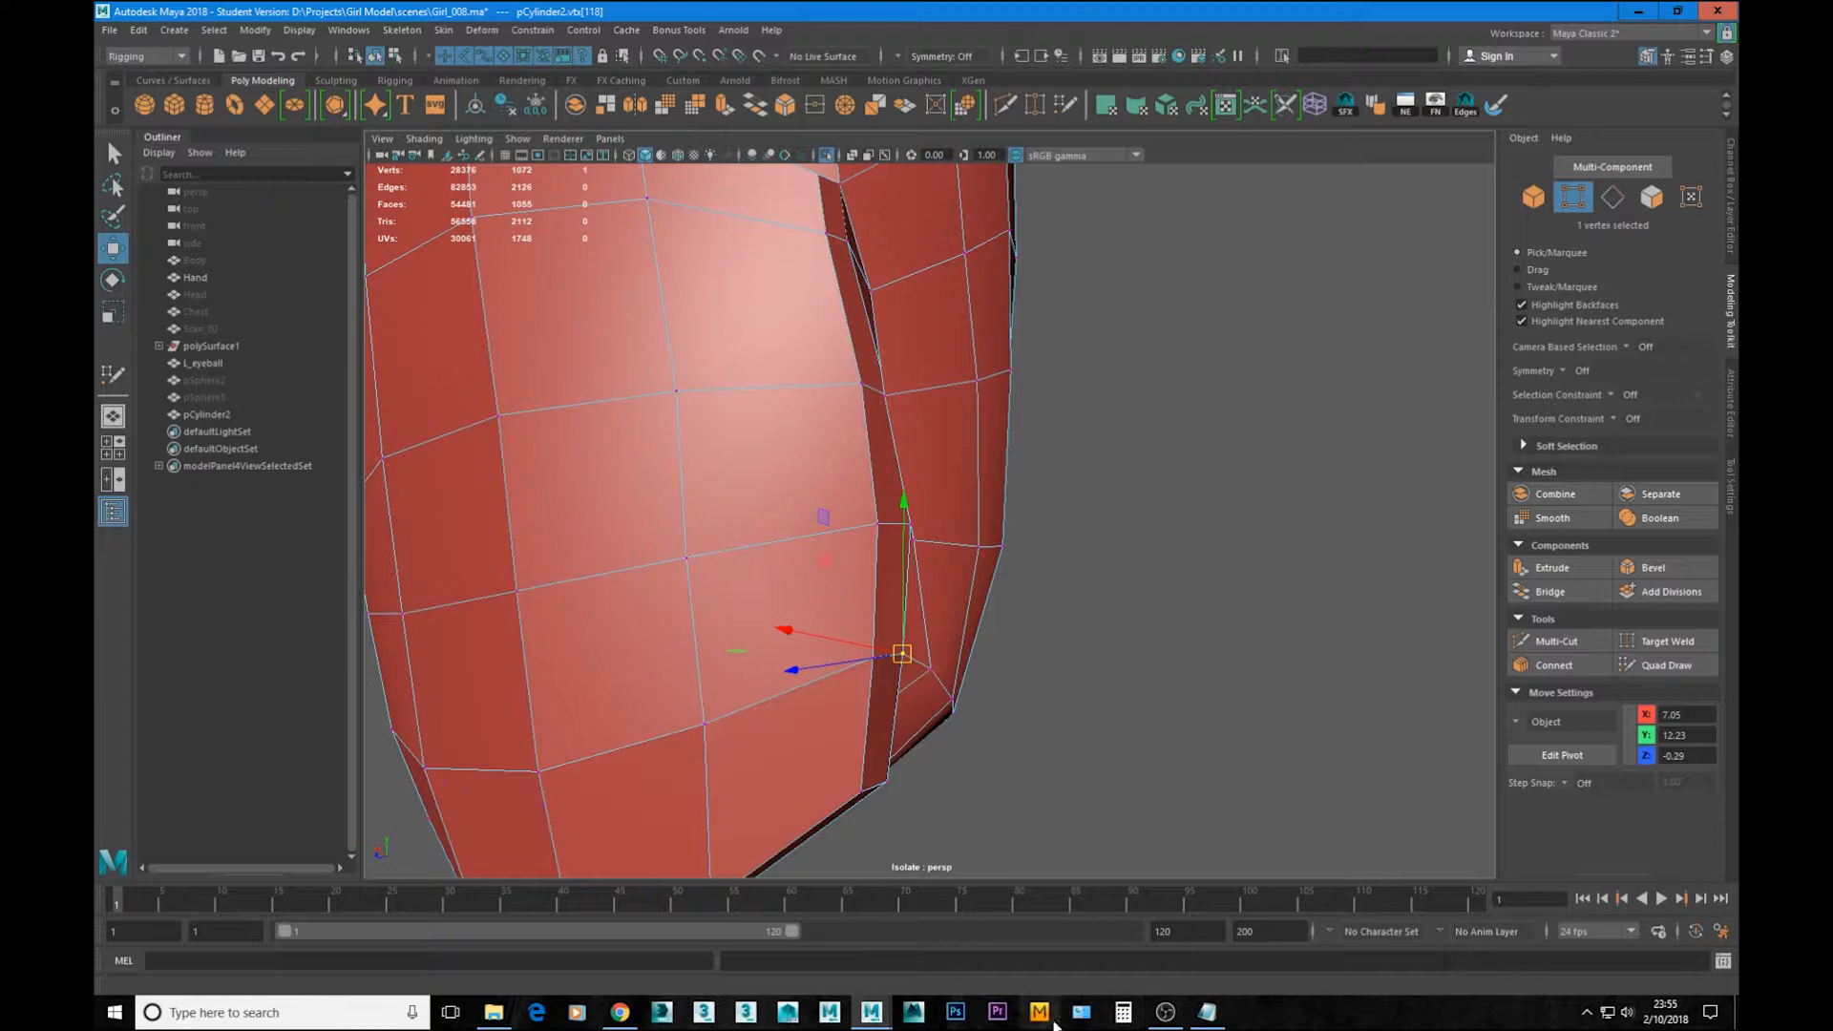
alt+drag(900, 651, 674, 581)
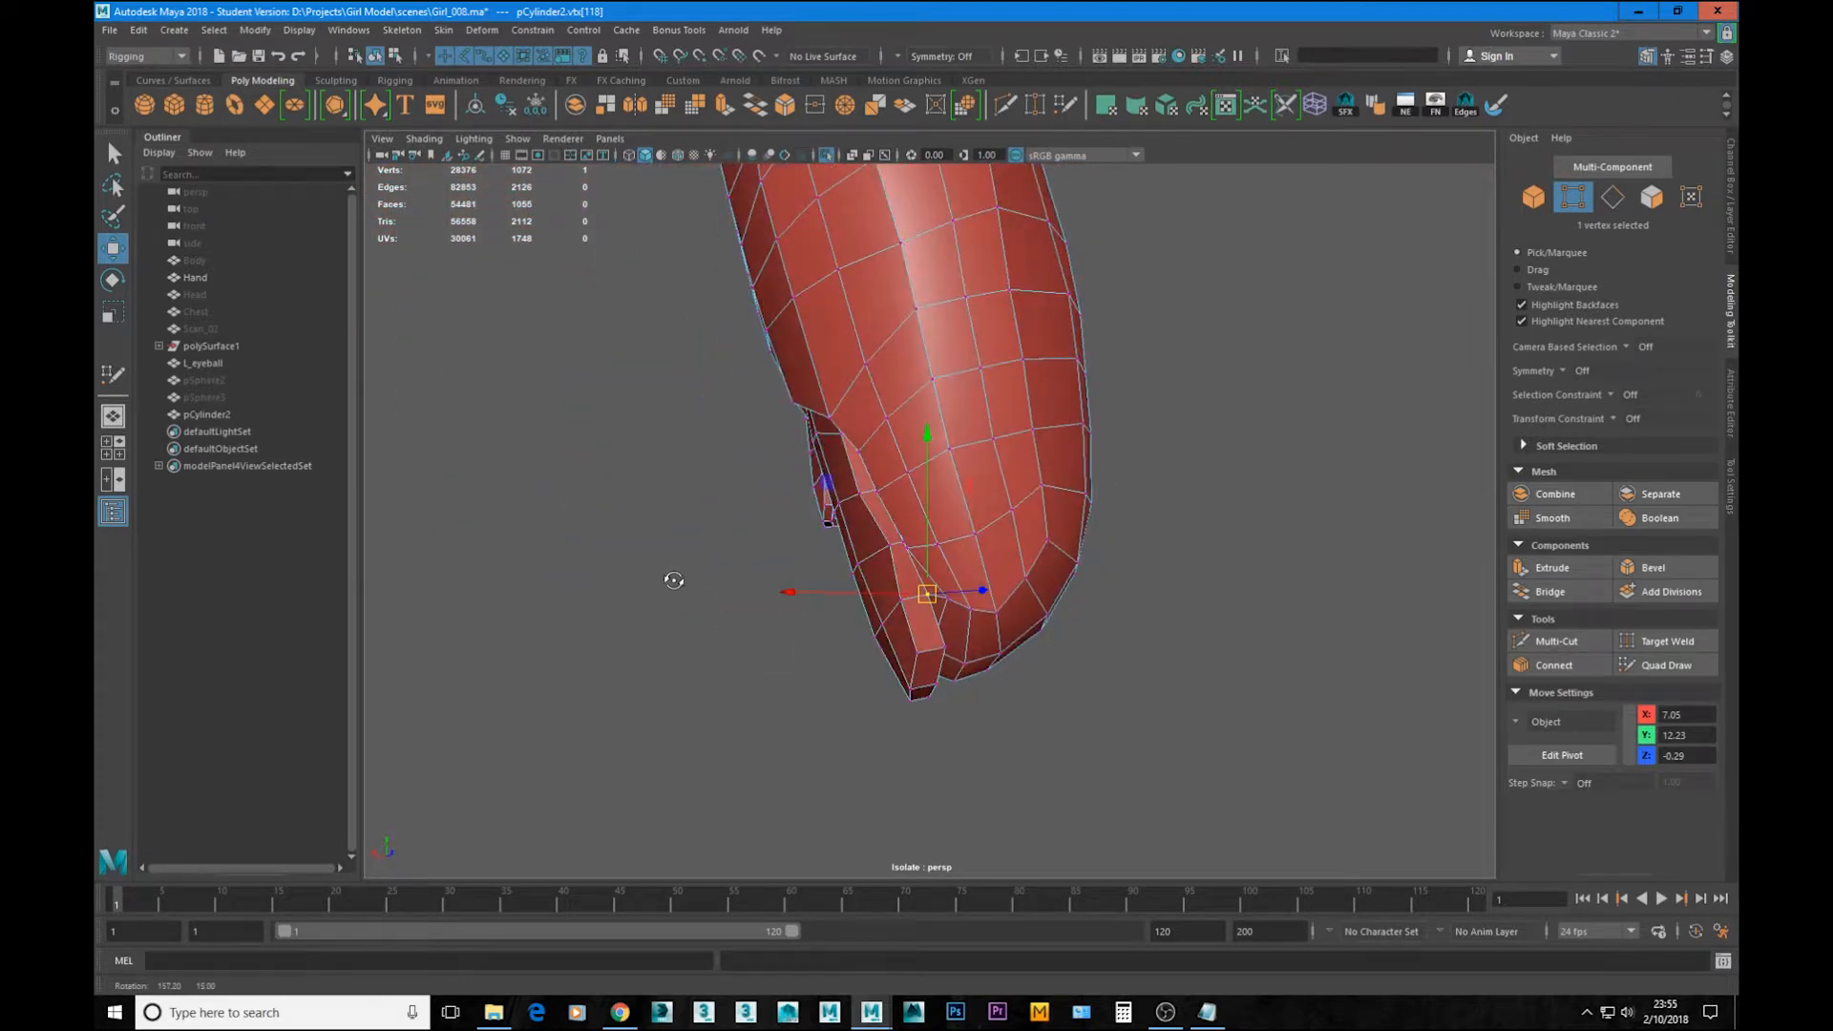
drag(952, 600, 977, 600)
click(887, 547)
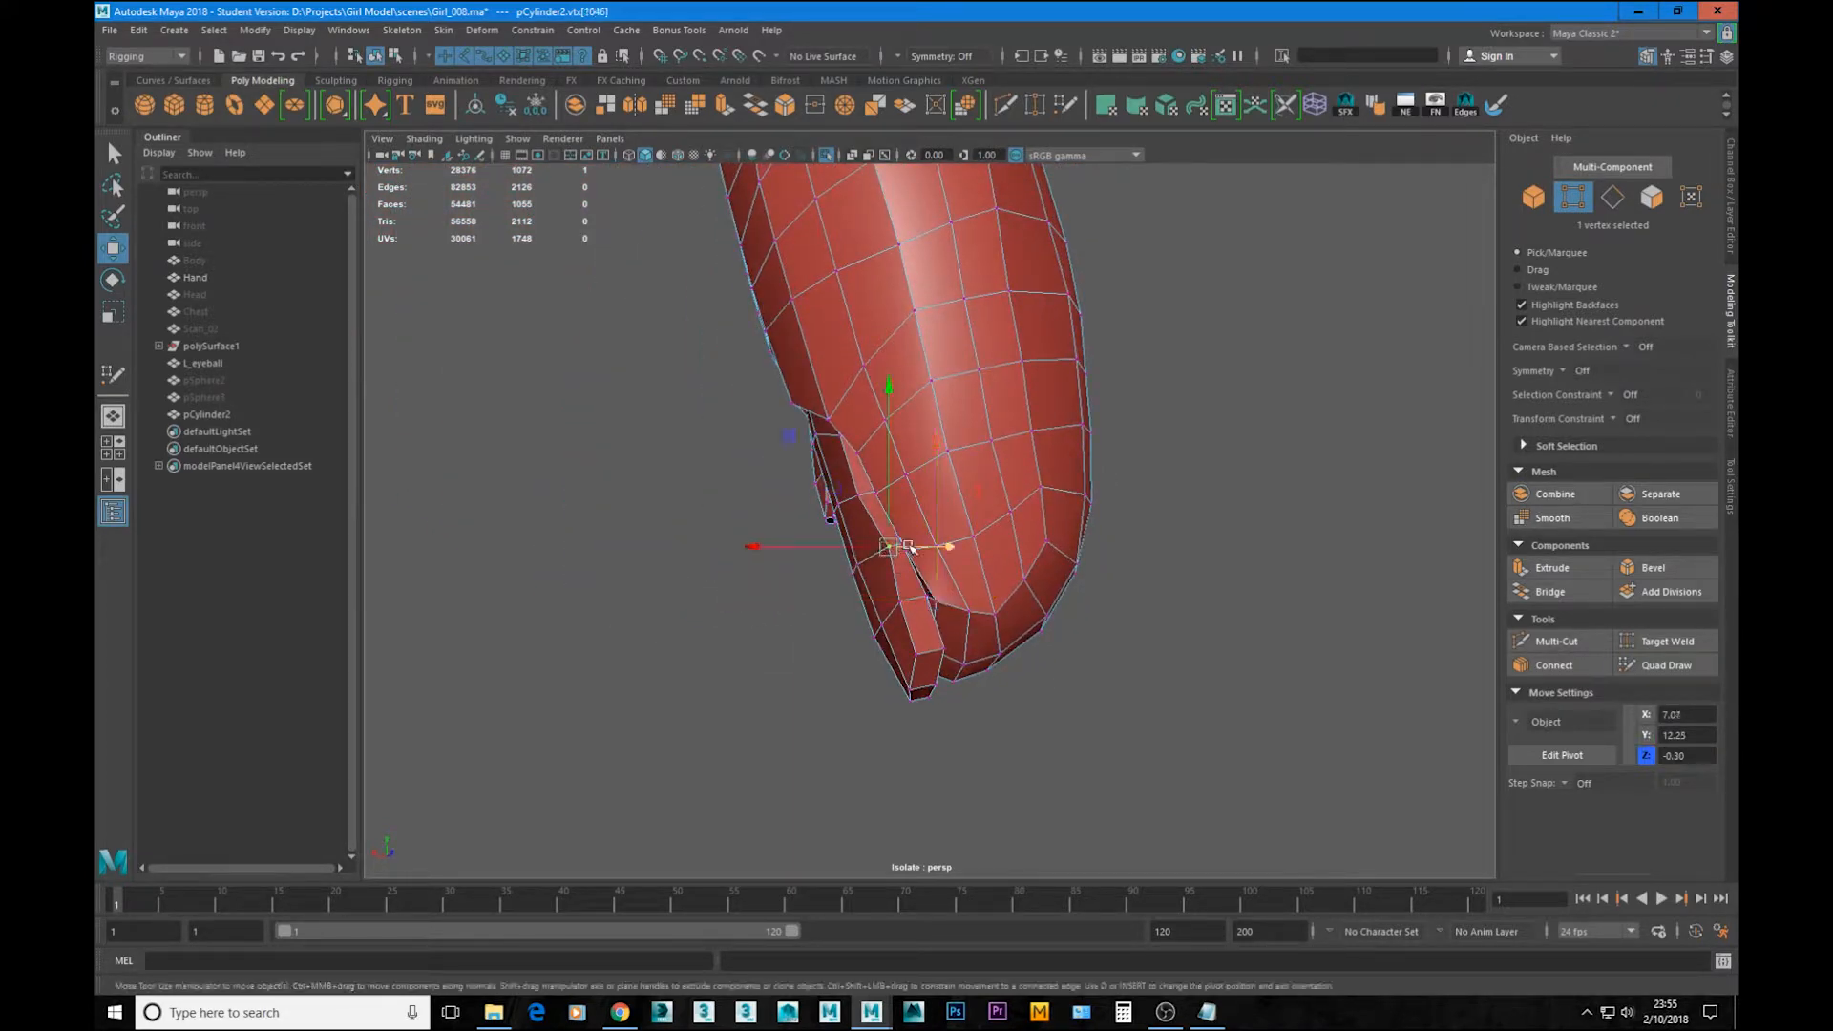
Step: Adjust further vertices along the side groove of the middle finger's nail and inspect the nail border
alt+drag(904, 548, 993, 448)
click(1105, 521)
click(902, 622)
alt+right_drag(993, 449, 1036, 472)
alt+drag(1035, 471, 954, 363)
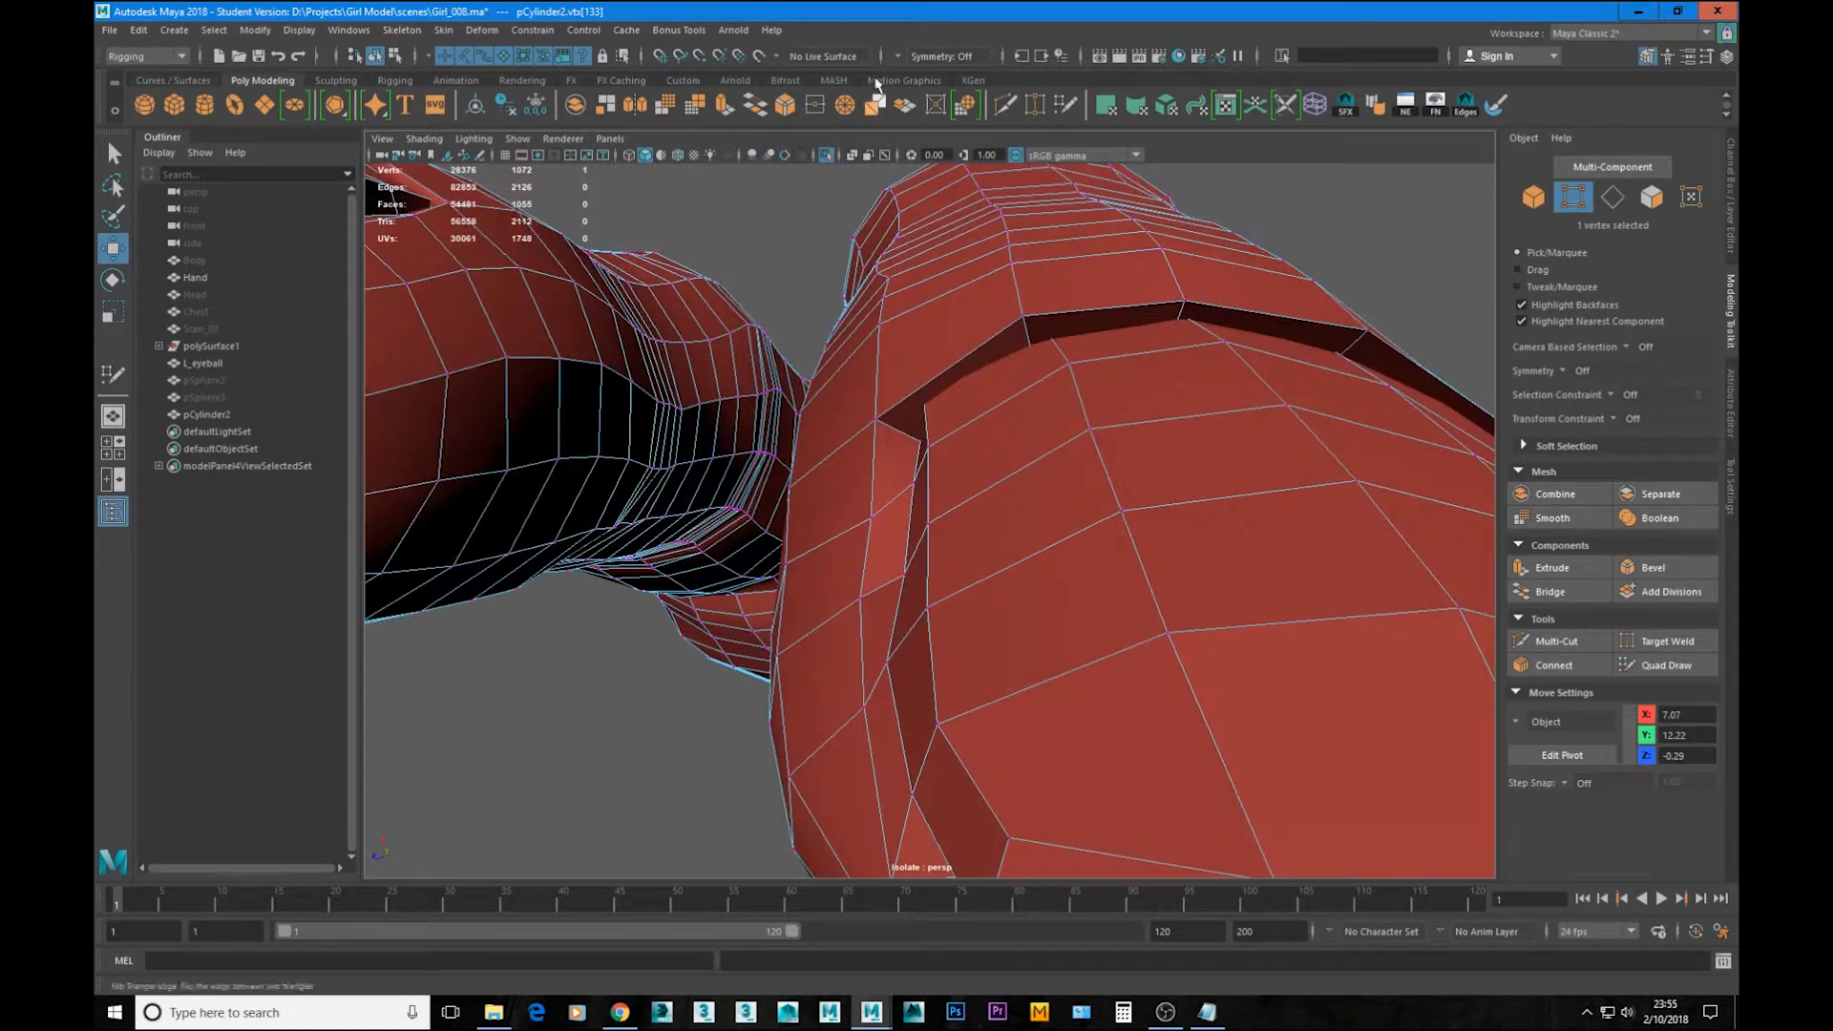
Step: Insert an edge loop around the recessed border of the middle finger's nail with Multi-Cut
click(1004, 116)
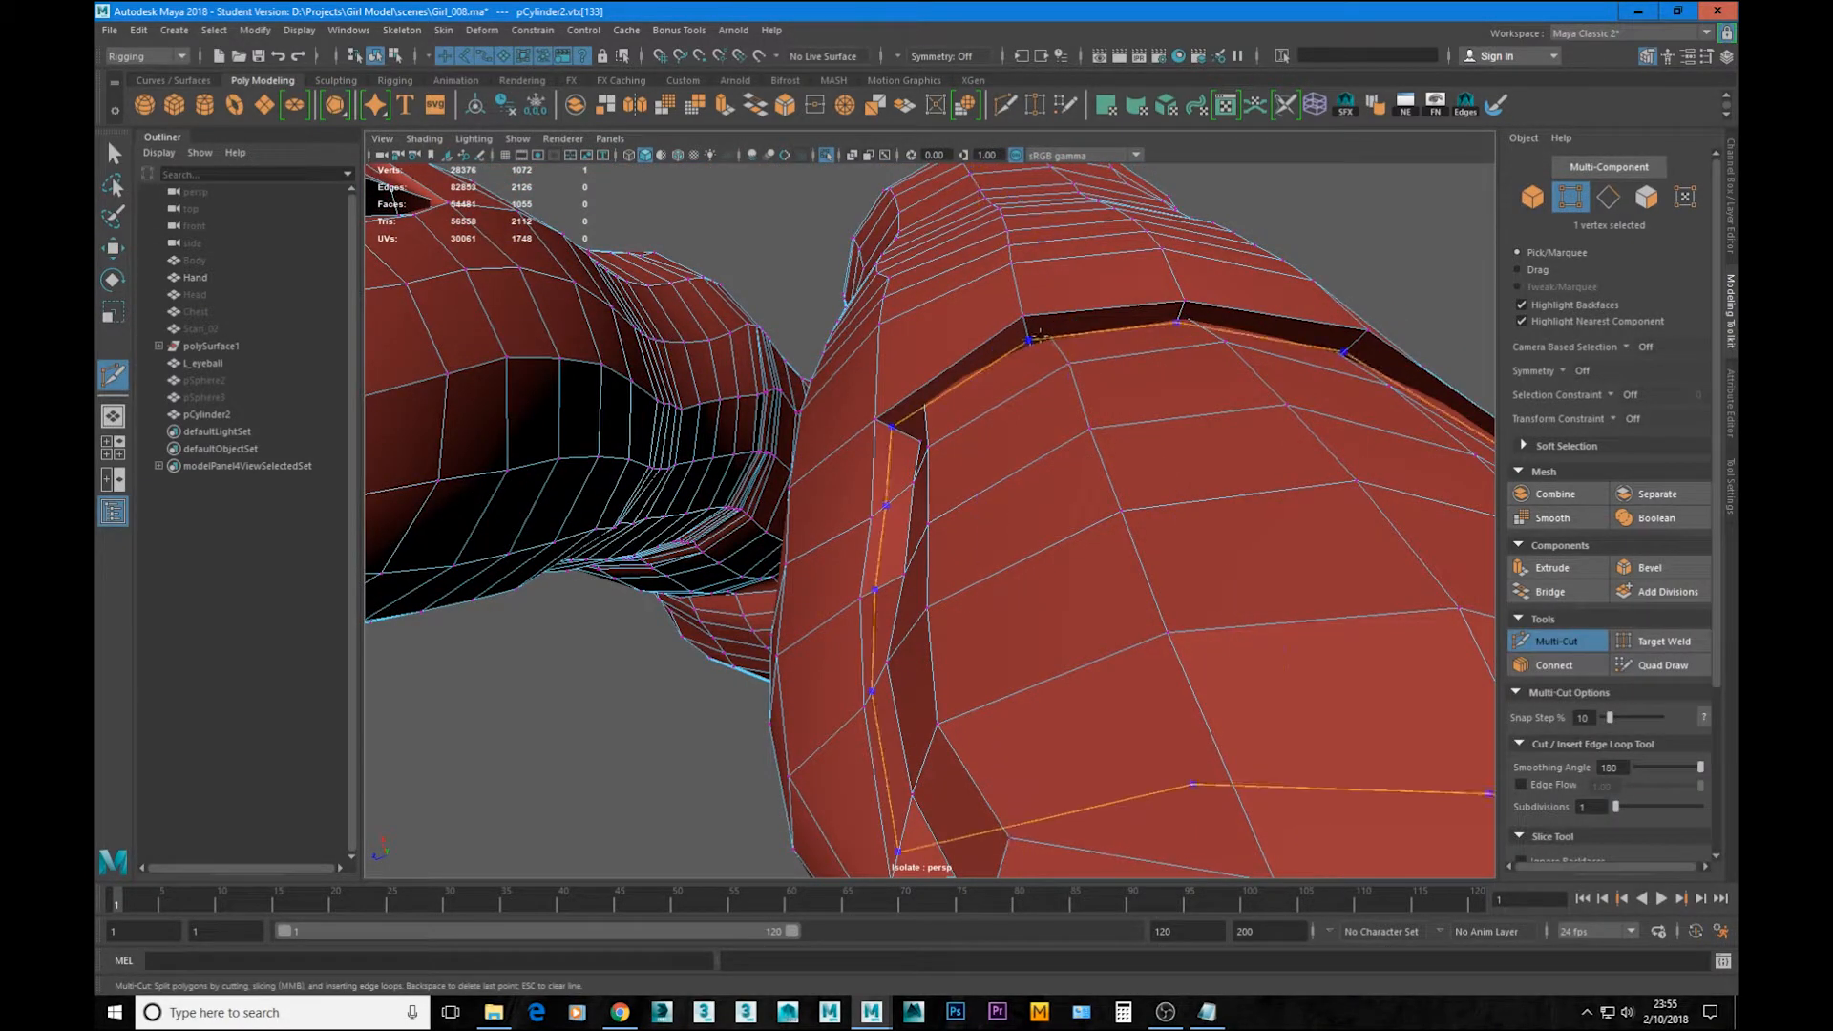
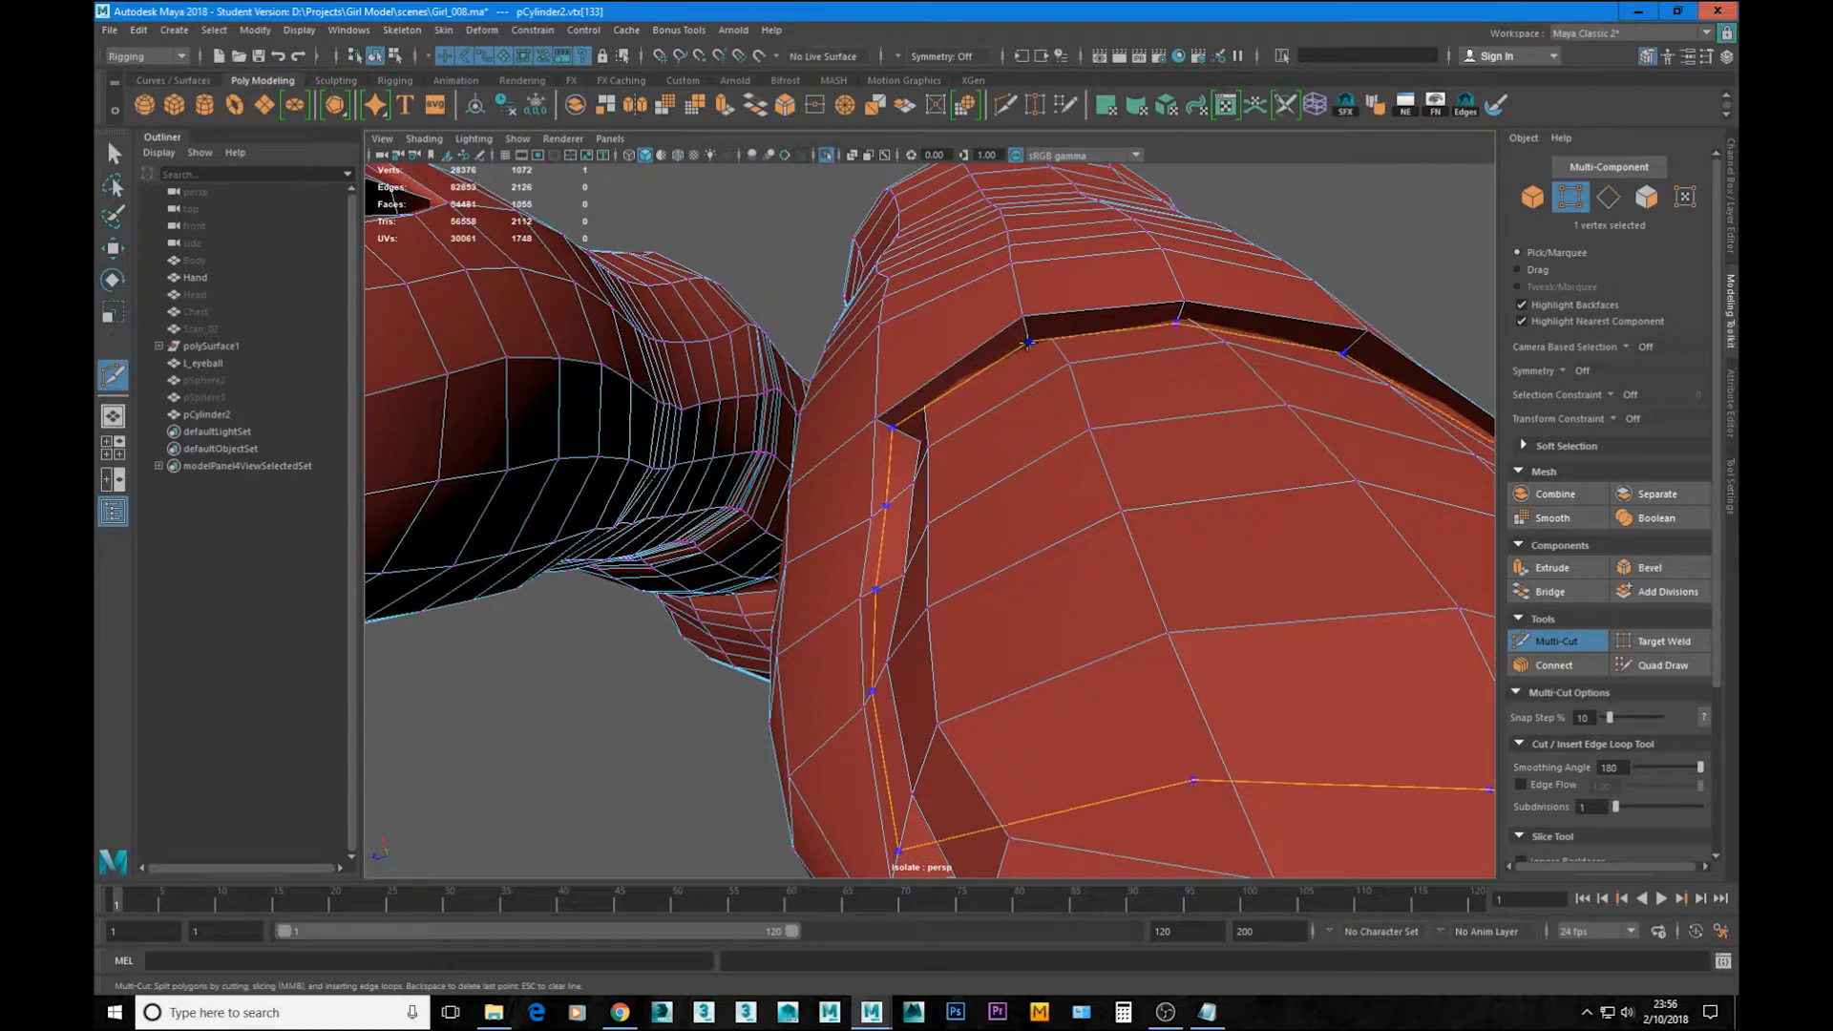
ctrl+click(1028, 342)
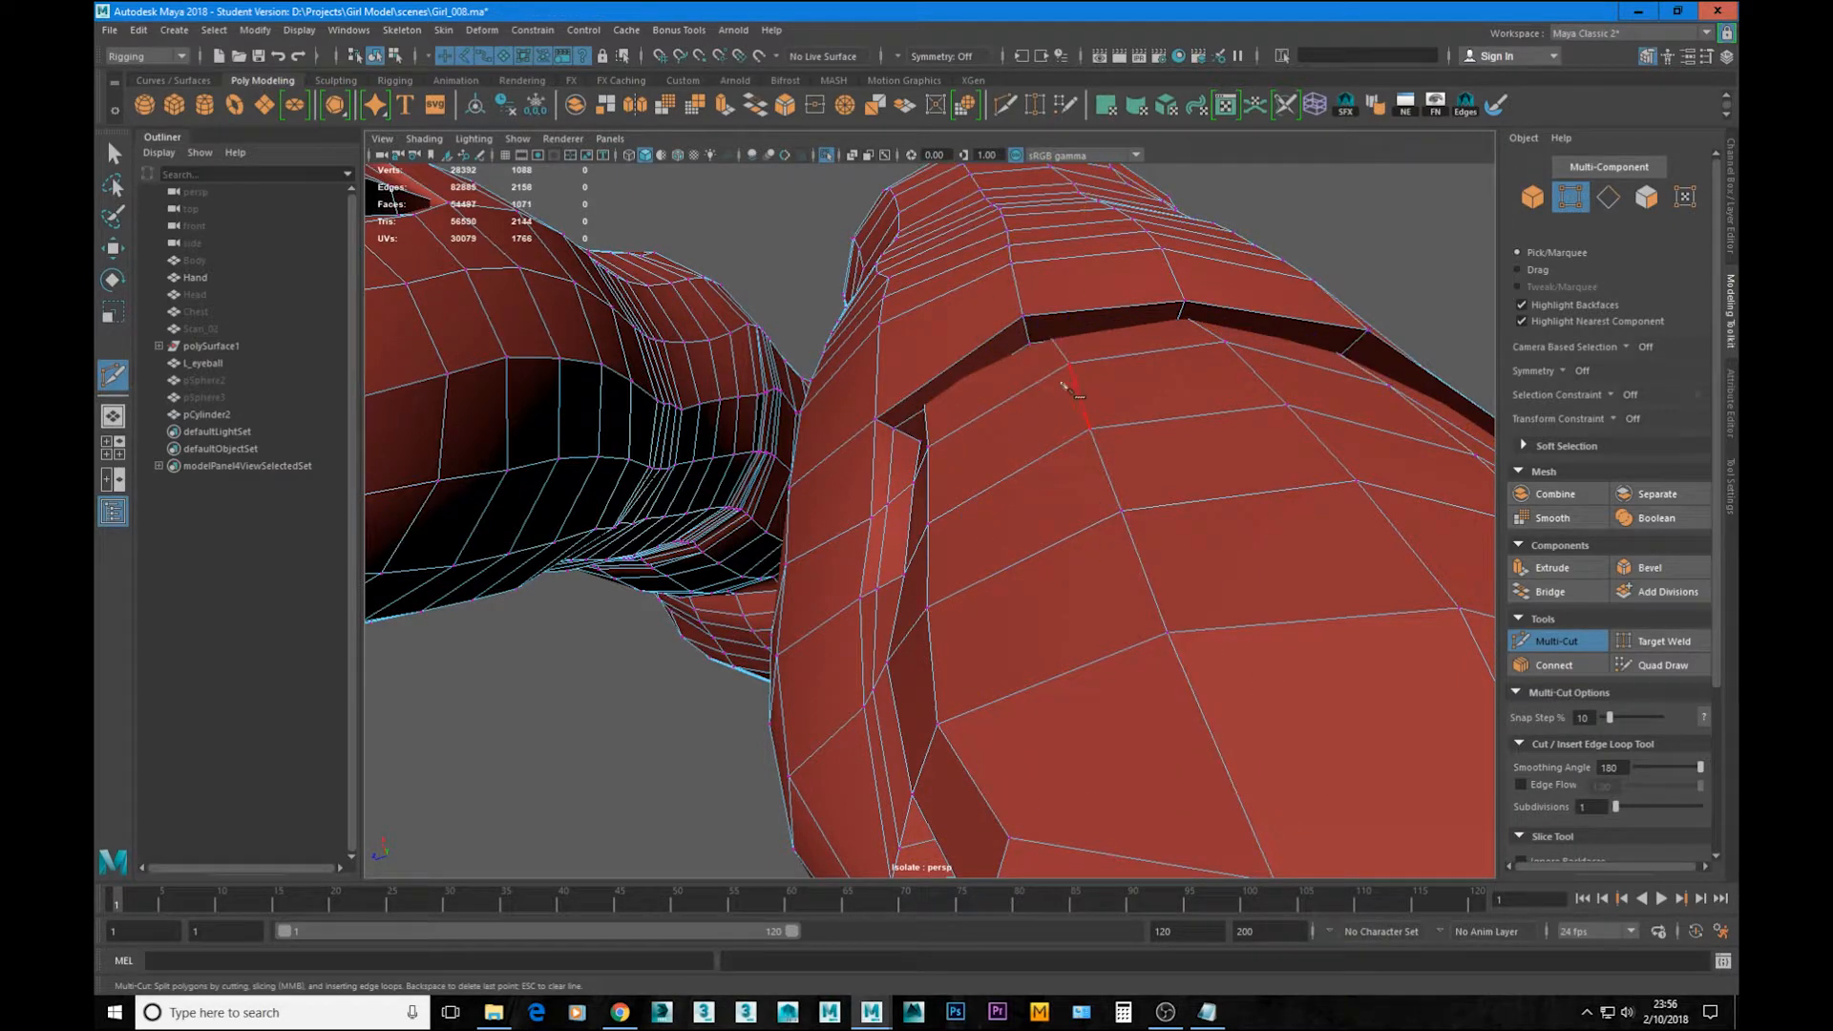
key(w)
Step: Select the edge loop along the fold at the base of the middle finger's nail
scroll(1060, 382, down, 6)
alt+drag(1002, 377, 998, 445)
scroll(998, 446, up, 5)
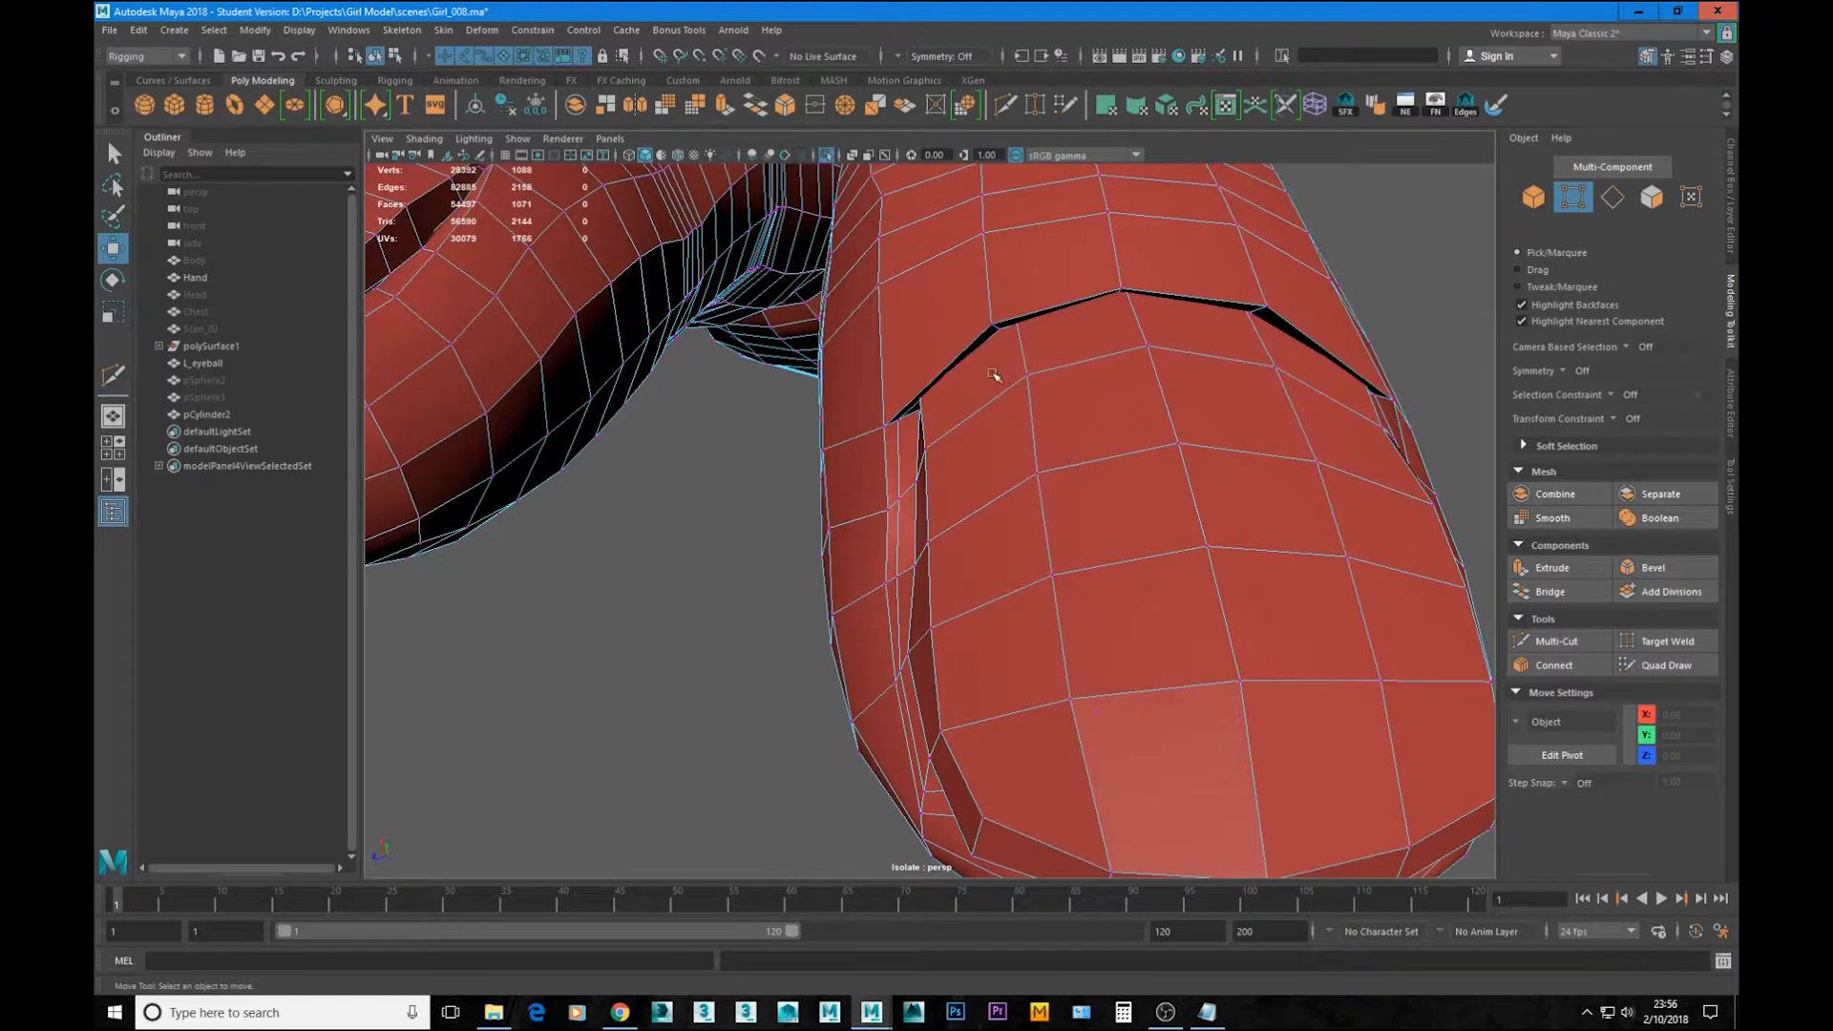
right_drag(966, 299, 967, 299)
click(997, 336)
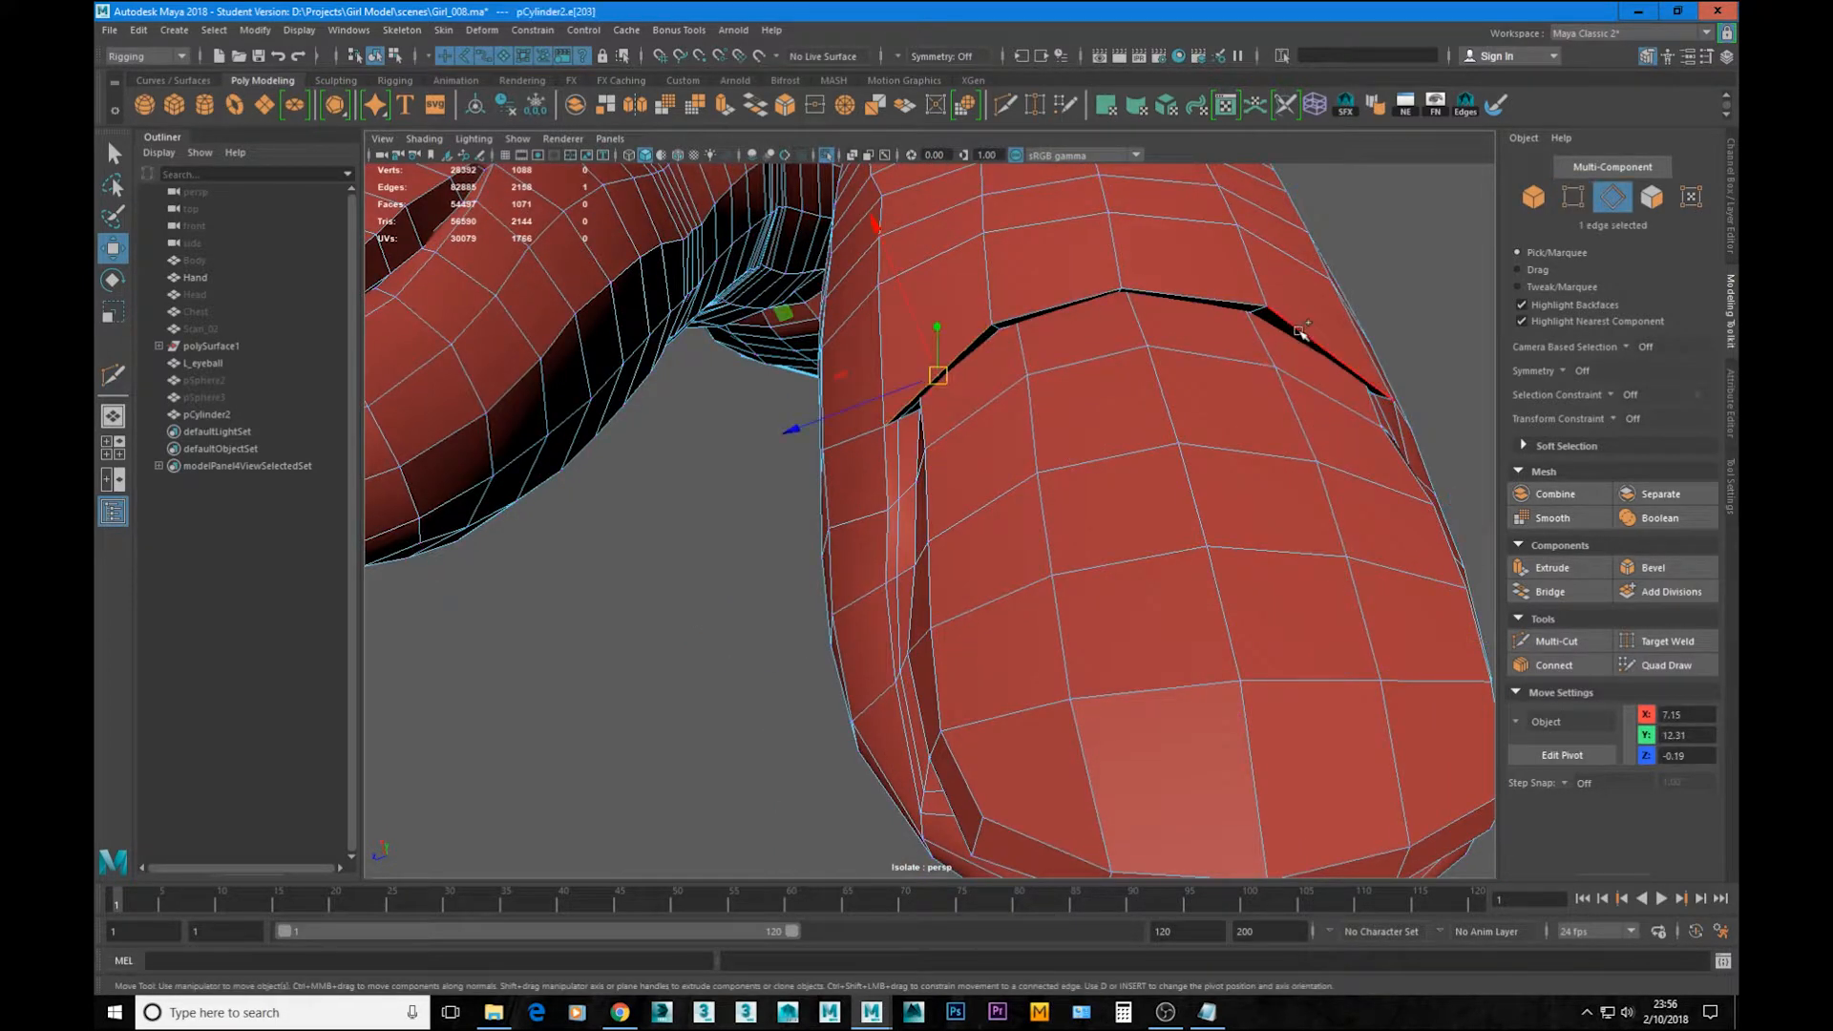
double_click(1300, 332)
Step: Move individual vertices along the nail's side groove on the middle finger to tighten the fold
alt+drag(1300, 332, 1108, 265)
drag(1130, 334, 1068, 537)
click(1069, 540)
middle_drag(1069, 540, 1040, 537)
click(1125, 641)
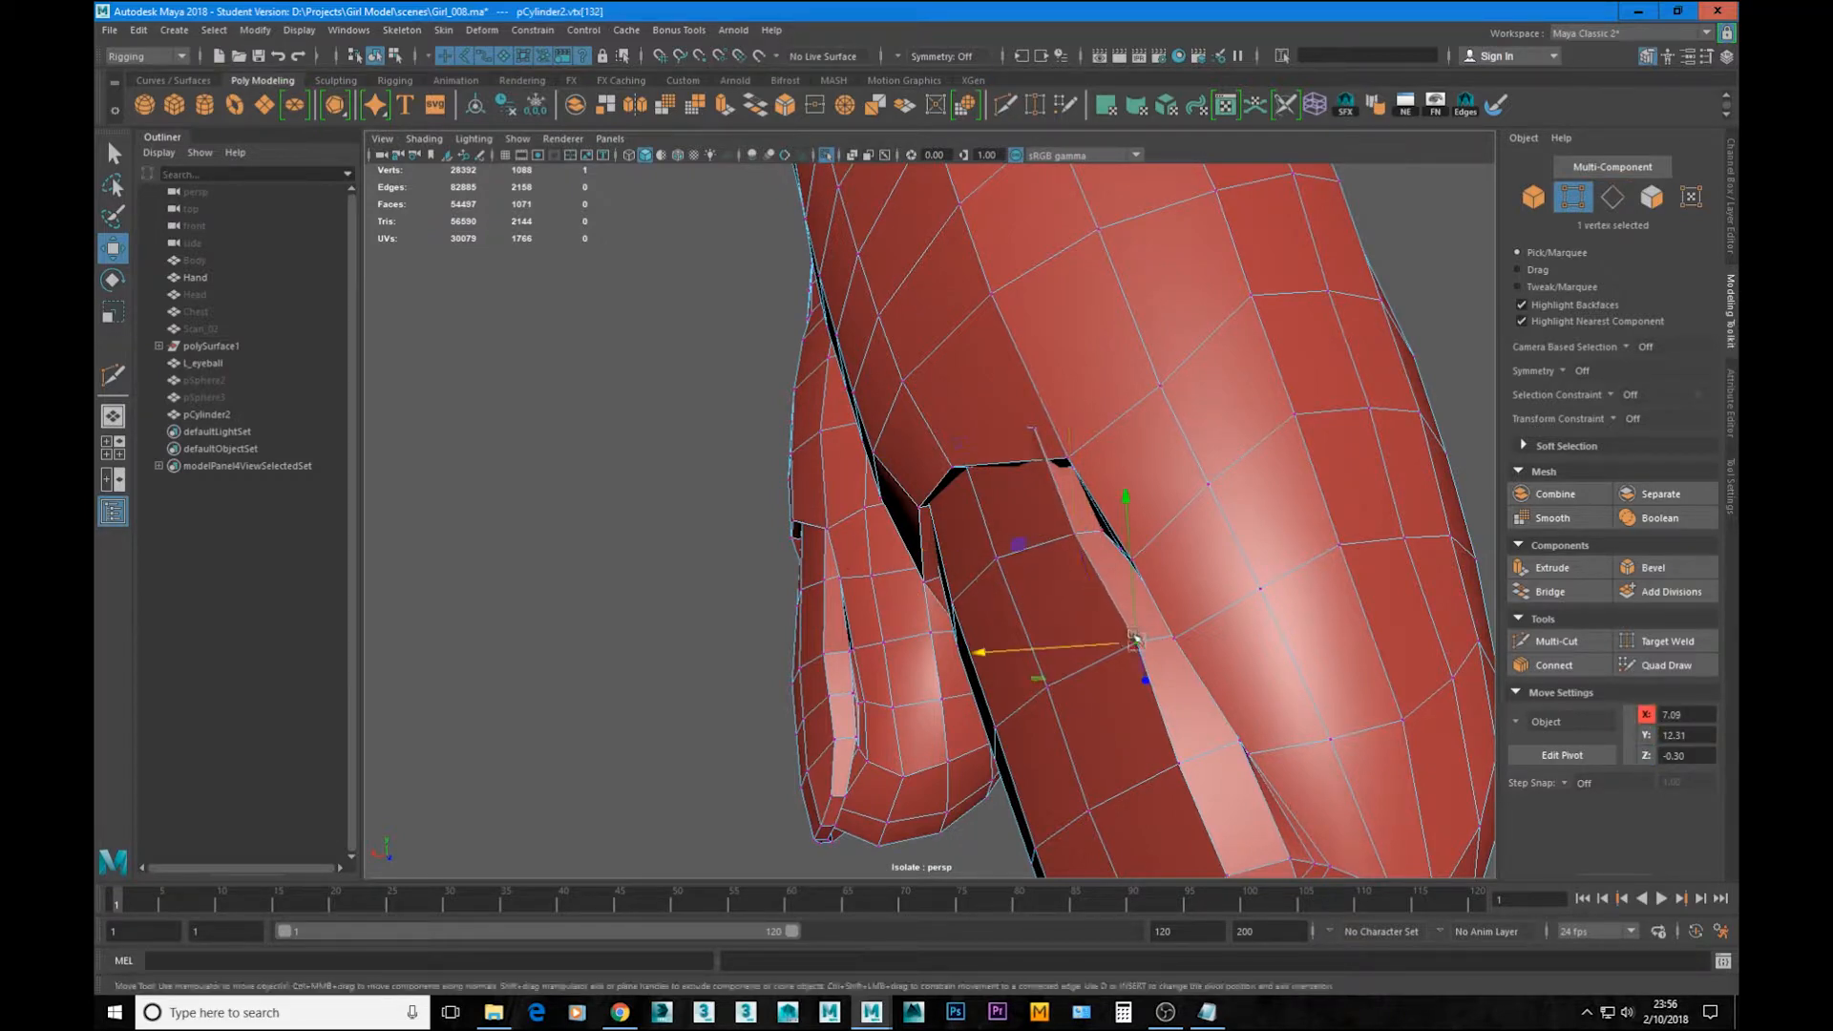
alt+right_drag(1177, 639, 1125, 605)
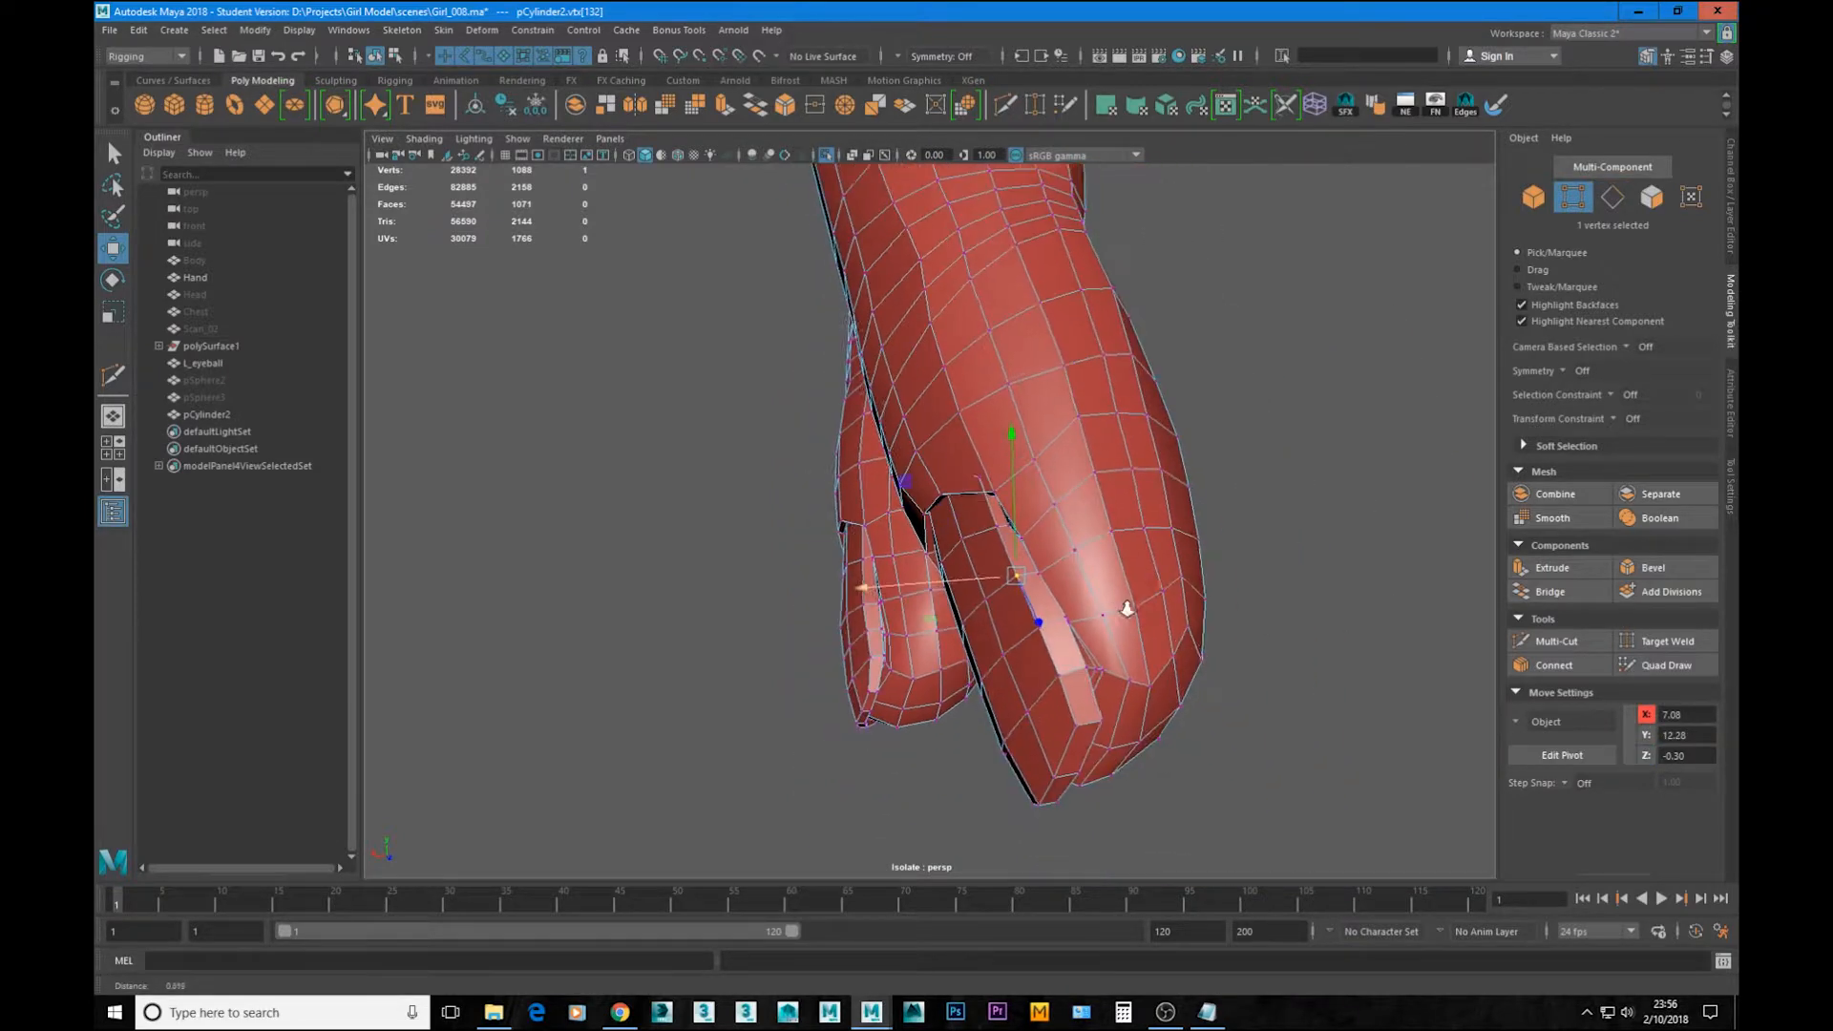
alt+drag(1126, 605, 1172, 567)
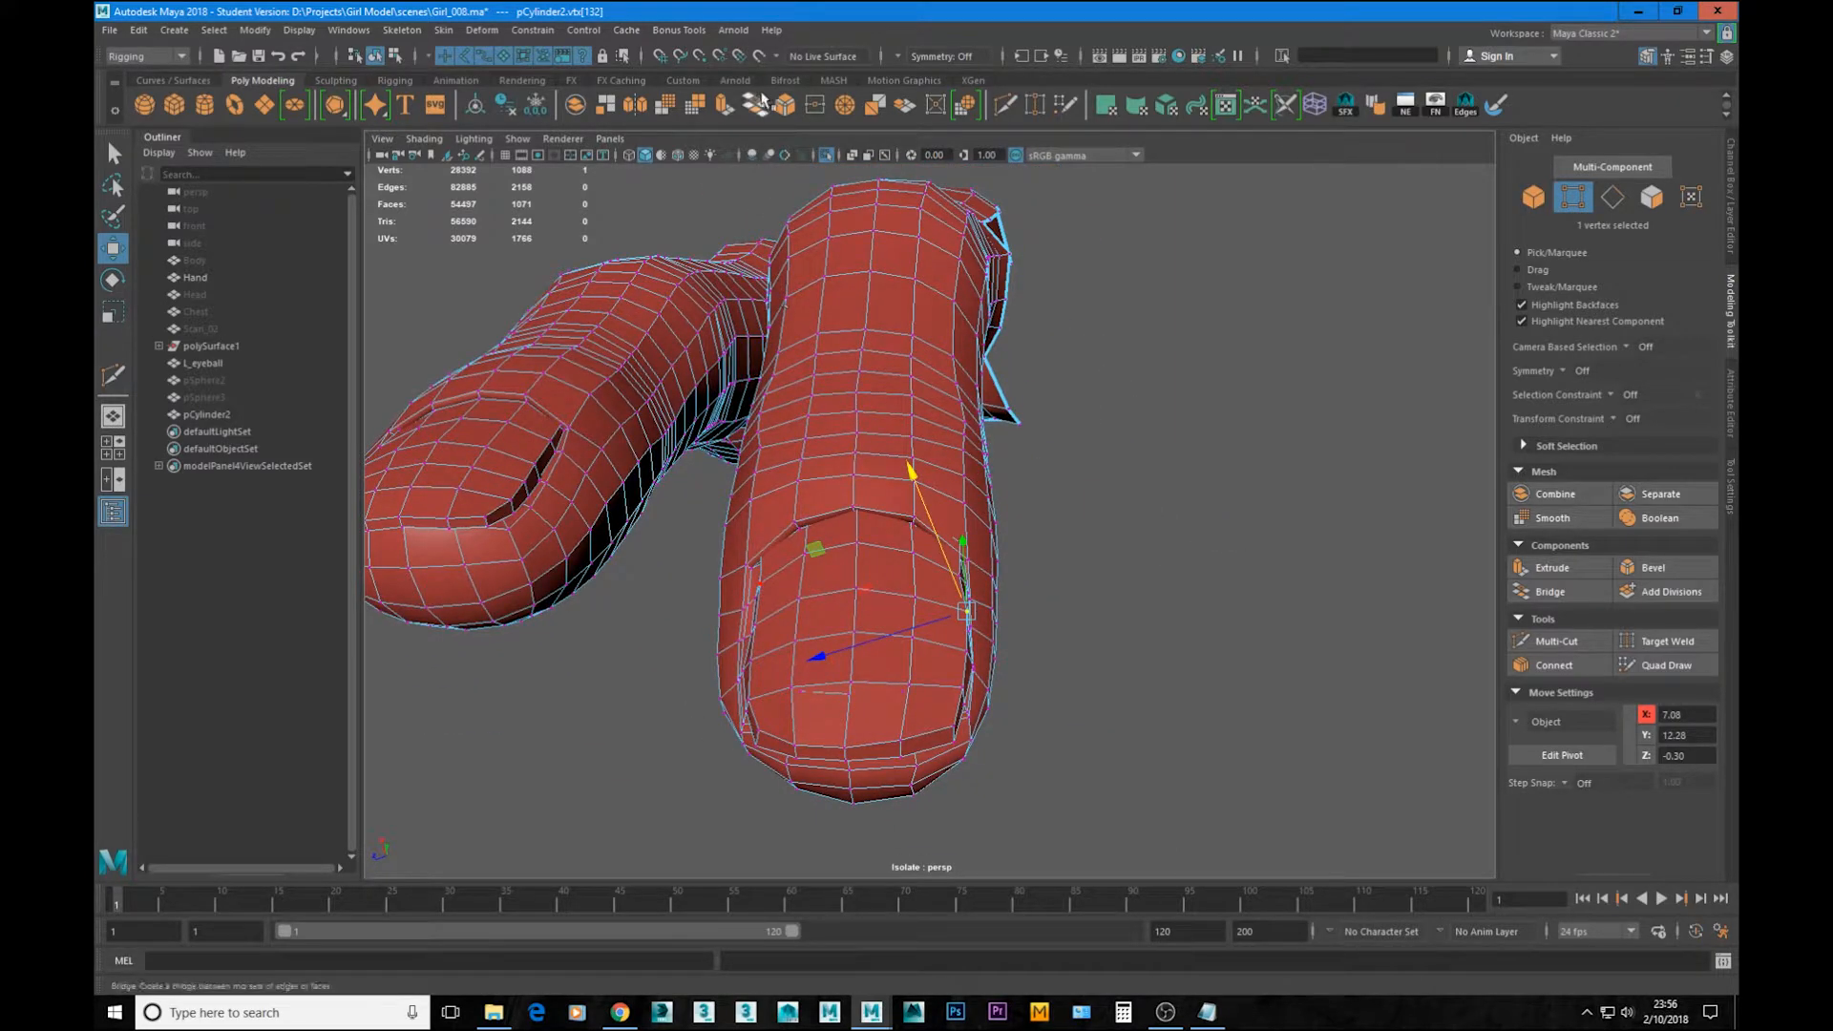
alt+drag(698, 697, 707, 587)
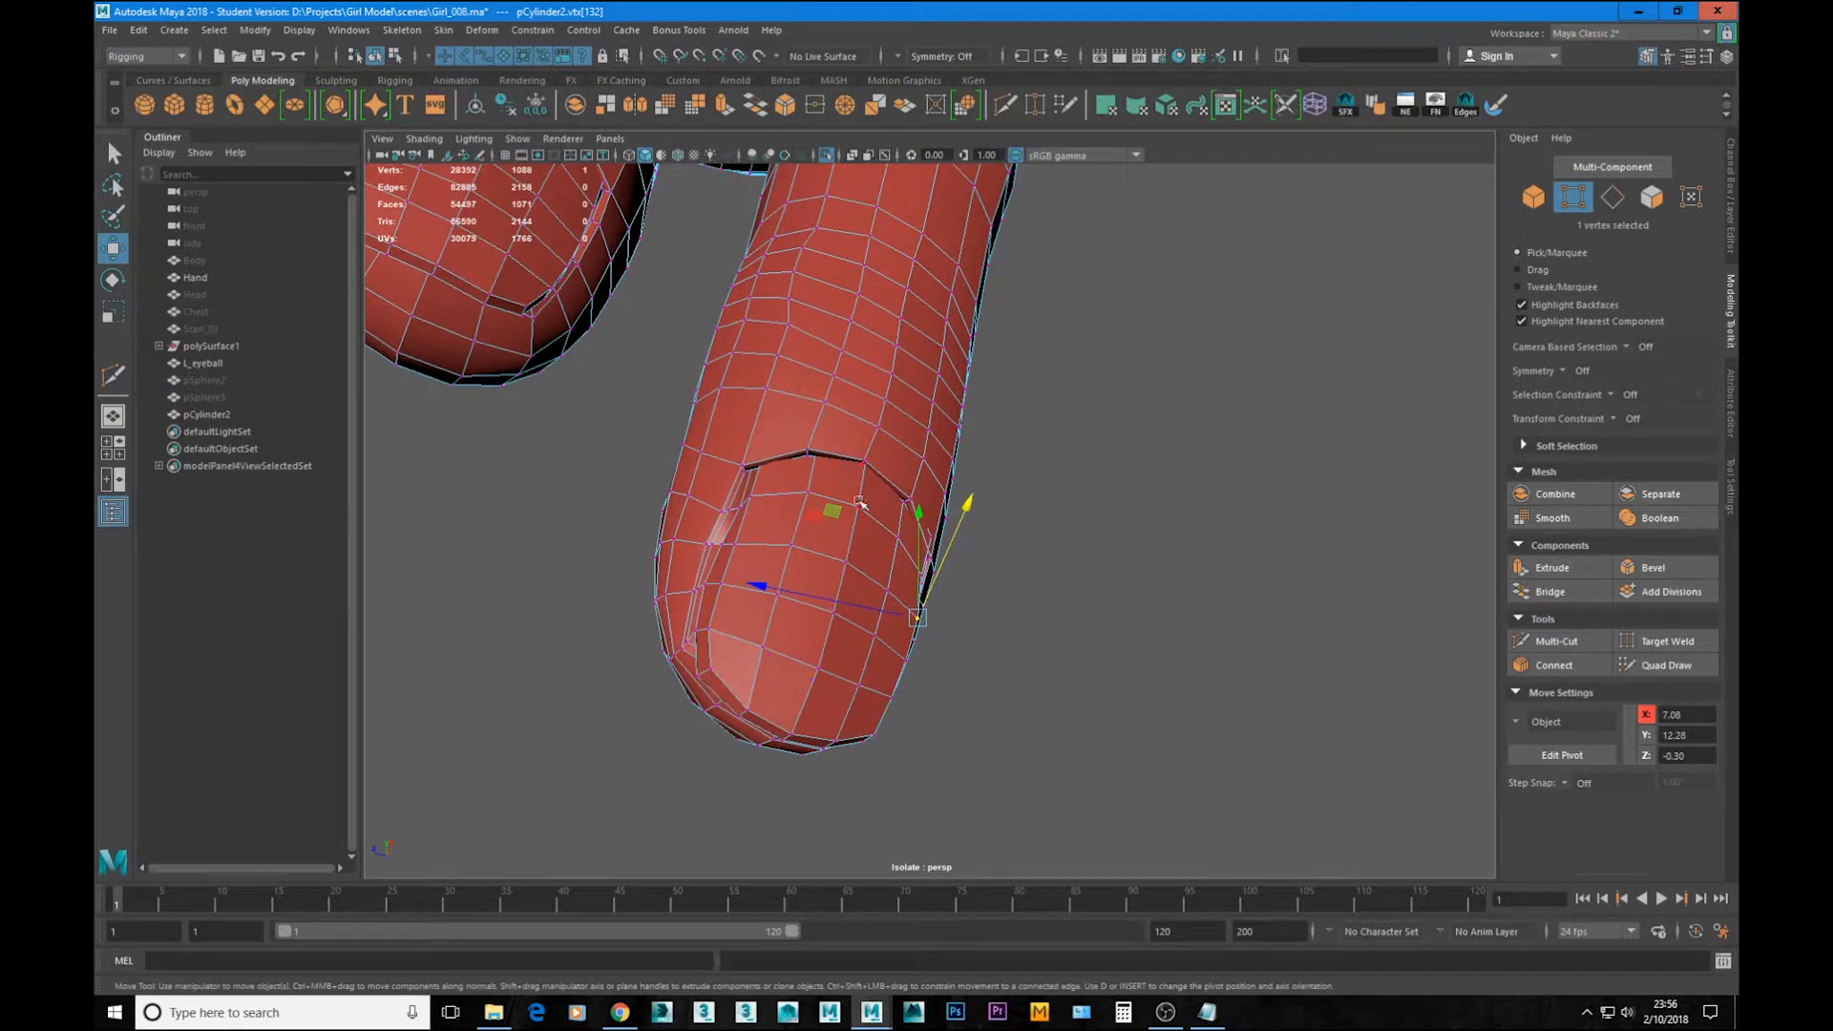
Step: Reposition individual vertices at the corner and along the base fold of the middle finger's nail
alt+drag(823, 531, 880, 532)
alt+middle_drag(879, 531, 872, 573)
alt+right_drag(873, 572, 936, 673)
alt+drag(937, 673, 967, 506)
click(950, 465)
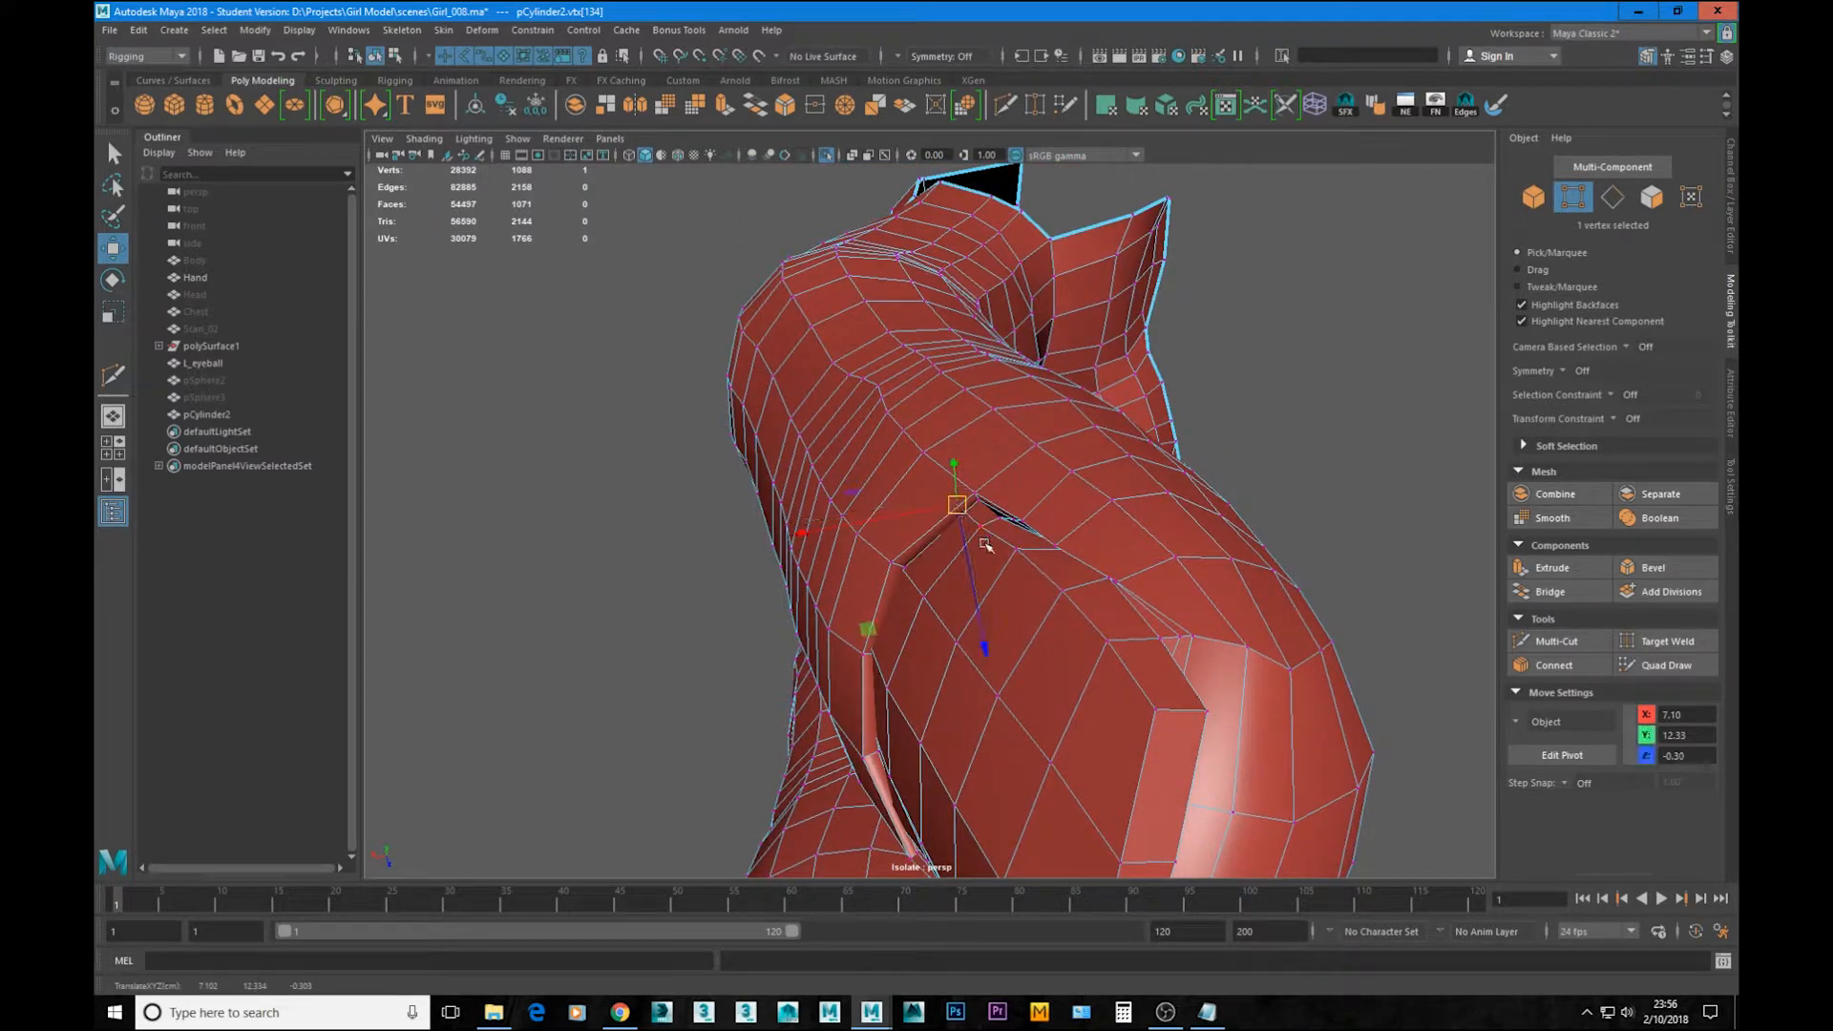
click(984, 522)
alt+right_drag(1167, 653, 1068, 638)
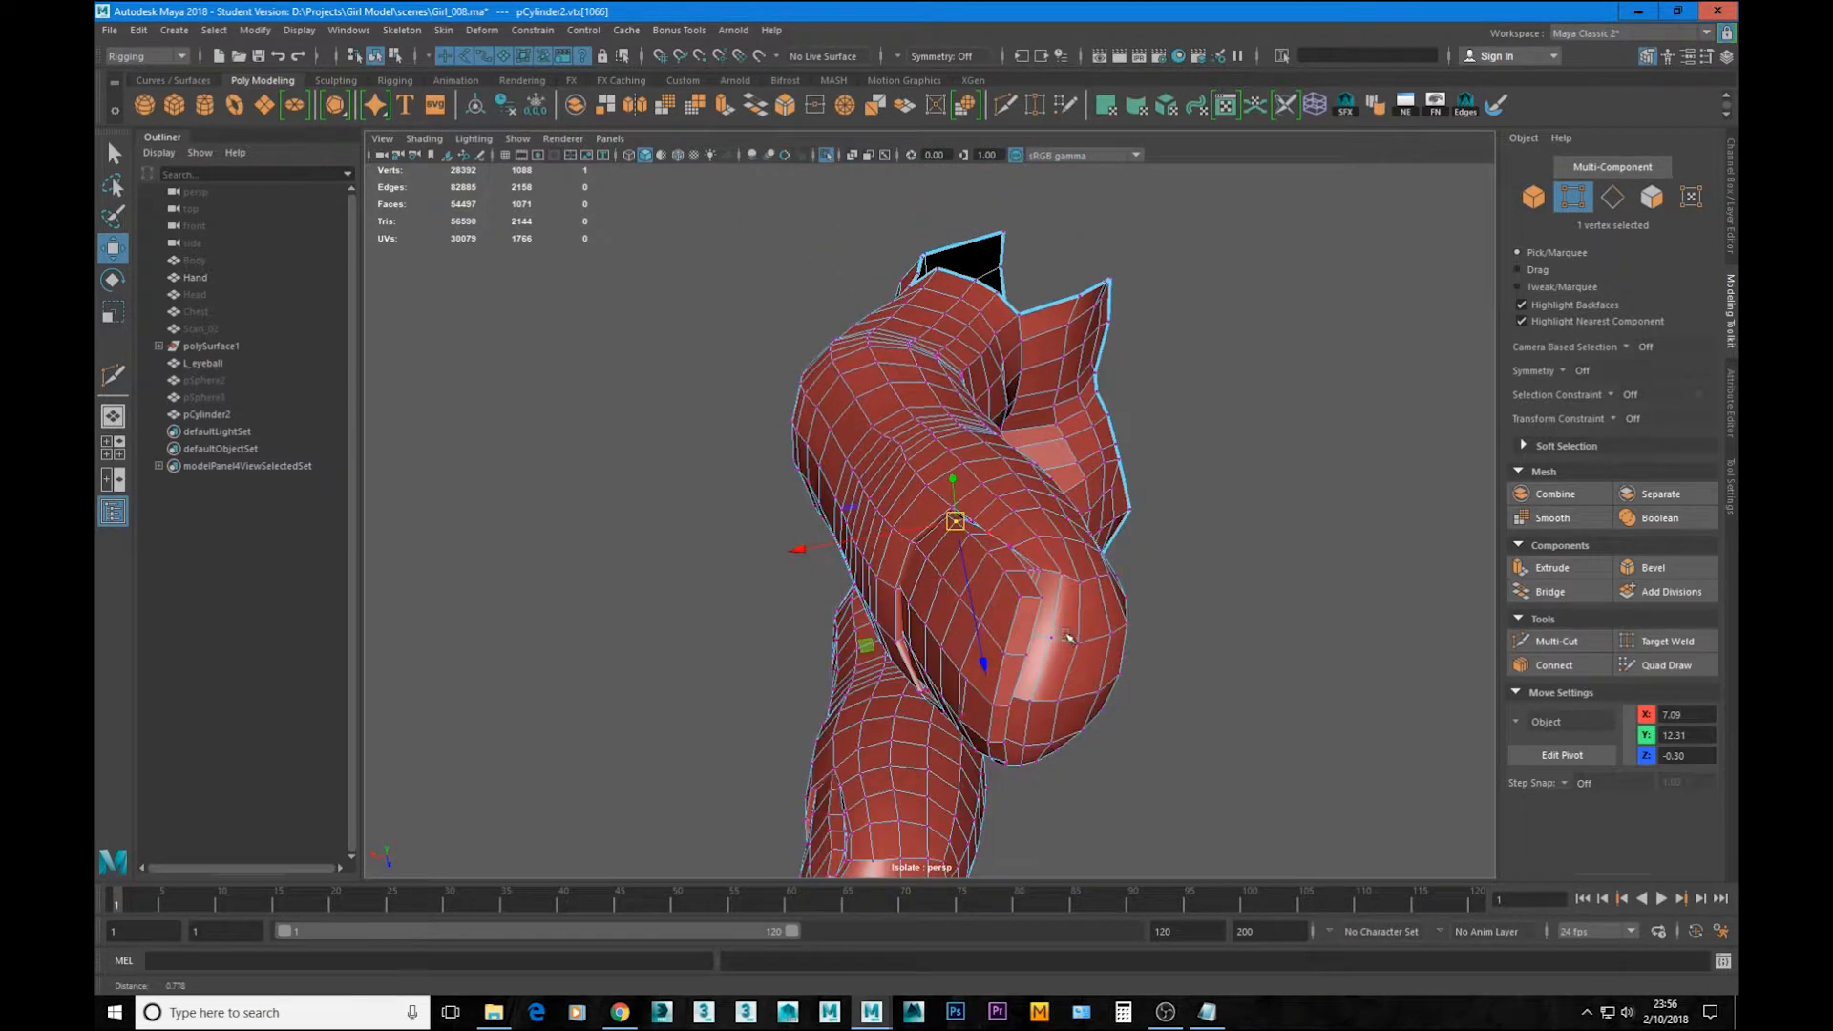
Step: Return to object mode and check the retopologized fingers and nails in smooth preview, ending with the unsmoothed display
alt+drag(1068, 638, 900, 506)
right_drag(800, 422, 911, 330)
key(3)
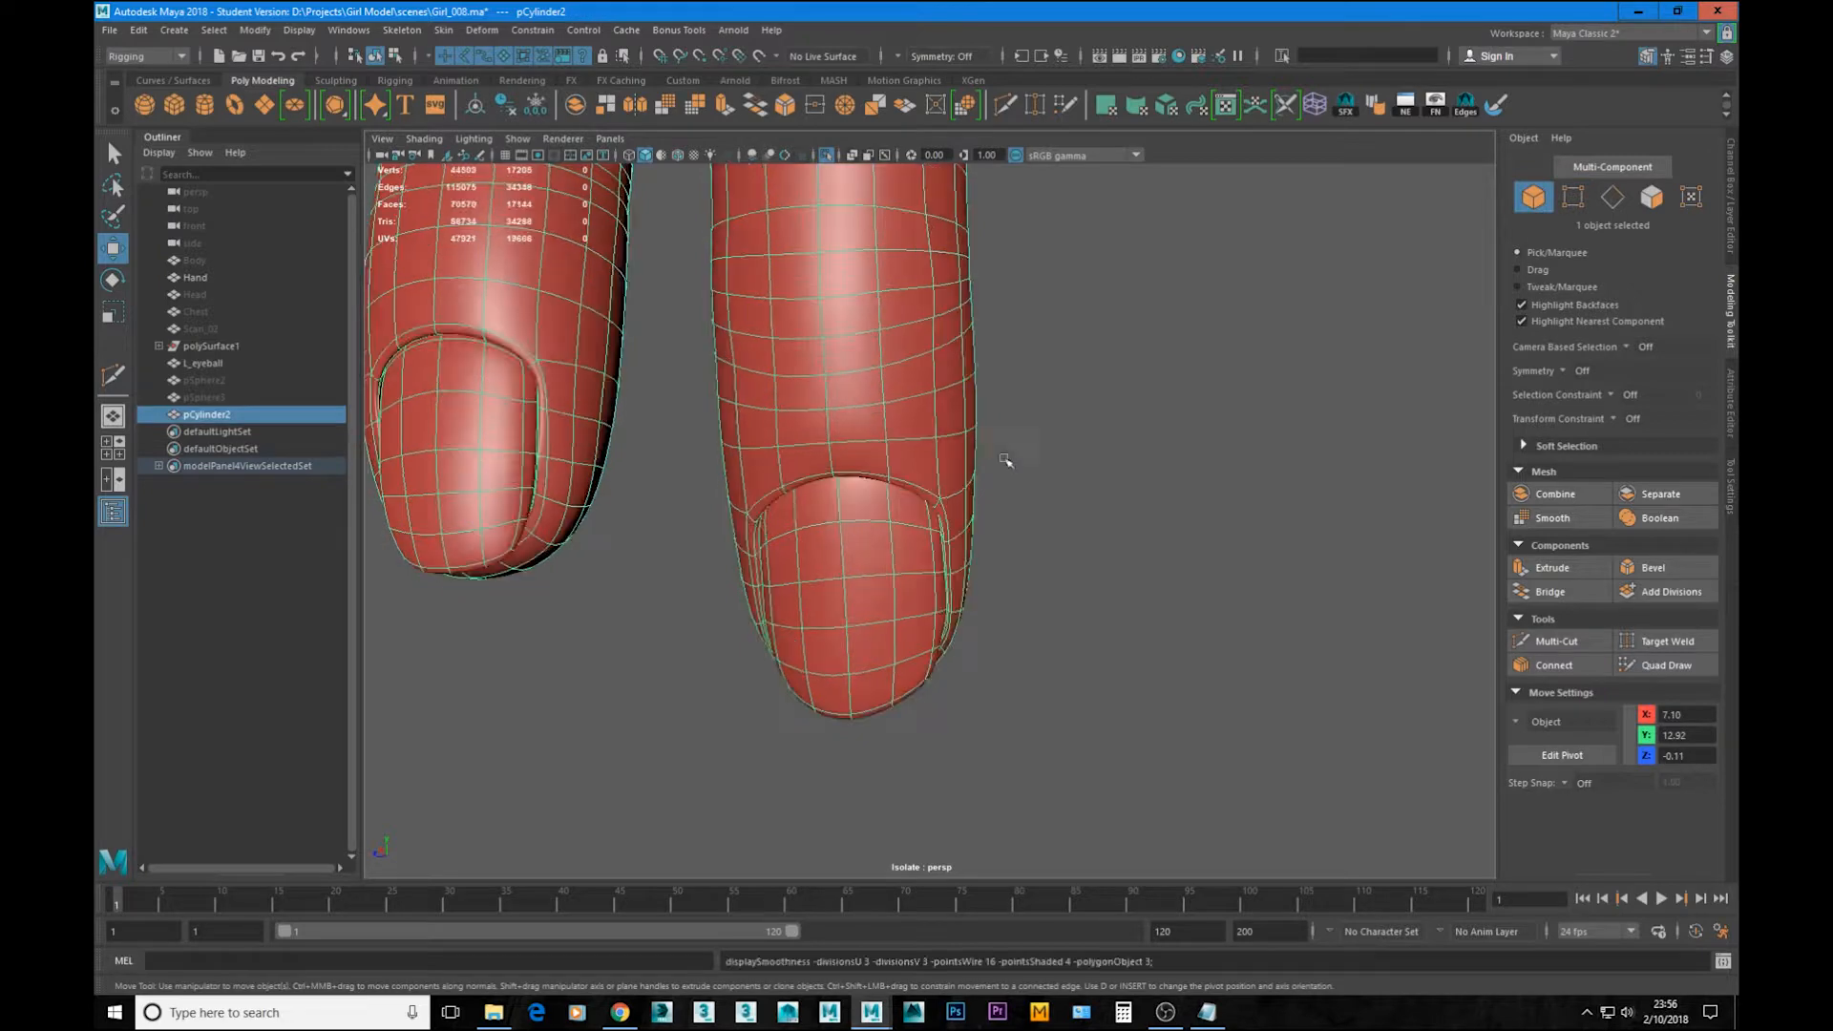
click(1046, 508)
alt+right_drag(1078, 535, 998, 506)
alt+drag(997, 506, 900, 499)
alt+right_drag(900, 499, 923, 490)
mouse_move(924, 490)
alt+middle_down()
mouse_move(937, 606)
mouse_move(845, 599)
mouse_move(959, 565)
alt+middle_up()
click(941, 541)
key(1)
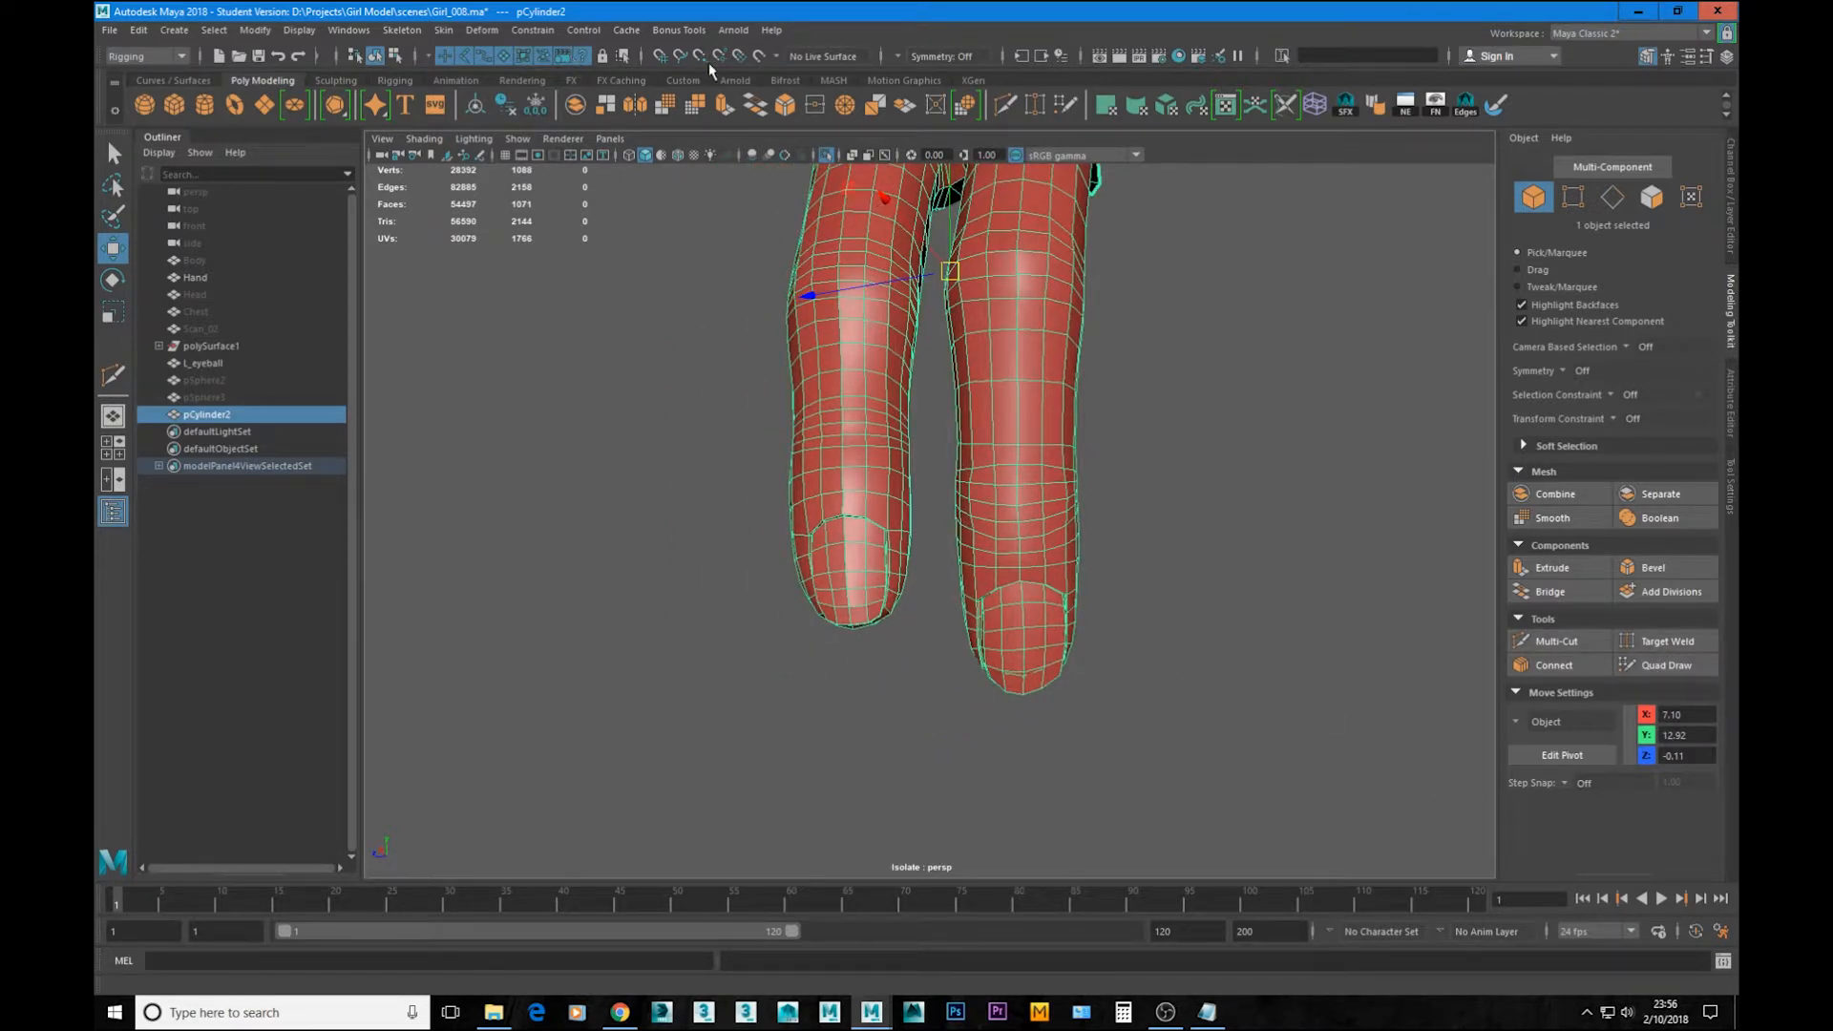
Step: Make the Hand mesh live, start Quad Draw, exit isolation, and insert an edge loop across the middle finger between its knuckles
click(778, 59)
click(838, 76)
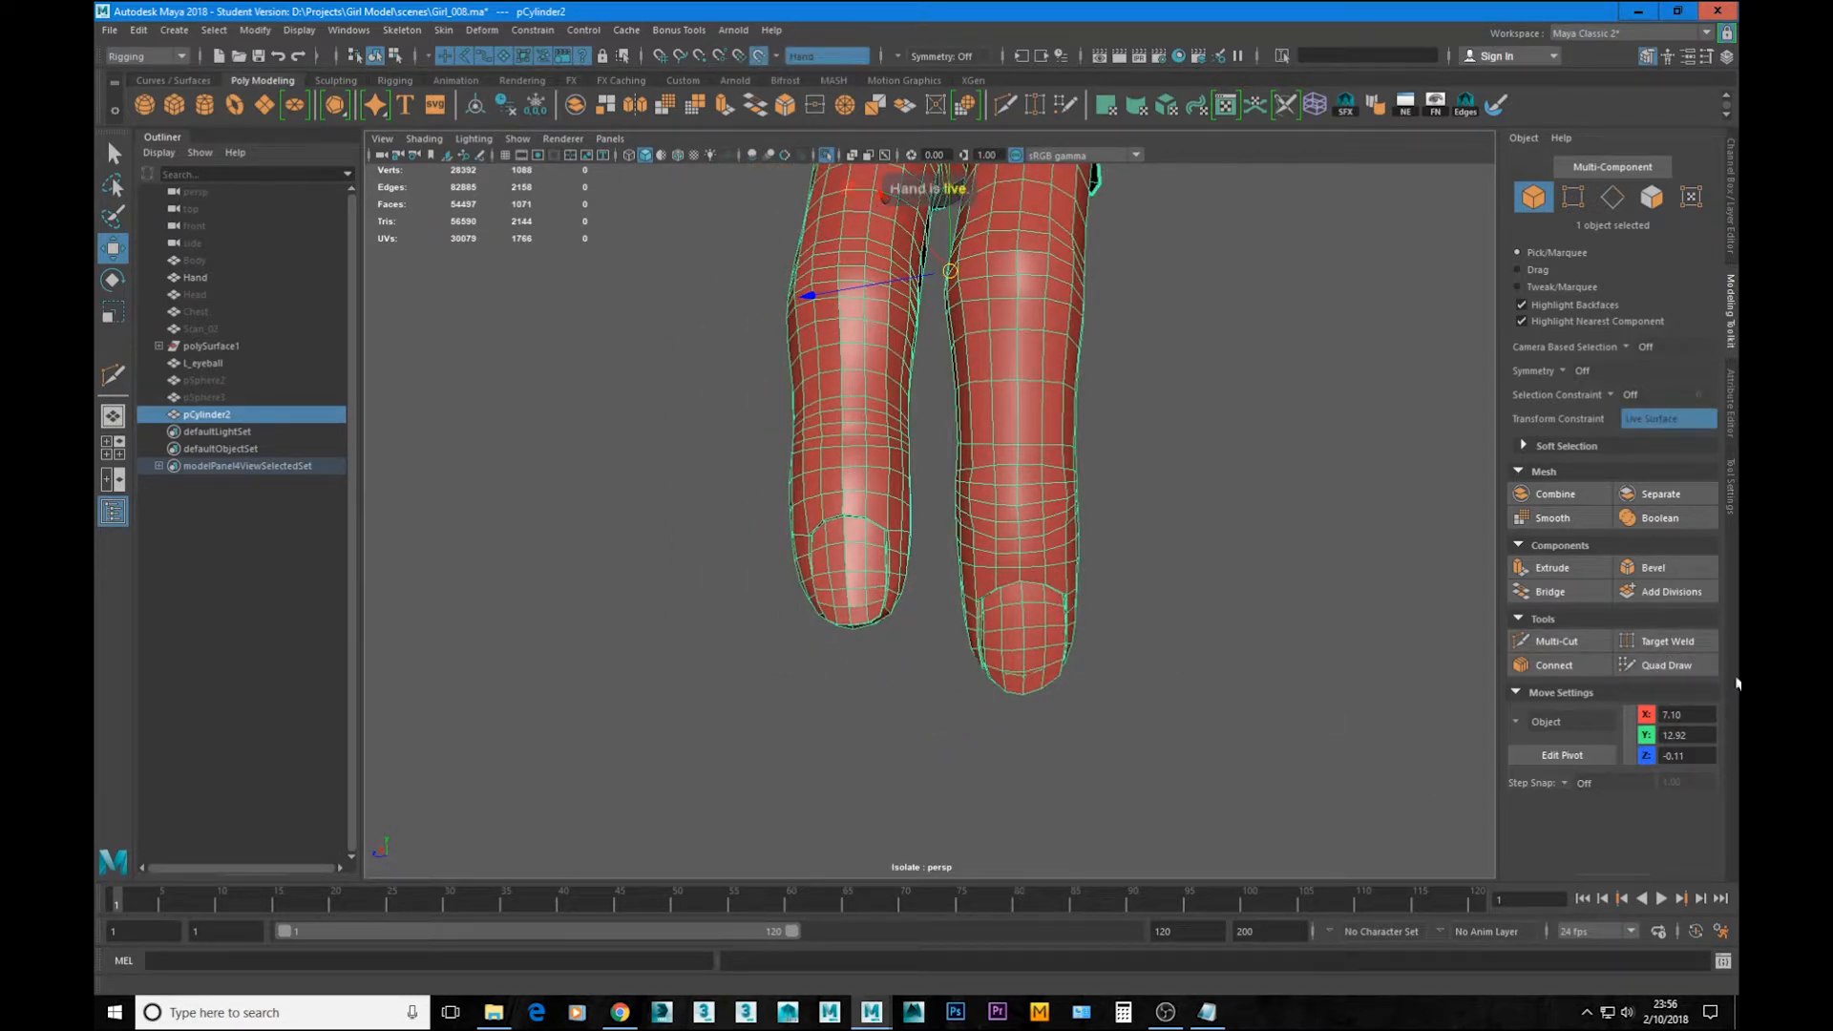
click(1688, 666)
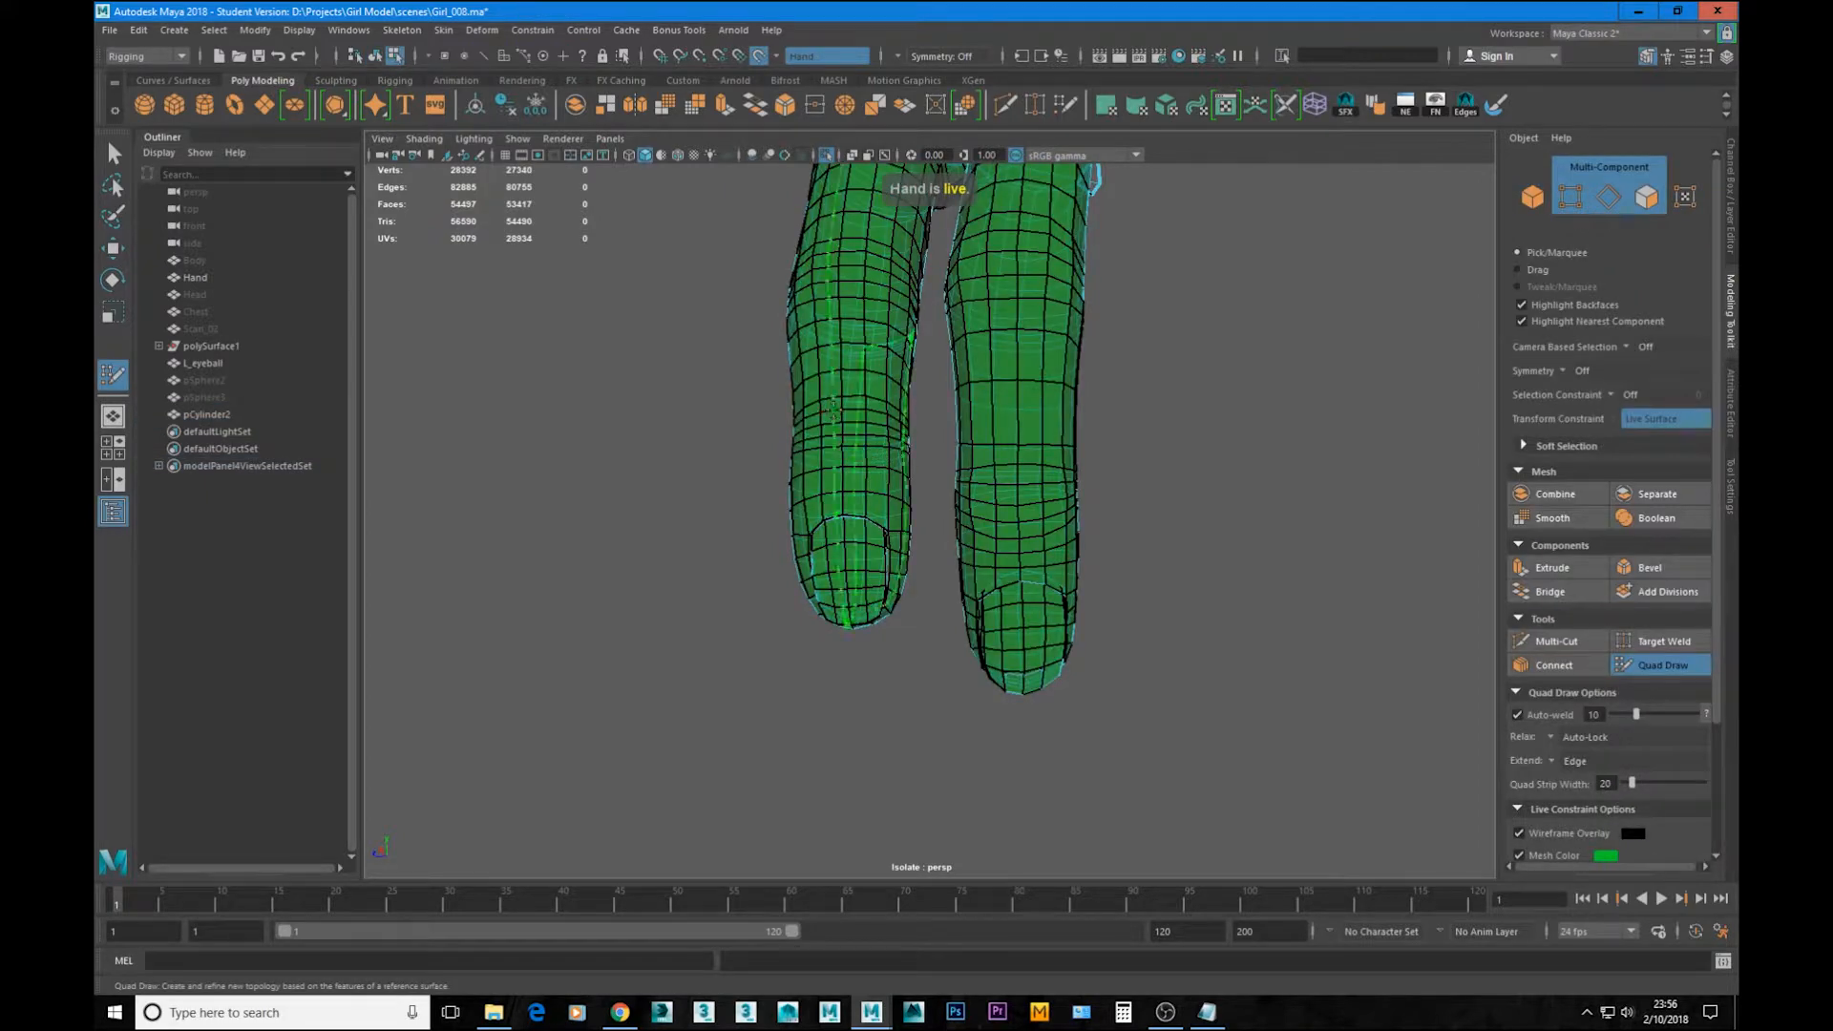
key(ctrl+1)
mouse_move(994, 405)
alt+mouse_down()
mouse_move(1003, 520)
mouse_move(1092, 490)
mouse_move(1166, 519)
mouse_move(930, 533)
mouse_move(945, 441)
mouse_move(1033, 561)
mouse_move(1051, 549)
mouse_move(1079, 584)
mouse_move(1031, 571)
alt+mouse_up()
ctrl+click(1079, 590)
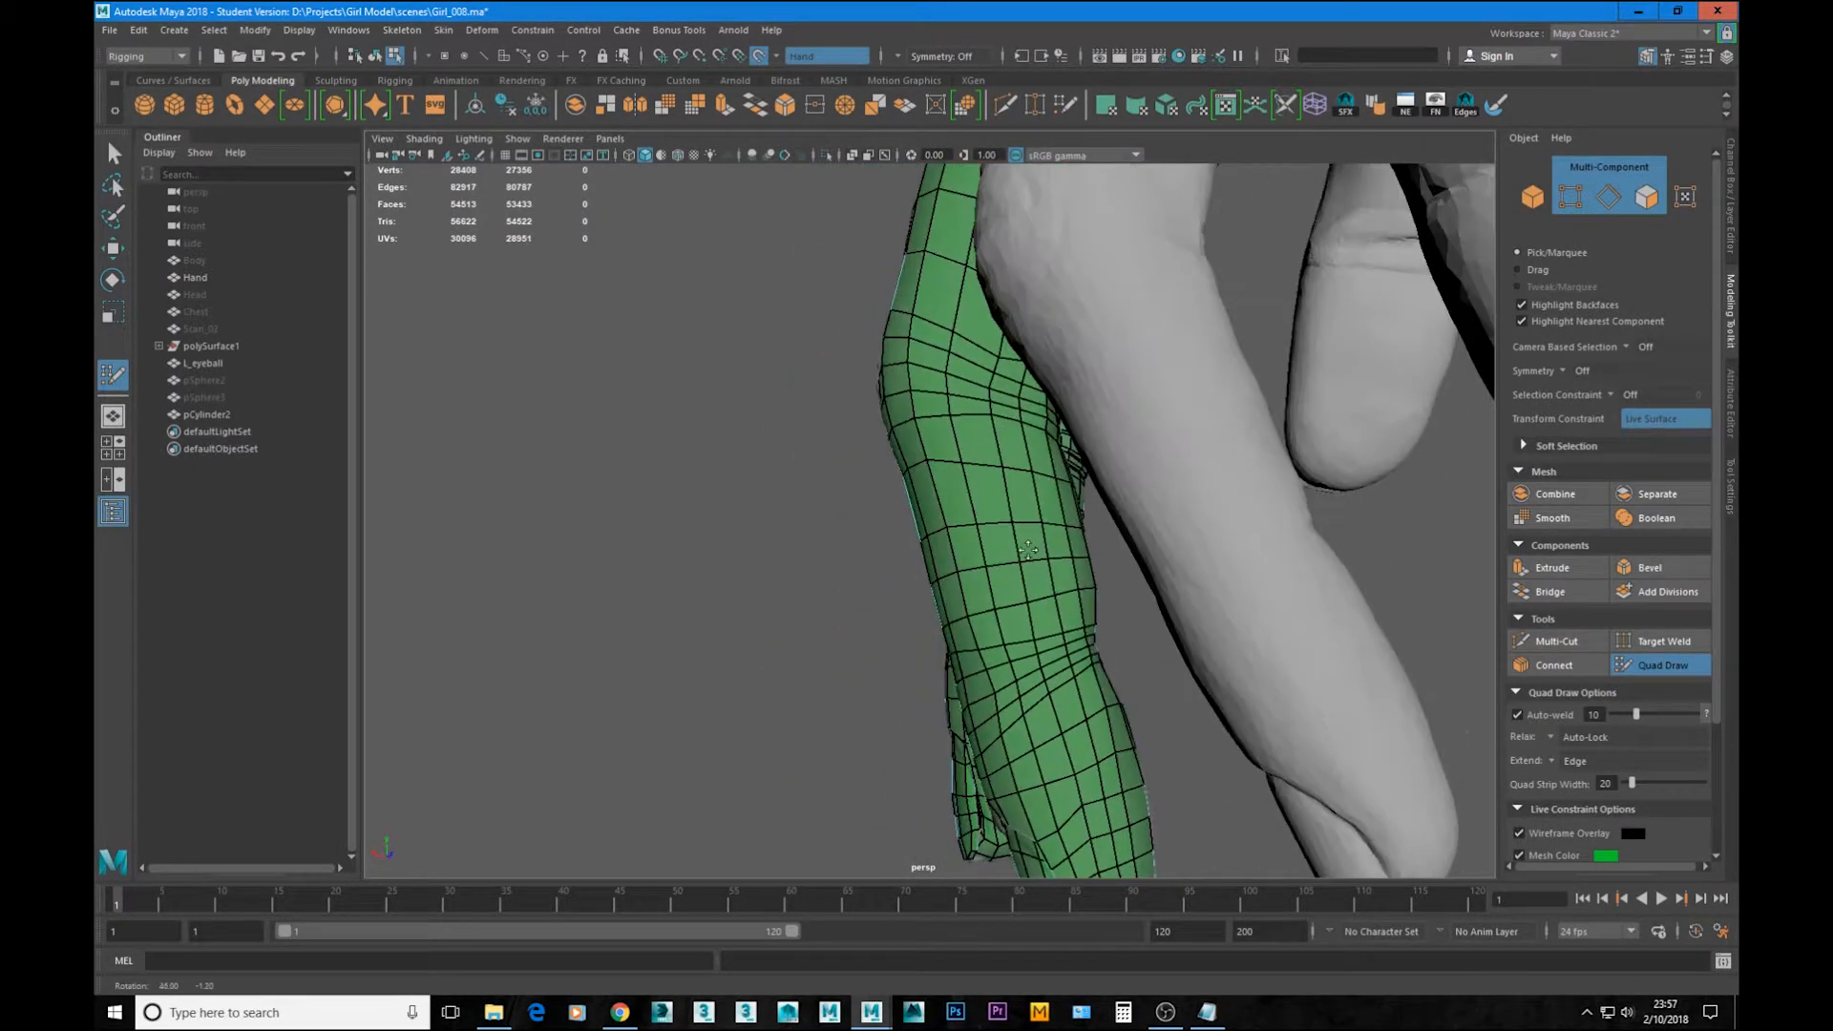
Step: Relax the topology around the middle finger's middle segment with Quad Draw to even out the edge loop spacing
alt+middle_drag(1044, 584, 1051, 592)
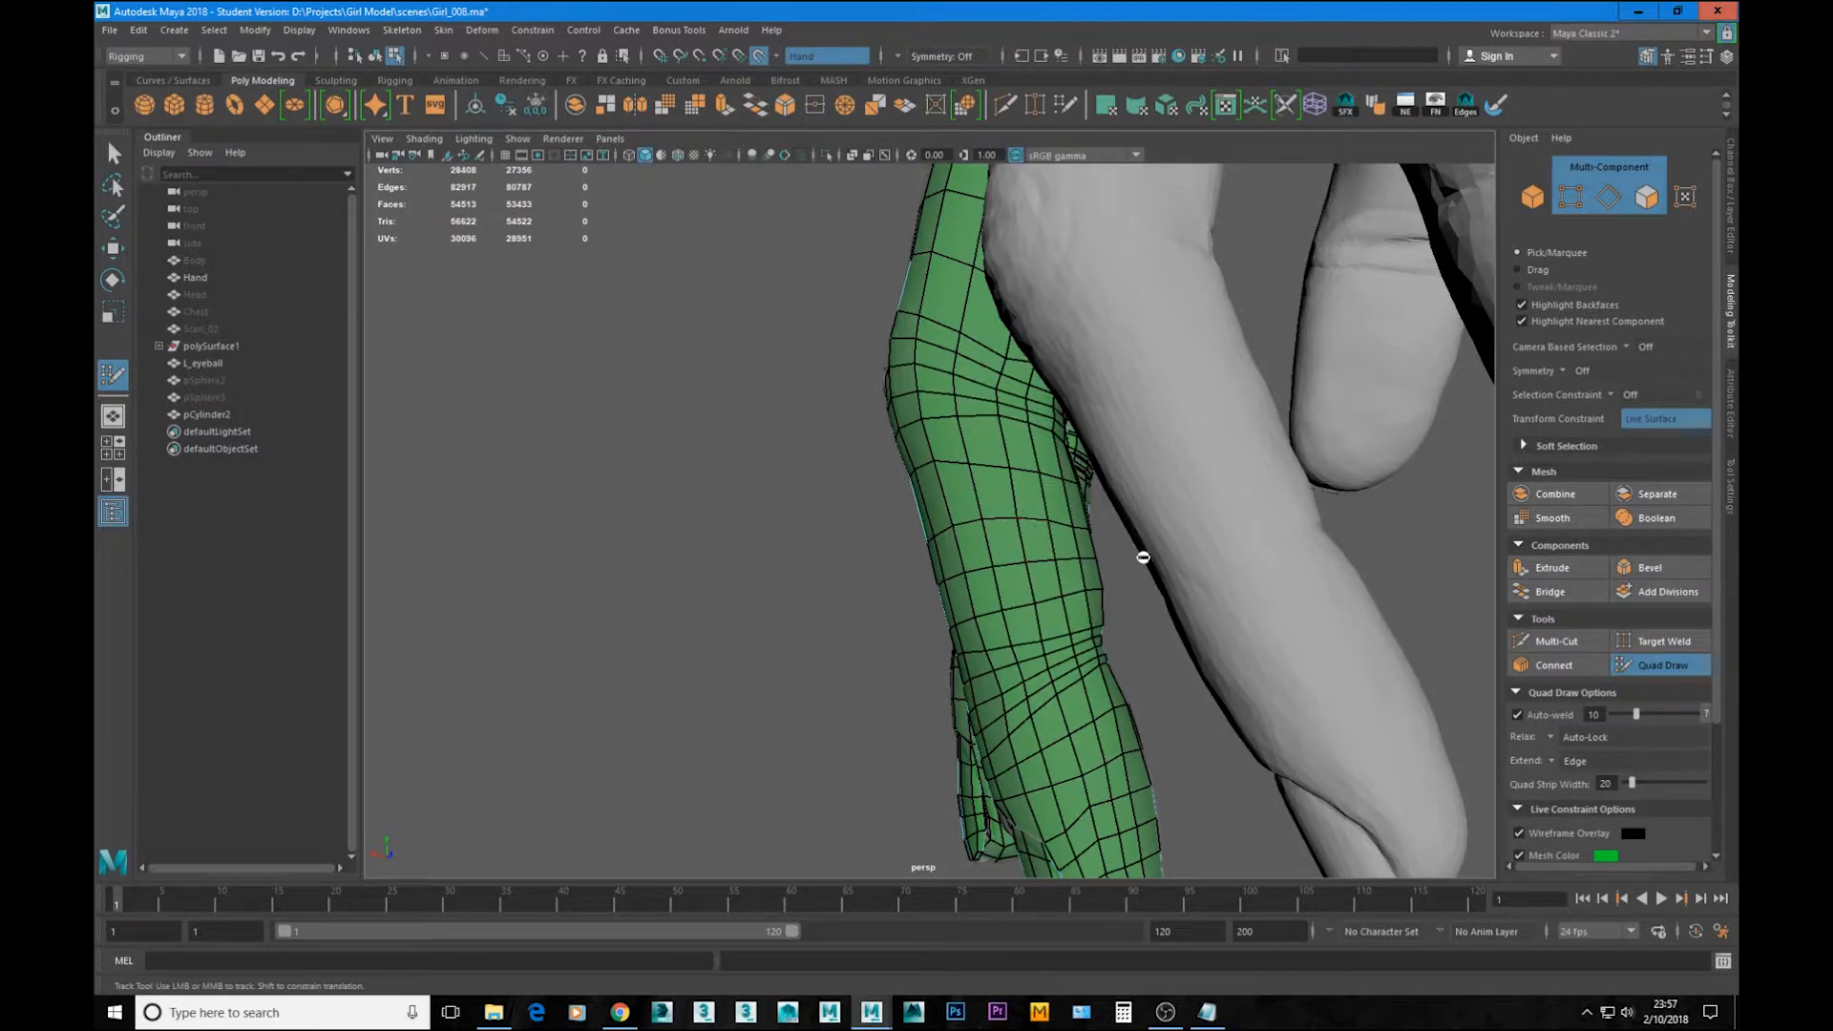
alt+drag(1143, 558, 1098, 557)
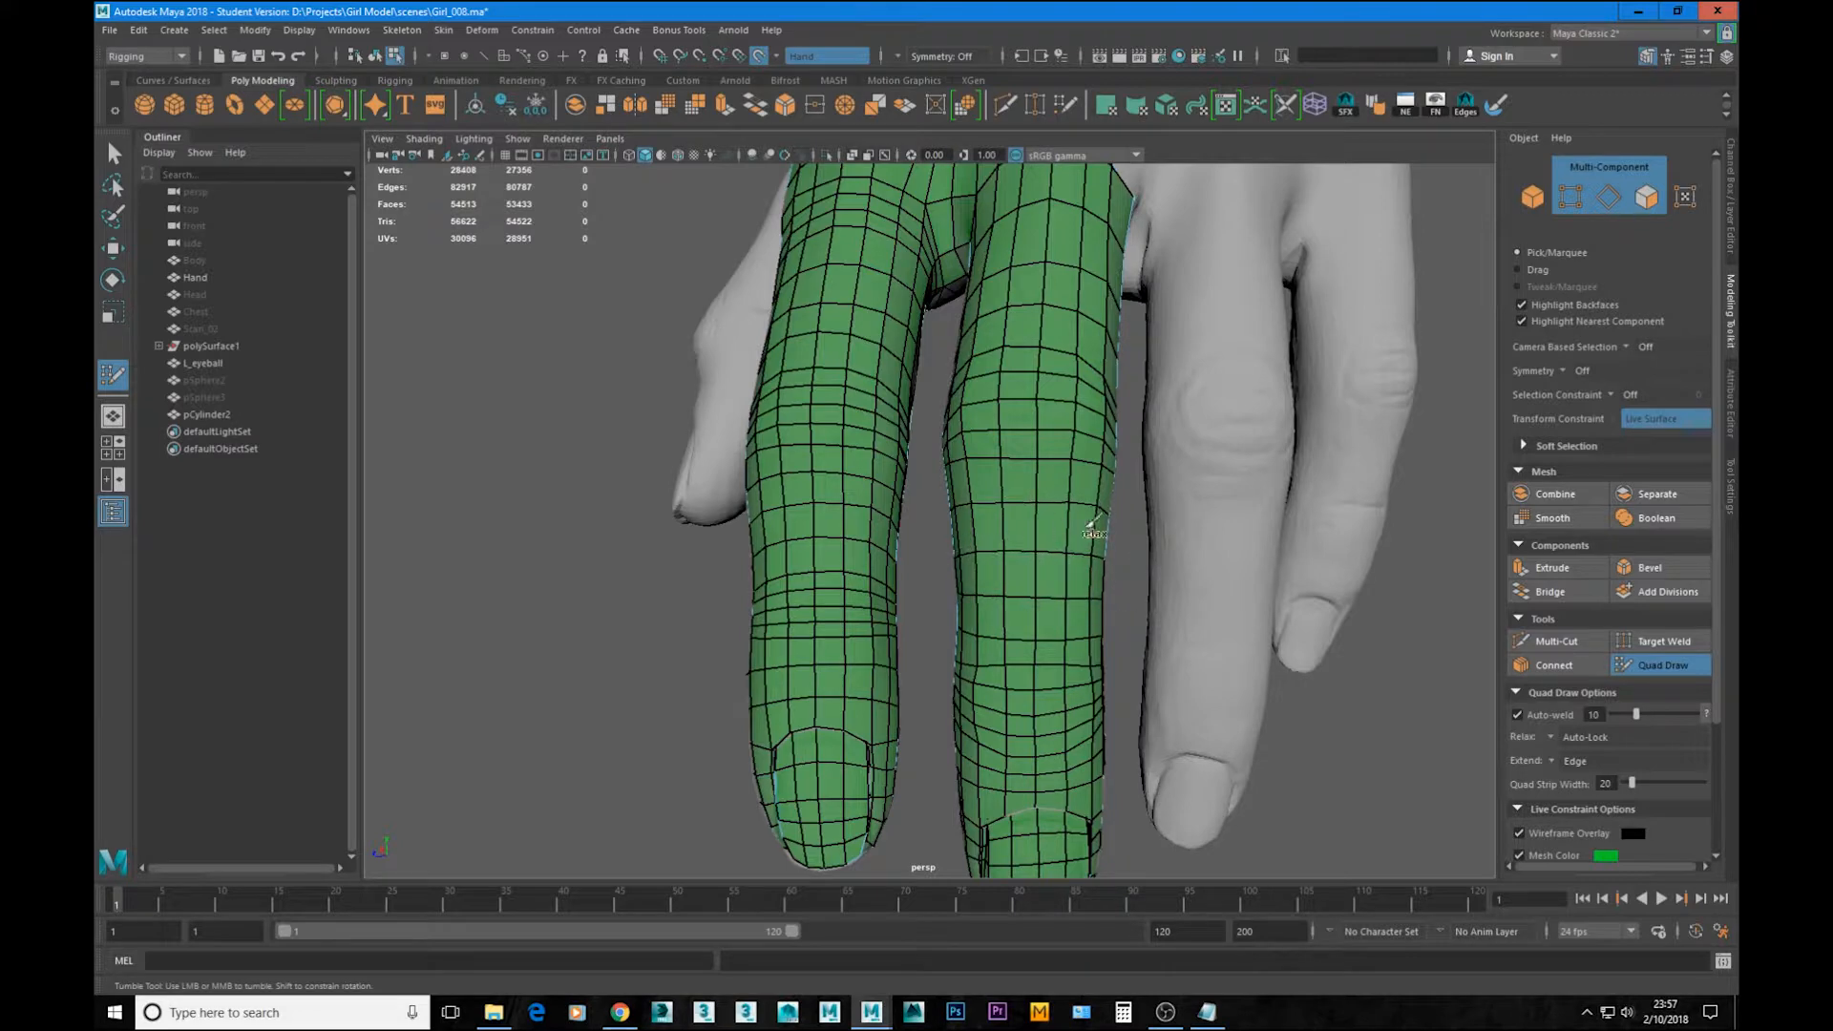
alt+drag(1096, 618, 879, 585)
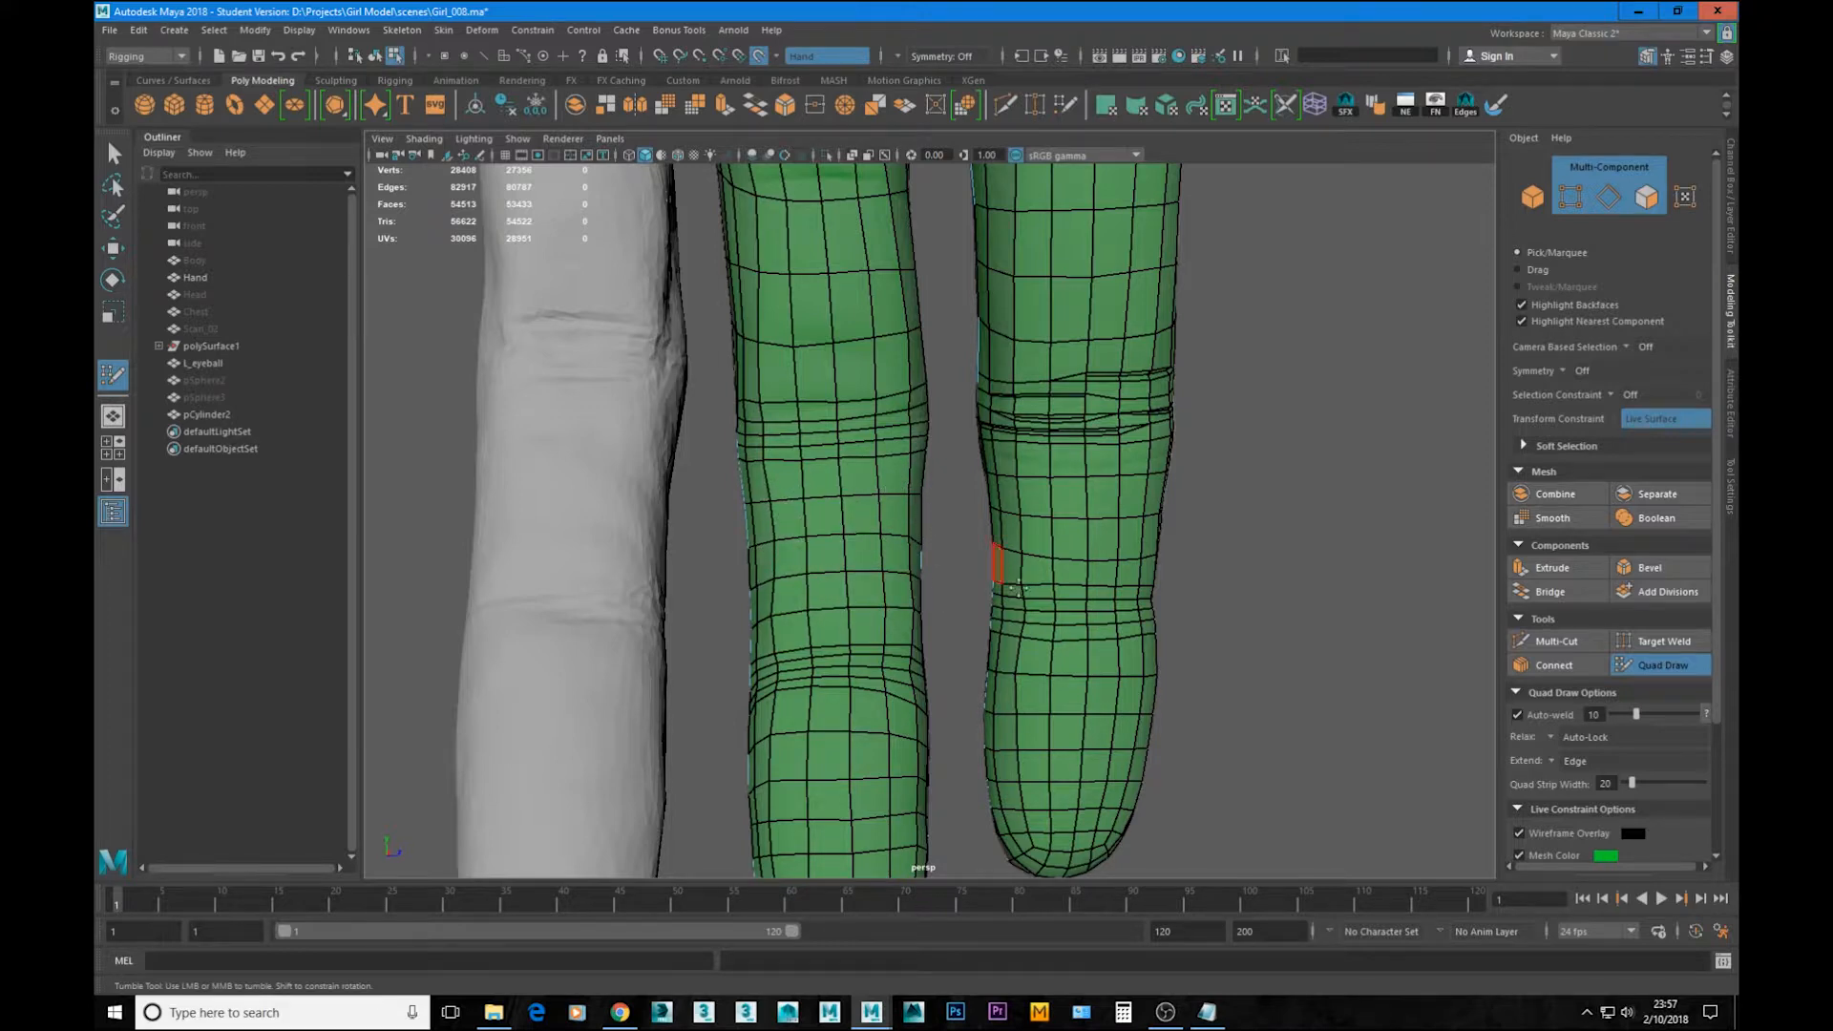
Step: Relax the quads around the middle finger's end segment and fingertip with Quad Draw, covering the side and palm side
alt+right_drag(1019, 588, 907, 668)
alt+drag(907, 668, 1043, 668)
alt+middle_drag(1043, 669, 991, 626)
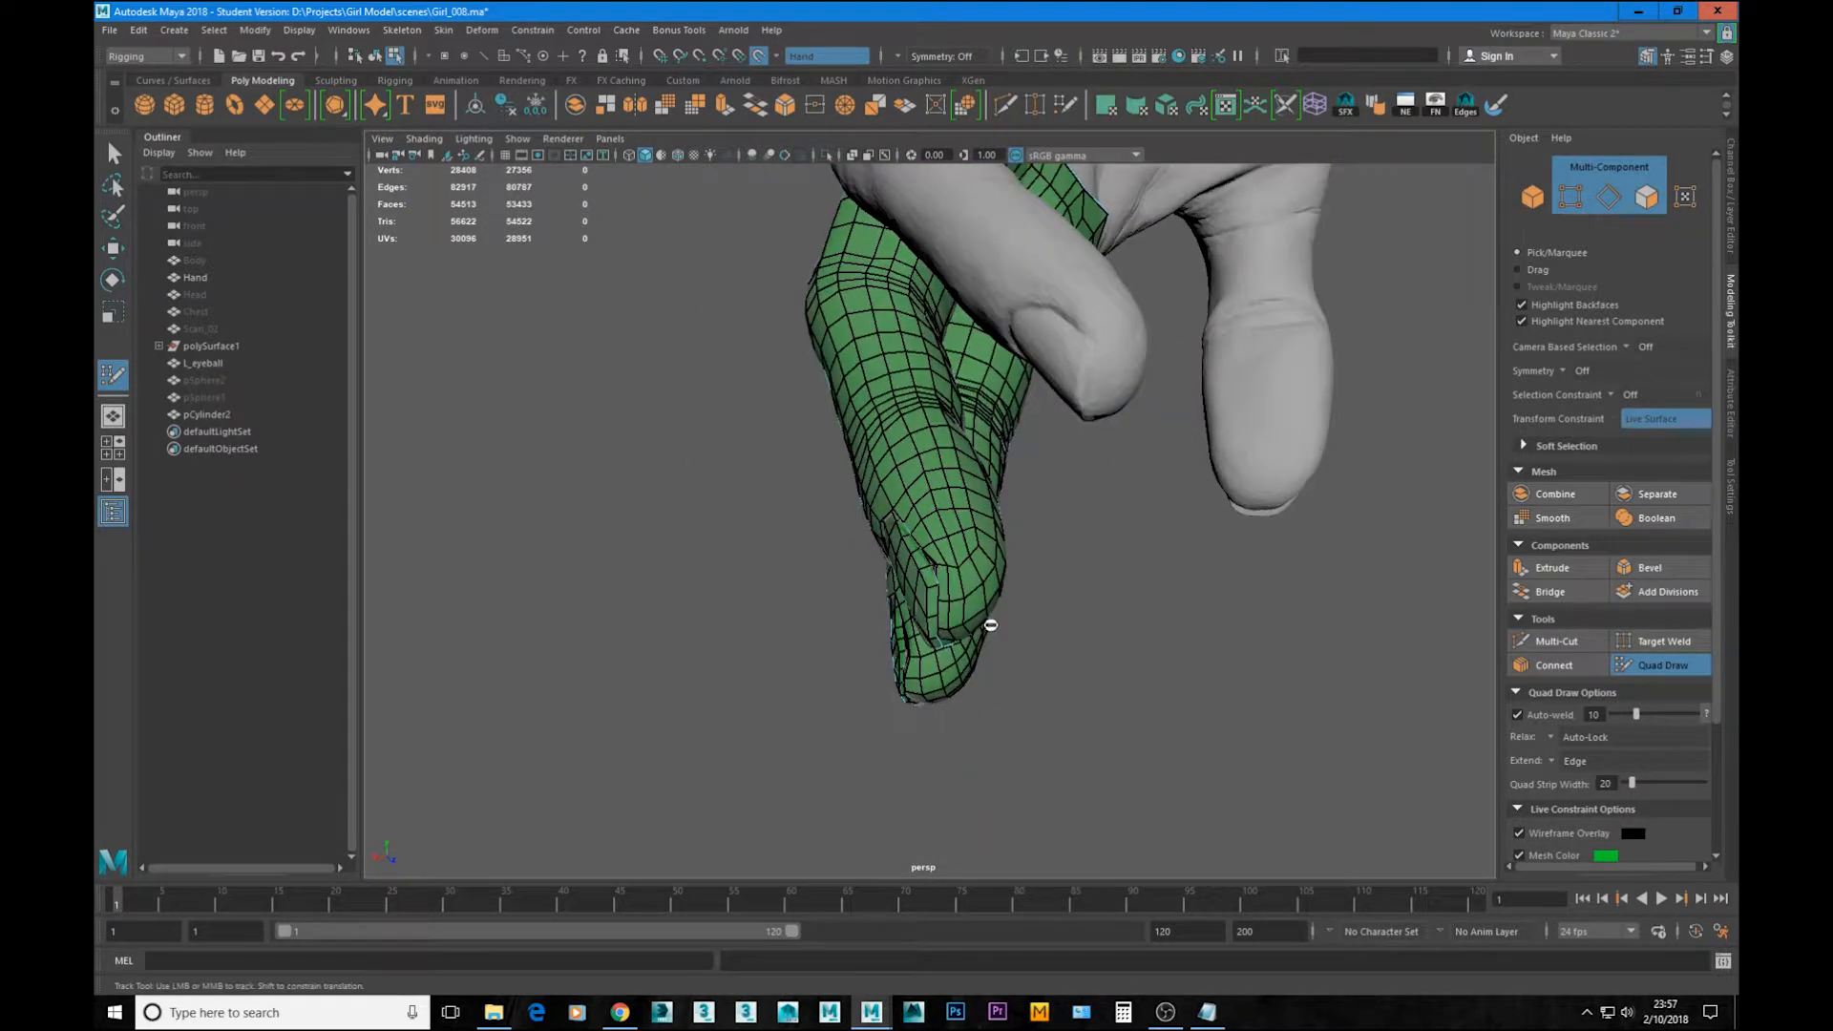
alt+drag(991, 626, 1010, 650)
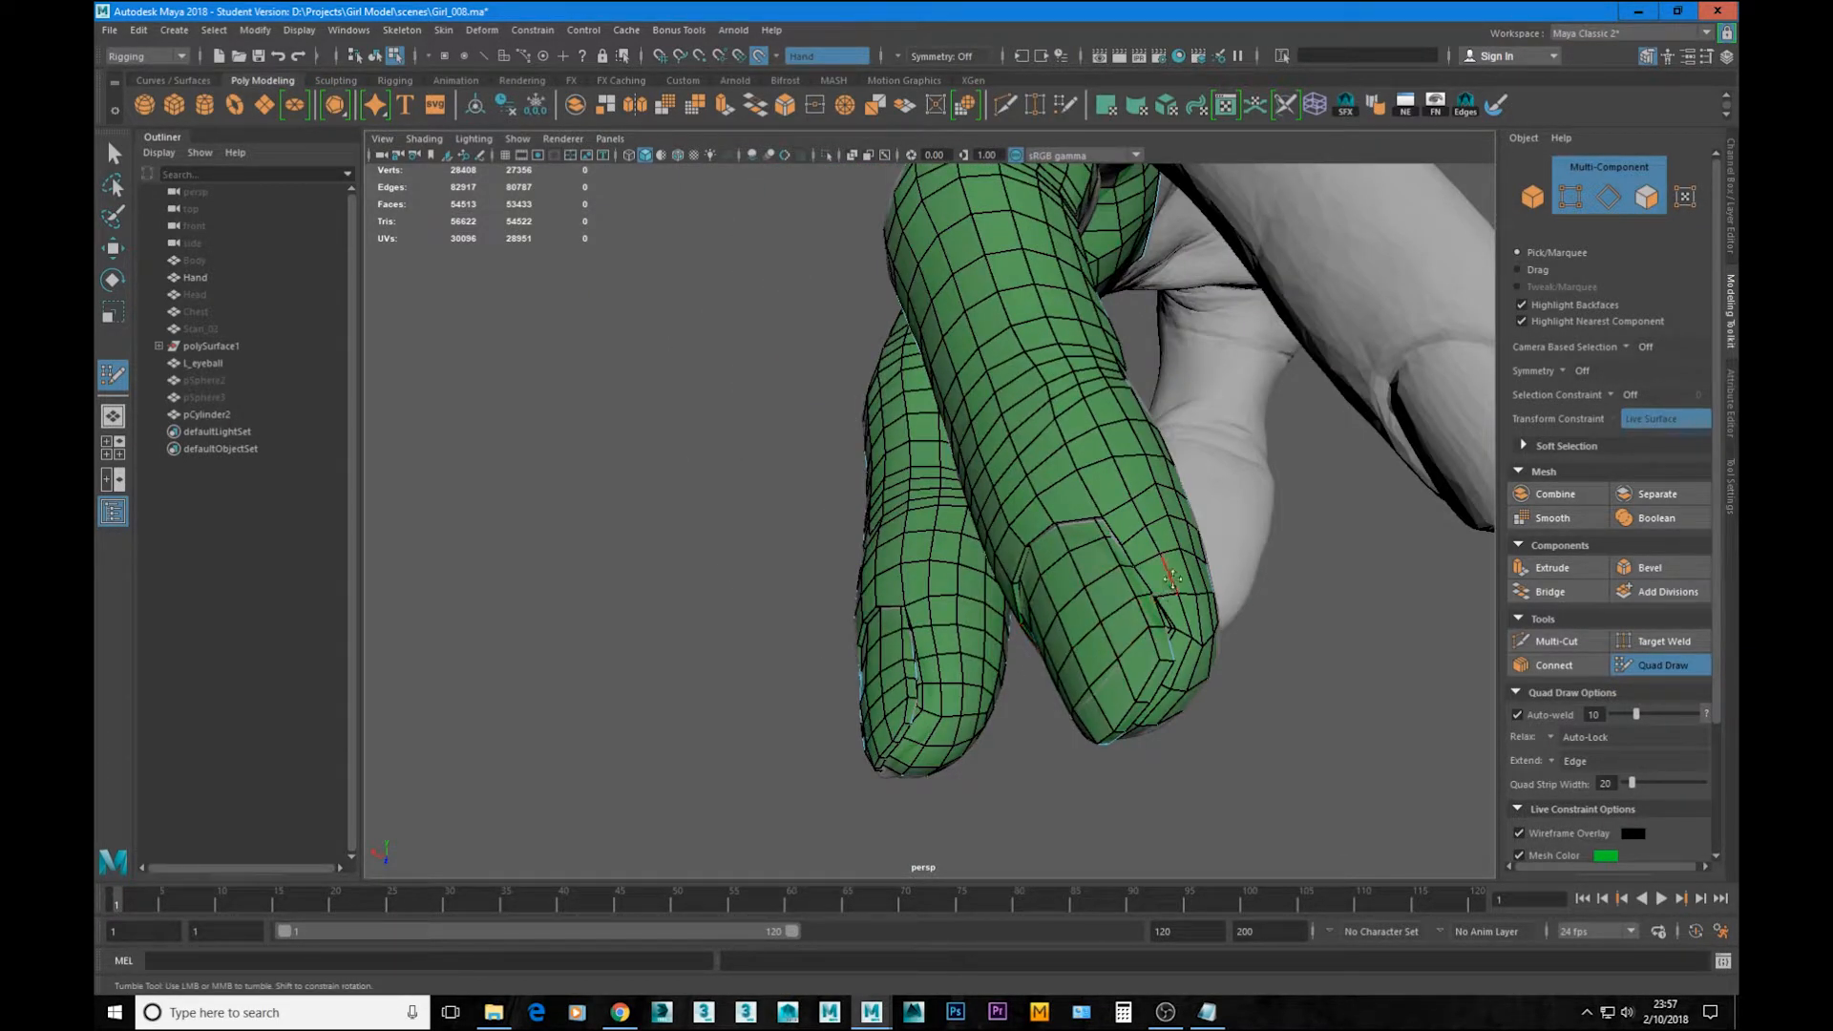
alt+drag(1170, 578, 945, 585)
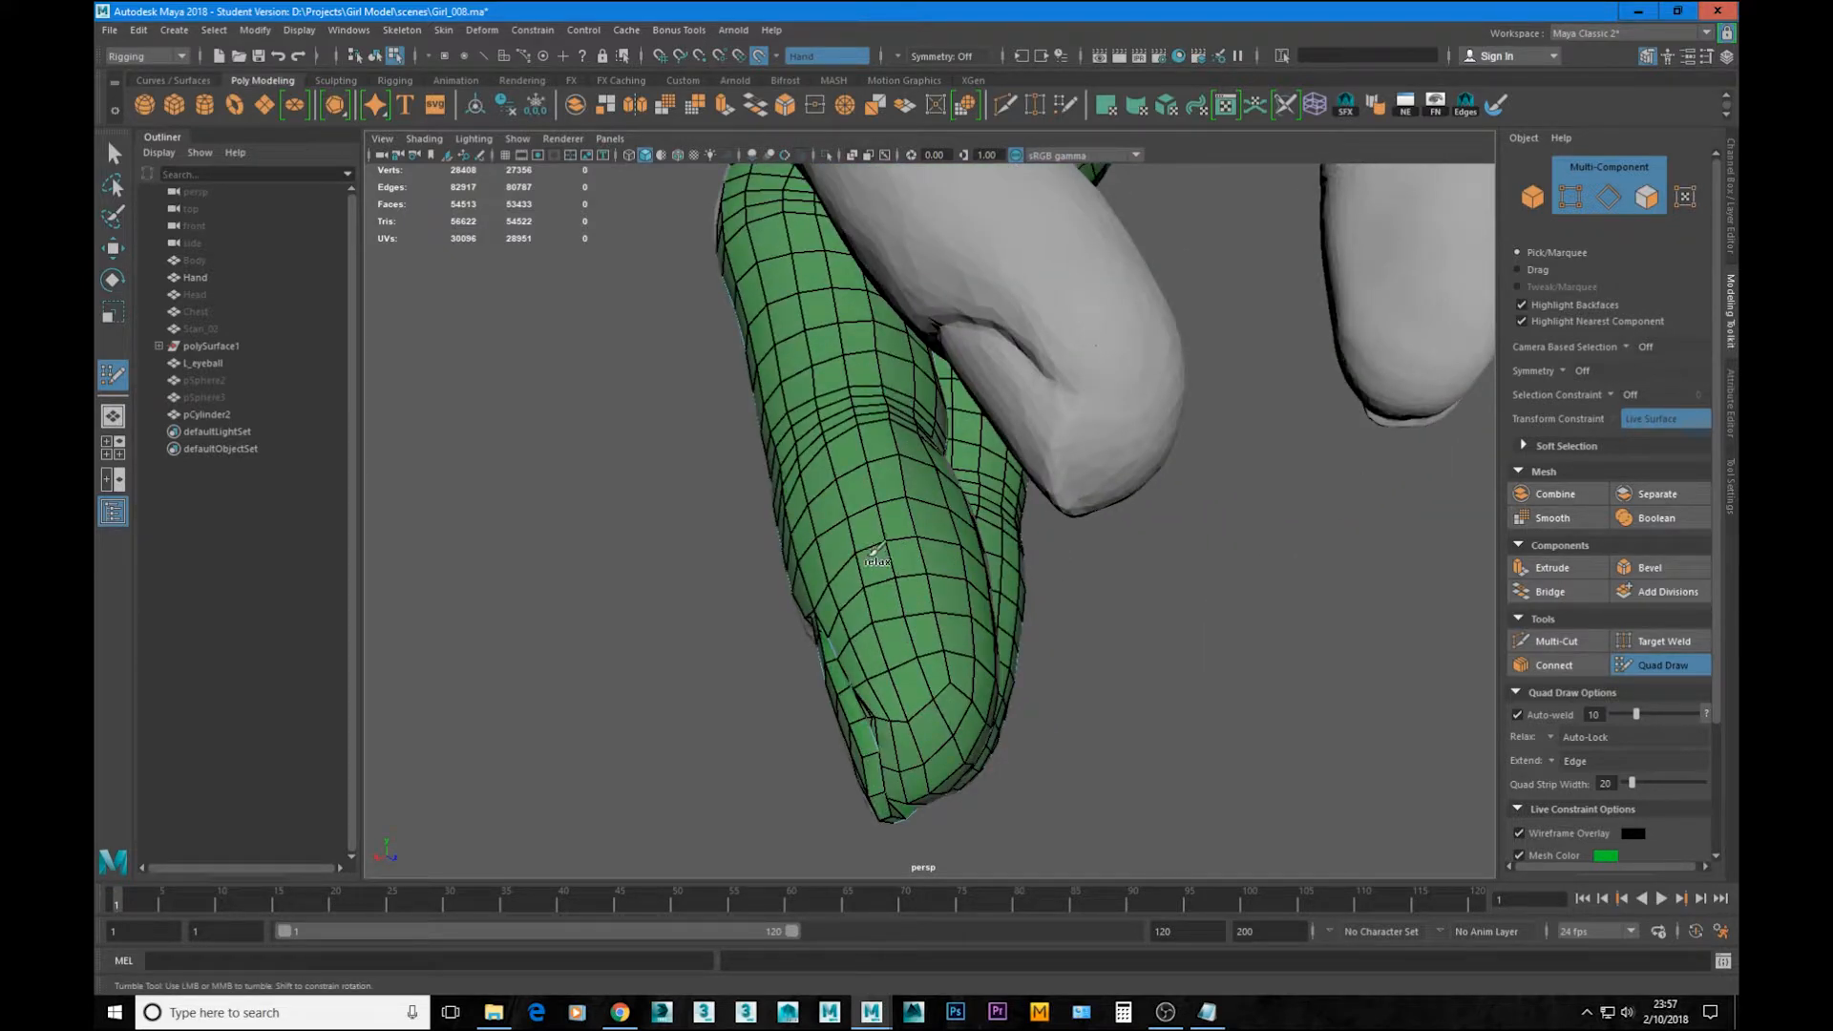
alt+drag(901, 593, 793, 661)
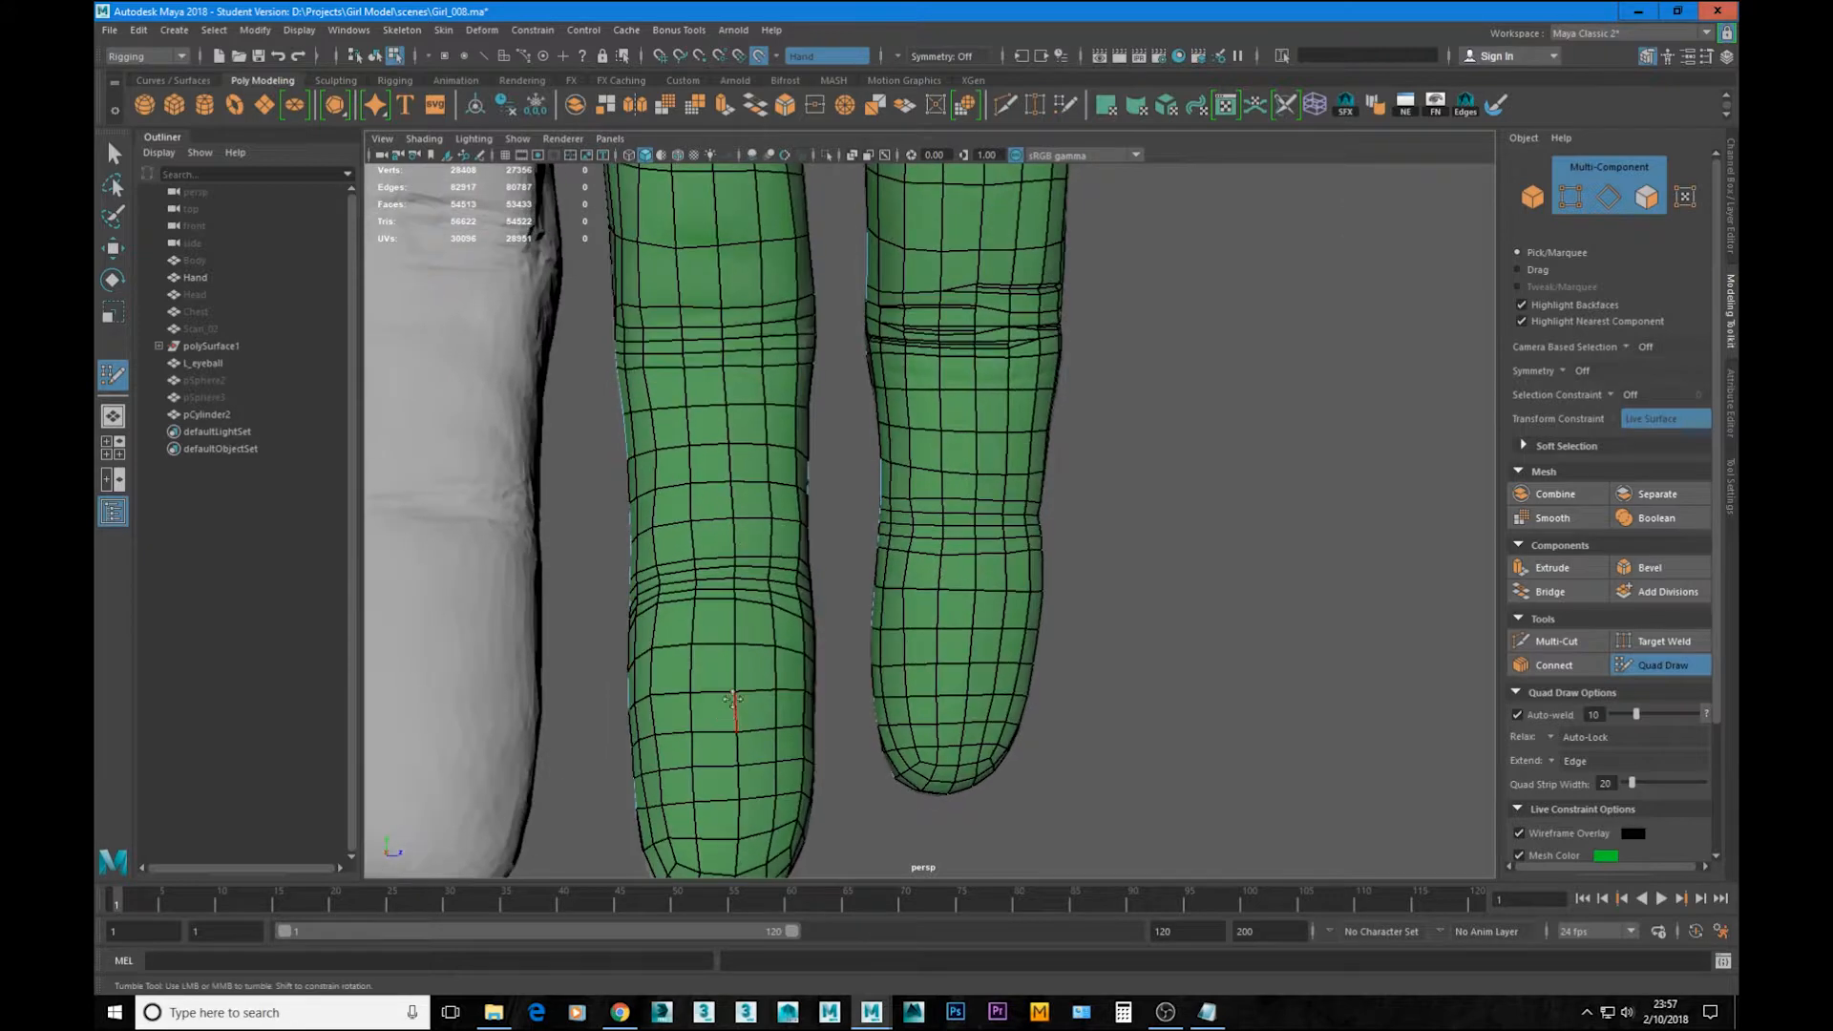
alt+middle_drag(733, 700, 701, 601)
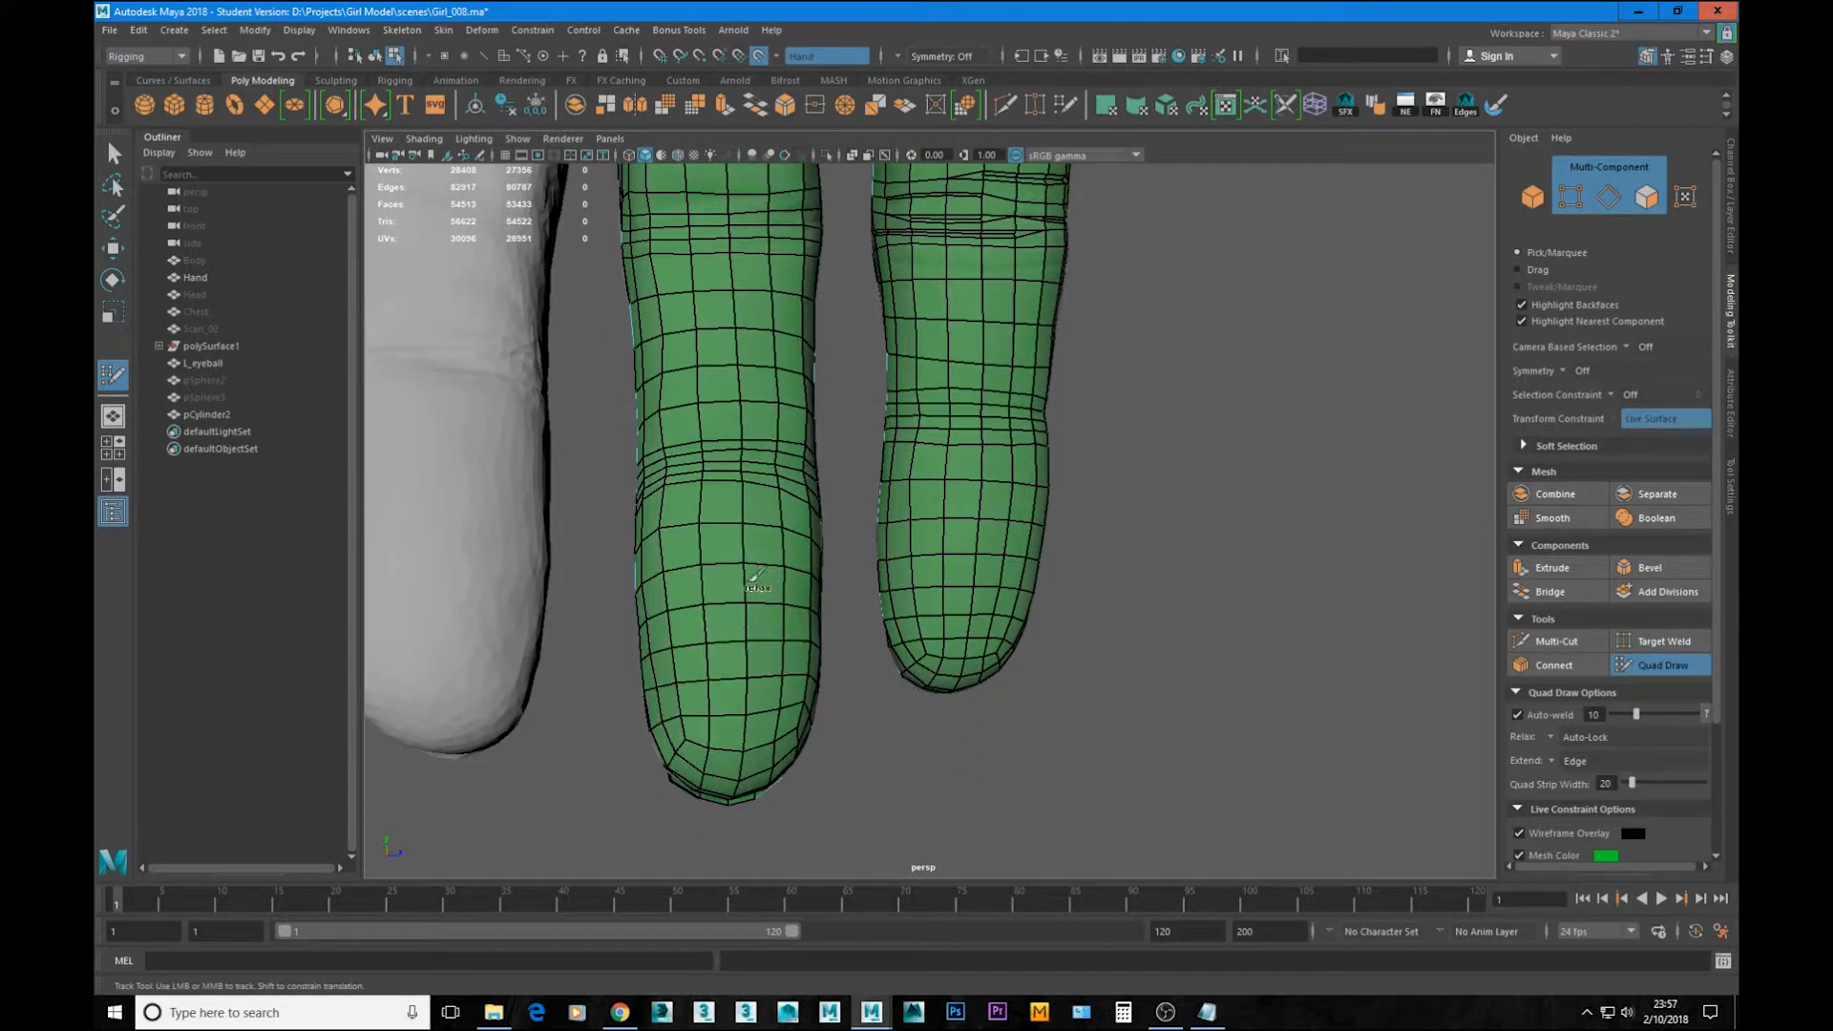
mouse_move(726, 625)
alt+mouse_down()
mouse_move(667, 637)
mouse_move(747, 654)
mouse_move(754, 680)
alt+mouse_up()
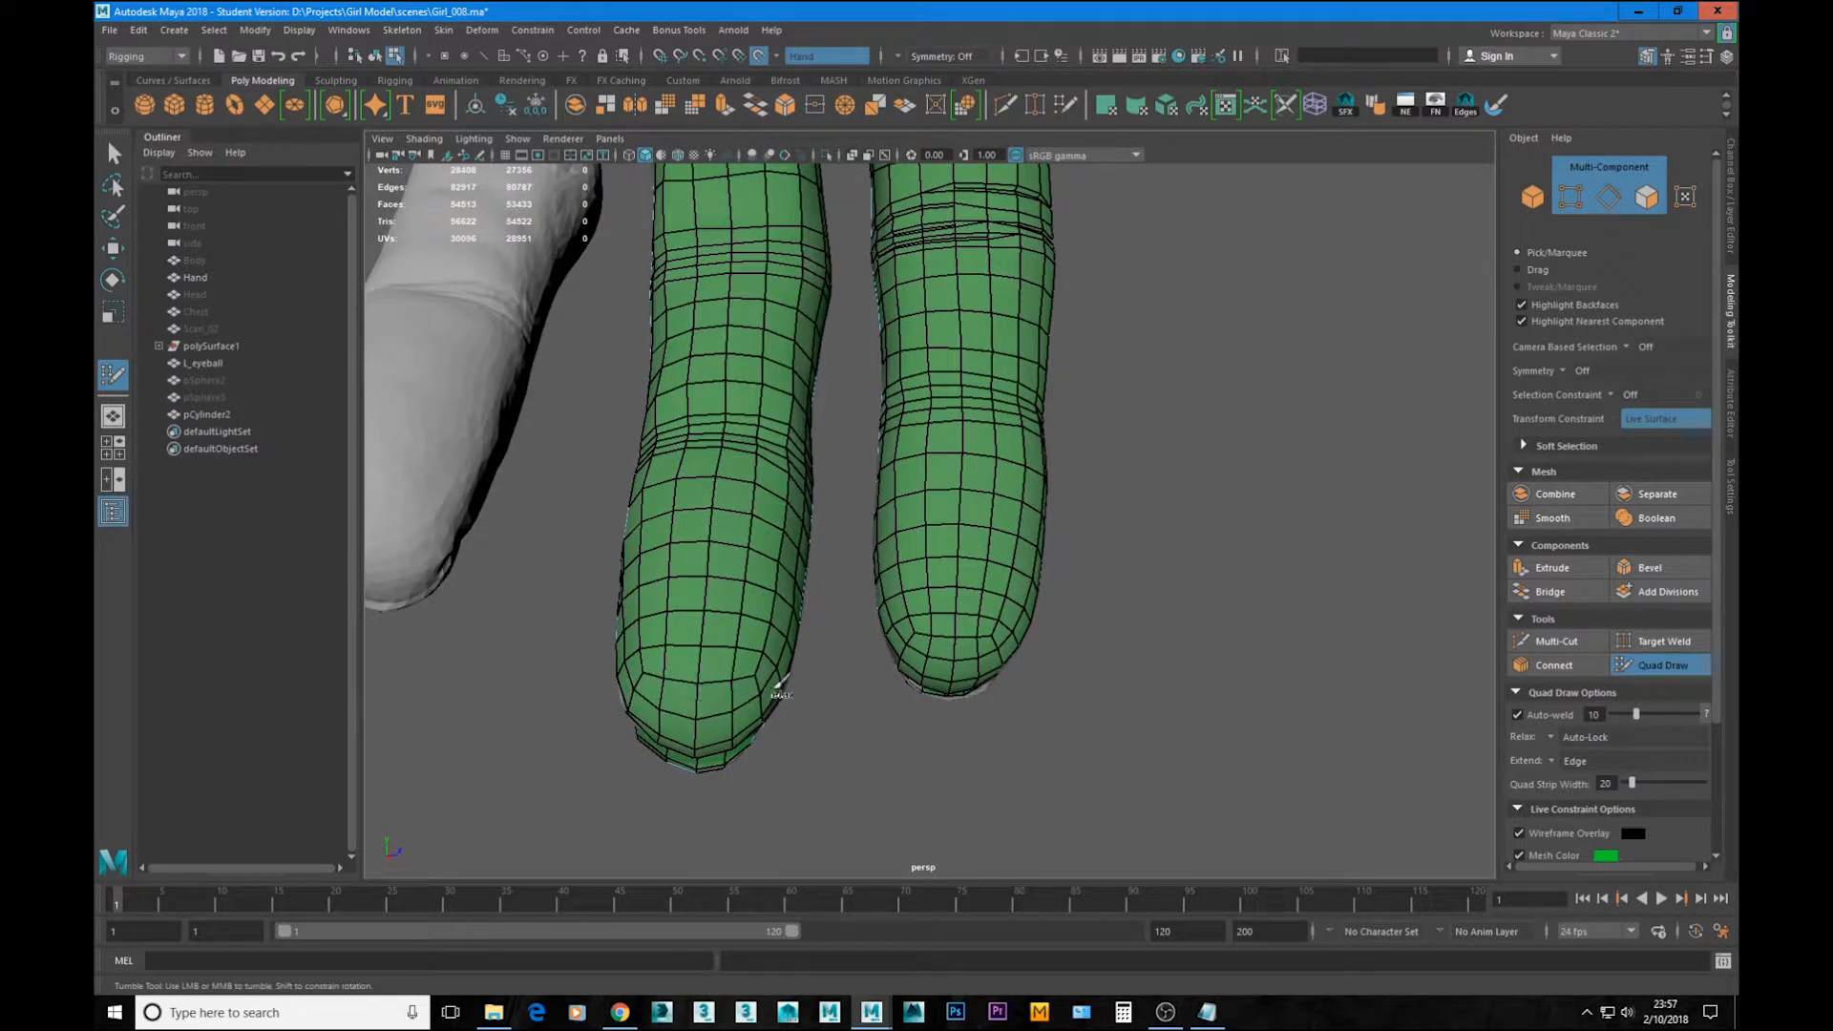
Step: Inspect the retopology mesh on the index and middle fingers from the fingertips to the base for uneven topology
alt+drag(789, 650, 811, 578)
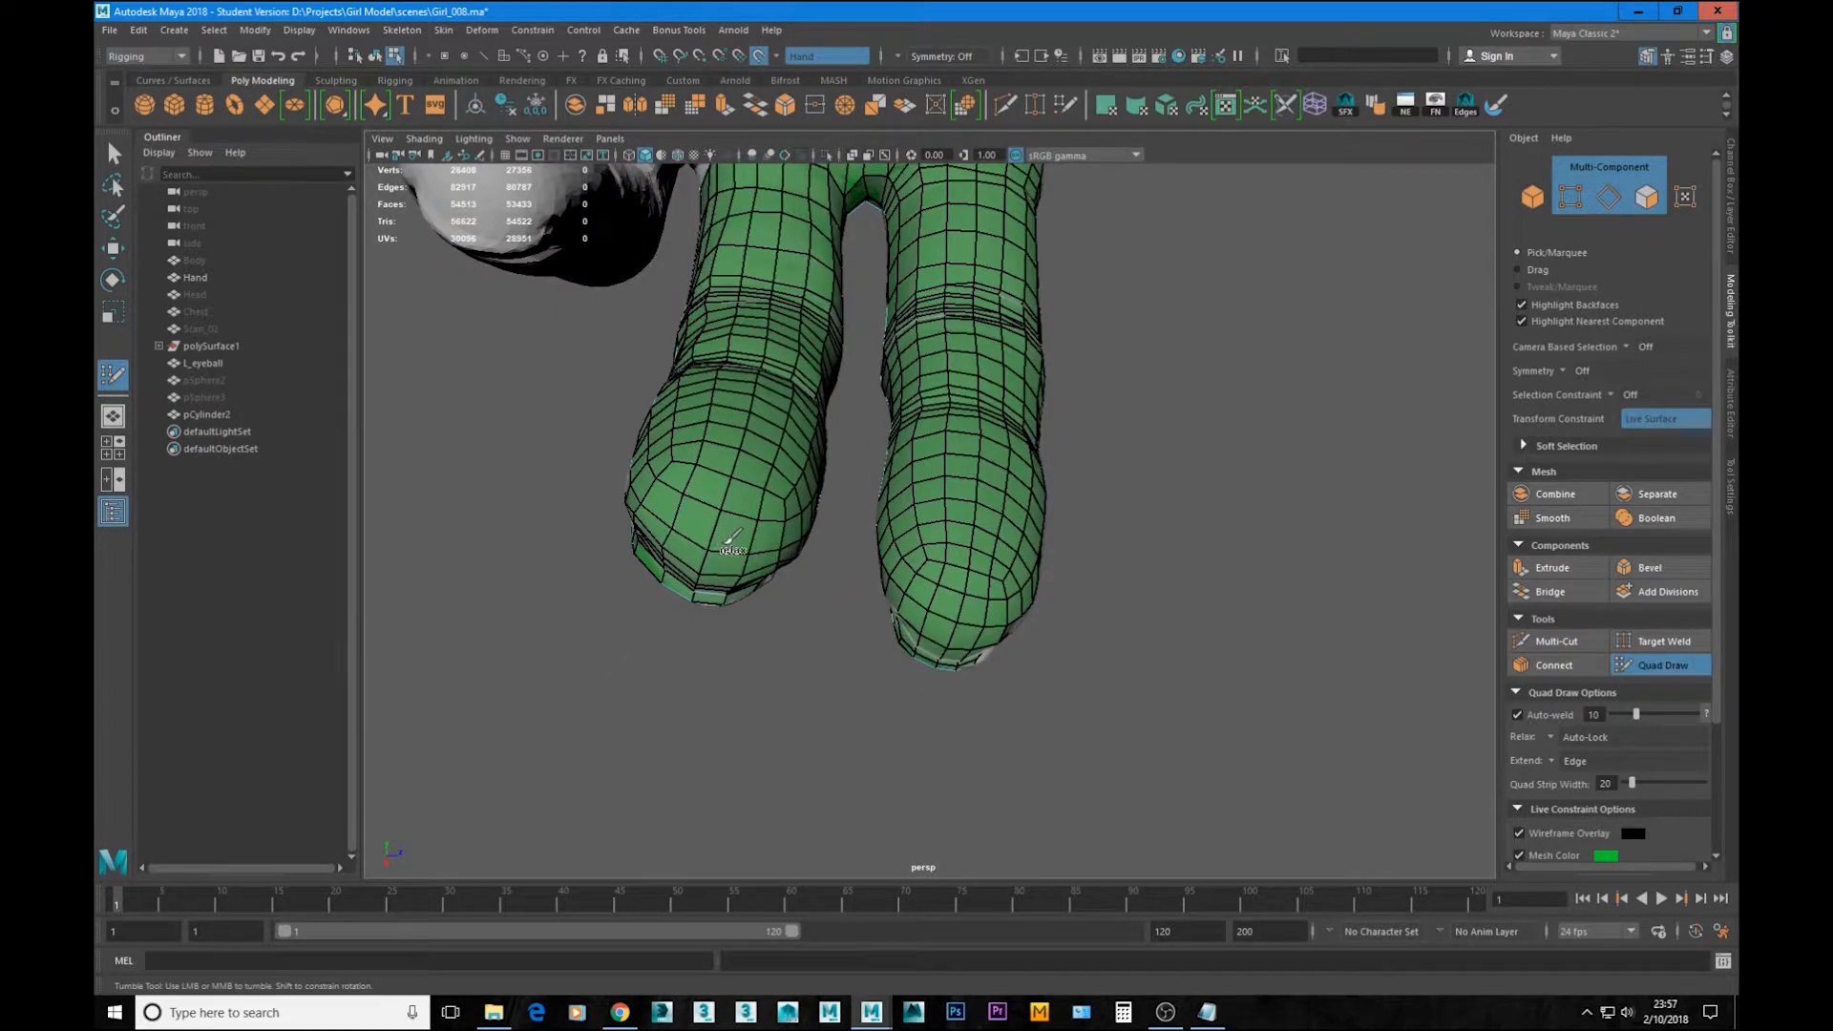
alt+drag(666, 462, 792, 530)
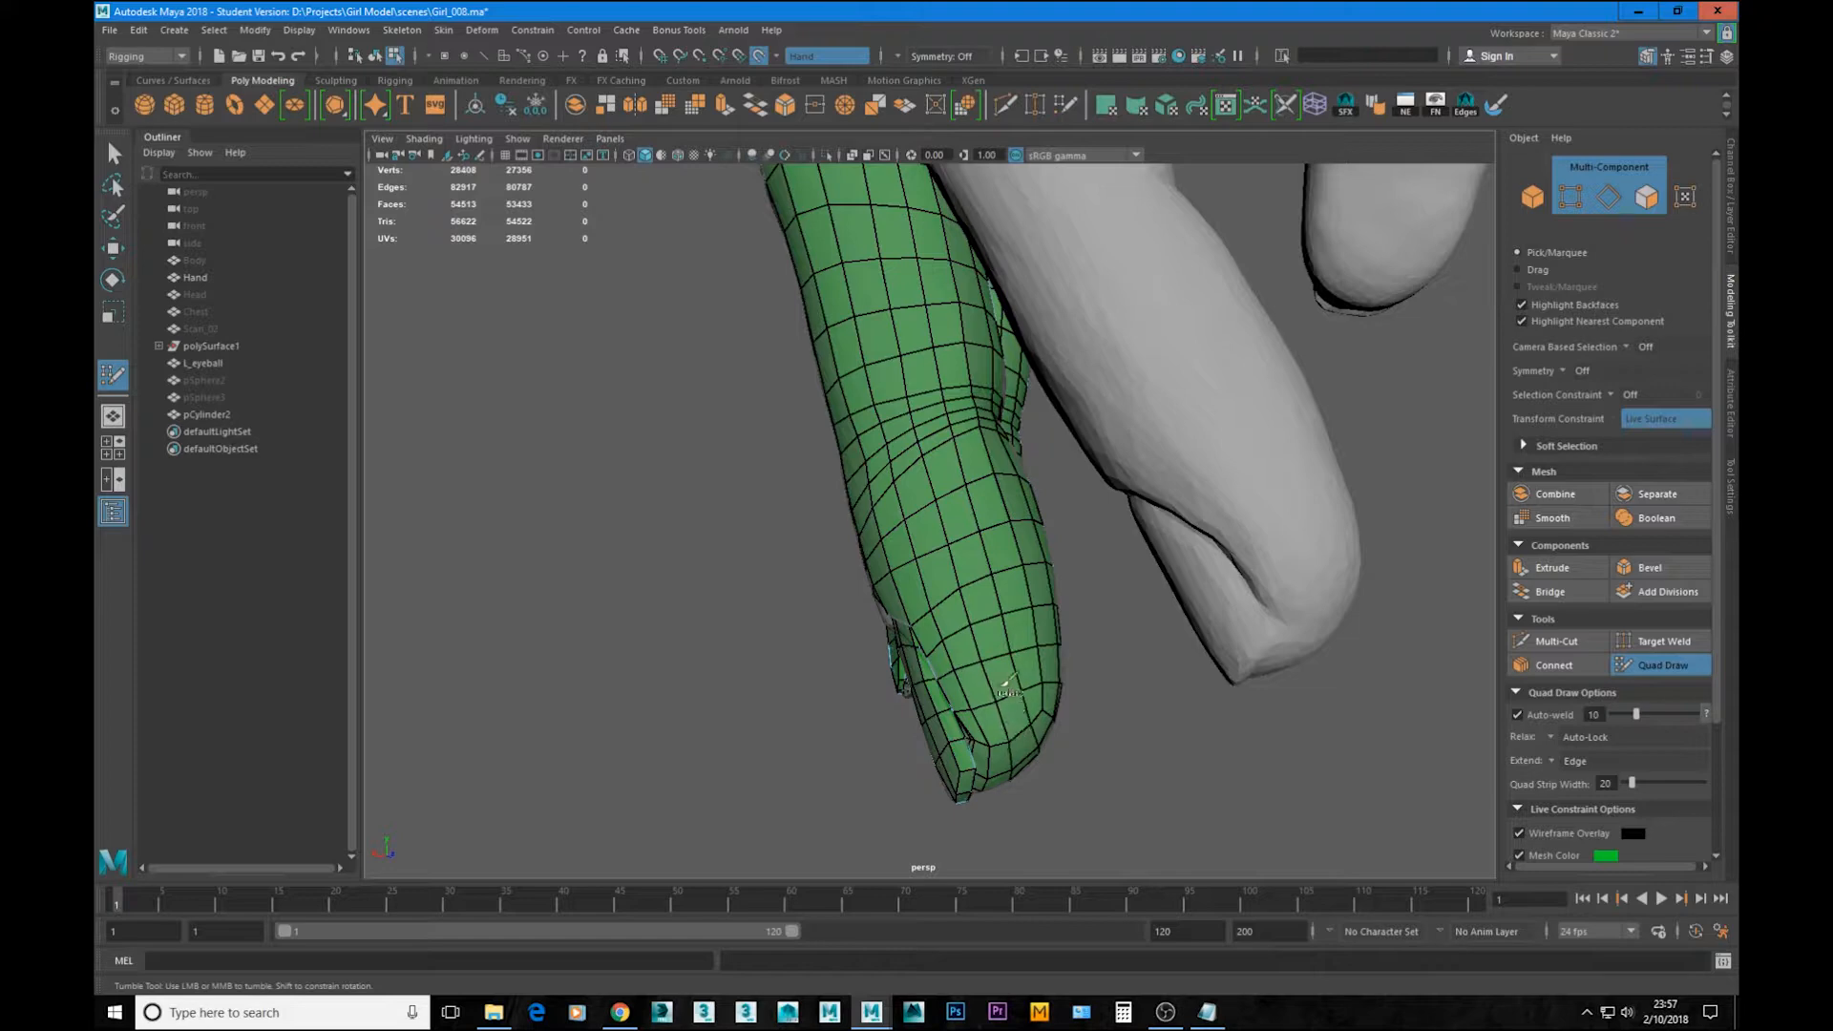
alt+drag(1033, 616, 770, 656)
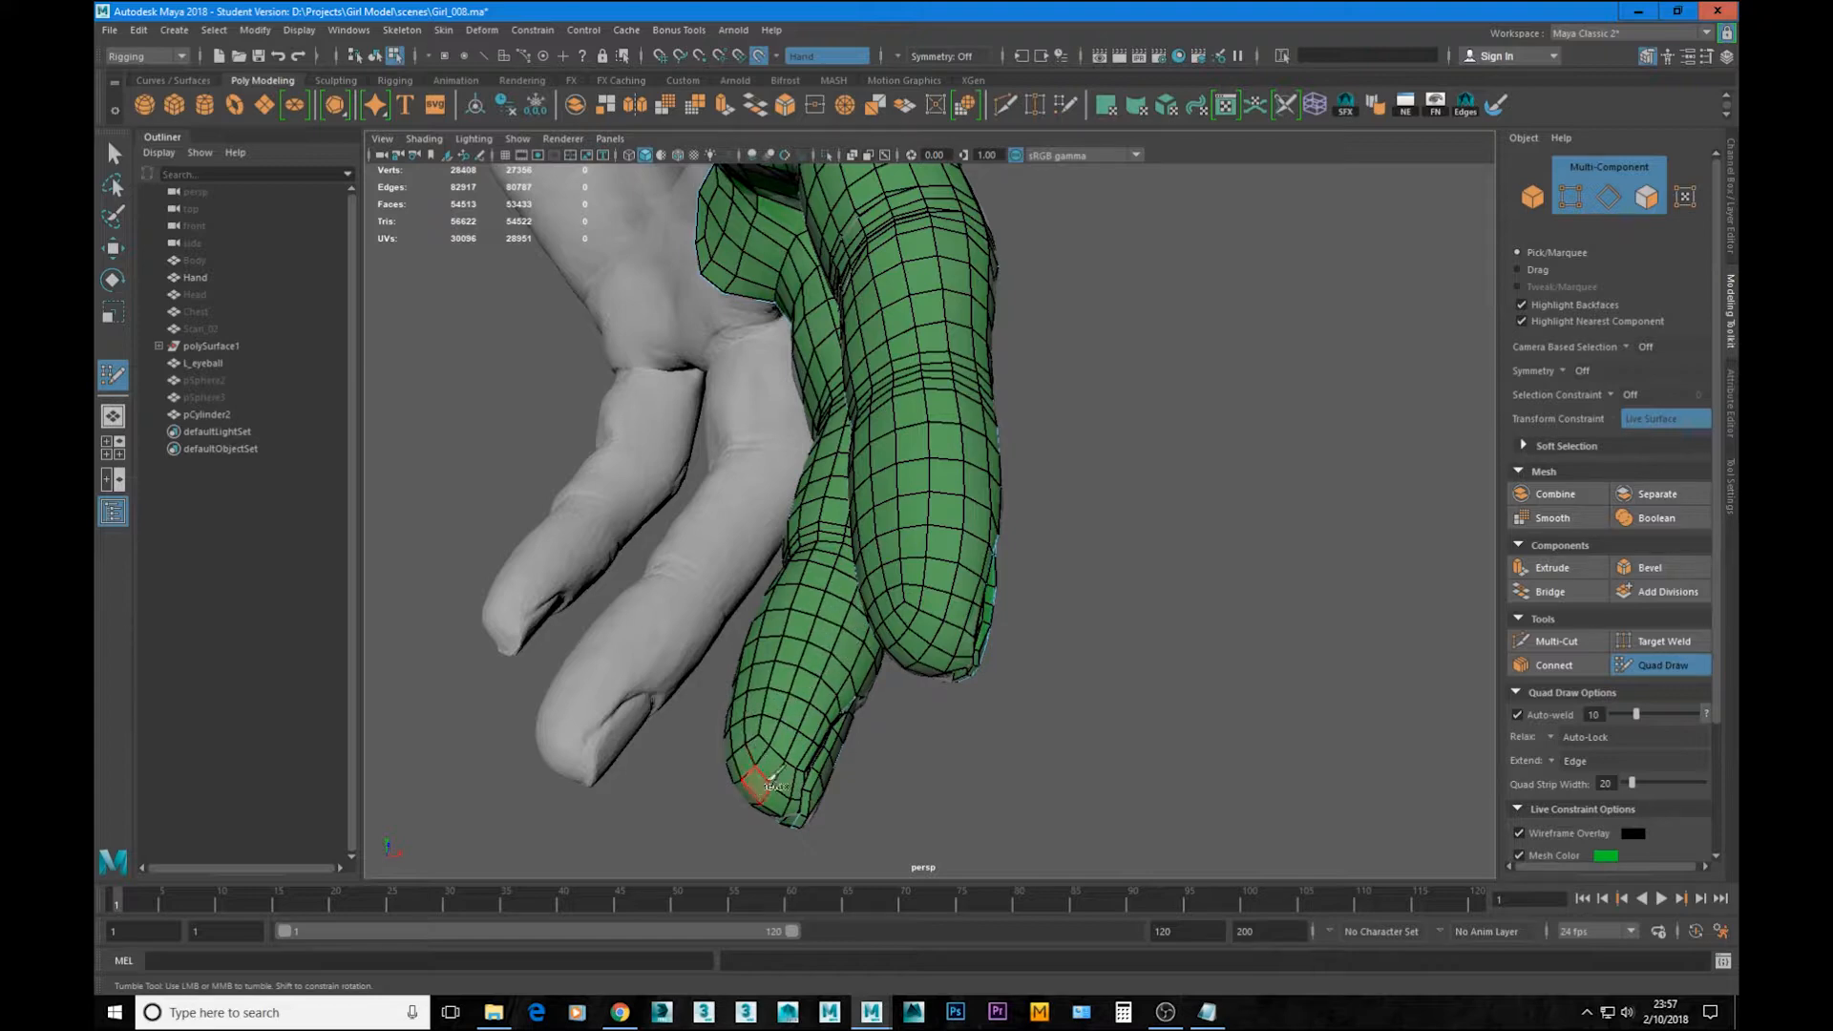
mouse_move(771, 776)
alt+mouse_down()
mouse_move(970, 614)
mouse_move(881, 582)
mouse_move(894, 527)
mouse_move(931, 548)
mouse_move(896, 519)
mouse_move(825, 513)
mouse_move(706, 561)
mouse_move(731, 581)
mouse_move(1042, 579)
alt+mouse_up()
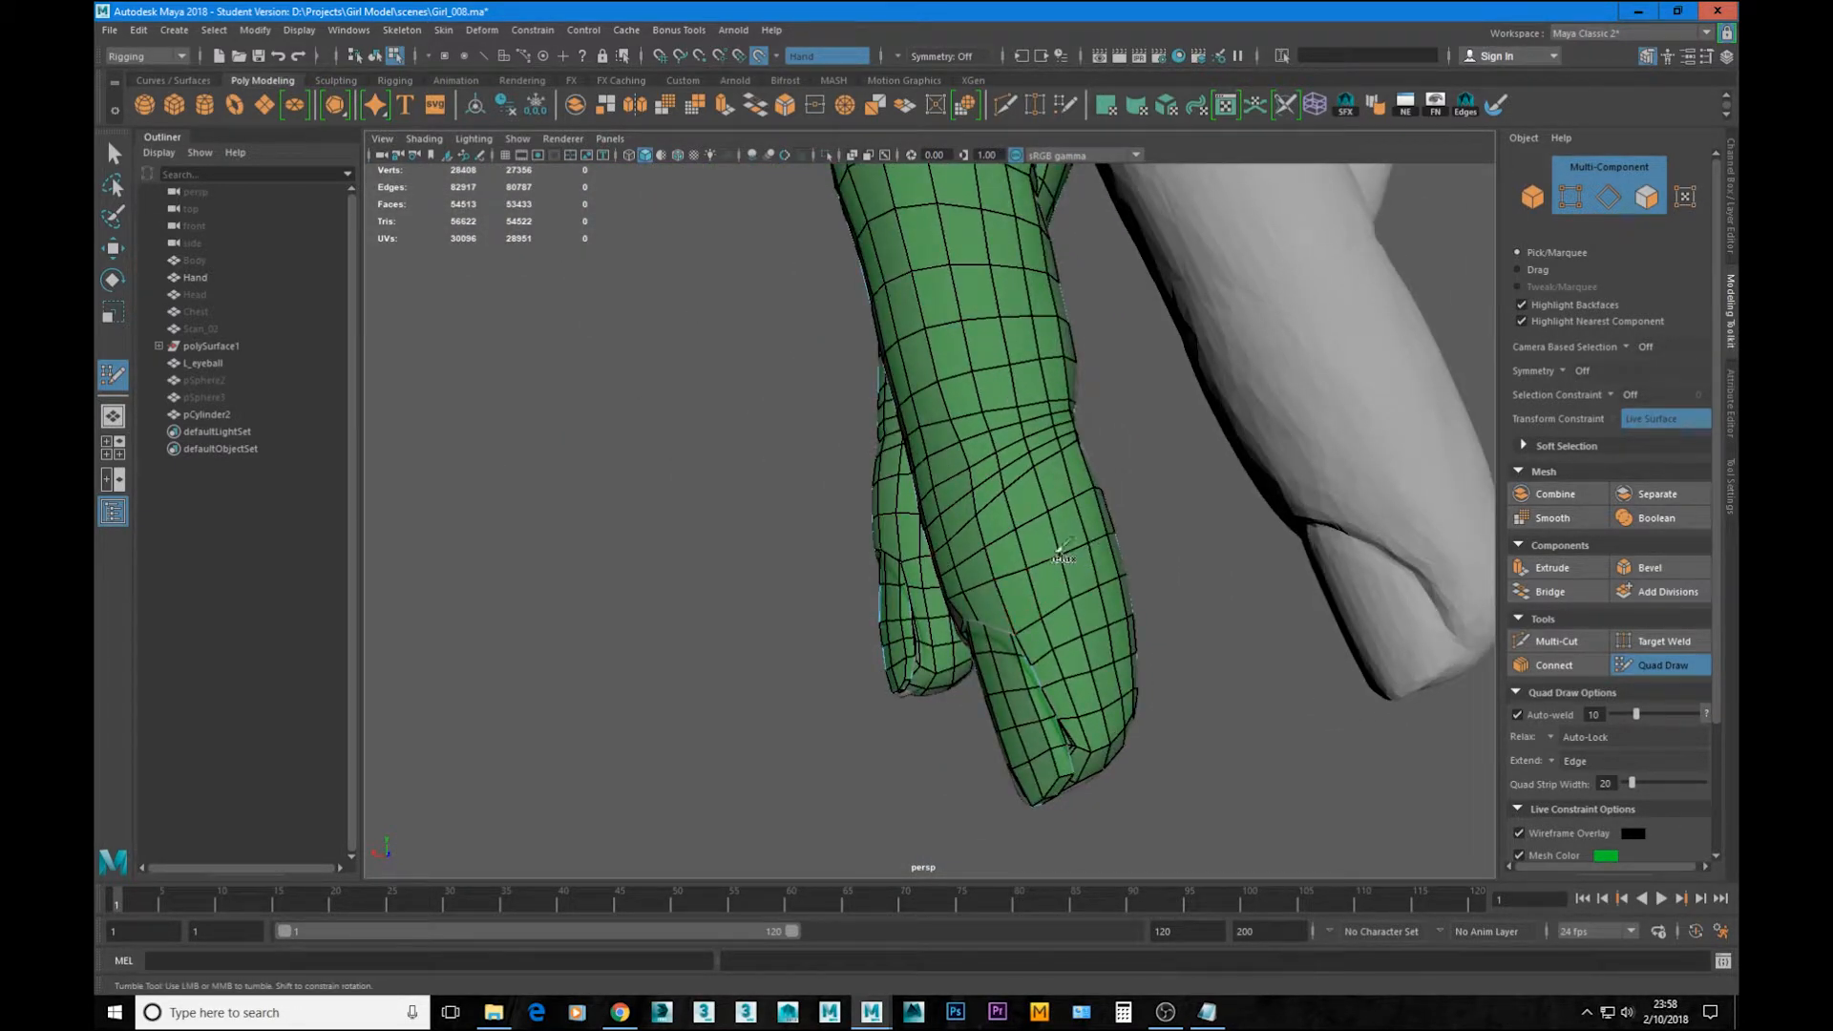
alt+drag(1113, 499, 745, 558)
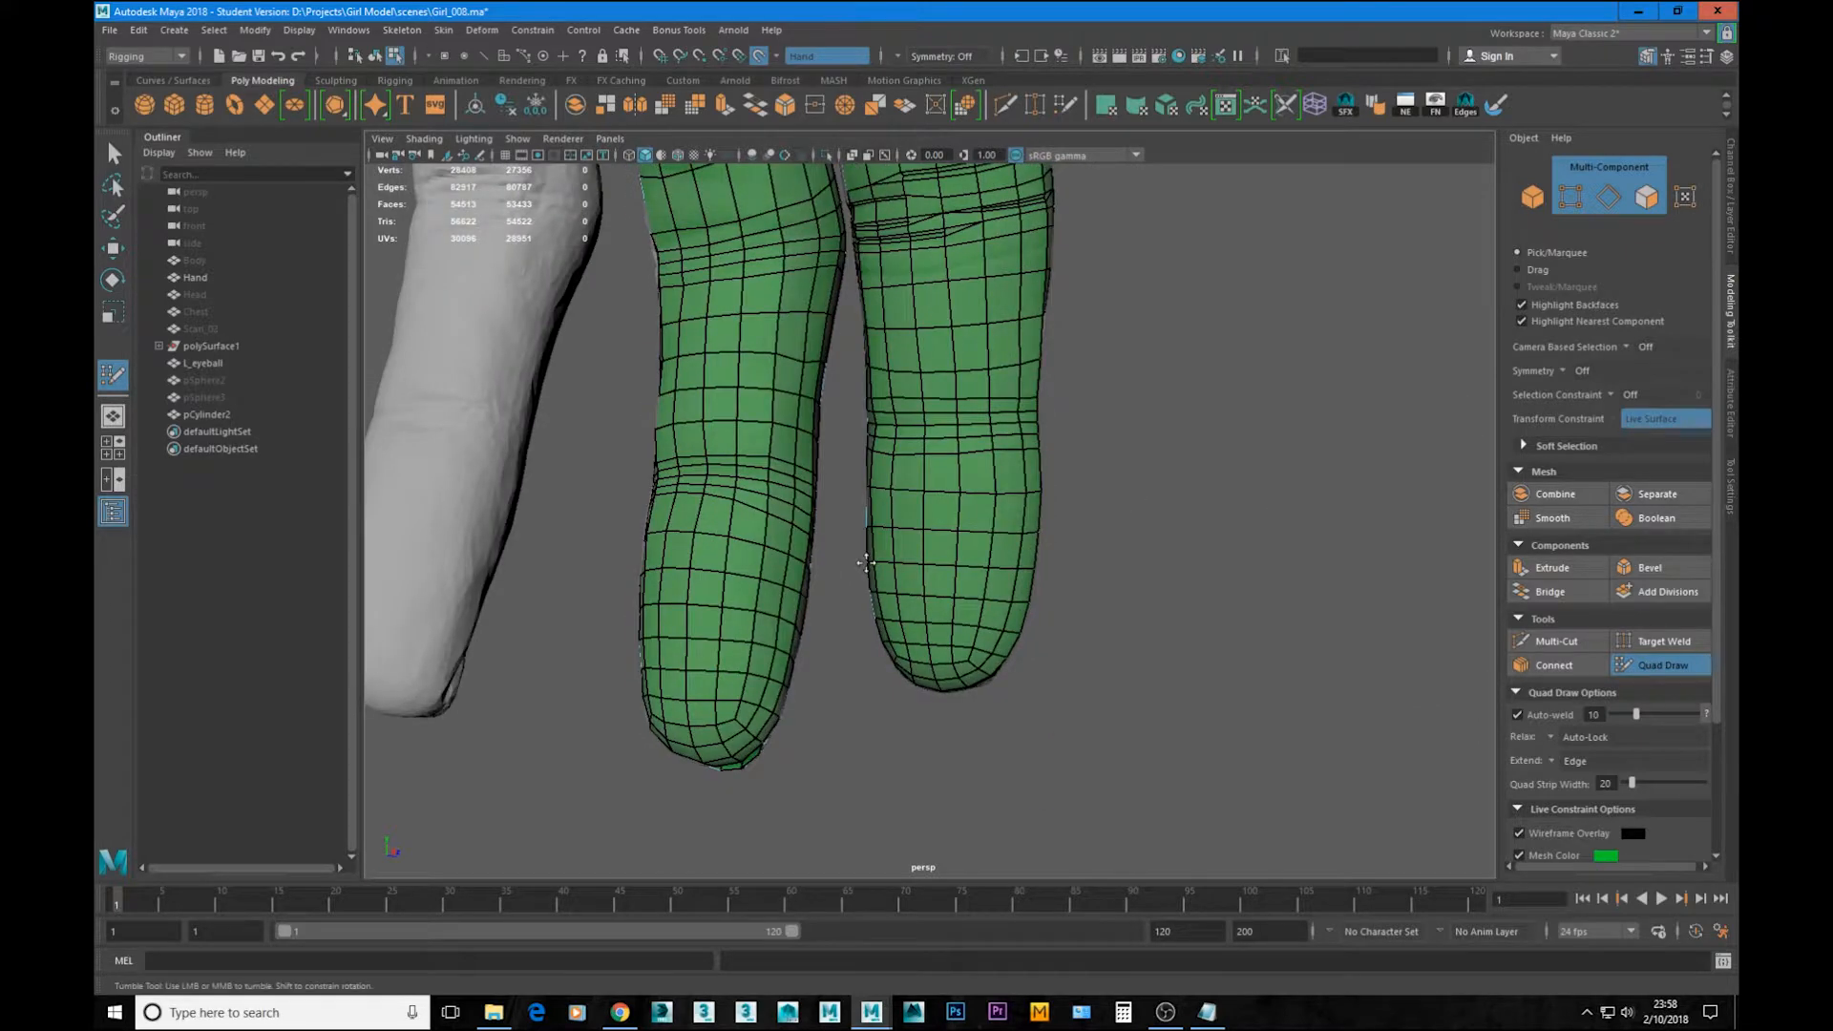
alt+middle_drag(856, 492, 859, 494)
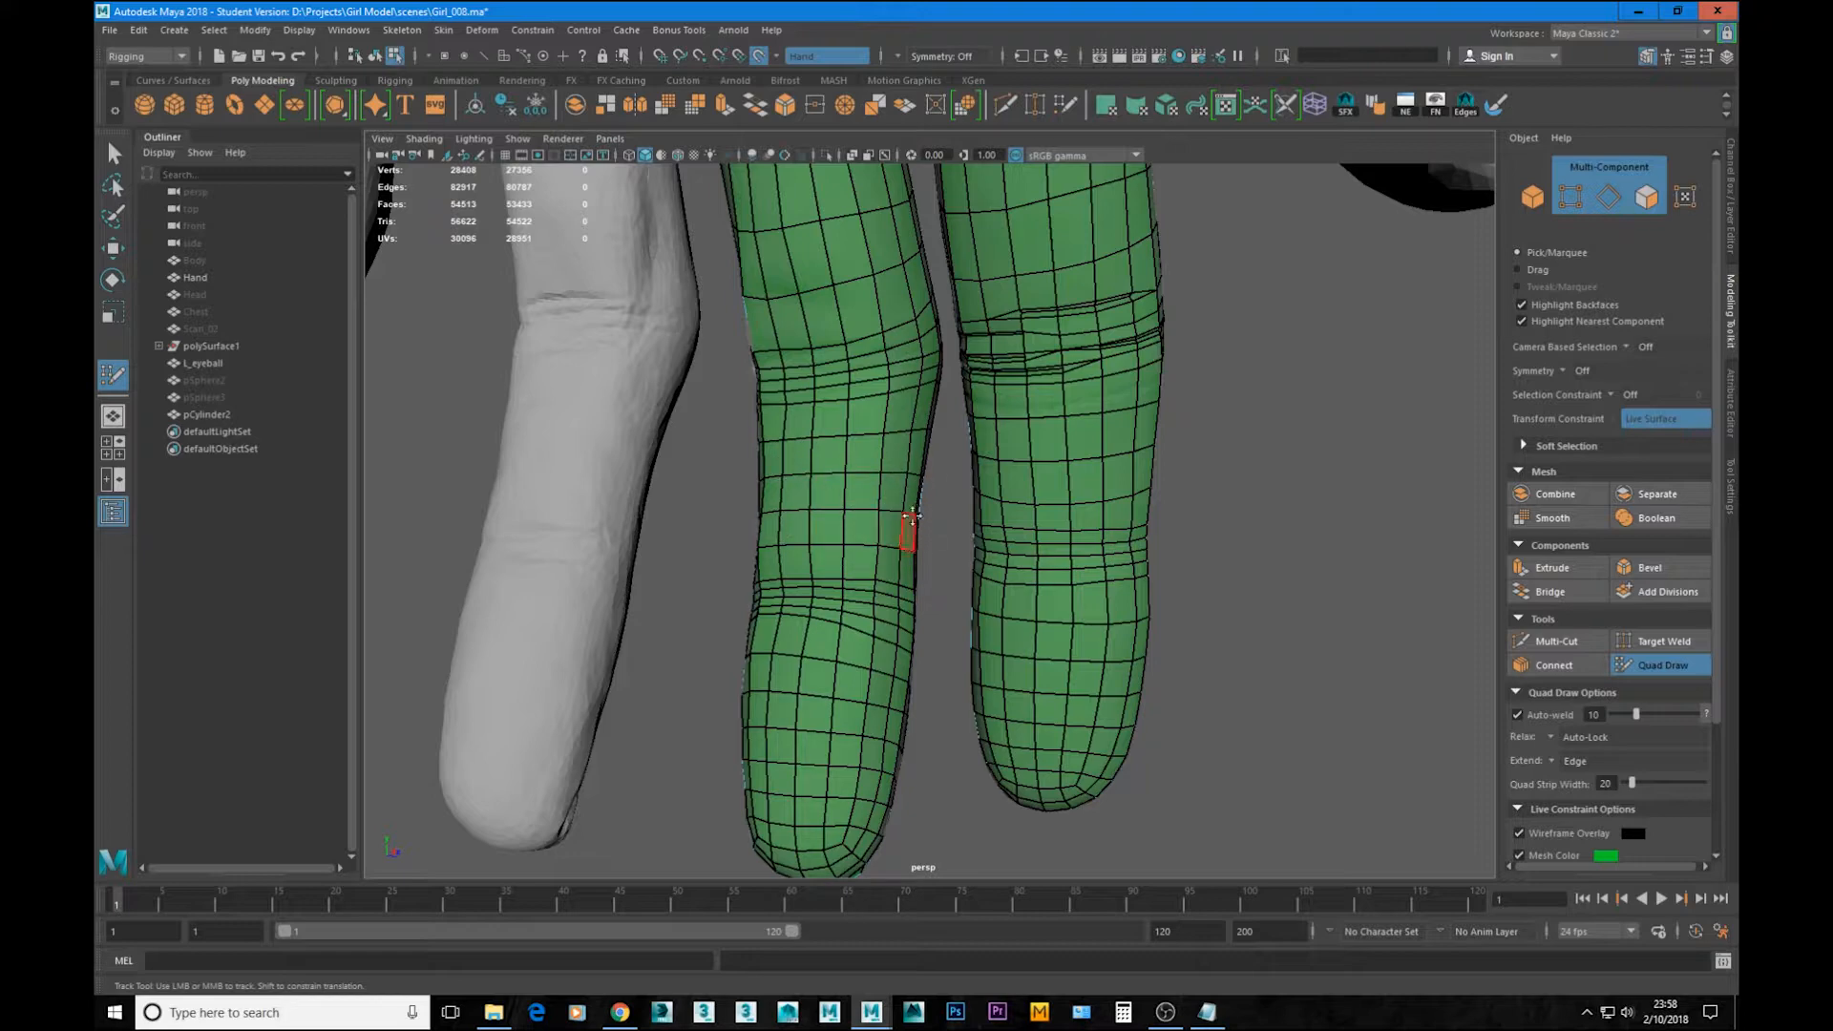
alt+drag(910, 517, 1115, 648)
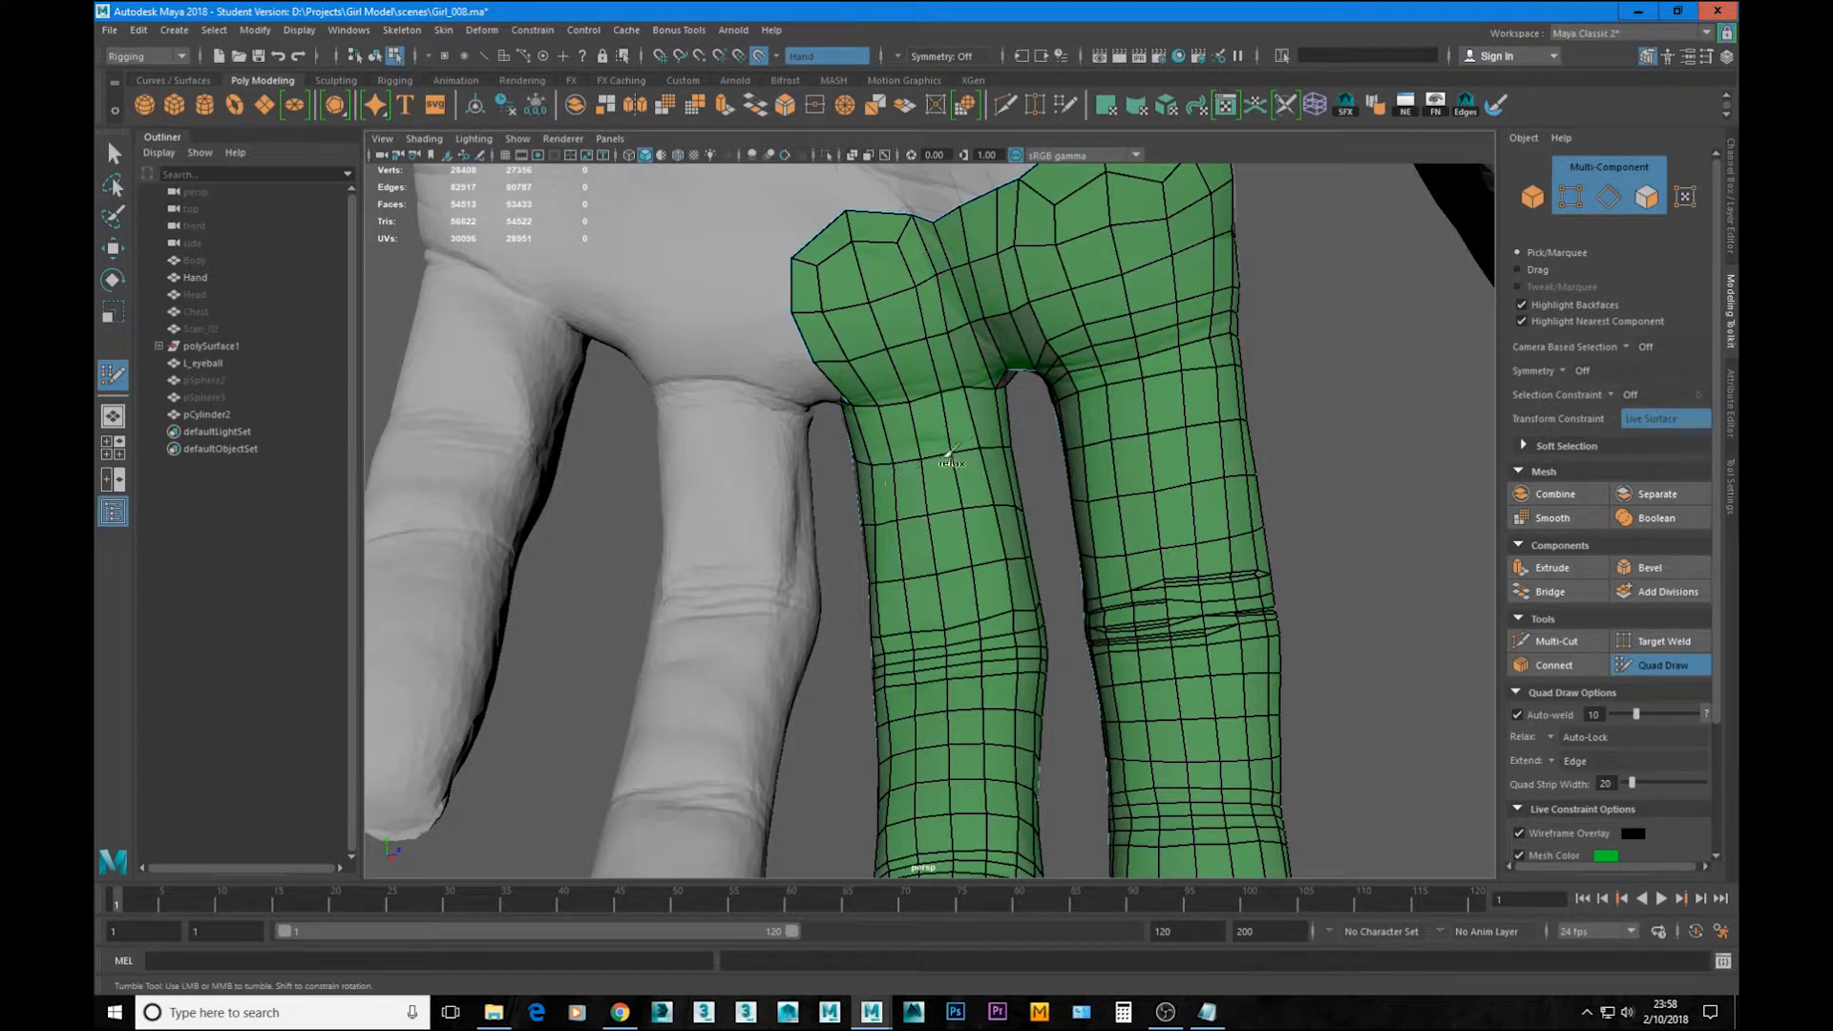
alt+drag(943, 501, 1295, 393)
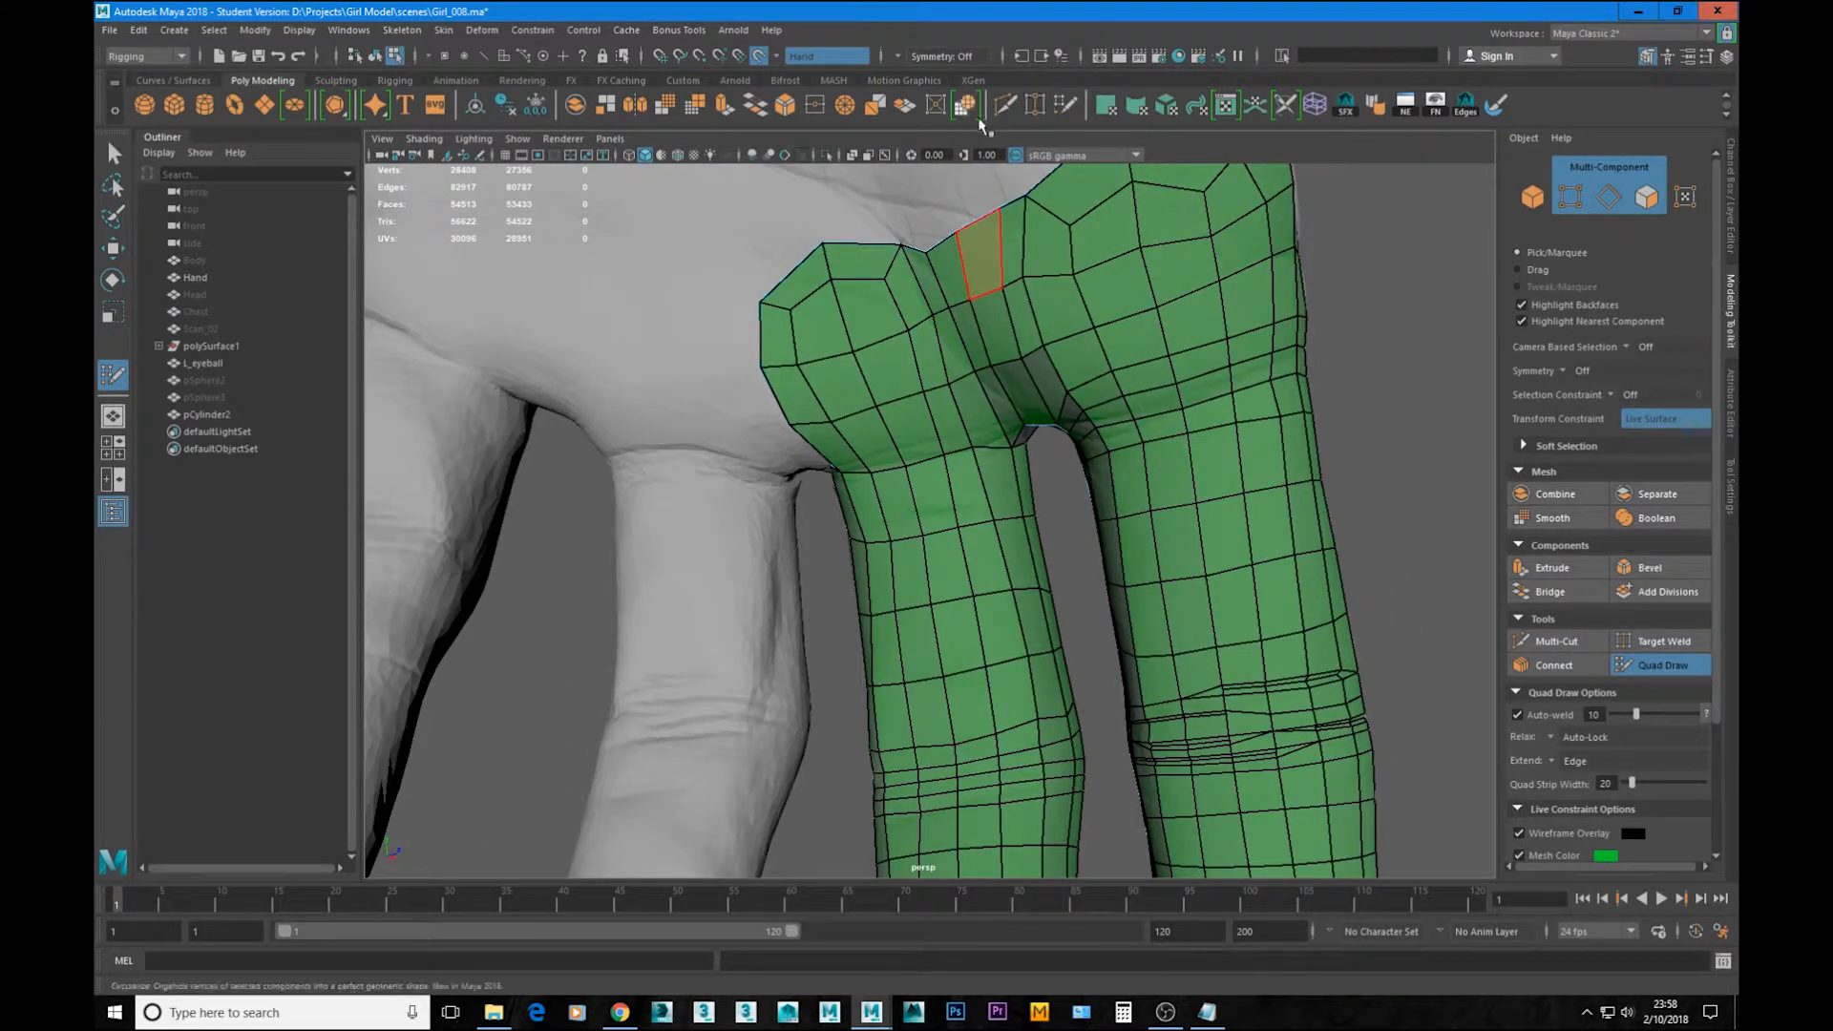
Step: Insert two edge loops around the base of the middle finger with Multi-Cut
key(ctrl+shift+x)
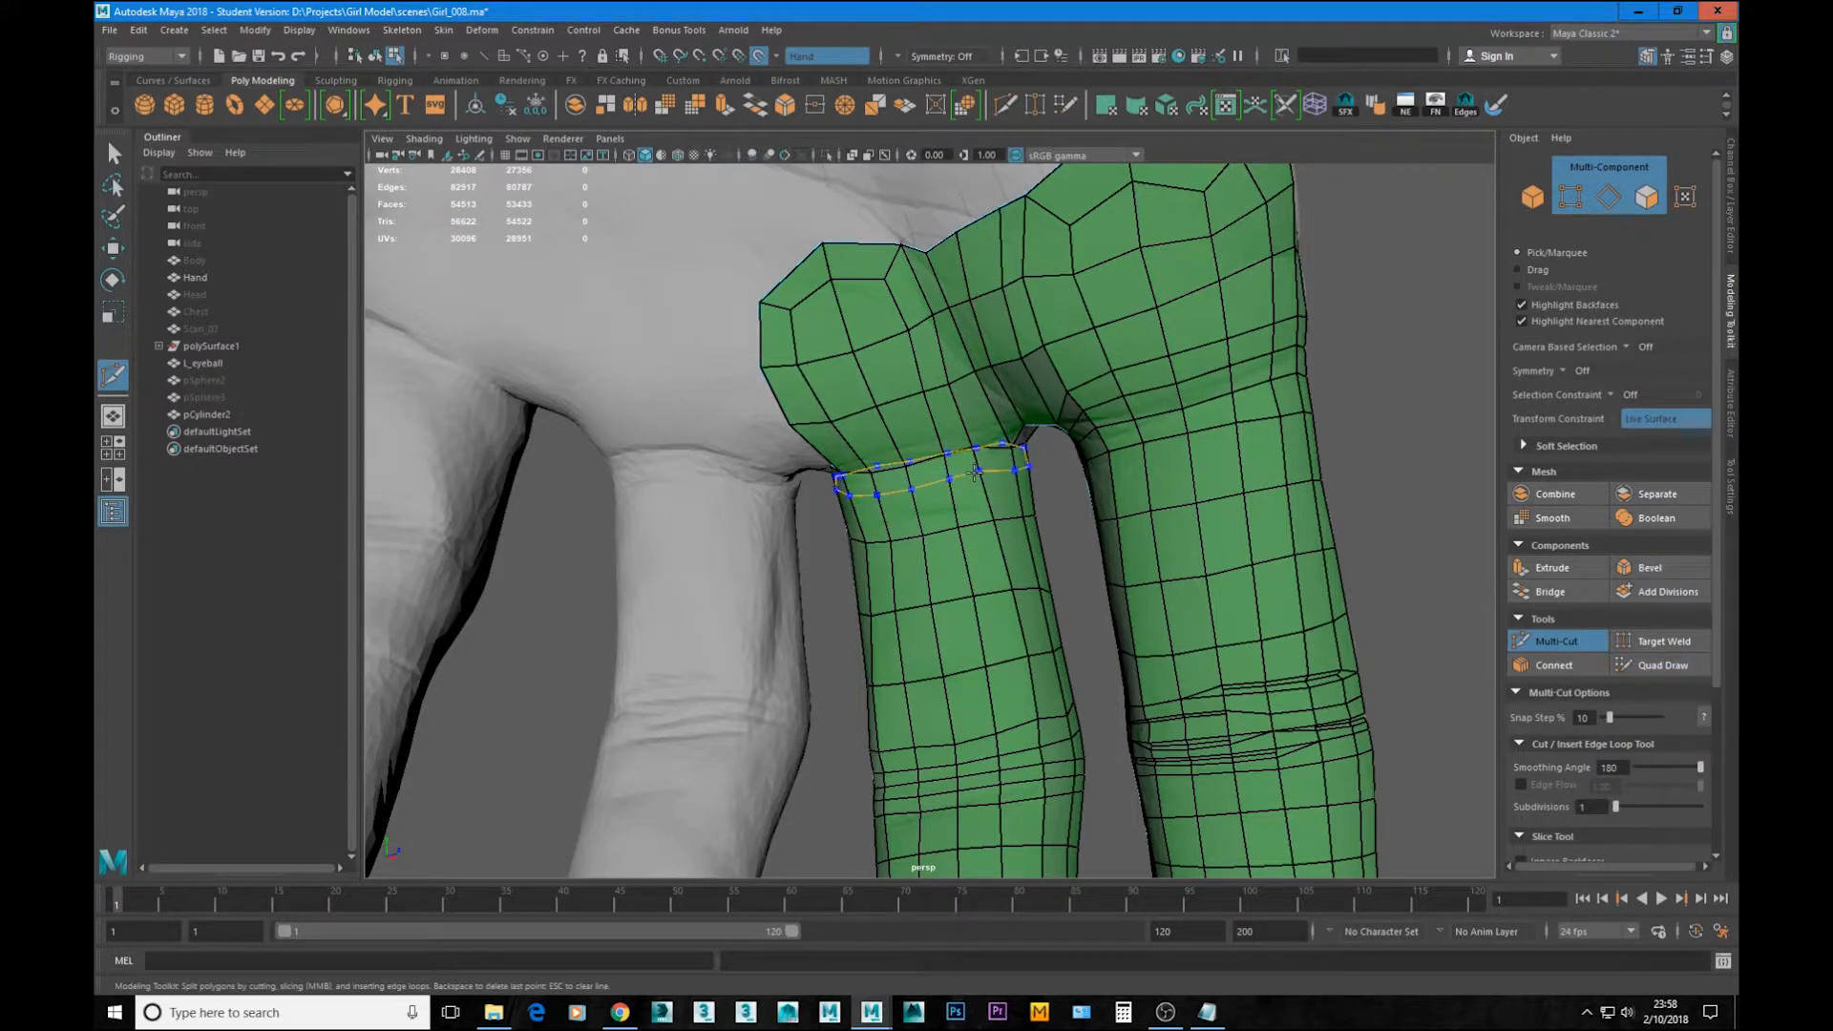
ctrl+click(976, 483)
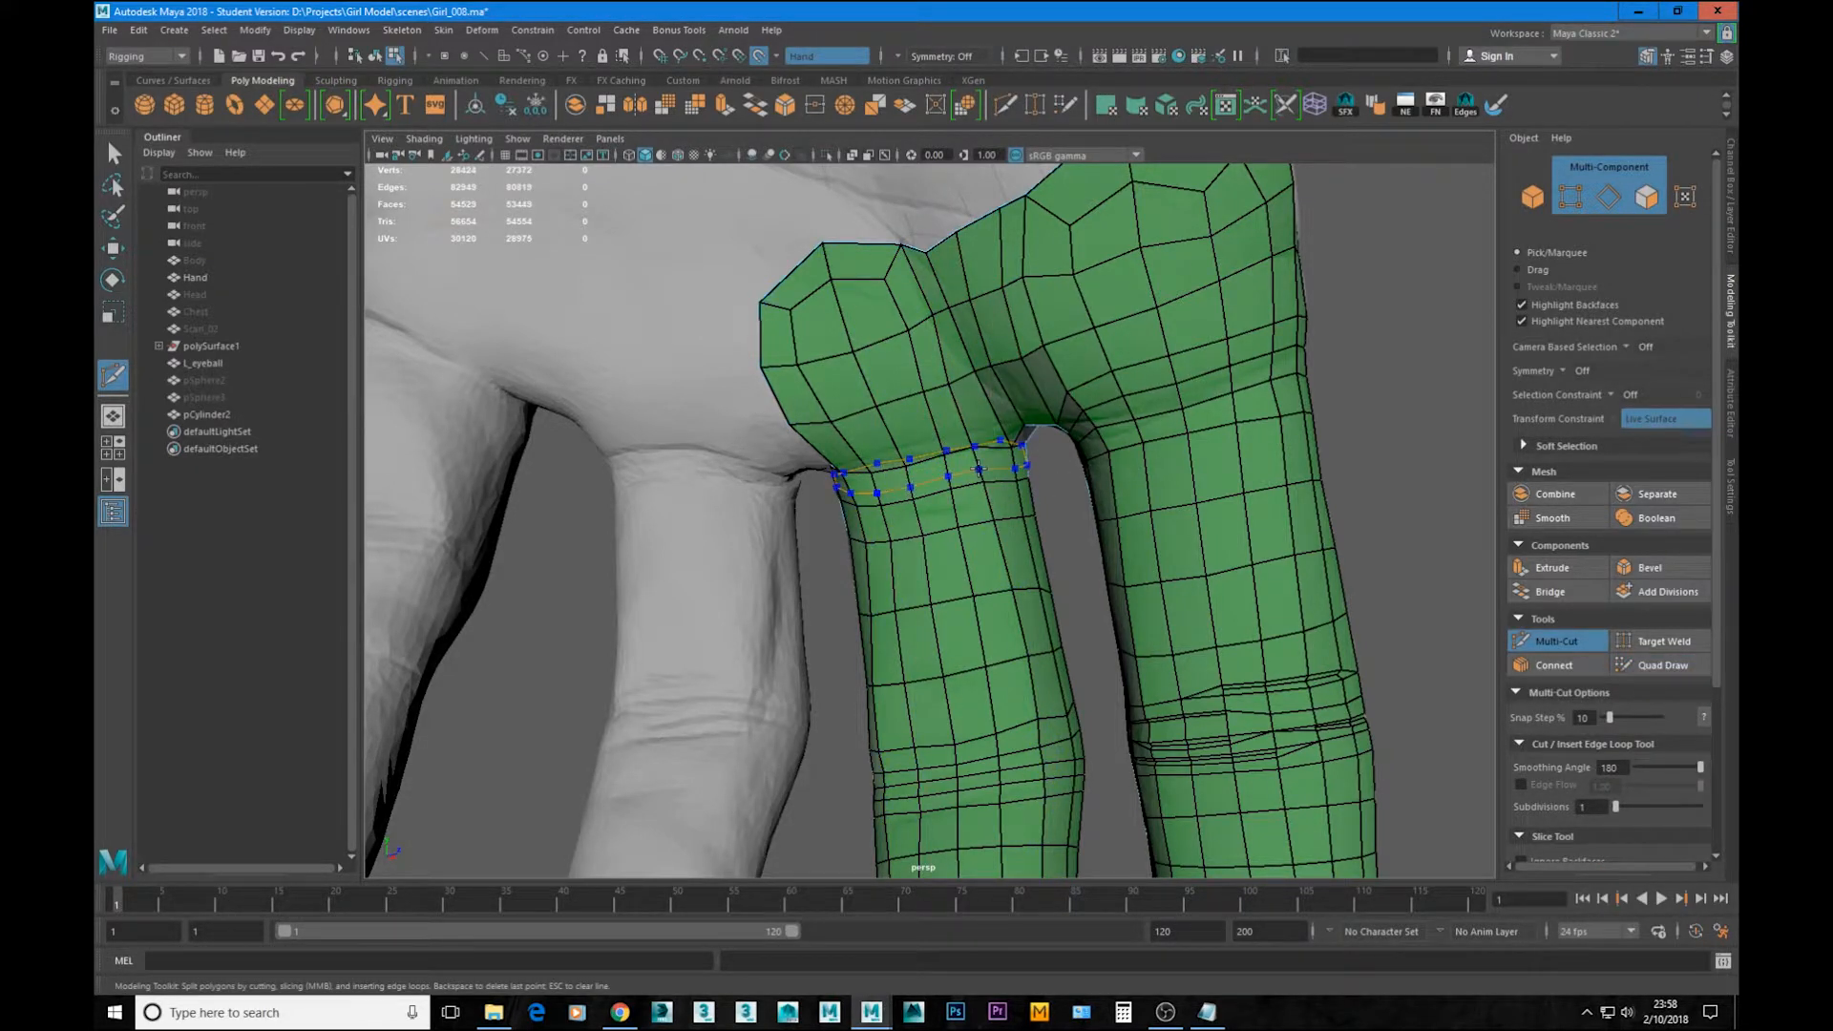
ctrl+click(974, 470)
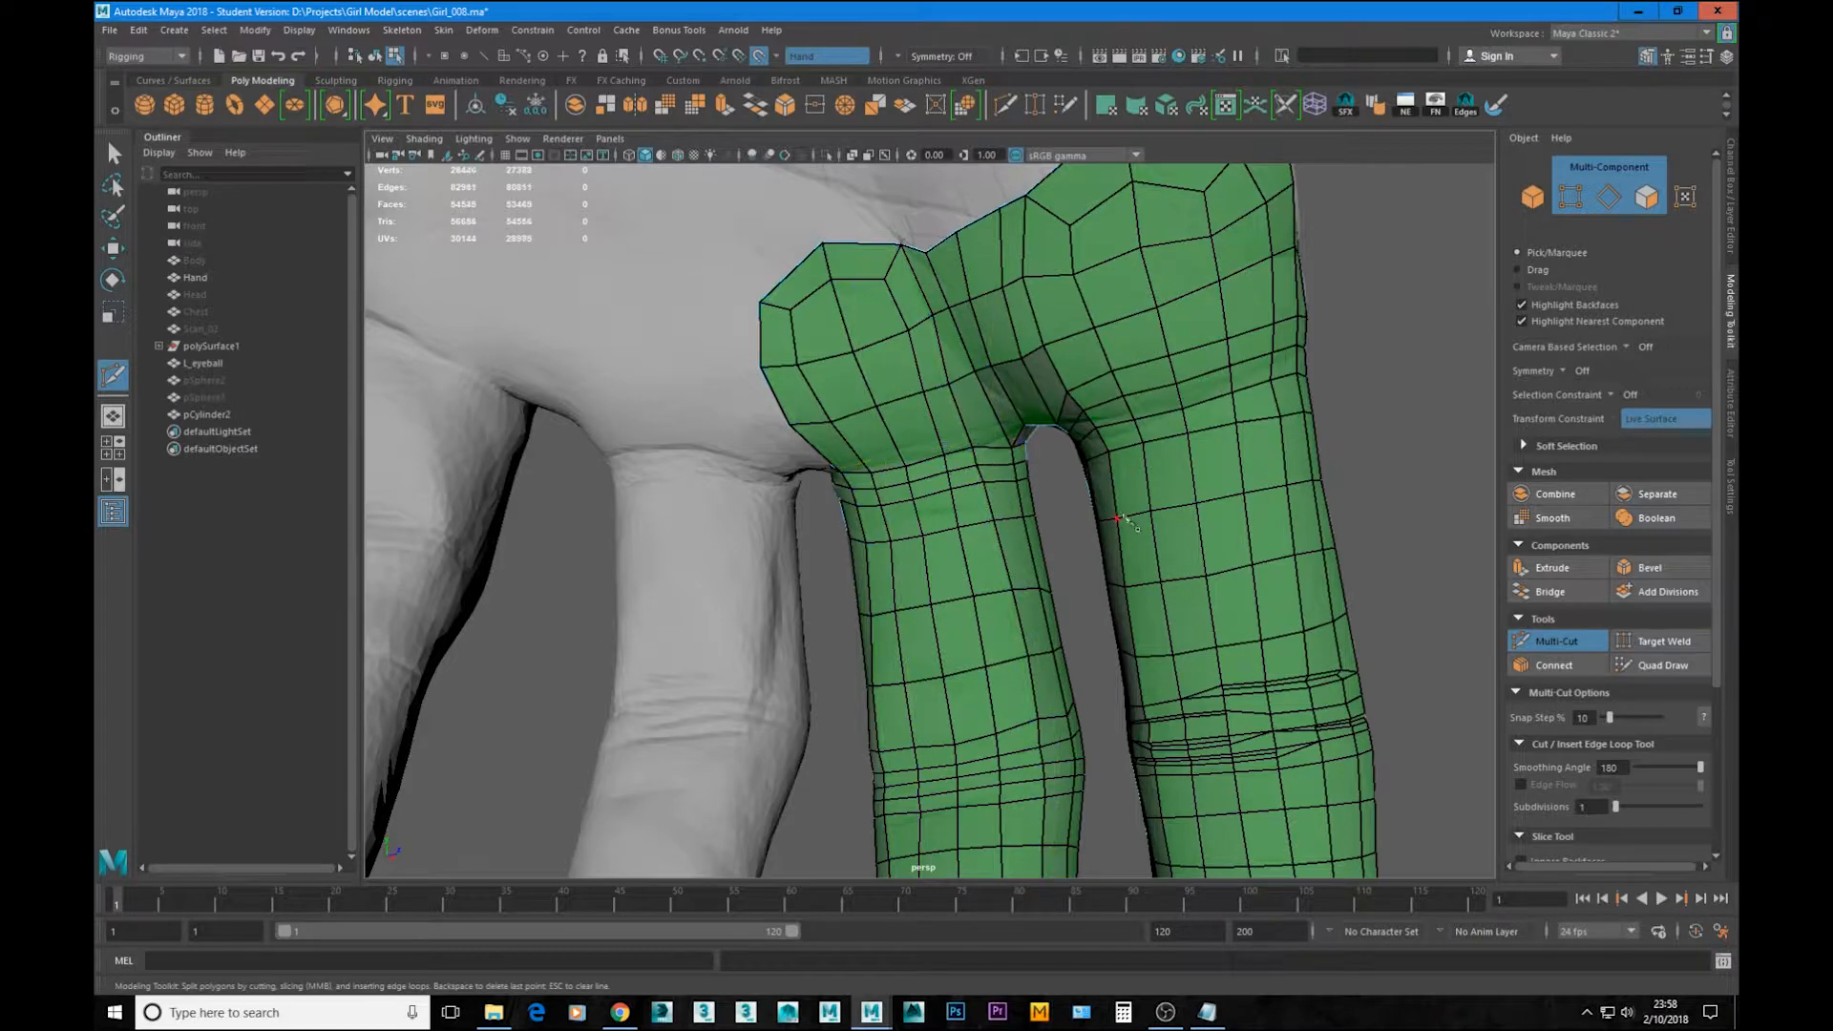
Step: Use Quad Draw to shift the new loops at the palm-side base of the middle finger and even out their spacing
alt+drag(1117, 517, 886, 482)
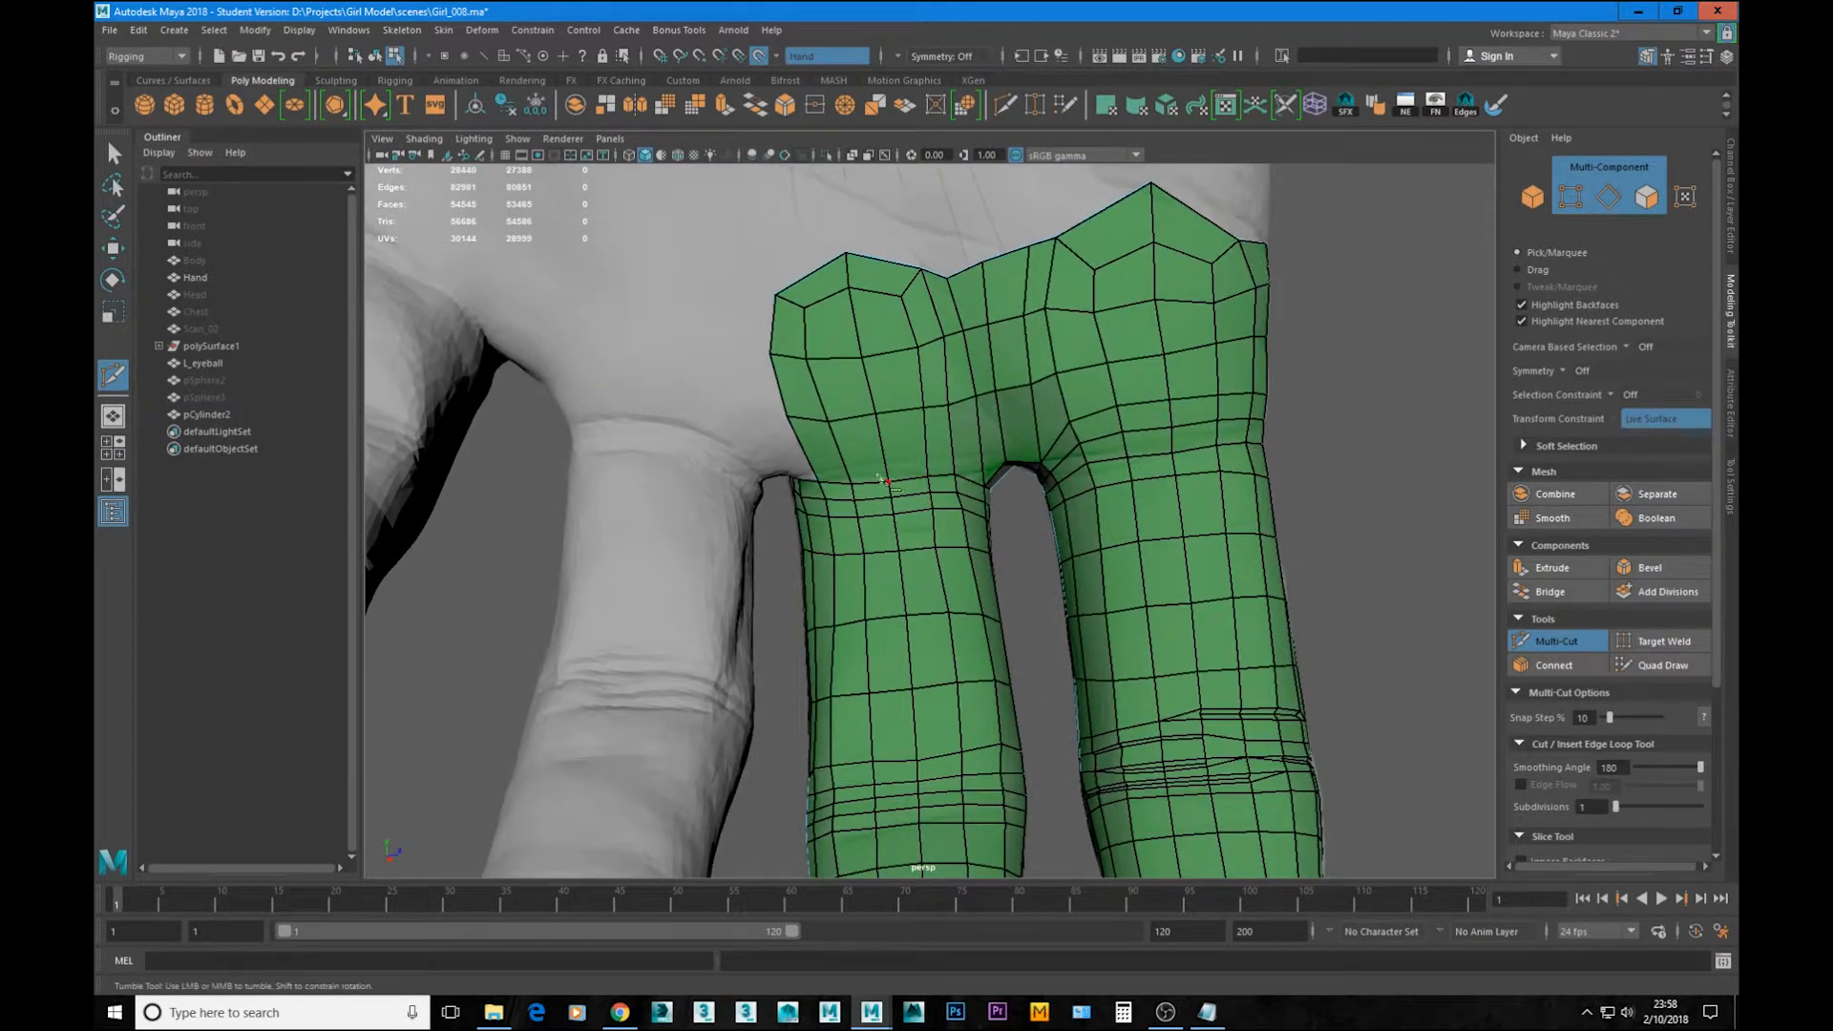
click(1662, 666)
scroll(919, 504, up, 3)
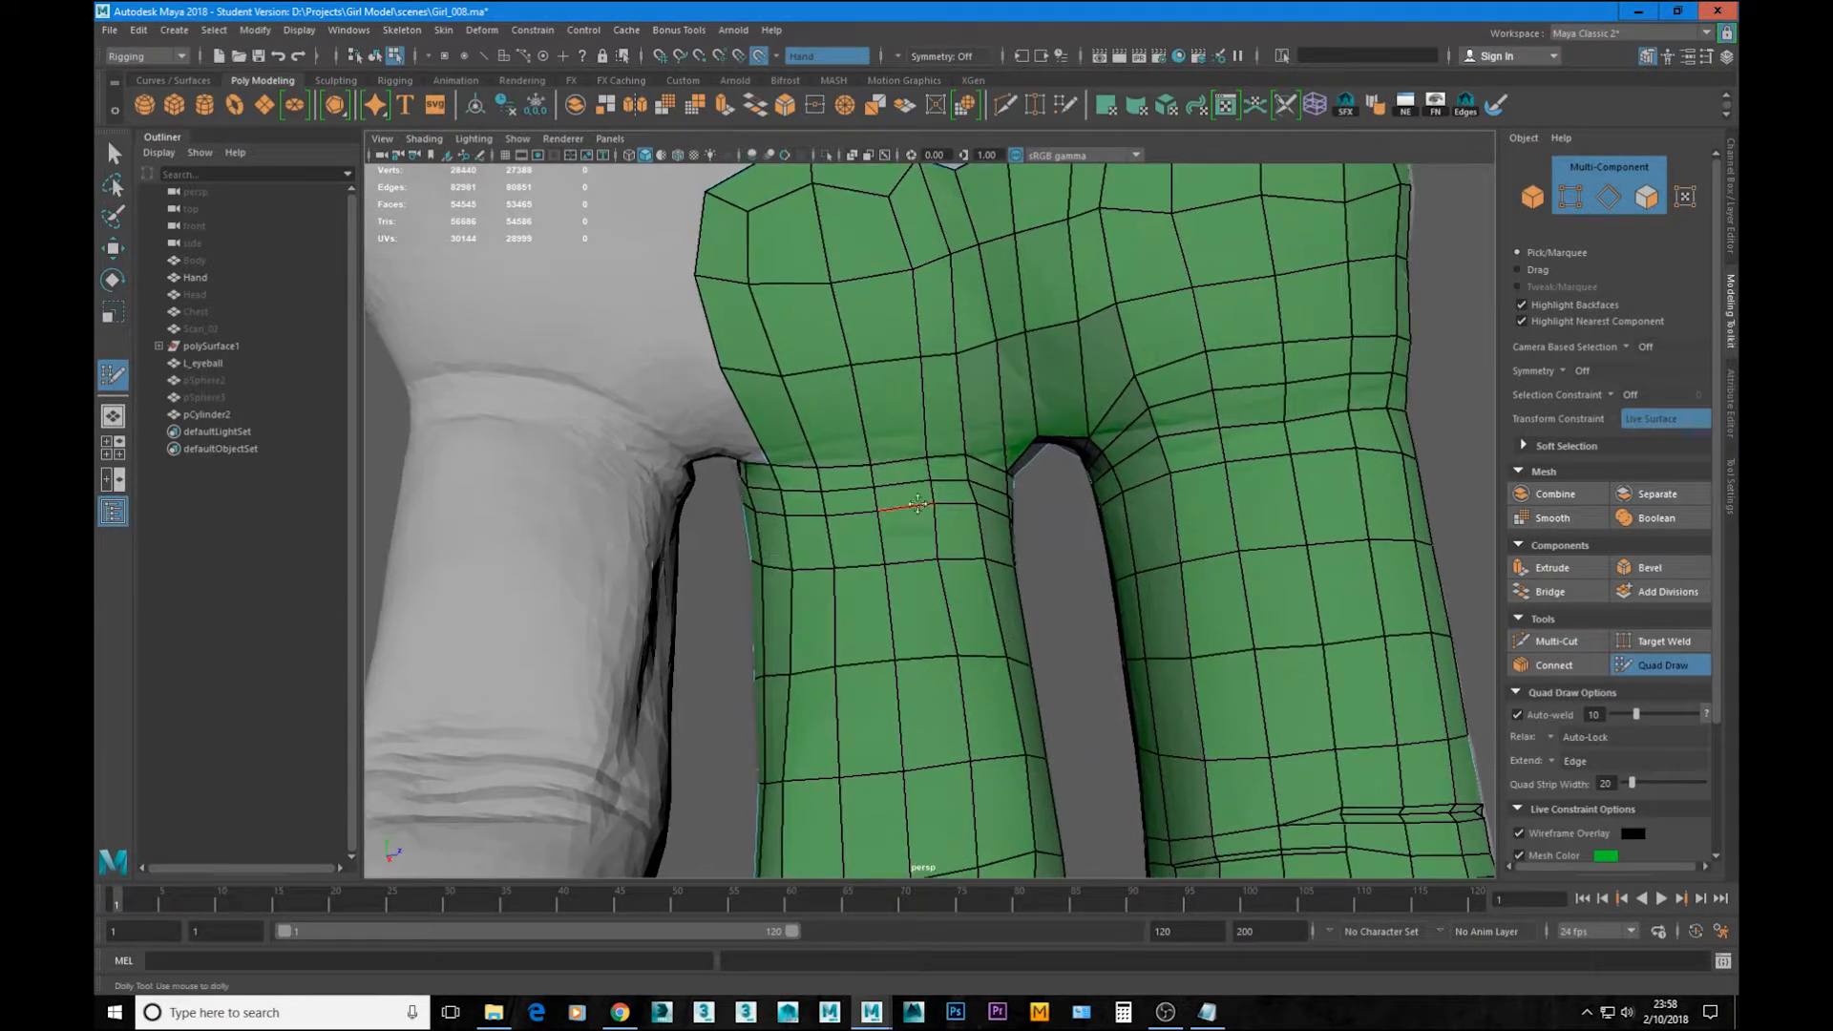
mouse_move(836, 465)
mouse_down()
mouse_move(834, 438)
mouse_move(773, 455)
mouse_up()
mouse_move(919, 458)
mouse_down()
mouse_move(931, 436)
mouse_move(1004, 448)
mouse_move(821, 482)
mouse_up()
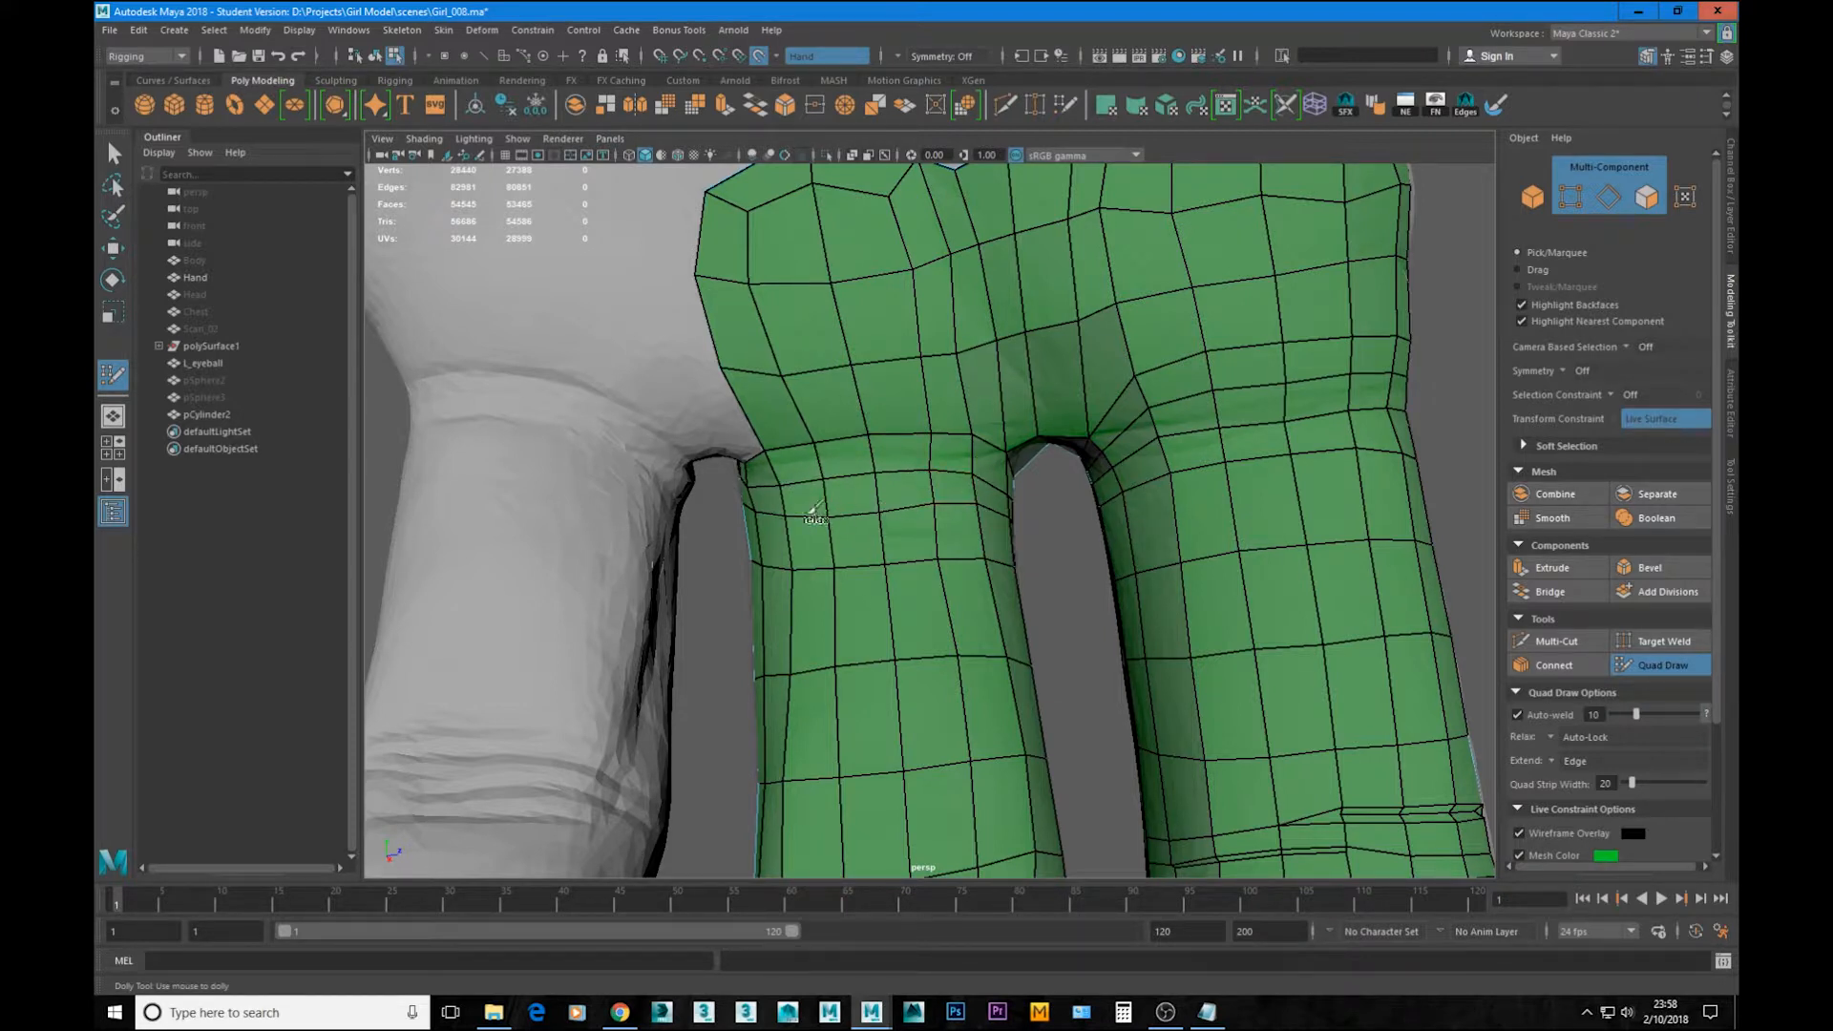
Step: Relax the Quad Draw mesh around the side and back of the middle finger's base
alt+drag(964, 512, 1074, 544)
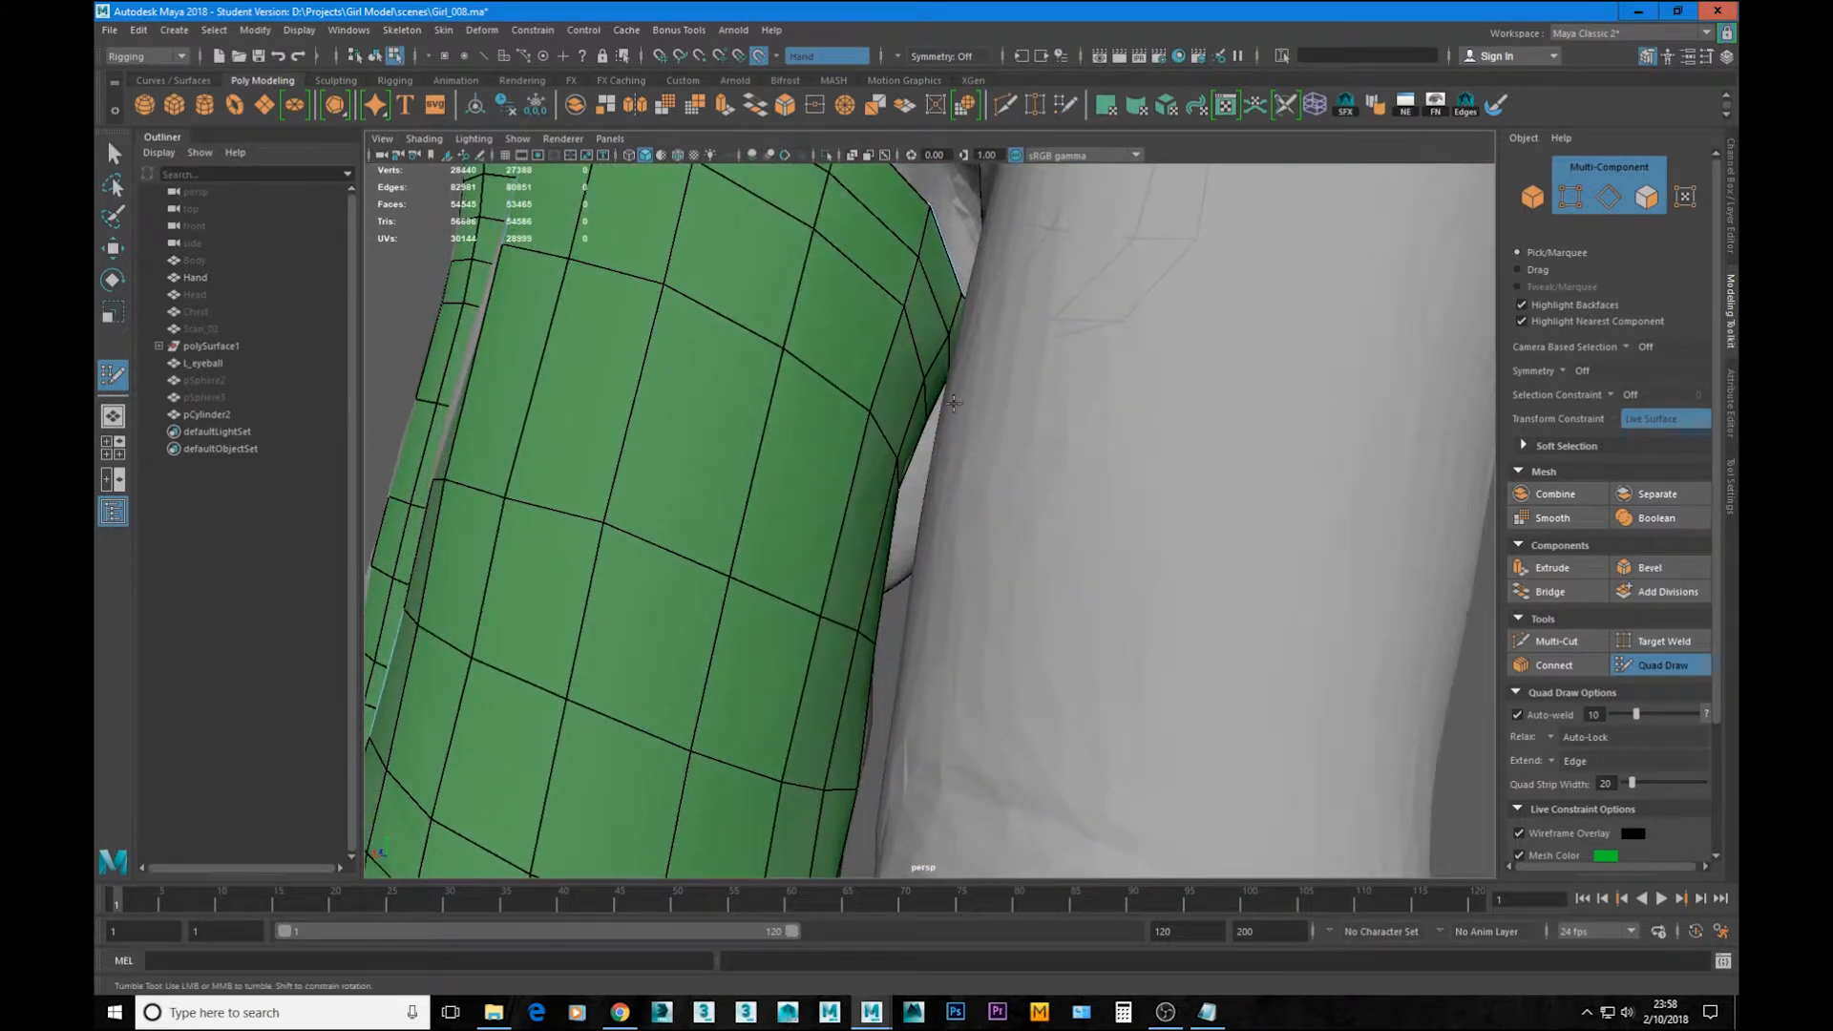
mouse_move(842, 255)
alt+middle_down()
mouse_move(874, 272)
mouse_move(931, 382)
alt+middle_up()
mouse_move(931, 440)
shift+mouse_down()
mouse_move(847, 387)
mouse_move(753, 364)
mouse_move(945, 417)
mouse_move(962, 385)
mouse_move(1003, 386)
shift+mouse_up()
mouse_move(1193, 456)
shift+mouse_down()
mouse_move(1184, 439)
mouse_move(1055, 471)
mouse_move(1202, 458)
mouse_move(1105, 511)
mouse_move(1056, 573)
mouse_move(1411, 468)
shift+mouse_up()
alt+right_drag(1321, 475, 1107, 491)
alt+drag(1108, 491, 1072, 511)
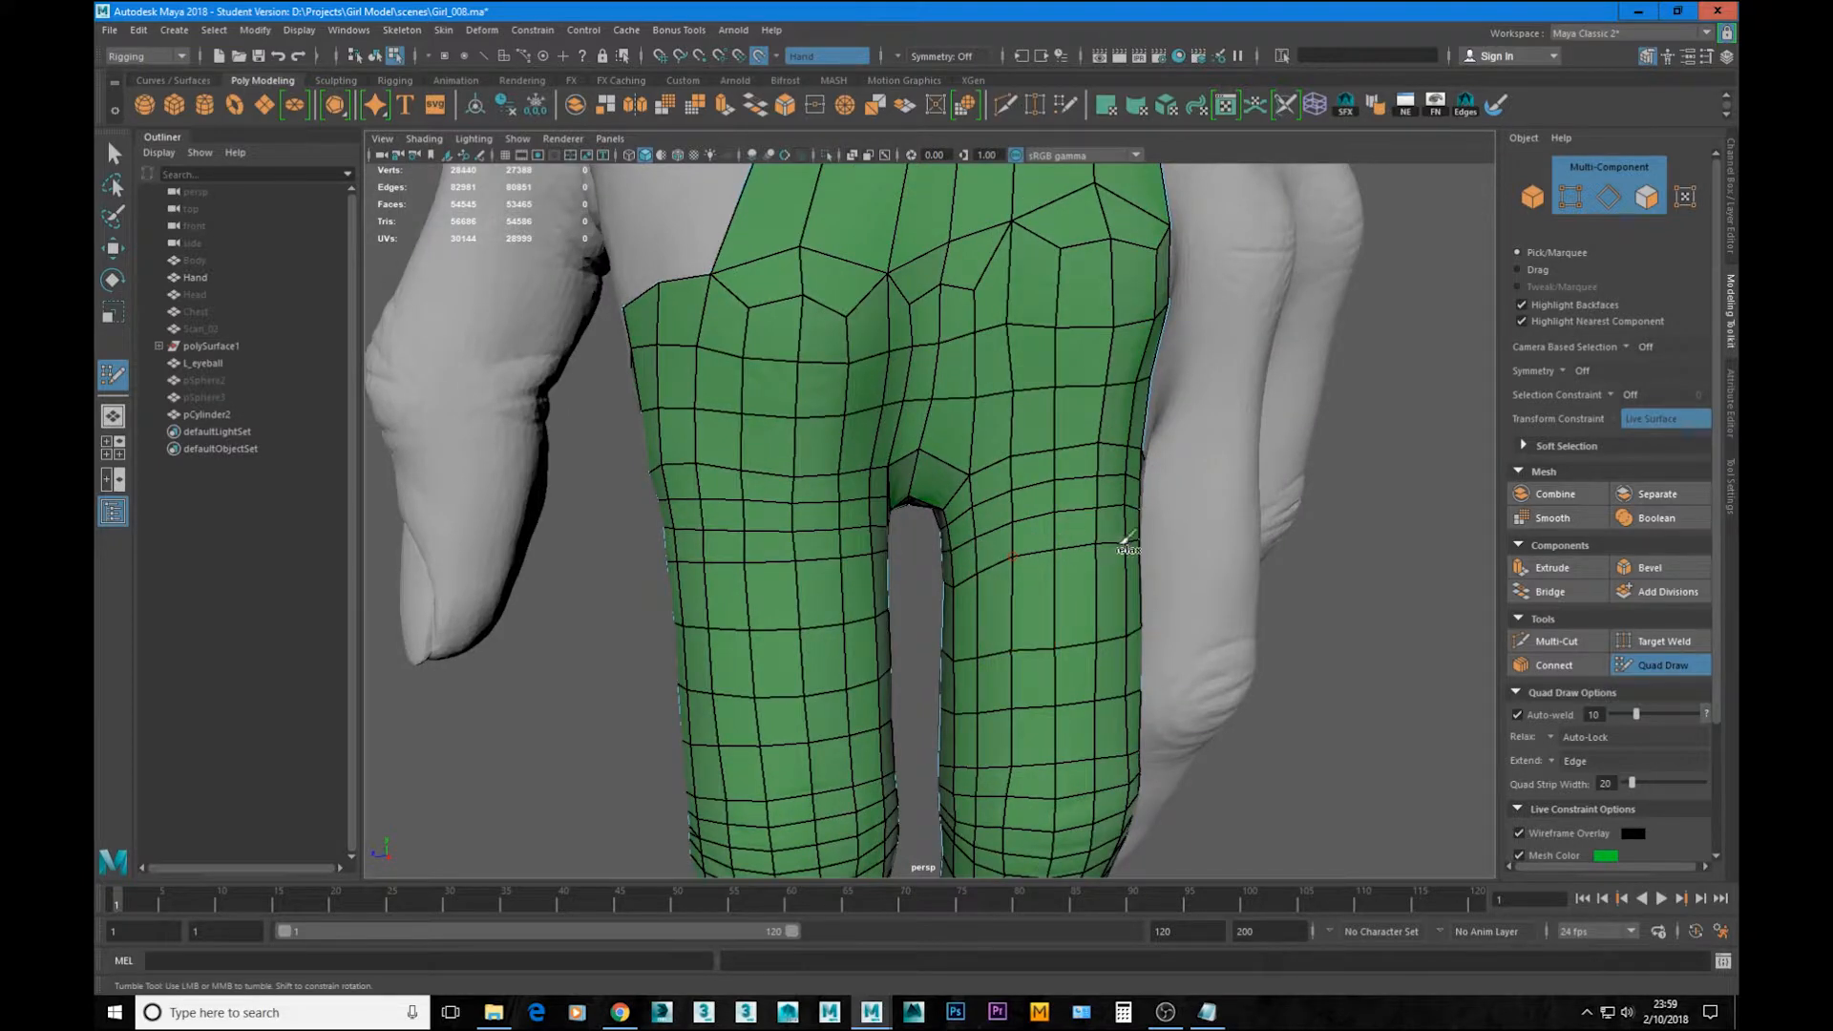
Step: Check the finger bases from both sides and relax the quads on the outer side of the middle finger
alt+drag(1125, 544, 1044, 529)
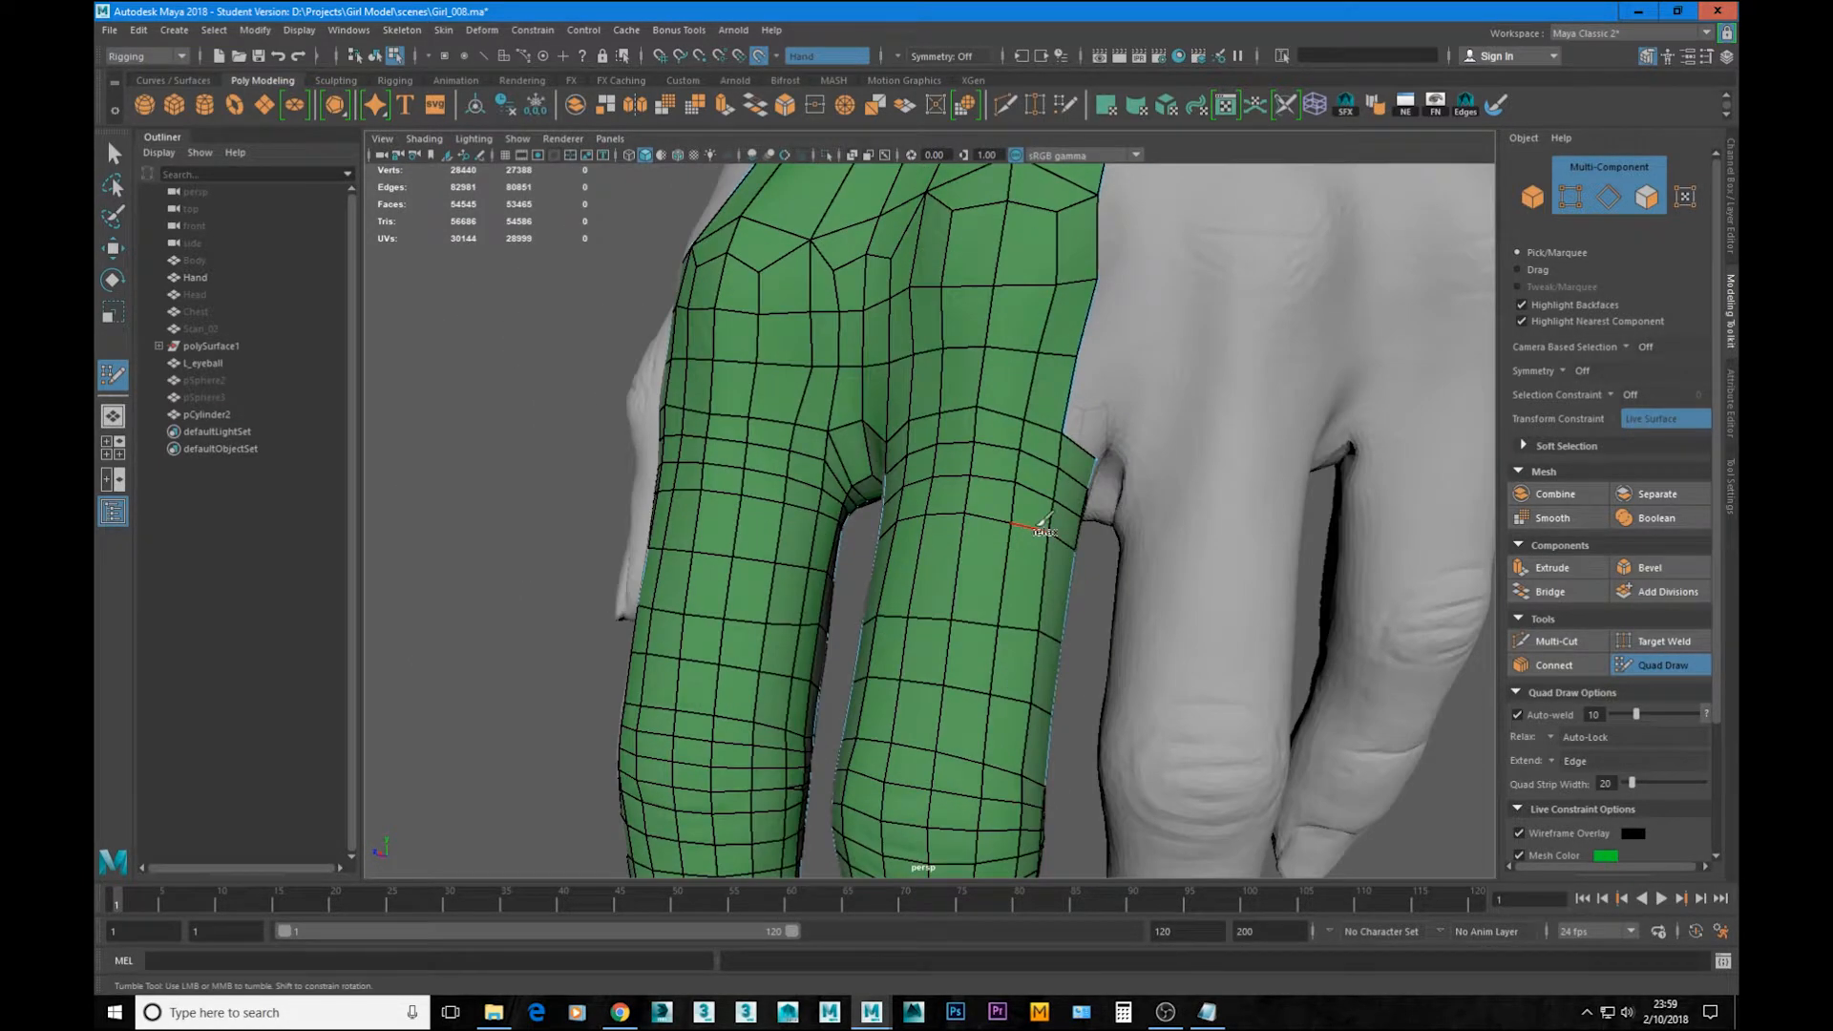
alt+drag(851, 491, 1003, 539)
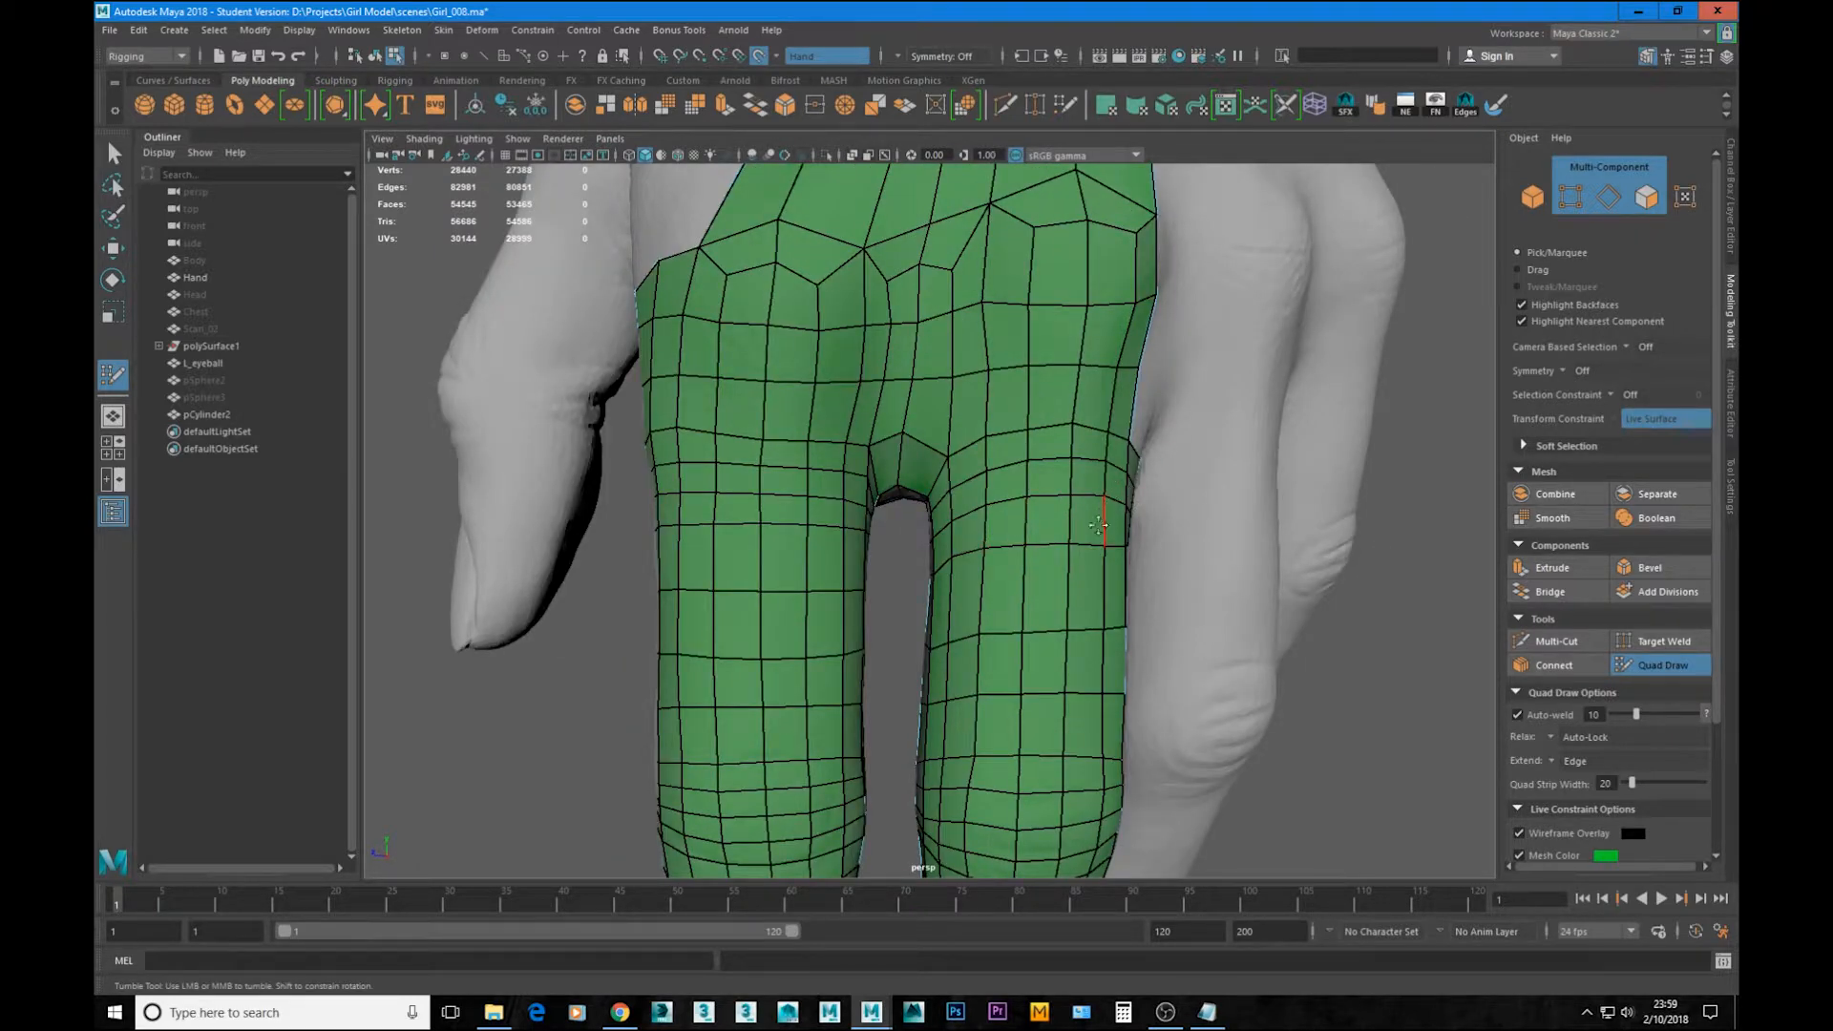
alt+drag(1097, 524, 1041, 531)
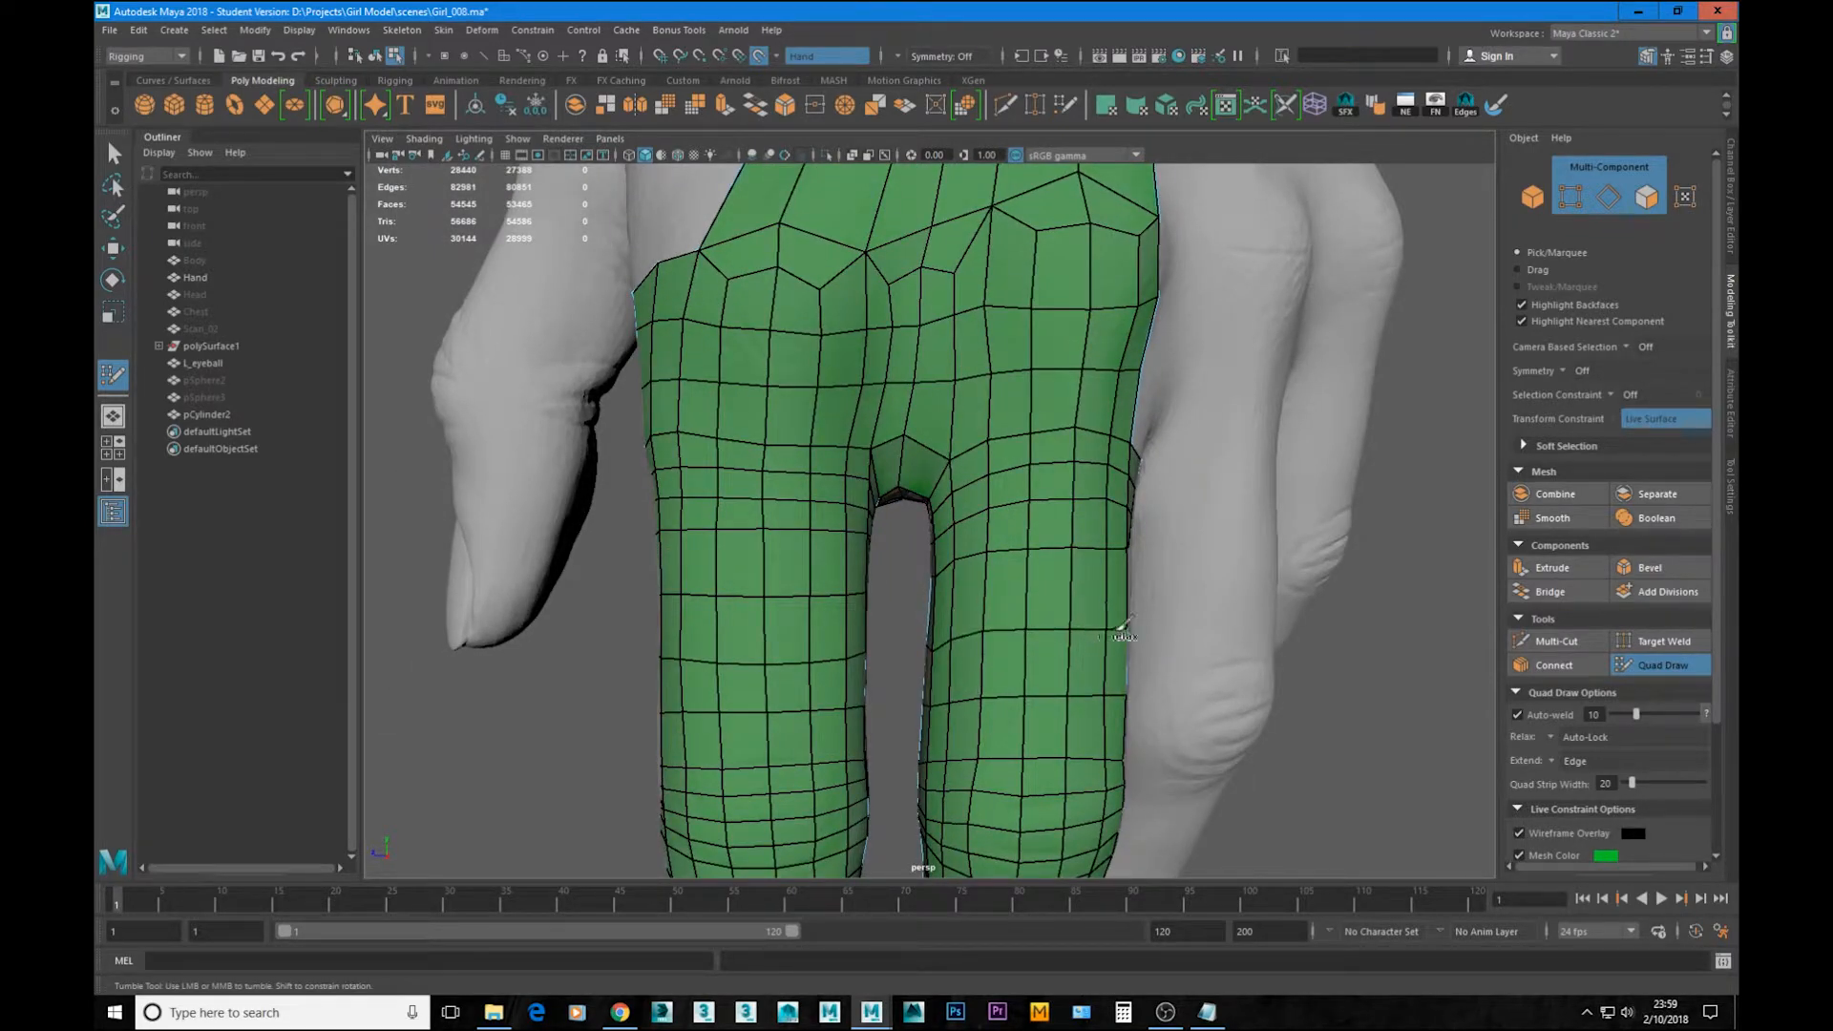
alt+drag(955, 640, 1060, 640)
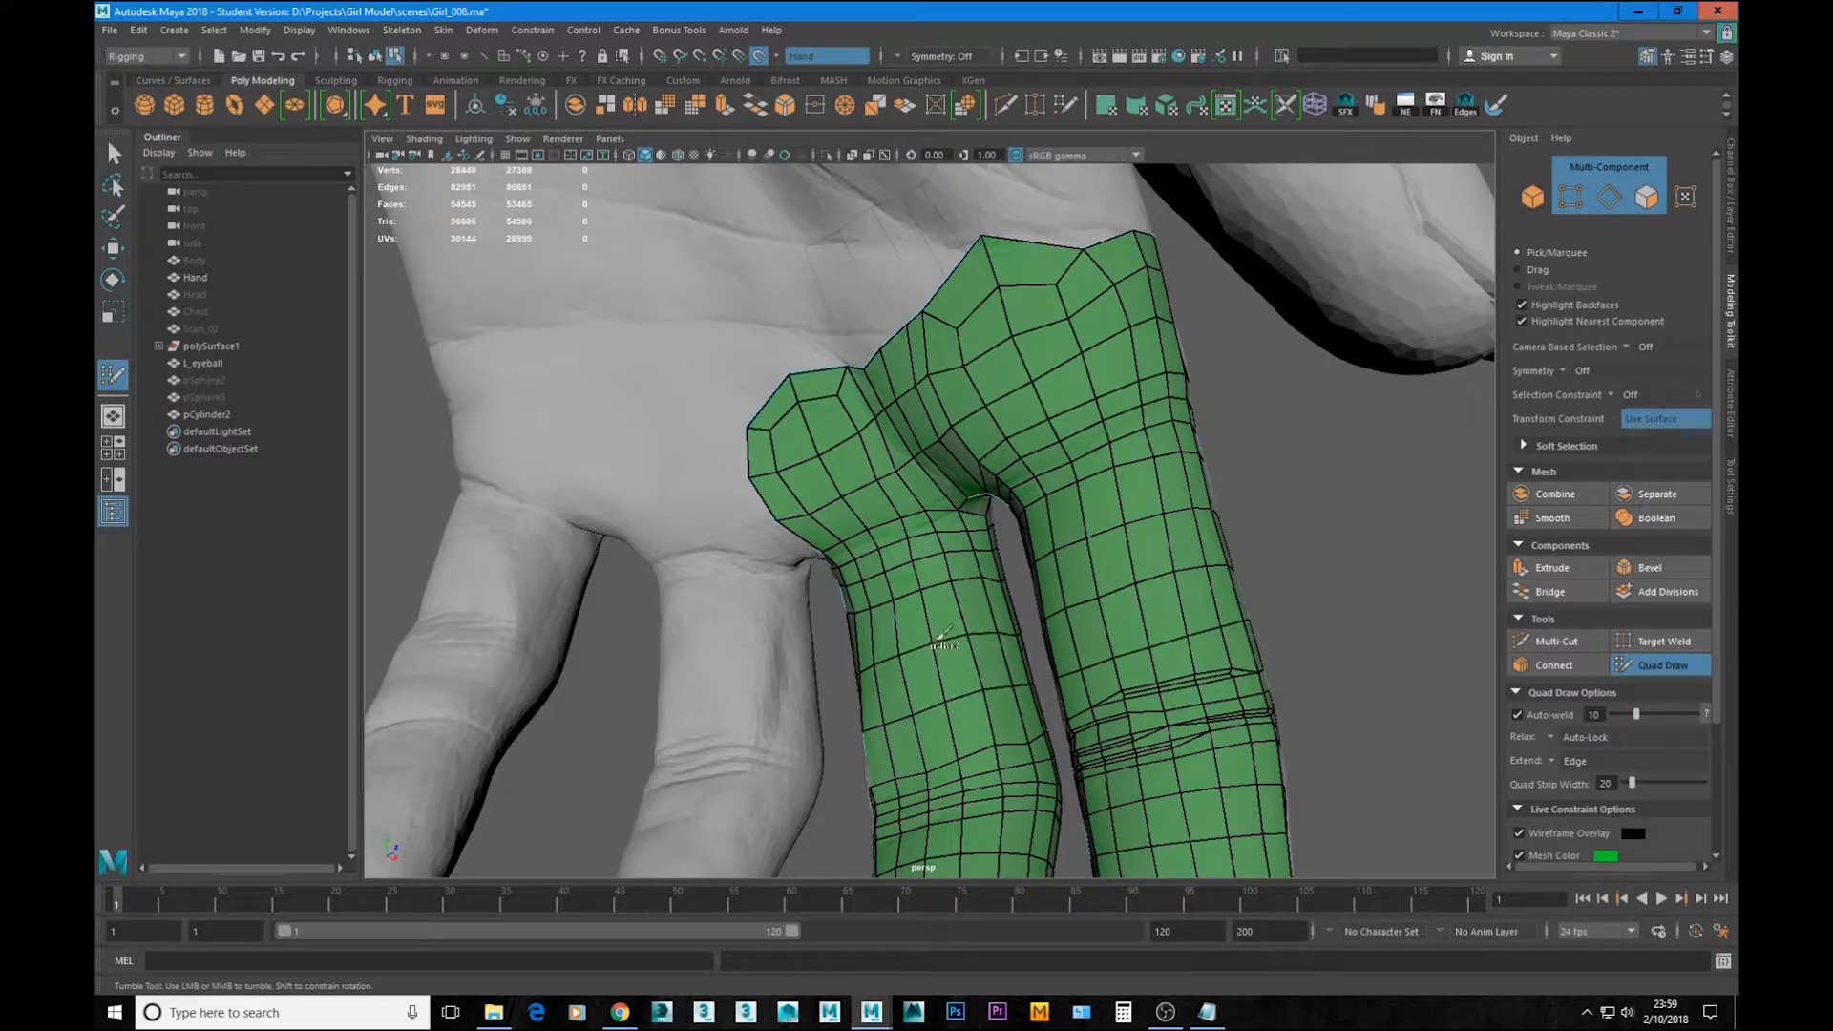
alt+drag(902, 716, 948, 571)
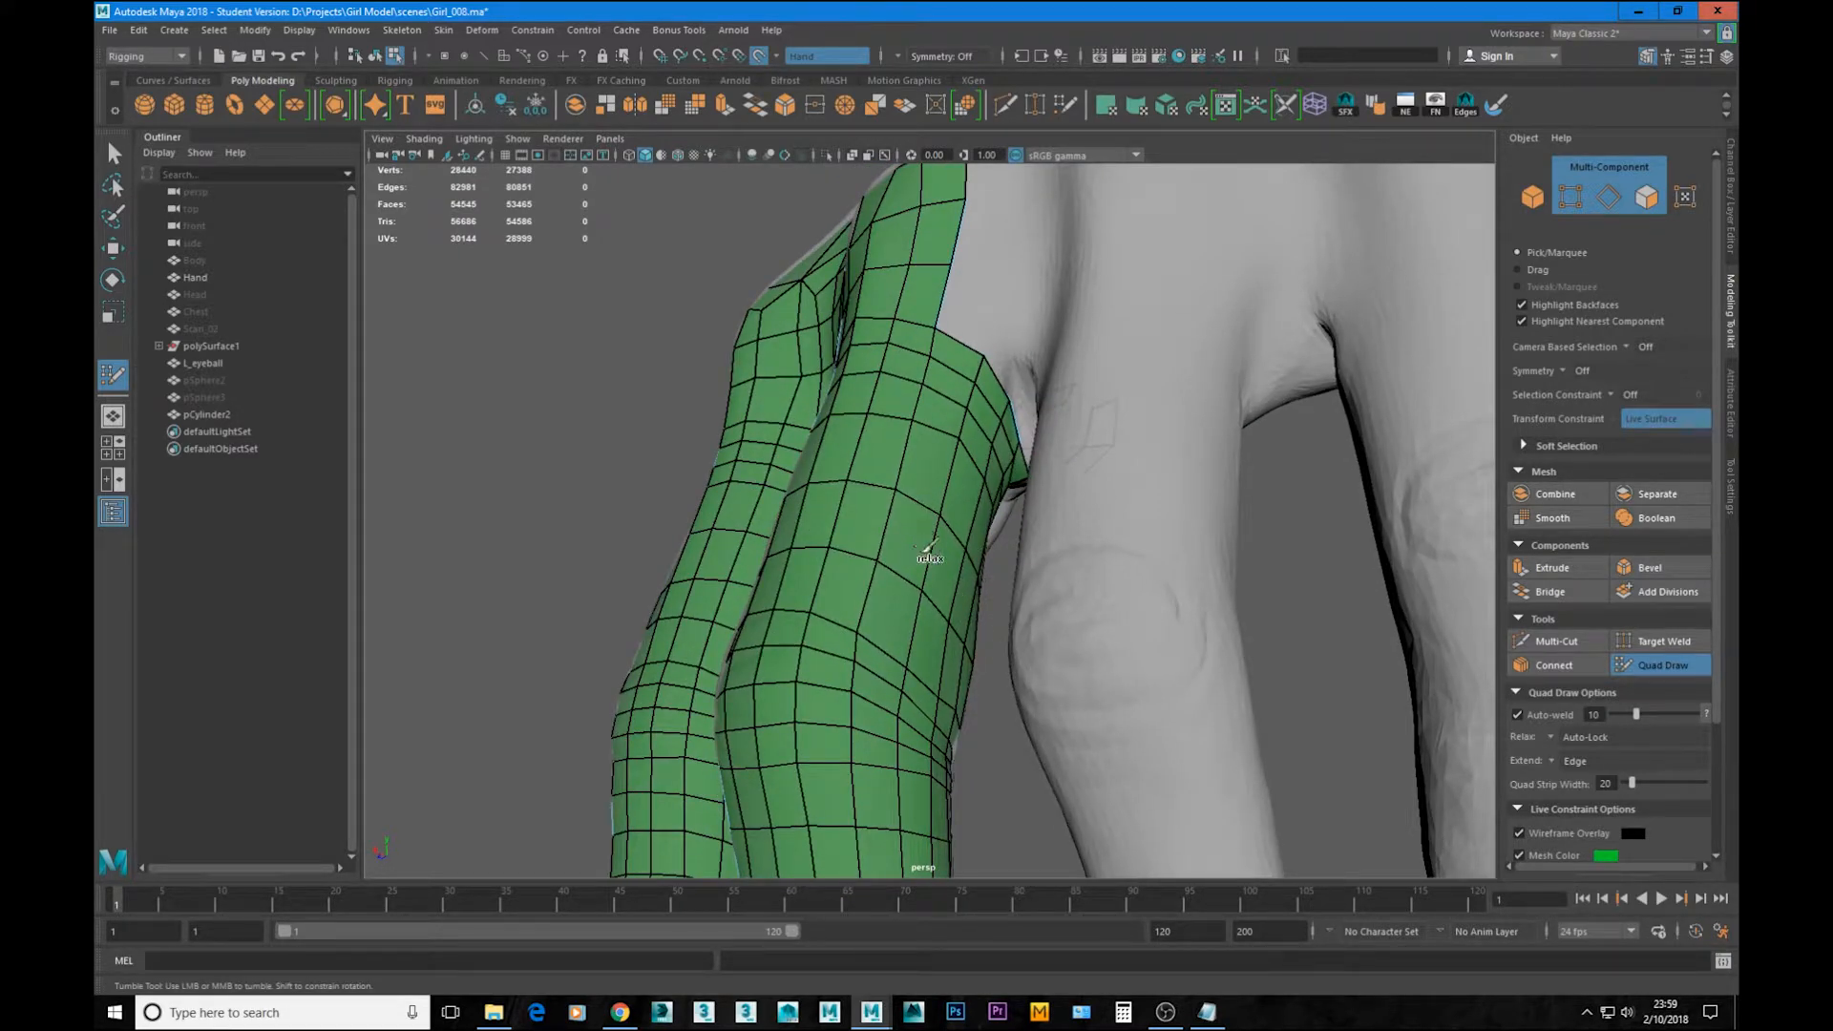
mouse_move(971, 450)
shift+mouse_down()
mouse_move(1011, 507)
mouse_move(950, 534)
mouse_move(814, 475)
shift+mouse_up()
scroll(814, 474, up, 8)
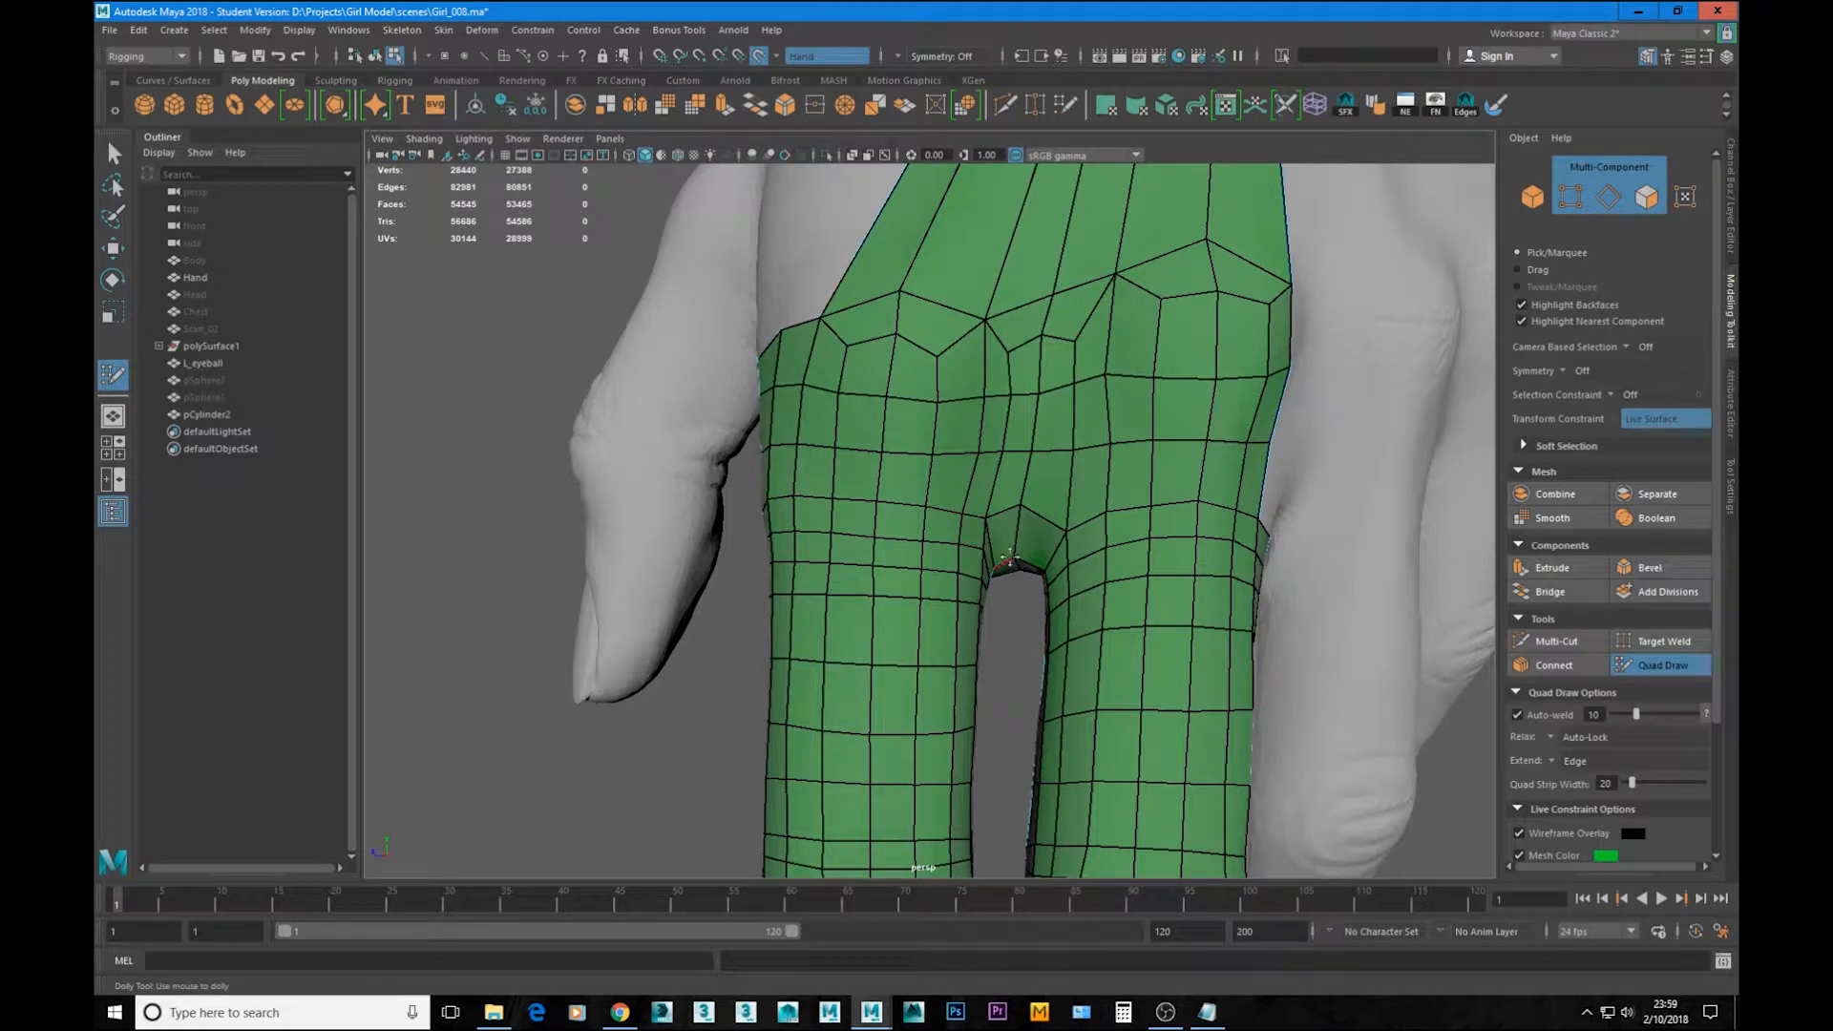
Step: Turn off the live surface and isolate the pCylinder2 retopology mesh around the middle finger's joint
scroll(1010, 555, down, 6)
alt+middle_drag(945, 411, 943, 456)
alt+drag(1021, 502, 907, 477)
alt+right_drag(906, 477, 955, 535)
alt+drag(955, 535, 974, 578)
alt+right_drag(974, 577, 1089, 628)
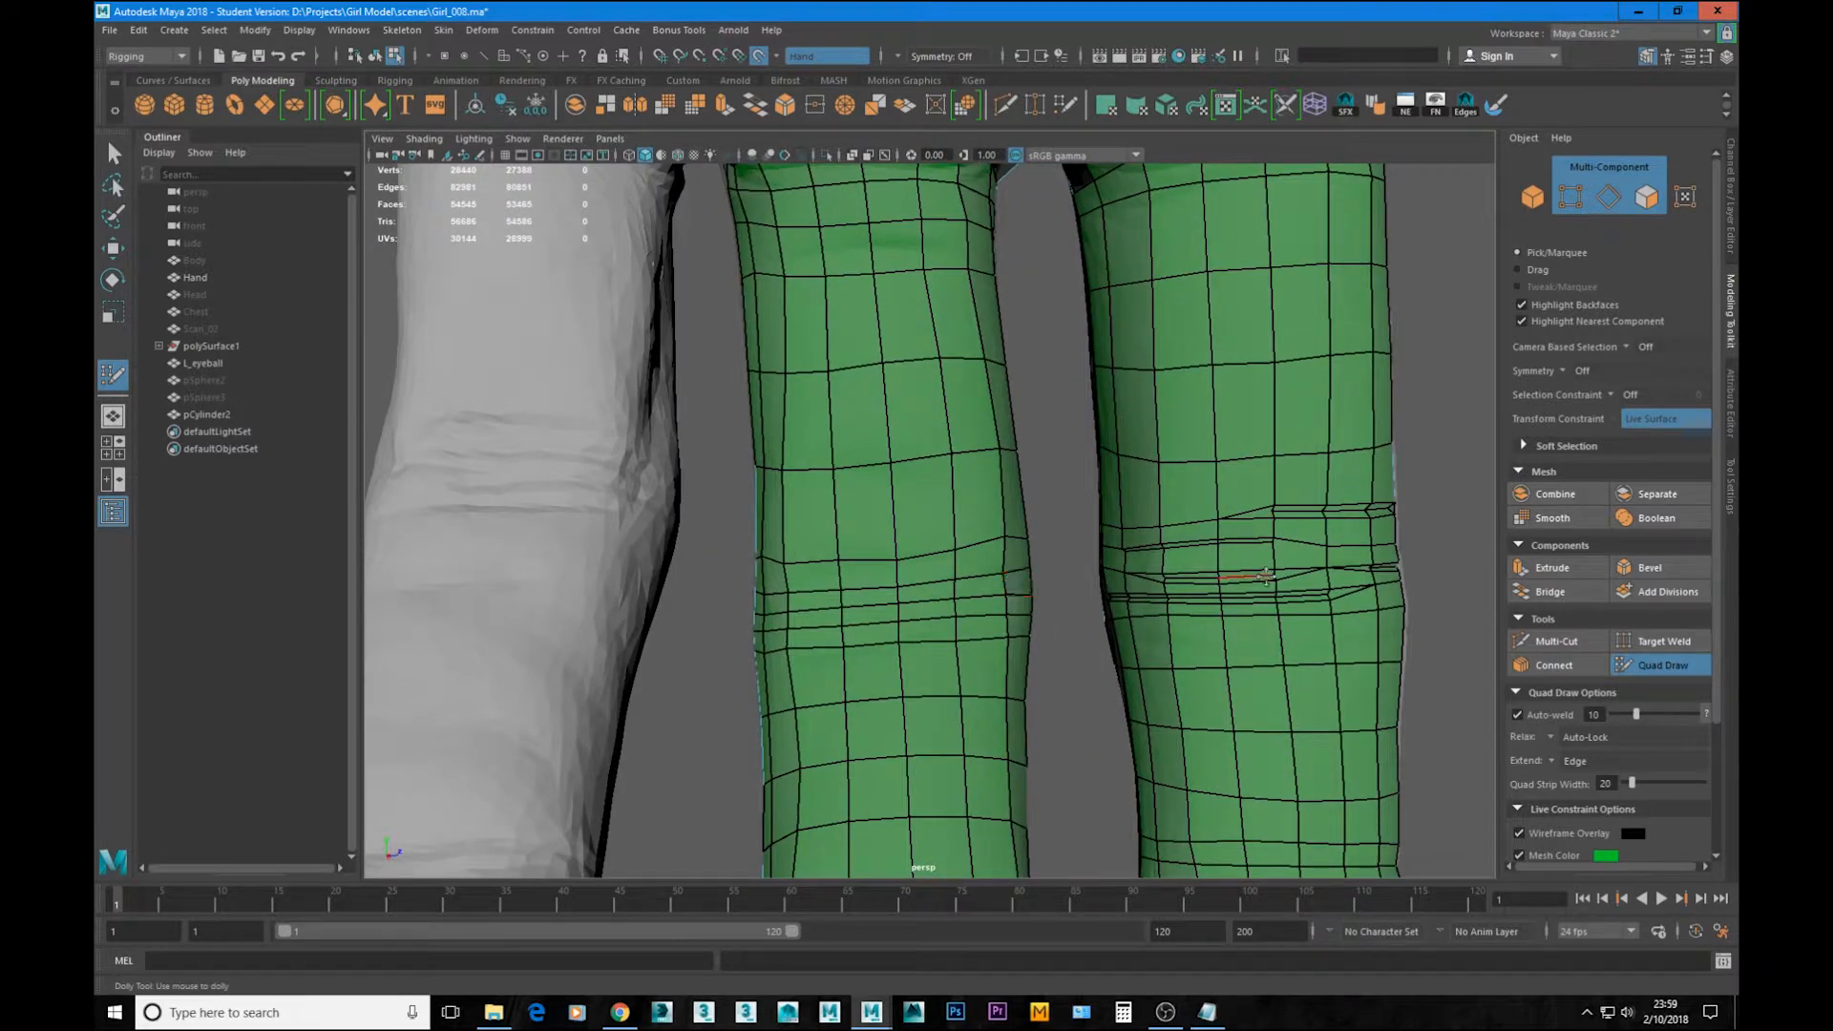
click(1552, 640)
click(757, 56)
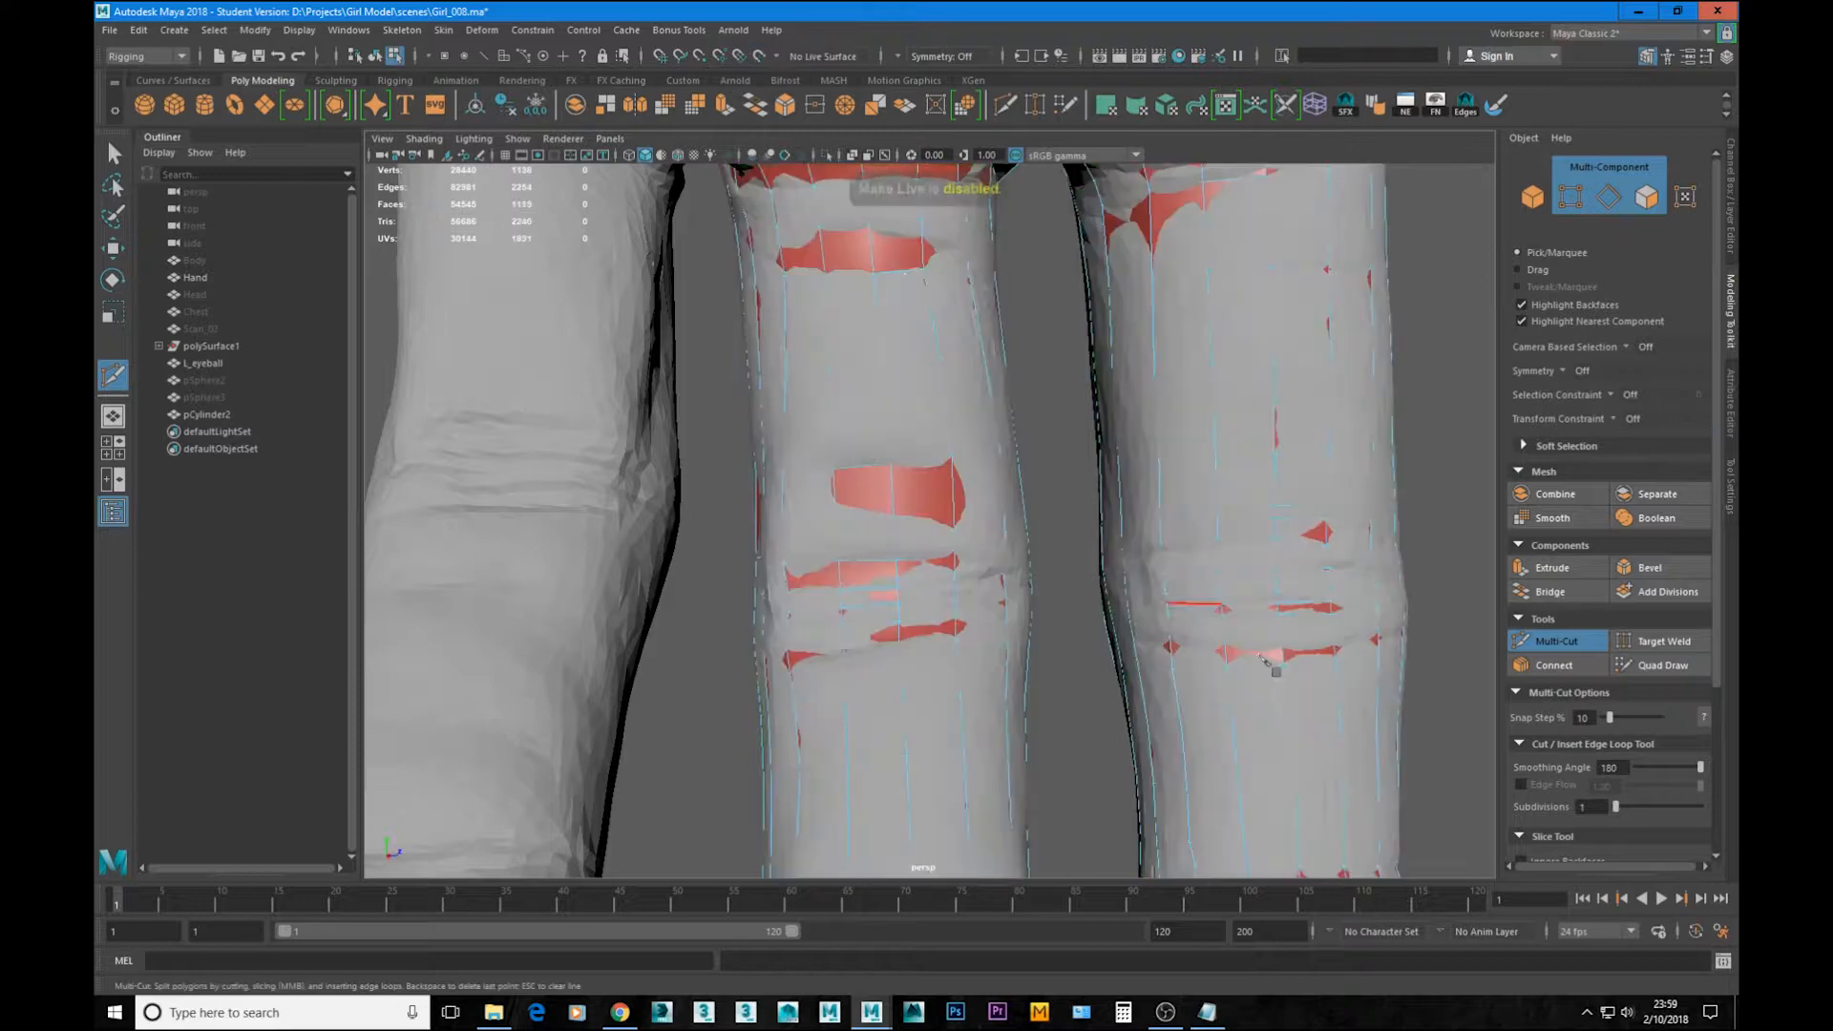
key(F8)
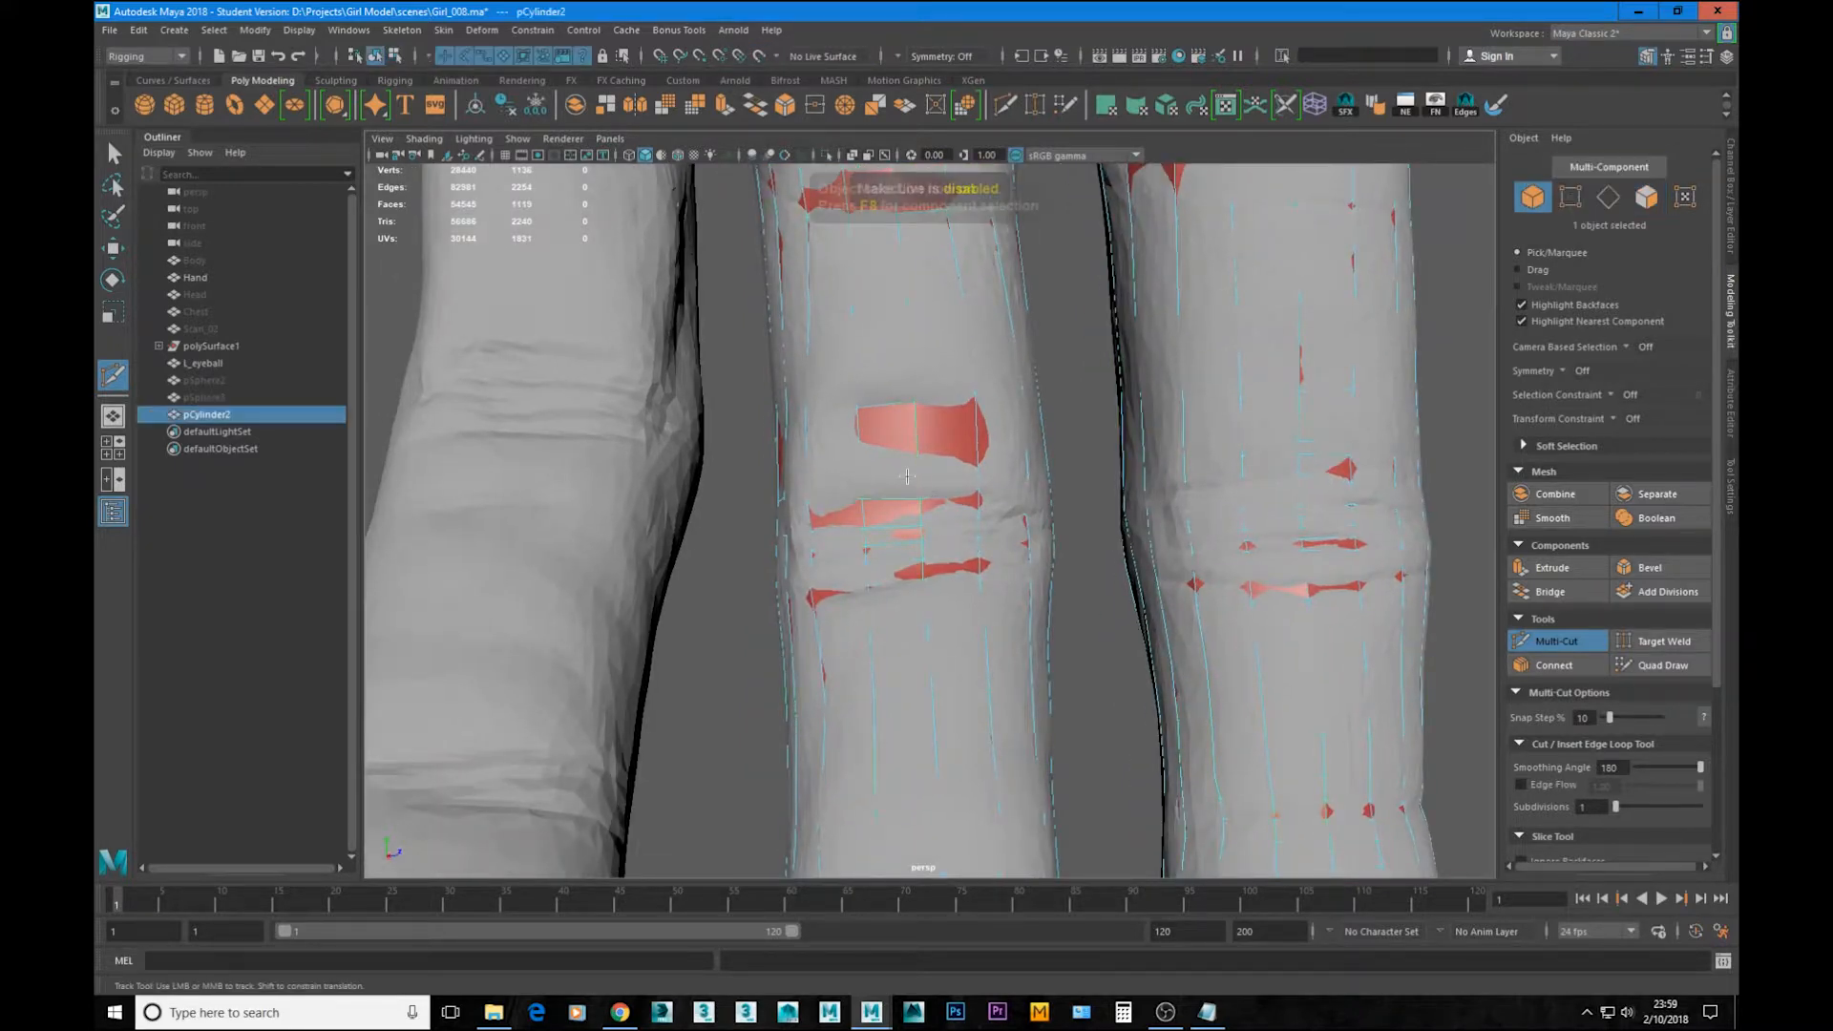
key(ctrl+1)
alt+right_drag(988, 535, 1080, 593)
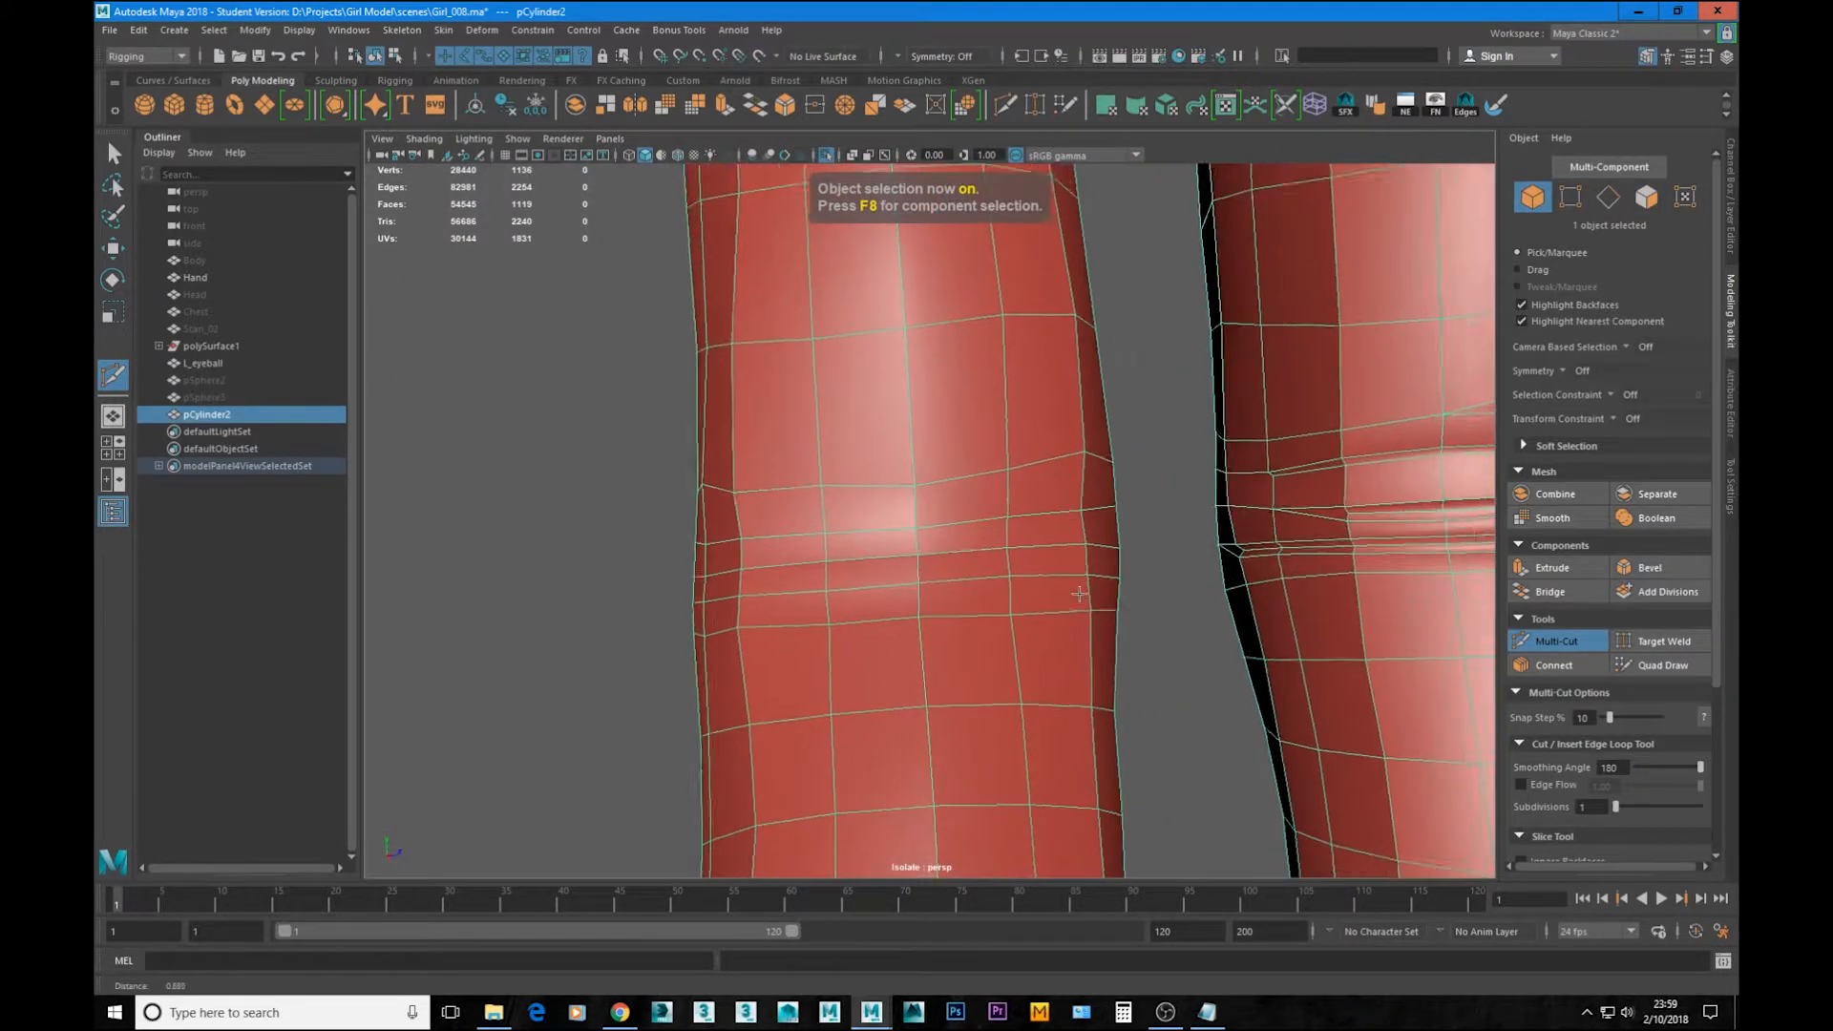
alt+drag(1080, 593, 886, 649)
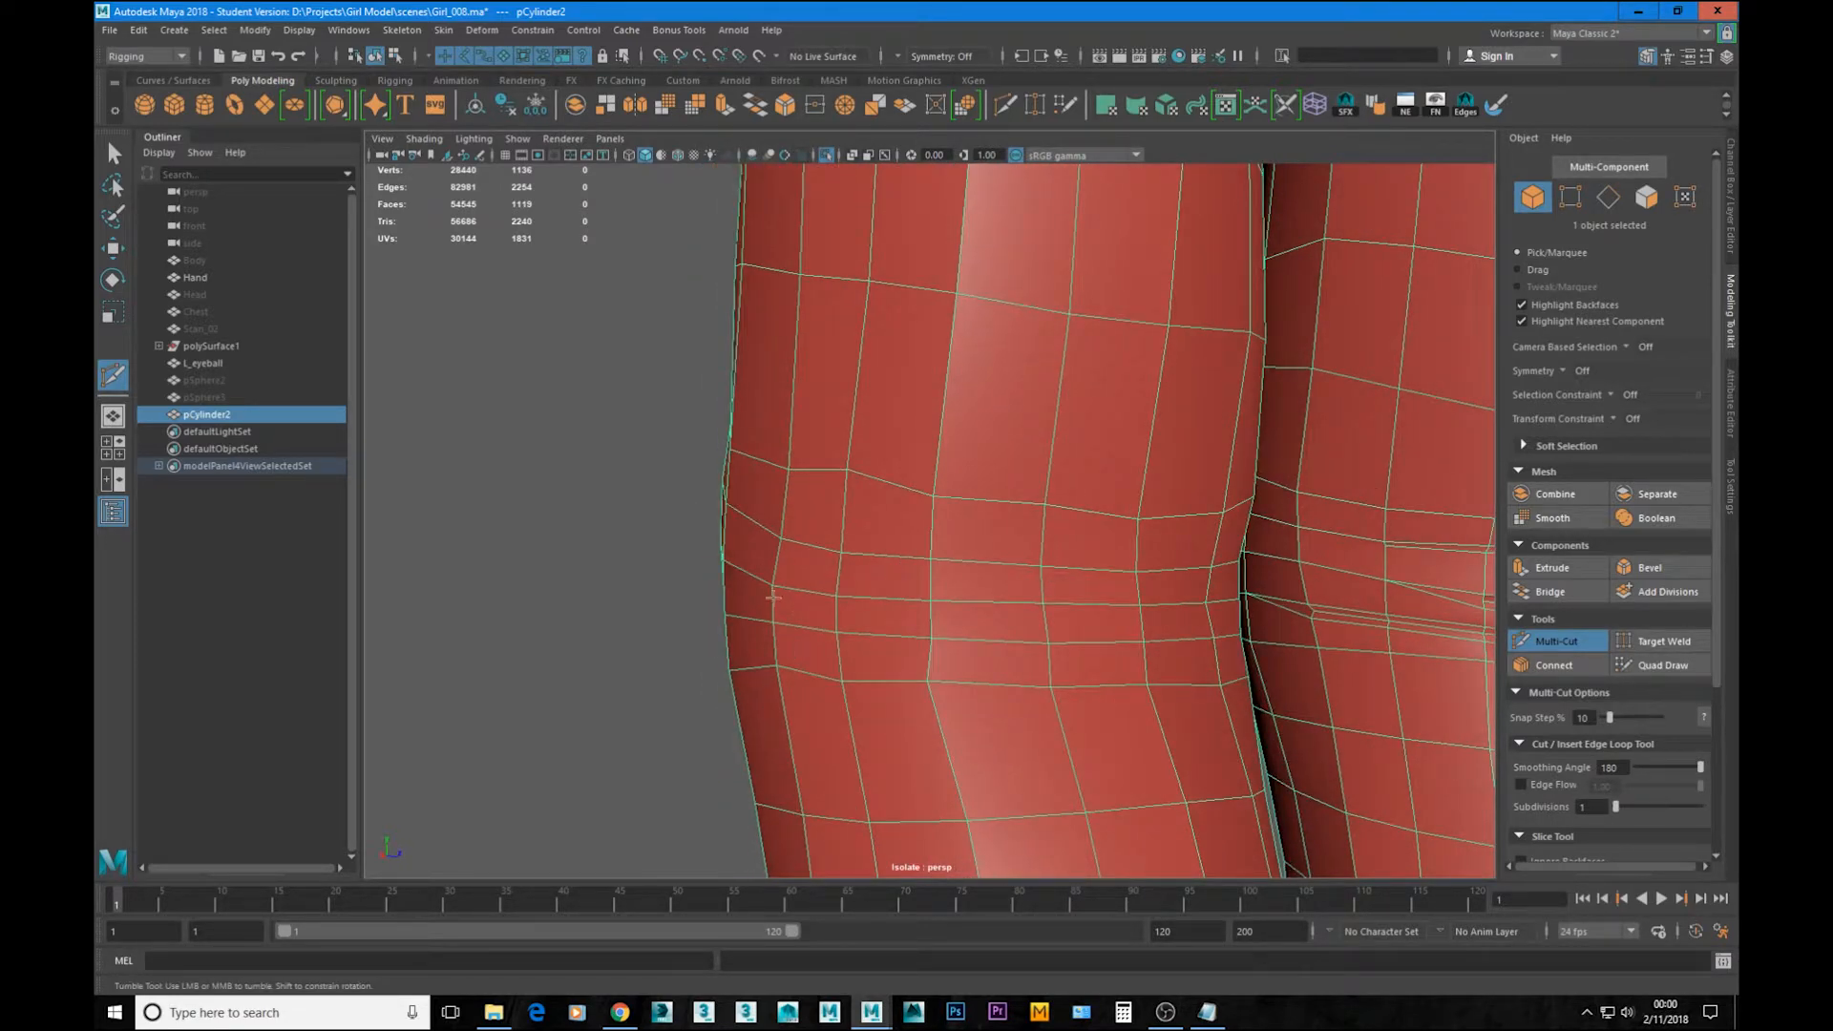
Step: Move individual vertices at the side of the middle finger's joint to straighten and even out the crease loops
alt+drag(773, 598, 750, 621)
key(F9)
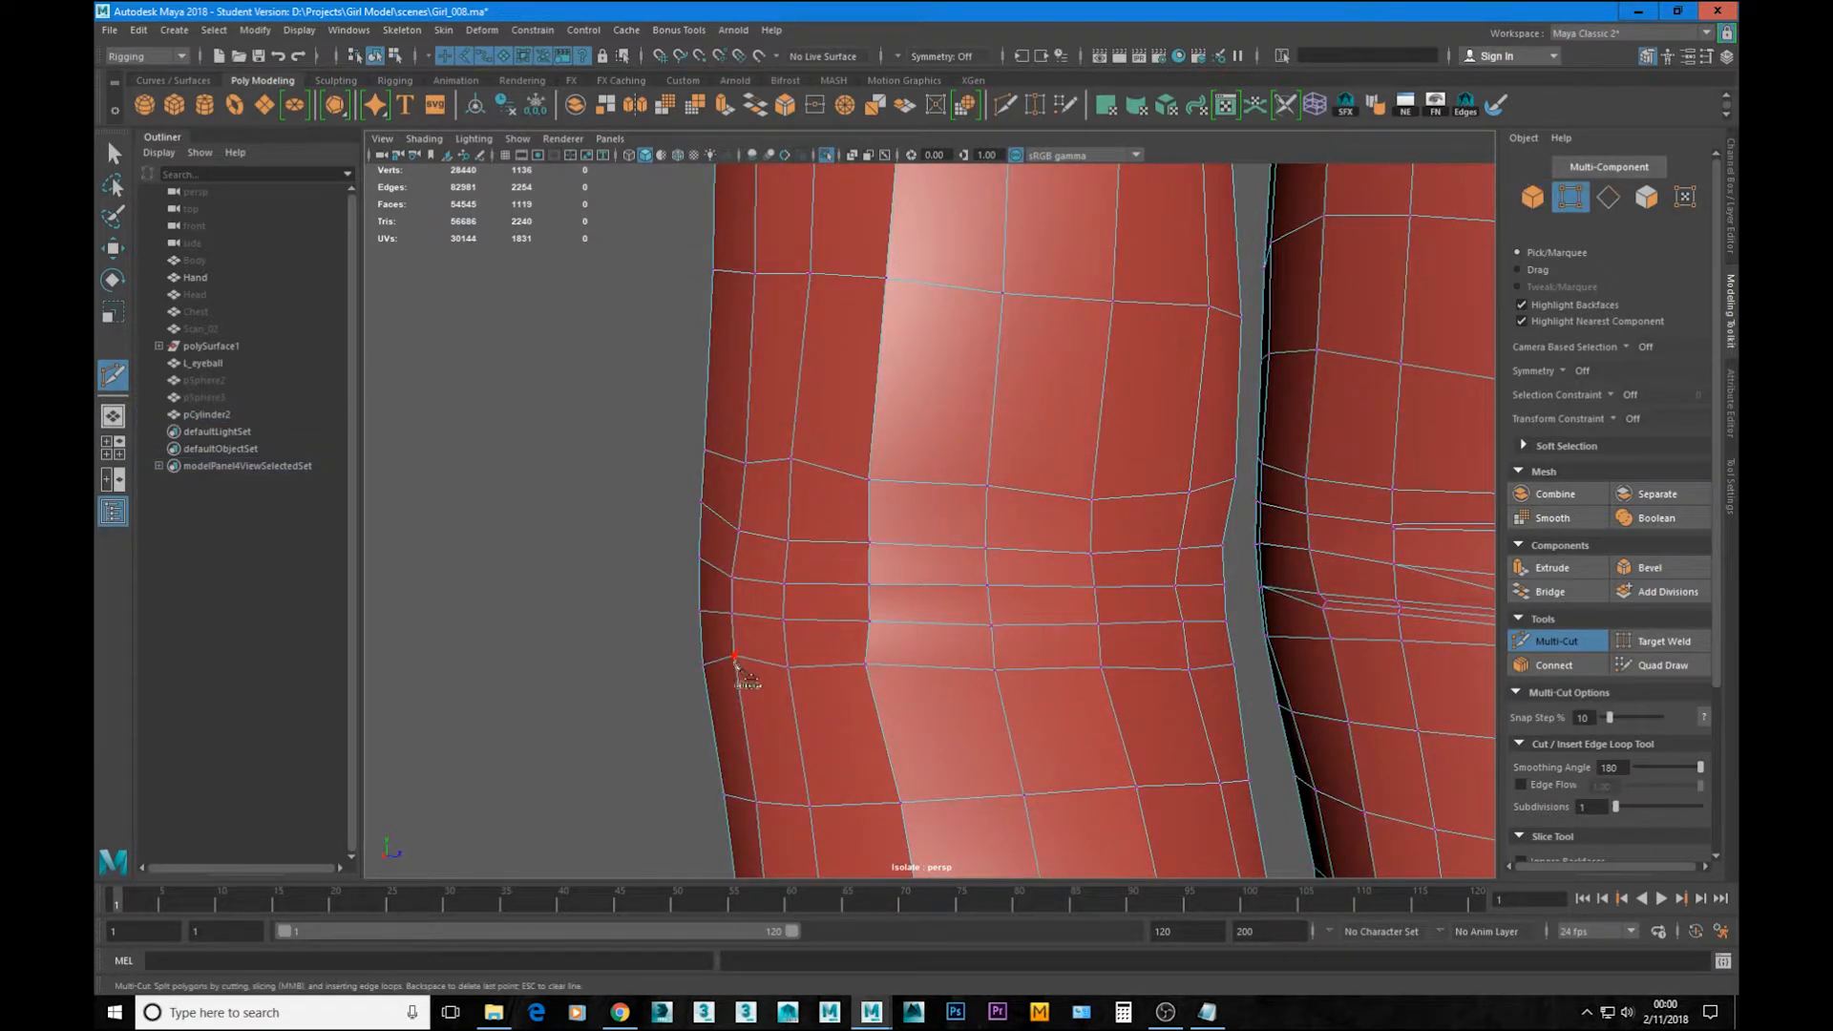
key(w)
click(735, 668)
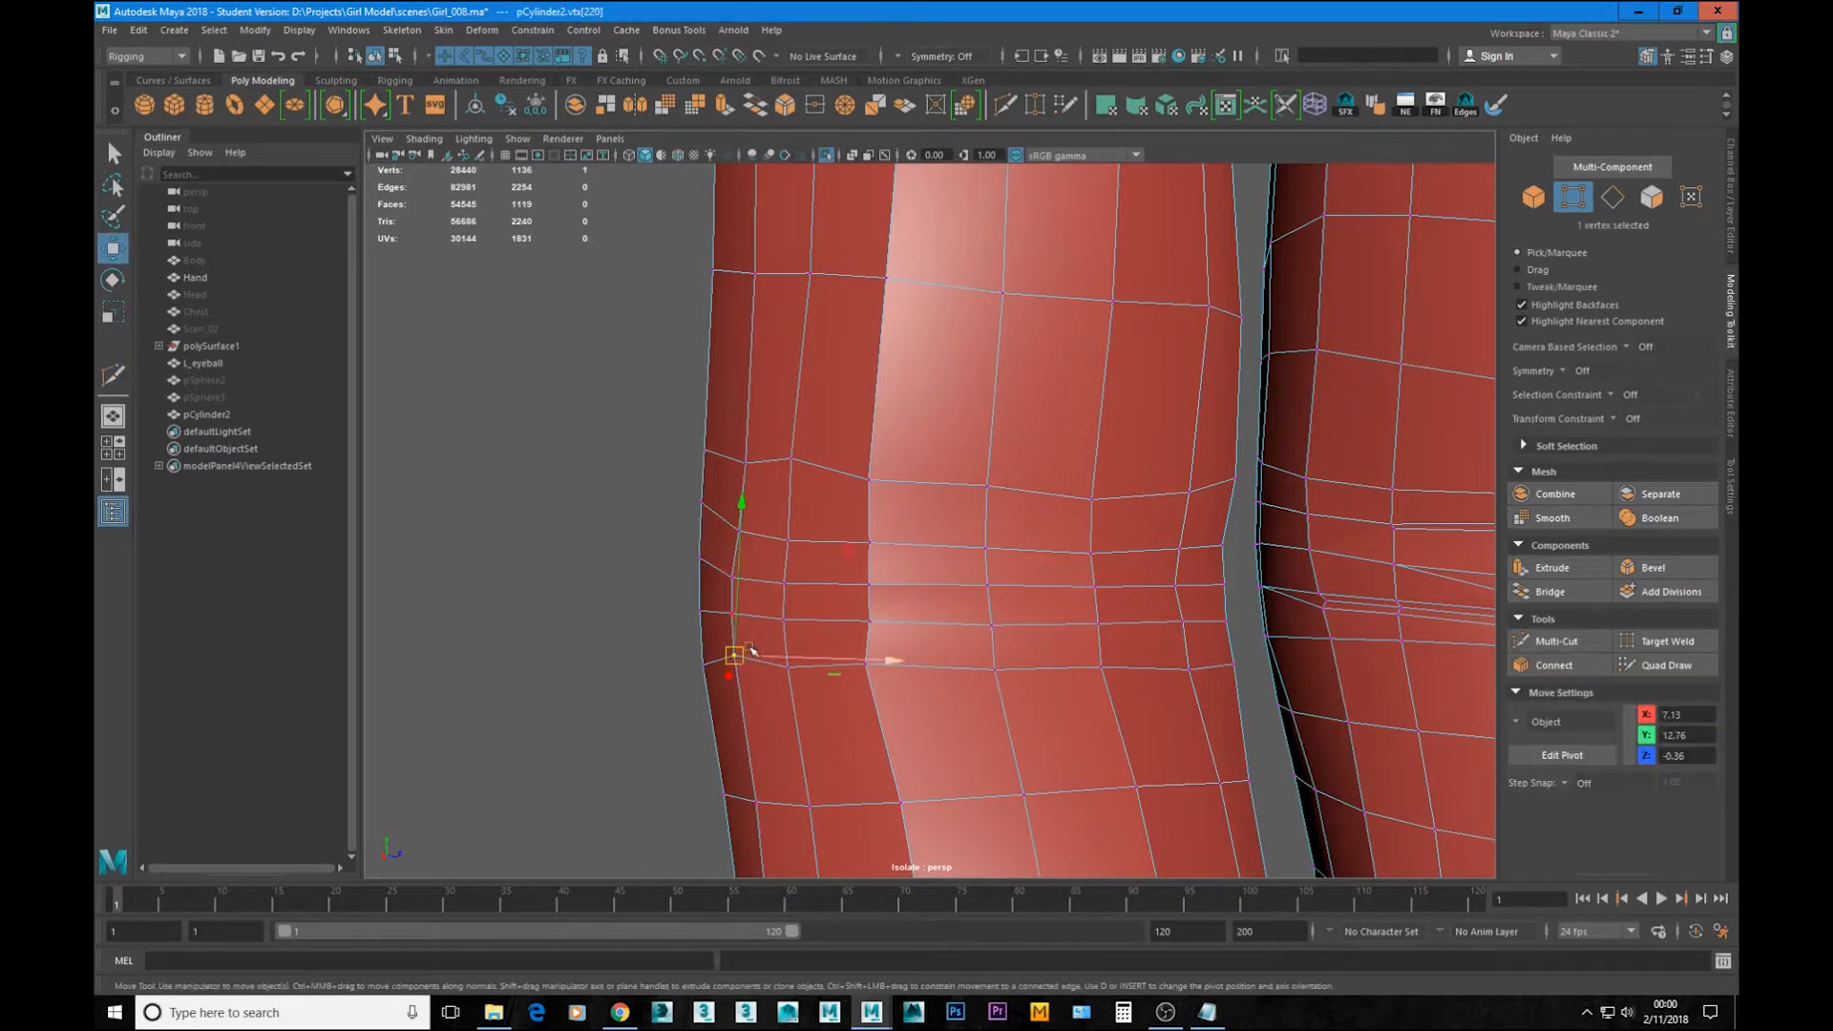
click(747, 636)
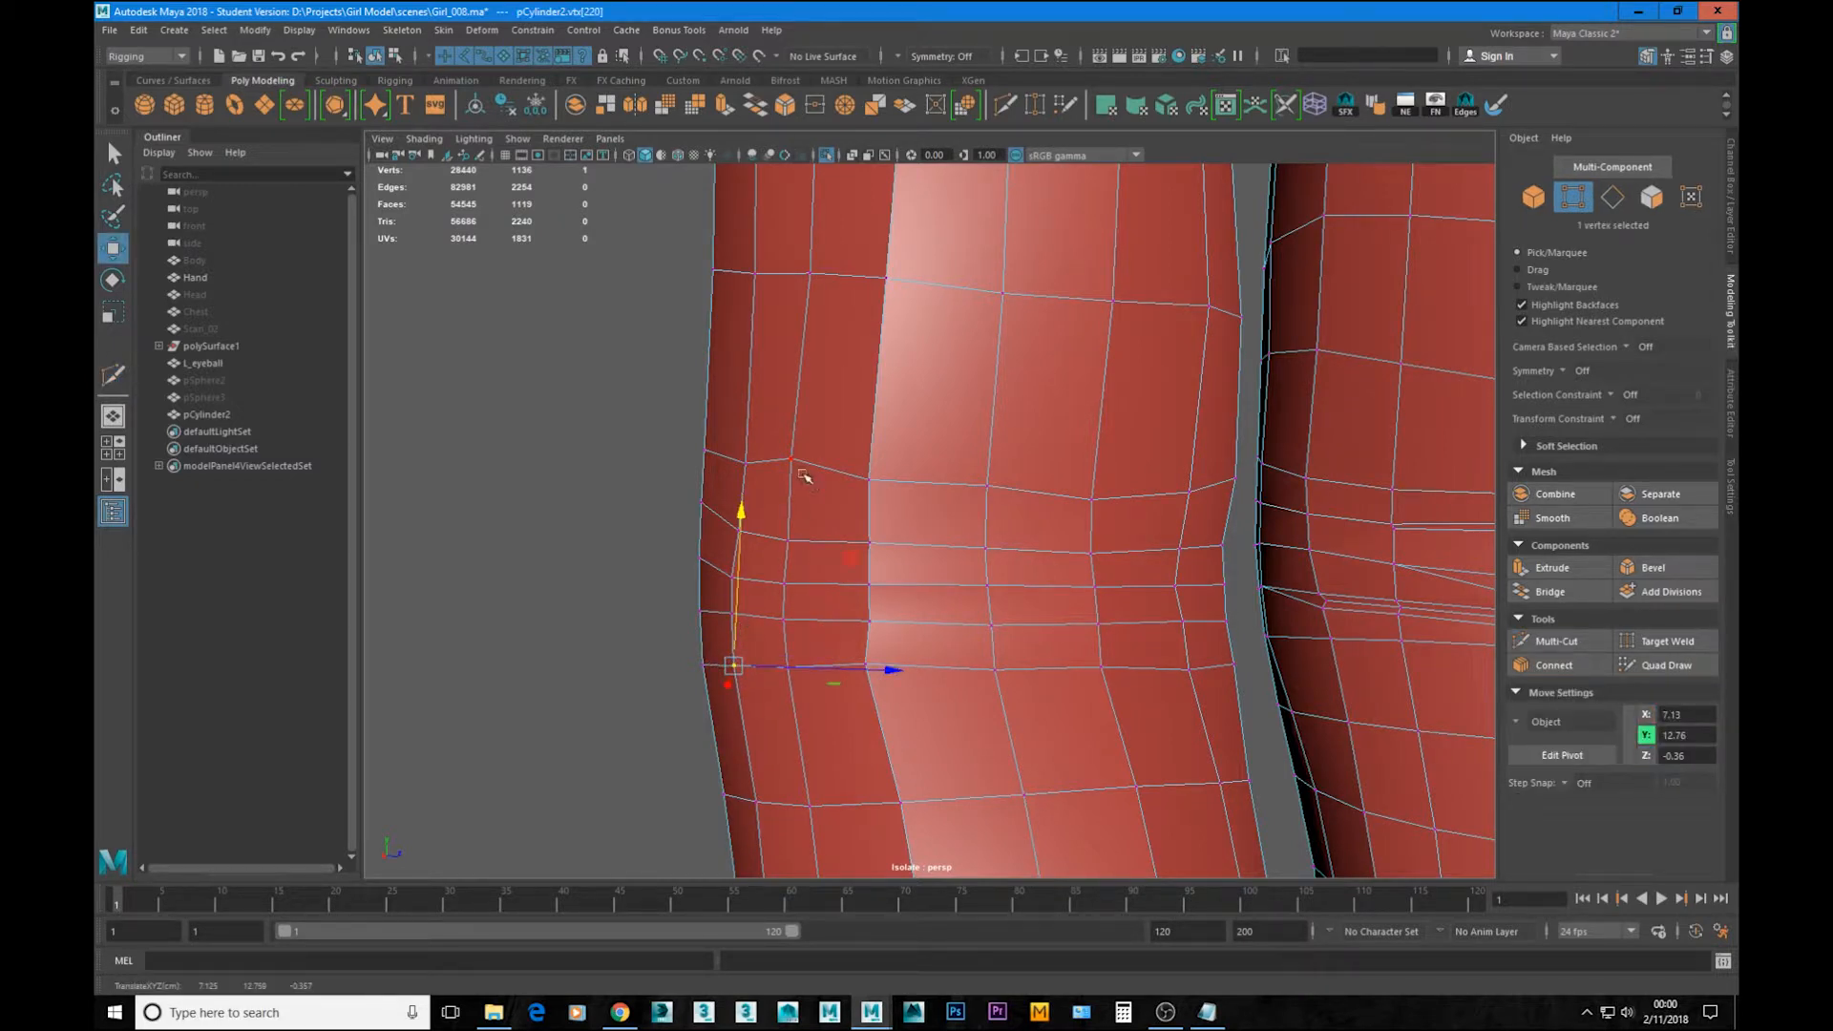
click(792, 460)
drag(799, 427, 810, 436)
mouse_move(836, 697)
alt+mouse_down()
mouse_move(795, 676)
mouse_move(817, 672)
alt+mouse_up()
click(779, 674)
scroll(1243, 606, down, 5)
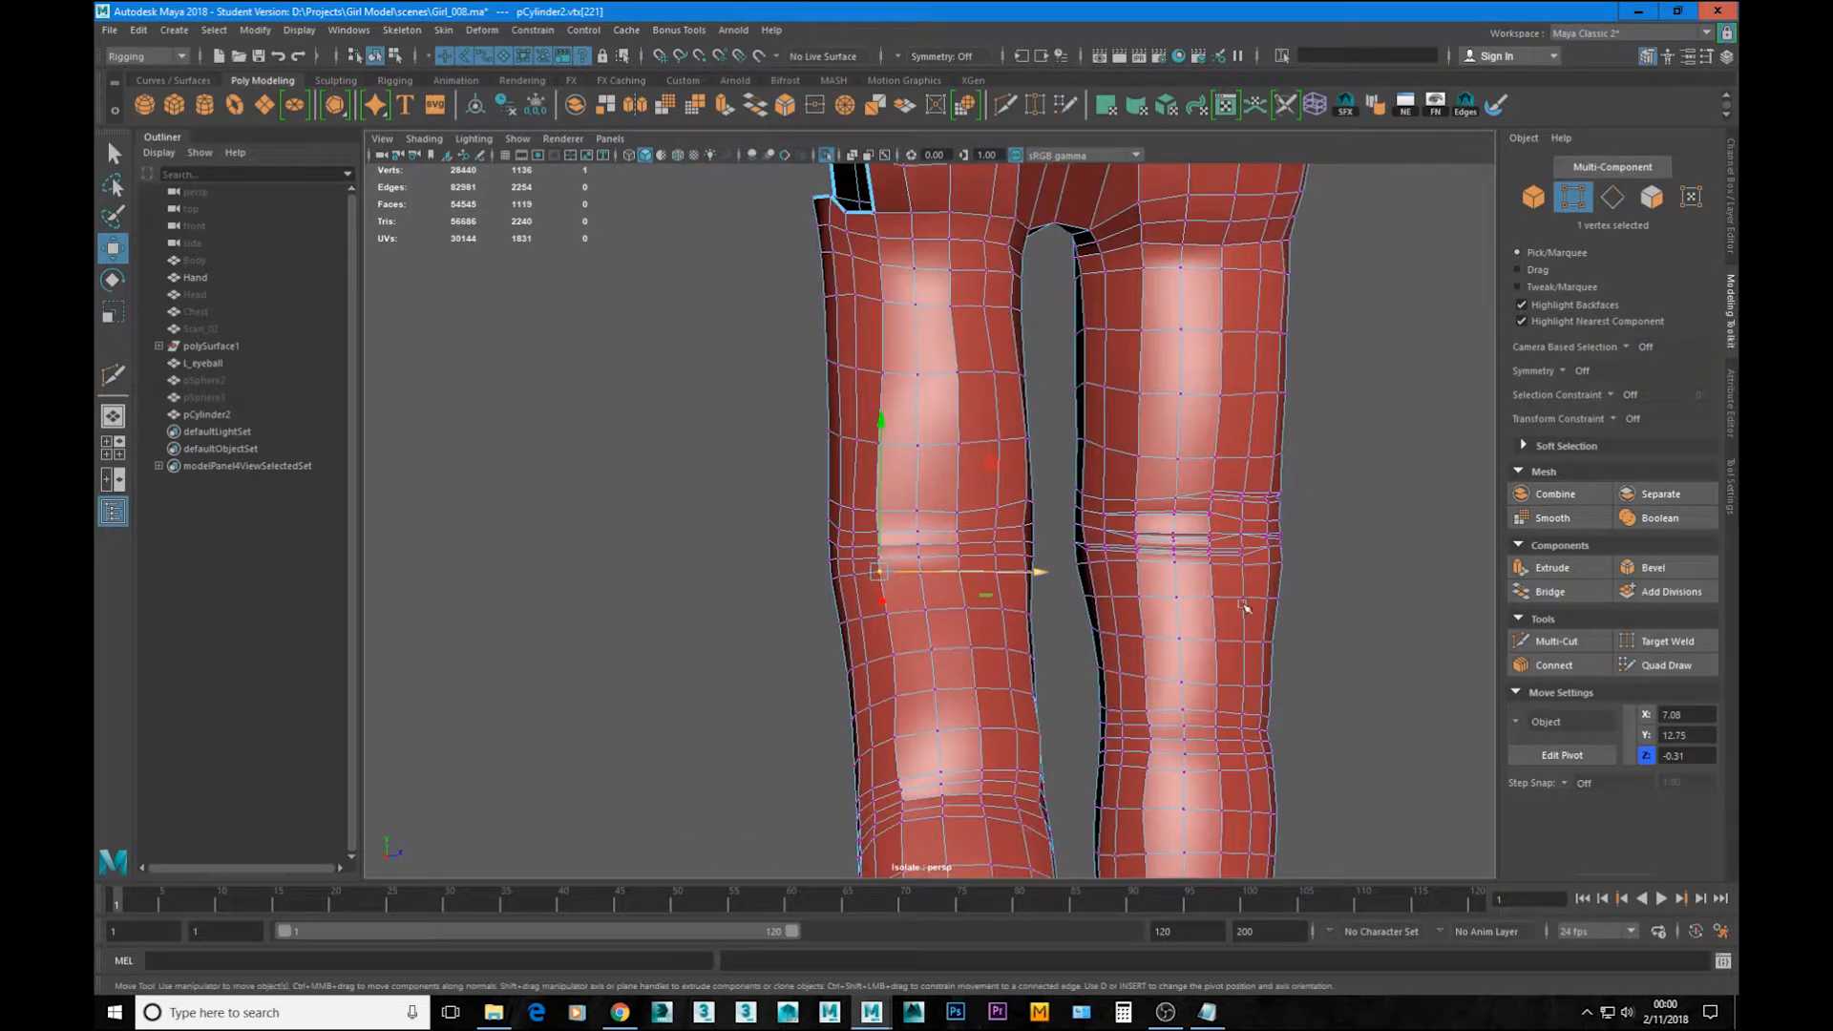
scroll(1184, 594, up, 10)
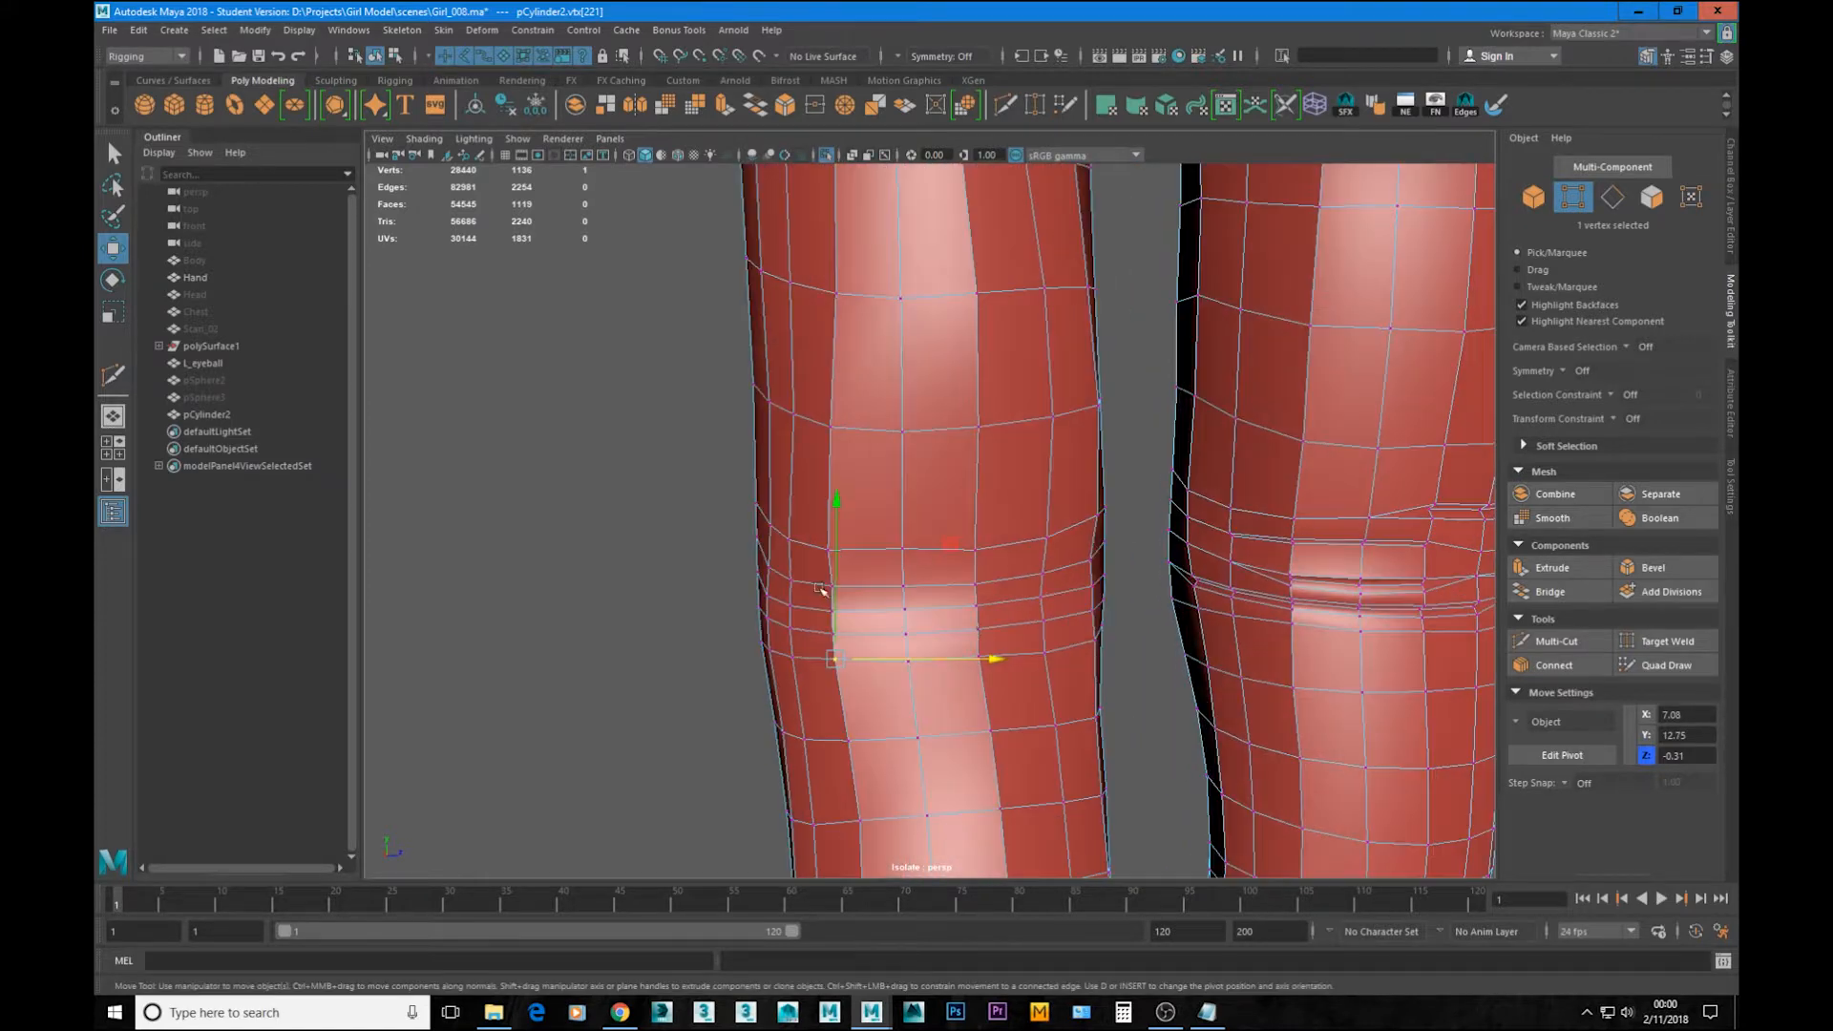
scroll(881, 682, down, 2)
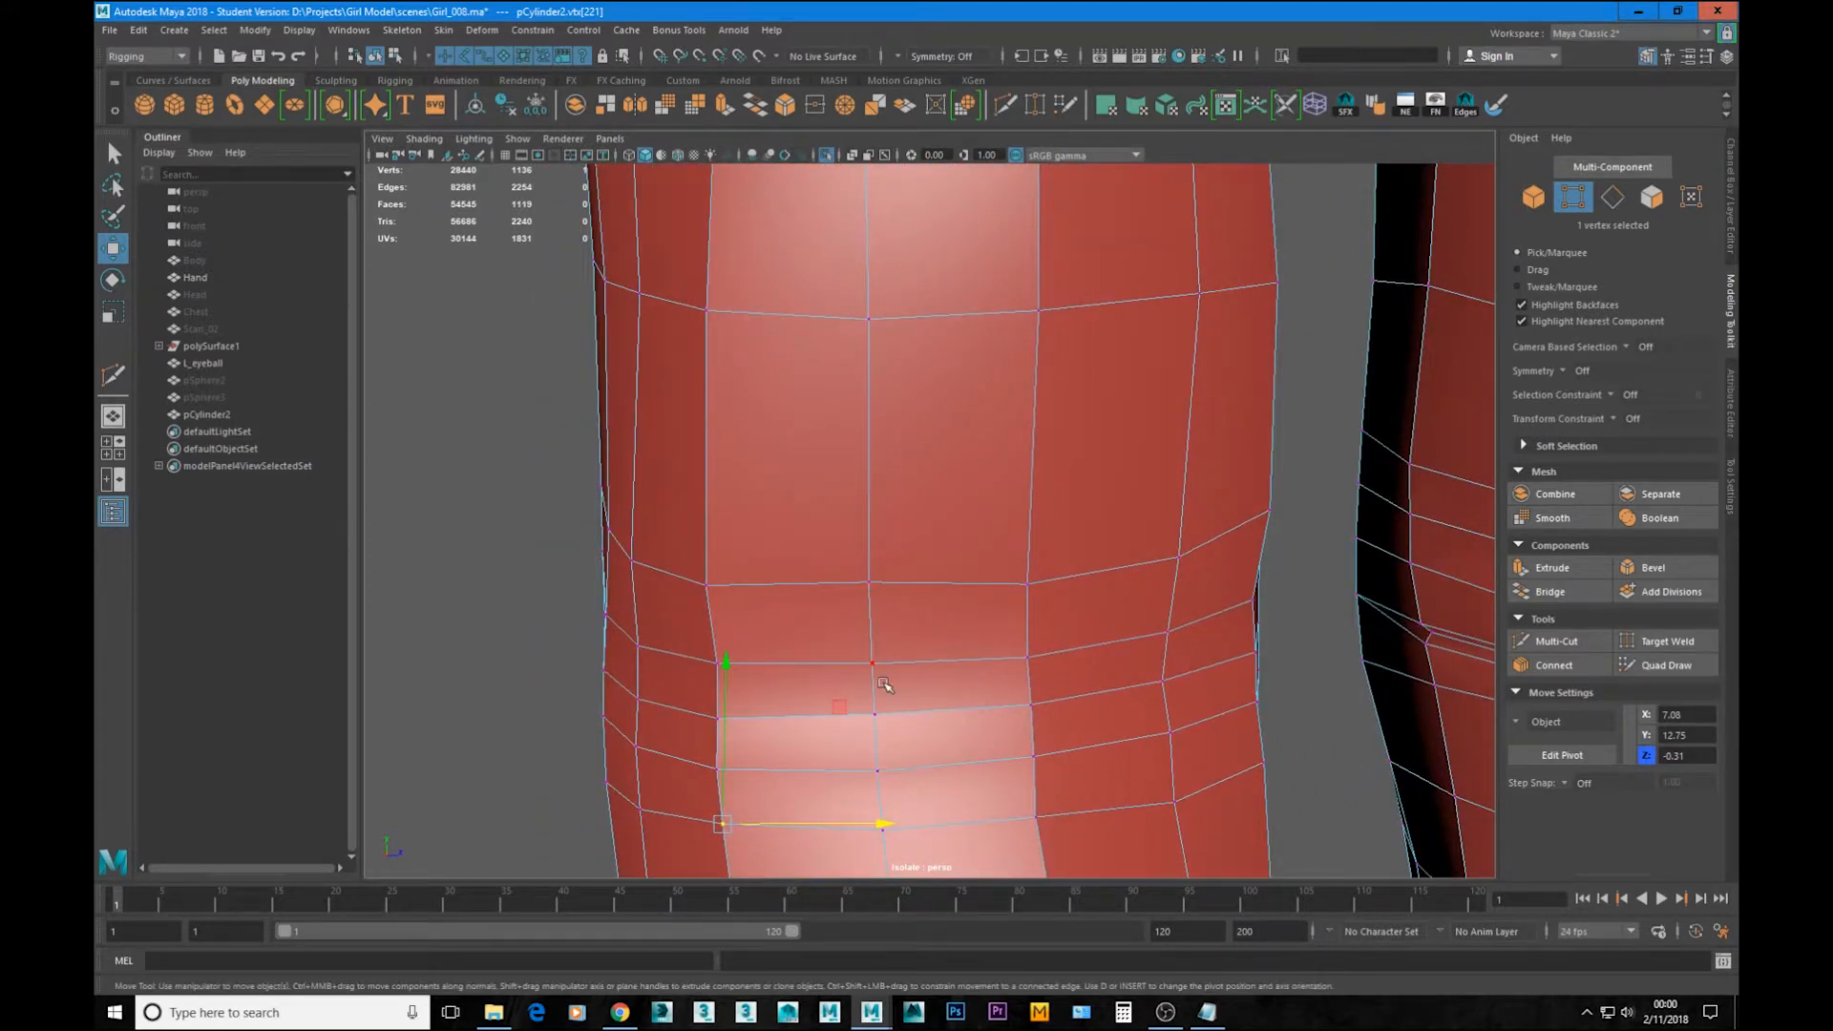
scroll(826, 780, down, 3)
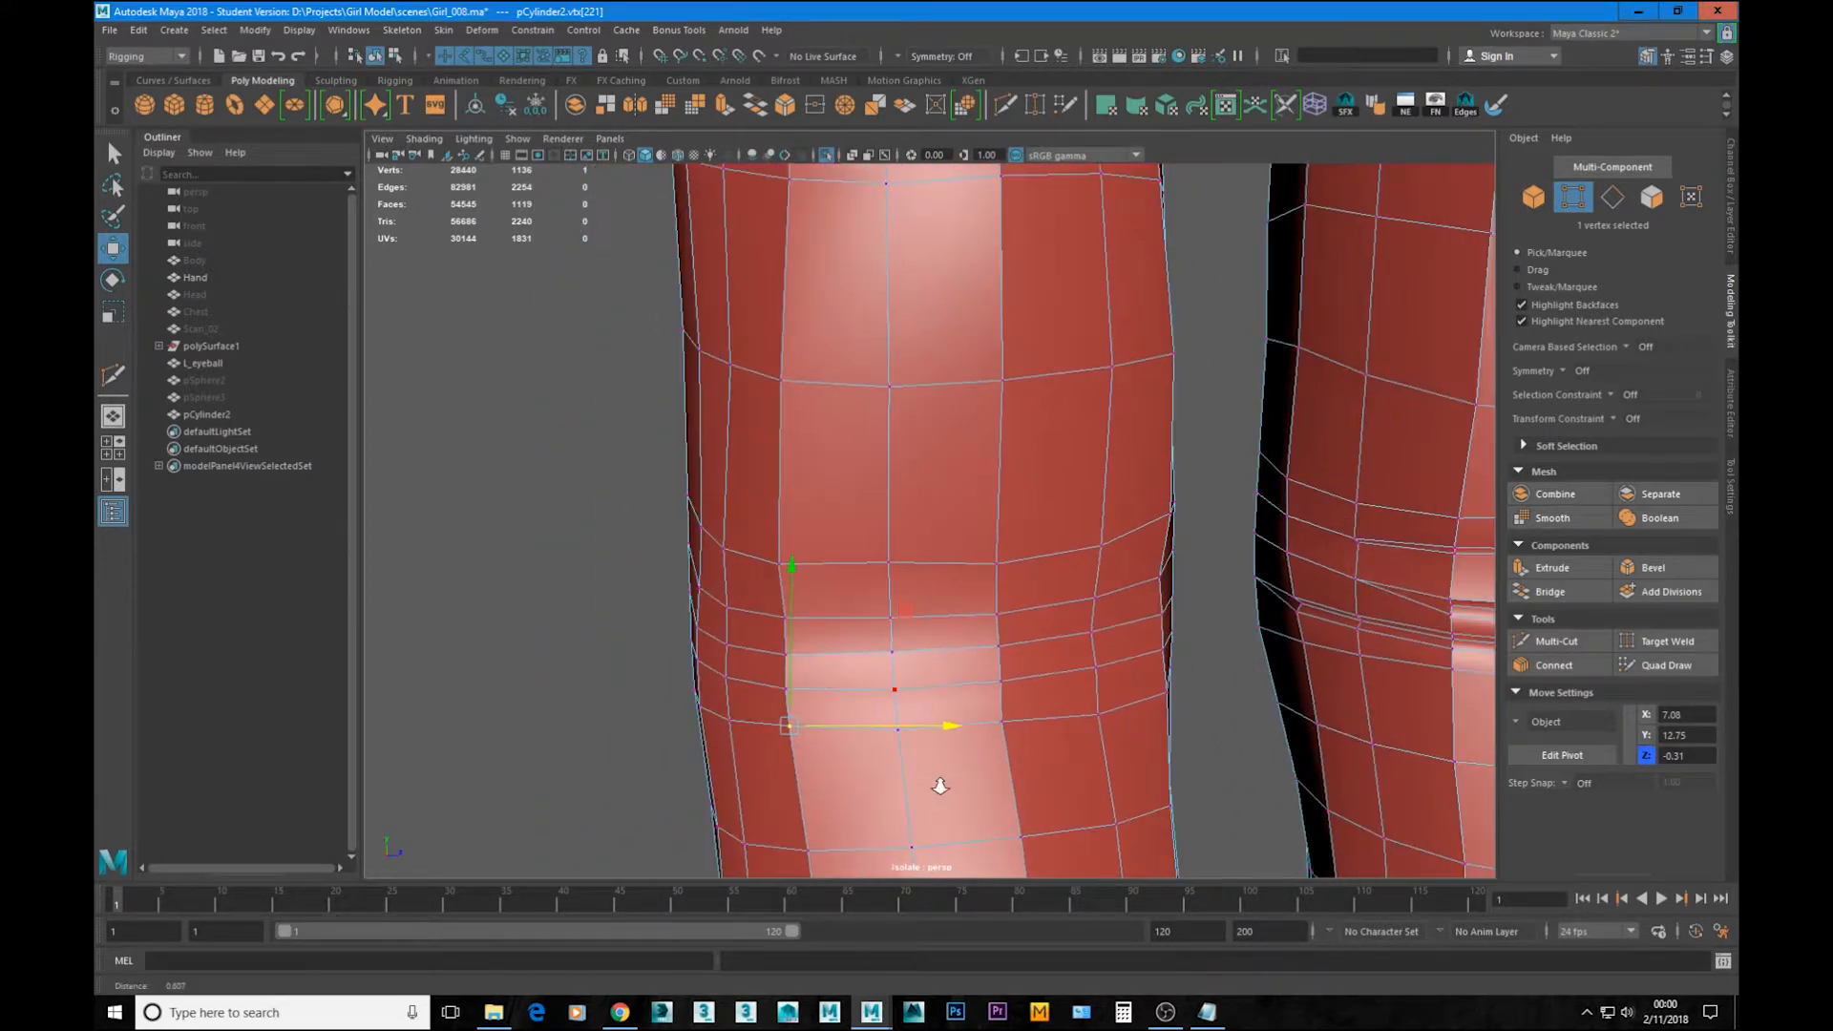
alt+middle_drag(932, 699, 868, 679)
alt+right_drag(690, 689, 793, 700)
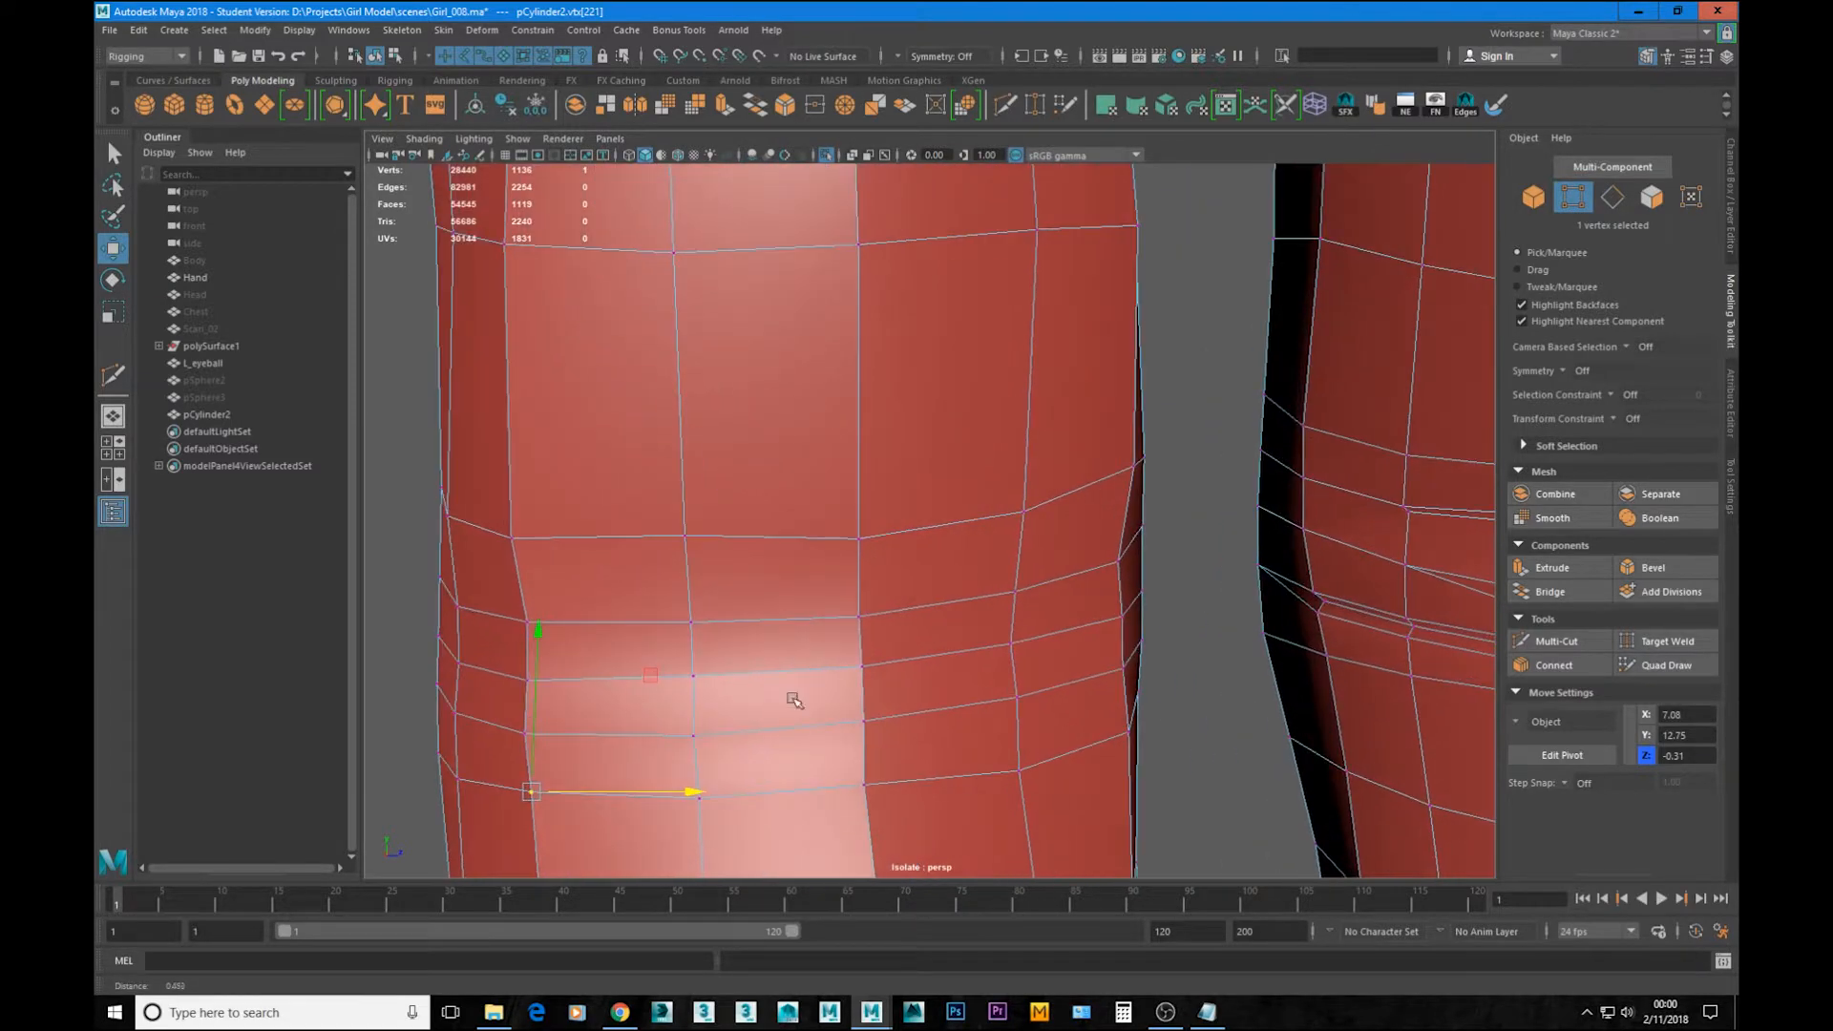
Step: Cut a new edge row with Multi-Cut just above the joint's lowest crease loop, tapering into existing vertices at both ends
alt+drag(742, 698, 788, 668)
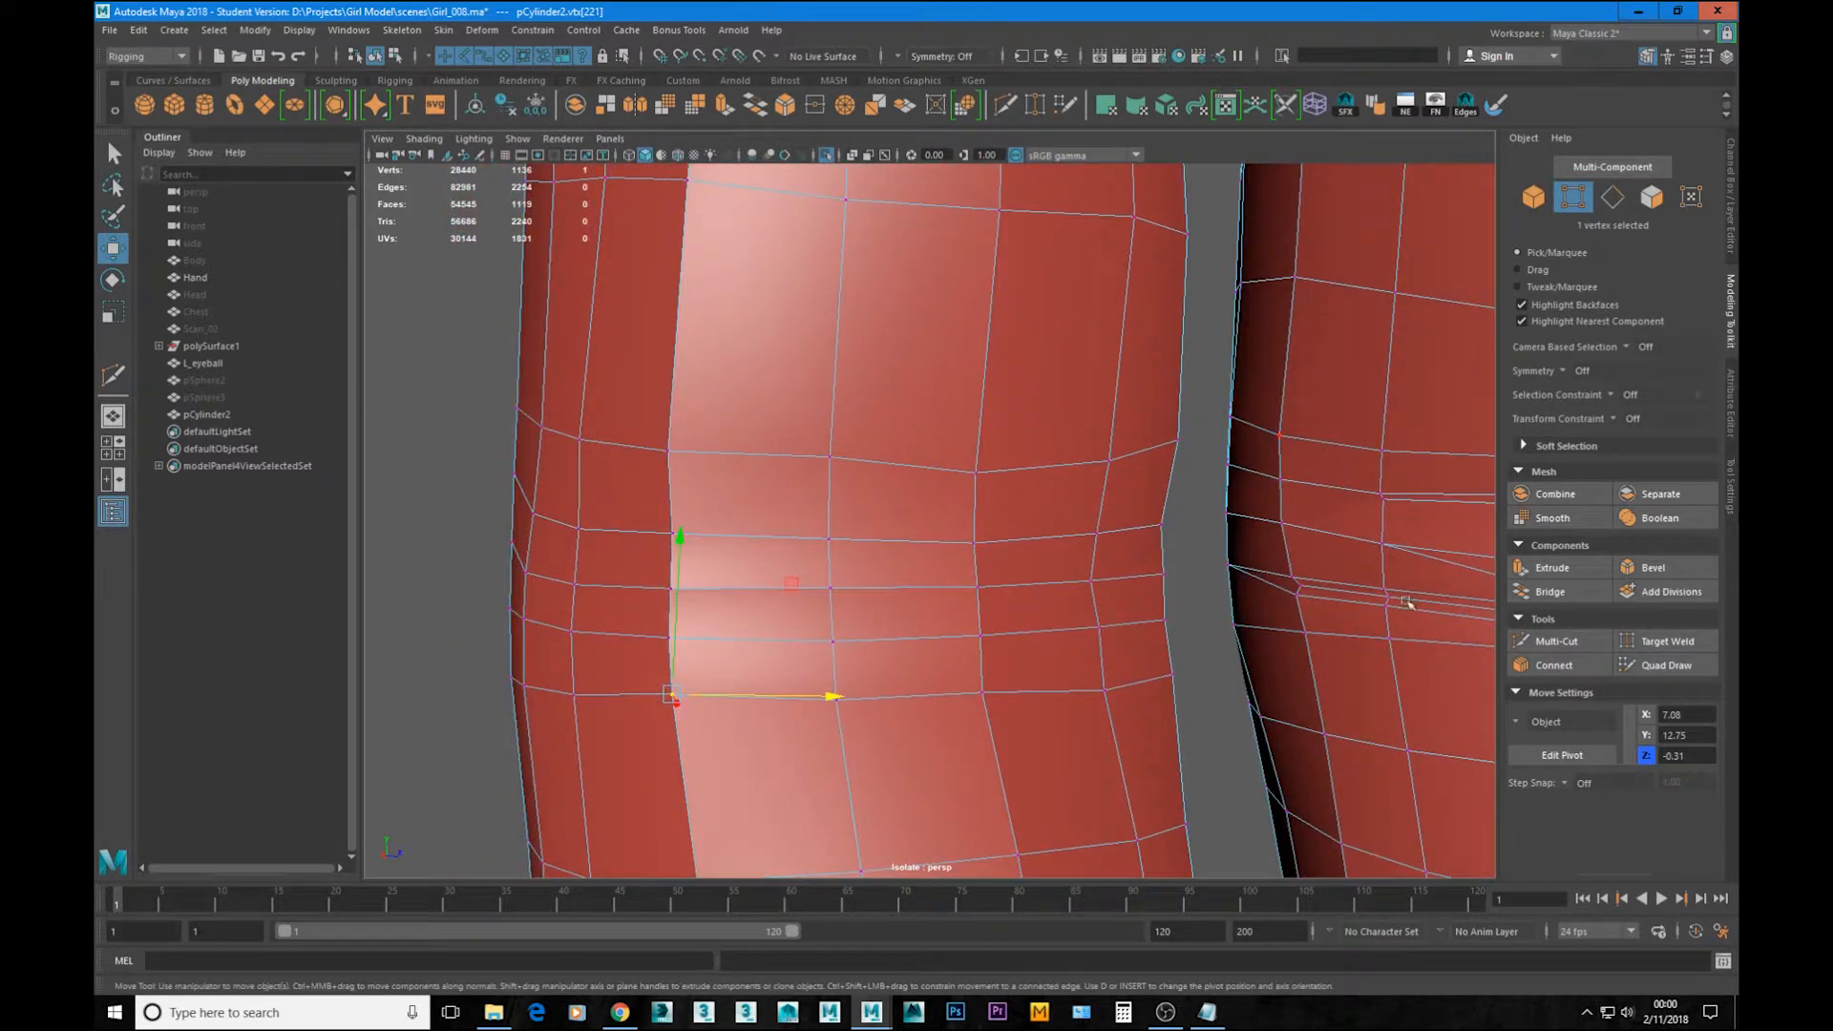
click(1556, 641)
alt+drag(573, 668, 721, 627)
click(700, 628)
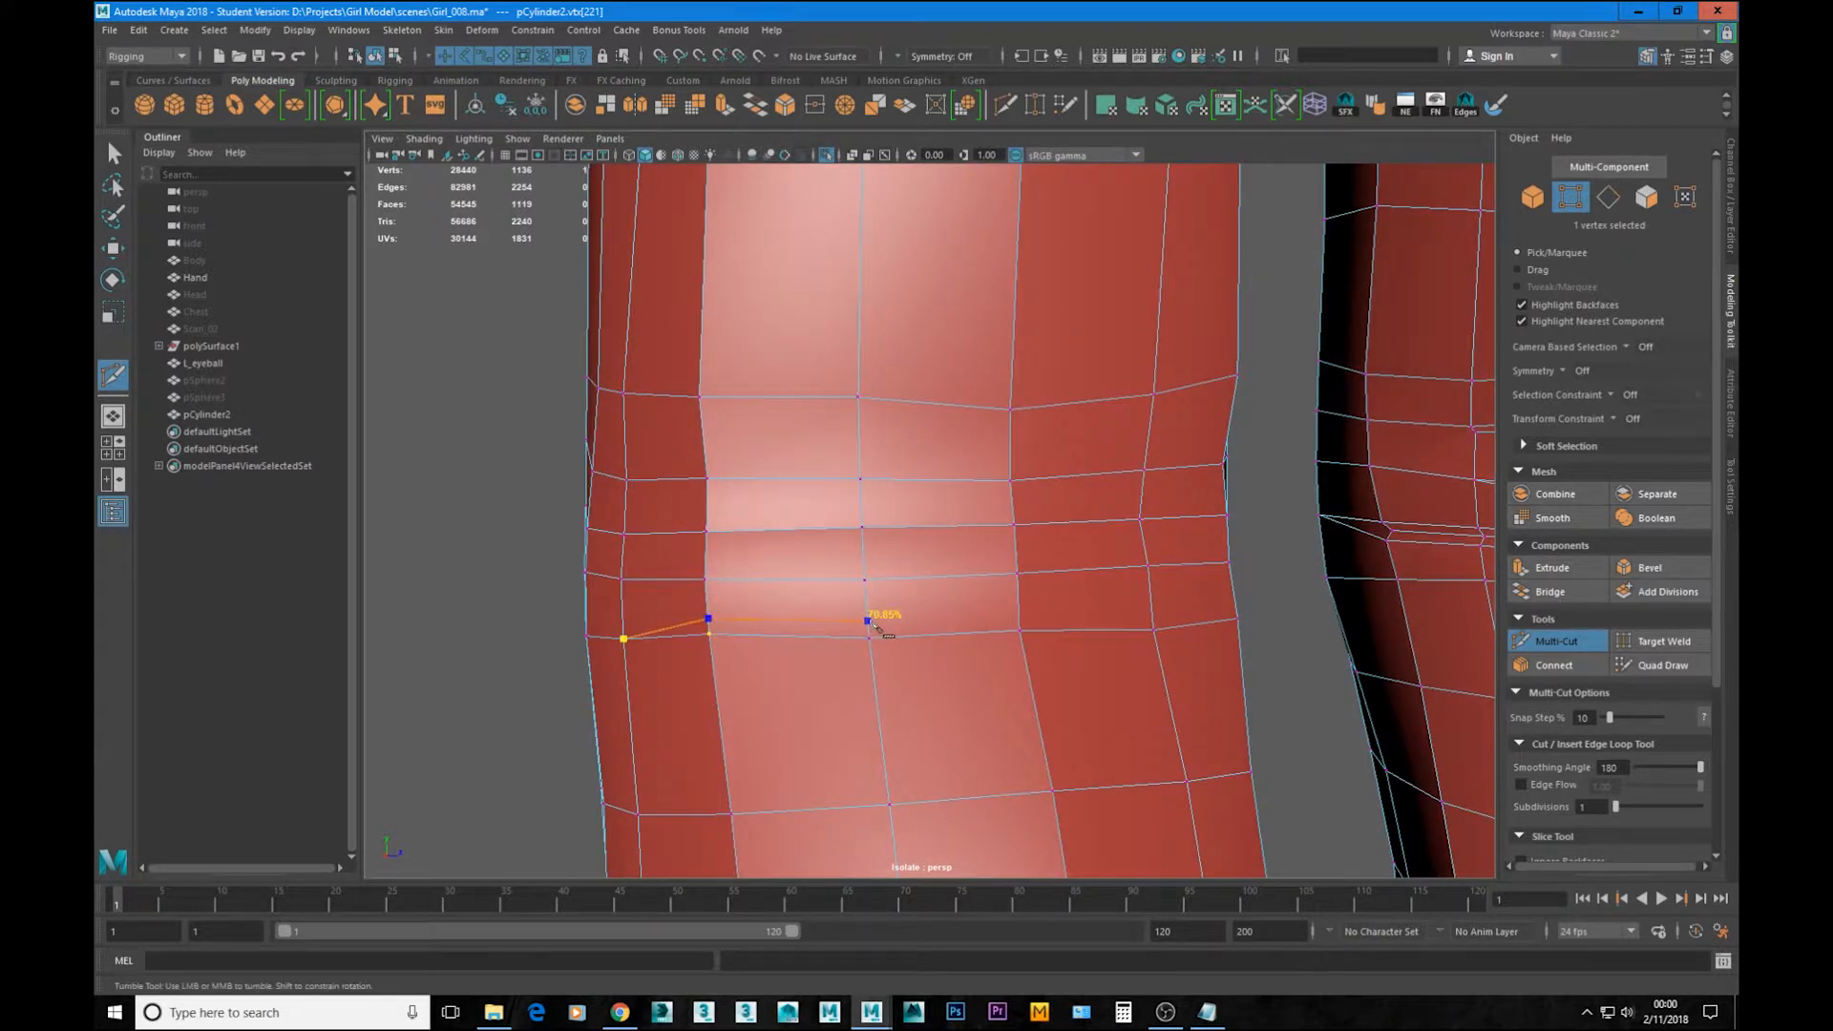
click(872, 624)
alt+drag(871, 624, 845, 658)
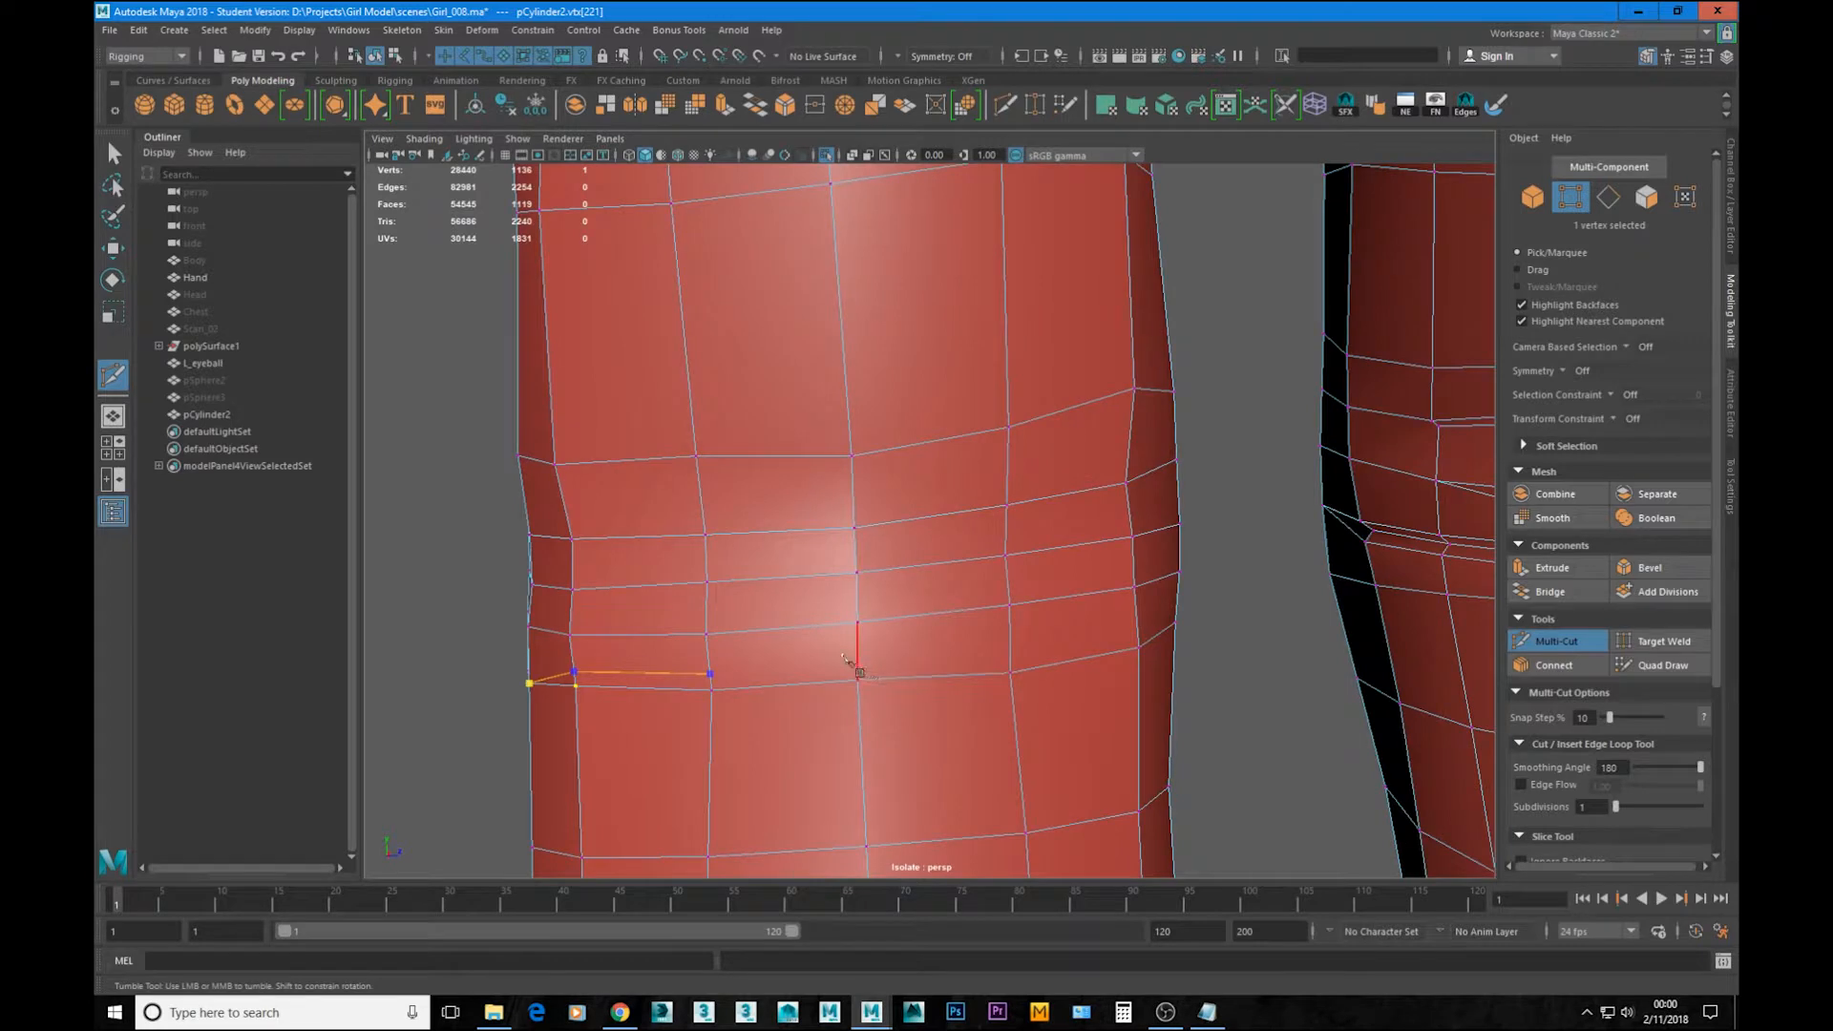
click(1010, 663)
click(1139, 645)
right_click(1149, 659)
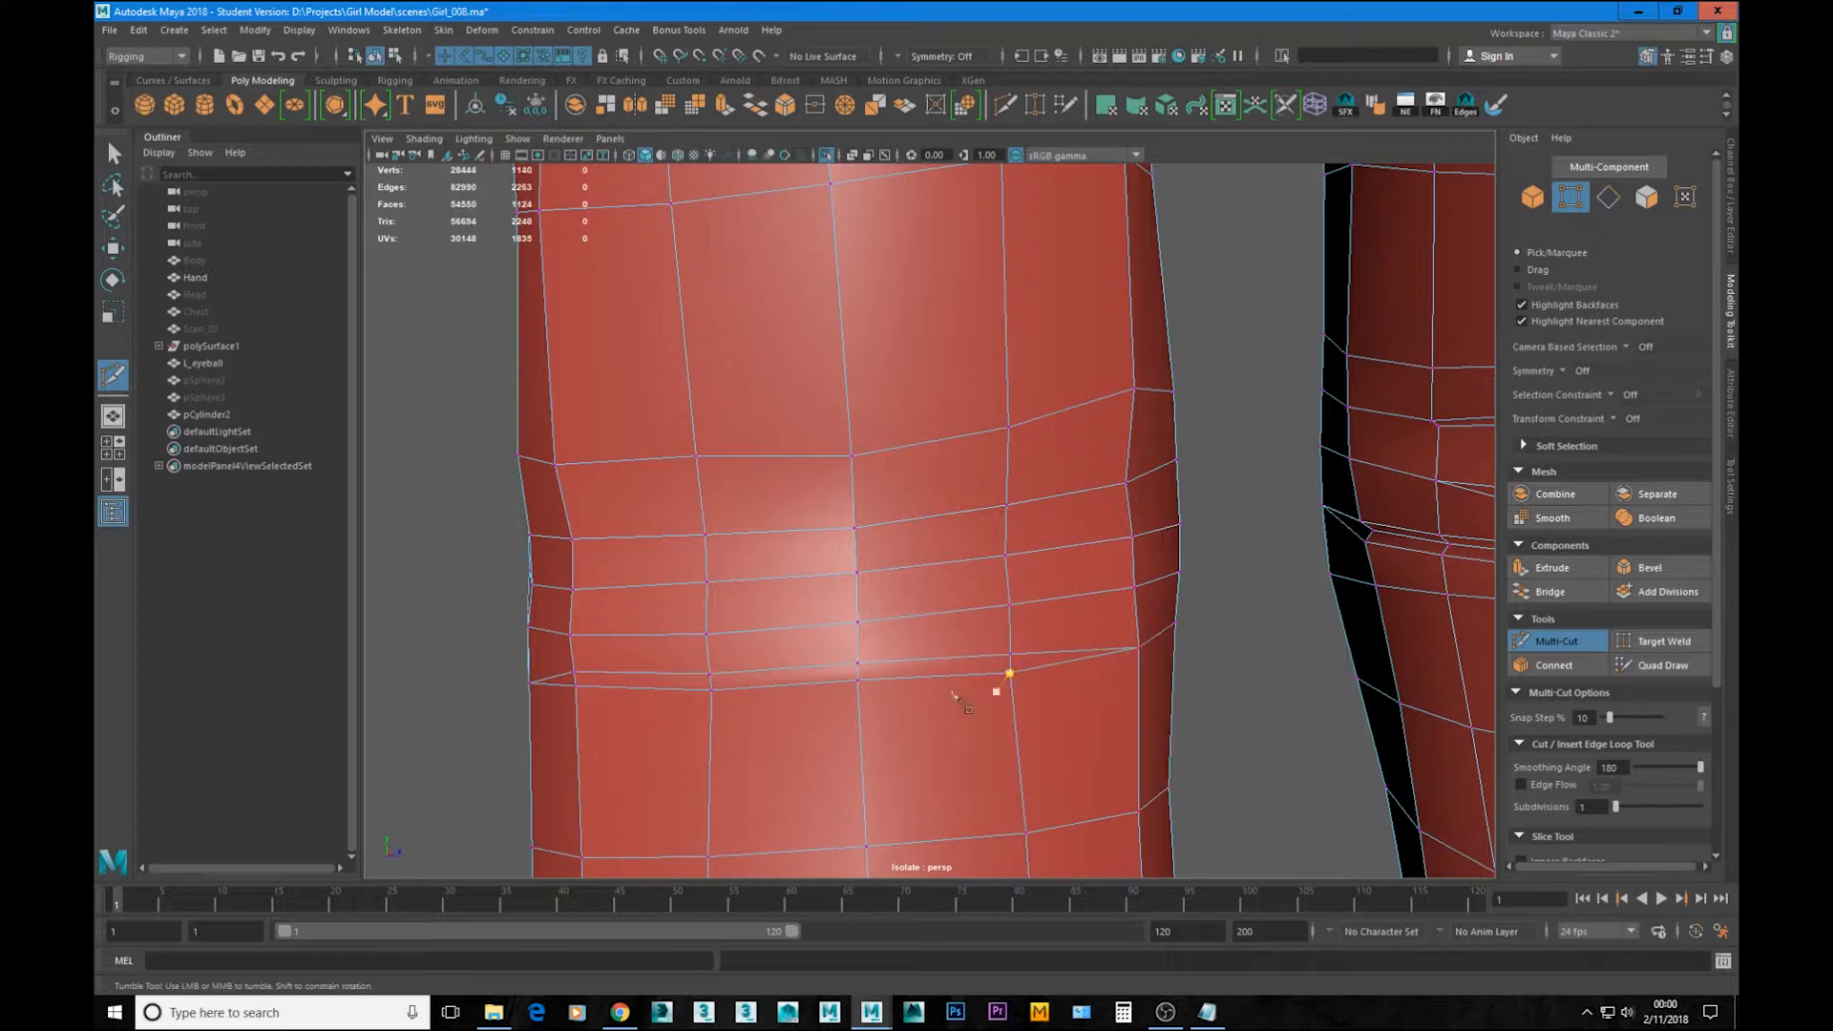
Step: Insert an edge loop midway through the narrow strip between the new cut and the lowest crease loop
scroll(748, 707, up, 4)
alt+middle_drag(764, 708, 846, 675)
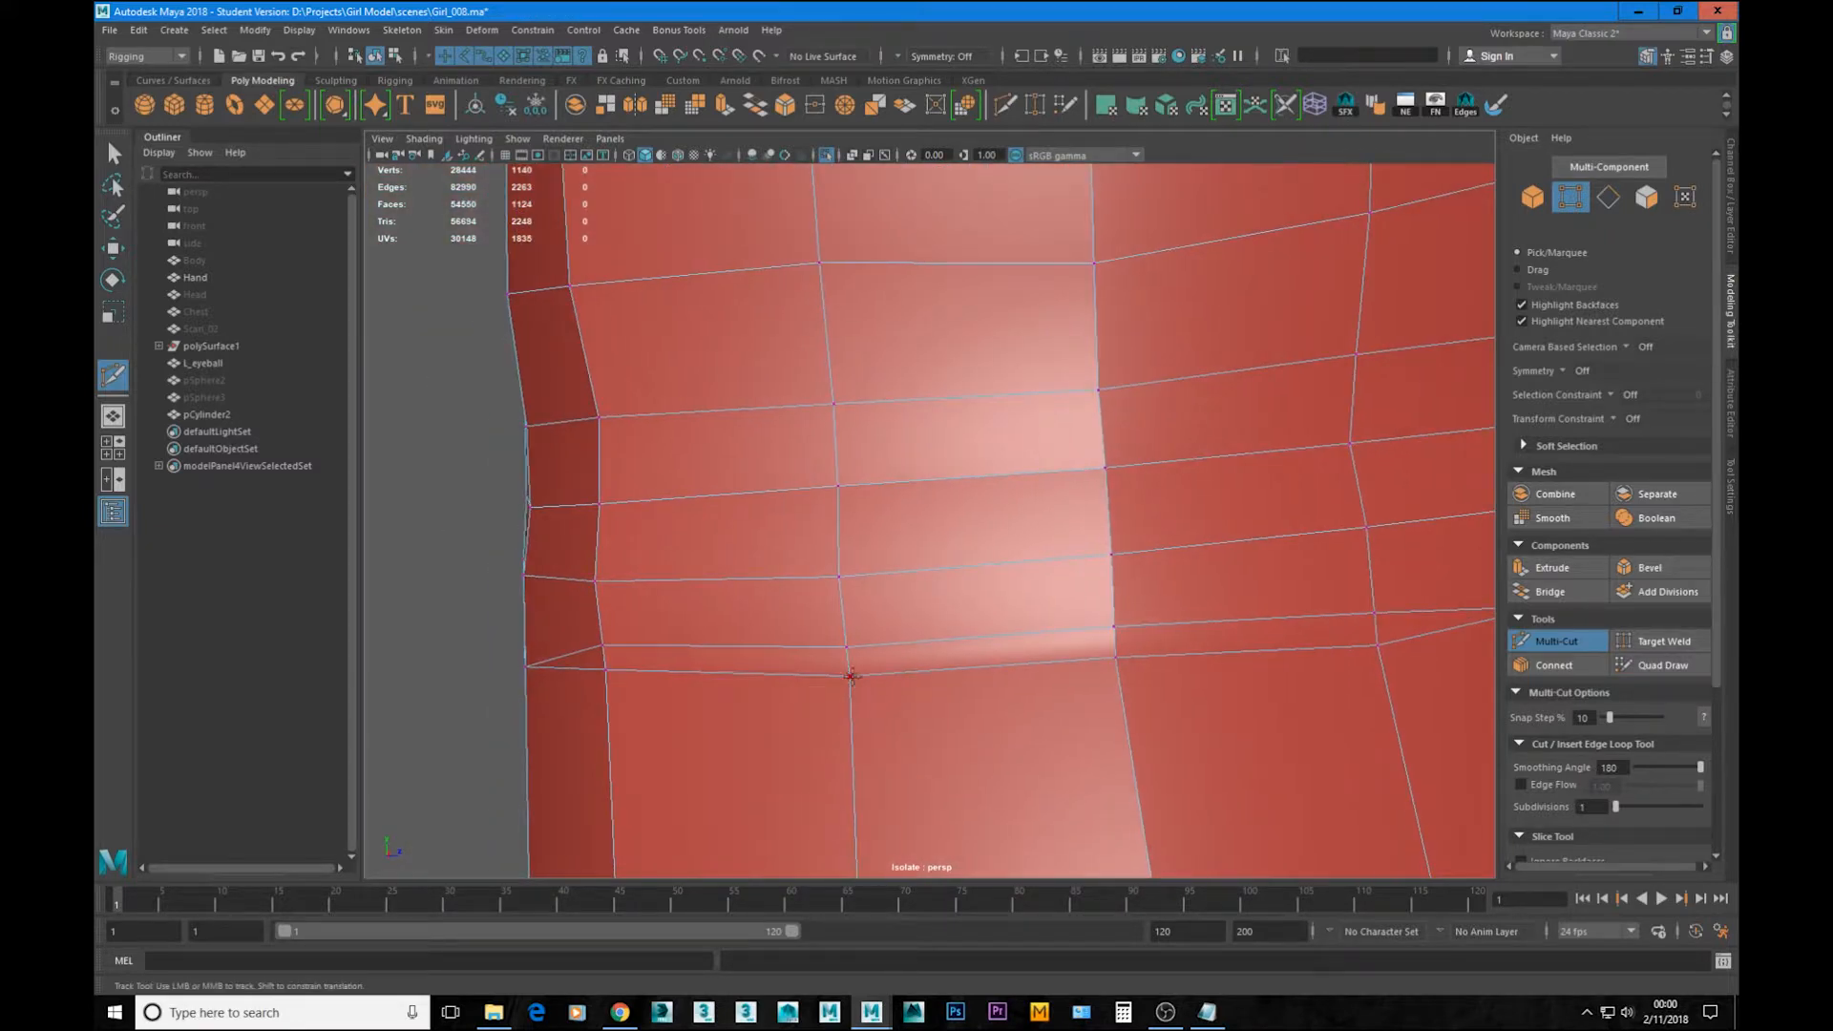
ctrl+click(848, 666)
click(603, 645)
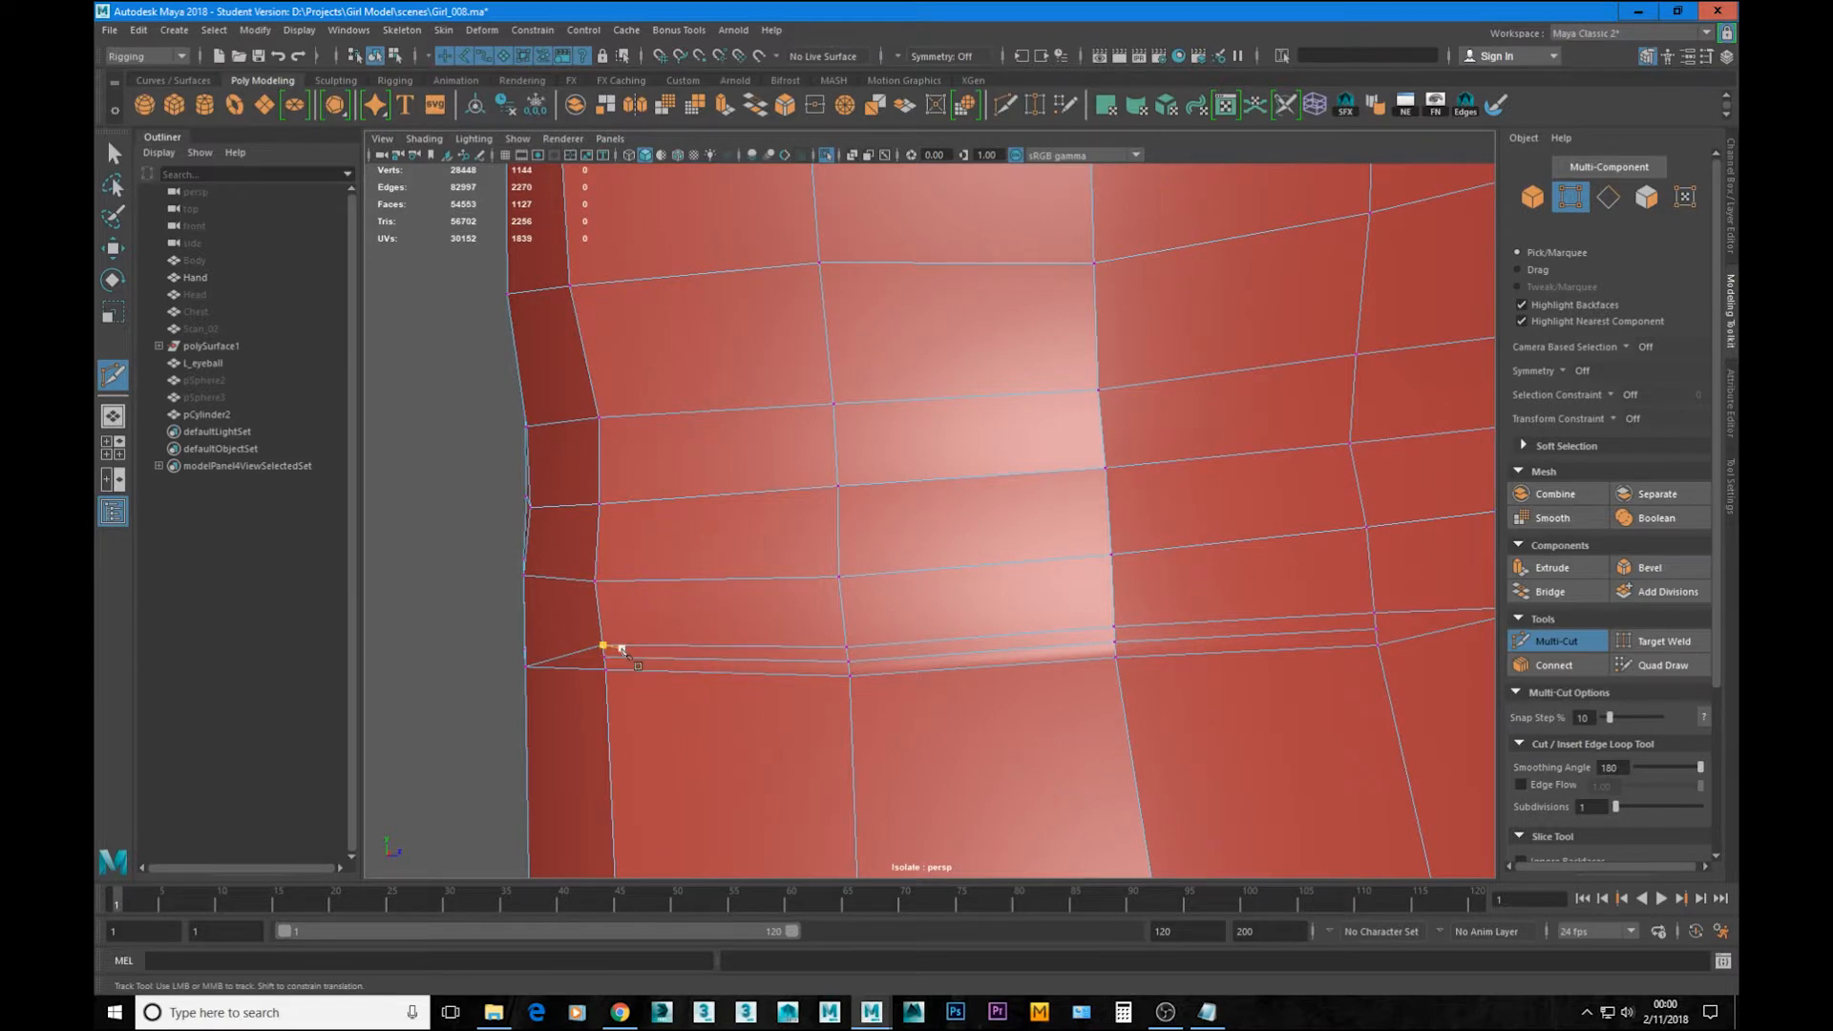
click(605, 668)
click(1115, 657)
click(1376, 644)
Step: Select the three edges of the inserted middle loop in the lowest crease and convert the selection to vertices
key(w)
alt+right_drag(1096, 712, 1015, 720)
double_click(1016, 721)
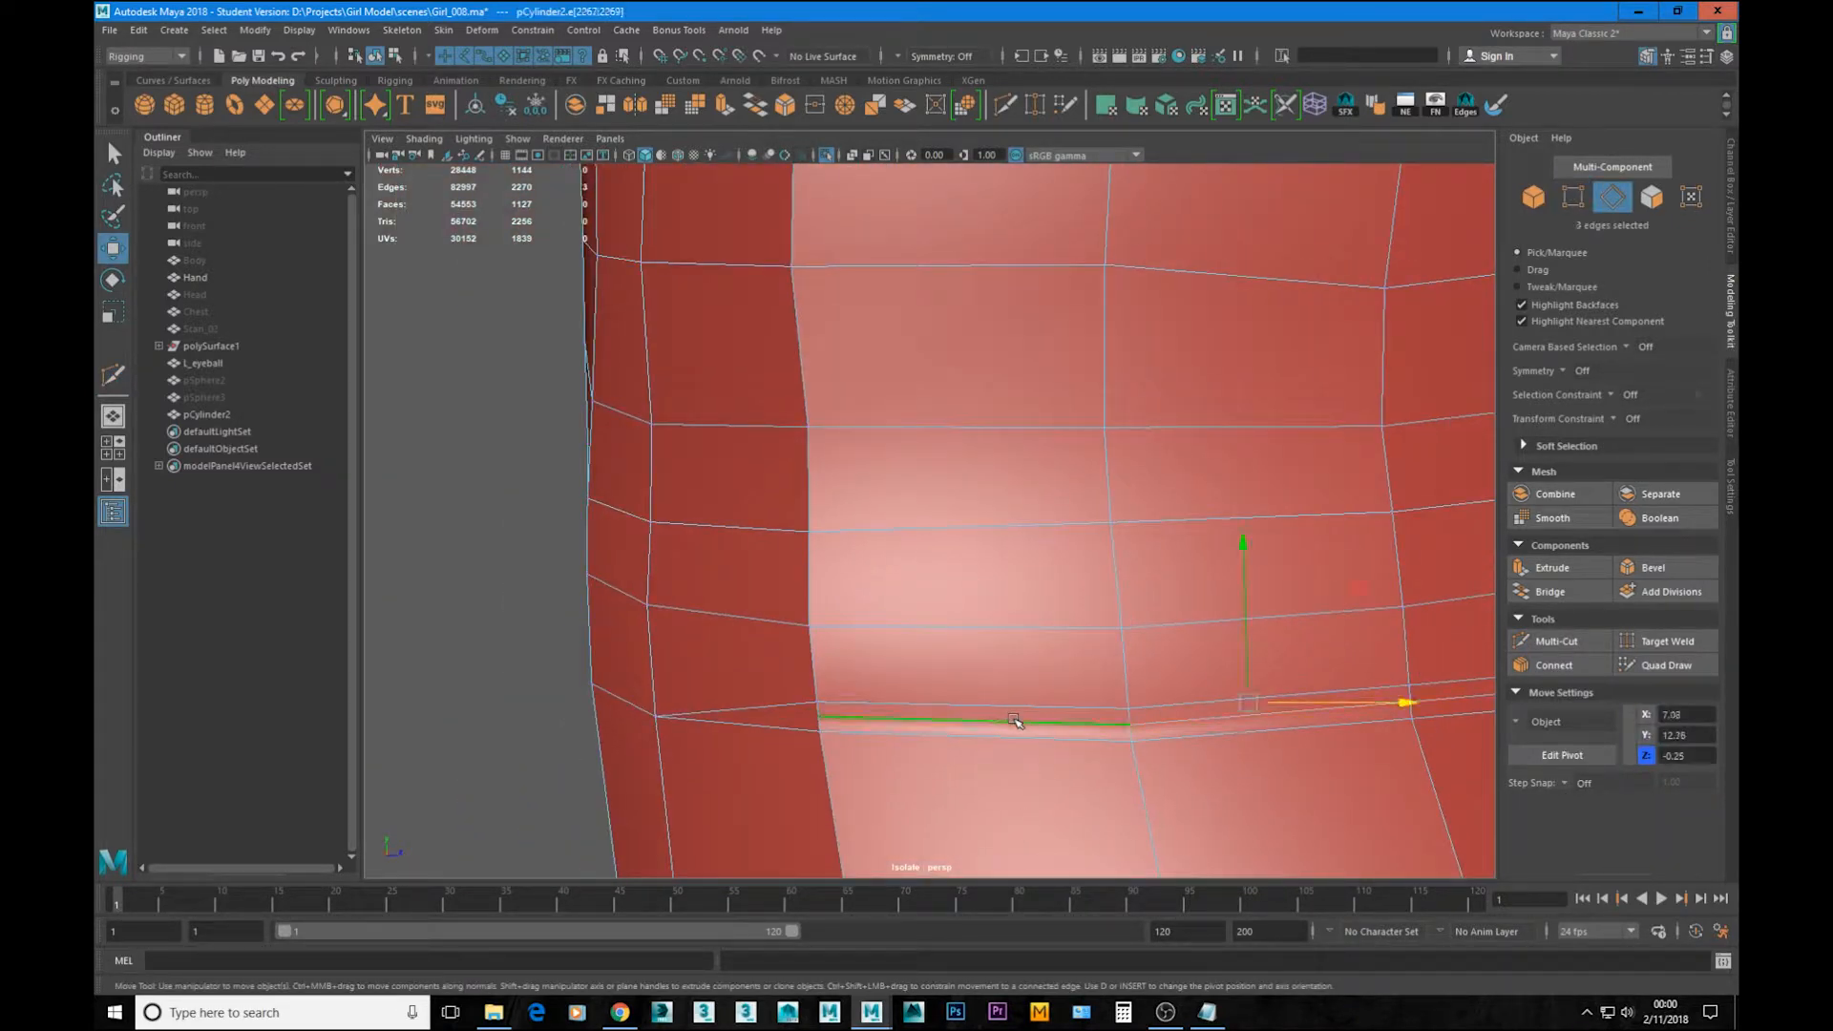
alt+right_drag(1355, 754, 1215, 704)
alt+drag(1215, 704, 1252, 722)
key(f)
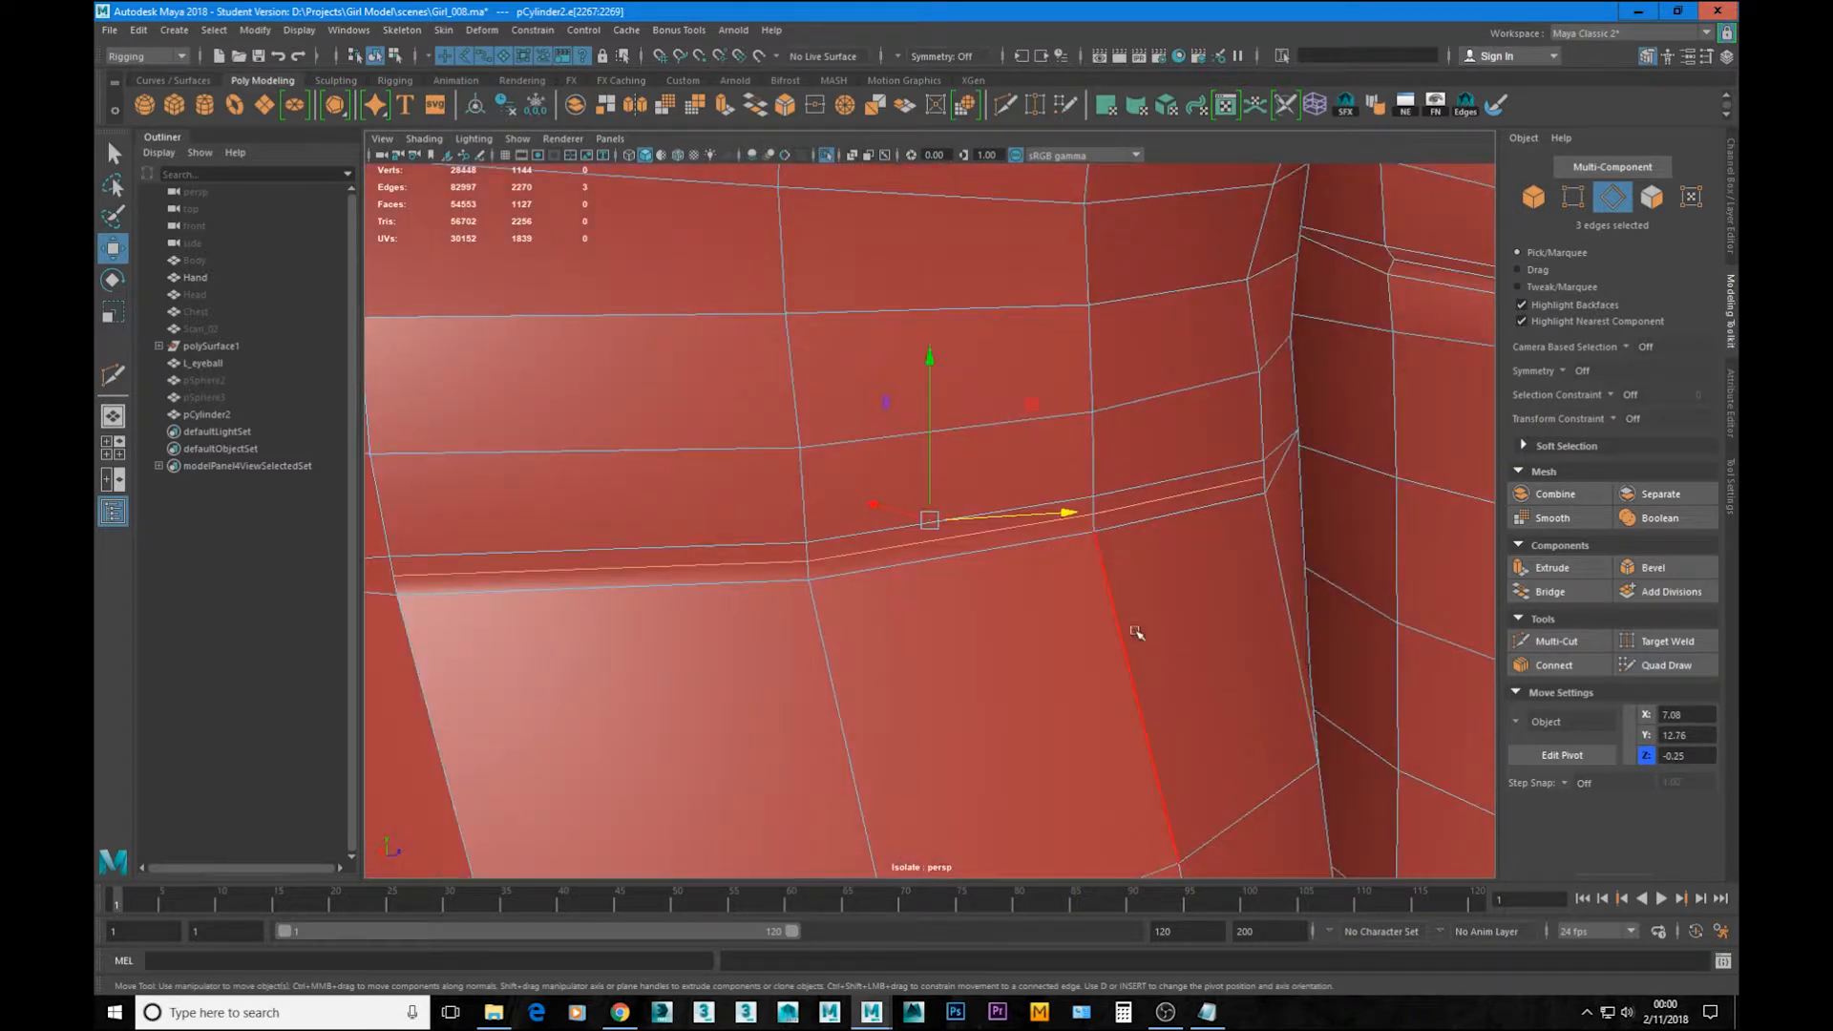
alt+drag(1133, 632, 1043, 576)
ctrl+right_drag(1079, 568, 926, 572)
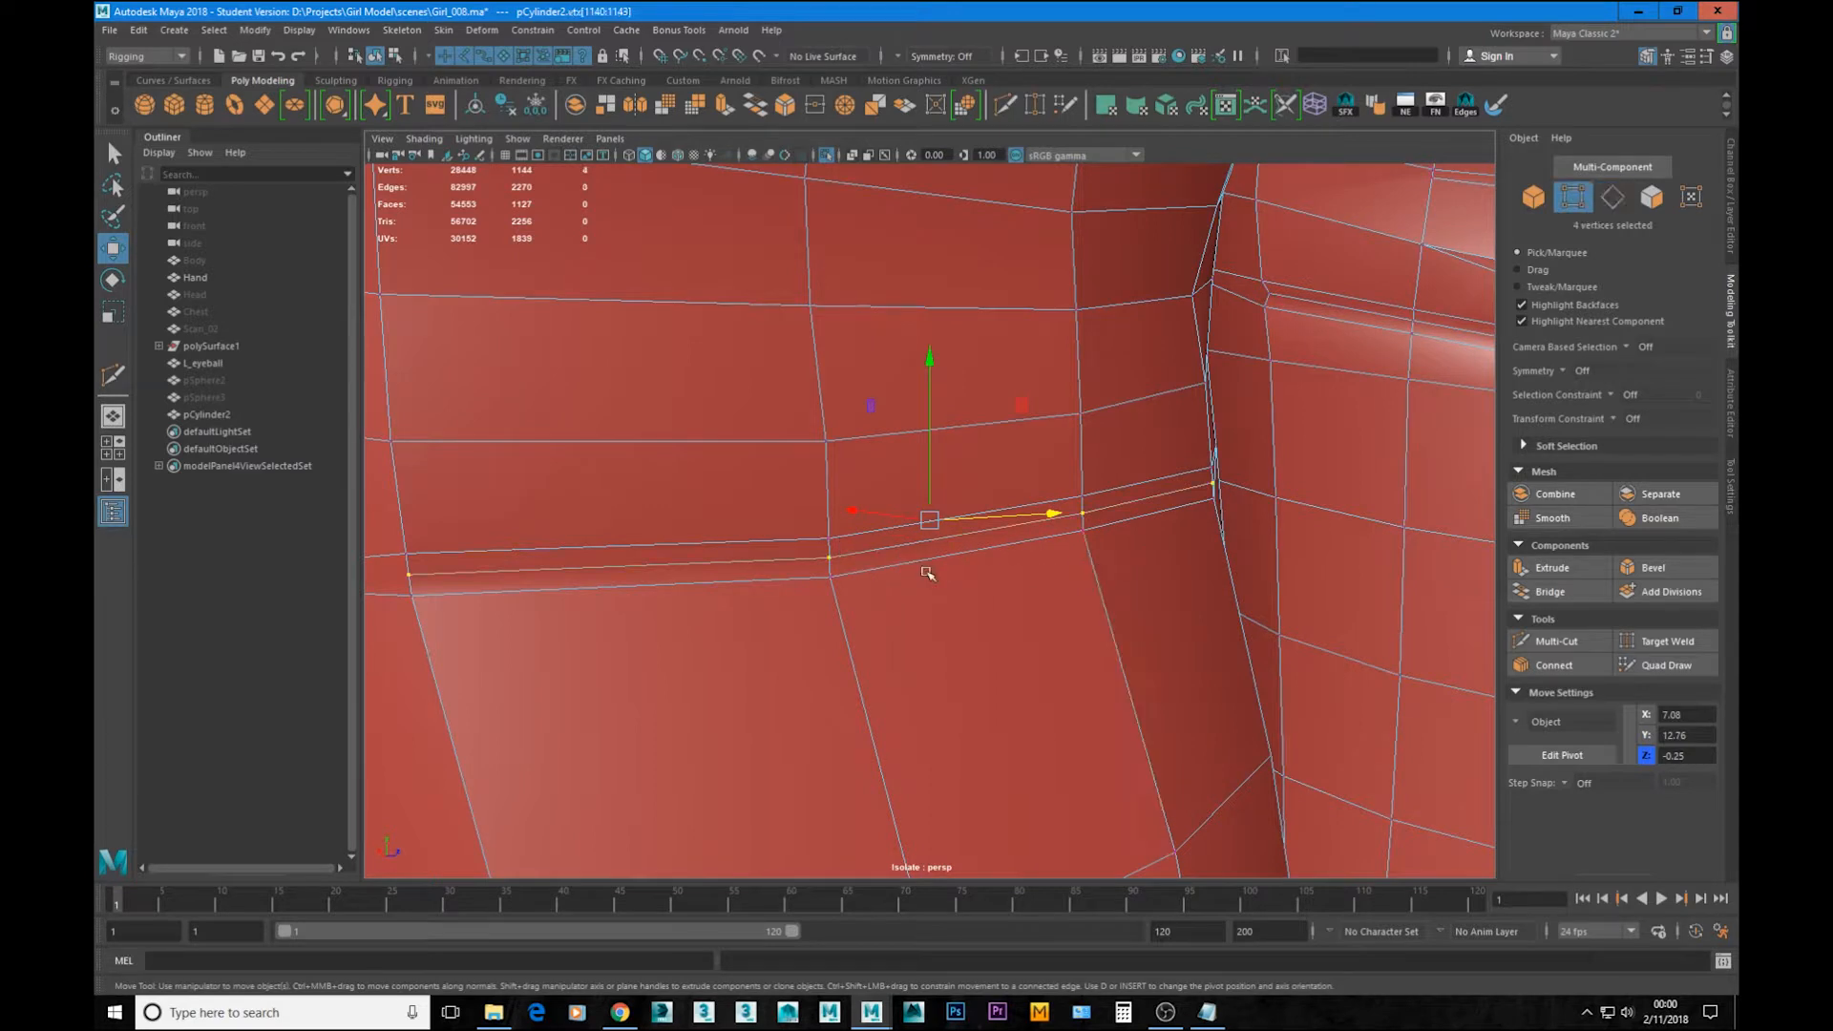
click(214, 29)
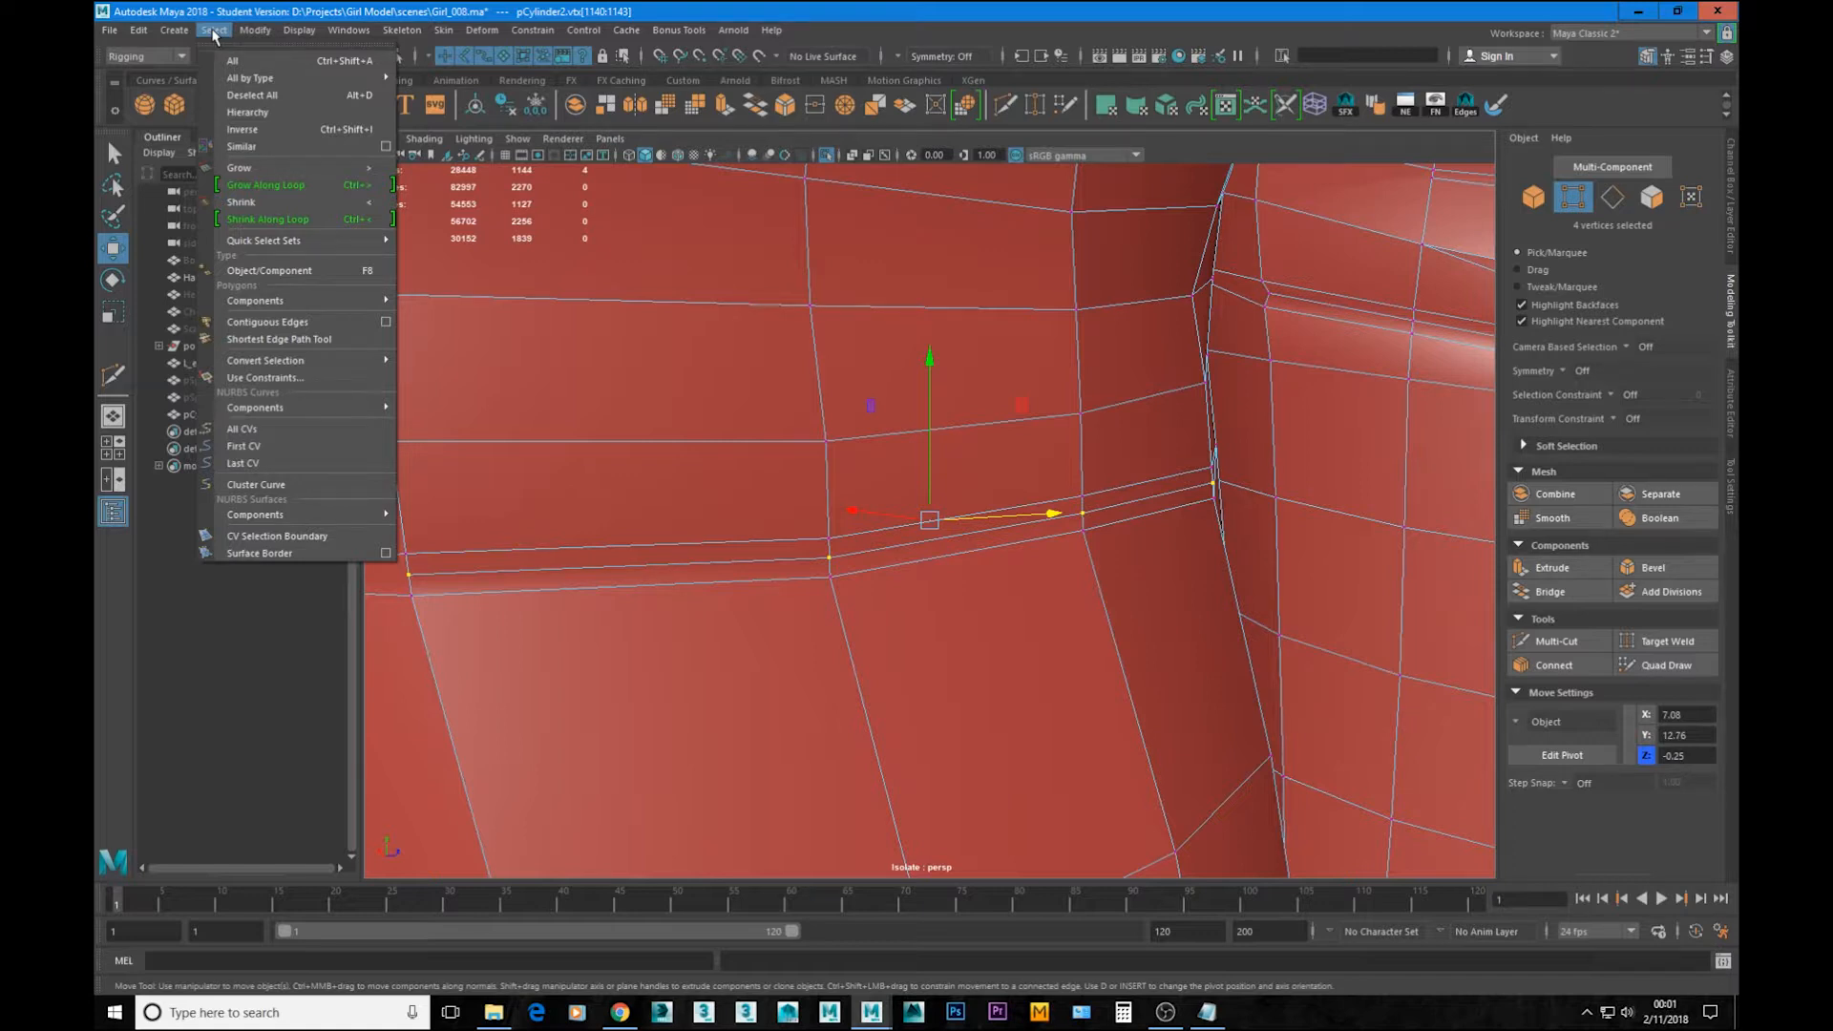
click(978, 494)
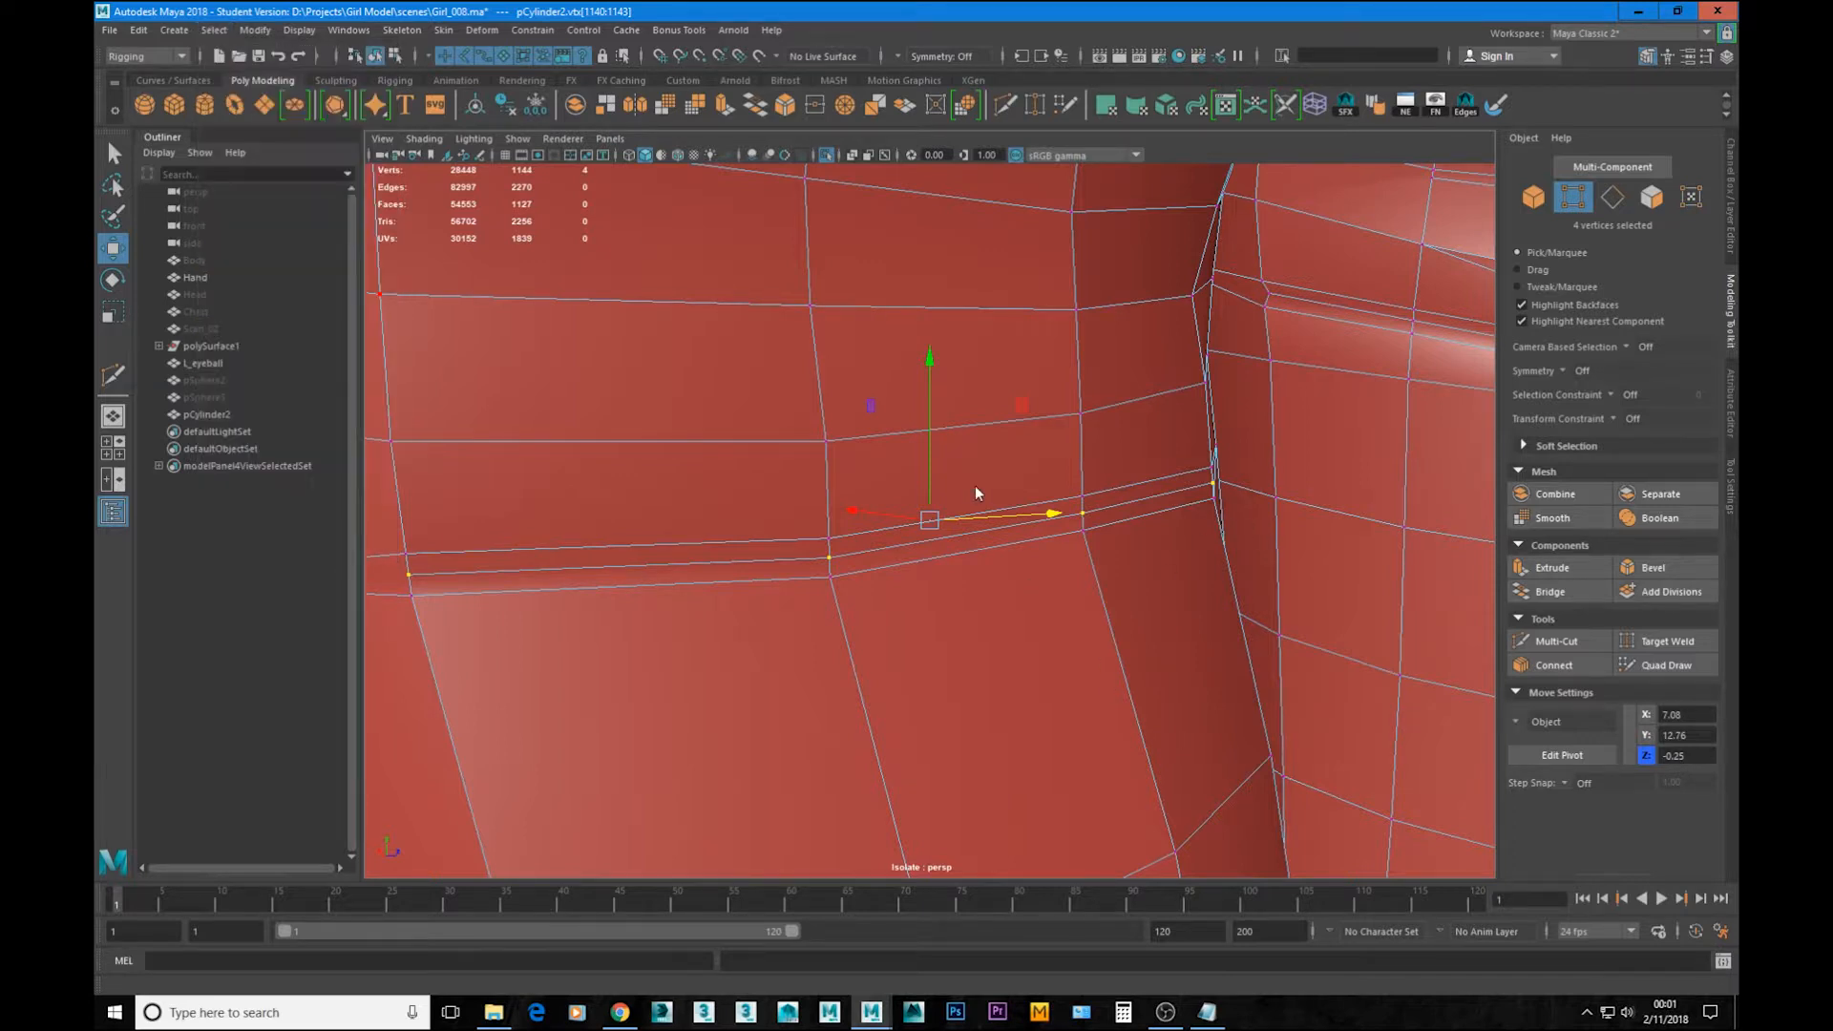
shift+right_click(975, 490)
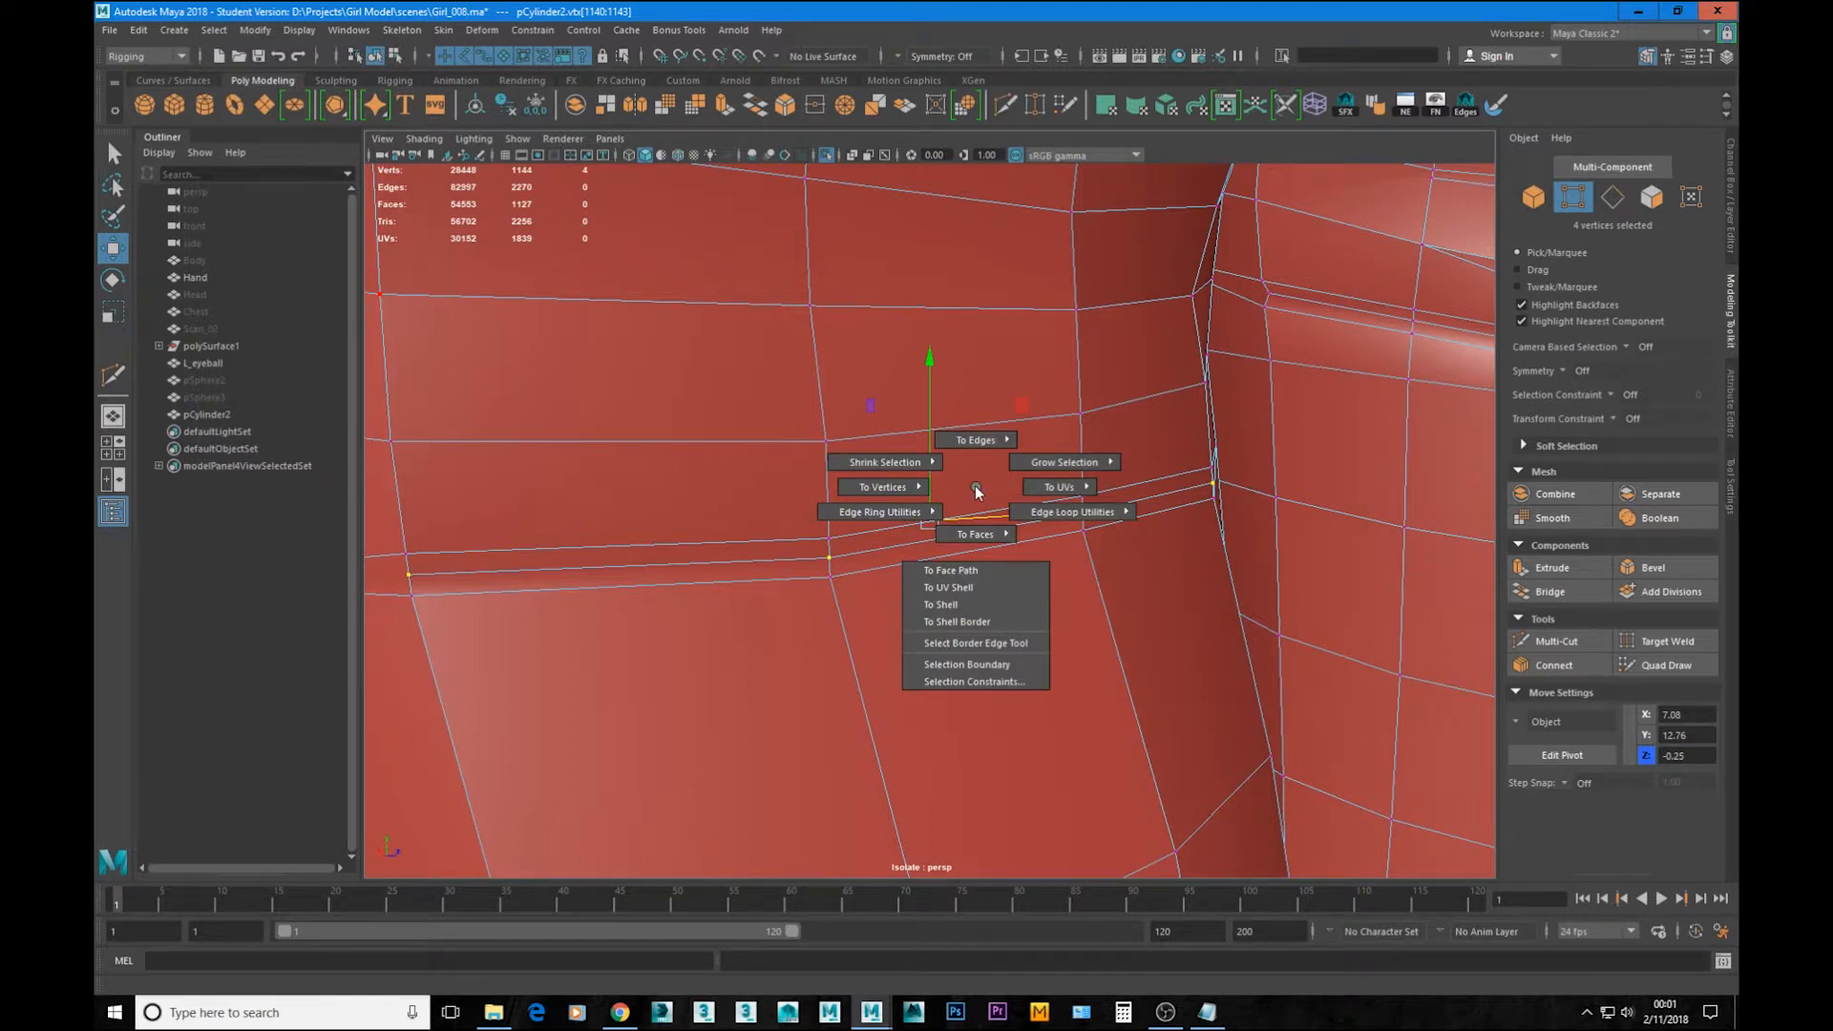
ctrl+right_drag(976, 487, 792, 496)
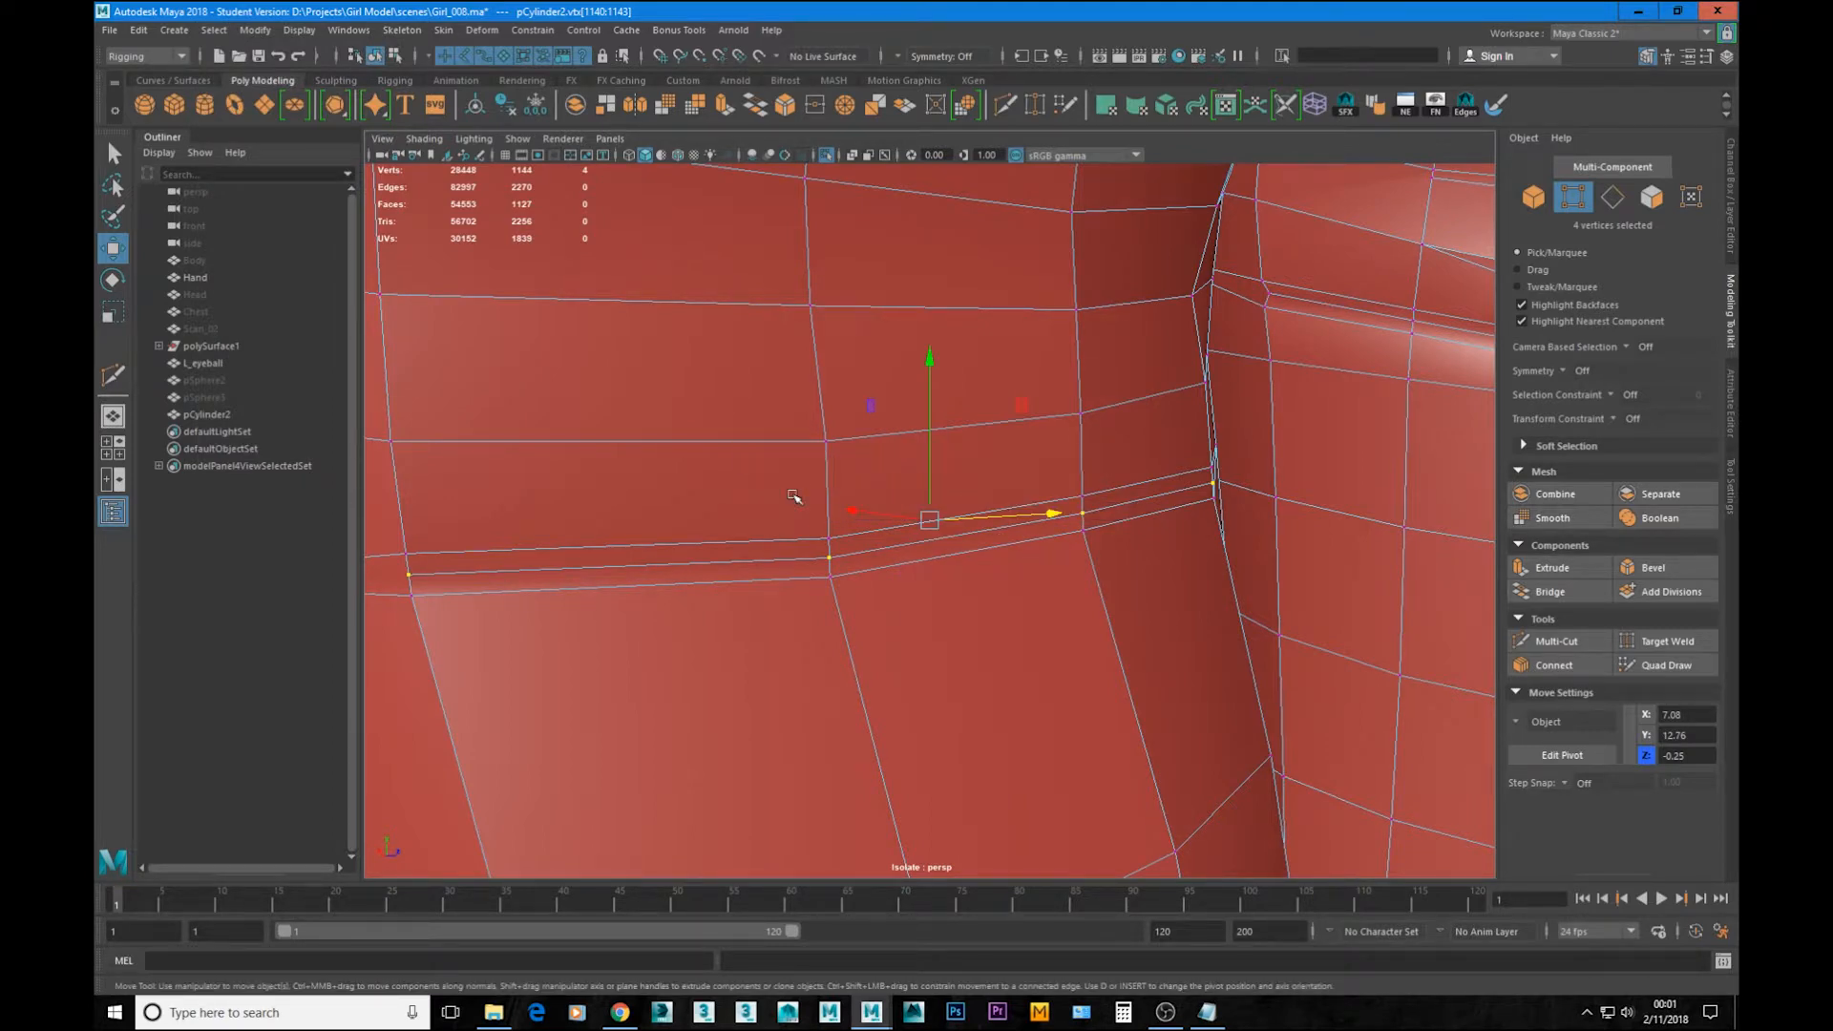
Step: Set the Move tool's axis orientation to Normal and push the four selected crease vertices into the finger
alt+drag(899, 518, 957, 515)
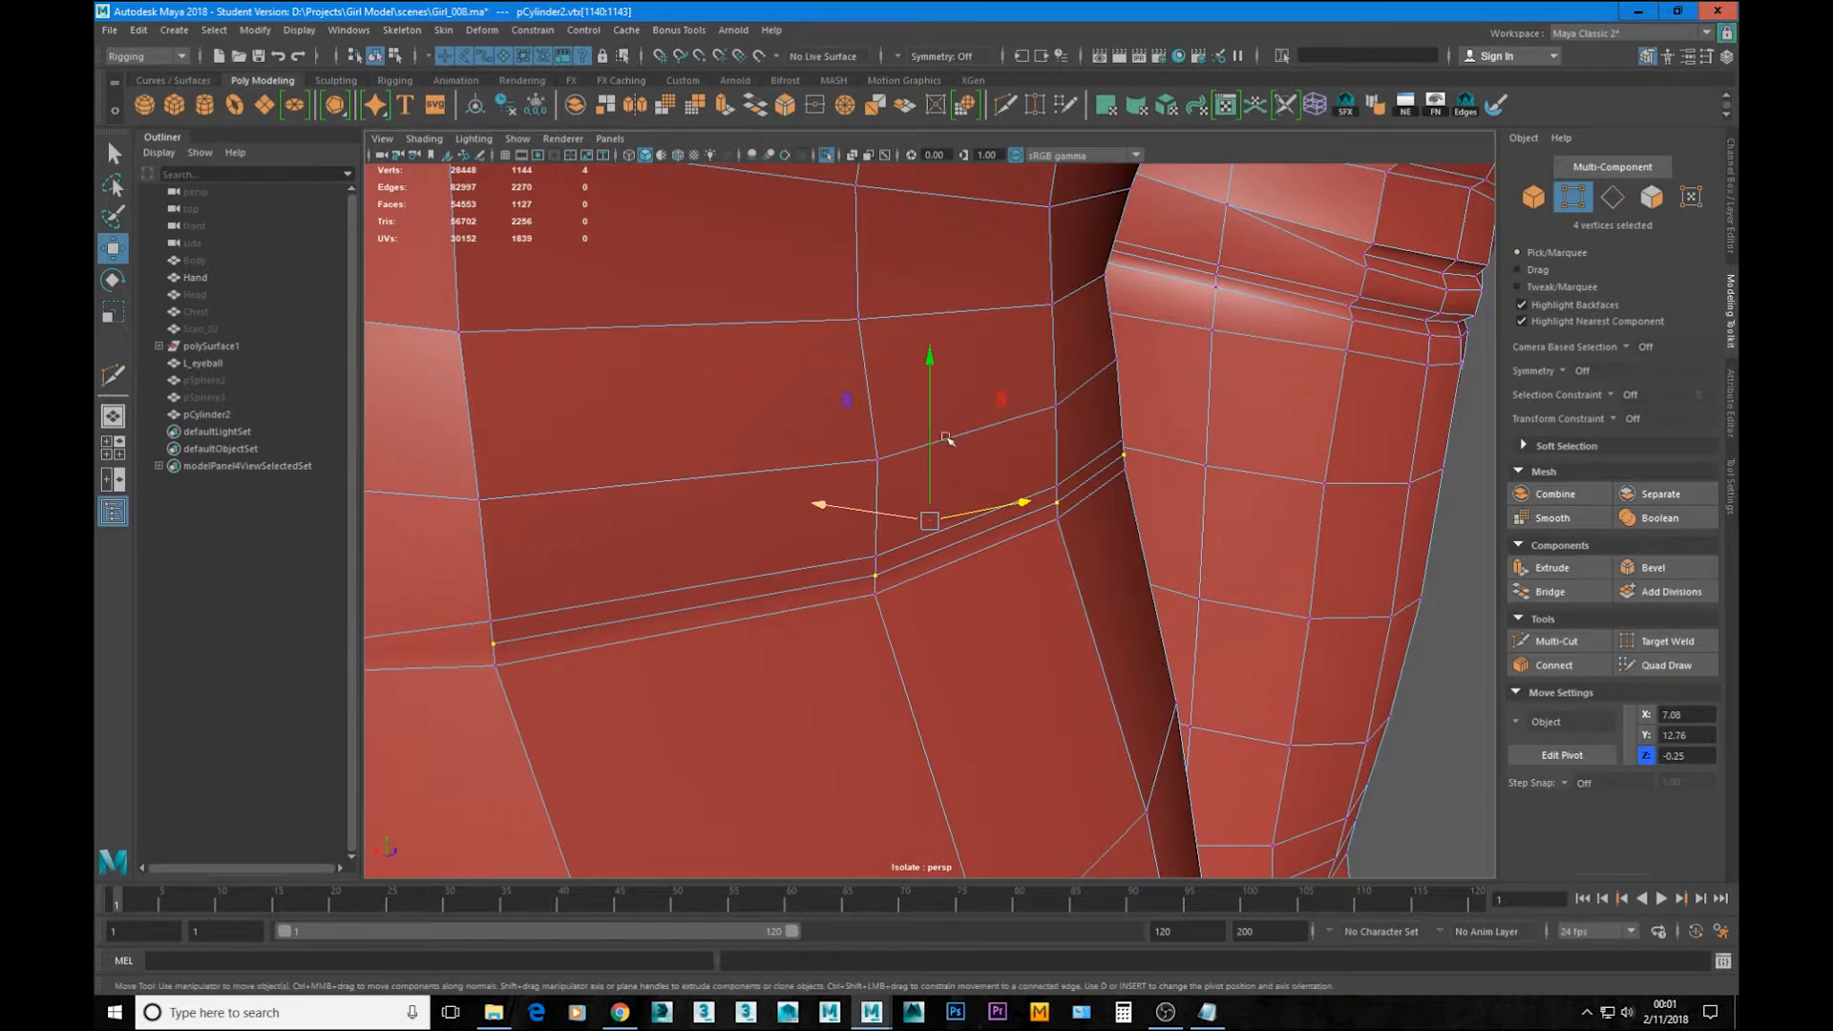
double_click(112, 253)
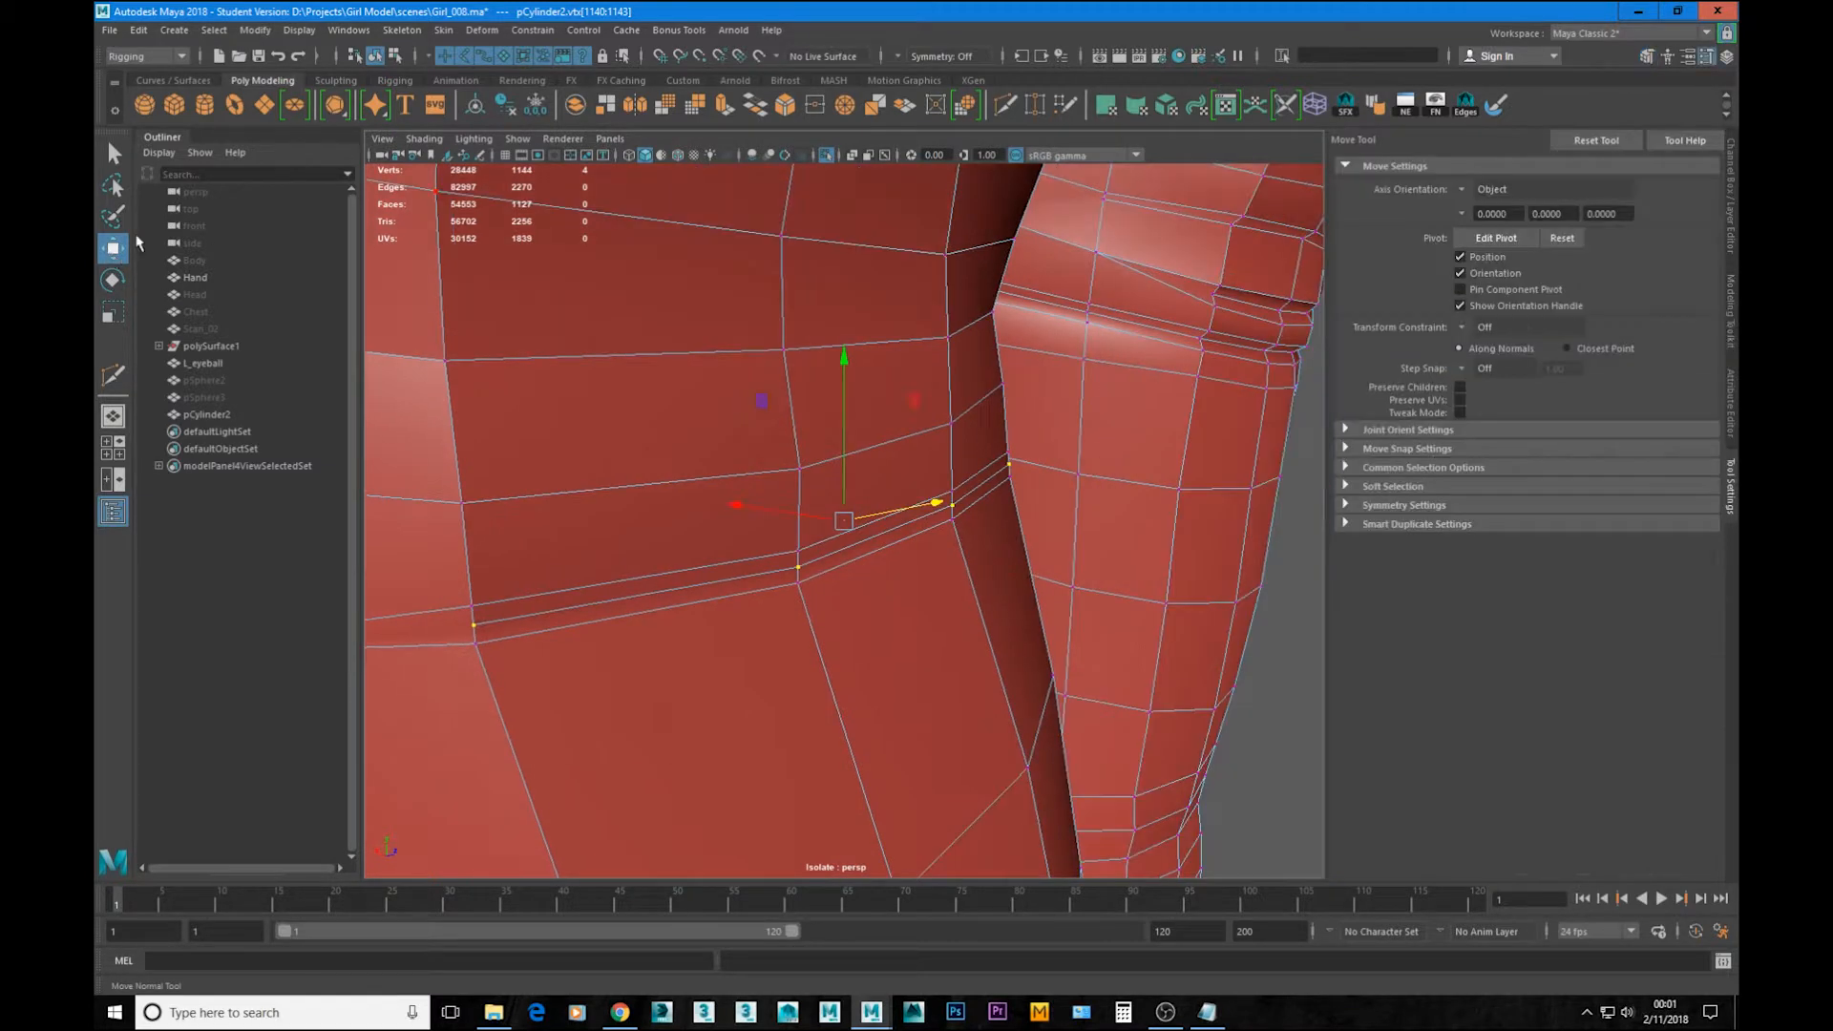
click(1460, 190)
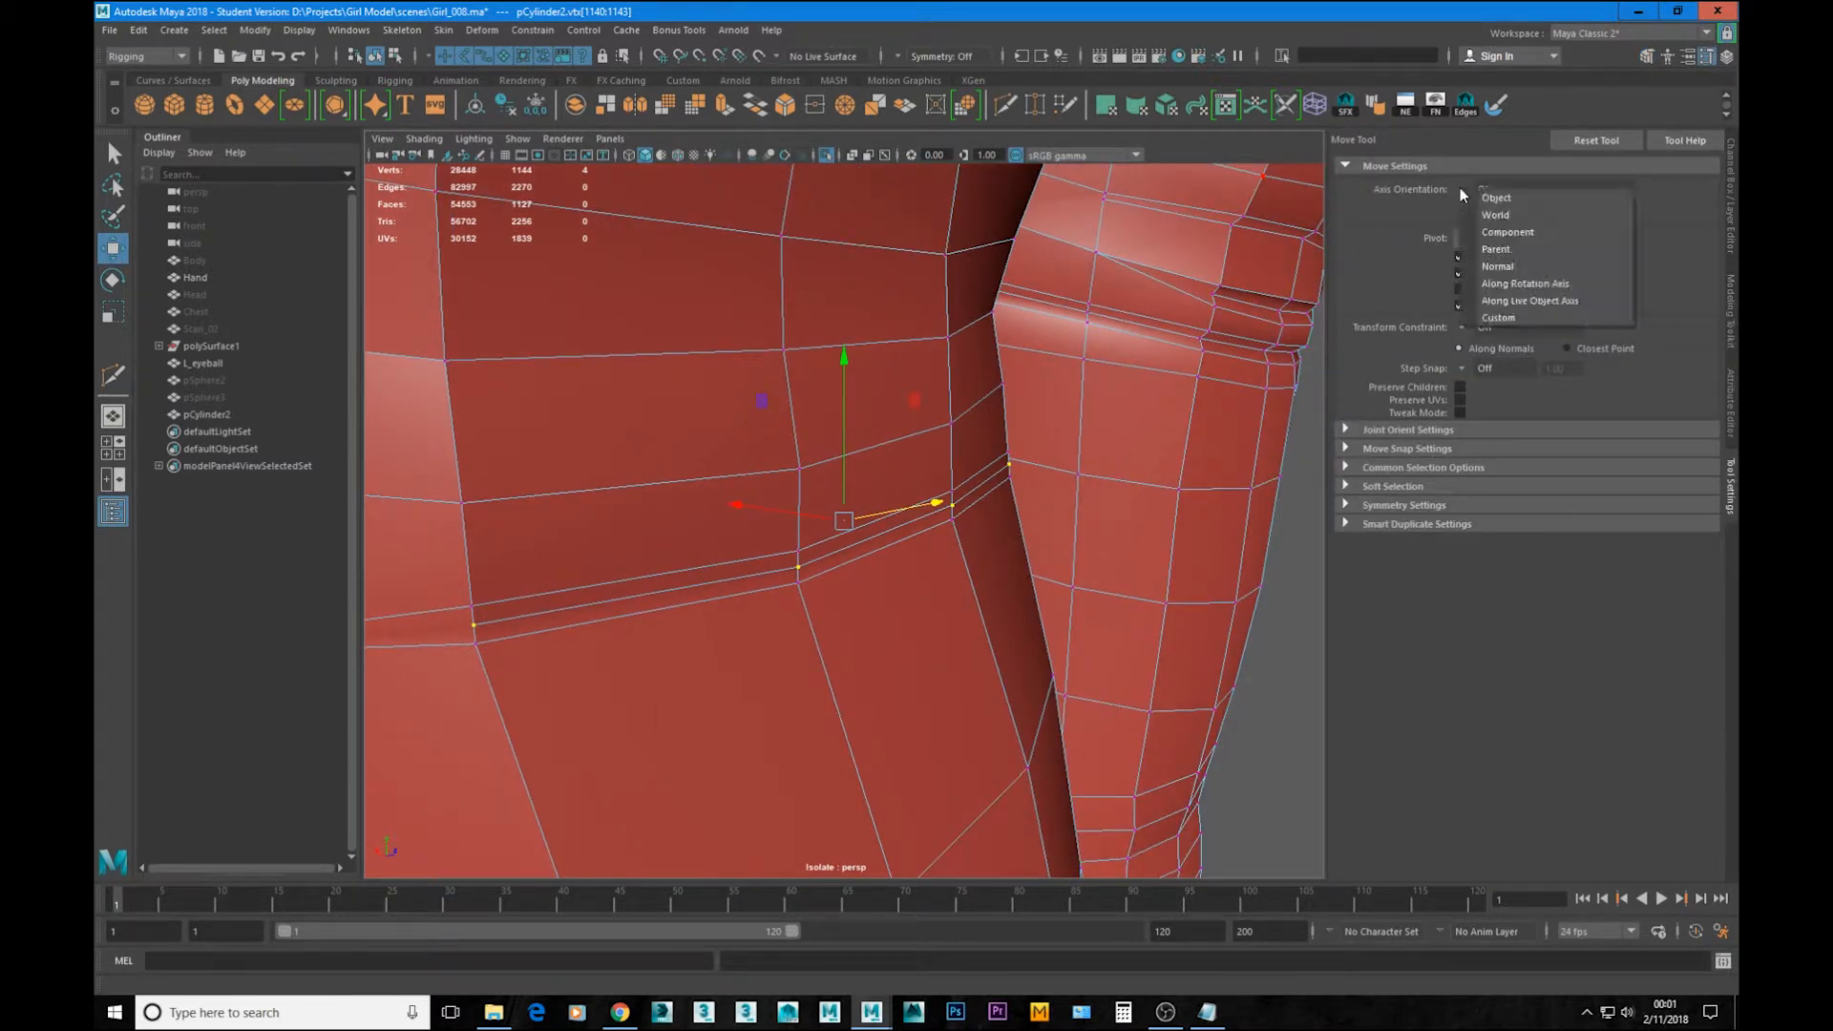
click(1497, 267)
mouse_move(846, 519)
alt+mouse_down()
mouse_move(874, 525)
mouse_move(850, 525)
alt+mouse_up()
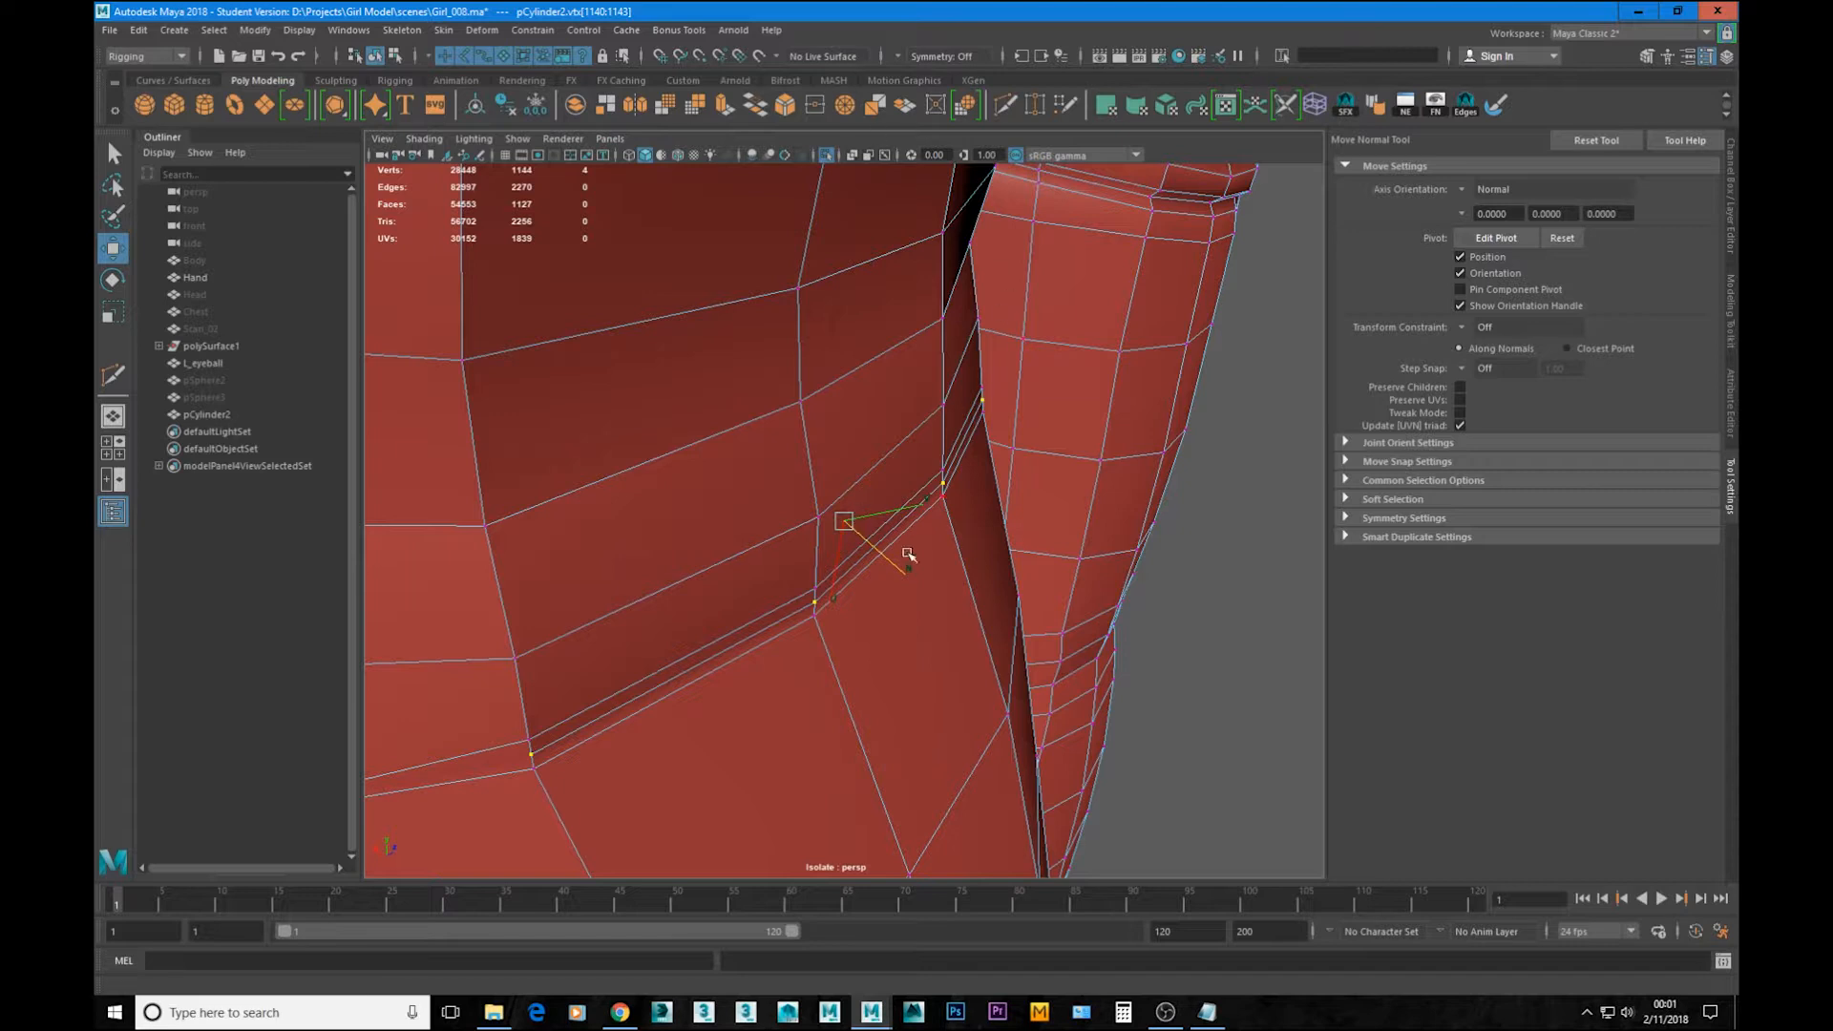
middle_drag(1213, 764, 1167, 791)
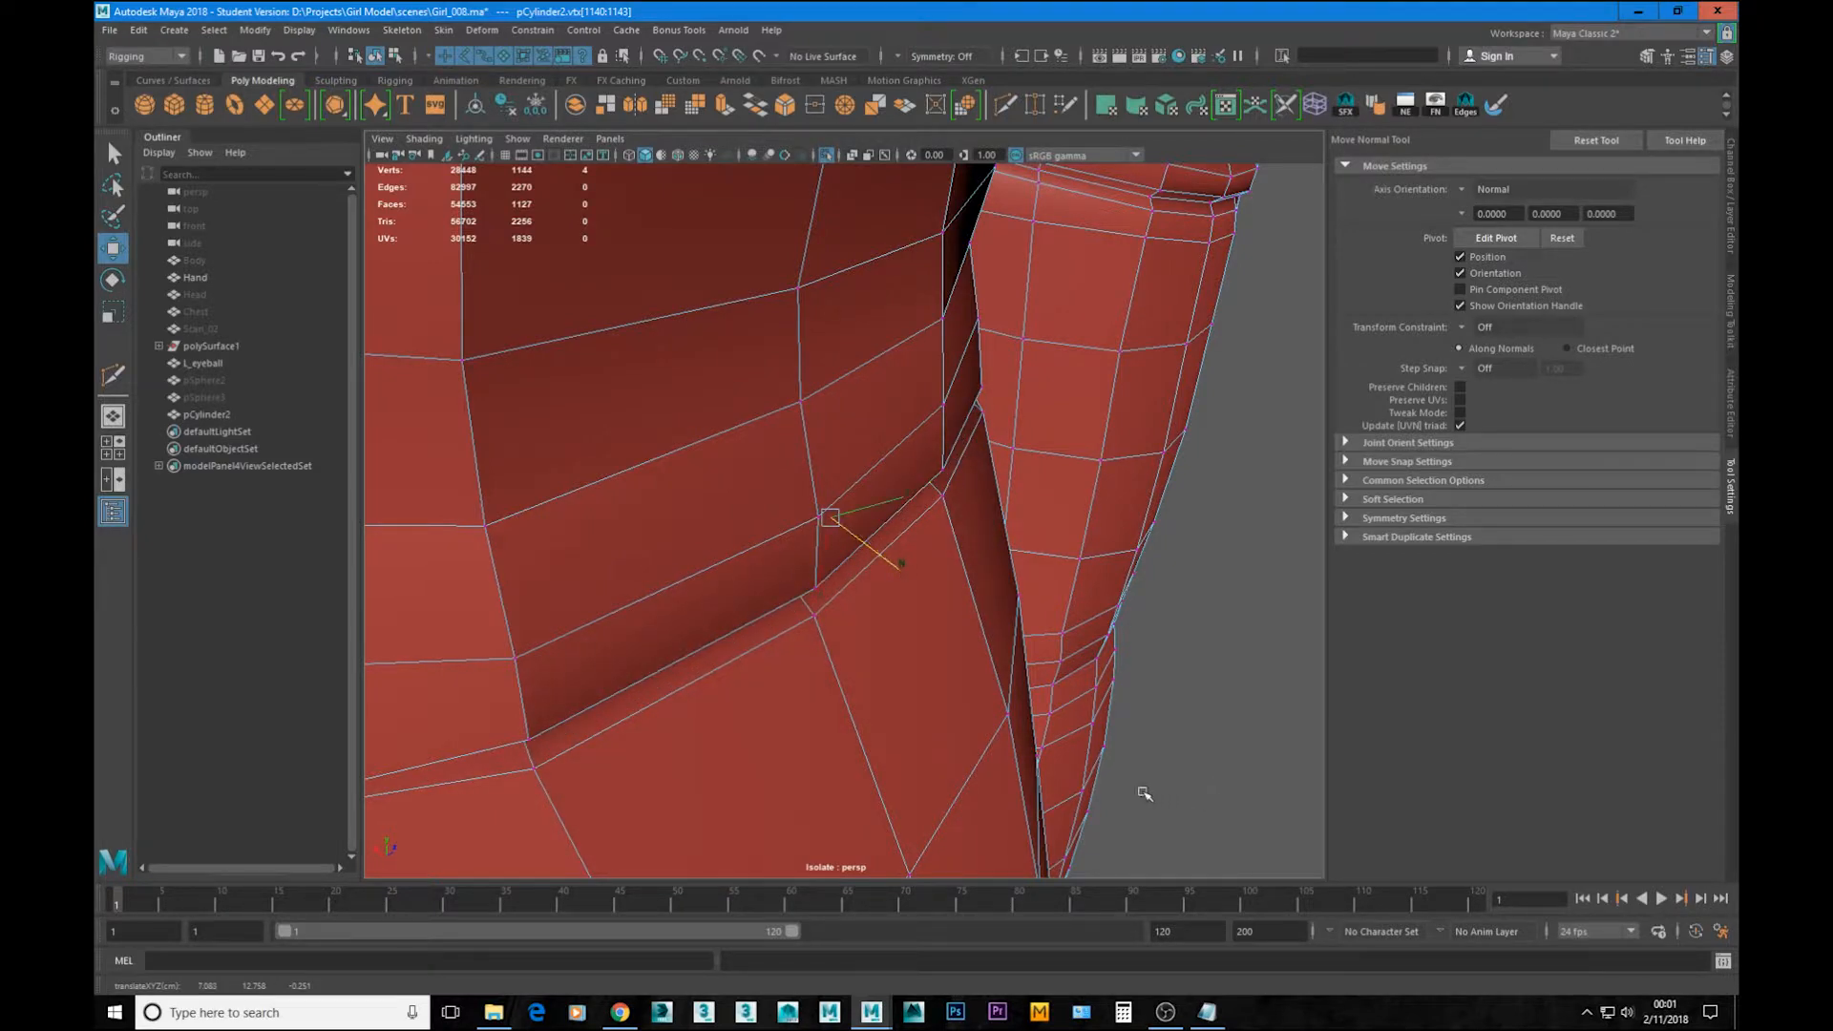
Step: Return to object mode and preview the pCylinder2 mesh smoothed to examine the crease at the finger joint
alt+drag(1143, 793, 763, 497)
alt+right_drag(1034, 530, 930, 539)
alt+drag(931, 539, 1006, 548)
right_drag(953, 610, 1047, 548)
key(3)
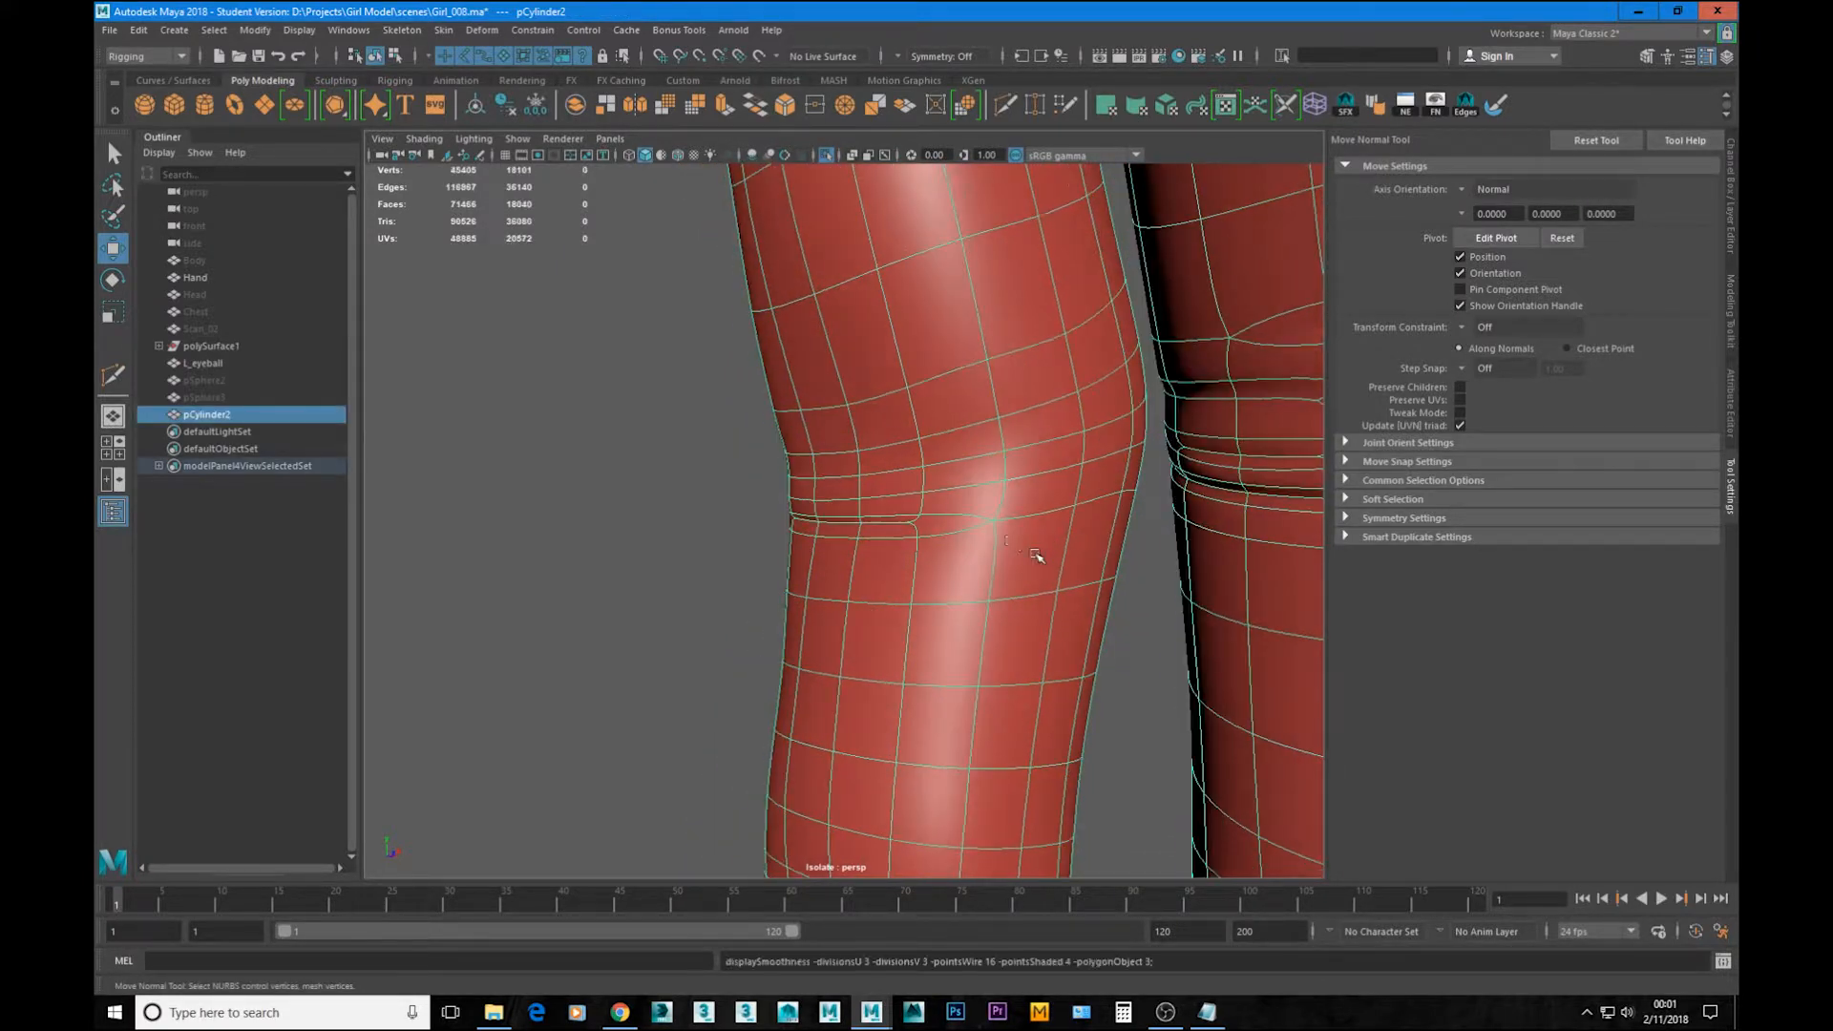
click(674, 431)
alt+right_drag(904, 560, 826, 561)
alt+drag(826, 560, 785, 530)
click(844, 451)
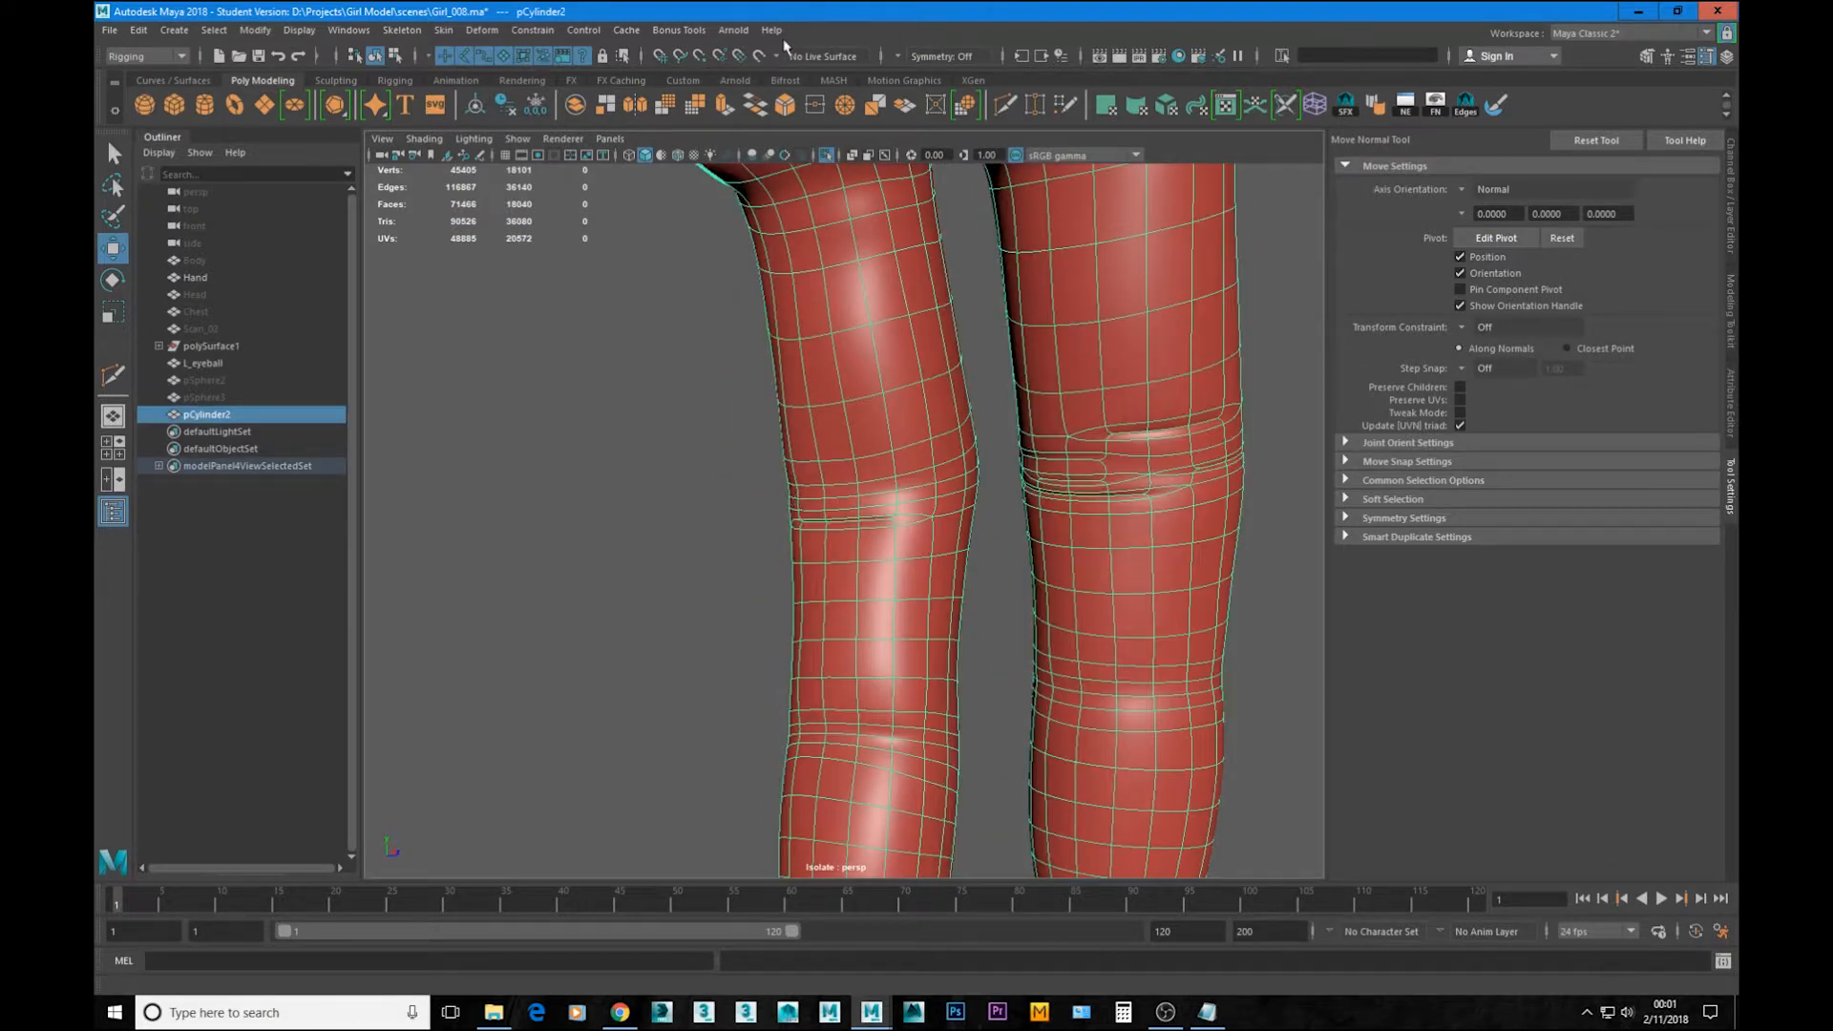
Step: Switch the mesh back to its unsmoothed display and activate Multi-Cut with the joint's crease loops in close view
click(1002, 104)
key(1)
alt+right_drag(813, 536, 935, 560)
alt+drag(935, 560, 1022, 535)
key(f)
scroll(744, 478, down, 5)
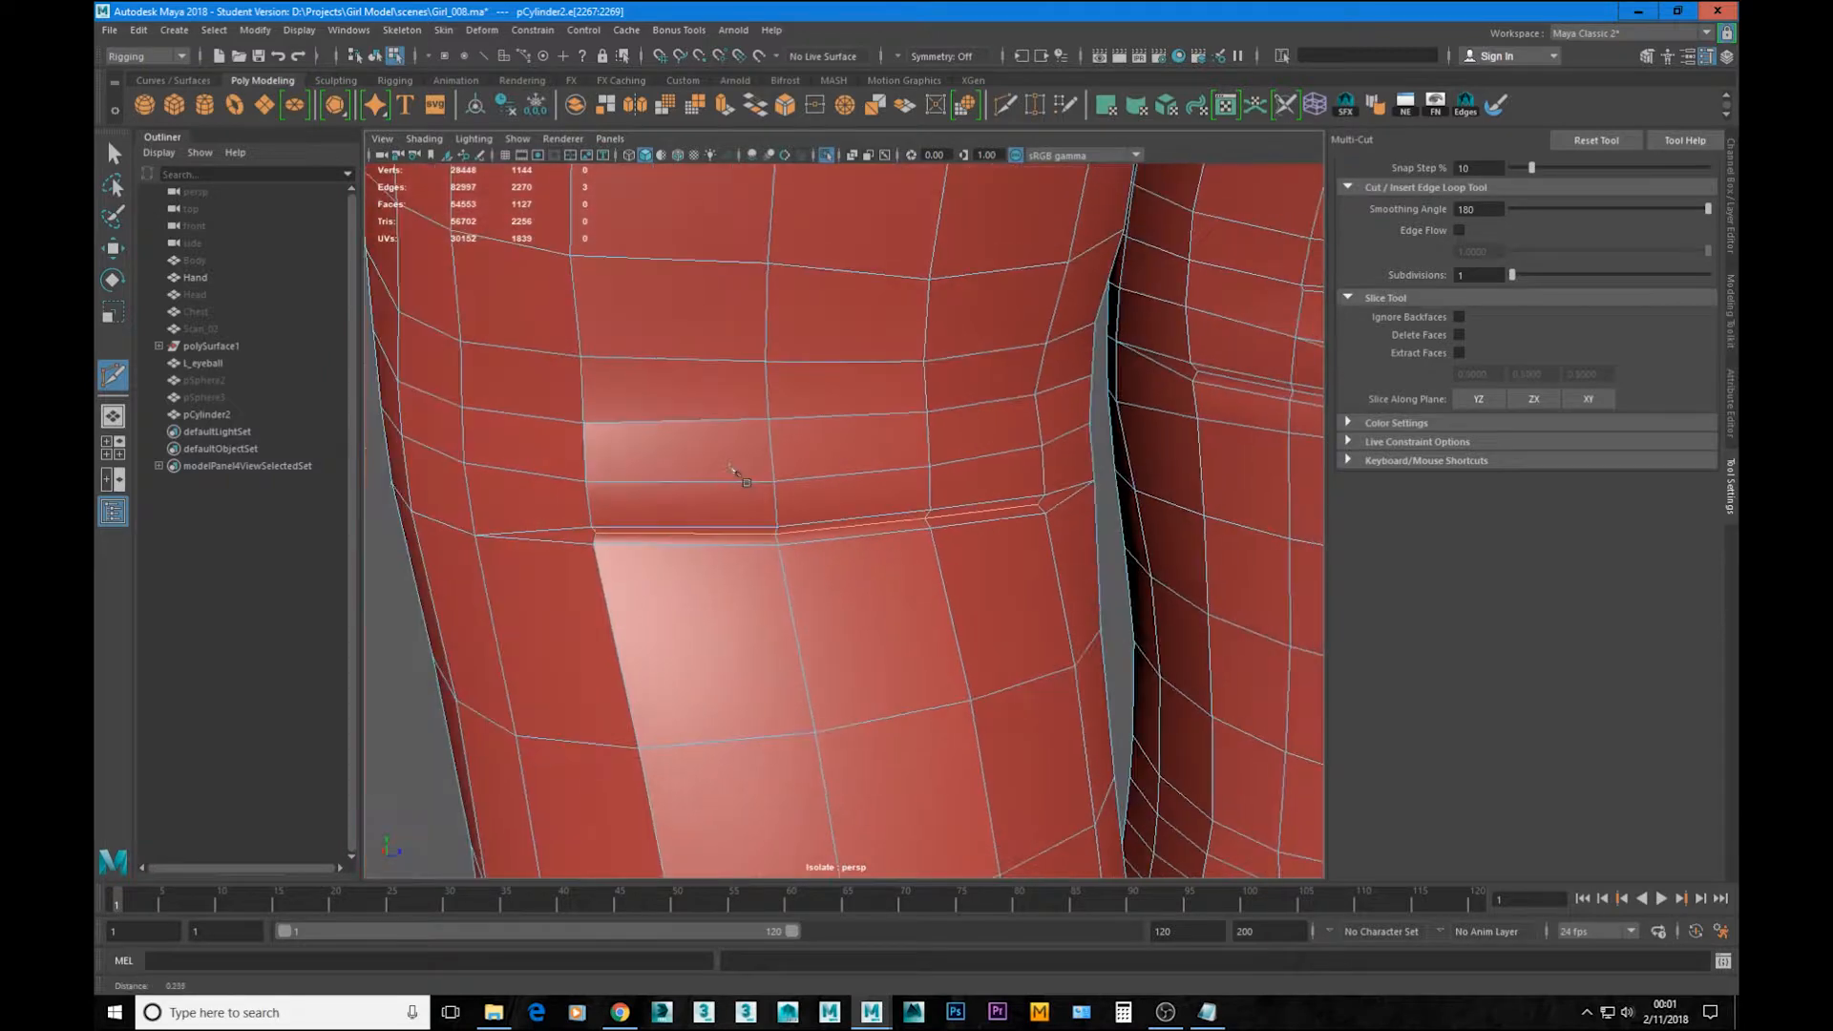
alt+middle_drag(661, 426, 739, 479)
alt+drag(738, 482, 879, 487)
alt+drag(1105, 432, 1115, 420)
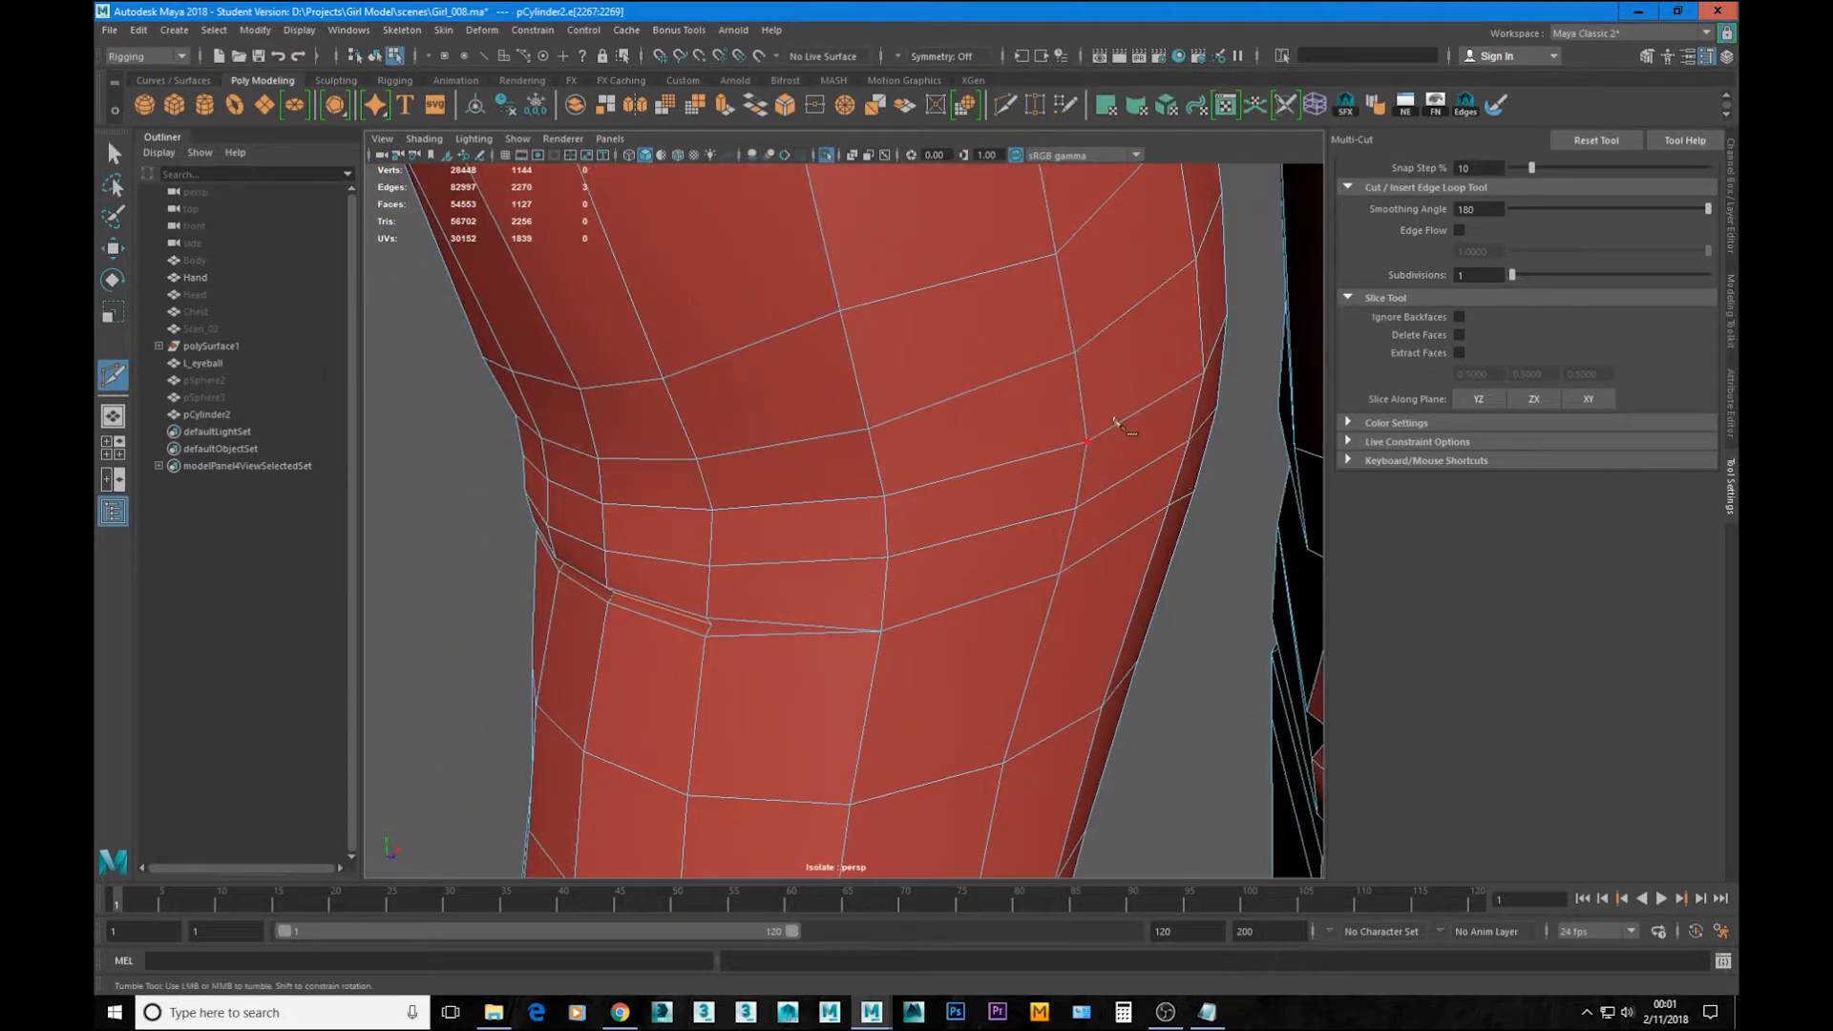
Step: Cut a tapered edge row above the joint's upper crease loop and insert an edge loop inside the resulting strip
click(1204, 373)
alt+drag(995, 465, 1024, 460)
click(925, 462)
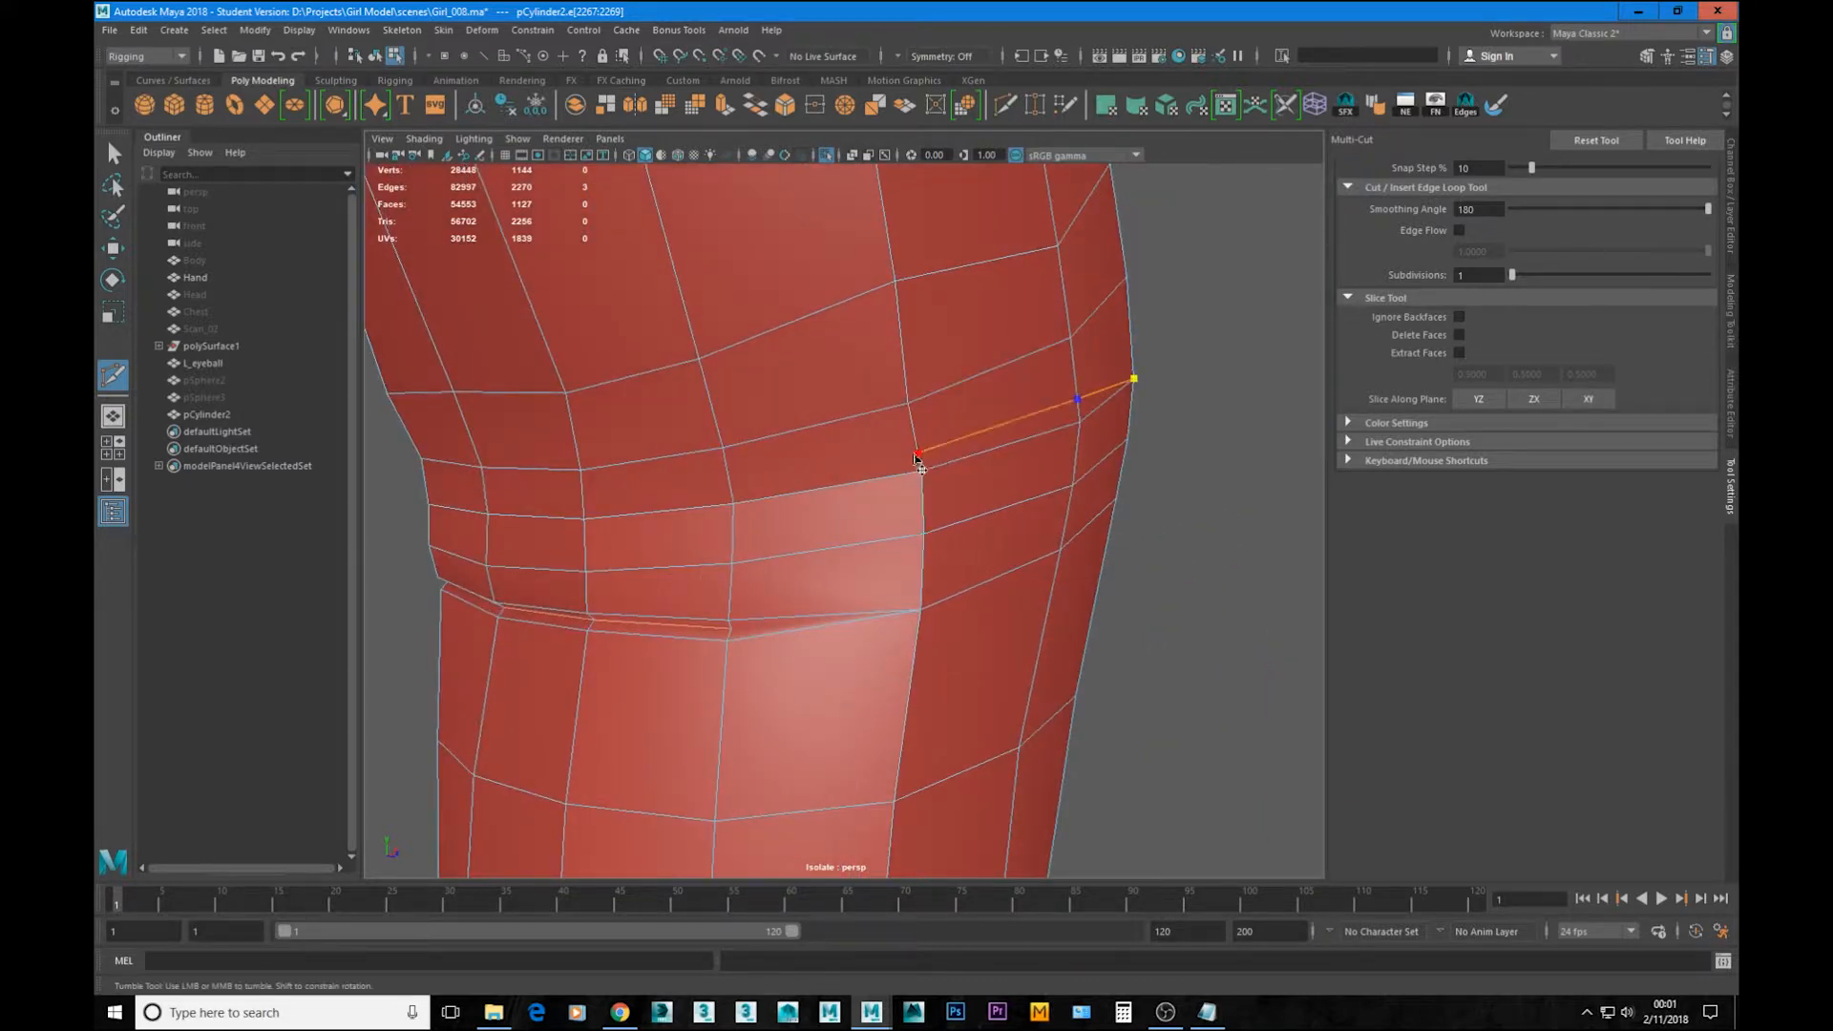
alt+drag(870, 482, 921, 489)
click(796, 467)
alt+drag(798, 470, 668, 482)
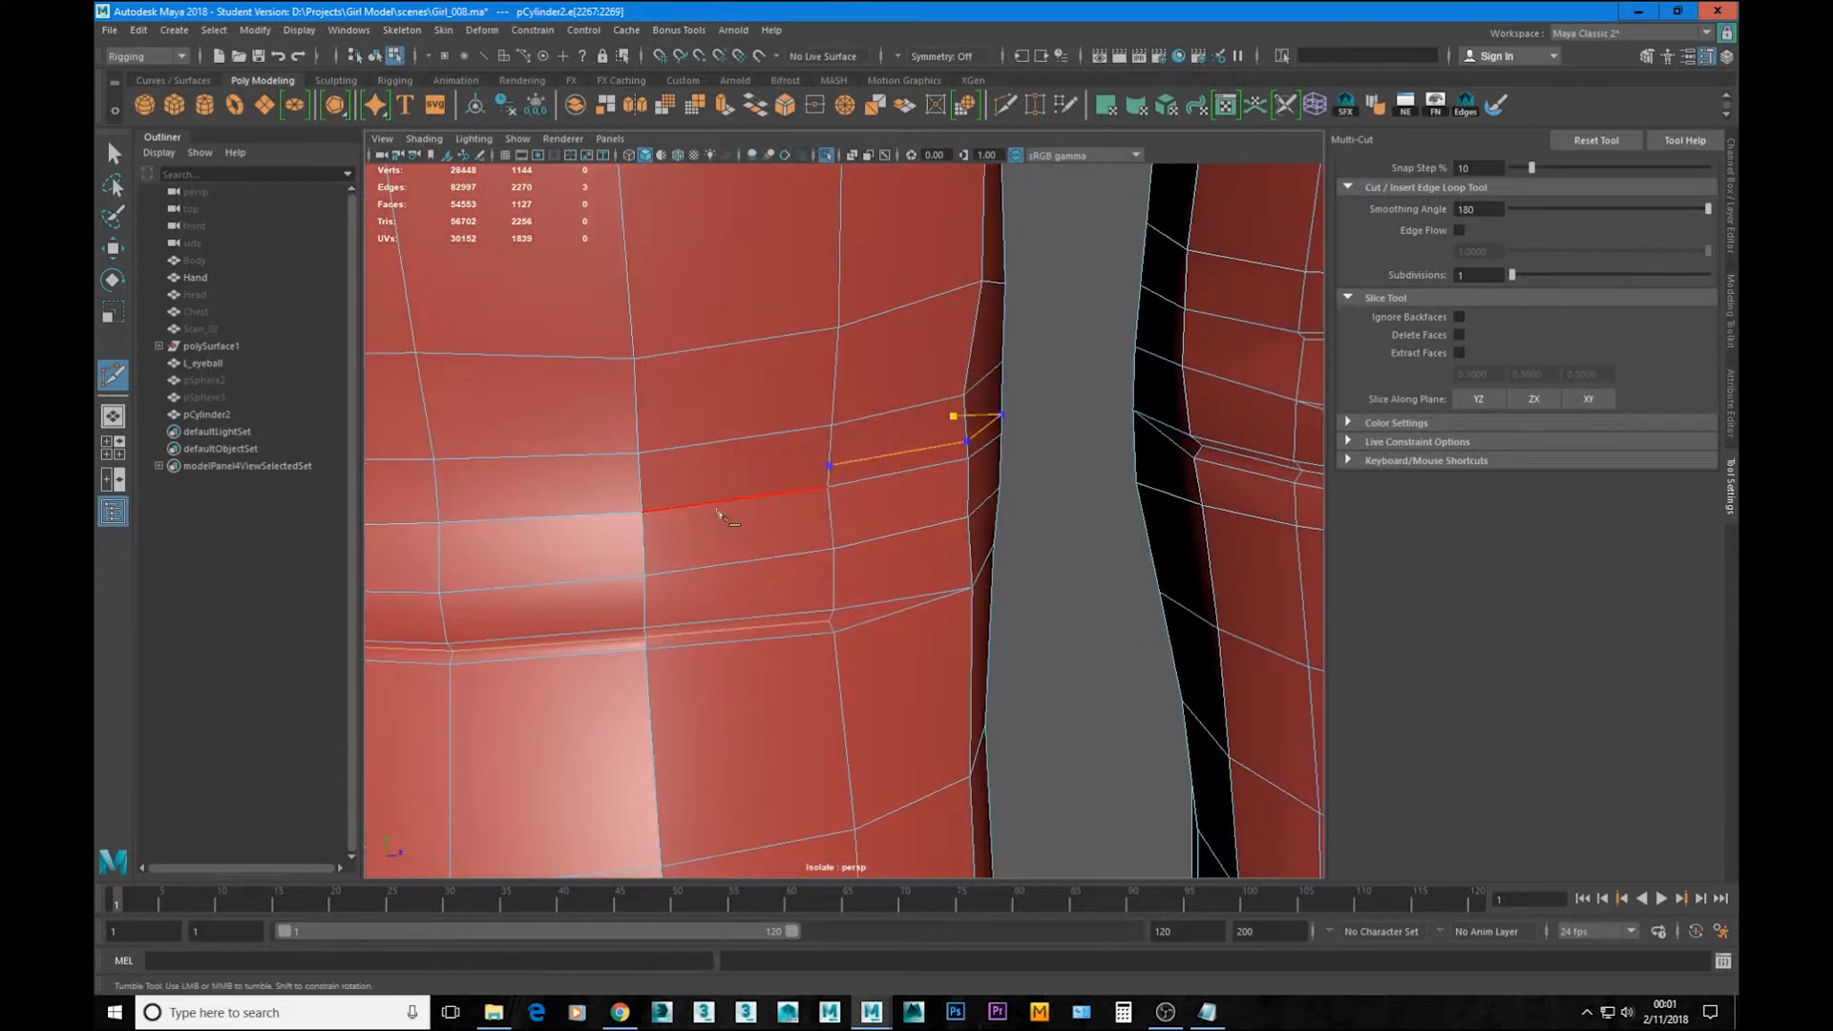
click(640, 488)
drag(557, 507, 436, 530)
drag(828, 468, 829, 480)
key(ctrl+z)
key(Return)
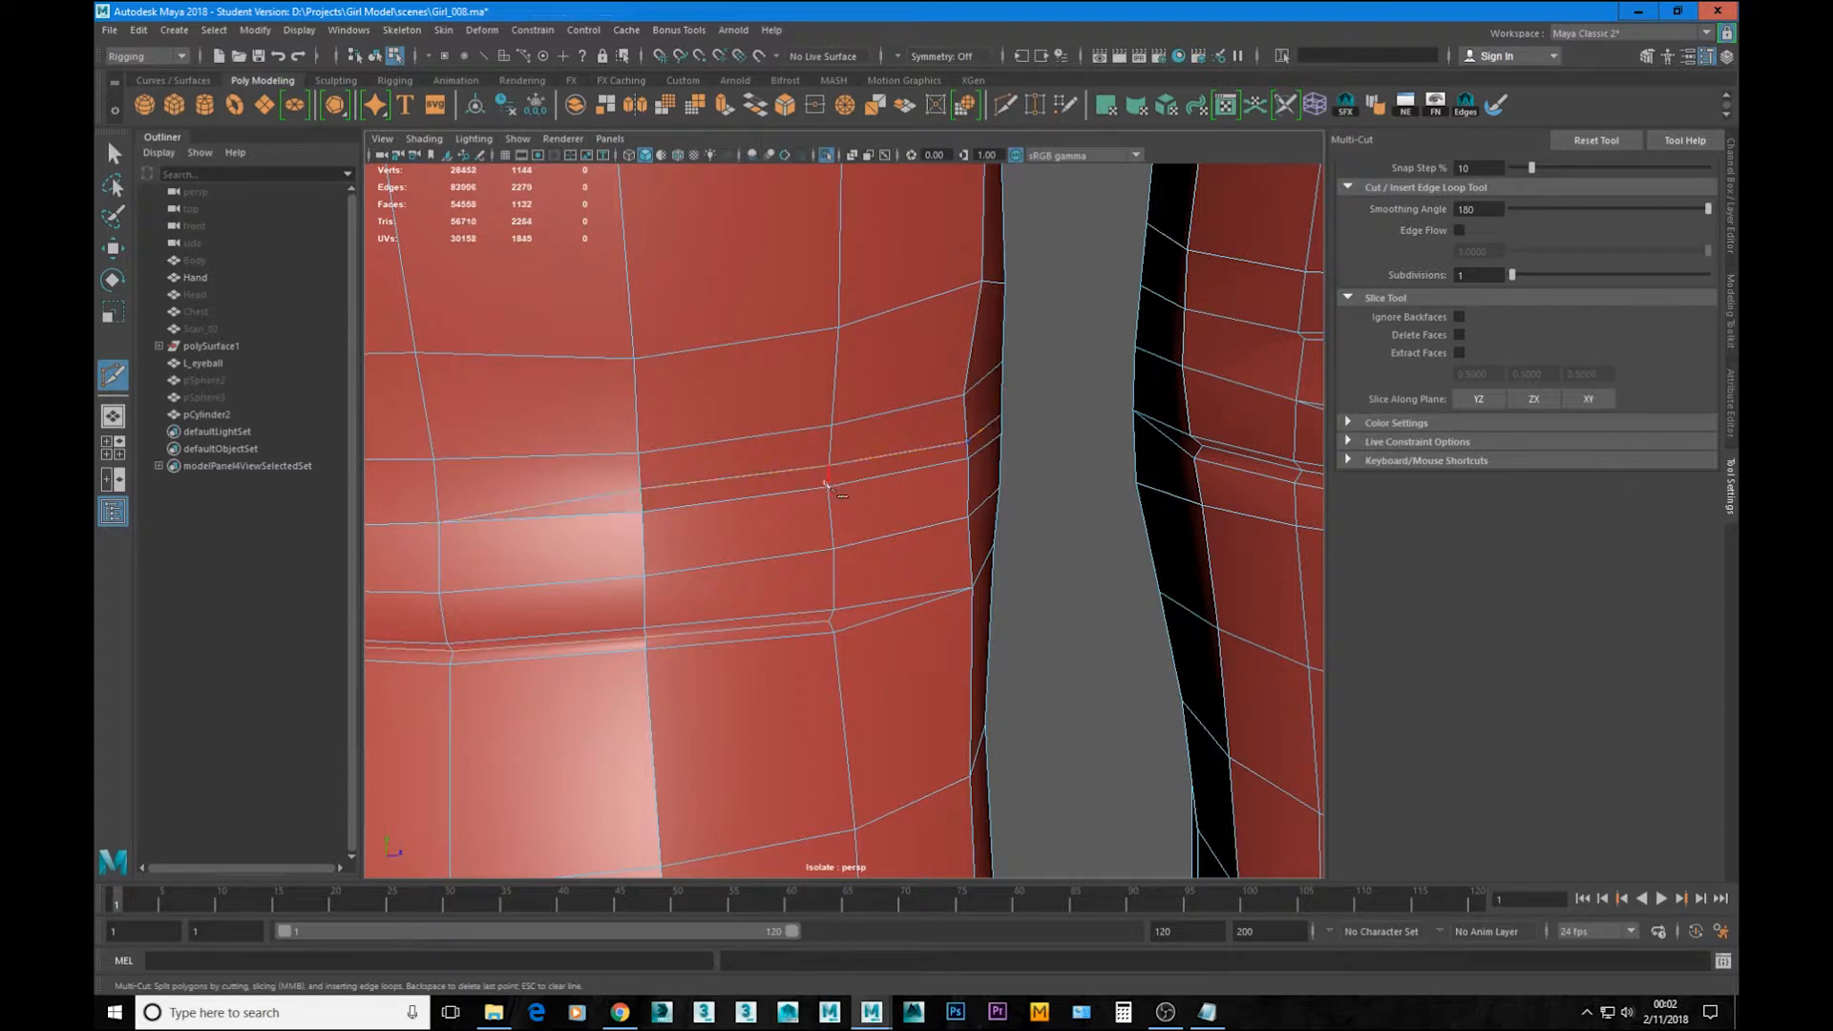
ctrl+click(829, 475)
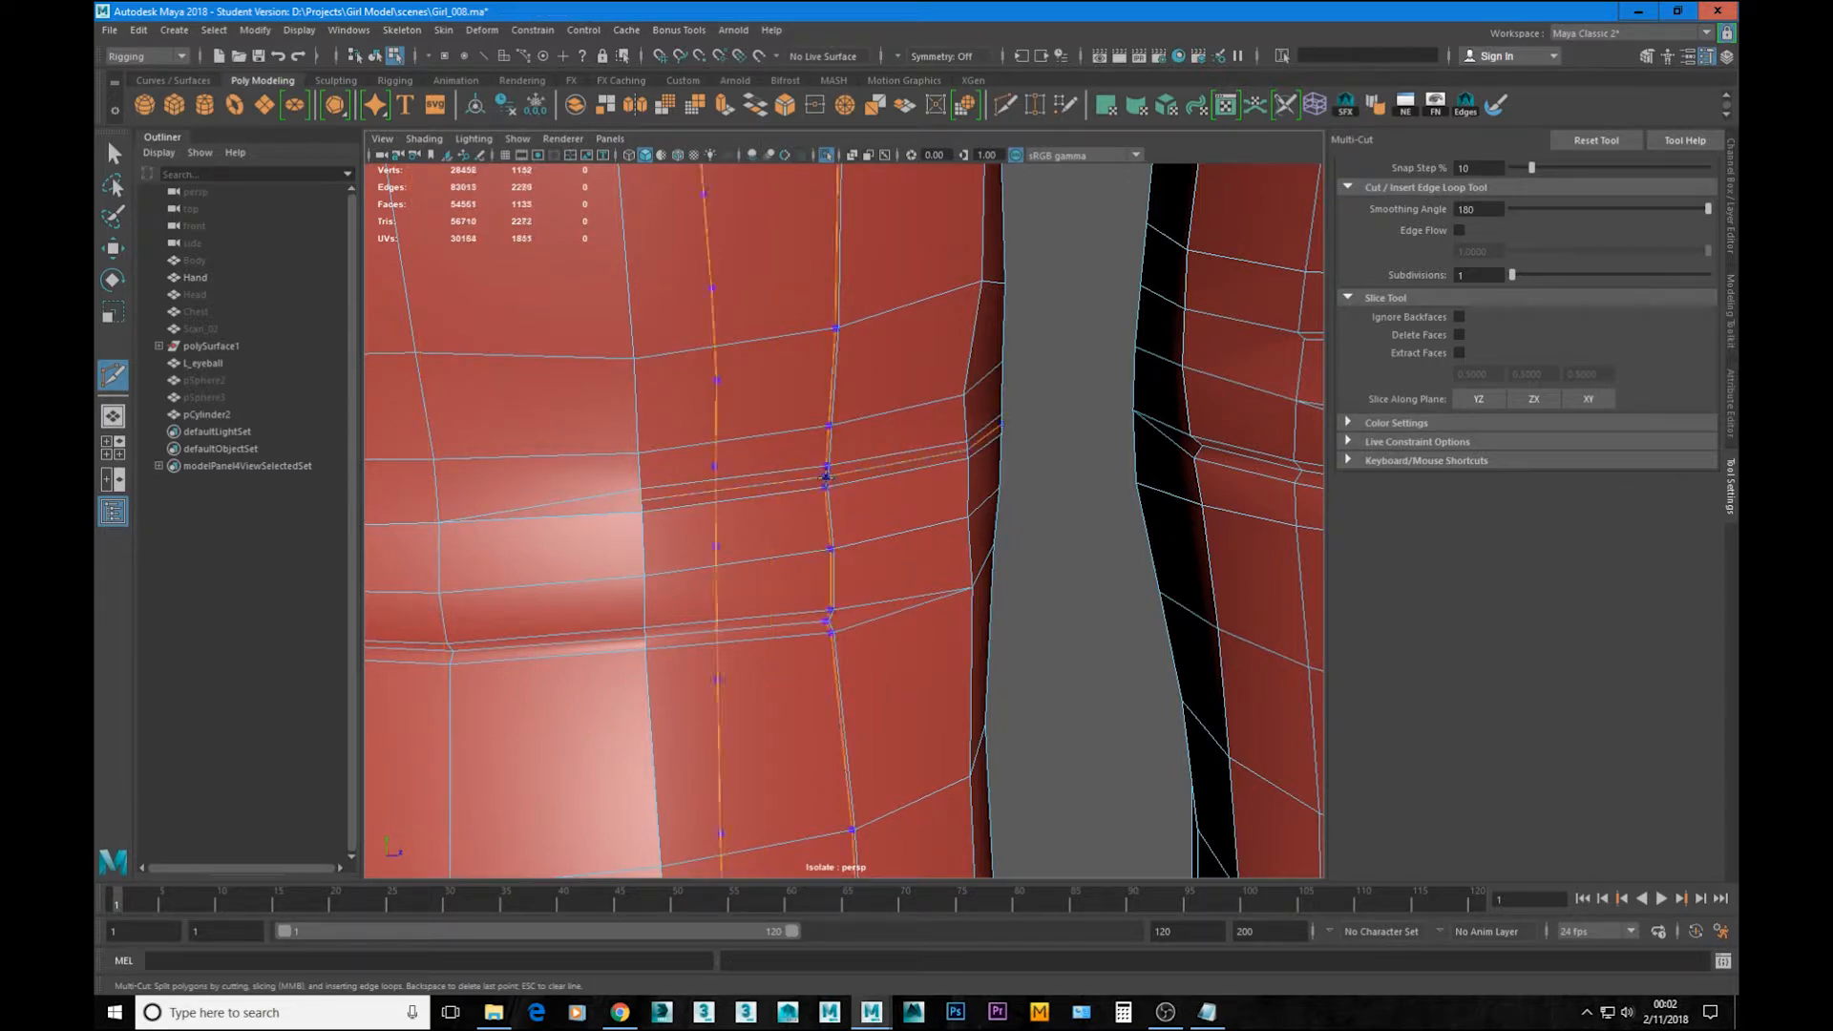
click(833, 609)
Step: Cut a tapered edge row above the joint's middle crease loop from the finger's other side and insert an edge loop inside that strip
alt+drag(760, 579, 1051, 534)
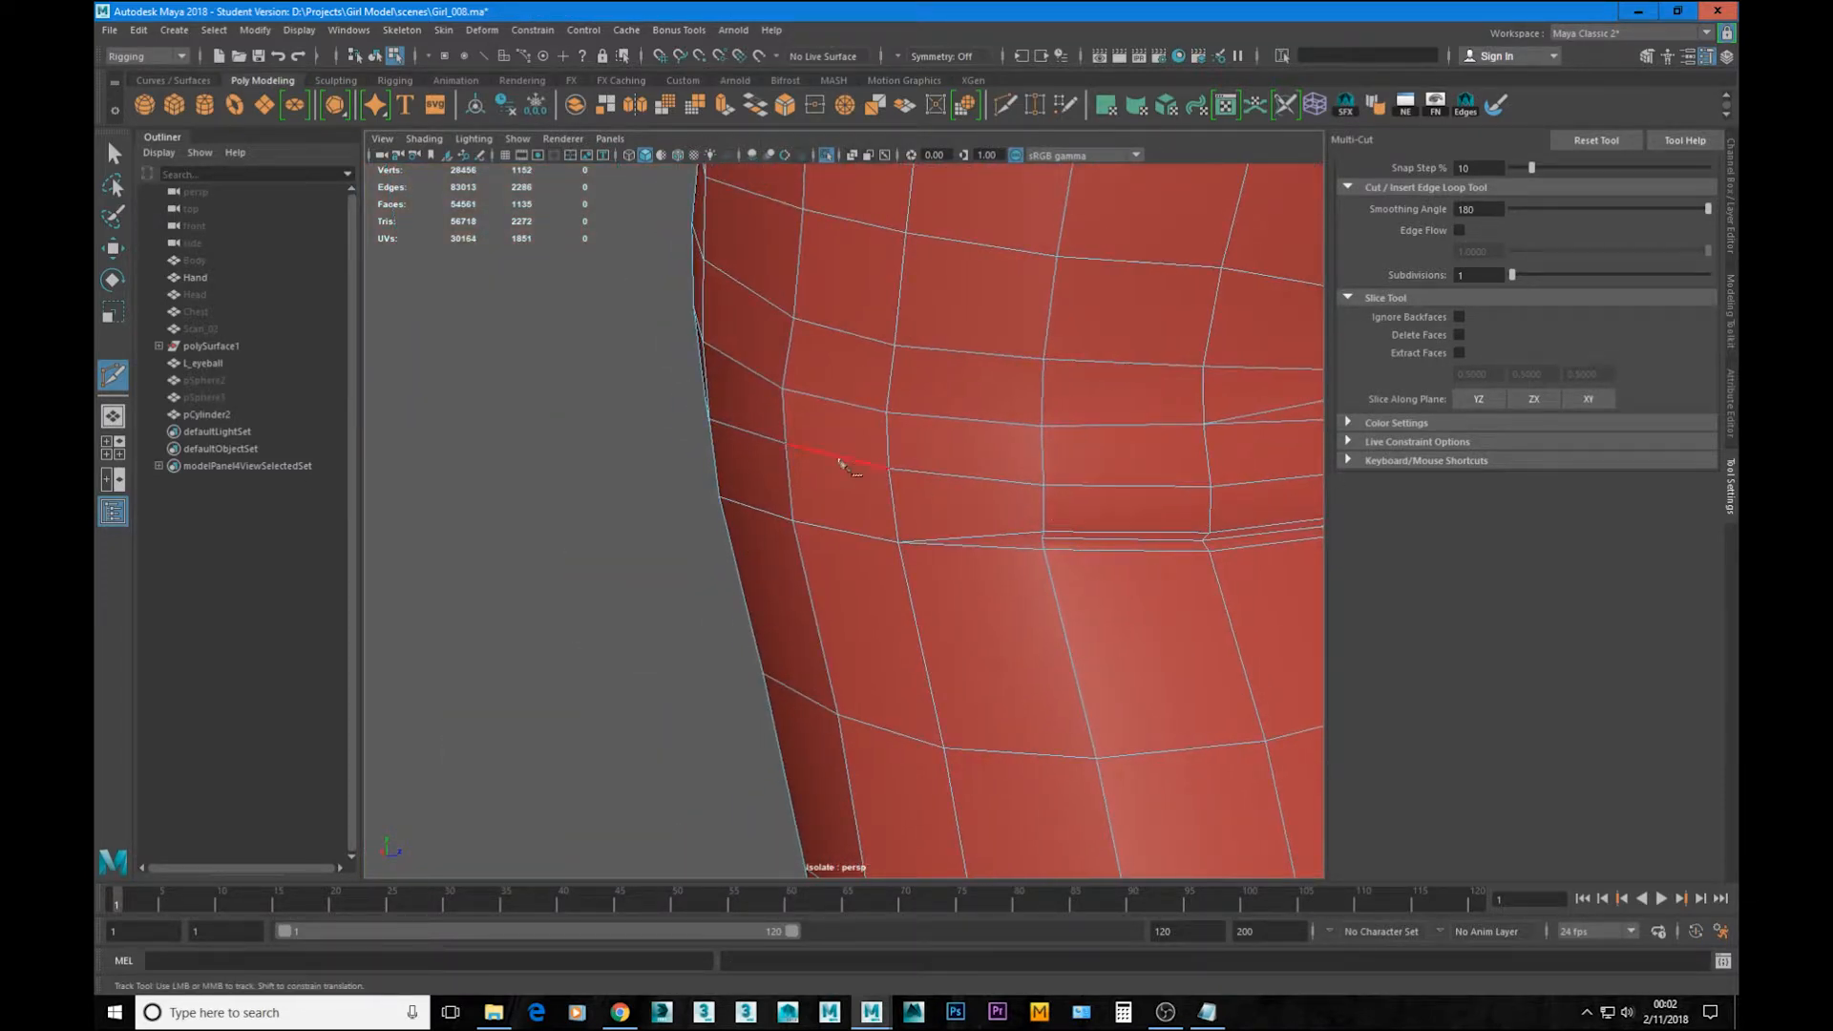
alt+drag(843, 470, 784, 442)
click(743, 430)
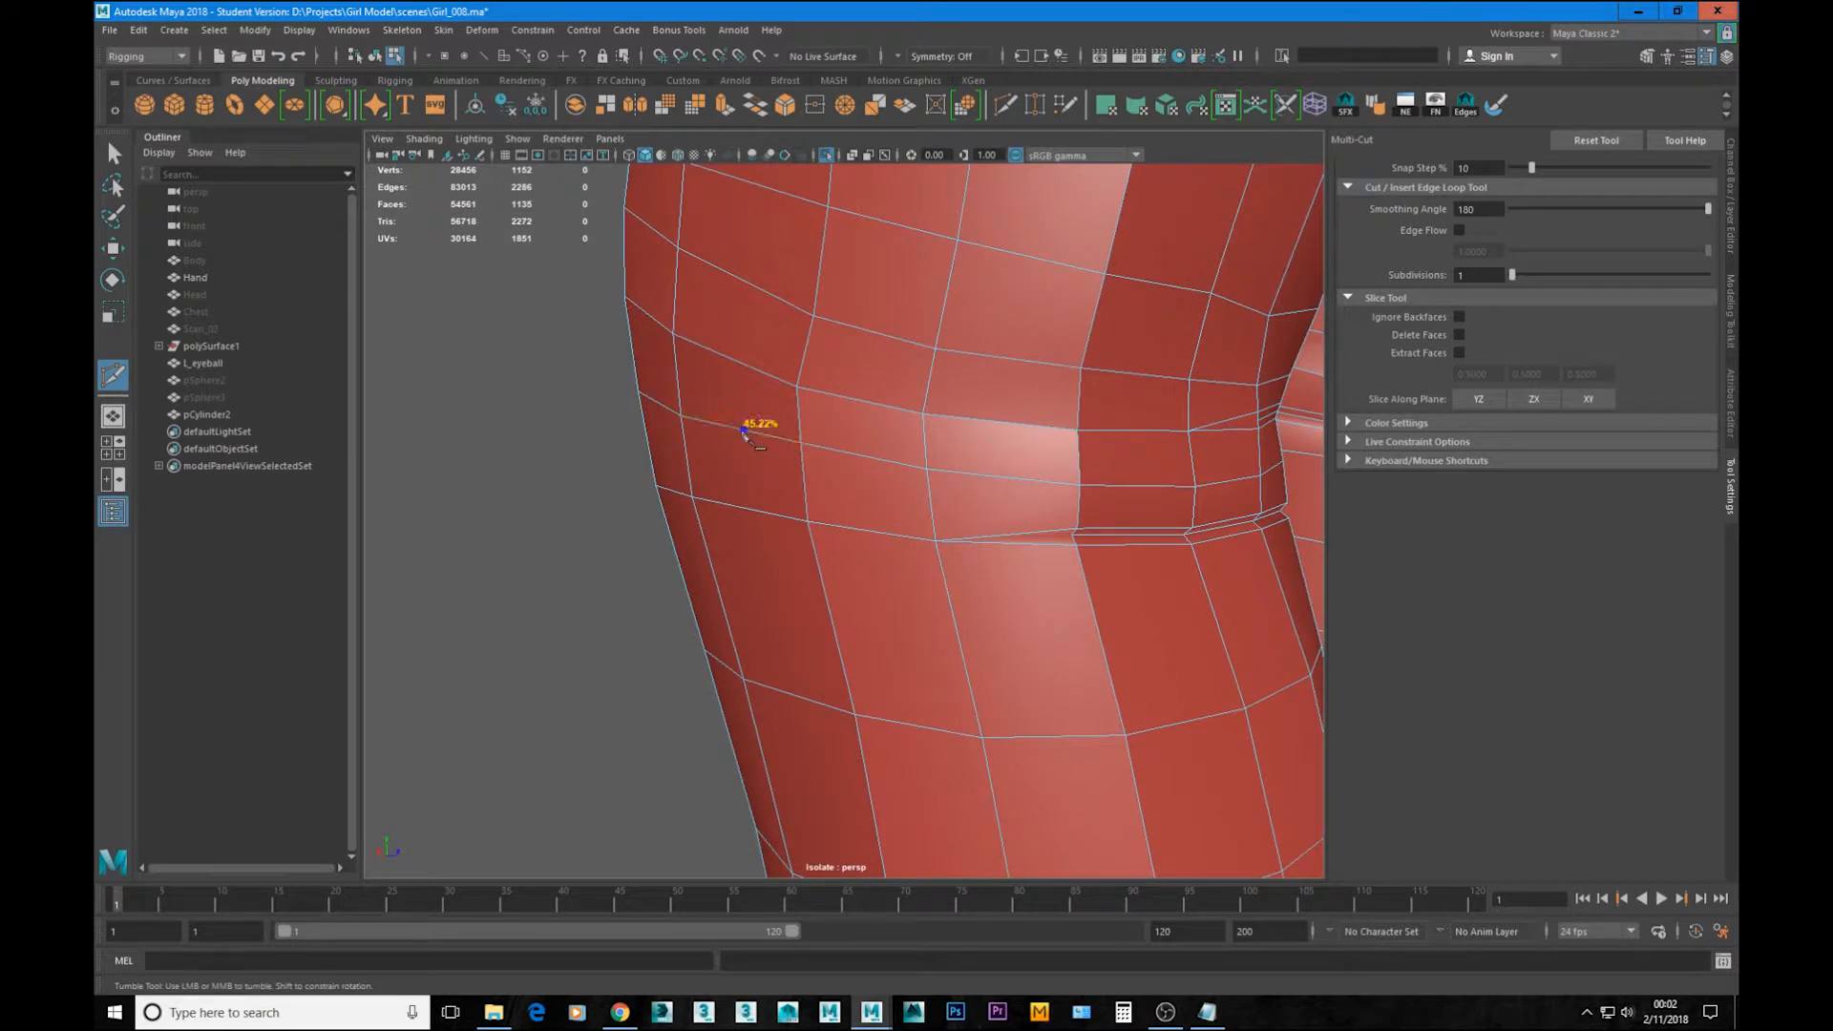
click(799, 423)
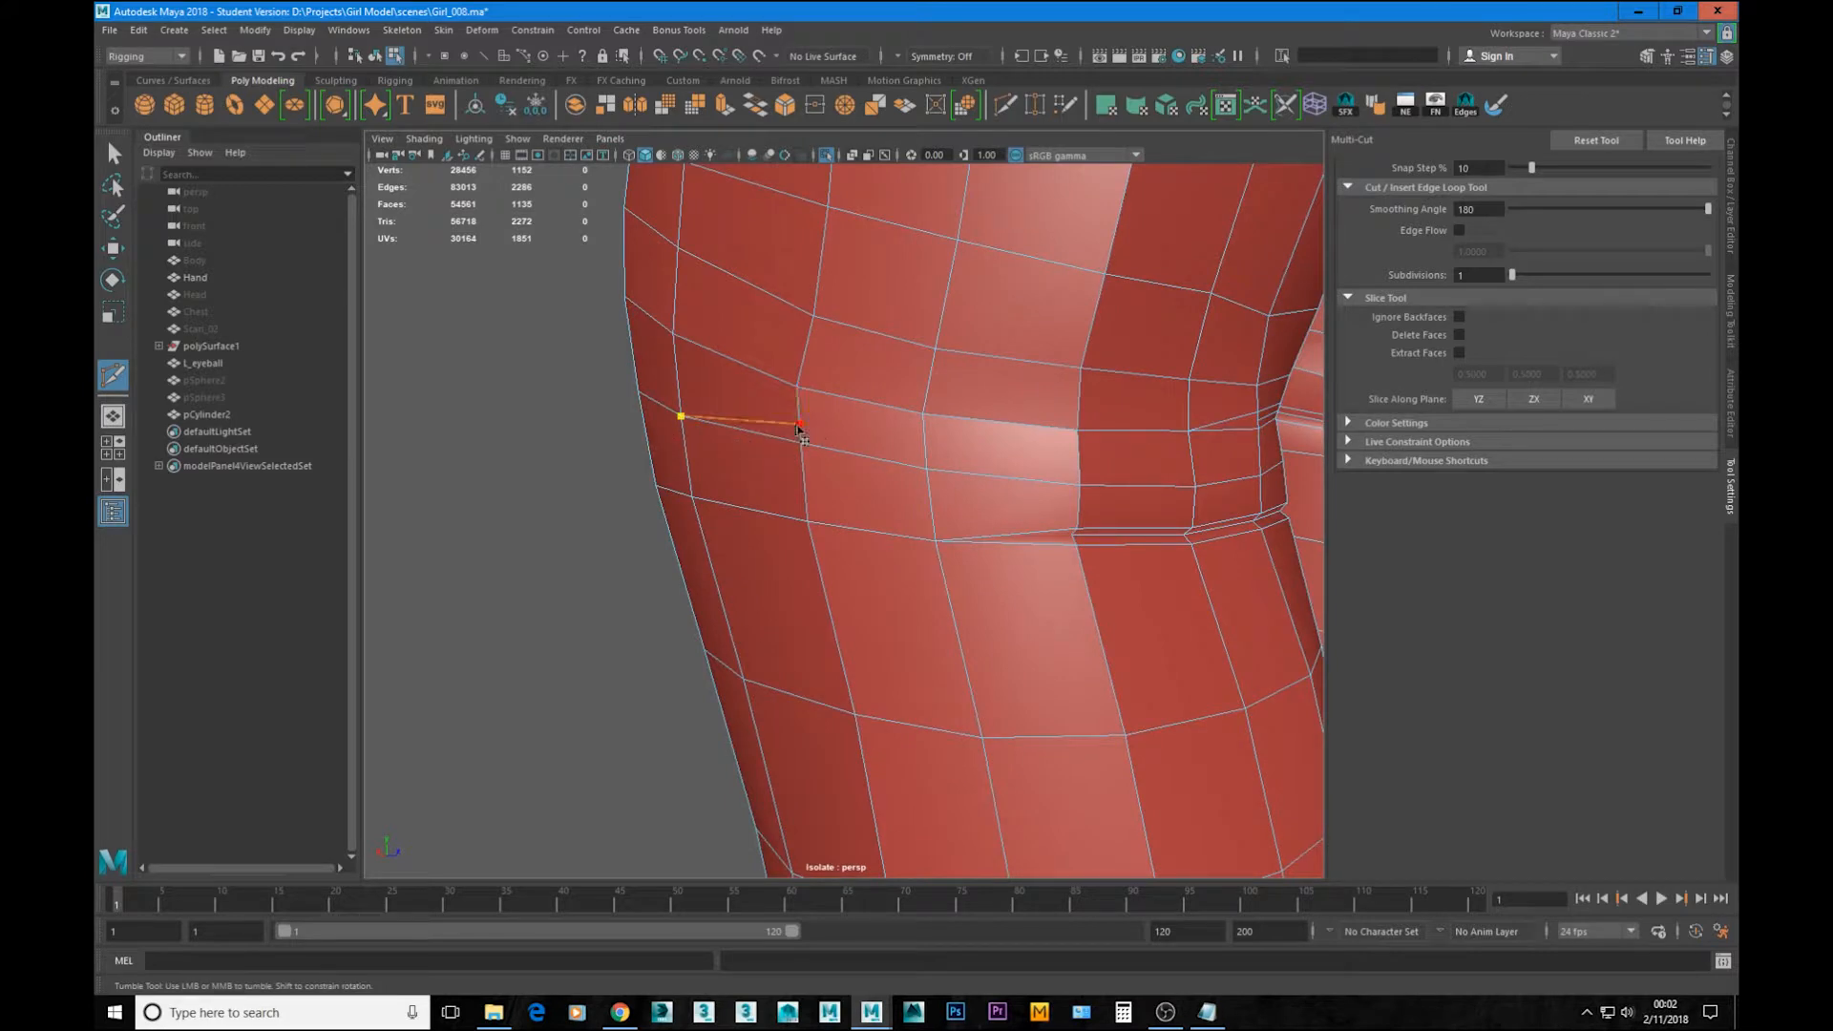
click(925, 449)
alt+drag(1024, 499, 1079, 496)
click(1064, 473)
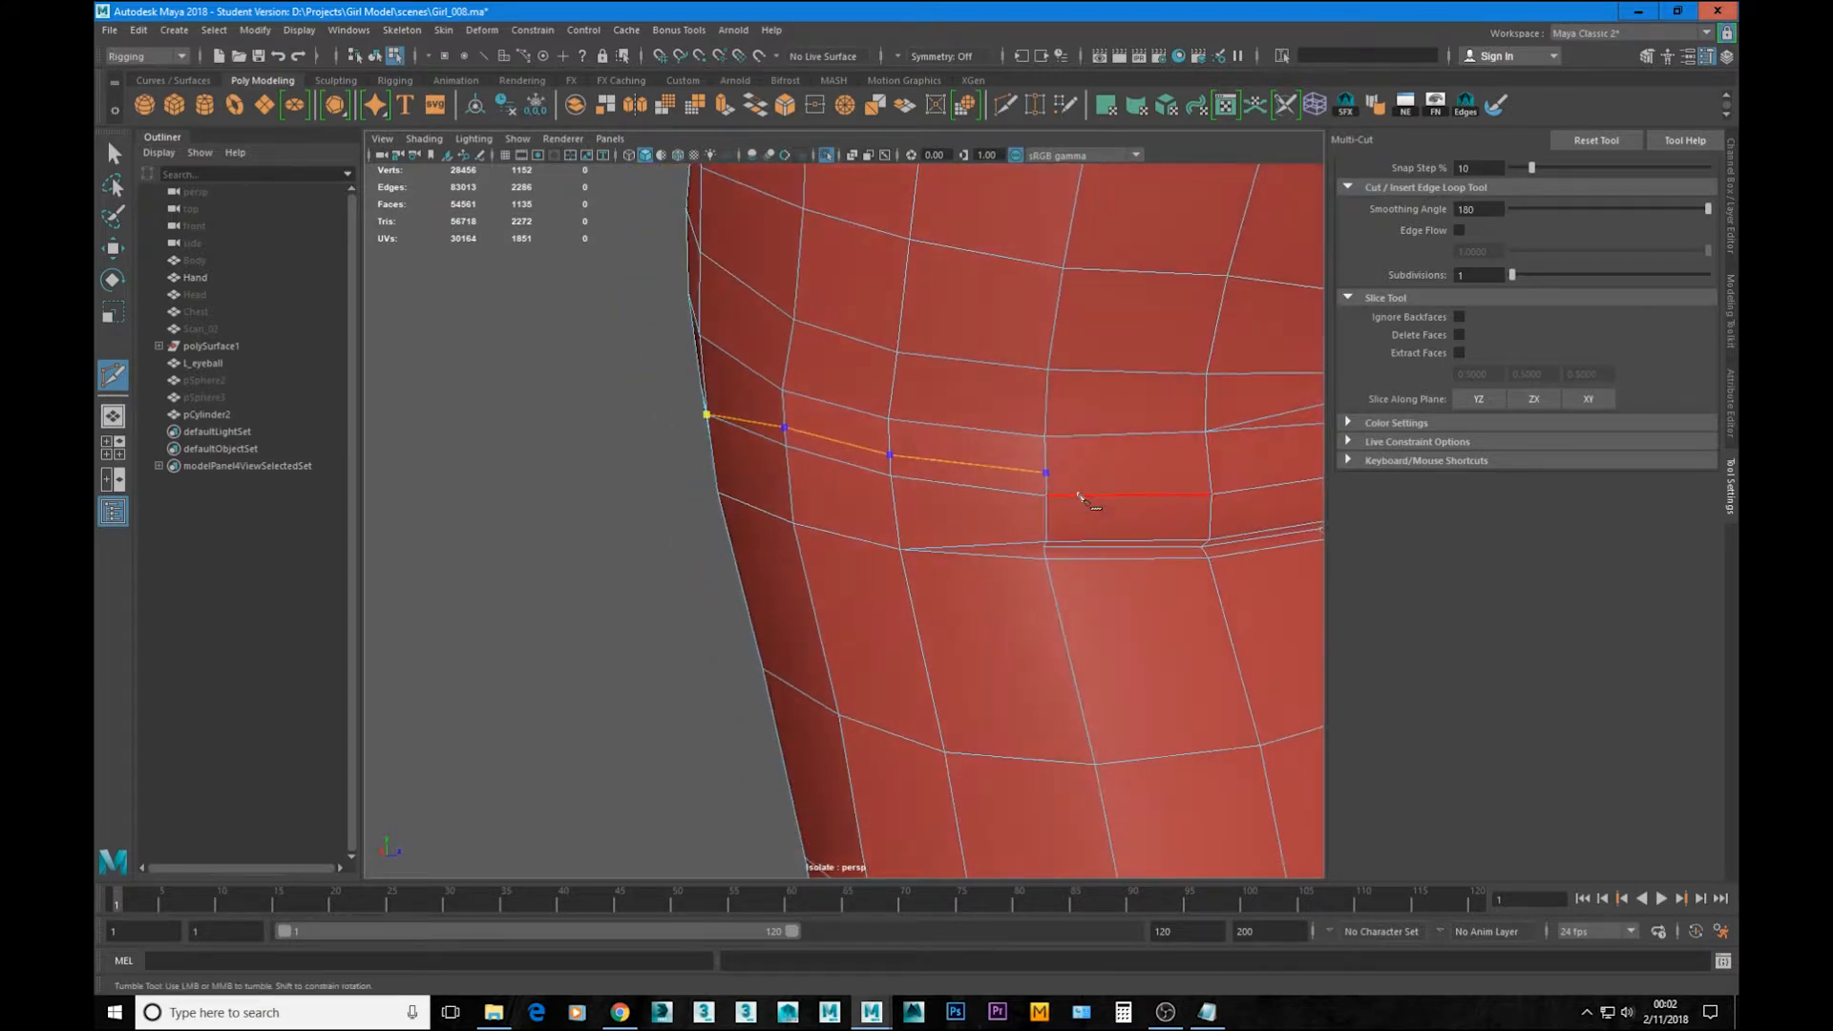
alt+middle_drag(1265, 491, 1207, 490)
click(898, 477)
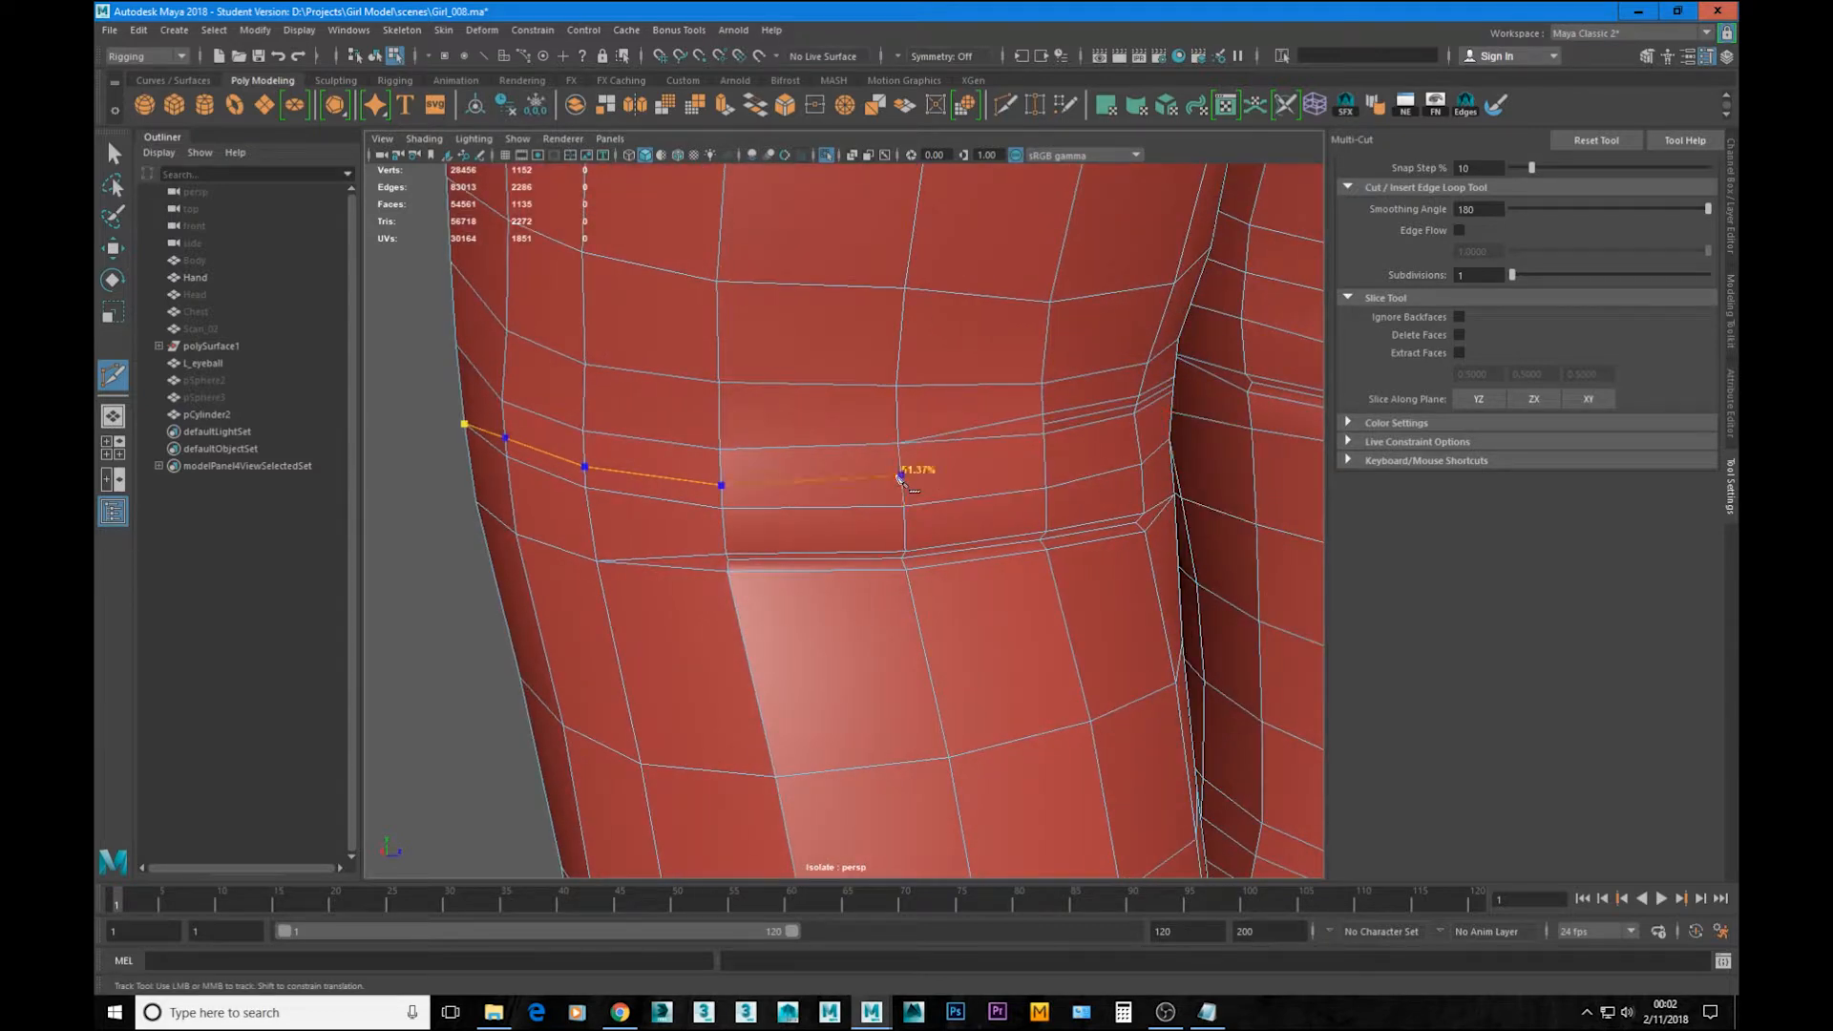
click(1045, 488)
right_click(1080, 496)
click(900, 476)
ctrl+click(722, 495)
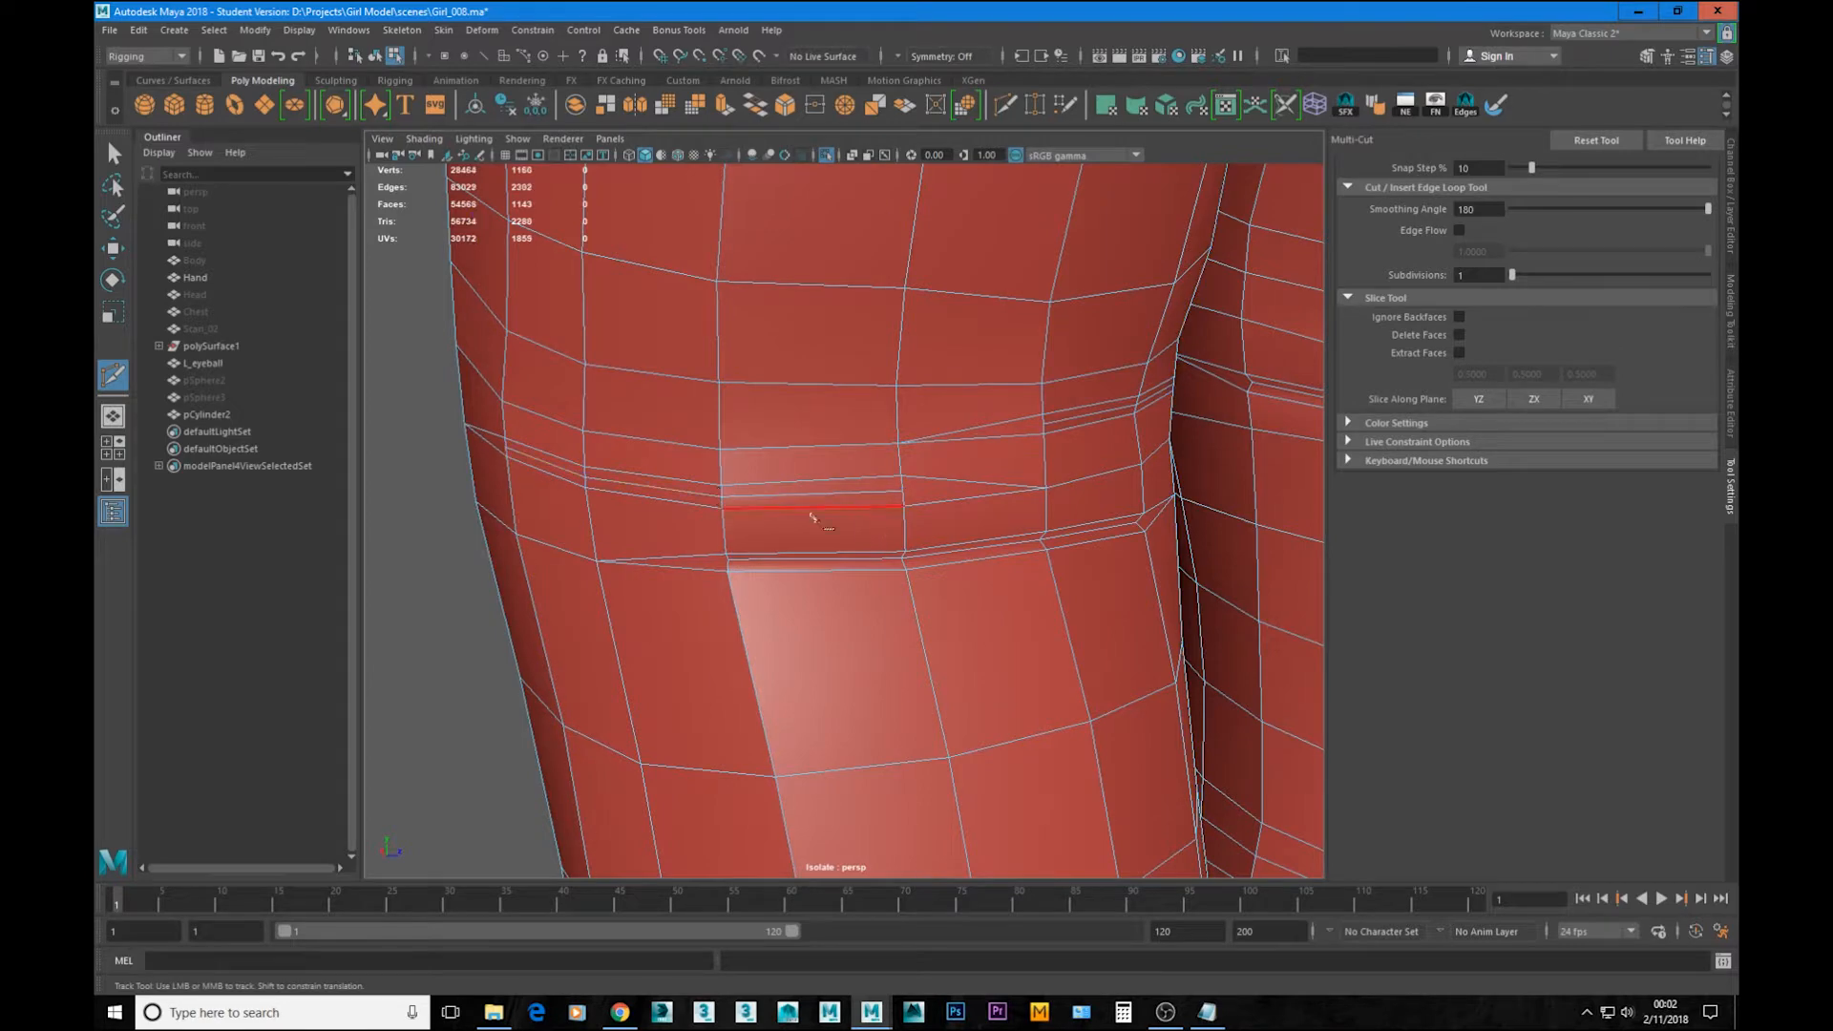
Step: Examine the added crease cuts around the finger joint from several angles and distances
alt+right_drag(814, 517, 668, 477)
alt+drag(744, 440, 808, 430)
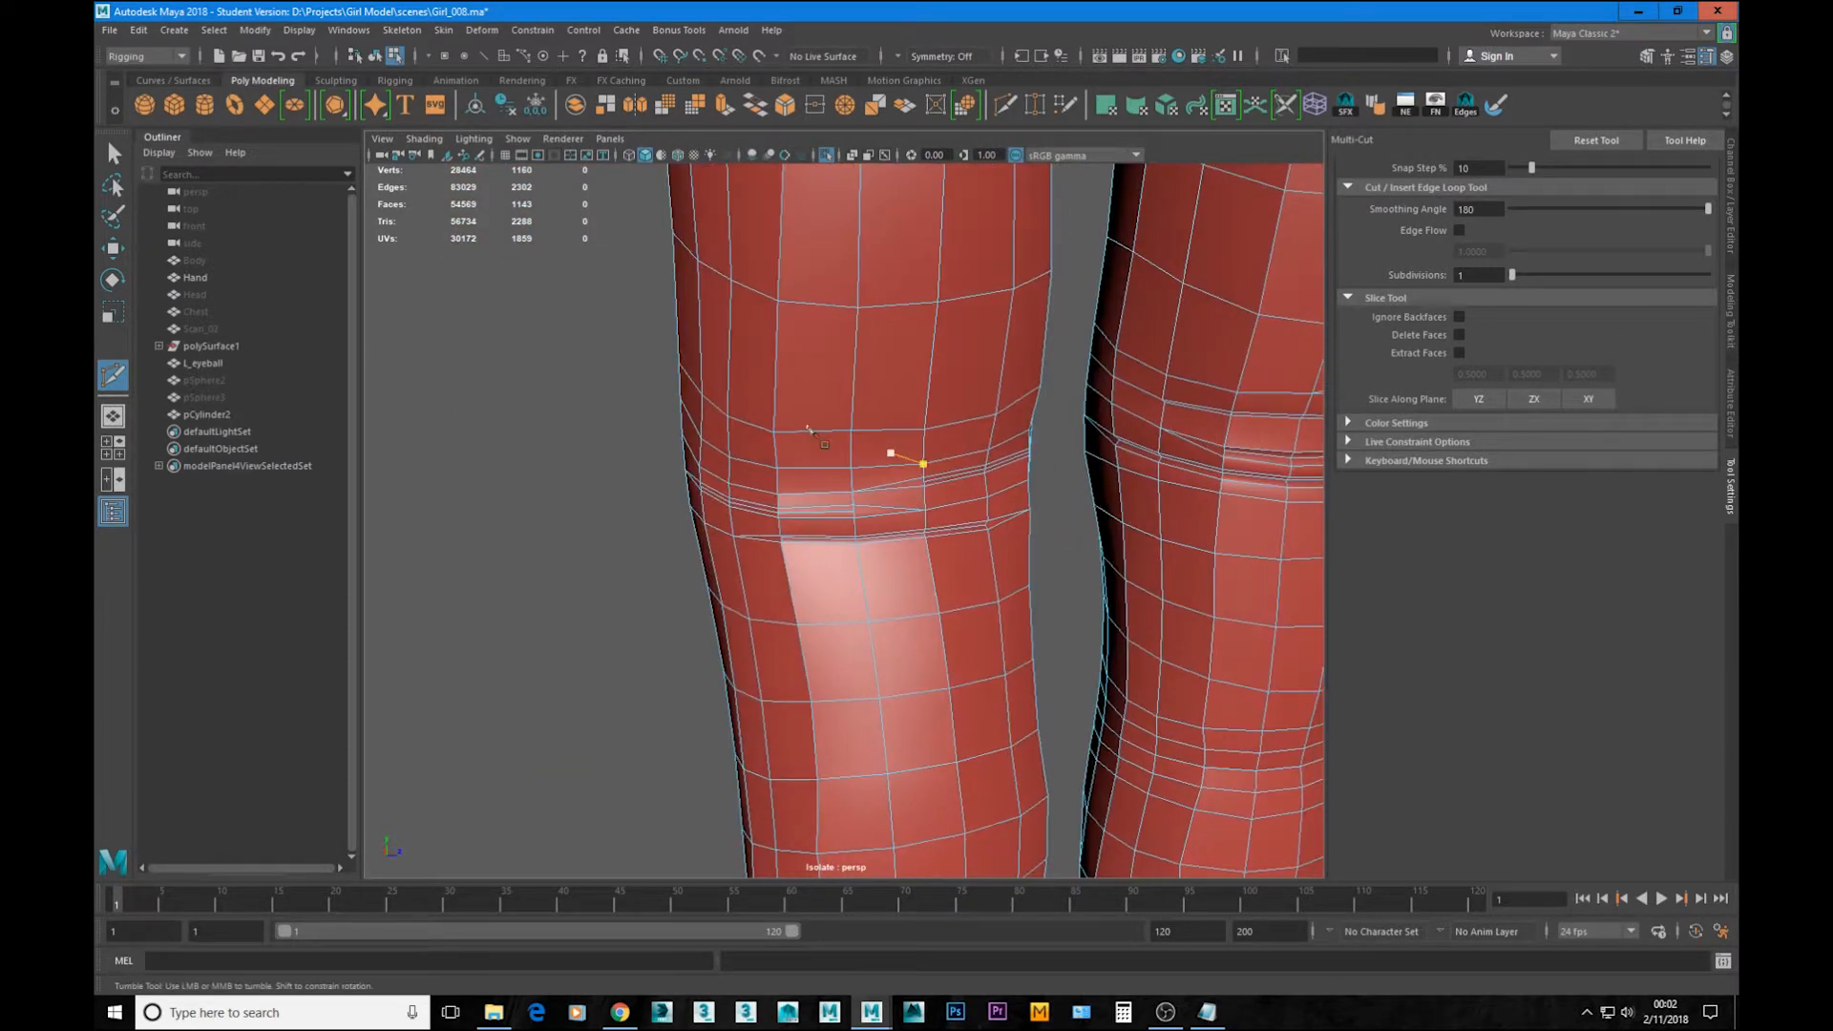
mouse_move(808, 429)
alt+right_down()
mouse_move(859, 467)
mouse_move(787, 441)
alt+right_up()
alt+drag(787, 441, 822, 439)
alt+right_drag(768, 456, 803, 434)
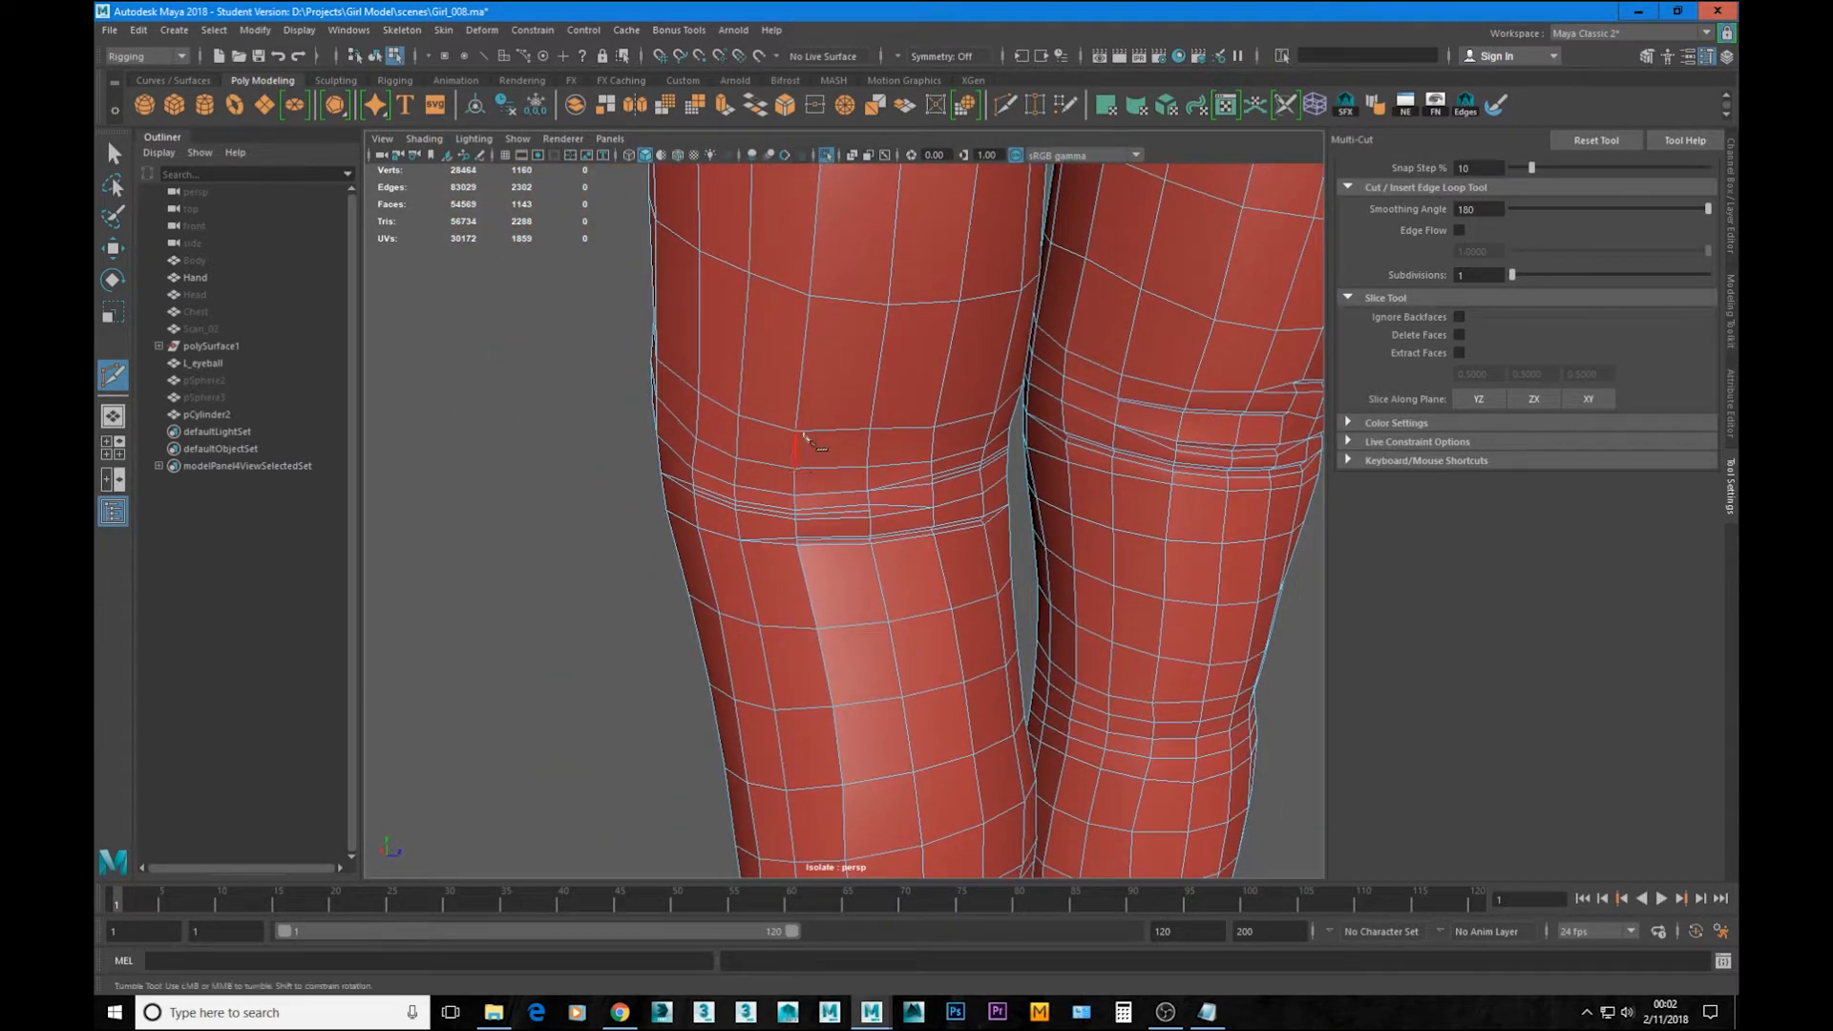
alt+drag(803, 434, 760, 442)
alt+right_drag(761, 442, 686, 401)
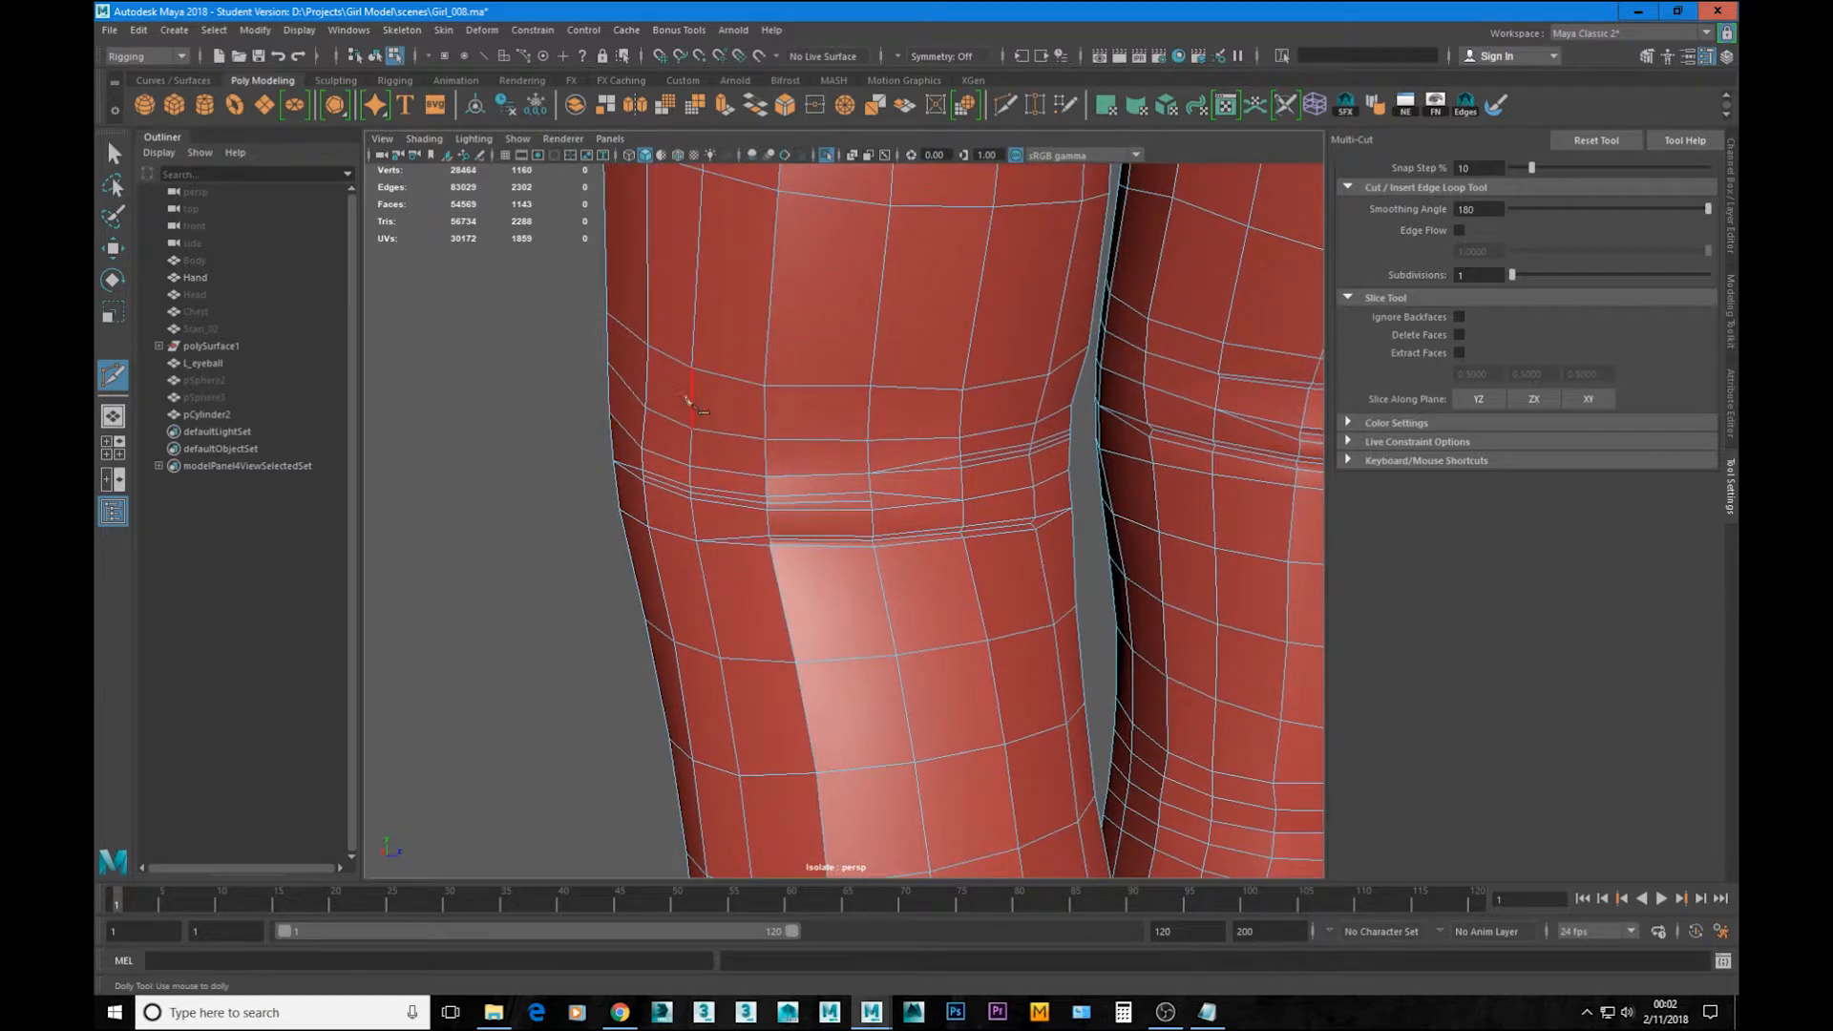
Step: Cut a tapered edge row above the finger joint's crease loops and insert an edge loop inside the resulting strip
alt+drag(689, 401, 759, 439)
click(728, 432)
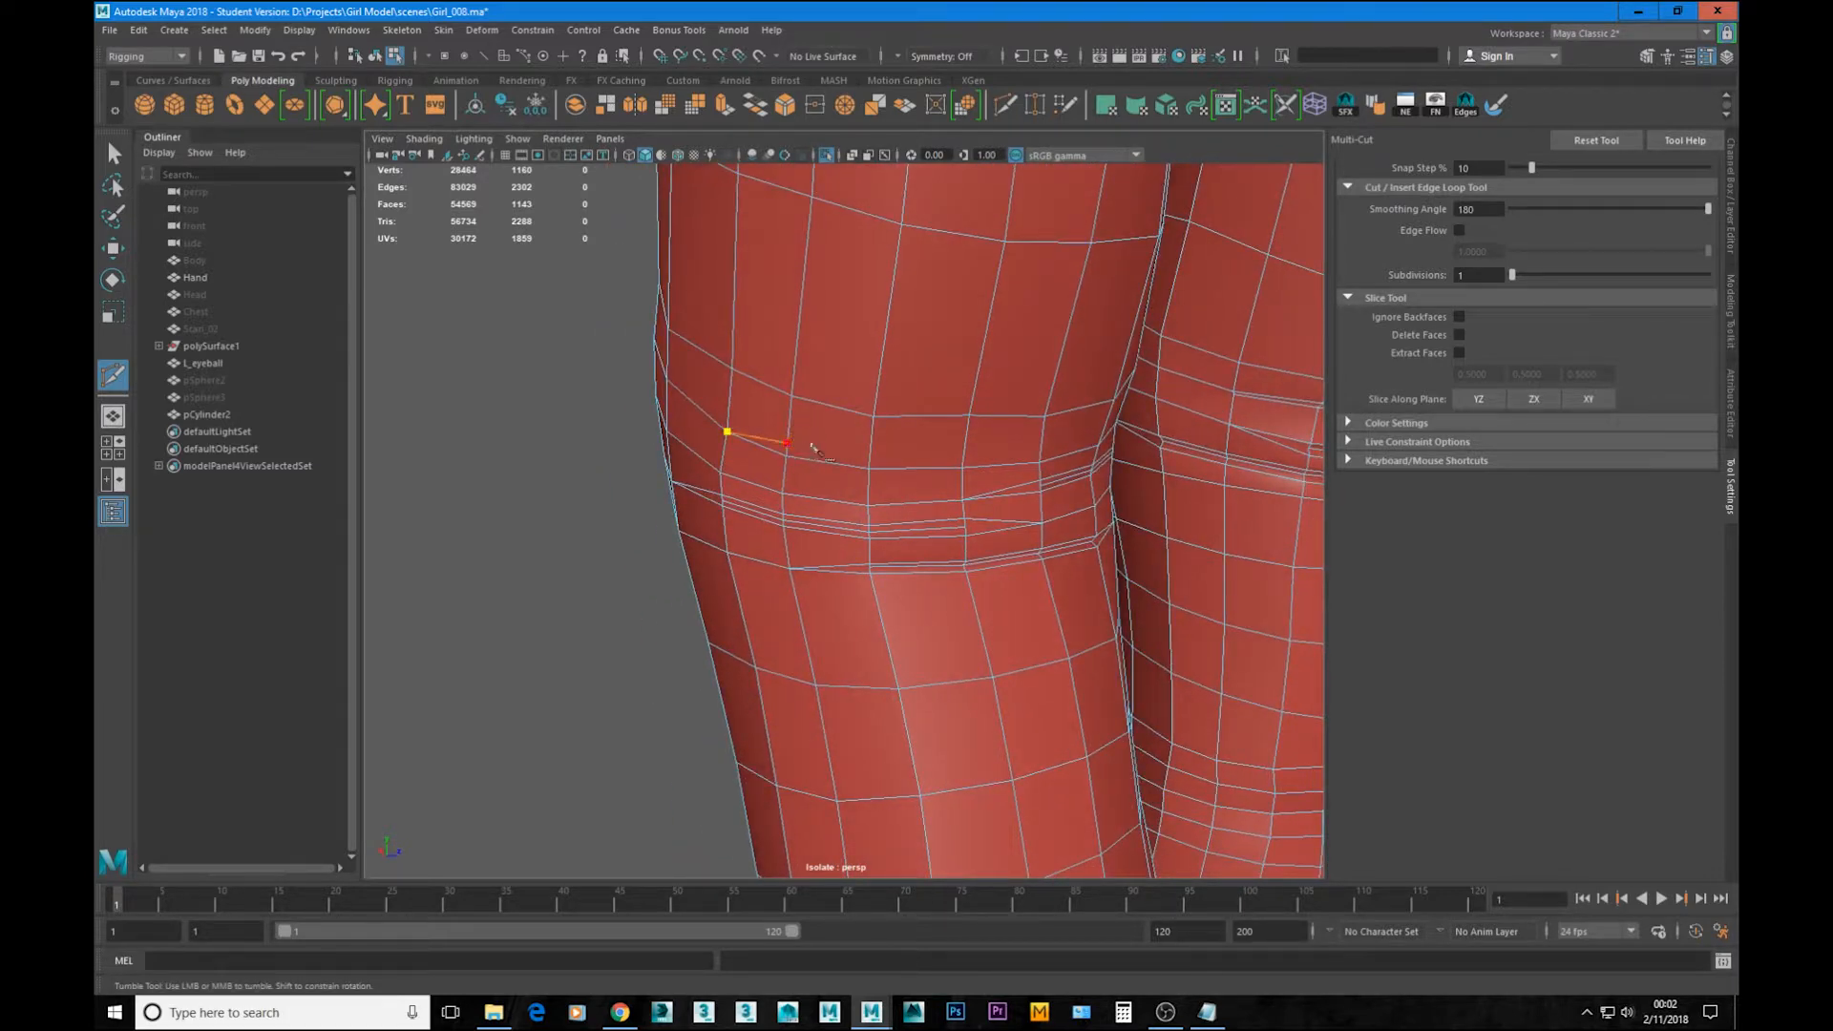
click(871, 451)
alt+drag(870, 450, 998, 465)
click(948, 449)
click(1033, 448)
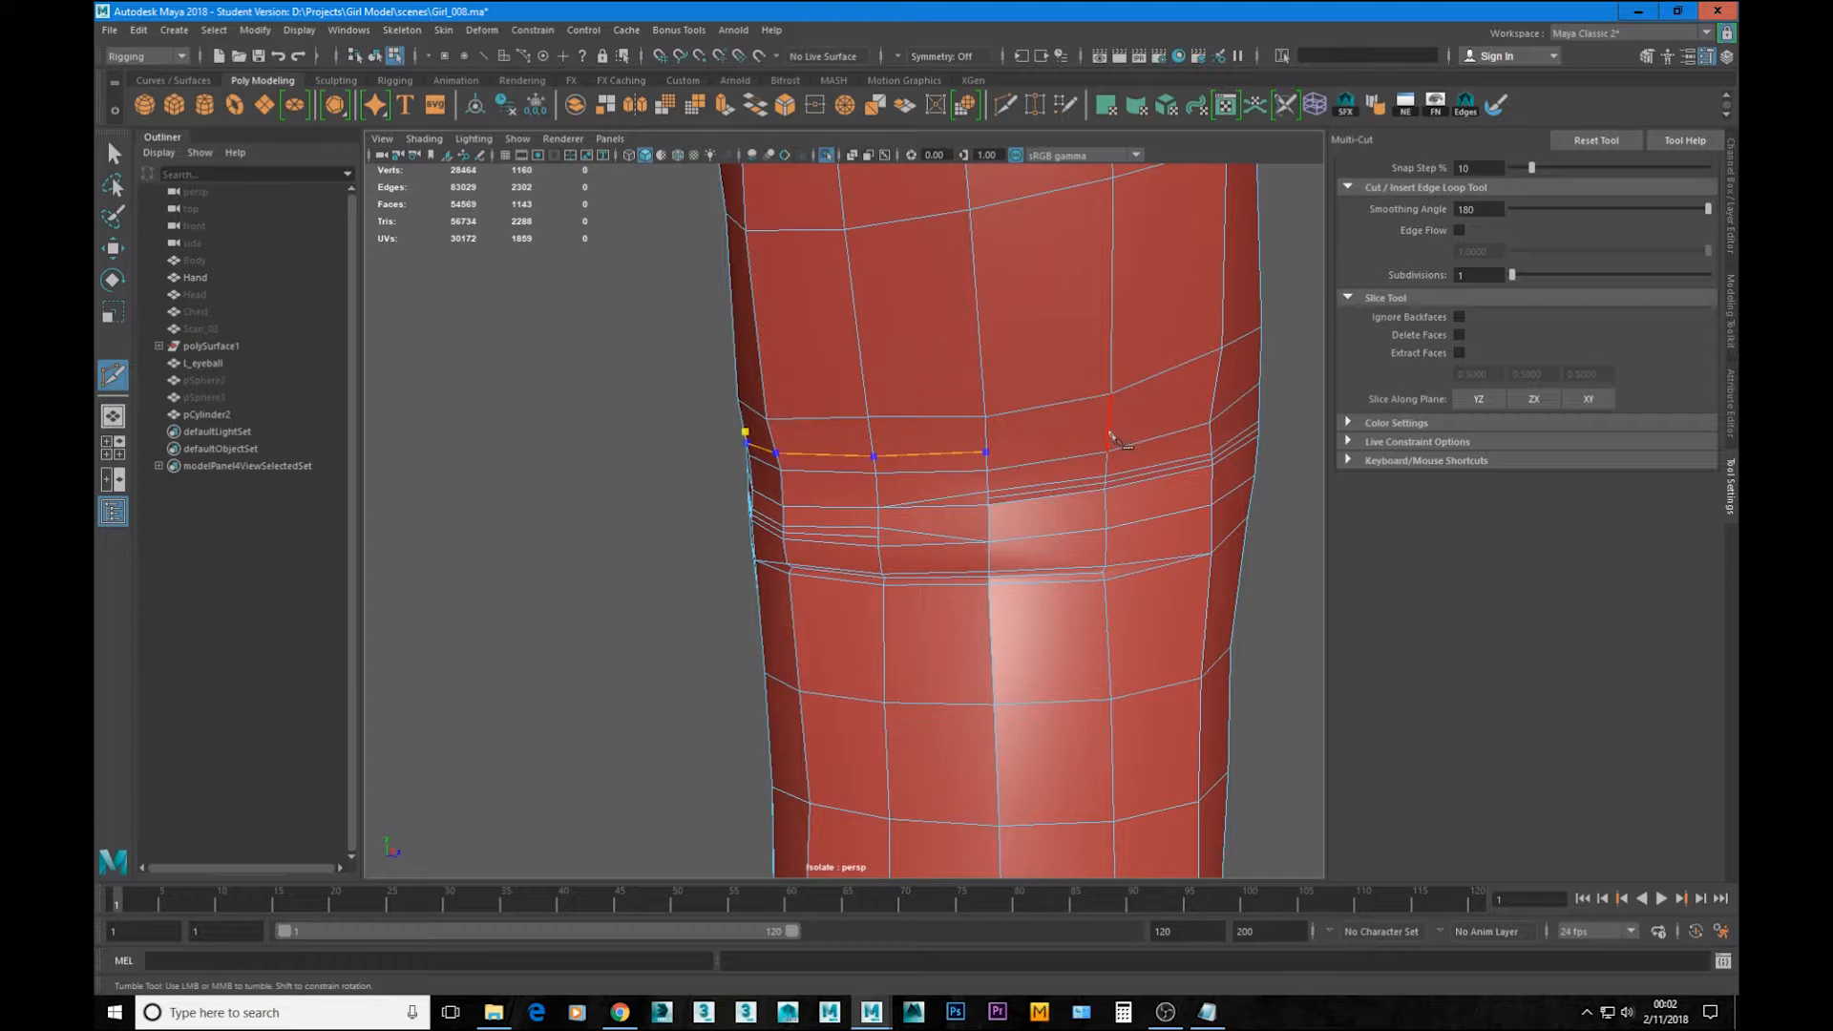
right_click(1113, 477)
alt+drag(876, 477, 918, 478)
alt+right_drag(919, 477, 947, 496)
scroll(948, 491, up, 2)
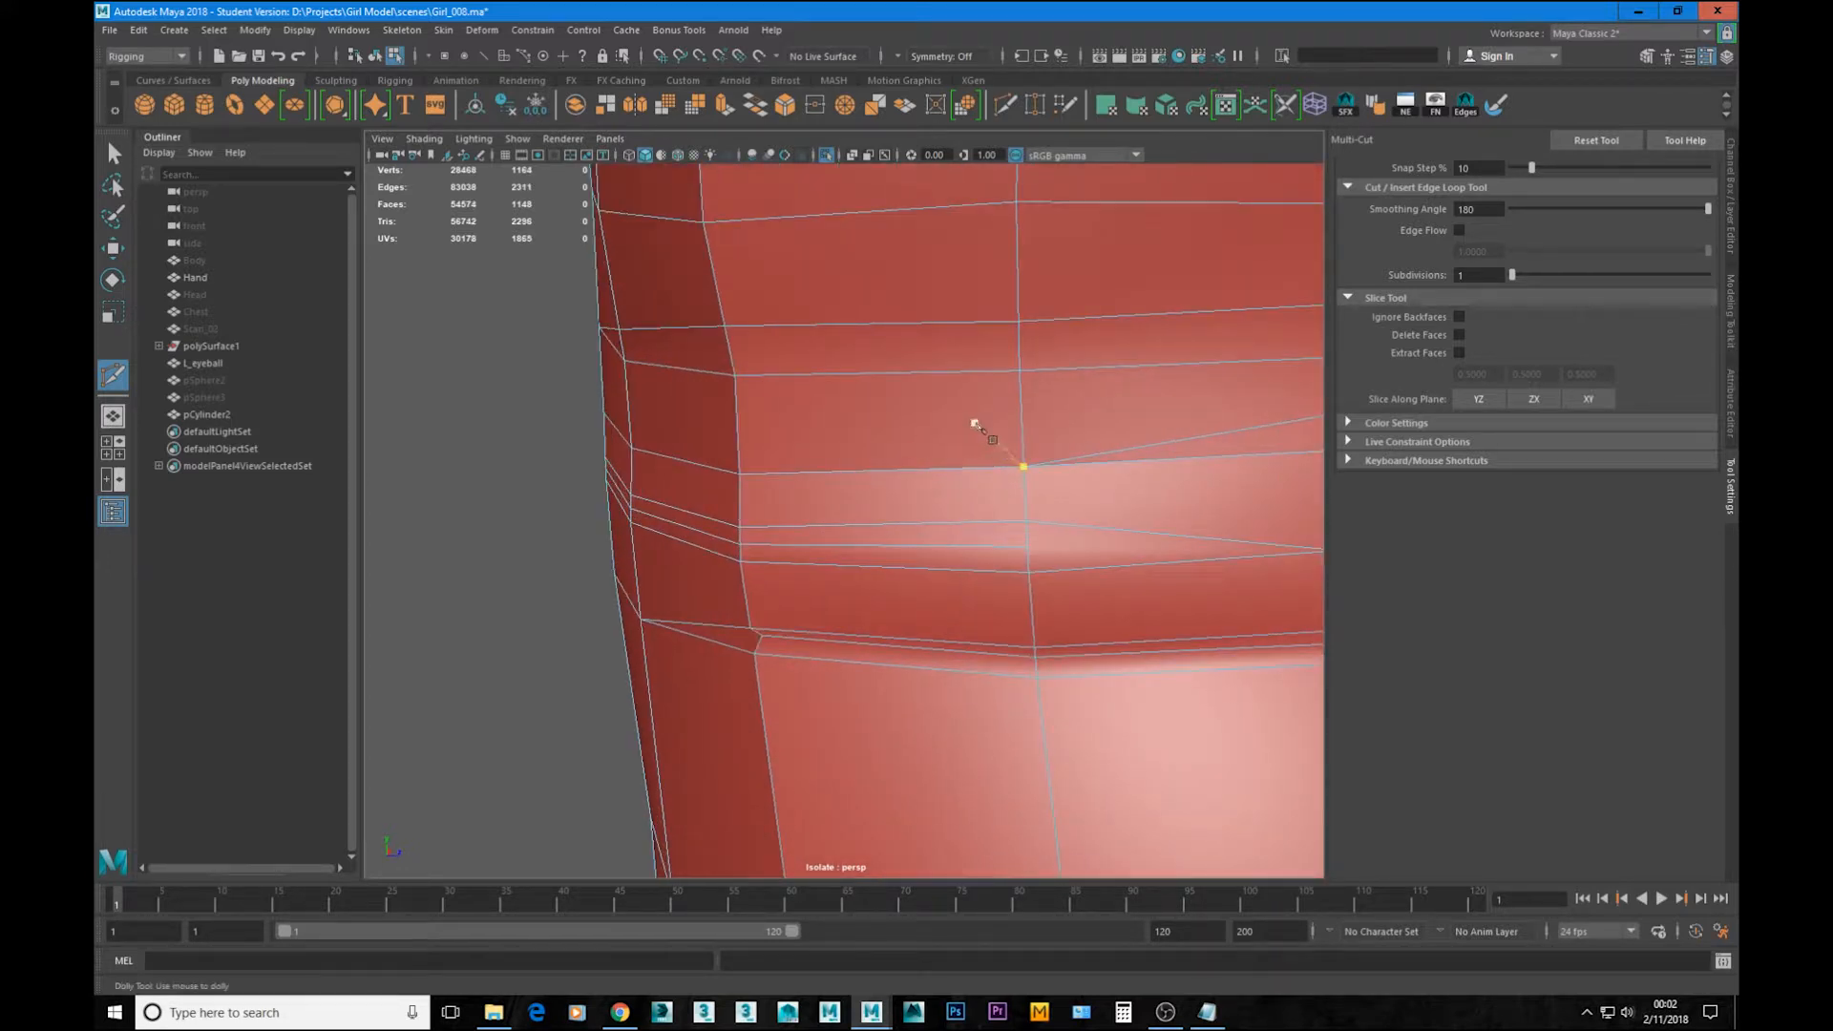
ctrl+click(1015, 345)
Step: Cut a short tapered edge row higher above the joint's creases, toward the neighbouring finger, and insert an edge loop inside that strip
scroll(989, 396, down, 6)
alt+right_drag(989, 400, 948, 455)
alt+drag(949, 454, 907, 468)
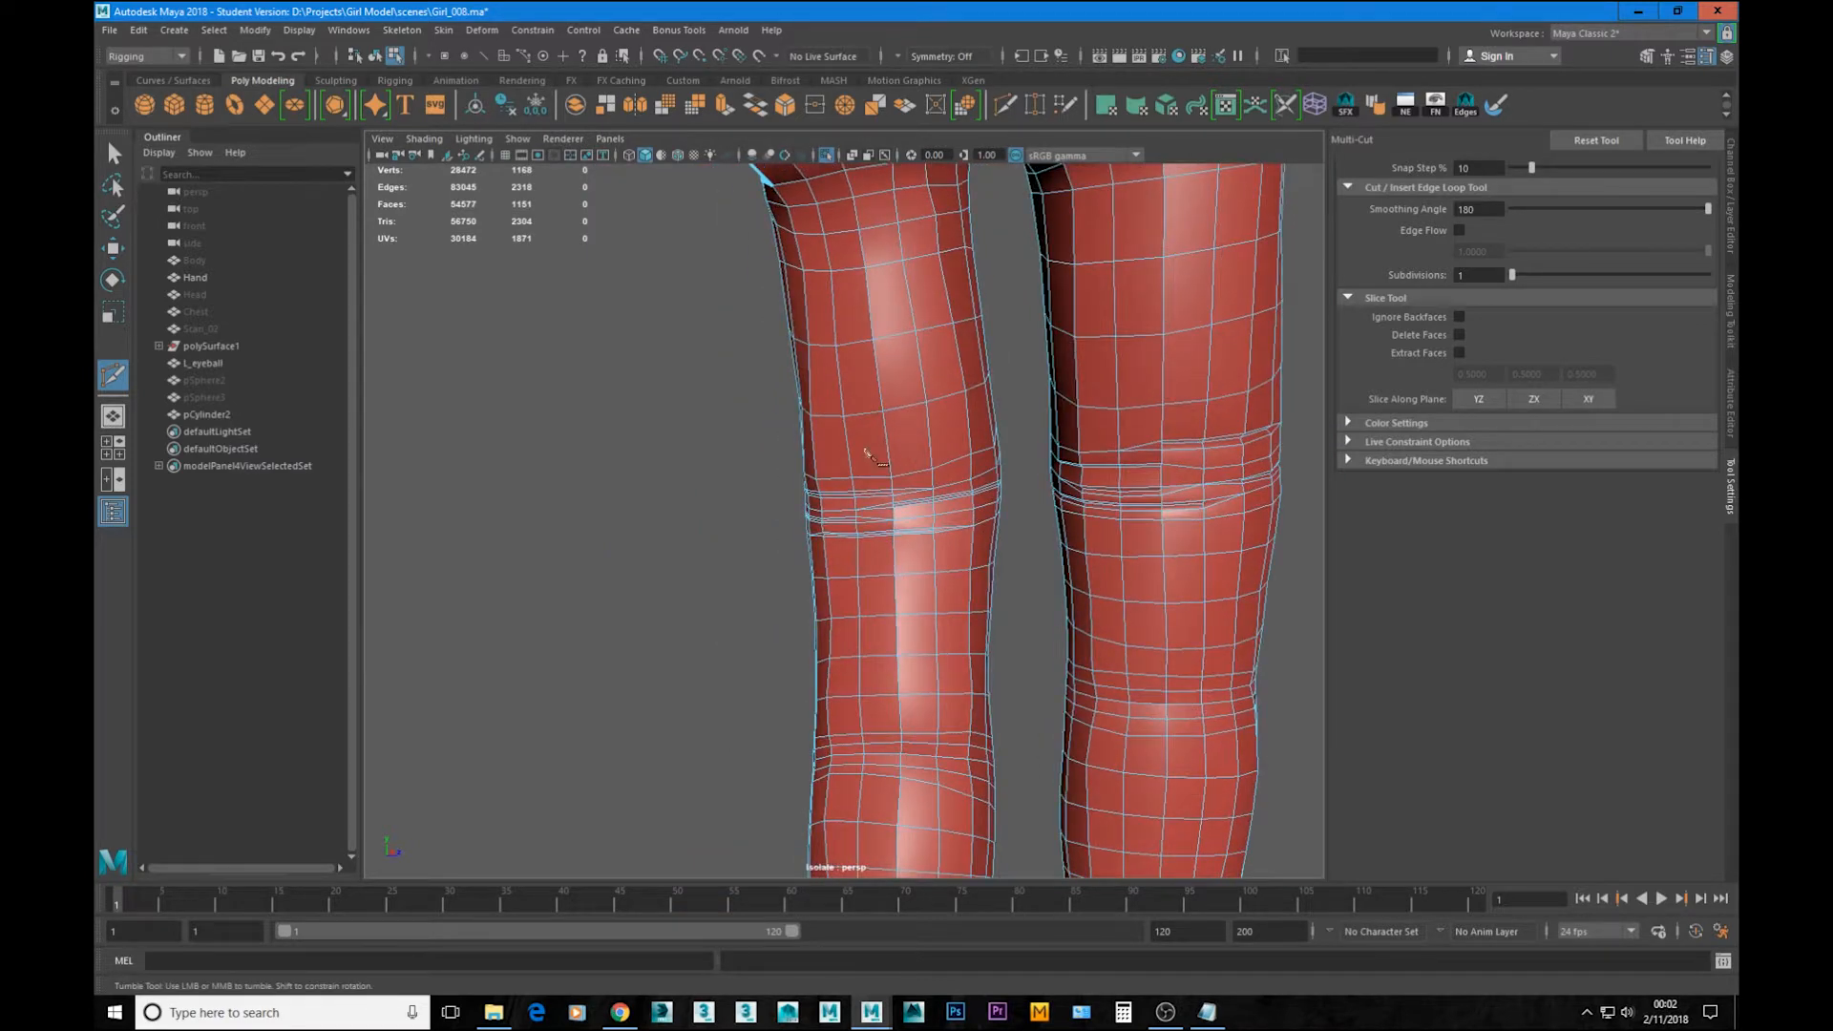
alt+right_drag(908, 467, 990, 529)
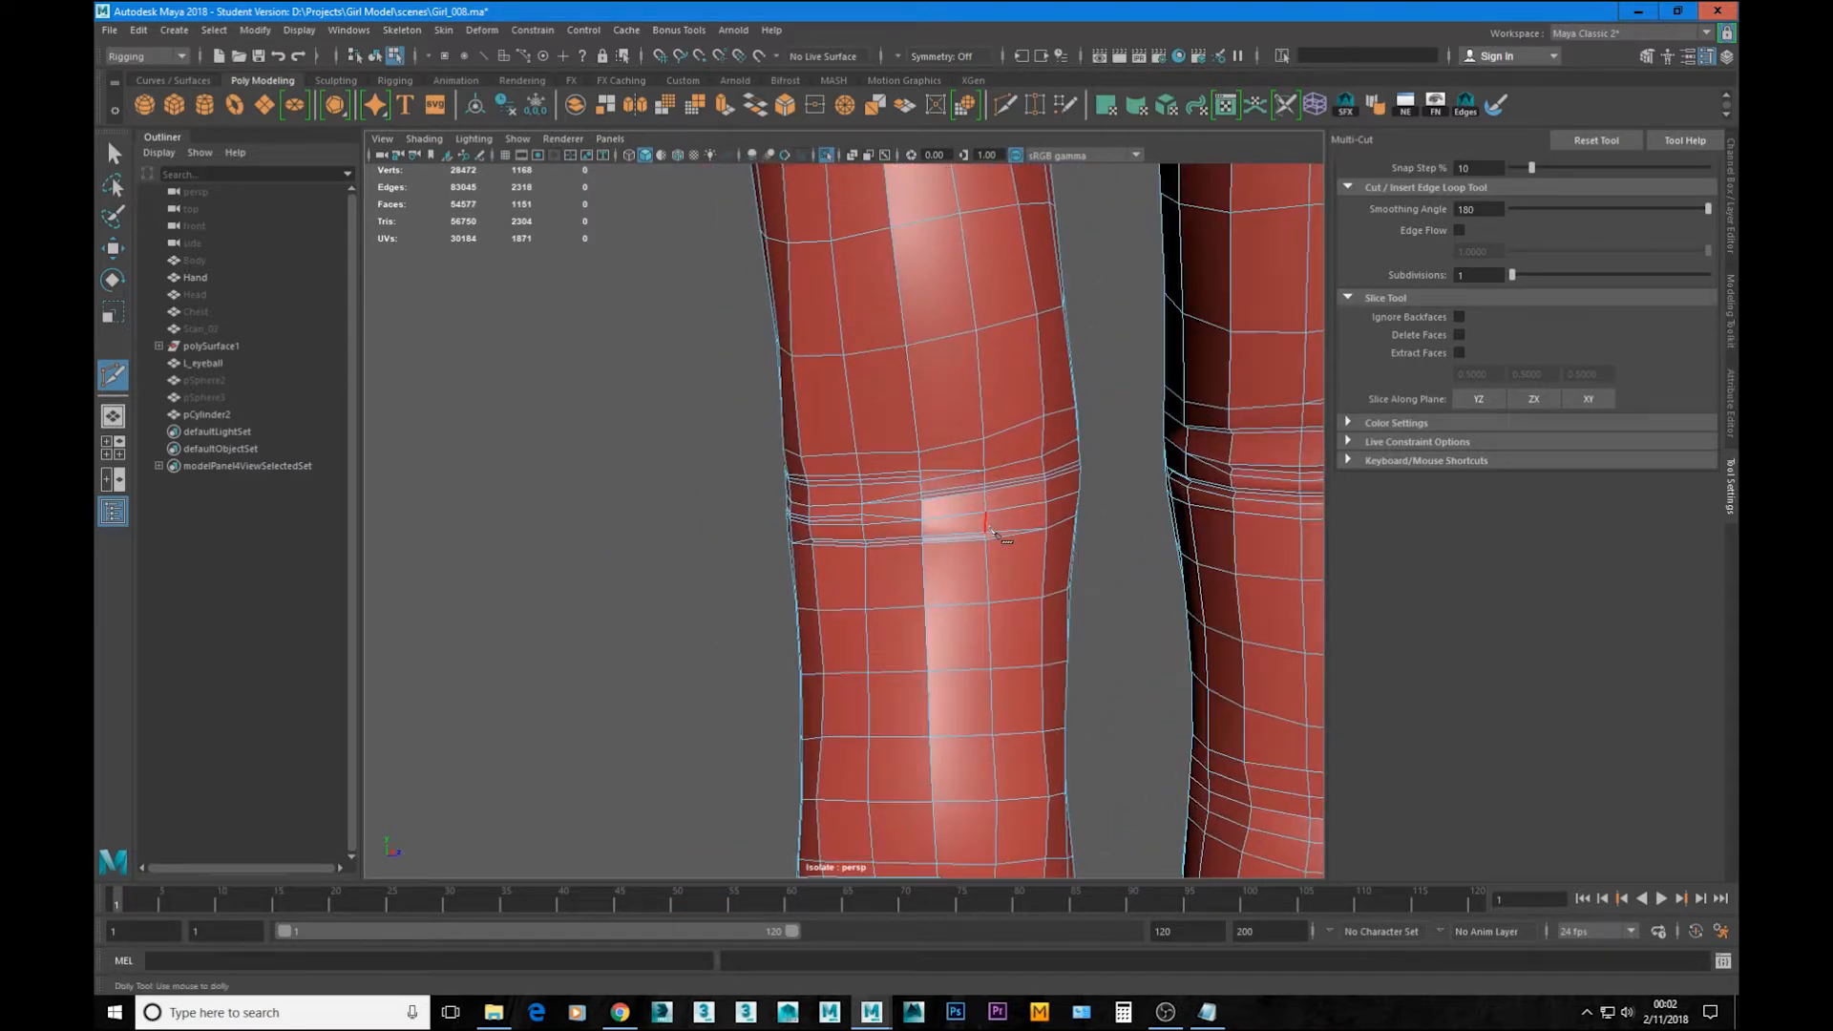
alt+drag(1001, 438, 968, 448)
click(973, 442)
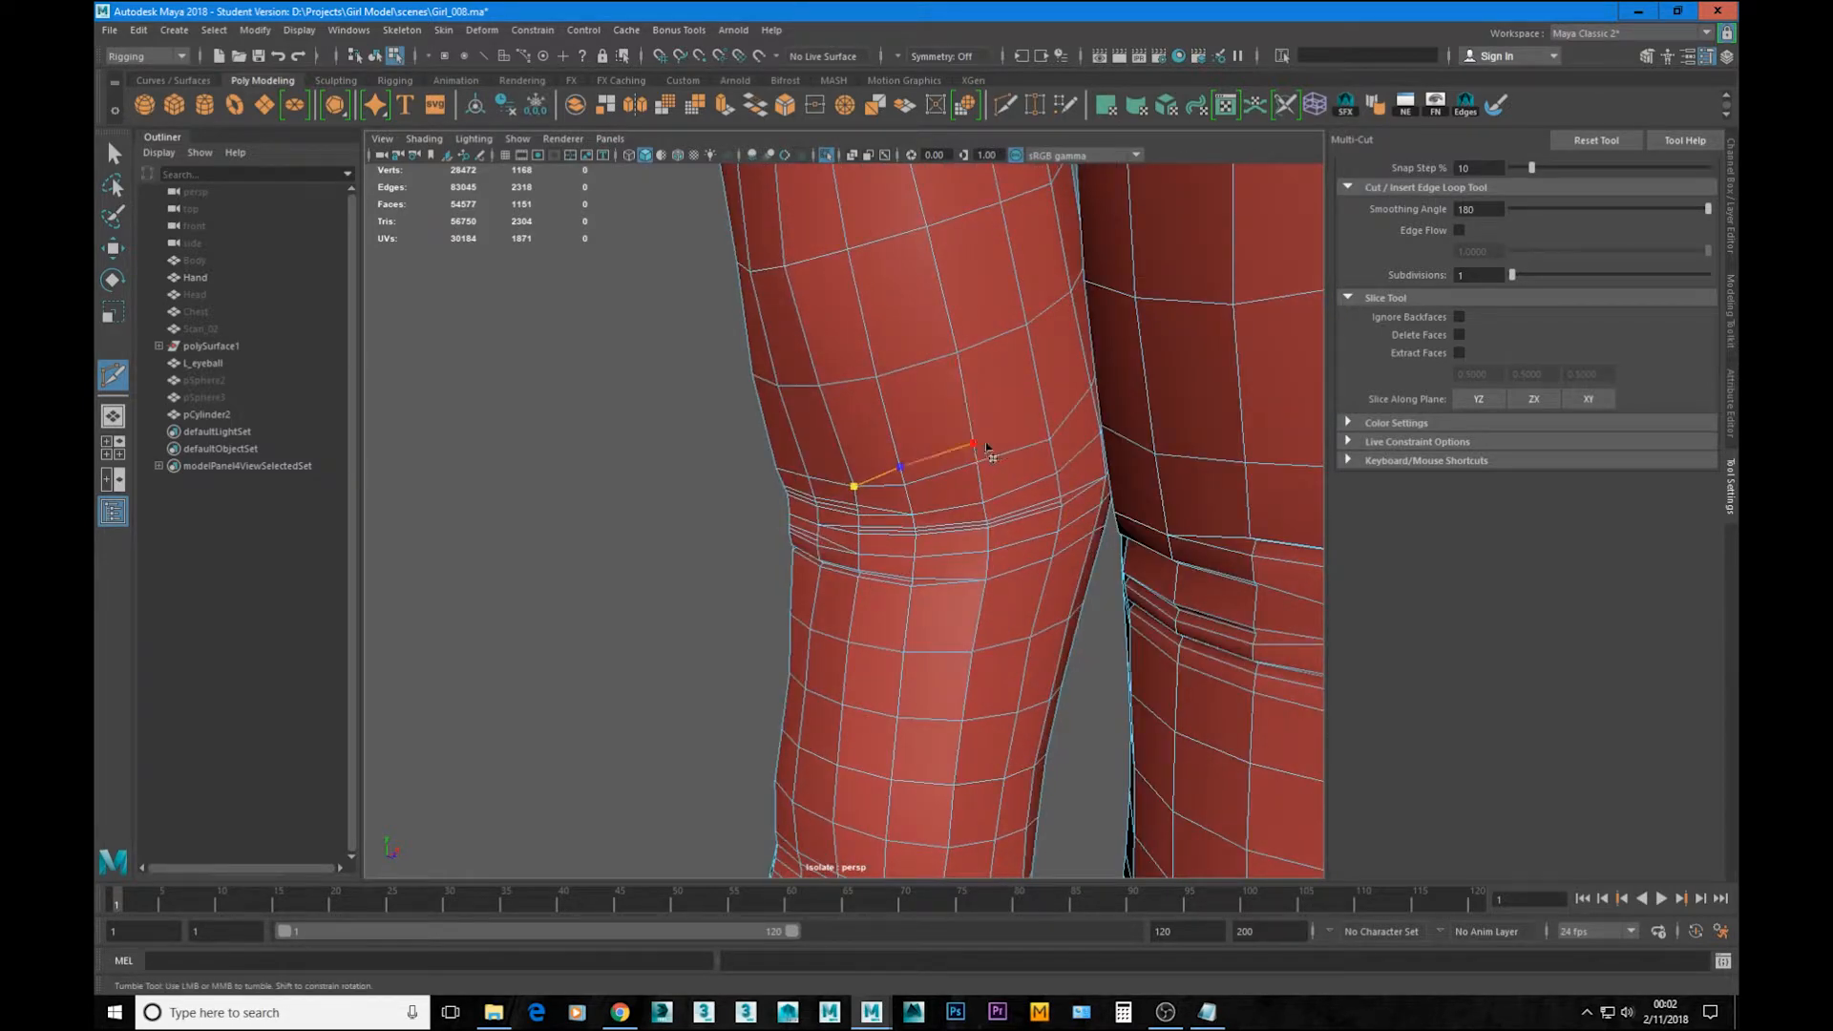
click(1048, 425)
drag(1049, 442, 1053, 424)
ctrl+click(907, 475)
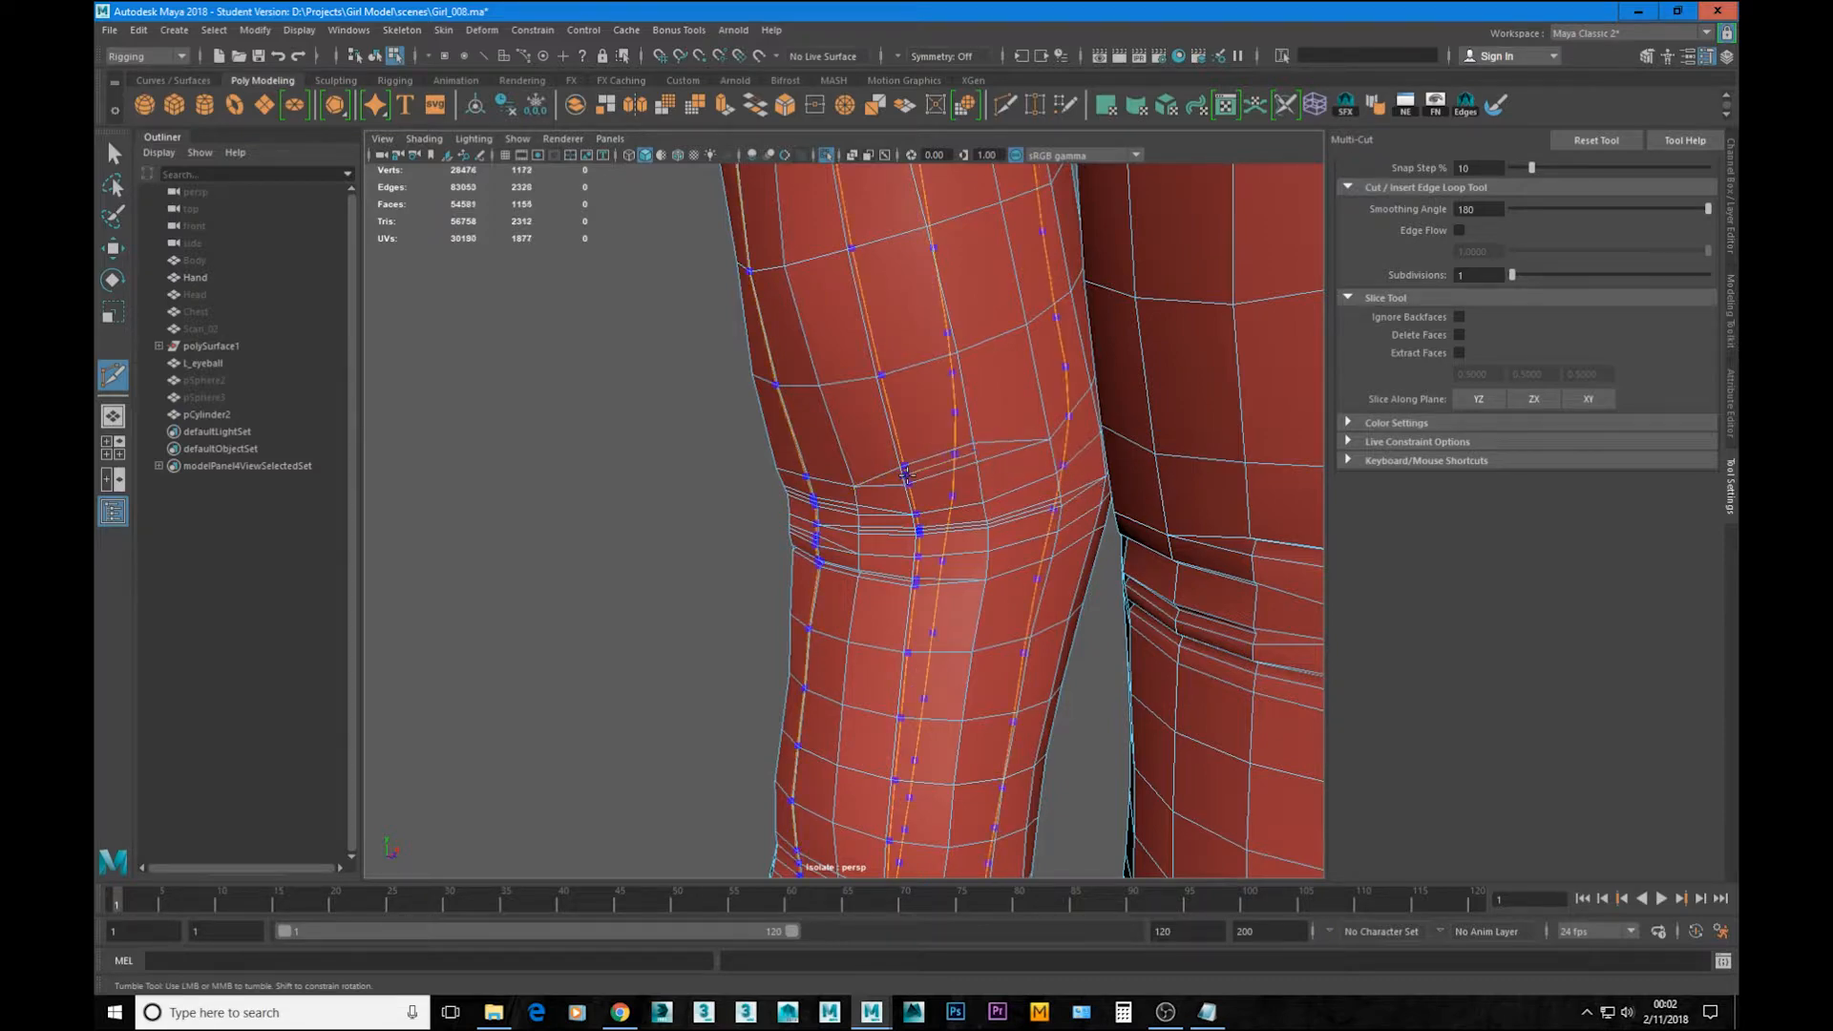
Step: Select the inner edge loops of the new crease strips, convert them to vertices, and push them inward along their normals
alt+drag(913, 557, 890, 528)
key(w)
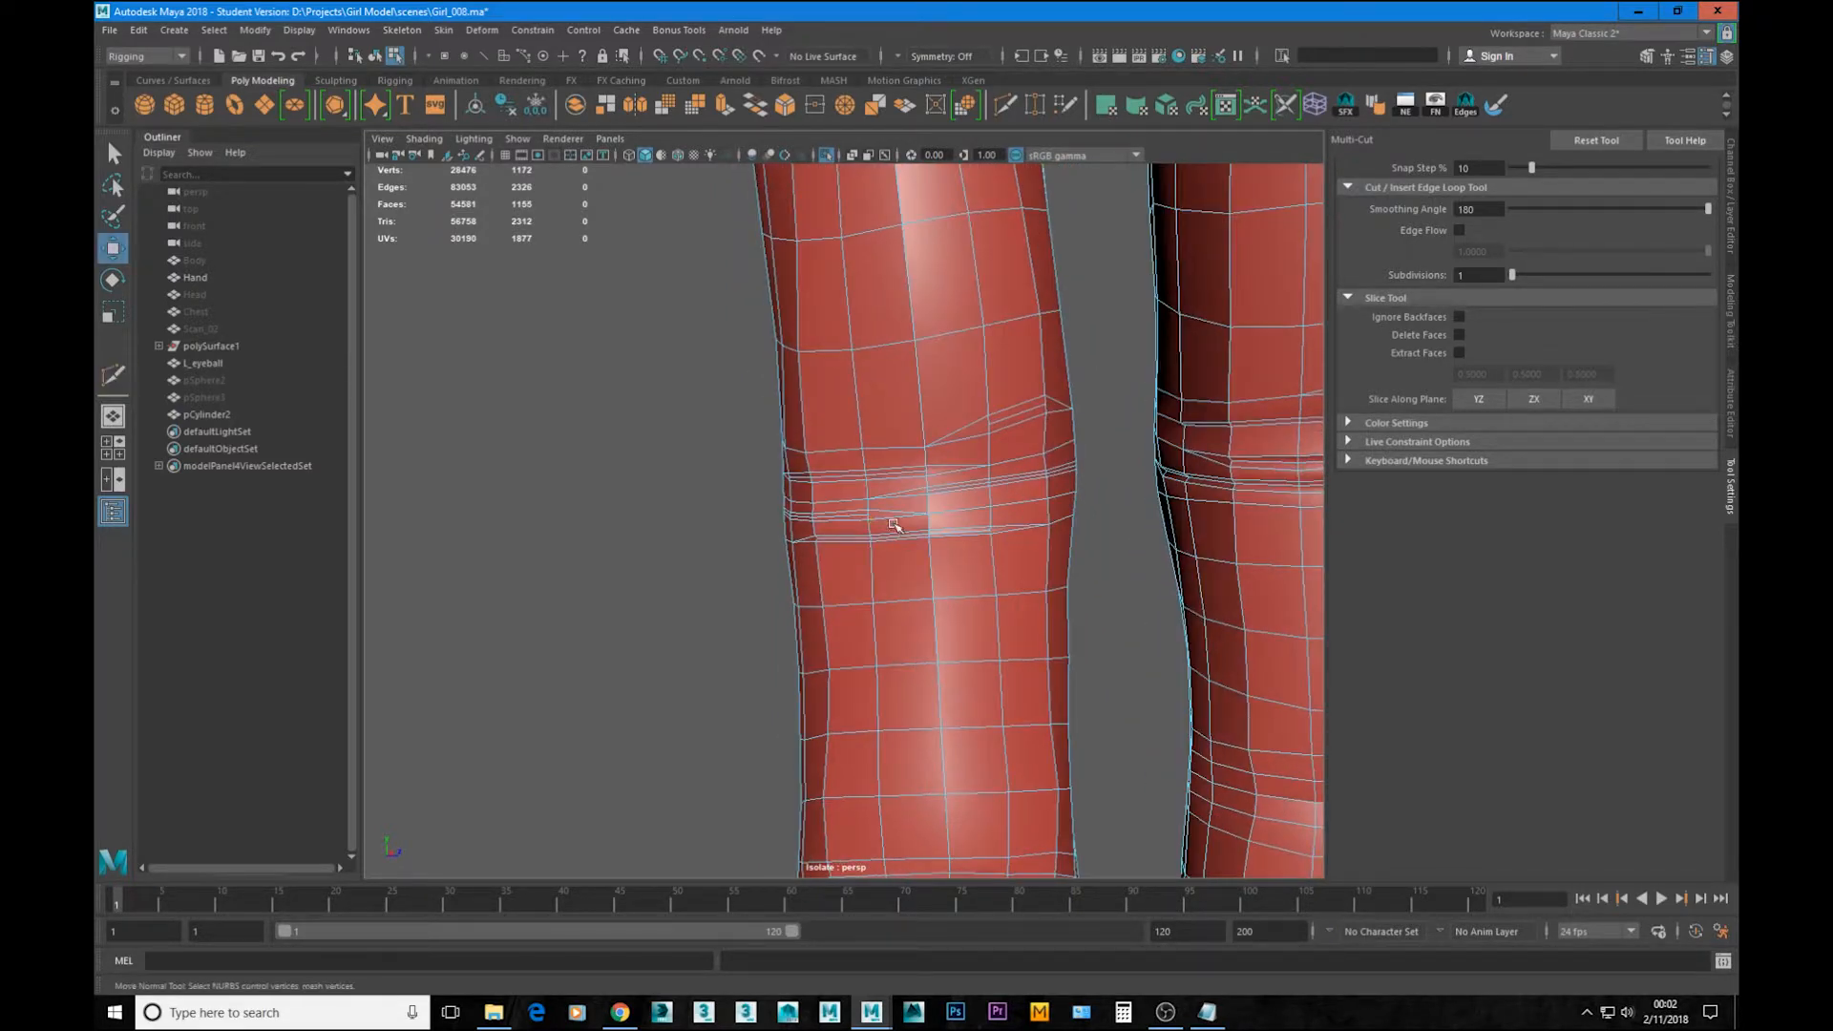
scroll(912, 511, up, 6)
right_drag(855, 563, 859, 438)
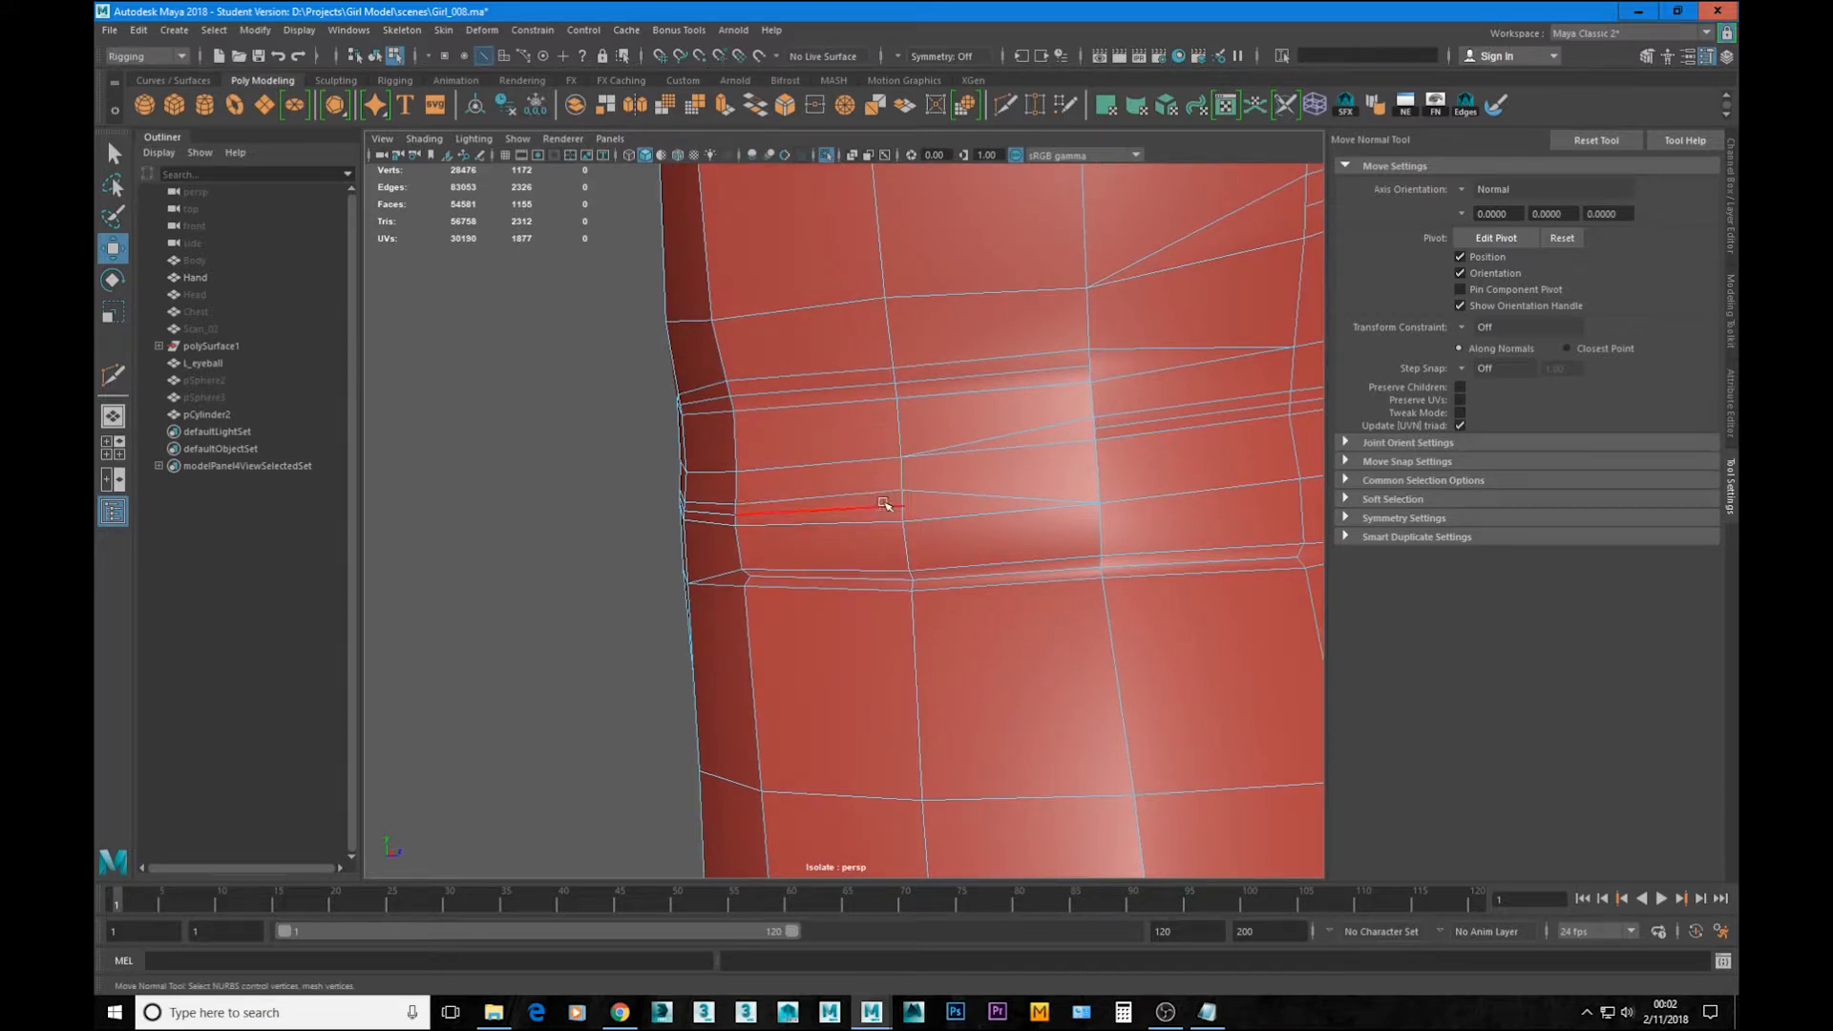
double_click(890, 510)
double_click(1130, 428)
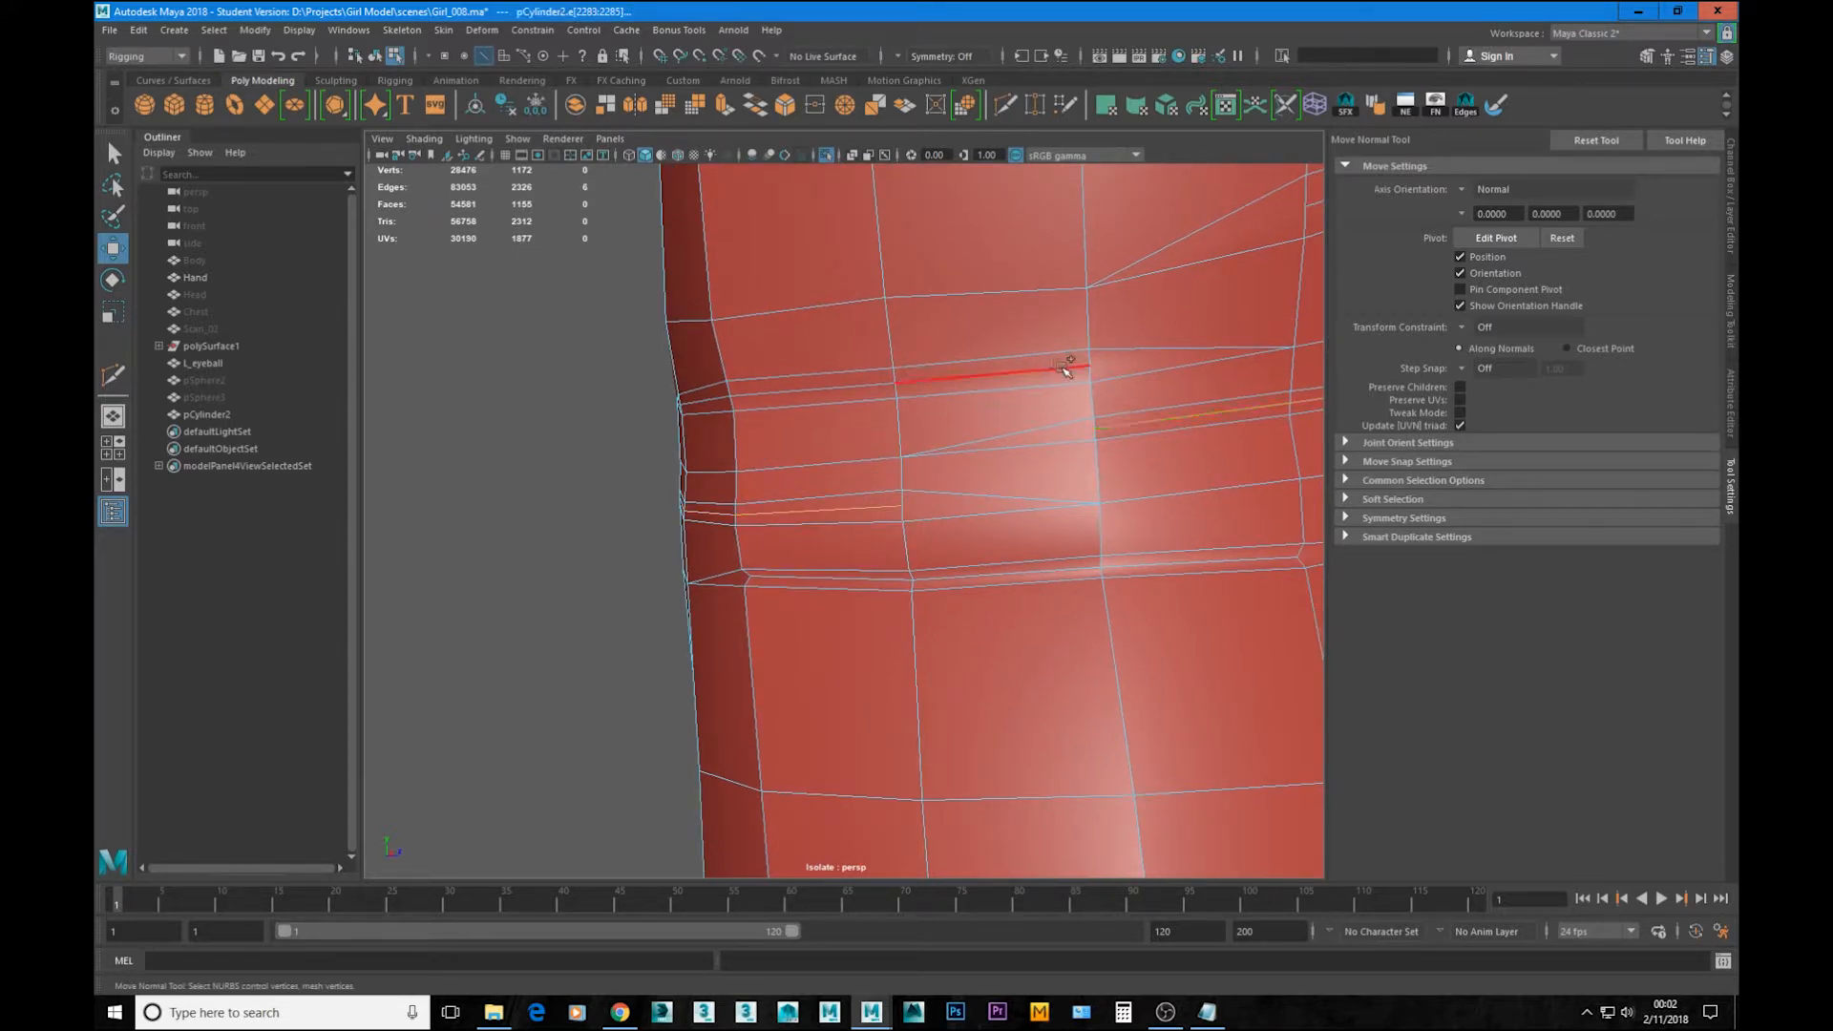
alt+drag(1129, 406, 1036, 467)
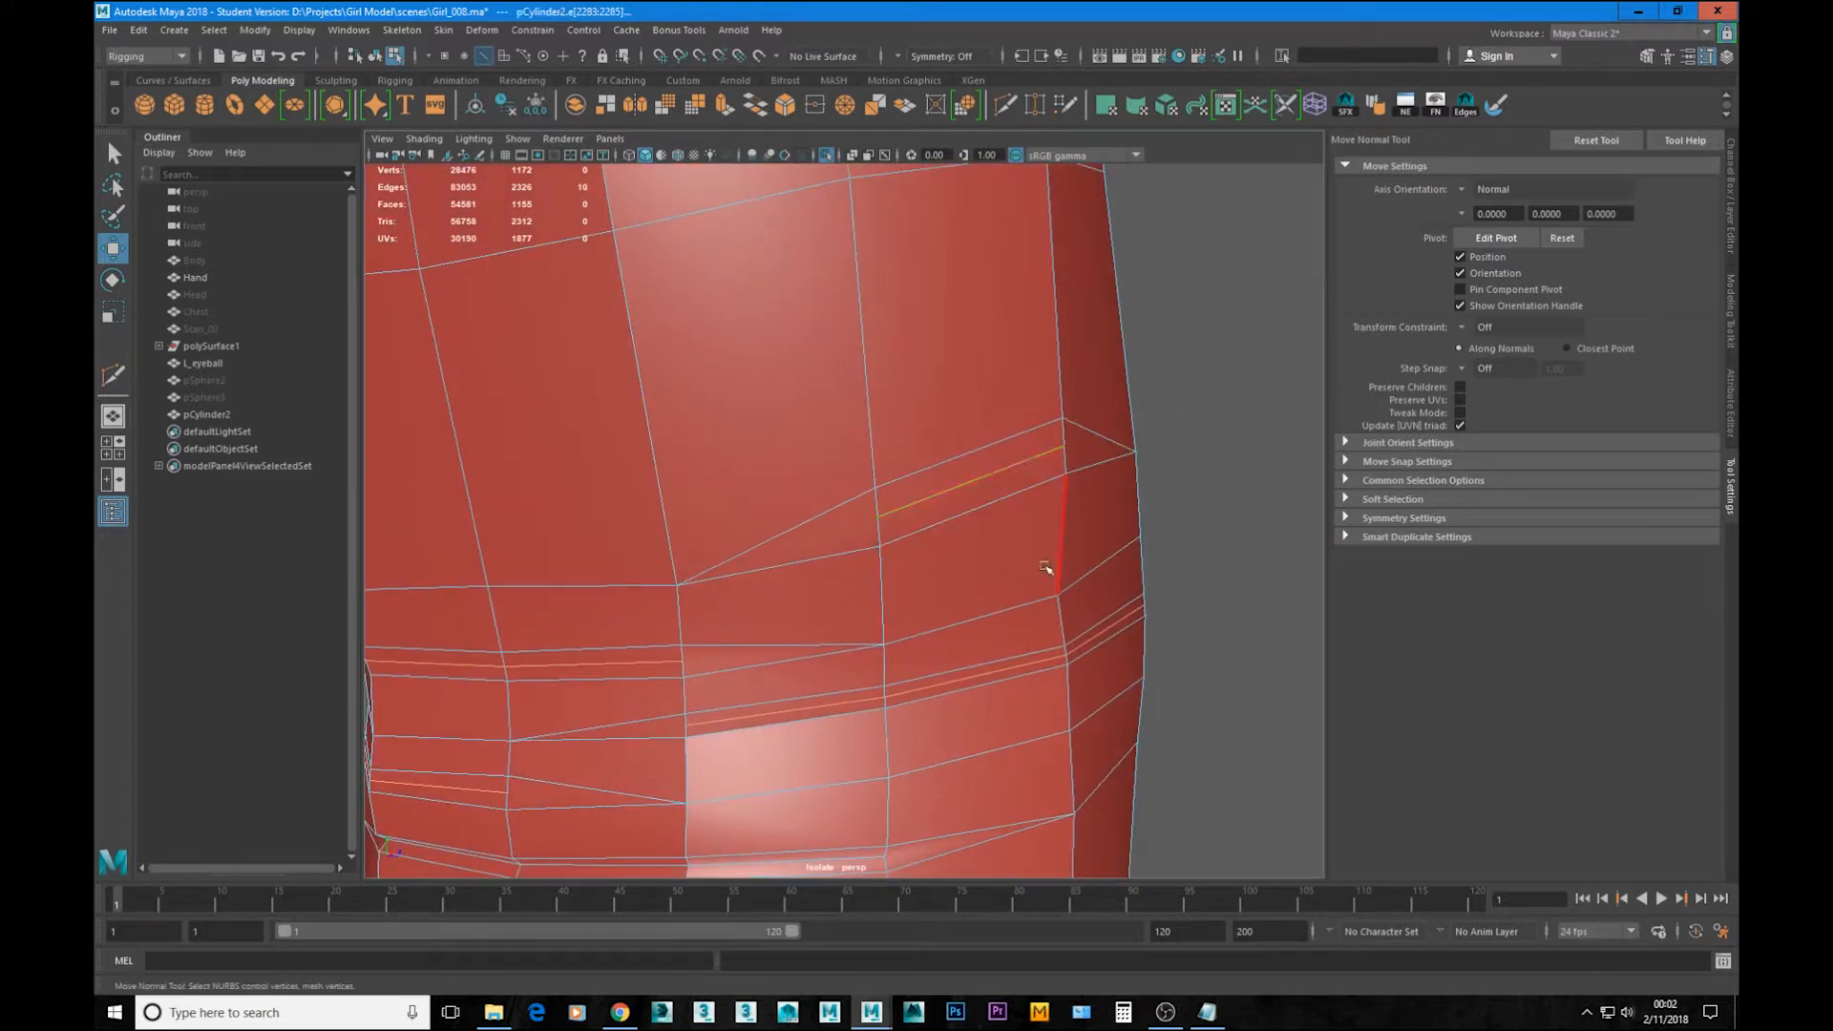
ctrl+right_drag(963, 542, 962, 544)
alt+drag(962, 544, 1066, 558)
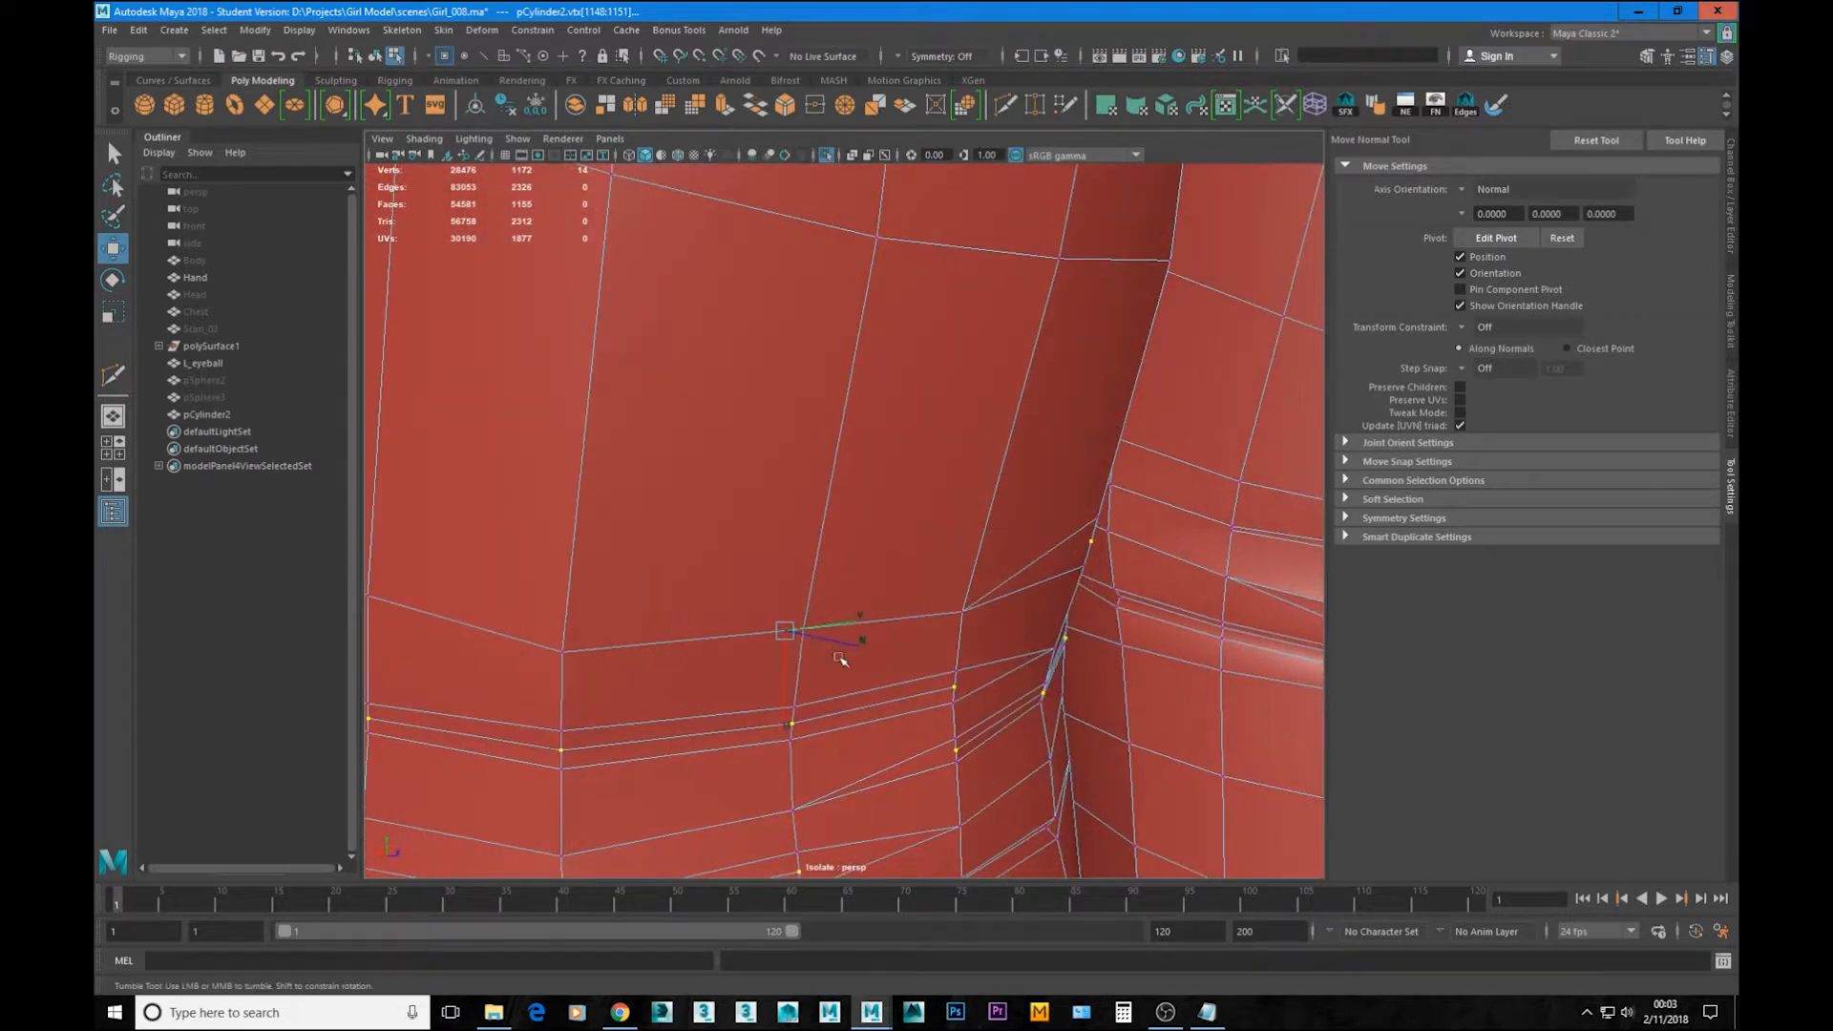
drag(852, 646, 984, 707)
right_drag(890, 625, 931, 461)
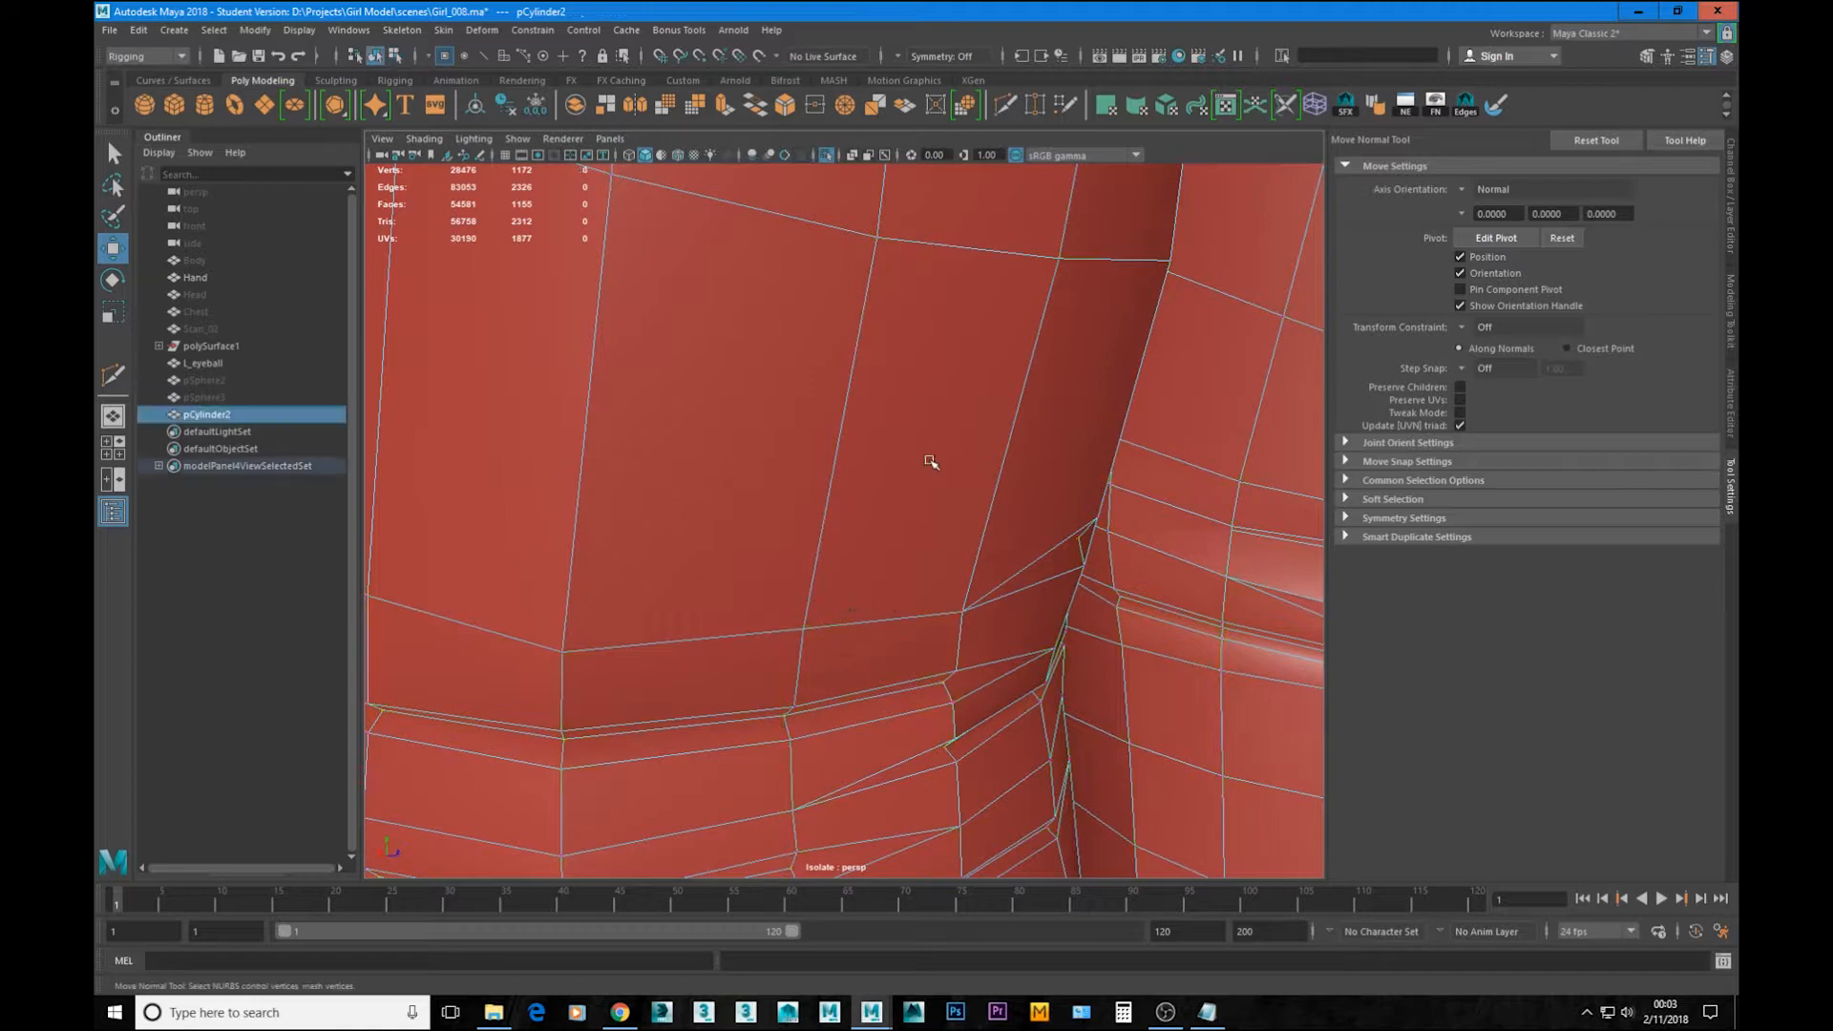
Step: Preview the finger mesh smoothed and examine the joint creases and overall finger shape from several angles and distances
key(3)
alt+right_drag(1174, 563, 913, 541)
click(1124, 584)
alt+drag(1124, 584, 1440, 577)
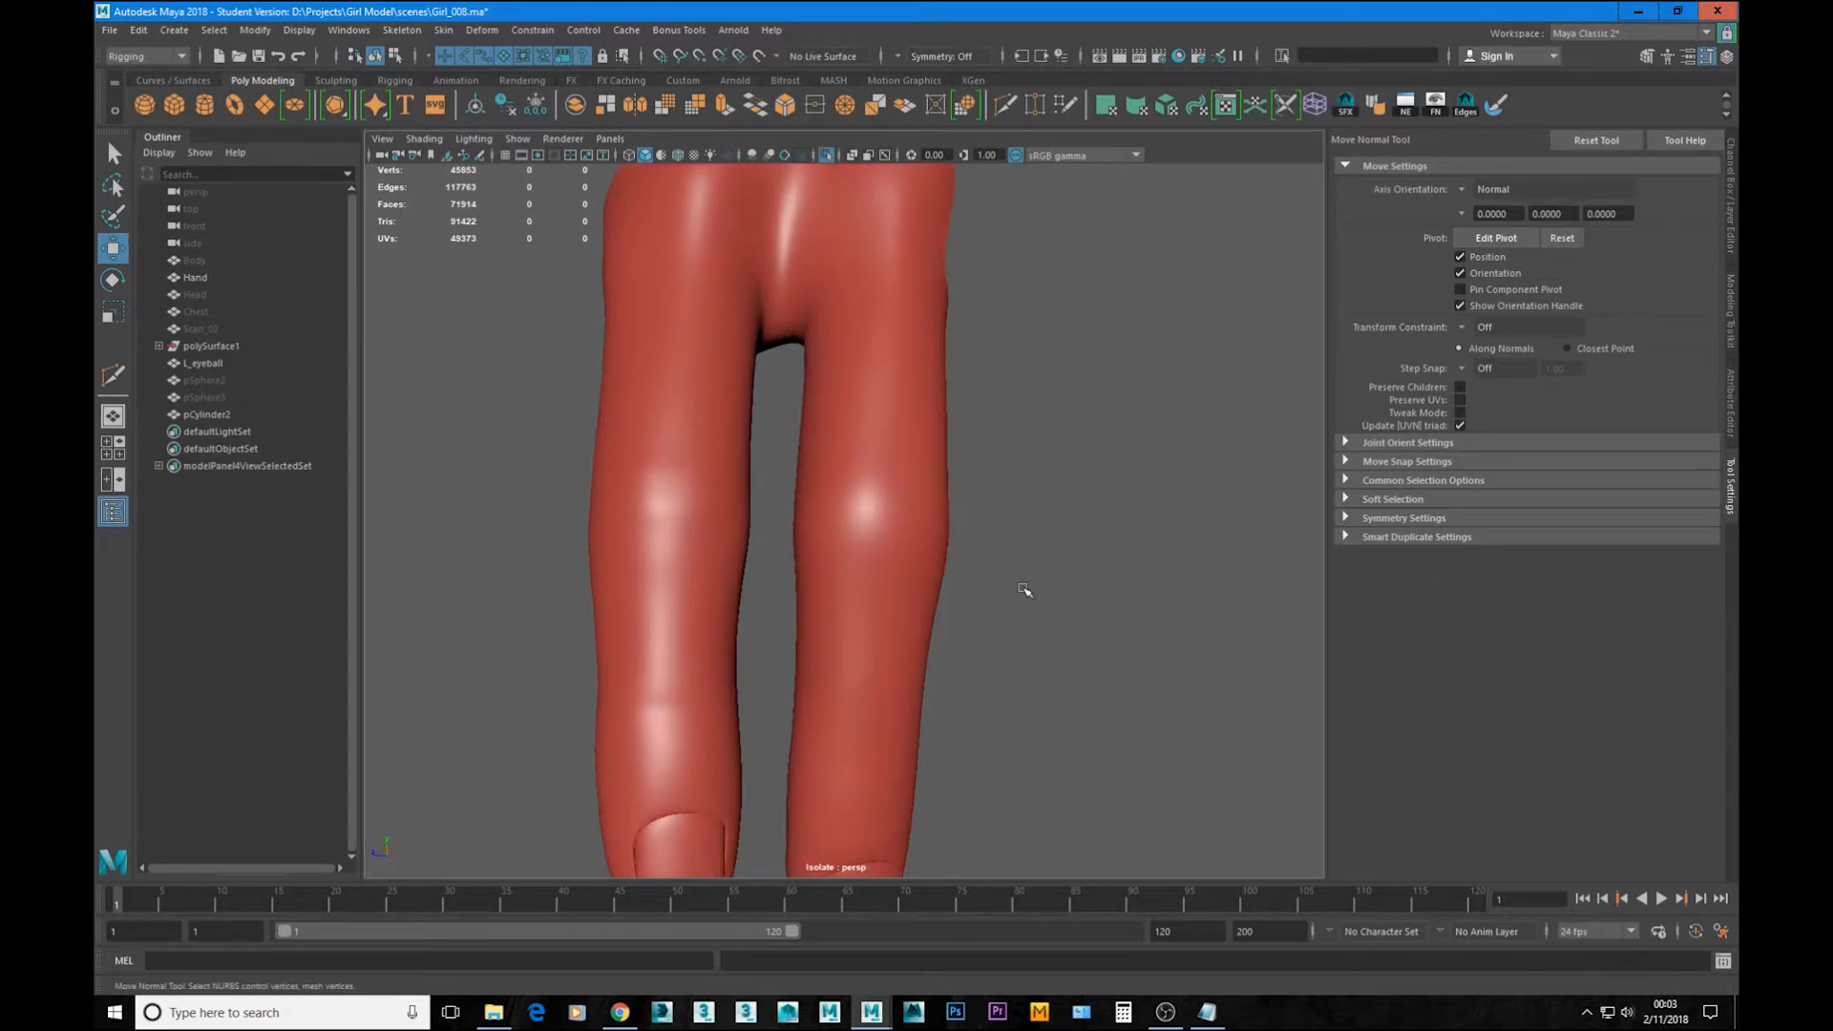
alt+drag(908, 625, 862, 526)
click(938, 479)
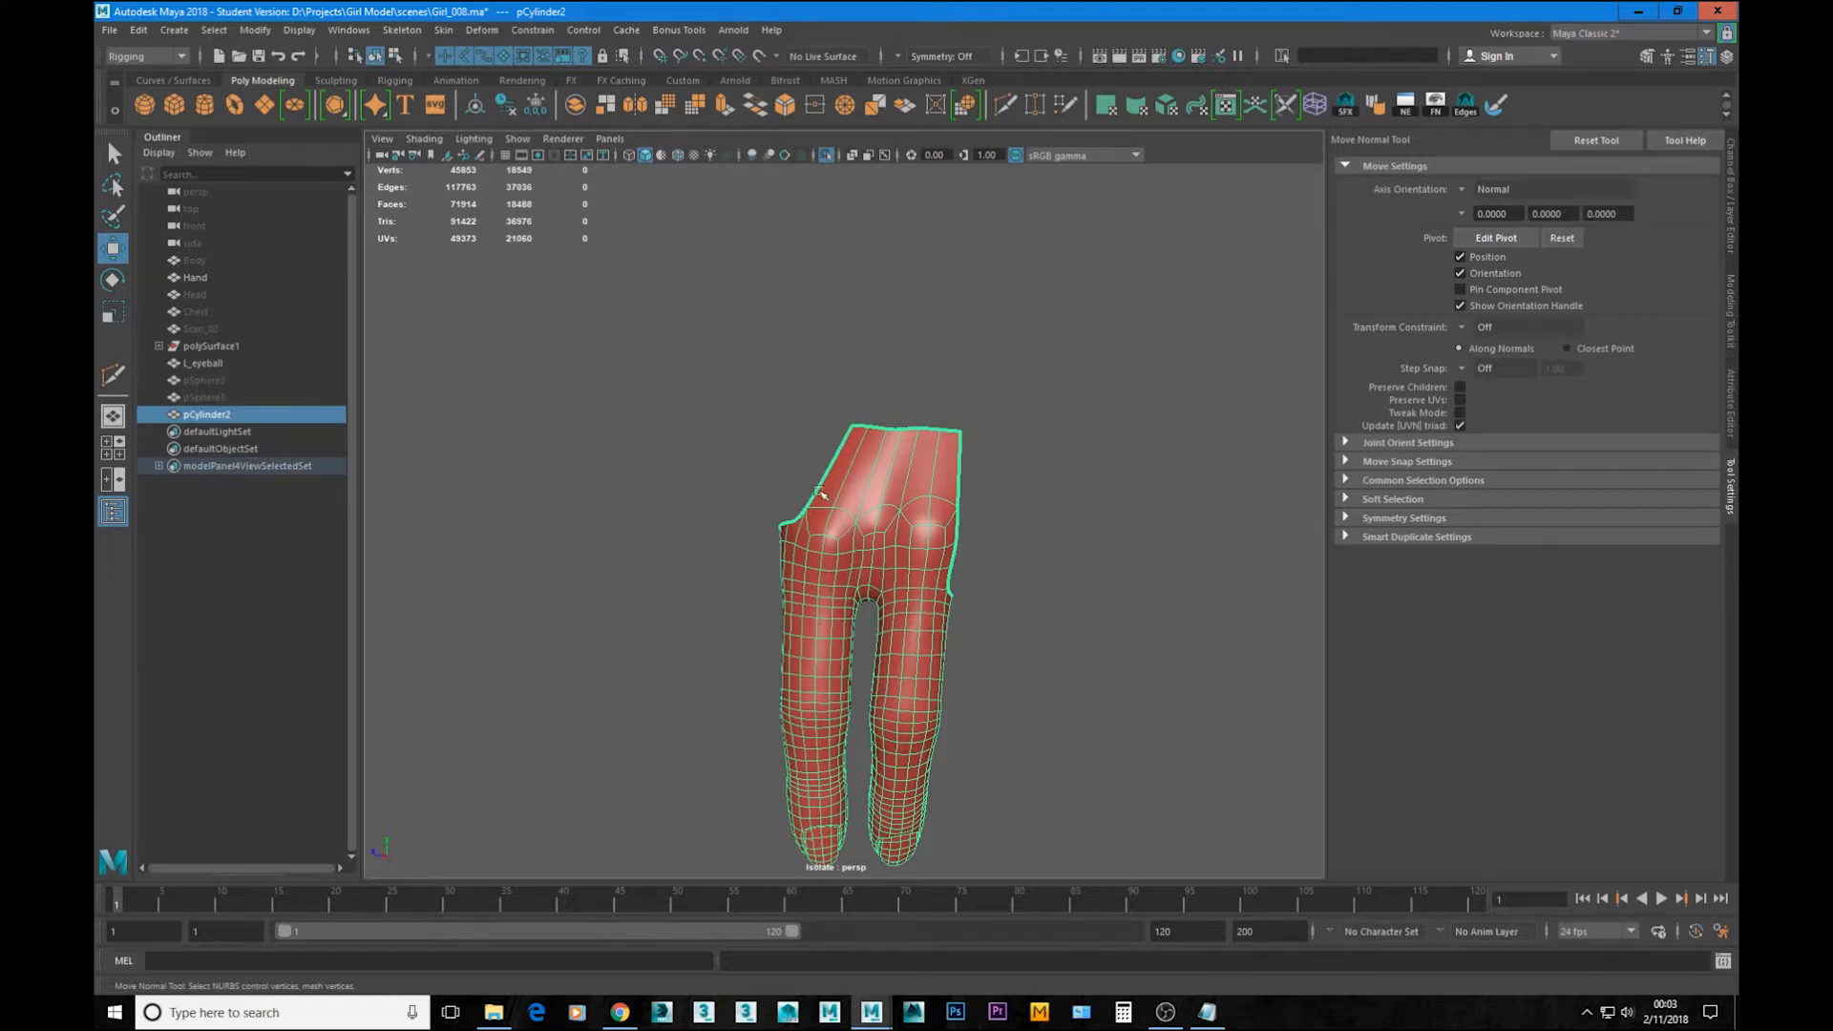
alt+drag(821, 494, 861, 537)
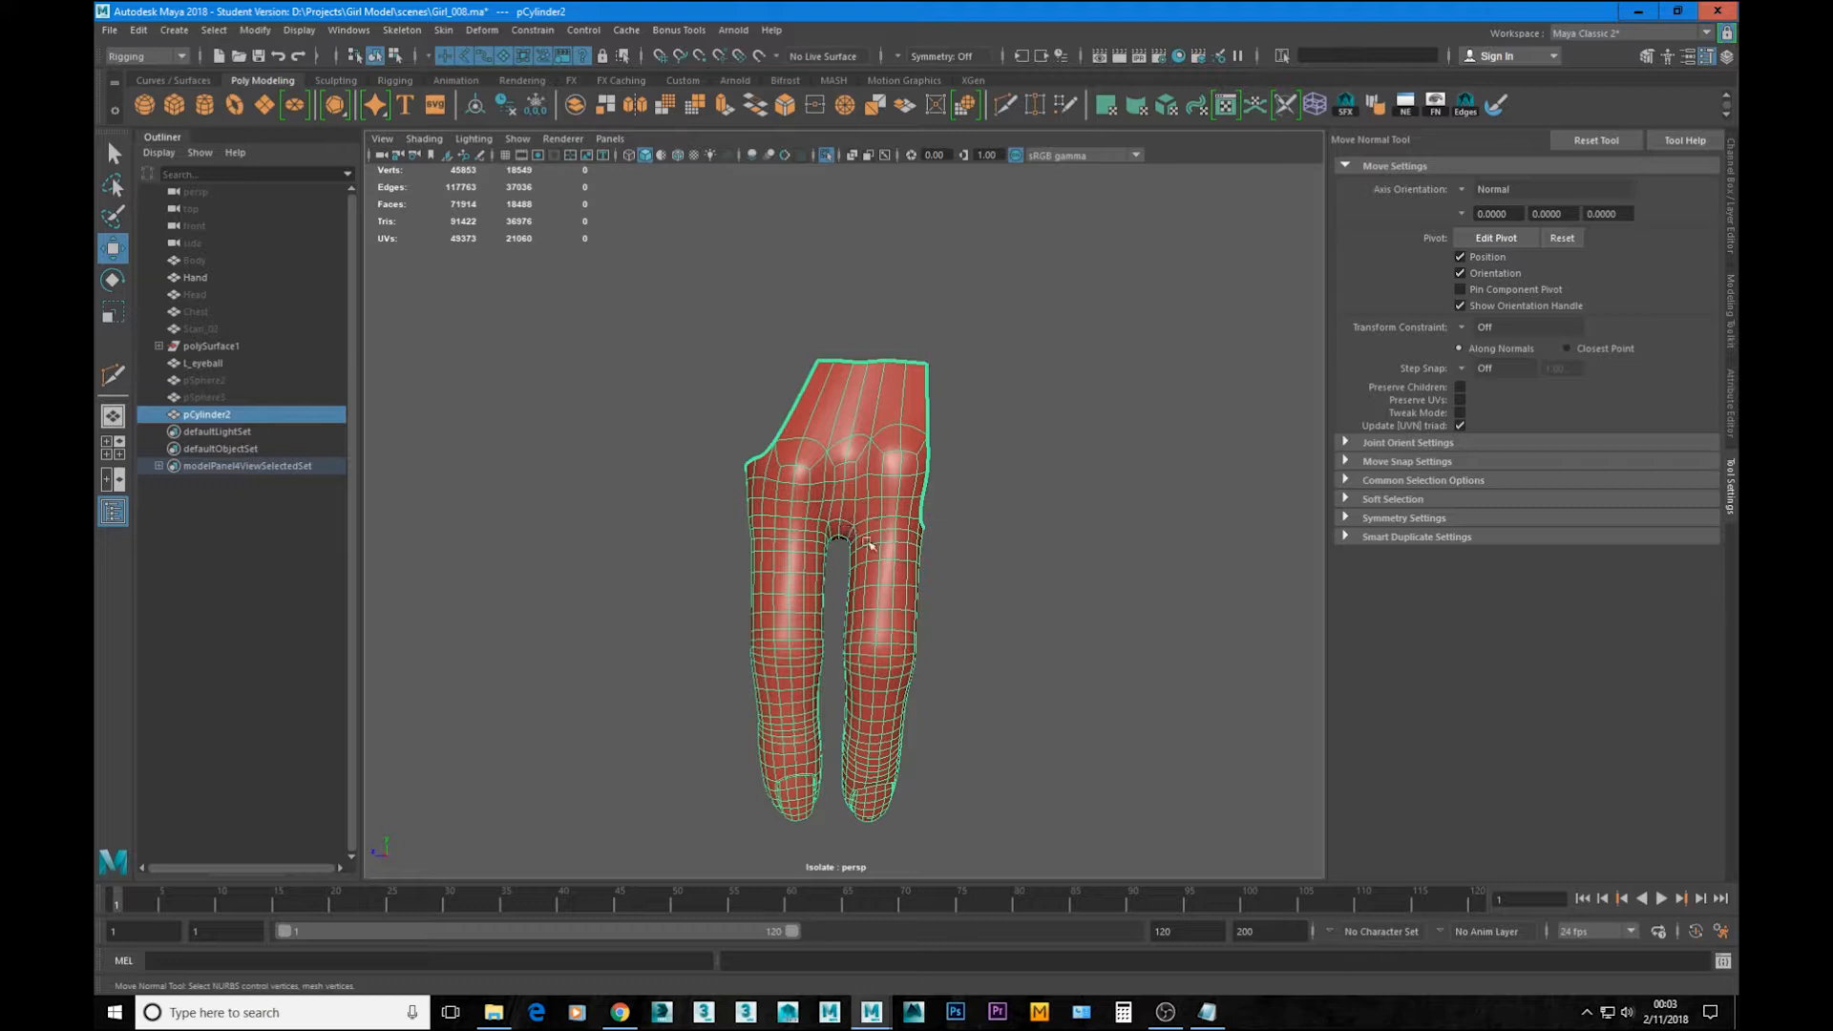
alt+drag(907, 506, 934, 553)
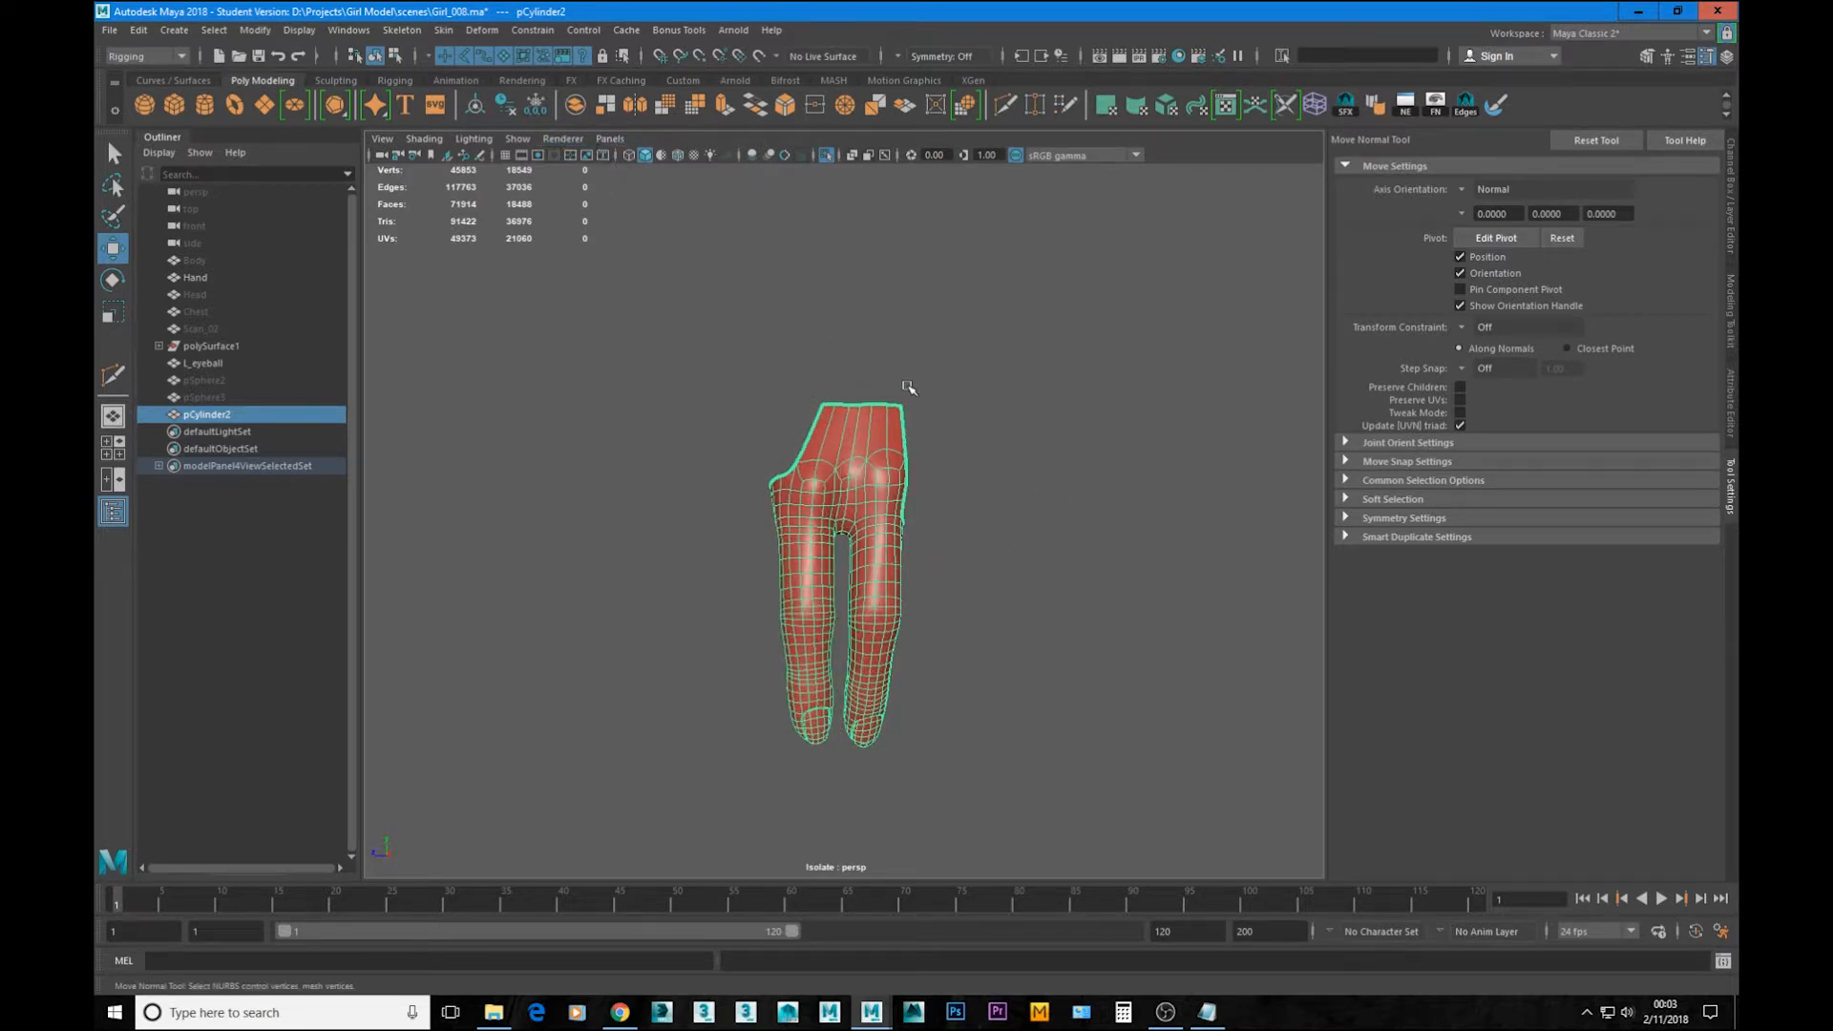
Step: Leave the isolated view and unhide the body meshes pSphere2 and pSphere3
key(ctrl+1)
alt+right_drag(1056, 536, 882, 480)
alt+middle_drag(840, 422, 793, 483)
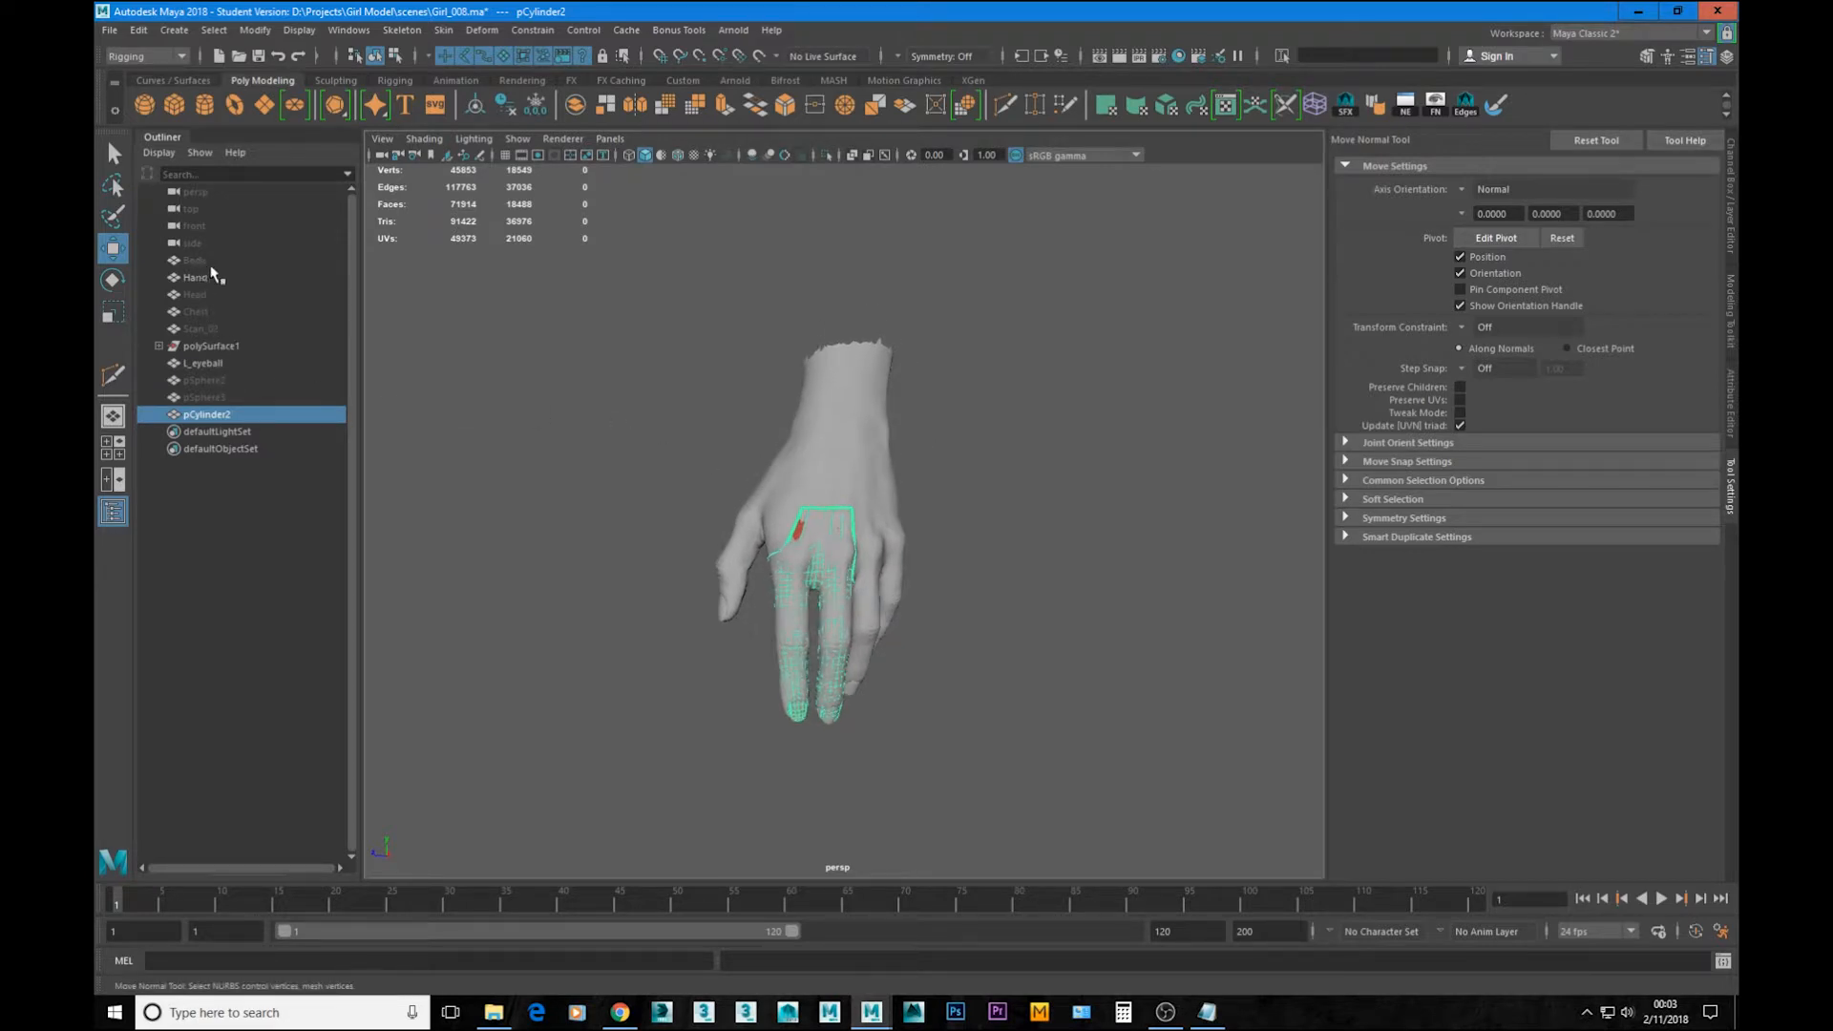
drag(218, 381, 220, 398)
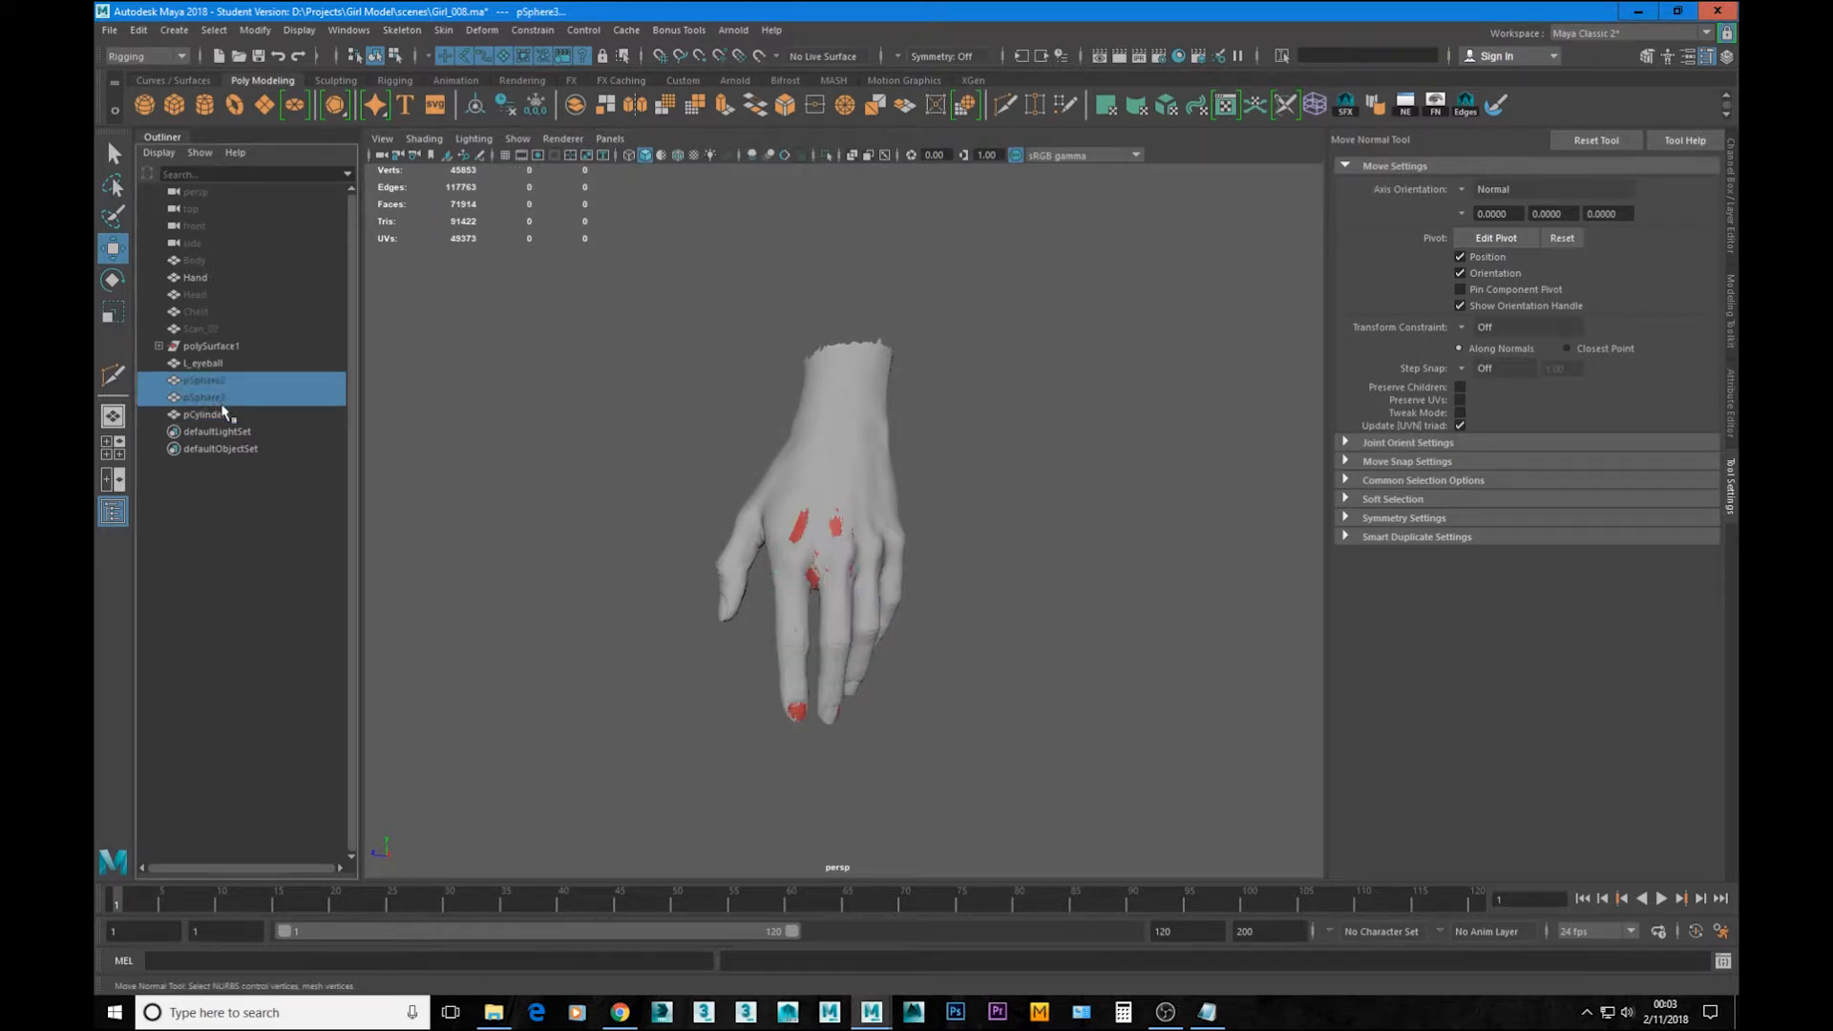
key(ctrl+h)
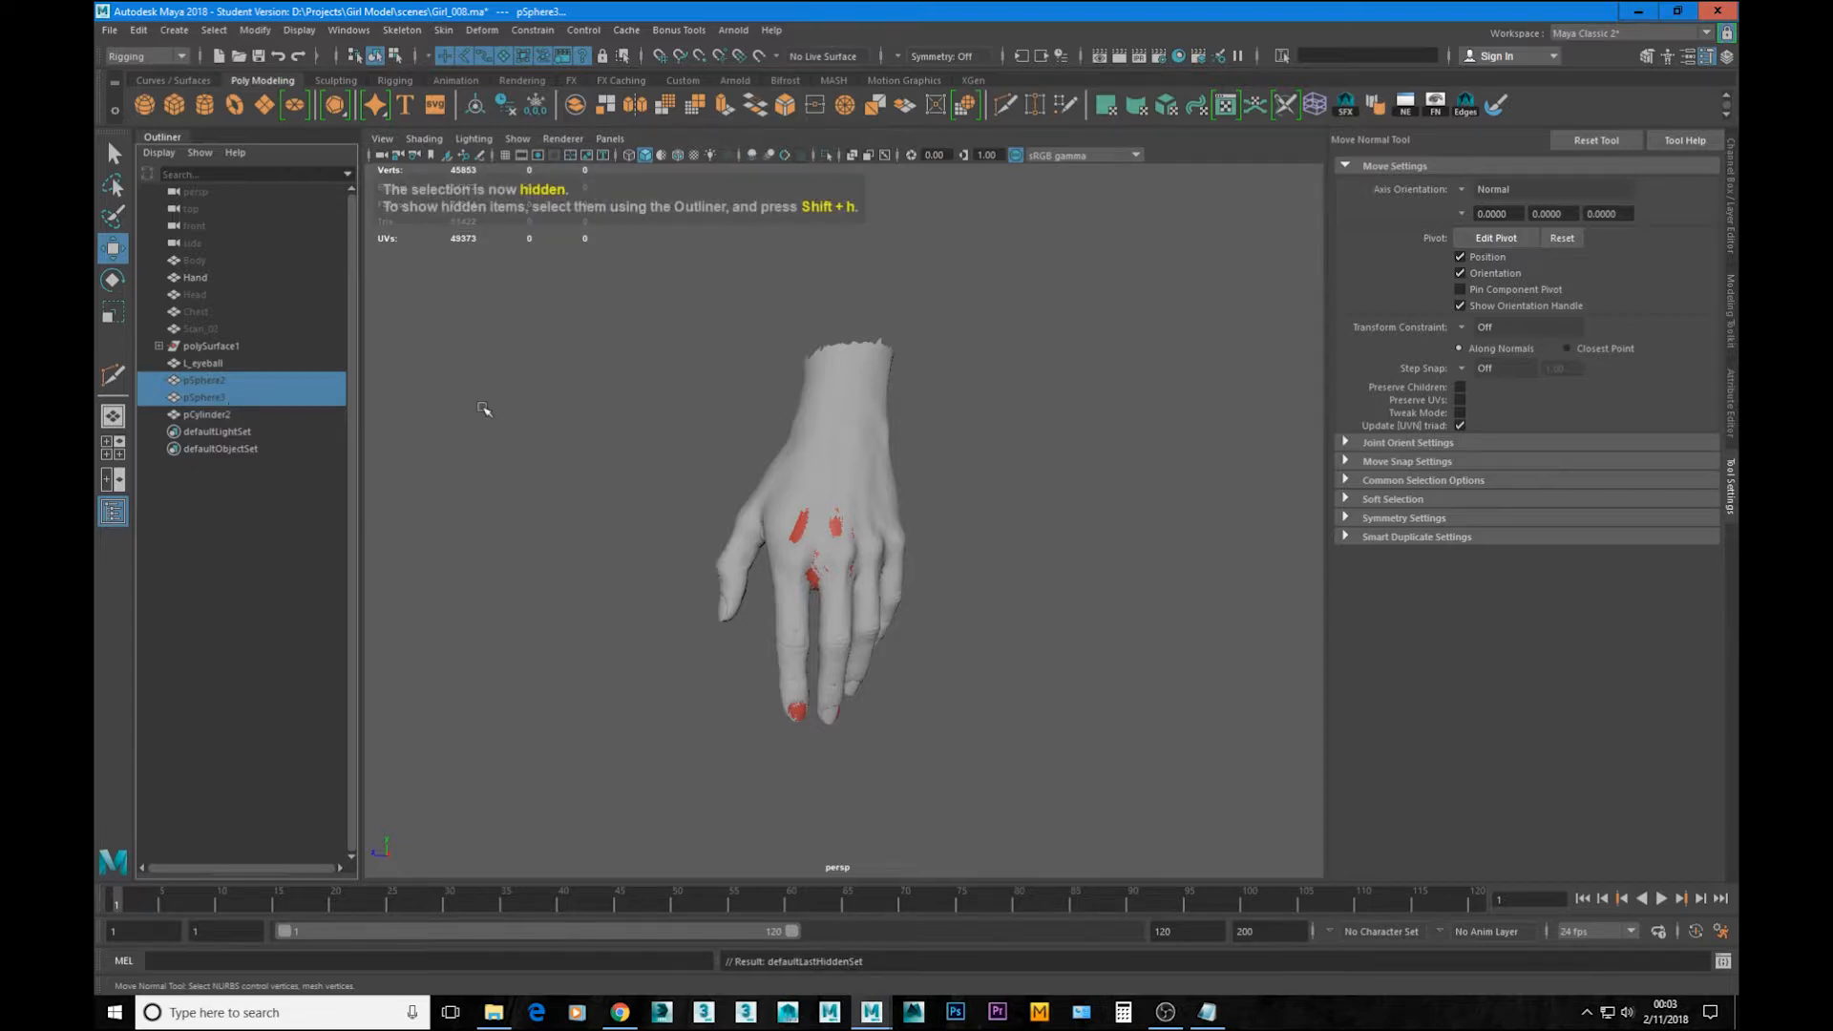
key(shift+h)
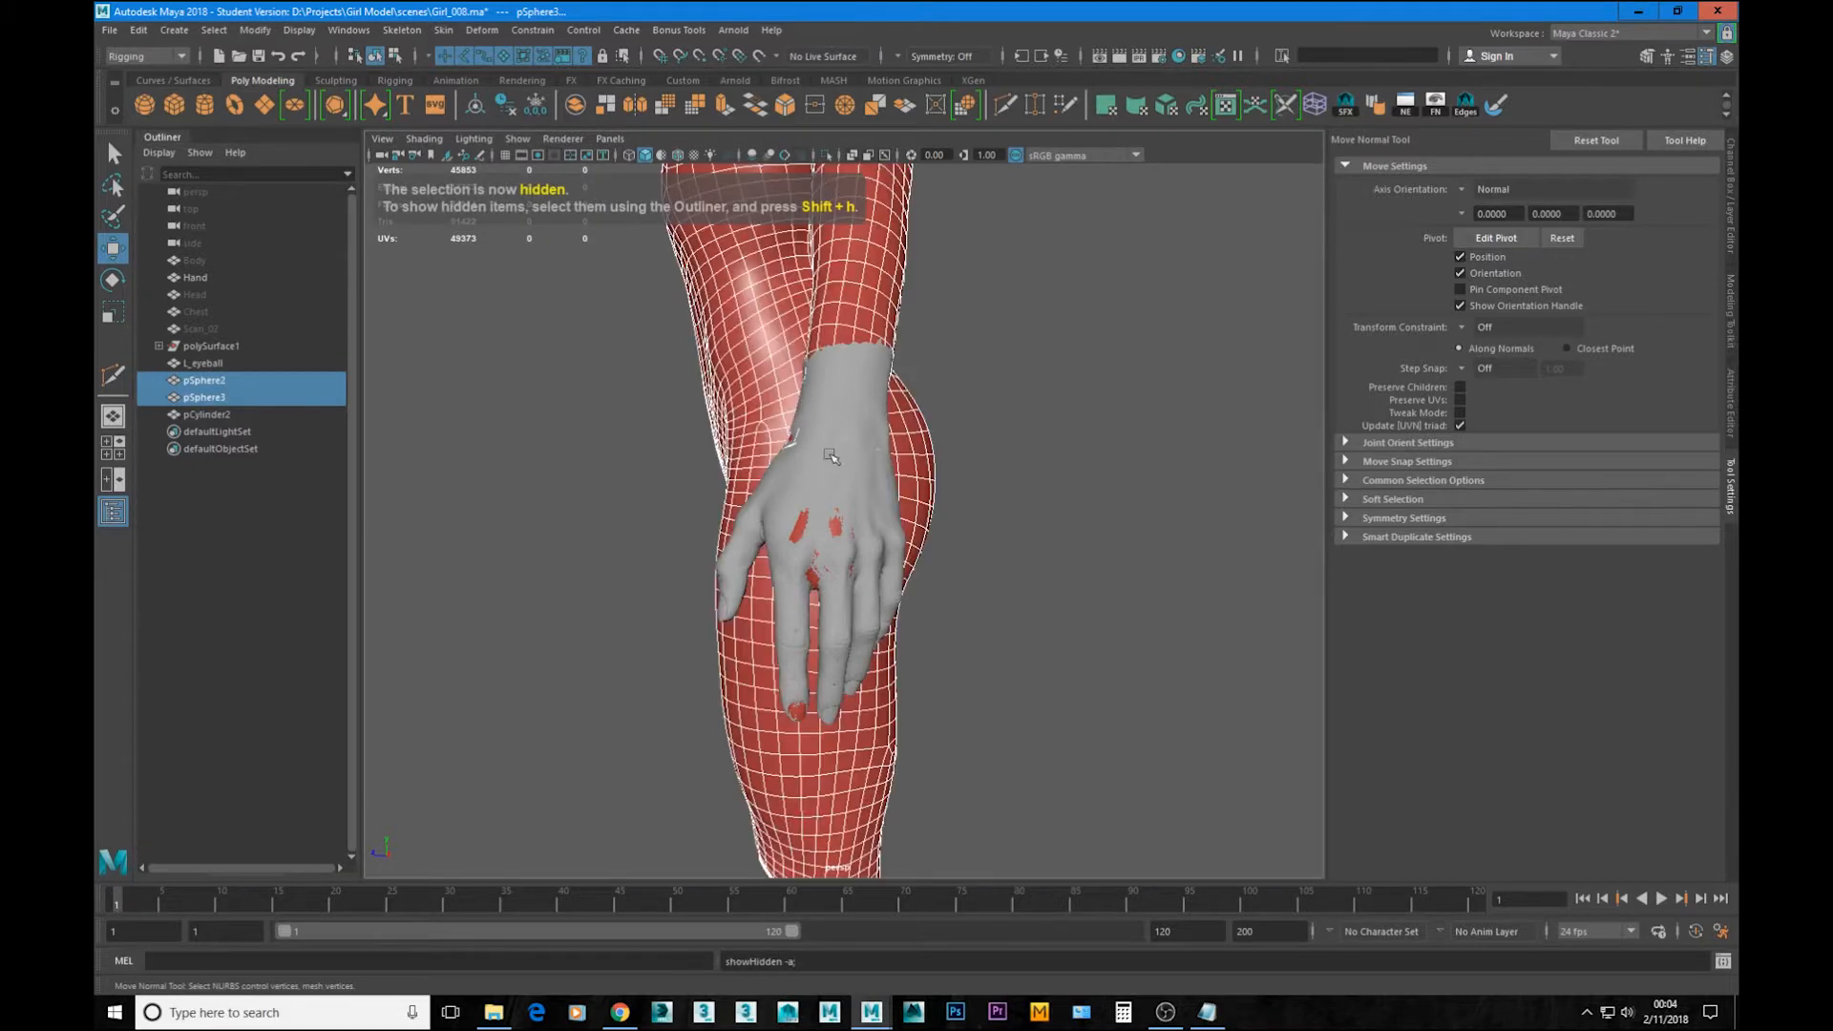
Step: Isolate pSphere2, pSphere3 and the finger mesh pCylinder2, and bring the open wrist and fingers into view
ctrl+click(208, 415)
key(ctrl+1)
click(1033, 529)
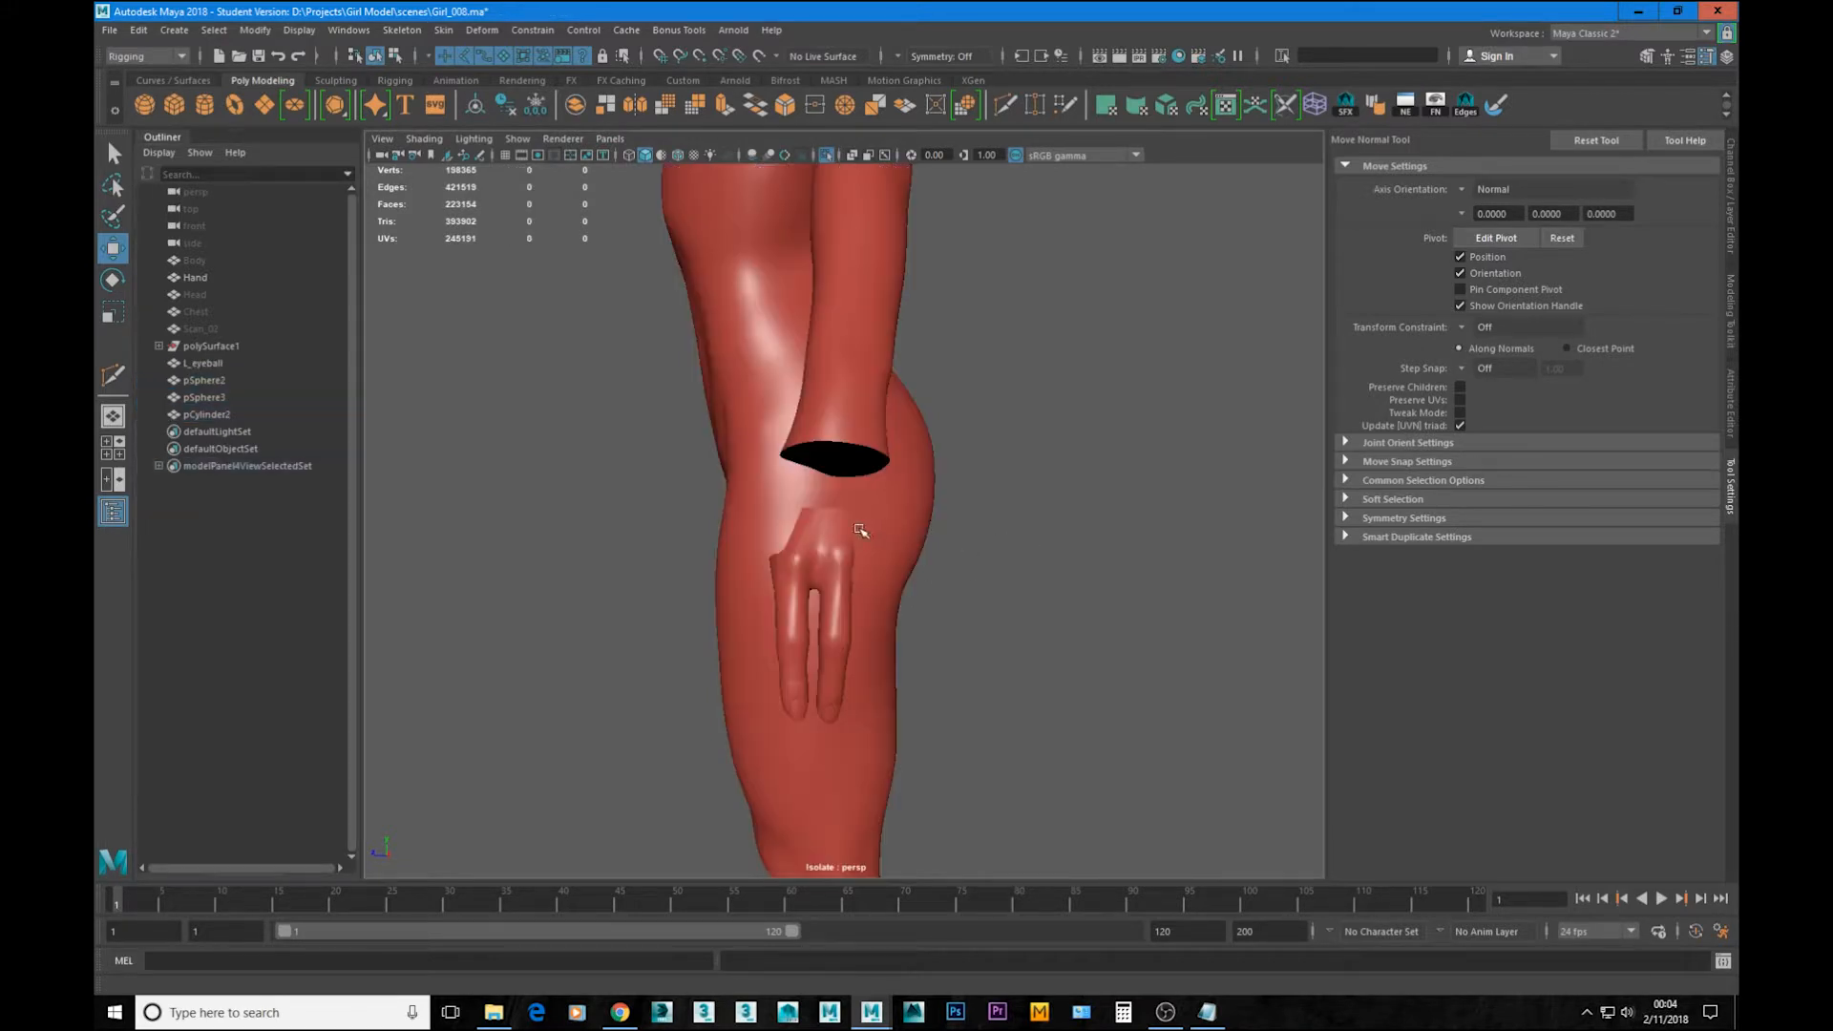
alt+drag(859, 528, 964, 534)
alt+right_drag(964, 535, 707, 524)
alt+drag(708, 524, 847, 500)
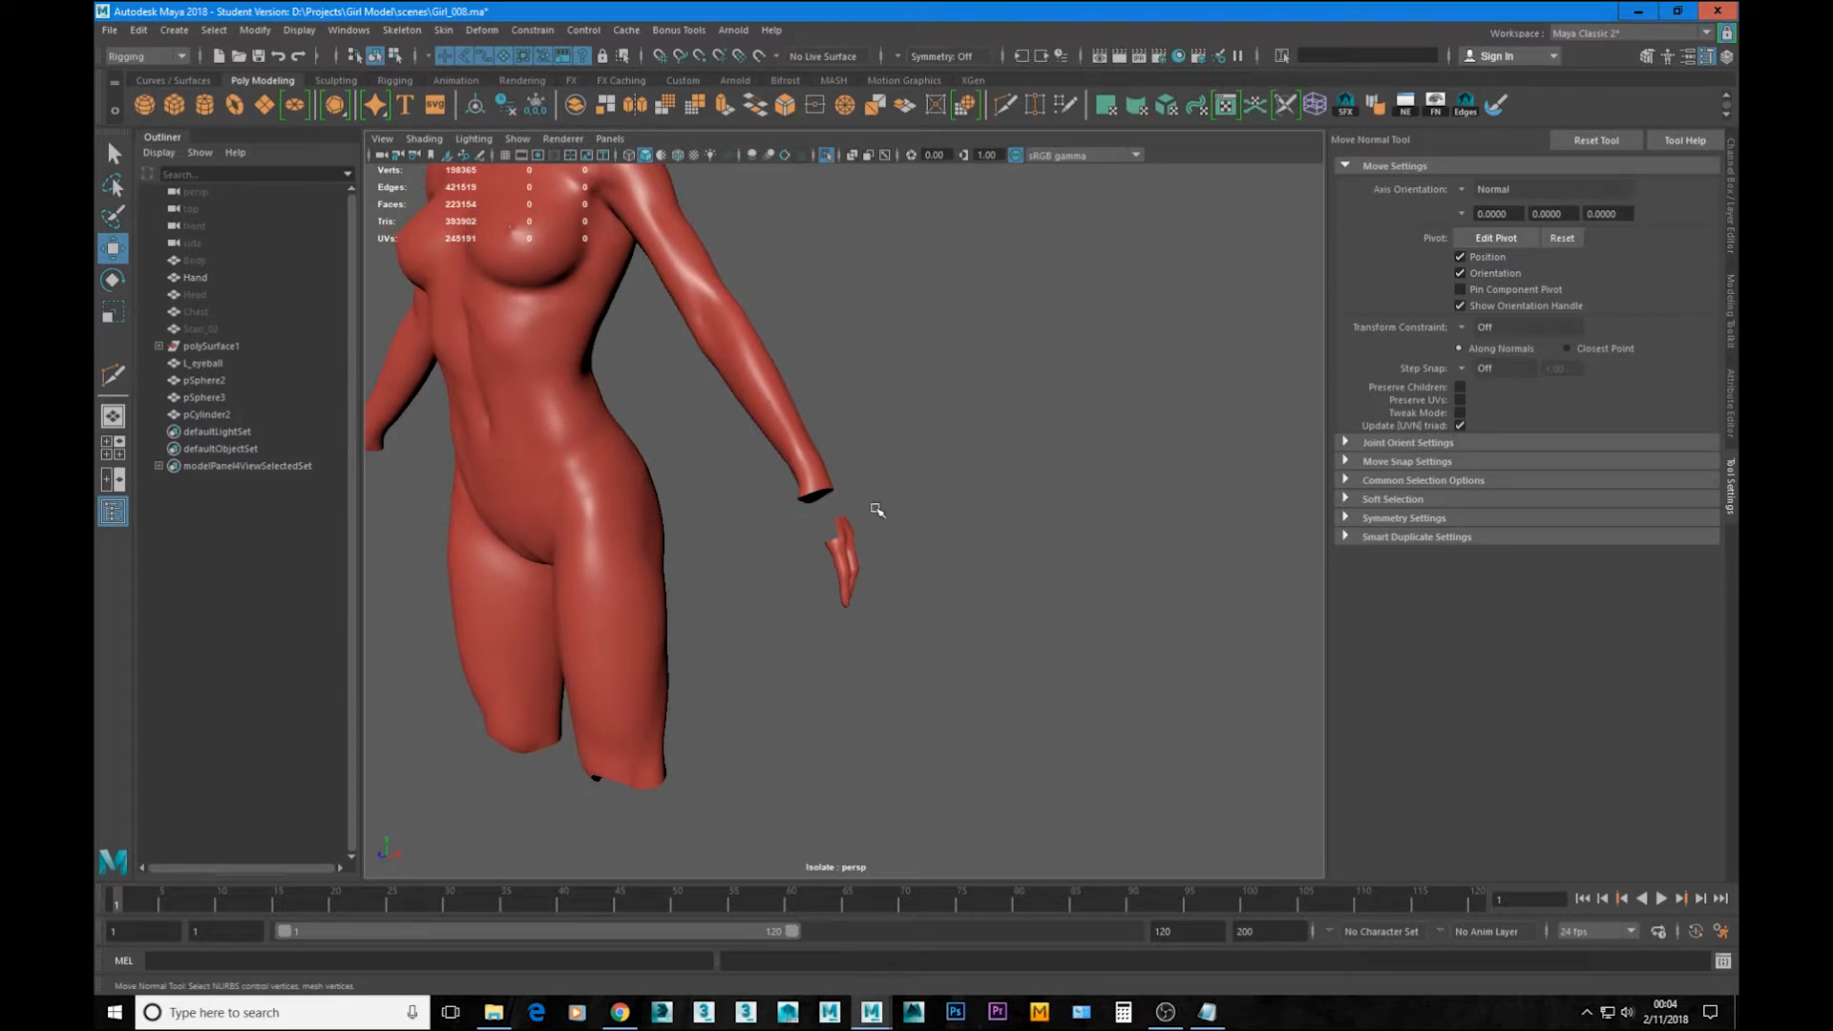
Step: Combine the body half pSphere2 with the finger mesh pCylinder2 and isolate the combined mesh
drag(728, 417, 1037, 741)
shift+right_drag(1029, 475, 1157, 804)
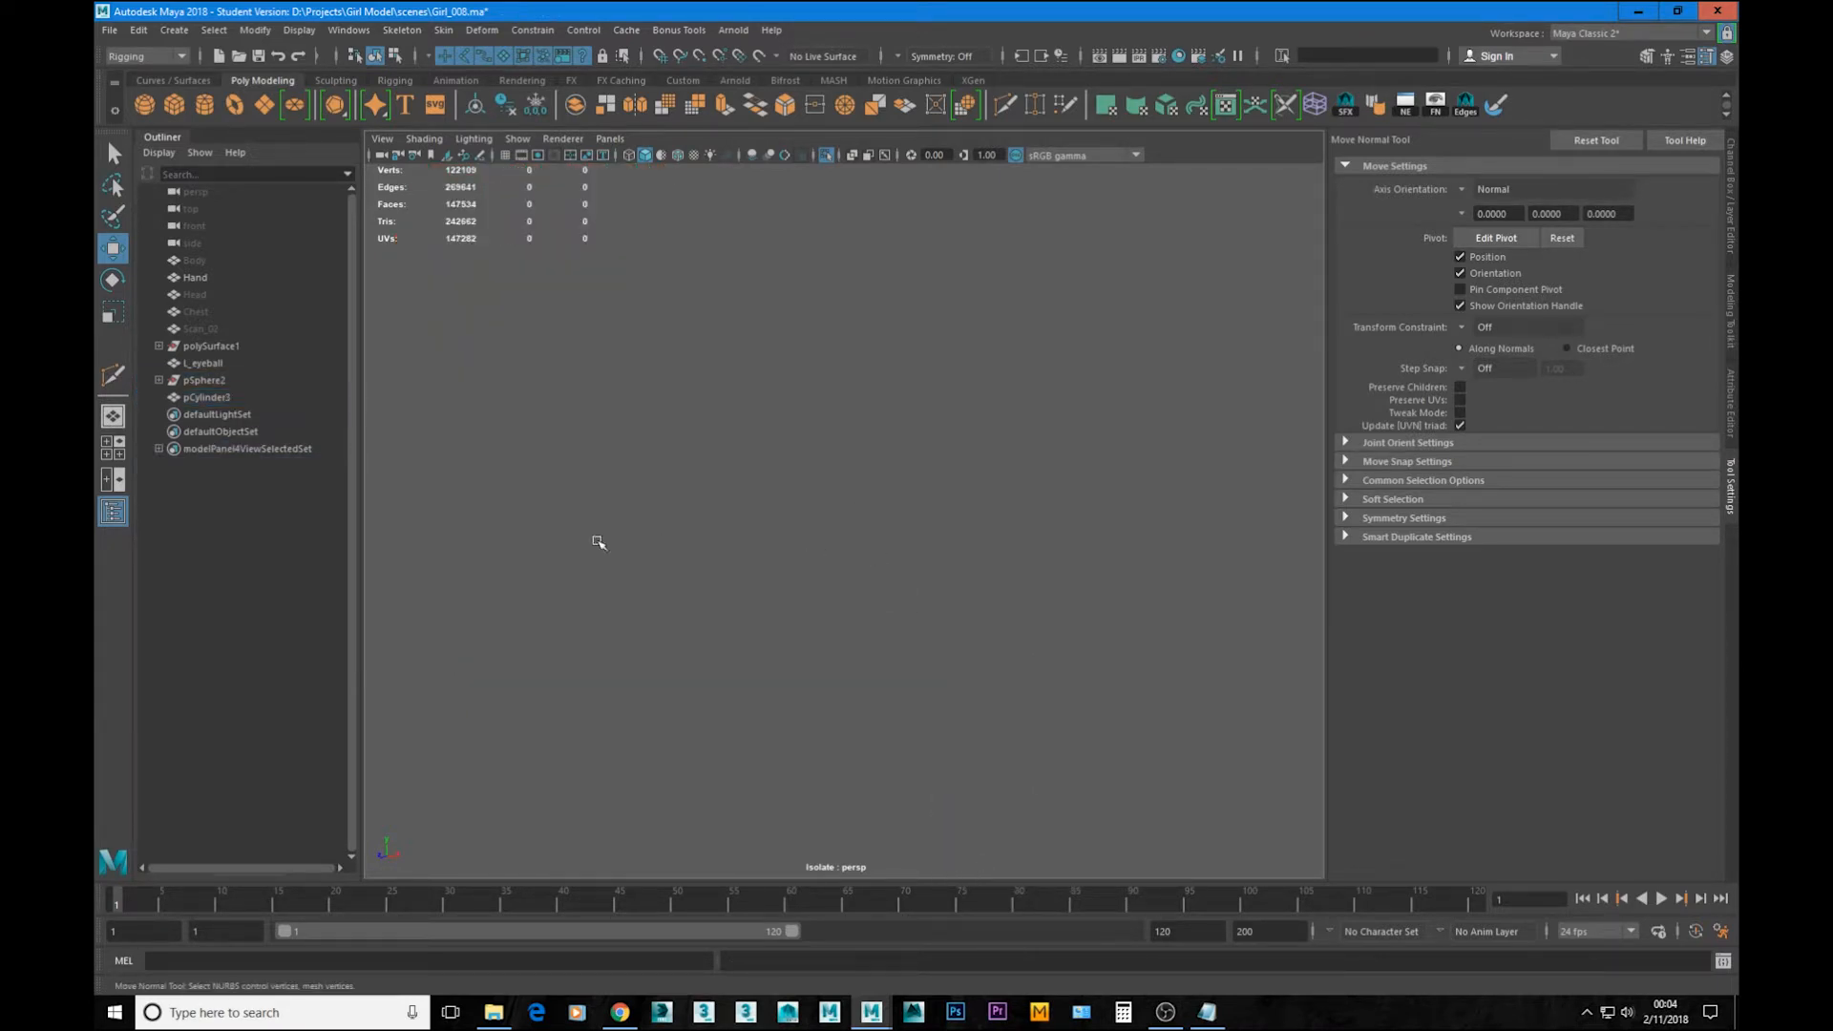
key(ctrl+1)
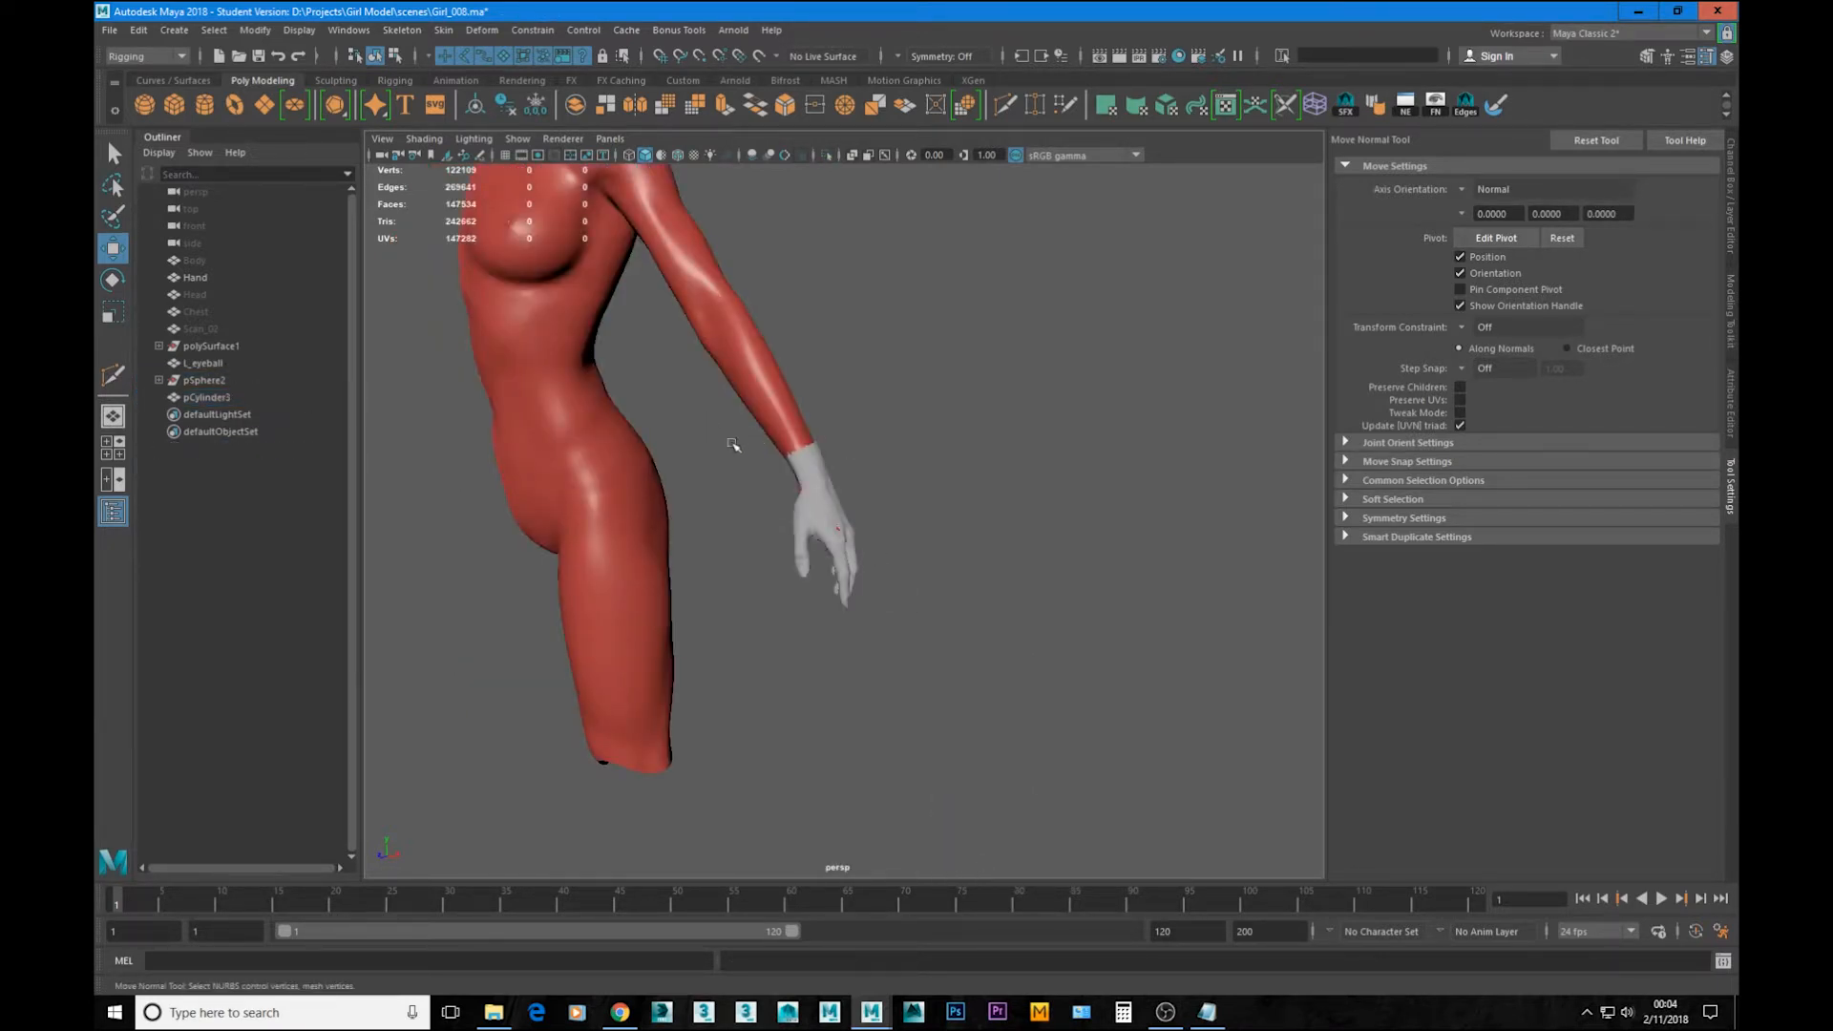
click(212, 399)
key(ctrl+1)
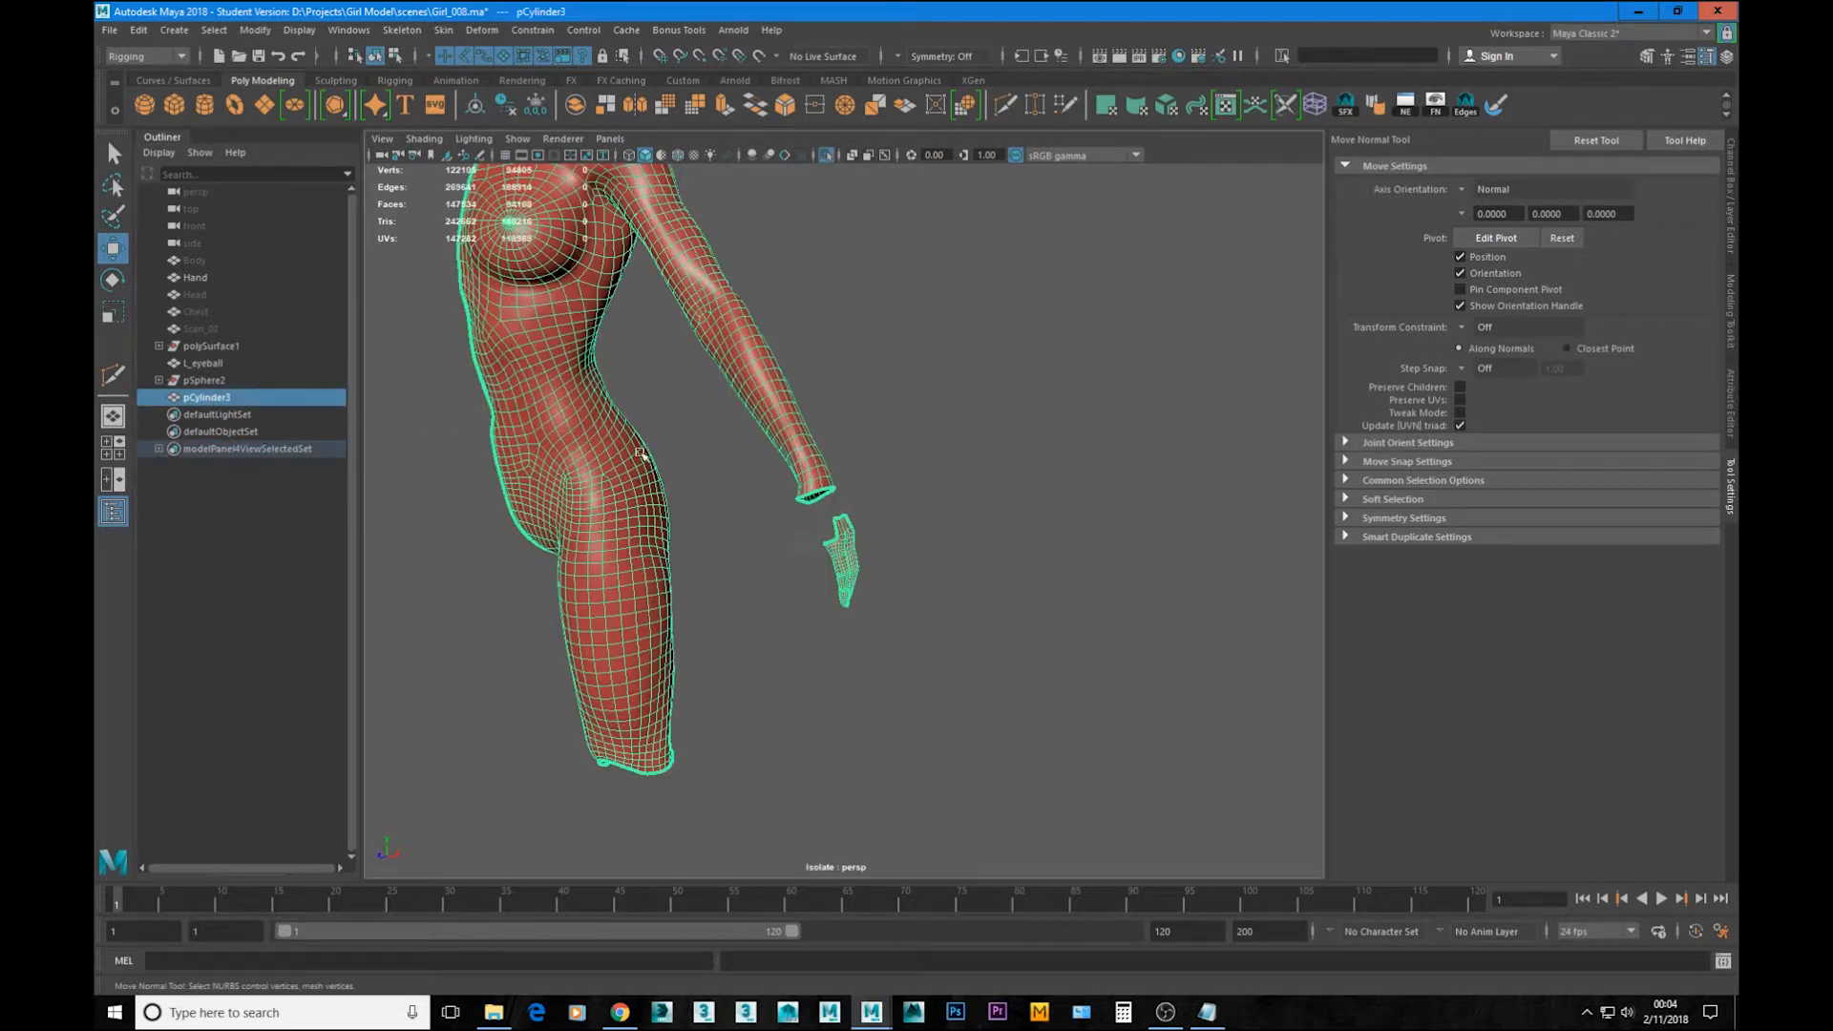
click(798, 494)
alt+drag(798, 494, 851, 515)
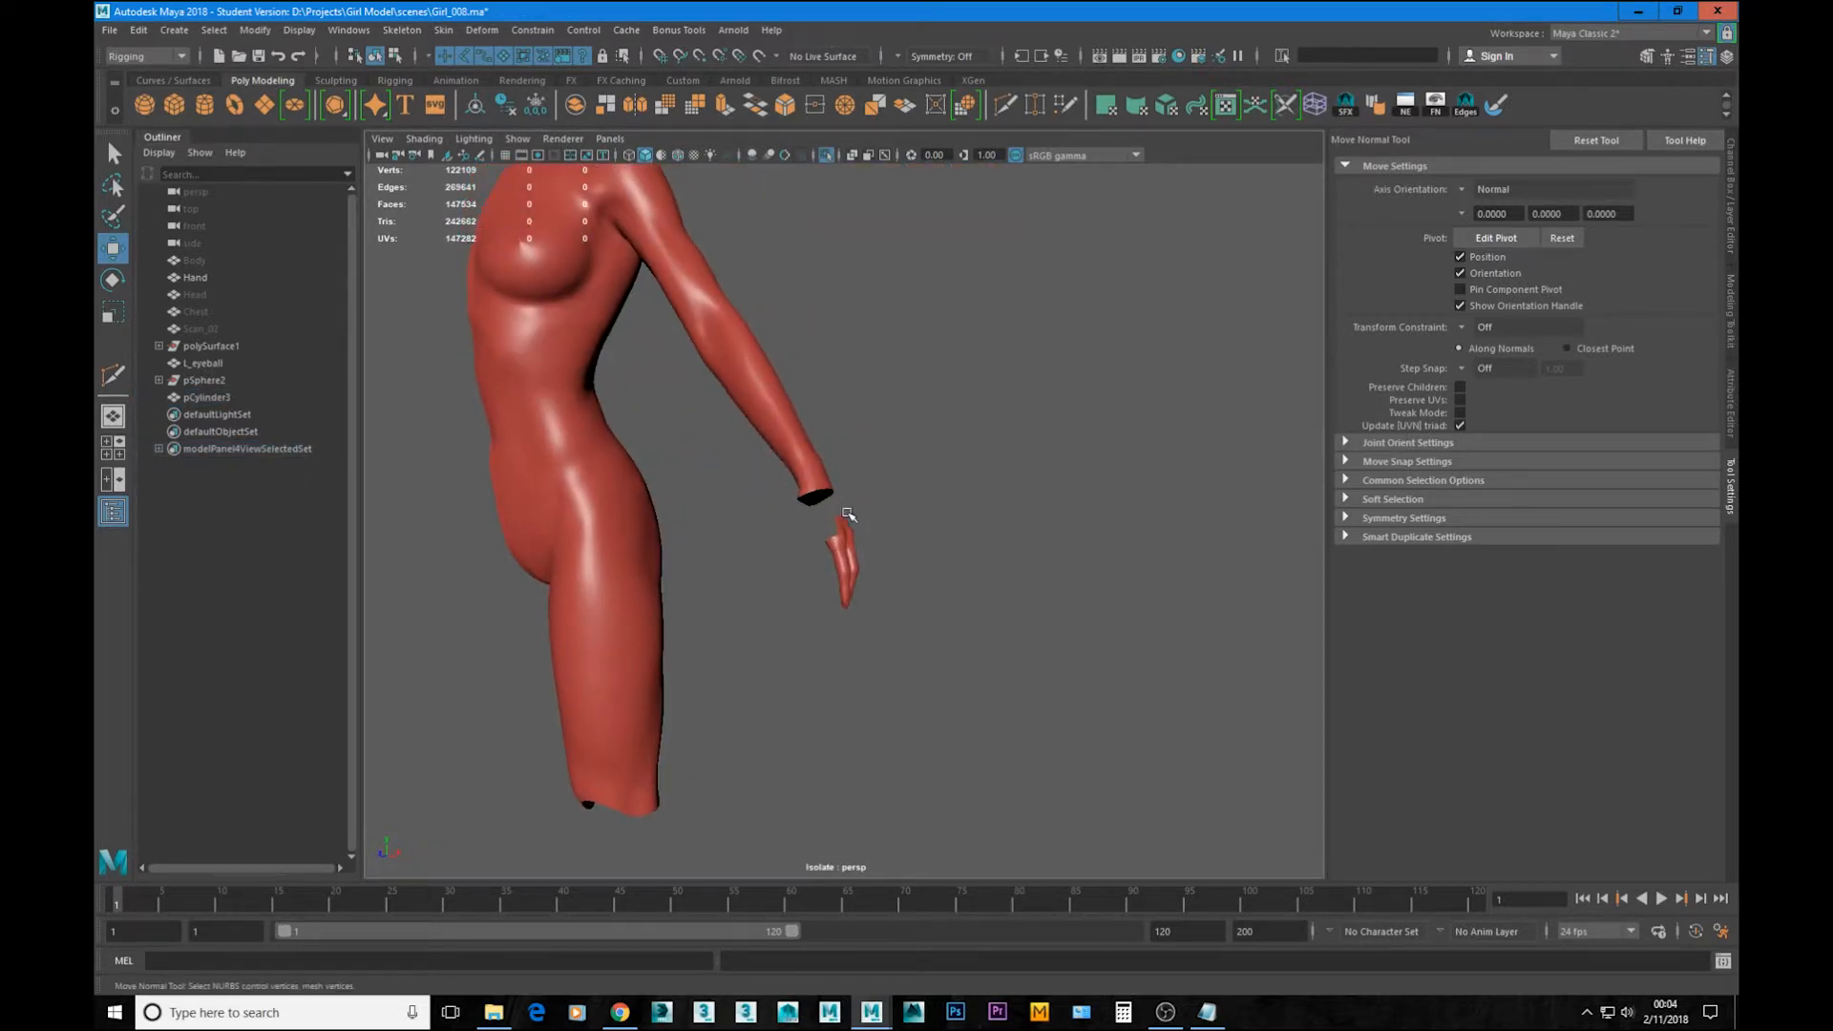
Step: Undo combining the body half with the finger mesh, along with the surrounding isolation and selection changes
key(ctrl+z)
key(ctrl+z)
key(ctrl+z)
key(ctrl+z)
key(ctrl+z)
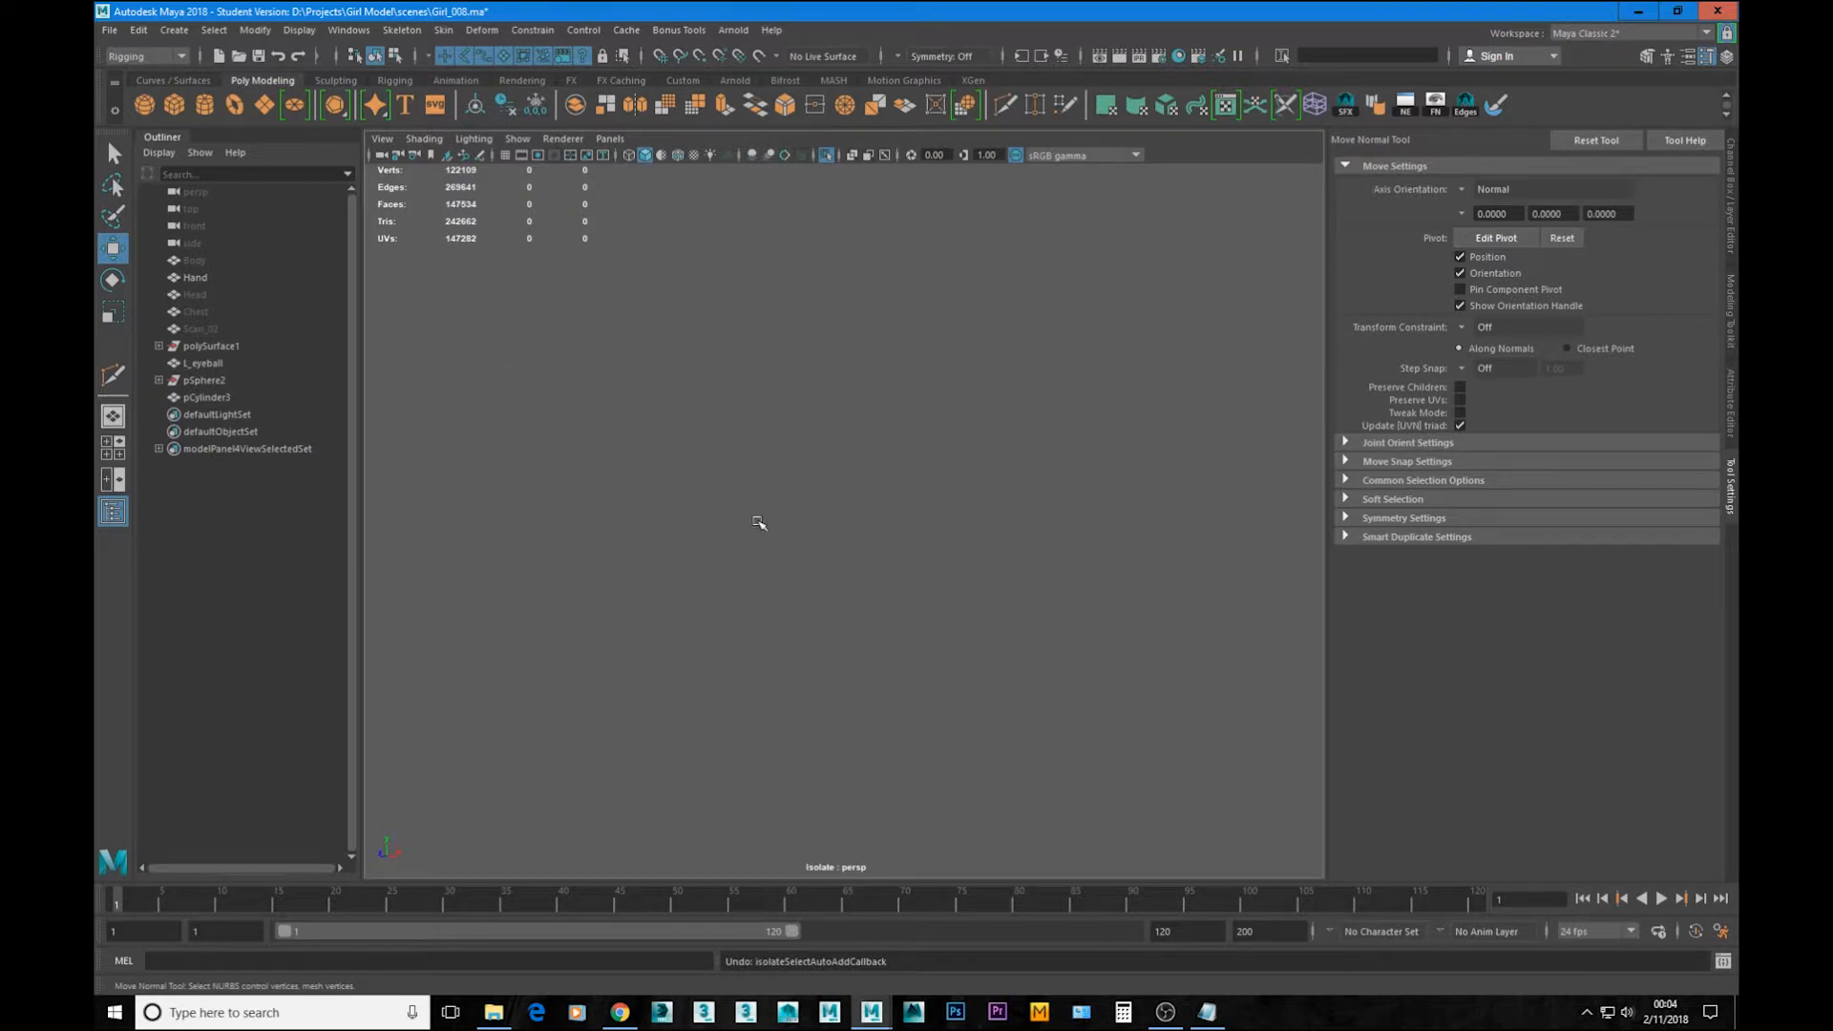
key(ctrl+z)
key(ctrl+z)
key(ctrl+z)
key(ctrl+z)
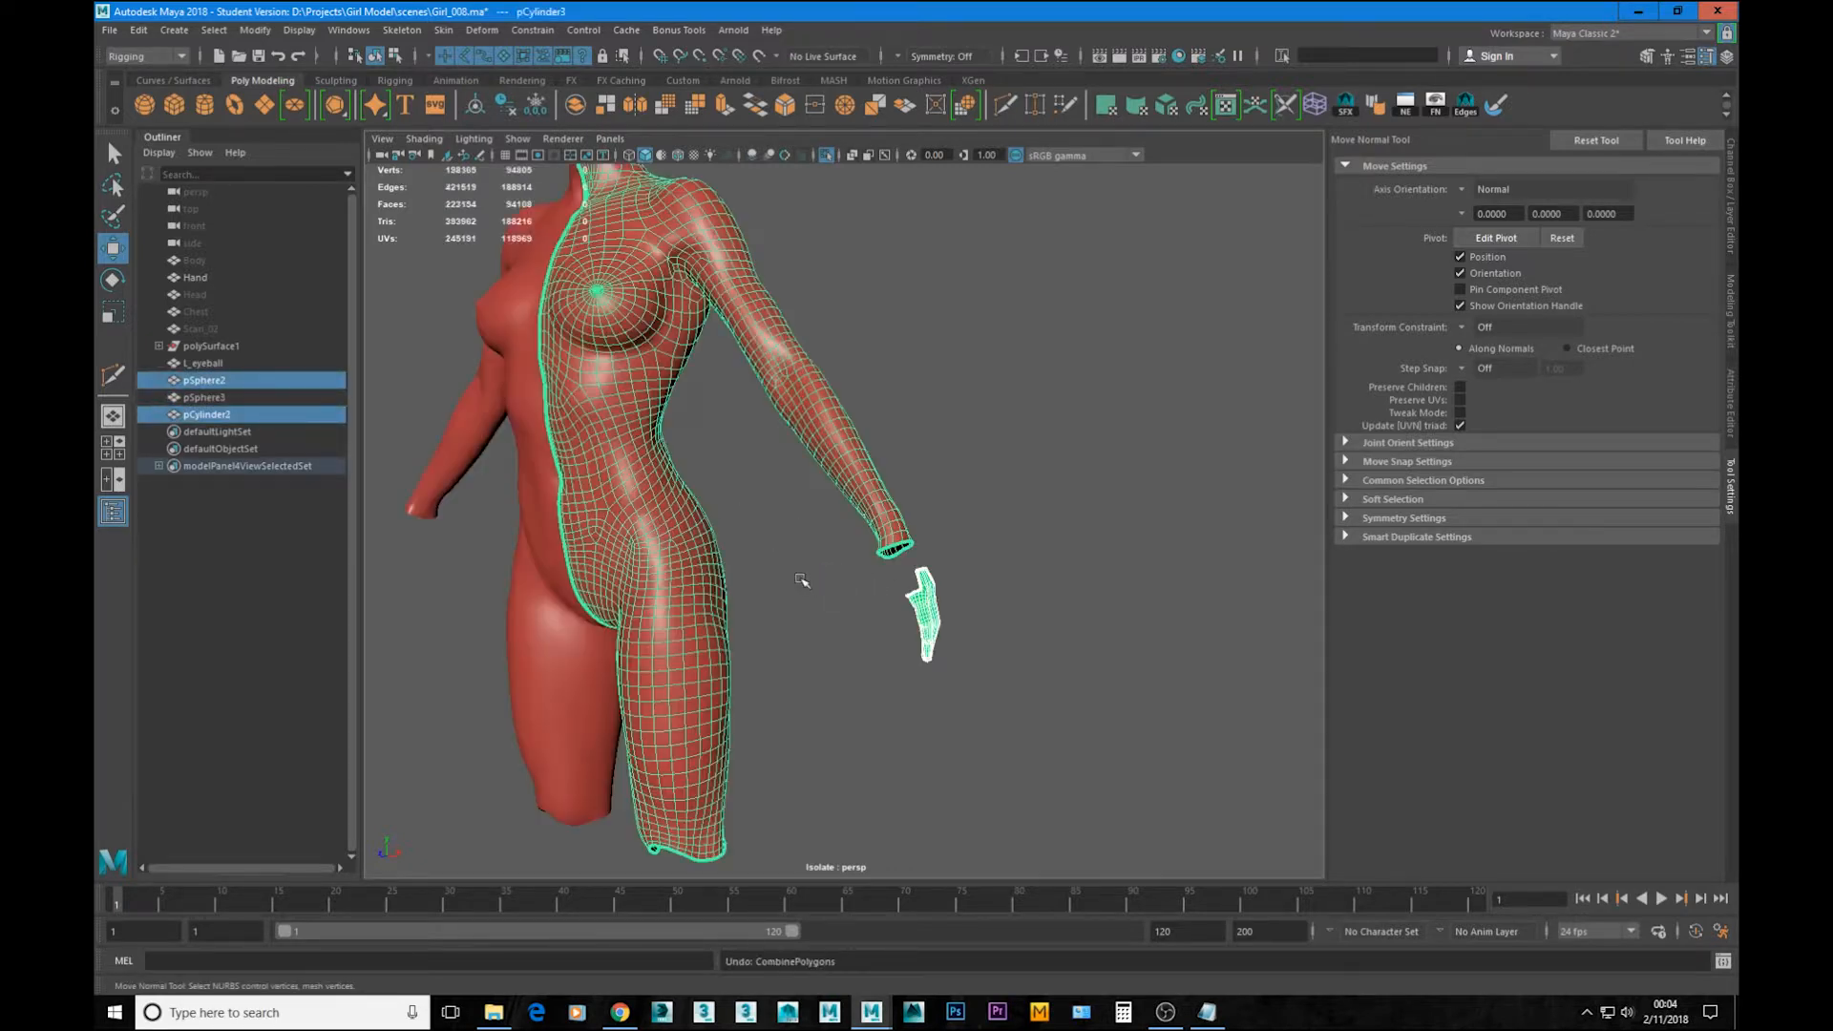
key(ctrl+z)
key(ctrl+z)
key(ctrl+z)
key(ctrl+z)
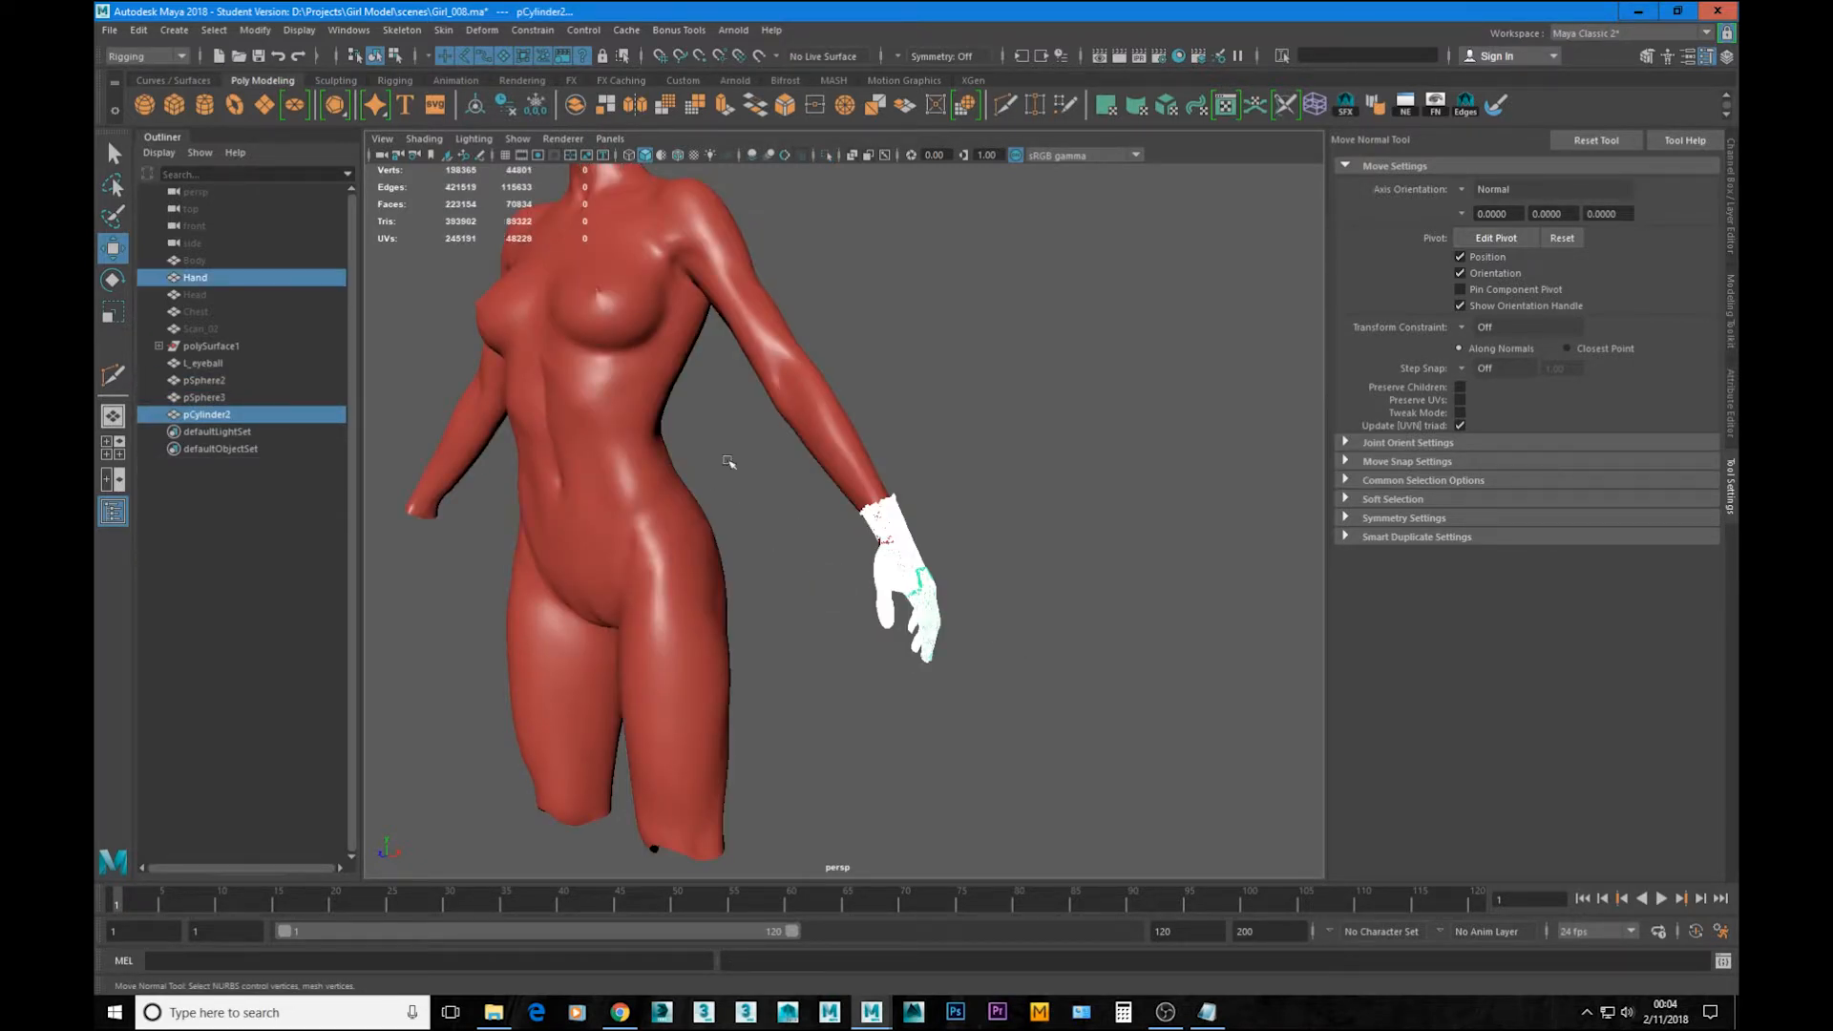
Step: Examine how the body half's forearm meets the scanned hand around the wrist, thumb and fingers from several angles
click(838, 449)
alt+right_drag(541, 449, 891, 582)
alt+drag(892, 581, 766, 560)
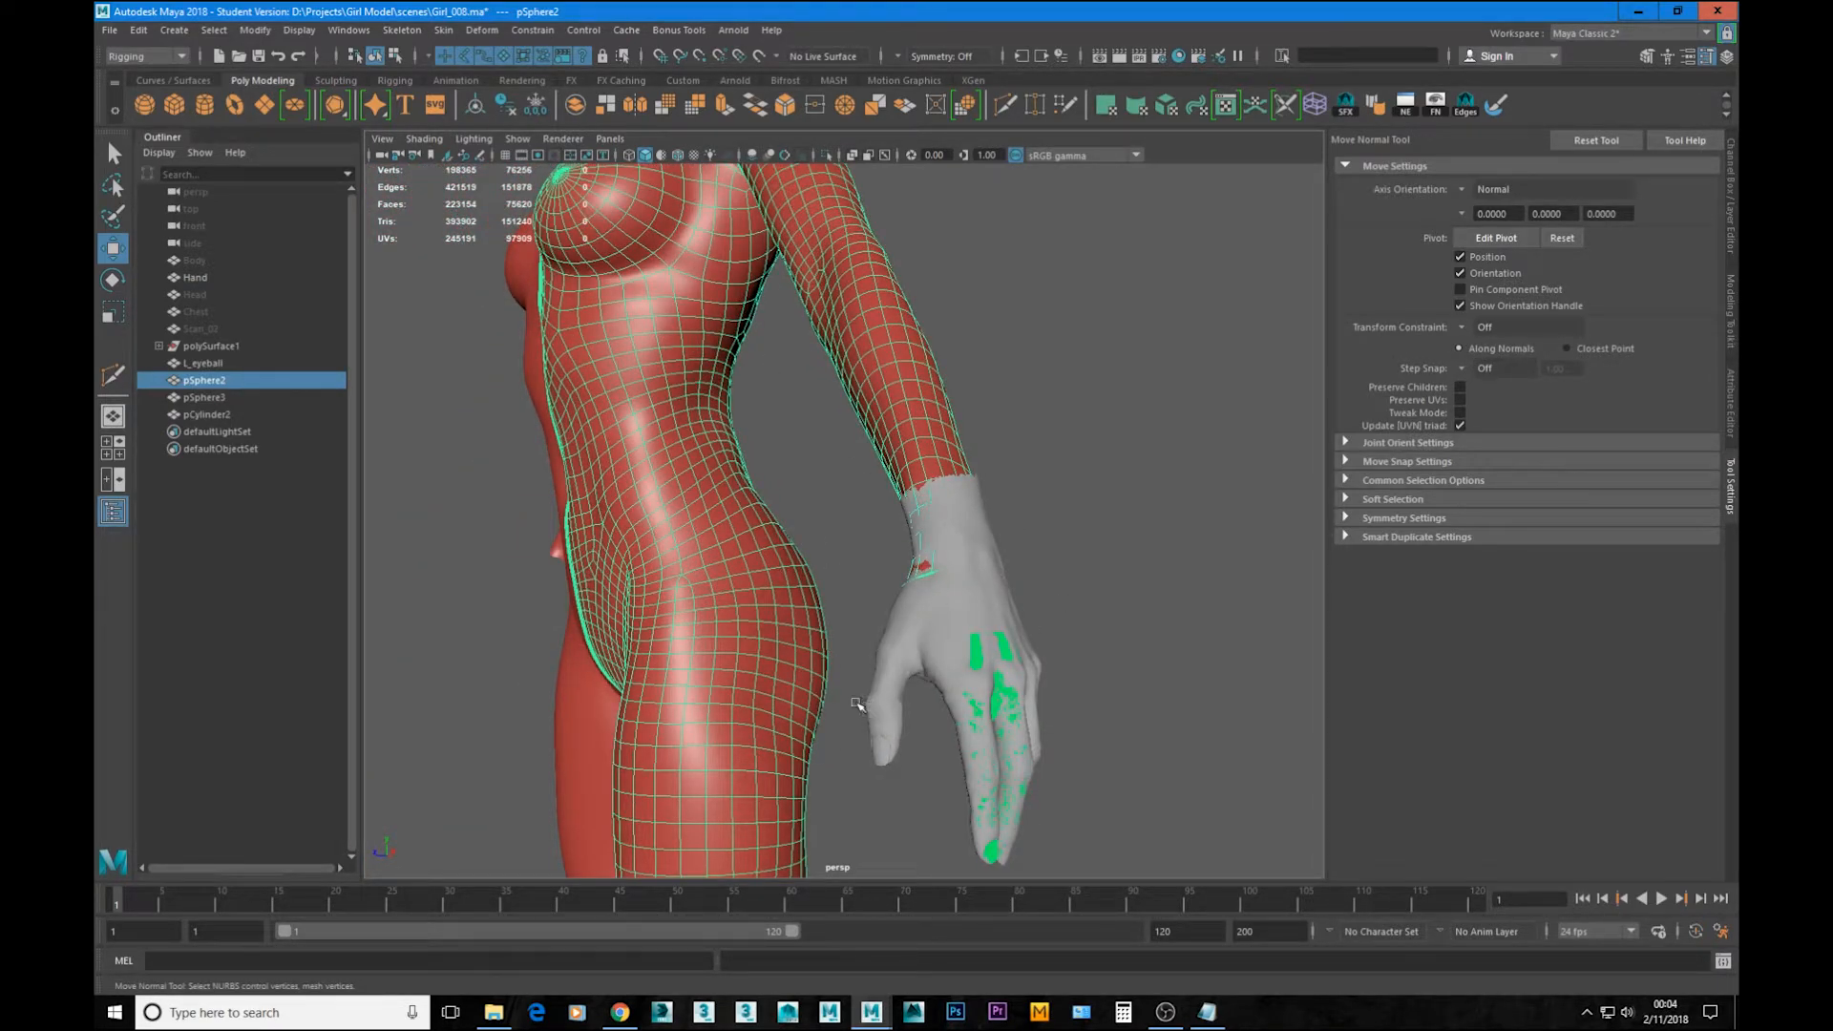
alt+drag(991, 602, 937, 622)
alt+right_drag(937, 622, 993, 625)
alt+drag(993, 626, 885, 790)
alt+middle_drag(1037, 765, 1006, 645)
alt+right_drag(1007, 646, 808, 630)
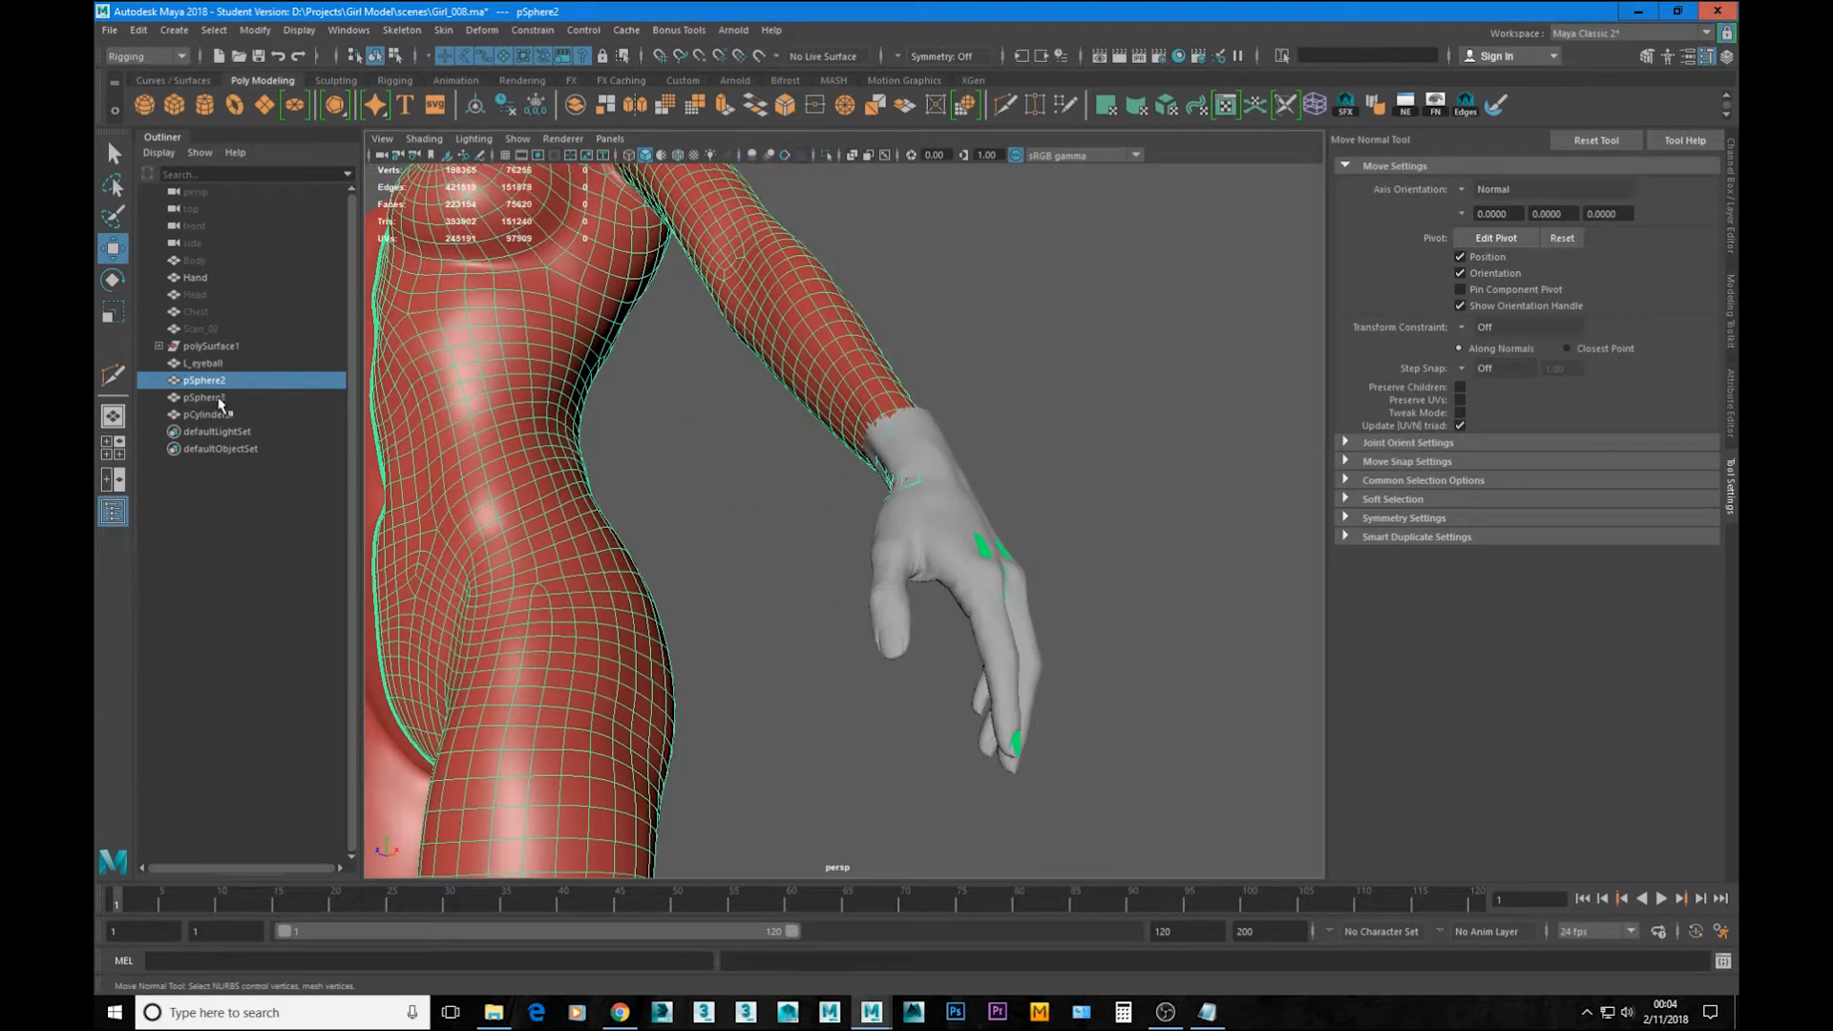
Step: Isolate pSphere2, pSphere3 and pCylinder2 without the scanned hand, and select the finger mesh pCylinder2
drag(215, 390, 225, 418)
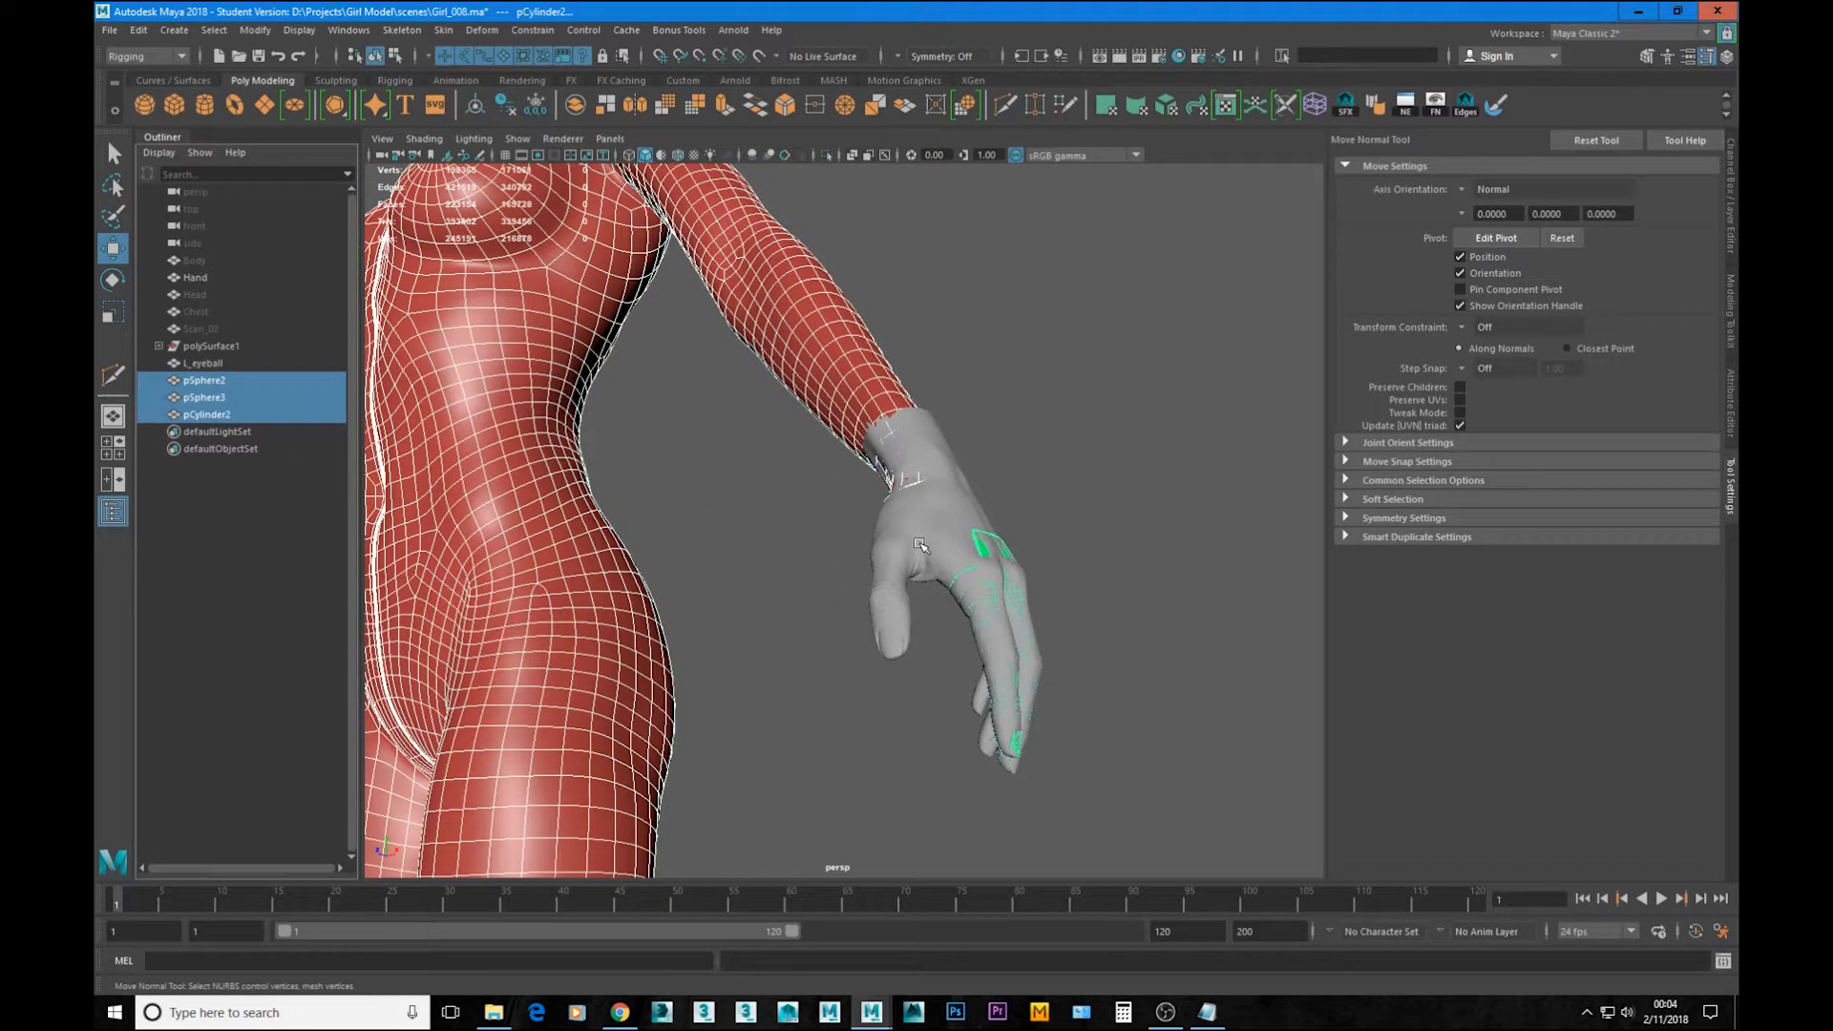
key(ctrl+1)
alt+drag(1064, 564, 986, 572)
click(931, 620)
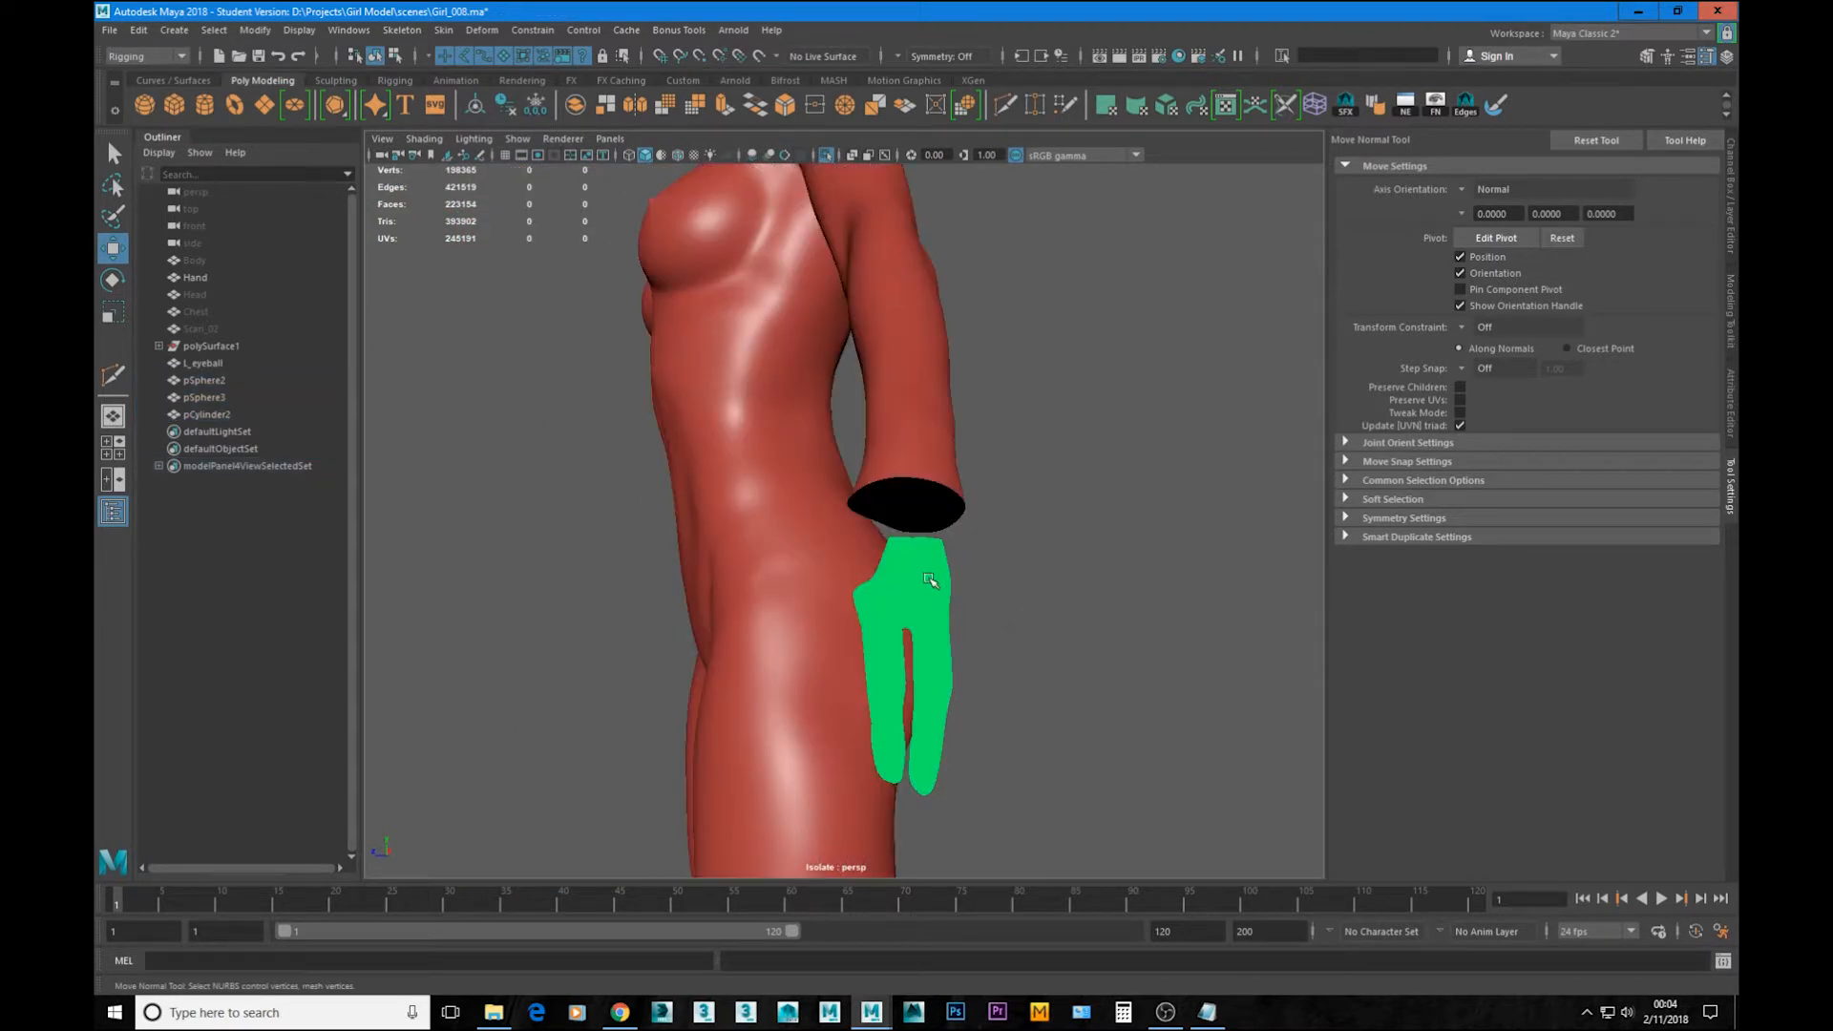
right_drag(925, 518, 1079, 956)
click(1121, 613)
click(932, 577)
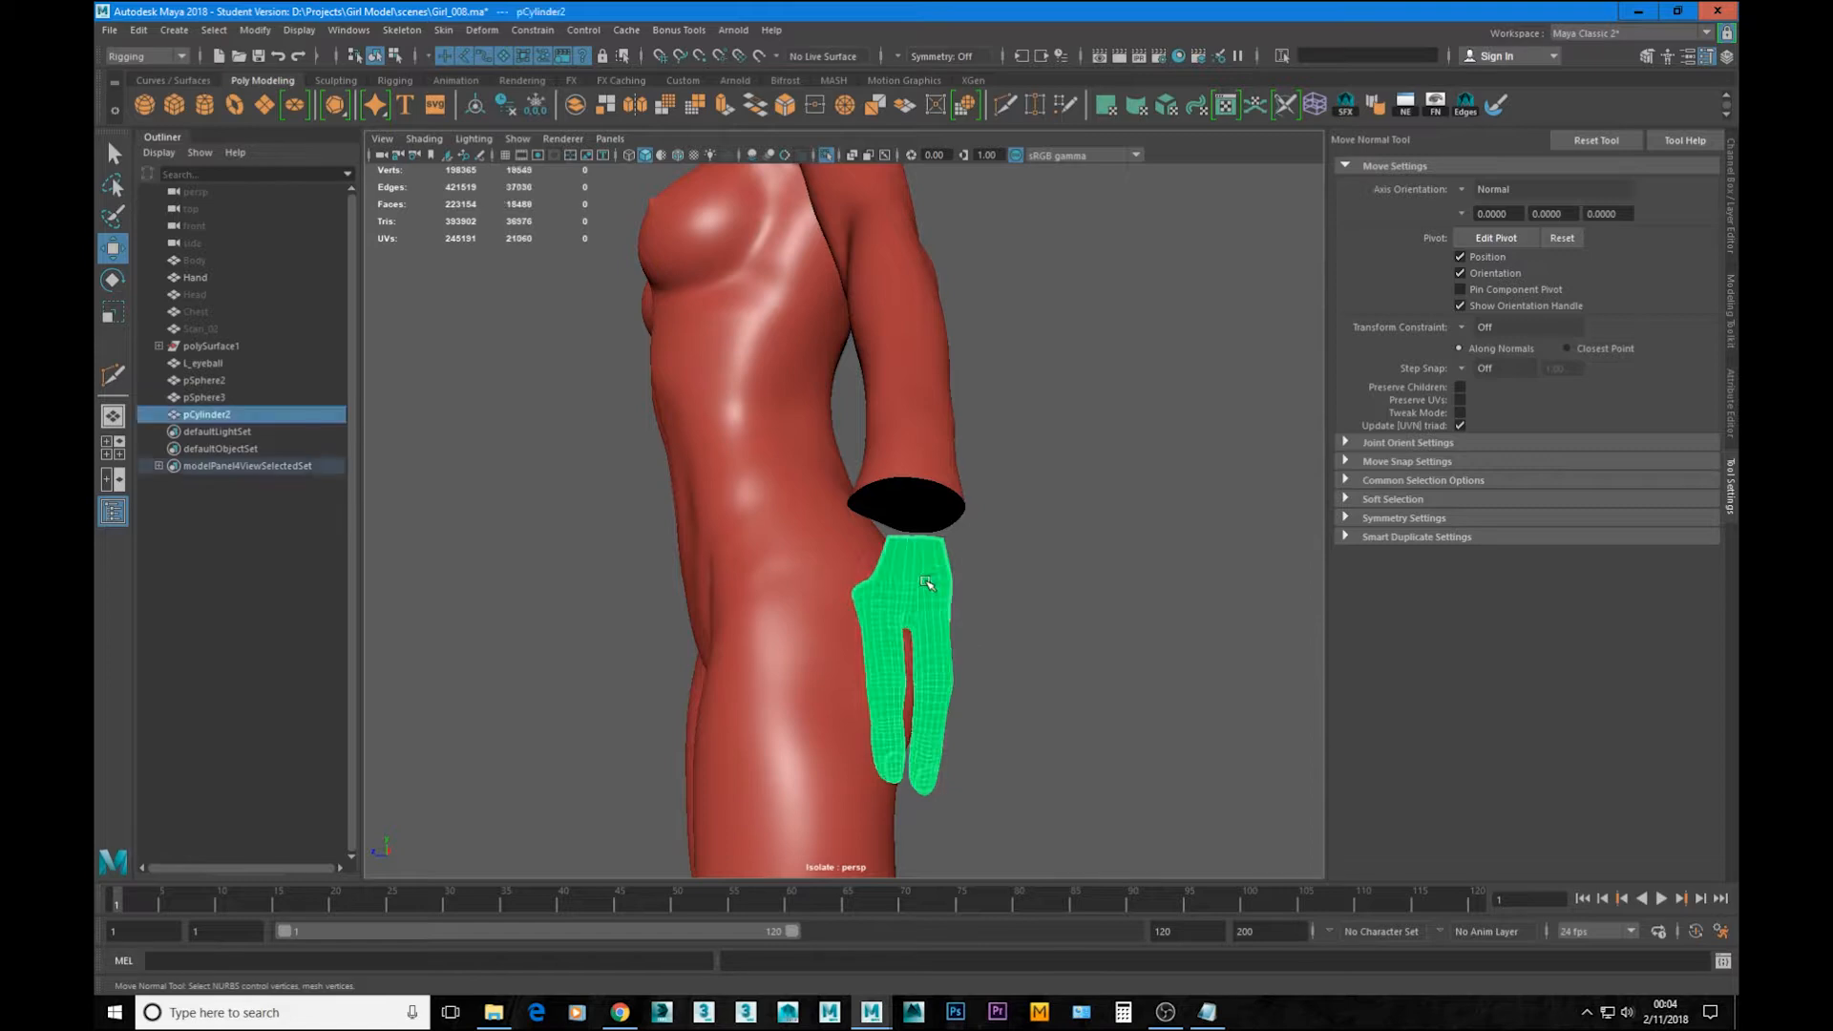
Step: Assign the blinn1 material to the finger mesh pCylinder2 and set the Move tool's axis orientation to Object
right_drag(925, 518, 1035, 958)
click(1460, 192)
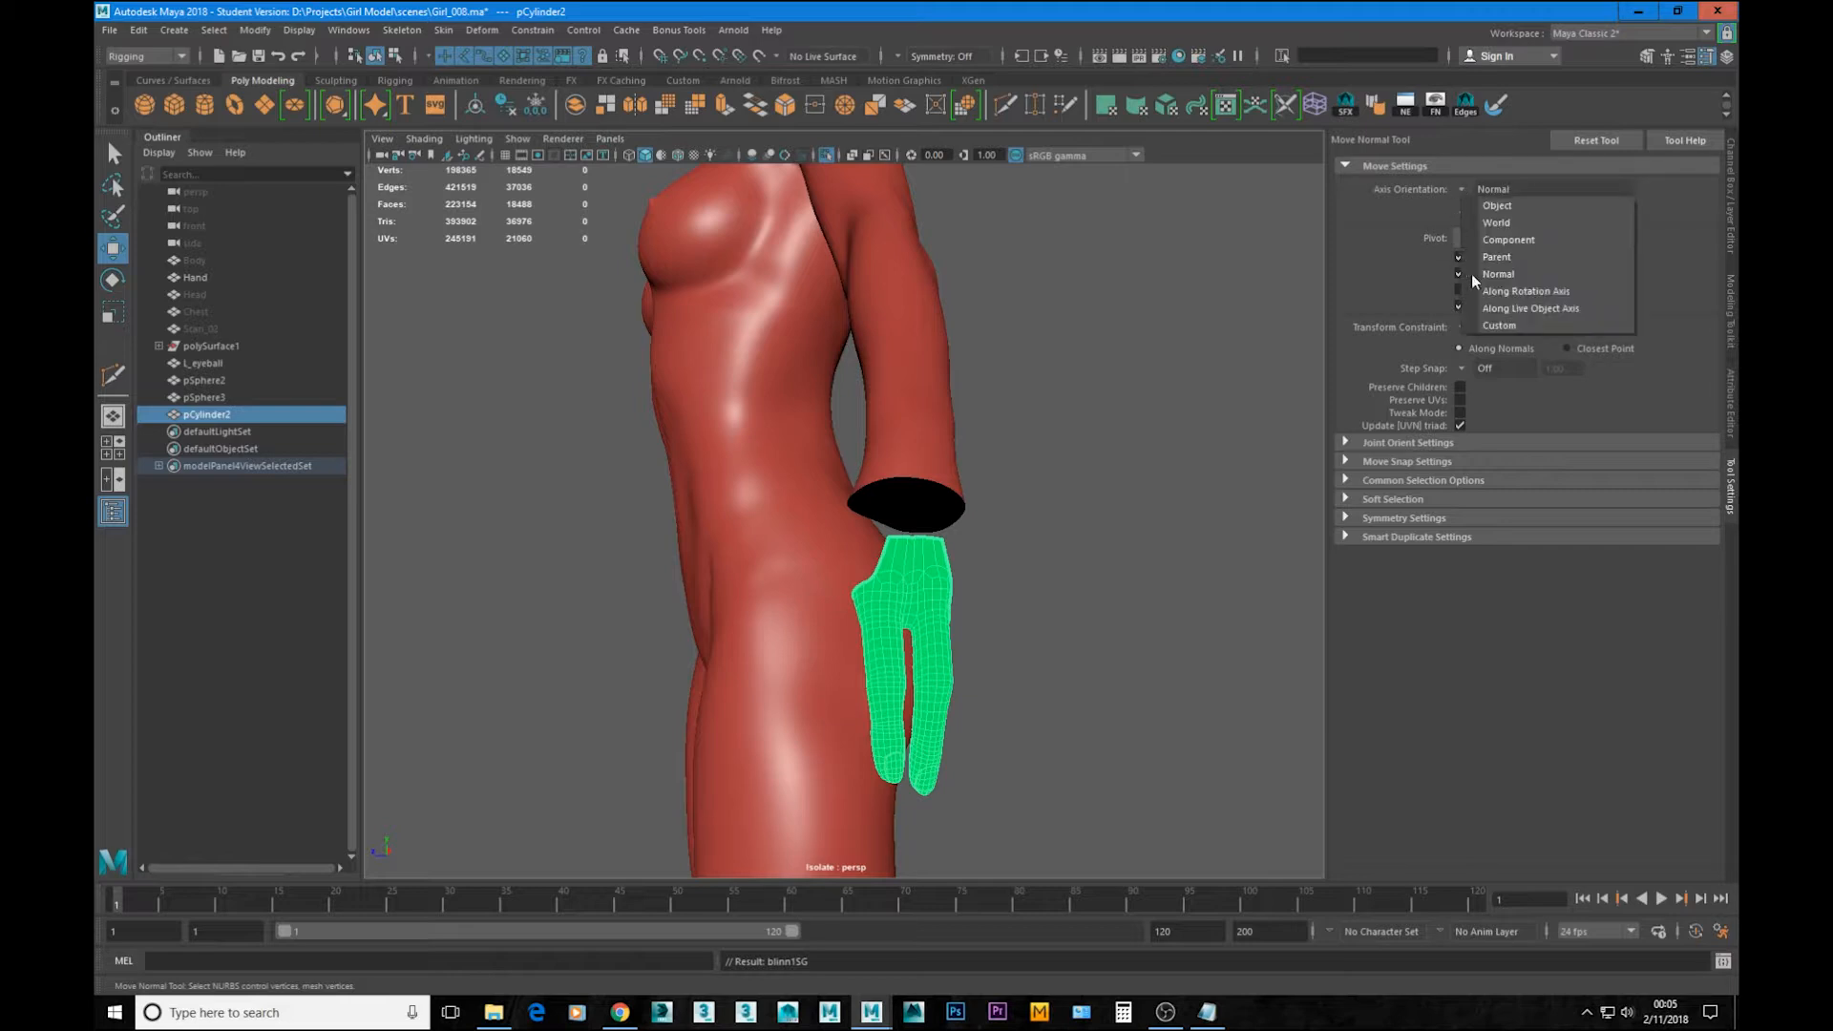
click(1526, 209)
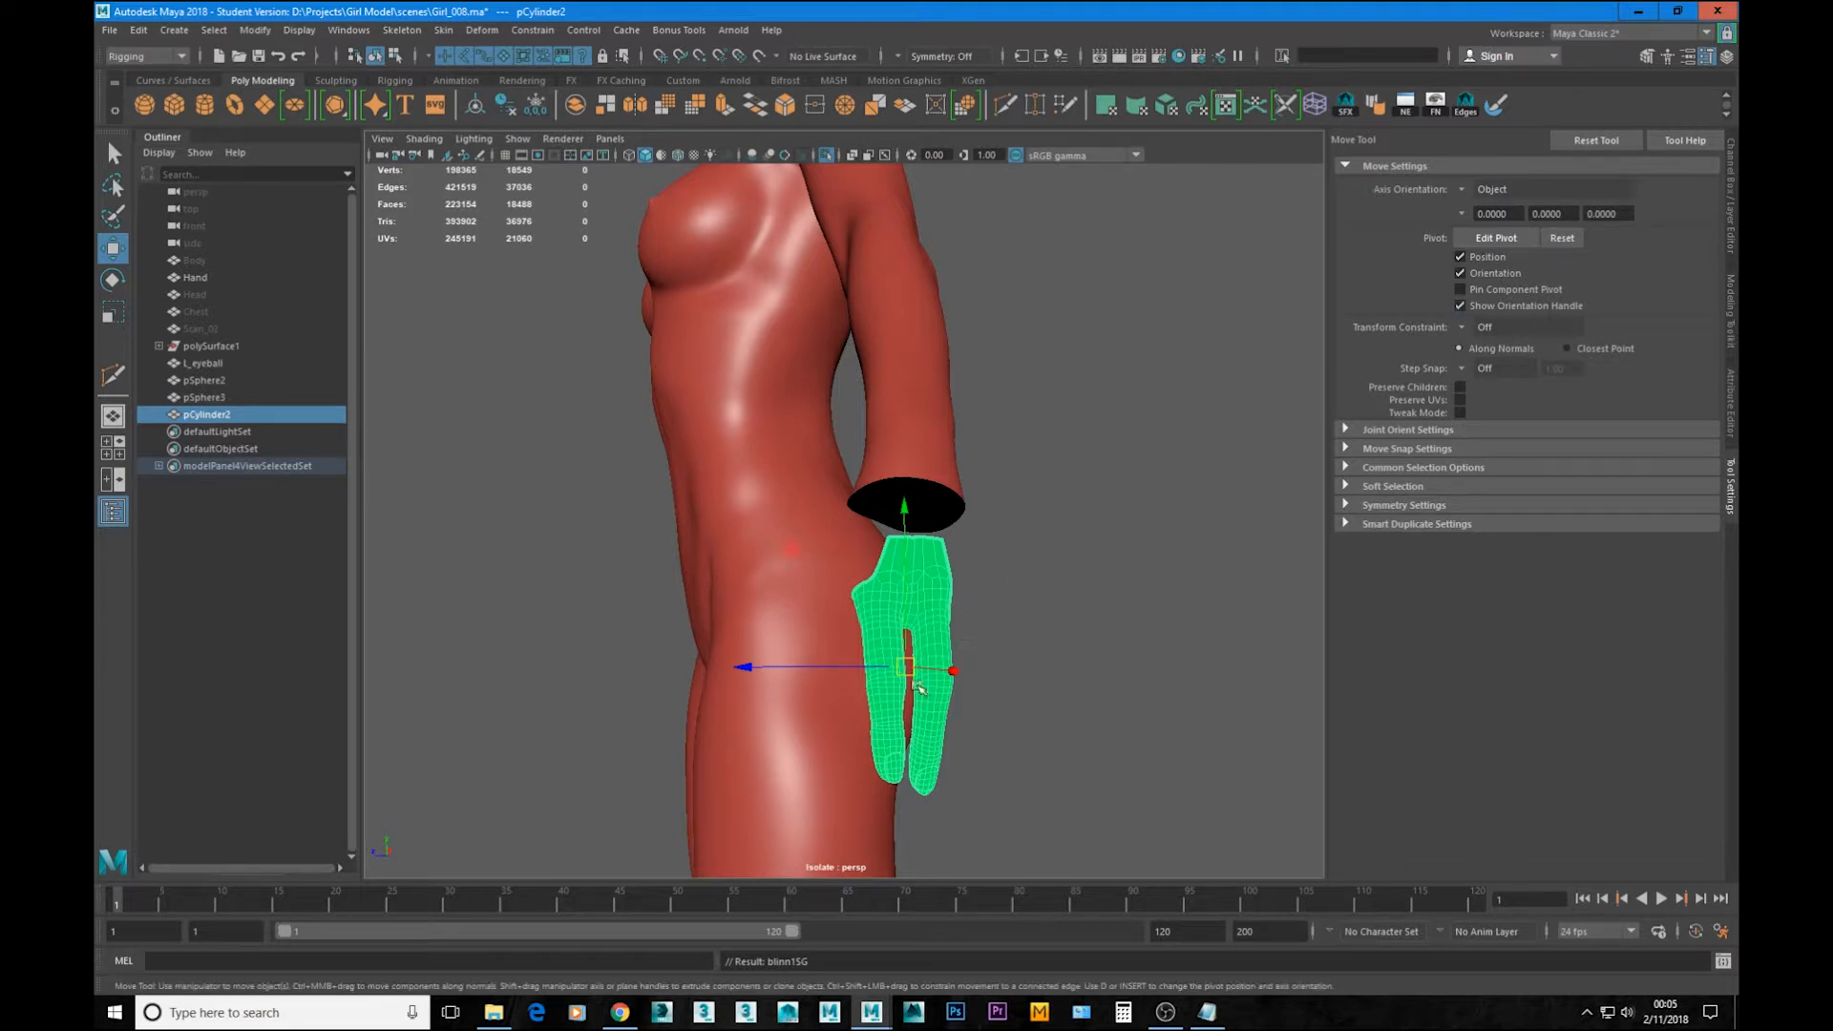
Step: Show the finger mesh's blinn1 material attributes and turn off the mesh's smooth preview
click(1735, 327)
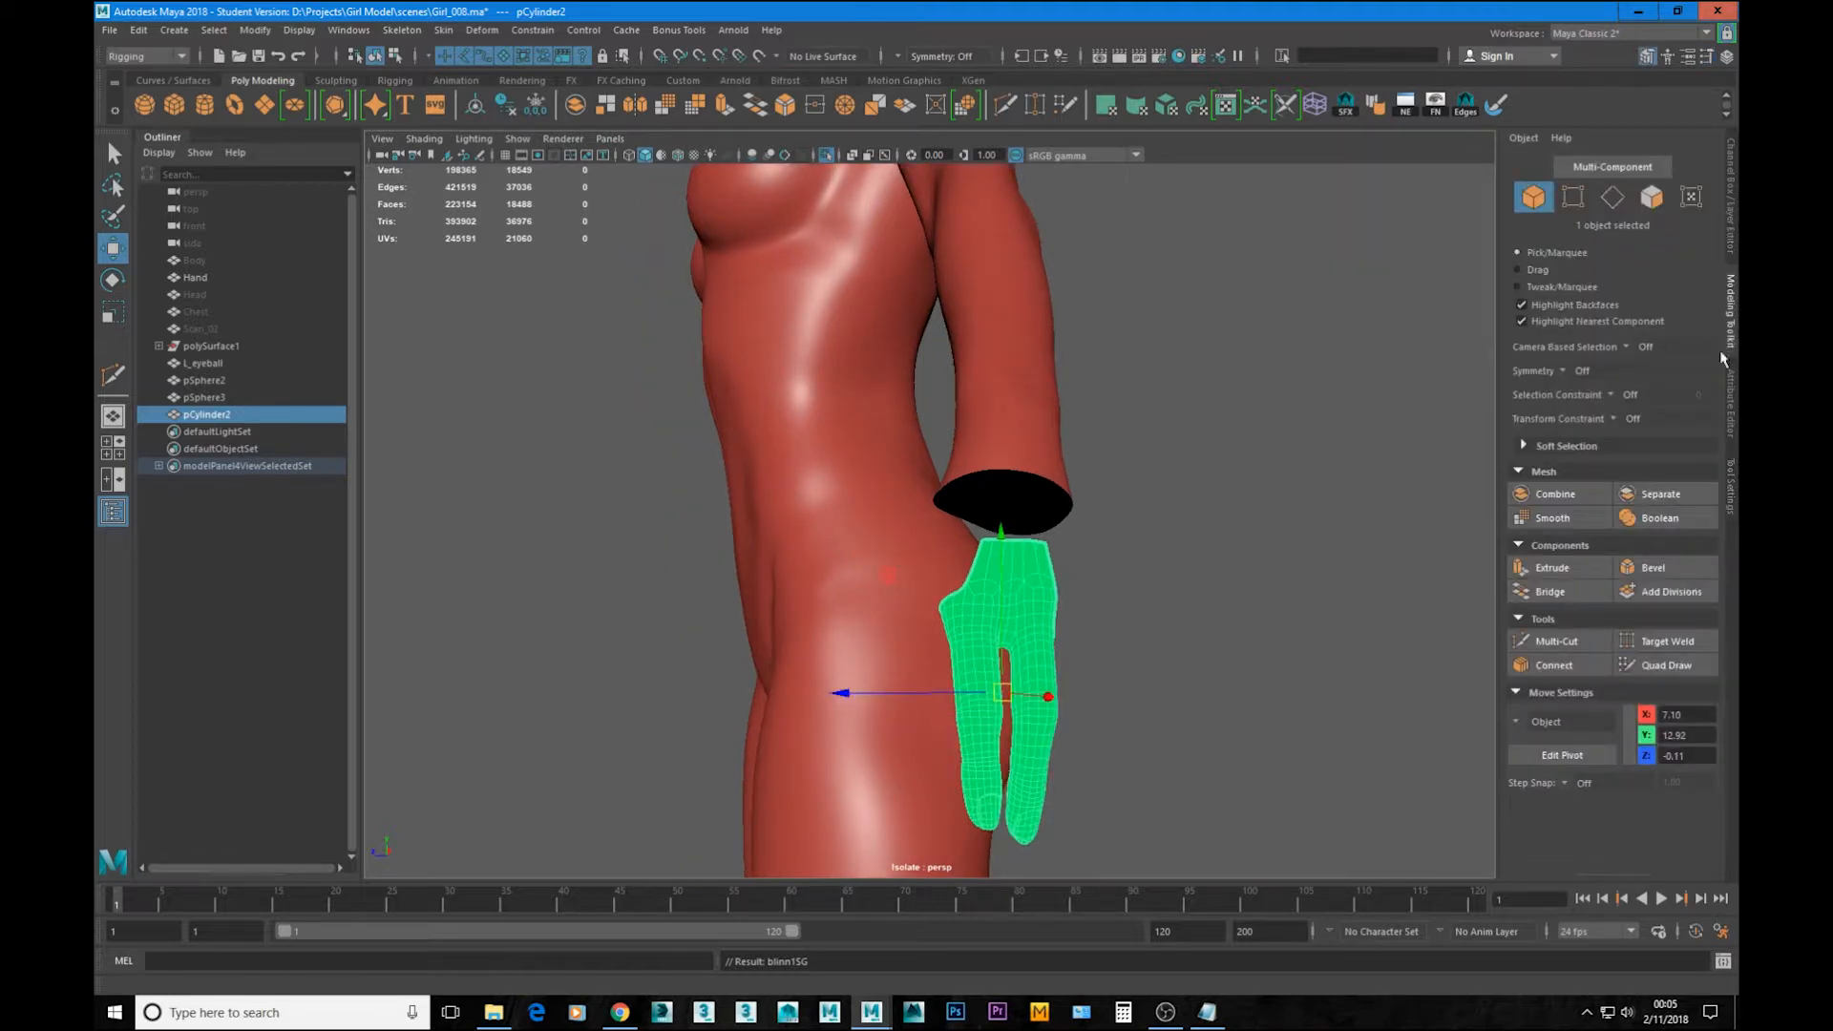
click(1731, 401)
click(1524, 170)
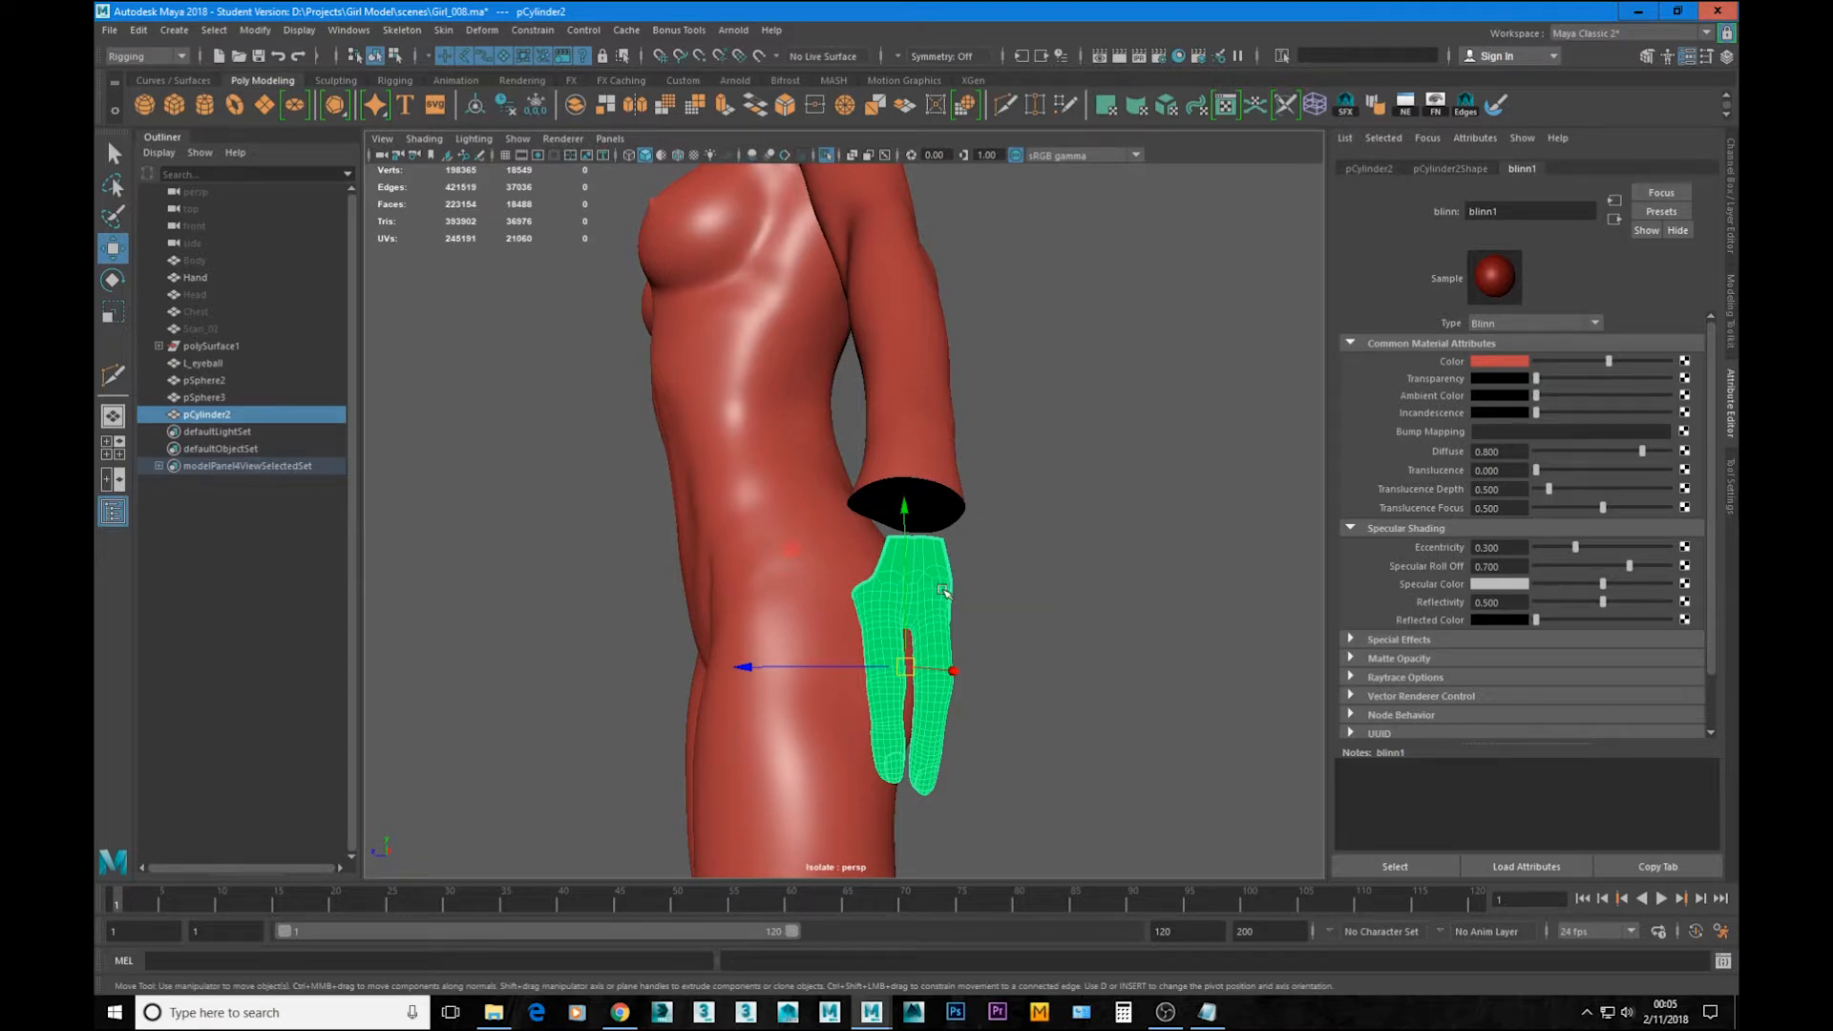
key(1)
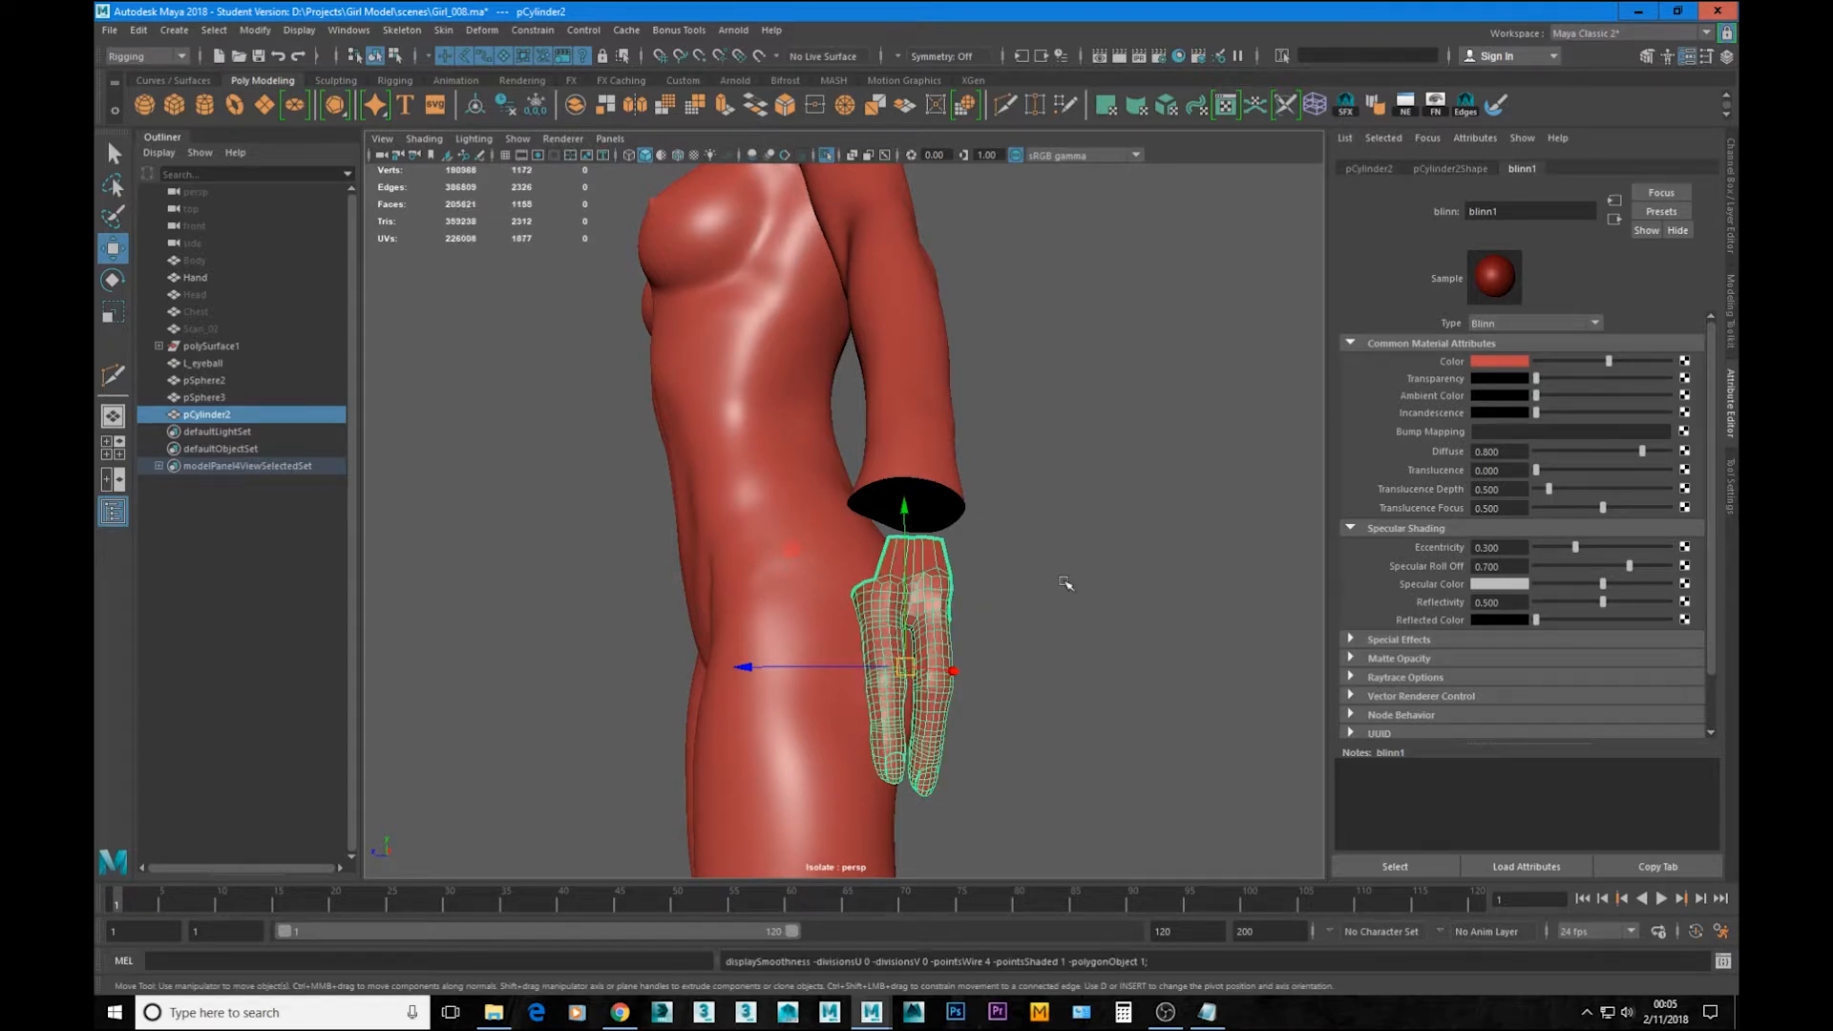
Step: Examine the body and the detached finger mesh together from several angles, comparing their shape and placement at the arm
alt+drag(1115, 532, 994, 550)
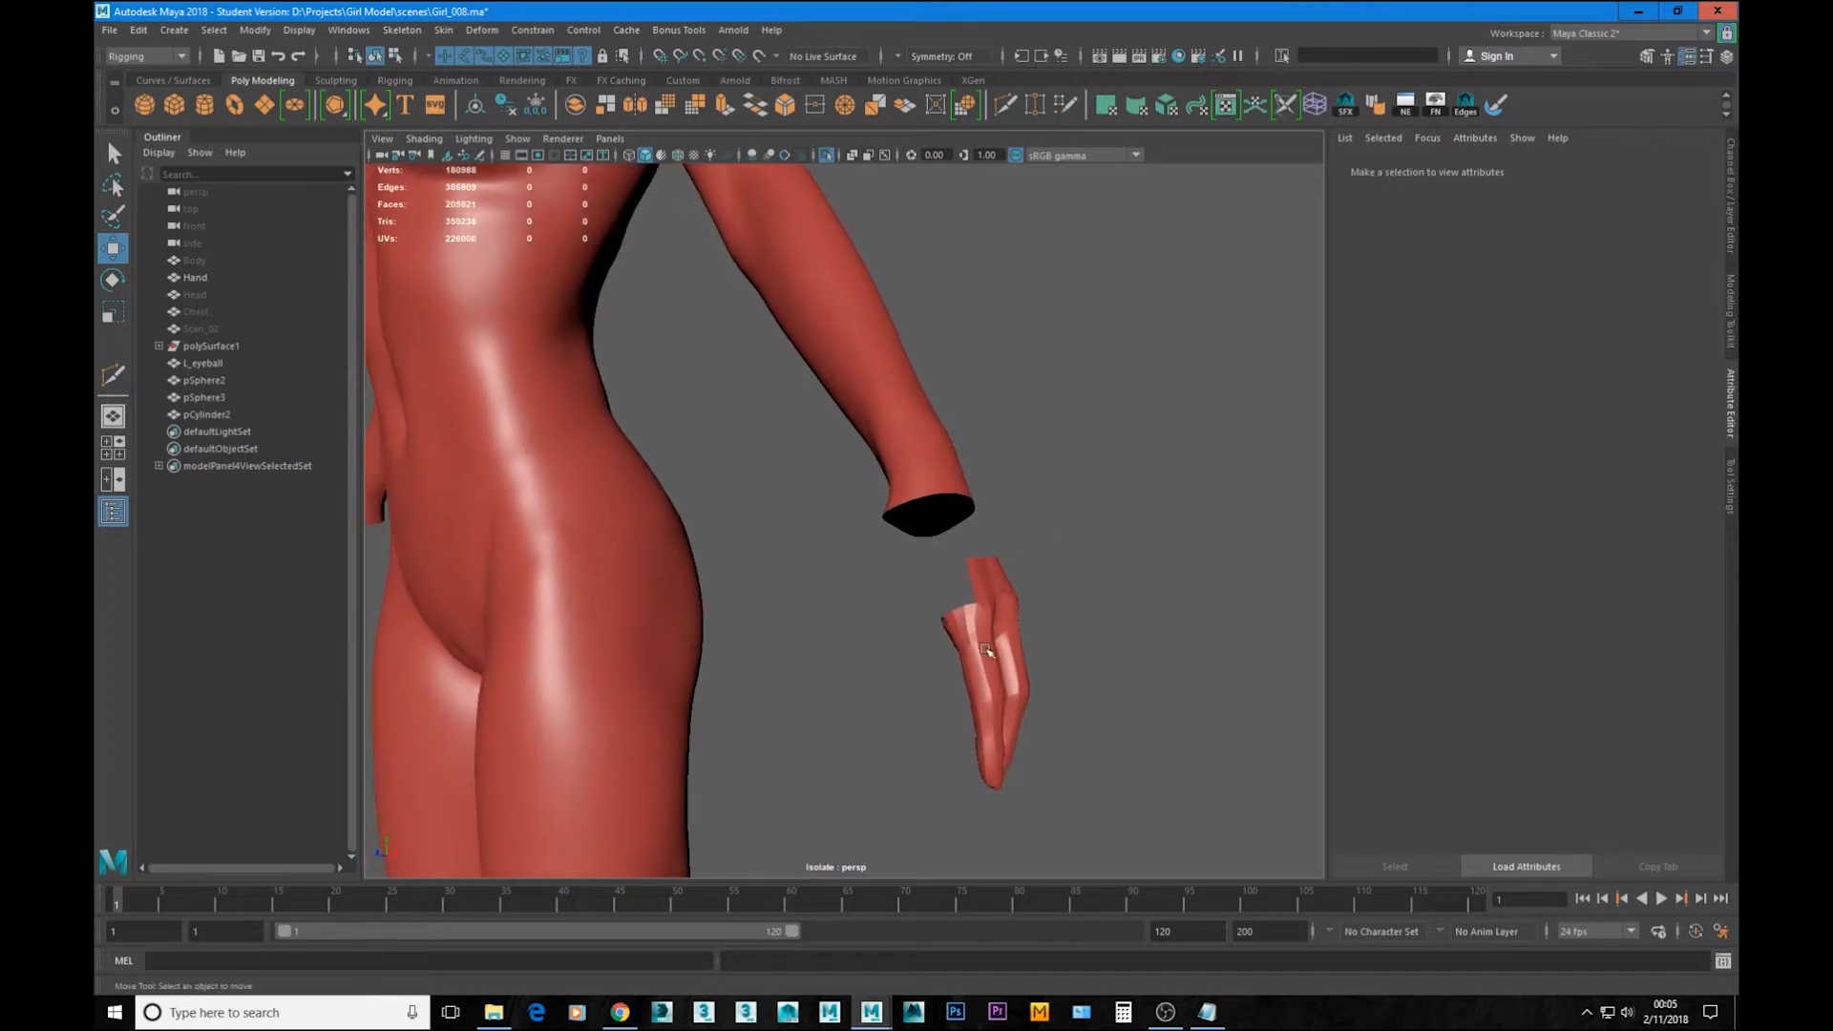
click(1125, 553)
alt+drag(1126, 553, 981, 531)
alt+middle_drag(982, 531, 1011, 595)
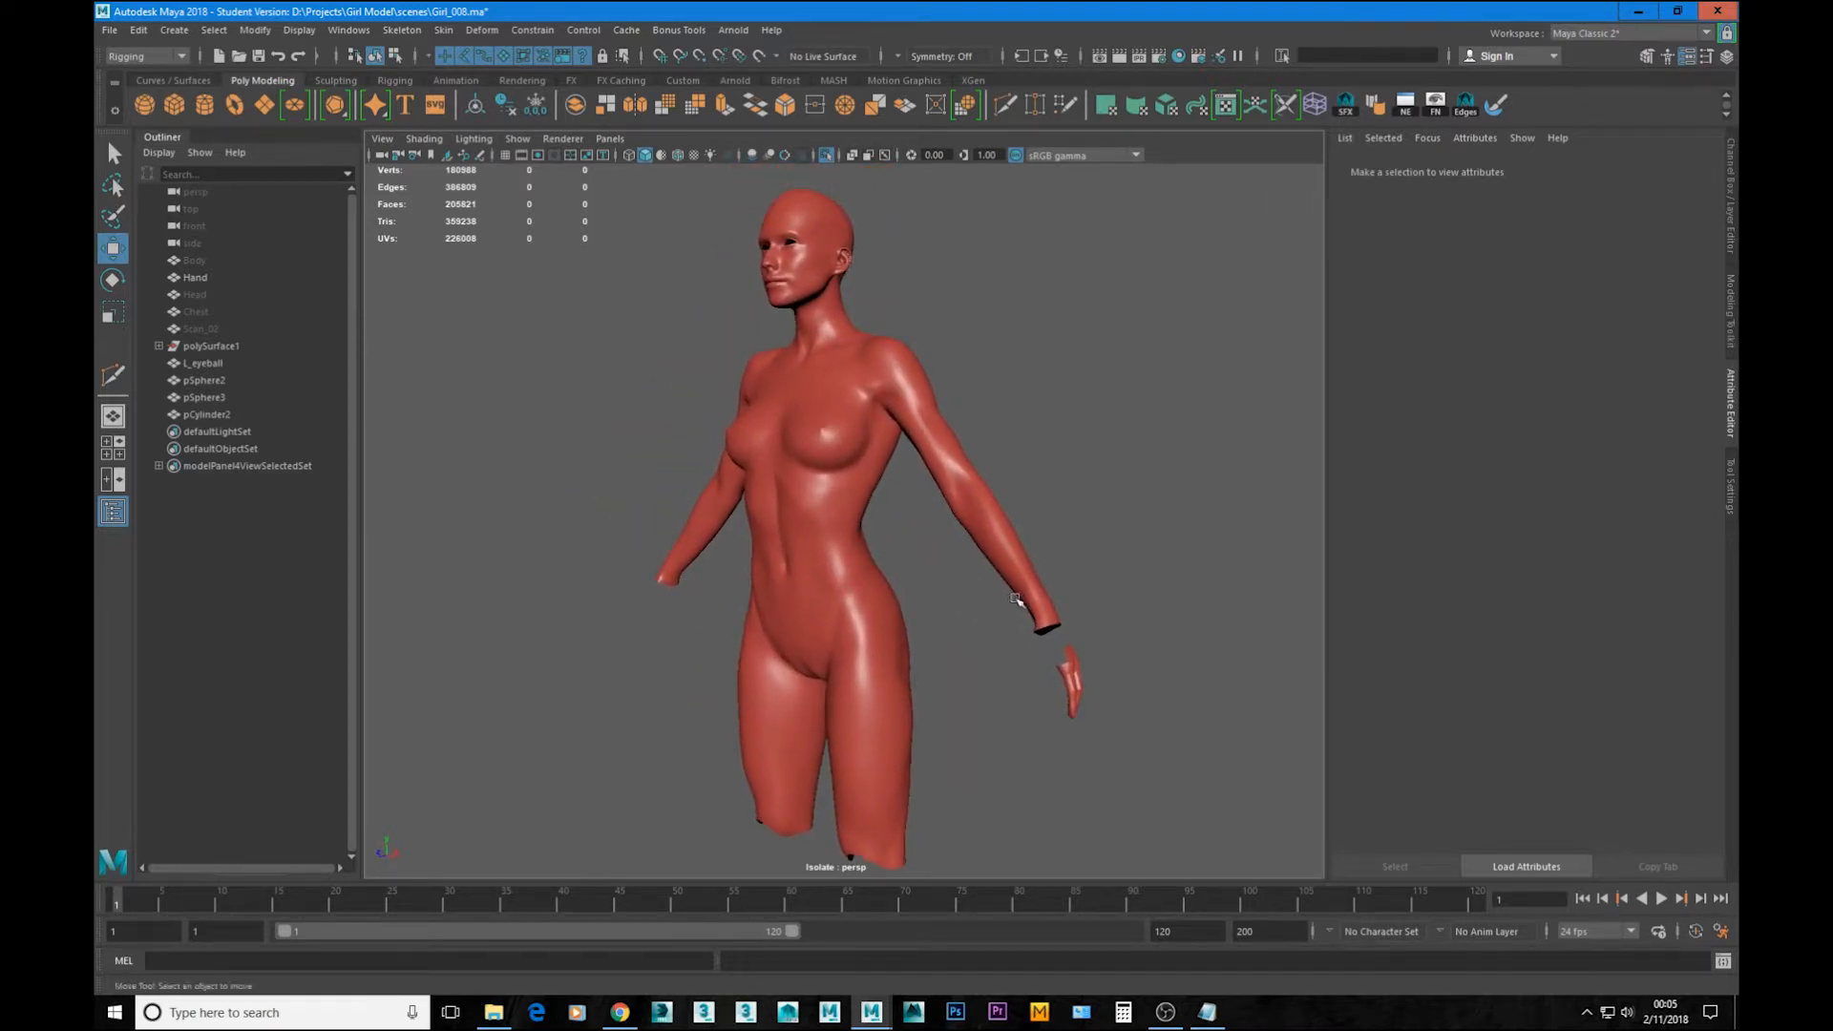
alt+right_drag(1108, 621, 1072, 609)
alt+drag(1050, 597, 865, 601)
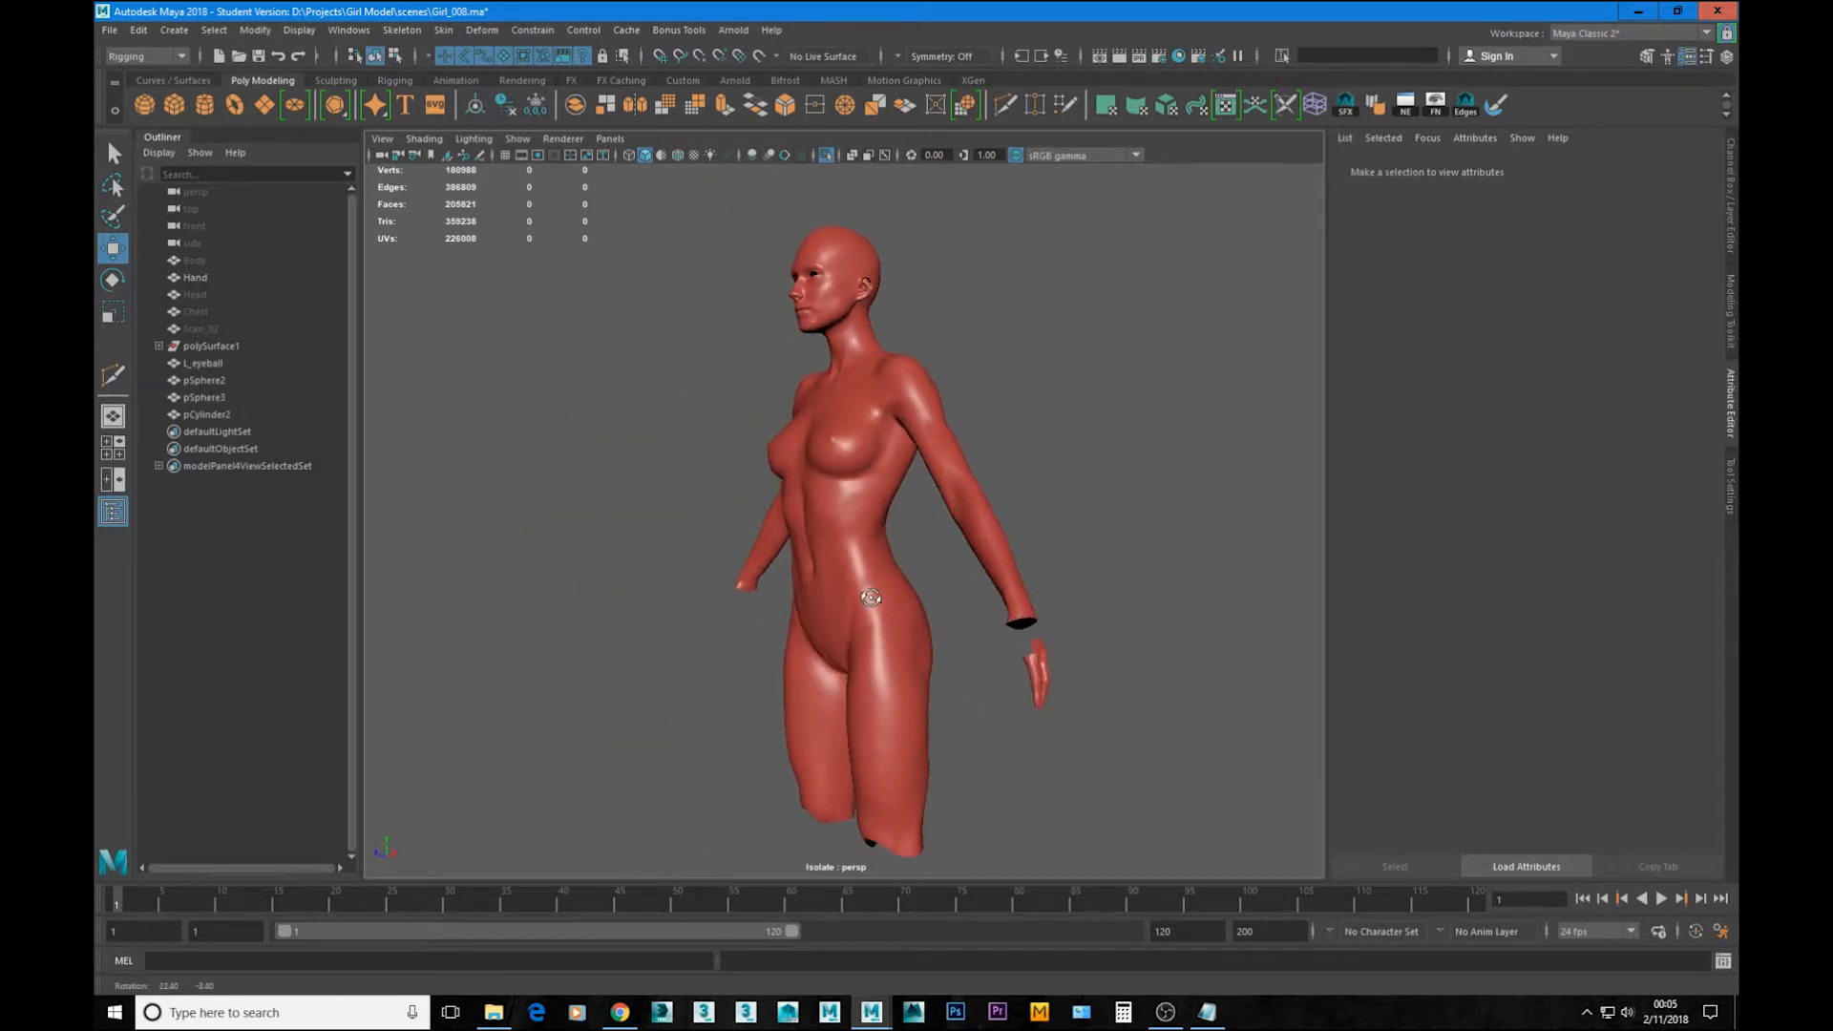
alt+middle_drag(945, 580, 983, 559)
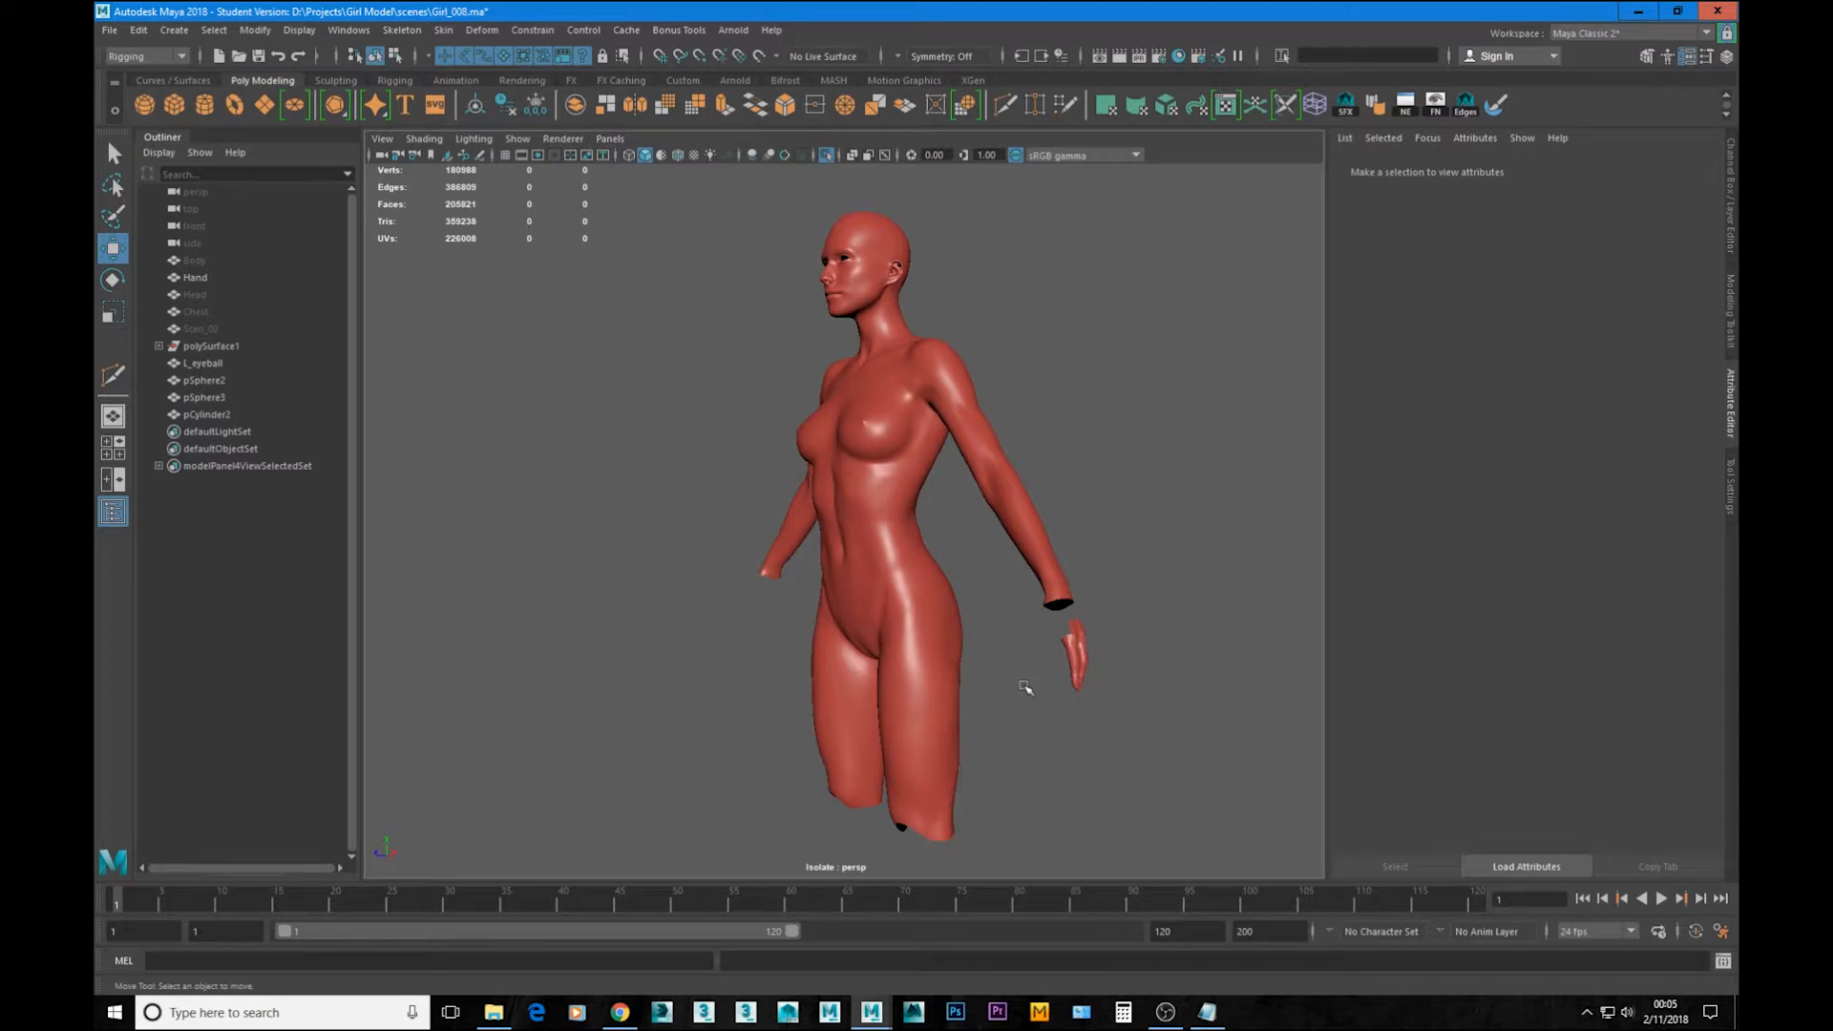
alt+drag(1025, 700, 674, 582)
alt+drag(949, 405, 749, 659)
alt+middle_drag(918, 649, 904, 623)
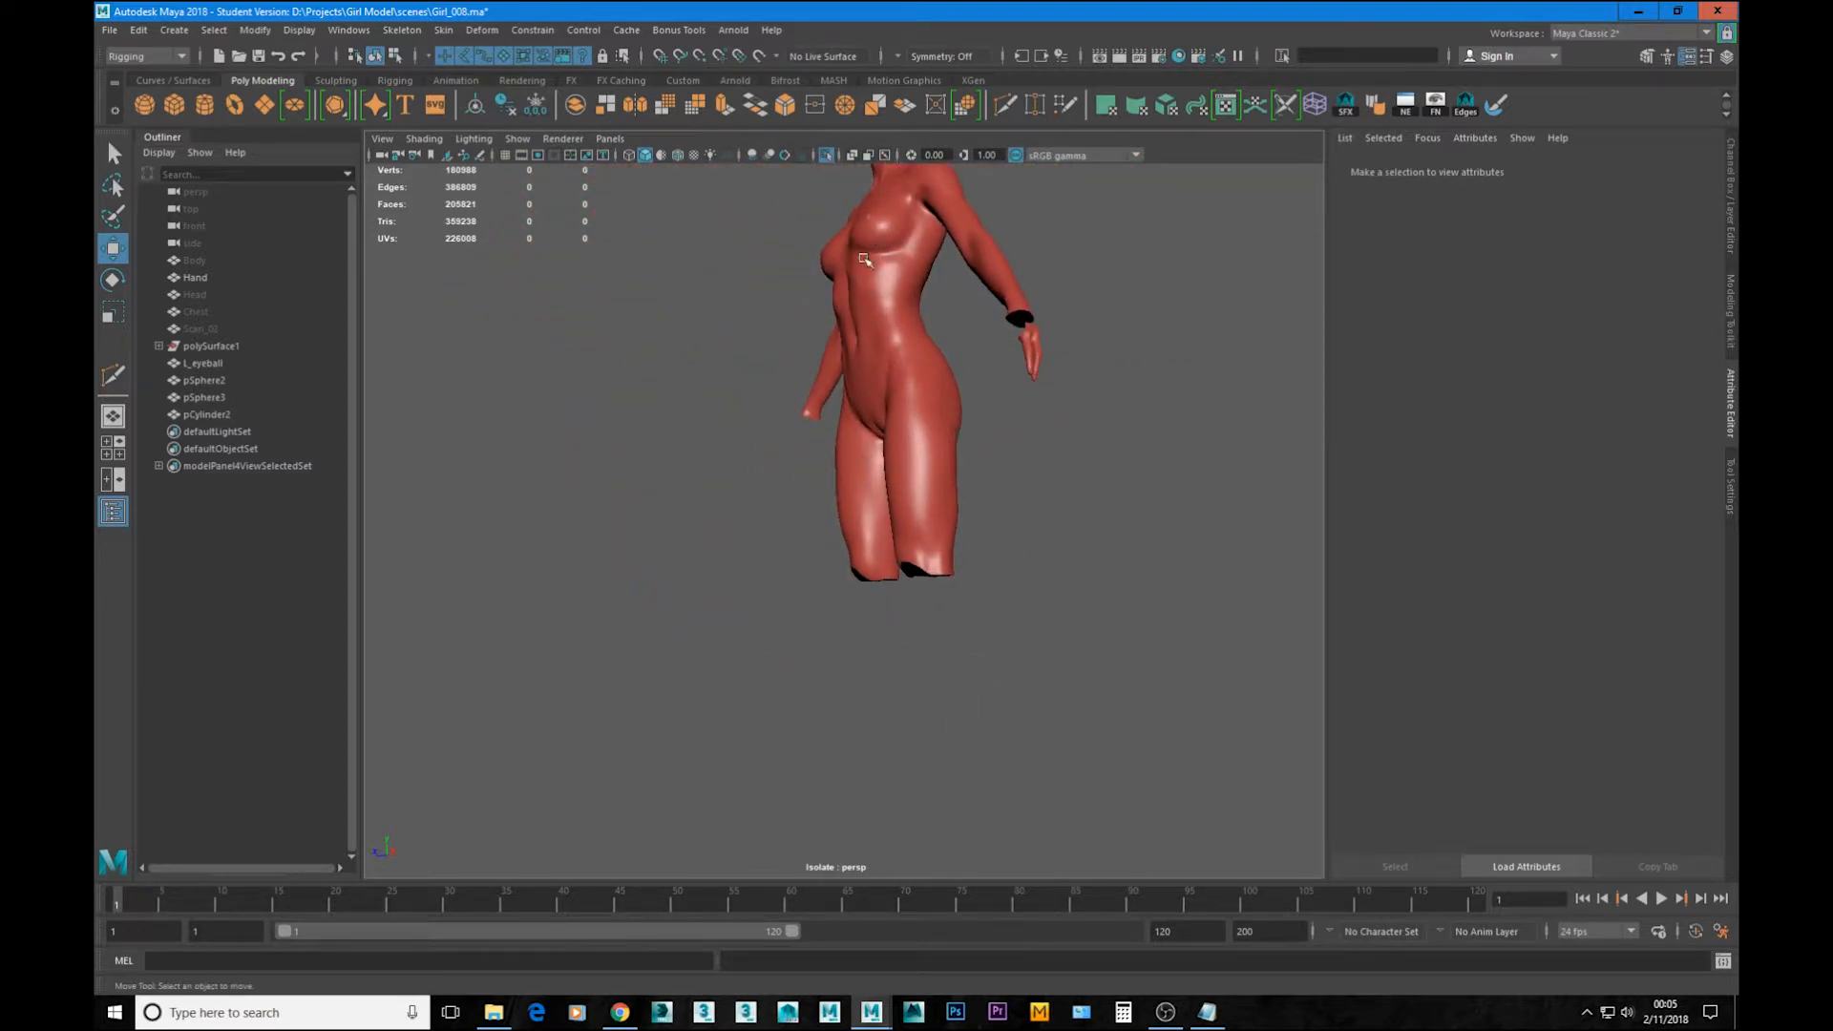
alt+drag(907, 418, 976, 397)
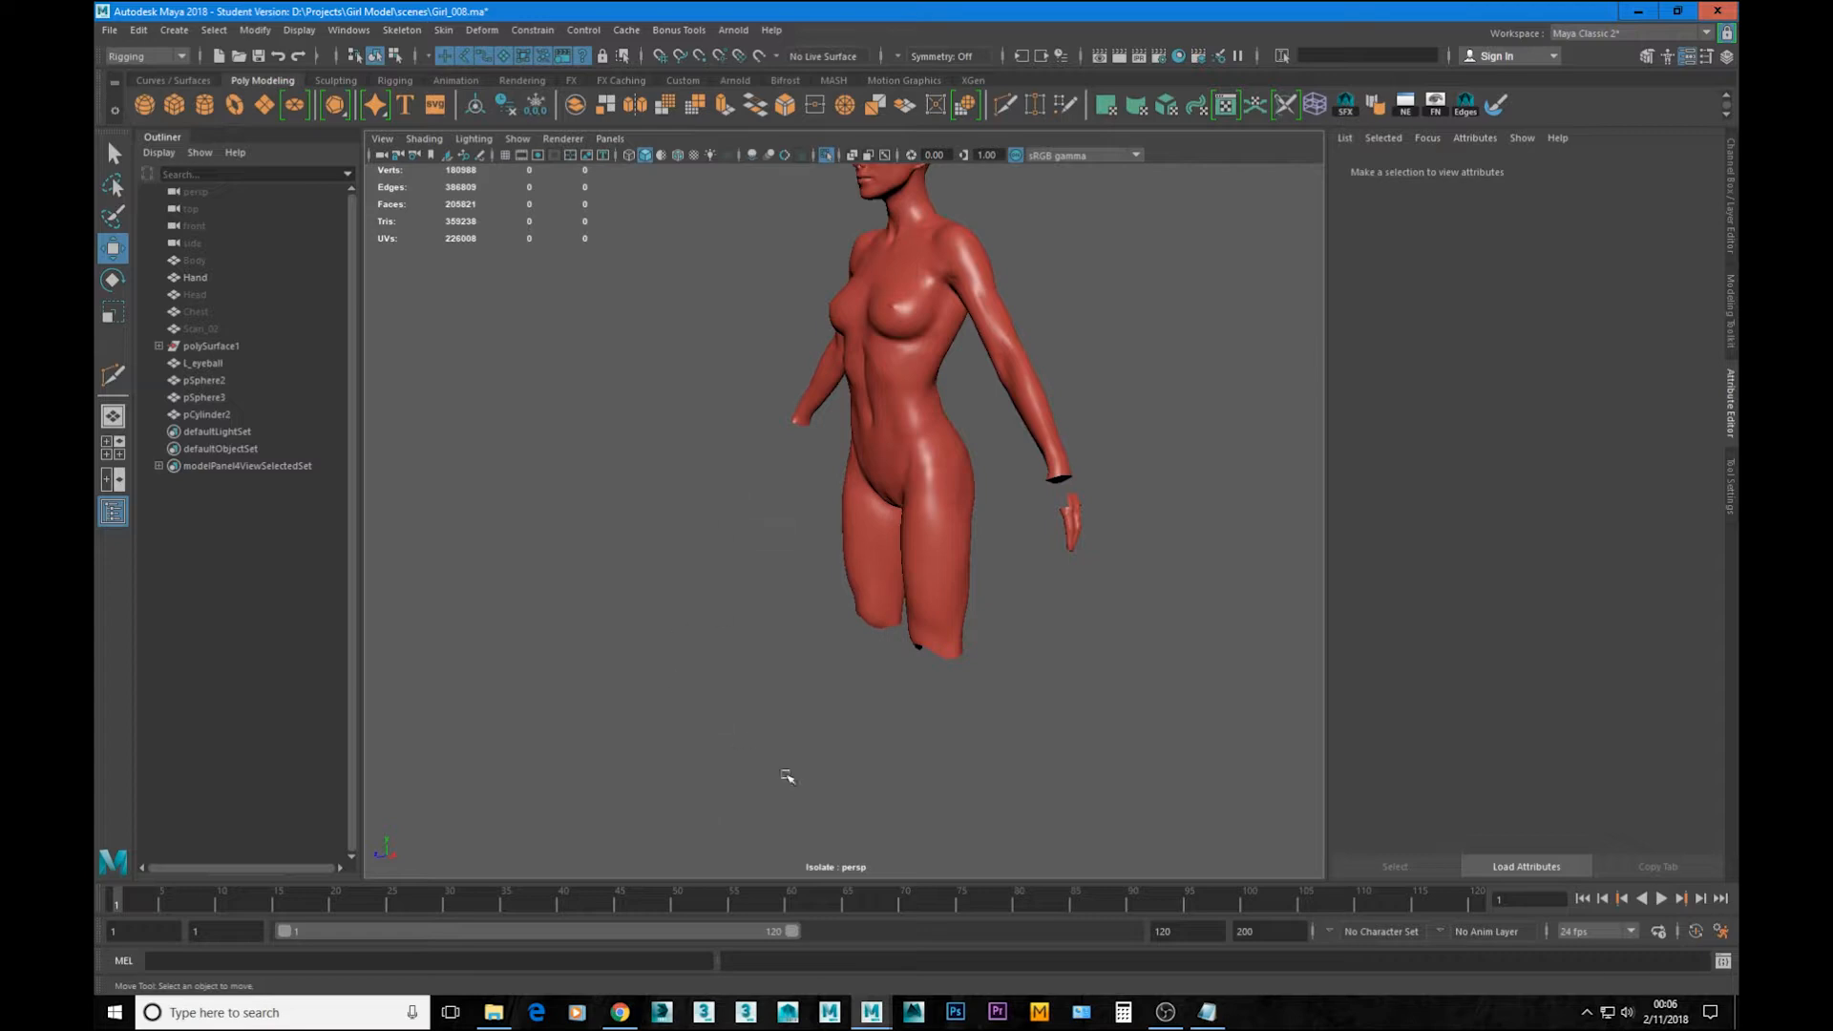
alt+drag(861, 484, 968, 316)
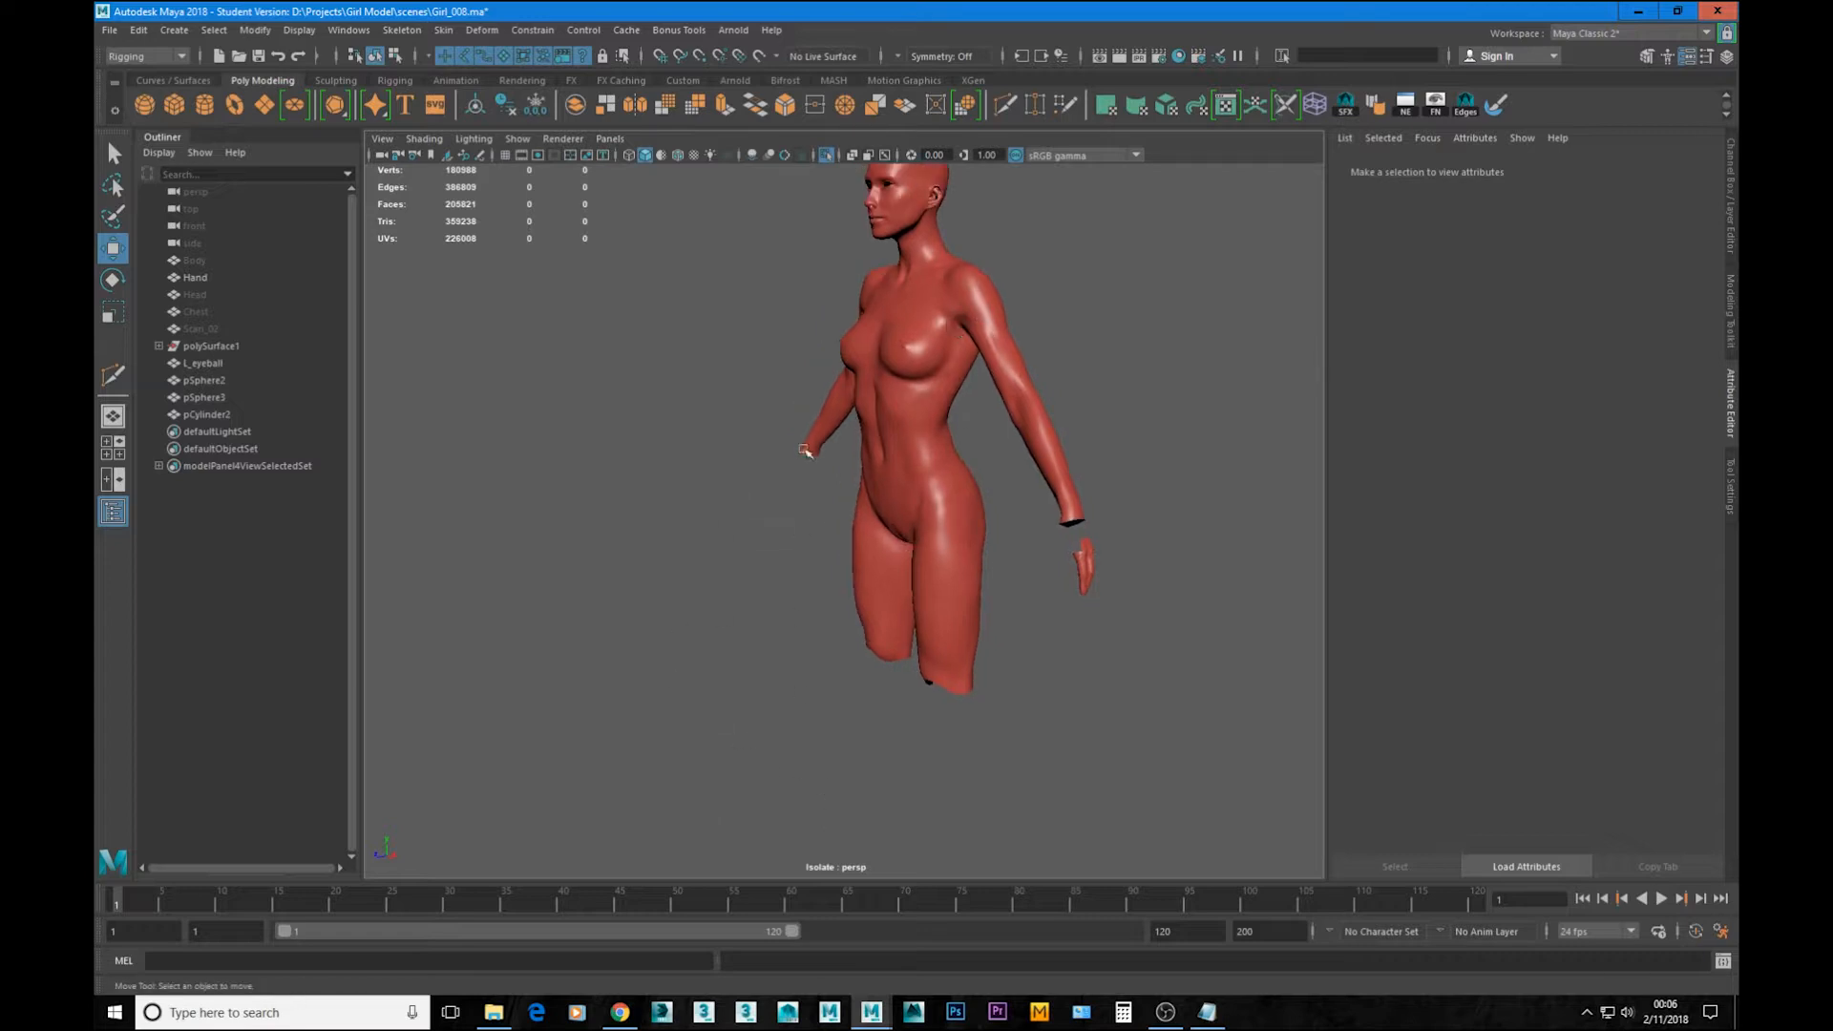
alt+drag(805, 450, 761, 298)
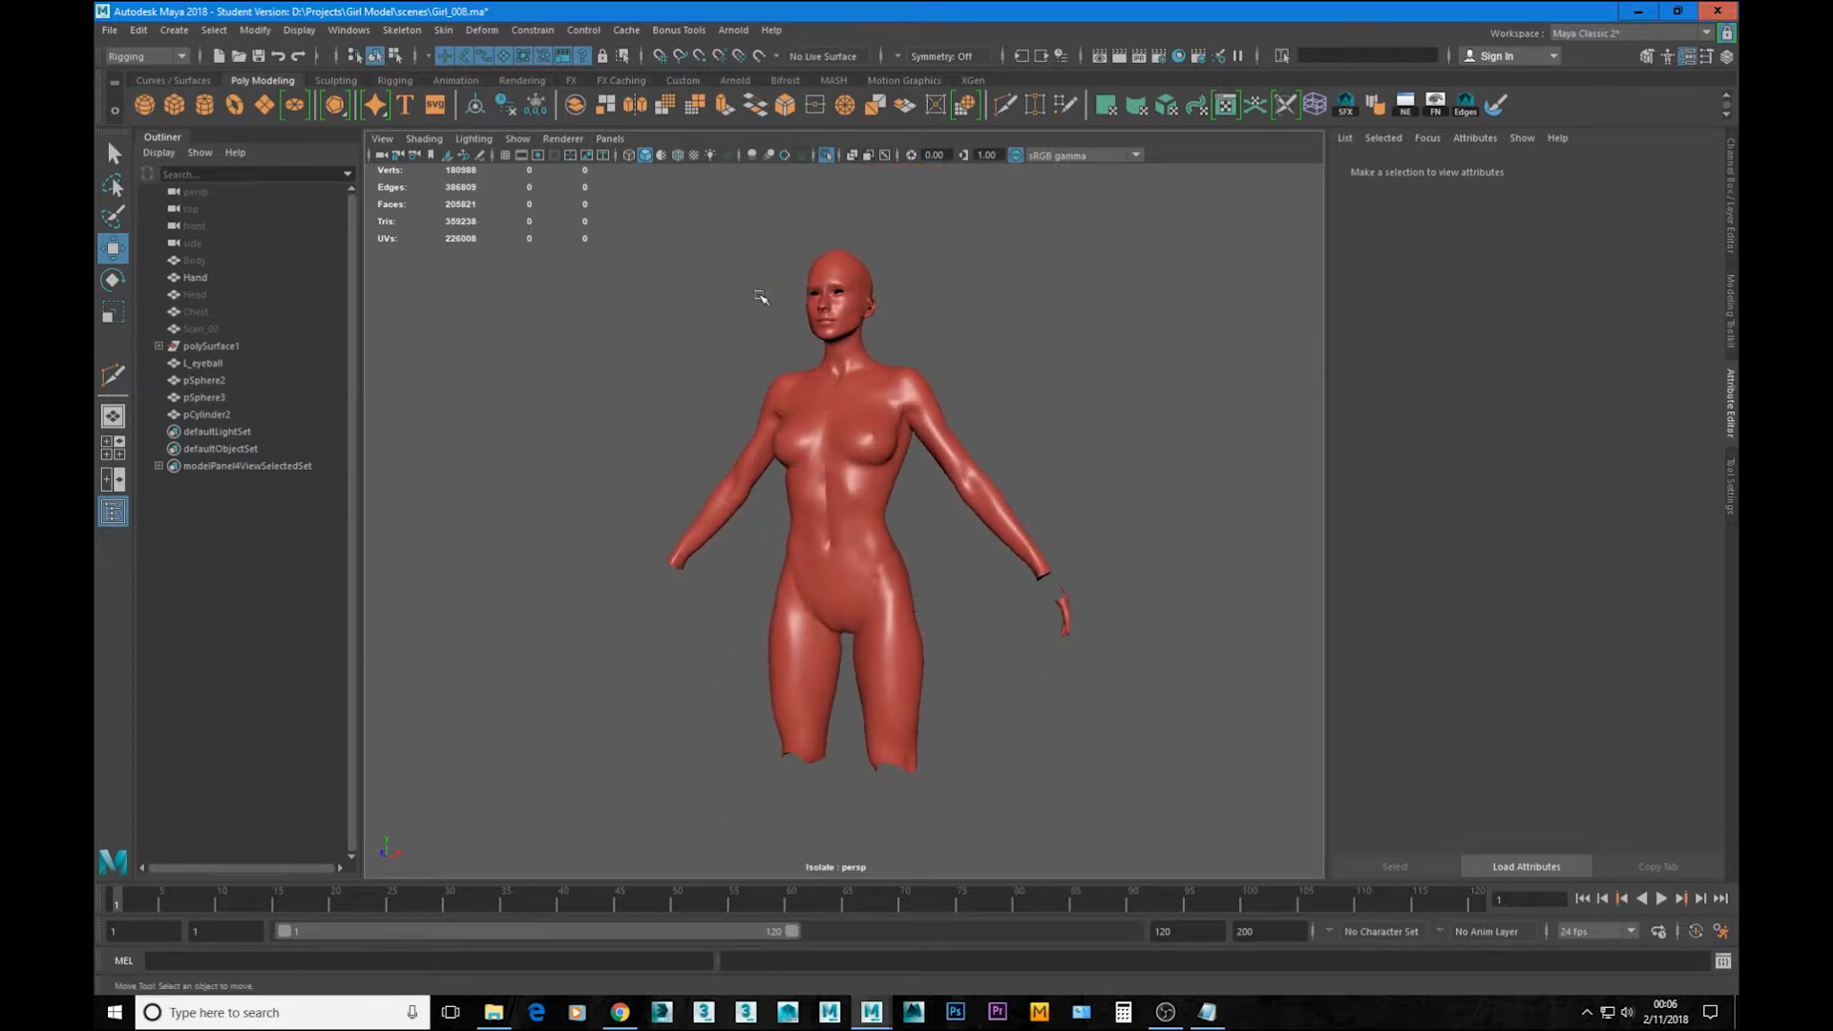
alt+drag(890, 471, 827, 451)
alt+drag(897, 357, 874, 367)
alt+middle_drag(980, 593, 896, 458)
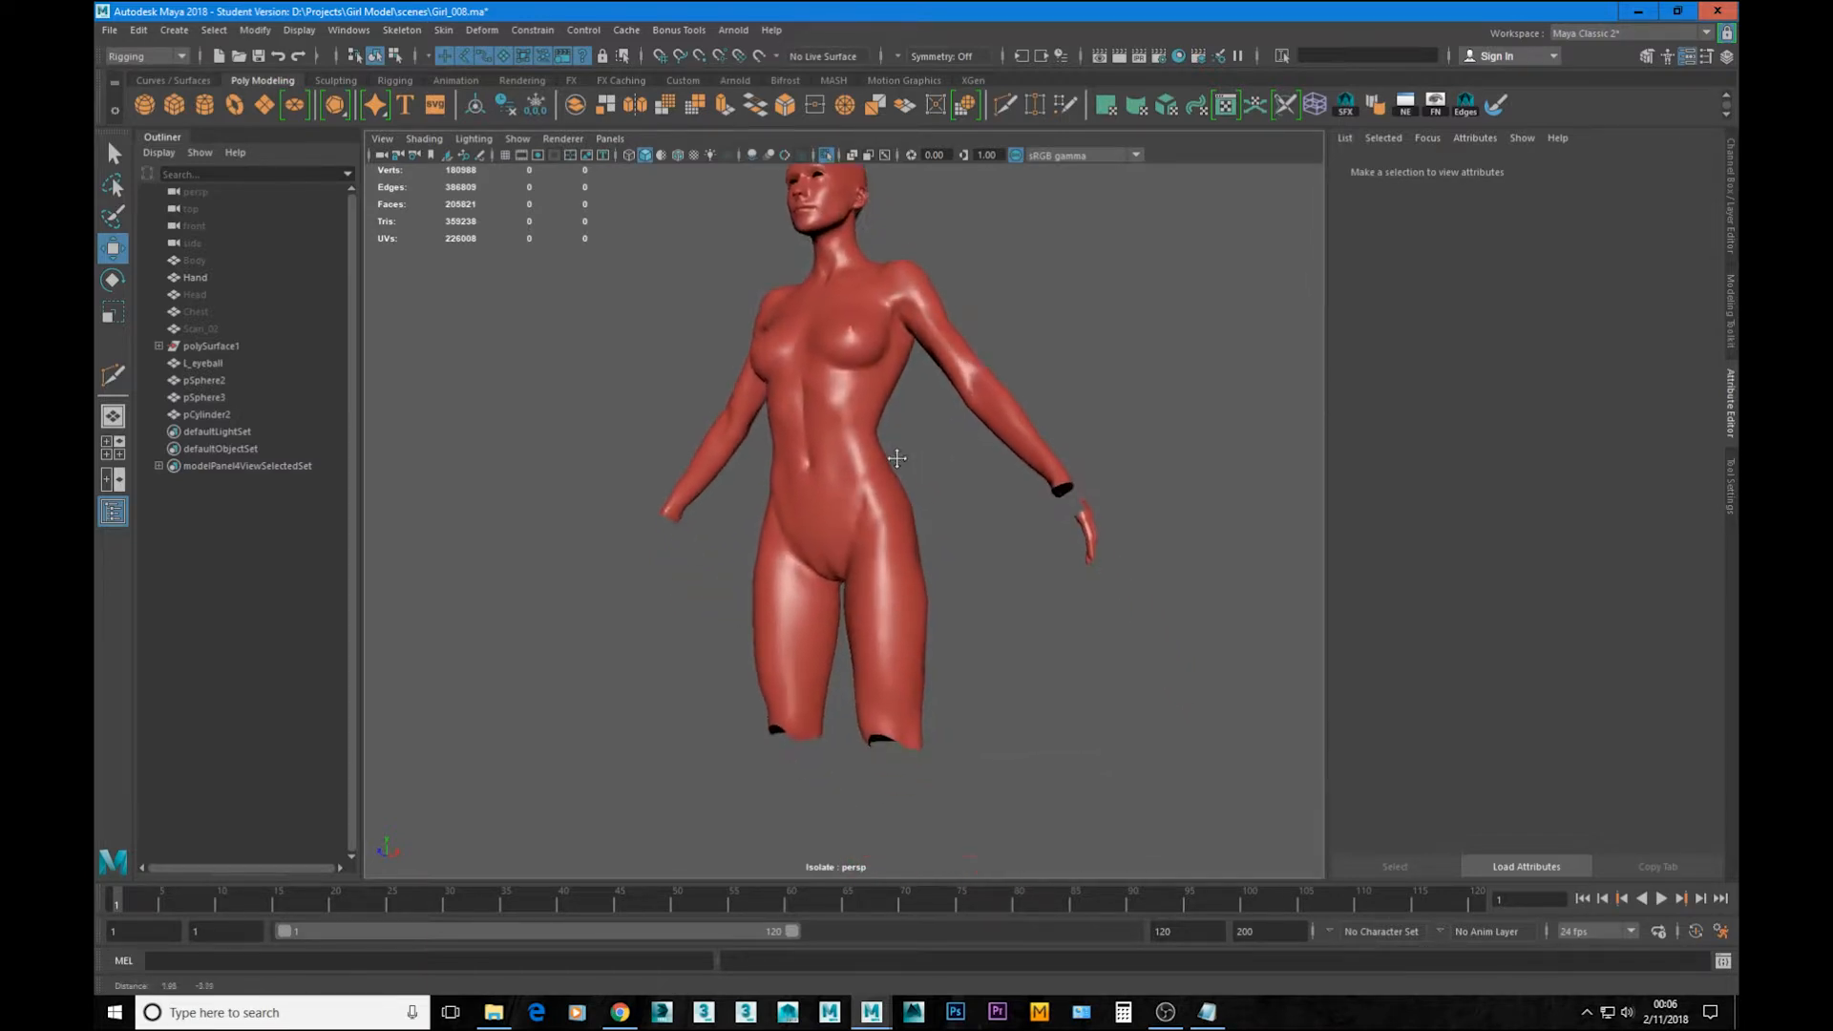
alt+right_drag(897, 458, 952, 551)
alt+drag(952, 551, 857, 541)
alt+middle_drag(981, 544, 994, 589)
alt+right_drag(994, 589, 909, 573)
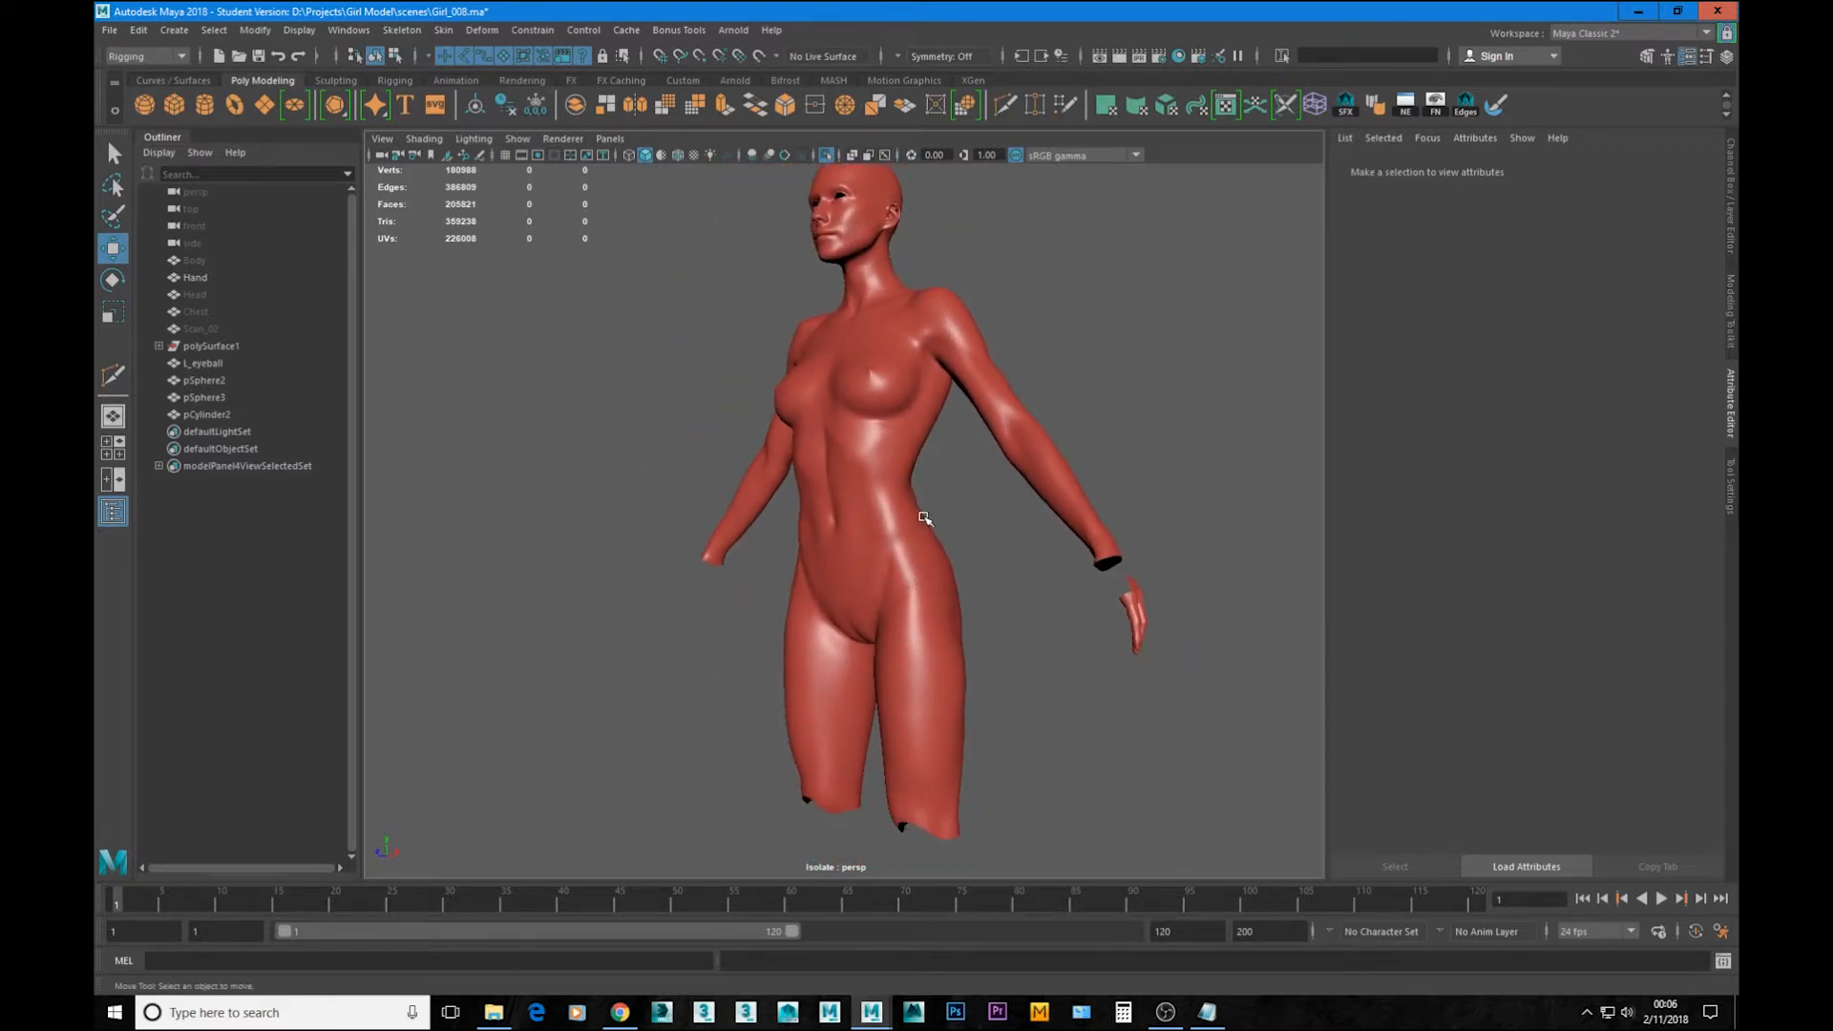
alt+middle_drag(993, 531, 1002, 542)
alt+right_drag(1001, 543, 995, 546)
alt+drag(995, 544, 990, 545)
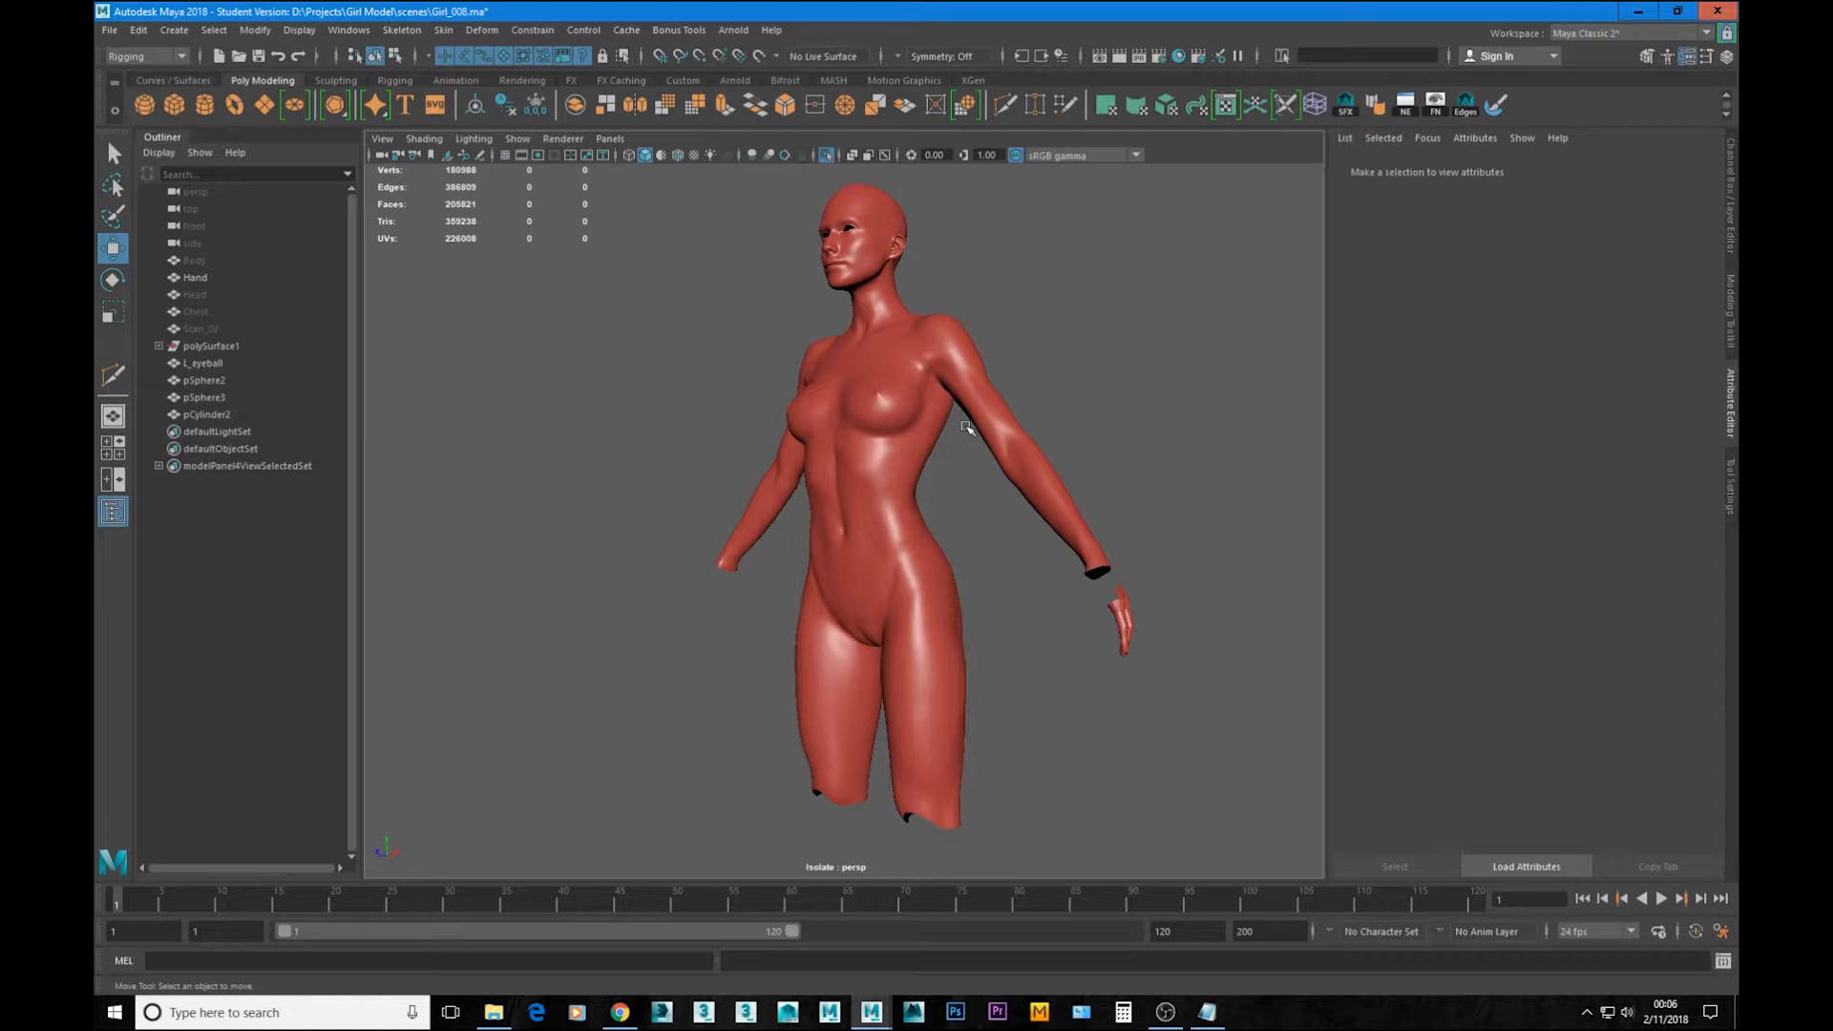
alt+drag(876, 520, 987, 516)
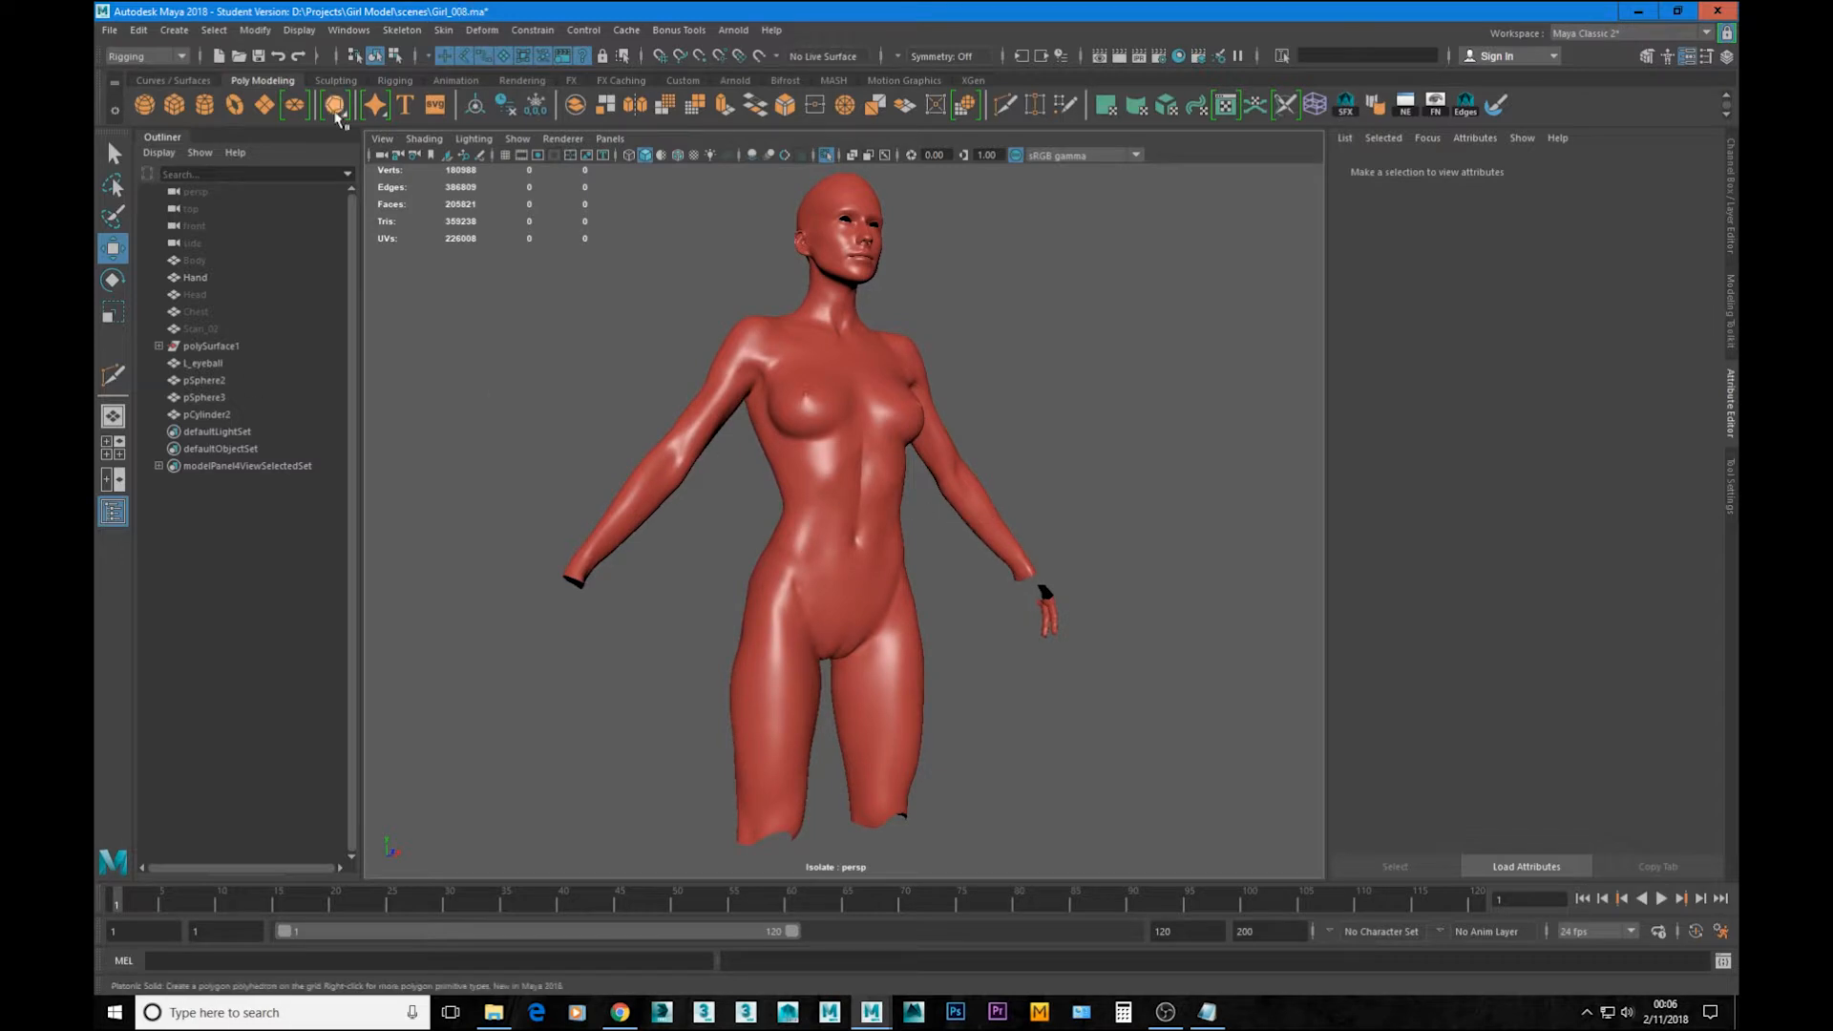
click(201, 364)
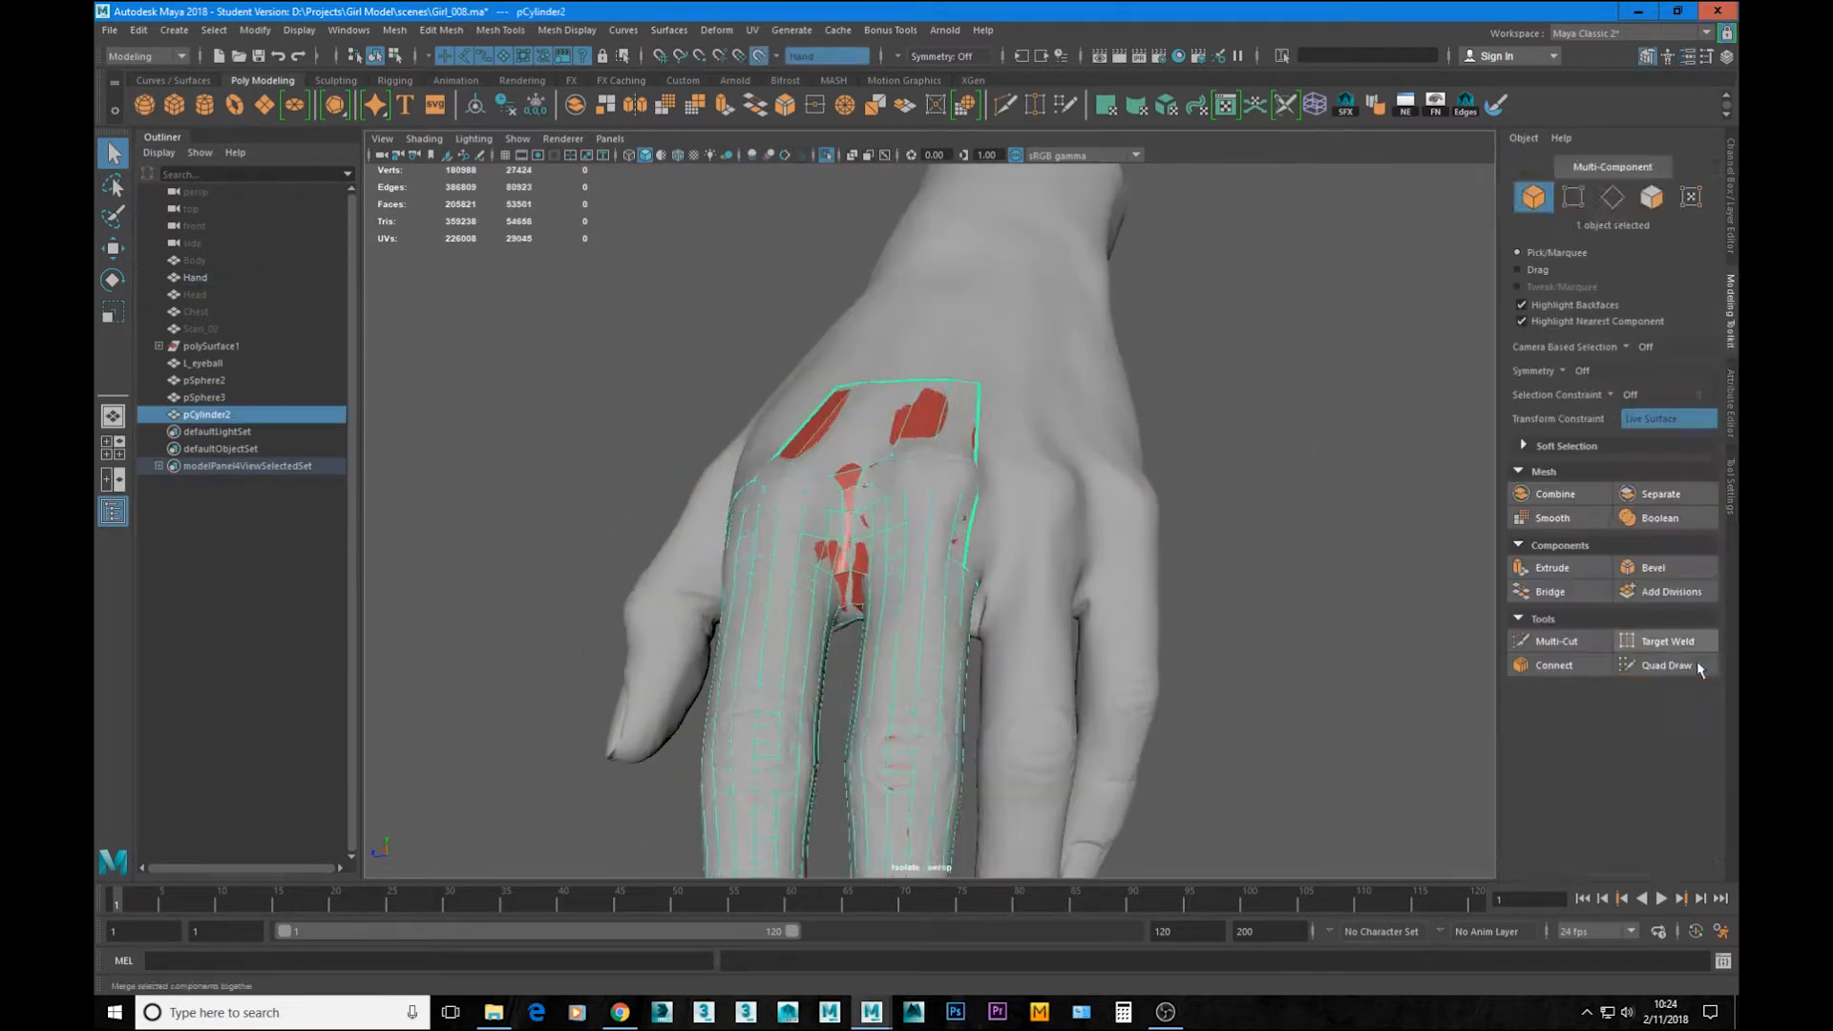
Step: Move the open-ended low-poly cylinder onto the scanned hand's ring finger and scale it to surround the finger
scroll(982, 661, up, 5)
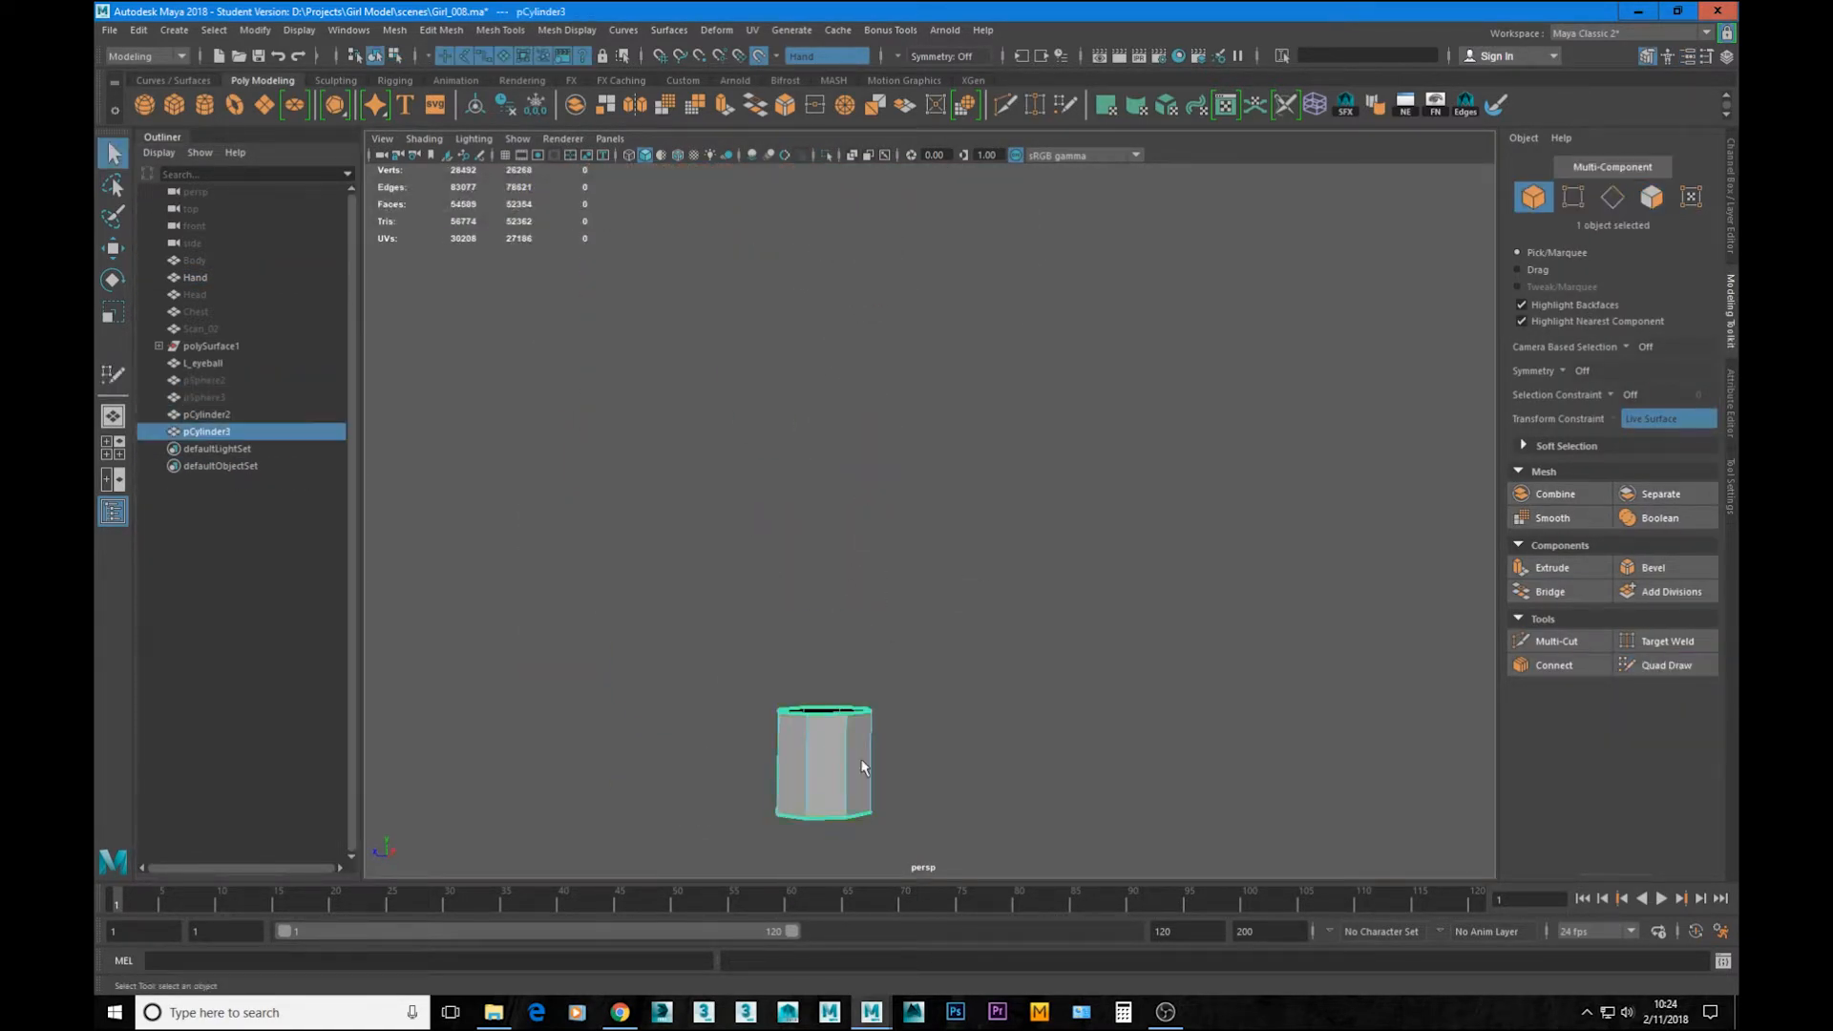
alt+drag(1029, 408, 940, 650)
key(w)
drag(940, 649, 943, 781)
alt+drag(952, 572, 891, 625)
key(r)
drag(891, 625, 837, 611)
key(w)
alt+drag(837, 611, 986, 643)
Step: Duplicate the ring finger's cylinder and move, rotate and scale the copy to surround the little finger
key(ctrl+d)
key(w)
drag(859, 662, 1035, 675)
key(e)
alt+drag(1035, 675, 894, 611)
key(w)
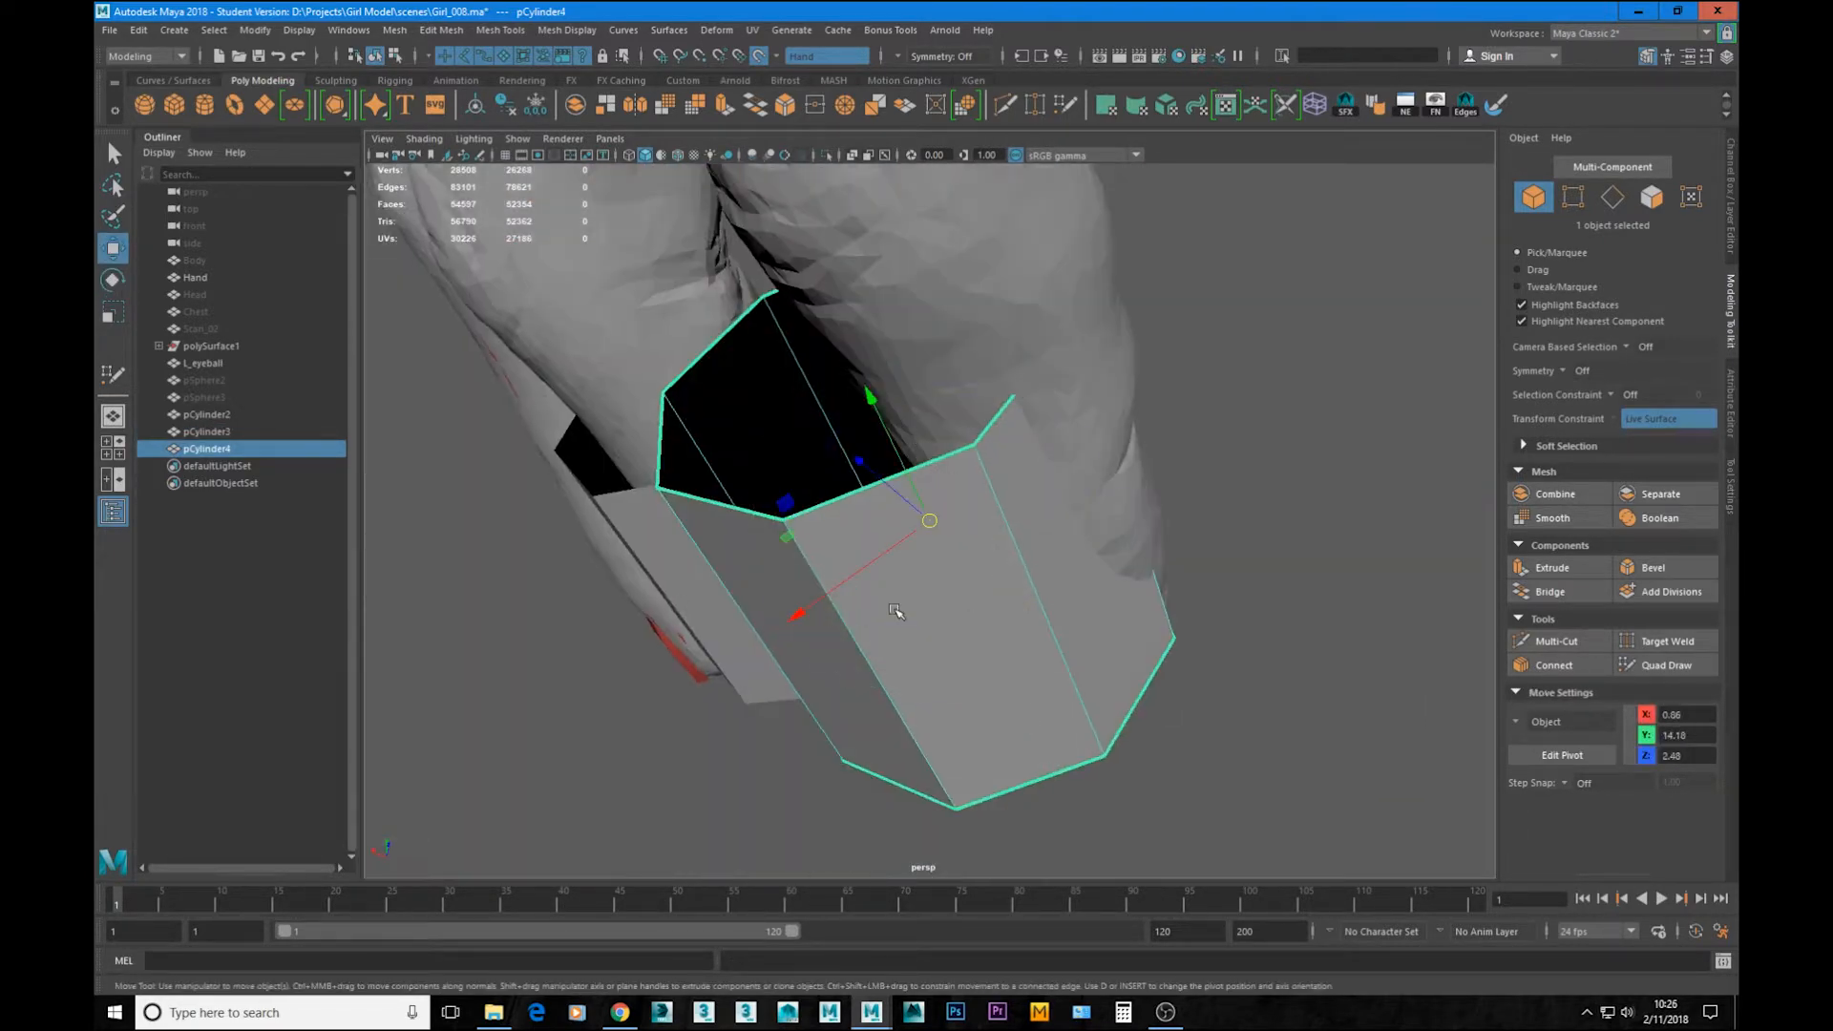
alt+drag(782, 581, 993, 687)
key(r)
key(e)
alt+drag(993, 688, 754, 535)
Step: Adjust the upper ring of vertices on the ring finger's cylinder to follow the finger
key(q)
right_drag(755, 535, 675, 534)
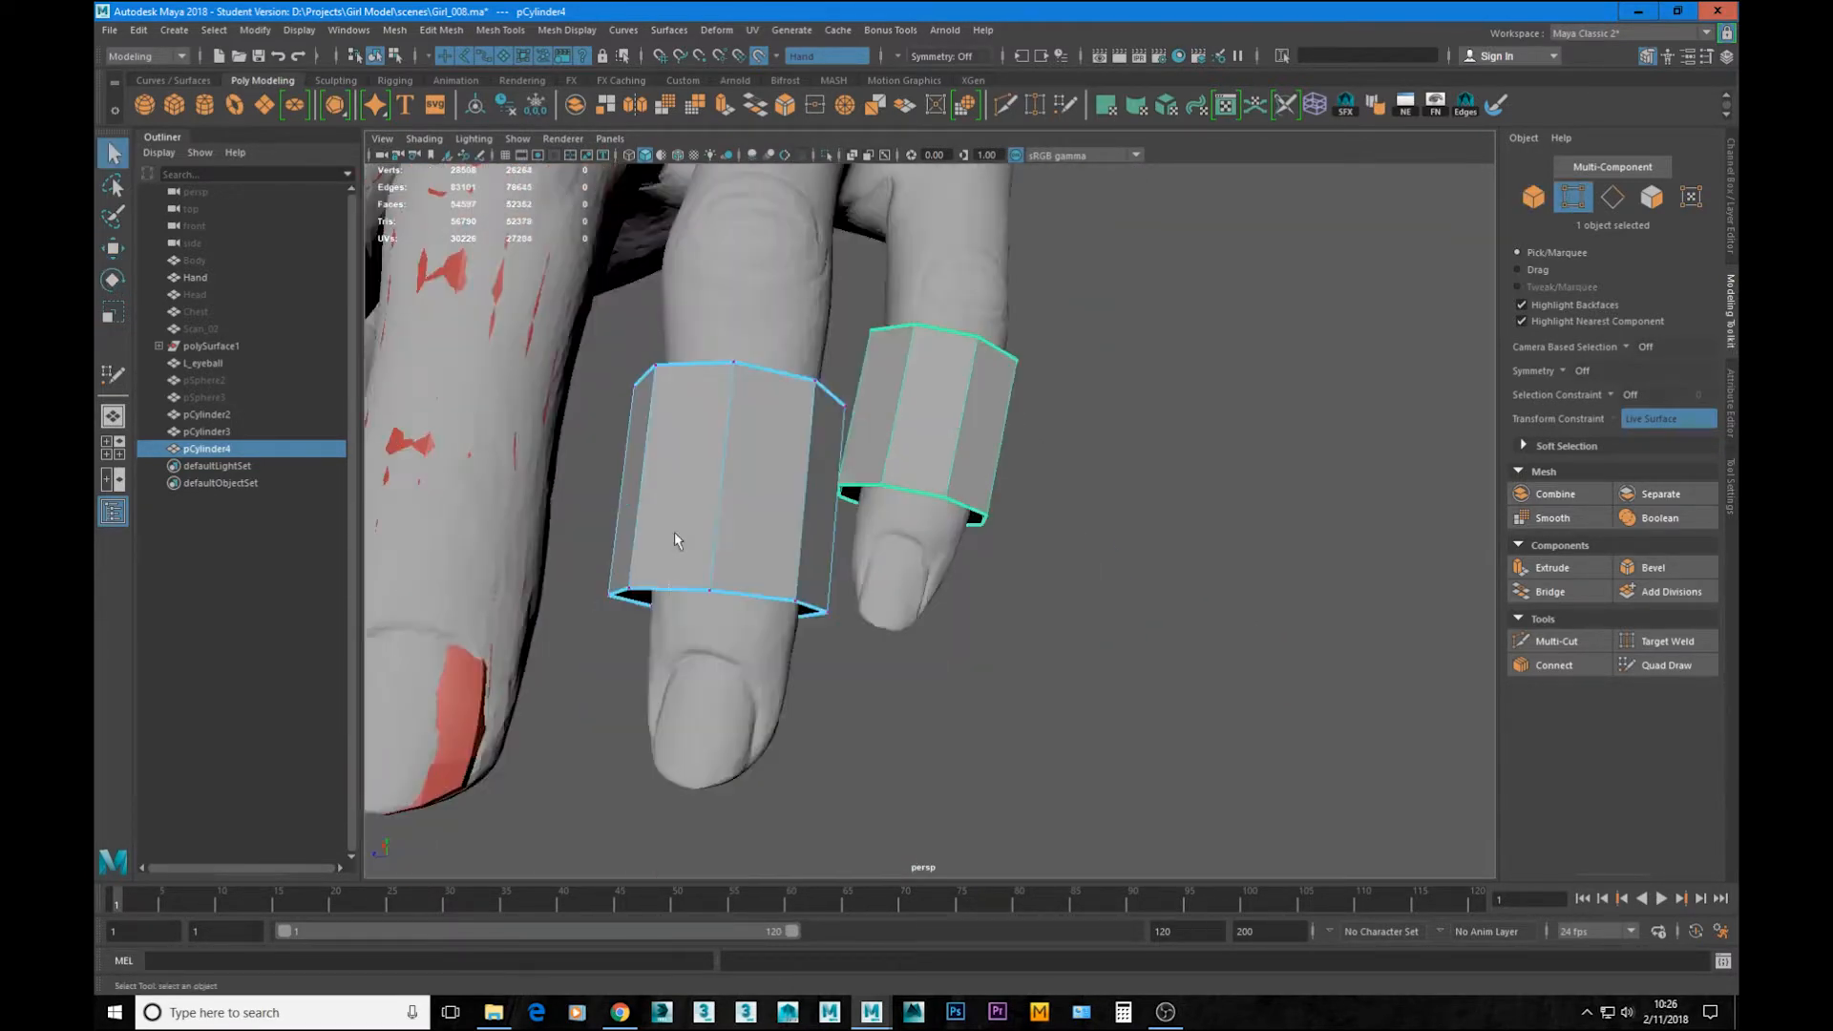
drag(611, 339, 859, 420)
key(w)
mouse_move(726, 534)
alt+mouse_down()
mouse_move(774, 382)
mouse_move(790, 600)
mouse_move(816, 403)
mouse_move(716, 448)
mouse_move(646, 426)
mouse_move(802, 435)
mouse_move(1060, 592)
mouse_move(1092, 638)
mouse_move(1134, 599)
mouse_move(1002, 635)
mouse_move(1117, 659)
mouse_move(1076, 670)
mouse_move(1337, 644)
mouse_move(589, 621)
mouse_move(1031, 726)
mouse_move(843, 614)
mouse_move(1090, 756)
mouse_move(1022, 611)
mouse_move(1072, 621)
mouse_move(993, 611)
alt+mouse_up()
Step: Insert edge loops into the ring finger's cylinder with Quad Draw
key(y)
ctrl+click(1012, 516)
ctrl+click(990, 401)
alt+drag(840, 547, 961, 653)
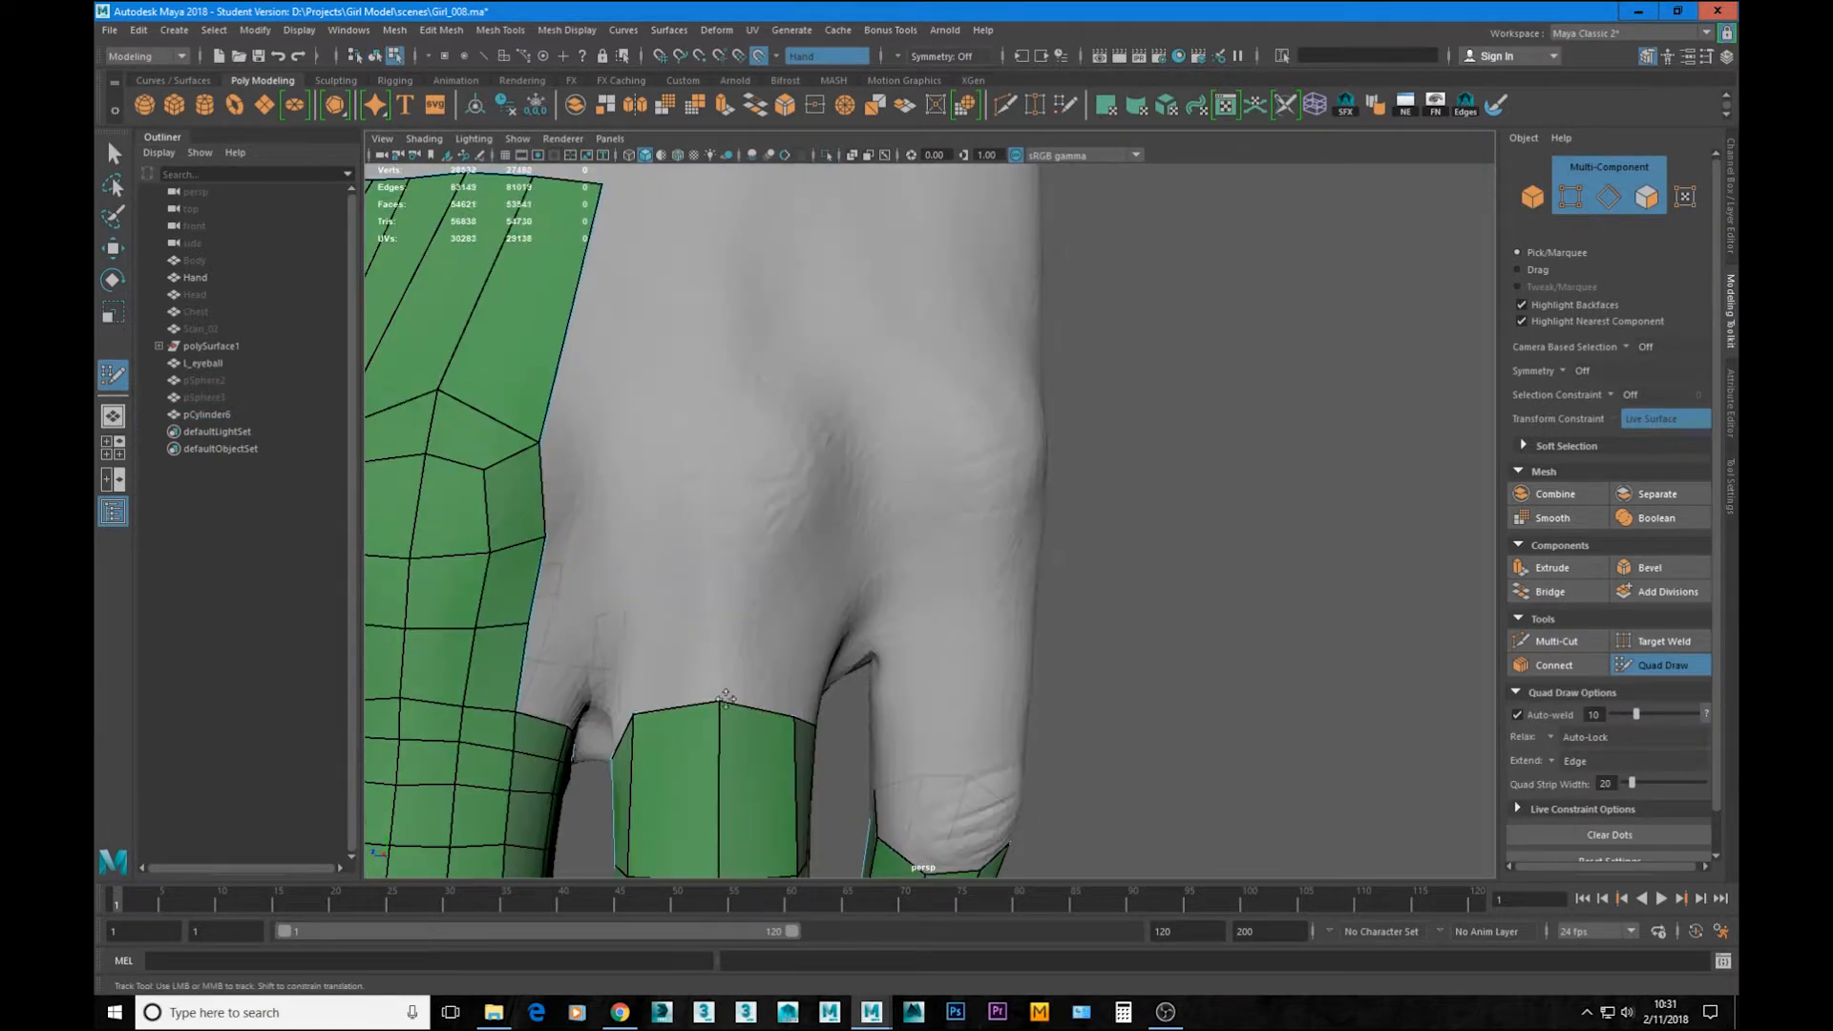
Step: Extend the ring finger's quads along the finger and insert edge loops to follow its bends
alt+middle_drag(821, 706, 900, 622)
alt+drag(900, 622, 668, 478)
middle_drag(918, 525, 915, 617)
alt+drag(914, 613, 1058, 641)
shift+click(908, 611)
ctrl+click(993, 616)
ctrl+click(967, 640)
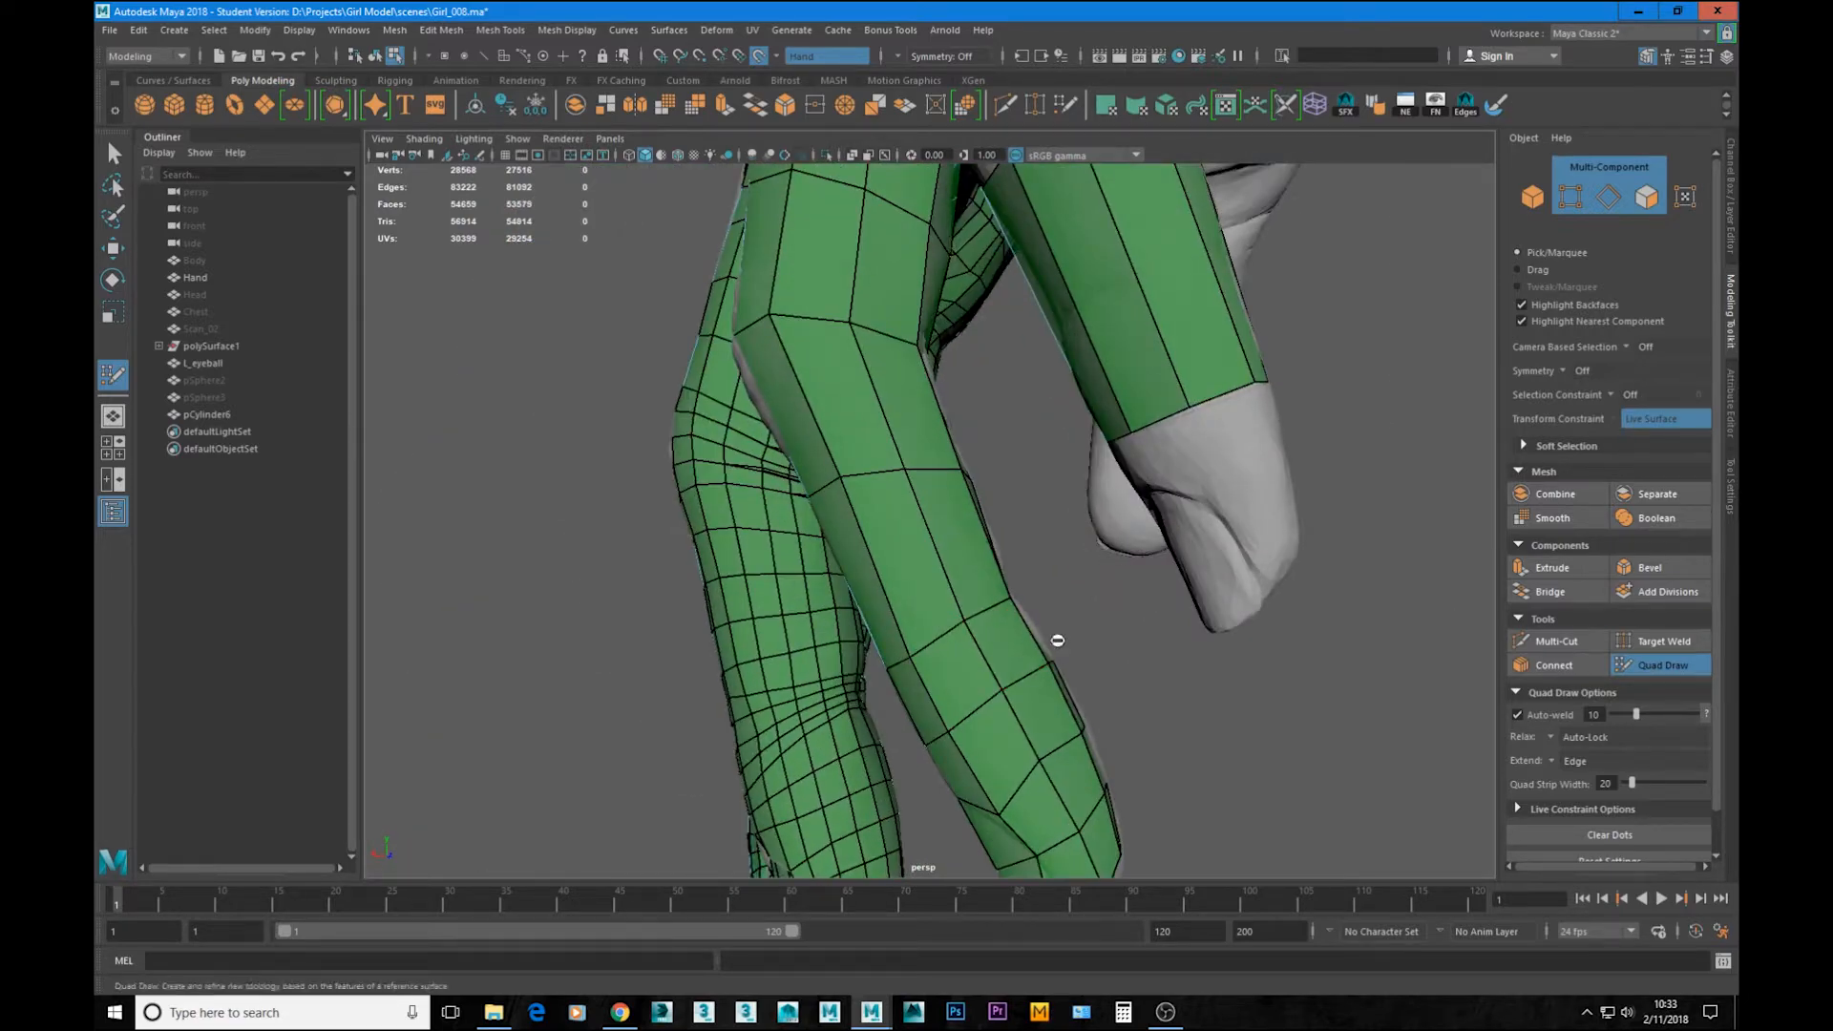
Step: Fit the ring finger's quads to the scan and insert edge loops near its joint with Quad Draw
mouse_move(888, 728)
alt+mouse_down()
mouse_move(621, 798)
mouse_move(887, 727)
alt+mouse_up()
middle_drag(1048, 601, 920, 736)
mouse_move(920, 737)
alt+mouse_down()
mouse_move(916, 631)
mouse_move(1026, 736)
mouse_move(725, 749)
alt+mouse_up()
key(ctrl+shift+q)
alt+drag(899, 702, 1067, 636)
ctrl+click(1025, 683)
ctrl+click(1026, 625)
Step: Insert further closely spaced edge loops across the ring finger's joints to support the creases
alt+drag(1179, 589, 1114, 591)
ctrl+click(818, 598)
ctrl+click(818, 613)
alt+drag(990, 544, 1114, 567)
ctrl+click(997, 598)
ctrl+click(999, 637)
ctrl+click(1058, 572)
ctrl+click(1058, 645)
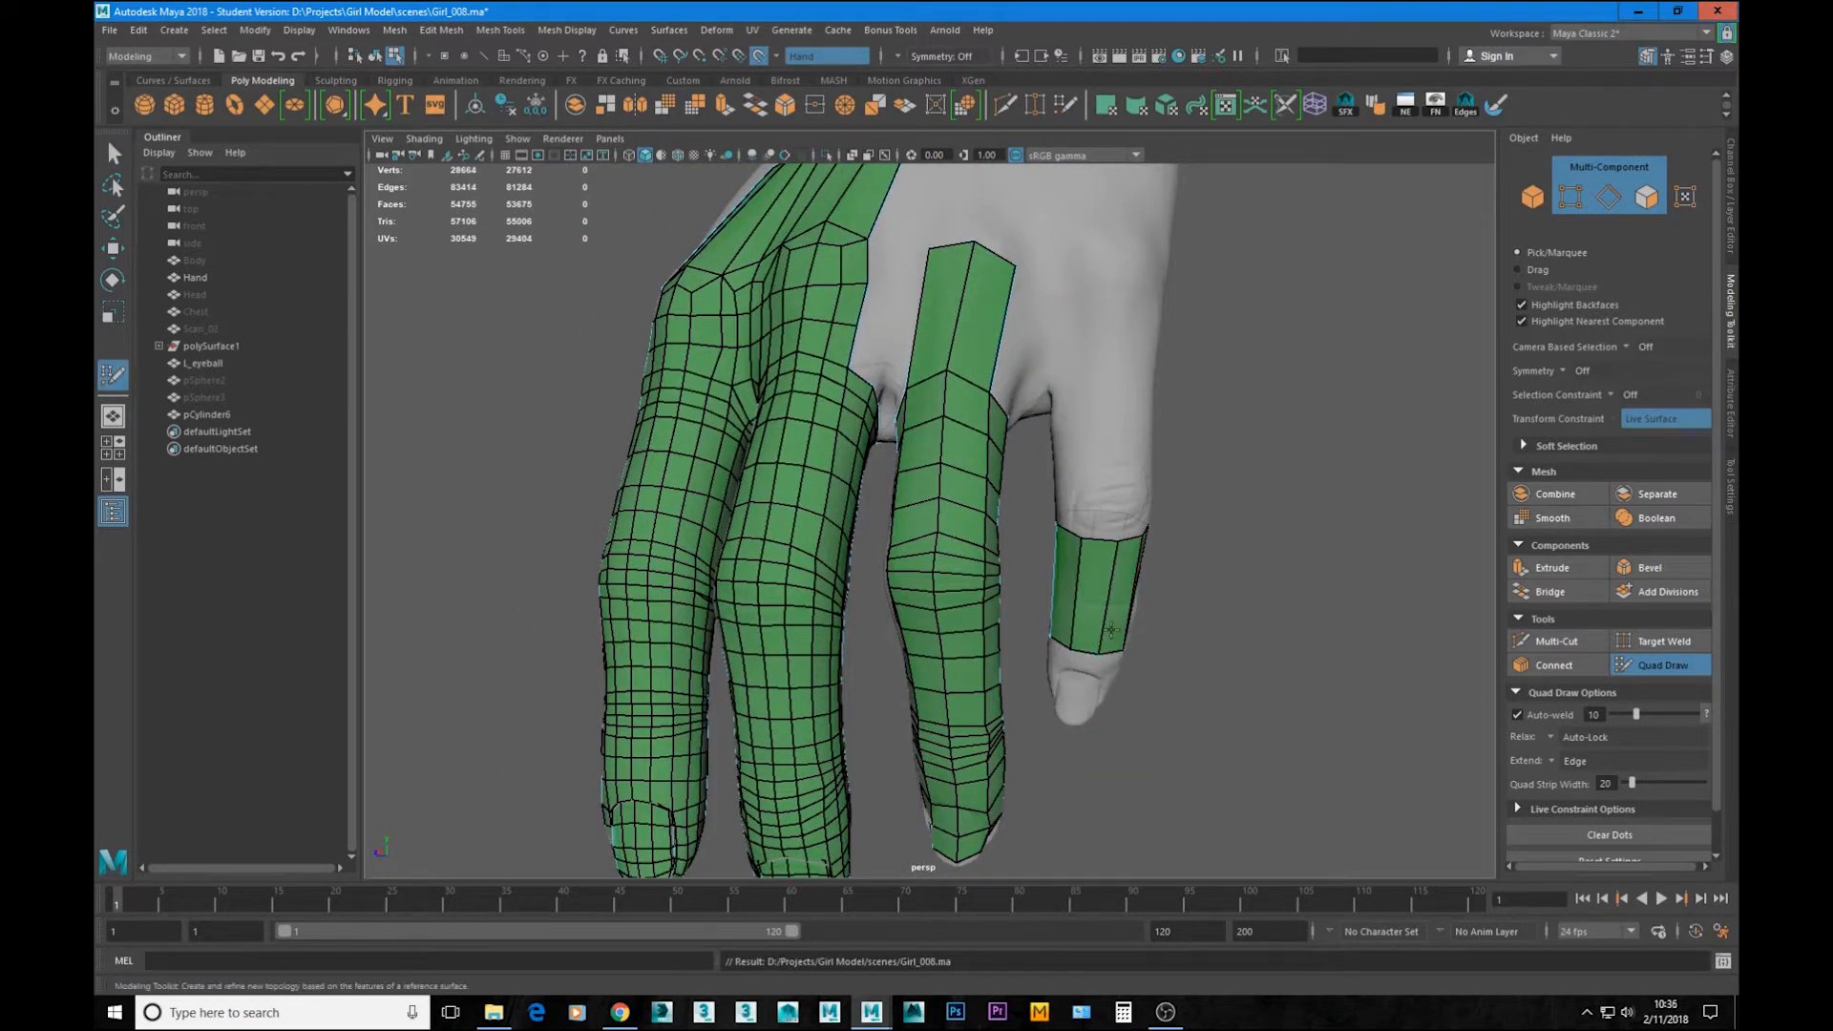
Step: Insert more edge loops along and around the ring finger, shaping the fingertip quads around the nail
alt+drag(1111, 630, 857, 615)
ctrl+click(940, 392)
ctrl+click(974, 393)
ctrl+click(833, 657)
alt+drag(984, 572, 903, 551)
ctrl+click(1002, 516)
ctrl+click(893, 540)
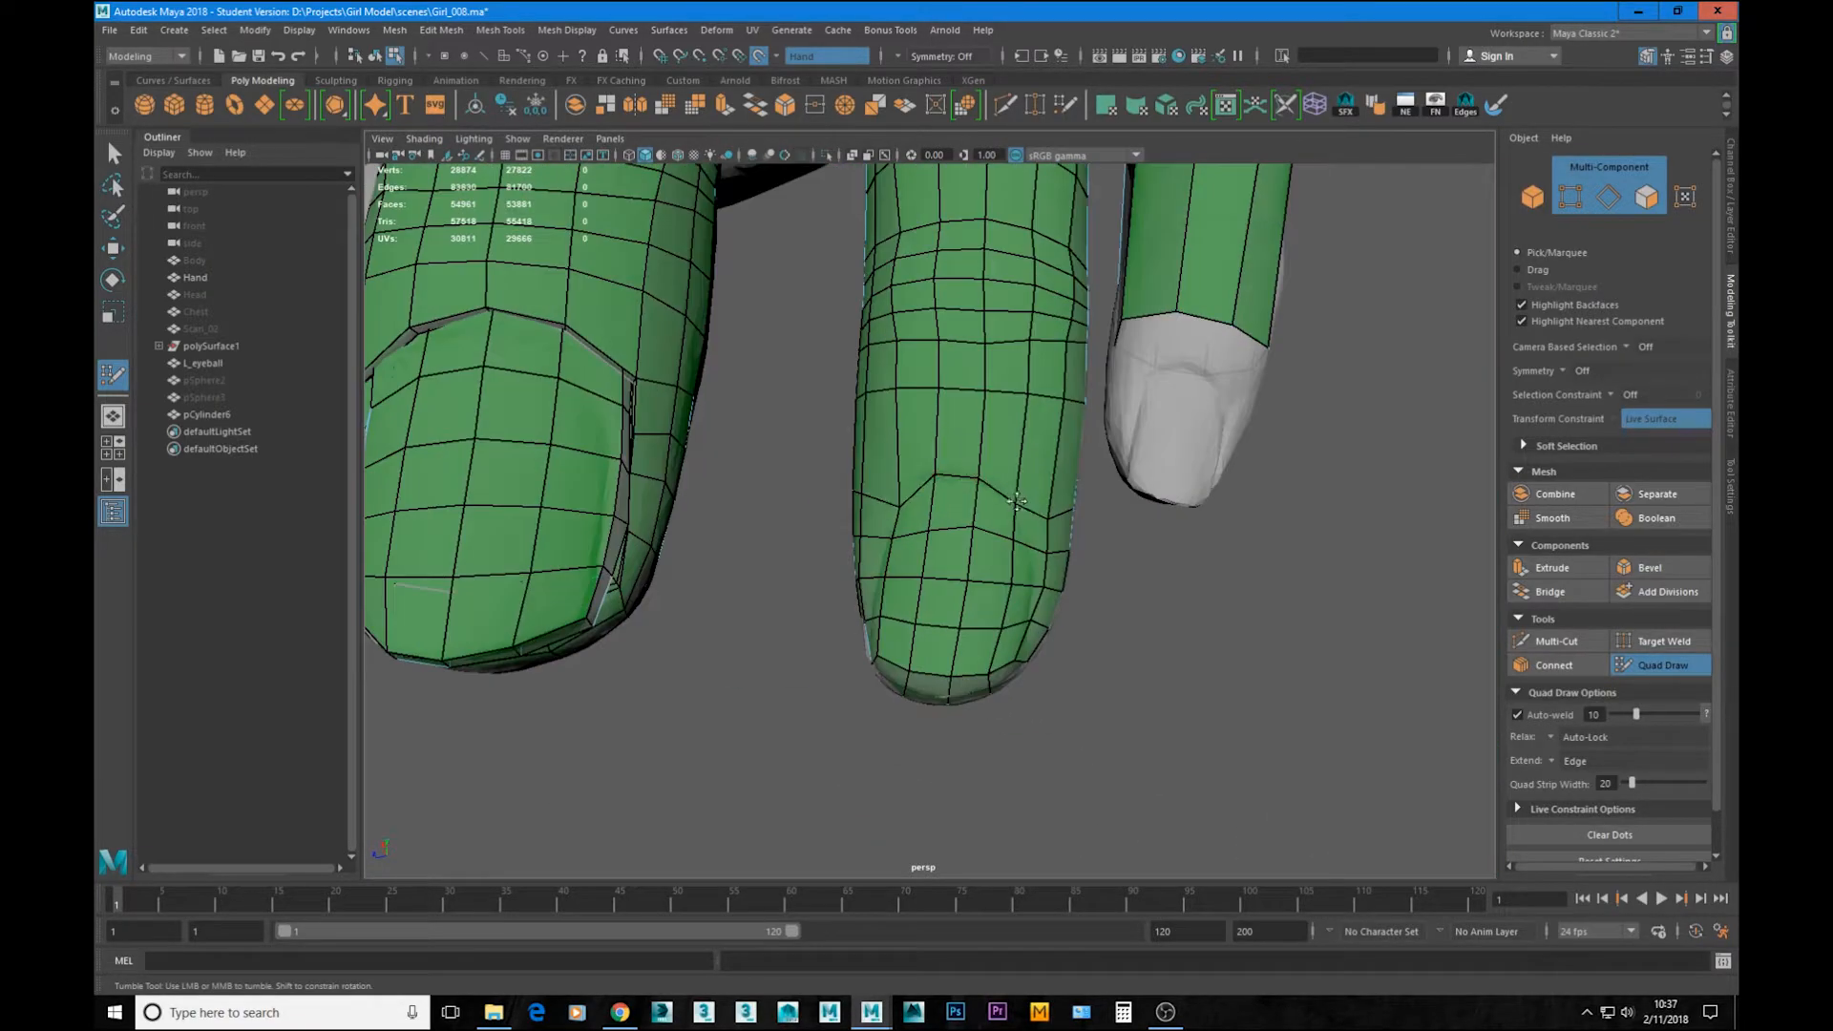
ctrl+click(1001, 622)
Step: Examine the ring finger's quad flow on the palm side, at the fingertip and on the back of the hand
alt+drag(1002, 622, 686, 659)
alt+drag(911, 635, 869, 425)
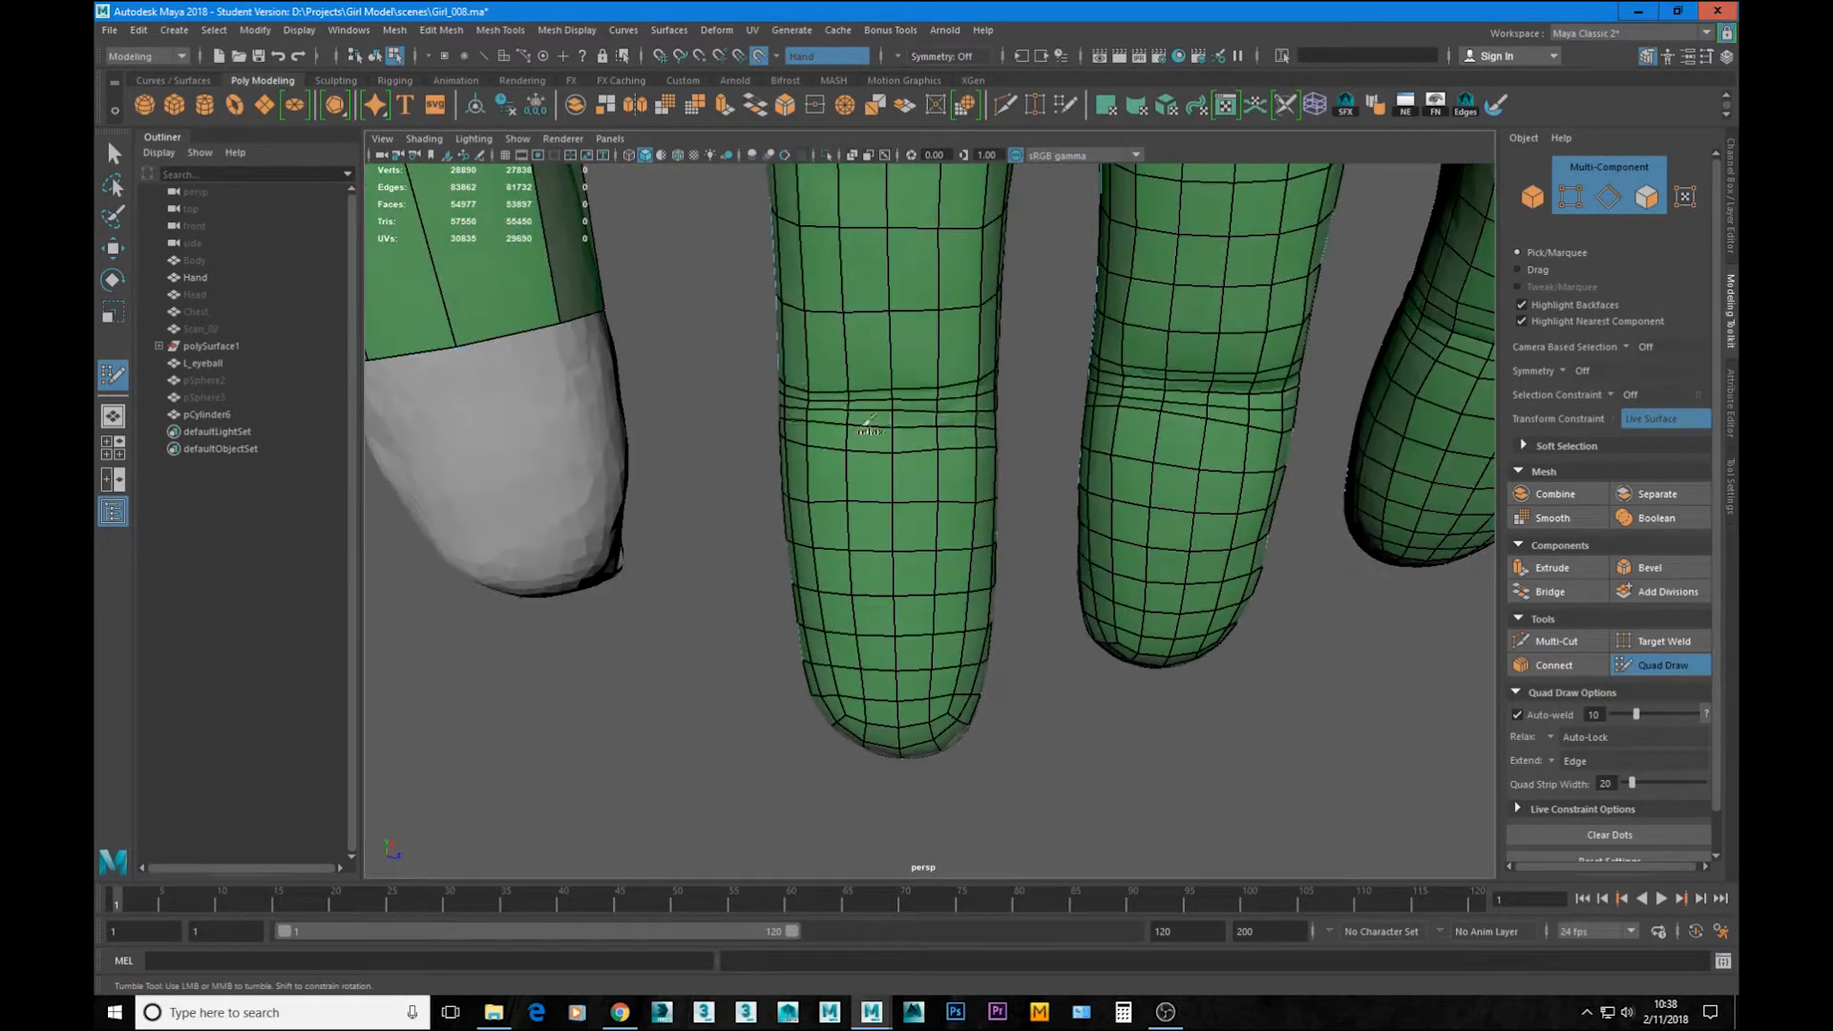
alt+drag(993, 372, 630, 763)
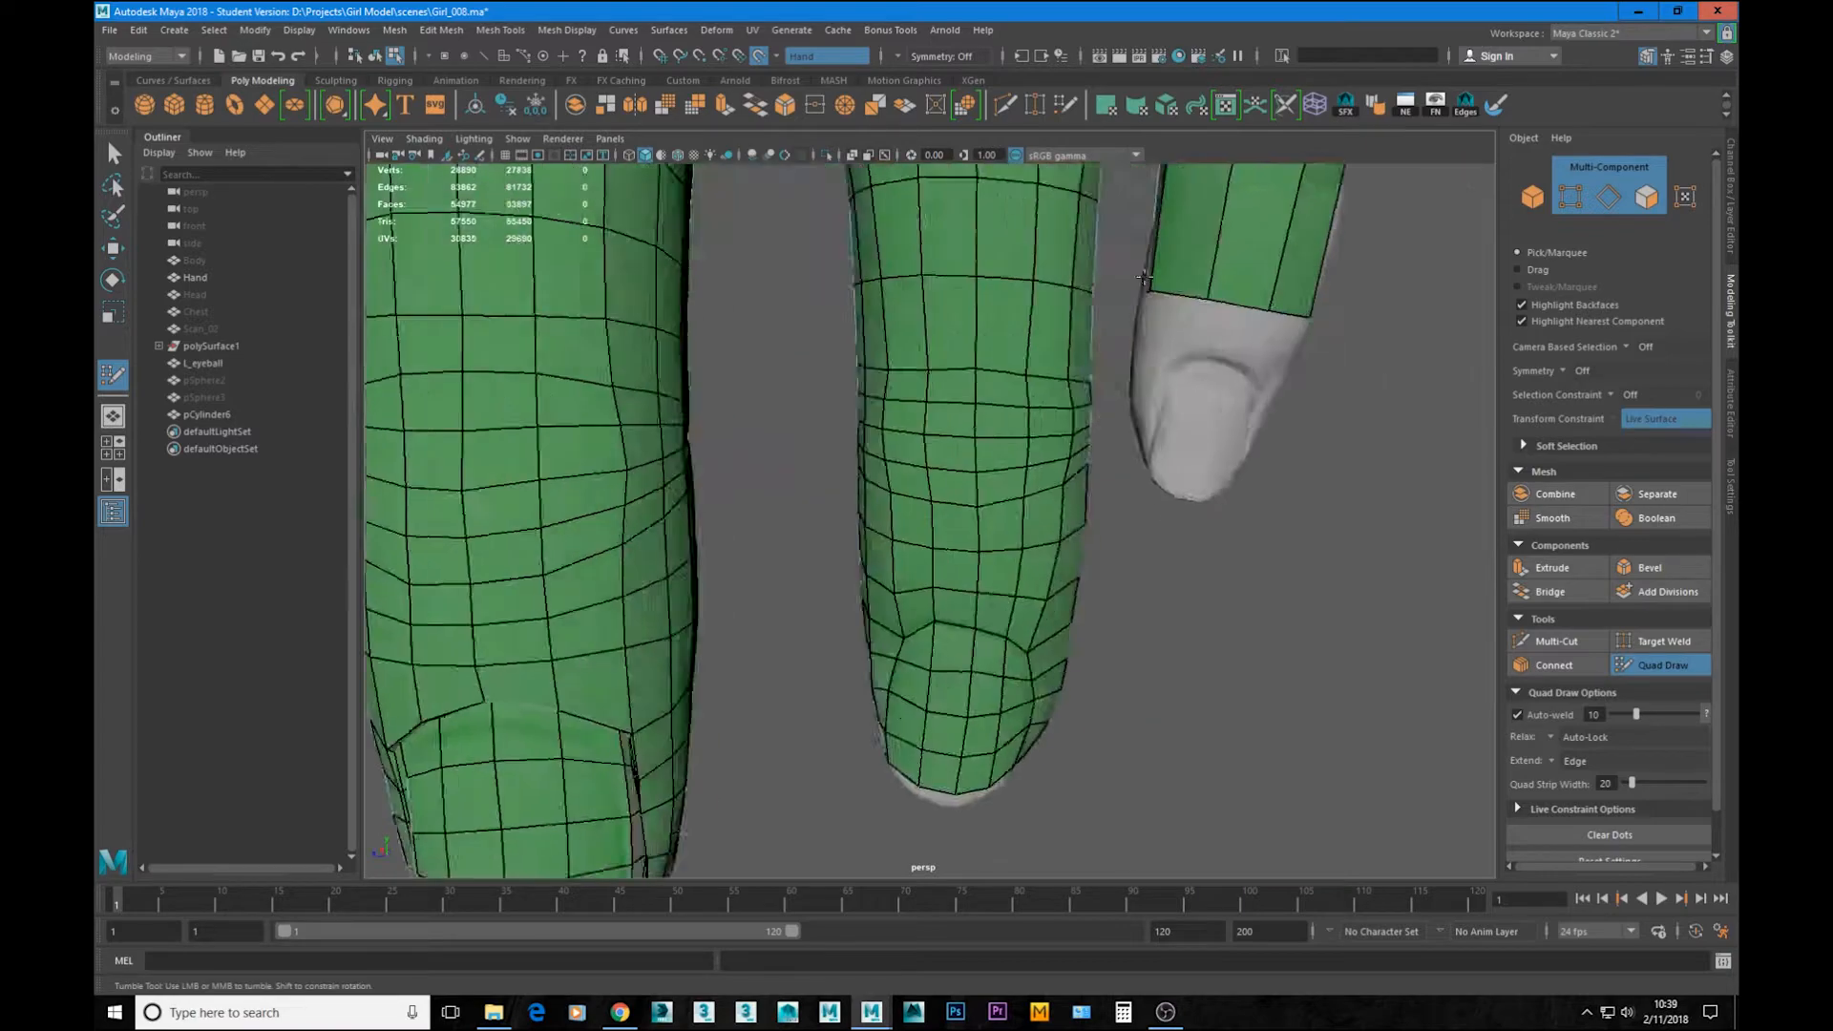
scroll(974, 515, down, 5)
alt+middle_drag(974, 503, 976, 598)
scroll(964, 573, up, 6)
alt+drag(592, 535, 856, 557)
scroll(855, 556, down, 8)
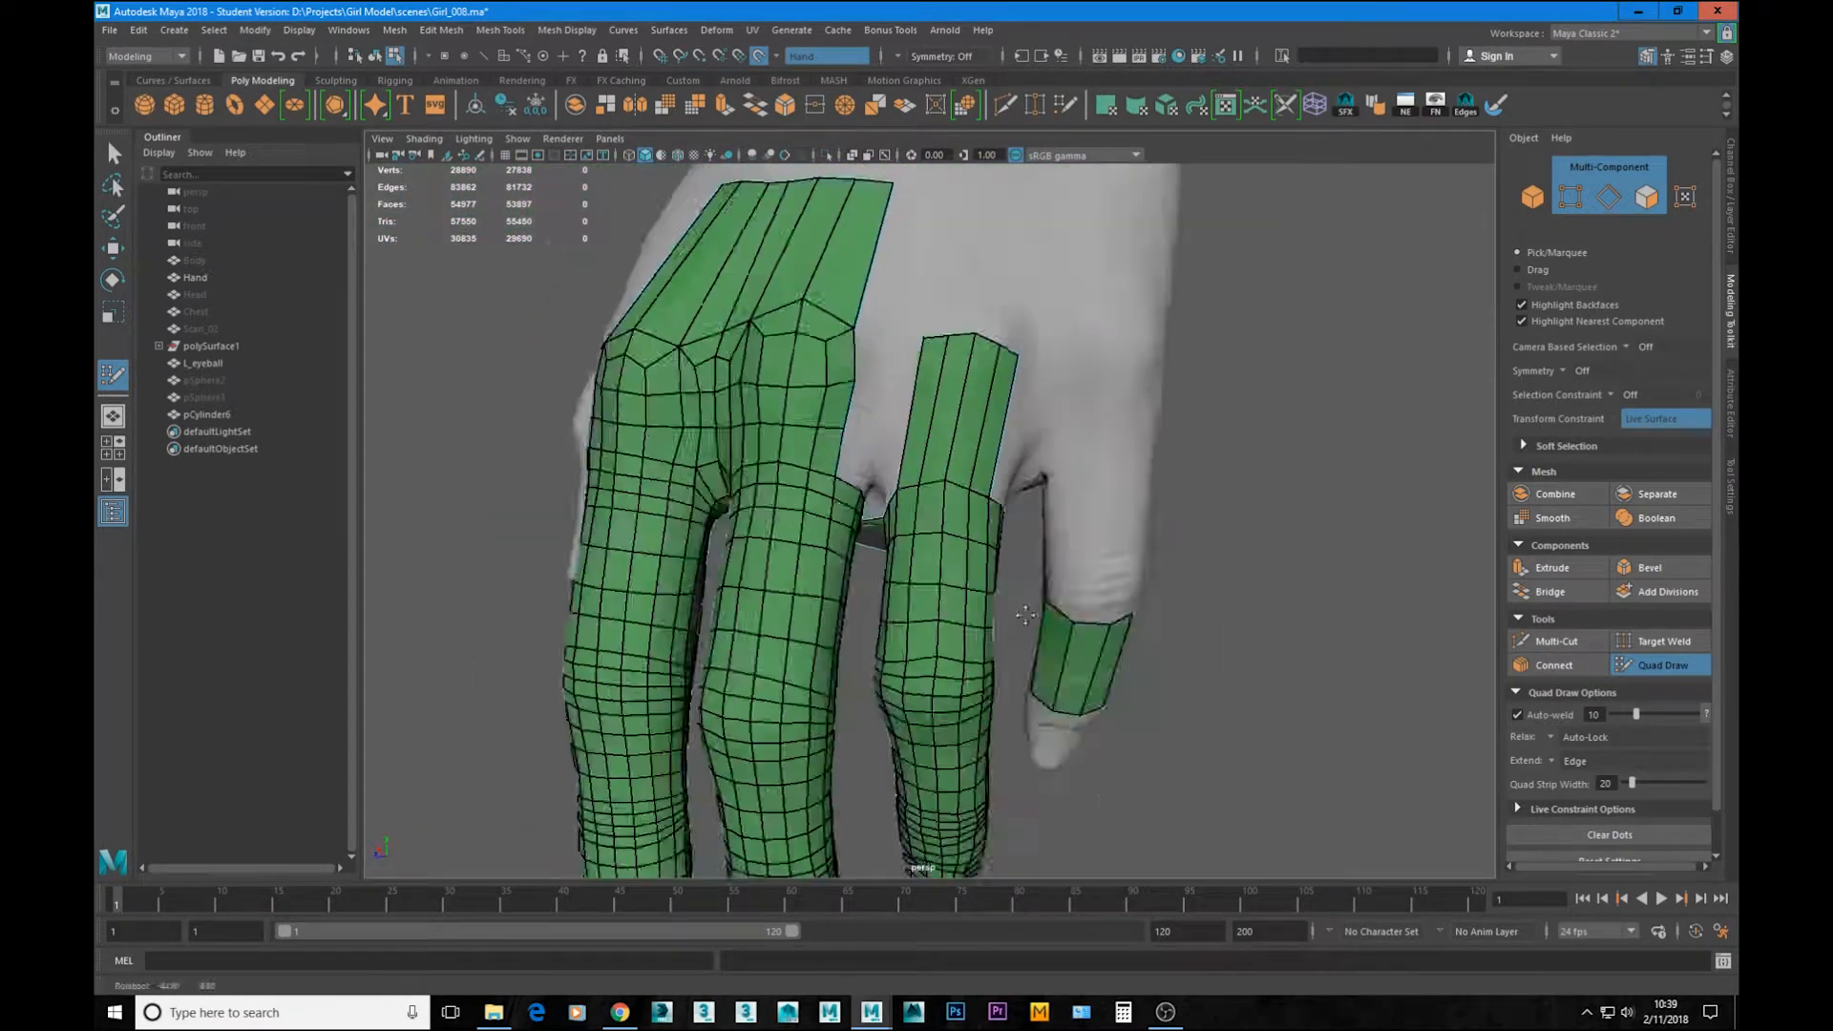
Step: Rework the ring finger's knuckle into an arch of quads and bridge it to the middle finger with subdivided quads
scroll(895, 557, up, 3)
alt+middle_drag(931, 352, 900, 582)
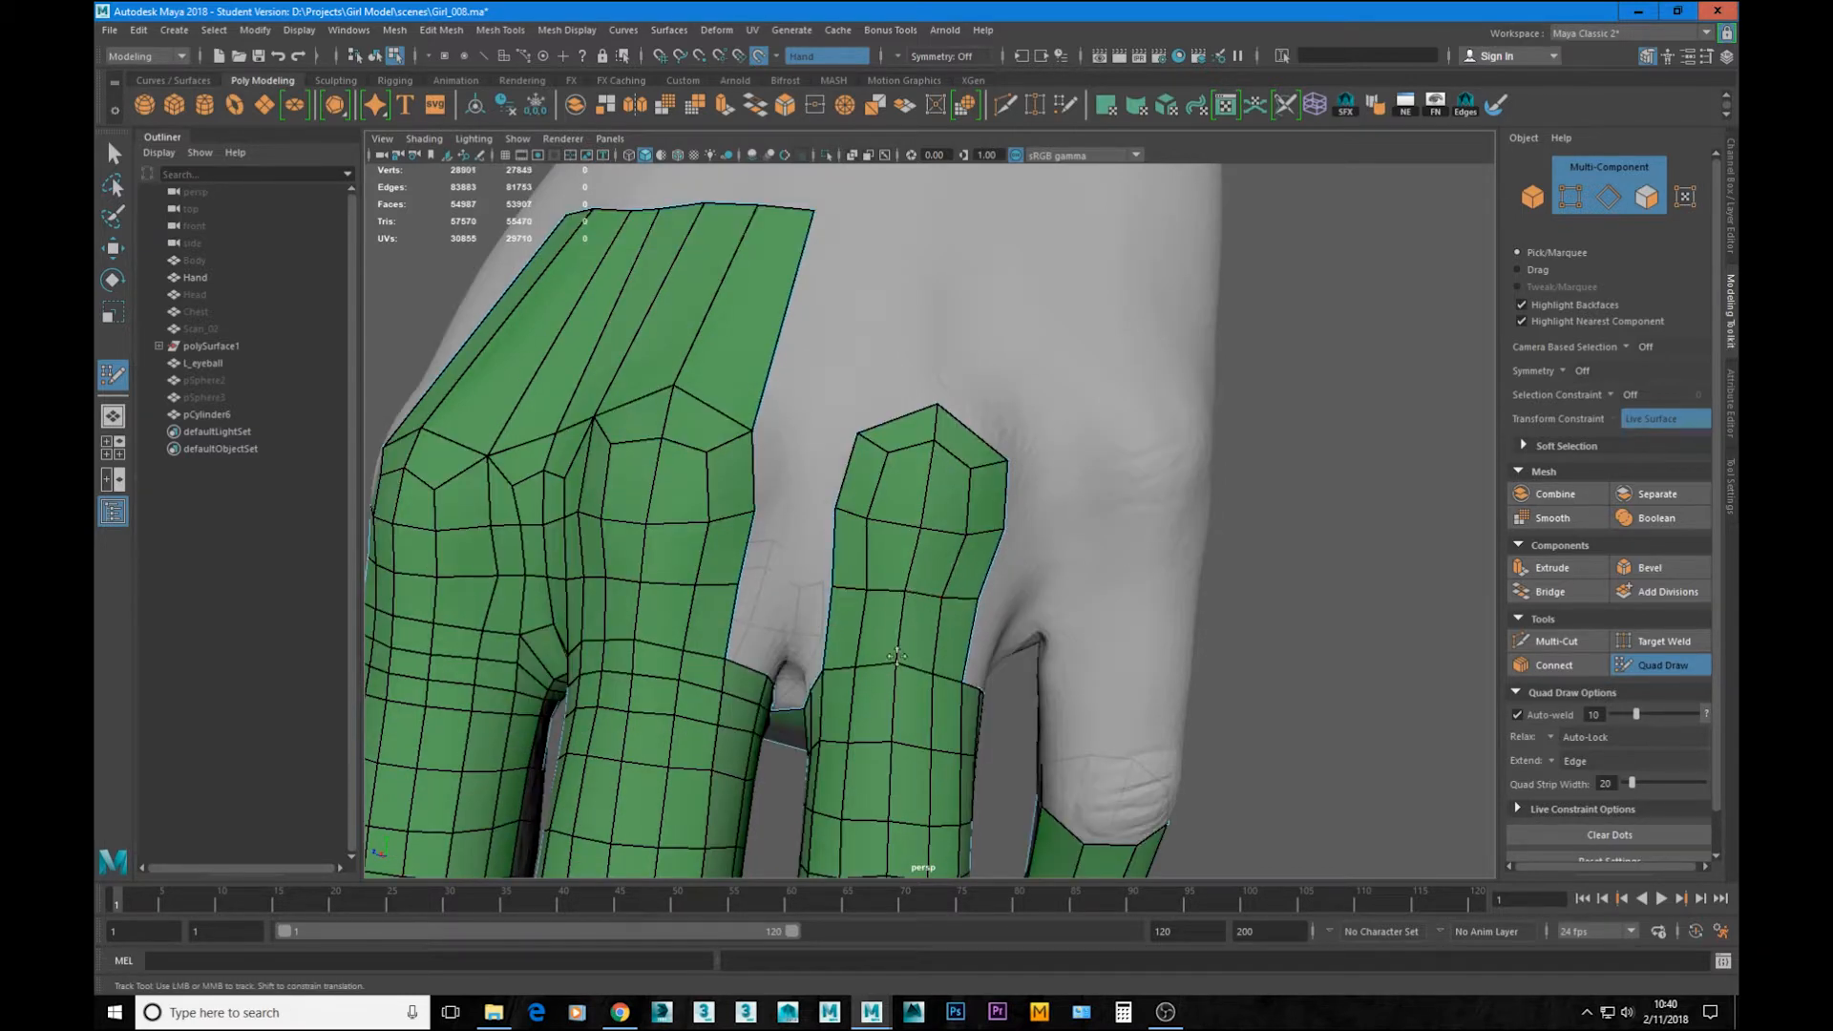
alt+middle_drag(896, 655, 901, 456)
alt+drag(933, 725, 611, 535)
alt+middle_drag(821, 554, 846, 511)
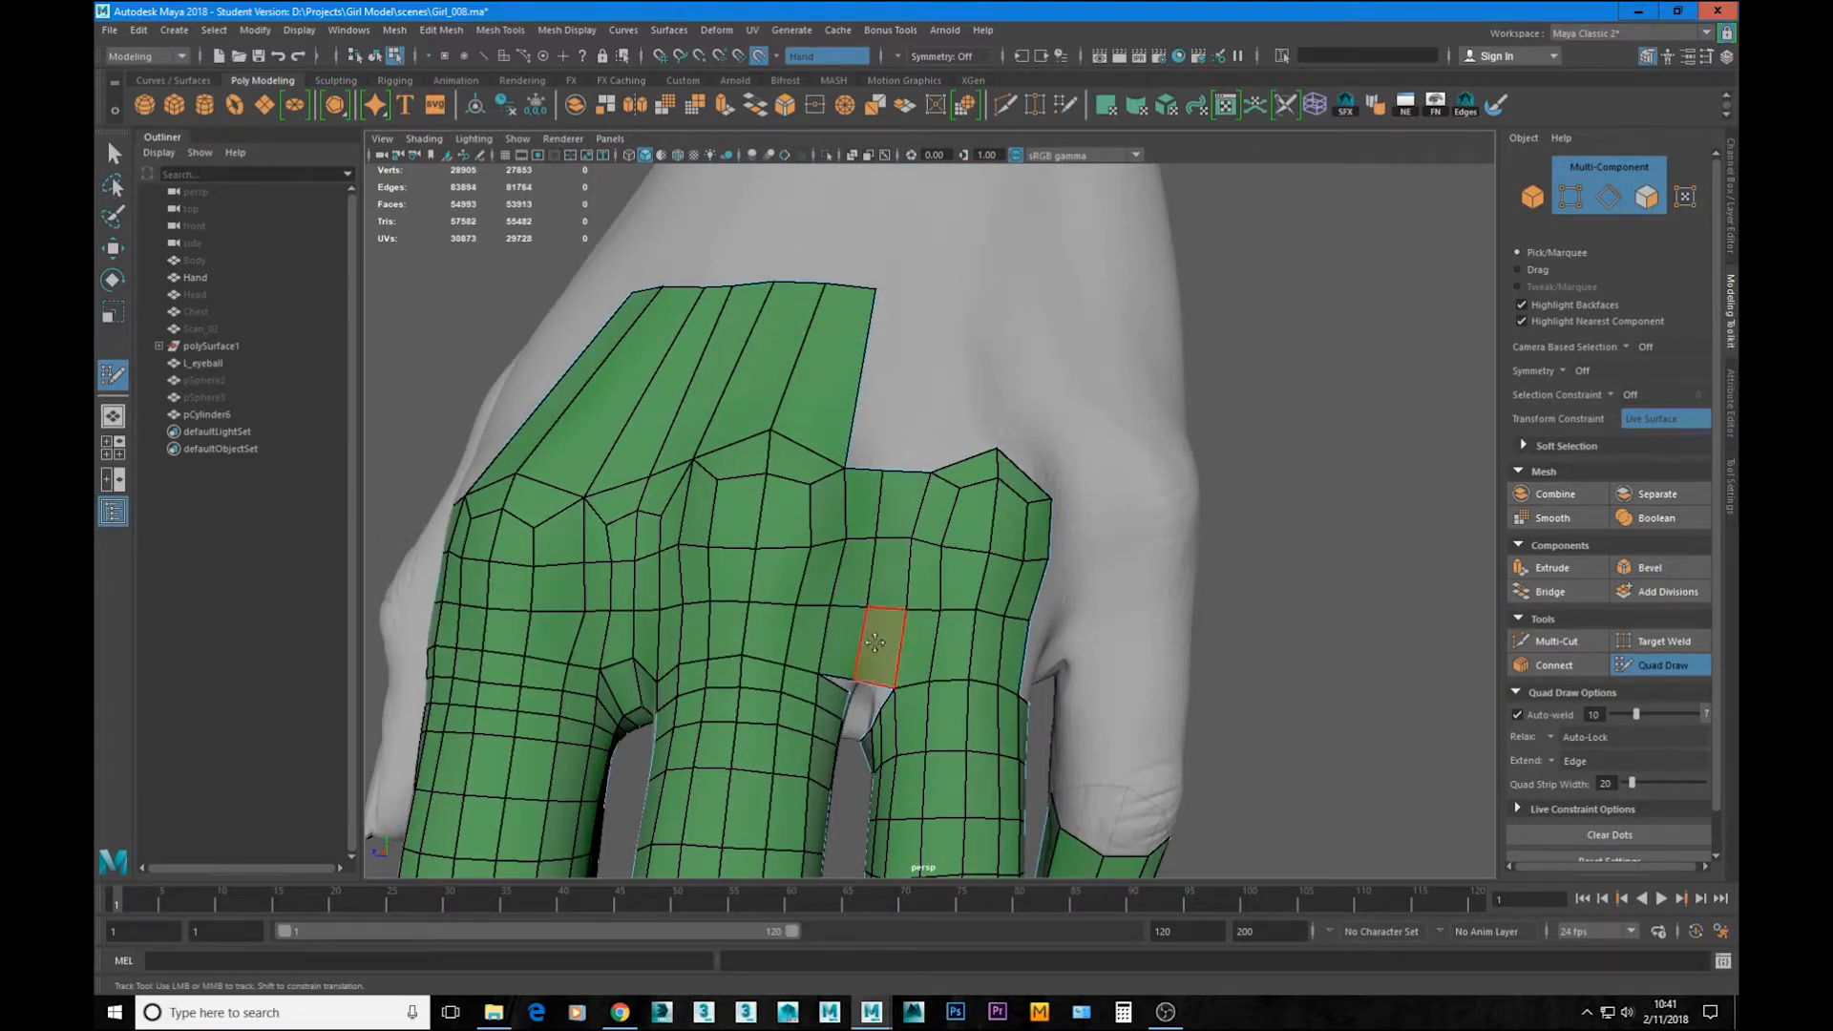
ctrl+click(864, 534)
ctrl+click(897, 545)
Step: Fill the webbing between the middle and ring fingers with quads running down from the back of the hand
alt+drag(874, 642, 910, 588)
alt+drag(910, 588, 959, 577)
alt+drag(960, 578, 904, 492)
scroll(912, 591, down, 8)
scroll(892, 677, up, 10)
alt+middle_drag(884, 541, 1126, 632)
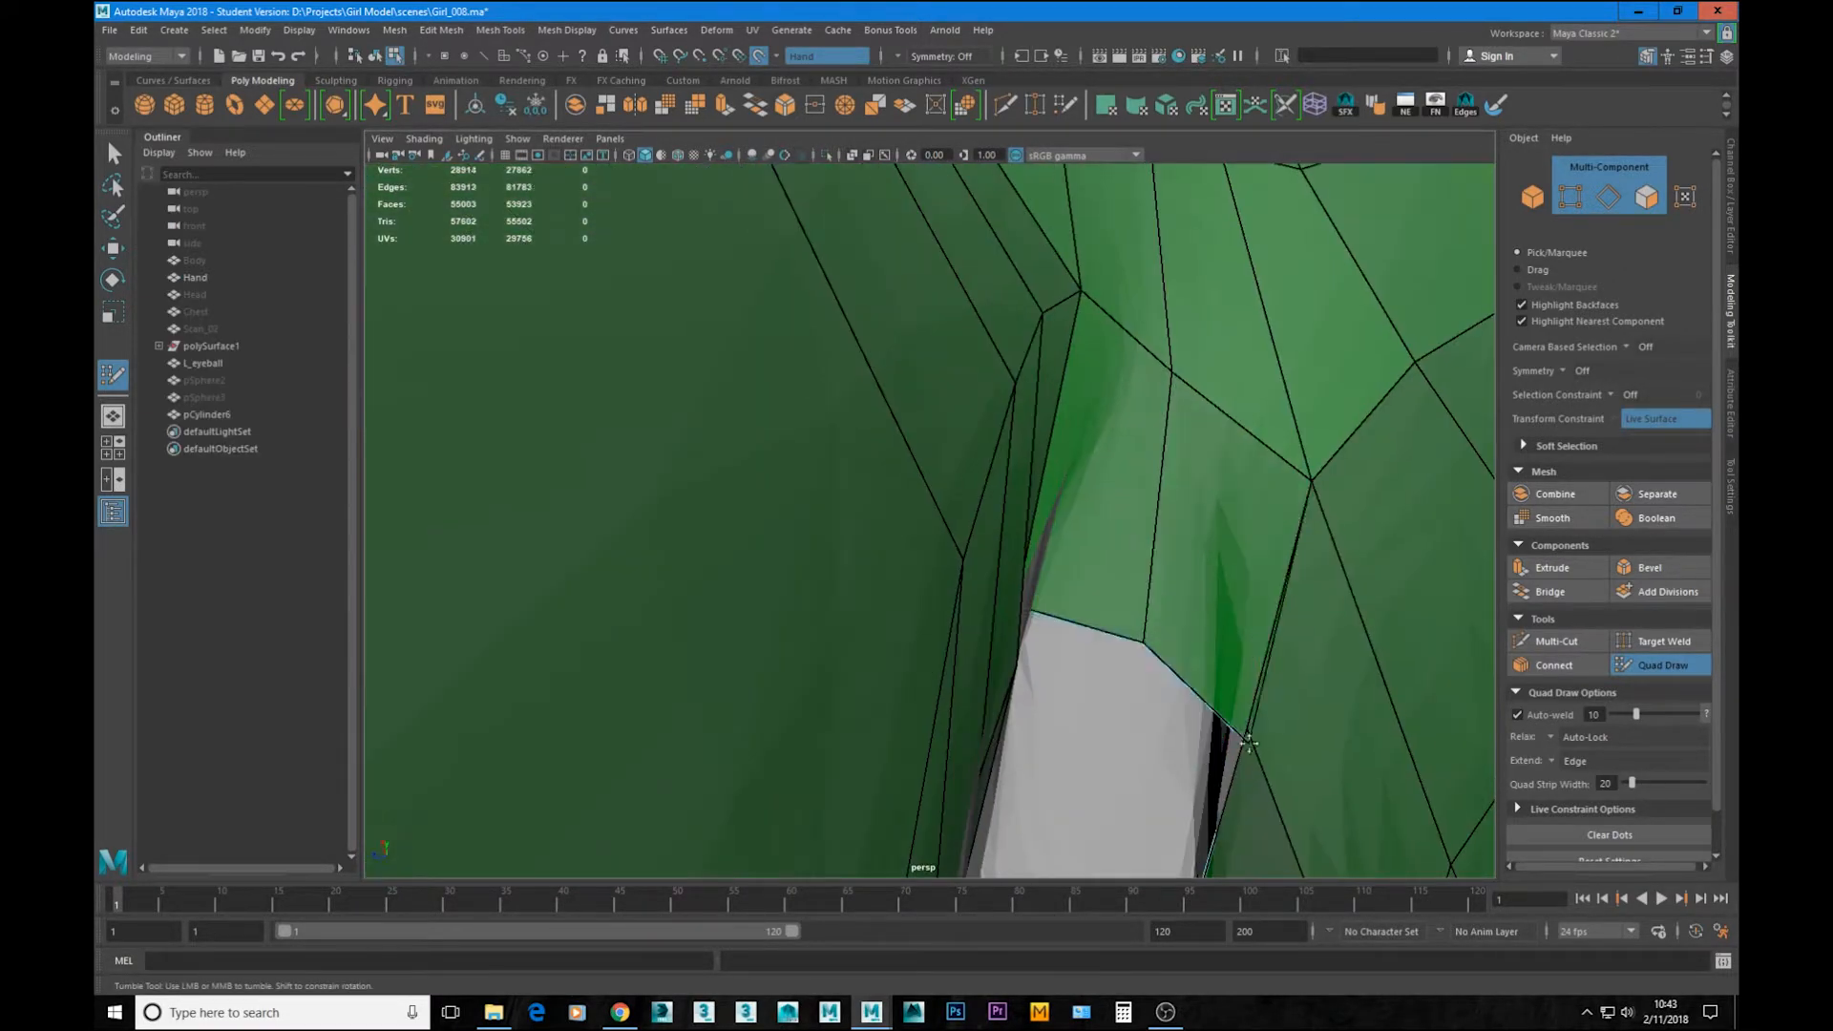
alt+drag(1127, 632, 1272, 638)
alt+middle_drag(1272, 638, 1145, 582)
alt+drag(1146, 582, 1011, 552)
alt+drag(1011, 553, 1034, 481)
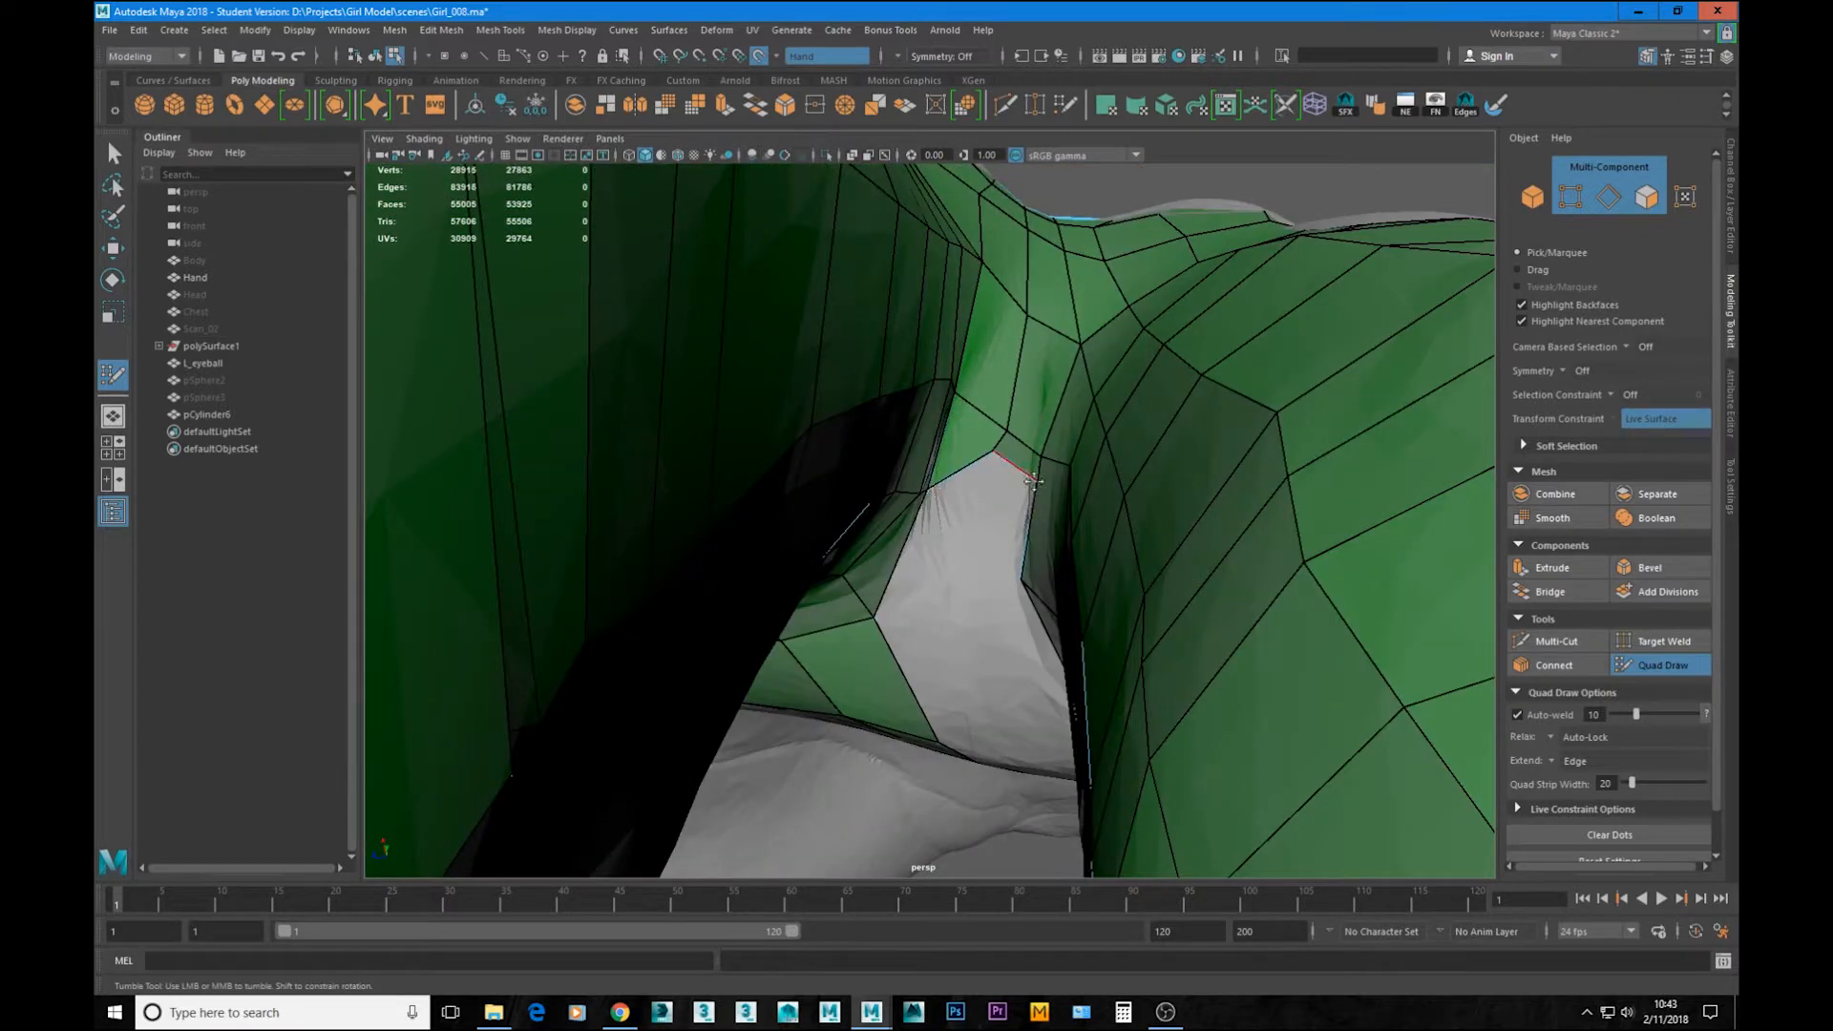
Step: Continue the webbing quads between the middle and ring fingers through to the palm side and adjust their vertices
scroll(978, 538, down, 3)
alt+drag(978, 538, 907, 548)
drag(906, 548, 947, 479)
alt+drag(947, 479, 840, 621)
alt+right_drag(840, 621, 913, 651)
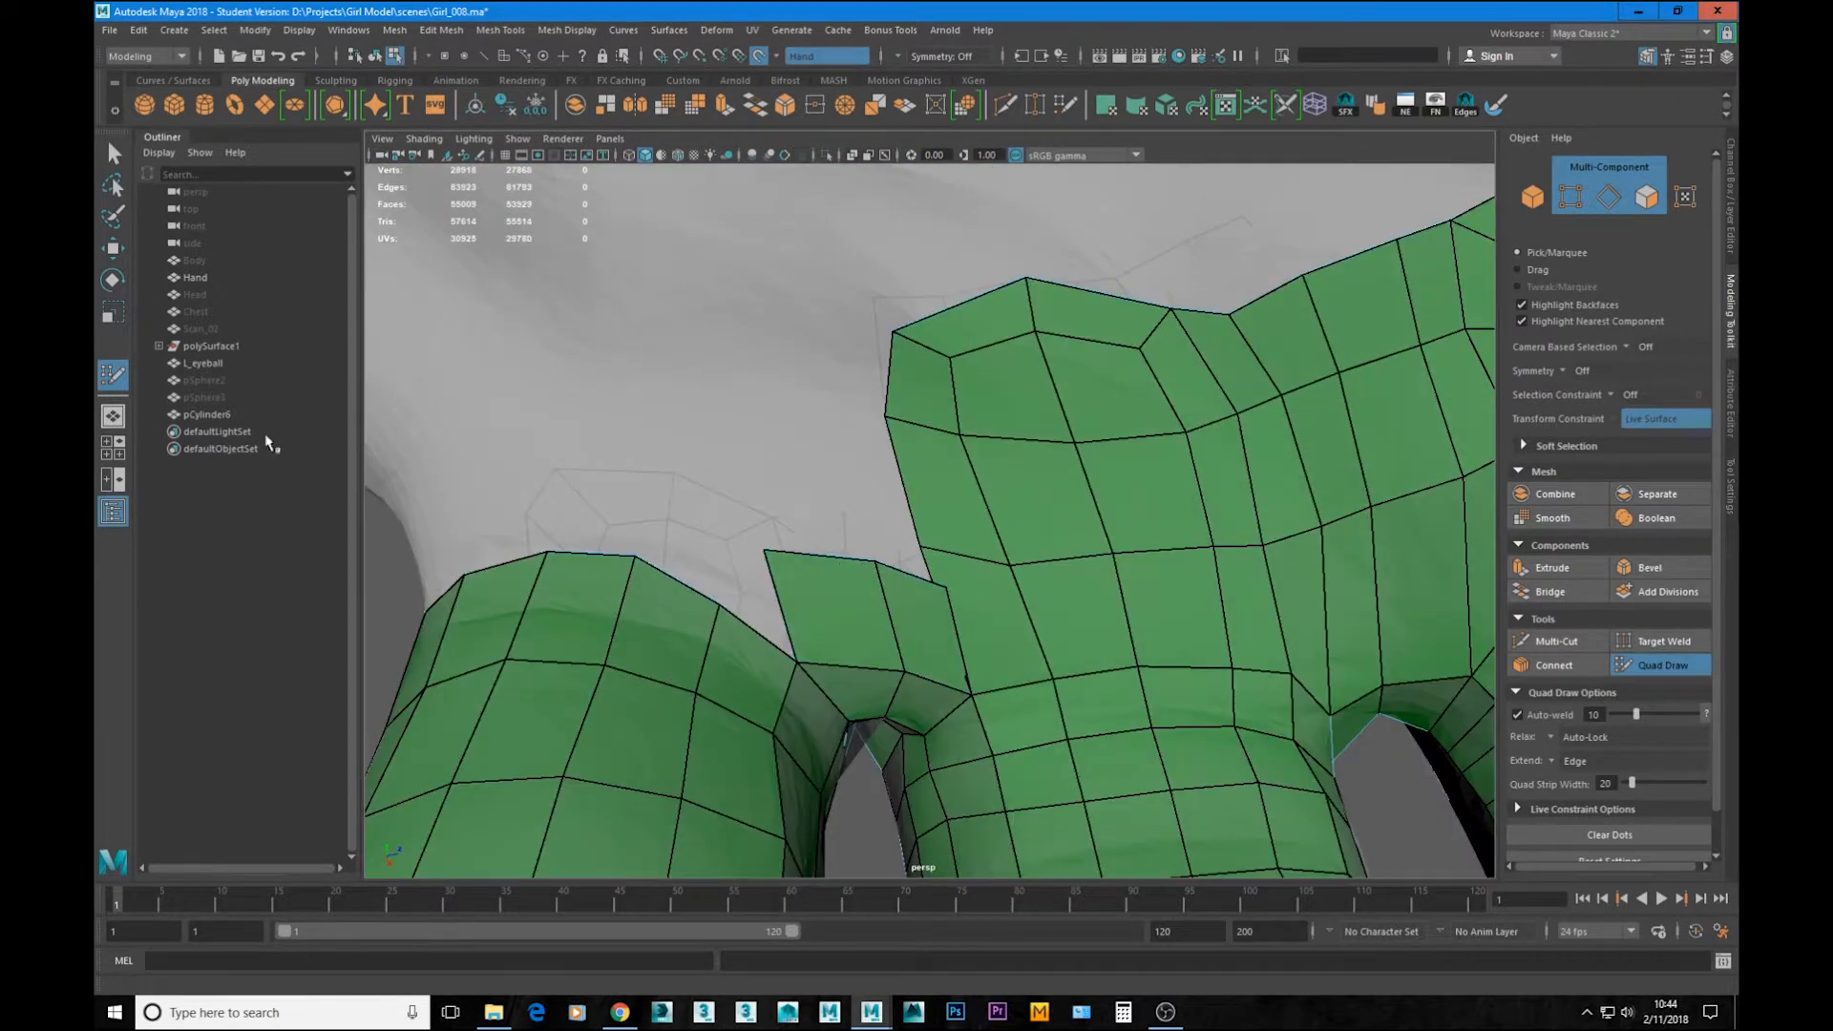
Step: Extend the ring finger's quads into the palm and reshape their upper border into an arched end row
scroll(886, 709, down, 3)
alt+drag(886, 710, 918, 649)
scroll(982, 474, down, 3)
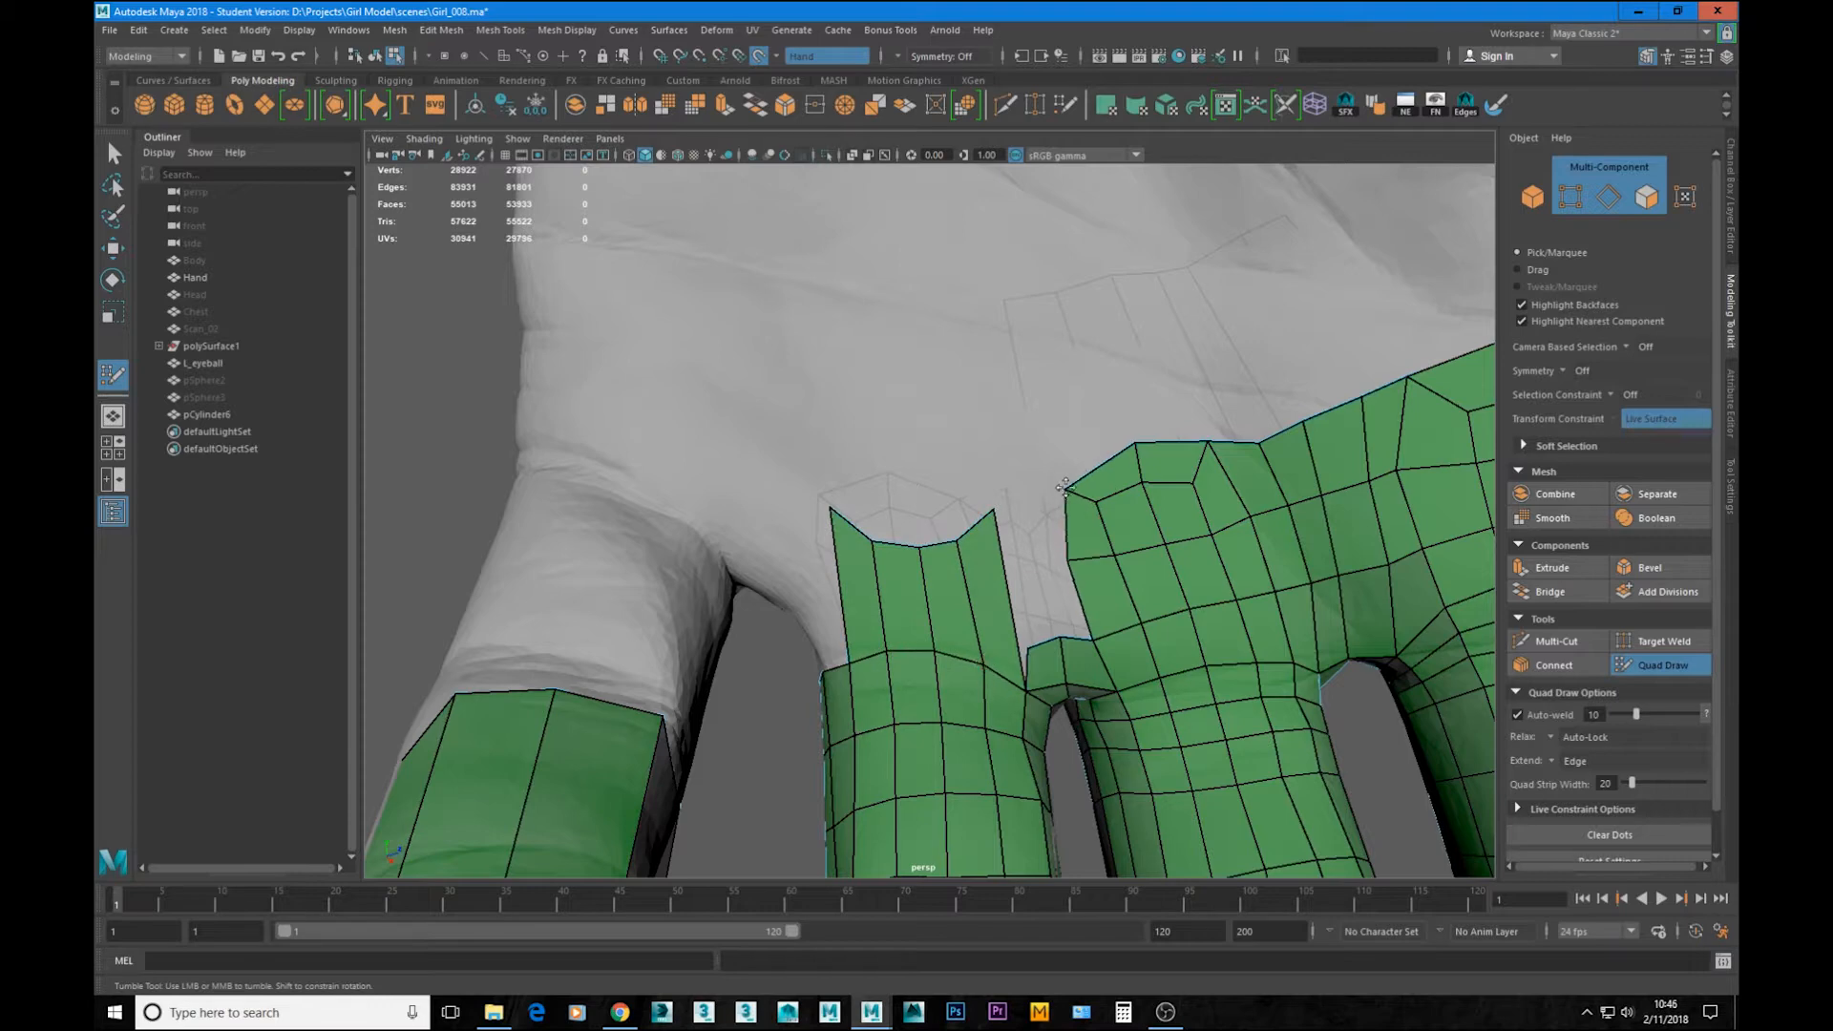
alt+drag(1048, 665, 1017, 630)
alt+middle_drag(1017, 631, 969, 587)
drag(890, 497, 888, 454)
drag(850, 499, 854, 464)
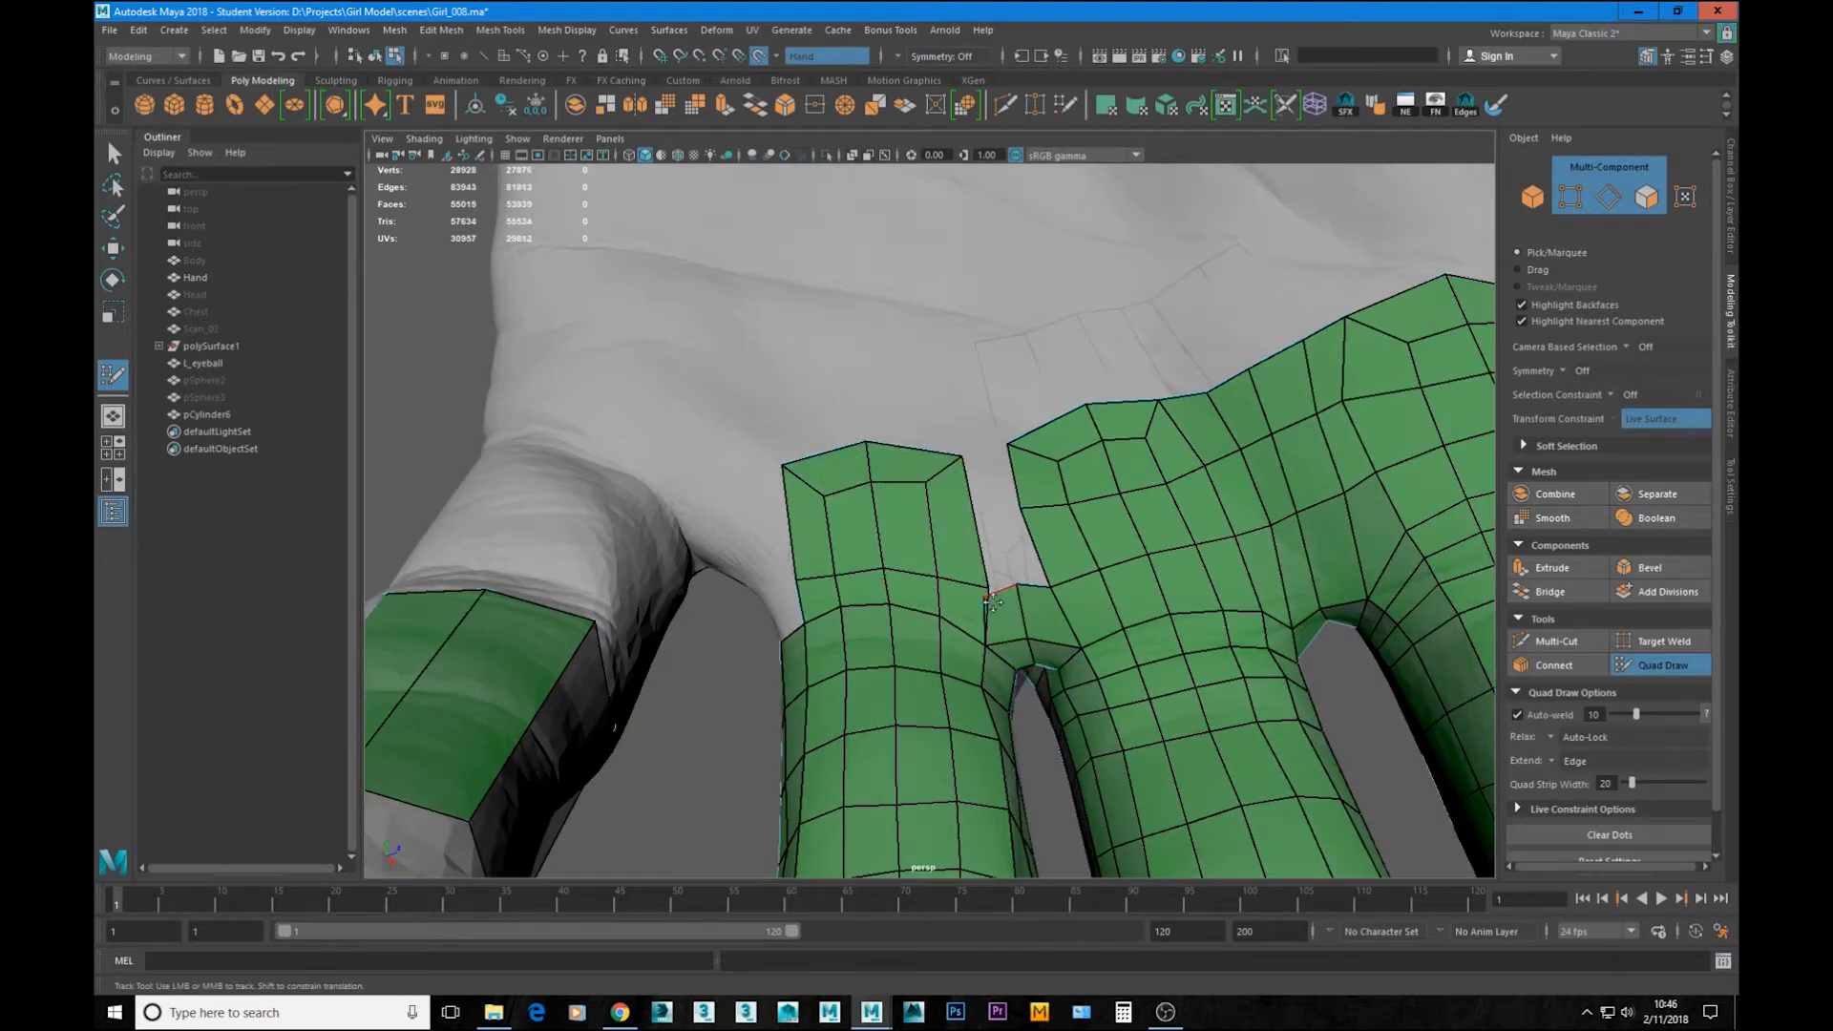
Step: Bridge the palm-side gap between the ring and middle fingers with quads, inserting an edge loop and aligning the adjoining vertices
drag(987, 599, 988, 587)
alt+drag(988, 587, 1031, 573)
ctrl+click(823, 575)
alt+middle_drag(1031, 573, 917, 510)
alt+right_drag(917, 509, 1018, 499)
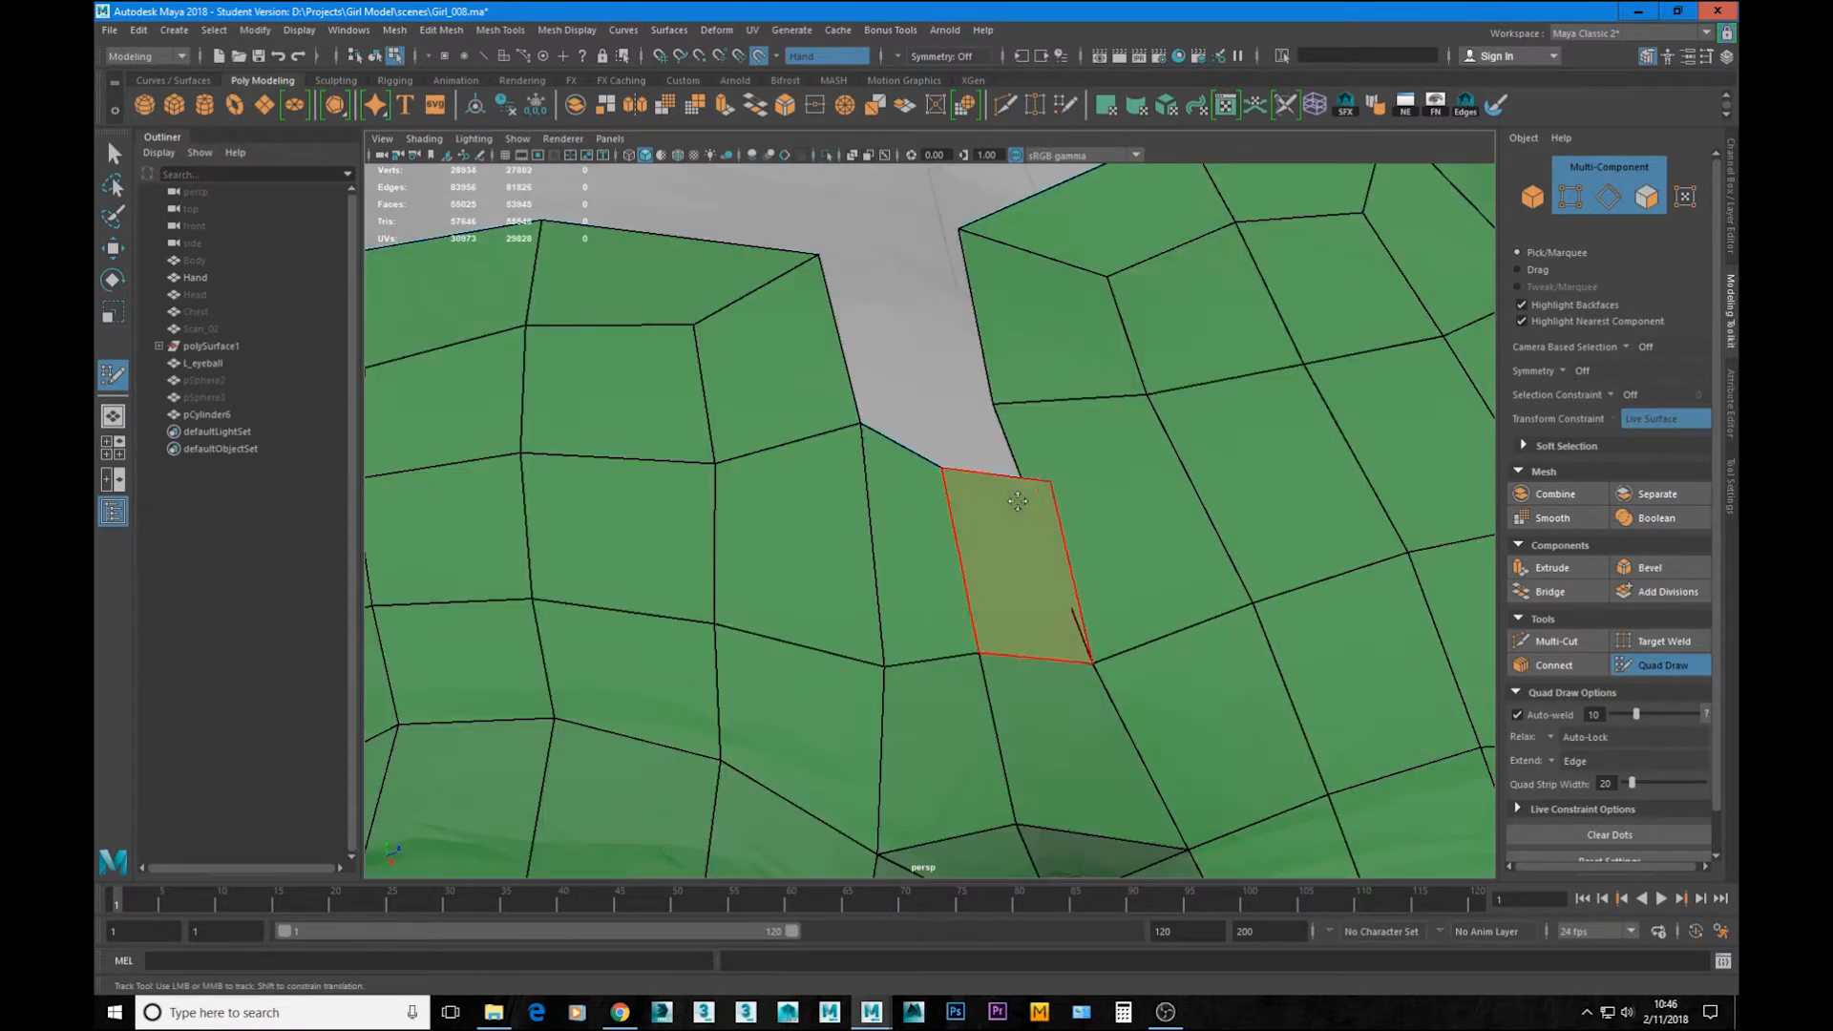
drag(1002, 478, 940, 324)
shift+click(898, 382)
alt+right_drag(1069, 534, 999, 543)
alt+drag(764, 573, 859, 697)
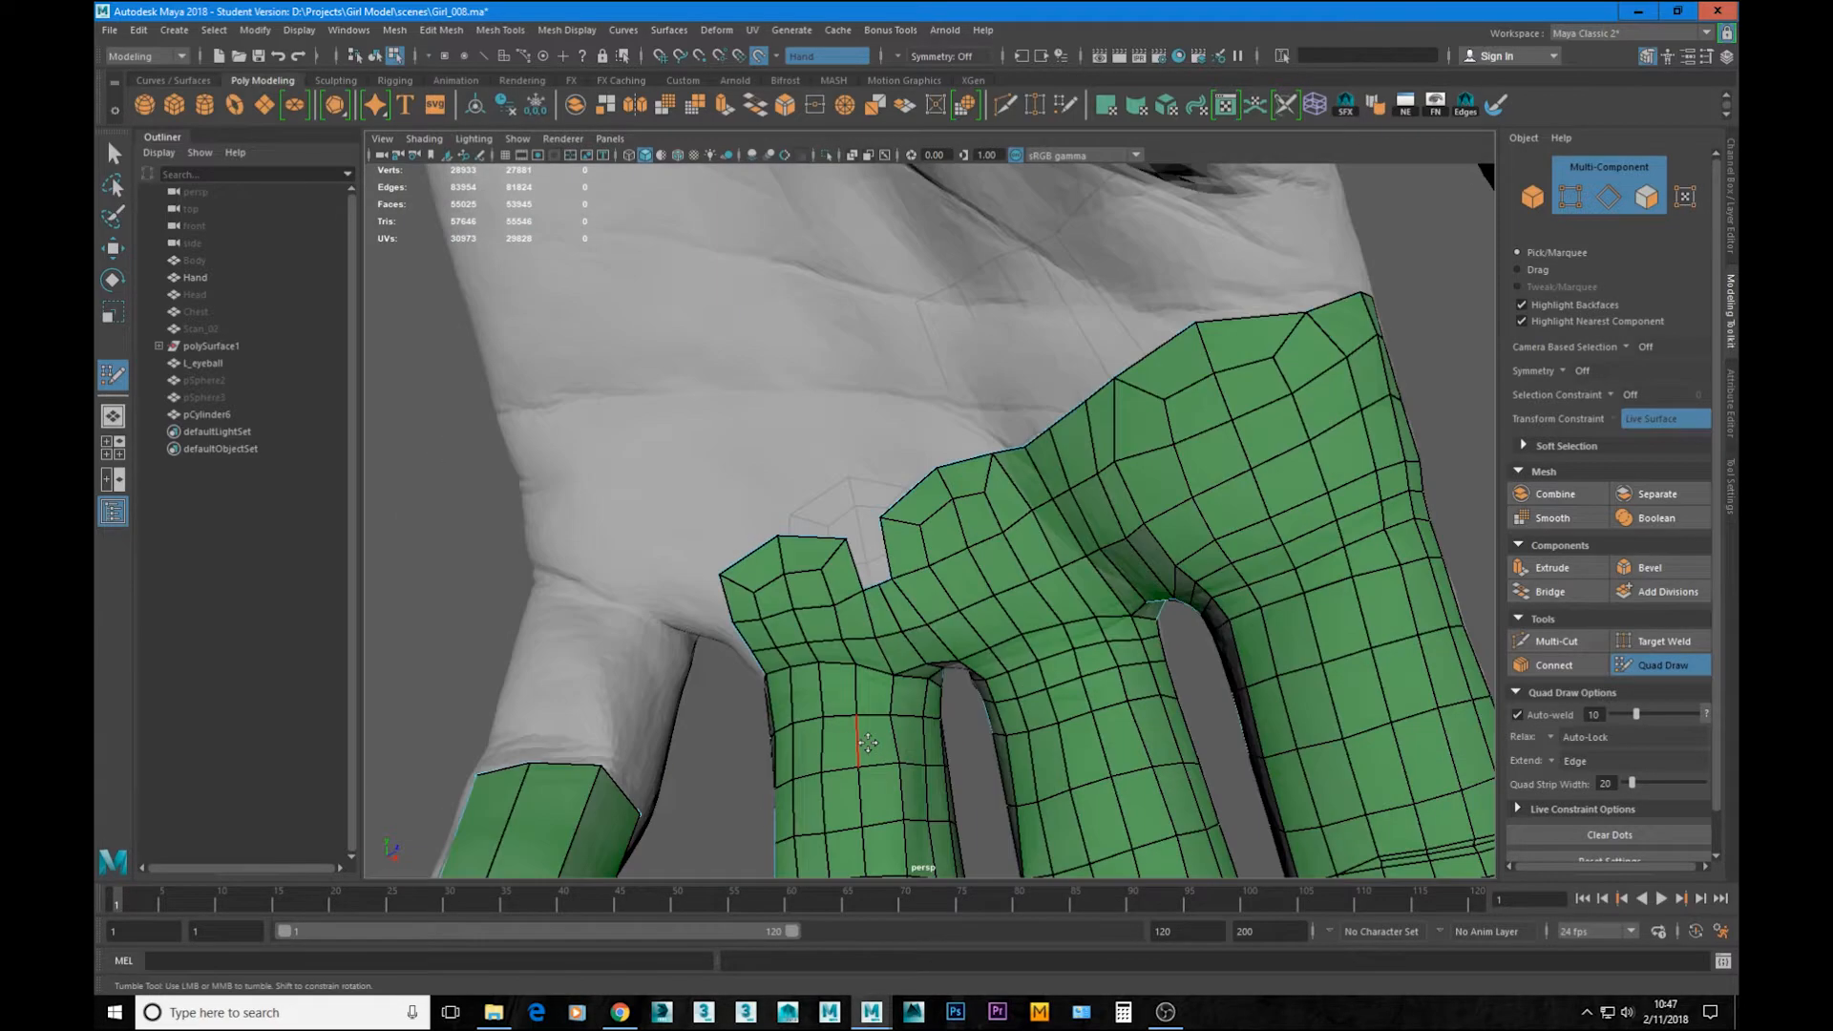
Step: Close the remaining notch between the ring and middle fingers with quads up to the palm border
alt+right_drag(1298, 329, 1222, 322)
alt+drag(1097, 458, 982, 548)
alt+middle_drag(983, 548, 735, 573)
alt+right_drag(736, 573, 831, 573)
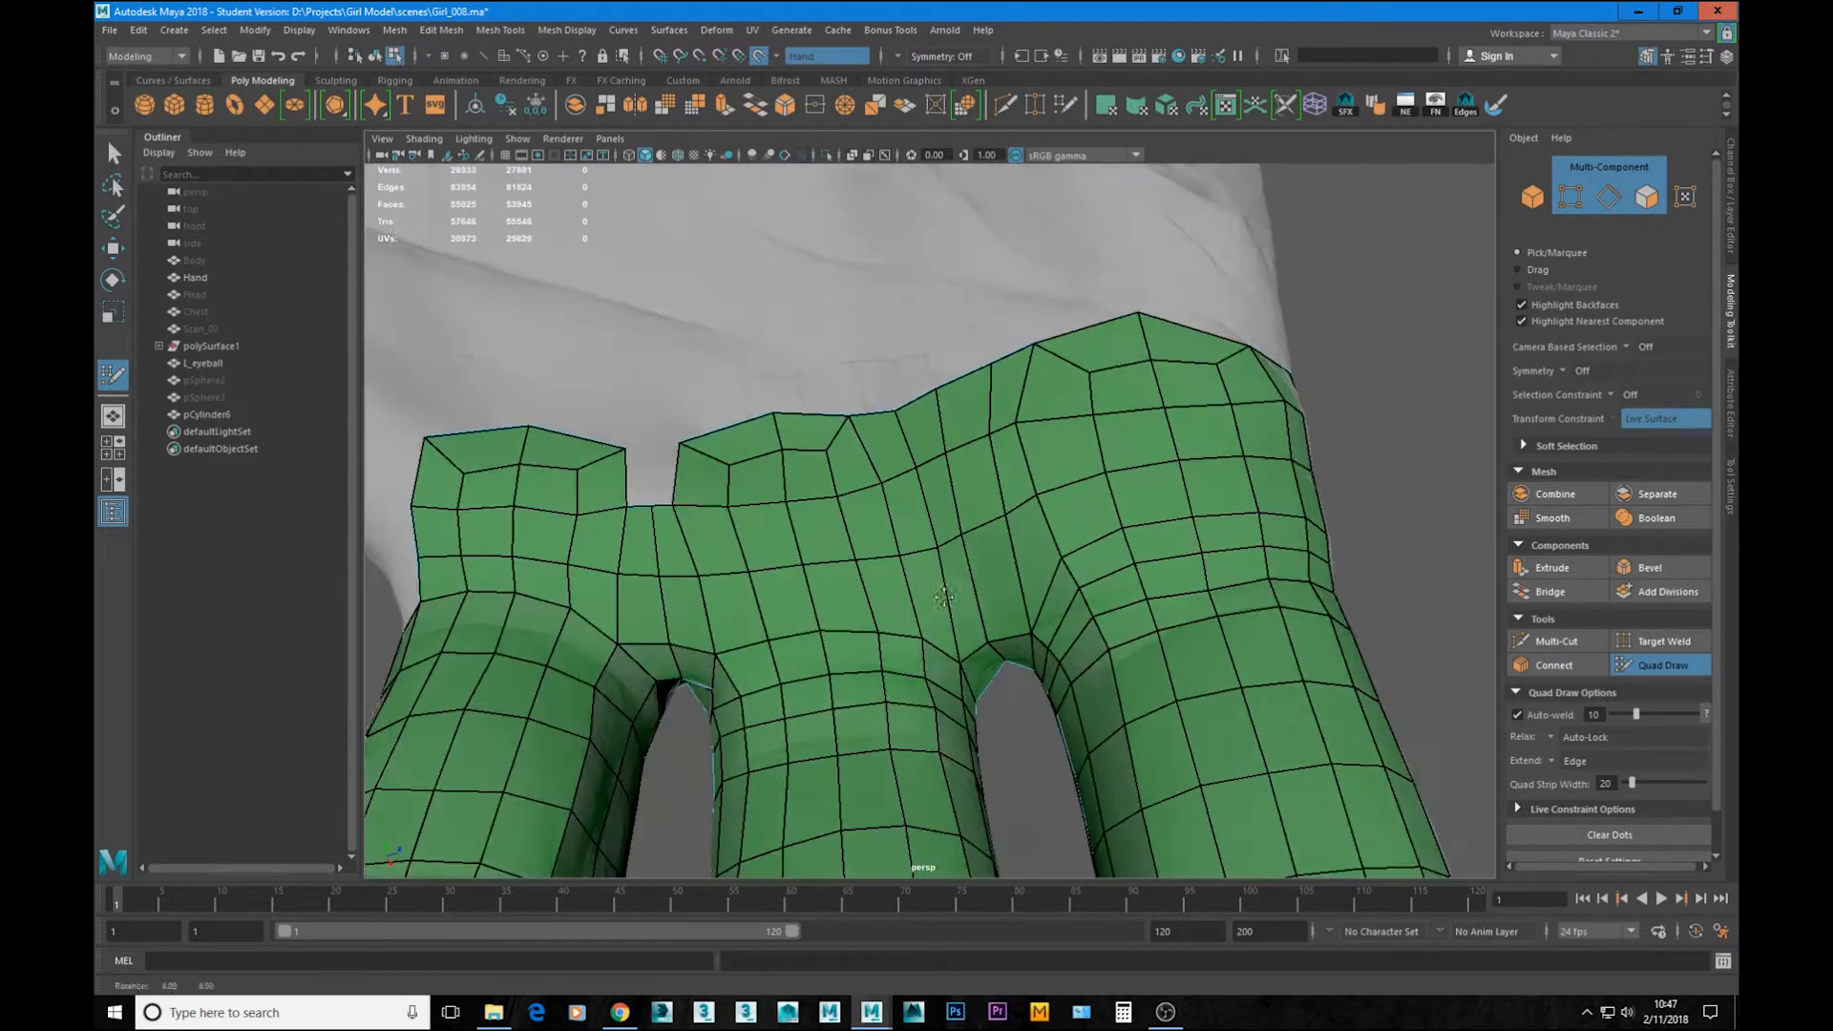
alt+middle_drag(830, 516, 946, 504)
click(753, 453)
shift+click(754, 482)
alt+right_drag(1050, 592, 986, 600)
alt+middle_drag(986, 600, 901, 620)
alt+drag(901, 620, 724, 674)
alt+drag(948, 498, 728, 533)
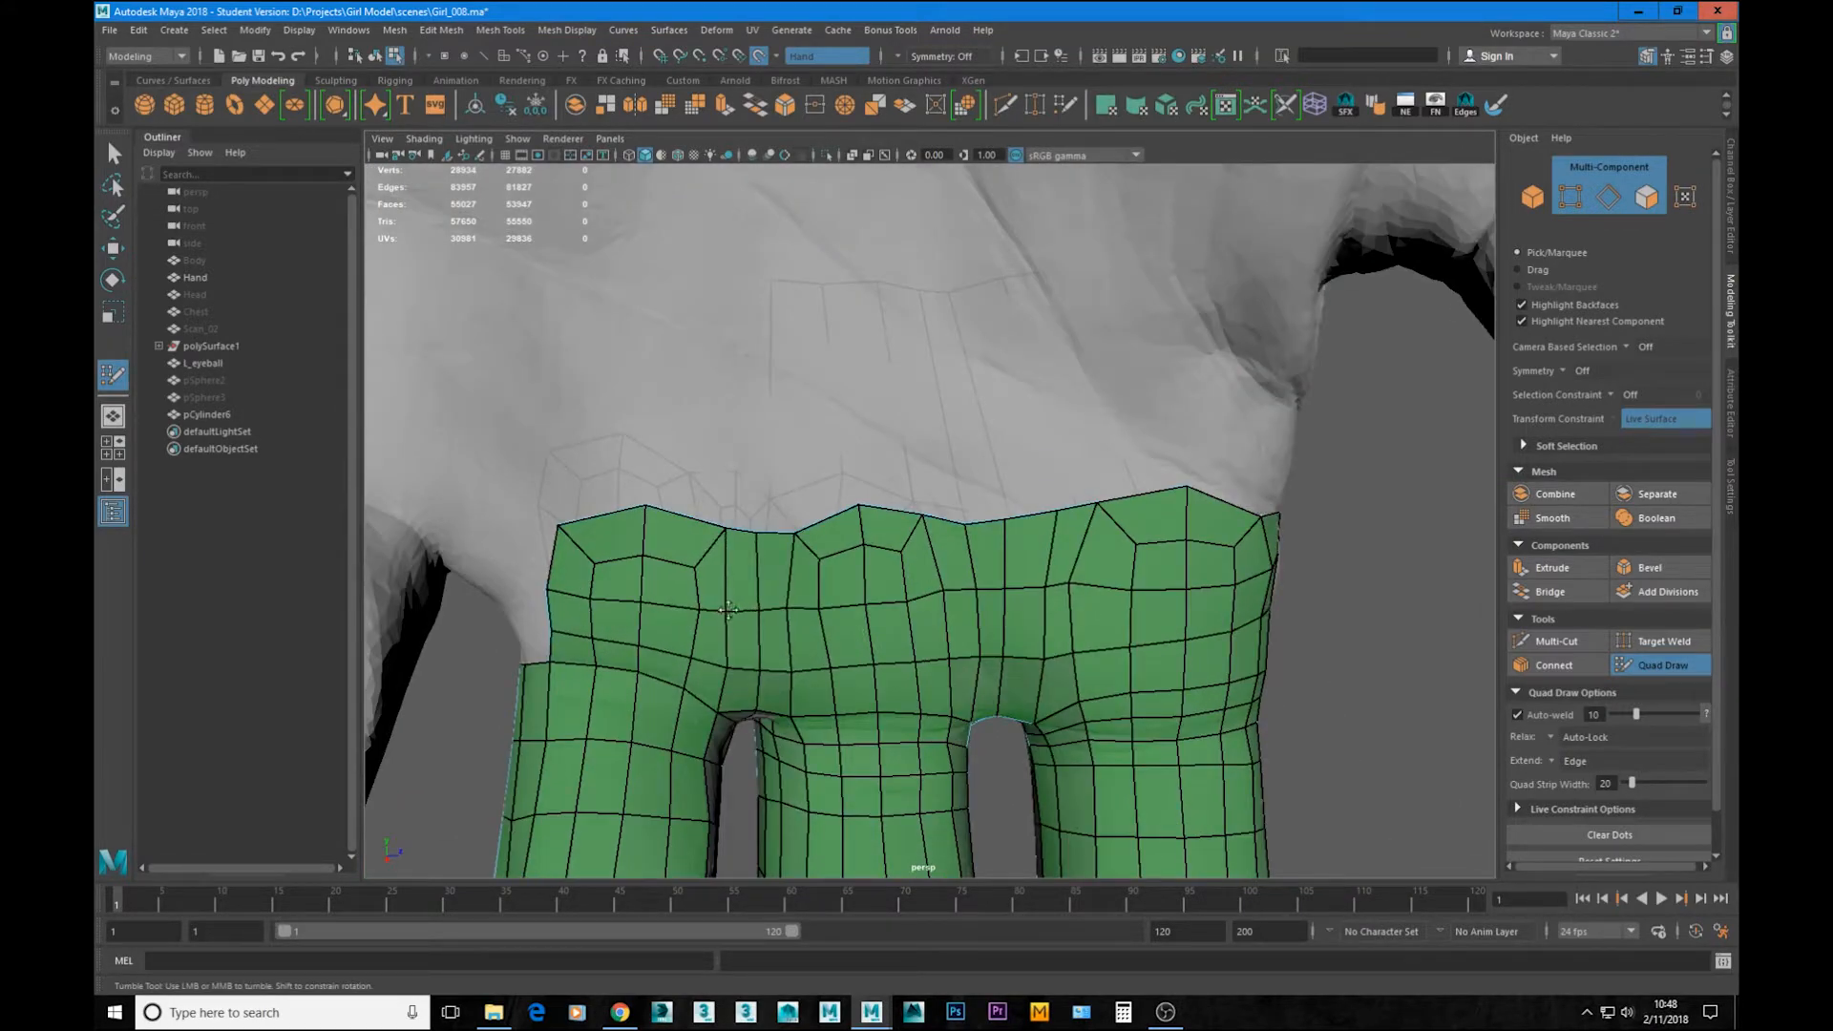
Step: Cut an extra edge through the webbing between the ring and middle fingers and delete the uneven faces at its base
alt+drag(993, 544, 1014, 620)
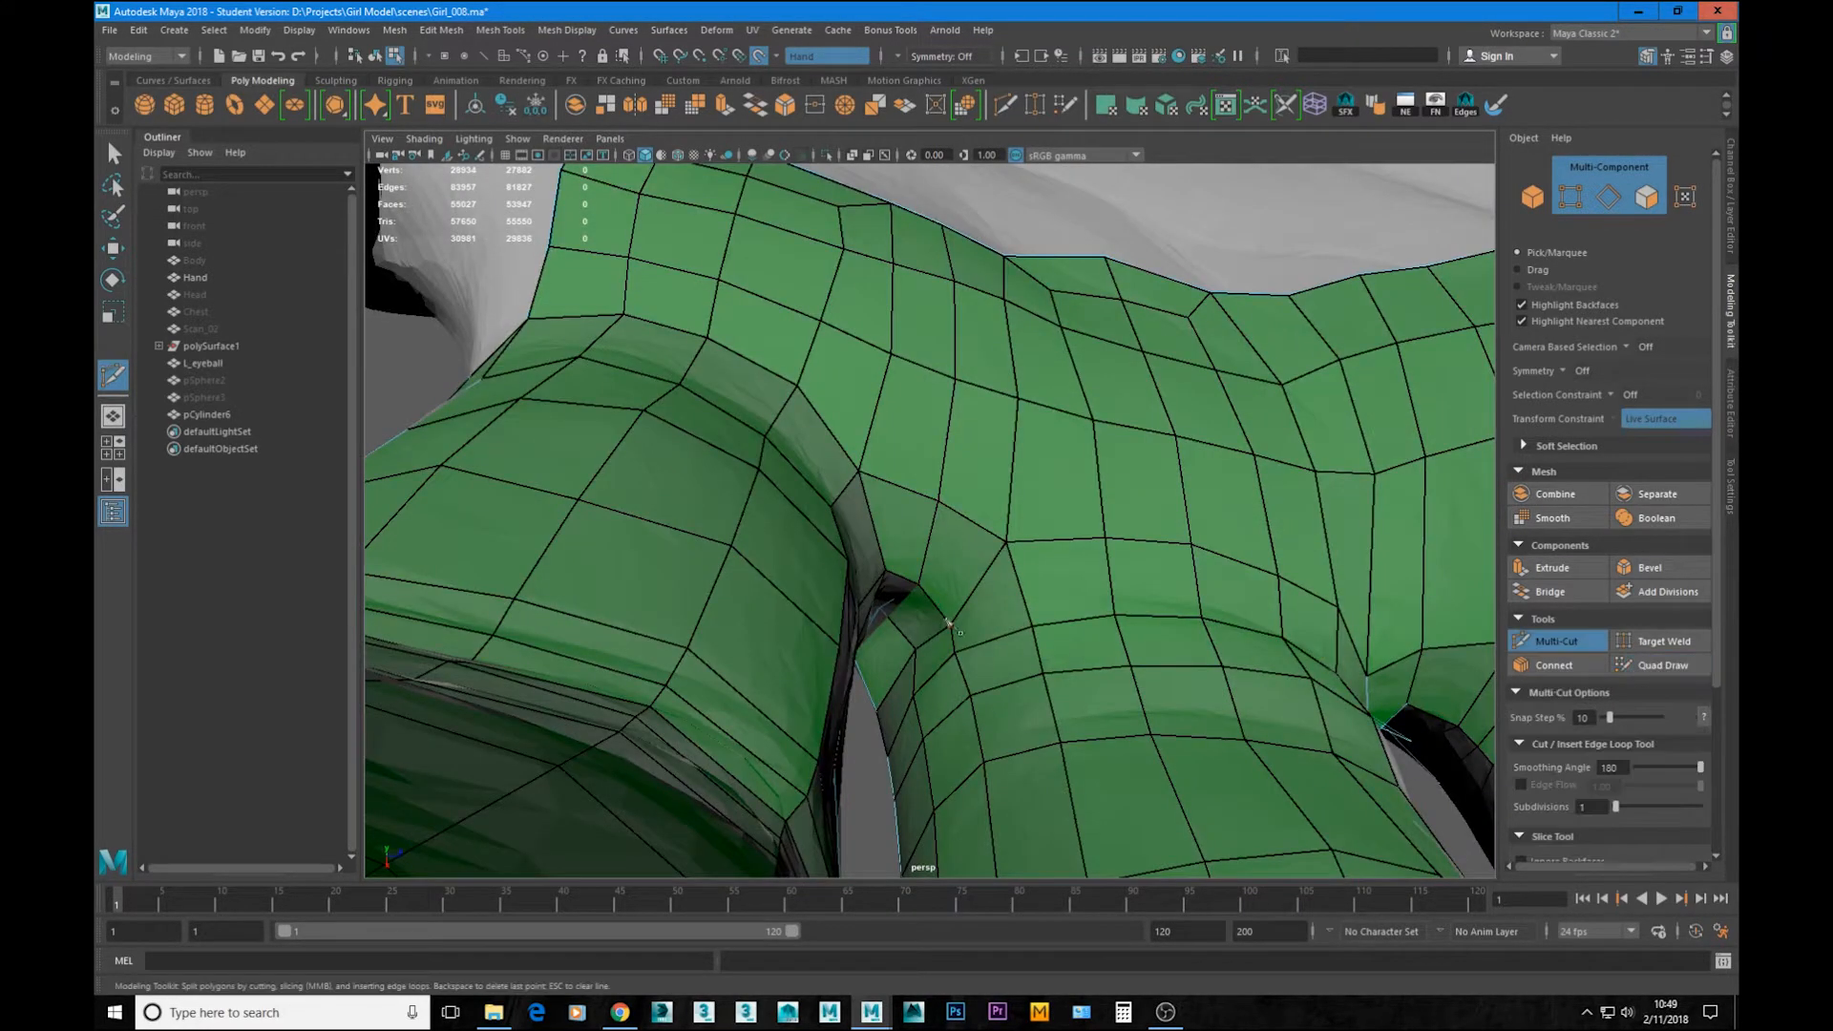
click(921, 216)
right_click(920, 216)
mouse_move(921, 216)
alt+mouse_down()
mouse_move(953, 559)
mouse_move(883, 587)
mouse_move(990, 618)
mouse_move(881, 582)
alt+mouse_up()
key(ctrl+shift+q)
ctrl+shift+click(959, 563)
ctrl+shift+click(864, 582)
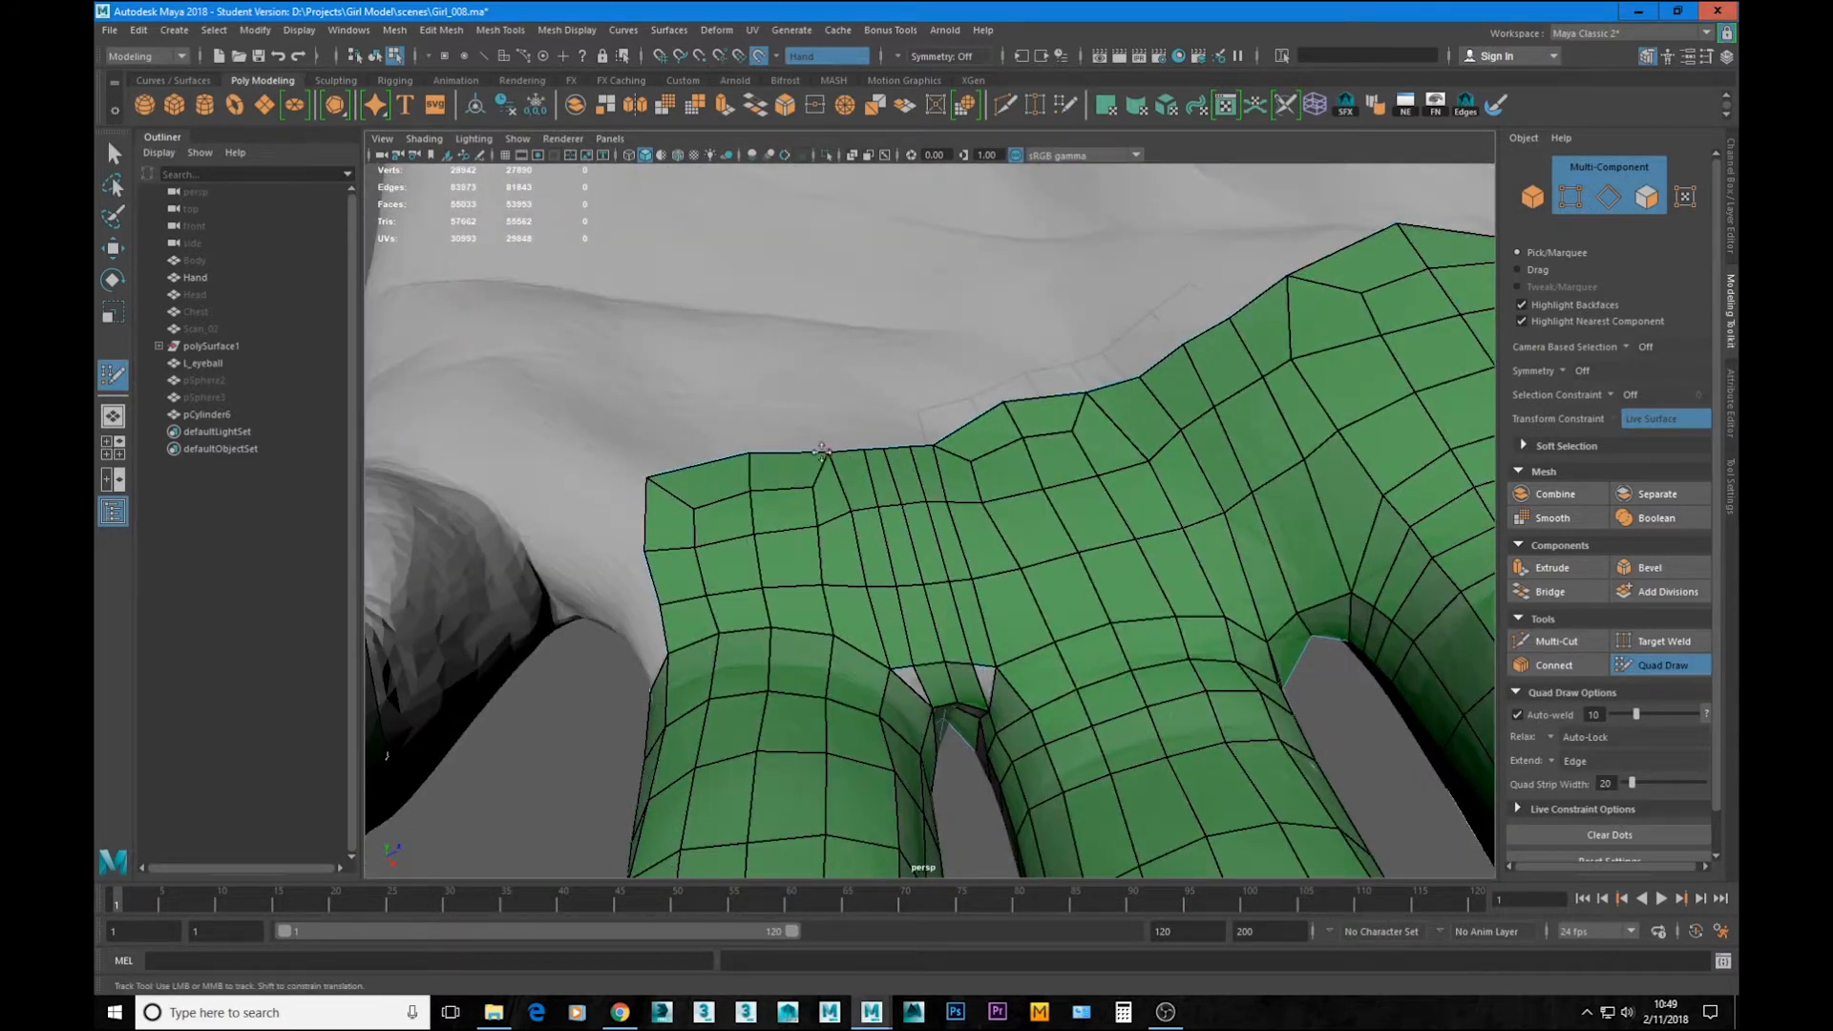
Step: Delete the surplus edges in the palm-side webbing between the ring and middle fingers and open the strip for rebuilding
alt+drag(822, 449, 899, 596)
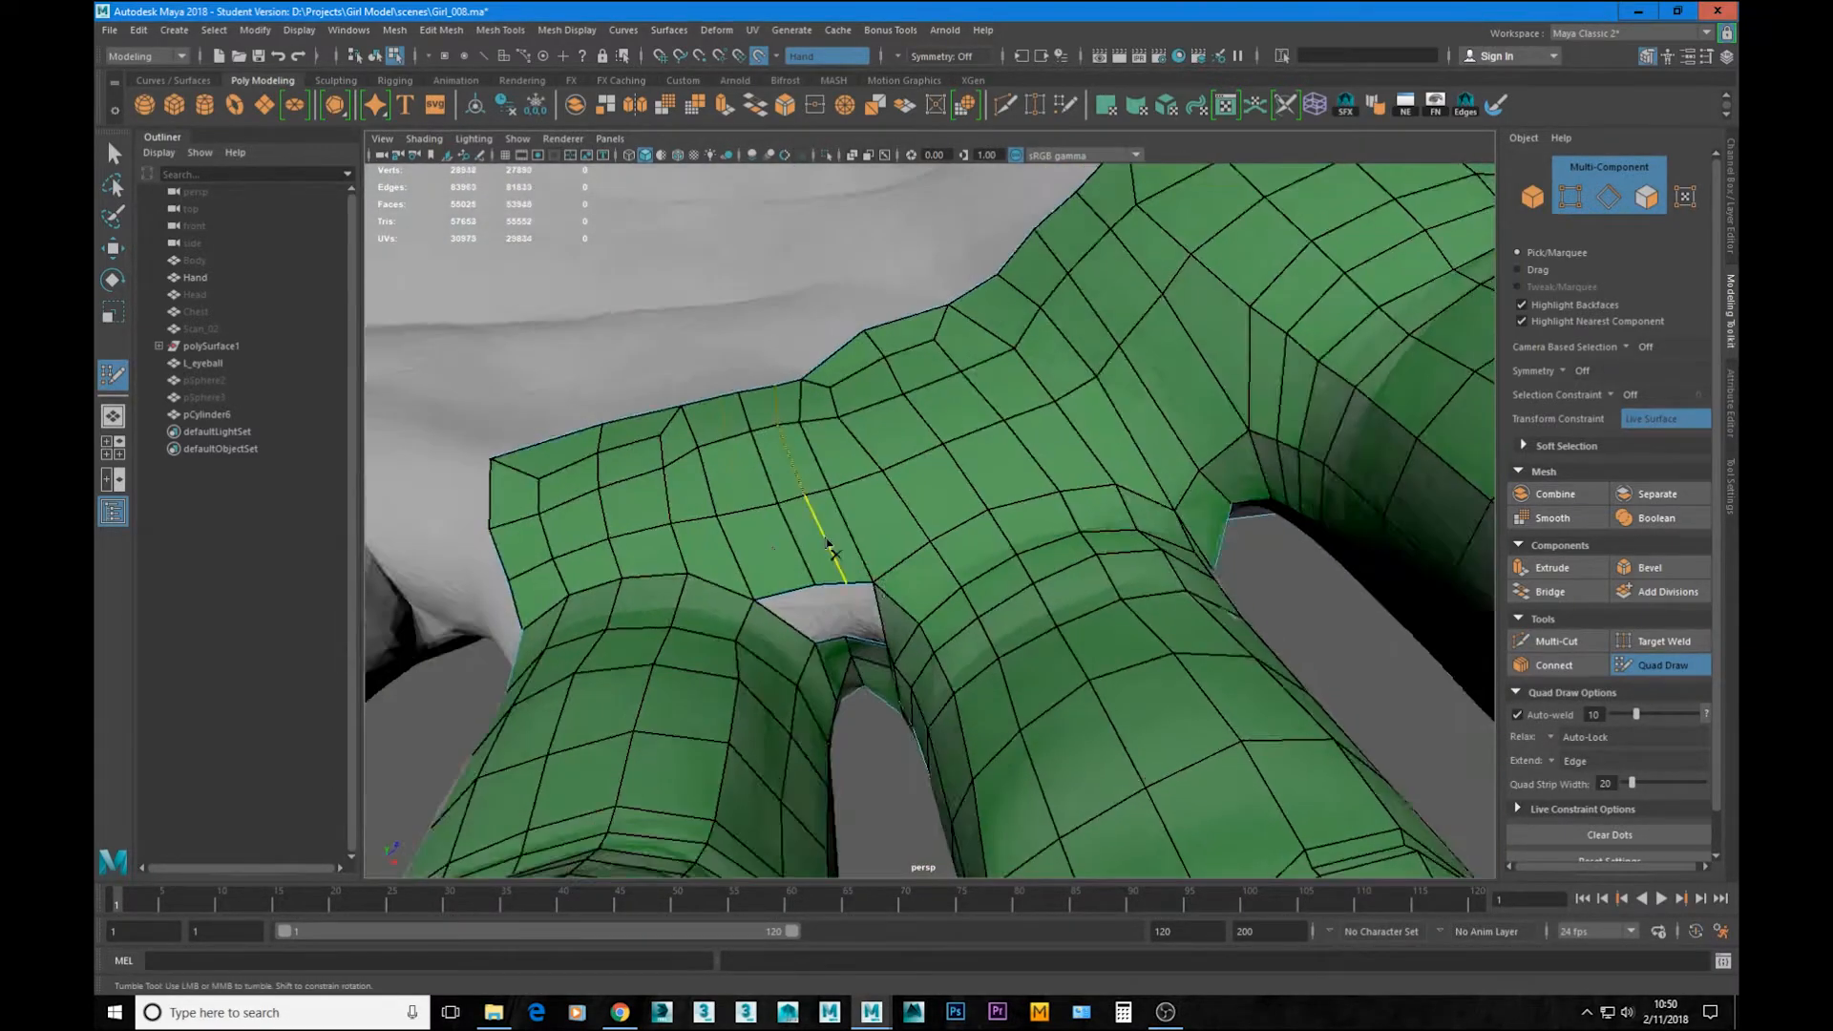
ctrl+shift+click(829, 546)
alt+drag(829, 547, 1149, 439)
alt+middle_drag(1070, 528, 1070, 544)
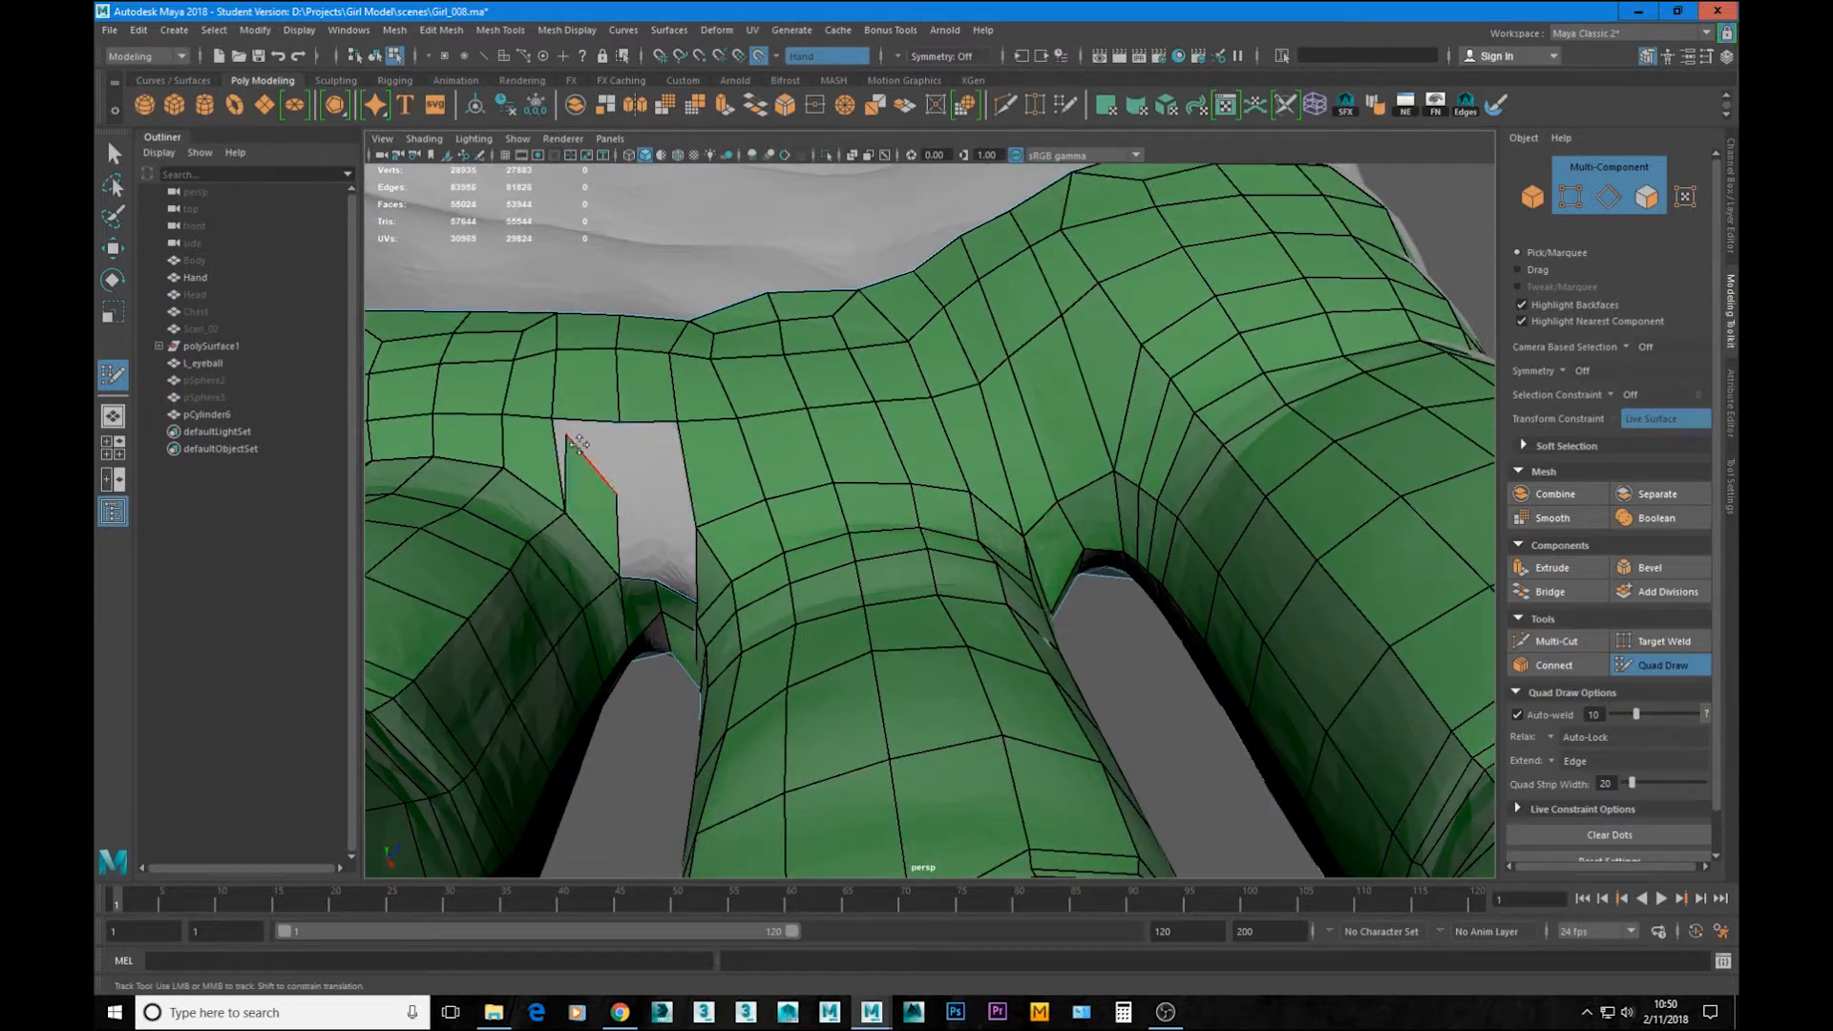
alt+drag(659, 477, 1126, 647)
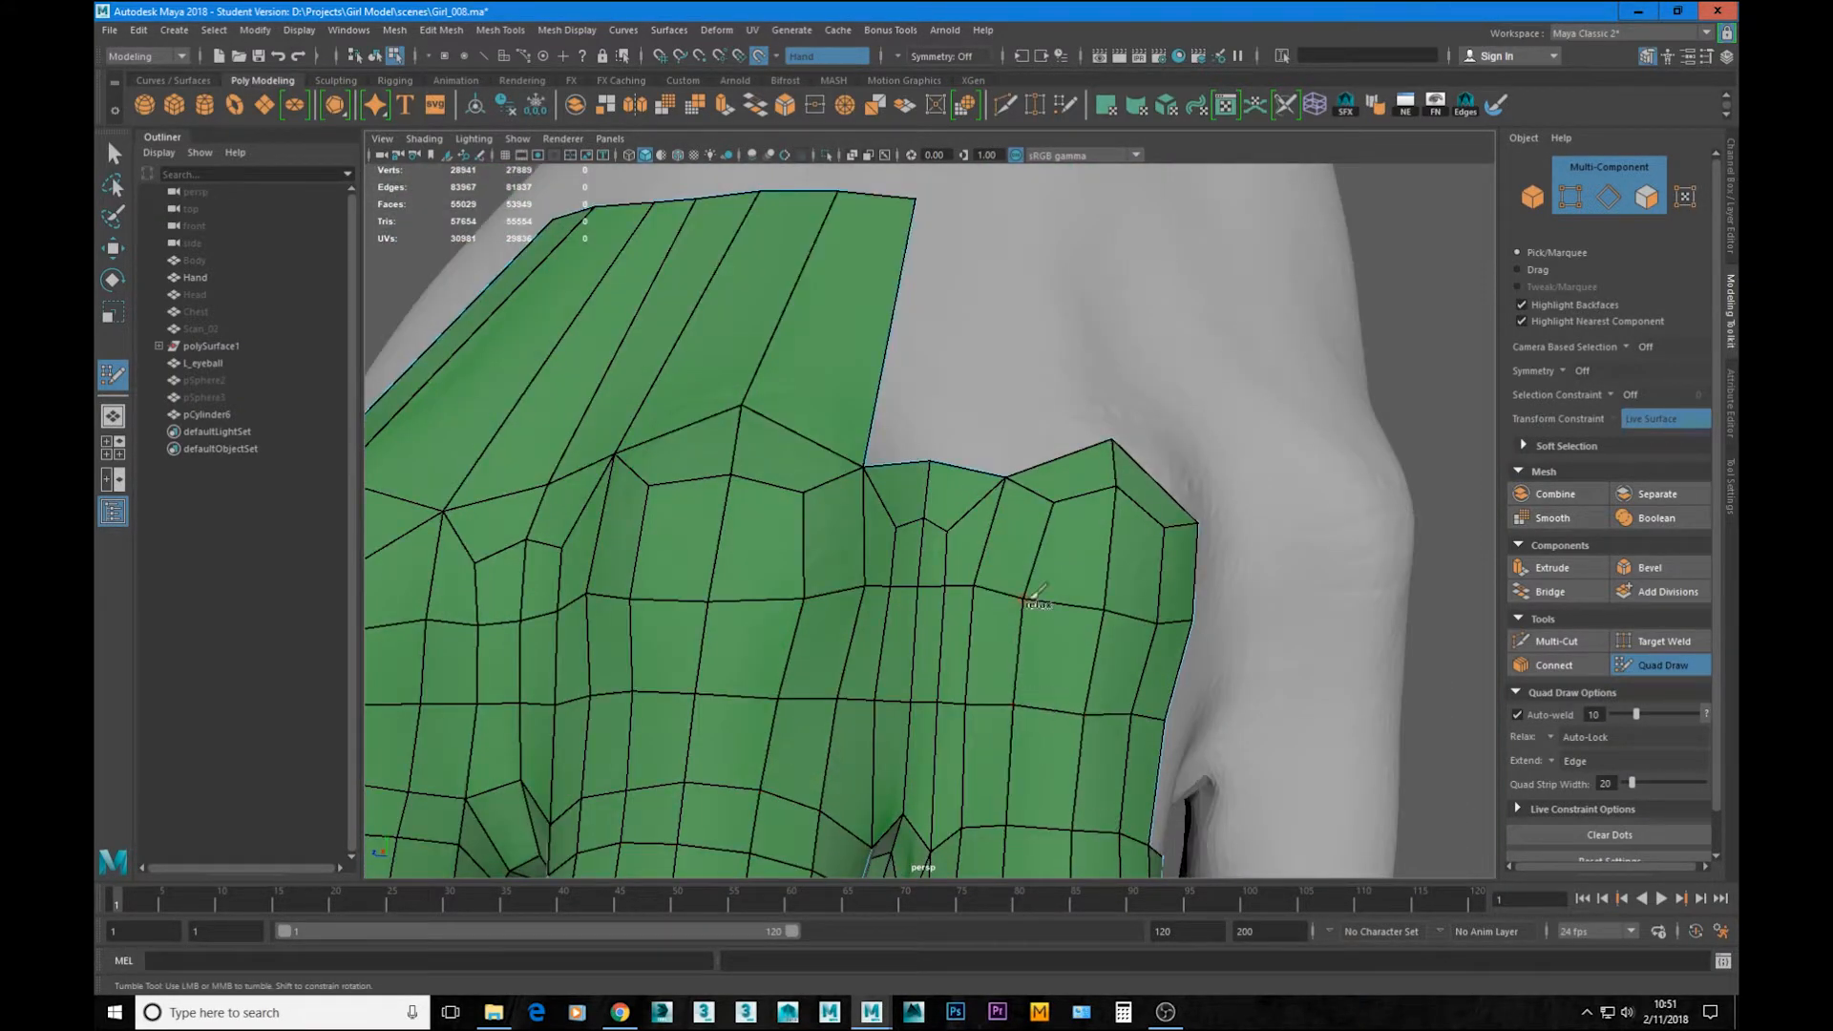
alt+right_drag(869, 494, 725, 496)
alt+drag(726, 497, 1069, 478)
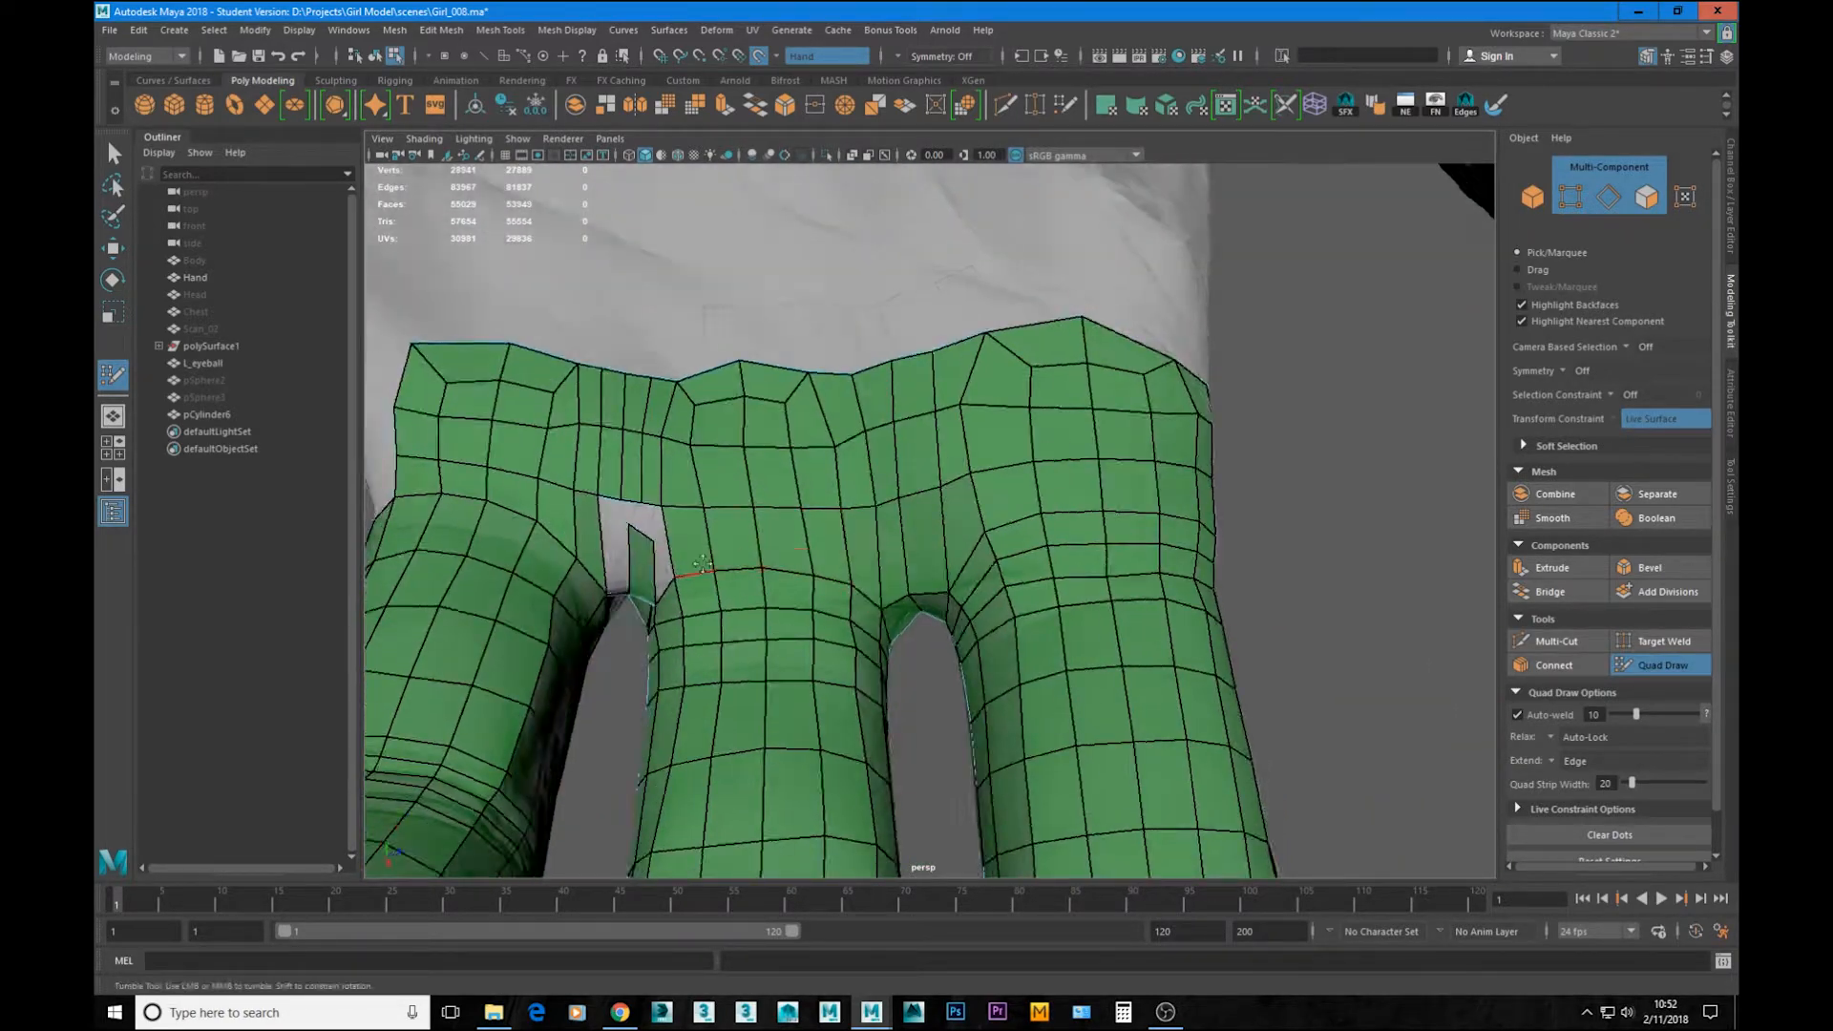
Step: Refill the open webbing strip between the ring and middle fingers with quads aligned to the surrounding edges
alt+right_drag(534, 607, 600, 606)
drag(600, 601, 602, 525)
drag(564, 559, 563, 508)
shift+click(534, 583)
shift+click(611, 596)
alt+drag(611, 597, 632, 541)
alt+middle_drag(632, 540, 691, 577)
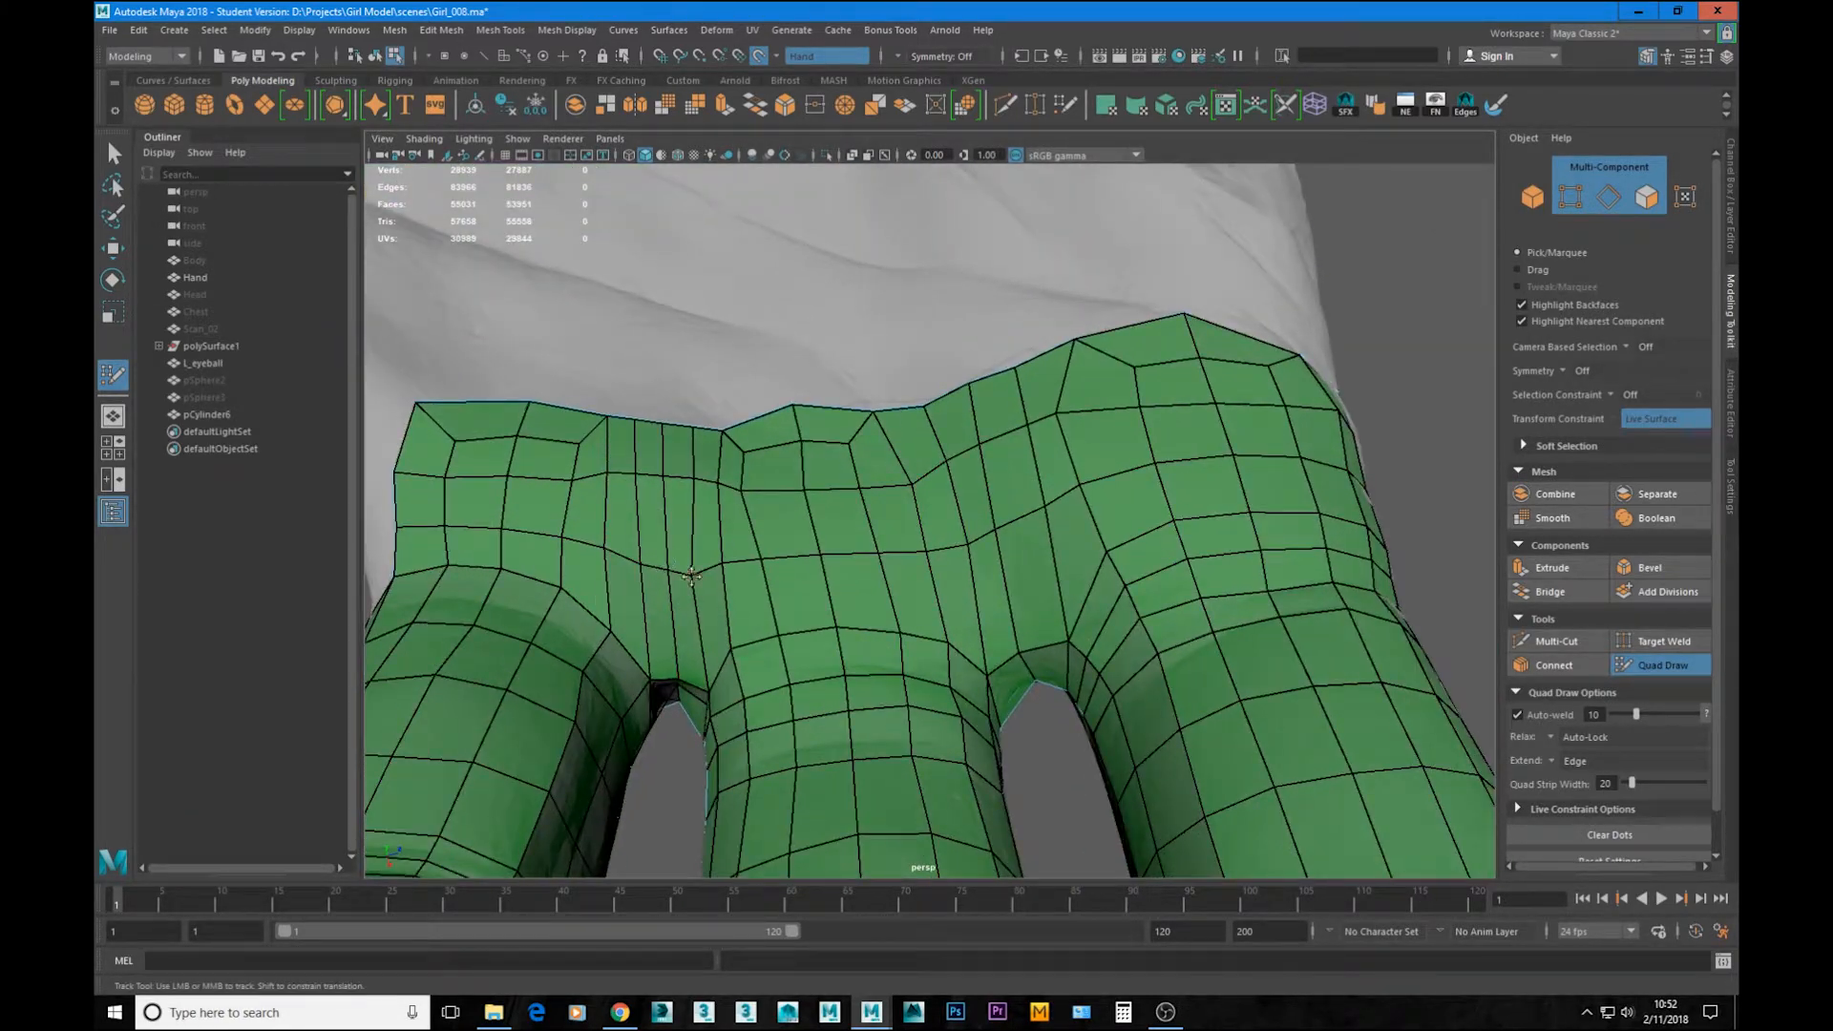
Step: Undo the last change on the little finger and insert an edge loop around its middle segment
alt+right_drag(1337, 544, 1153, 553)
alt+drag(1153, 552, 916, 573)
alt+right_drag(917, 573, 1072, 642)
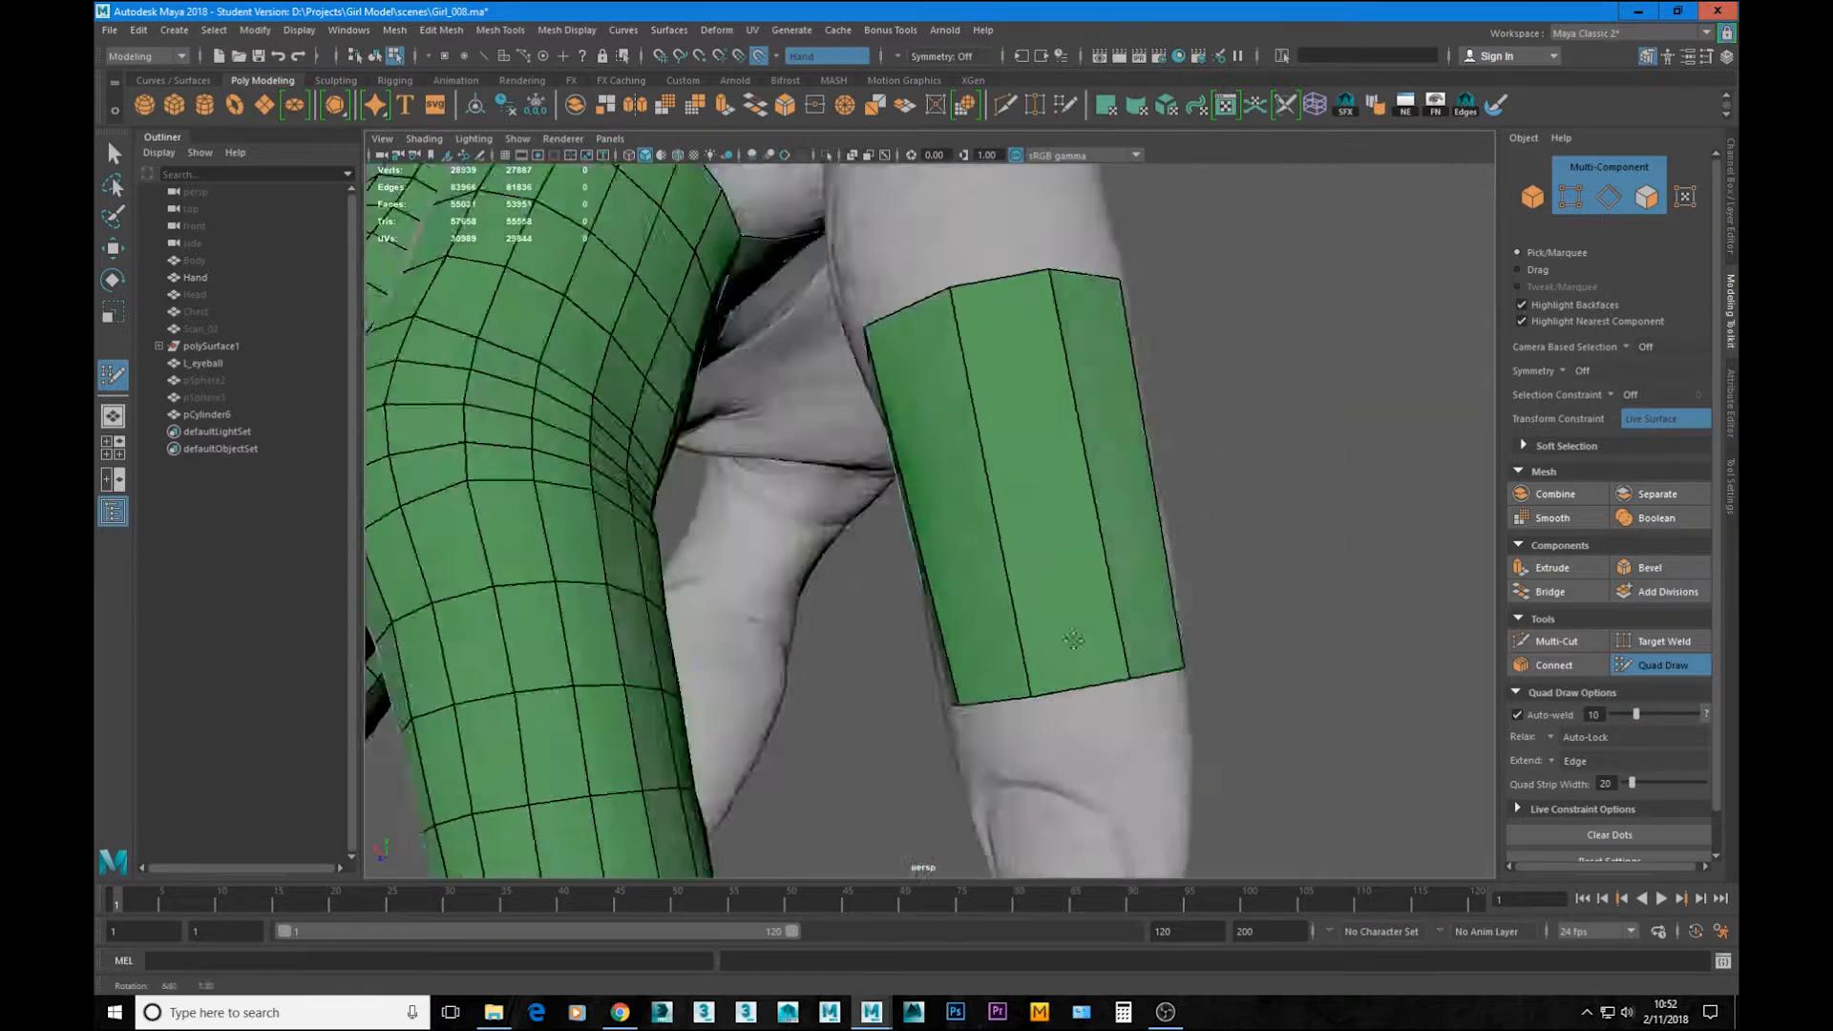
alt+drag(1072, 643, 896, 546)
key(ctrl+z)
alt+drag(914, 434, 999, 573)
ctrl+click(999, 569)
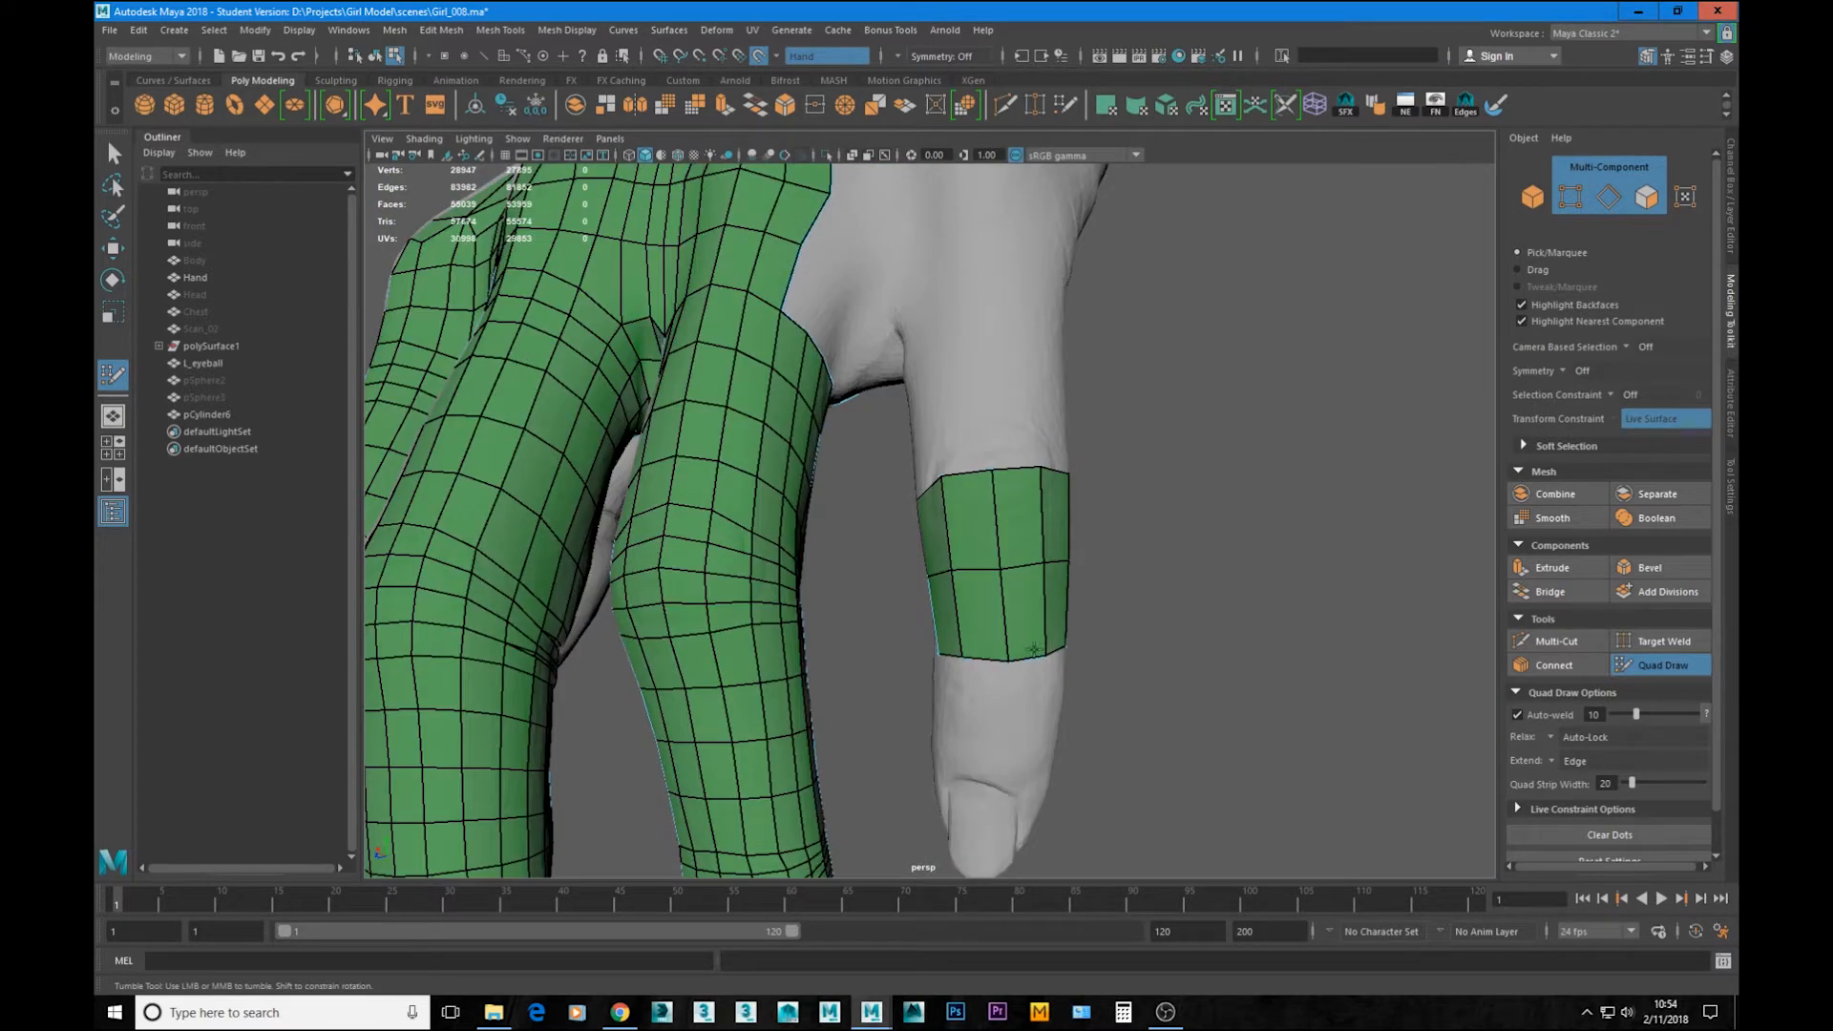
Step: Extend the little finger's quads to the fingertip and insert an edge loop across the new section
alt+drag(1034, 649, 859, 668)
middle_drag(868, 615, 859, 726)
alt+drag(860, 726, 948, 606)
ctrl+click(897, 463)
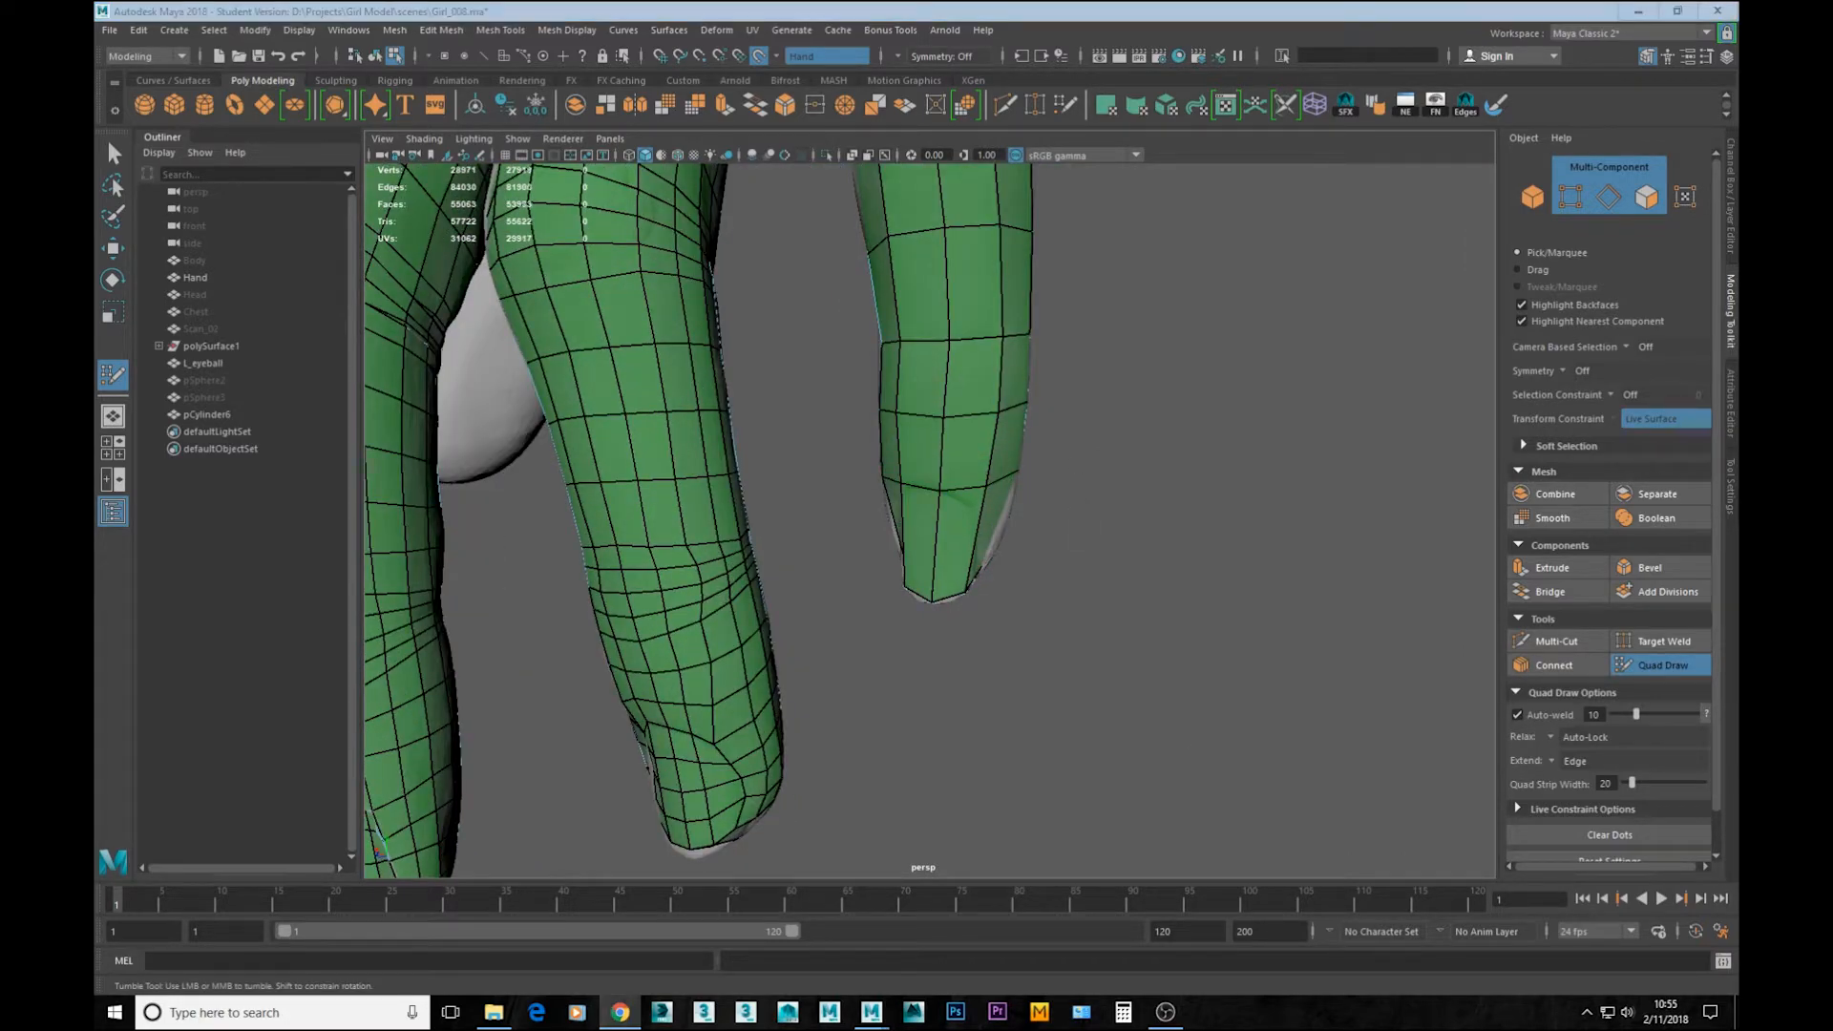
alt+right_drag(859, 516, 983, 515)
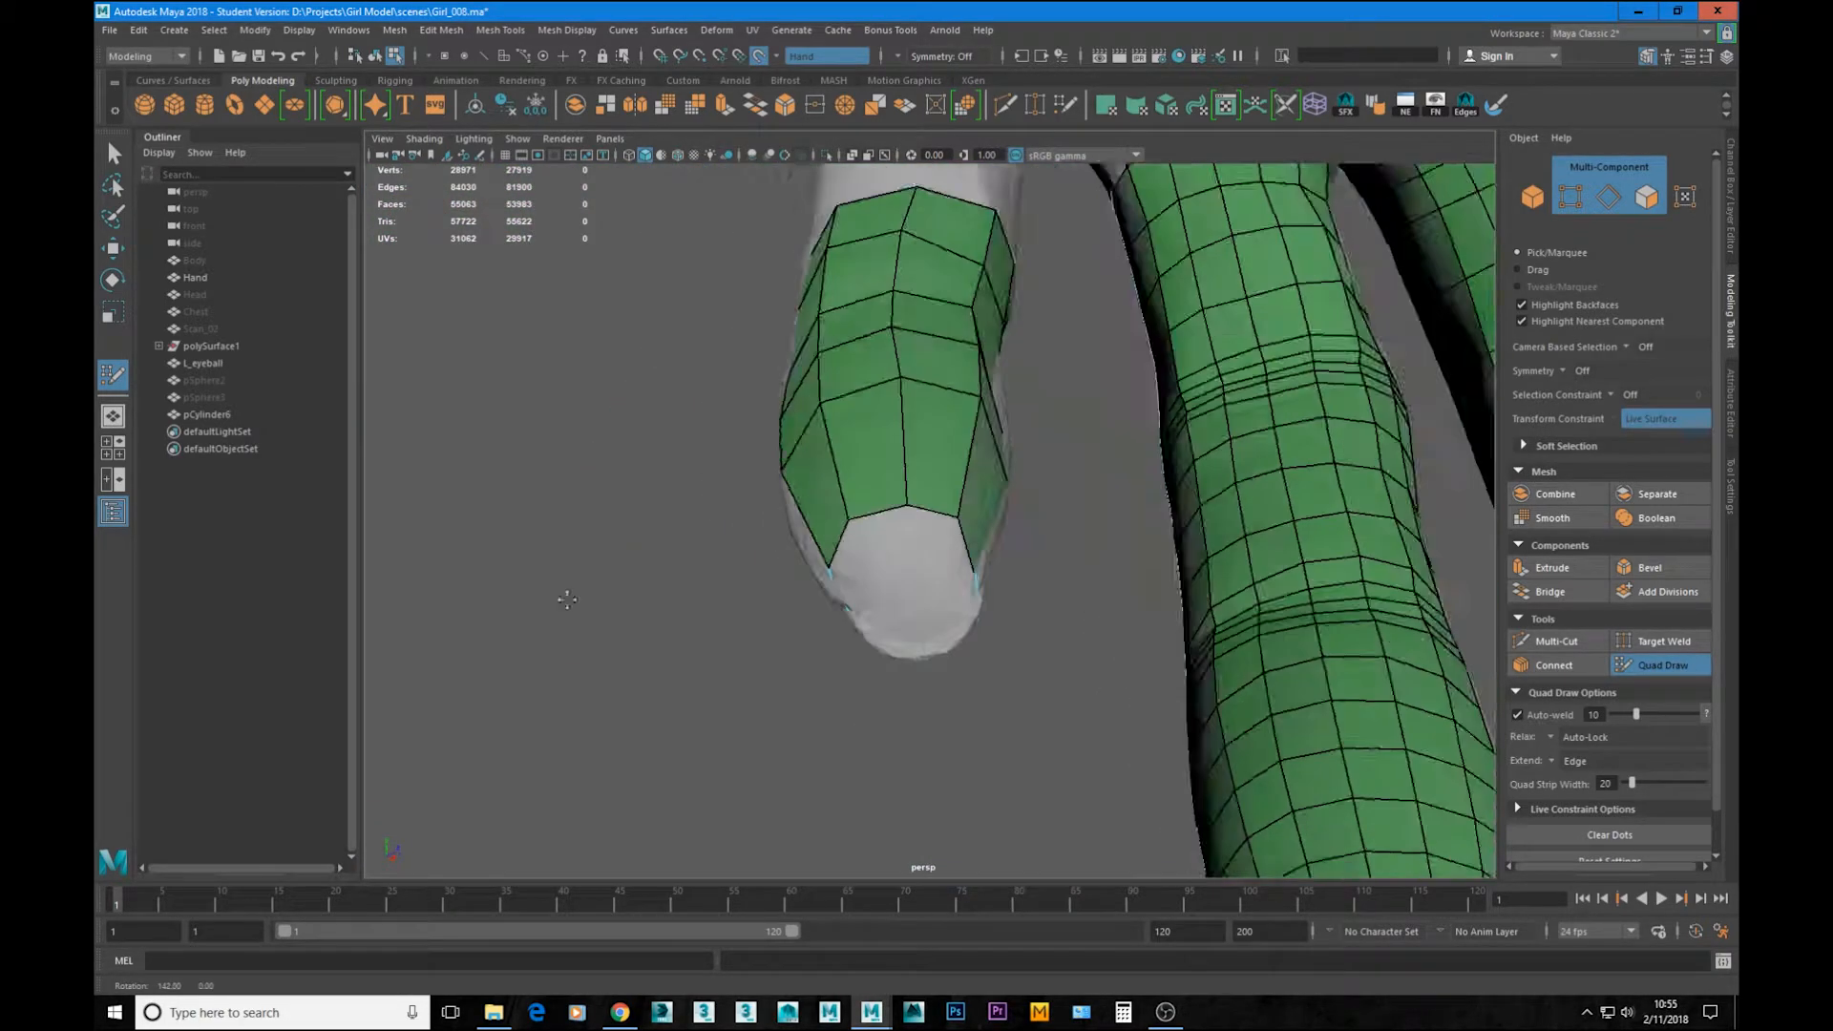
Step: Fill the open underside and tip of the little finger with quads
shift+click(879, 548)
alt+drag(561, 598, 930, 478)
shift+click(940, 544)
shift+click(941, 434)
alt+middle_drag(931, 477, 949, 559)
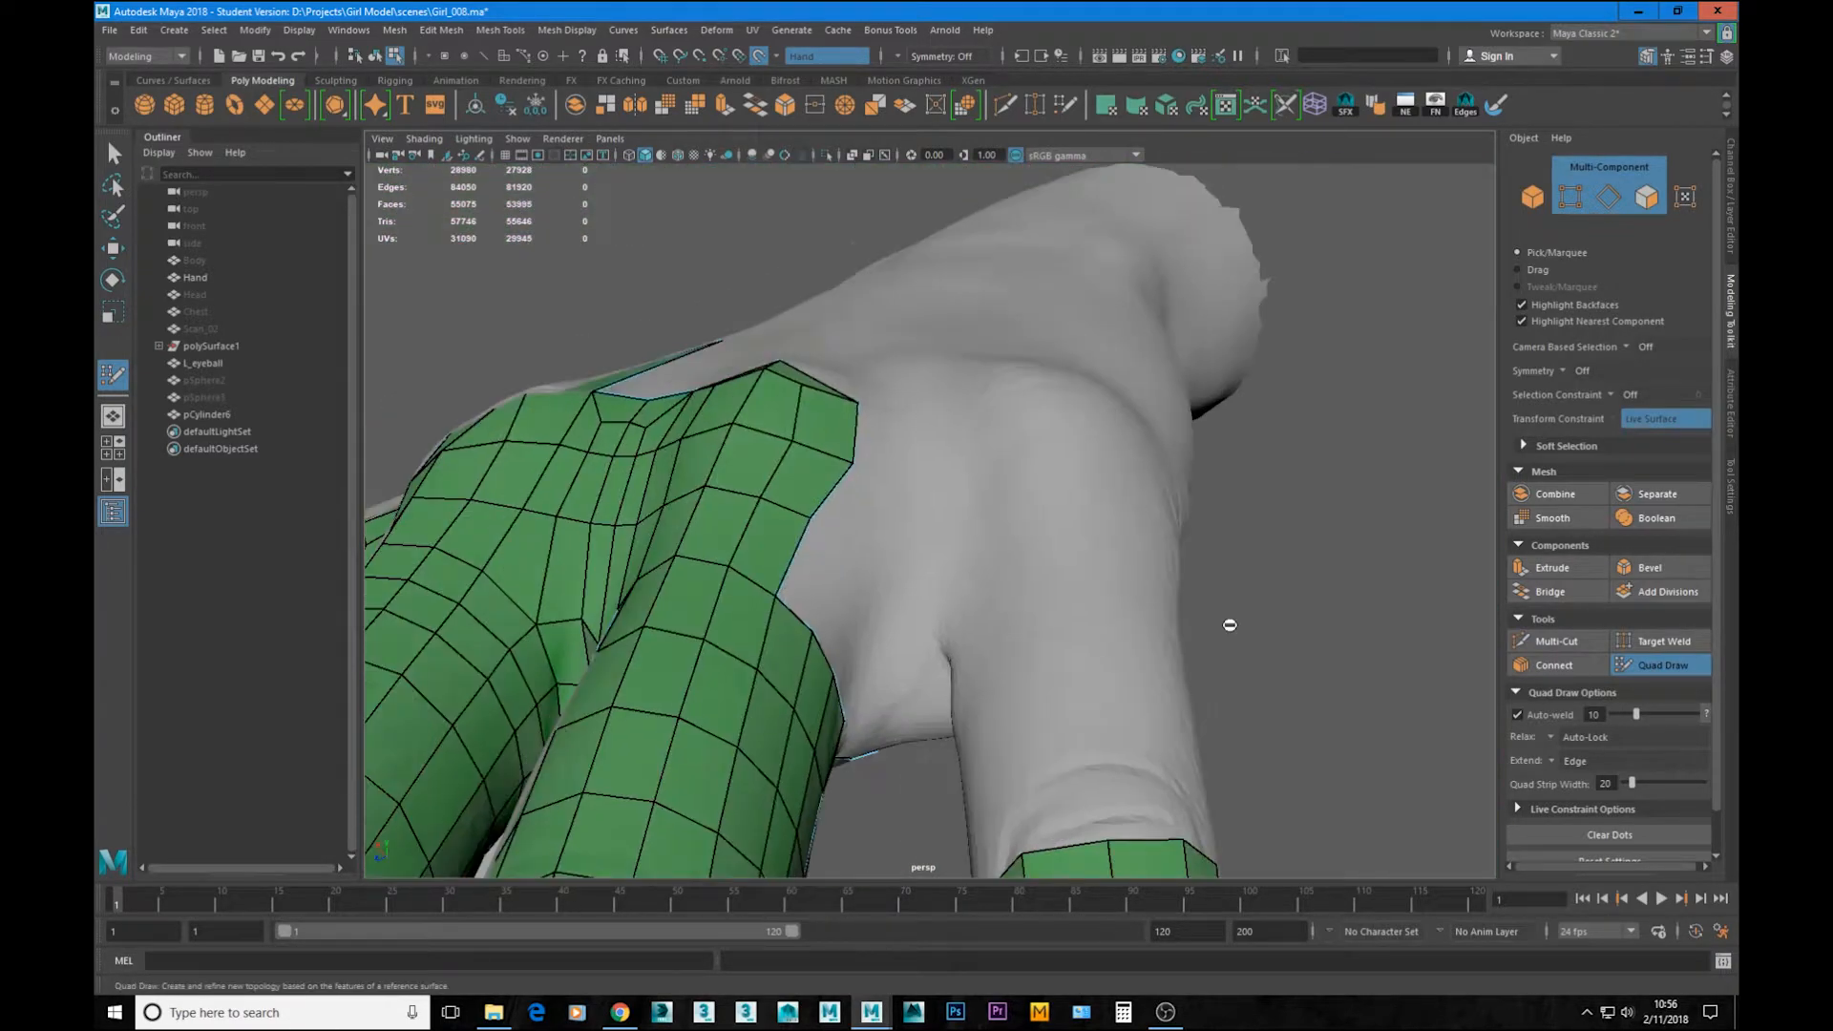
Step: Extend the little finger's quads up towards its knuckle and insert an edge loop at the joint
alt+drag(1228, 621, 1086, 757)
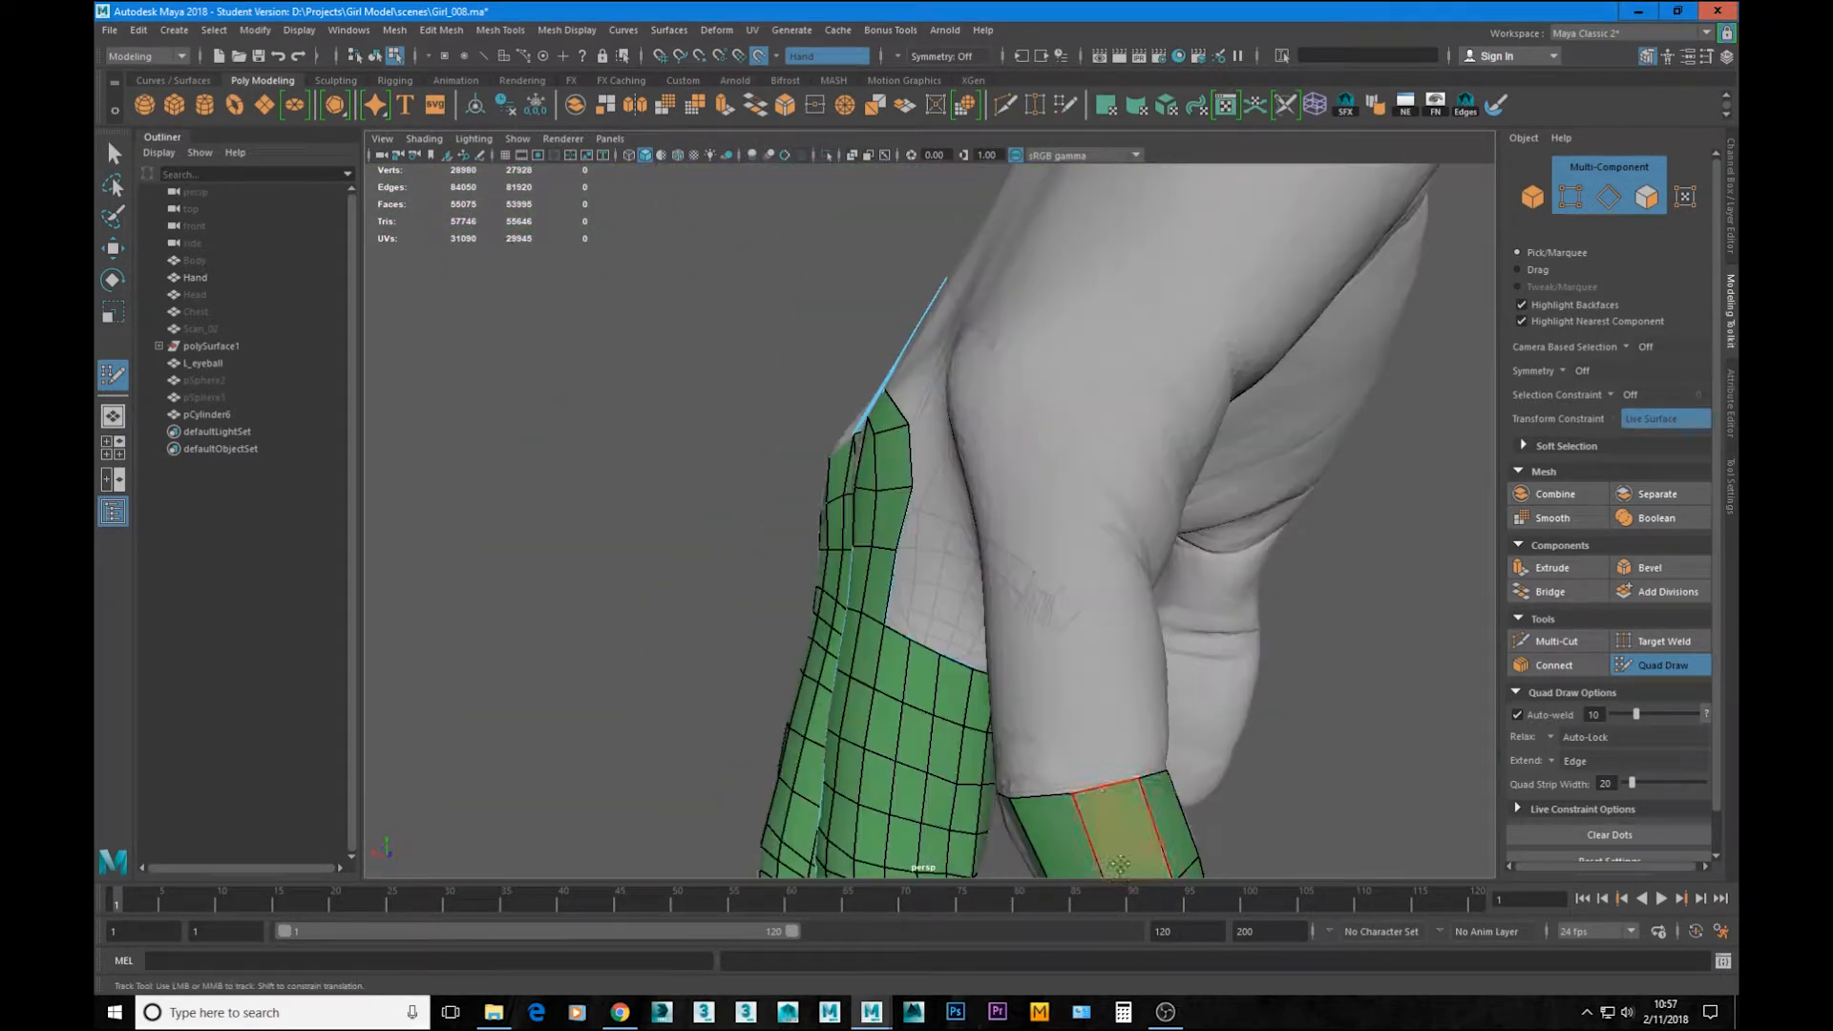
alt+drag(1085, 636, 807, 671)
alt+drag(742, 263, 793, 588)
alt+middle_drag(1050, 616, 1039, 609)
alt+drag(1050, 461, 954, 563)
ctrl+click(907, 563)
alt+right_drag(955, 564, 993, 630)
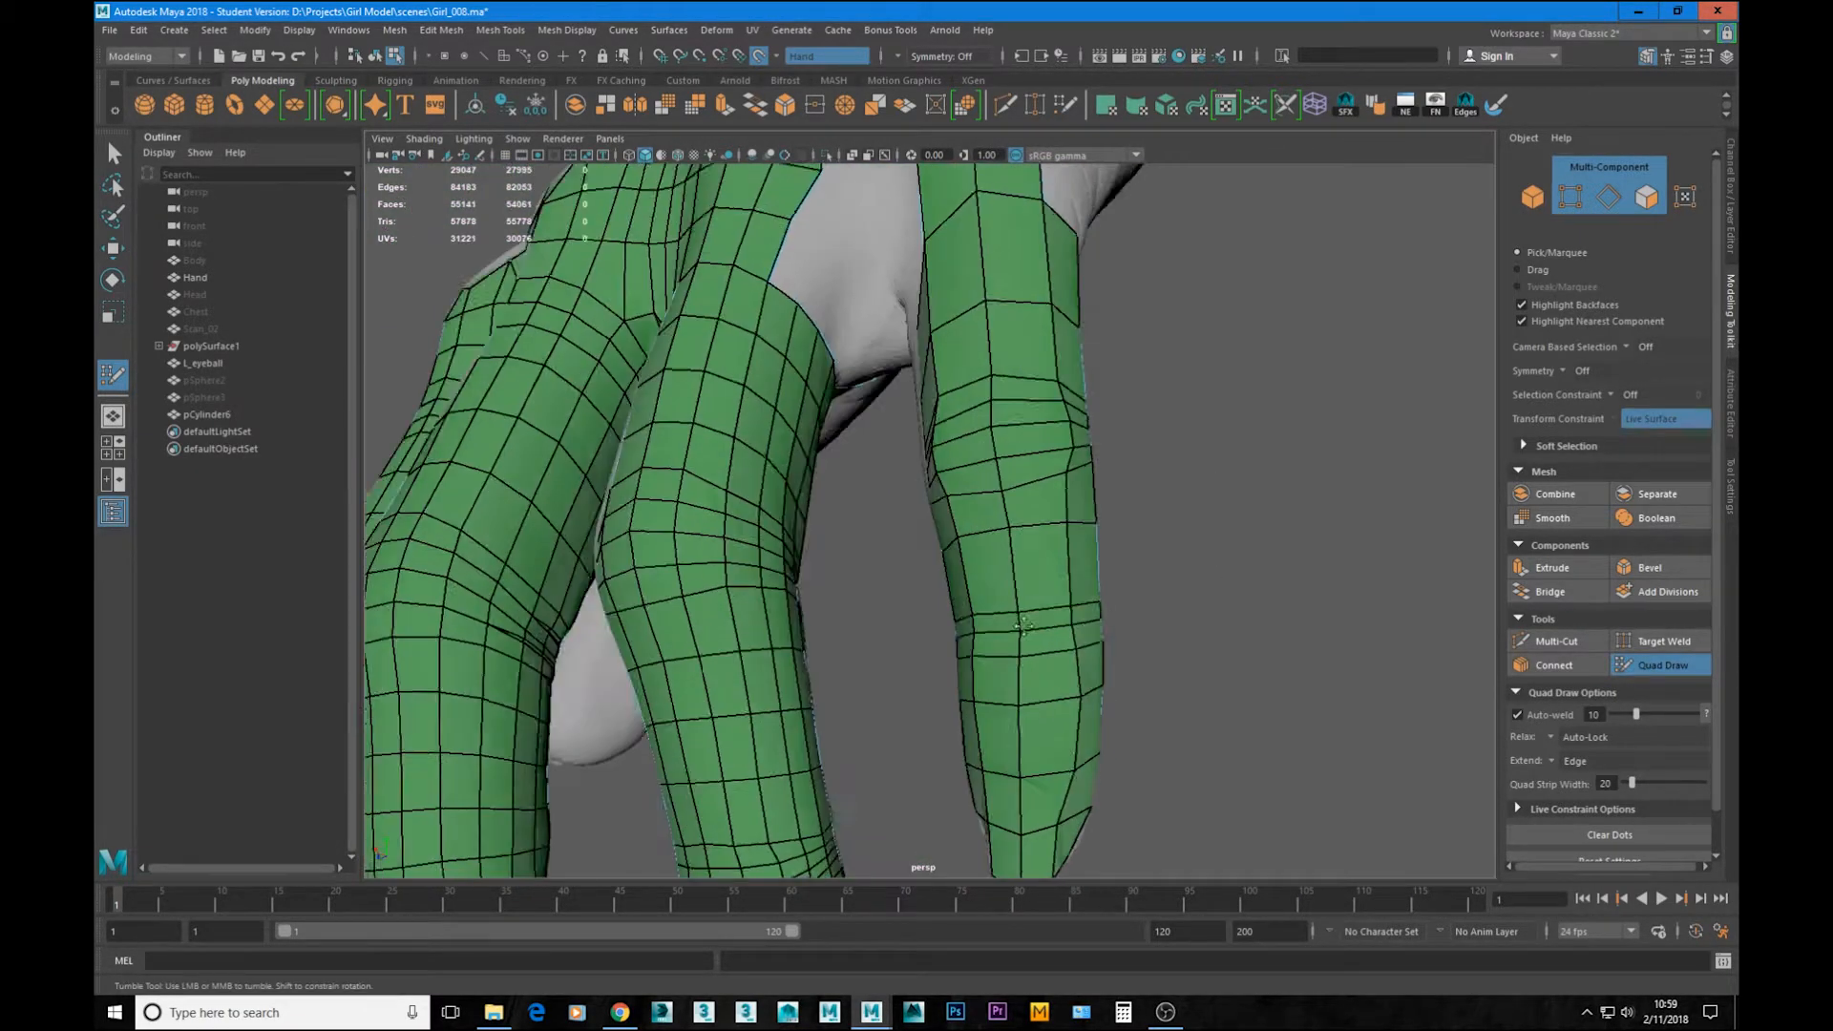
Step: Insert further edge loops around the little finger's joints to define the creases
ctrl+click(1006, 665)
alt+drag(993, 630, 1022, 439)
ctrl+click(867, 492)
ctrl+click(1021, 439)
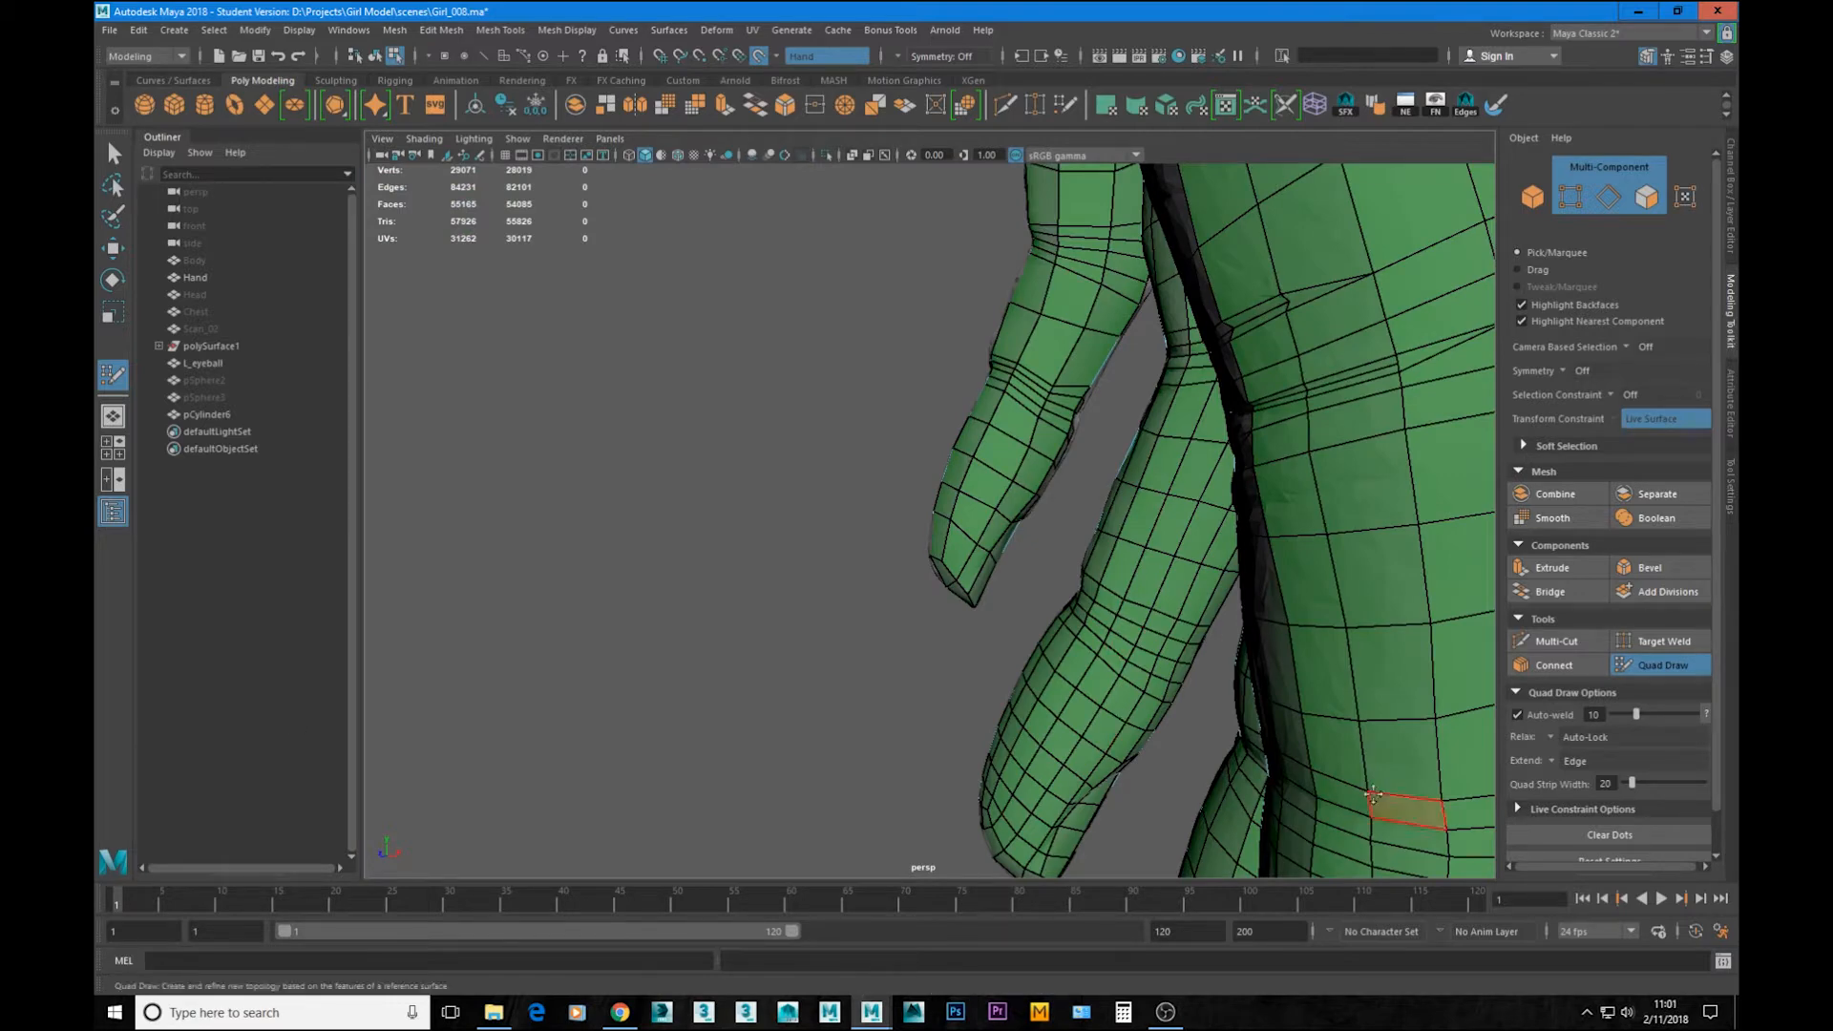
Step: Add an edge loop to the little finger and rework its fingertip into denser, rounded quads
alt+drag(1373, 794, 1074, 590)
ctrl+click(1076, 524)
alt+drag(1005, 514, 964, 554)
mouse_move(853, 579)
alt+mouse_down()
mouse_move(1133, 548)
mouse_move(955, 573)
mouse_move(859, 611)
alt+mouse_up()
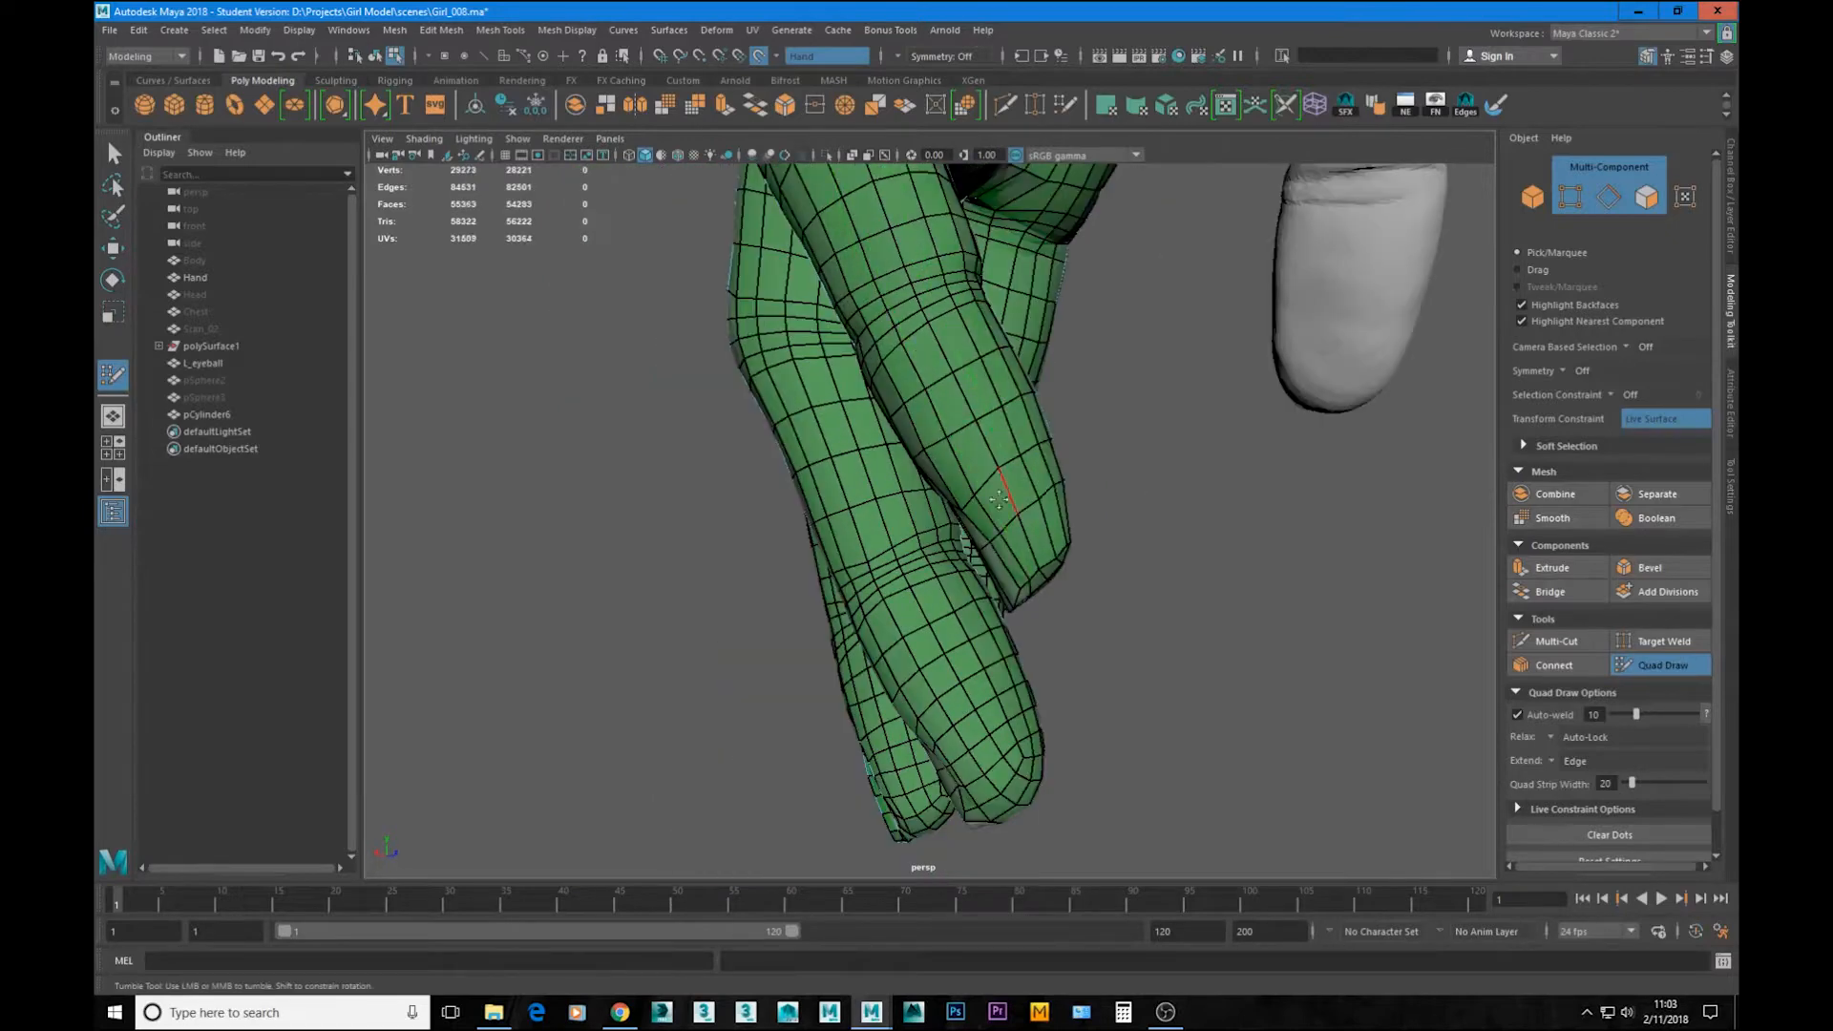
alt+drag(811, 561, 1152, 368)
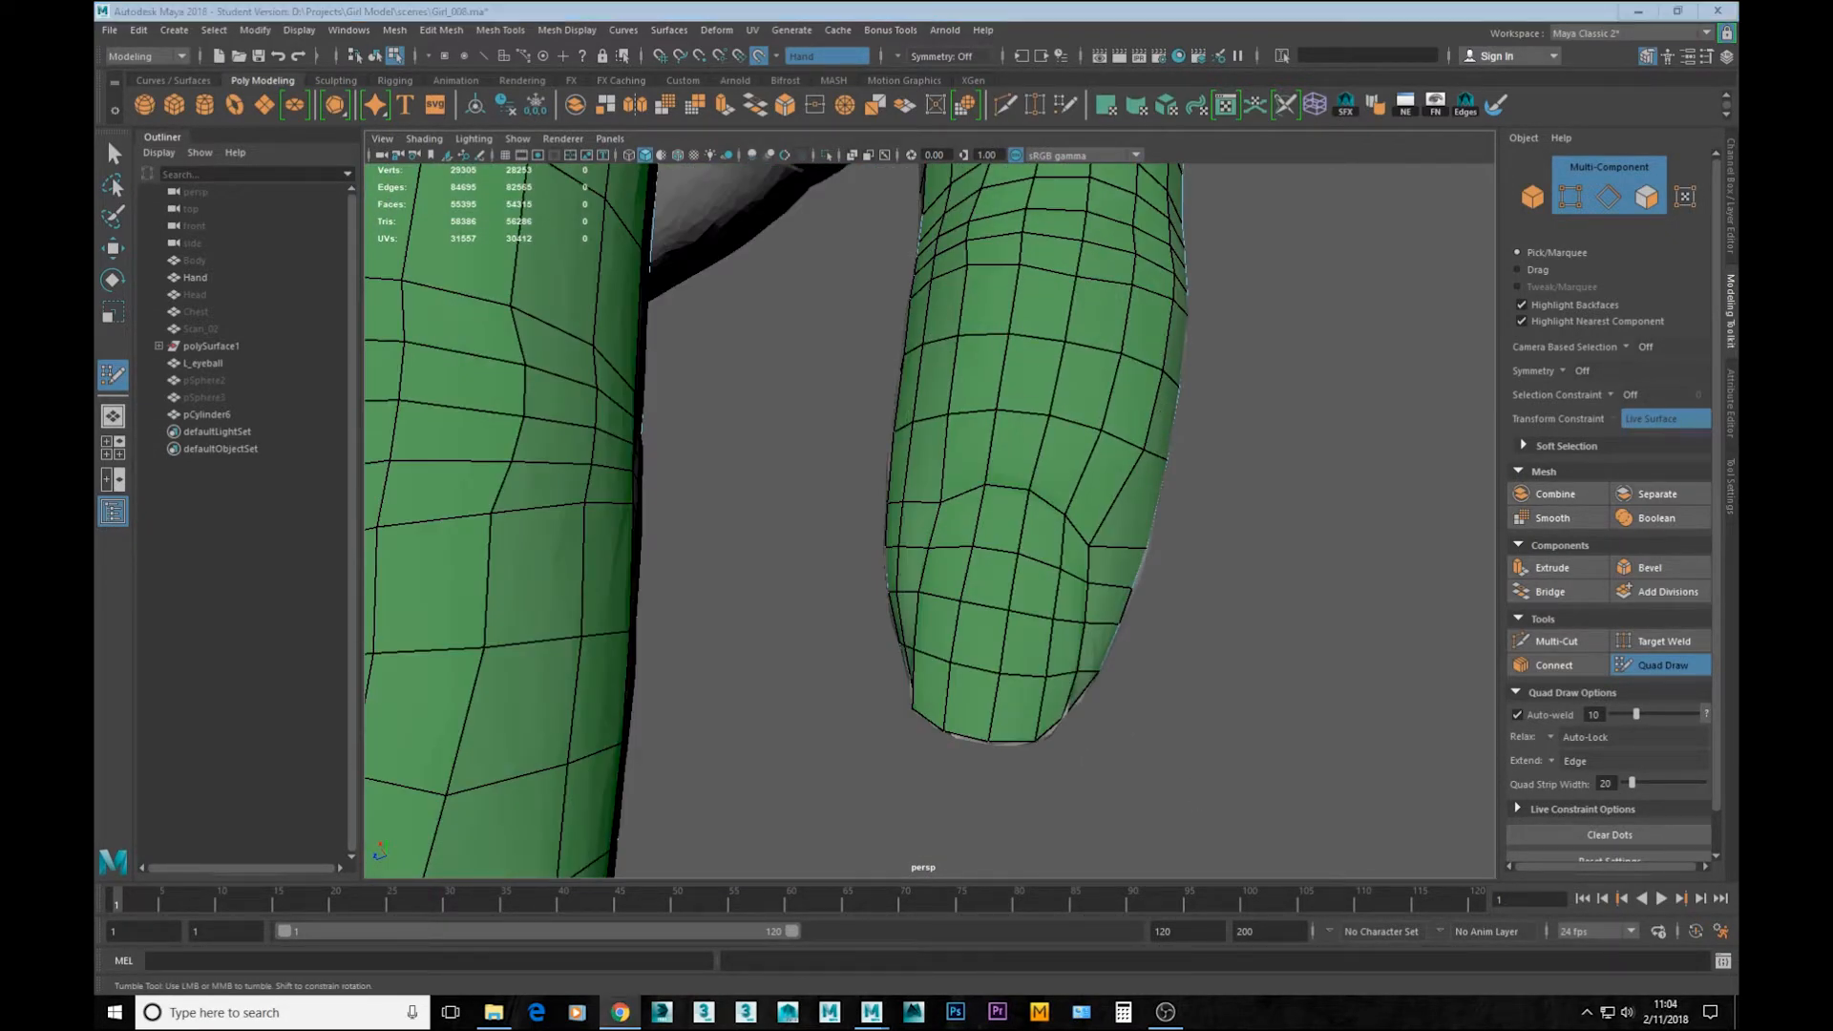
Step: Inspect the little finger's joint loops and fingertip from all sides against the other fingers
alt+middle_drag(914, 380, 906, 571)
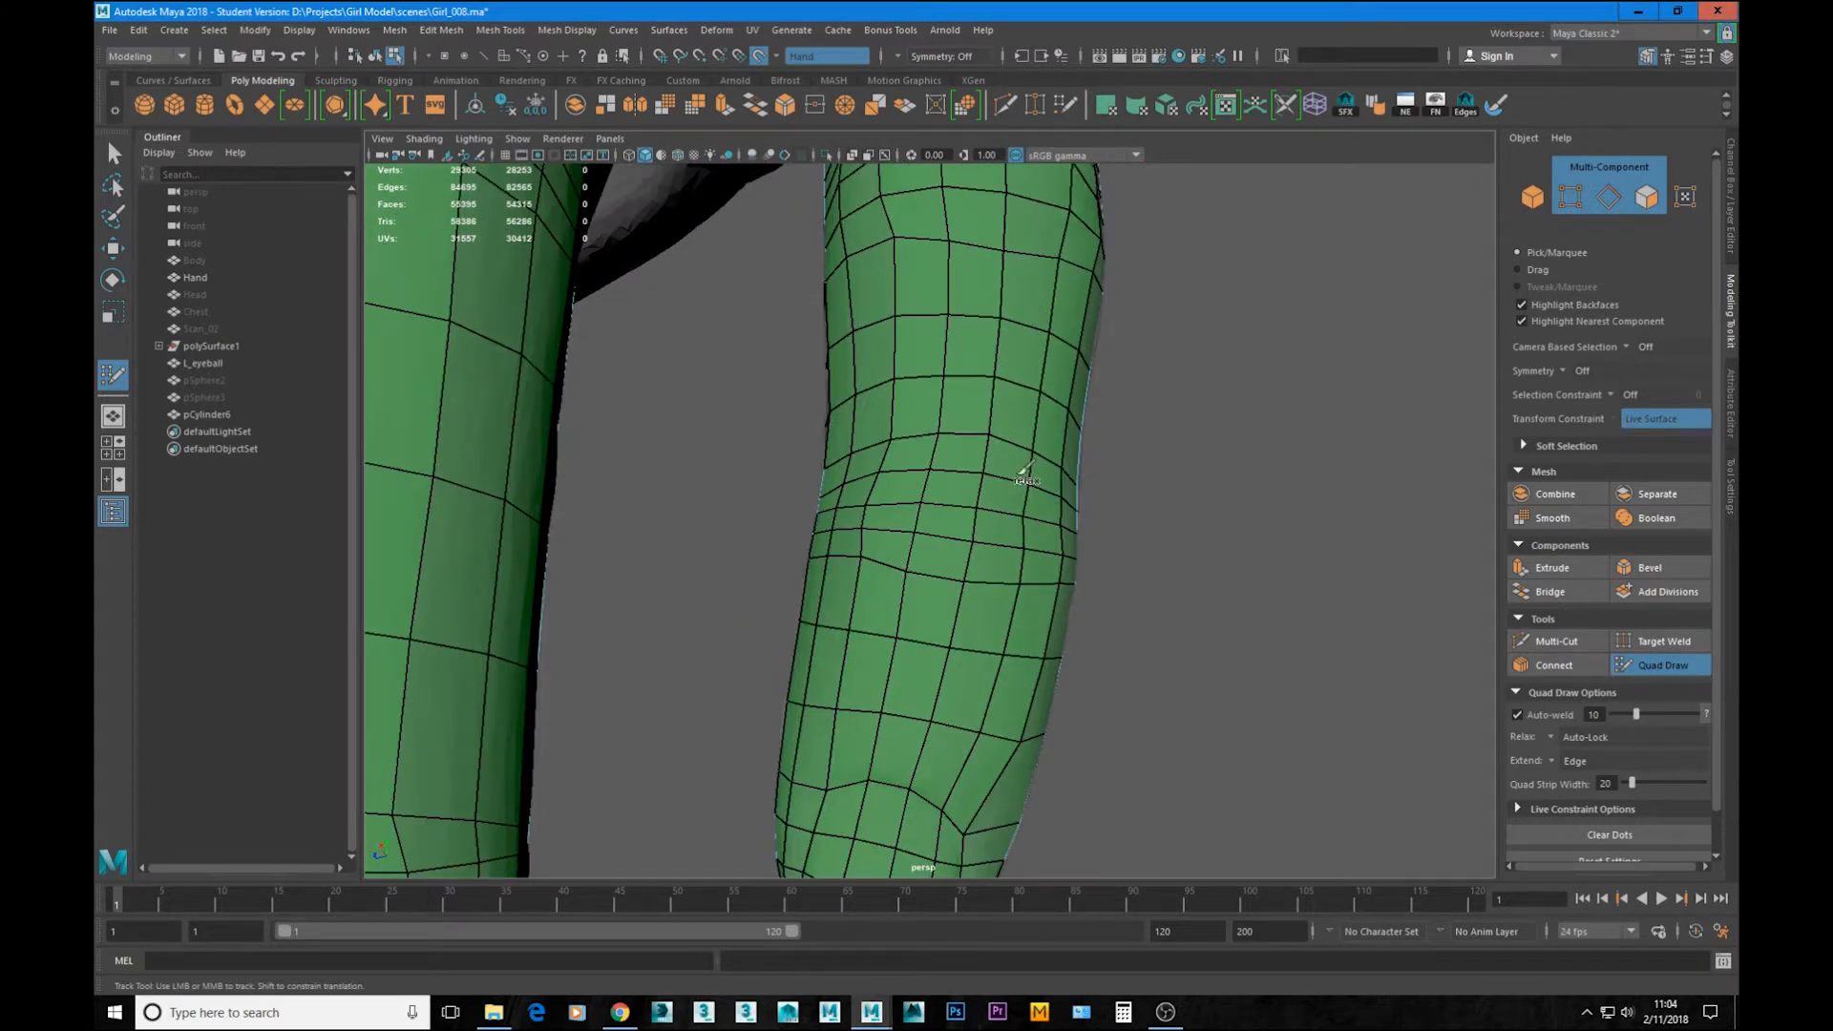
alt+drag(1026, 475, 903, 569)
alt+drag(871, 499, 955, 655)
alt+right_drag(955, 655, 940, 655)
mouse_move(804, 507)
alt+right_down()
mouse_move(884, 470)
mouse_move(895, 777)
alt+right_up()
mouse_move(896, 778)
alt+mouse_down()
mouse_move(1125, 552)
mouse_move(763, 529)
alt+mouse_up()
alt+right_drag(763, 530, 818, 541)
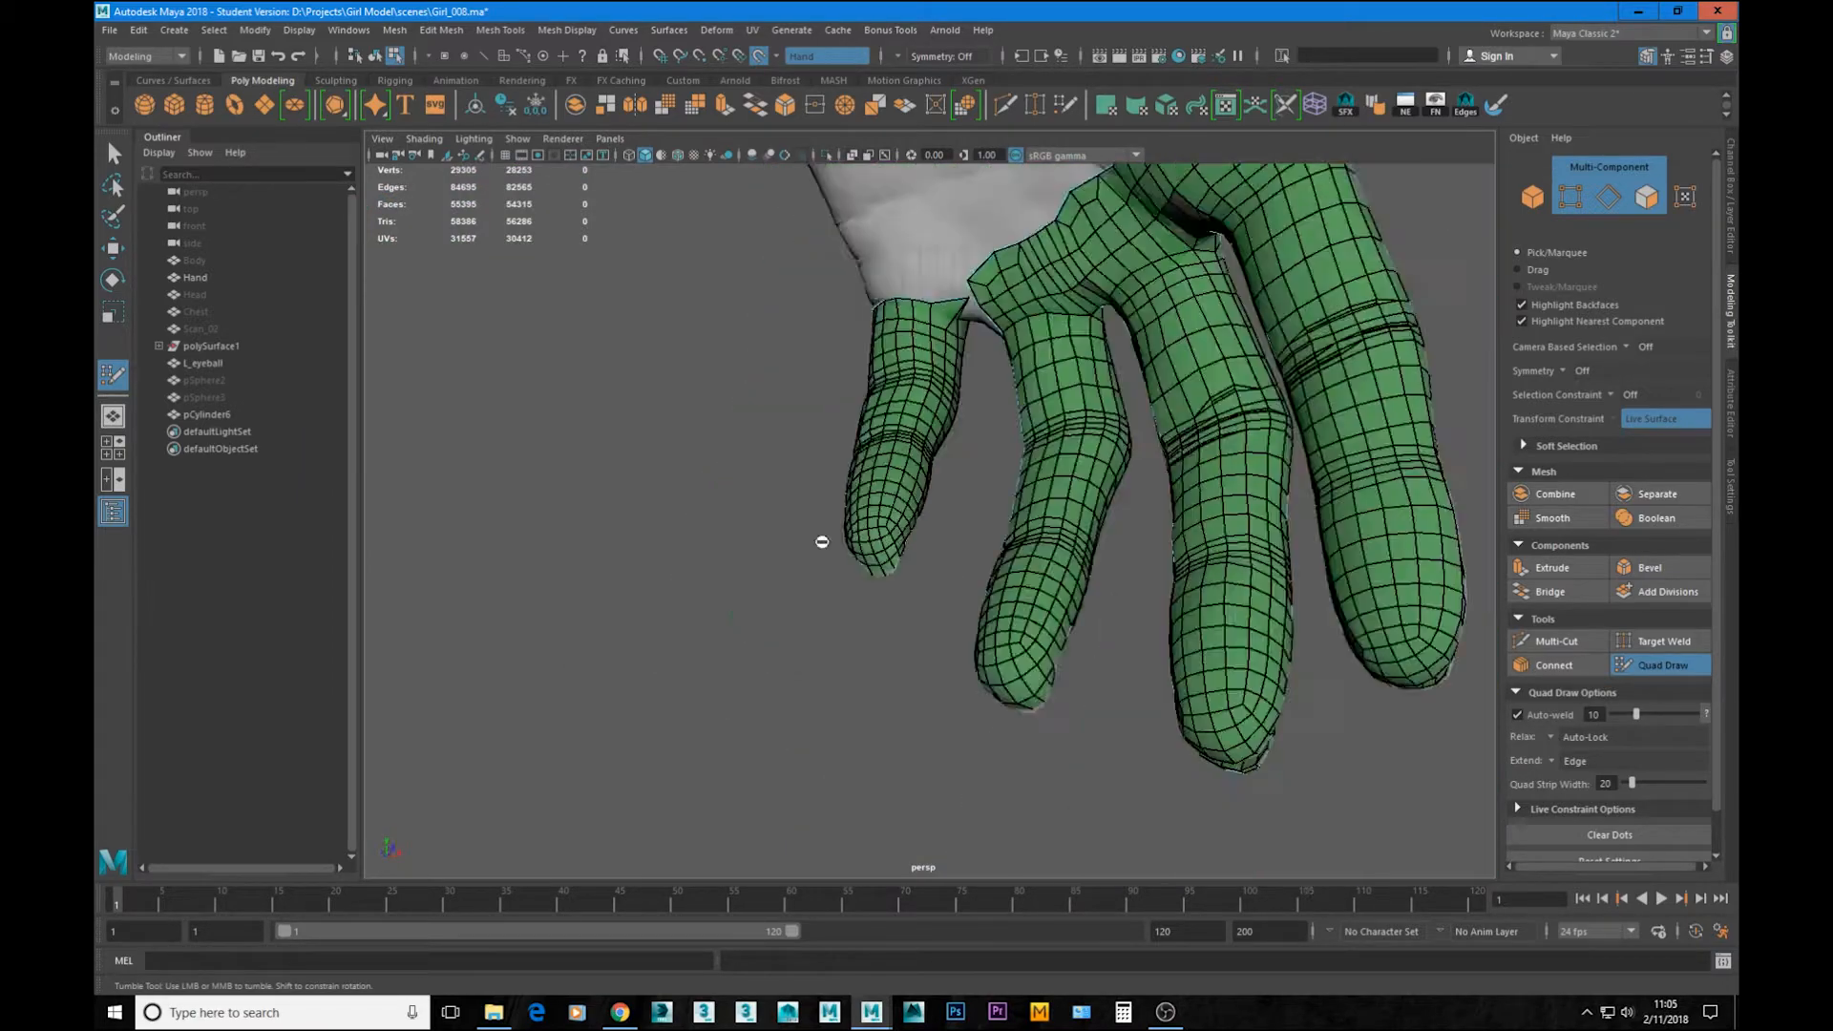
Step: Bridge the little finger's knuckle to the ring finger across the back of the hand with subdivided quads
alt+drag(818, 541, 1026, 518)
drag(900, 525, 857, 542)
alt+middle_drag(945, 613, 922, 573)
alt+drag(922, 572, 911, 520)
ctrl+click(924, 541)
alt+middle_drag(845, 643, 910, 548)
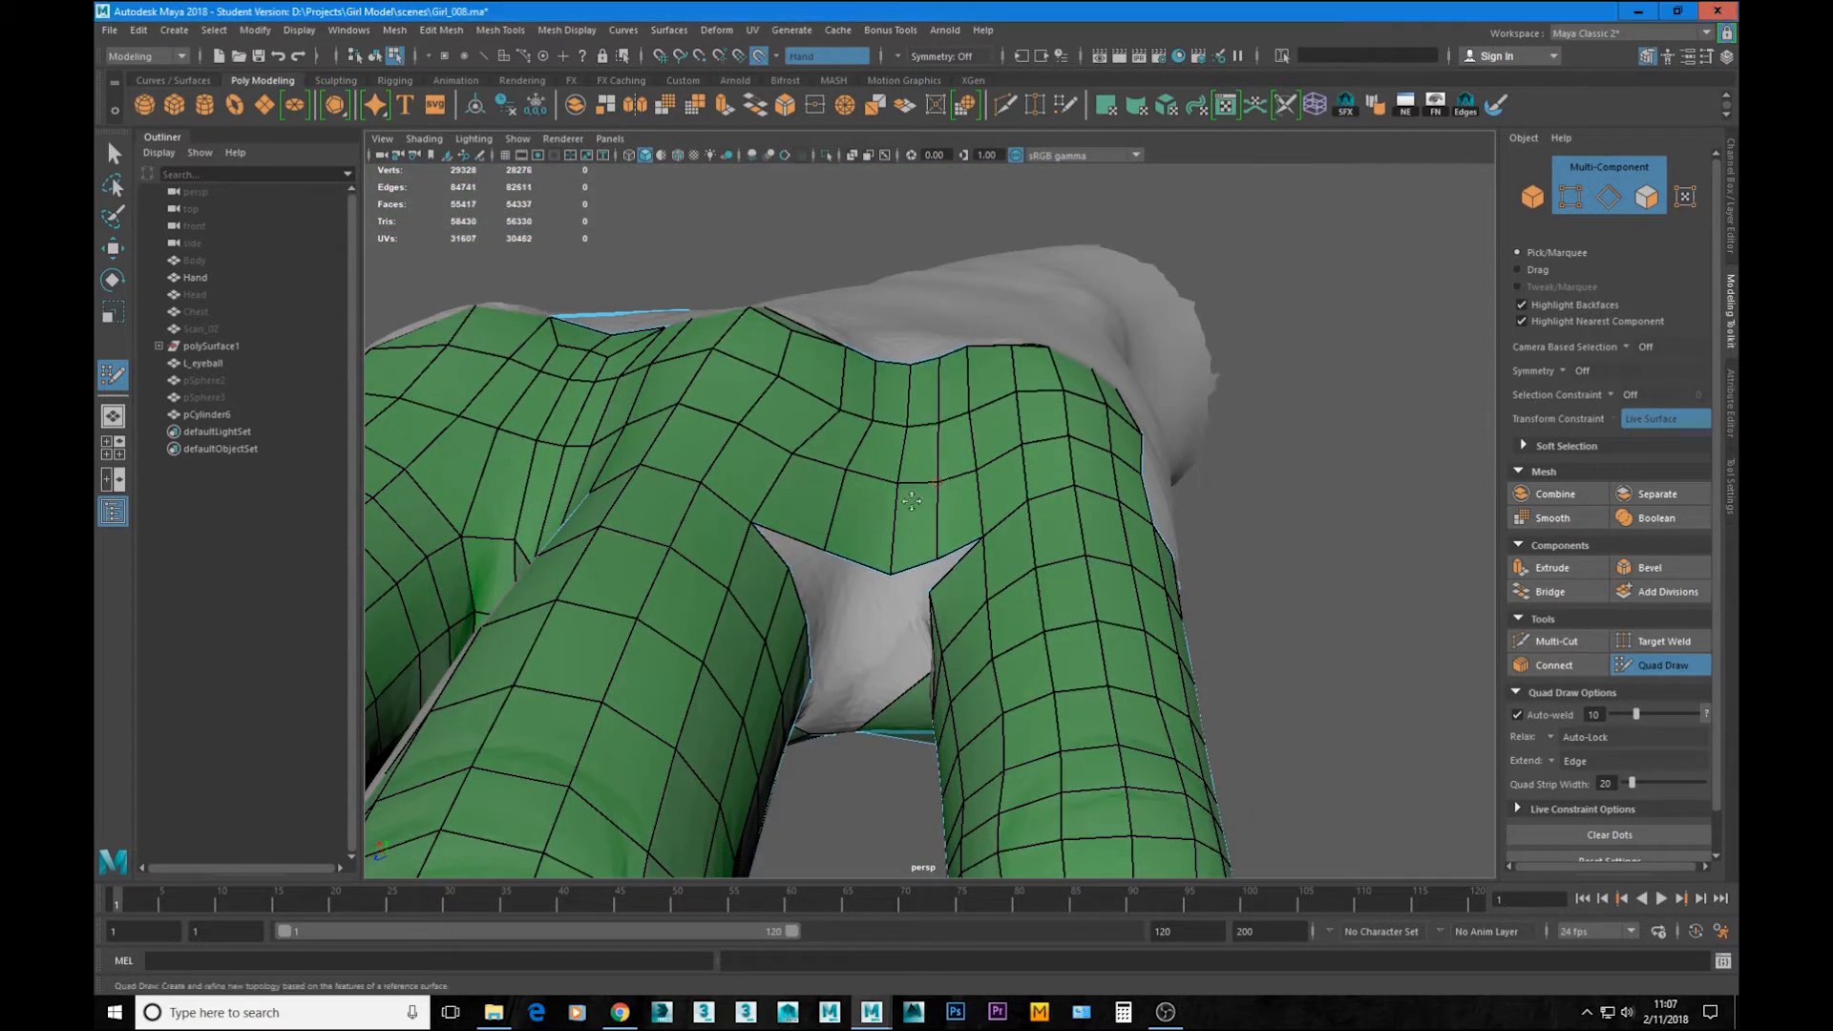
Step: Continue the webbing quads from the back of the hand down between the ring and little fingers
alt+drag(869, 603, 1333, 610)
alt+right_drag(1334, 610, 1207, 500)
alt+drag(1207, 499, 985, 429)
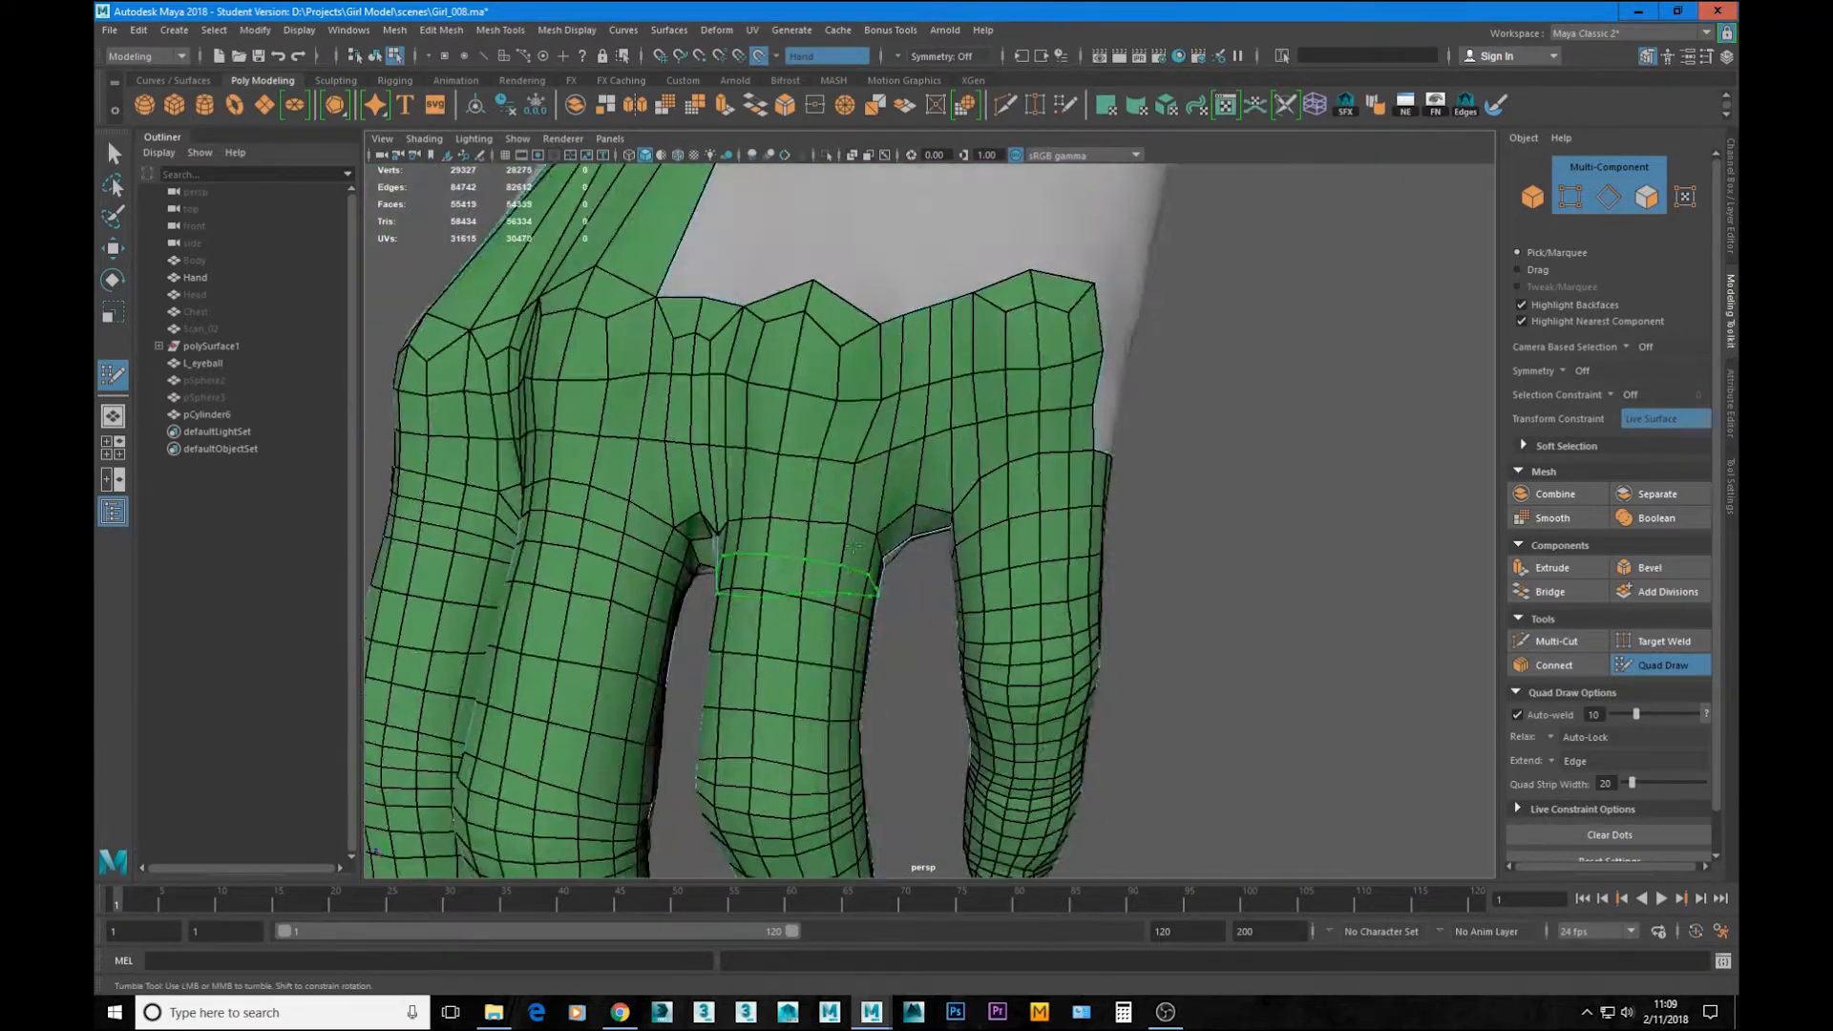
alt+drag(685, 623, 583, 564)
alt+right_drag(582, 563, 641, 636)
alt+middle_drag(642, 636, 897, 620)
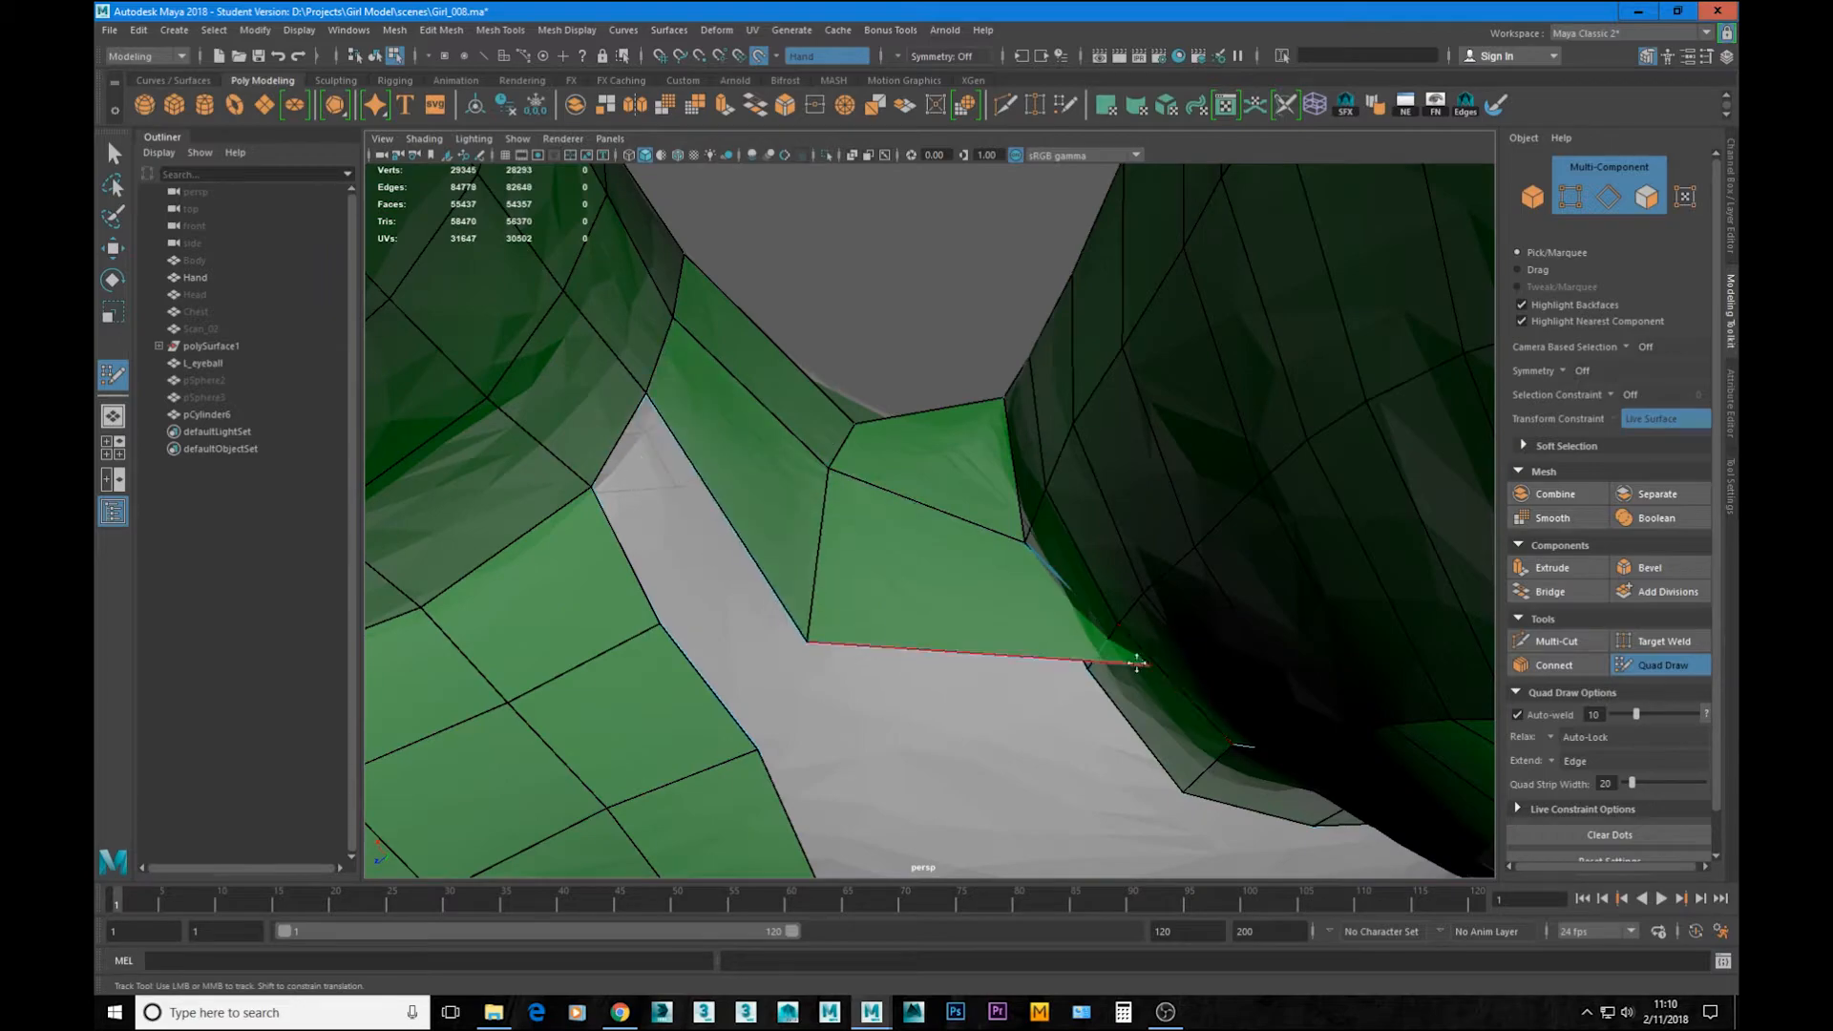
Step: Adjust the webbing vertices between the ring and little fingers and continue the quads onto the palm side
alt+middle_drag(1136, 663, 1015, 454)
alt+right_drag(1015, 454, 1195, 630)
drag(1314, 311, 1129, 433)
alt+right_drag(1129, 433, 982, 462)
alt+drag(982, 462, 793, 486)
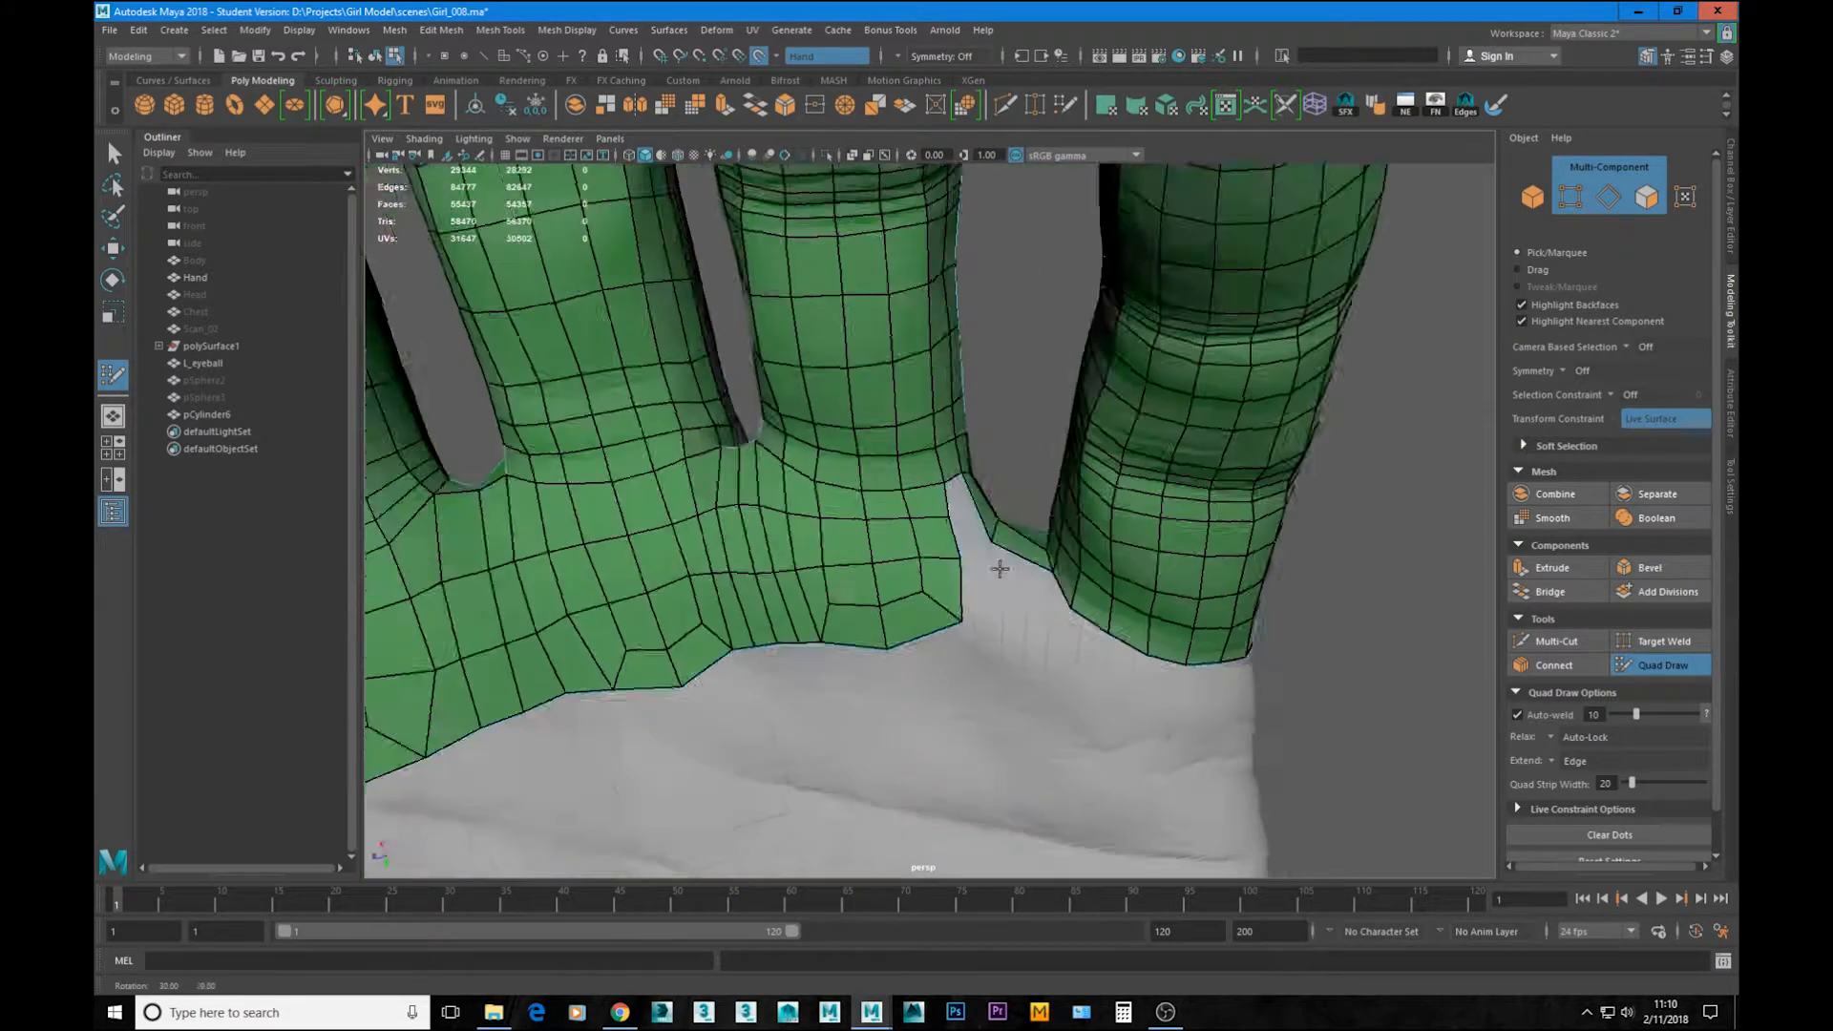
alt+drag(1000, 569, 842, 589)
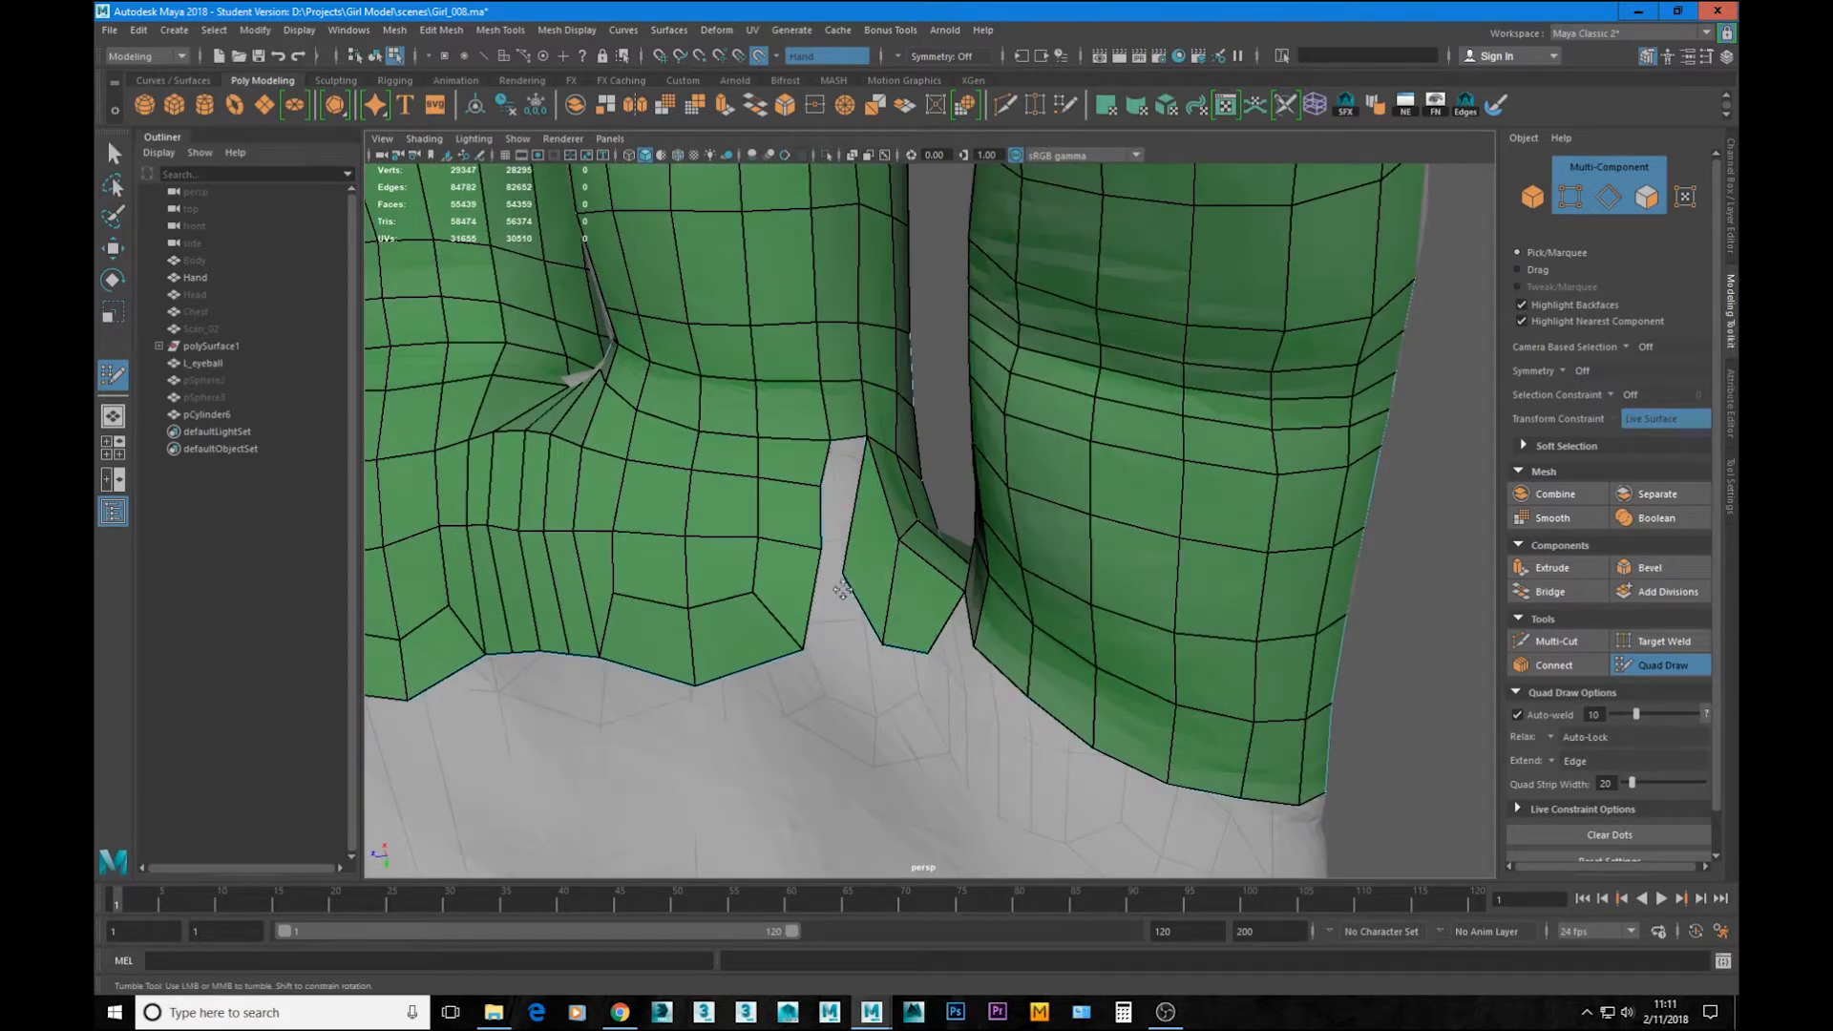
alt+drag(946, 635, 1020, 497)
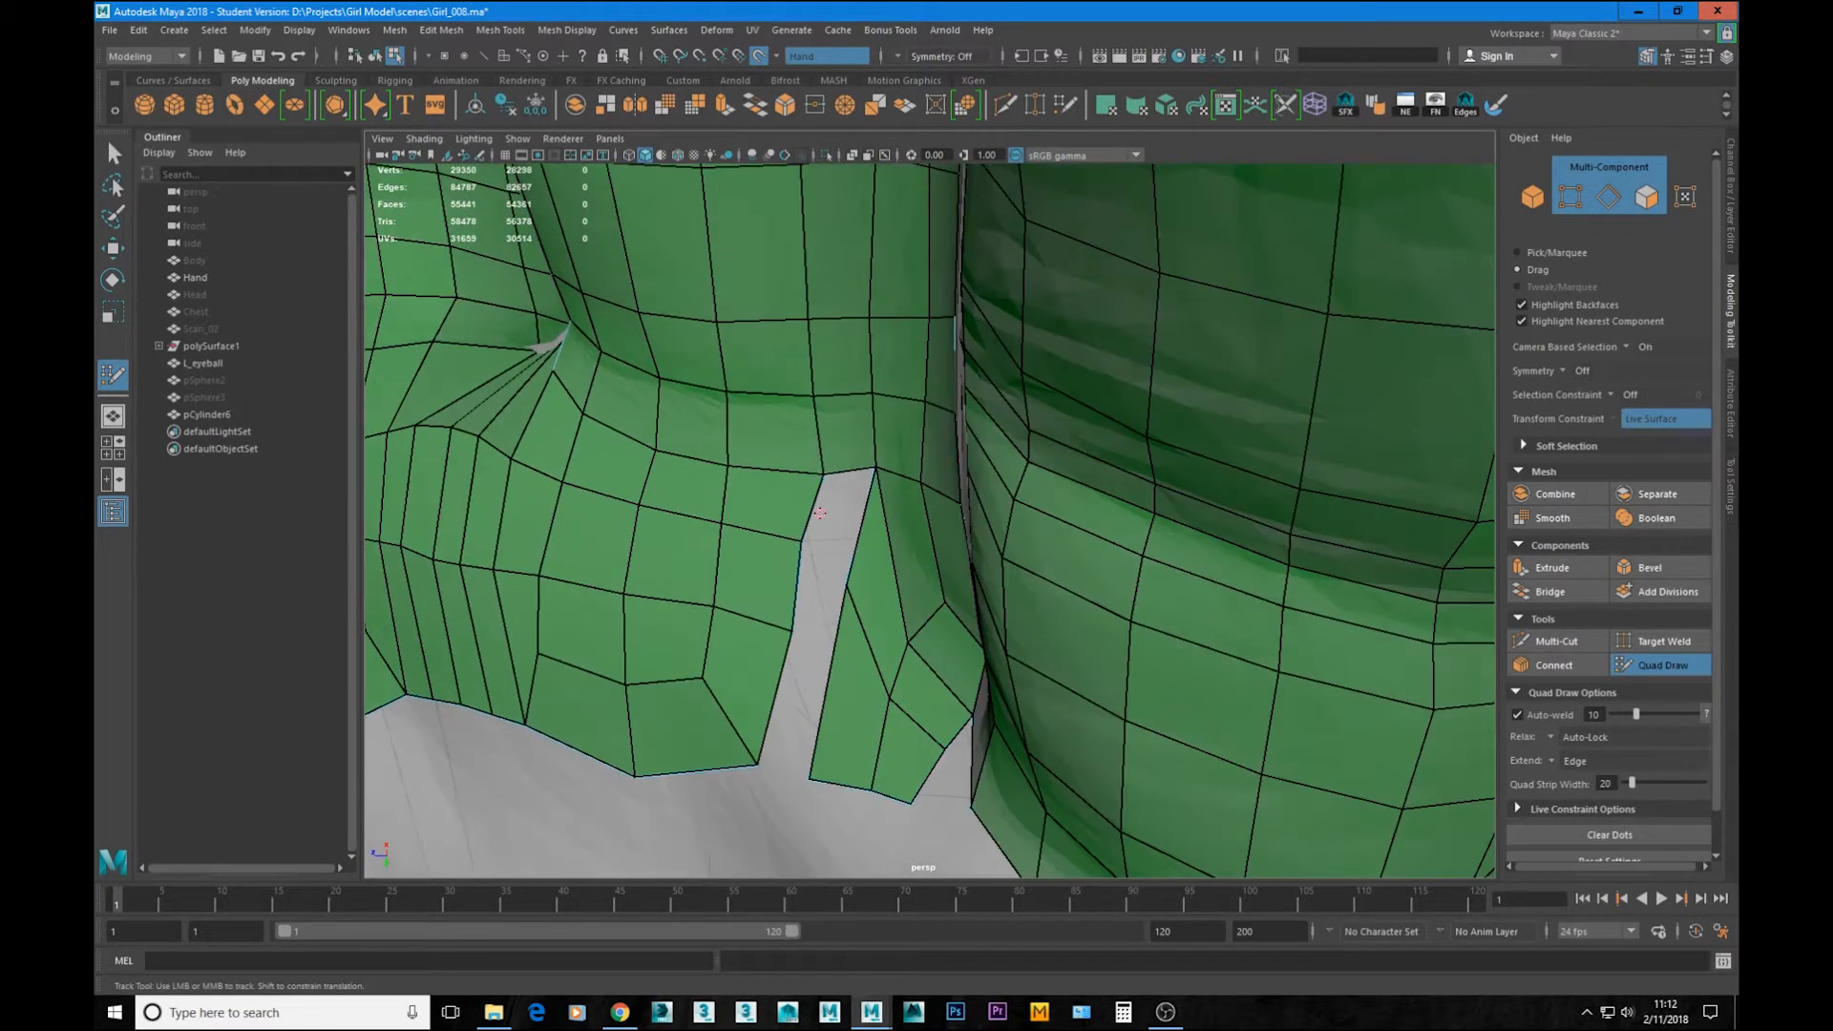
Step: Extend the little finger's quads into the palm and shape their border into an arched end row
alt+drag(817, 298, 846, 463)
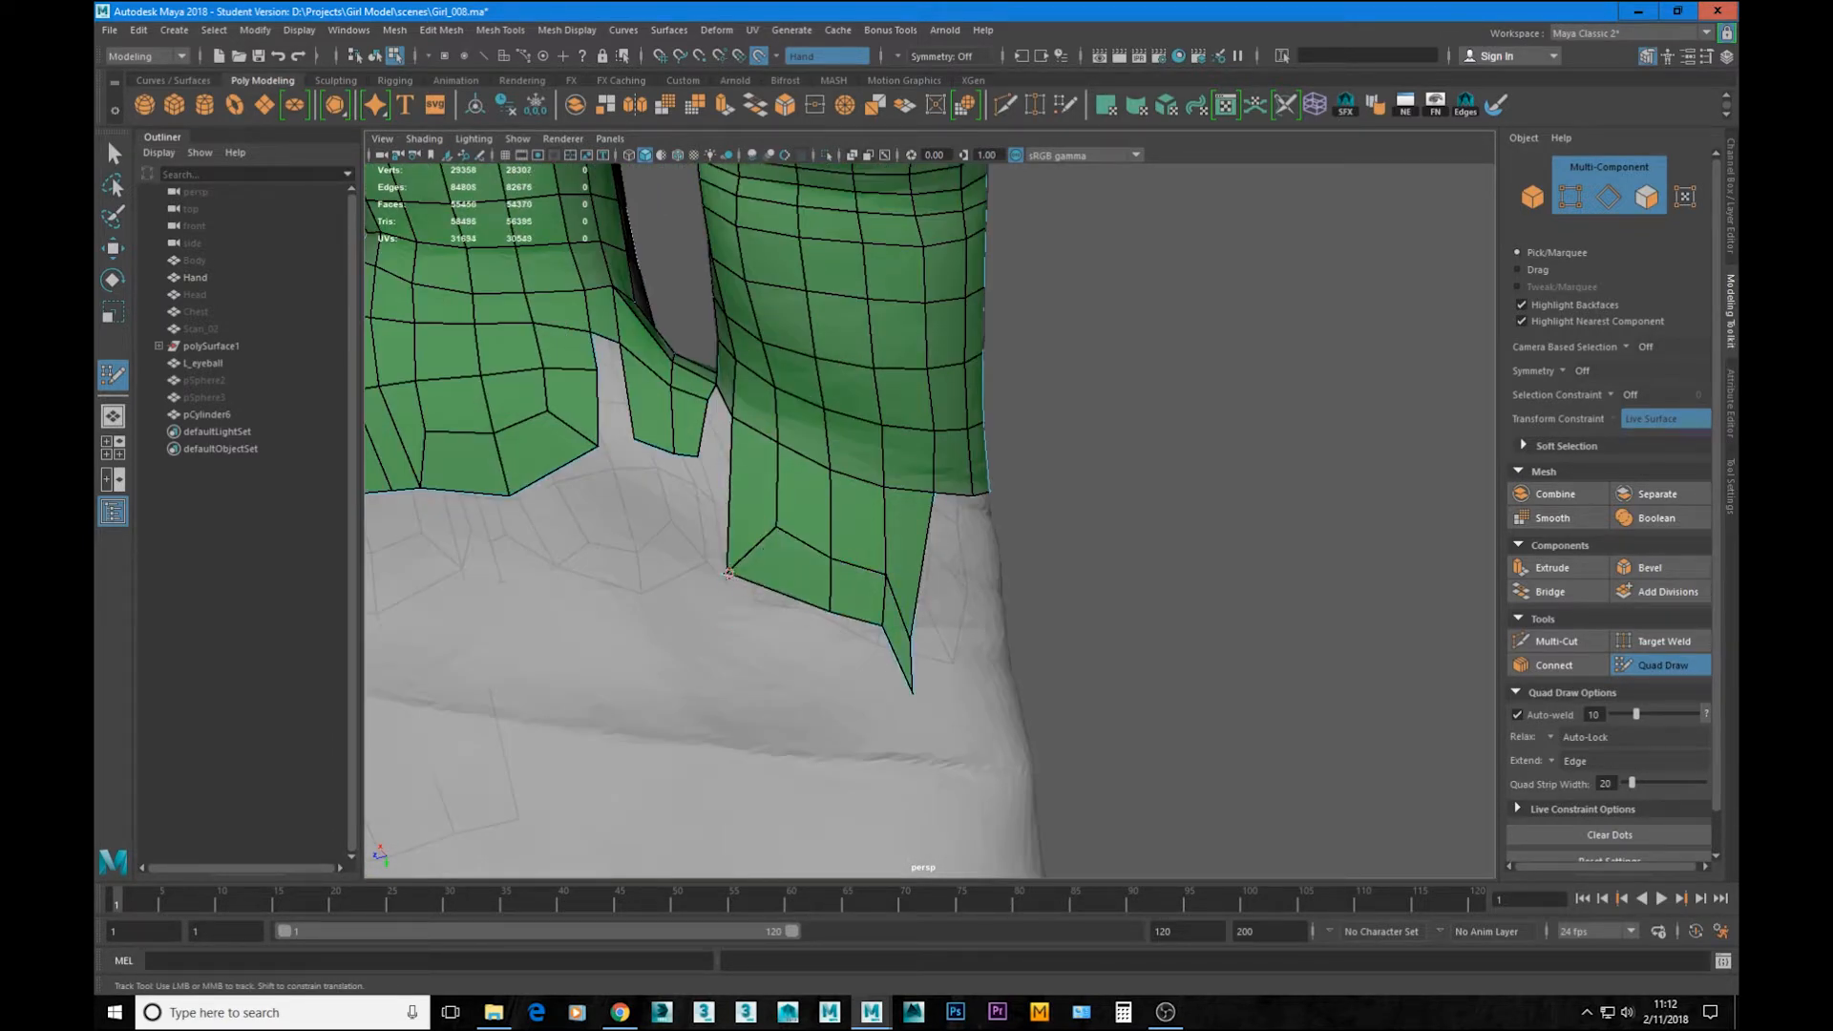
alt+drag(863, 612, 872, 509)
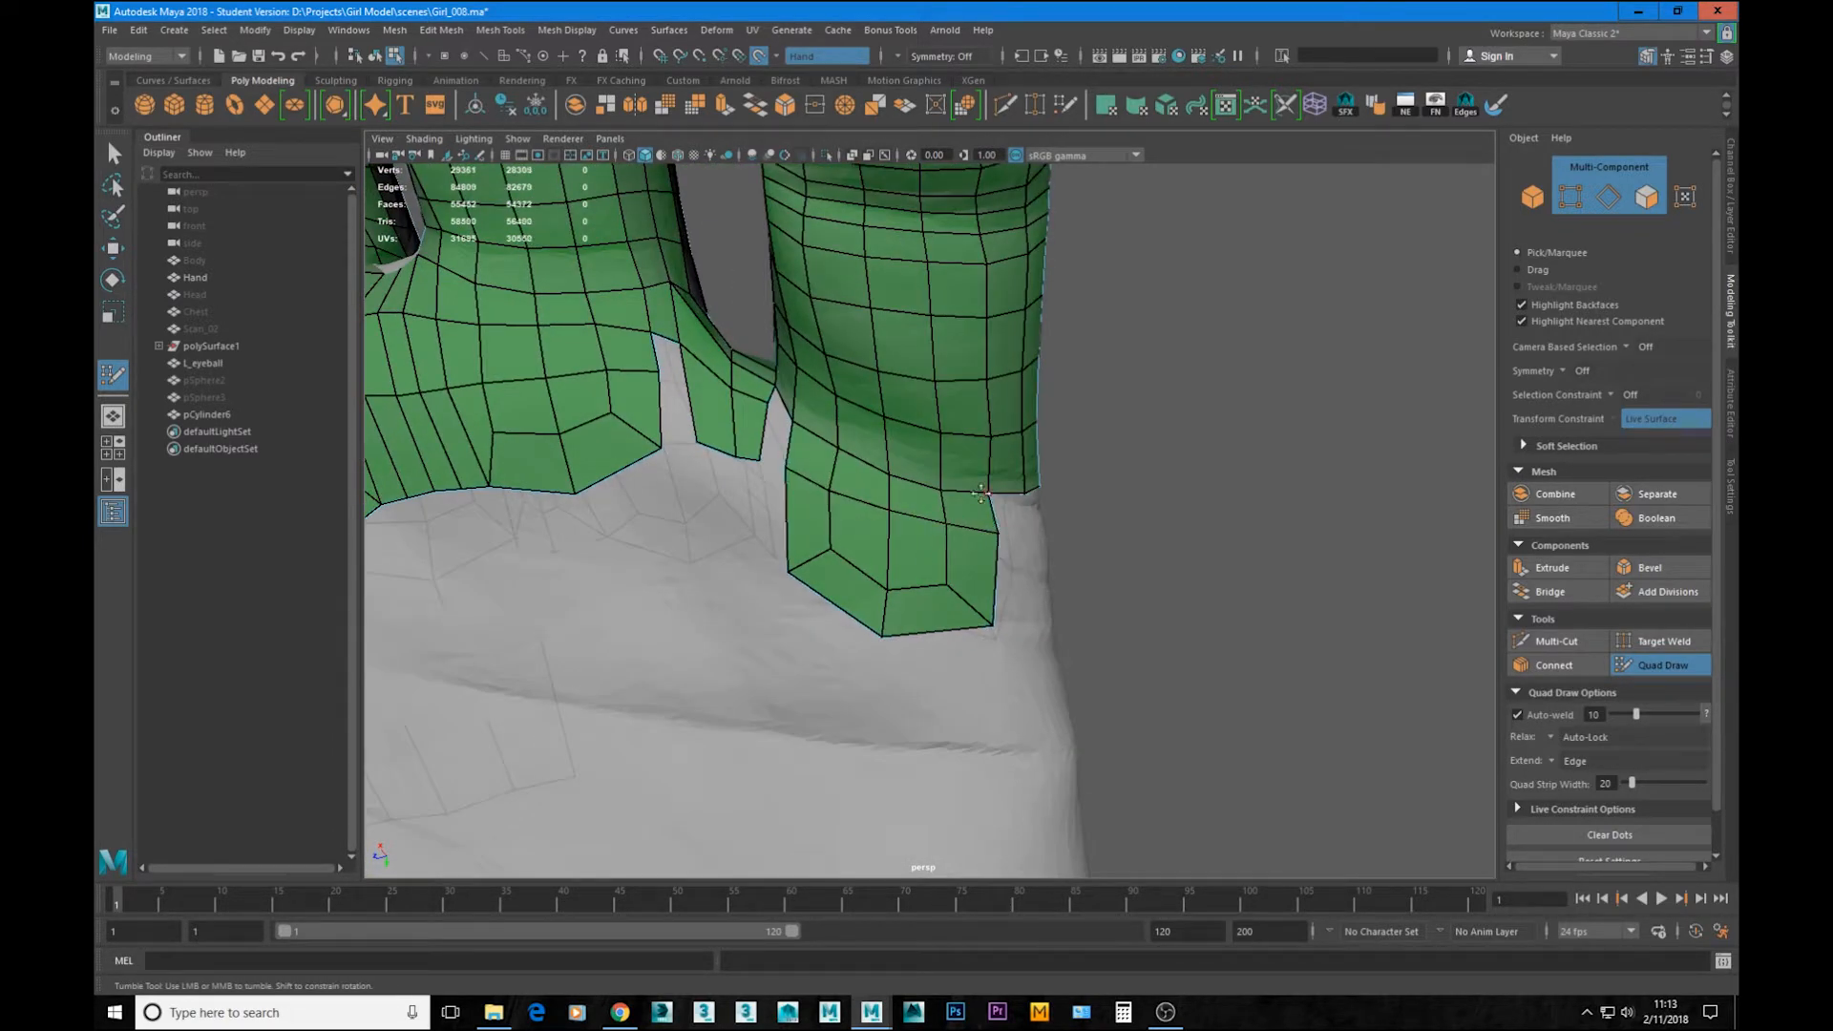
alt+drag(980, 493, 863, 464)
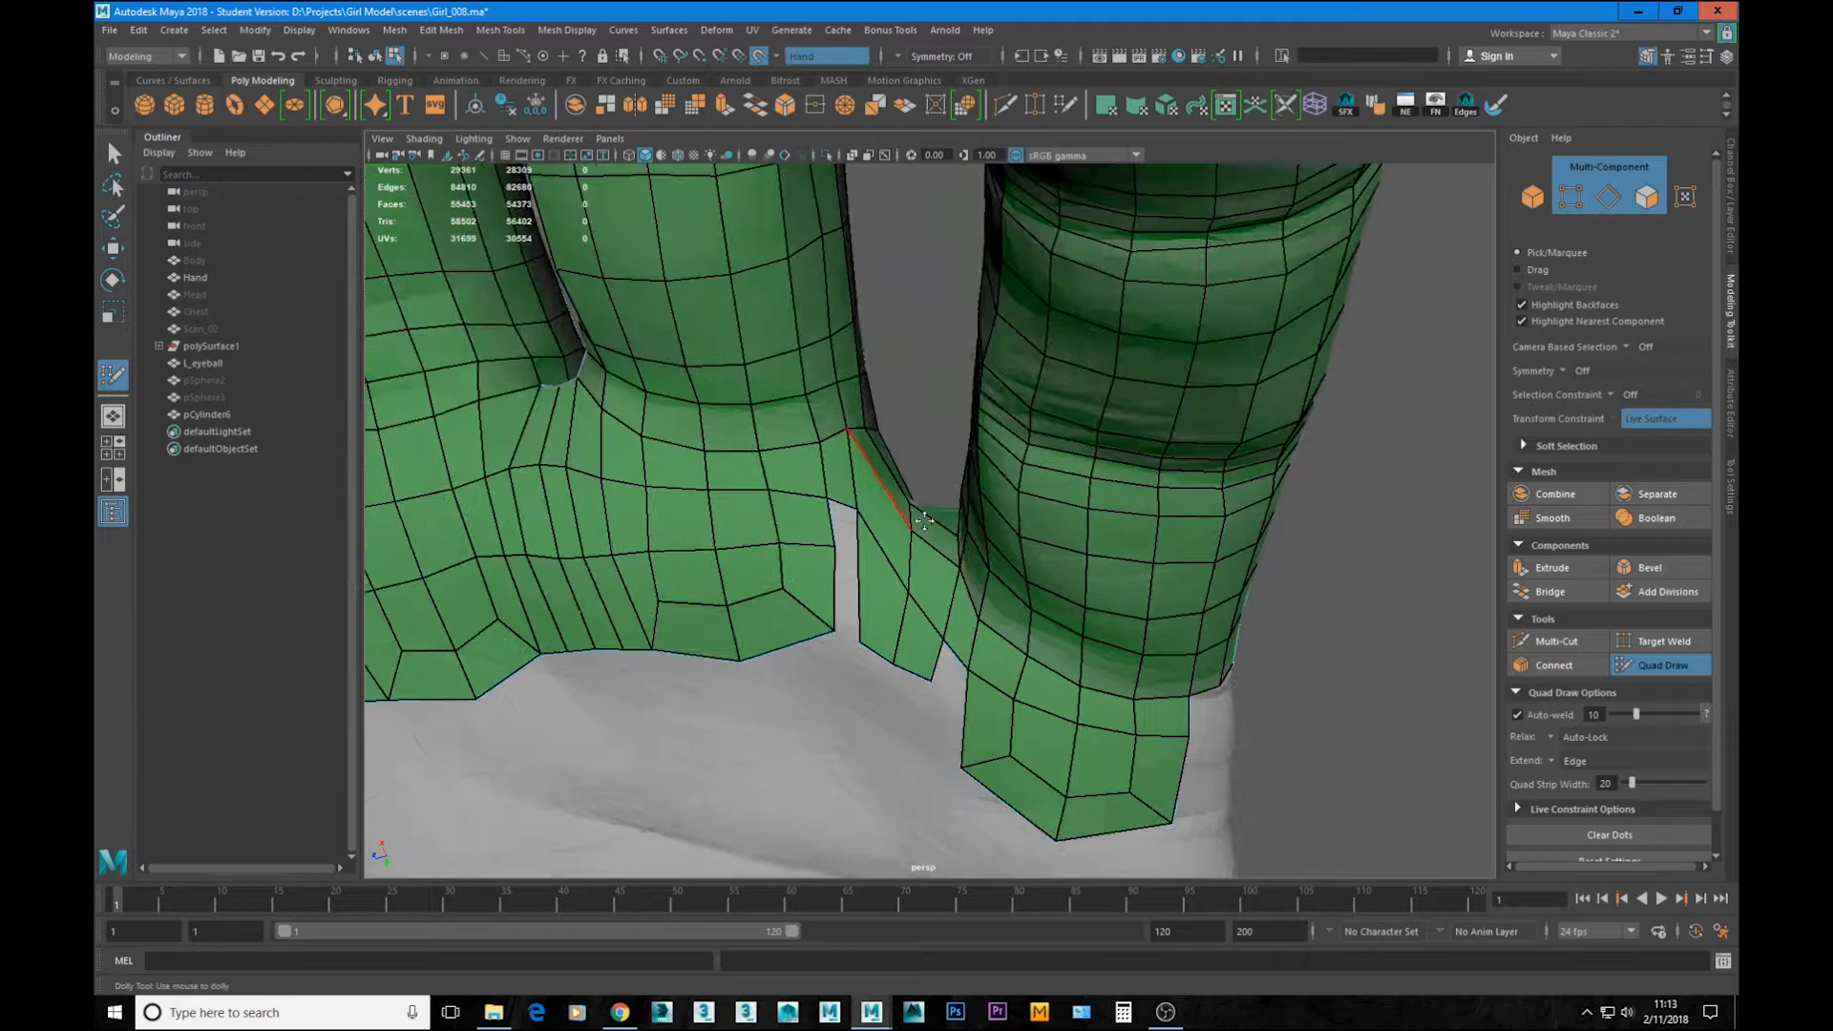
Step: Fill the palm-side gap between the ring and little fingers with quads joined to the webbing
alt+middle_drag(888, 477, 814, 436)
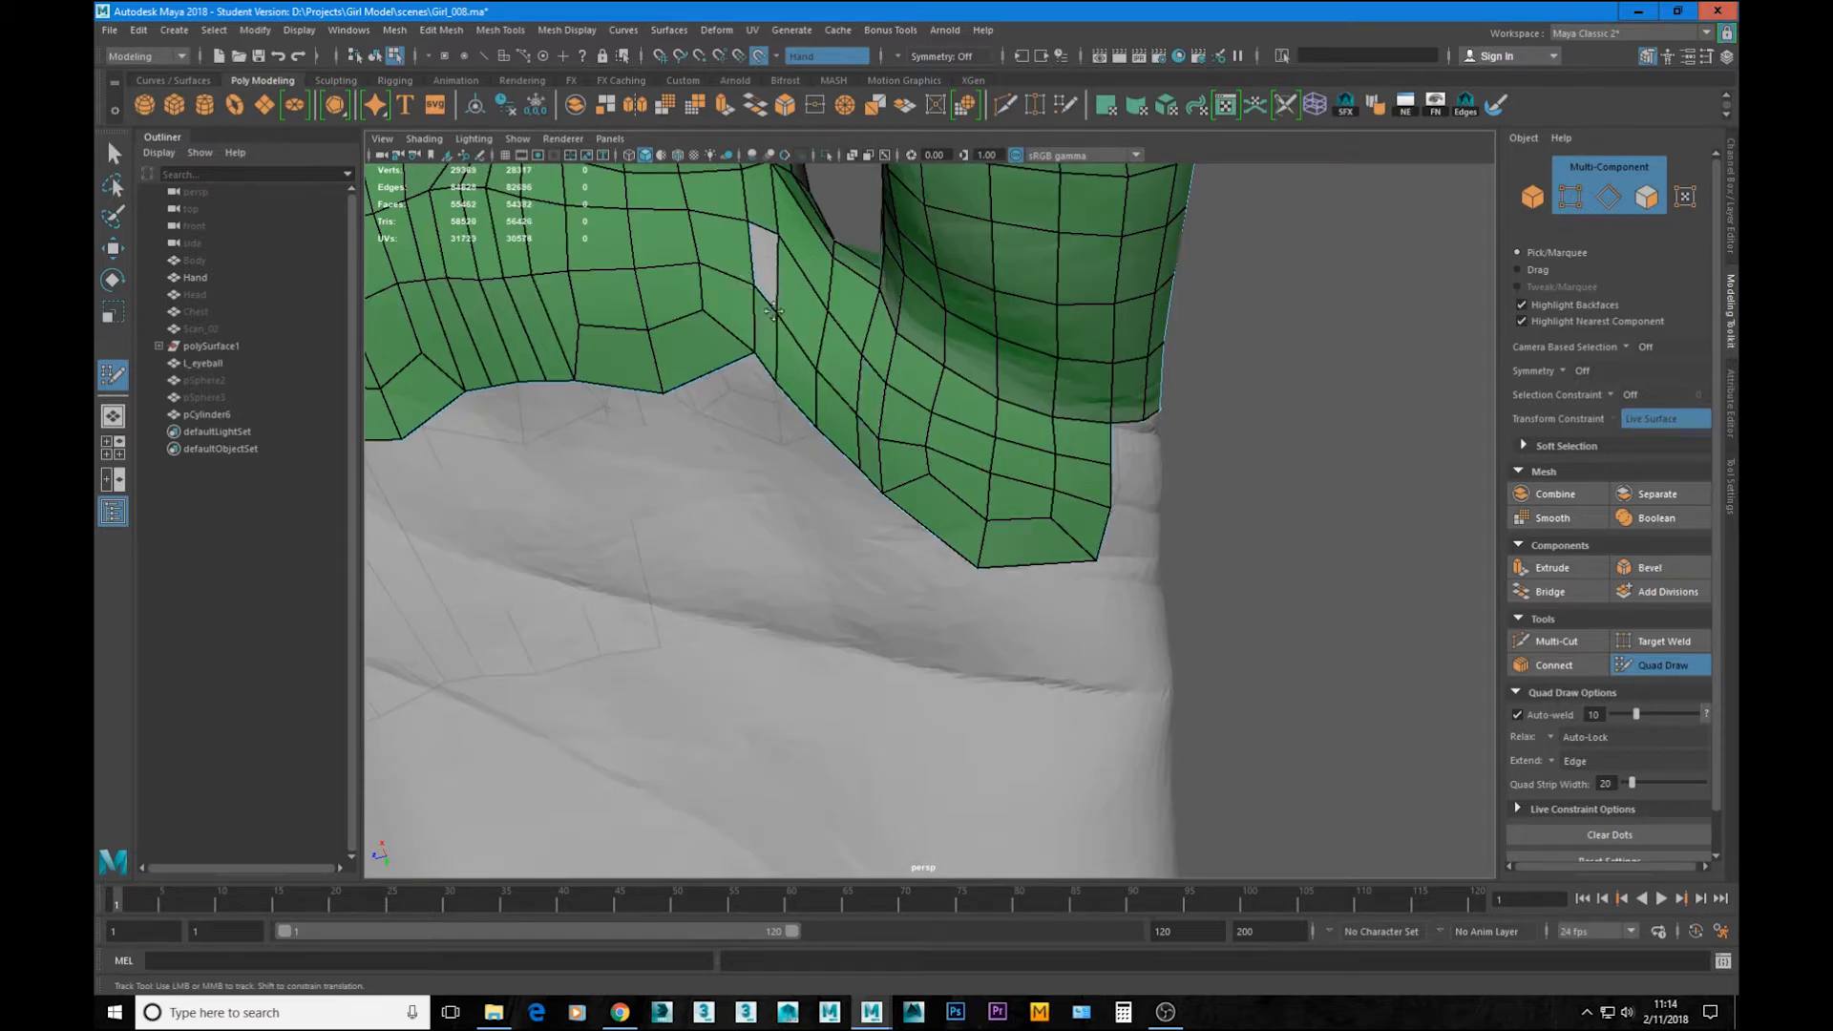
alt+right_drag(773, 311, 924, 405)
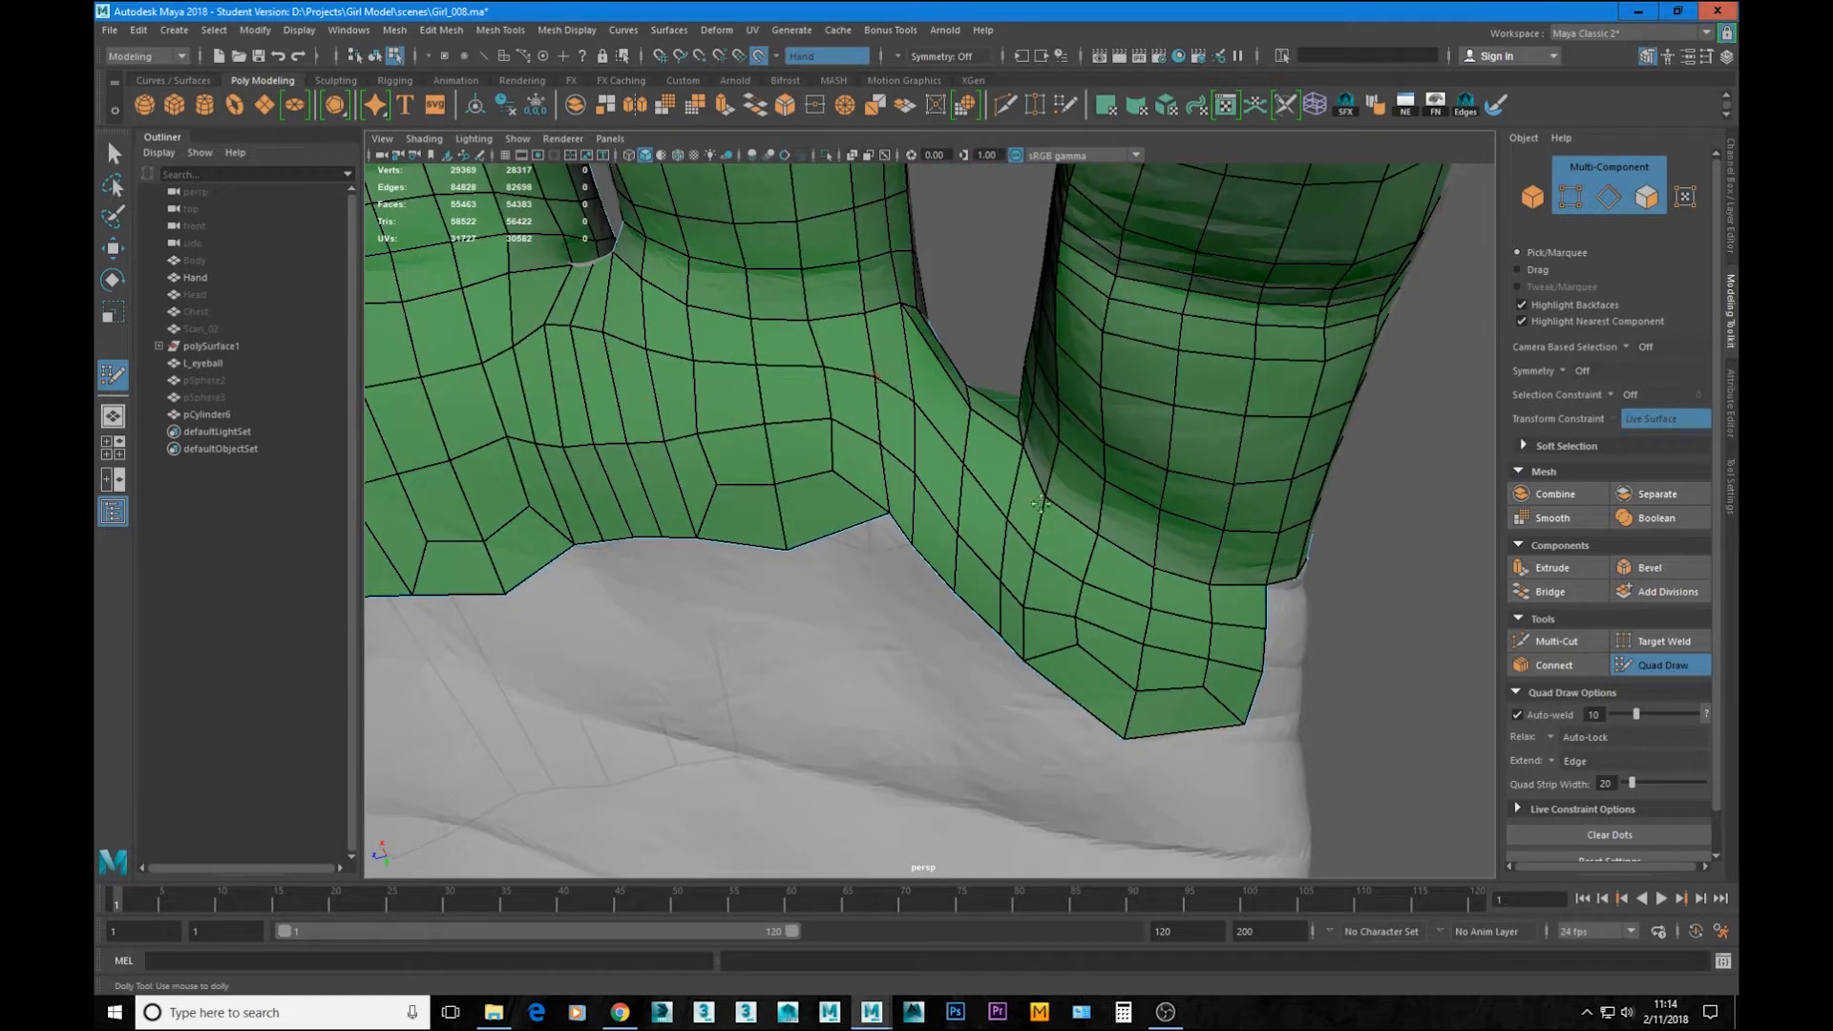
alt+middle_drag(1041, 504, 1004, 389)
alt+middle_drag(976, 328, 727, 292)
alt+right_drag(727, 292, 649, 401)
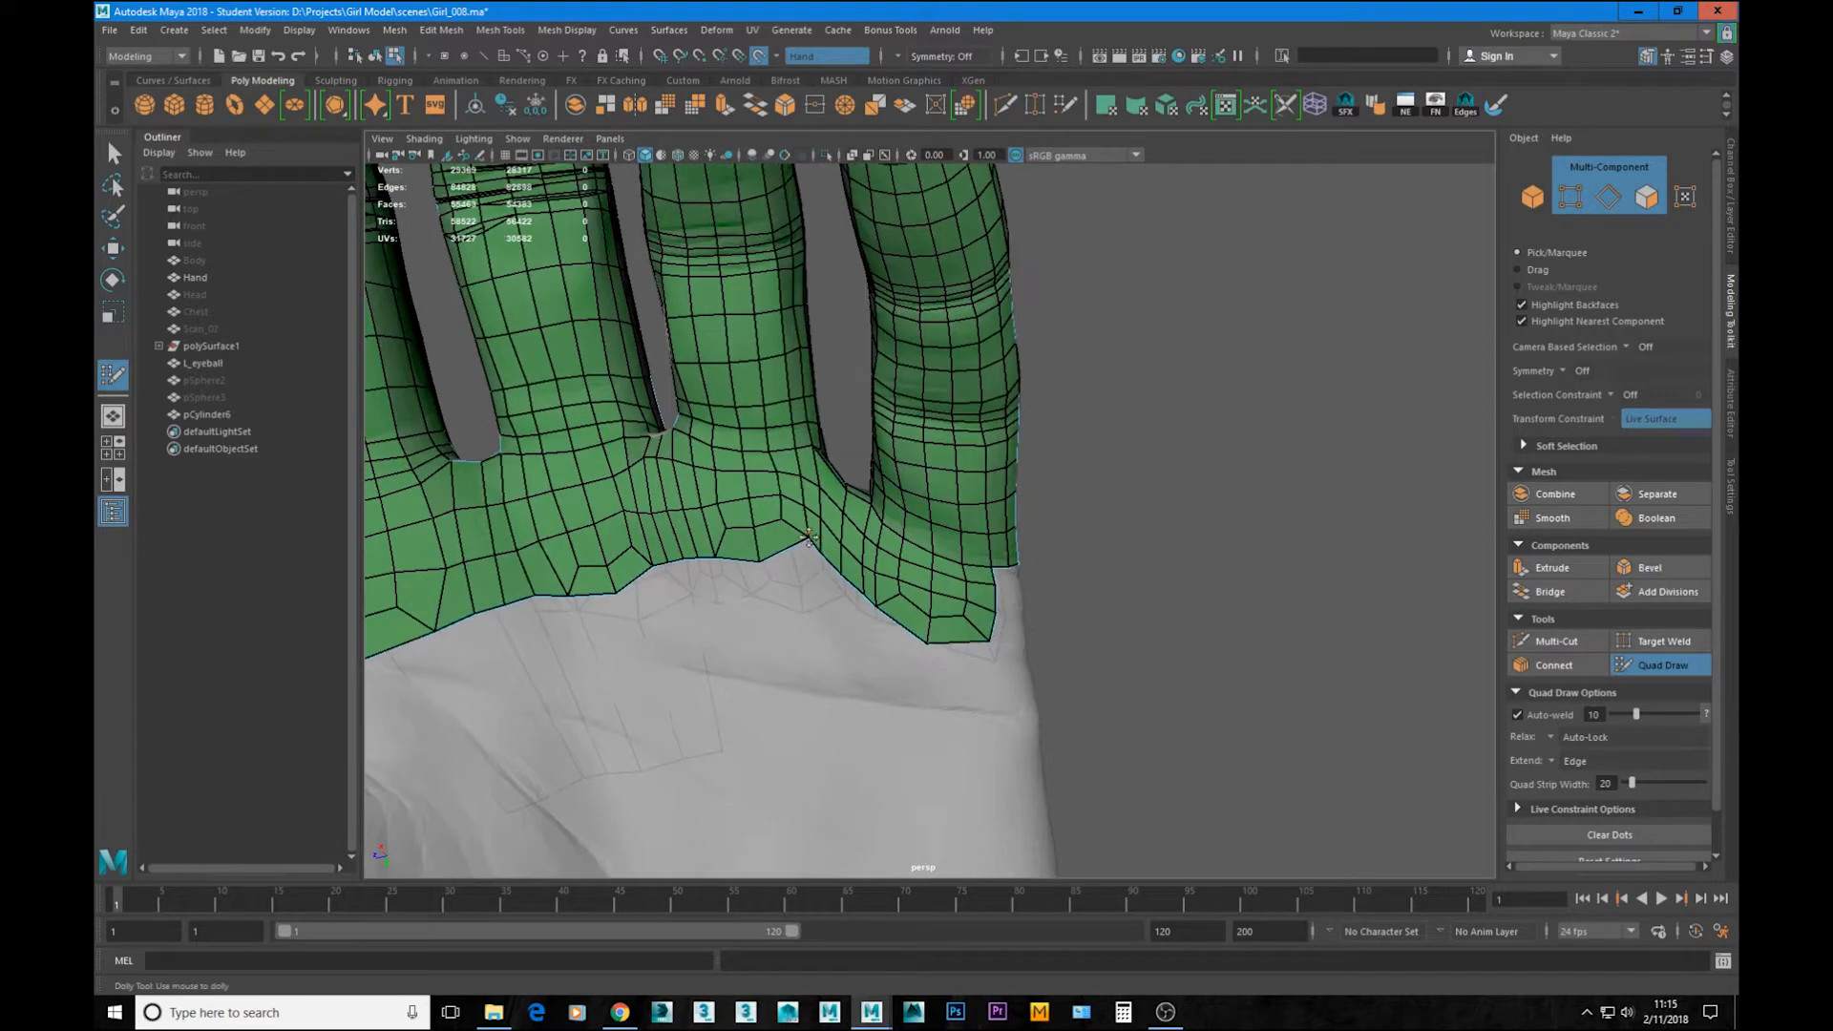
Step: Examine the new quads' border around the palm, webbing, knuckles and back of the hand for gaps and uneven flow
mouse_move(745, 573)
alt+mouse_down()
mouse_move(860, 644)
mouse_move(725, 611)
mouse_move(920, 573)
mouse_move(764, 582)
mouse_move(669, 563)
alt+mouse_up()
alt+right_drag(668, 563, 814, 589)
alt+drag(812, 589, 868, 602)
alt+right_drag(868, 601, 933, 634)
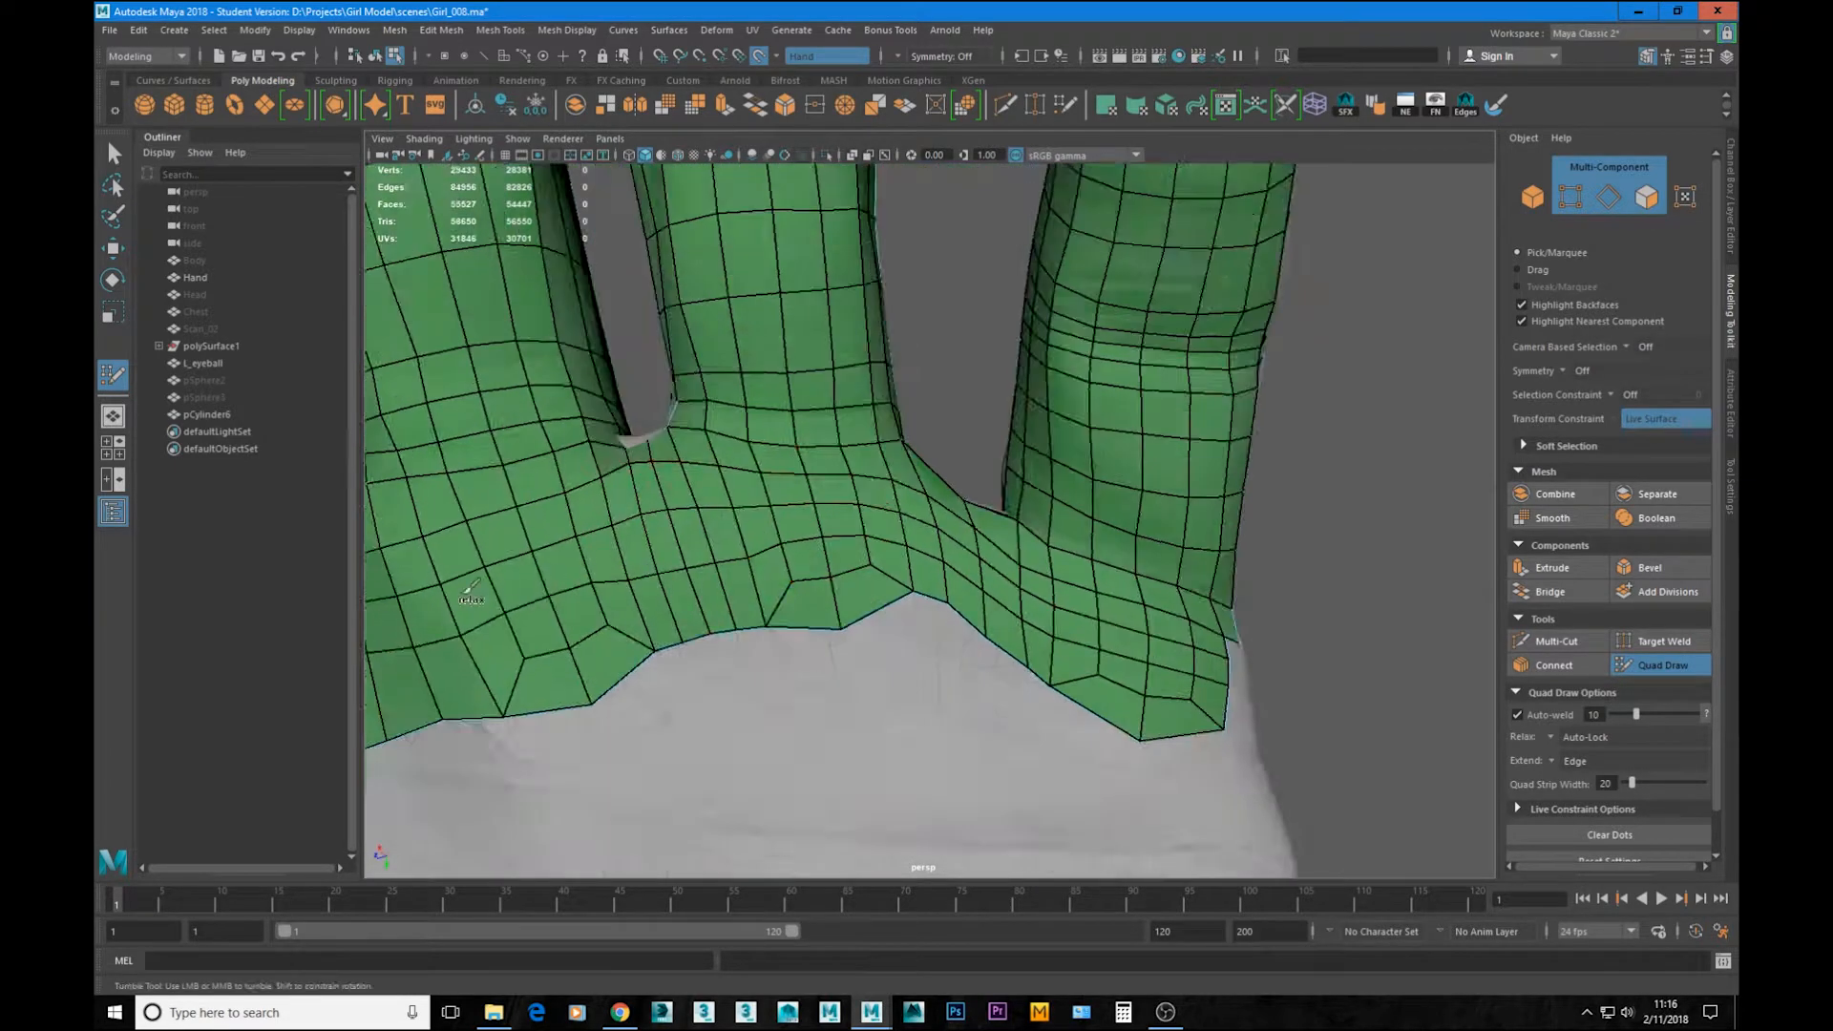
alt+drag(470, 589, 1087, 589)
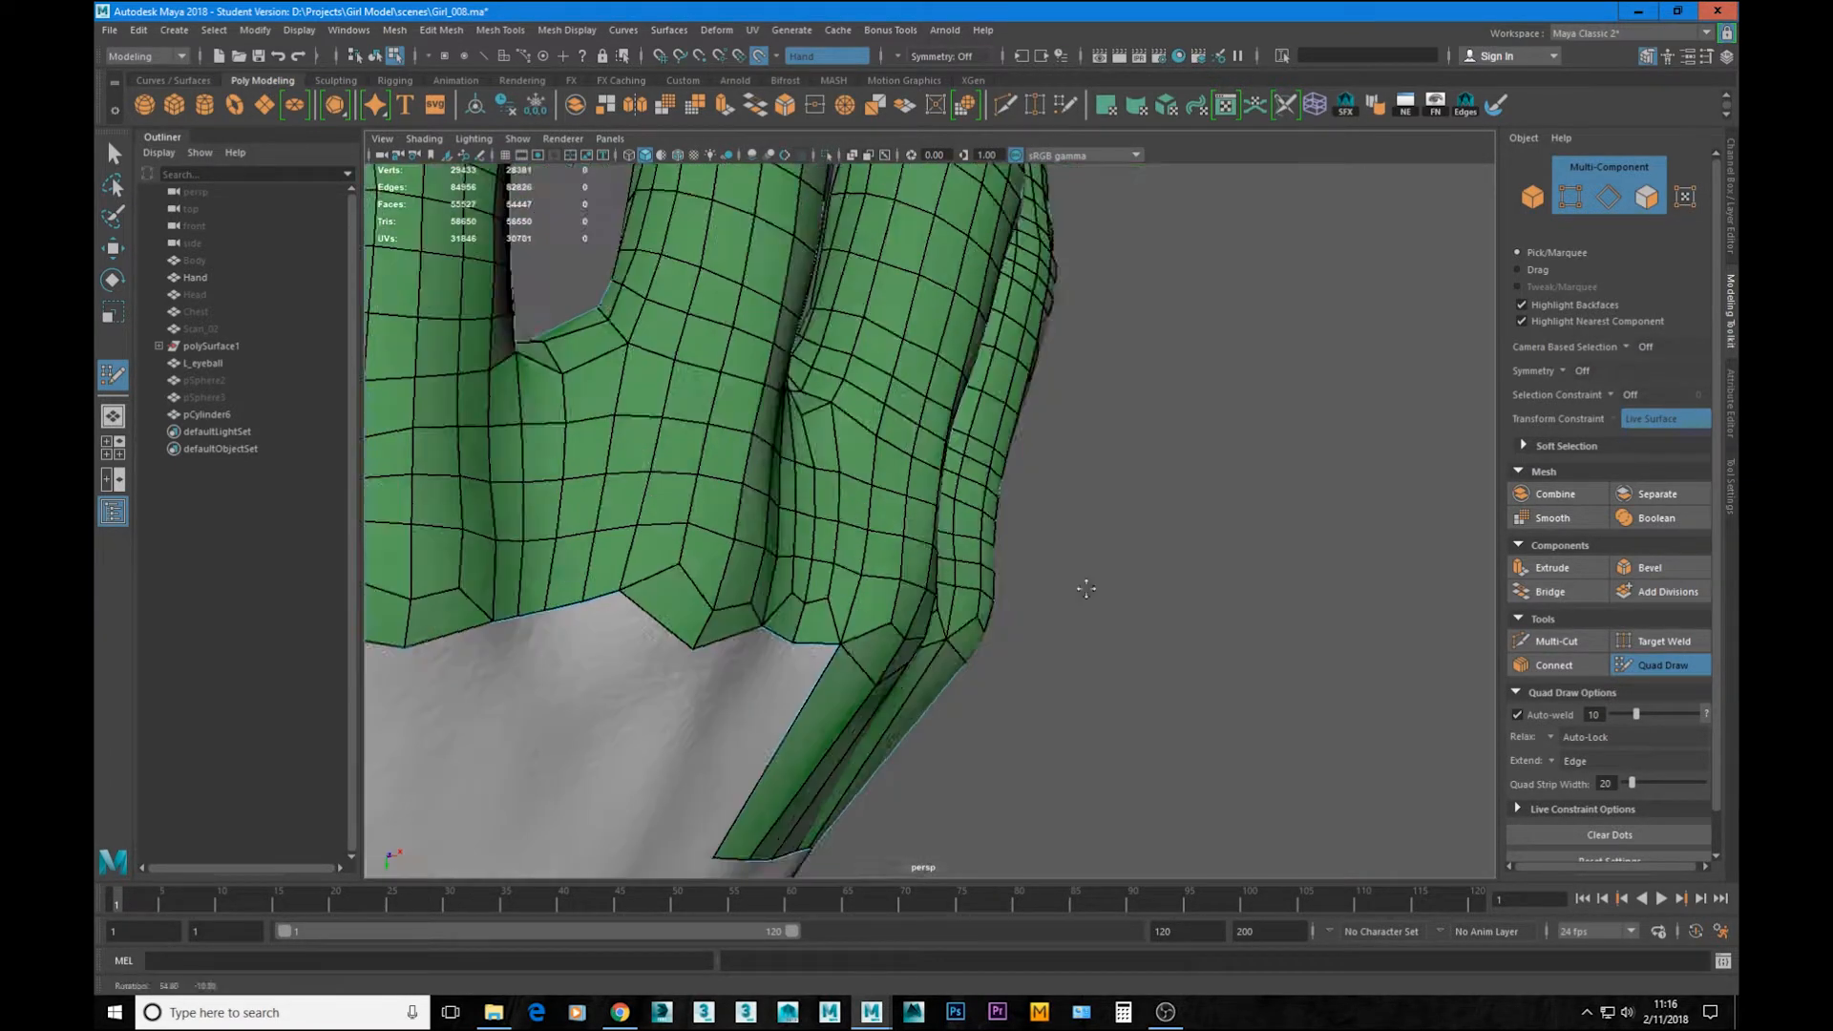
alt+middle_drag(1086, 589, 1208, 597)
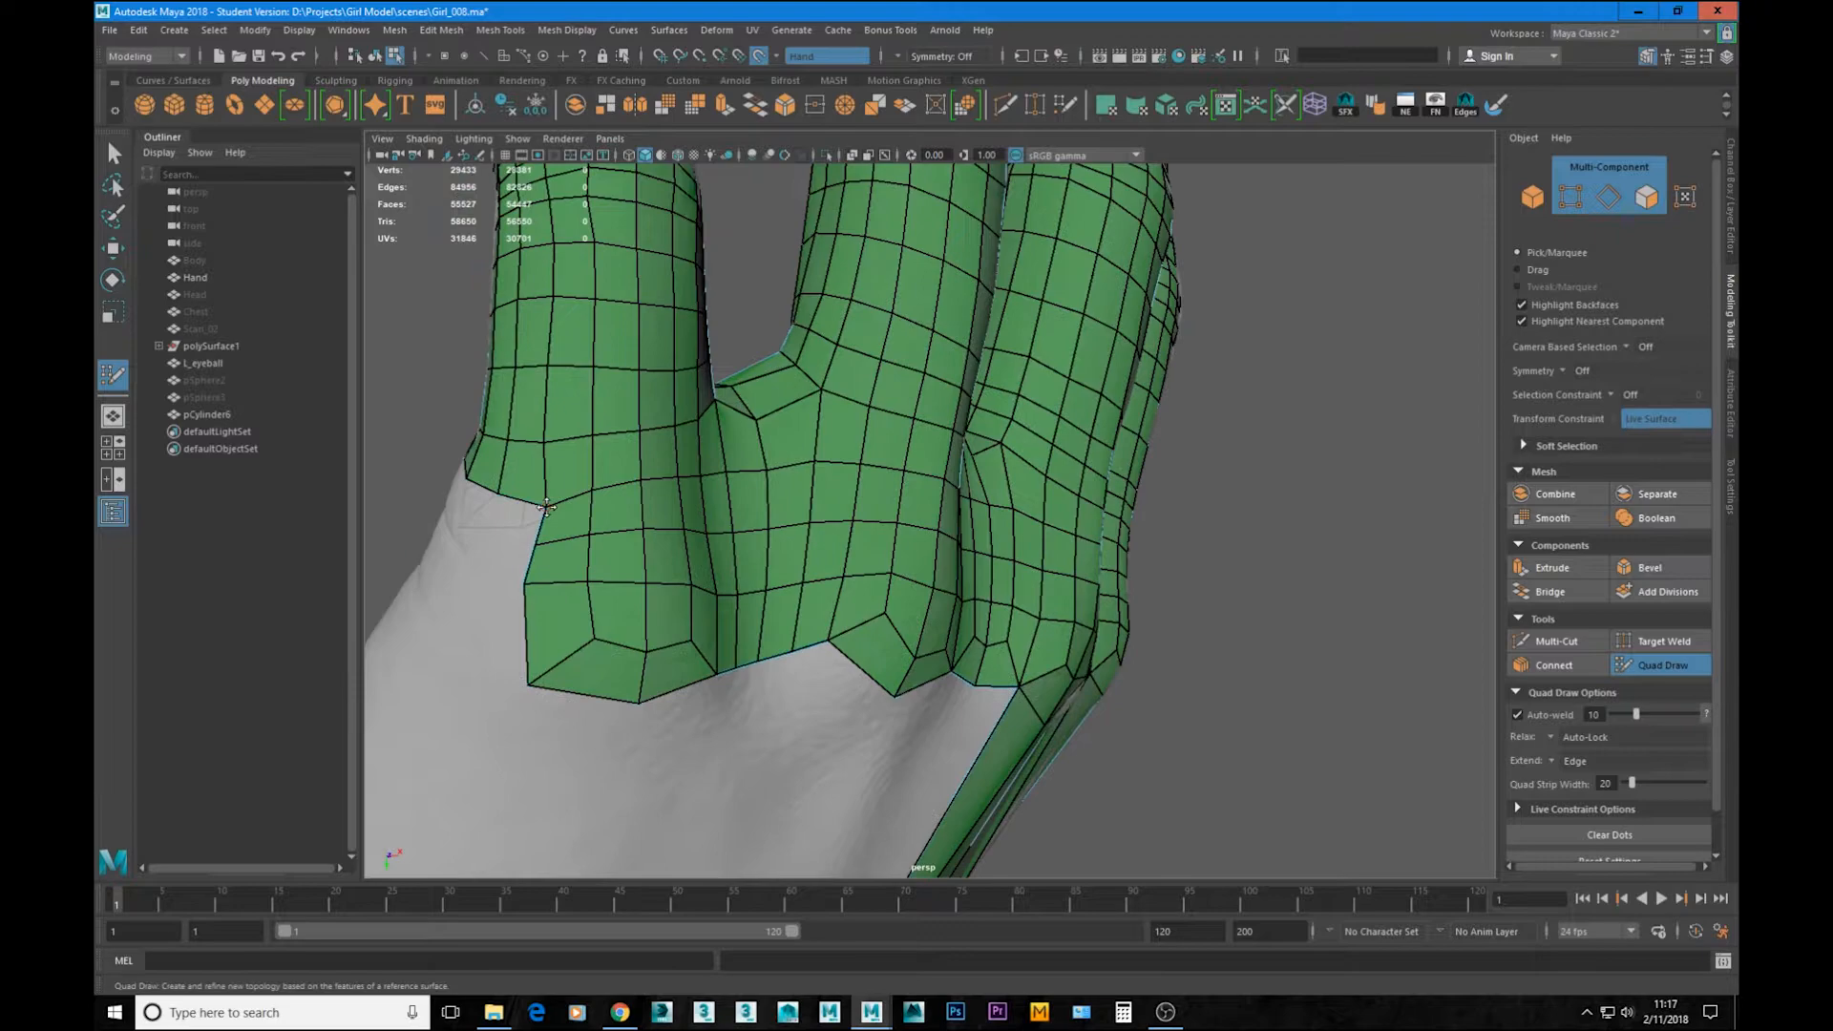
scroll(828, 536, up, 3)
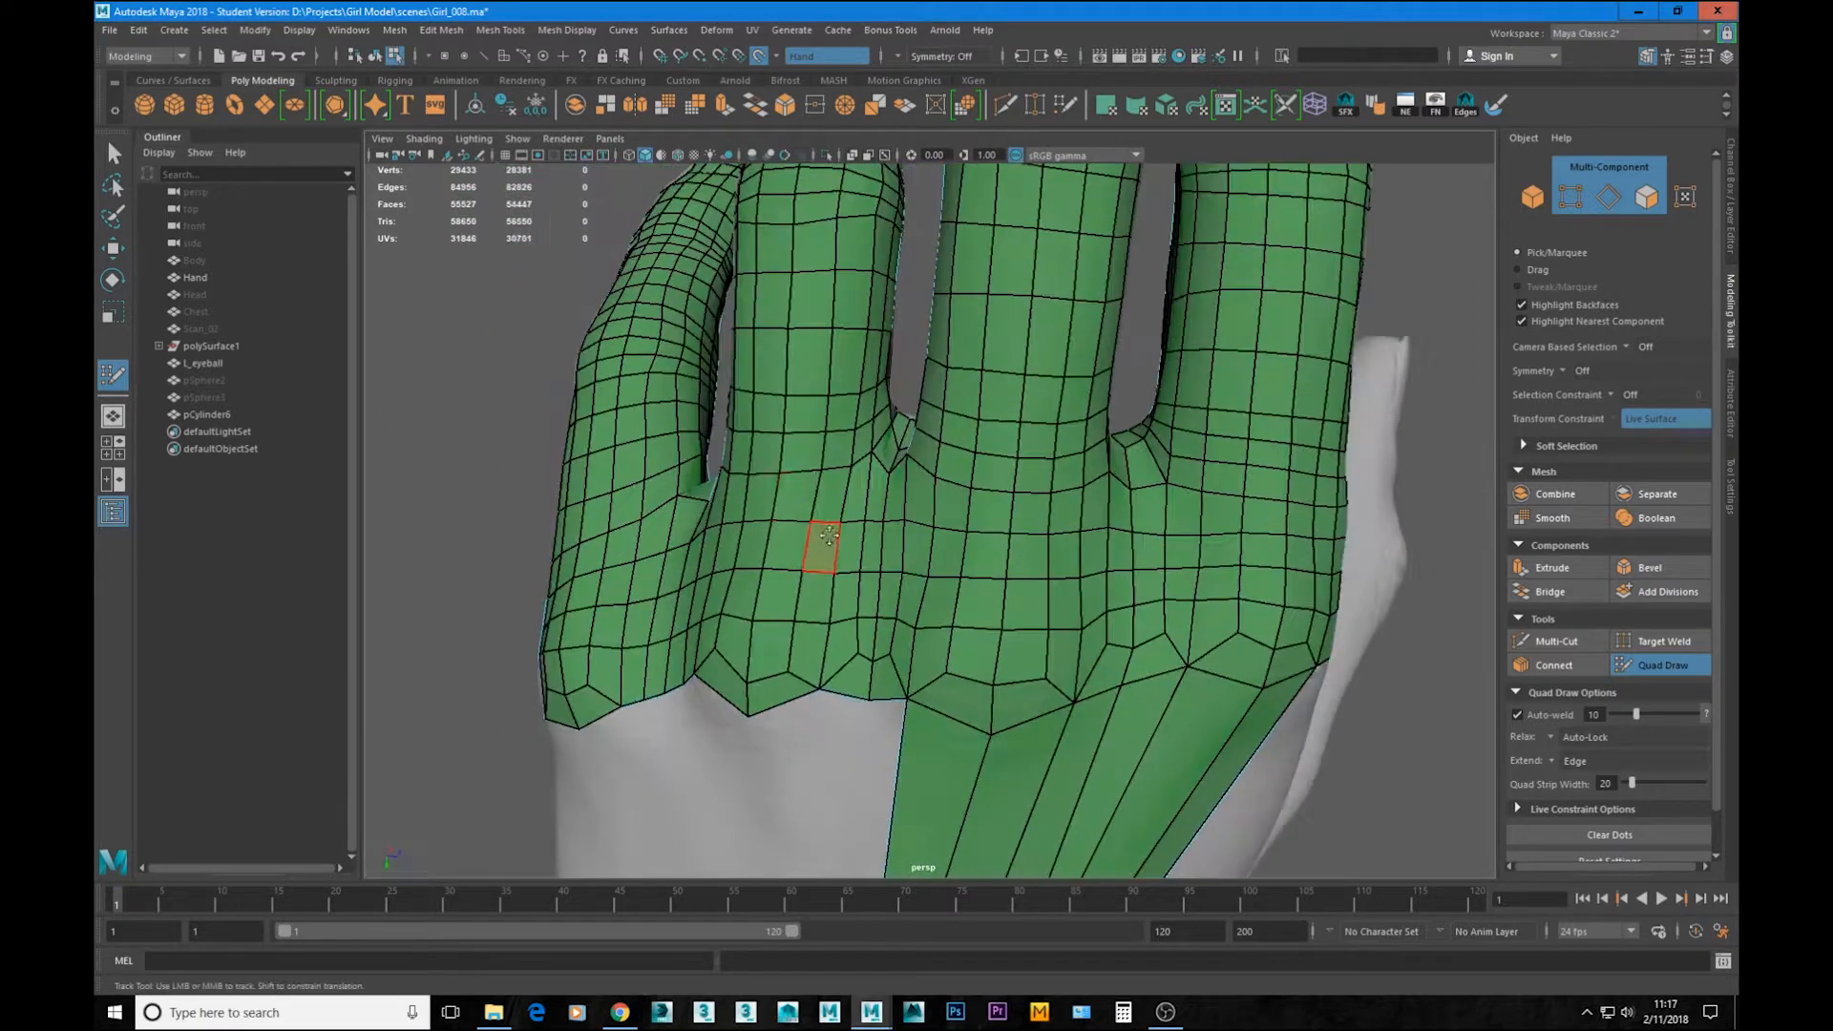
alt+drag(1314, 577, 1023, 582)
alt+middle_drag(1318, 590, 996, 498)
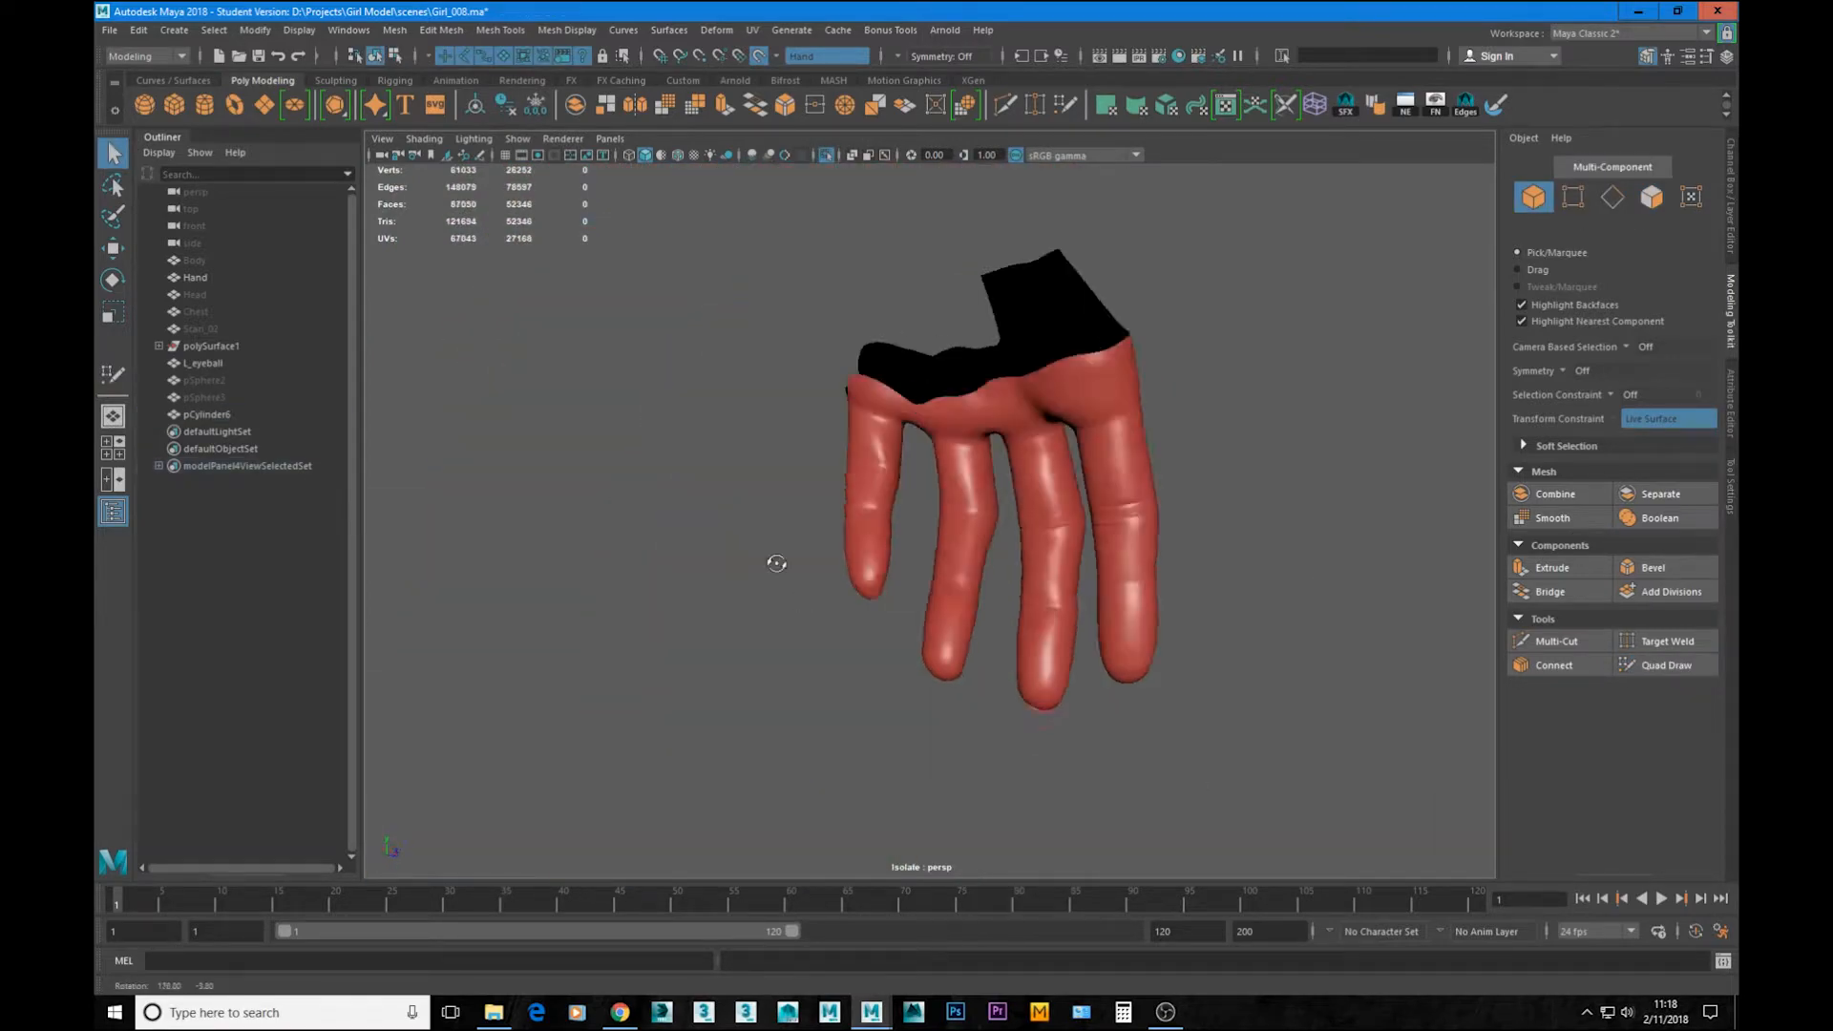
Step: Select the nail-bed faces on the back of the ring fingertip, extrude them and move the extruded faces into place
scroll(792, 511, up, 8)
alt+middle_drag(793, 511, 883, 444)
scroll(884, 444, up, 4)
key(F10)
click(759, 666)
key(w)
key(F11)
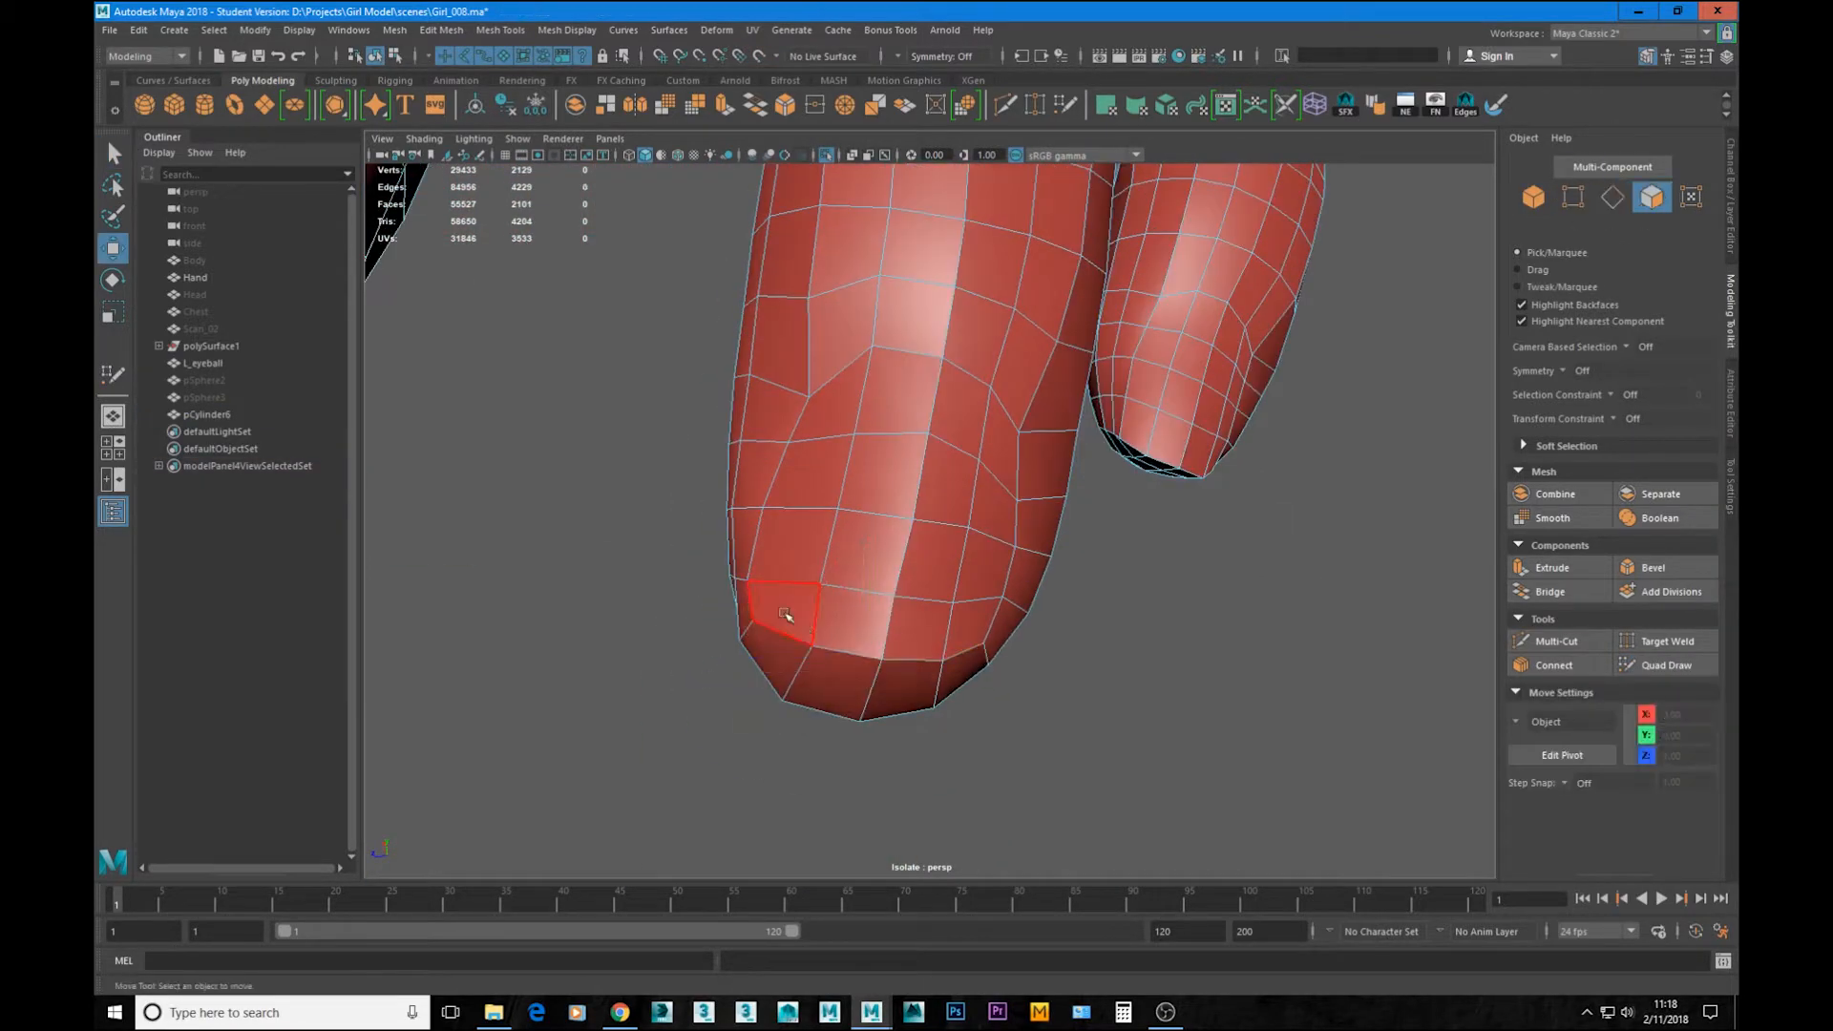
key(q)
shift+drag(789, 614, 964, 410)
alt+drag(964, 410, 792, 511)
key(ctrl+e)
key(w)
drag(792, 510, 868, 498)
Step: Adjust the extruded ring fingernail's border and compare it with the smoothed preview
click(994, 663)
key(F9)
key(F8)
shift+right_click(868, 498)
key(3)
scroll(1216, 794, down, 5)
key(1)
scroll(973, 507, up, 6)
Step: Reposition the edges along the ring fingernail's sides and front border, and check the groove in the smoothed preview
right_drag(974, 507, 845, 500)
click(936, 499)
ctrl+click(1167, 529)
key(w)
alt+drag(1168, 554, 1027, 703)
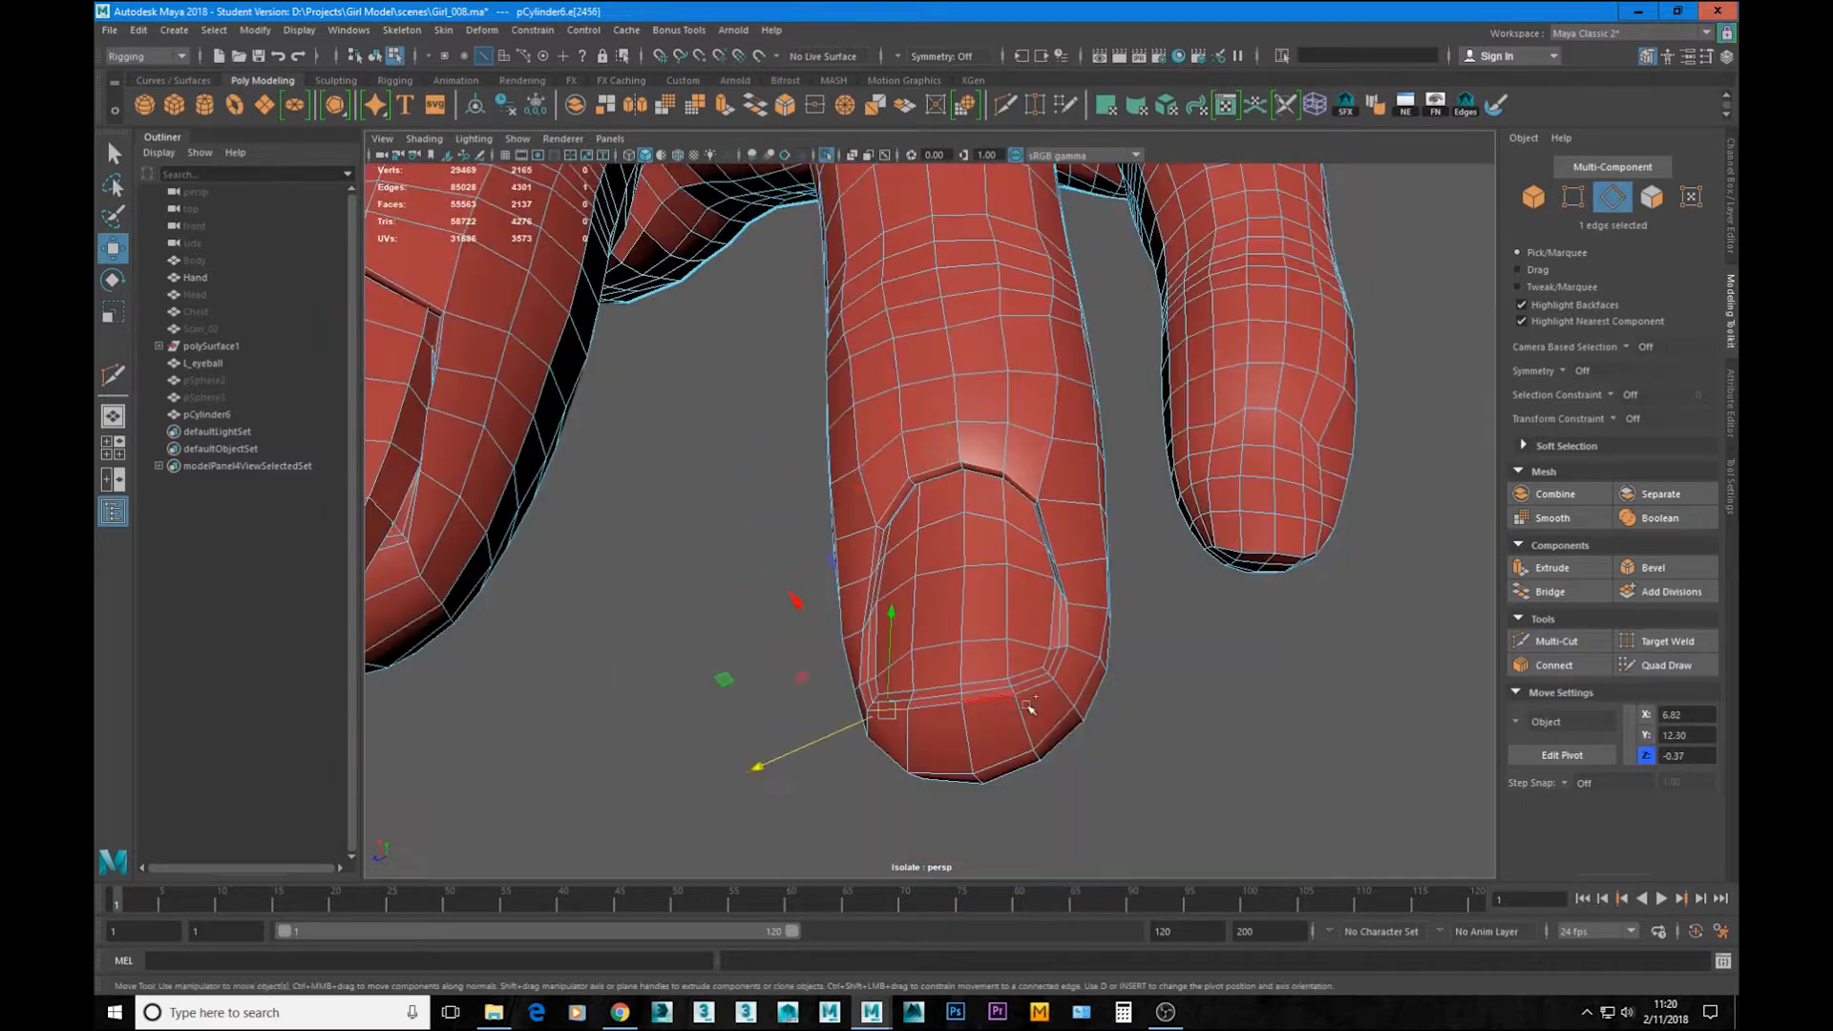
key(F8)
key(3)
click(1193, 668)
alt+drag(1193, 669, 1237, 644)
click(946, 564)
key(1)
scroll(990, 611, up, 8)
Step: Select the ring fingernail's faces, extrude them again, and move and rotate them to raise the nail plate from its groove
key(F11)
alt+drag(868, 729, 941, 512)
scroll(941, 512, down, 4)
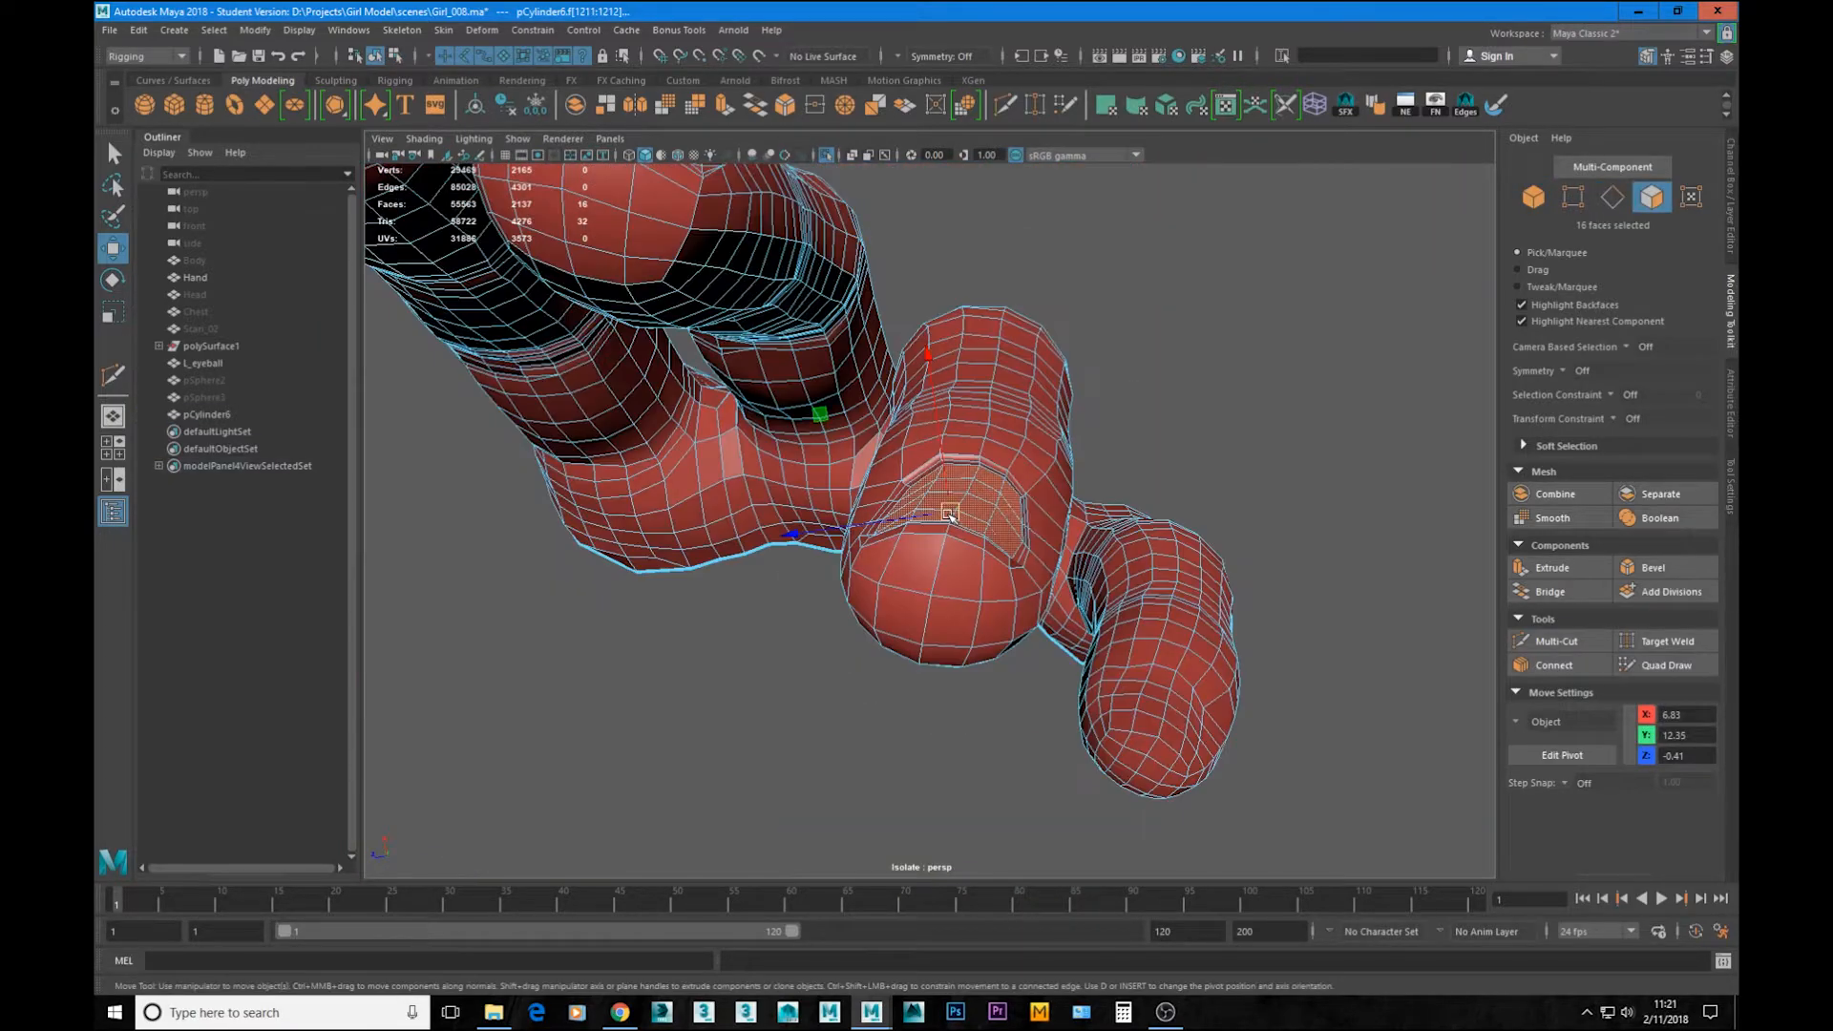
scroll(954, 515, up, 6)
drag(1069, 427, 926, 689)
key(e)
scroll(1058, 435, down, 5)
key(w)
right_drag(926, 689, 920, 650)
alt+drag(920, 650, 933, 711)
click(933, 711)
key(F8)
scroll(920, 586, down, 5)
scroll(929, 540, up, 5)
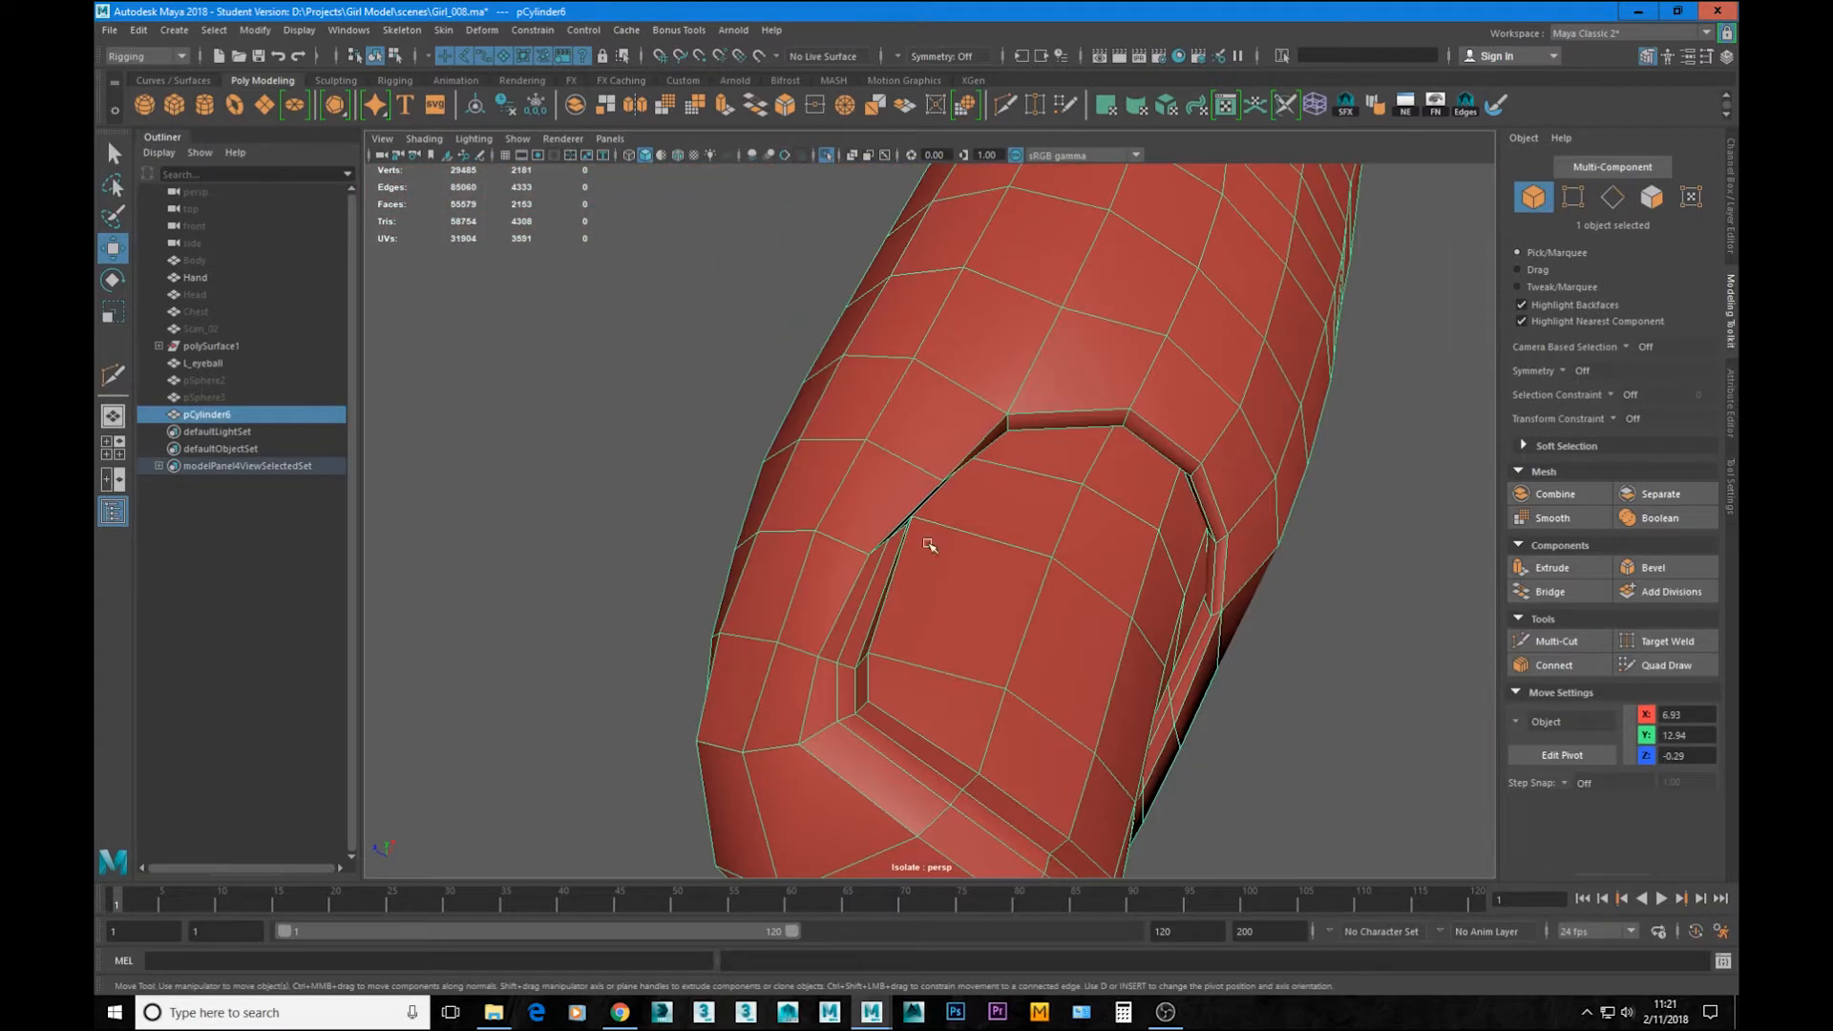
Step: Compare the ring fingernail with the scan and extrude its front row of faces into a free edge
key(ctrl+1)
alt+drag(929, 541, 1040, 542)
key(ctrl+1)
key(F10)
double_click(876, 585)
key(F11)
key(F10)
key(F11)
key(F10)
key(q)
shift+click(700, 704)
Step: Move the edges and vertices of the ring fingernail's front end to follow the scanned nail
alt+drag(805, 728, 1117, 450)
key(F10)
click(1009, 386)
alt+drag(1009, 387, 906, 548)
key(F9)
click(891, 635)
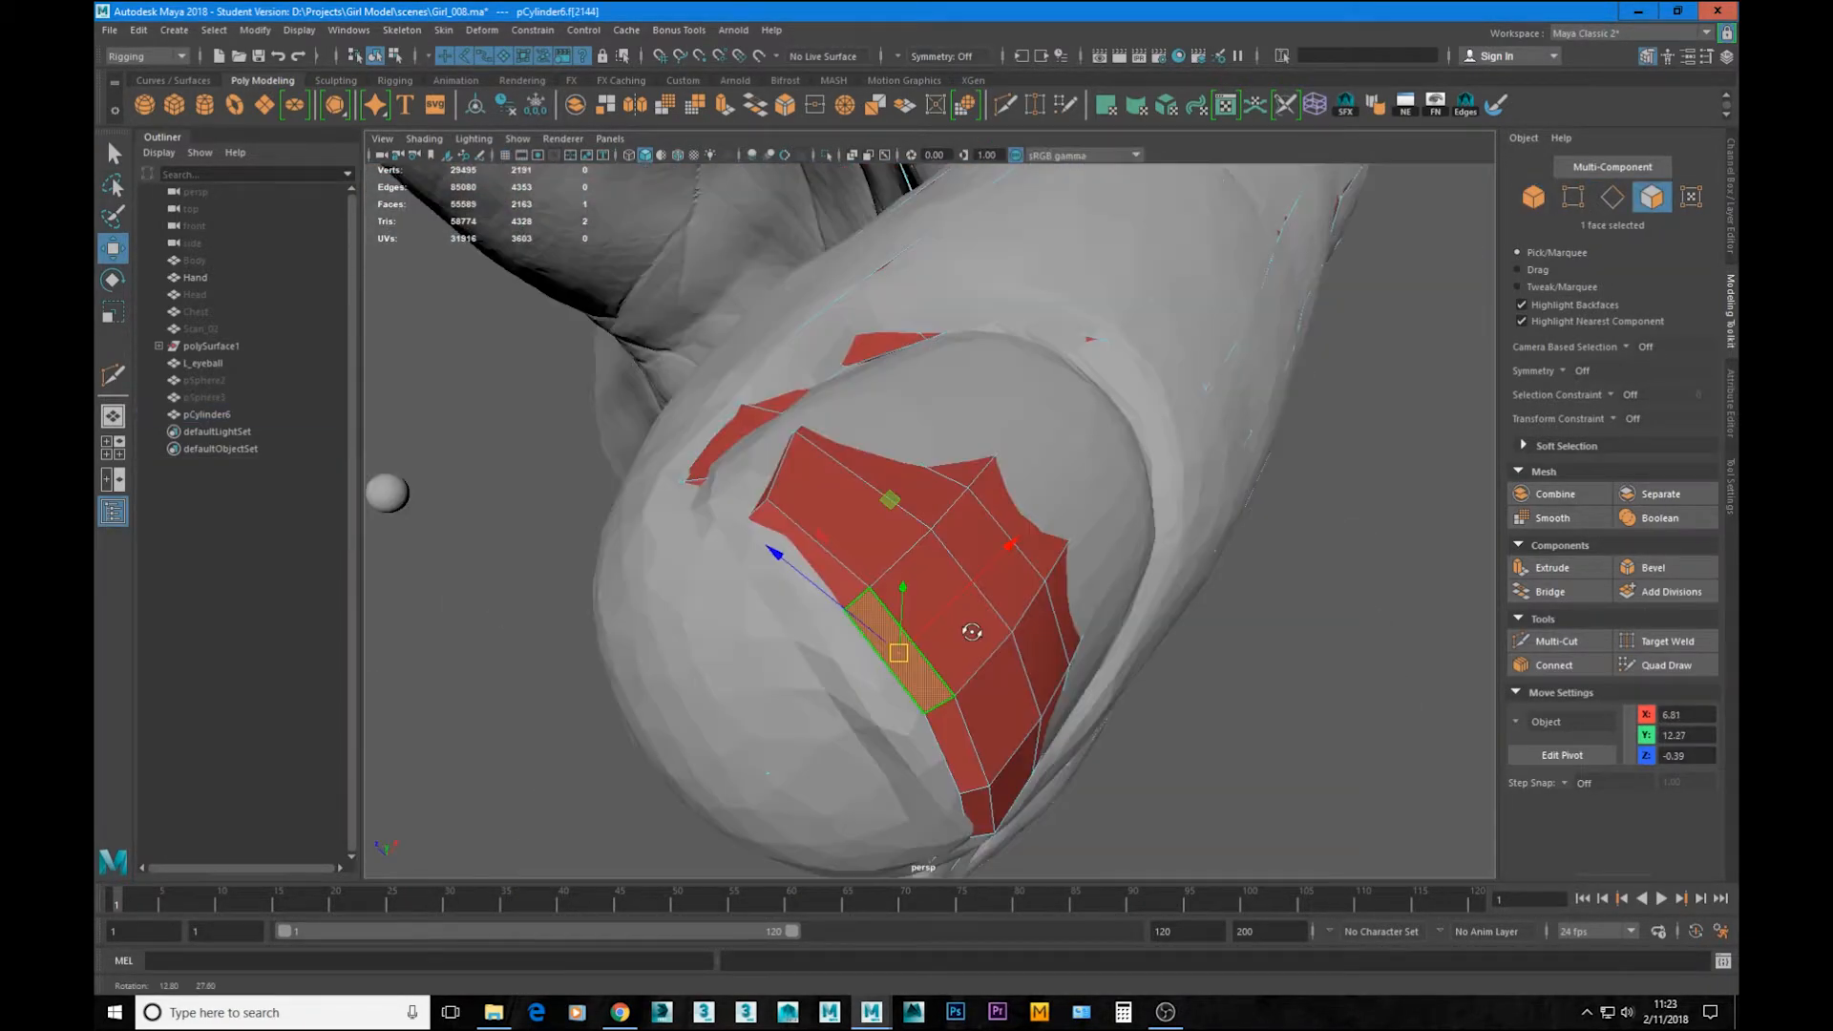
Step: Shift the faces along the ring fingernail's free edge, isolate the mesh and check the nail in the smoothed preview
alt+drag(970, 634, 902, 530)
double_click(902, 530)
drag(885, 582, 805, 577)
key(F8)
key(ctrl+1)
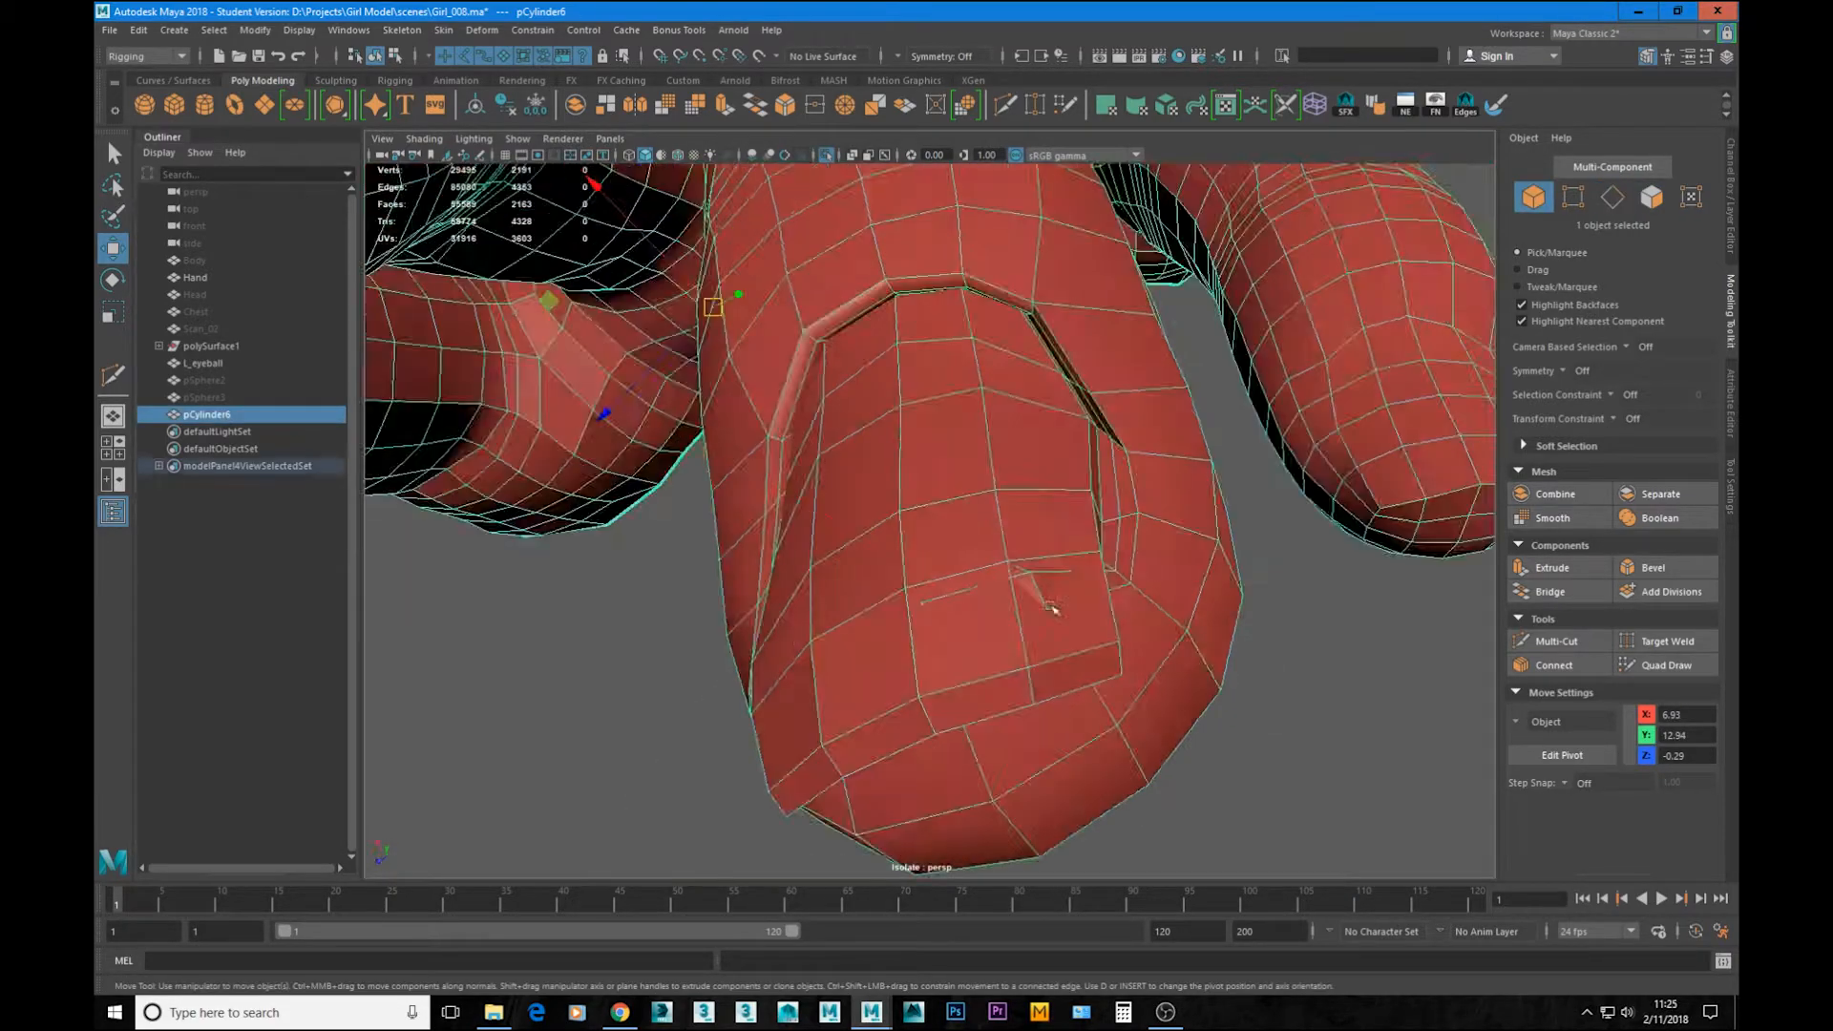
key(F10)
alt+drag(1047, 593, 895, 532)
key(F8)
key(3)
click(895, 533)
key(1)
Step: Reposition the edges and vertices at the corner where the ring fingernail's side groove meets its free edge
key(F10)
alt+right_drag(868, 548, 1133, 621)
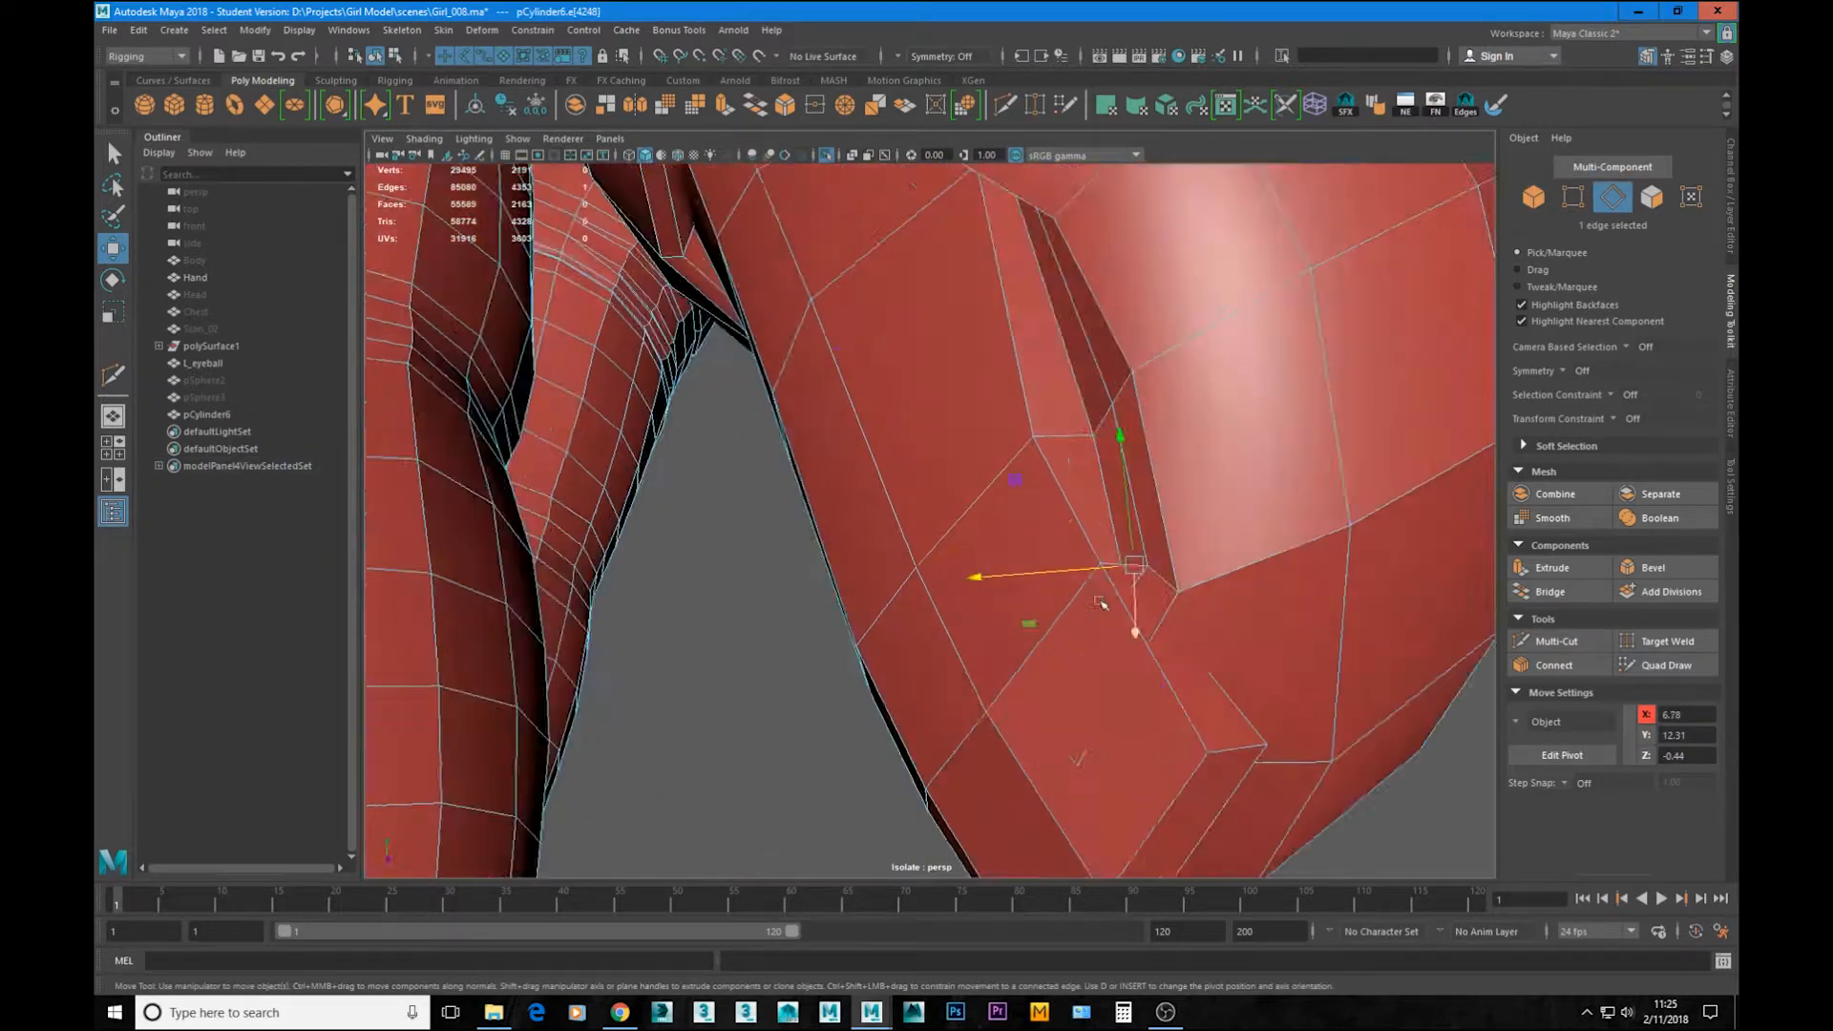
alt+drag(1133, 621, 1002, 528)
key(F9)
click(1146, 468)
drag(1003, 528, 1014, 511)
alt+drag(1076, 430, 1022, 520)
drag(1021, 520, 1216, 590)
key(F10)
click(1105, 643)
key(F8)
key(3)
click(1216, 590)
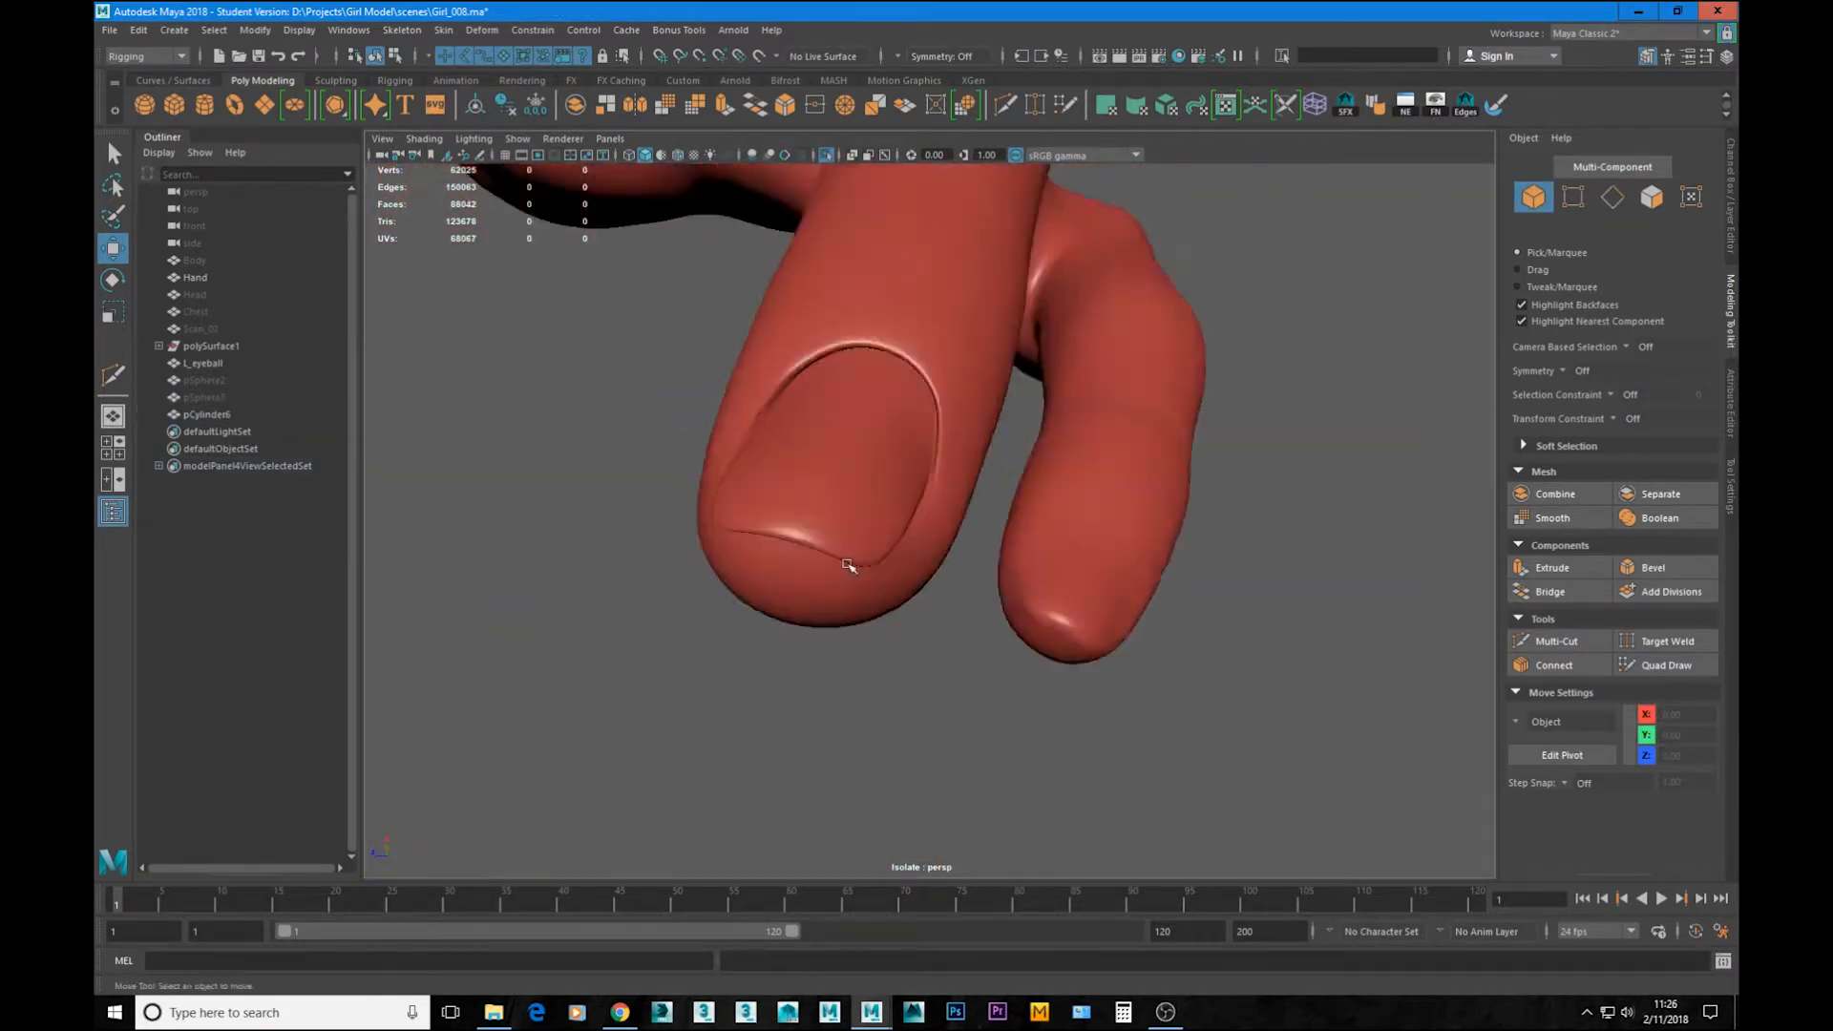
Step: Clean up the folded faces and edges inside the ring fingernail's cuticle groove and check the smoothed result
alt+right_drag(873, 630, 757, 507)
key(5)
key(F11)
shift+click(757, 507)
key(z)
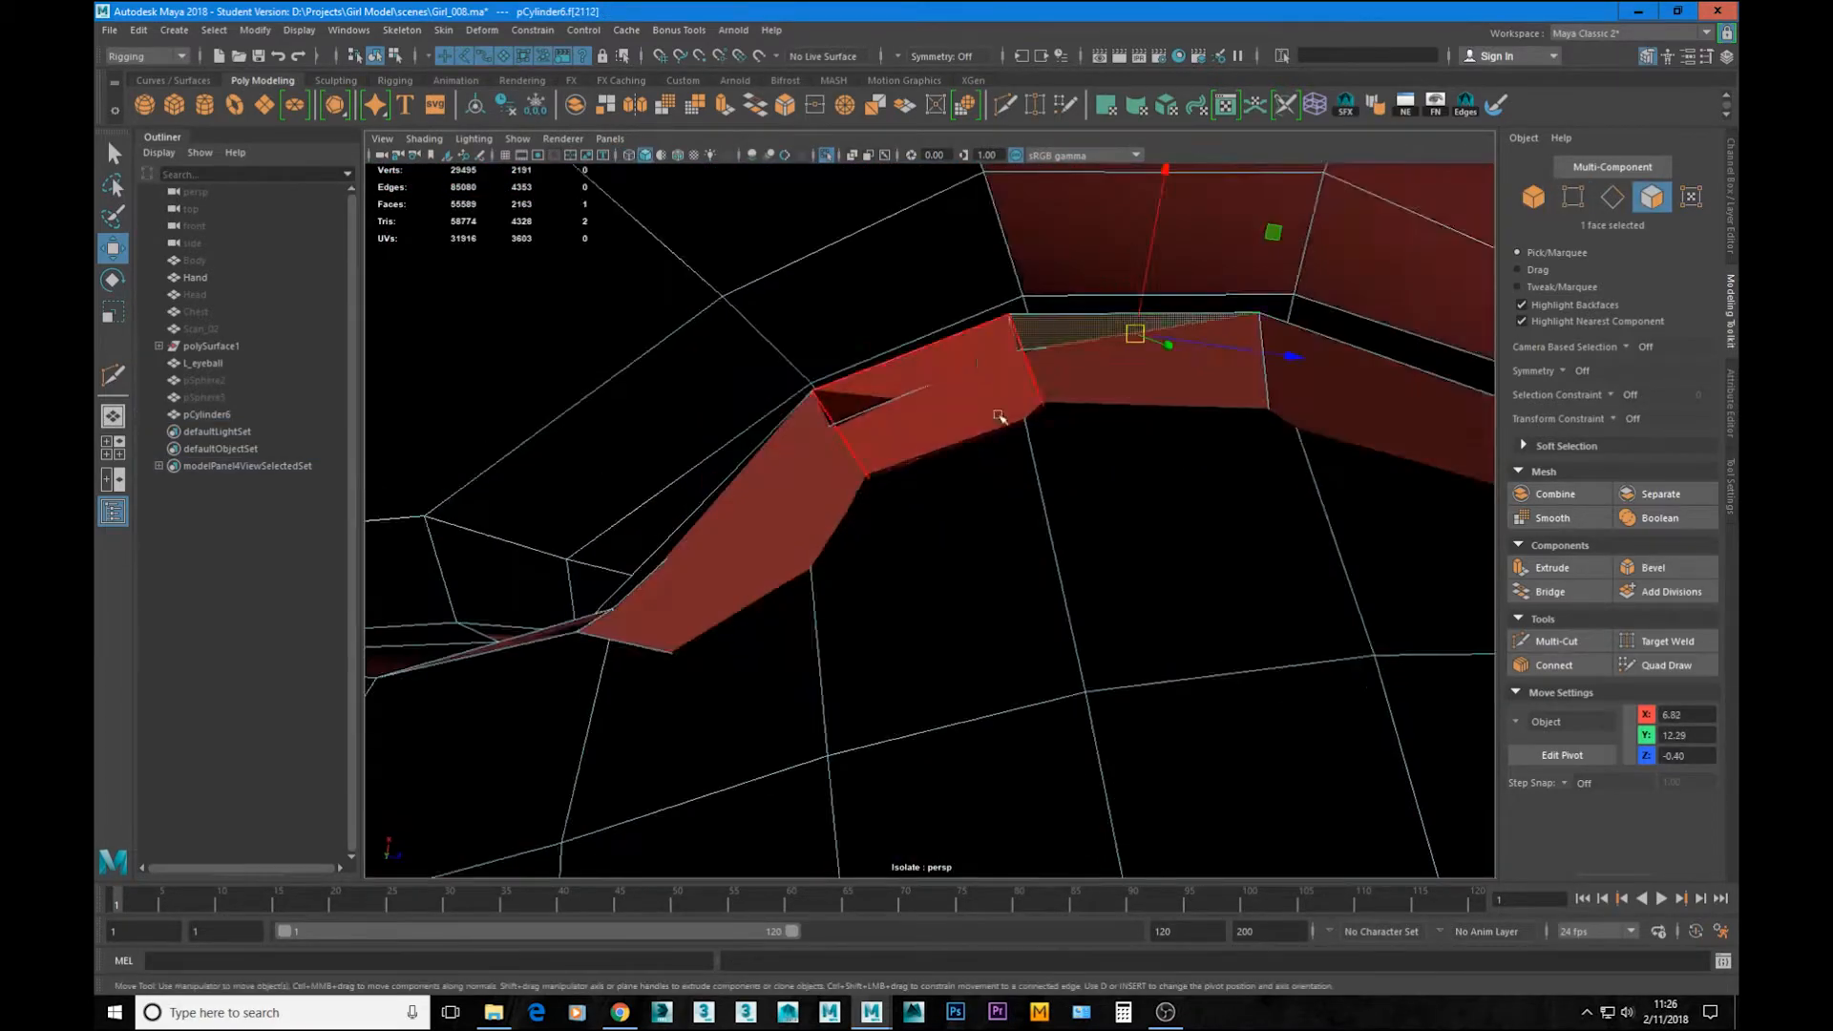
alt+right_drag(998, 417, 1088, 364)
click(1081, 286)
alt+drag(777, 429, 1108, 525)
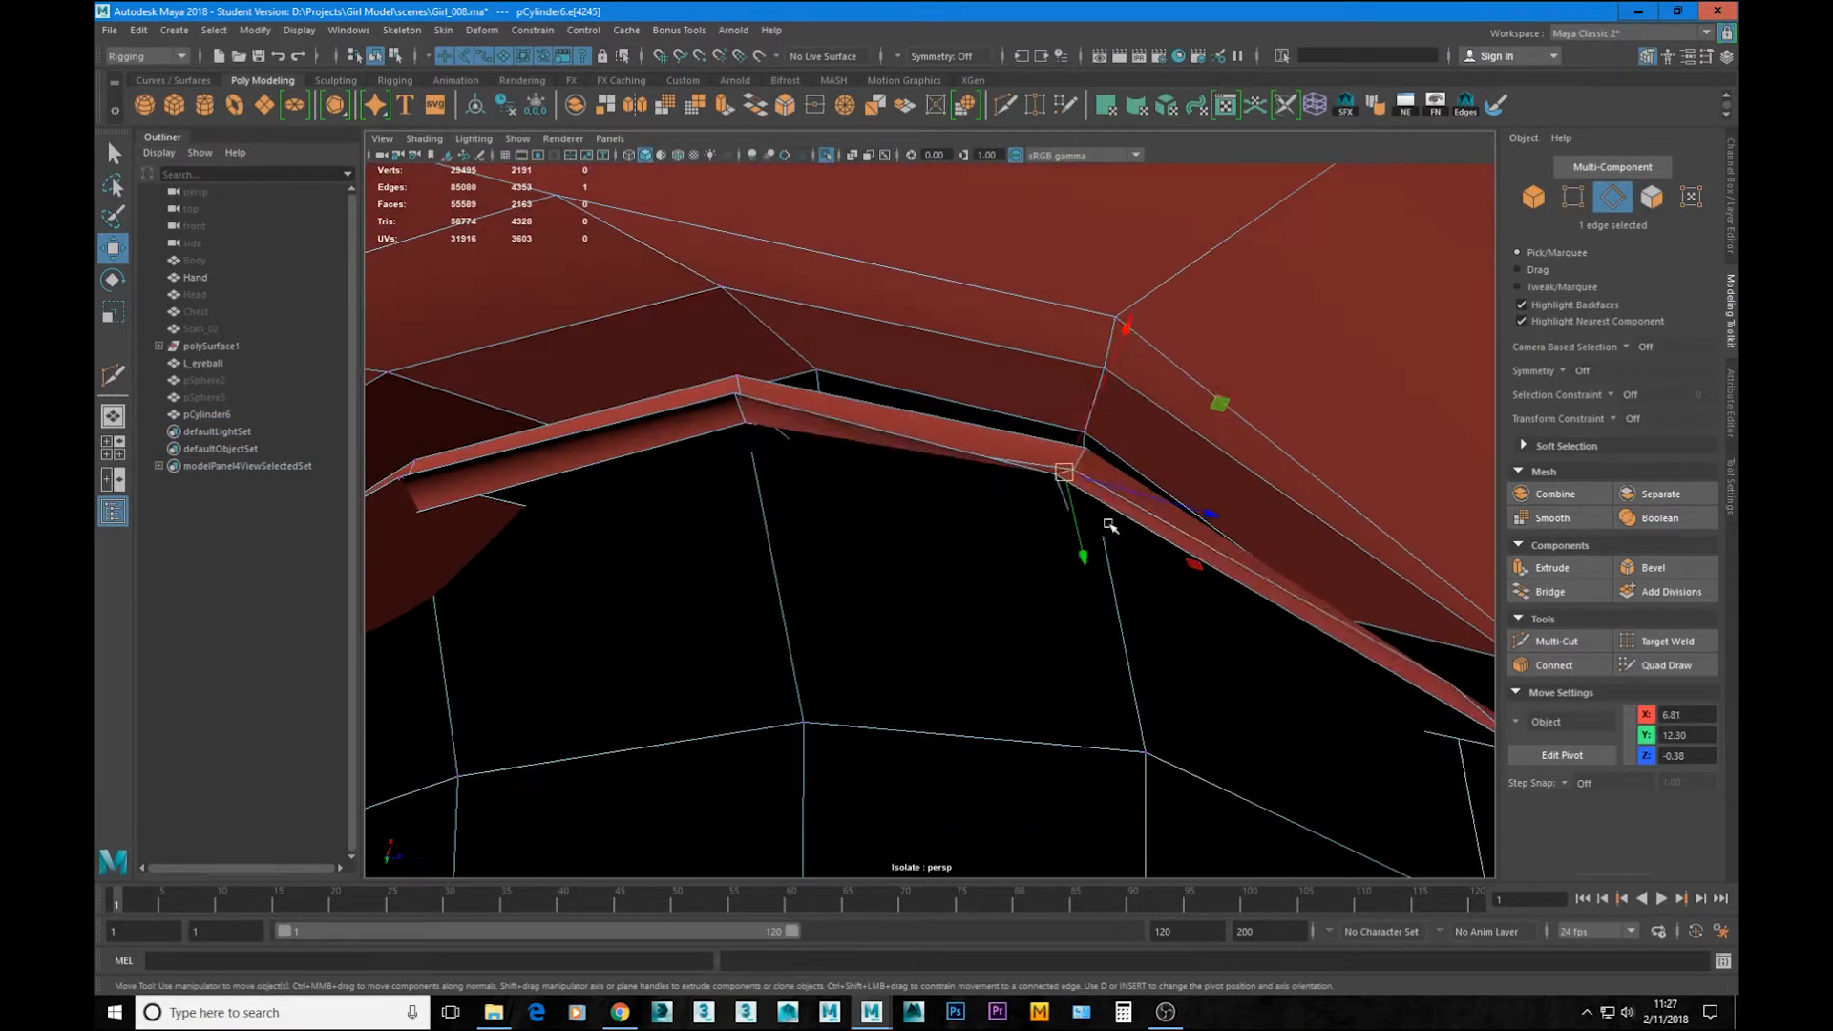
alt+drag(1216, 550, 1240, 409)
alt+right_drag(1240, 410, 860, 506)
key(F8)
key(3)
click(860, 506)
alt+drag(859, 506, 948, 439)
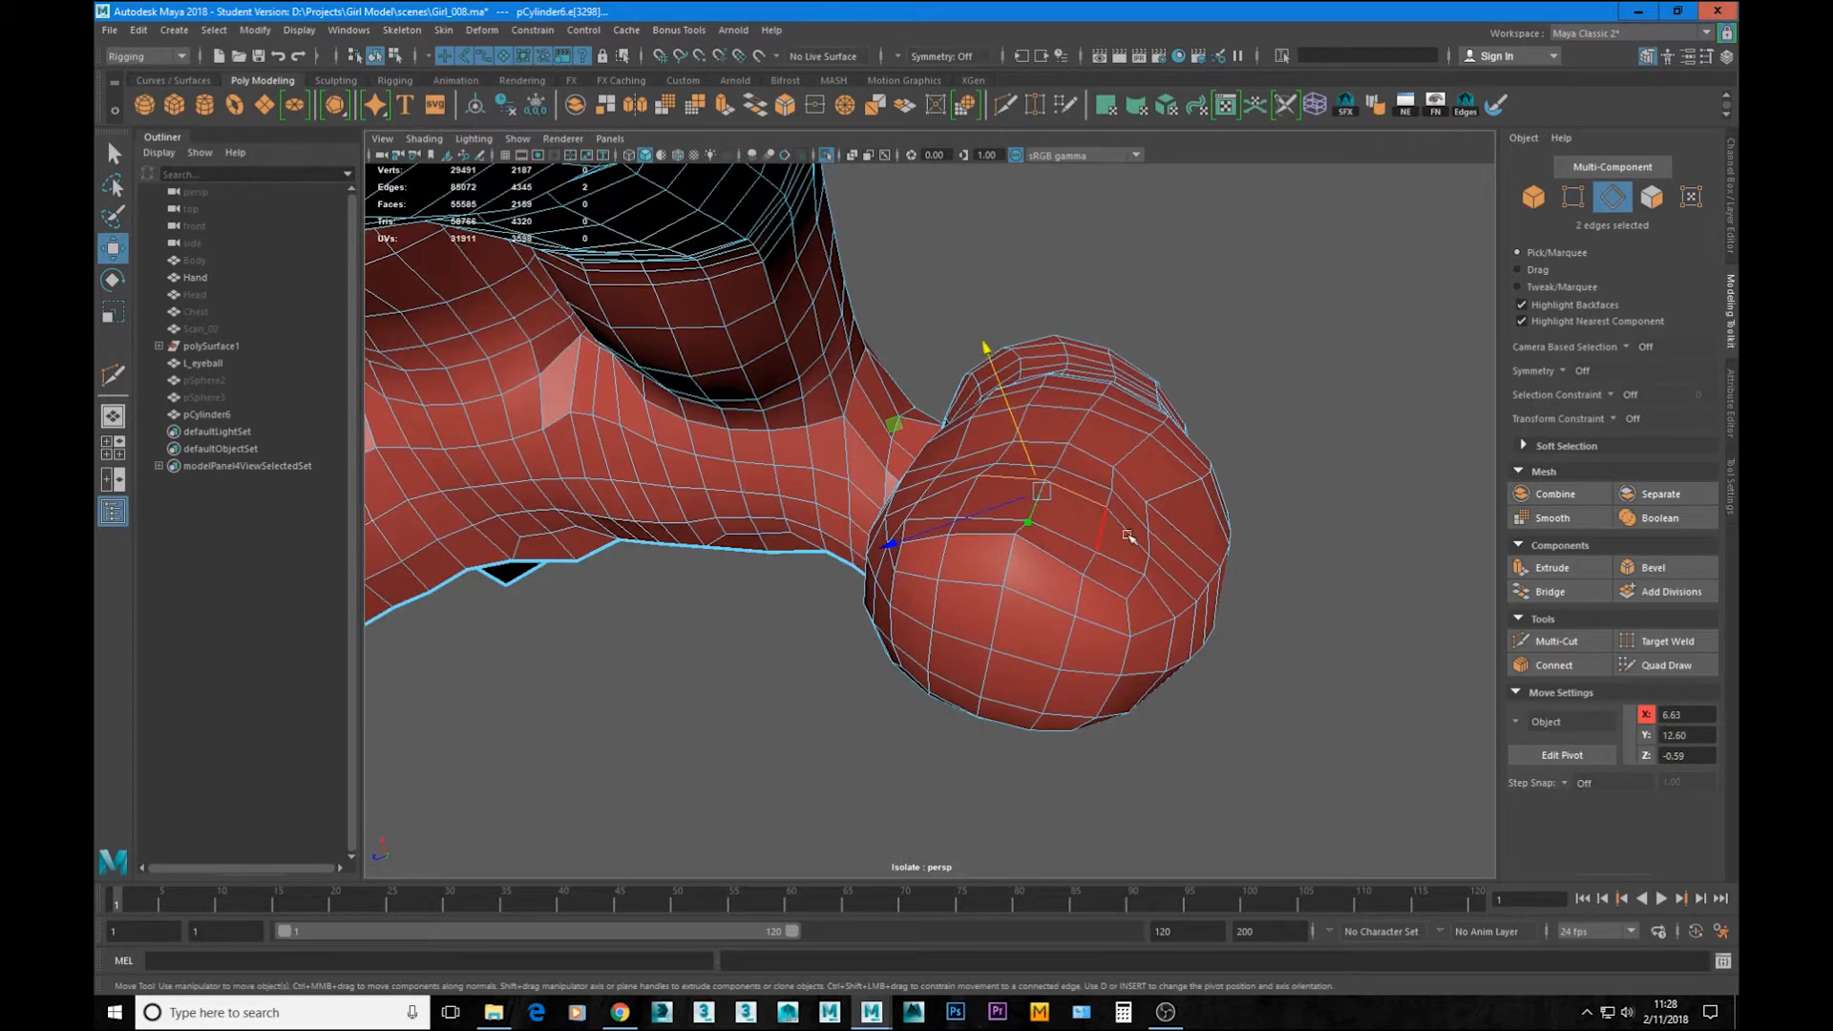
Step: Adjust the vertices on the back of the little fingertip to outline its nail bed
key(alt+Tab)
alt+drag(860, 535, 983, 400)
key(F9)
click(979, 672)
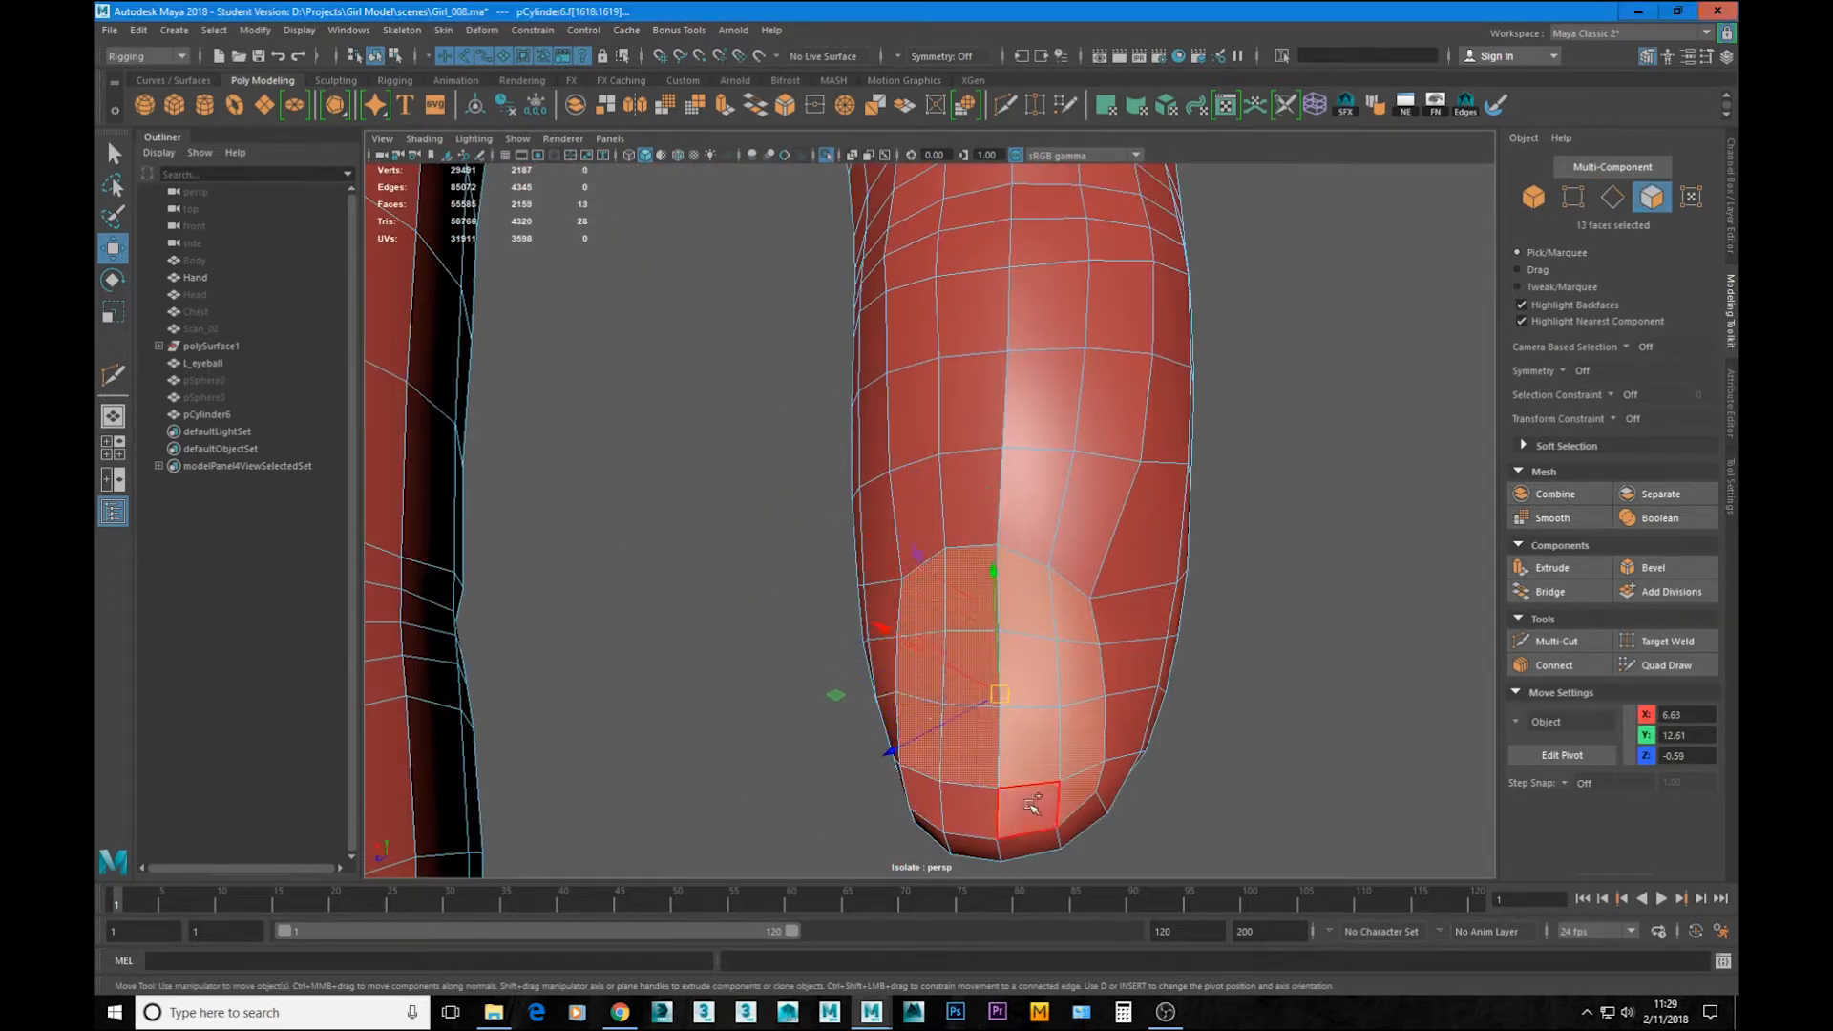
Step: Extrude the little fingernail's faces, move and rotate them, and adjust the vertices and edges of the new border
key(w)
key(e)
alt+drag(1007, 655, 1085, 747)
key(w)
key(F9)
click(1085, 748)
drag(1164, 803, 894, 592)
key(F10)
click(893, 592)
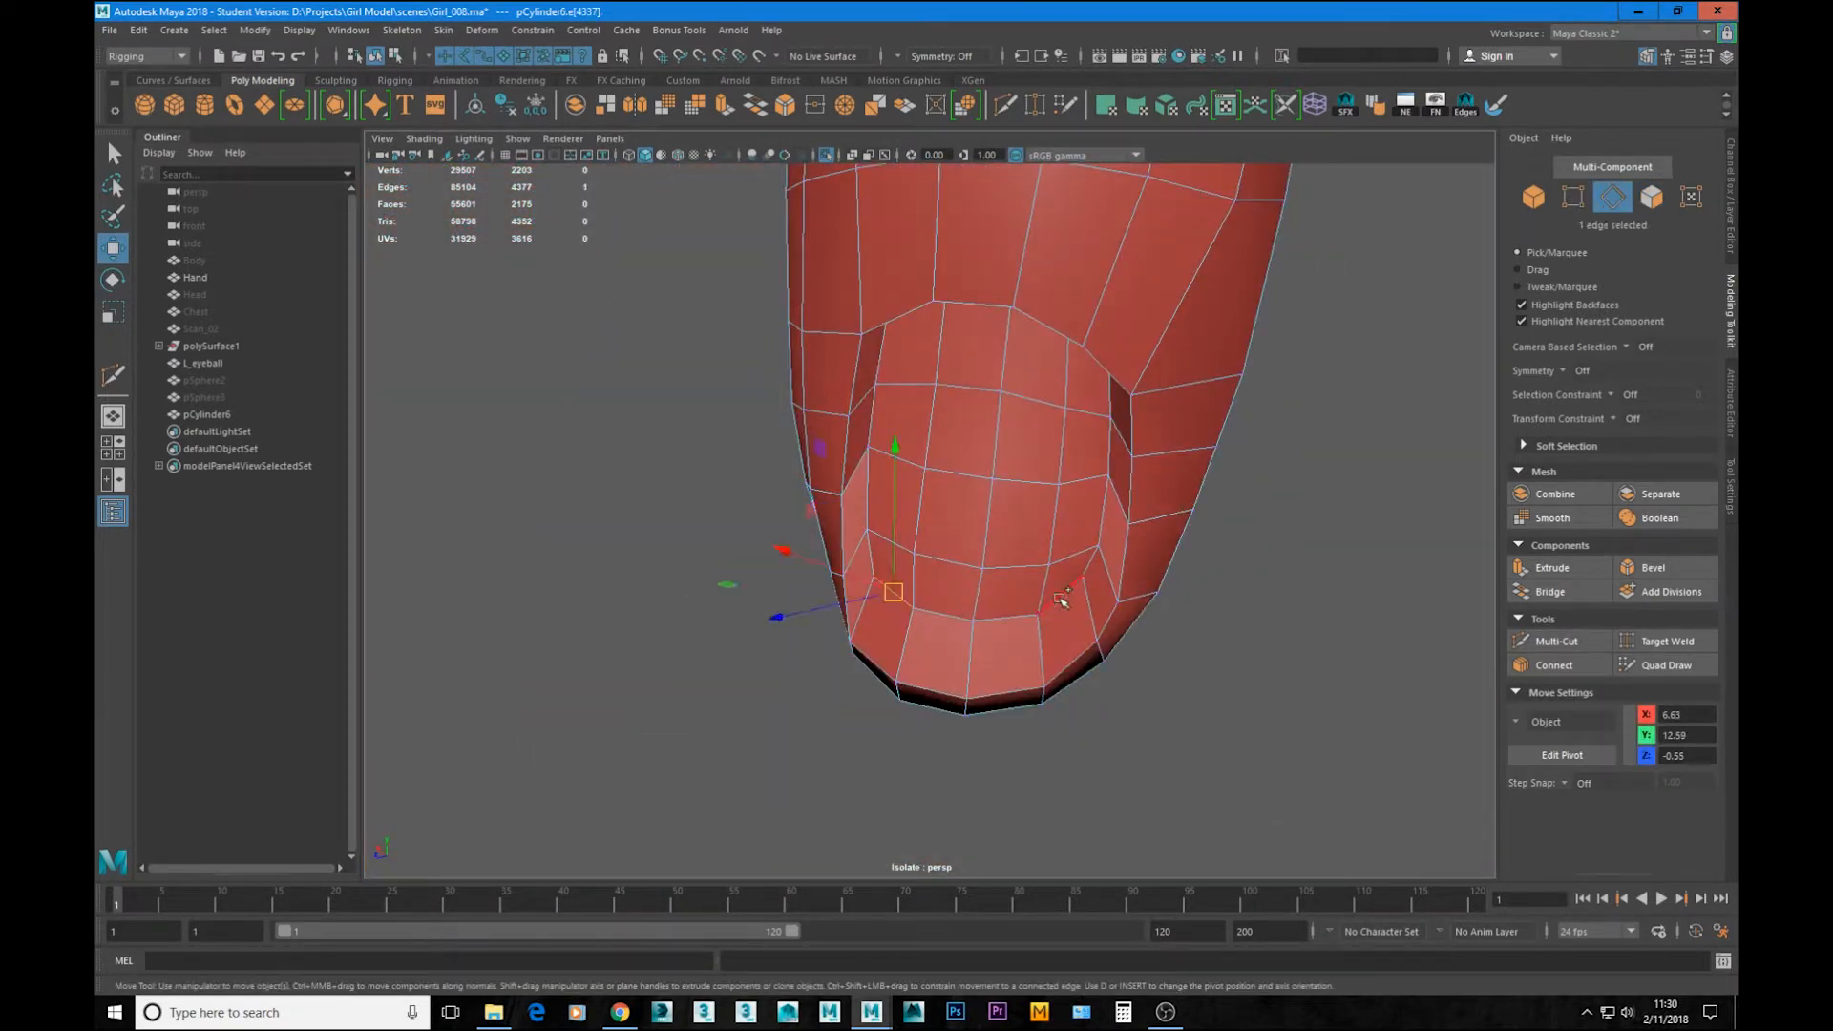
Step: Reposition the vertices and edges along the side borders of the little fingernail
alt+drag(977, 660, 1065, 491)
key(F9)
click(1129, 552)
key(F10)
click(893, 465)
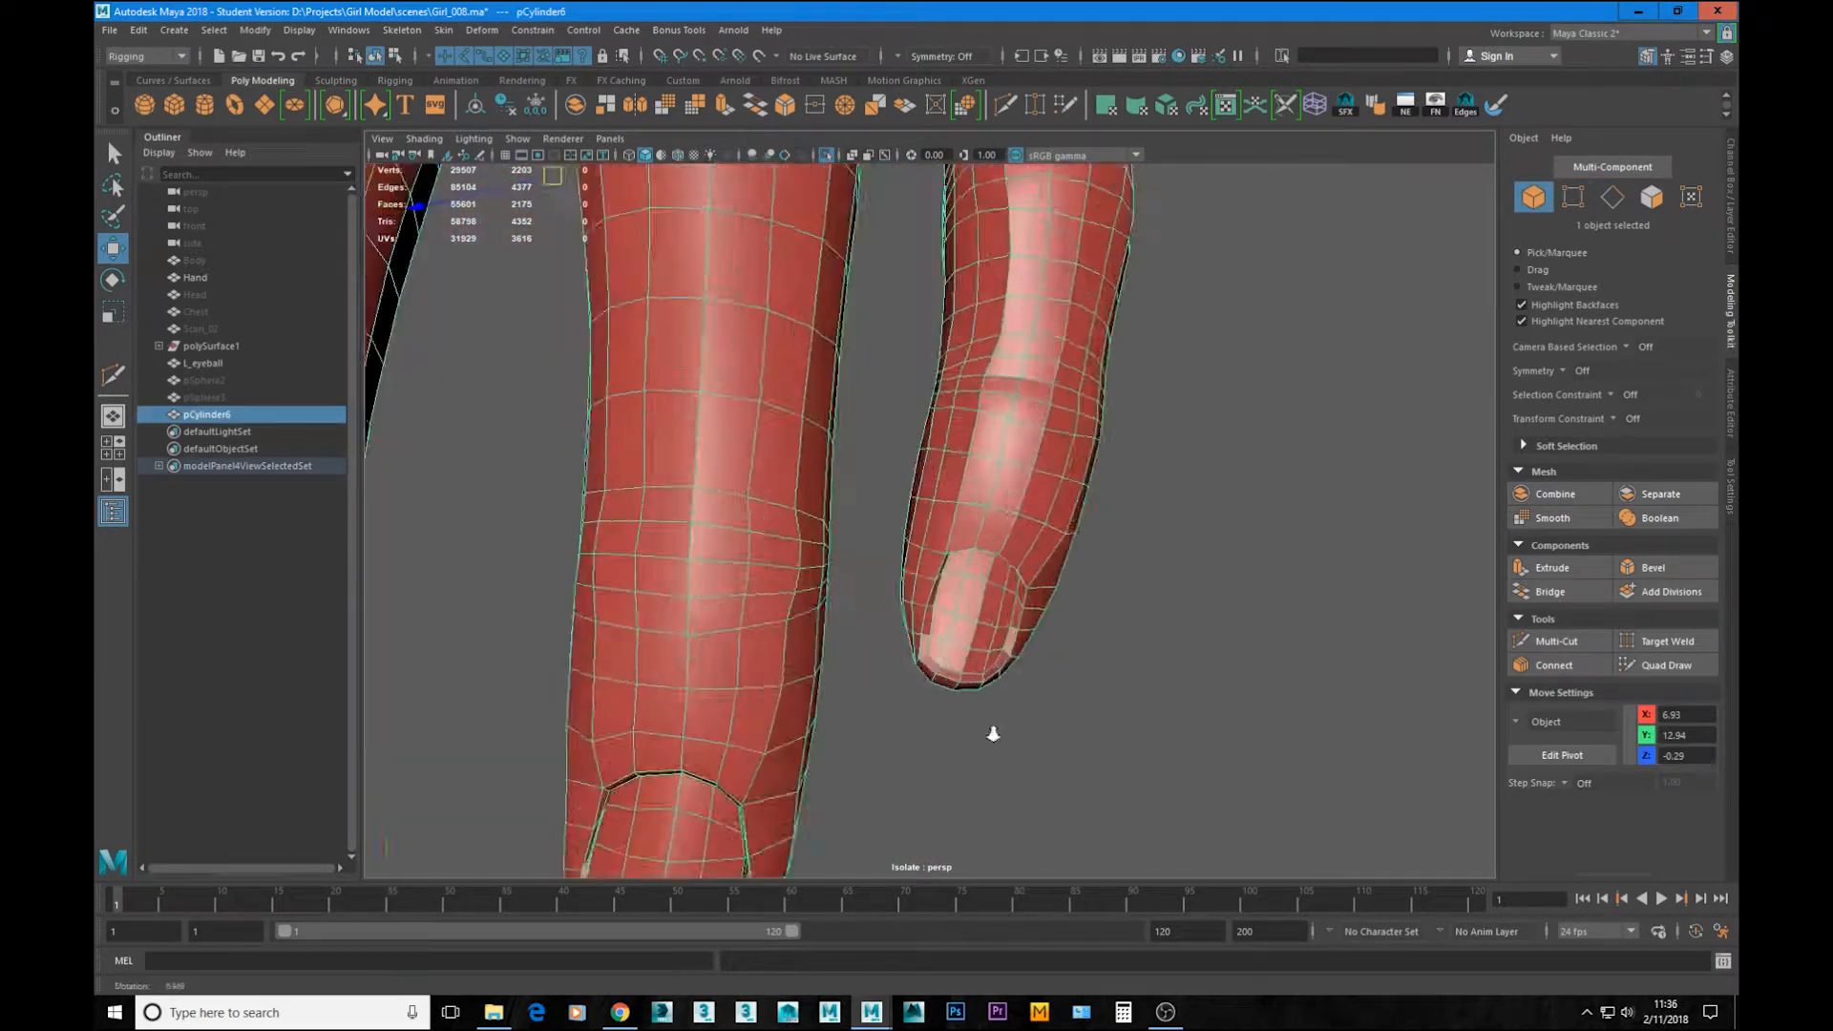
Step: Extrude the little fingernail's faces further to form the surrounding groove and the raised nail plate
key(F11)
alt+right_drag(993, 734, 1055, 671)
key(ctrl+shift+x)
key(w)
key(F10)
alt+drag(1056, 671, 1121, 713)
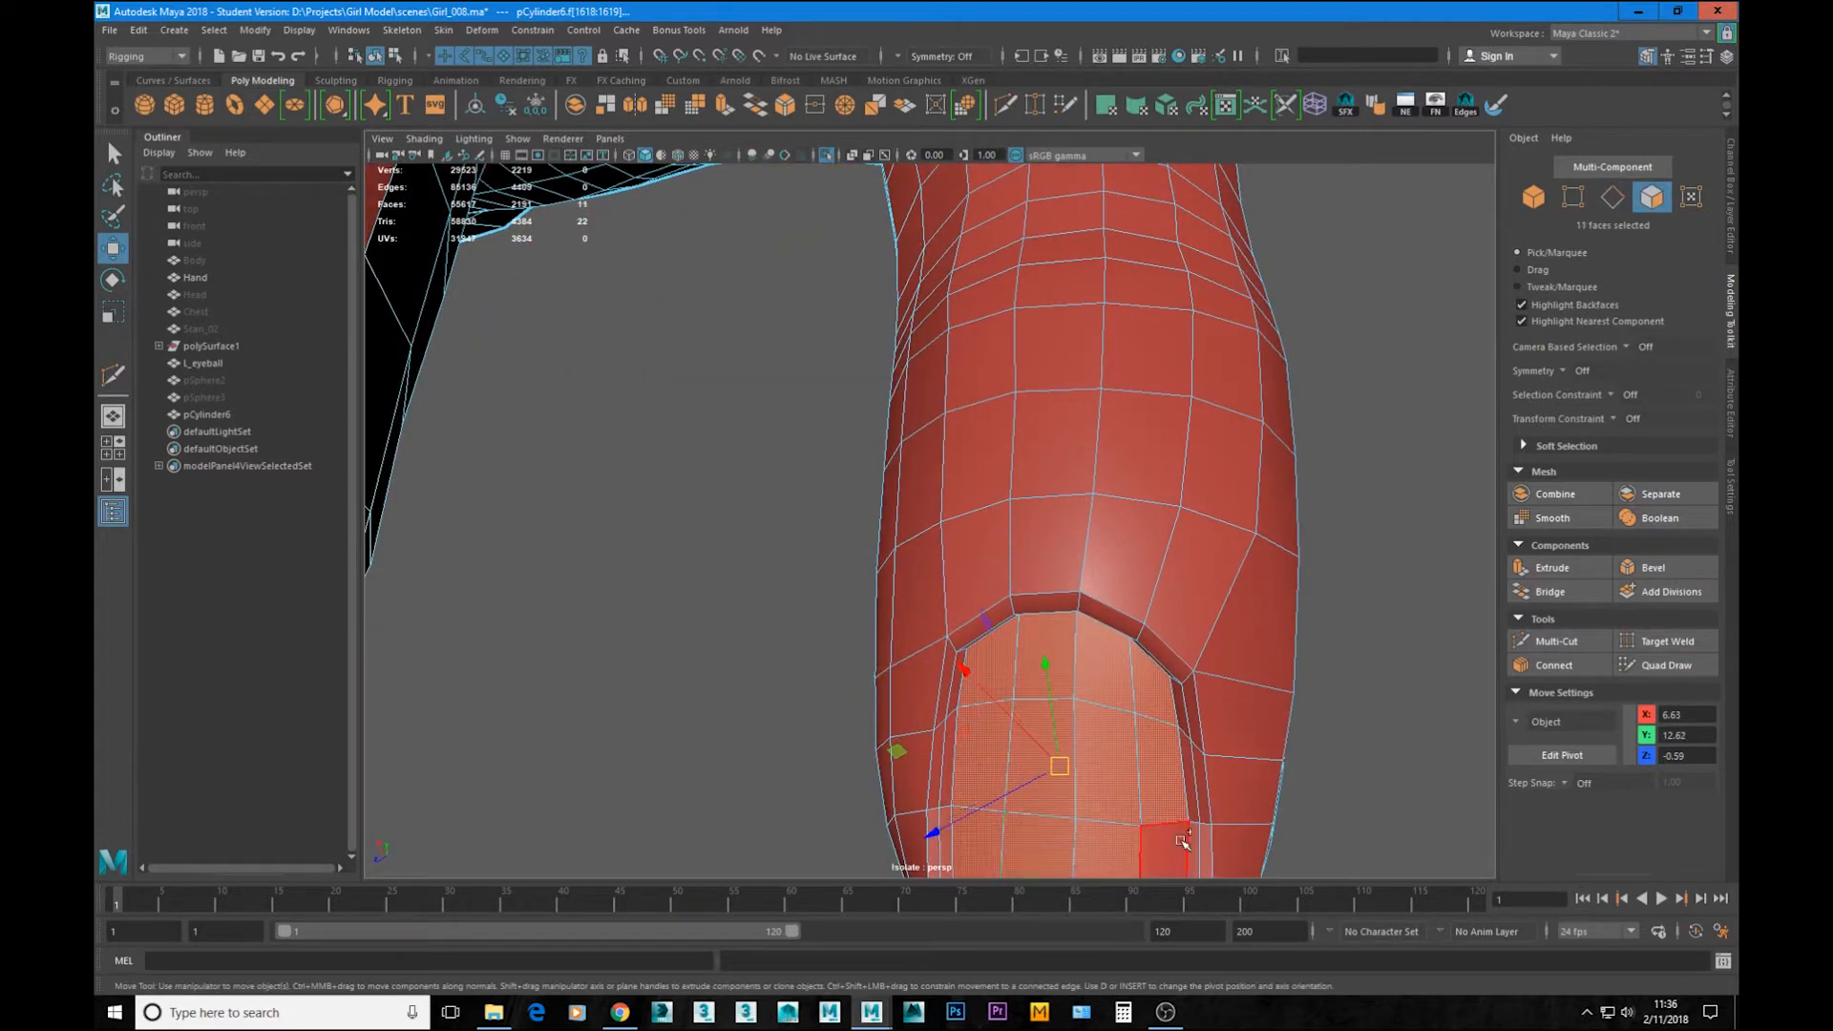
alt+drag(982, 625, 957, 515)
key(ctrl+e)
alt+drag(974, 729, 954, 606)
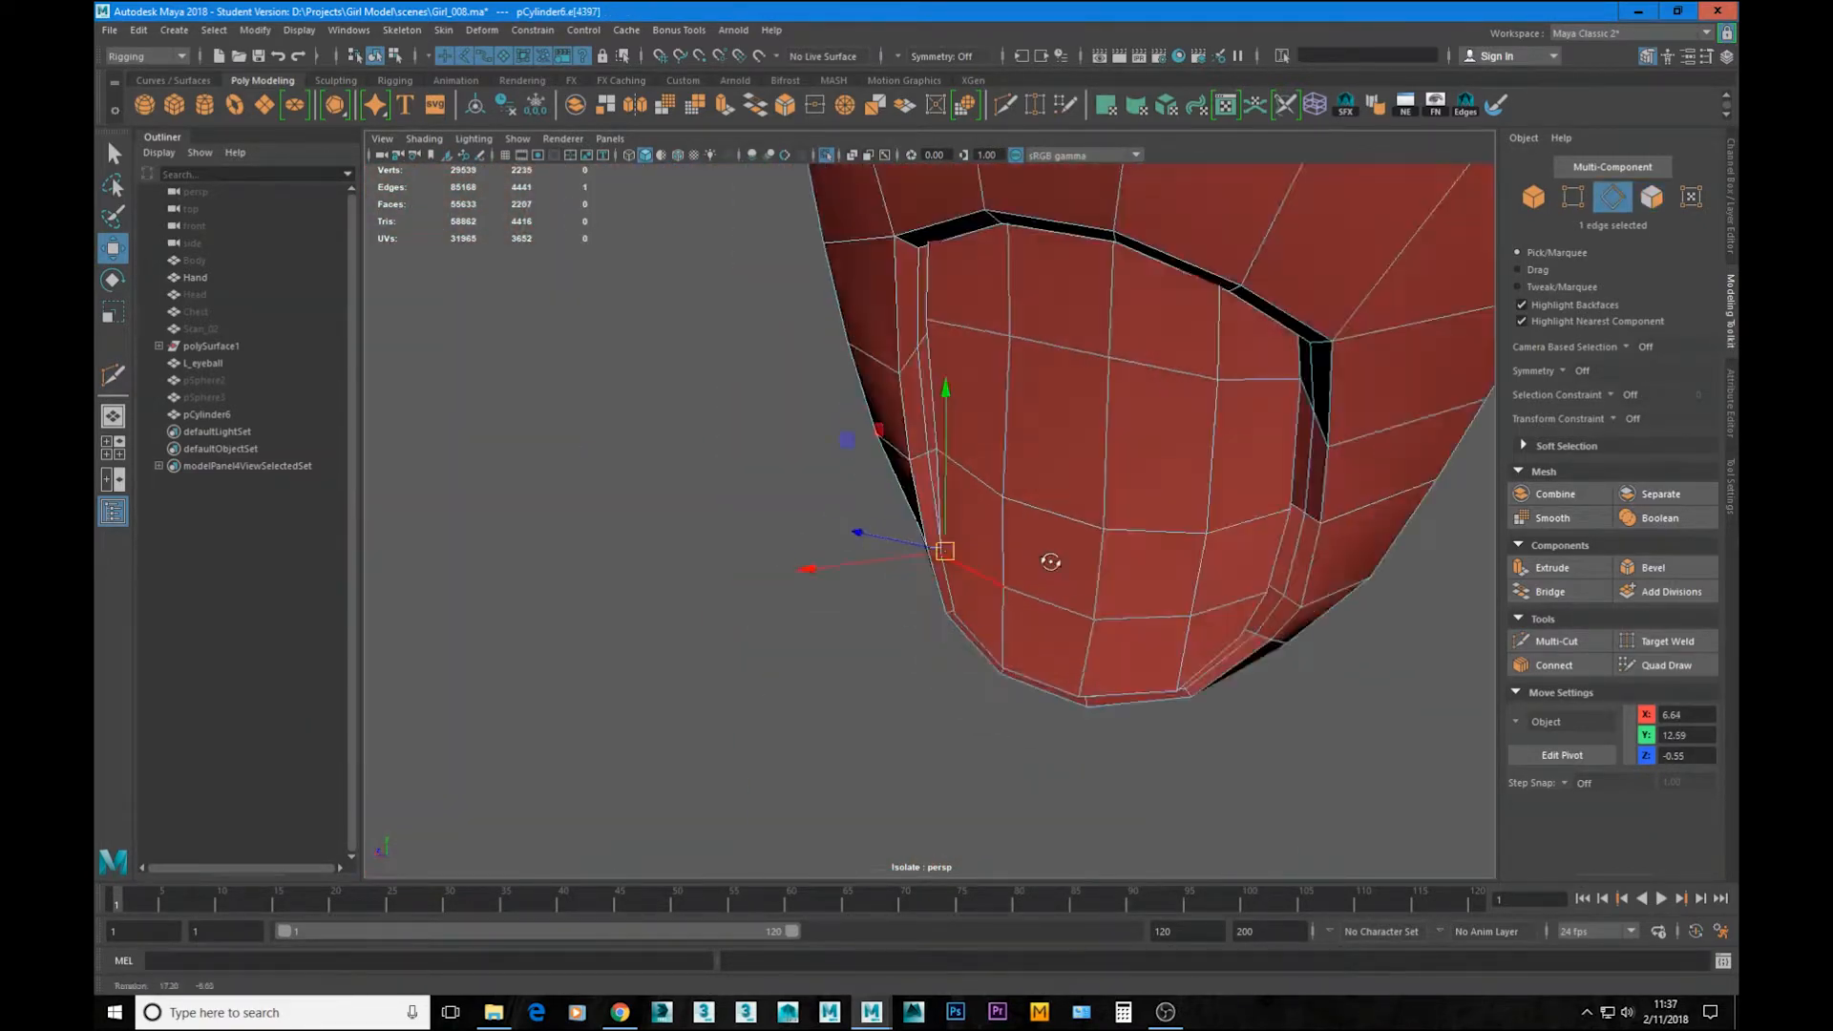
Step: Select the row of four edges near the little fingernail's tip and move them to shape its front end
key(F10)
click(954, 605)
shift+click(1064, 572)
shift+click(1162, 573)
shift+click(1244, 573)
alt+drag(1244, 573, 1054, 632)
drag(1054, 632, 1055, 636)
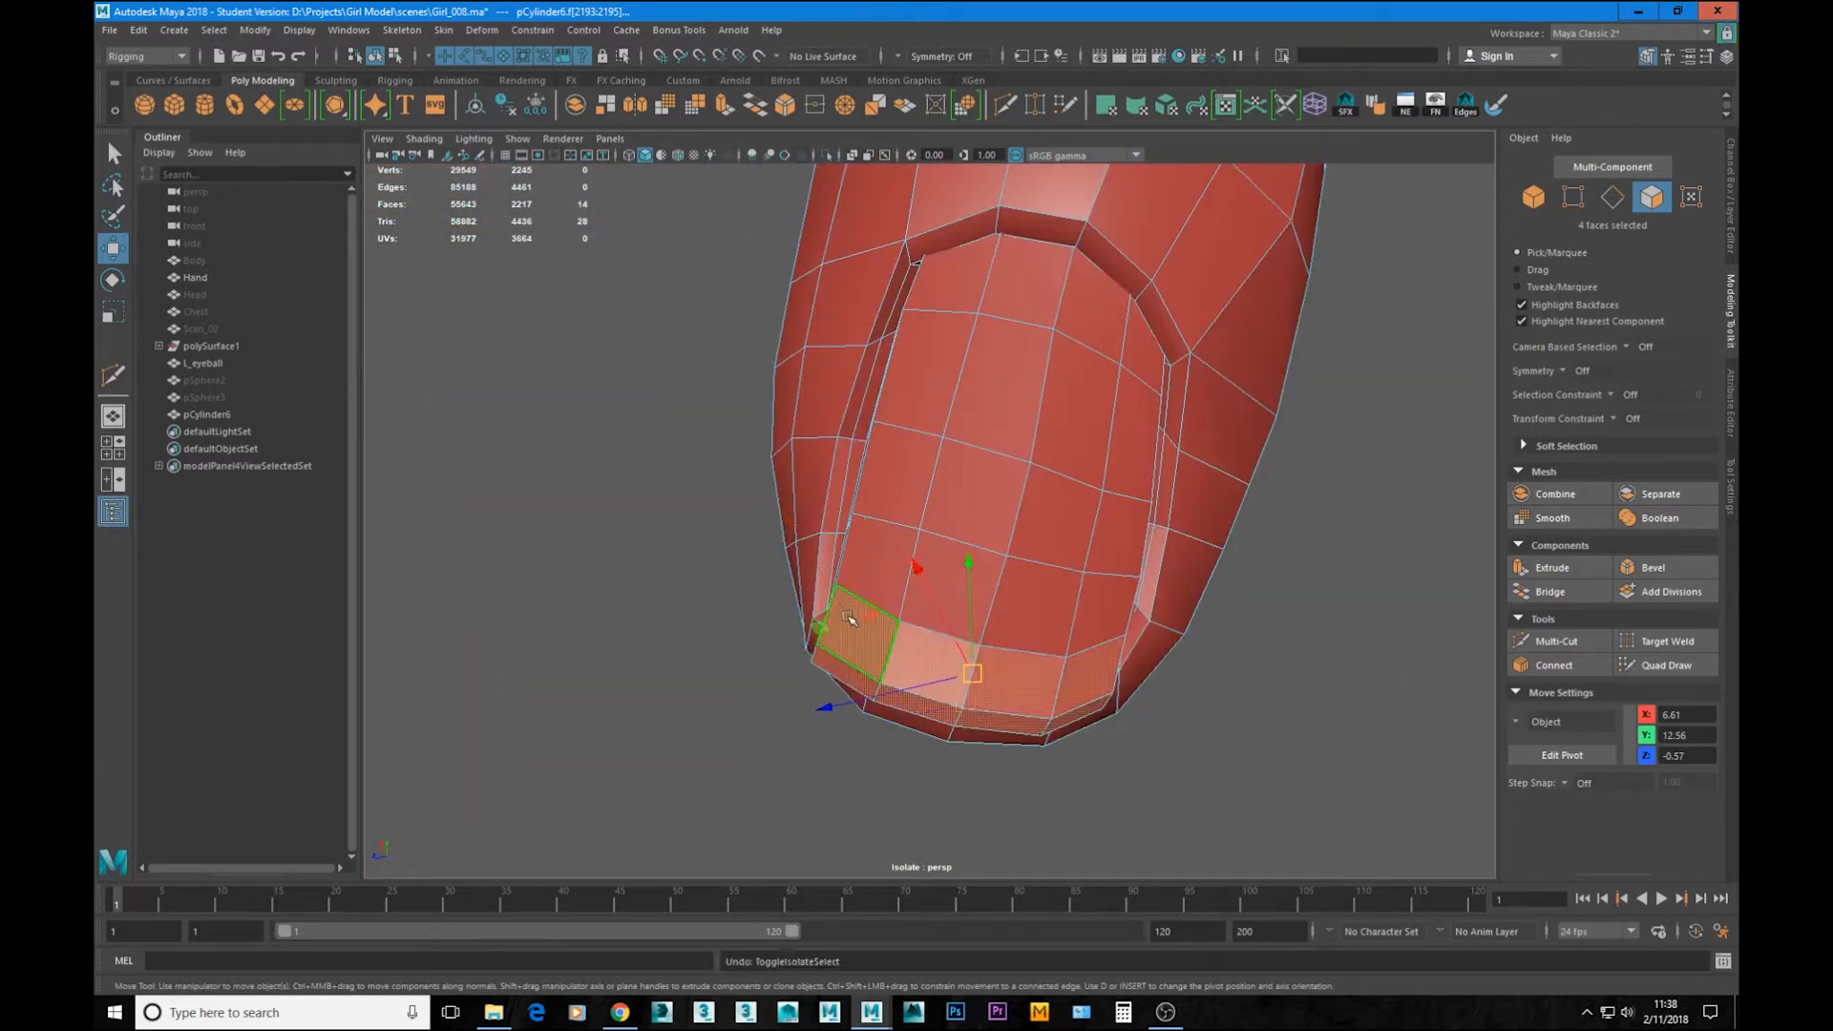
Step: Reposition the edges and vertices around the front end and side of the little fingernail
key(ctrl+1)
mouse_move(961, 512)
alt+mouse_down()
mouse_move(892, 789)
mouse_move(917, 725)
alt+mouse_up()
key(5)
mouse_move(970, 711)
mouse_down()
mouse_move(840, 459)
mouse_move(974, 475)
mouse_move(706, 532)
mouse_up()
click(838, 449)
alt+right_drag(706, 533, 729, 442)
key(F10)
click(696, 319)
alt+drag(729, 442, 1050, 459)
key(F9)
click(1088, 479)
alt+drag(1088, 479, 996, 553)
Step: Select individual vertices and edges along the fingernail's side groove and move them to tidy its border
alt+drag(714, 659, 668, 667)
click(667, 668)
drag(573, 745, 564, 755)
alt+drag(564, 755, 1210, 629)
key(F9)
click(1359, 399)
alt+drag(1043, 670, 483, 256)
key(F10)
click(993, 671)
key(ctrl+1)
alt+right_drag(483, 256, 782, 446)
click(782, 446)
alt+drag(782, 446, 819, 337)
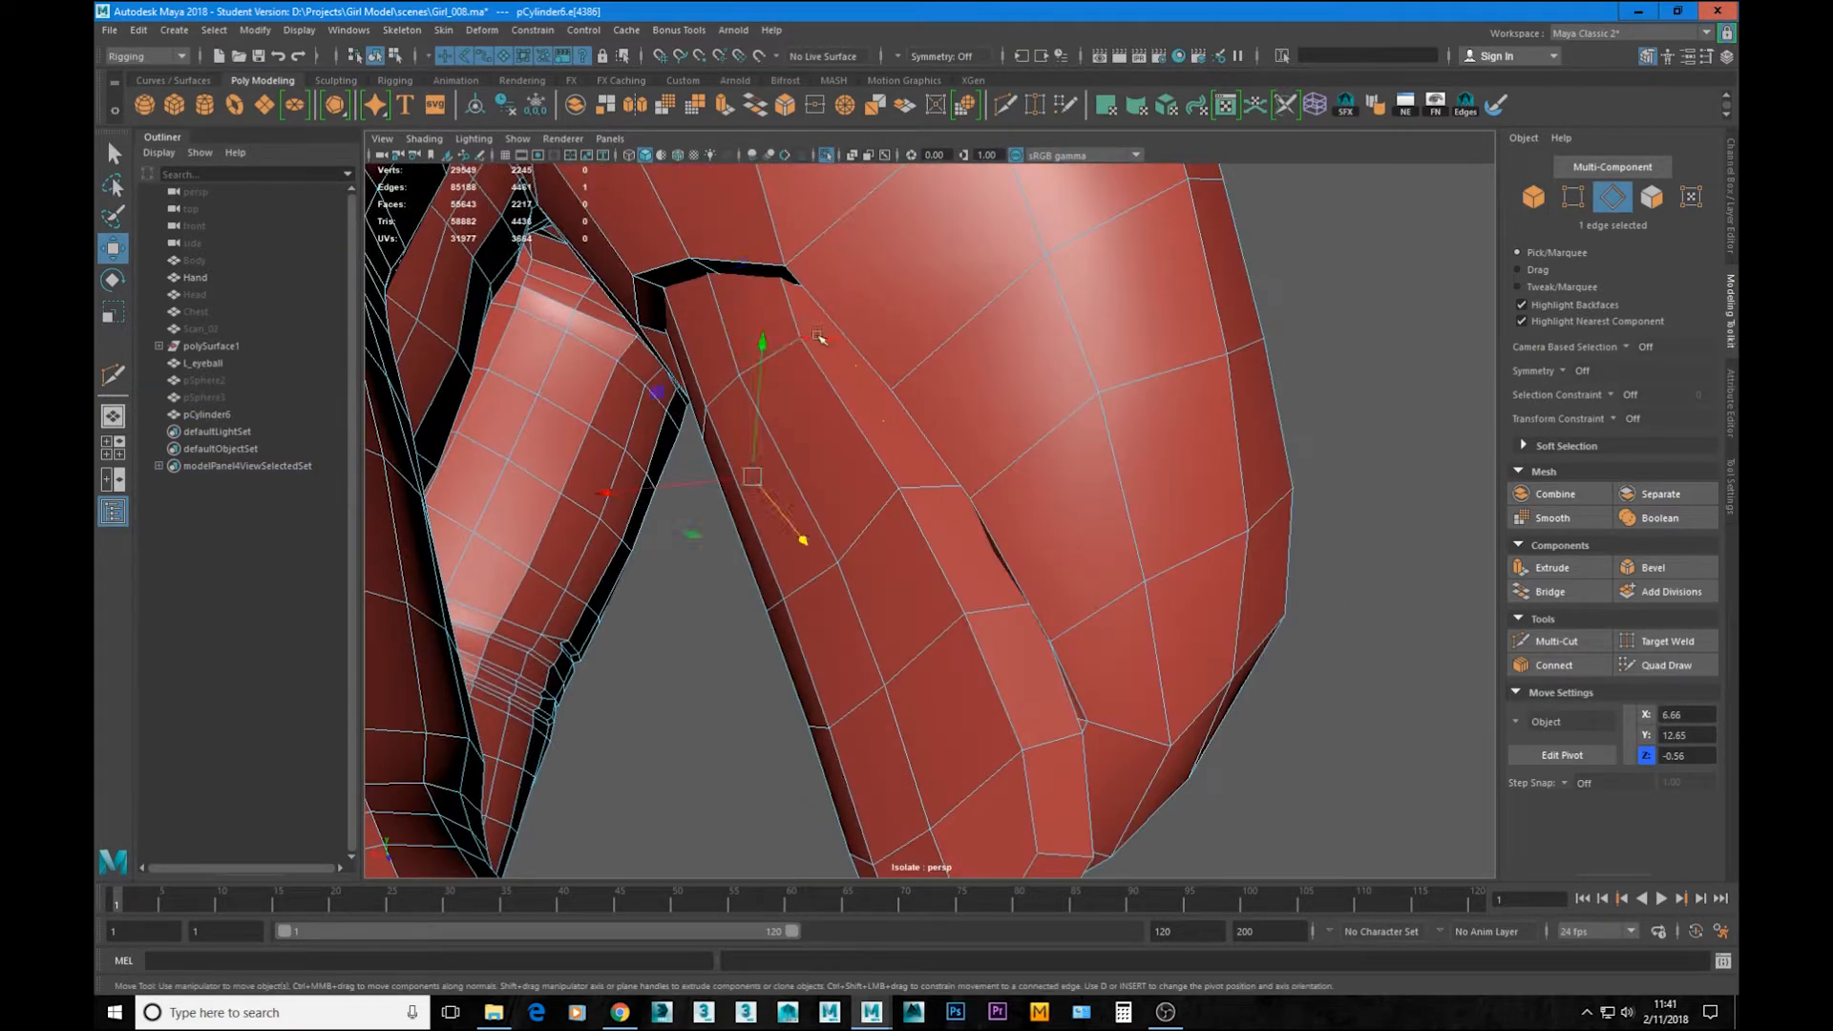
Step: Examine the whole hand and its fingernails in smooth mesh preview
key(F8)
key(3)
alt+right_drag(877, 731, 1040, 560)
click(1040, 561)
alt+drag(1040, 560, 872, 532)
alt+right_drag(872, 532, 1065, 617)
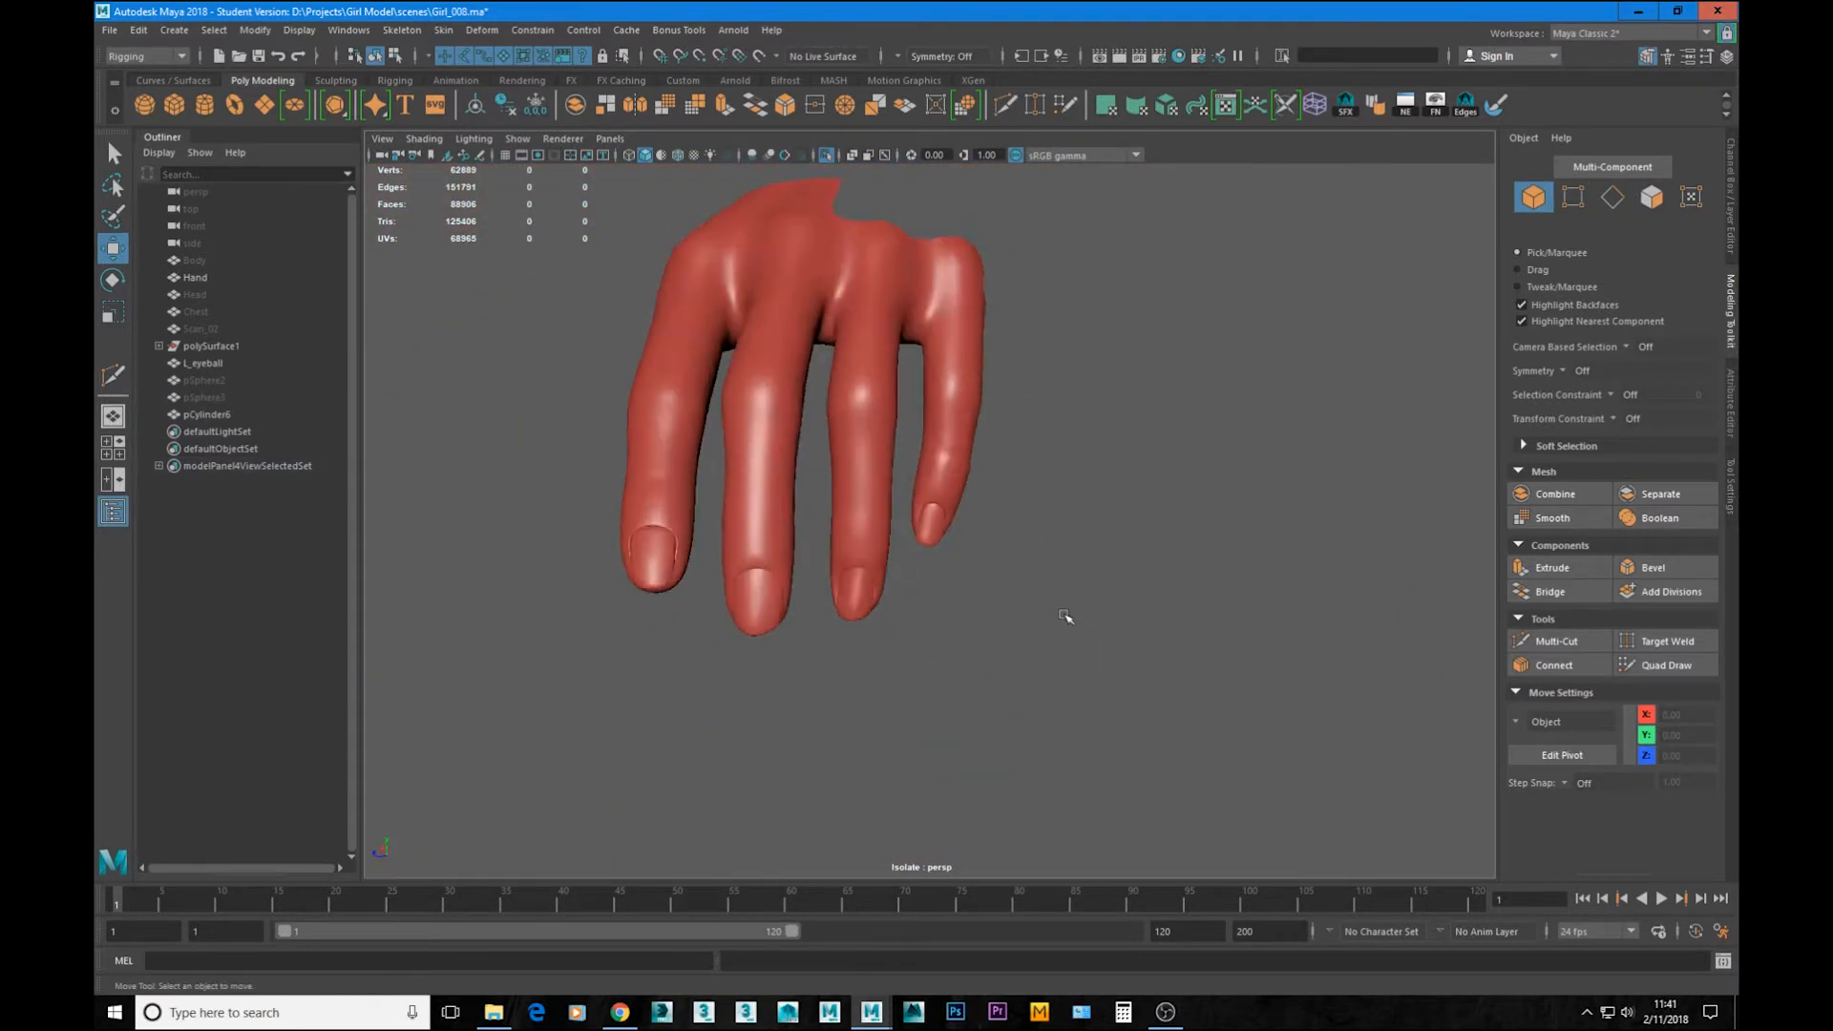
alt+right_drag(567, 523, 908, 552)
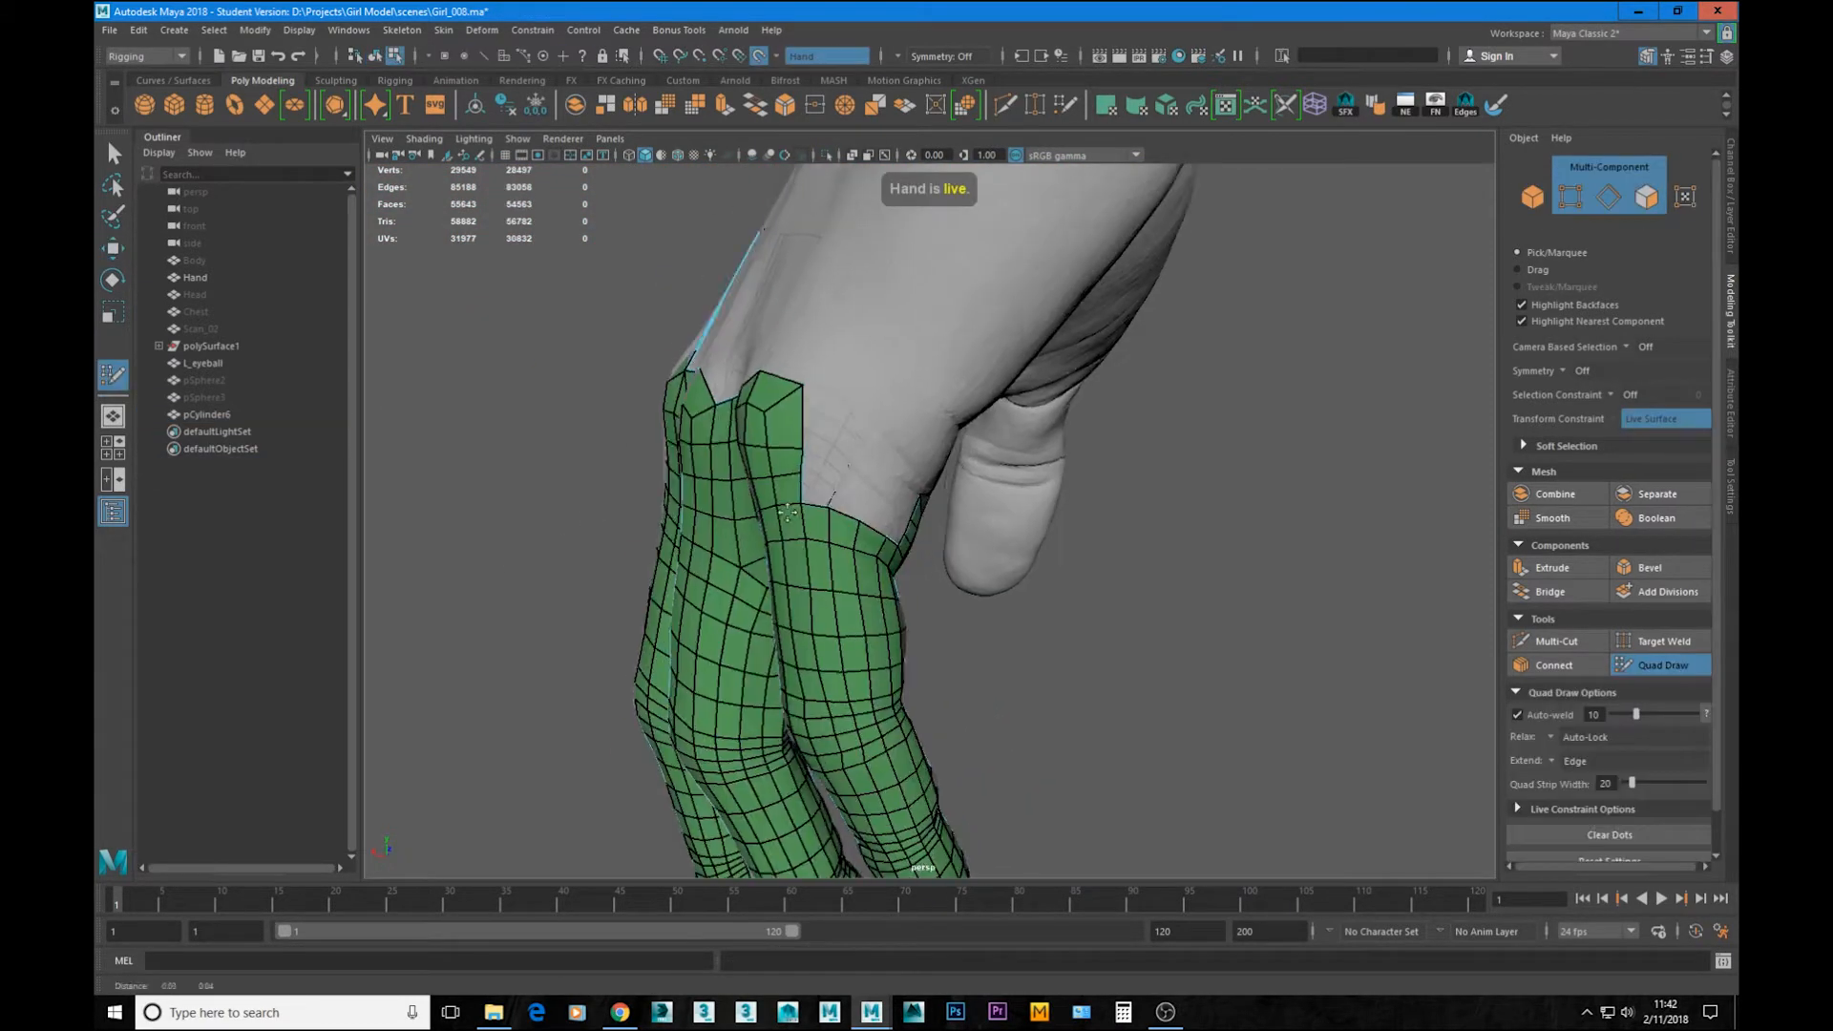
Step: Make the Hand scan live and add quads with Quad Draw at the index finger's base
alt+drag(696, 459, 887, 496)
alt+middle_drag(887, 496, 974, 473)
alt+drag(1143, 498, 1119, 367)
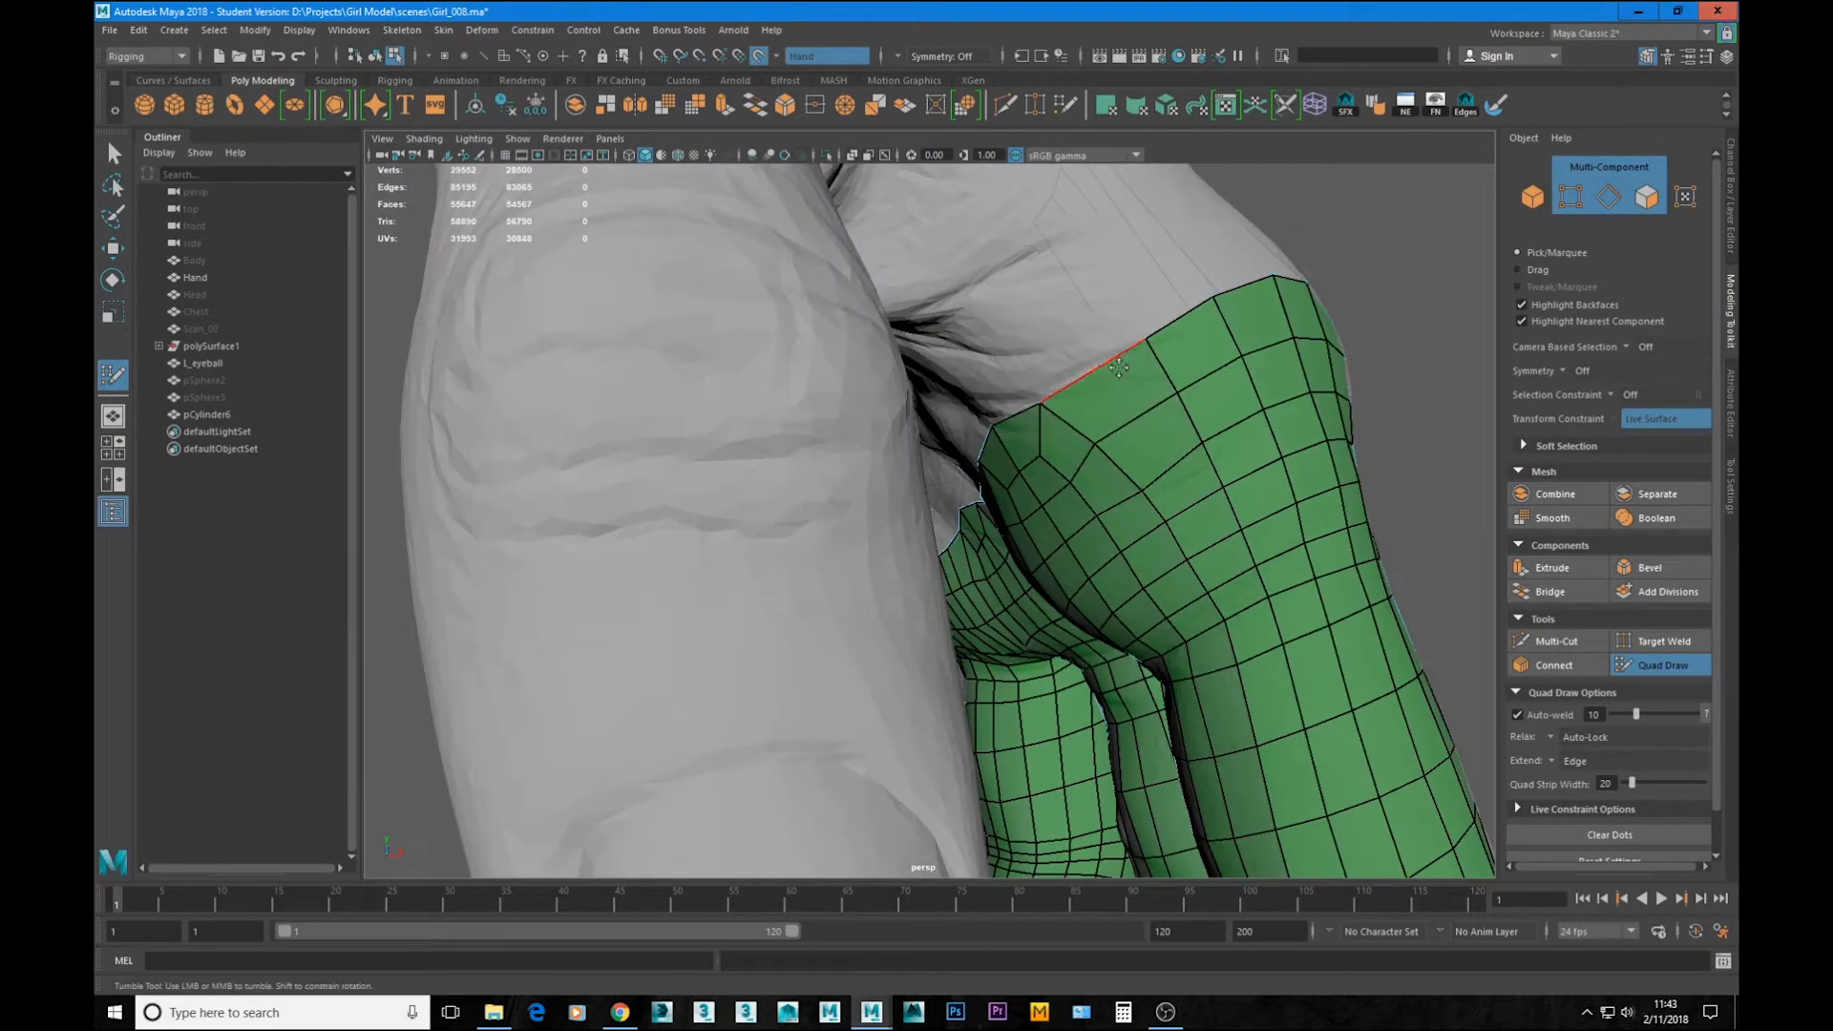
alt+drag(1262, 412, 1198, 658)
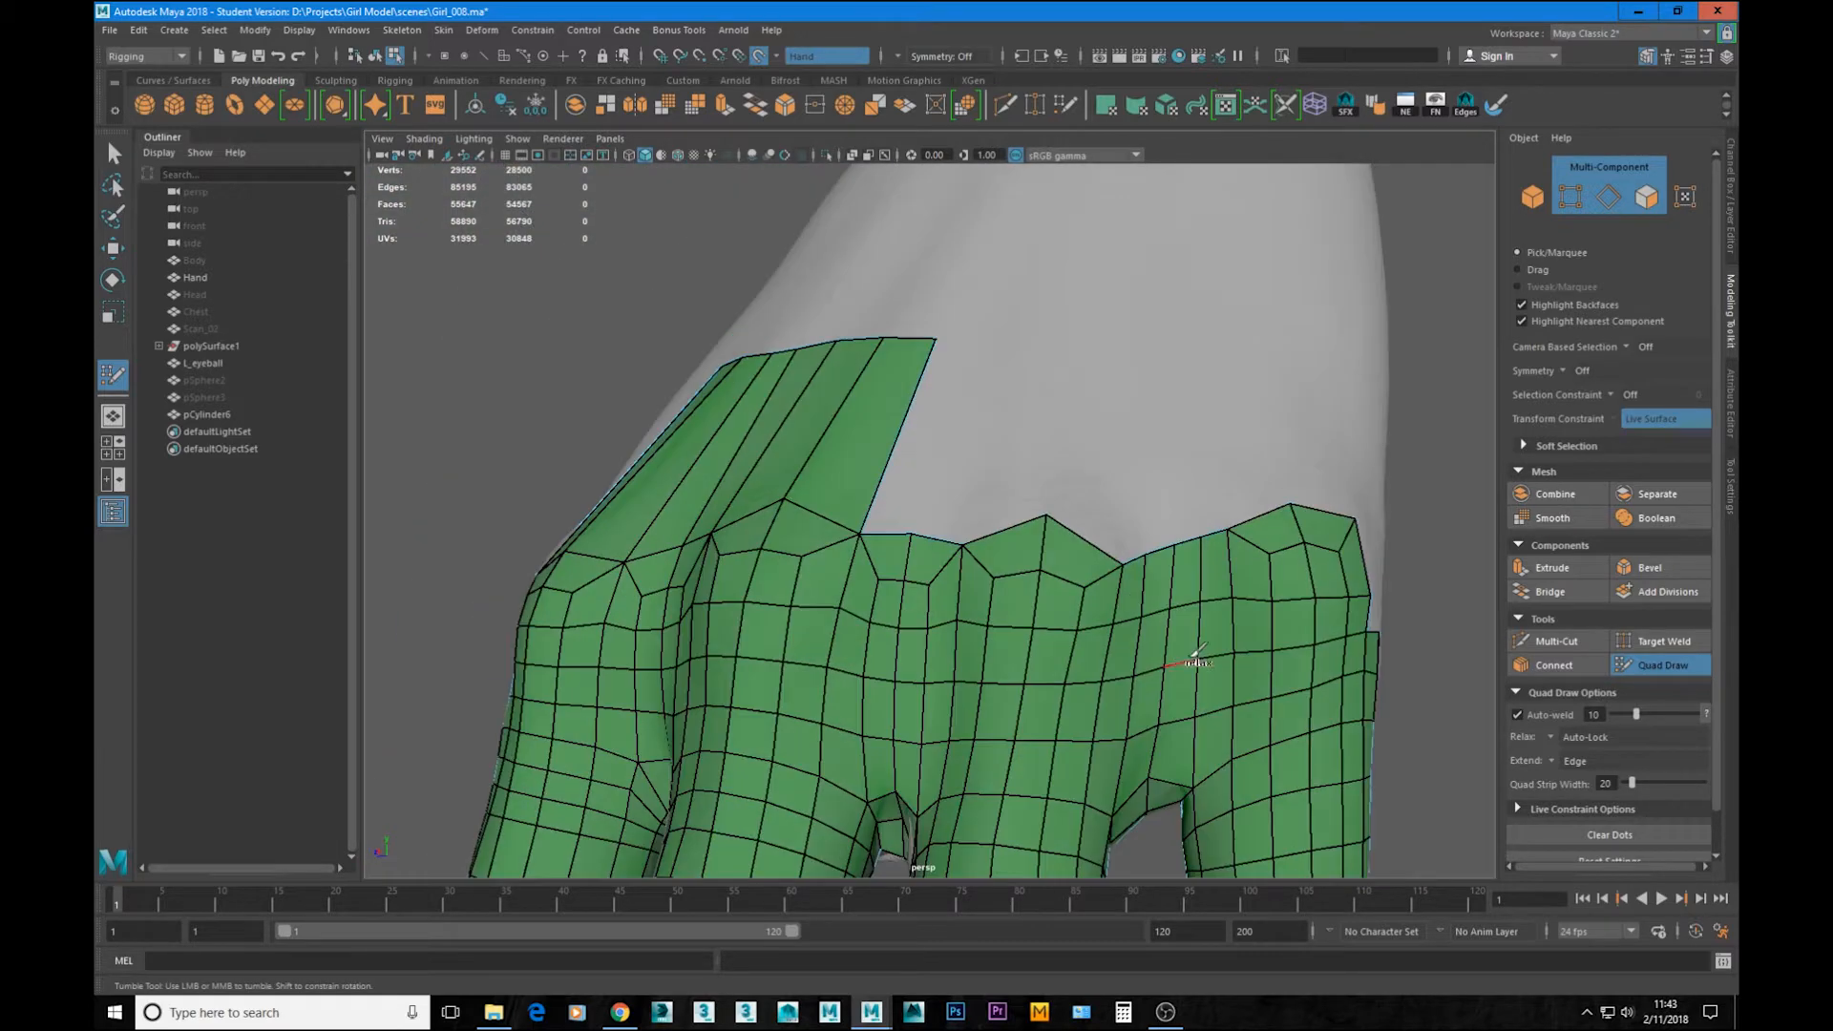
alt+drag(712, 599, 952, 679)
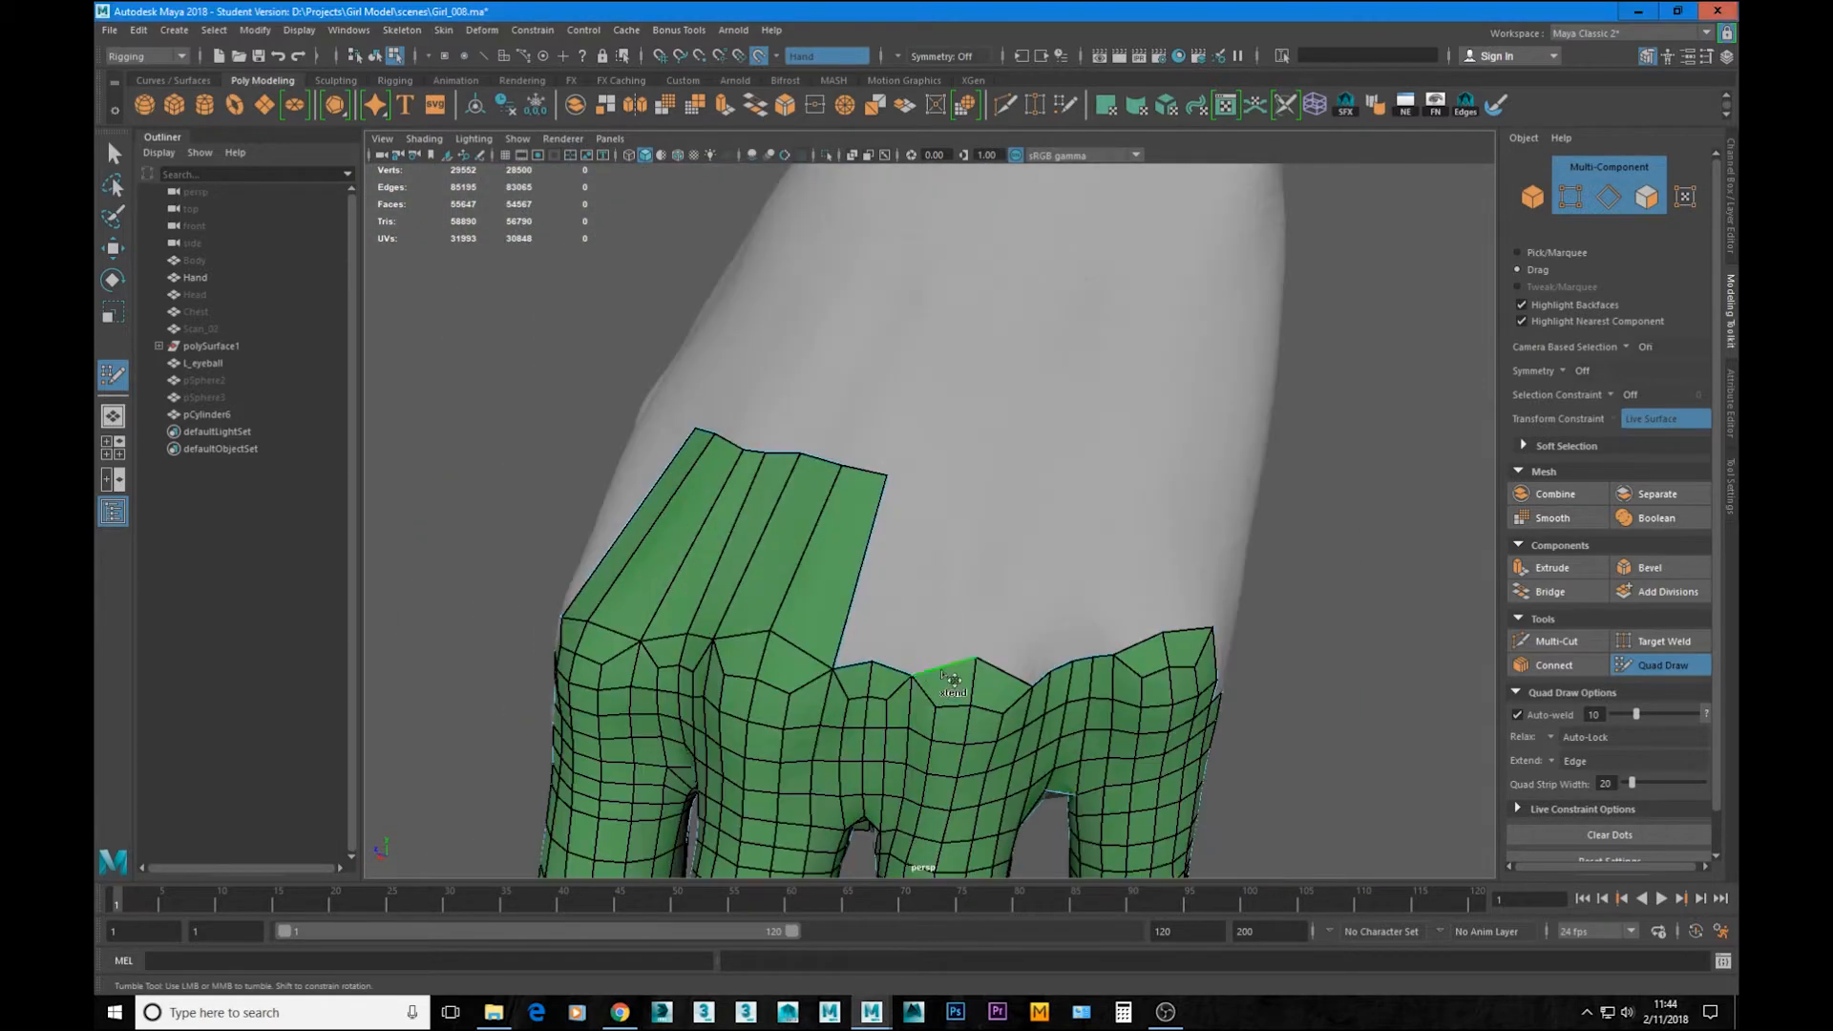
Step: Extend the knuckle border edges into long quads across the back of the hand toward the wrist
key(ctrl+z)
alt+middle_drag(999, 485, 868, 488)
alt+drag(983, 516, 907, 582)
alt+right_drag(907, 582, 736, 635)
alt+drag(520, 535, 993, 689)
alt+right_drag(992, 690, 974, 689)
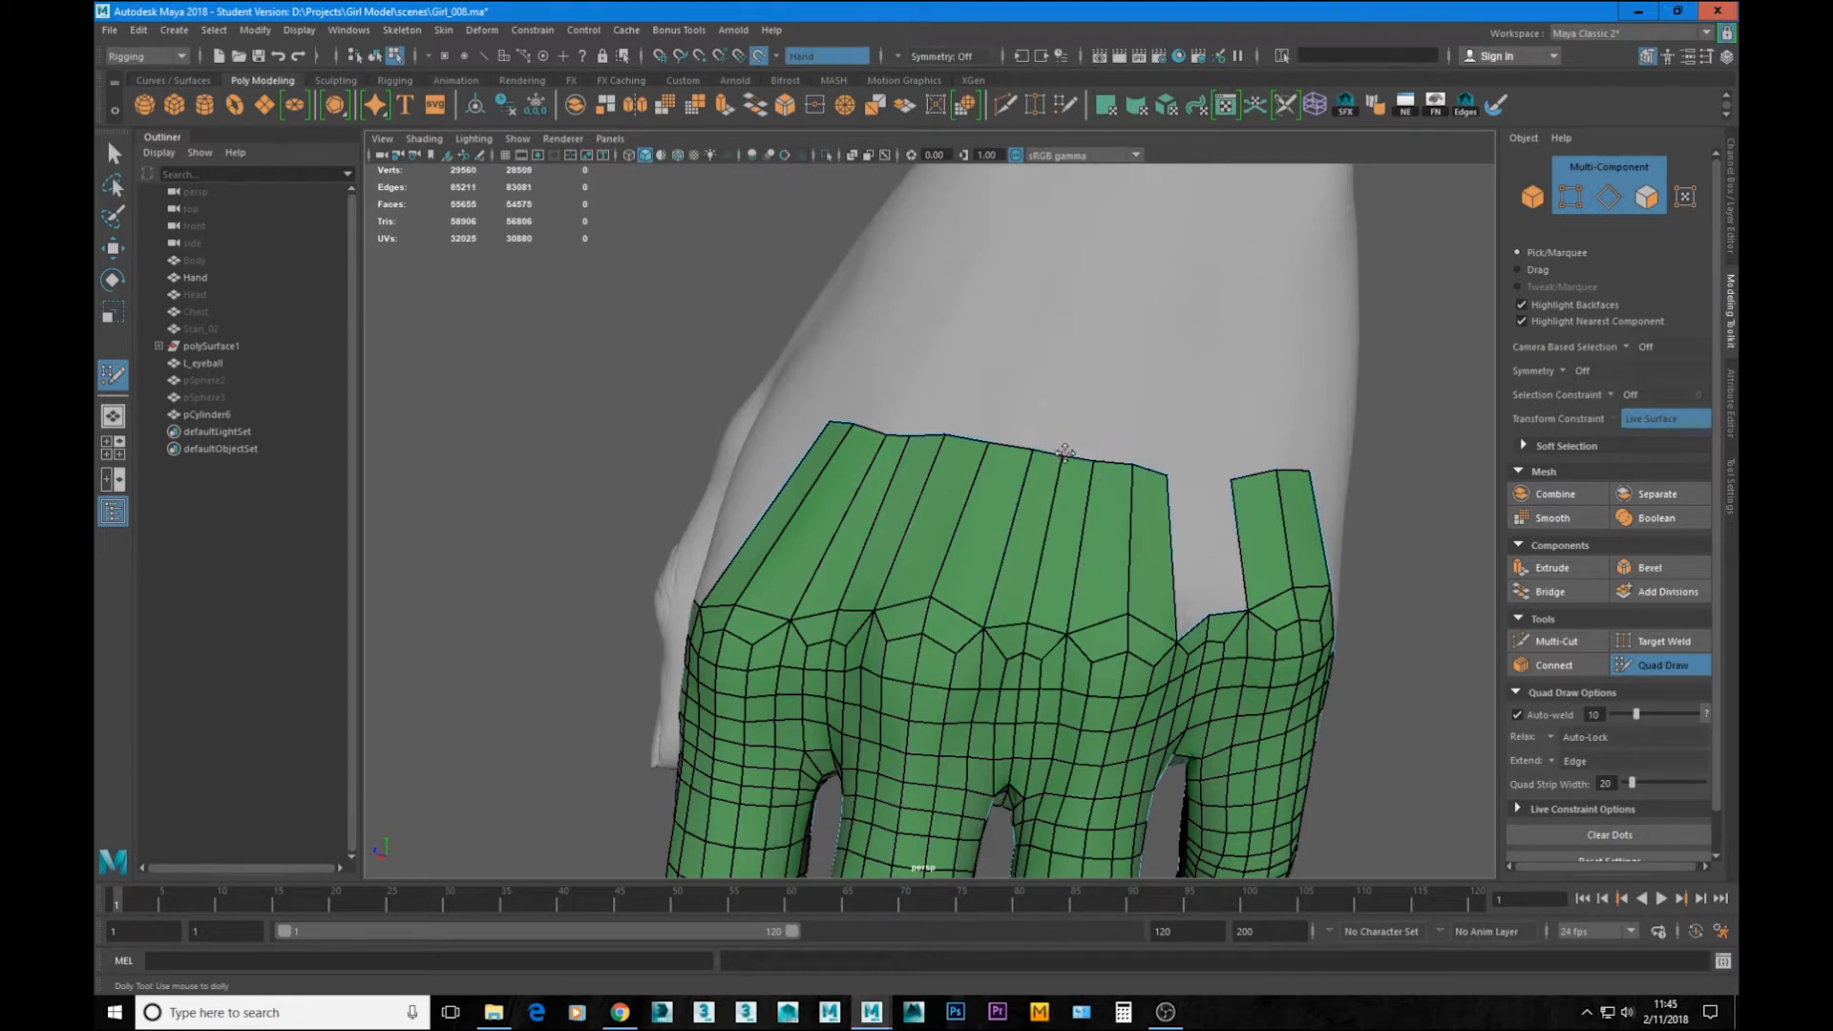
Step: Fill the remaining gap in the long quads behind the little finger's knuckle and save the scene
alt+middle_drag(1065, 452, 983, 625)
drag(1002, 384, 1002, 467)
alt+drag(668, 564, 921, 577)
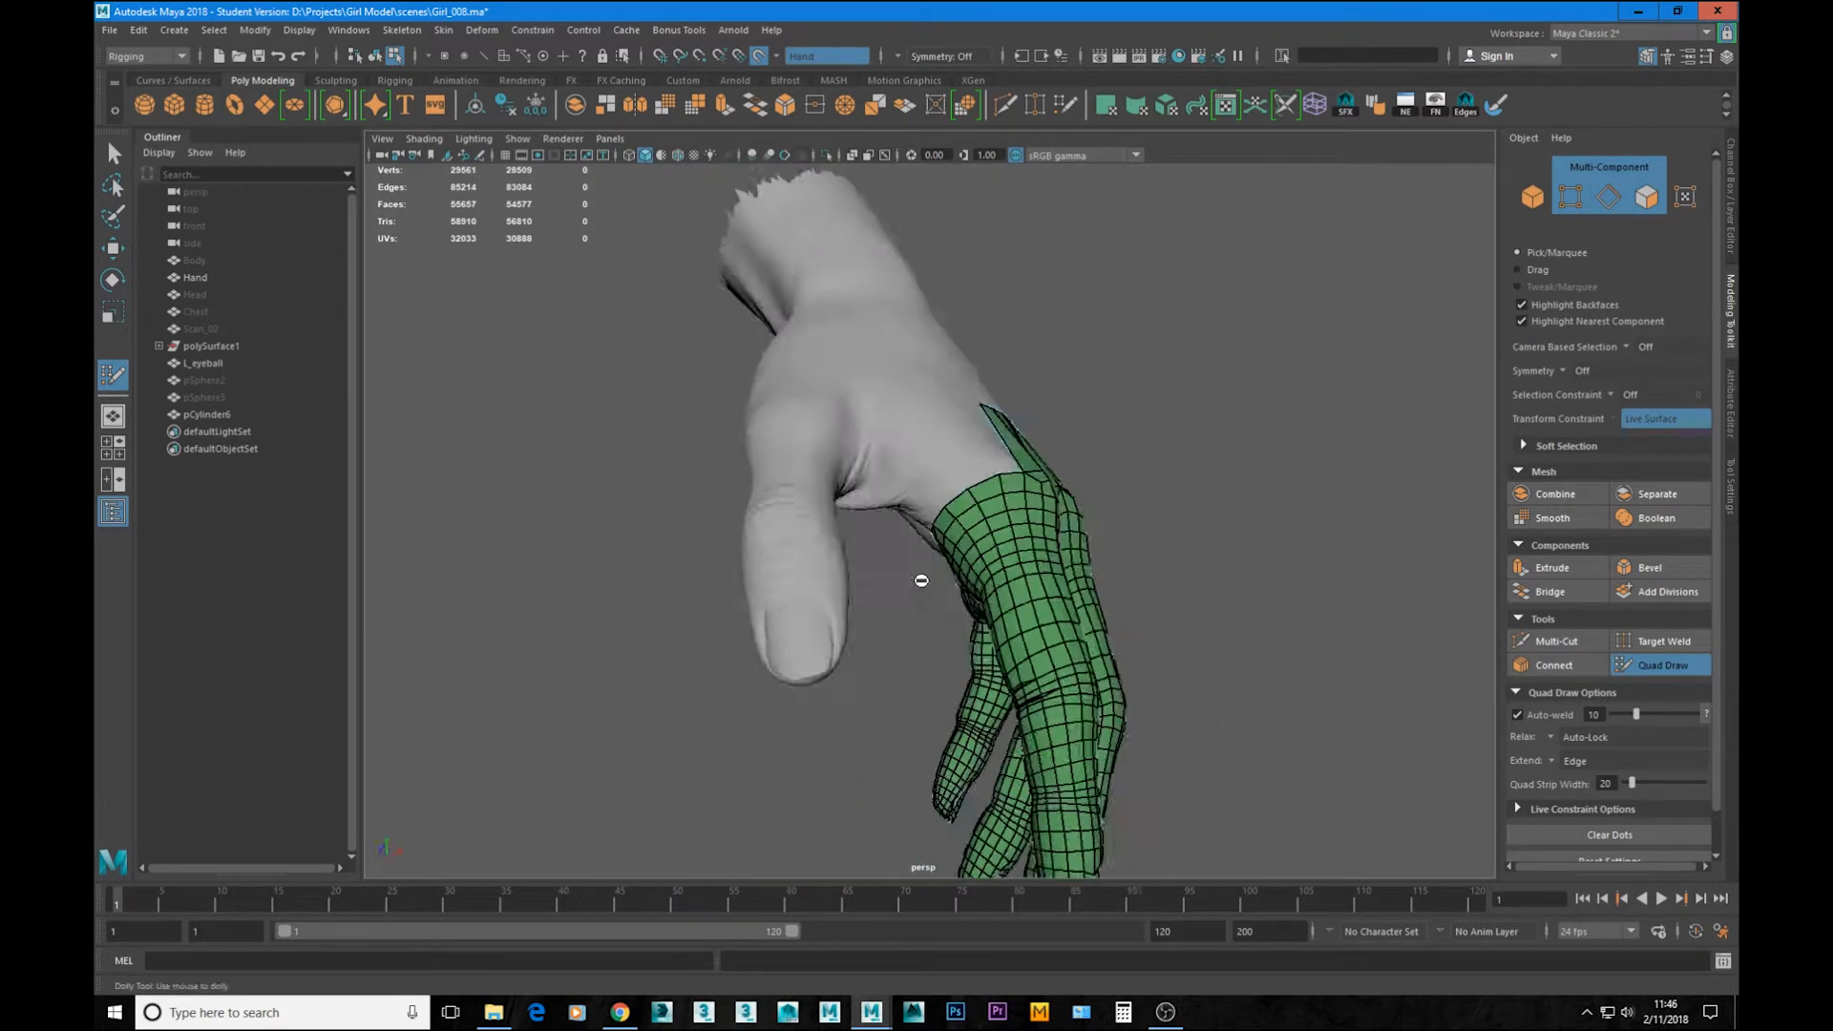
alt+middle_drag(921, 577, 1041, 587)
alt+right_drag(1040, 587, 945, 583)
key(ctrl+s)
Step: Create an eight-sided polygon cylinder near the hand and delete its cap faces
click(889, 526)
alt+drag(995, 543, 1051, 534)
key(q)
shift+right_drag(726, 535, 649, 535)
key(w)
alt+right_drag(725, 572, 649, 573)
middle_drag(670, 793, 875, 526)
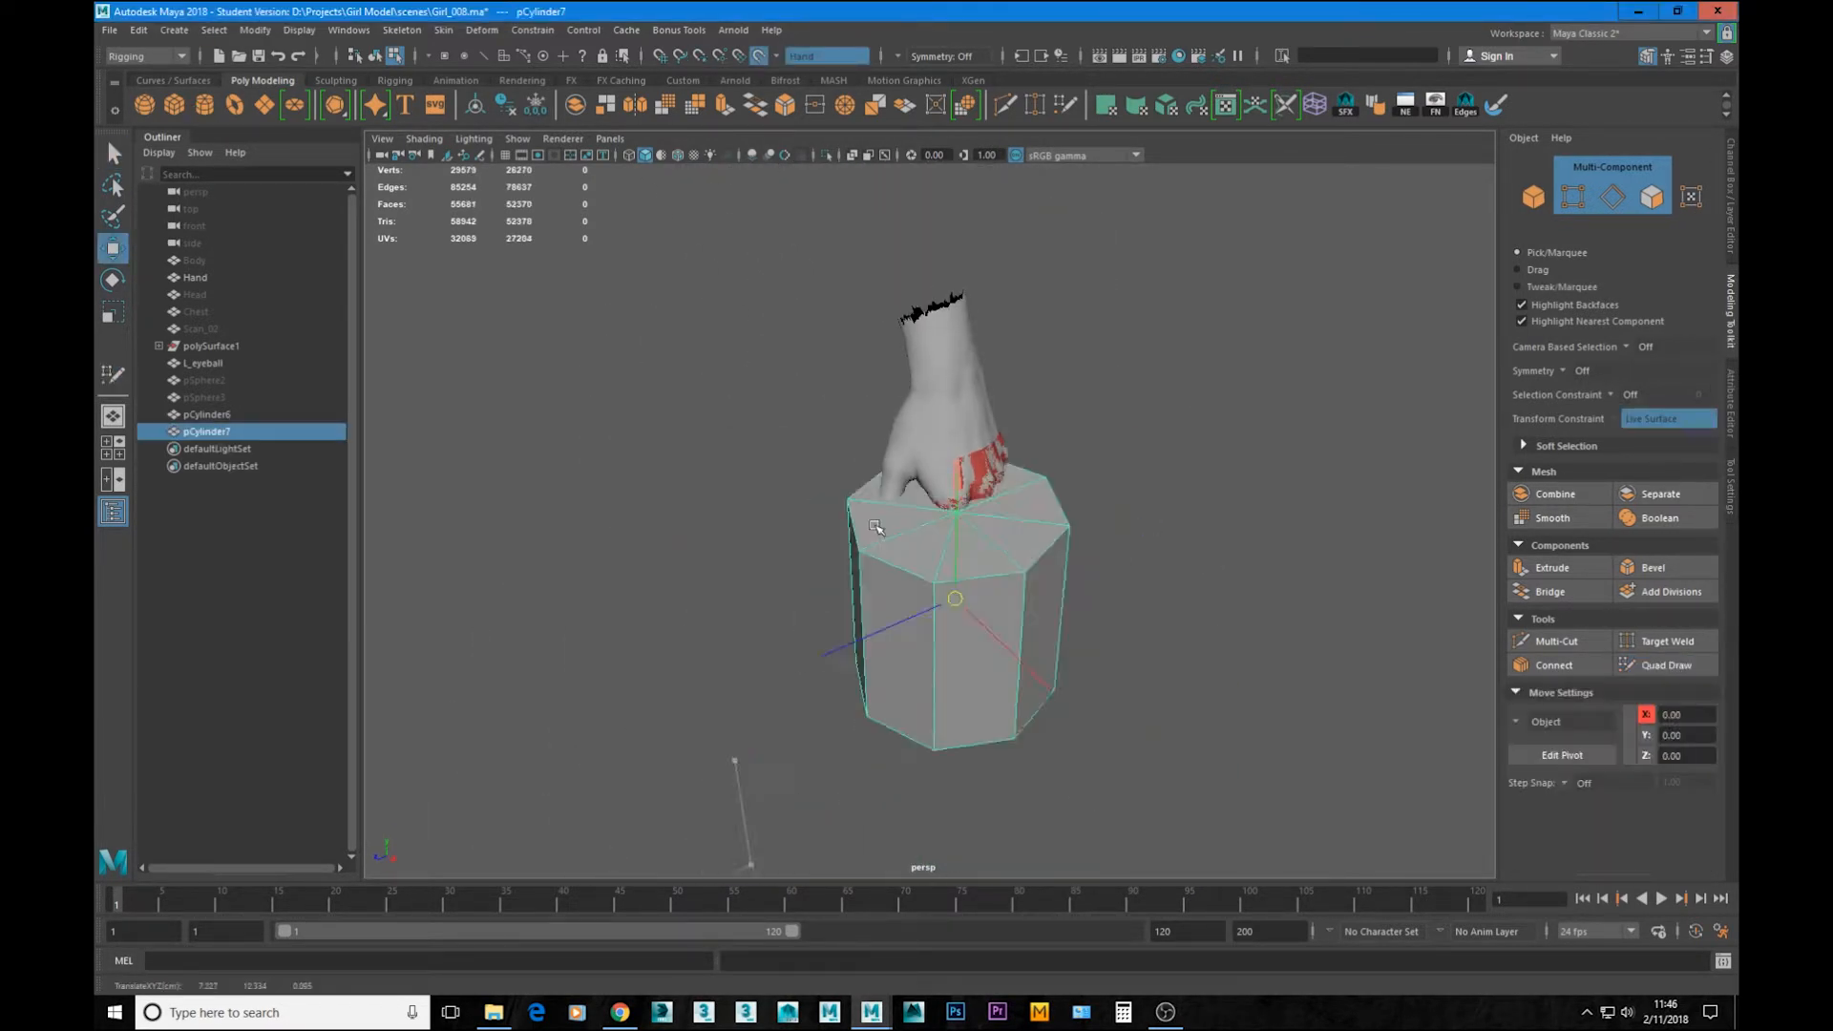
key(Delete)
Step: Move, rotate and scale the open cylinder to wrap around the thumb, and combine it with the hand mesh
right_drag(929, 512, 993, 448)
alt+right_drag(726, 535, 841, 535)
drag(811, 450, 646, 487)
key(w)
alt+right_drag(646, 487, 812, 496)
alt+drag(812, 496, 1026, 618)
key(w)
alt+drag(1026, 619, 926, 529)
key(e)
key(w)
alt+drag(926, 731, 907, 449)
key(e)
drag(990, 431, 991, 441)
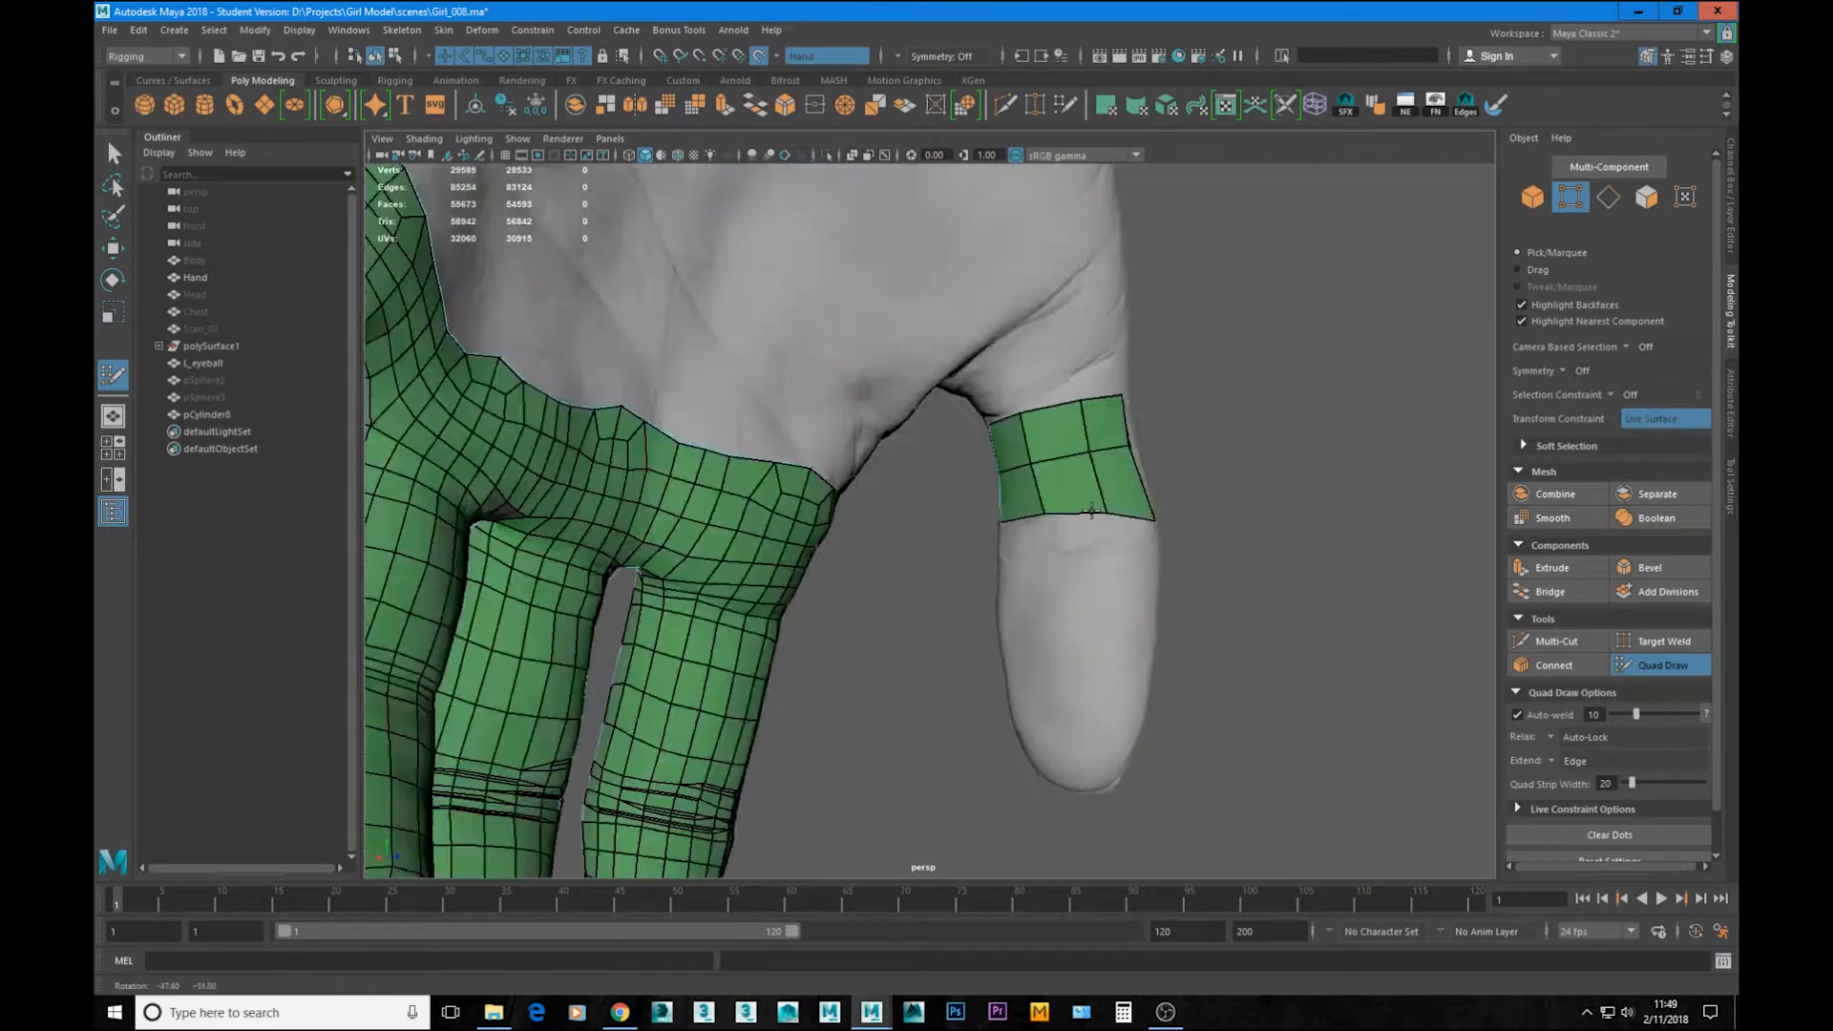
Step: Insert an edge loop around the thumb band and pull its upper border toward the wrist
alt+drag(1091, 512, 1231, 516)
alt+drag(859, 534, 1242, 535)
alt+drag(634, 581, 783, 563)
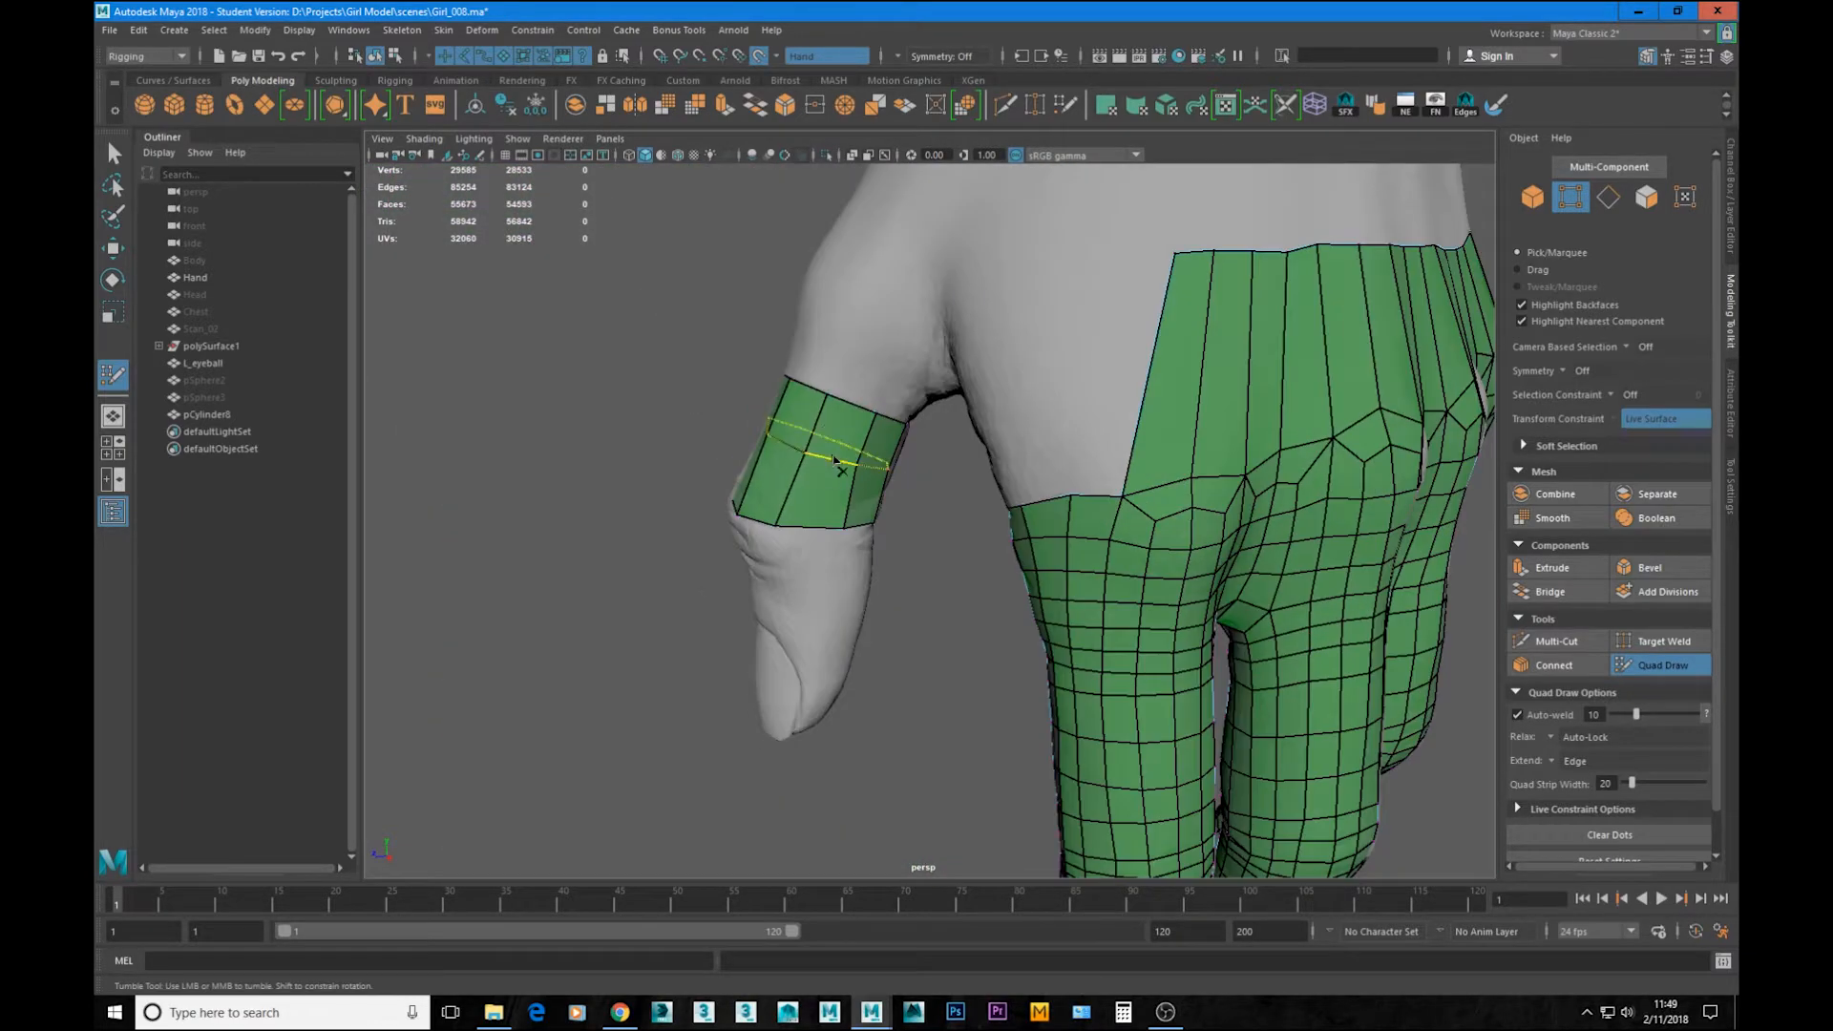
ctrl+shift+click(835, 458)
alt+drag(835, 458, 898, 482)
alt+middle_drag(897, 482, 912, 493)
alt+drag(842, 377, 716, 667)
ctrl+click(821, 477)
ctrl+click(957, 550)
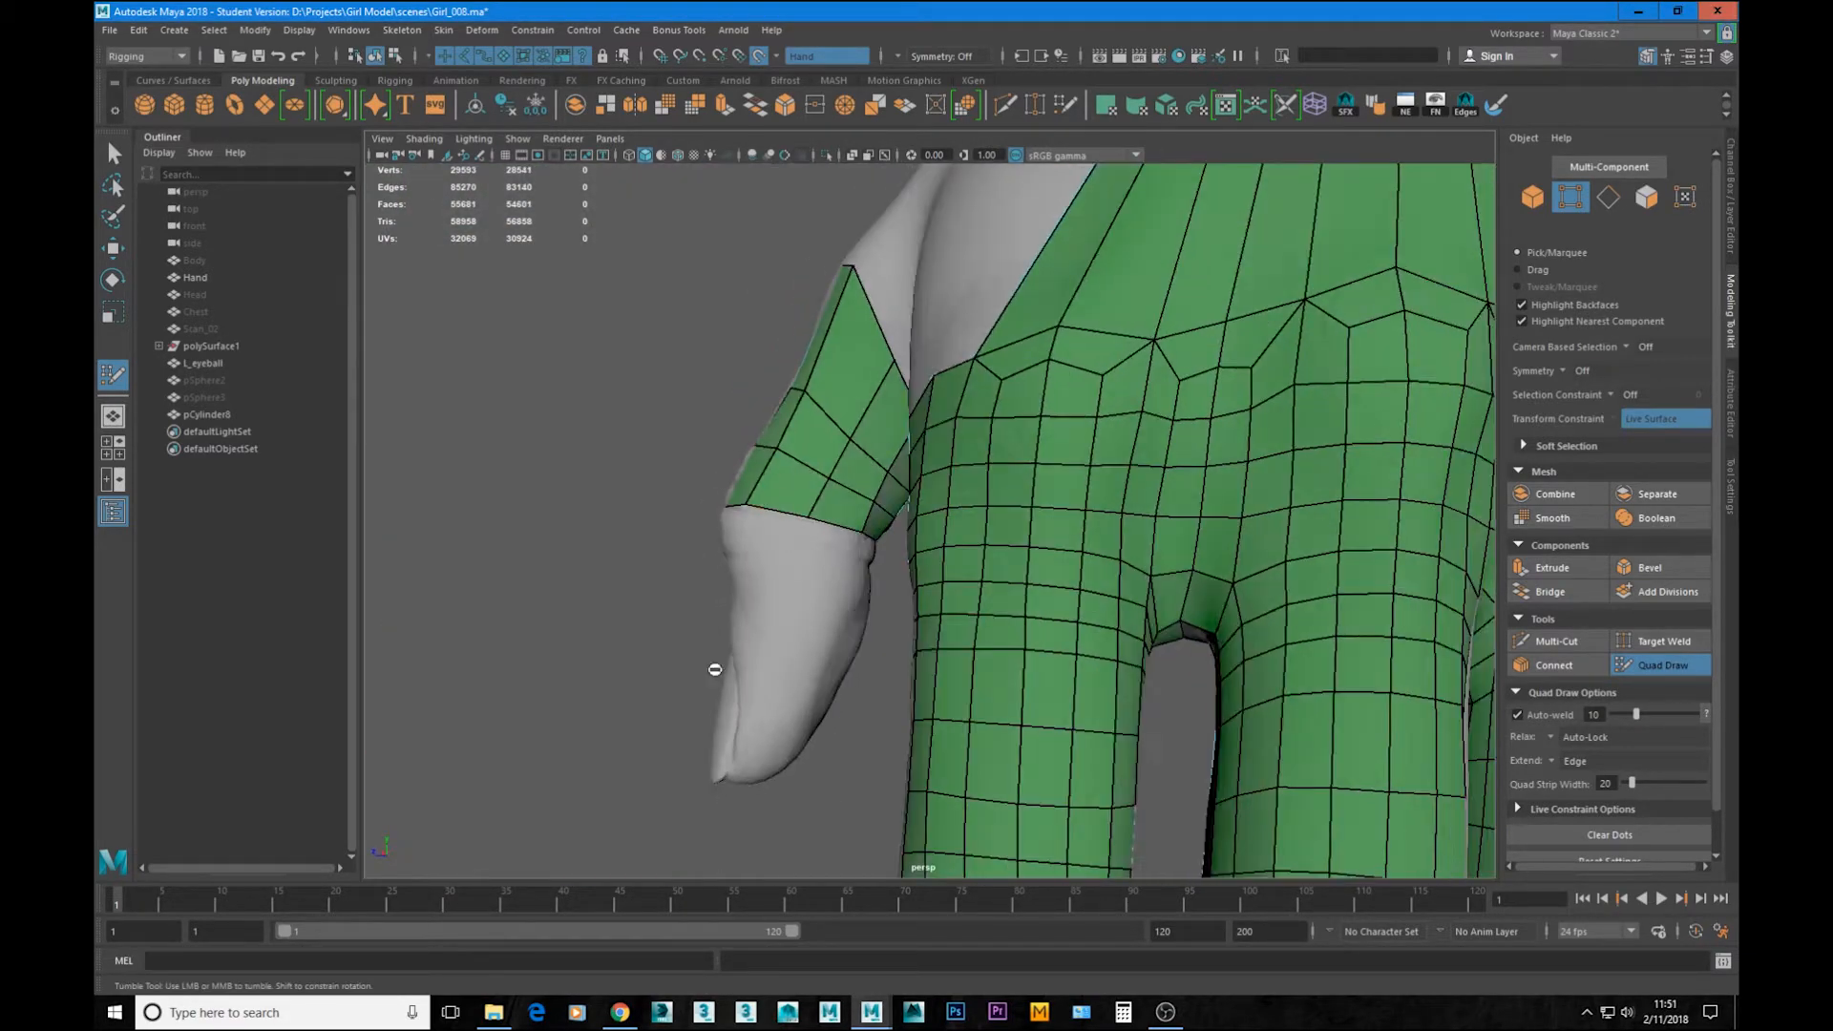
Step: Extend the thumb band downward in rings of quads along the scan and start closing the thumb's tip
alt+drag(634, 620, 879, 564)
middle_drag(878, 563, 874, 668)
alt+drag(873, 668, 819, 491)
alt+drag(744, 564, 917, 563)
middle_drag(874, 578, 859, 689)
mouse_move(826, 673)
alt+mouse_down()
mouse_move(855, 679)
mouse_move(893, 570)
mouse_move(1146, 573)
mouse_move(869, 535)
alt+mouse_up()
ctrl+click(868, 498)
mouse_move(869, 497)
alt+mouse_down()
mouse_move(1146, 498)
mouse_move(868, 497)
alt+mouse_up()
alt+drag(935, 411, 952, 552)
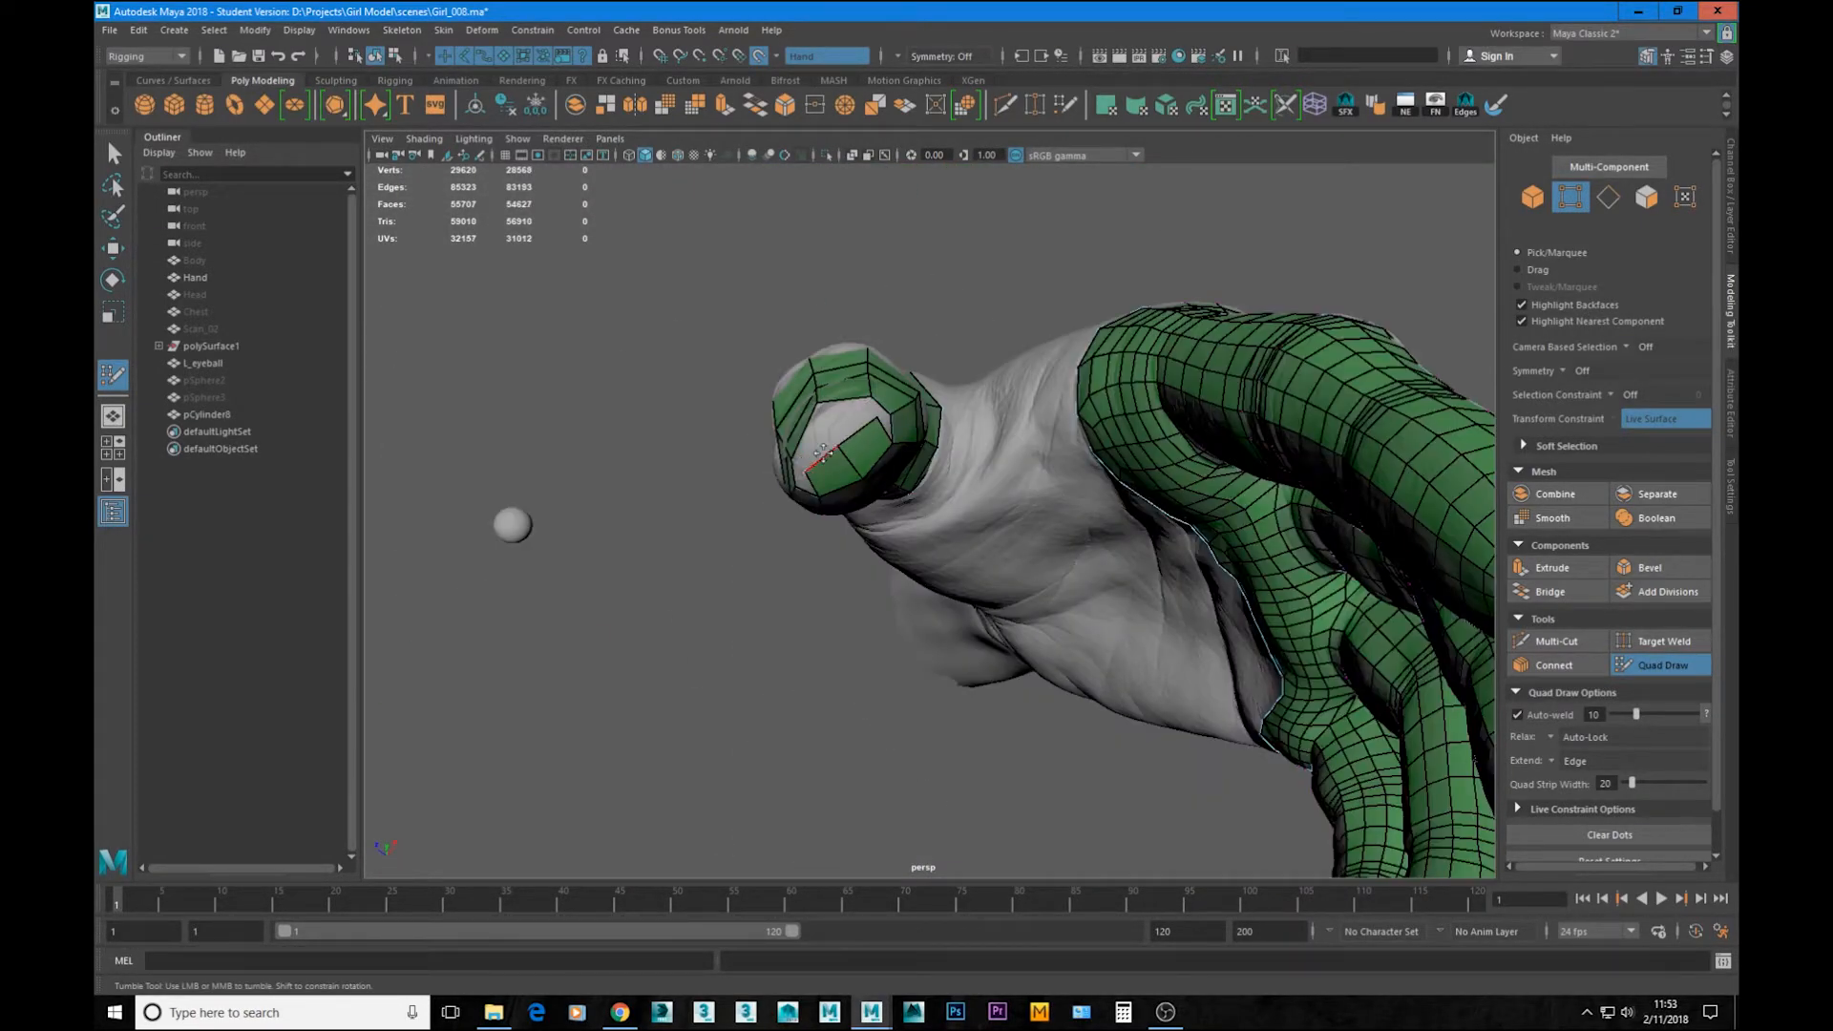
Step: Finish capping the thumb's tip with quads and extend the thumb mesh up the side of the hand toward the wrist
shift+click(769, 556)
alt+drag(770, 534, 867, 484)
ctrl+click(818, 531)
alt+drag(942, 581, 1014, 647)
mouse_move(1007, 567)
alt+mouse_down()
mouse_move(1068, 732)
mouse_move(930, 691)
mouse_move(809, 548)
mouse_move(1005, 564)
alt+mouse_up()
alt+drag(992, 689, 1193, 463)
alt+right_drag(898, 516, 993, 515)
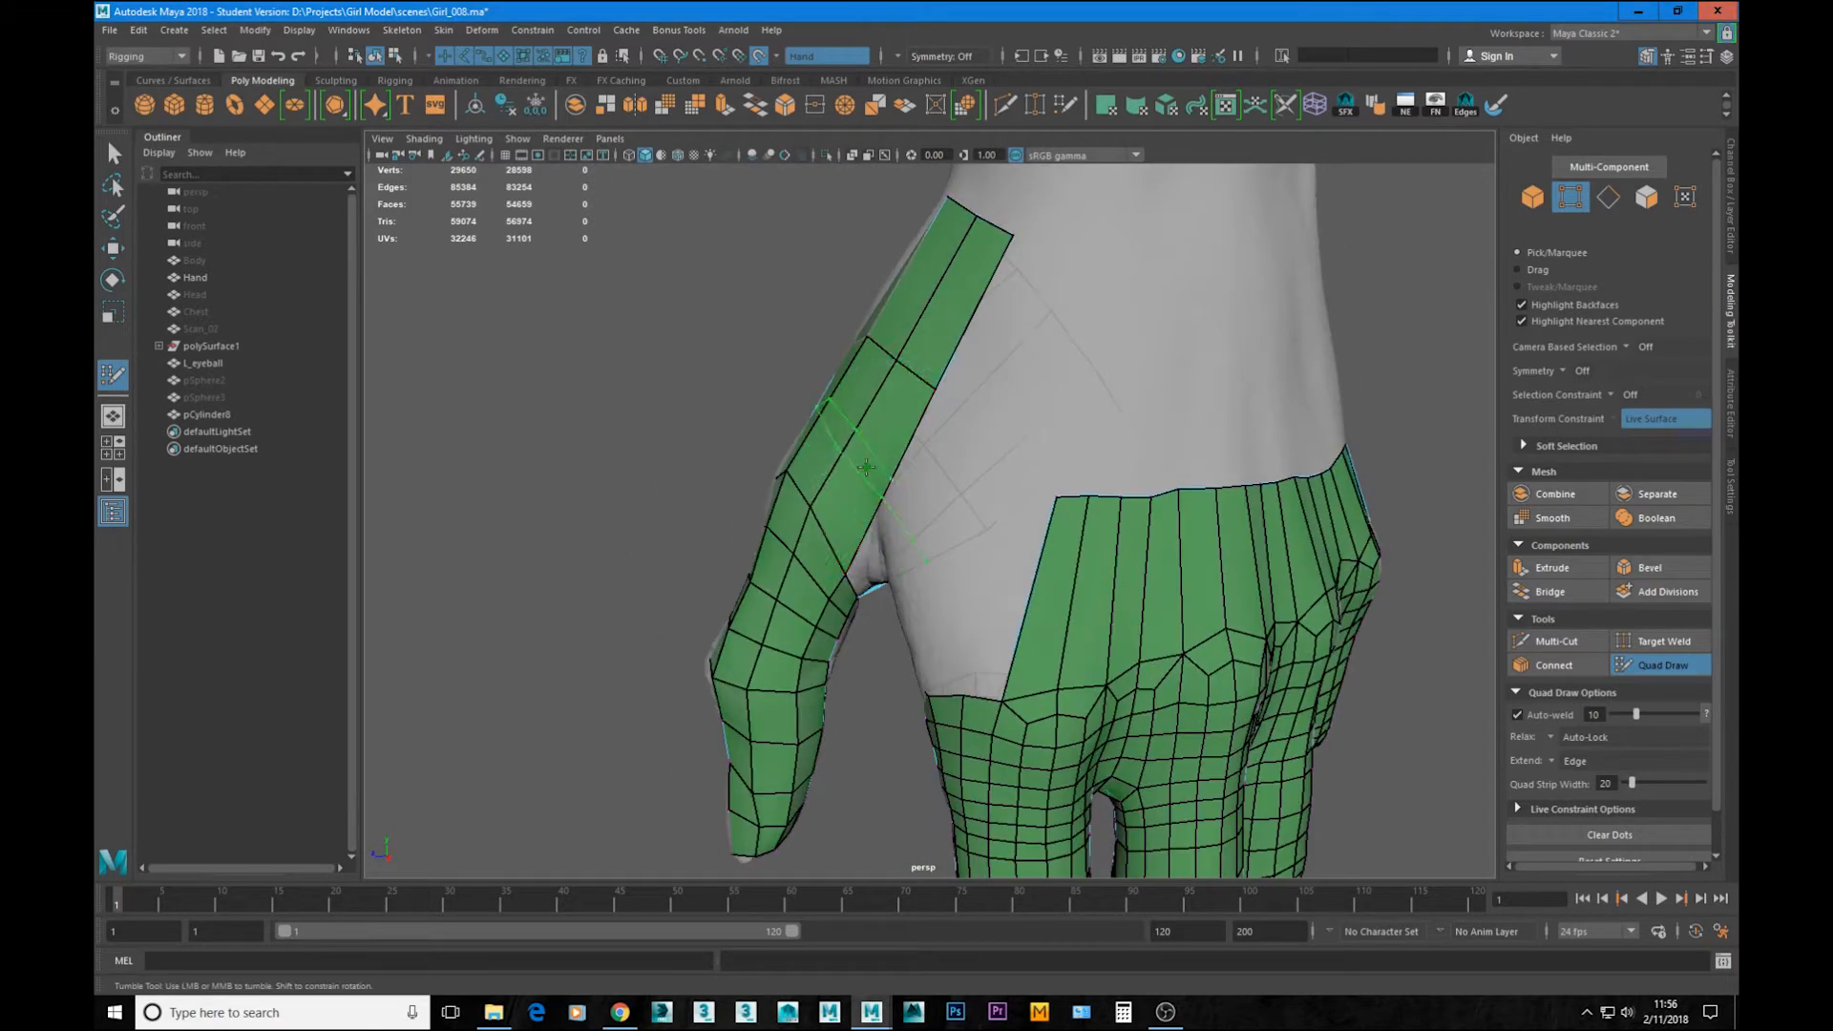
Step: Insert lengthwise edge loops through the thumb and extend its base with long quads over the palm's thumb mound
alt+drag(993, 515, 943, 279)
alt+right_drag(943, 279, 859, 401)
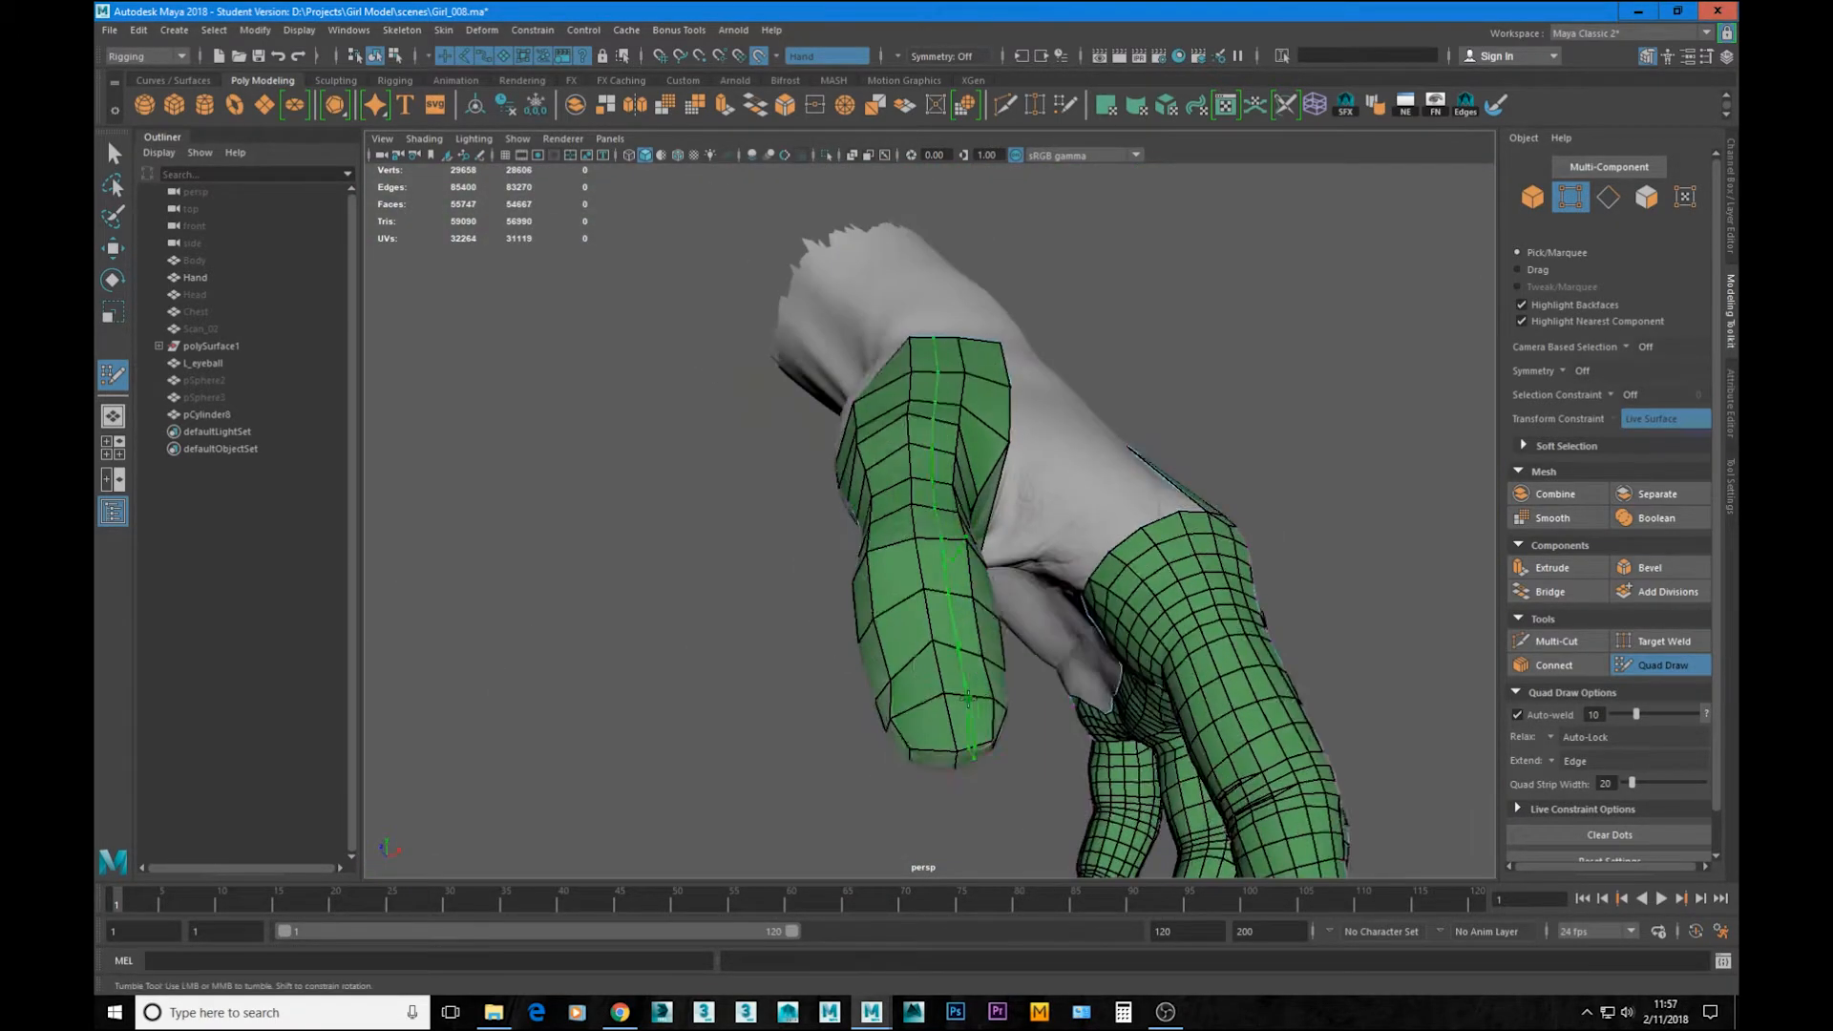
alt+drag(860, 401, 917, 516)
alt+right_drag(916, 516, 993, 477)
alt+drag(993, 478, 1159, 689)
alt+middle_drag(945, 616, 945, 541)
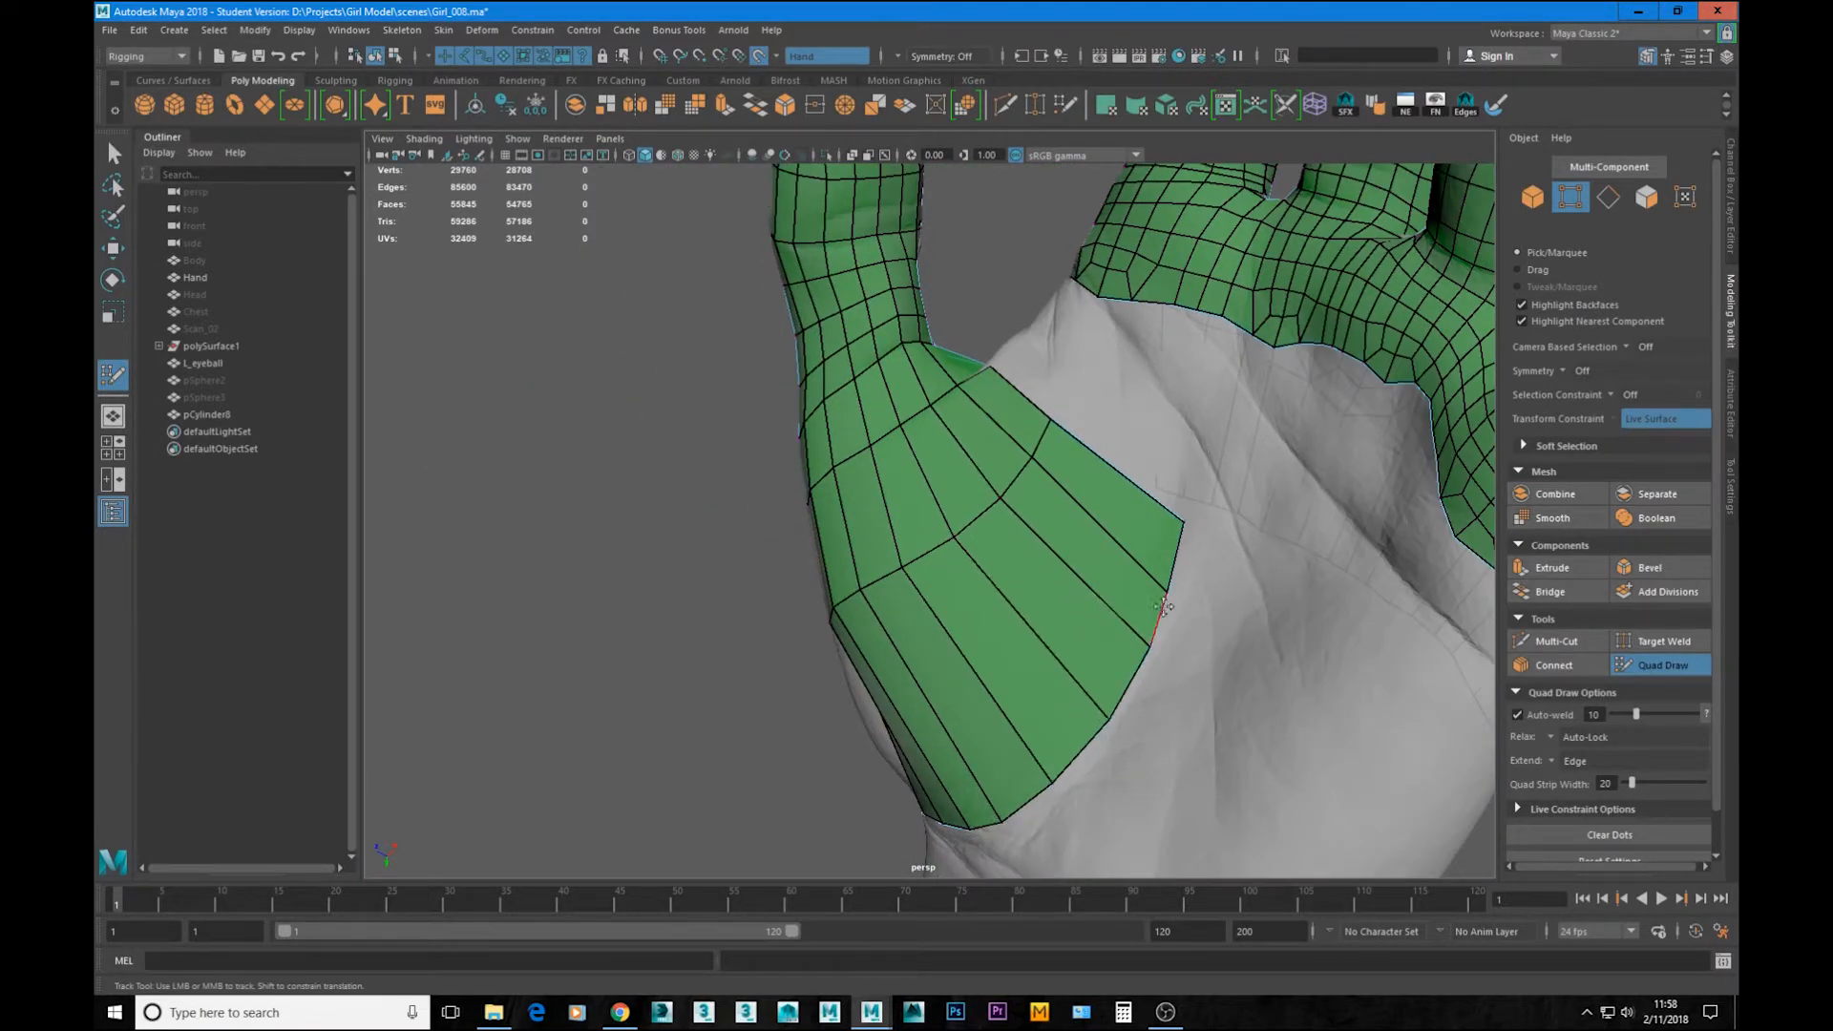
Step: Insert further edge loops through the thumb and adjust its quads to follow the scan
alt+right_drag(1164, 606, 806, 777)
alt+drag(1012, 563, 1104, 518)
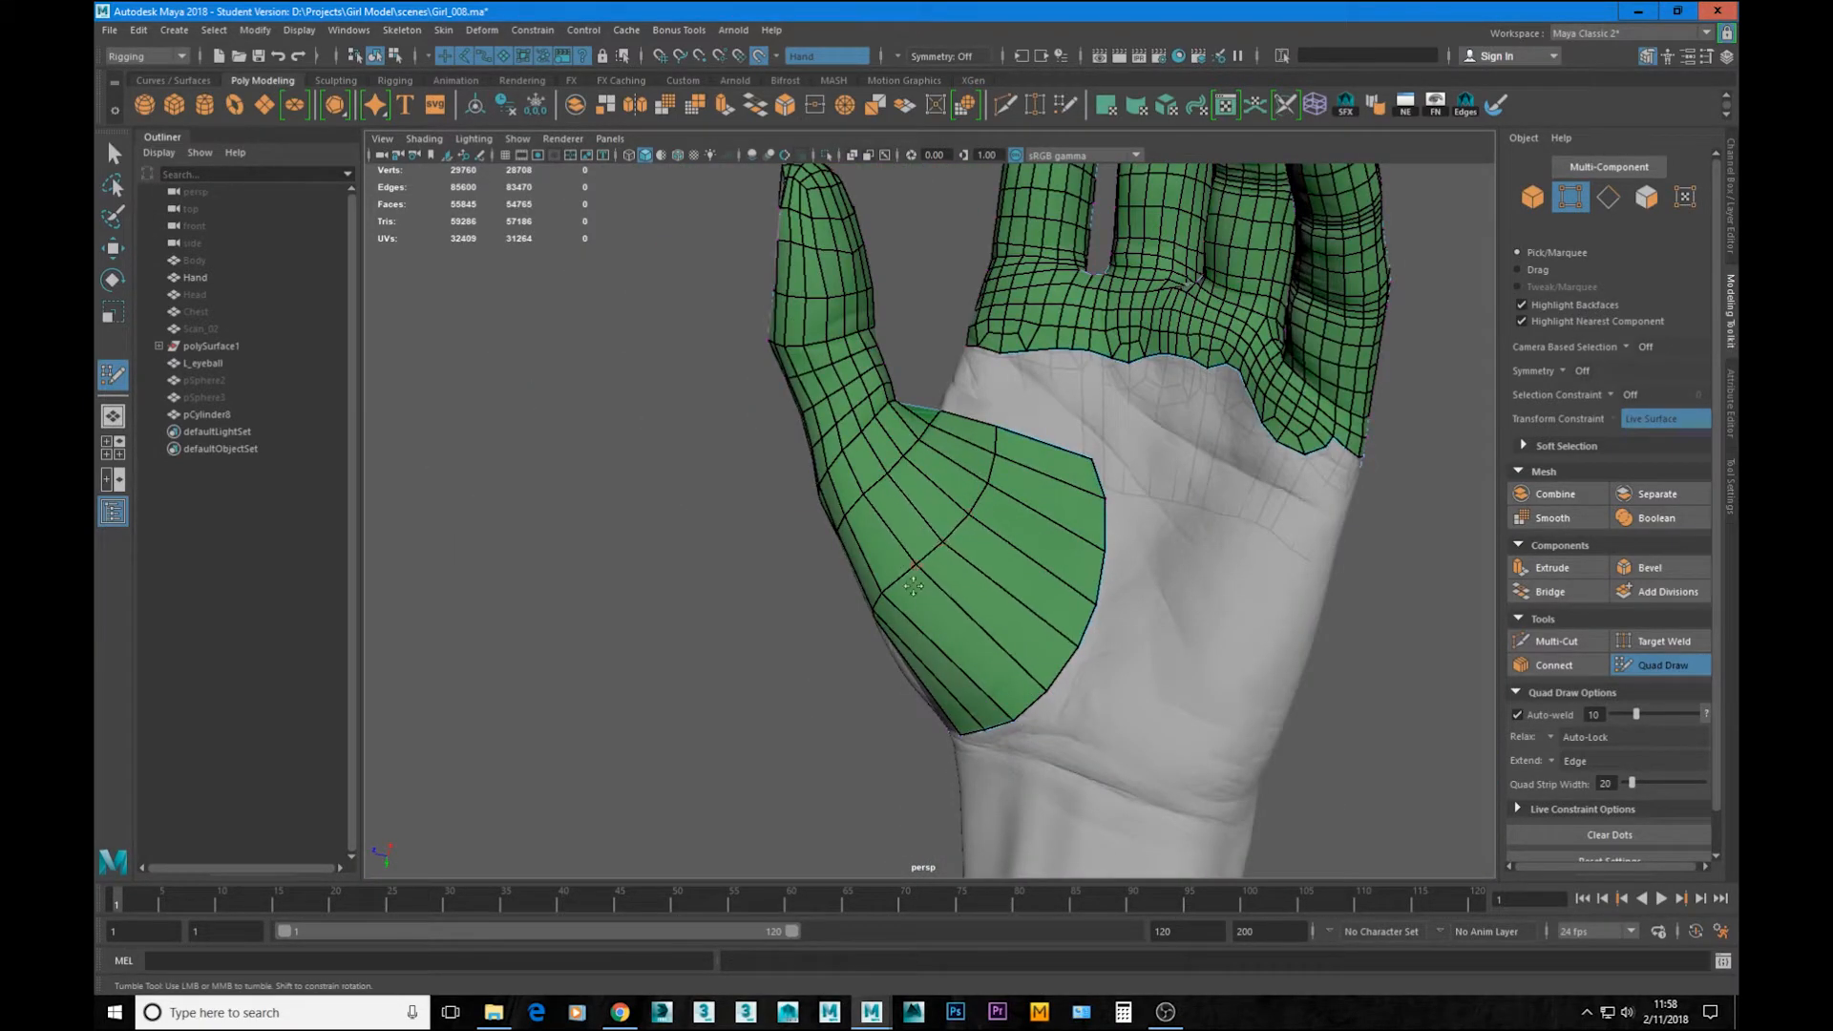
alt+drag(913, 586, 1117, 487)
mouse_move(878, 487)
alt+mouse_down()
mouse_move(958, 540)
mouse_move(920, 546)
alt+mouse_up()
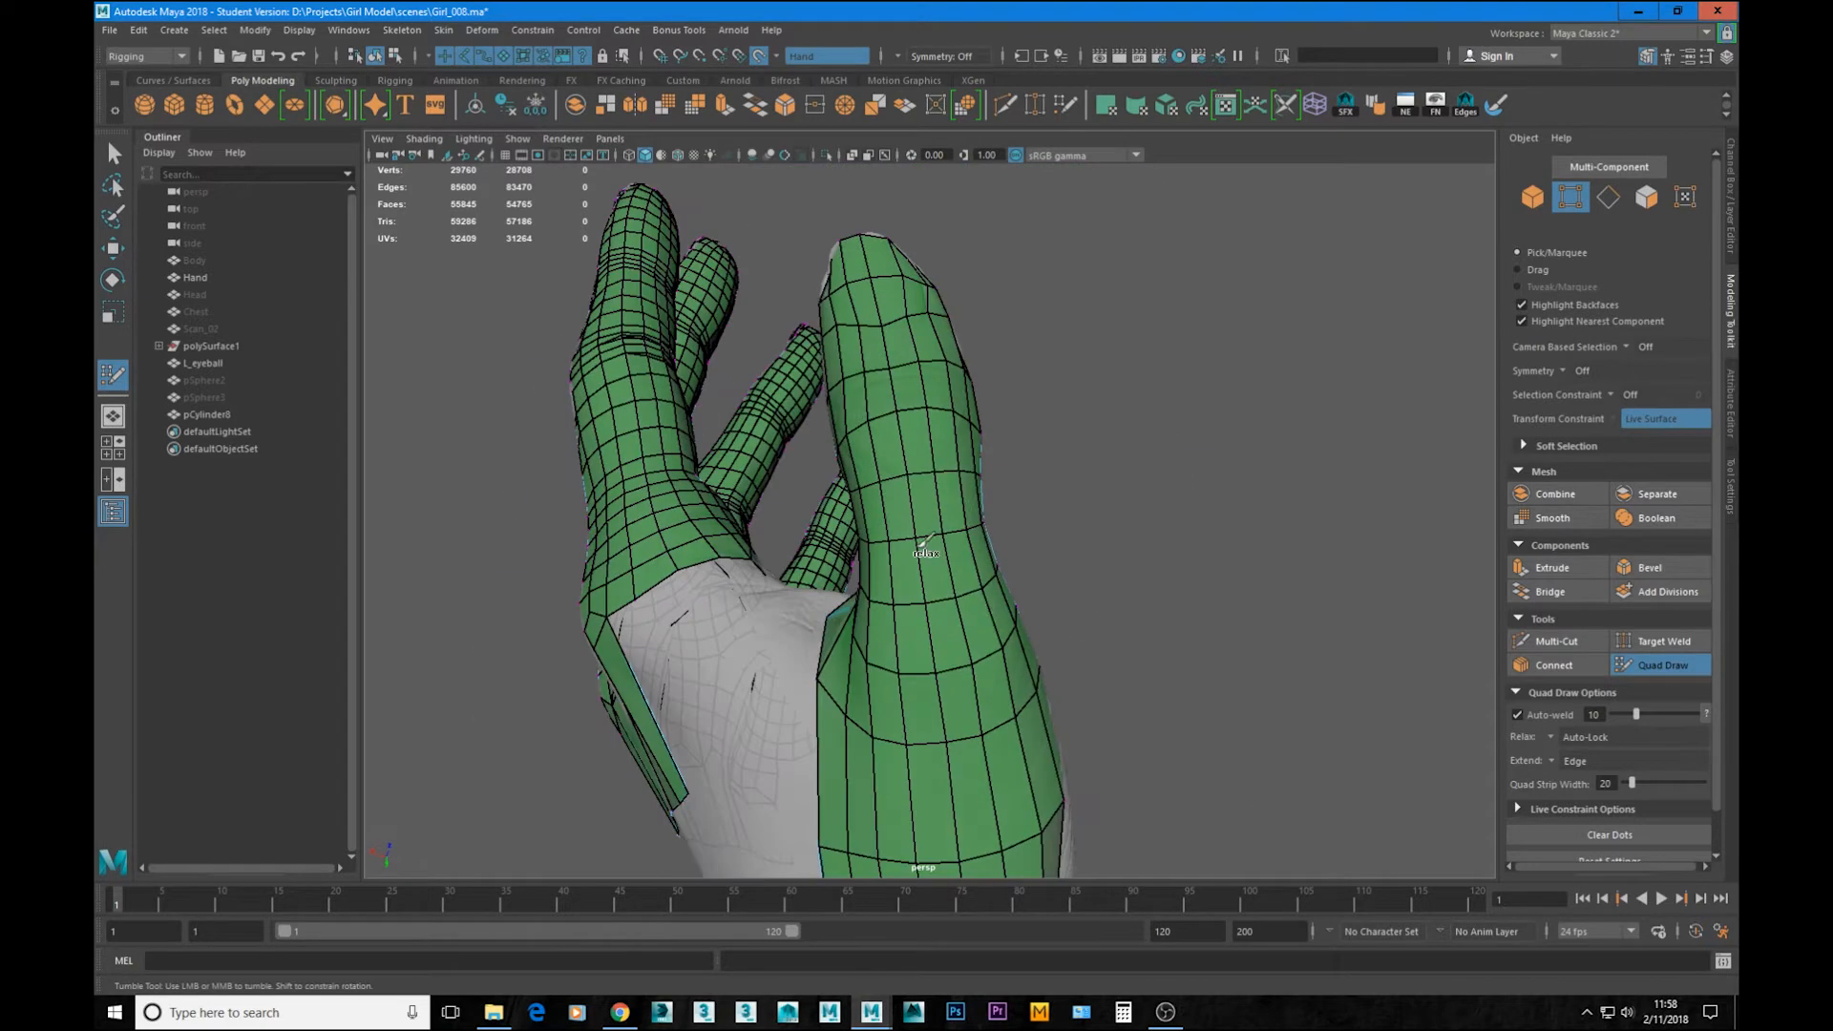
alt+right_drag(922, 546, 1177, 484)
alt+drag(1123, 421, 1021, 410)
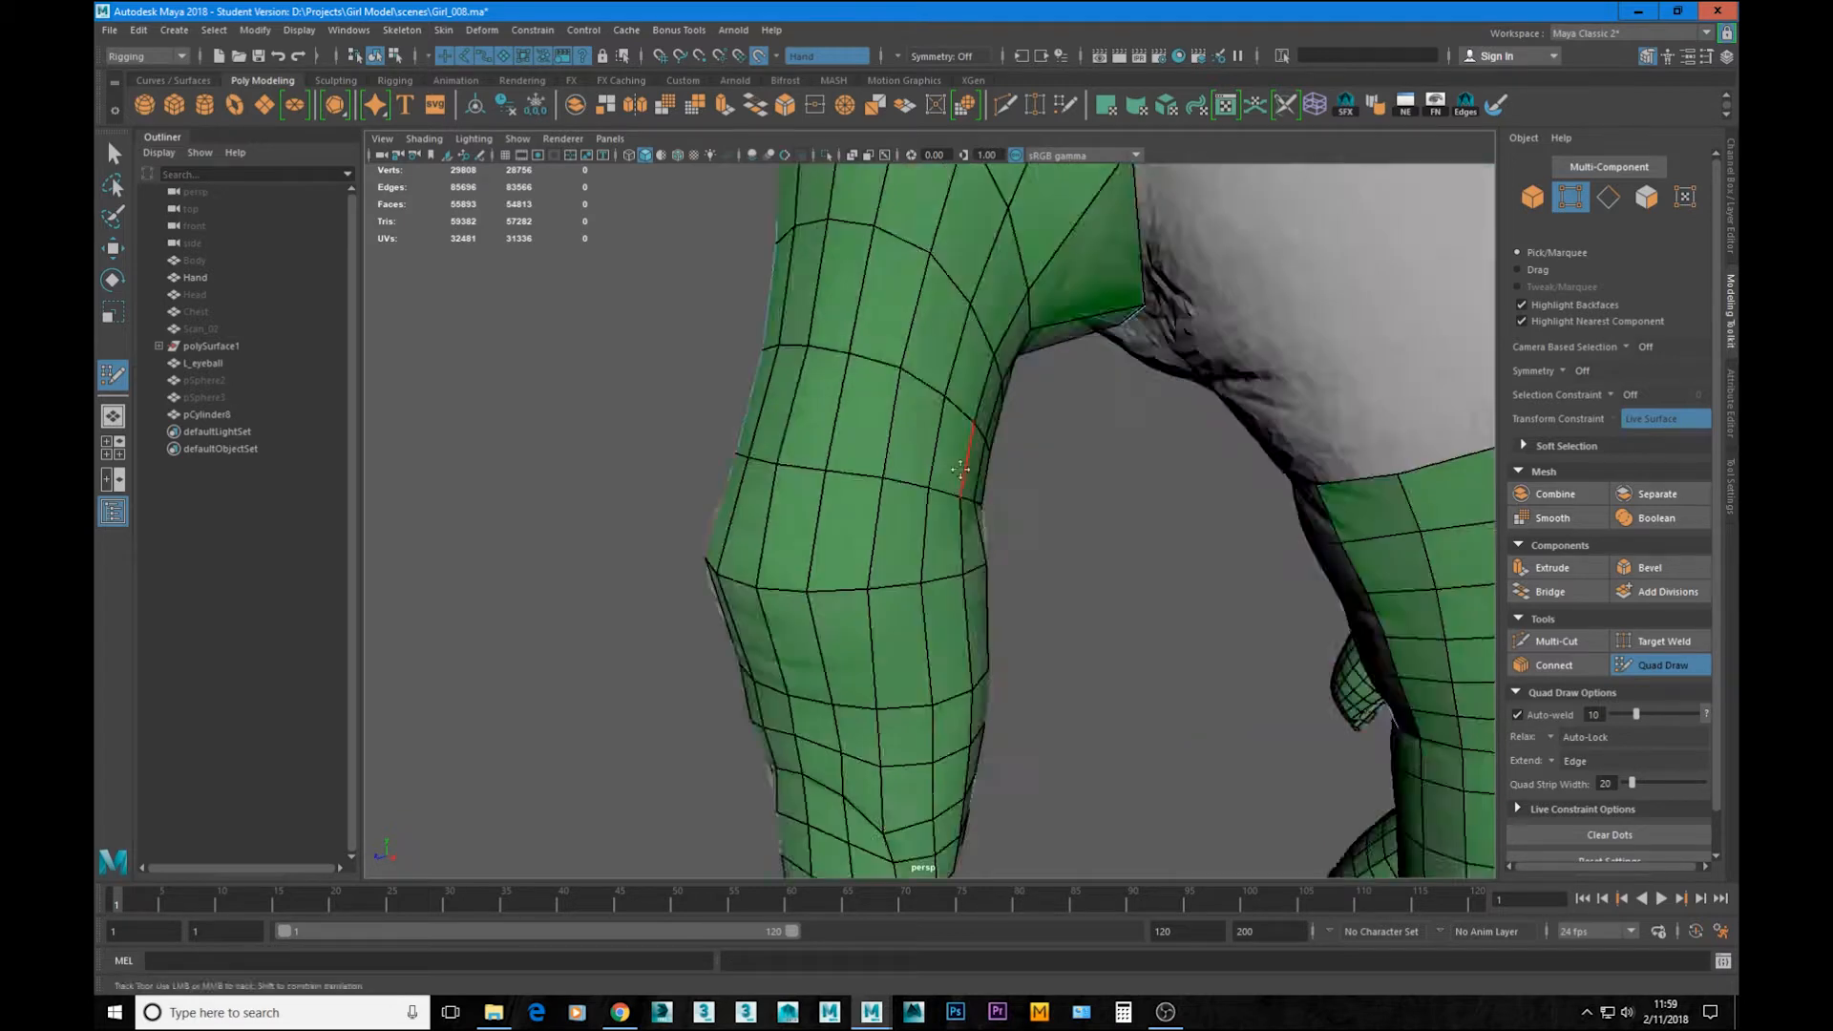
Step: Insert edge loops around the thumb's joints and base, and save the scene as Girl_009.ma
key(ctrl+shift+x)
alt+drag(859, 573, 931, 611)
alt+right_drag(931, 611, 931, 621)
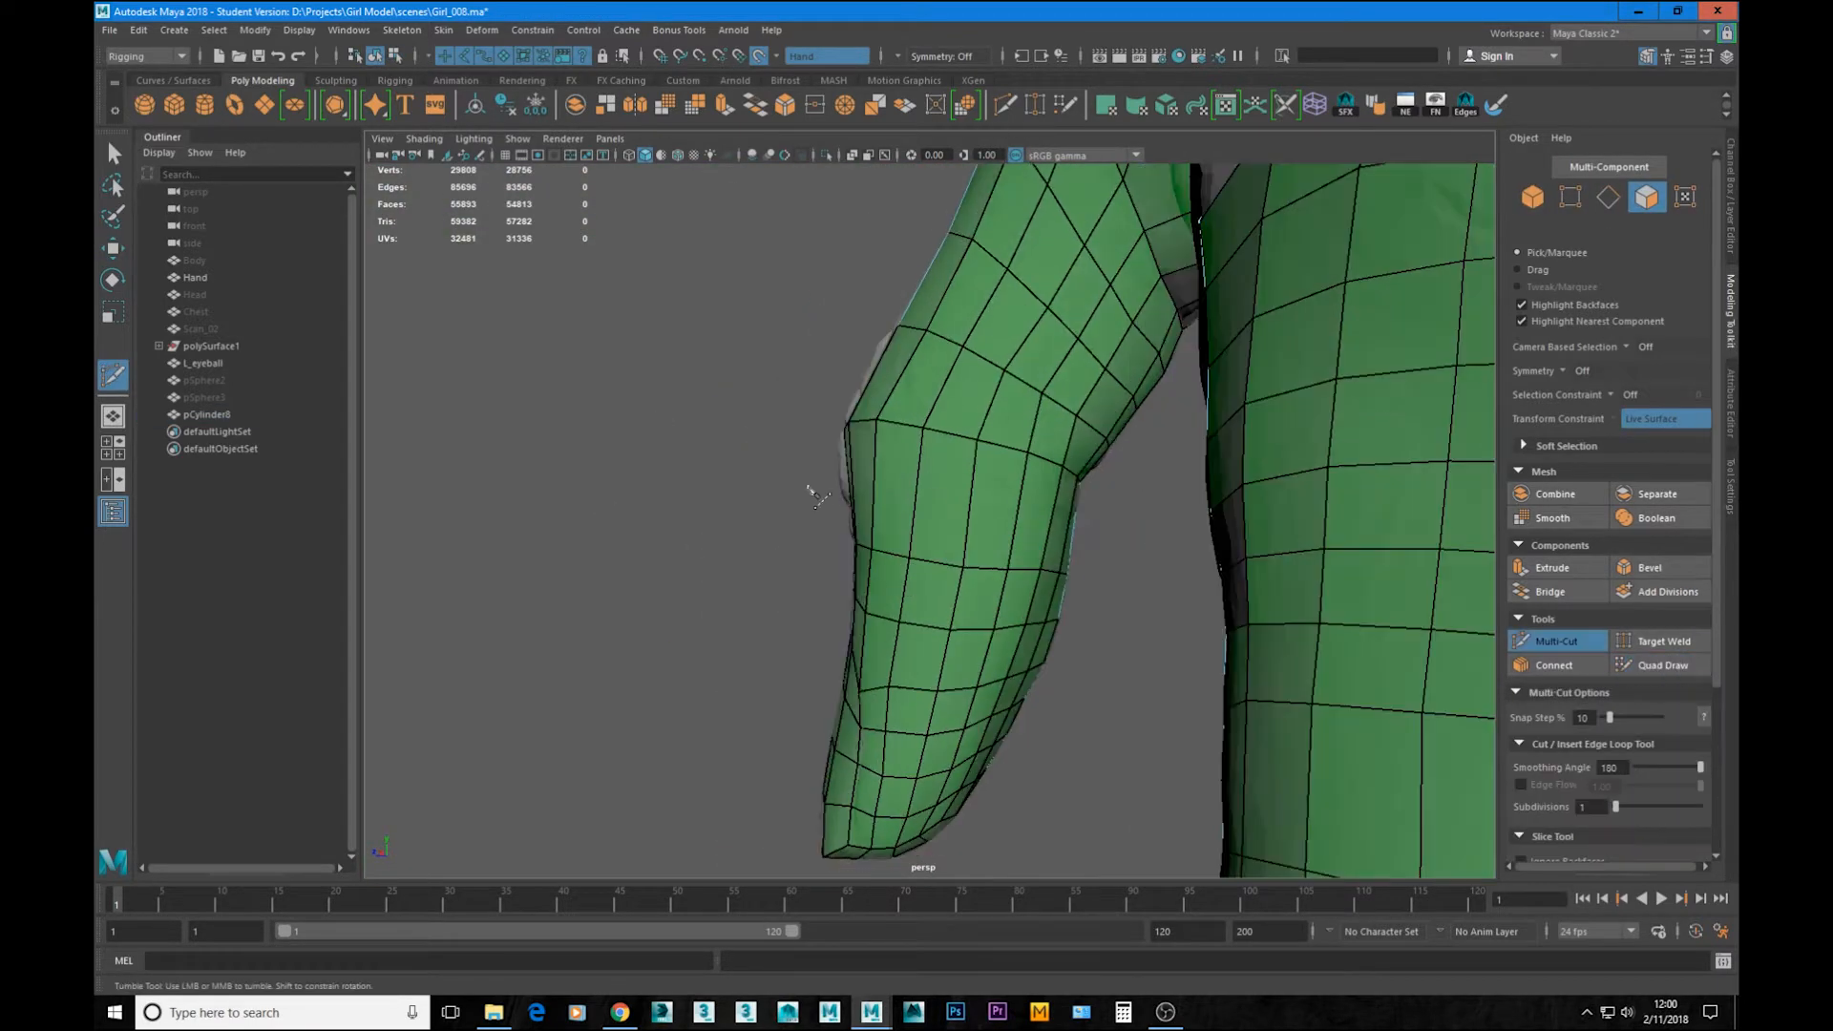
alt+drag(814, 487, 1246, 456)
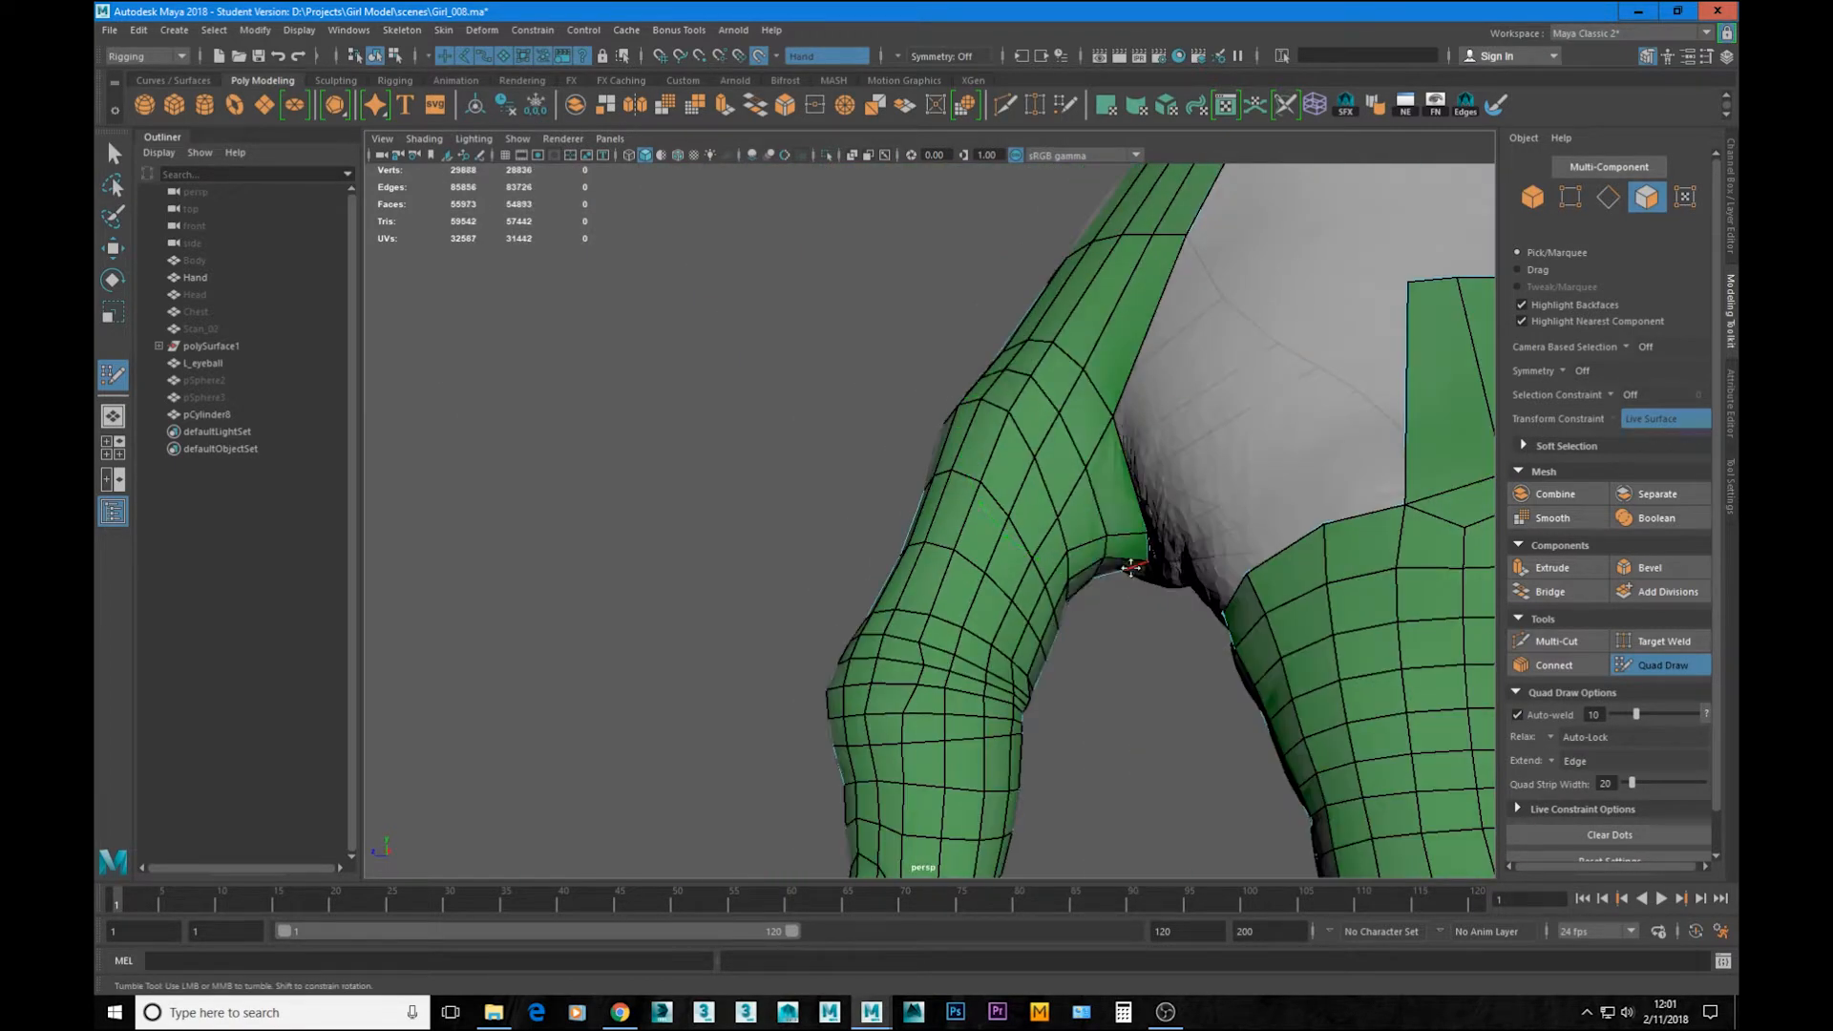
alt+drag(954, 534, 1103, 541)
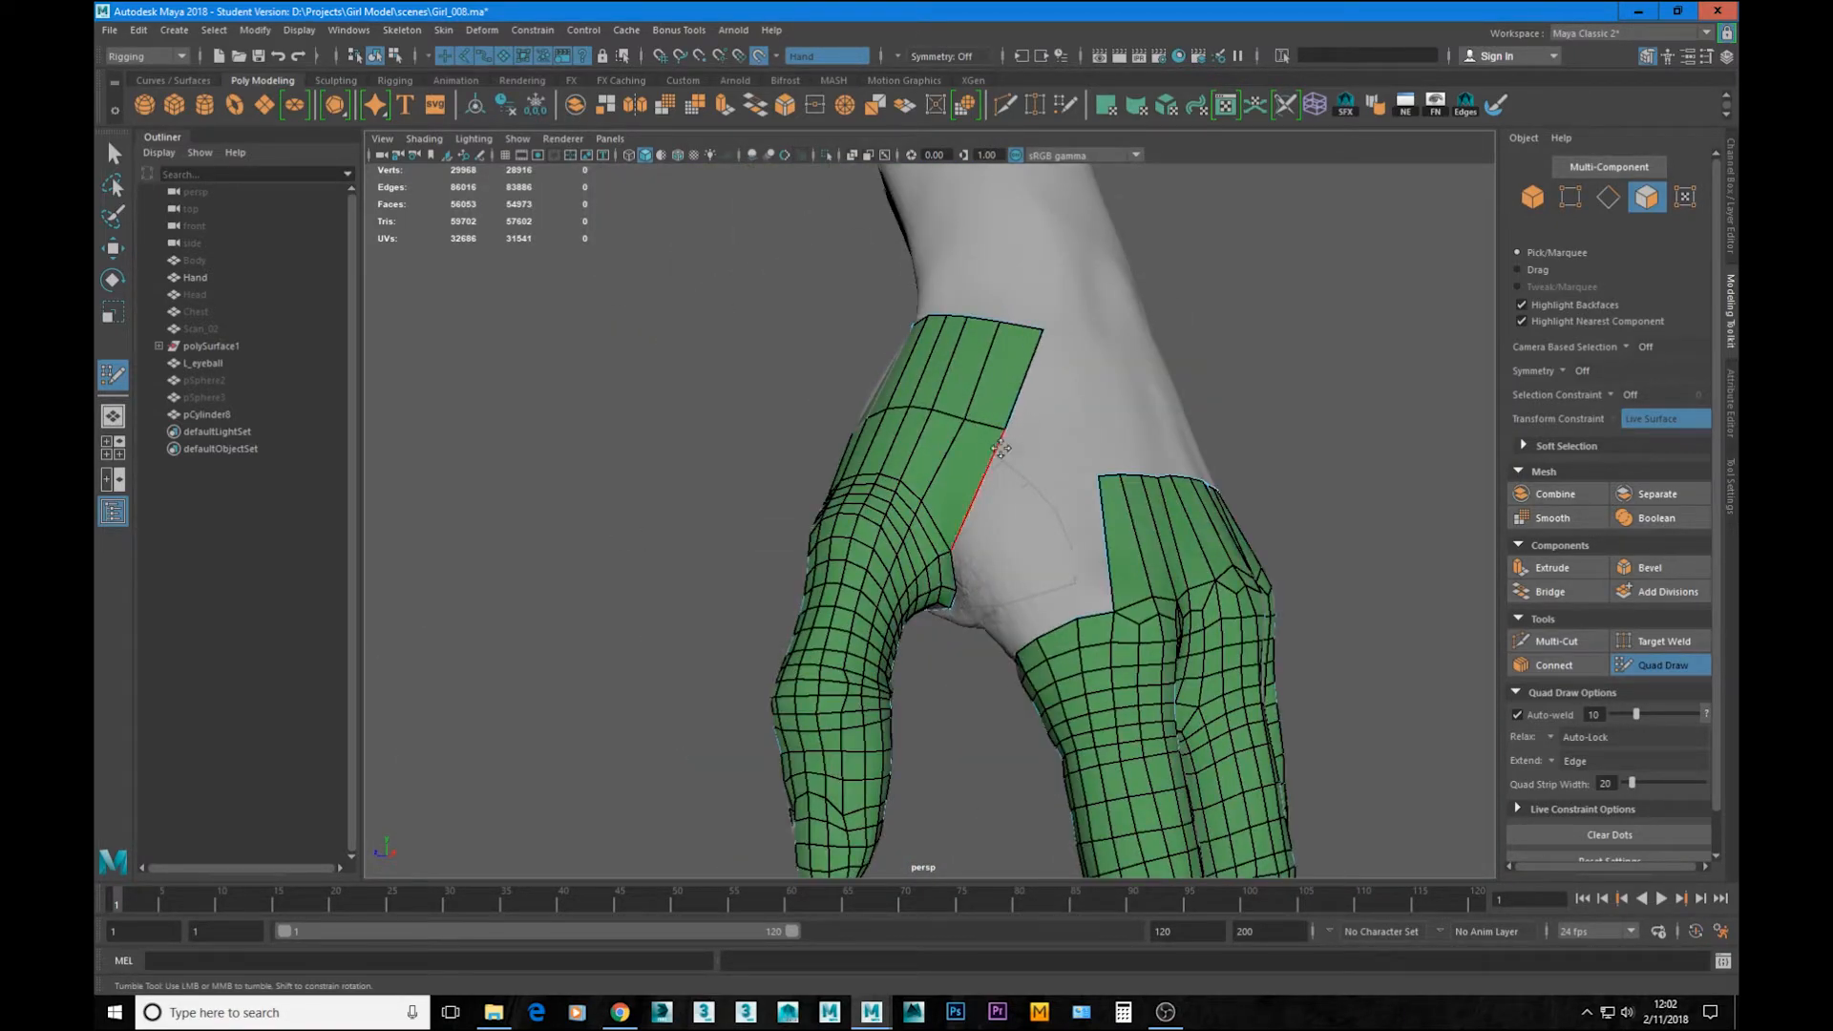
click(113, 31)
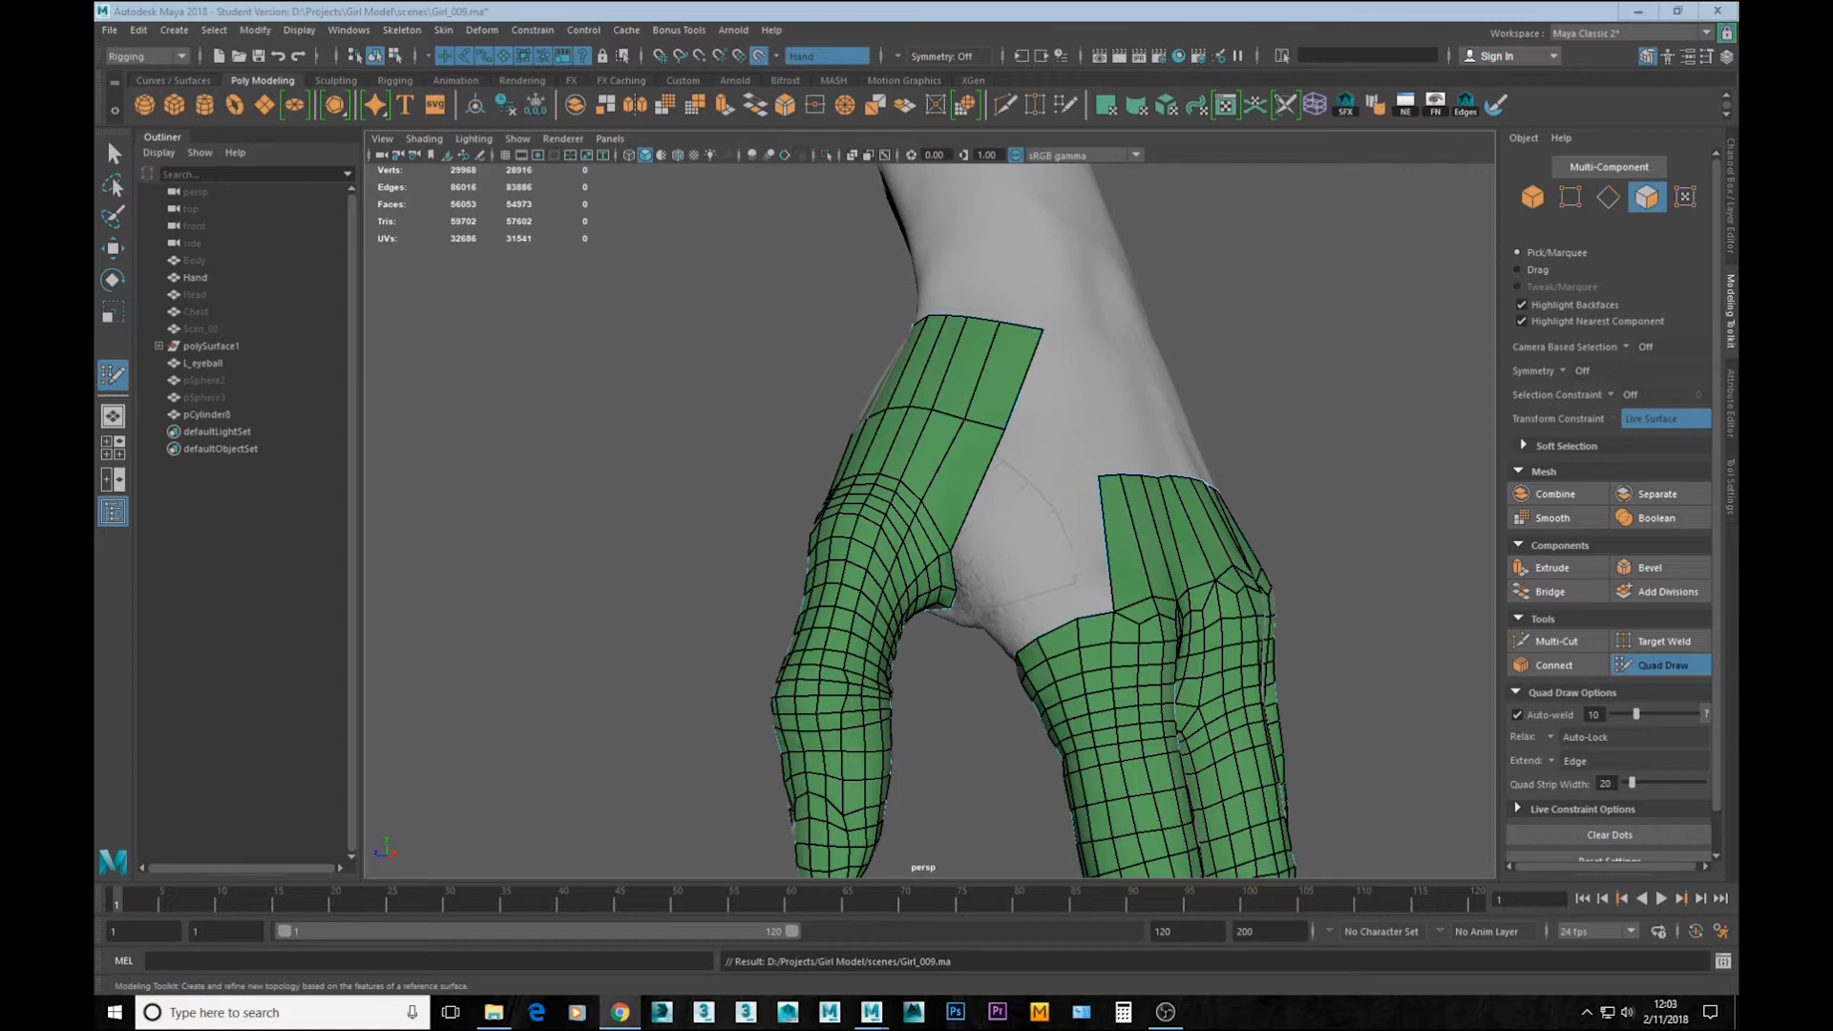
Step: Relax the jagged mesh border across the palm below the fingers and add quads on the little finger's side
alt+right_drag(535, 535, 576, 551)
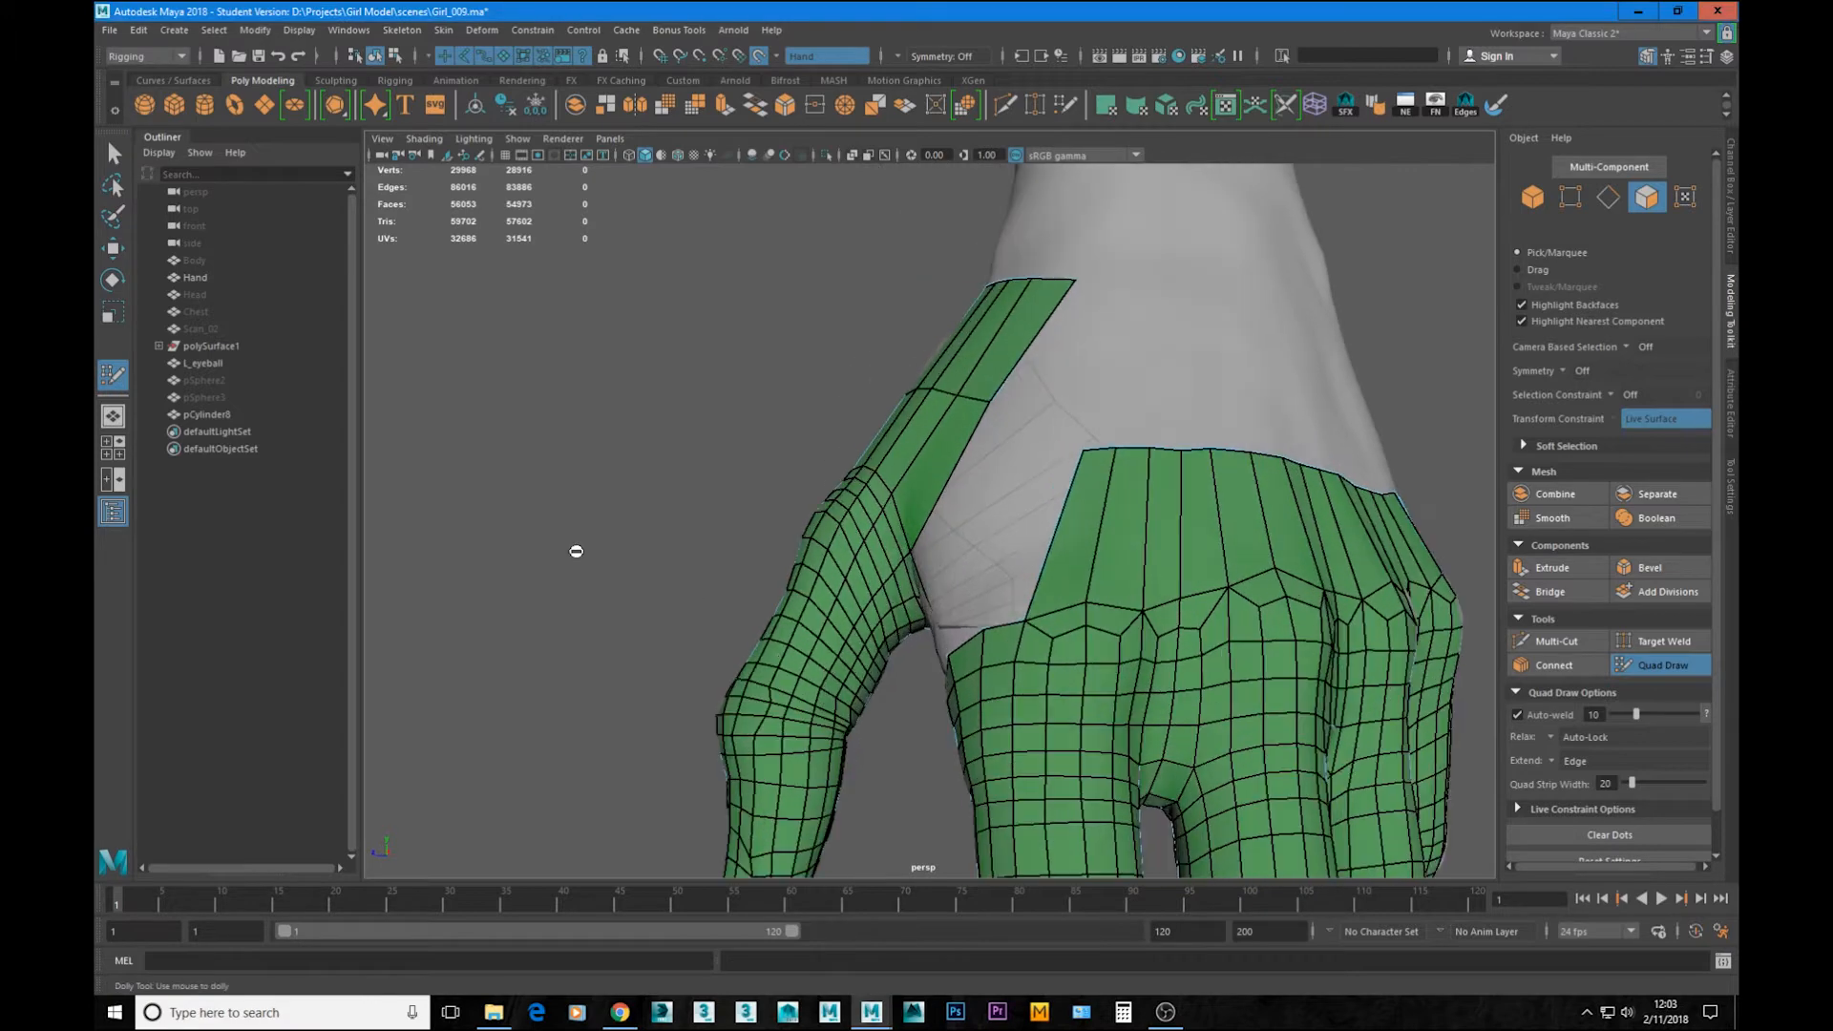
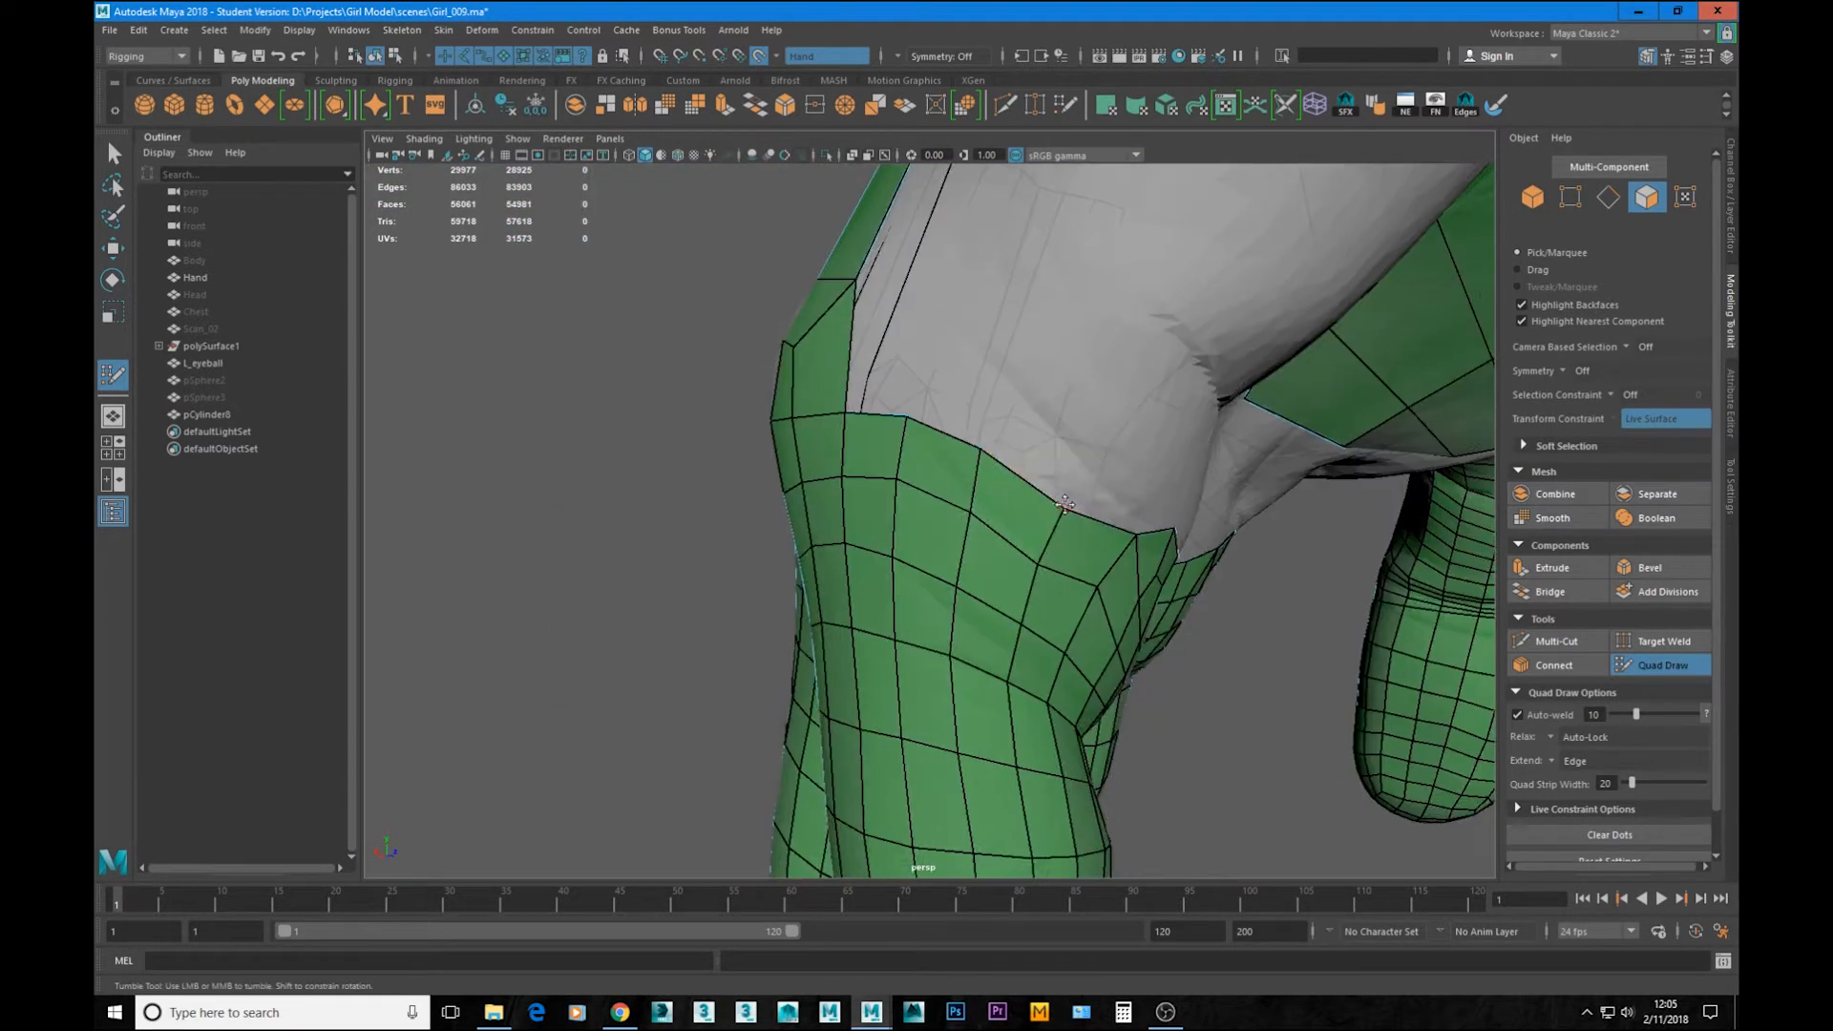
alt+drag(923, 410, 750, 630)
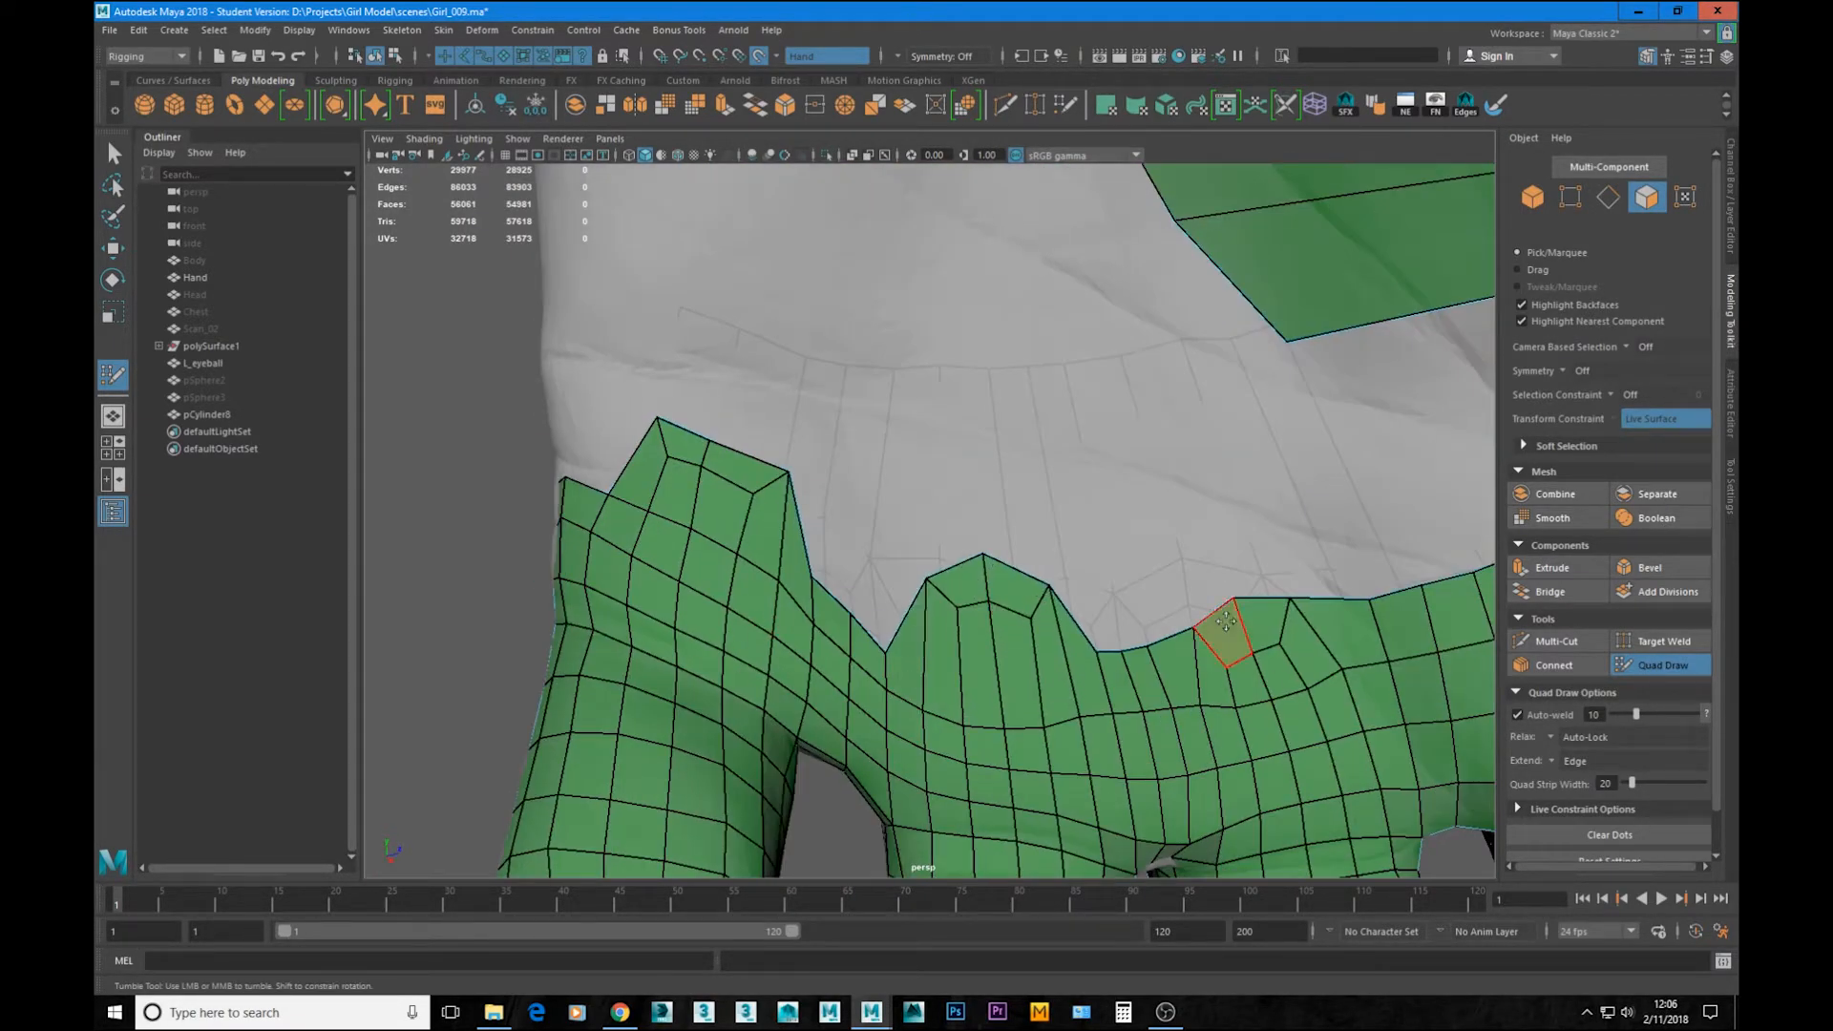
alt+middle_drag(893, 568, 697, 549)
shift+drag(764, 668, 1115, 673)
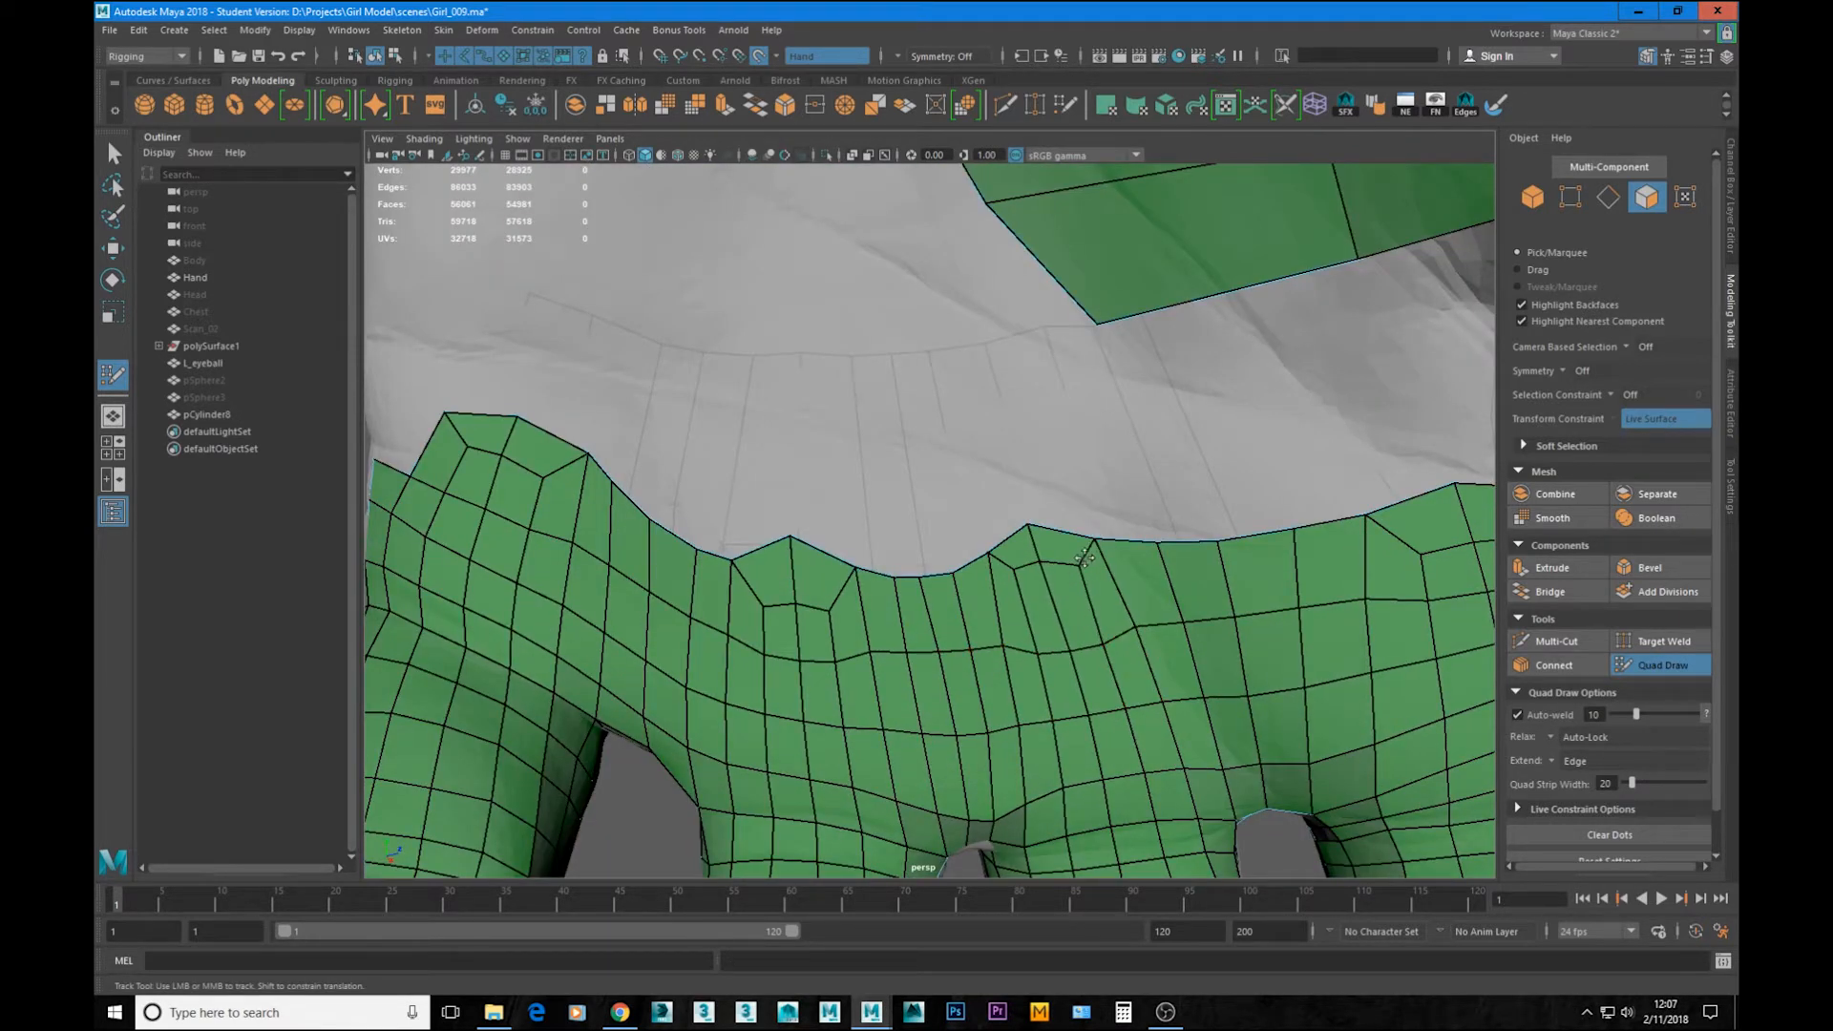
alt+drag(824, 608, 1061, 574)
alt+middle_drag(1214, 671, 1157, 600)
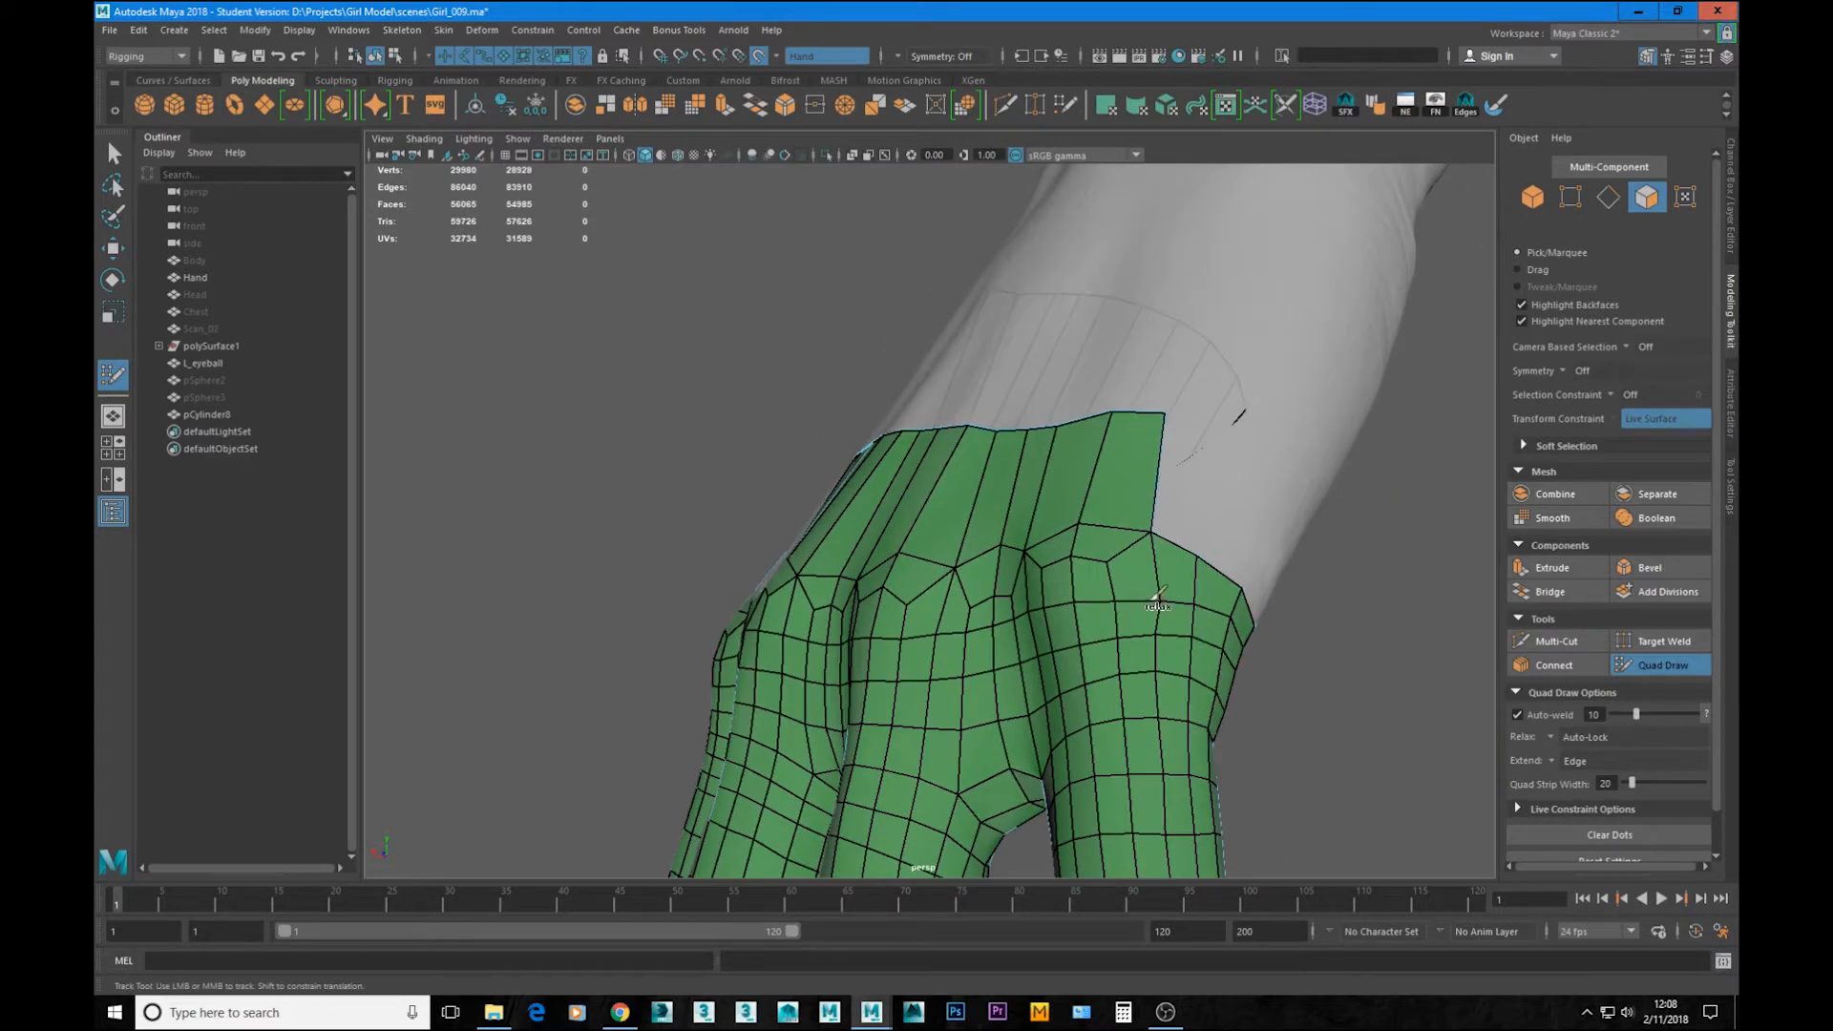
Step: Extend a row of quads across the palm from the little finger's side to the index finger's base
alt+drag(1246, 633, 866, 668)
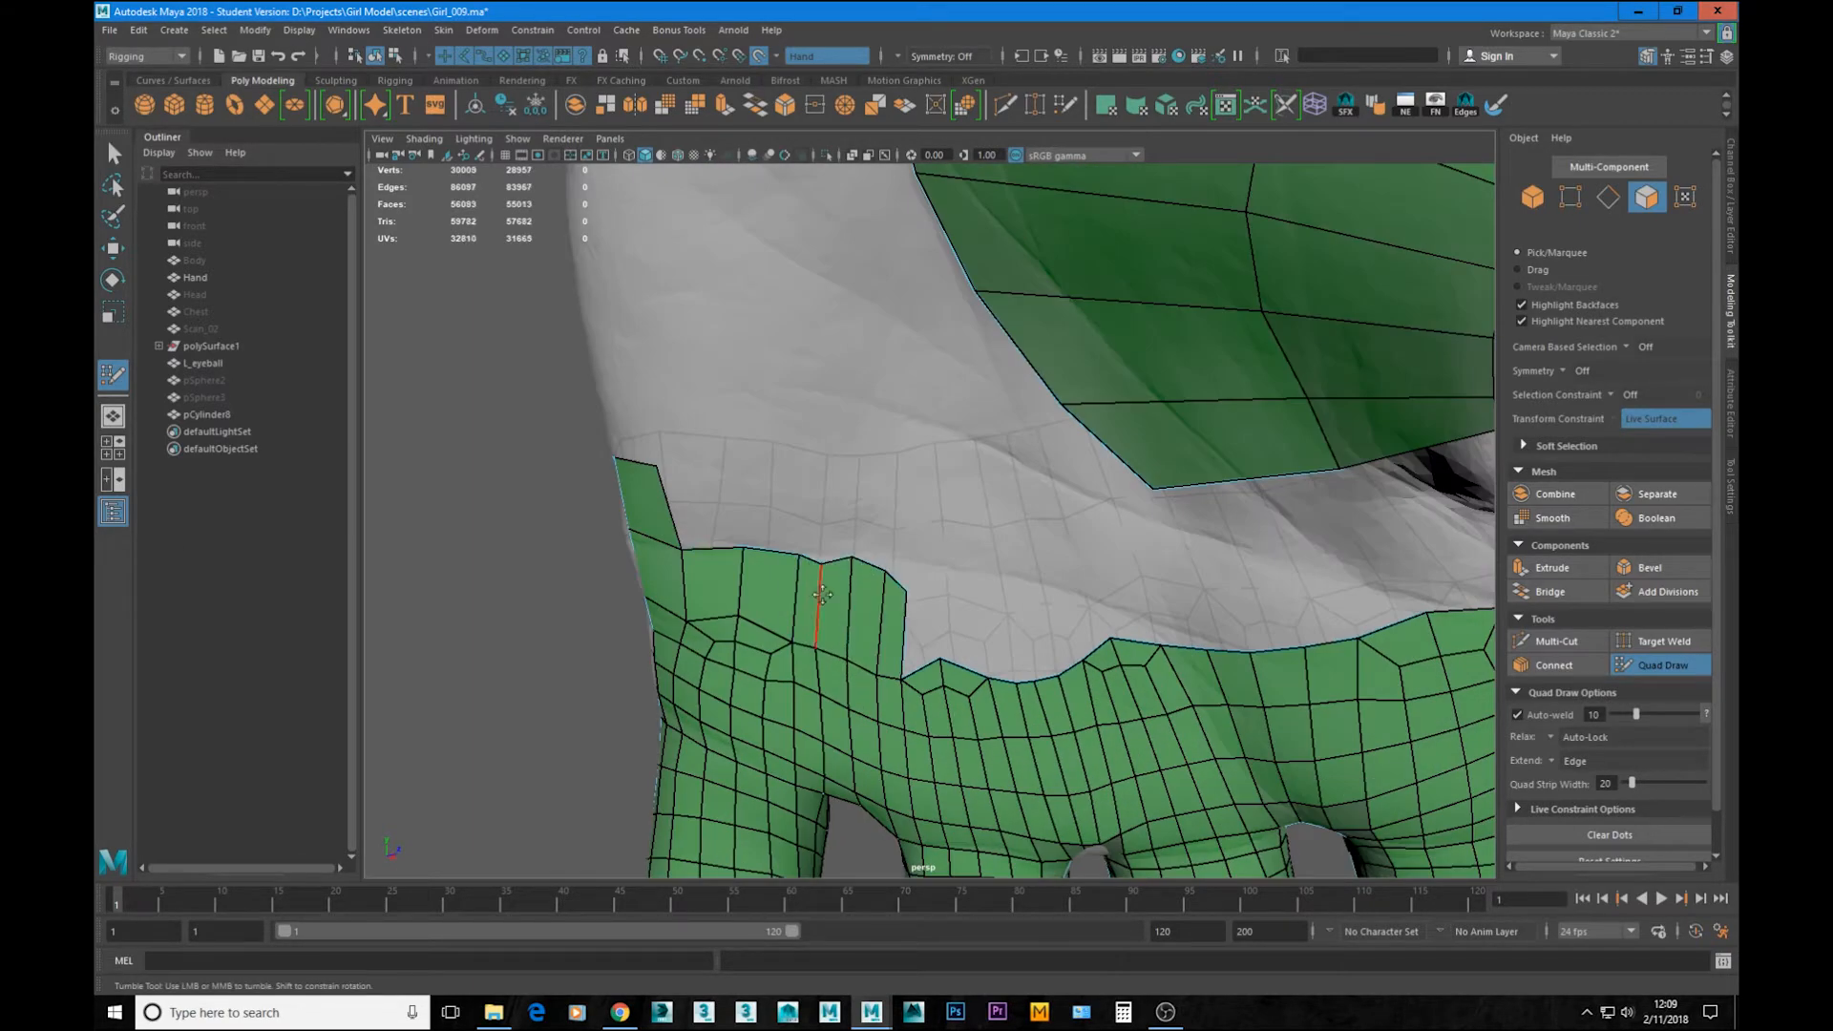
alt+drag(822, 595, 795, 641)
drag(795, 641, 820, 495)
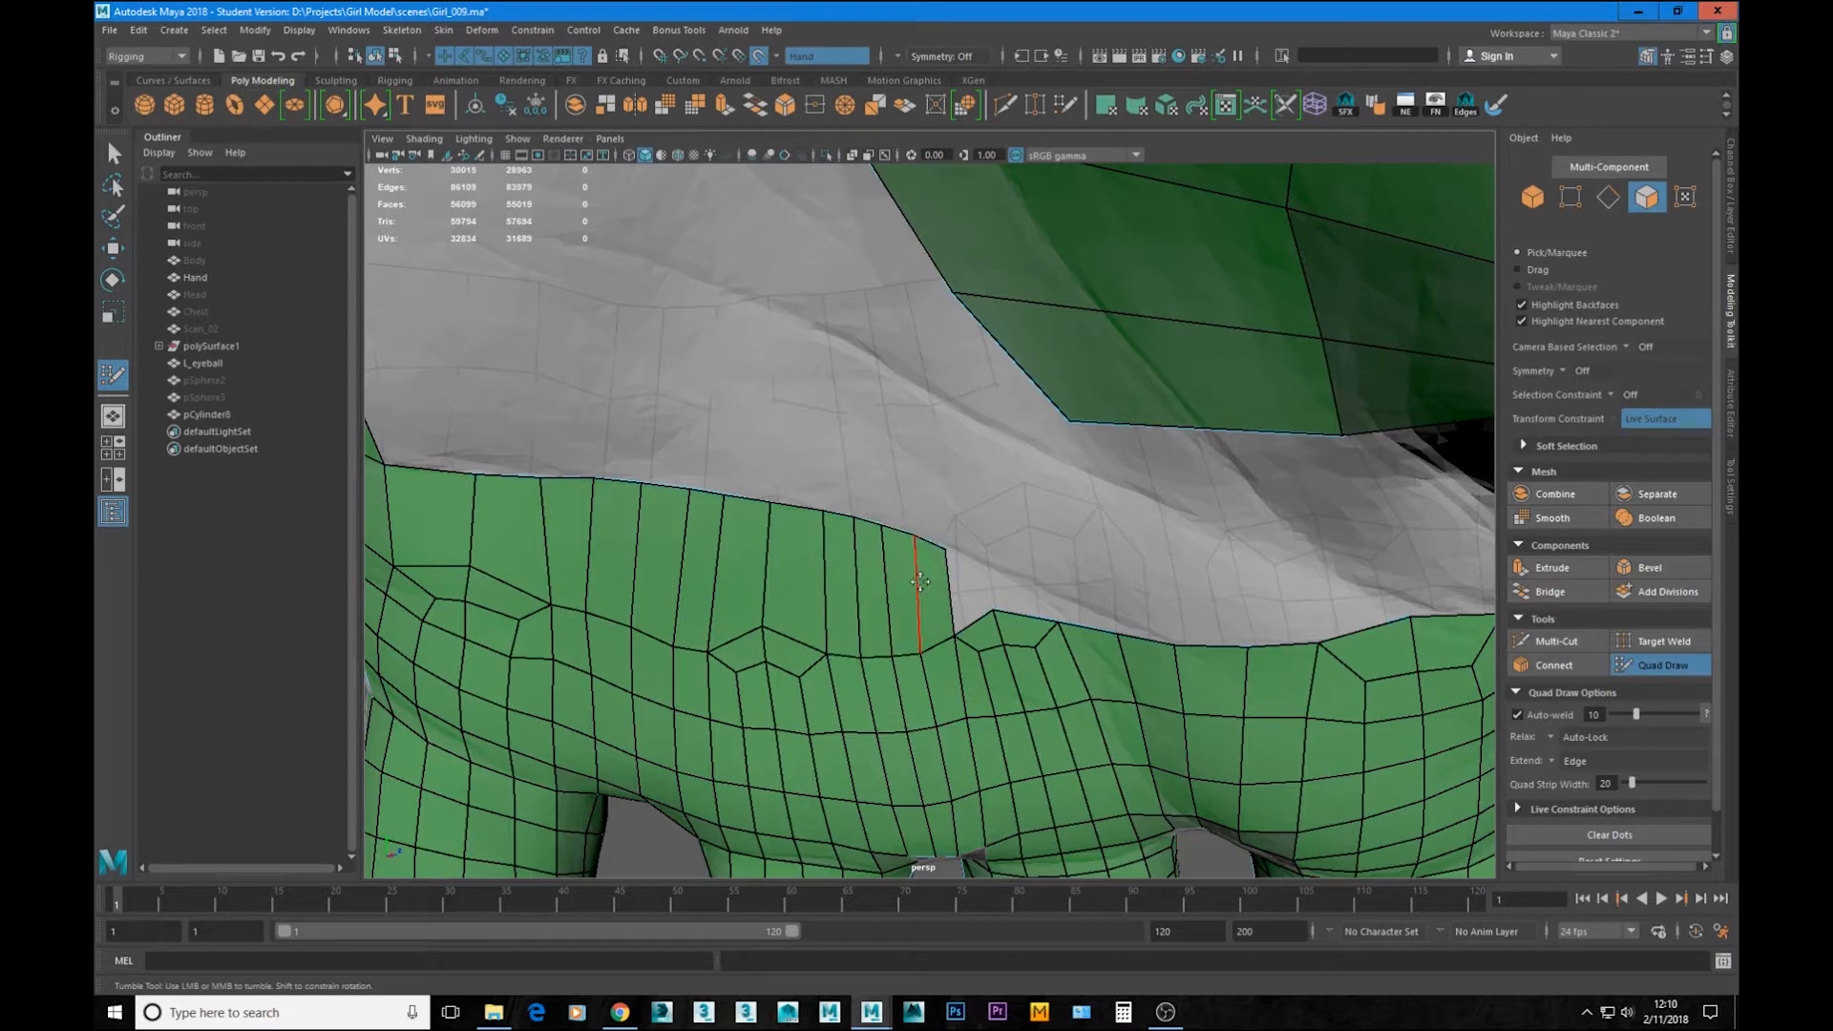
alt+drag(878, 529, 1179, 411)
shift+click(752, 523)
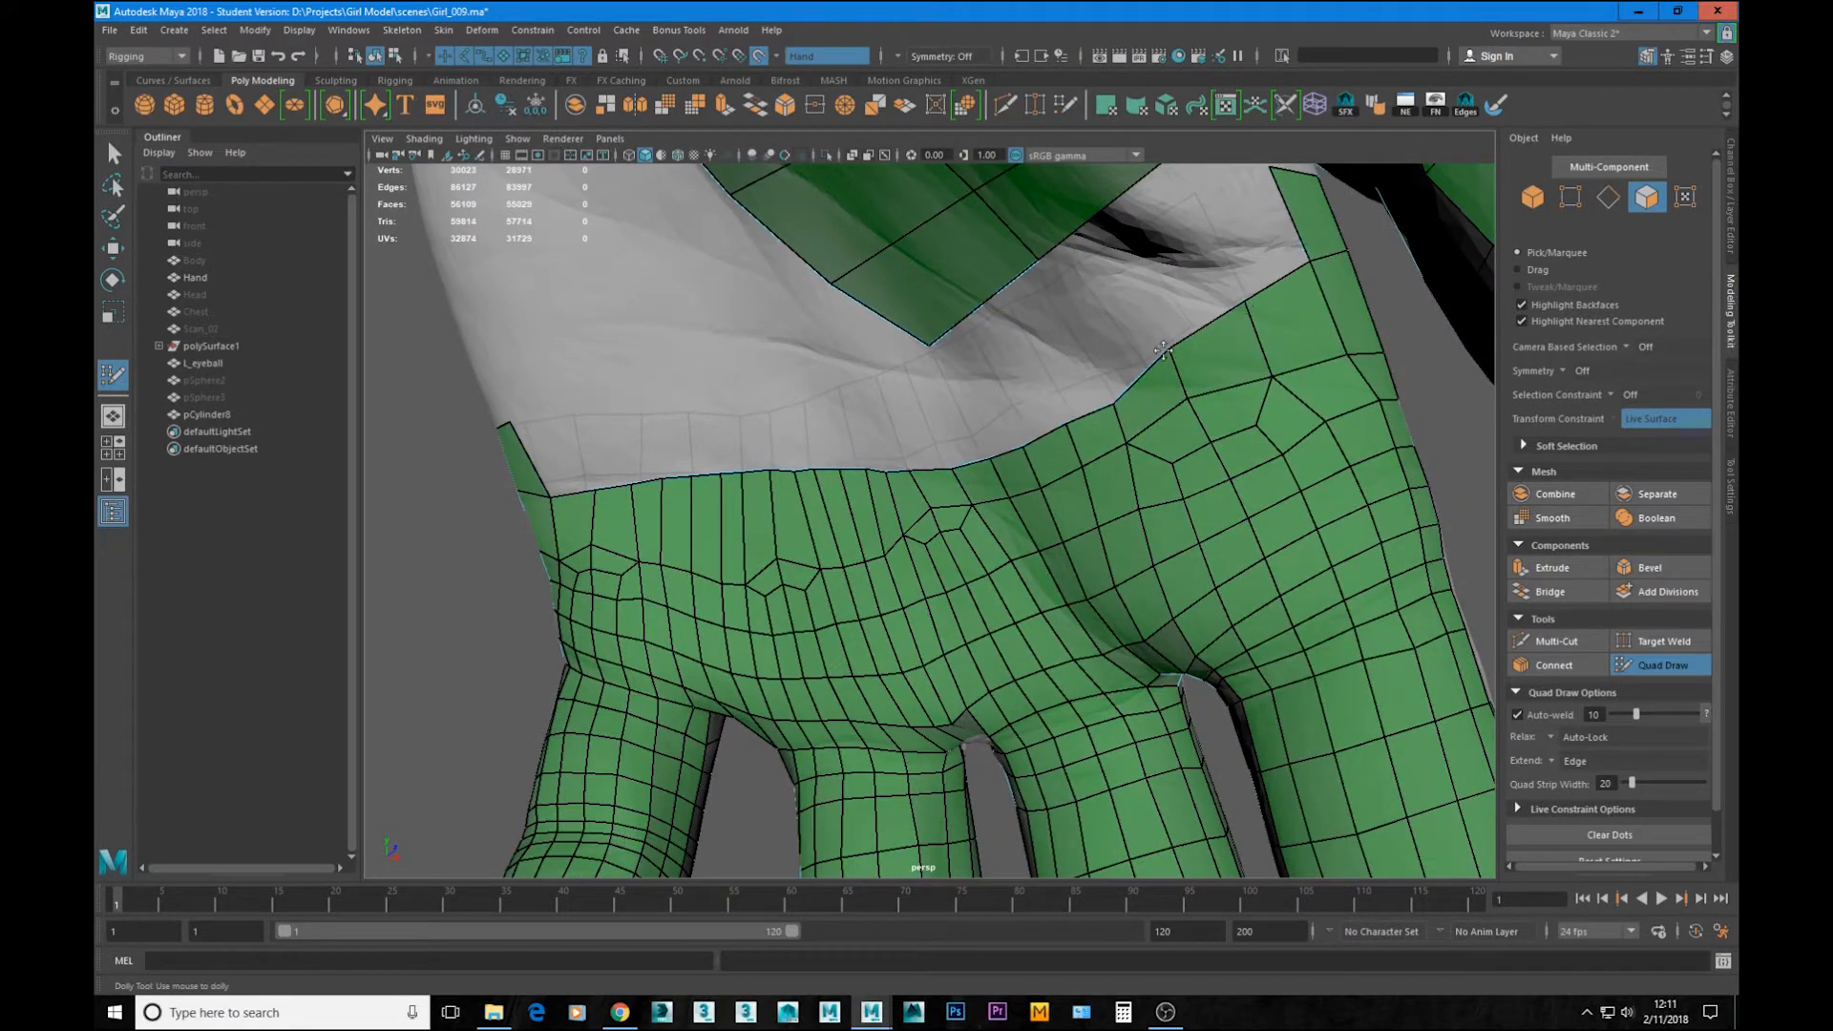
Step: Extend long strips of quads up the little-finger side of the palm toward the wrist
alt+drag(940, 535, 974, 459)
scroll(1105, 520, up, 3)
mouse_move(945, 499)
mouse_down()
mouse_move(1008, 341)
mouse_move(979, 392)
mouse_up()
mouse_move(985, 331)
mouse_down()
mouse_move(1013, 341)
mouse_move(940, 382)
mouse_move(1014, 401)
mouse_up()
mouse_move(993, 511)
mouse_down()
mouse_move(1060, 362)
mouse_move(964, 449)
mouse_move(989, 542)
mouse_move(1006, 301)
mouse_up()
ctrl+click(955, 430)
middle_drag(919, 587, 941, 294)
alt+right_drag(941, 315, 1017, 325)
alt+middle_drag(955, 382, 974, 548)
ctrl+click(917, 724)
alt+middle_drag(916, 724, 939, 611)
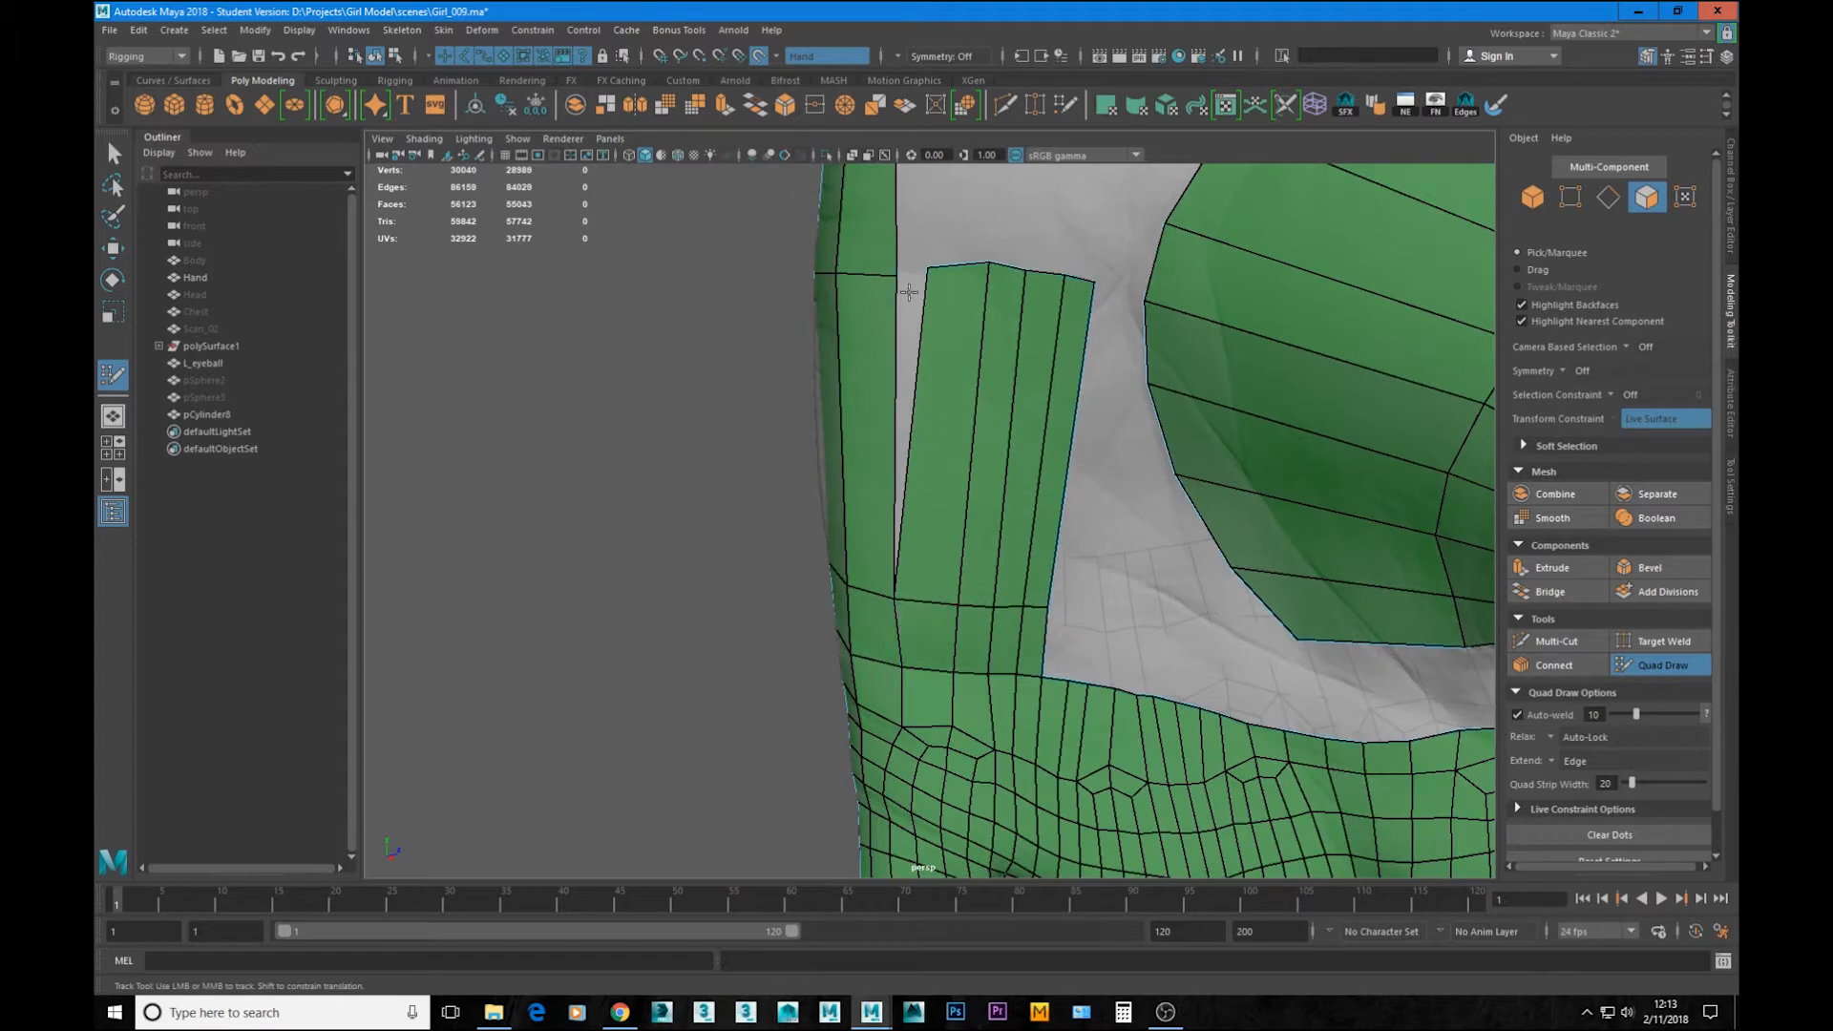
Step: Weld the new palm strips to the hand's side strip, and add a row of quads across the back of the hand
mouse_move(1026, 269)
alt+right_down()
mouse_move(990, 315)
mouse_move(1035, 287)
alt+right_up()
alt+right_drag(1036, 401, 1023, 524)
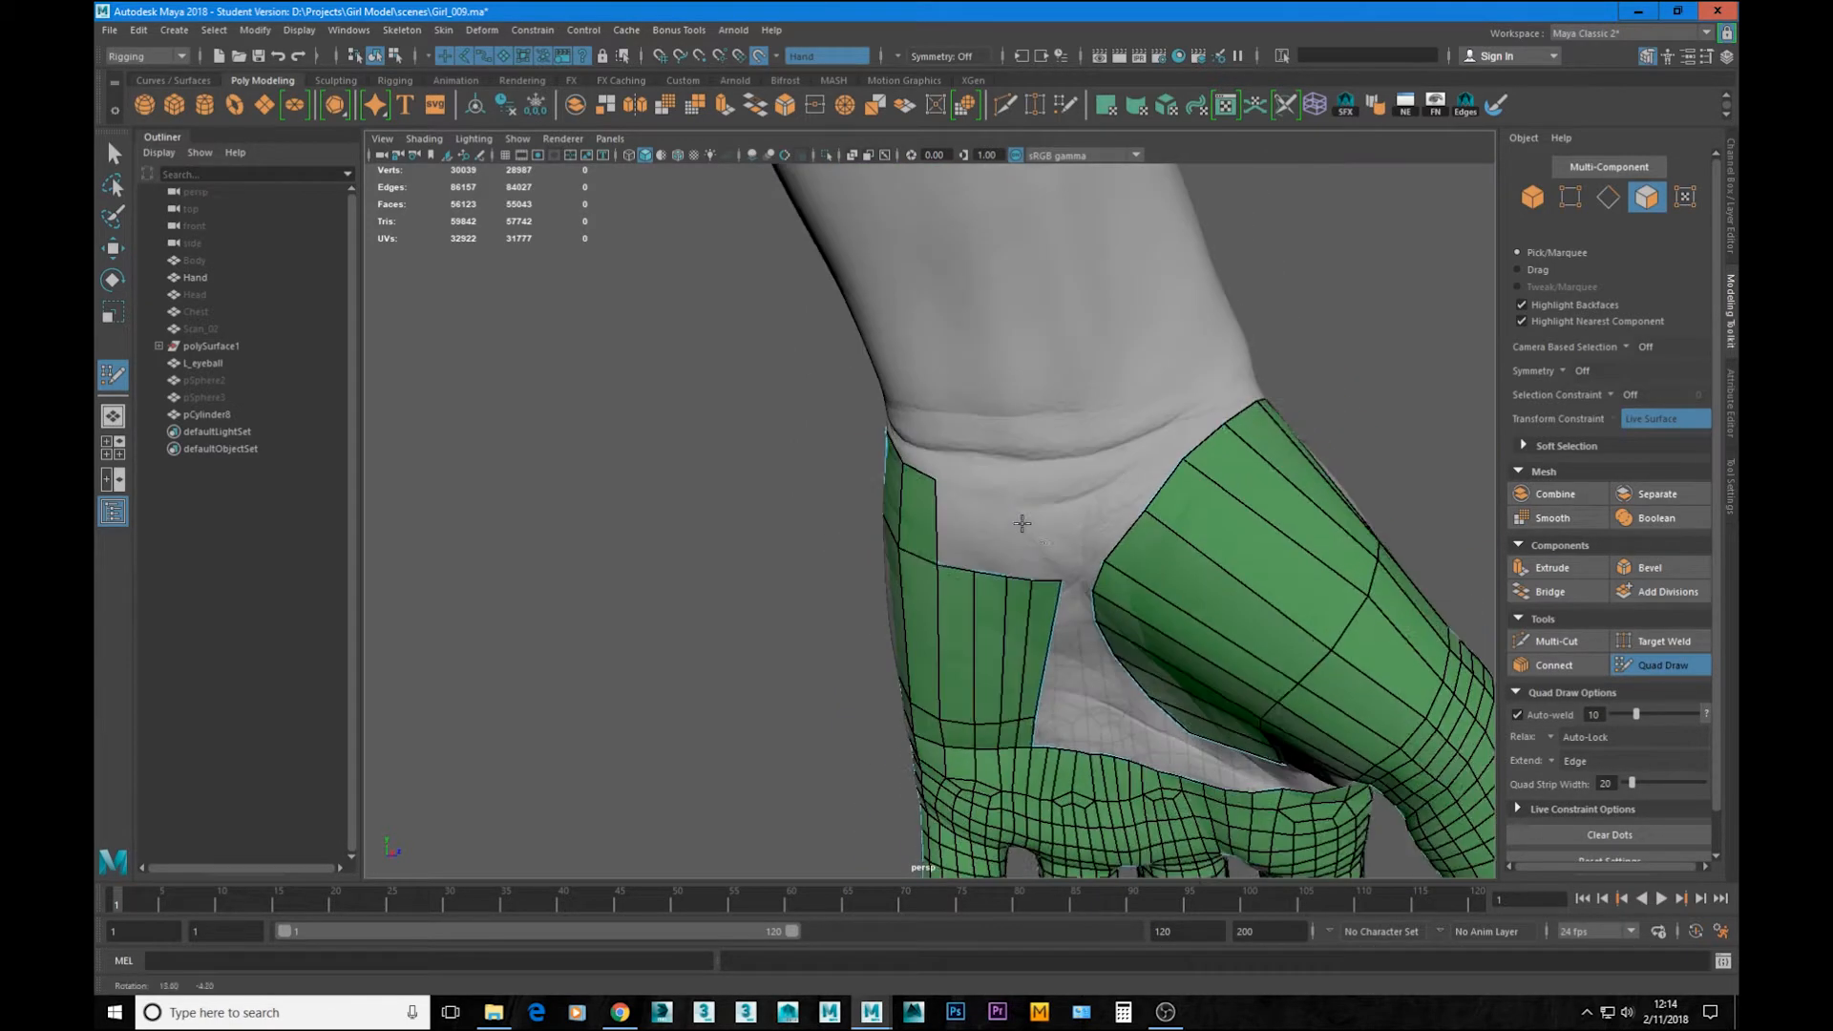
middle_drag(1022, 572, 1036, 478)
alt+drag(1036, 477, 879, 639)
middle_drag(879, 639, 879, 553)
alt+drag(879, 553, 704, 490)
alt+drag(987, 589, 830, 704)
alt+drag(900, 628, 837, 675)
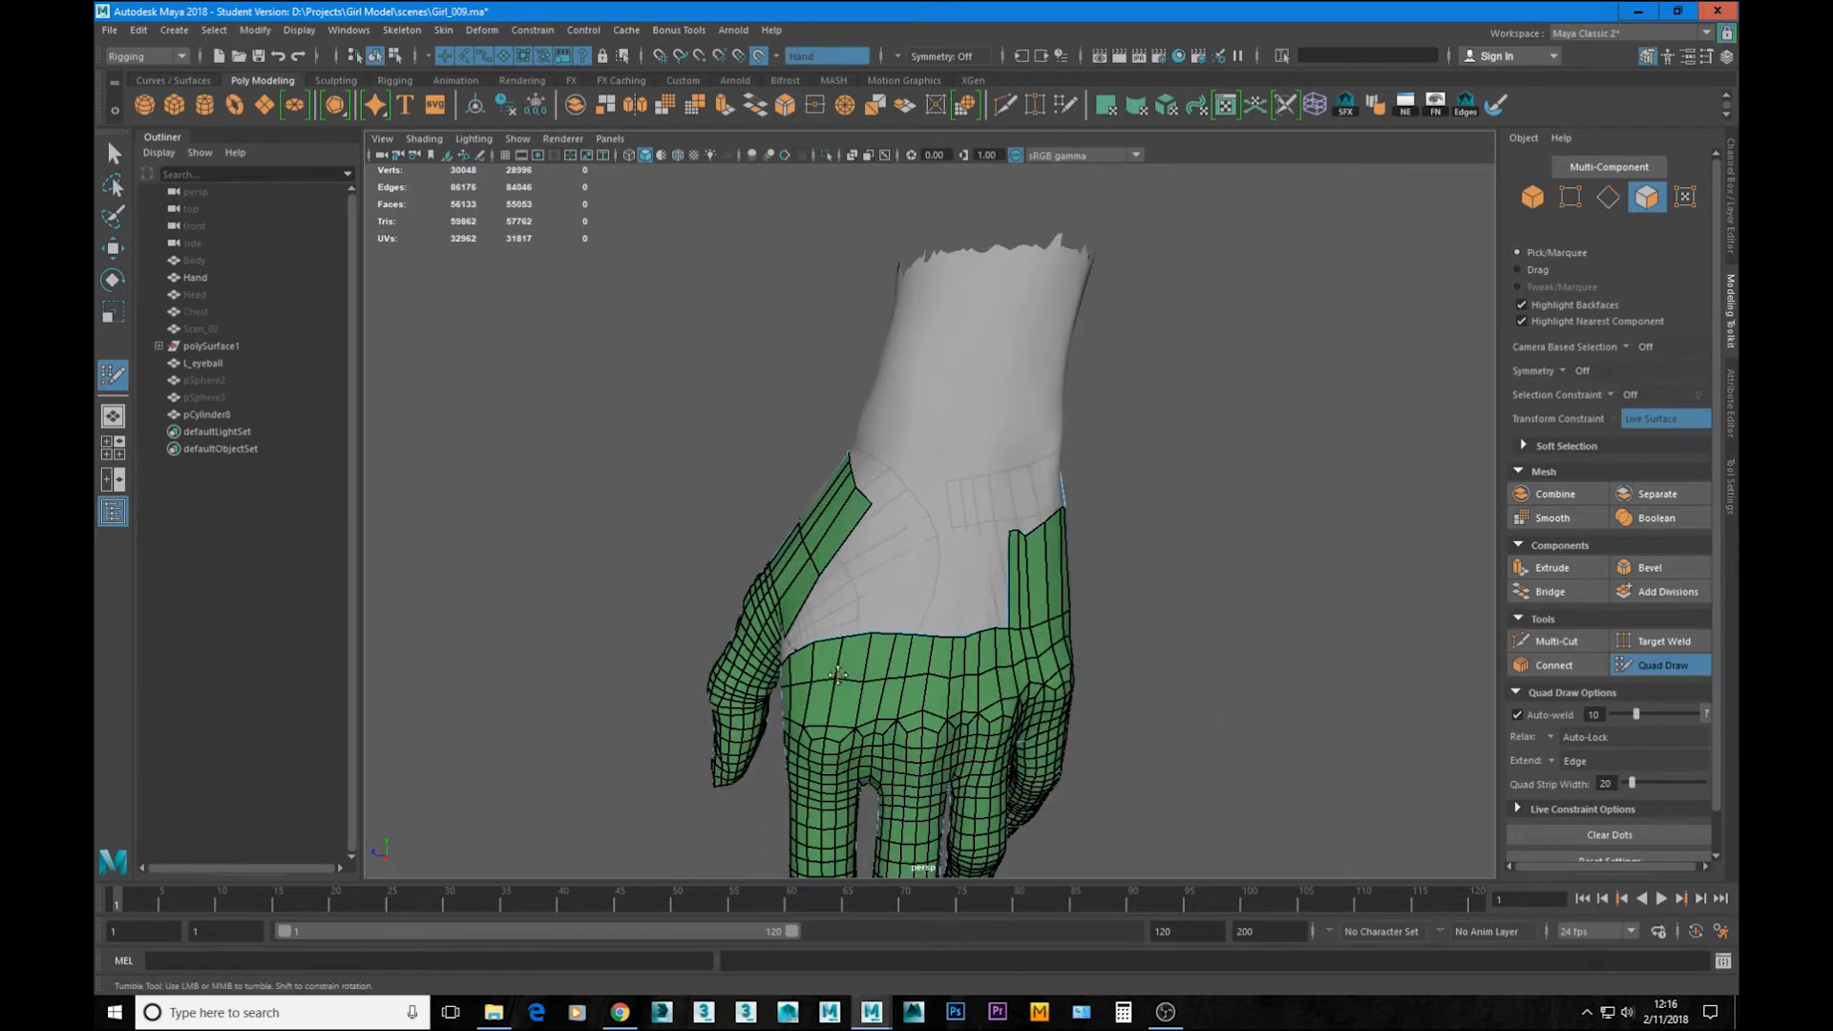
Step: Extend long strips of quads up the back of the hand toward the wrist and weld their neighbouring edges
alt+right_drag(836, 684, 973, 601)
alt+drag(973, 601, 943, 697)
drag(948, 722, 975, 602)
drag(912, 720, 945, 676)
alt+drag(939, 601, 924, 696)
middle_drag(924, 696, 950, 592)
alt+right_drag(950, 592, 1002, 610)
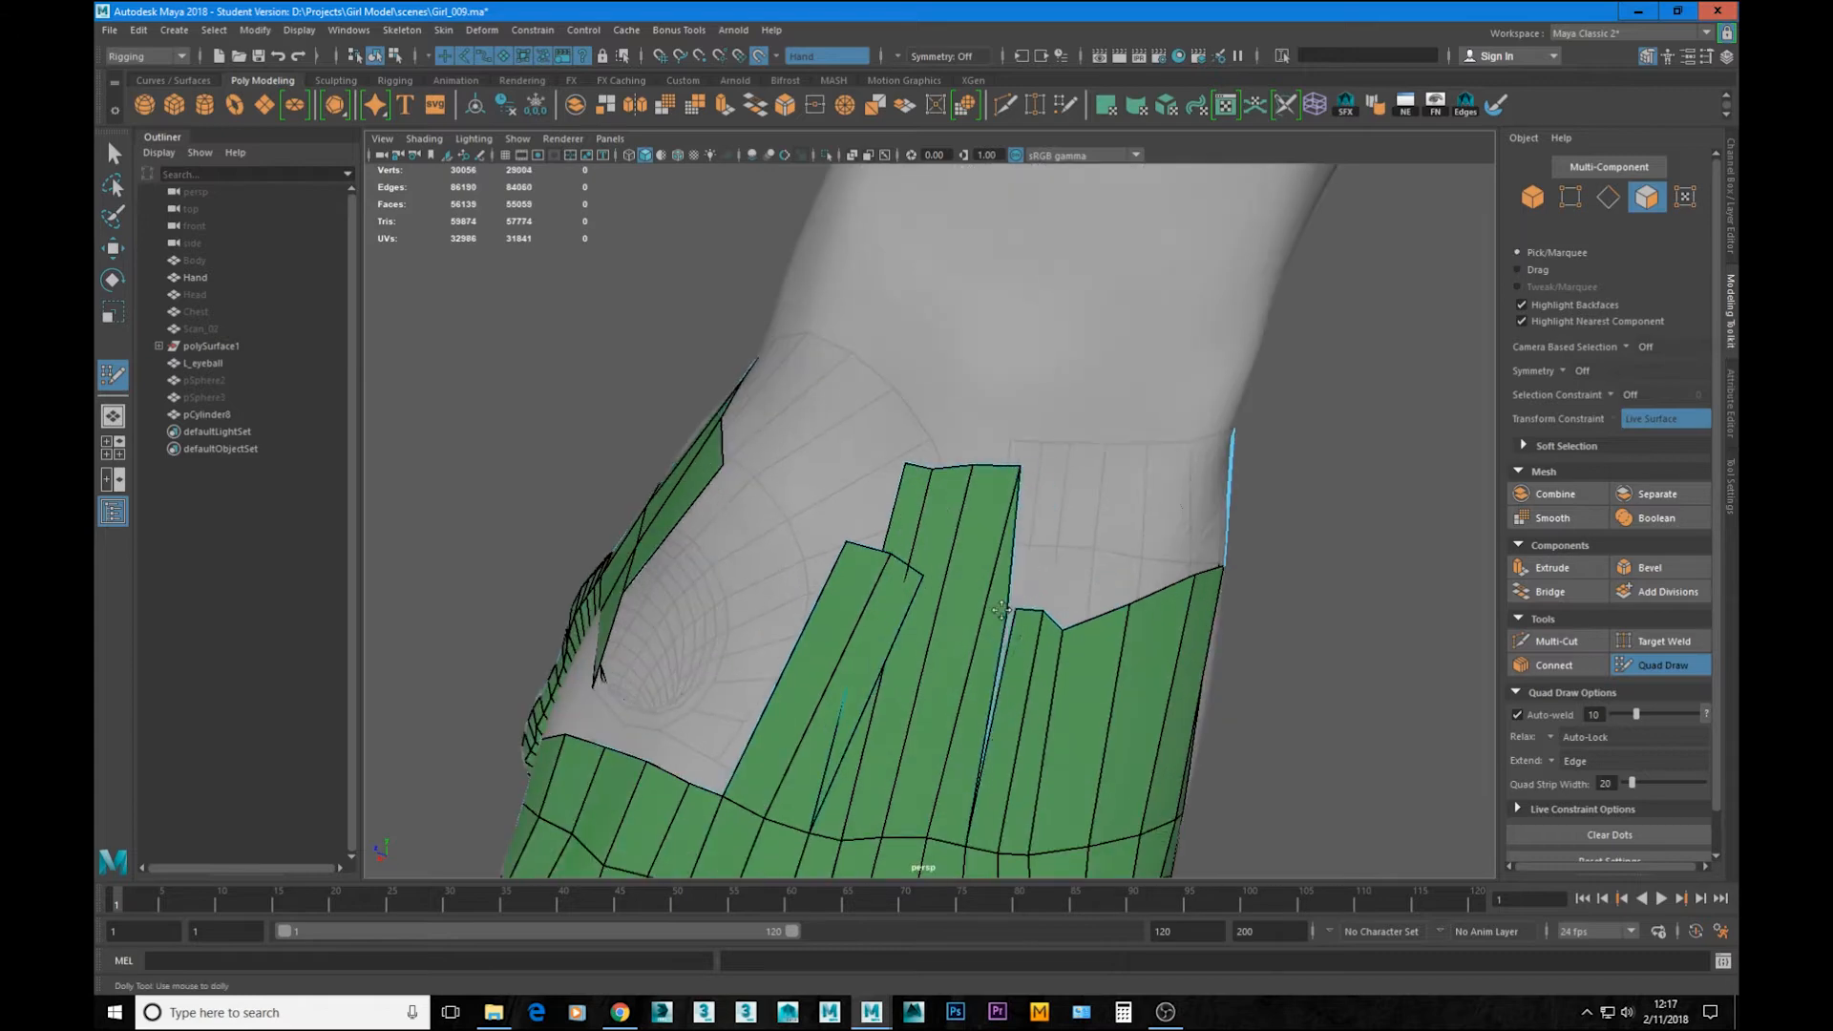
key(alt+Tab)
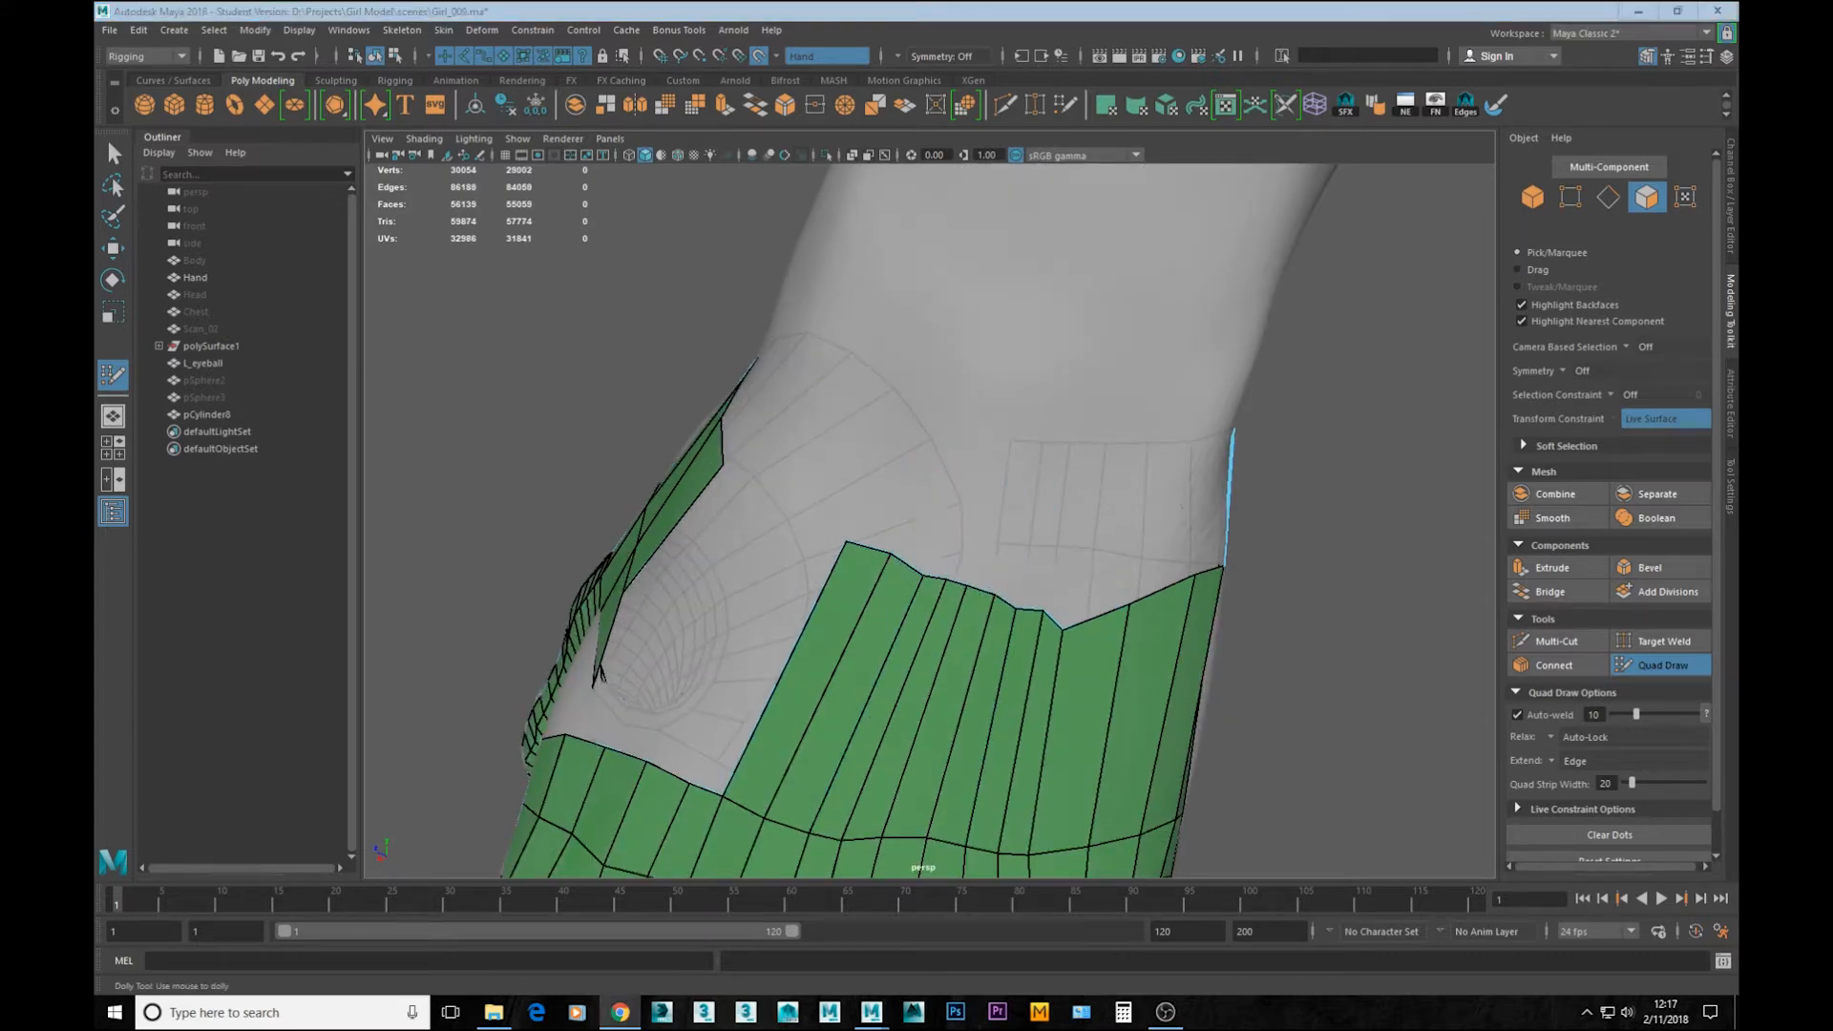
Step: Complete the quads on the back of the hand up to the wrist and add another row along the wrist border
alt+drag(1063, 630, 1028, 542)
alt+drag(1031, 663, 945, 661)
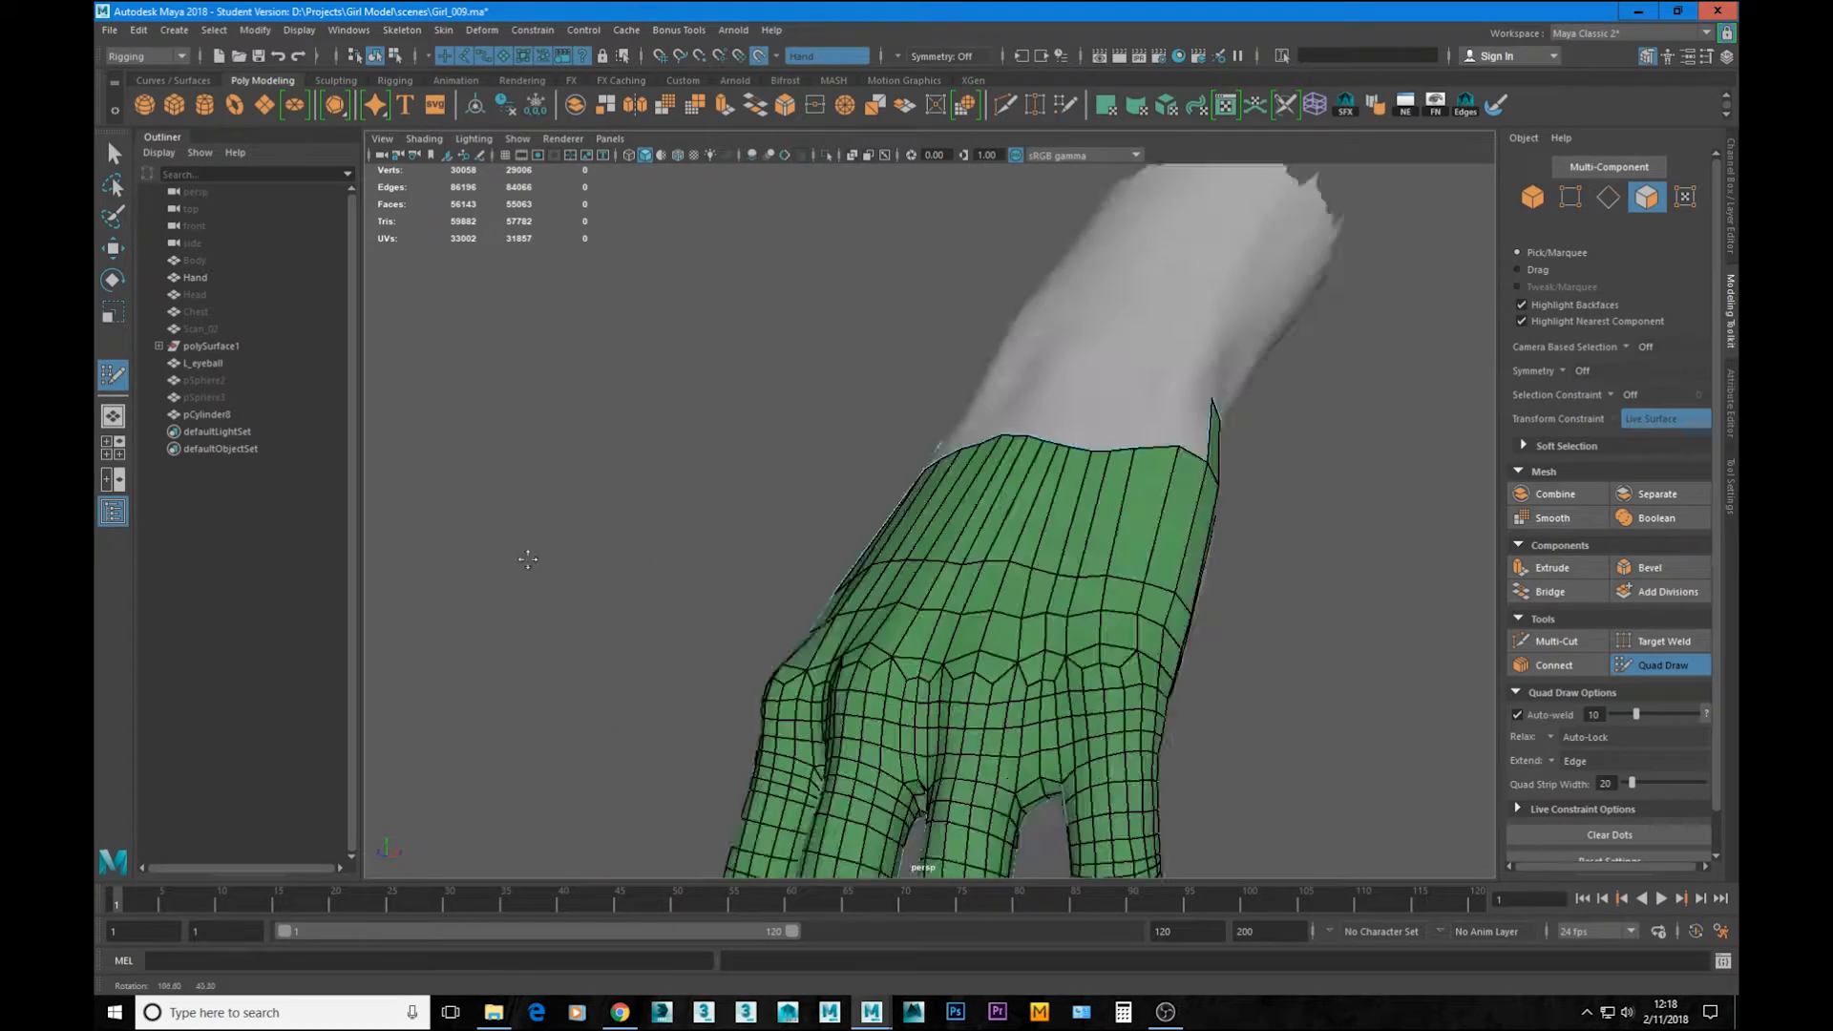
alt+drag(993, 535, 964, 496)
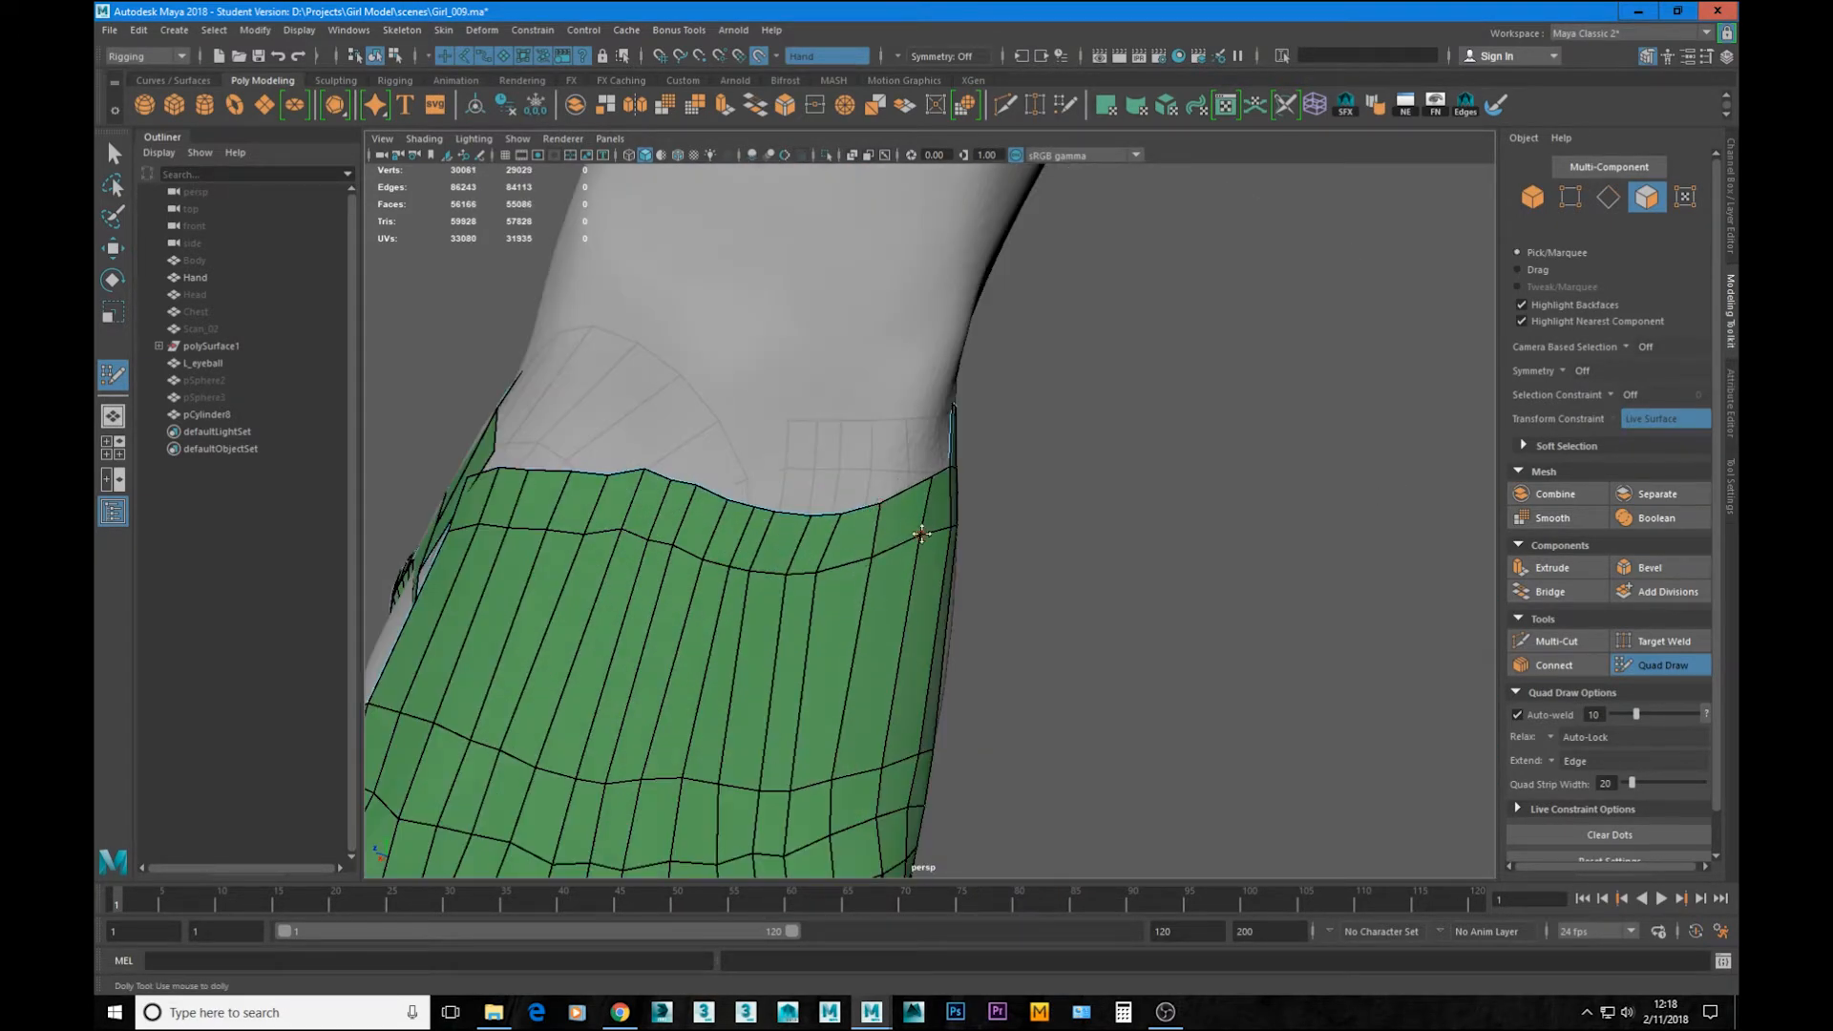
alt+right_drag(917, 439, 951, 436)
alt+middle_drag(971, 380, 952, 372)
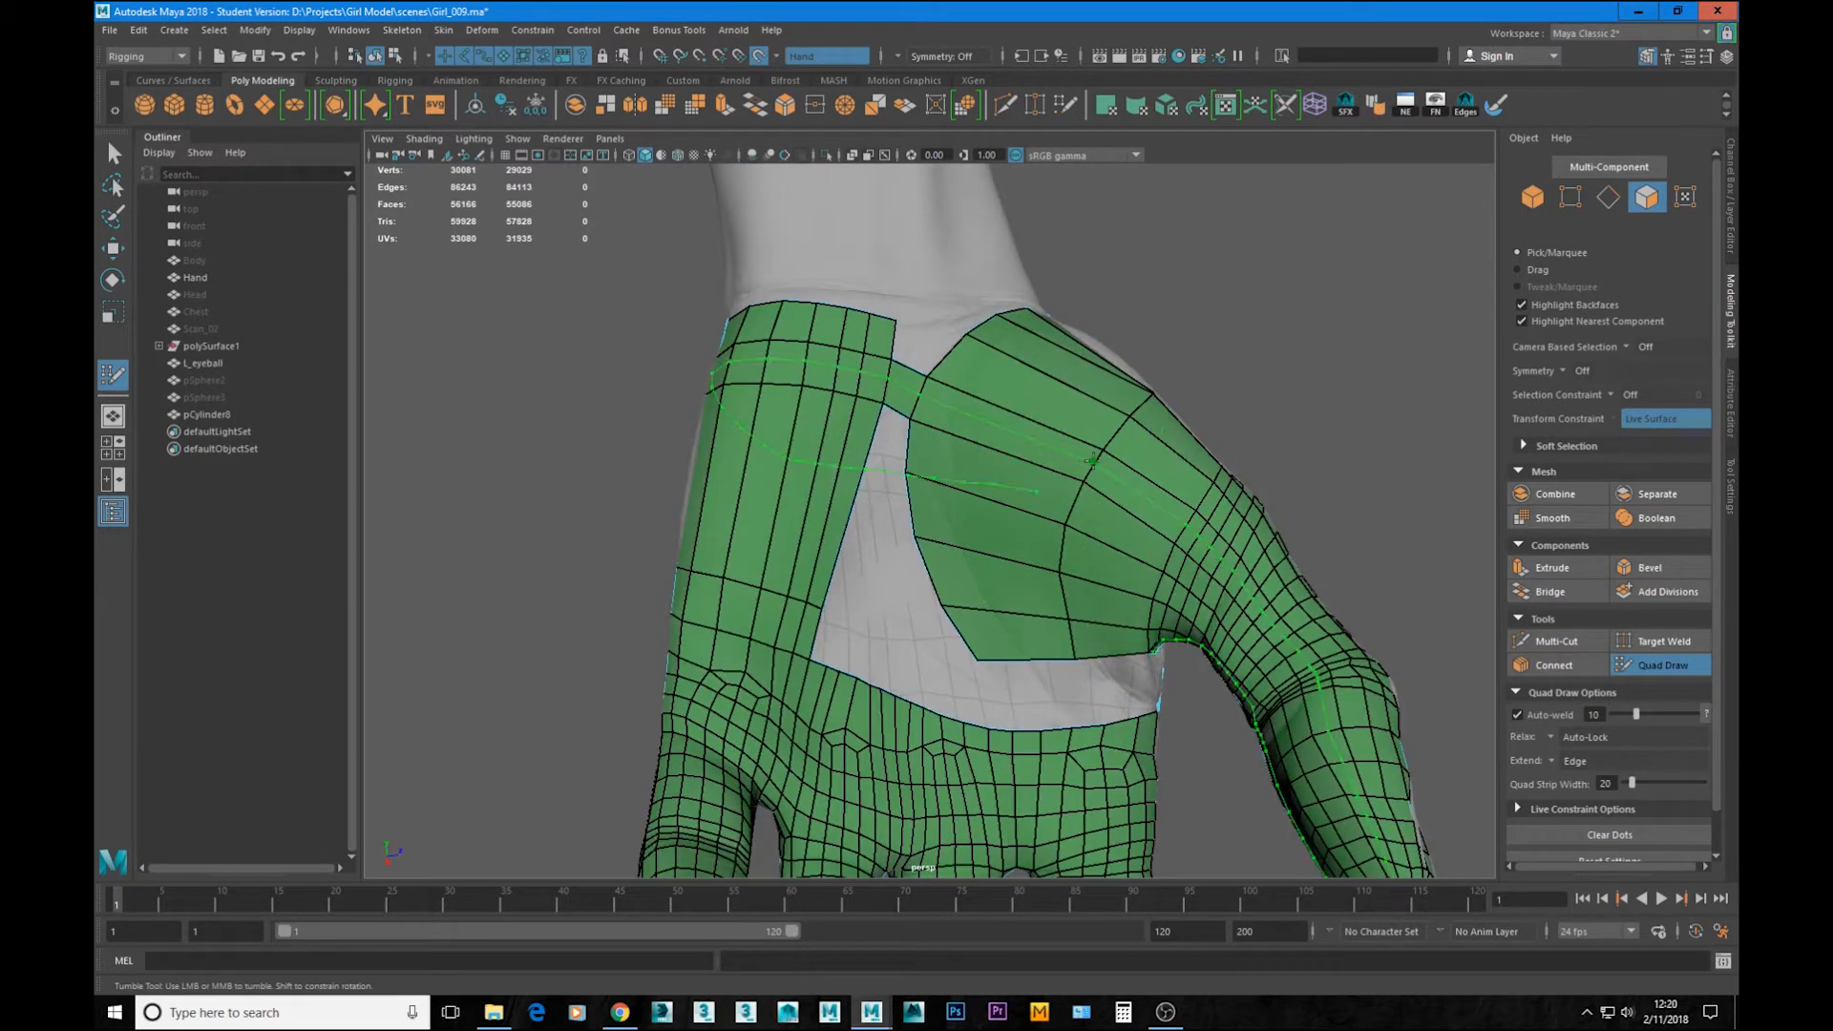
Step: Join the thumb base to the back of the hand with a continuous row of quads at the wrist
alt+drag(992, 592, 911, 595)
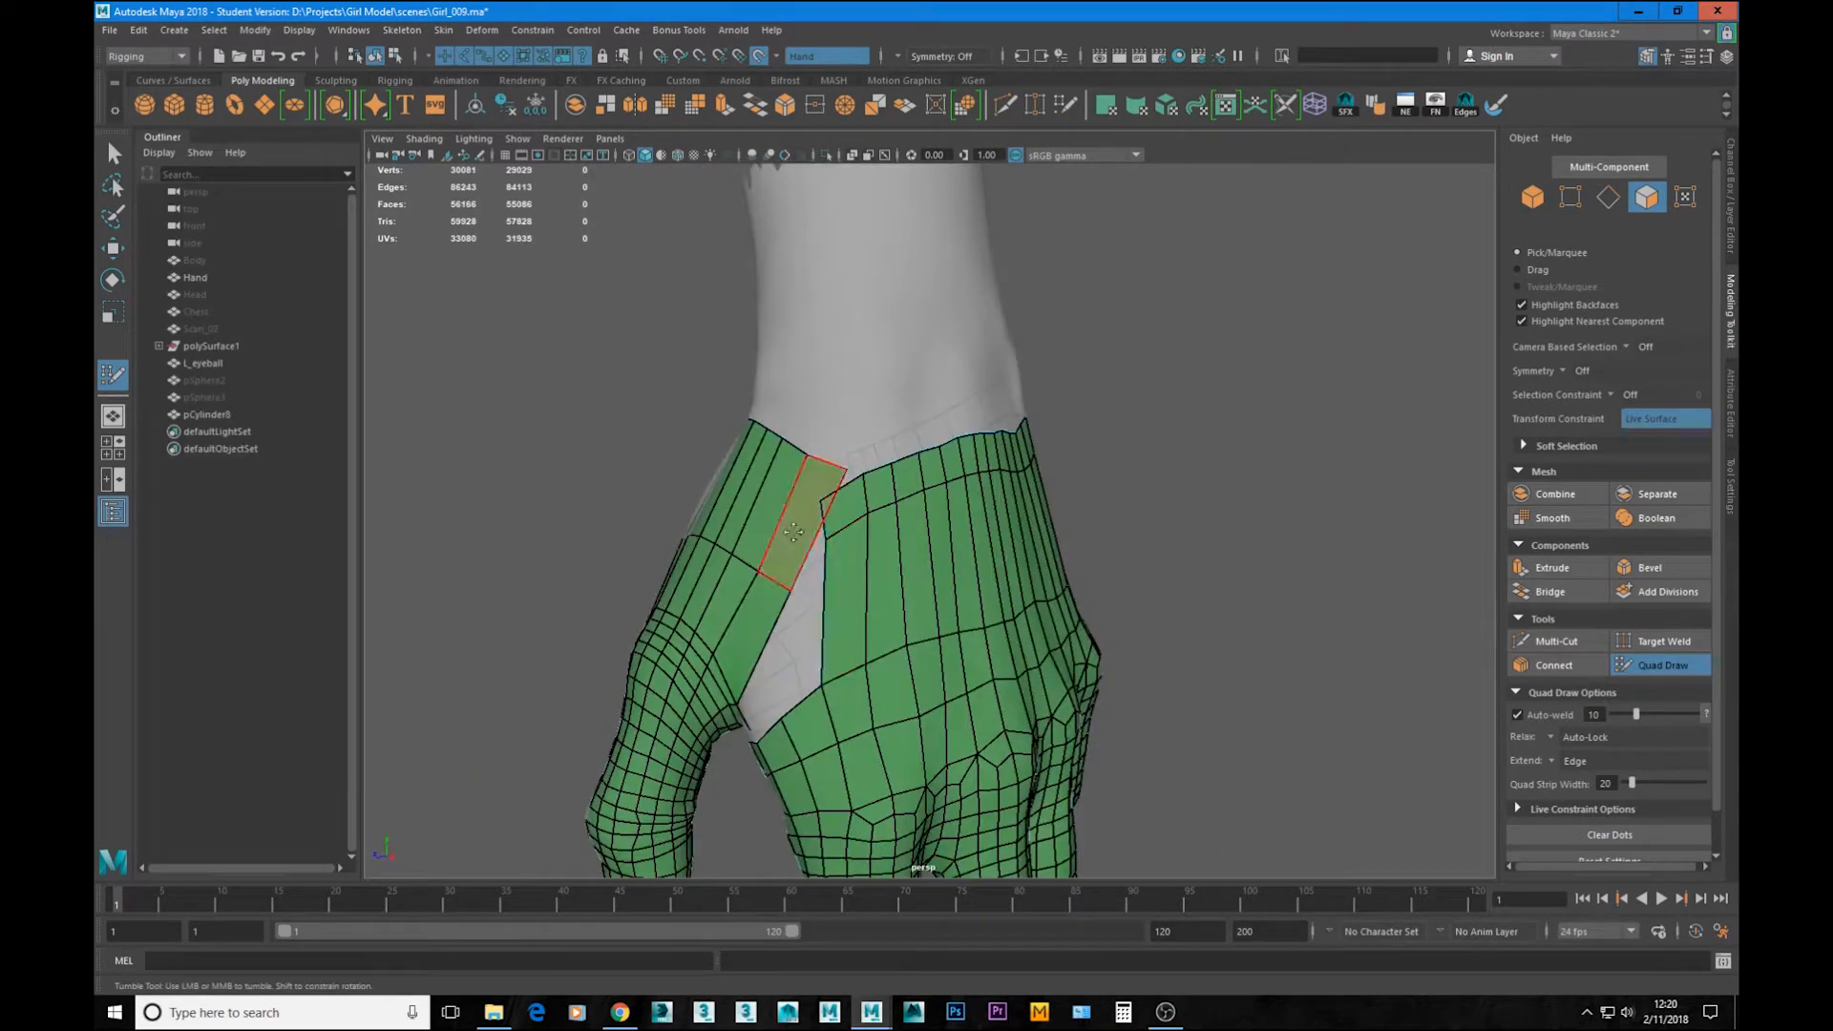
alt+right_drag(771, 525, 781, 521)
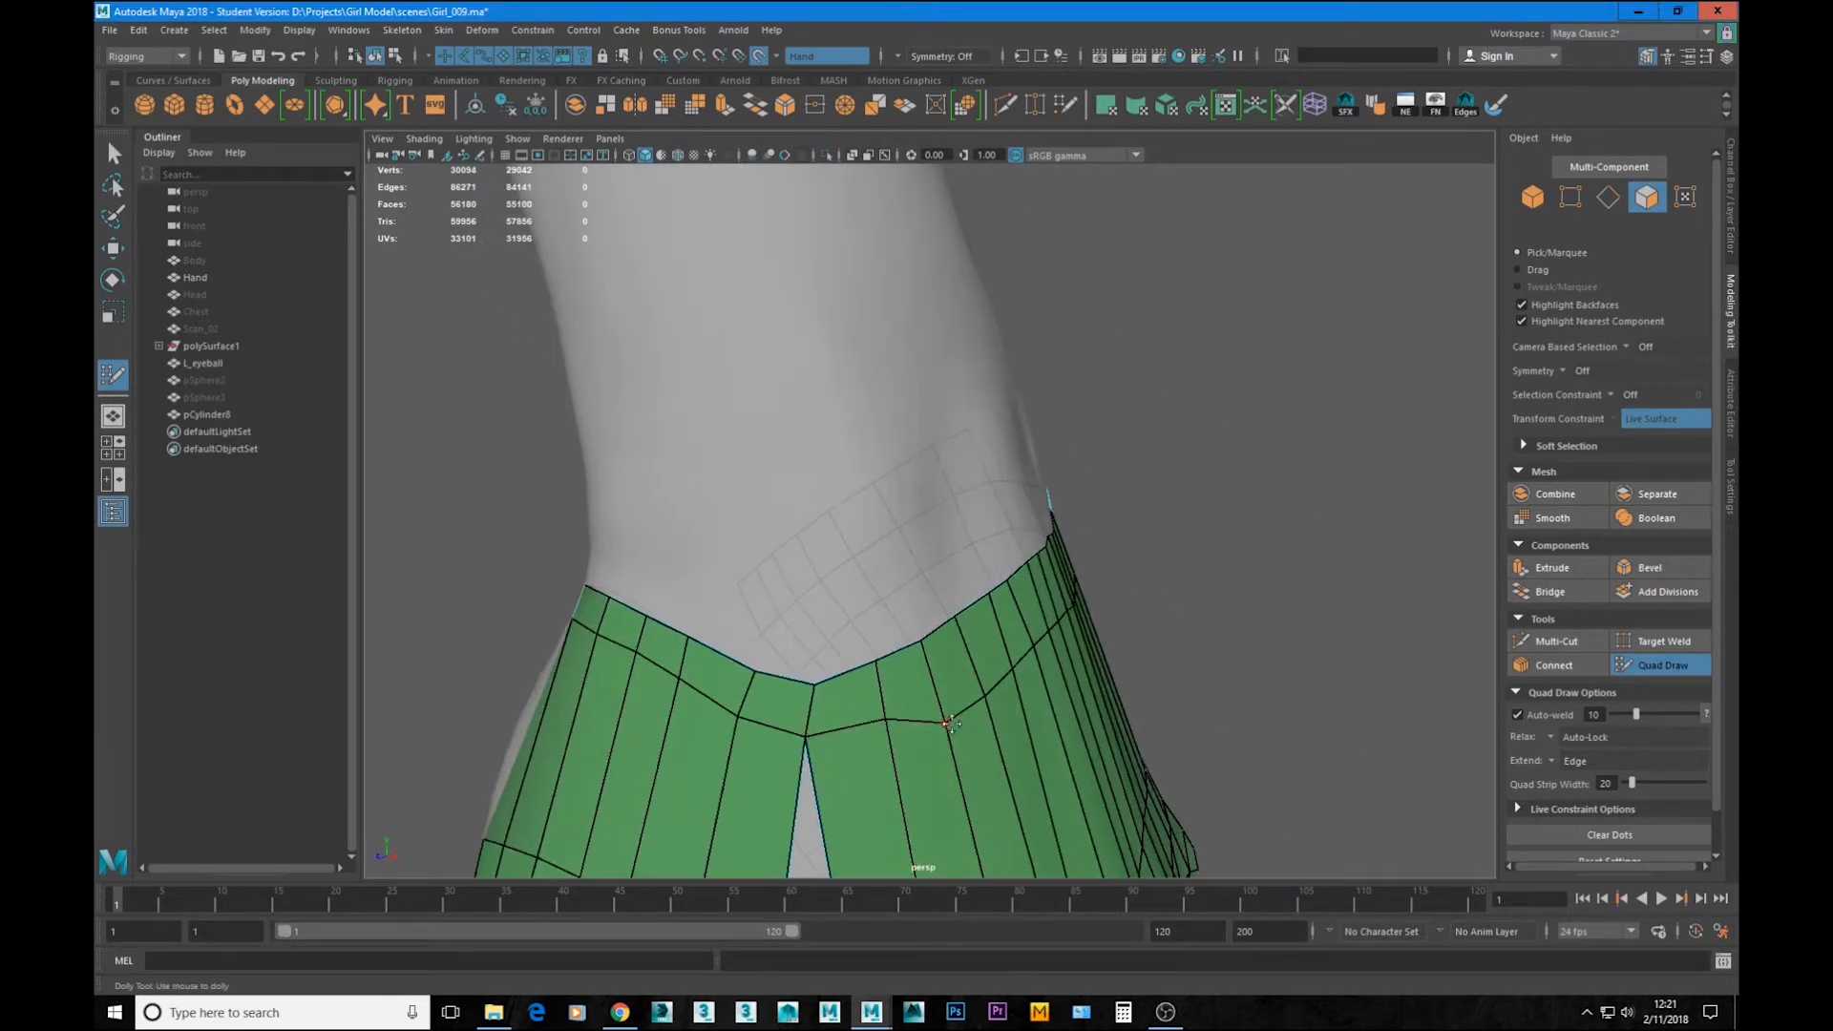
alt+drag(950, 723, 900, 670)
alt+drag(807, 748, 1034, 519)
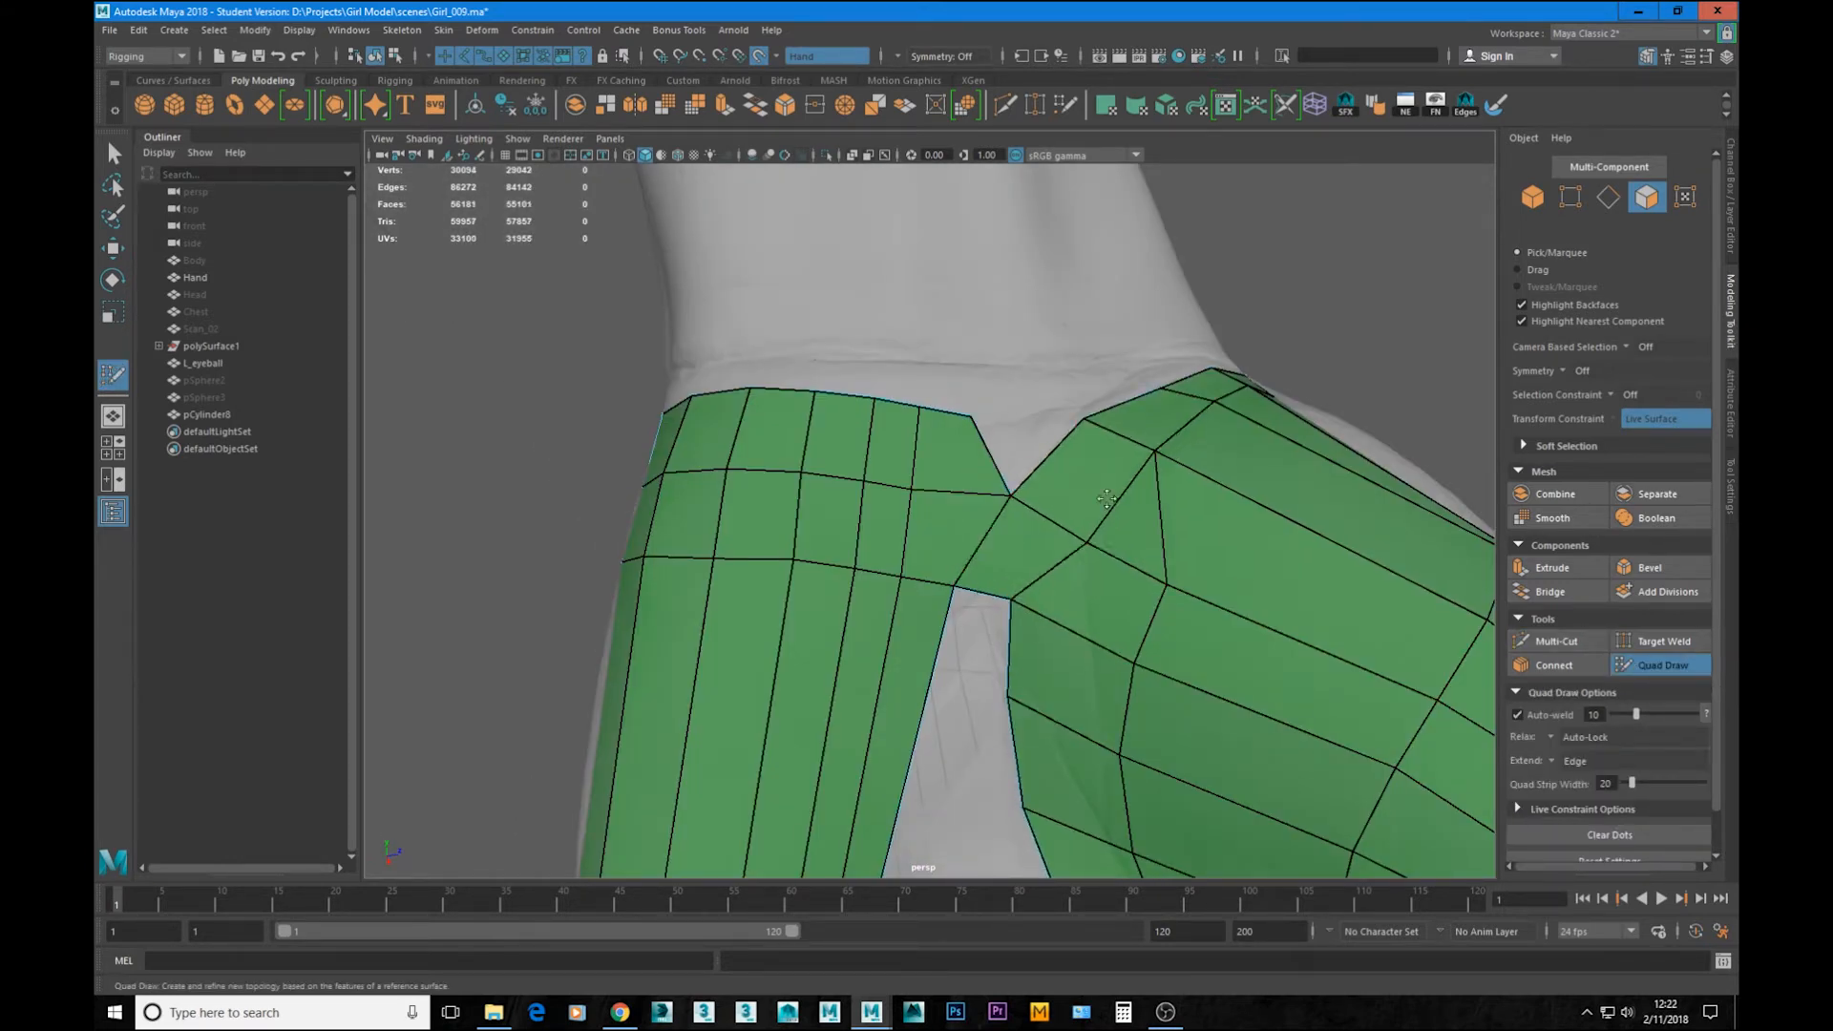
Step: Delete the surplus edge and rearrange the quads where the heel of the palm meets the thumb pad
click(1640, 667)
ctrl+shift+click(1002, 573)
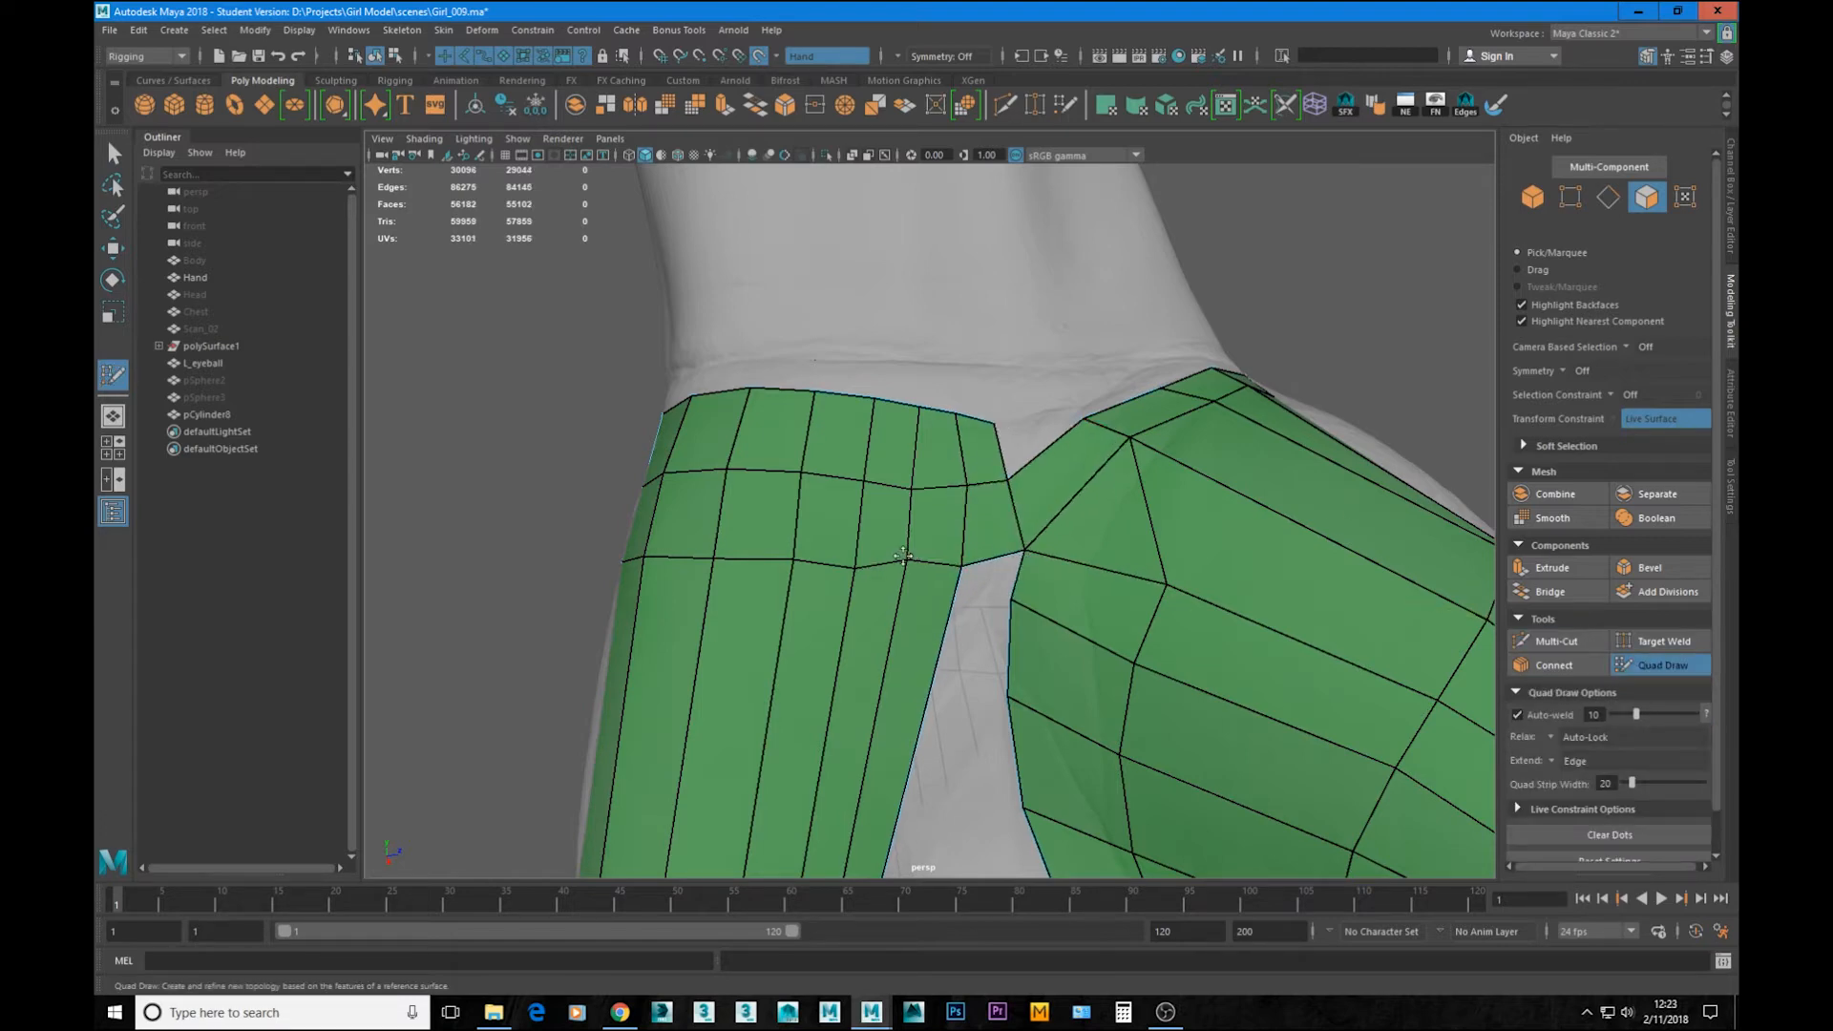
alt+drag(903, 556, 1039, 697)
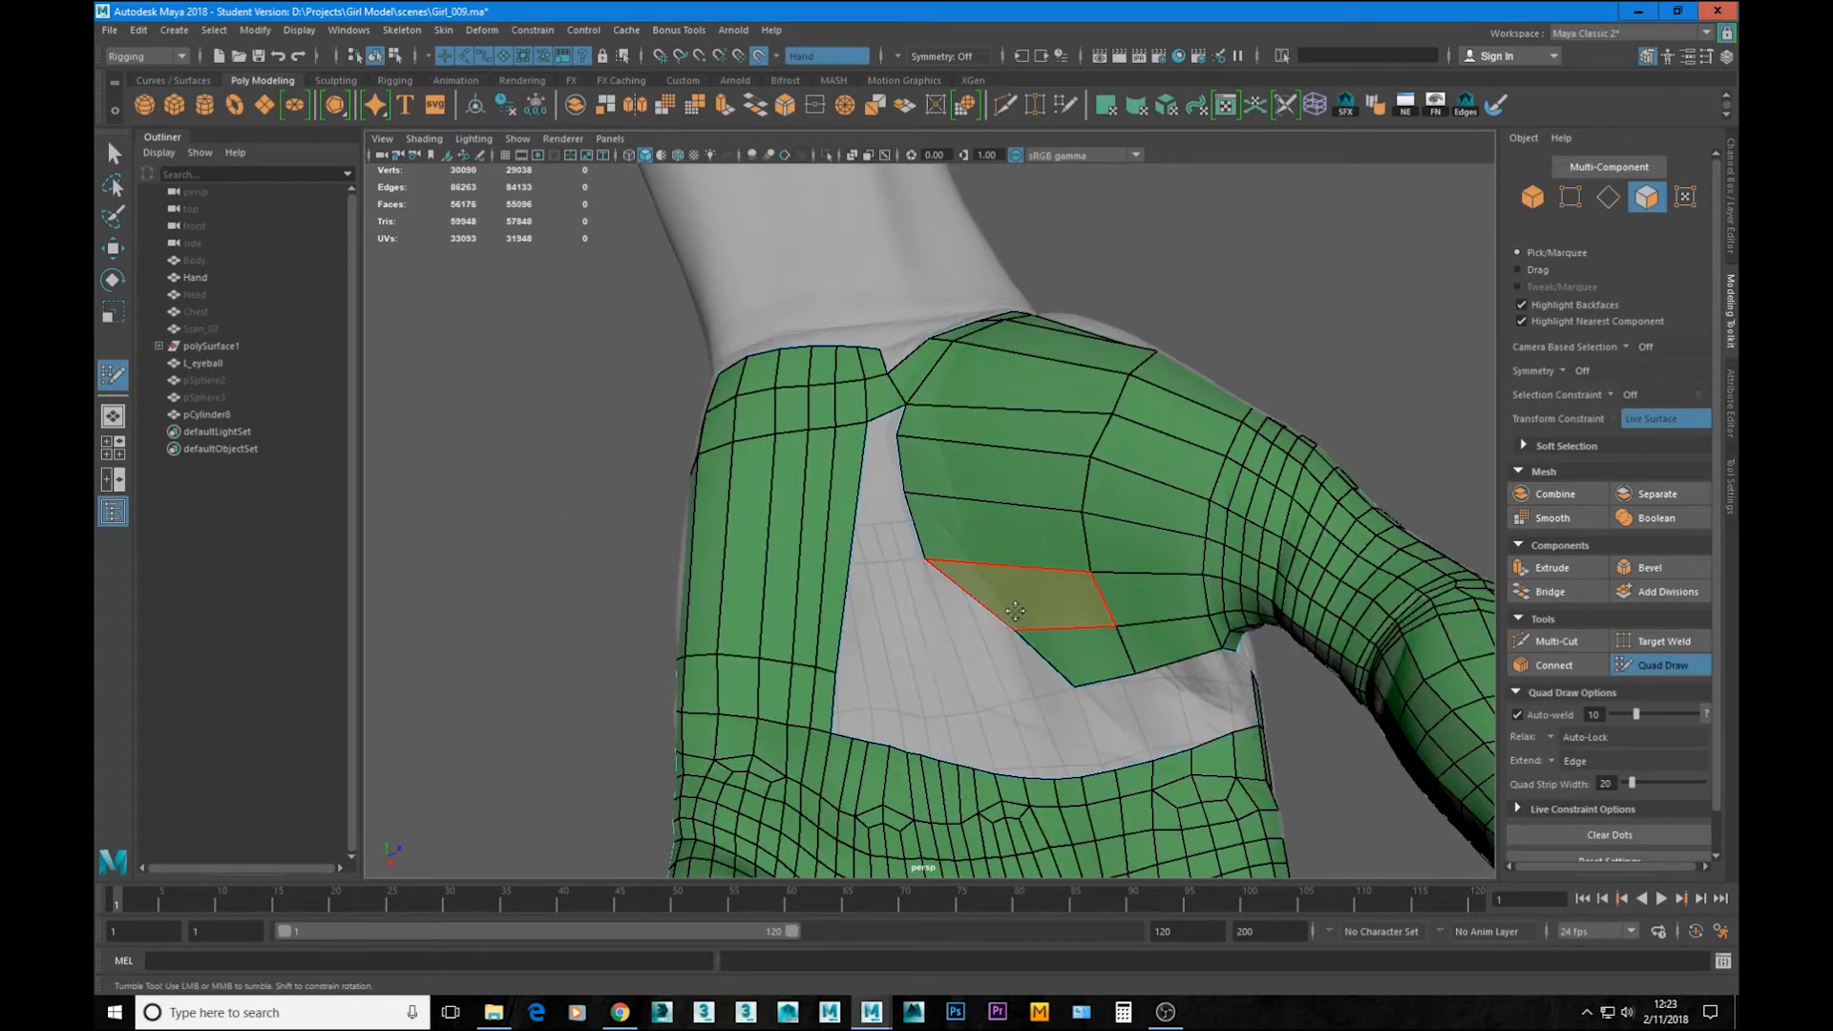
alt+drag(921, 492, 981, 513)
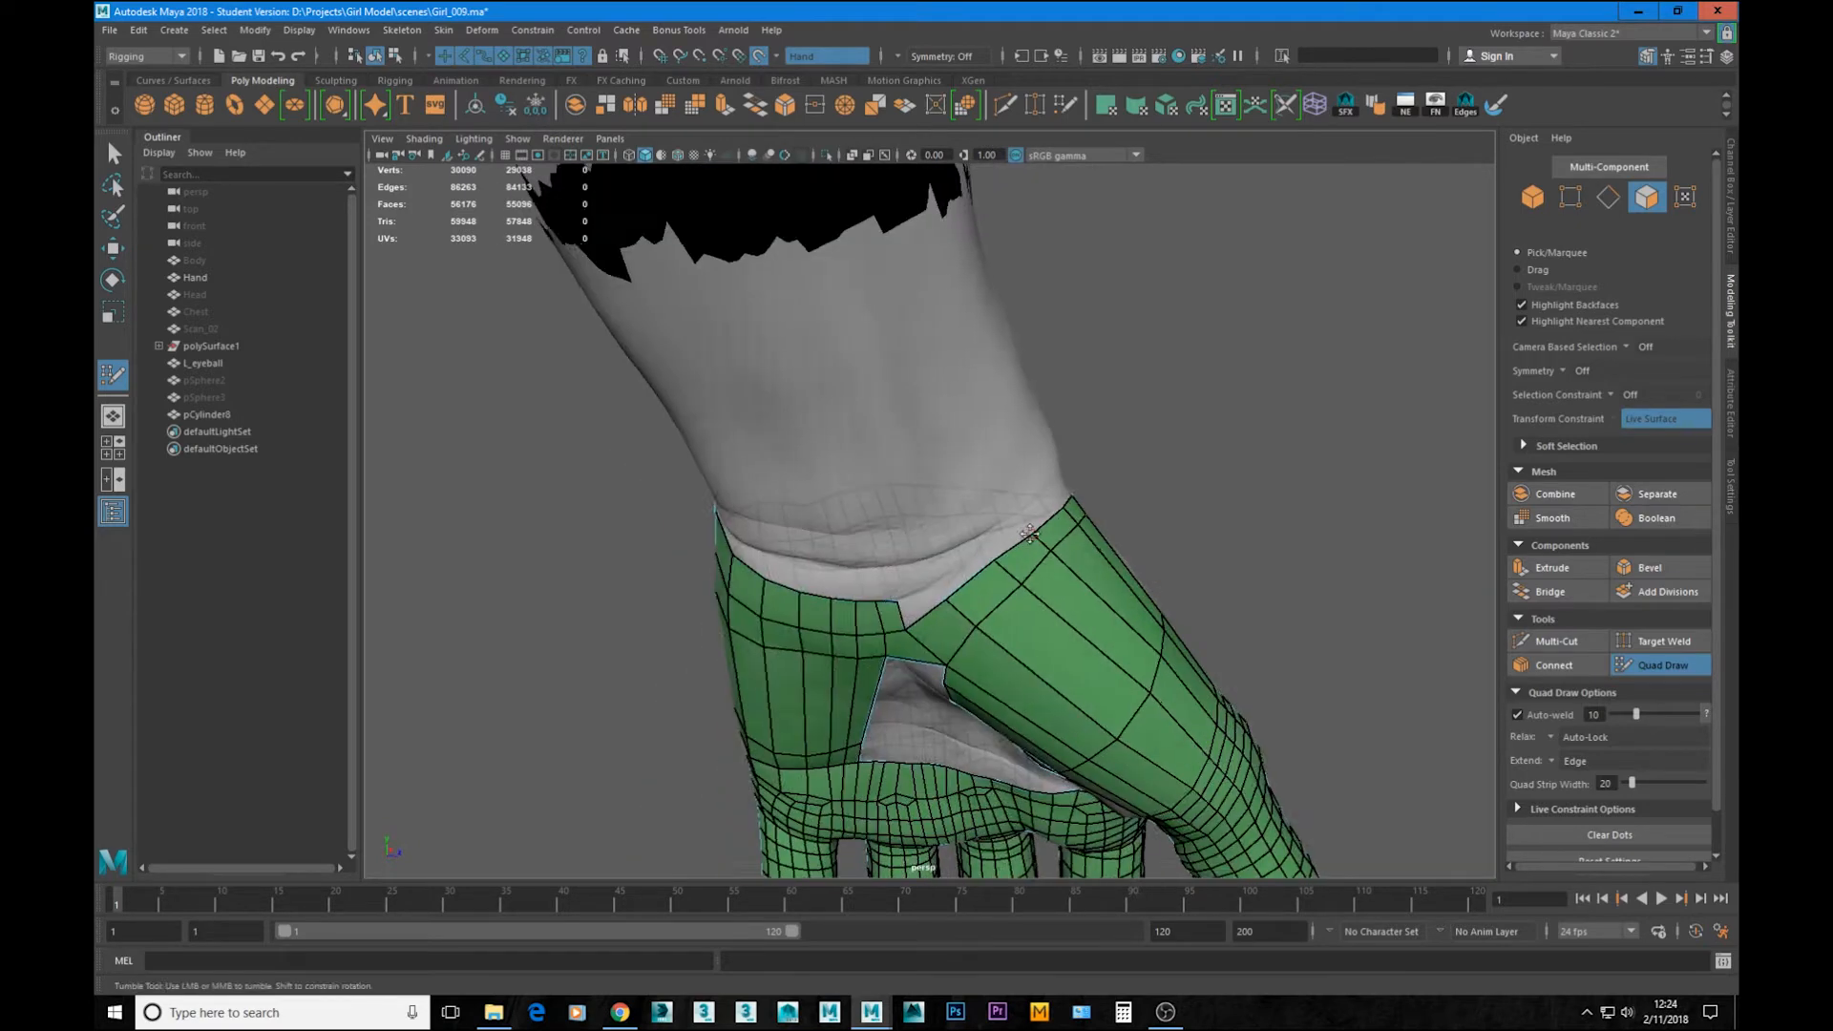
Step: Add a further row of quads around the wrist border, from the palm over the back of the hand to the thumb
alt+drag(1051, 534, 1107, 572)
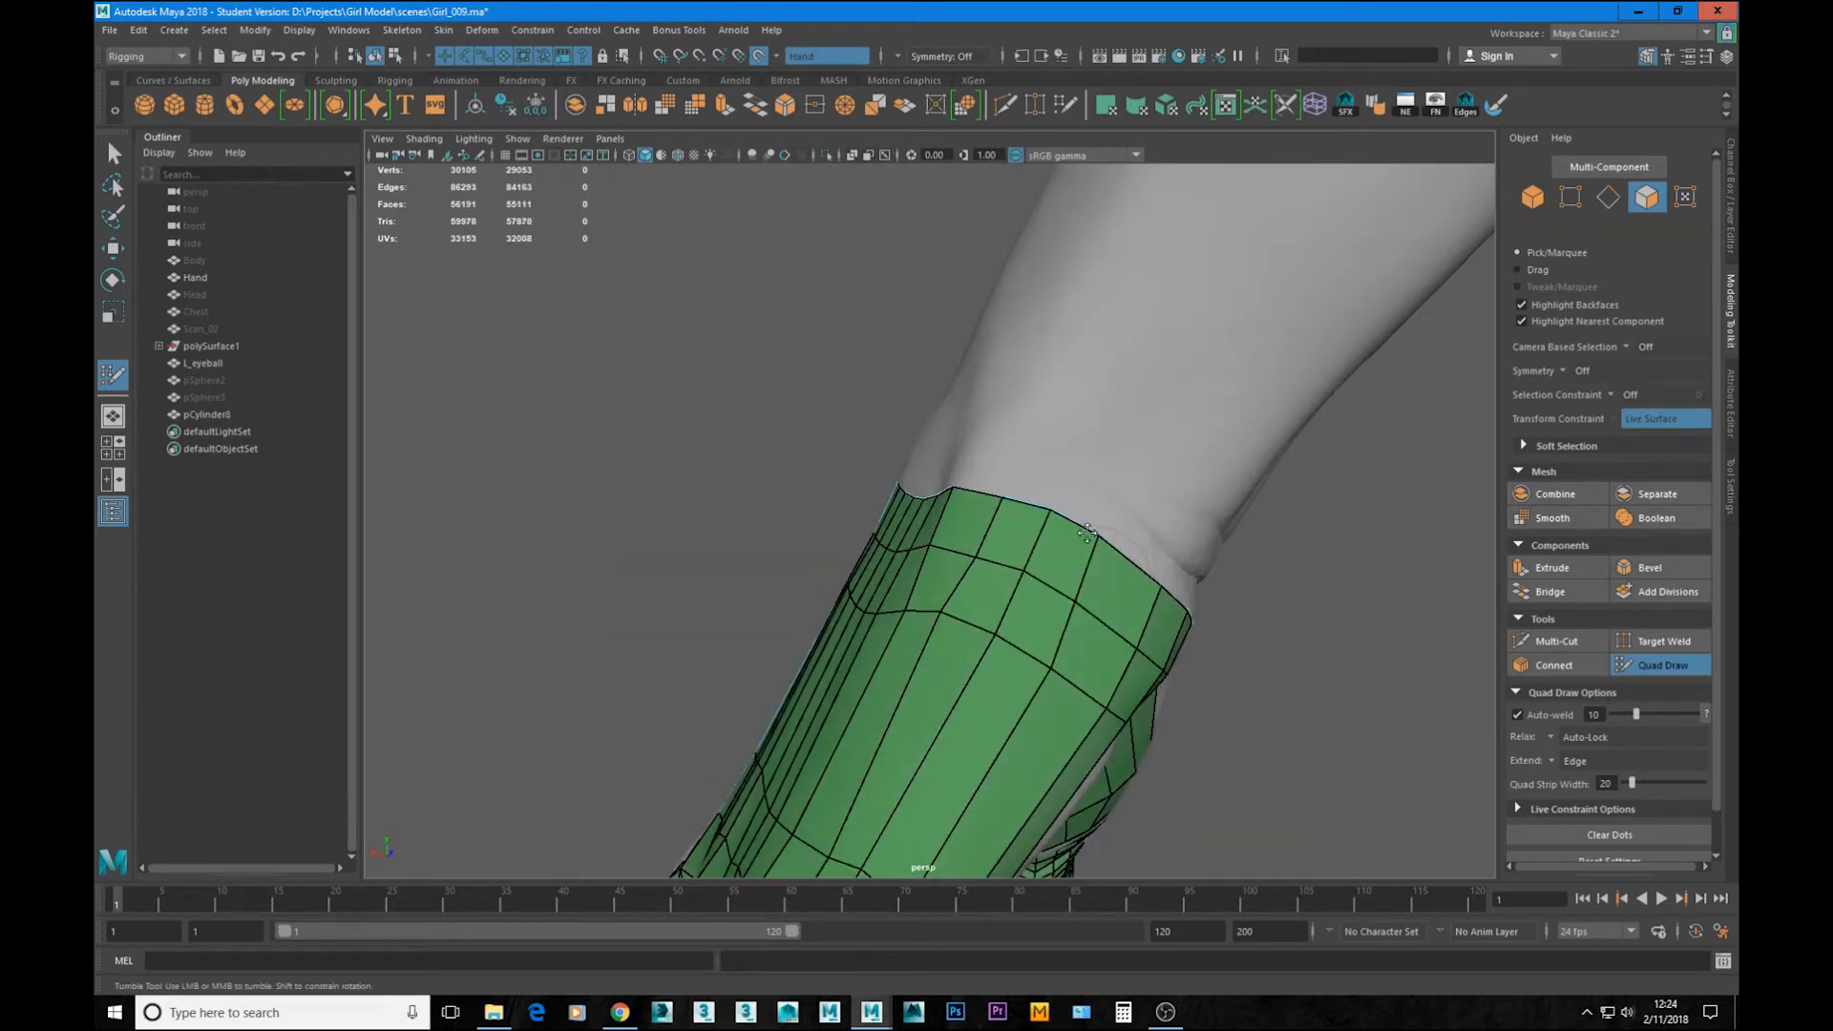
alt+drag(1051, 558, 991, 545)
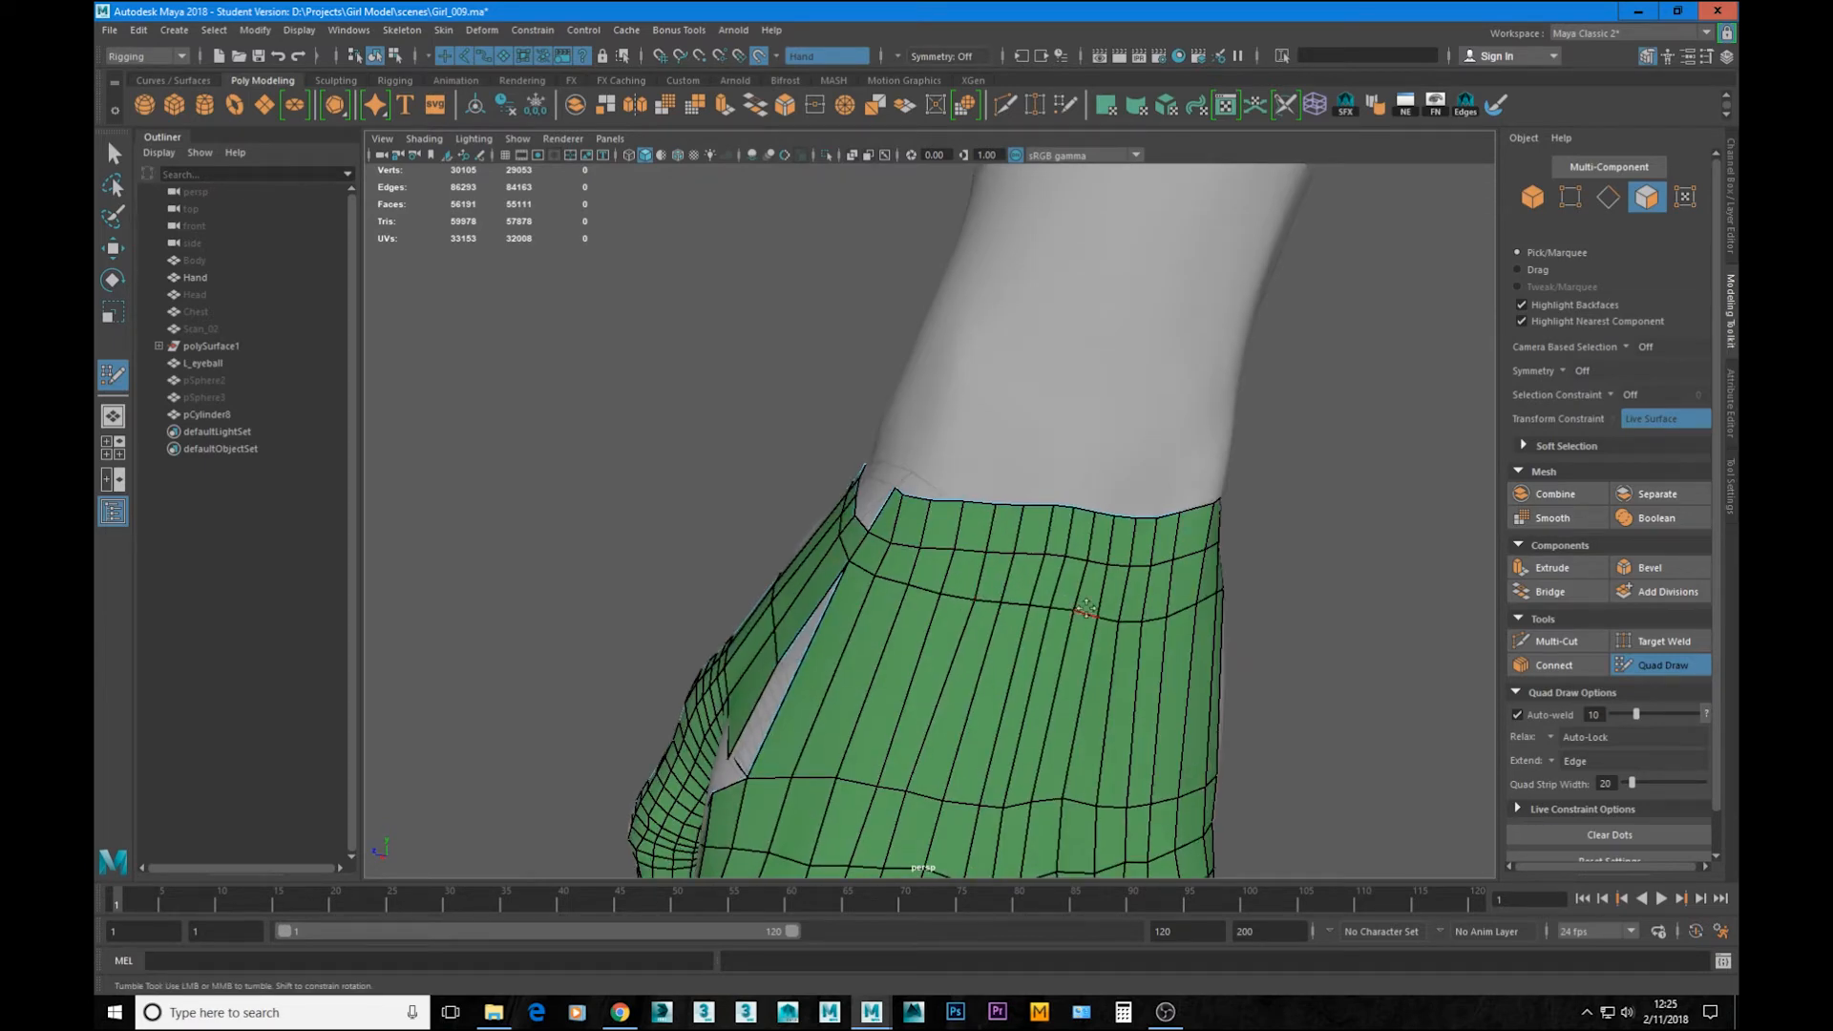
alt+drag(1085, 608, 995, 542)
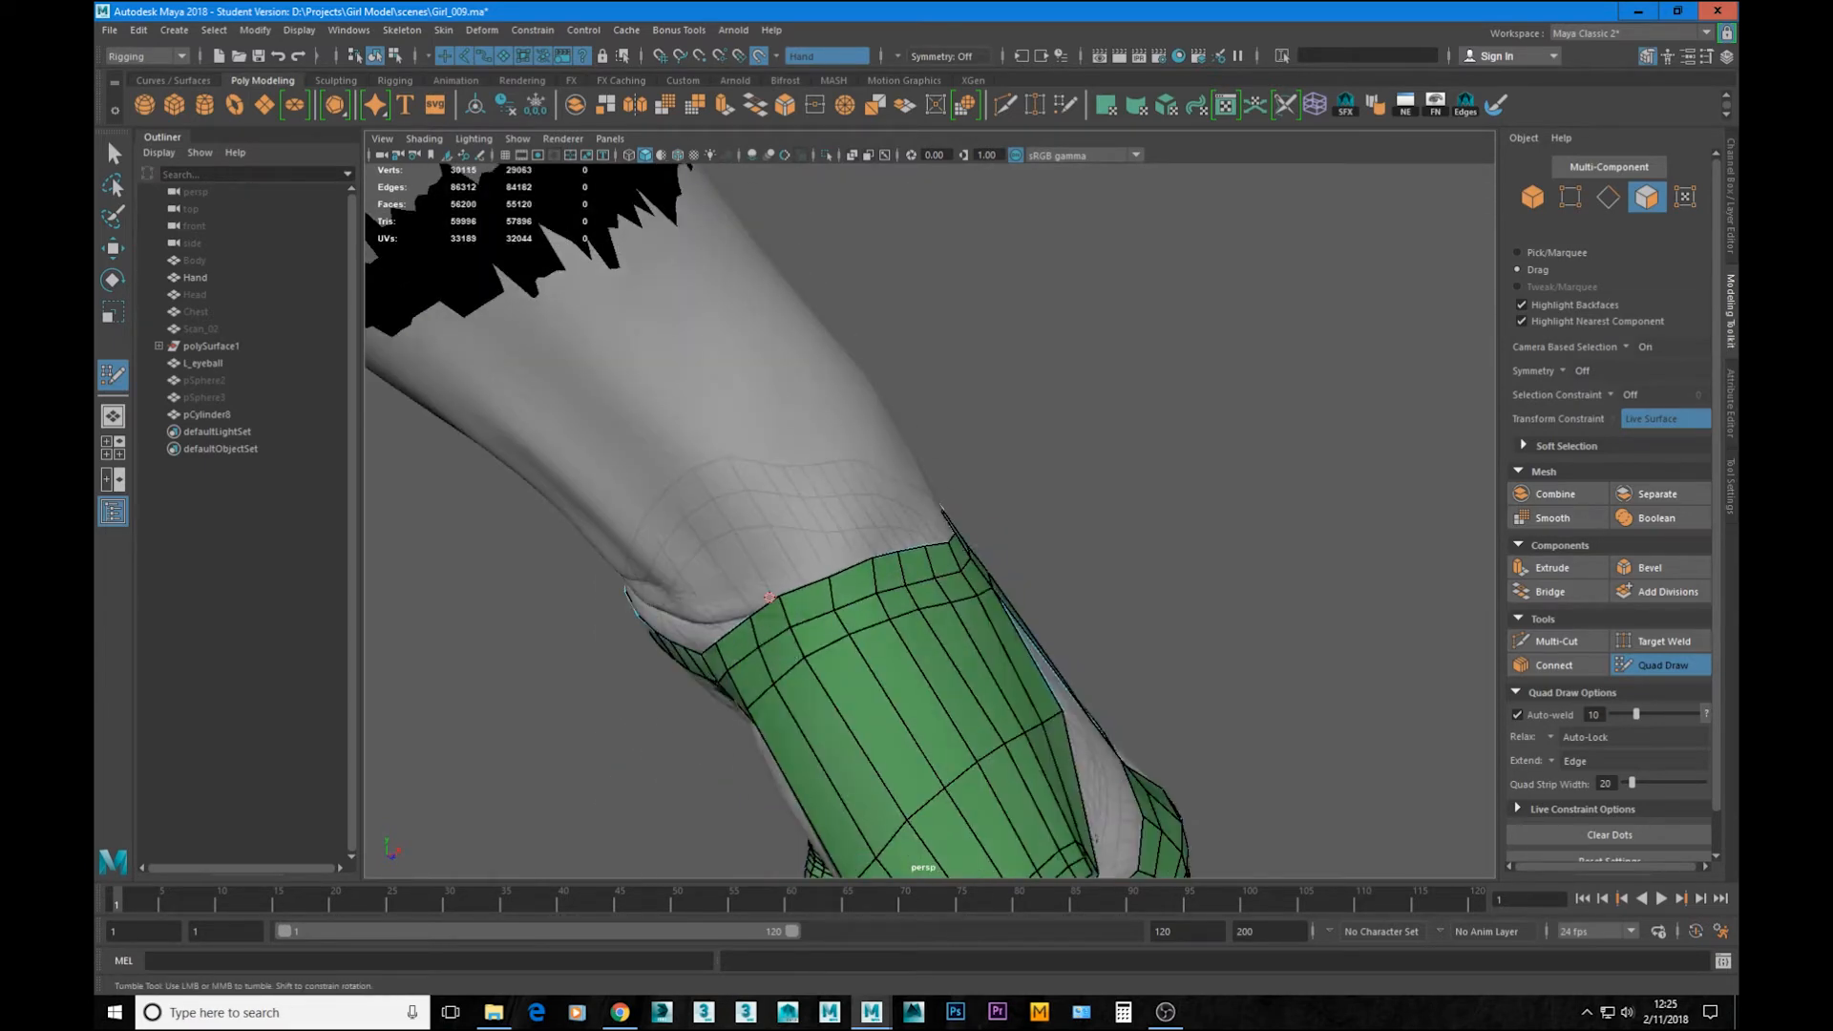
alt+drag(735, 573, 649, 583)
alt+right_drag(649, 582, 672, 588)
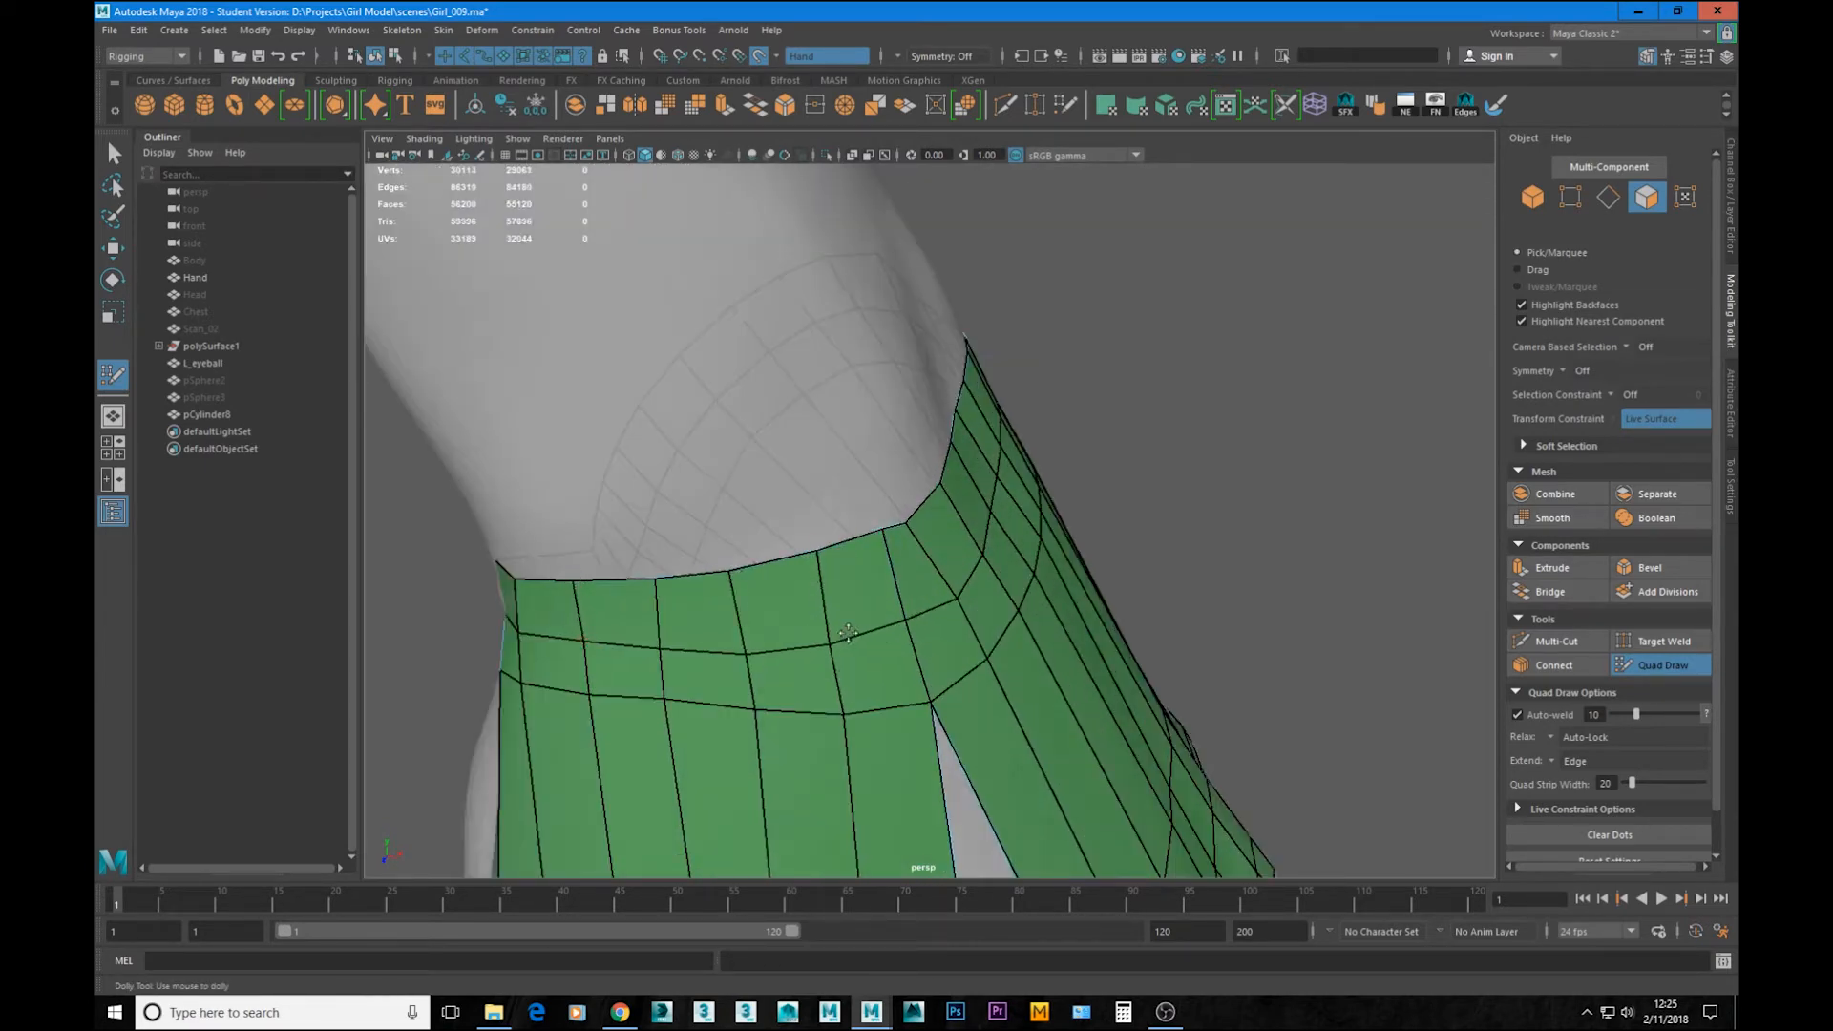
alt+drag(848, 633, 814, 685)
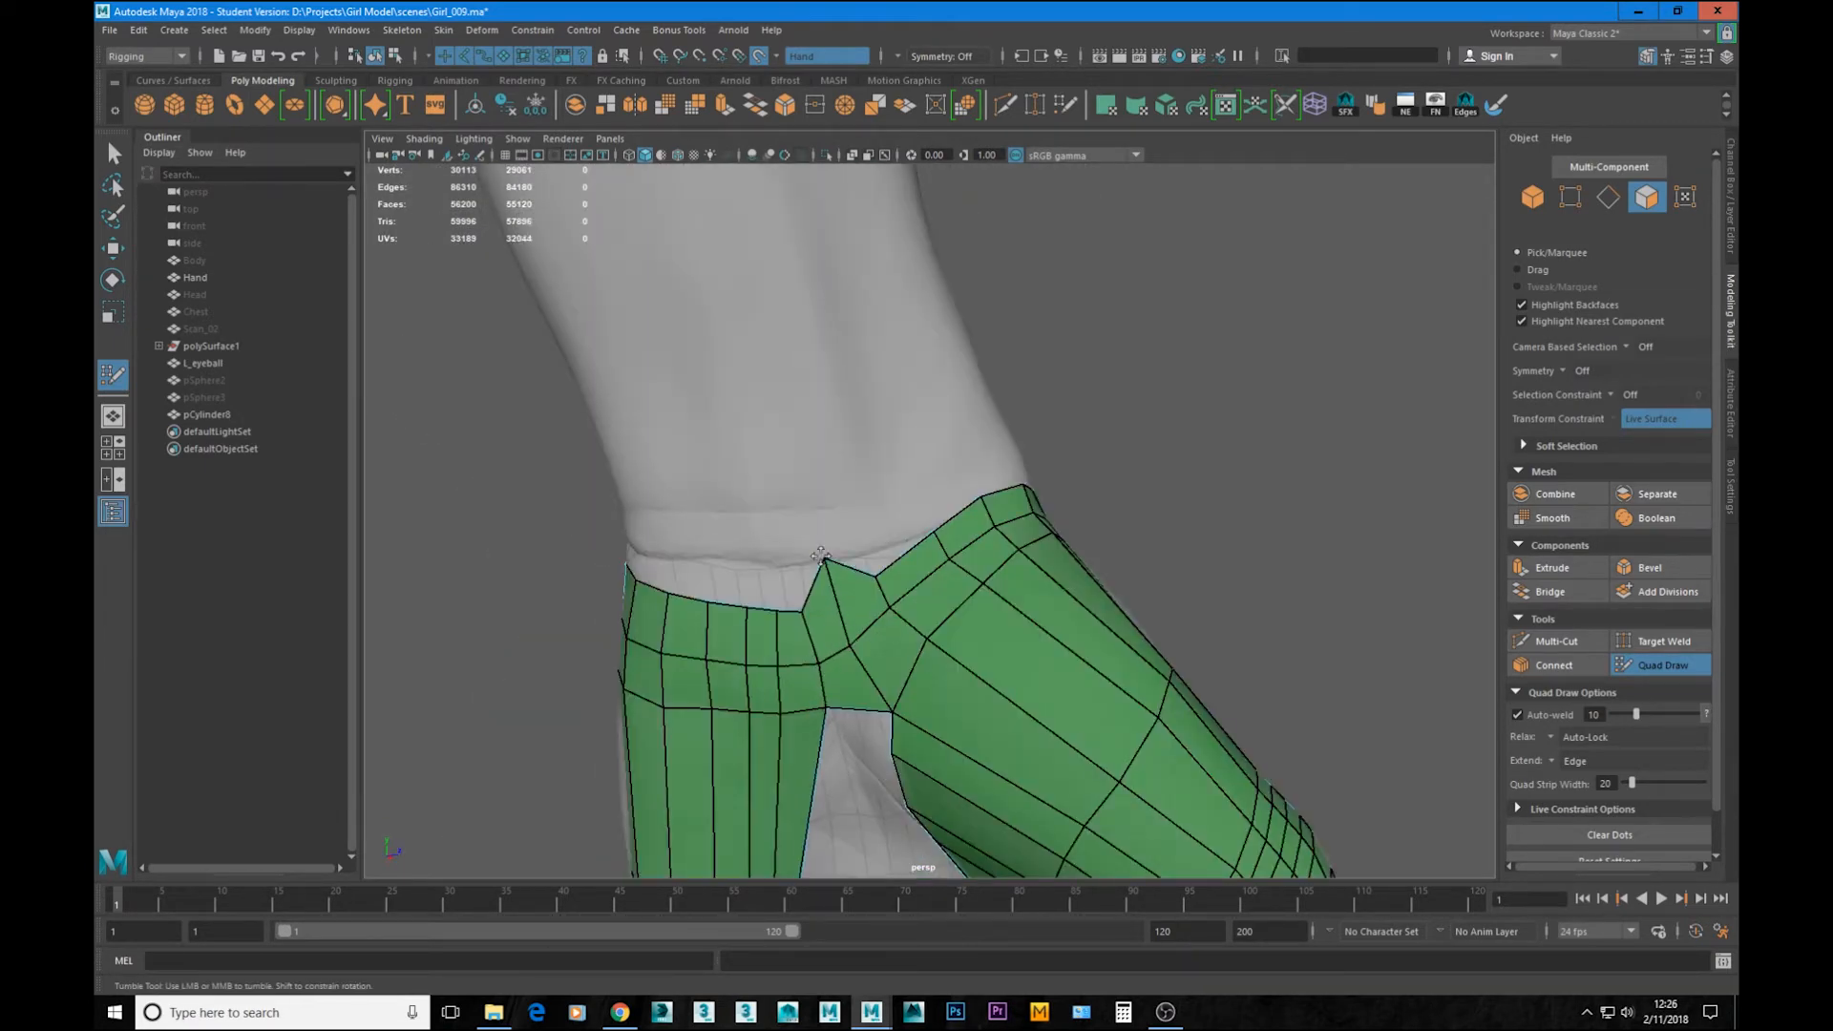
Step: Insert an edge loop through the long quads on the back of the hand, level with the thumb base
alt+drag(715, 550, 933, 490)
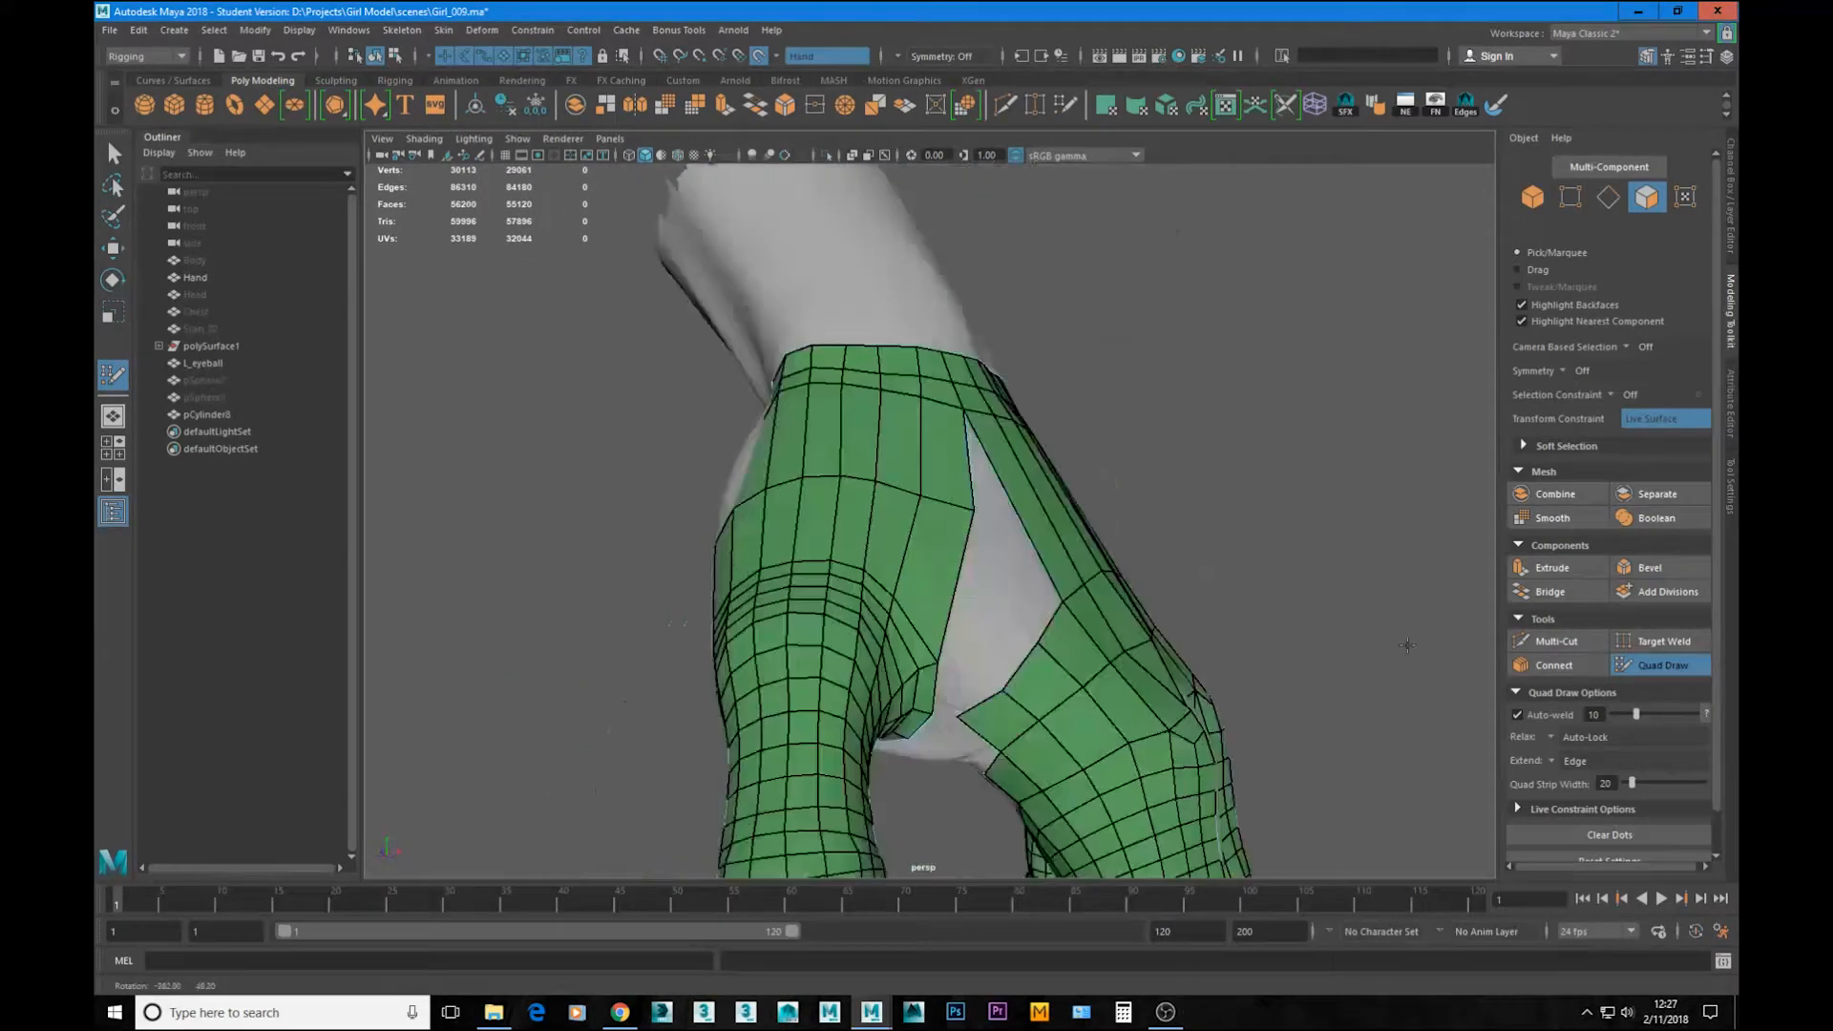
alt+drag(830, 549, 800, 556)
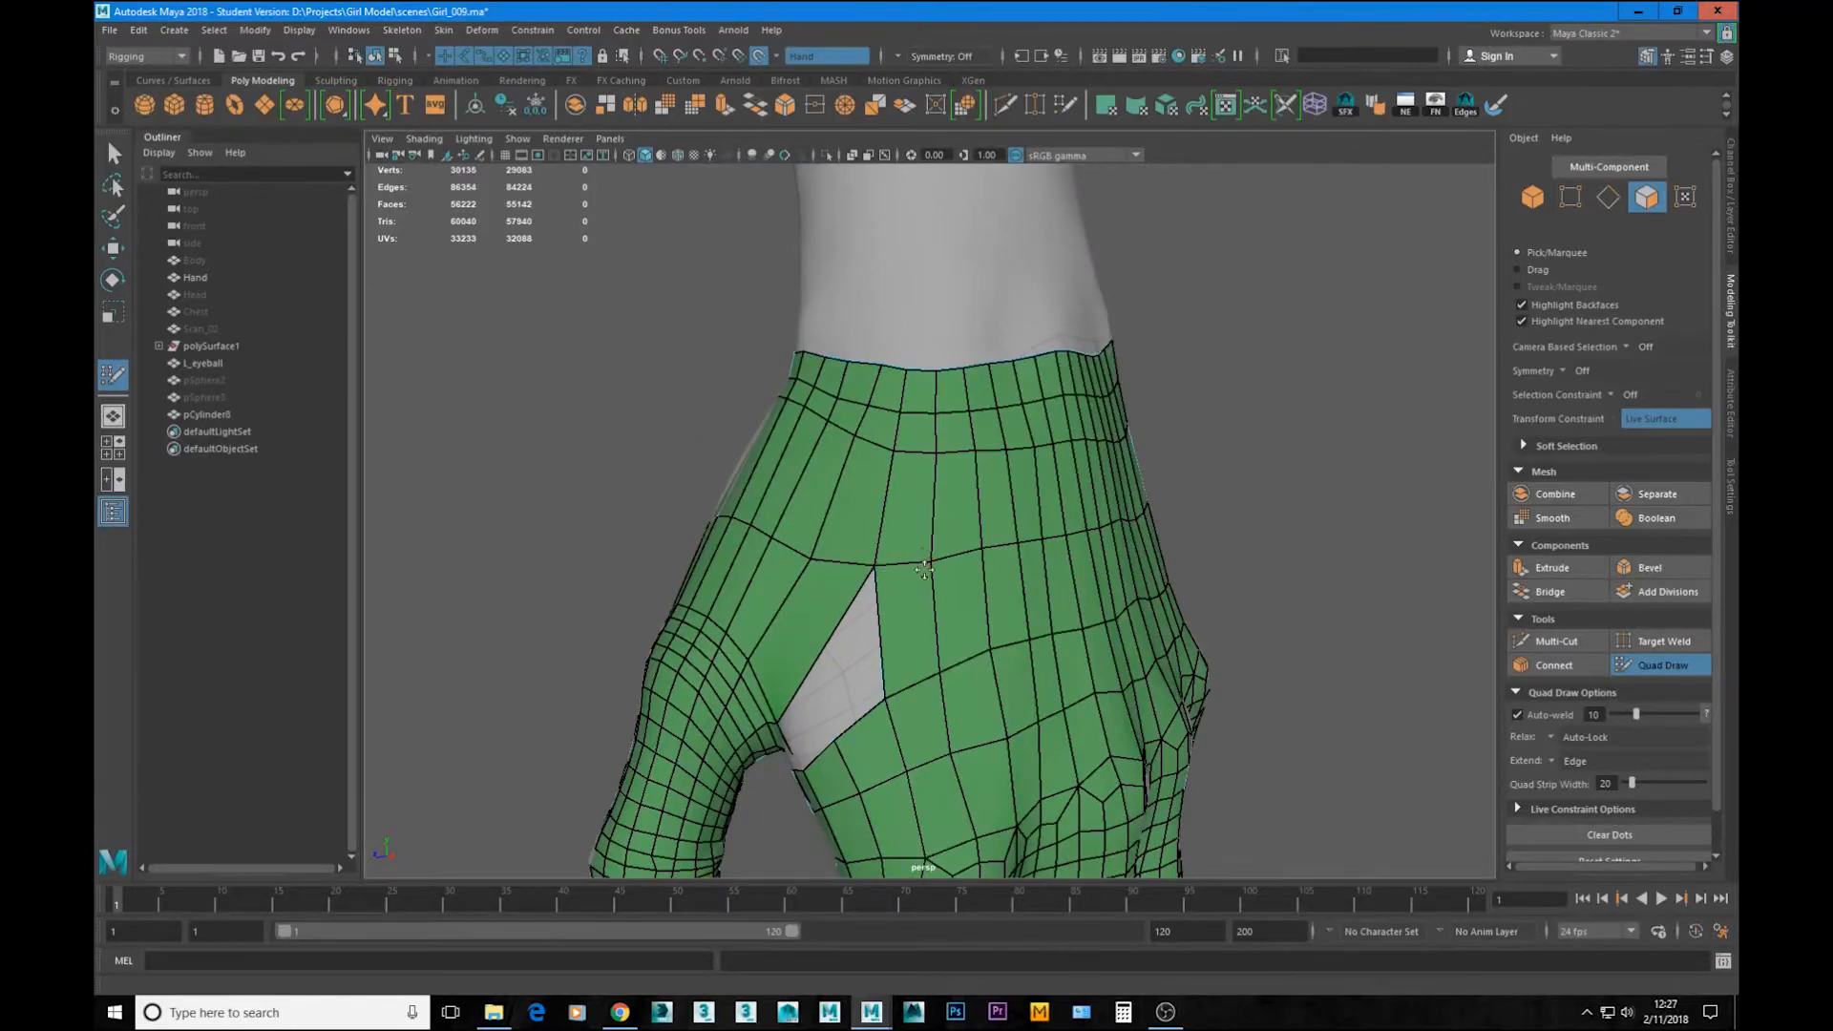
alt+drag(924, 570, 783, 425)
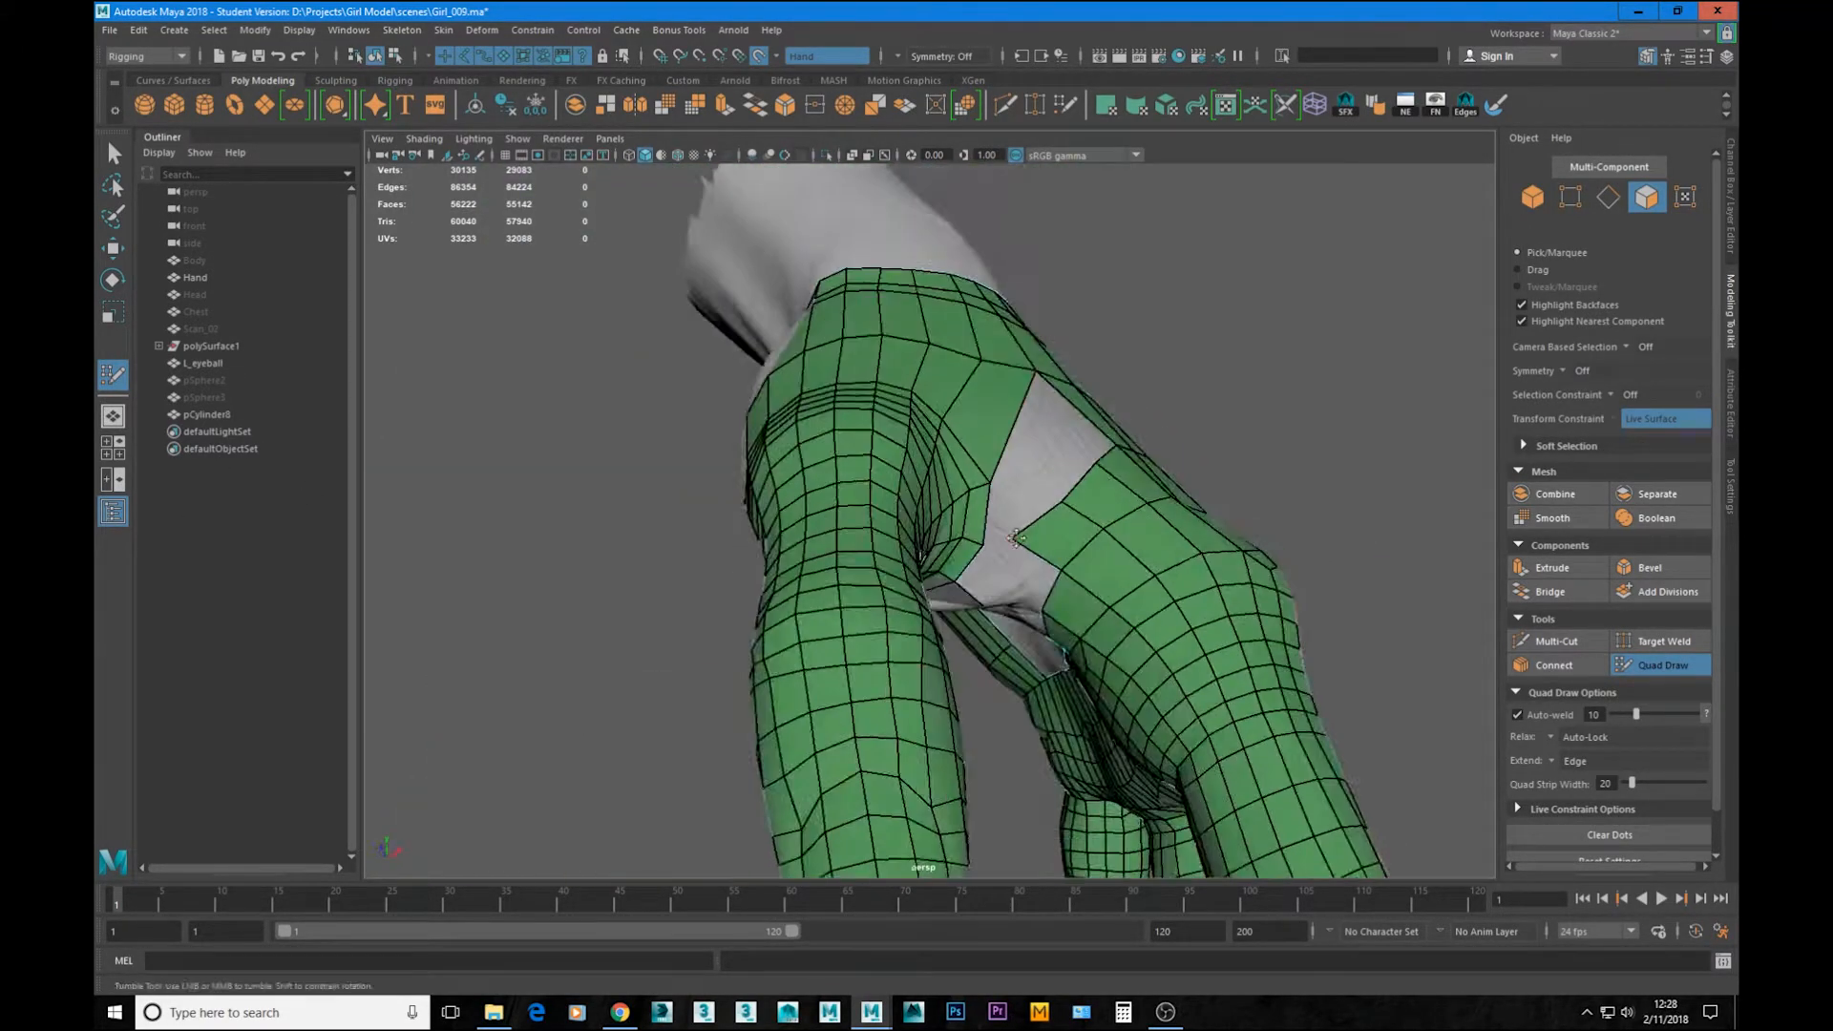
Step: Fill the gap between the thumb base and the back of the hand with quads
alt+drag(1016, 539, 1108, 487)
alt+right_drag(1108, 487, 1029, 357)
shift+click(1026, 521)
alt+middle_drag(1029, 357, 978, 503)
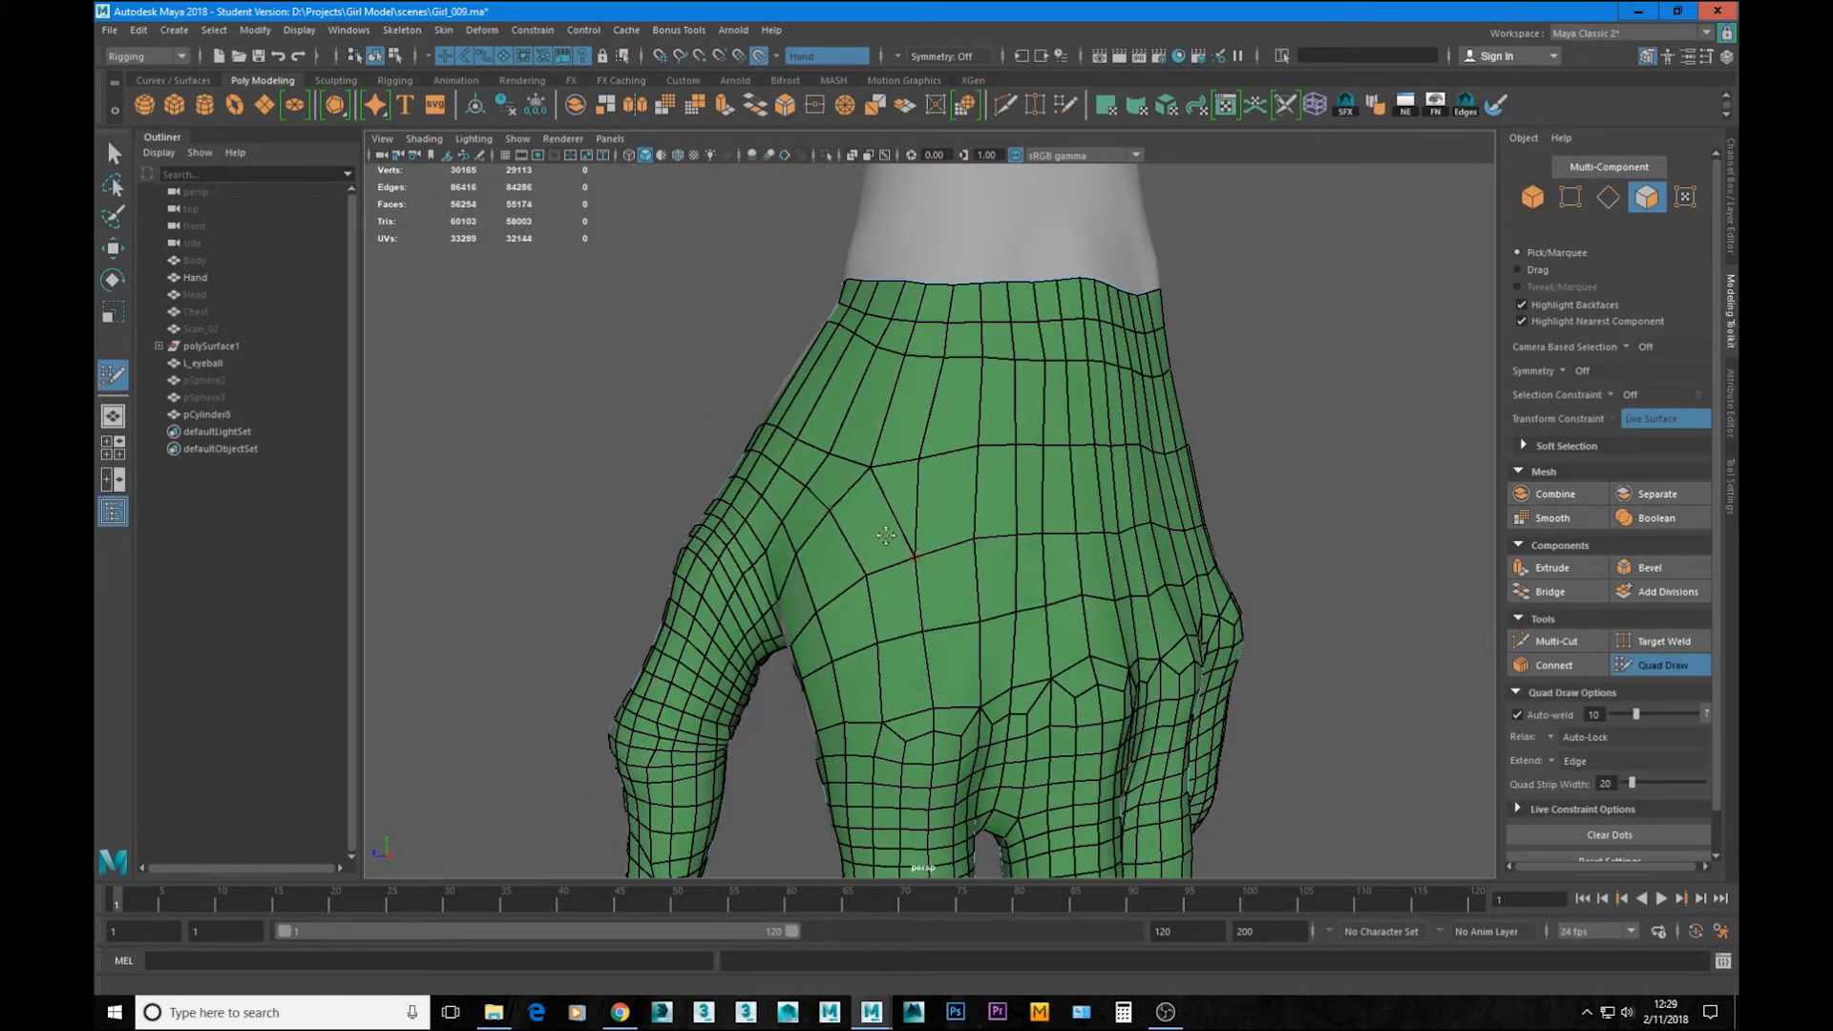
mouse_move(886, 535)
alt+mouse_down()
mouse_move(1014, 565)
mouse_move(864, 516)
alt+mouse_up()
alt+right_drag(864, 515, 1035, 524)
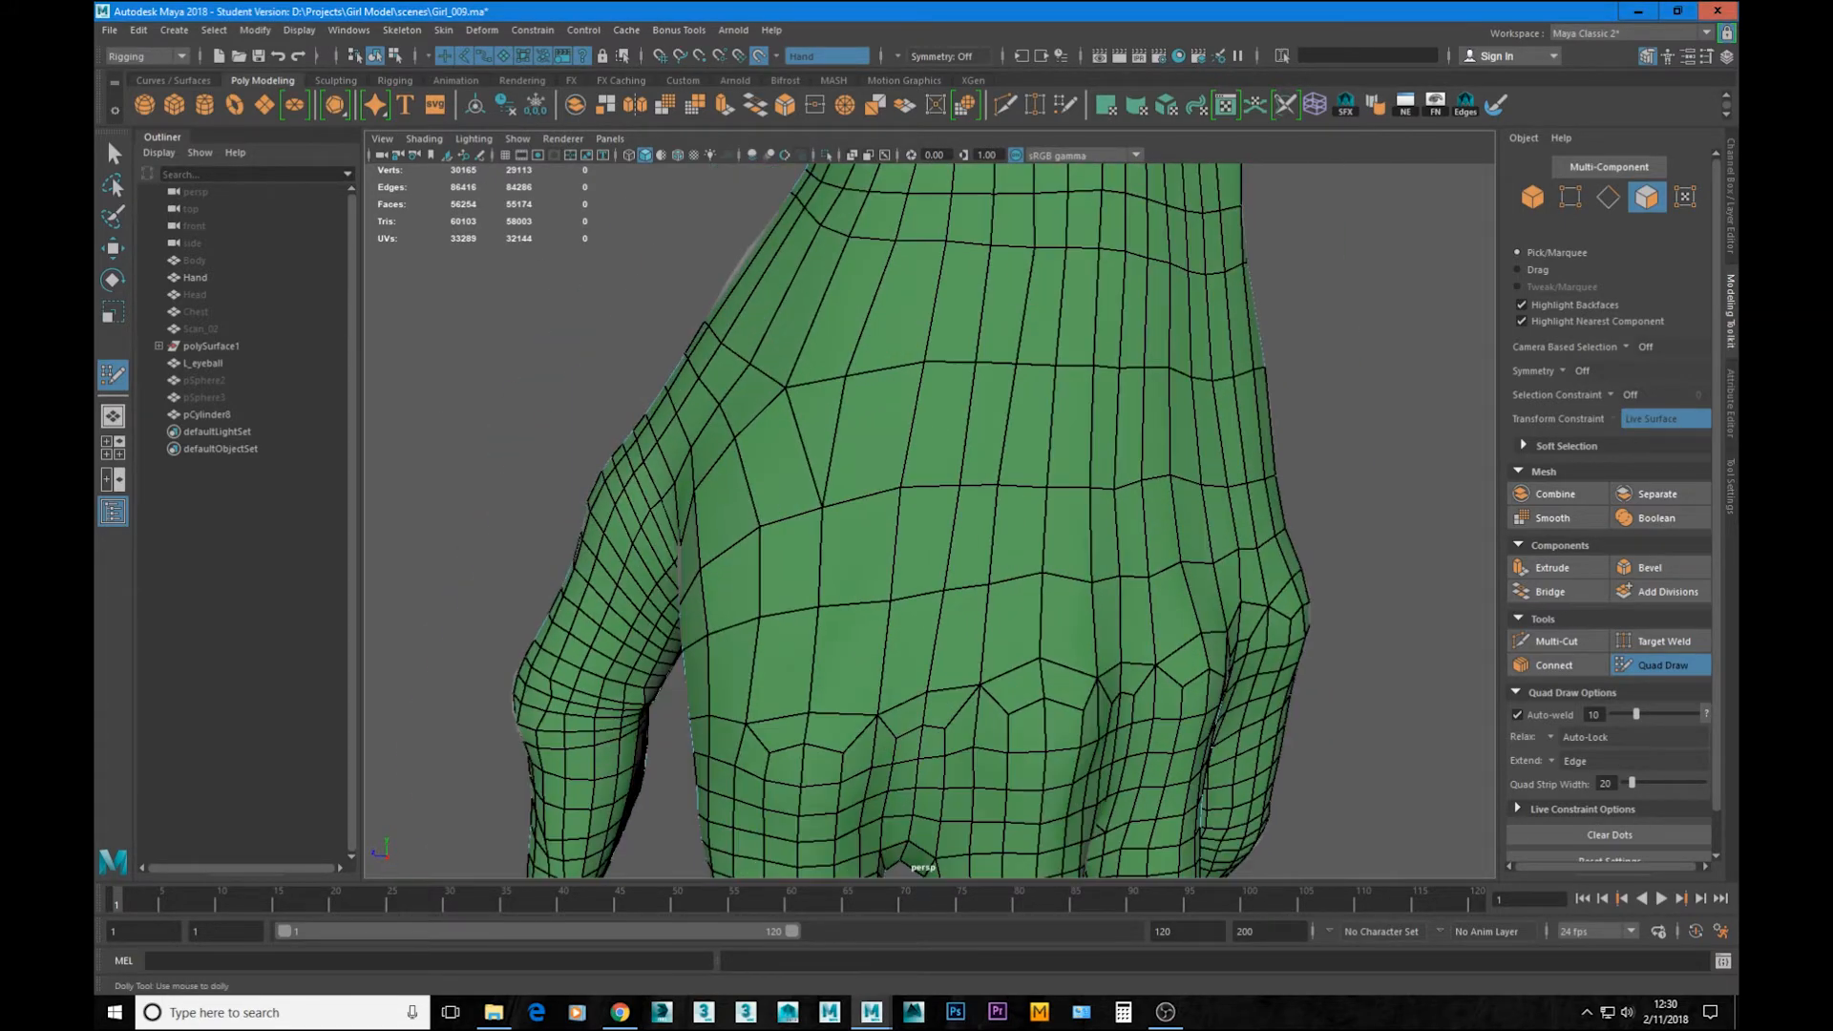
key(alt+Tab)
alt+drag(749, 487, 755, 534)
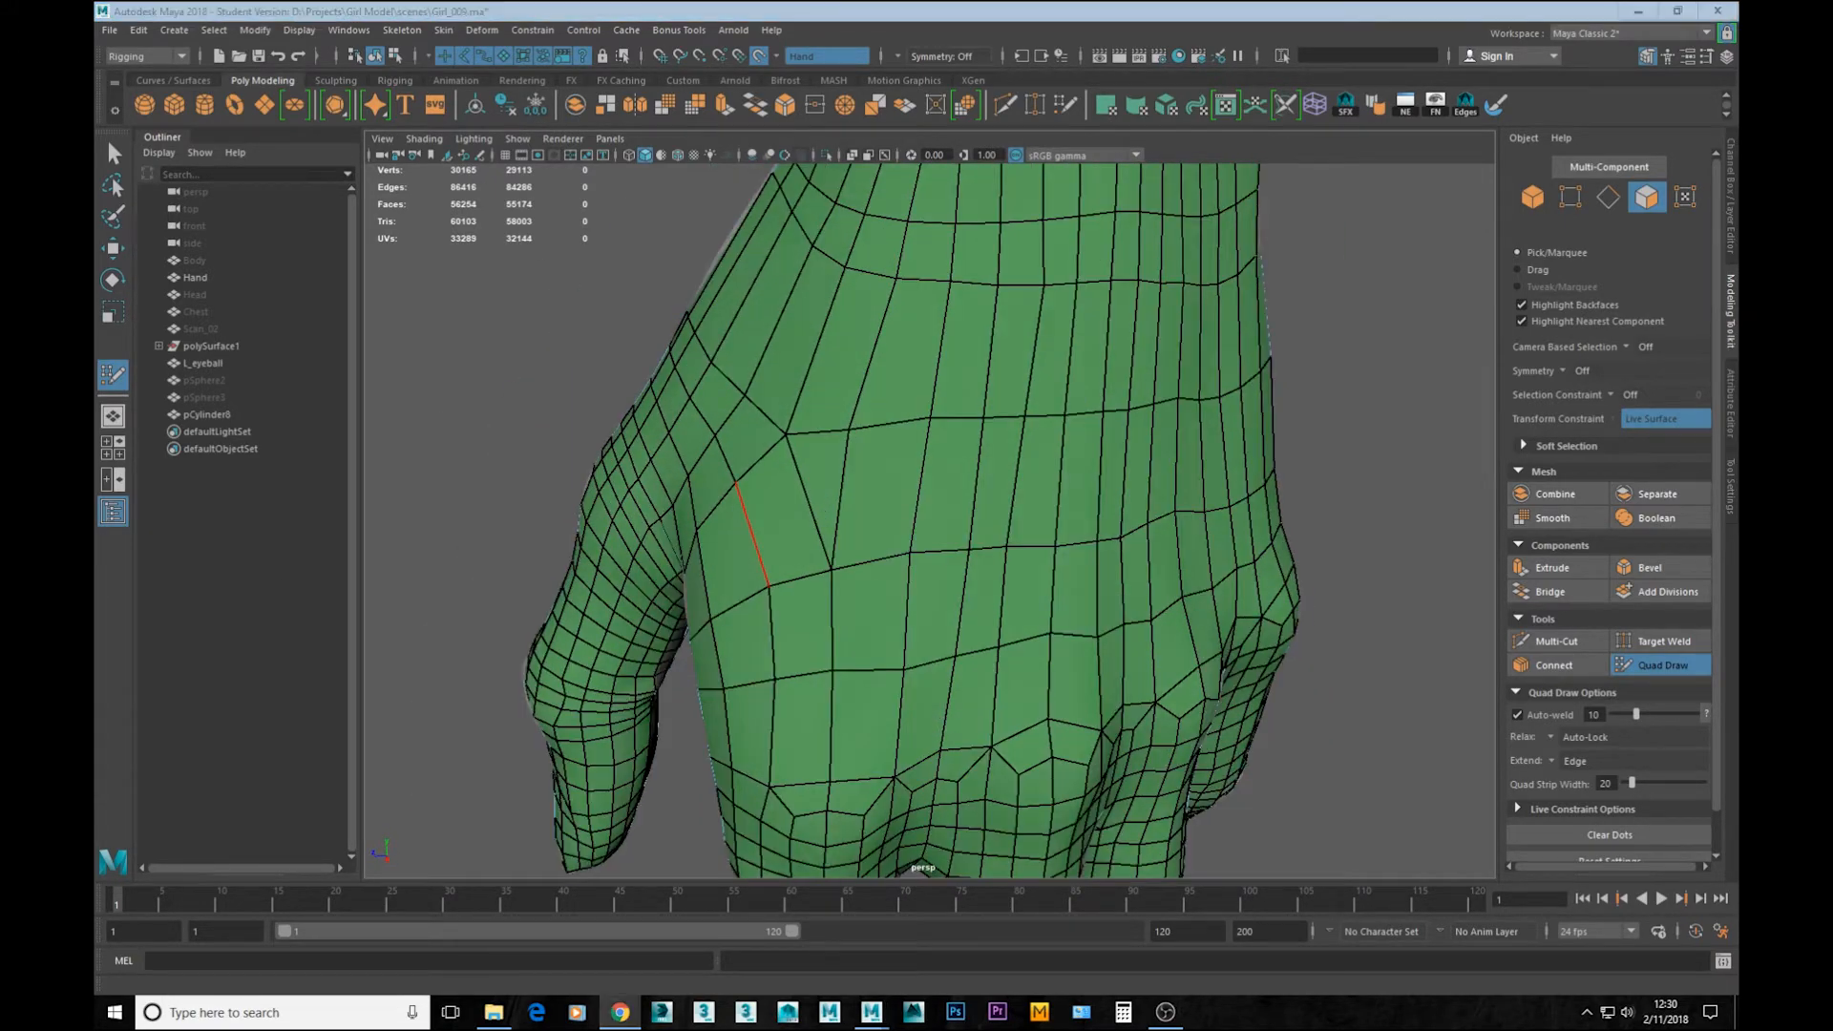
Step: Insert an edge loop around the hand below the wrist and extend the palm's side strip toward the thumb pad
alt+drag(917, 449, 942, 401)
alt+drag(957, 465, 841, 515)
key(Tab)
drag(856, 451, 850, 524)
alt+right_drag(850, 523, 898, 516)
Step: Weld the extended palm quads to the thumb pad, closing the narrow gap at the heel of the palm
drag(804, 311, 838, 360)
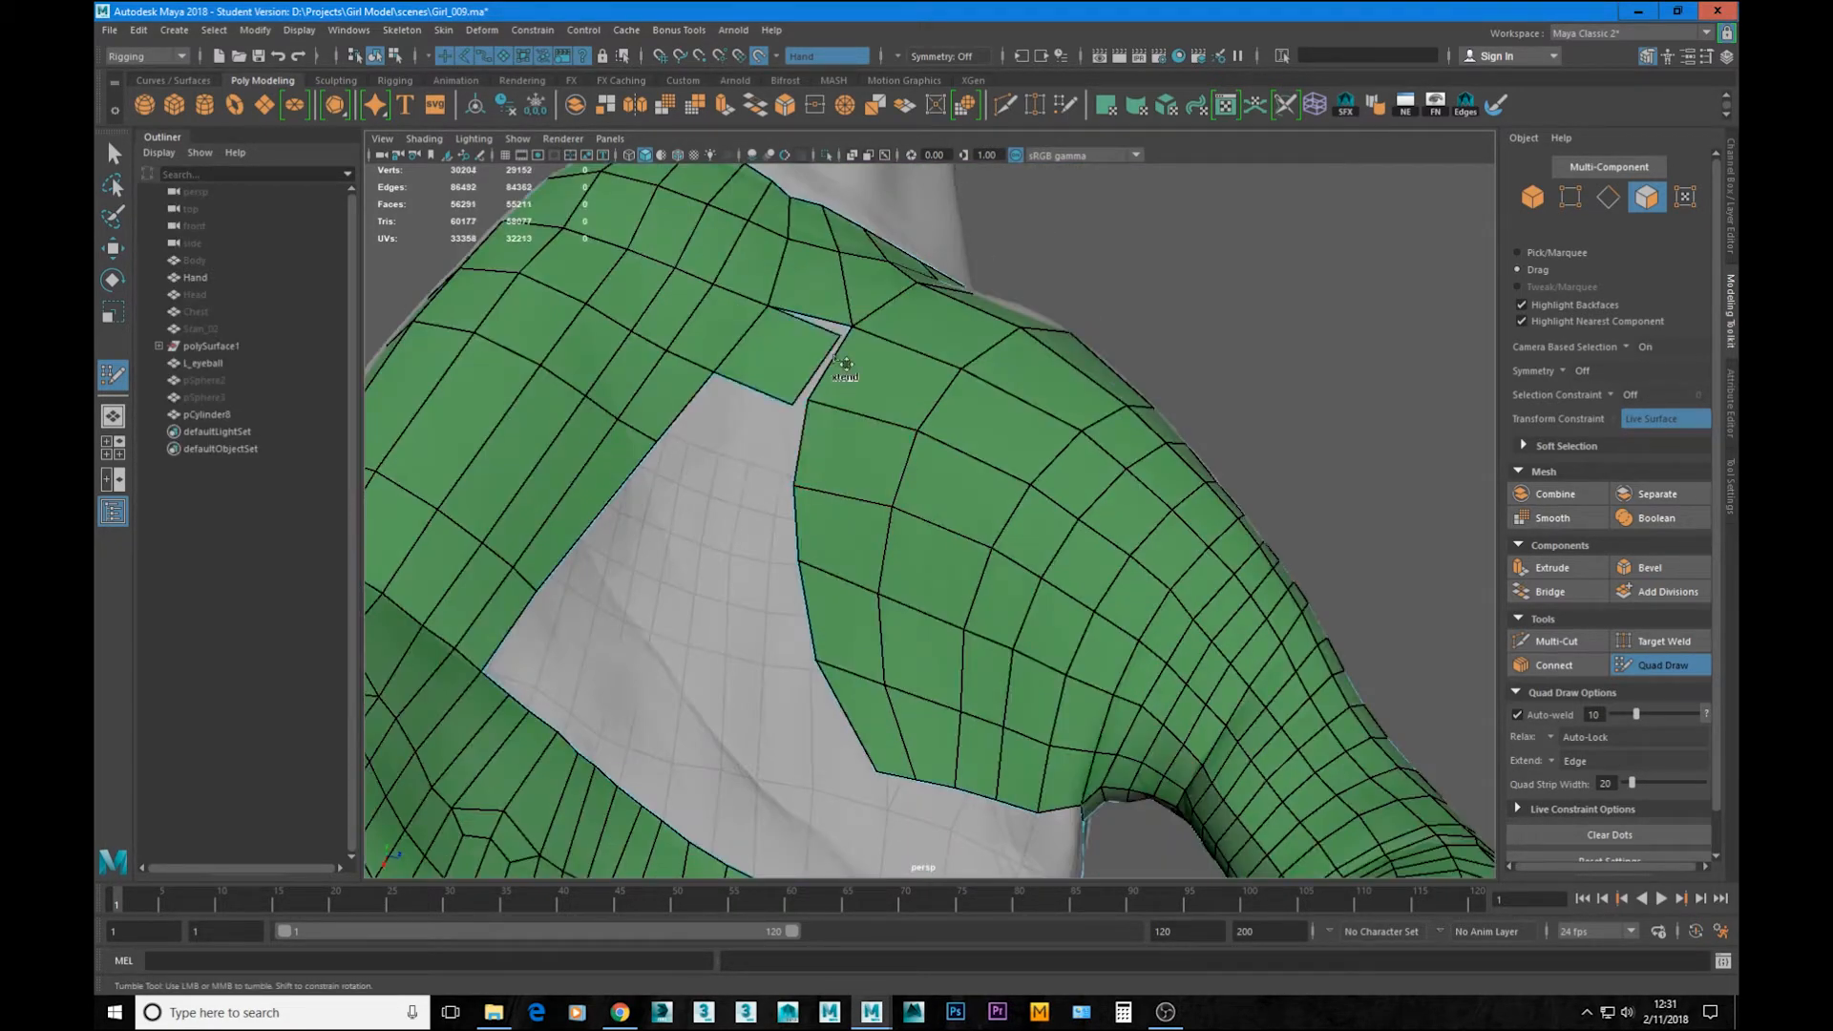
drag(716, 380, 673, 405)
mouse_move(840, 430)
alt+right_down()
mouse_move(783, 439)
mouse_move(840, 458)
alt+right_up()
alt+middle_drag(840, 458, 846, 527)
ctrl+click(759, 575)
alt+right_drag(791, 563, 669, 573)
alt+drag(669, 572, 736, 716)
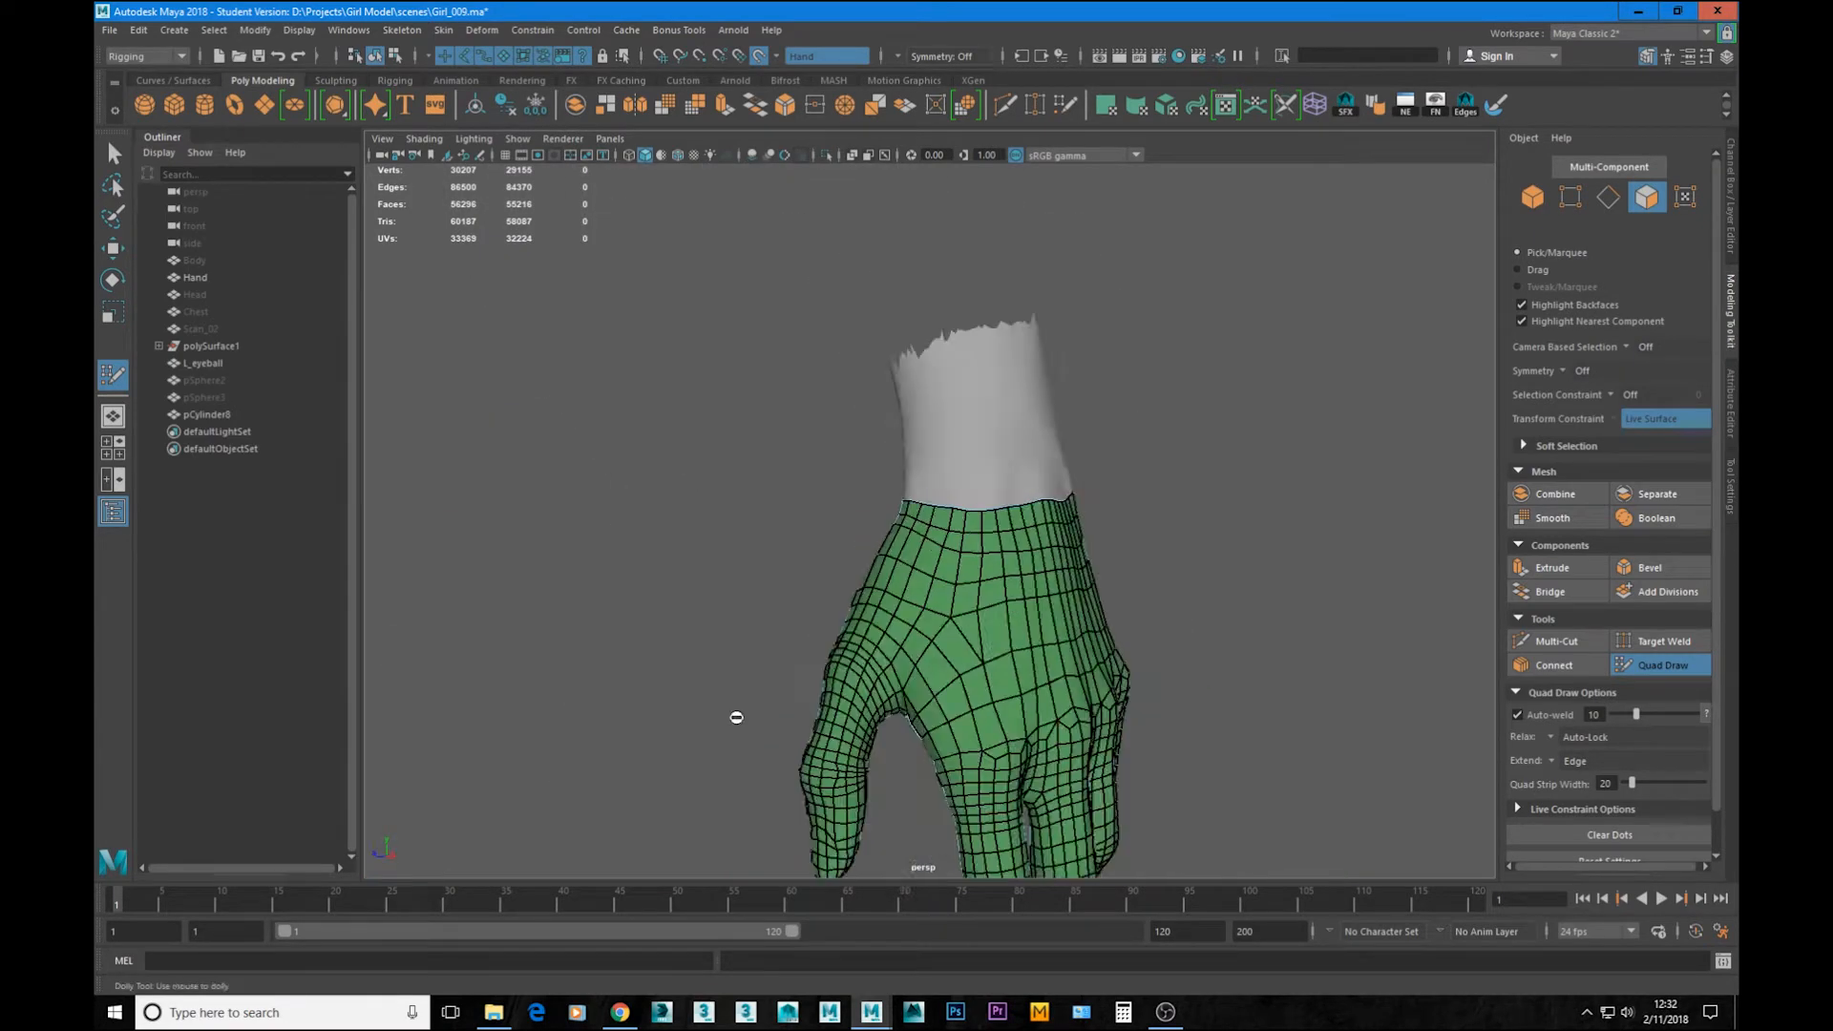
alt+right_drag(736, 716, 929, 430)
alt+middle_drag(929, 430, 893, 468)
ctrl+shift+click(944, 324)
alt+middle_drag(876, 590, 904, 542)
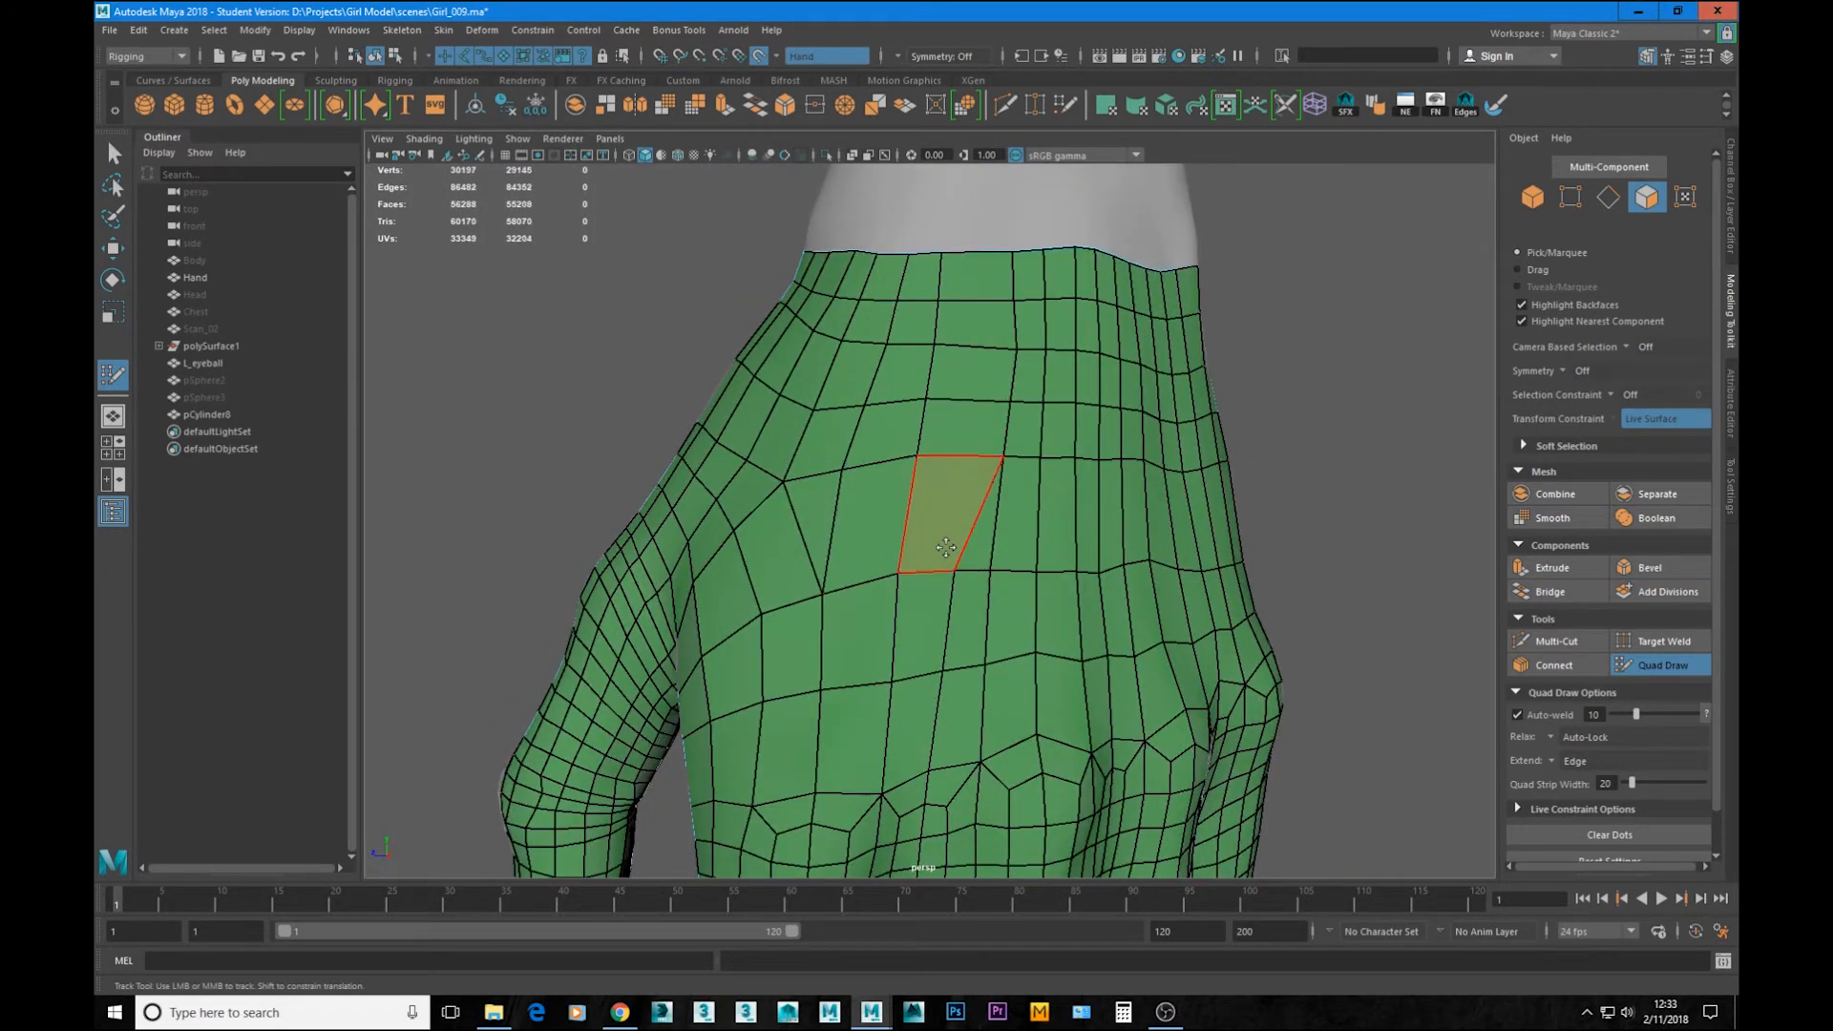
key(ctrl+z)
key(ctrl+z)
key(ctrl+z)
key(ctrl+z)
alt+right_drag(1074, 573, 1018, 581)
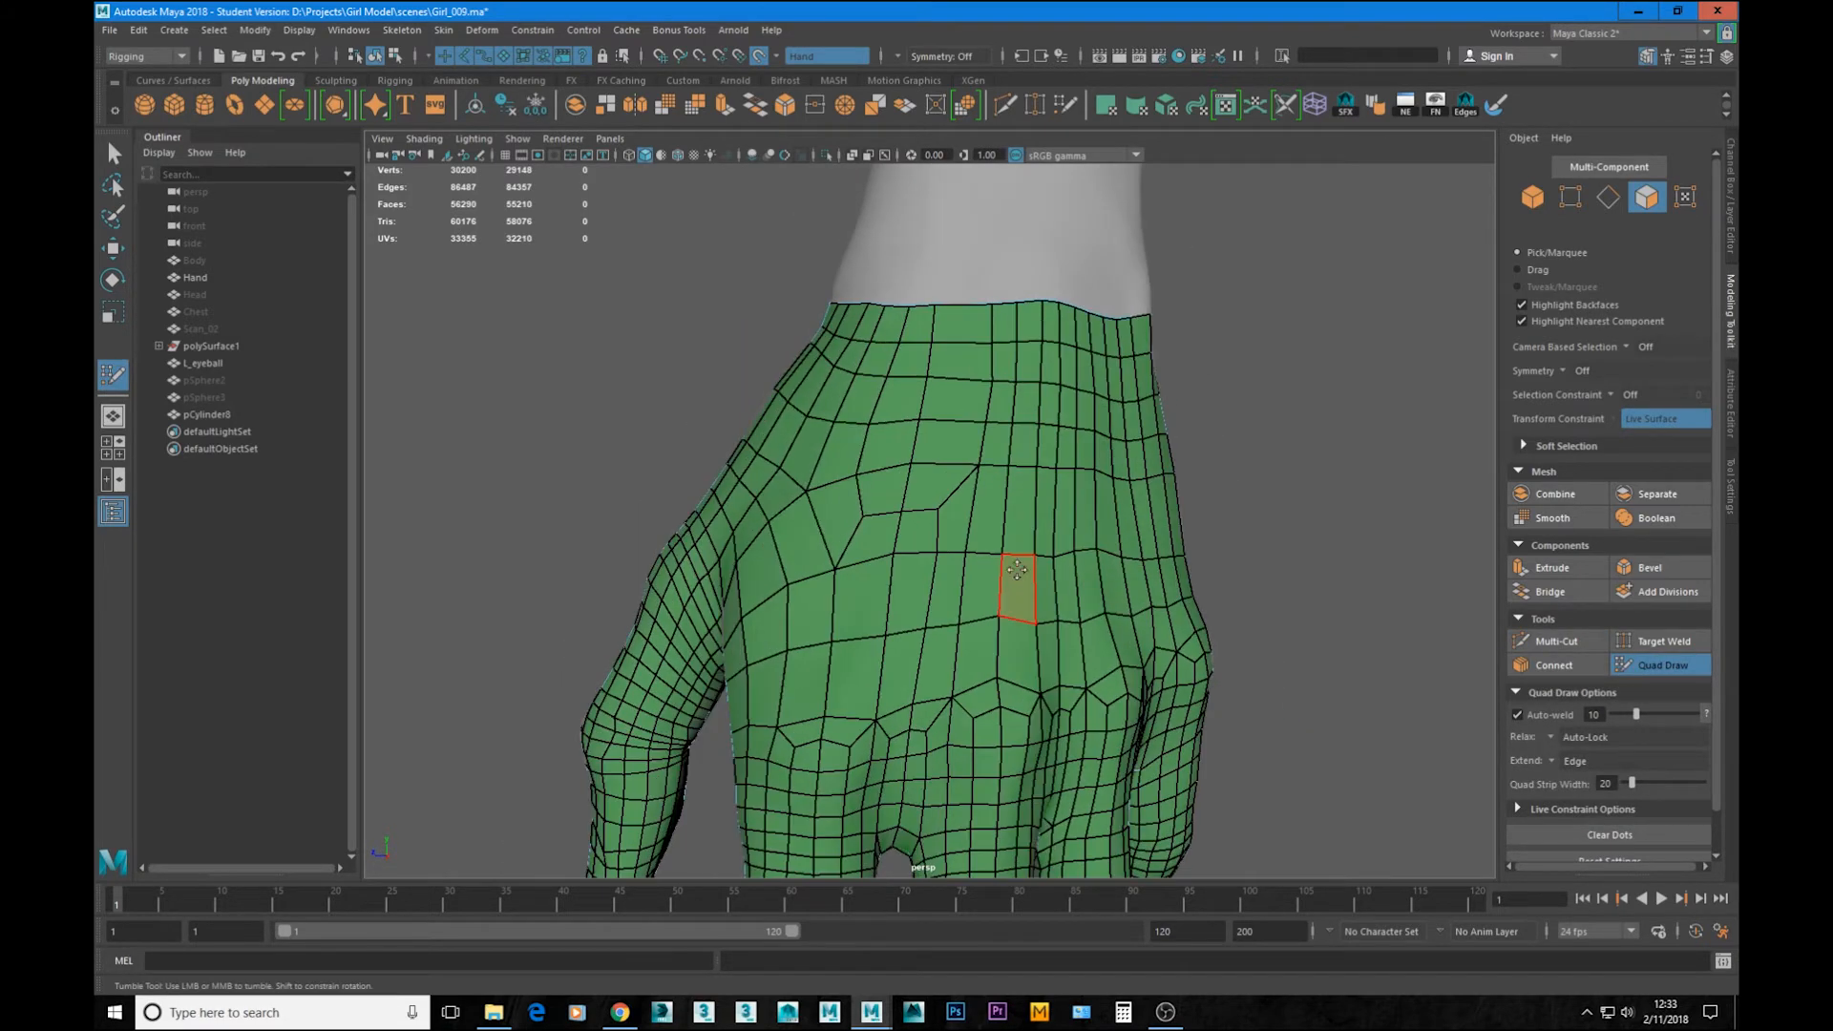
key(ctrl+z)
key(shift+z)
Step: Fill the open webbing between the thumb and the index finger with quads
alt+drag(857, 486, 793, 496)
alt+drag(937, 659, 1060, 535)
ctrl+click(864, 573)
alt+drag(864, 573, 896, 491)
alt+right_drag(897, 490, 1068, 458)
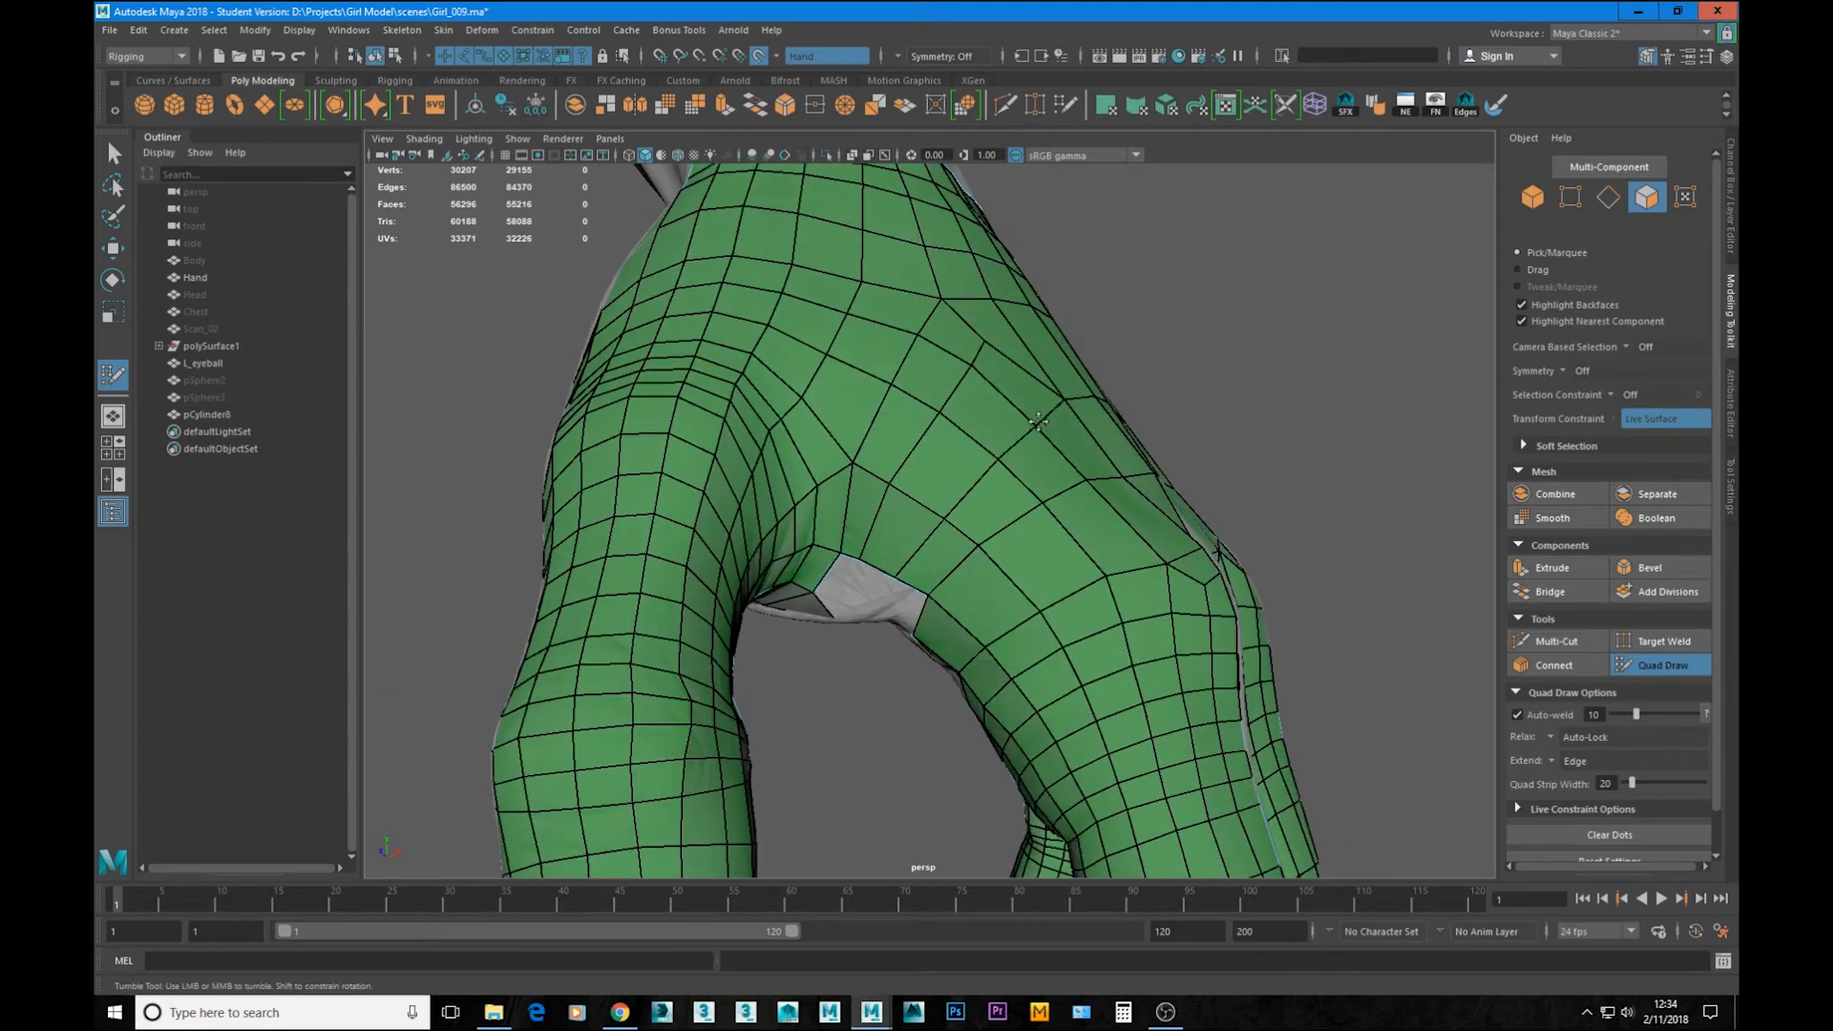
alt+drag(1068, 458, 900, 433)
alt+drag(867, 361, 964, 535)
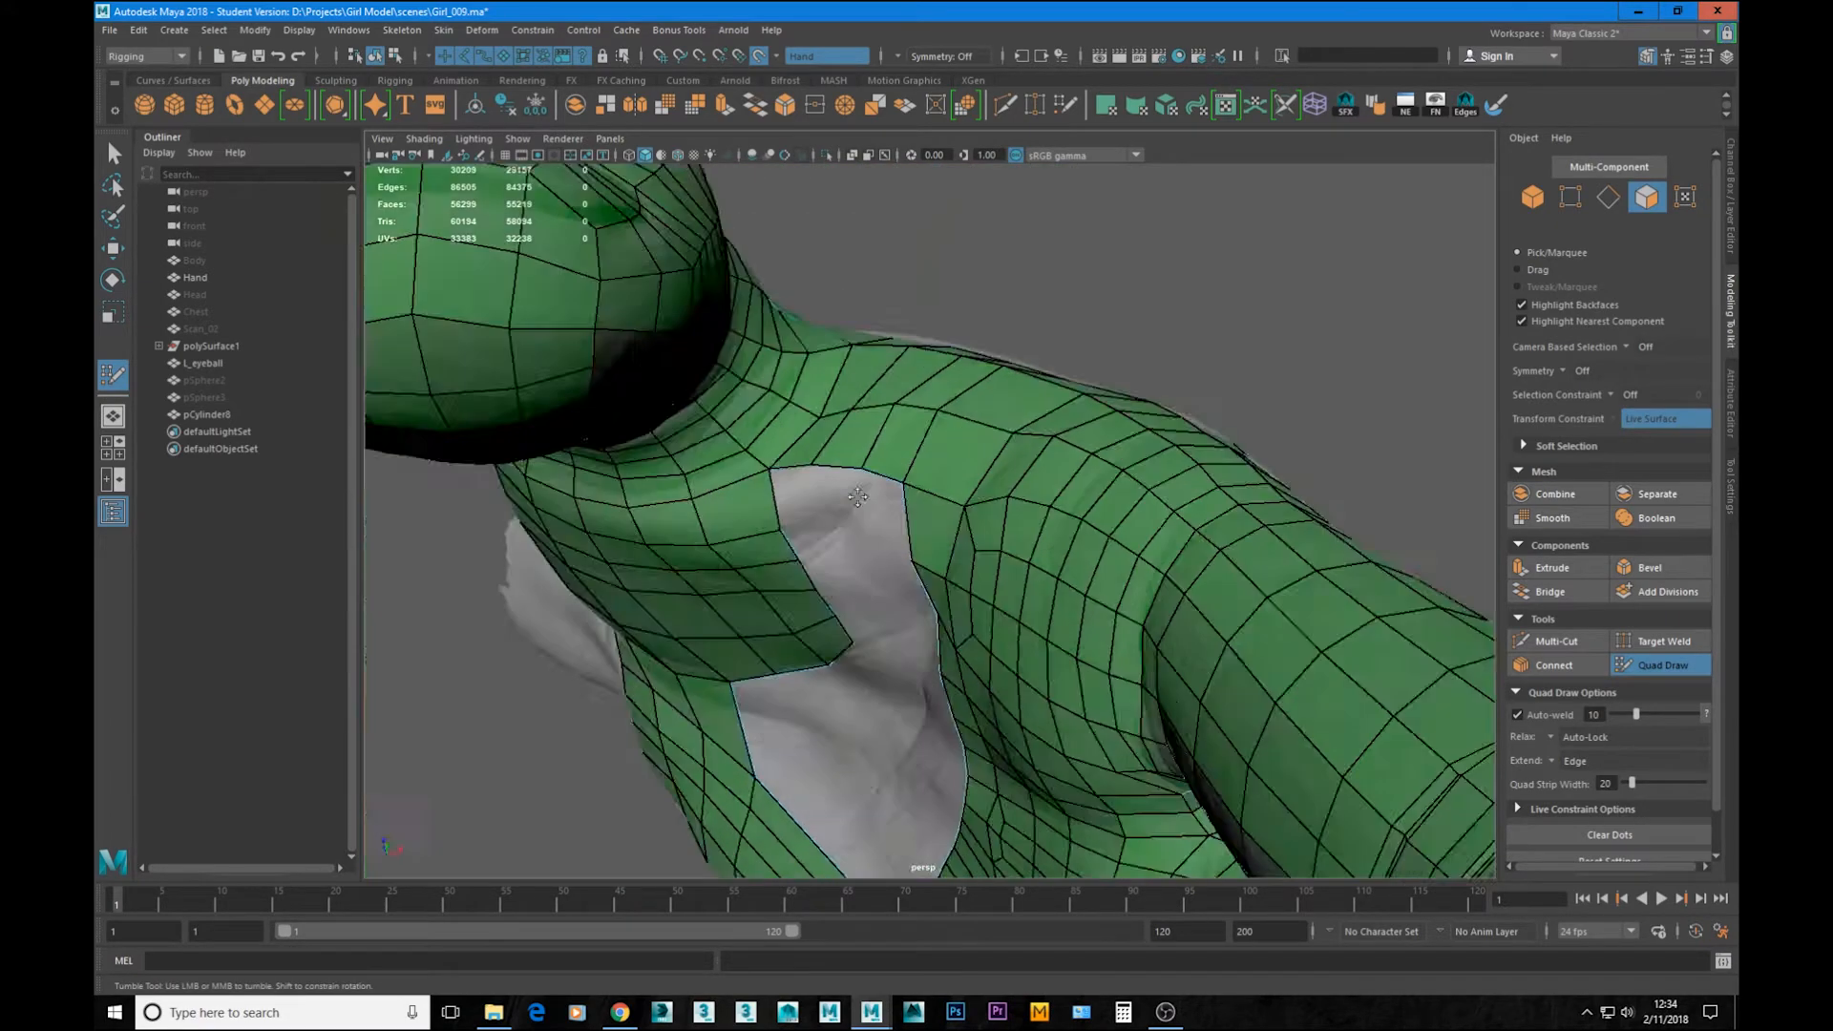
Step: Add quads at the index-finger end of the palm hole, joining the thumb pad to the finger base
alt+right_drag(964, 535, 1022, 535)
alt+drag(1022, 535, 1074, 529)
alt+drag(1051, 646, 976, 333)
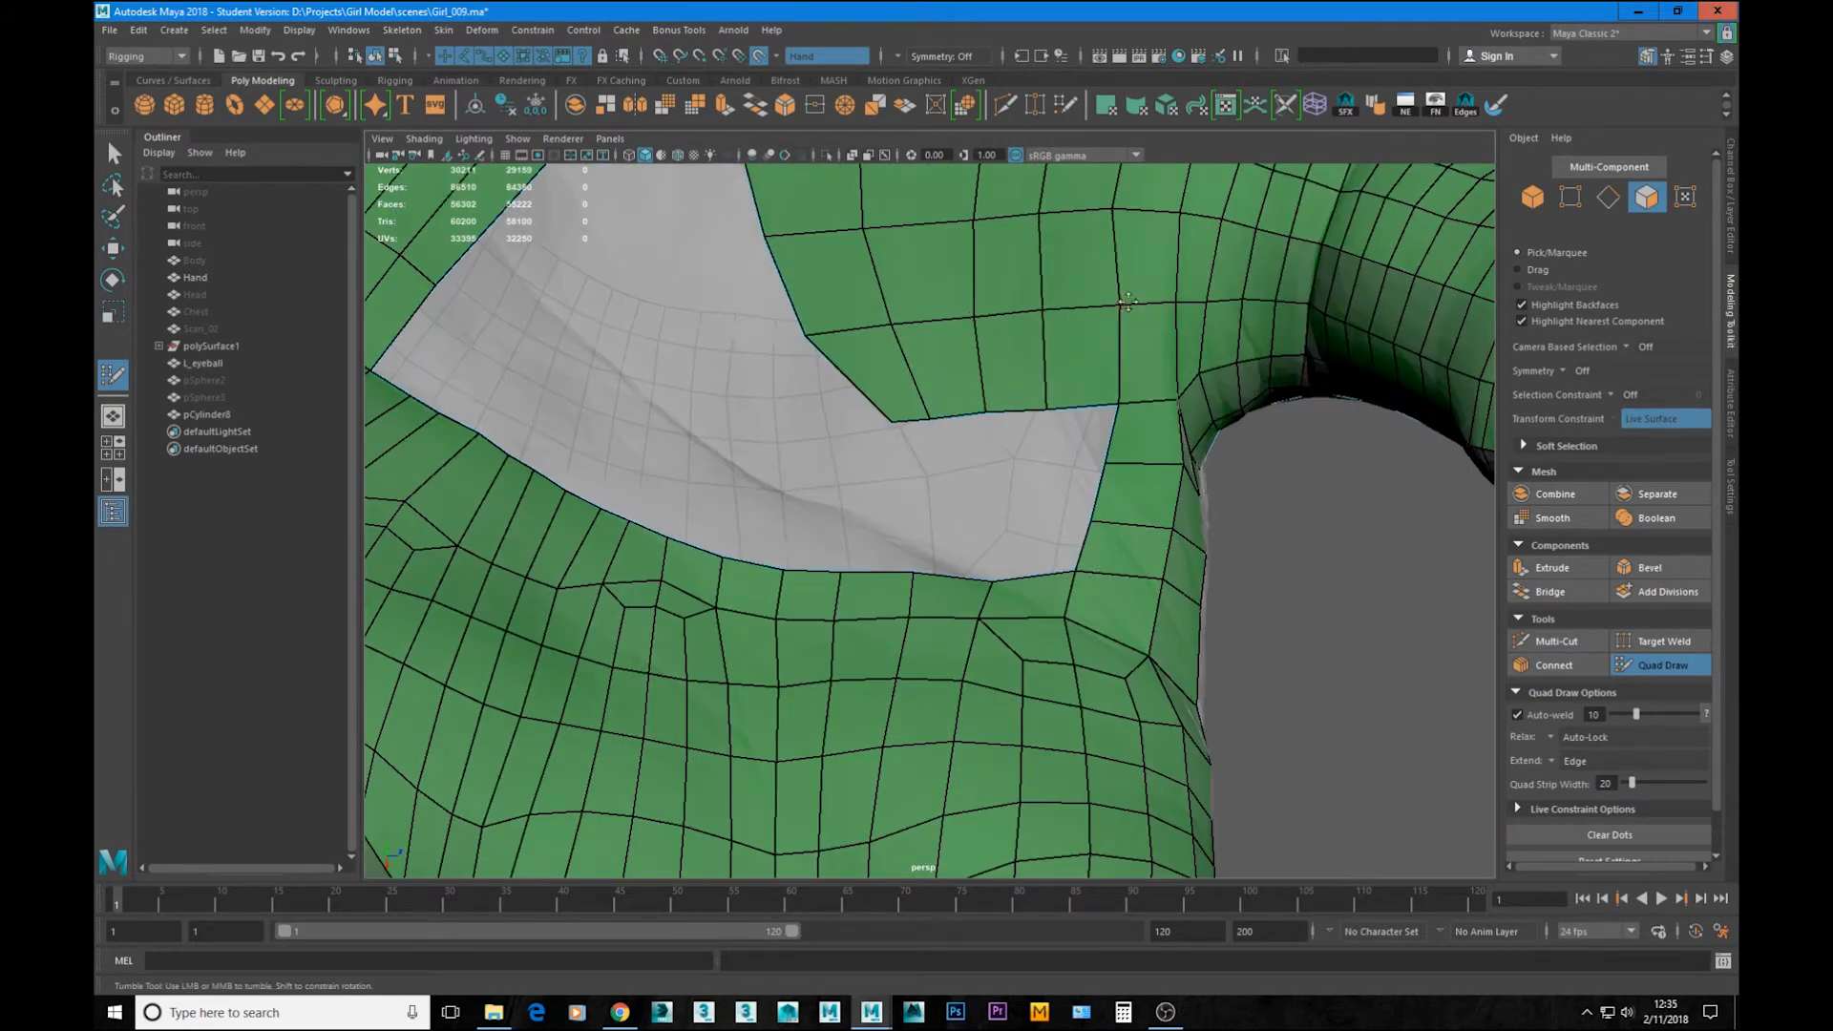
mouse_move(1020, 521)
alt+mouse_down()
mouse_move(1164, 428)
mouse_move(1040, 478)
mouse_move(1006, 538)
alt+mouse_up()
middle_drag(1006, 538, 955, 530)
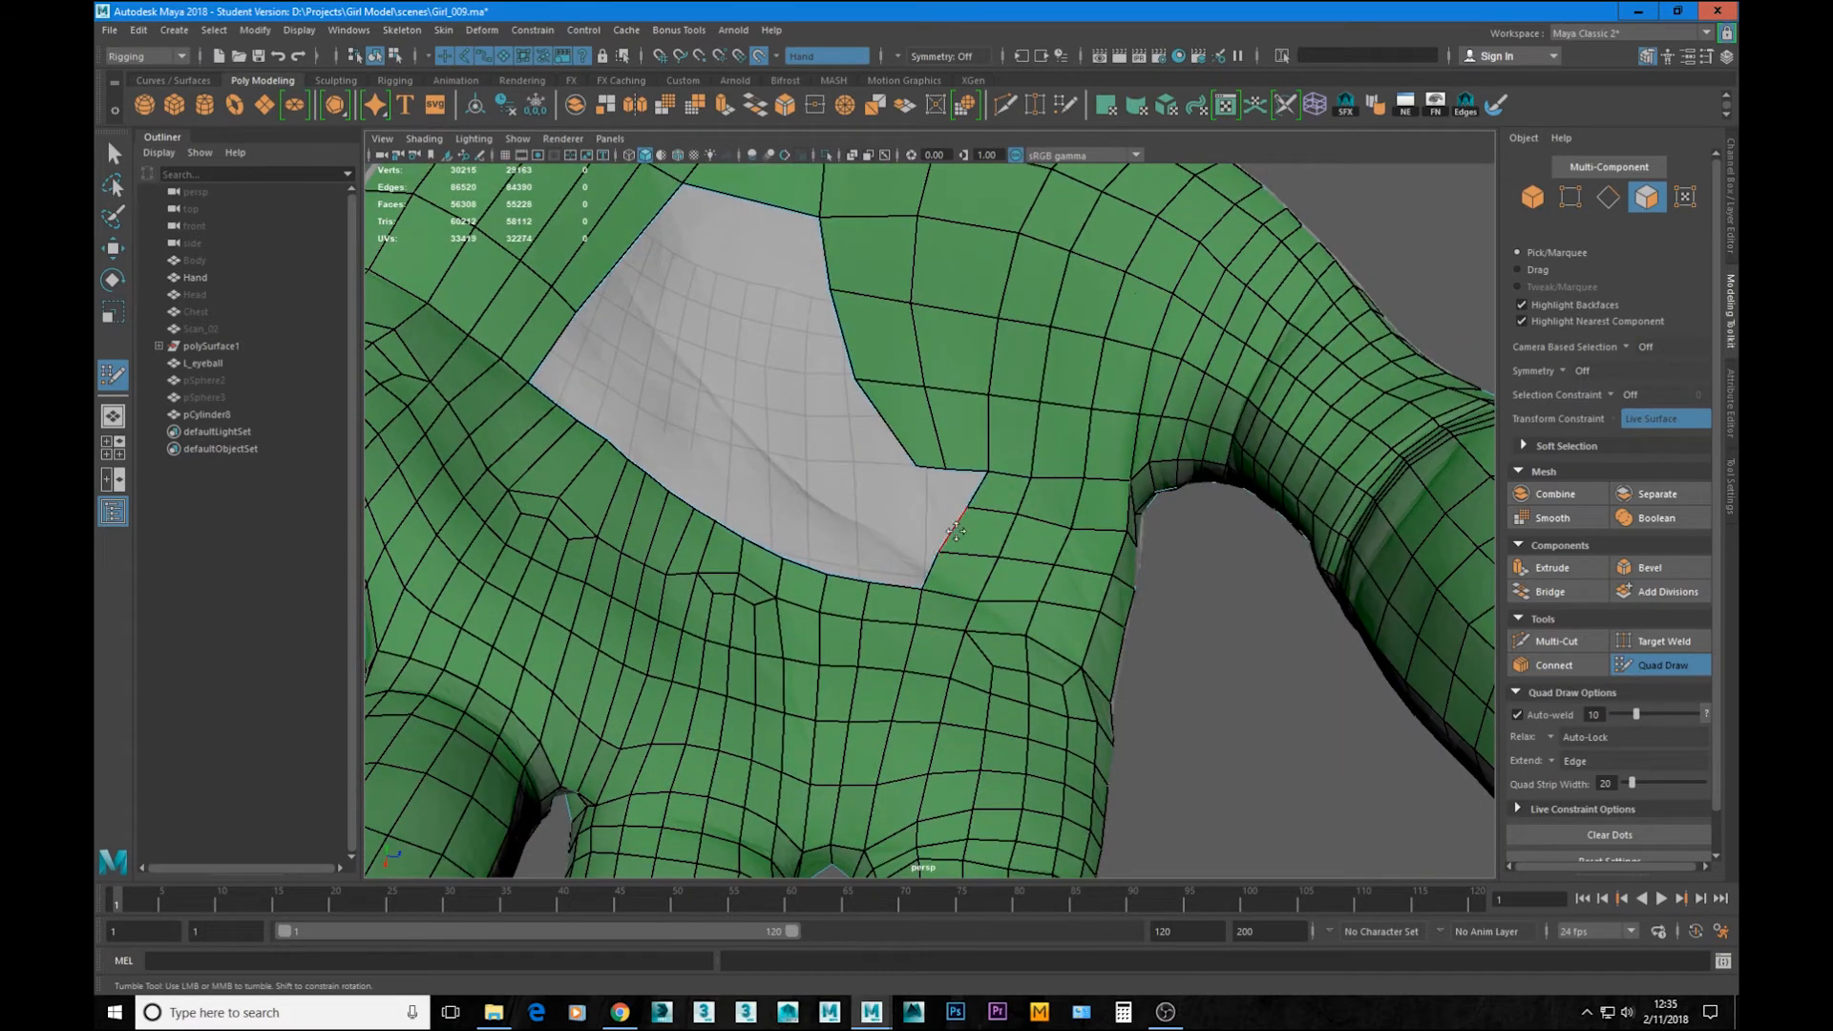
Step: Extend a row of quads along the finger side of the palm hole toward the little finger's side
alt+drag(873, 494, 927, 551)
alt+middle_drag(927, 550, 953, 565)
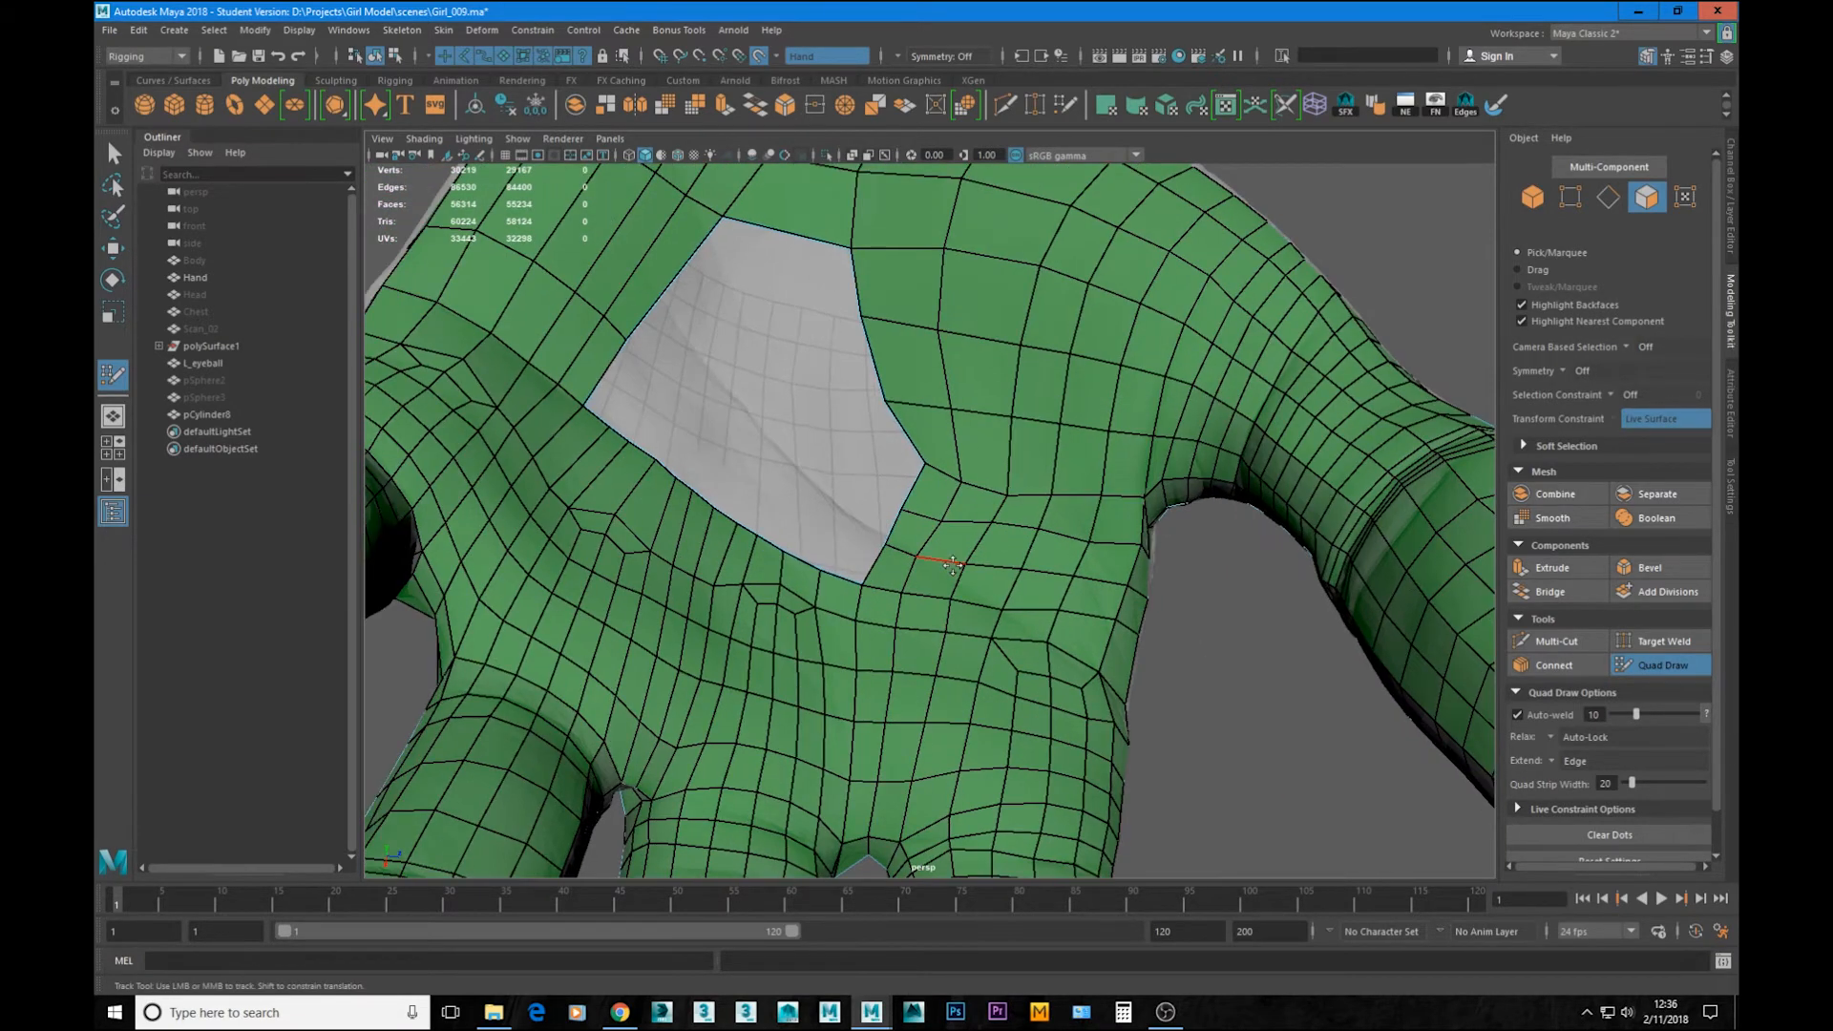
alt+drag(953, 566, 1375, 611)
alt+right_drag(1375, 611, 1298, 662)
alt+drag(1297, 662, 840, 630)
alt+right_drag(840, 630, 916, 630)
middle_drag(868, 649, 878, 621)
alt+right_drag(802, 577, 857, 577)
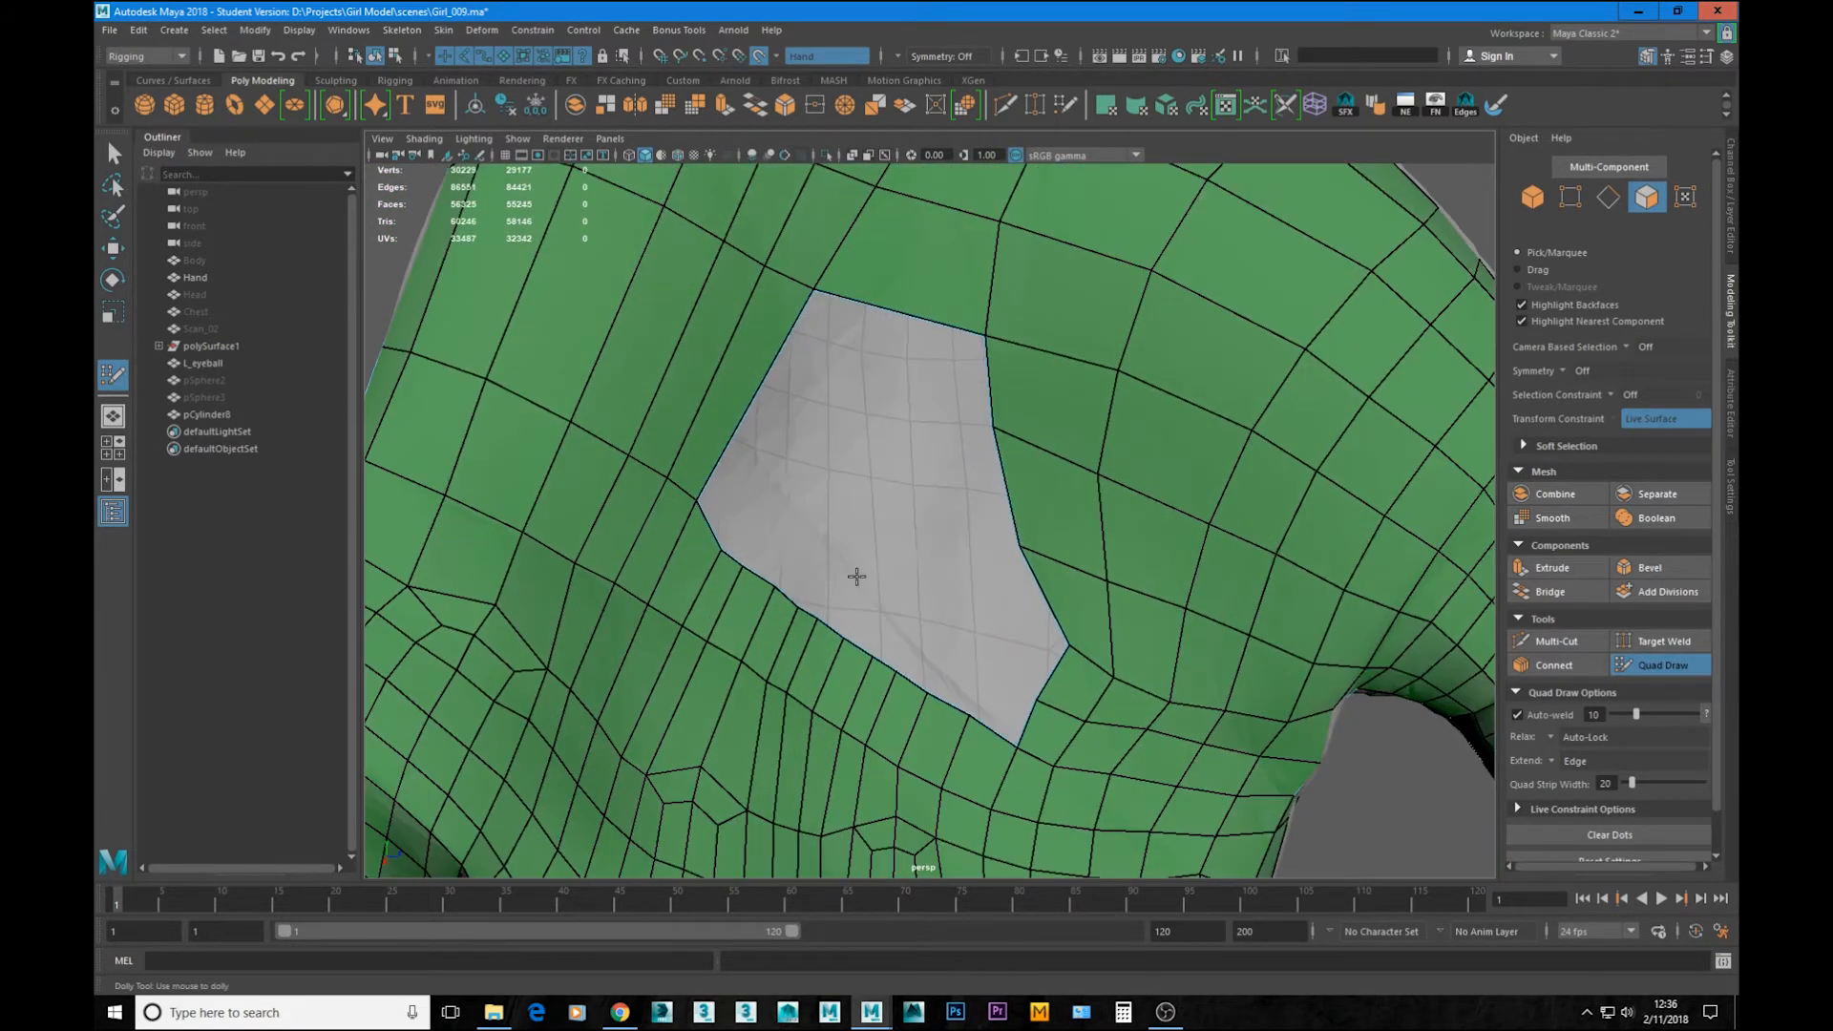
Step: Move the palm hole's little-finger corner toward the wrist and even out the quads on the heel of the palm
drag(738, 541, 774, 476)
drag(682, 489, 713, 440)
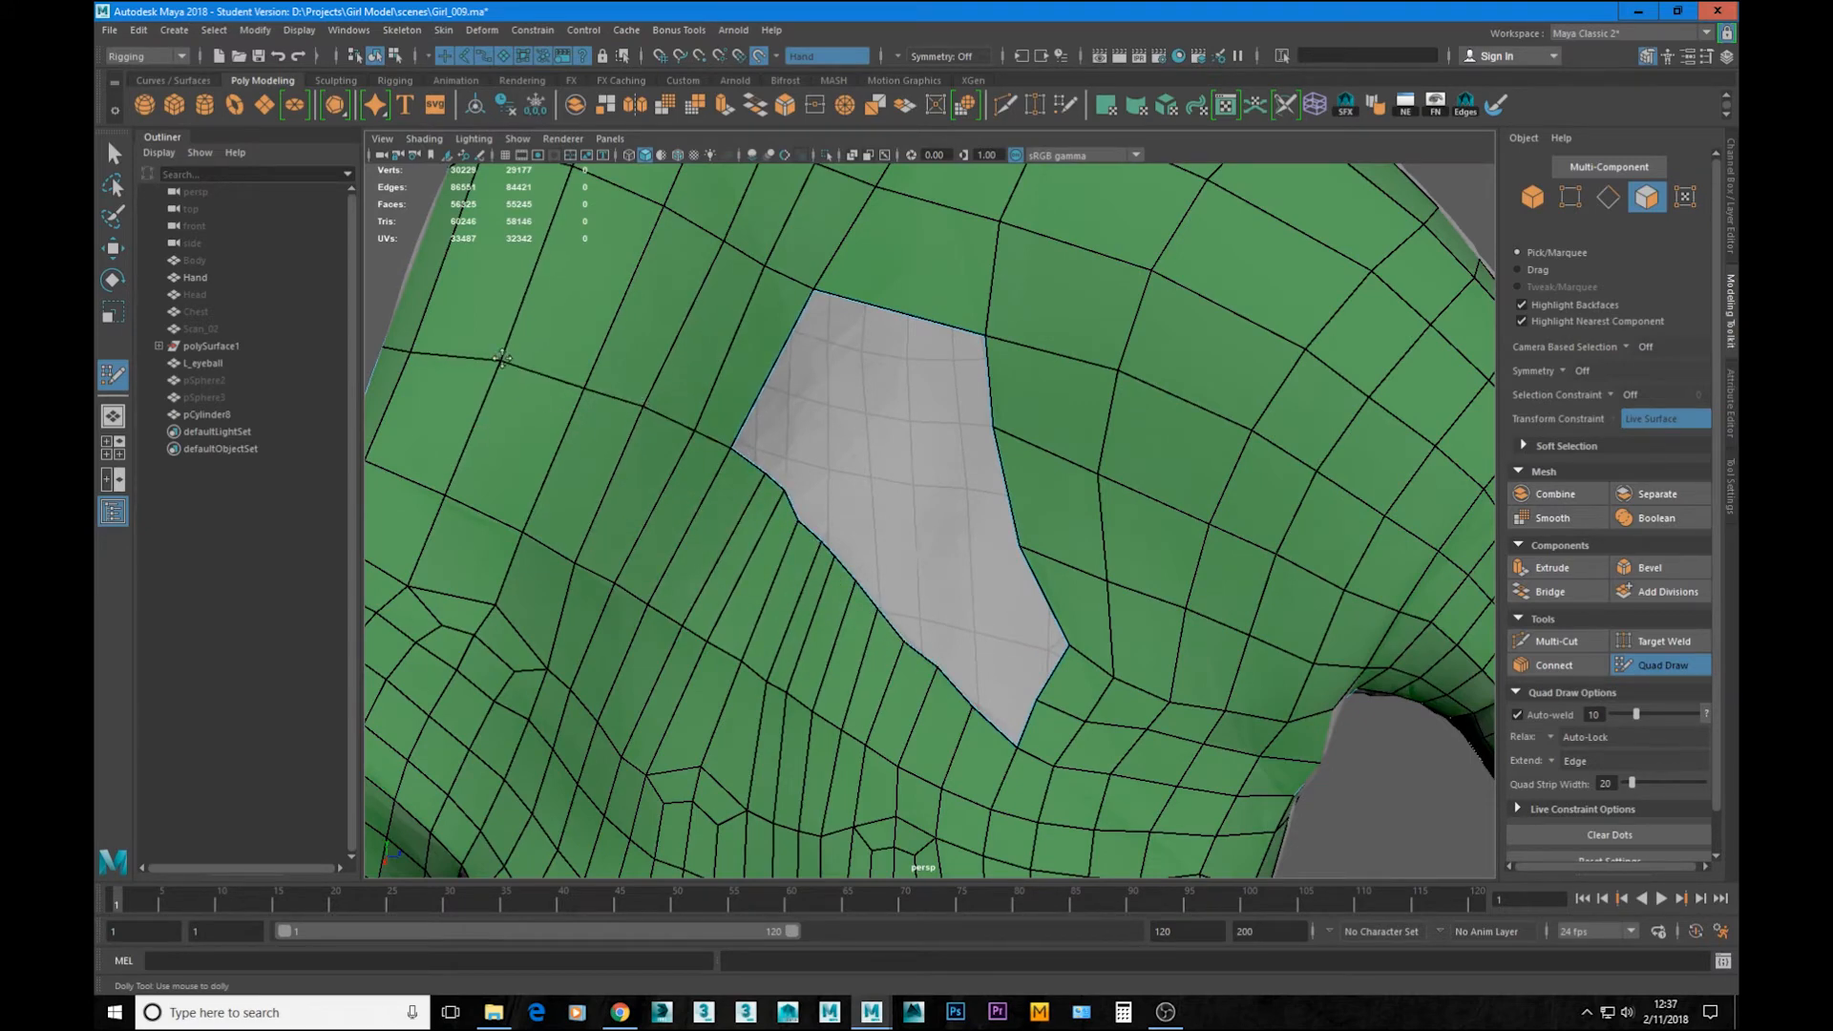
alt+middle_drag(502, 358, 708, 412)
alt+middle_drag(690, 261, 668, 503)
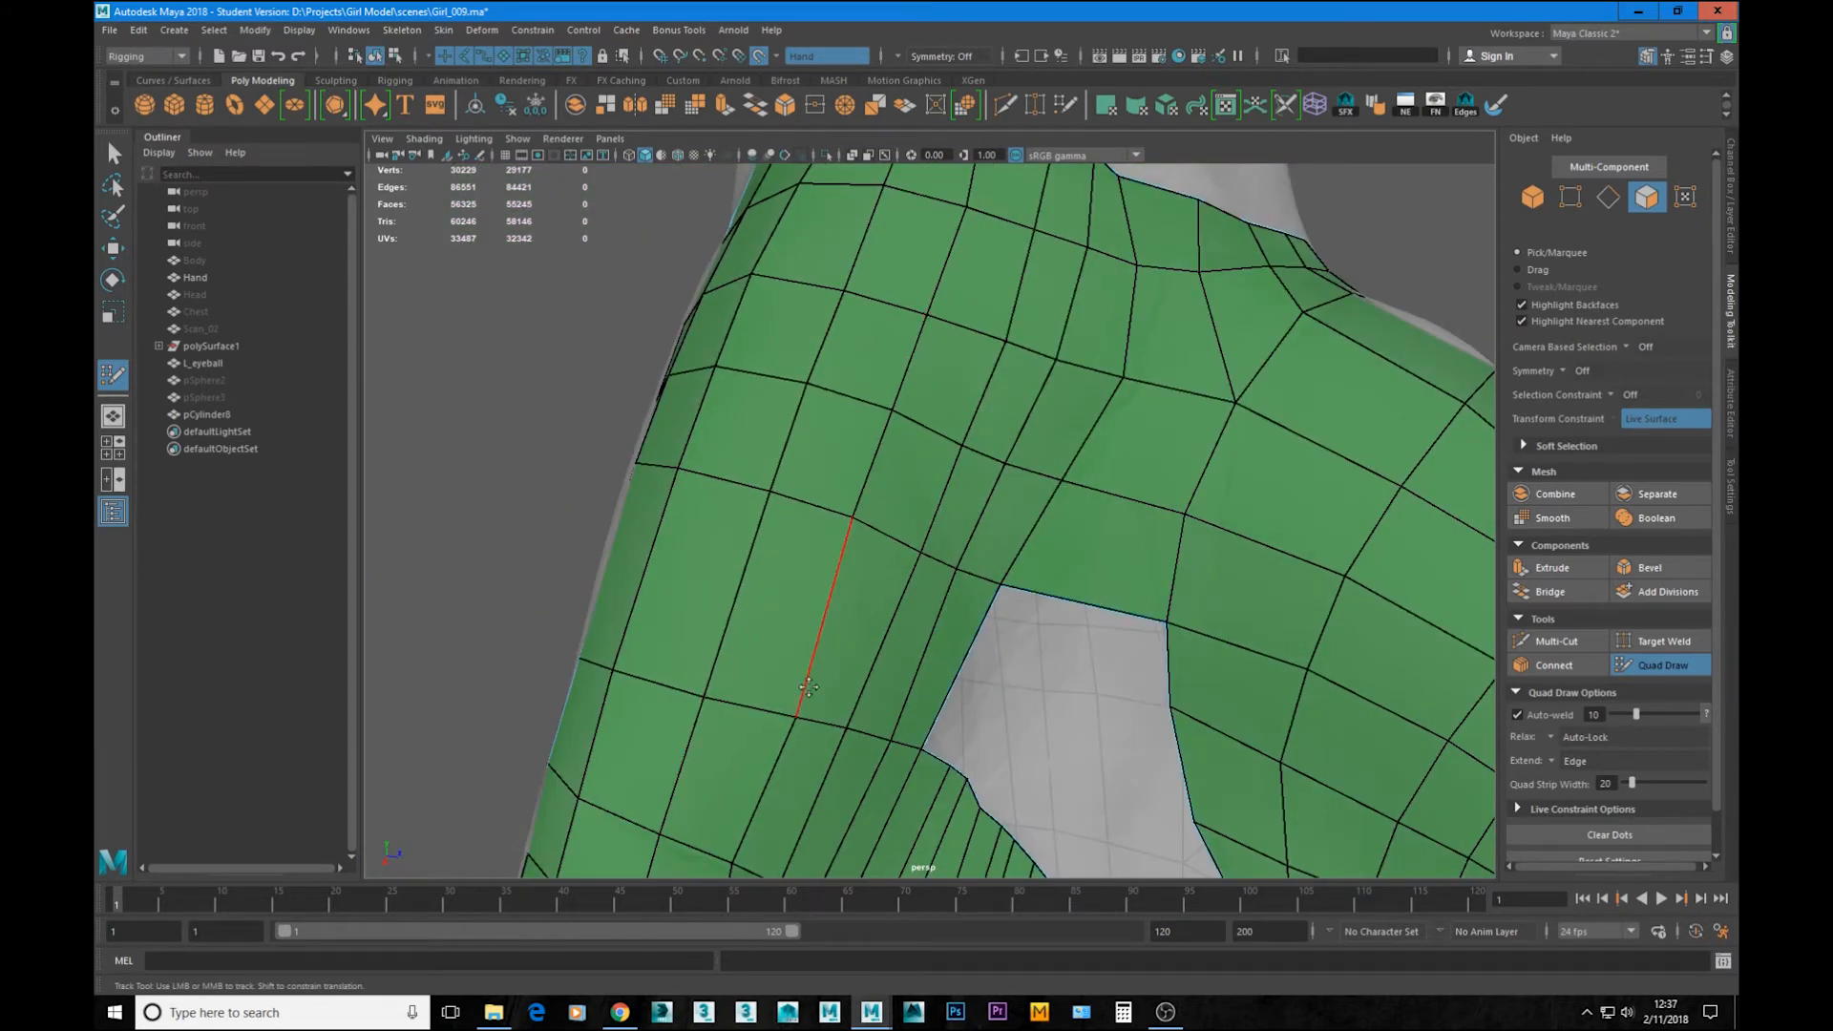
alt+middle_drag(809, 688, 697, 821)
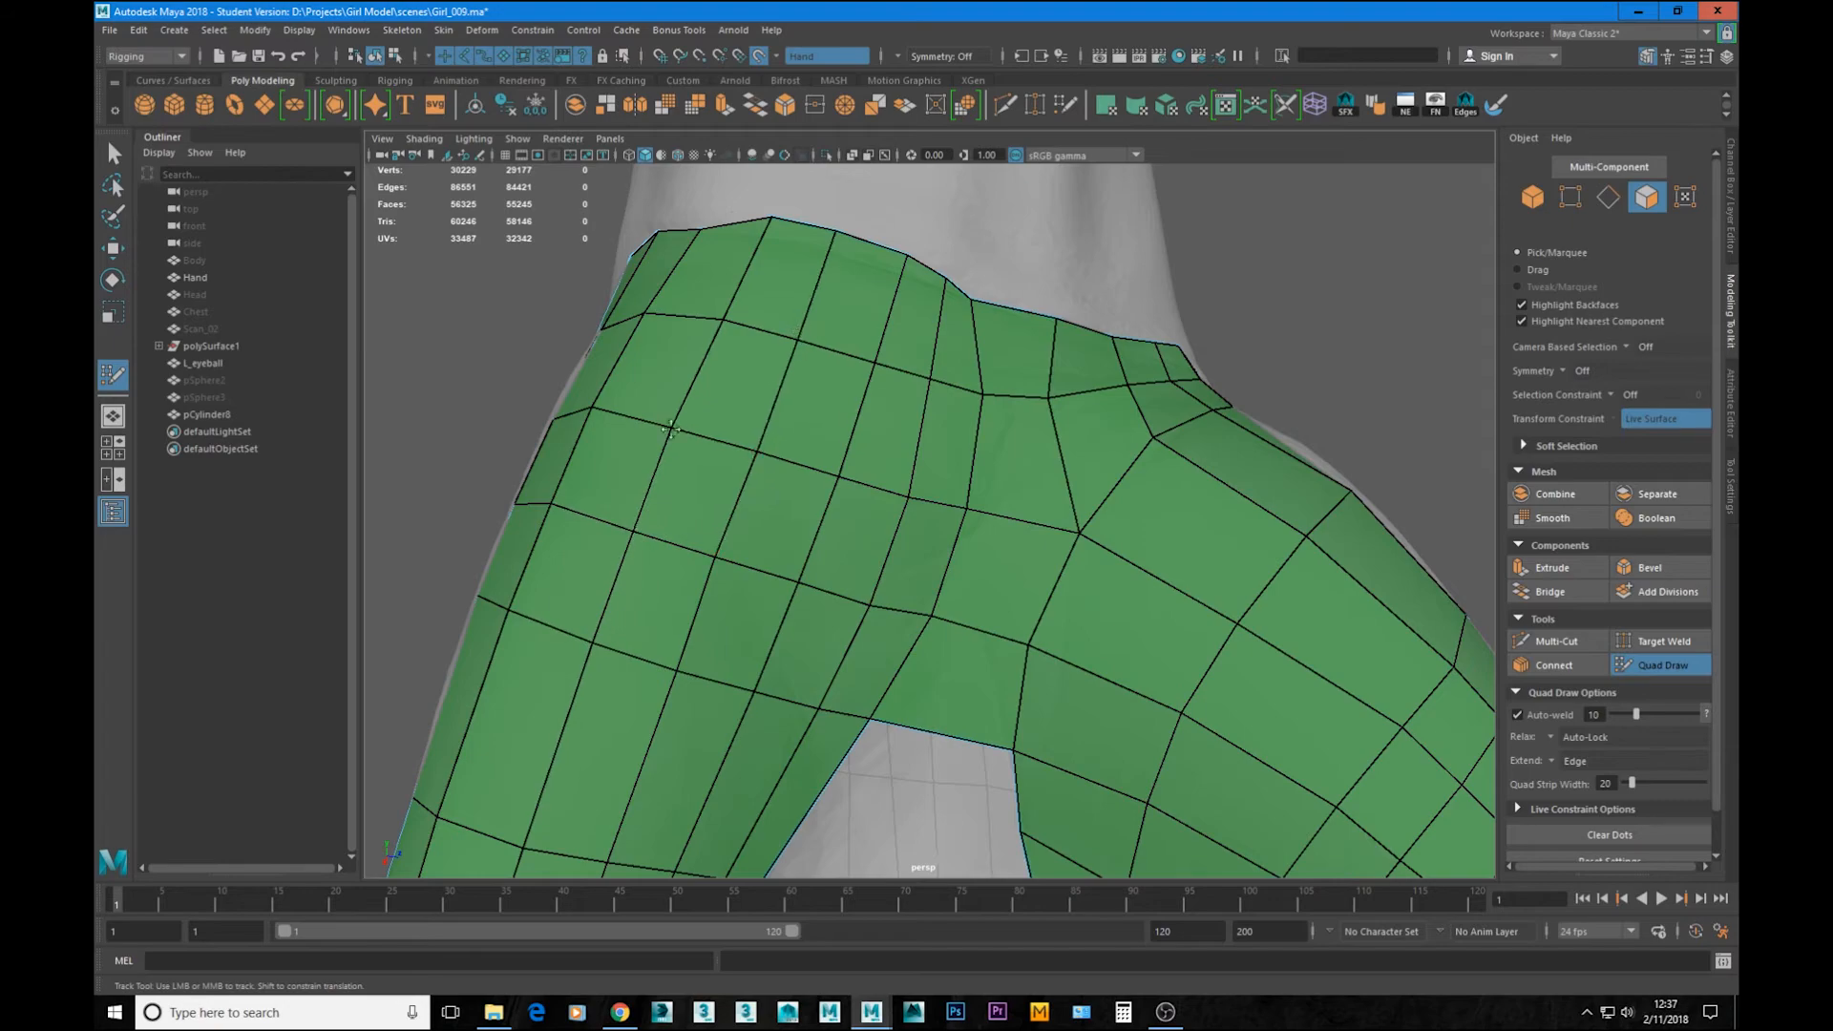
Step: Cut a new edge through the palm quads on the wrist side of the palm hole
alt+middle_drag(937, 365, 863, 478)
alt+drag(863, 478, 821, 534)
key(ctrl+shift+x)
click(802, 634)
click(828, 536)
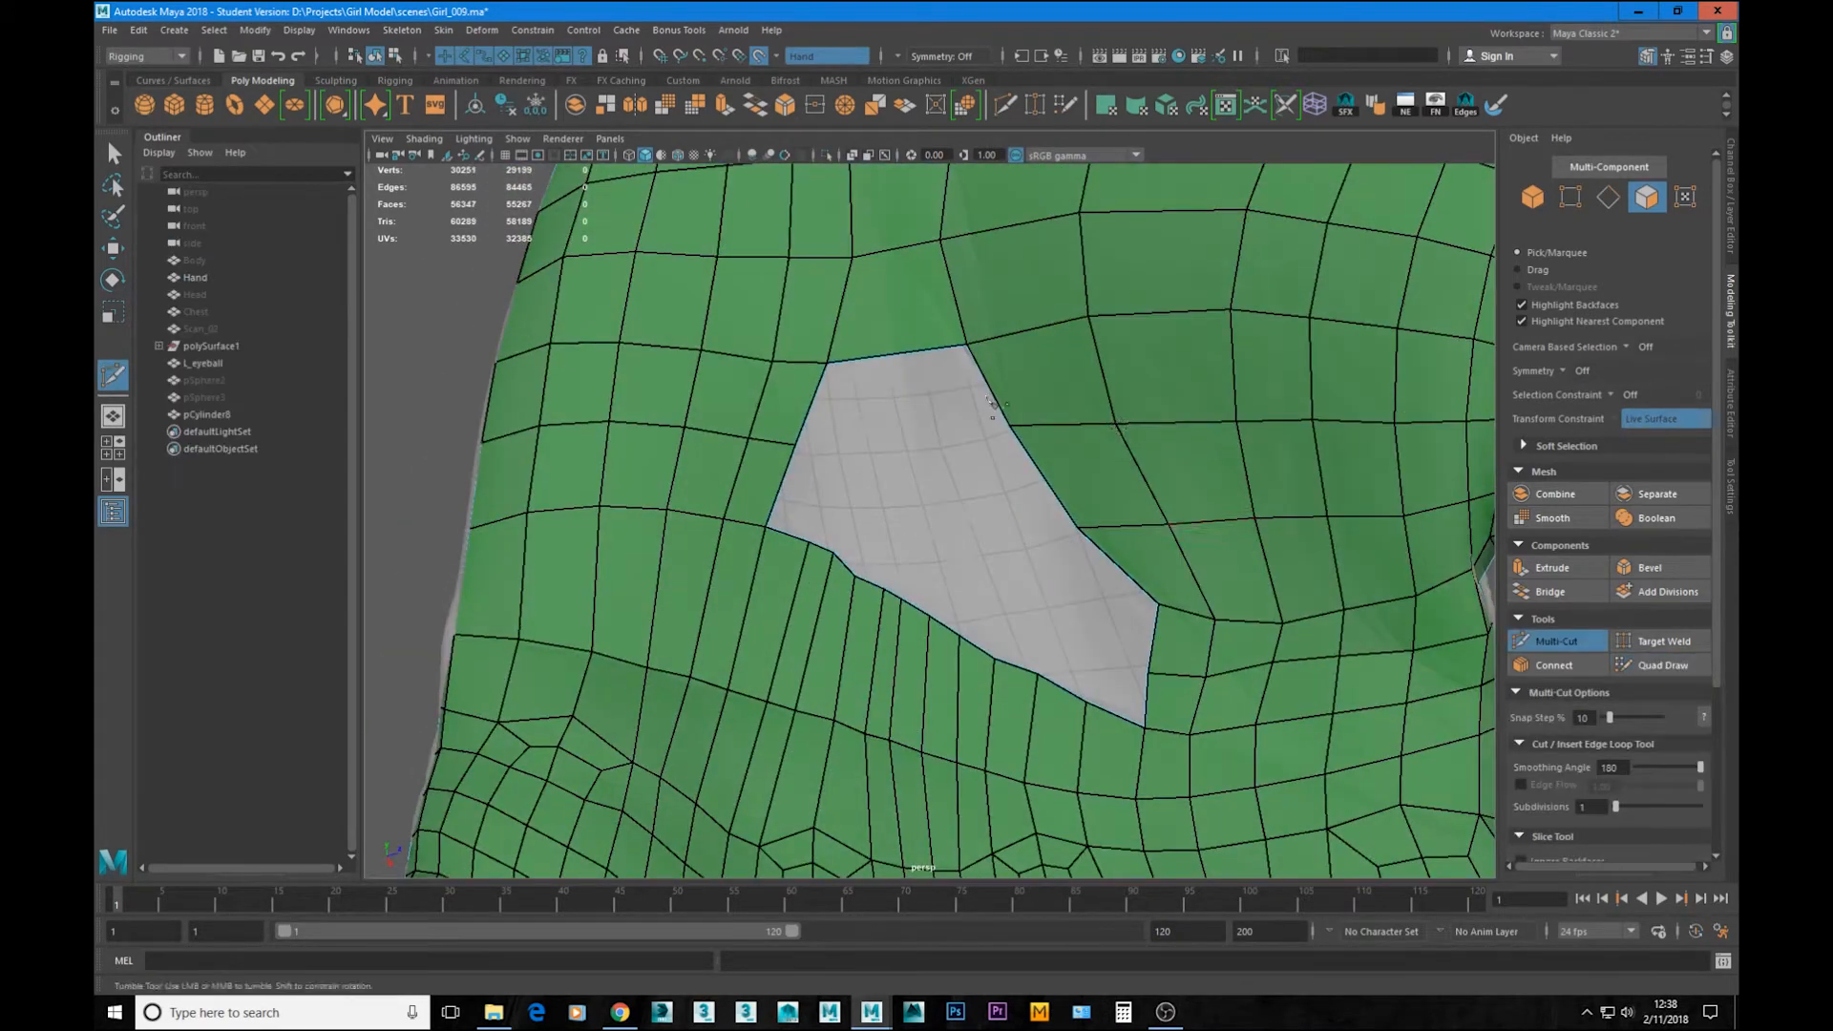
key(ctrl+shift+q)
alt+drag(812, 430, 850, 501)
mouse_move(1107, 649)
alt+middle_down()
mouse_move(1056, 600)
mouse_move(1093, 633)
alt+middle_up()
scroll(1012, 597, up, 1)
alt+middle_drag(1017, 564, 1036, 659)
scroll(993, 611, down, 3)
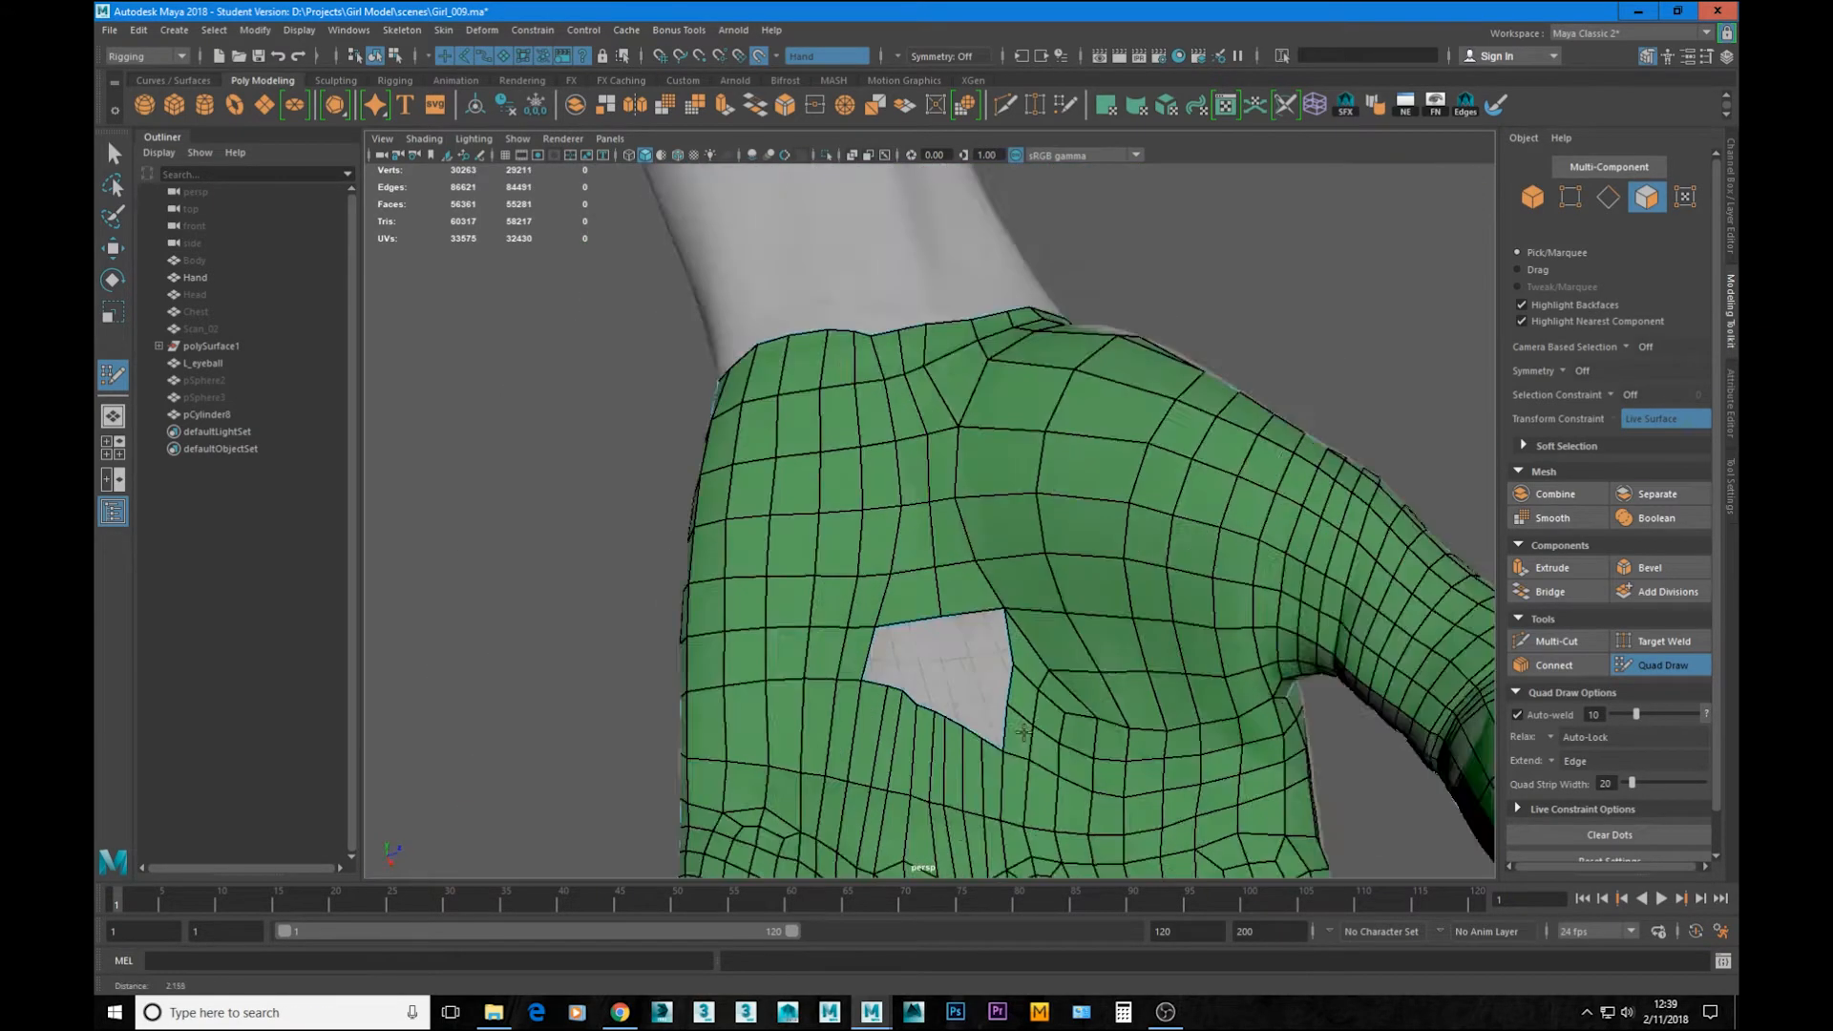
Step: Cut across the narrow columns between the palm hole and the wrist to redirect their edge flow
scroll(983, 611, up, 3)
alt+middle_drag(993, 726, 963, 573)
alt+drag(963, 573, 997, 611)
scroll(955, 553, up, 1)
alt+middle_drag(907, 482, 932, 569)
scroll(933, 569, up, 2)
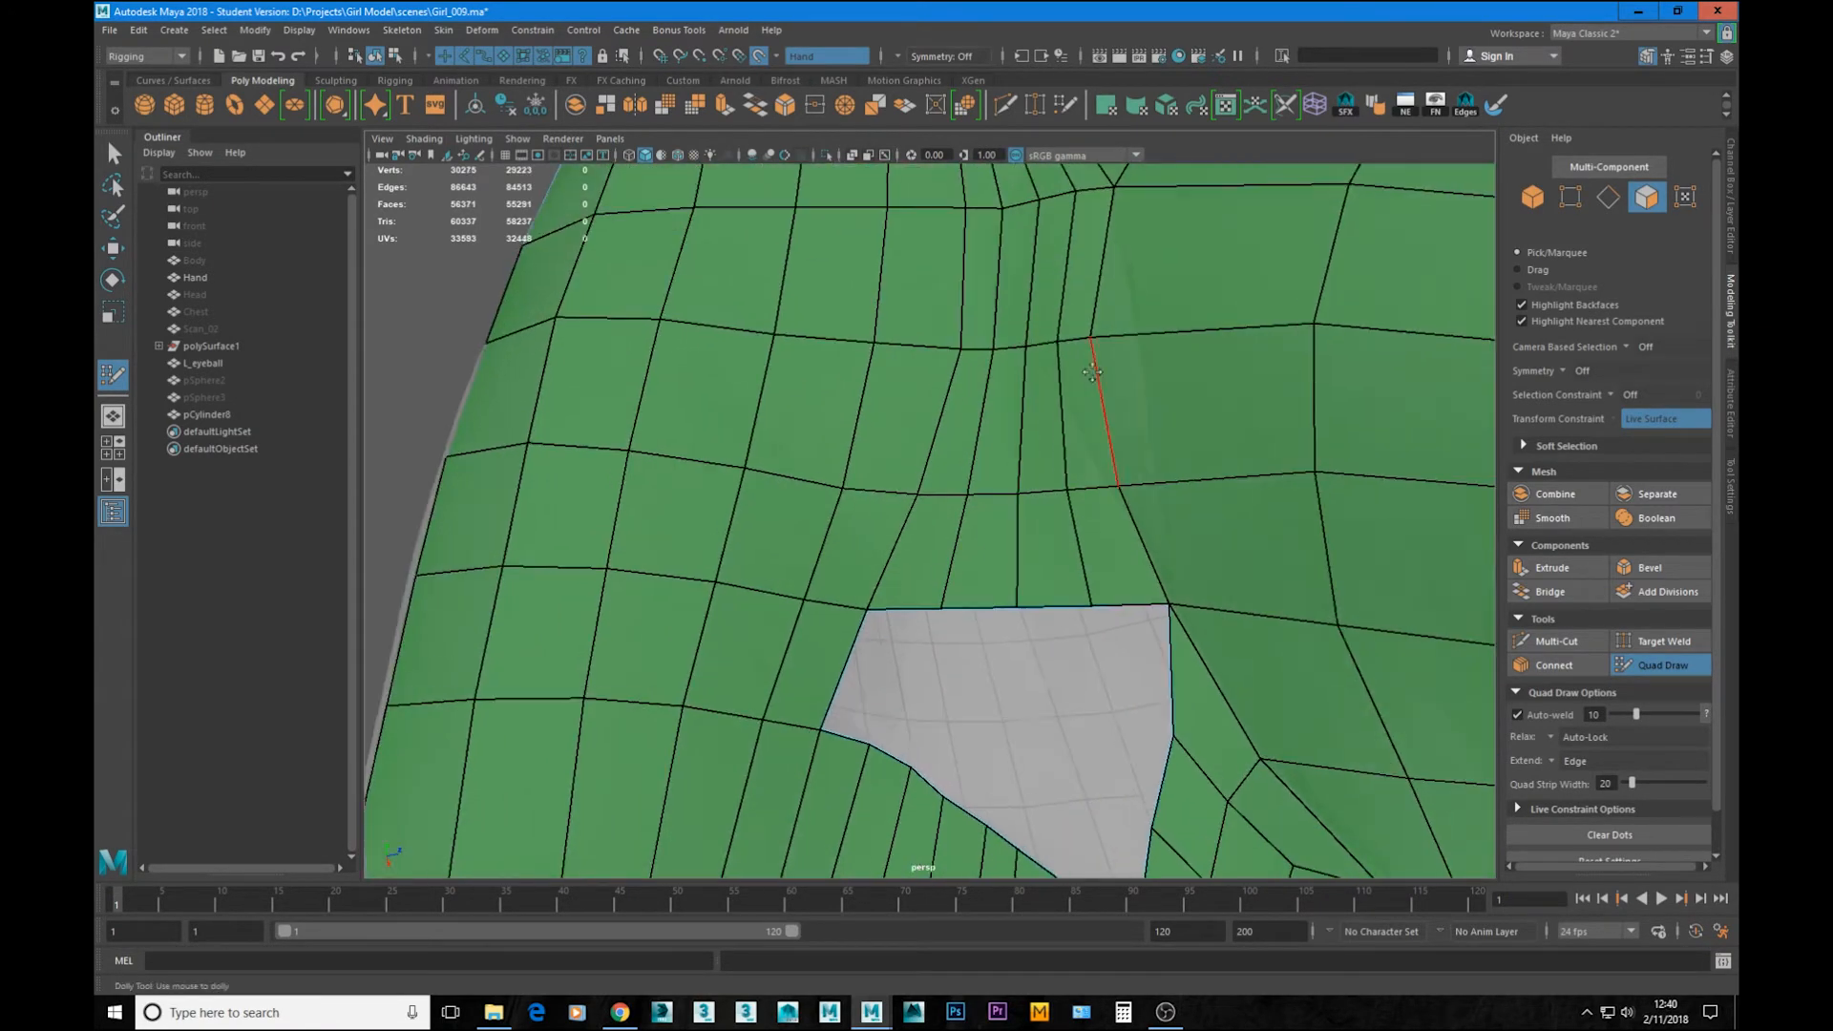
click(1556, 641)
click(1090, 337)
click(960, 349)
alt+middle_drag(965, 354, 1000, 578)
click(1661, 664)
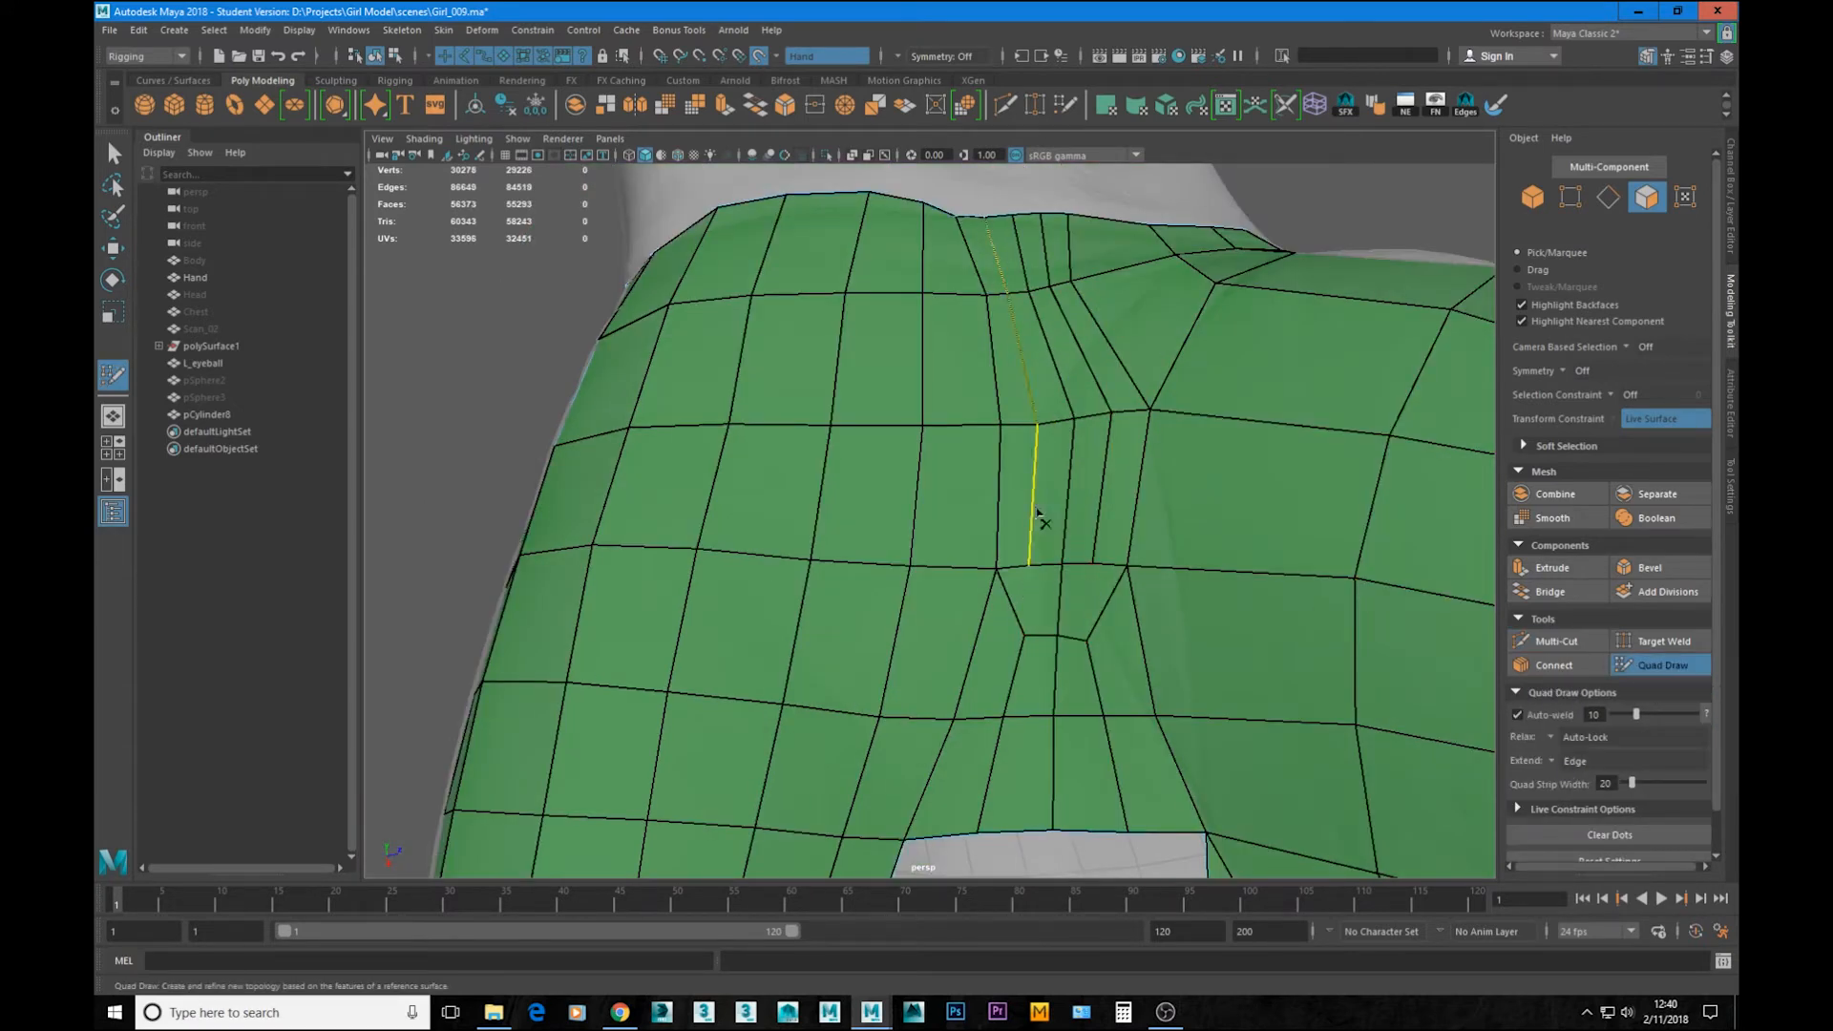
Step: Reposition a vertex around the palm hole to even out the surrounding quads
scroll(1106, 555, down, 1)
alt+middle_drag(995, 799, 941, 438)
scroll(916, 477, down, 3)
scroll(867, 551, up, 2)
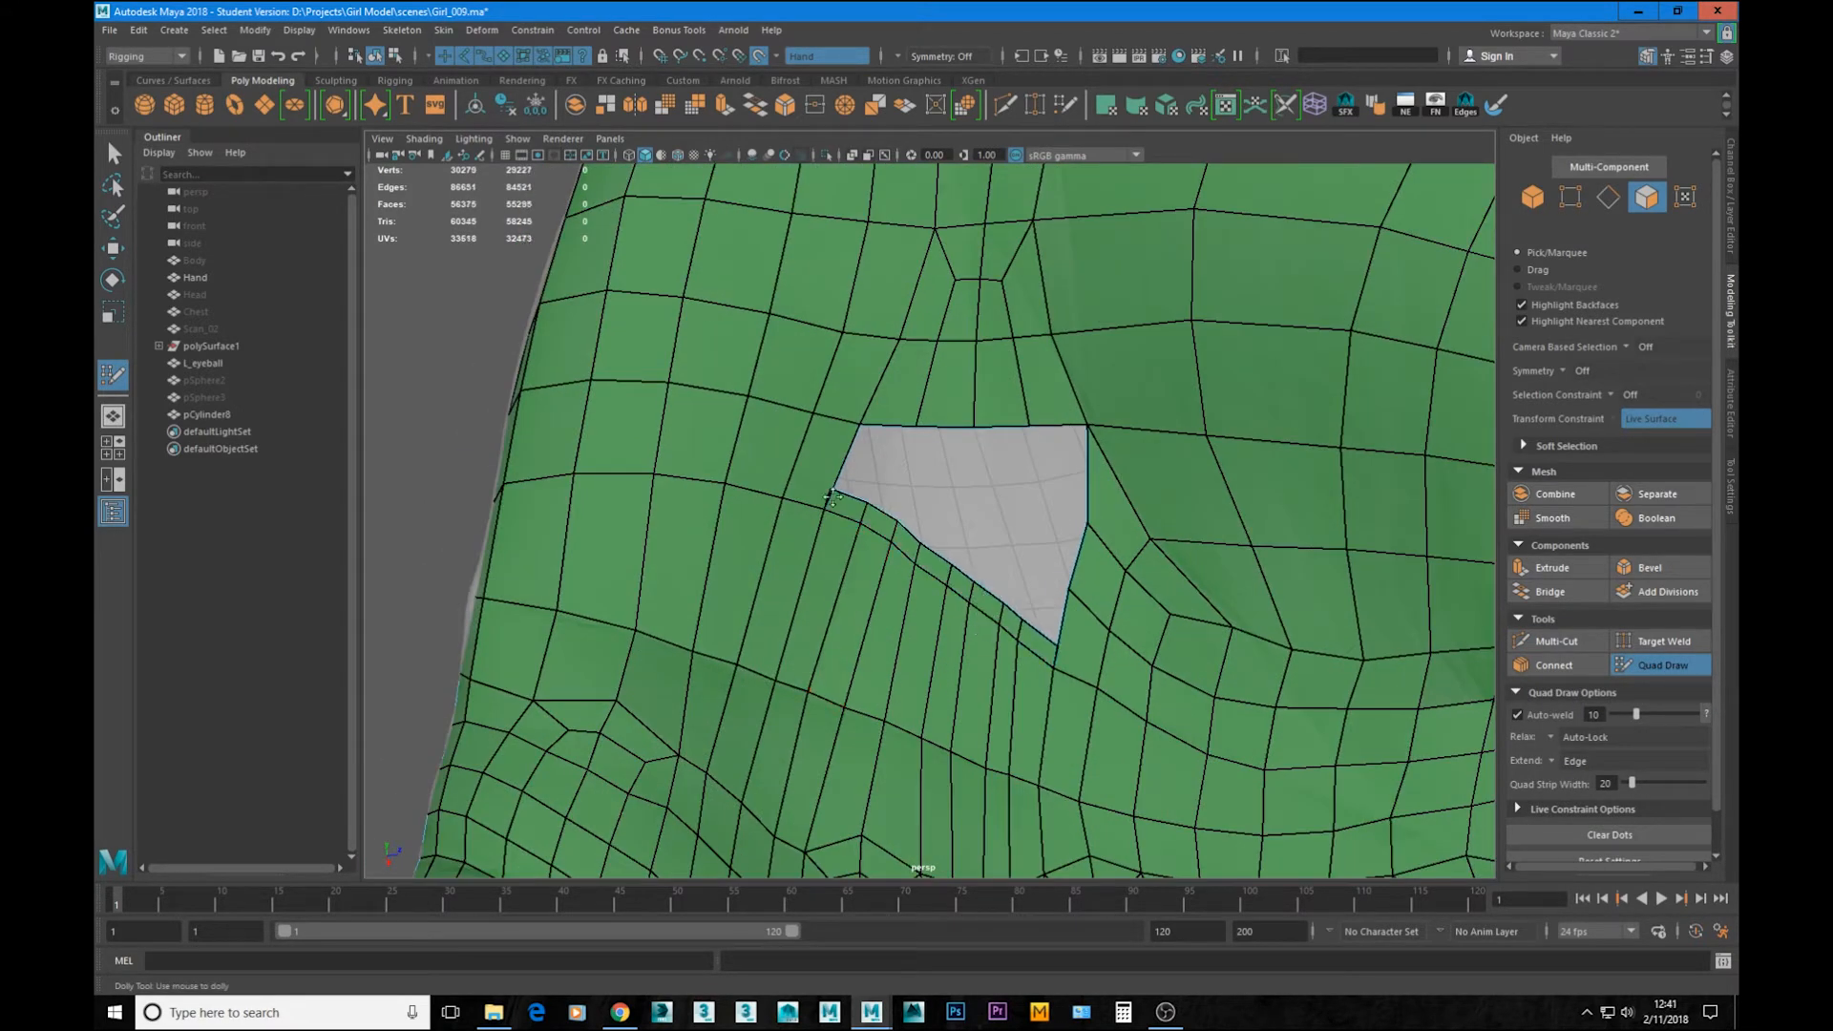
alt+middle_drag(832, 496, 987, 514)
scroll(986, 515, up, 6)
drag(1201, 454, 1166, 552)
scroll(1165, 552, down, 5)
alt+middle_drag(1174, 668, 659, 358)
Step: Lower the Mesh Alpha in the live constraint options to make the retopology overlay transparent
click(1556, 641)
scroll(1623, 726, down, 4)
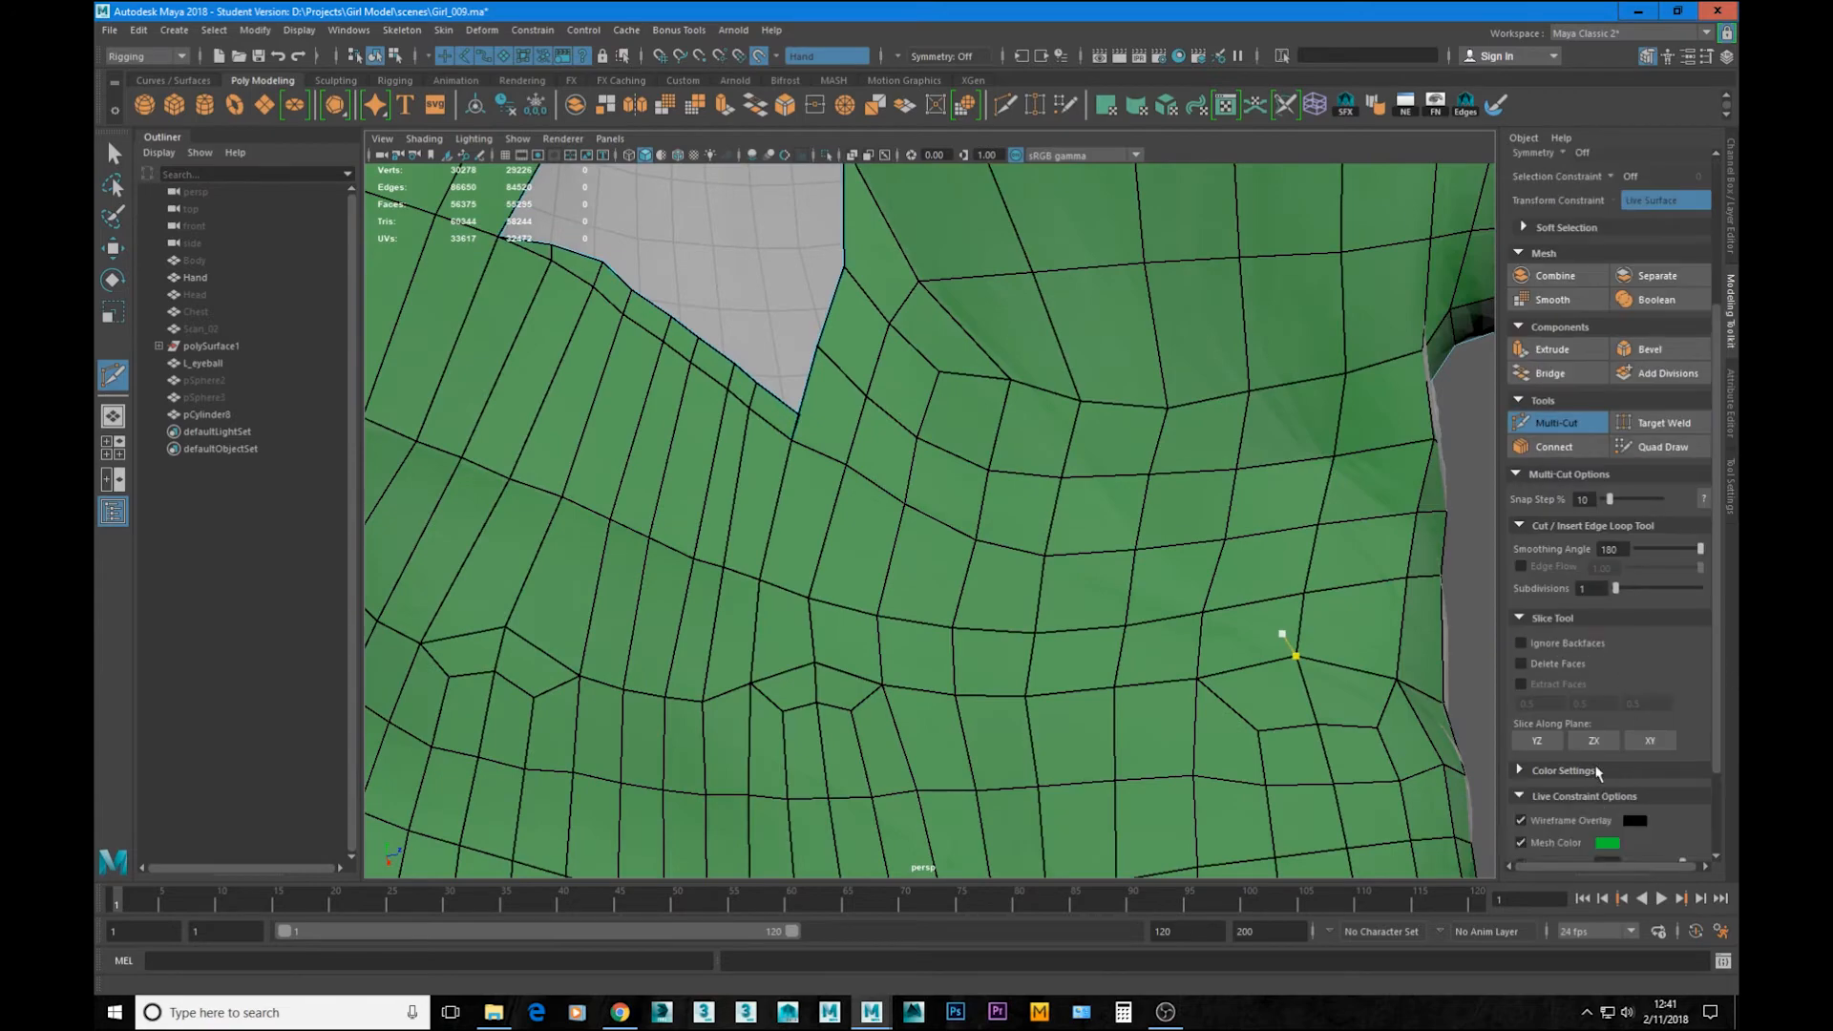
scroll(1597, 772, down, 2)
drag(1682, 747, 1626, 747)
Step: Insert edge loops through the quads along the finger side of the palm hole
alt+middle_drag(851, 439, 957, 542)
click(1242, 653)
key(Return)
ctrl+click(950, 551)
click(1661, 329)
scroll(773, 376, up, 5)
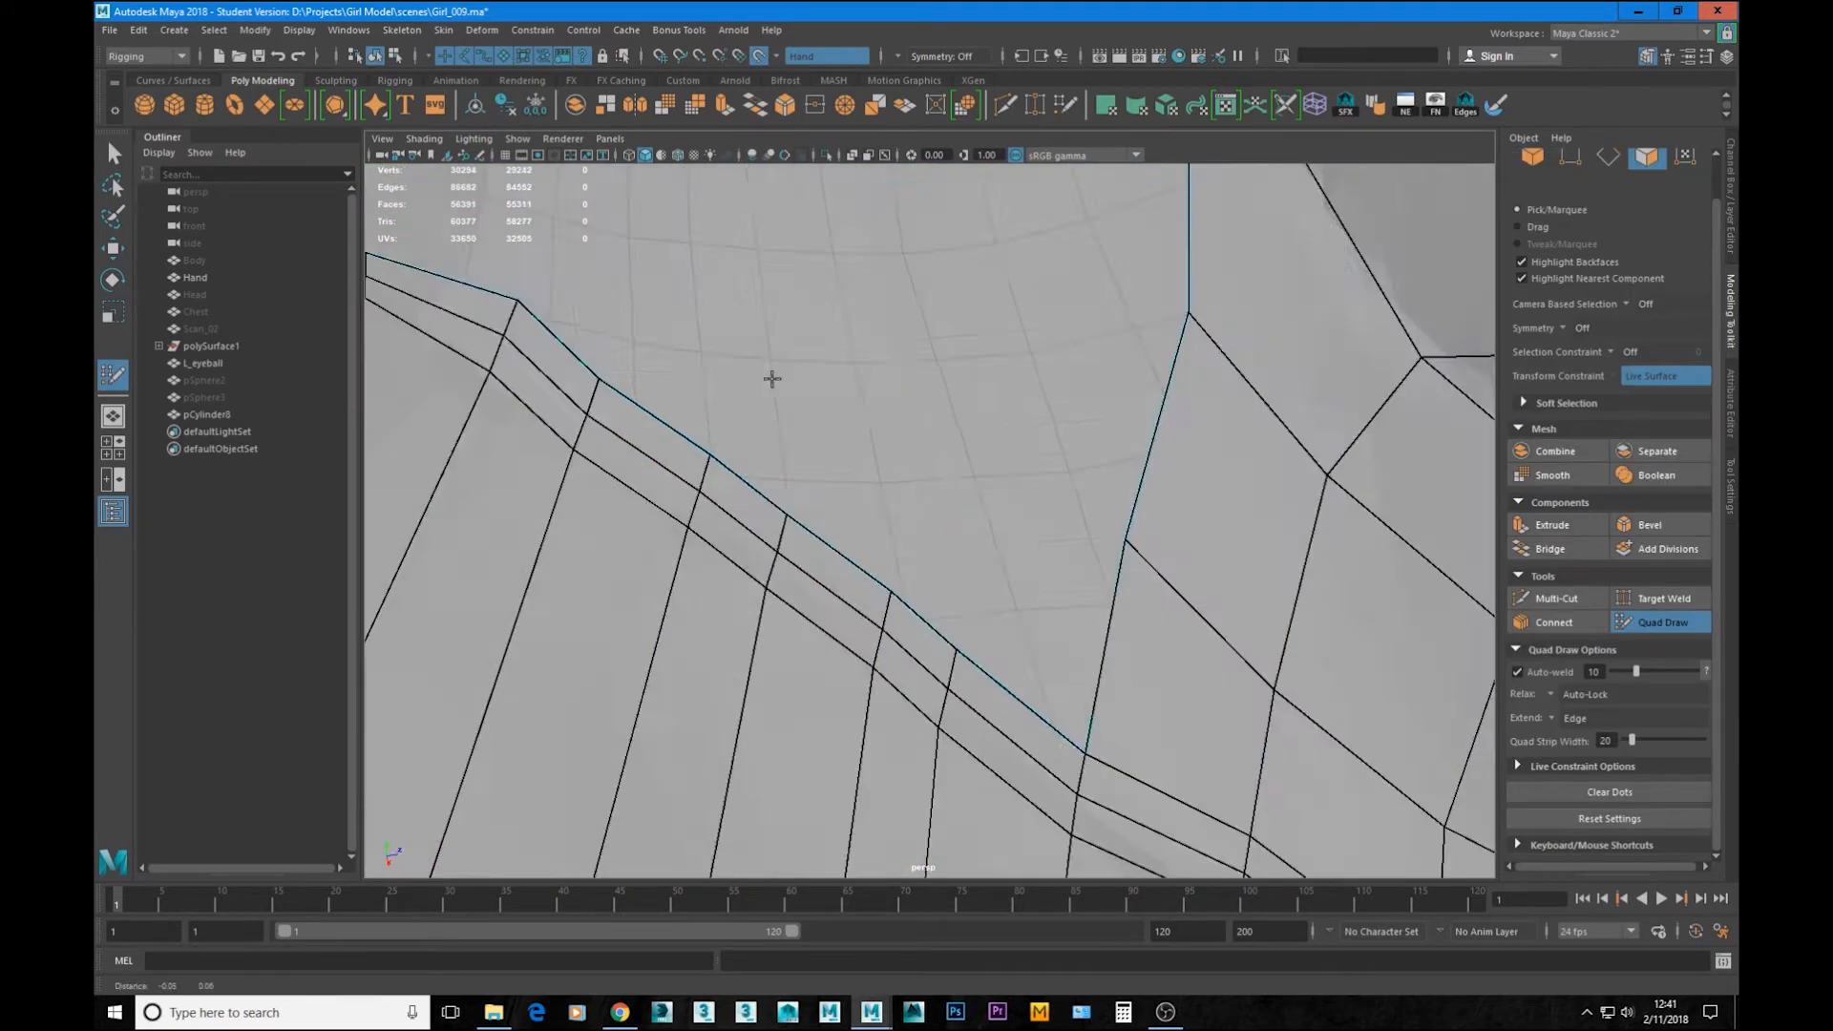
scroll(773, 376, down, 4)
alt+drag(964, 564, 1031, 611)
alt+middle_drag(1031, 611, 1045, 667)
Step: Cut further edges across the palm between the hole and the finger bases
key(ctrl+shift+x)
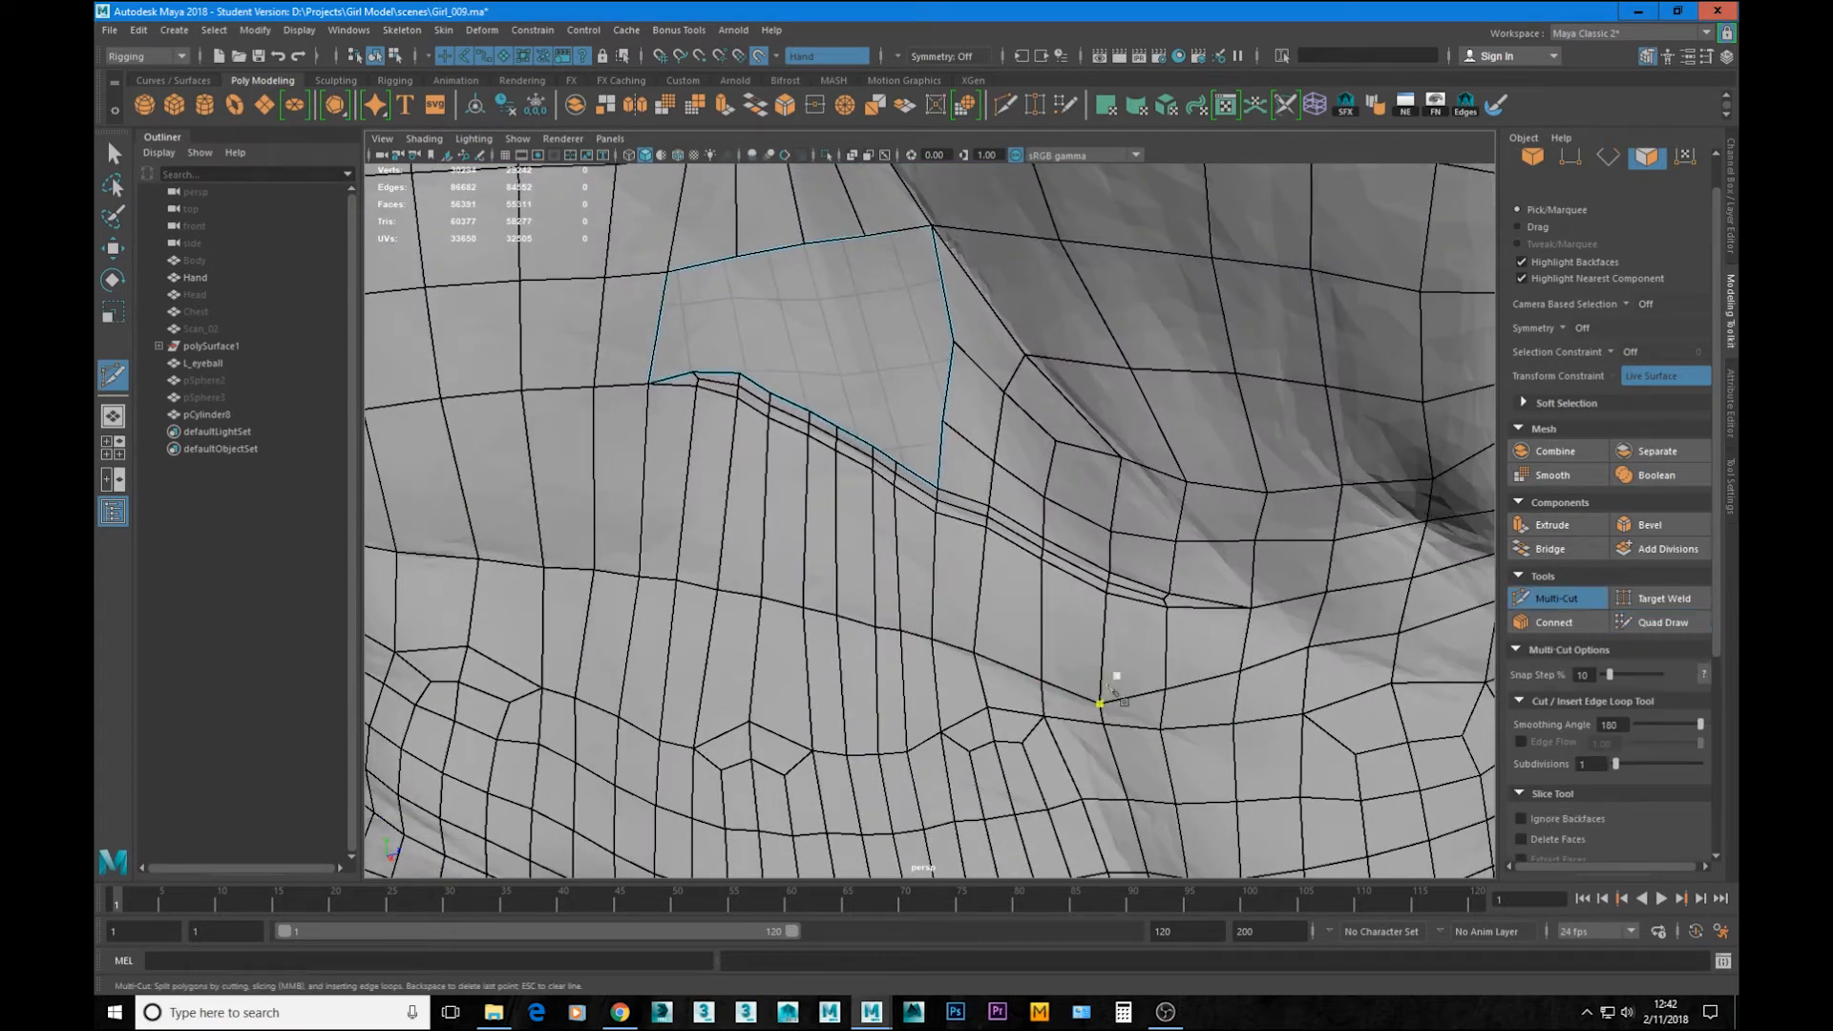
click(836, 594)
click(680, 565)
alt+middle_drag(525, 558, 777, 560)
alt+right_drag(777, 560, 668, 561)
alt+drag(777, 561, 931, 535)
key(Return)
alt+right_drag(1051, 668, 1184, 674)
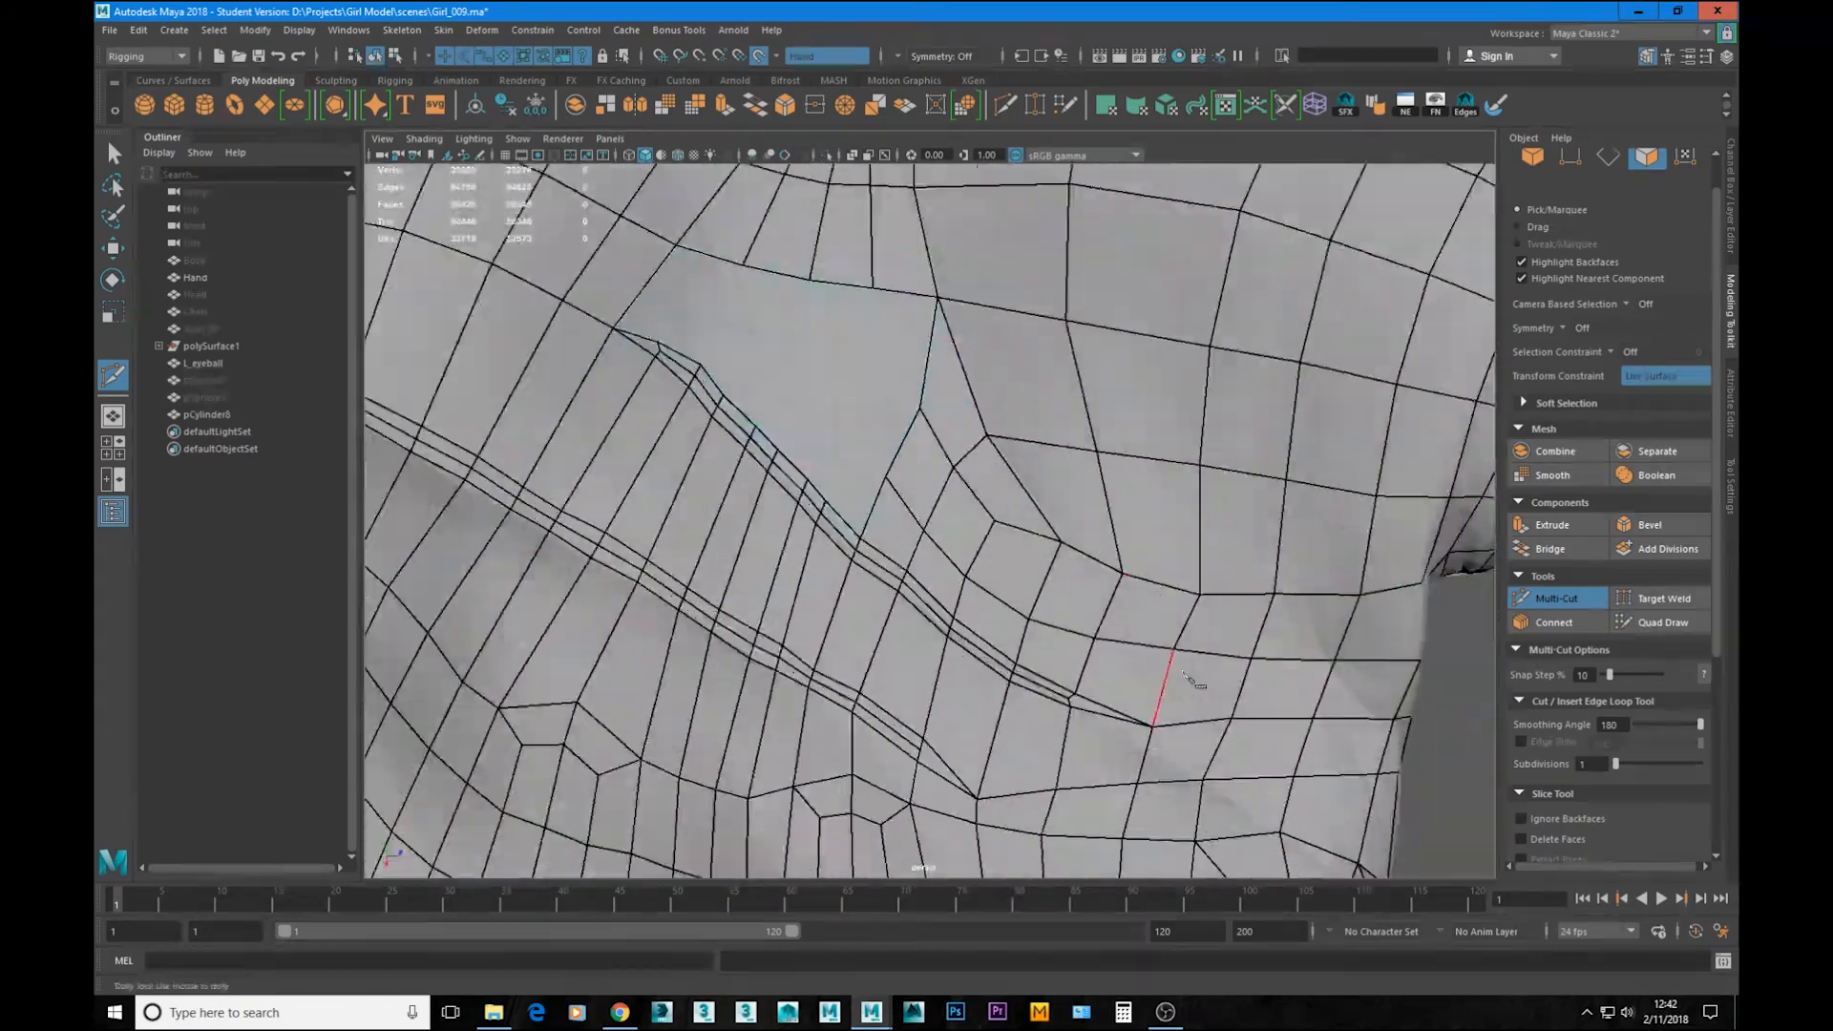
Step: Cut an edge across the palm quads toward the index-finger side
alt+drag(1187, 676, 991, 582)
click(990, 581)
click(1088, 621)
key(Return)
alt+drag(1089, 621, 1102, 659)
mouse_move(955, 661)
alt+right_down()
mouse_move(1150, 661)
mouse_move(945, 659)
alt+right_up()
mouse_move(946, 659)
alt+mouse_down()
mouse_move(1031, 611)
mouse_move(982, 563)
alt+mouse_up()
alt+middle_drag(982, 564, 953, 687)
key(ctrl+shift+q)
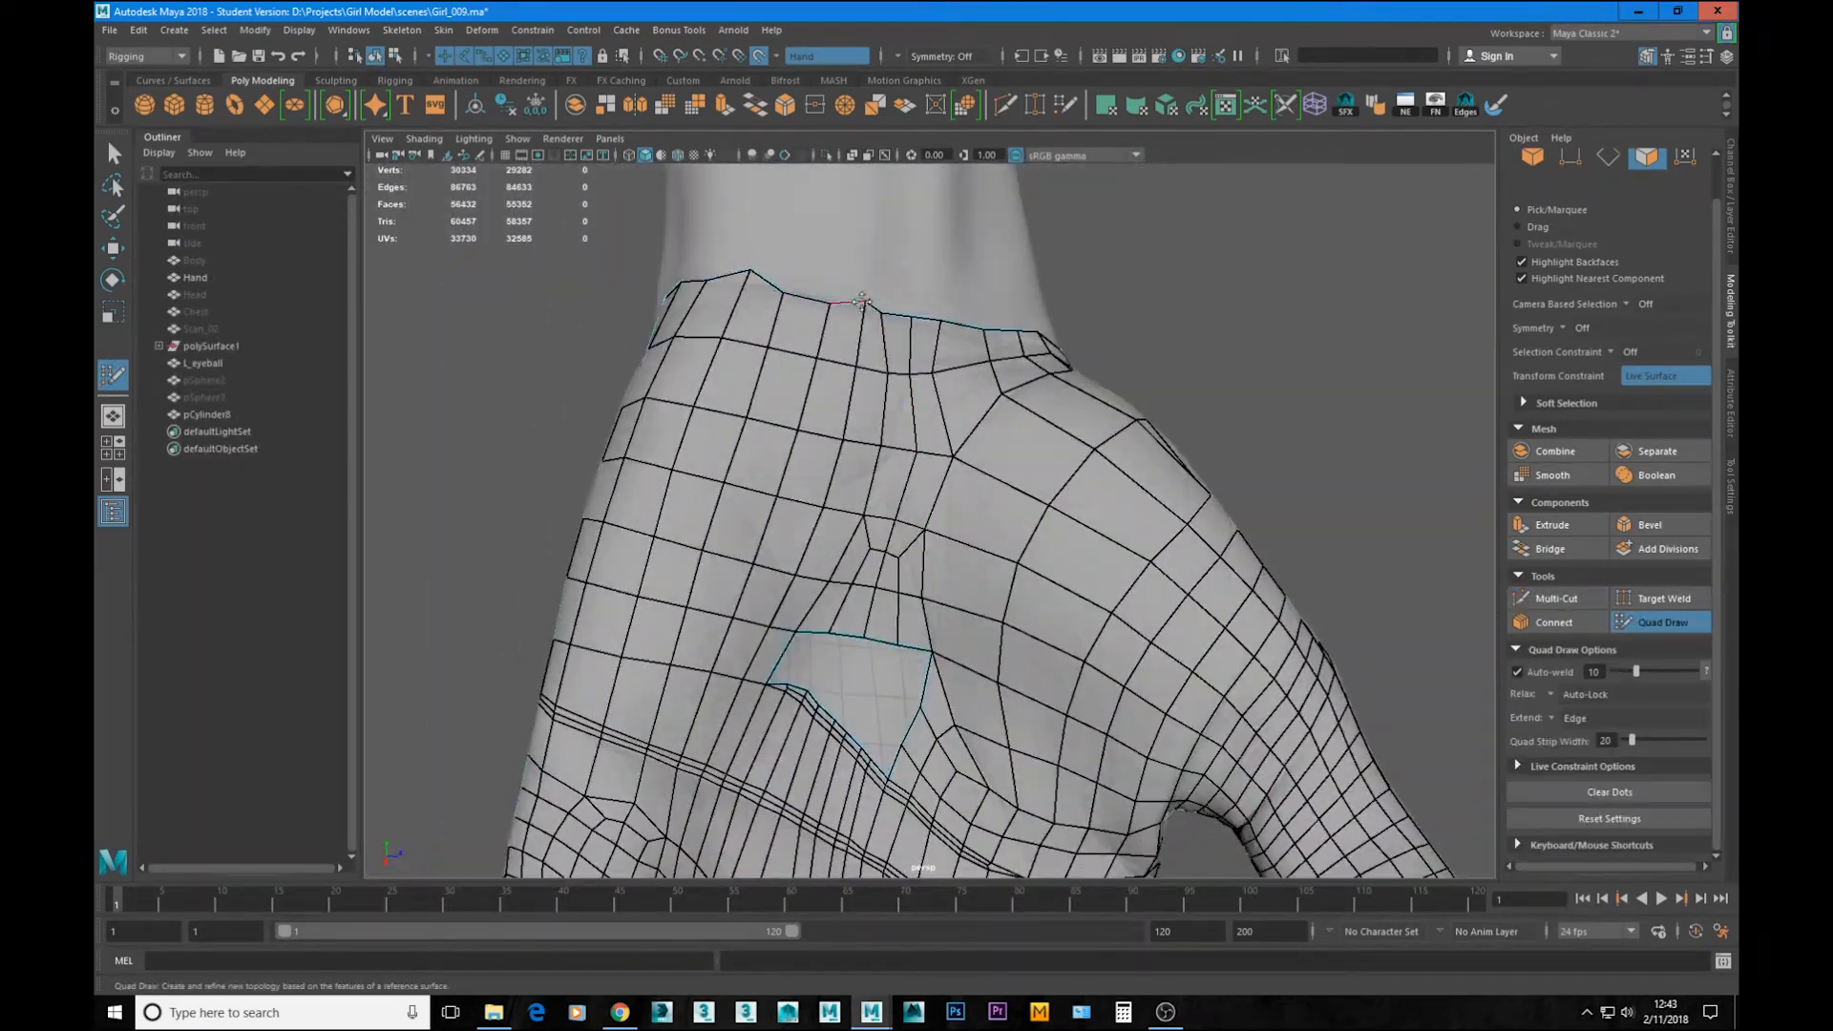
Step: Extend a row of quads from the finger side into the palm hole and shape its vertices
alt+right_drag(862, 302, 687, 811)
alt+middle_drag(688, 811, 865, 536)
alt+middle_drag(851, 472, 726, 277)
middle_drag(823, 416, 889, 401)
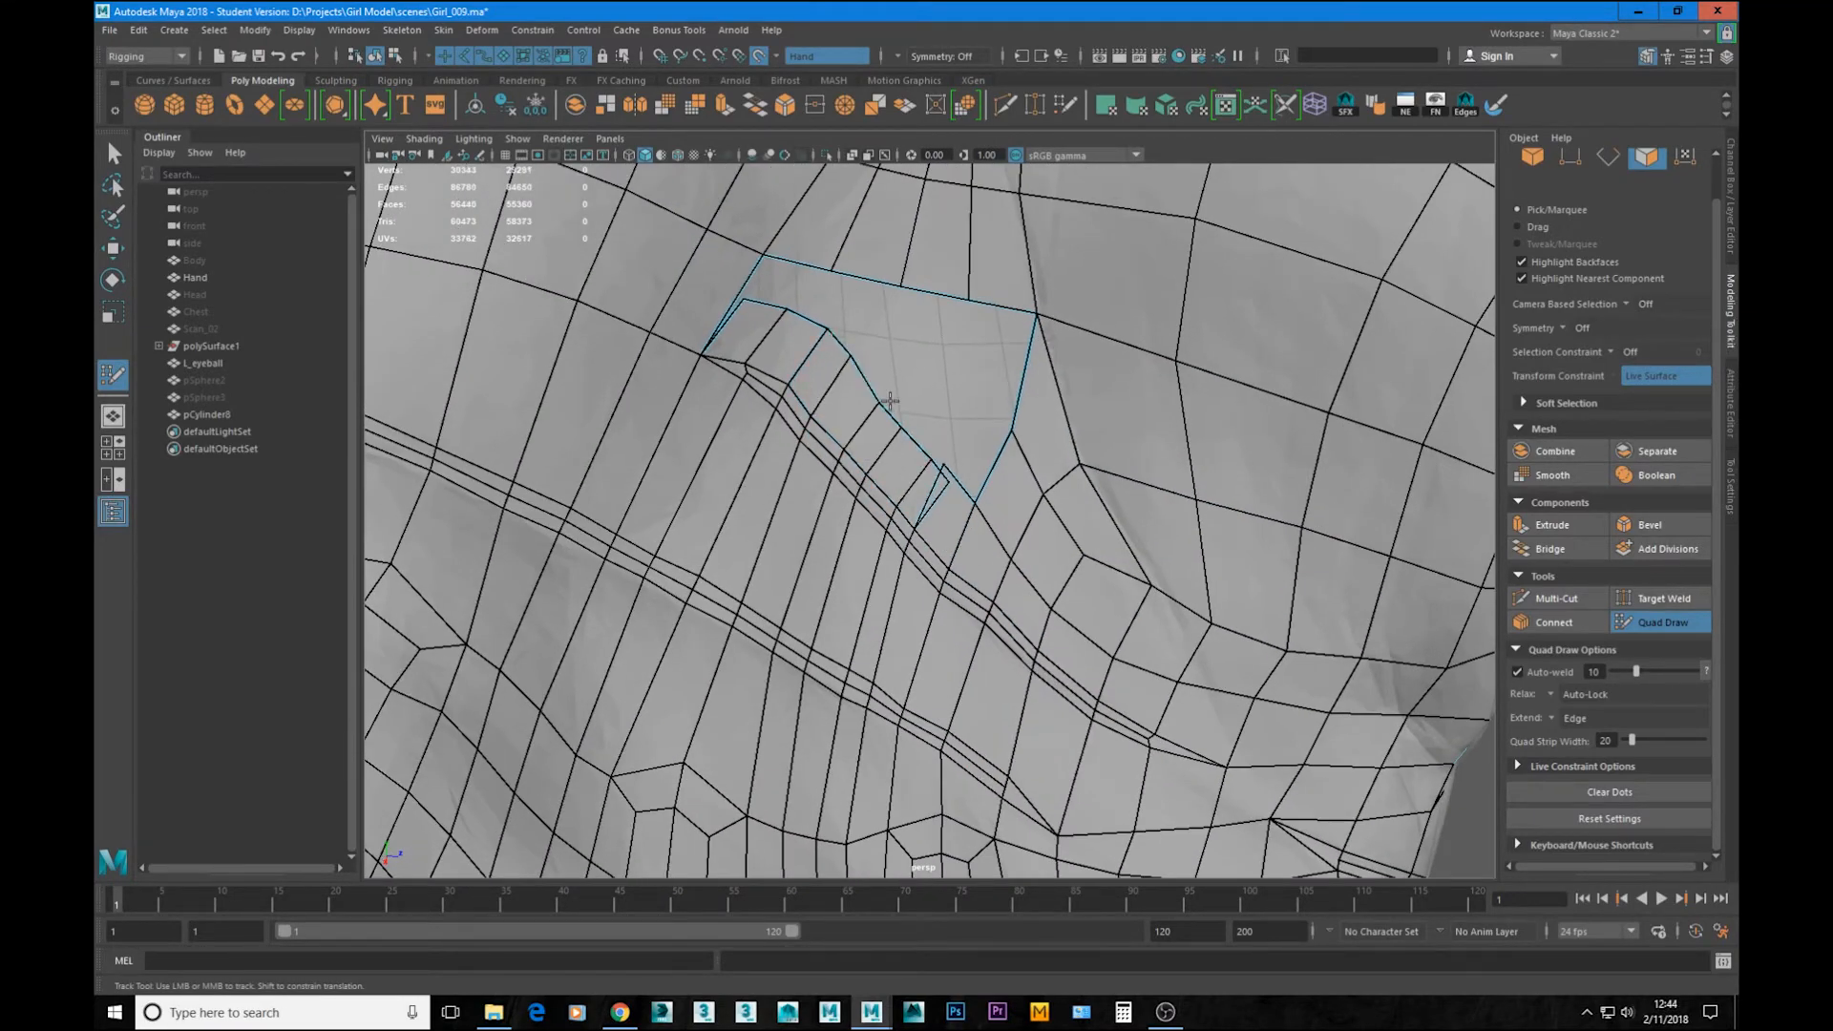
shift+drag(879, 379, 827, 336)
alt+right_drag(1050, 458, 1011, 442)
alt+middle_drag(1011, 442, 985, 507)
drag(909, 529, 914, 490)
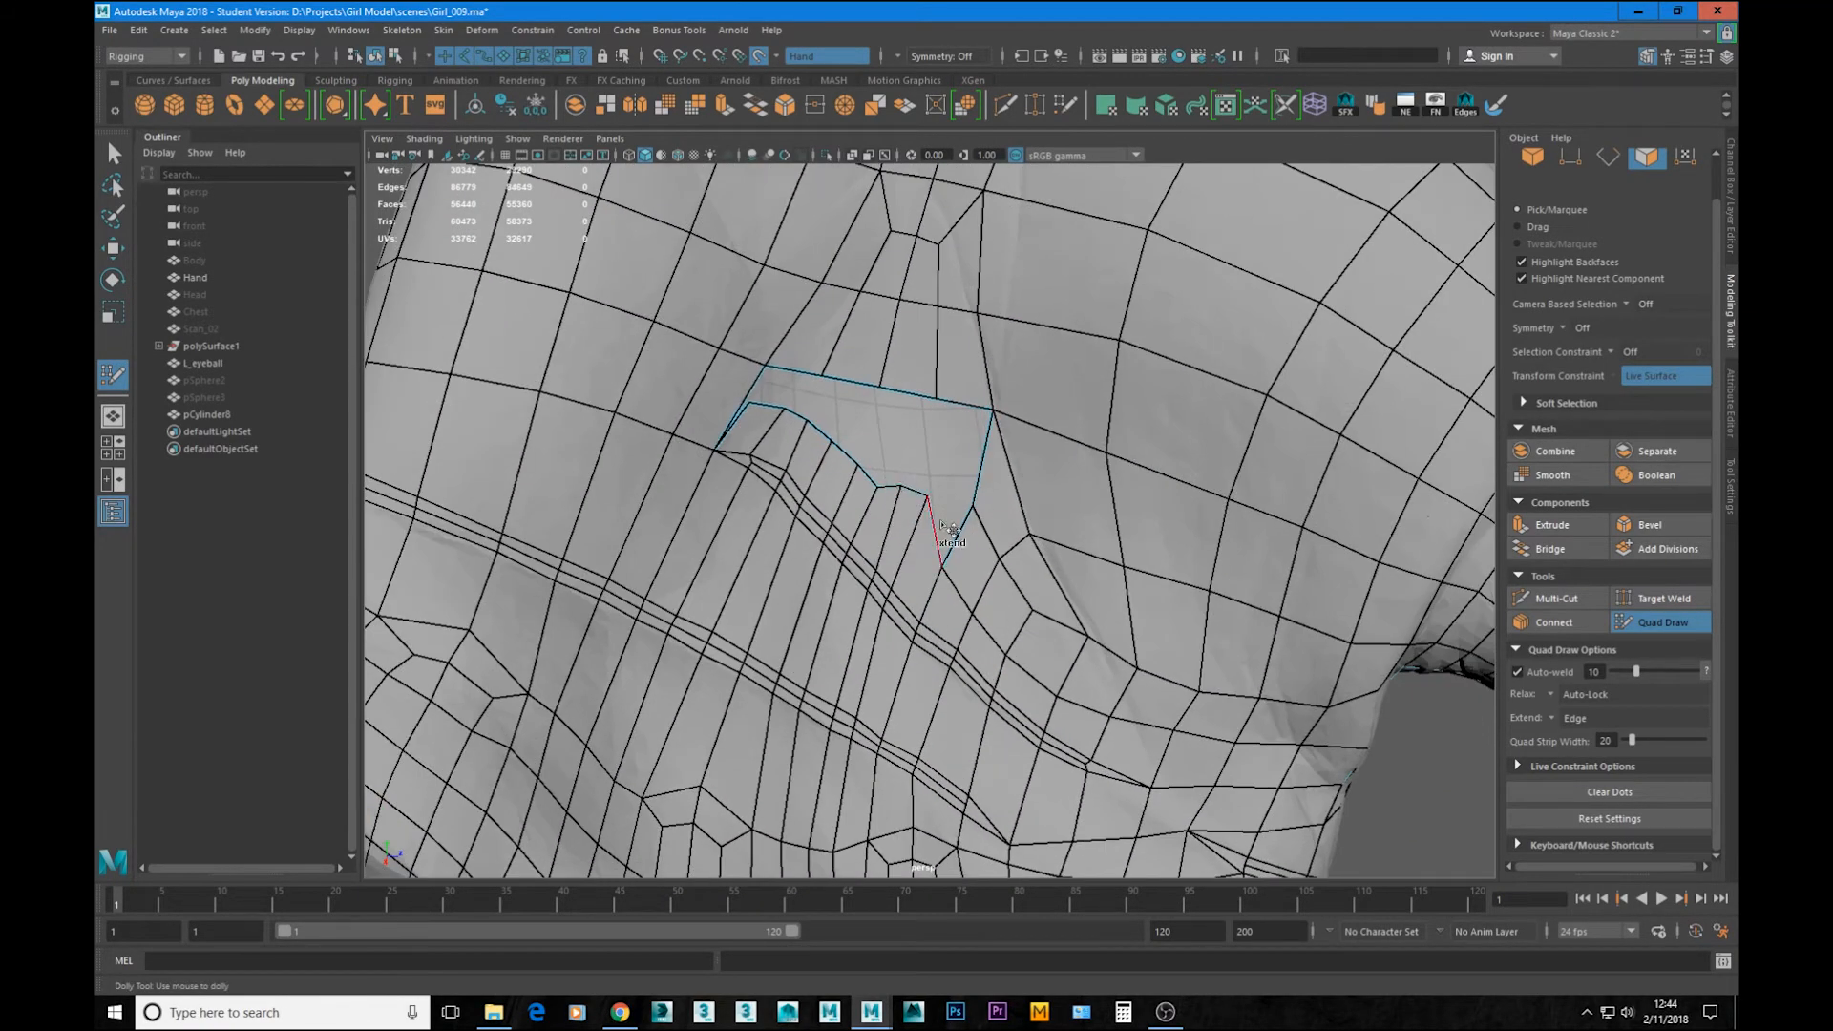
Step: Weld the new row at the little-finger end of the palm hole and fill that corner with a quad
alt+middle_drag(975, 541, 973, 630)
alt+right_drag(973, 630, 1014, 630)
drag(709, 486, 717, 438)
shift+click(754, 471)
alt+right_drag(849, 516, 819, 513)
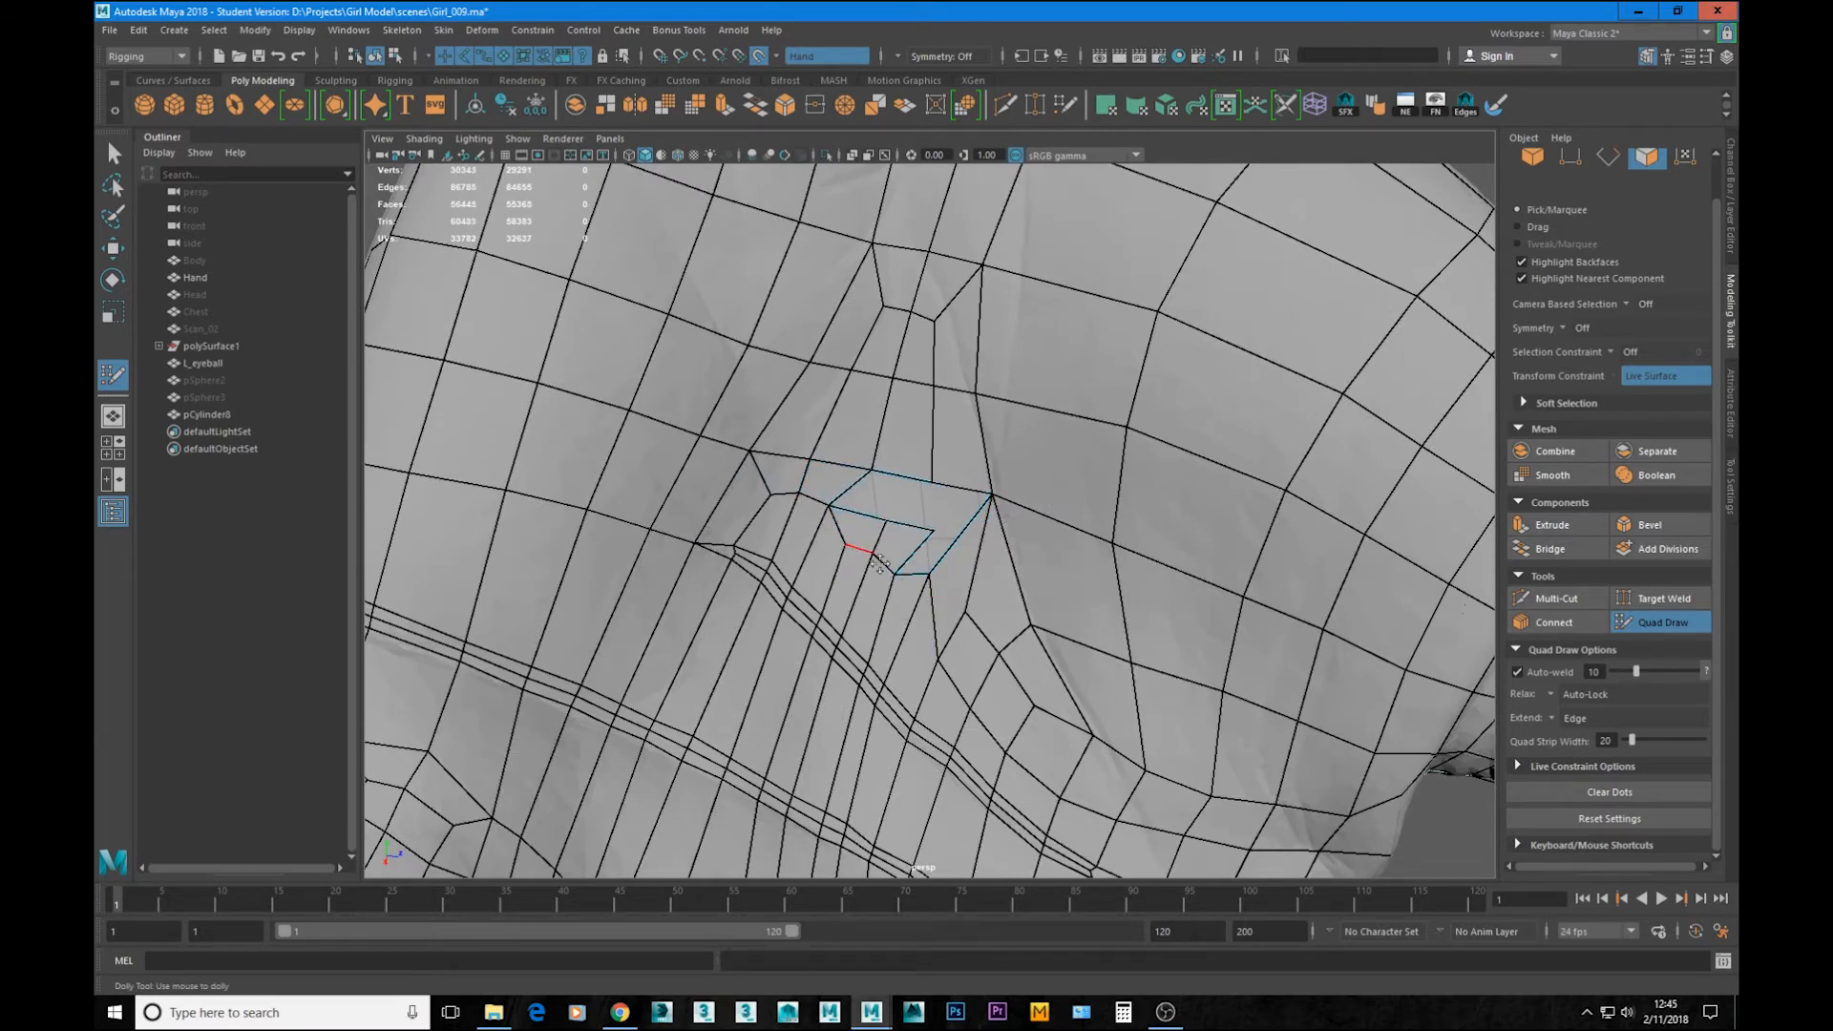
Step: Raise the Mesh Alpha to 0.75 and relax the quads closing the palm
click(1582, 766)
scroll(1582, 766, down, 2)
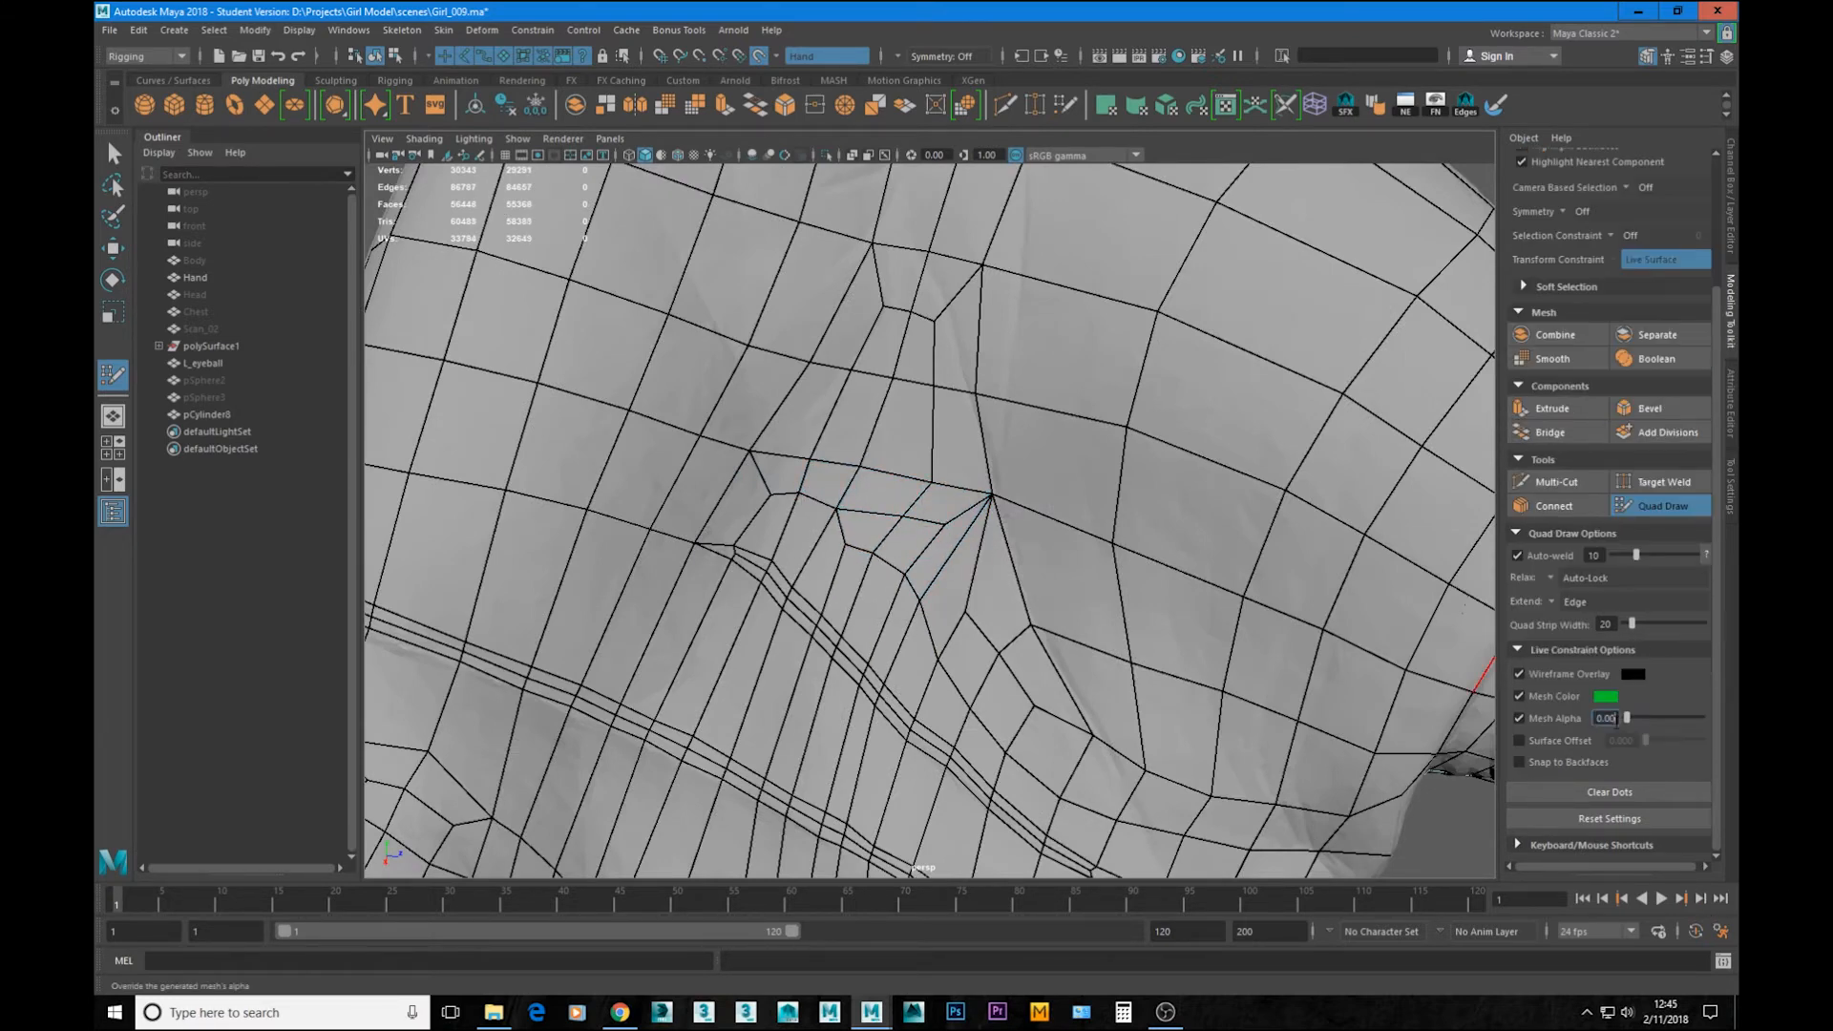
drag(1629, 718, 1683, 718)
alt+middle_drag(931, 535, 927, 570)
shift+drag(945, 539, 886, 470)
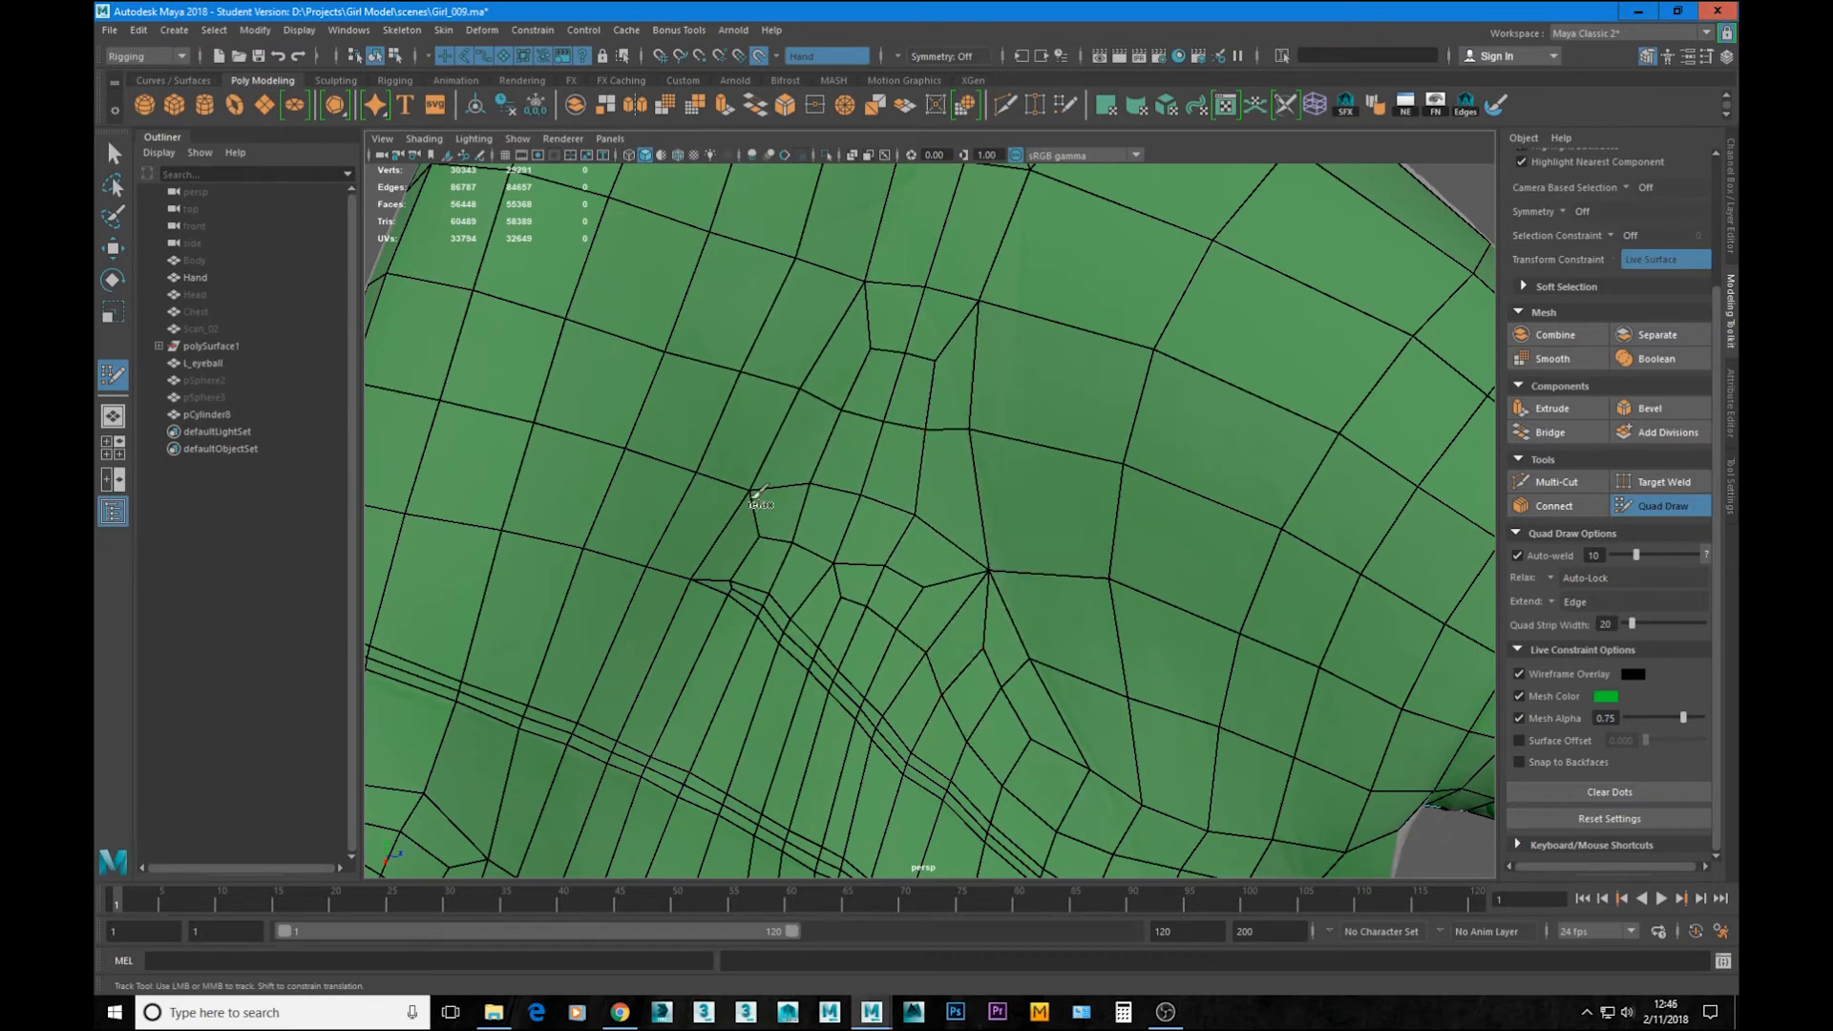
Step: Cut an edge from the closed palm along the thumb pad toward the wrist and pull its end vertex into place
alt+right_drag(752, 494, 1575, 737)
click(1556, 481)
click(932, 750)
click(894, 673)
click(857, 585)
click(832, 472)
alt+drag(832, 473, 862, 547)
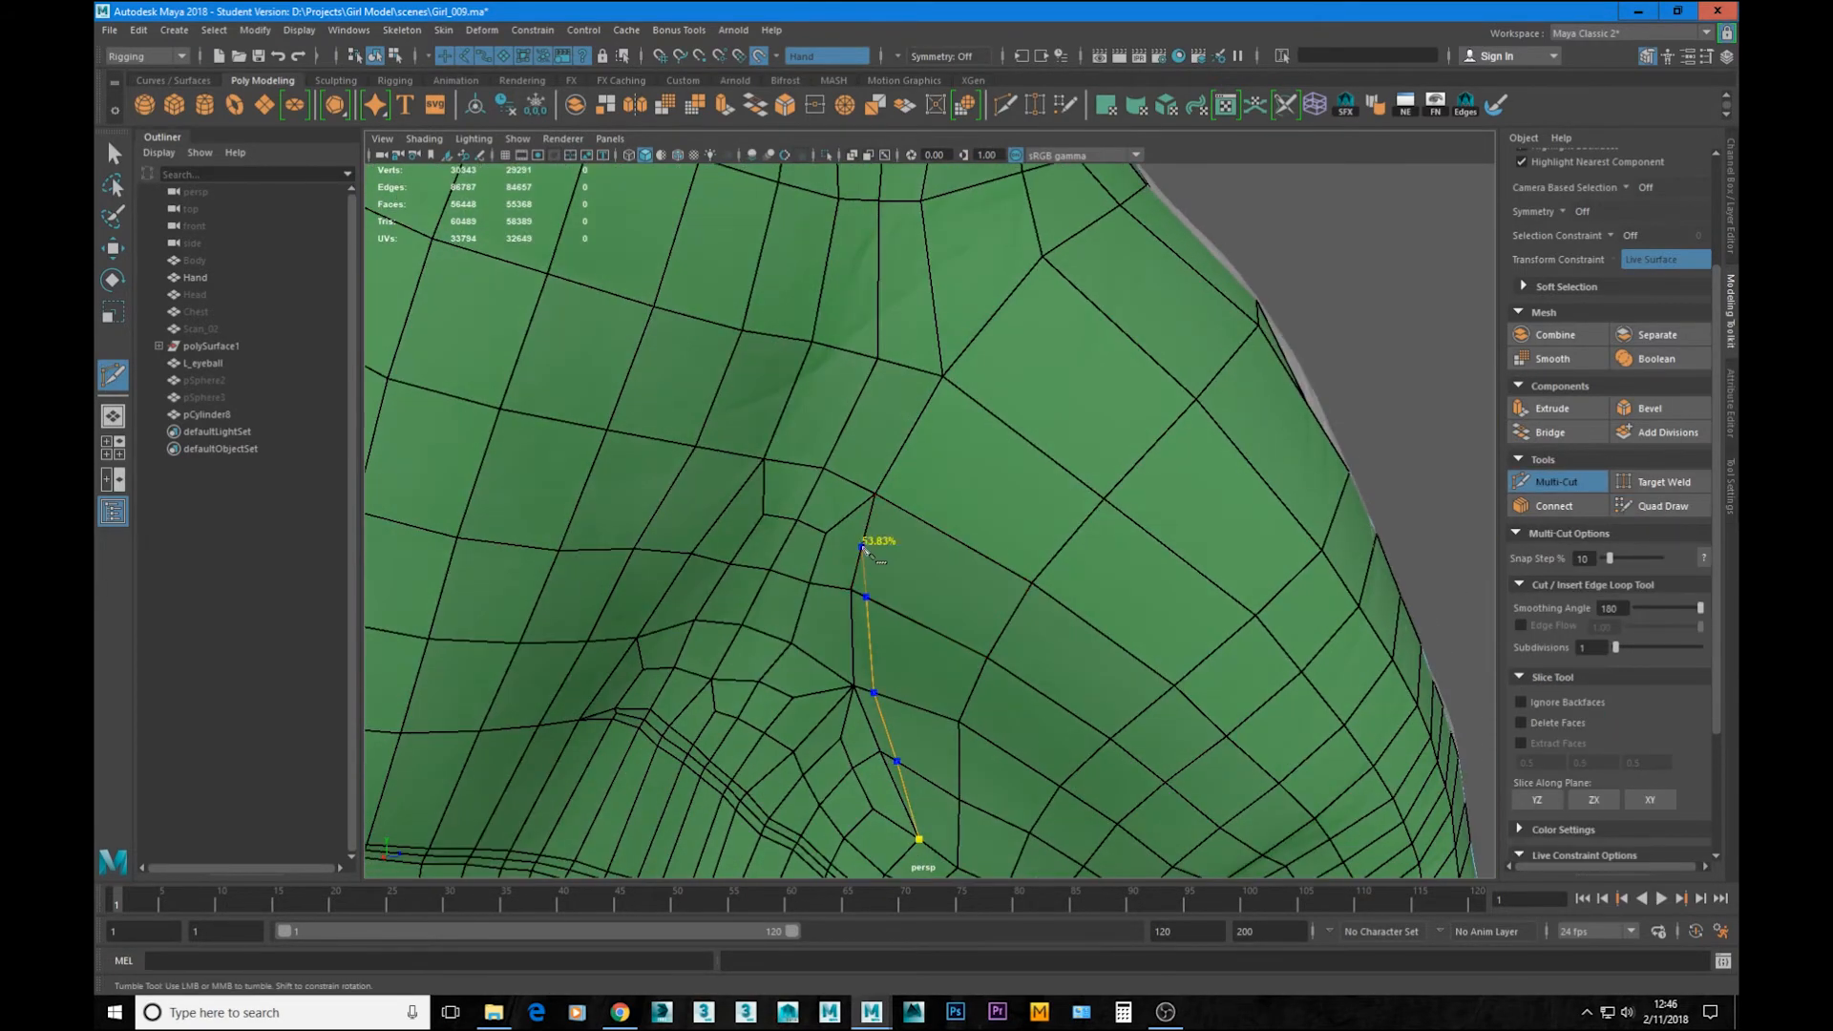
alt+right_drag(935, 748, 1337, 669)
click(1663, 505)
drag(890, 472, 847, 506)
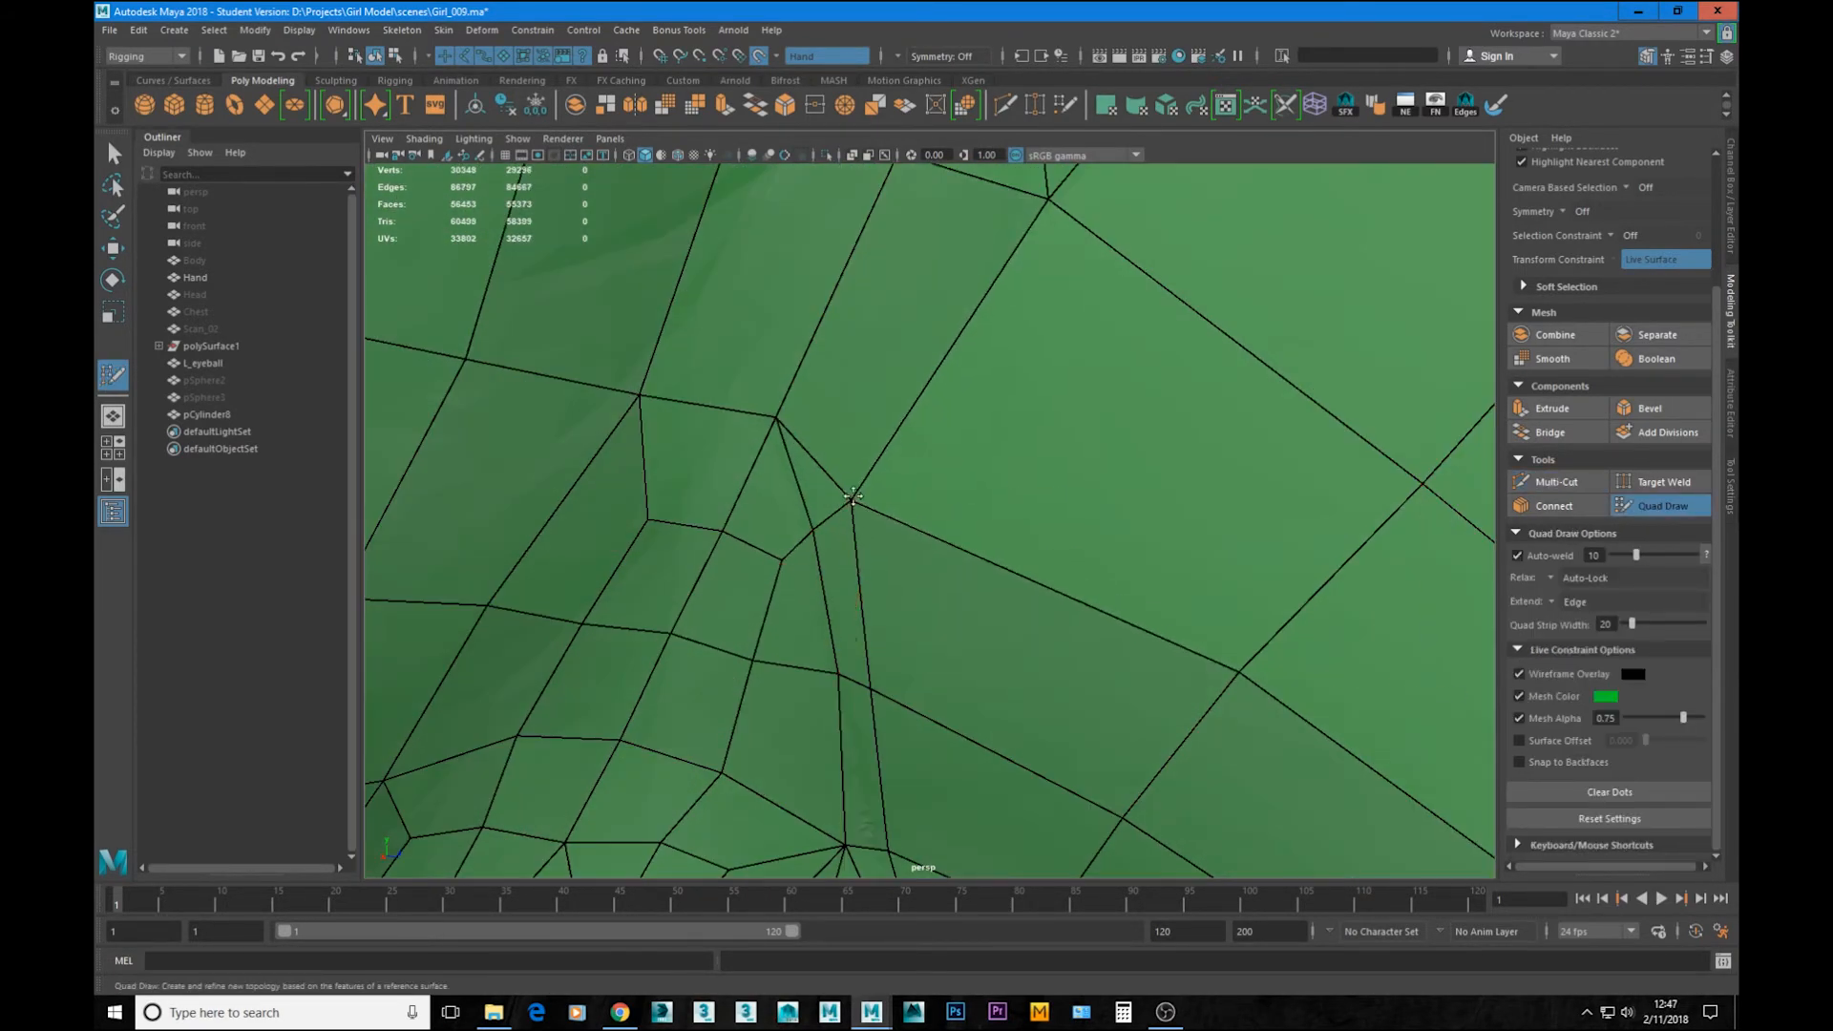
Step: Continue the cut along the thumb pad down through the center of the palm
key(ctrl+shift+x)
click(866, 848)
click(854, 682)
alt+right_drag(854, 681, 1051, 681)
alt+middle_drag(763, 506, 827, 248)
click(862, 597)
key(ctrl+shift+q)
Step: Check the back of the hand and the thumb, and nudge an uneven vertex in the mesh
scroll(859, 668, down, 10)
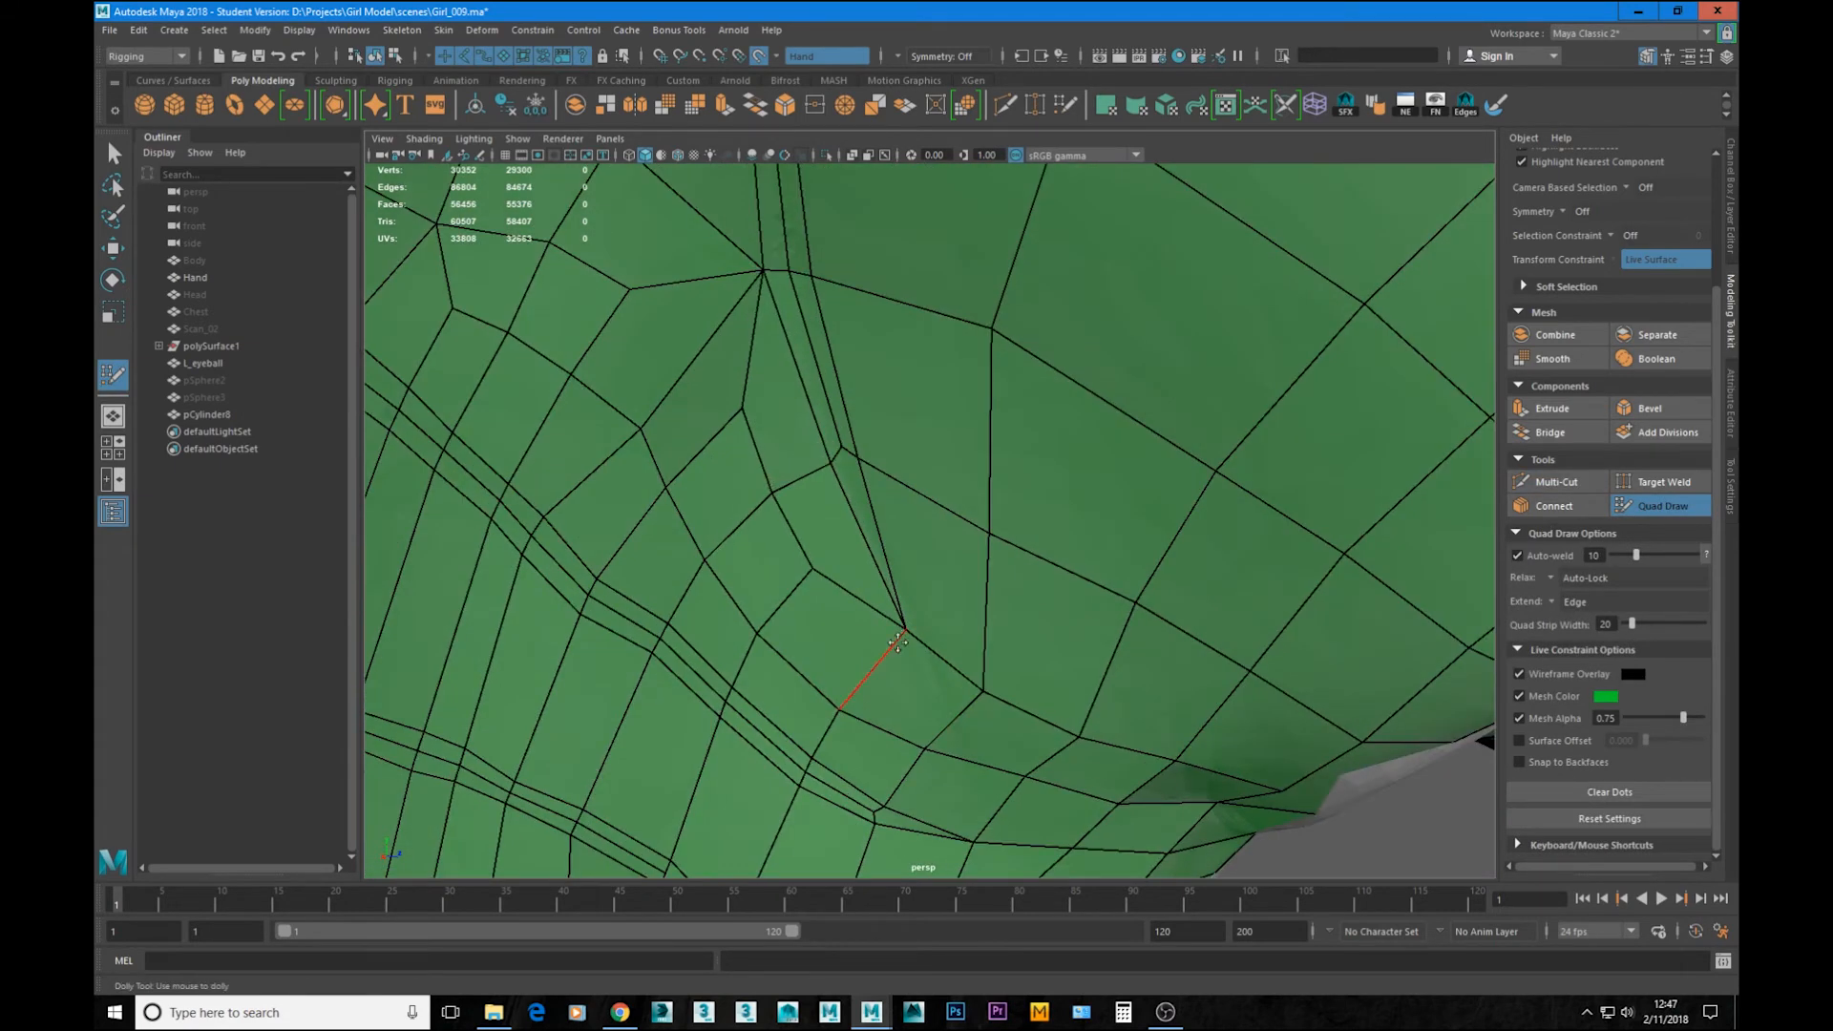
mouse_move(1098, 630)
alt+mouse_down()
mouse_move(722, 611)
mouse_move(1069, 592)
mouse_move(649, 582)
alt+mouse_up()
scroll(1098, 329, up, 5)
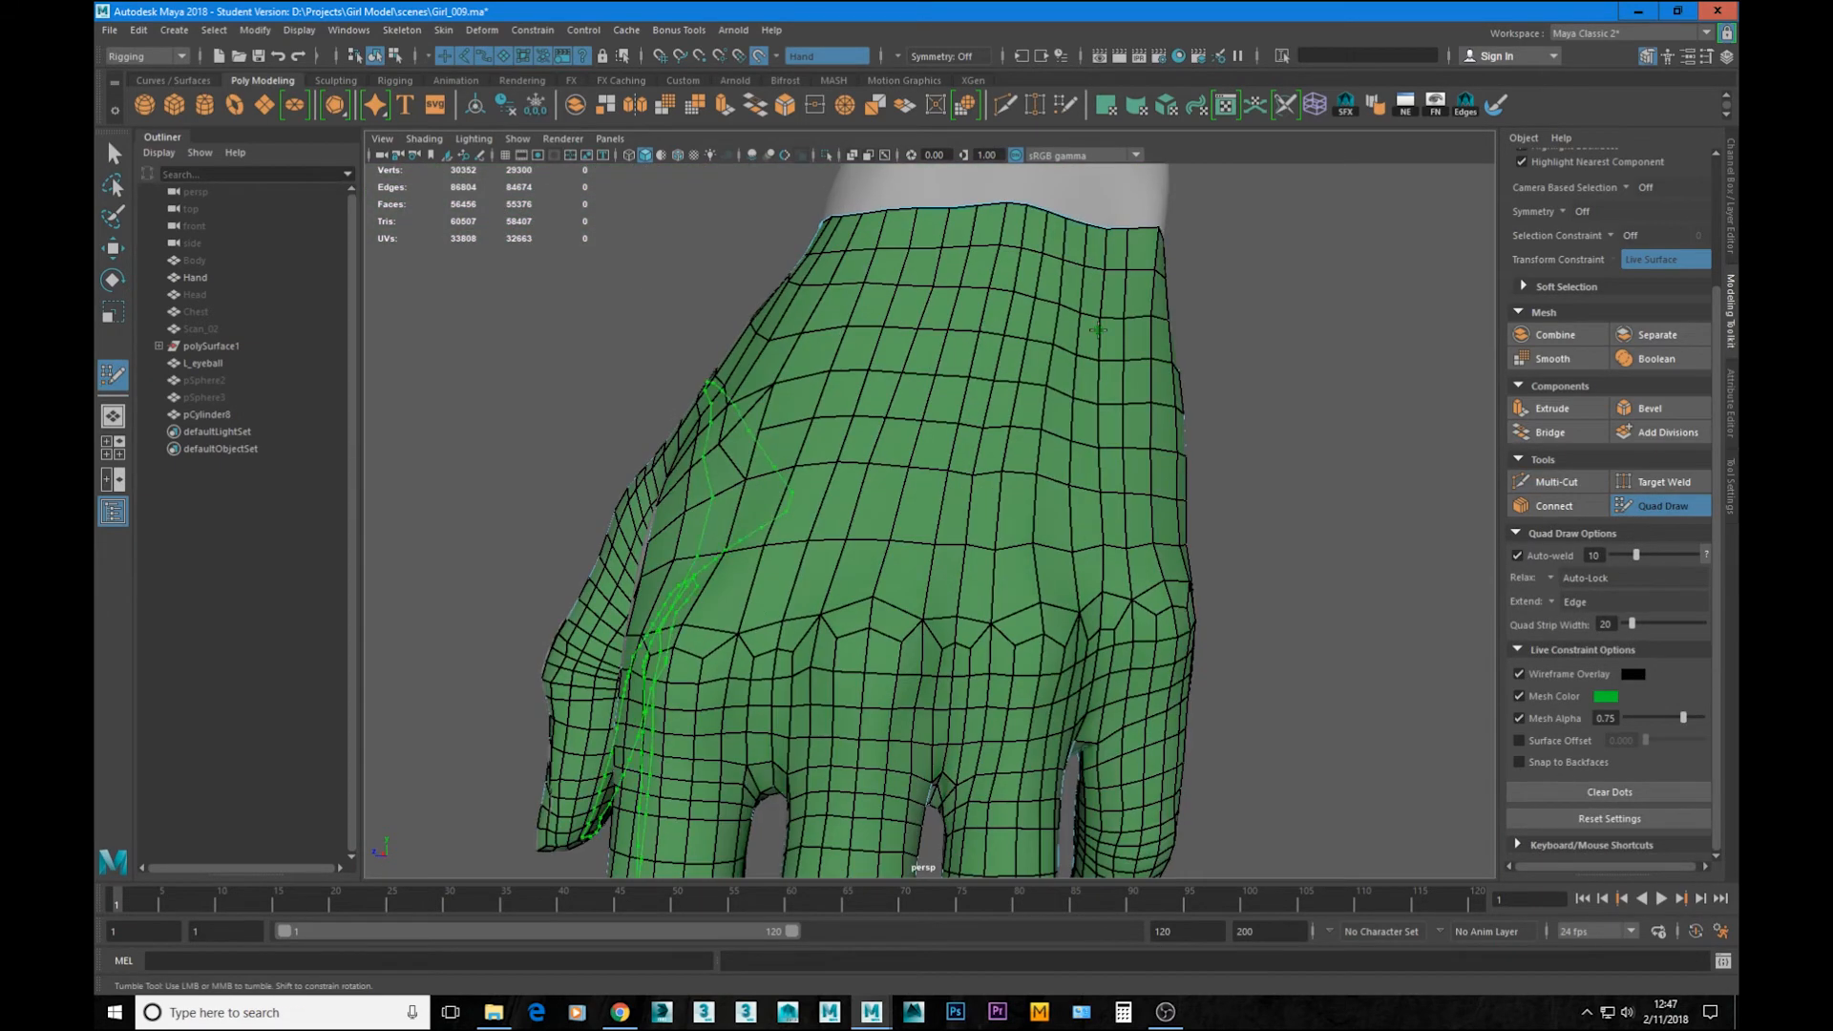
alt+drag(1115, 338, 1269, 401)
alt+right_drag(840, 534, 945, 534)
drag(859, 573, 874, 583)
alt+right_drag(946, 554, 859, 553)
alt+drag(1098, 534, 1098, 430)
alt+right_drag(545, 583, 679, 581)
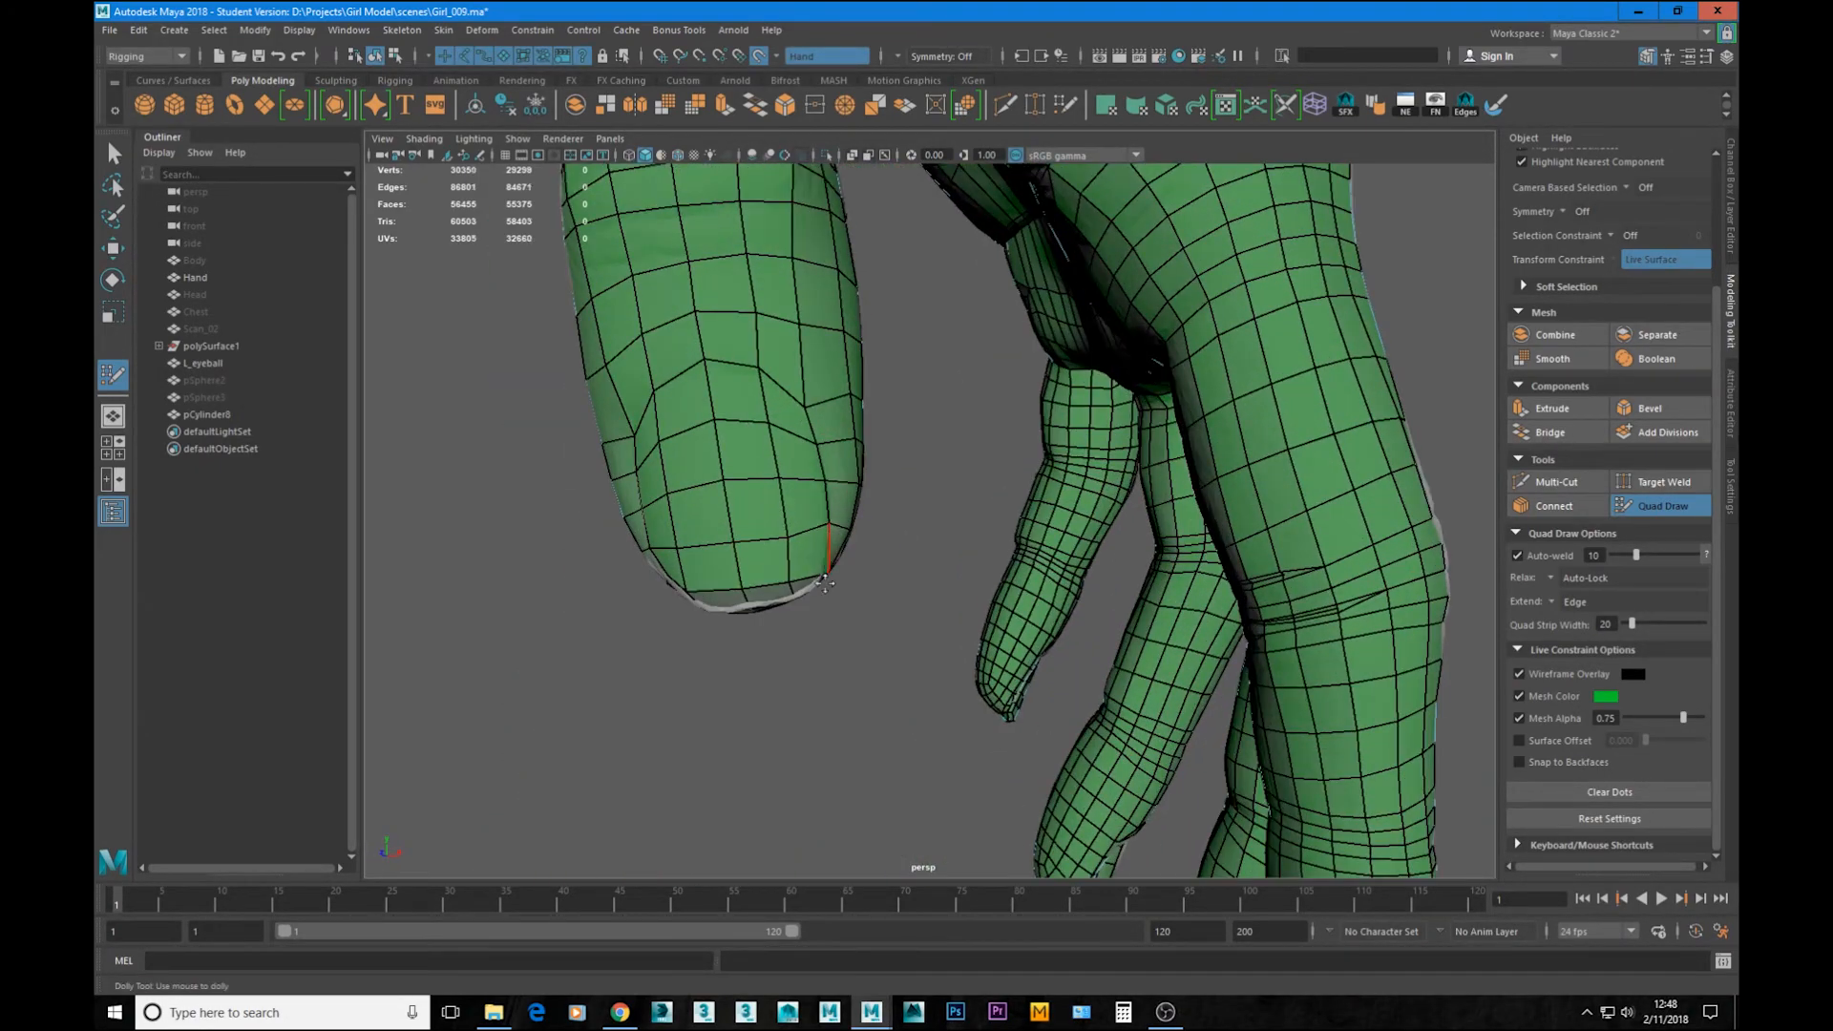
alt+drag(679, 582, 811, 544)
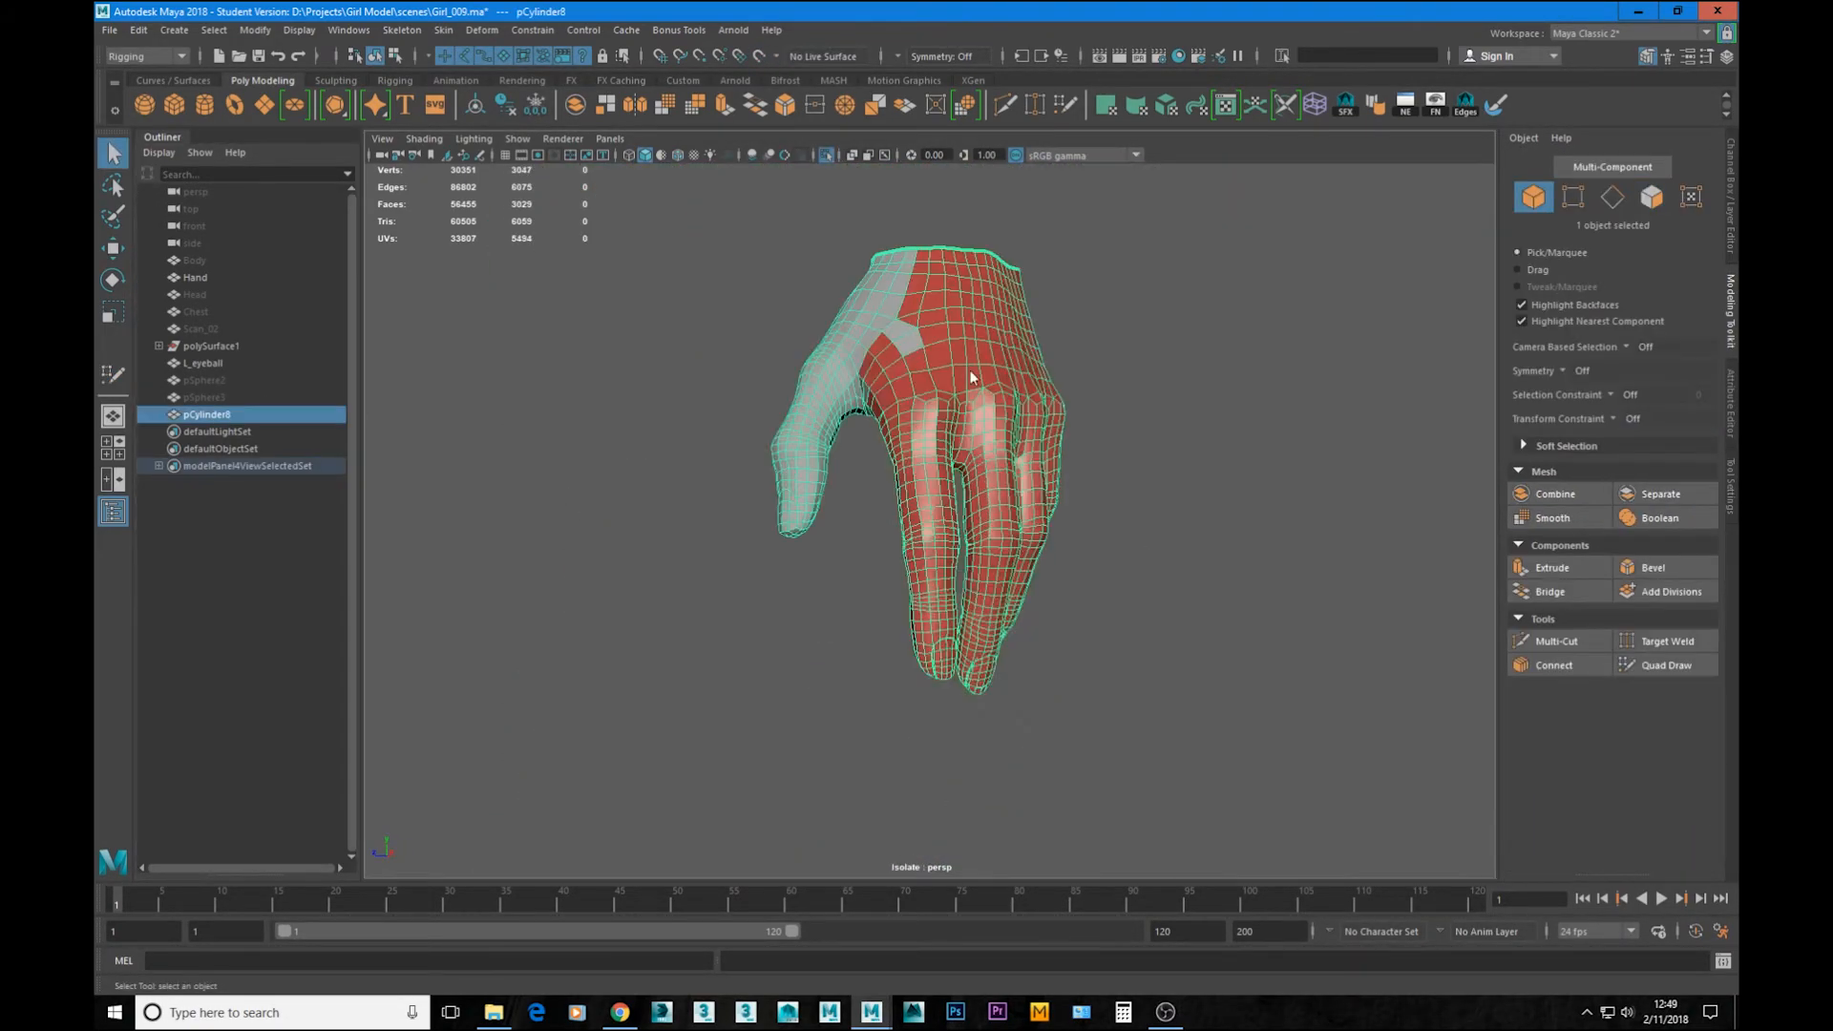
Step: Put the hand mesh in edge mode and select two edges at the thumb tip for moving
click(1260, 482)
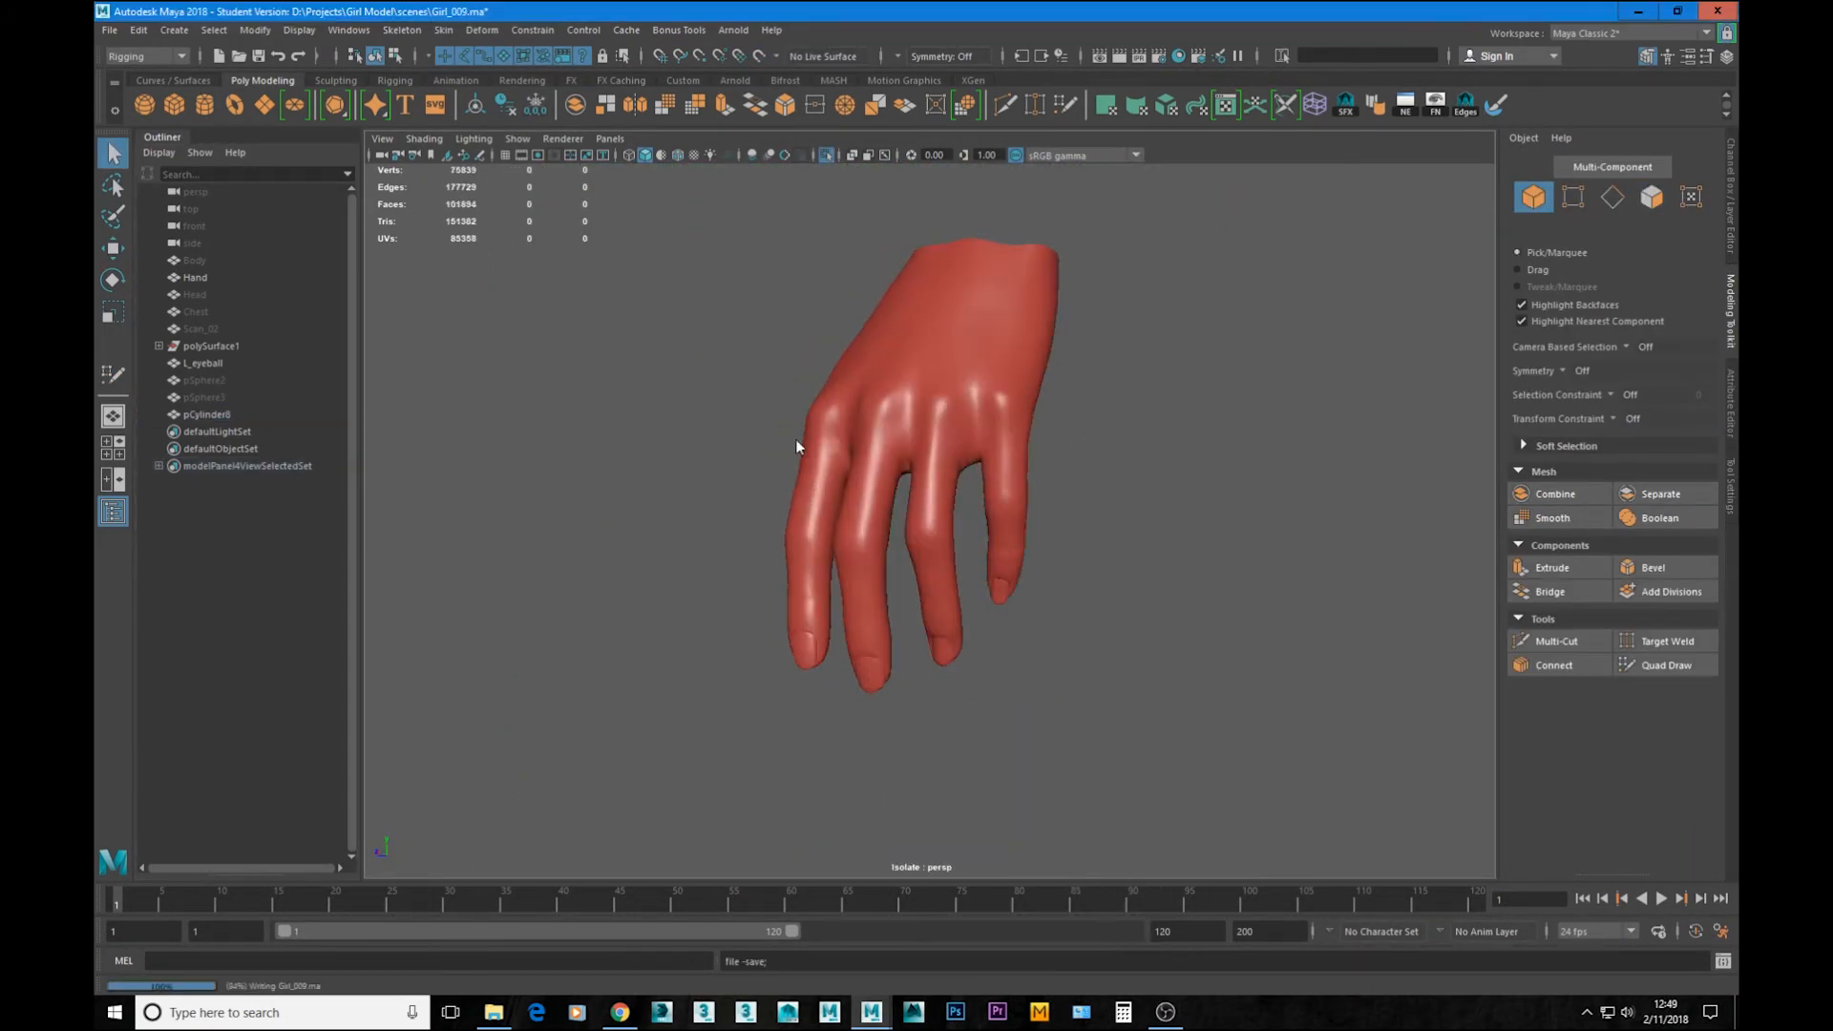
alt+drag(799, 446, 900, 582)
click(900, 581)
right_drag(900, 581, 900, 649)
alt+drag(901, 611, 786, 499)
click(786, 499)
key(w)
shift+click(749, 659)
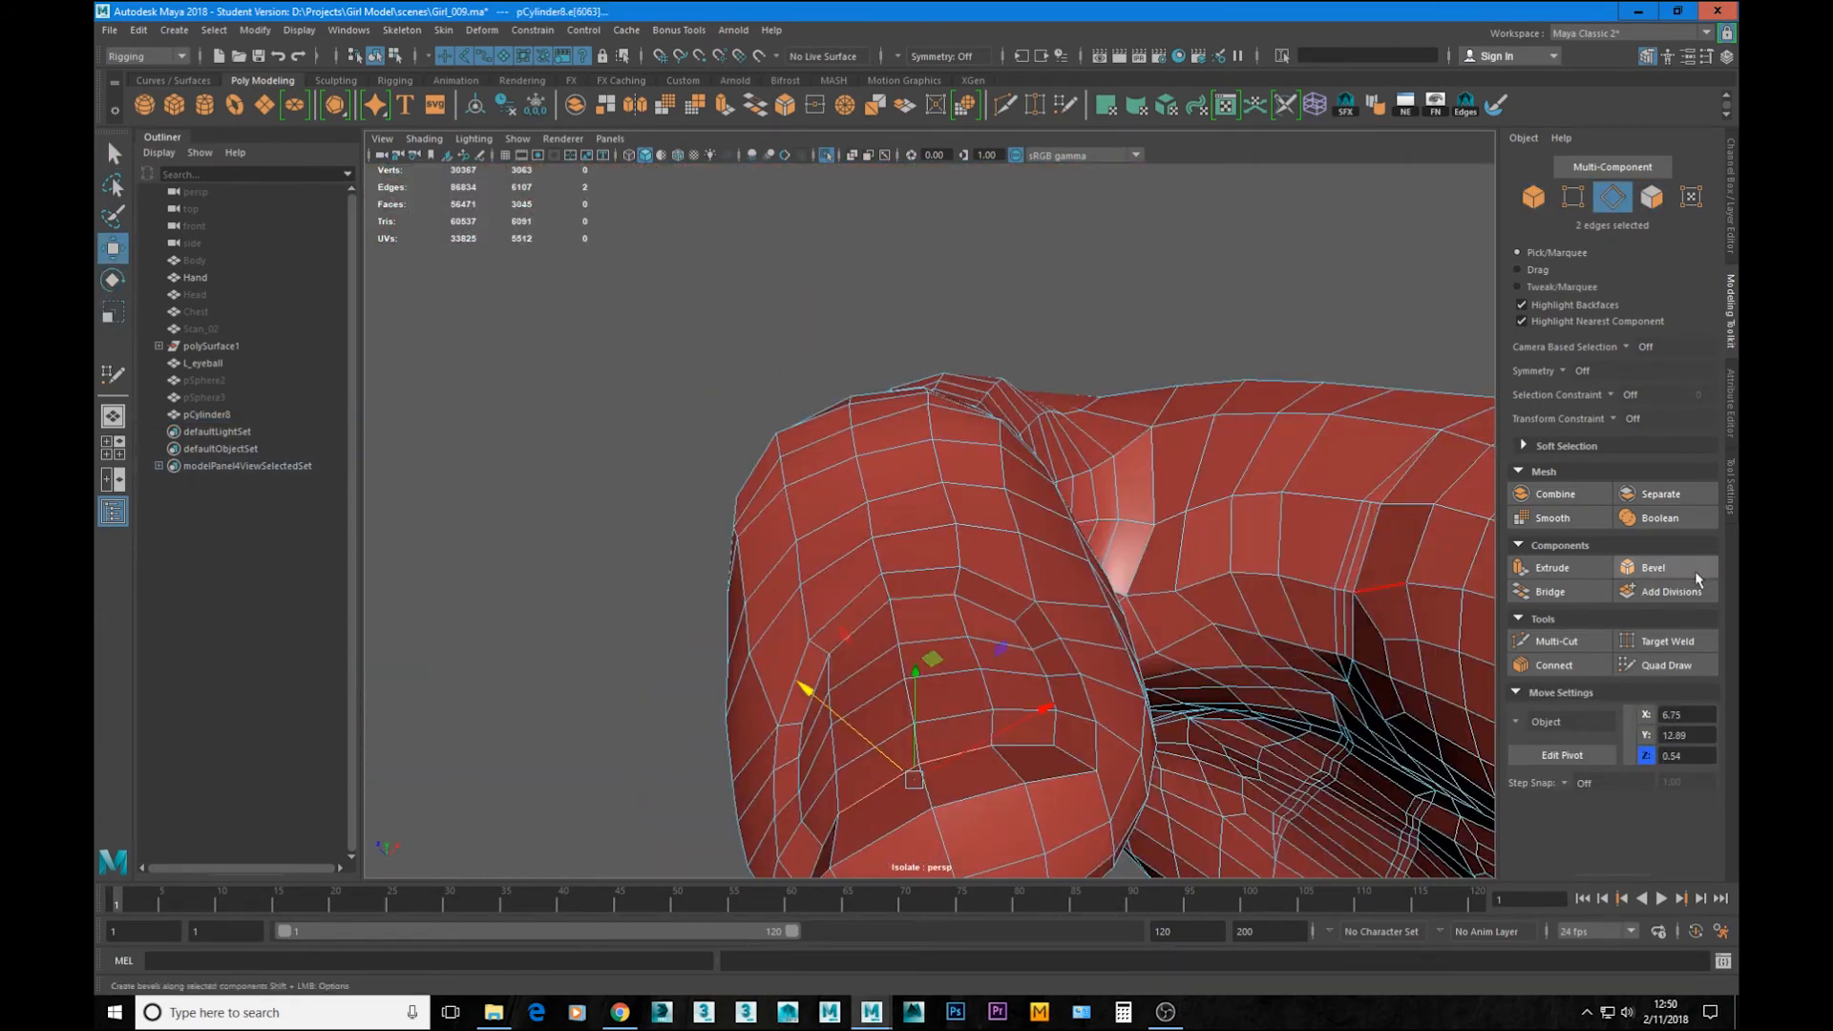
Step: Adjust the edges at the tip of the thumbnail
alt+drag(668, 535, 601, 567)
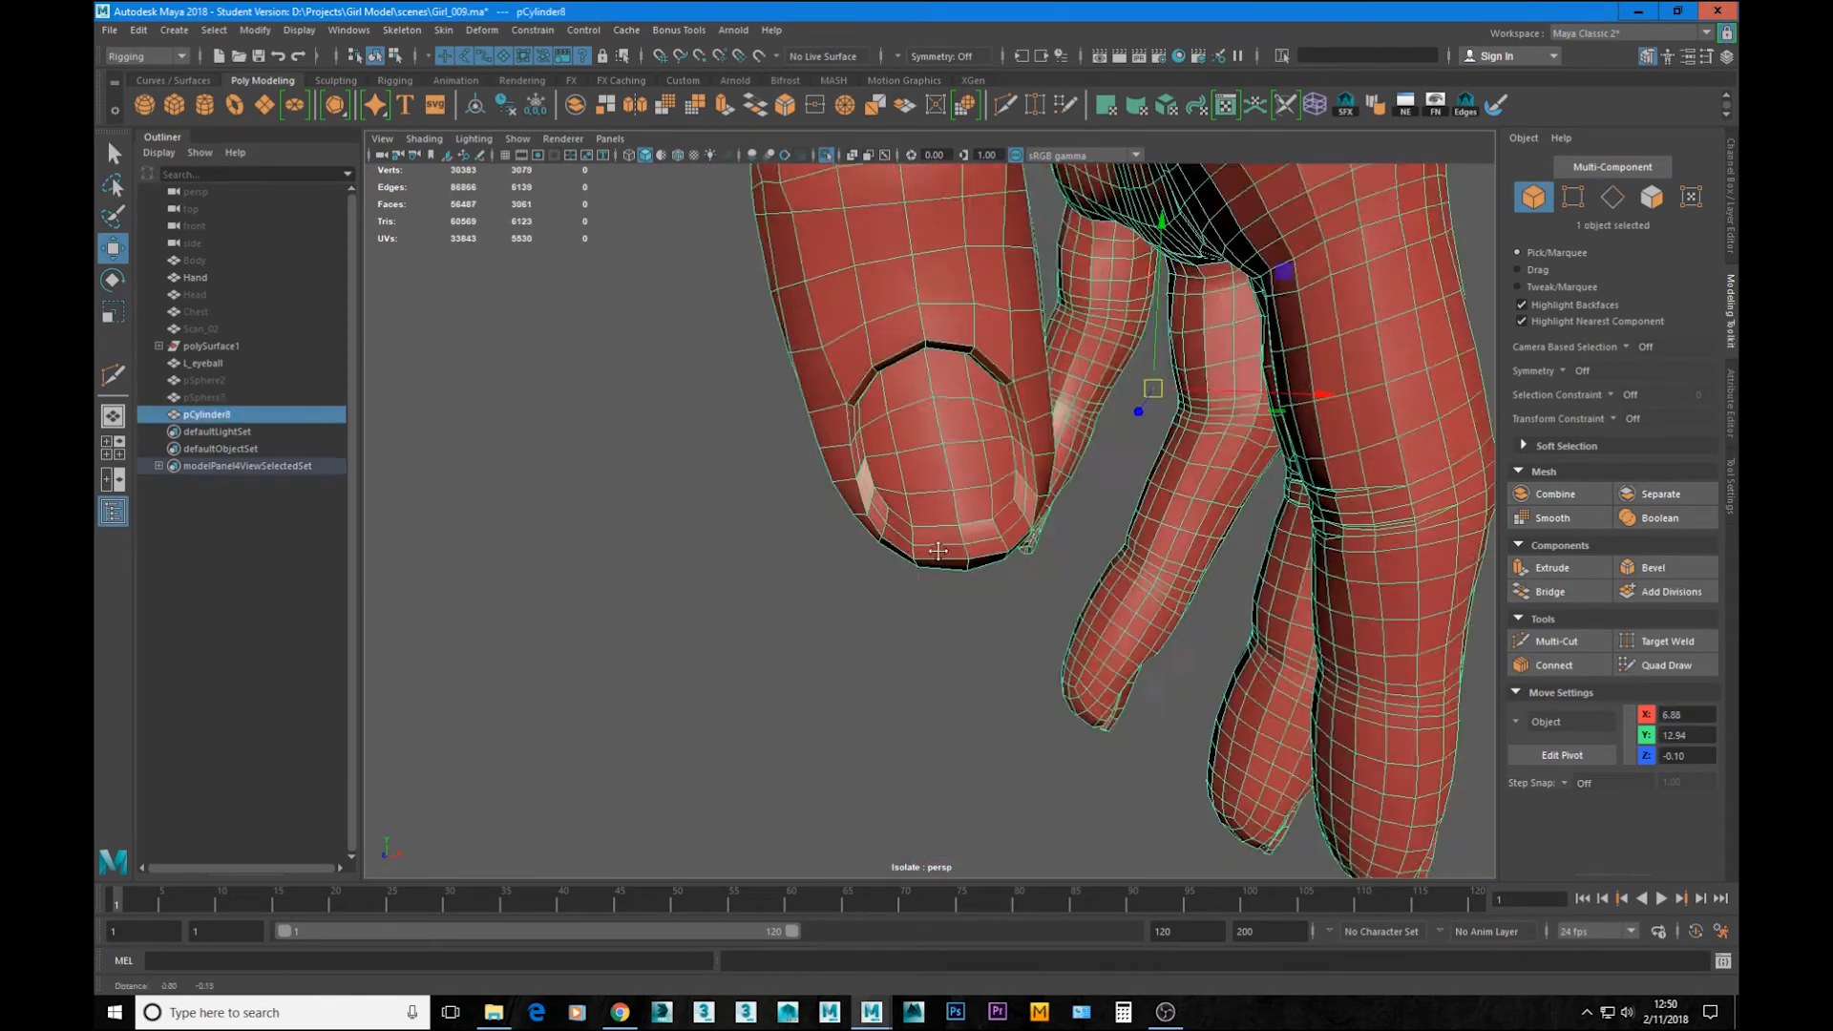
drag(1032, 468, 1039, 414)
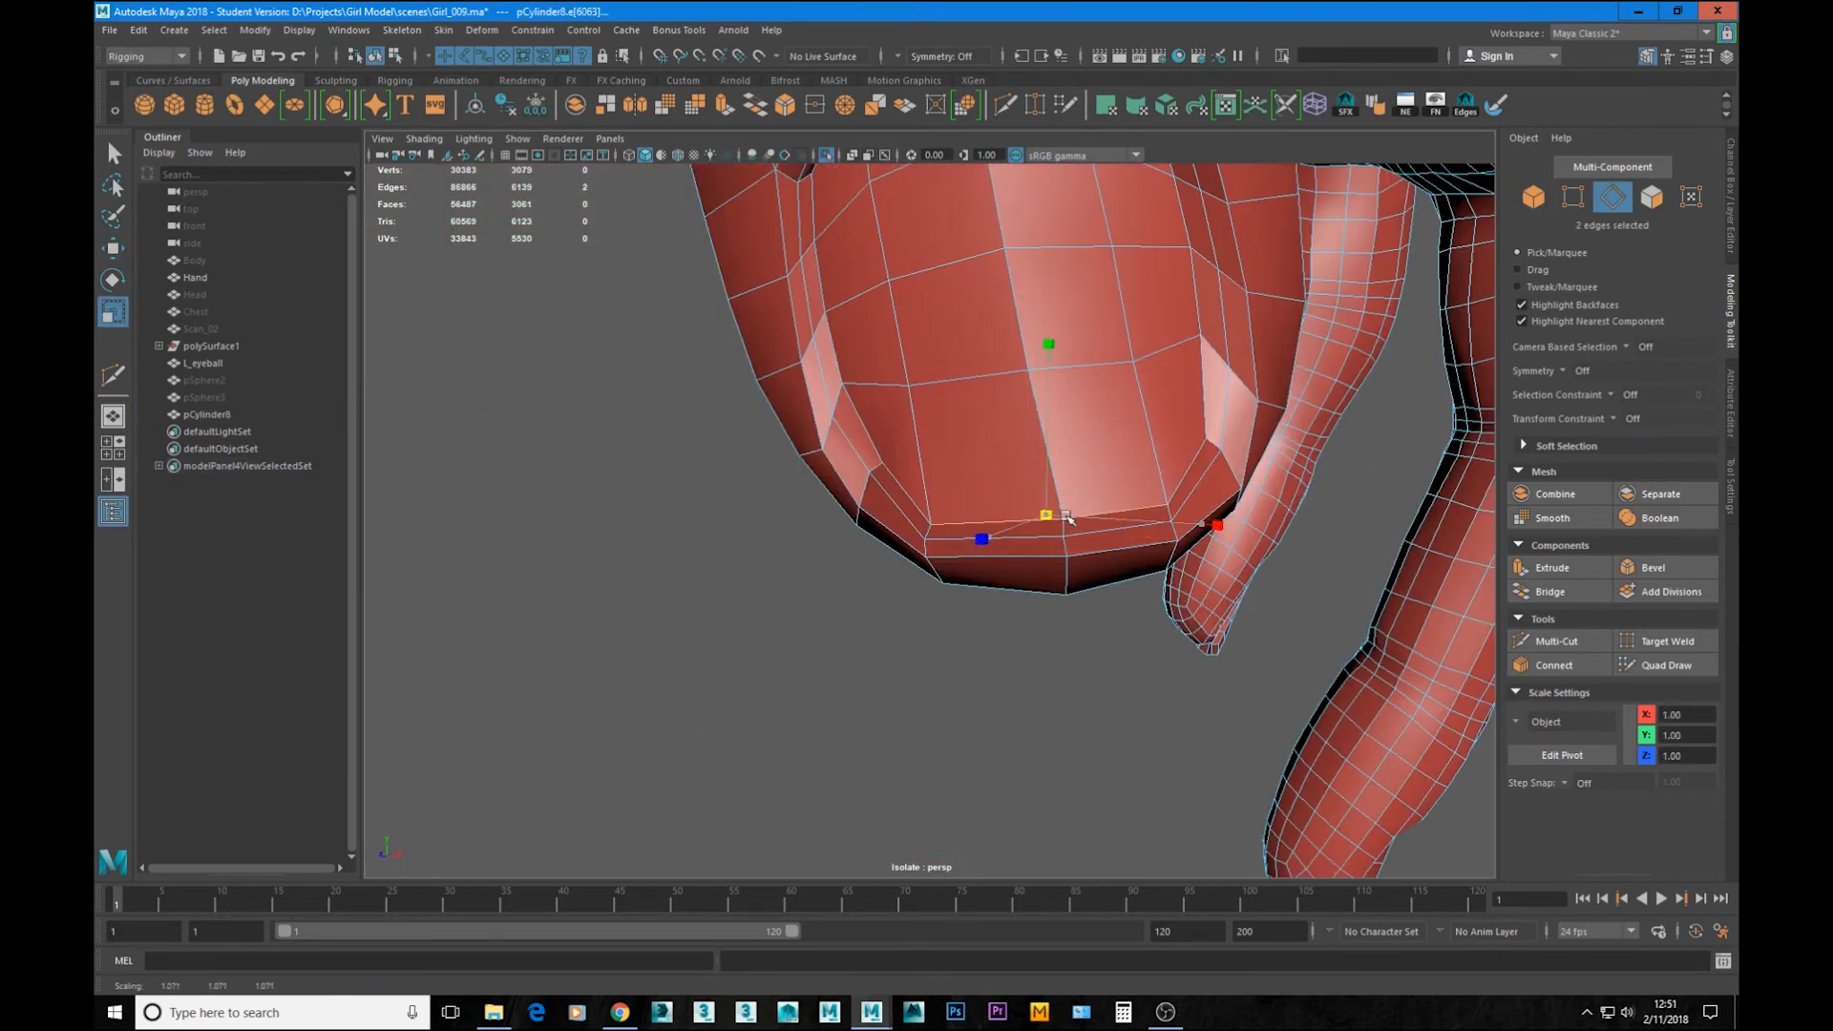
key(w)
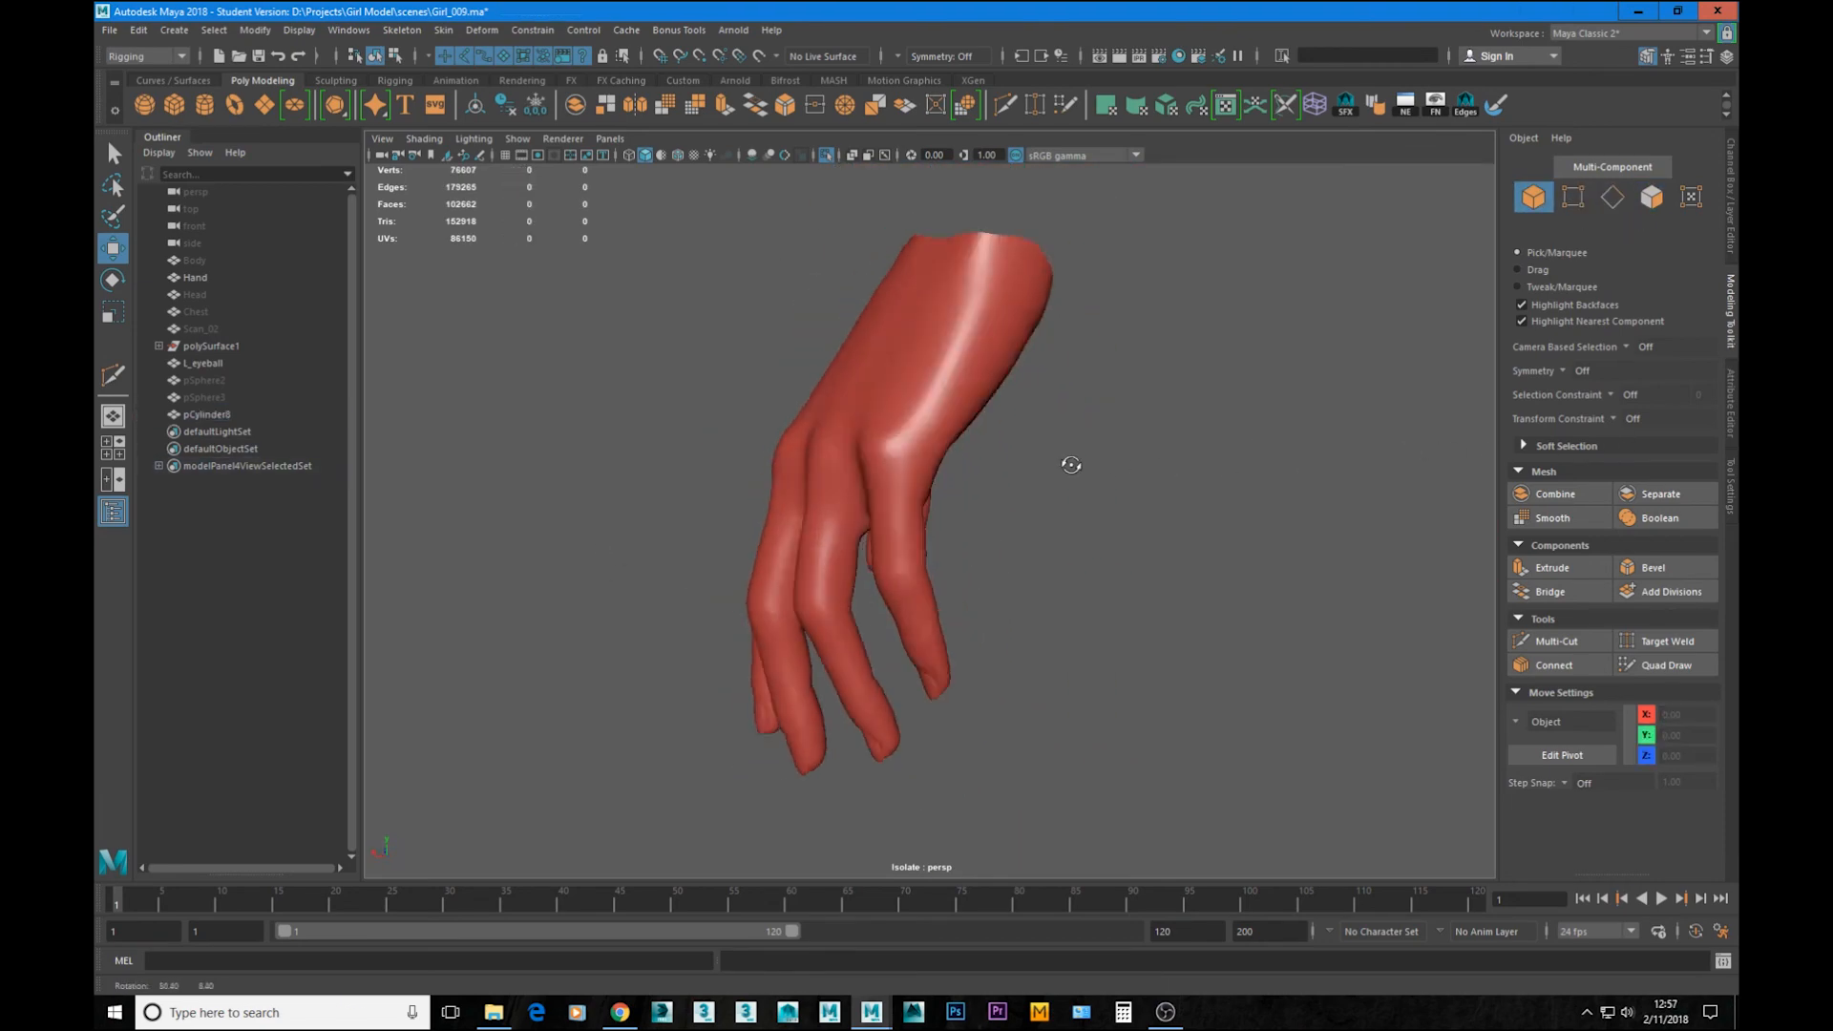
scroll(462, 474, up, 1)
alt+middle_drag(462, 473, 458, 453)
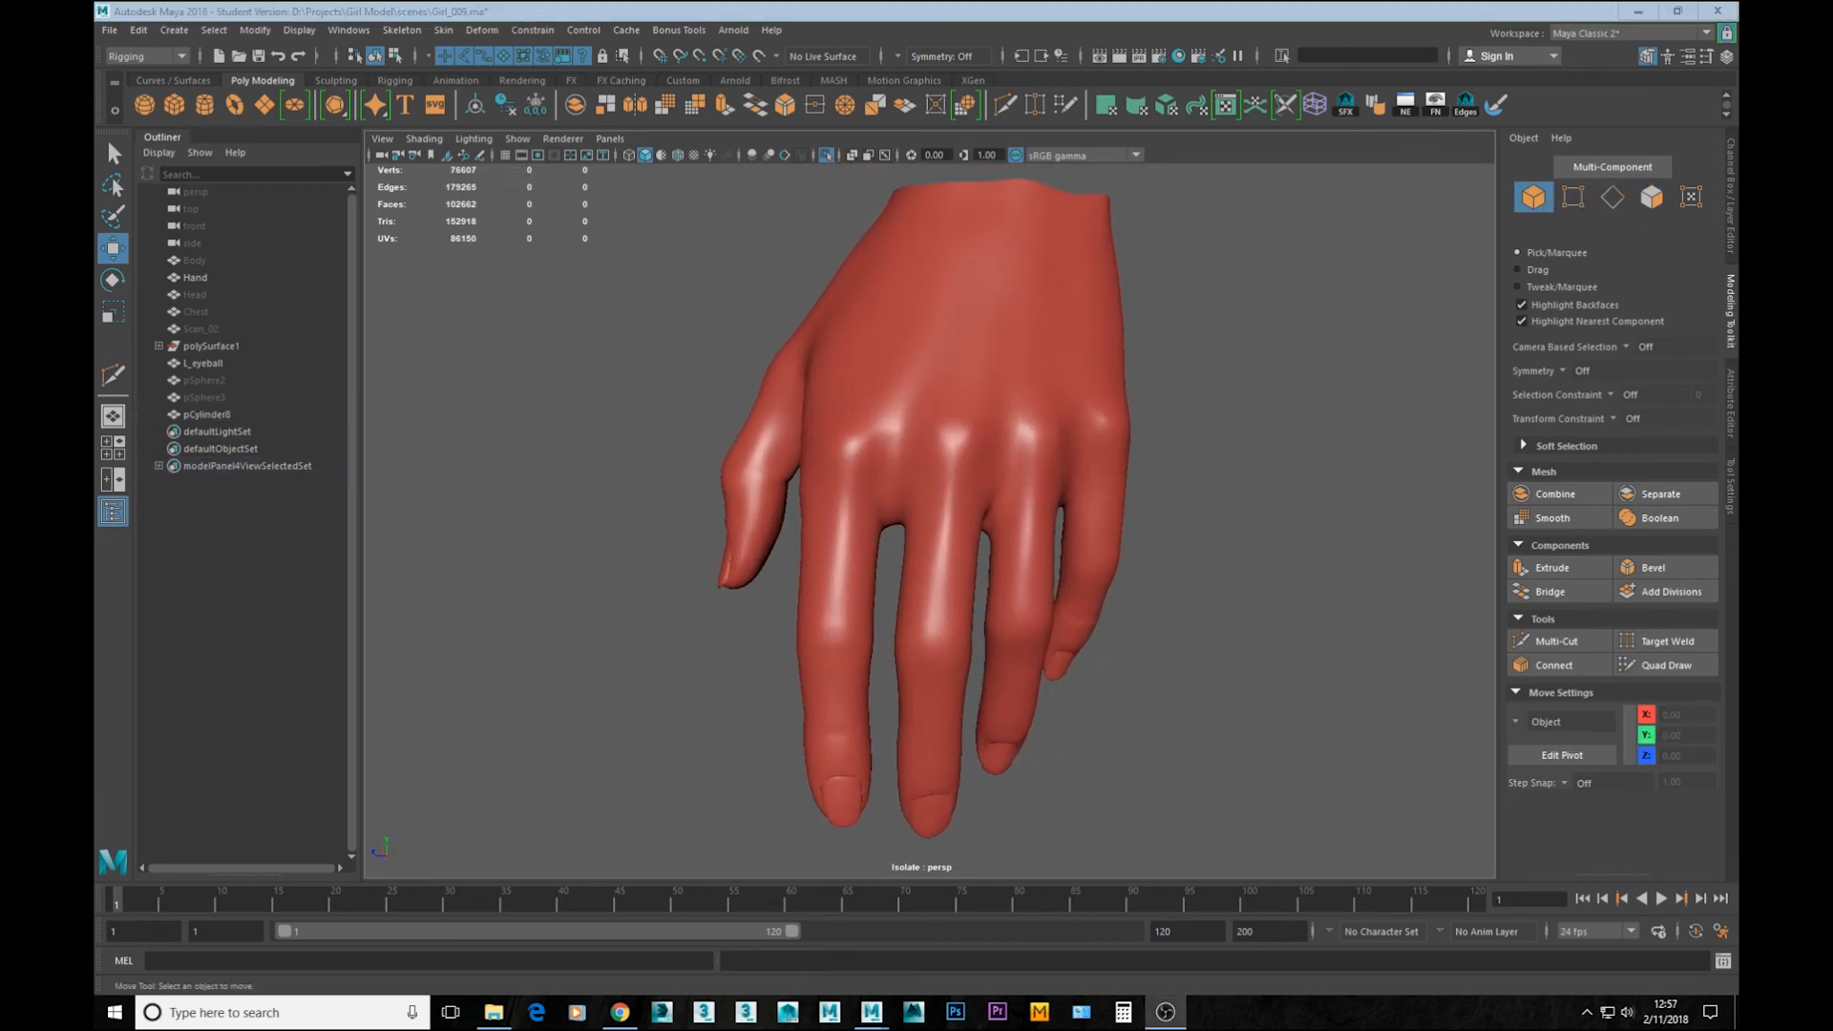